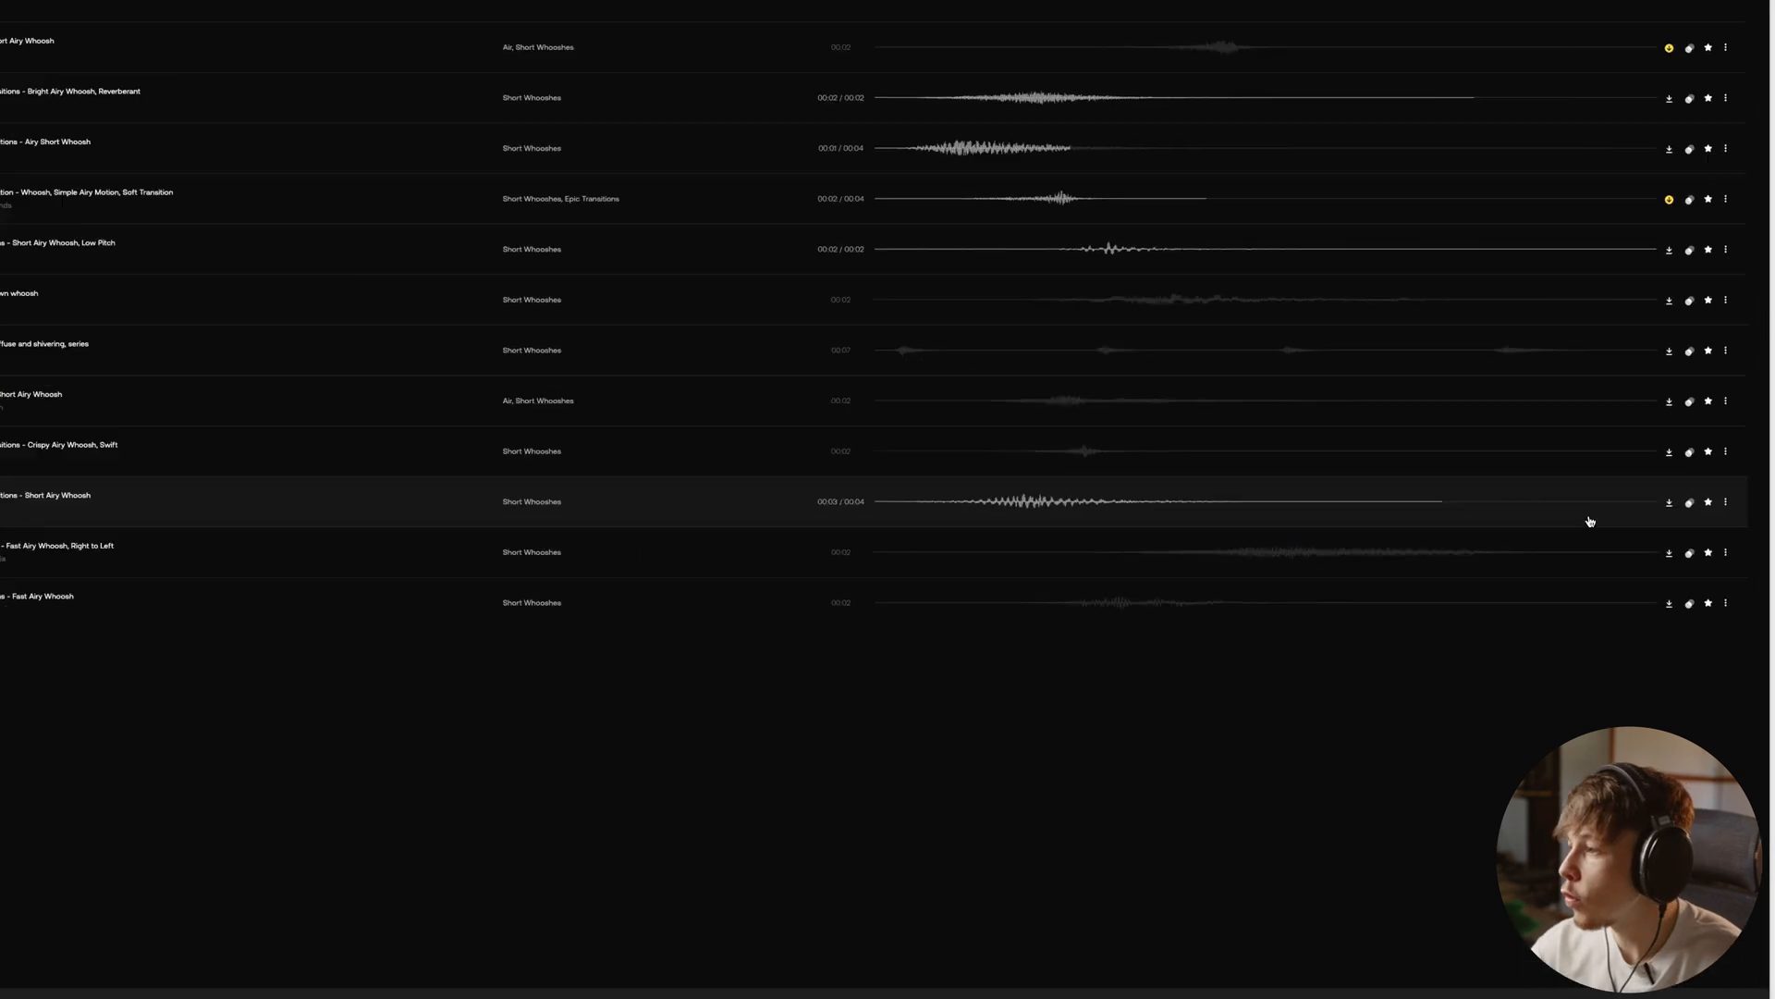
Download the Balanced Transitions - Short Airy Whoosh sound effect as a WAV file and switch to DaVinci Resolve
{"action": "left_click", "coordinate": [1668, 504]}
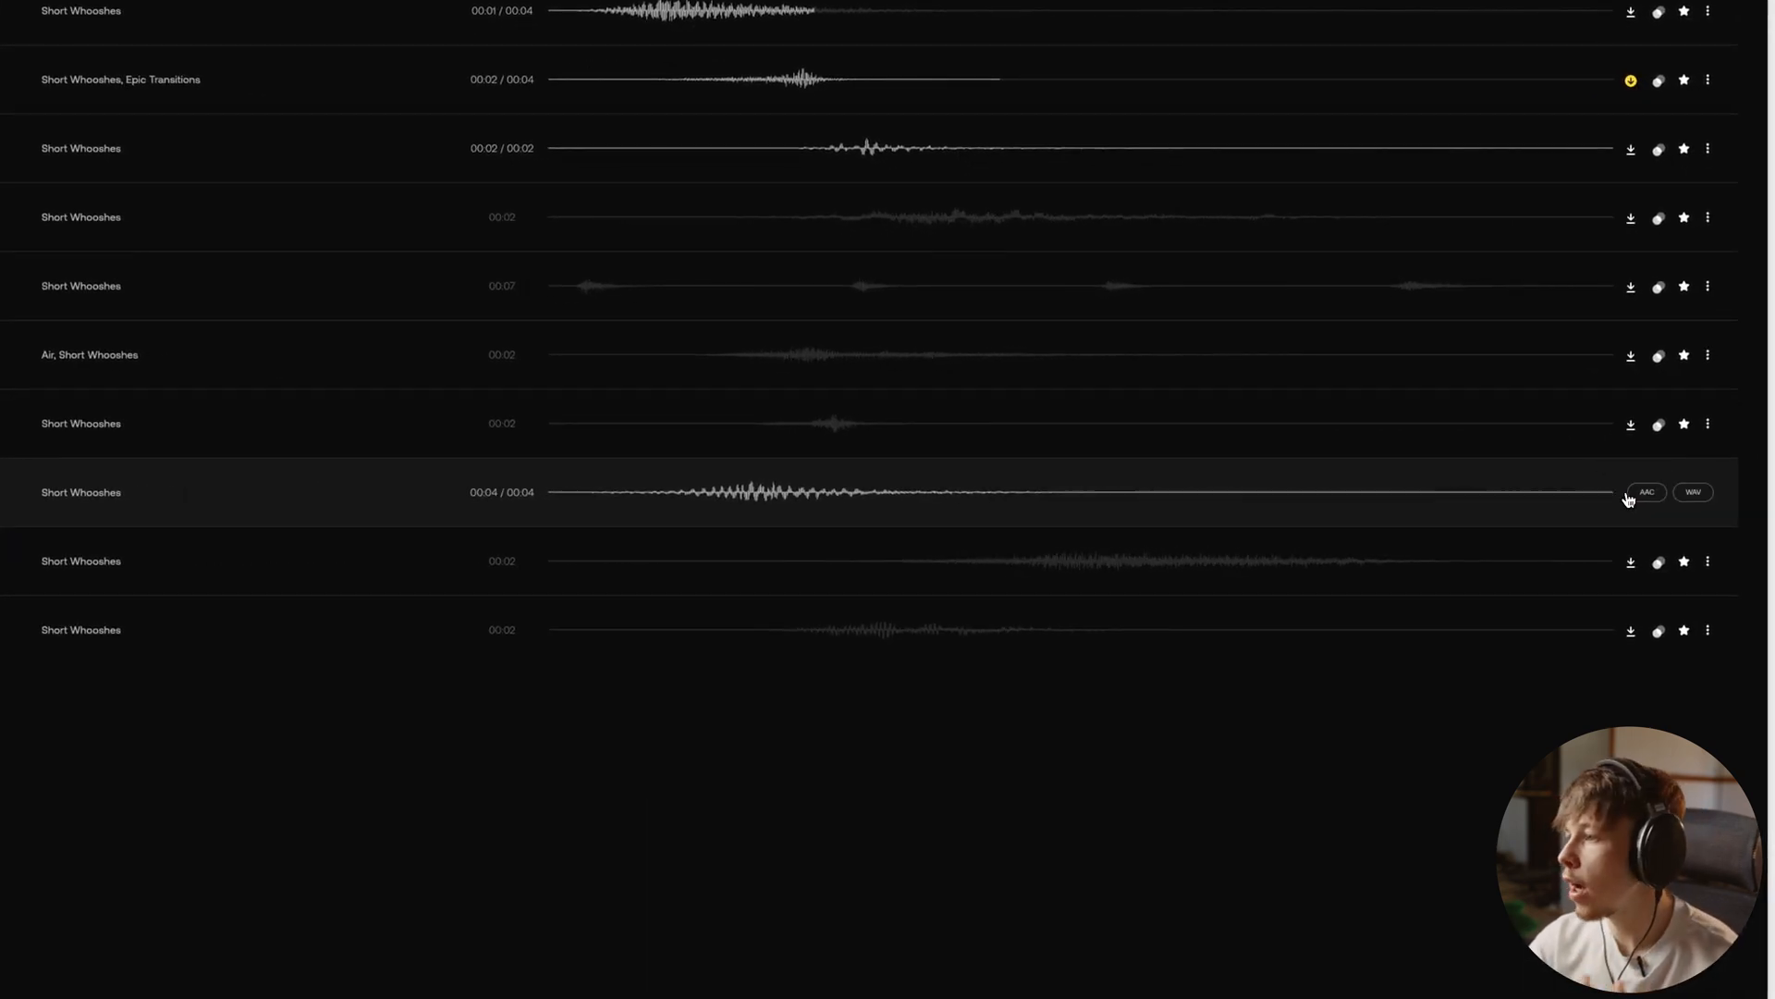
{"action": "left_click", "coordinate": [1703, 496]}
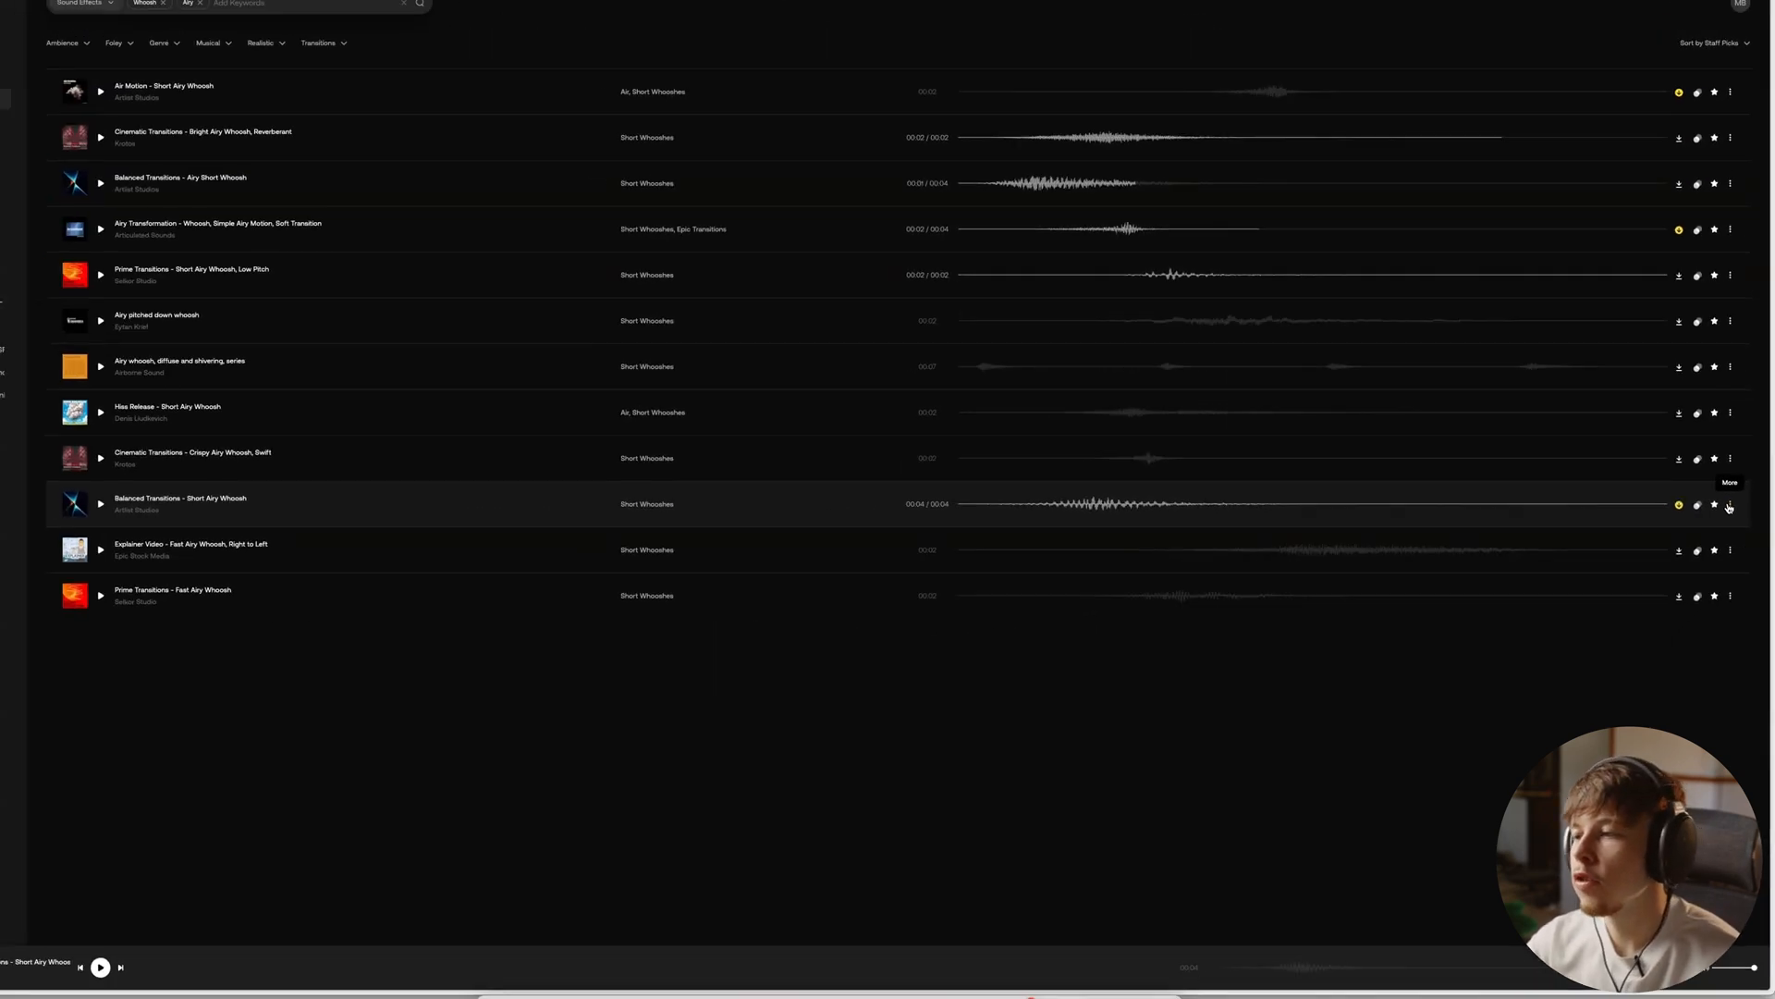
{"action": "key", "text": "super+Tab"}
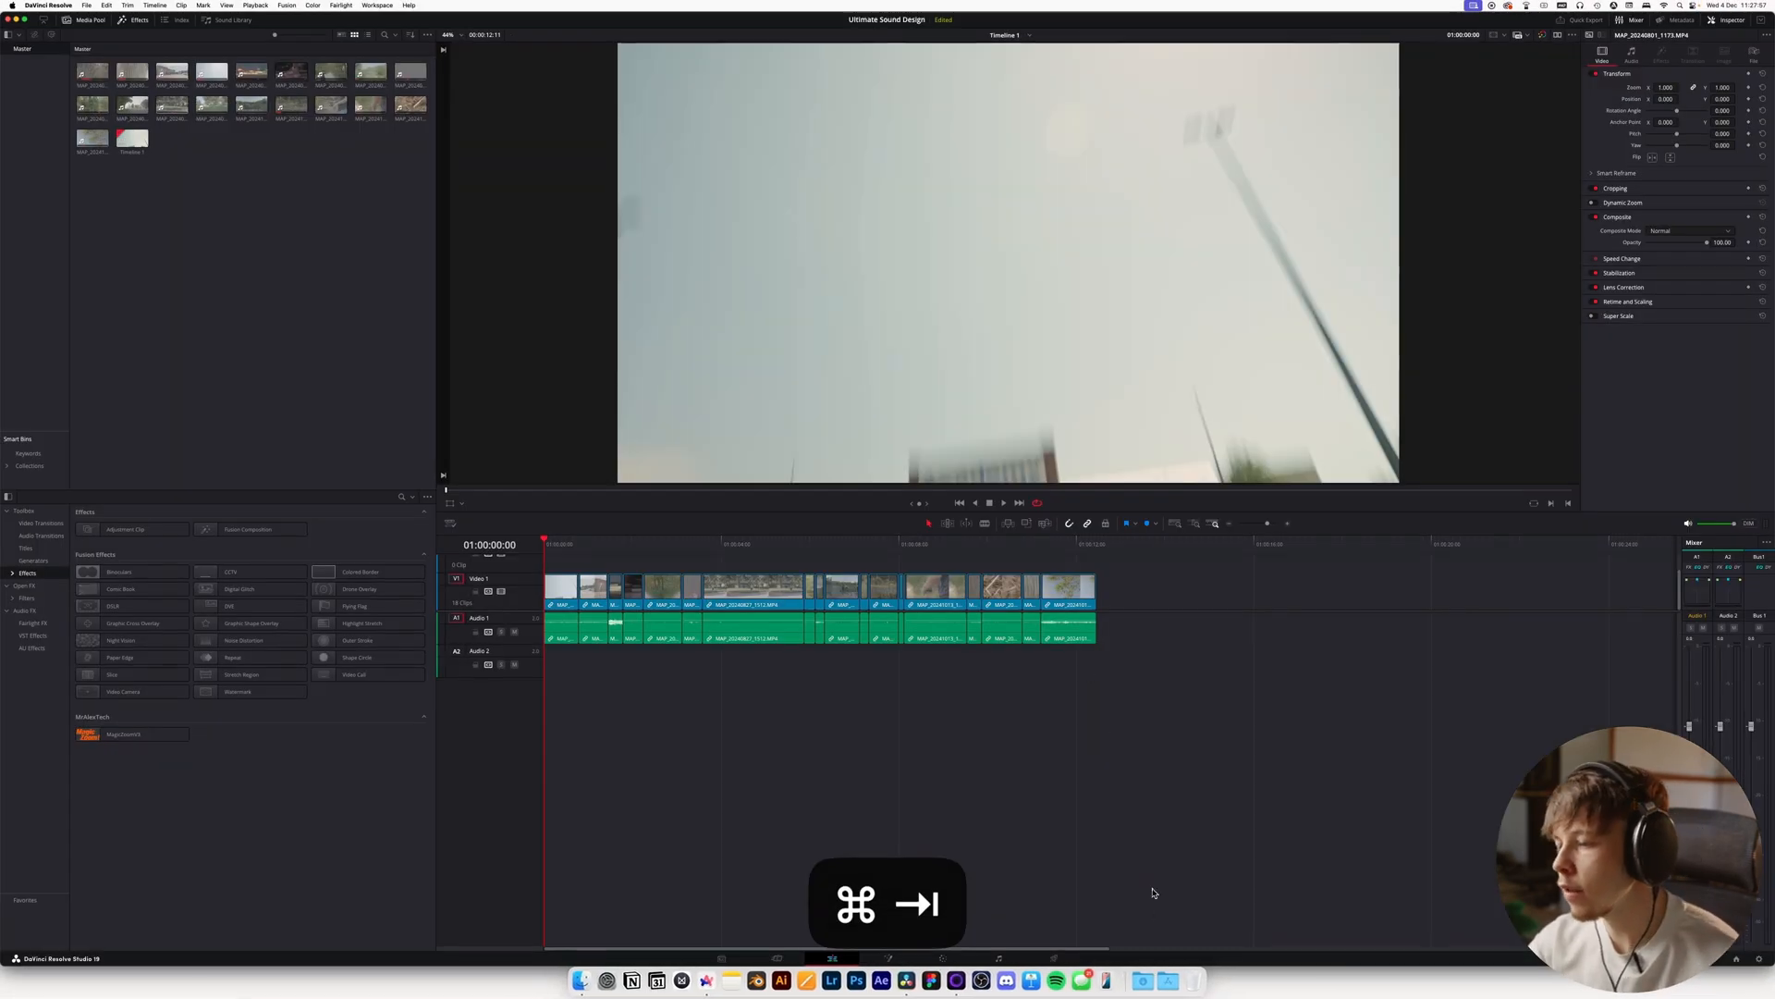
Place the downloaded Short Airy Whoosh file on the Audio 2 track at the start of the timeline
{"action": "left_click", "coordinate": [1143, 980]}
{"action": "left_click_drag", "start_coordinate": [764, 230], "coordinate": [568, 675]}
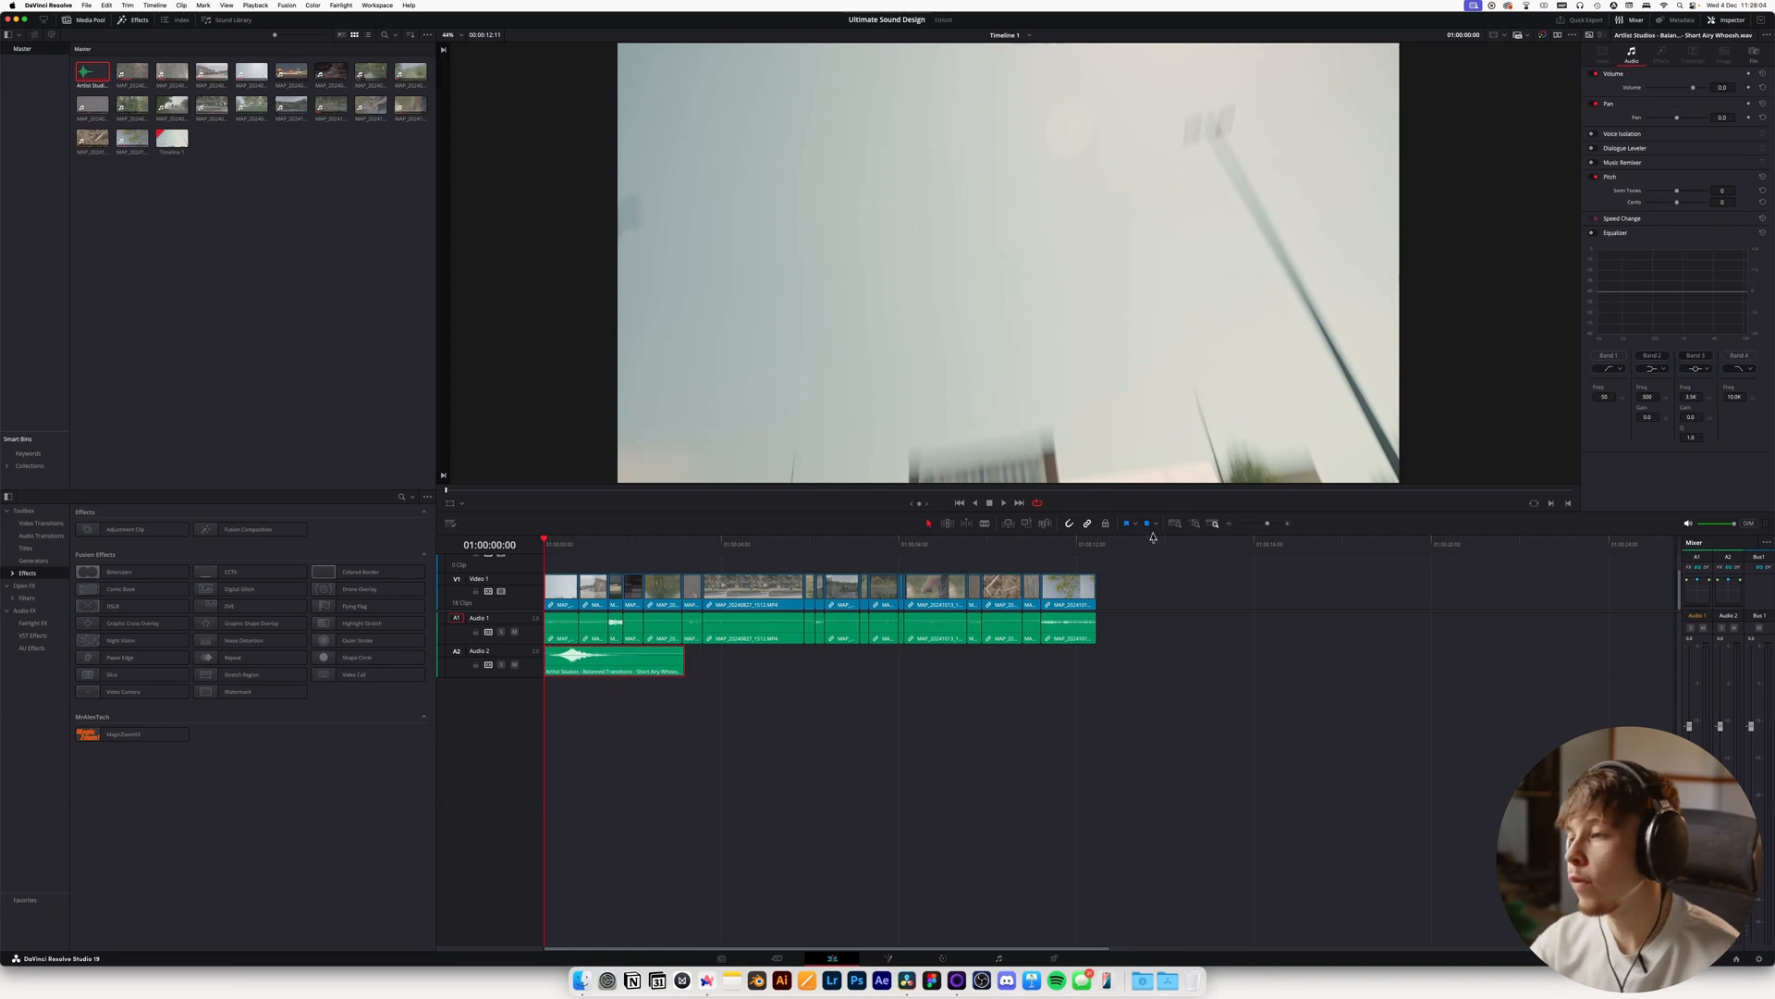
{"action": "left_click", "coordinate": [1290, 524]}
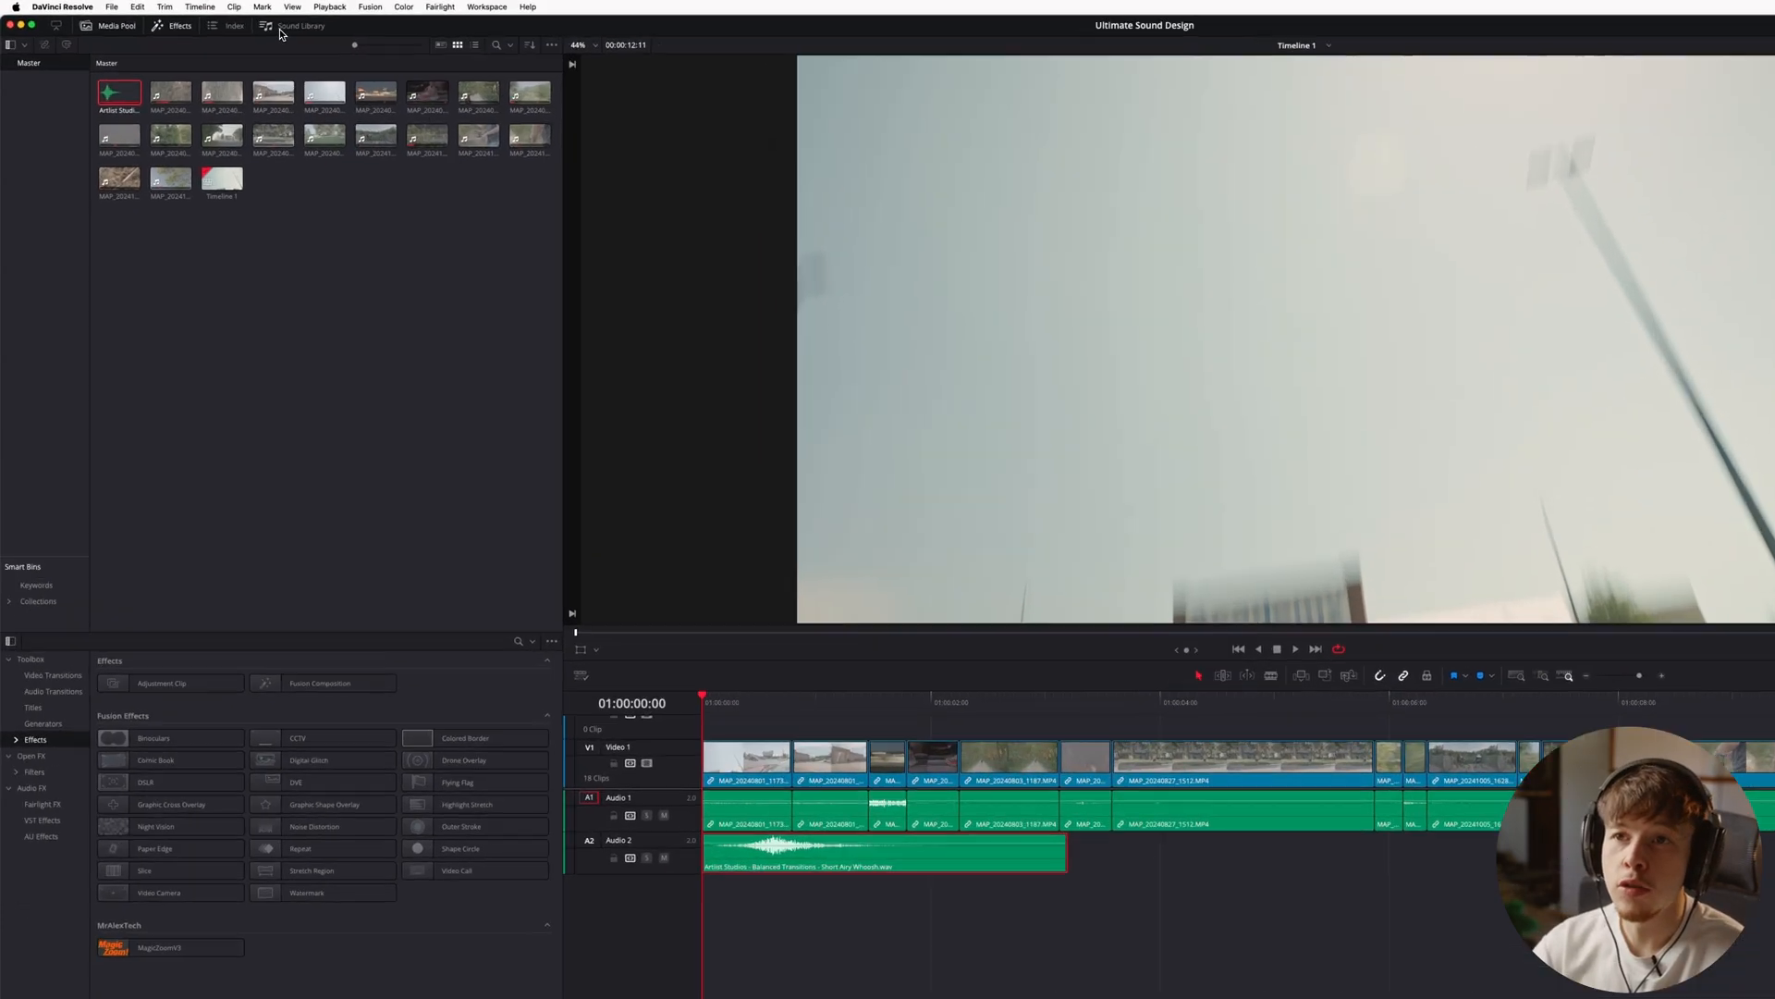
Show the Sound Library and set its source to the Local Database
{"action": "left_click", "coordinate": [229, 24]}
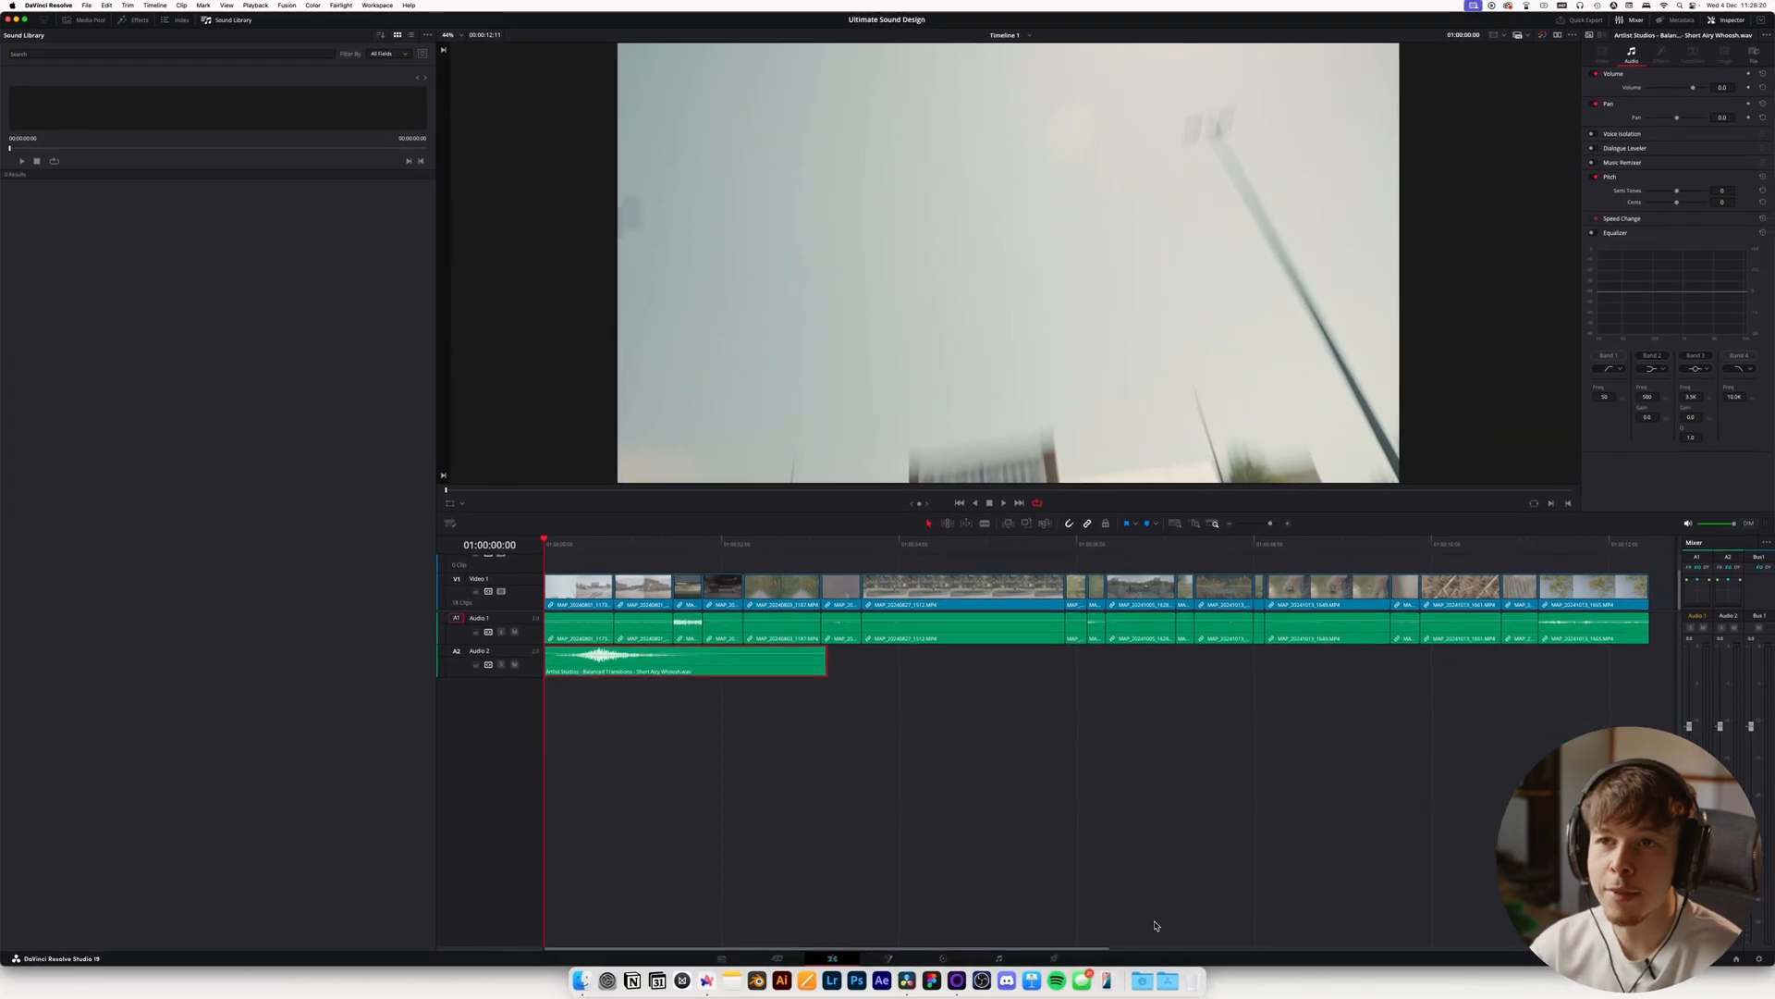
{"action": "left_click", "coordinate": [422, 54]}
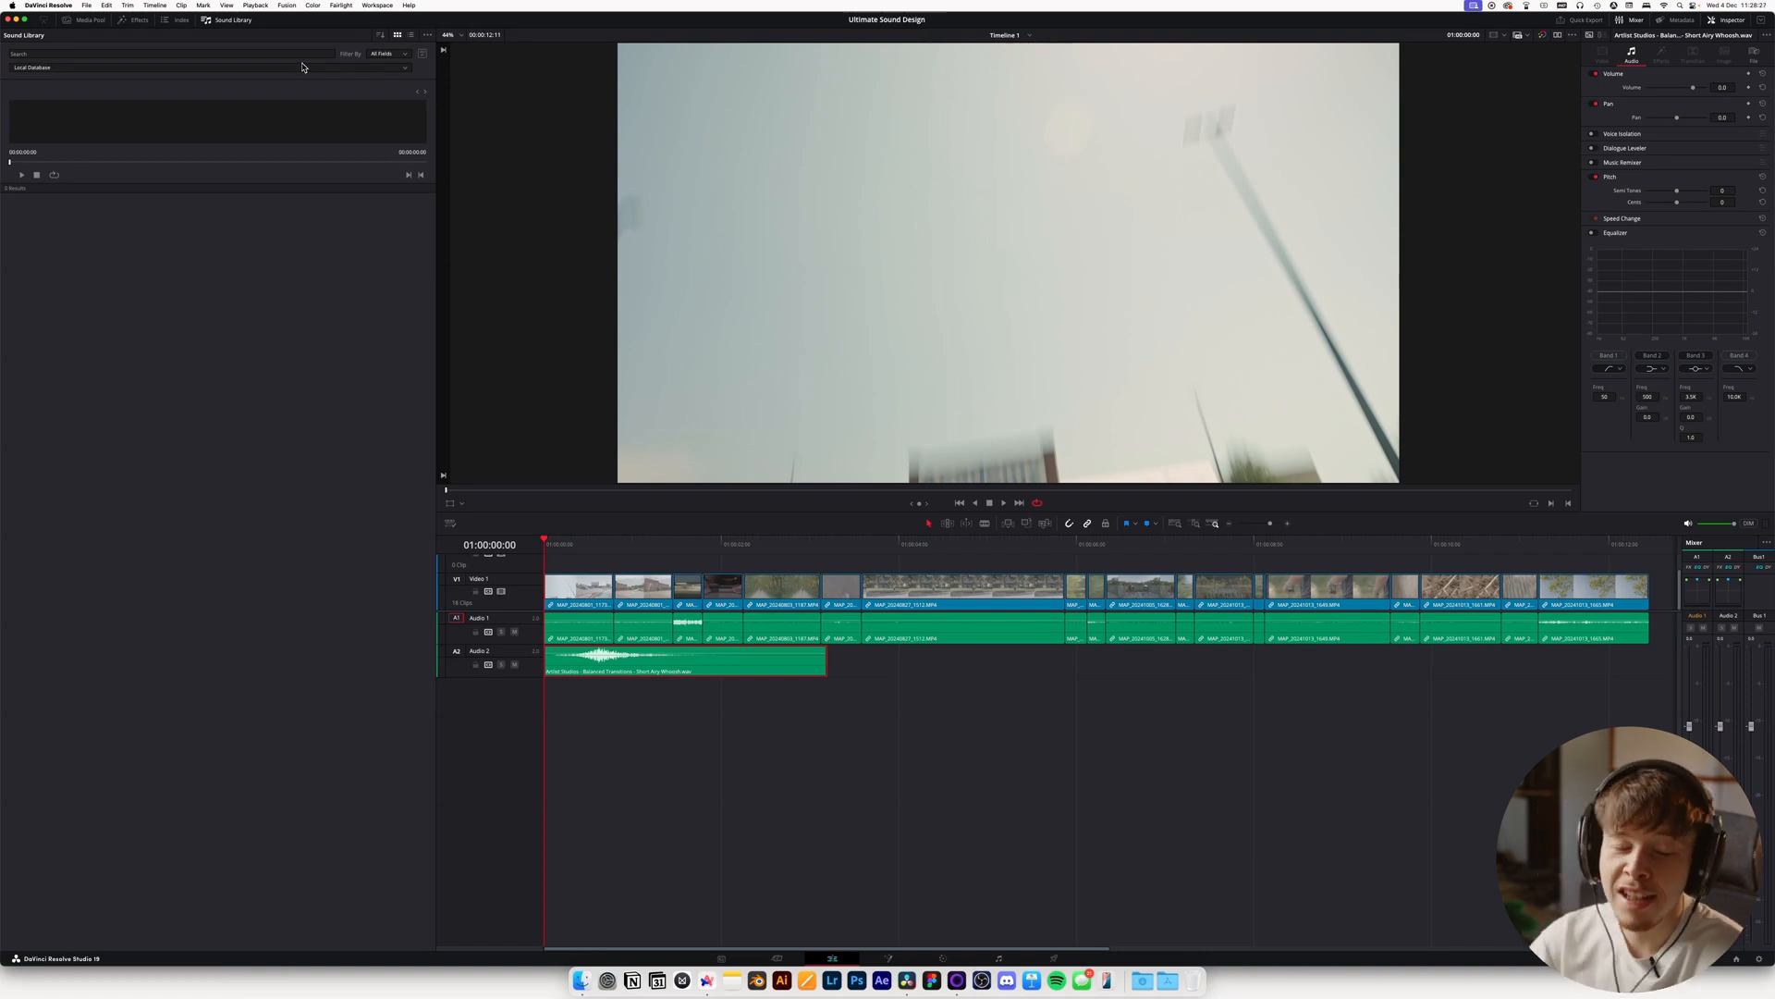
{"action": "left_click", "coordinate": [302, 67]}
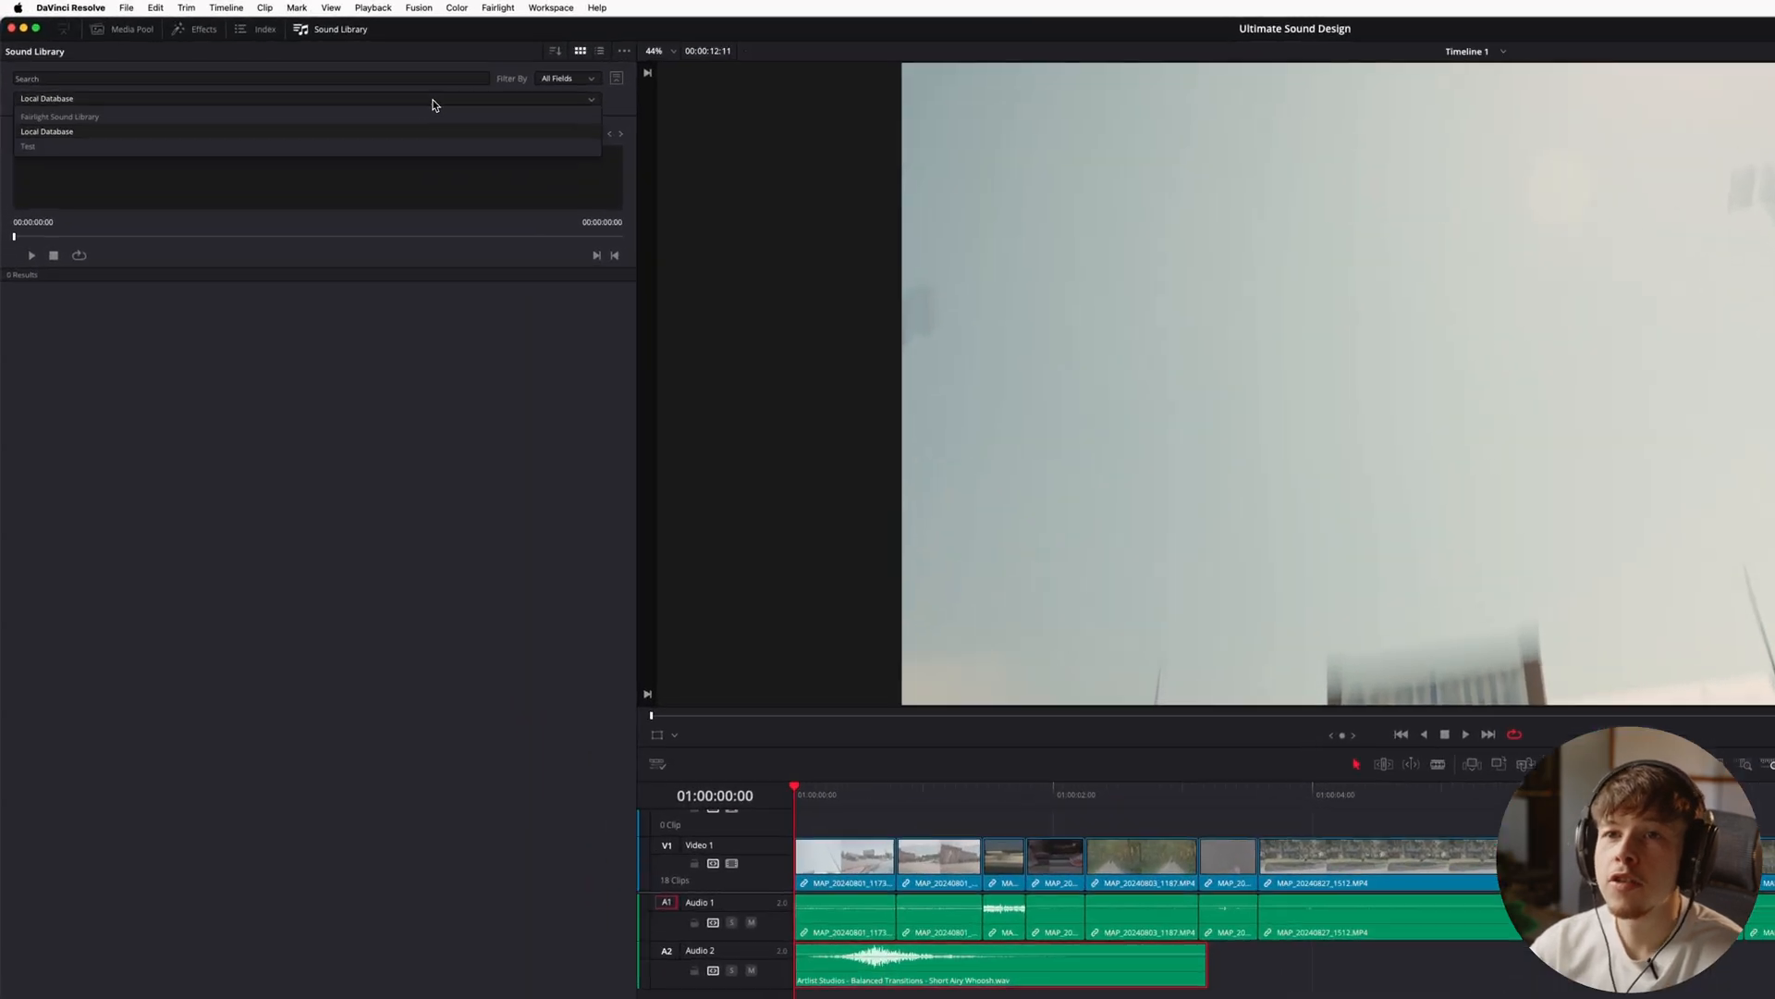
{"action": "left_click", "coordinate": [283, 133]}
Search the sound library for "whoosh", browse the sounds and preview Swoosh - Branch Whoosh (1)
{"action": "left_click", "coordinate": [175, 86]}
{"action": "type", "text": "whooo"}
{"action": "key", "text": "BackSpace"}
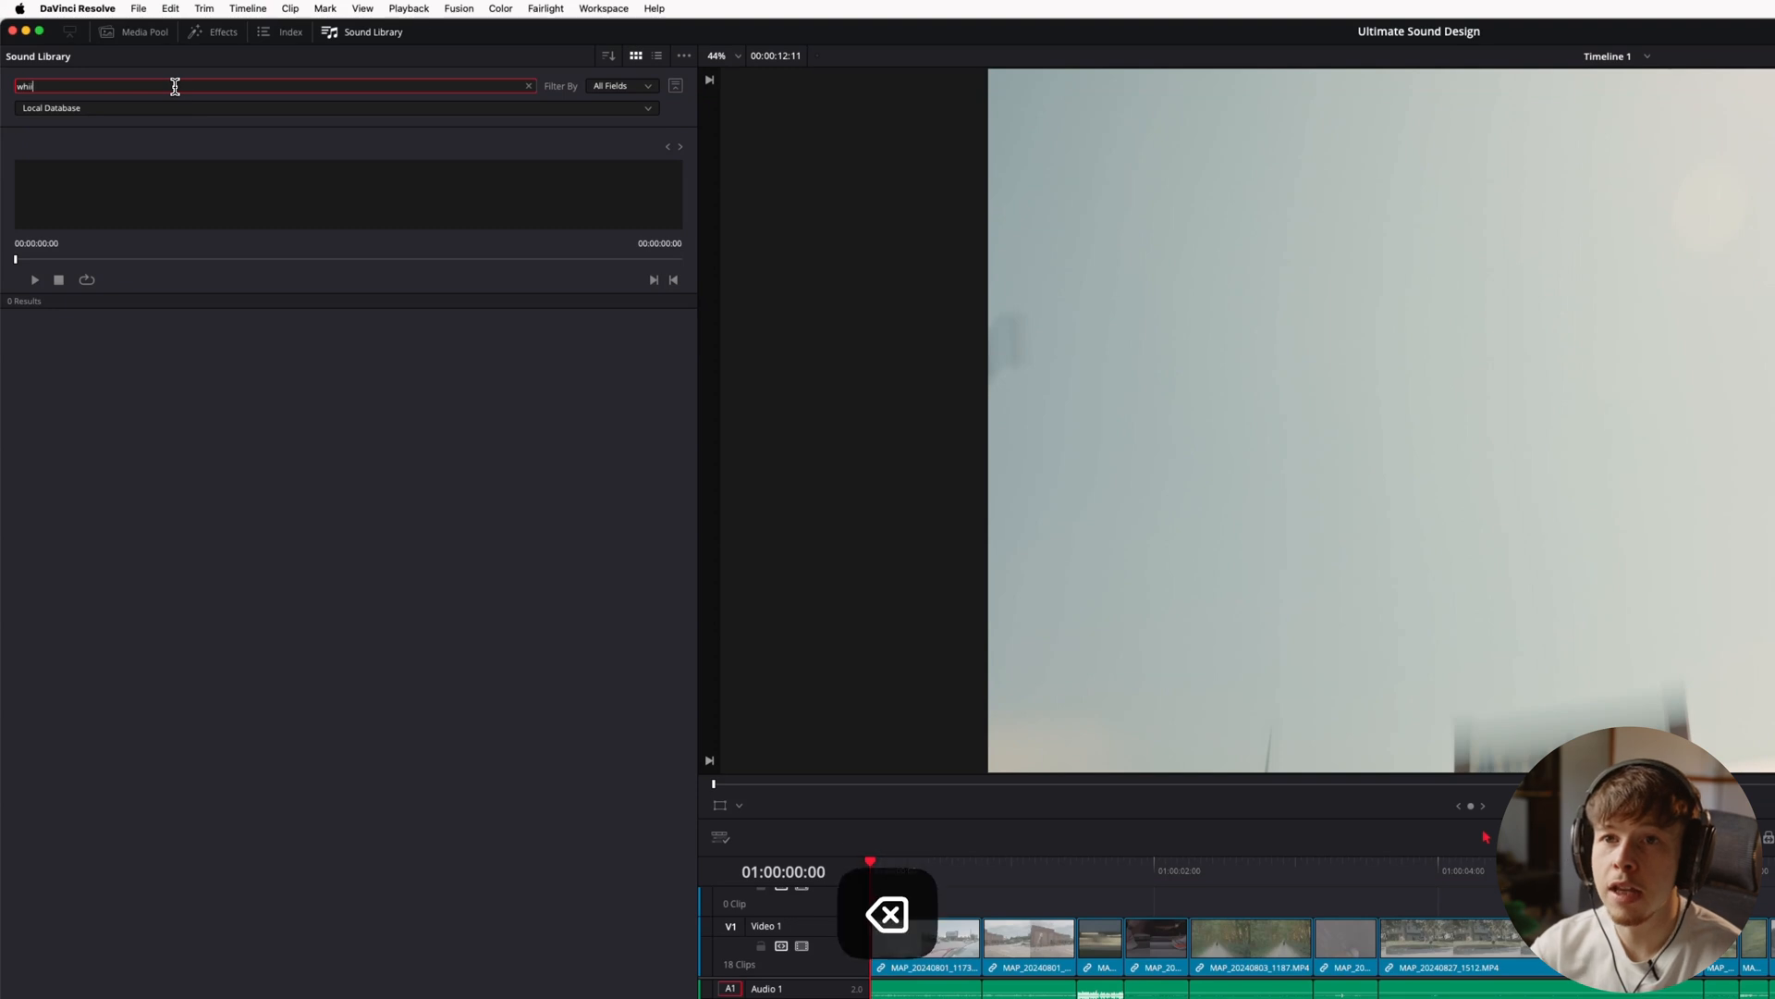
{"action": "type", "text": "sh"}
{"action": "scroll", "coordinate": [380, 468], "scroll_direction": "down", "scroll_amount": 15}
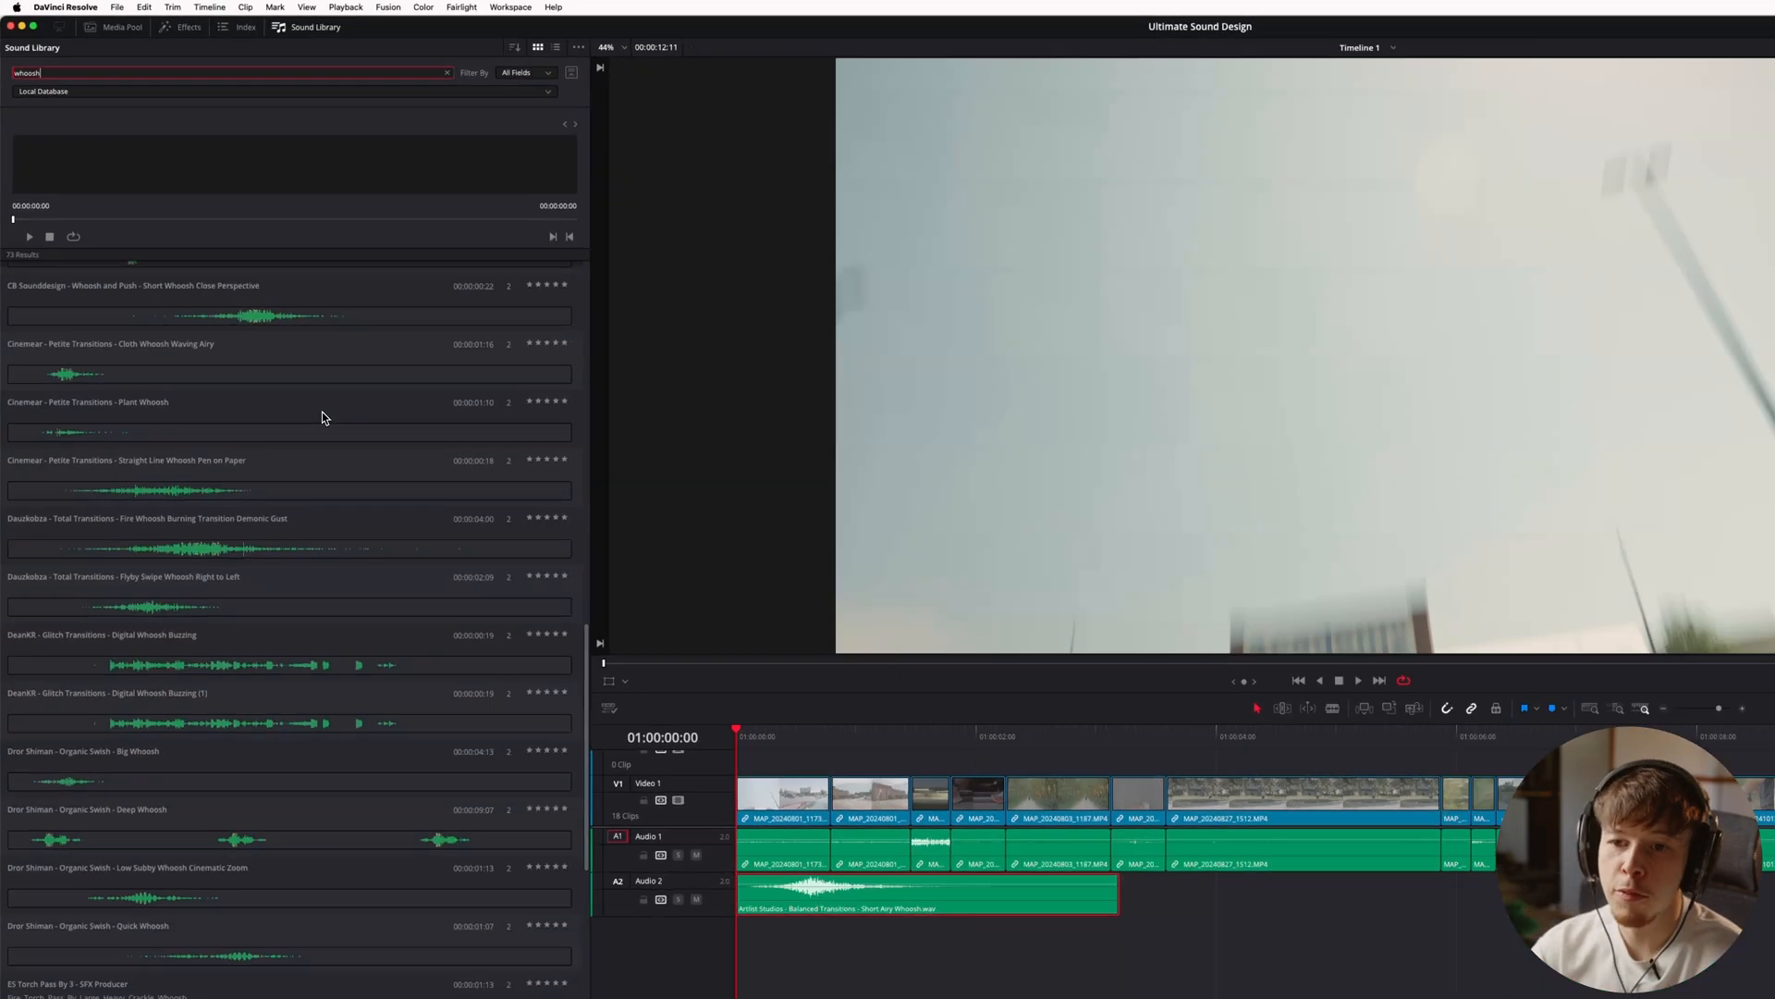
{"action": "scroll", "coordinate": [322, 412], "scroll_direction": "down", "scroll_amount": 10}
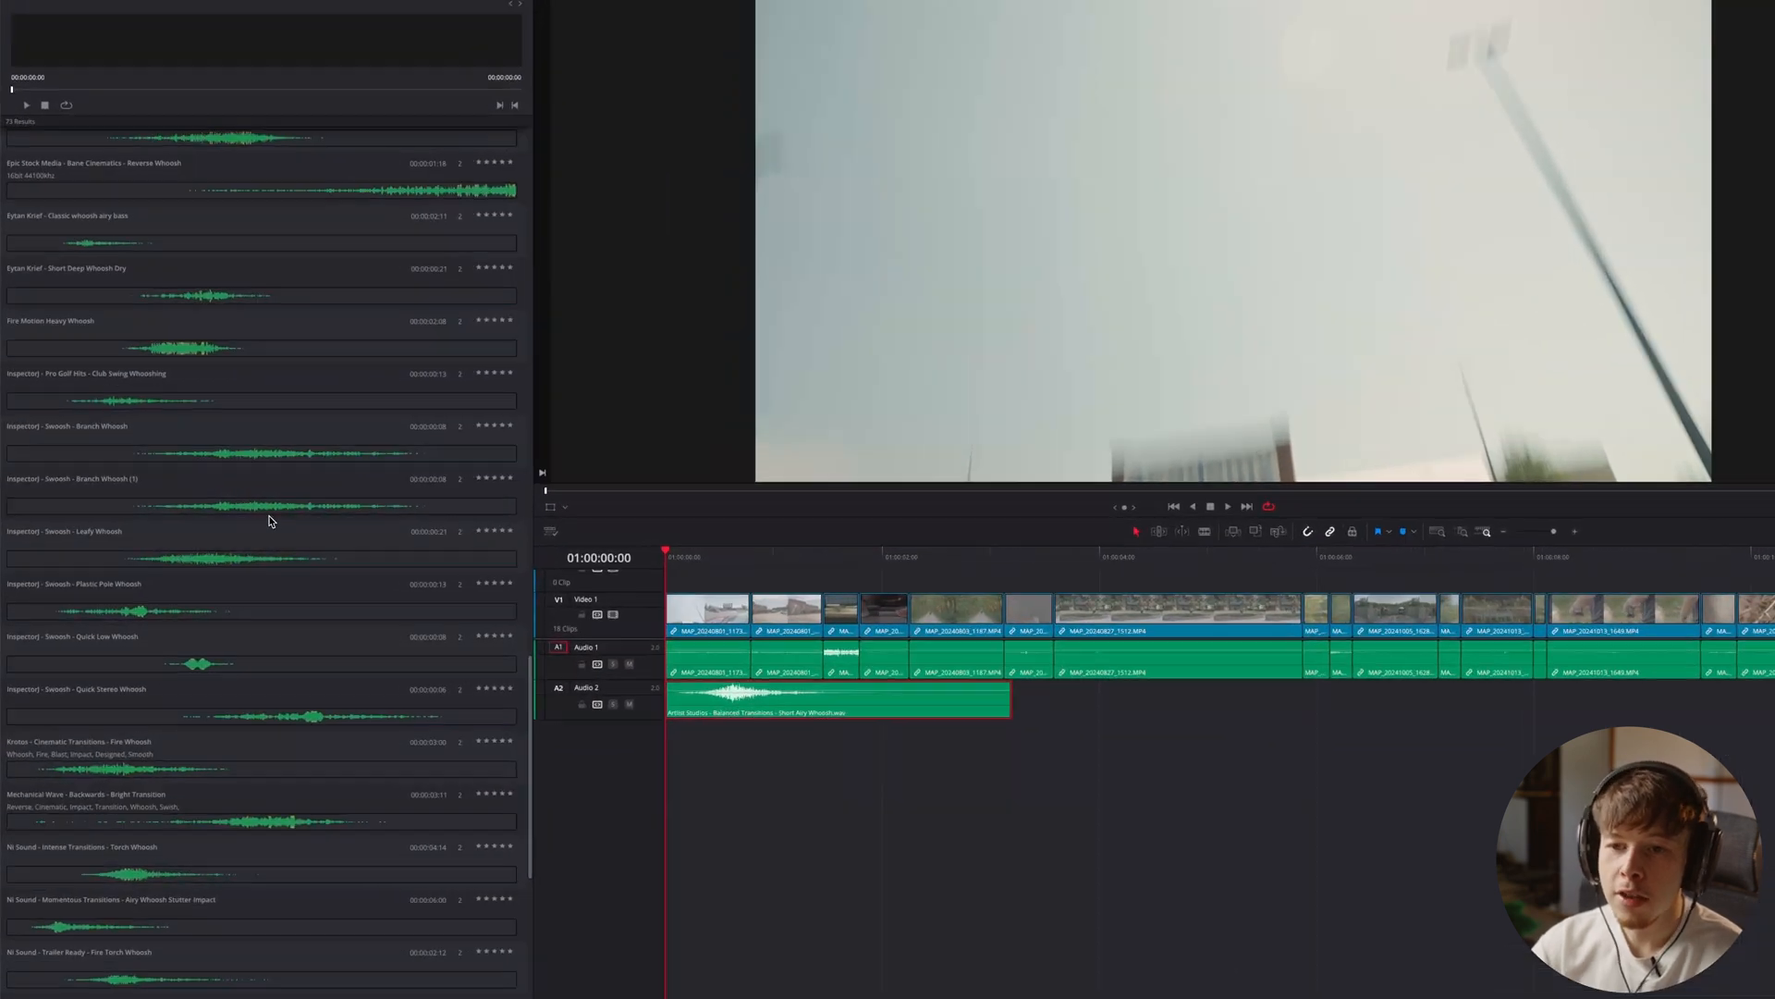
{"action": "left_click", "coordinate": [220, 493]}
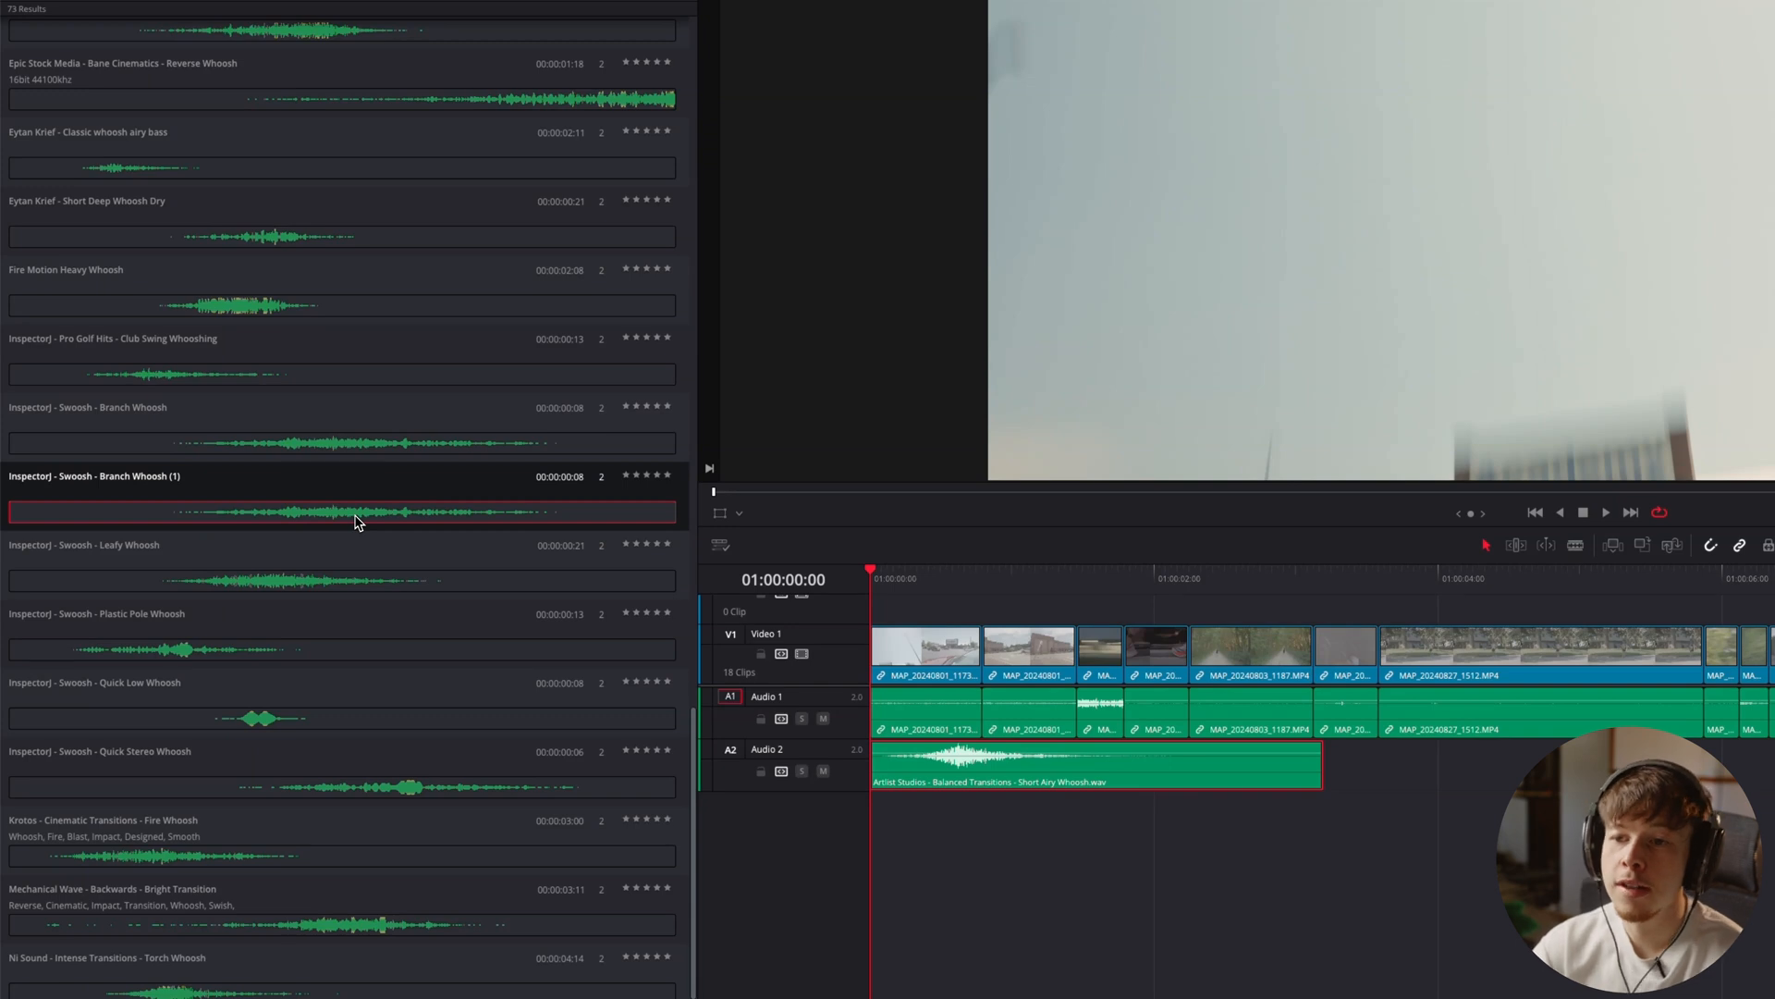
{"action": "scroll", "coordinate": [357, 515], "scroll_direction": "up", "scroll_amount": 15}
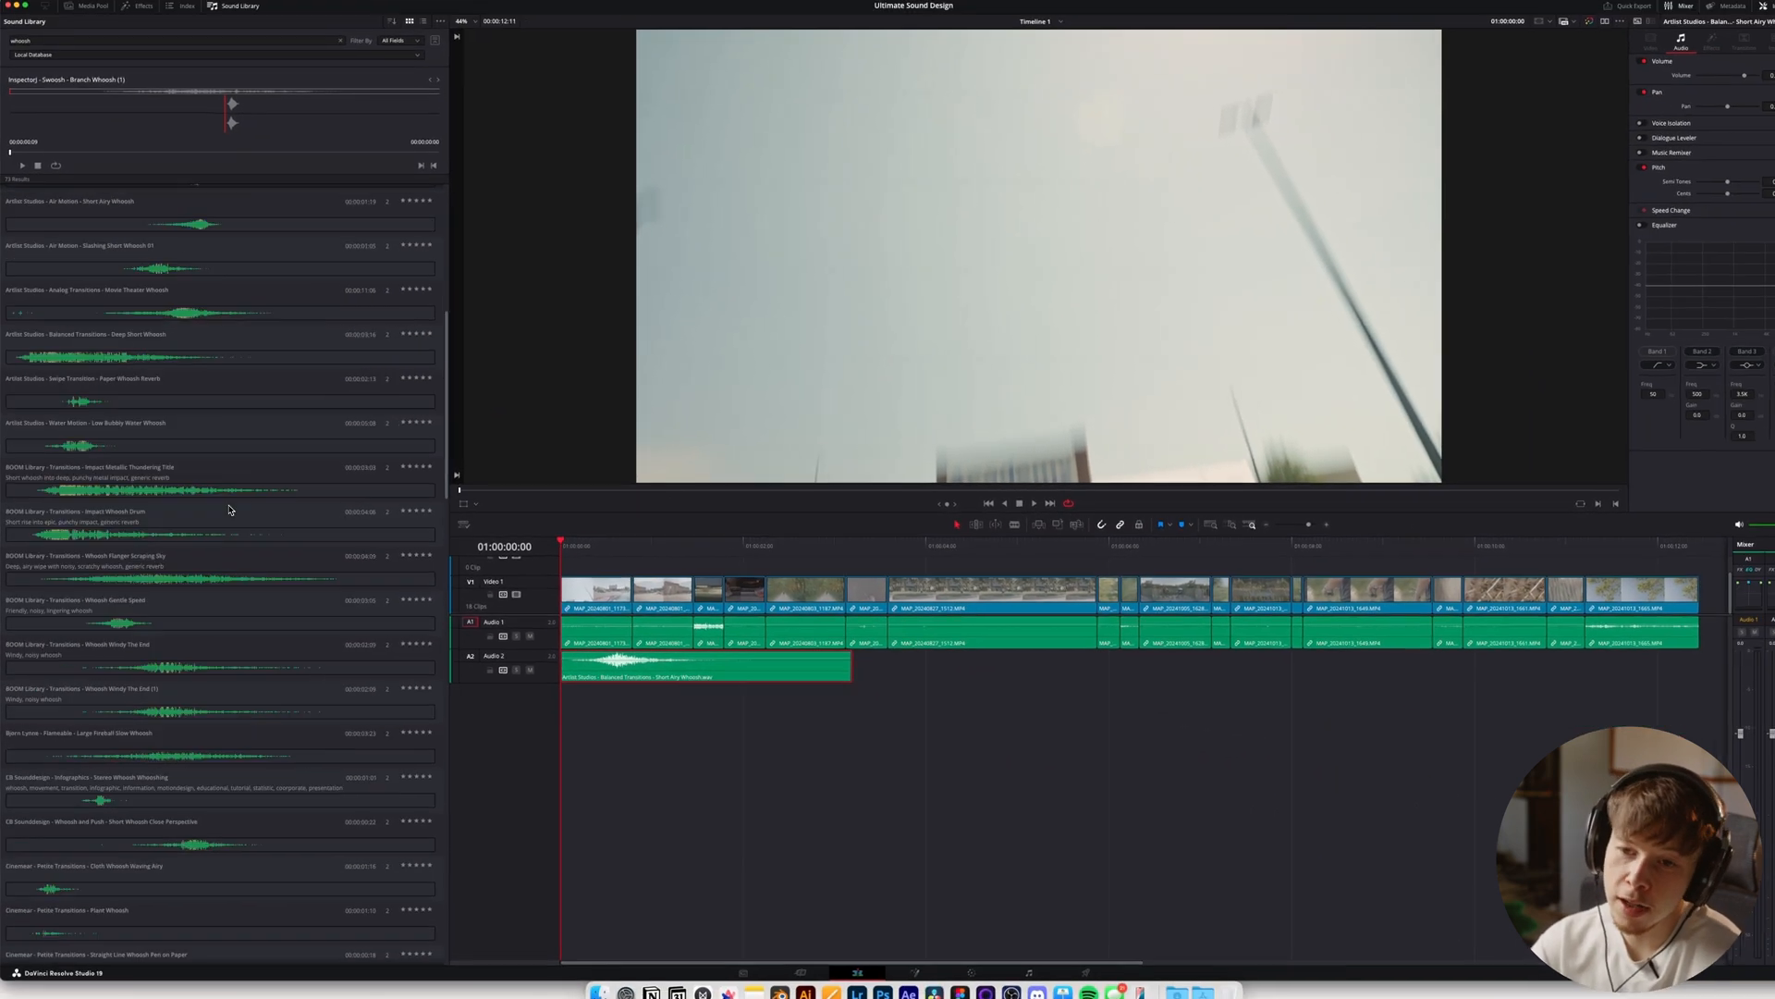
Play and scrub the opening shot to check how the whoosh lines up with the camera movement
{"action": "left_click", "coordinate": [597, 675]}
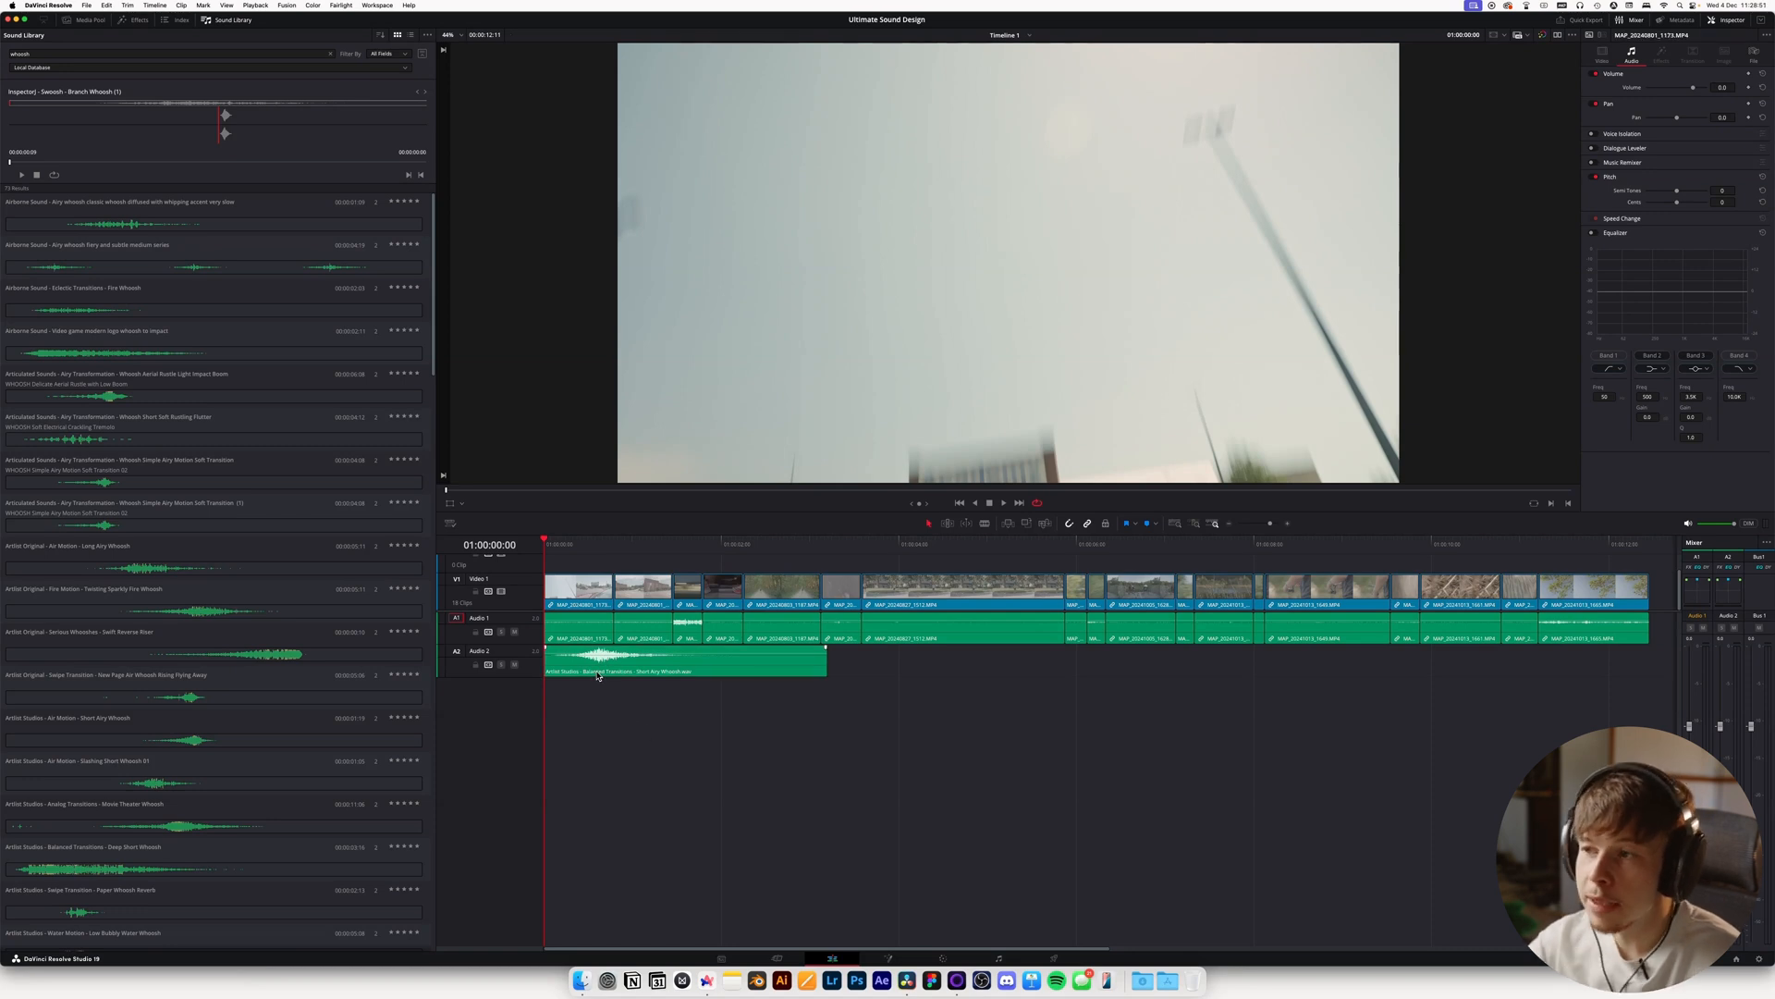
{"action": "key", "text": "space"}
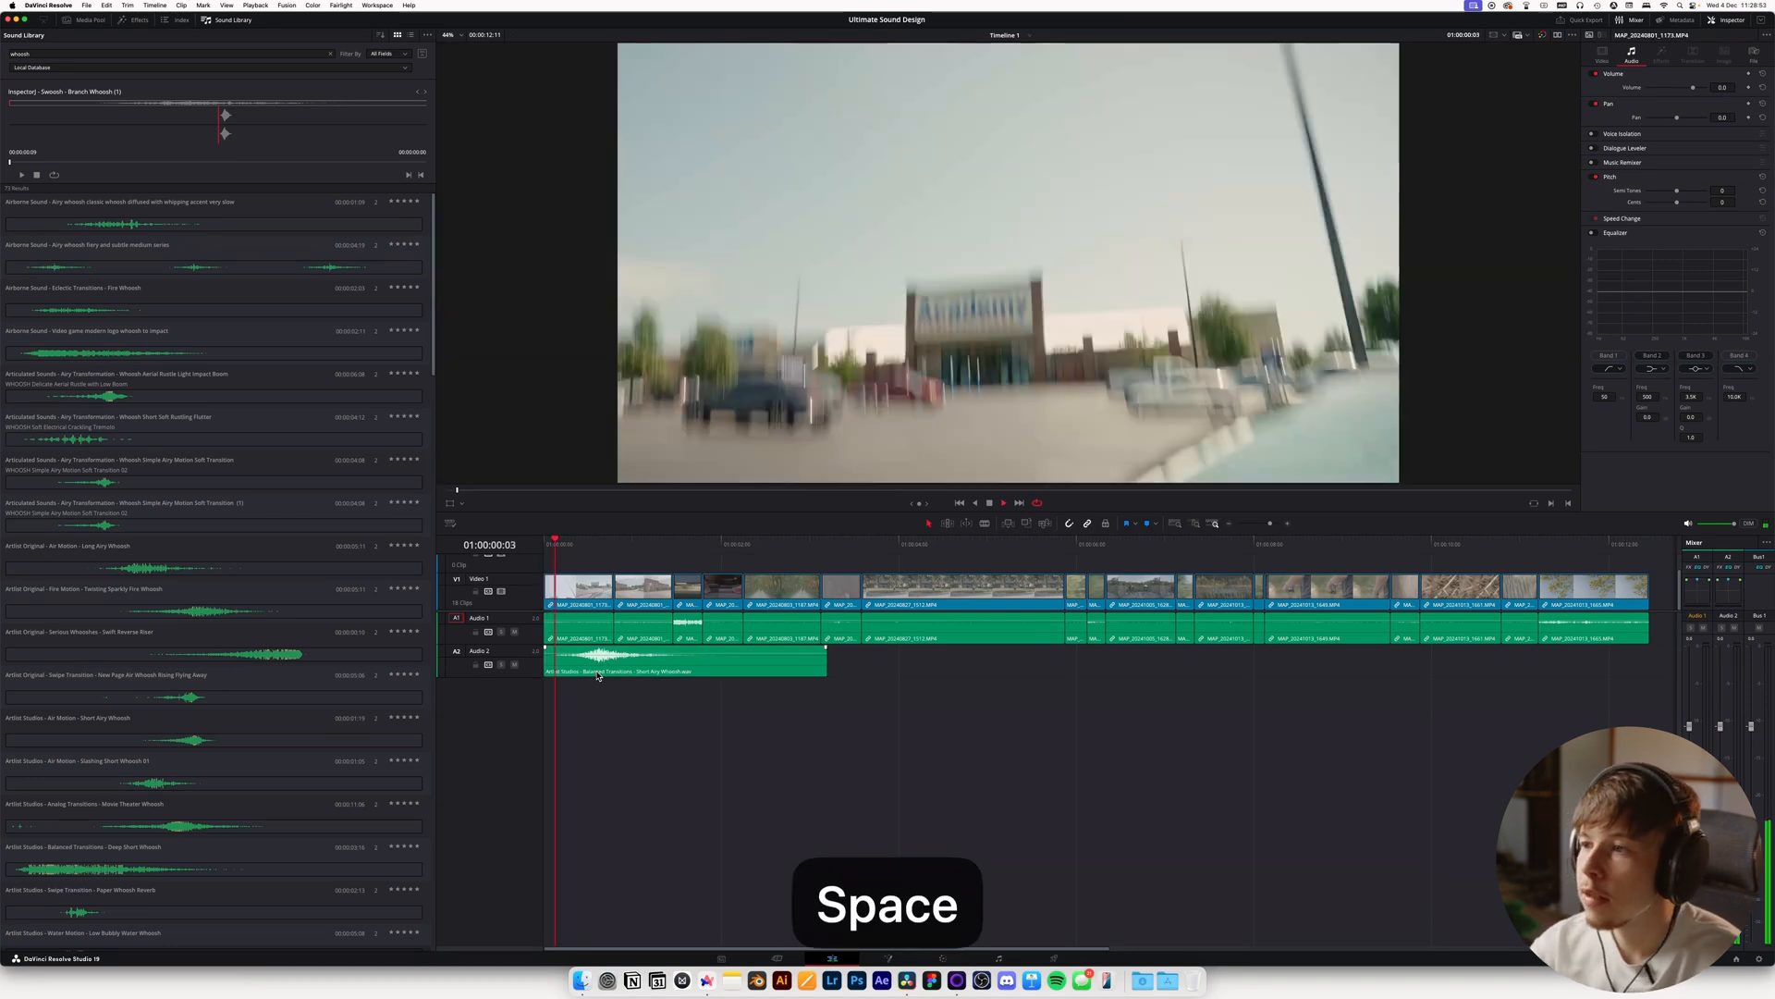
{"action": "left_click", "coordinate": [588, 547]}
{"action": "left_click_drag", "start_coordinate": [588, 552], "coordinate": [514, 566]}
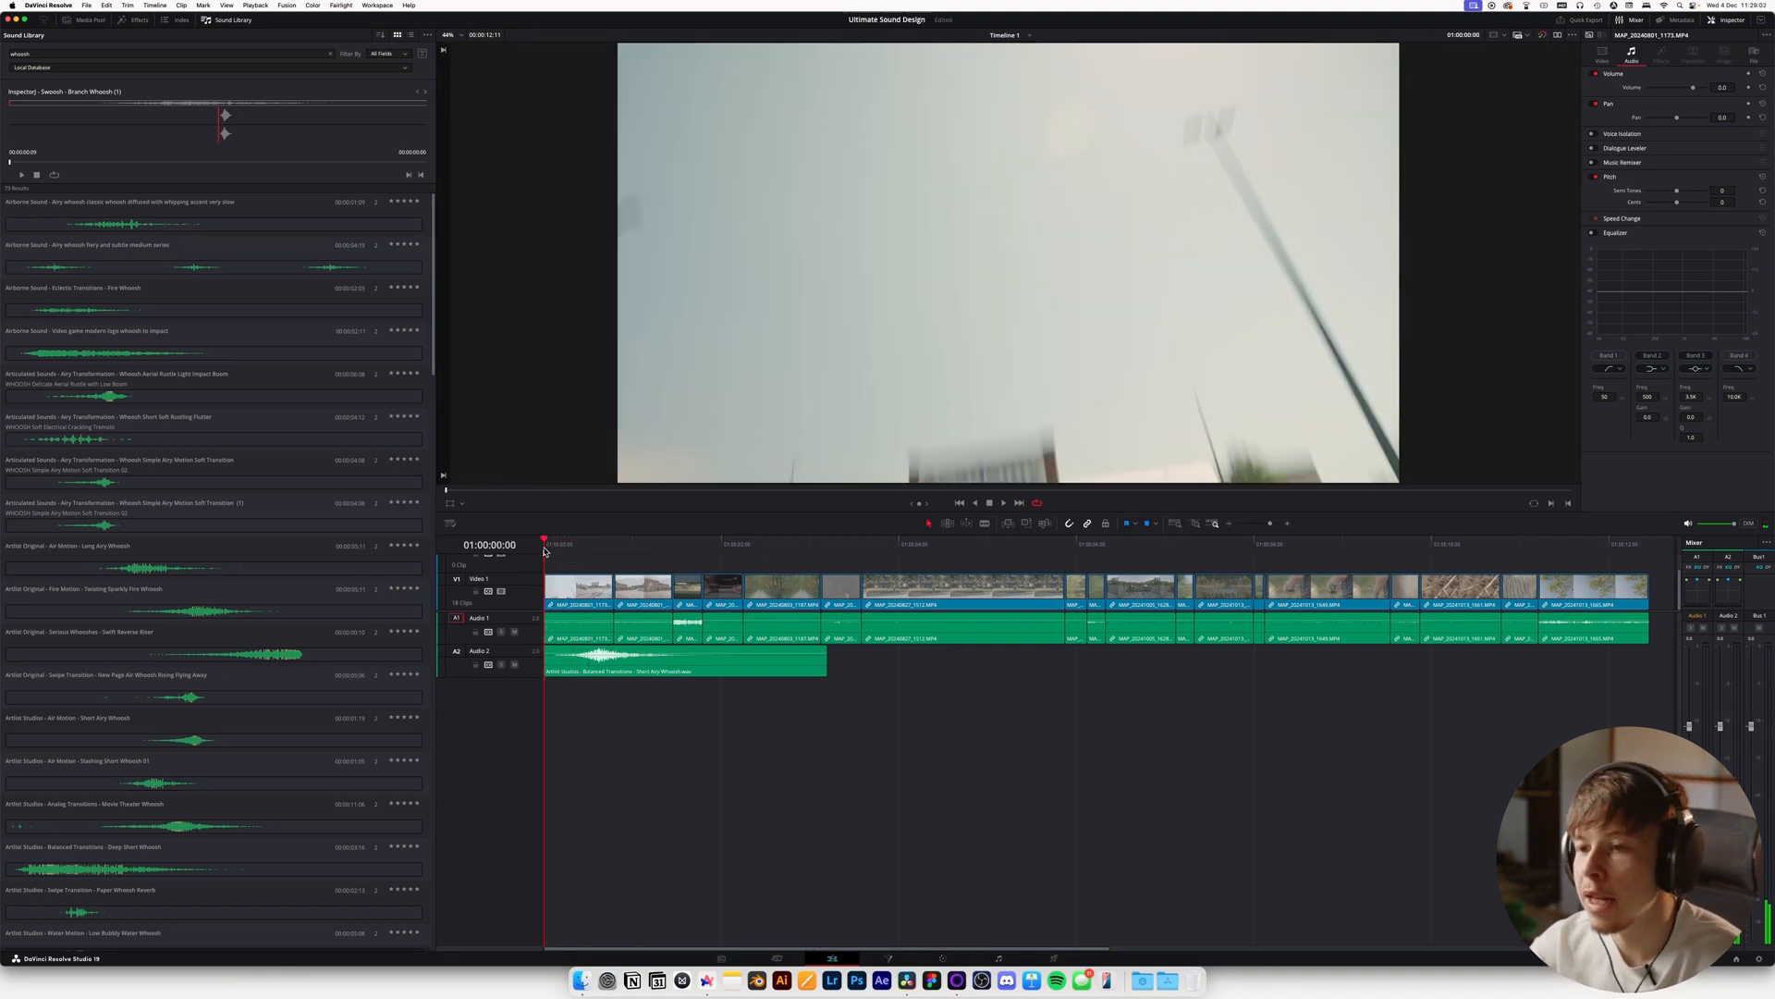
Trim the Audio 2 whoosh clip to begin at 01:00:00:10 and end at 01:00:02:06
{"action": "left_click_drag", "start_coordinate": [544, 551], "coordinate": [583, 555]}
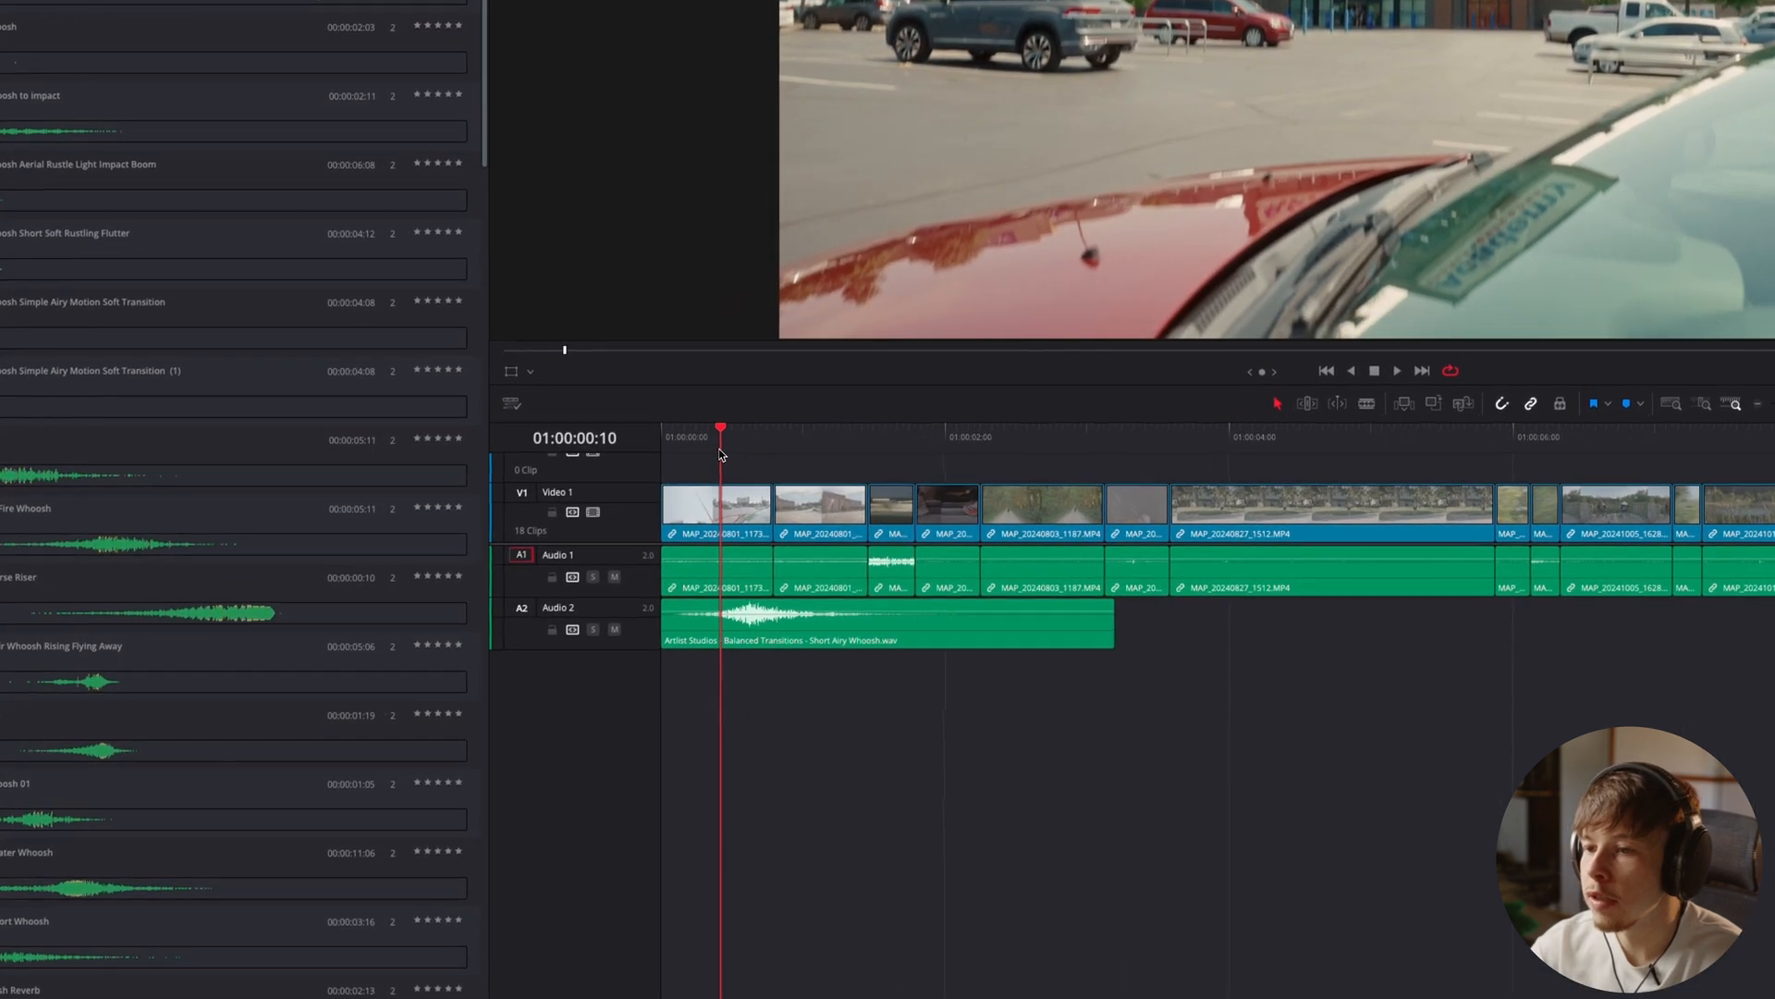
{"action": "left_click", "coordinate": [735, 638]}
{"action": "key", "text": "q"}
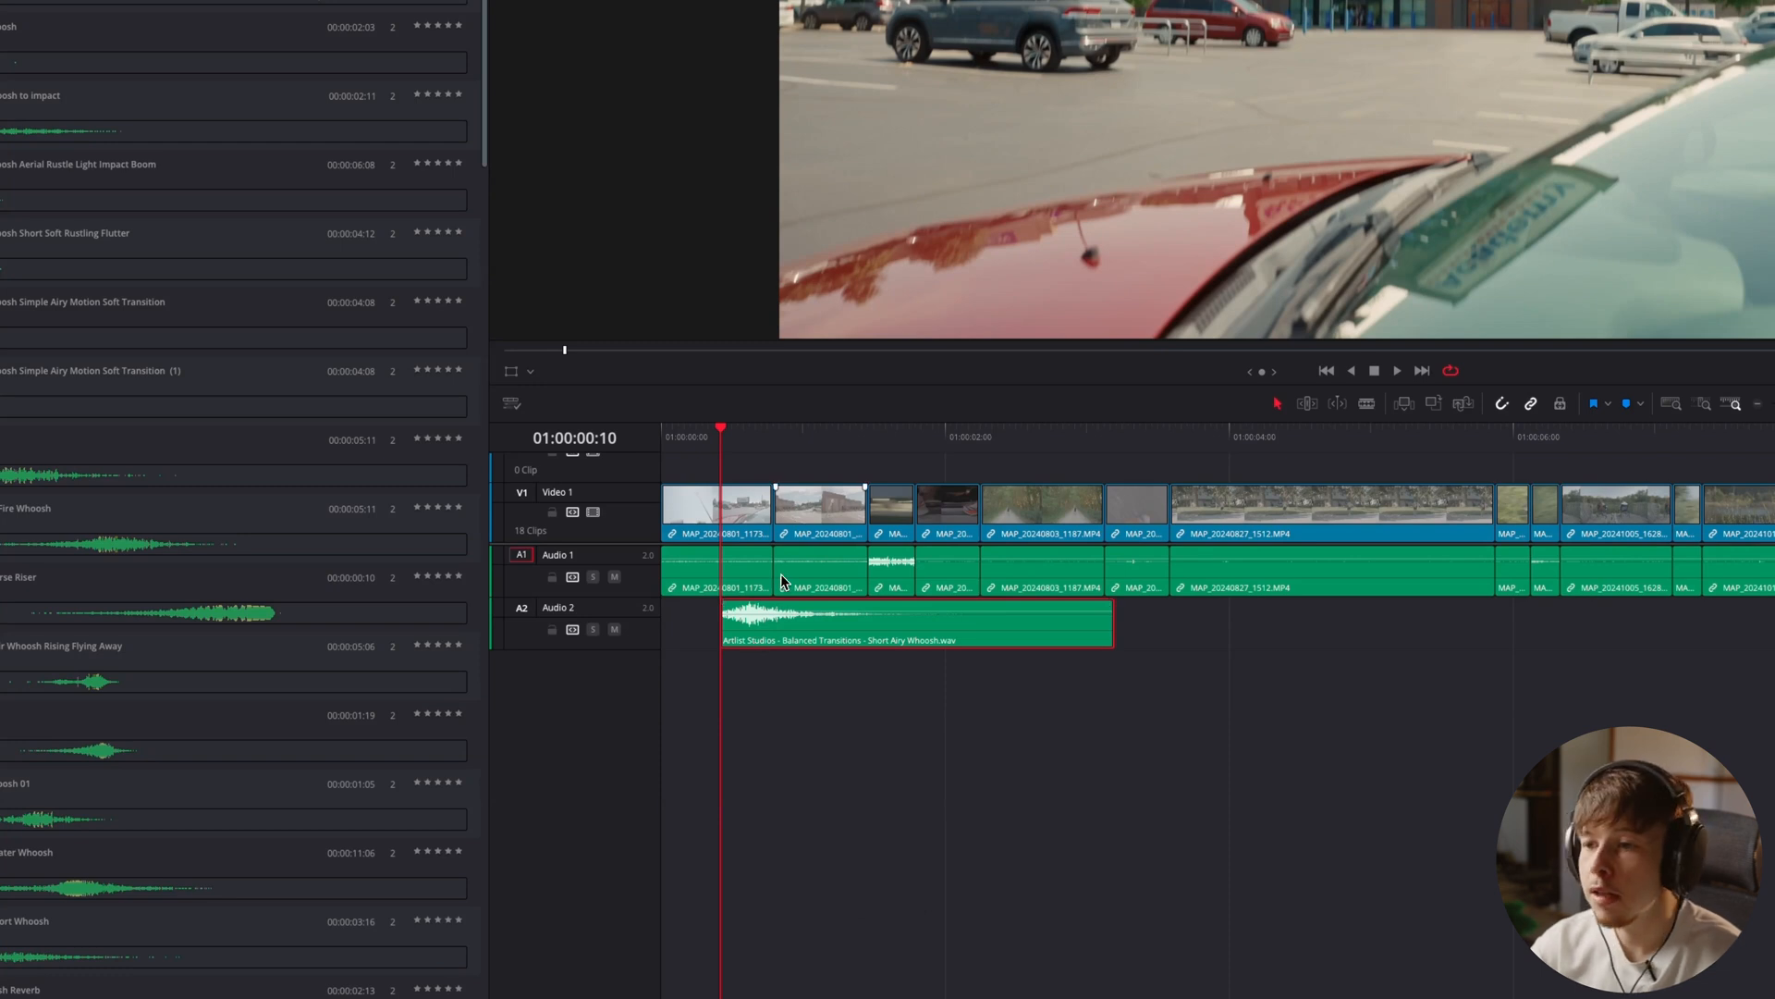
{"action": "left_click_drag", "start_coordinate": [788, 431], "coordinate": [981, 433]}
{"action": "key", "text": "w"}
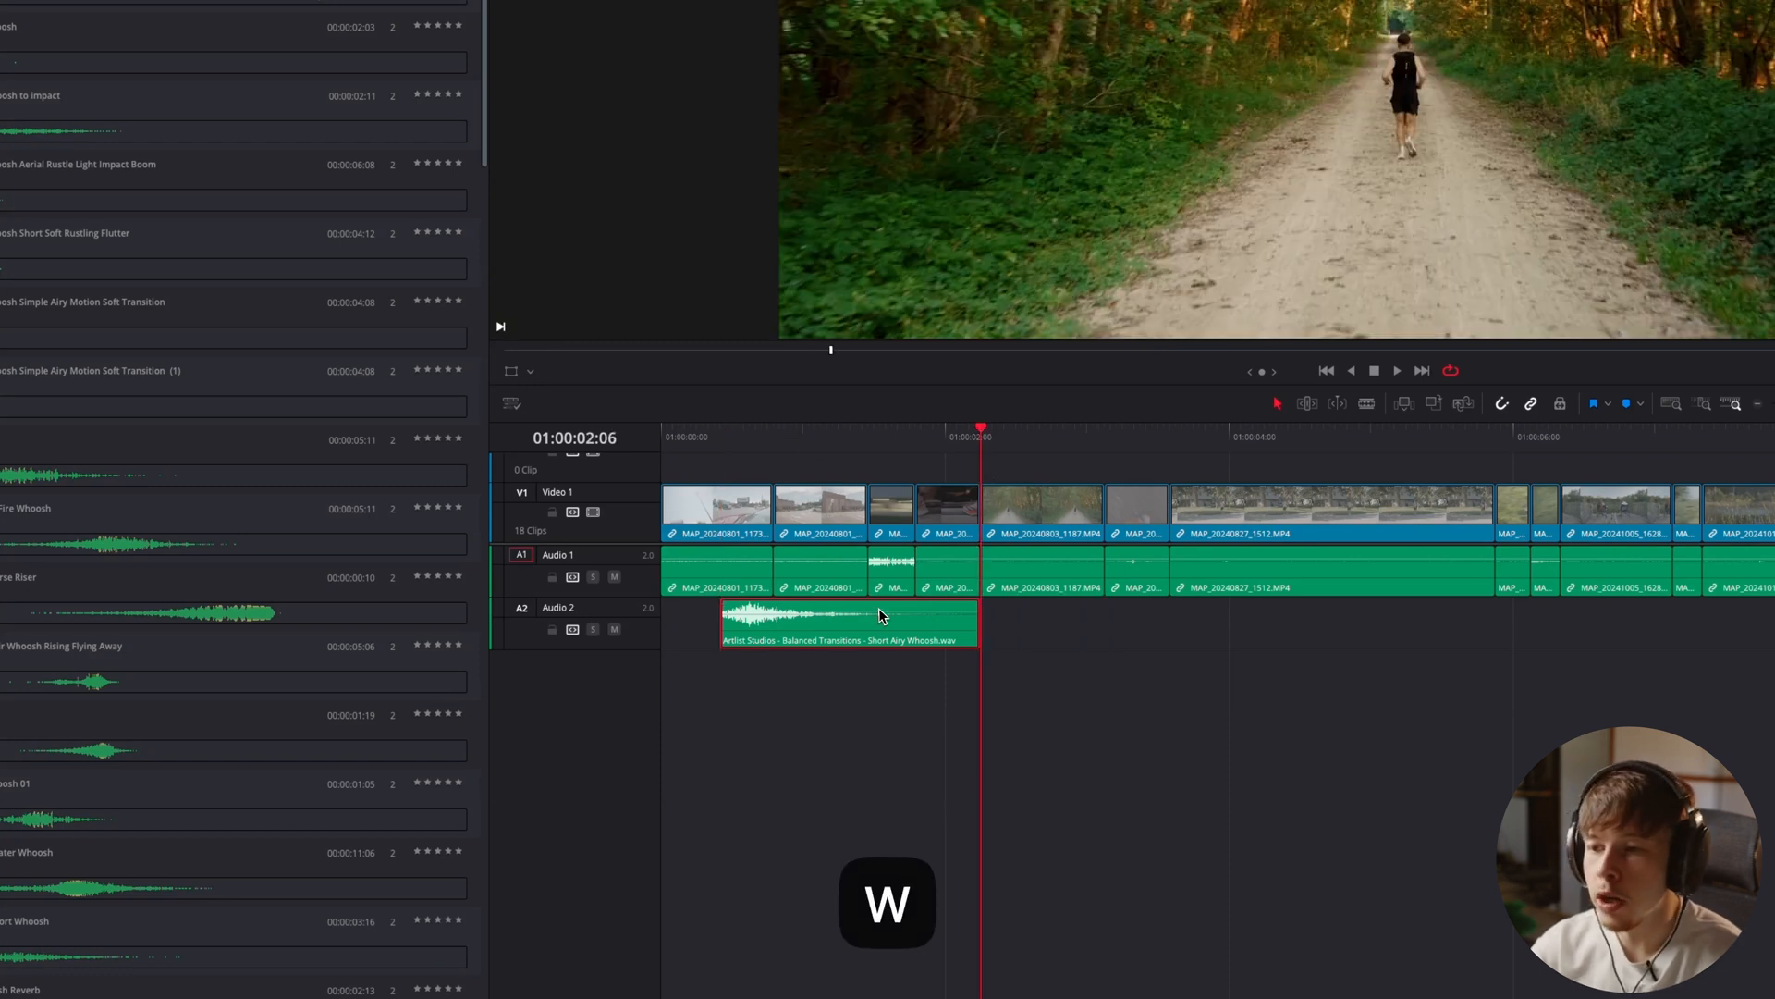
Move the trimmed whoosh clip to the start of the timeline and play it back
{"action": "key", "text": "Home"}
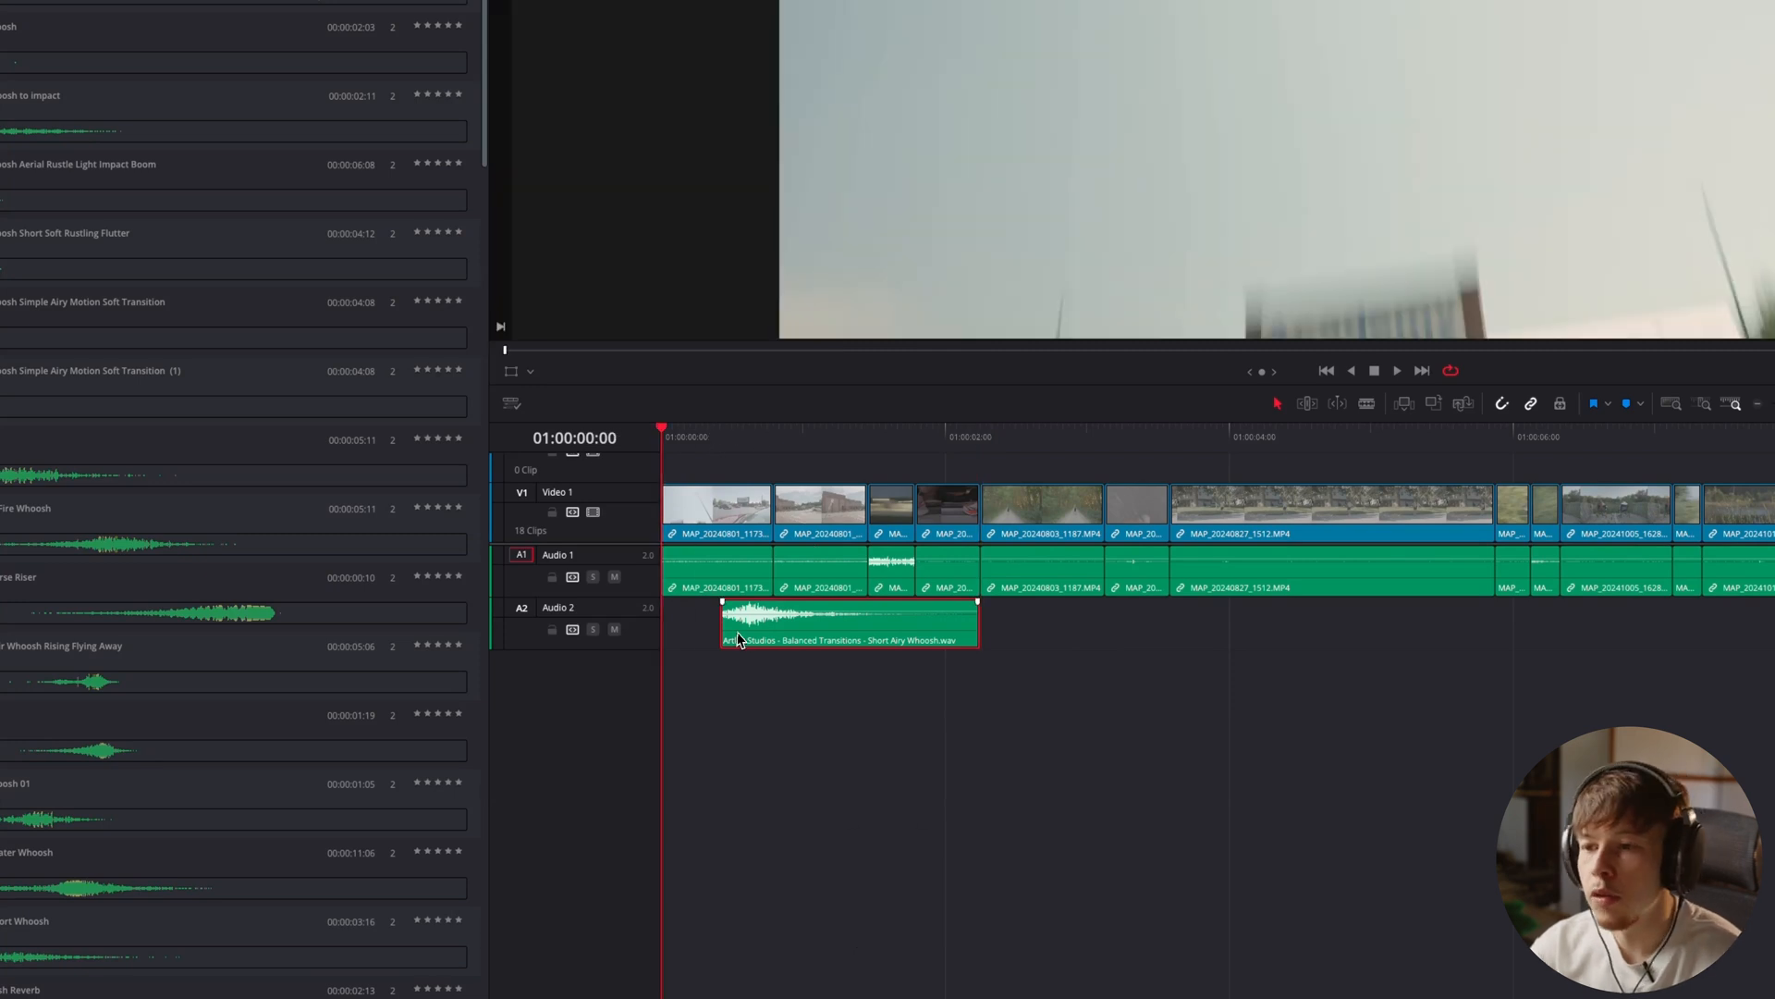
{"action": "left_click_drag", "start_coordinate": [738, 638], "coordinate": [705, 624]}
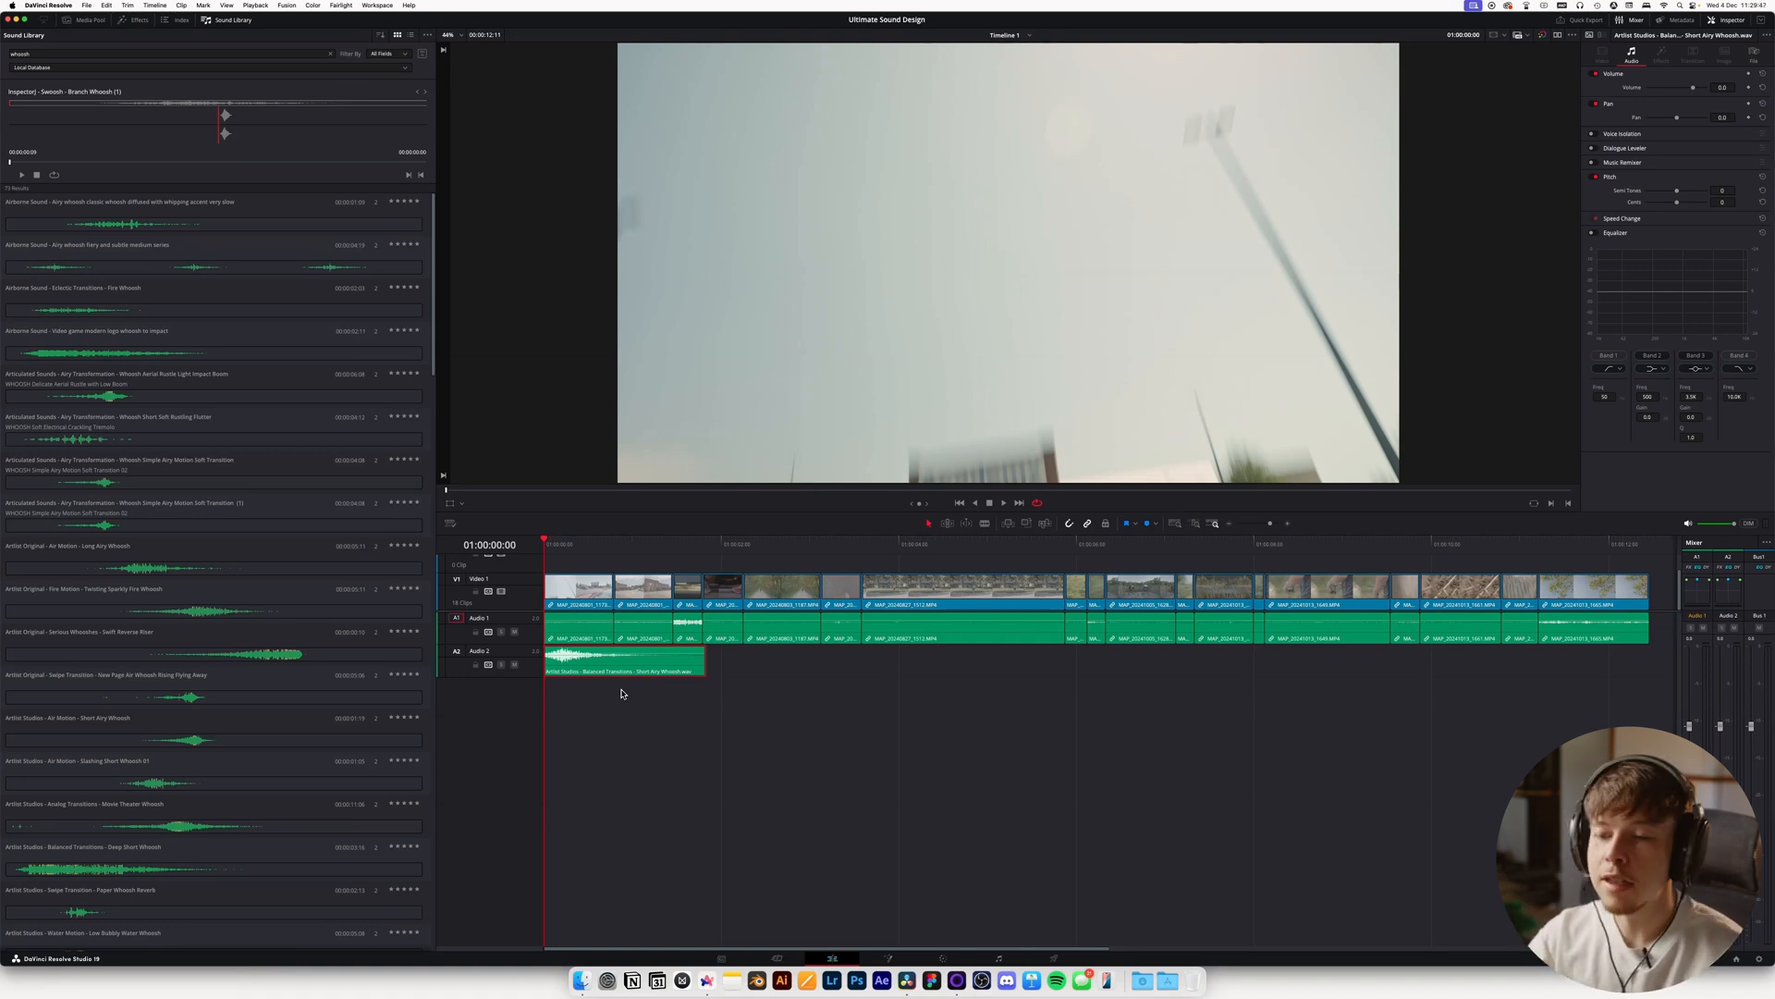
{"action": "key", "text": "space"}
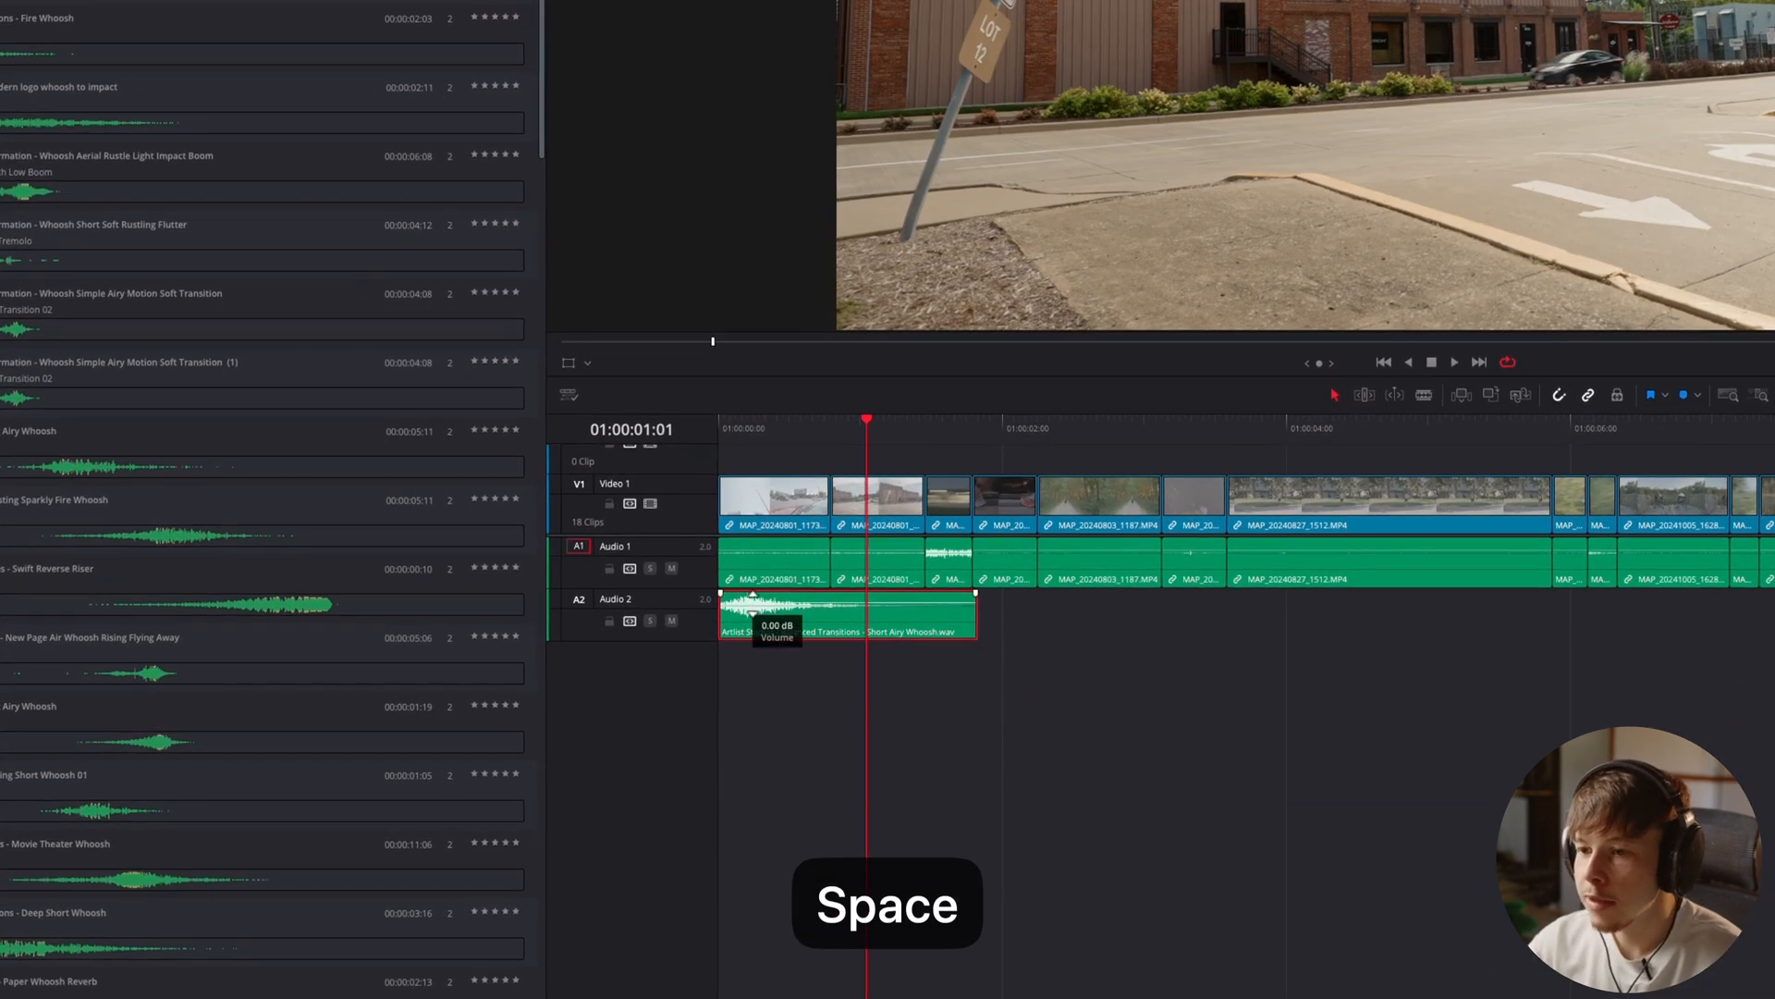
Lower the whoosh clip's volume to -5.2 dB and add a fade-out at its end
{"action": "key", "text": "space"}
{"action": "key", "text": "Home"}
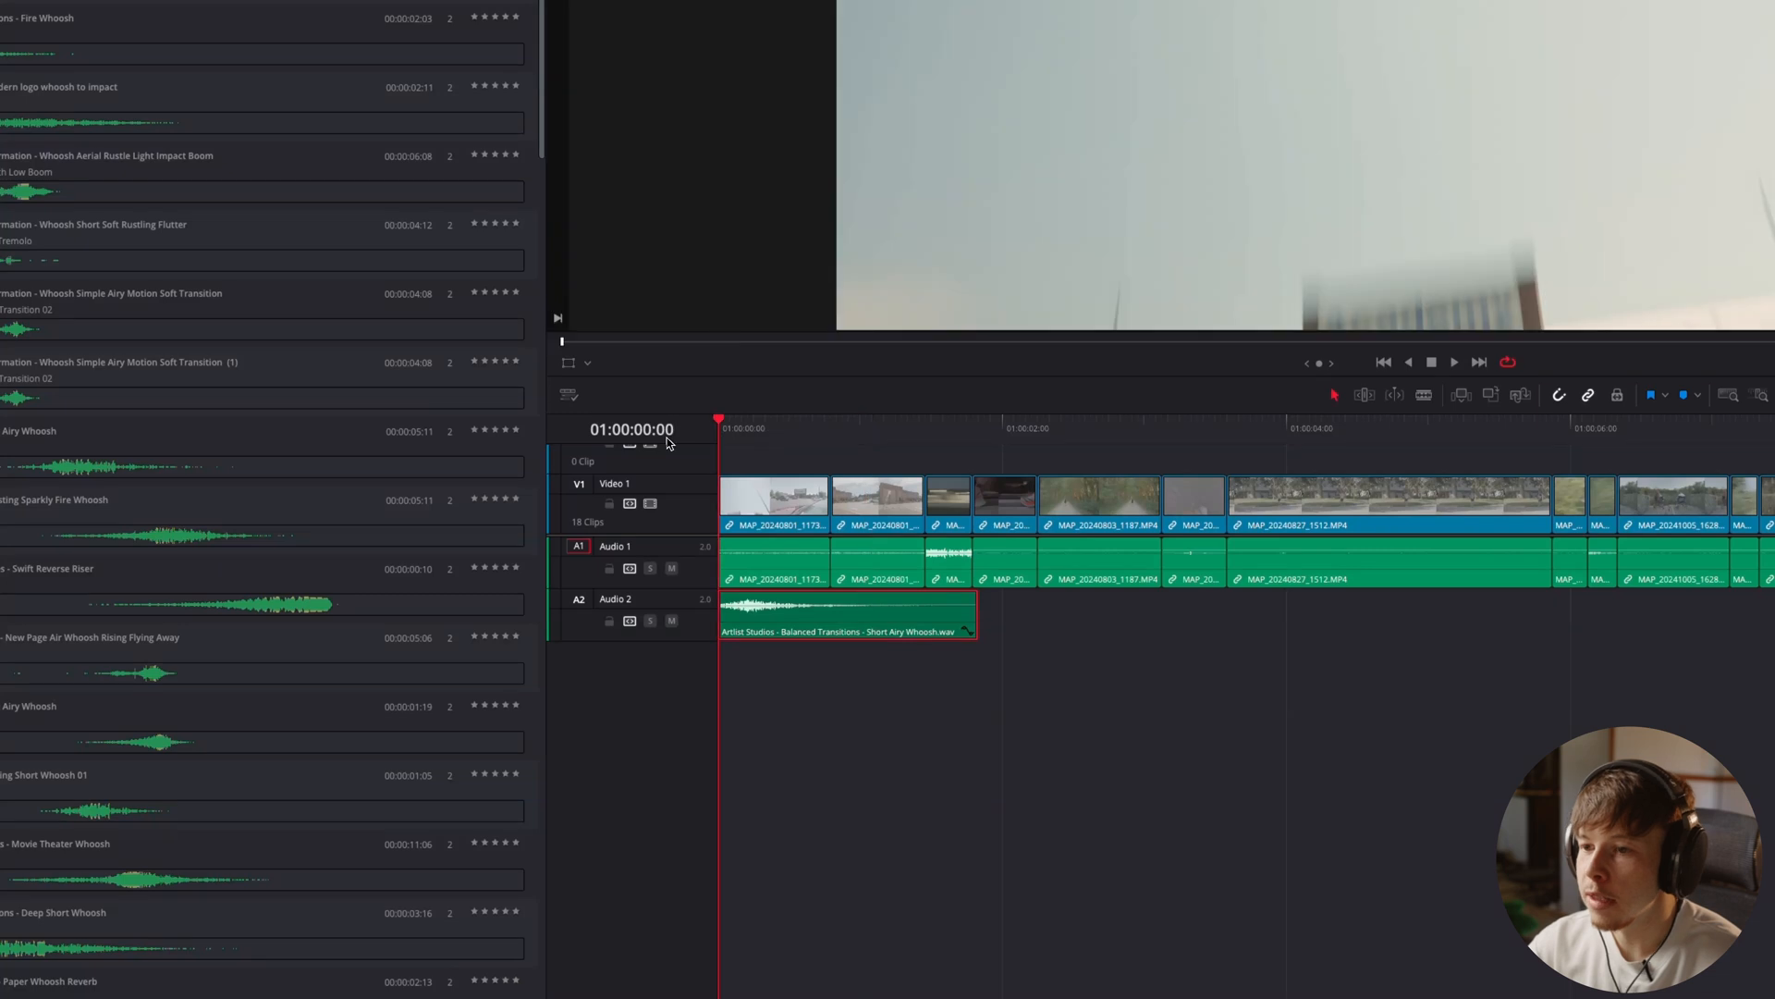
{"action": "key", "text": "space"}
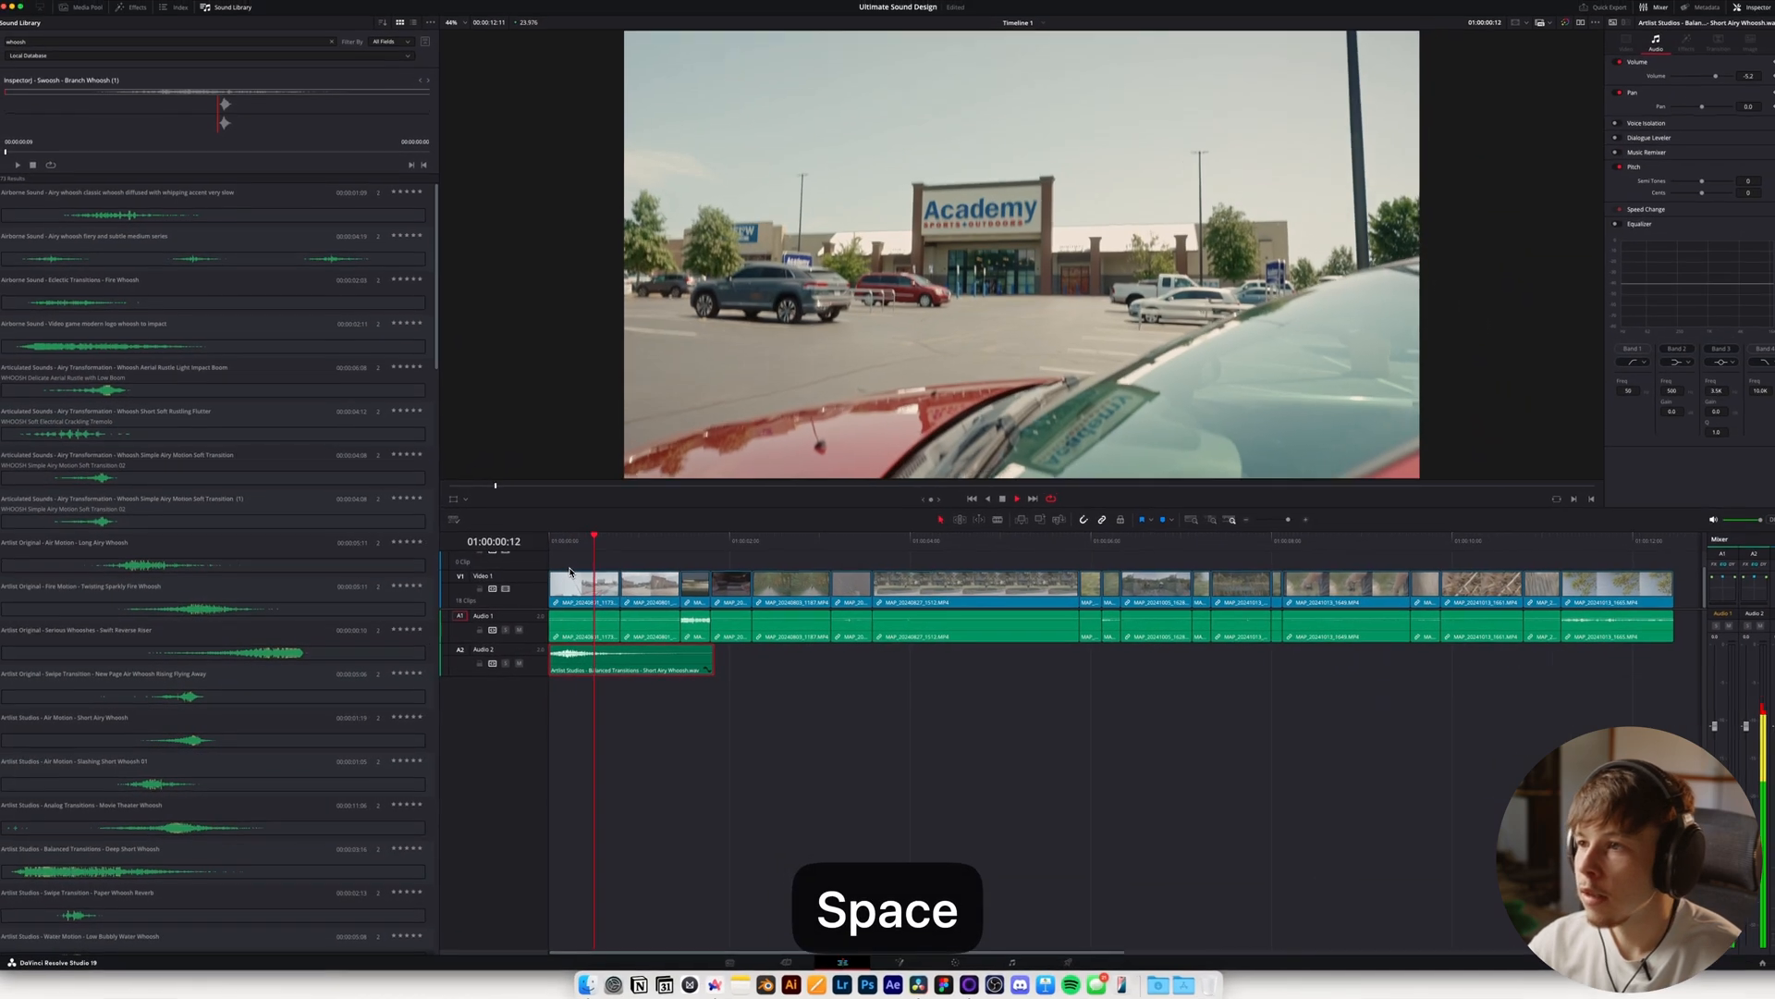
{"action": "key", "text": "space"}
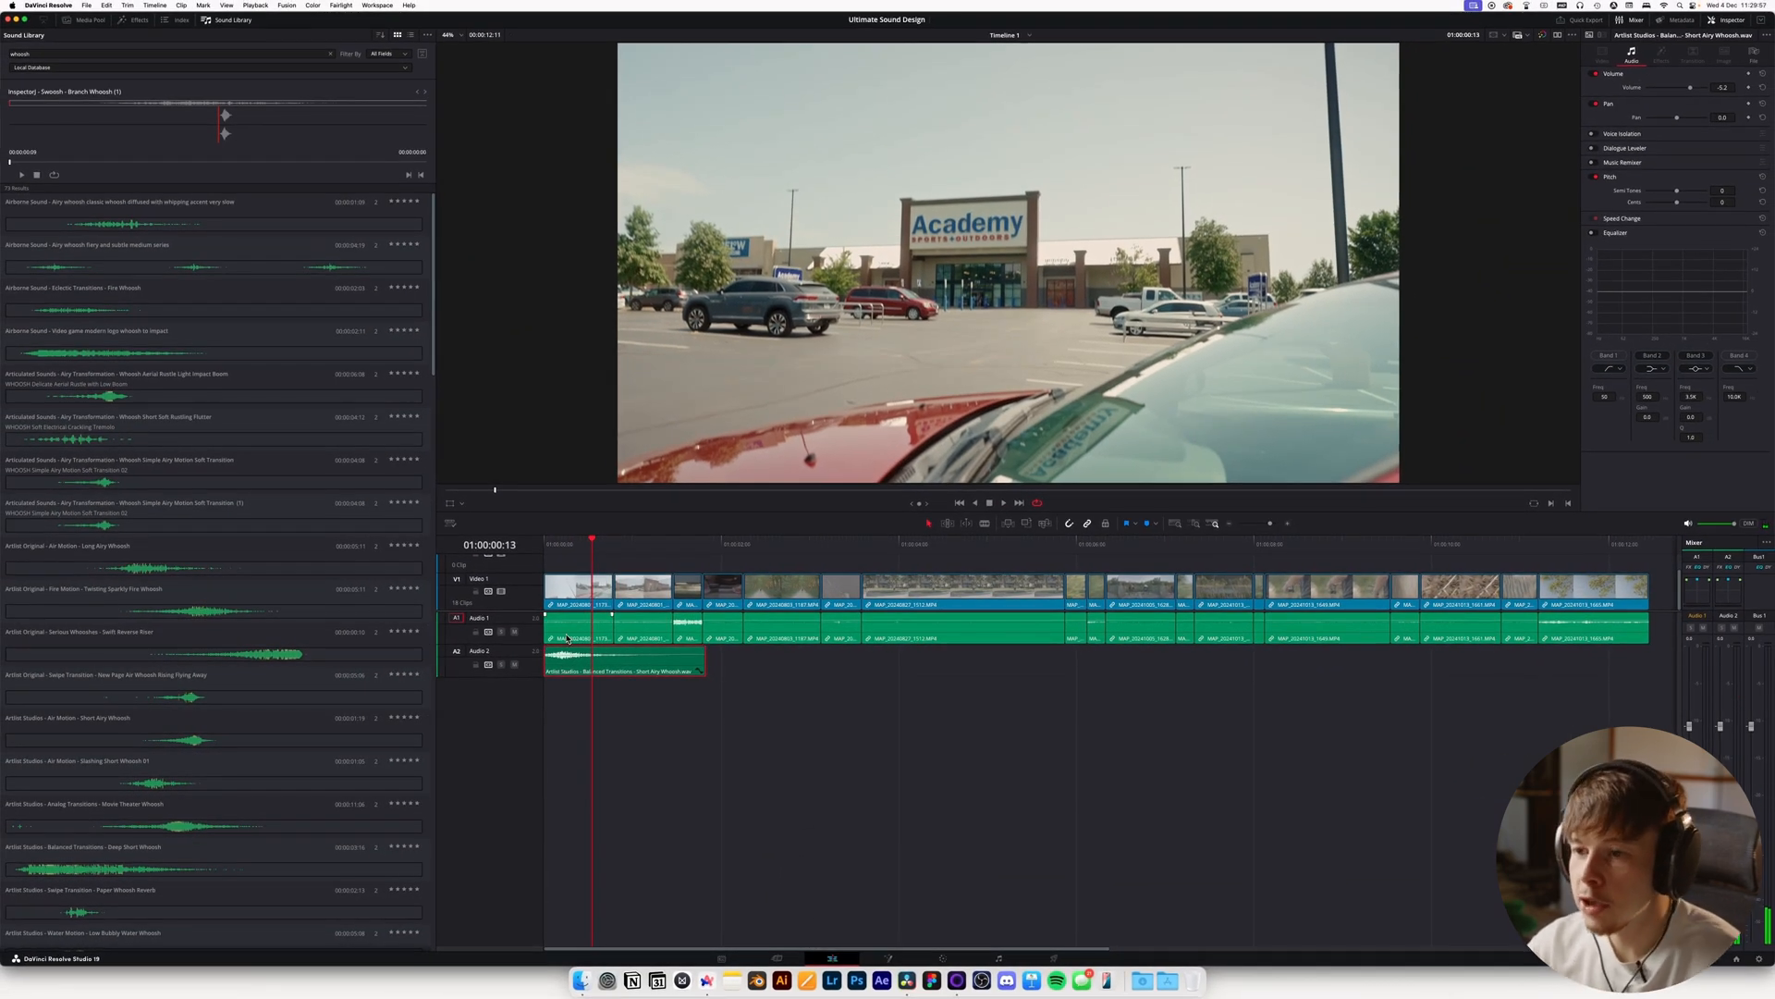
Replay the opening shot from the timeline start to judge the whoosh level
{"action": "left_click_drag", "start_coordinate": [563, 545], "coordinate": [543, 546]}
{"action": "key", "text": "space"}
{"action": "key", "text": "space"}
{"action": "left_click", "coordinate": [546, 544]}
{"action": "key", "text": "space"}
{"action": "key", "text": "space"}
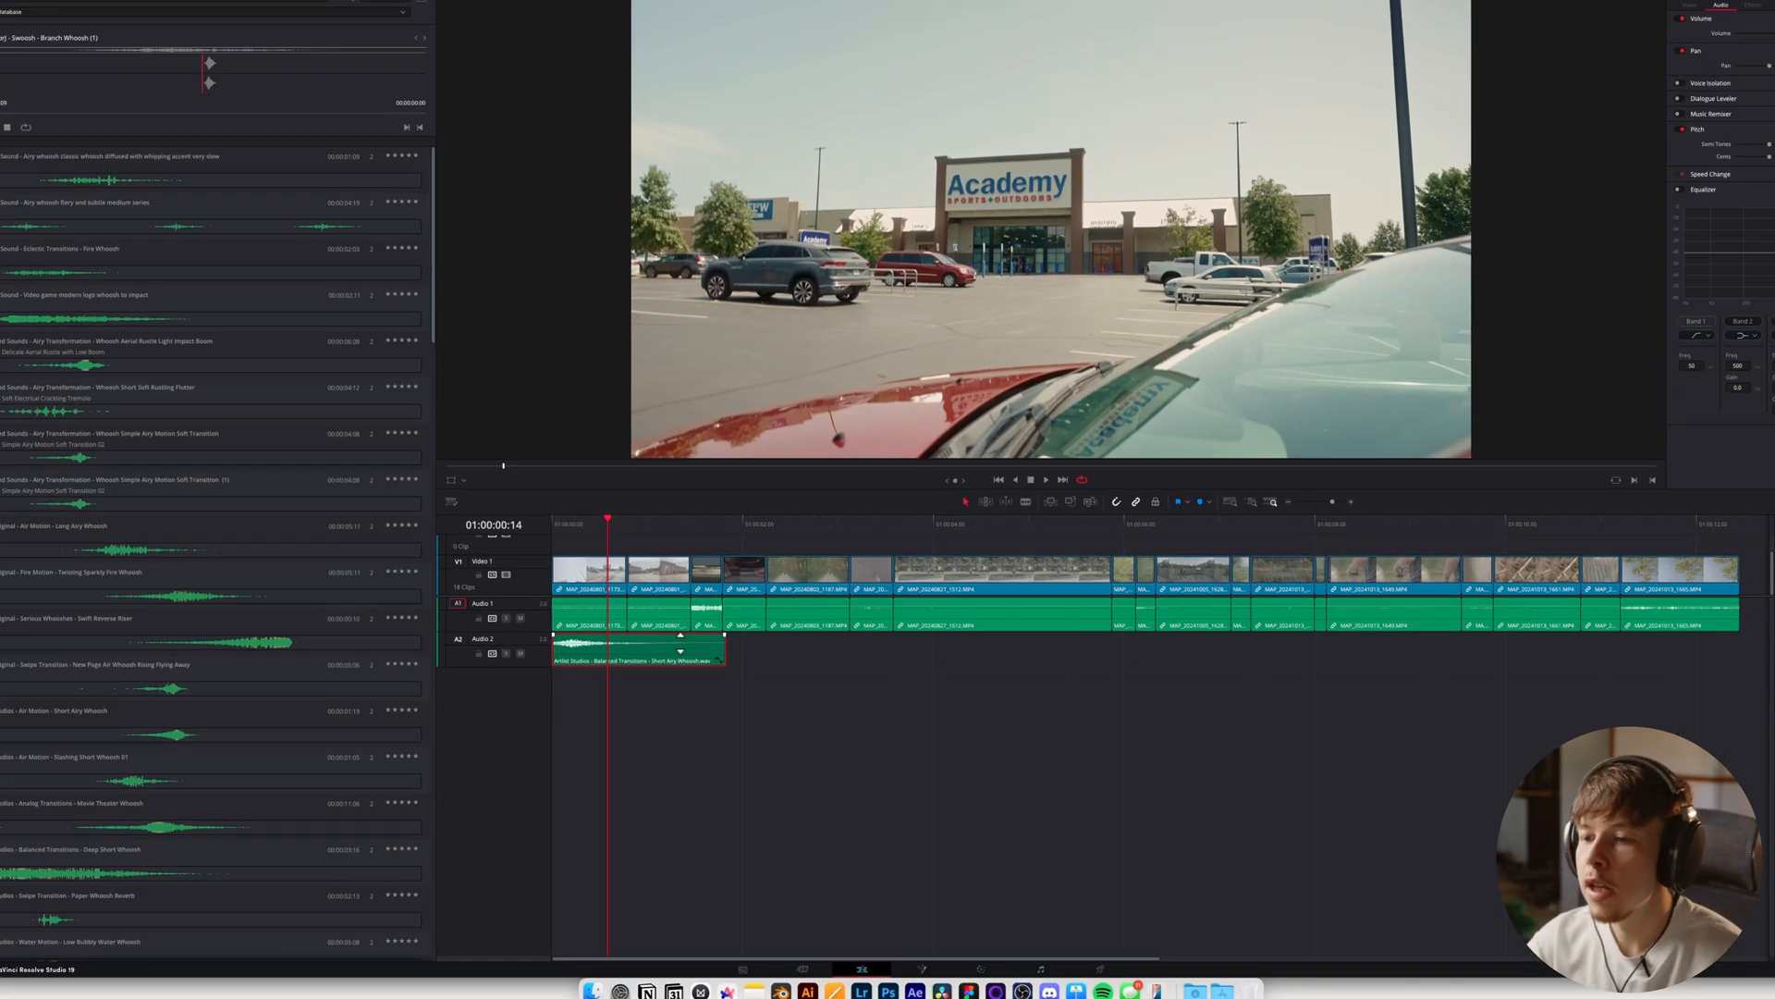
Reduce the Audio 2 whoosh clip's volume to about -10 dB and replay the opening to check it
{"action": "left_click_drag", "start_coordinate": [663, 655], "coordinate": [663, 657]}
{"action": "left_click_drag", "start_coordinate": [800, 562], "coordinate": [802, 561]}
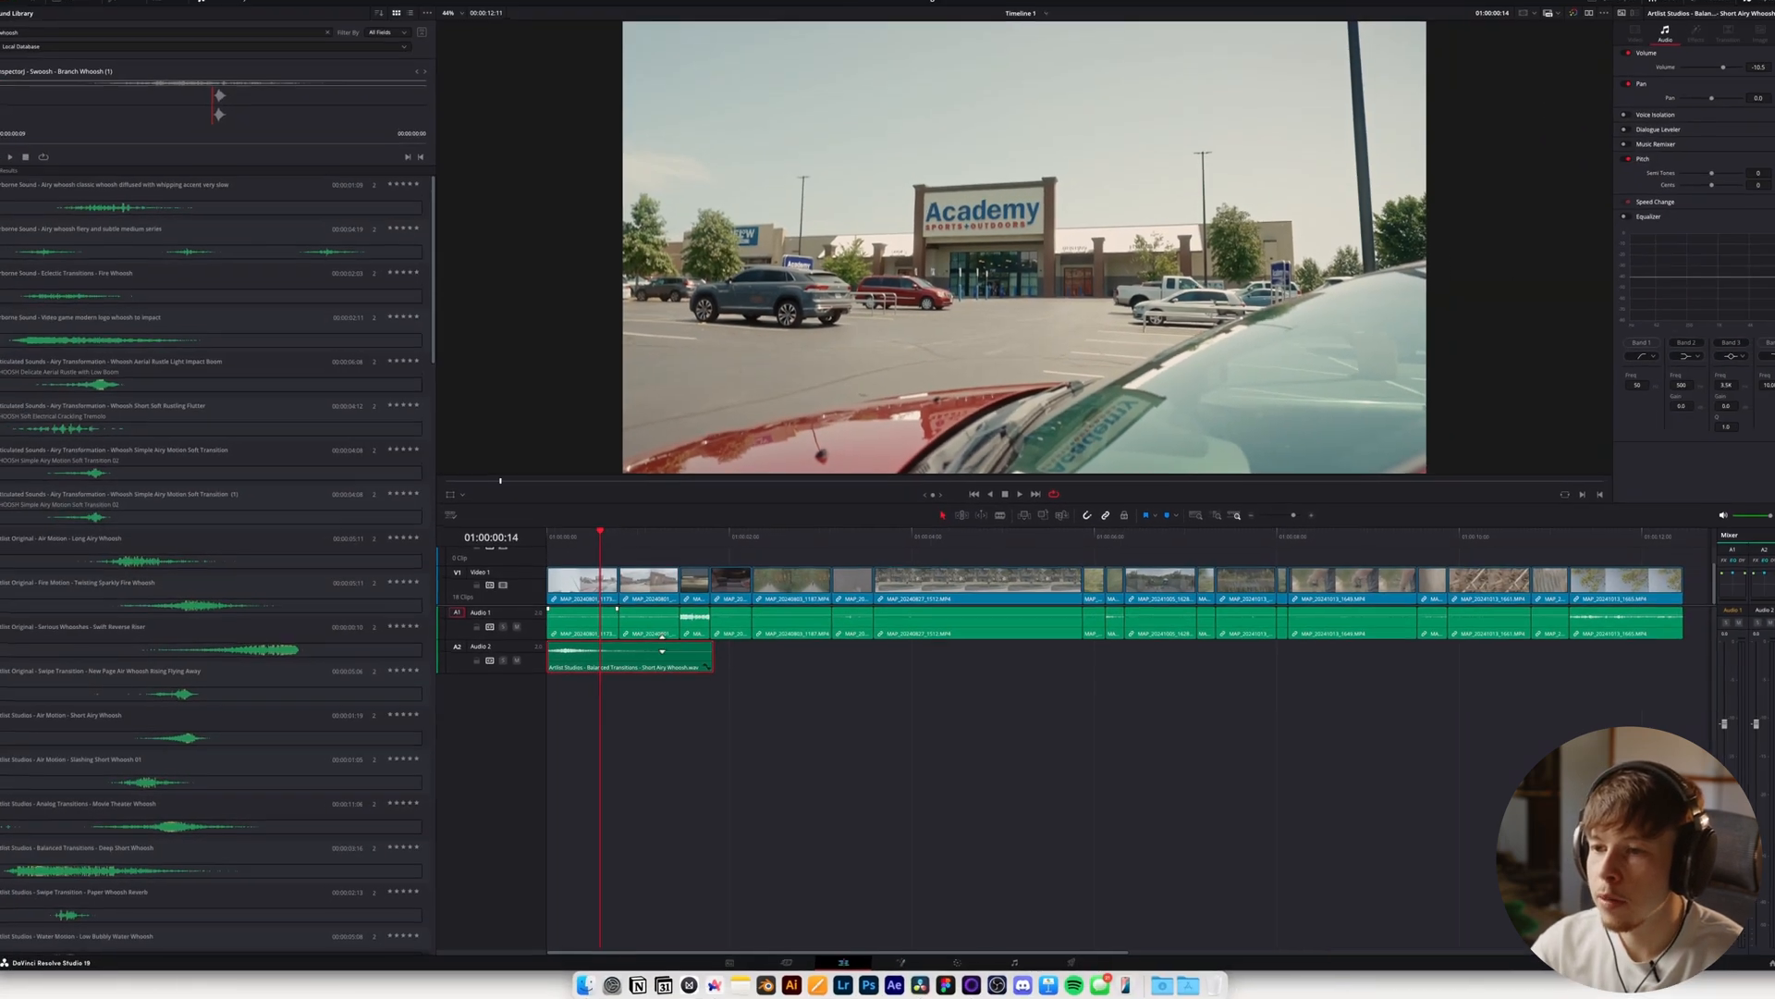
{"action": "key", "text": "space"}
{"action": "key", "text": "space"}
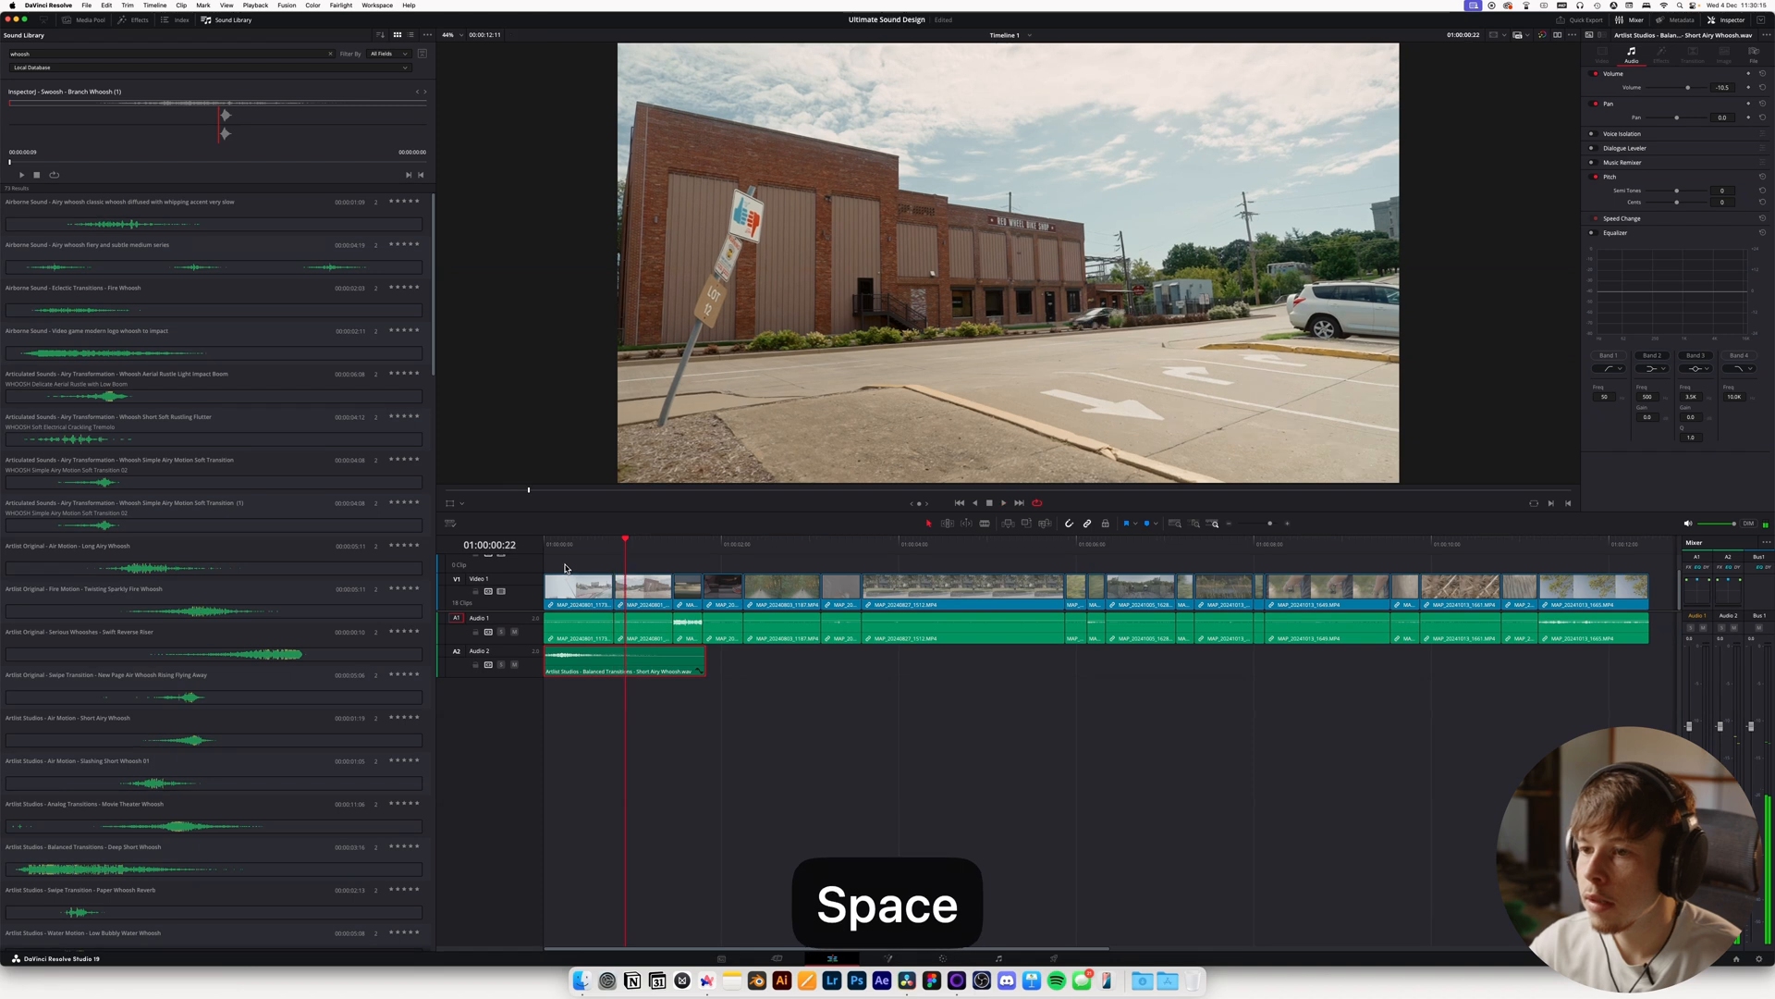
{"action": "key", "text": "space"}
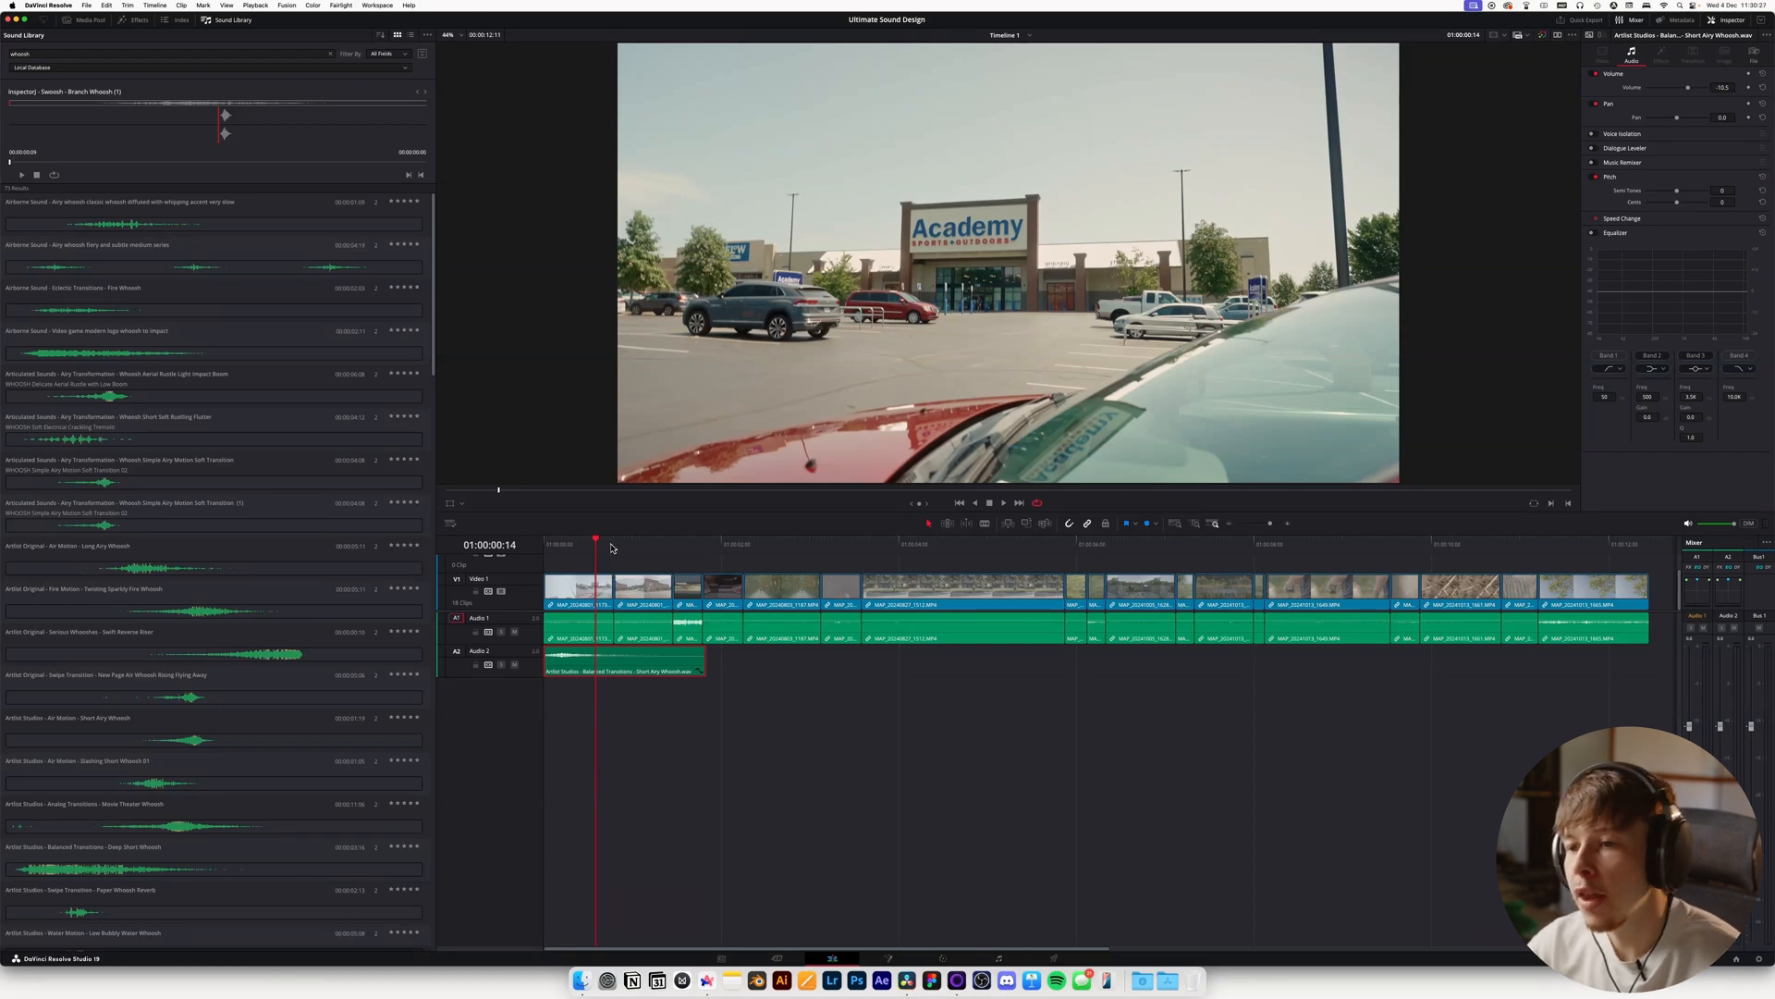
{"action": "key", "text": "Home"}
{"action": "key", "text": "space"}
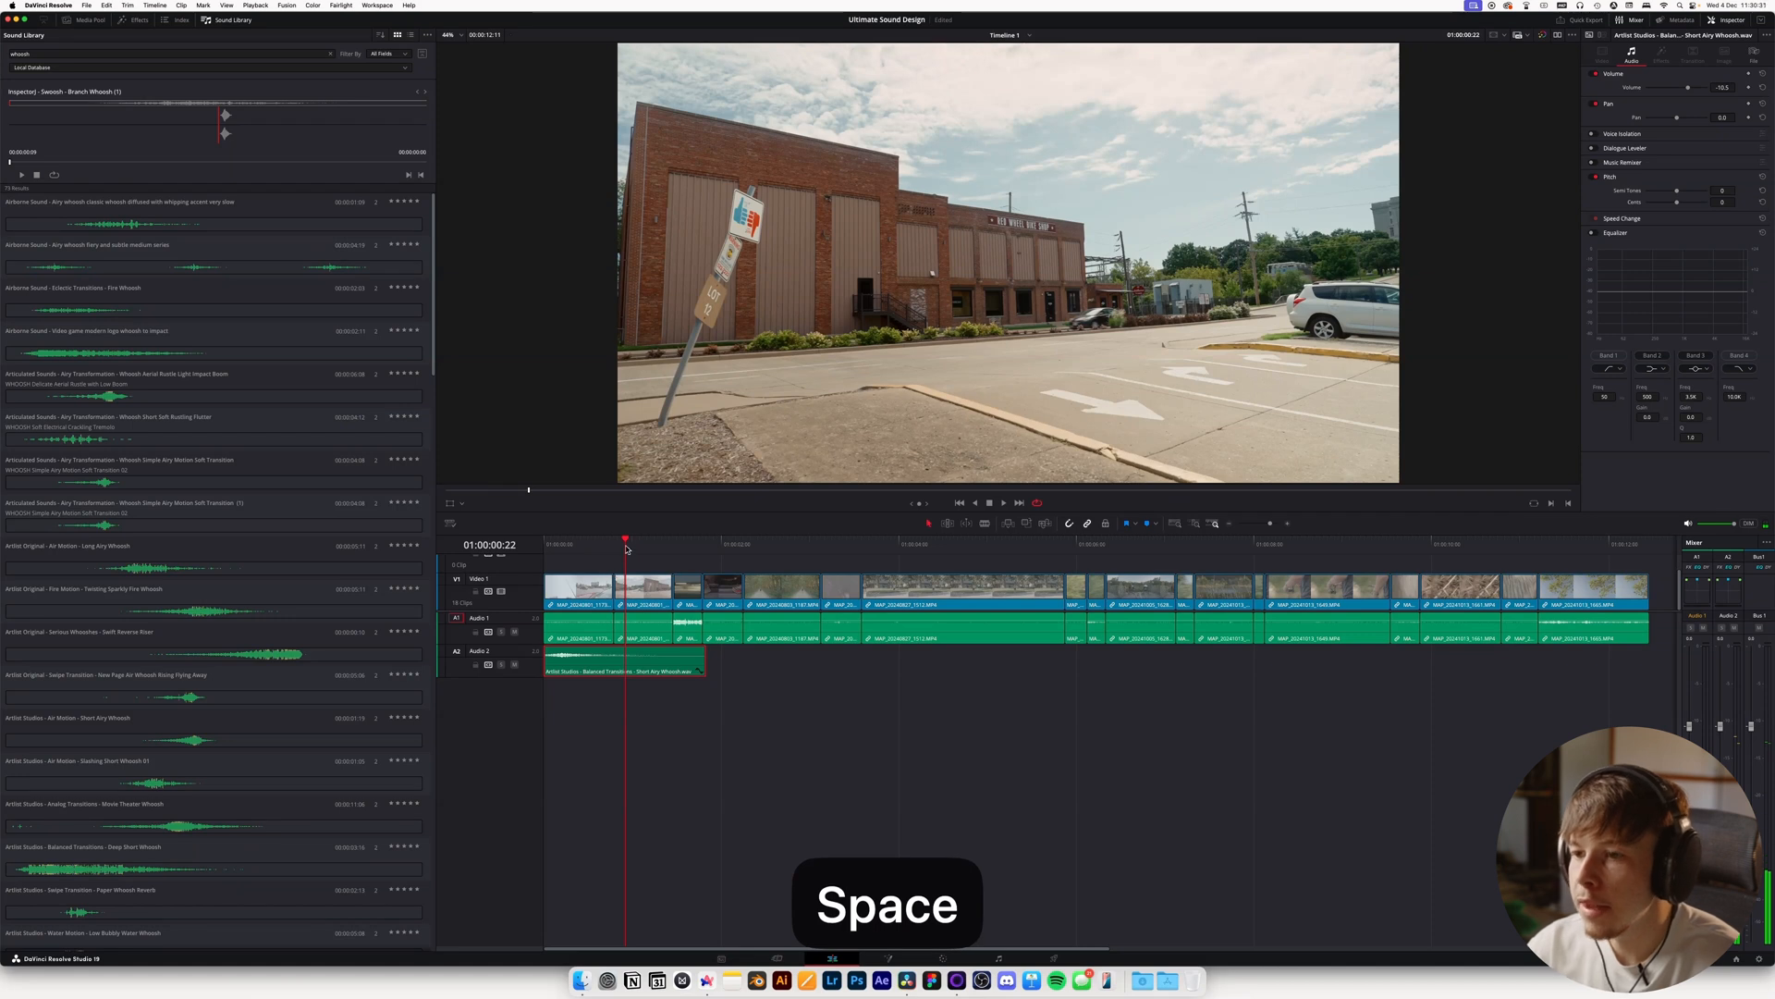
{"action": "left_click_drag", "start_coordinate": [626, 550], "coordinate": [544, 550]}
Lower the volume of the third clip's loud audio on the Audio 1 track
{"action": "key", "text": "space"}
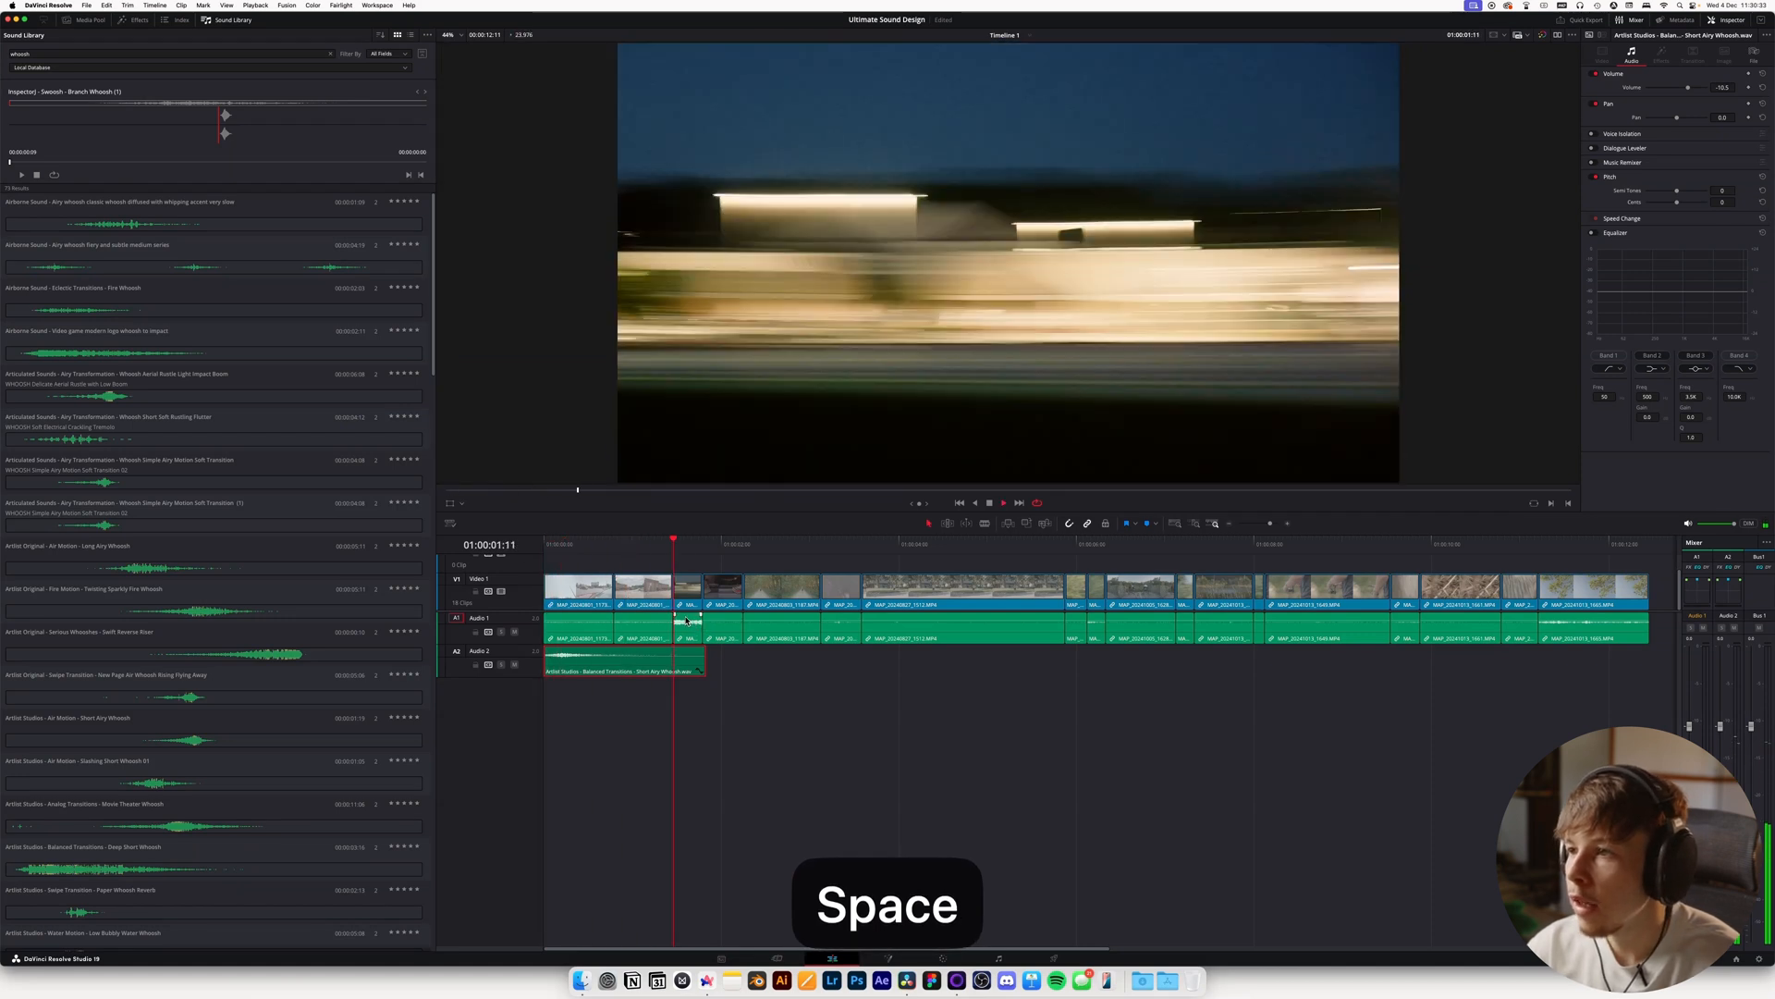
{"action": "key", "text": "space"}
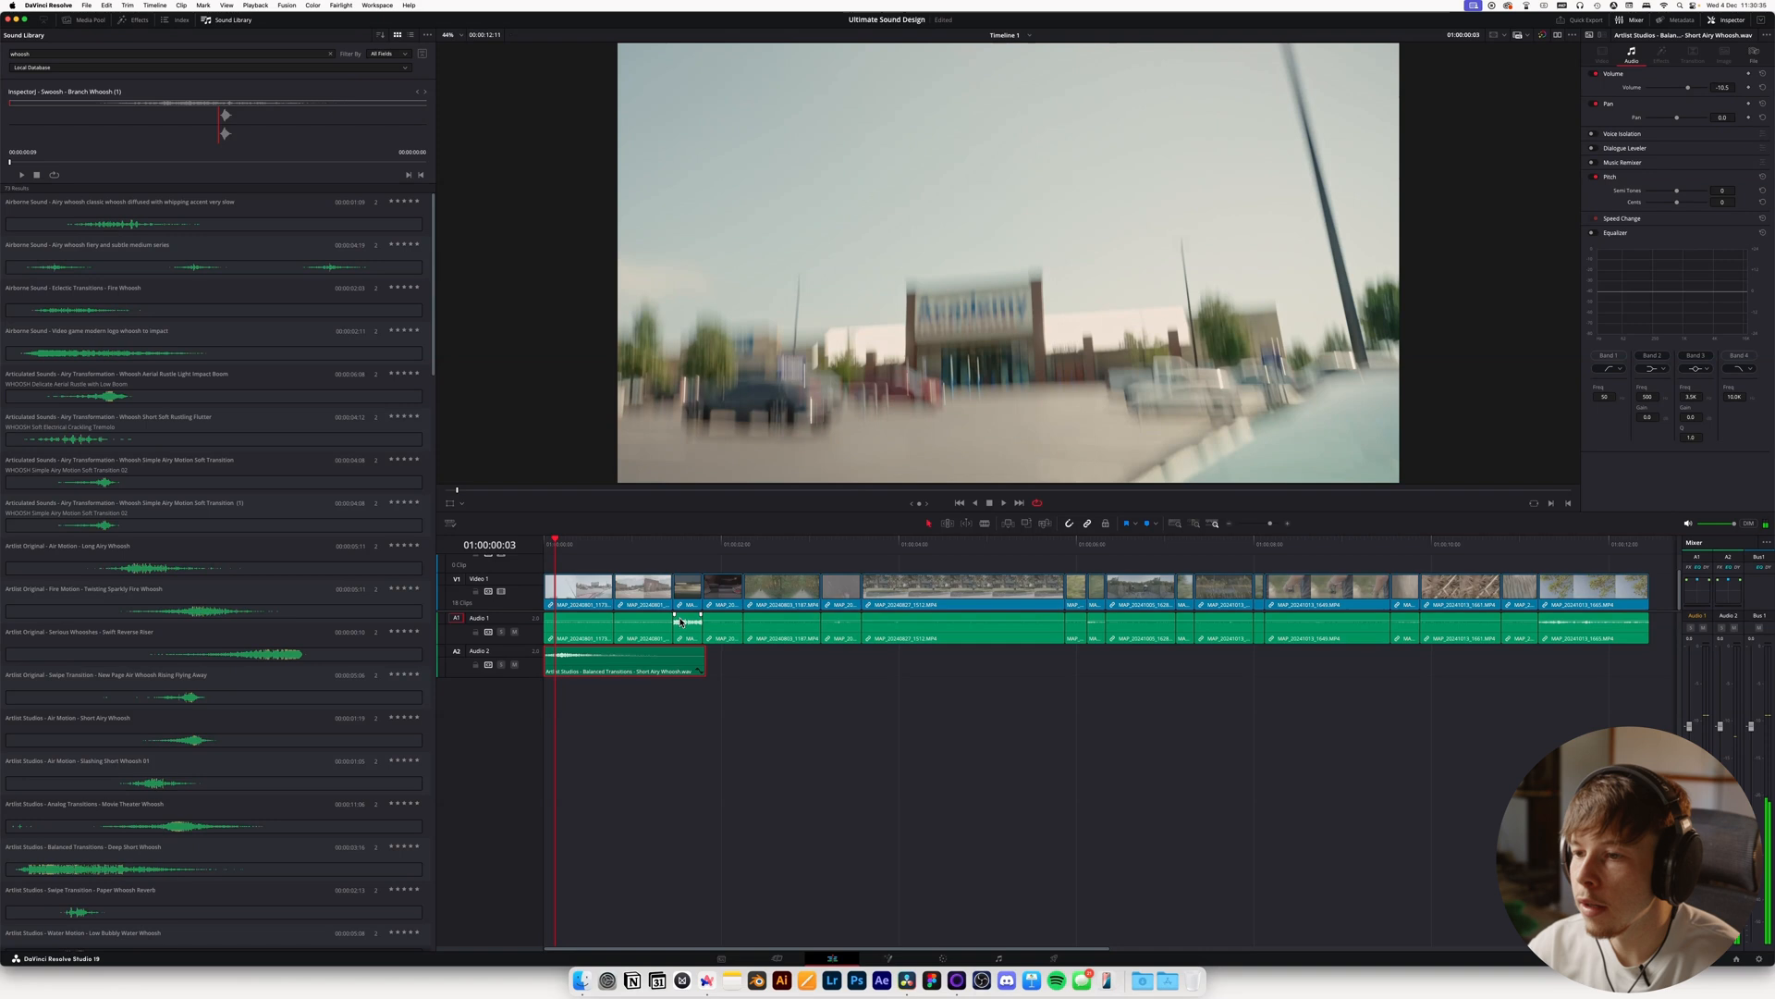
{"action": "key", "text": "space"}
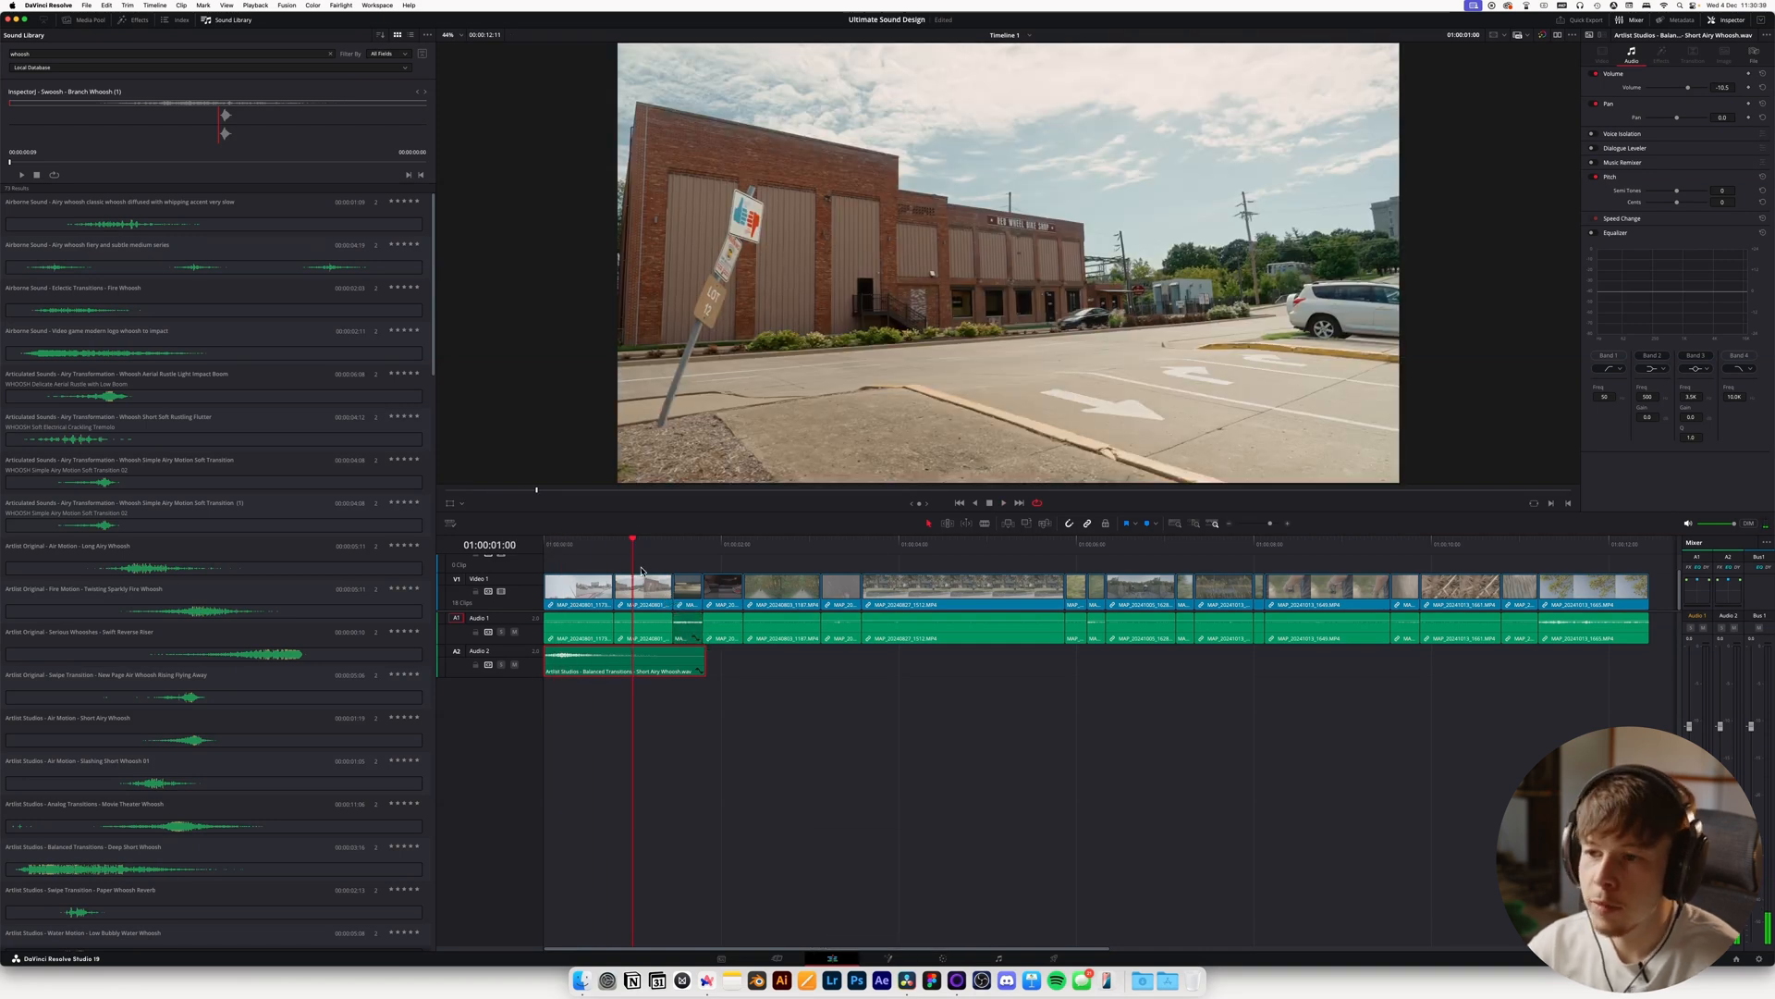
Listen to the first cuts again, inspect the second shot's start and return to the timeline start
{"action": "key", "text": "space"}
{"action": "key", "text": "space"}
{"action": "left_click", "coordinate": [615, 548]}
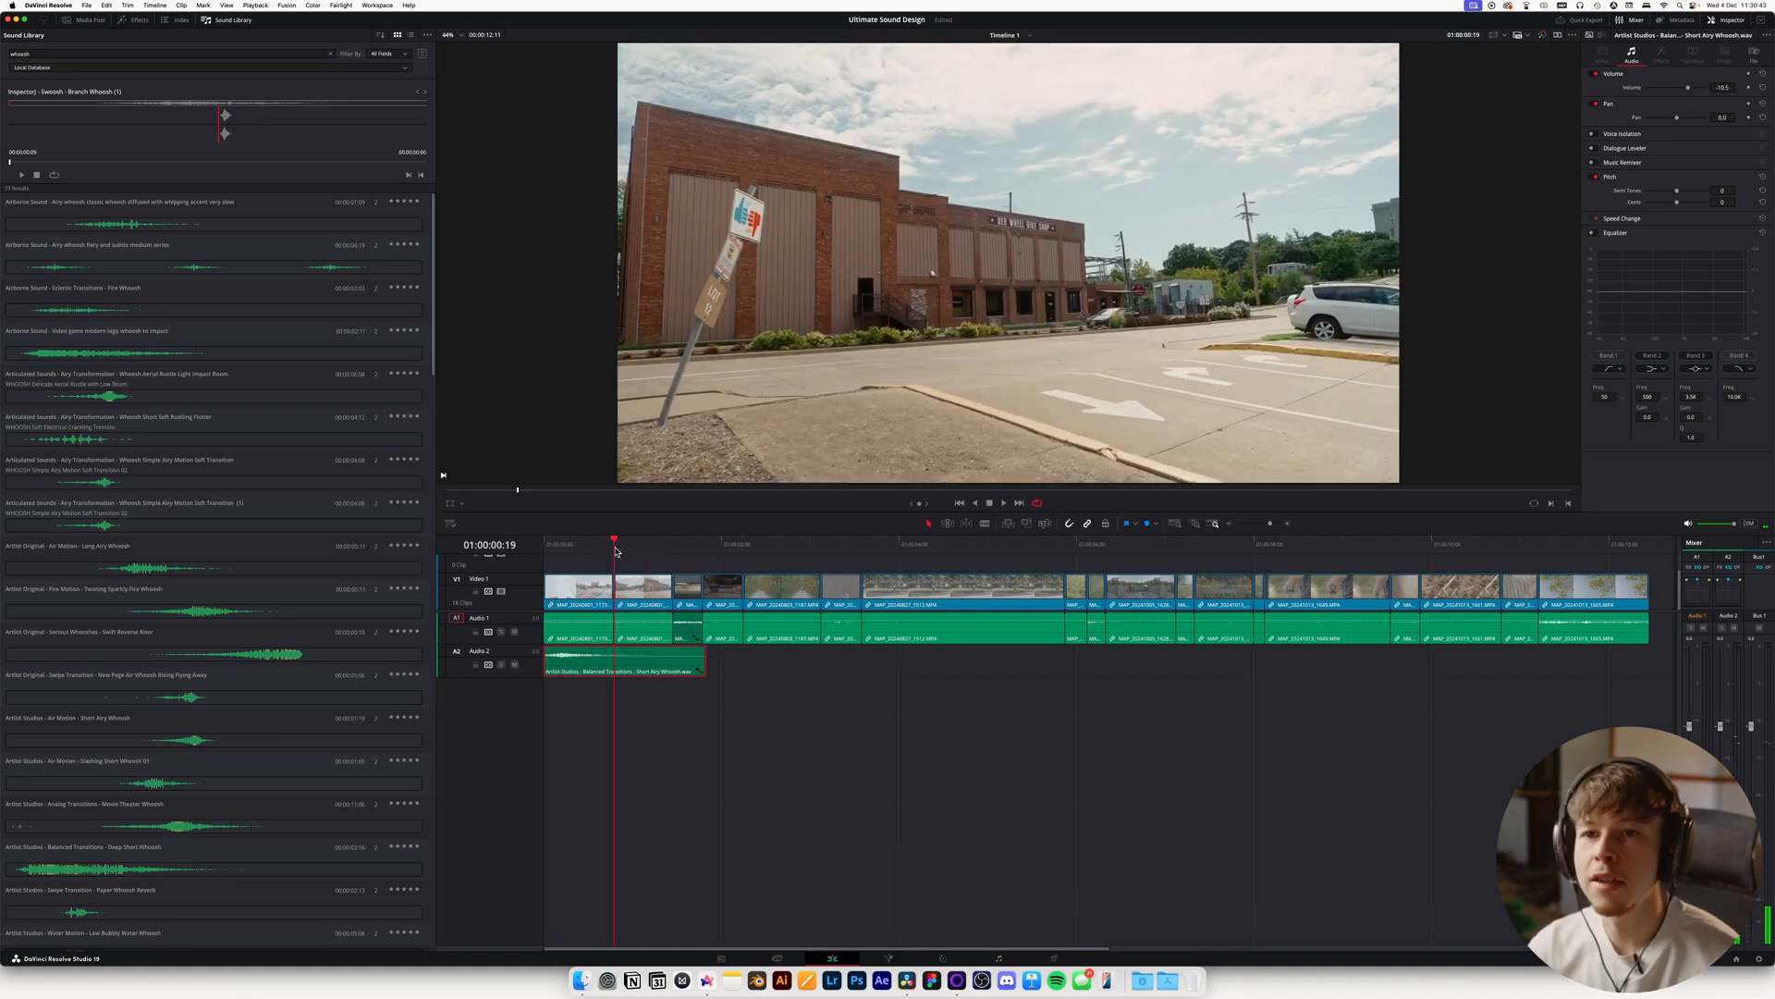
{"action": "left_click", "coordinate": [635, 708]}
{"action": "key", "text": "Home"}
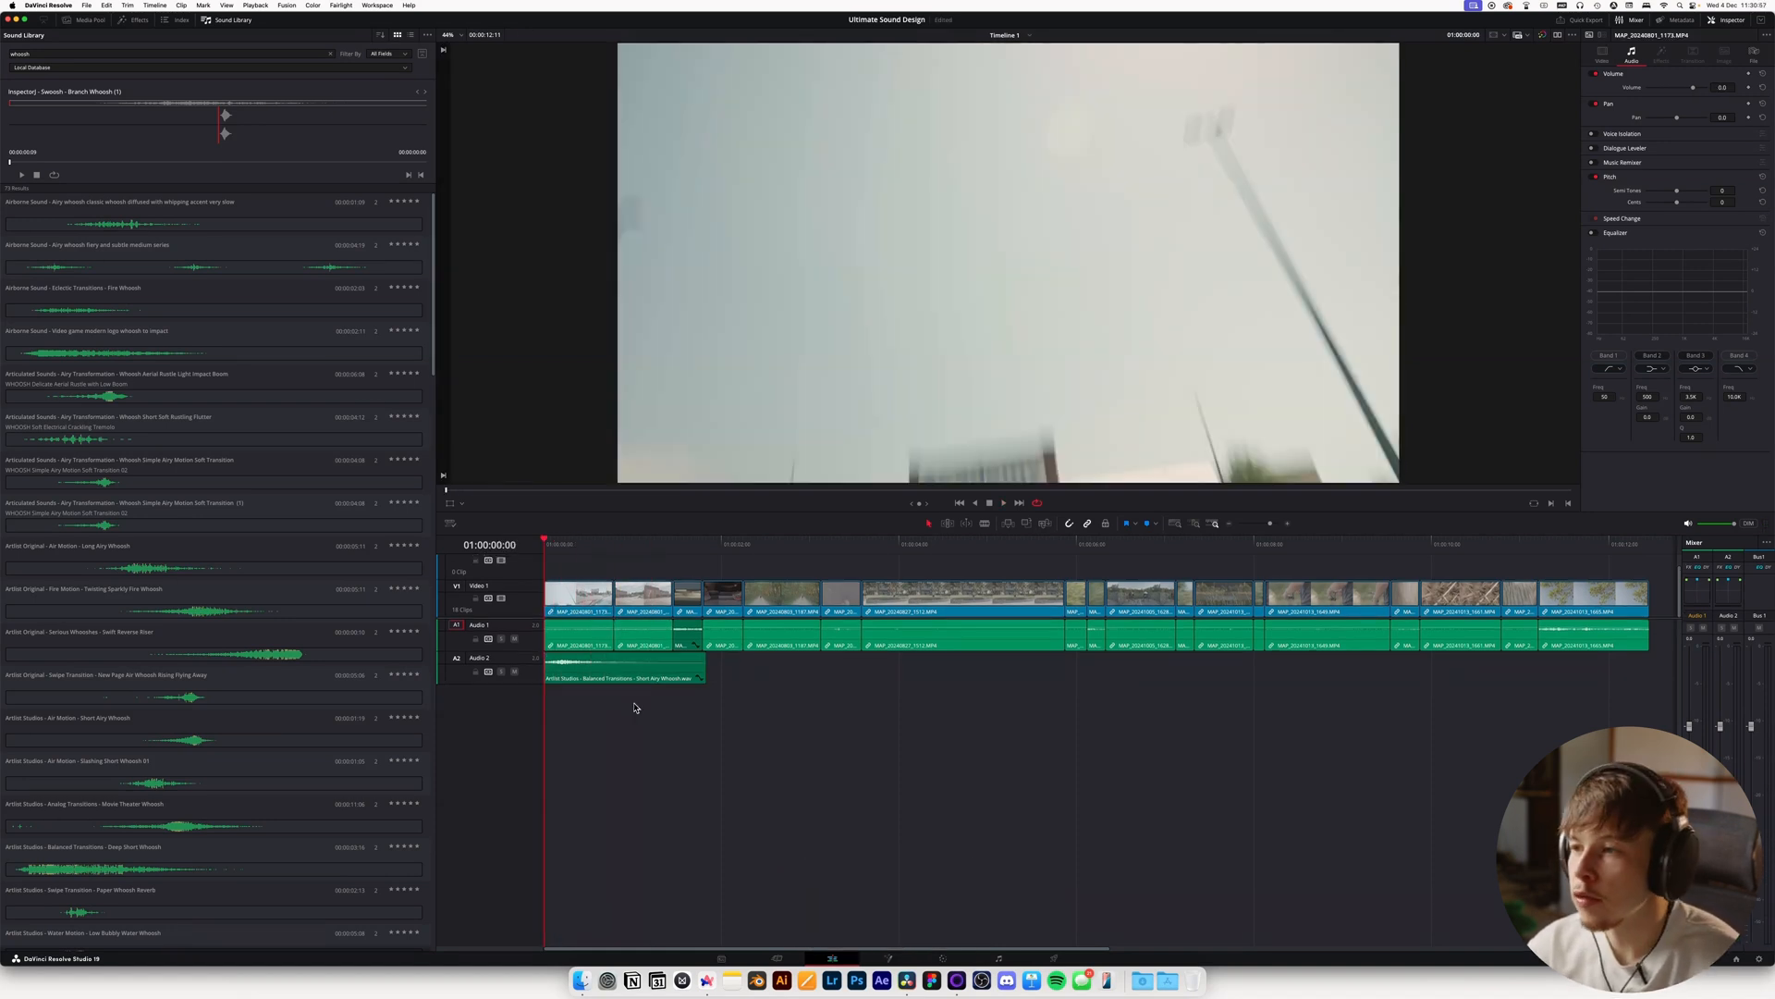
Play to the second shot's start, search the sound library for "vintage" and select the Opening Hood Polaroid SX70 effect
{"action": "key", "text": "space"}
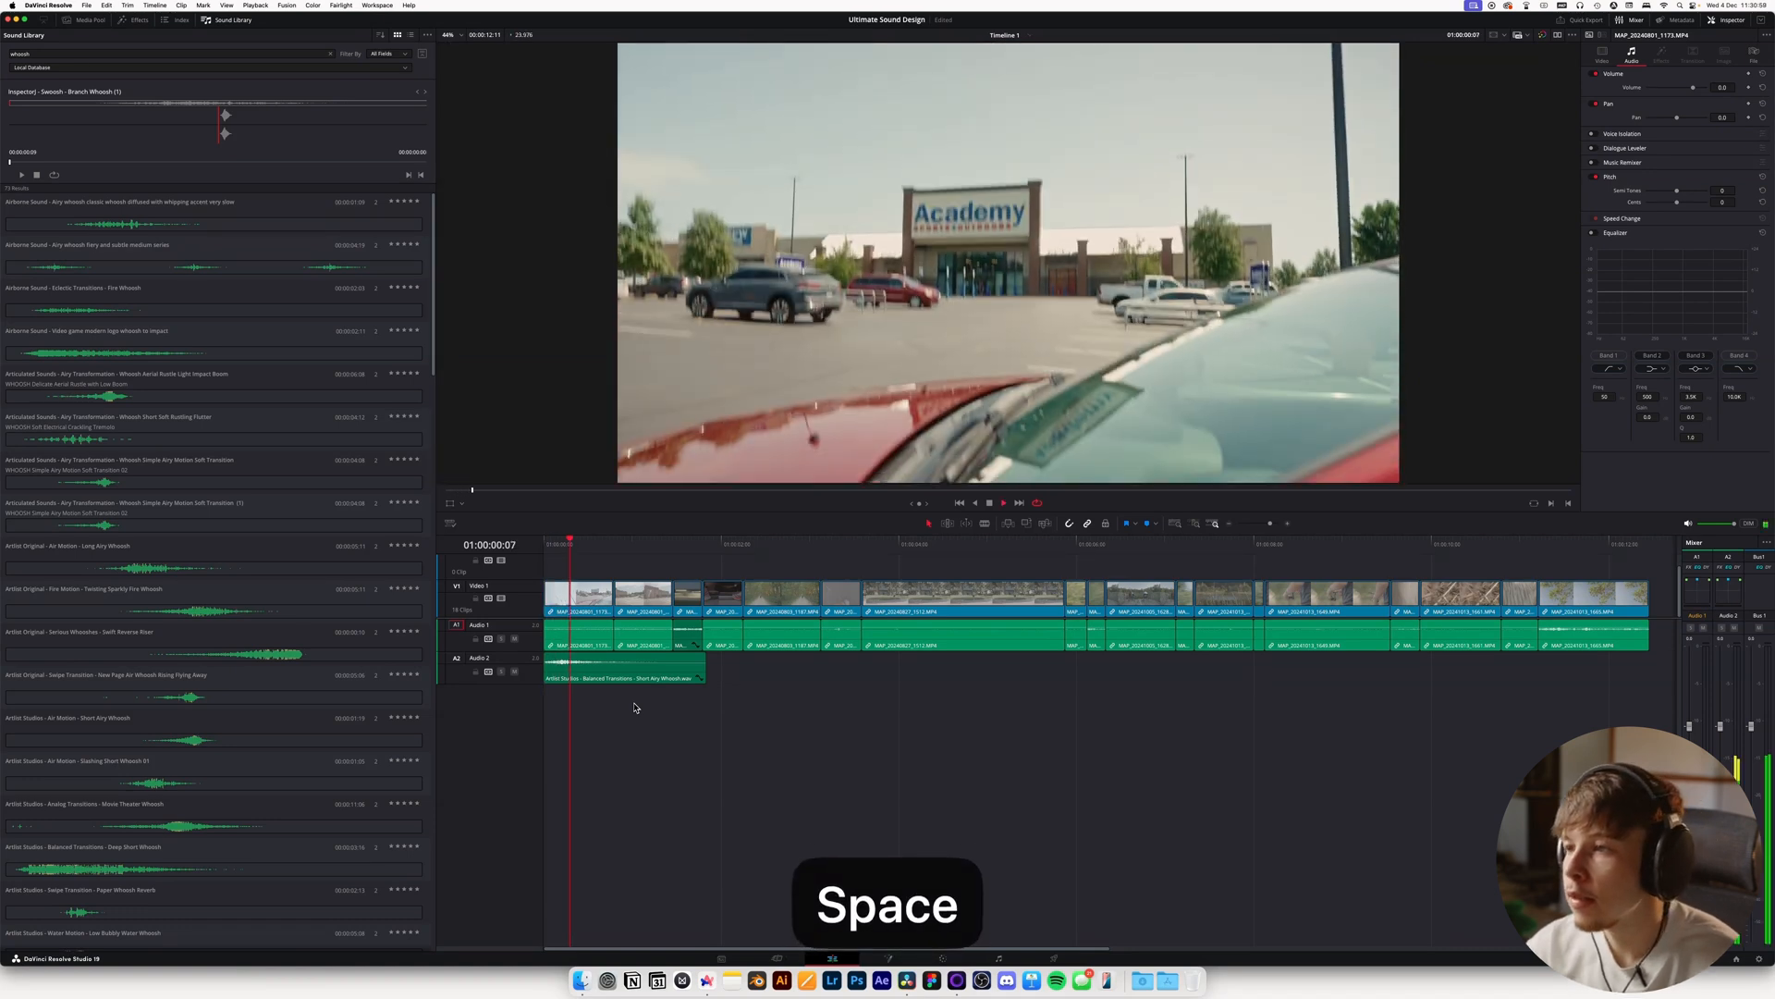
{"action": "key", "text": "space"}
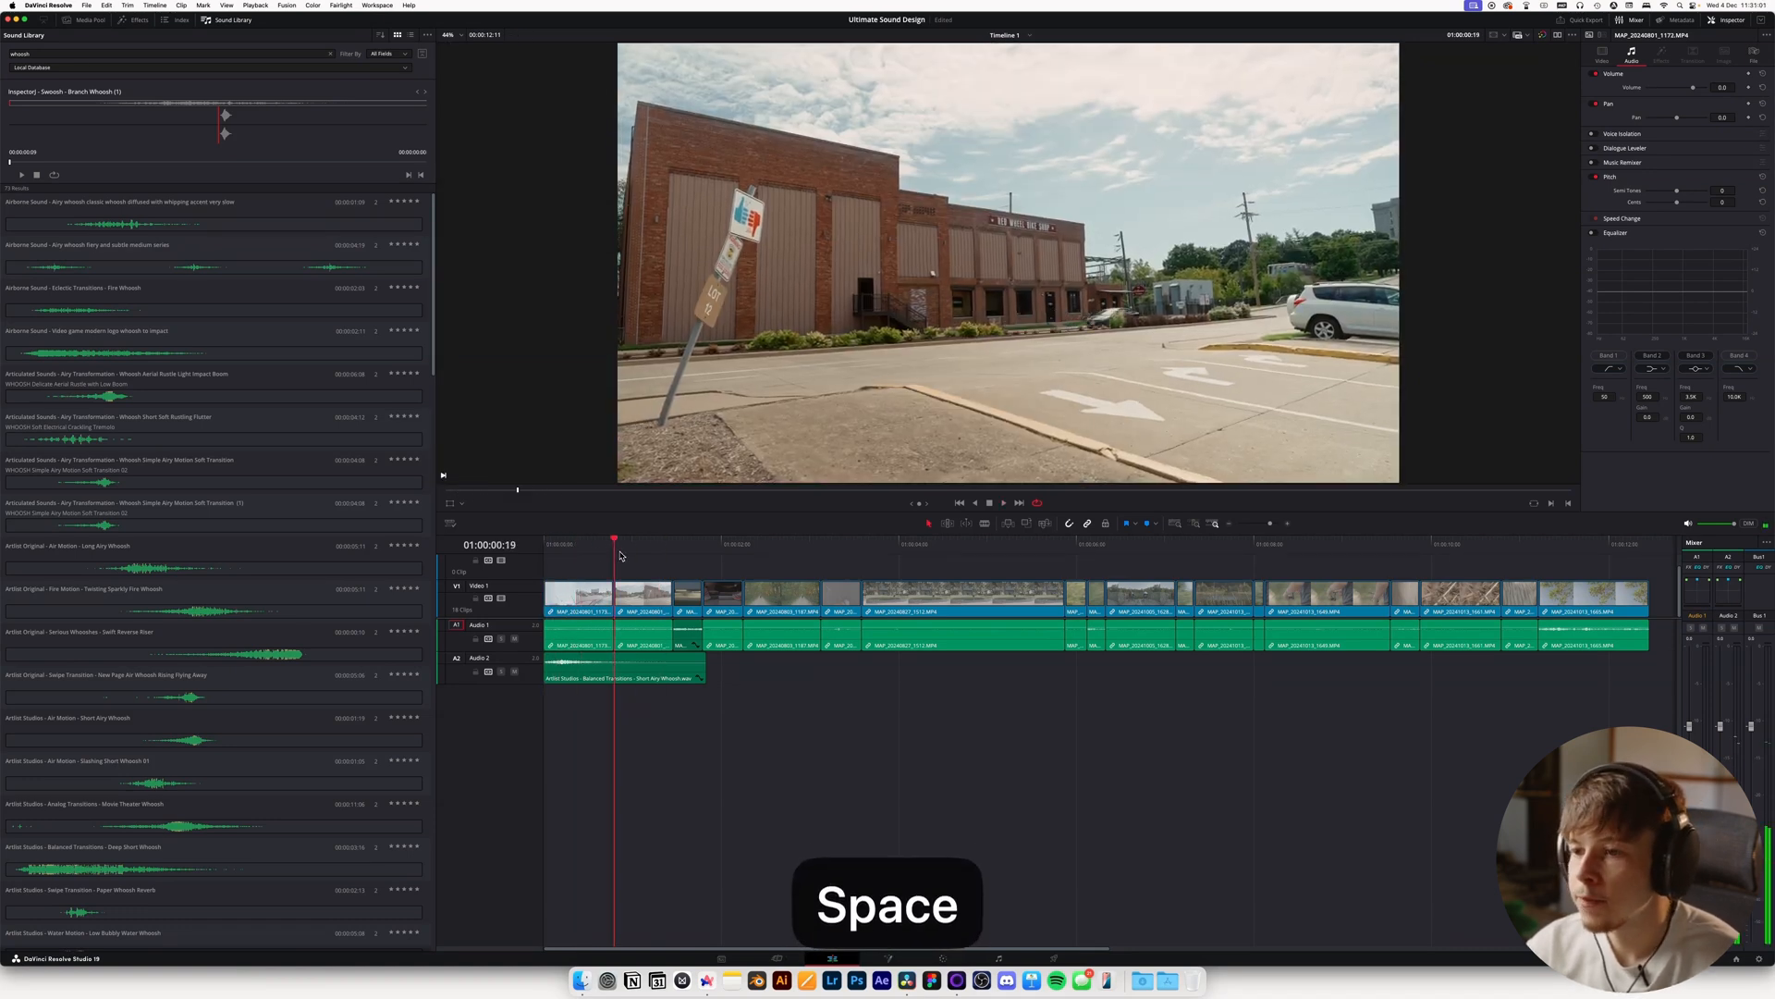
{"action": "left_click", "coordinate": [100, 53]}
{"action": "type", "text": "vintage"}
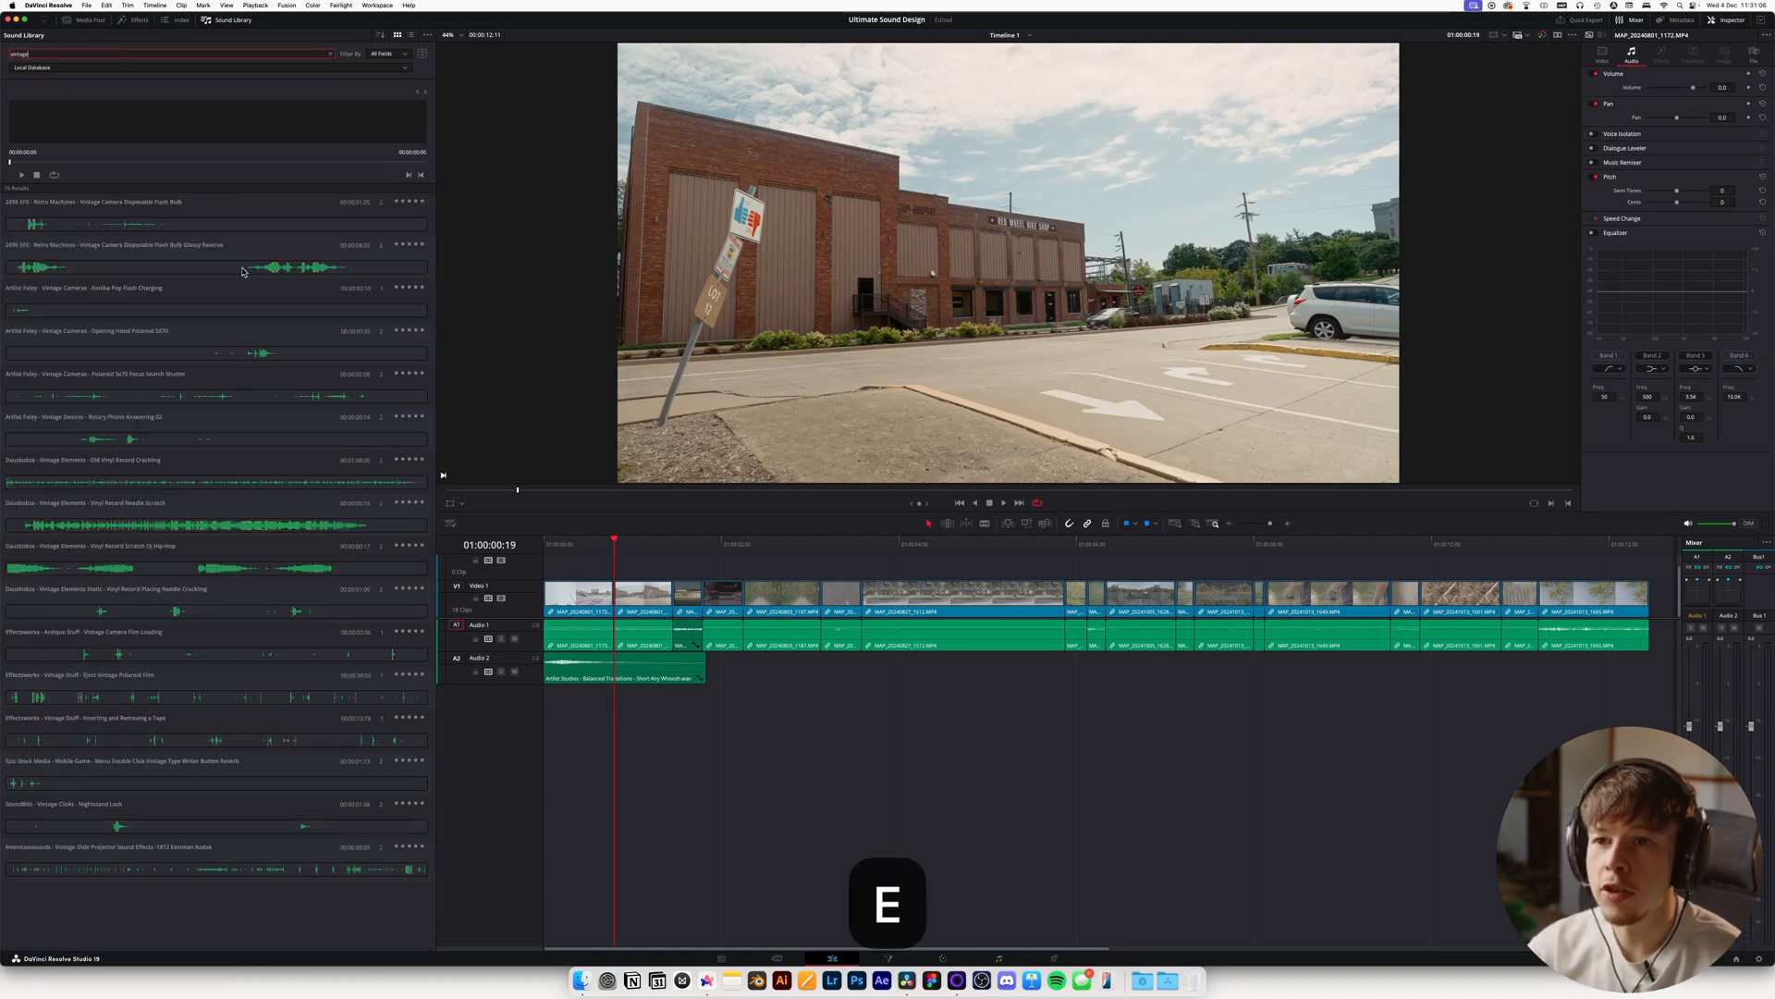
{"action": "left_click", "coordinate": [236, 355]}
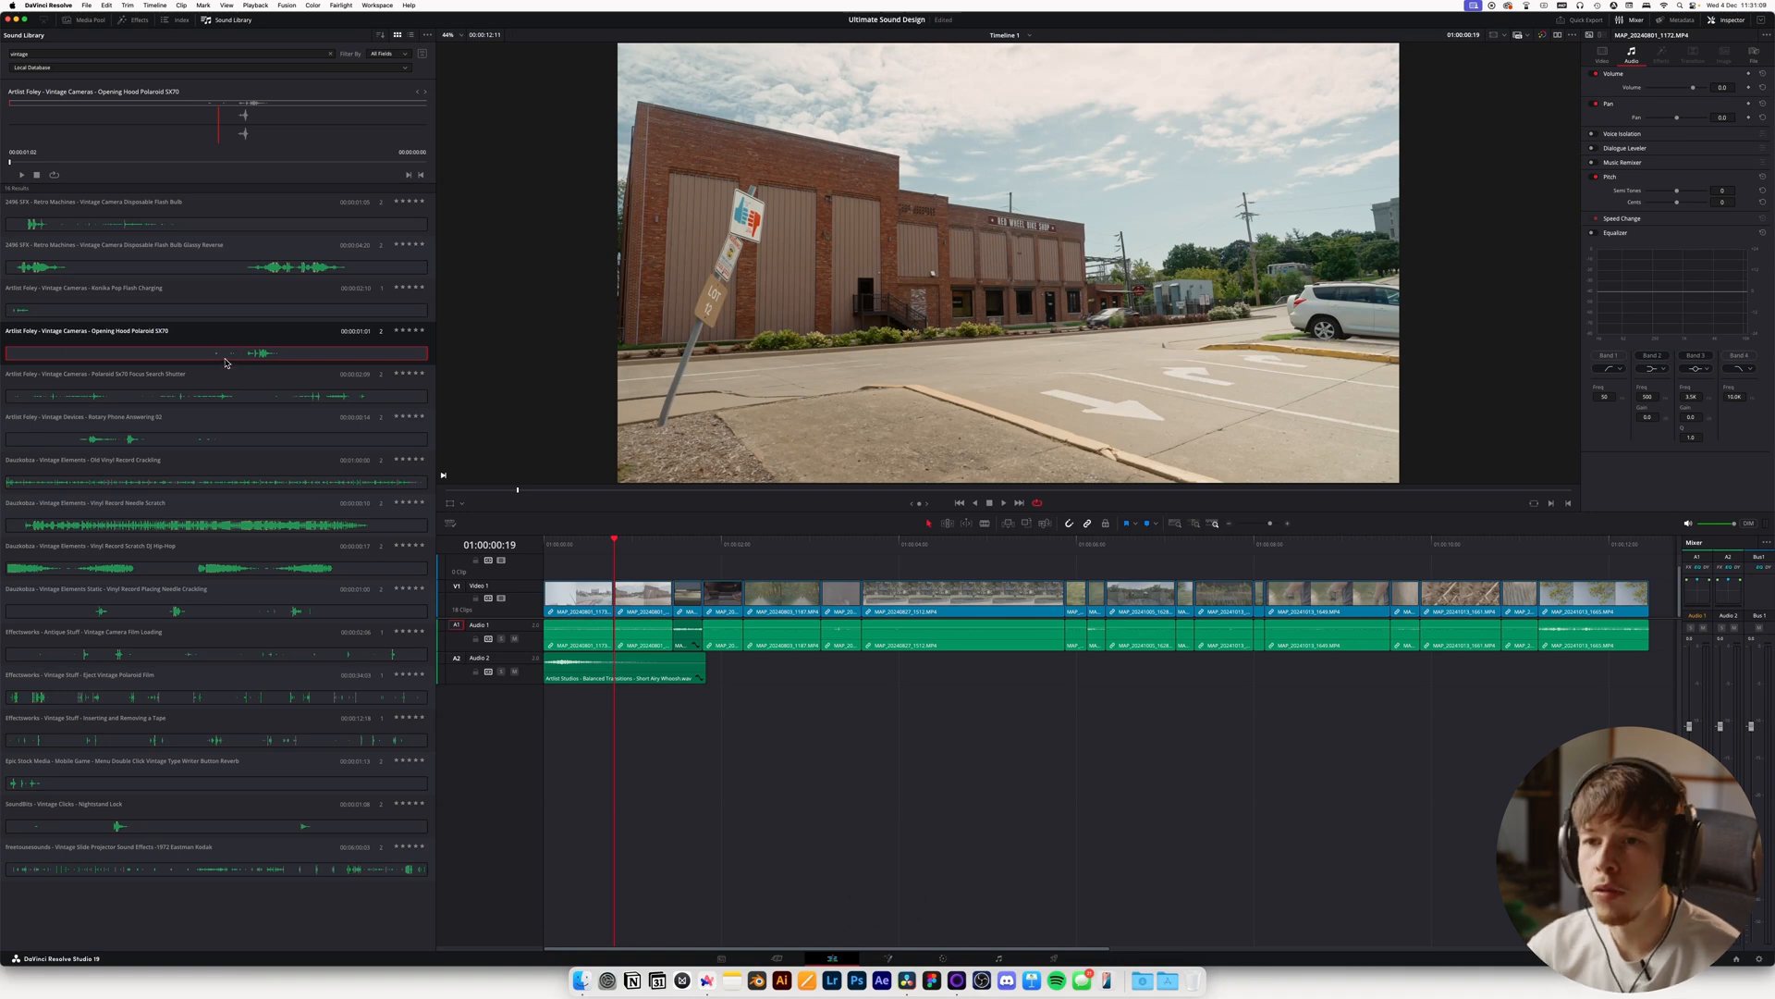
Place the Polaroid SX70 hood sound on a new Audio 3 track, with its peak under the second shot's cut
{"action": "key", "text": "super+Tab"}
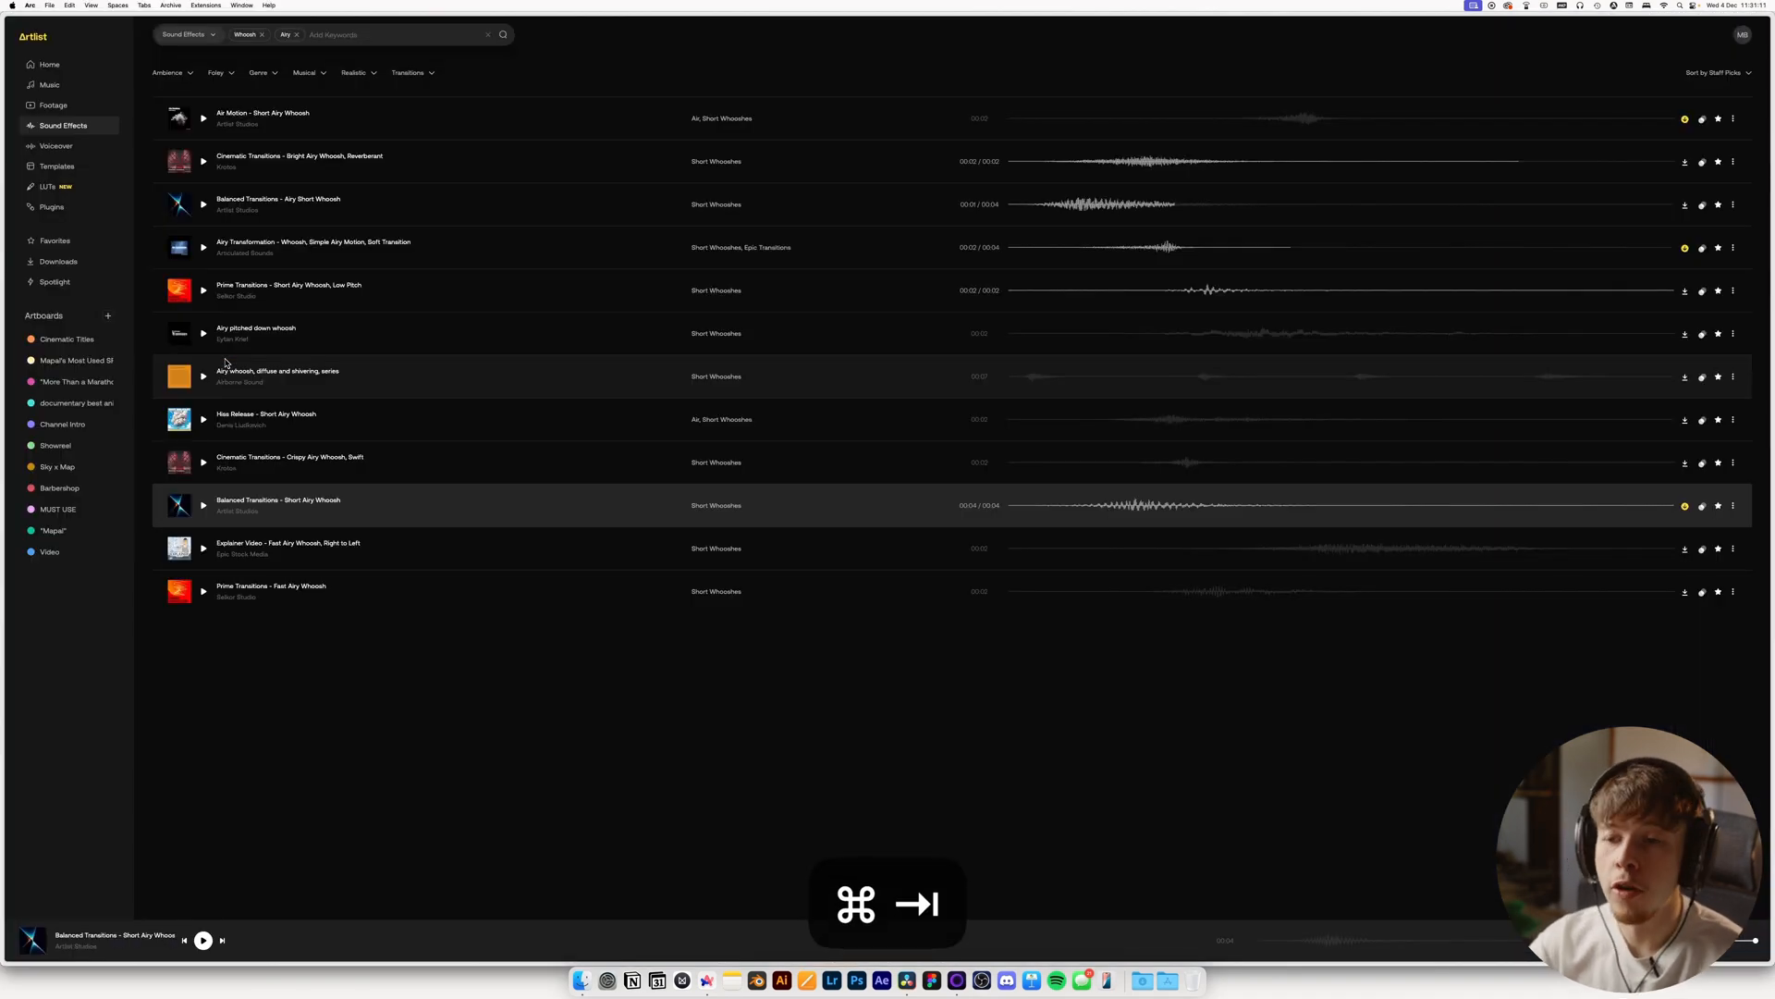
{"action": "key", "text": "super+Tab"}
{"action": "left_click_drag", "start_coordinate": [243, 358], "coordinate": [615, 714]}
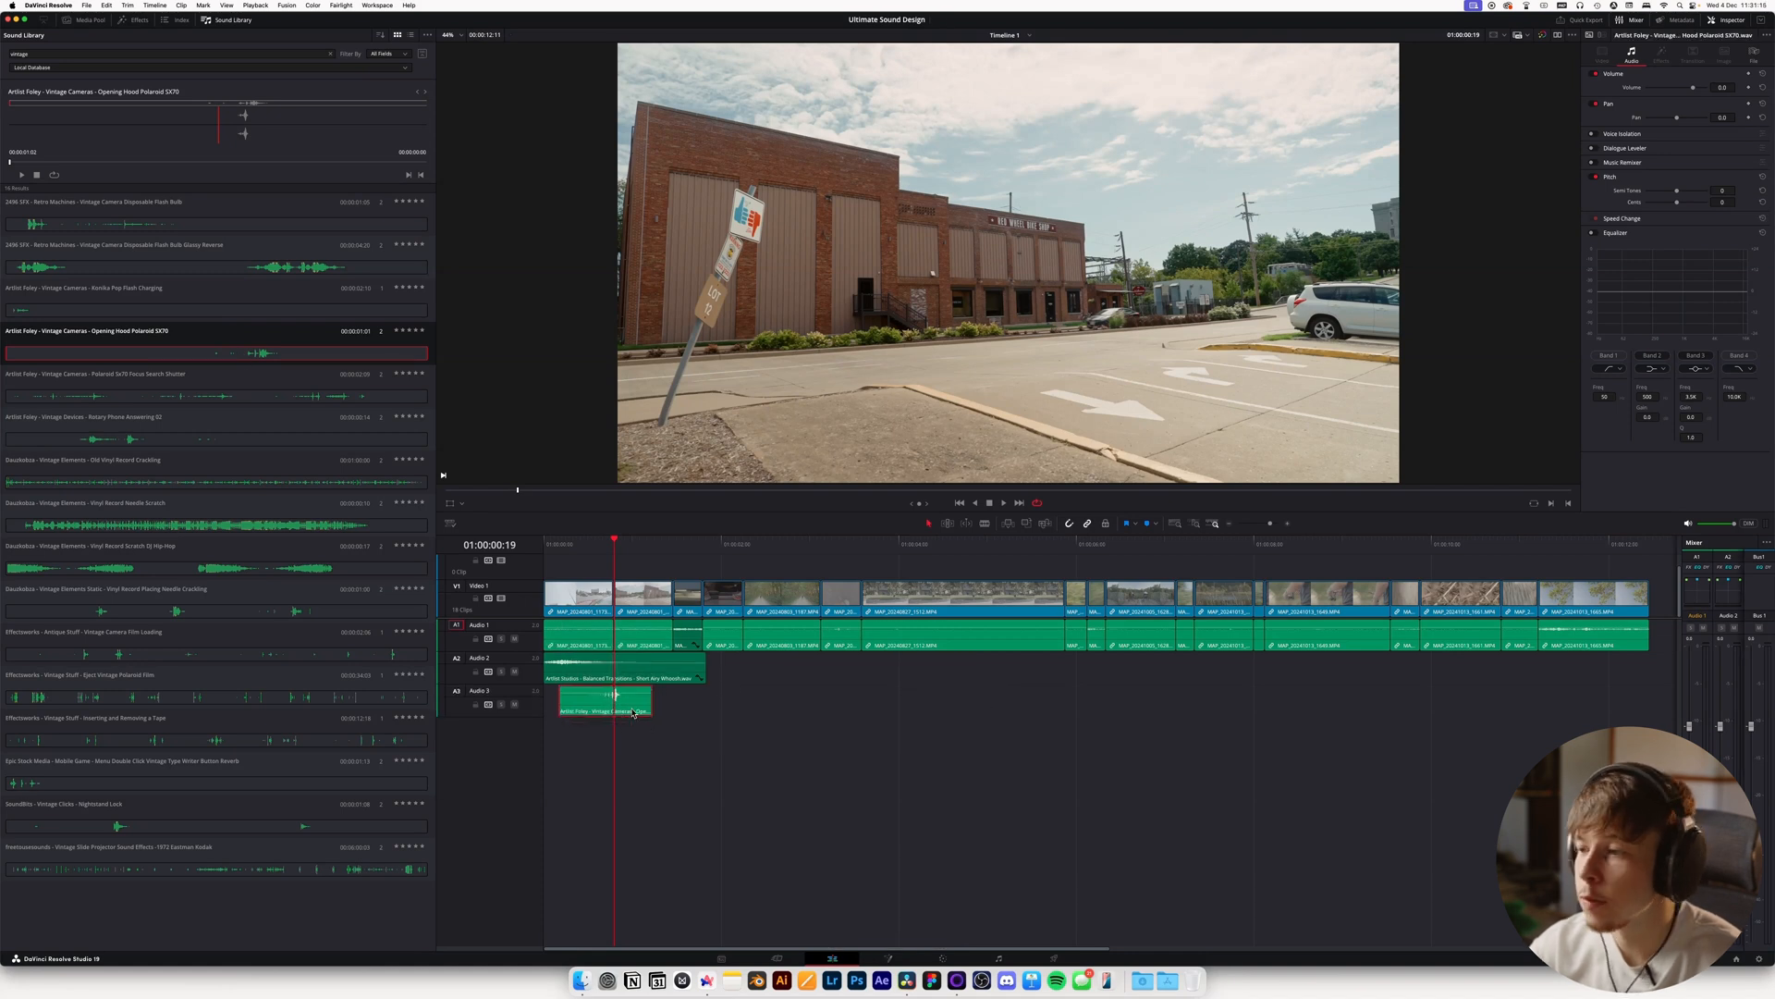
Lower the Polaroid clip's volume to about -12 dB and nudge the clip slightly earlier around the cut
{"action": "left_click", "coordinate": [1287, 524]}
{"action": "left_click", "coordinate": [1287, 524]}
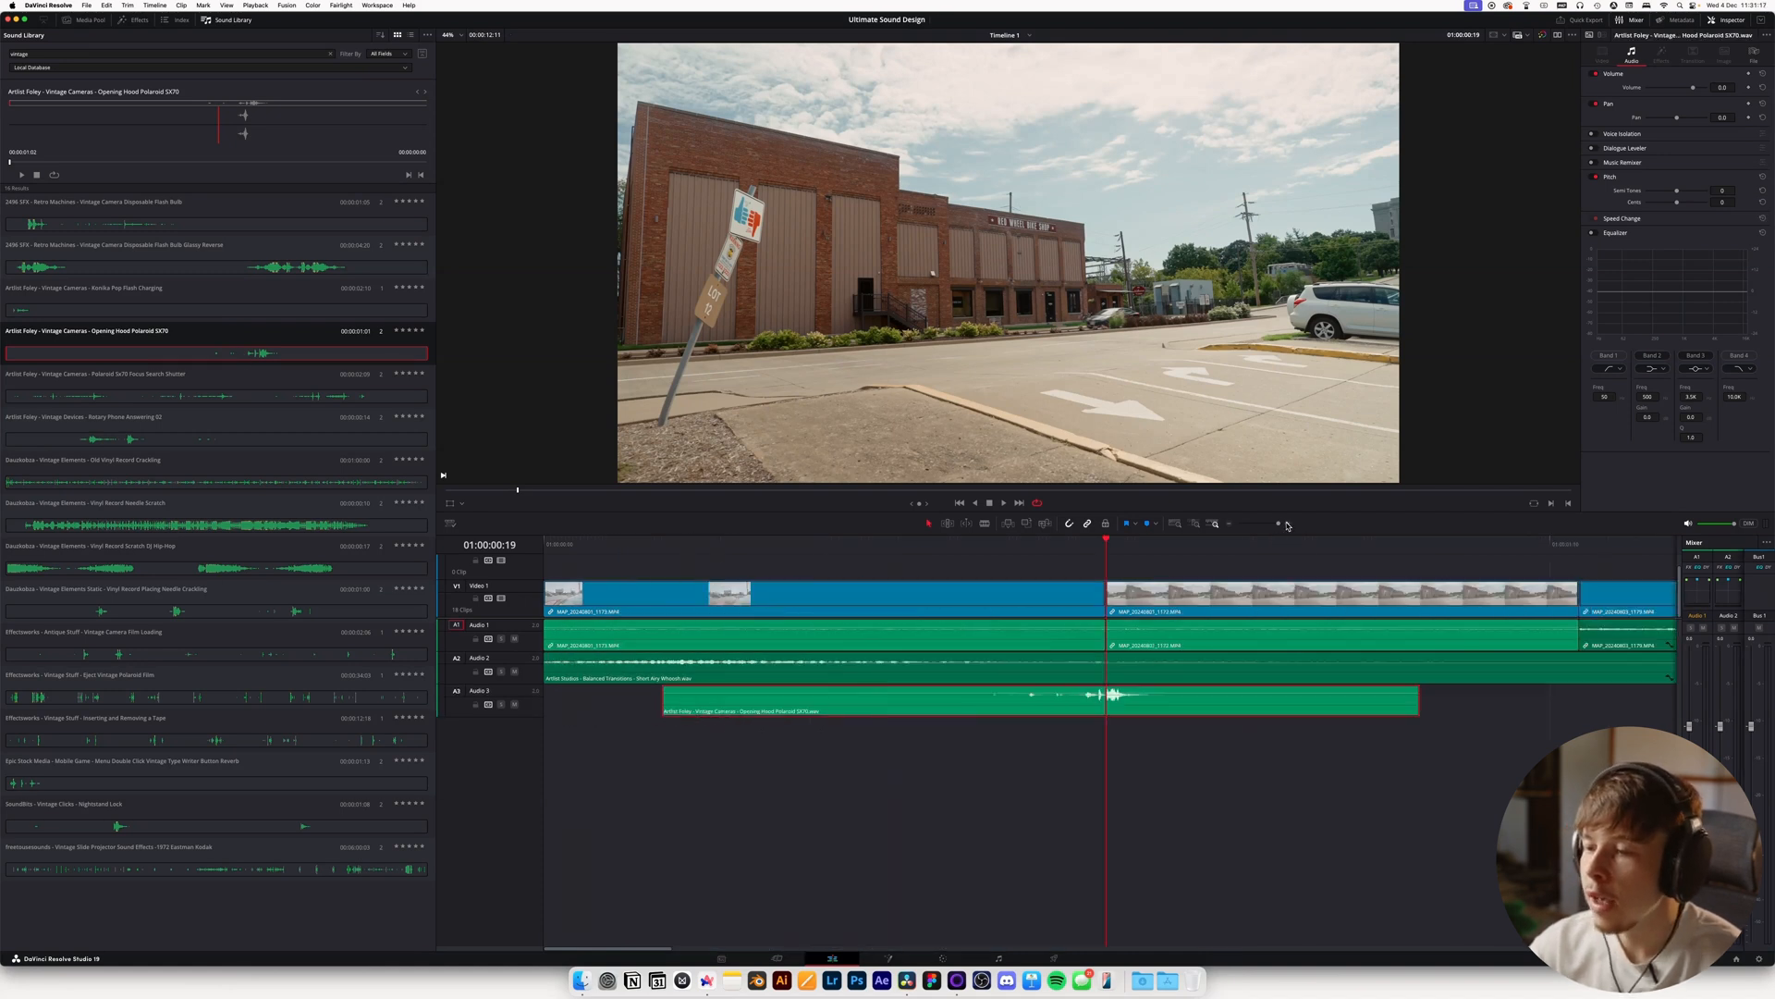
{"action": "left_click_drag", "start_coordinate": [1066, 691], "coordinate": [1068, 714]}
{"action": "key", "text": "super+Tab"}
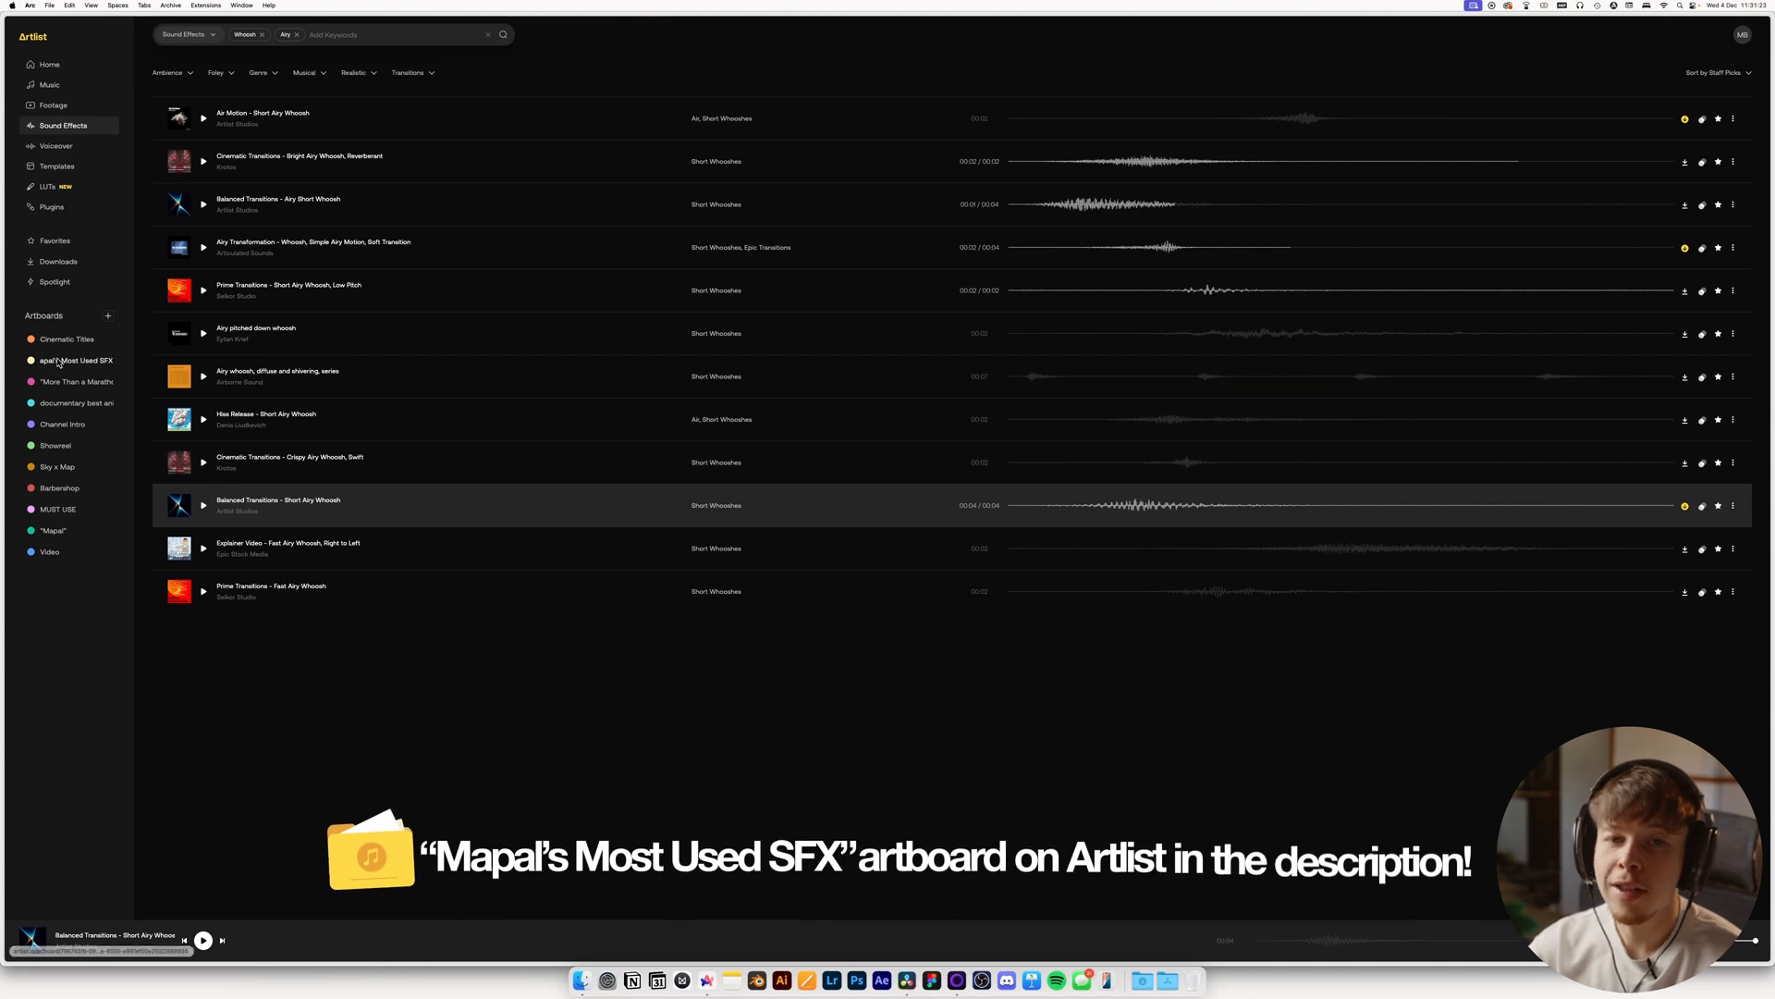
{"action": "key", "text": "super+Tab"}
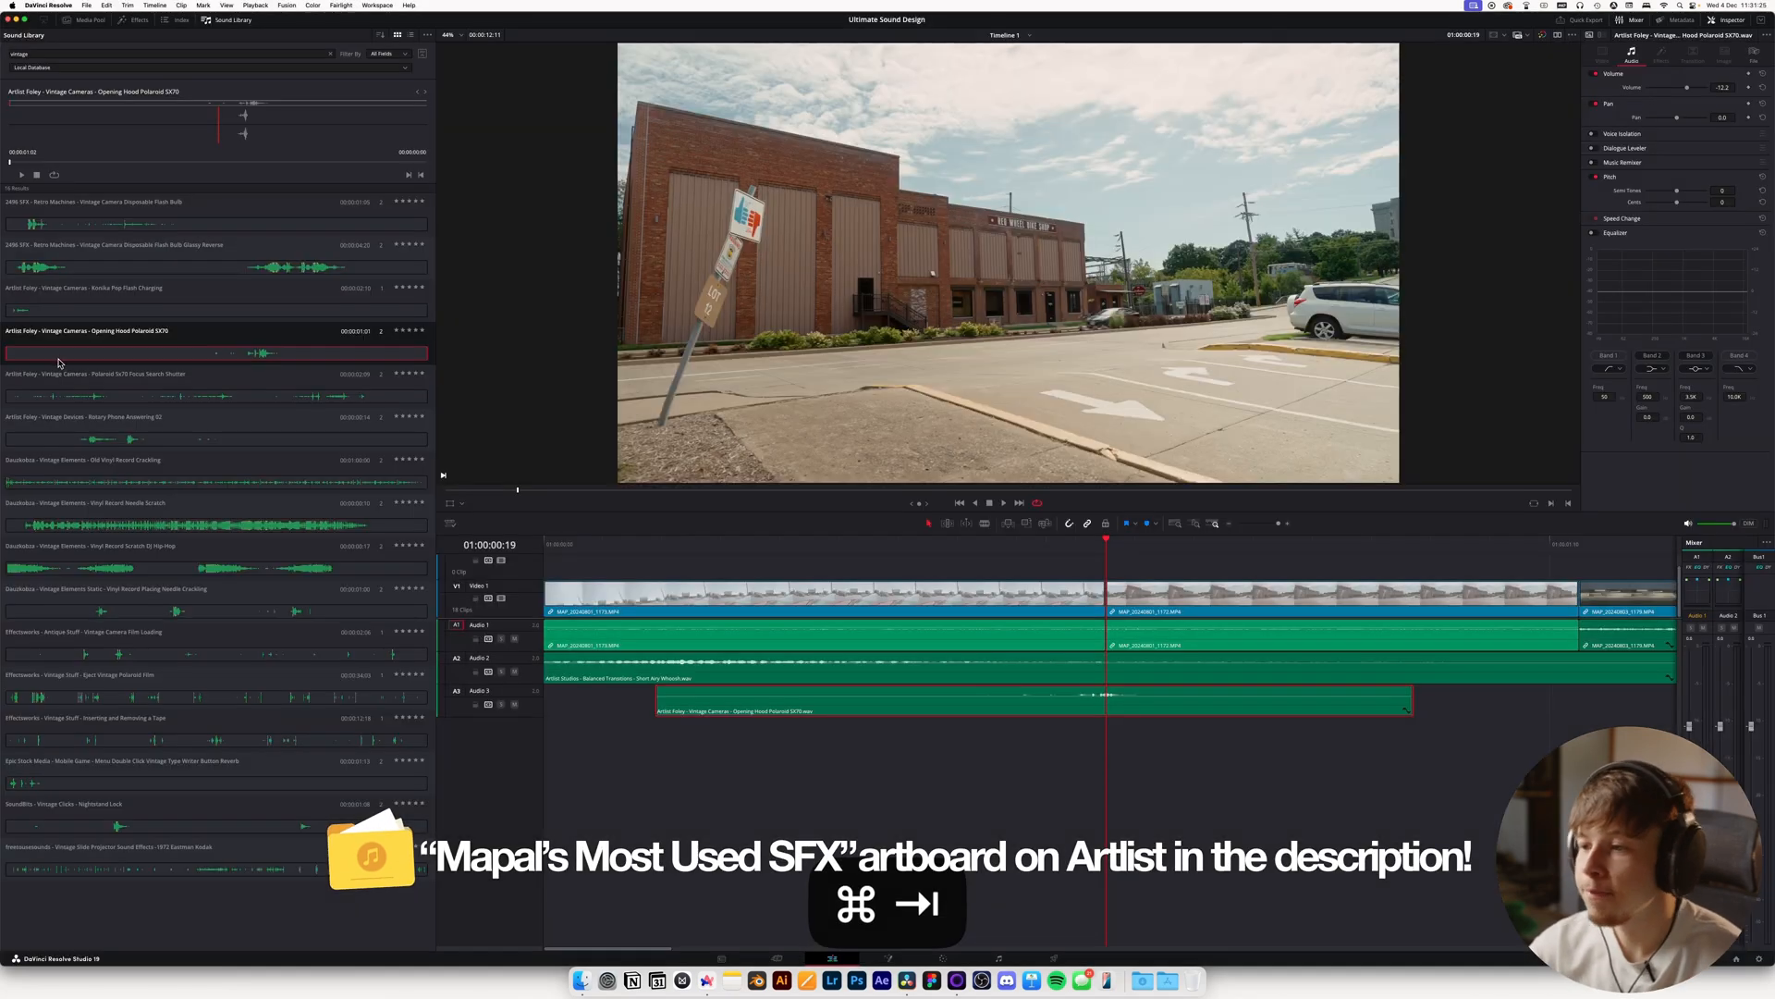
Replay the cut into the second shot to judge the timing and level of the Polaroid sound
{"action": "key", "text": "space"}
{"action": "key", "text": "space"}
{"action": "left_click", "coordinate": [961, 548]}
{"action": "key", "text": "space"}
{"action": "key", "text": "space"}
{"action": "left_click", "coordinate": [1076, 547]}
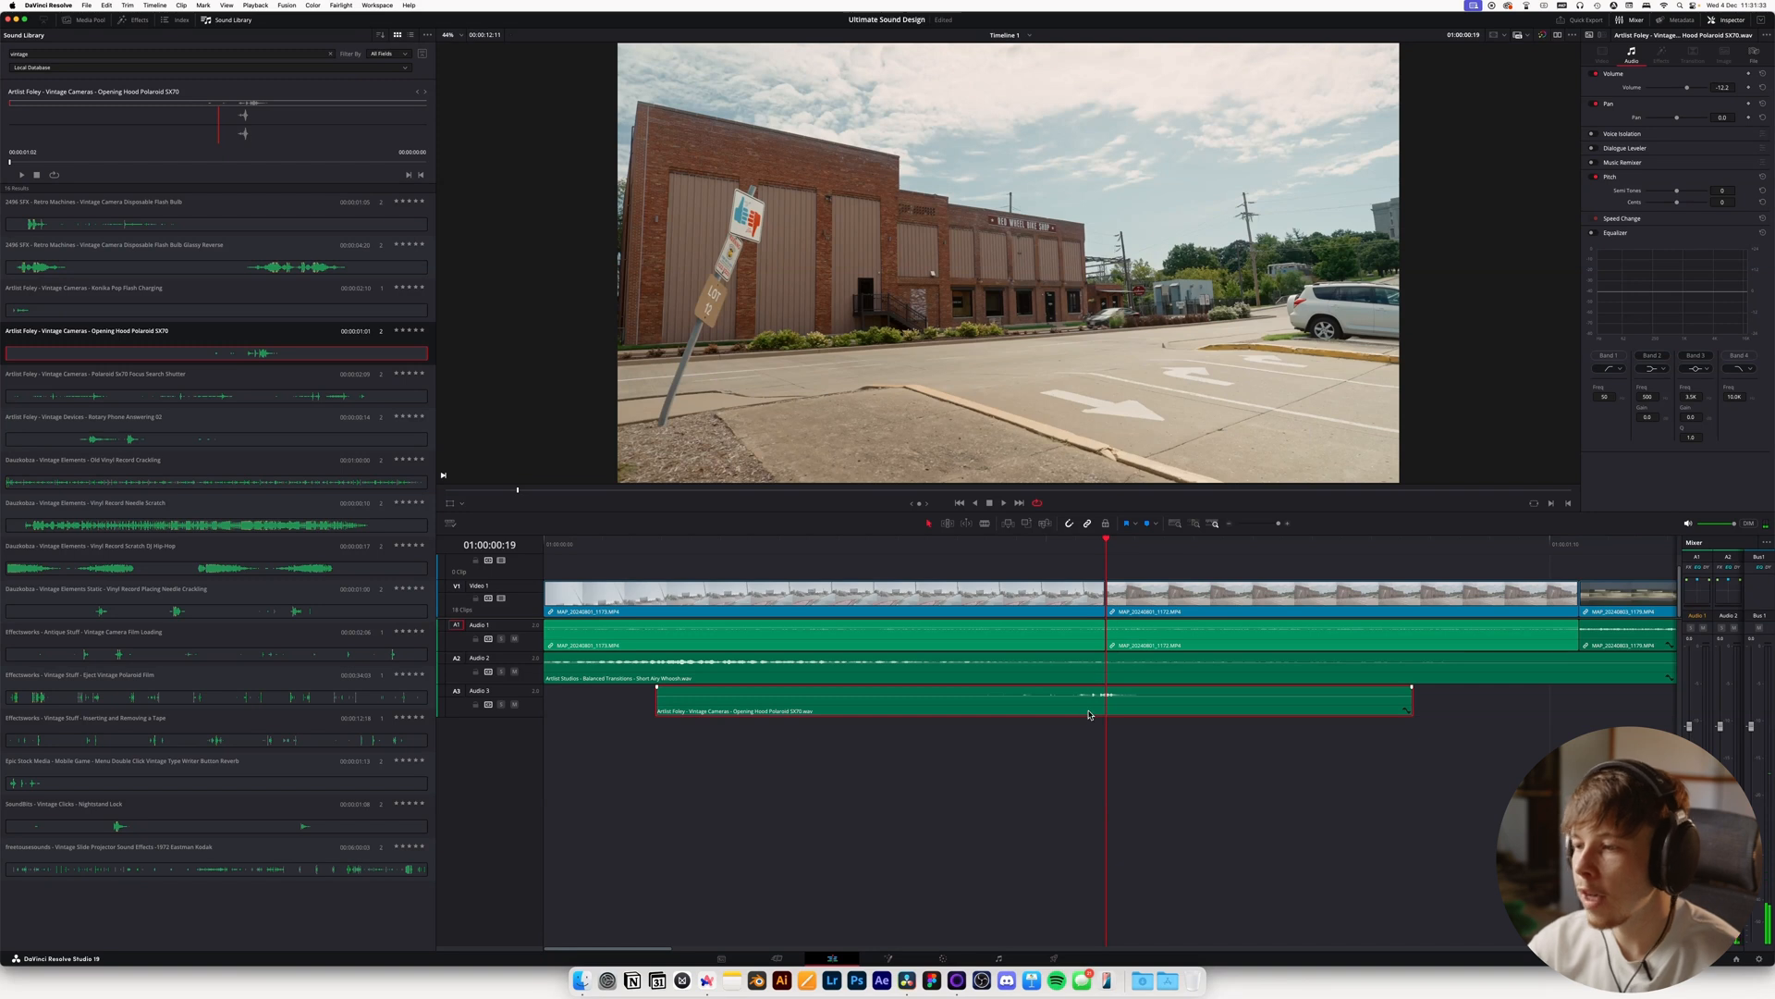
Lower the Polaroid clip to about -15.7 dB, shift it slightly later and replay the end of the first shot
{"action": "left_click_drag", "start_coordinate": [1089, 714], "coordinate": [1114, 698]}
{"action": "left_click_drag", "start_coordinate": [961, 544], "coordinate": [870, 546]}
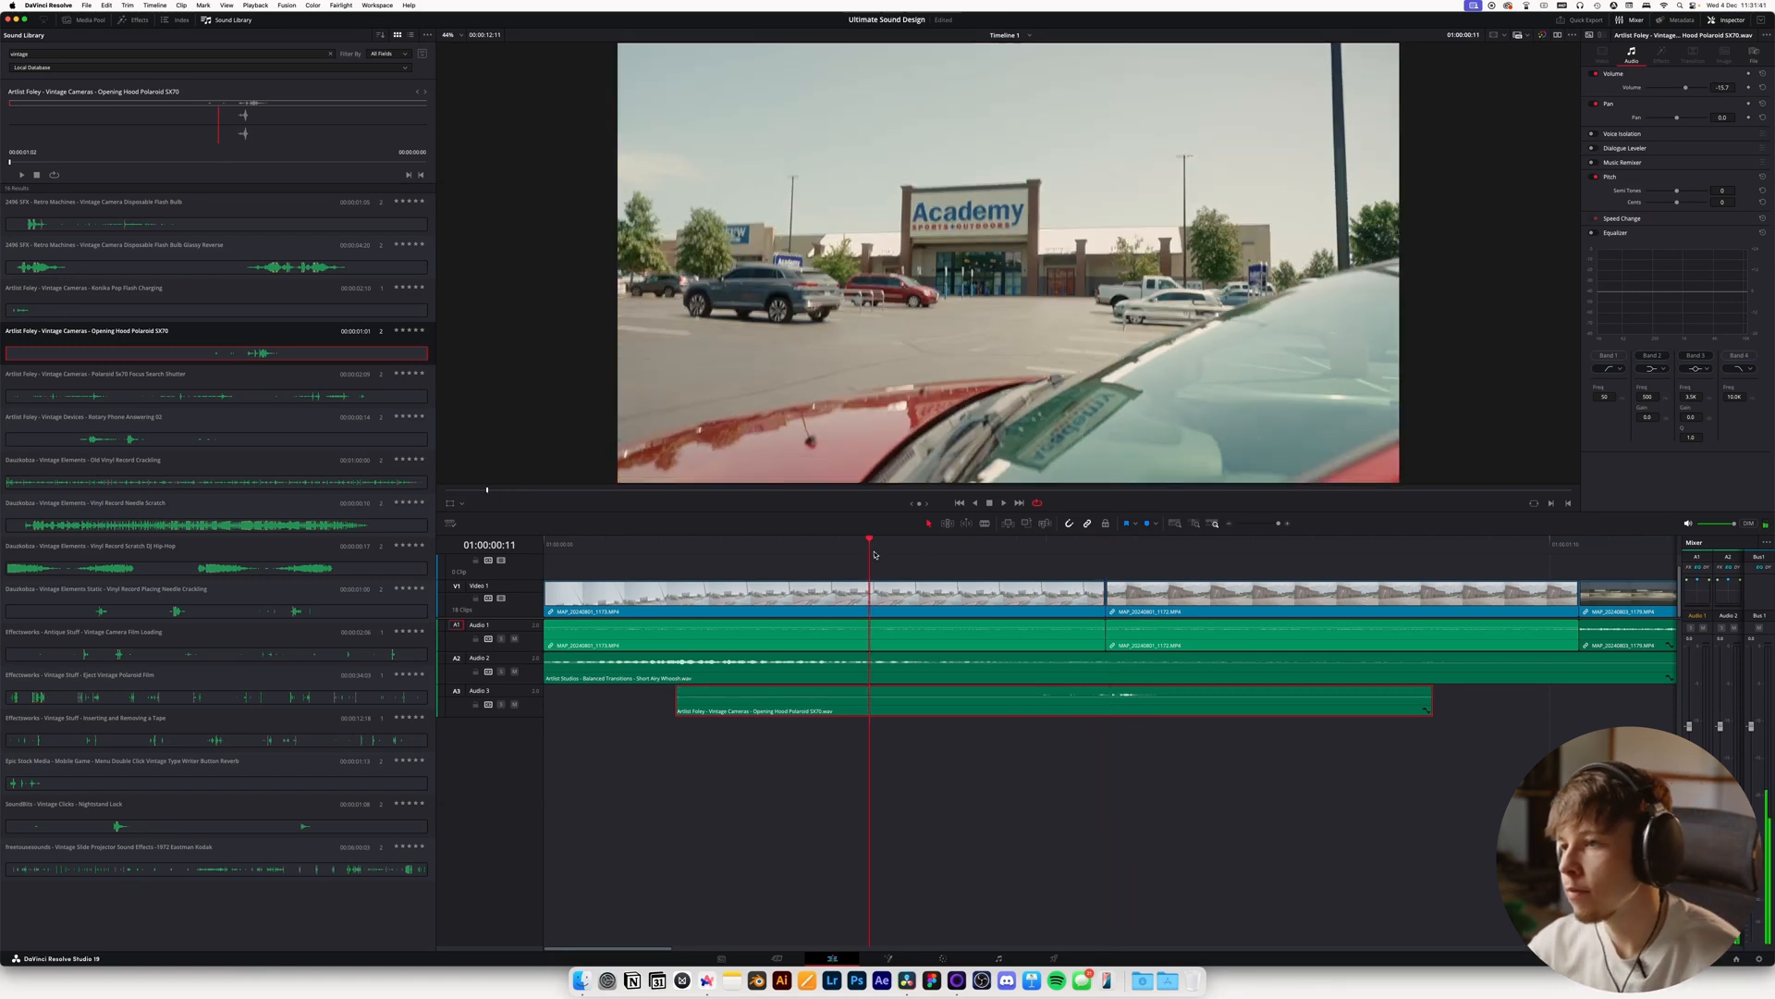
{"action": "key", "text": "space"}
{"action": "key", "text": "space"}
{"action": "key", "text": "space"}
{"action": "key", "text": "space"}
{"action": "key", "text": "space"}
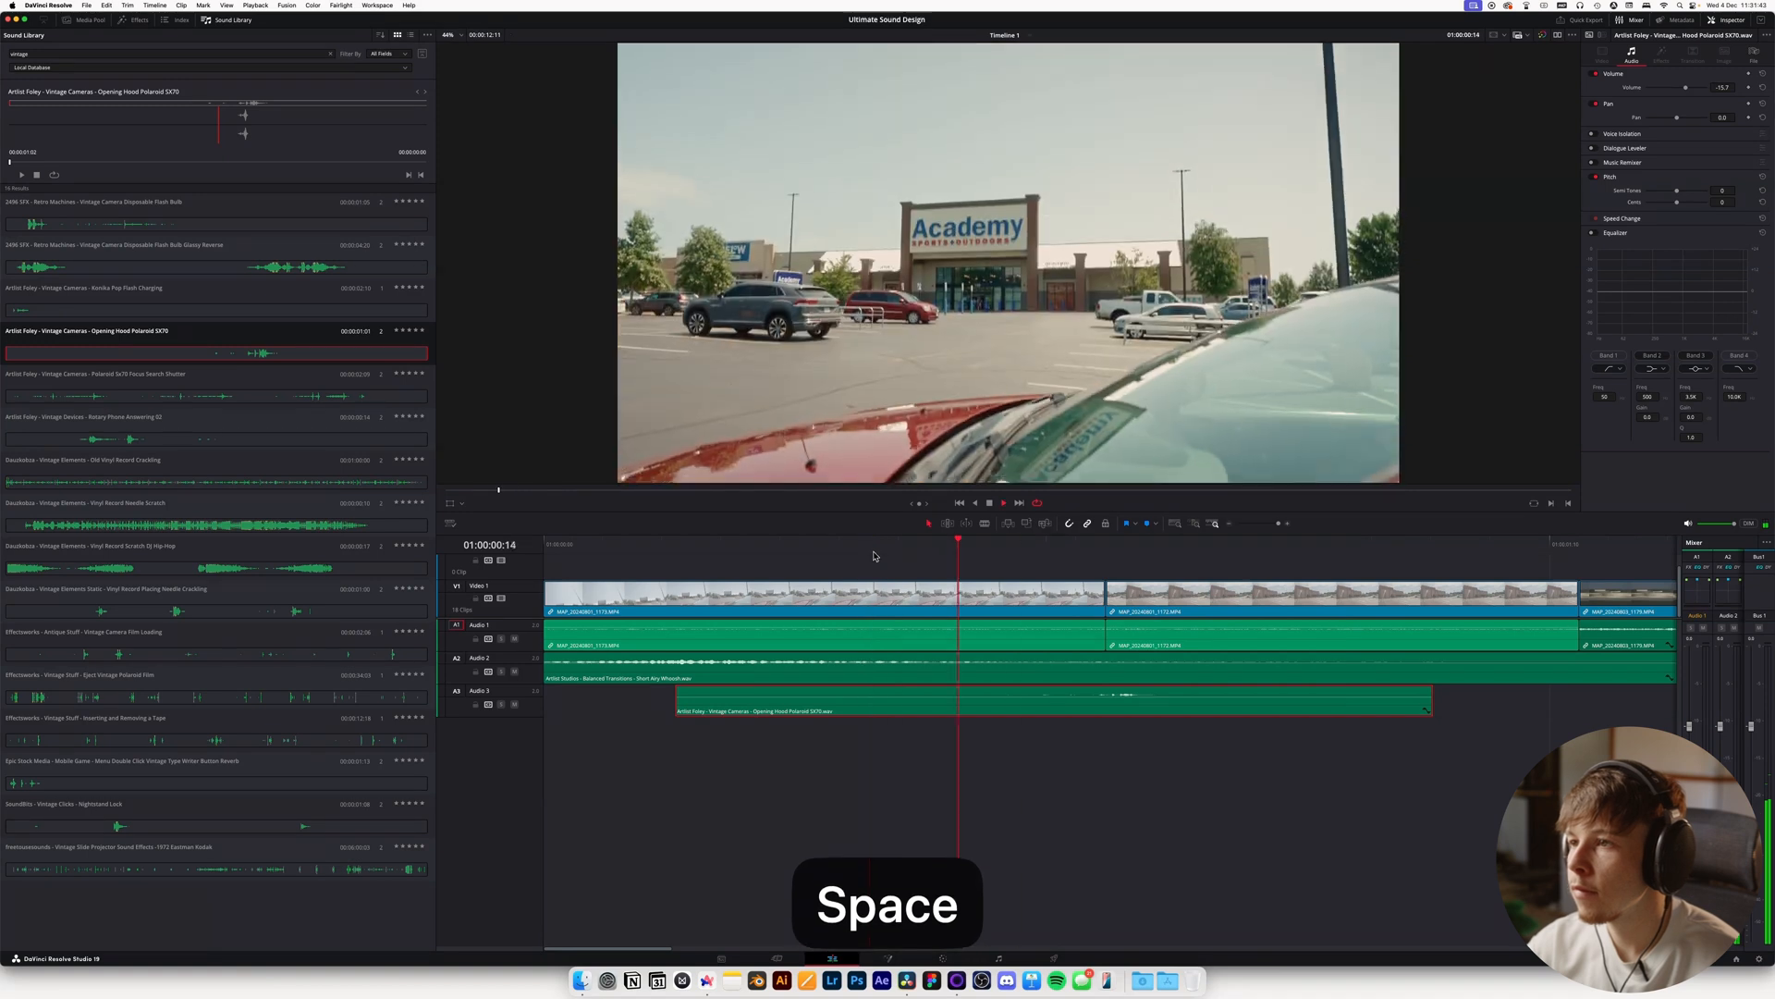
Review the transition into the blurred night shot and replay that third clip from its start
{"action": "left_click", "coordinate": [1232, 523]}
{"action": "key", "text": "space"}
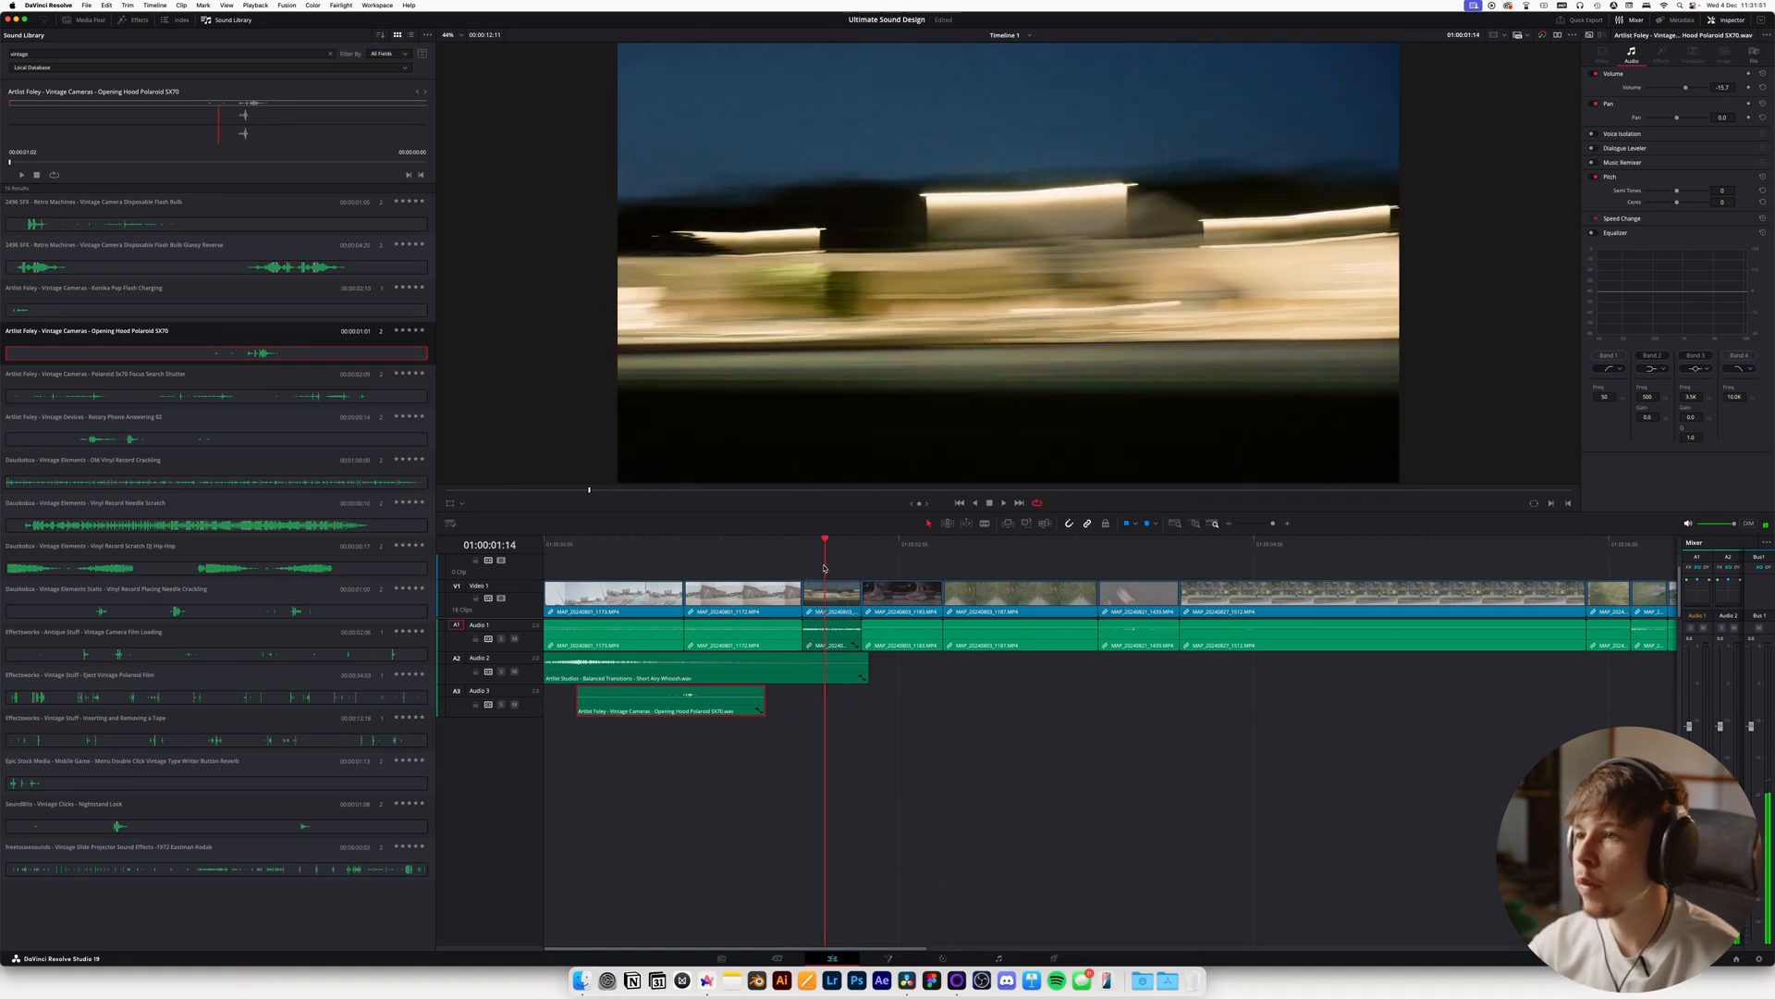
{"action": "key", "text": "Left"}
{"action": "key", "text": "Left"}
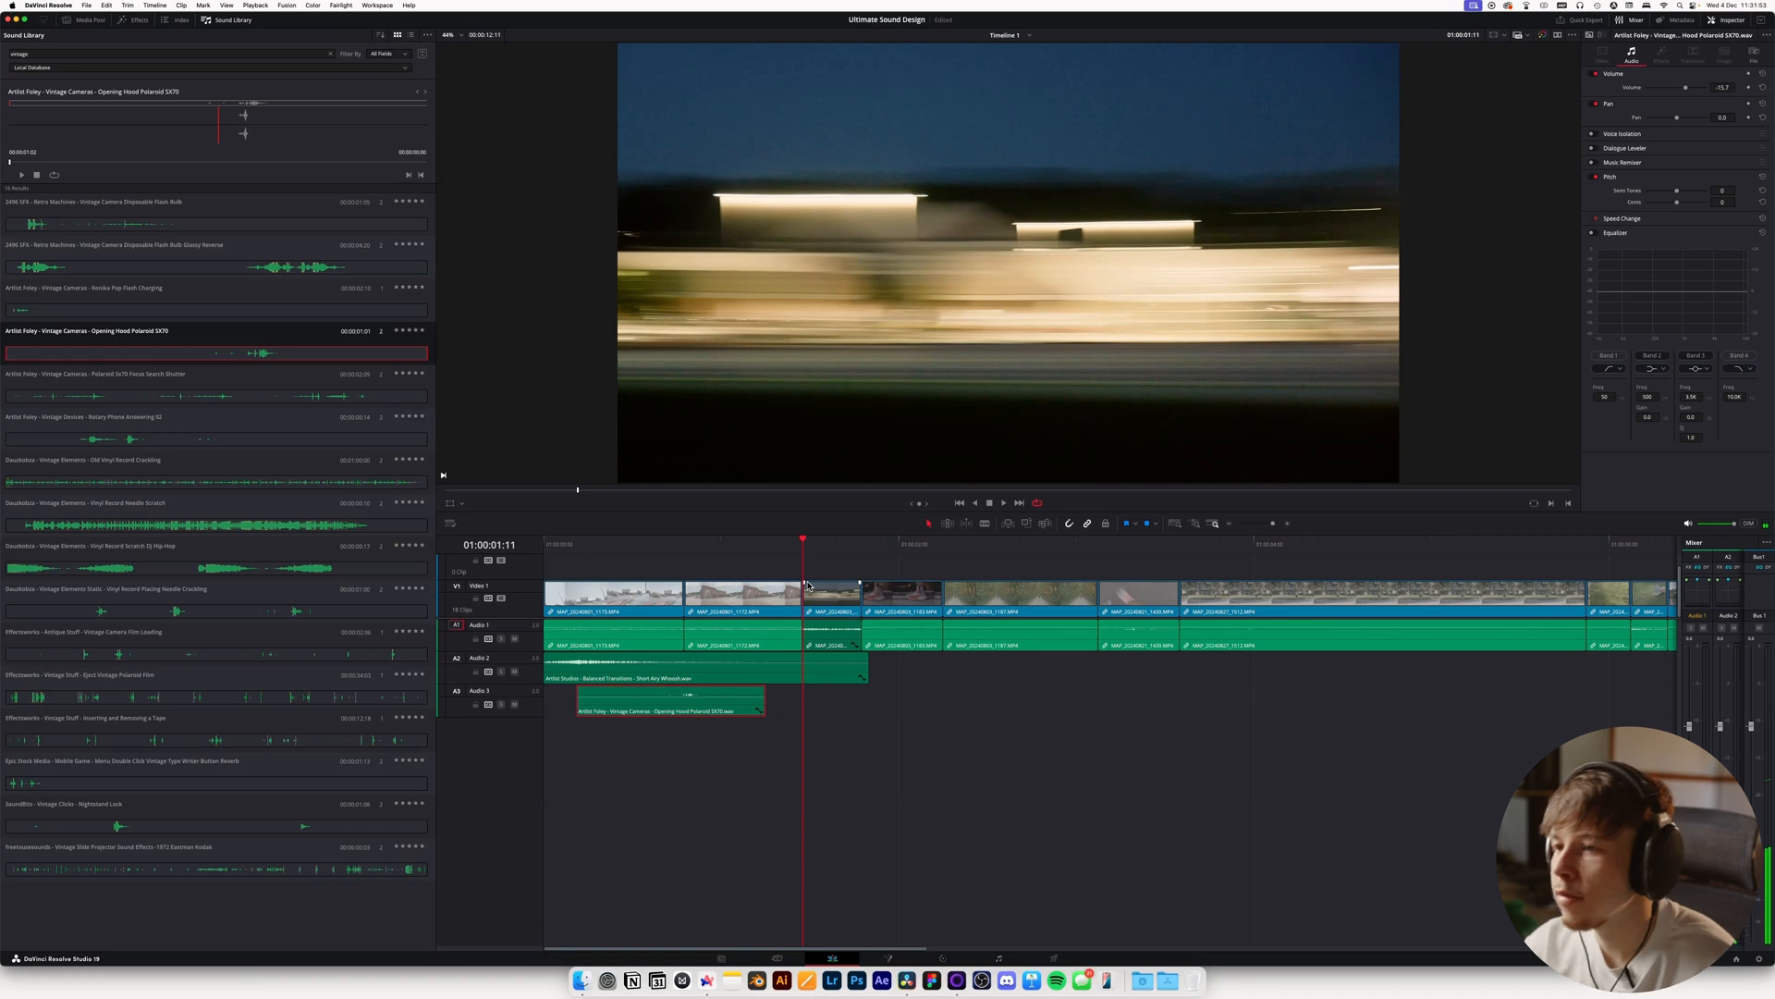
{"action": "key", "text": "space"}
{"action": "key", "text": "space"}
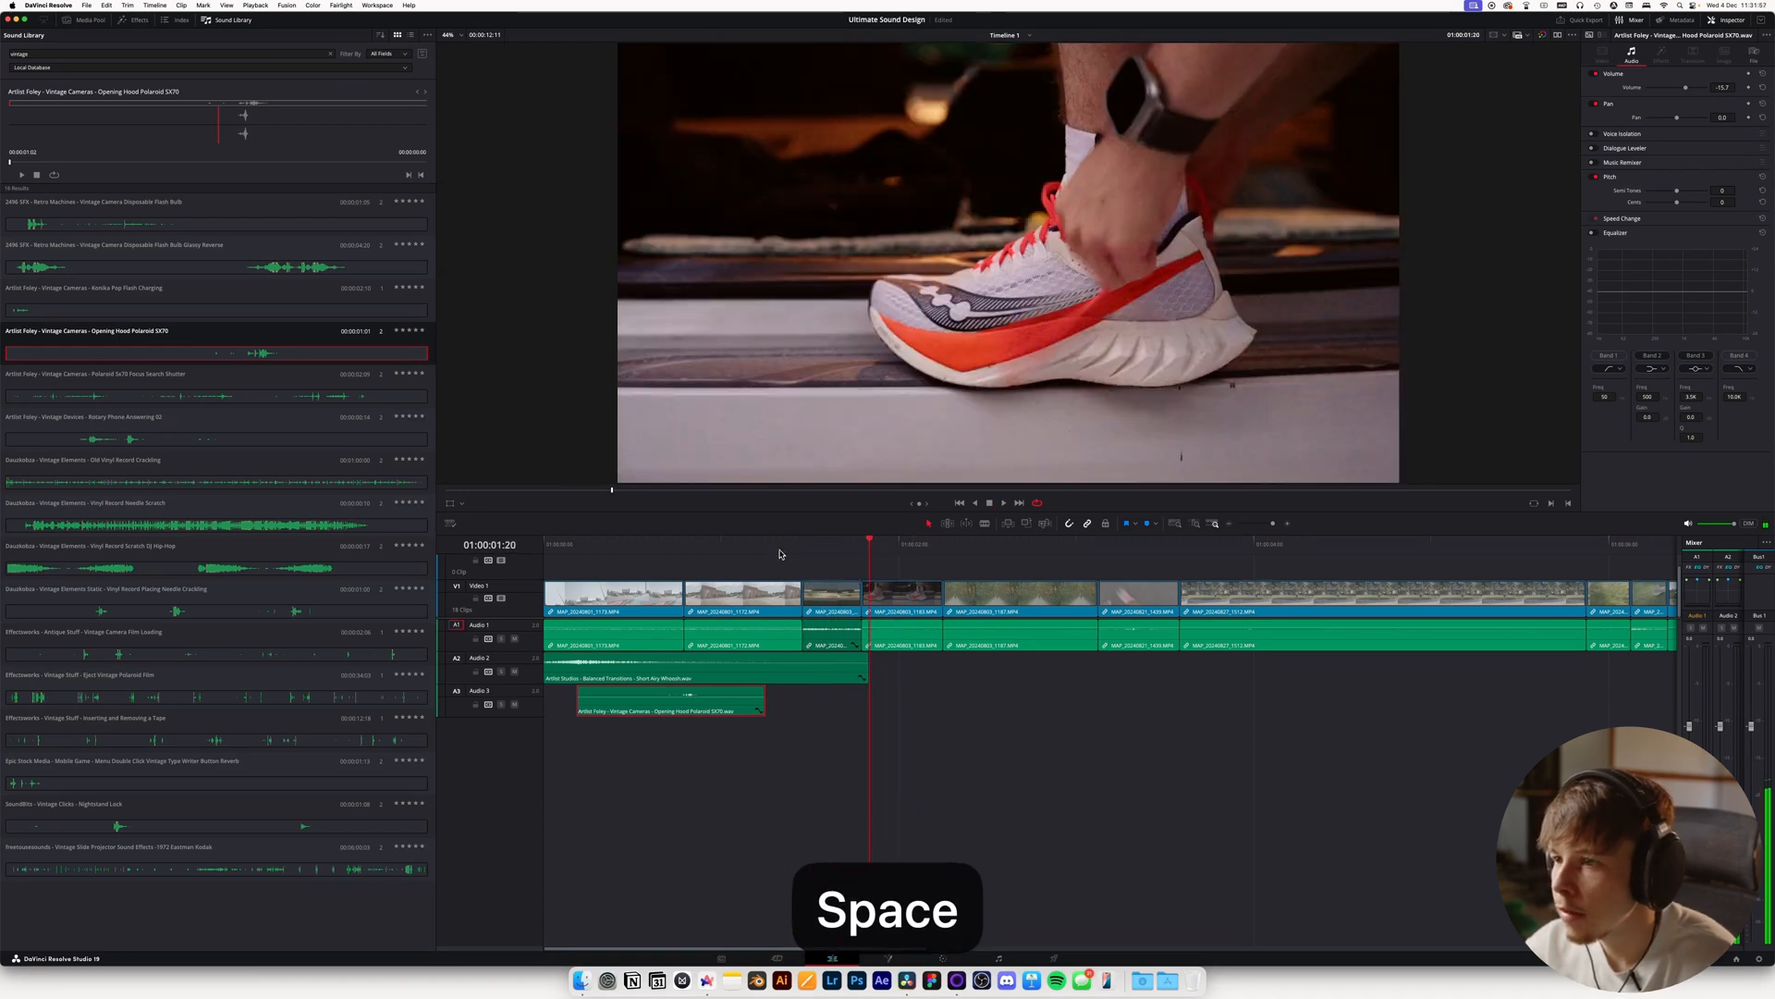
Switch to Artlist and replace the whoosh keywords in the sound effects search with "riser"
{"action": "key", "text": "super+Tab"}
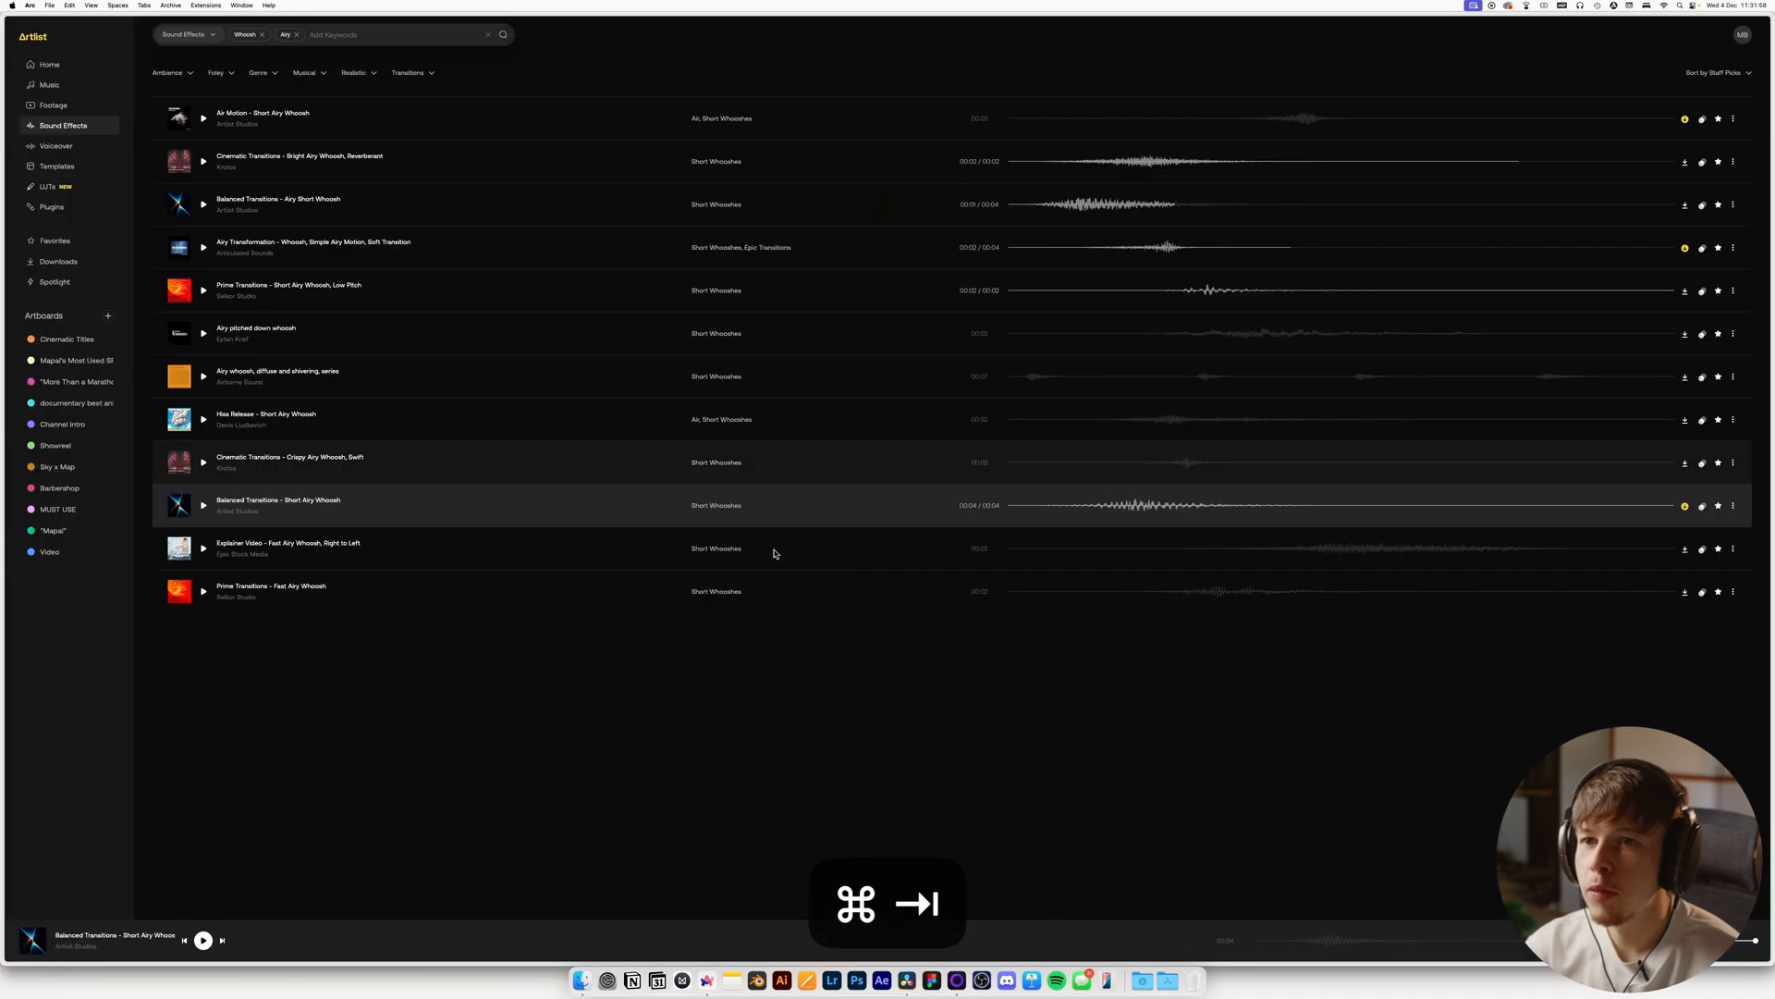
{"action": "left_click", "coordinate": [297, 36]}
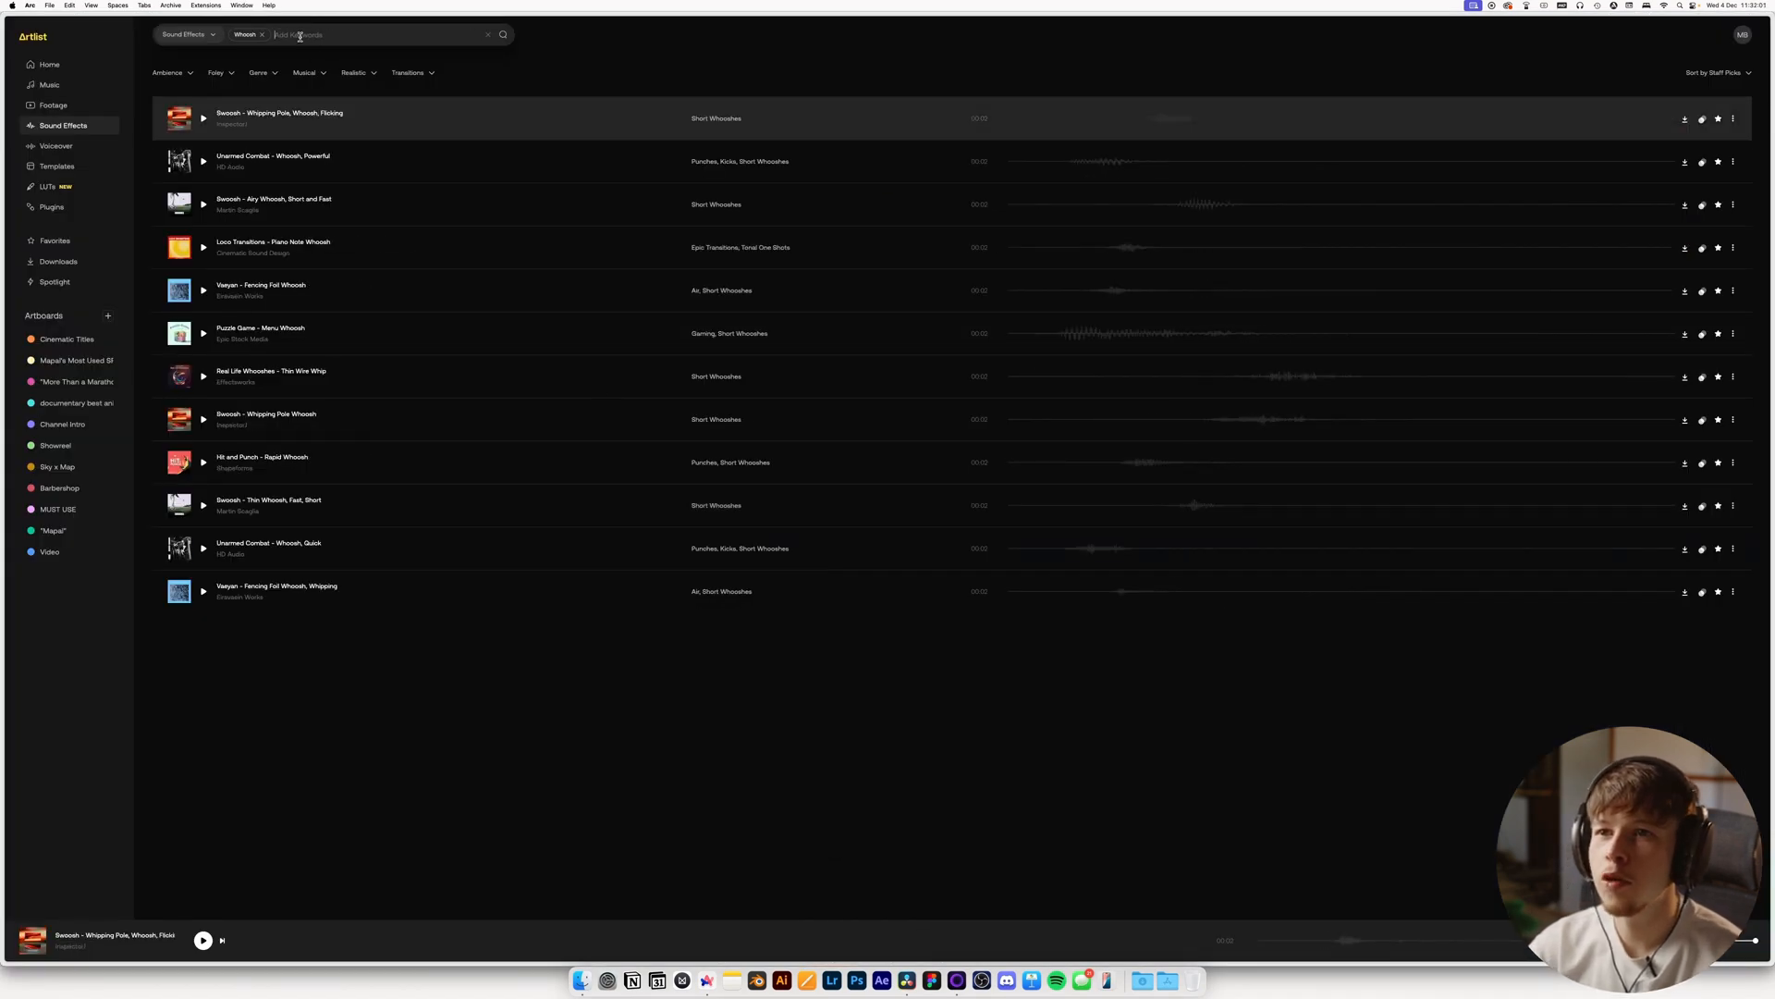
{"action": "key", "text": "BackSpace"}
{"action": "type", "text": "riser"}
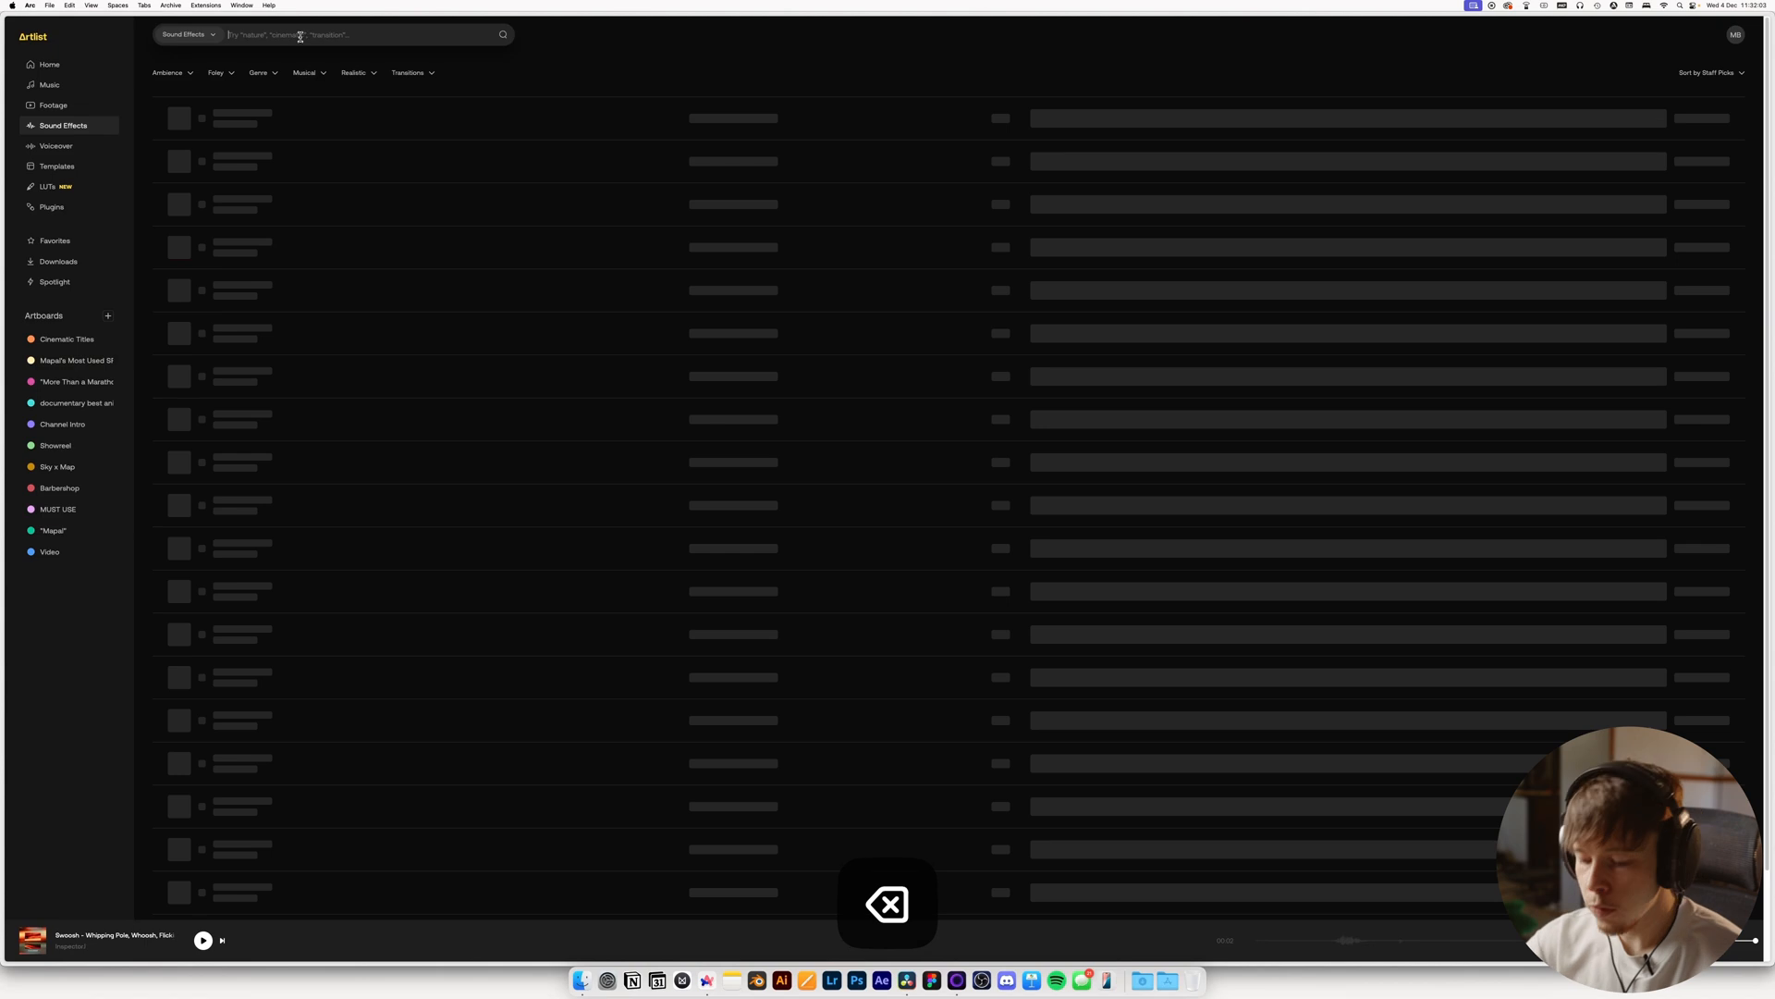
{"action": "key", "text": "Return"}
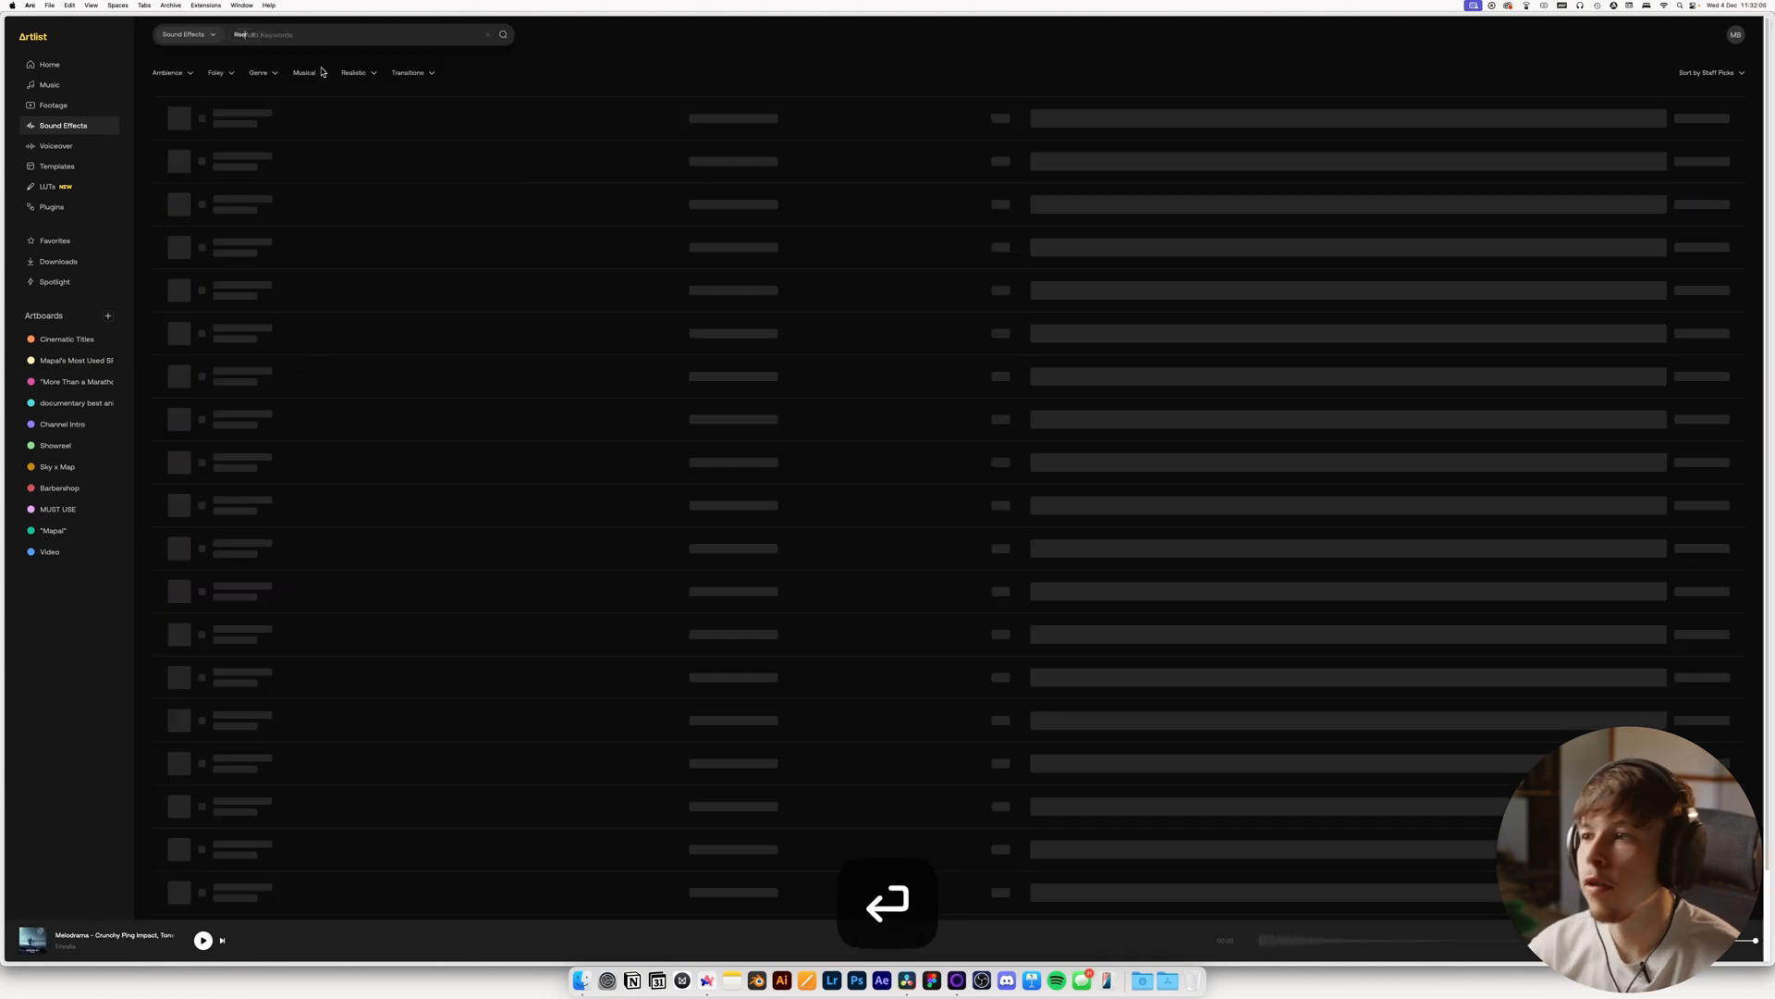
Switch back to DaVinci Resolve, turn down the third clip's audio on the Audio 1 track and replay from that clip
{"action": "key", "text": "super+Tab"}
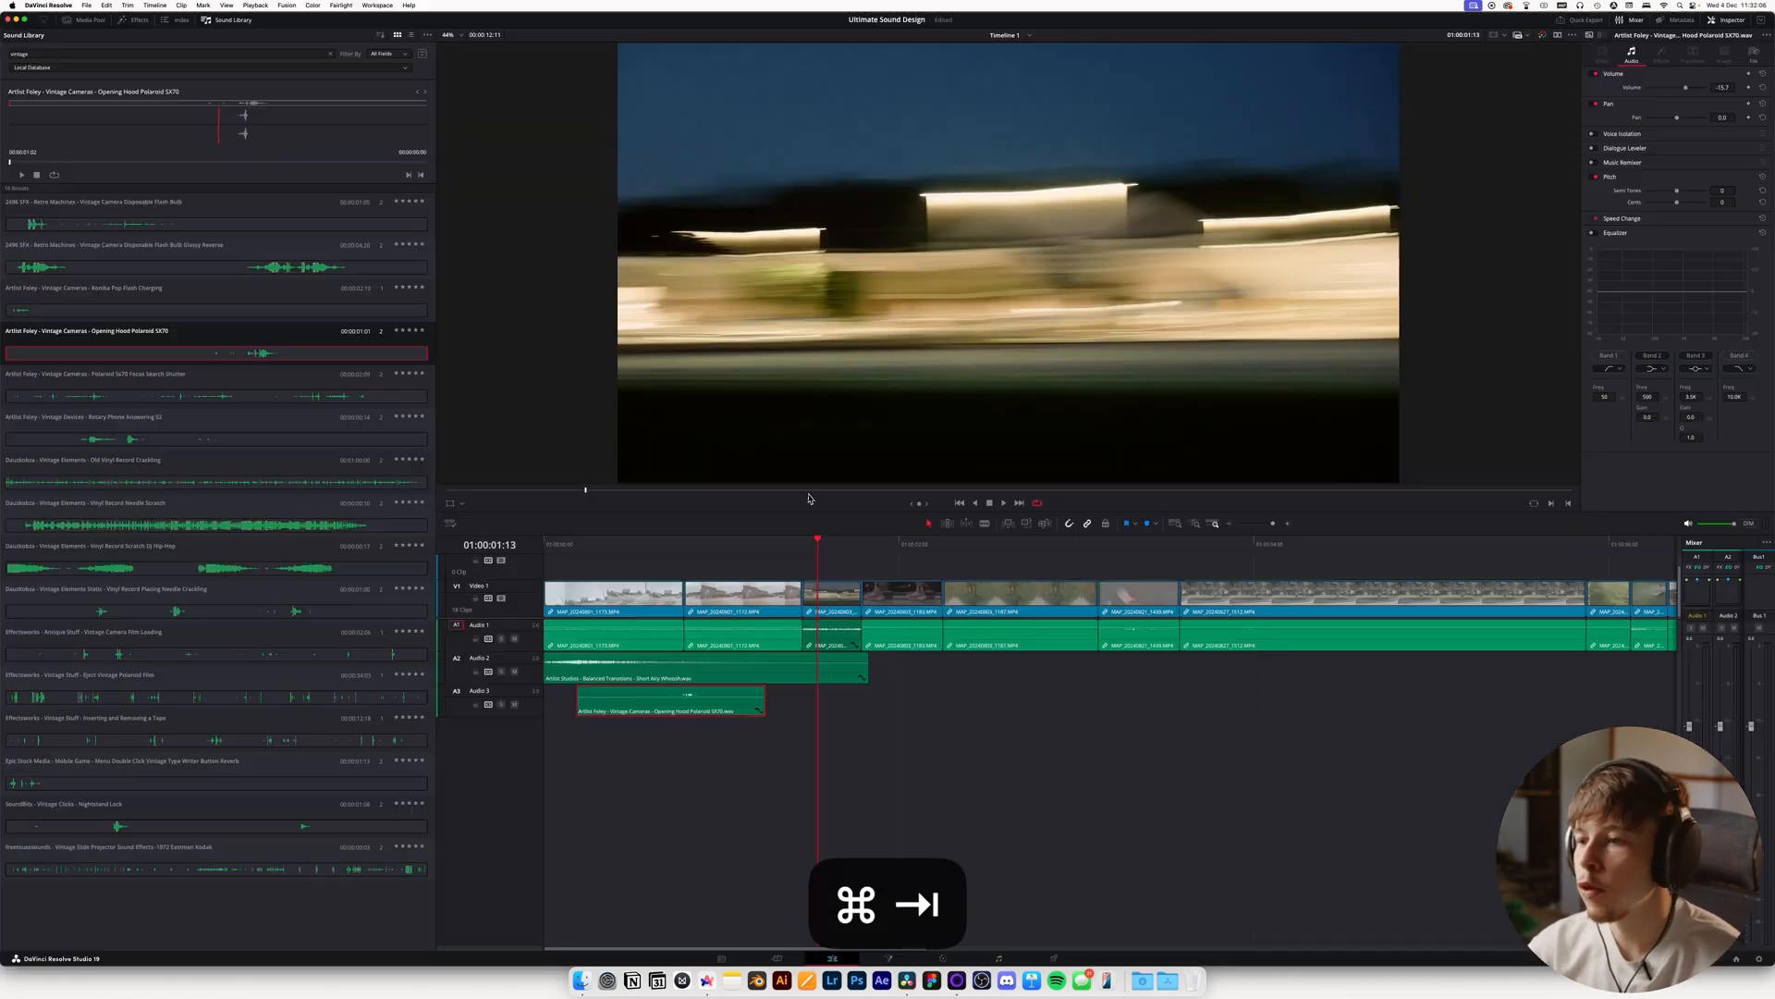
{"action": "left_click", "coordinate": [812, 545]}
{"action": "left_click_drag", "start_coordinate": [813, 545], "coordinate": [819, 589]}
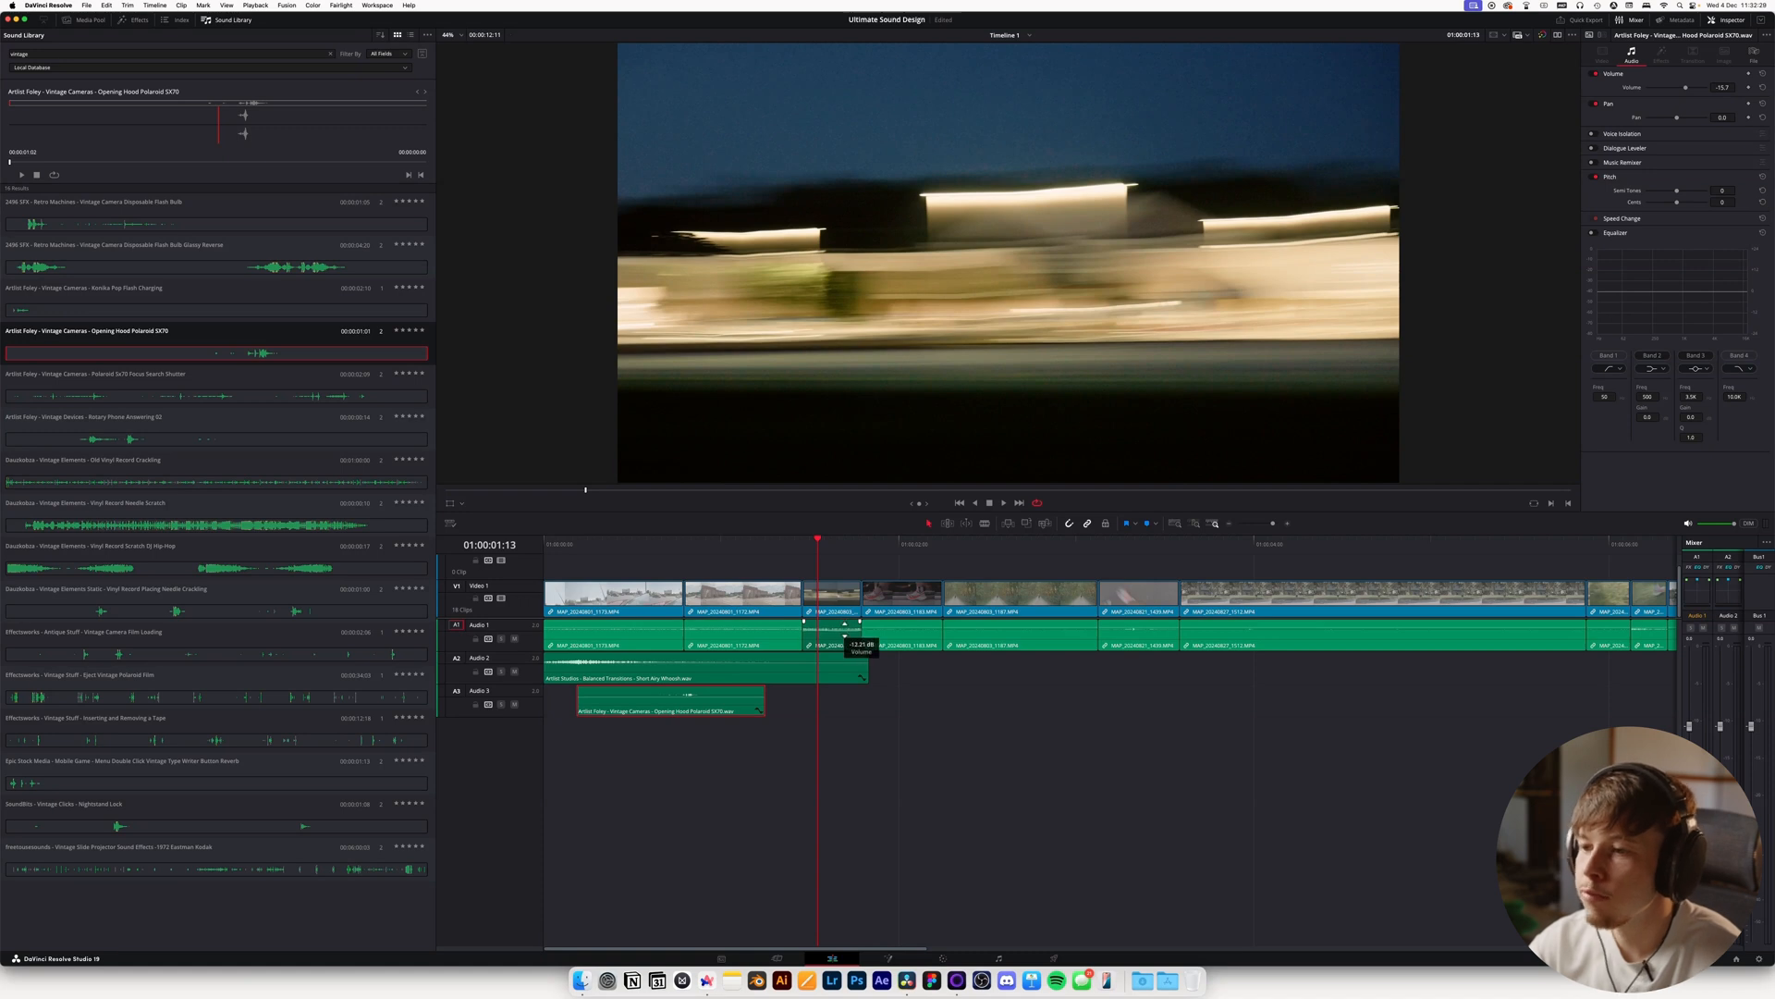
{"action": "left_click_drag", "start_coordinate": [816, 561], "coordinate": [811, 555]}
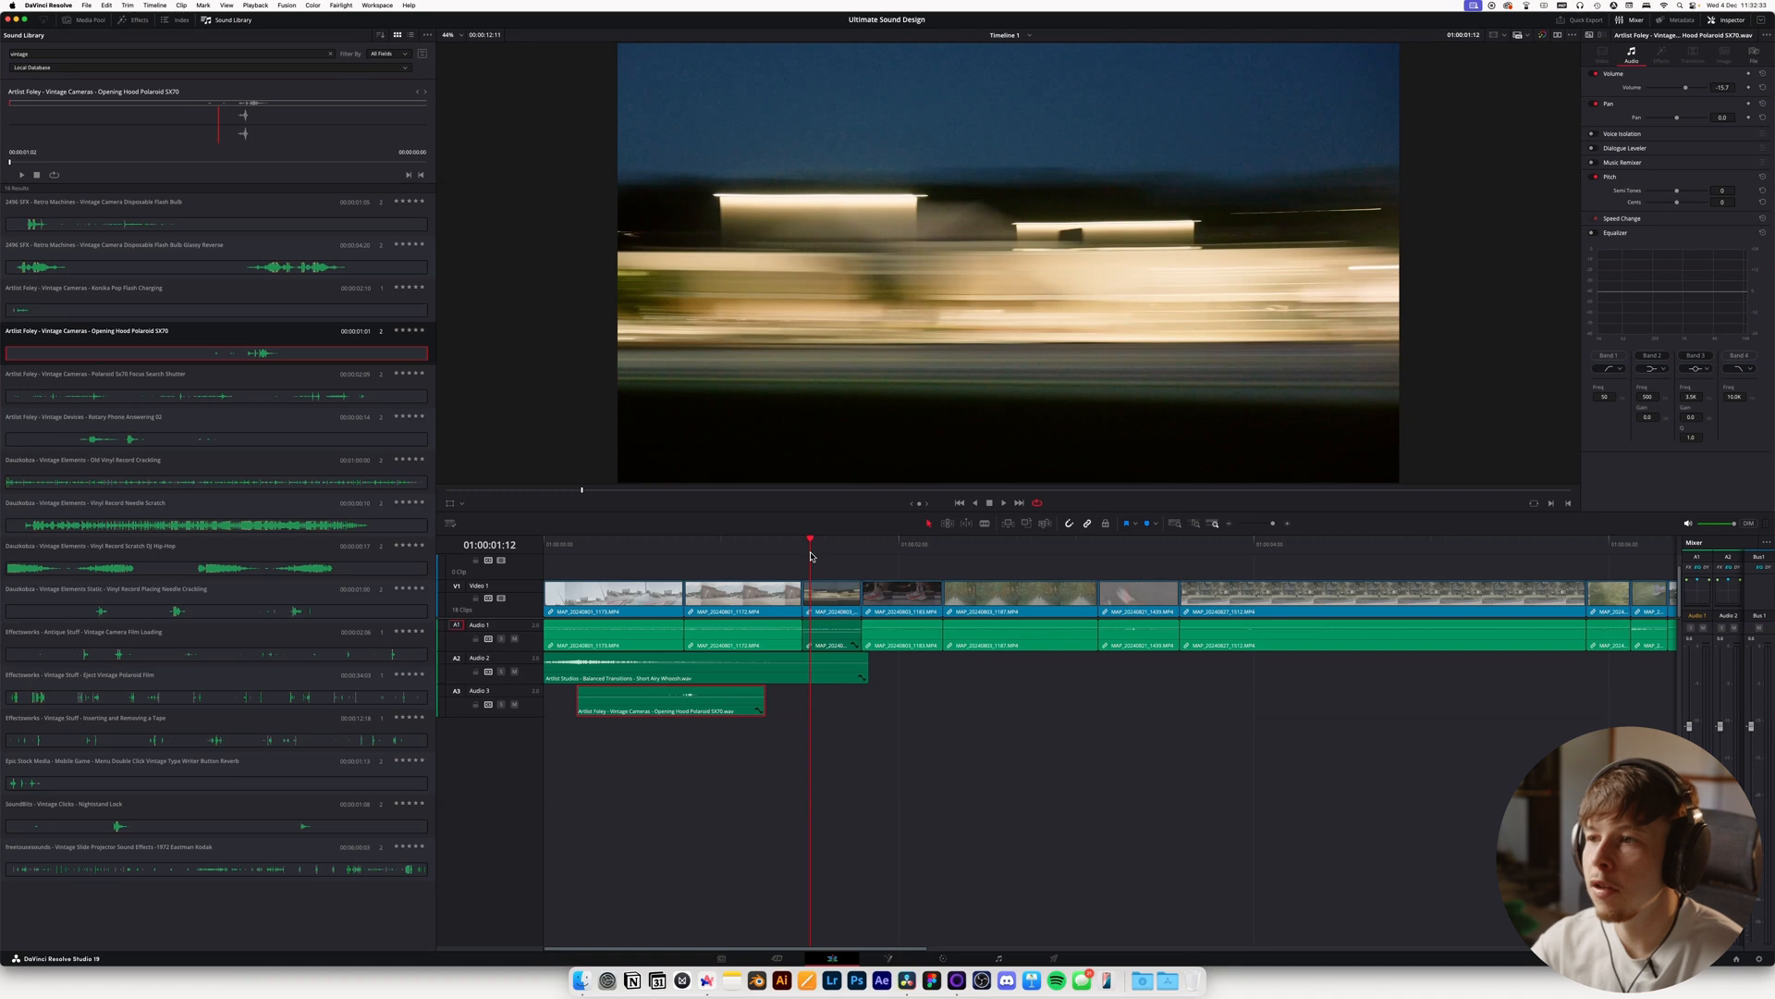
{"action": "key", "text": "space"}
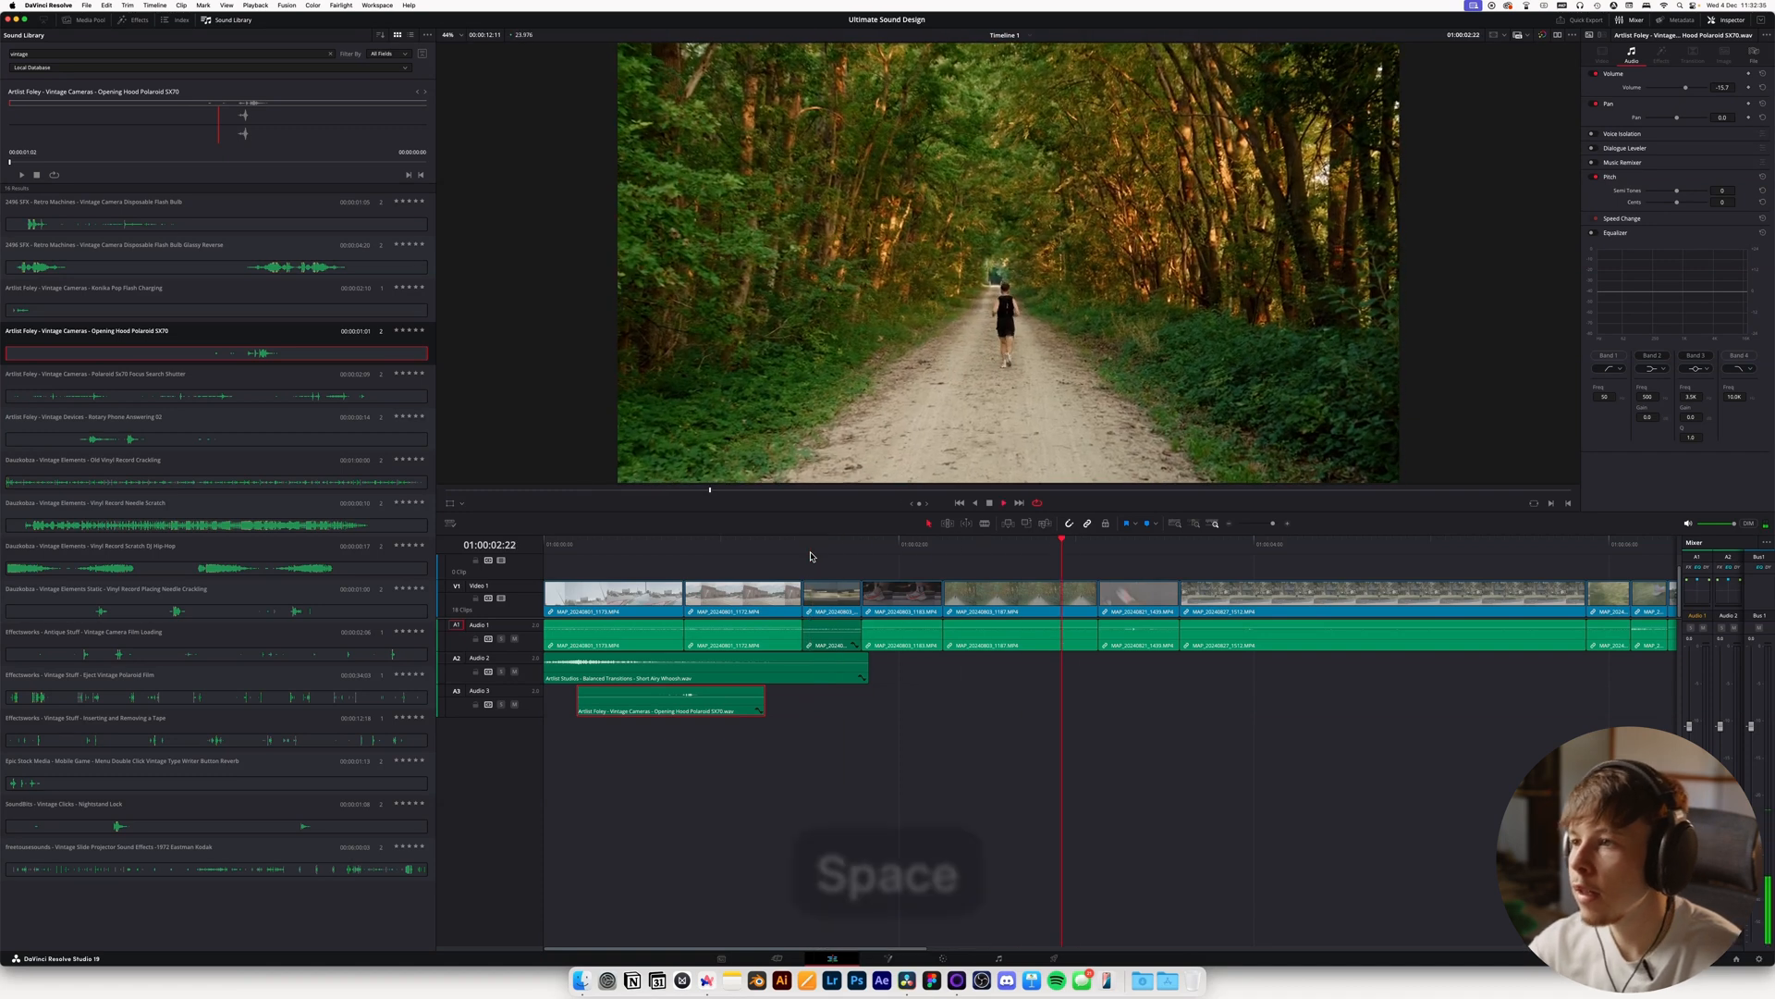
{"action": "key", "text": "space"}
{"action": "left_click_drag", "start_coordinate": [817, 548], "coordinate": [805, 554]}
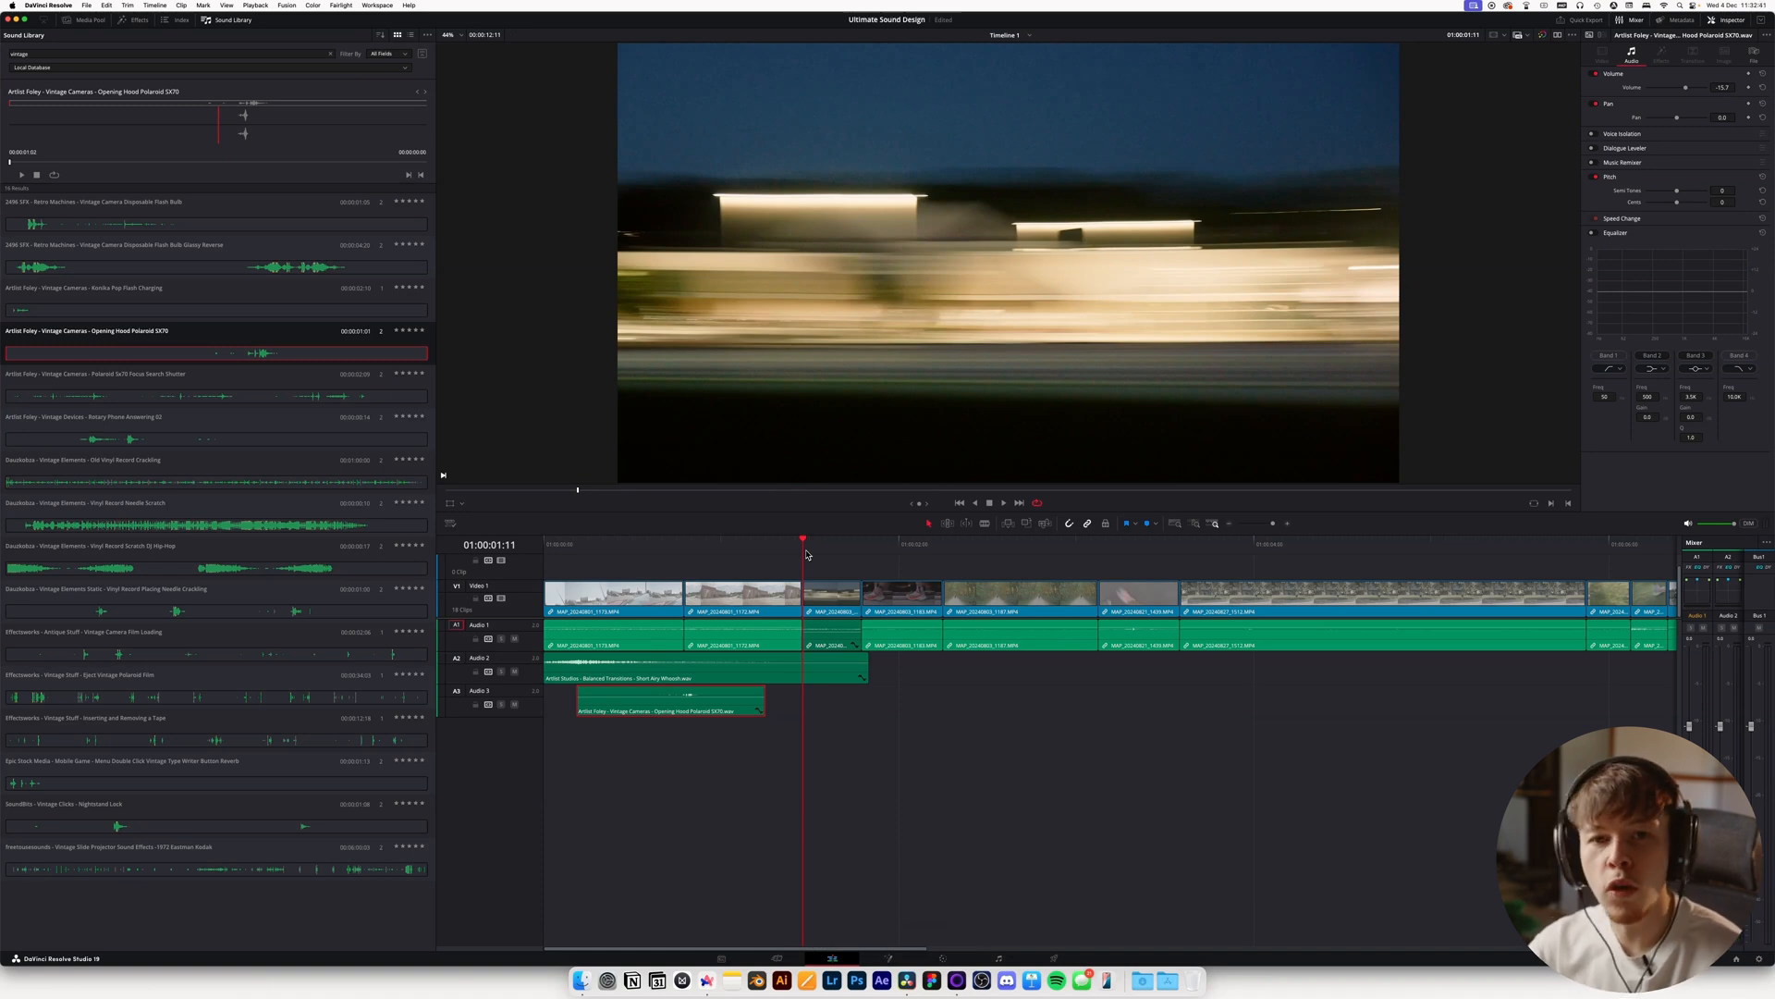
Return to Artlist and audition the listed riser effects, from DJ Set White Noise Riser to the Logo Max synth riser
{"action": "key", "text": "super+Tab"}
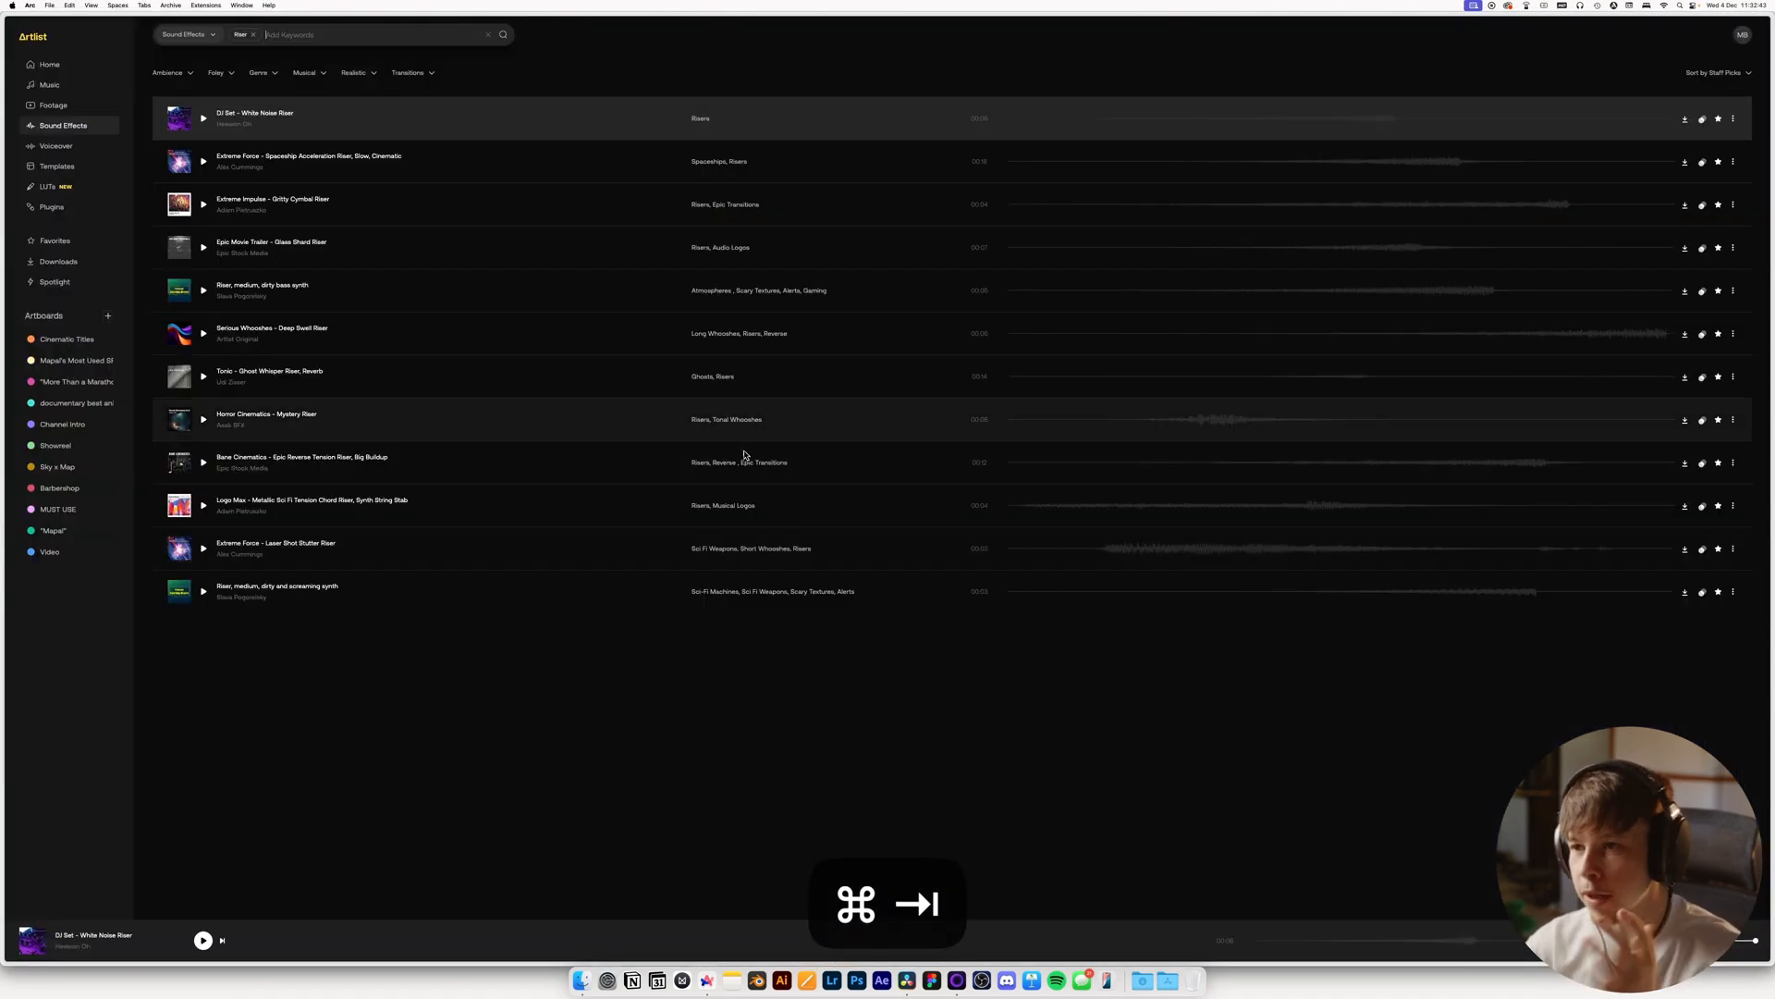
{"action": "left_click", "coordinate": [1106, 127]}
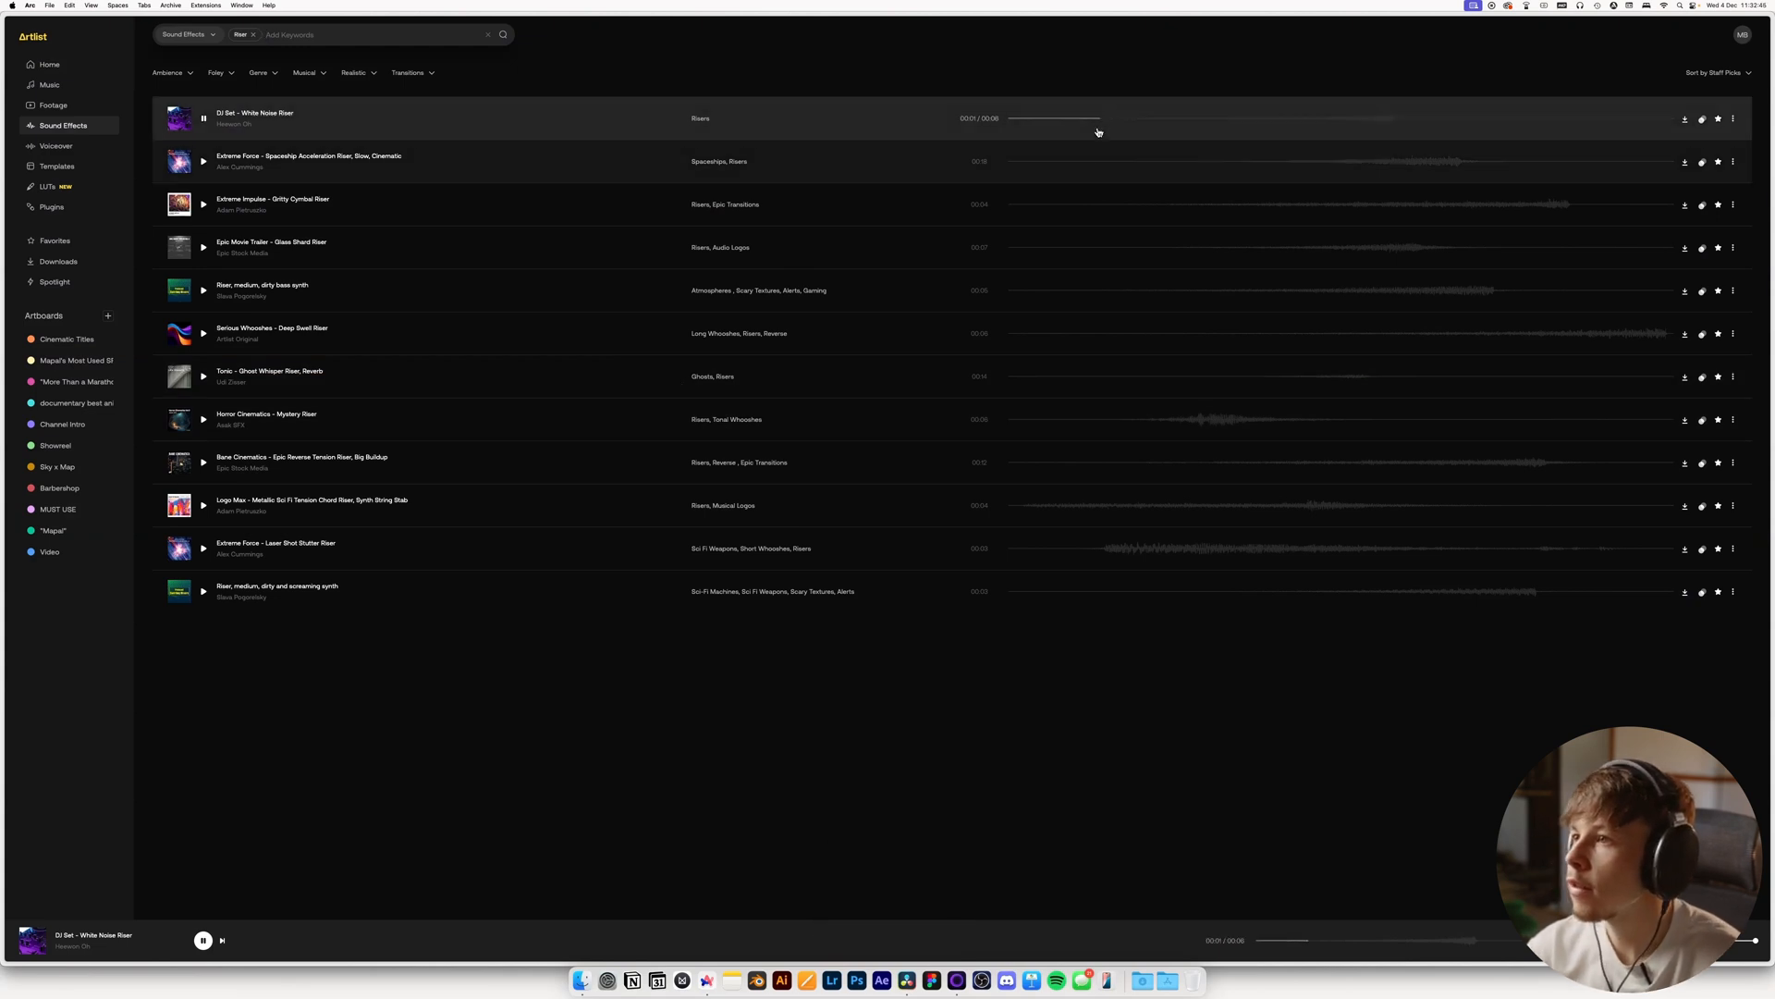
{"action": "left_click", "coordinate": [1178, 162]}
{"action": "left_click", "coordinate": [1258, 209]}
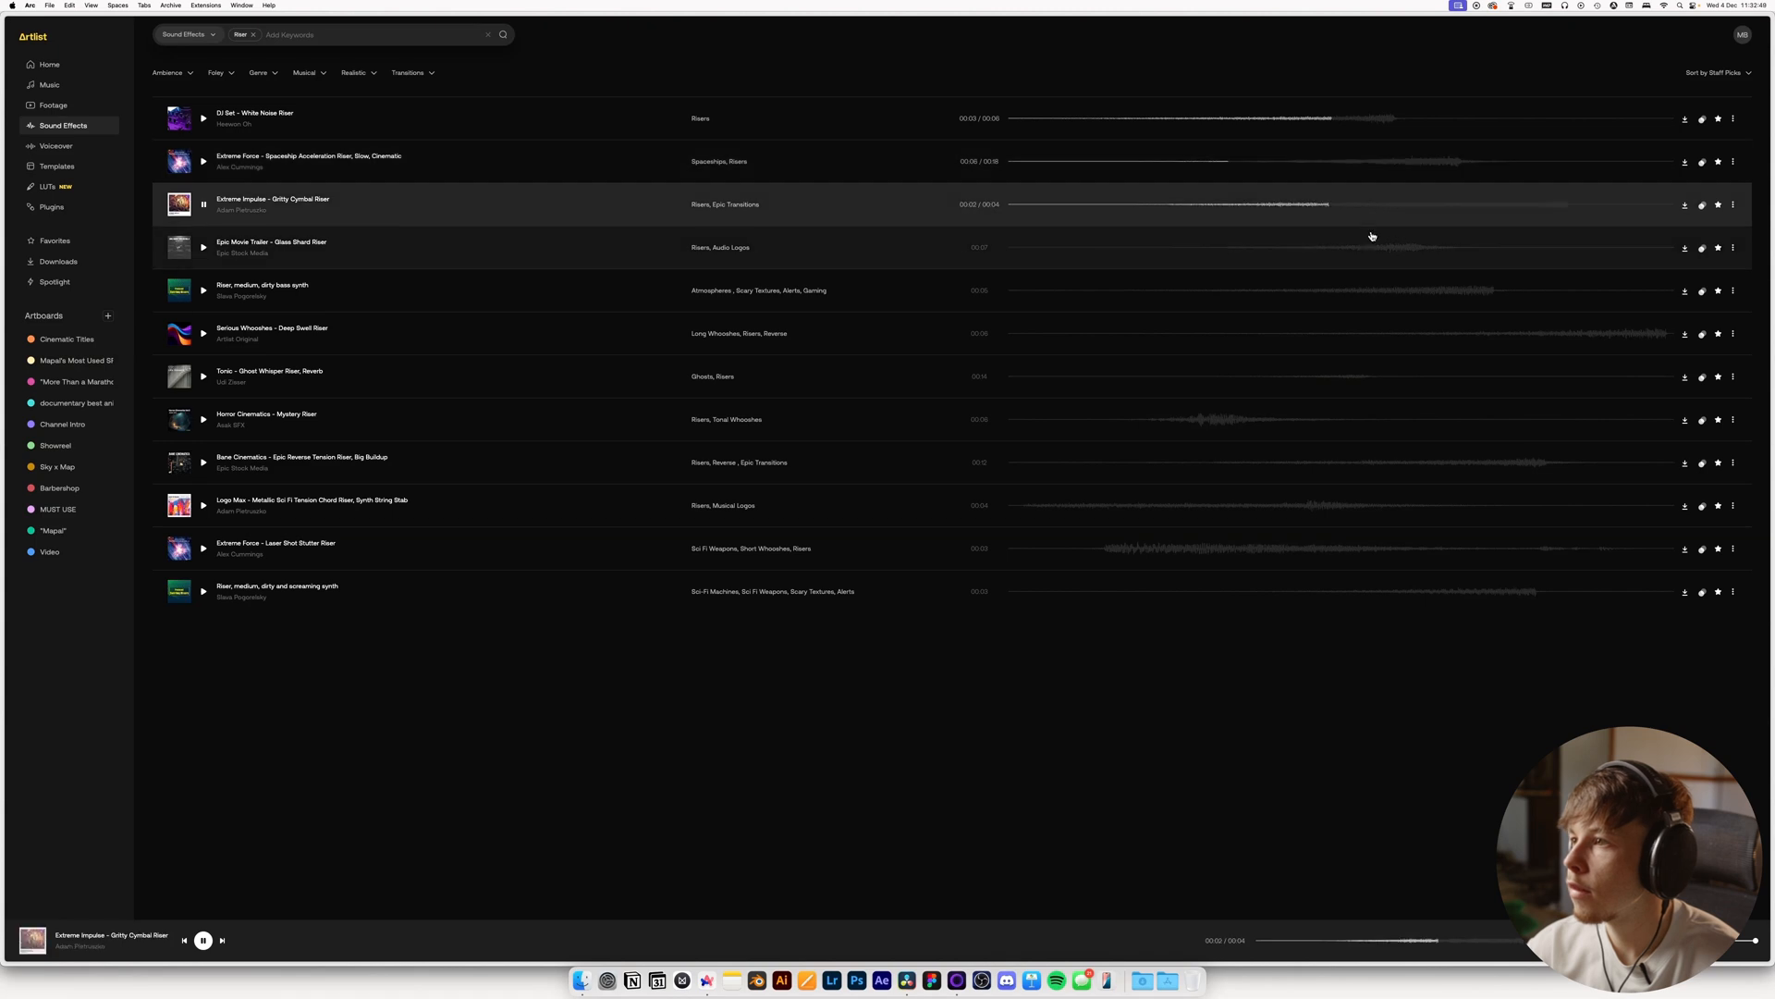
{"action": "left_click", "coordinate": [1284, 258]}
{"action": "left_click", "coordinate": [1247, 294]}
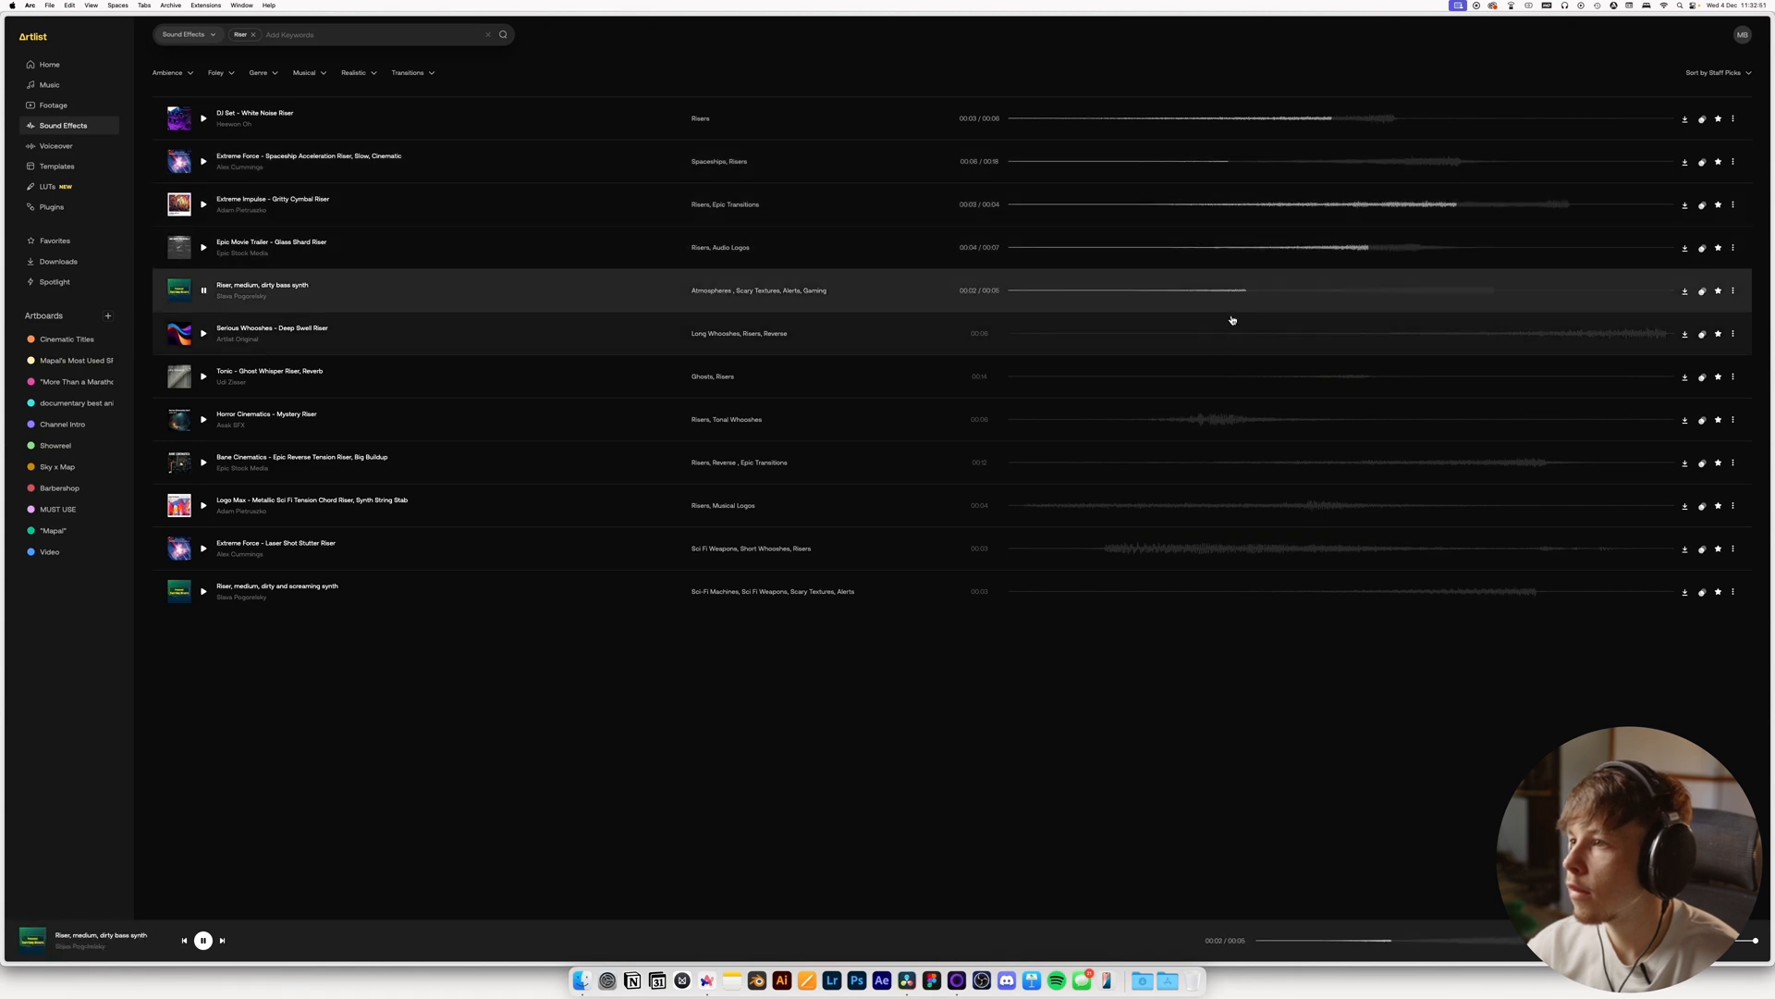
{"action": "left_click", "coordinate": [1221, 335]}
{"action": "left_click", "coordinate": [1221, 387]}
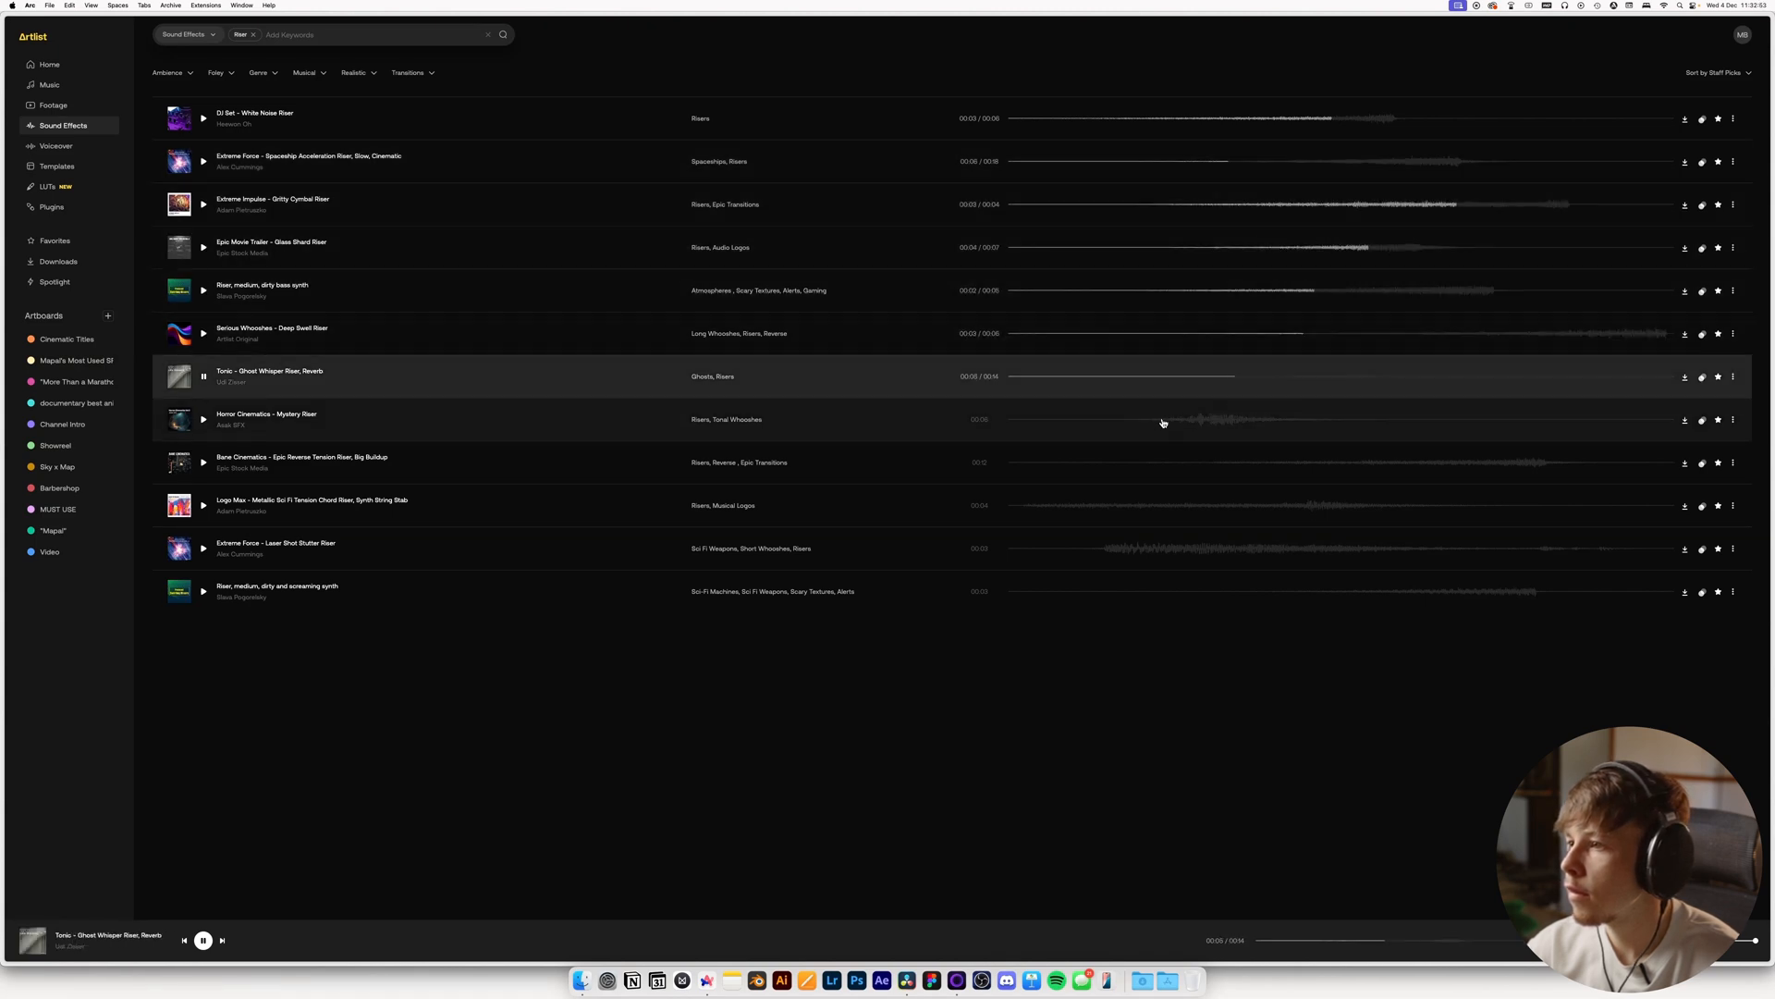
{"action": "left_click", "coordinate": [1159, 421]}
{"action": "left_click", "coordinate": [1200, 510]}
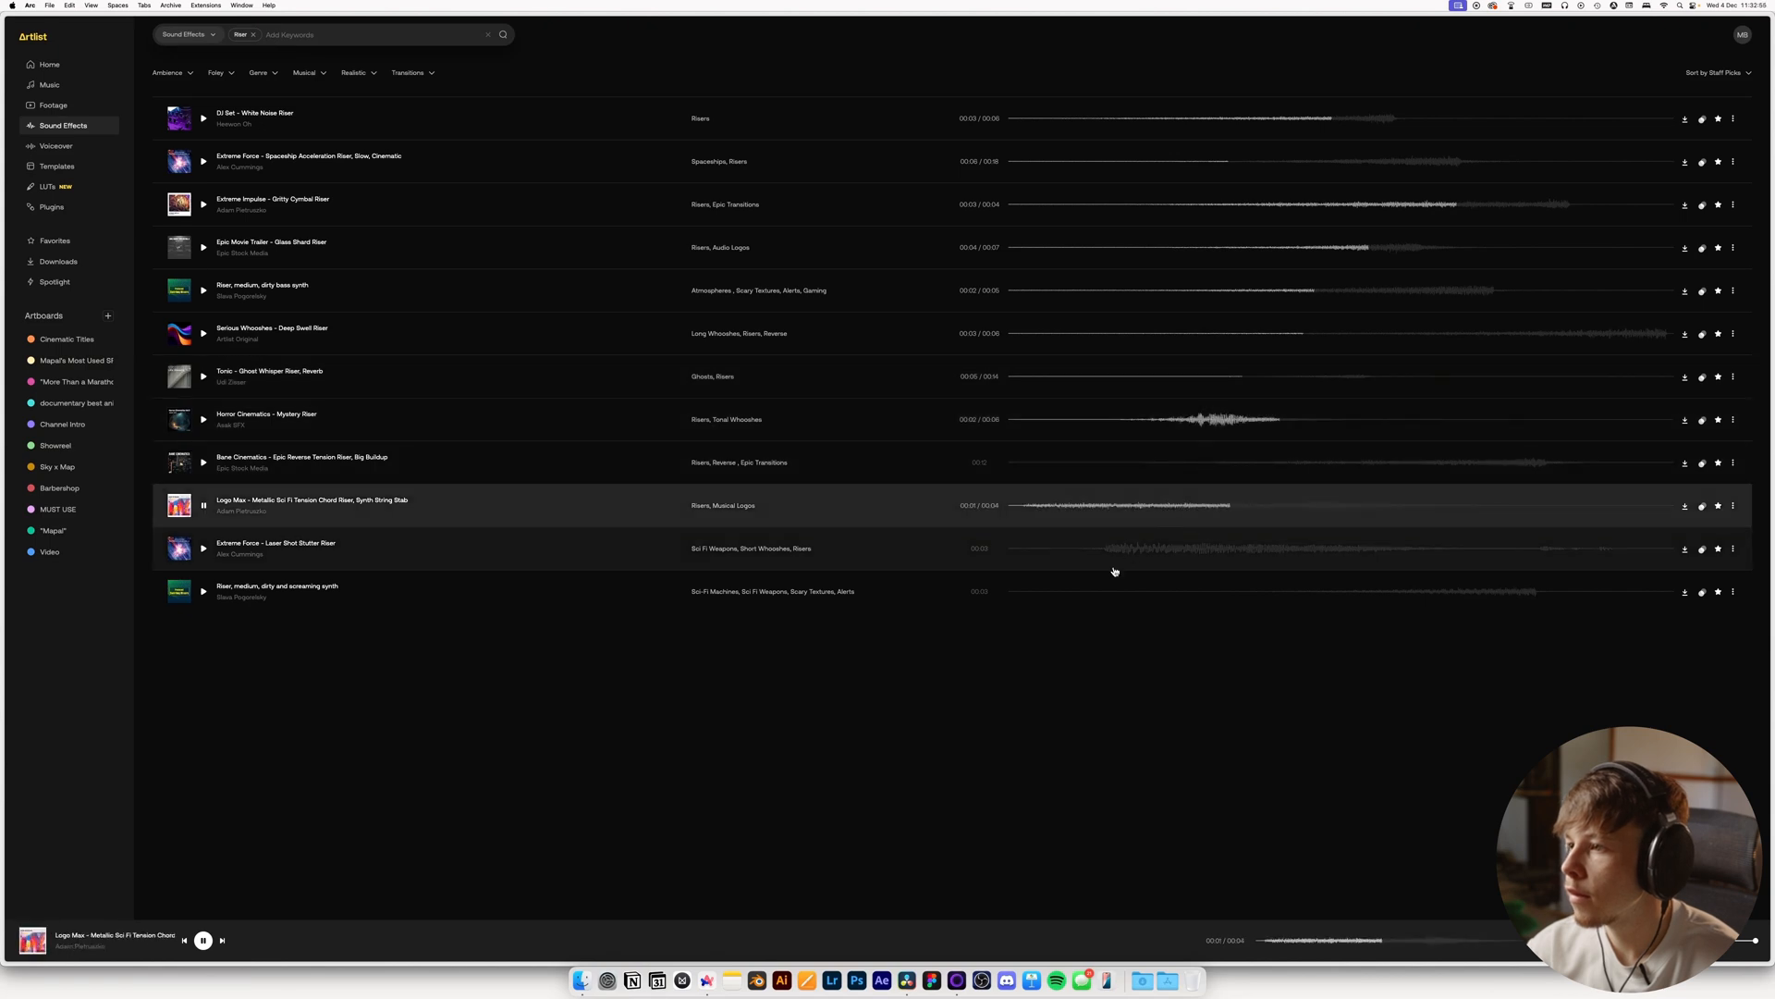
{"action": "key", "text": "space"}
Narrow the riser search by adding the keyword "cinematic"
{"action": "type", "text": "cinee"}
{"action": "key", "text": "BackSpace"}
{"action": "type", "text": "matic"}
{"action": "key", "text": "Return"}
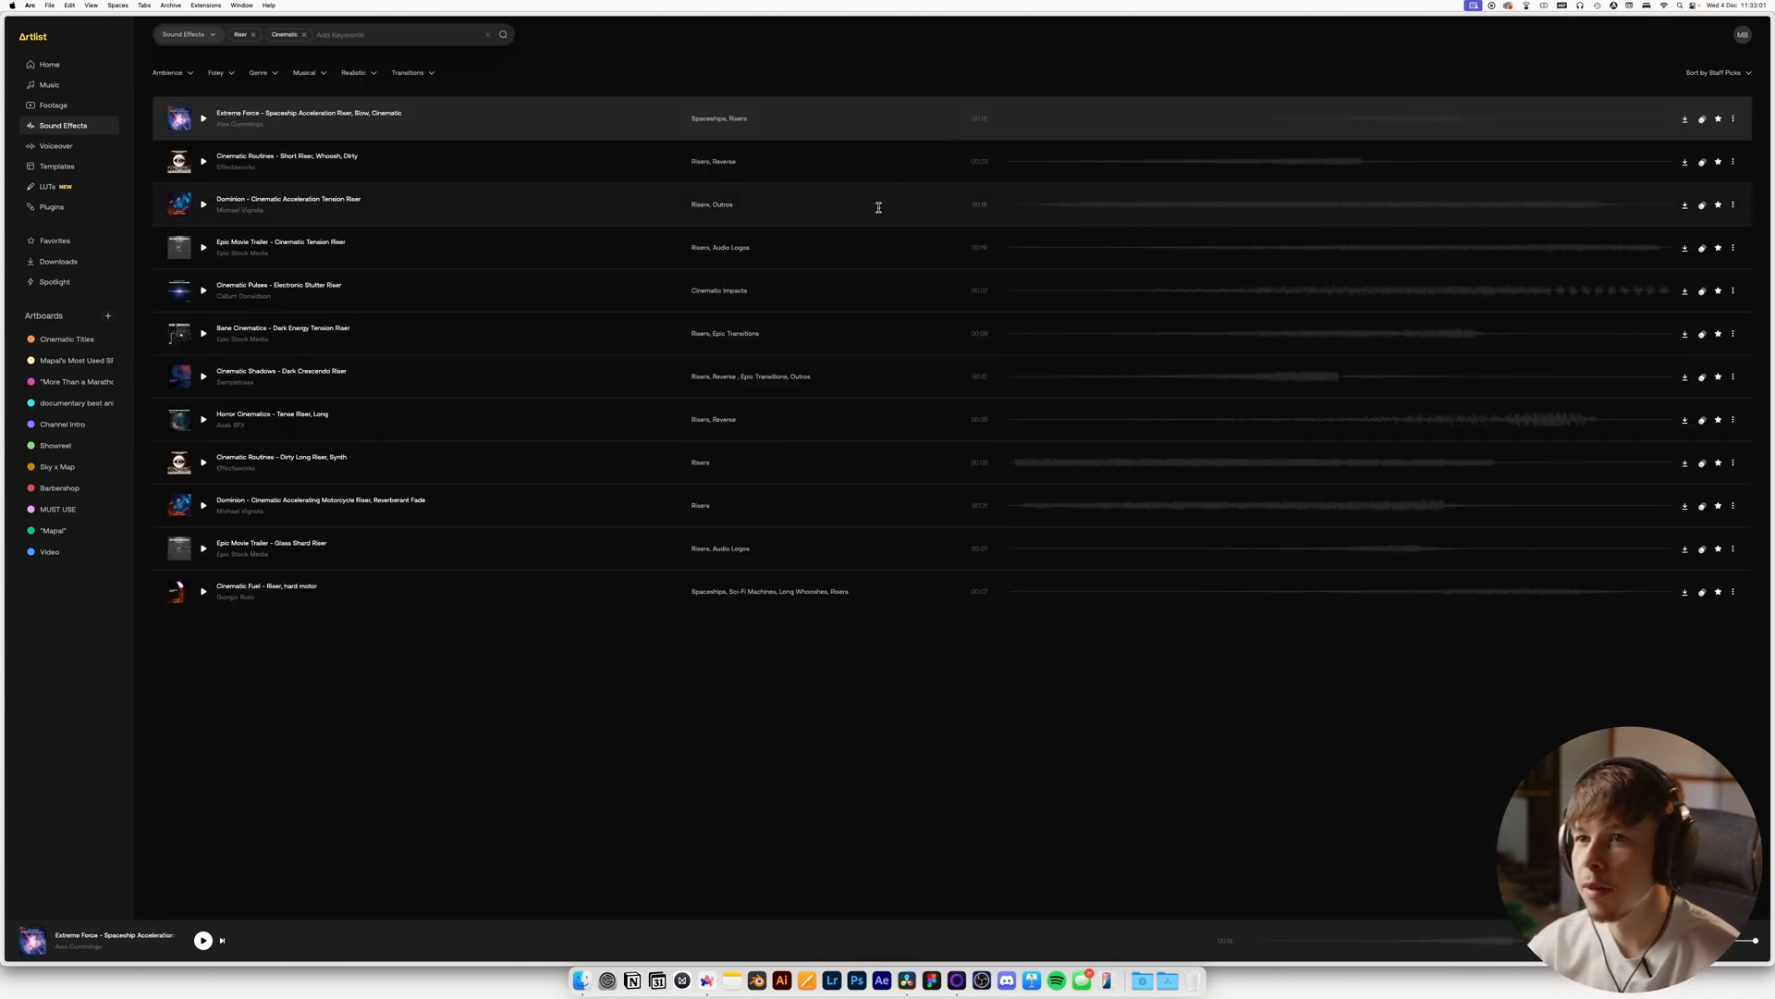
Audition the cinematic risers in the results, from Cinematic Routines - Short Riser to Epic Movie Trailer - Glass Shard Riser
{"action": "left_click", "coordinate": [1046, 162]}
{"action": "key", "text": "space"}
{"action": "left_click", "coordinate": [1050, 204]}
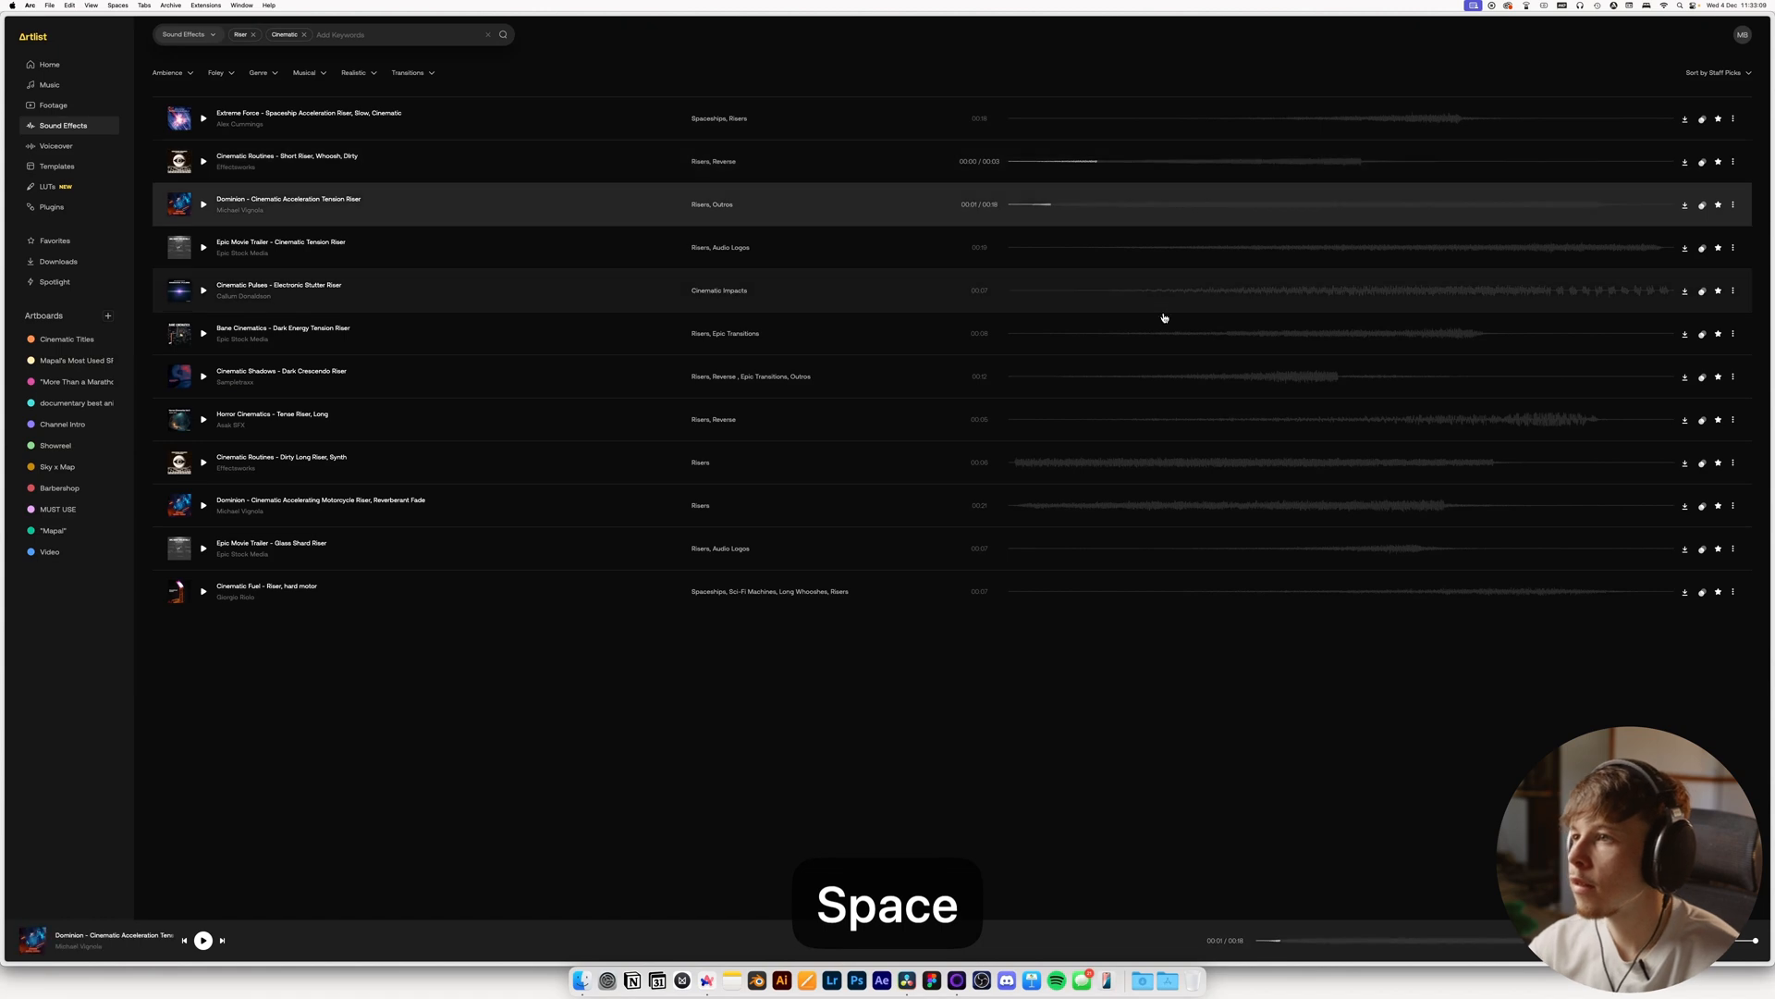
{"action": "key", "text": "space"}
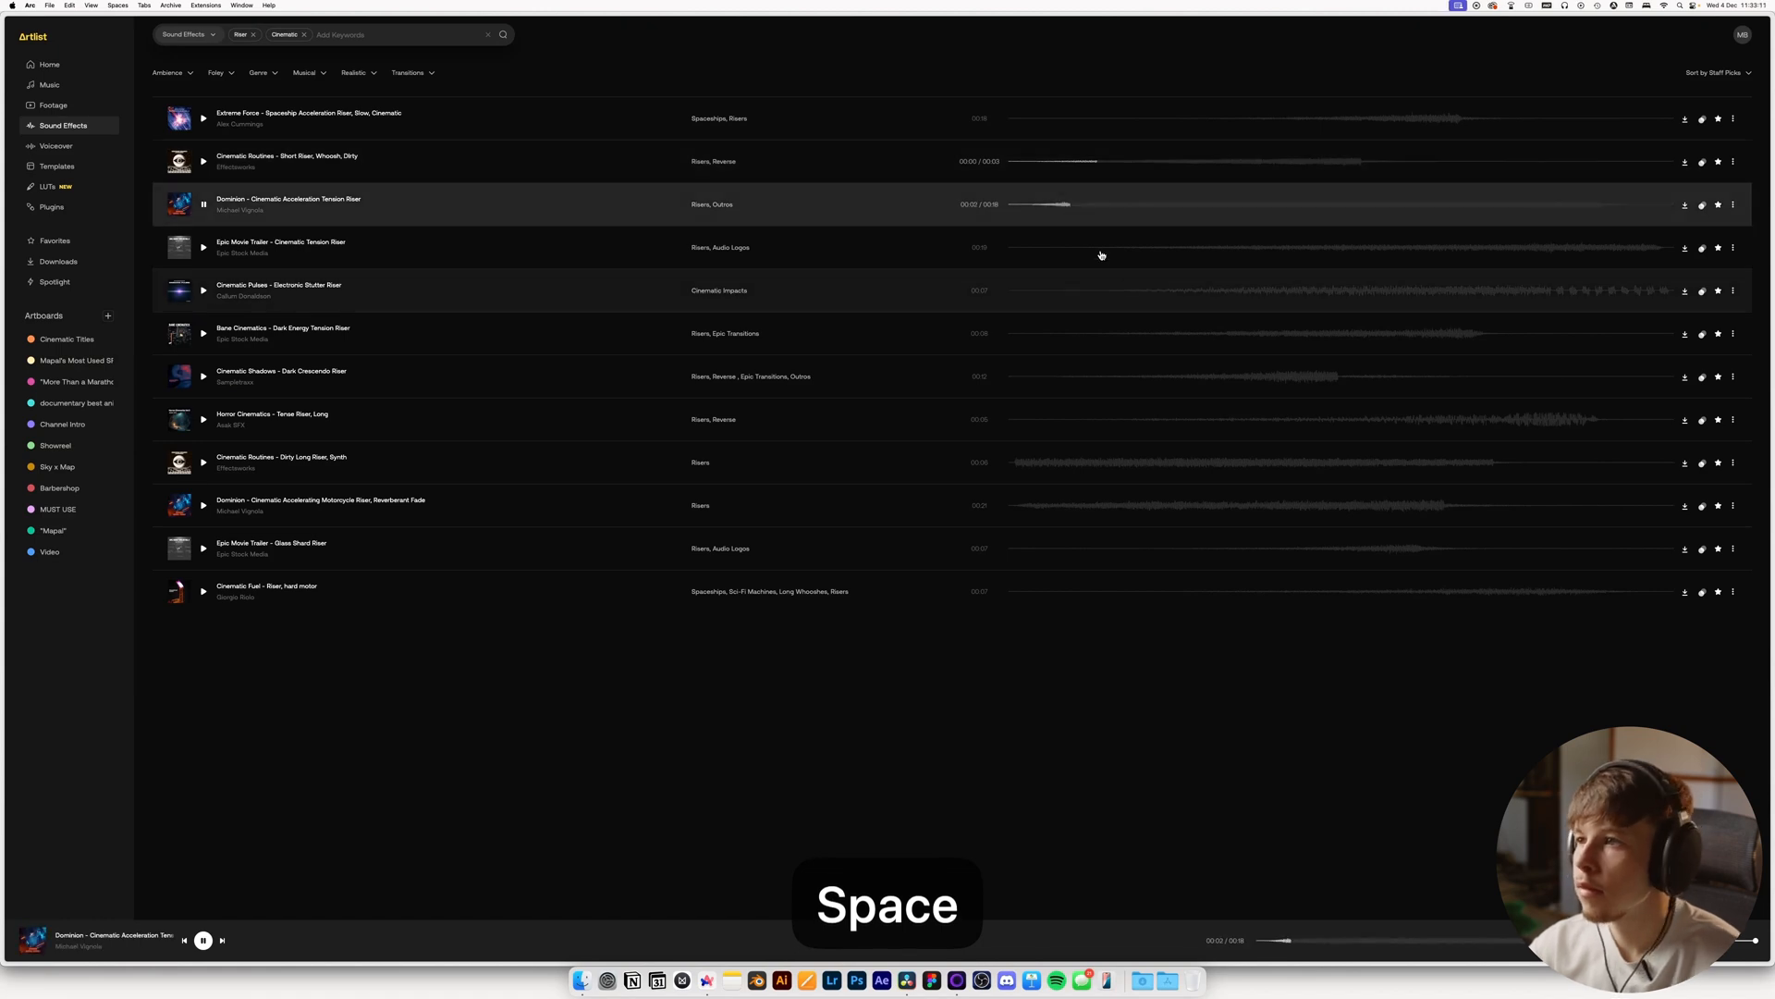
{"action": "left_click", "coordinate": [1141, 376]}
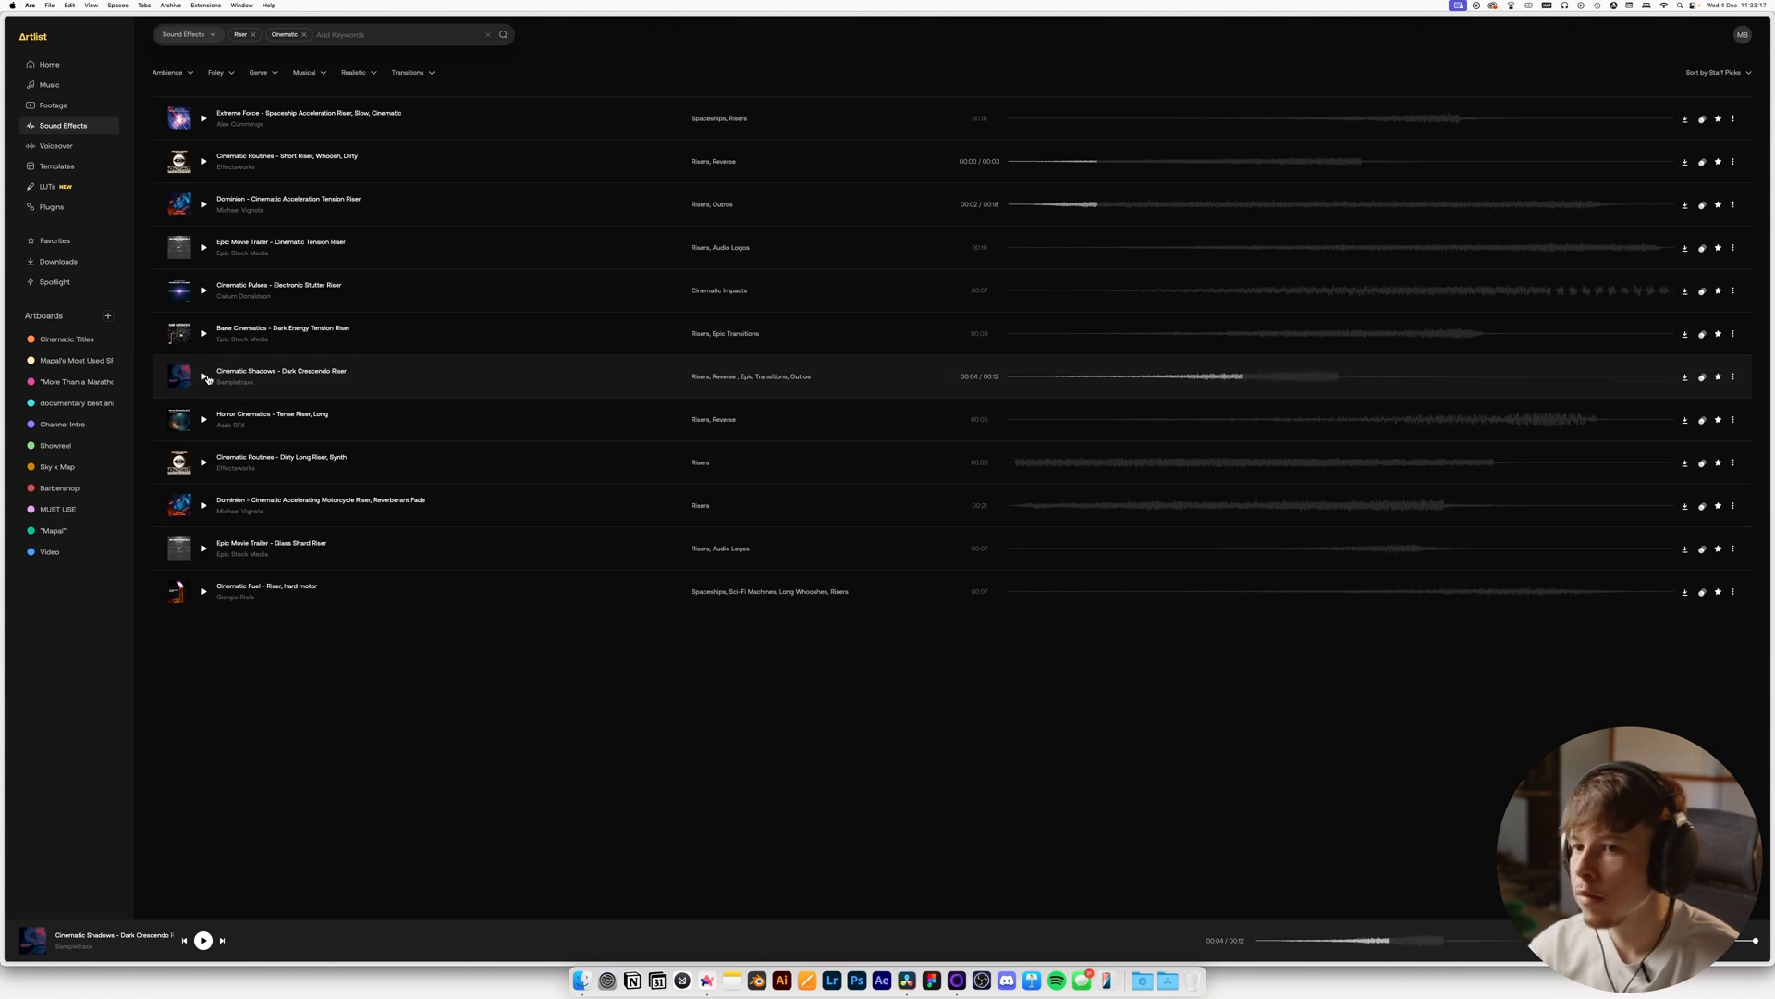
{"action": "left_click", "coordinate": [203, 507]}
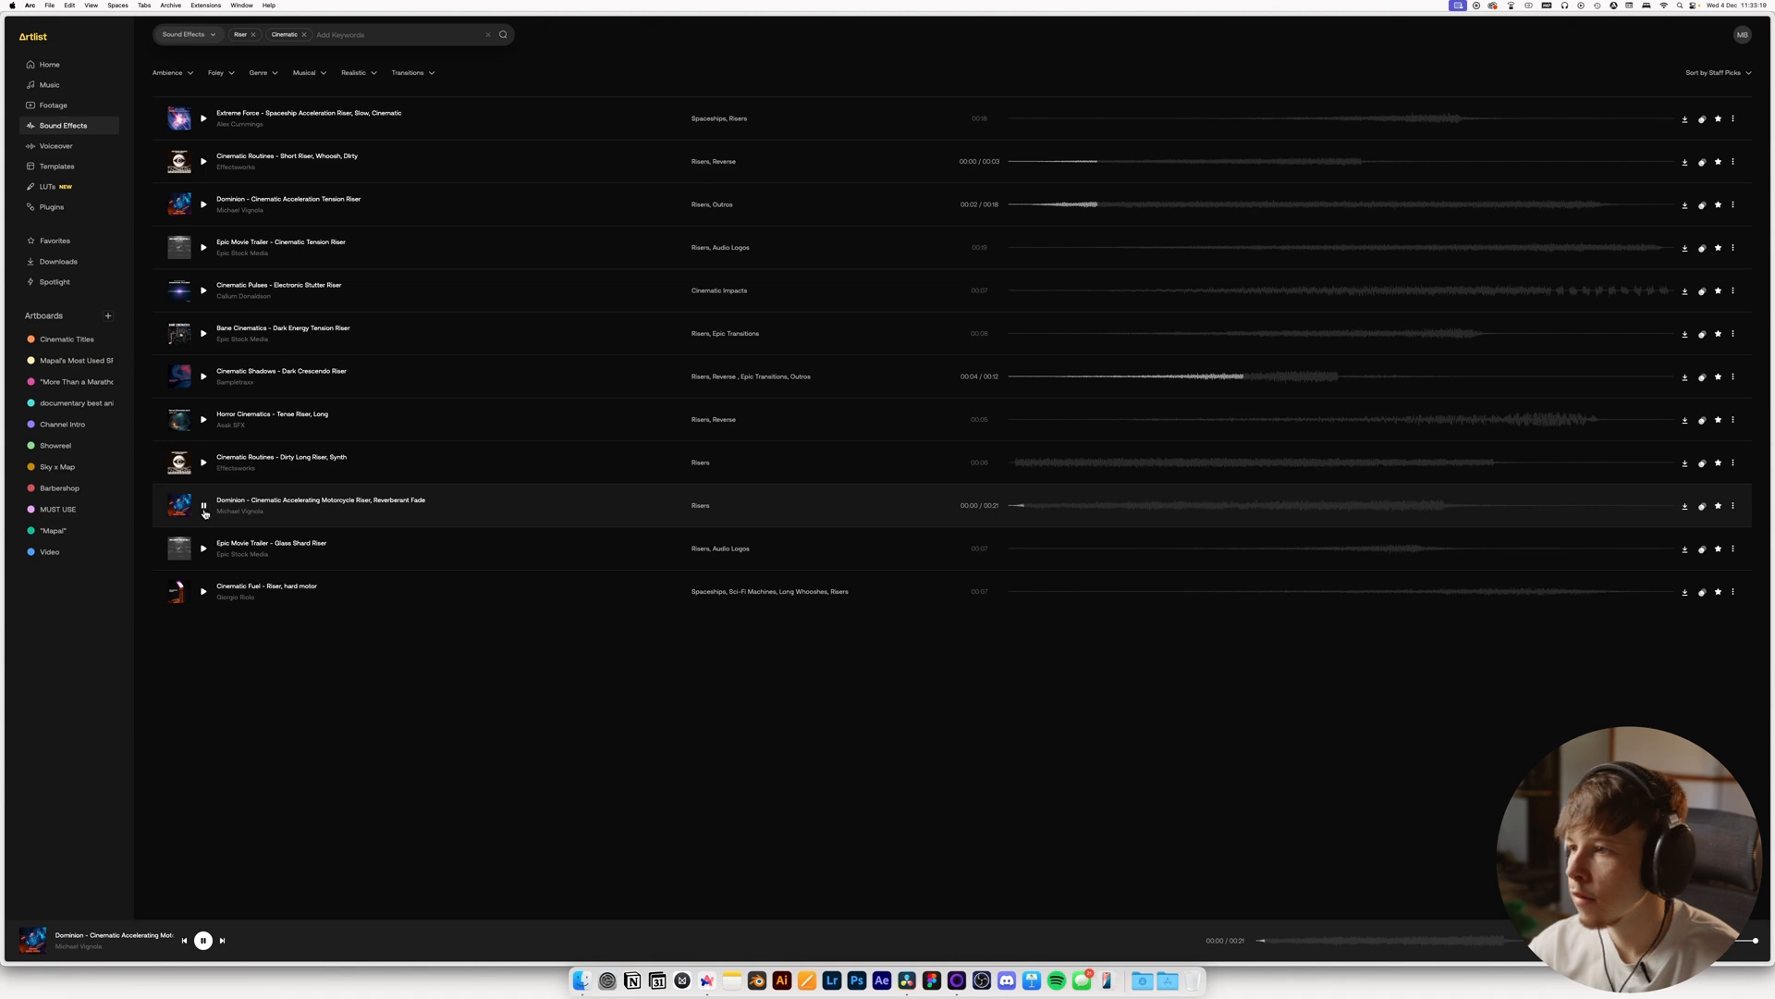
{"action": "left_click", "coordinate": [203, 548]}
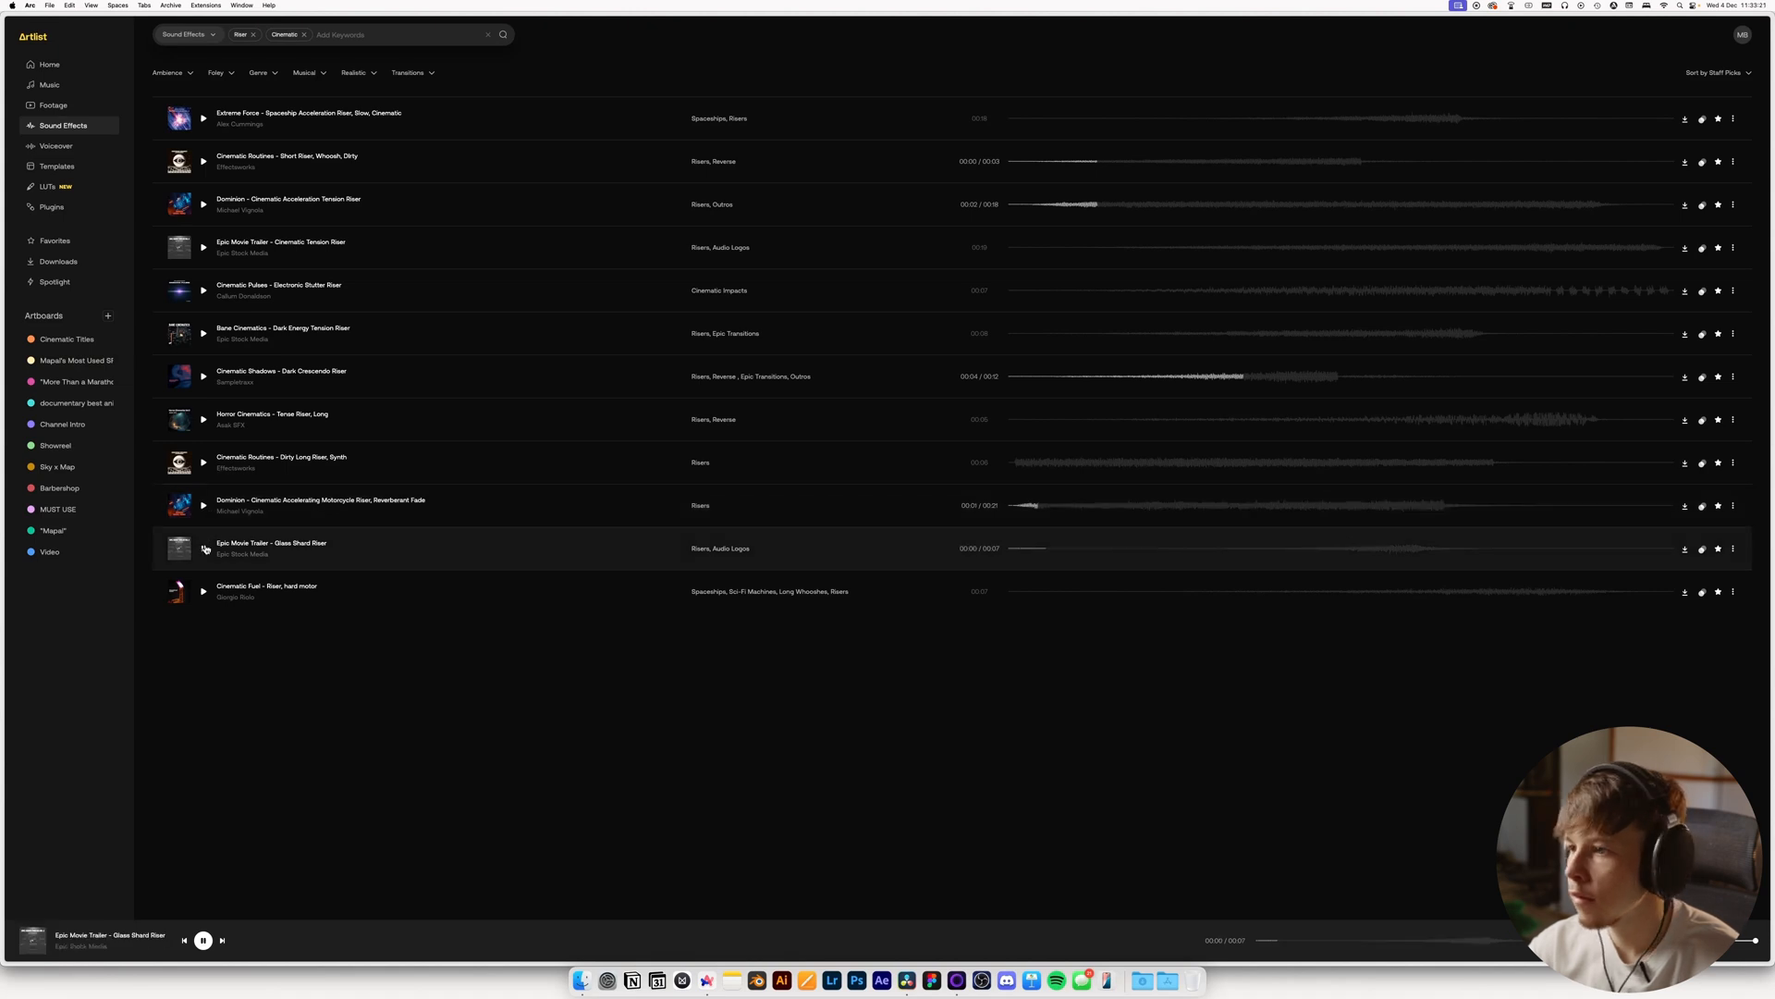
{"action": "key", "text": "super+minus"}
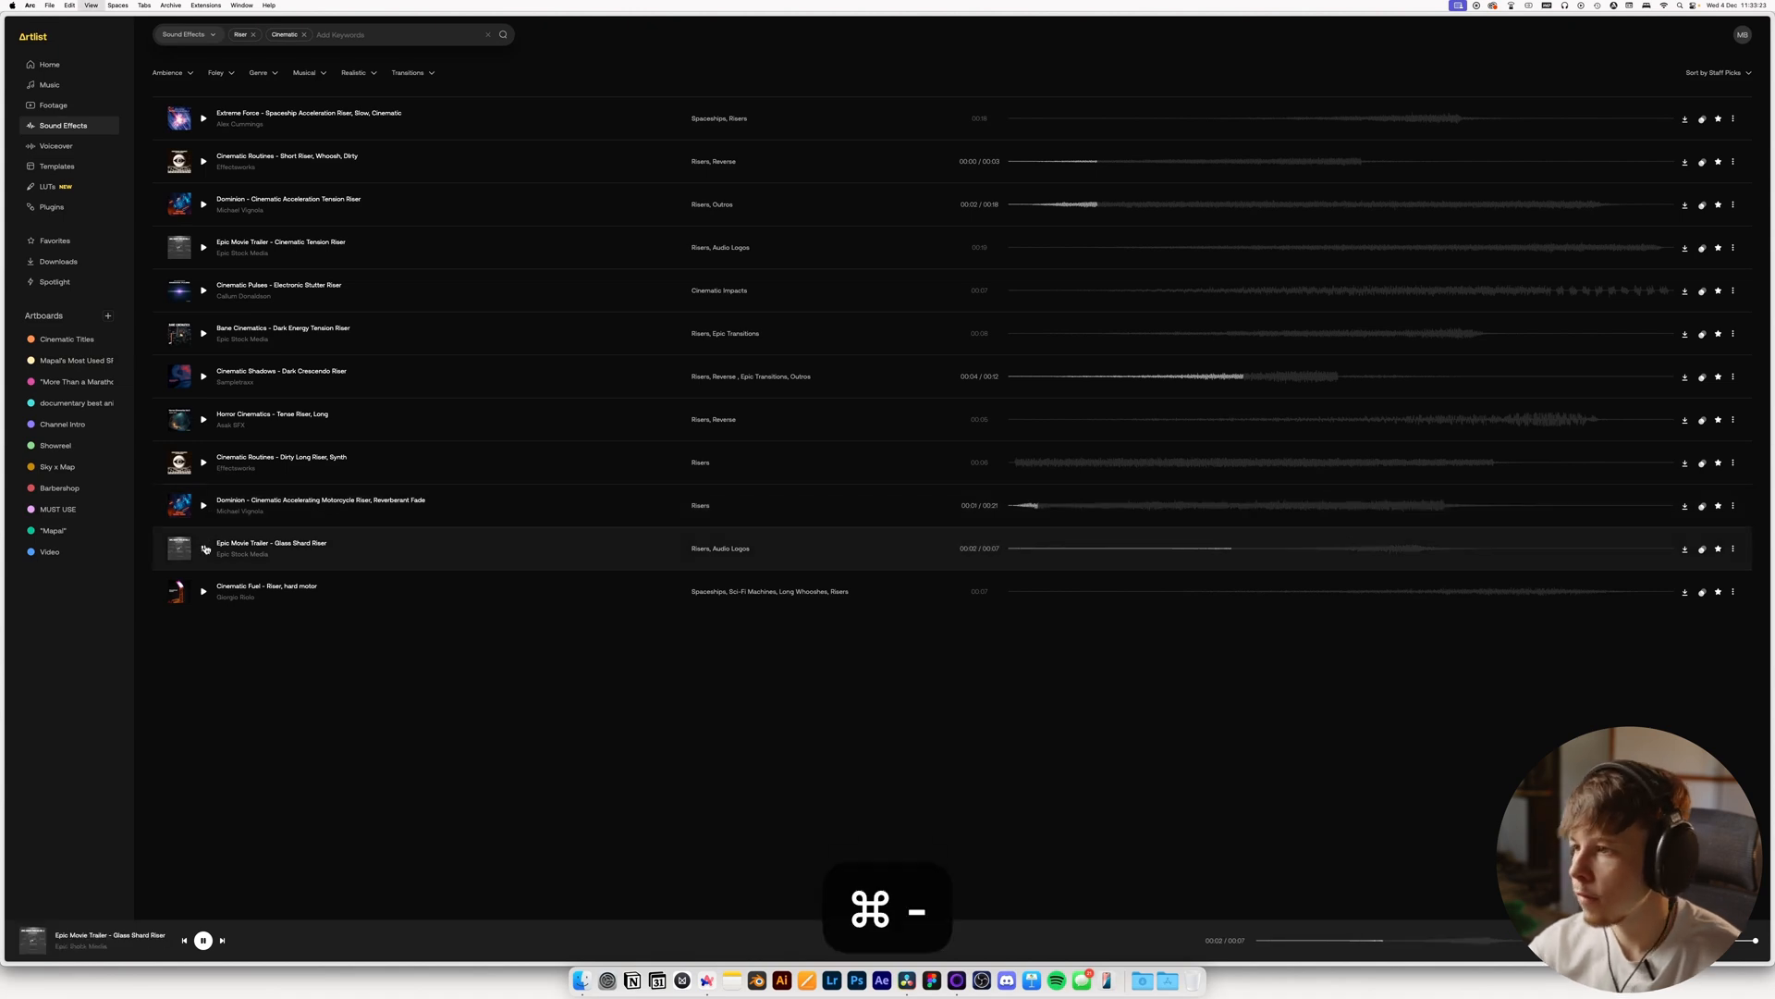
{"action": "key", "text": "super+0"}
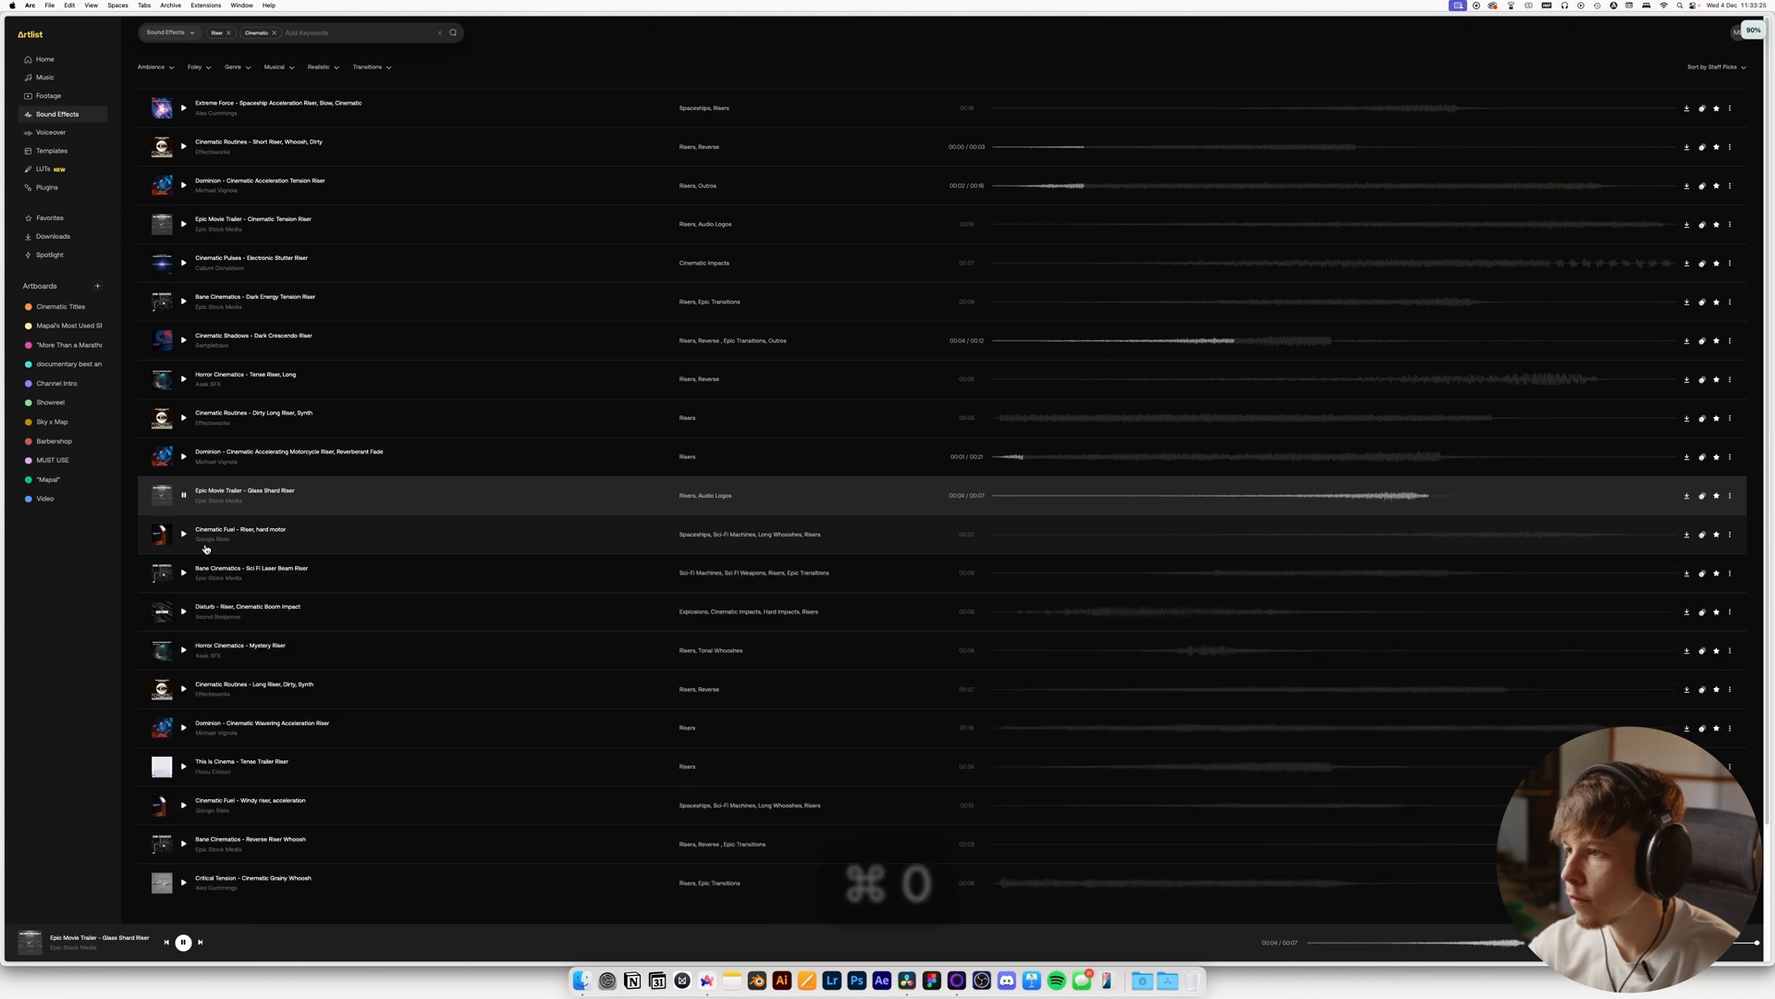
{"action": "key", "text": "space"}
Audition the Mystery Riser, Sci Fi Laser Beam Riser, Cinematic Boom Impact and Tense Trailer Riser effects
{"action": "left_click", "coordinate": [1141, 720]}
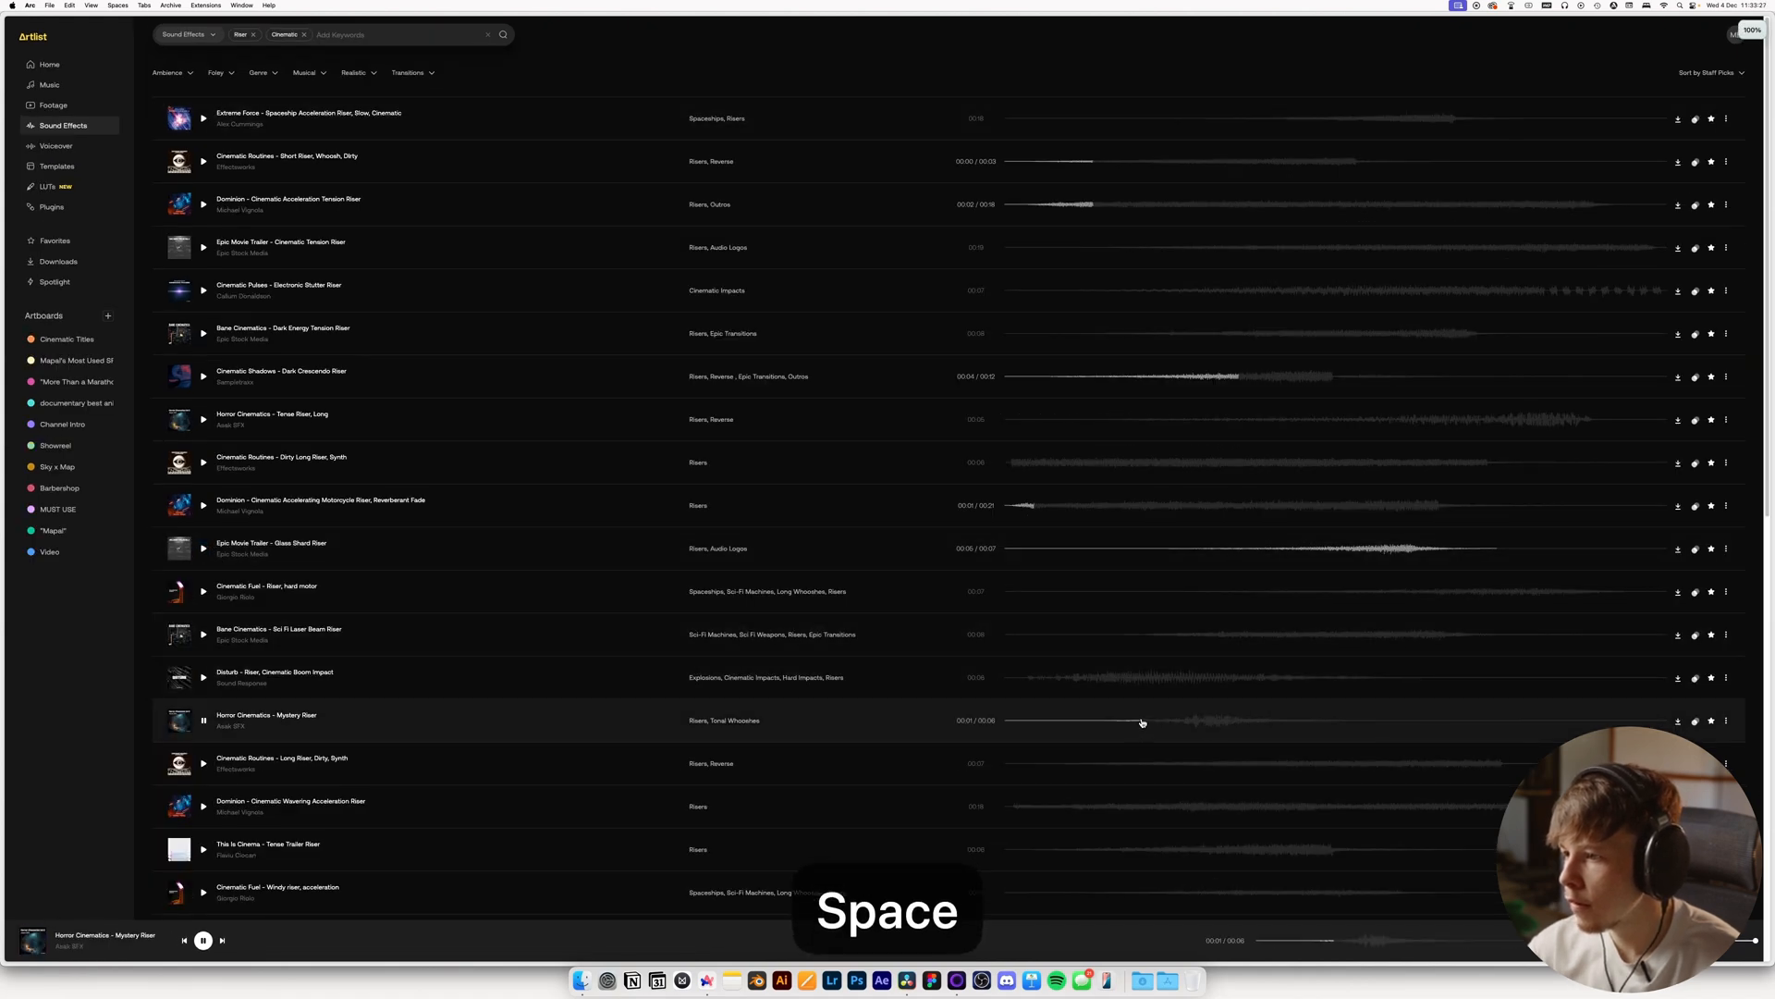
{"action": "left_click", "coordinate": [1158, 636]}
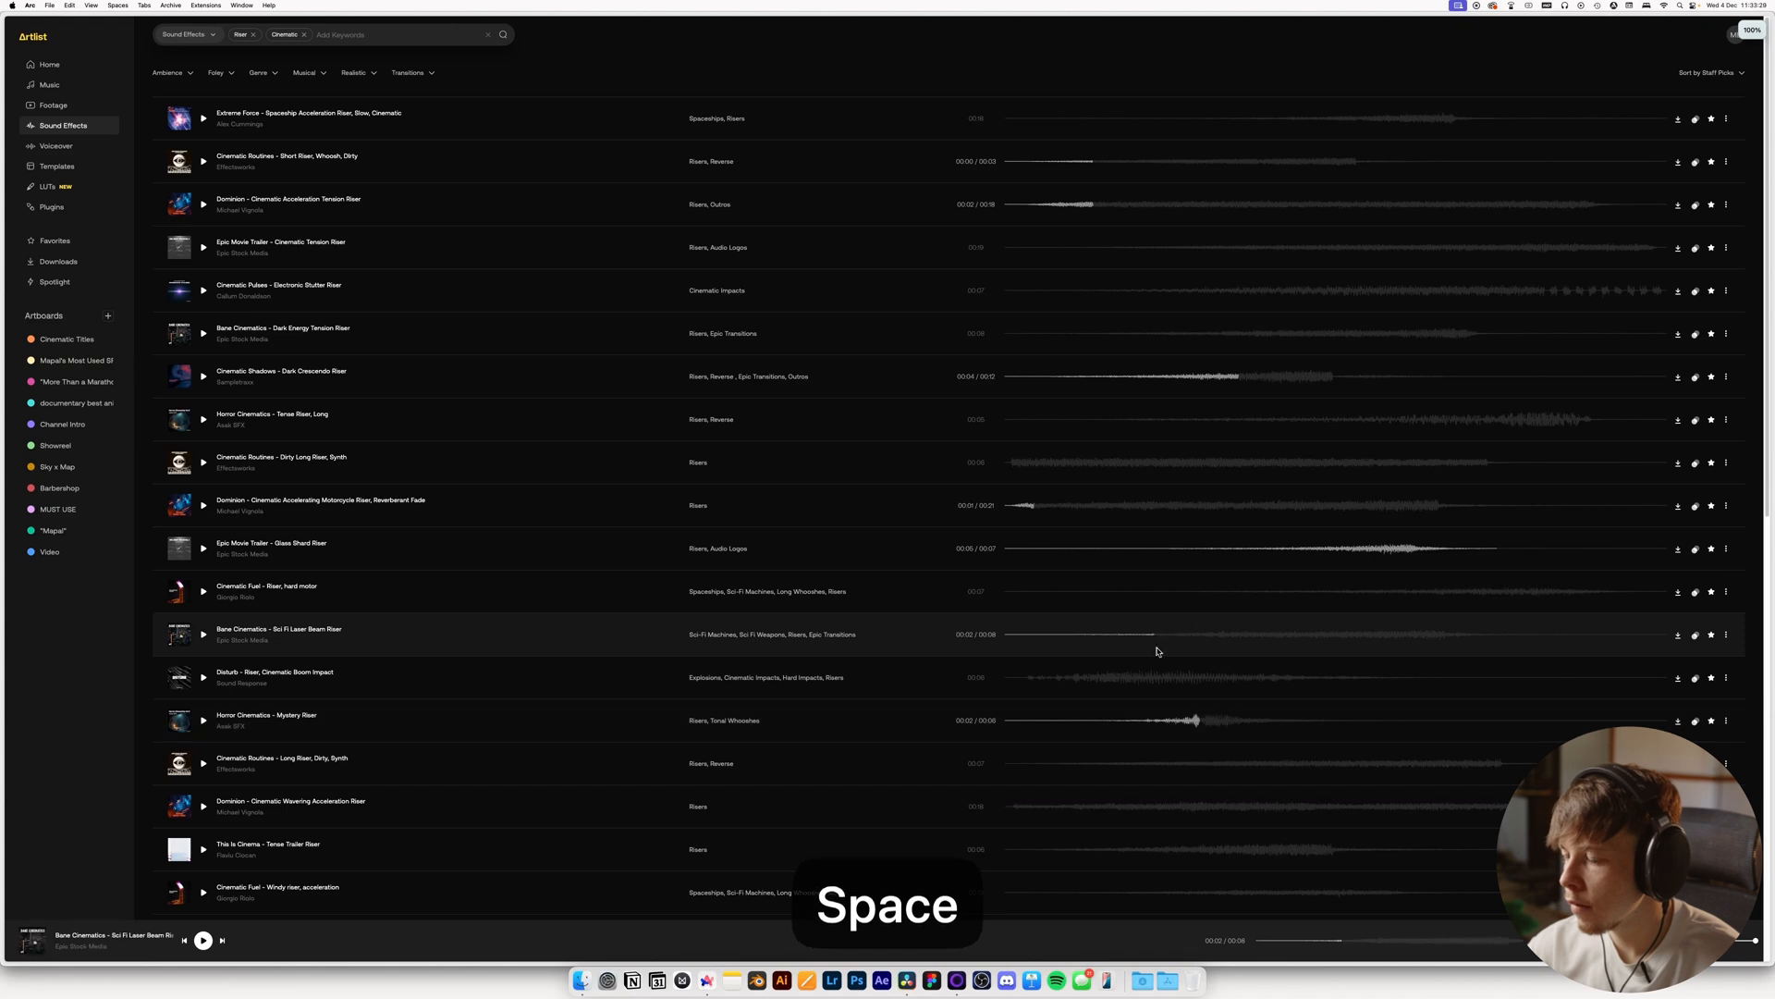
{"action": "left_click", "coordinate": [1045, 681]}
{"action": "scroll", "coordinate": [1072, 685], "scroll_direction": "down", "scroll_amount": 3}
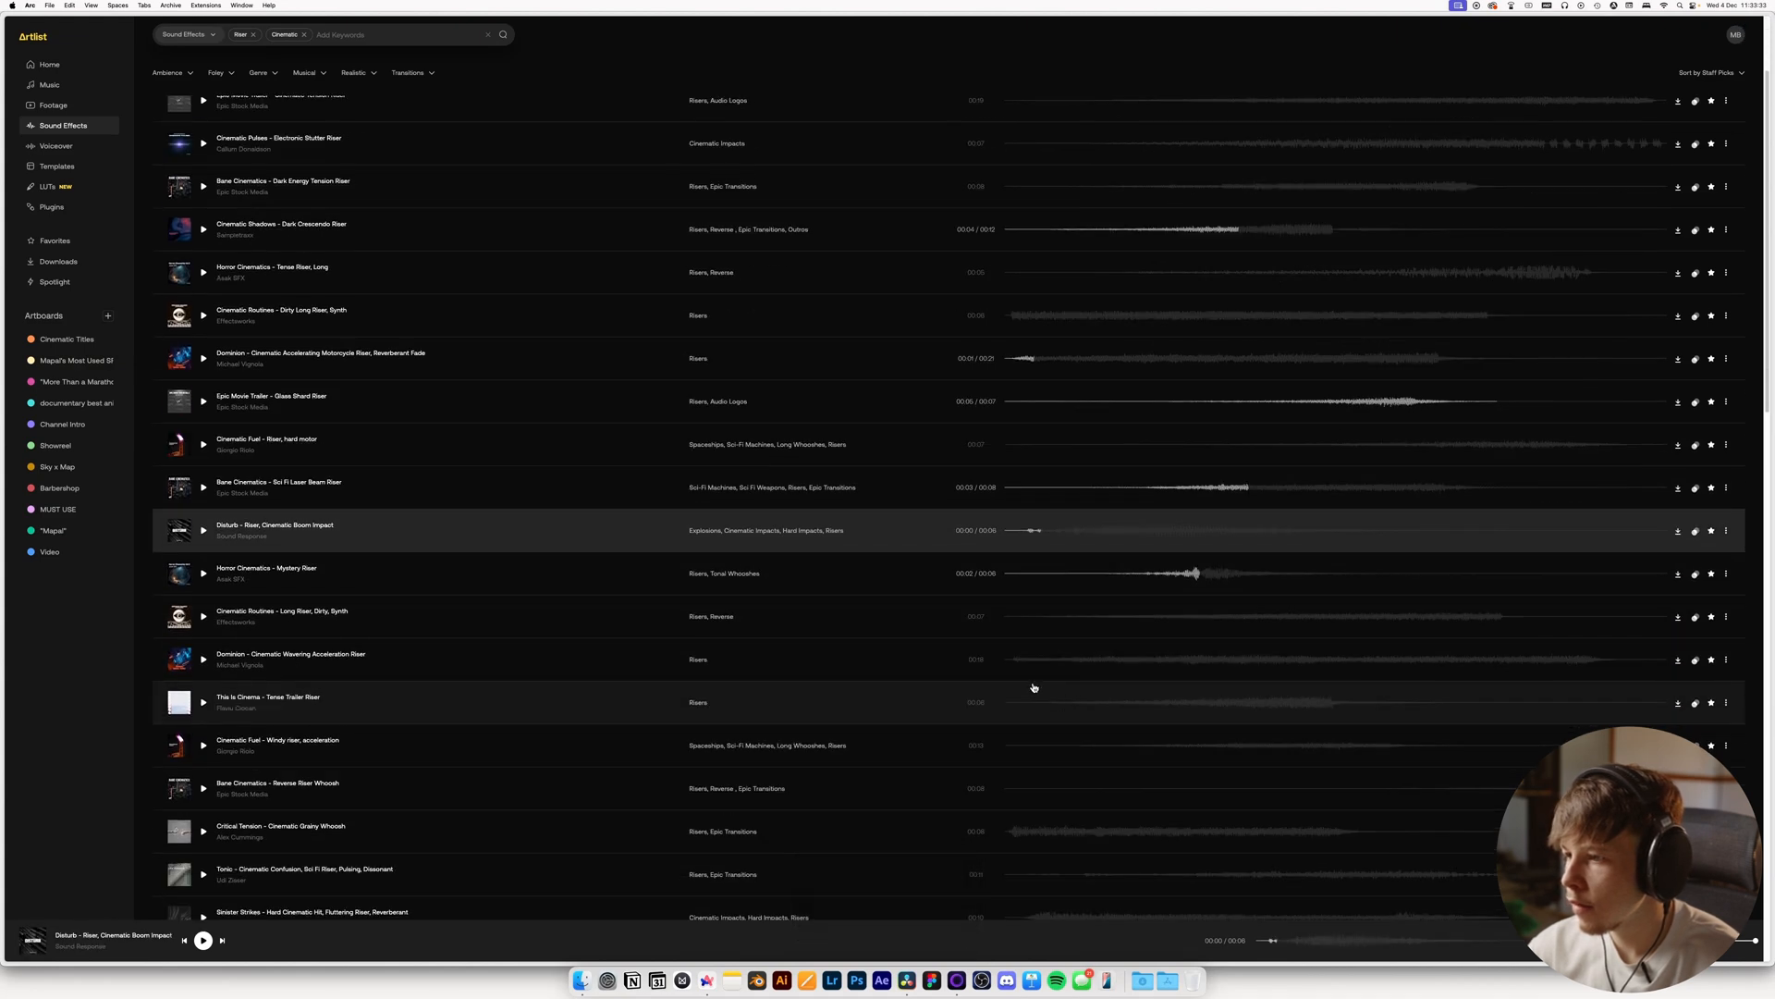
{"action": "left_click", "coordinate": [204, 530]}
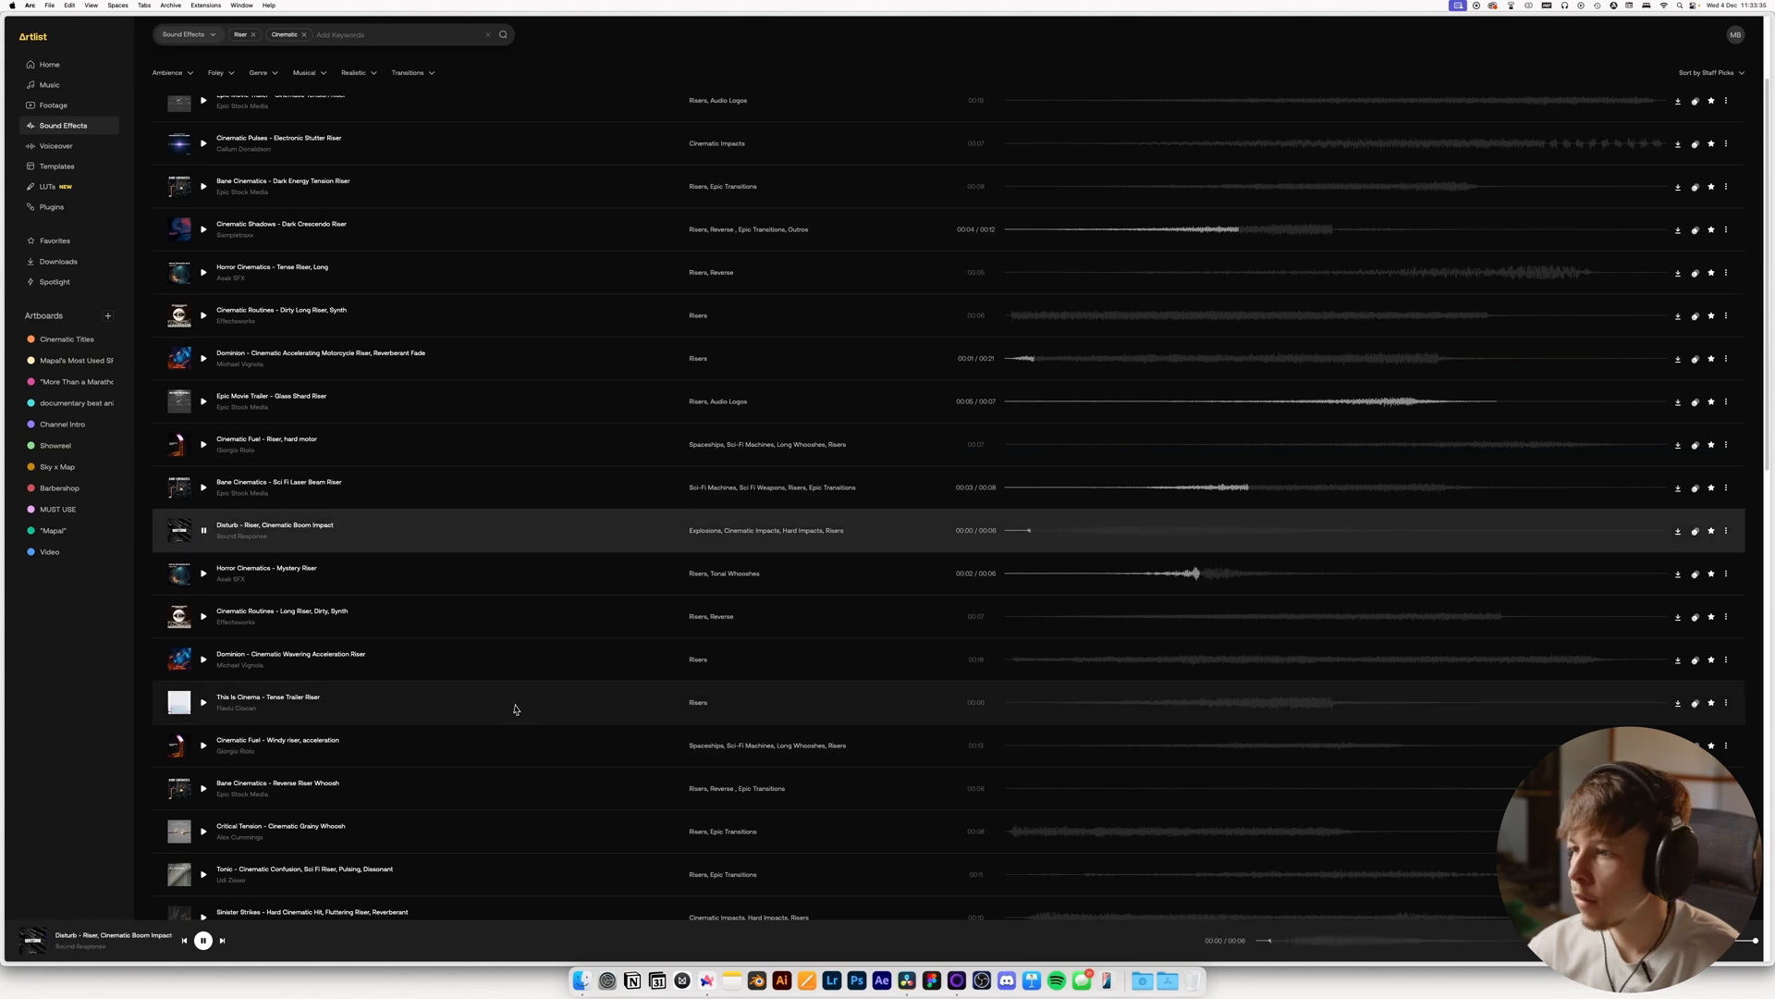
{"action": "left_click", "coordinate": [202, 702]}
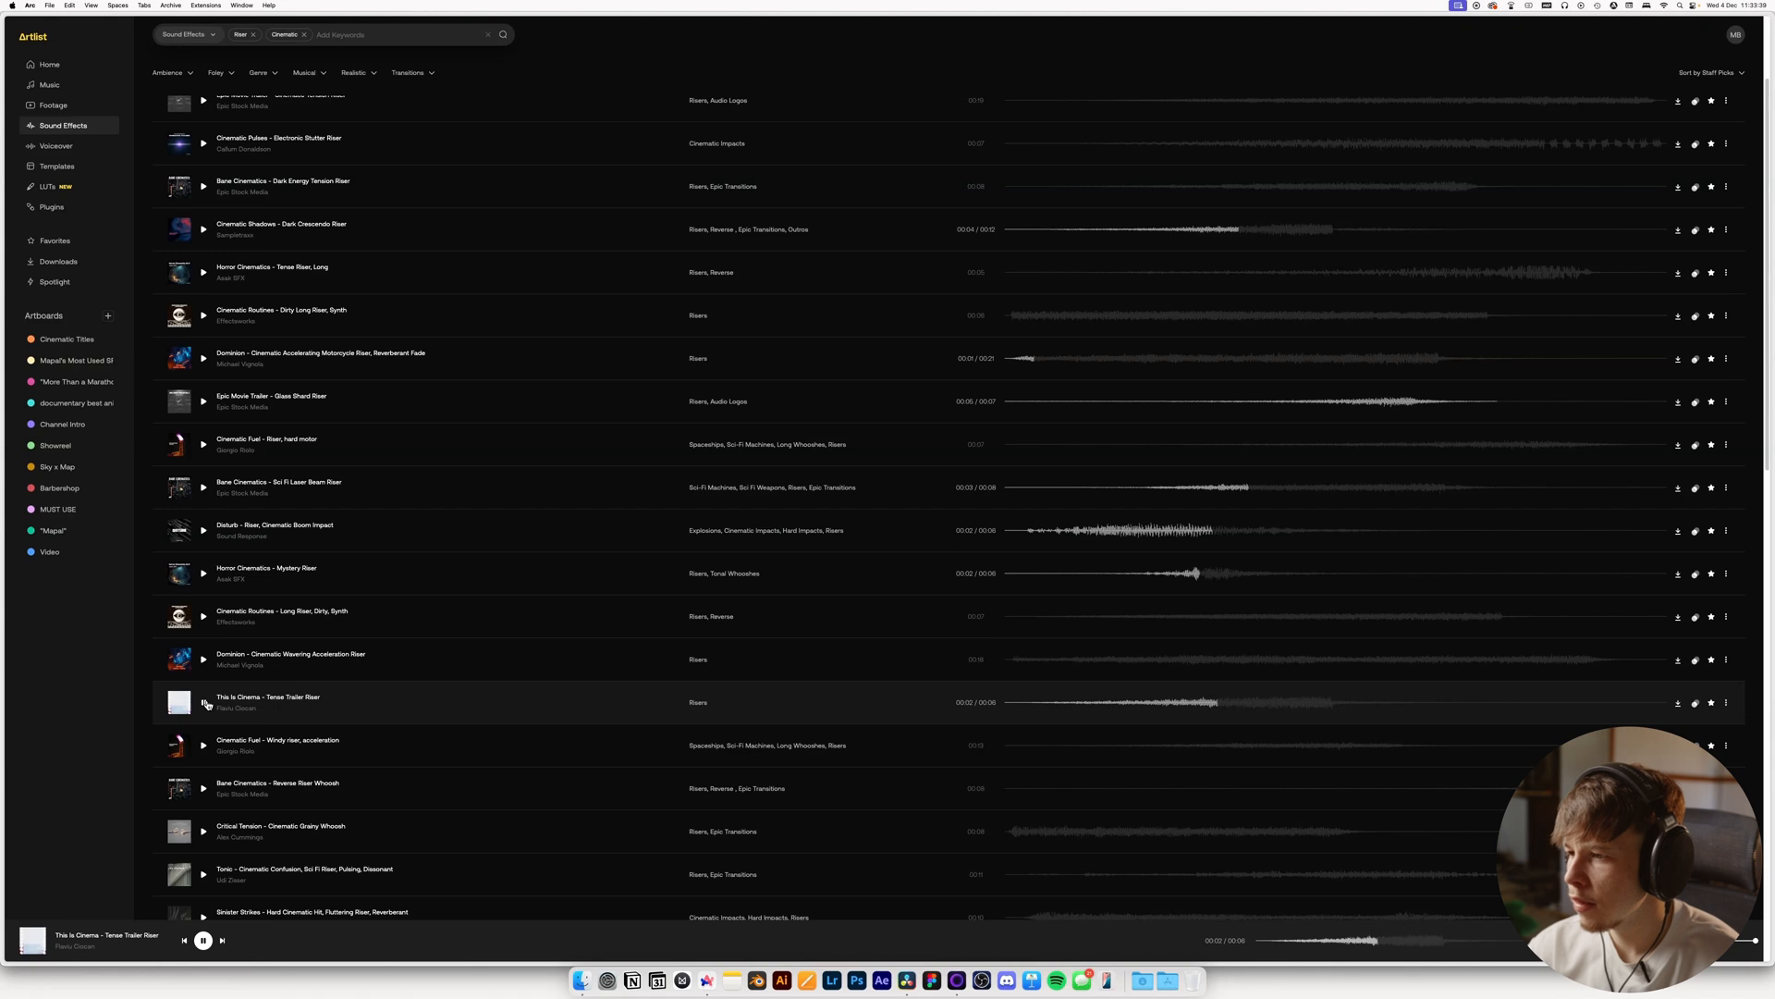
Audition further risers in the list, from Logo Max - Cinematic Transition, Metallic Riser to Cinematic Feel - Metallic Monster Riser
{"action": "scroll", "coordinate": [1064, 721], "scroll_direction": "down", "scroll_amount": 2}
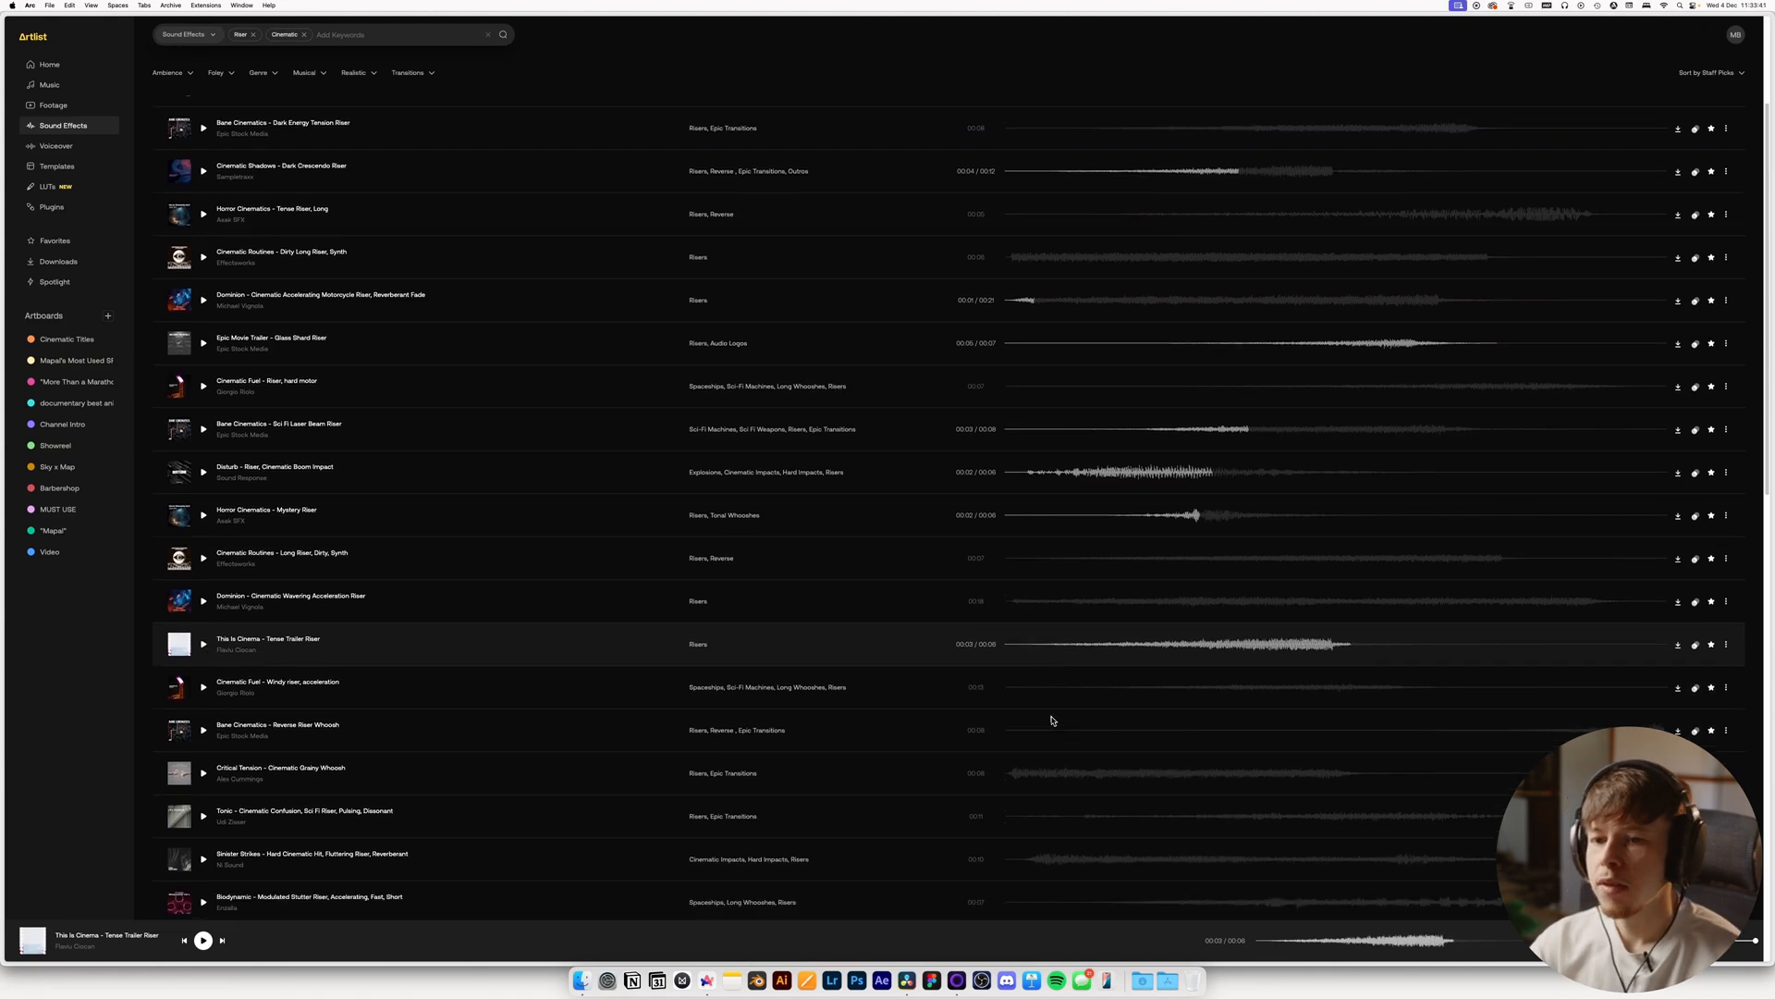
{"action": "scroll", "coordinate": [1197, 679], "scroll_direction": "down", "scroll_amount": 3}
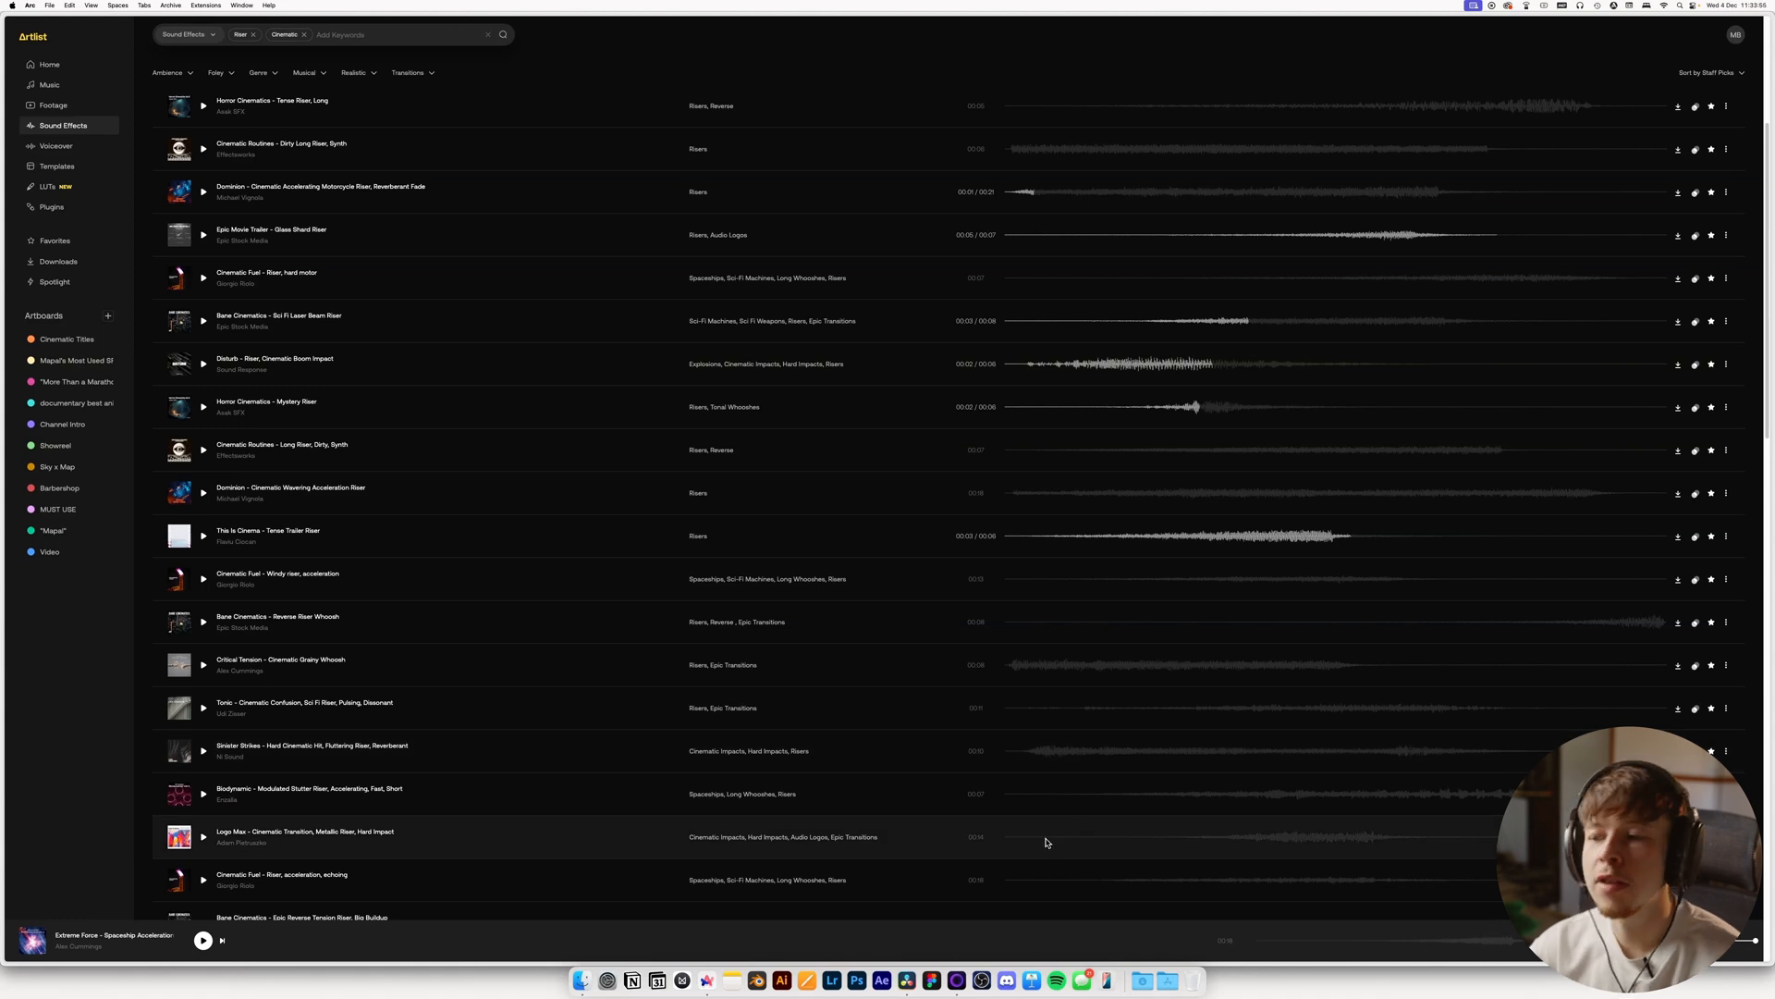
{"action": "scroll", "coordinate": [1046, 841], "scroll_direction": "down", "scroll_amount": 2}
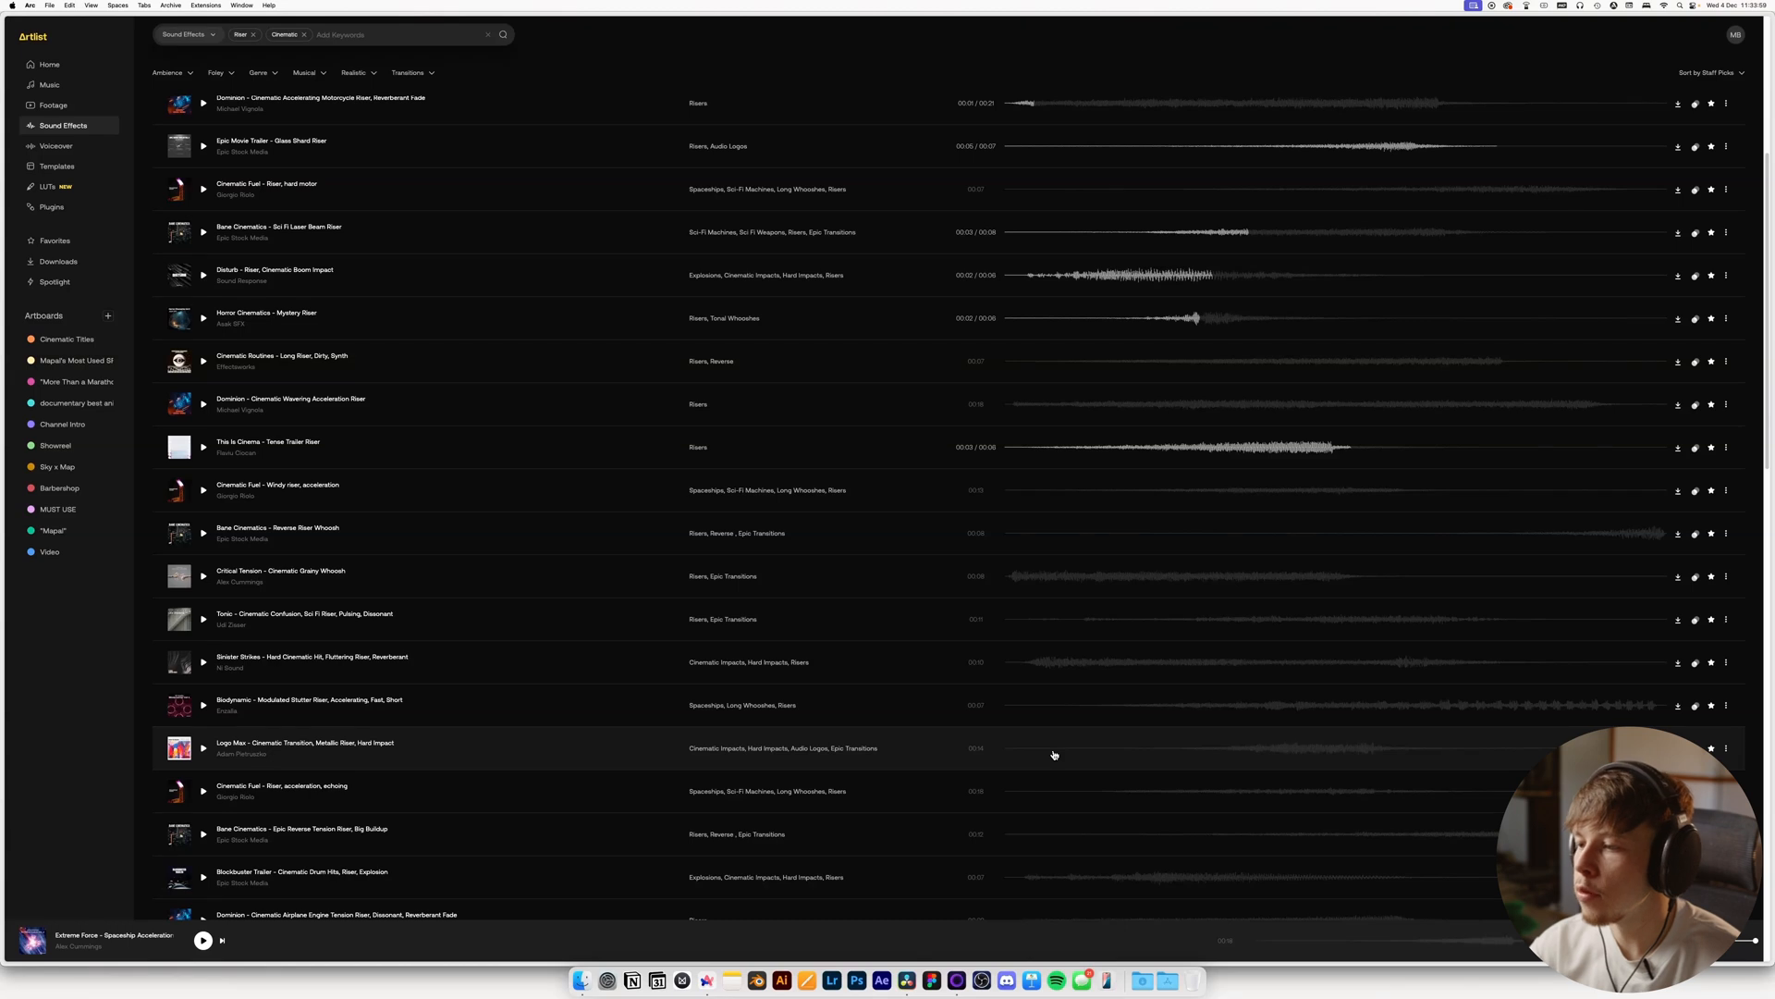
{"action": "left_click", "coordinate": [1055, 753]}
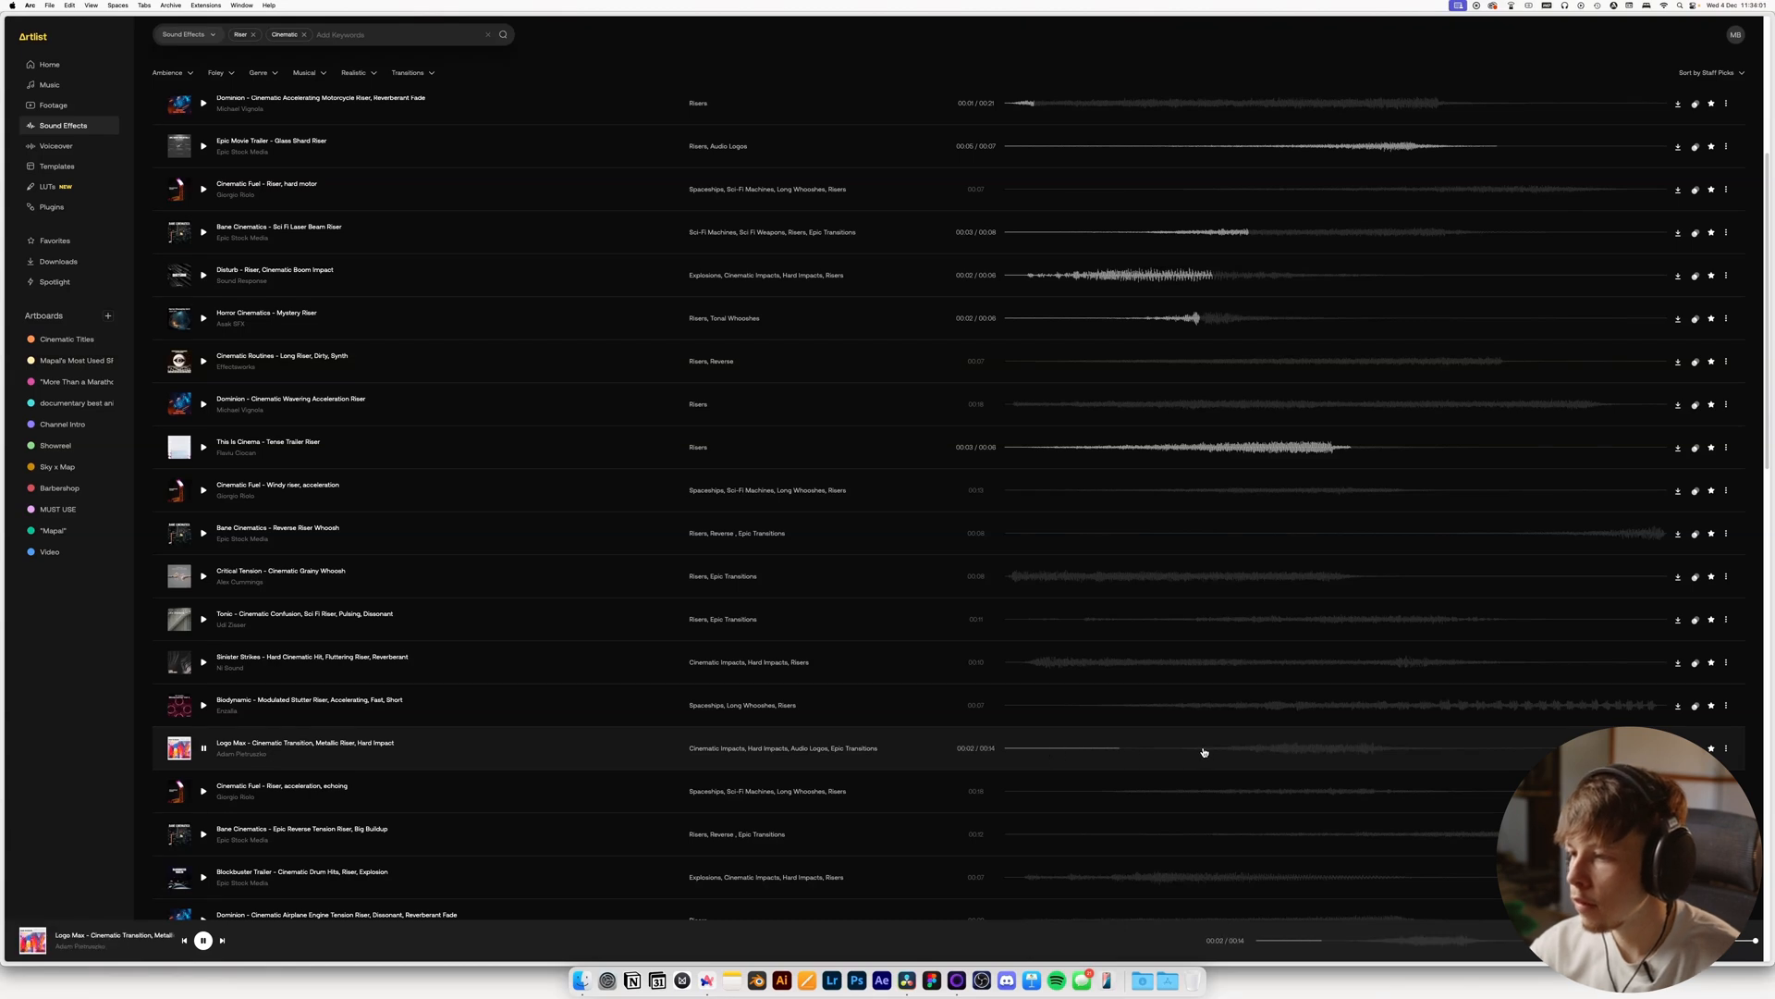
{"action": "scroll", "coordinate": [1150, 773], "scroll_direction": "down", "scroll_amount": 4}
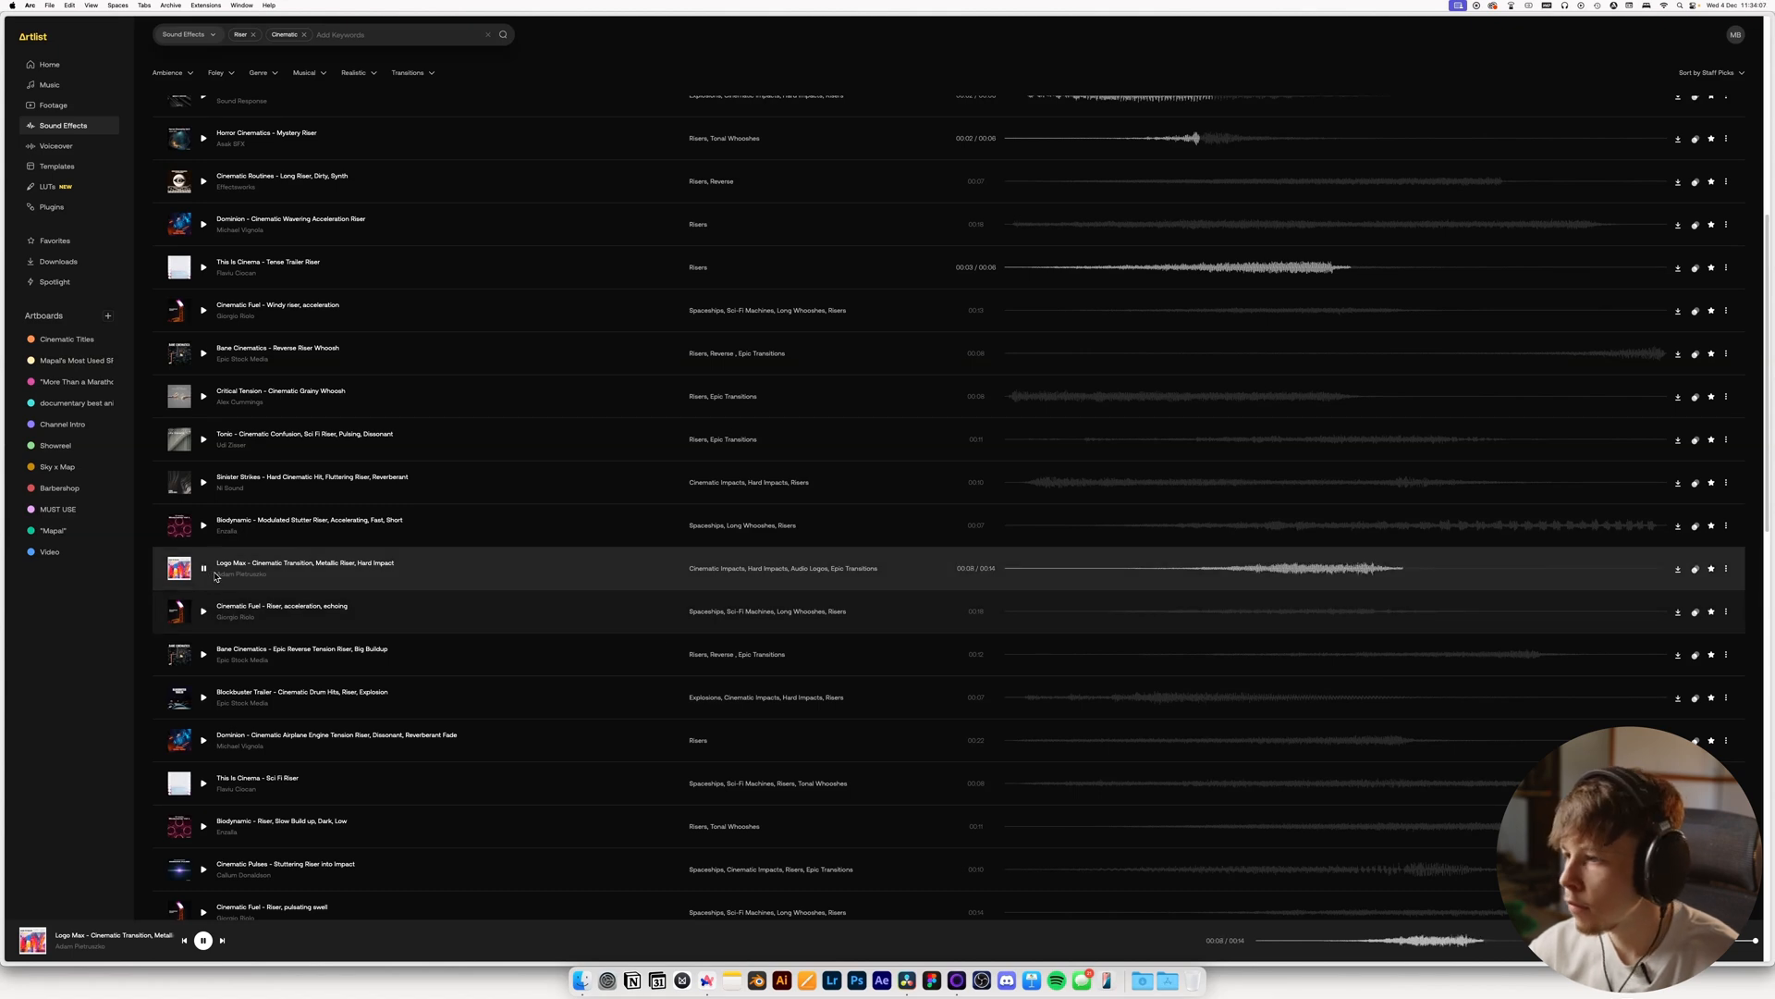
{"action": "left_click", "coordinate": [1102, 739]}
{"action": "scroll", "coordinate": [1096, 782], "scroll_direction": "down", "scroll_amount": 2}
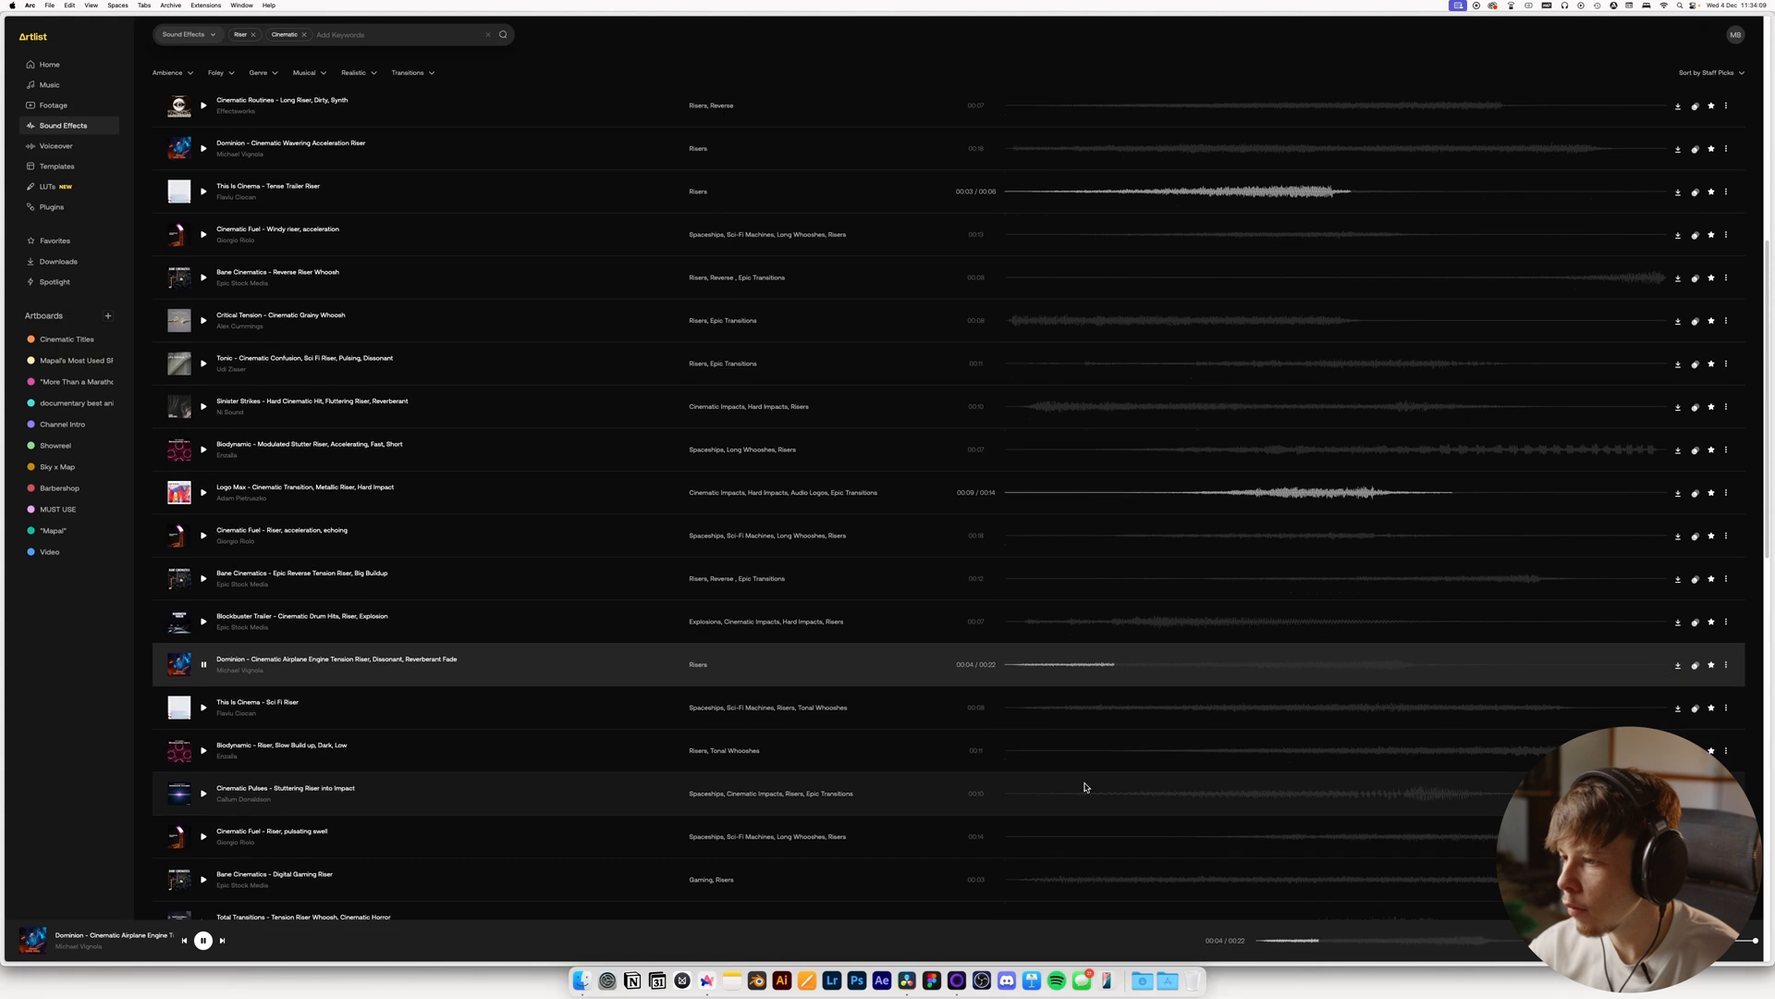
{"action": "left_click", "coordinate": [1100, 799]}
{"action": "scroll", "coordinate": [1119, 813], "scroll_direction": "down", "scroll_amount": 4}
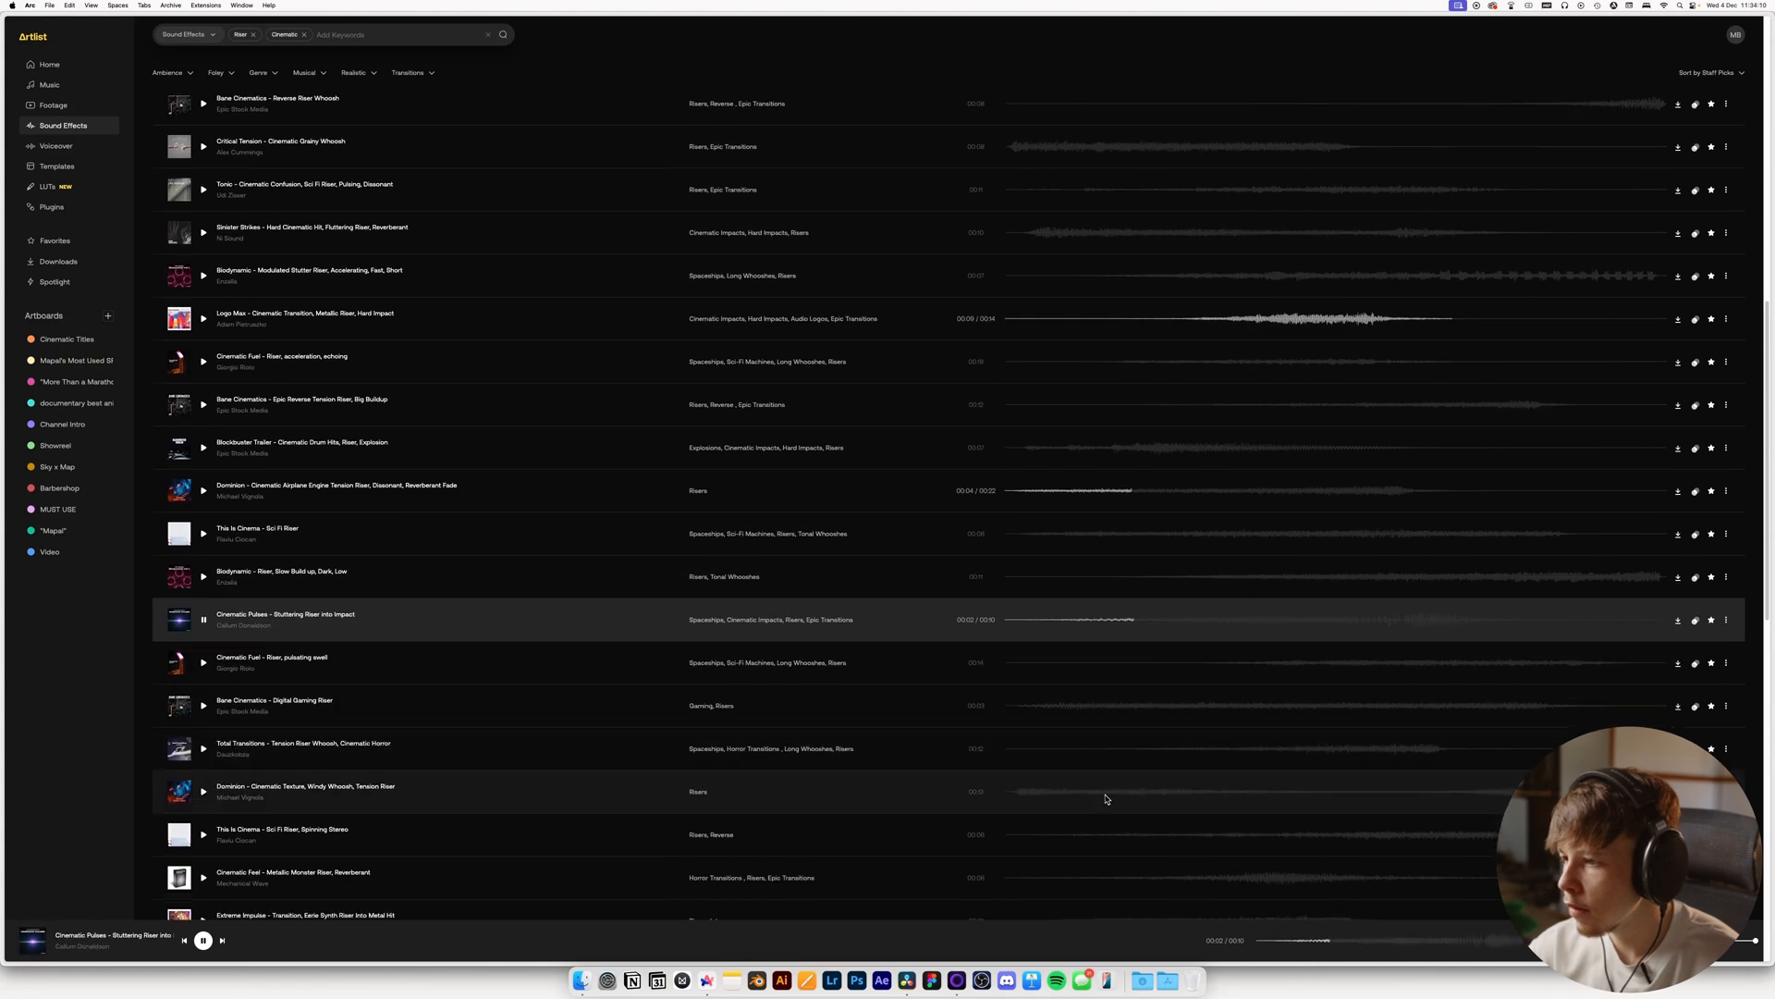
{"action": "left_click", "coordinate": [1186, 670]}
{"action": "left_click", "coordinate": [1103, 883]}
Audition the Ghostly Riser, Reverse Cymbal Riser, Deep Rattle Impact, Cinematic Airy Riser and Space Race Riser effects
{"action": "scroll", "coordinate": [1146, 753], "scroll_direction": "down", "scroll_amount": 6}
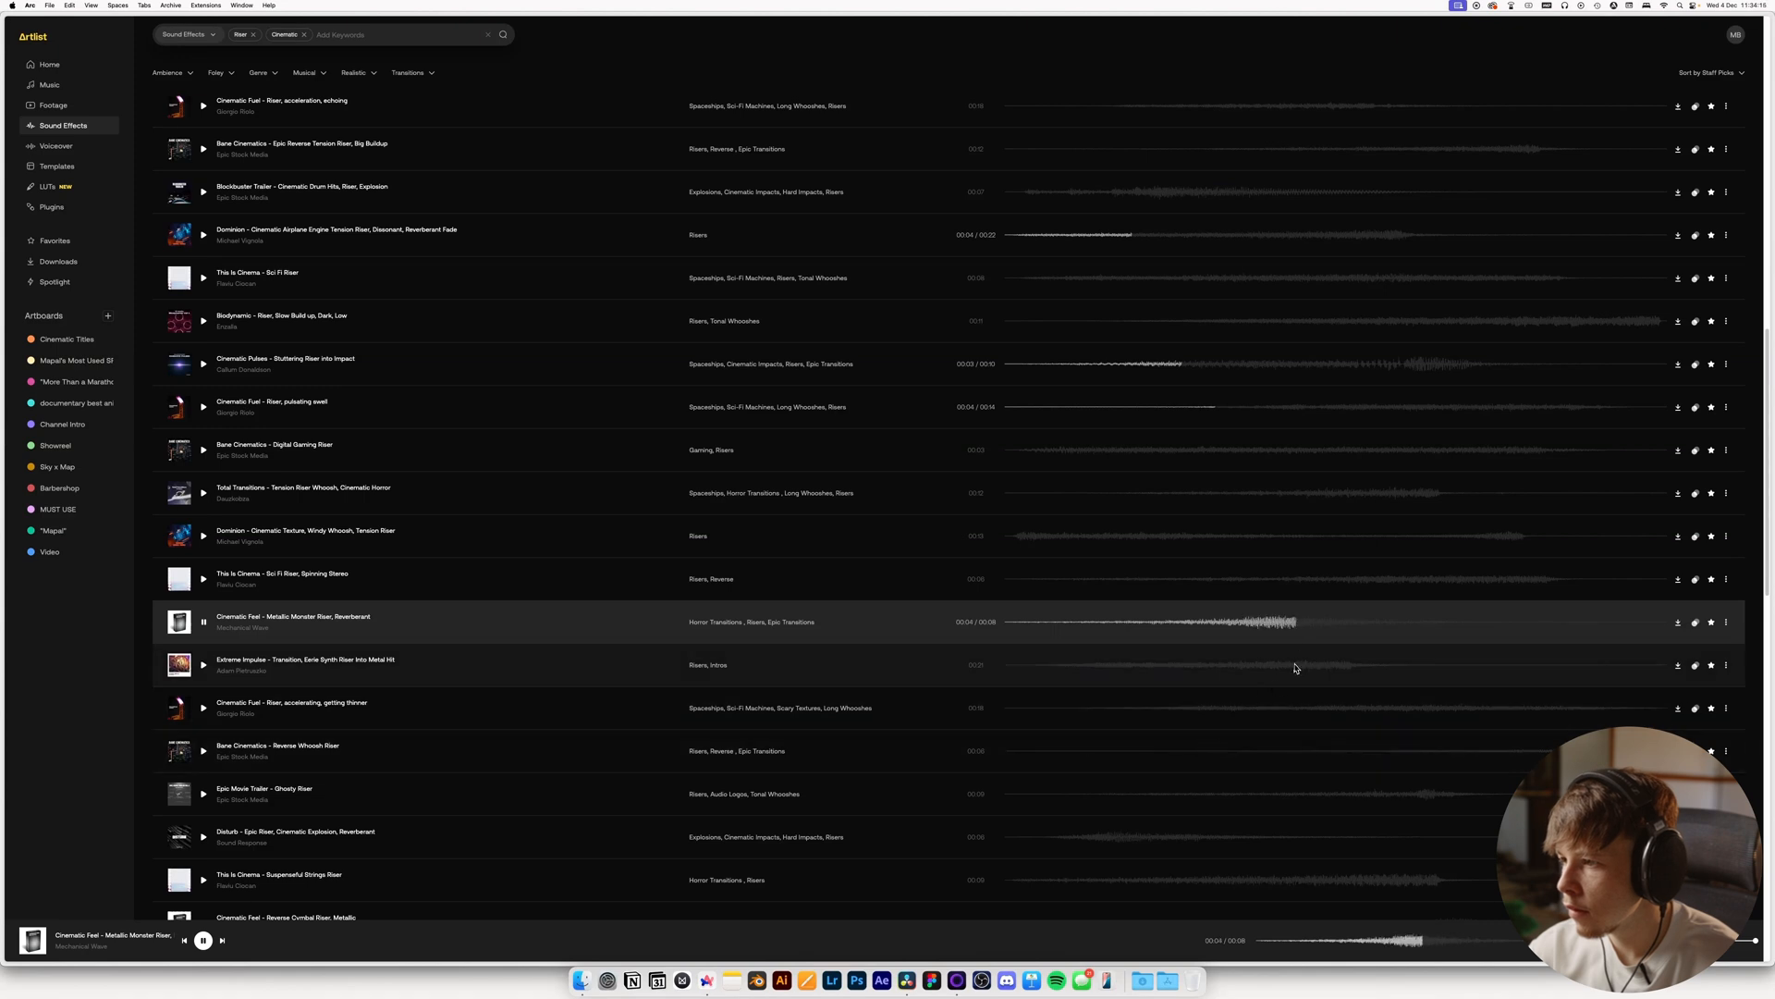
{"action": "left_click", "coordinate": [1186, 792]}
{"action": "scroll", "coordinate": [1146, 739], "scroll_direction": "down", "scroll_amount": 4}
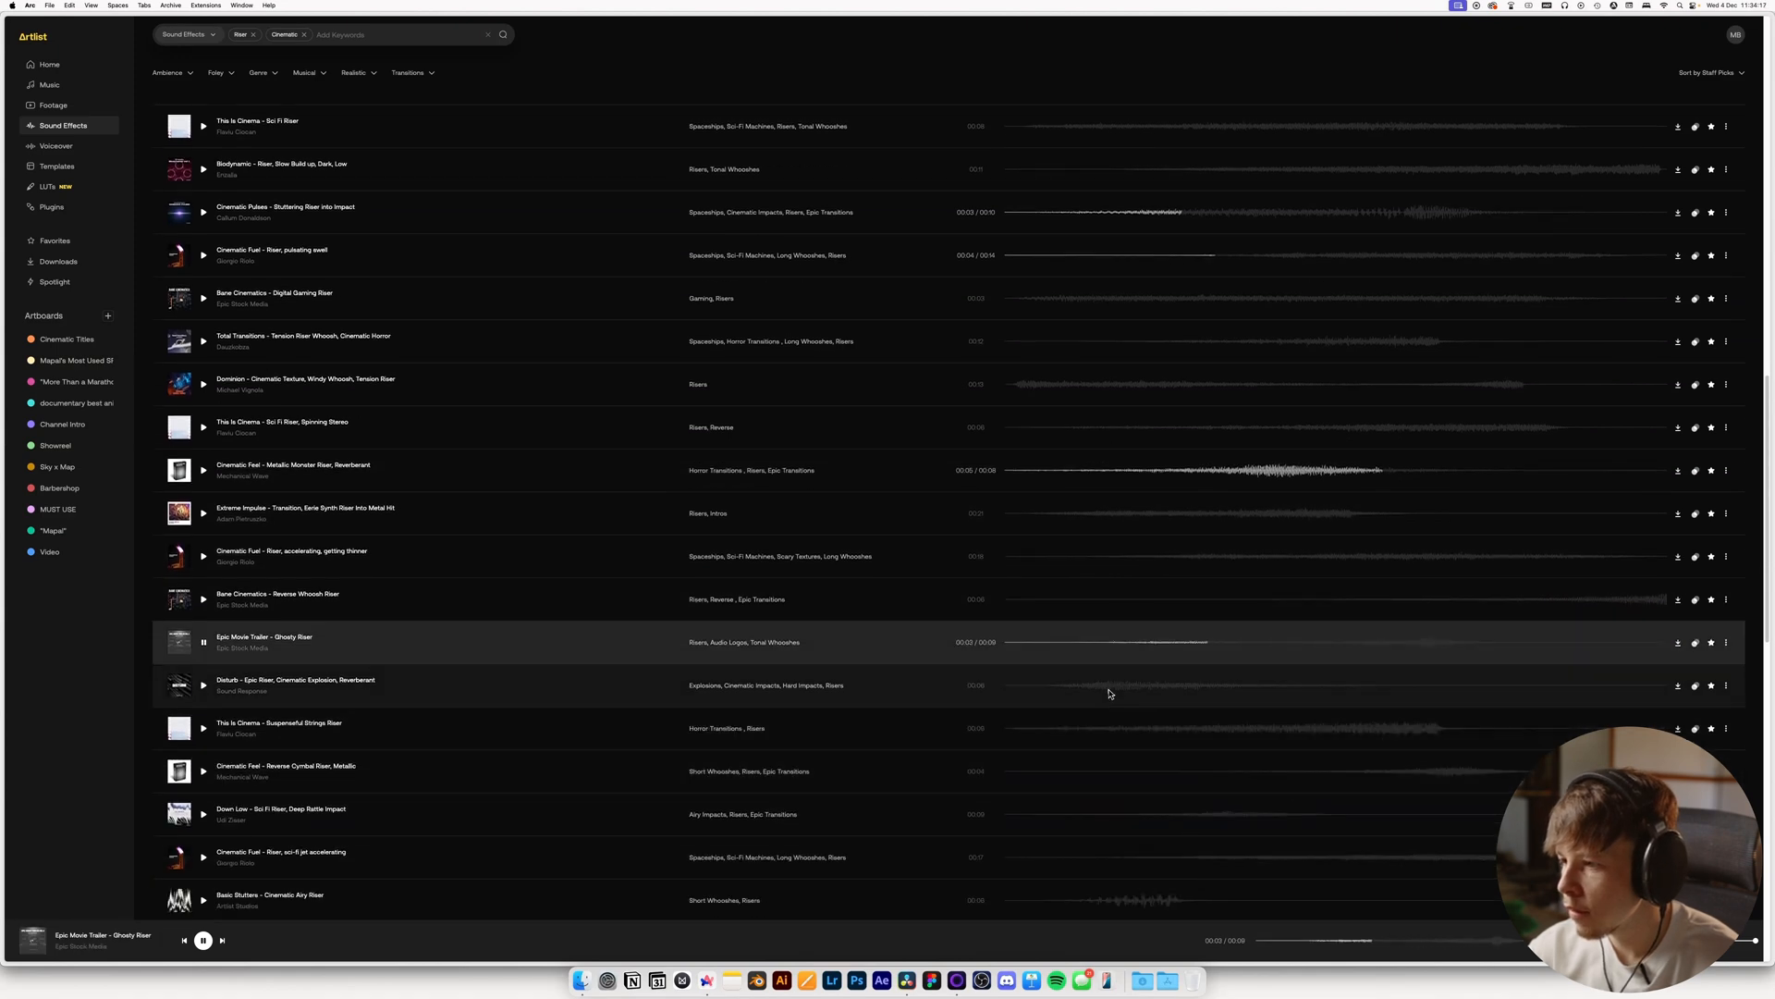
{"action": "left_click", "coordinate": [1260, 784]}
{"action": "scroll", "coordinate": [1257, 785], "scroll_direction": "down", "scroll_amount": 3}
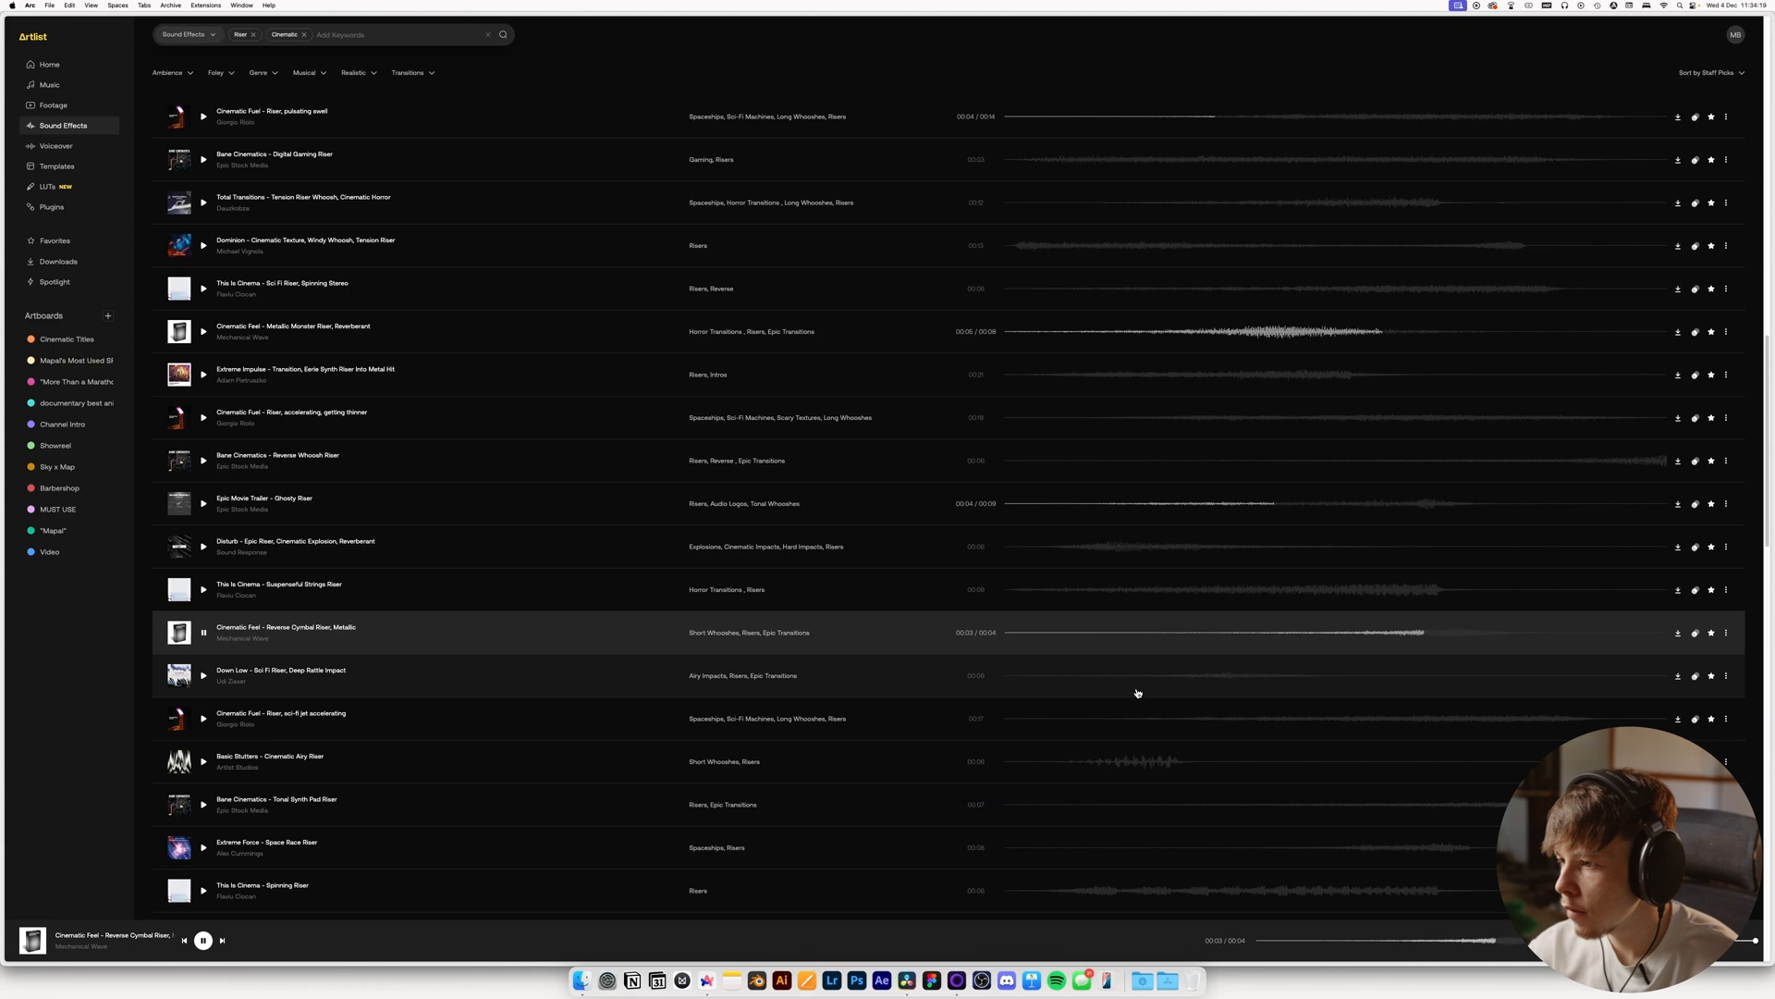
{"action": "left_click", "coordinate": [1096, 689]}
{"action": "left_click", "coordinate": [1033, 771]}
{"action": "scroll", "coordinate": [1036, 775], "scroll_direction": "down", "scroll_amount": 3}
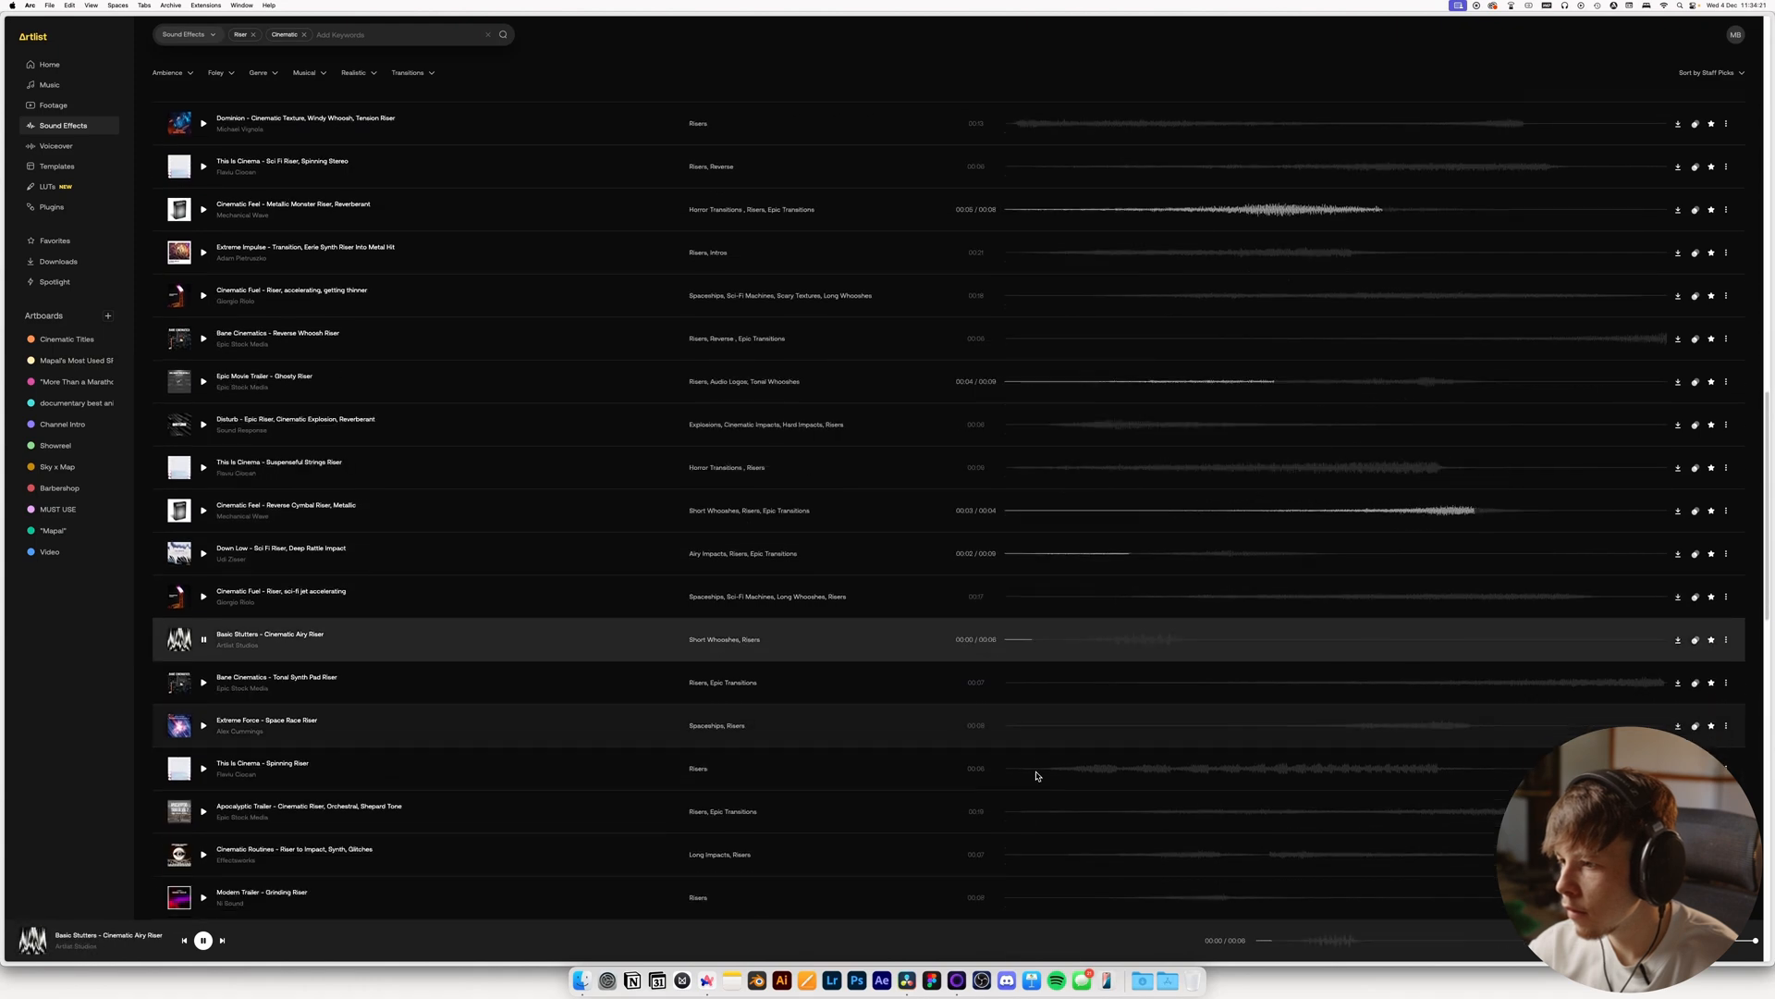
{"action": "left_click", "coordinate": [1139, 724]}
Audition risers from Modern Trailer - Grinding Riser down to Epic Movie Trailer - Ancient Rings Riser, and pause playback on the last one
{"action": "scroll", "coordinate": [1119, 735], "scroll_direction": "down", "scroll_amount": 4}
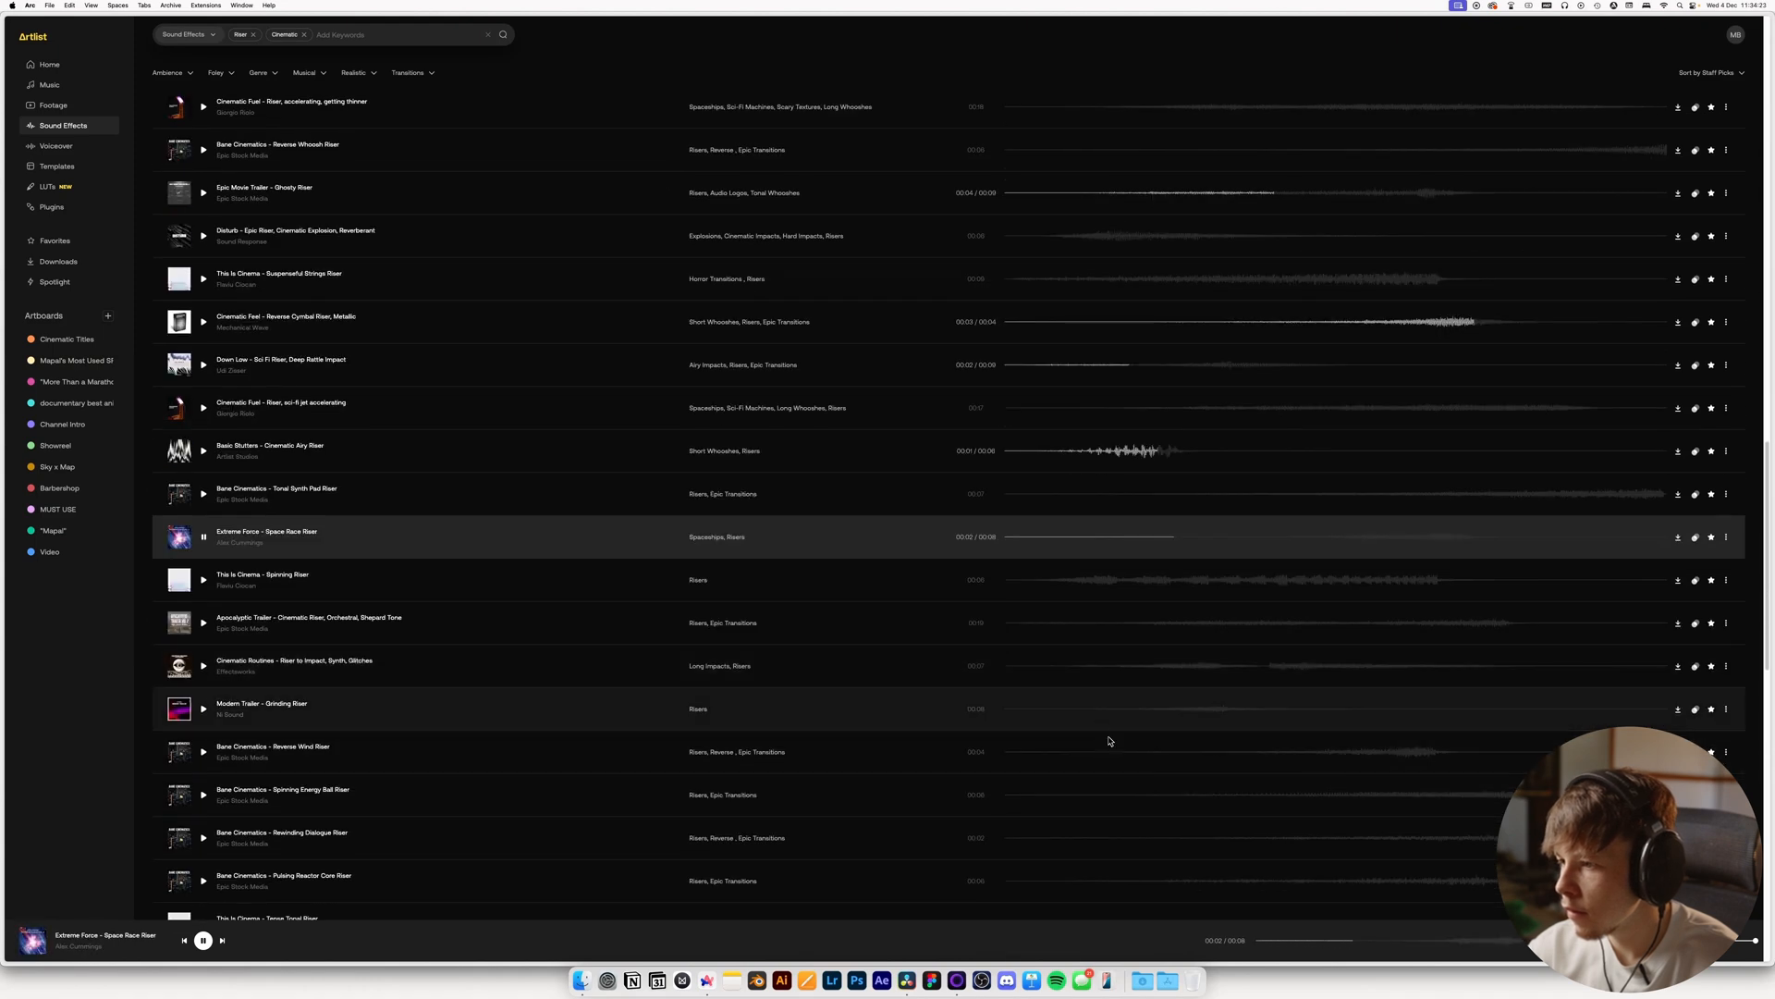
{"action": "left_click", "coordinate": [1057, 715]}
{"action": "scroll", "coordinate": [1082, 723], "scroll_direction": "down", "scroll_amount": 1}
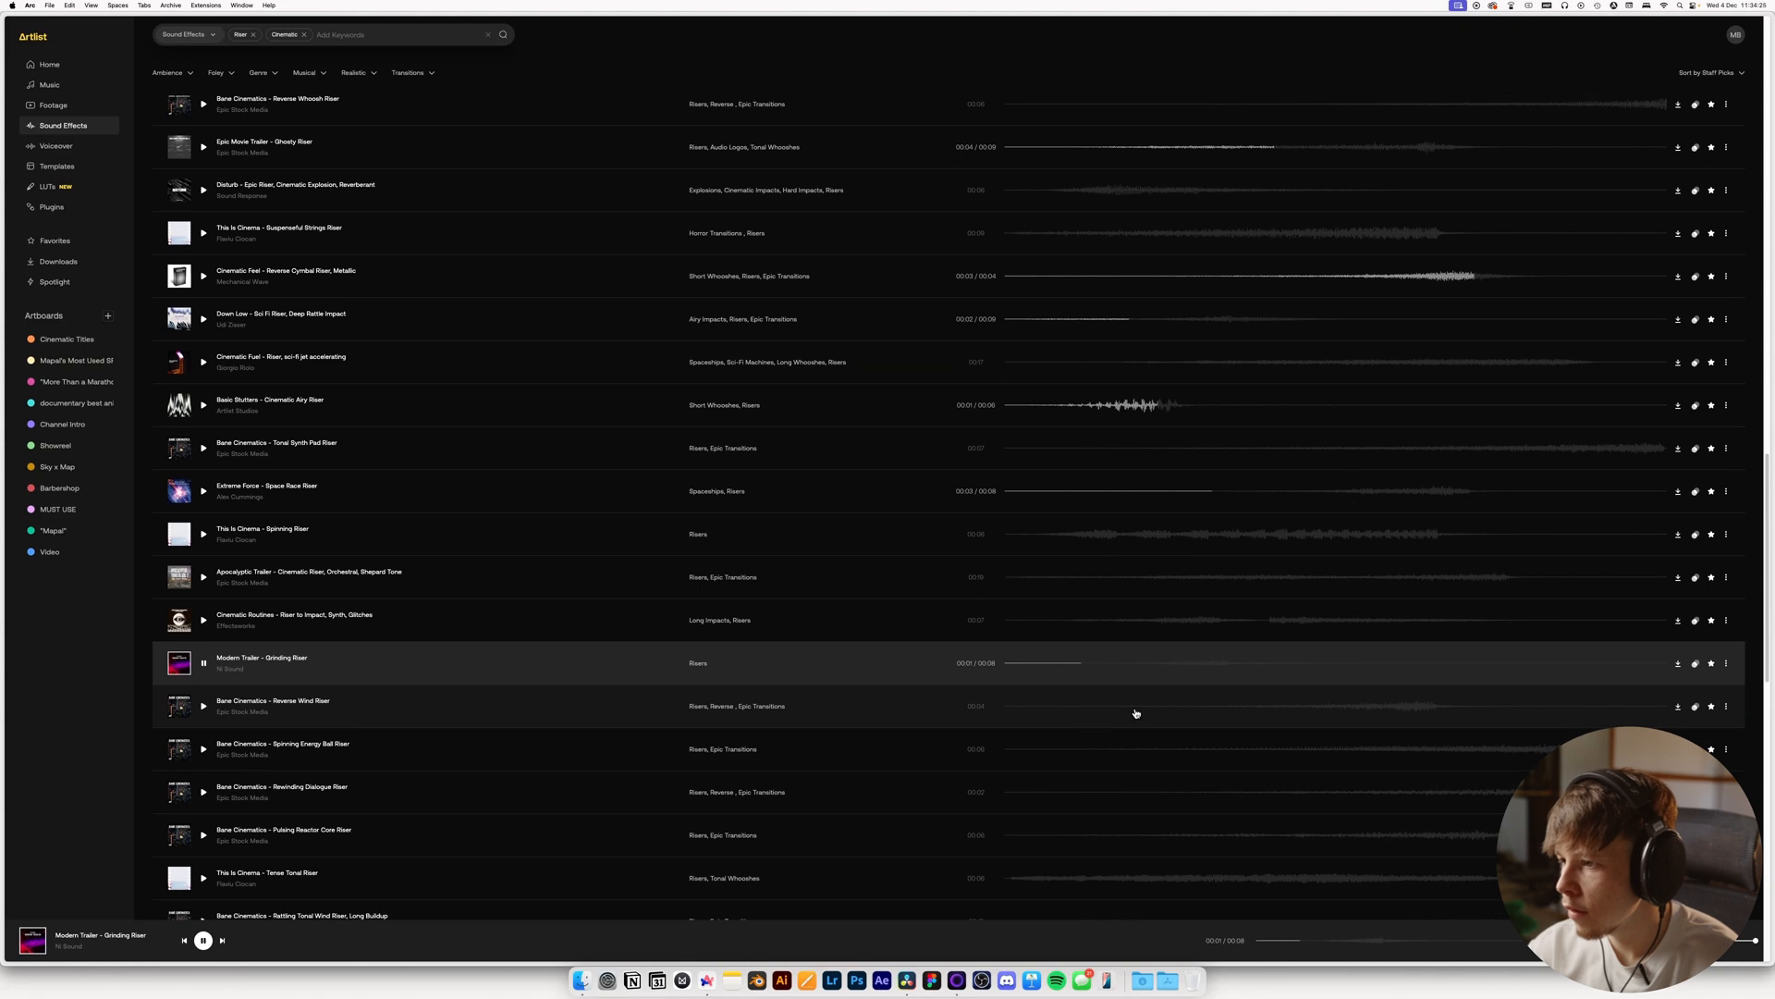
{"action": "left_click", "coordinate": [1137, 713]}
{"action": "scroll", "coordinate": [1151, 735], "scroll_direction": "down", "scroll_amount": 4}
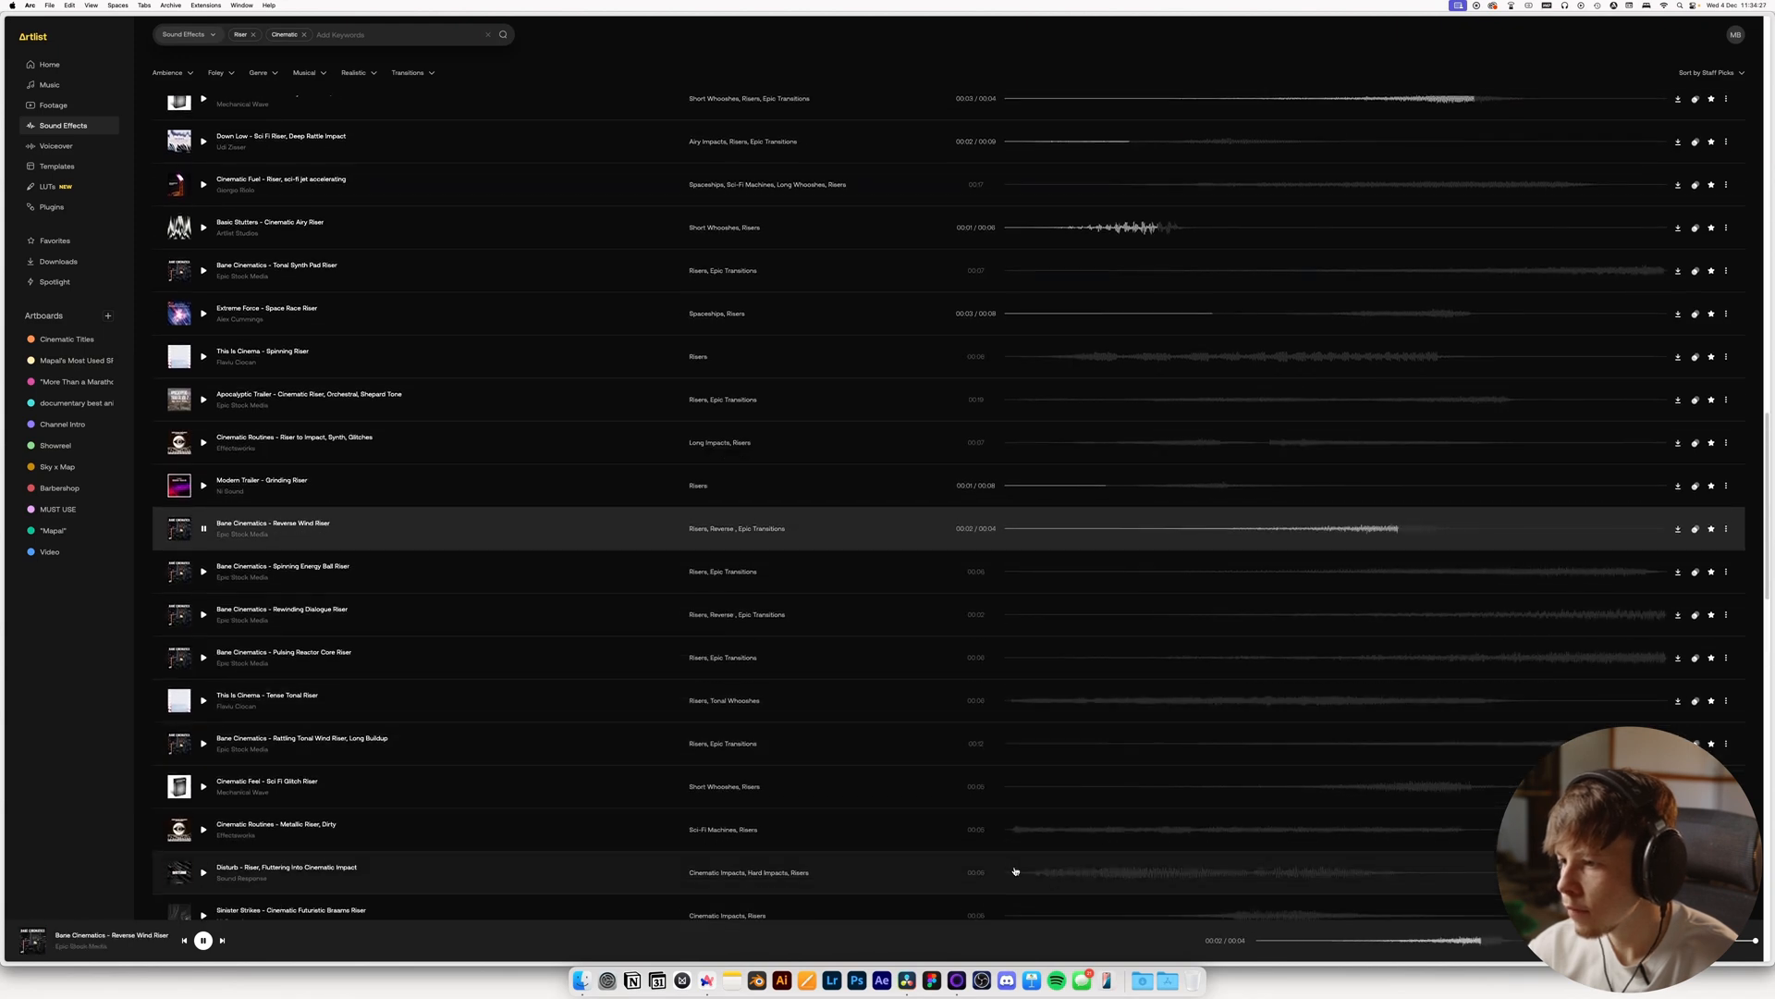
{"action": "left_click", "coordinate": [1018, 872]}
{"action": "scroll", "coordinate": [1110, 786], "scroll_direction": "down", "scroll_amount": 4}
{"action": "left_click", "coordinate": [1147, 732]}
{"action": "scroll", "coordinate": [1146, 736], "scroll_direction": "down", "scroll_amount": 1}
{"action": "left_click", "coordinate": [1149, 730]}
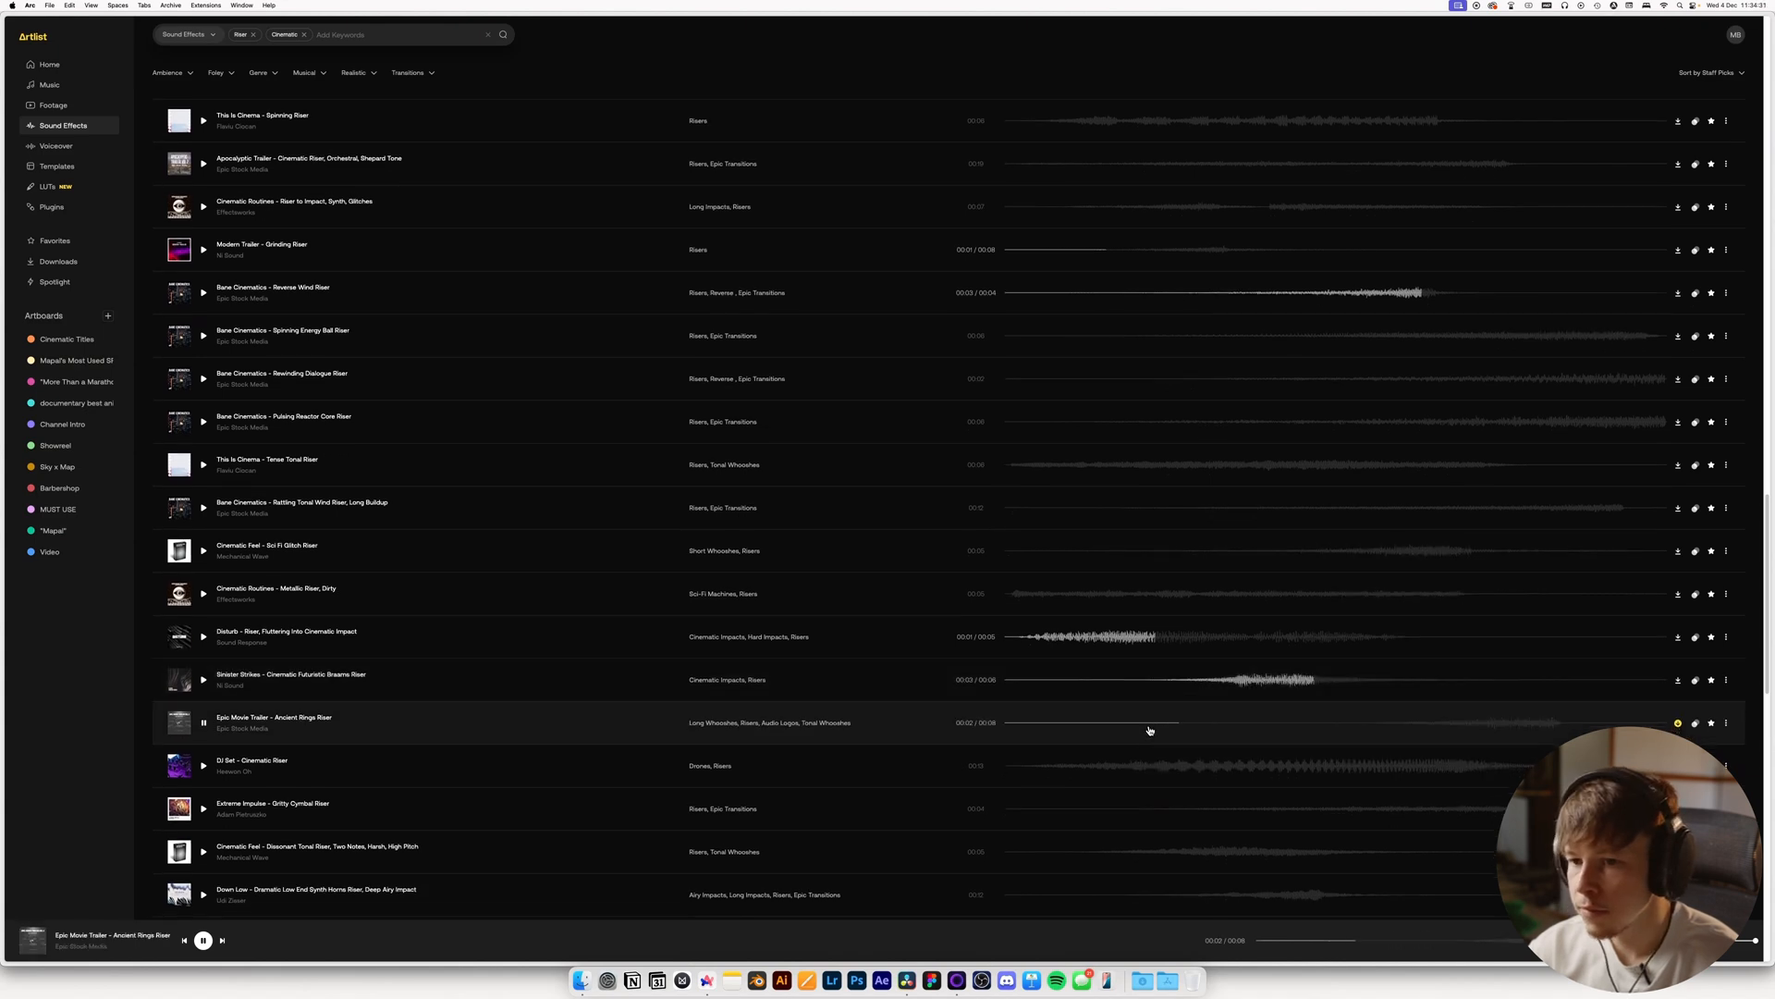
{"action": "scroll", "coordinate": [1149, 731], "scroll_direction": "down", "scroll_amount": 1}
{"action": "scroll", "coordinate": [1149, 731], "scroll_direction": "down", "scroll_amount": 1}
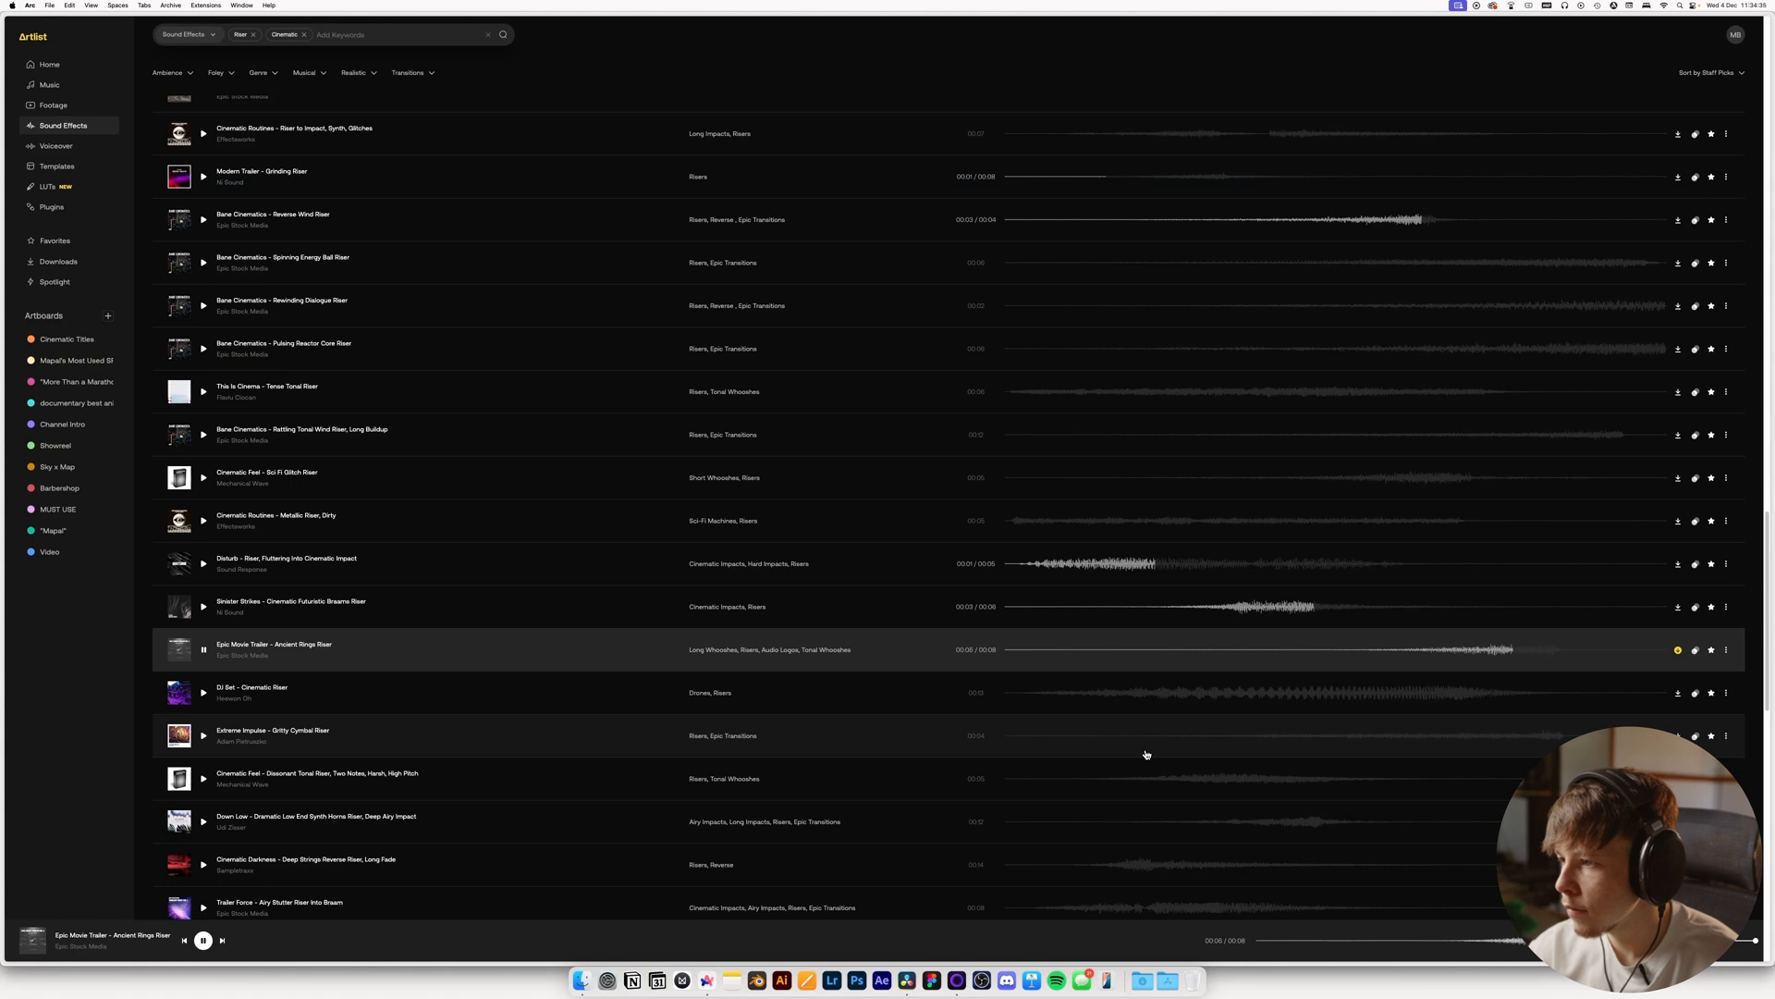
{"action": "key", "text": "space"}
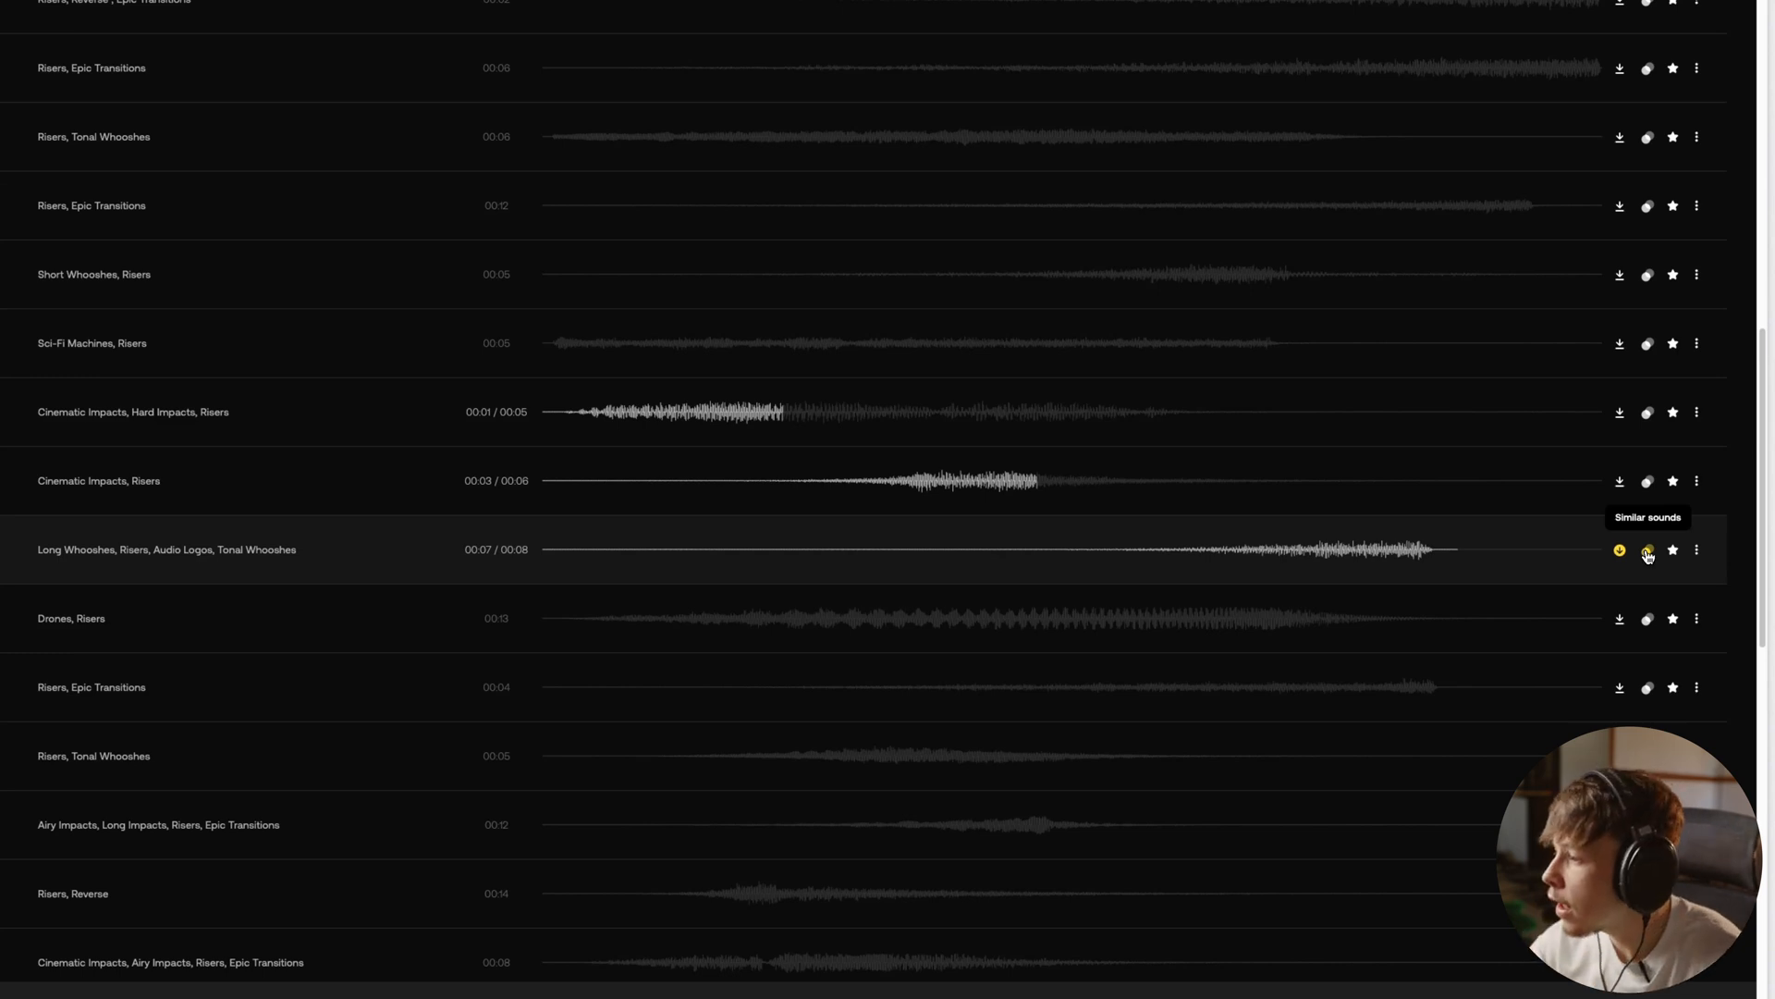
Show sounds similar to Ancient Rings Riser and audition the entries from Crisis in Motion - Outer Space Riser through Extreme Impulse - Gritty Cymbal Riser
{"action": "left_click", "coordinate": [1648, 552]}
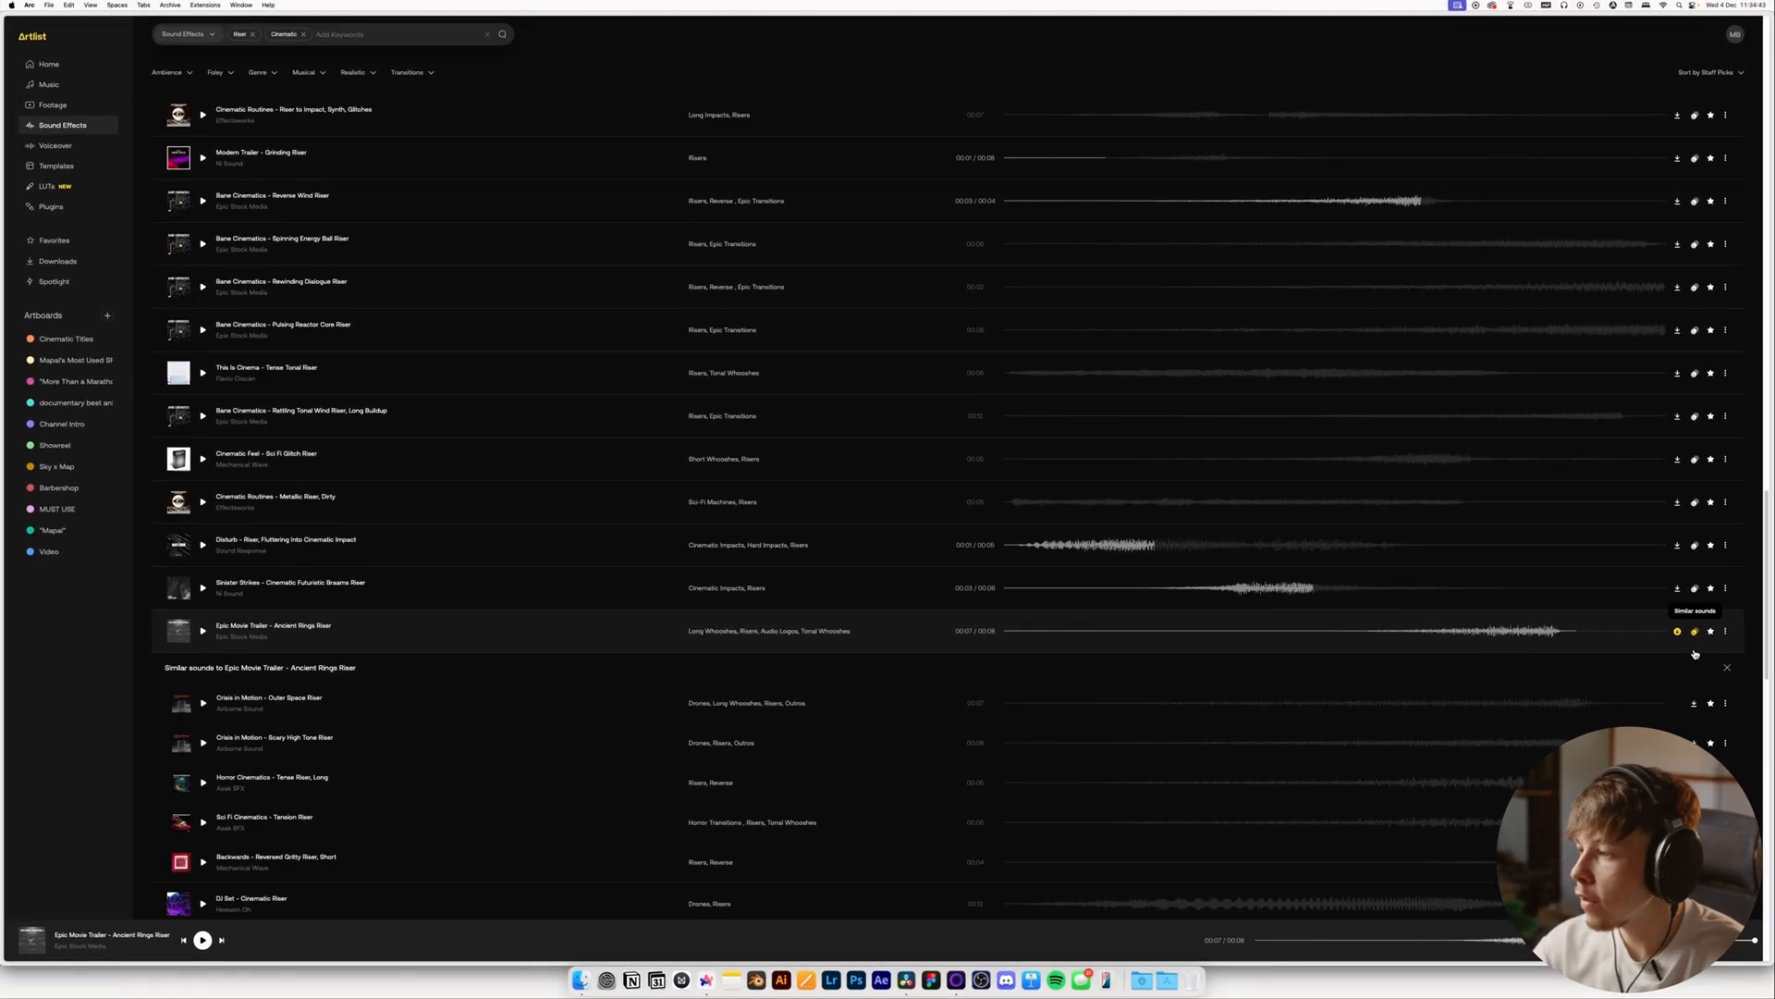
{"action": "scroll", "coordinate": [1341, 637], "scroll_direction": "down", "scroll_amount": 2}
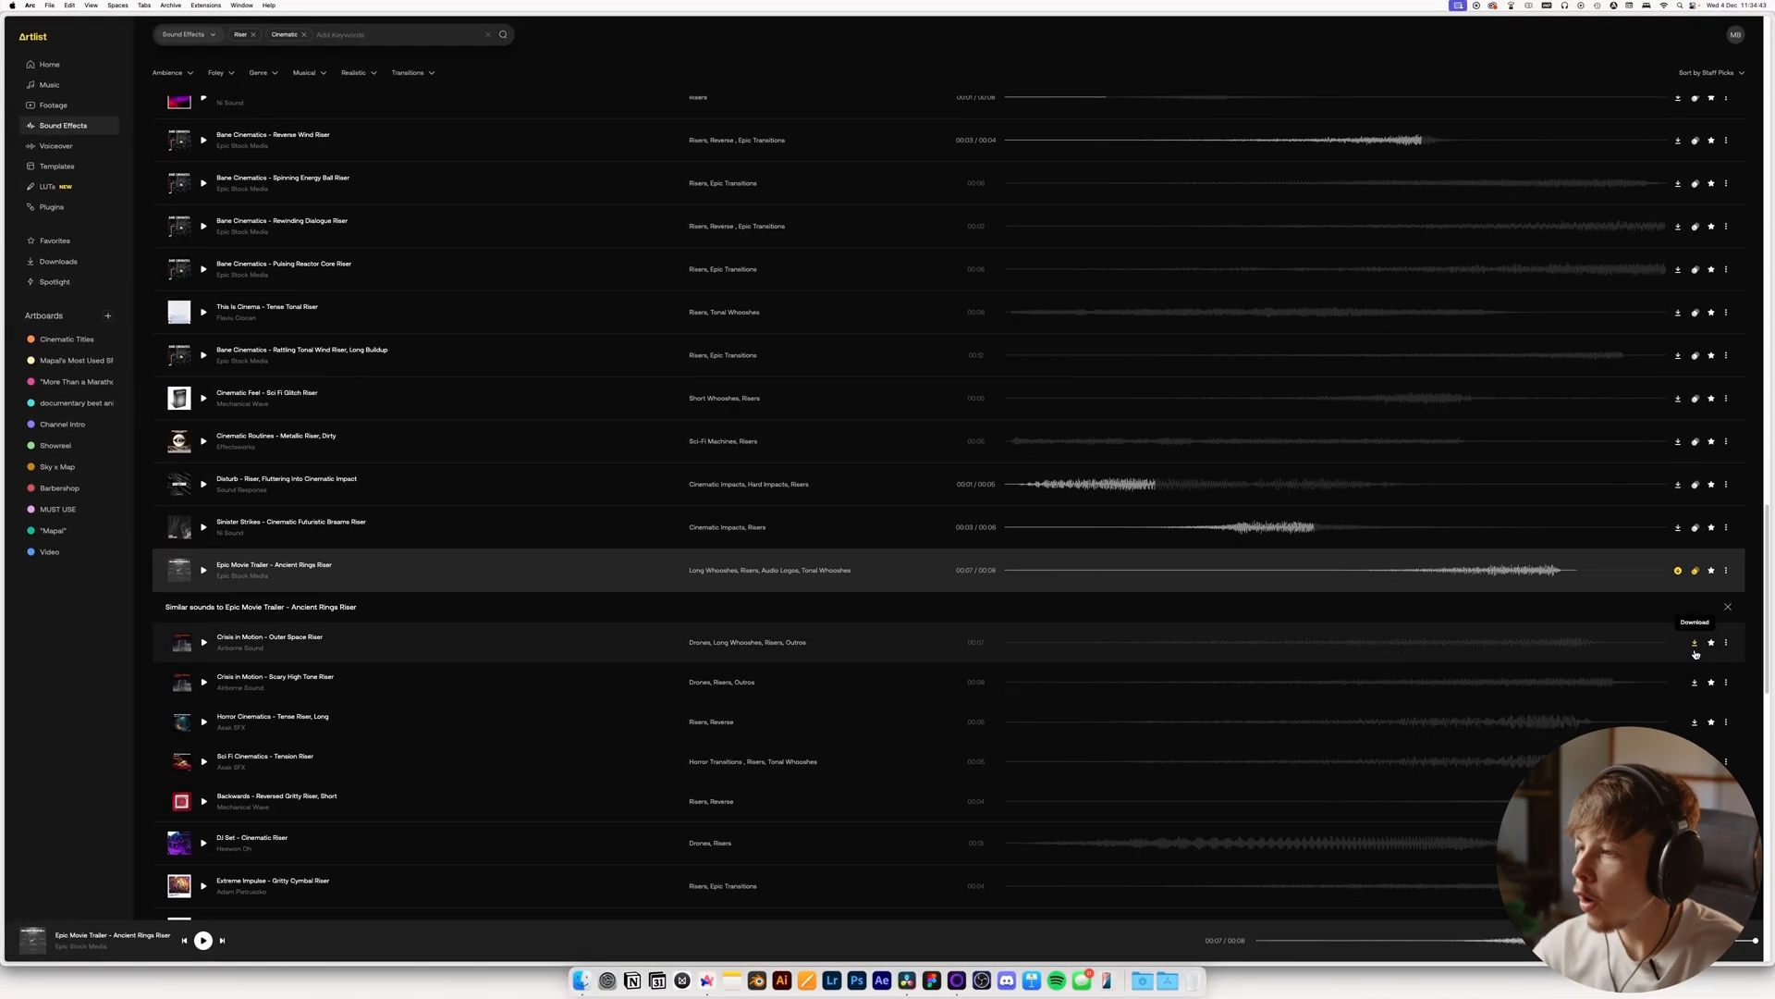
{"action": "left_click", "coordinate": [1108, 651]}
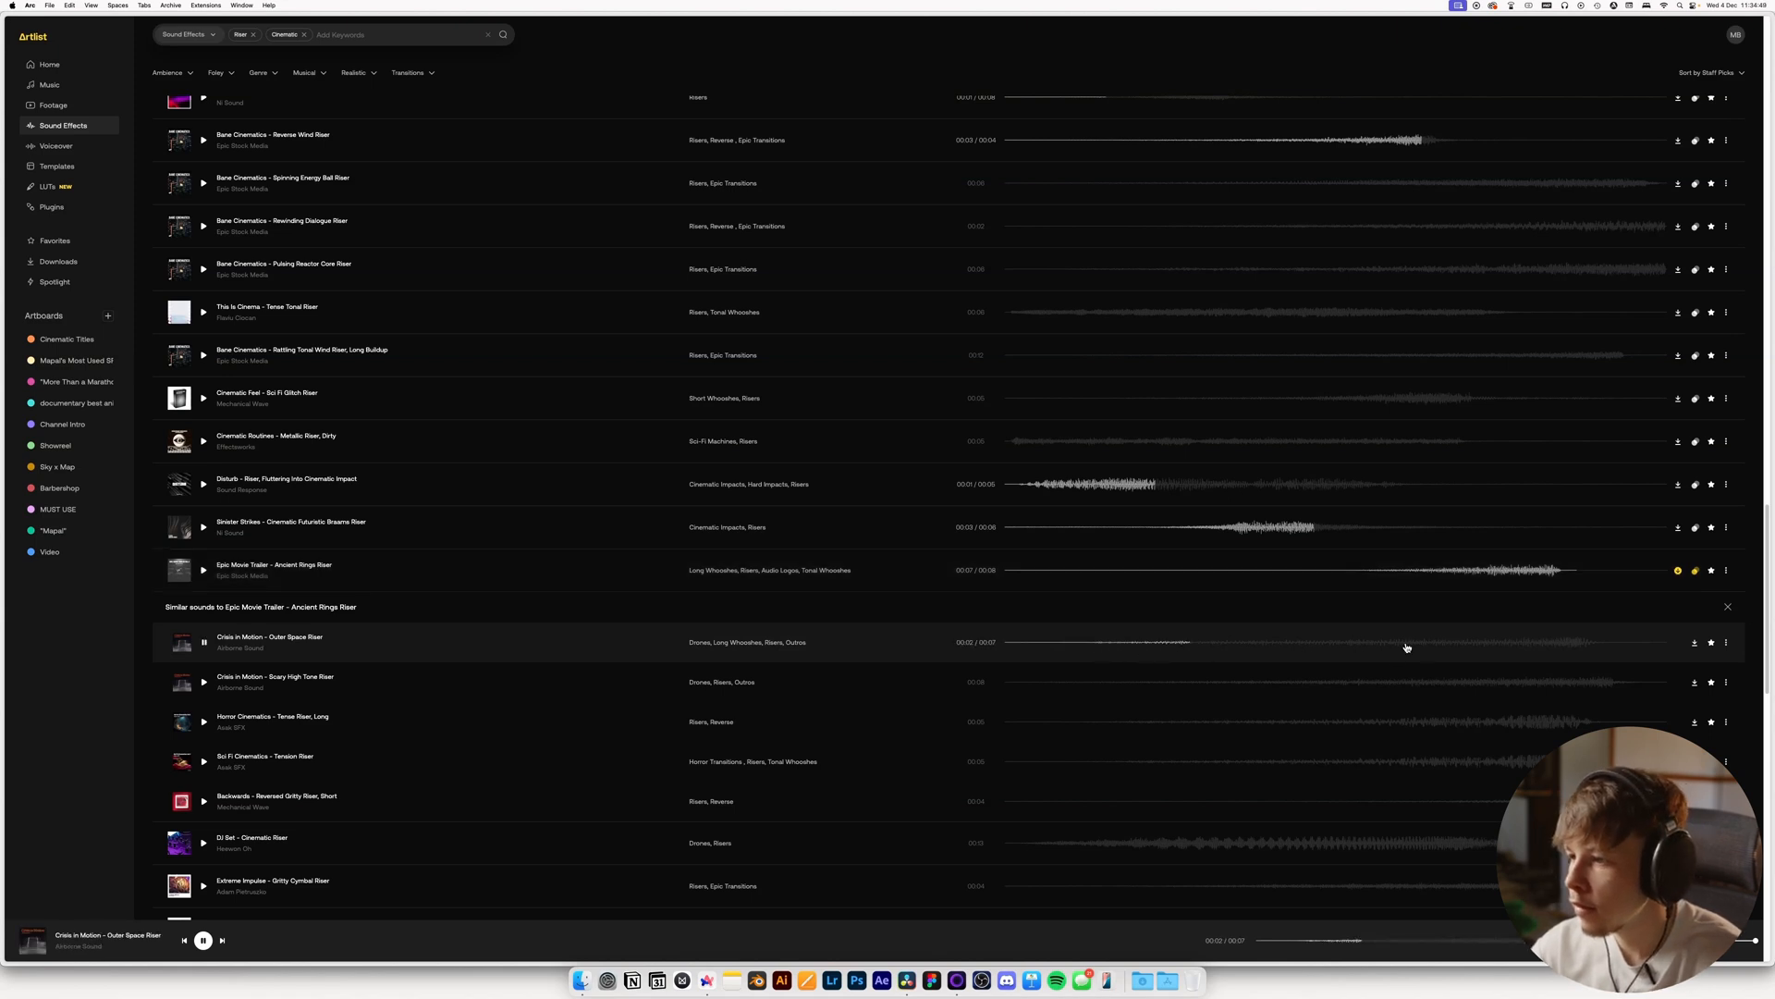
{"action": "left_click", "coordinate": [1340, 683]}
{"action": "left_click", "coordinate": [1332, 732]}
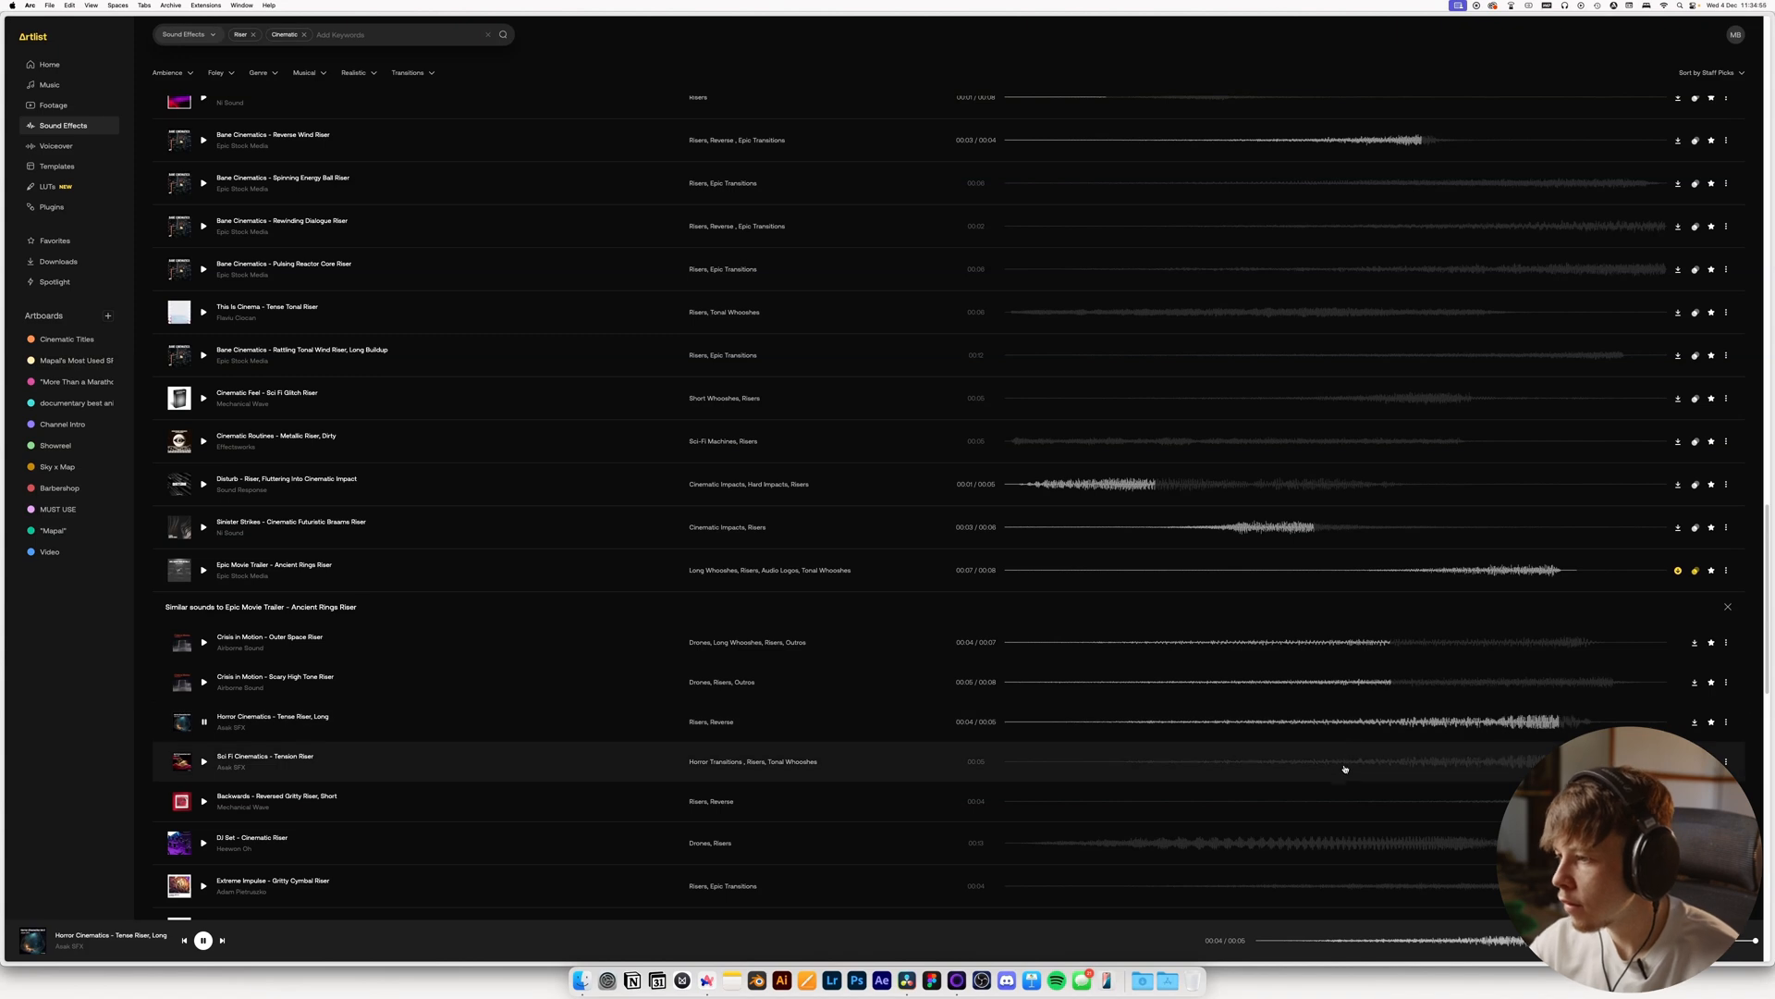
{"action": "left_click", "coordinate": [1346, 764]}
{"action": "scroll", "coordinate": [1313, 749], "scroll_direction": "down", "scroll_amount": 3}
{"action": "left_click", "coordinate": [1374, 623]}
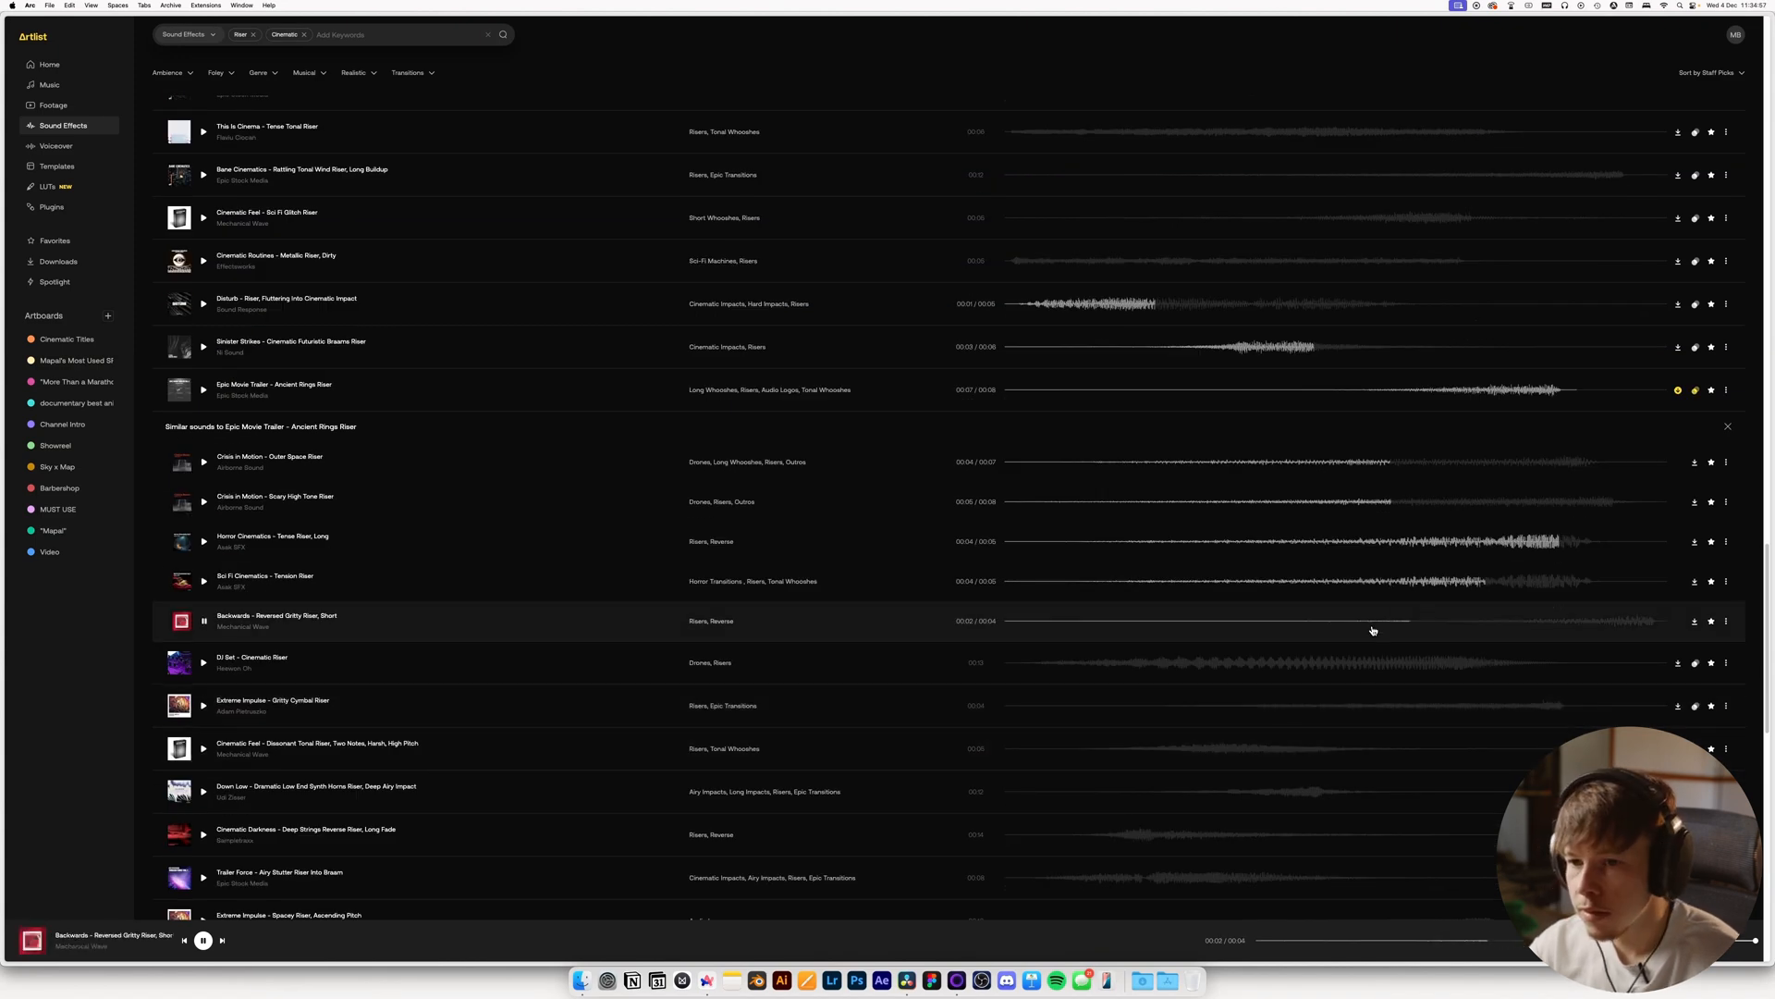
{"action": "left_click", "coordinate": [1096, 668]}
{"action": "left_click", "coordinate": [1218, 710]}
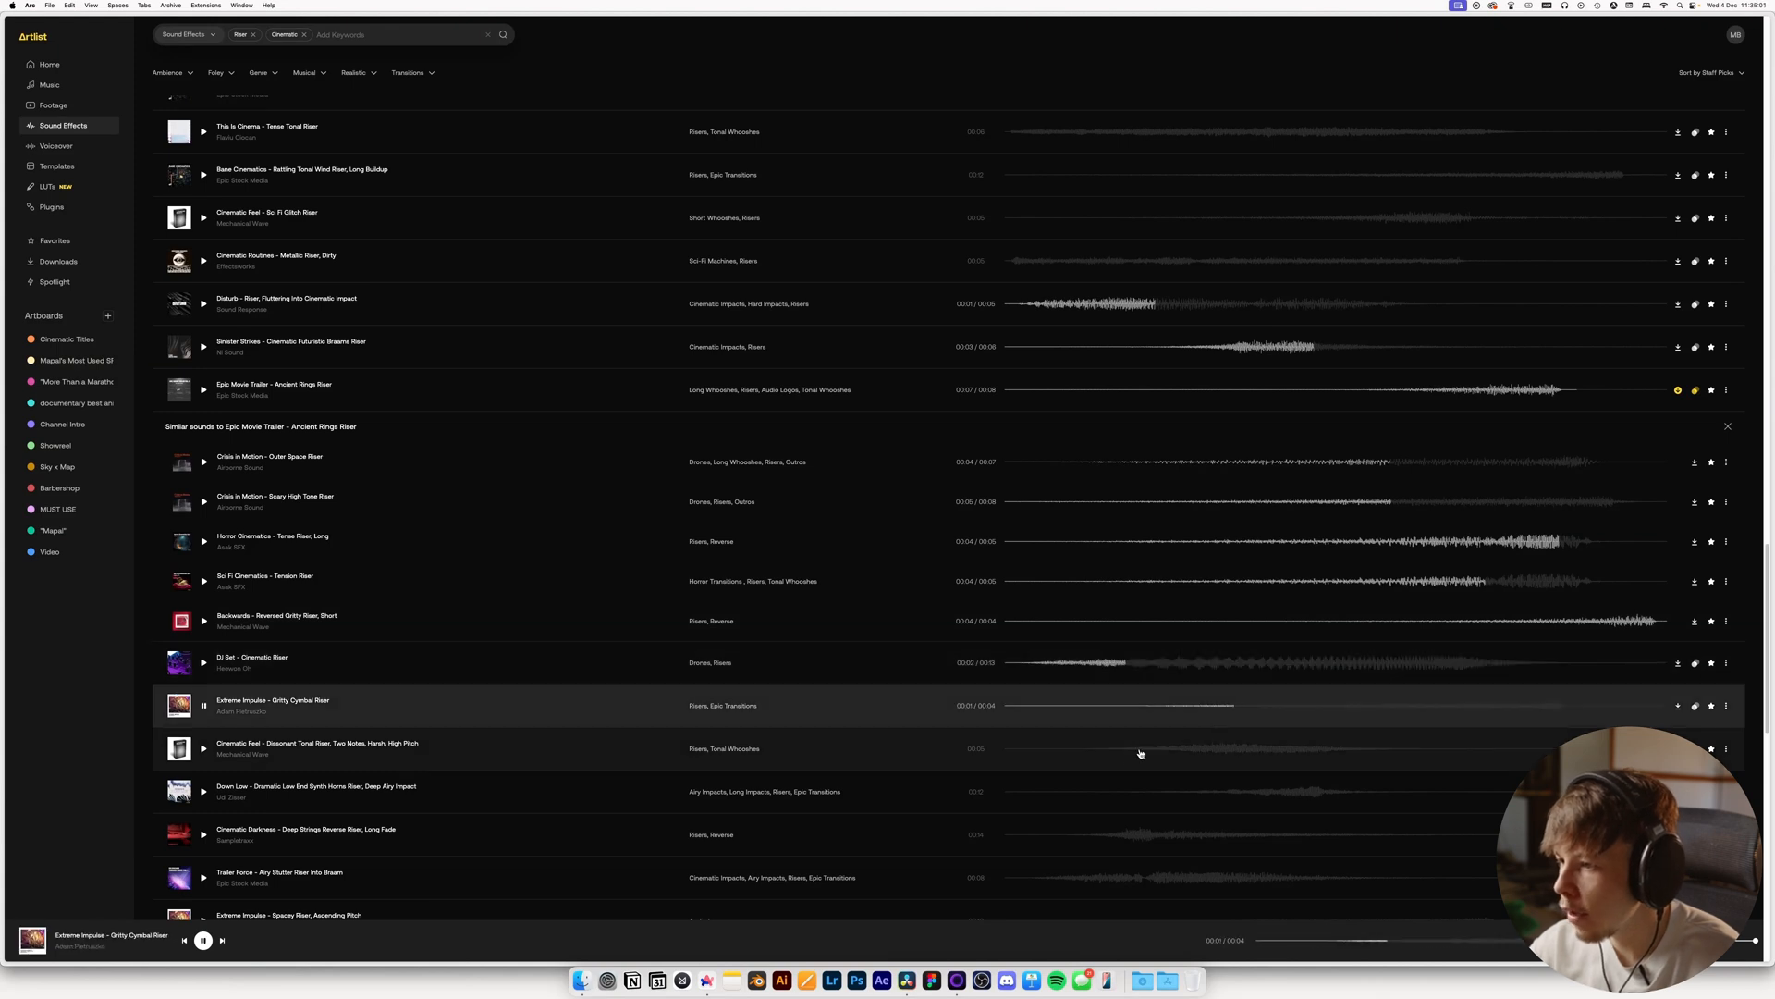
Audition Cinematic Feel - Dissonant Tonal Riser and Down Low - Dramatic Low End Synth Horns Riser, and pause playback on the latter
{"action": "left_click", "coordinate": [1128, 750]}
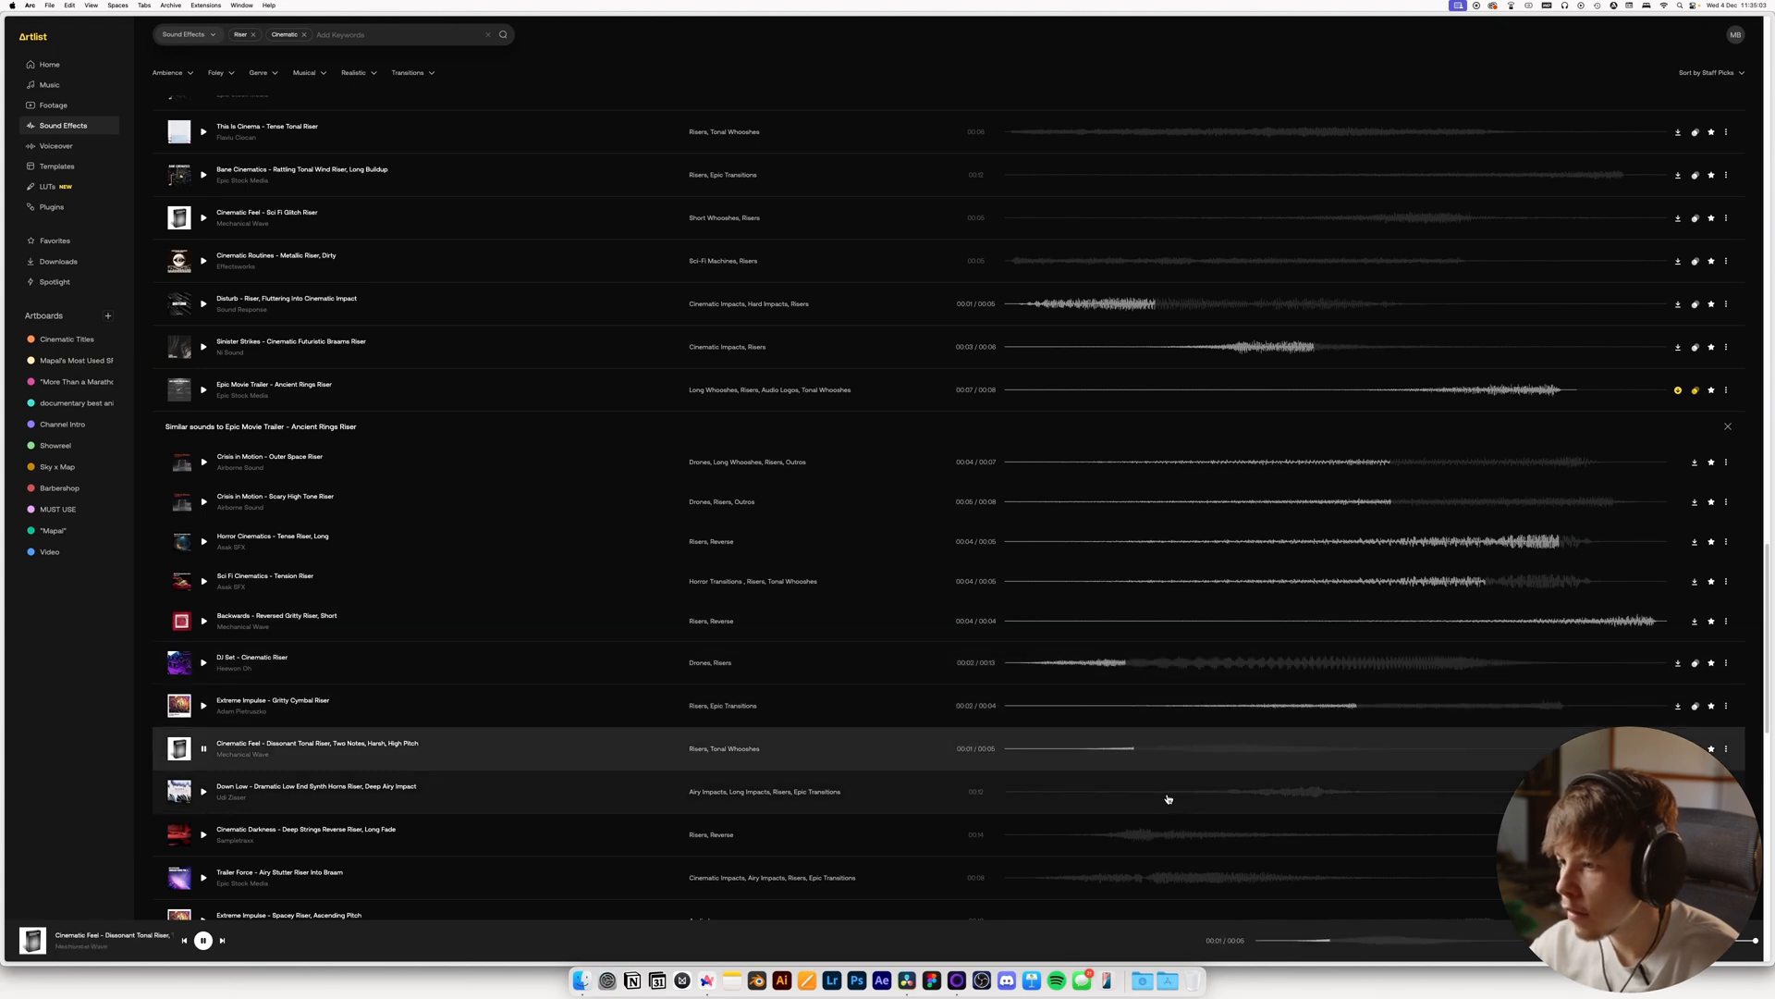
{"action": "left_click", "coordinate": [1166, 796]}
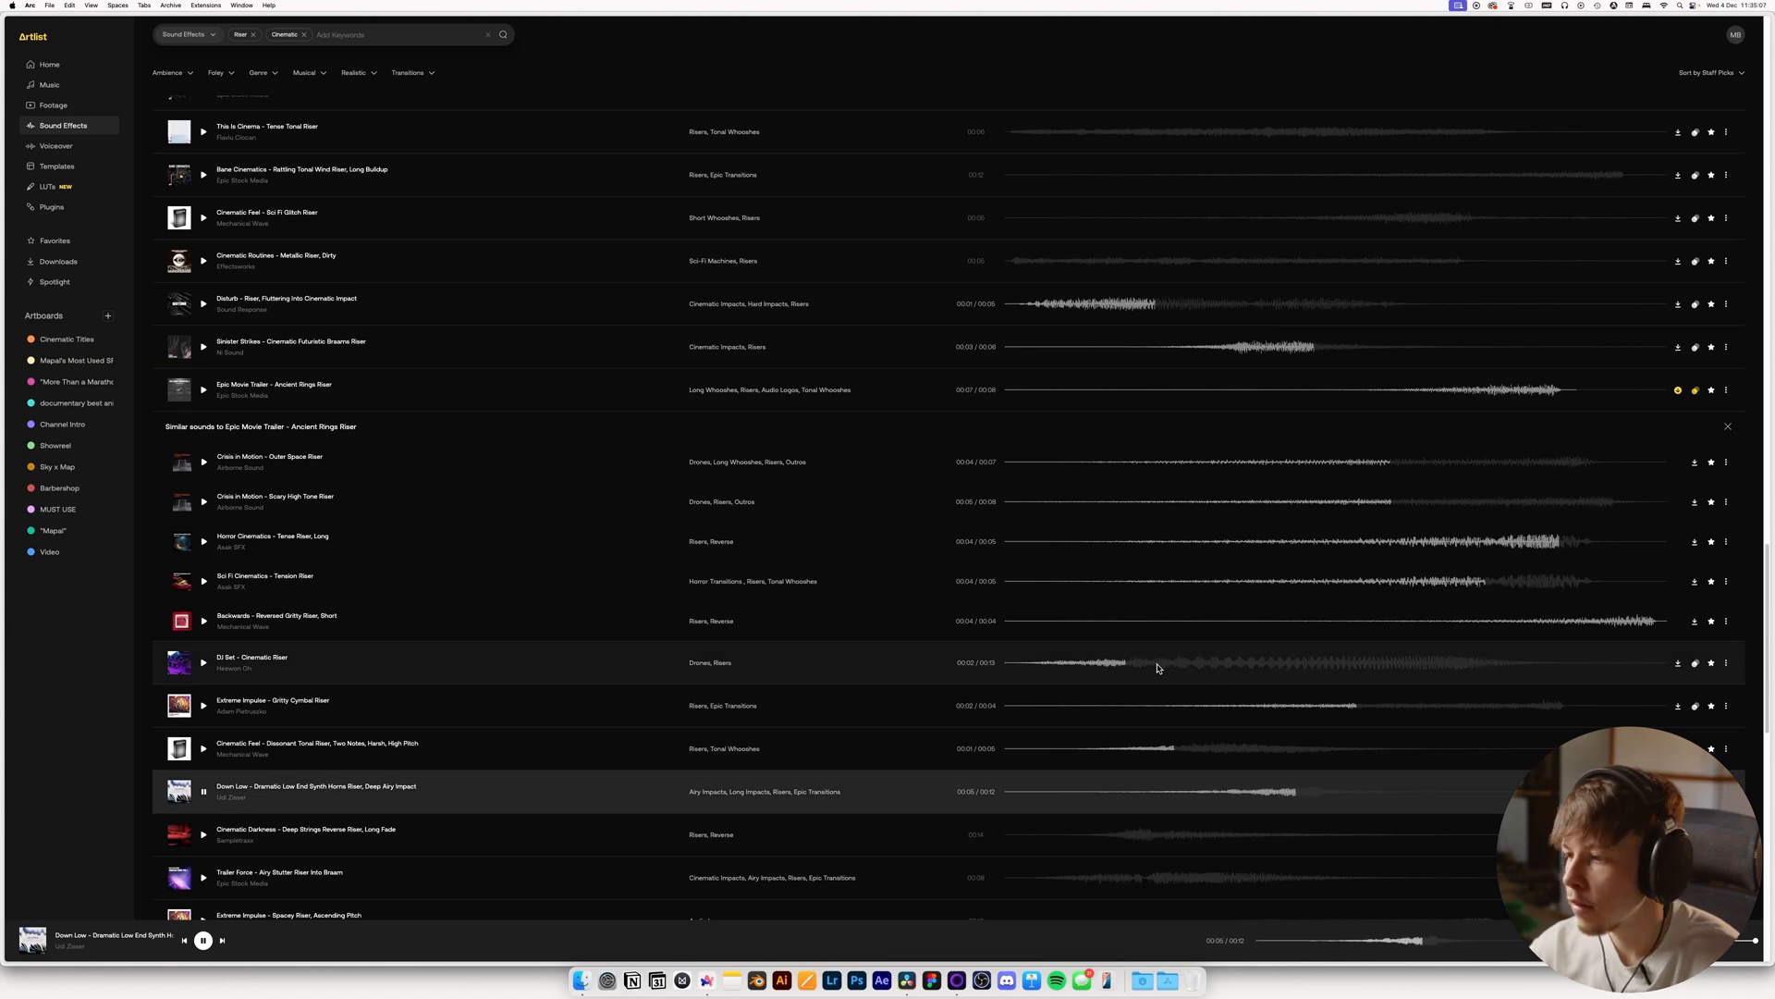
{"action": "key", "text": "space"}
Replace the Cinematic keyword with Epic in the riser sound effects search
{"action": "left_click", "coordinate": [303, 35]}
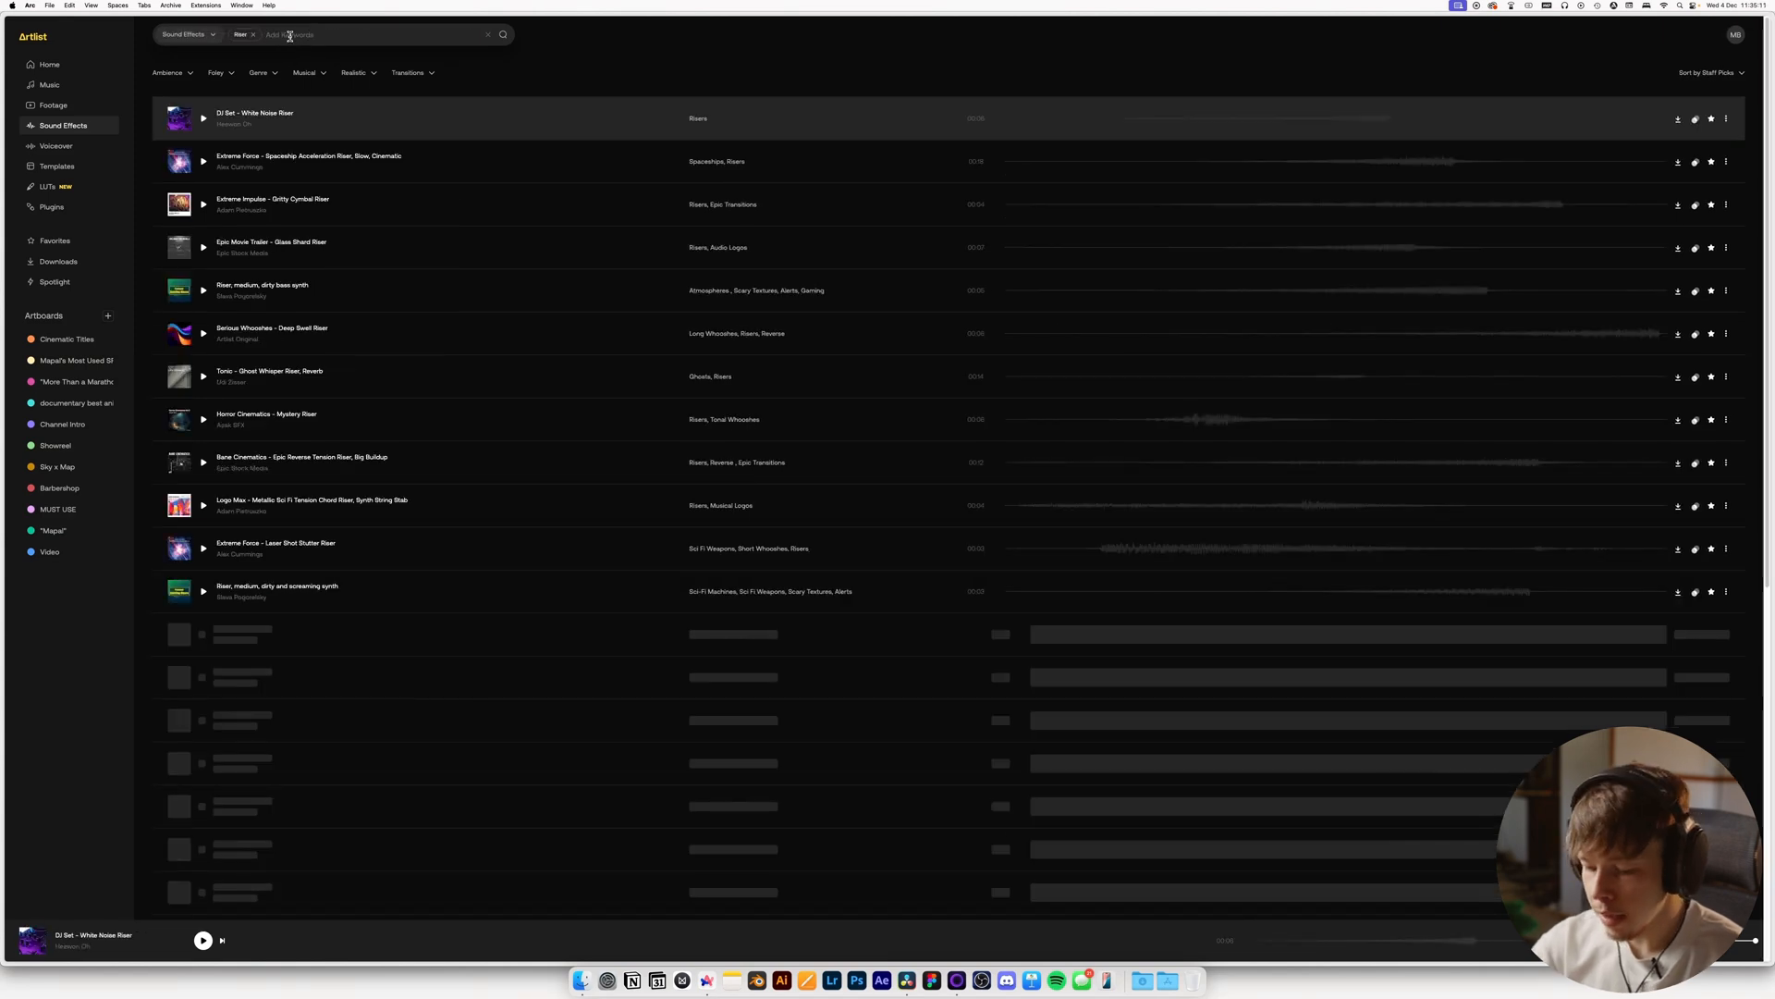
{"action": "type", "text": "Epic"}
{"action": "key", "text": "Return"}
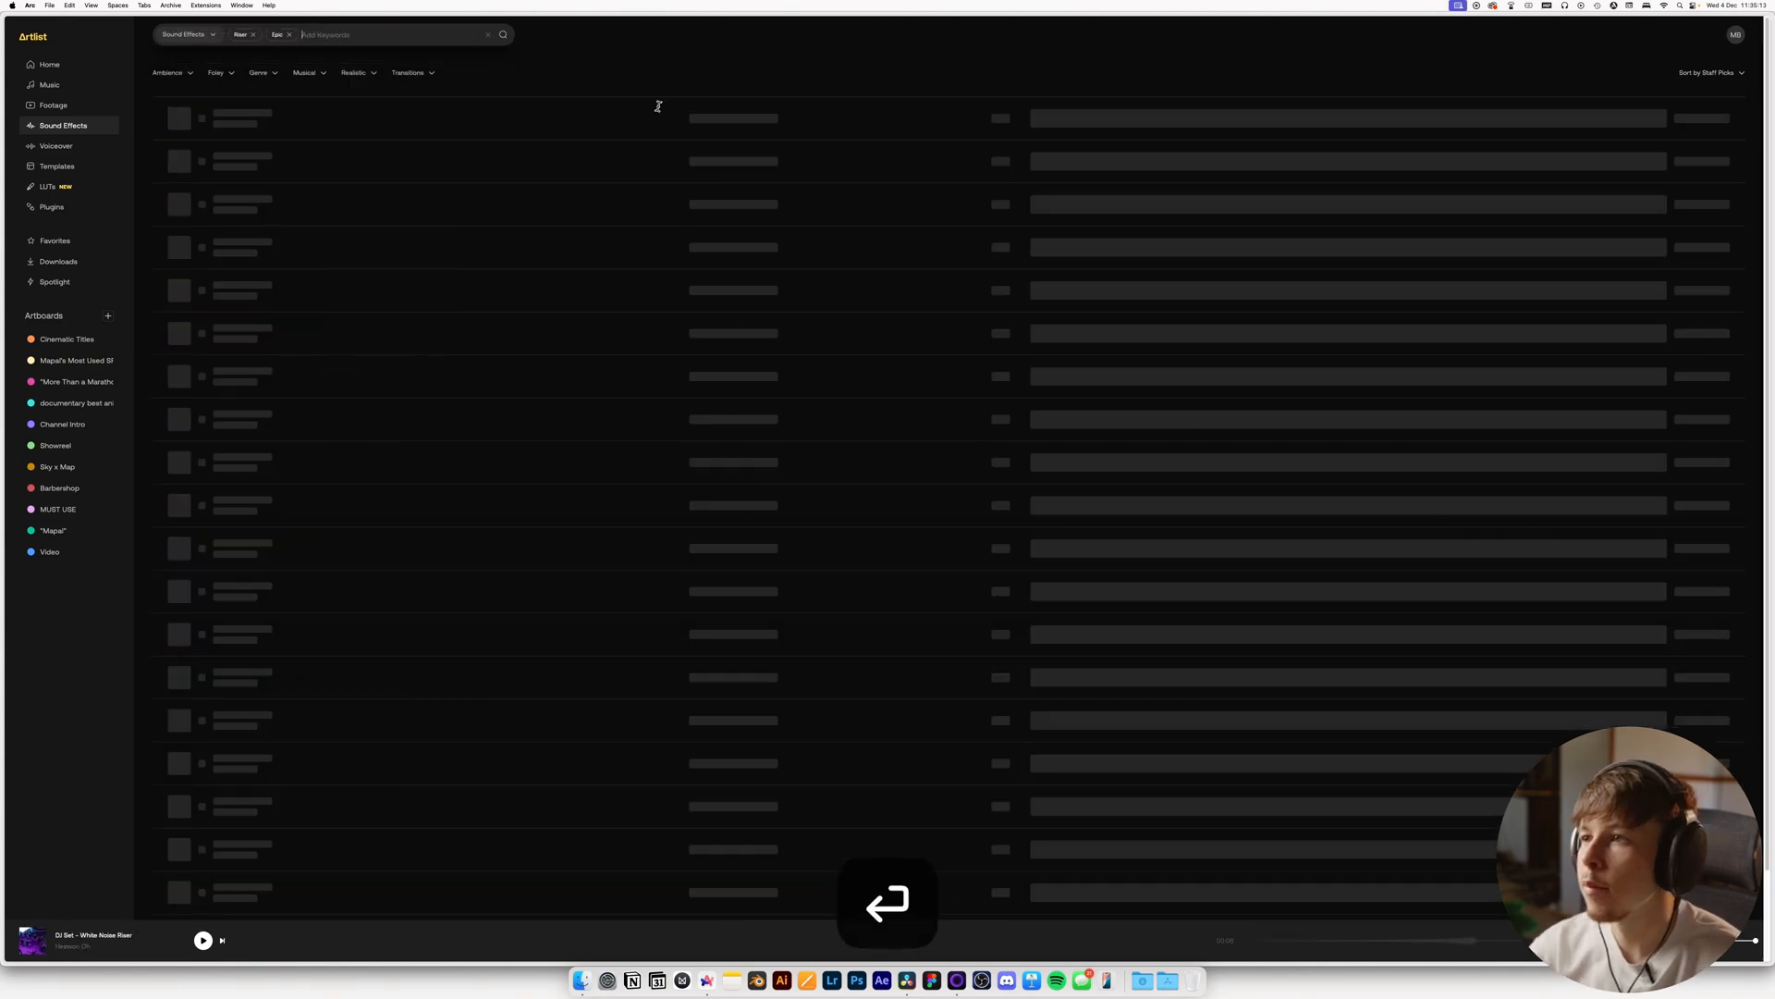
Audition the first four results, from Epic Movie Trailer - Glass Shard Riser through Extreme Force - Spaceship Acceleration Riser
{"action": "left_click", "coordinate": [1051, 124]}
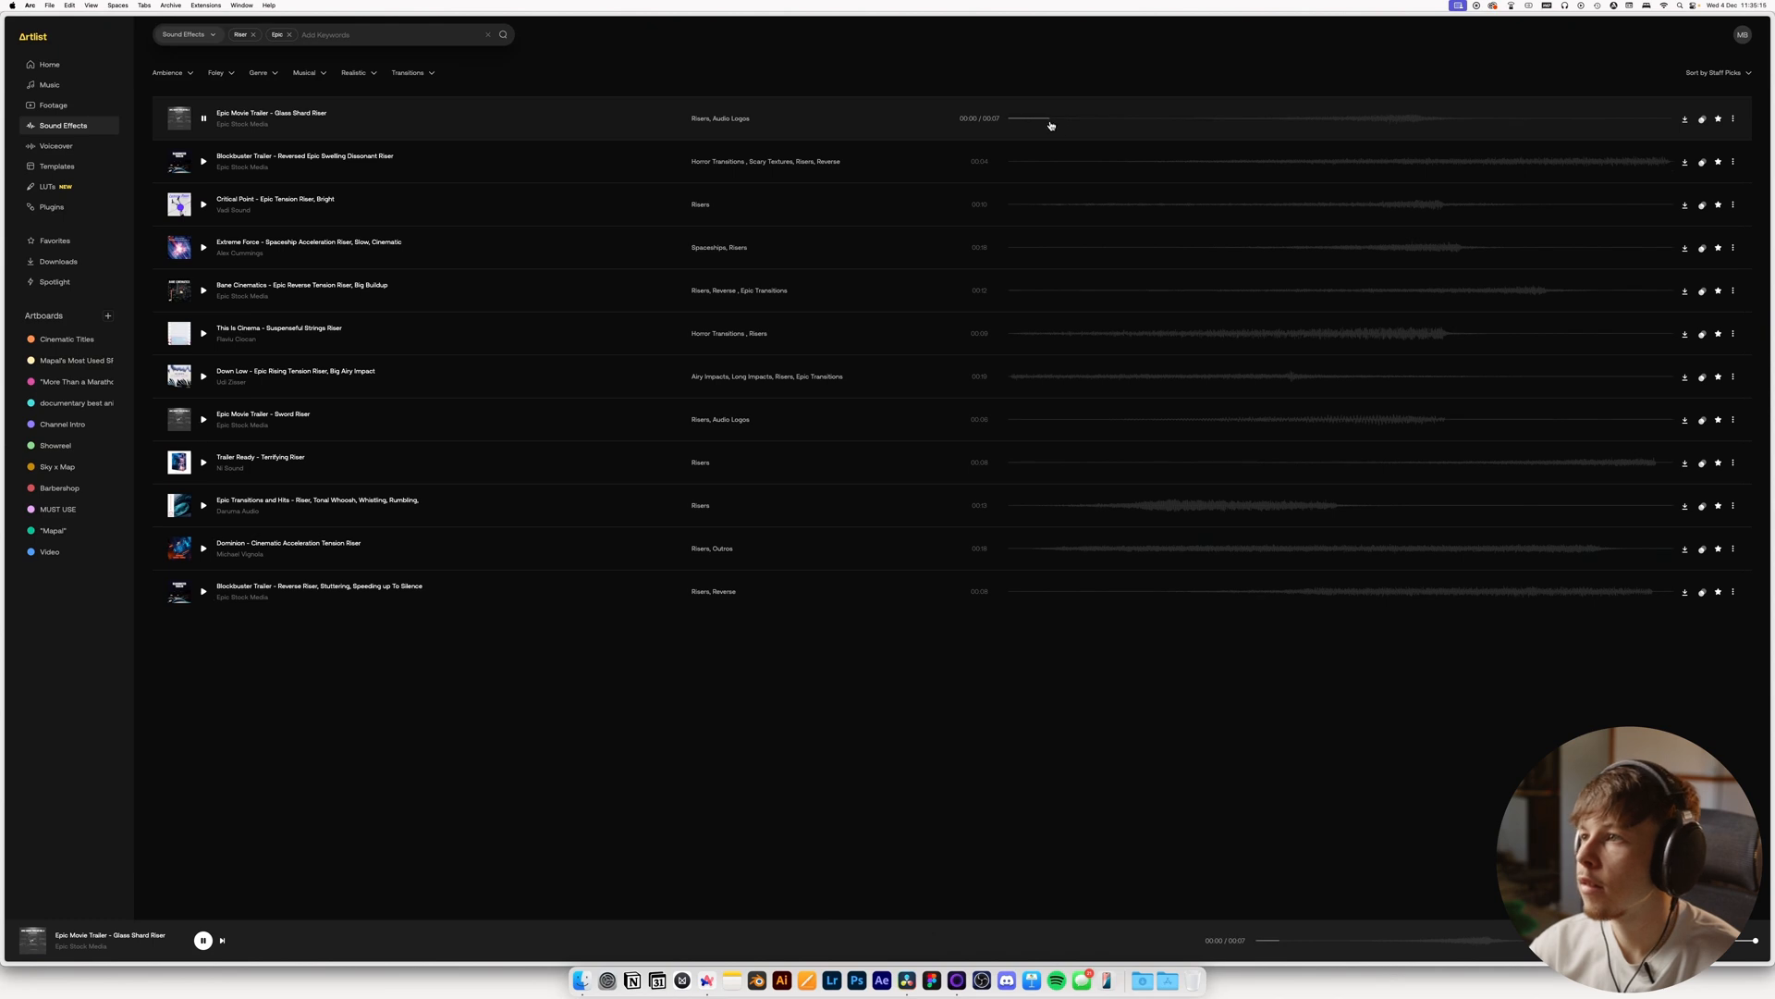
{"action": "left_click", "coordinate": [1110, 172]}
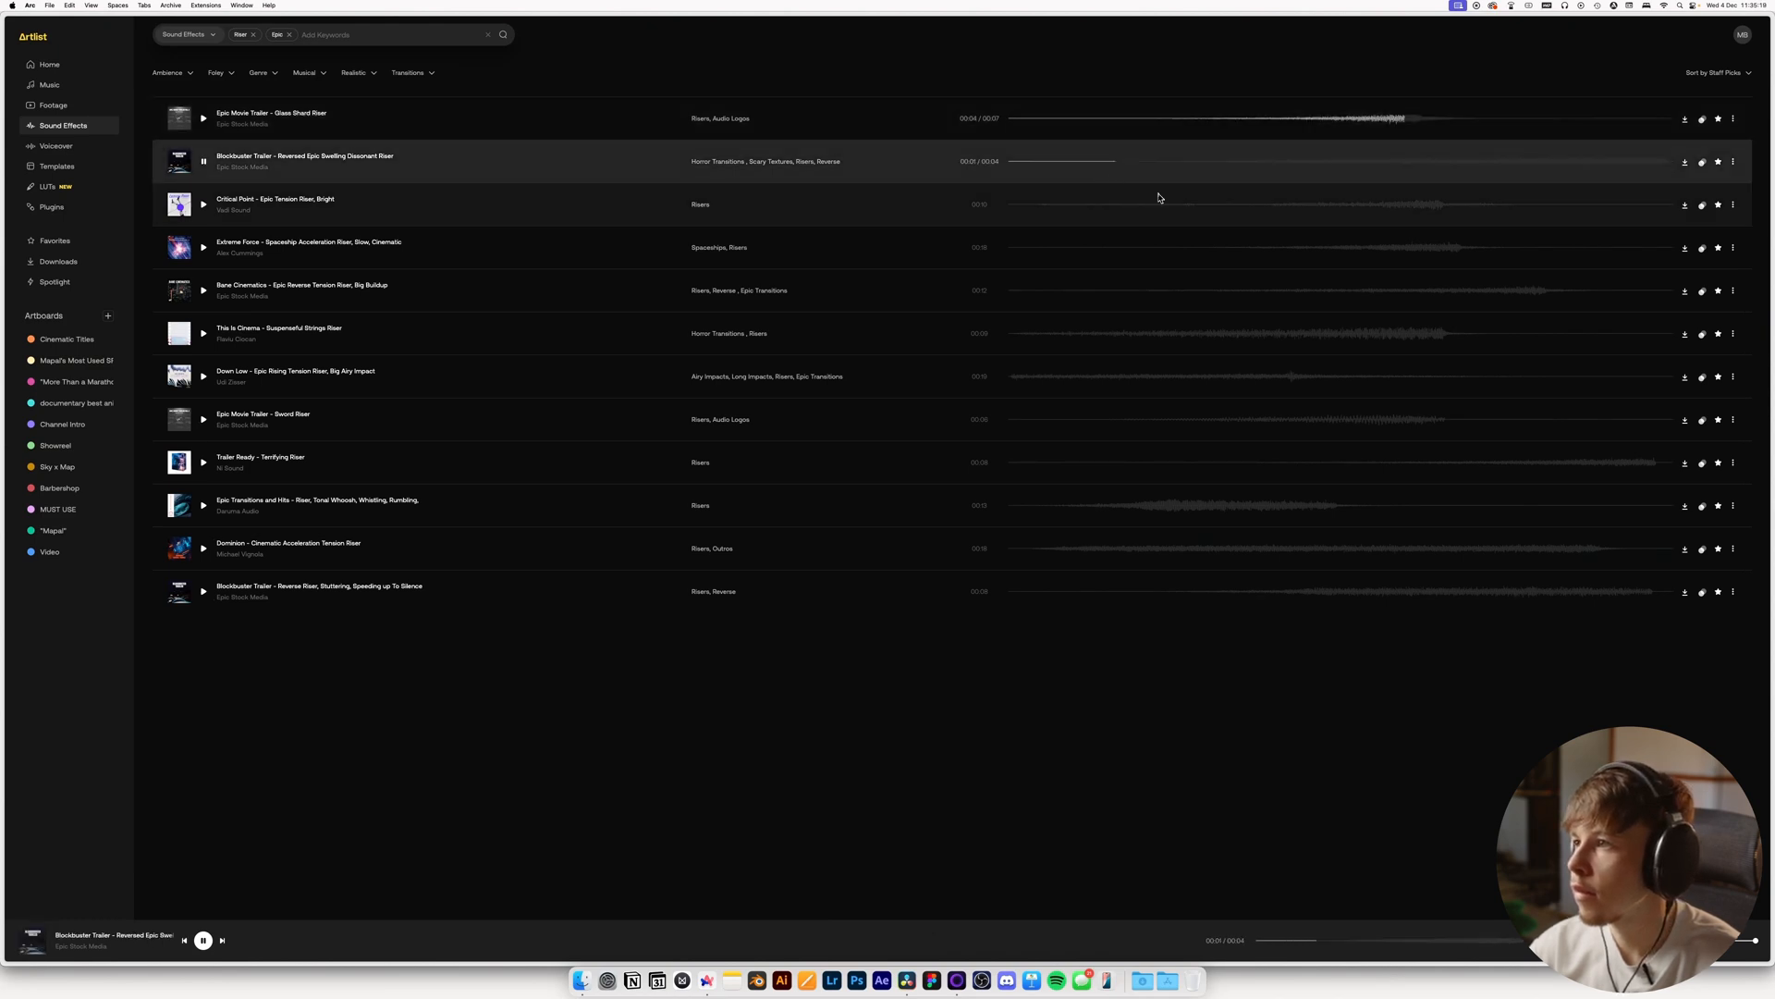
{"action": "left_click", "coordinate": [1257, 199]}
{"action": "left_click", "coordinate": [1265, 262]}
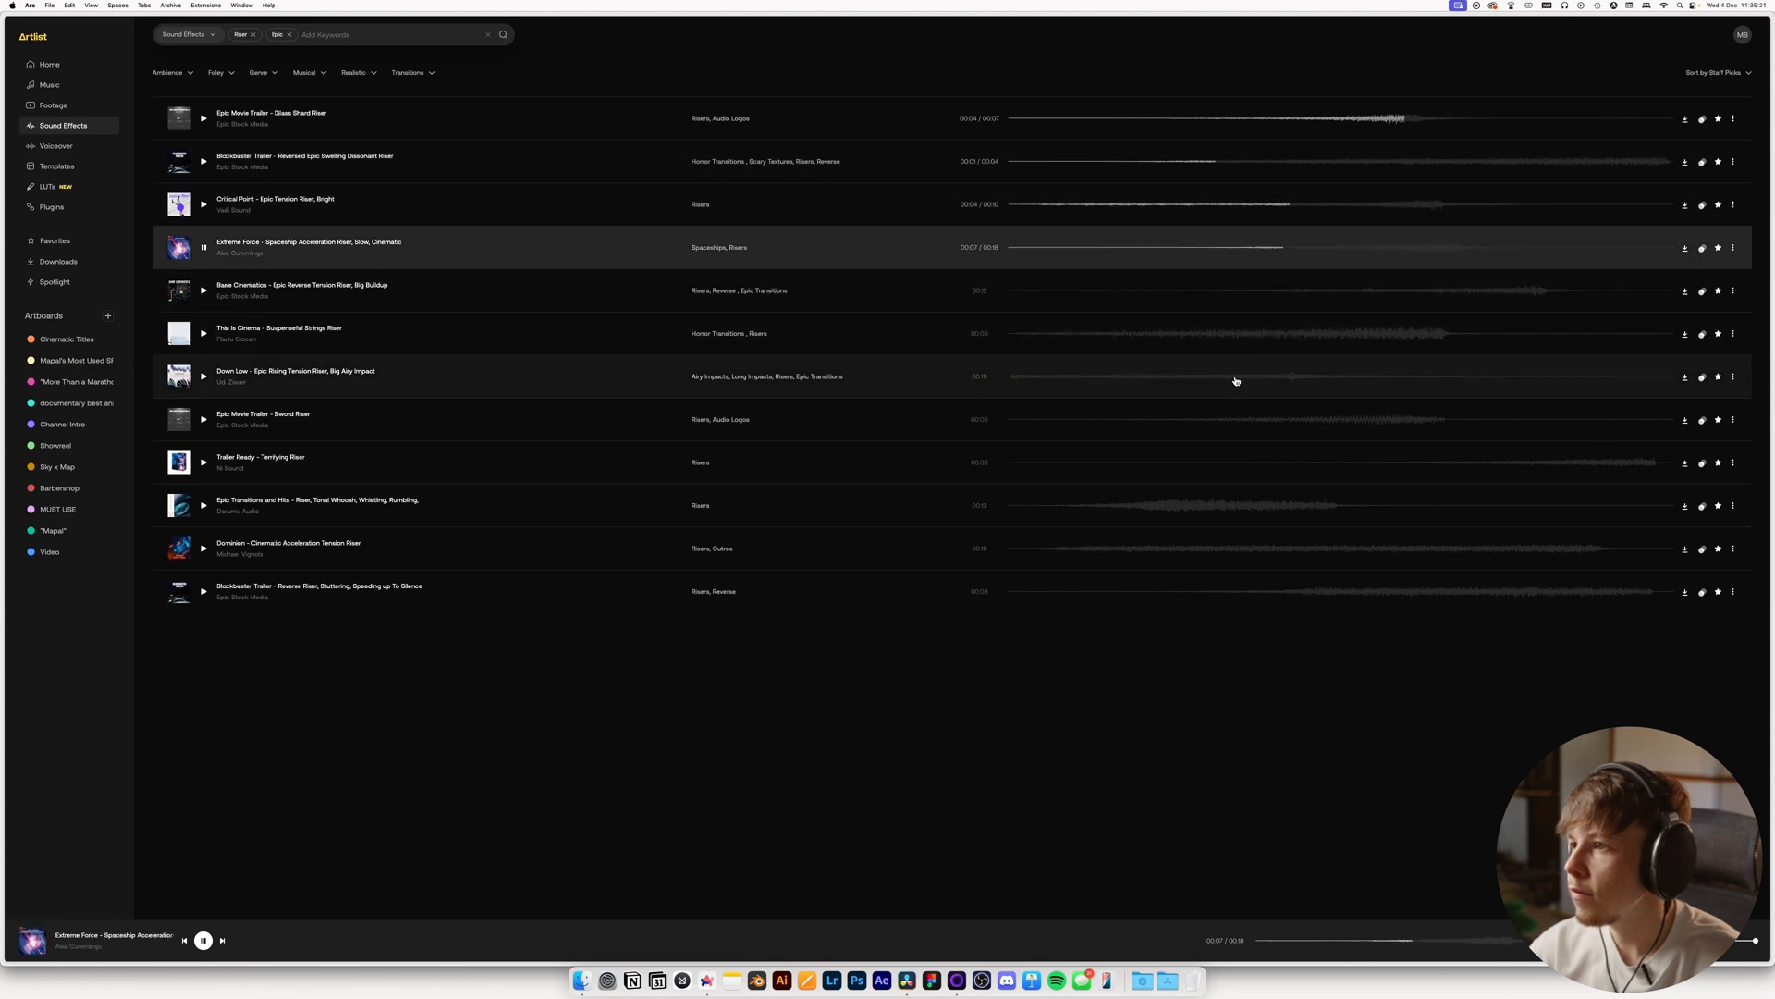
Audition the Sword Riser, Terrifying Riser and Epic Transitions and Hits - Riser, Tonal Whoosh, Whistling, Rumbling effects, and pause on the last one
{"action": "left_click", "coordinate": [1065, 509]}
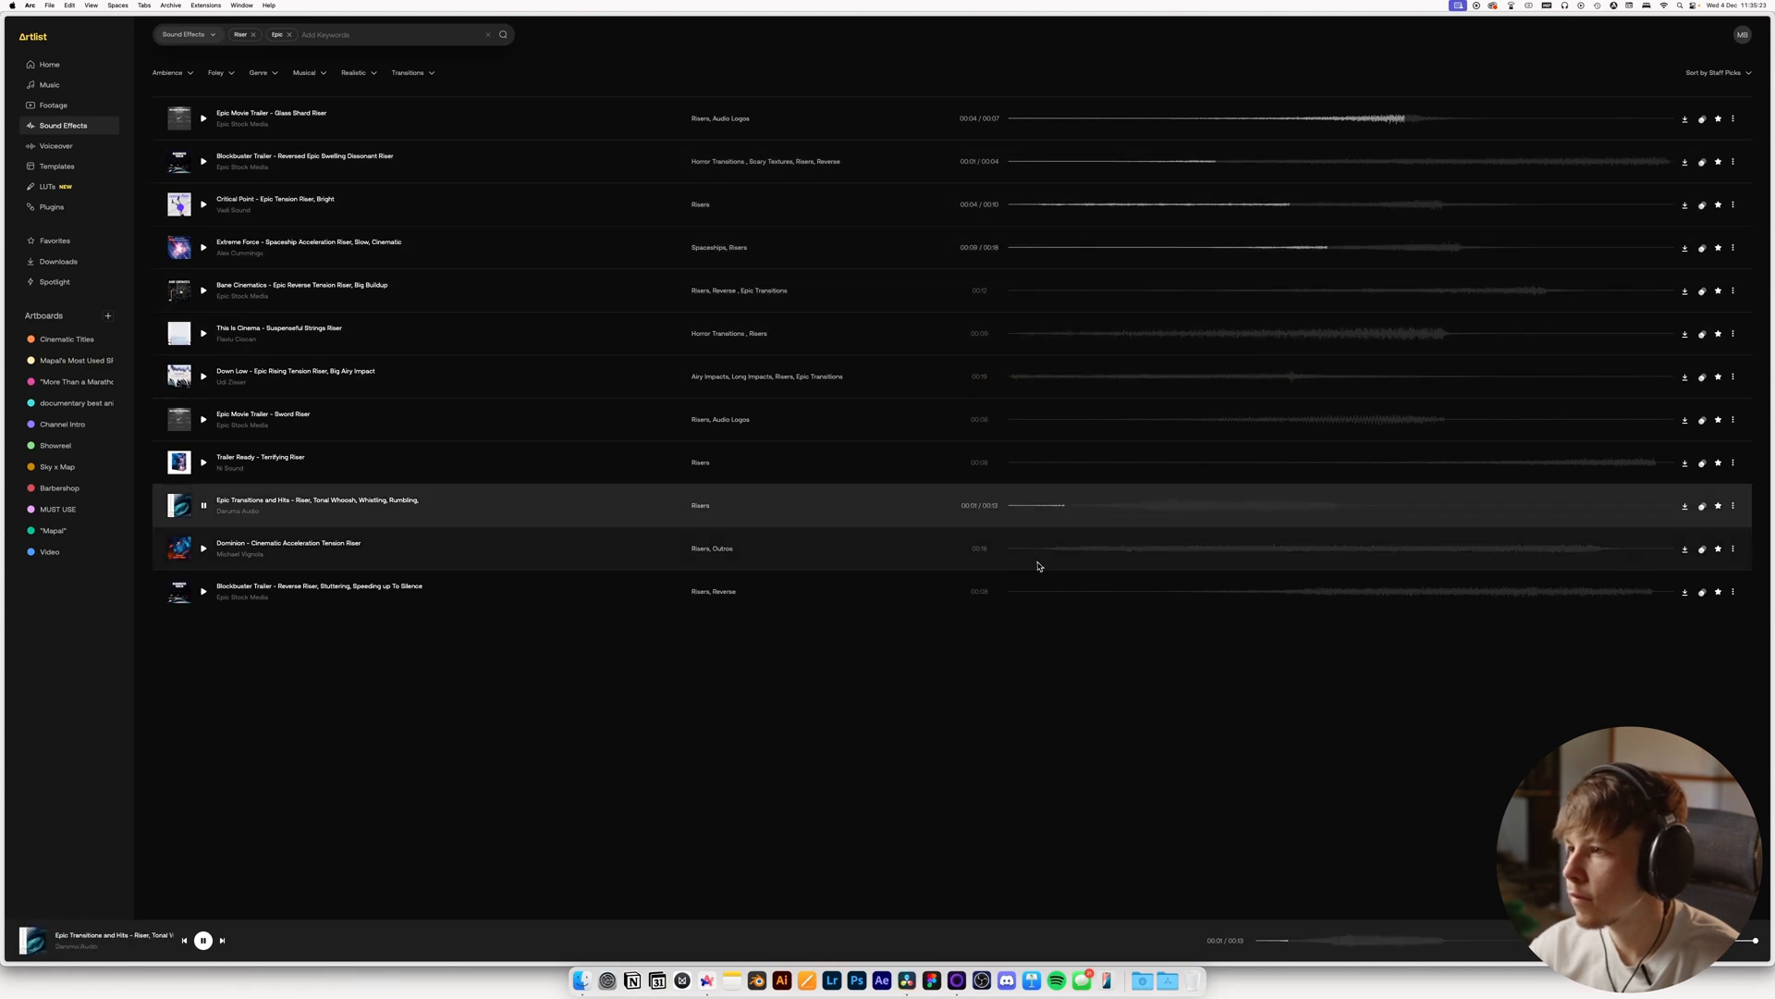
{"action": "left_click", "coordinate": [1198, 423]}
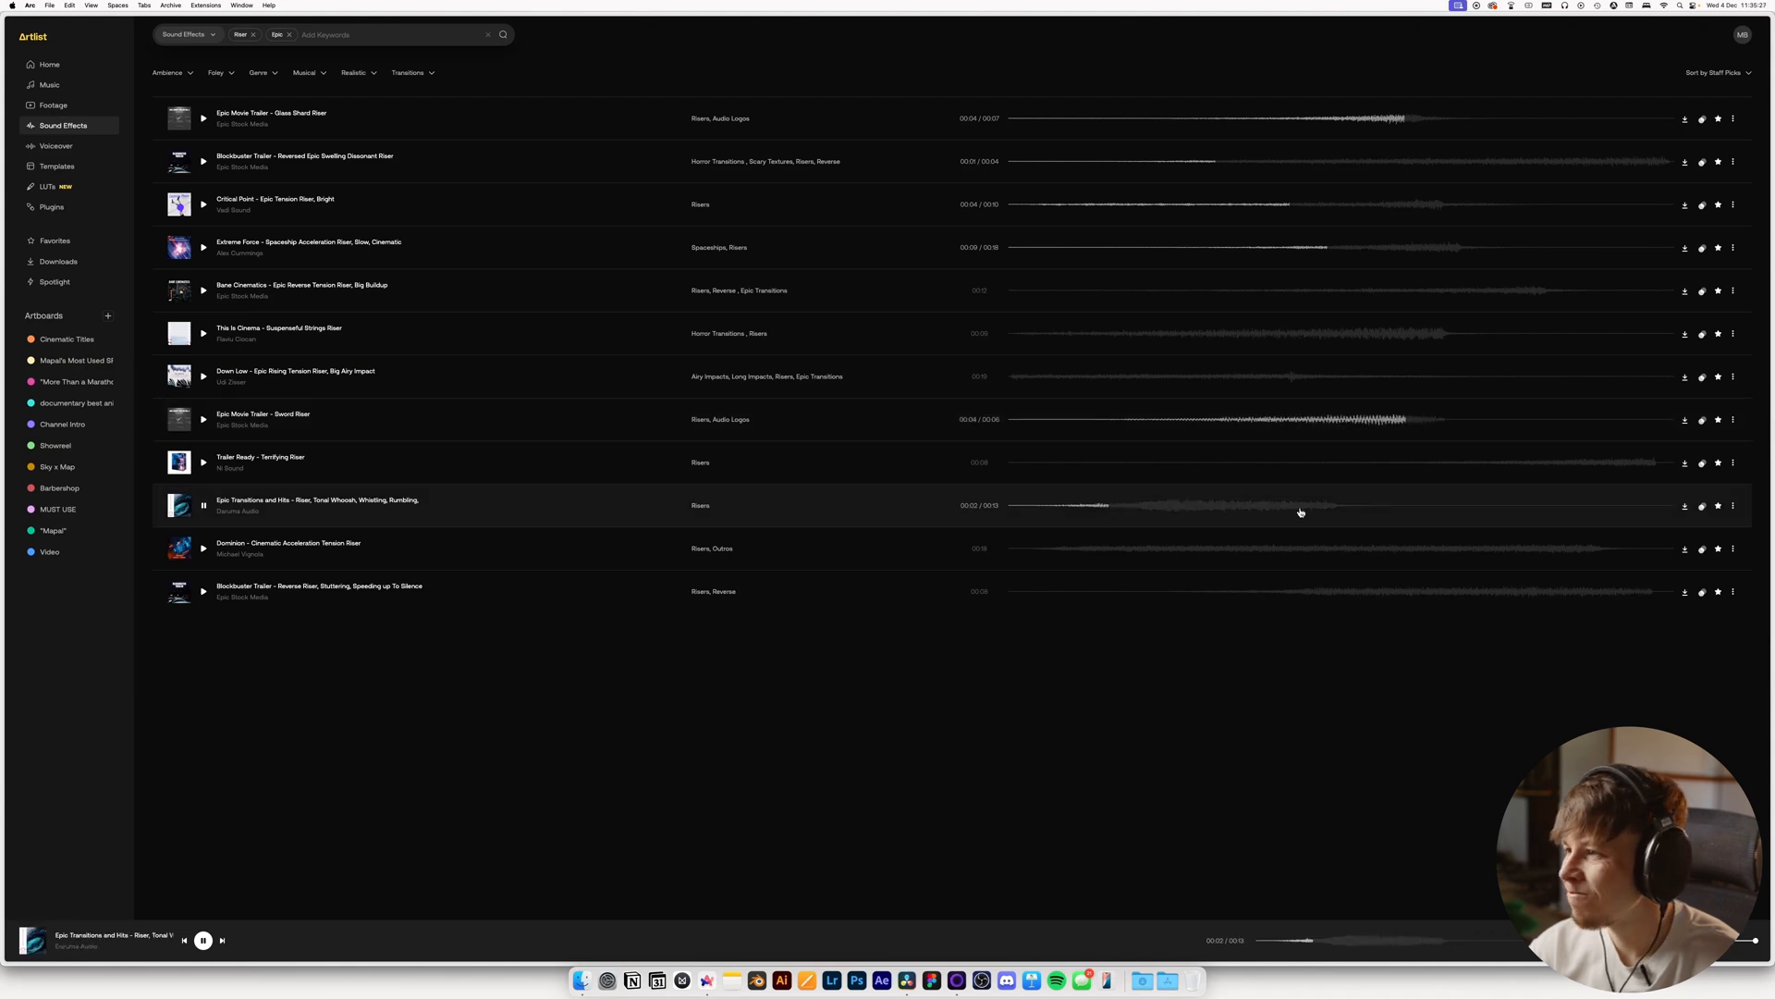
{"action": "left_click", "coordinate": [1486, 464]}
{"action": "left_click", "coordinate": [1186, 509]}
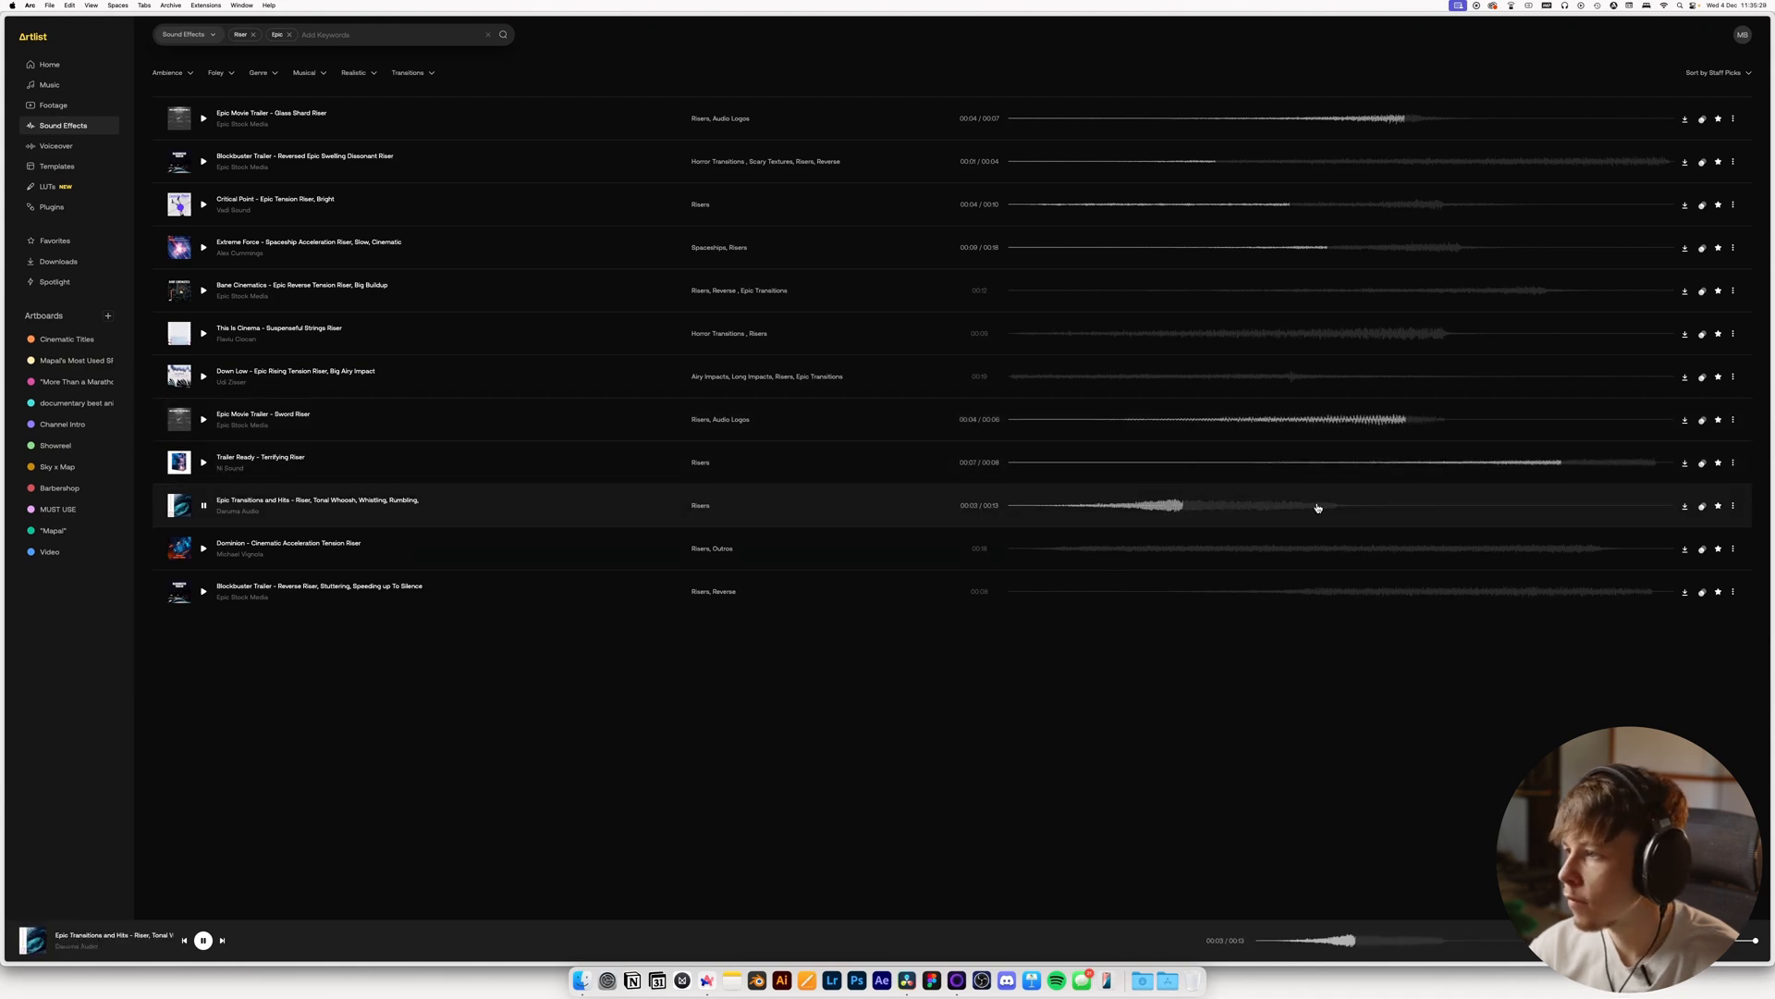
{"action": "key", "text": "space"}
Show sounds similar to the Epic Transitions and Hits riser and audition them from Orchestral Cluster Riser through Hollow Suck Back, Tonal
{"action": "left_click", "coordinate": [1702, 506]}
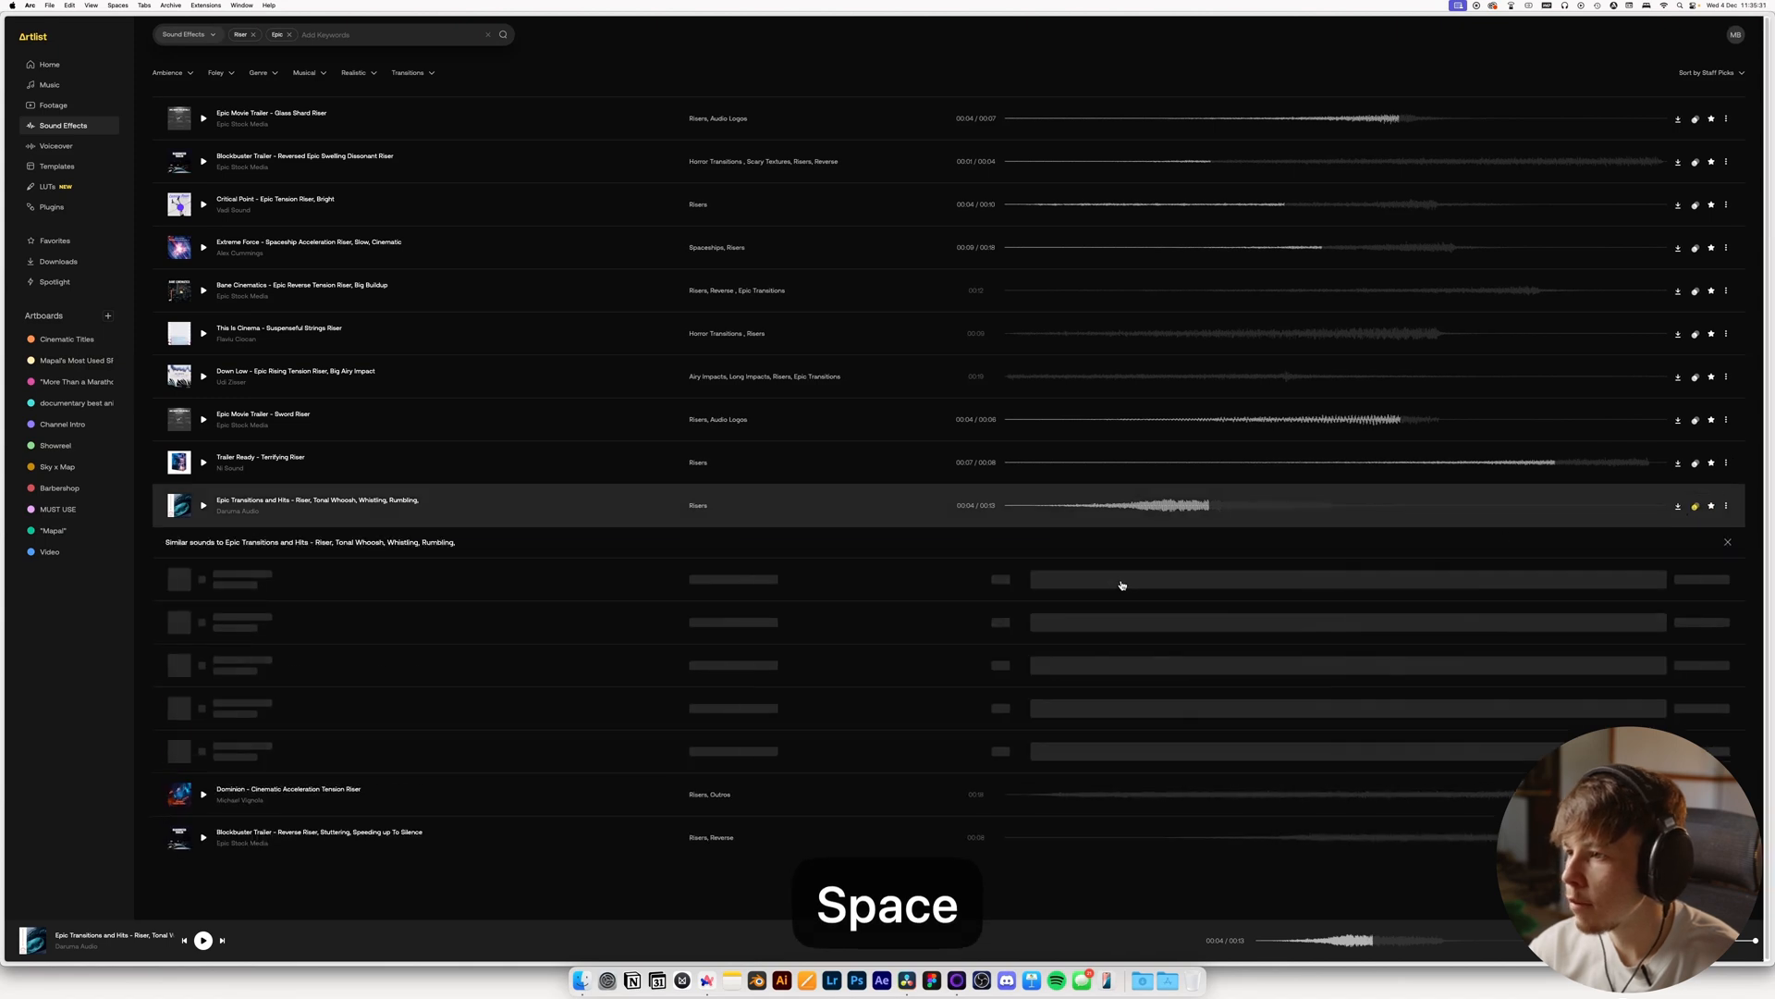
{"action": "left_click", "coordinate": [1125, 586]}
{"action": "left_click", "coordinate": [1316, 578]}
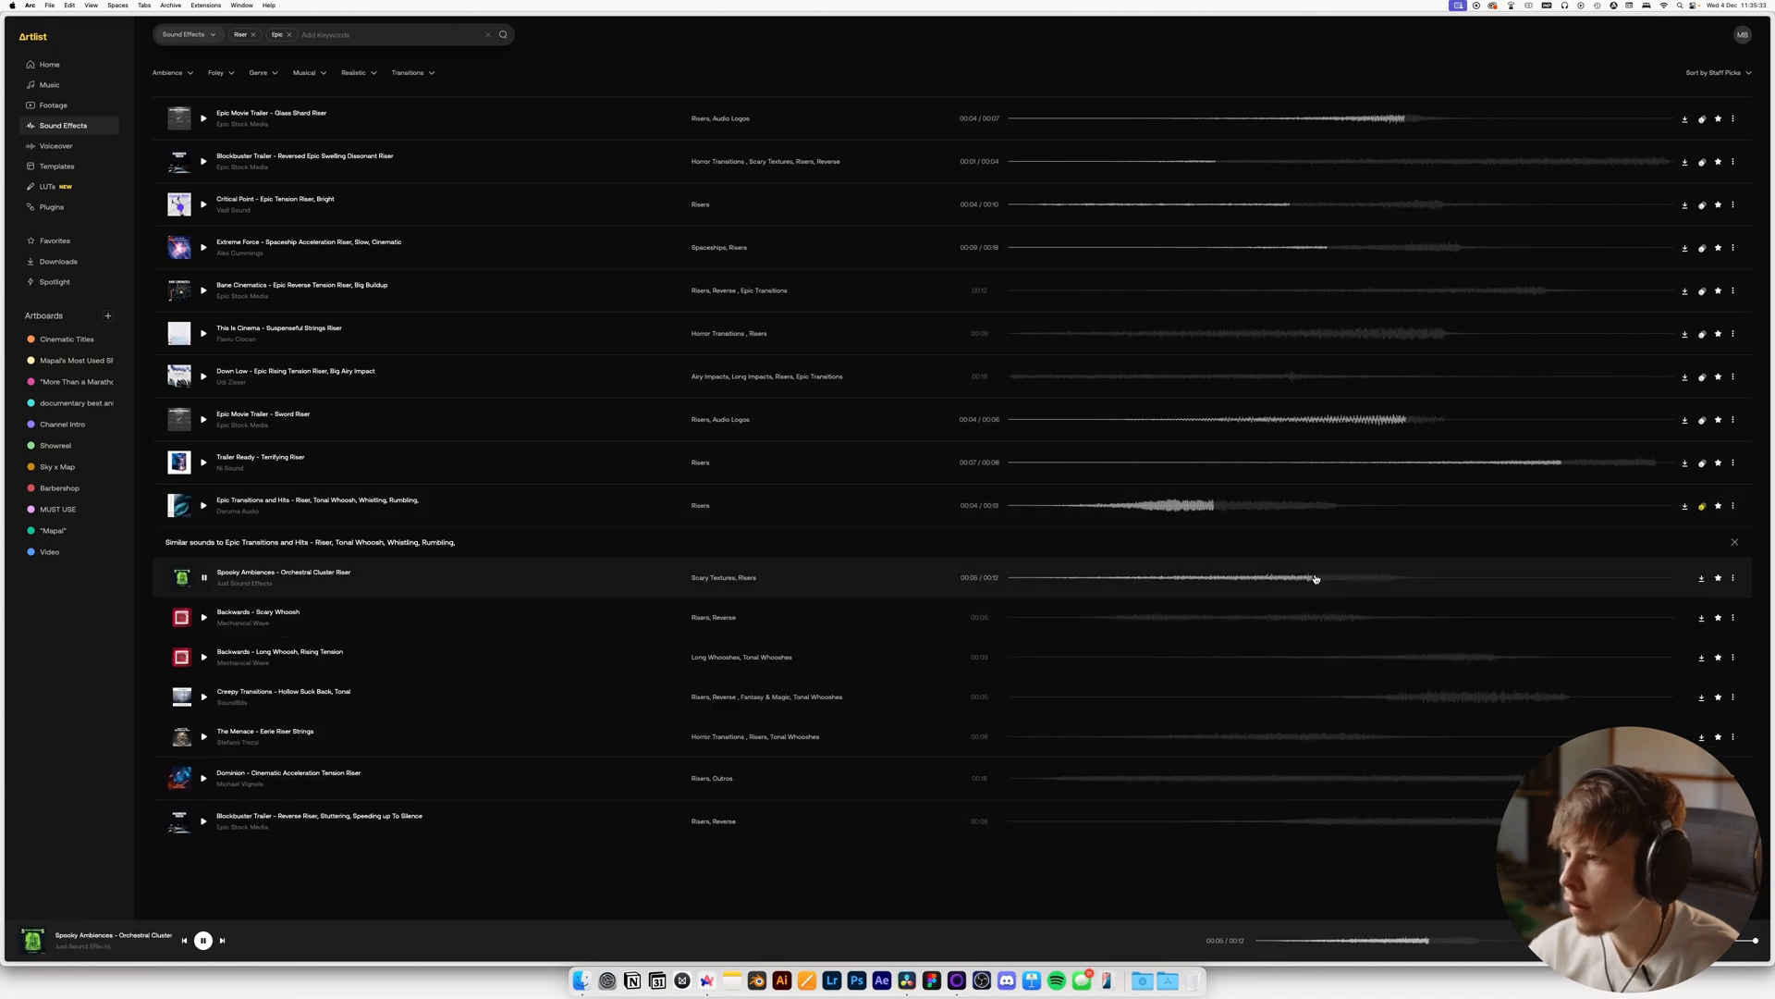
{"action": "left_click", "coordinate": [1108, 618]}
{"action": "left_click", "coordinate": [1338, 658]}
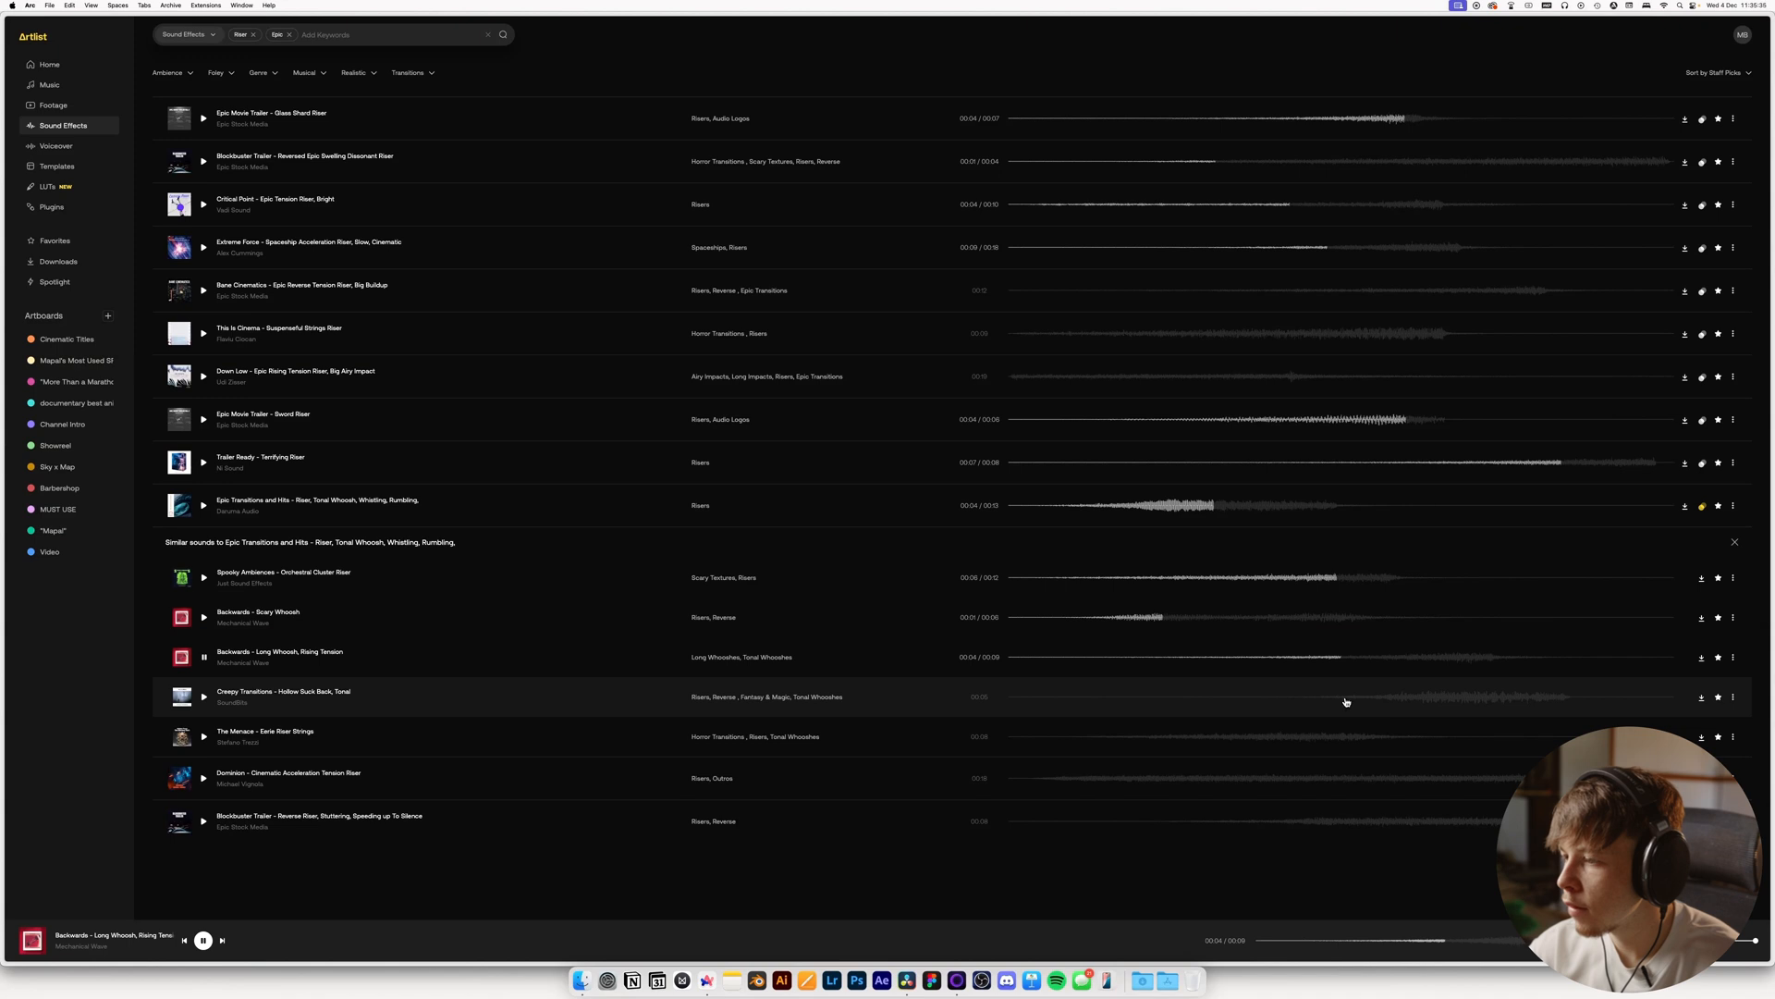
{"action": "left_click", "coordinate": [1346, 700]}
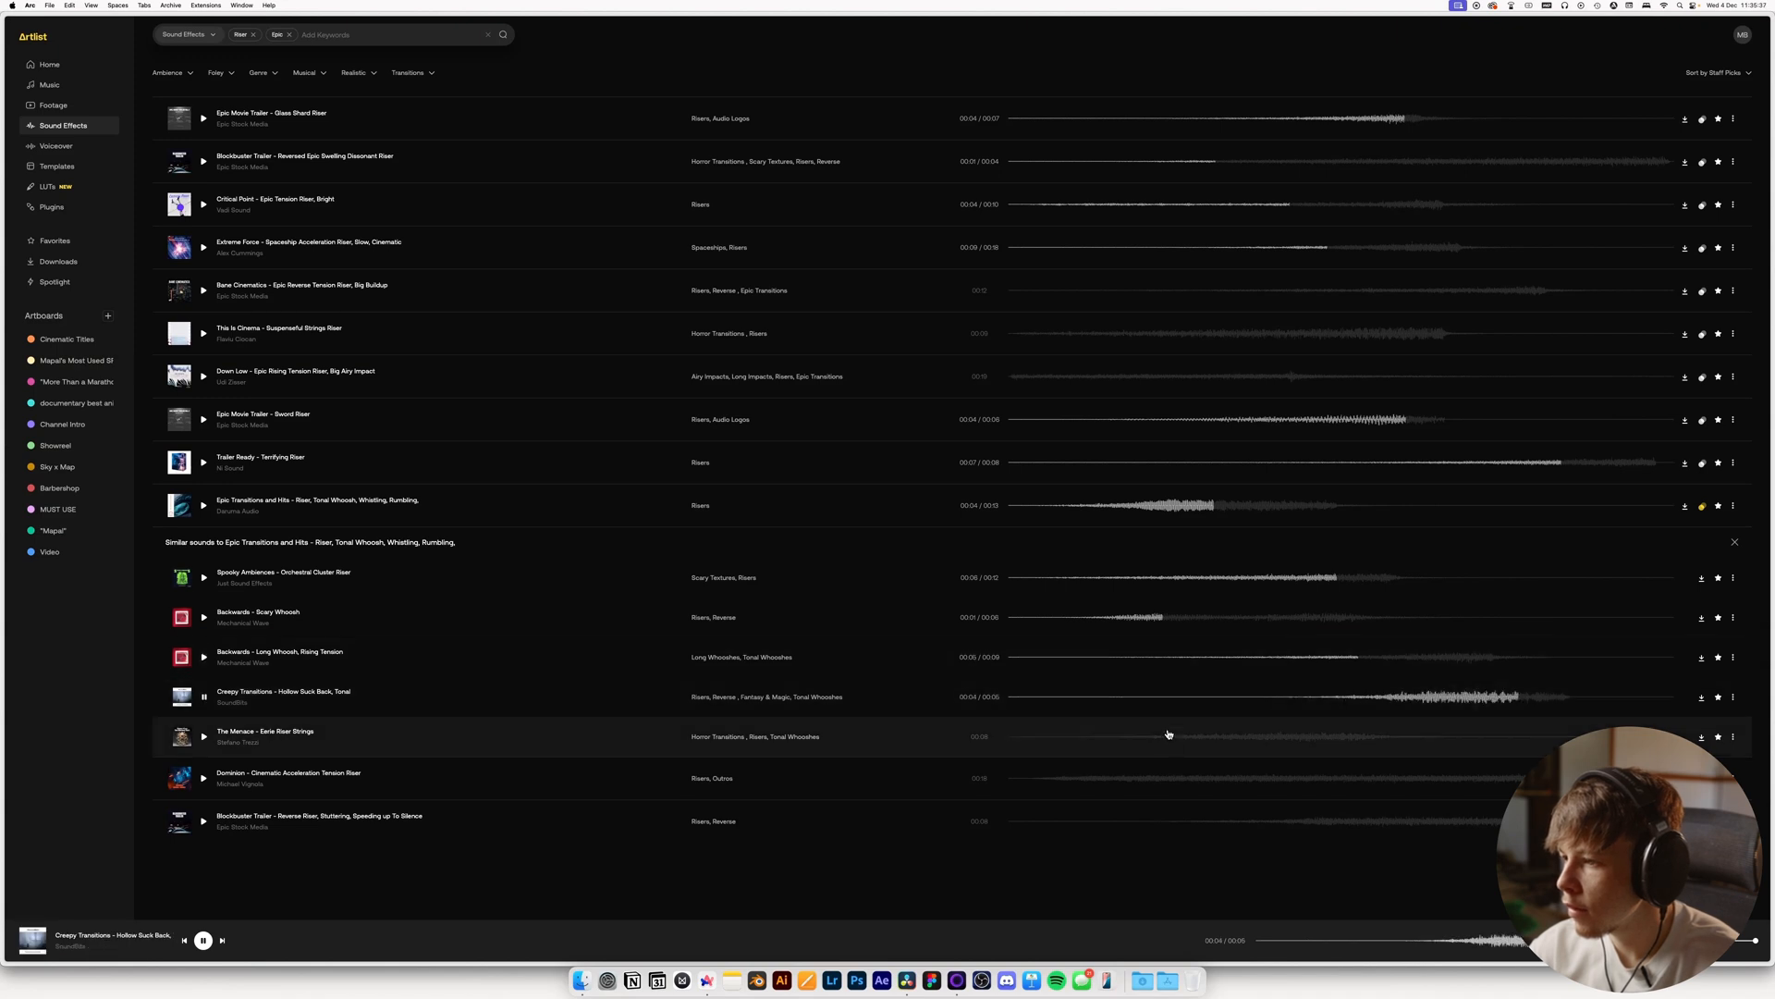
{"action": "key", "text": "space"}
Audition the Tense Trailer Riser, Grinding Riser, Sci Fi Siren Riser and Riser, Braam, Low End Synth Brass effects in the Epic riser results
{"action": "key", "text": "super+minus"}
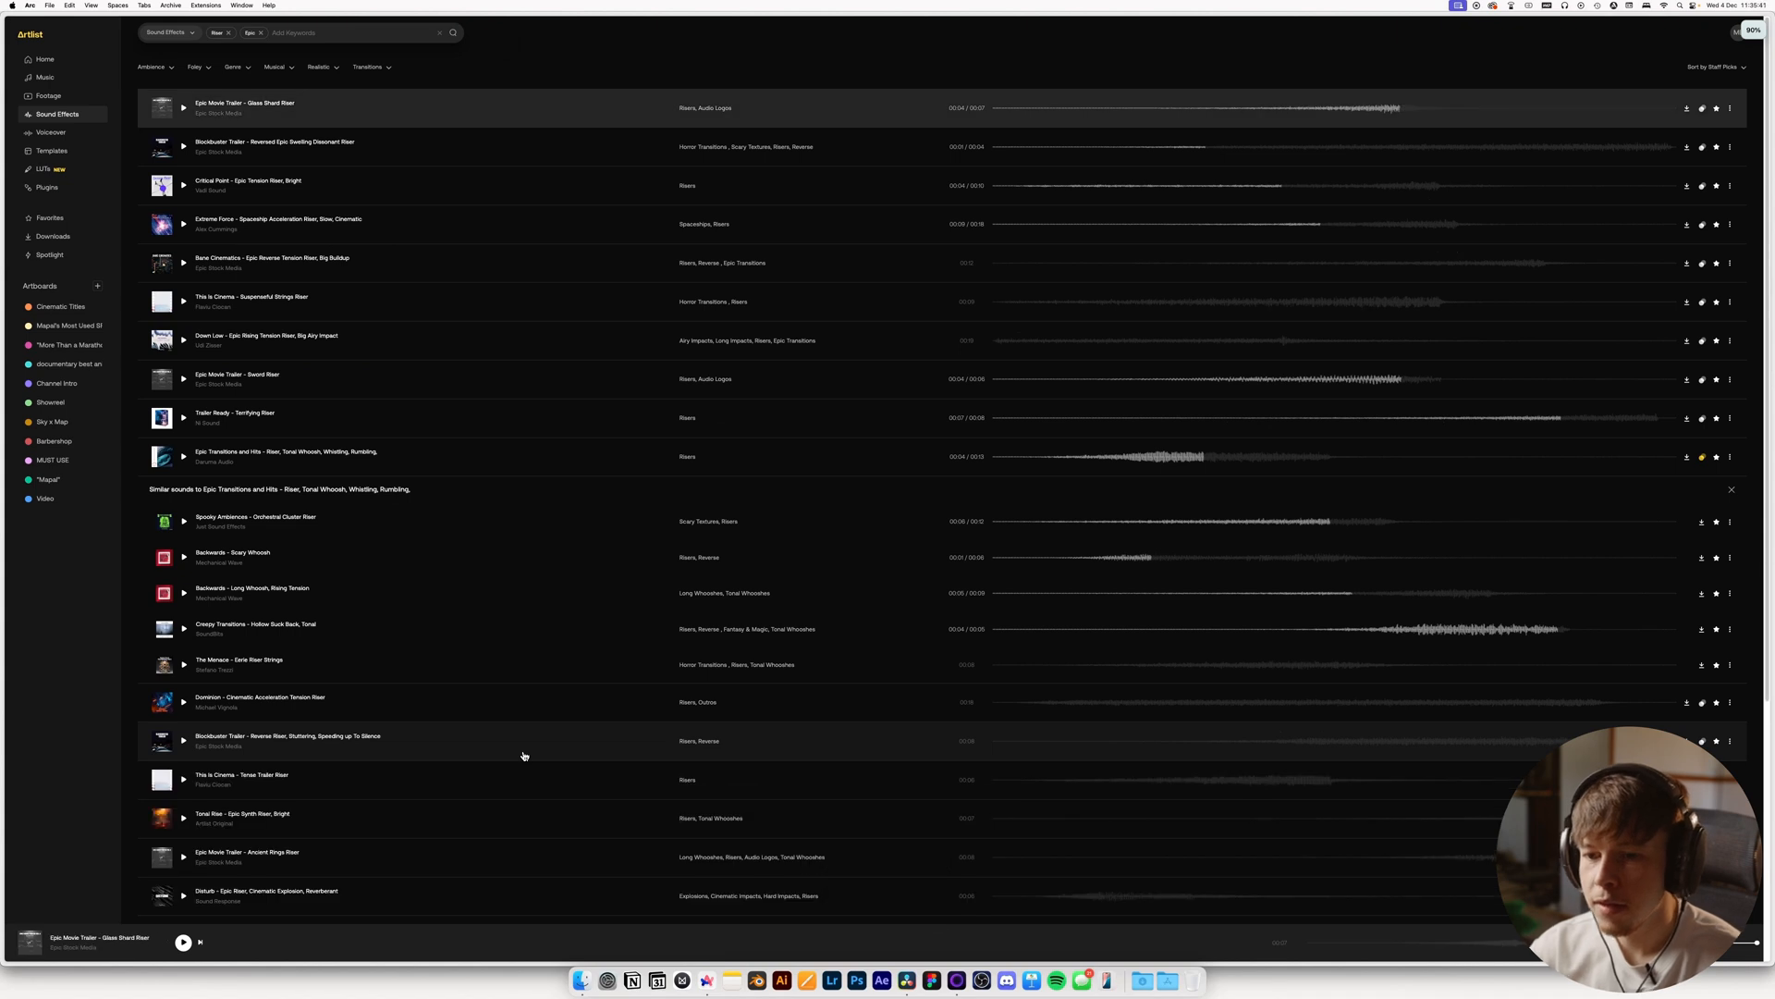
{"action": "left_click", "coordinate": [1177, 777]}
{"action": "scroll", "coordinate": [1202, 781], "scroll_direction": "down", "scroll_amount": 3}
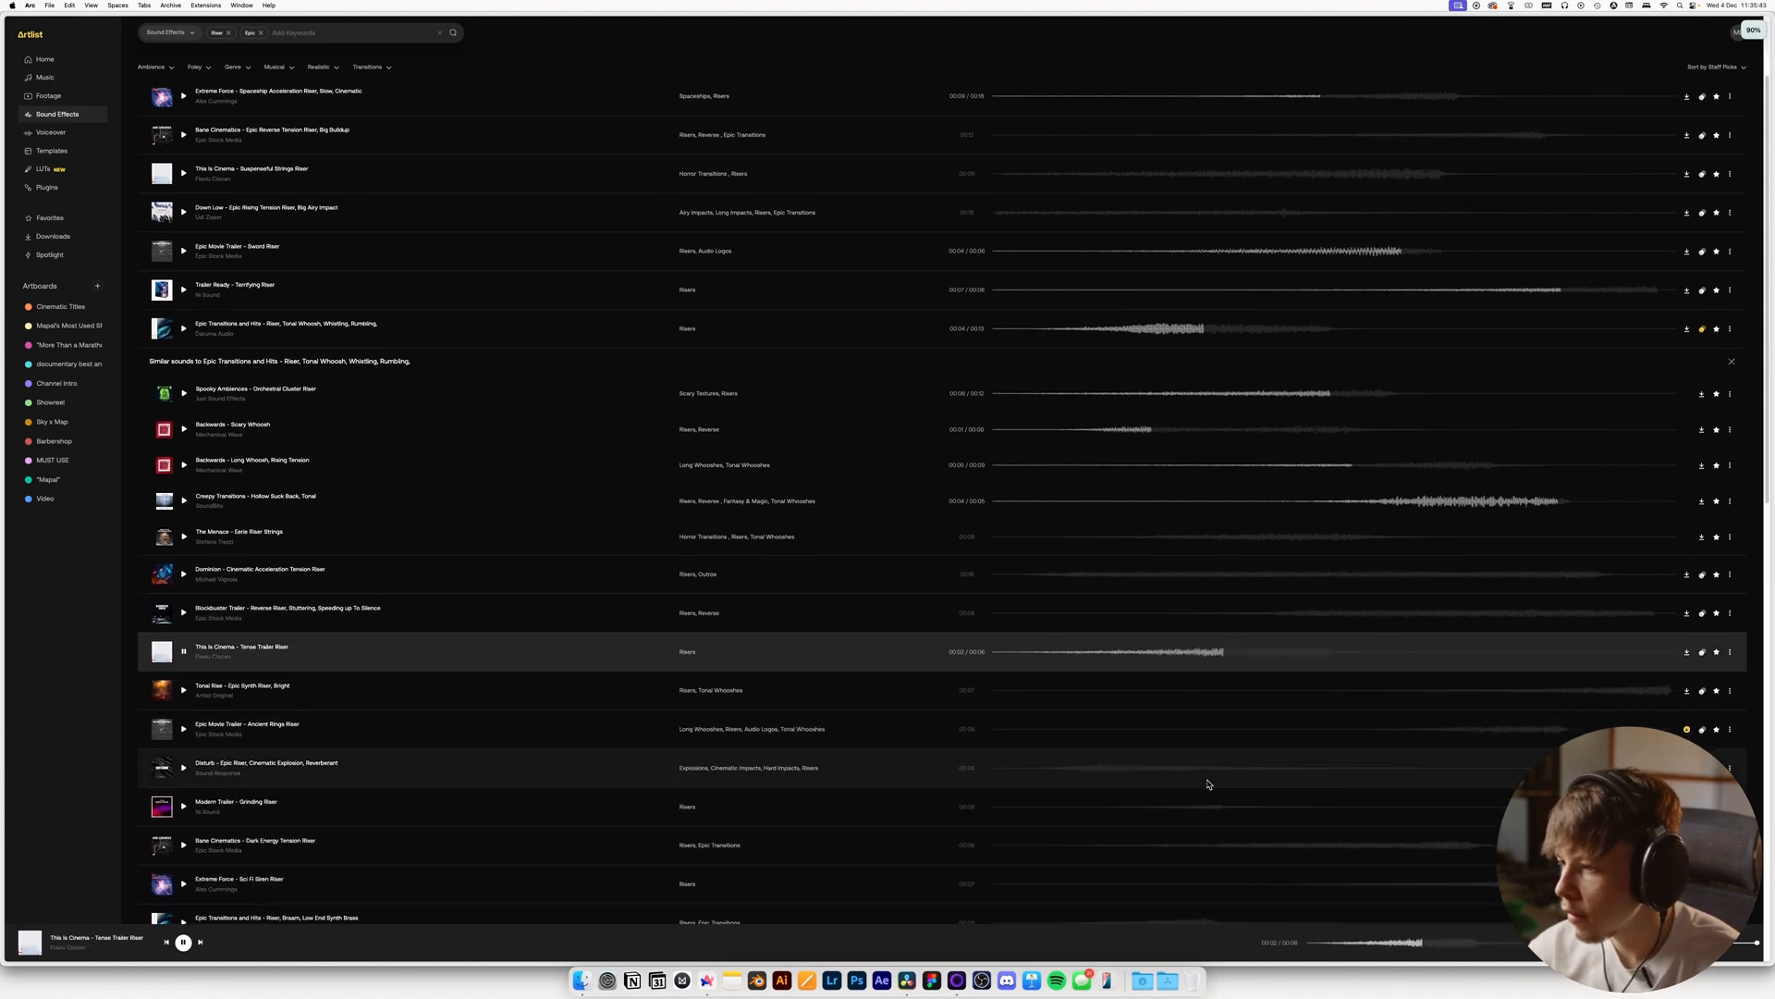
{"action": "key", "text": "space"}
{"action": "left_click", "coordinate": [1116, 814]}
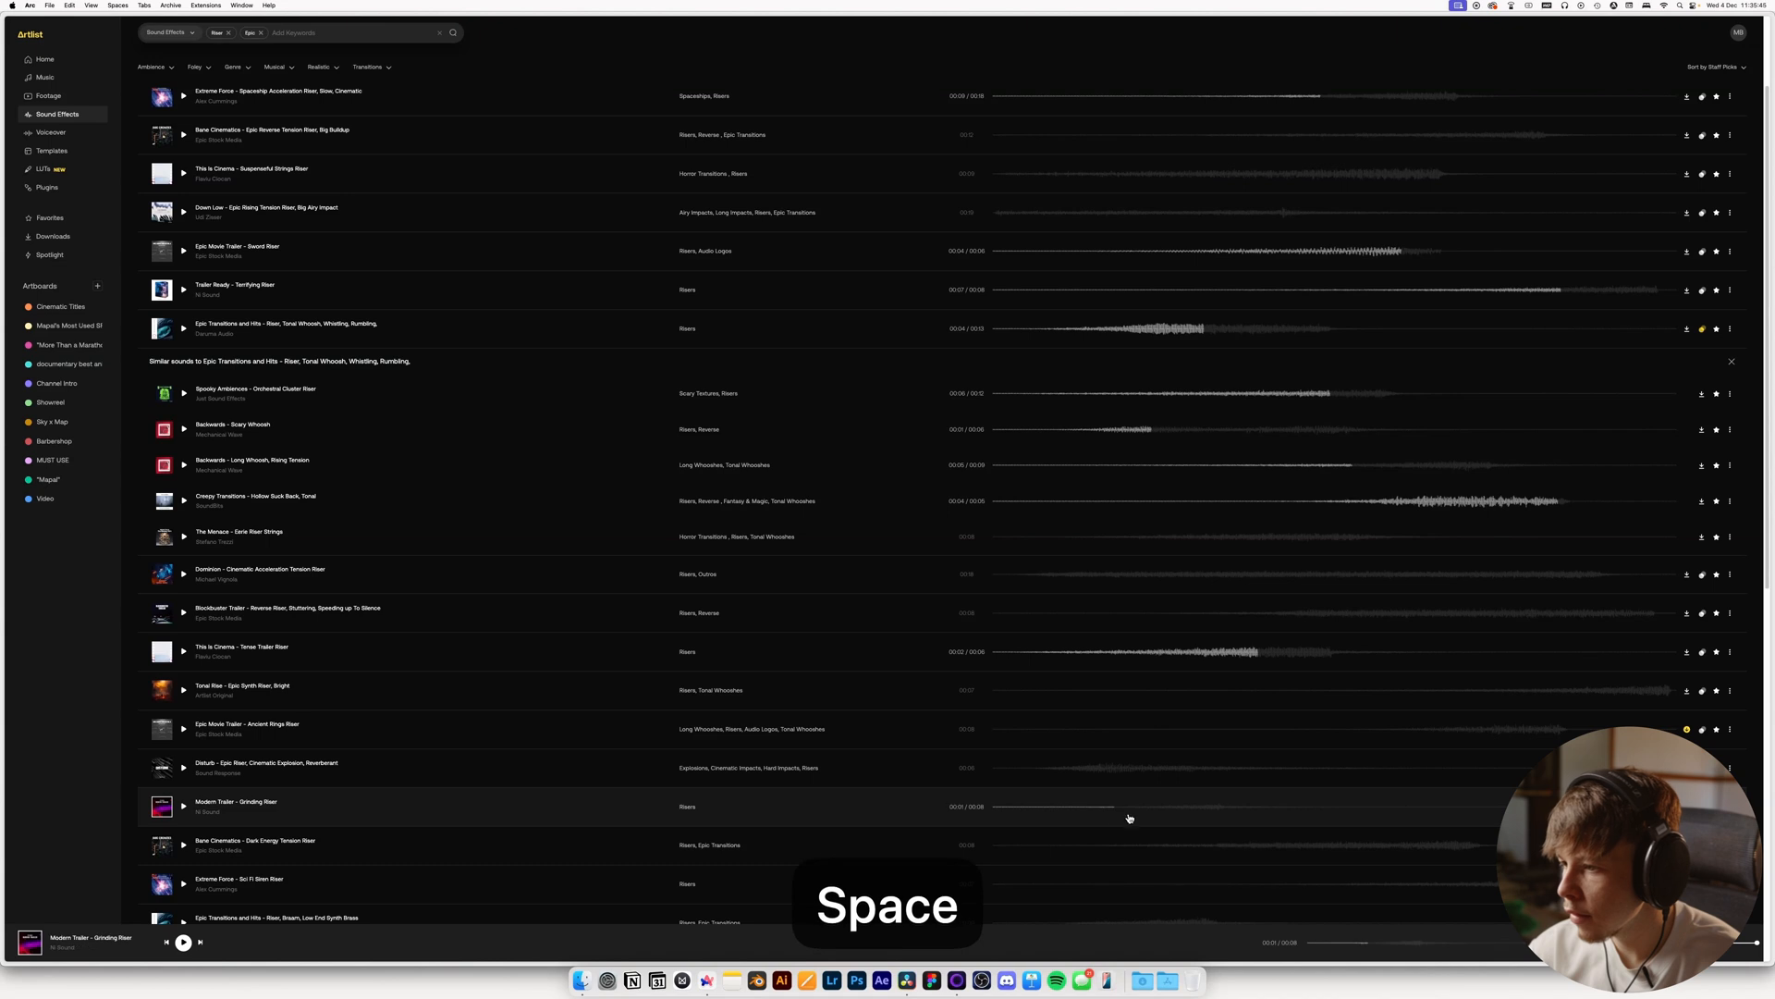
{"action": "scroll", "coordinate": [1141, 820], "scroll_direction": "down", "scroll_amount": 2}
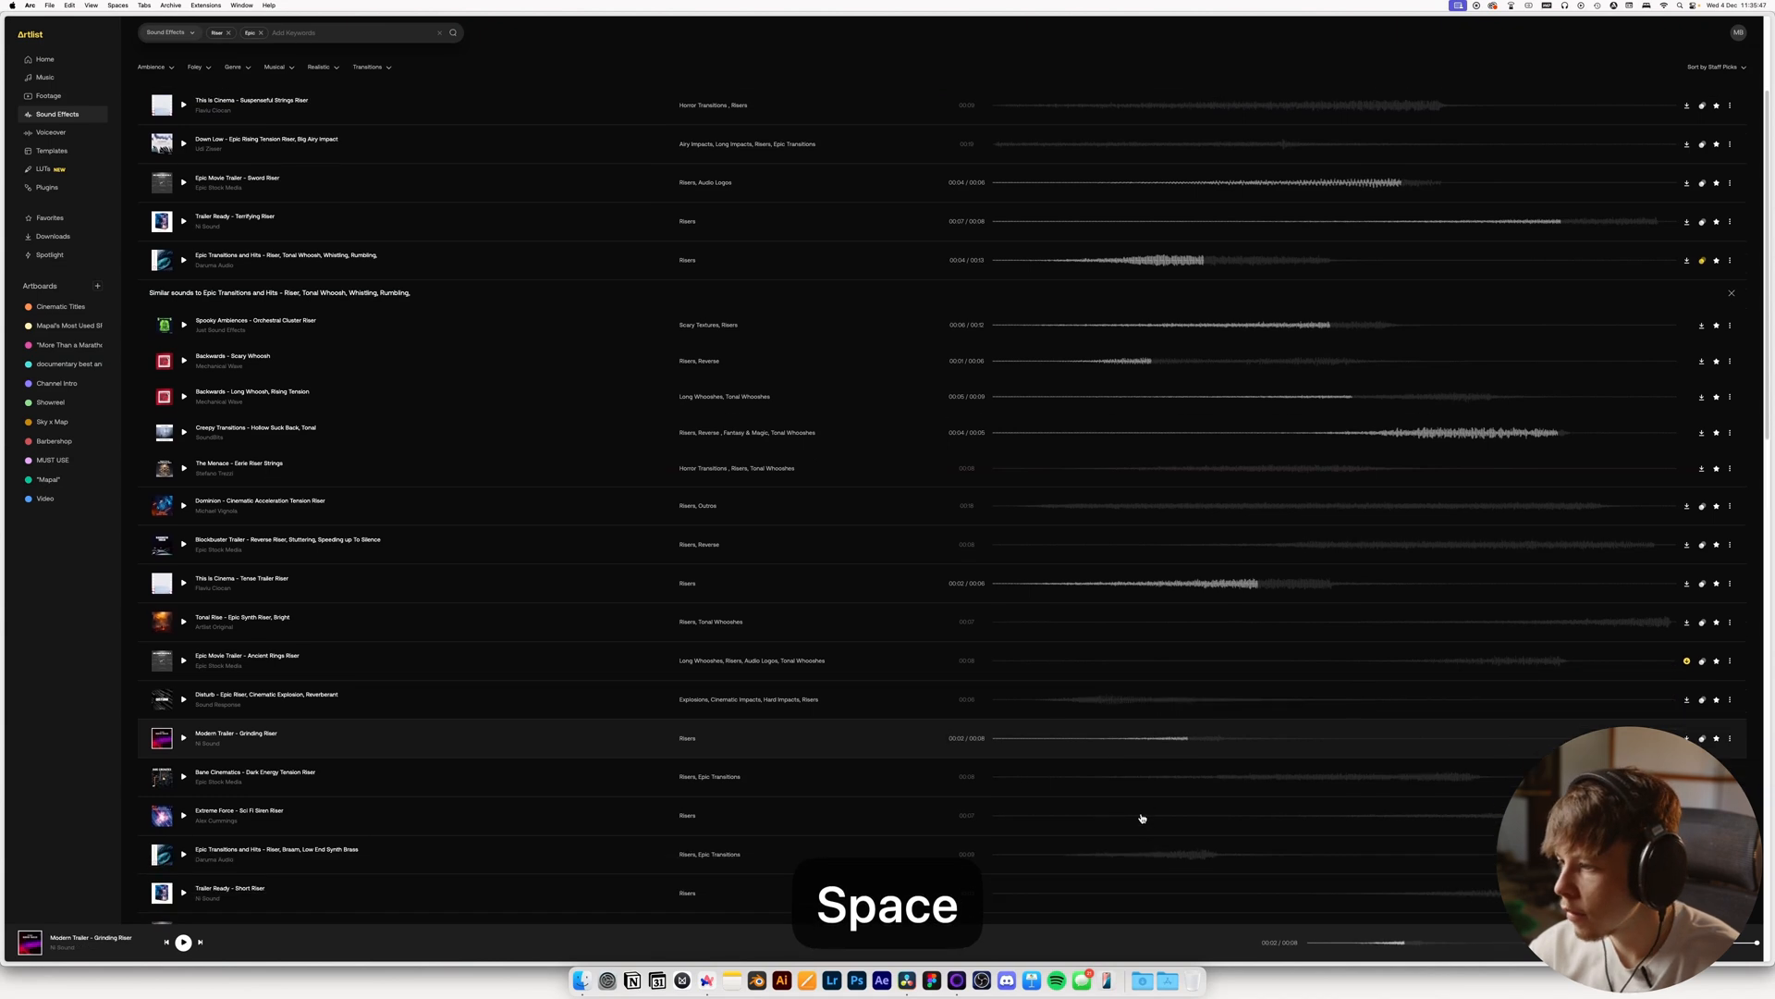
{"action": "left_click", "coordinate": [1360, 808]}
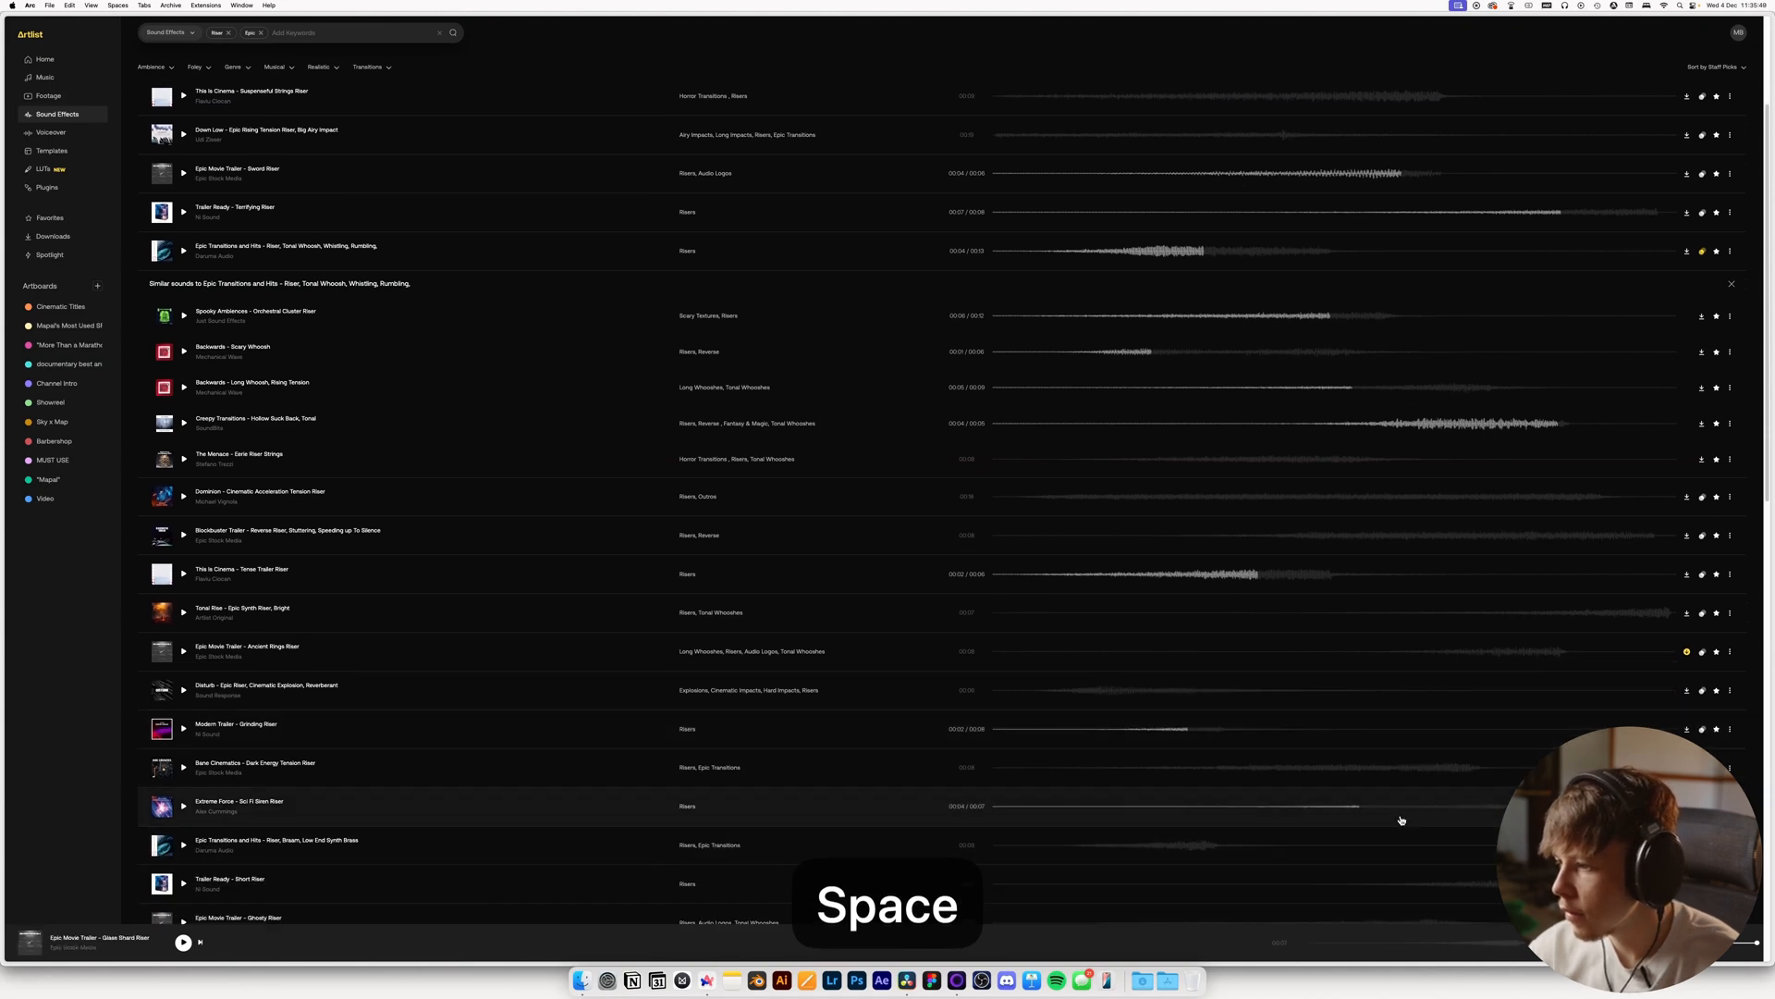
{"action": "left_click", "coordinate": [1464, 810]}
{"action": "left_click", "coordinate": [1124, 848]}
Audition the Ghosty Riser against the Flashback Riser, Short Riser and Space Motorcycle Acceleration Riser, and pause on the Ghosty Riser
{"action": "scroll", "coordinate": [1181, 848], "scroll_direction": "down", "scroll_amount": 8}
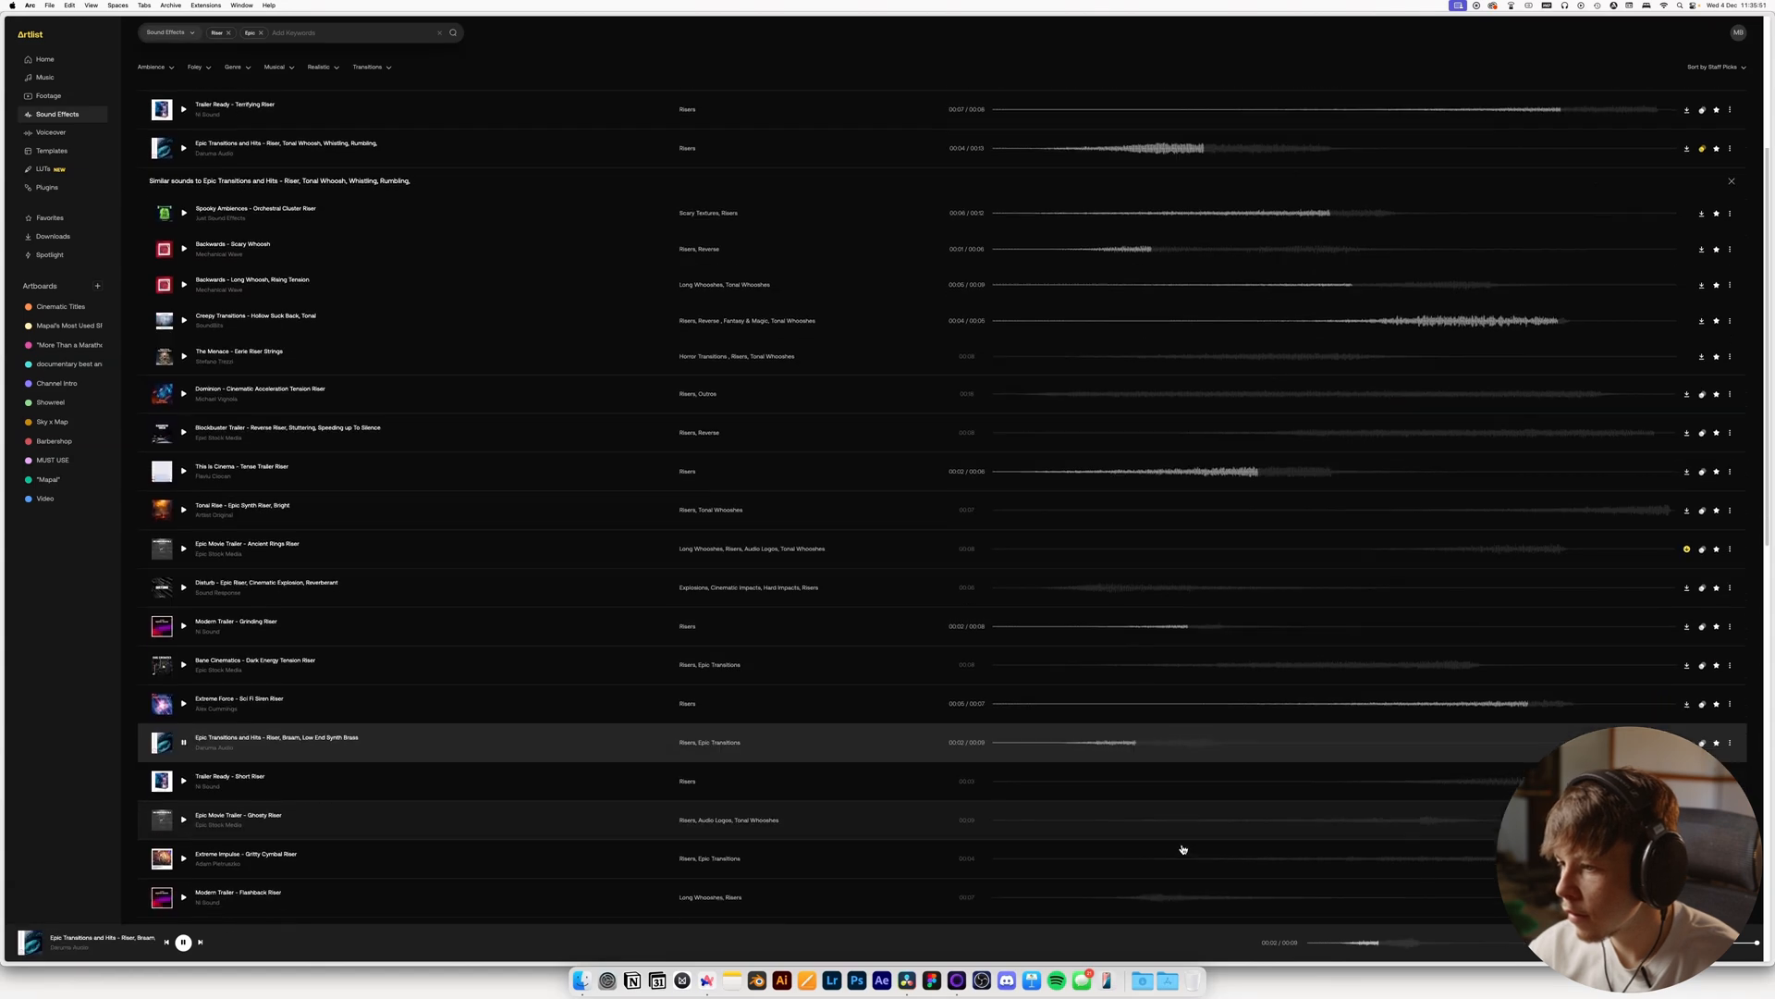
{"action": "left_click", "coordinate": [1363, 614]}
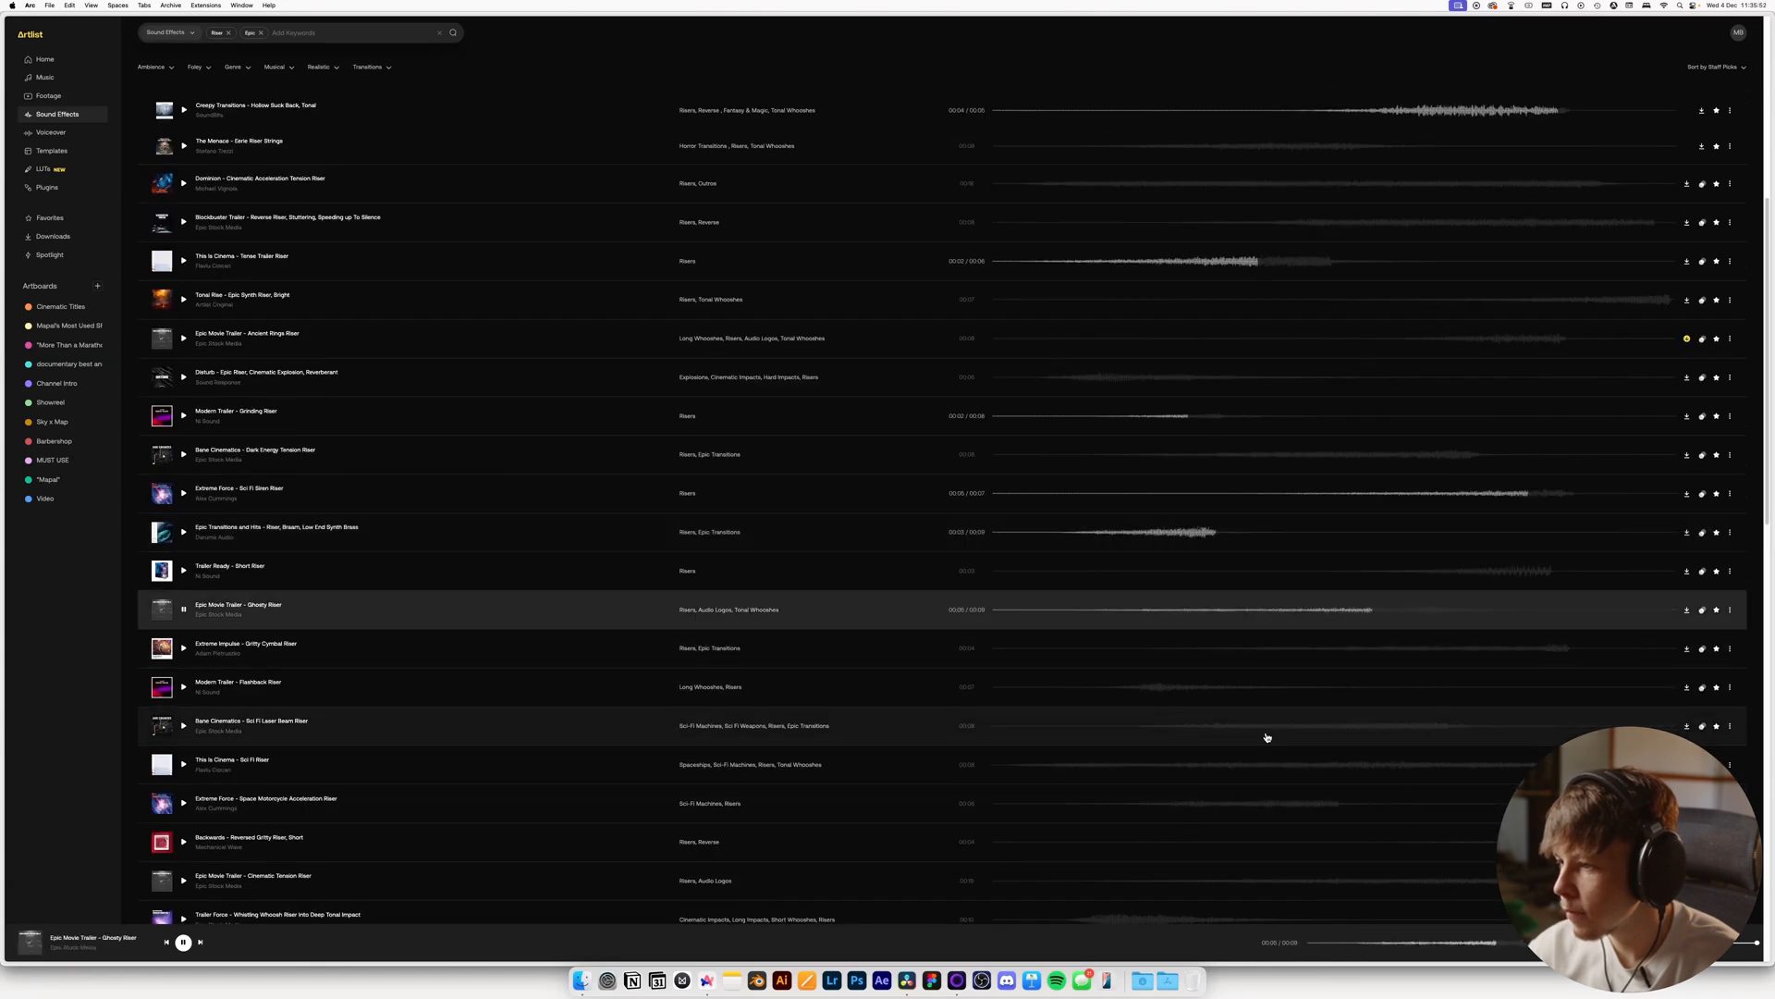
{"action": "left_click", "coordinate": [1089, 695]}
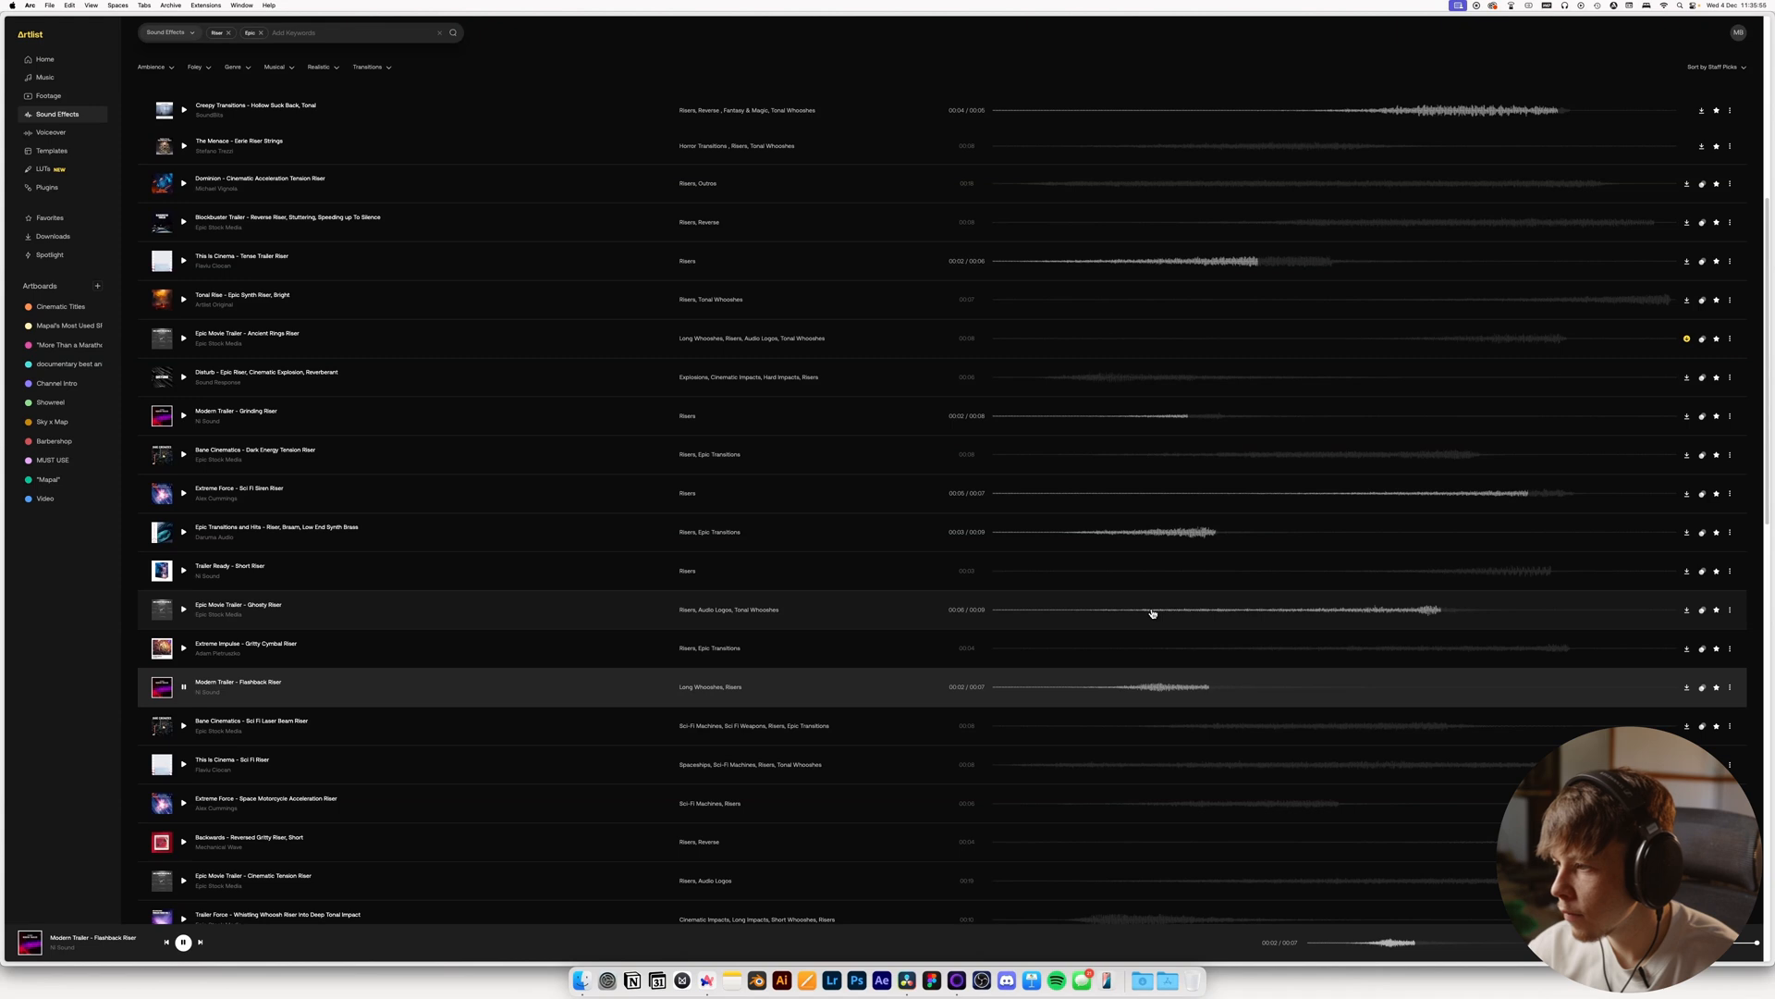
{"action": "left_click", "coordinate": [1153, 612]}
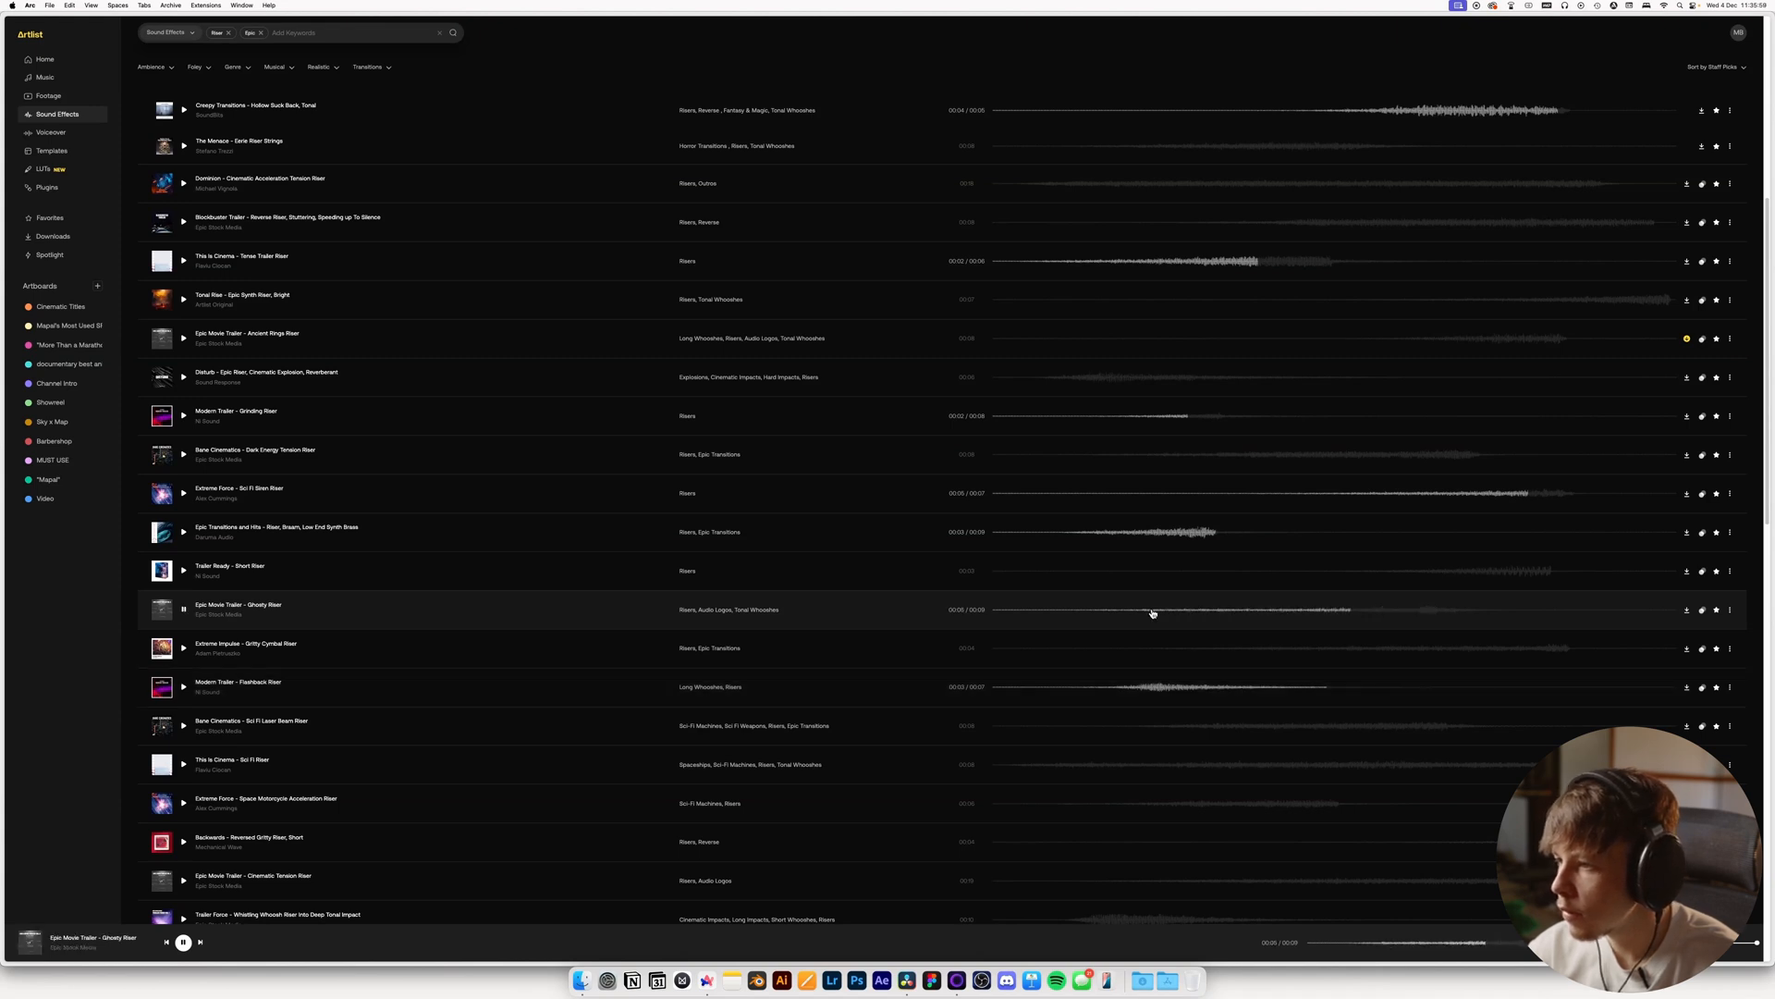
{"action": "left_click", "coordinate": [1323, 571]}
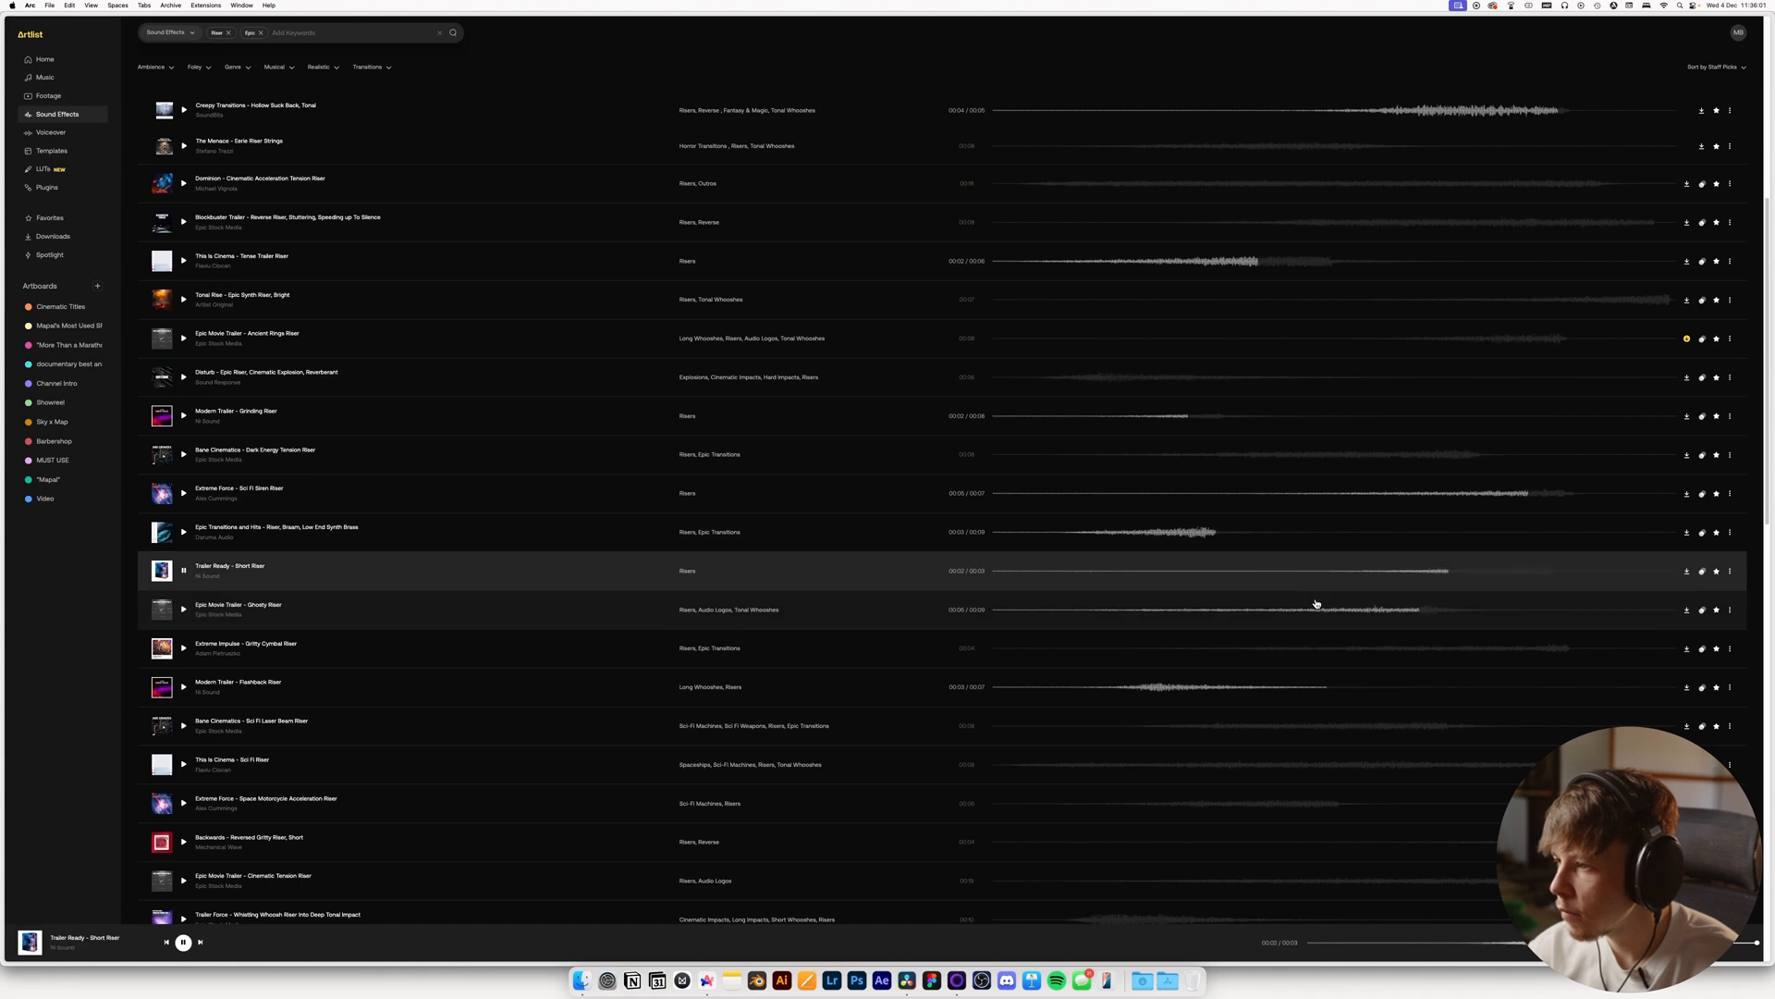
{"action": "left_click", "coordinate": [1222, 801]}
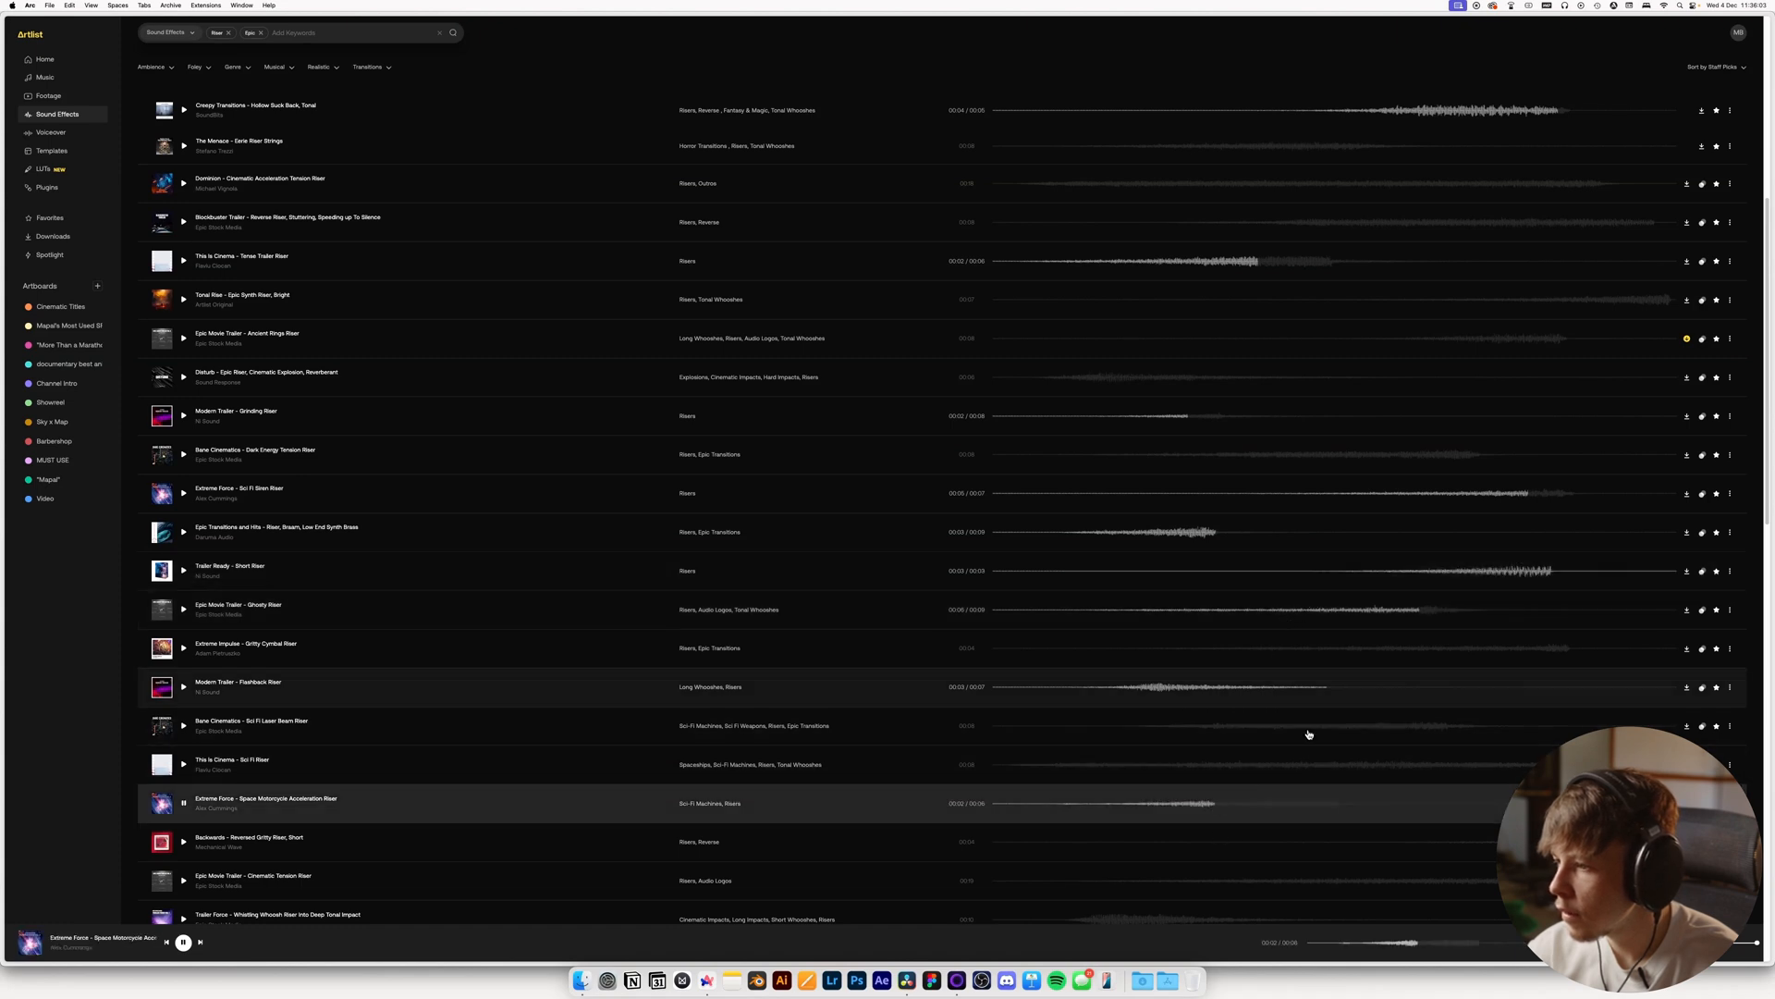
{"action": "left_click", "coordinate": [1415, 611]}
{"action": "key", "text": "space"}
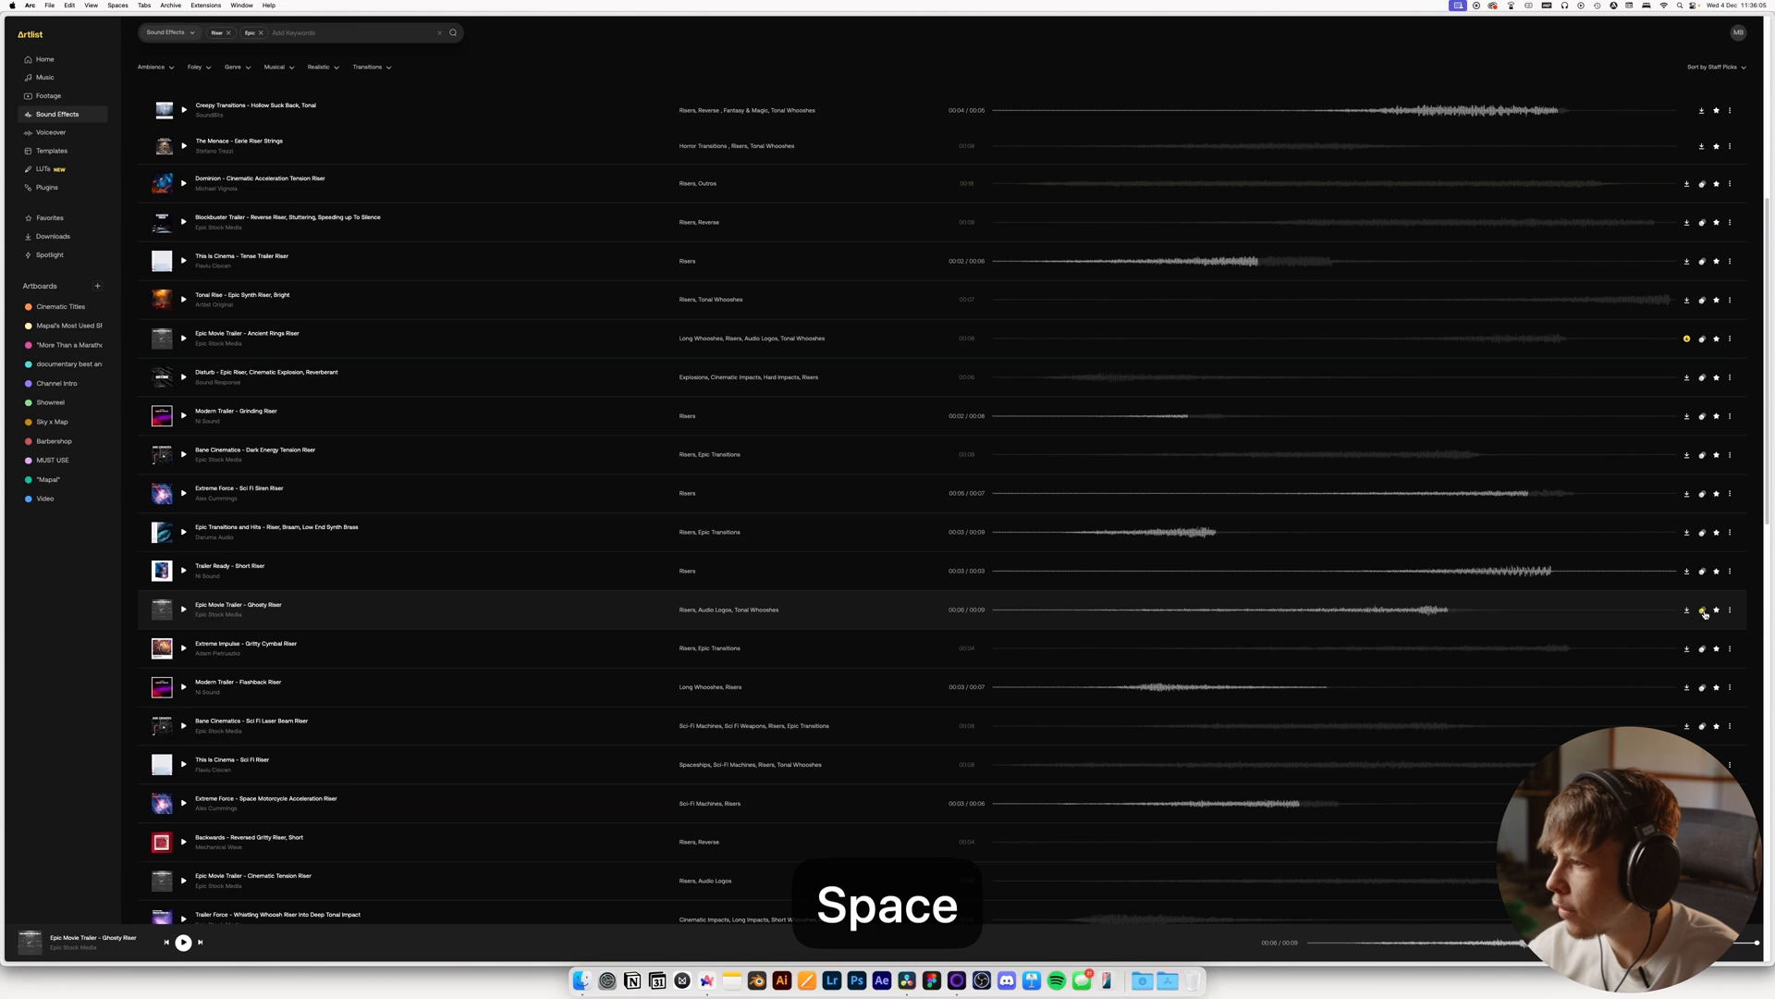
Show sounds similar to Ghosty Riser and audition the entries from Vibrant Transitions - Whistling Rumble Whoosh Riser through Extreme Impulse - Gritty Cymbal Riser
{"action": "left_click", "coordinate": [1704, 613]}
{"action": "scroll", "coordinate": [1125, 674], "scroll_direction": "down", "scroll_amount": 1}
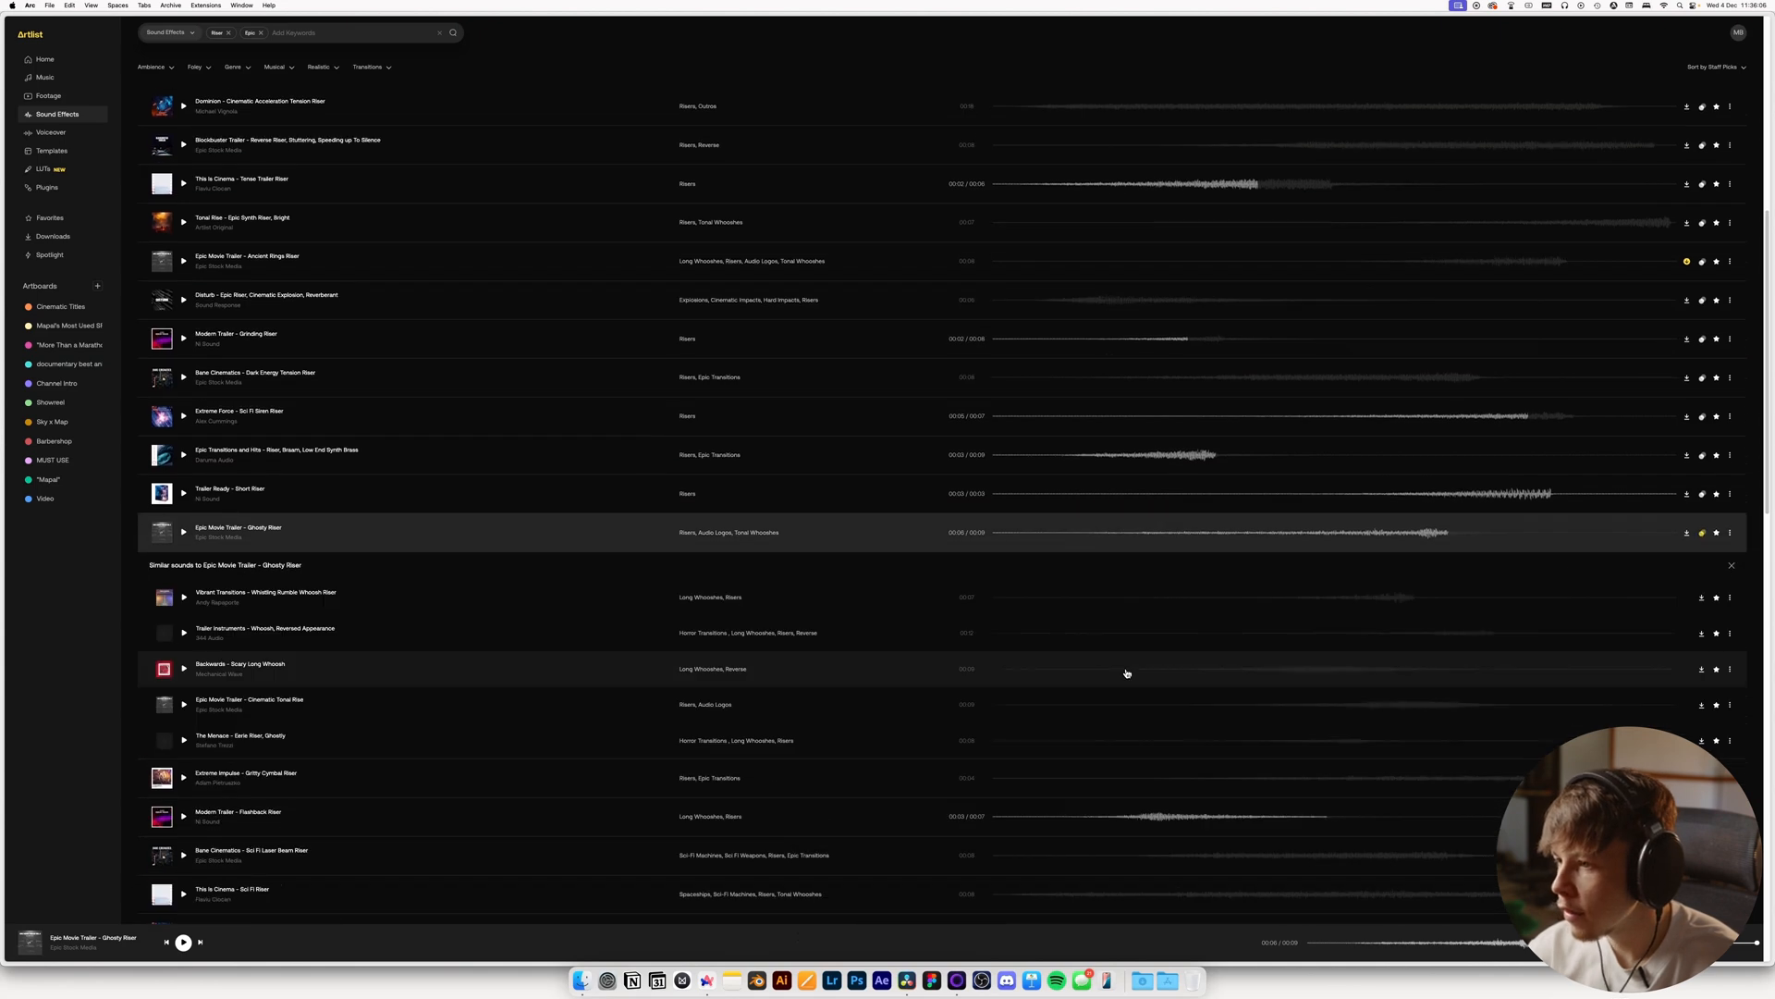
{"action": "left_click", "coordinate": [1140, 609]}
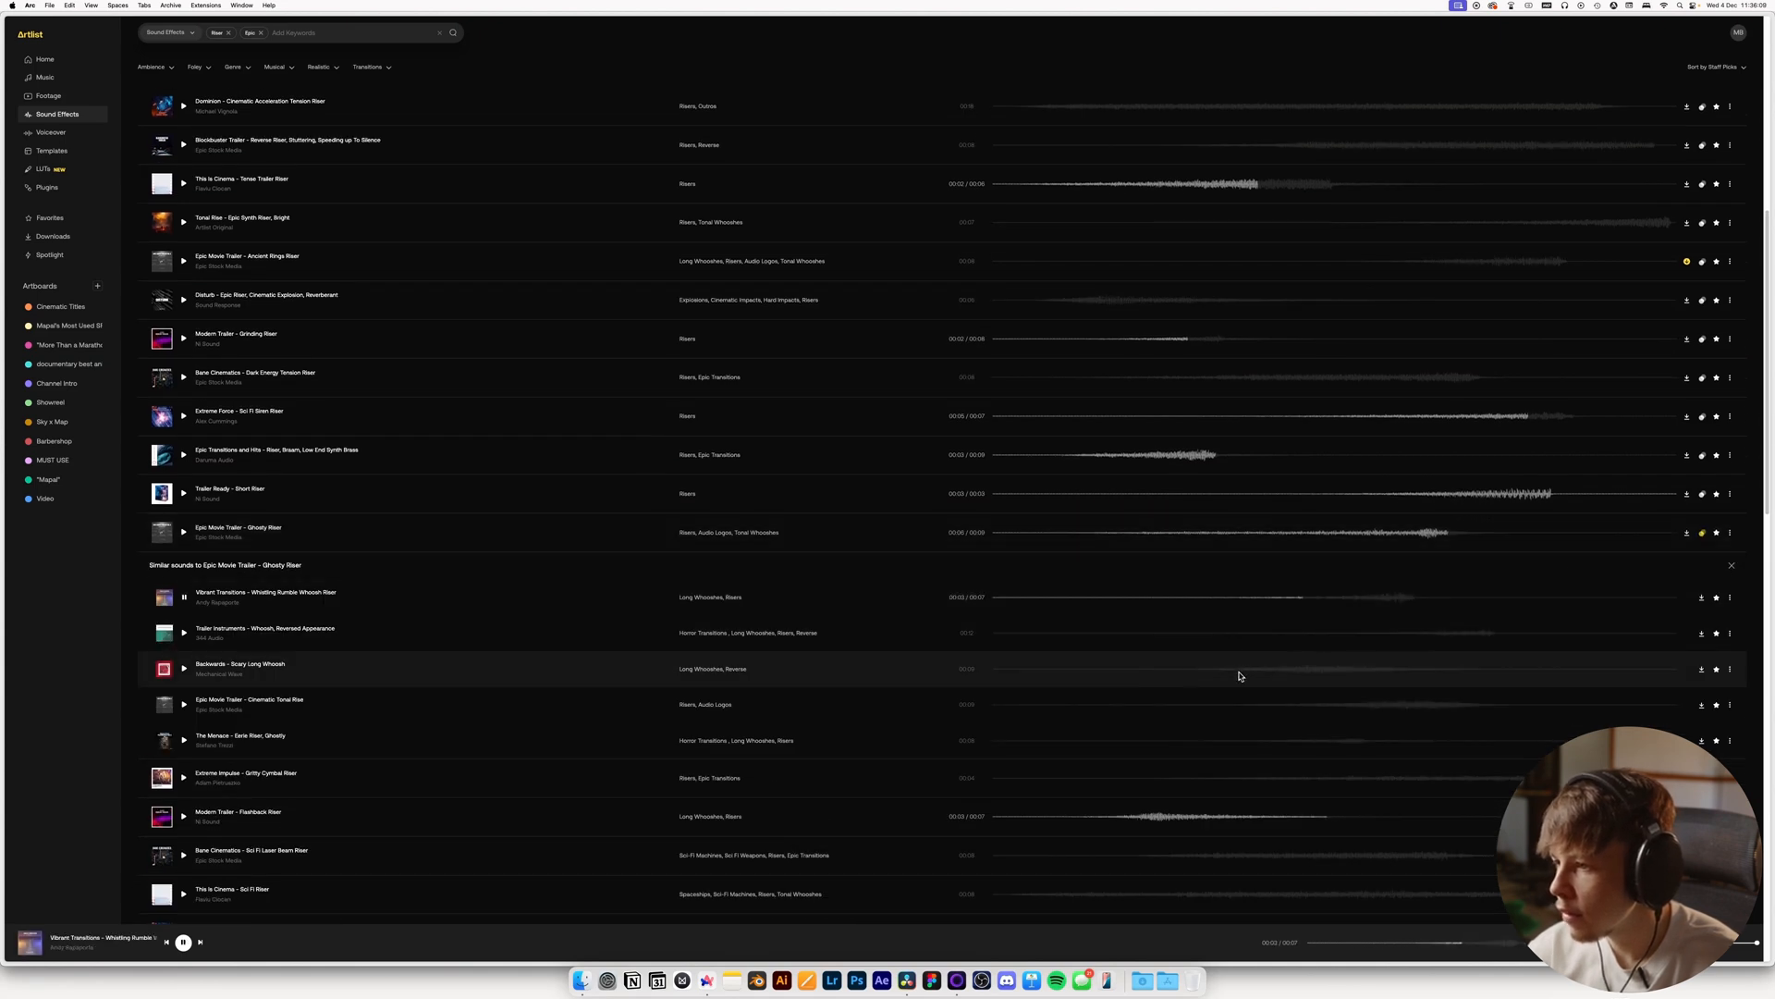
{"action": "left_click", "coordinate": [1311, 638]}
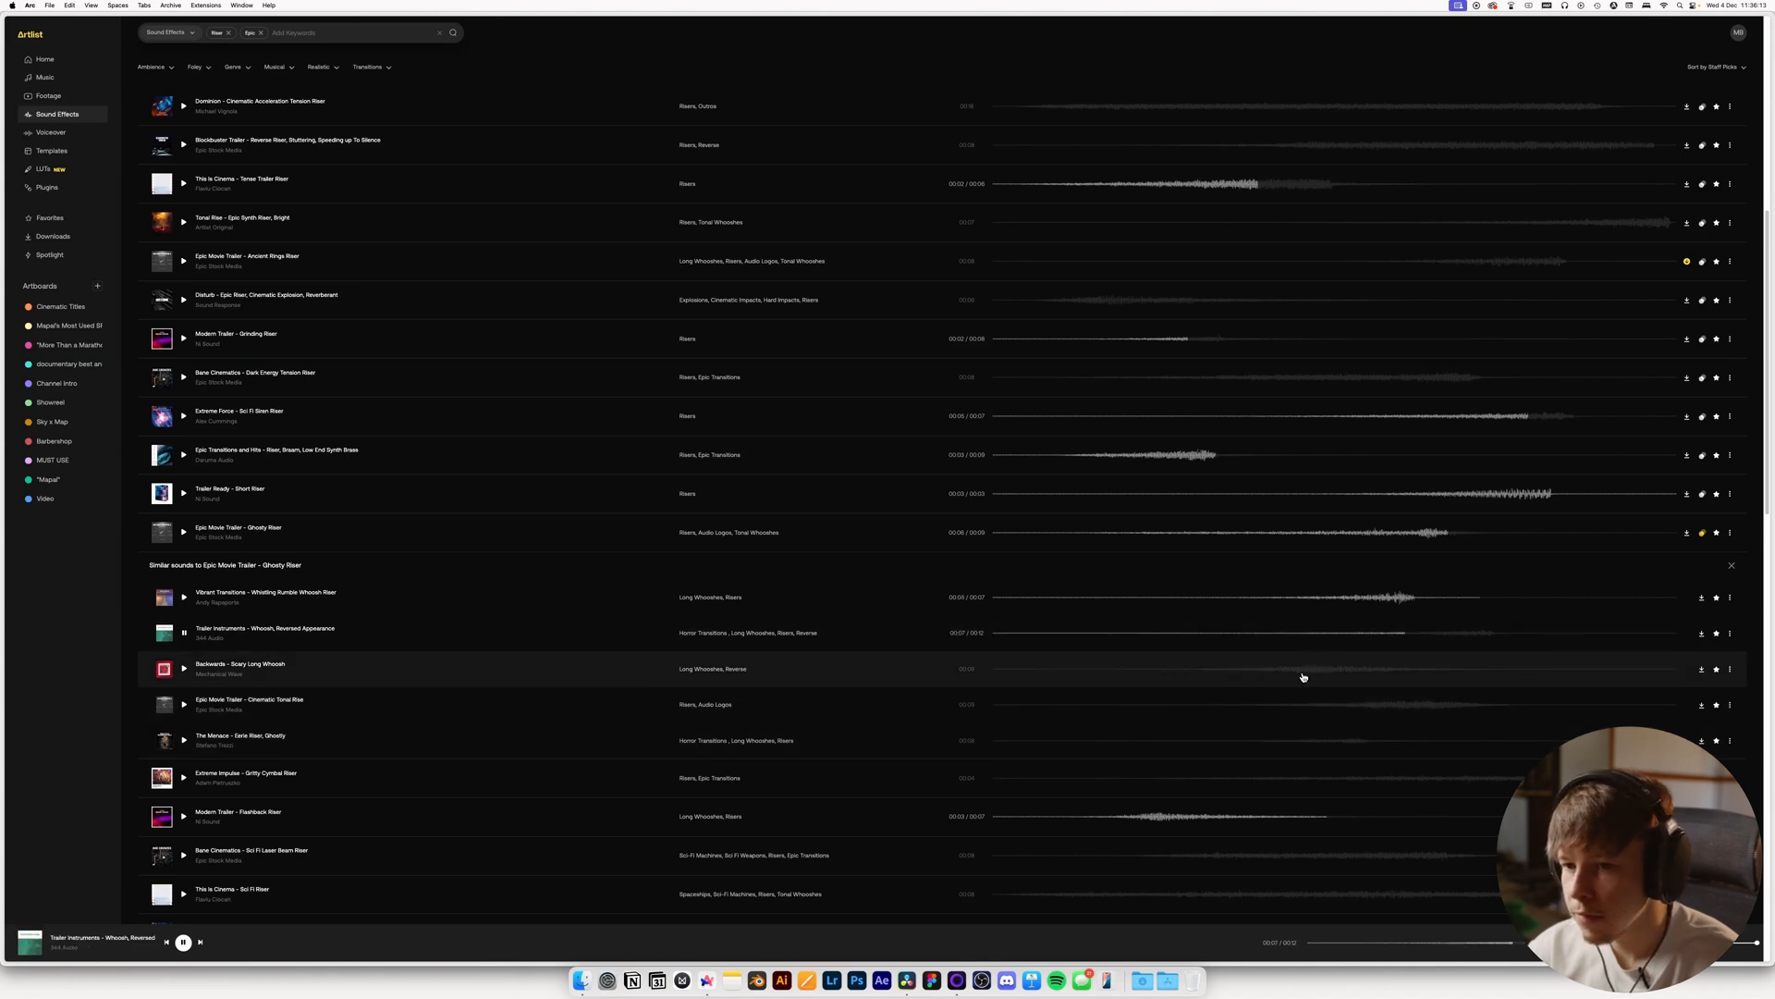
{"action": "left_click", "coordinate": [1269, 673]}
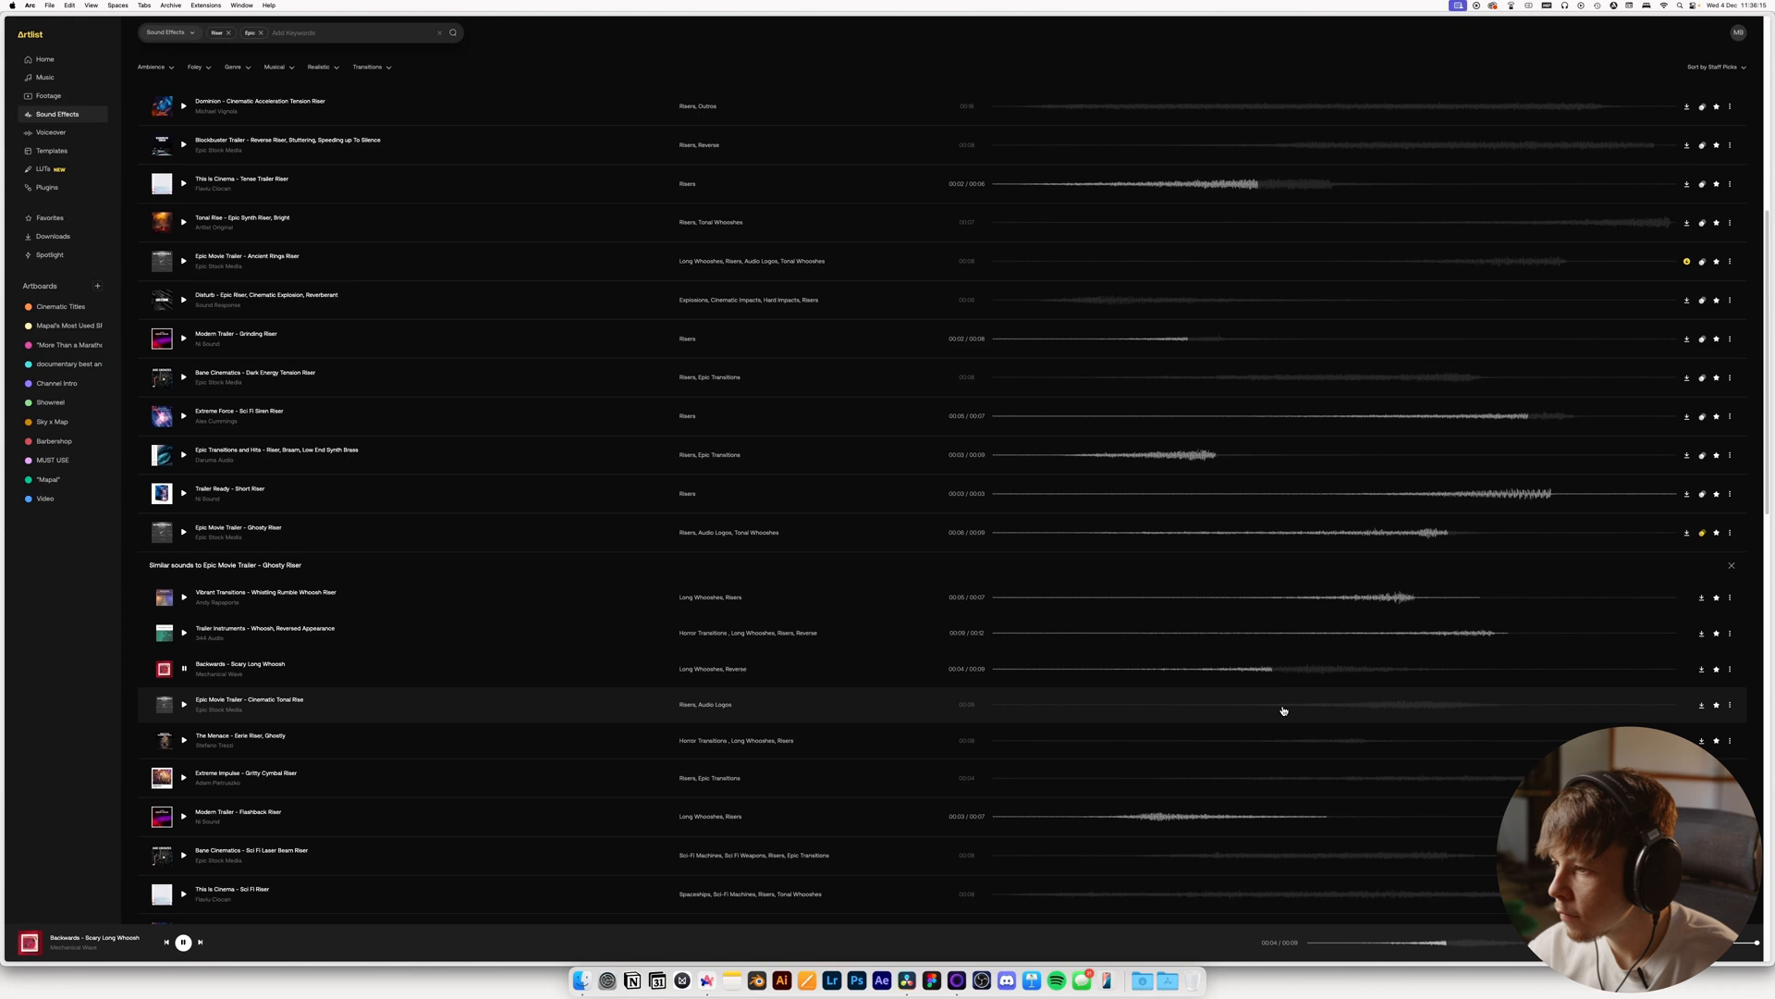
{"action": "left_click", "coordinate": [1316, 713]}
{"action": "left_click", "coordinate": [1271, 752]}
{"action": "left_click", "coordinate": [1304, 781]}
{"action": "key", "text": "space"}
Compare Vibrant Transitions - Whistling Rumble Whoosh Riser with Ghosty Riser by replaying both, and open the page of the Whistling Rumble riser's artist
{"action": "left_click", "coordinate": [1335, 599]}
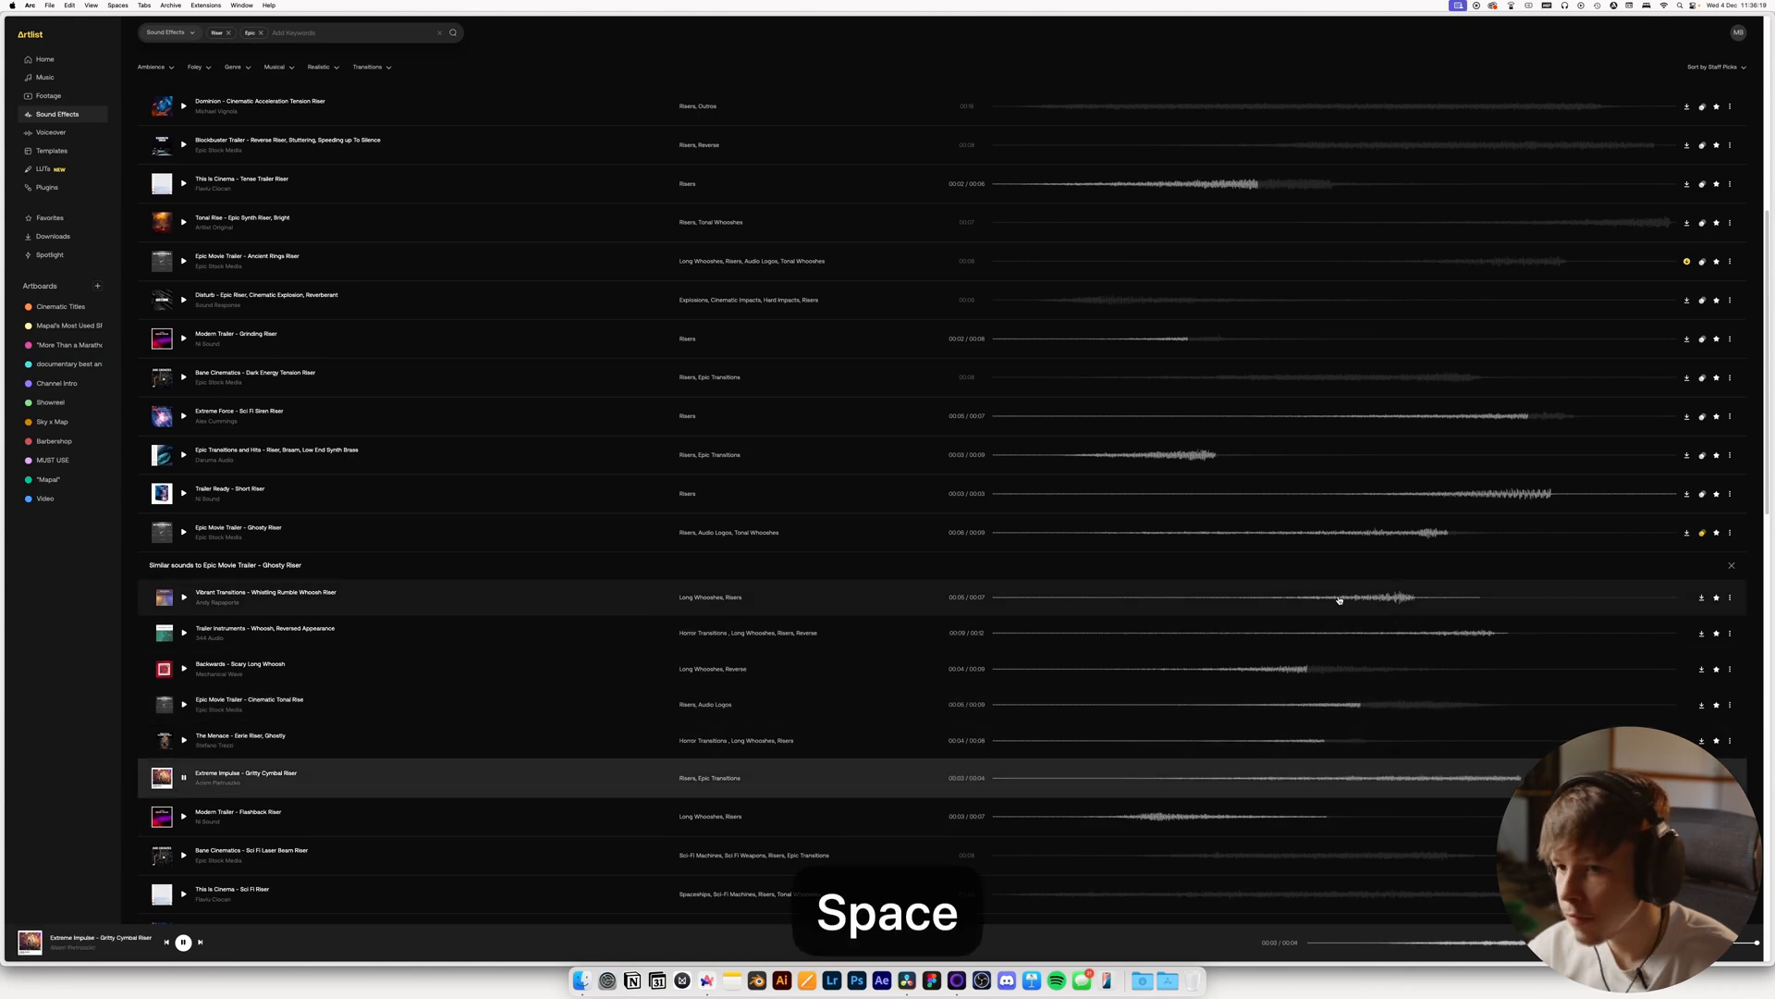
{"action": "left_click", "coordinate": [1288, 535]}
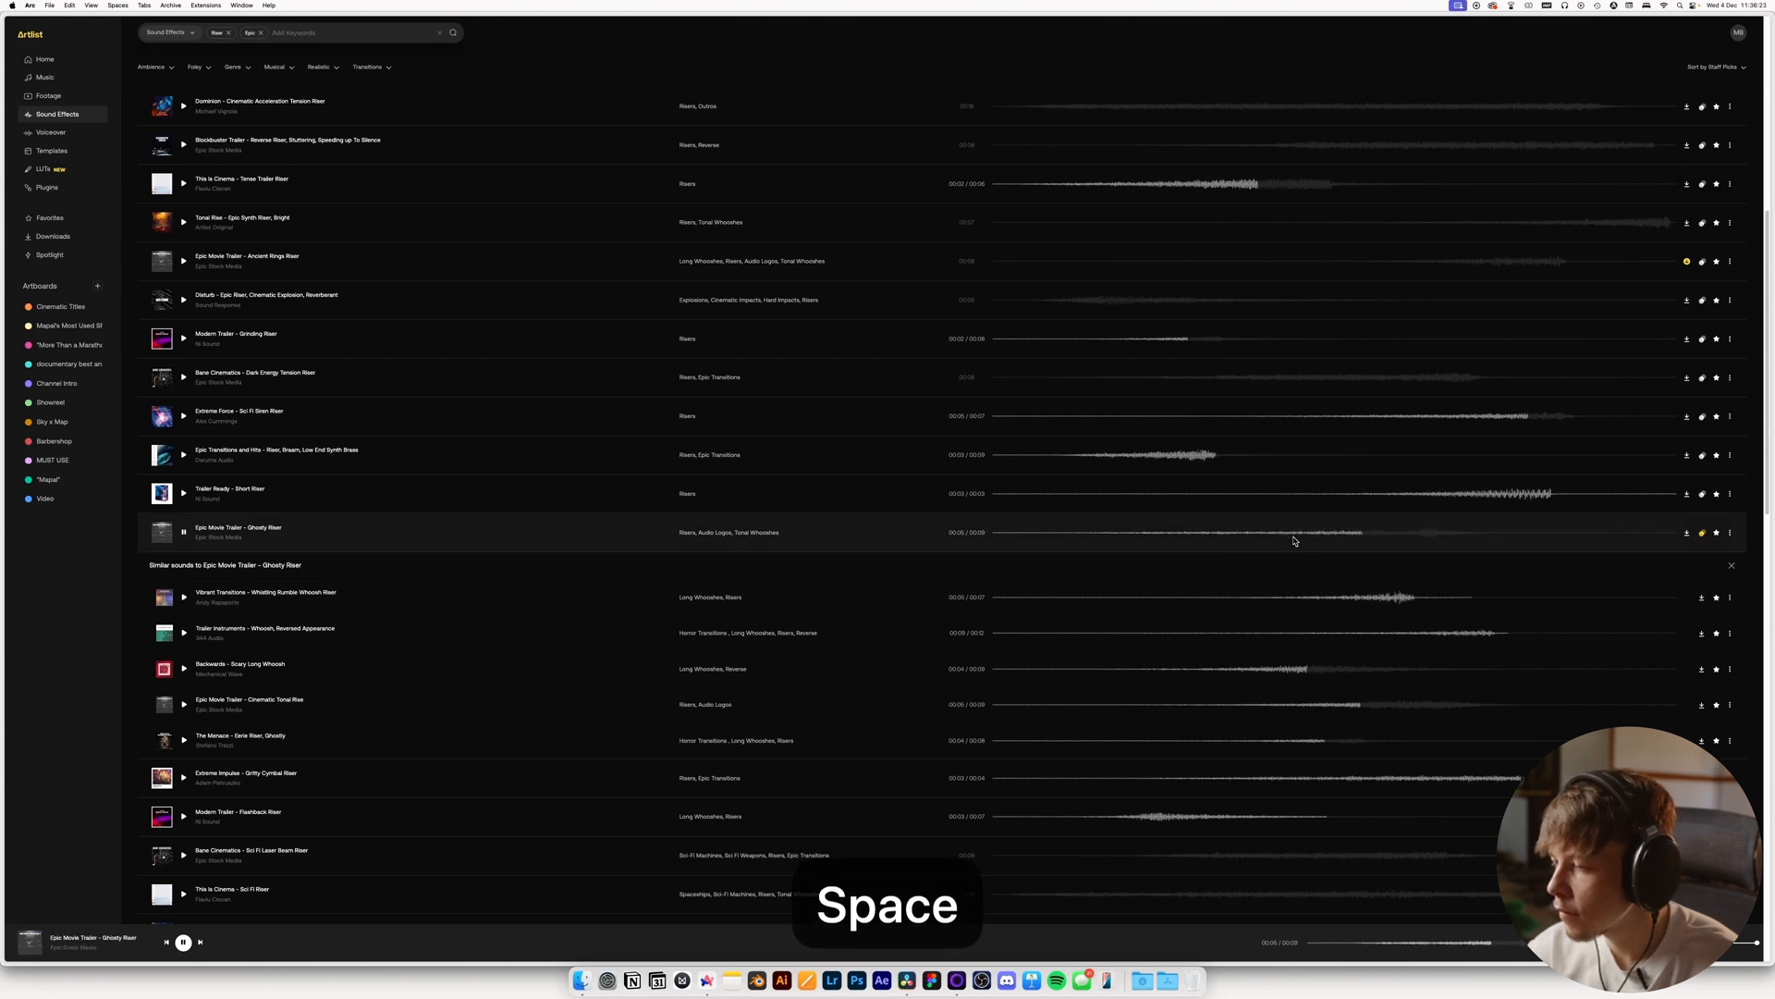
{"action": "left_click", "coordinate": [1285, 602]}
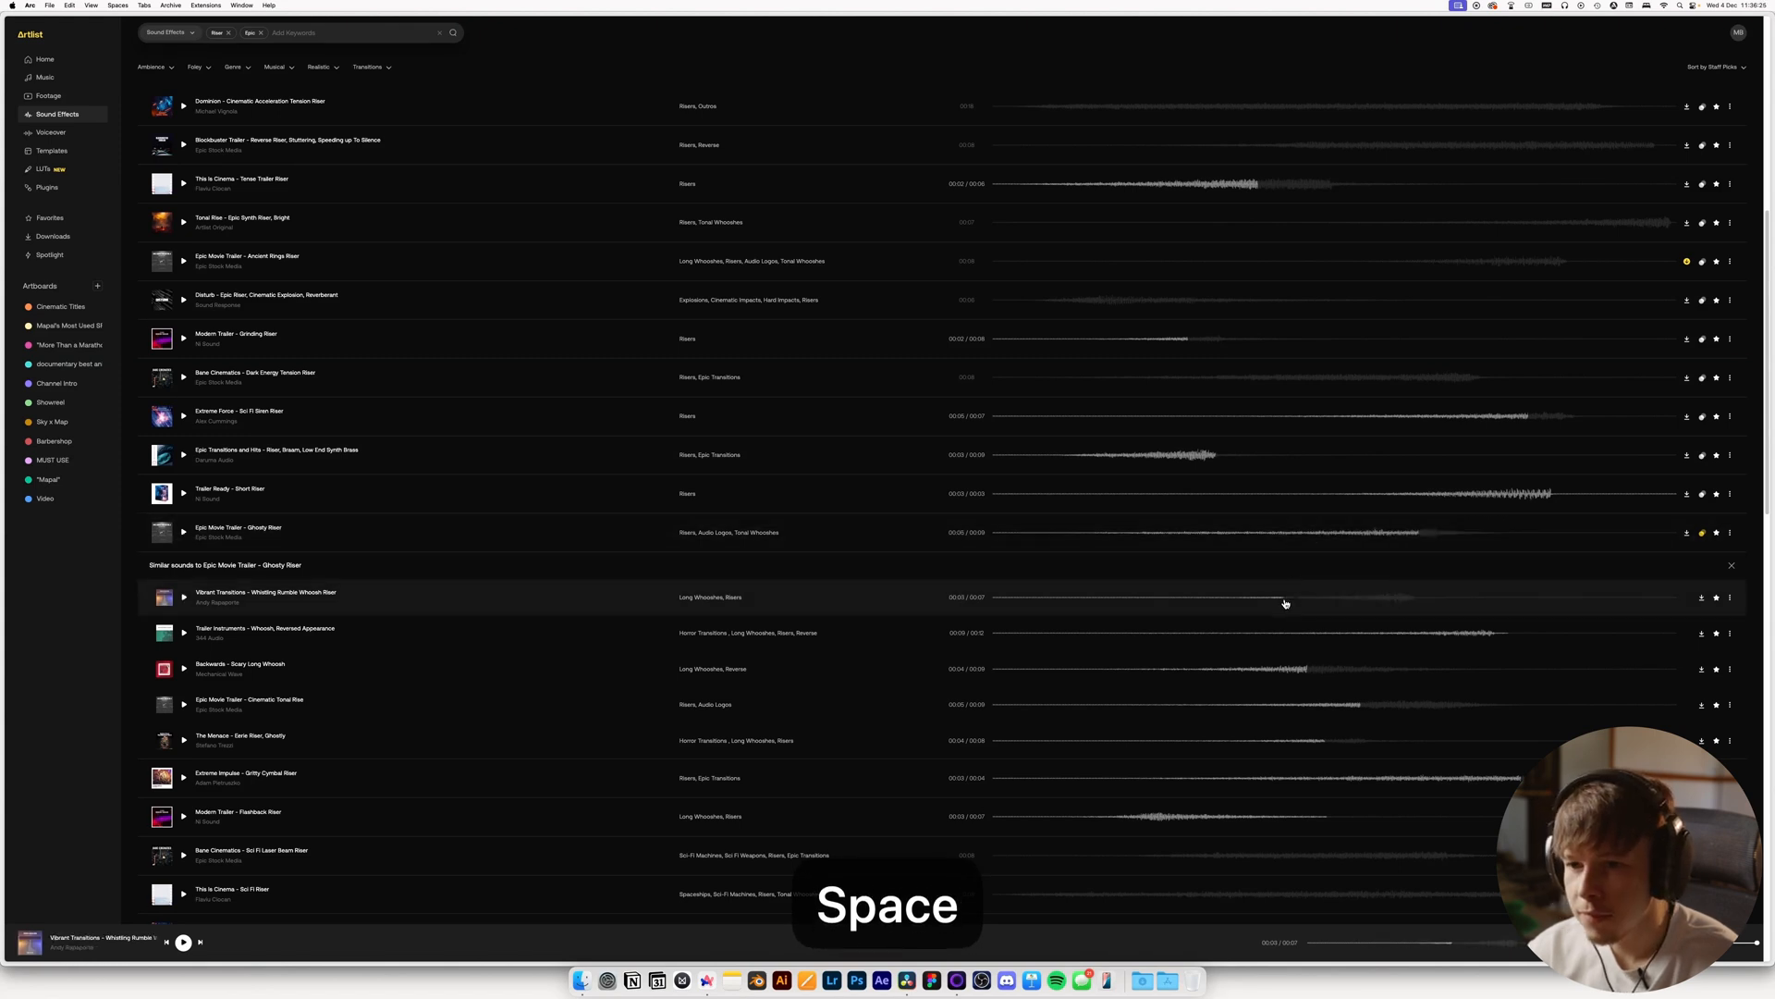
{"action": "key", "text": "space"}
{"action": "key", "text": "space"}
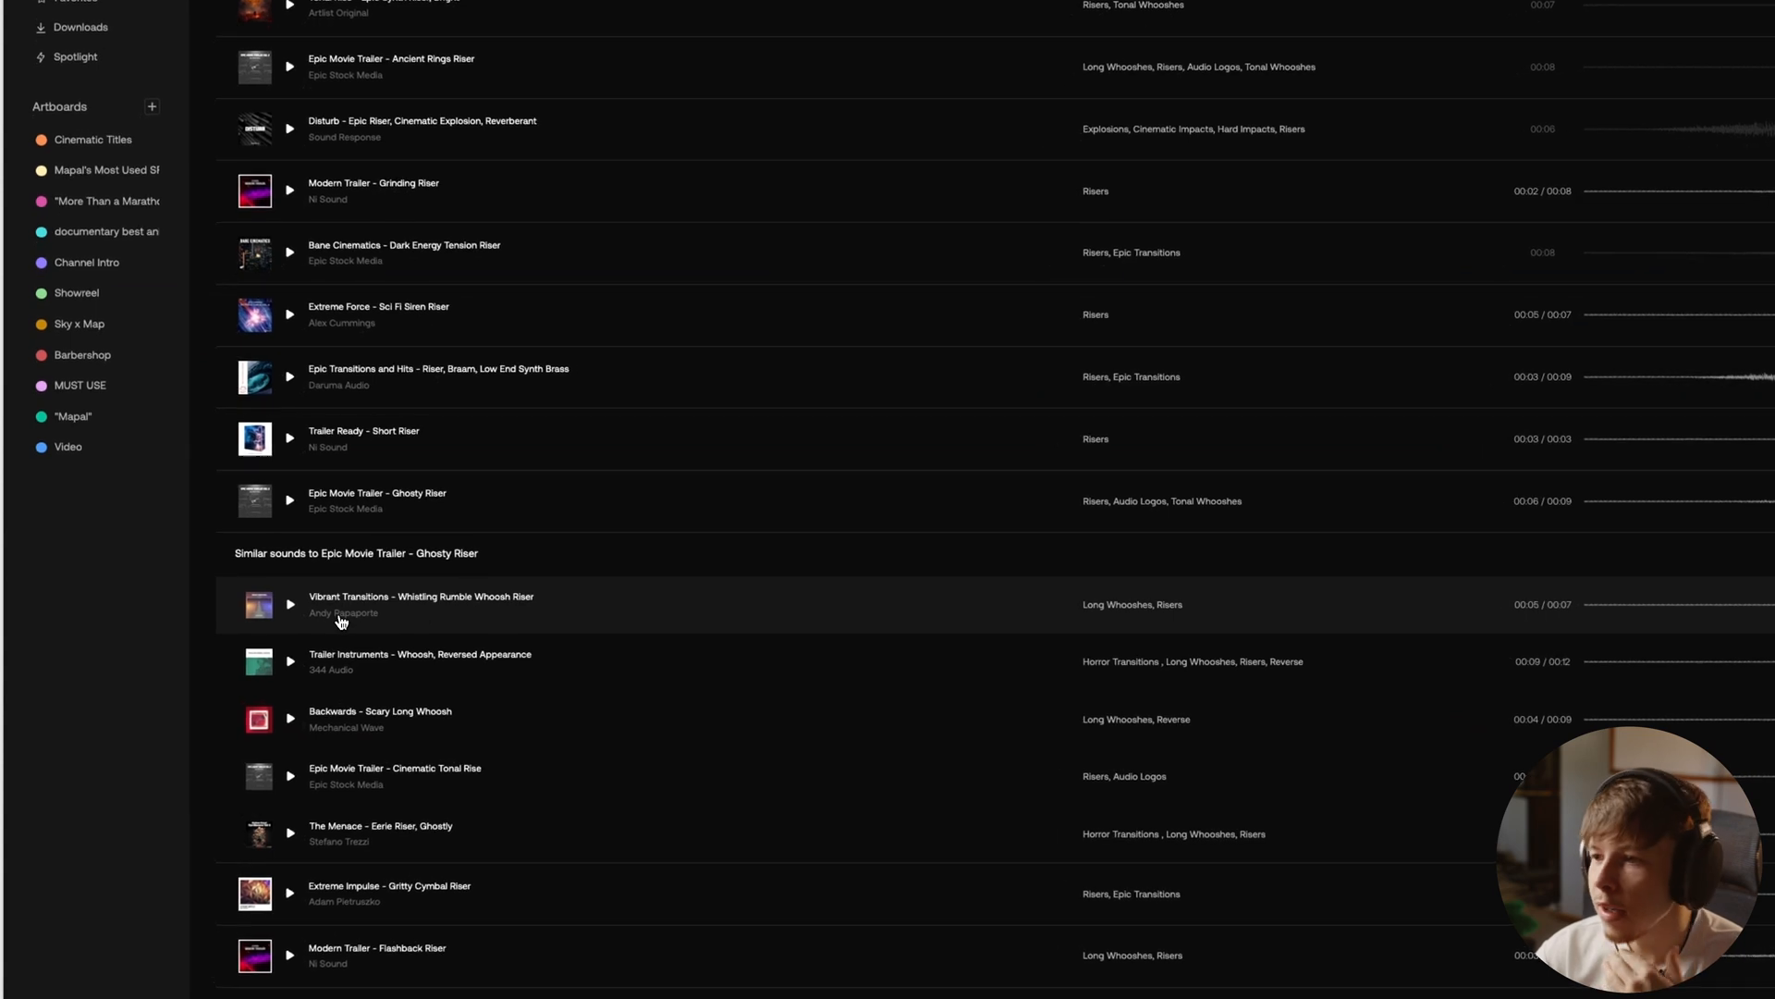
{"action": "left_click", "coordinate": [341, 613]}
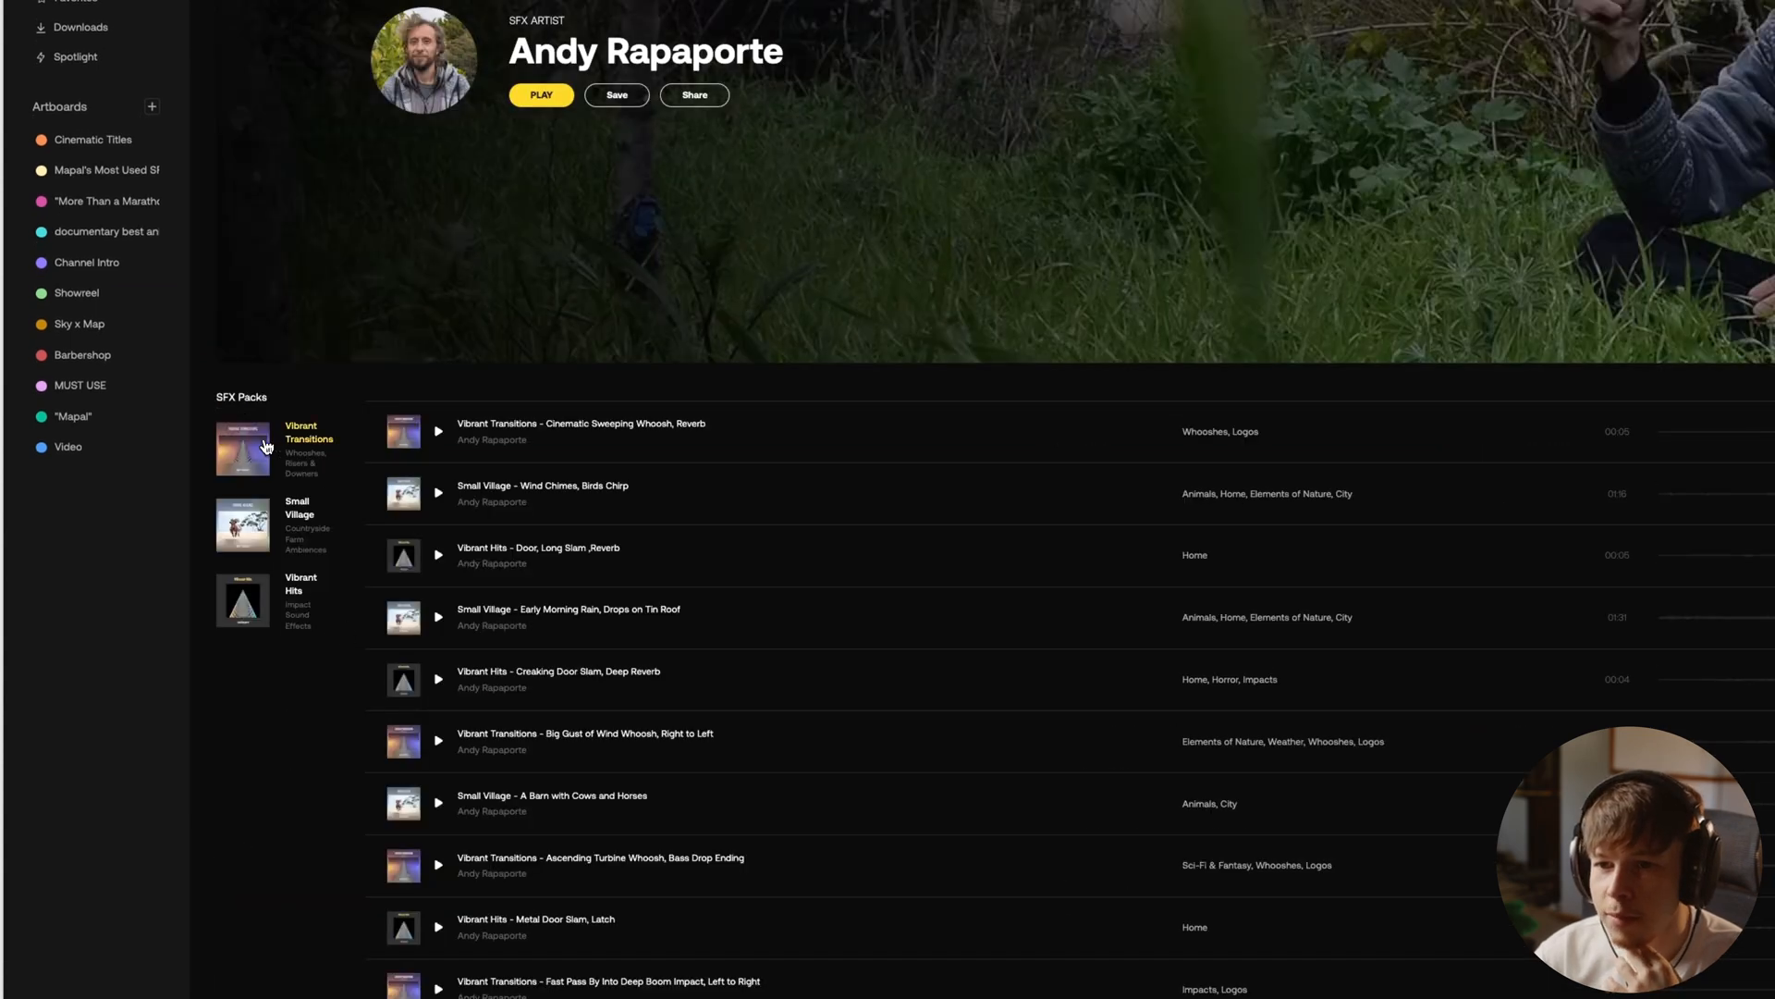
Open the Vibrant Transitions SFX pack and audition its Cinematic Sweeping Whoosh and Big Gust of Wind Whoosh
{"action": "left_click", "coordinate": [303, 438]}
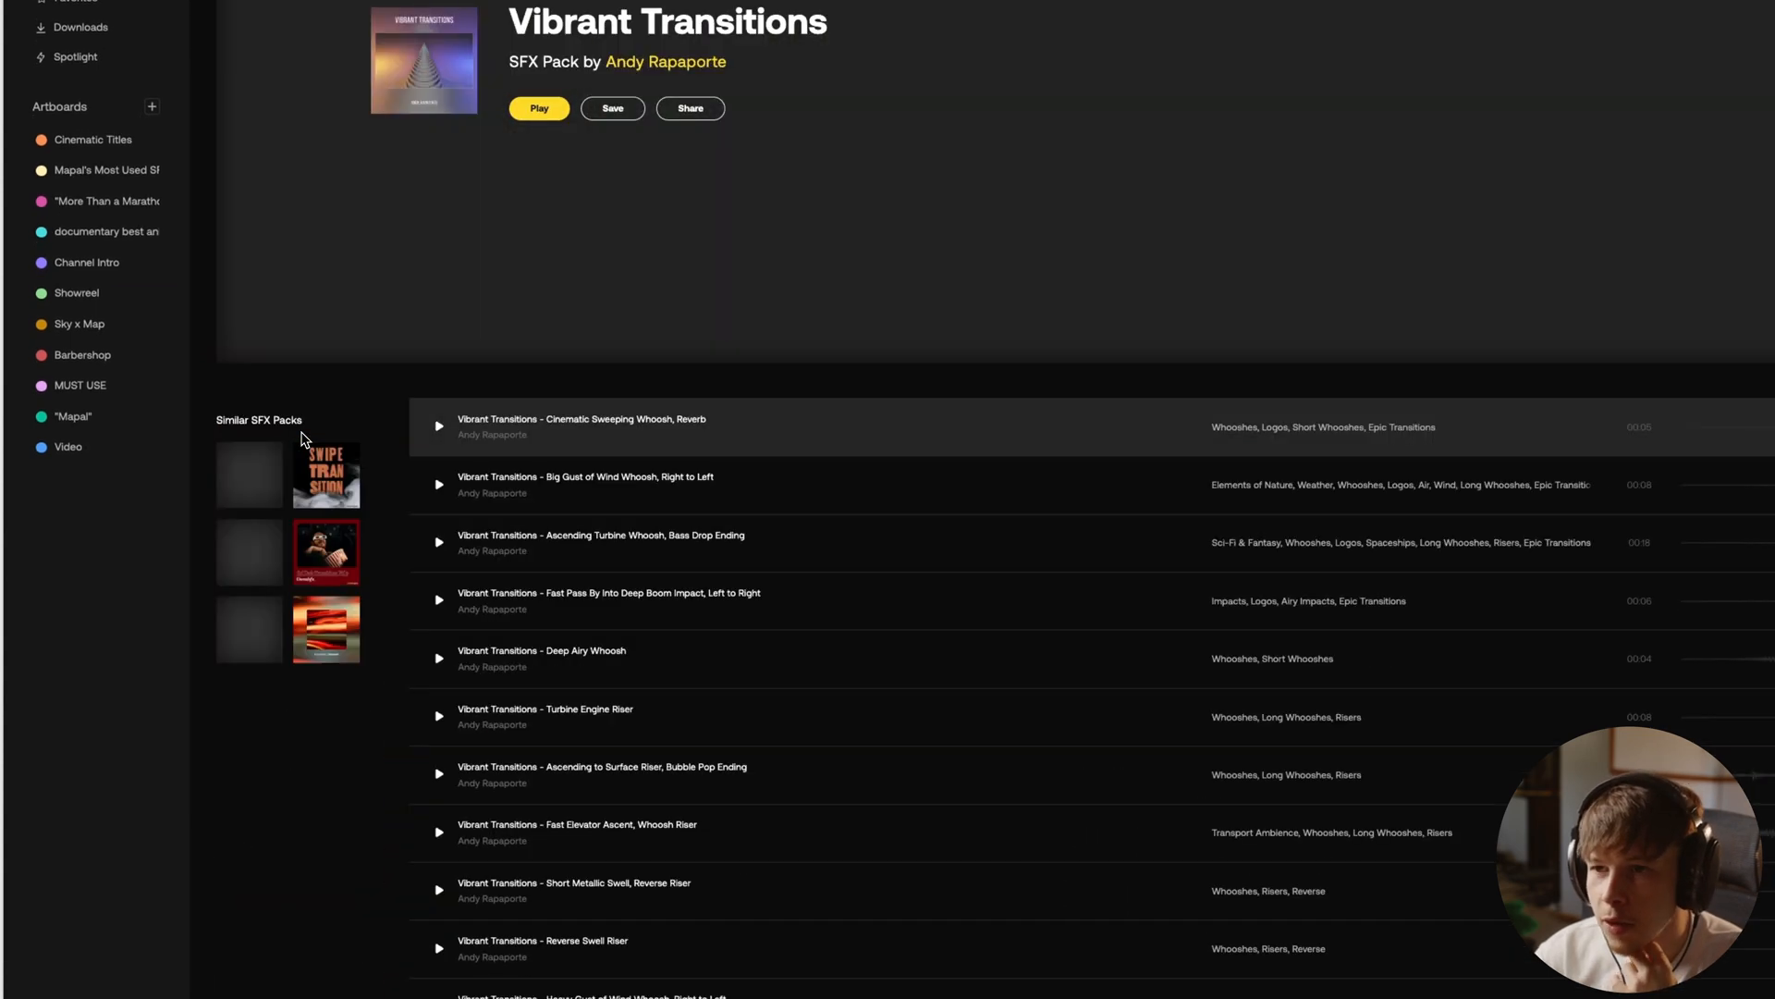
{"action": "scroll", "coordinate": [642, 464], "scroll_direction": "down", "scroll_amount": 1}
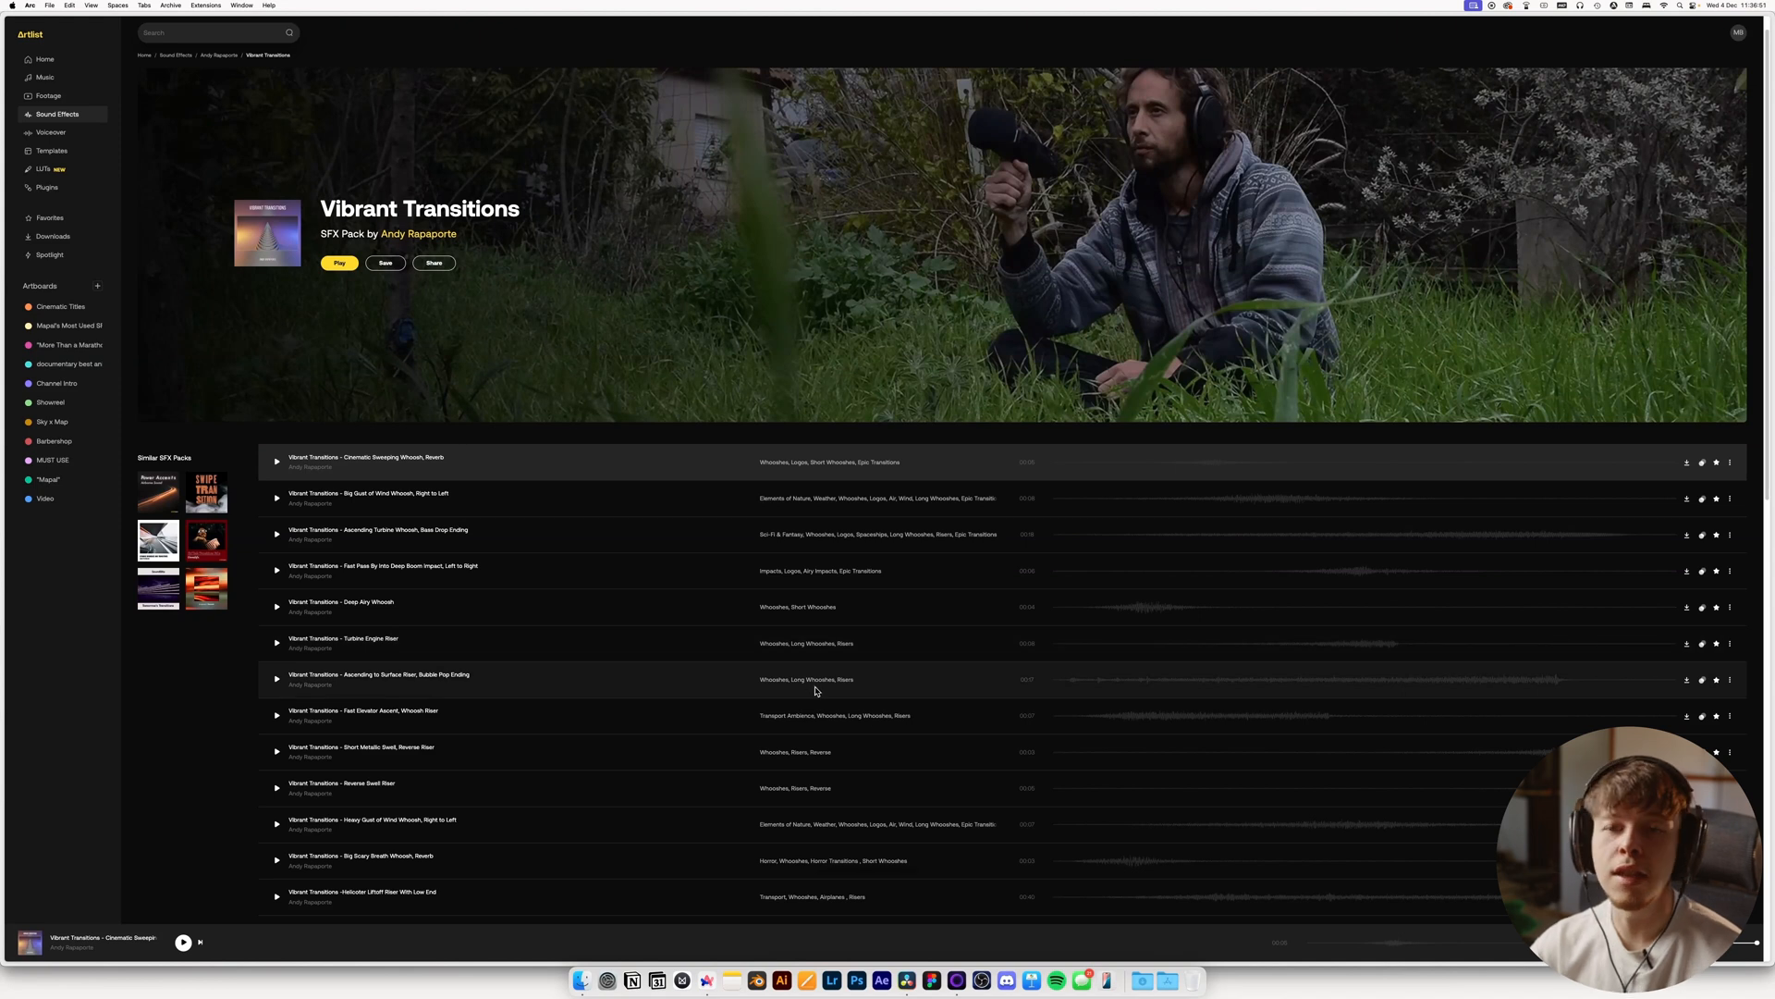
{"action": "key", "text": "super+Tab"}
{"action": "key", "text": "super+Tab"}
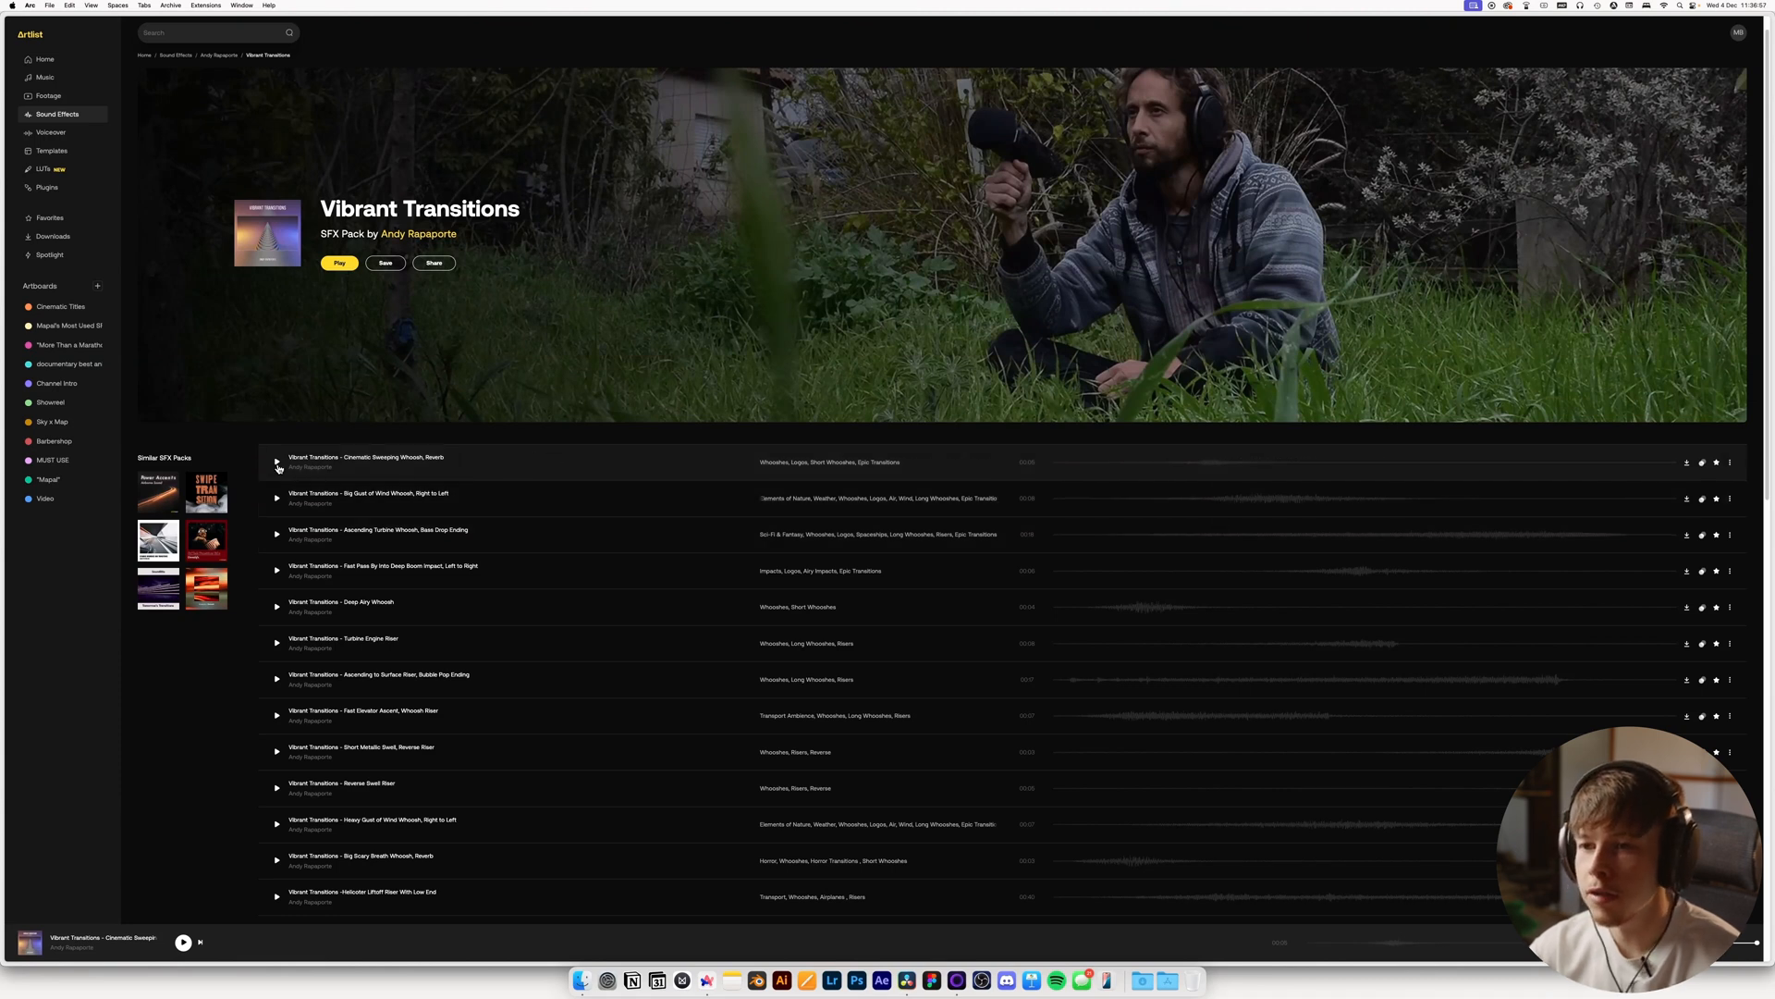
{"action": "left_click", "coordinate": [277, 462]}
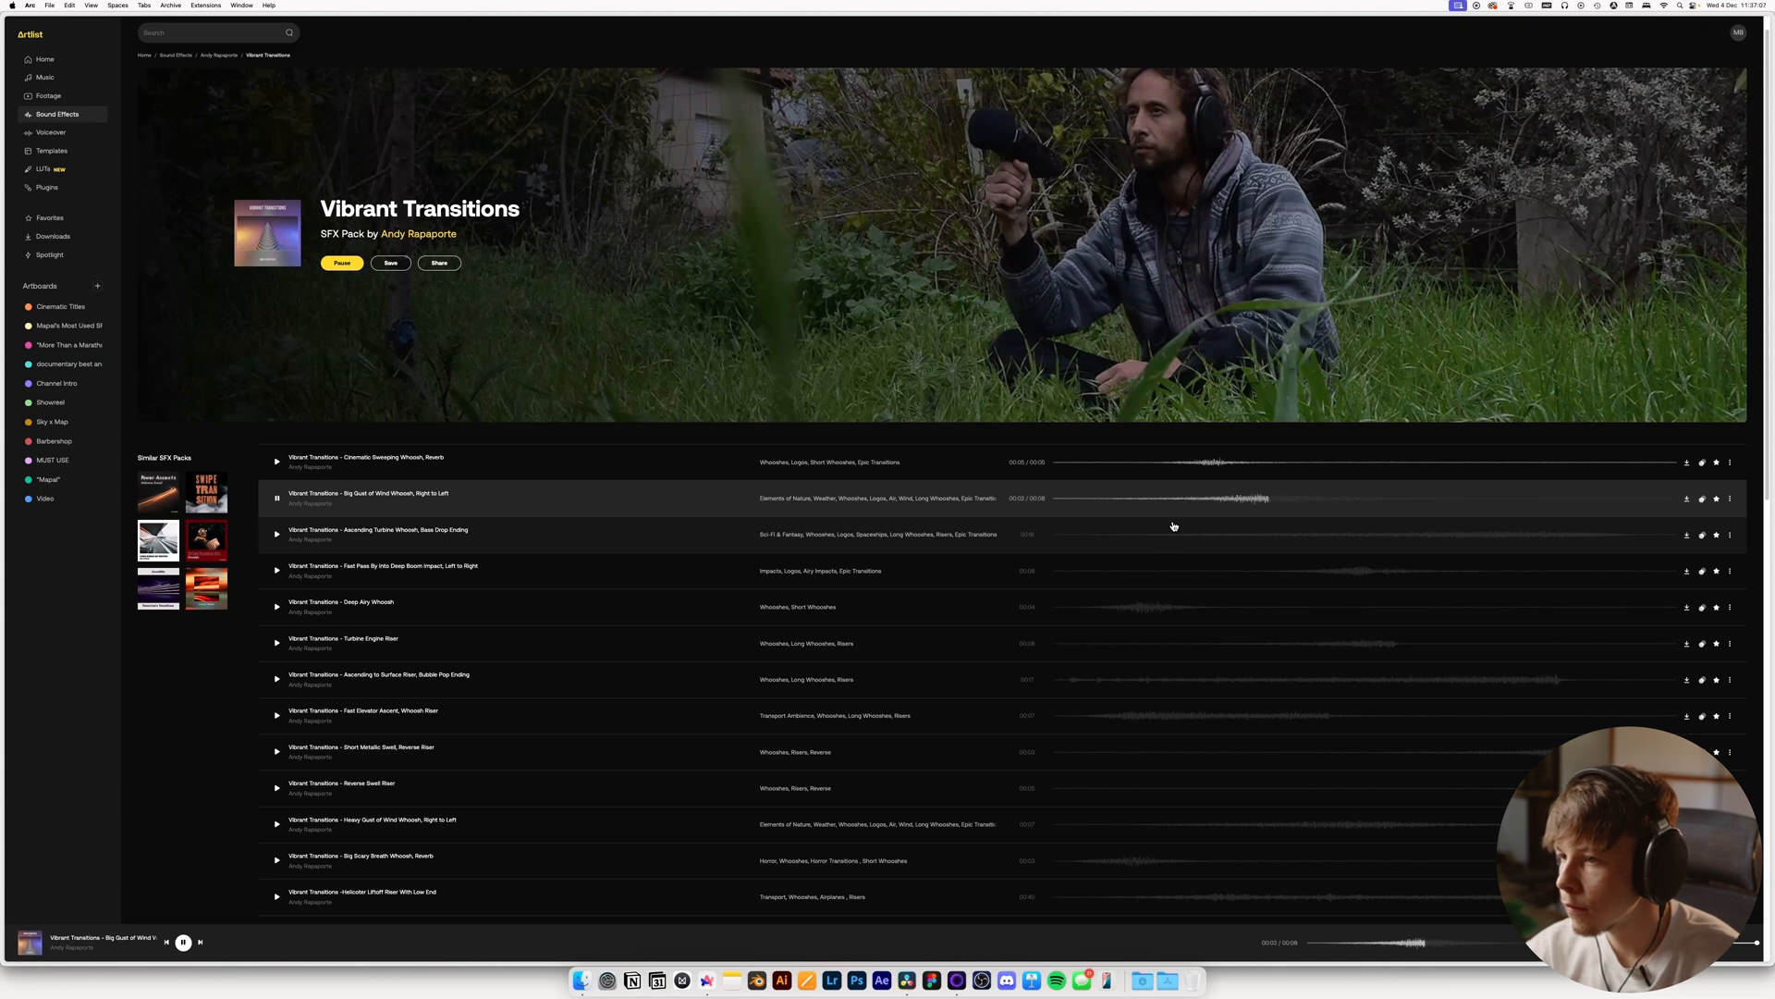
{"action": "key", "text": "space"}
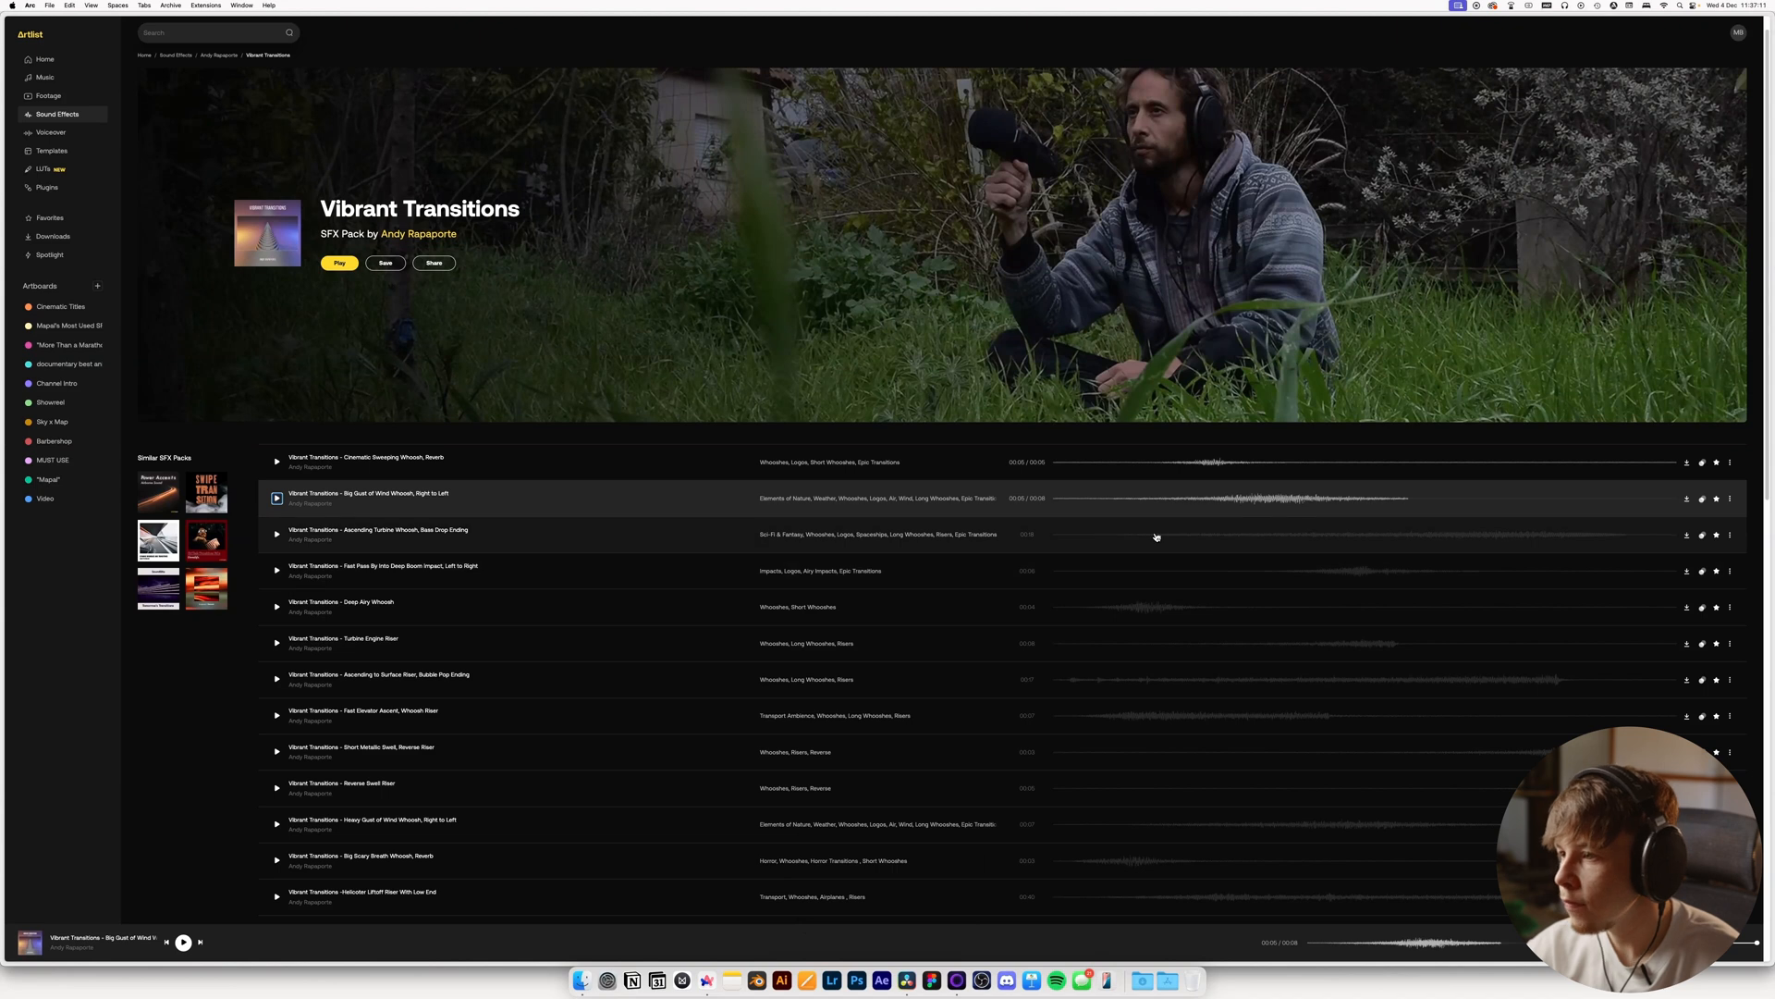
Audition the Ascending Turbine Whoosh, Fast Pass By Into Deep Boom Impact and Deep Airy Whoosh in the pack
{"action": "left_click", "coordinate": [1156, 535]}
{"action": "left_click", "coordinate": [1302, 575]}
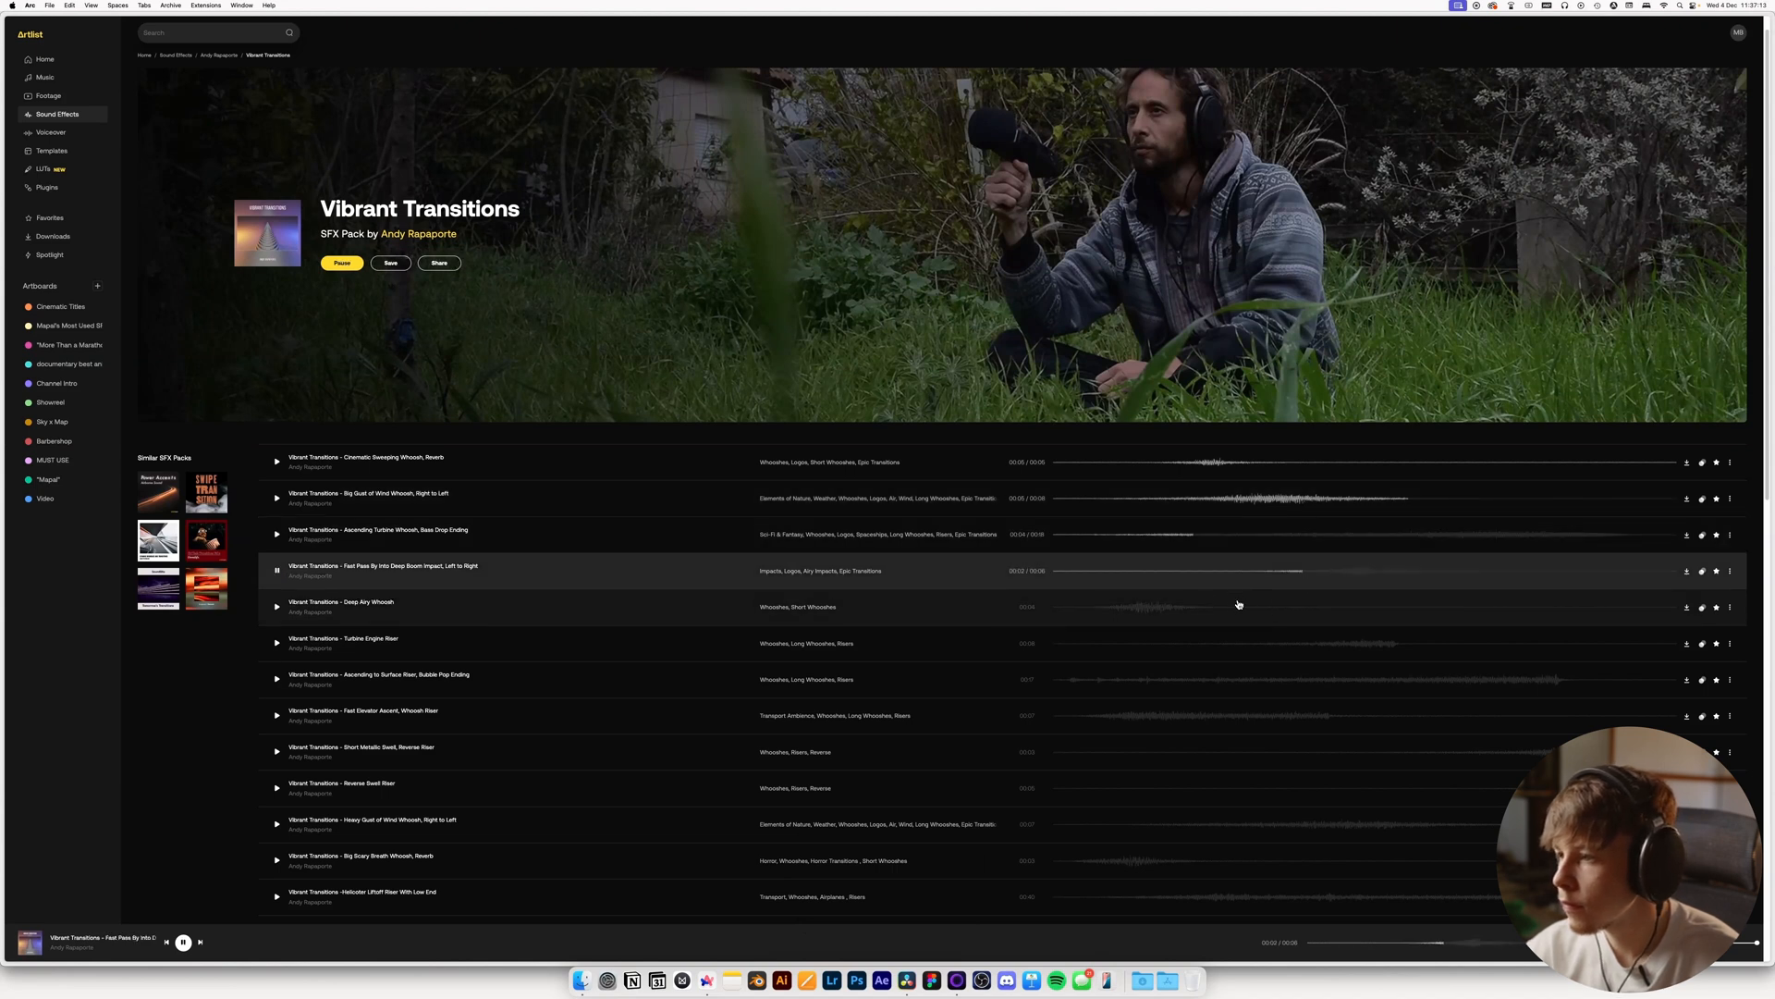
{"action": "key", "text": "space"}
{"action": "left_click", "coordinate": [1121, 610]}
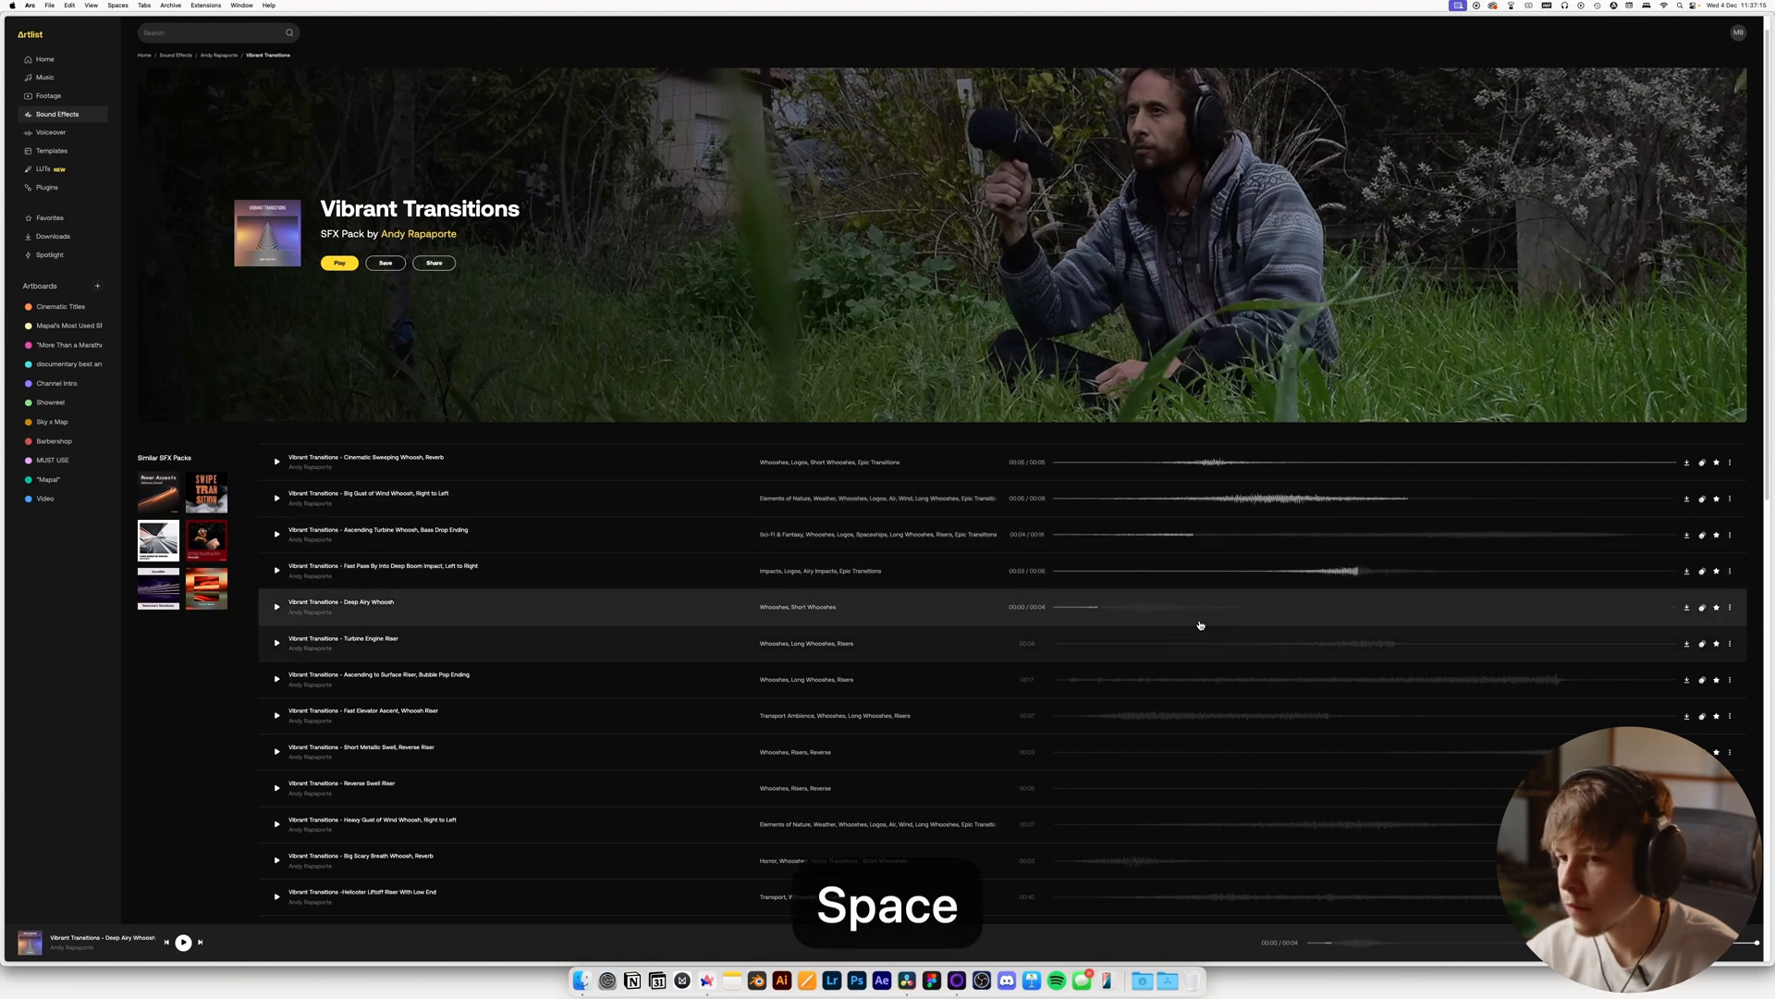
{"action": "left_click", "coordinate": [278, 607]}
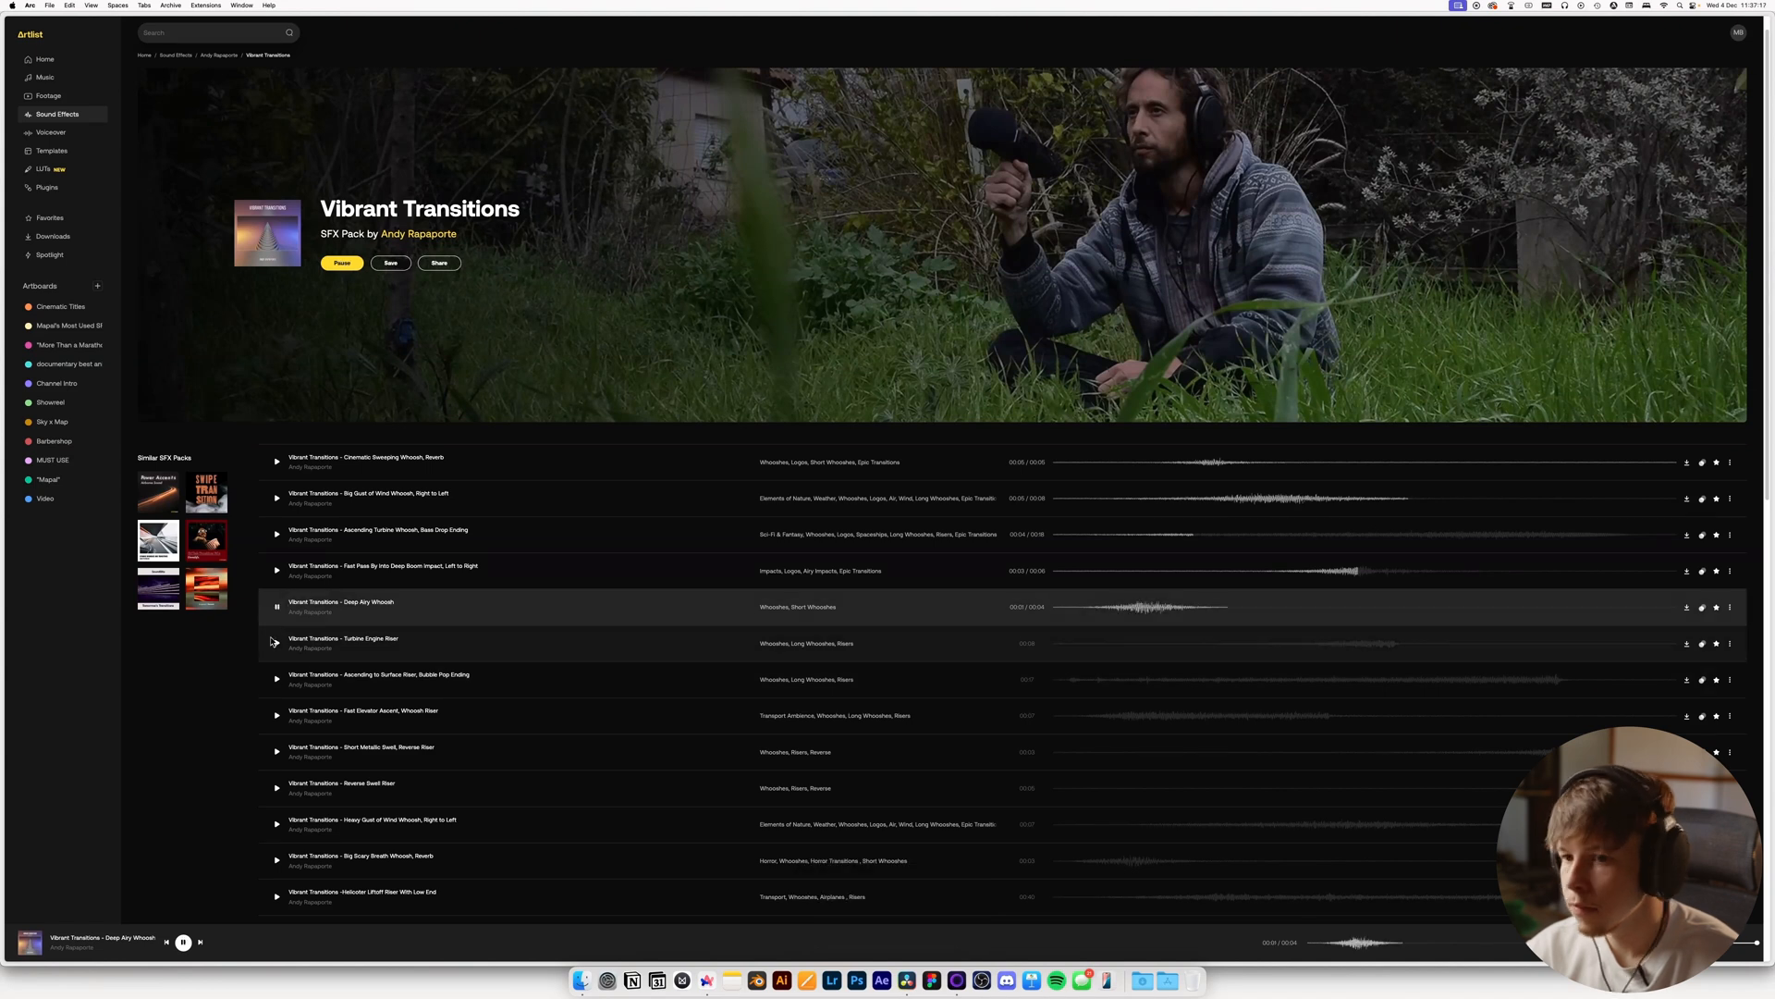
Audition the pack's risers from Turbine Engine Riser through Reverse Swell Riser
{"action": "left_click", "coordinate": [274, 644]}
{"action": "scroll", "coordinate": [1184, 669], "scroll_direction": "down", "scroll_amount": 3}
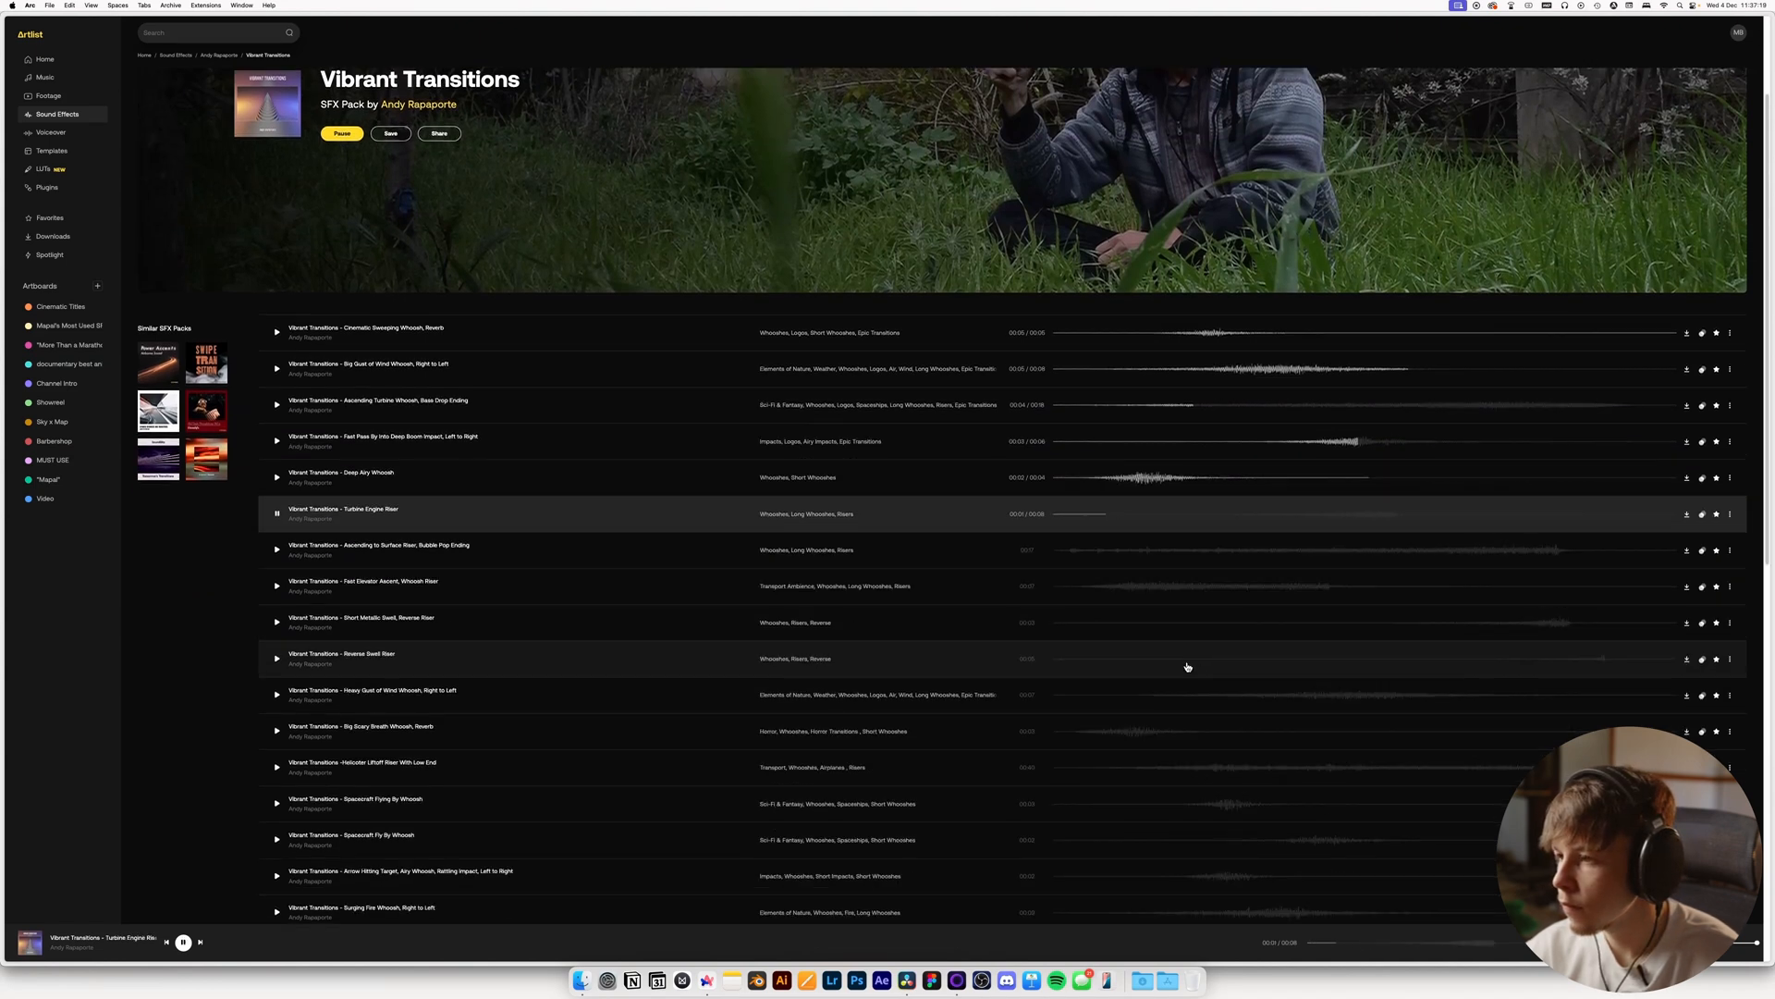
{"action": "left_click", "coordinate": [1067, 554]}
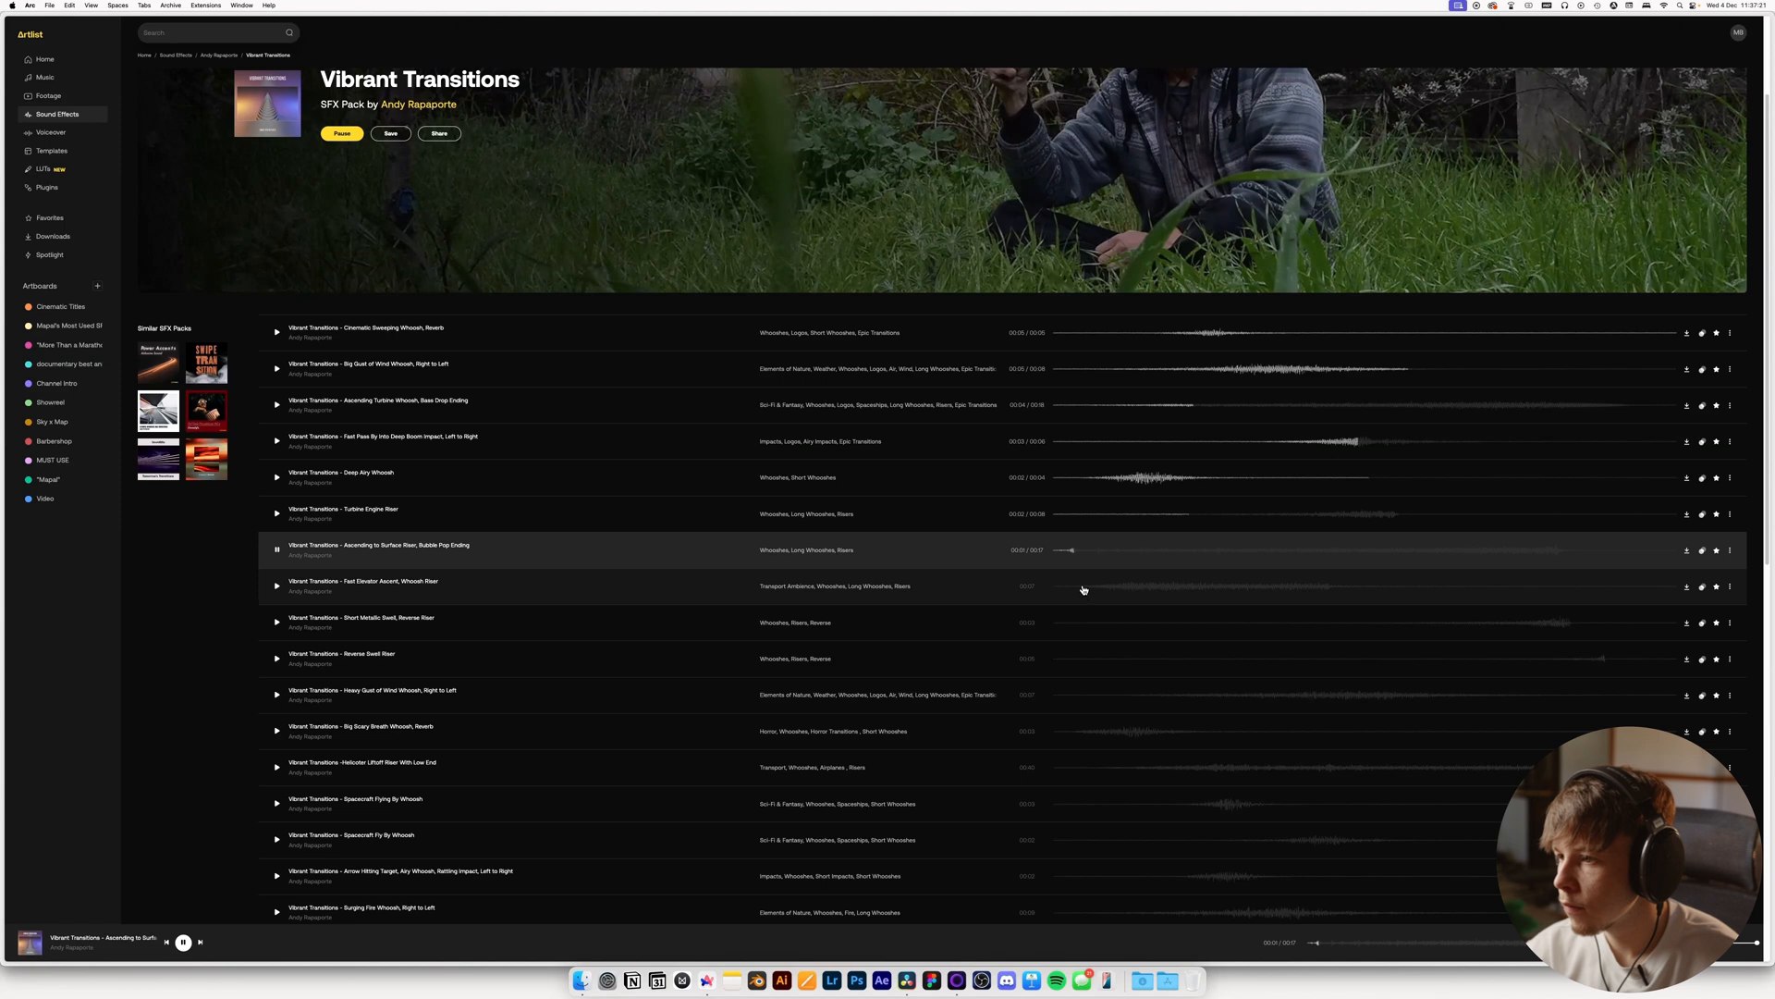
{"action": "left_click", "coordinate": [1083, 588]}
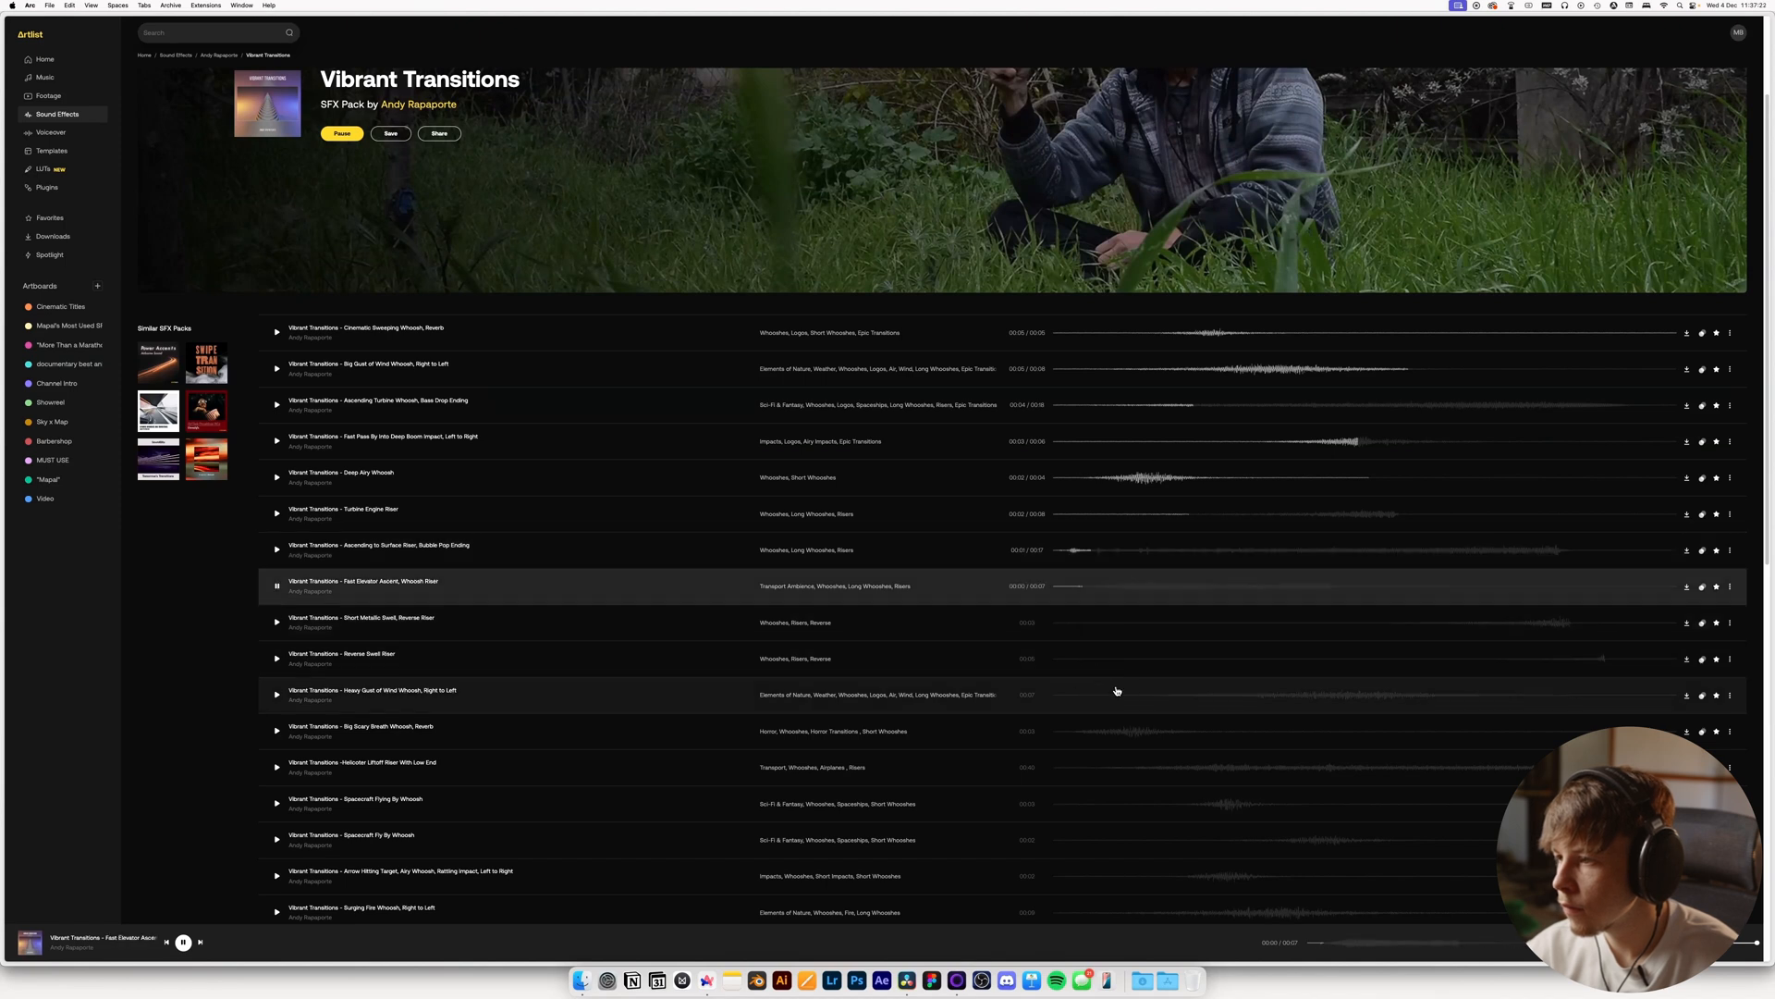
{"action": "left_click", "coordinate": [1281, 628]}
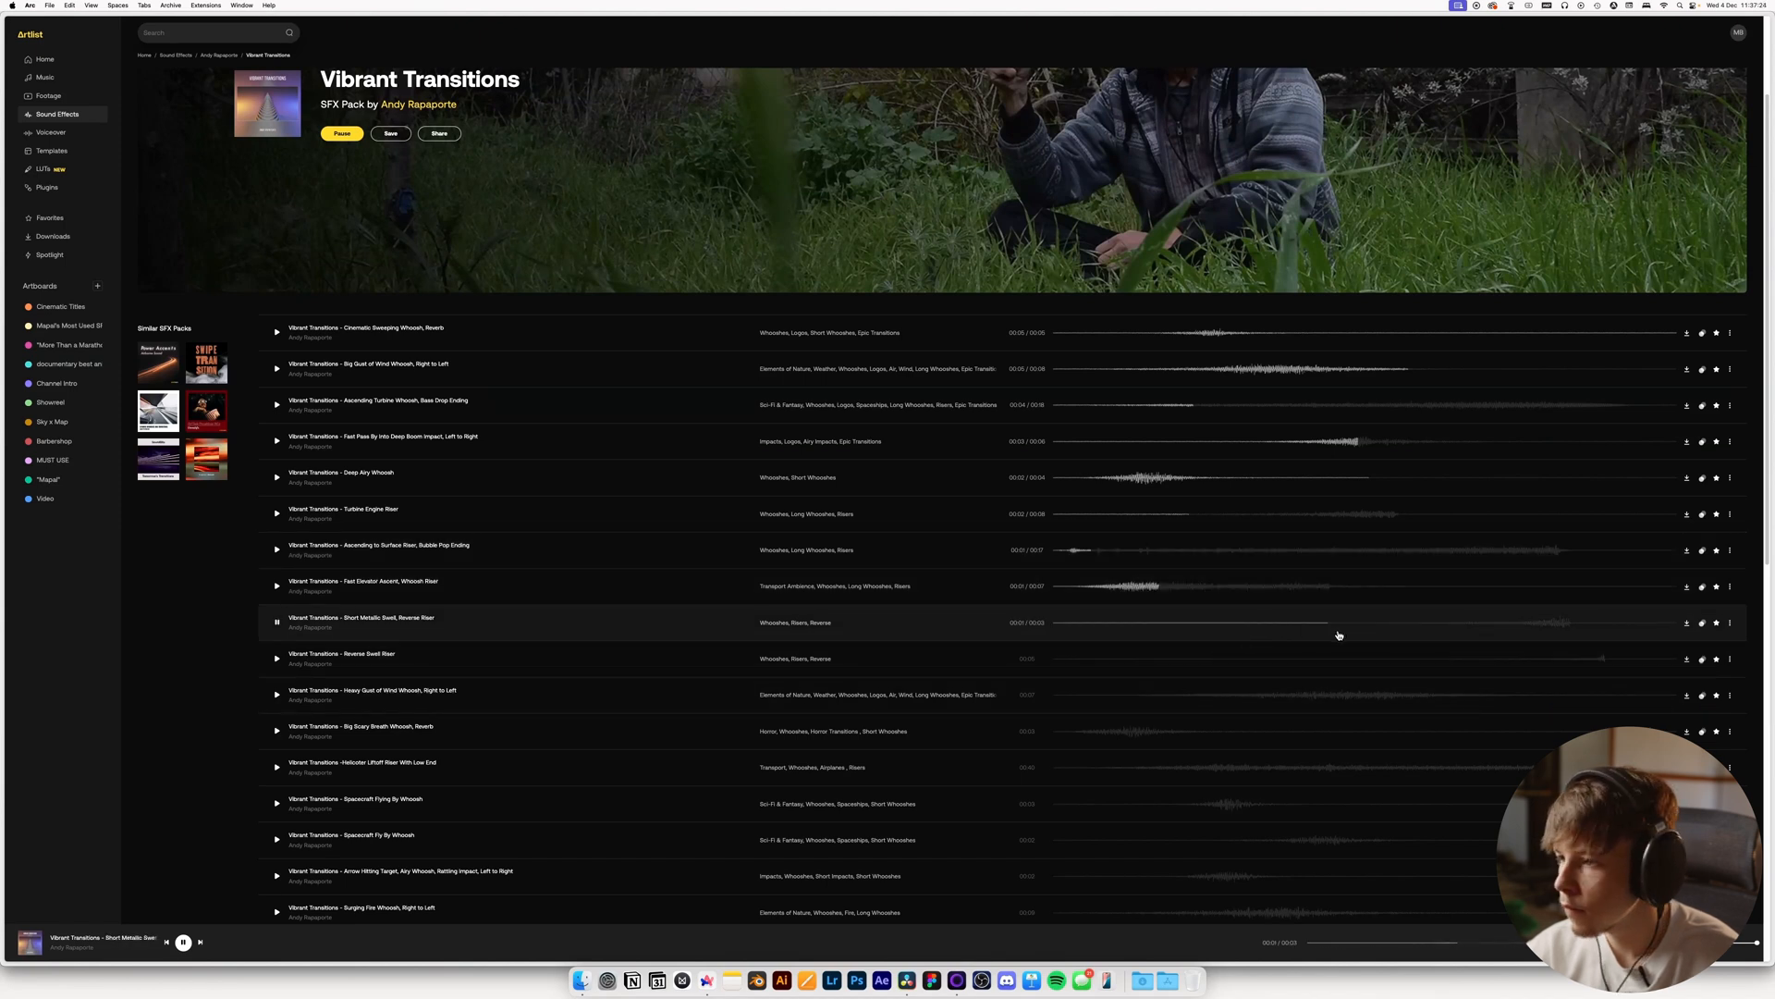
{"action": "left_click", "coordinate": [1169, 665]}
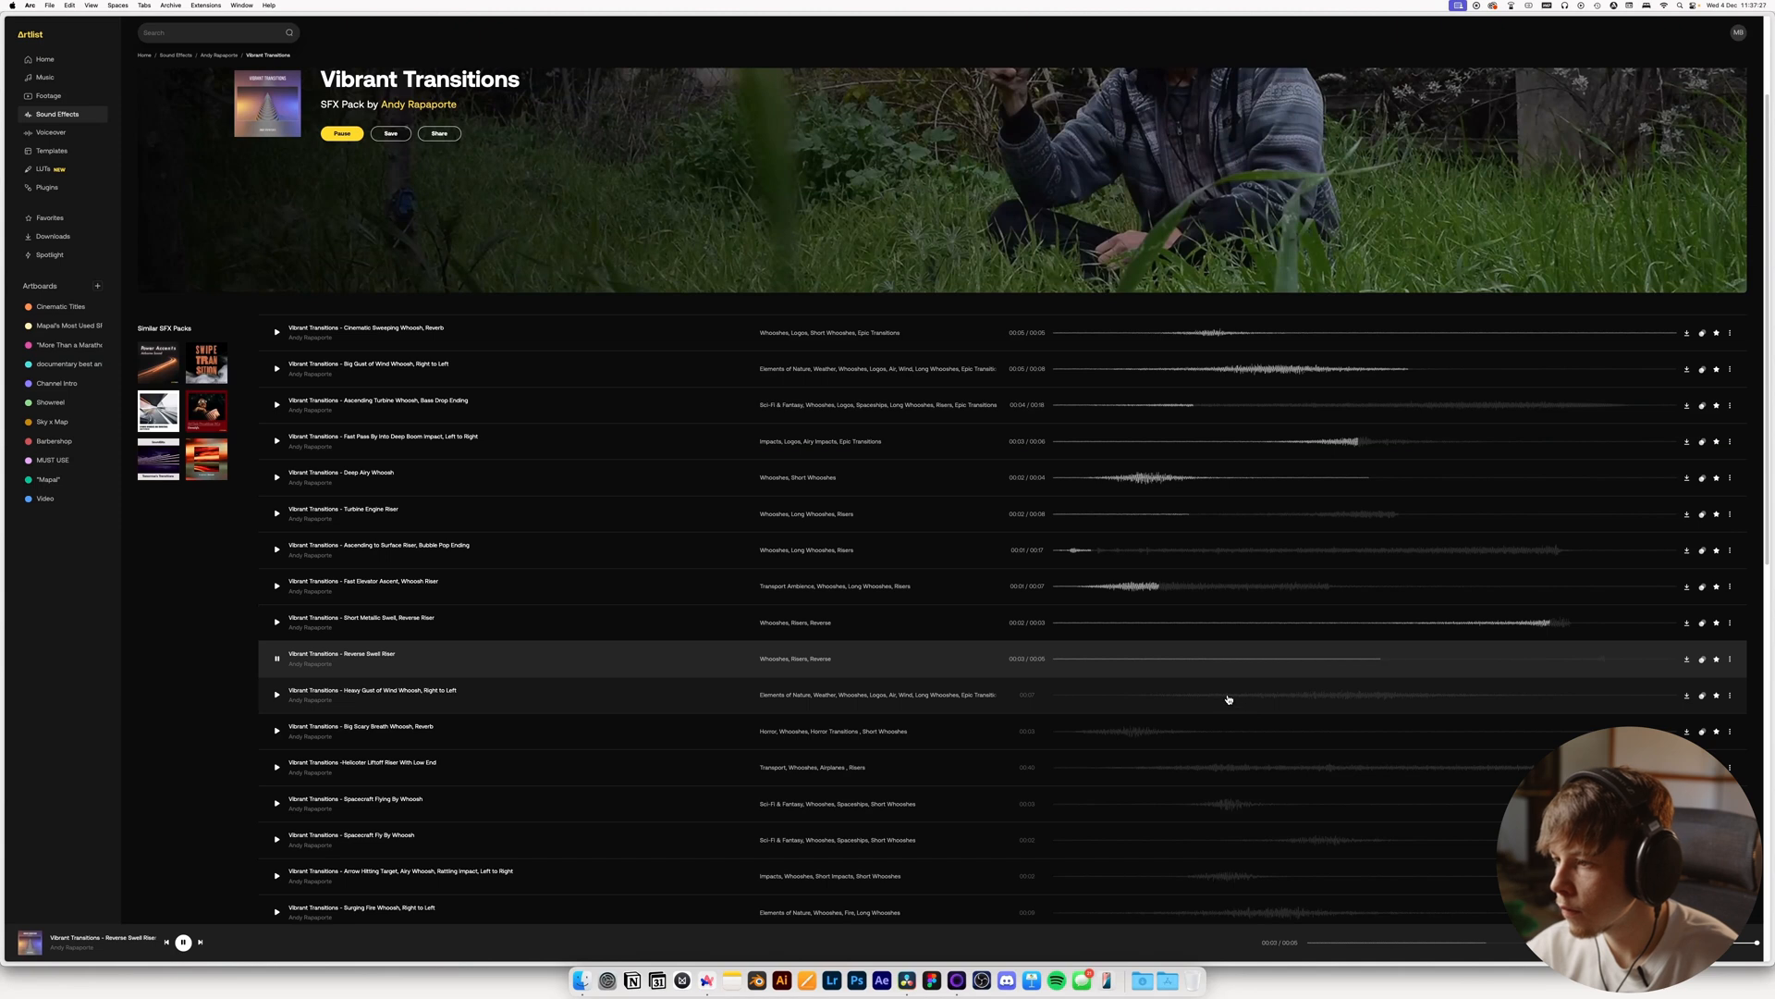
Audition the Heavy Gust of Wind, Big Scary Breath, Helicopter Liftoff Riser, Spacecraft Flying By and Spacecraft Fly By effects
{"action": "left_click", "coordinate": [1228, 698]}
{"action": "scroll", "coordinate": [1156, 697], "scroll_direction": "down", "scroll_amount": 1}
{"action": "left_click", "coordinate": [1070, 706]}
{"action": "scroll", "coordinate": [1091, 685], "scroll_direction": "down", "scroll_amount": 3}
{"action": "left_click", "coordinate": [1095, 608]}
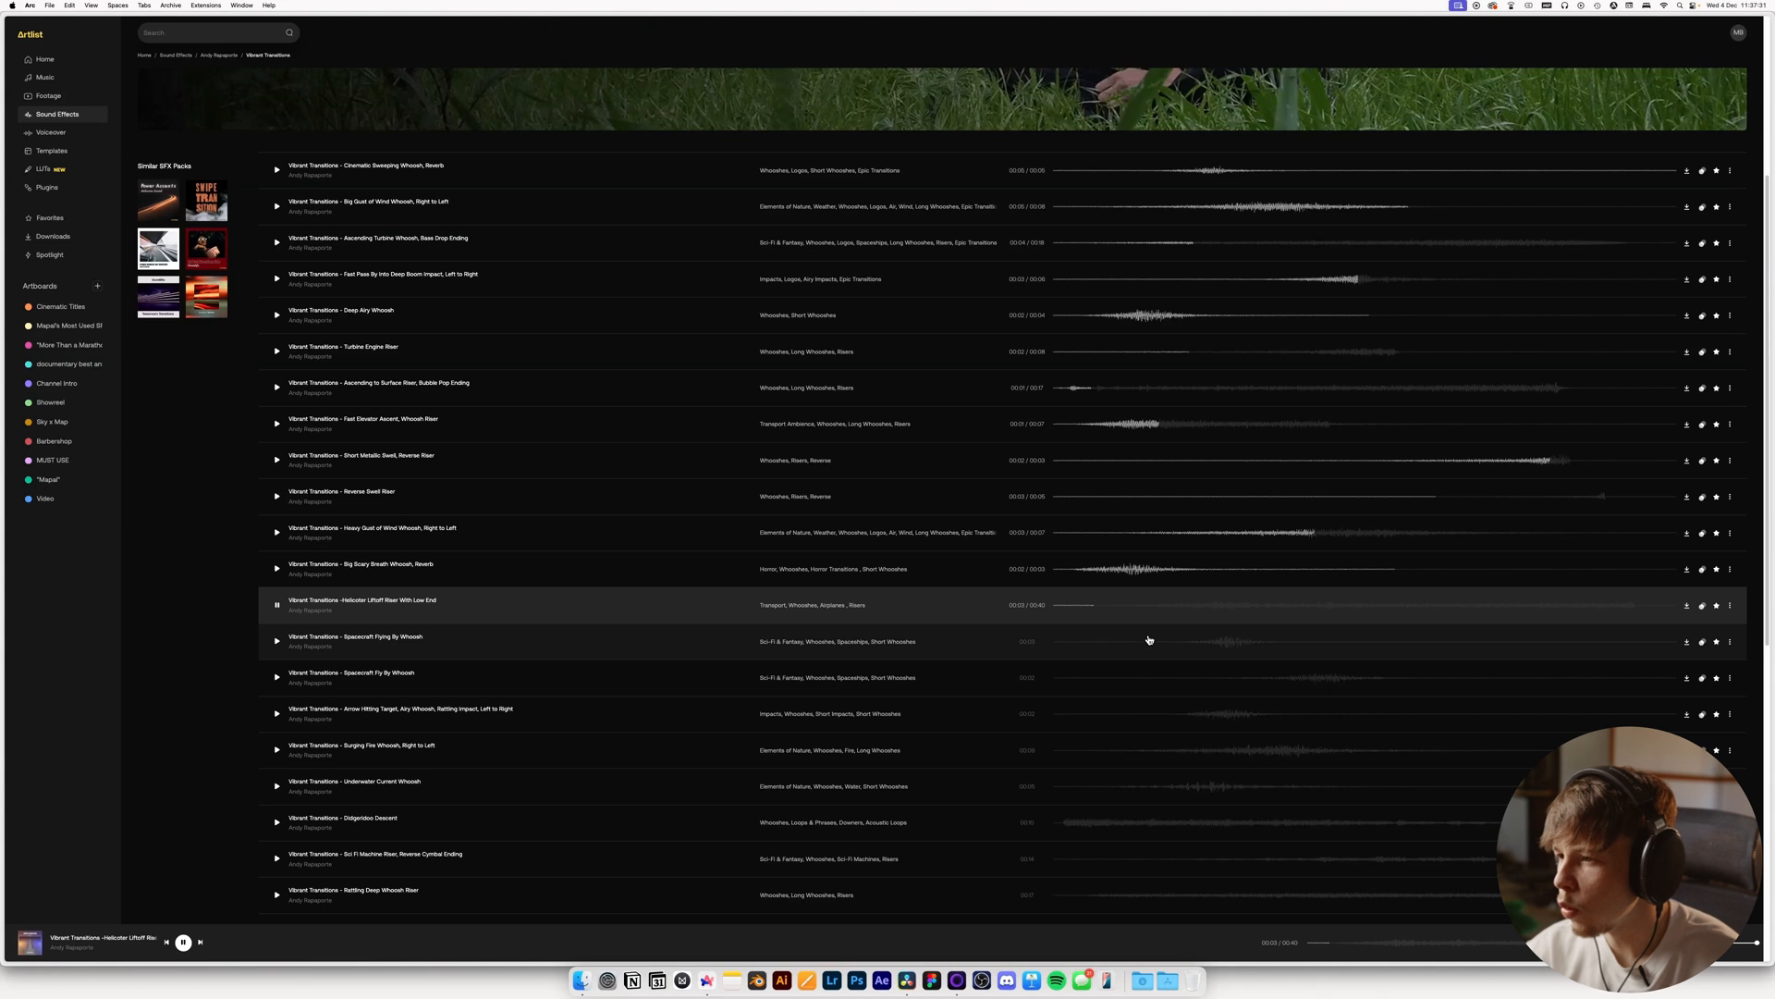
{"action": "left_click", "coordinate": [1149, 646]}
{"action": "left_click", "coordinate": [1151, 679]}
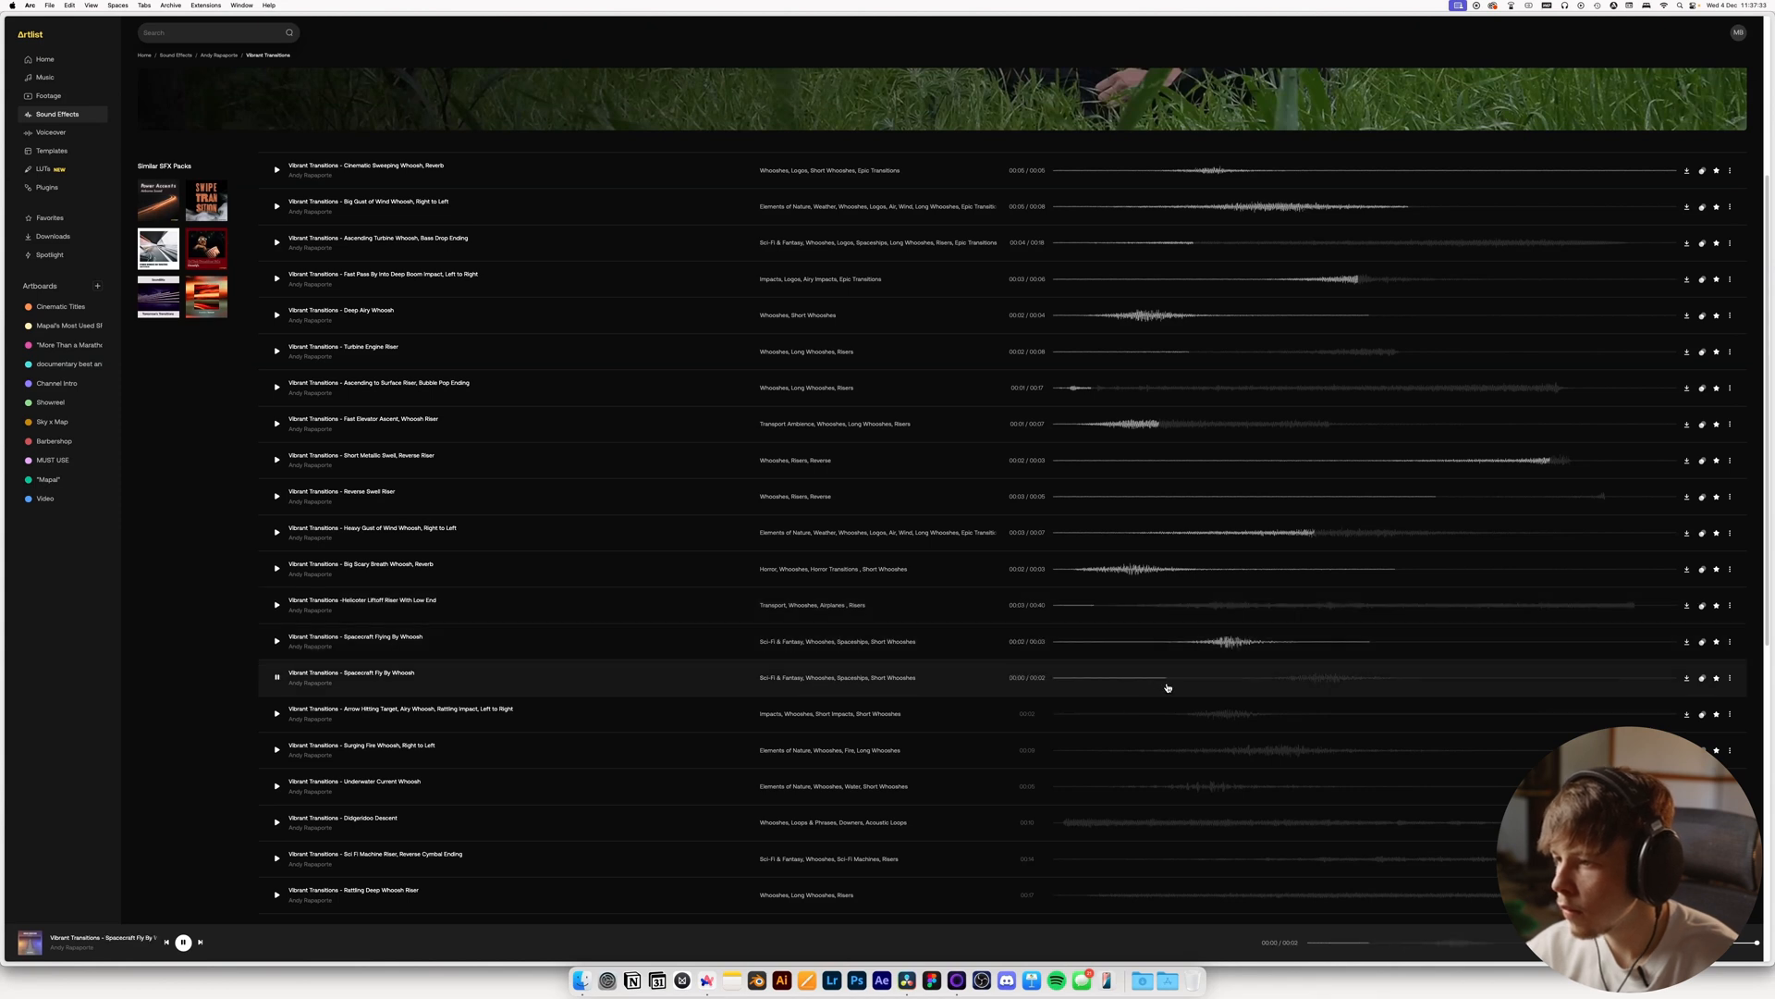
Audition the Surging Fire, Underwater Current, Vibrating Swell, Flaming Torch and Whistling Rumble effects further along the pack
{"action": "left_click", "coordinate": [1111, 756]}
{"action": "scroll", "coordinate": [1109, 753], "scroll_direction": "down", "scroll_amount": 2}
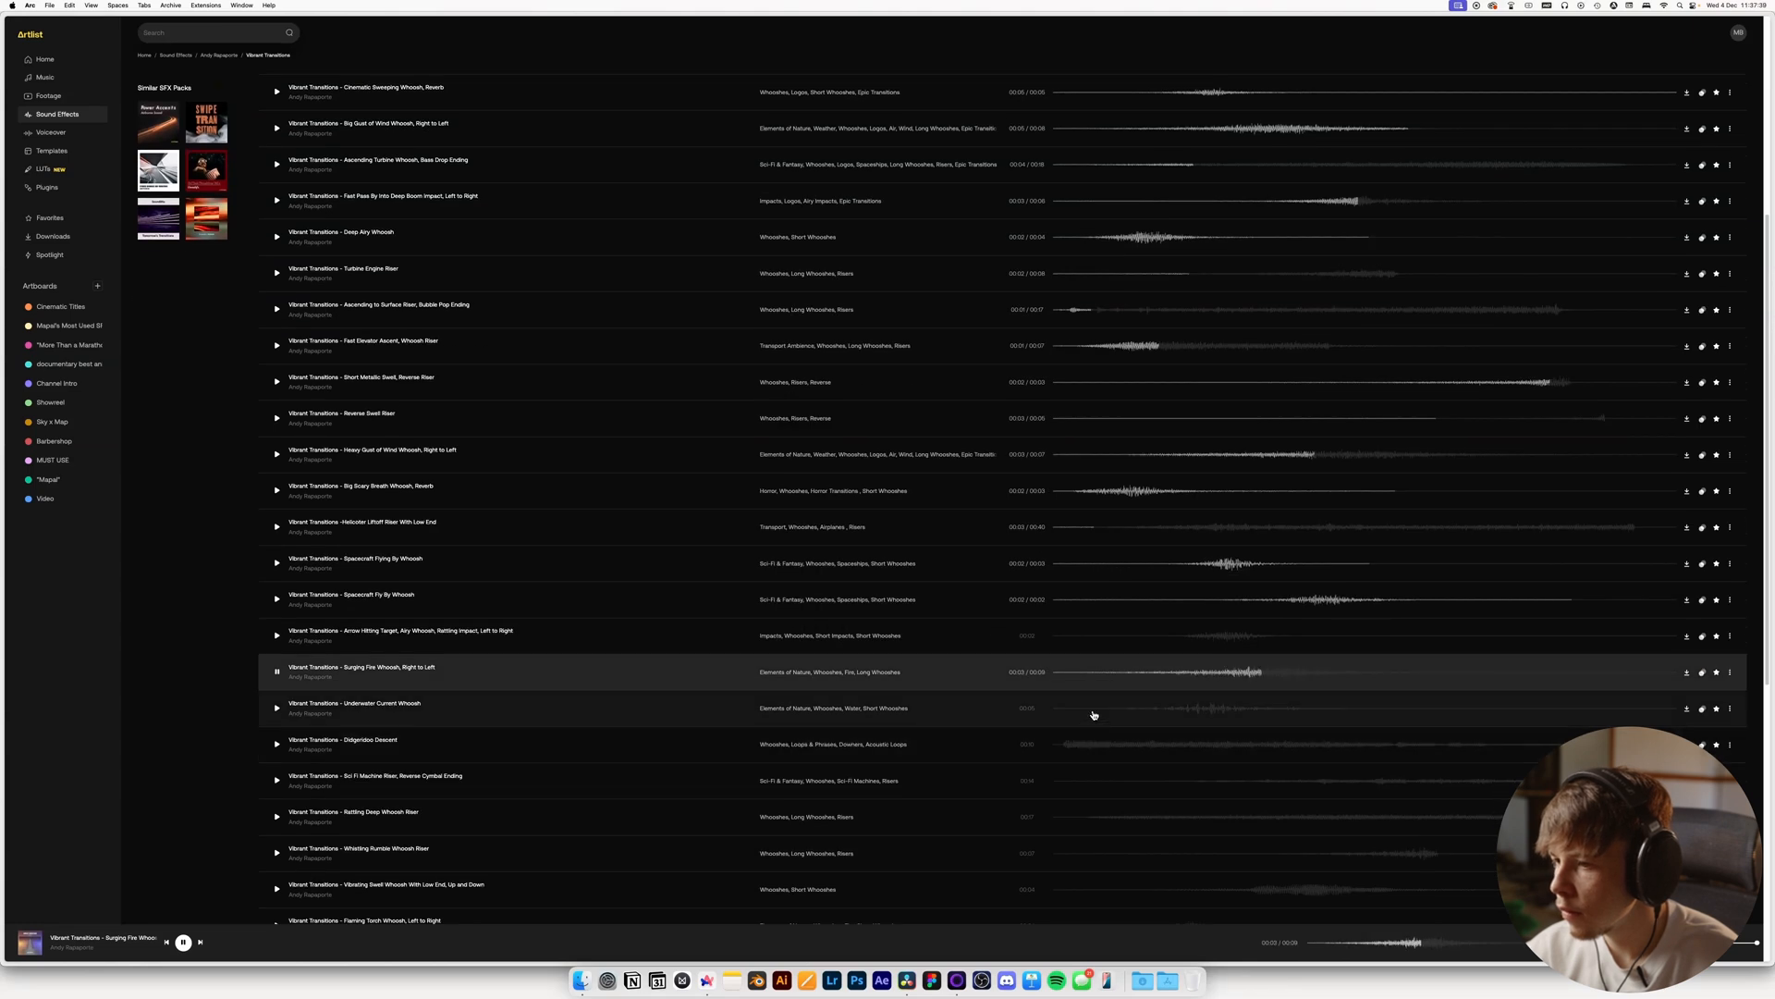
{"action": "left_click", "coordinate": [1094, 714]}
{"action": "scroll", "coordinate": [1137, 735], "scroll_direction": "down", "scroll_amount": 2}
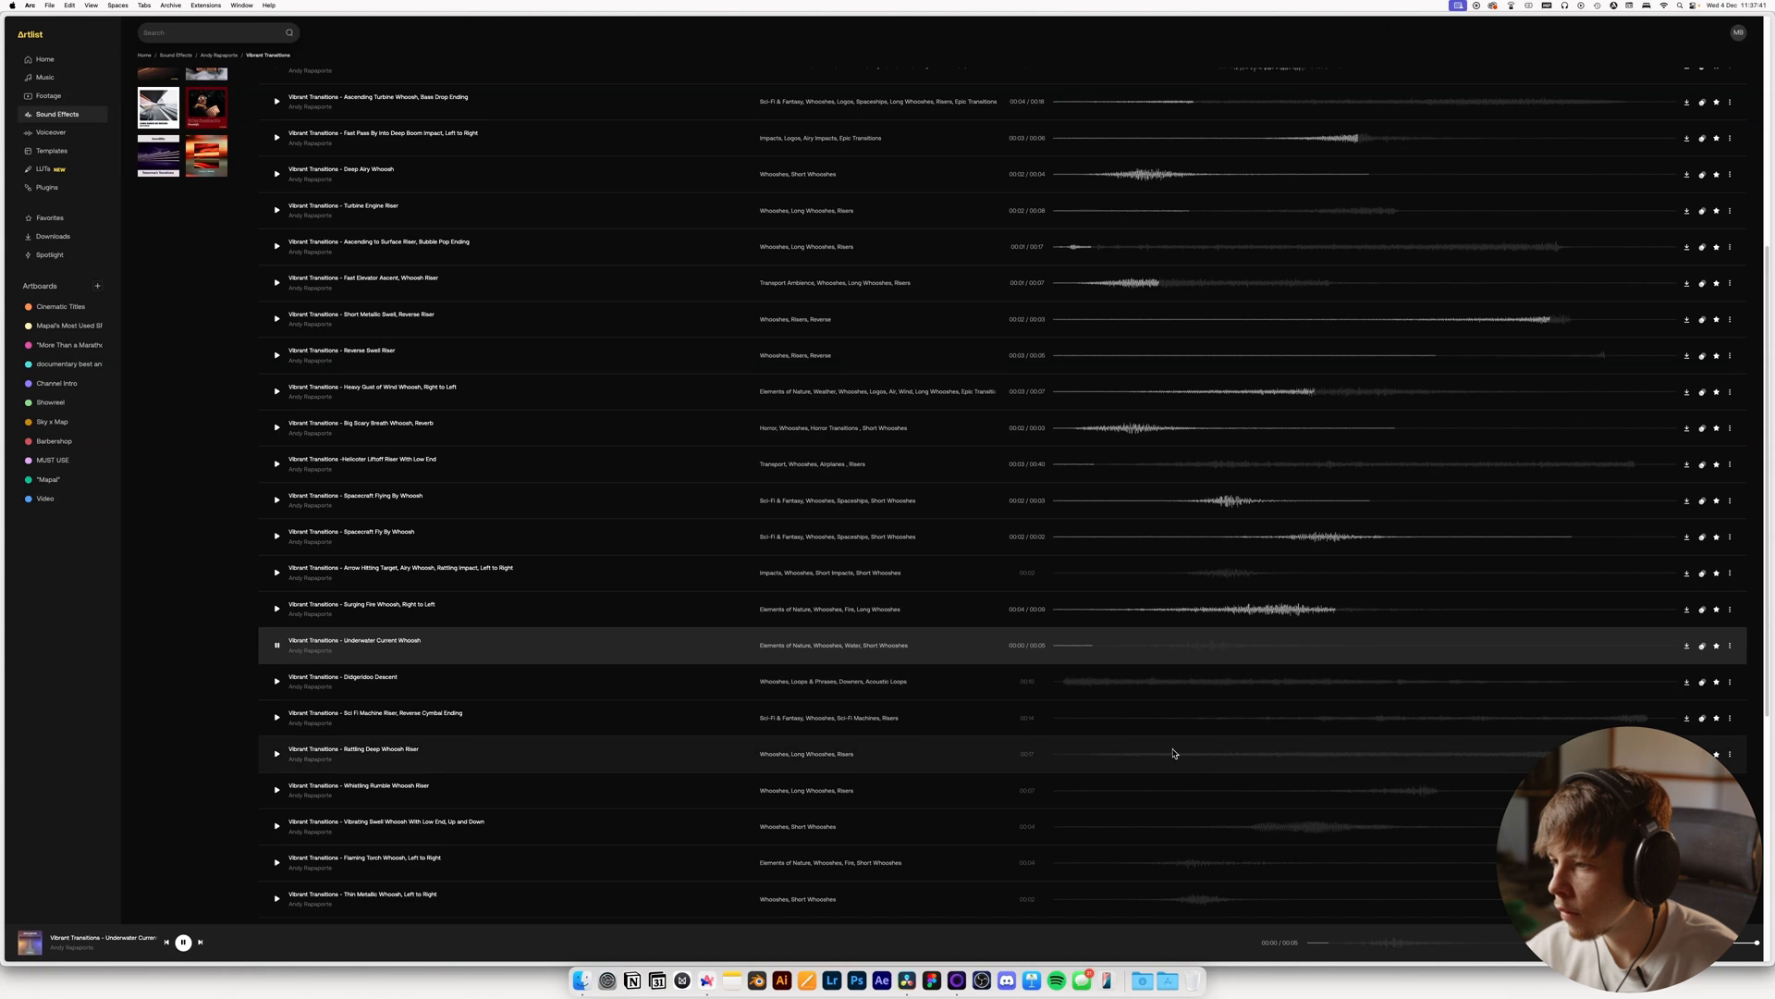
{"action": "left_click", "coordinate": [1213, 826]}
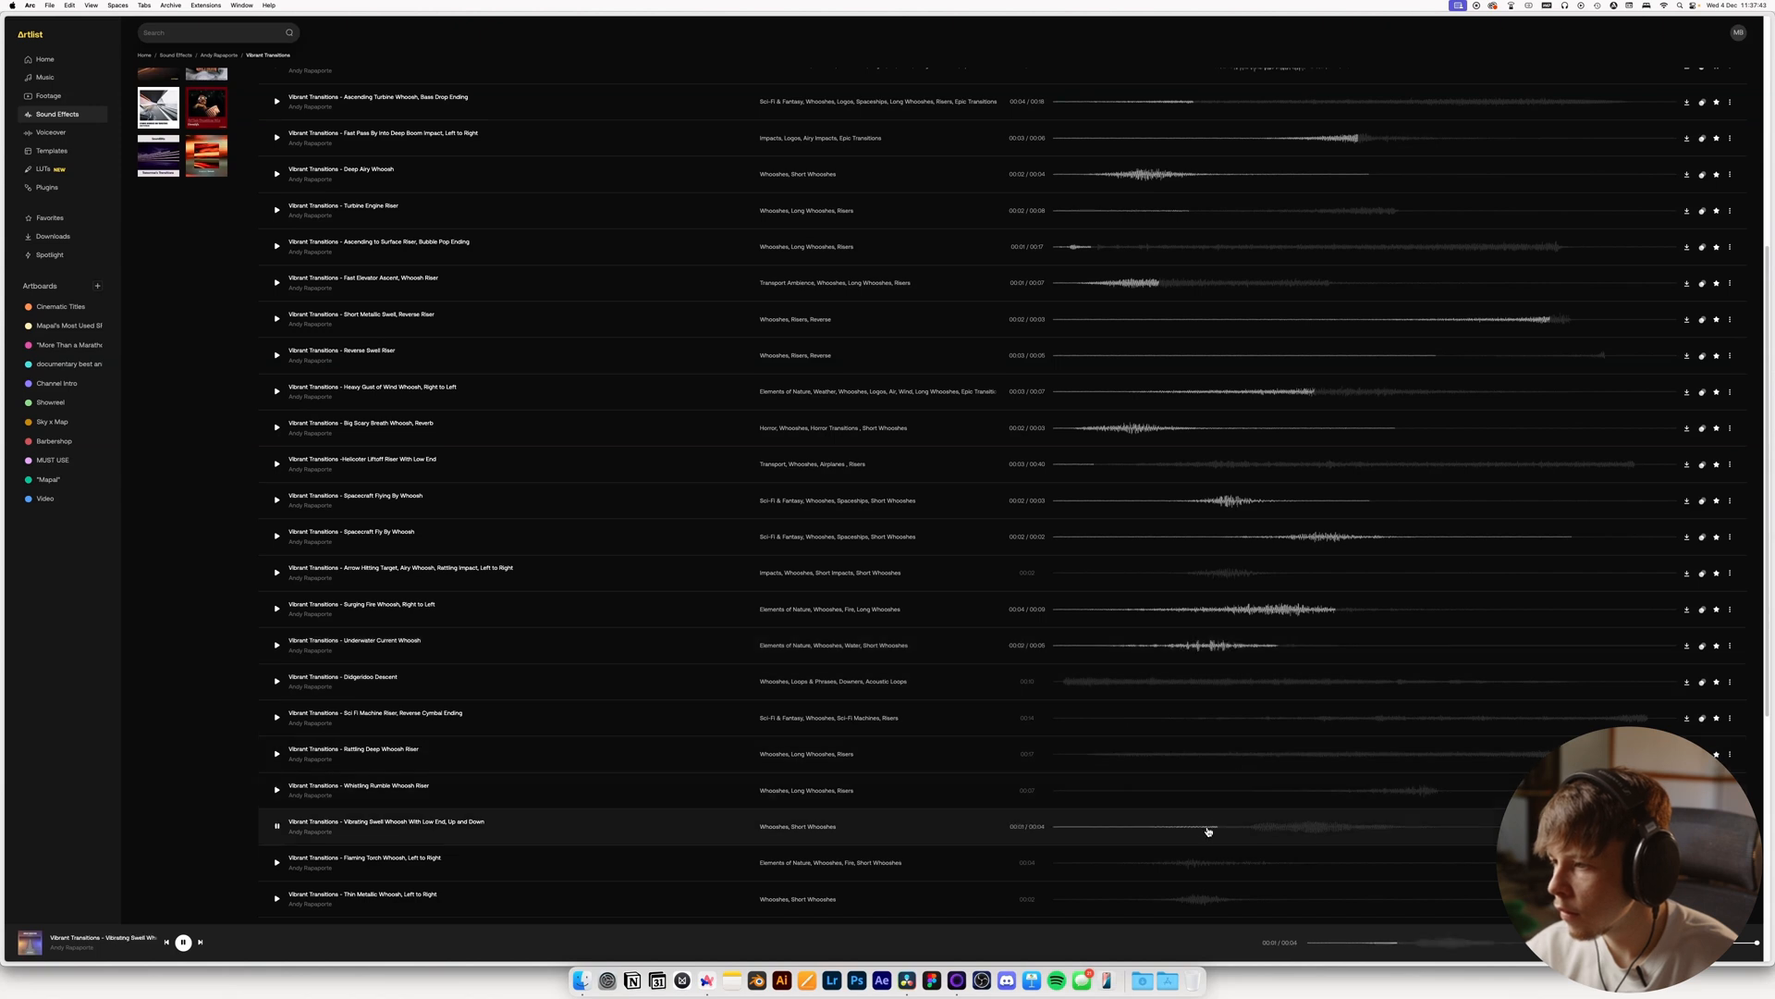
{"action": "scroll", "coordinate": [1193, 818], "scroll_direction": "down", "scroll_amount": 2}
{"action": "left_click", "coordinate": [1138, 807]}
{"action": "left_click", "coordinate": [1316, 722]}
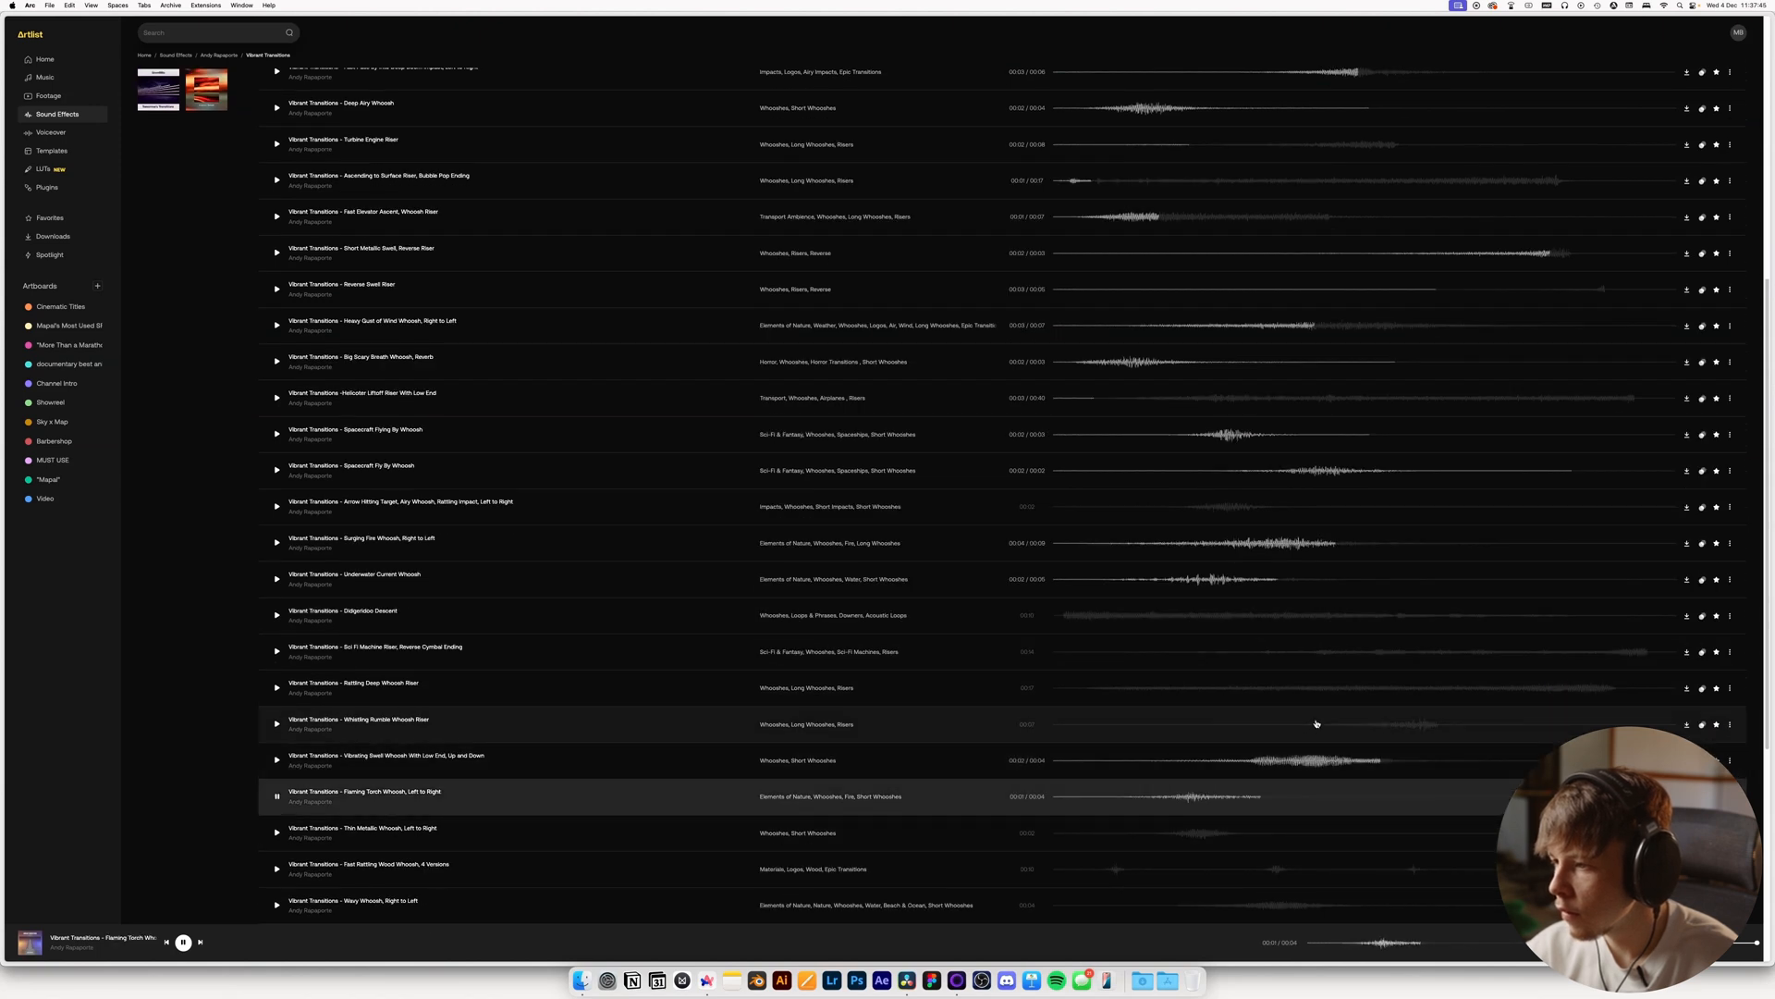
Audition the Thin Metallic Whoosh, Rattling Deep Whoosh Riser, Wavy Whoosh and Descending Fly By Whoosh
{"action": "scroll", "coordinate": [1308, 746], "scroll_direction": "down", "scroll_amount": 3}
{"action": "left_click", "coordinate": [1155, 735]}
{"action": "scroll", "coordinate": [1146, 758], "scroll_direction": "down", "scroll_amount": 1}
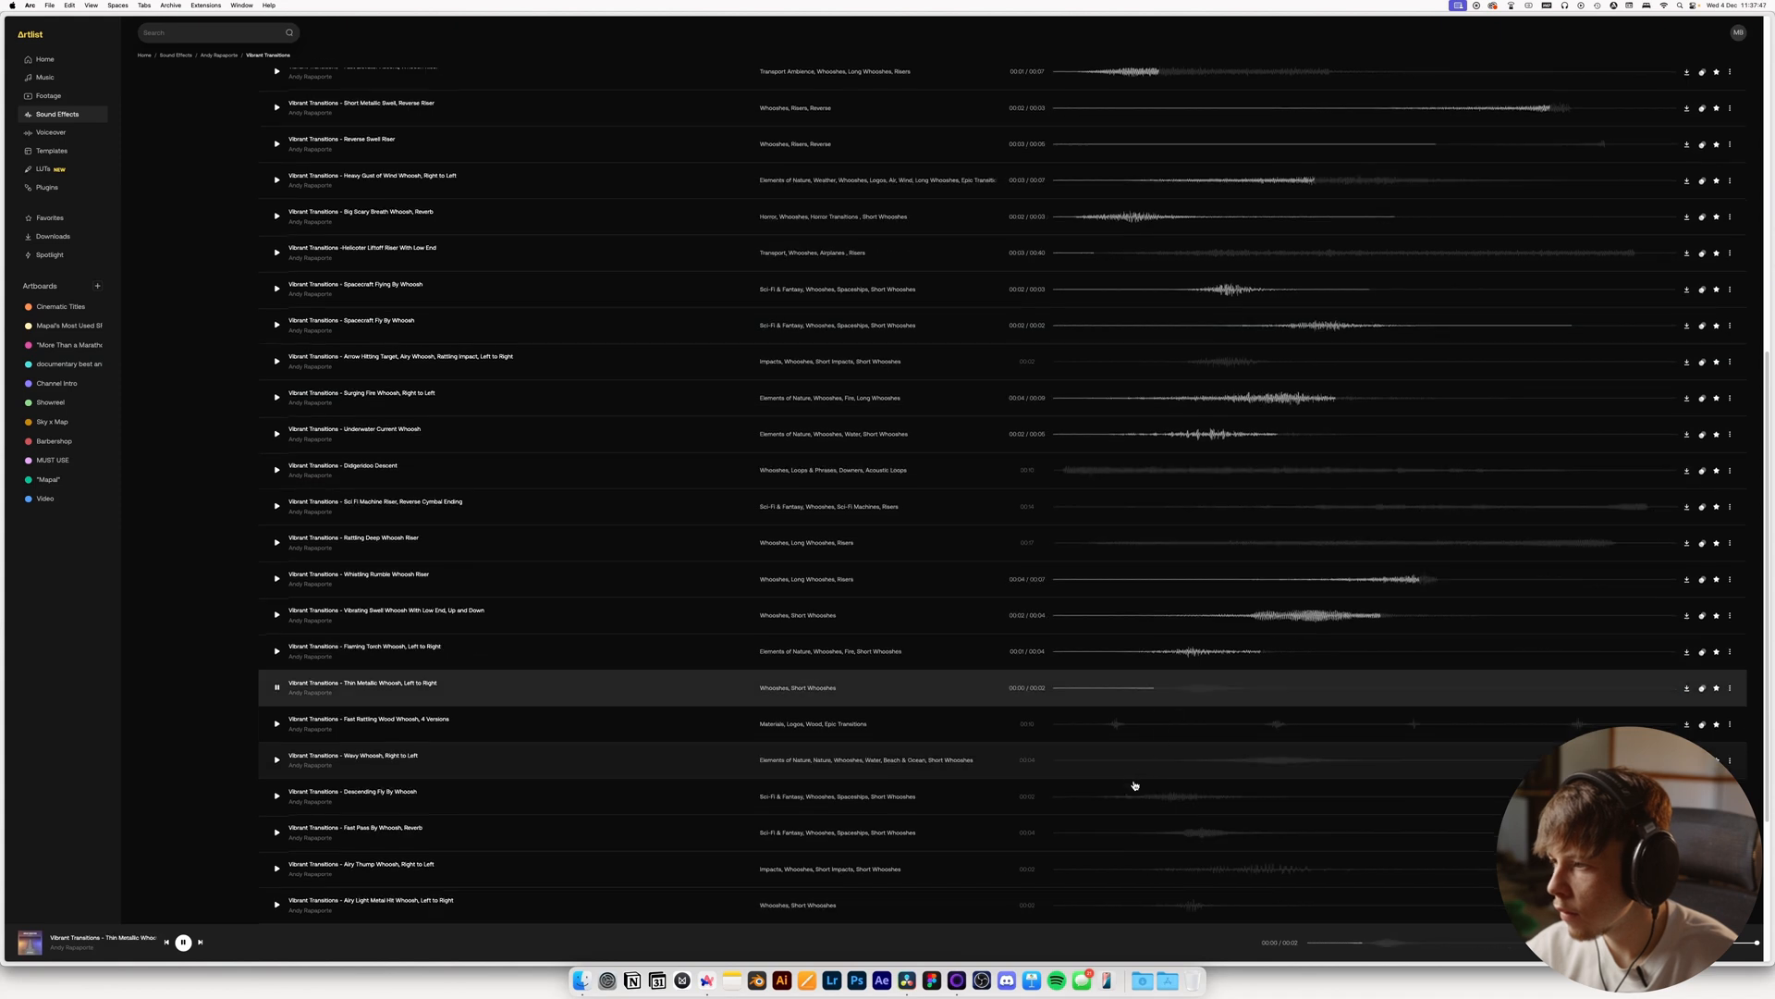
{"action": "left_click", "coordinate": [1382, 547]}
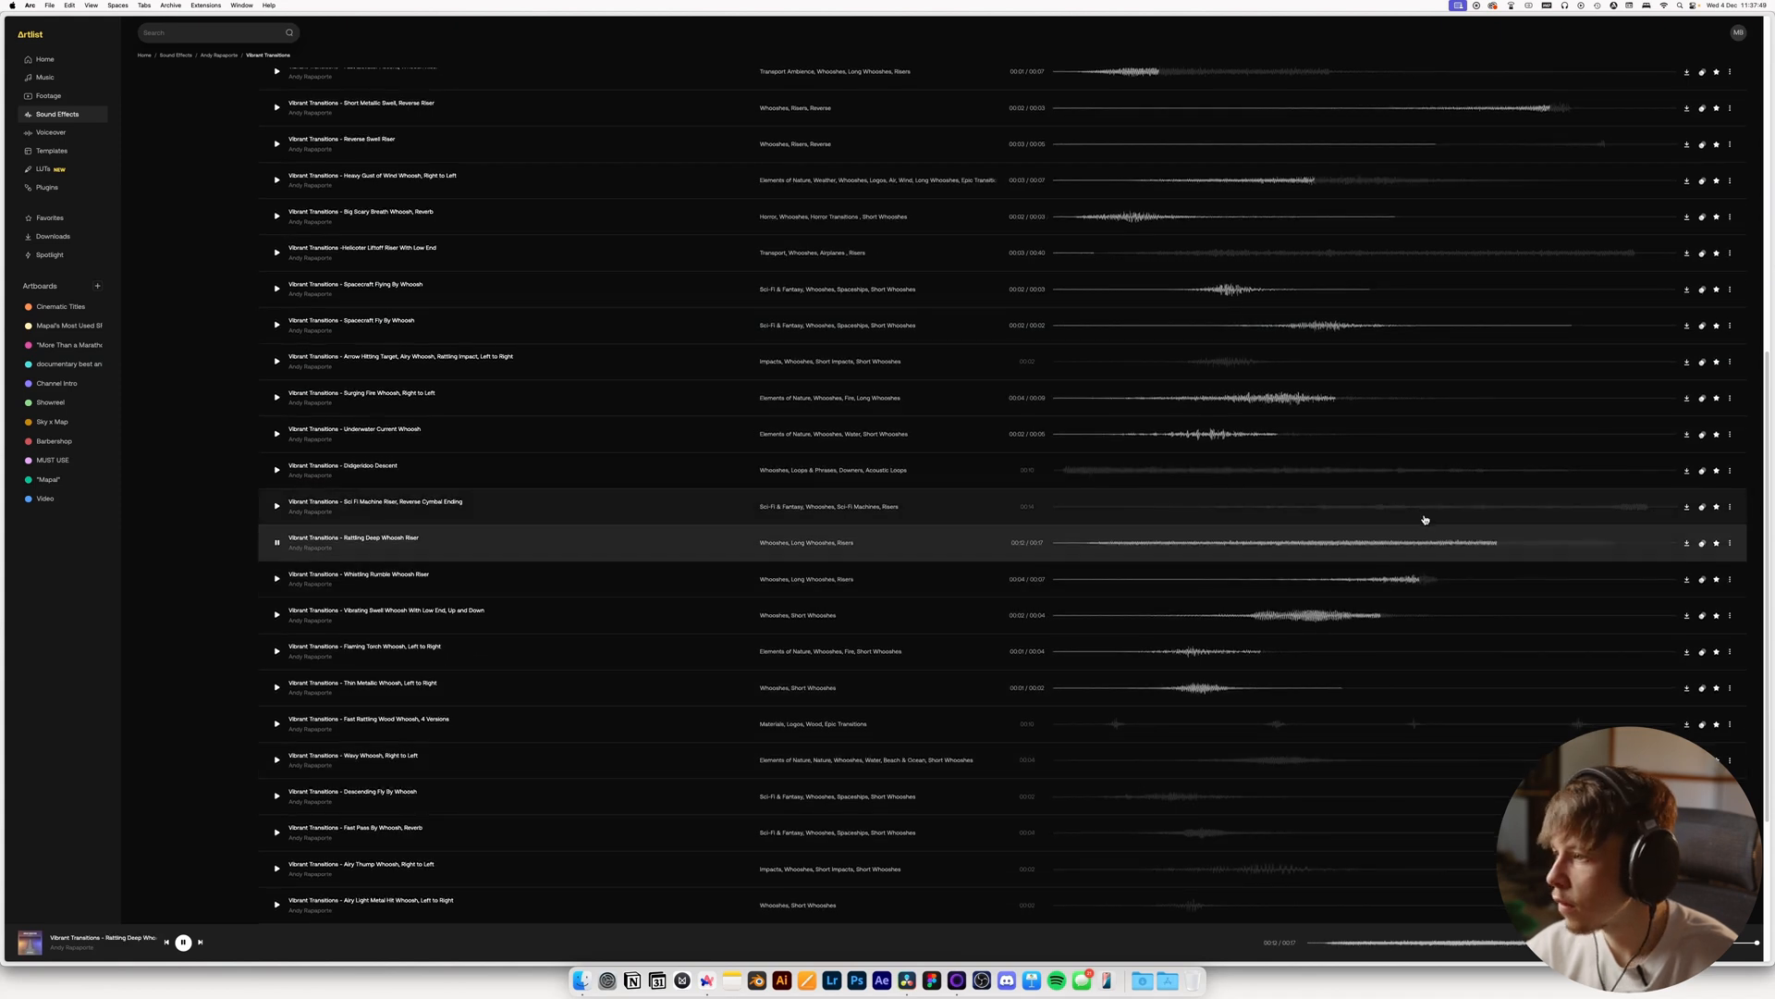
{"action": "left_click", "coordinate": [1180, 761]}
{"action": "scroll", "coordinate": [1176, 739], "scroll_direction": "down", "scroll_amount": 2}
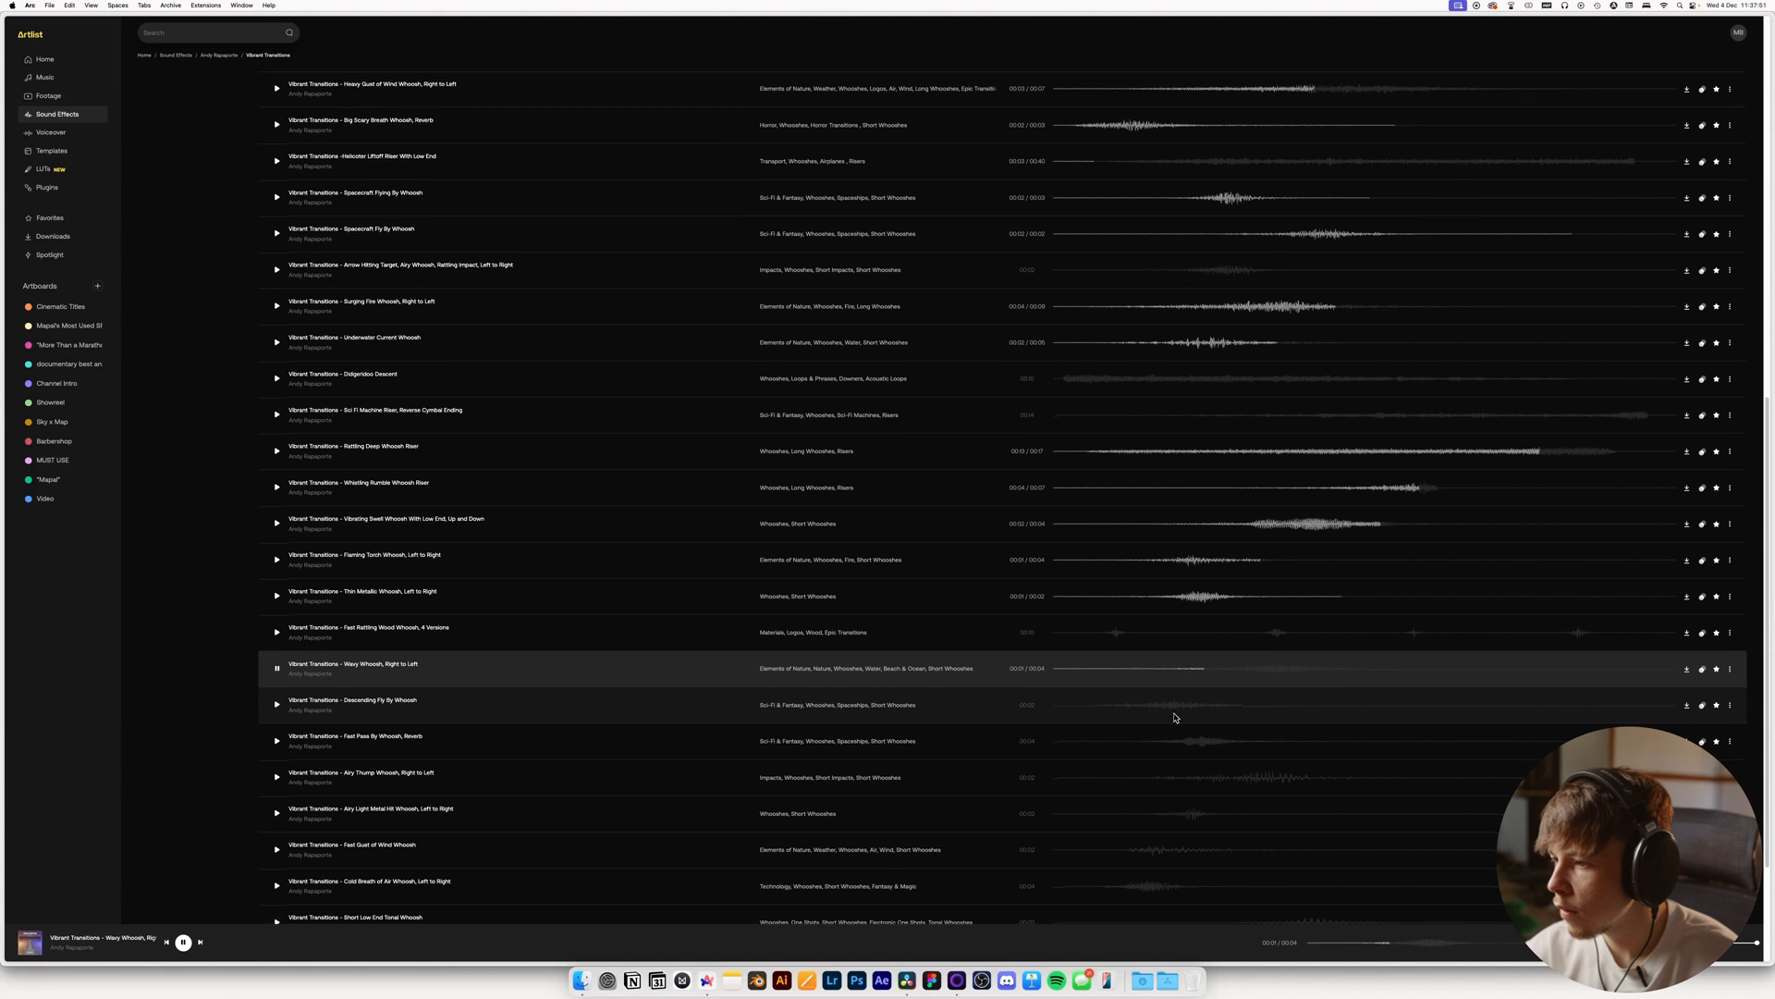
{"action": "left_click", "coordinate": [1108, 708]}
{"action": "scroll", "coordinate": [1128, 730], "scroll_direction": "down", "scroll_amount": 1}
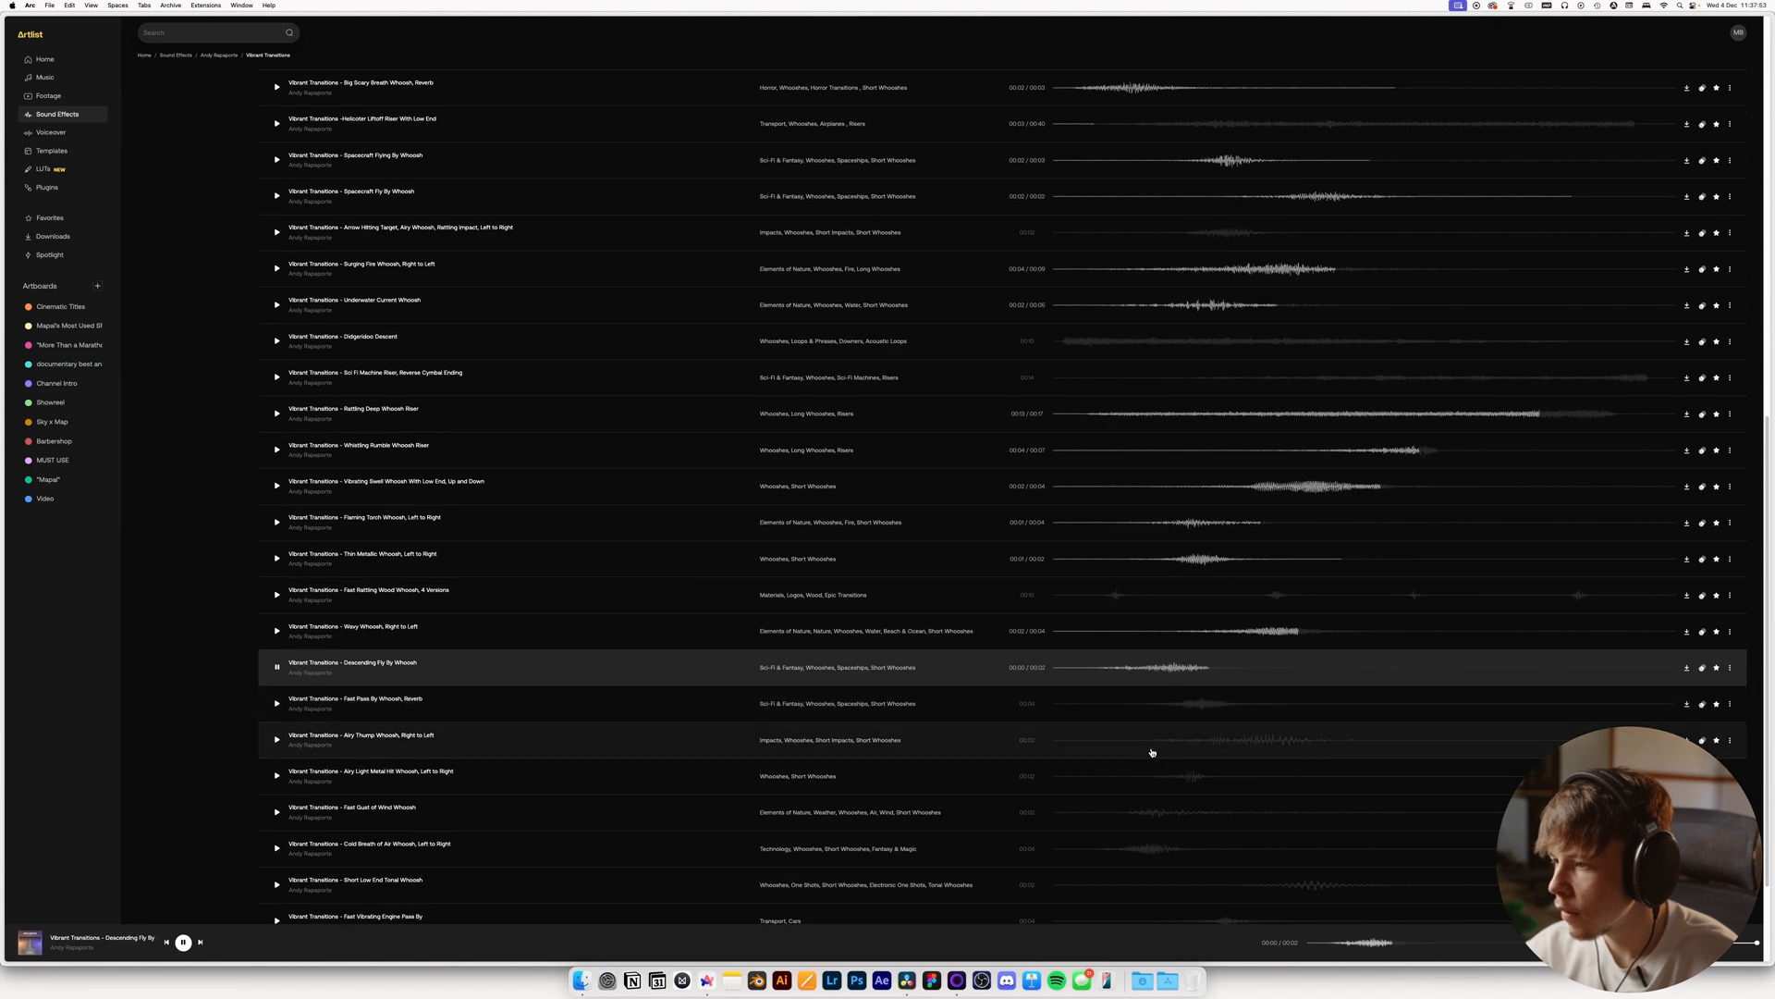
Audition Vibrant Transitions - Airy Thump Whoosh, Right to Left and download it
{"action": "left_click", "coordinate": [1140, 751]}
{"action": "scroll", "coordinate": [1137, 740], "scroll_direction": "down", "scroll_amount": 1}
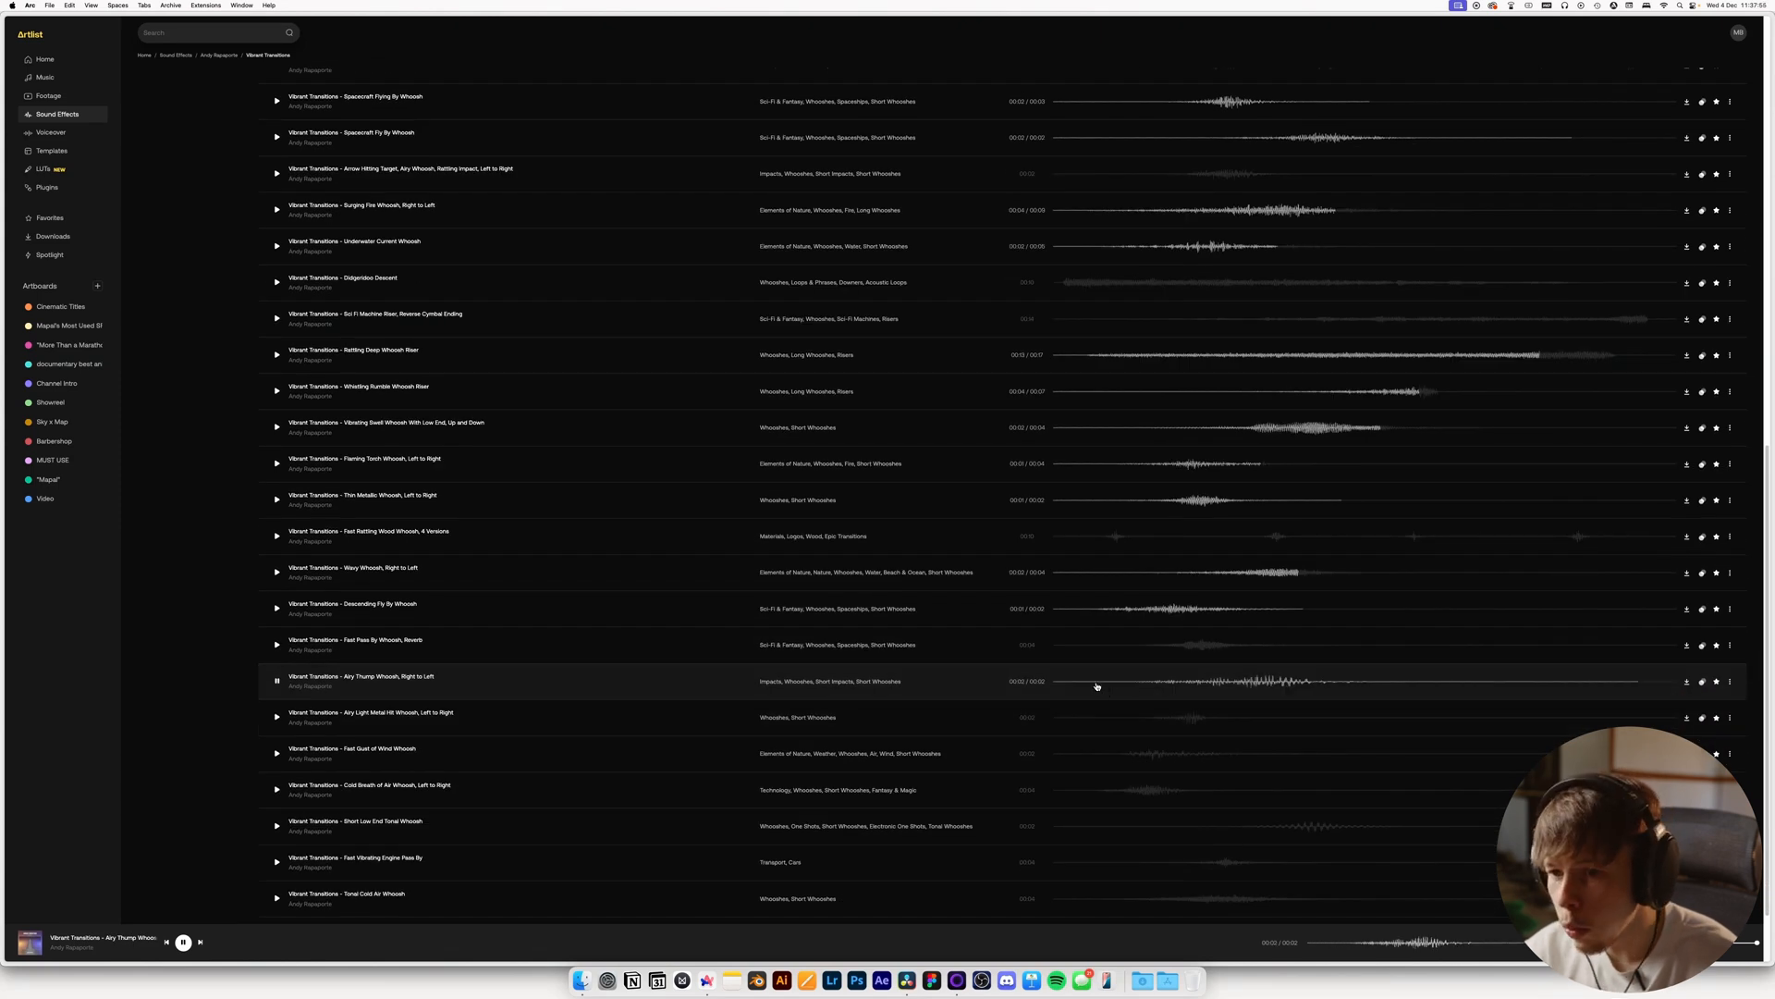
{"action": "key", "text": "space"}
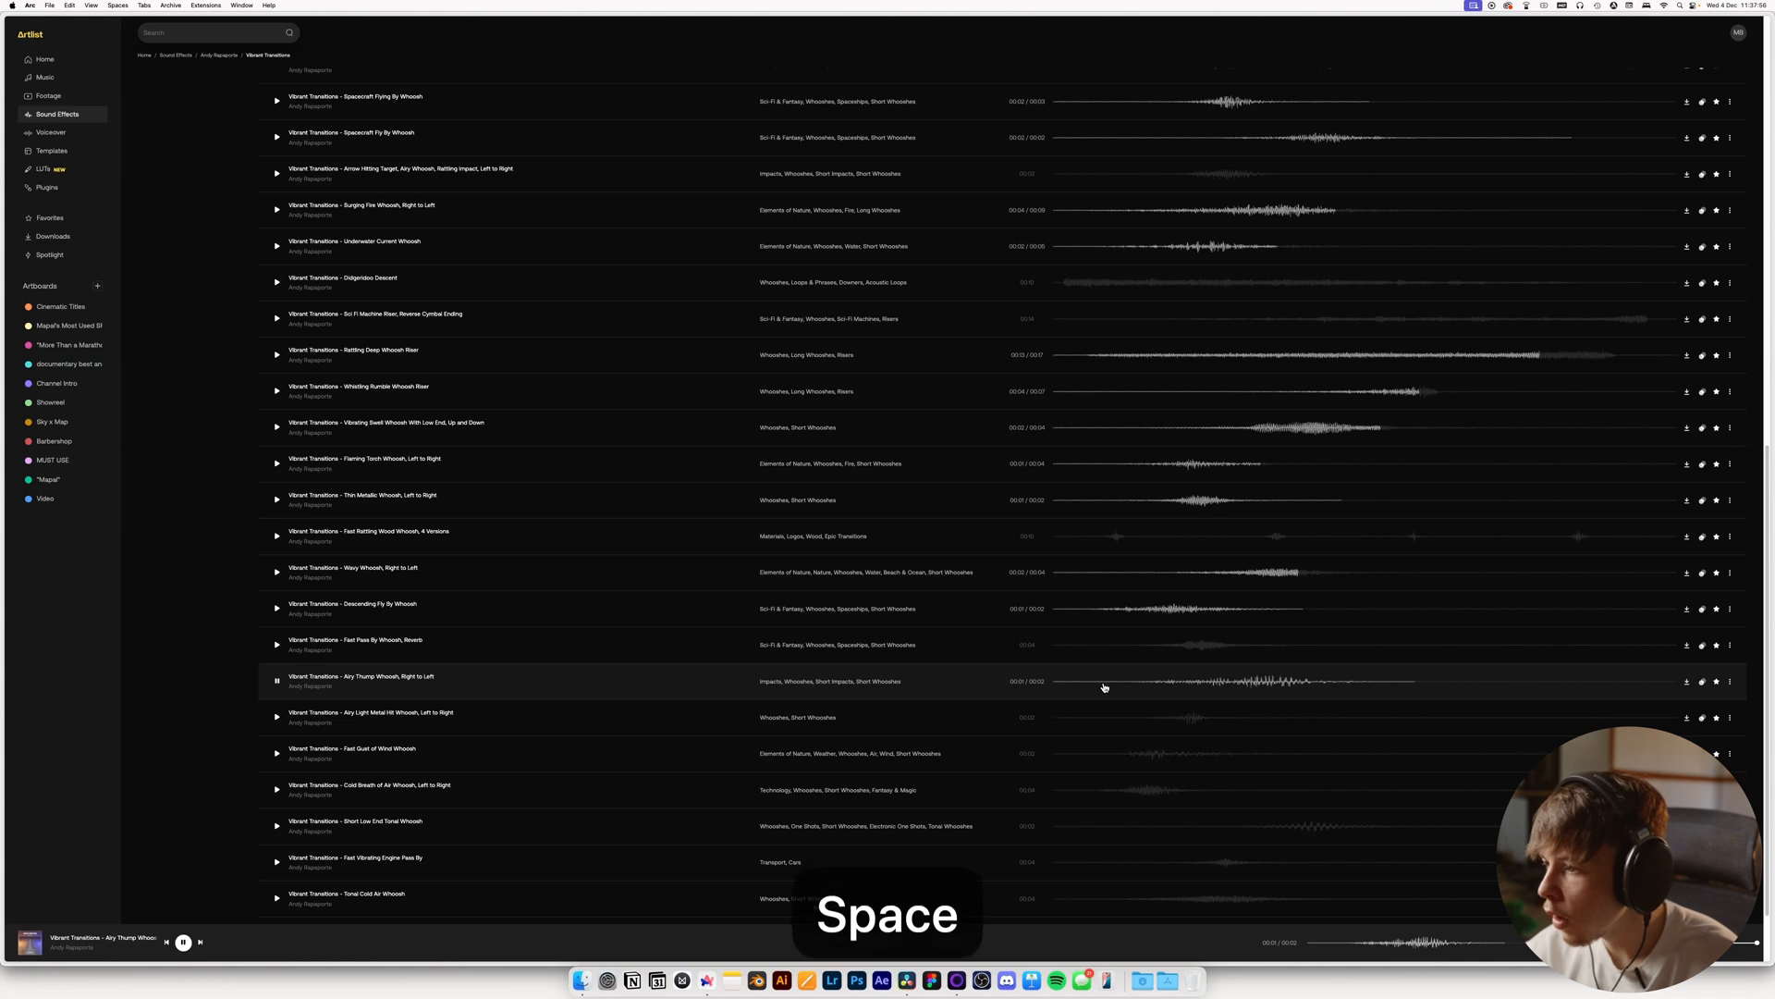
{"action": "left_click", "coordinate": [1688, 682]}
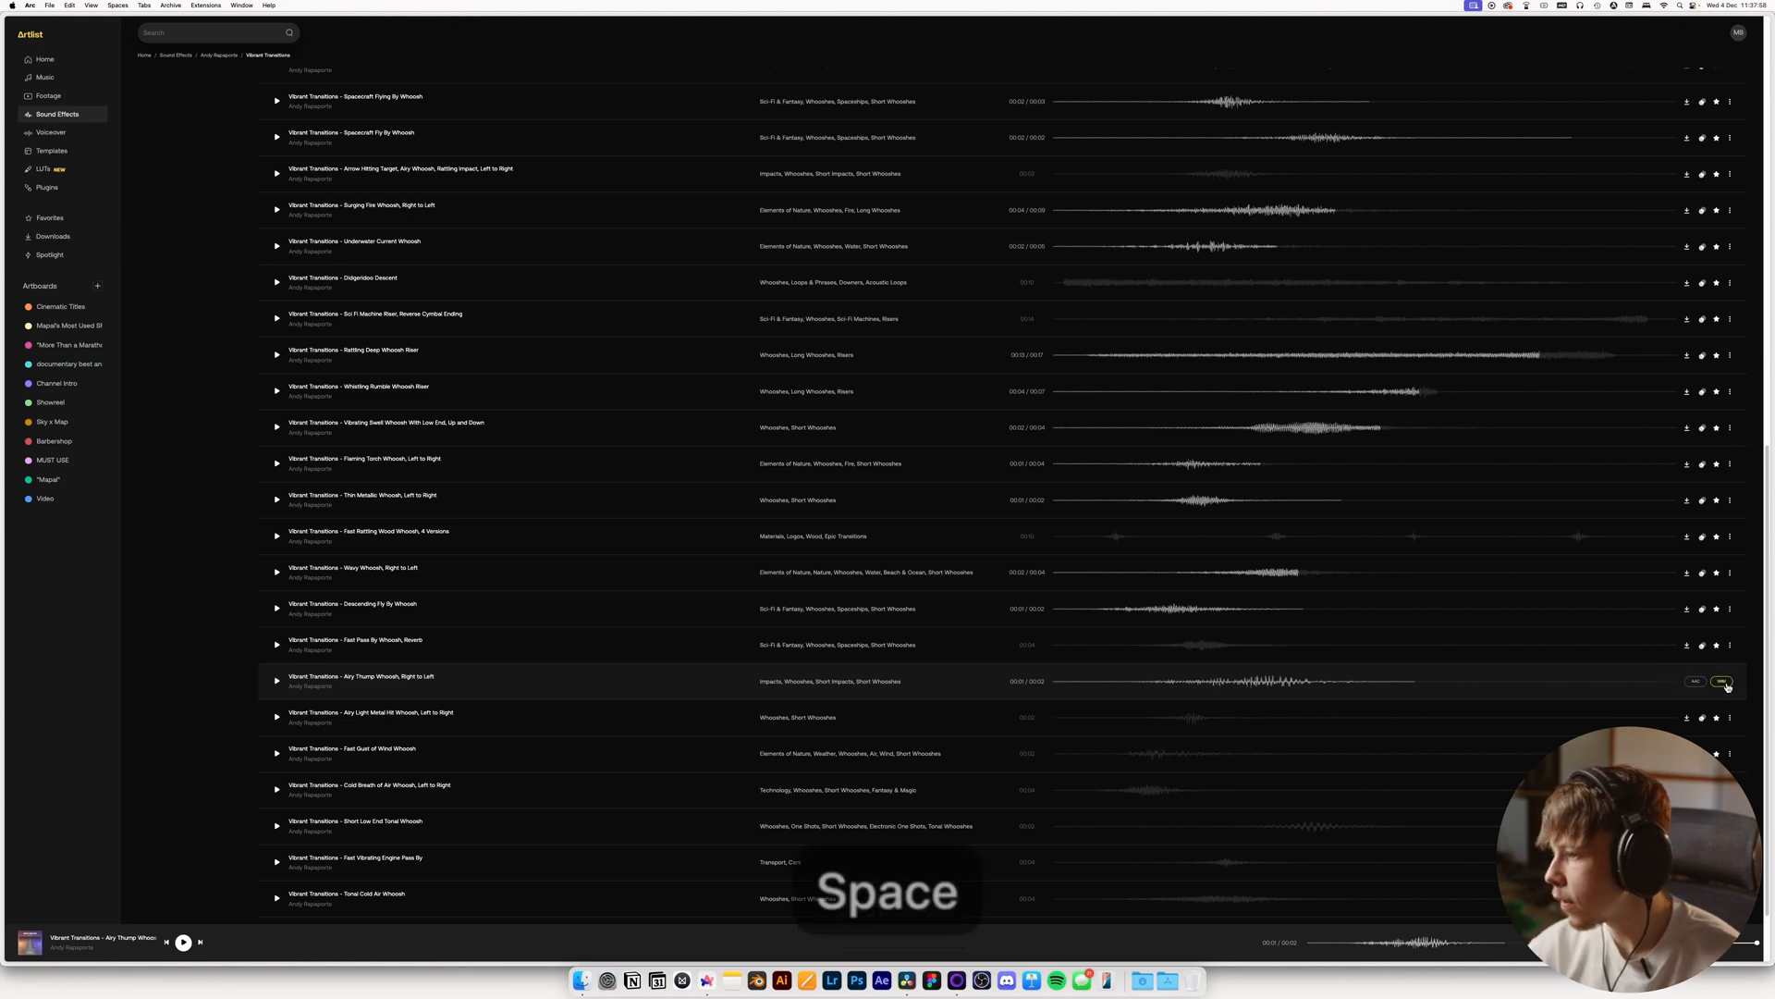
Audition the Fast Gust of Wind, Cold Breath of Air, Short Low End Tonal, Tonal Cold Air and Fast Vibrating Engine effects
{"action": "left_click", "coordinate": [1093, 759]}
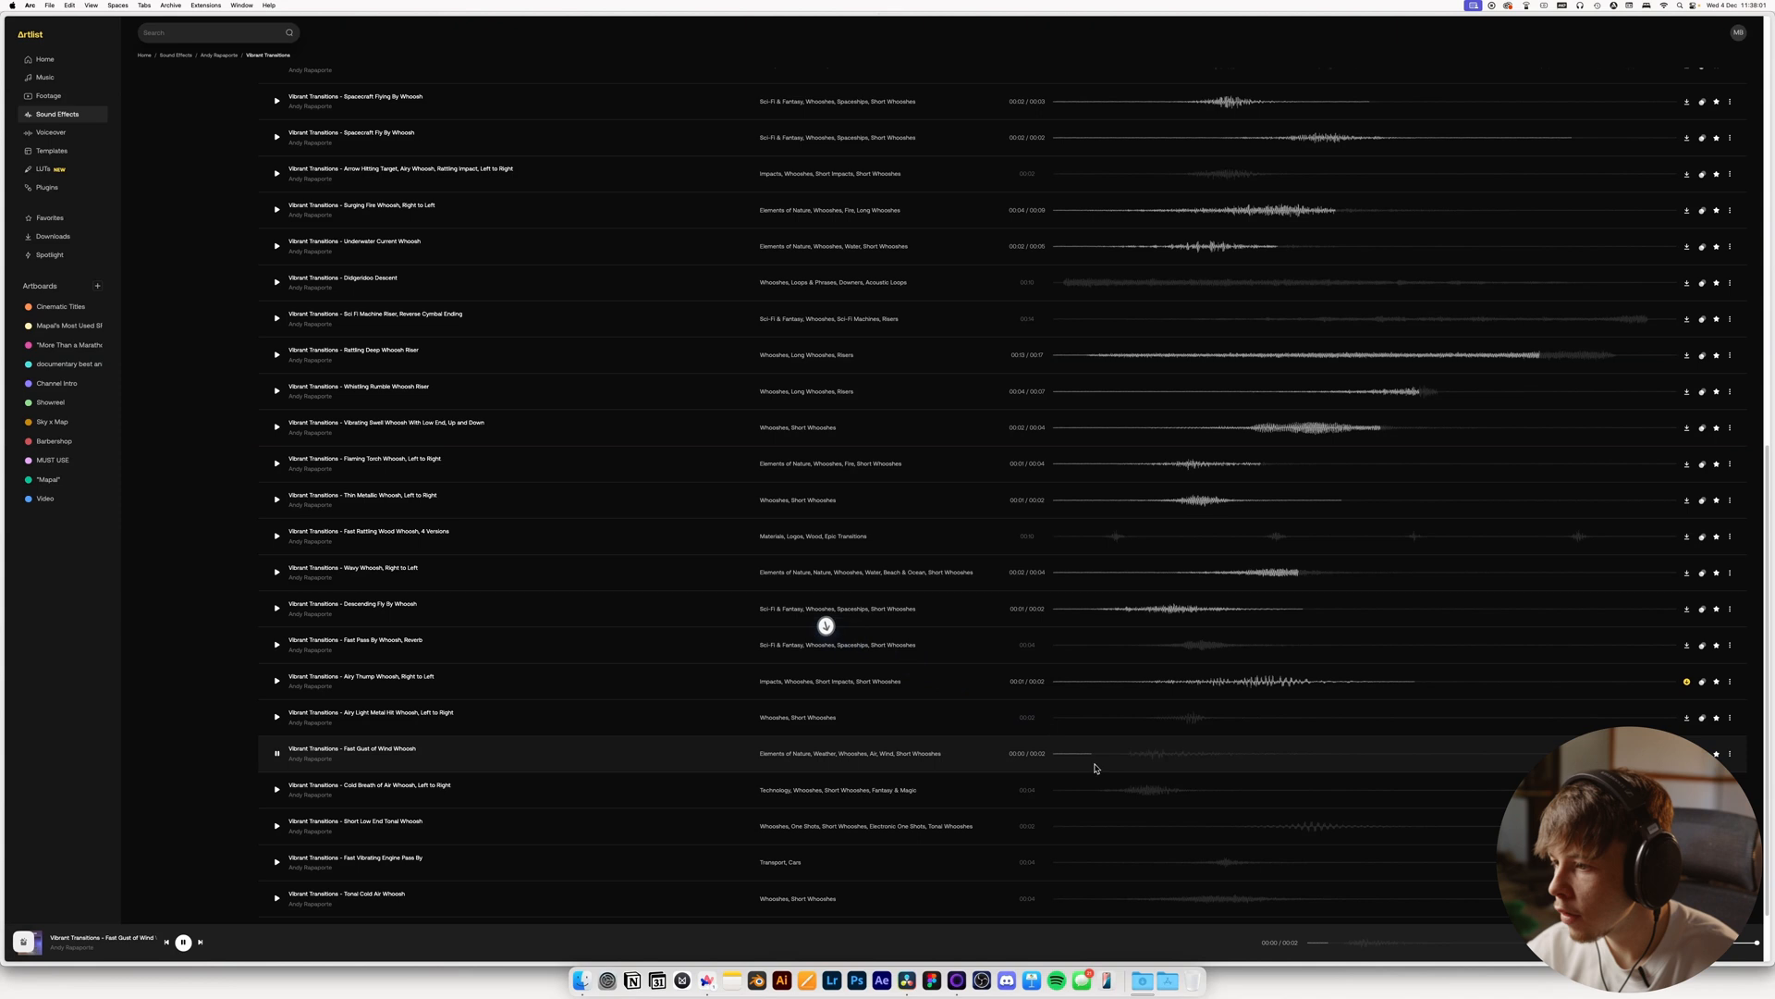
{"action": "scroll", "coordinate": [1095, 766], "scroll_direction": "down", "scroll_amount": 1}
{"action": "left_click", "coordinate": [1097, 771]}
{"action": "scroll", "coordinate": [1101, 767], "scroll_direction": "down", "scroll_amount": 3}
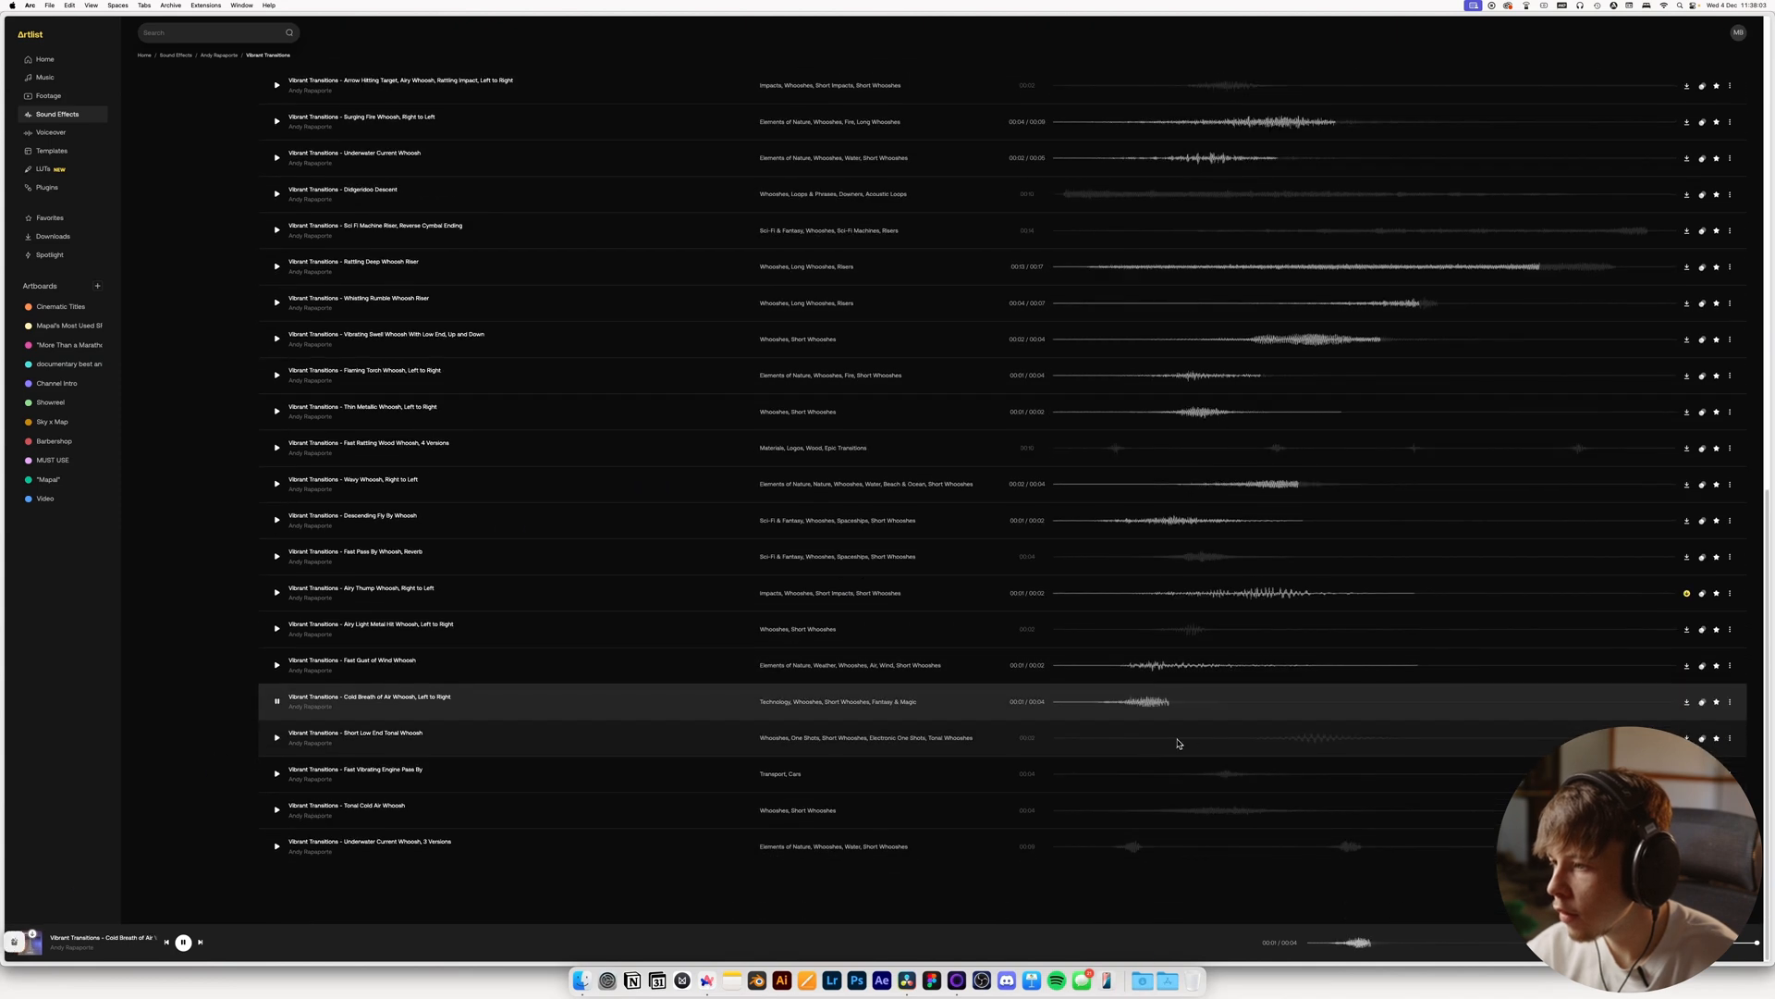
{"action": "left_click", "coordinate": [1214, 746]}
{"action": "left_click", "coordinate": [1114, 815]}
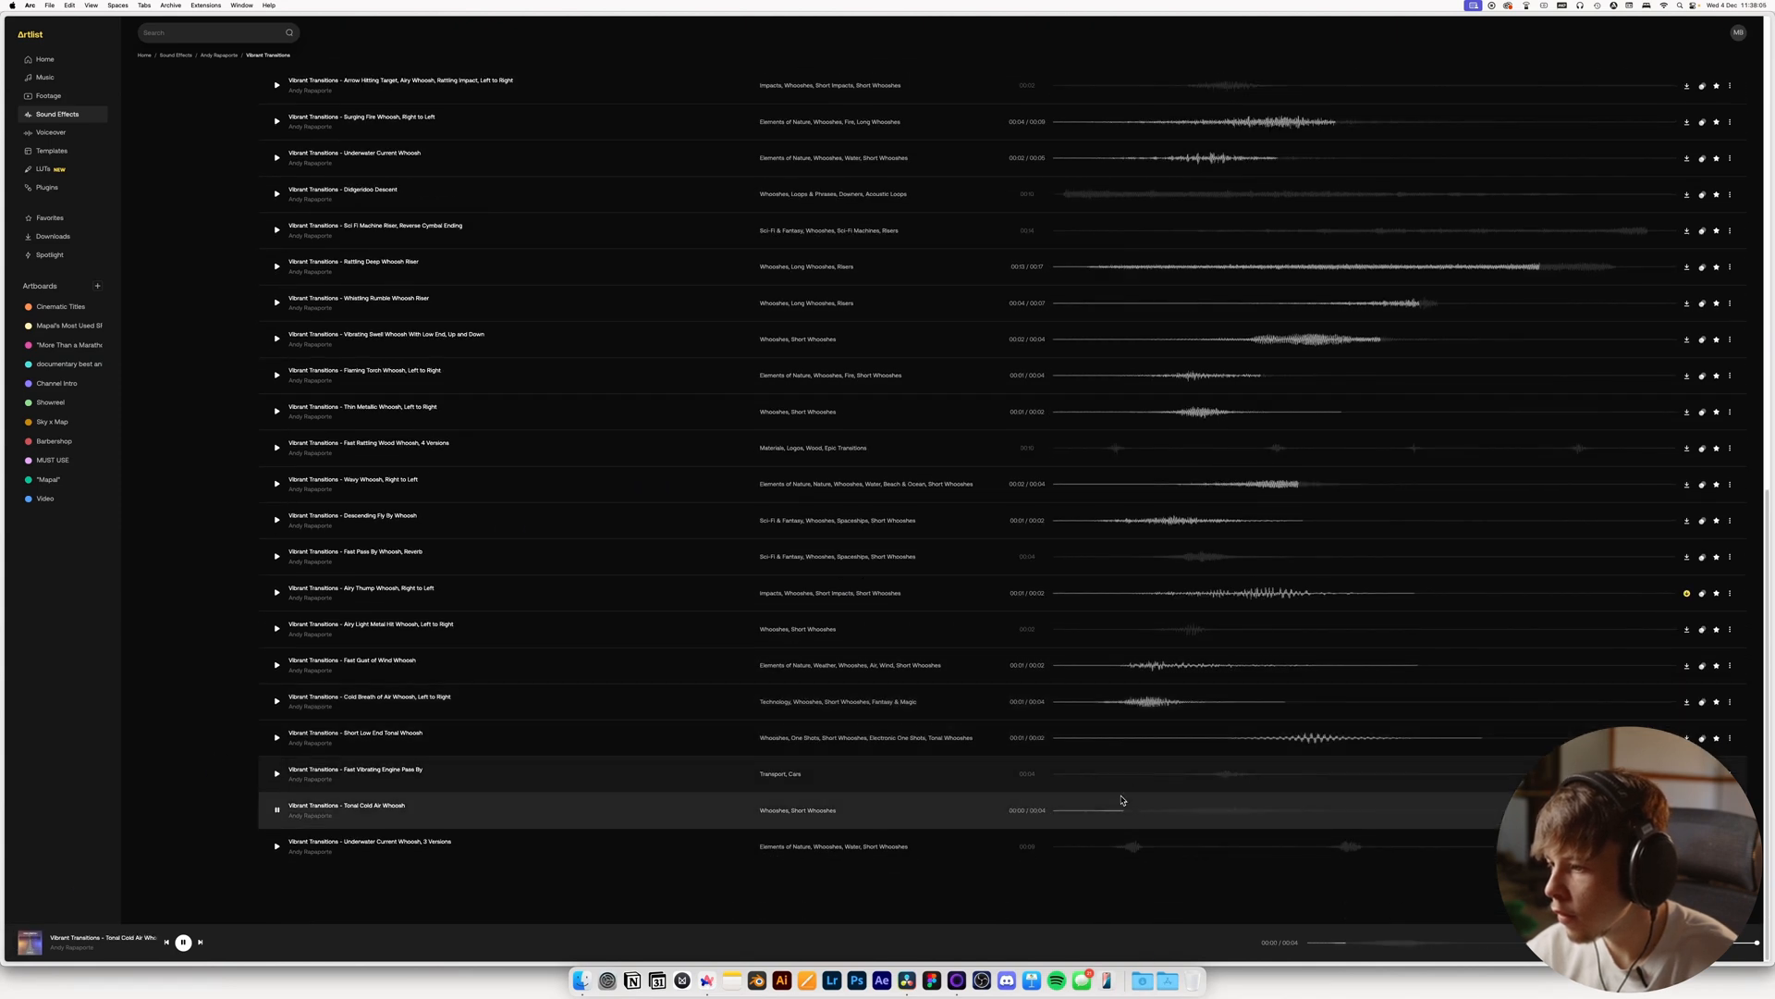
{"action": "left_click", "coordinate": [1143, 771]}
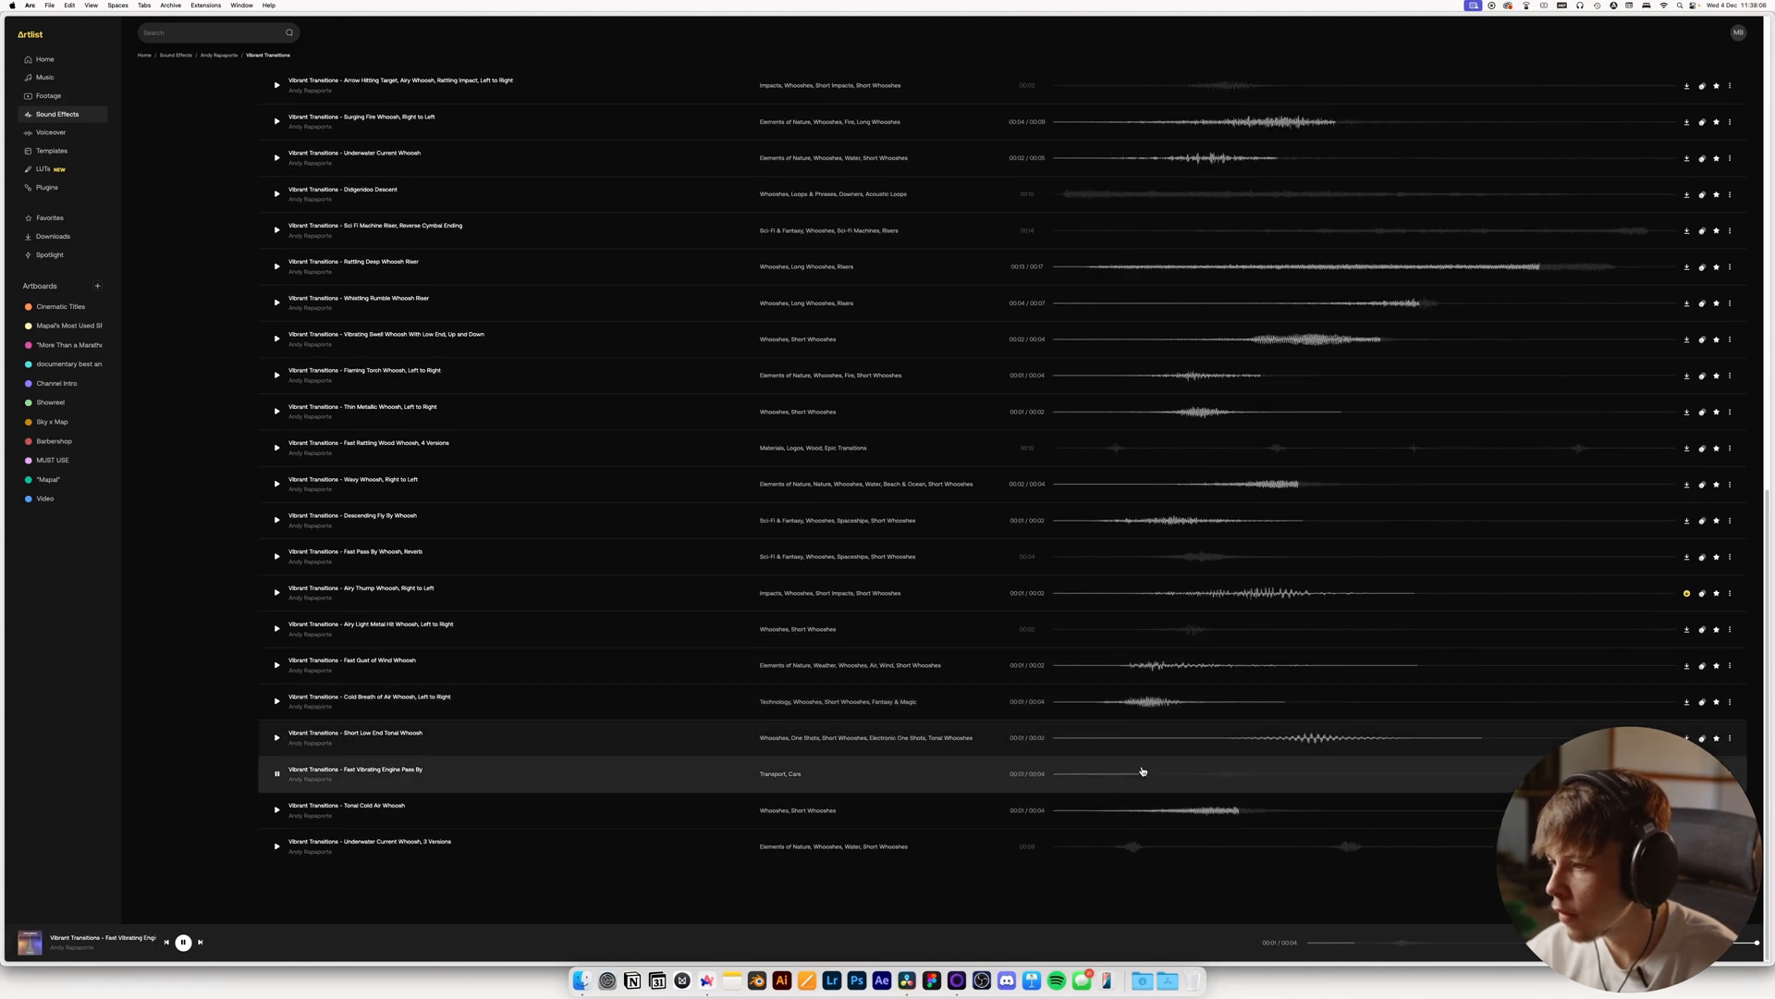
Audition the skipped Airy Light Metal Hit Whoosh, Fast Pass By Whoosh and Fast Rattling Wood Whoosh
{"action": "left_click", "coordinate": [1116, 632]}
{"action": "left_click", "coordinate": [1123, 557]}
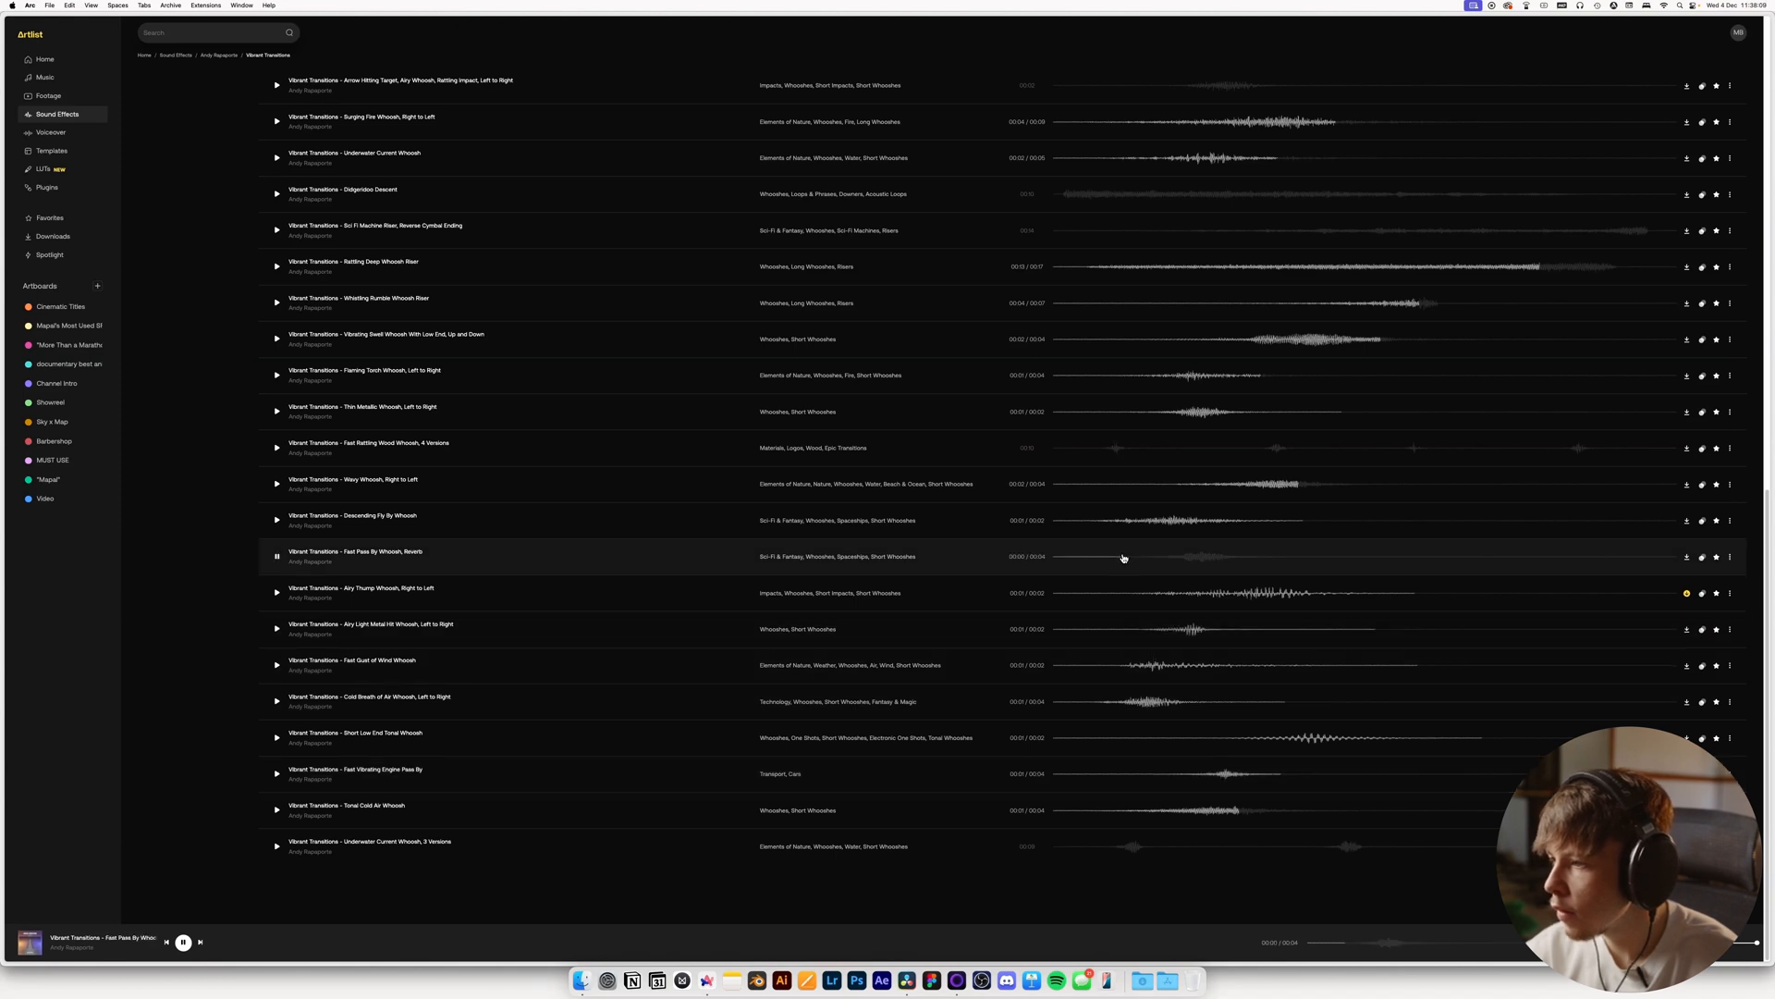
{"action": "scroll", "coordinate": [1123, 558], "scroll_direction": "up", "scroll_amount": 1}
{"action": "left_click", "coordinate": [1100, 472]}
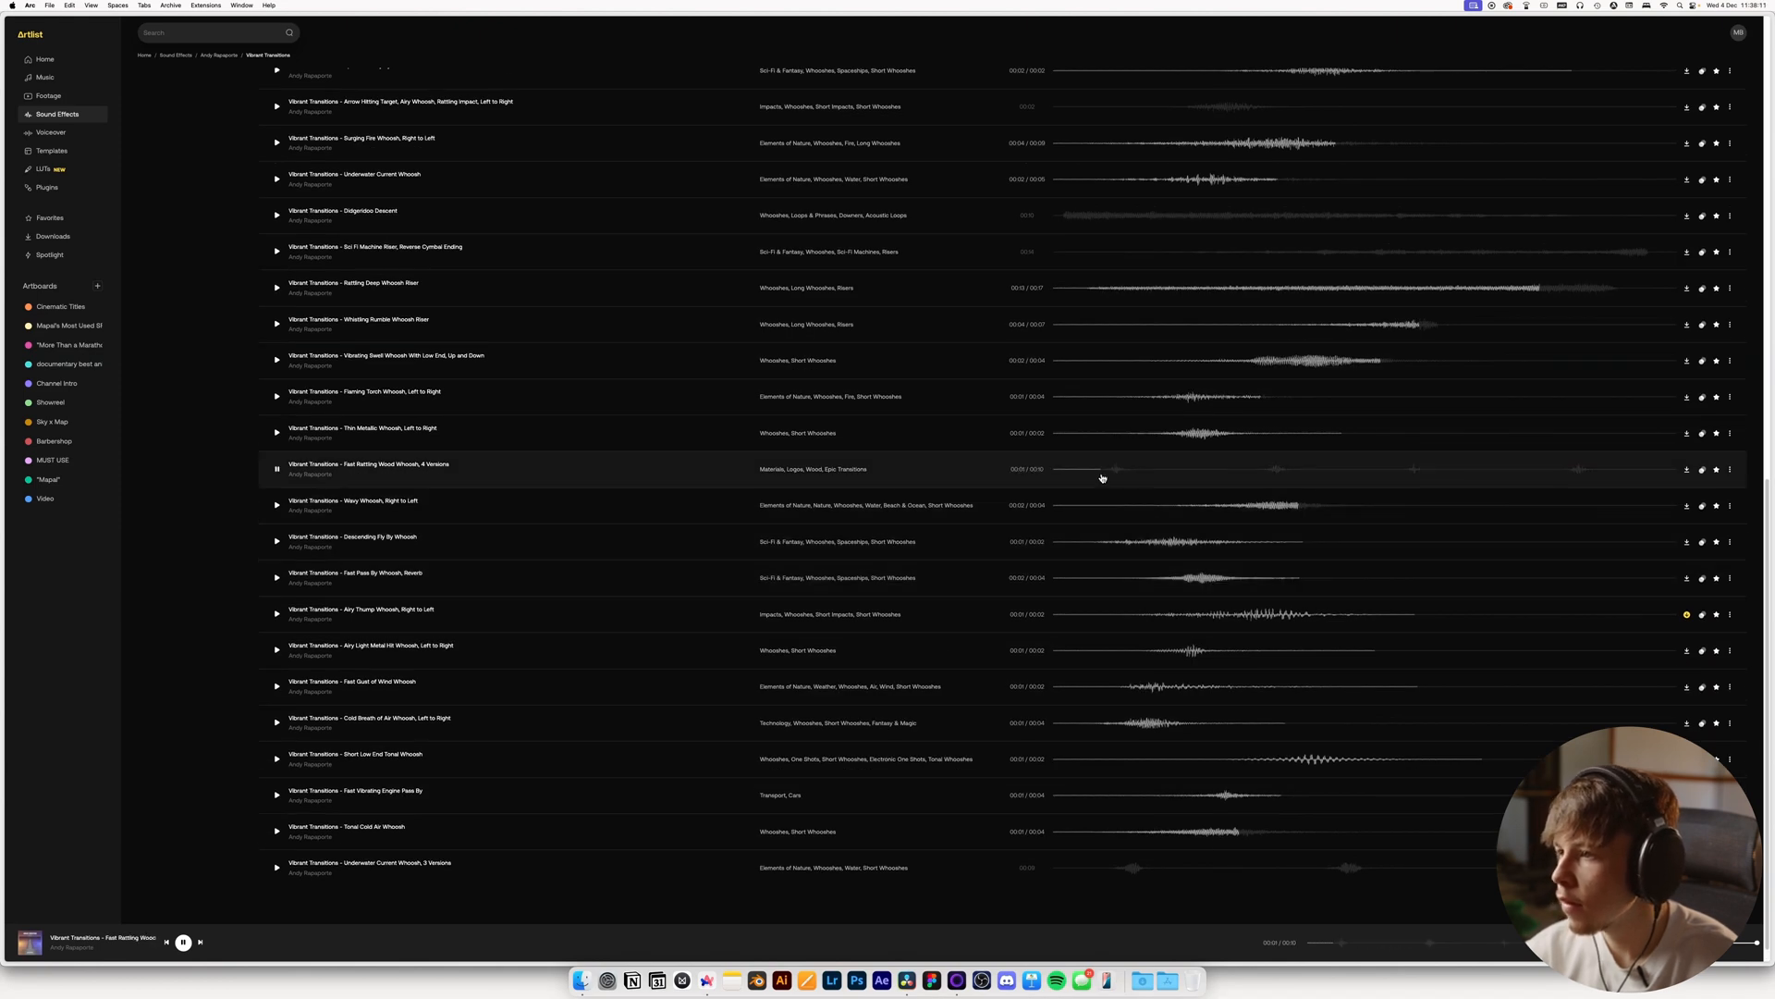
Replay the Flaming Torch Whoosh, Vibrating Swell Whoosh With Low End and Whistling Rumble Whoosh Riser to compare them
{"action": "scroll", "coordinate": [1139, 499], "scroll_direction": "up", "scroll_amount": 2}
{"action": "left_click", "coordinate": [1138, 481]}
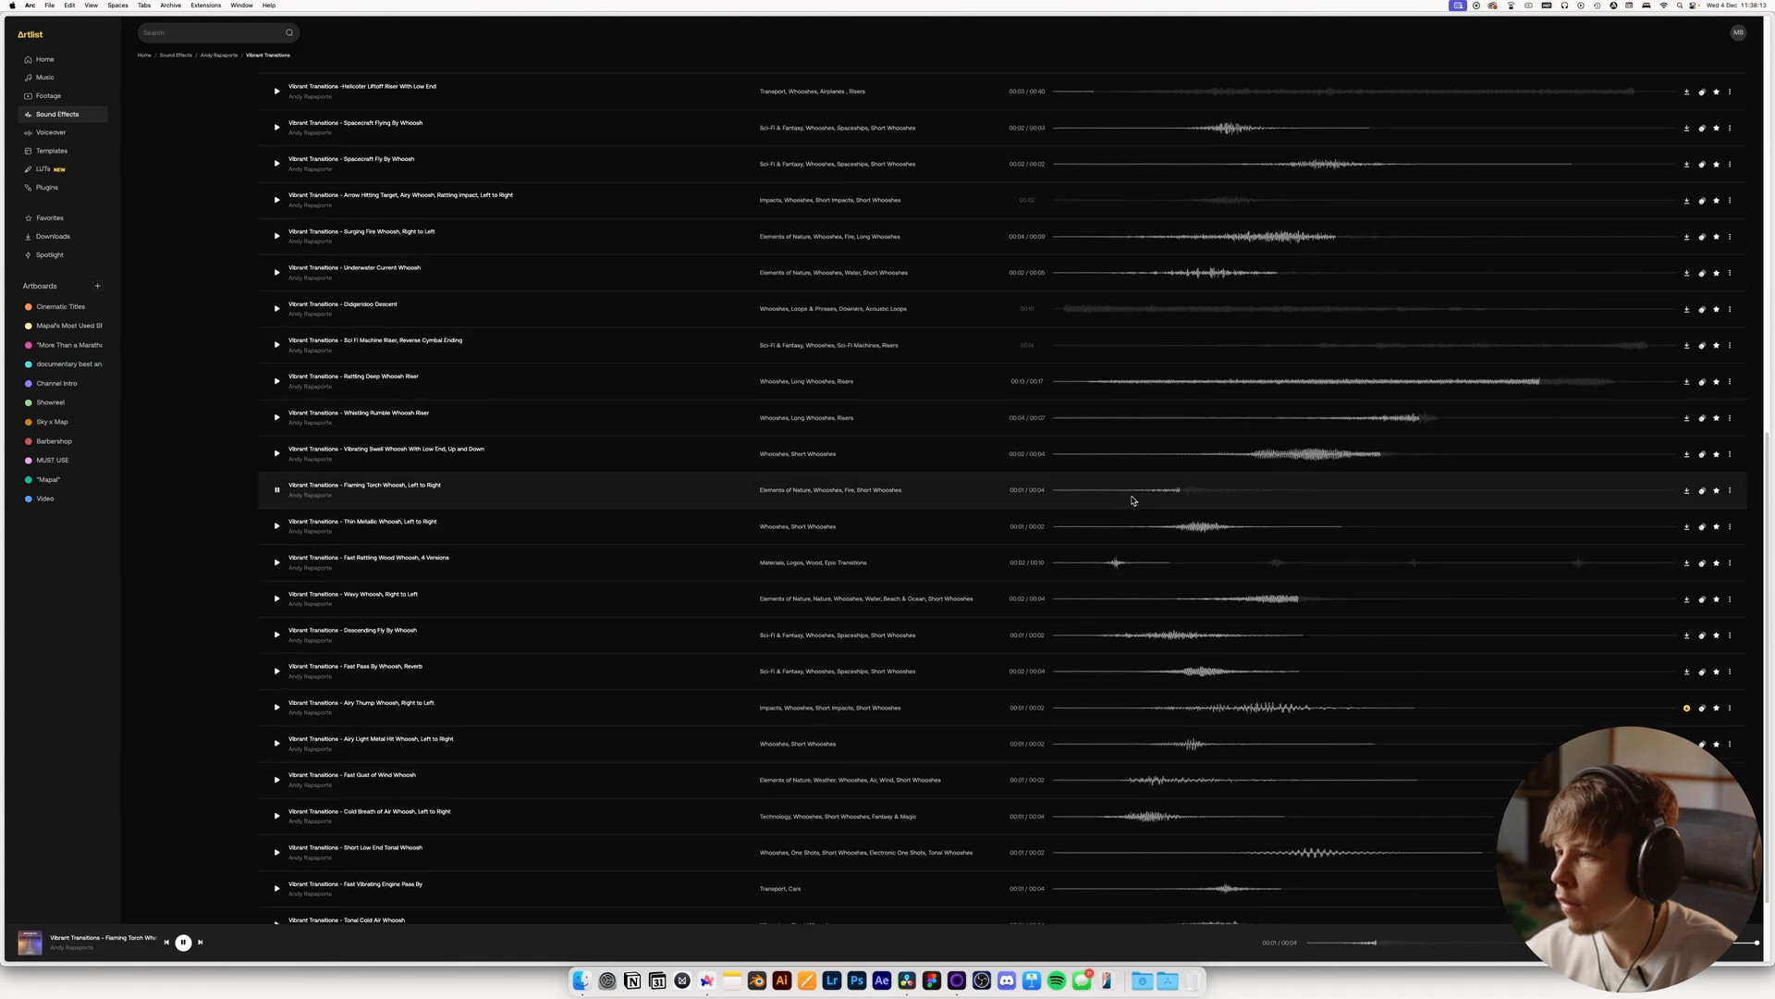
{"action": "scroll", "coordinate": [1133, 504], "scroll_direction": "up", "scroll_amount": 1}
{"action": "left_click", "coordinate": [1137, 506]}
{"action": "scroll", "coordinate": [1139, 511], "scroll_direction": "up", "scroll_amount": 3}
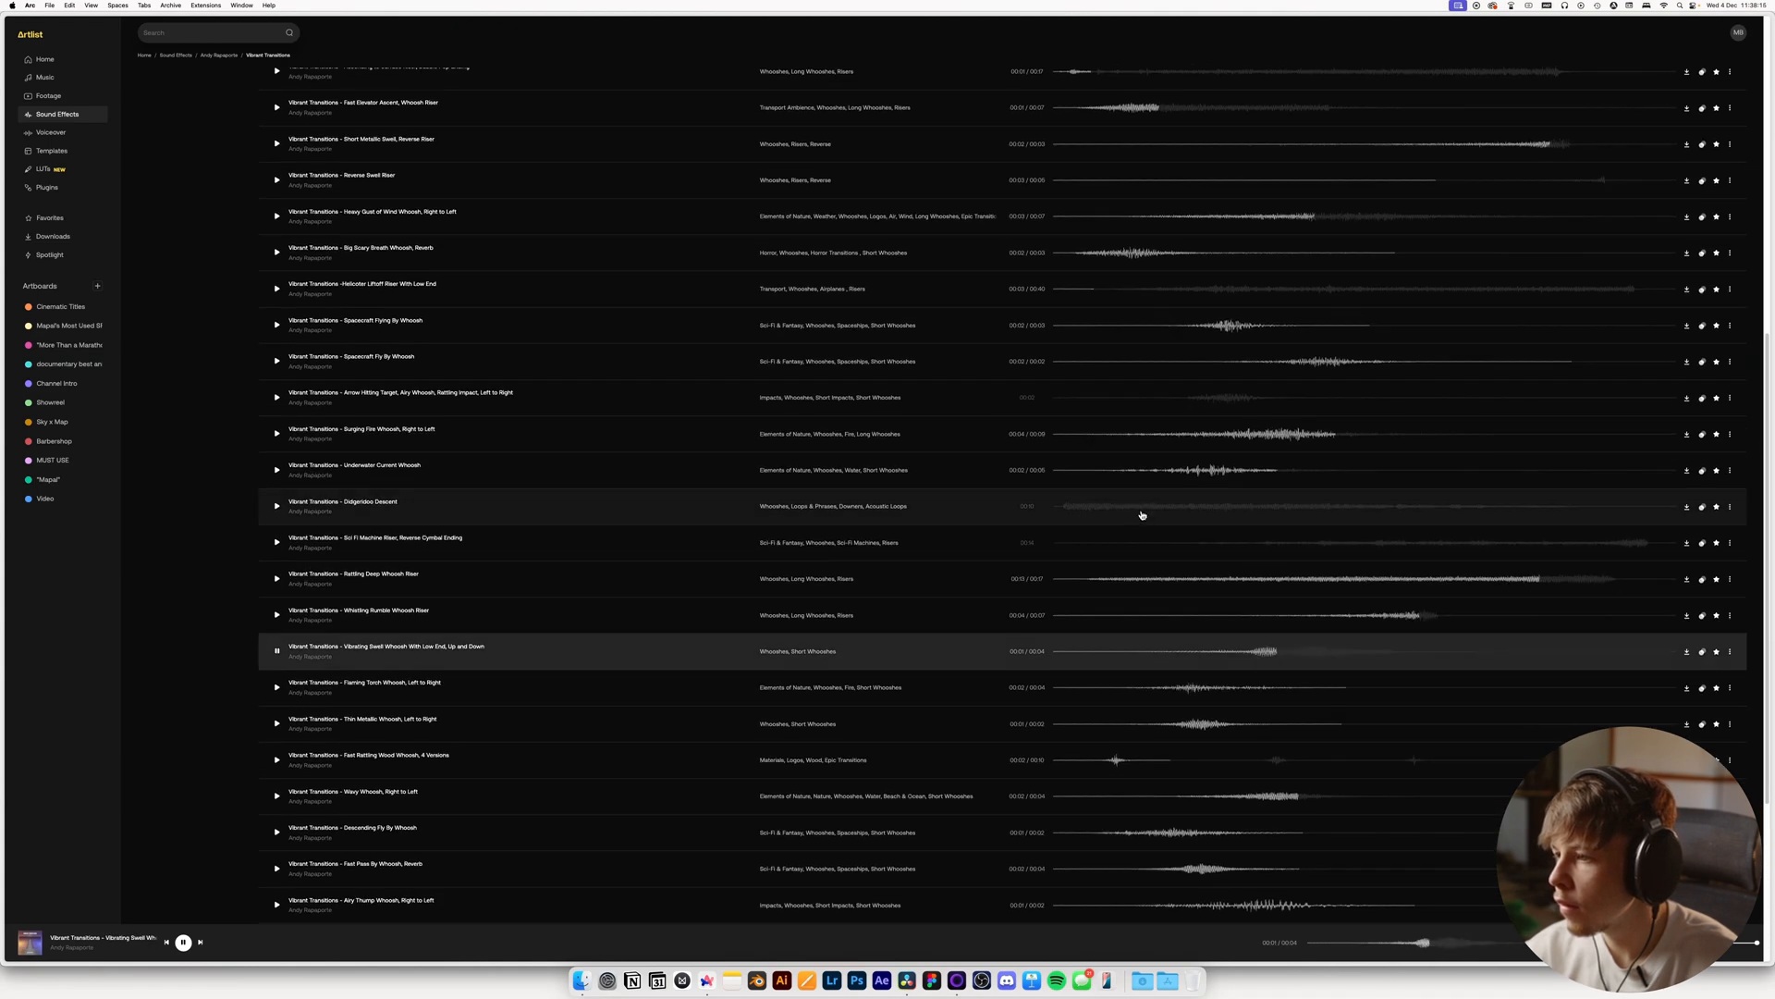
{"action": "left_click", "coordinate": [1152, 619]}
{"action": "scroll", "coordinate": [1153, 616], "scroll_direction": "up", "scroll_amount": 1}
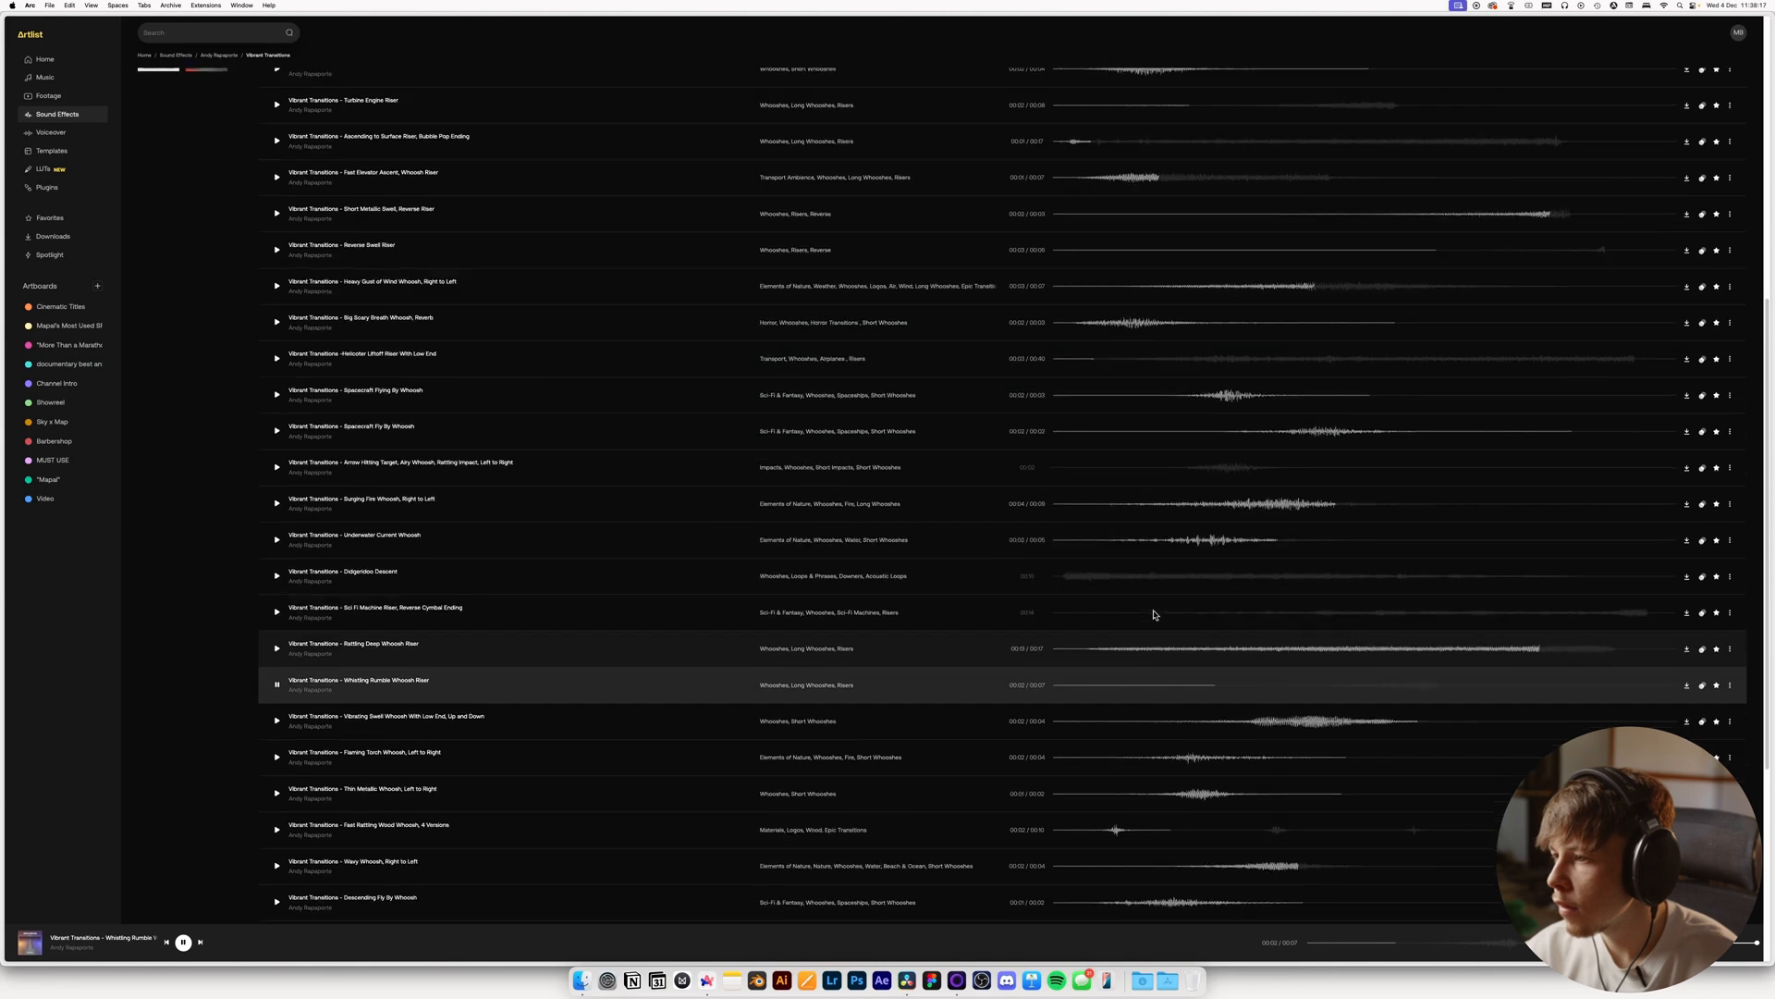
Audition the Underwater Current Whoosh, Surging Fire Whoosh, Arrow Hitting Target and Deep Airy Whoosh effects in the Vibrant Transitions pack
{"action": "left_click", "coordinate": [1151, 545]}
{"action": "scroll", "coordinate": [1137, 555], "scroll_direction": "up", "scroll_amount": 1}
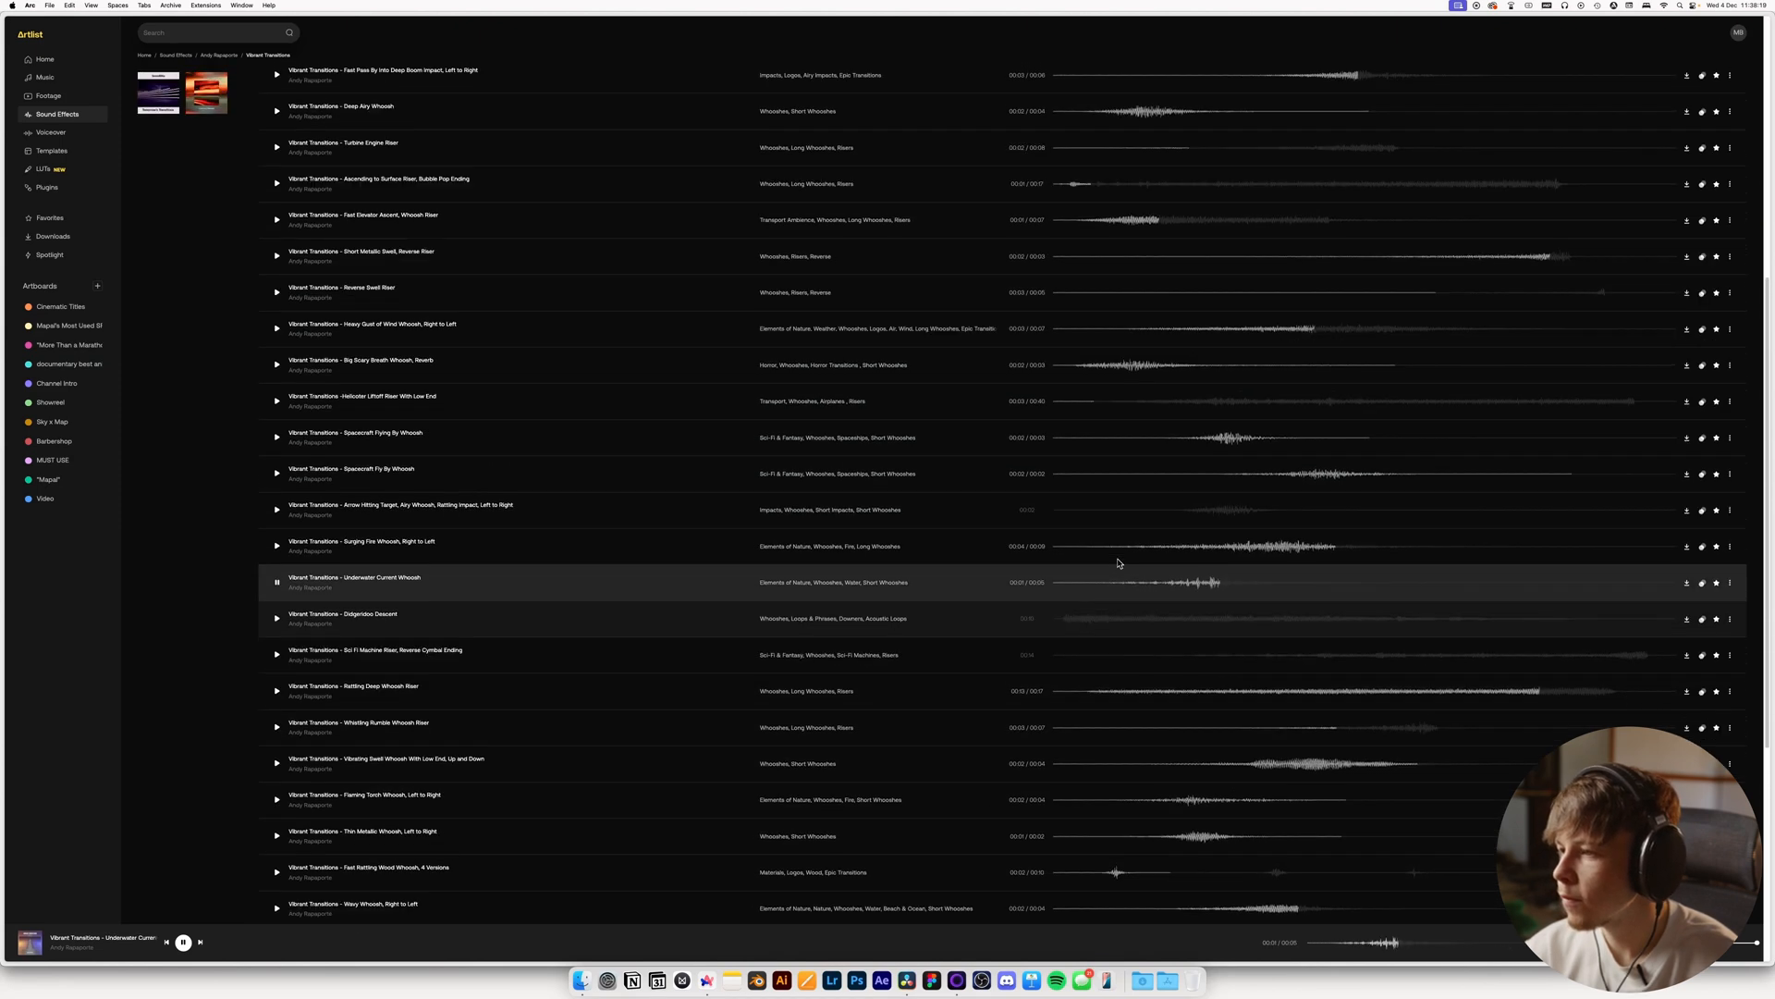
{"action": "left_click", "coordinate": [1134, 556]}
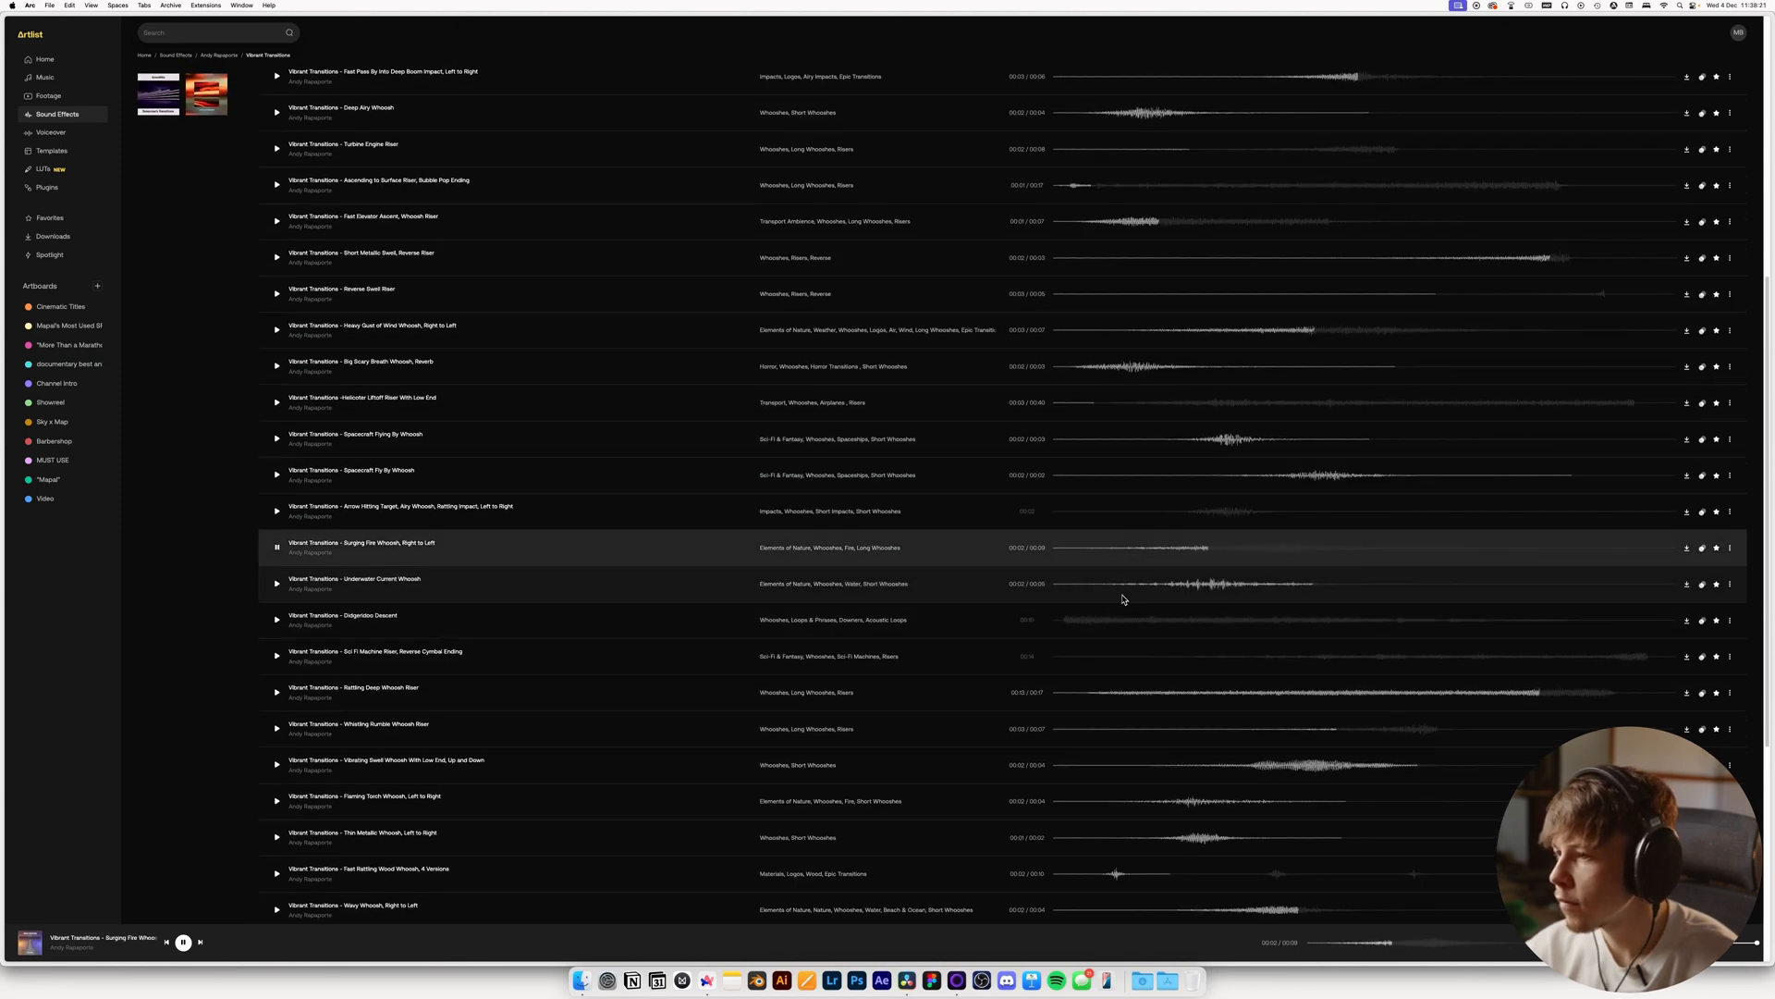
{"action": "left_click", "coordinate": [1116, 514]}
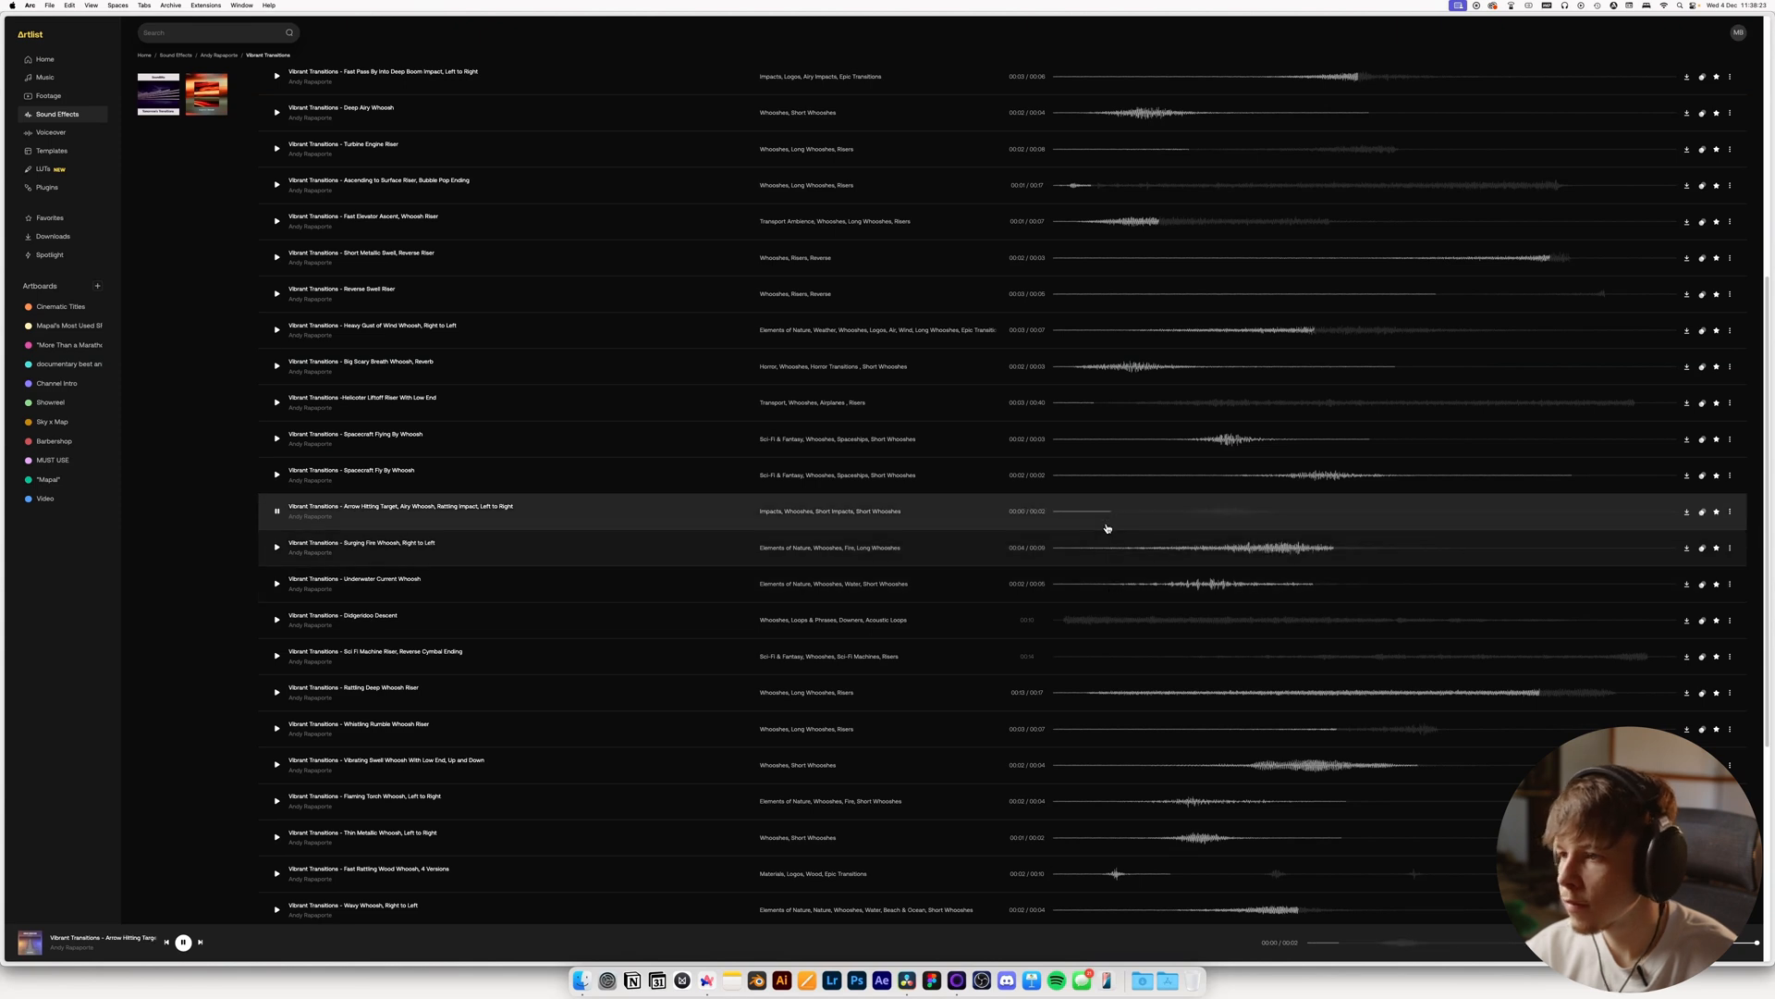
{"action": "left_click", "coordinate": [1098, 594]}
{"action": "scroll", "coordinate": [1100, 592], "scroll_direction": "up", "scroll_amount": 2}
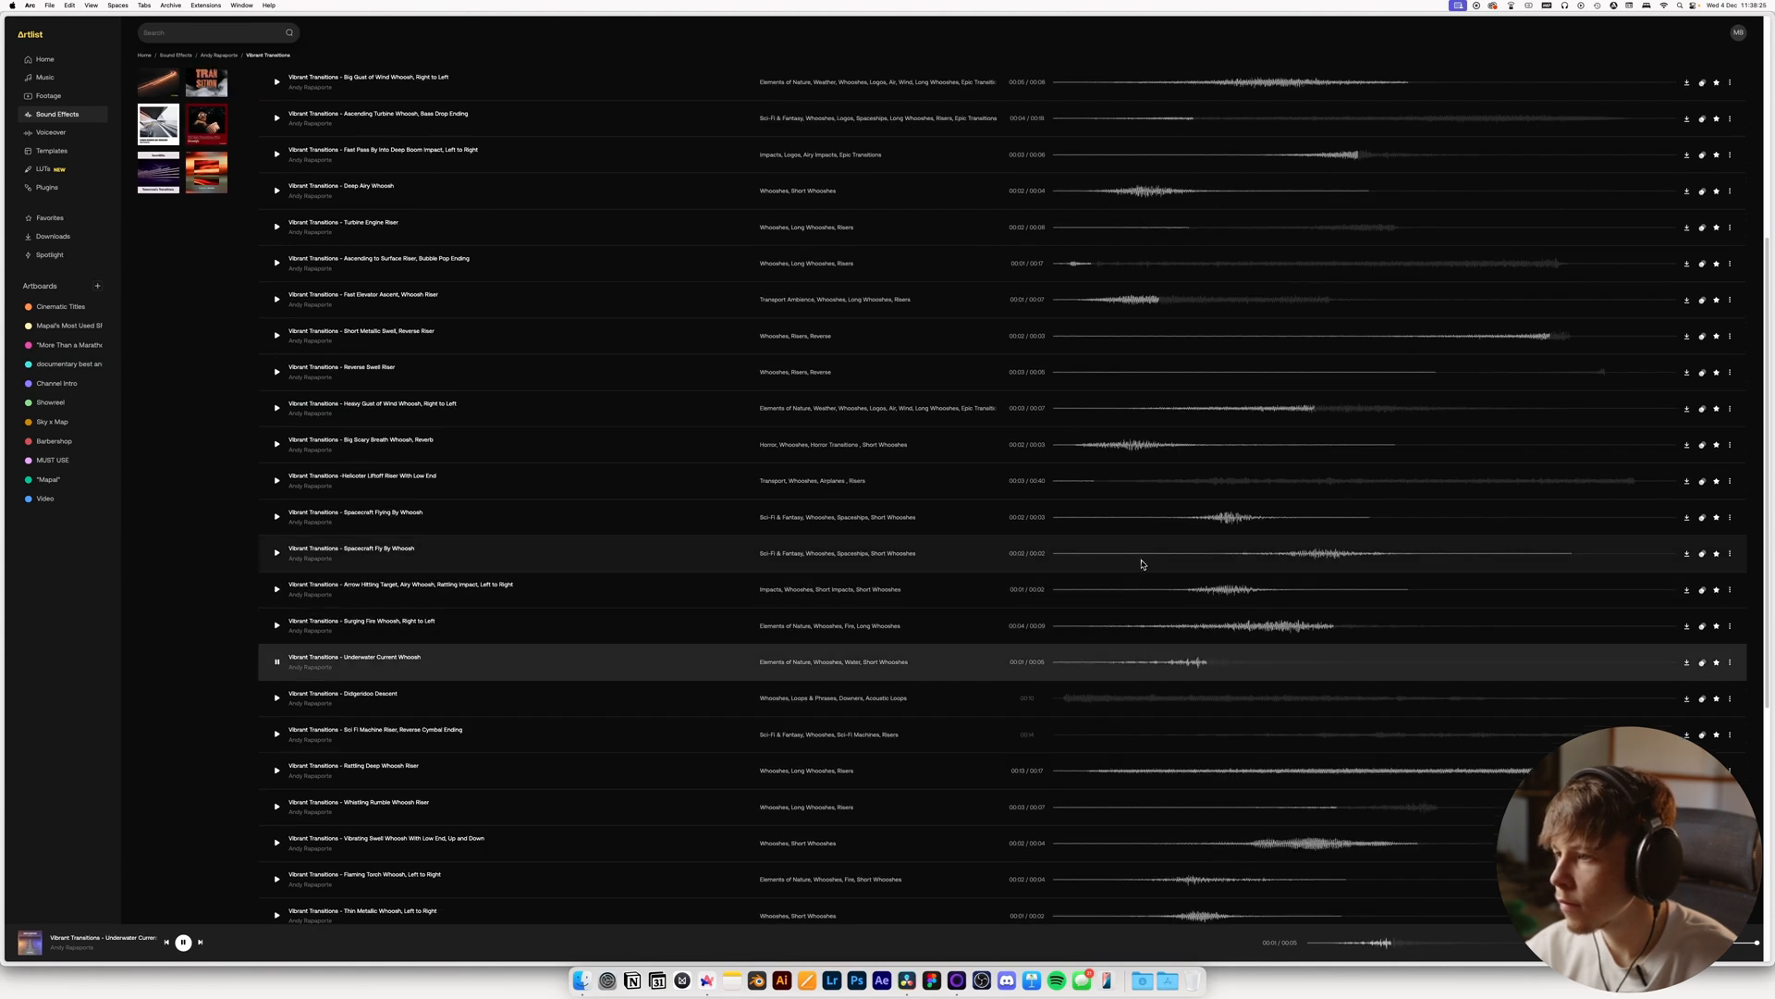
{"action": "scroll", "coordinate": [1121, 634], "scroll_direction": "up", "scroll_amount": 4}
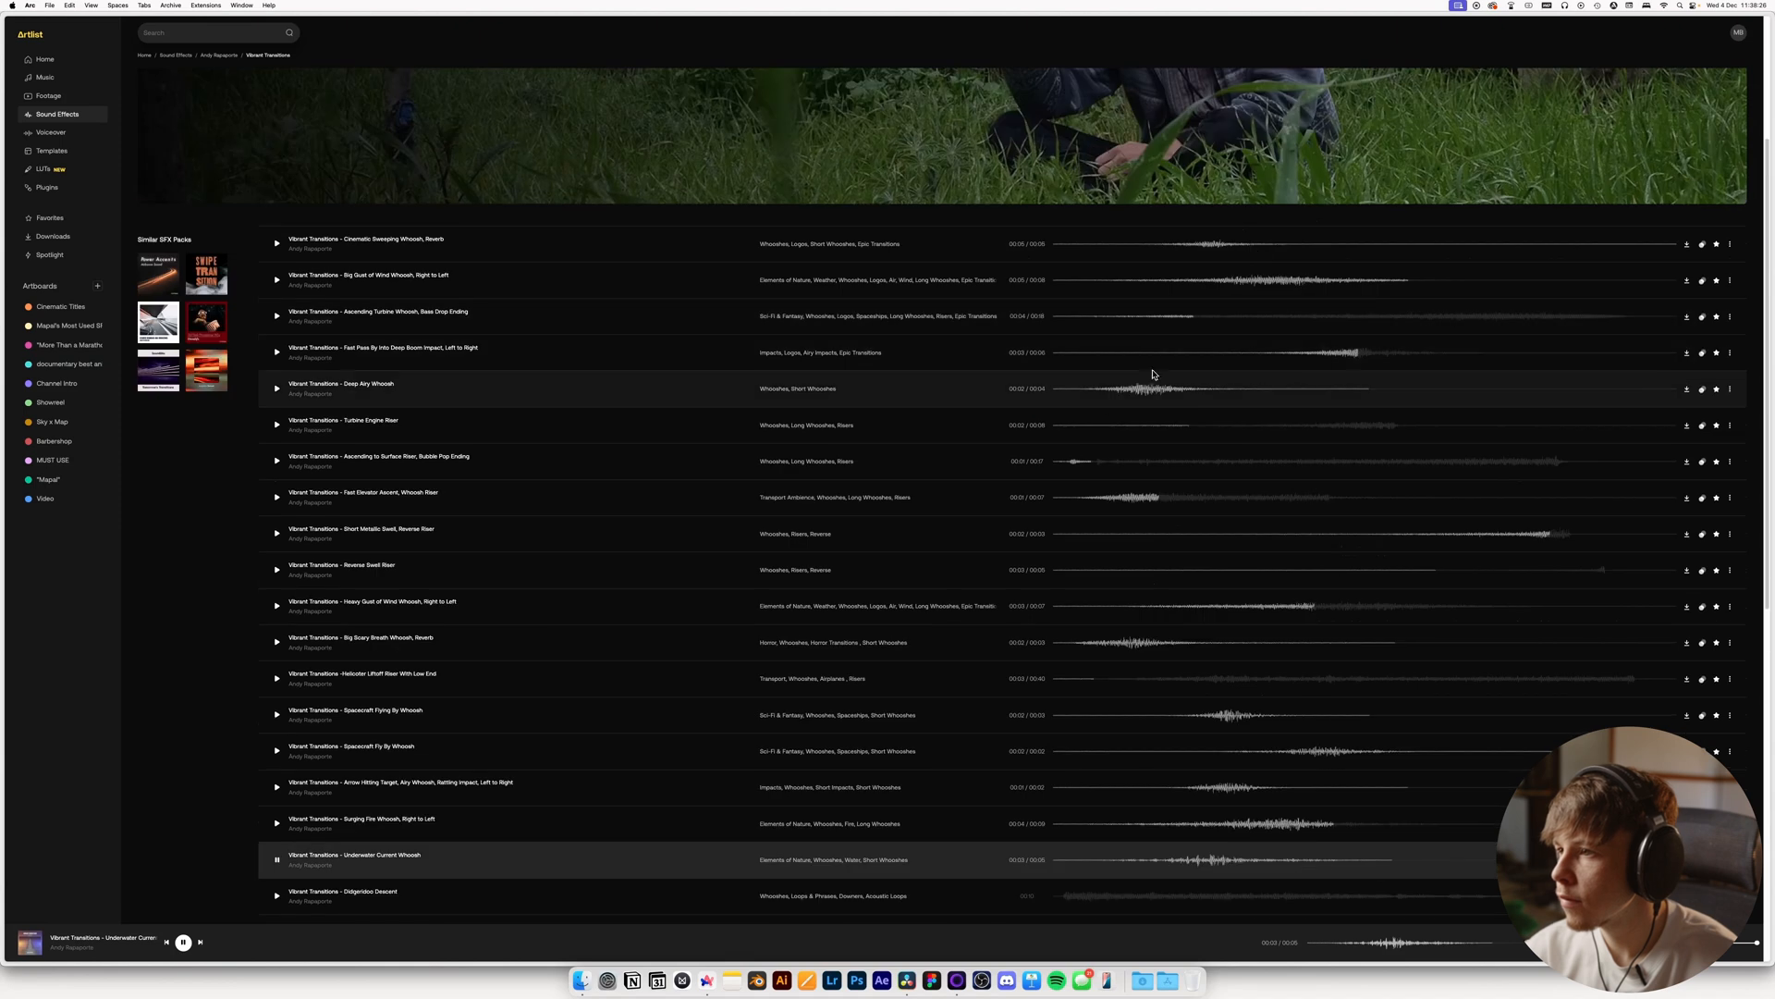
{"action": "left_click", "coordinate": [1105, 393]}
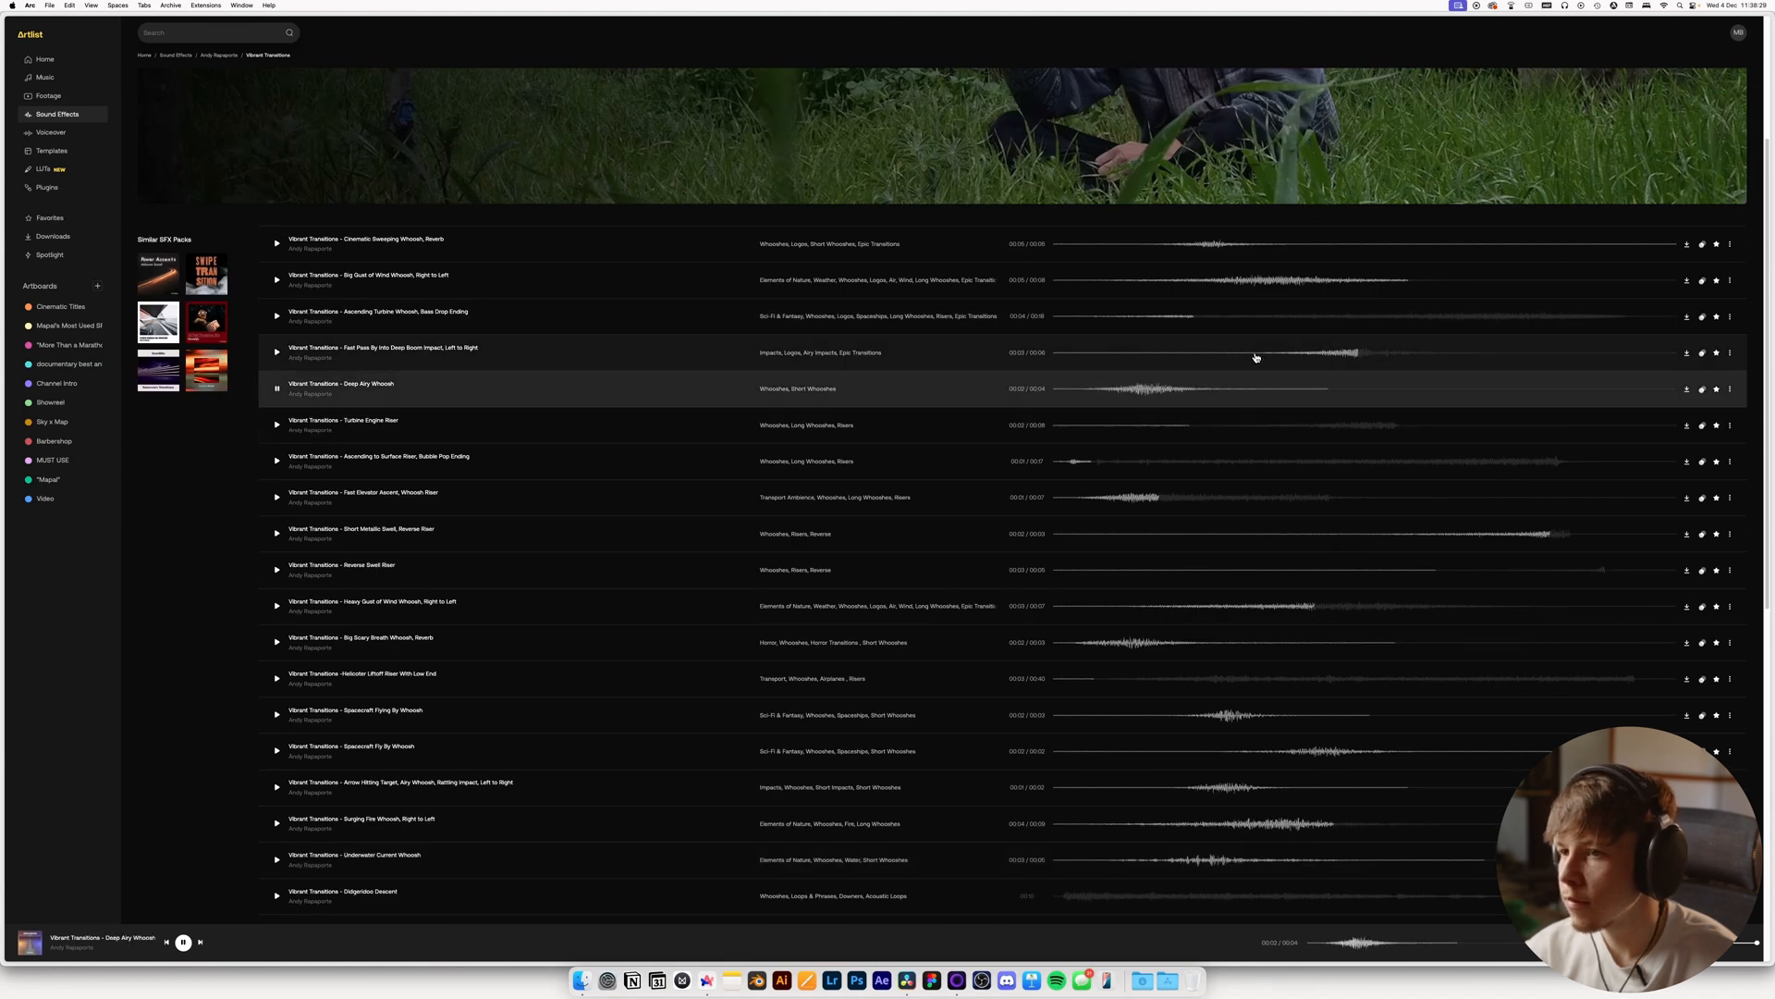
{"action": "key", "text": "space"}
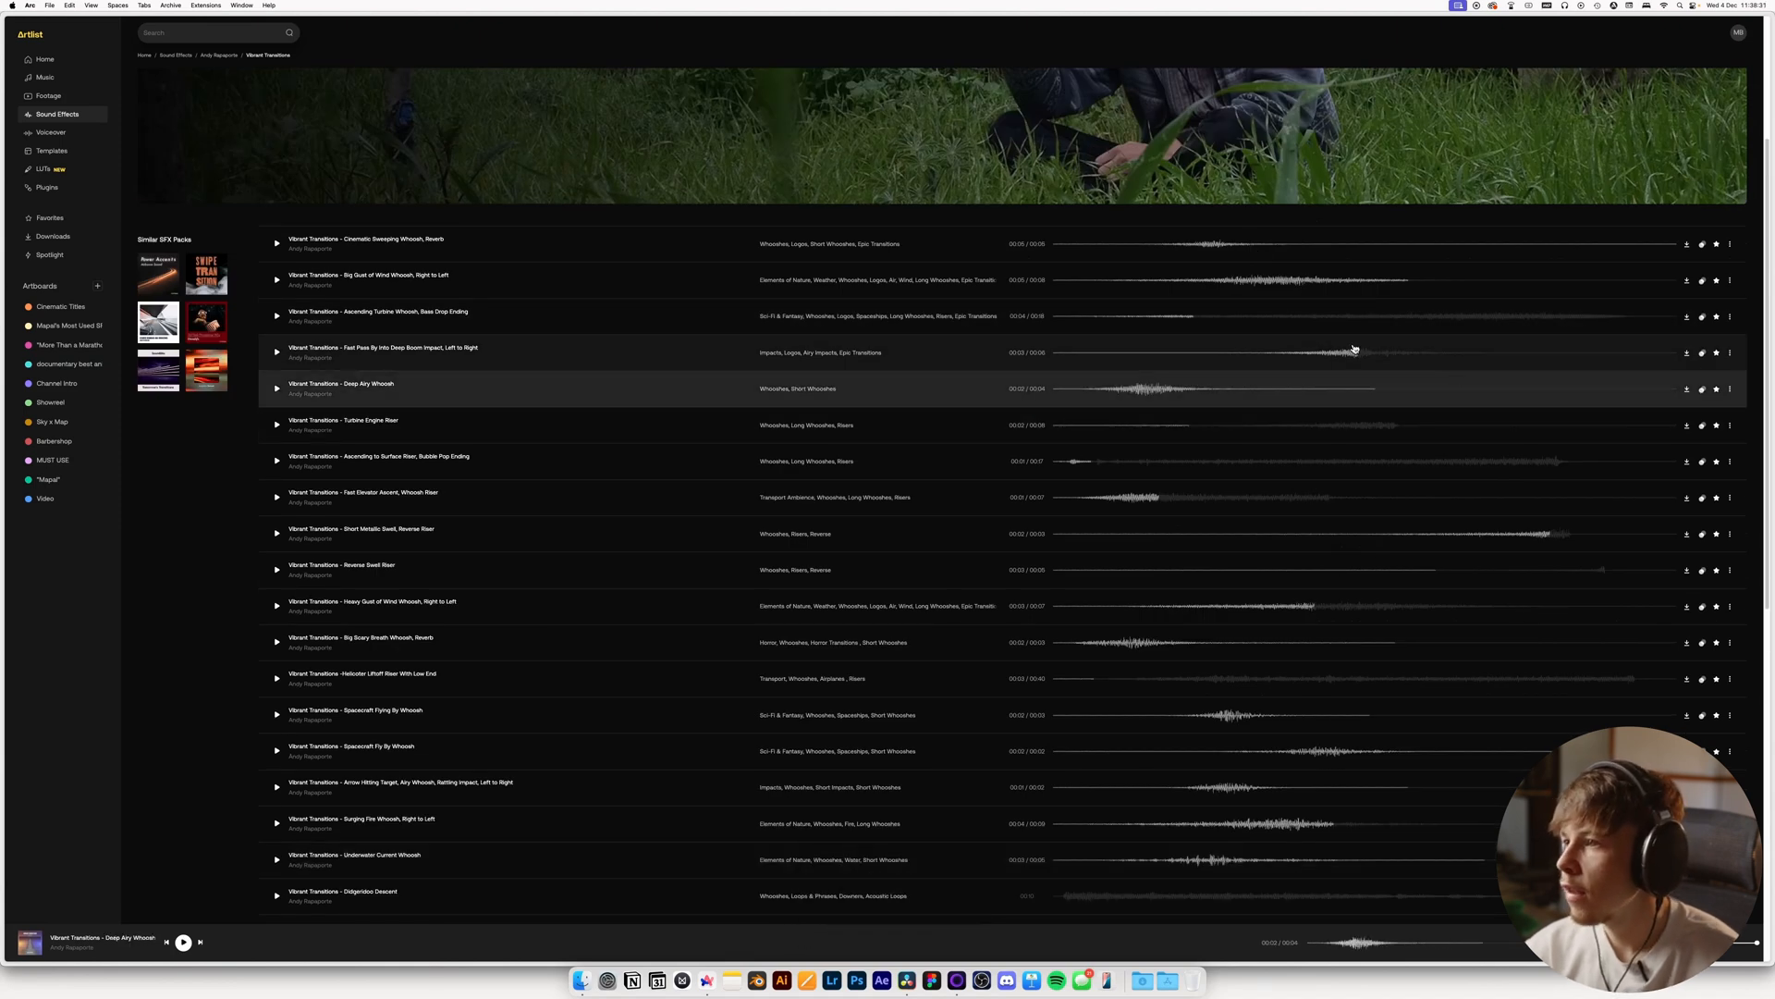
Switch to DaVinci Resolve, place the downloaded Airy Thump Whoosh Right to Left on Audio 4 around the blurred-lights shot, and play it
{"action": "key", "text": "super+Tab"}
{"action": "left_click", "coordinate": [1140, 983]}
{"action": "mouse_move", "coordinate": [836, 786]}
{"action": "left_mouse_down"}
{"action": "mouse_move", "coordinate": [837, 816]}
{"action": "mouse_move", "coordinate": [818, 809]}
{"action": "left_mouse_up"}
{"action": "left_click", "coordinate": [1141, 980]}
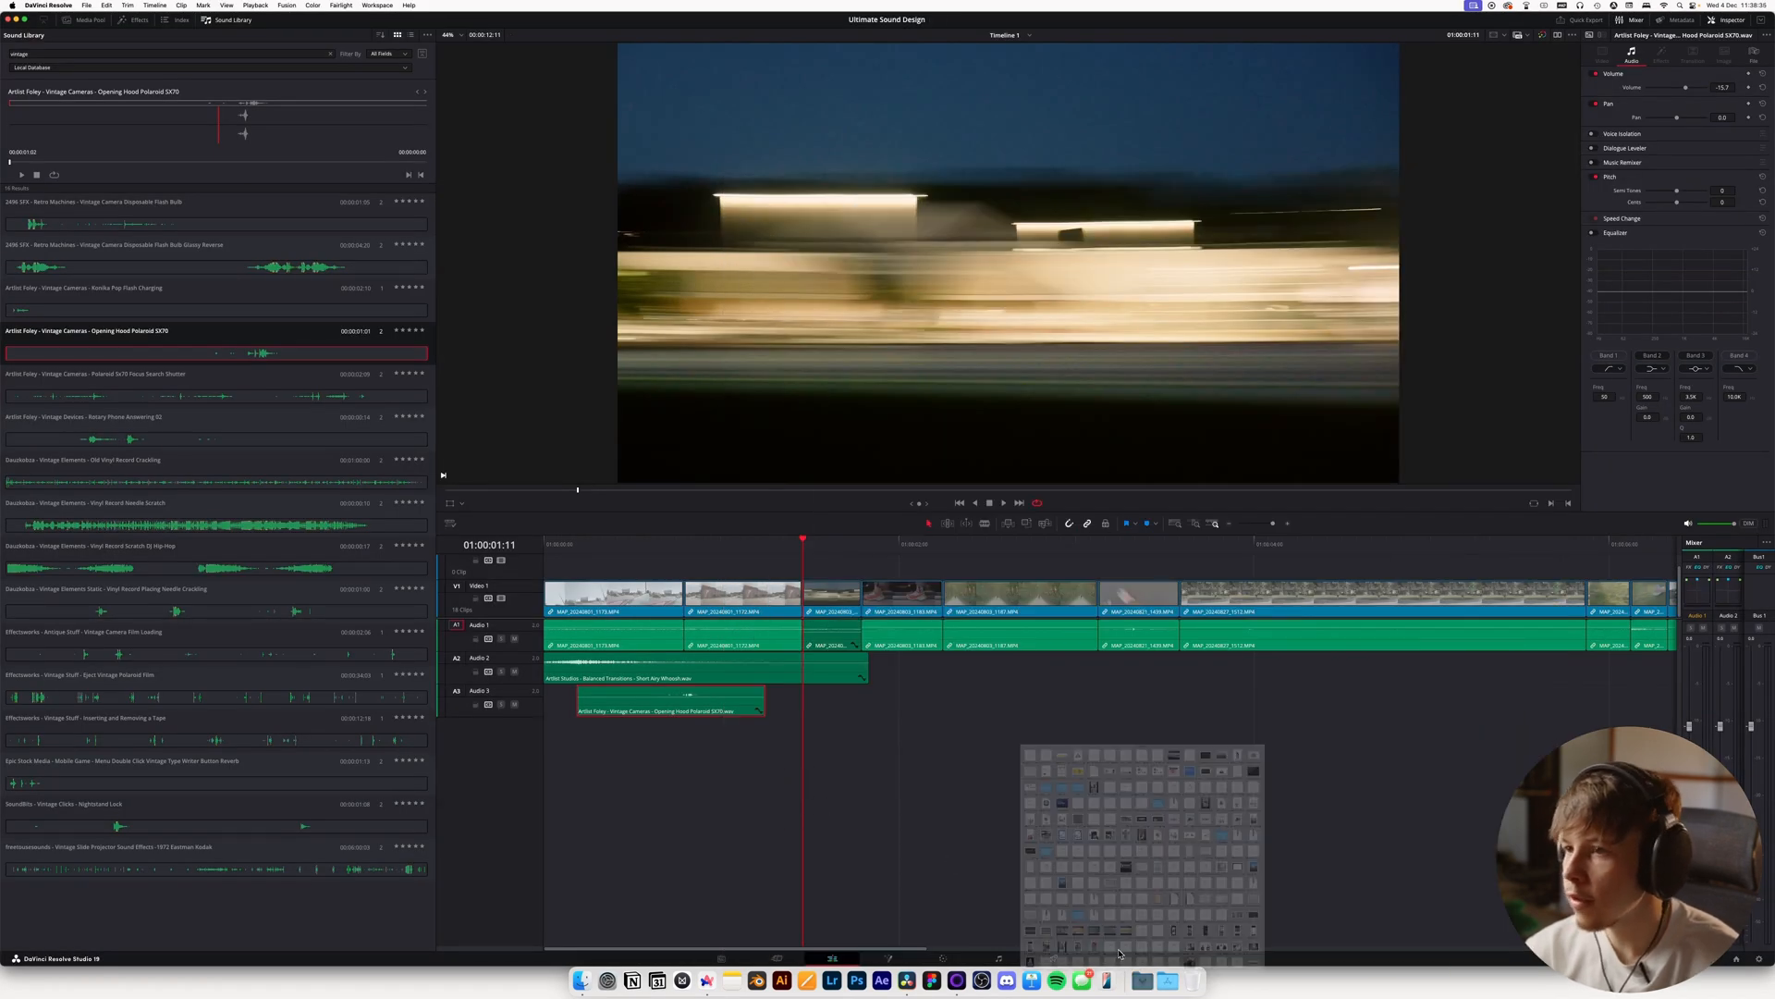
{"action": "left_click_drag", "start_coordinate": [812, 208], "coordinate": [777, 725]}
{"action": "key", "text": "space"}
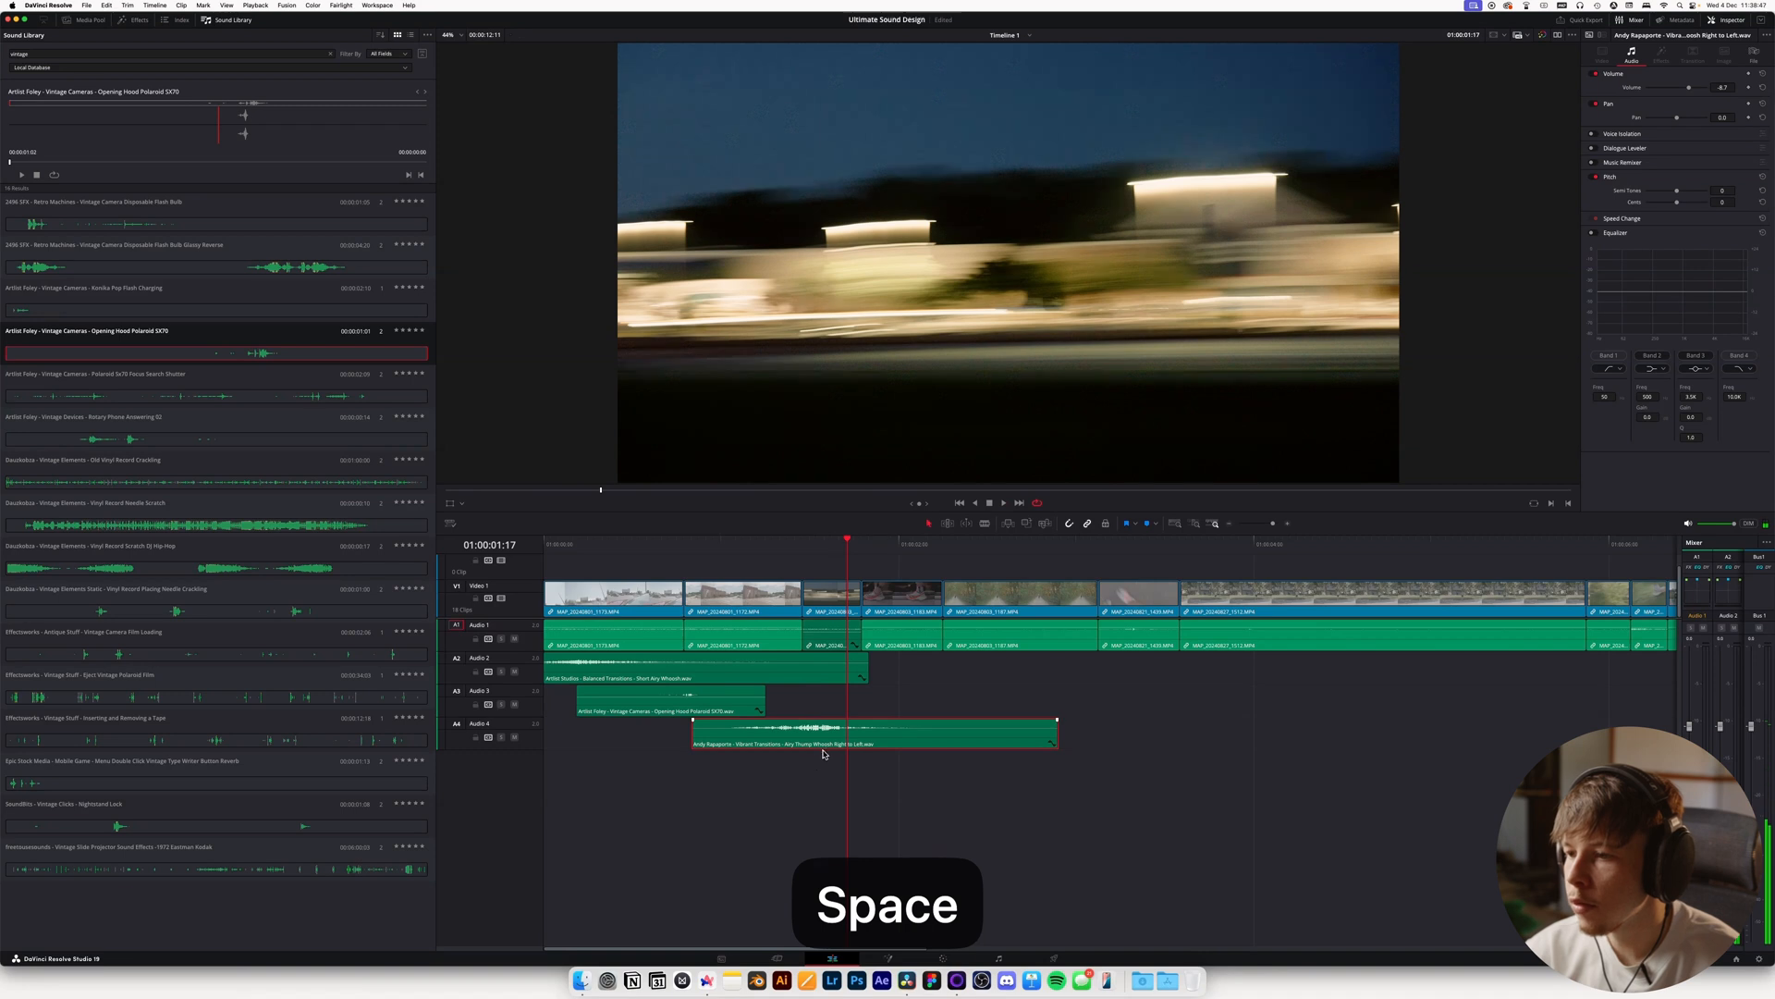
Try shifting the Airy Thump Whoosh clip slightly later, listen to it, undo the shift and replay the original timing
{"action": "key", "text": "shift+period"}
{"action": "key", "text": "space"}
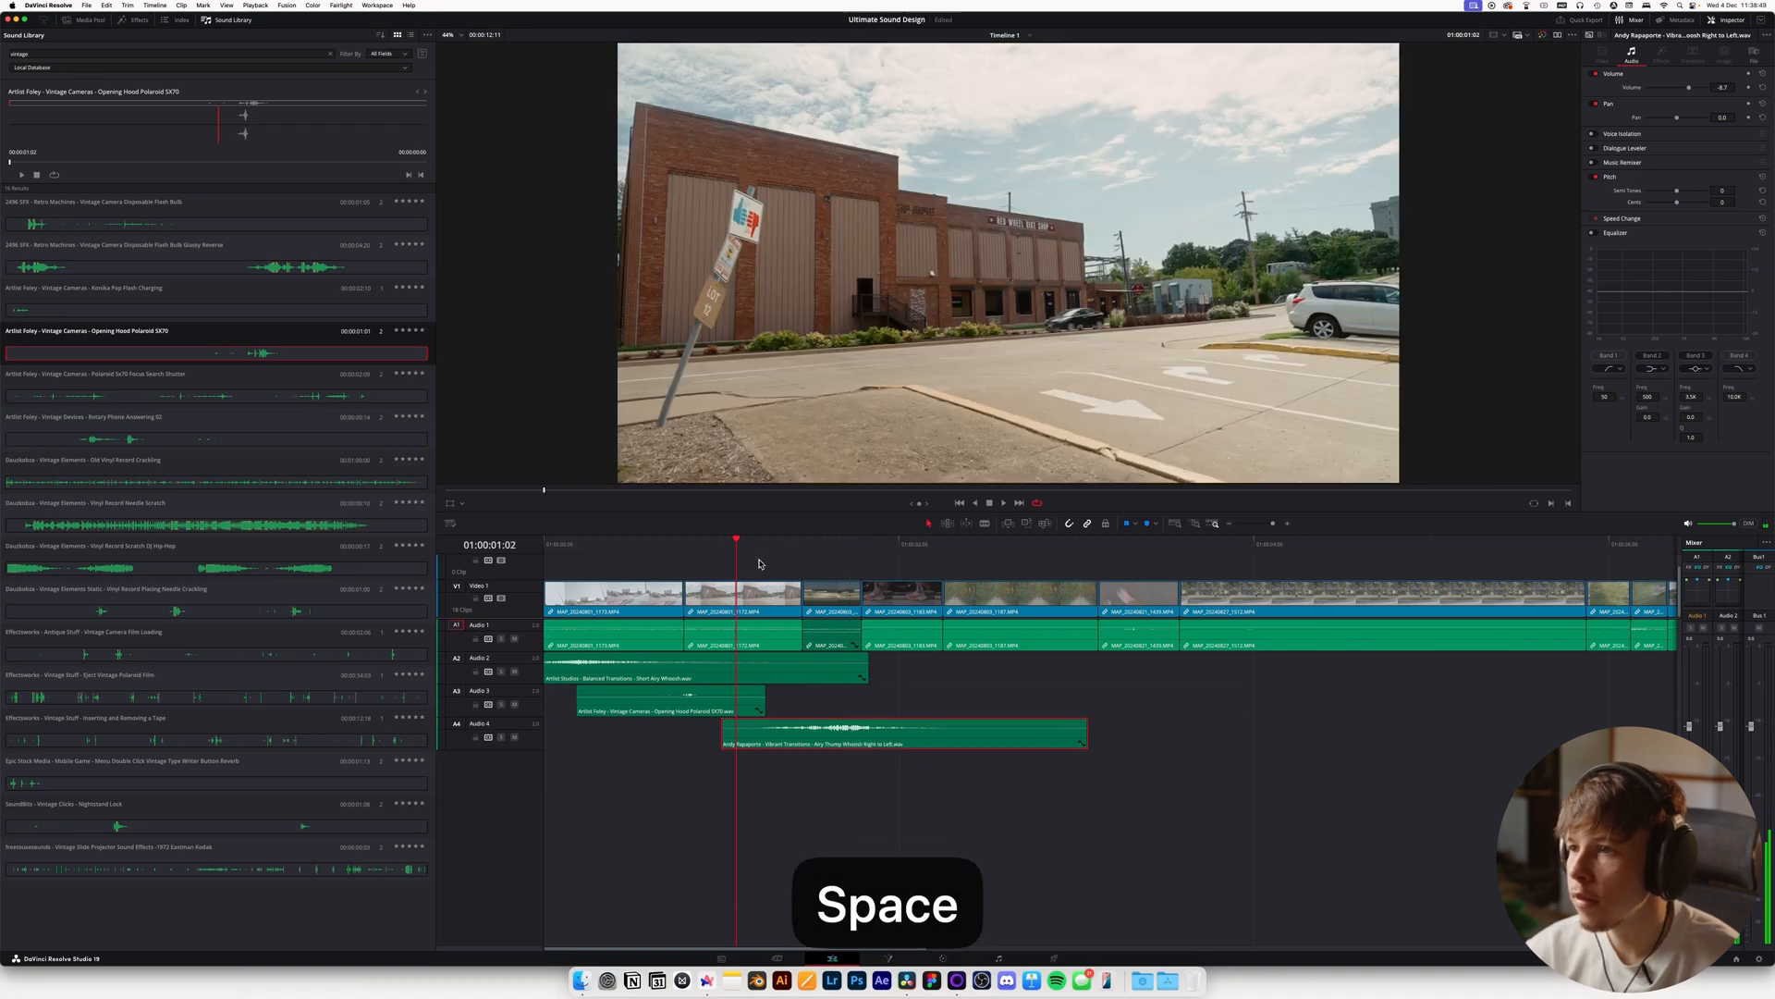
{"action": "key", "text": "space"}
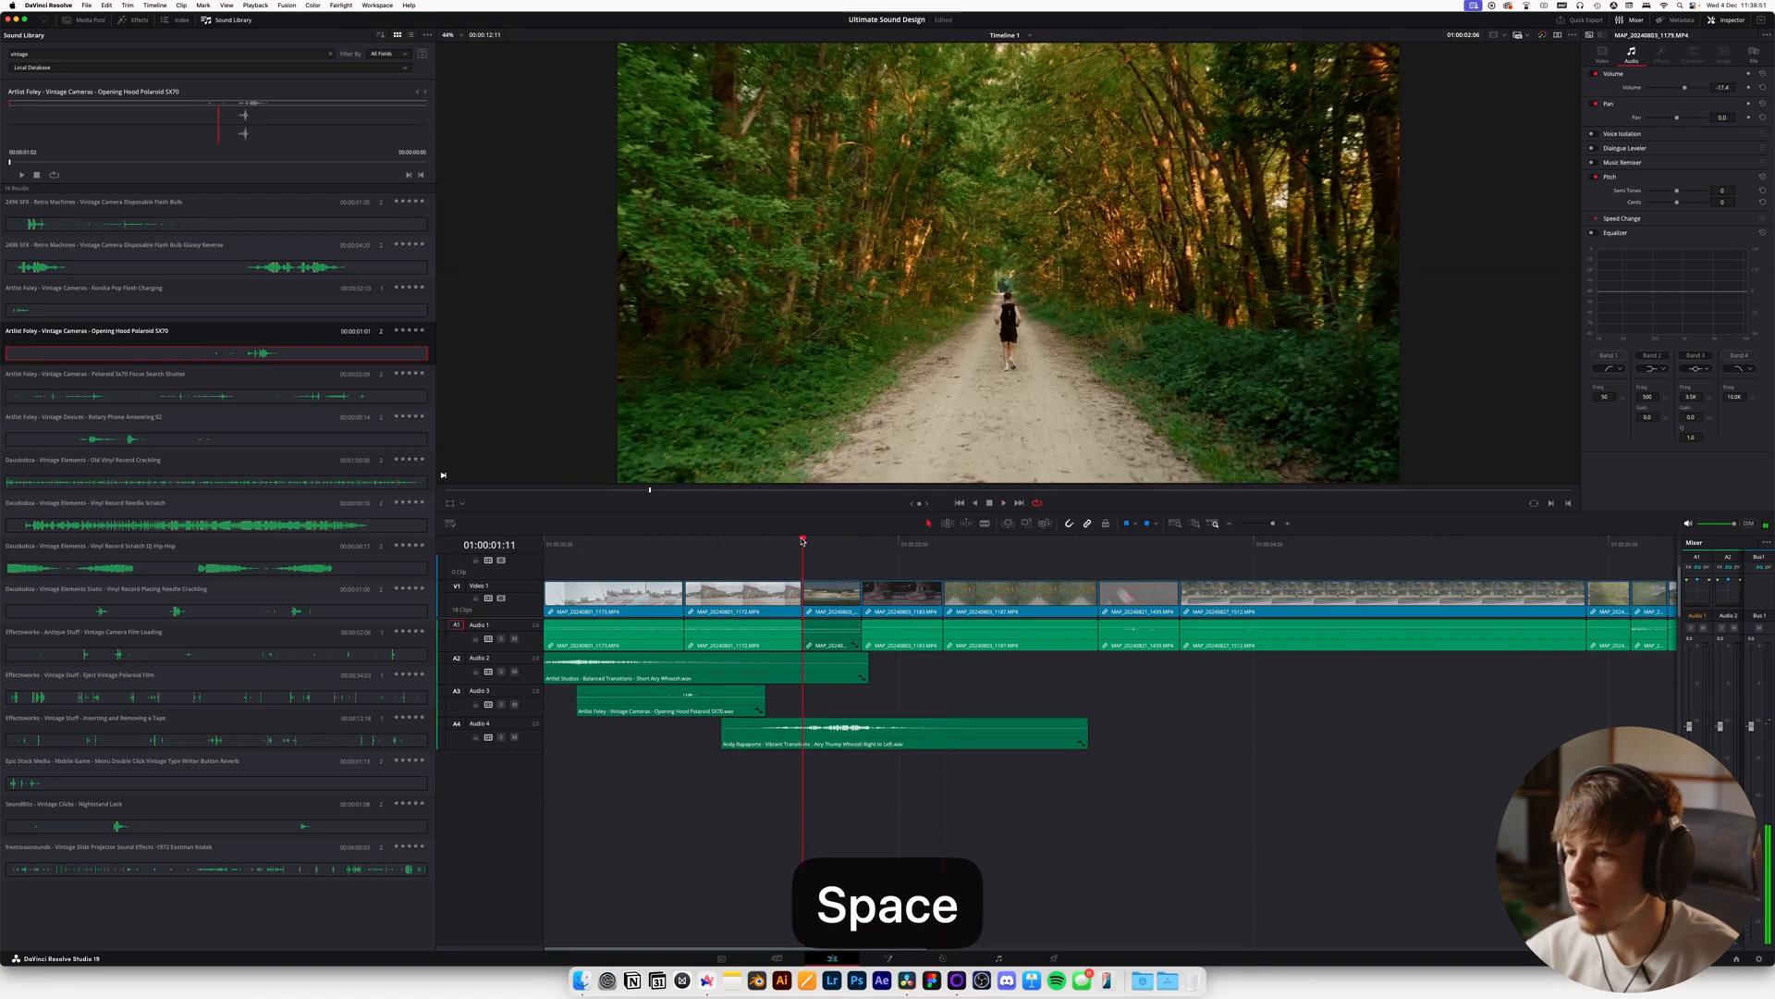
{"action": "key", "text": "super+z"}
{"action": "key", "text": "space"}
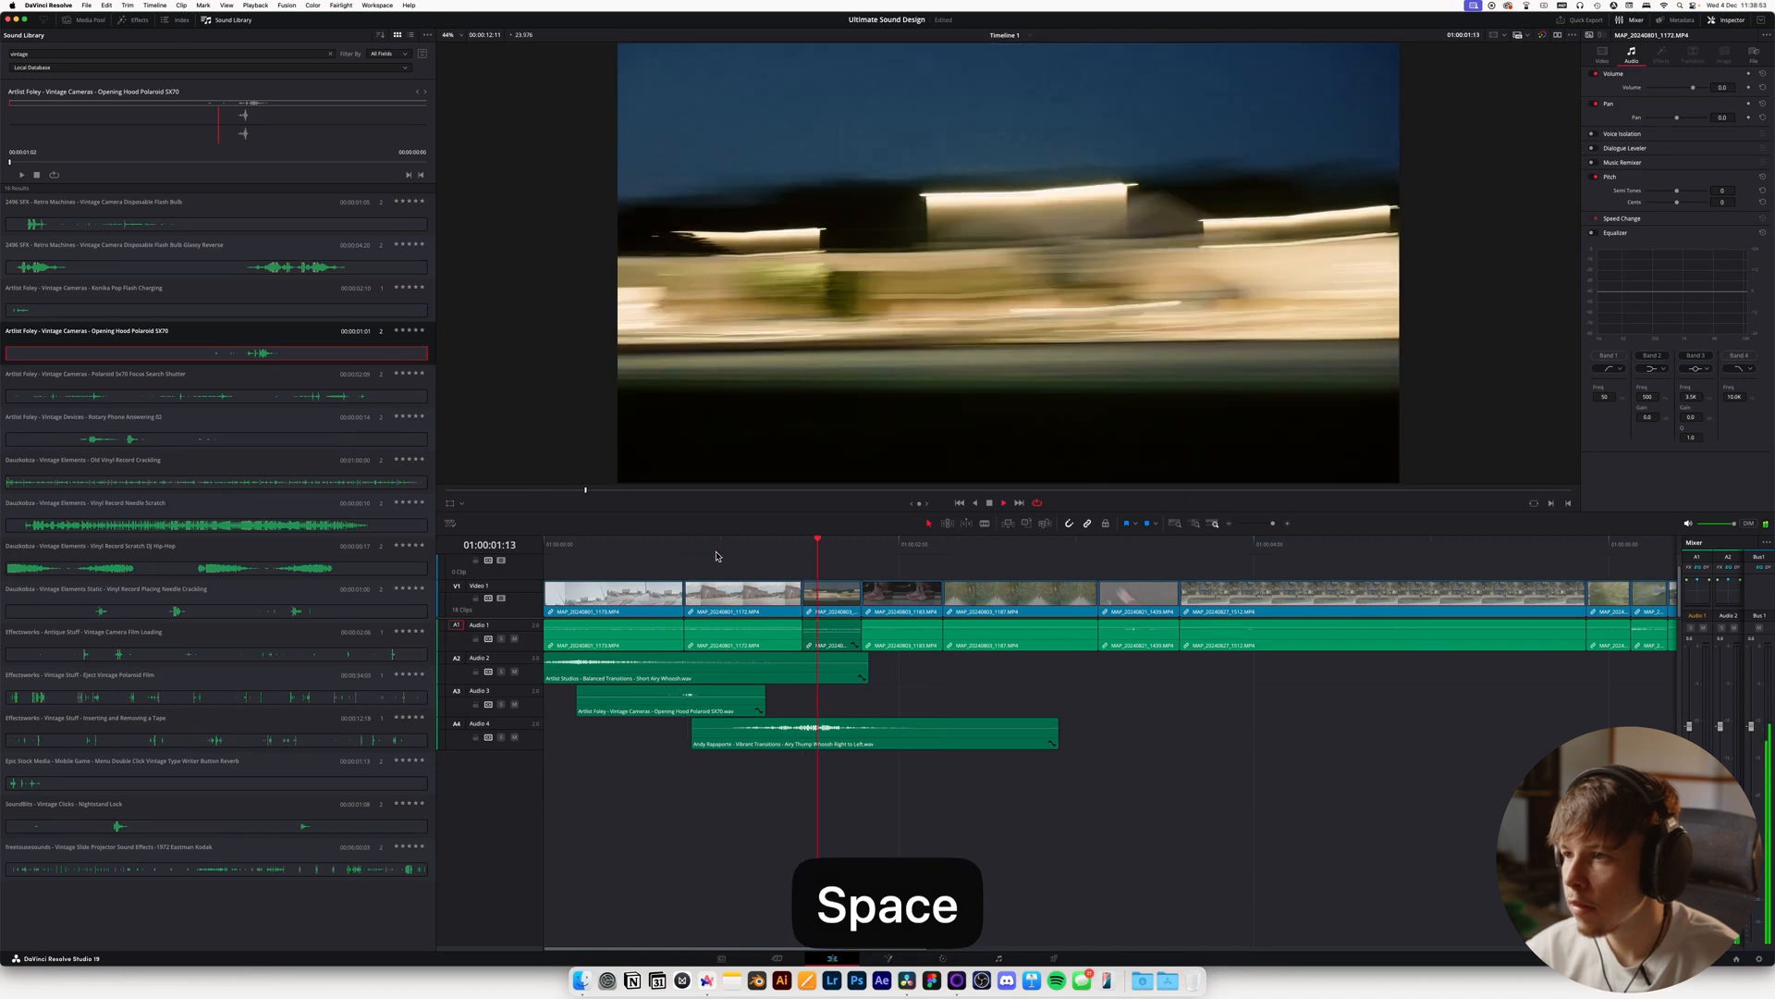
{"action": "key", "text": "space"}
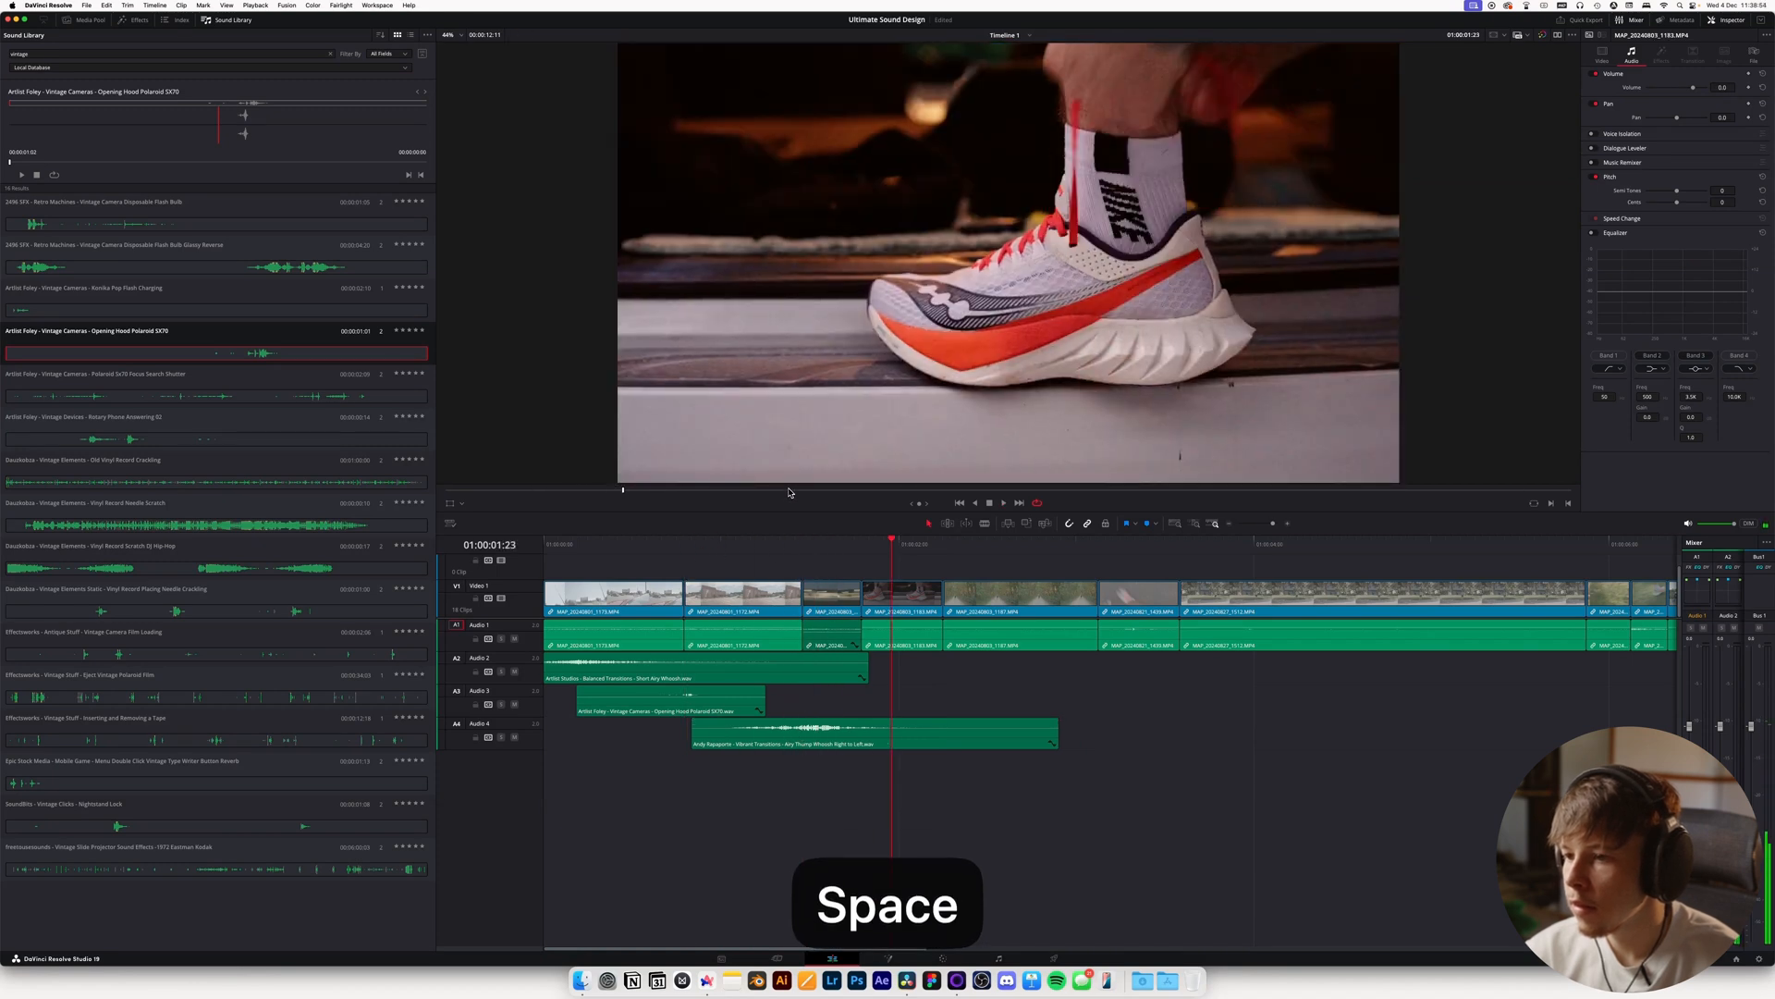
Try changing the Audio 4 track type to Mono, listen to the whoosh, and undo the track type change
{"action": "left_click", "coordinate": [790, 744]}
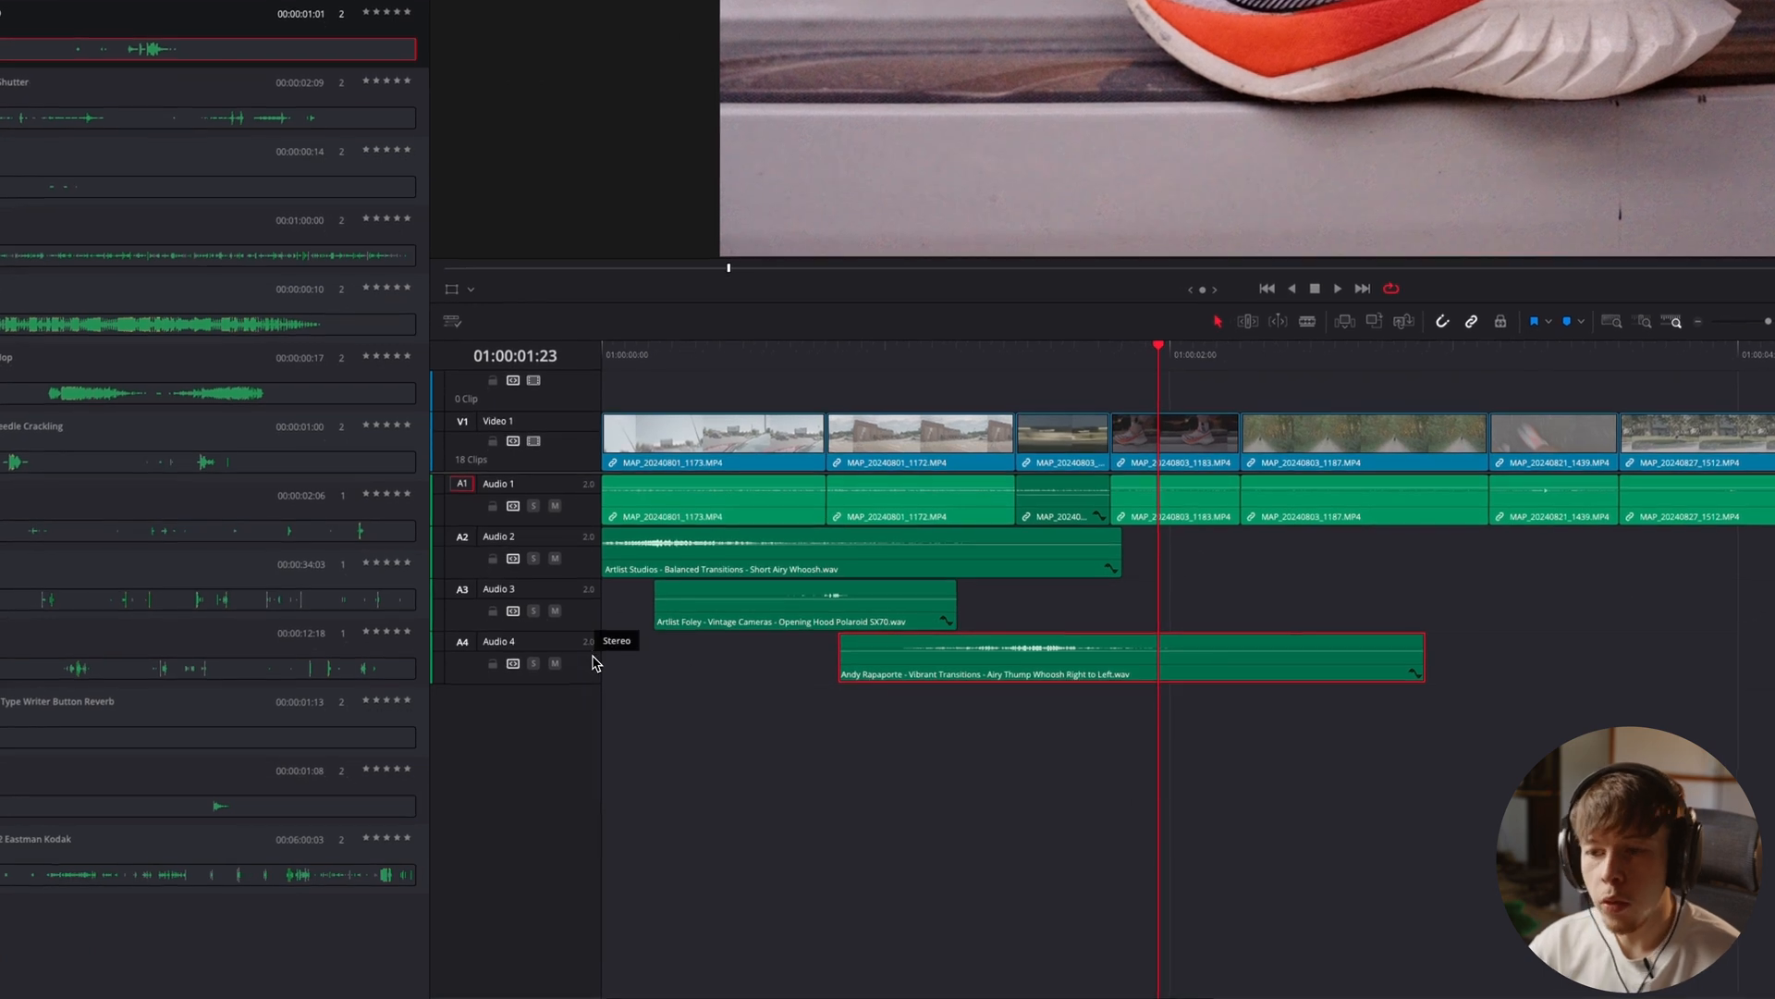
{"action": "right_click", "coordinate": [594, 652]}
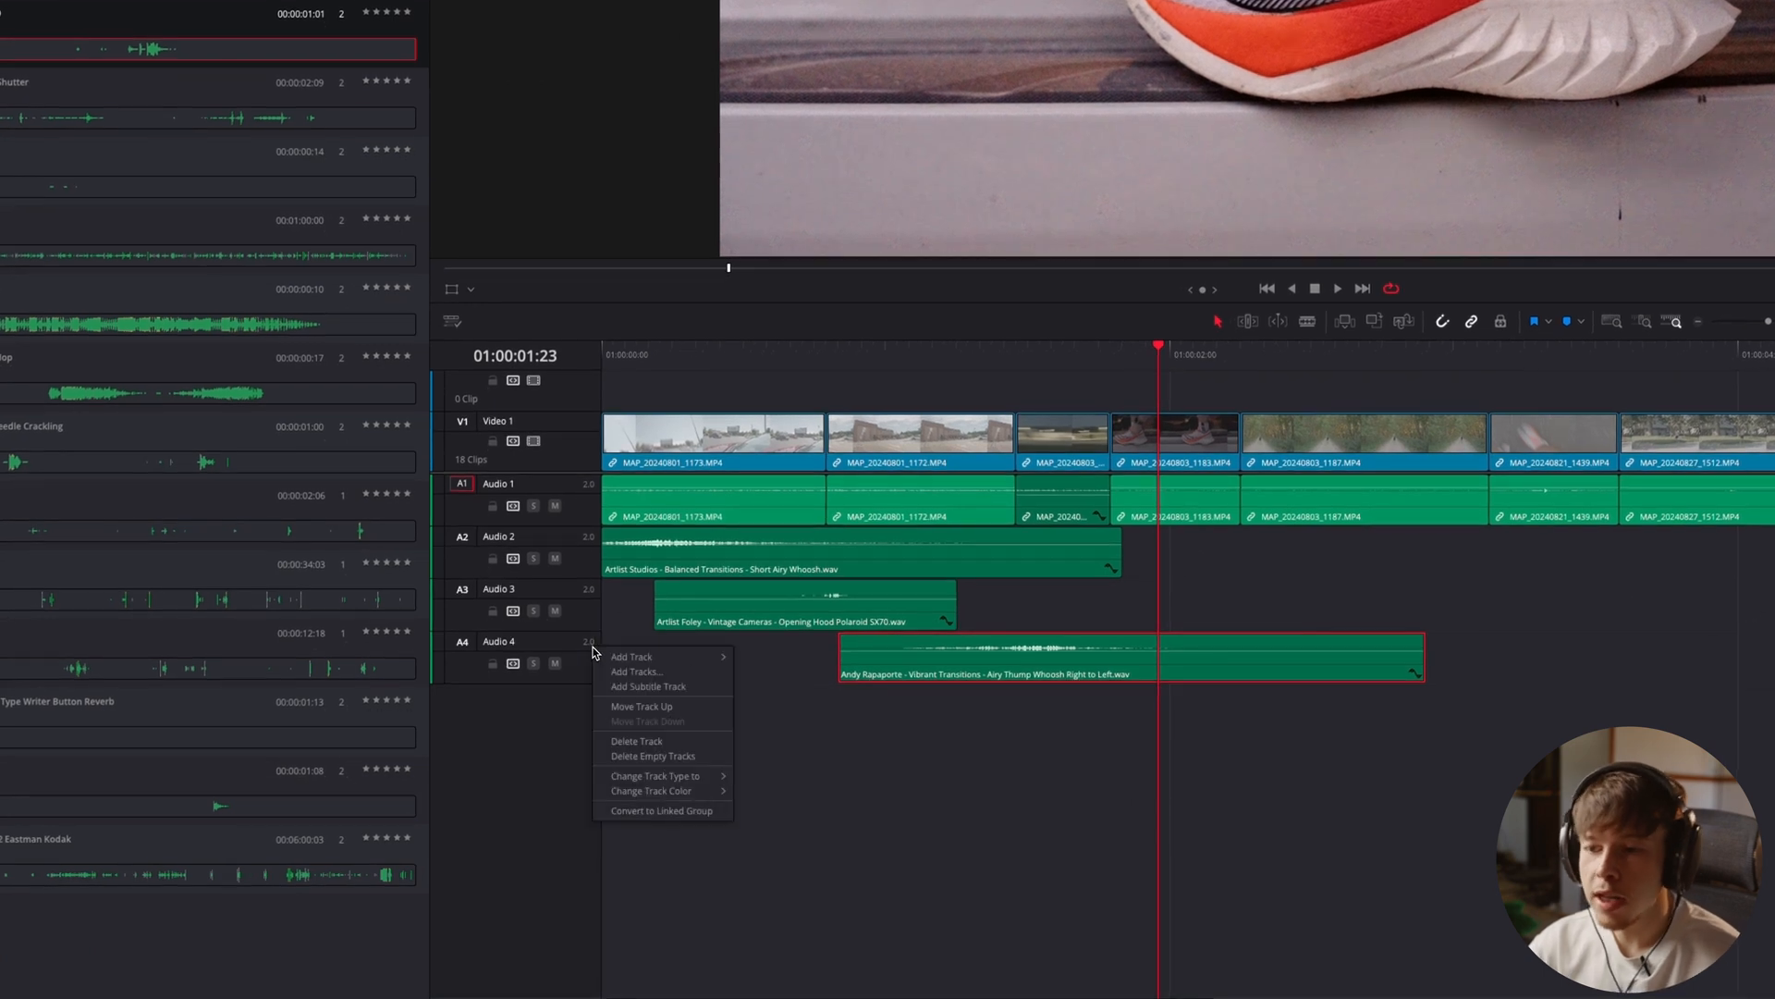
{"action": "mouse_move", "coordinate": [698, 778]}
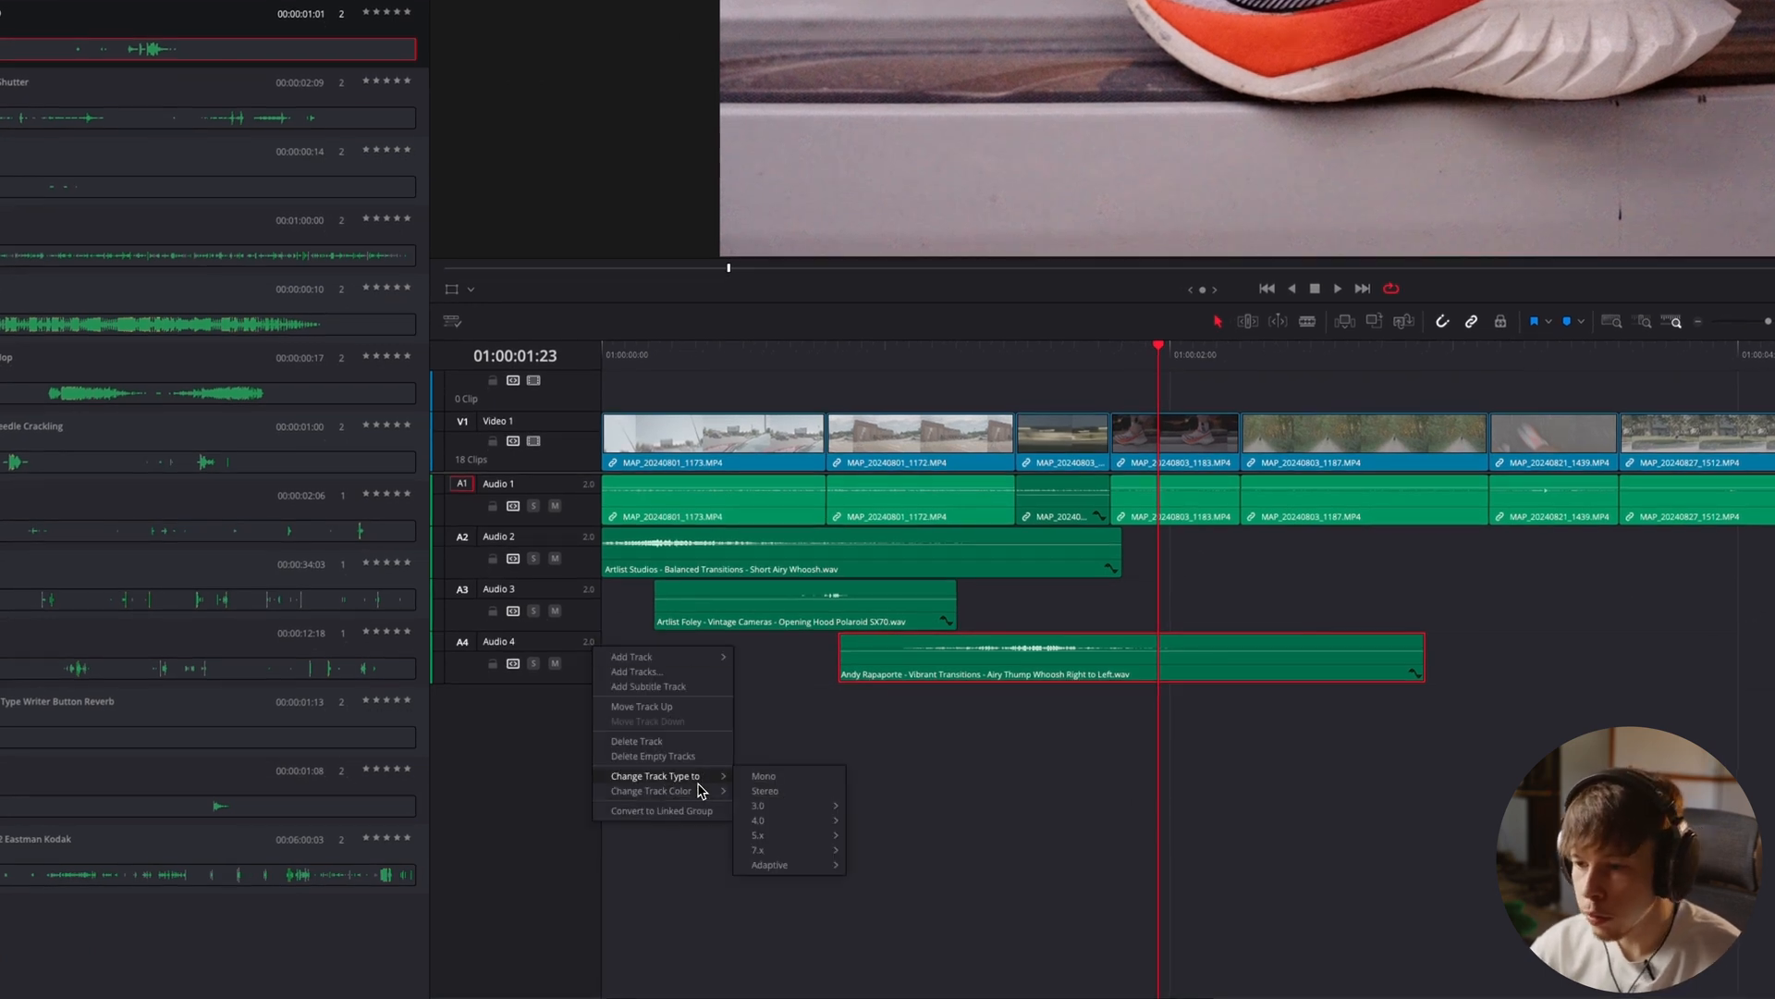
{"action": "left_click", "coordinate": [803, 779]}
{"action": "left_click", "coordinate": [865, 368]}
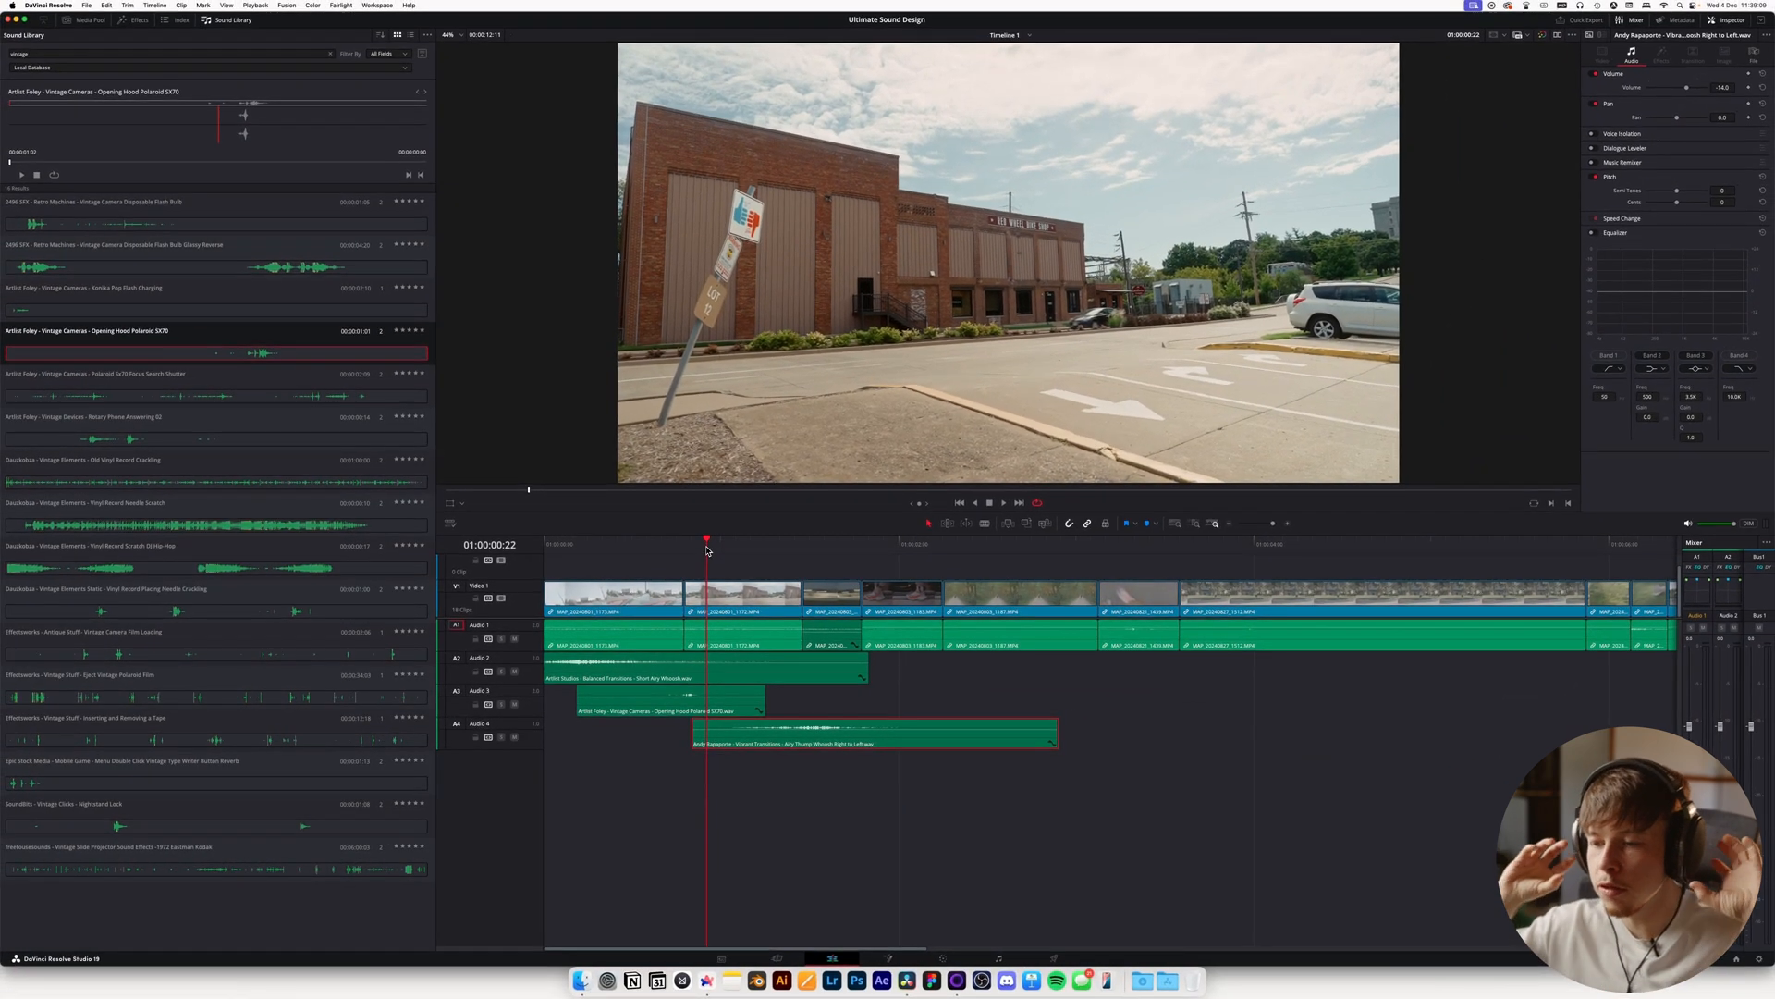
{"action": "key", "text": "space"}
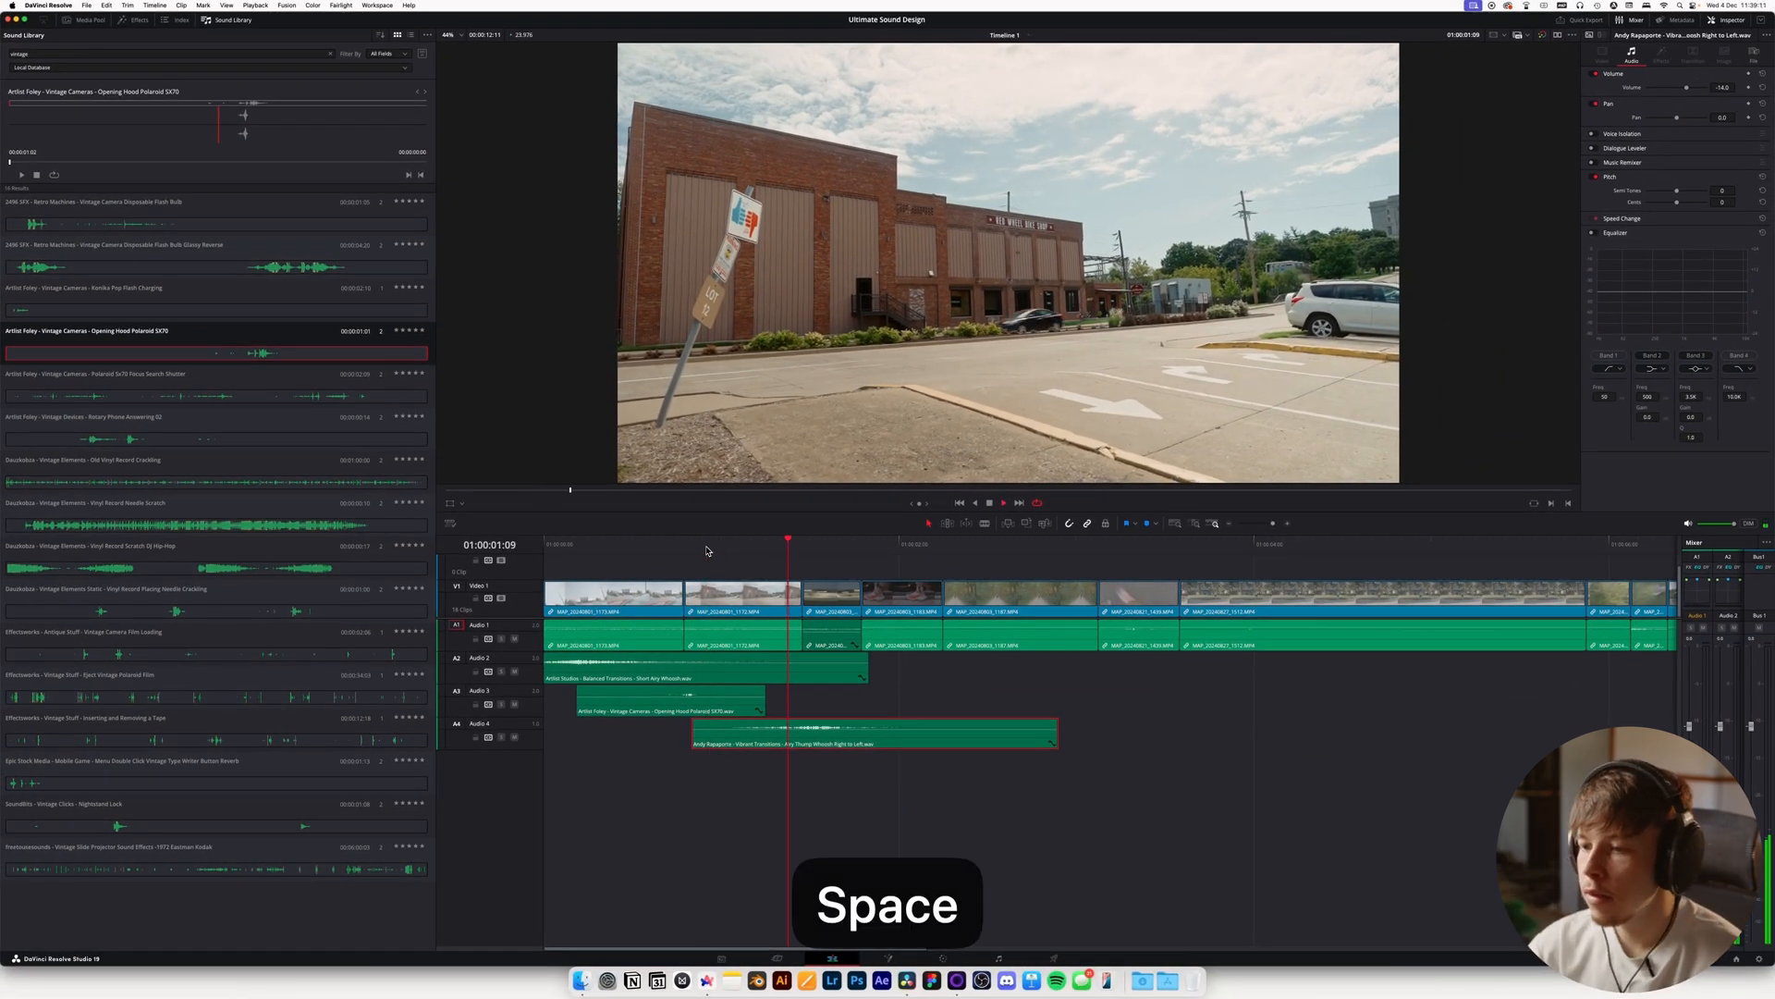
{"action": "key", "text": "super+z"}
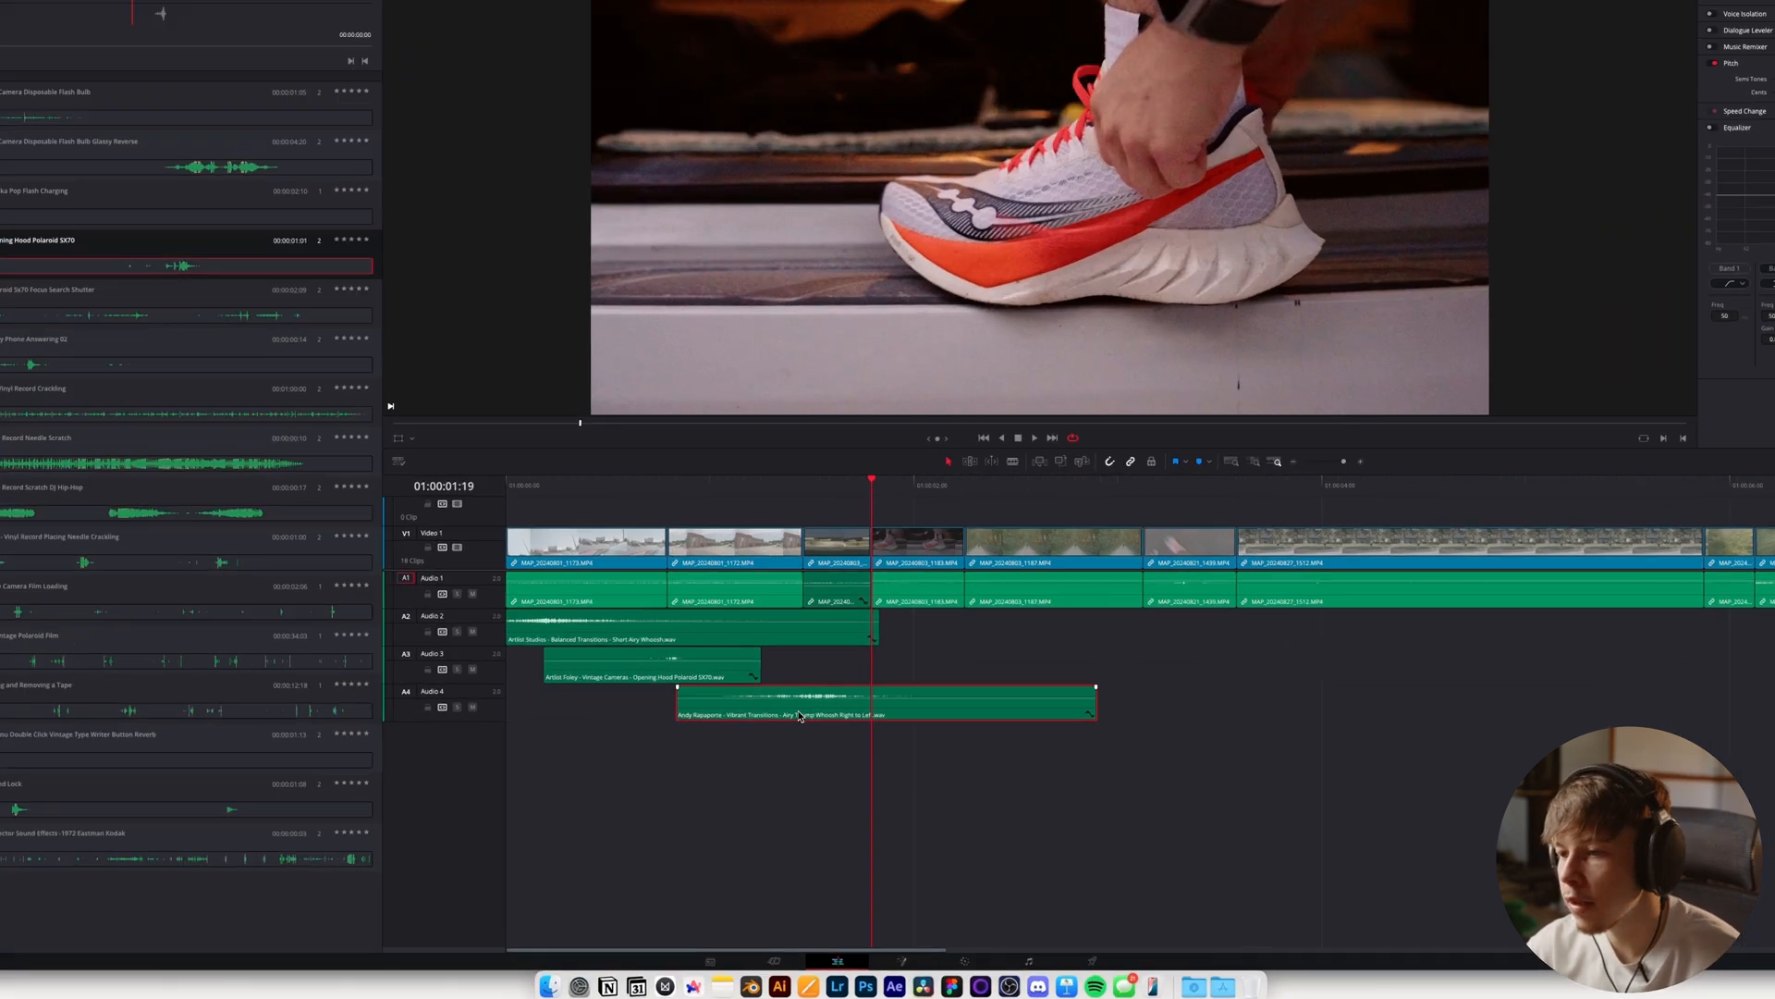
Examine the channel format options in the Airy Thump Whoosh clip's audio attributes and leave without applying a change
{"action": "right_click", "coordinate": [801, 737]}
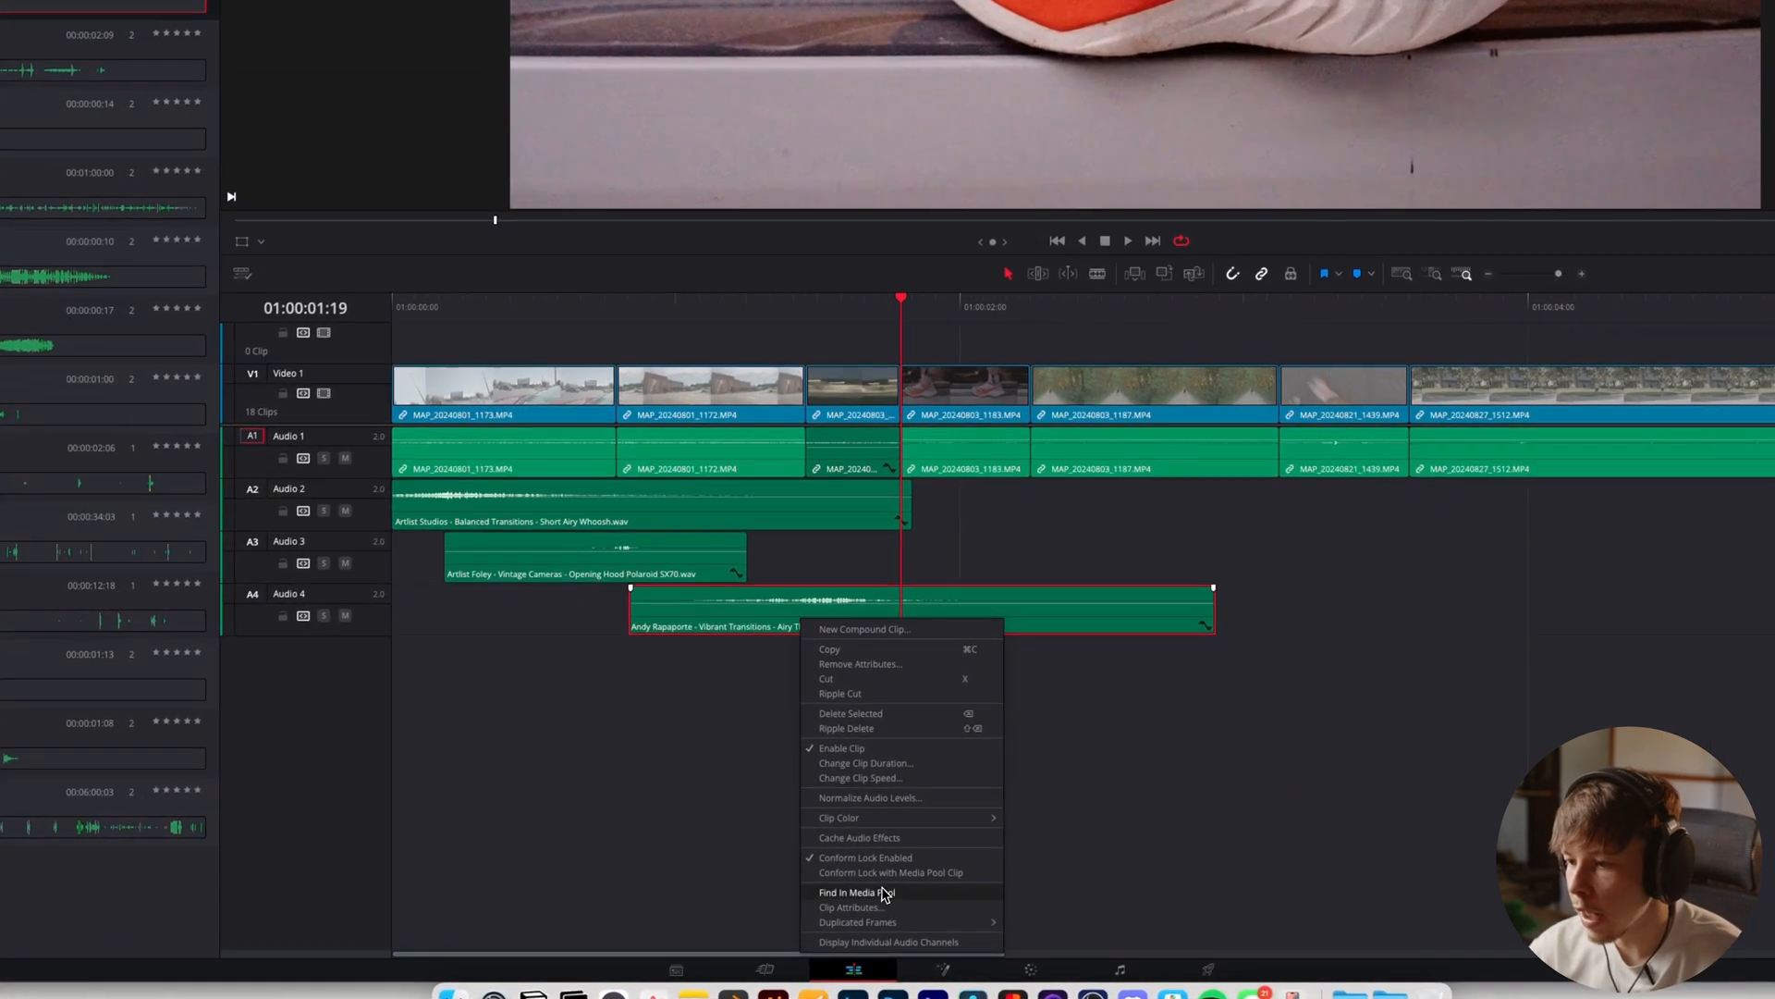
{"action": "left_click", "coordinate": [898, 910]}
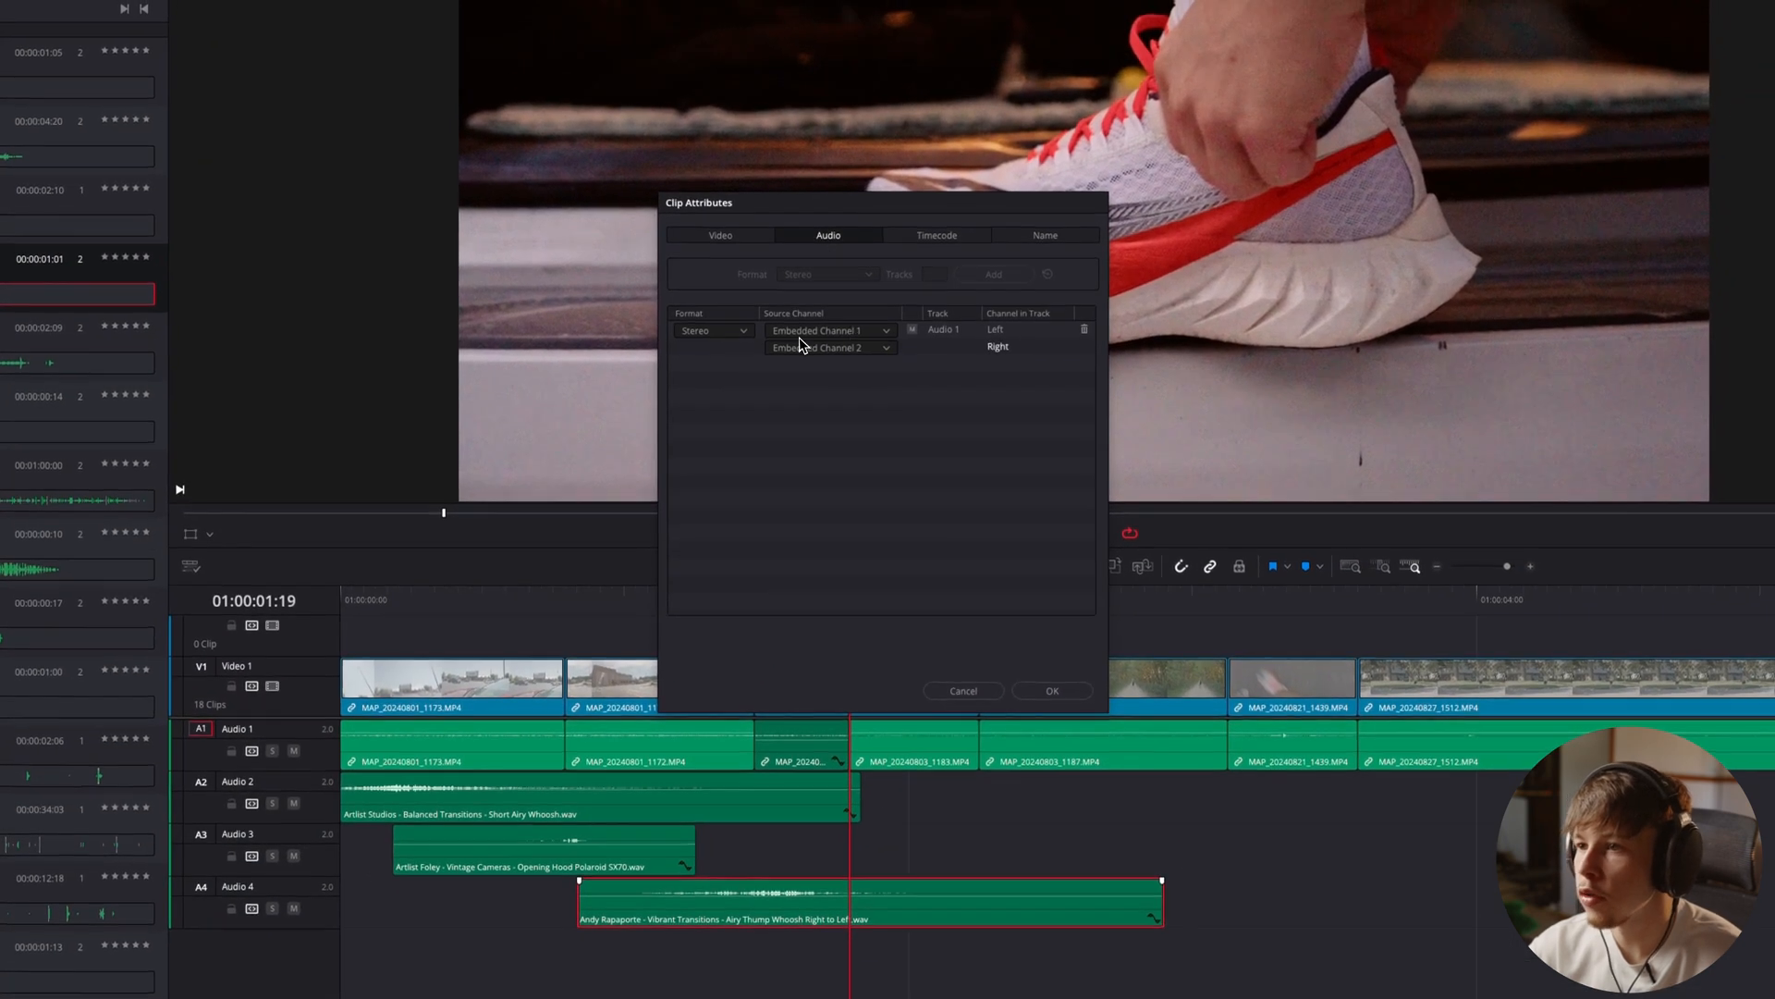
{"action": "left_click", "coordinate": [710, 331]}
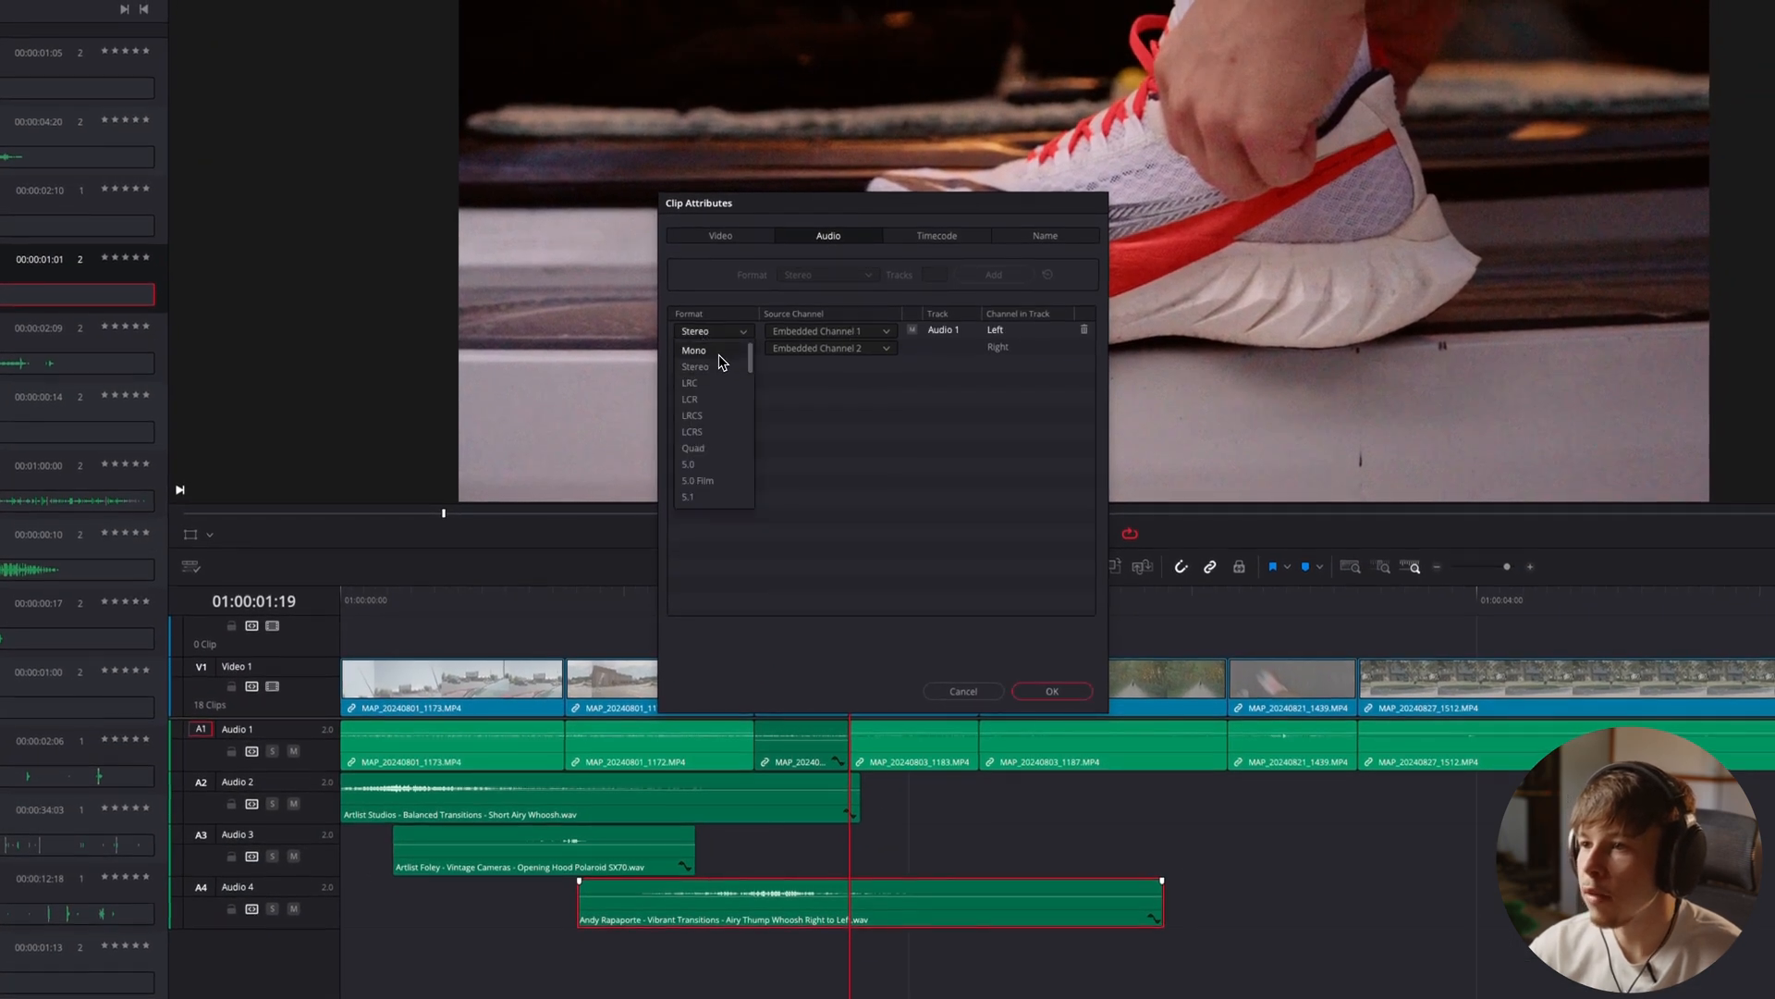
{"action": "left_click", "coordinate": [963, 692]}
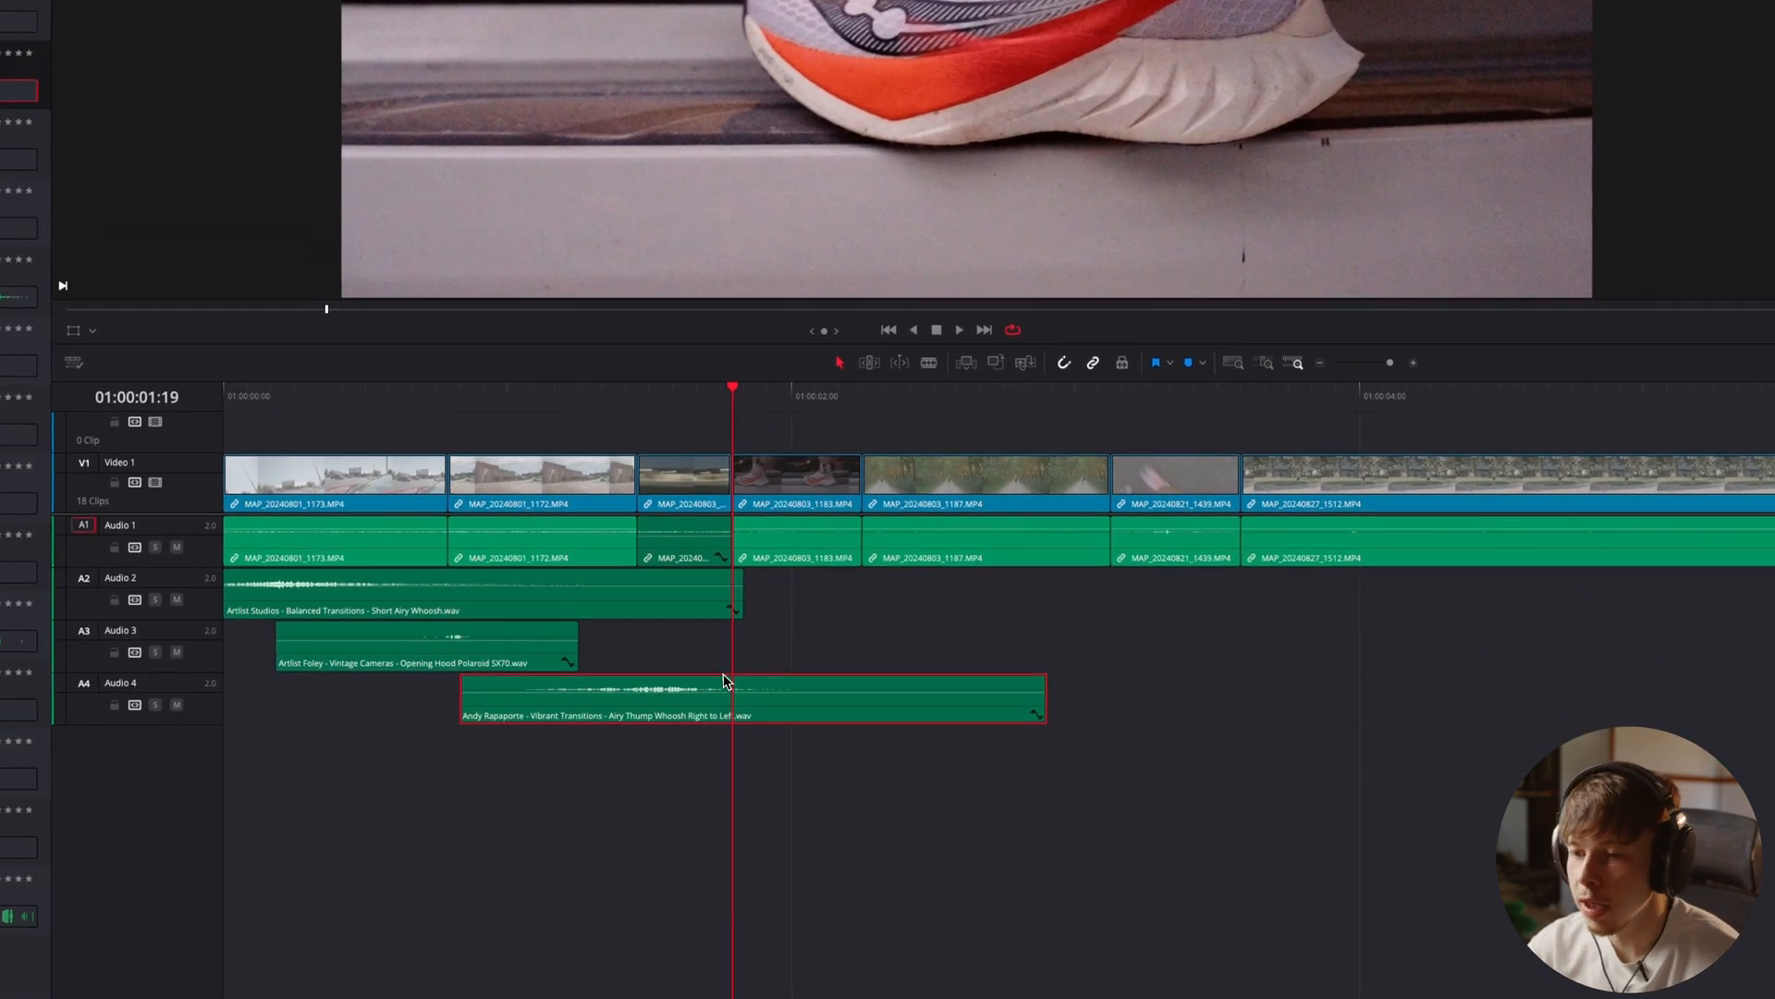
Listen to the Airy Thump Whoosh over the cuts, lower its pitch by a few semitones, and replay the result
{"action": "left_click", "coordinate": [553, 400]}
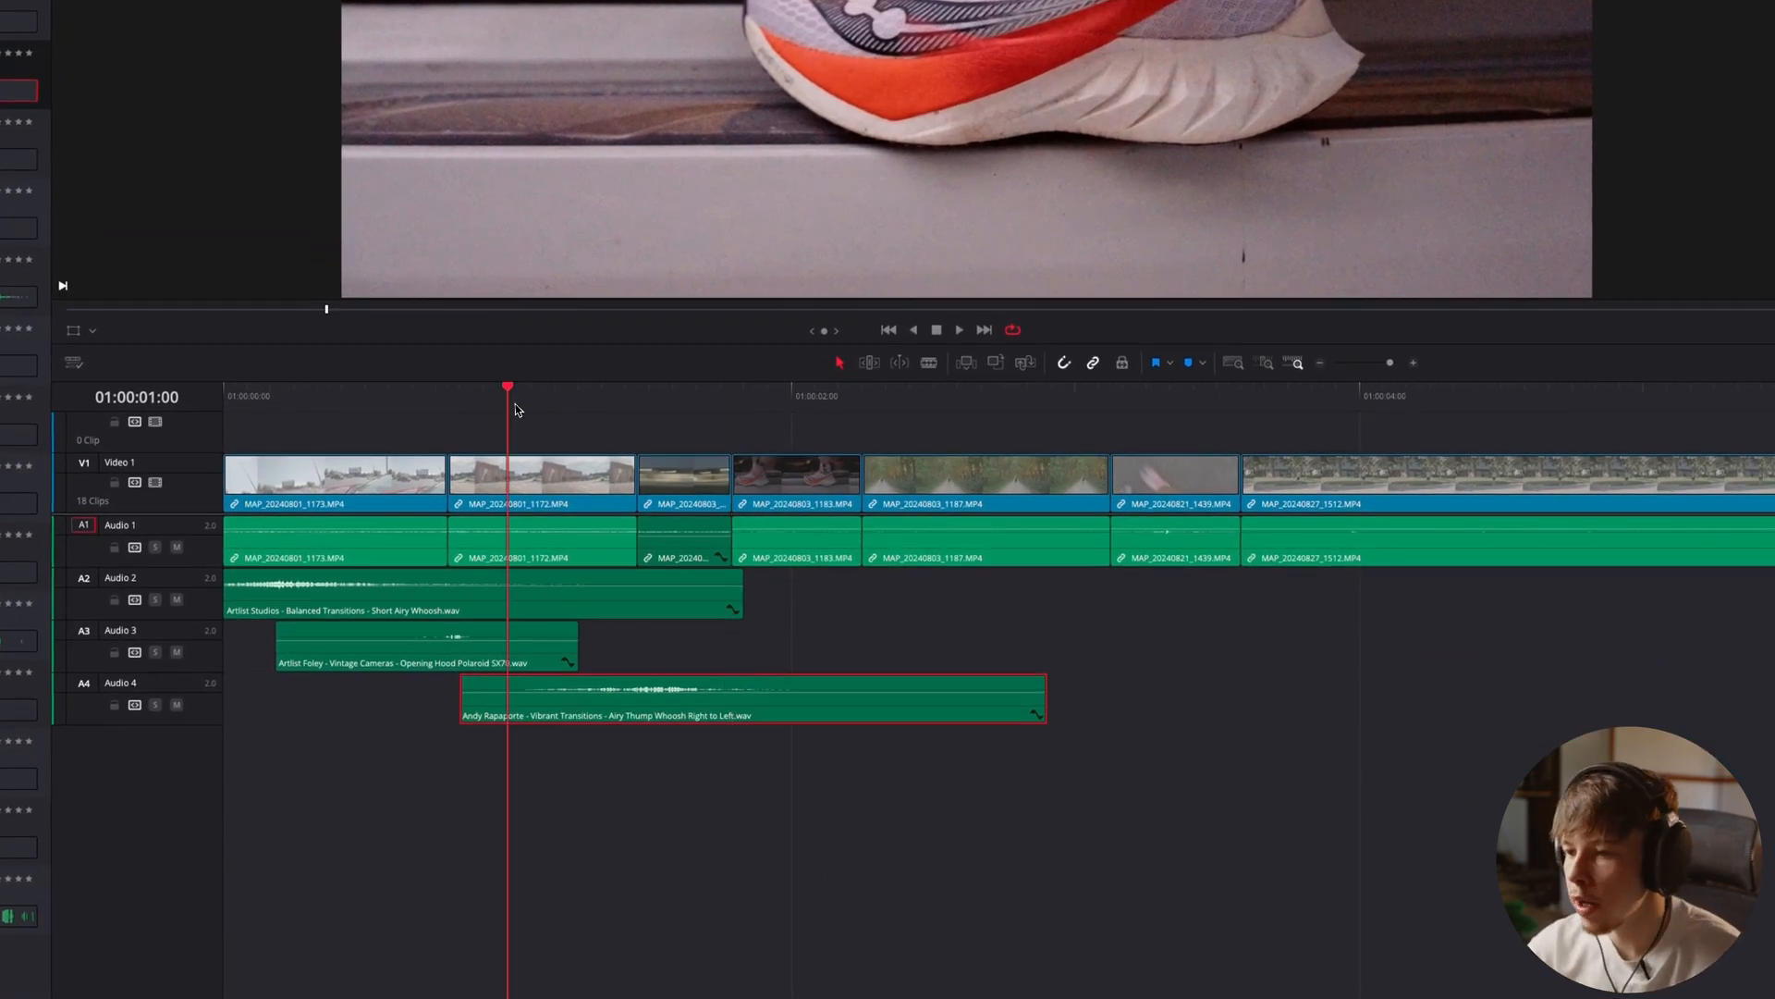
{"action": "key", "text": "space"}
{"action": "left_click", "coordinate": [536, 433]}
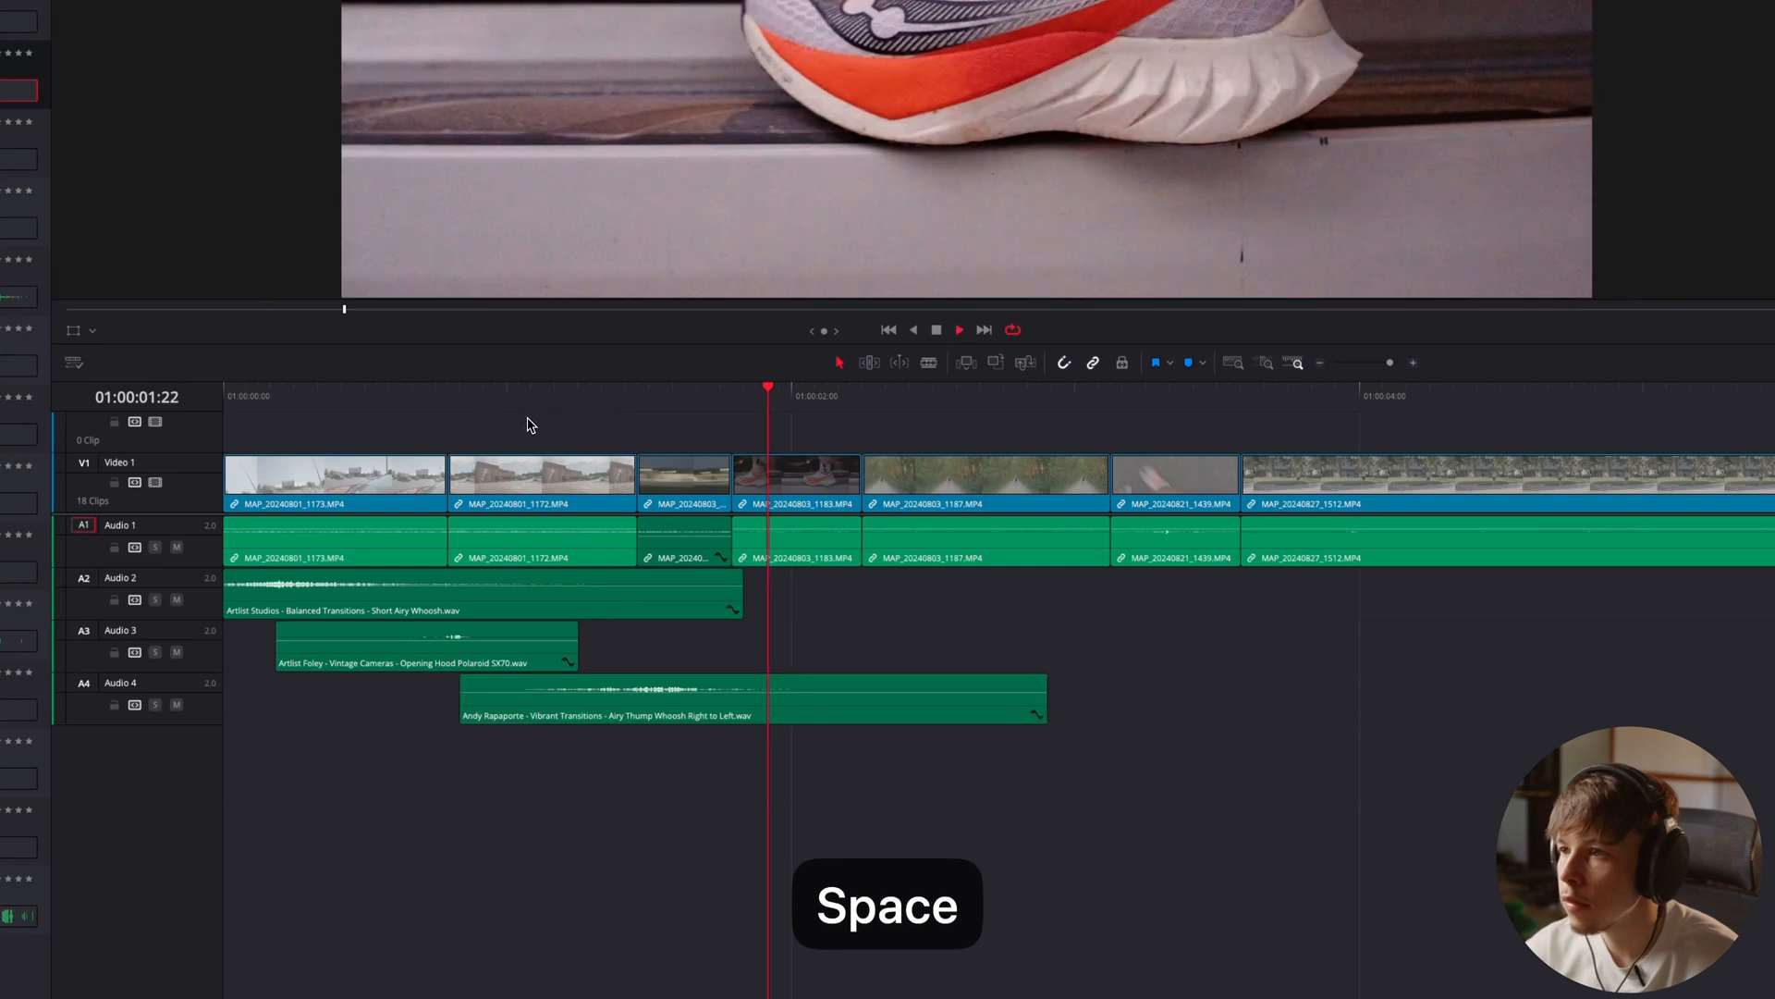
{"action": "left_click", "coordinate": [545, 397]}
{"action": "left_click", "coordinate": [700, 705]}
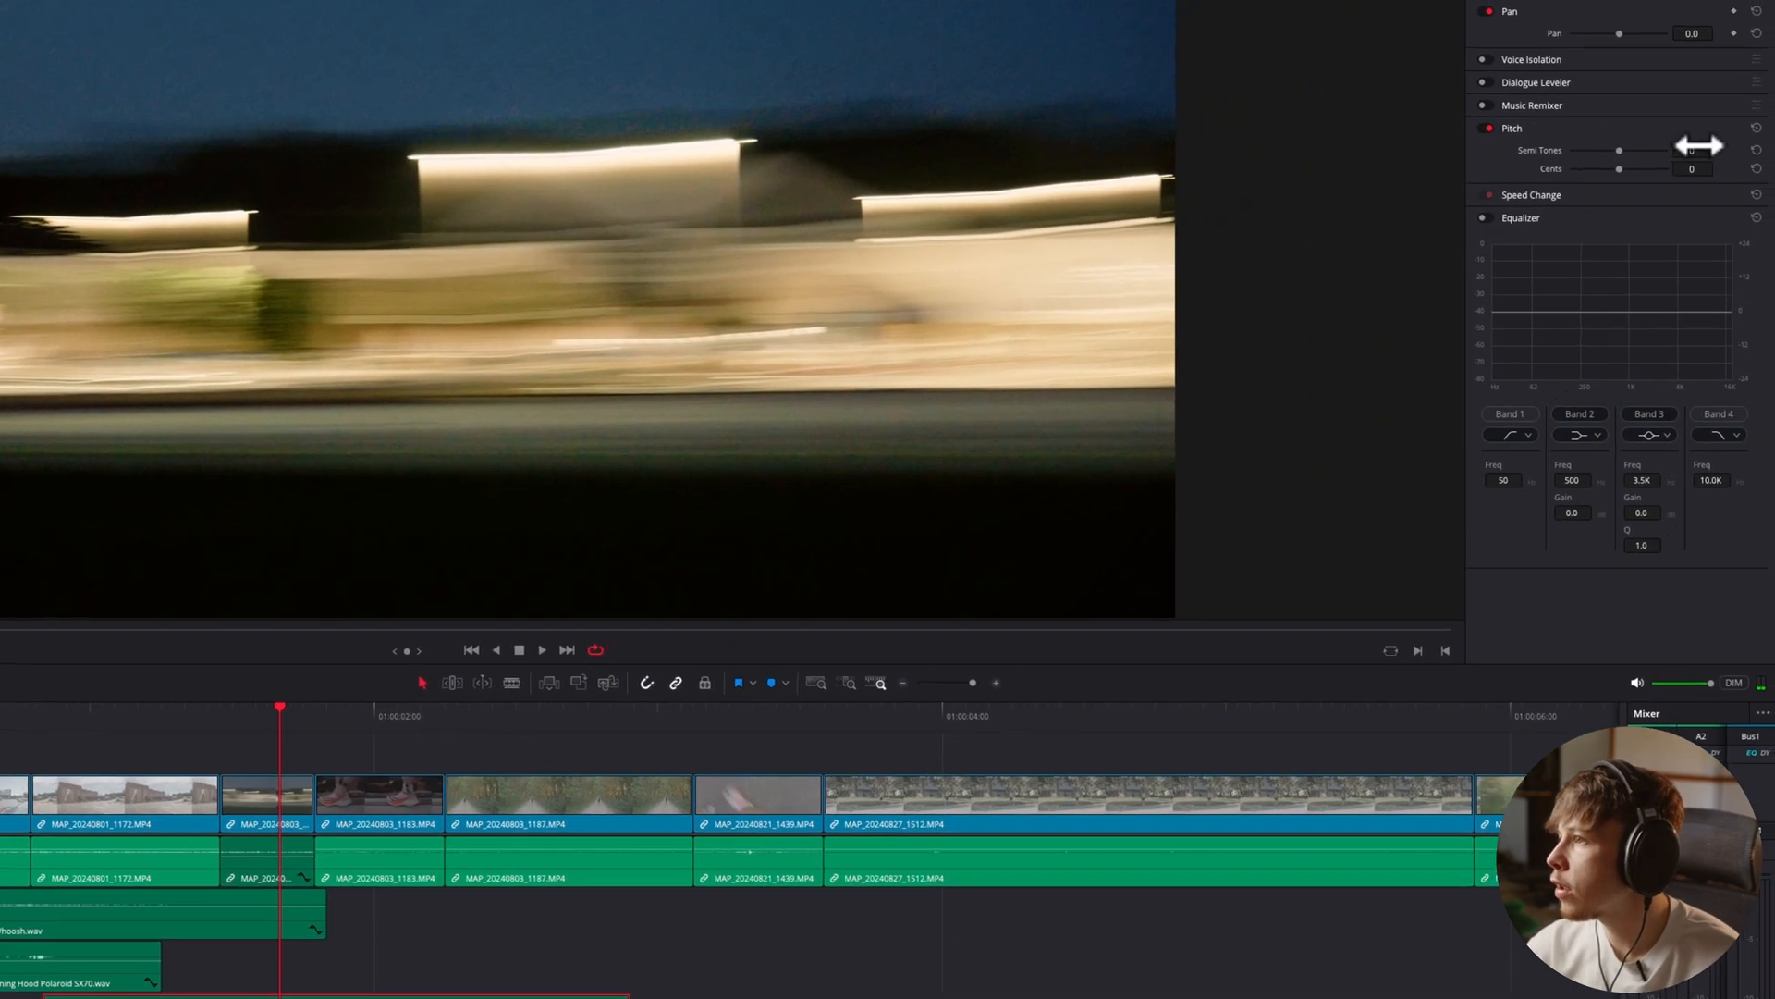
{"action": "left_click_drag", "start_coordinate": [1699, 145], "coordinate": [1684, 146]}
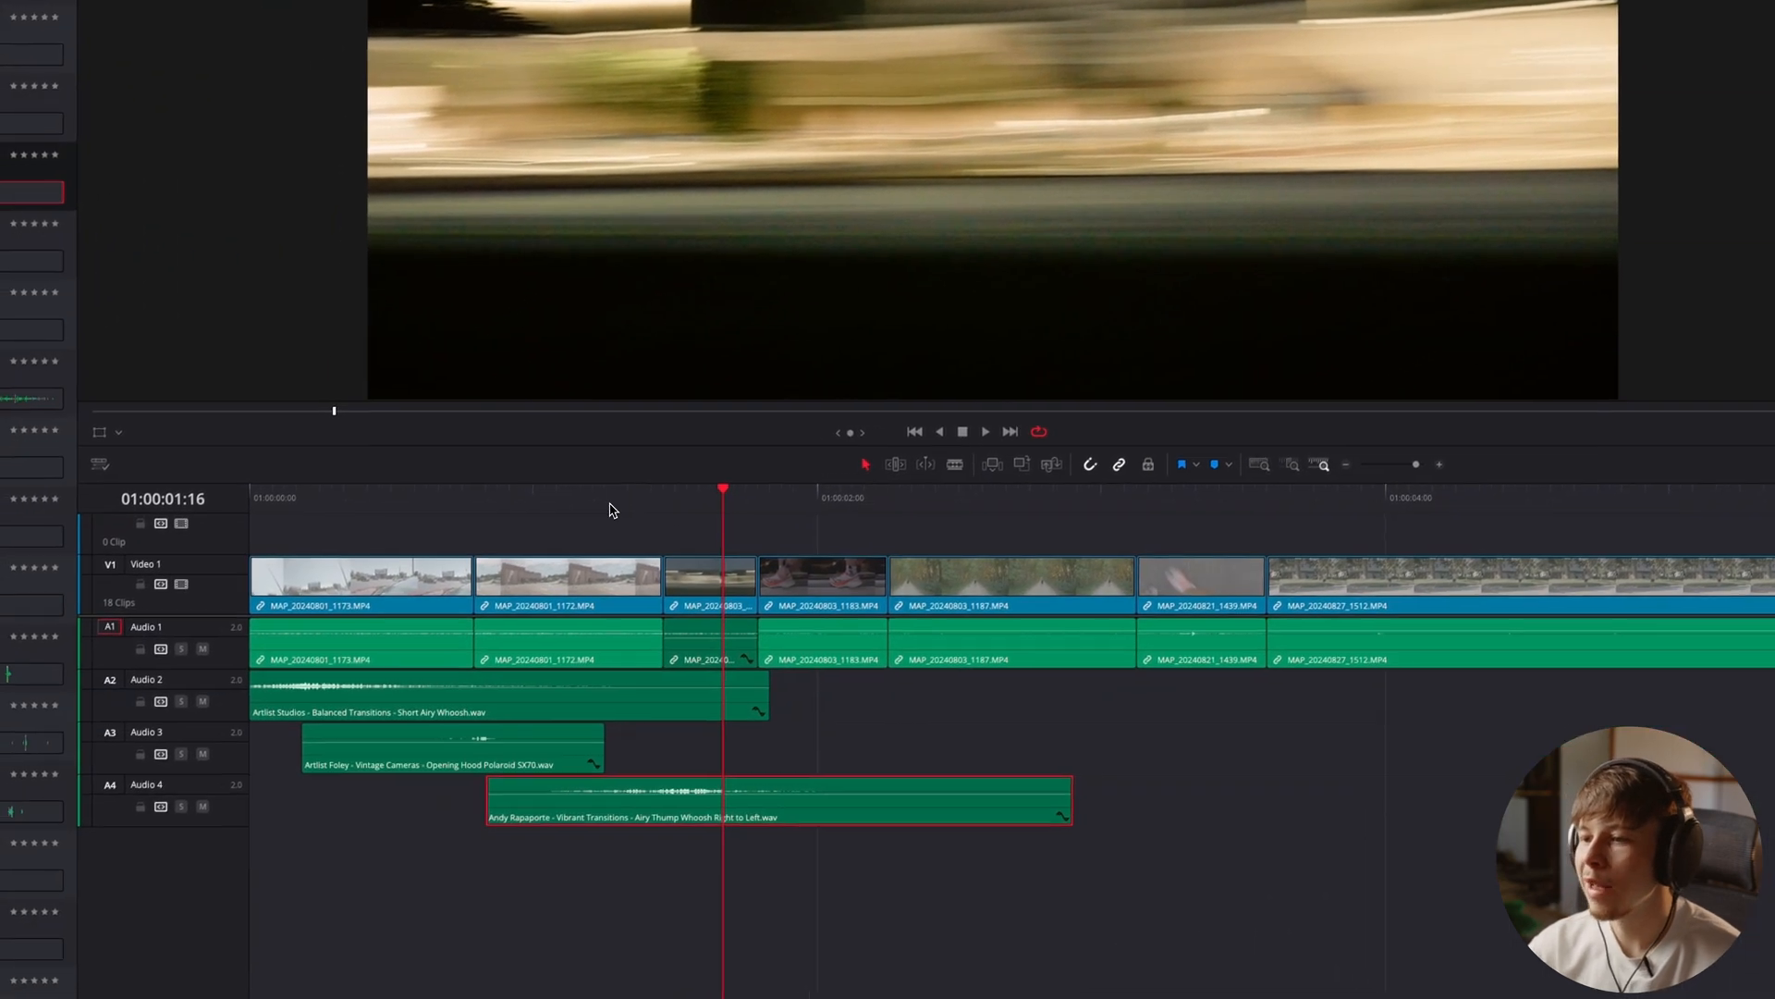
{"action": "key", "text": "space"}
{"action": "key", "text": "space"}
{"action": "key", "text": "space"}
{"action": "key", "text": "space"}
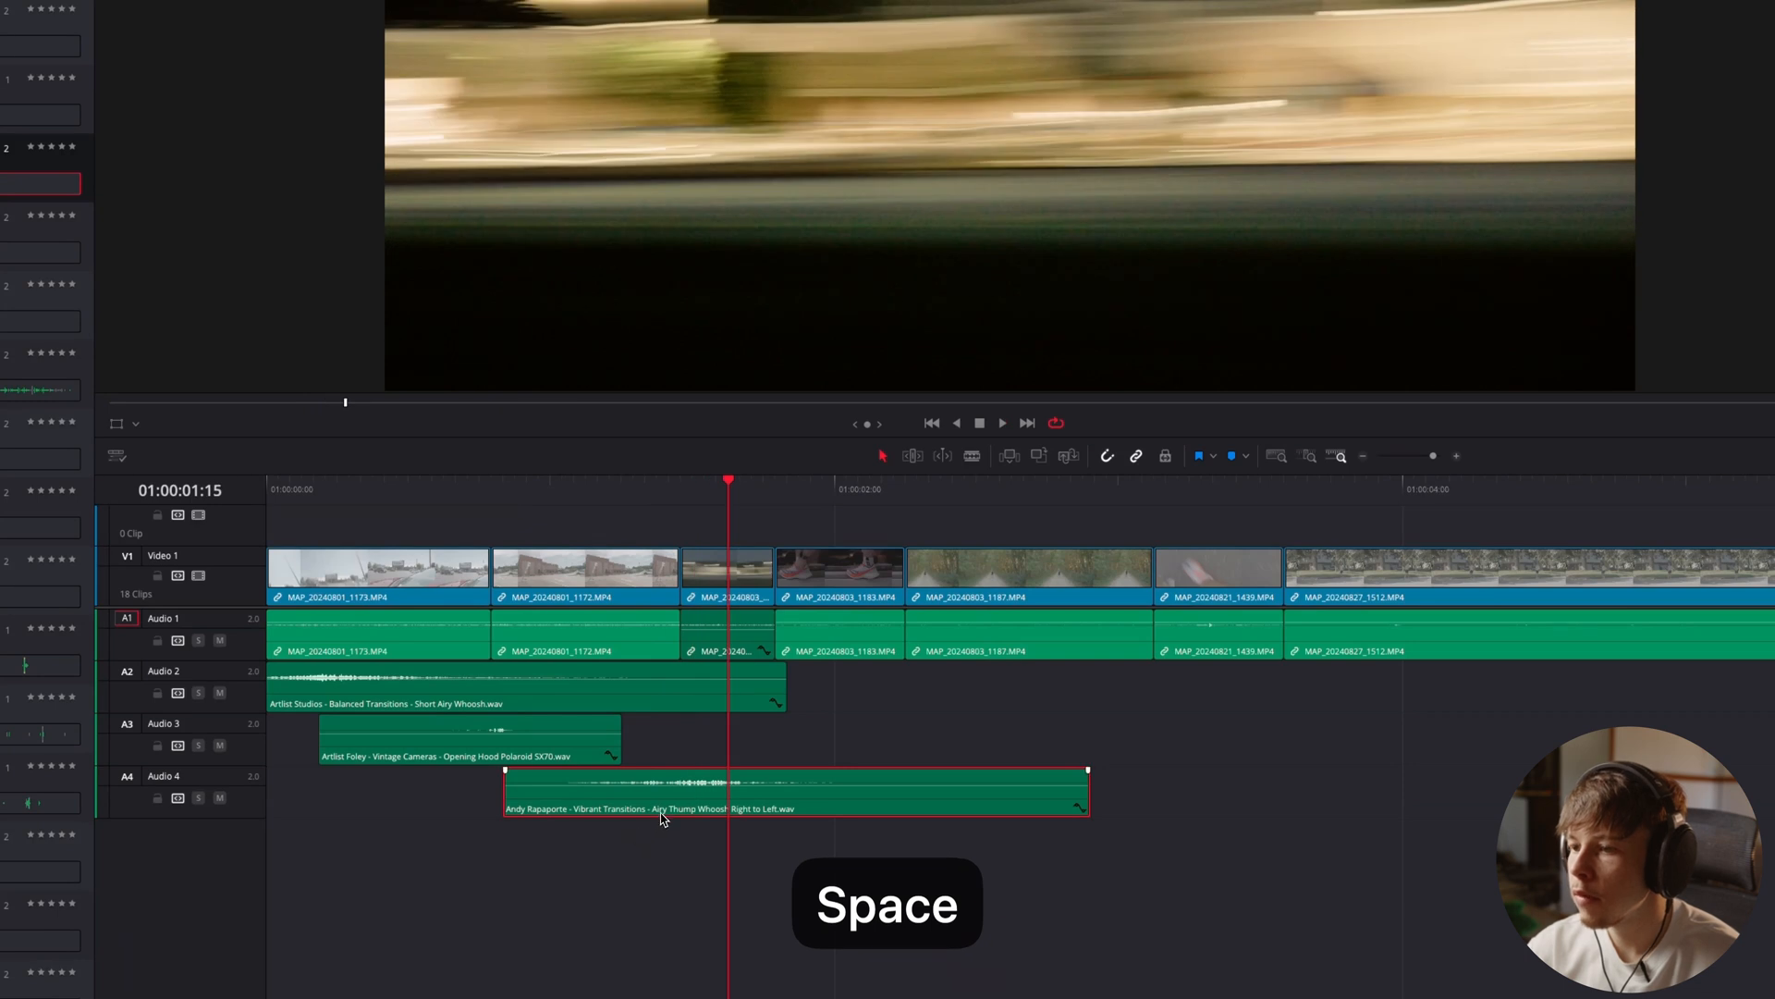
Move the Airy Thump Whoosh clip on Audio 4 about one frame later and play the section to check the timing
{"action": "left_click_drag", "start_coordinate": [671, 813], "coordinate": [678, 813]}
{"action": "left_click", "coordinate": [539, 488]}
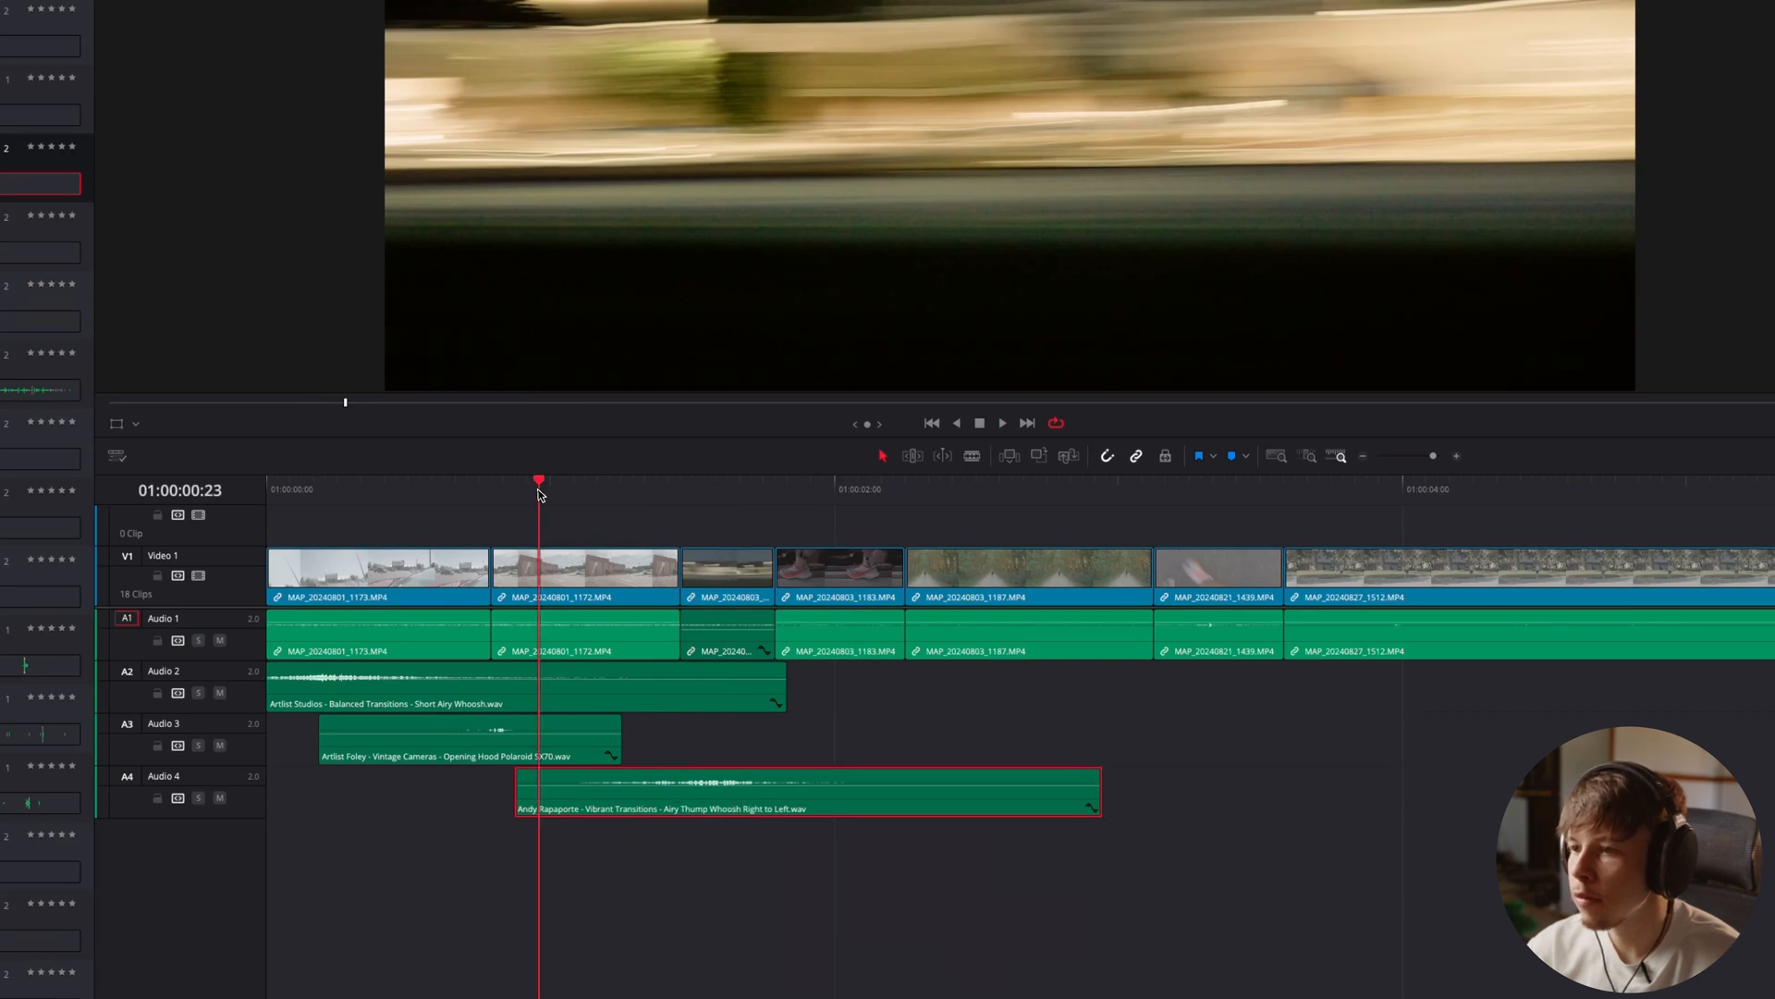
{"action": "key", "text": "space"}
{"action": "key", "text": "space"}
{"action": "key", "text": "space"}
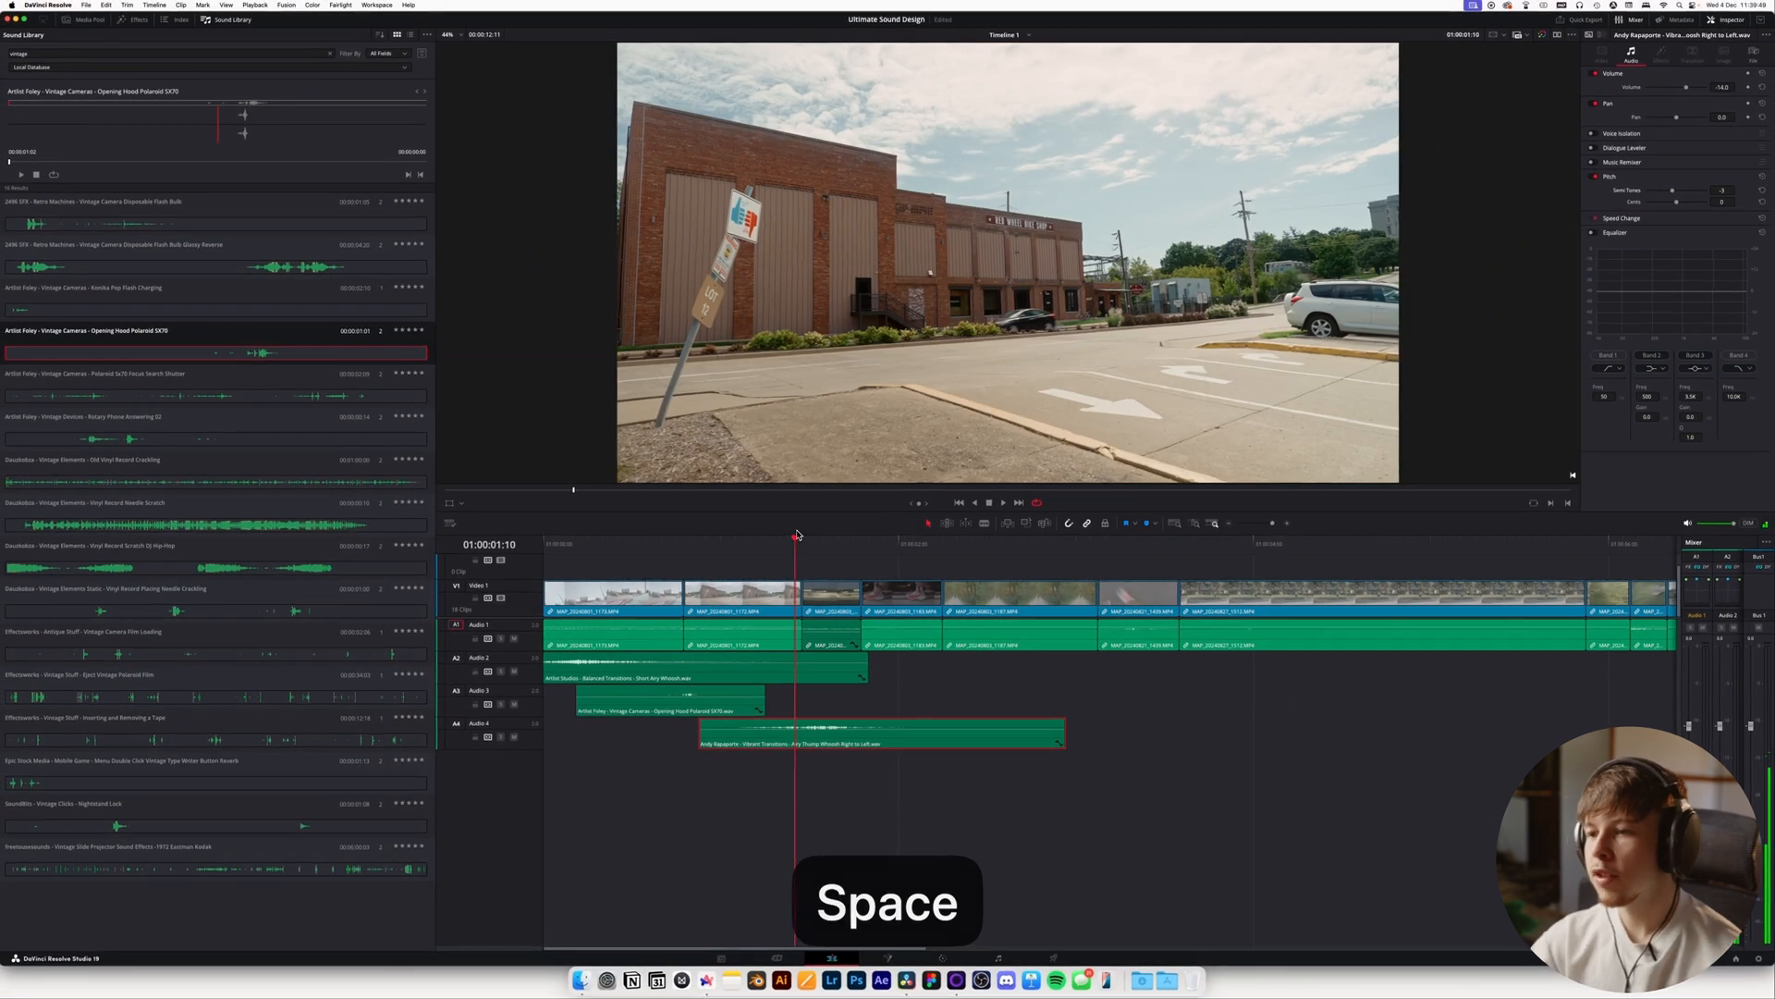
Switch to Artlist, search the sound effects for "riser" and filter the results to the Long Whooshes transitions
{"action": "key", "text": "super+Tab"}
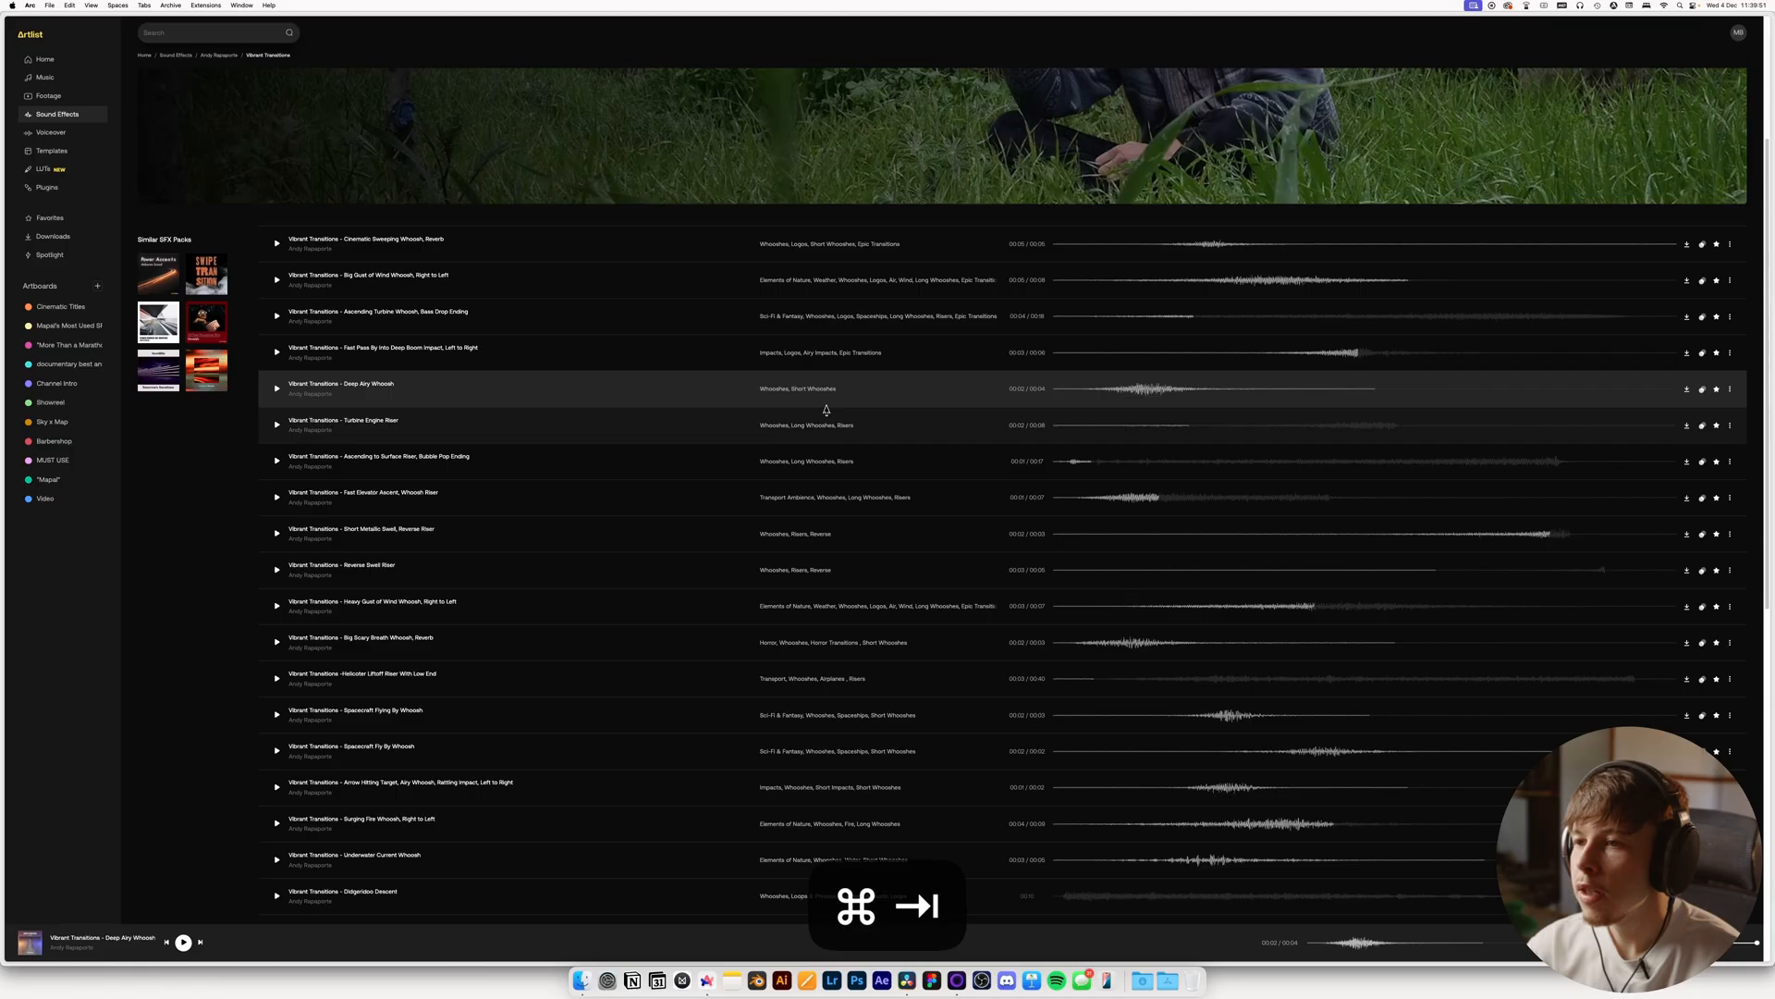
{"action": "left_click", "coordinate": [171, 31]}
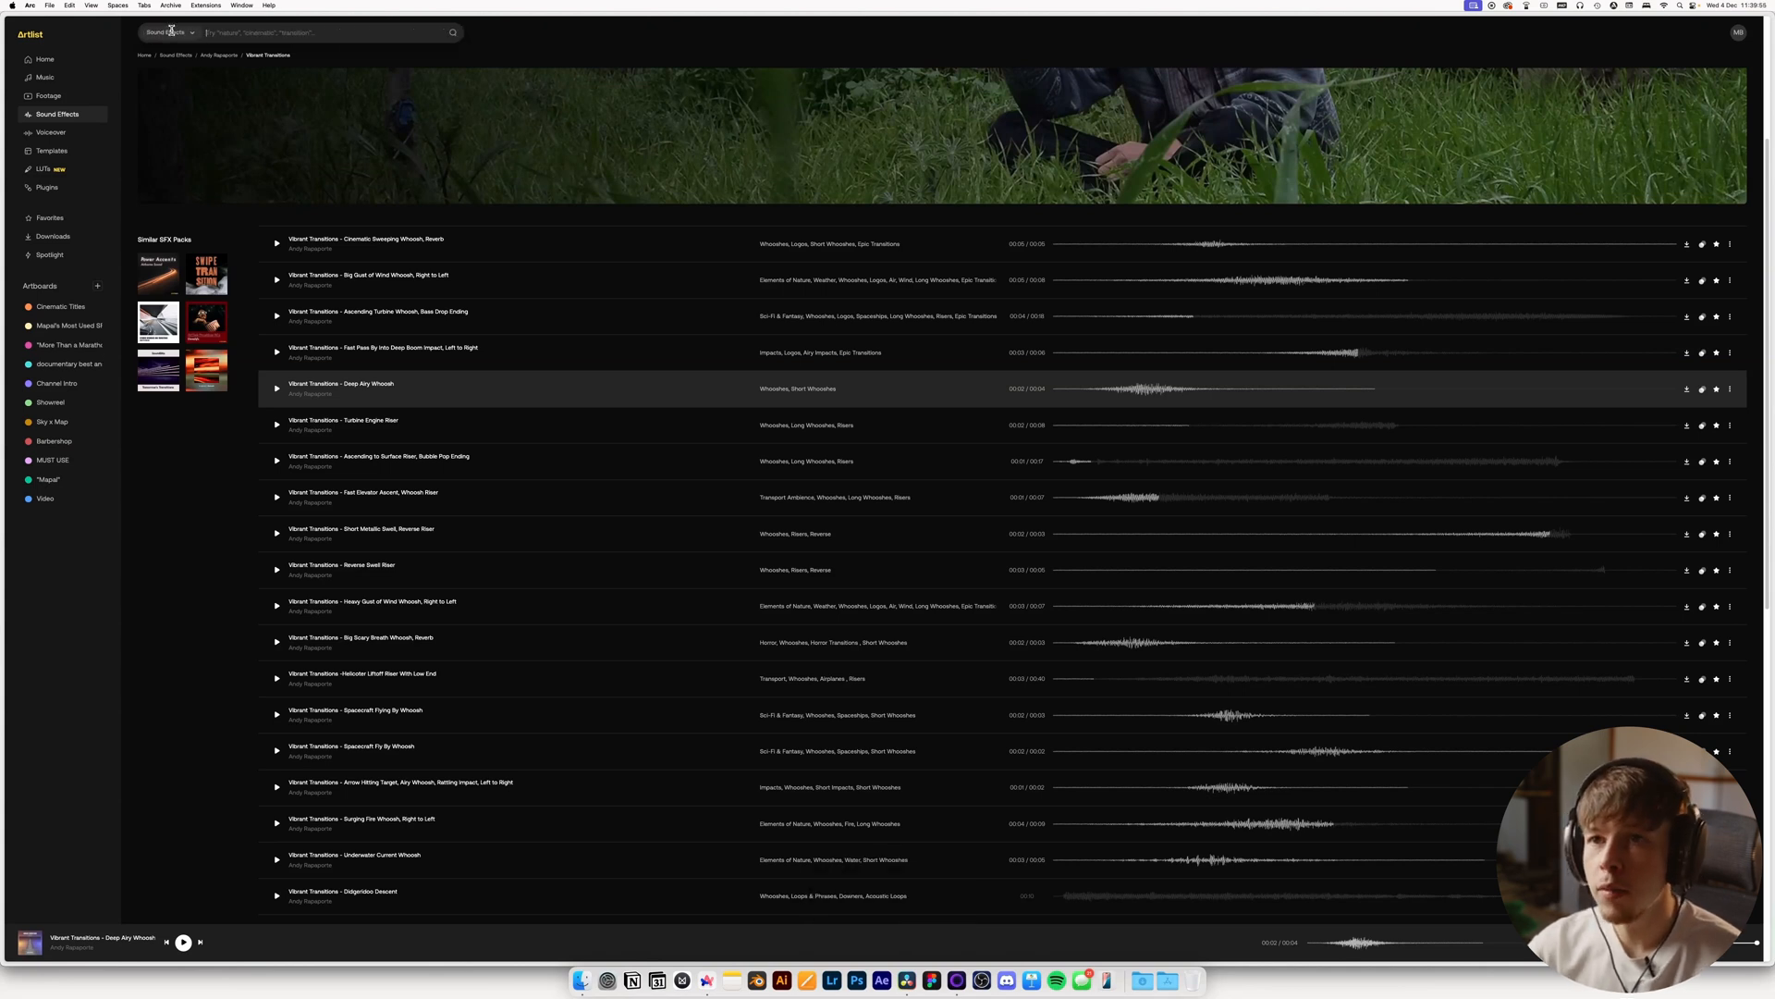
{"action": "type", "text": "riser"}
{"action": "key", "text": "Return"}
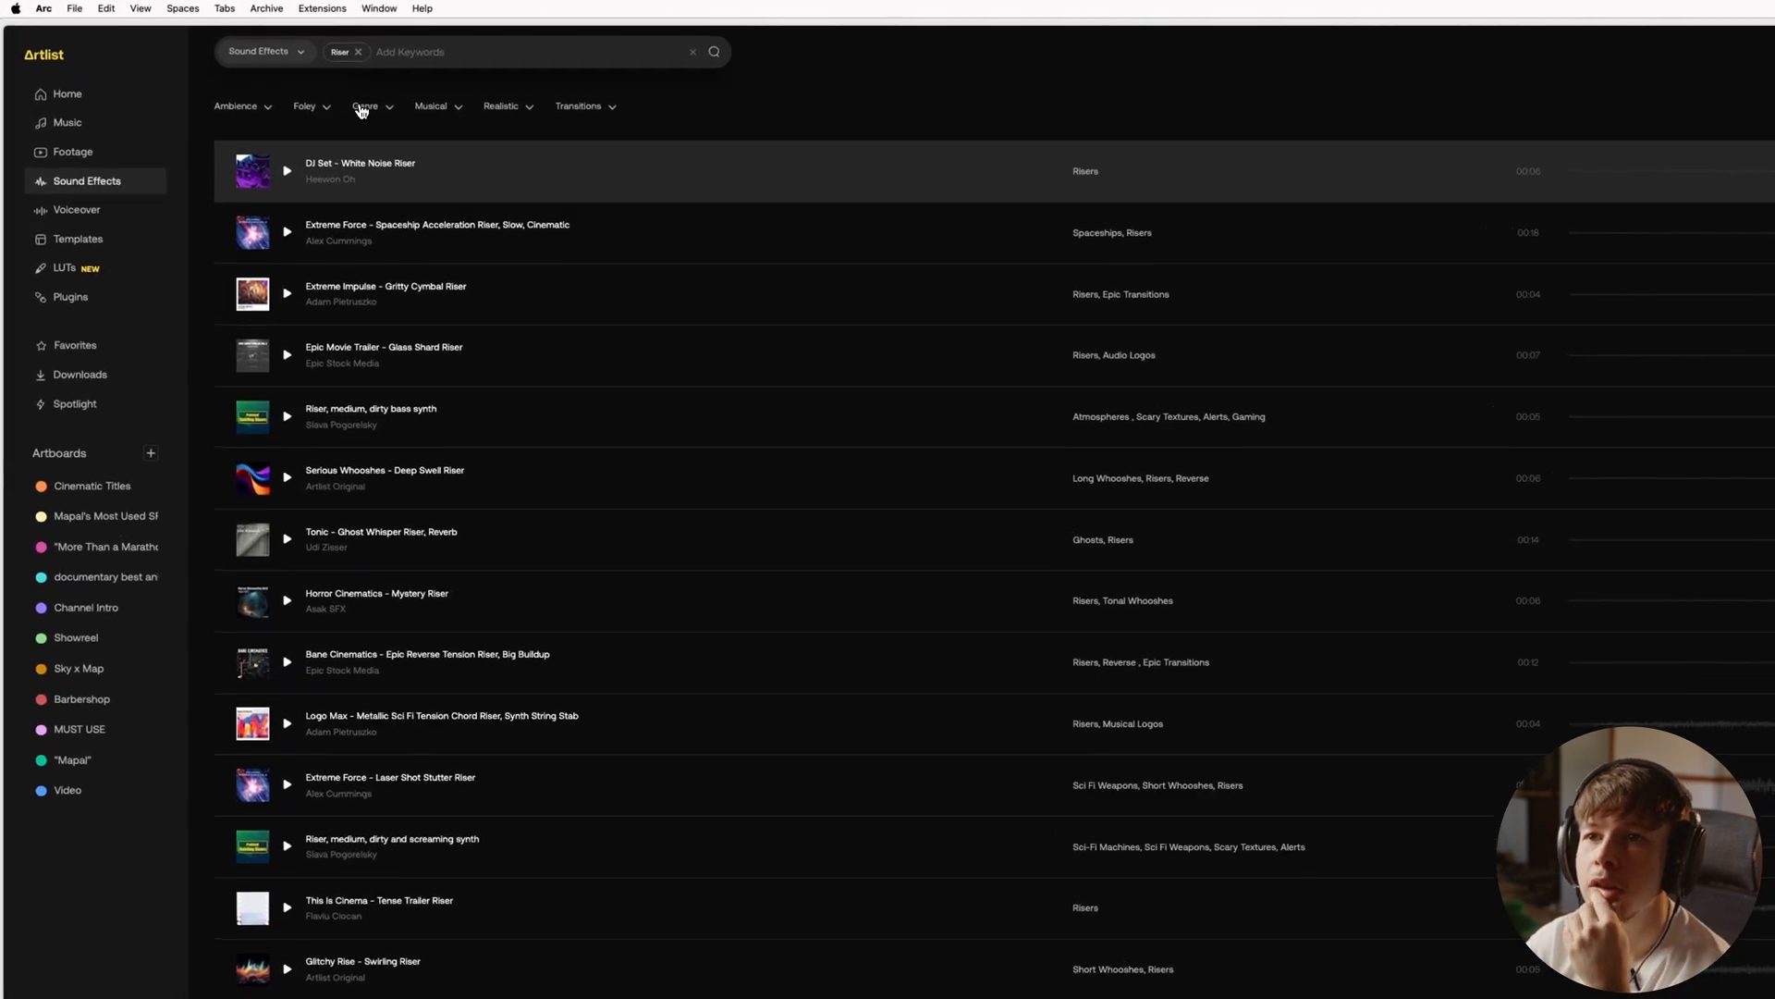
{"action": "left_click", "coordinate": [362, 109]}
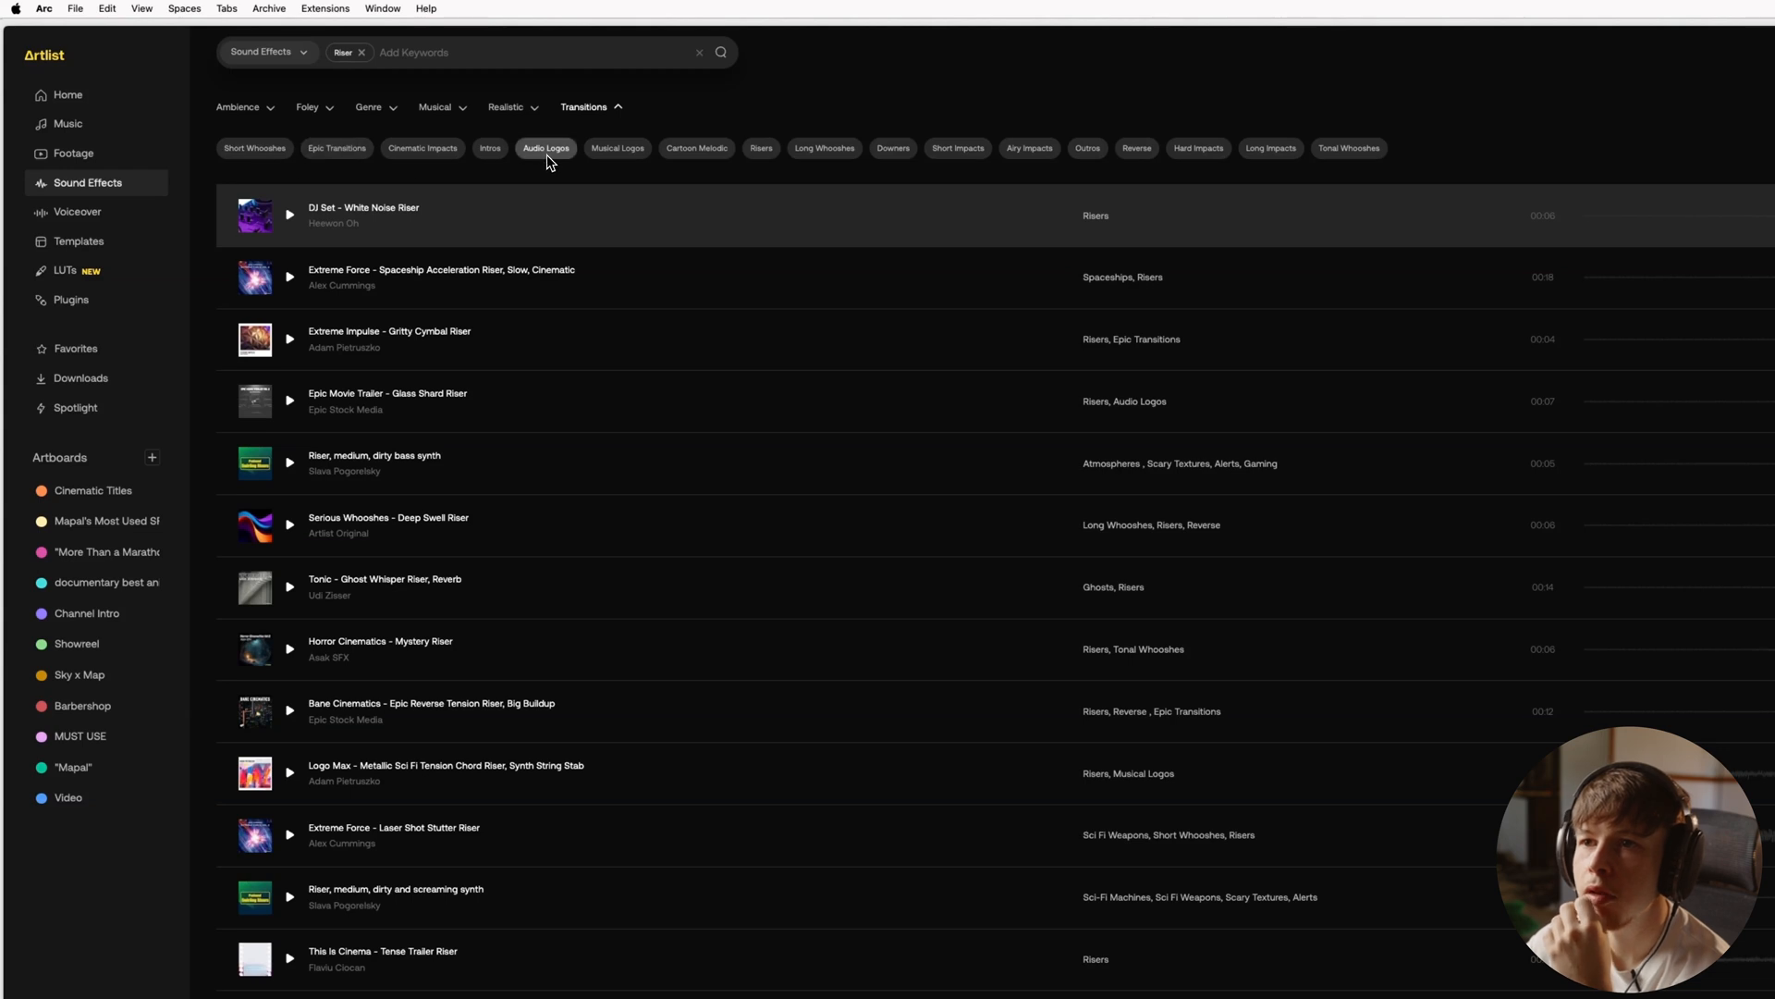
{"action": "left_click", "coordinate": [837, 150]}
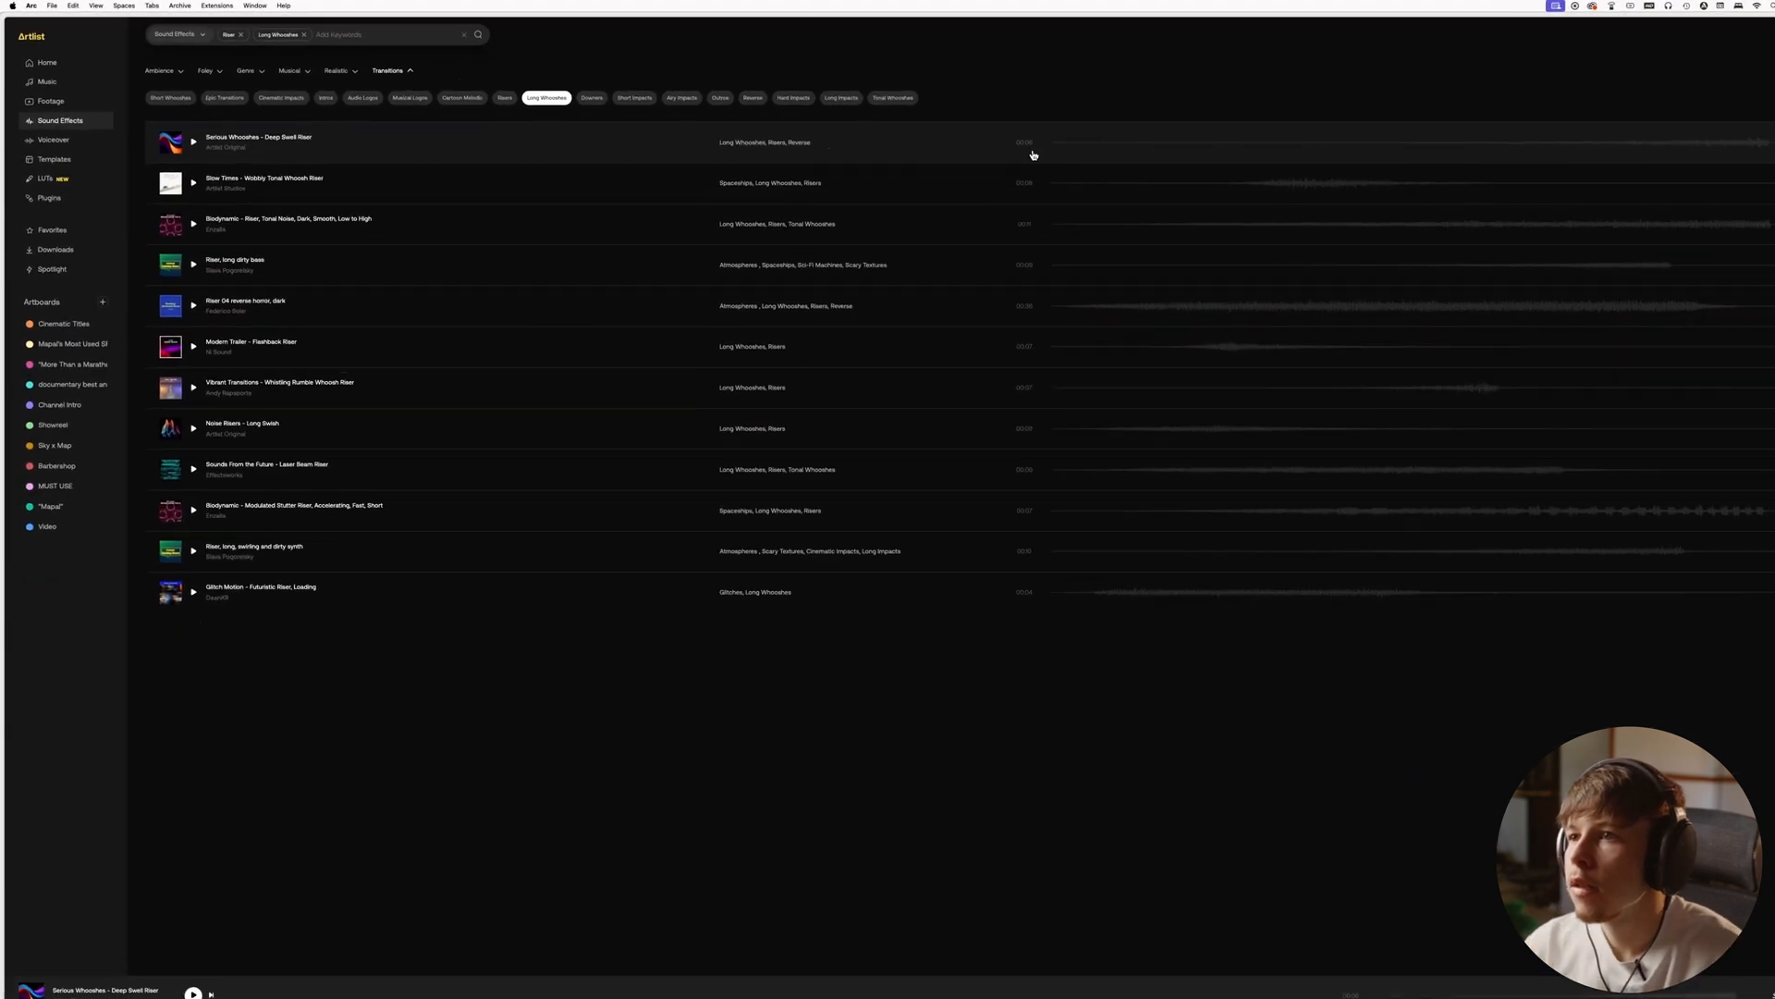
Preview the Wobbly Tonal Whoosh Riser and Flashback Riser while browsing the other sound effect categories
{"action": "left_click", "coordinate": [1148, 172]}
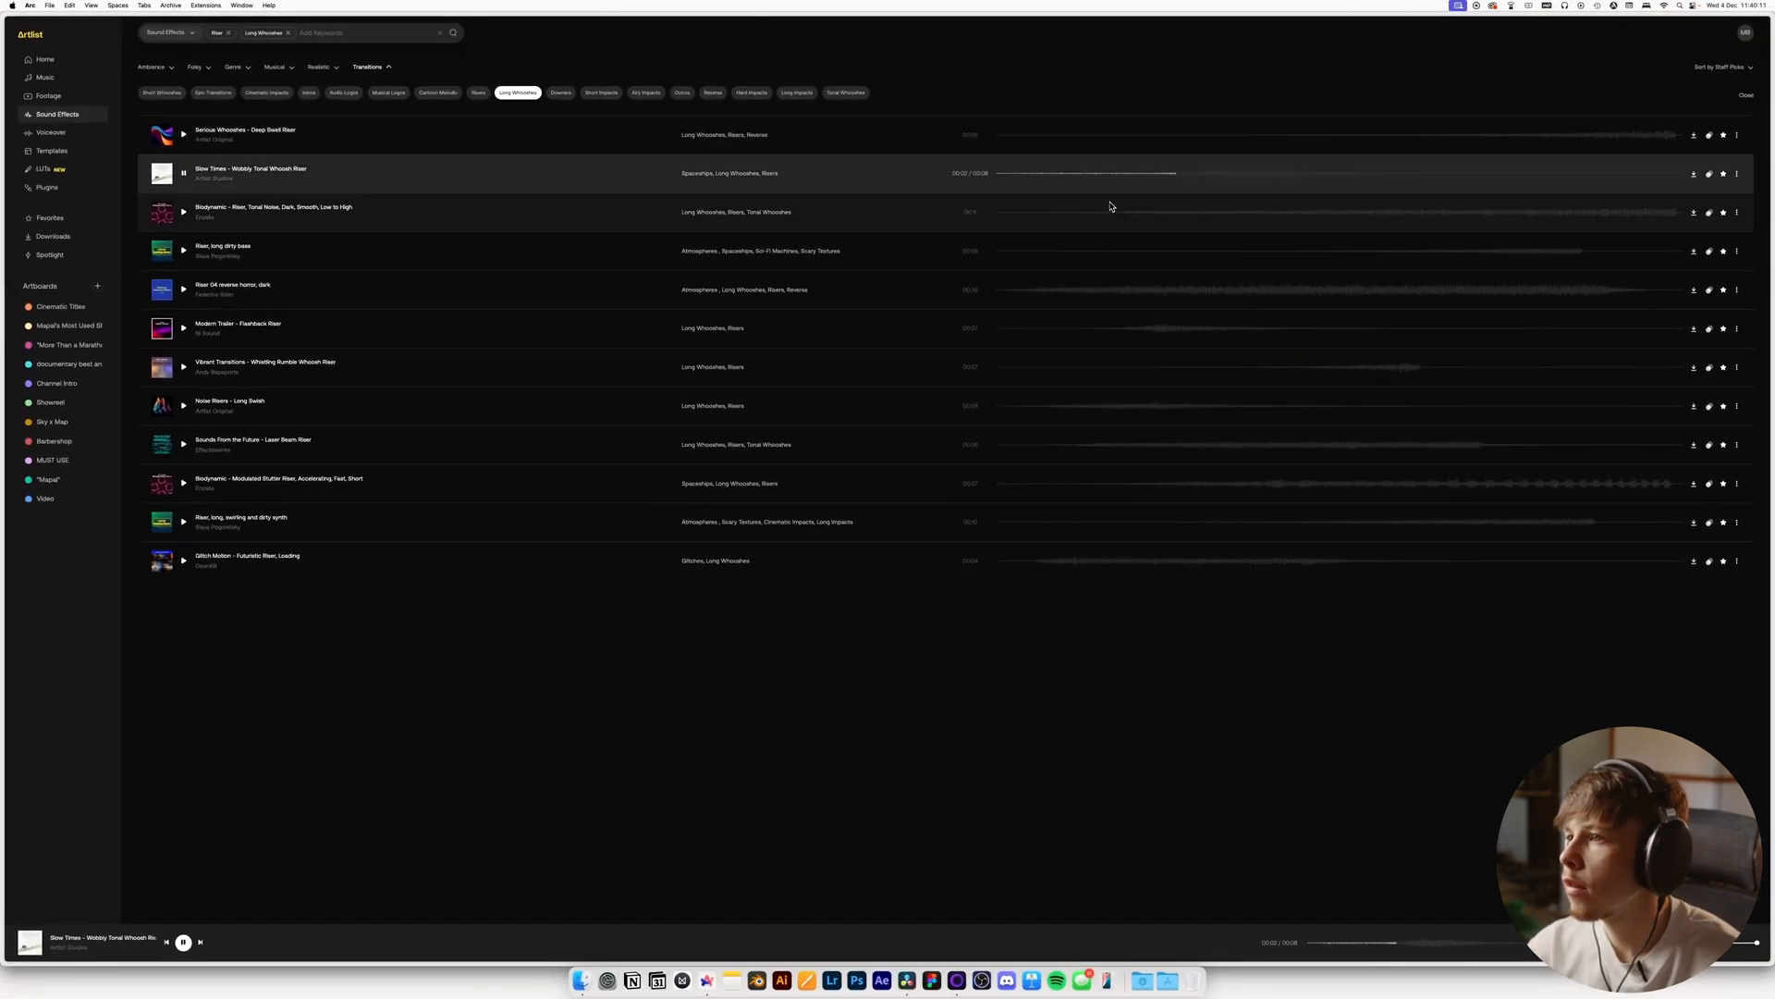
{"action": "left_click", "coordinate": [1102, 326]}
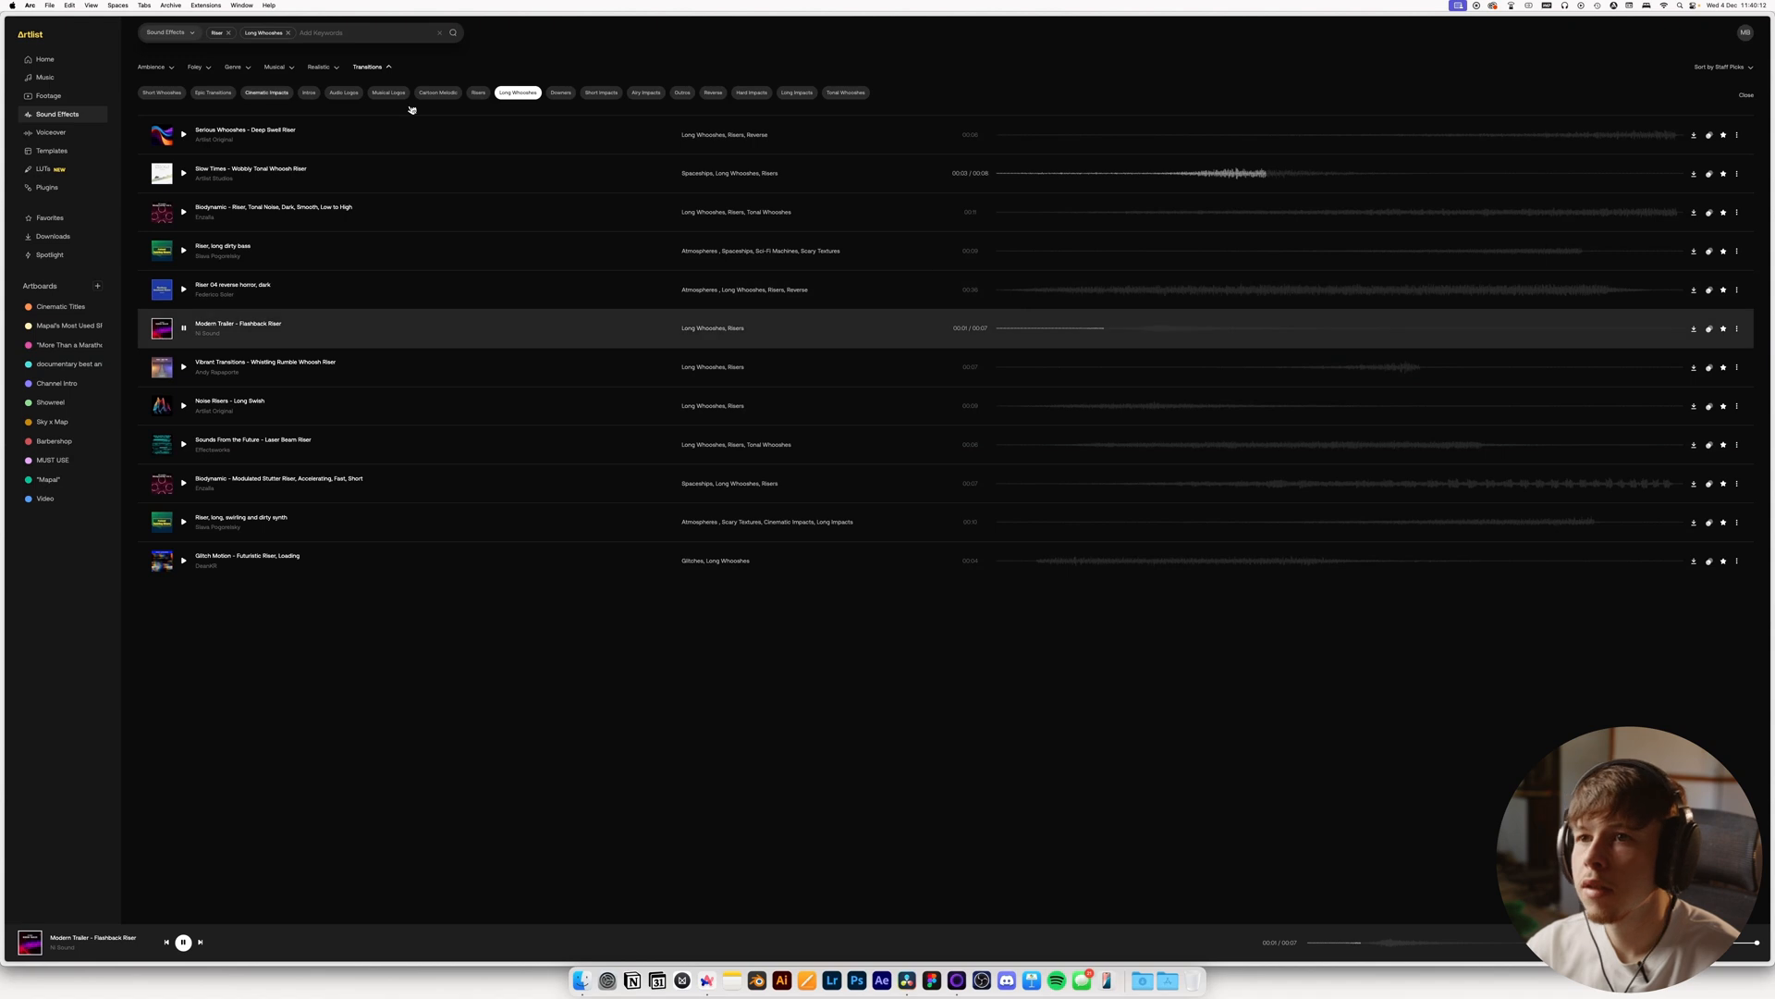
{"action": "left_click", "coordinate": [196, 68]}
{"action": "left_click", "coordinate": [231, 68]}
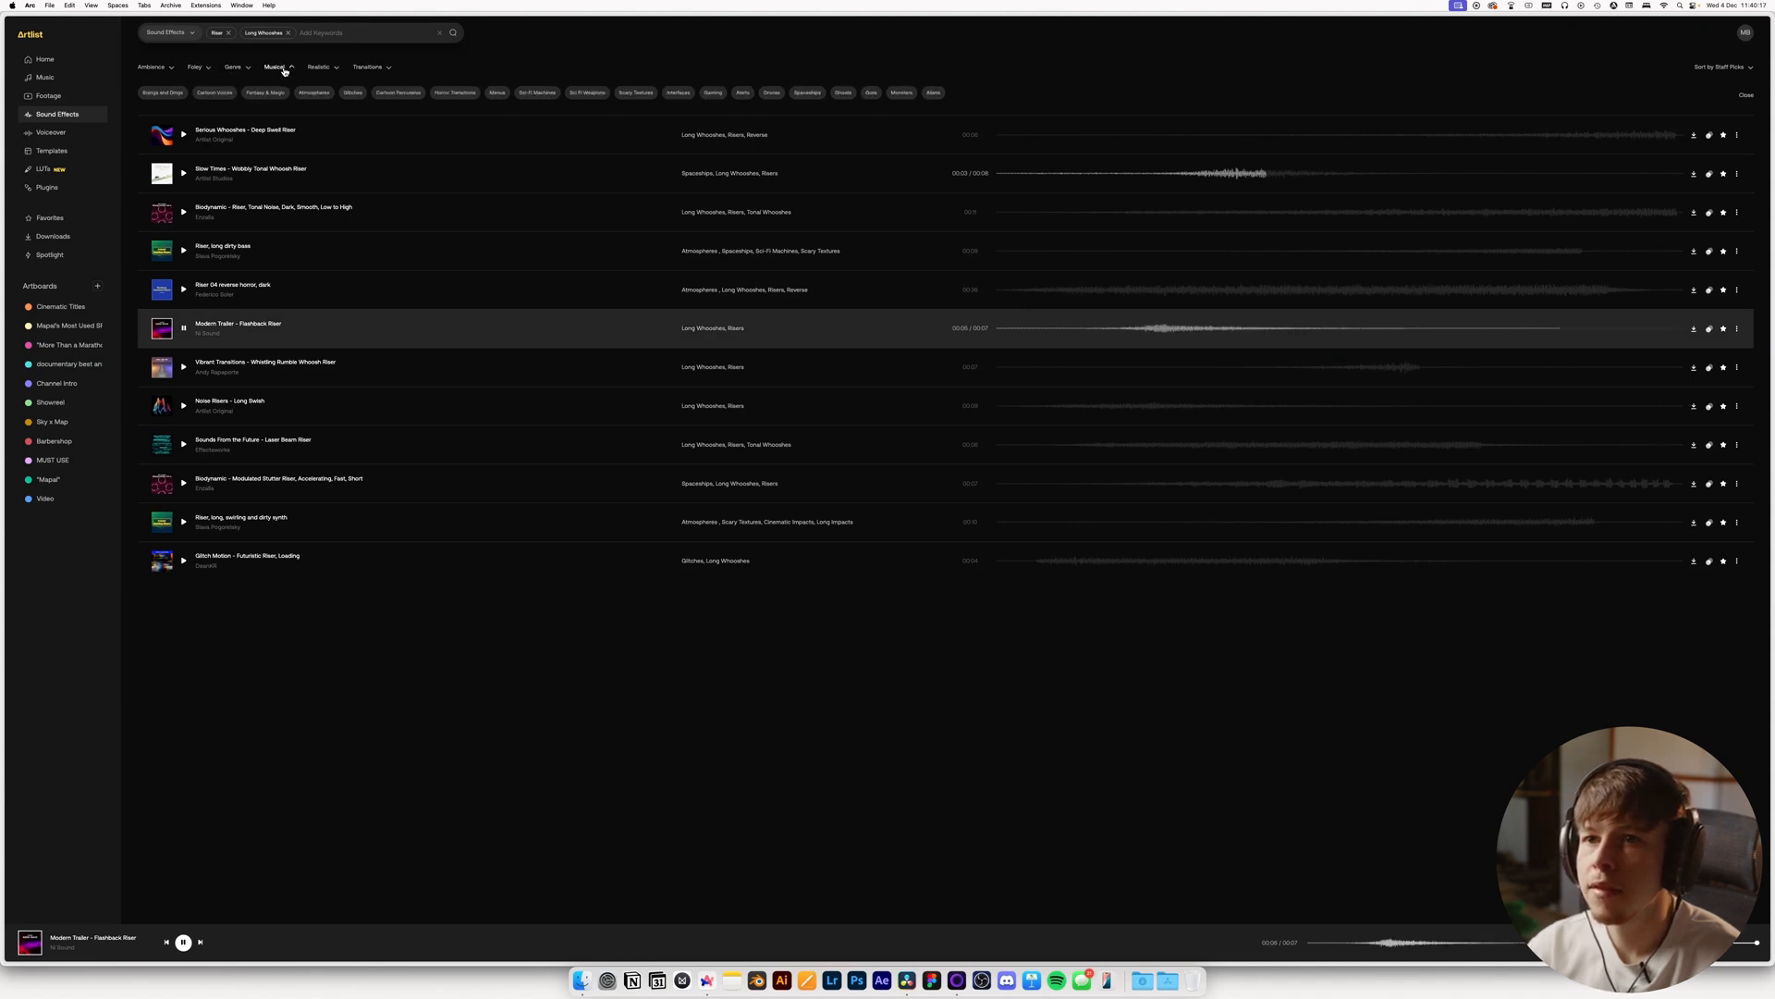
{"action": "left_click", "coordinate": [160, 68]}
{"action": "left_click", "coordinate": [387, 69]}
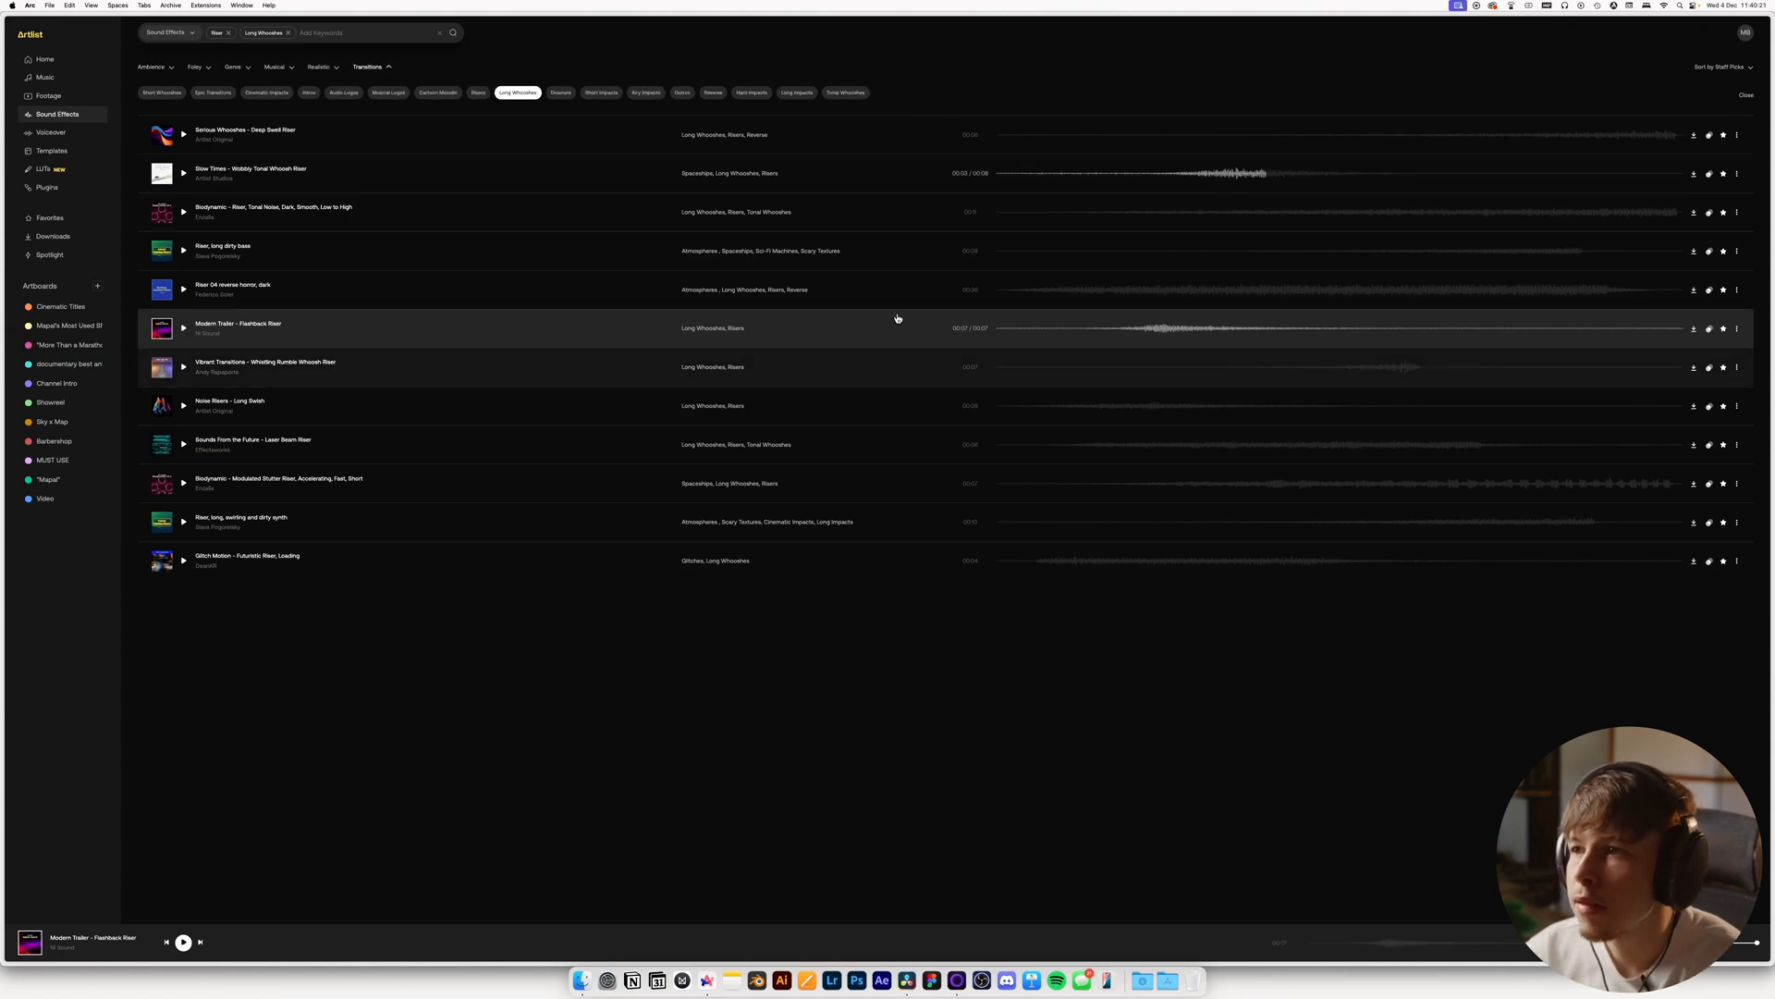
Audition more long-whoosh risers, from Laser Beam Riser and Modulated Stutter Riser to Deep Strings Impact and Pulsing Swirling Air Whoosh Riser
{"action": "left_click", "coordinate": [1080, 445]}
{"action": "key", "text": "super+equal"}
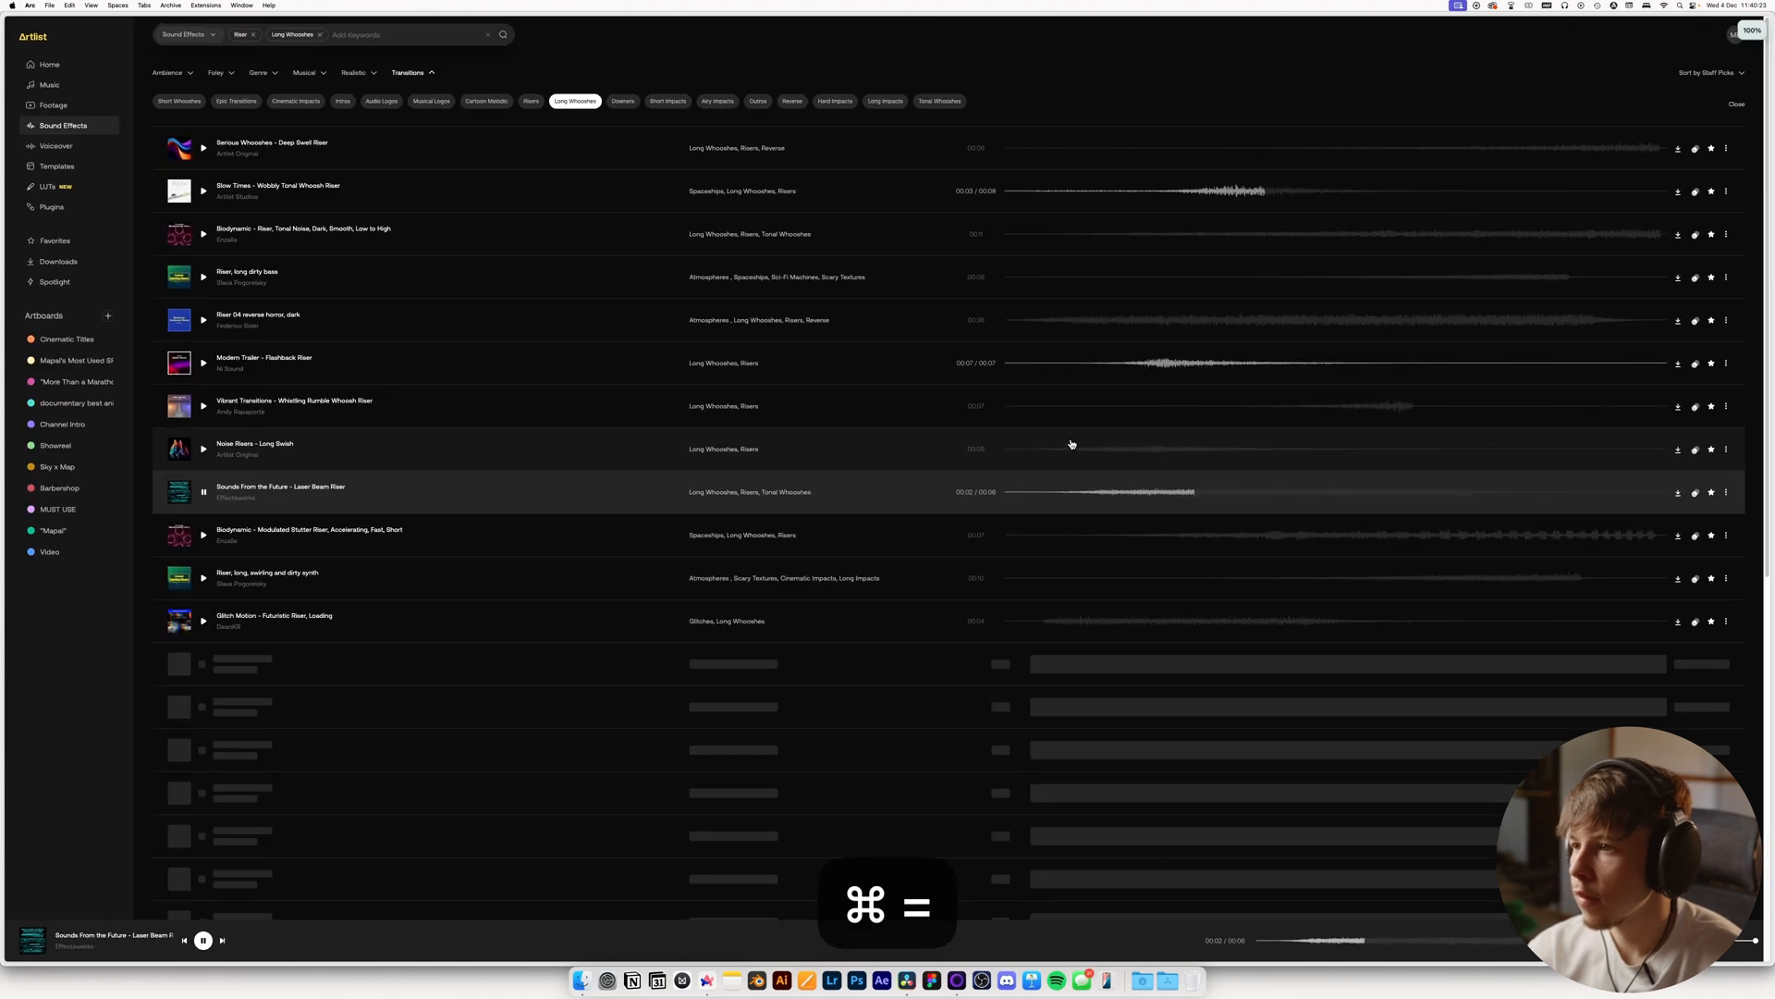
{"action": "left_click", "coordinate": [1100, 534]}
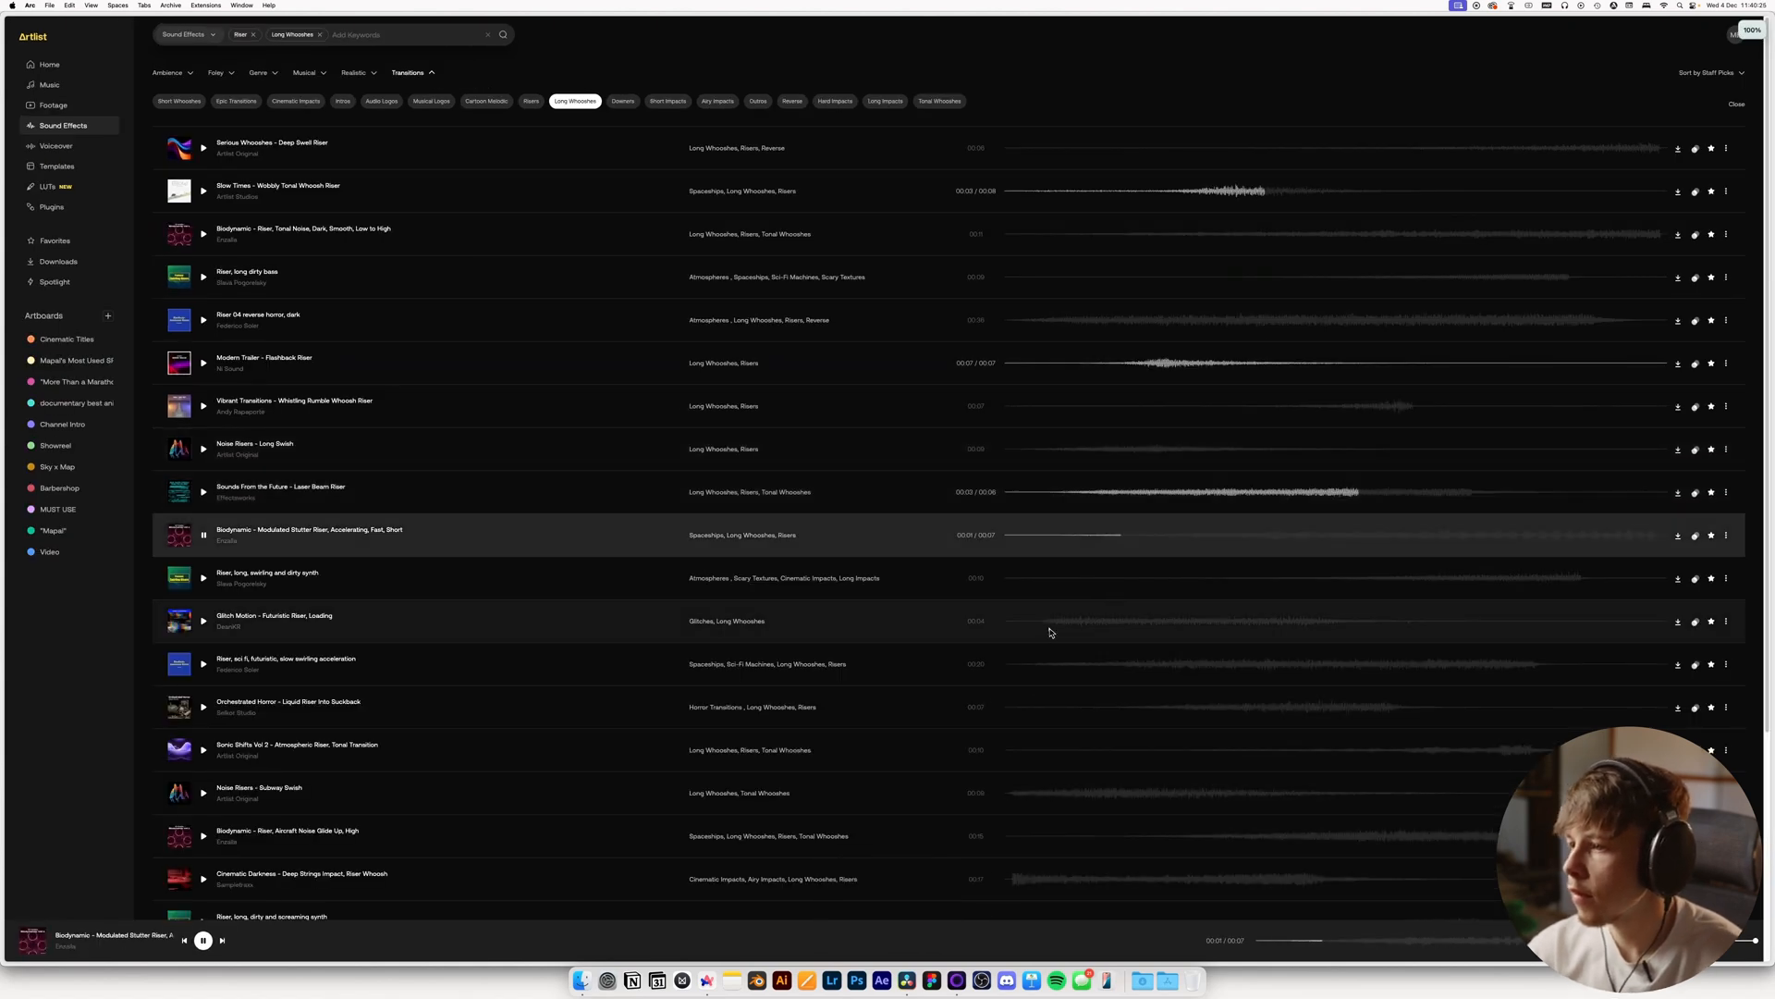
{"action": "left_click", "coordinate": [1091, 714]}
{"action": "left_click", "coordinate": [1167, 760]}
{"action": "scroll", "coordinate": [1066, 832], "scroll_direction": "down", "scroll_amount": 1}
{"action": "scroll", "coordinate": [1066, 854], "scroll_direction": "down", "scroll_amount": 3}
{"action": "left_click", "coordinate": [1014, 716]}
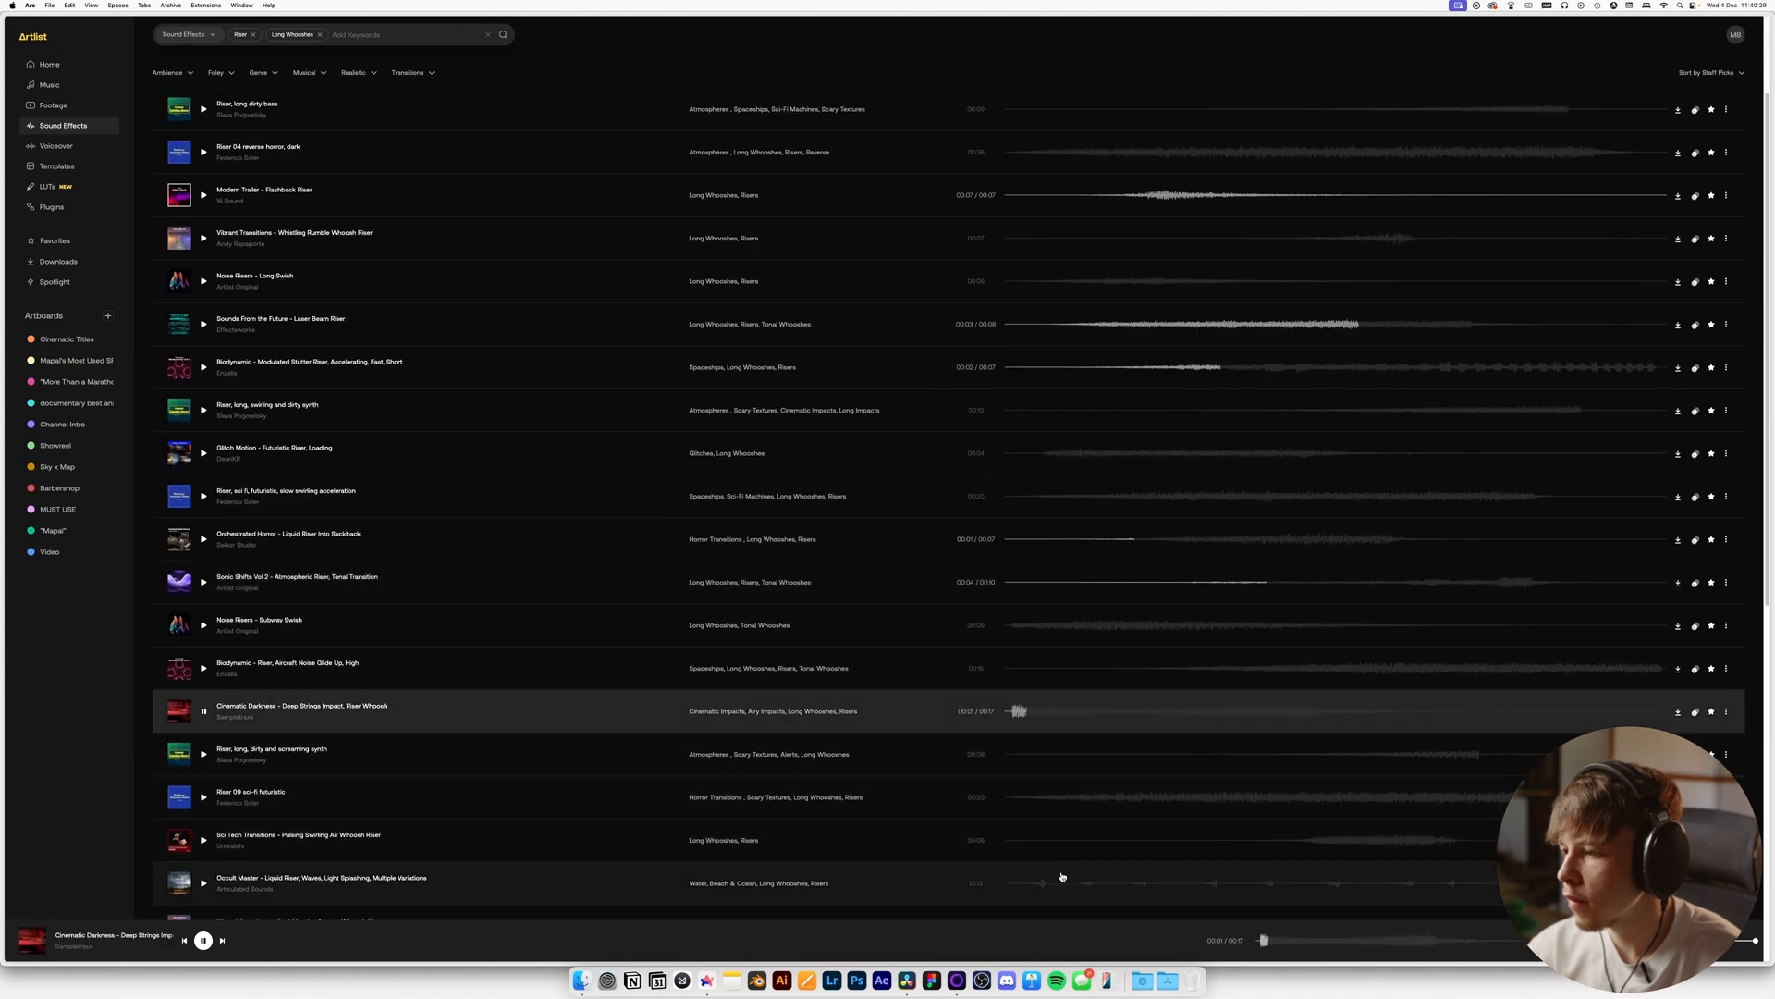
{"action": "left_click", "coordinate": [1220, 840]}
Audition the Reverse Tonal Riser Whoosh and the White Noise Riser further down the results, stopping playback at the end
{"action": "scroll", "coordinate": [1122, 781], "scroll_direction": "down", "scroll_amount": 5}
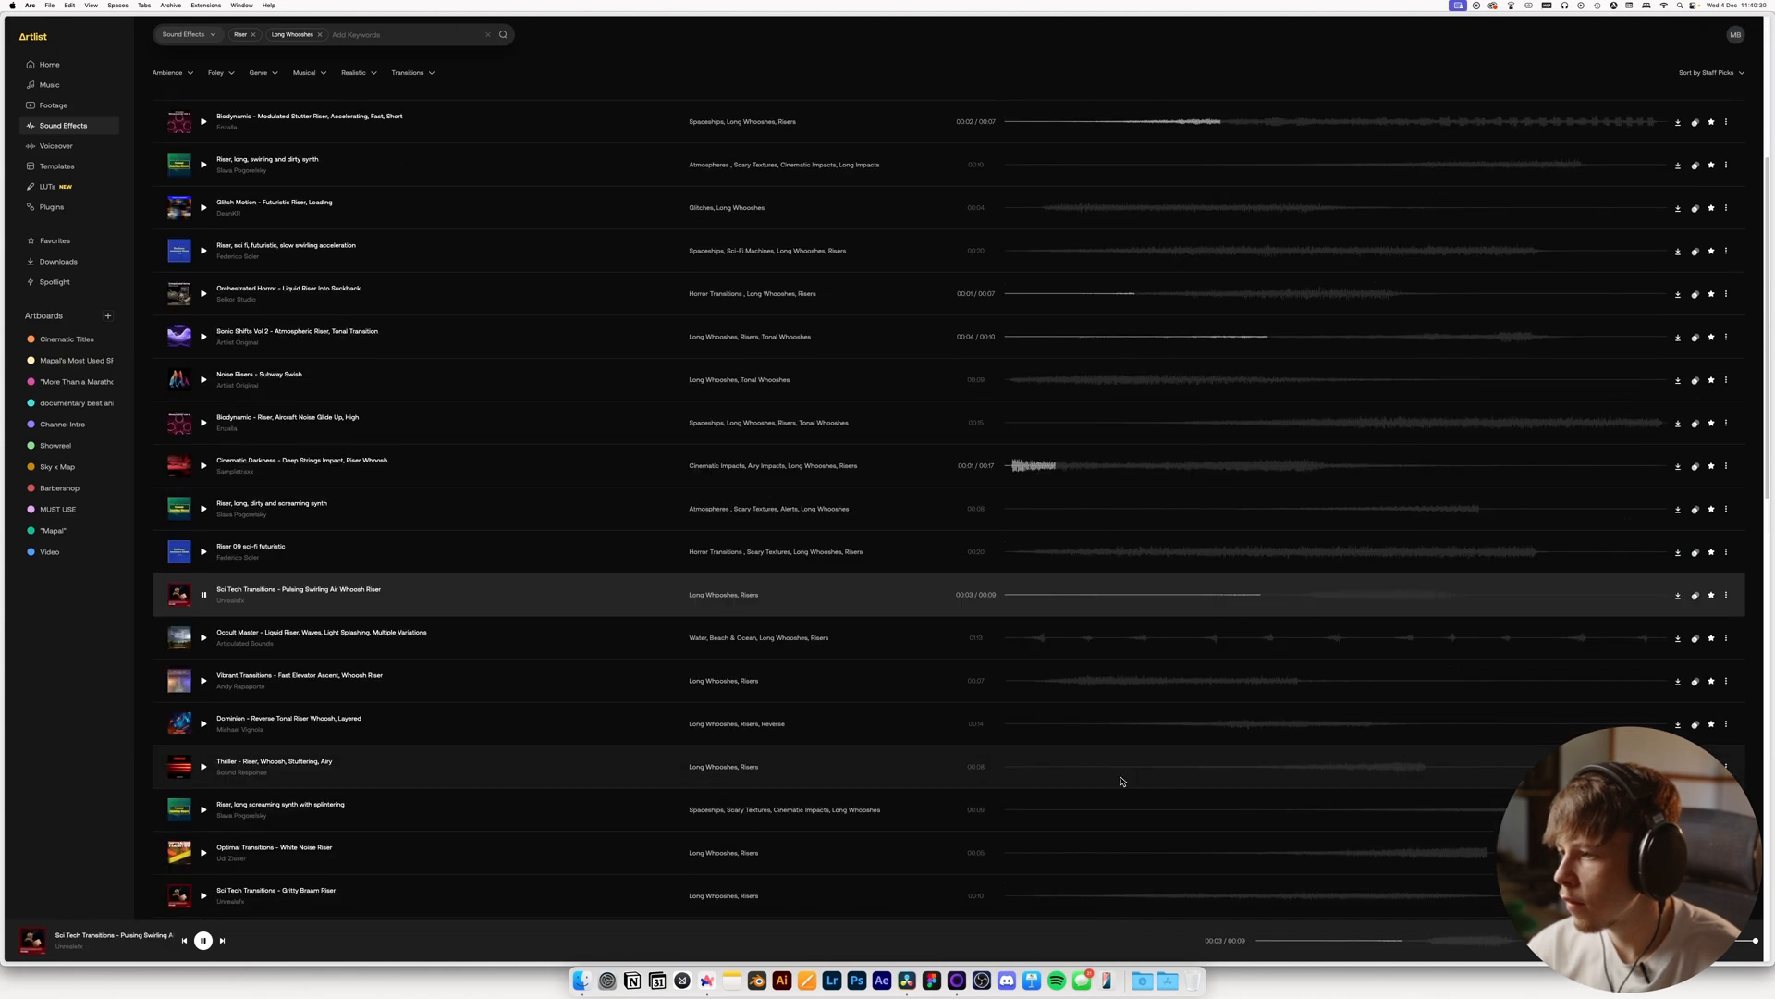
{"action": "left_click", "coordinate": [1122, 719]}
{"action": "scroll", "coordinate": [1165, 730], "scroll_direction": "down", "scroll_amount": 1}
{"action": "left_click", "coordinate": [1190, 821]}
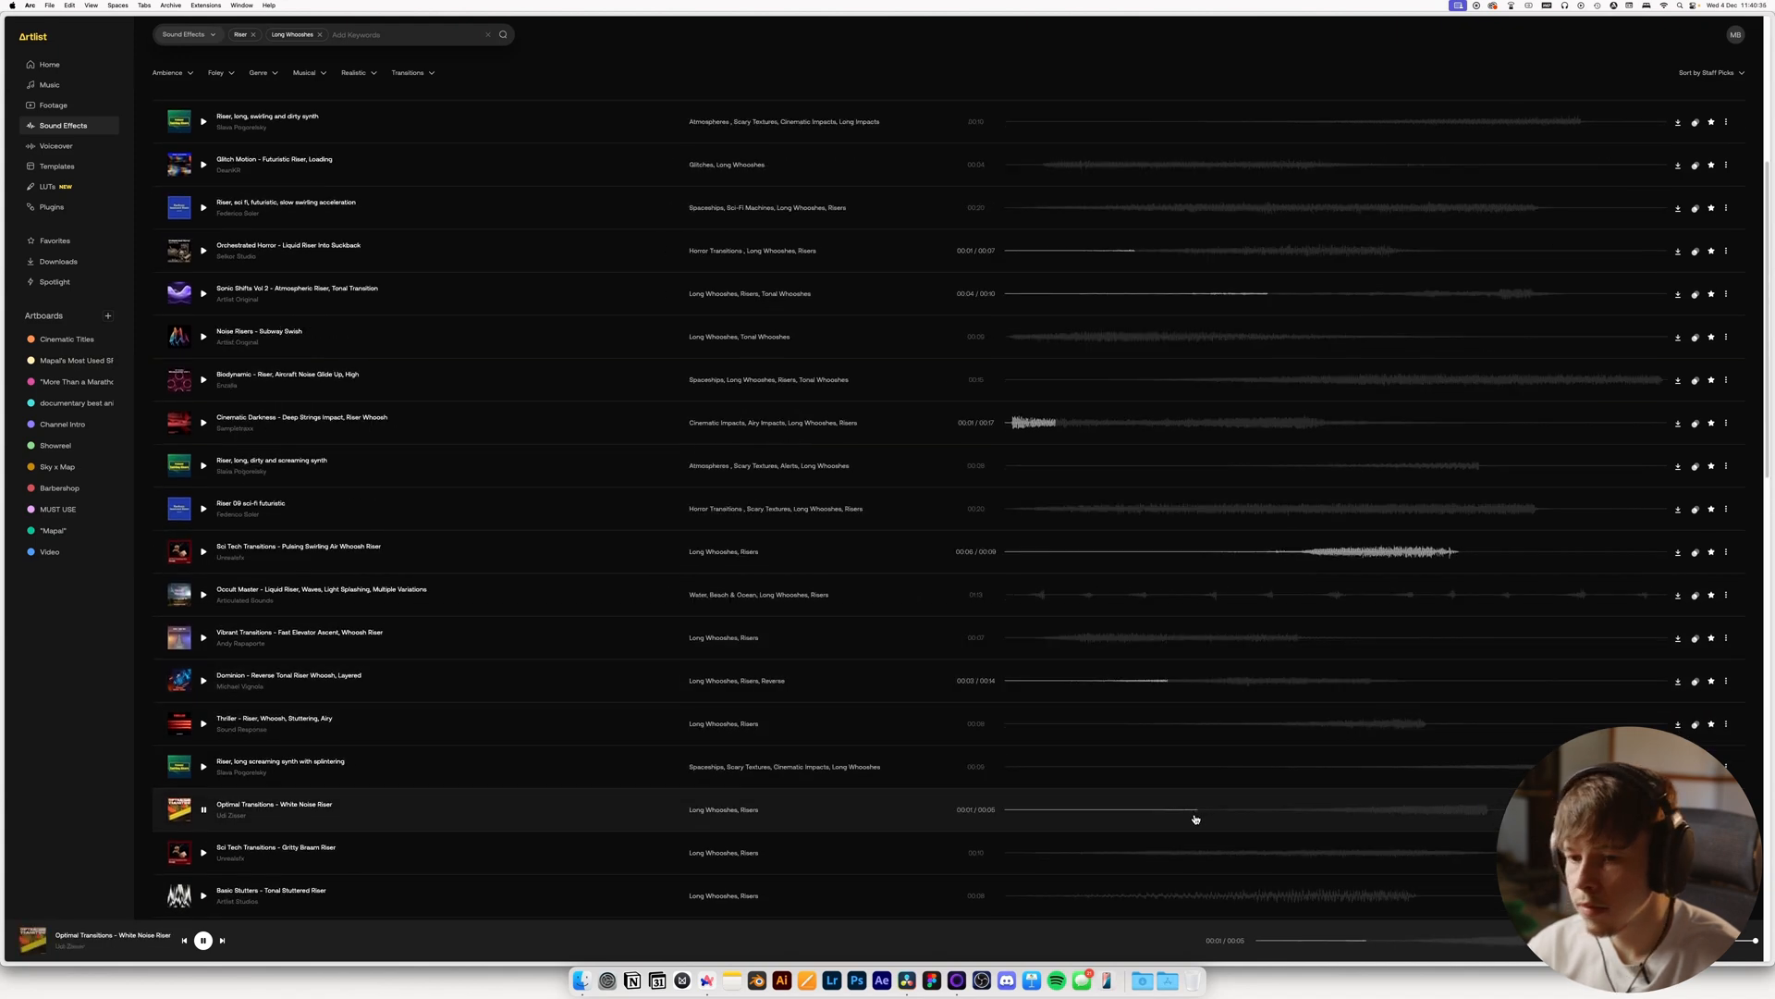
{"action": "scroll", "coordinate": [1185, 804], "scroll_direction": "down", "scroll_amount": 3}
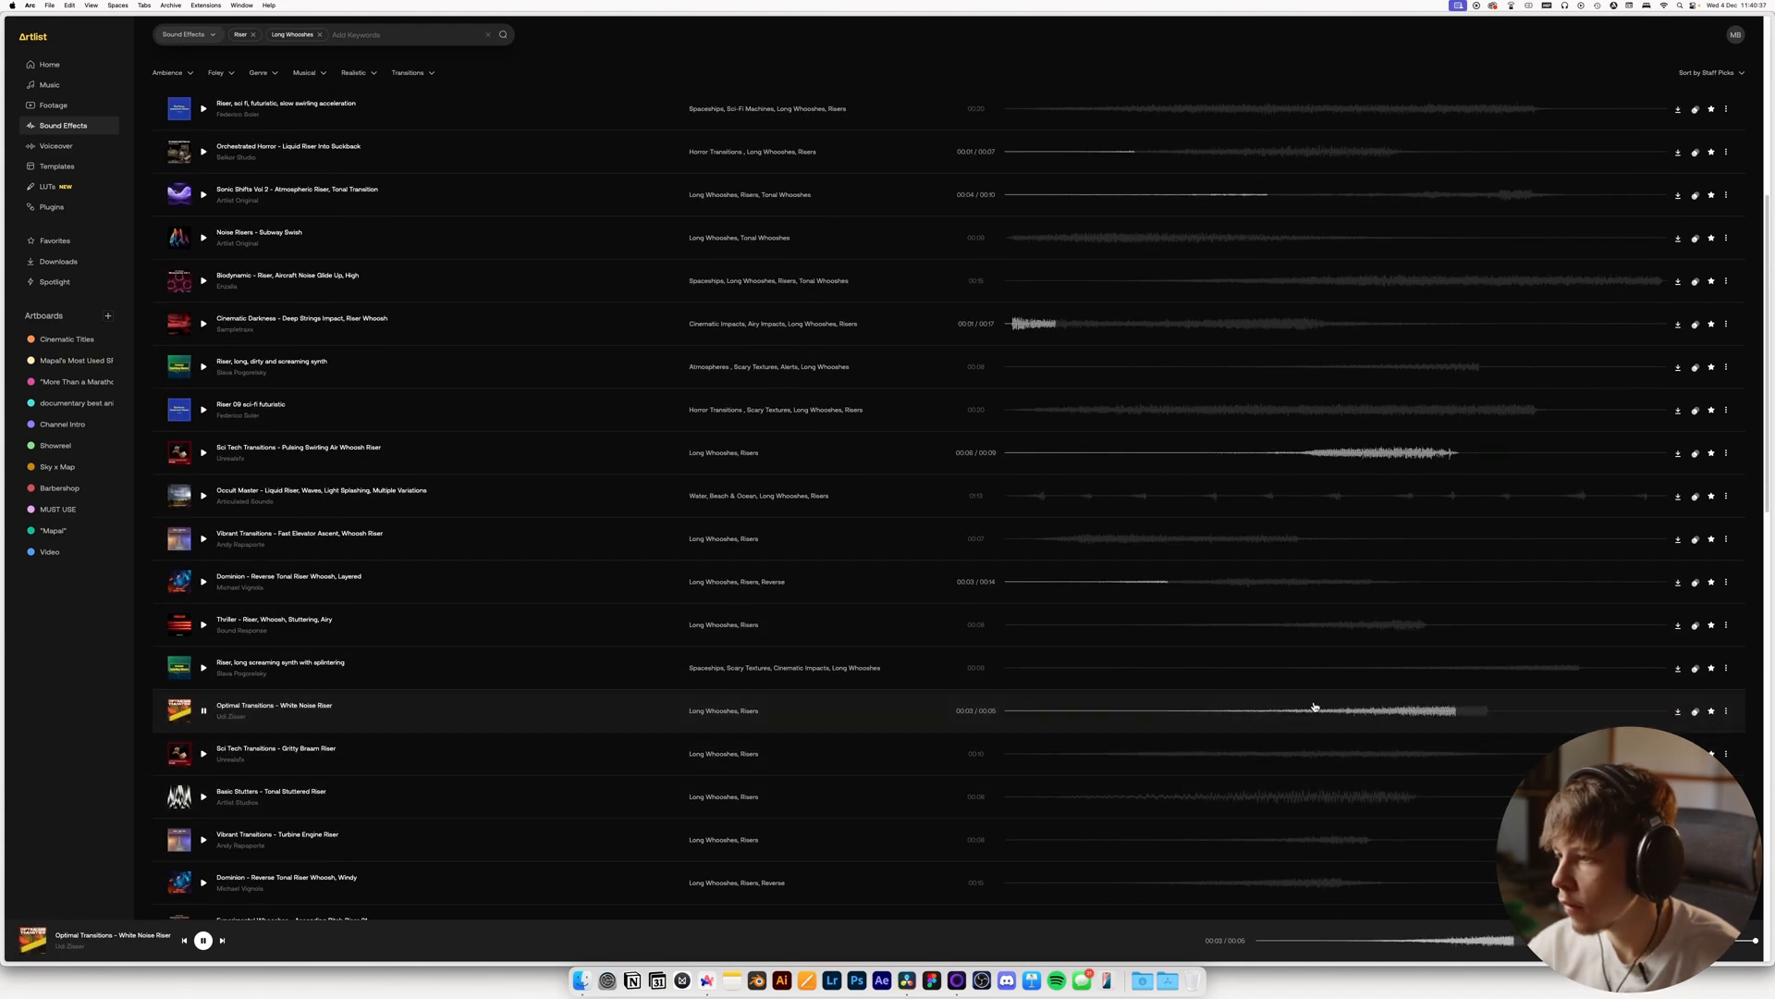
{"action": "key", "text": "space"}
List sounds similar to the White Noise Riser and audition the sweep, wind whoosh, cymbal, suction and whistling alternatives
{"action": "left_click", "coordinate": [1696, 712]}
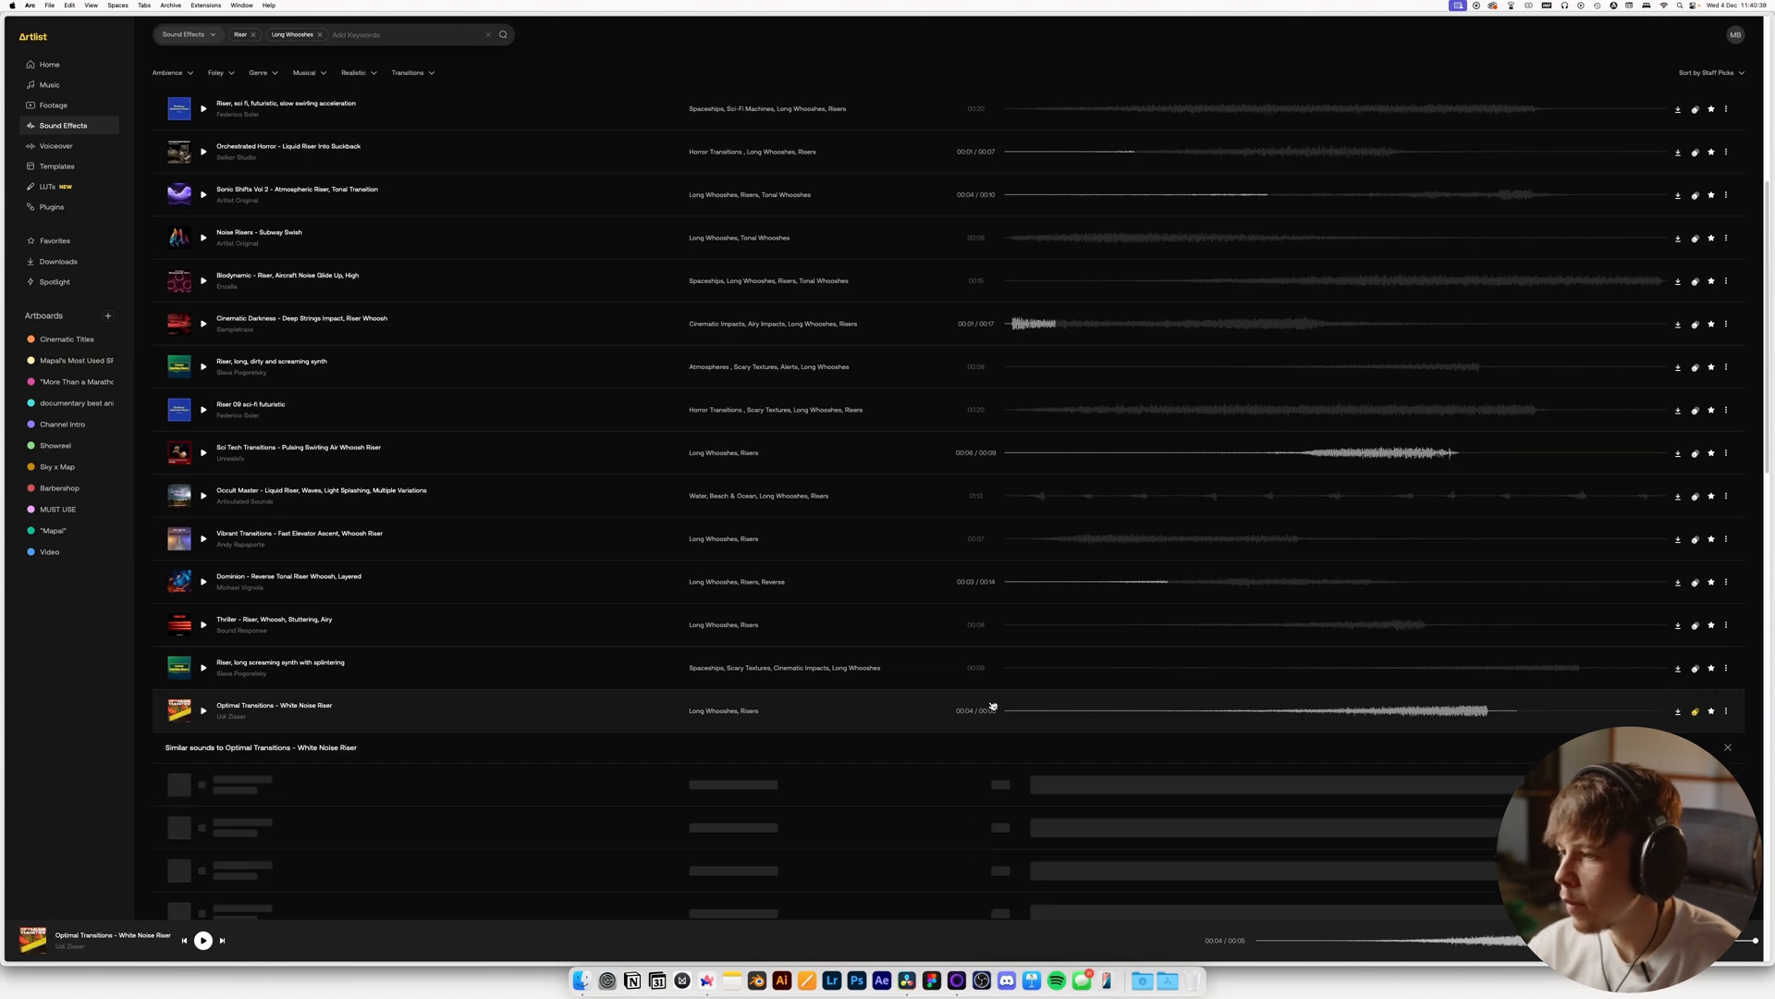
{"action": "scroll", "coordinate": [1017, 666], "scroll_direction": "down", "scroll_amount": 5}
{"action": "left_click", "coordinate": [1294, 555]}
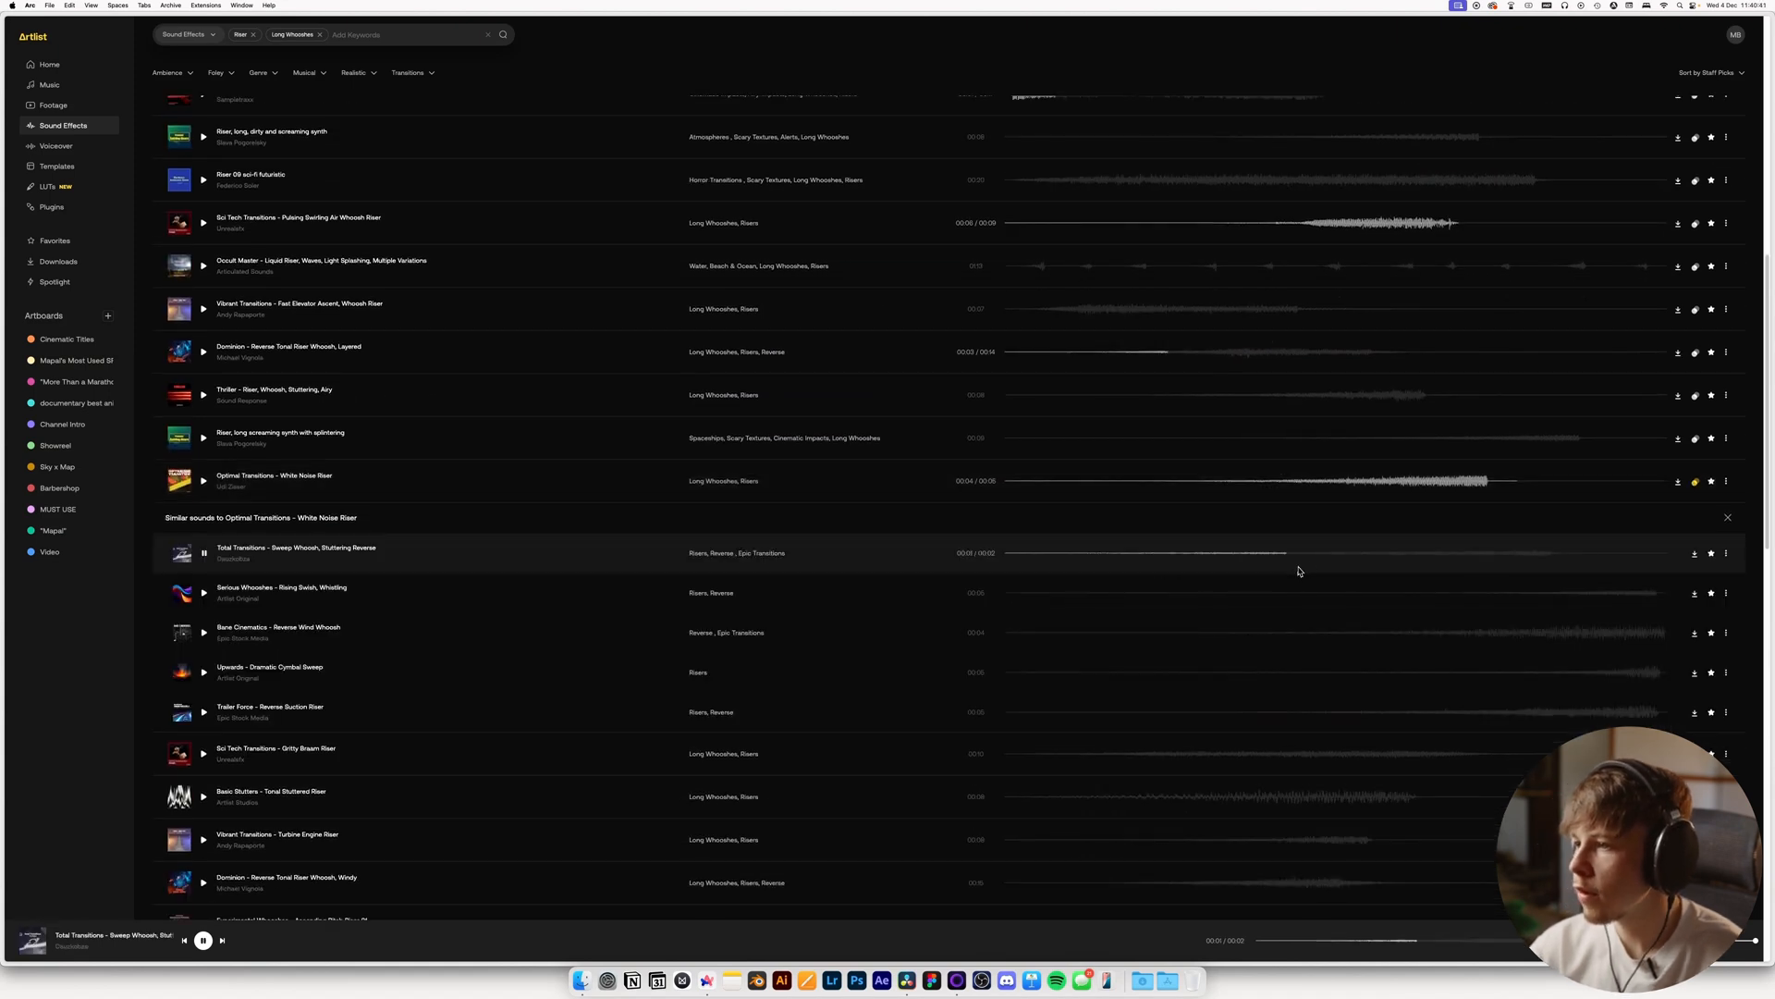
{"action": "left_click", "coordinate": [1328, 634]}
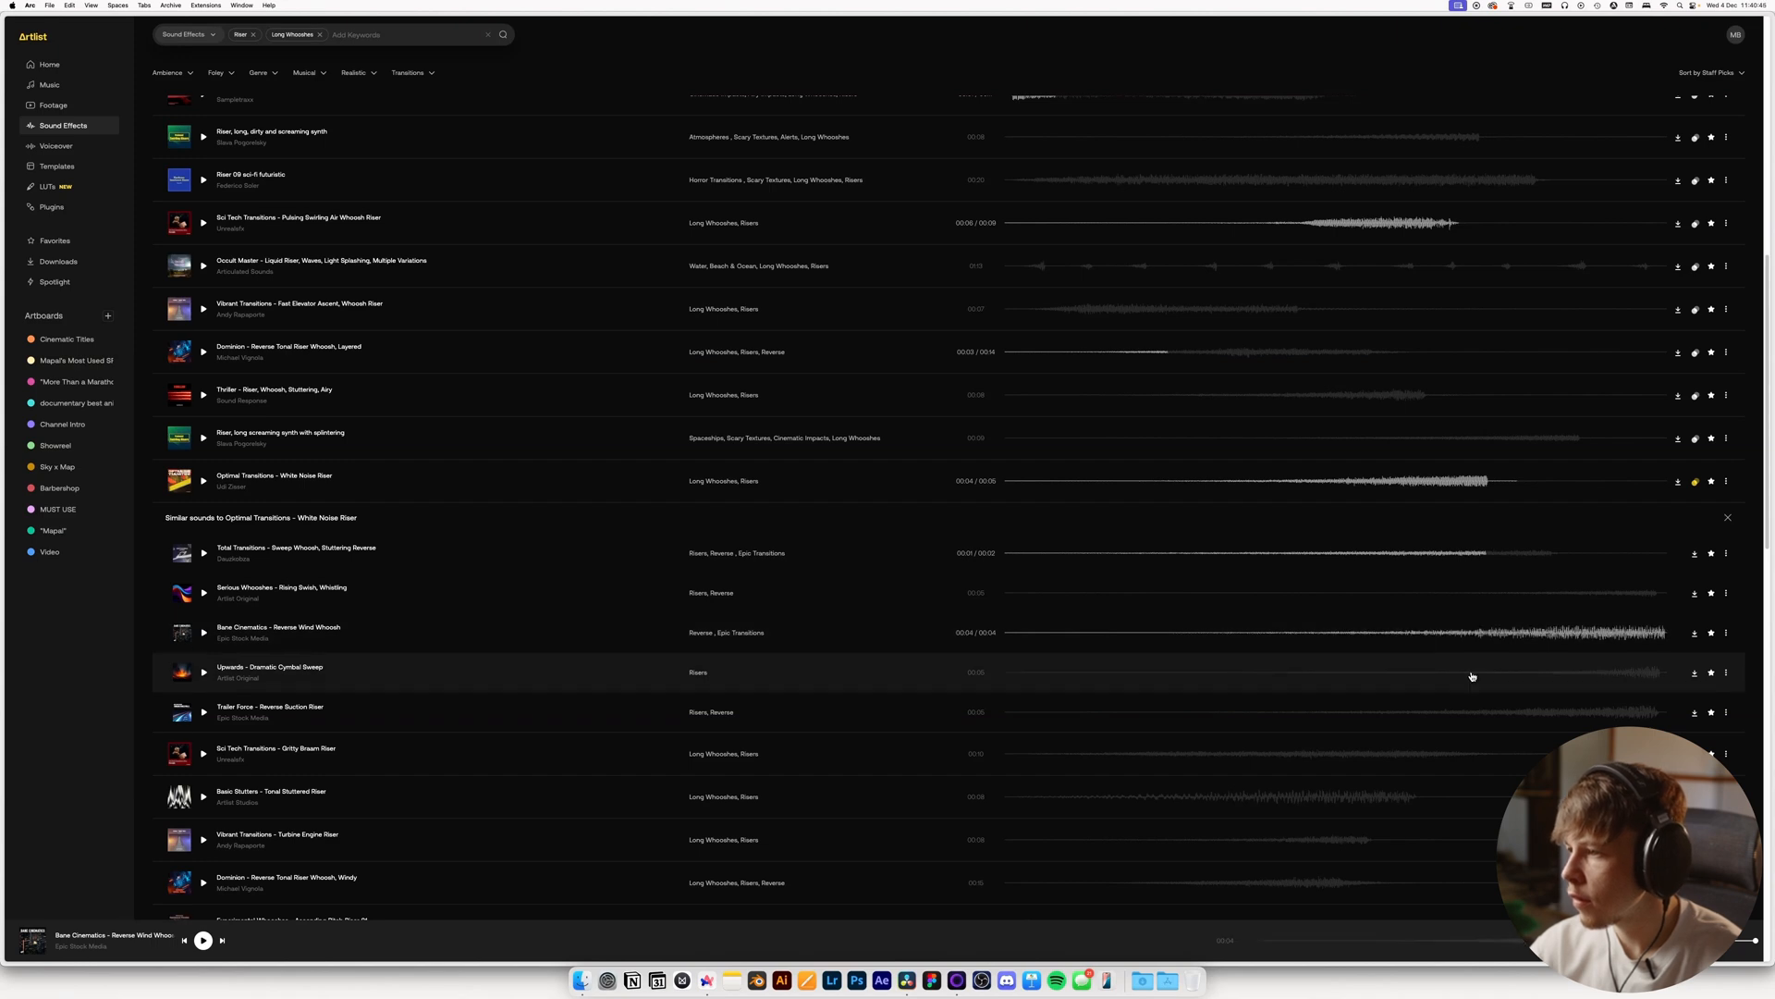
{"action": "left_click", "coordinate": [1524, 673]}
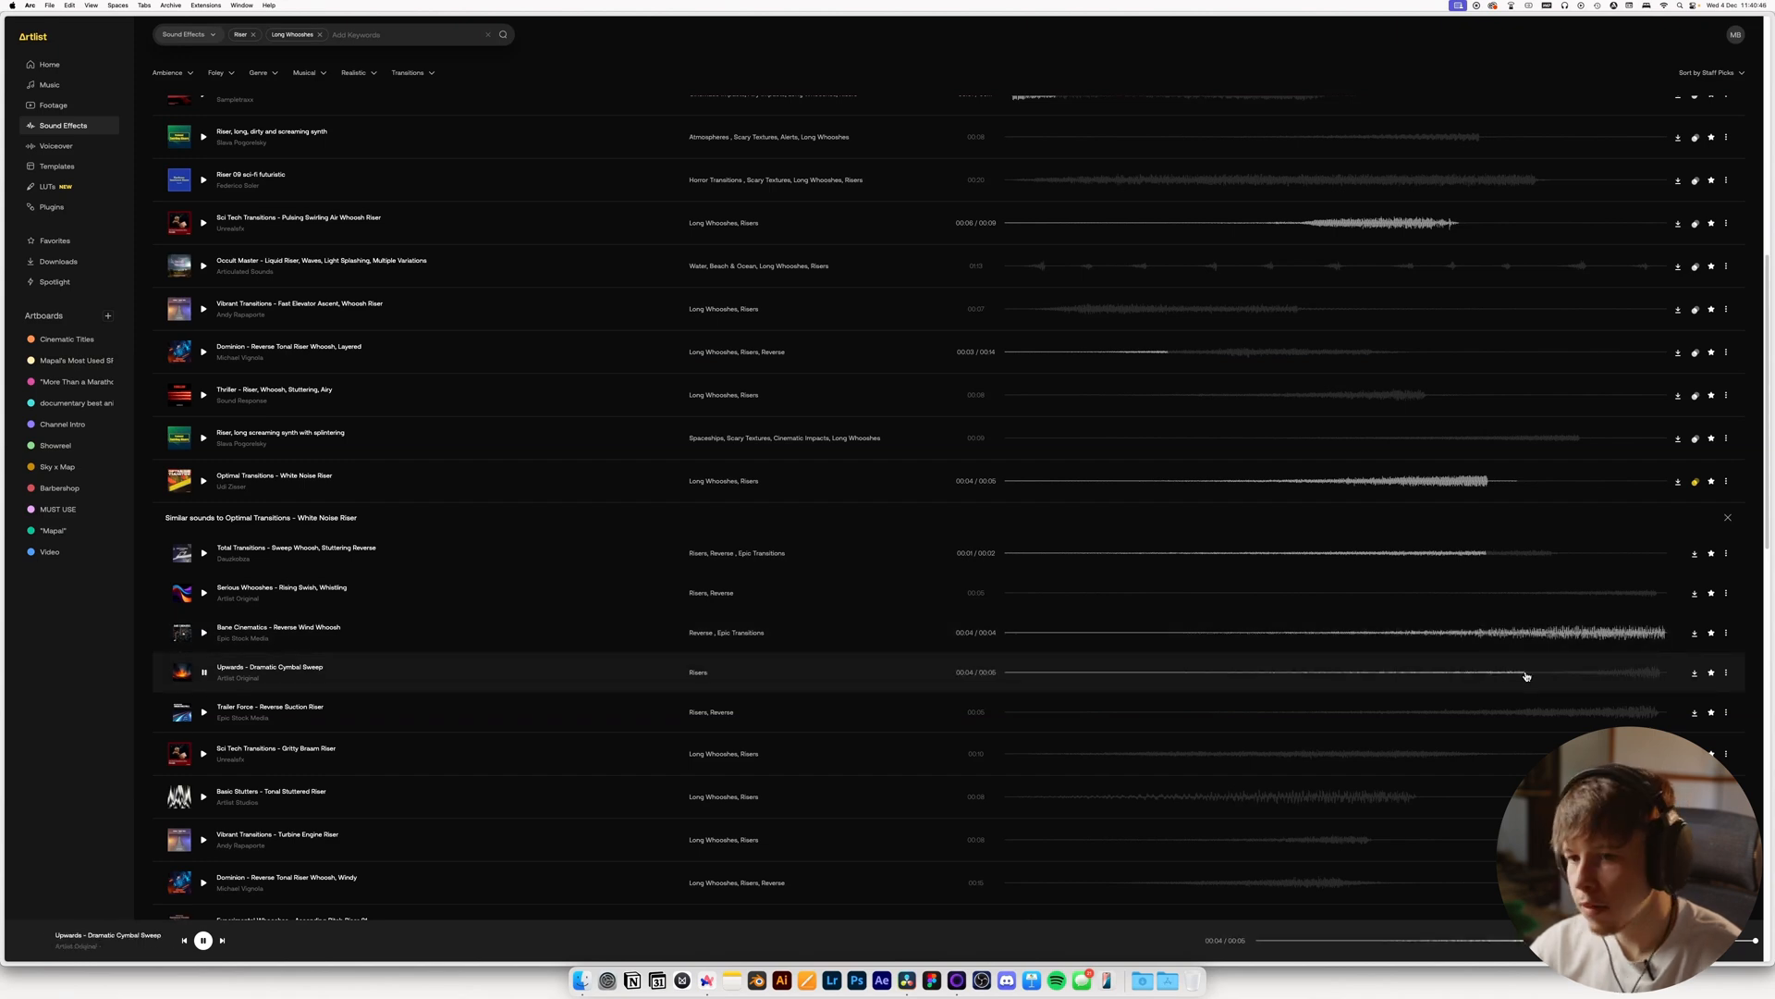
{"action": "left_click", "coordinate": [1400, 718]}
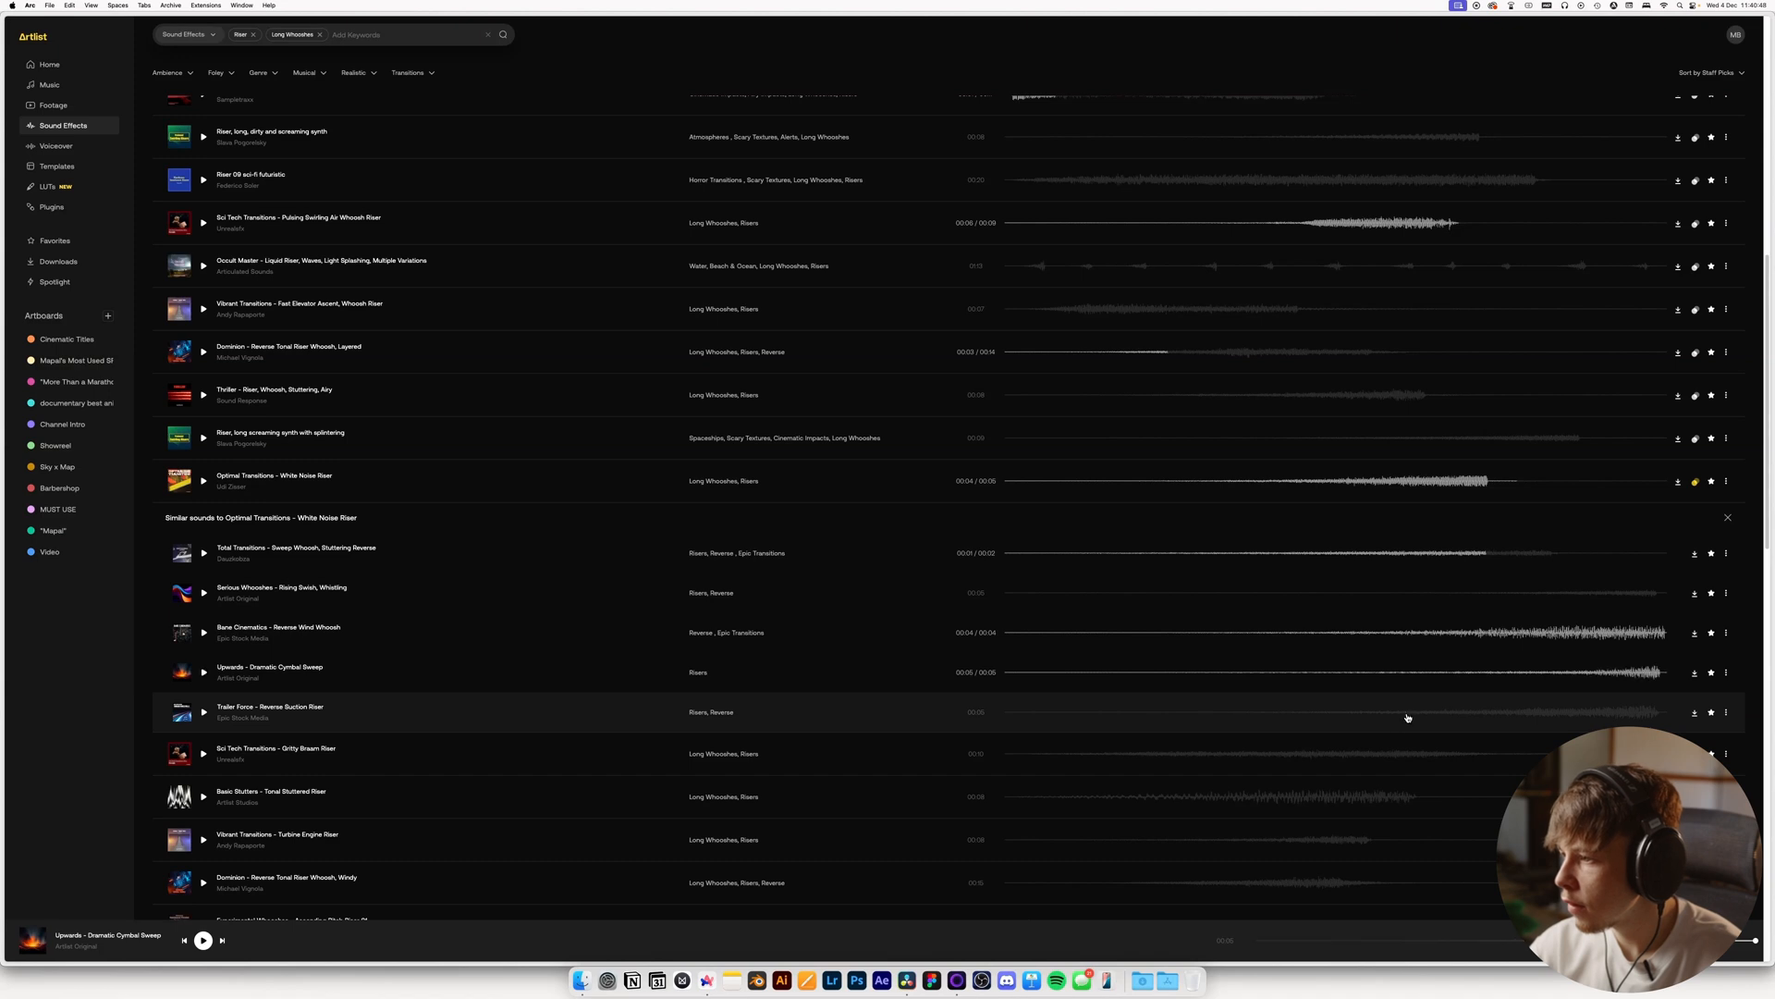
{"action": "left_click", "coordinate": [1391, 595]}
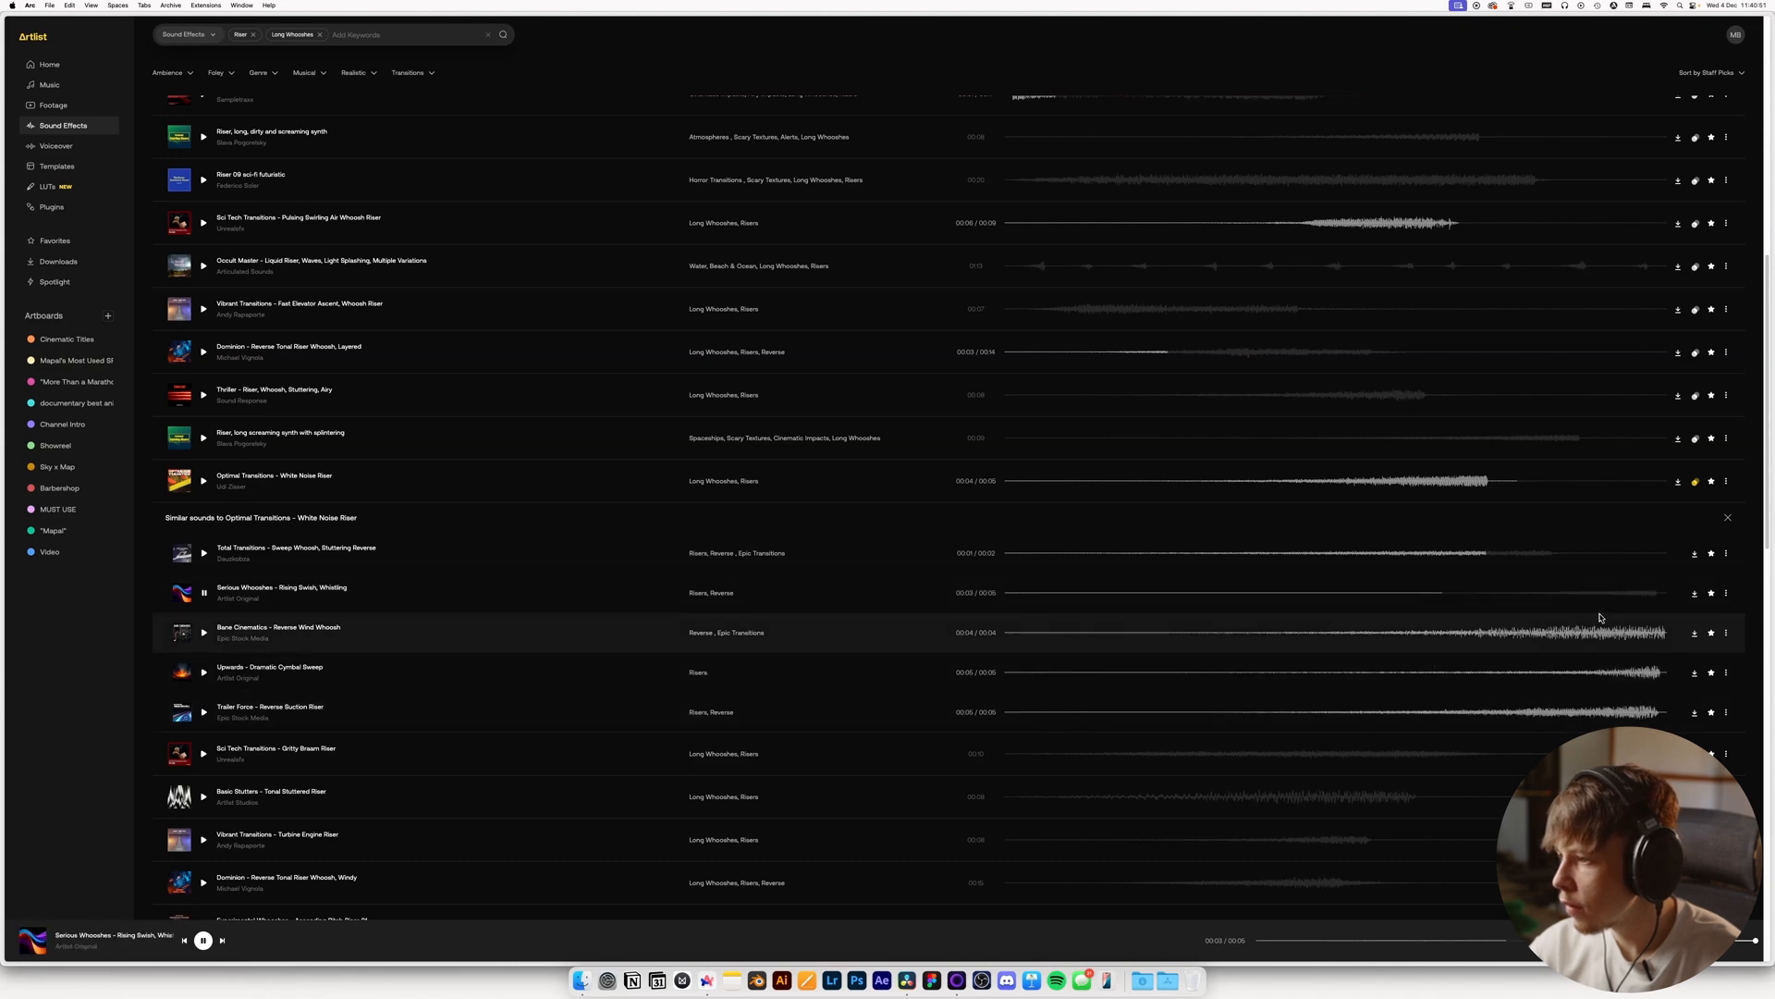
Replay the Bane Cinematics - Reverse Wind Whoosh and download it
{"action": "left_click", "coordinate": [1354, 637]}
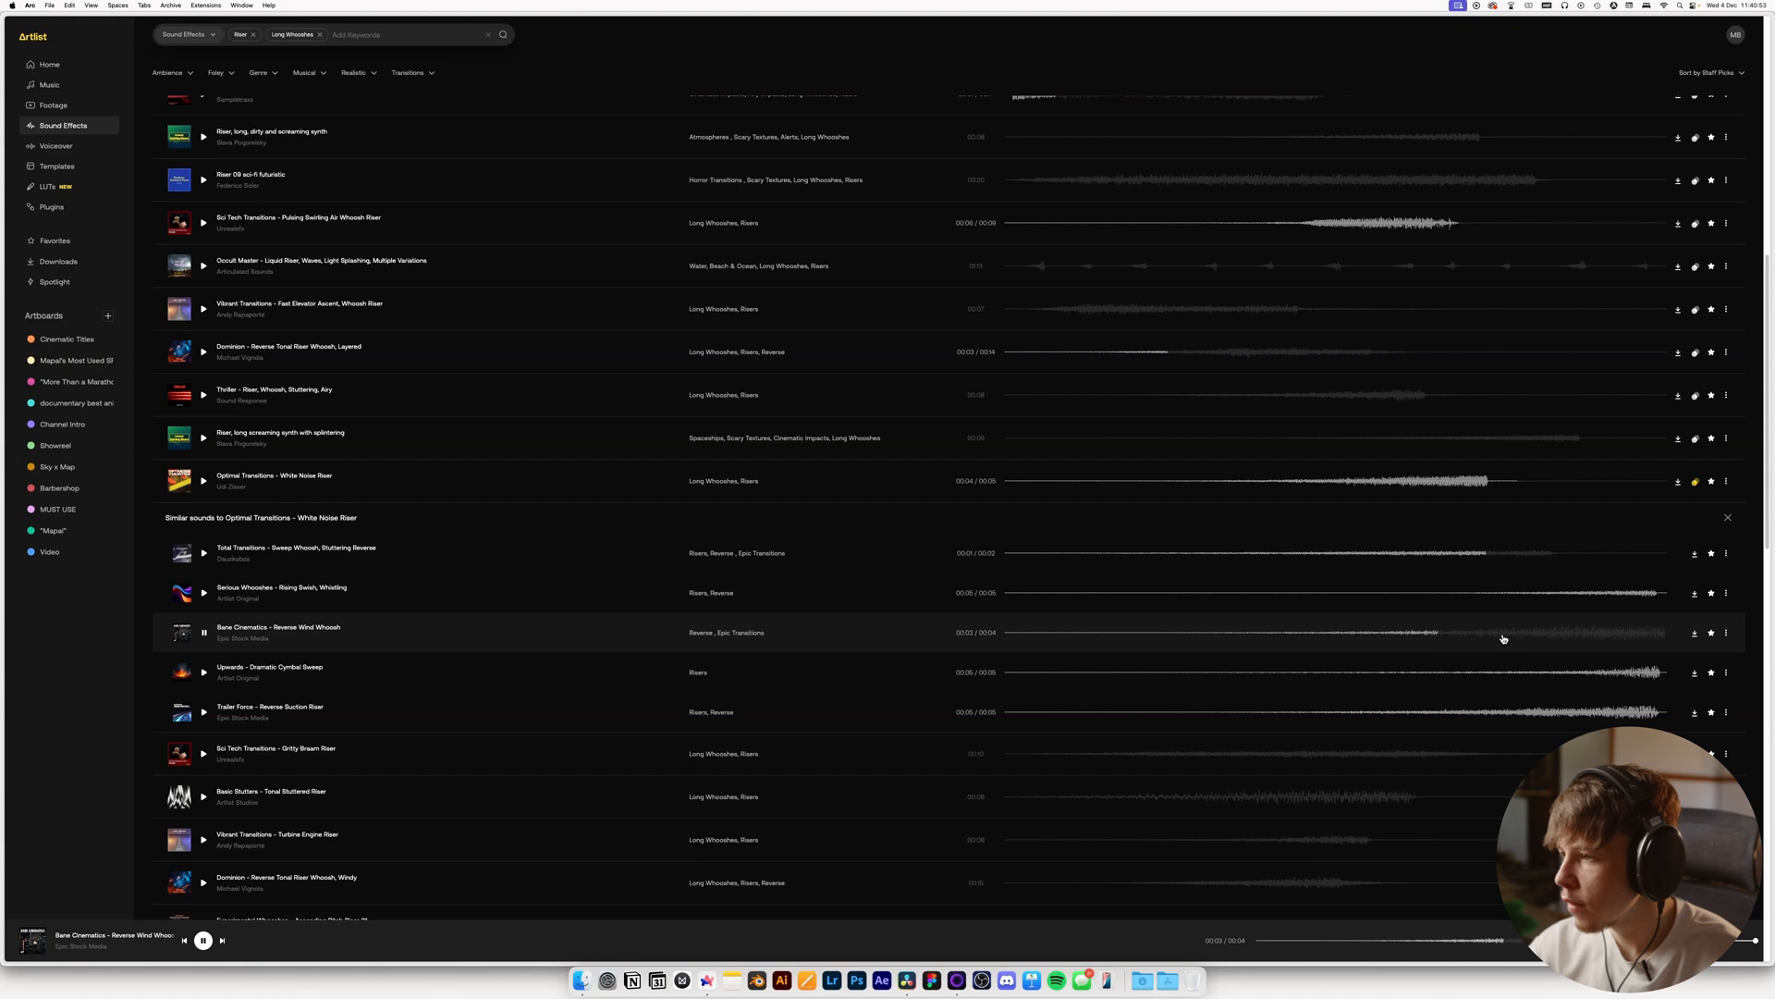
{"action": "key", "text": "space"}
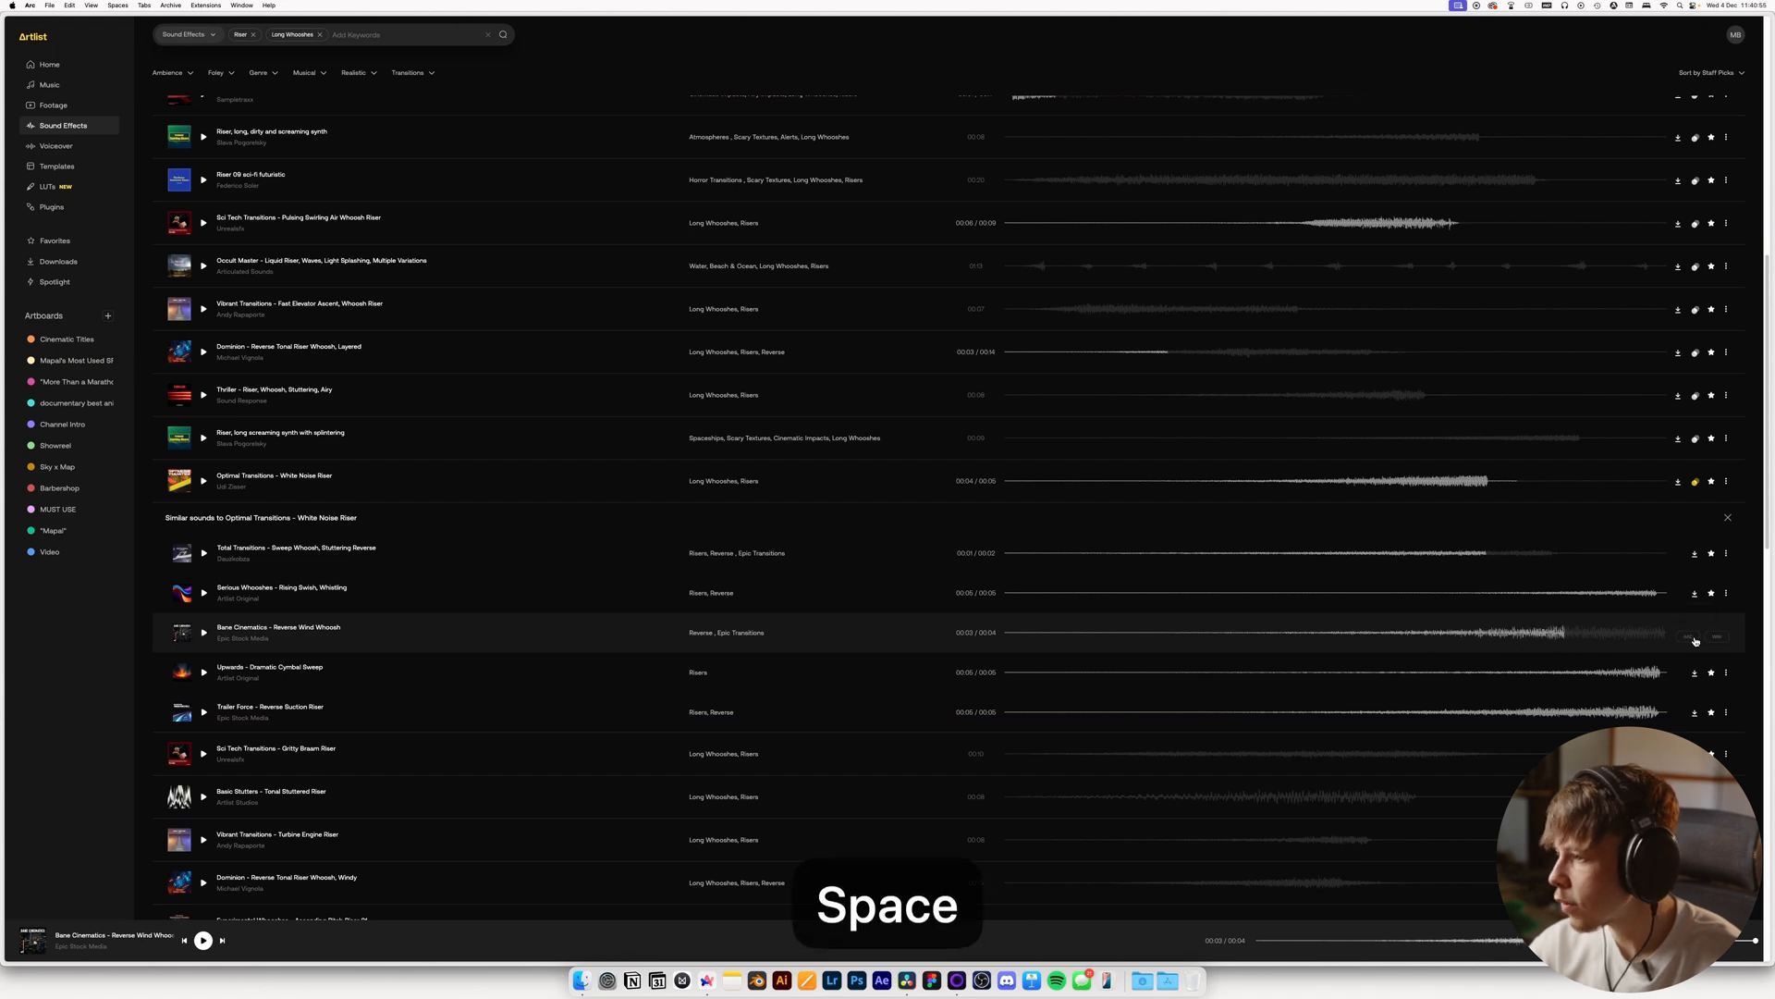
{"action": "left_click", "coordinate": [1696, 640]}
{"action": "left_click", "coordinate": [1724, 636]}
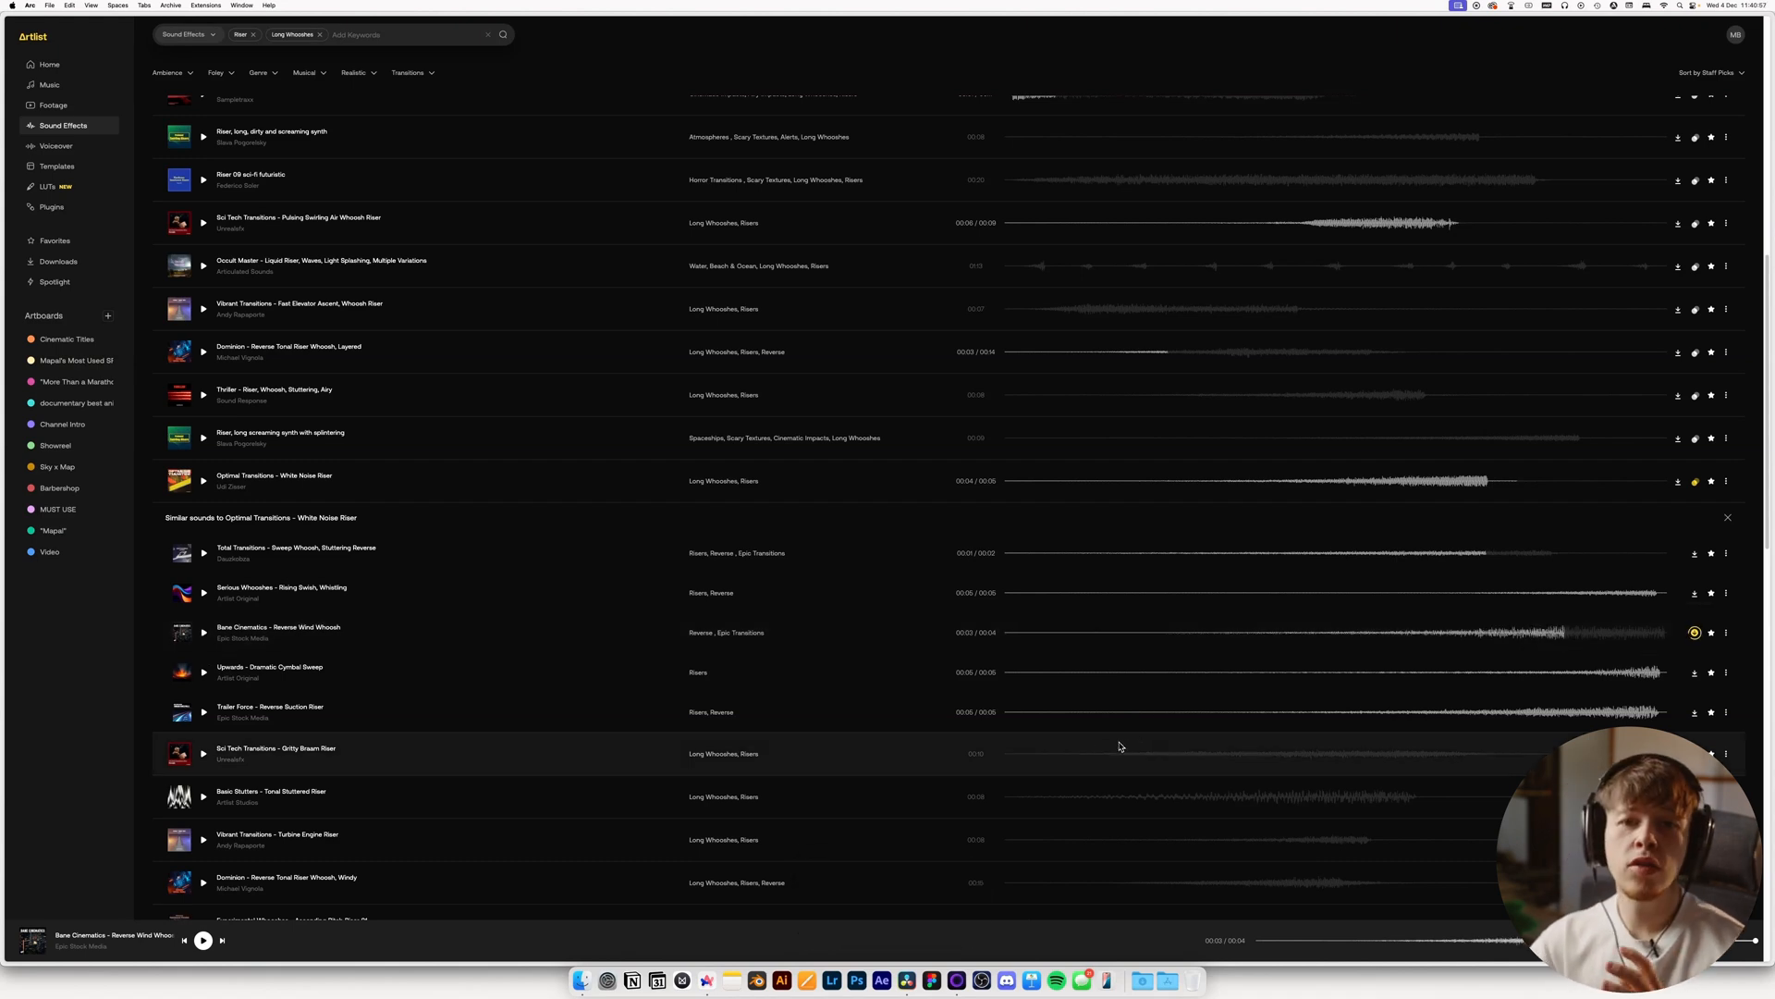
Switch to DaVinci Resolve, place the downloaded Reverse Wind Whoosh on a new Audio 5 track, and shift it earlier
{"action": "key", "text": "super+Tab"}
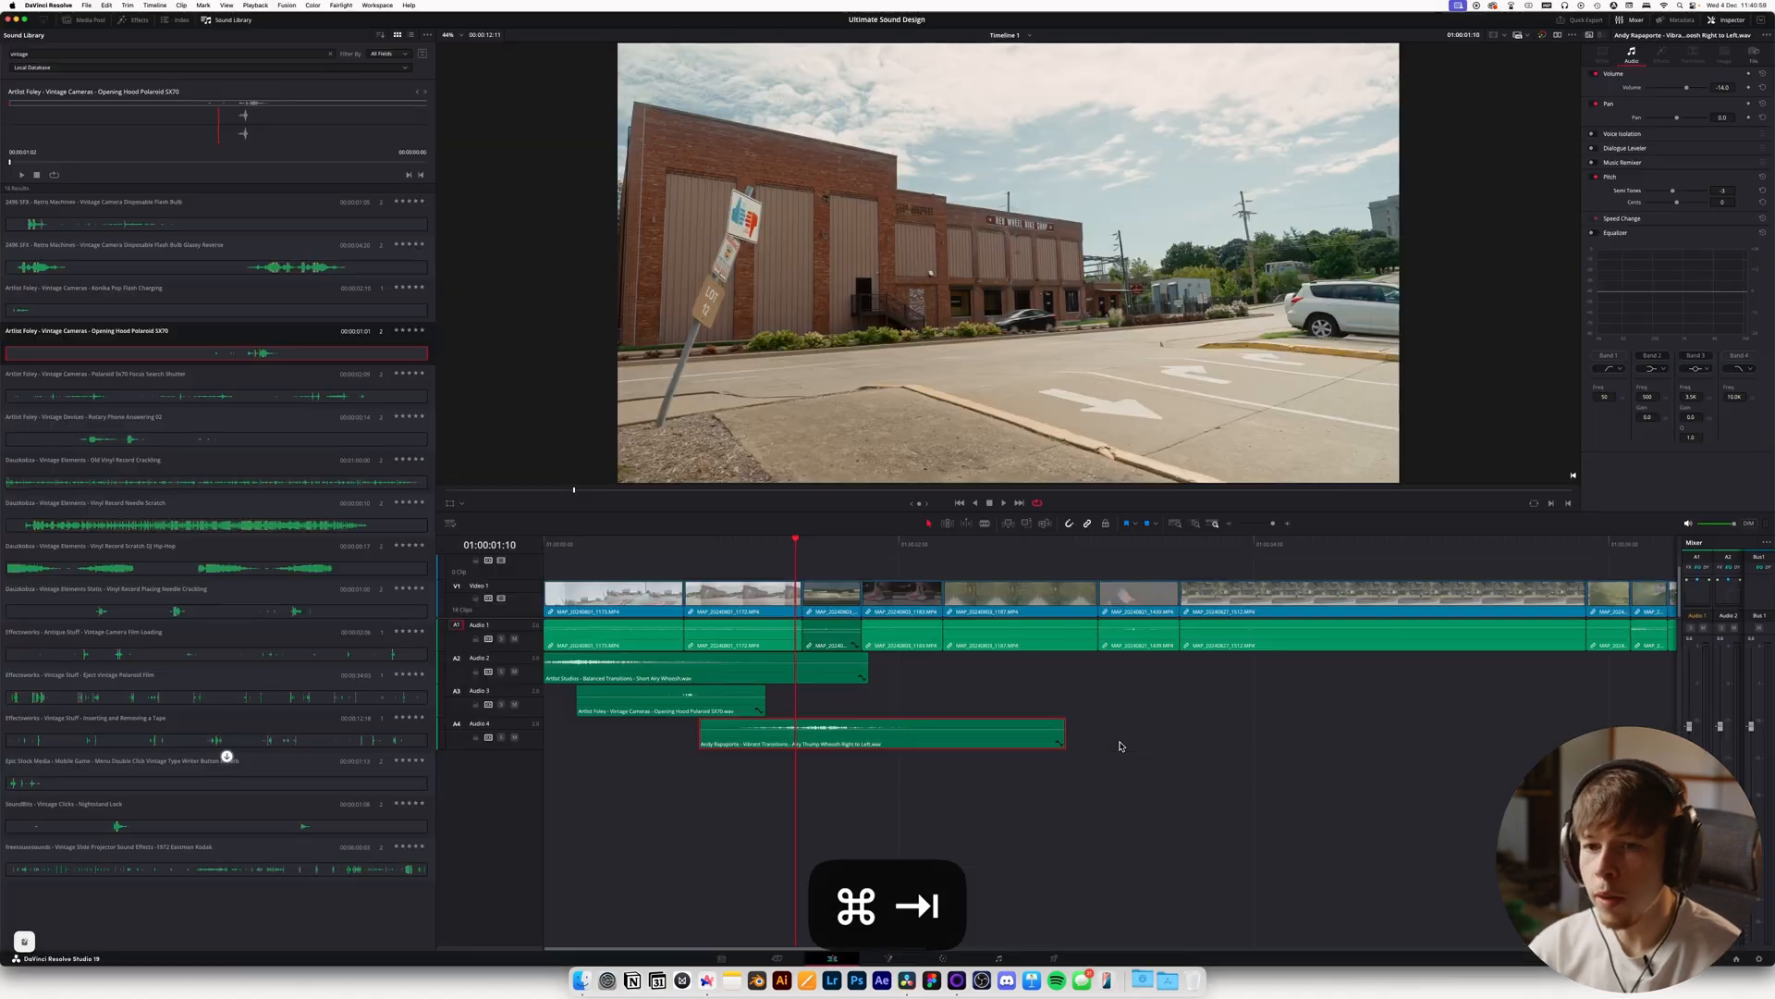
{"action": "left_click", "coordinate": [1143, 980]}
{"action": "left_click_drag", "start_coordinate": [758, 214], "coordinate": [822, 781]}
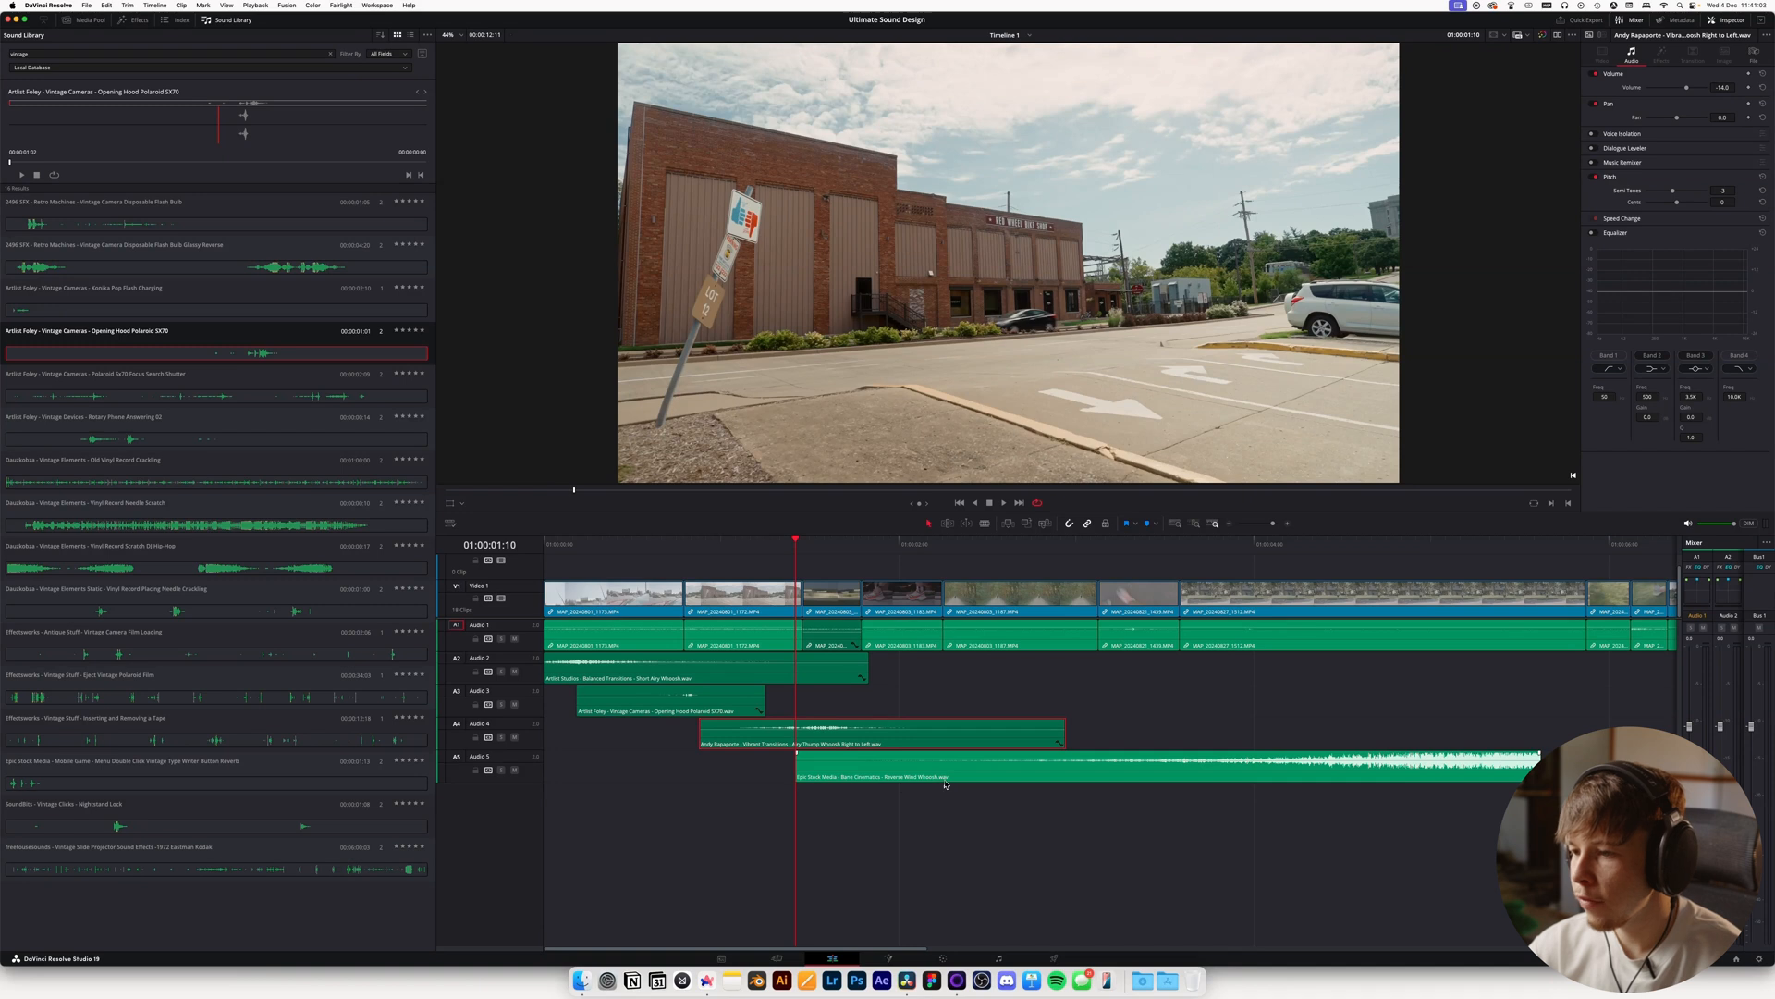
{"action": "left_click_drag", "start_coordinate": [945, 784], "coordinate": [843, 782]}
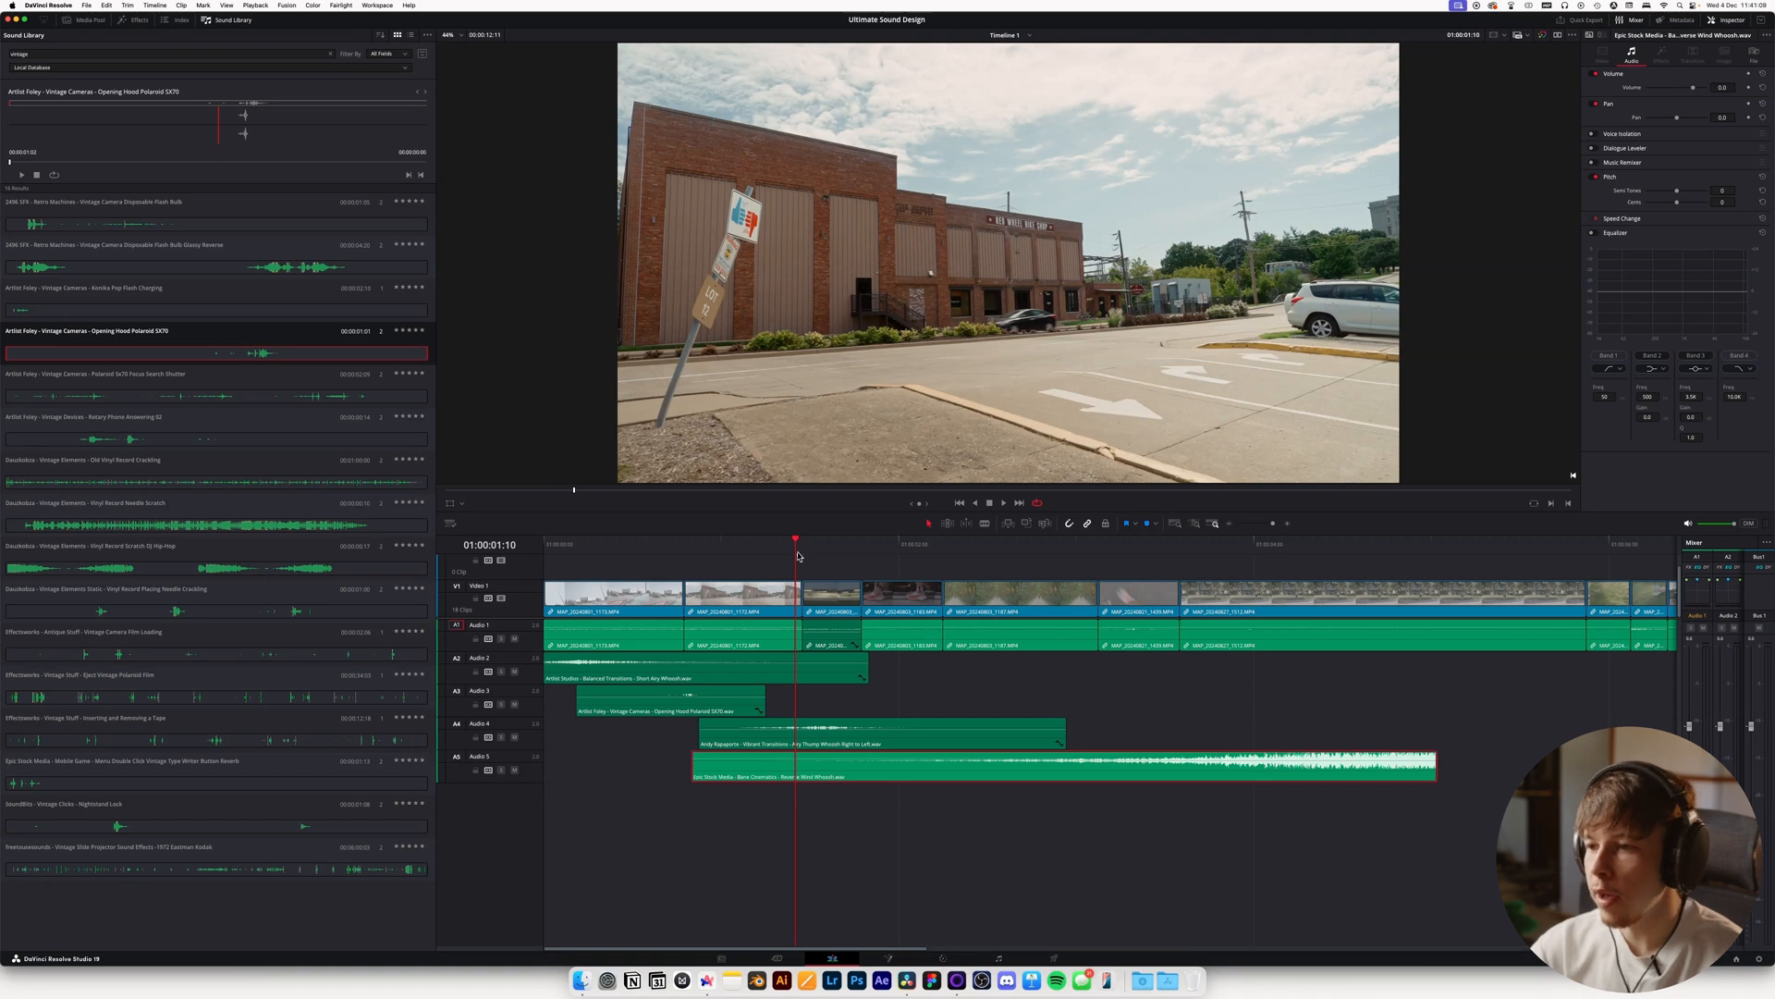
Trim the start of the Reverse Wind Whoosh down to its loud final swell and align its end with the cut at 01:00:01:19
{"action": "key", "text": "space"}
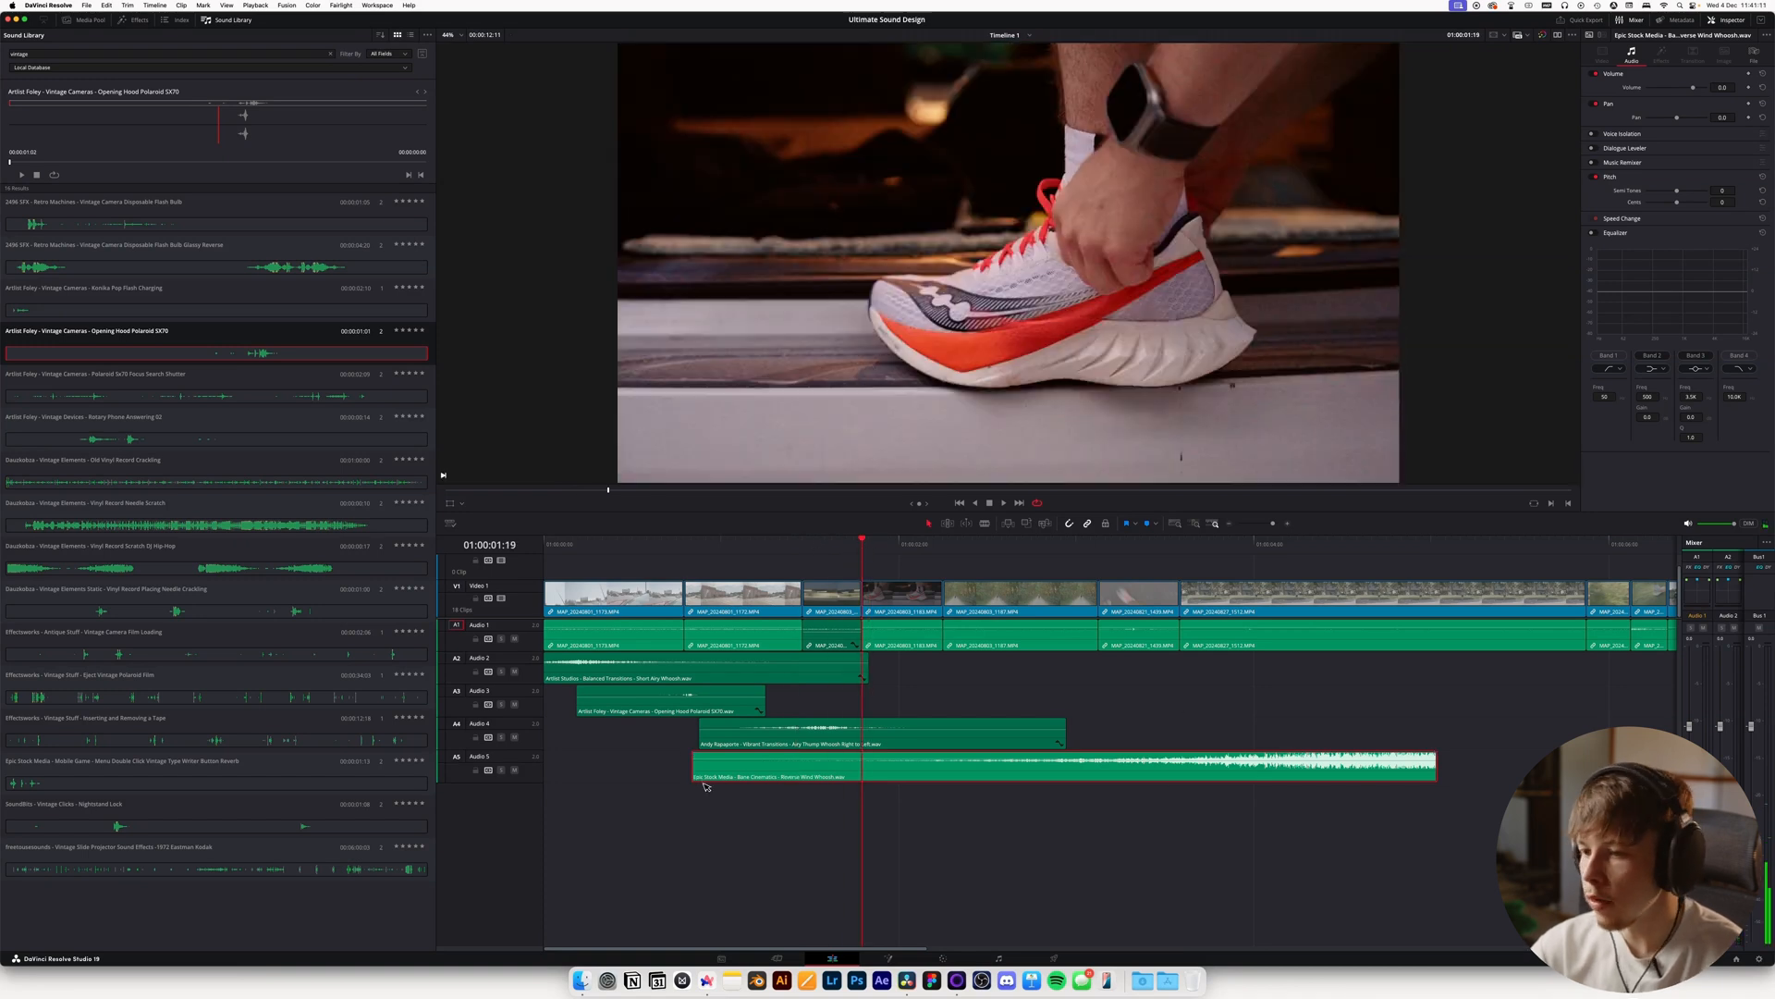
{"action": "left_click_drag", "start_coordinate": [696, 776], "coordinate": [1343, 777]}
{"action": "left_click_drag", "start_coordinate": [1395, 772], "coordinate": [819, 770]}
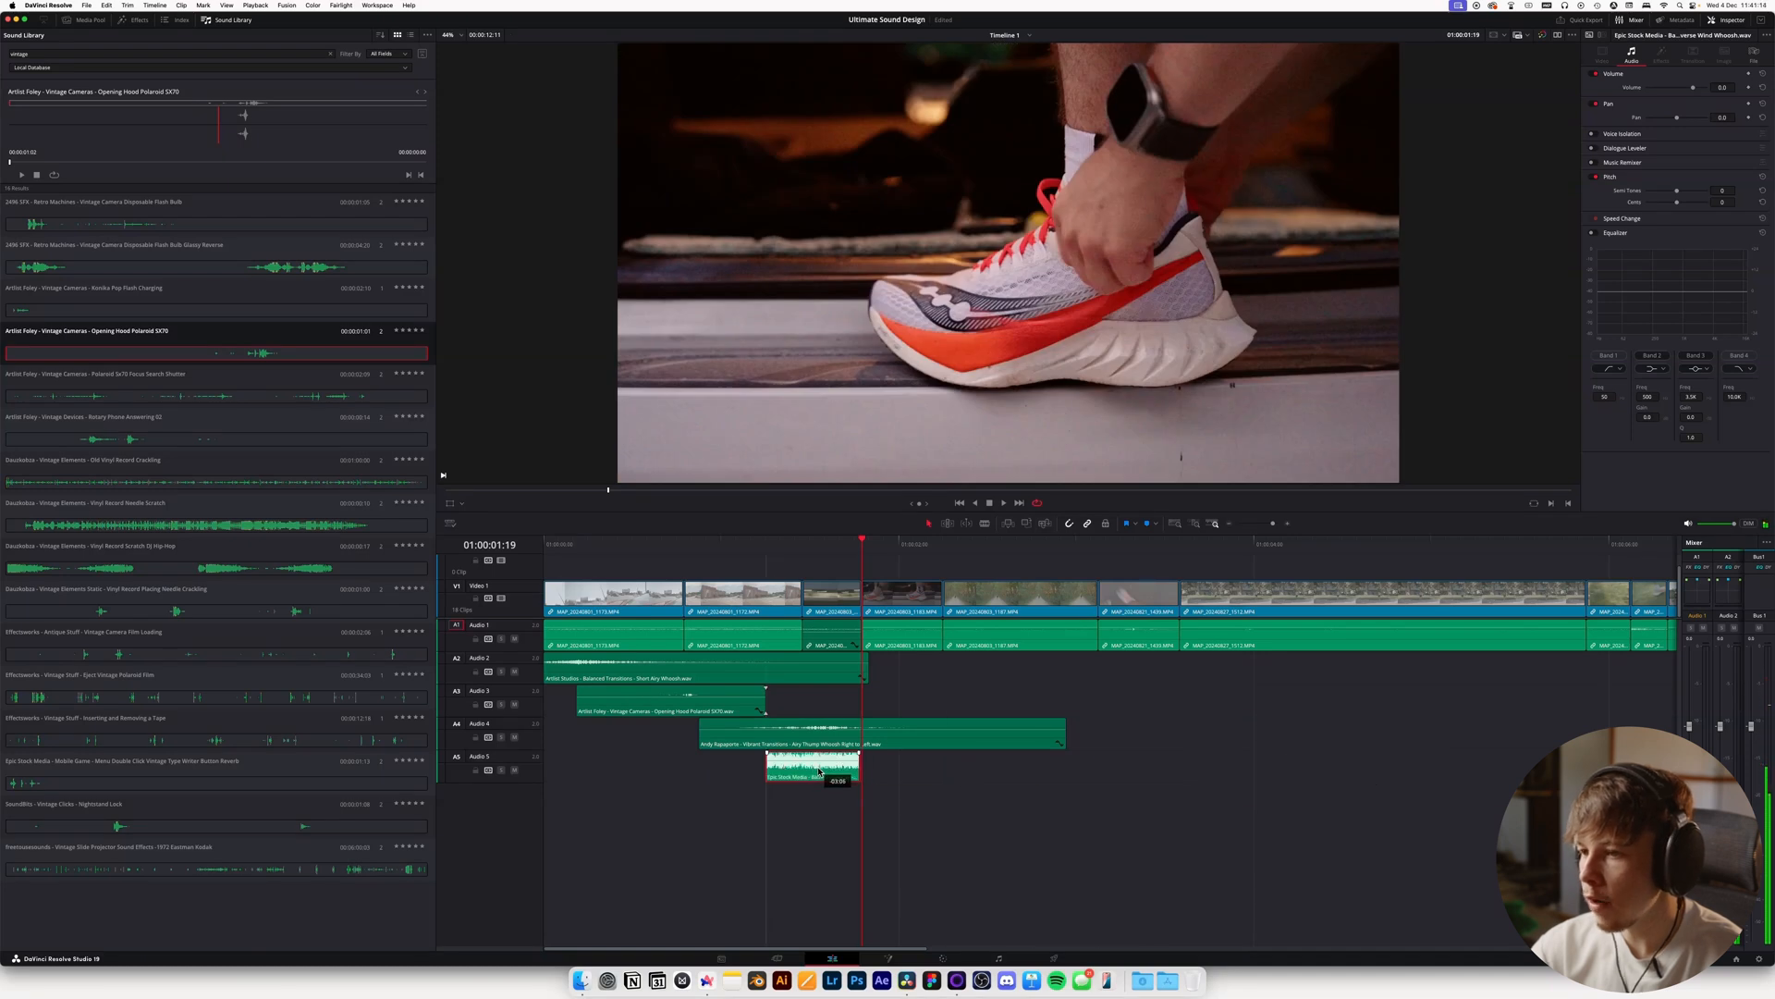
{"action": "left_click", "coordinate": [1286, 525]}
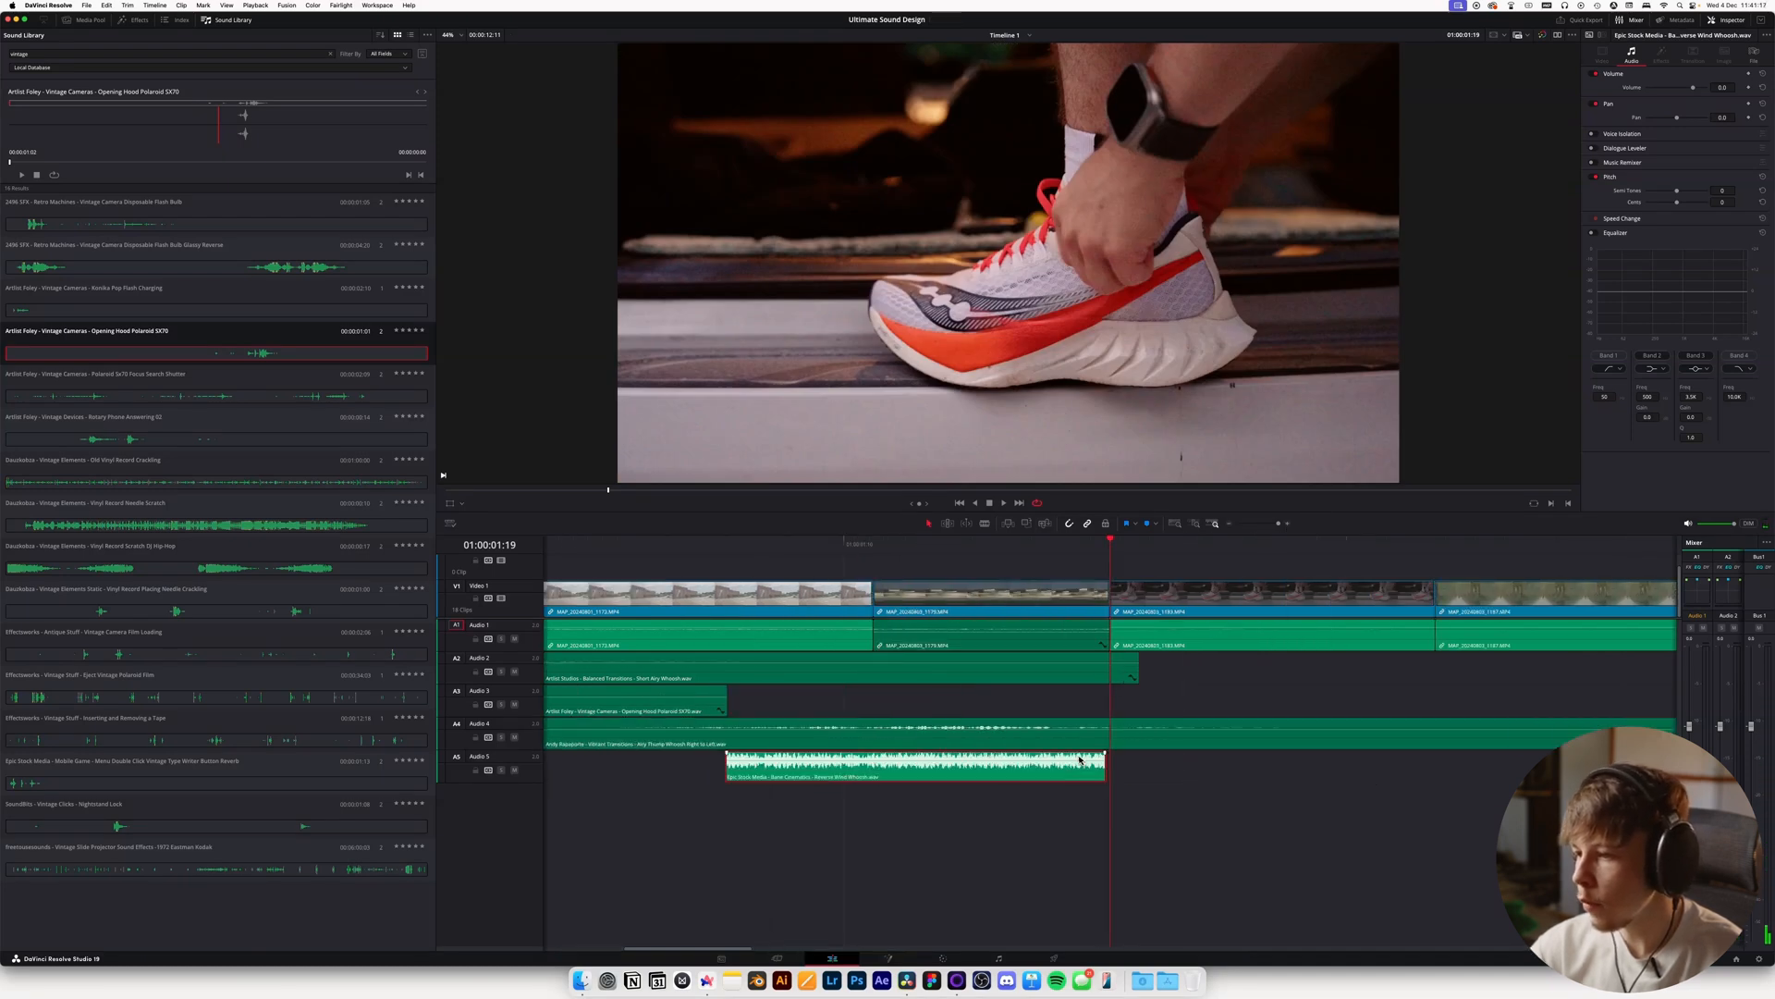
{"action": "left_click_drag", "start_coordinate": [1071, 769], "coordinate": [1059, 776]}
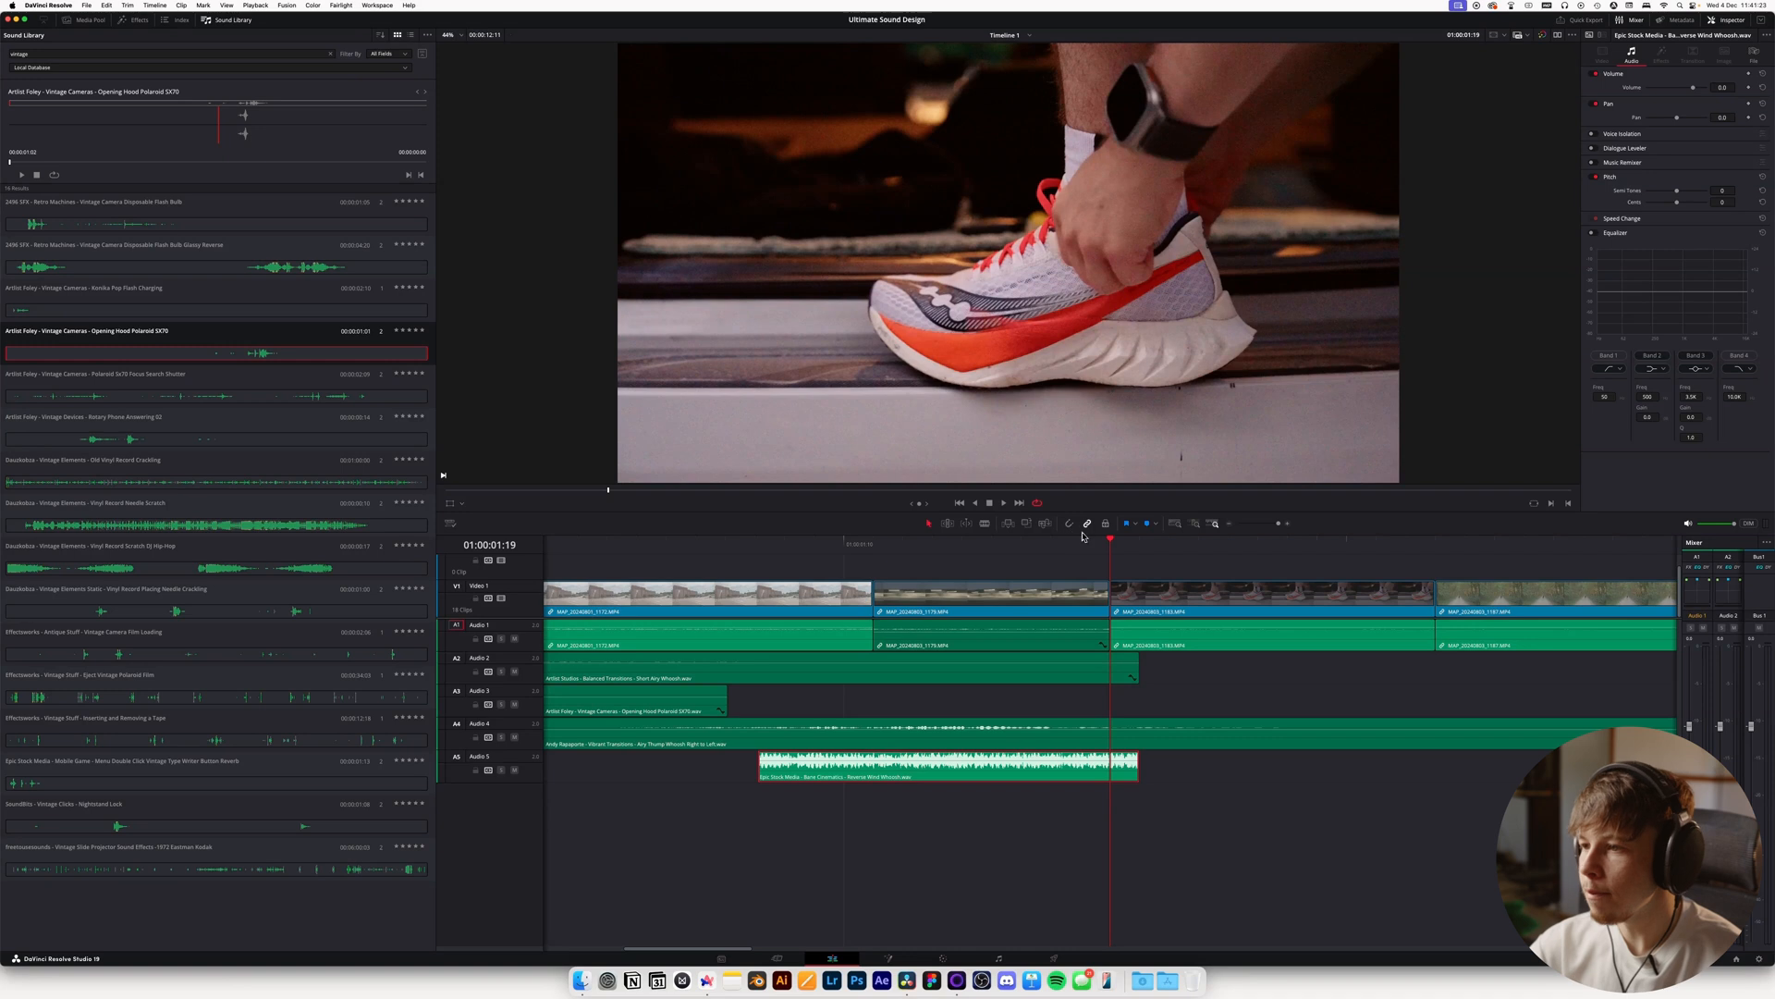
{"action": "left_click_drag", "start_coordinate": [1070, 774], "coordinate": [1041, 774]}
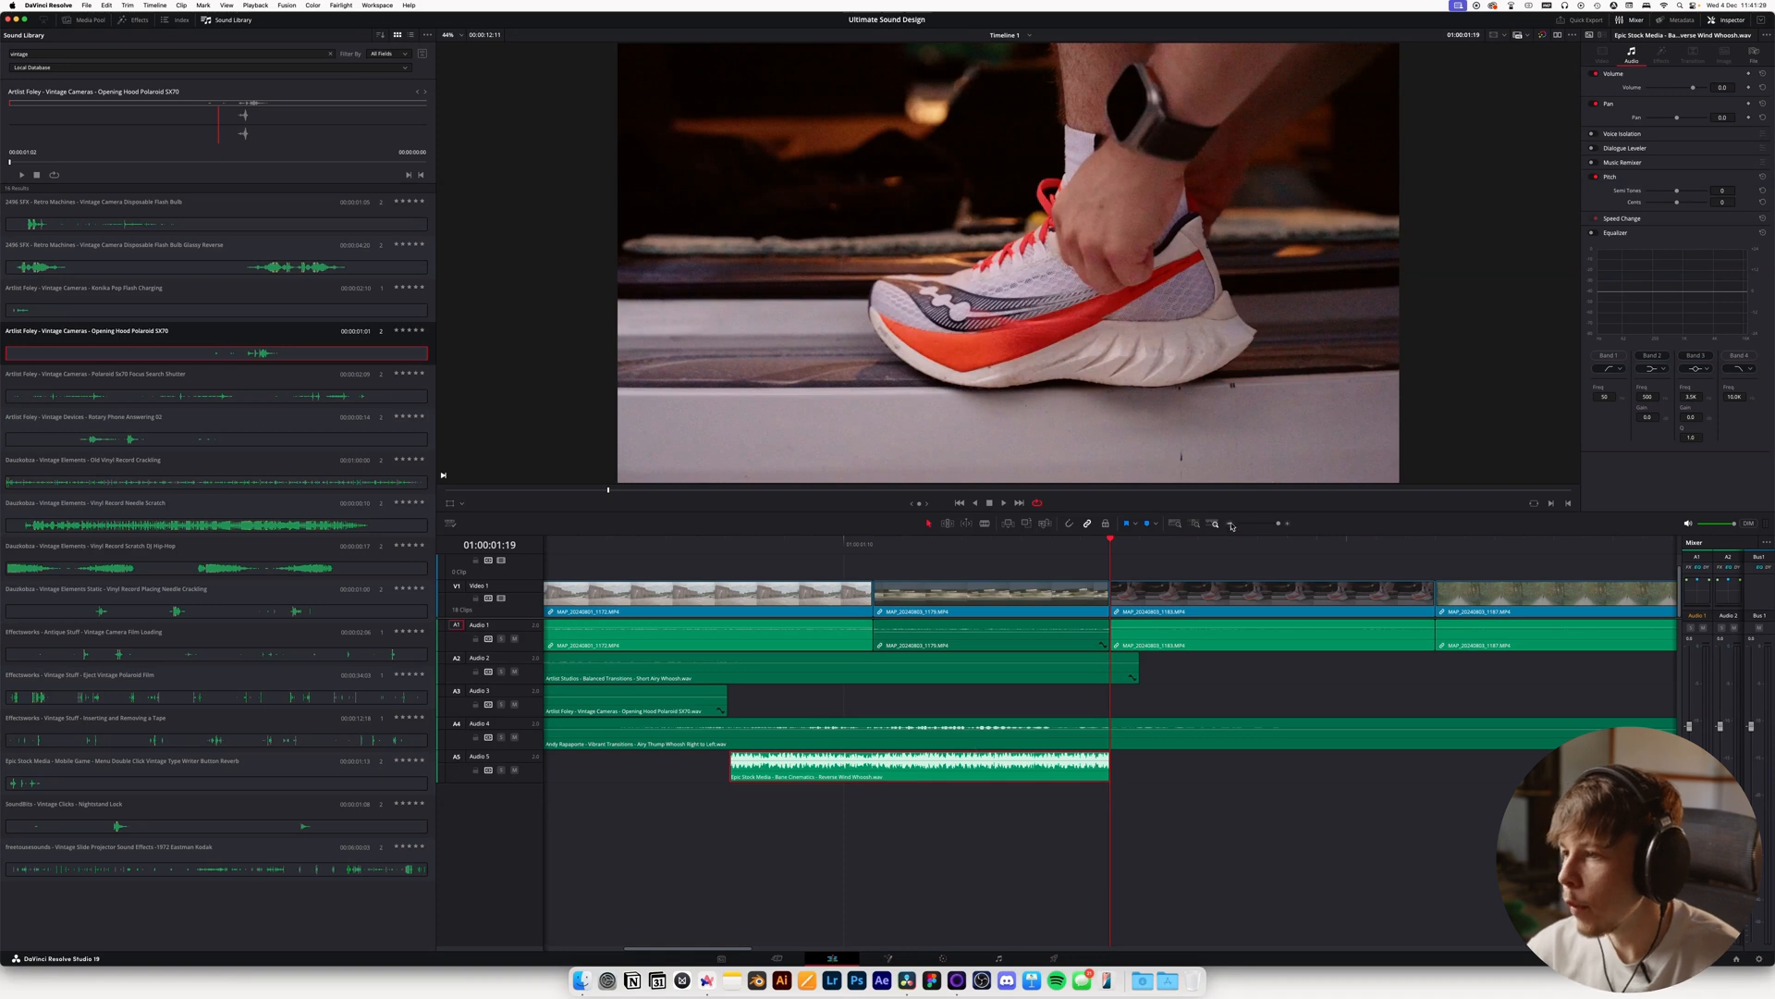
Extend the start of the Reverse Wind Whoosh back to the beginning of the timeline and play the edit
{"action": "left_click", "coordinate": [1269, 524]}
{"action": "left_click_drag", "start_coordinate": [660, 773], "coordinate": [582, 771]}
{"action": "left_click", "coordinate": [1287, 524]}
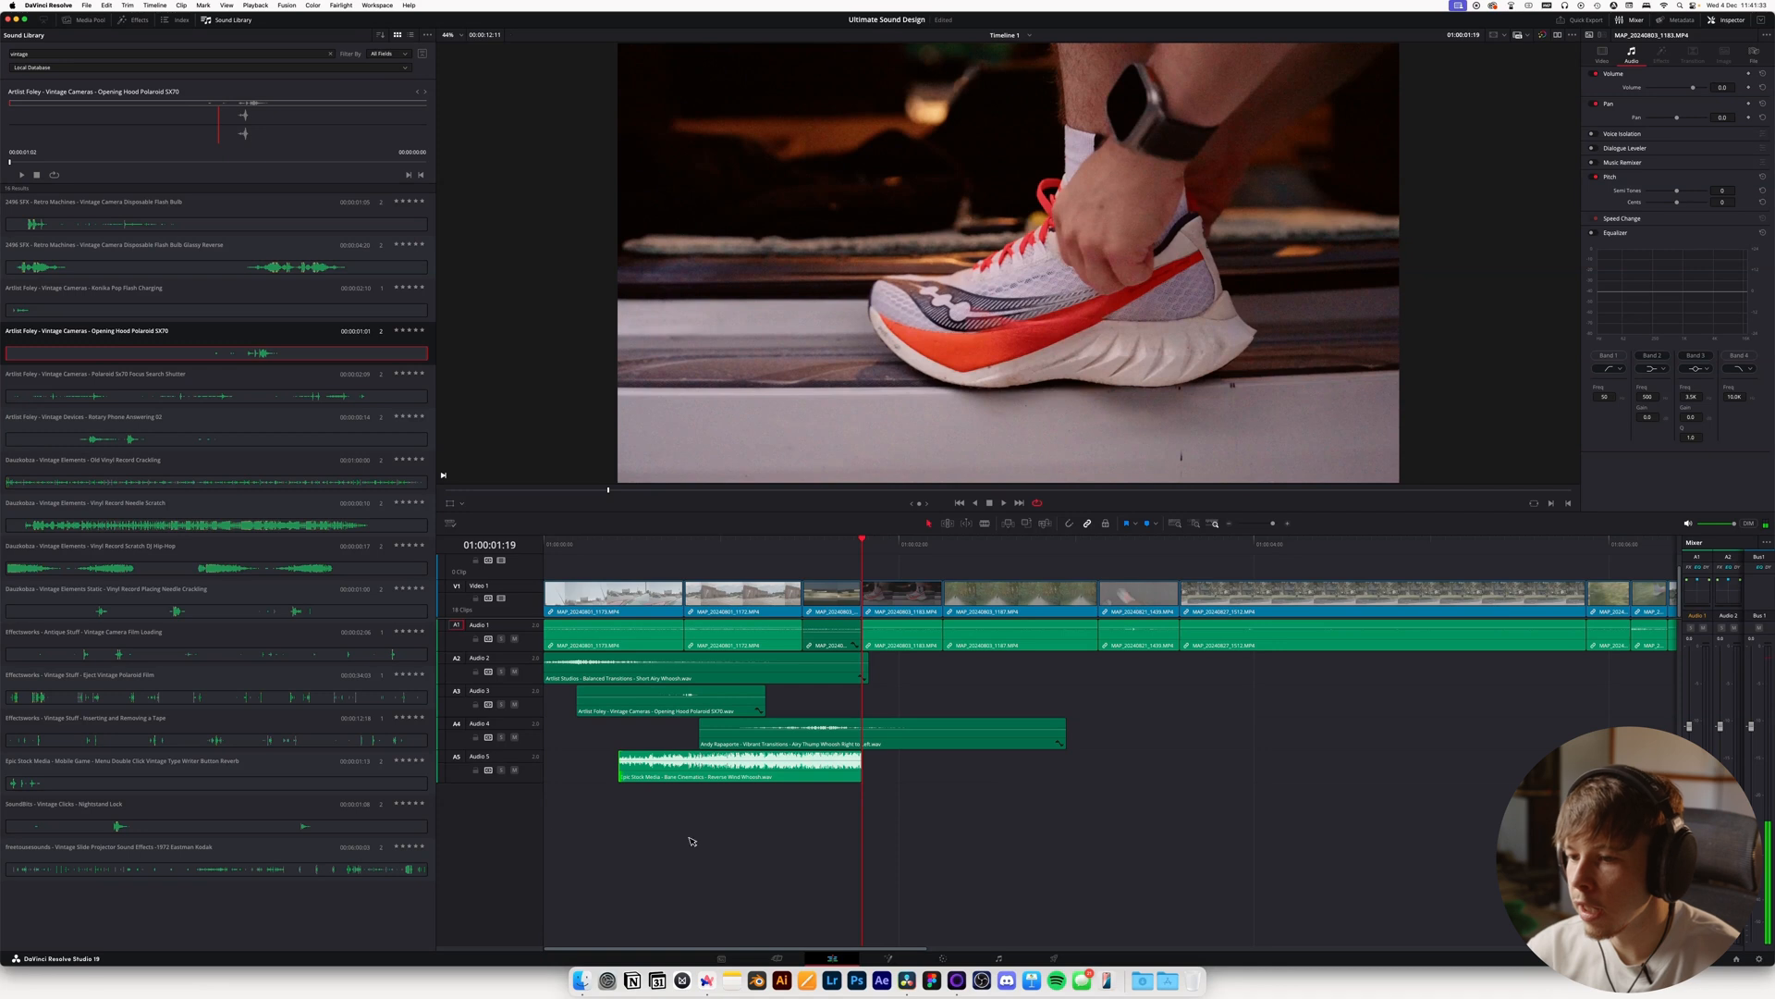
{"action": "left_click_drag", "start_coordinate": [621, 764], "coordinate": [545, 765]}
{"action": "key", "text": "Home"}
{"action": "key", "text": "space"}
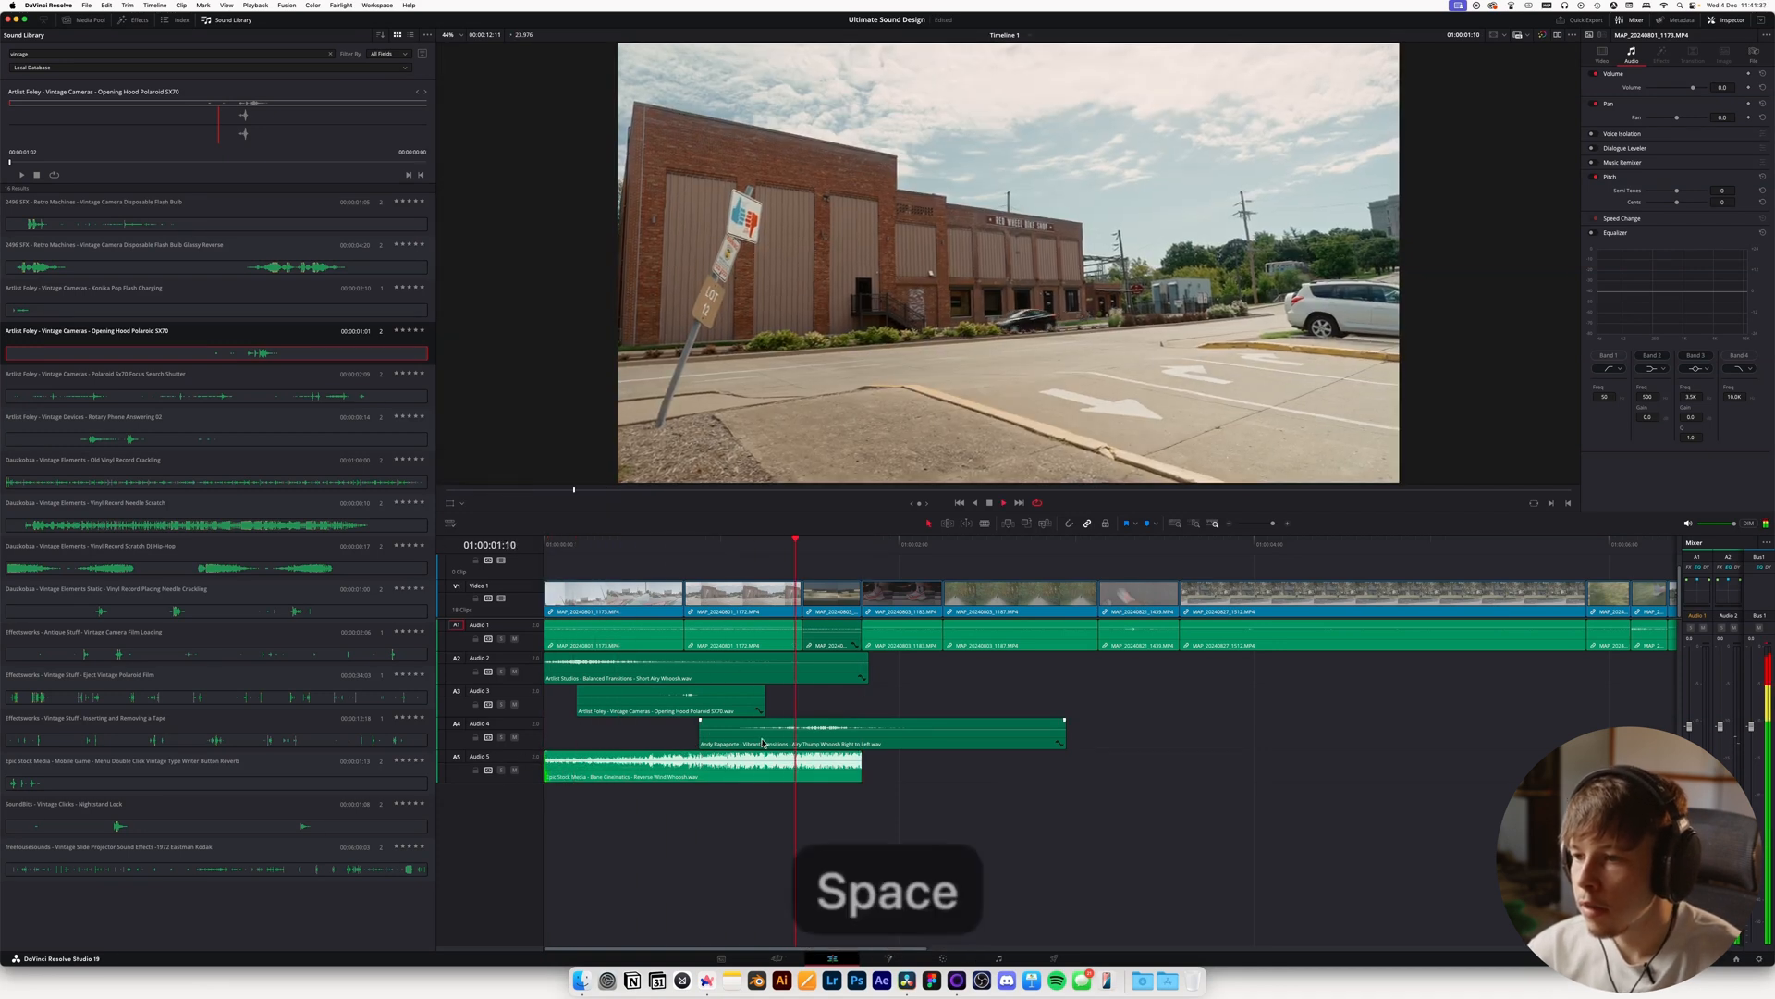
{"action": "key", "text": "space"}
{"action": "scroll", "coordinate": [768, 703], "scroll_direction": "left", "scroll_amount": 5}
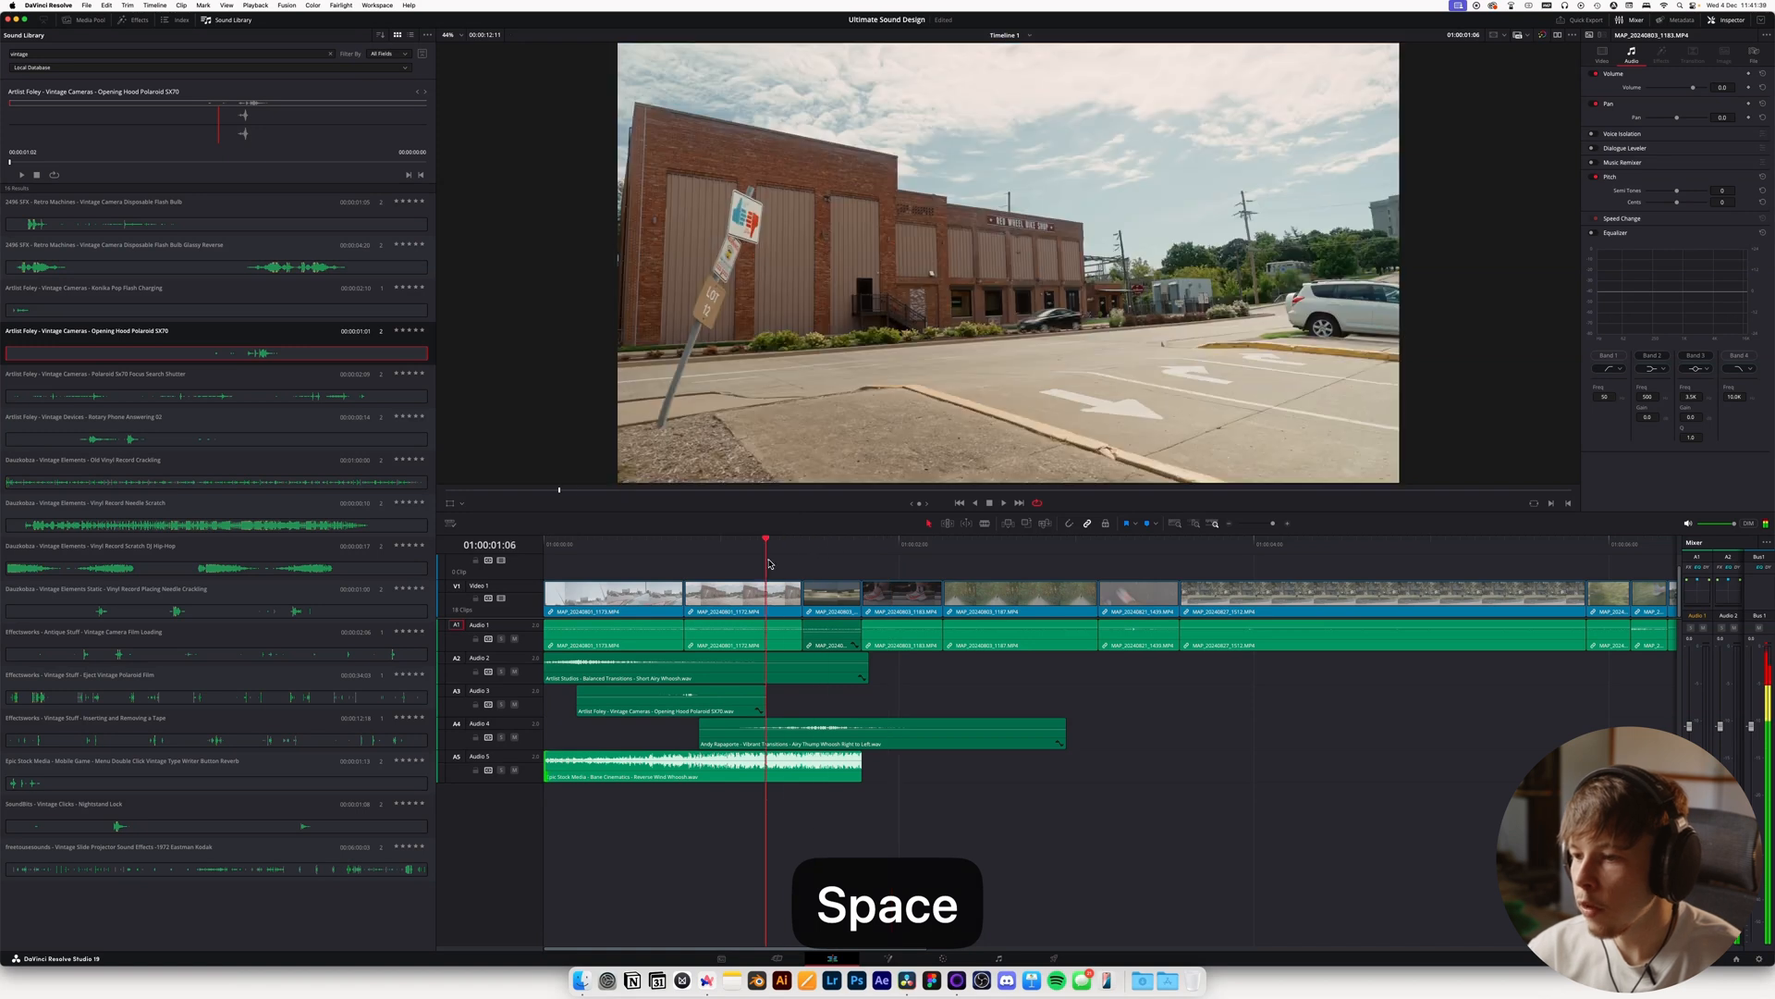
Trim the start of the Reverse Wind Whoosh on Audio 5 to 01:00:01:02
{"action": "left_click", "coordinate": [772, 766]}
{"action": "left_click", "coordinate": [758, 552]}
{"action": "left_click", "coordinate": [736, 545]}
{"action": "key", "text": "q"}
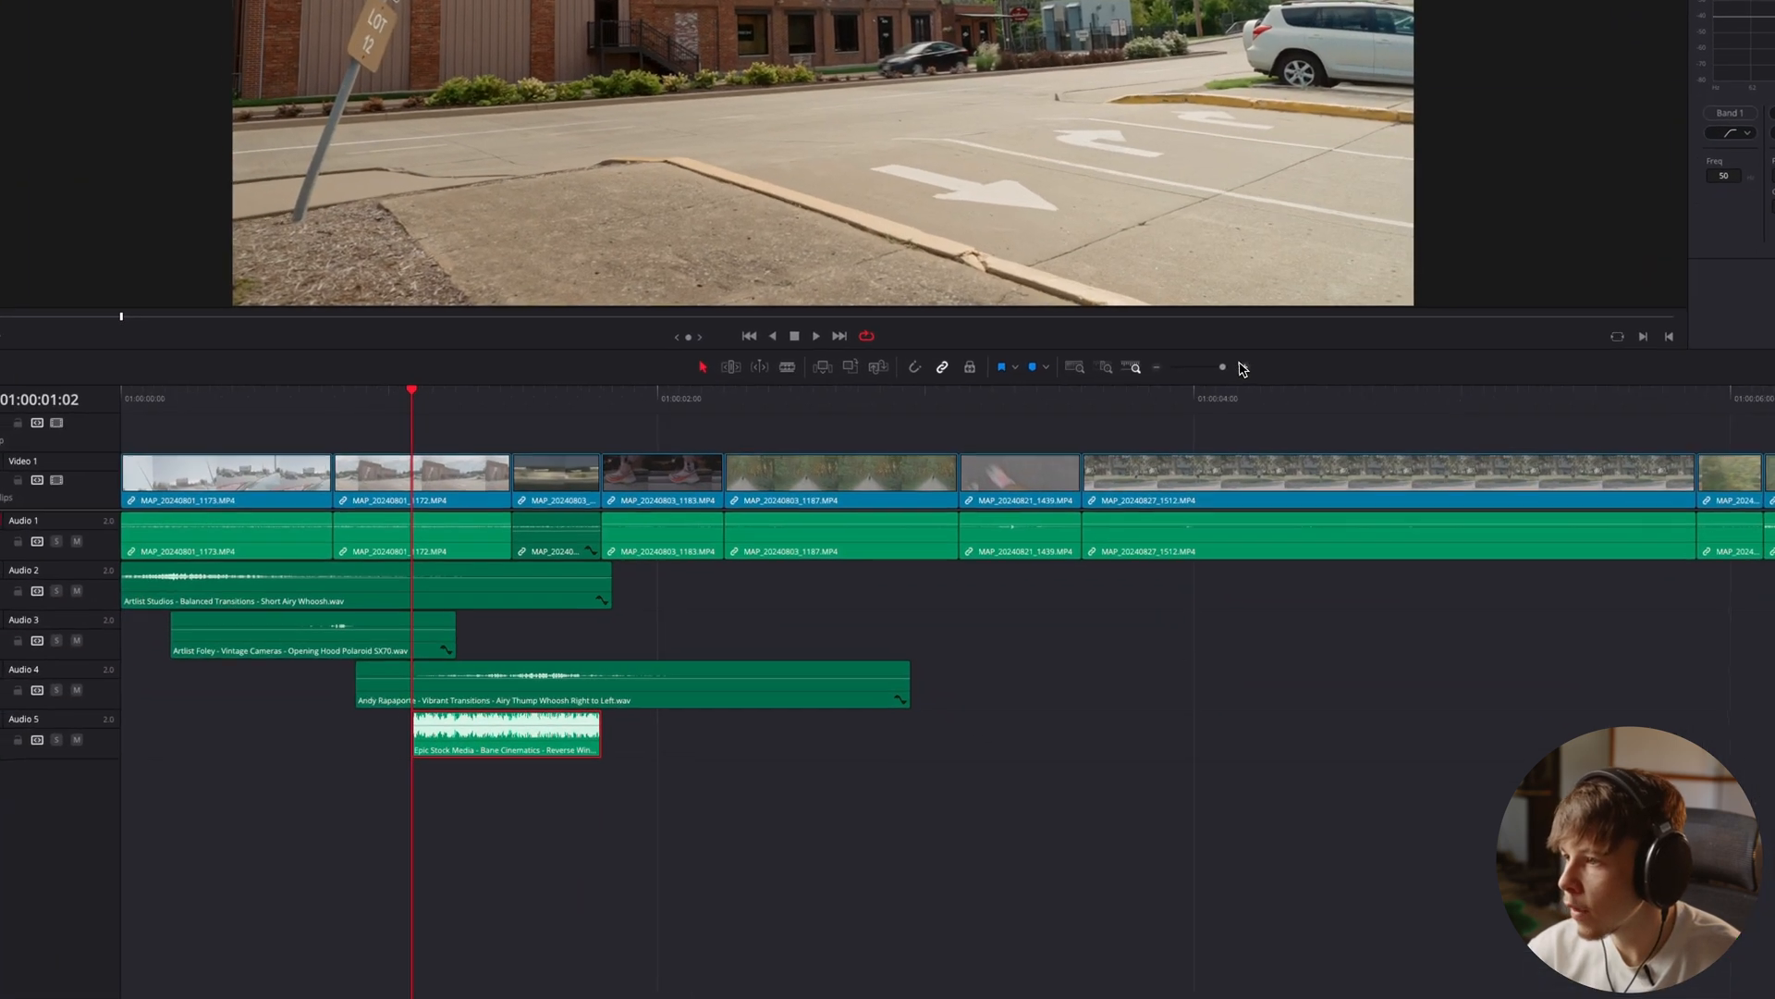
Try a long fade-out on the end of the Reverse Wind Whoosh clip and undo it
{"action": "left_click", "coordinate": [1288, 525]}
{"action": "left_click", "coordinate": [1239, 343]}
{"action": "scroll", "coordinate": [813, 753], "scroll_direction": "right", "scroll_amount": 4}
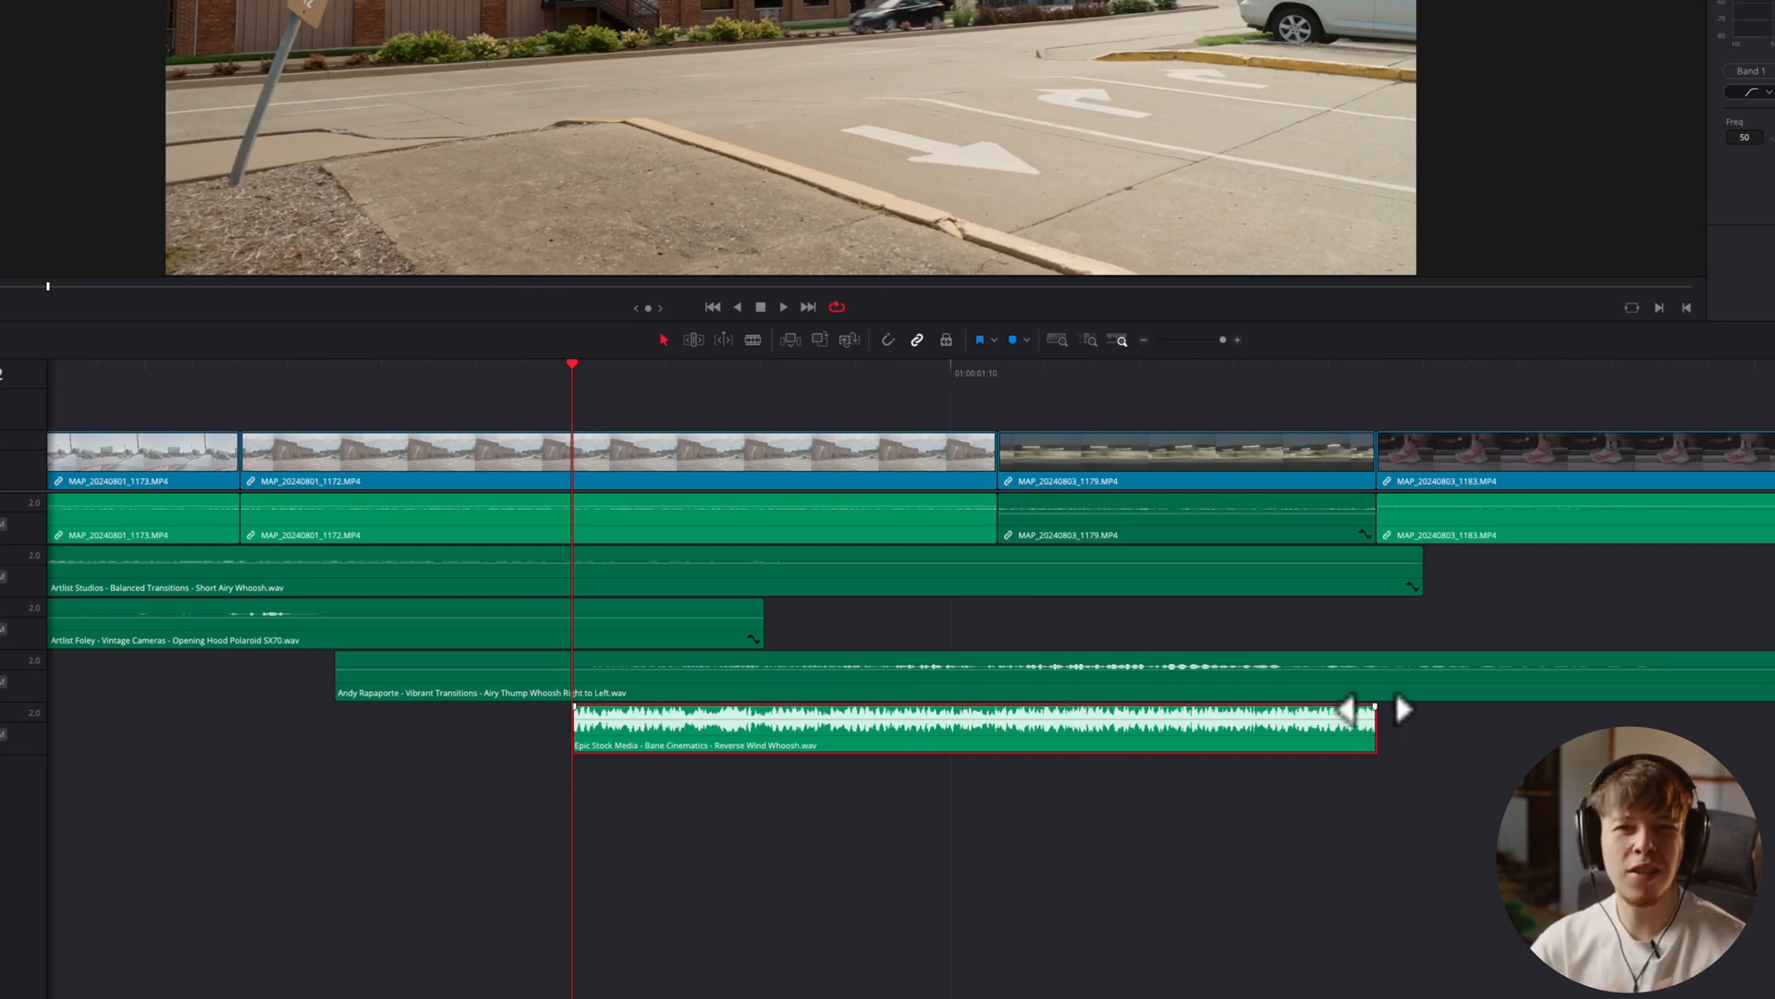
{"action": "left_click_drag", "start_coordinate": [1375, 707], "coordinate": [1094, 728]}
{"action": "key", "text": "super+z"}
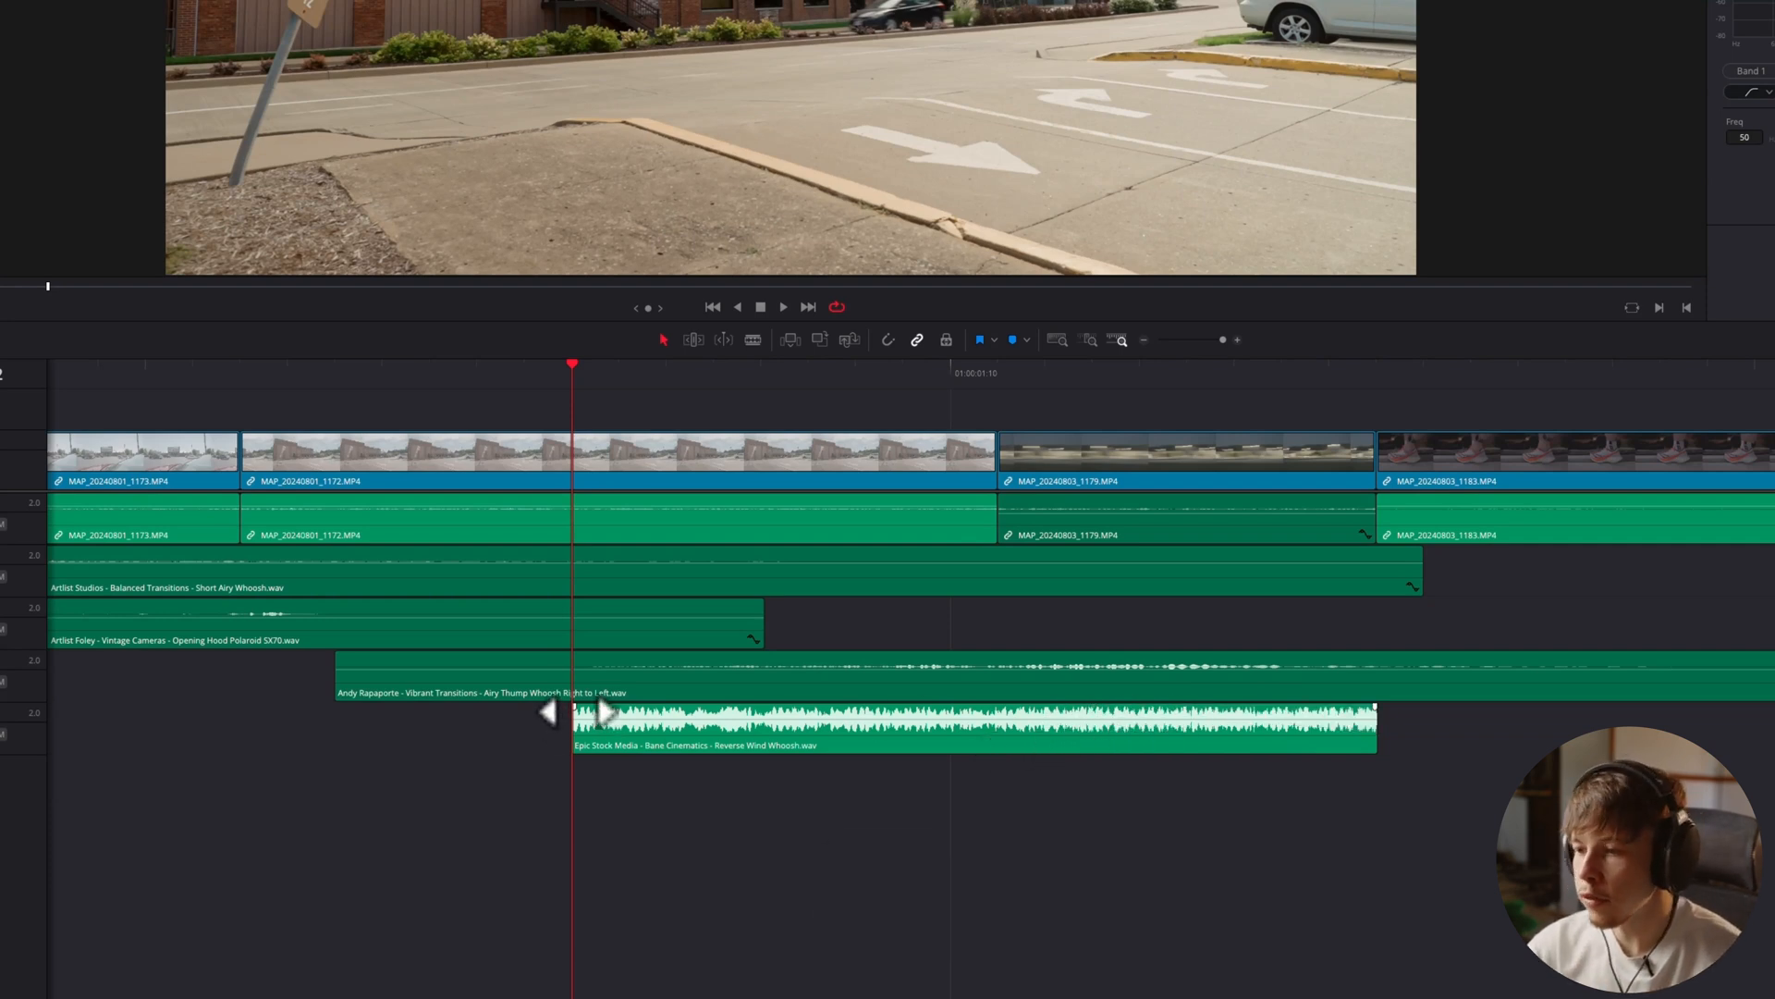
Add a short fade-in to the Reverse Wind Whoosh clip, try reshaping its fade curve, and undo the reshaping
{"action": "left_click_drag", "start_coordinate": [574, 707], "coordinate": [631, 760]}
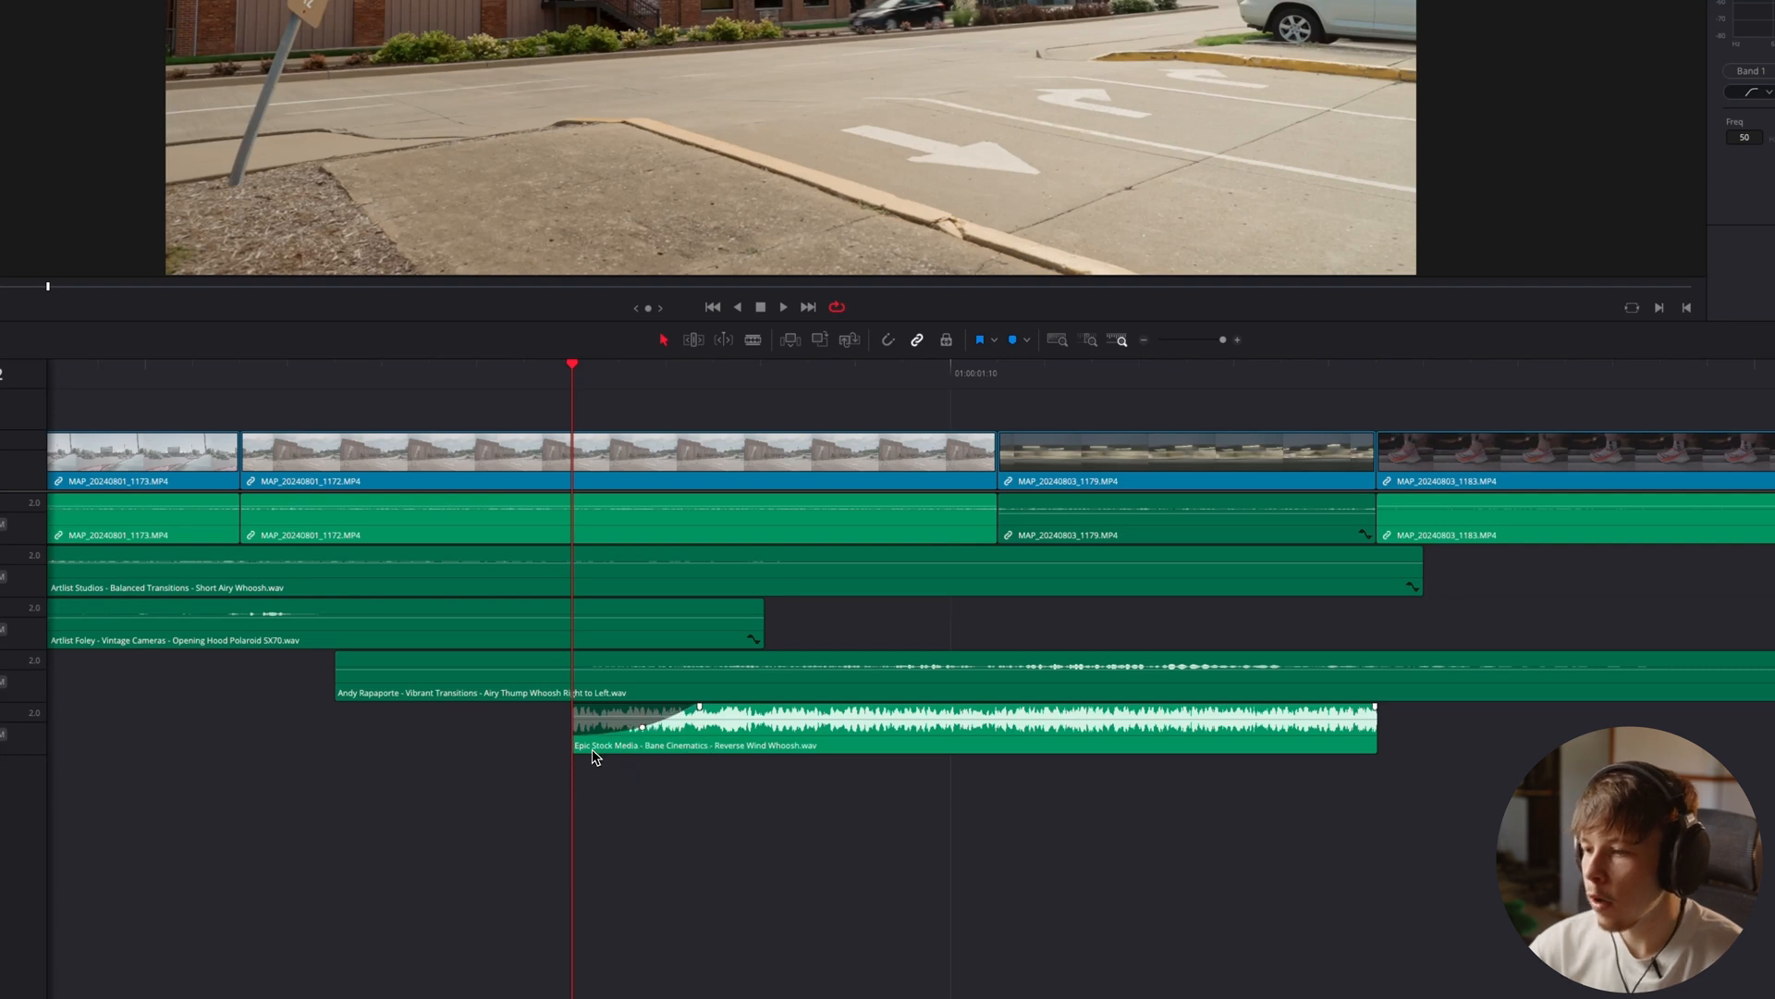
{"action": "left_click_drag", "start_coordinate": [646, 733], "coordinate": [616, 733]}
{"action": "key", "text": "super+z"}
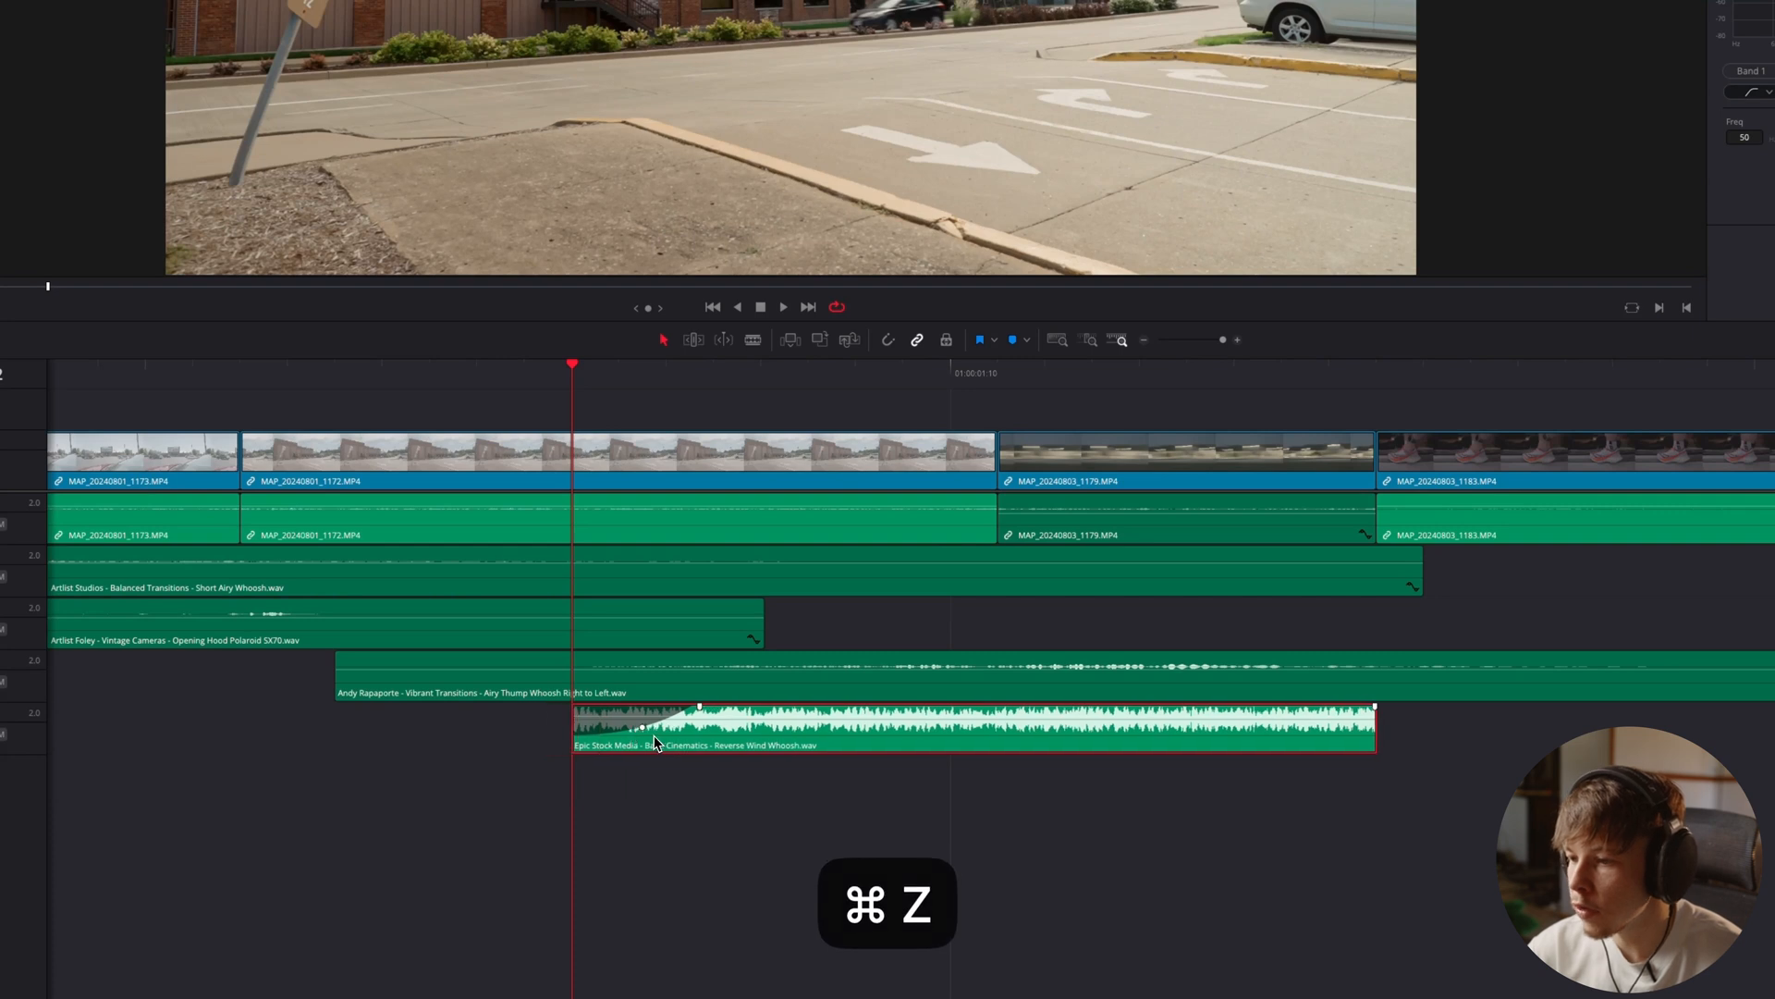
Reshape the fade-in curve of the Reverse Wind Whoosh, lengthen the fade to about the MAP_20240803_1179 clip's start, and play the edit
{"action": "mouse_move", "coordinate": [657, 727]}
{"action": "left_mouse_down"}
{"action": "mouse_move", "coordinate": [583, 708]}
{"action": "mouse_move", "coordinate": [644, 739]}
{"action": "left_mouse_up"}
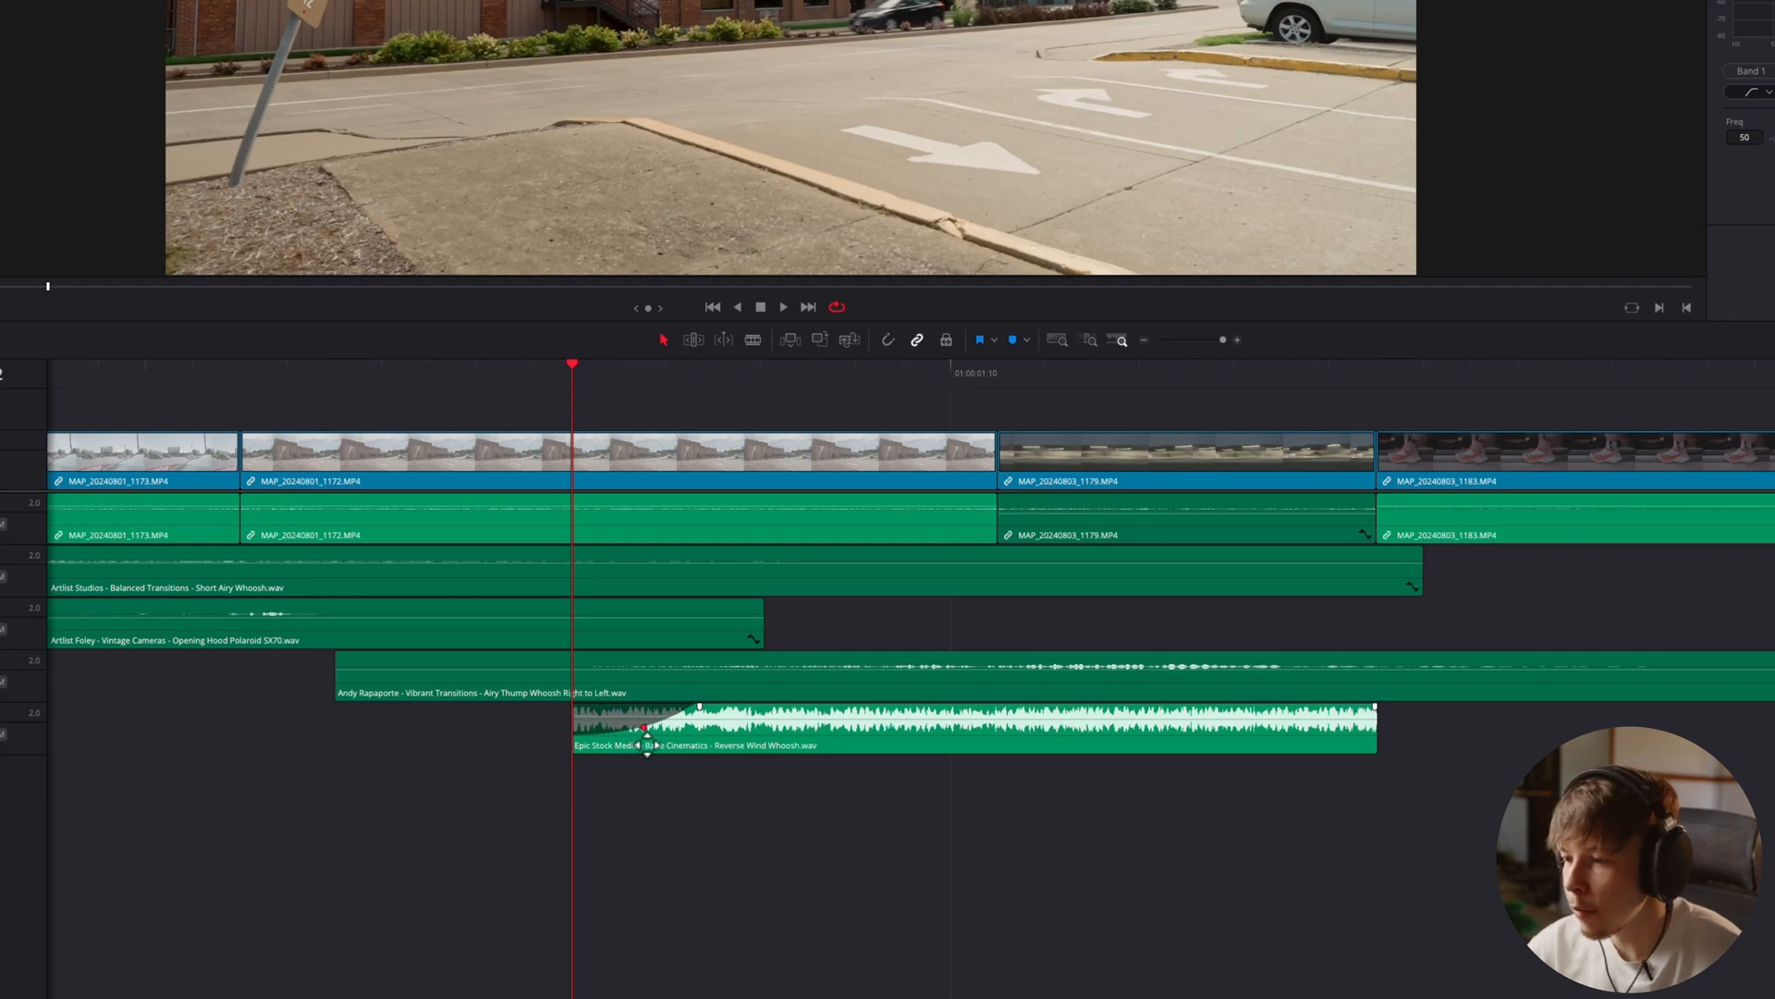
{"action": "left_click_drag", "start_coordinate": [670, 735], "coordinate": [968, 703]}
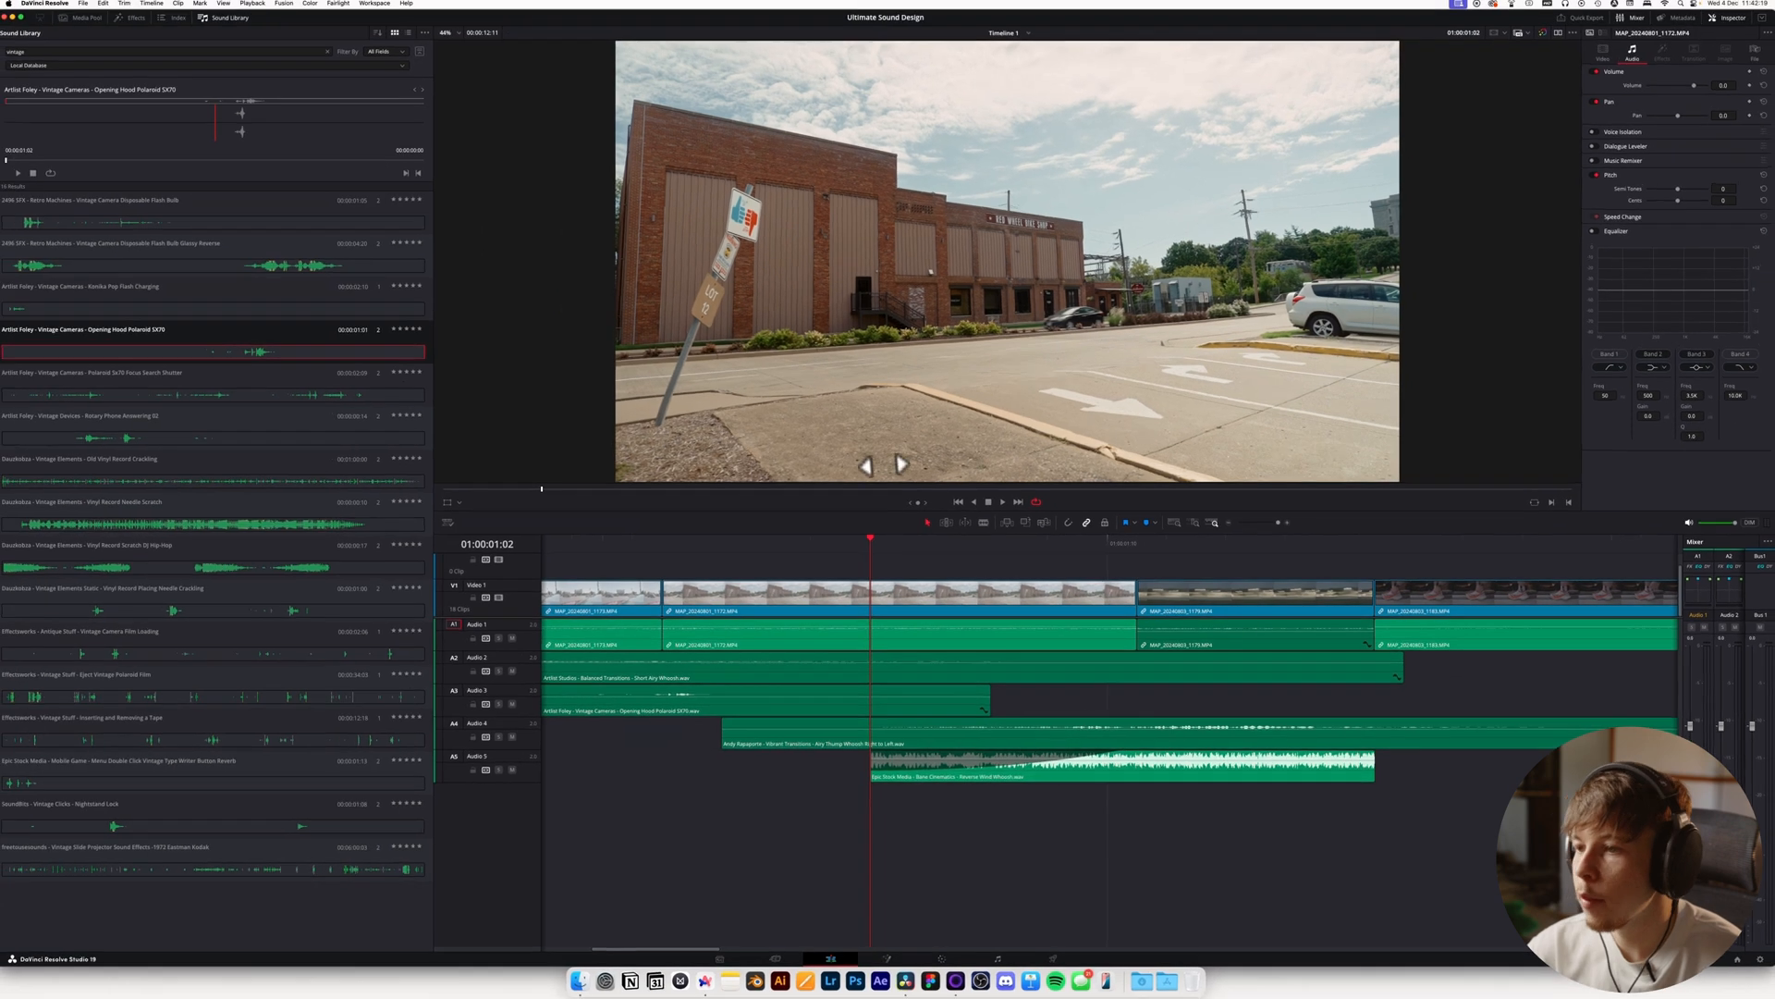
{"action": "left_click", "coordinate": [727, 538]}
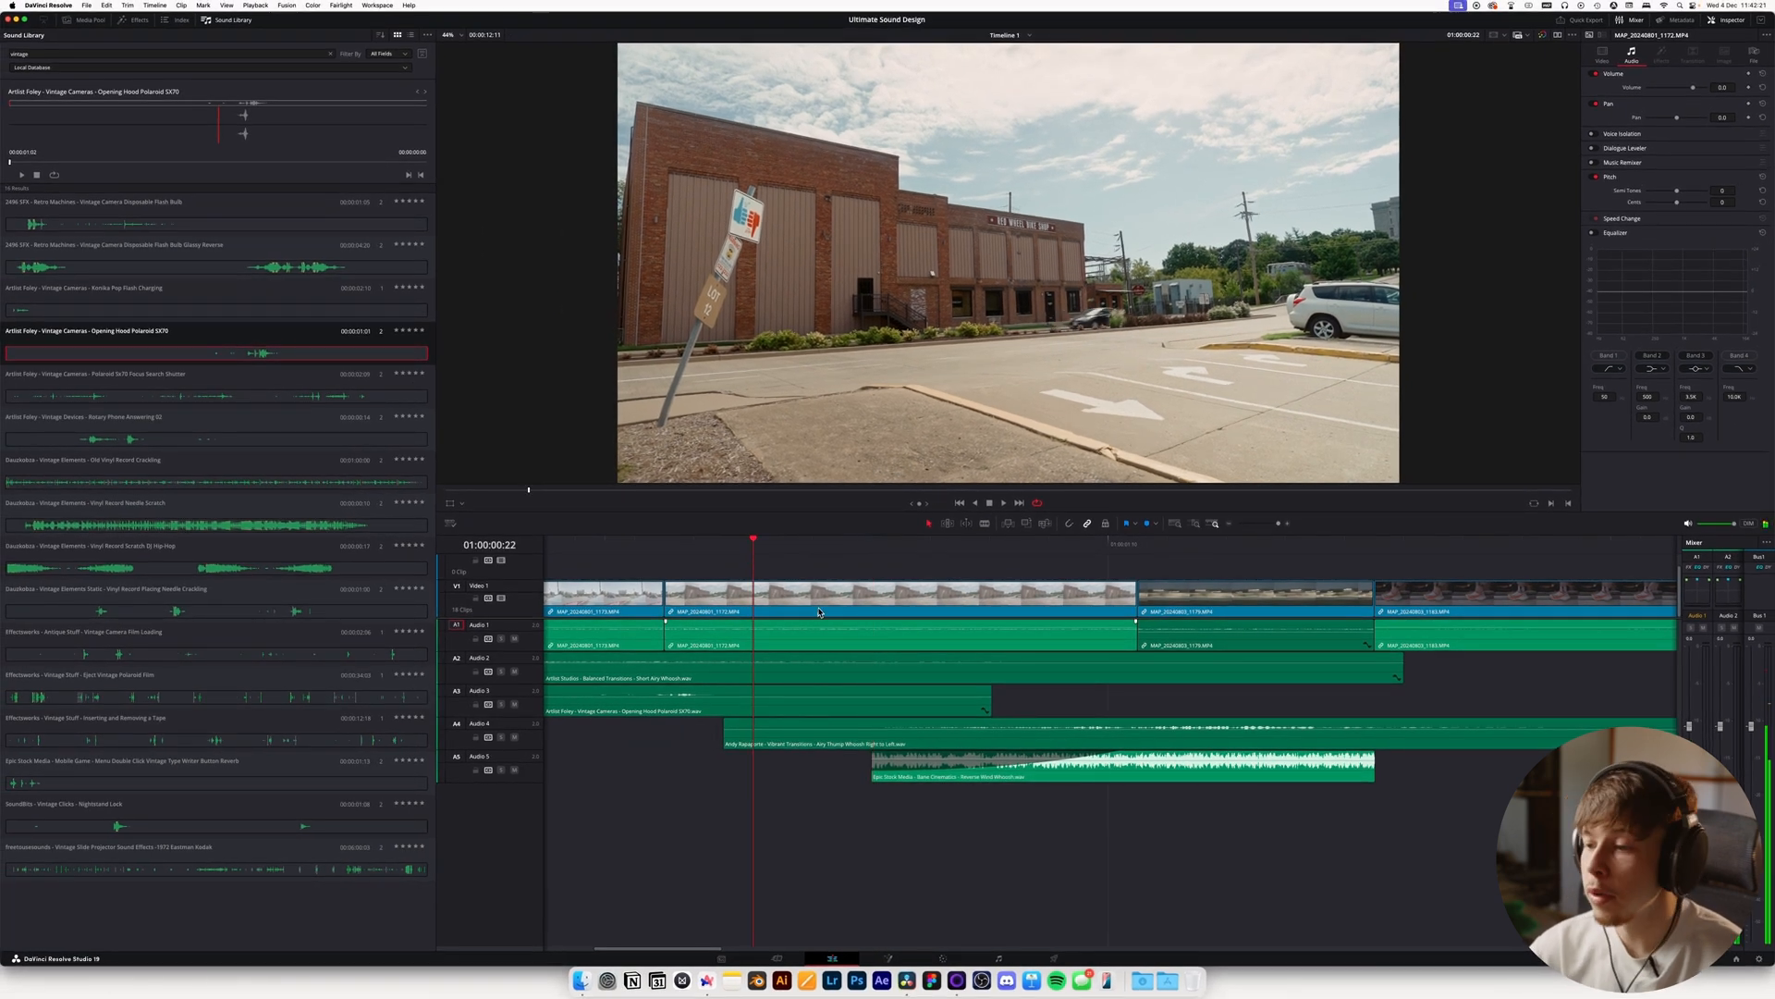
{"action": "key", "text": "space"}
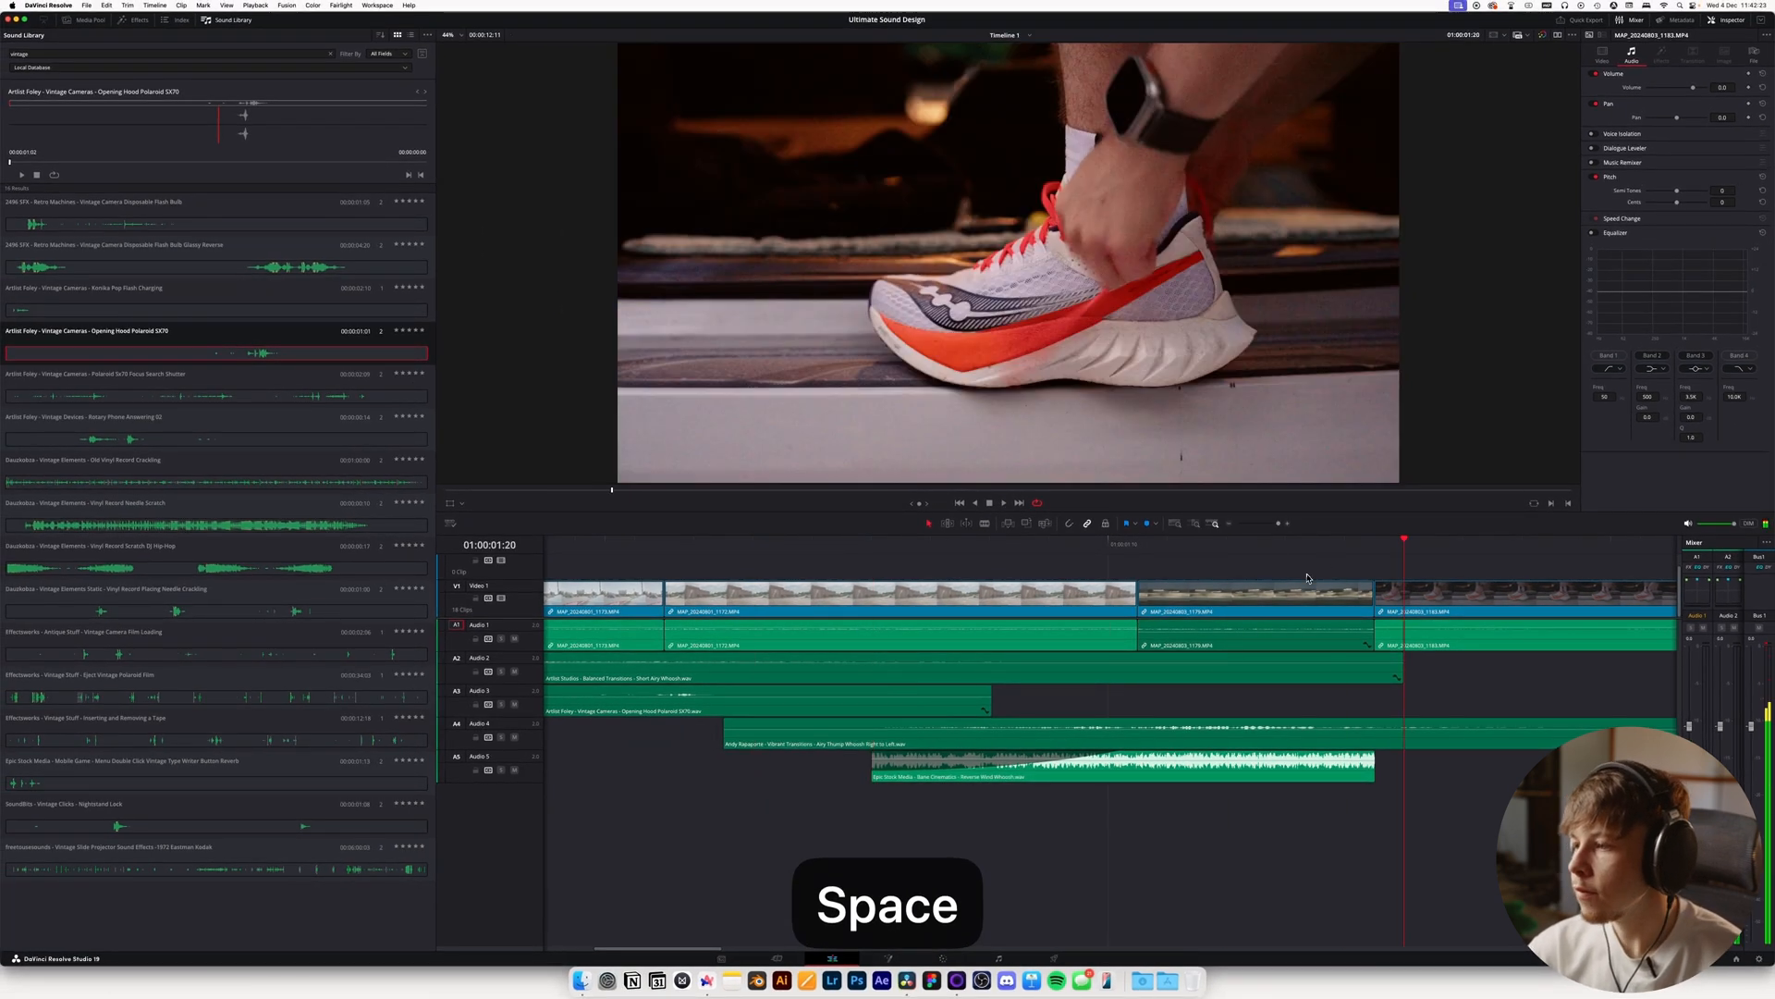
Lower the volume of the Reverse Wind Whoosh clip on Audio 5 and play the transition back
{"action": "left_click_drag", "start_coordinate": [1142, 763], "coordinate": [1142, 768]}
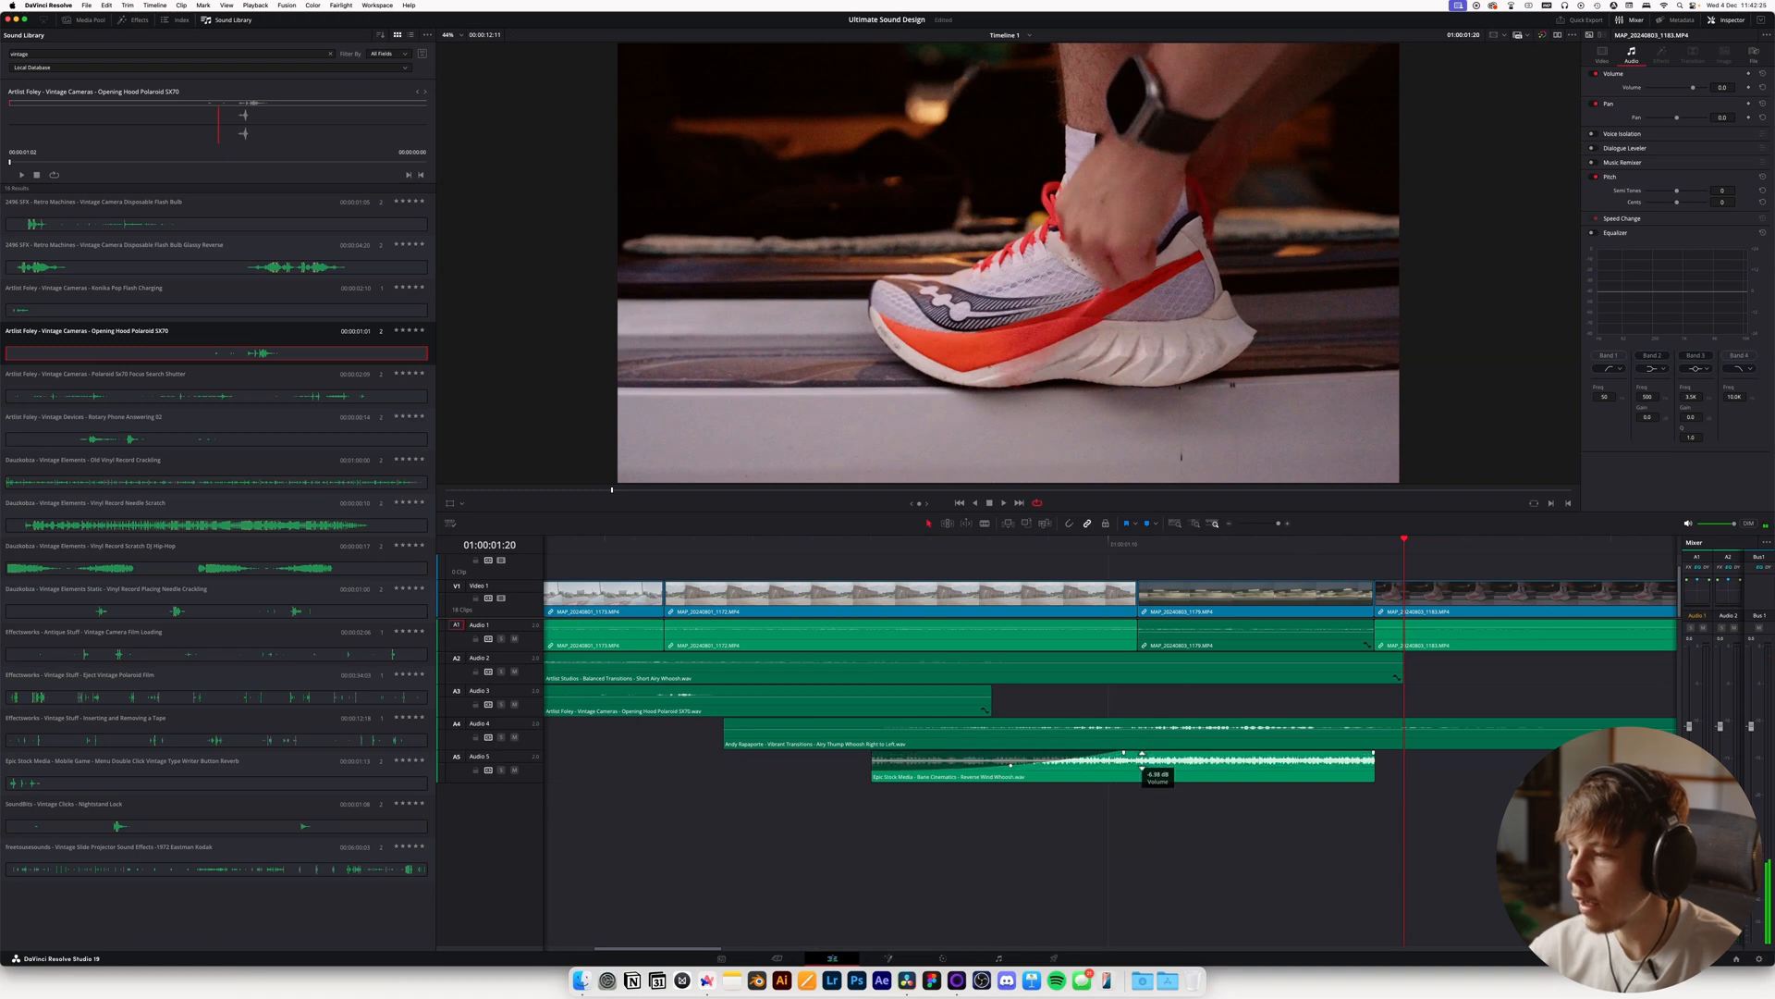
{"action": "key", "text": "space"}
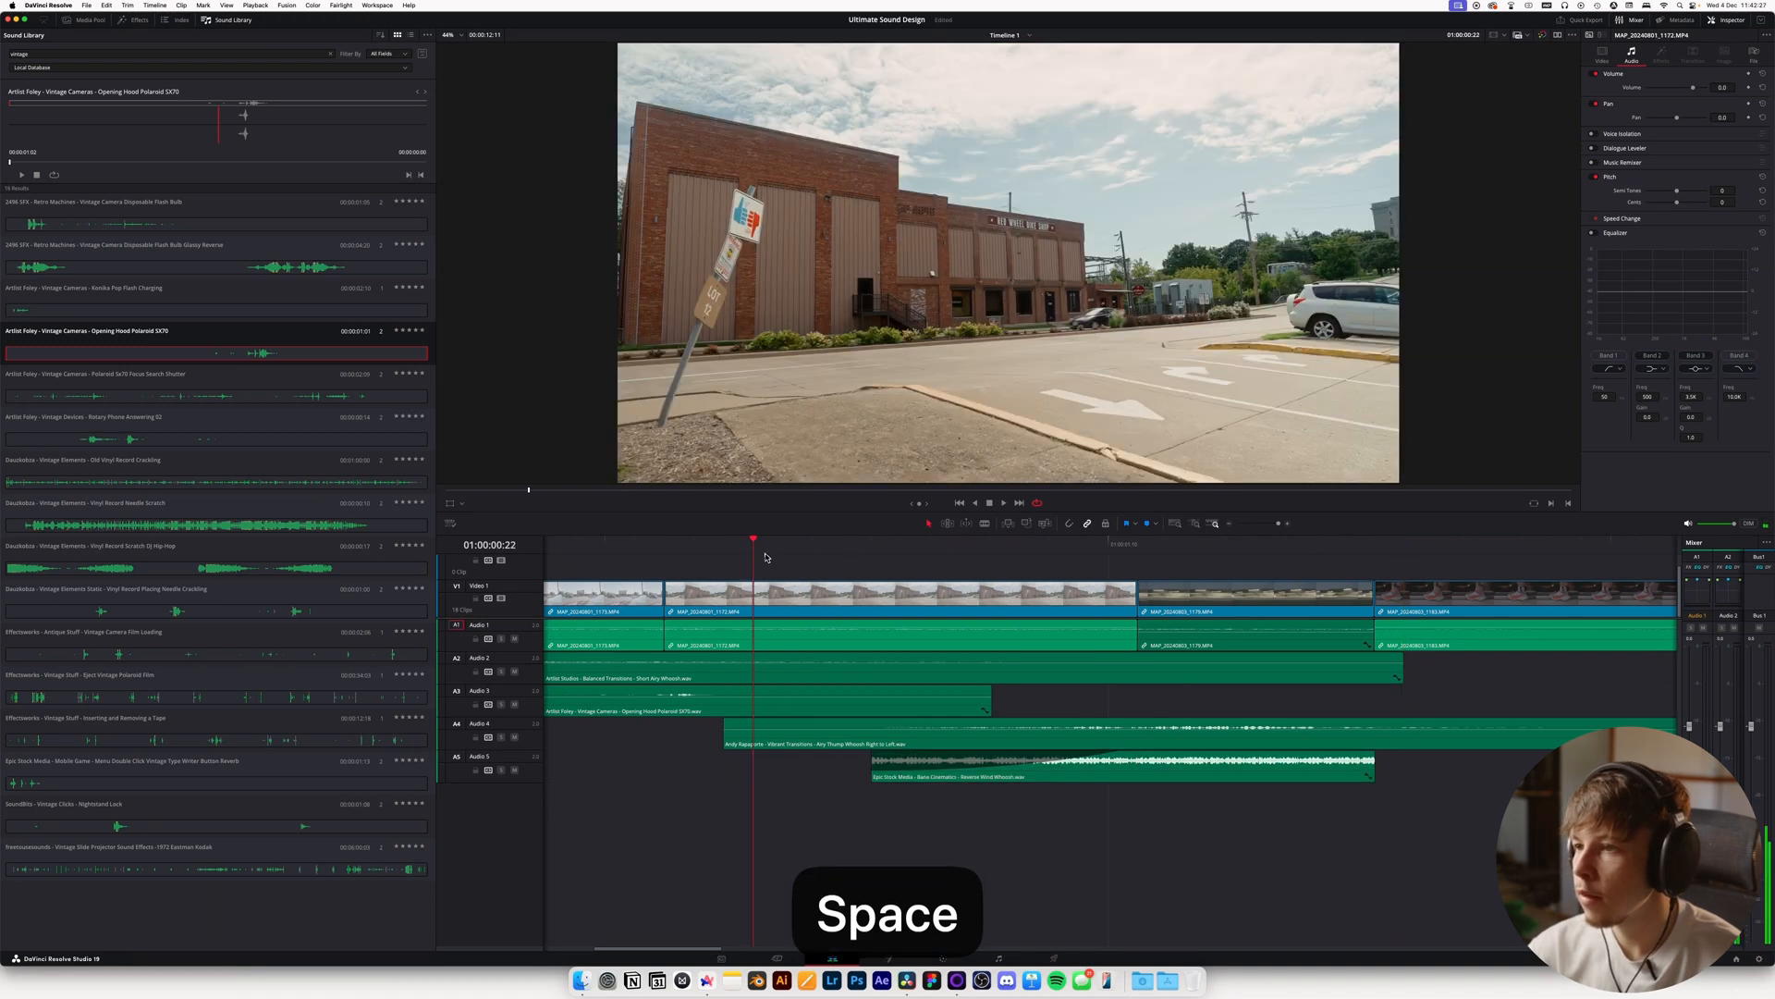
{"action": "key", "text": "space"}
{"action": "key", "text": "space"}
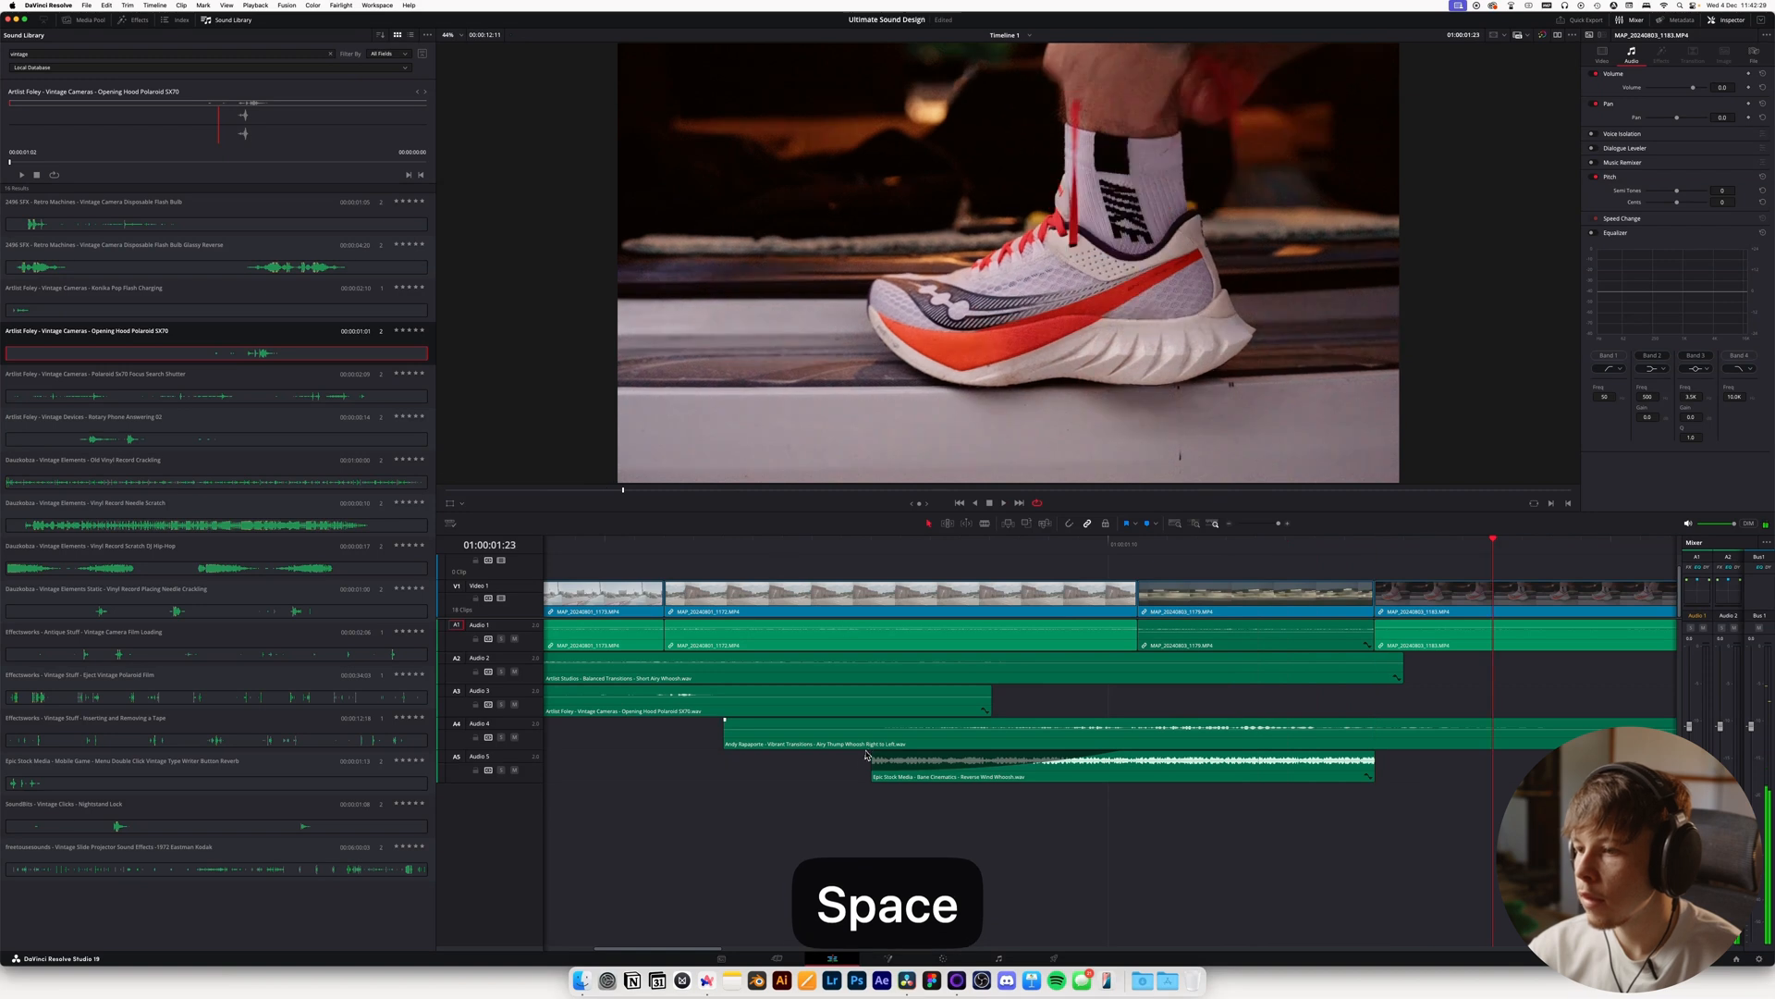
Extend the Reverse Wind Whoosh's start back to just after the first cut, then readjust its fade-in length and curve and play it
{"action": "left_click_drag", "start_coordinate": [875, 770], "coordinate": [687, 770]}
{"action": "left_click_drag", "start_coordinate": [940, 754], "coordinate": [1152, 754]}
{"action": "left_click_drag", "start_coordinate": [946, 764], "coordinate": [1055, 772]}
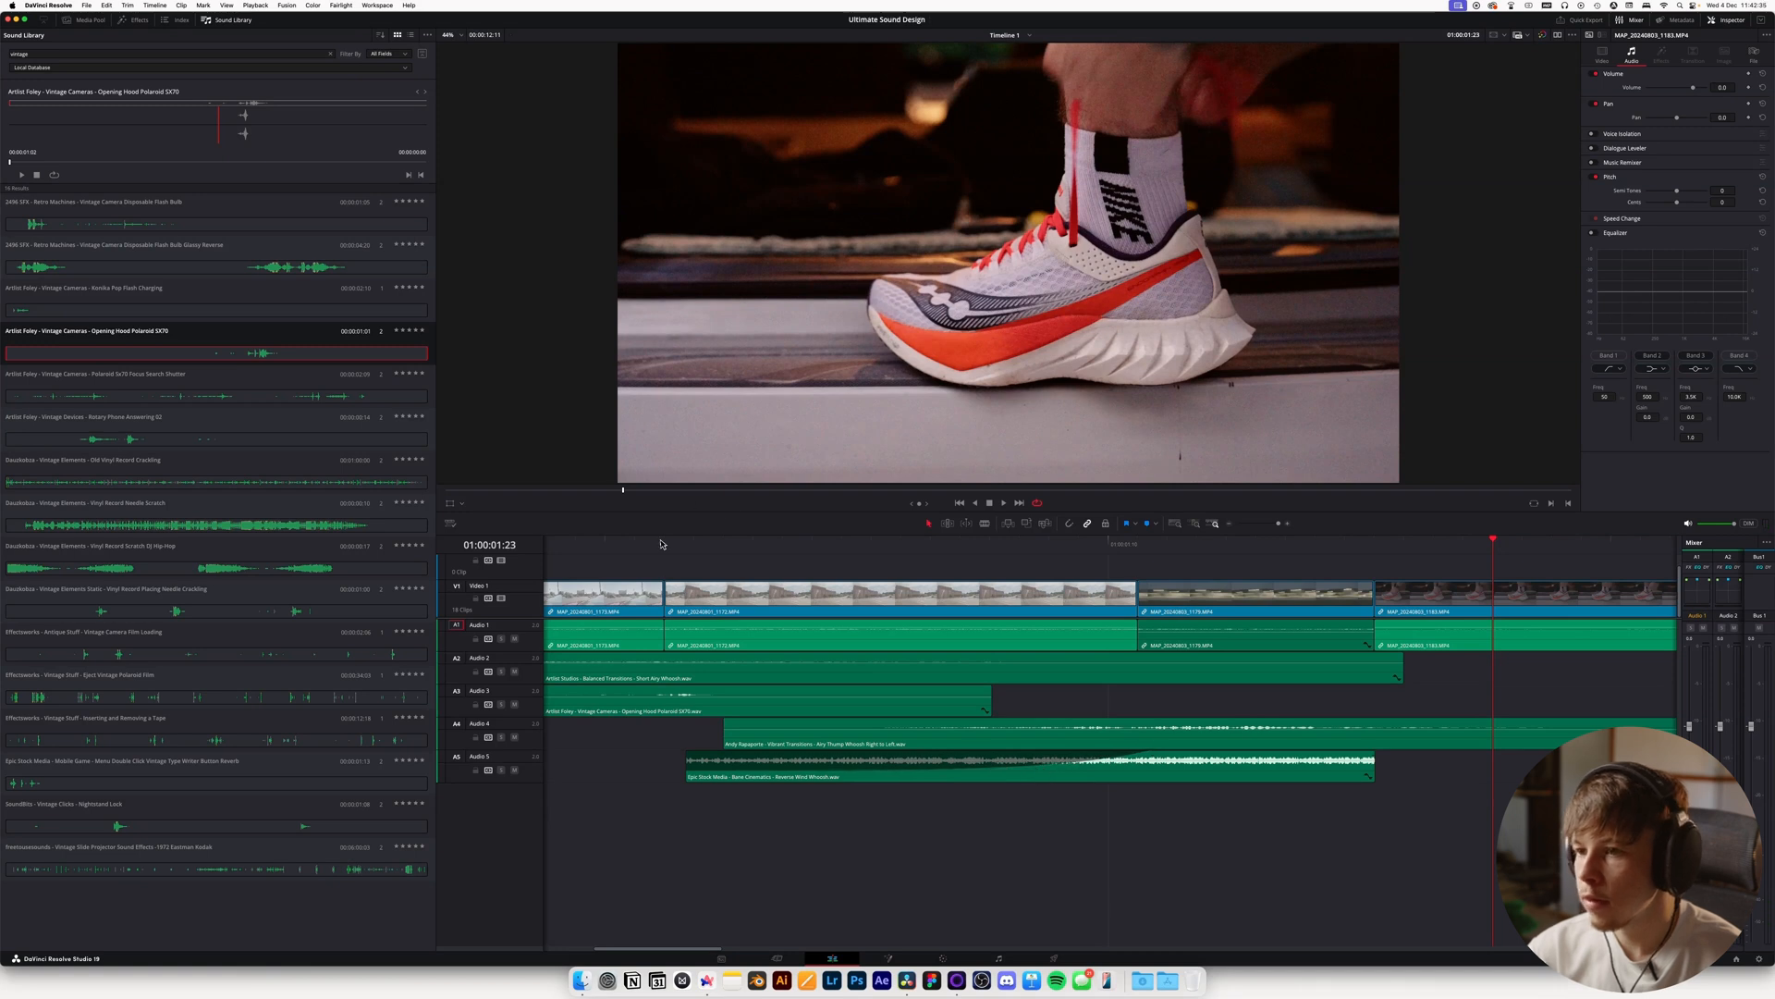
{"action": "key", "text": "space"}
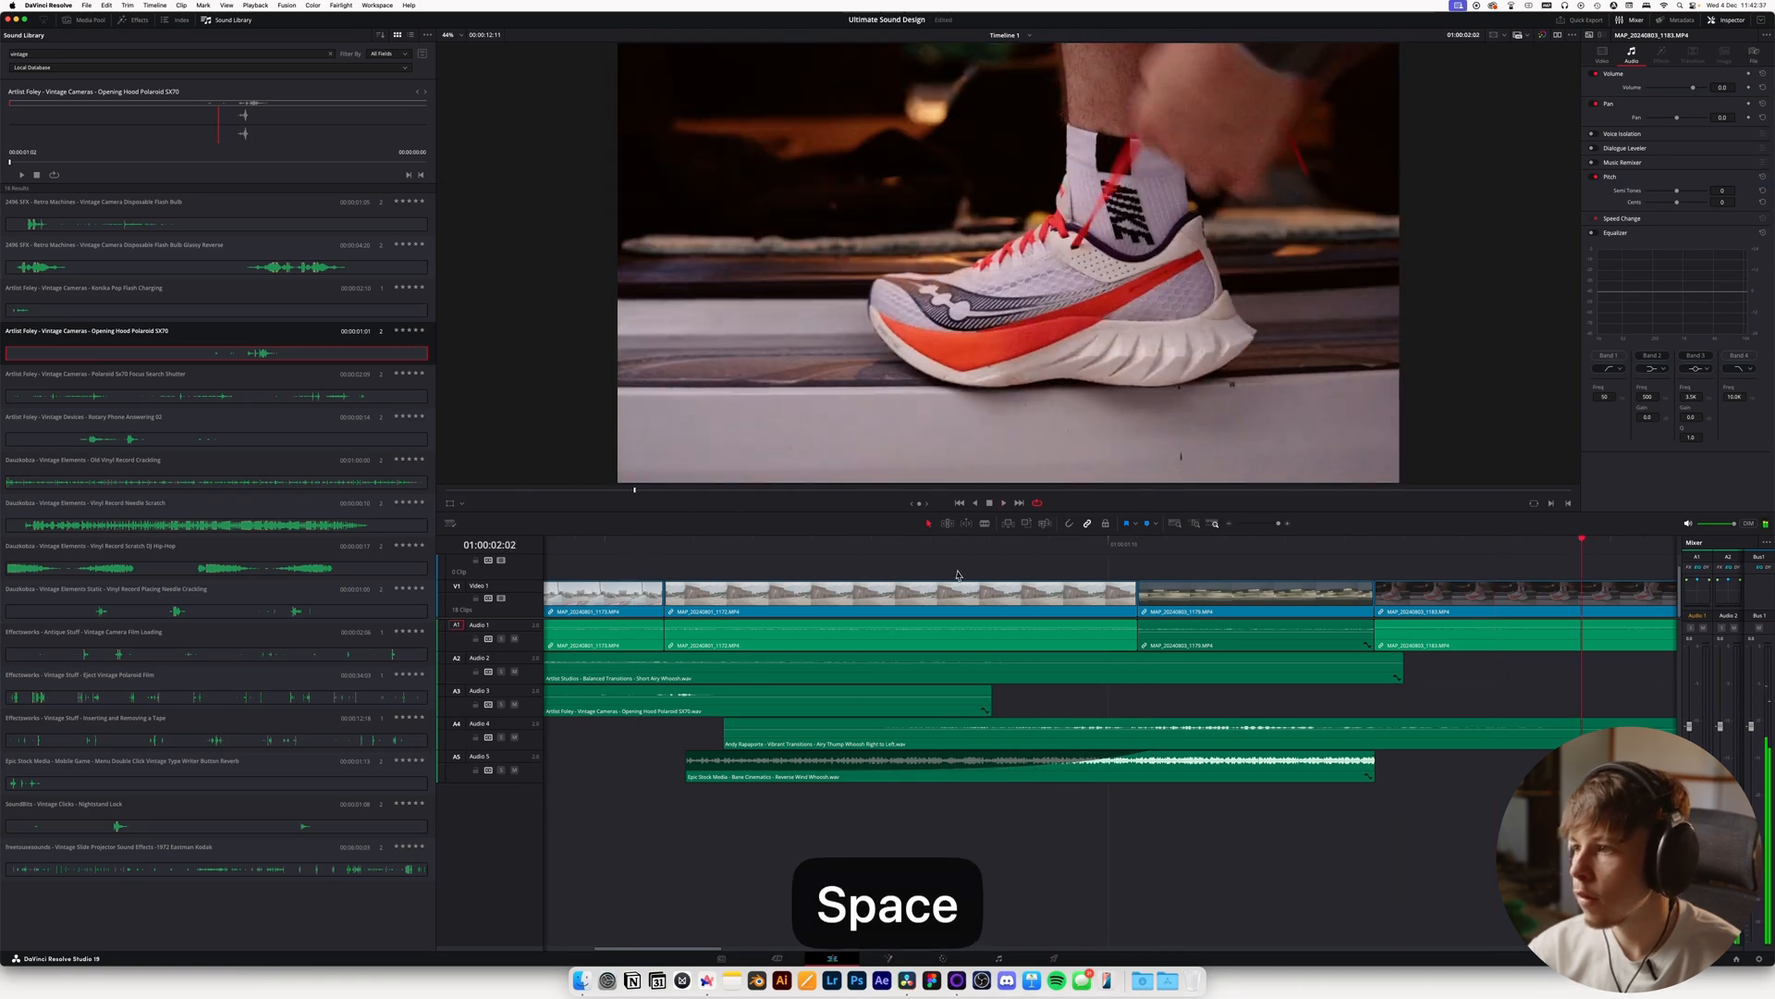
Fine-tune the volume of the Reverse Wind Whoosh clip and play the transition again
{"action": "left_click", "coordinate": [1228, 524]}
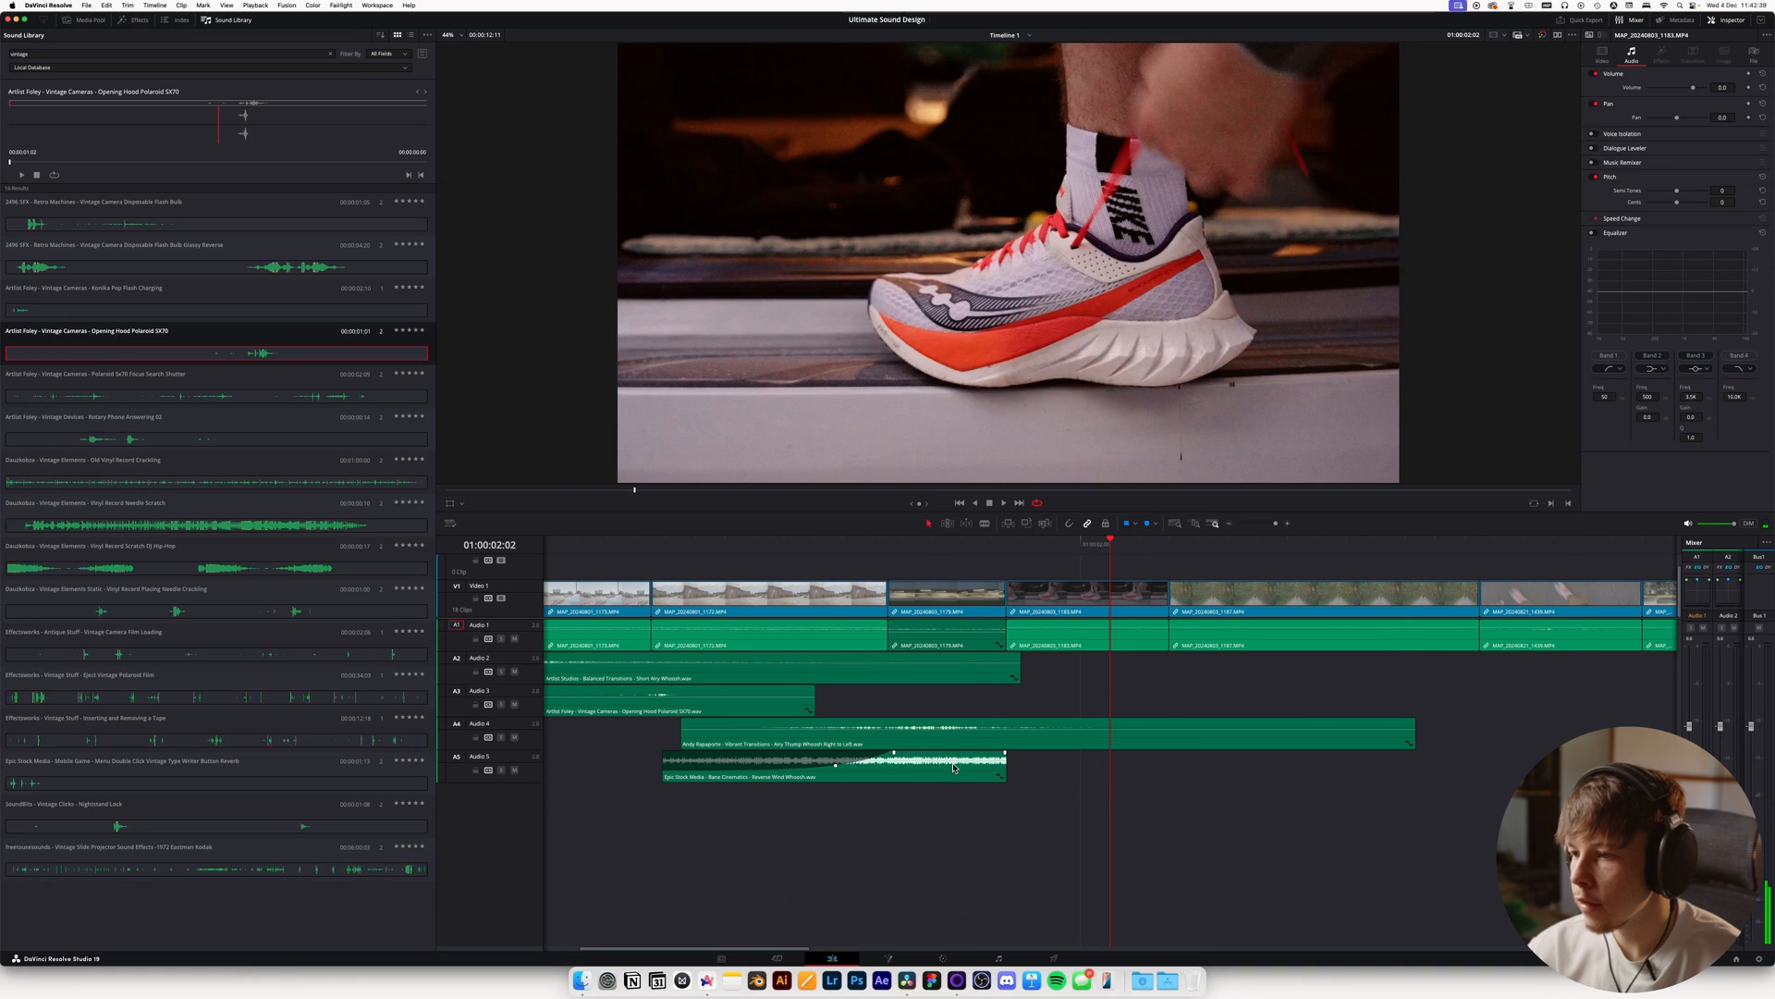
{"action": "left_click_drag", "start_coordinate": [953, 760], "coordinate": [953, 761]}
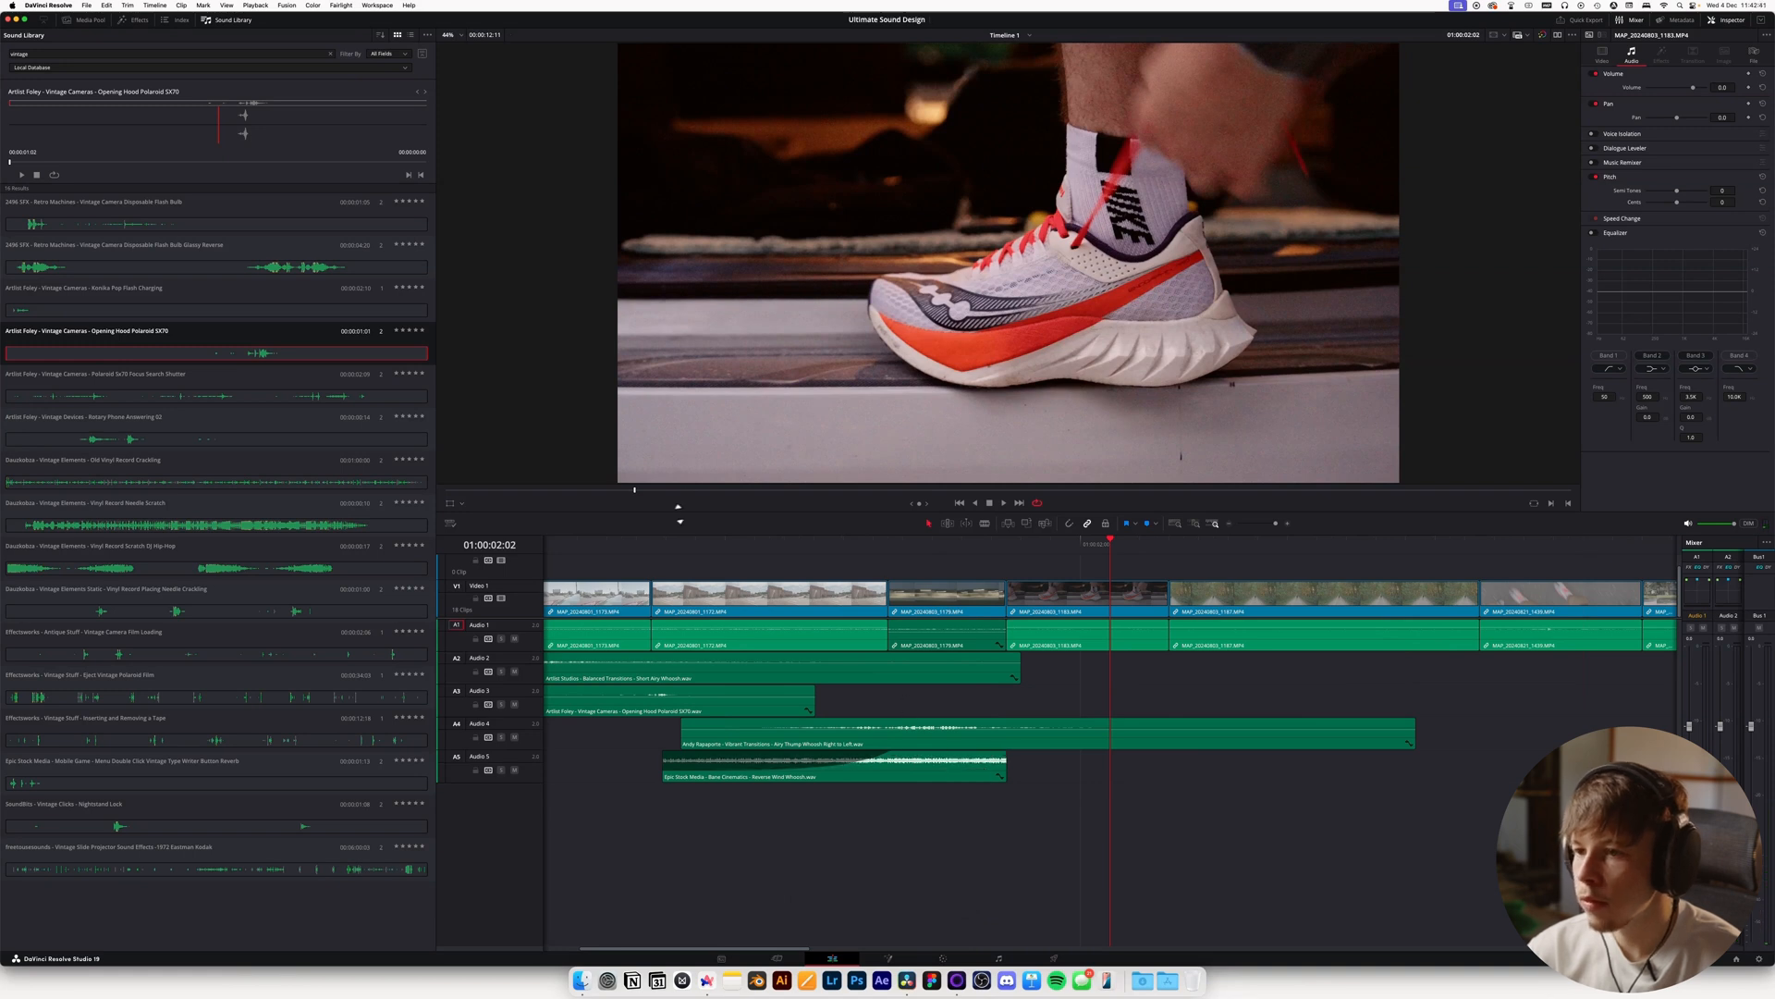
{"action": "key", "text": "space"}
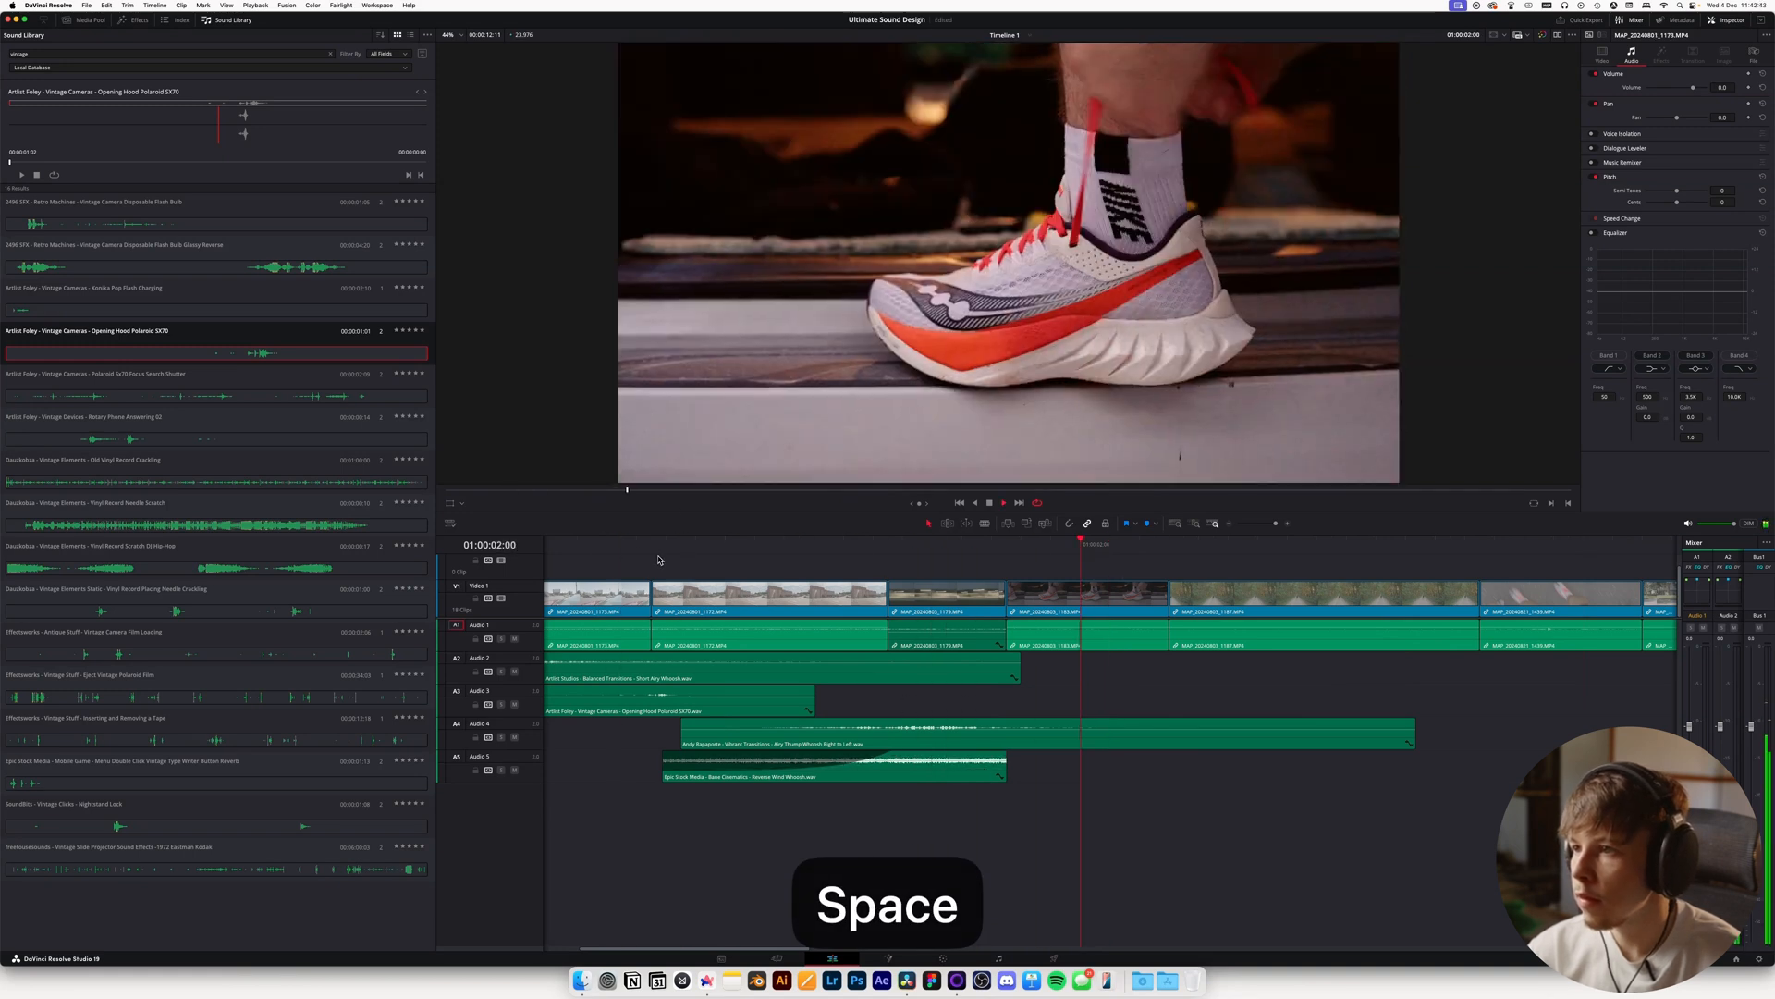
{"action": "left_click", "coordinate": [871, 543]}
{"action": "key", "text": "space"}
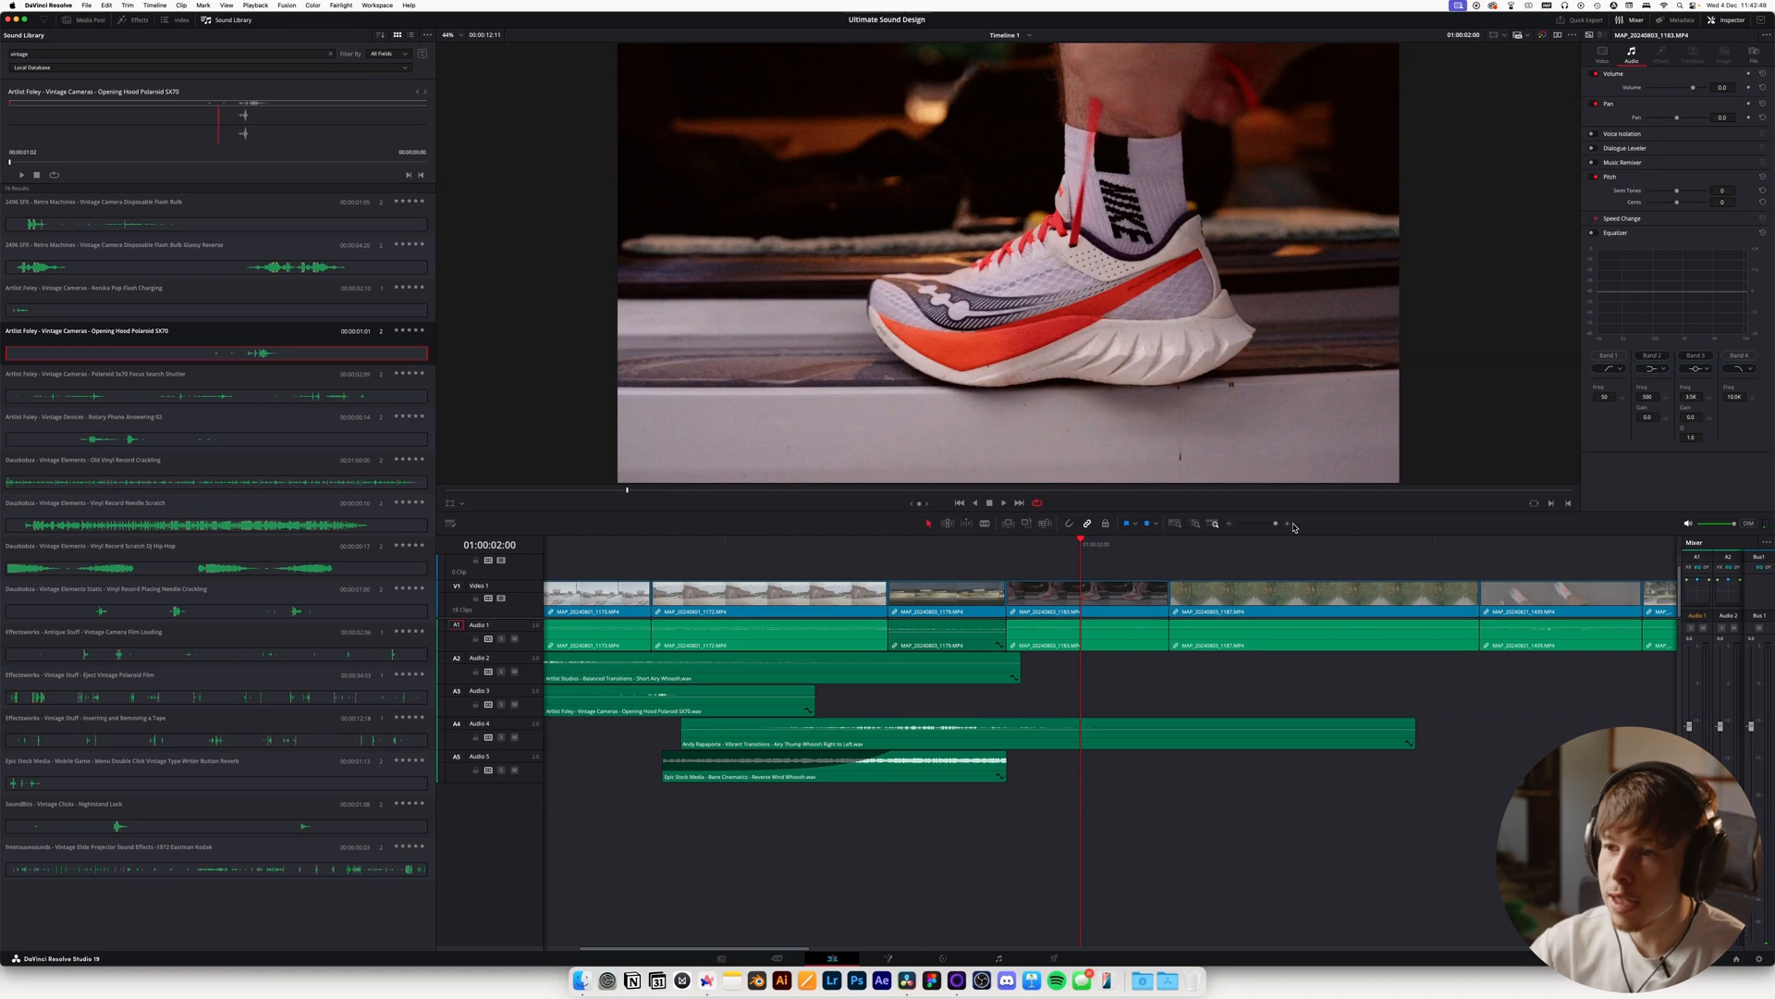
Switch to Artlist in the browser, clear the Riser and Long Whooshes filters, and search sound effects for "impact" and "airy"
{"action": "key", "text": "super+Tab"}
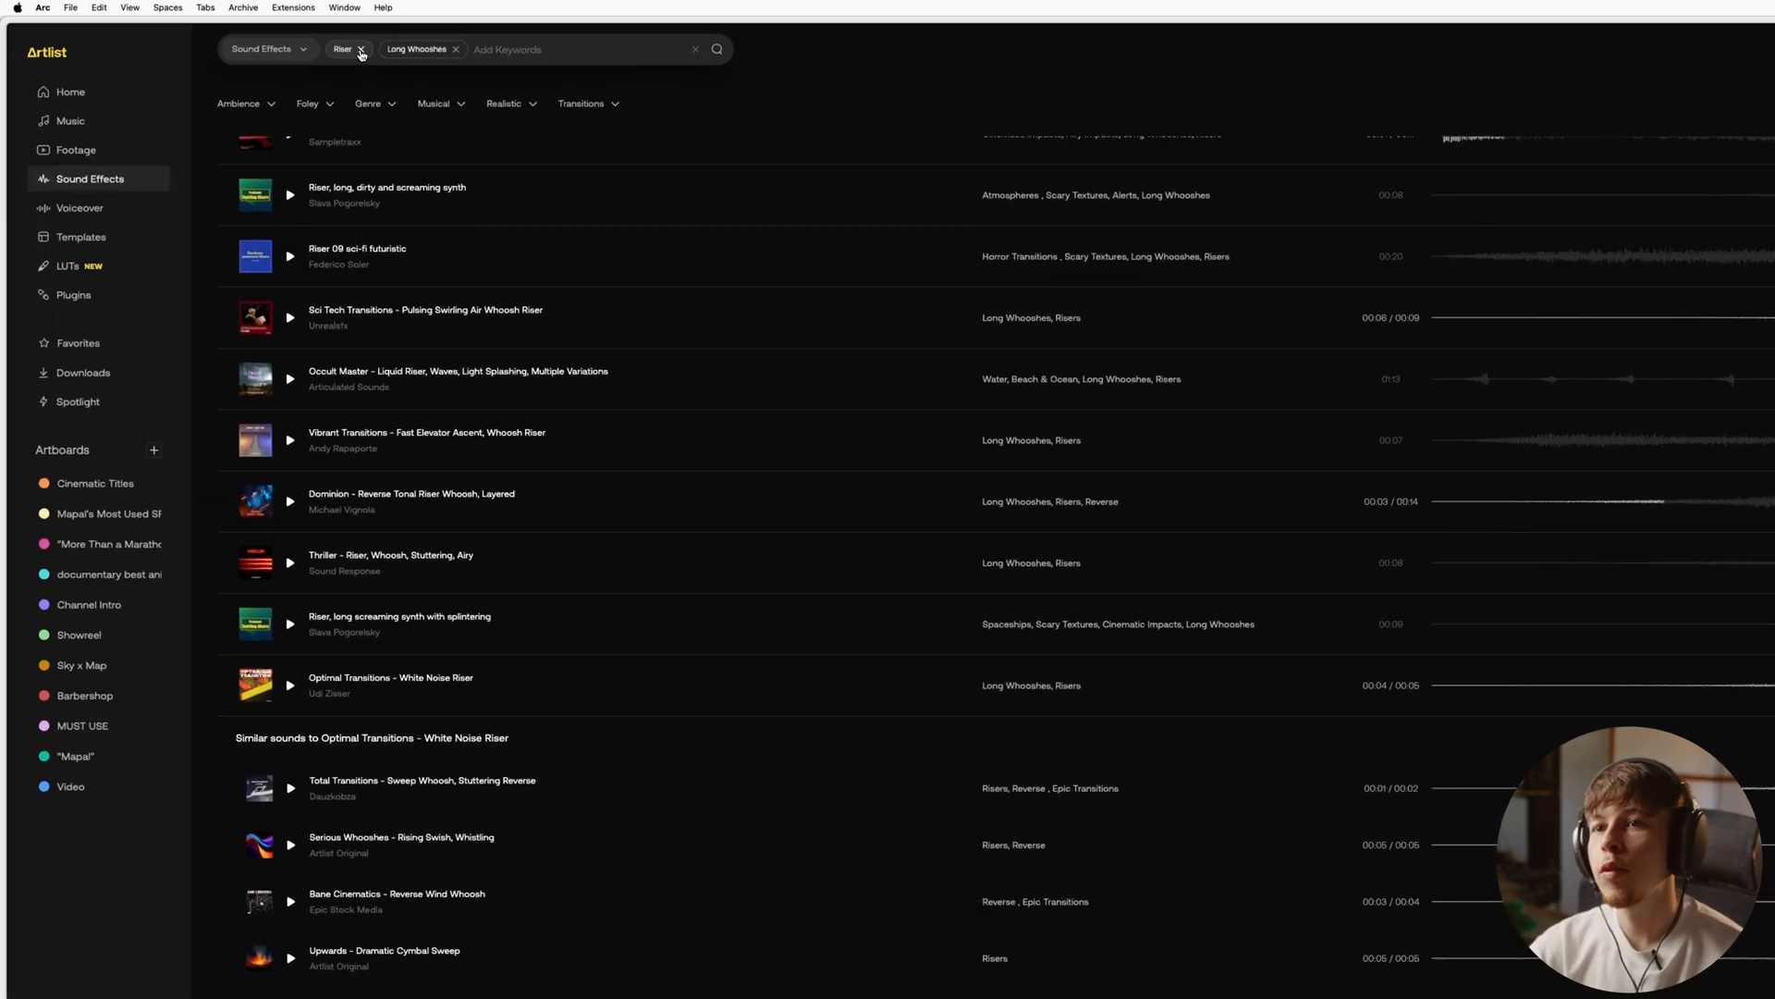
{"action": "left_click", "coordinate": [252, 35]}
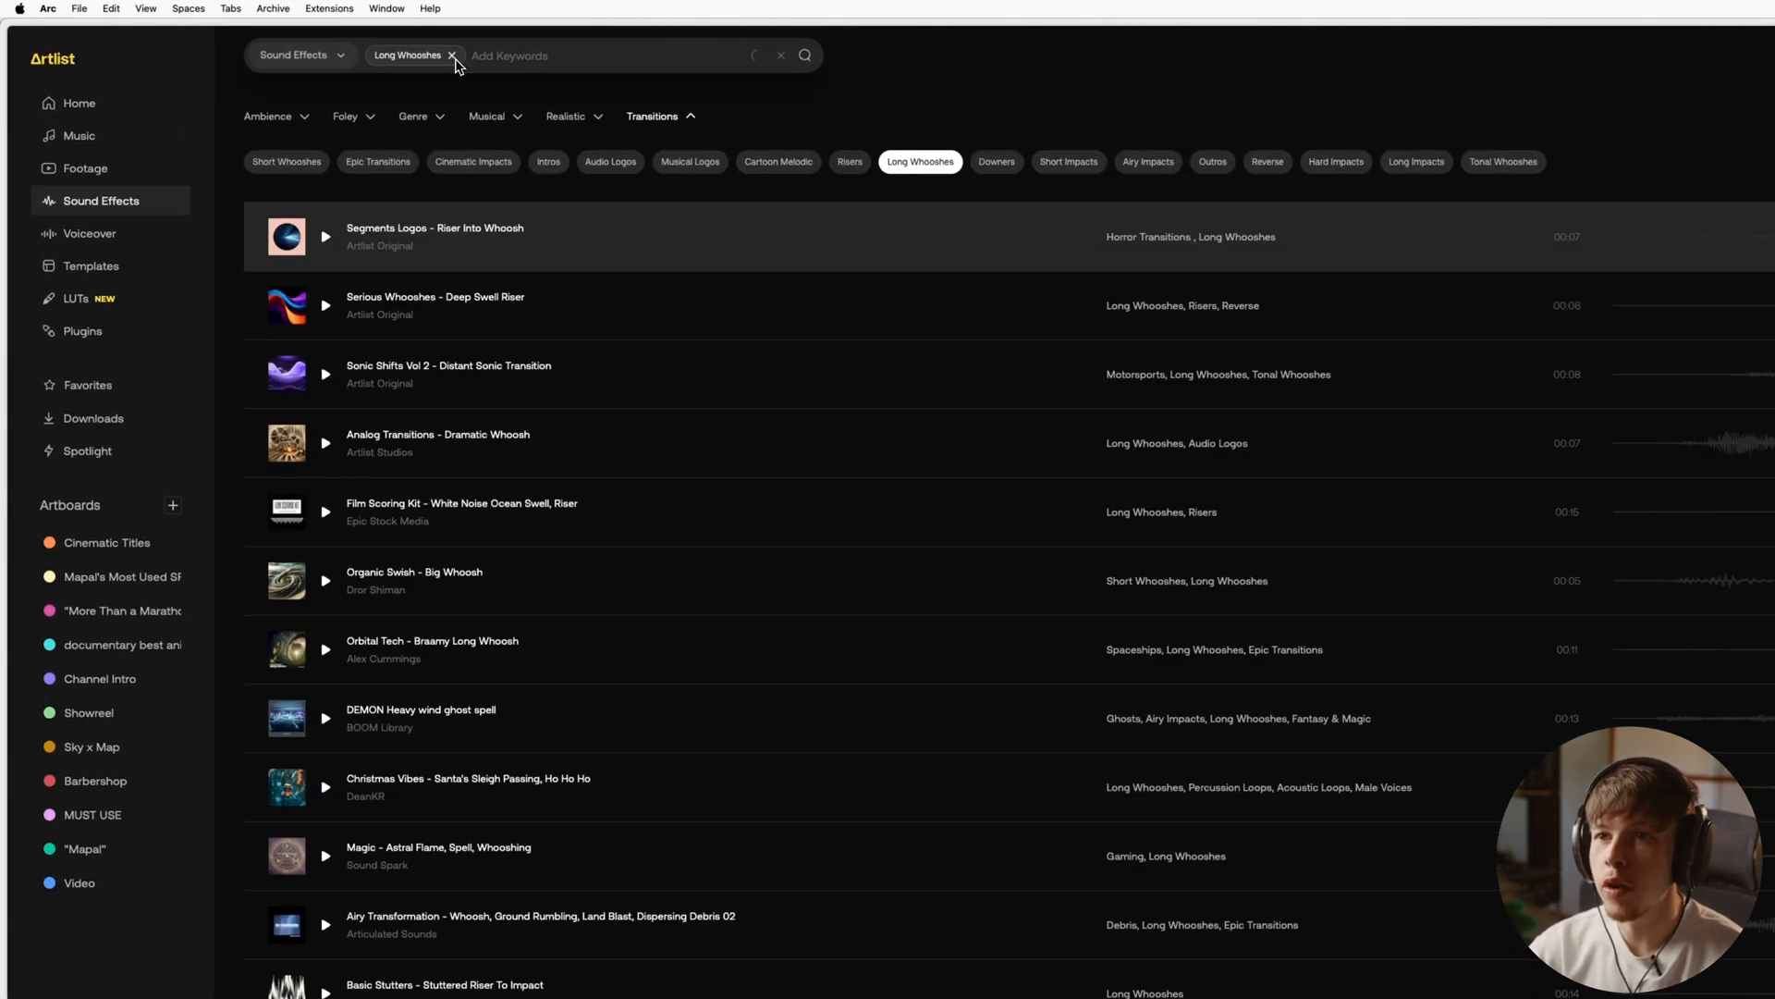
{"action": "left_click", "coordinate": [452, 56]}
{"action": "type", "text": "impact"}
{"action": "key", "text": "Return"}
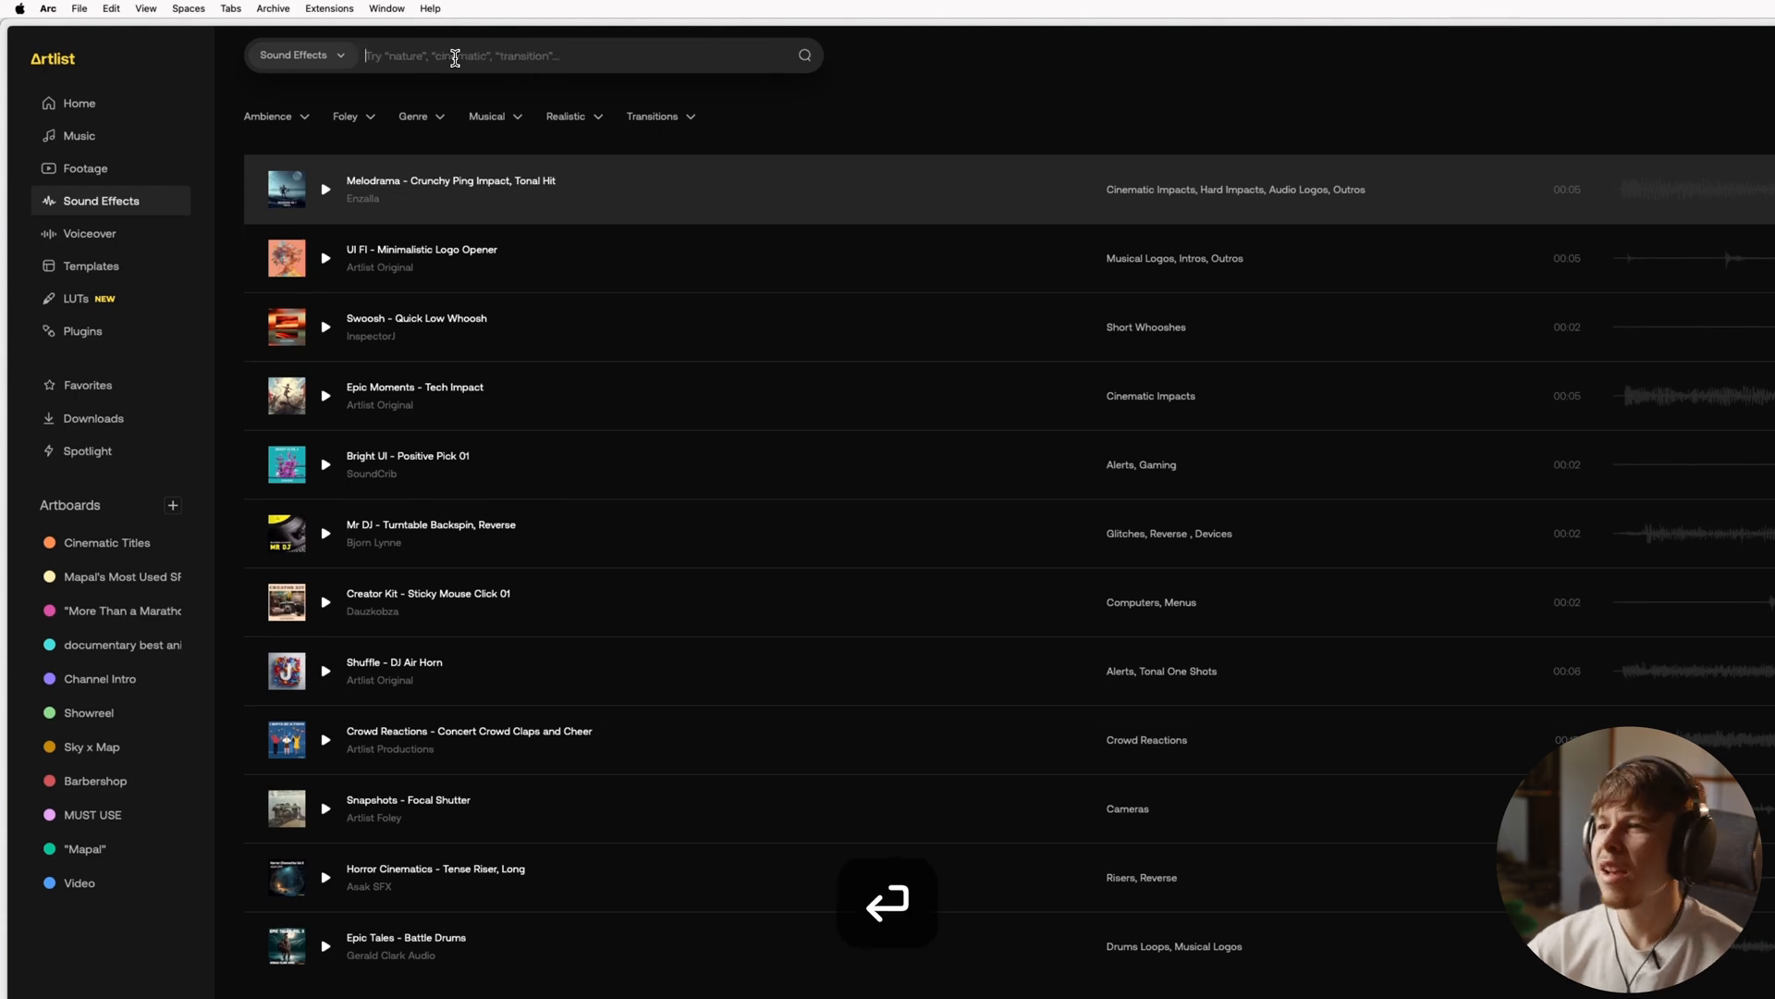
{"action": "type", "text": "airy"}
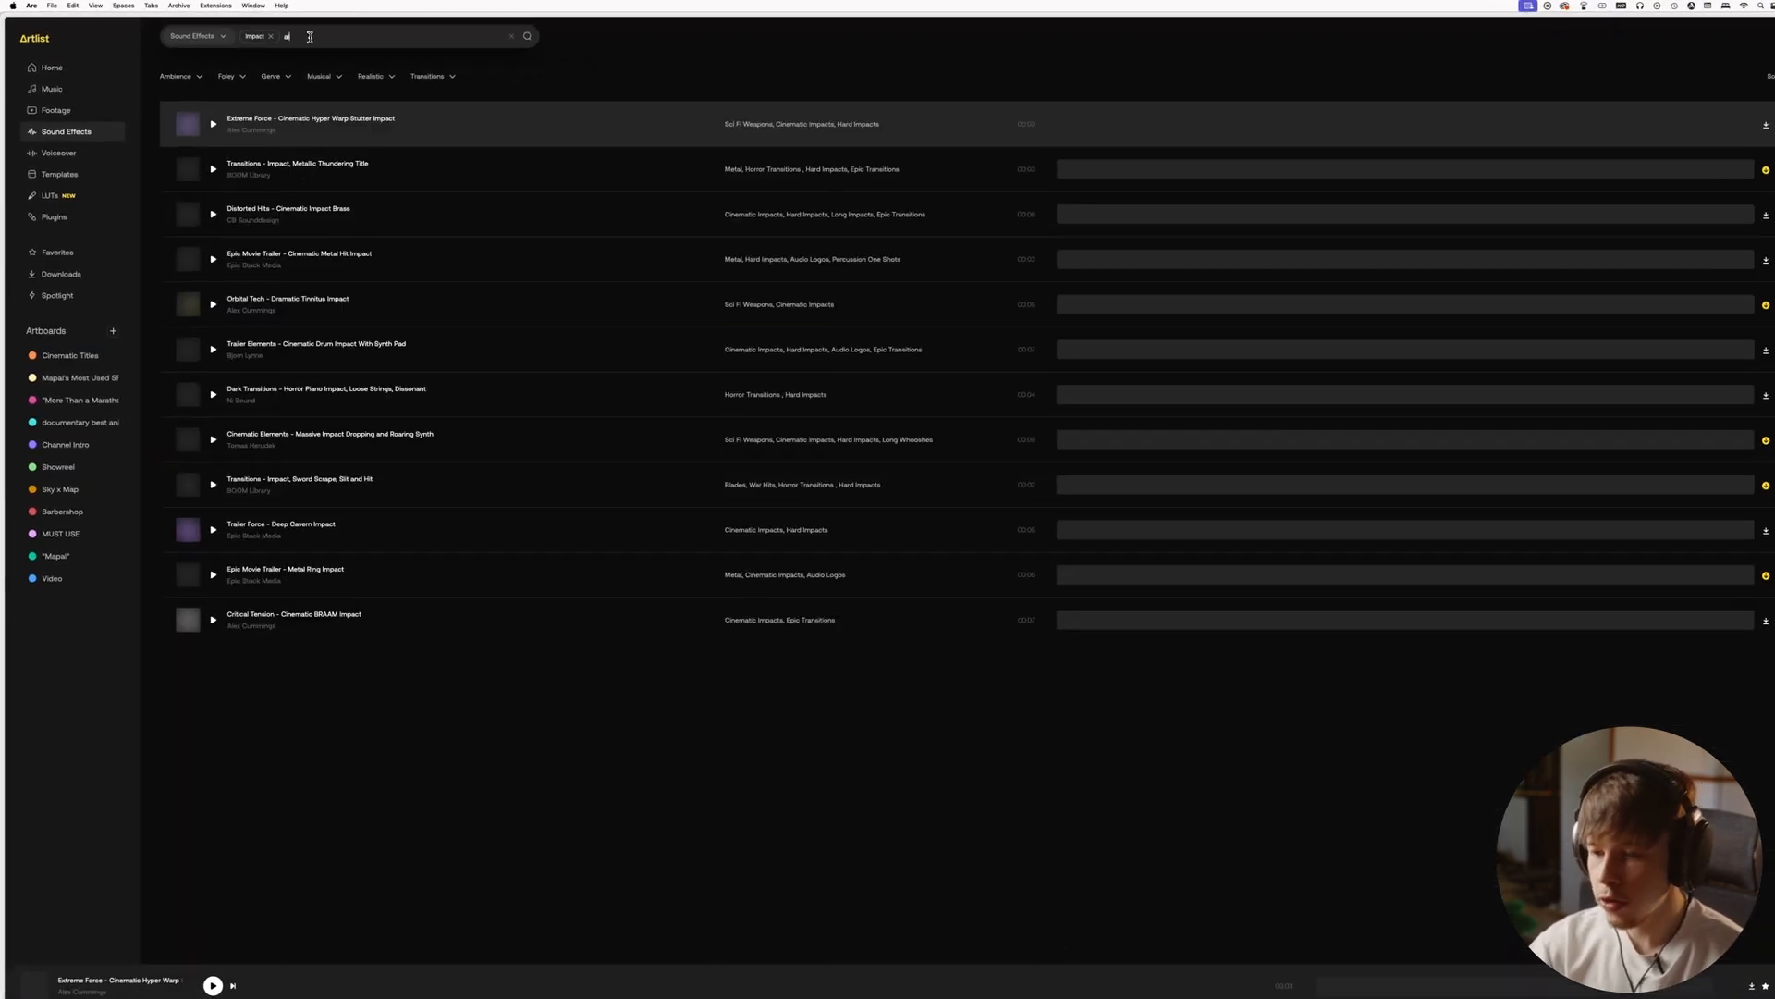
{"action": "key", "text": "Return"}
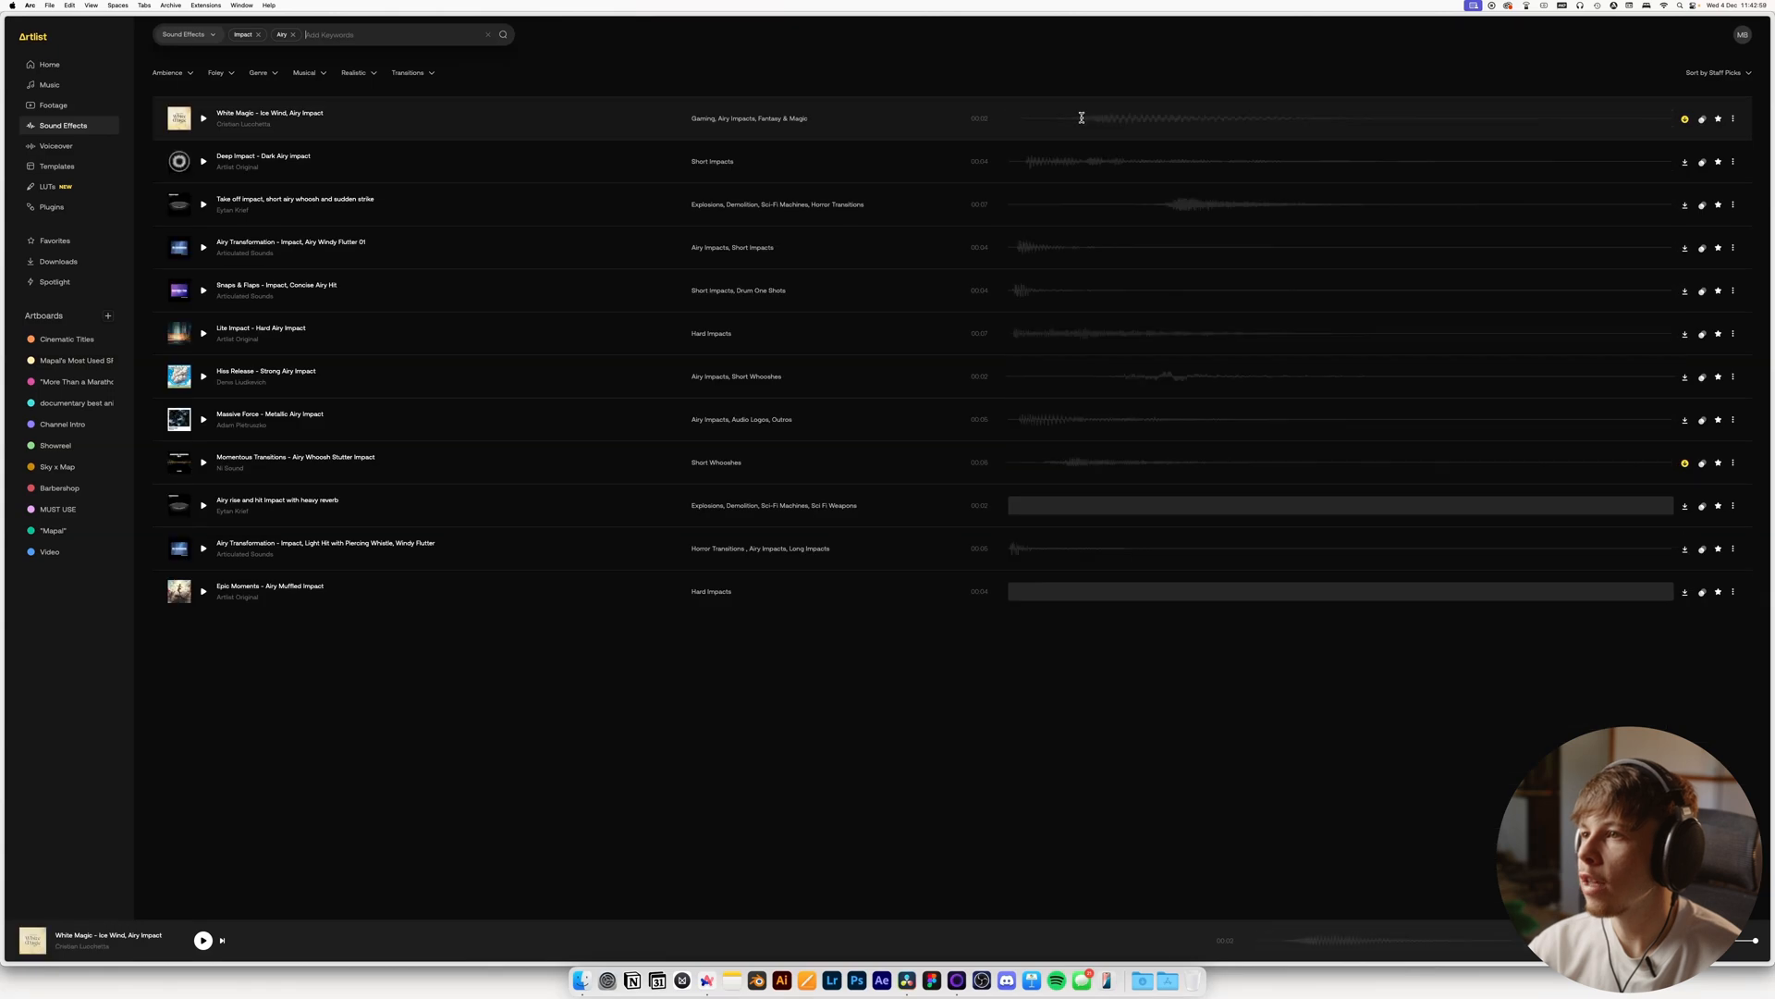
Audition the airy impact results from Deep Impact - Dark Airy Impact down to Epic Moments - Airy Muffled Impact
{"action": "left_click", "coordinate": [1017, 163]}
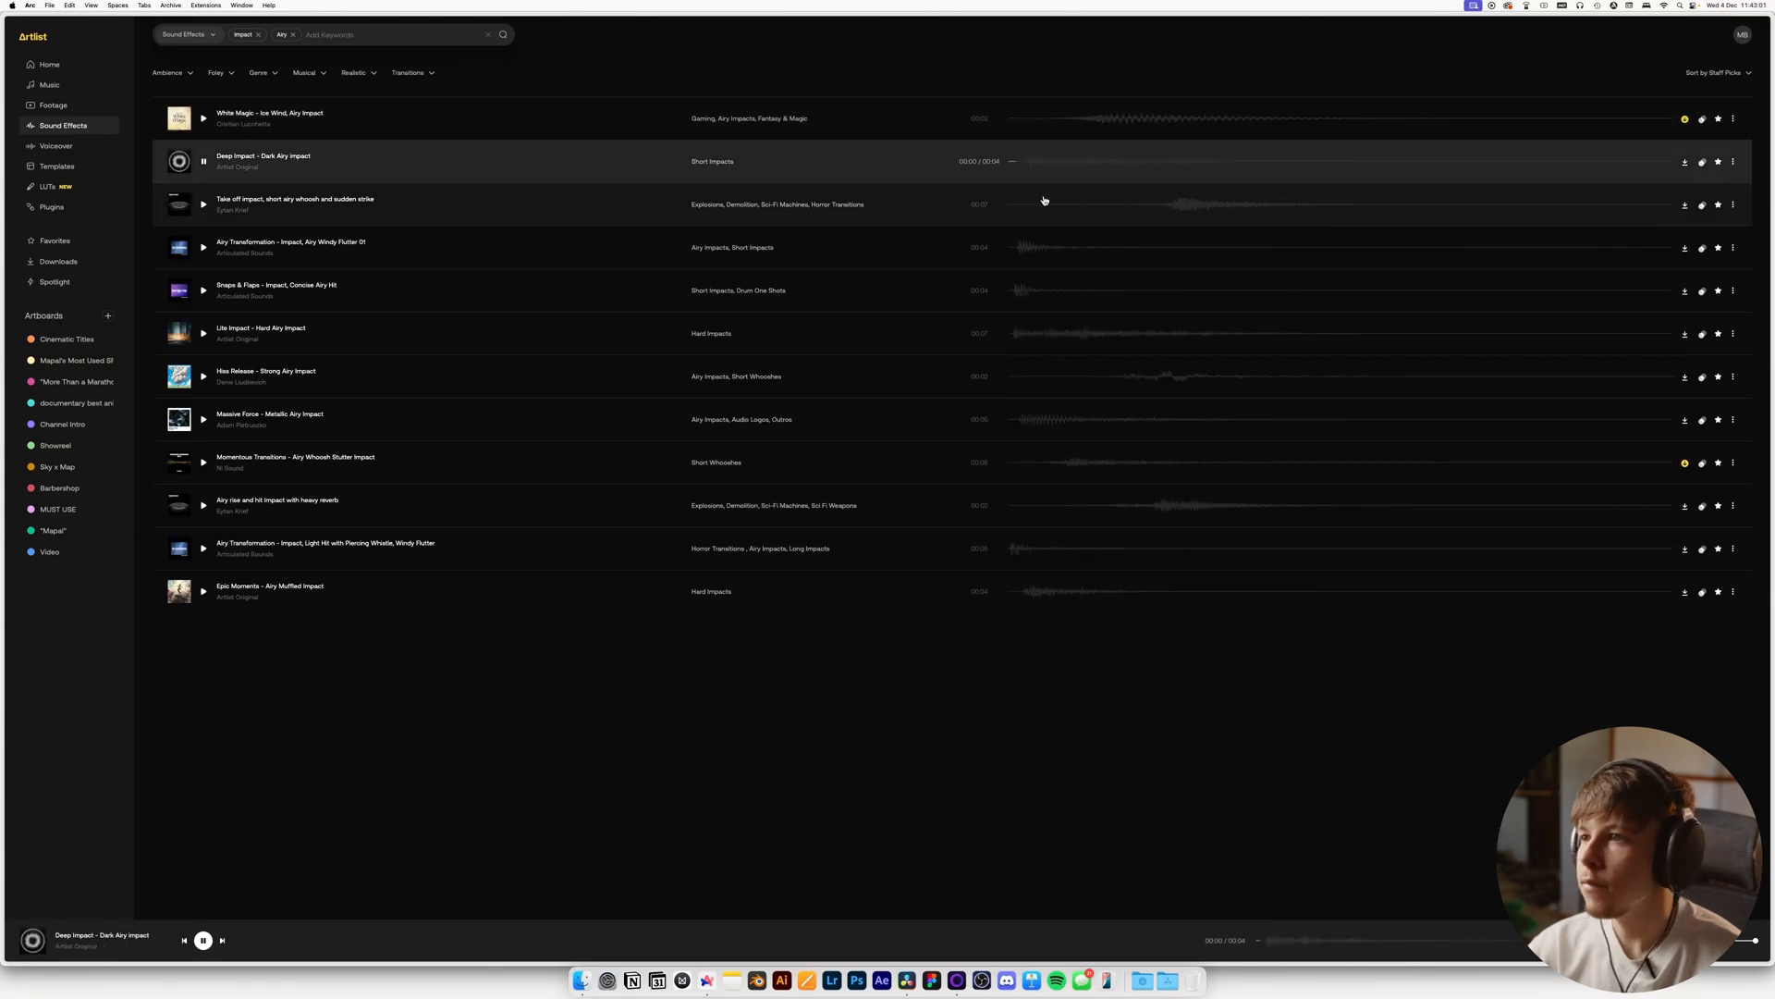
{"action": "left_click", "coordinate": [1132, 208]}
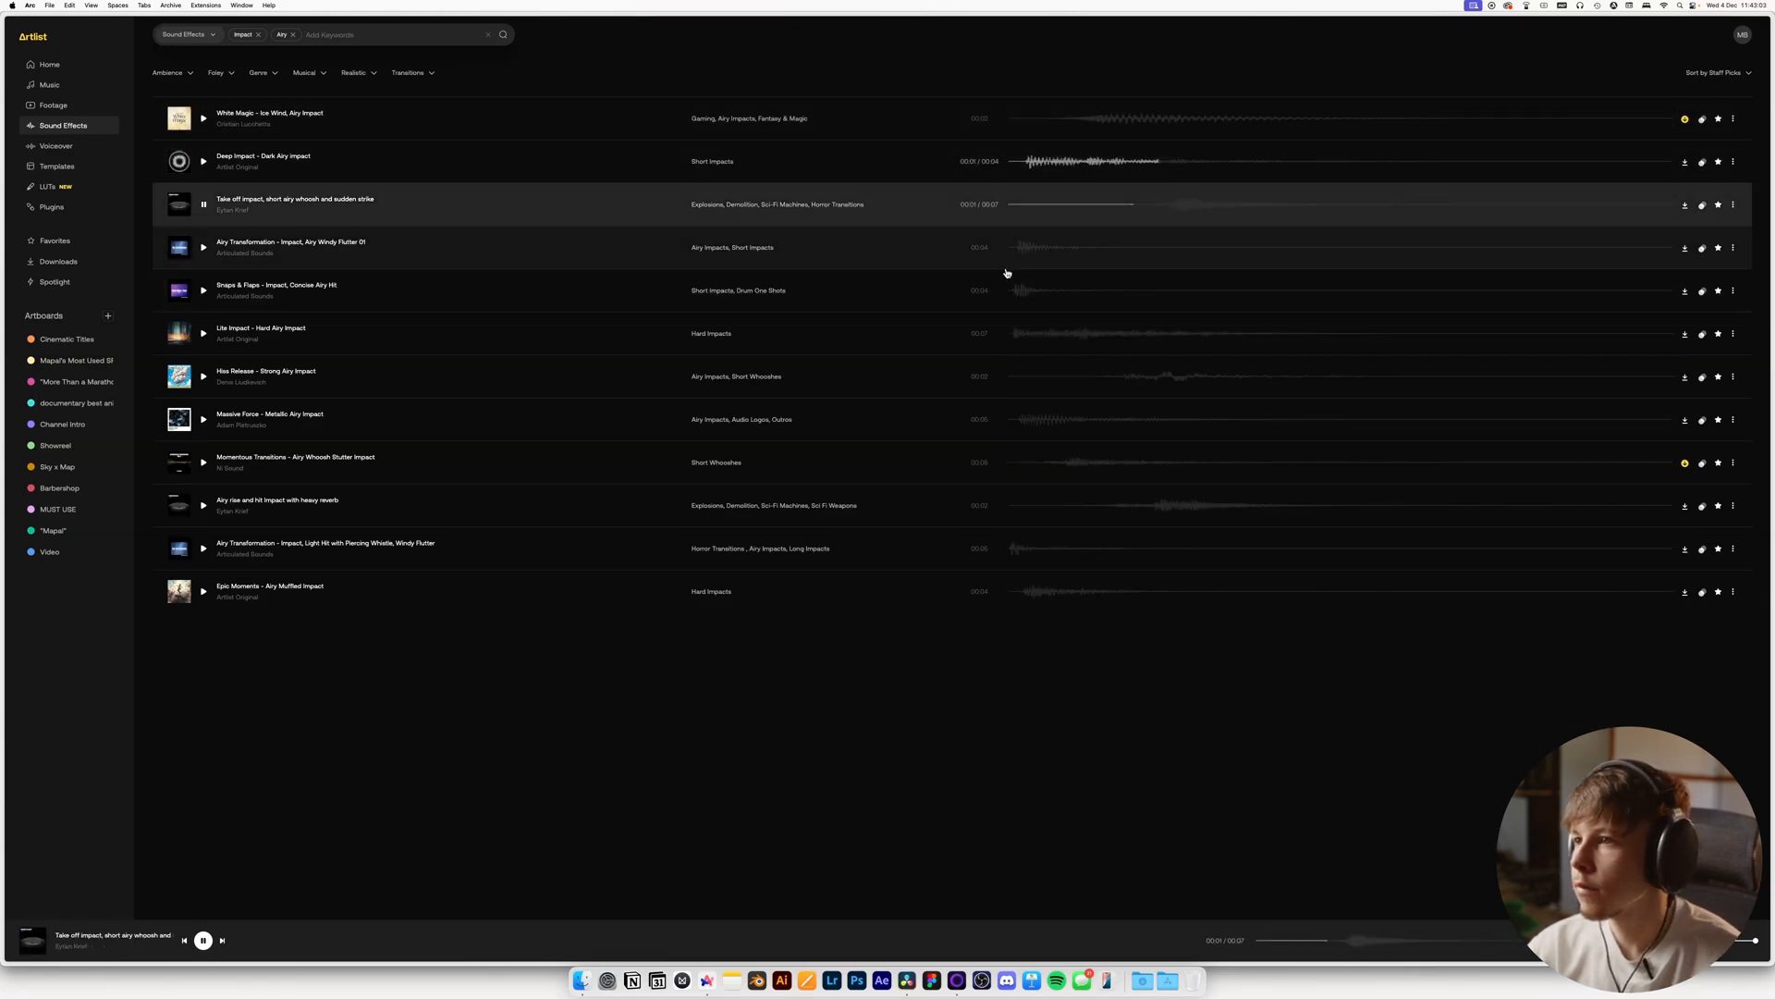
{"action": "left_click", "coordinate": [205, 252]}
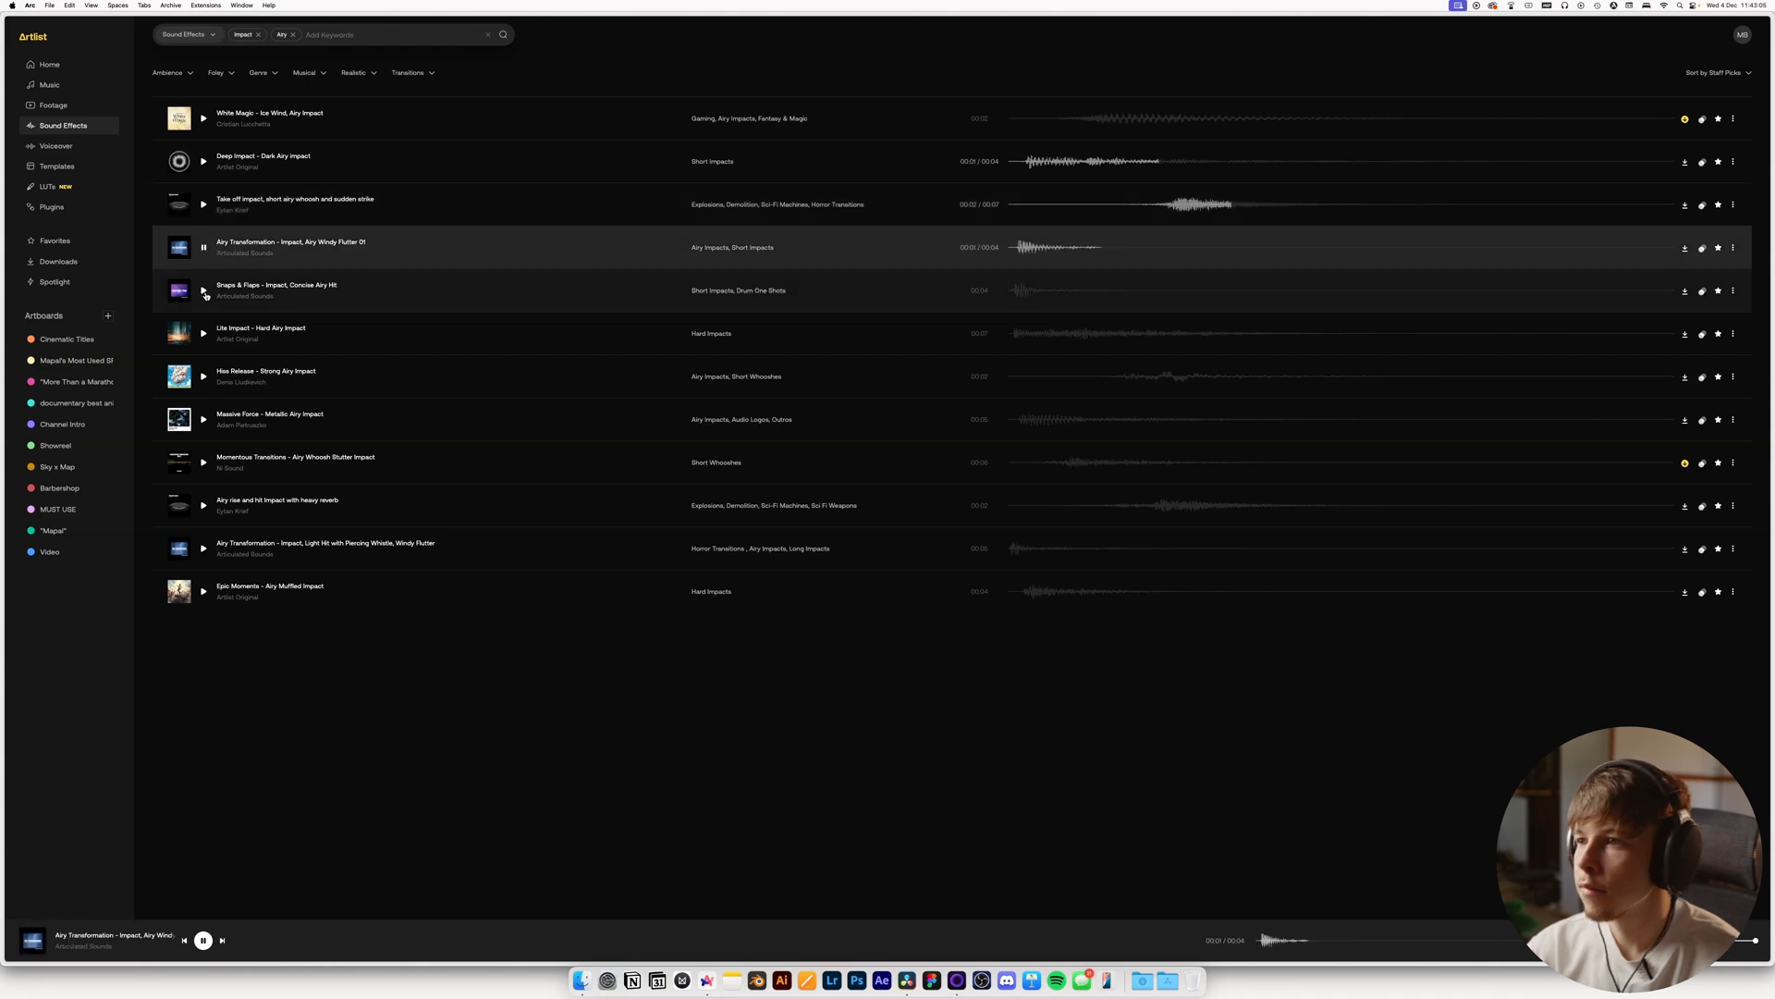
{"action": "left_click", "coordinate": [204, 293]}
{"action": "left_click", "coordinate": [204, 335]}
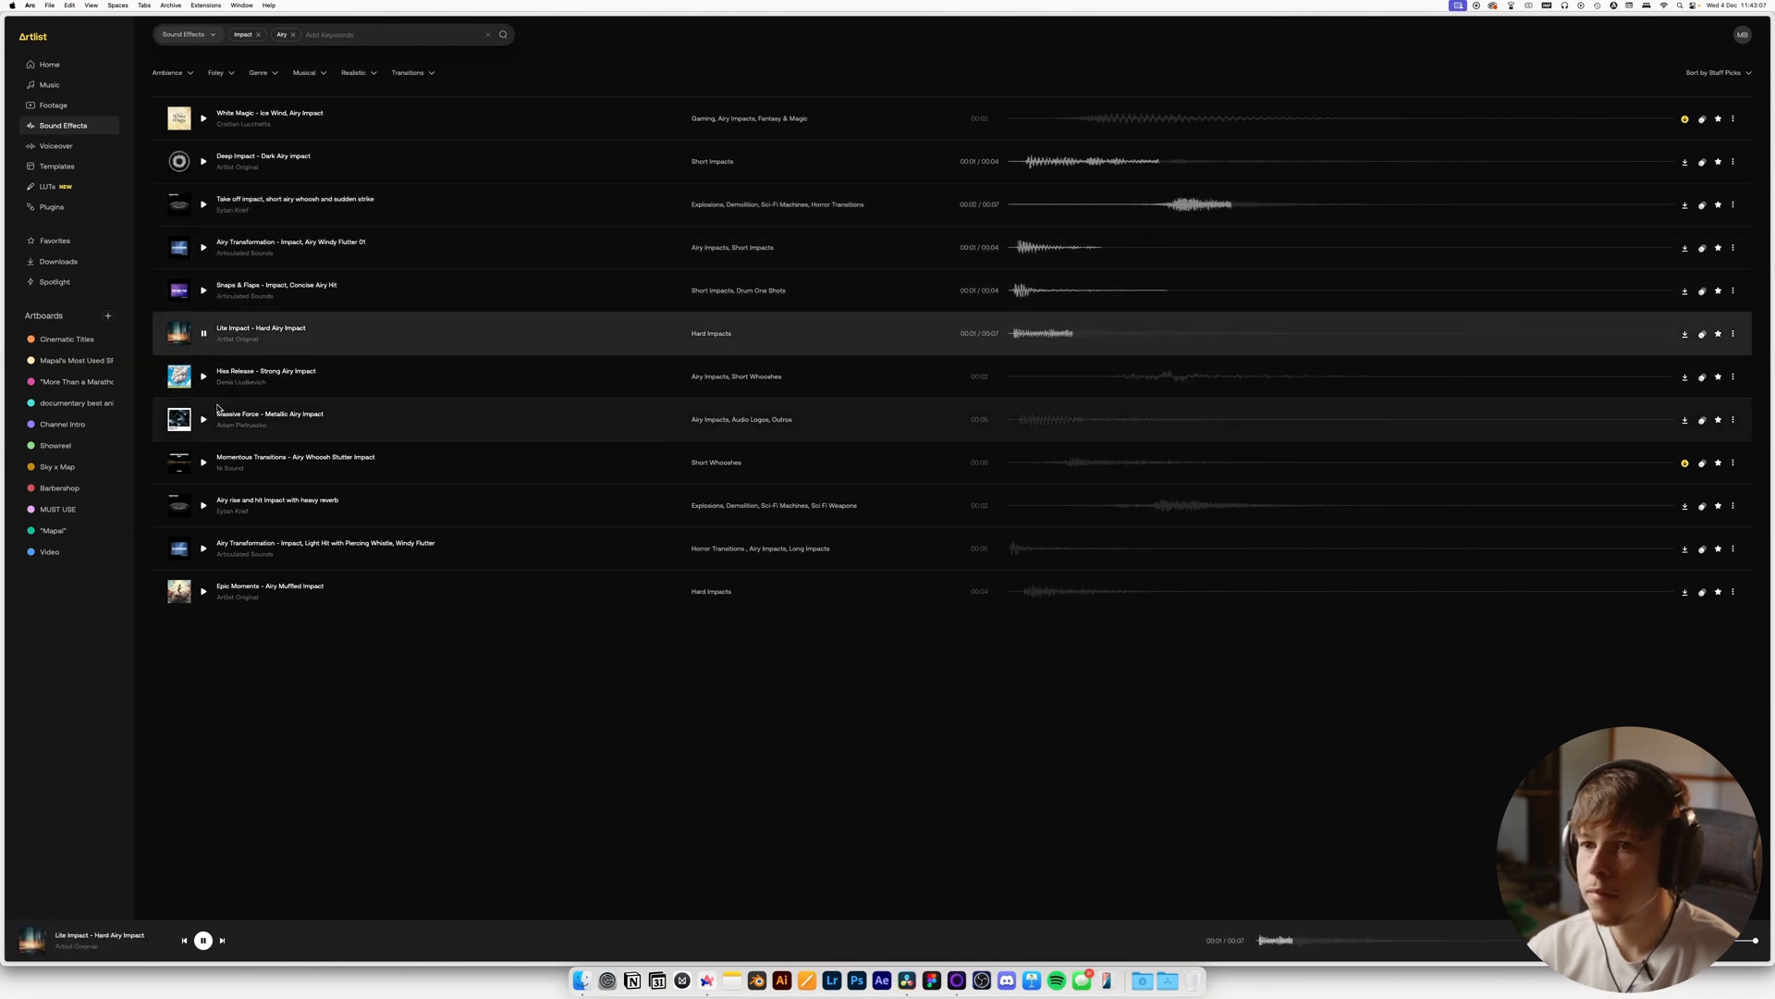
{"action": "left_click", "coordinate": [205, 377]}
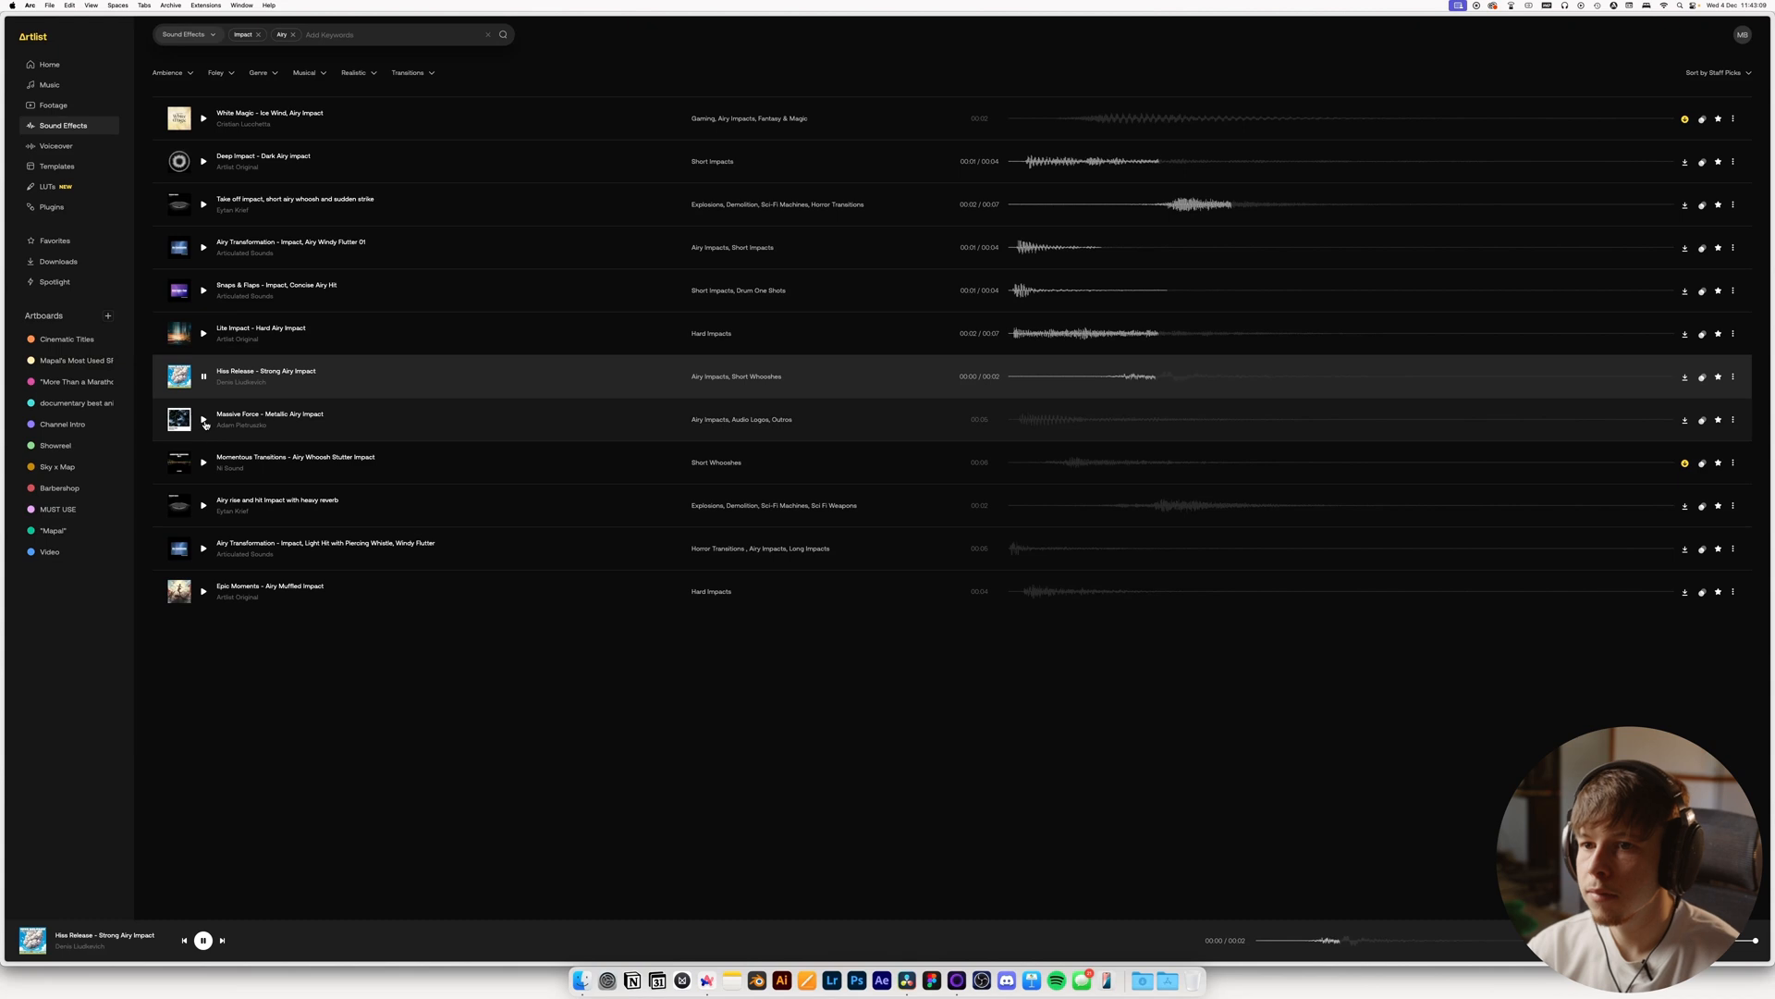
{"action": "left_click", "coordinate": [204, 420]}
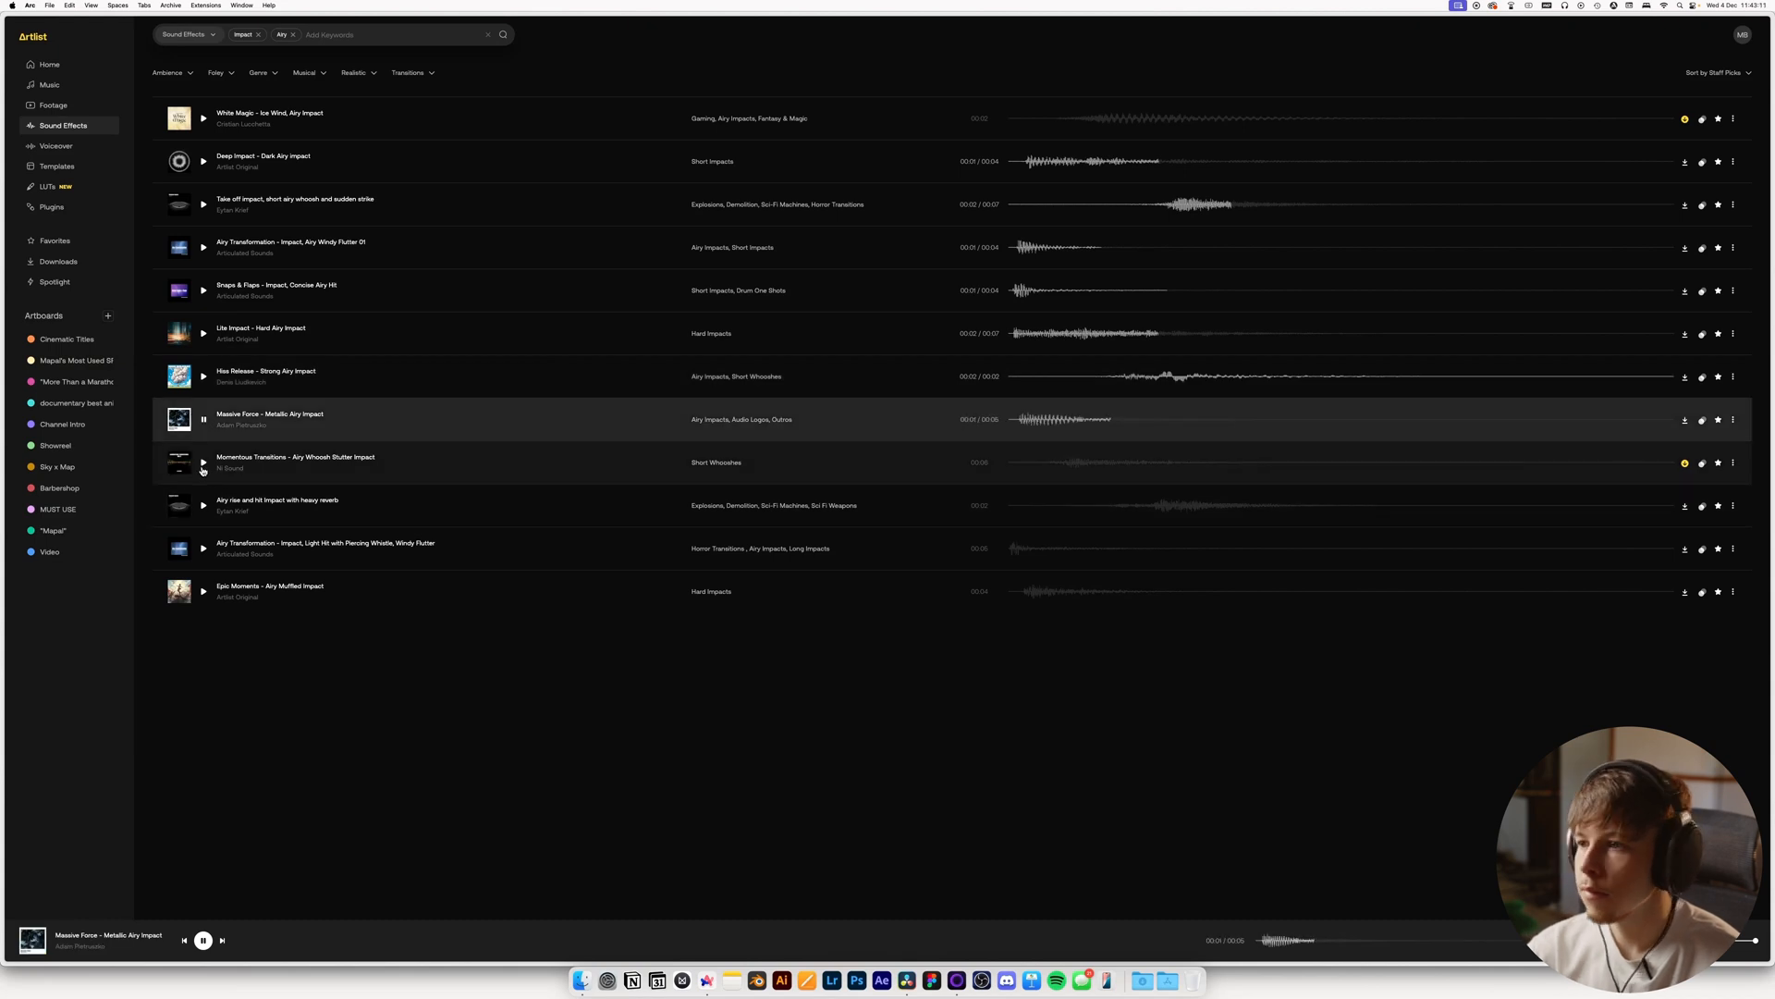
{"action": "left_click", "coordinate": [203, 464]}
{"action": "left_click", "coordinate": [204, 506]}
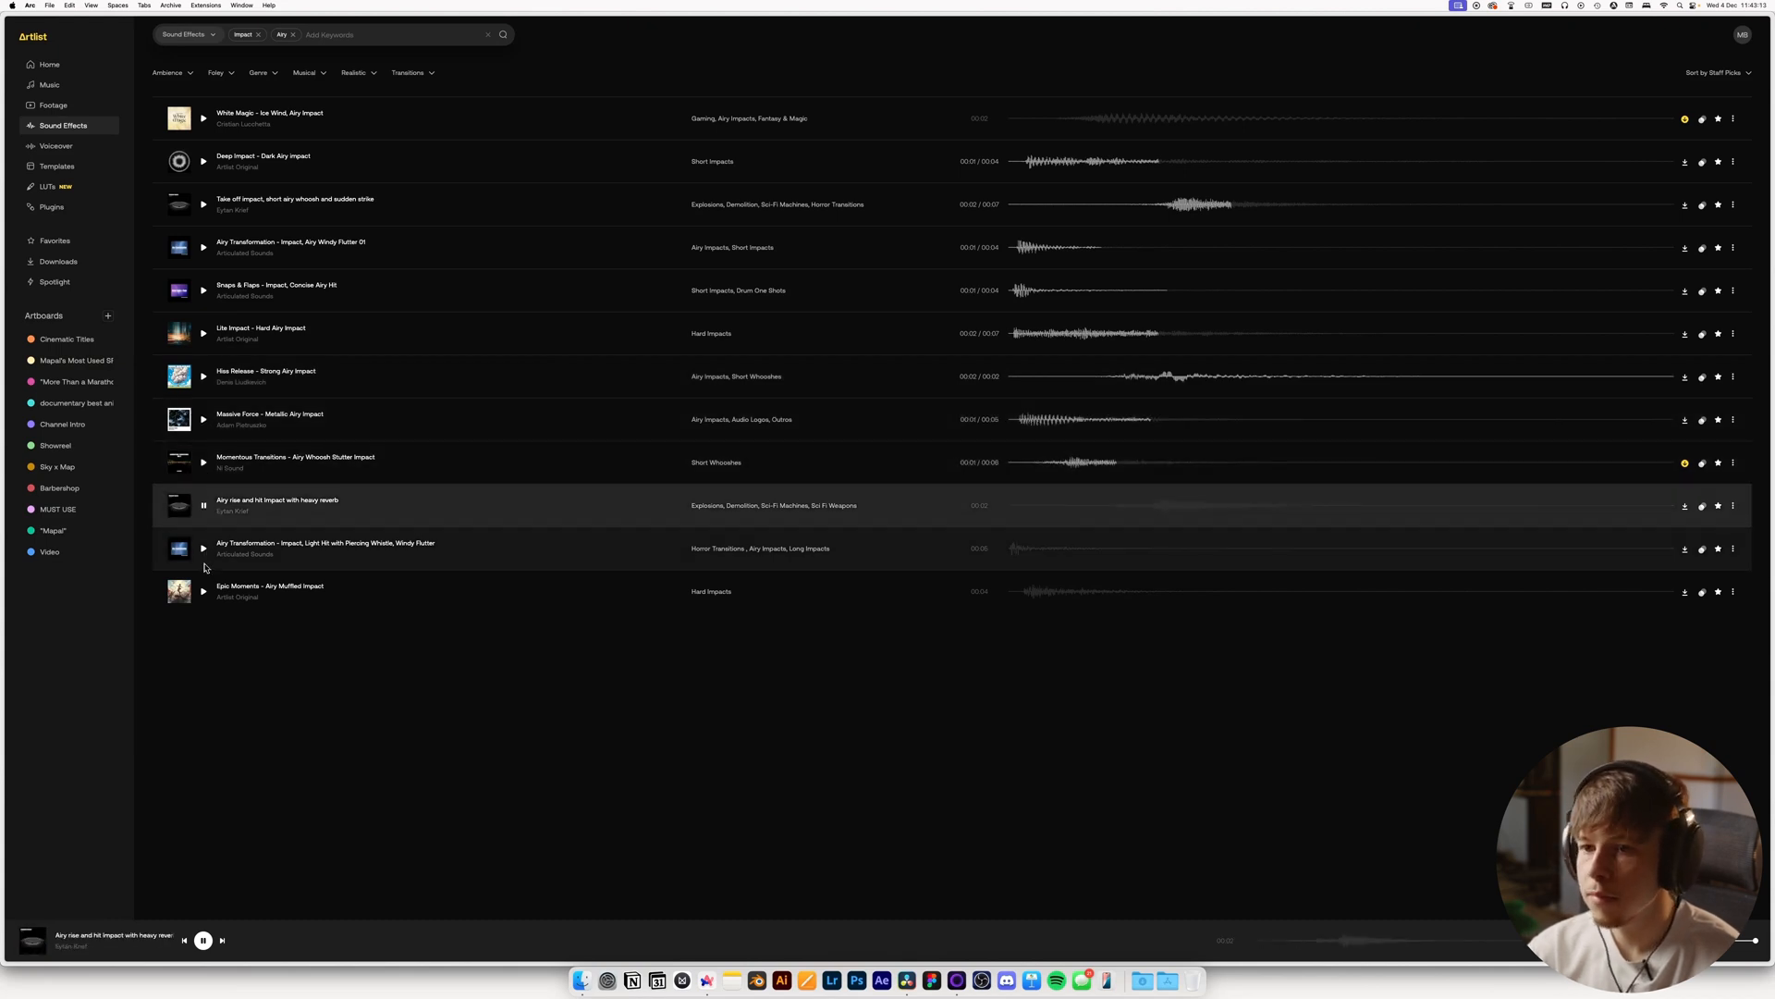
{"action": "left_click", "coordinate": [203, 549]}
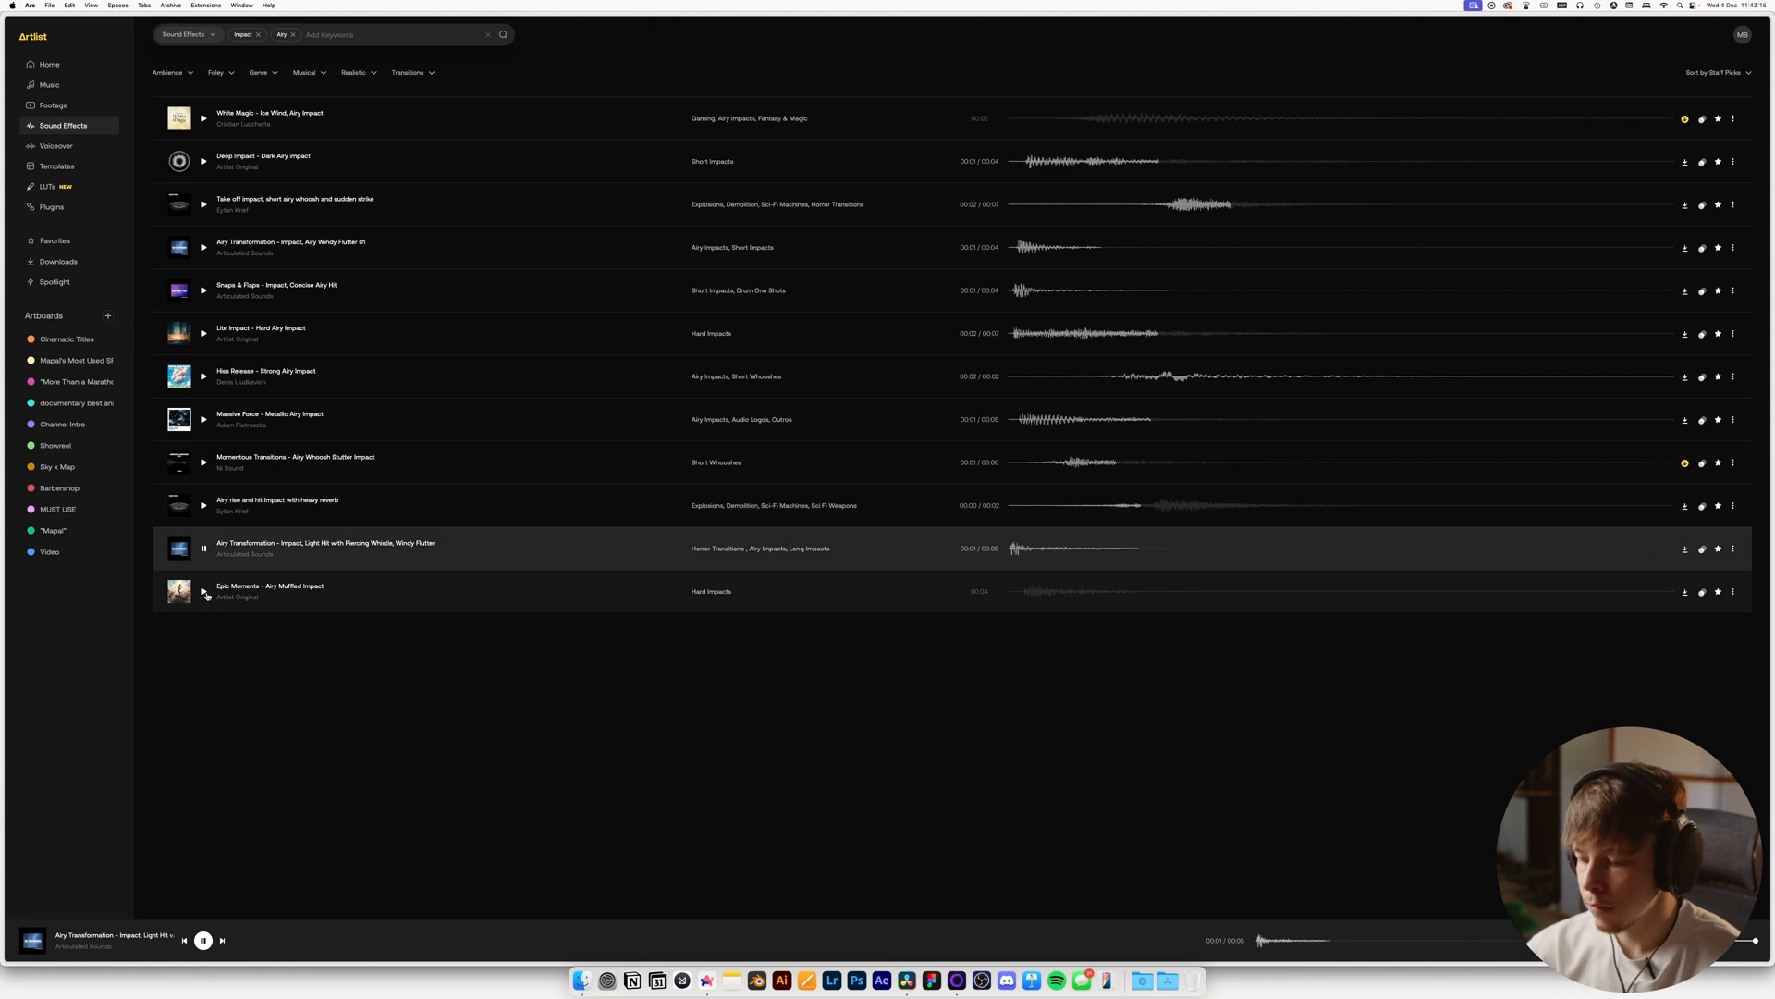
{"action": "left_click", "coordinate": [205, 591]}
Load more airy impact results and audition them from Warfare Transitions - Splash Impact, Airy Trail down to Braamegog - Strong Airy Impact
{"action": "key", "text": "super+minus"}
{"action": "key", "text": "super+equal"}
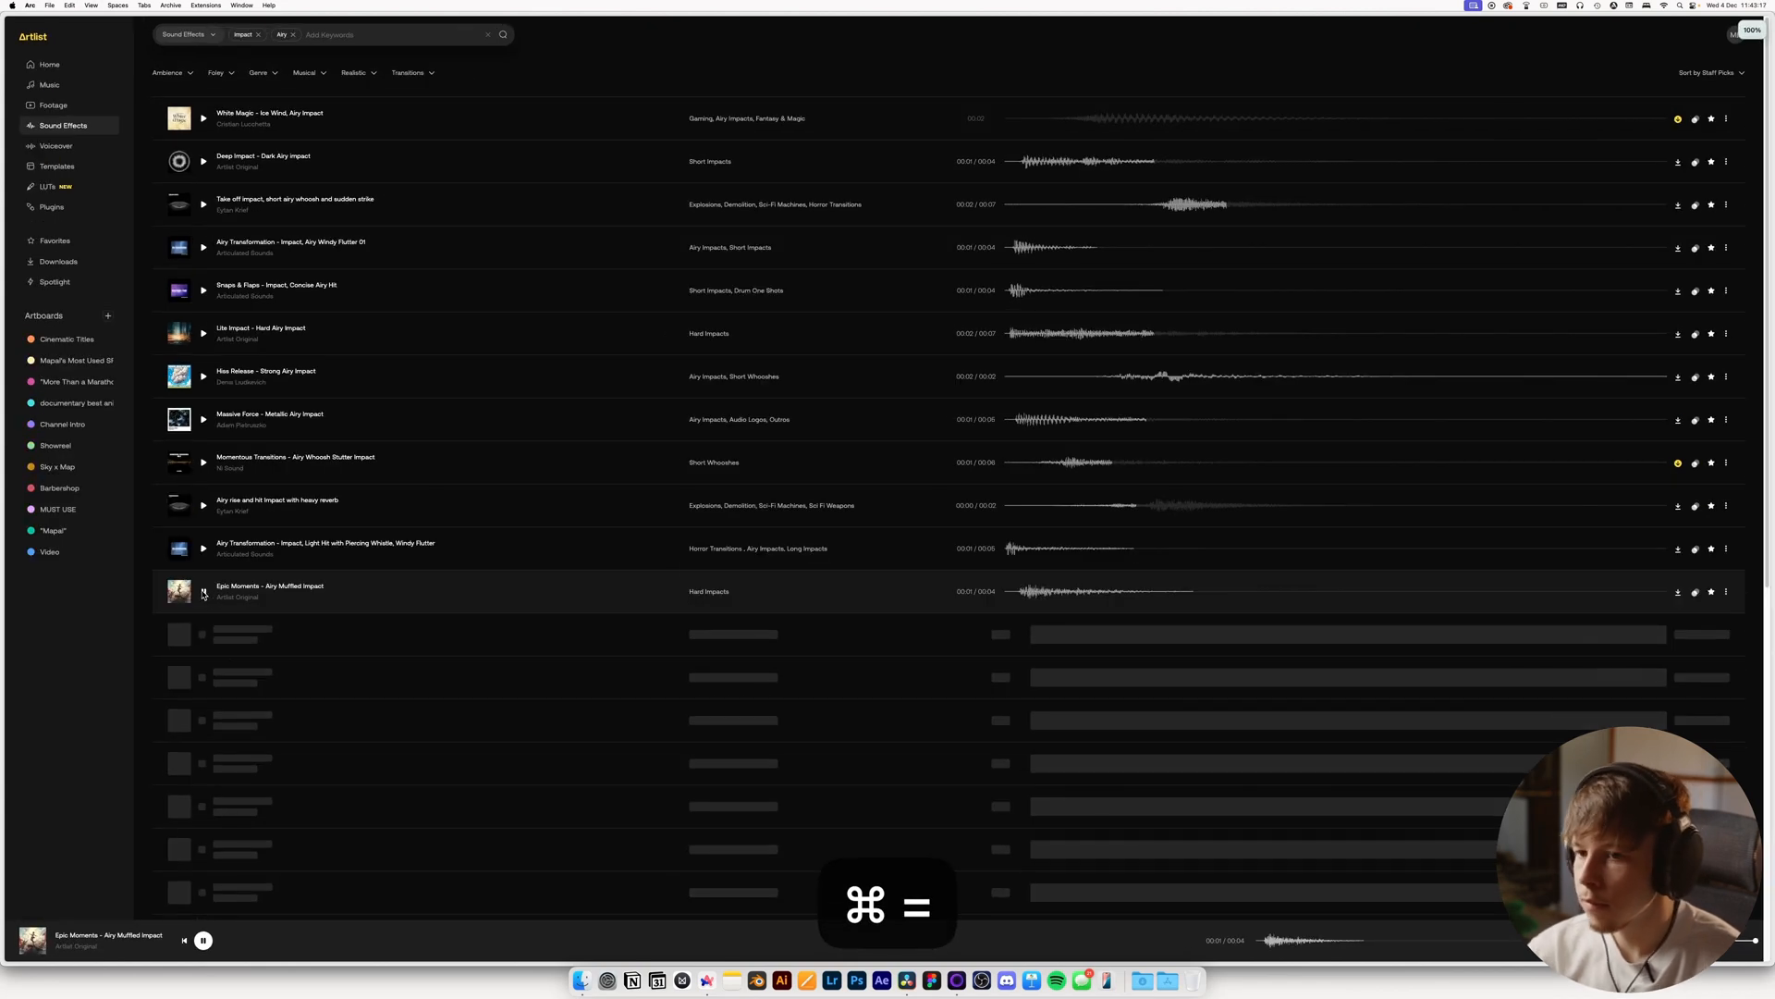
{"action": "left_click", "coordinate": [203, 634]}
{"action": "scroll", "coordinate": [217, 592], "scroll_direction": "down", "scroll_amount": 2}
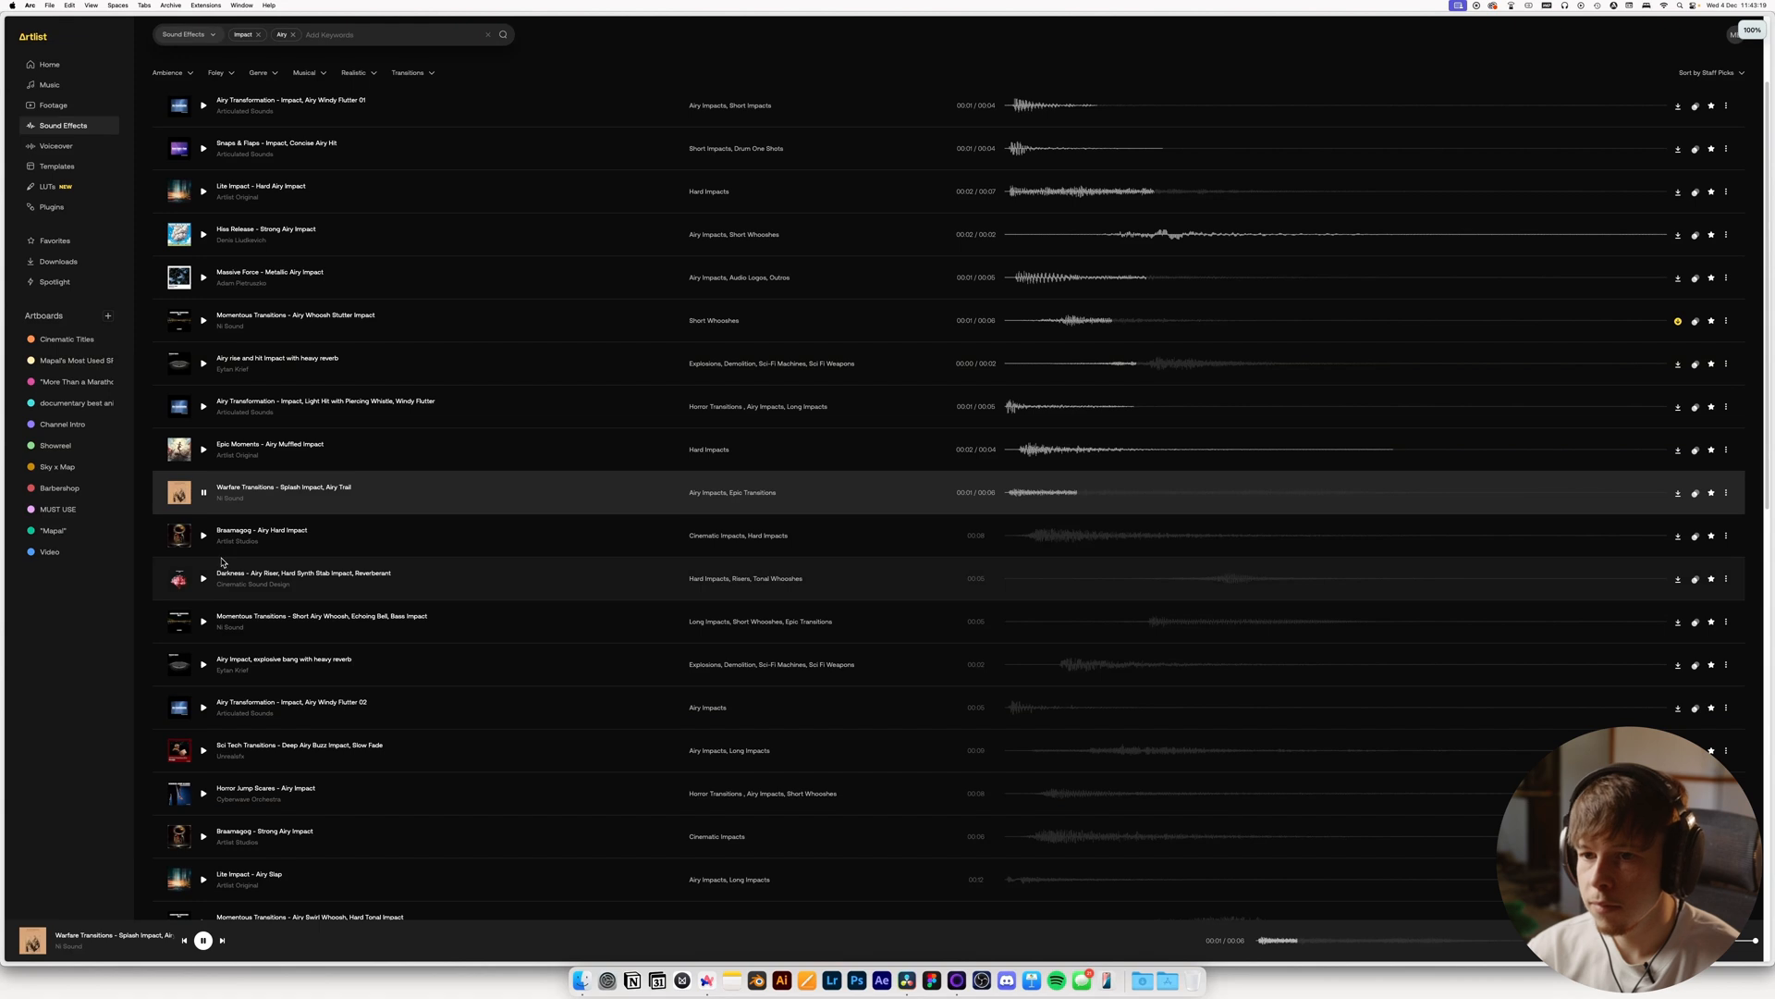
{"action": "left_click", "coordinate": [203, 536]}
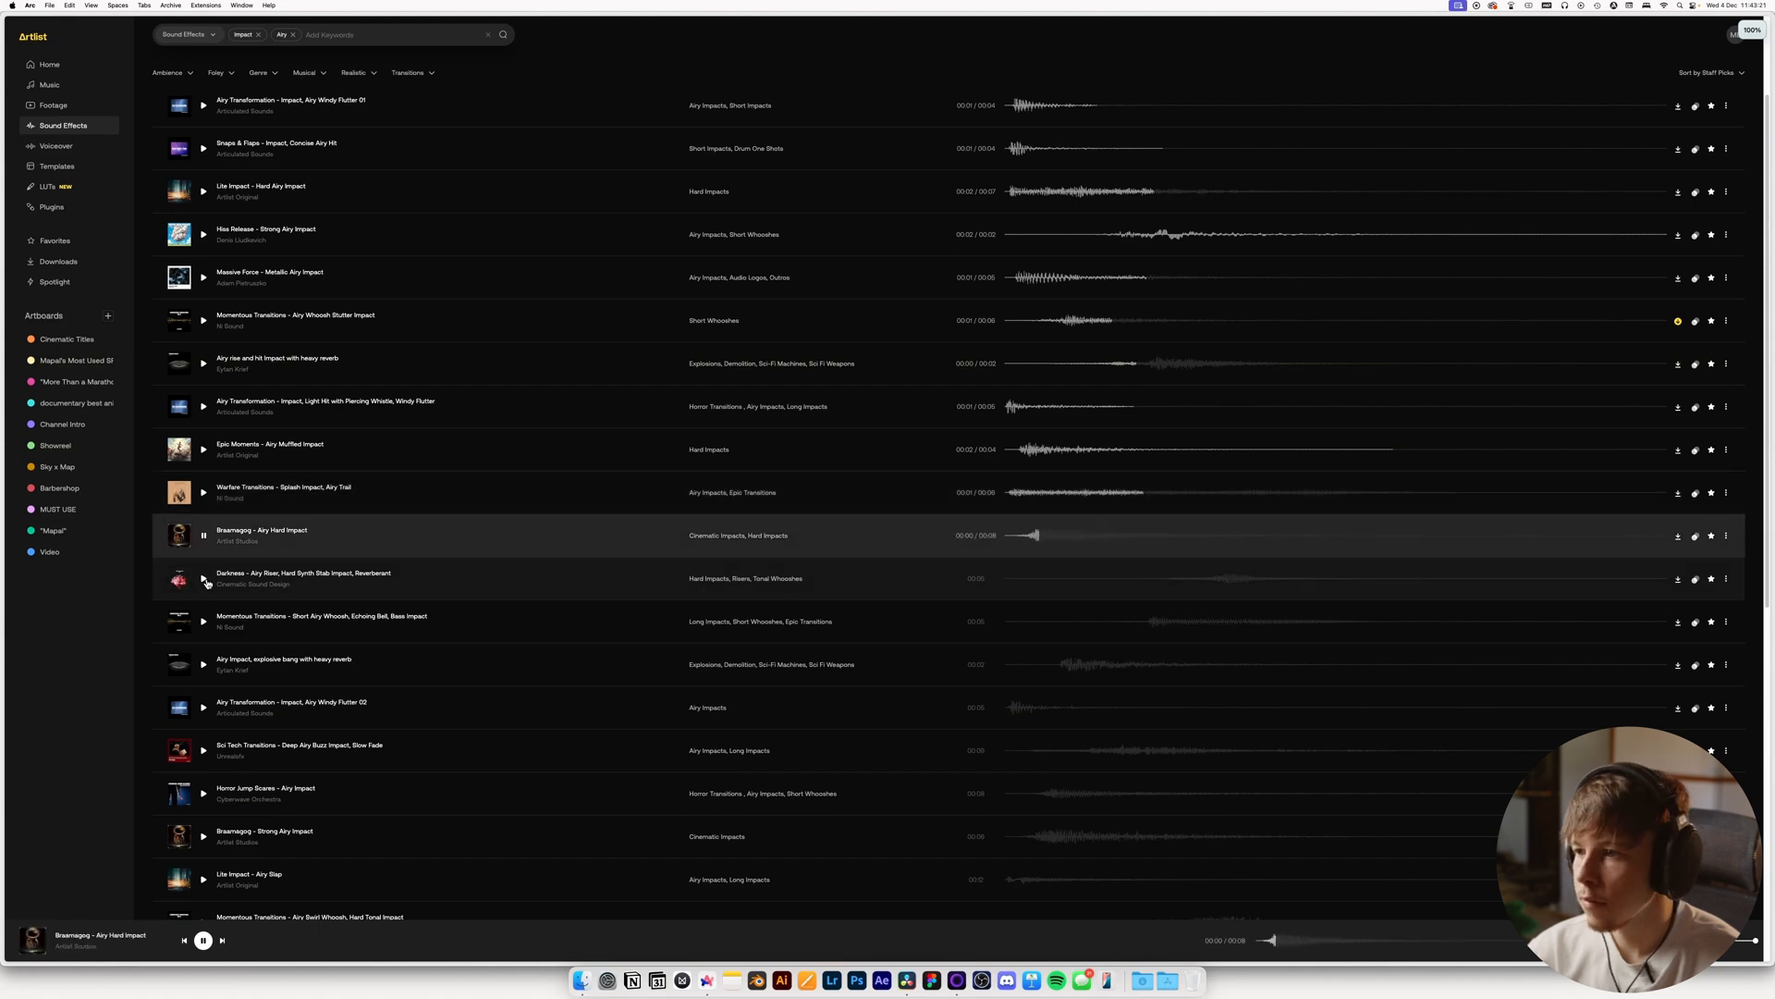
{"action": "left_click", "coordinate": [204, 580]}
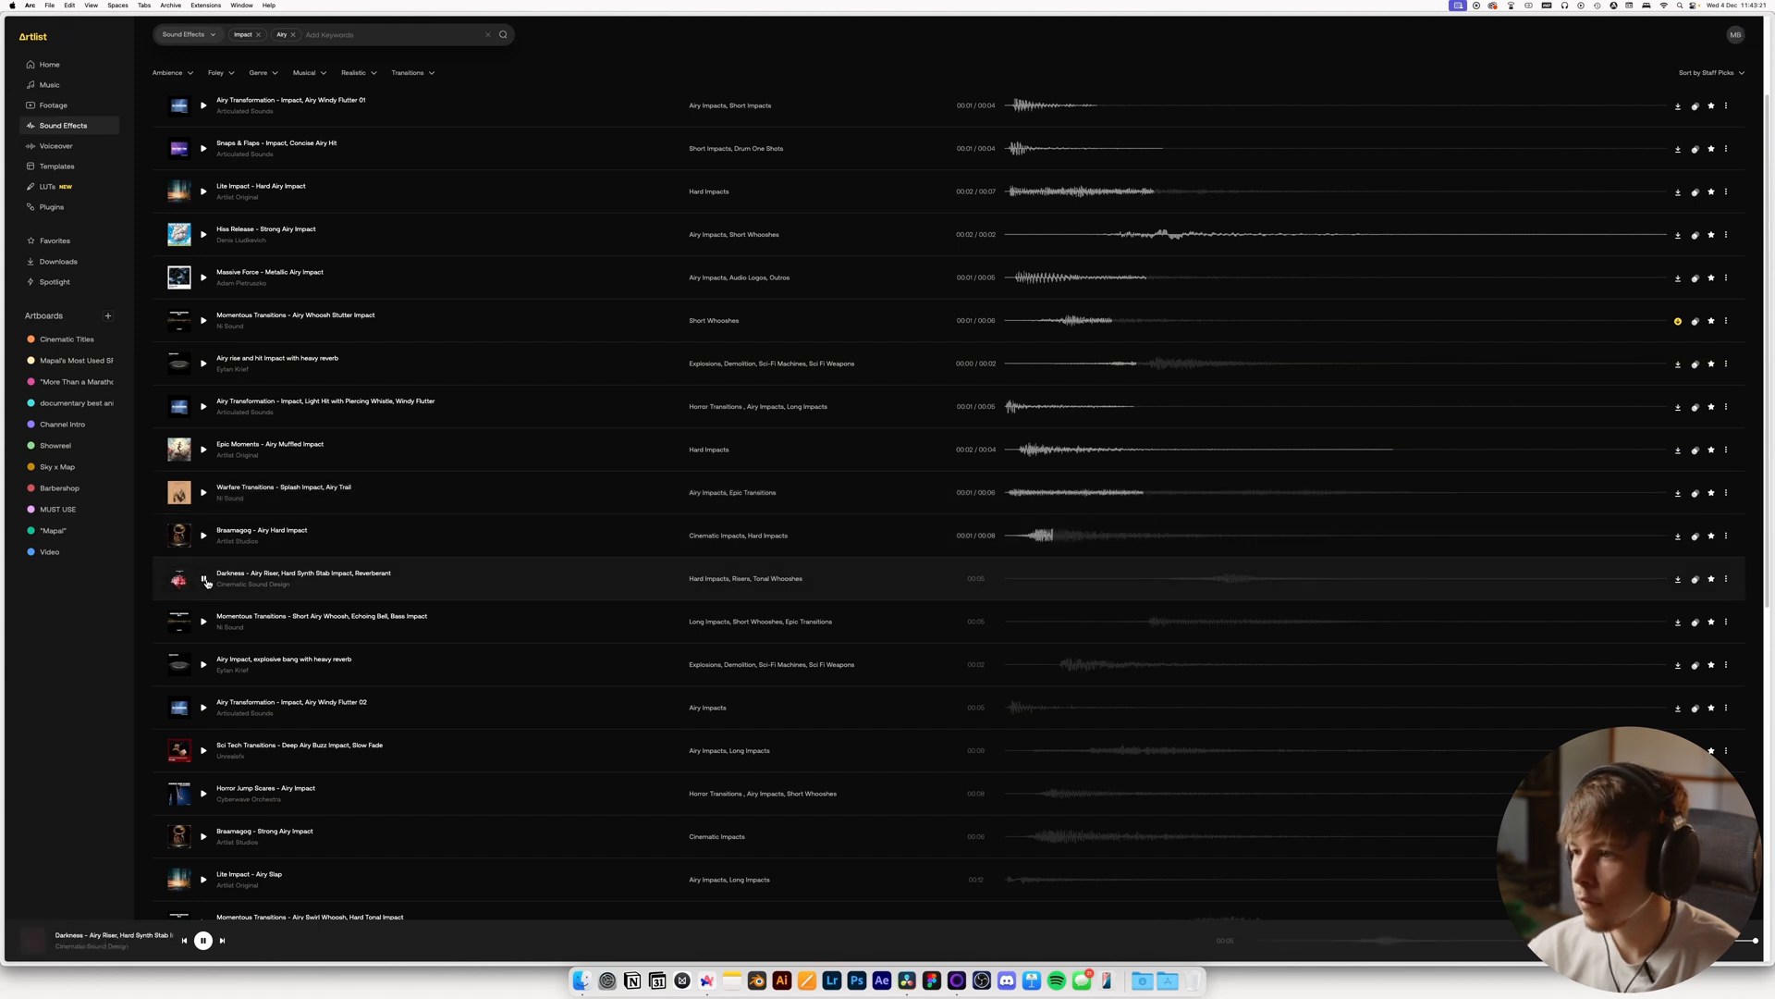
{"action": "left_click", "coordinate": [205, 664]}
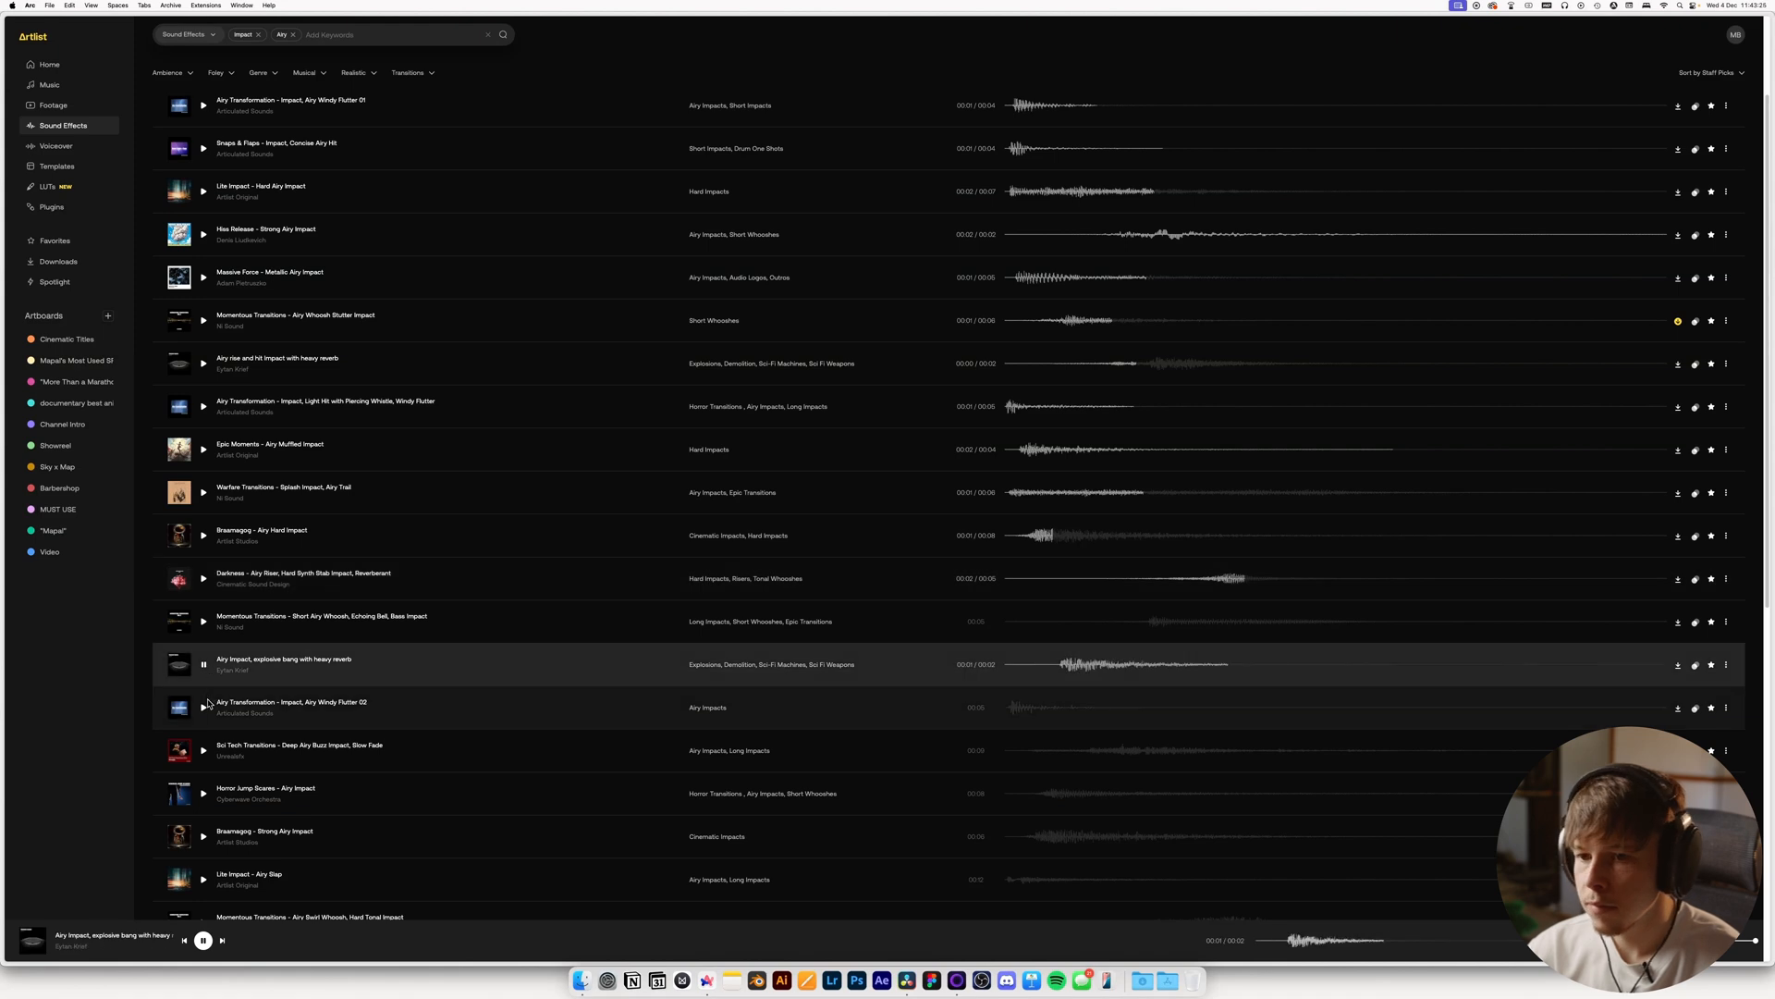
{"action": "left_click", "coordinate": [204, 707]}
{"action": "left_click", "coordinate": [205, 837]}
Audition further airy impact results from Momentous Transitions - Airy Swirl Whoosh, Hard Tonal Impact down to Extreme Force - Airy Sub Bass Impact
{"action": "scroll", "coordinate": [205, 814], "scroll_direction": "down", "scroll_amount": 4}
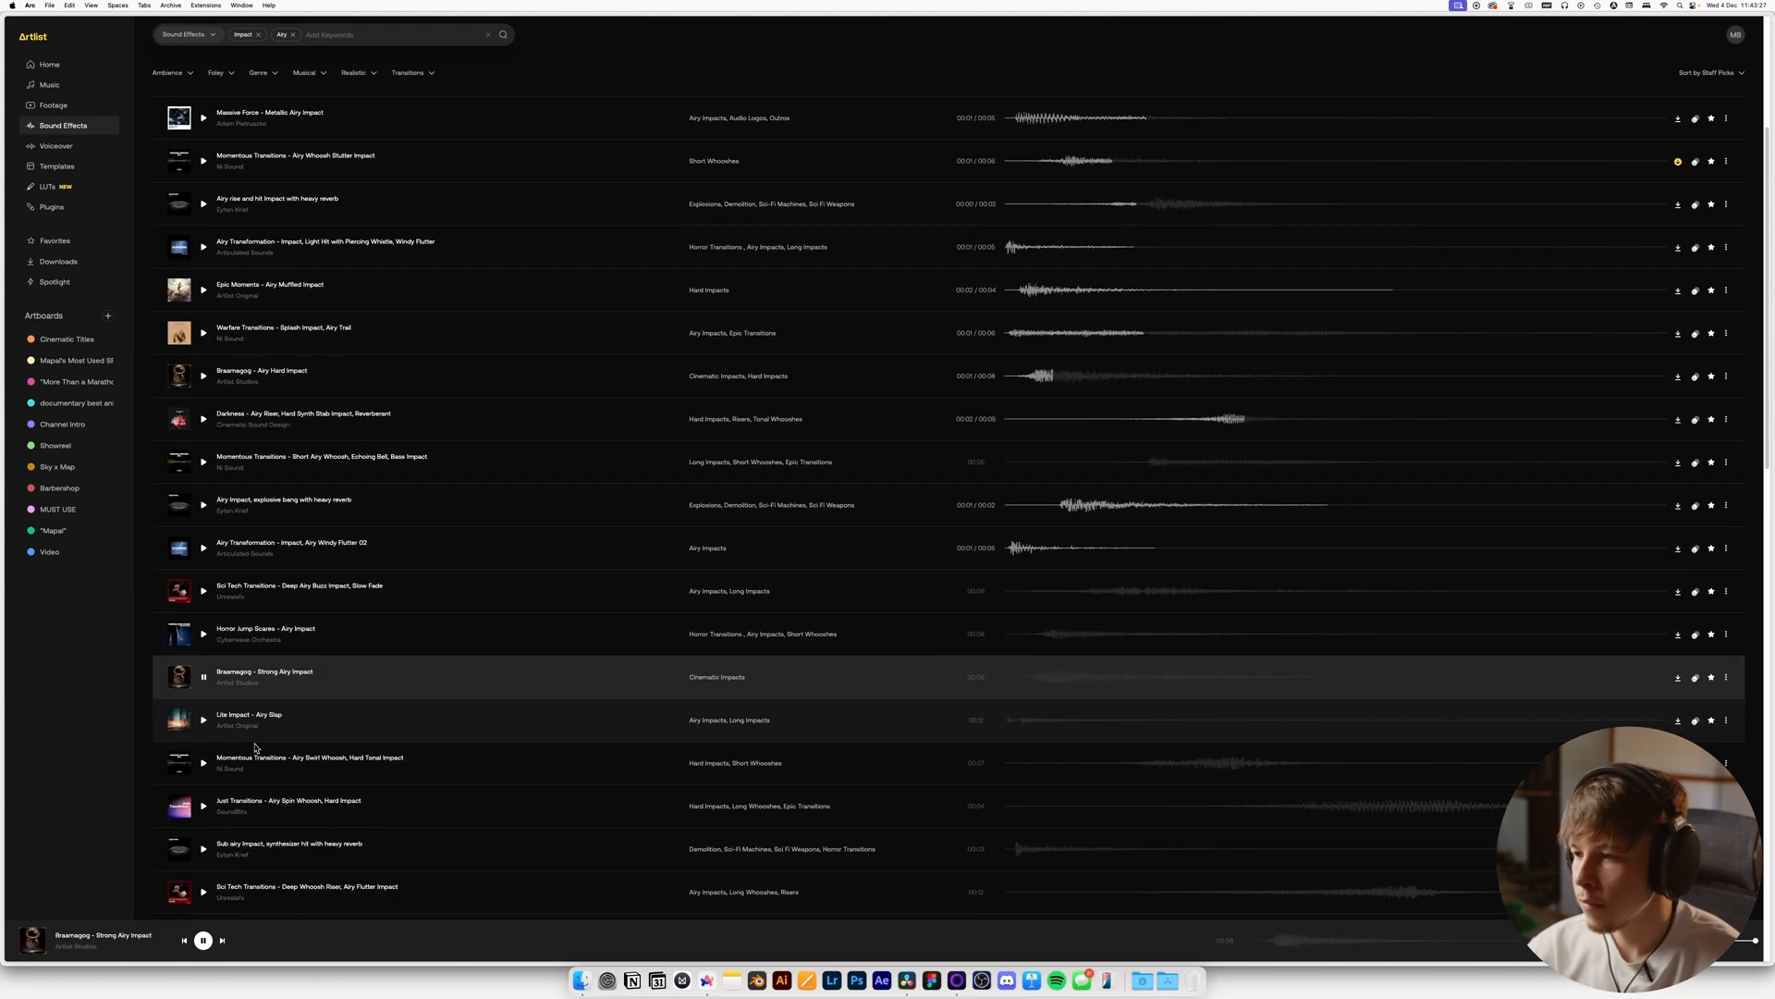
{"action": "left_click", "coordinate": [204, 609]}
{"action": "scroll", "coordinate": [205, 615], "scroll_direction": "down", "scroll_amount": 1}
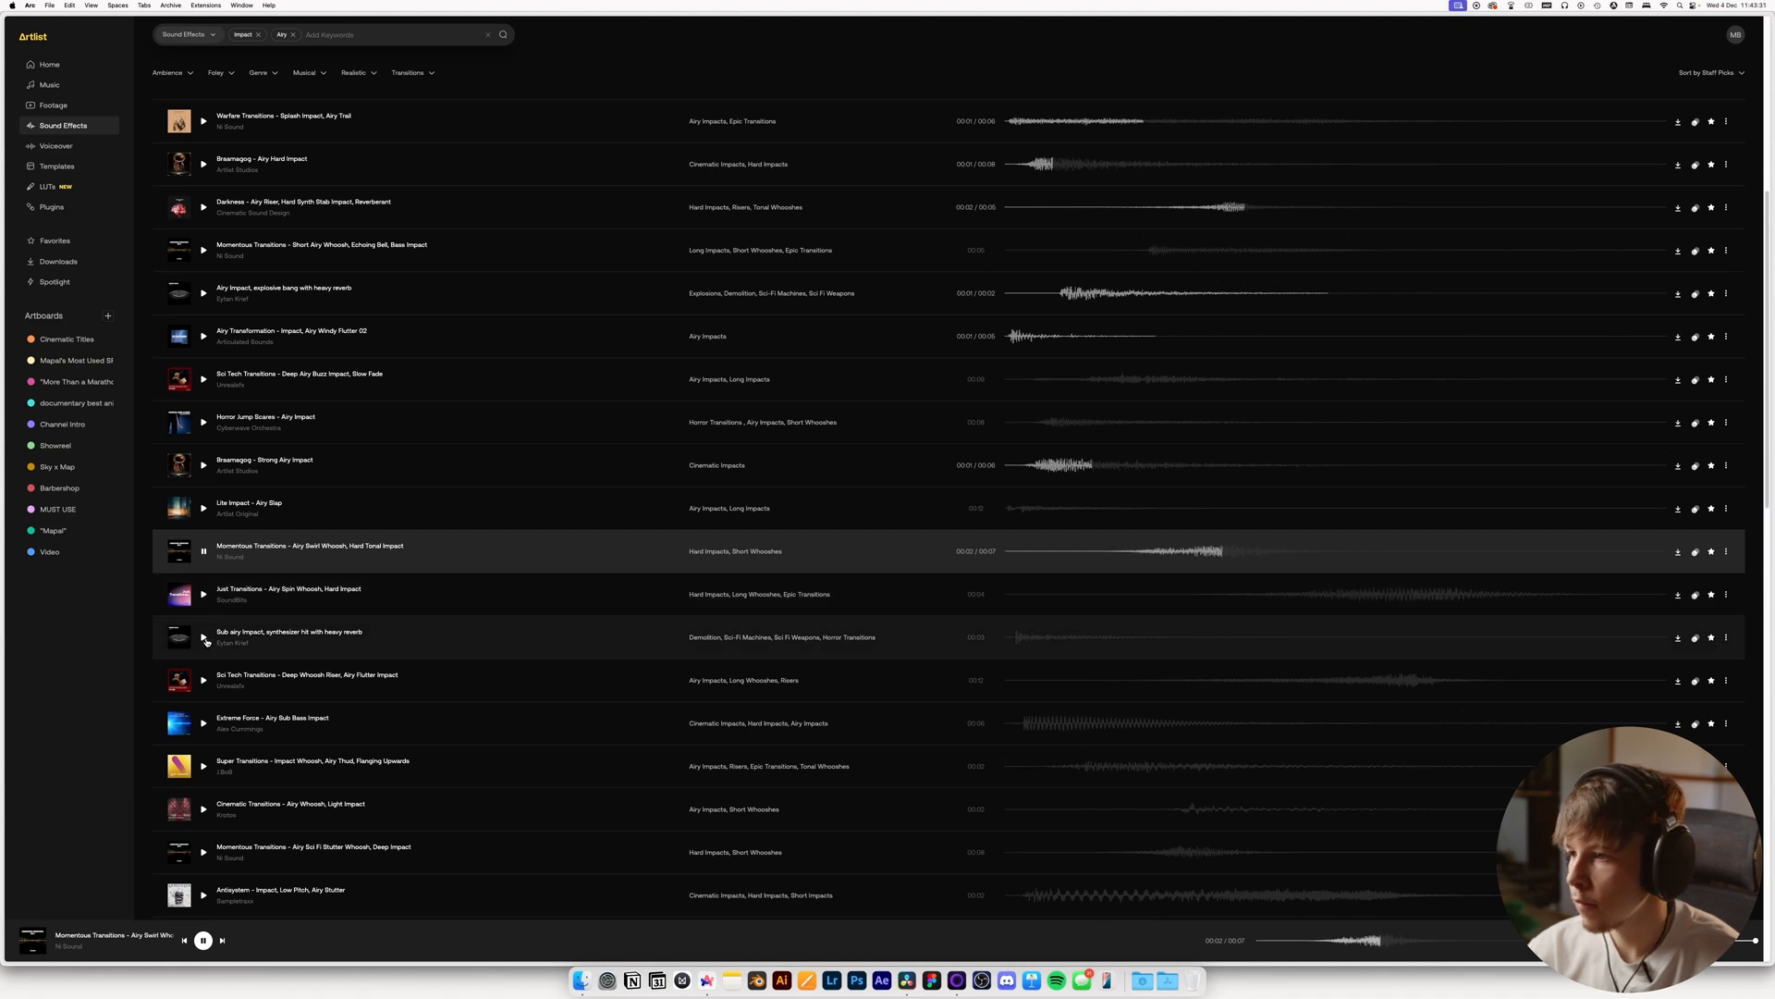
{"action": "left_click", "coordinate": [205, 638]}
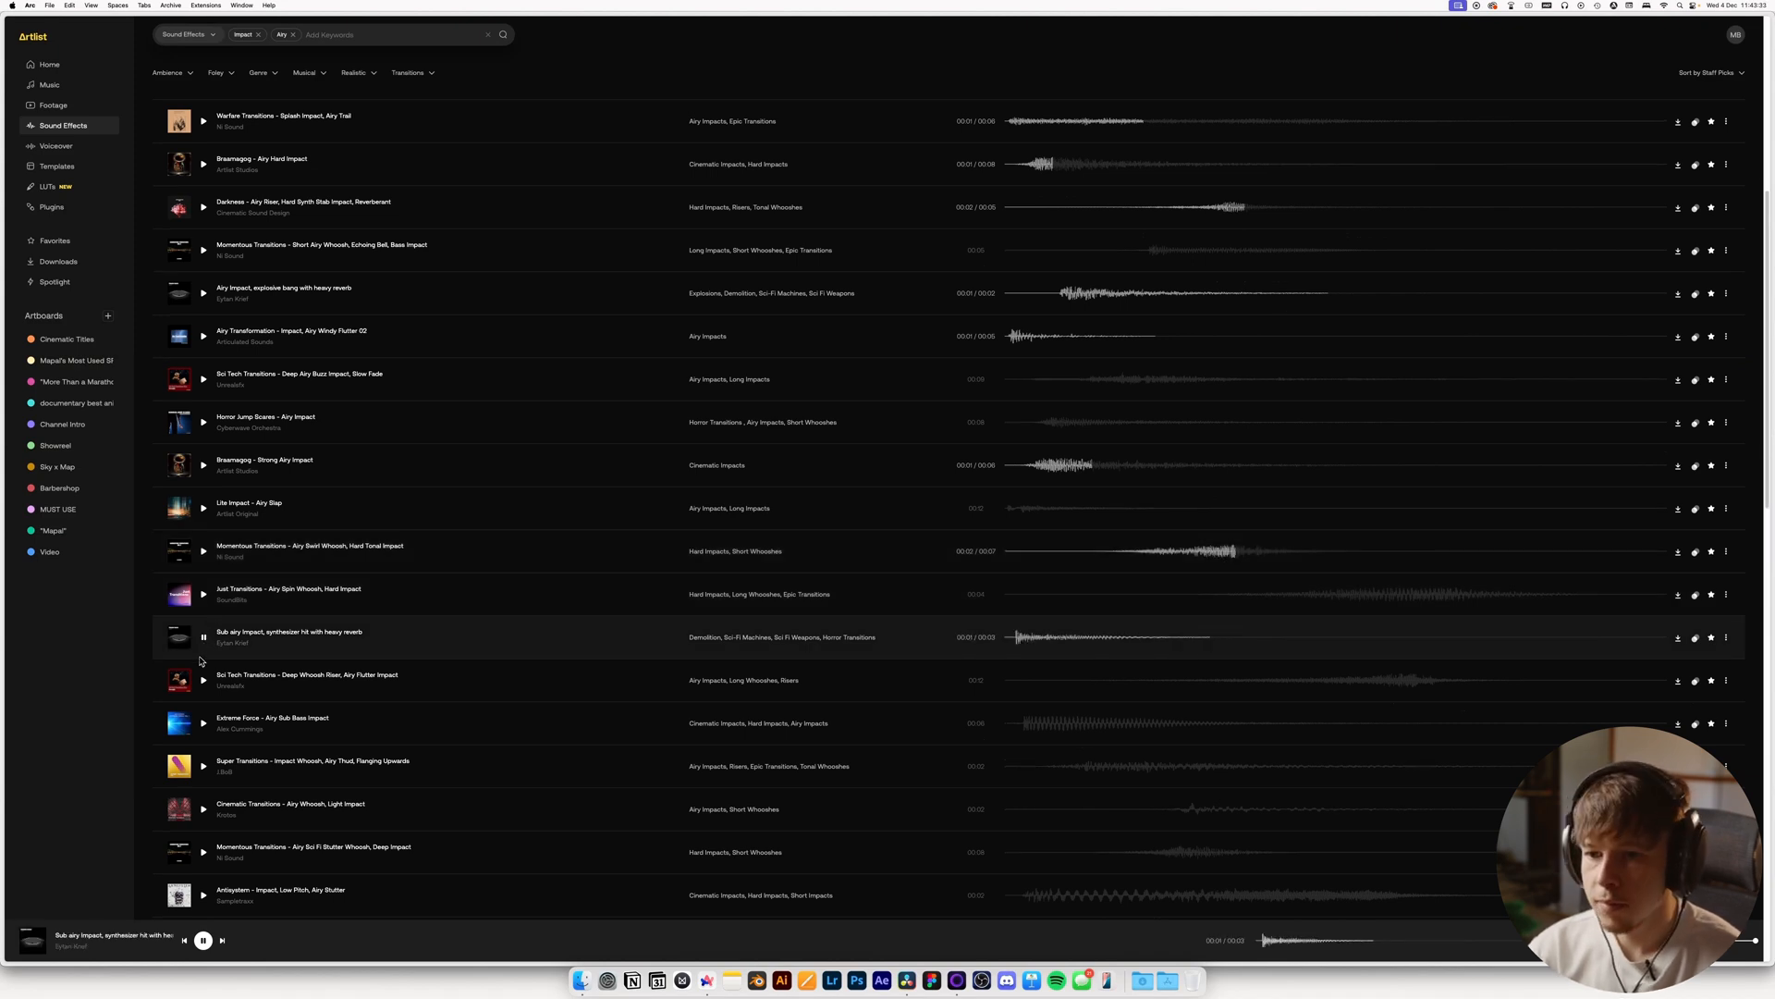
{"action": "left_click", "coordinate": [203, 681]}
{"action": "scroll", "coordinate": [217, 651], "scroll_direction": "down", "scroll_amount": 1}
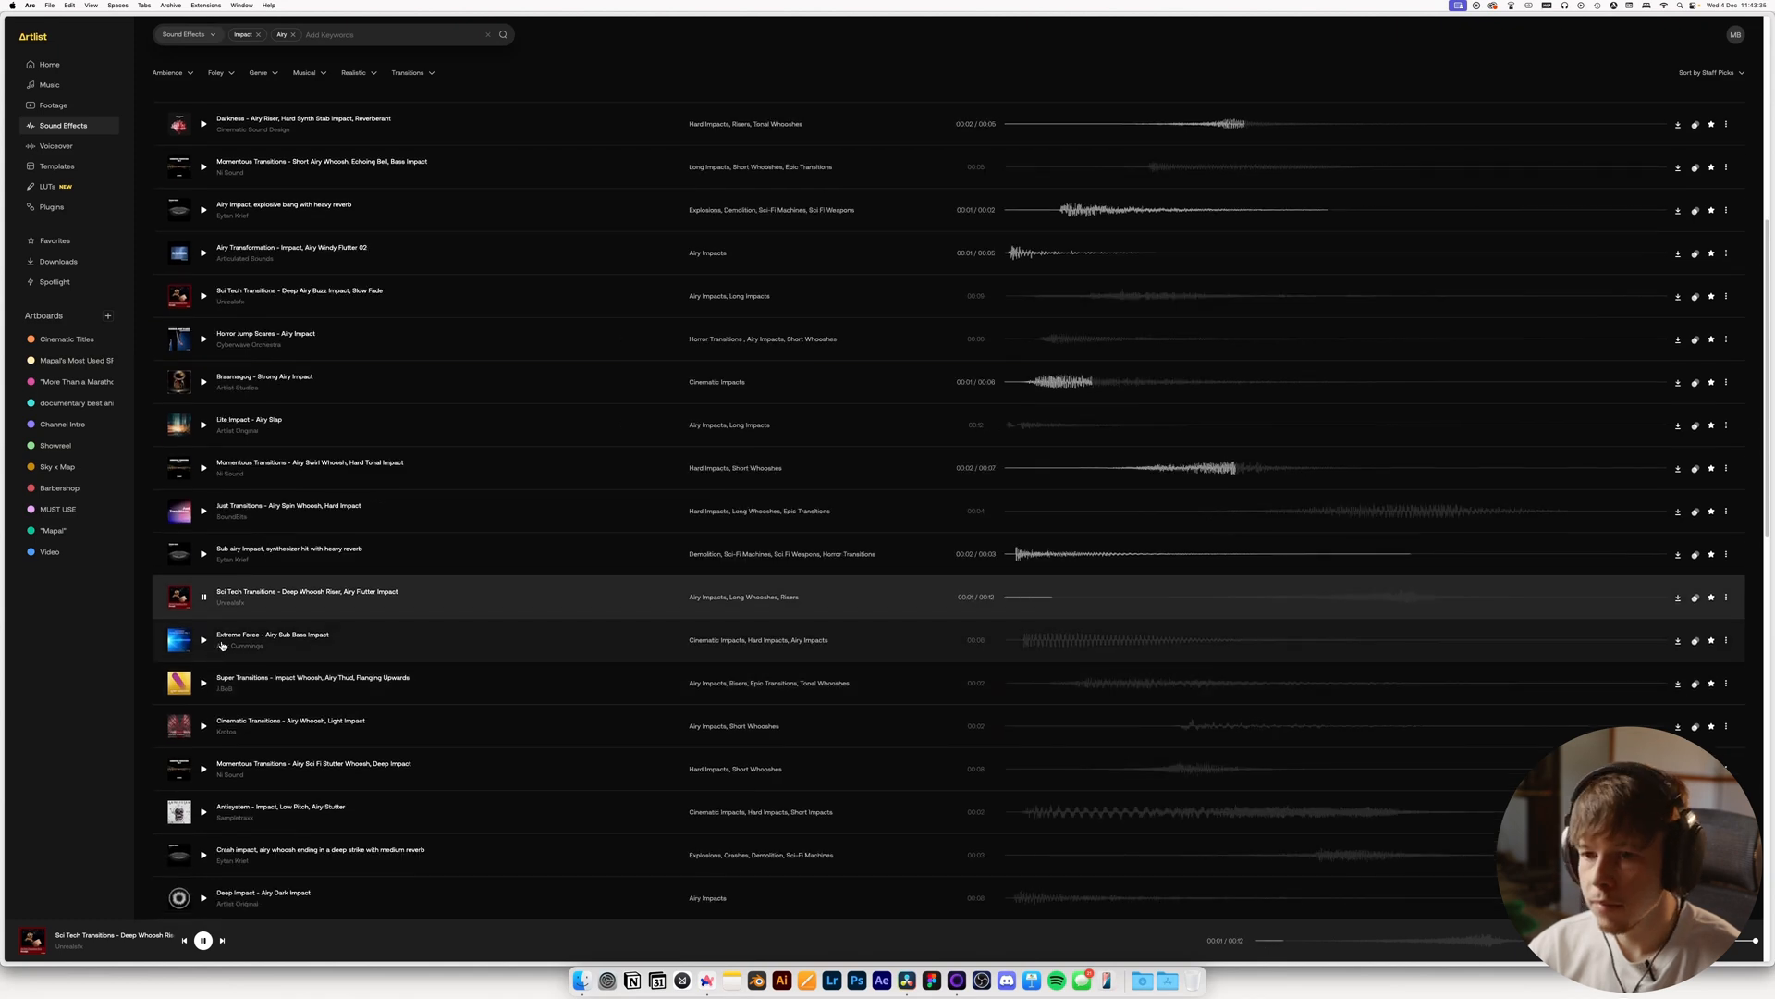
{"action": "left_click", "coordinate": [205, 641]}
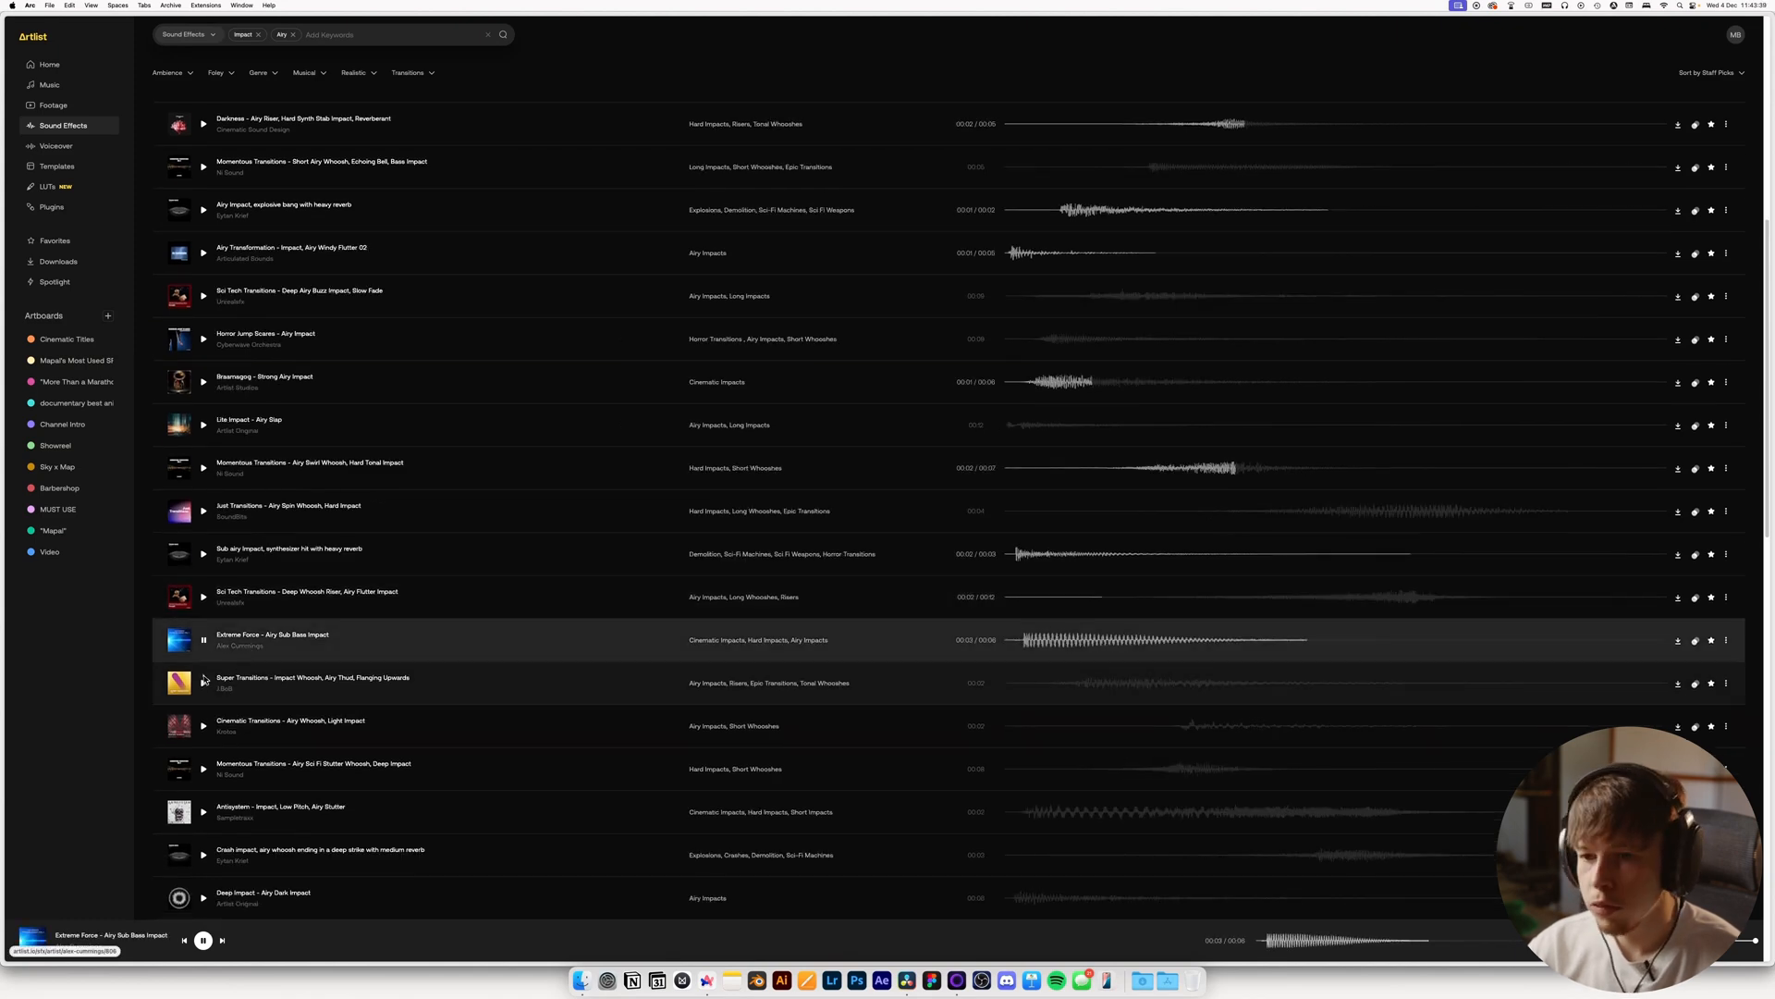
Open the Extreme Force artist's Extreme Force Vol 1 pack and audition sounds from Creepy Tone Sub Bass Impact to Distant Fade Sub Bass Impact
{"action": "left_click", "coordinate": [240, 647]}
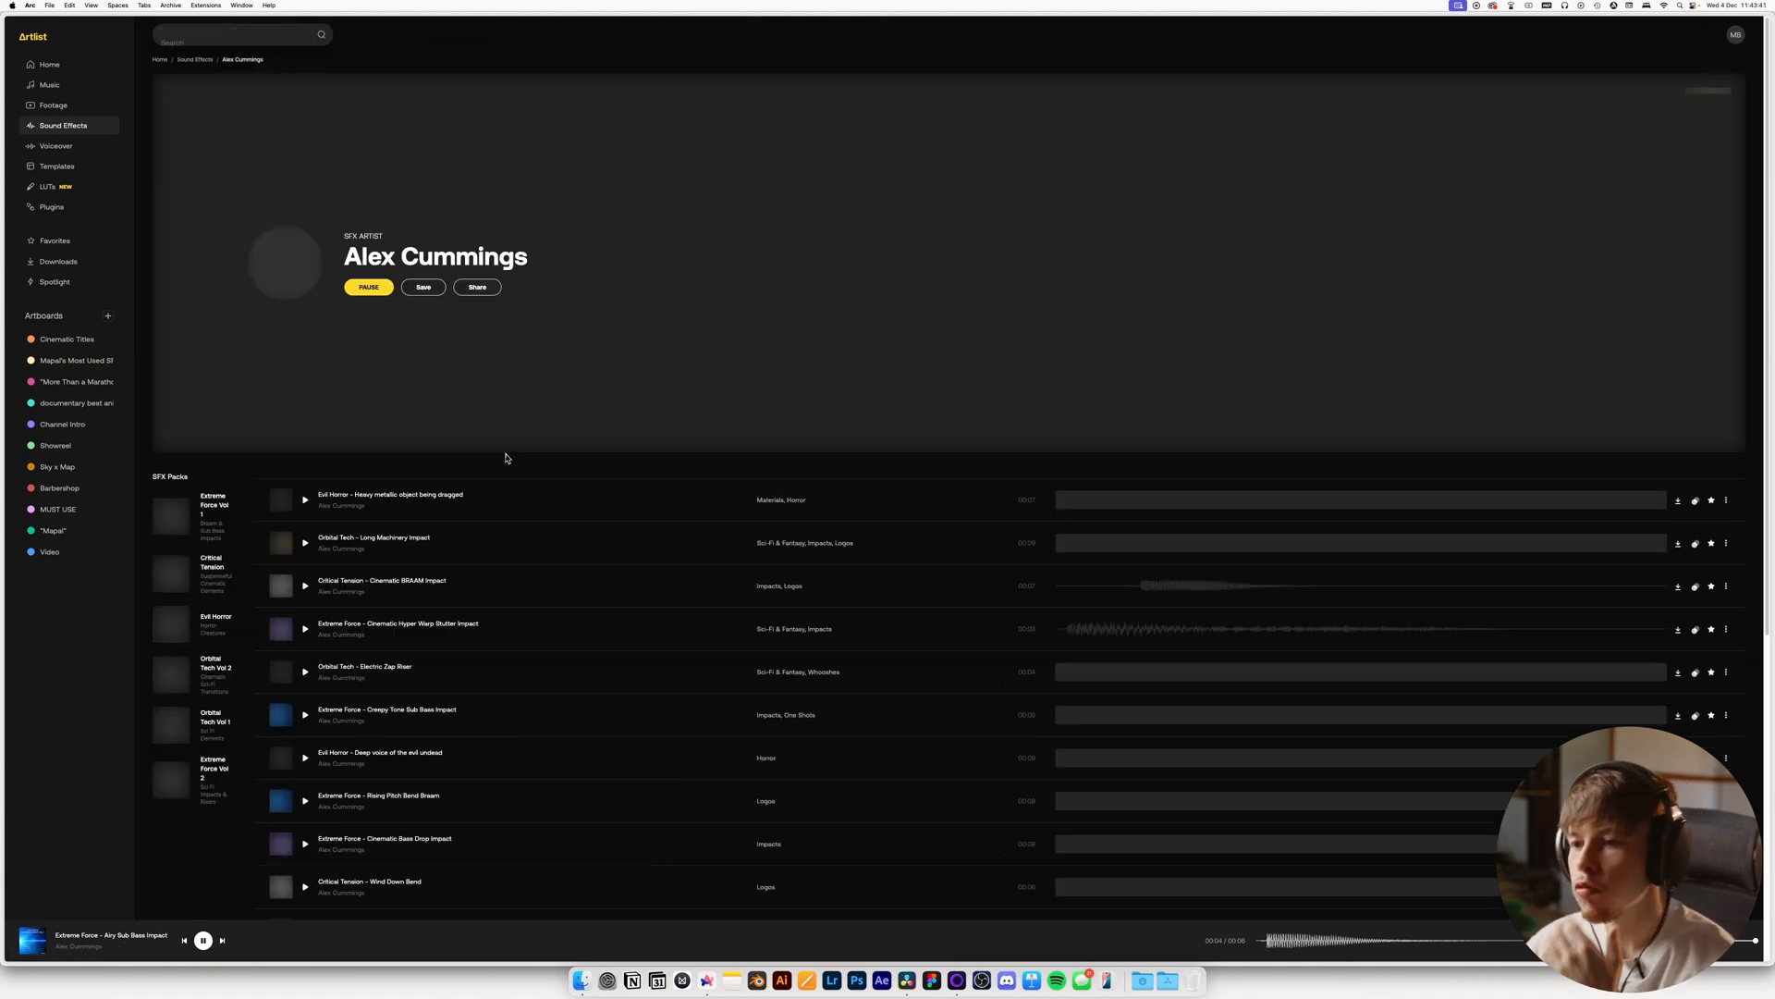
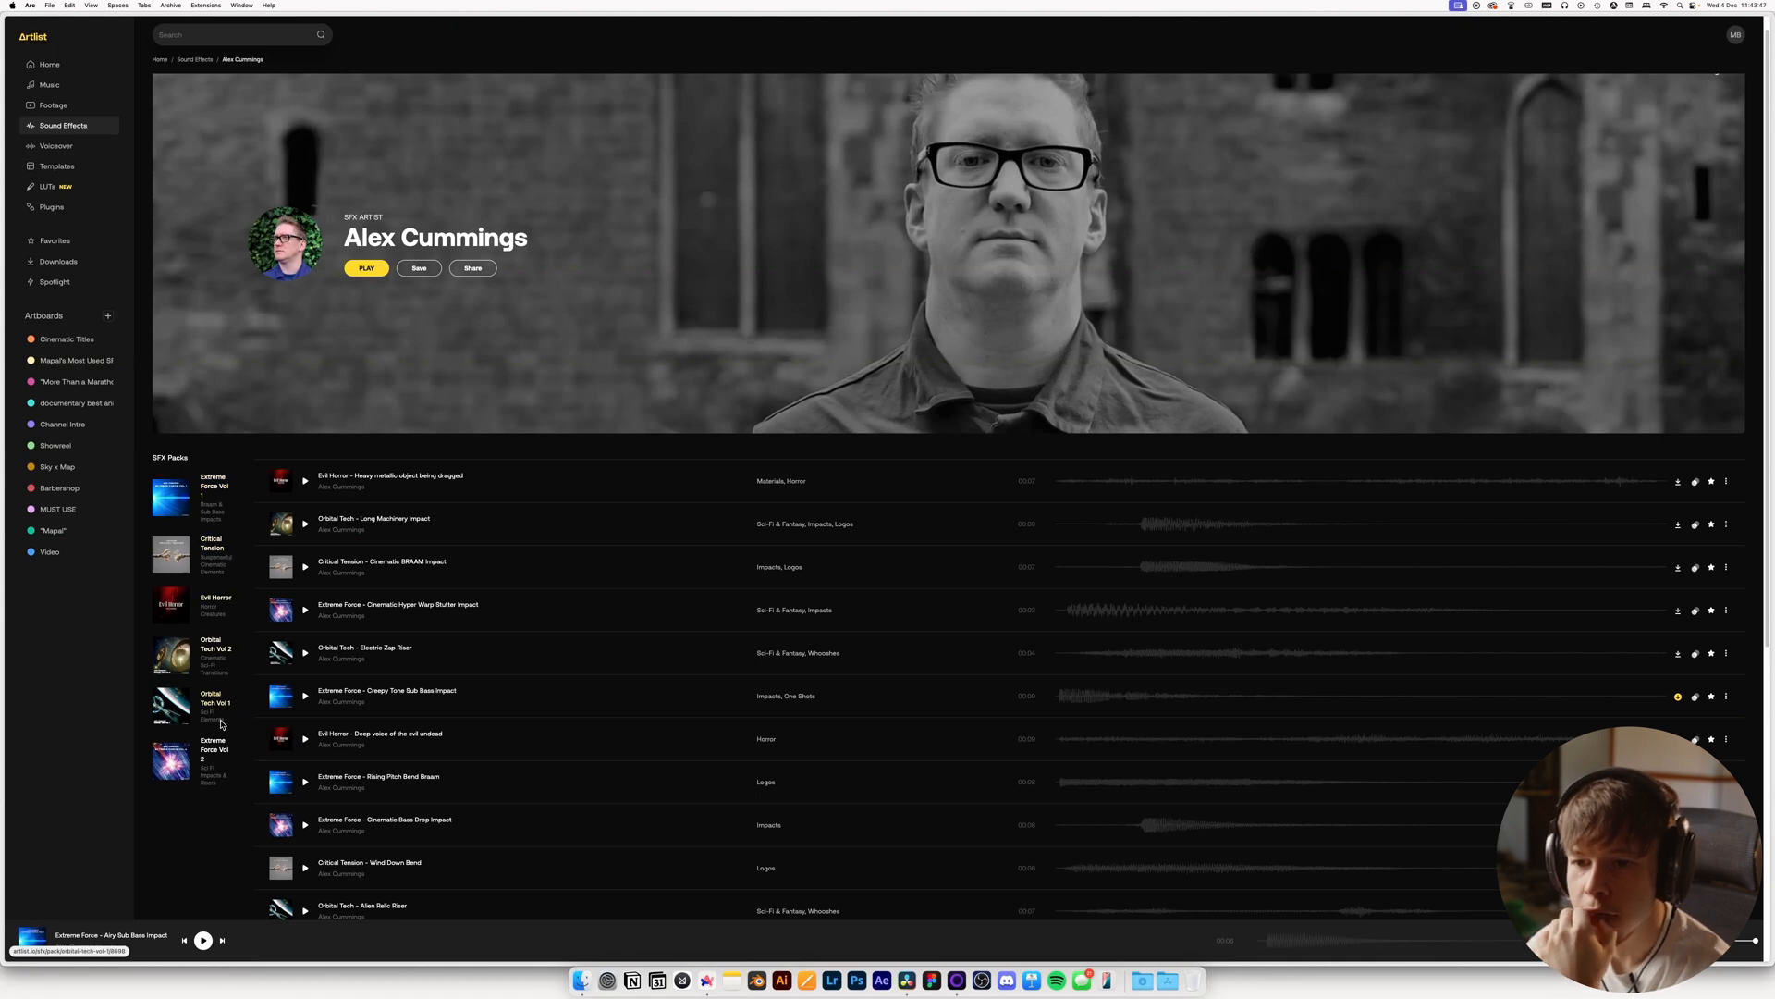
{"action": "left_click", "coordinate": [217, 487]}
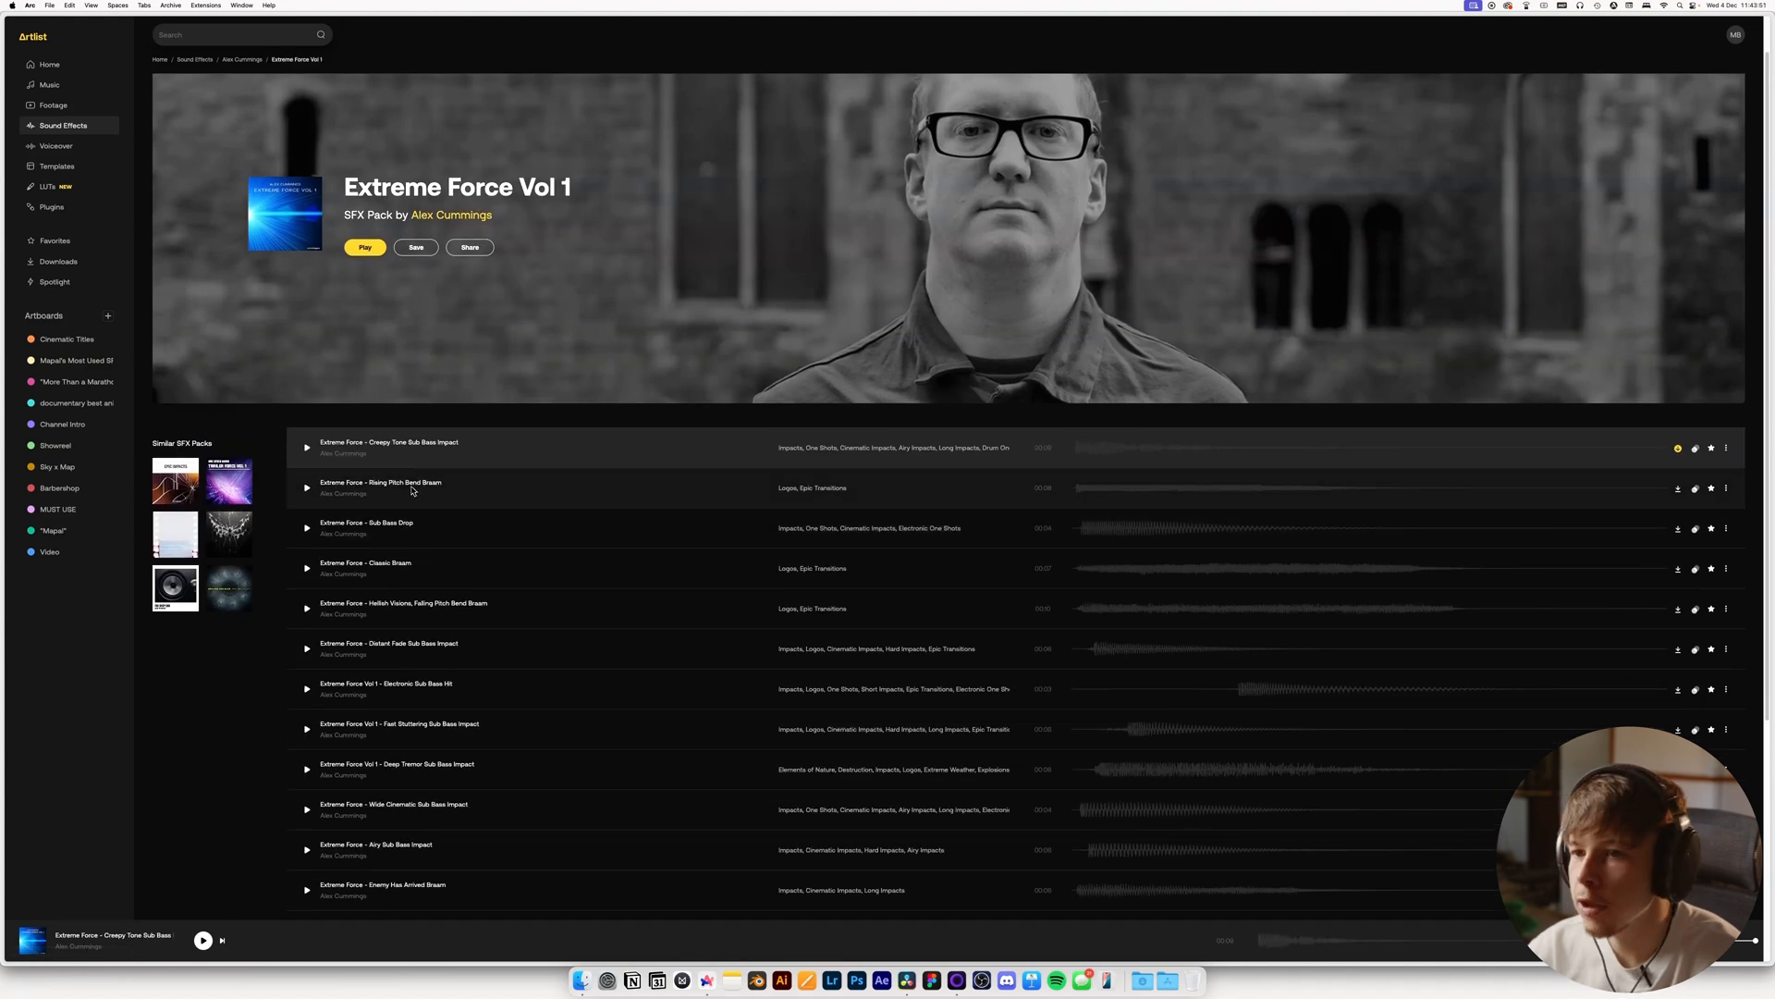
{"action": "left_click", "coordinate": [307, 447]}
{"action": "left_click", "coordinate": [307, 488]}
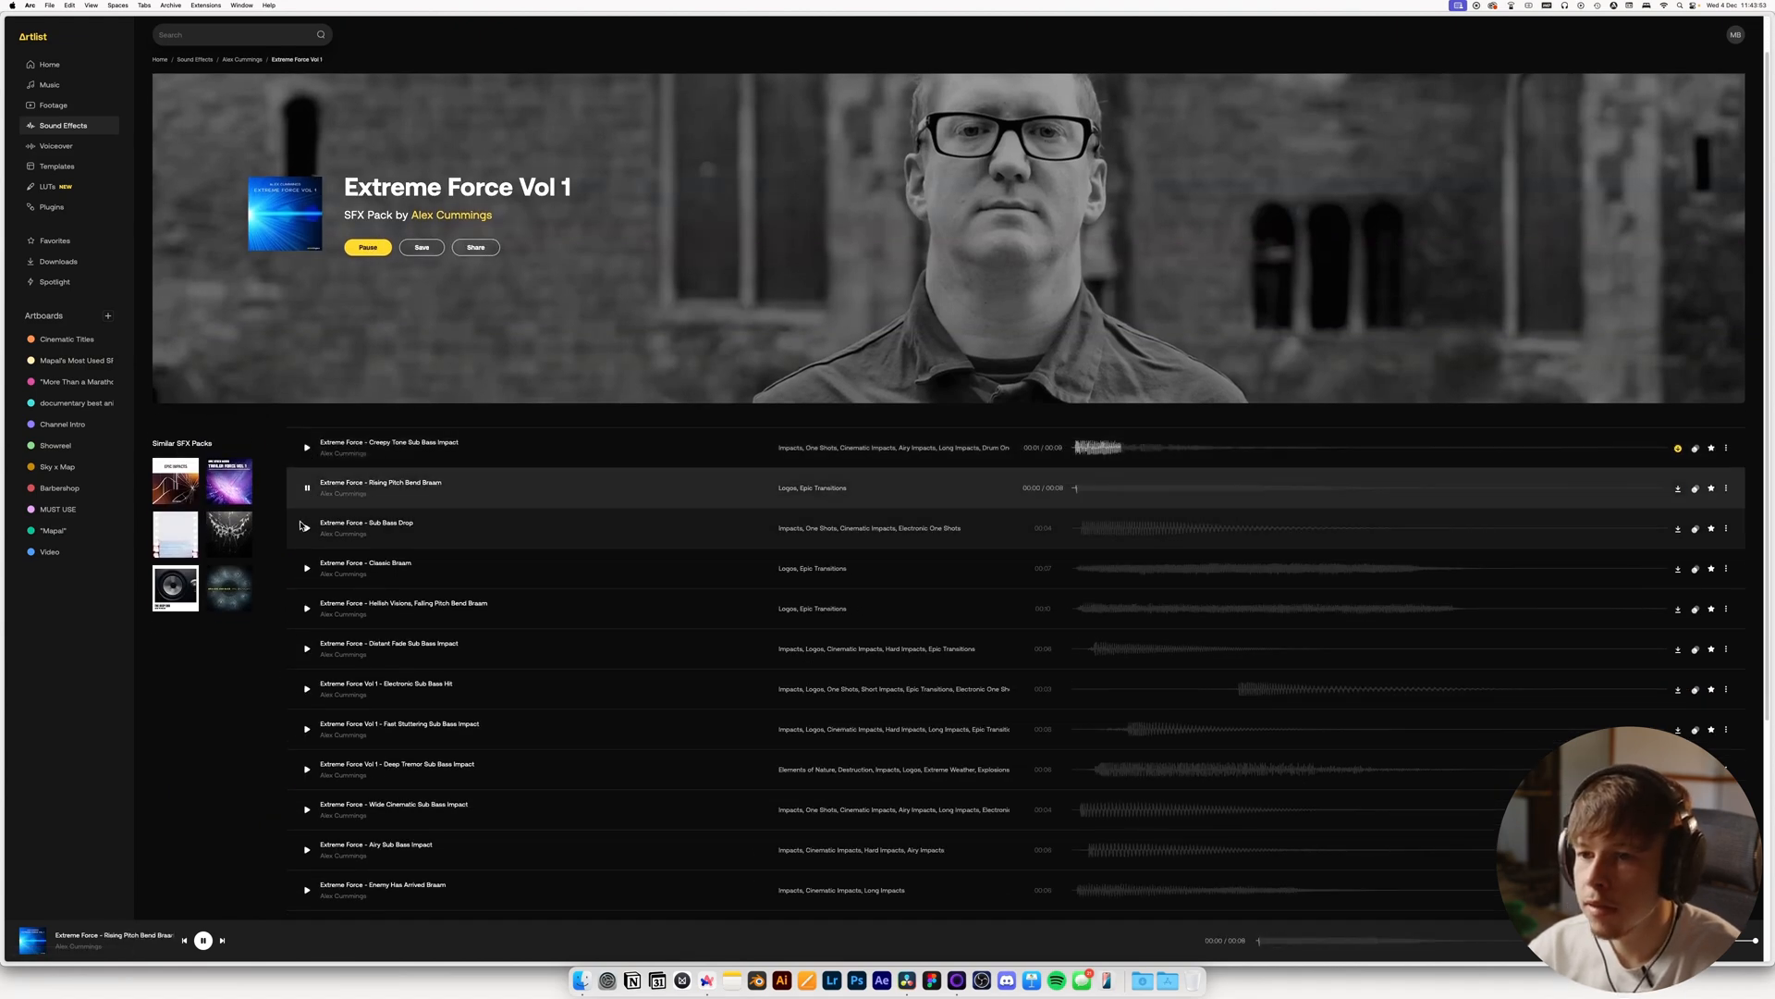
{"action": "left_click", "coordinate": [307, 528]}
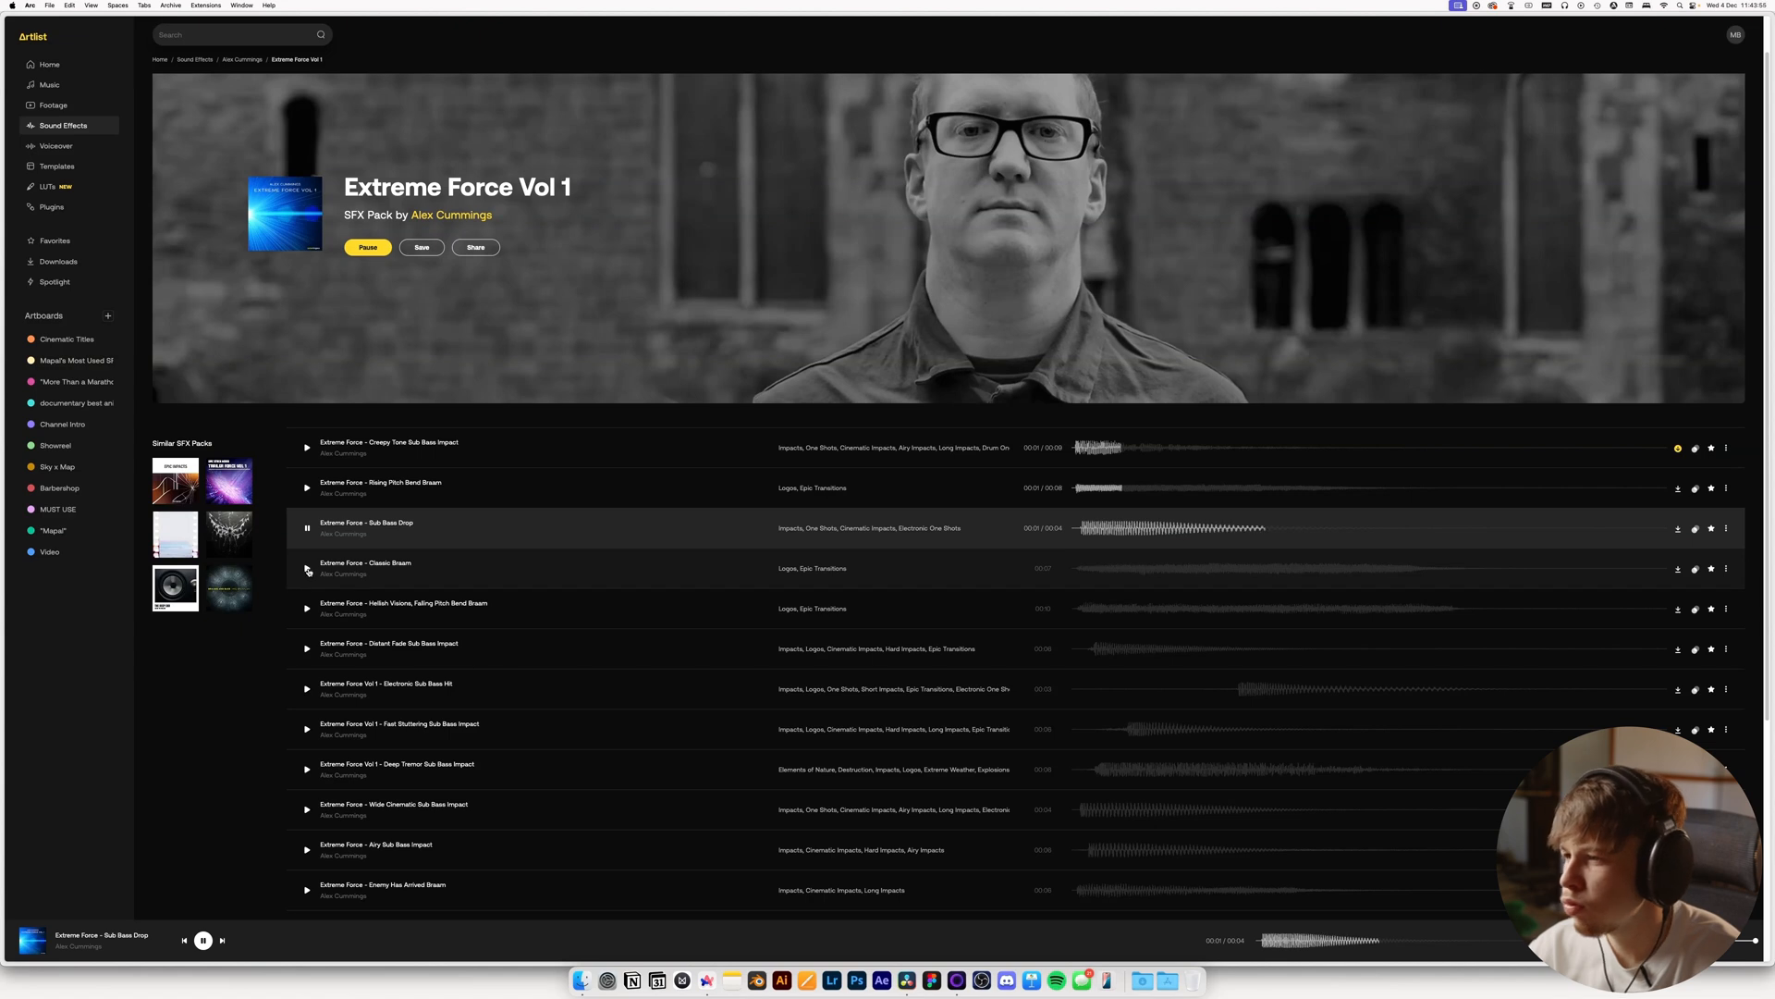
{"action": "left_click", "coordinate": [308, 569]}
{"action": "left_click", "coordinate": [307, 647]}
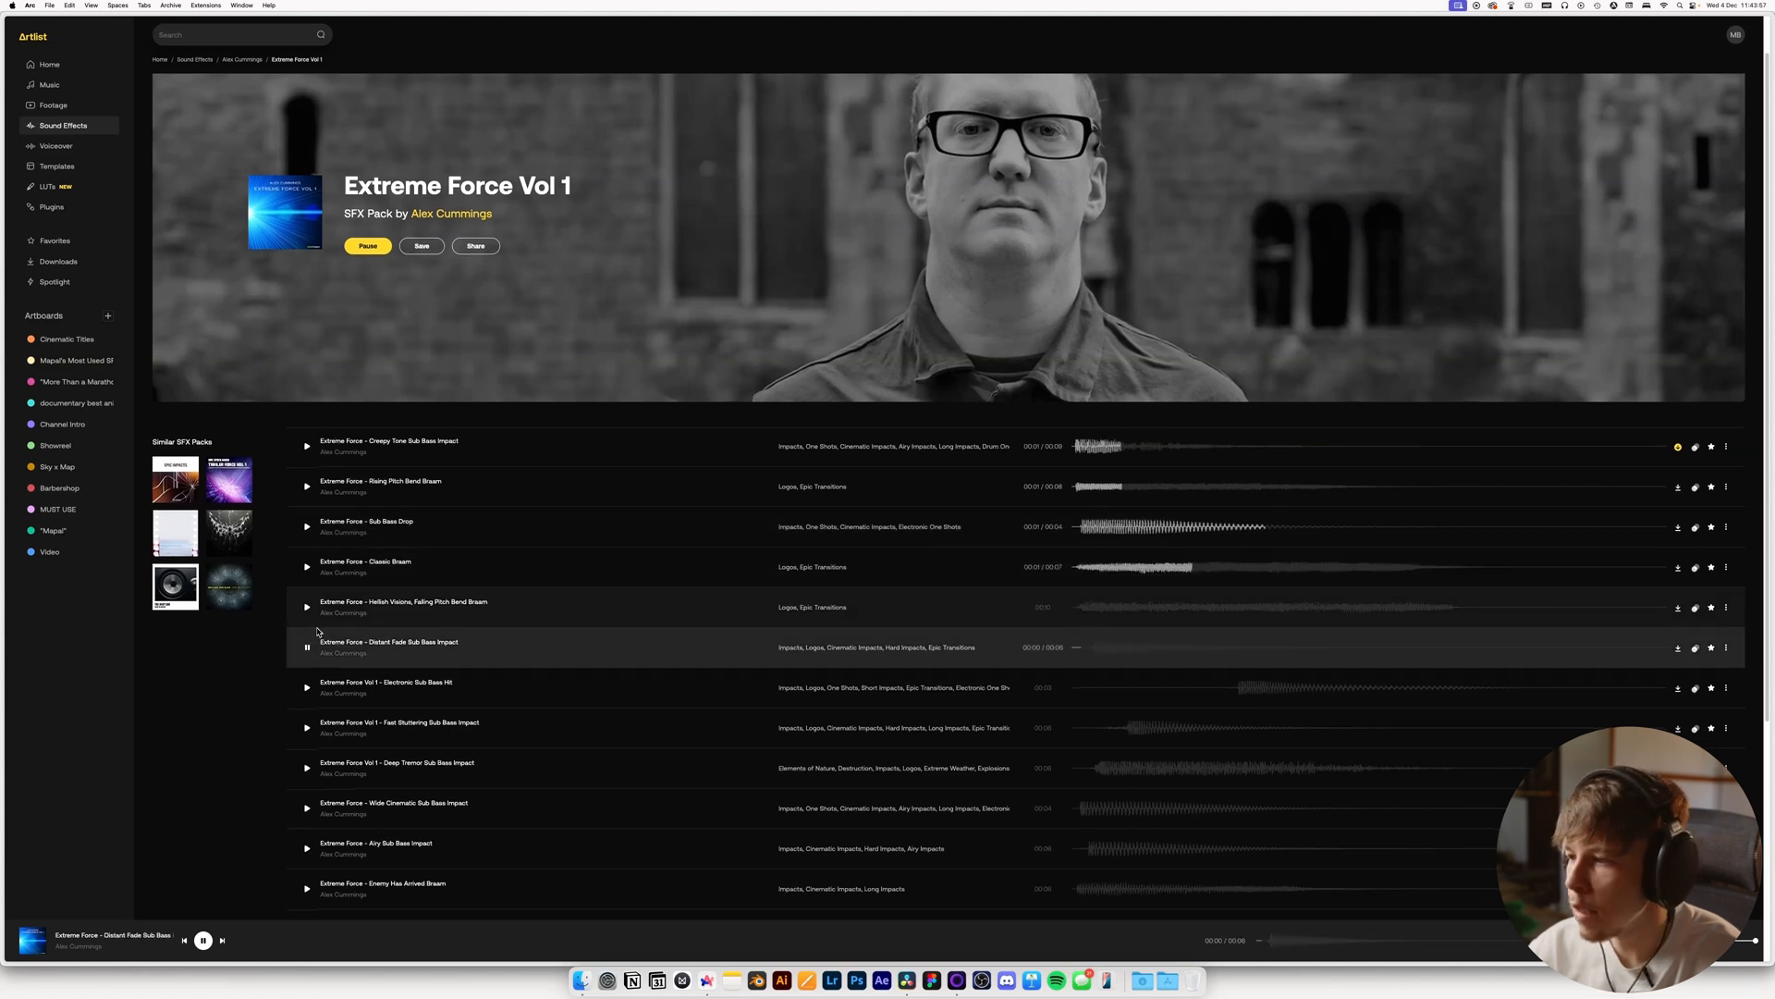
Audition more Extreme Force Vol 1 sounds, from Electronic Sub Bass Hit to the braams at the end of the pack
{"action": "scroll", "coordinate": [317, 632], "scroll_direction": "down", "scroll_amount": 3}
{"action": "left_click", "coordinate": [307, 541]}
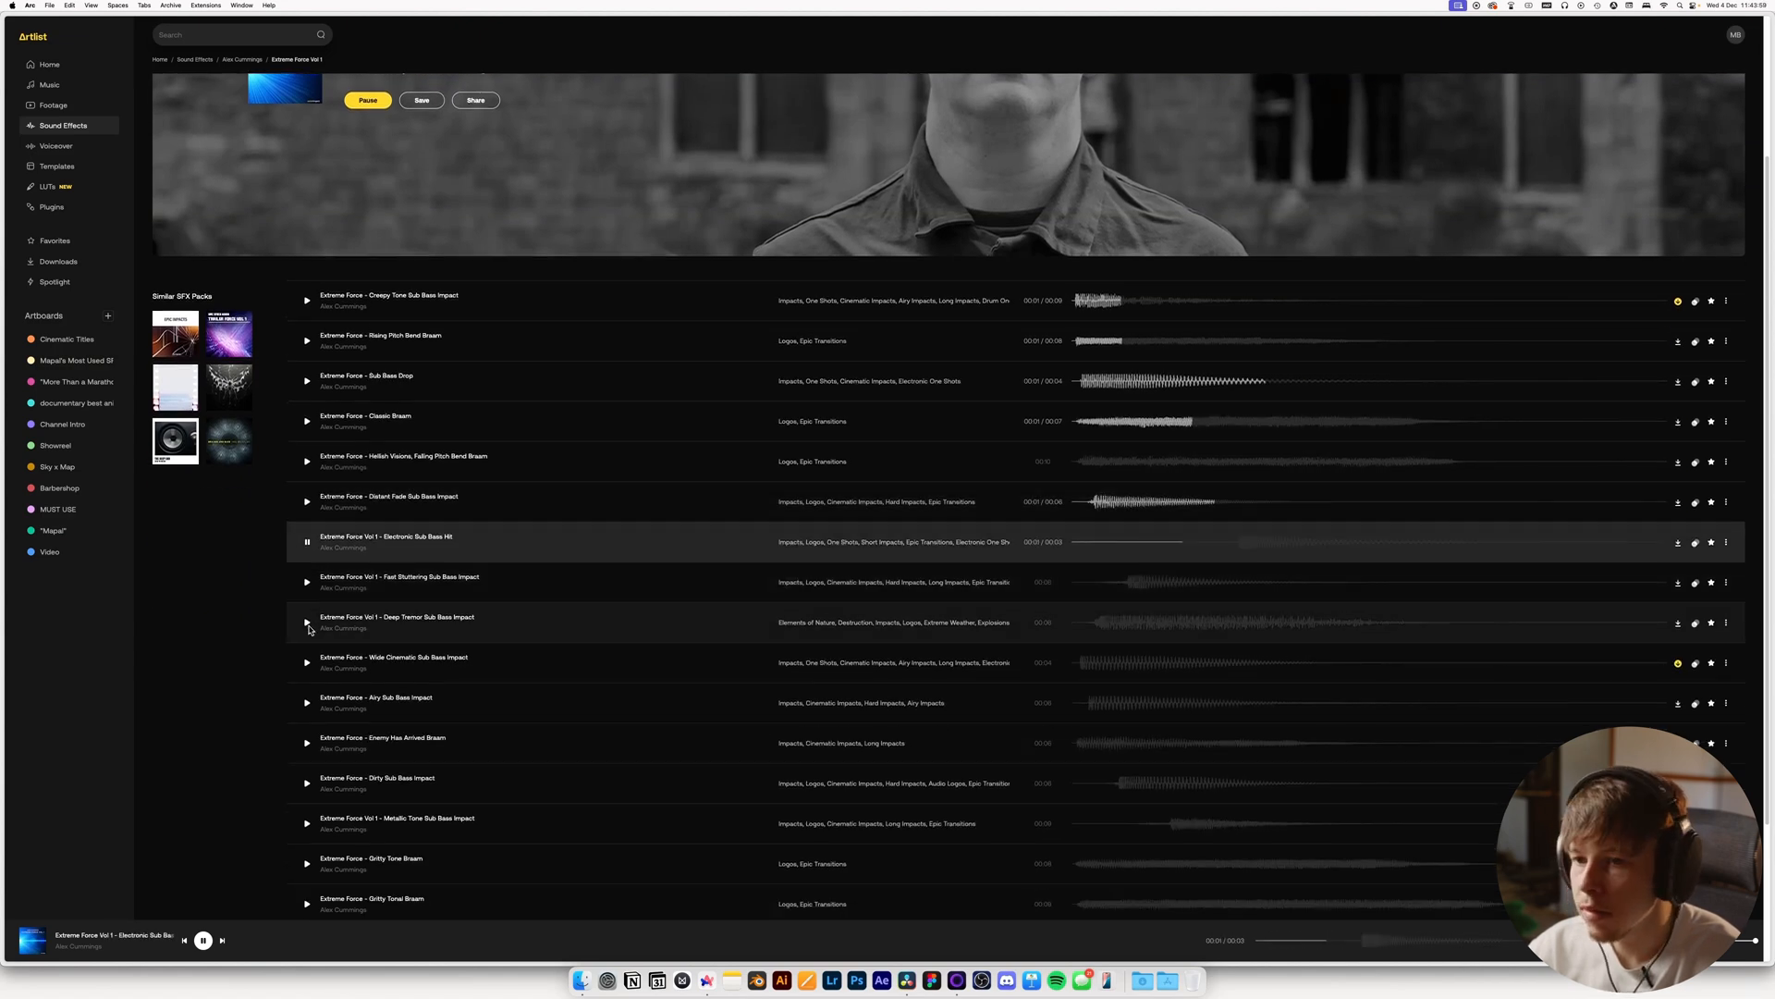
{"action": "left_click", "coordinate": [307, 581]}
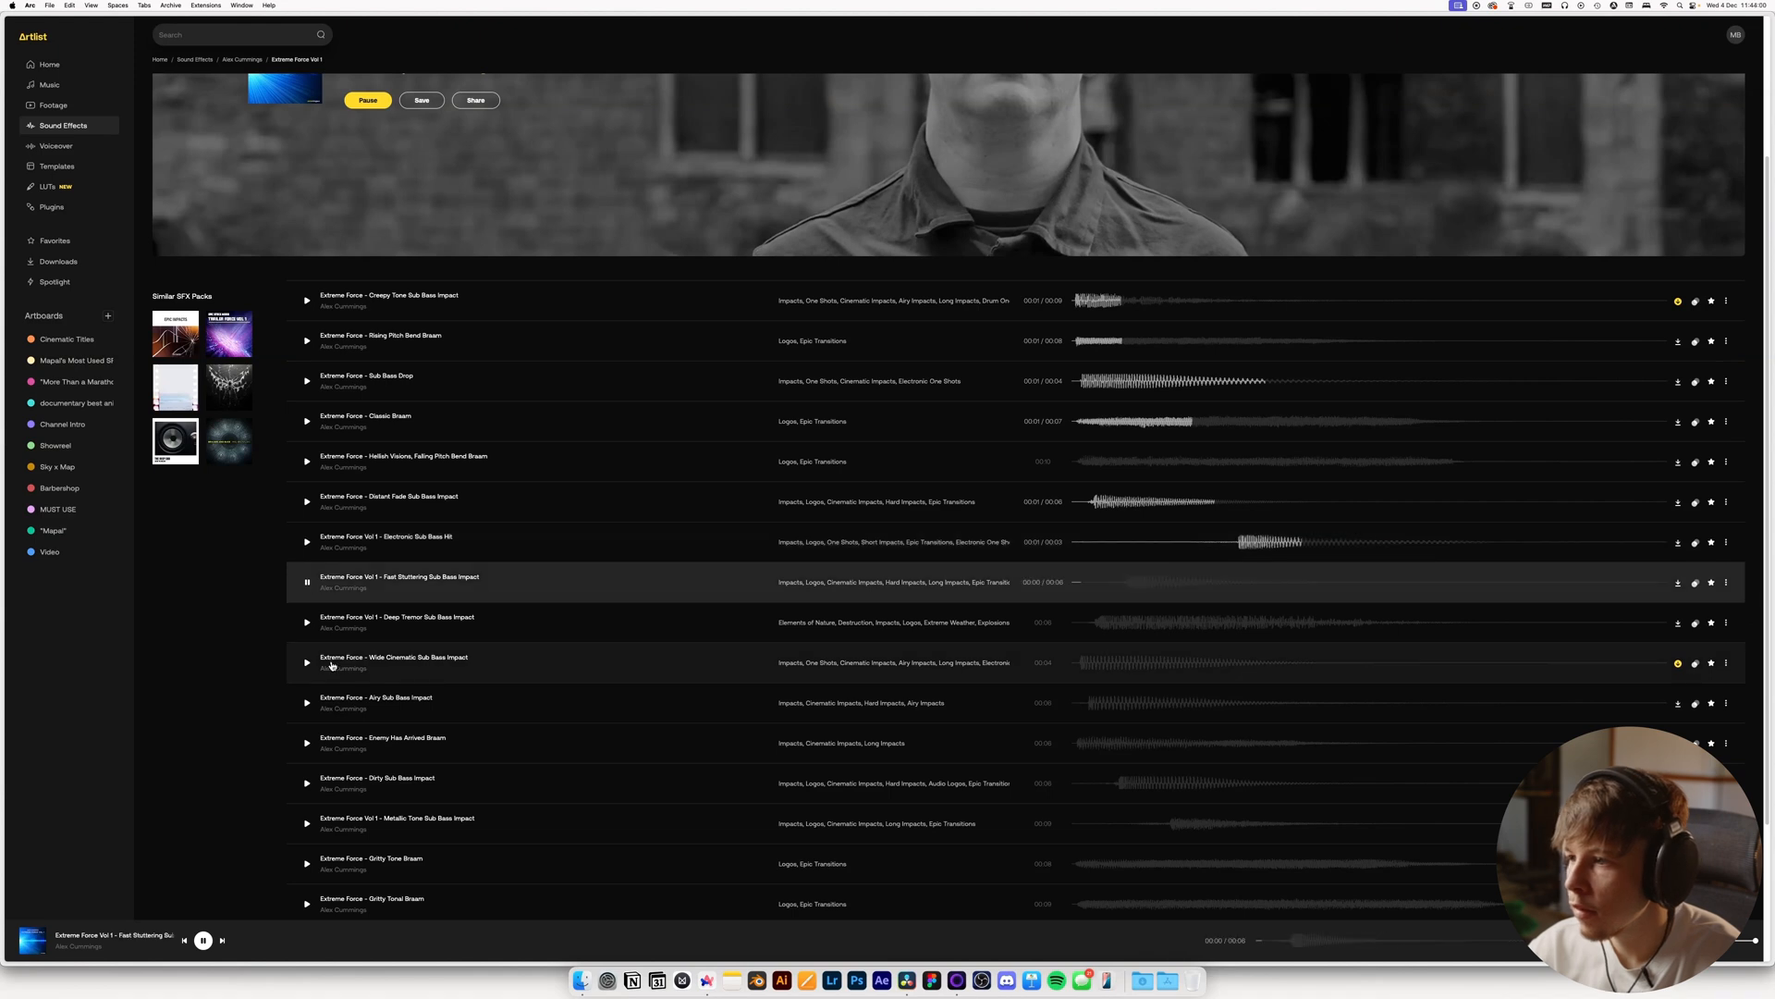
{"action": "left_click", "coordinate": [307, 783]}
{"action": "scroll", "coordinate": [308, 739], "scroll_direction": "down", "scroll_amount": 3}
{"action": "left_click", "coordinate": [307, 701]}
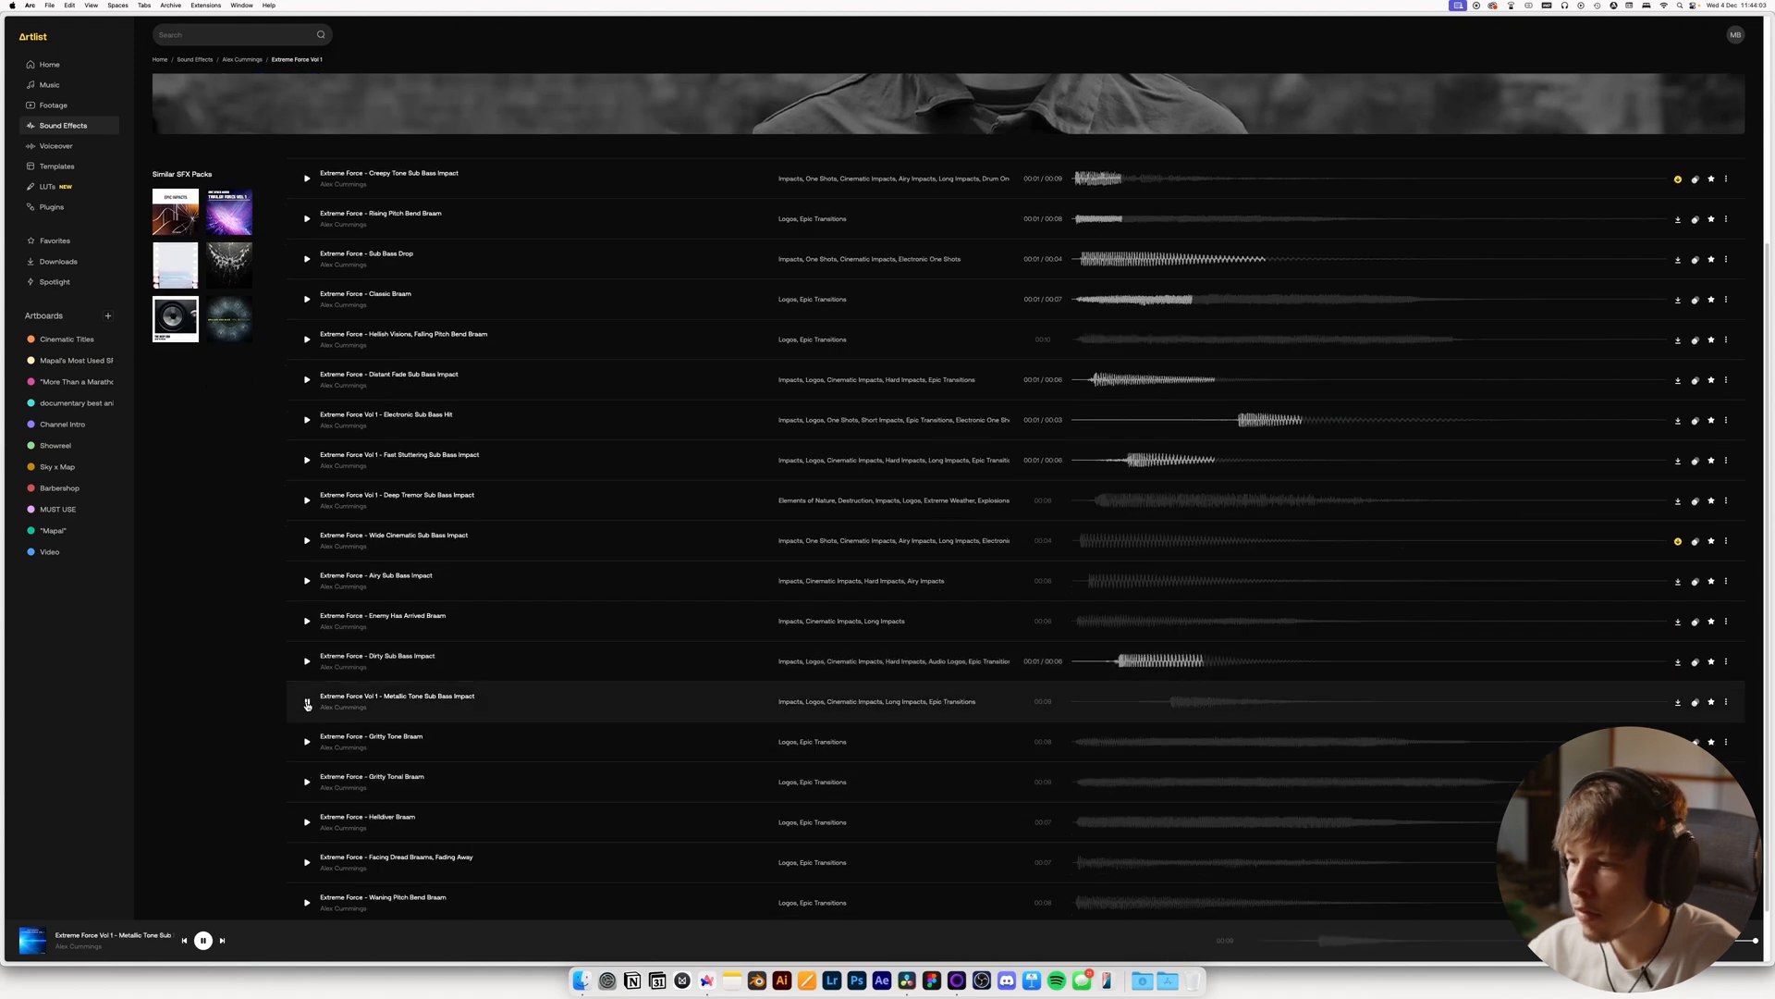
{"action": "scroll", "coordinate": [308, 705], "scroll_direction": "down", "scroll_amount": 2}
{"action": "left_click", "coordinate": [307, 795]}
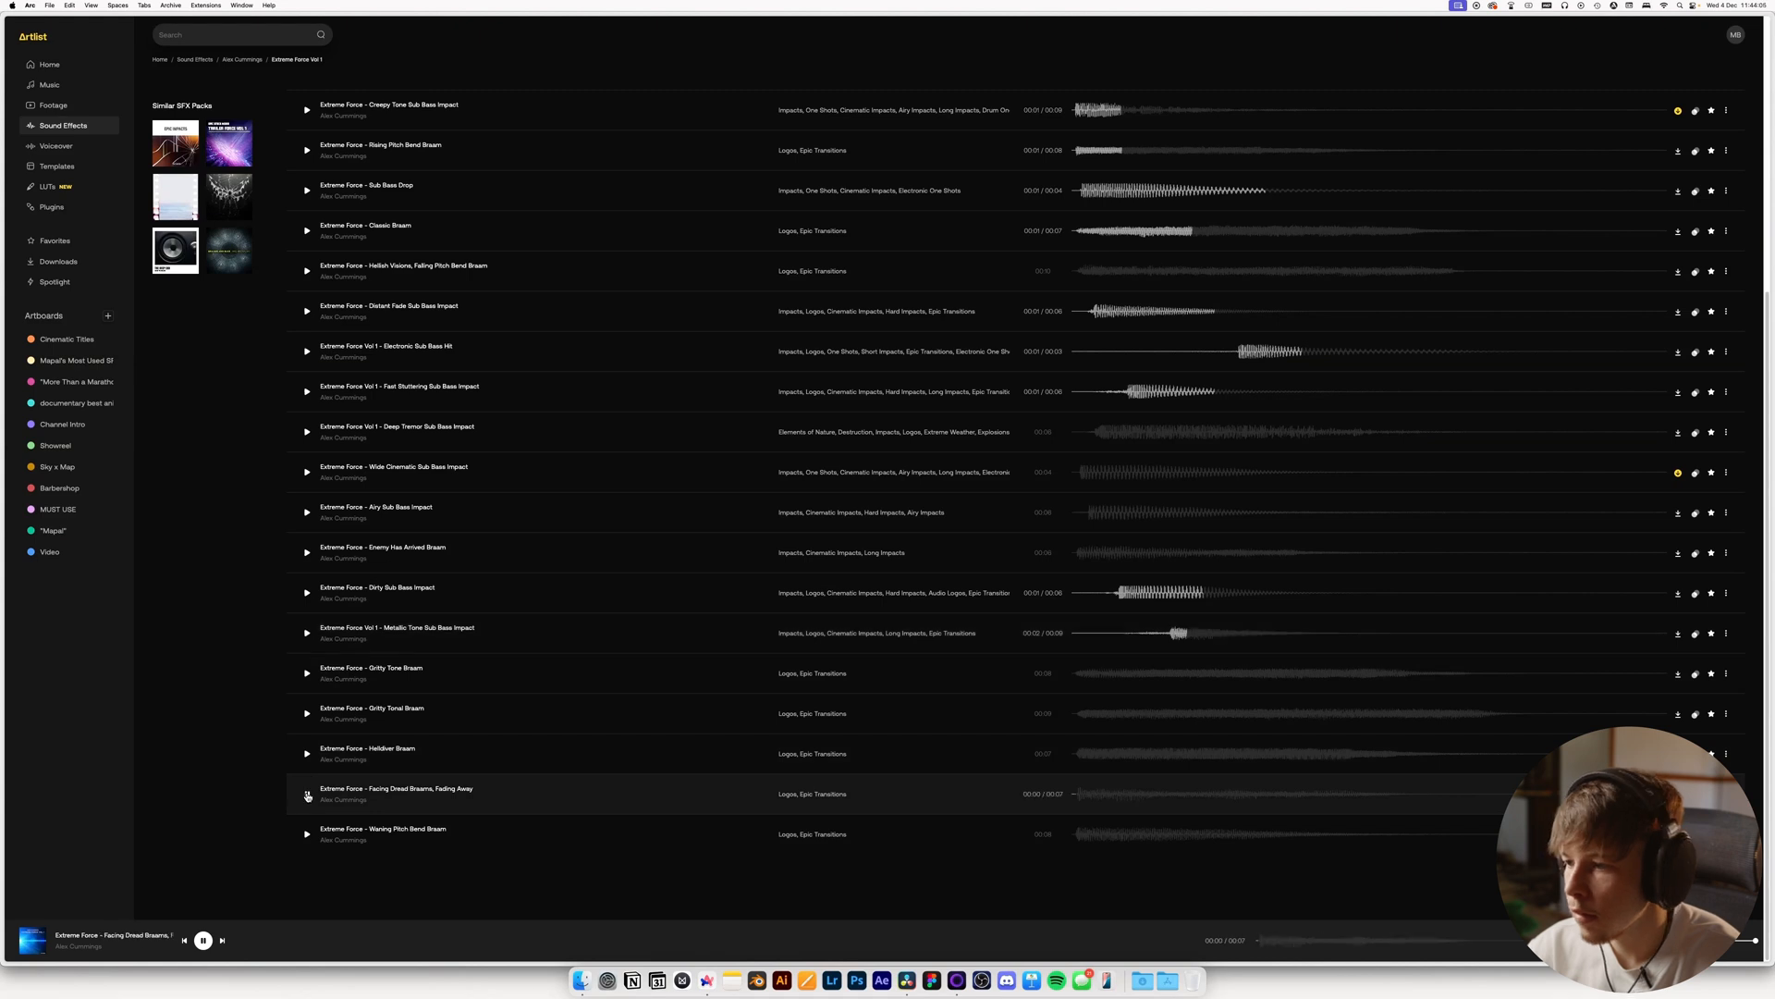
Replay Rising Pitch Bend Braam, Sub Bass Drop and Classic Braam to compare them within the Extreme Force Vol 1 pack
{"action": "scroll", "coordinate": [311, 814], "scroll_direction": "up", "scroll_amount": 10}
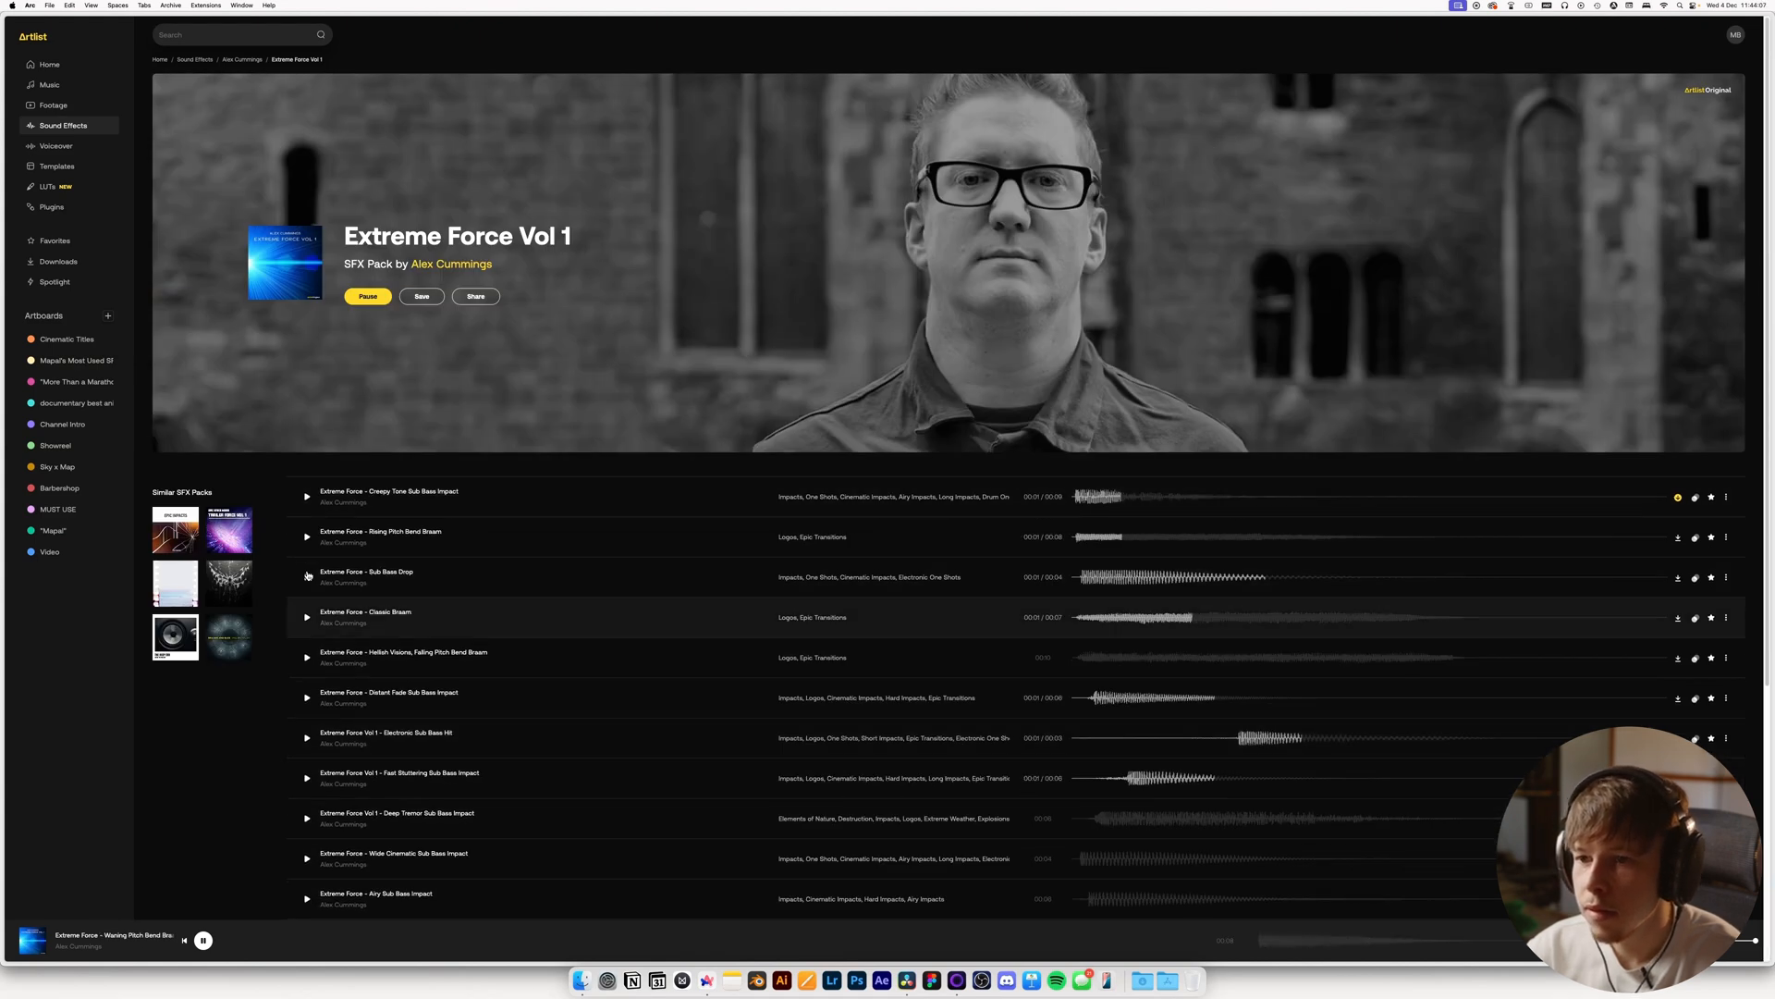
{"action": "left_click", "coordinate": [307, 537]}
{"action": "left_click", "coordinate": [307, 577]}
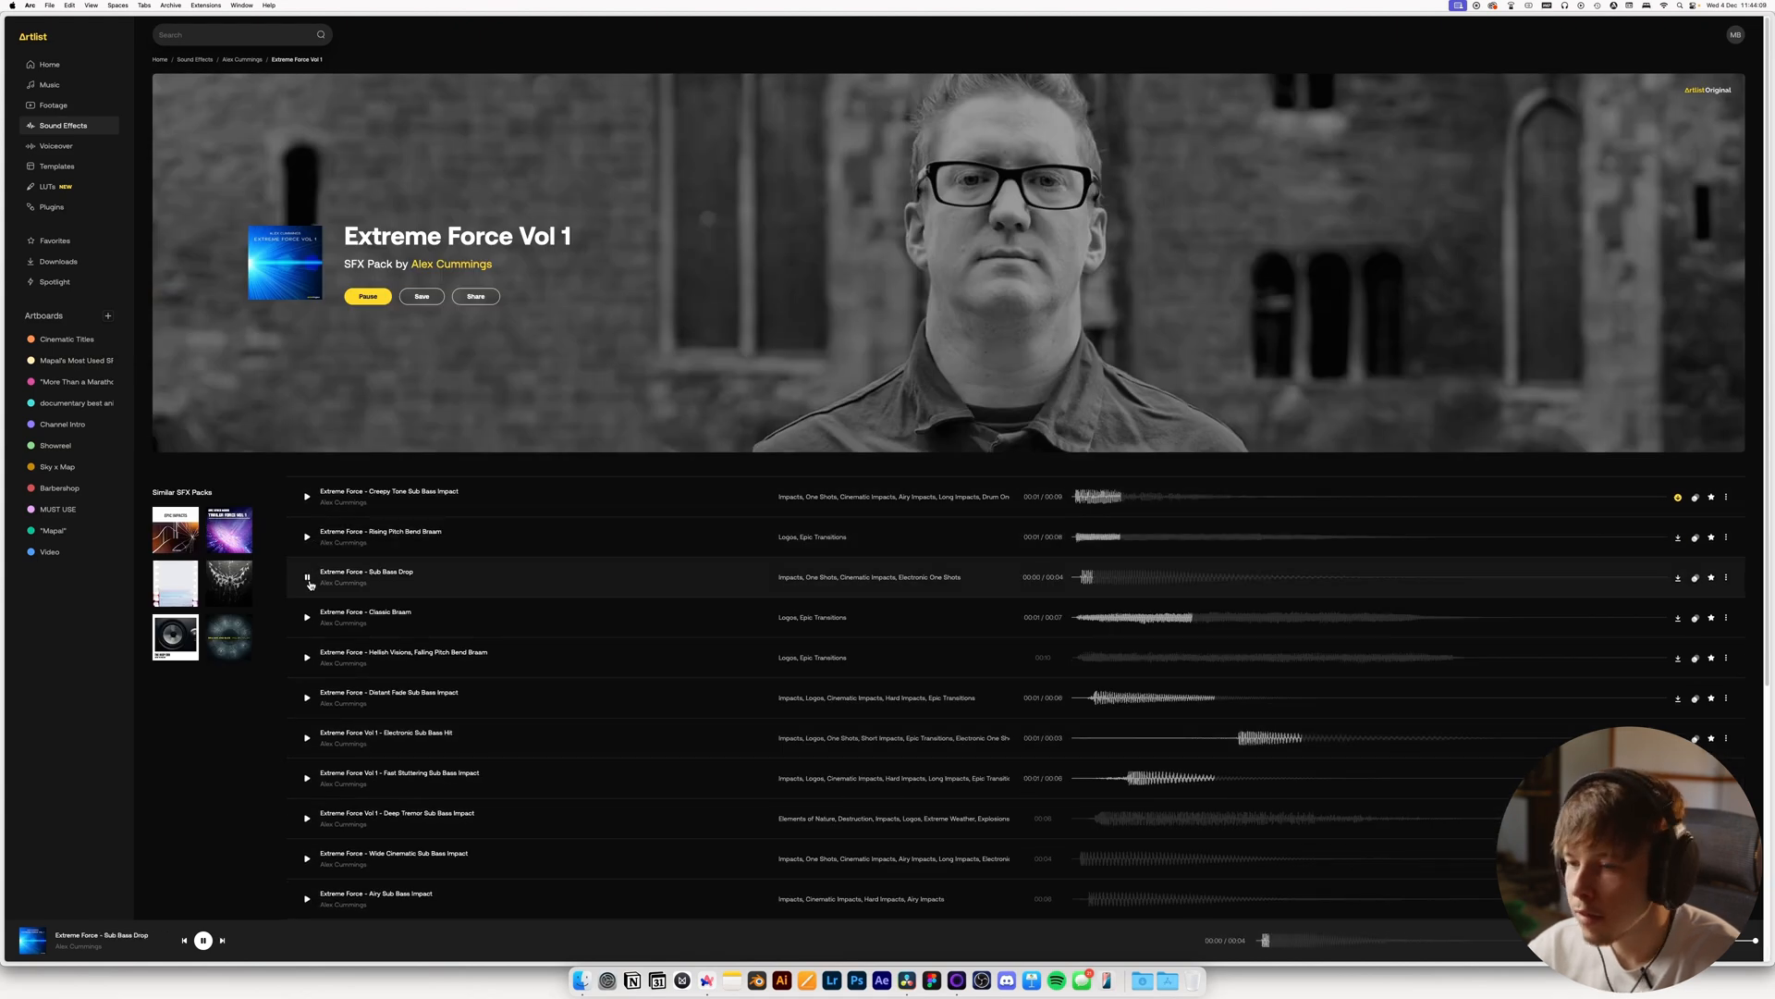
{"action": "left_click", "coordinate": [307, 577]}
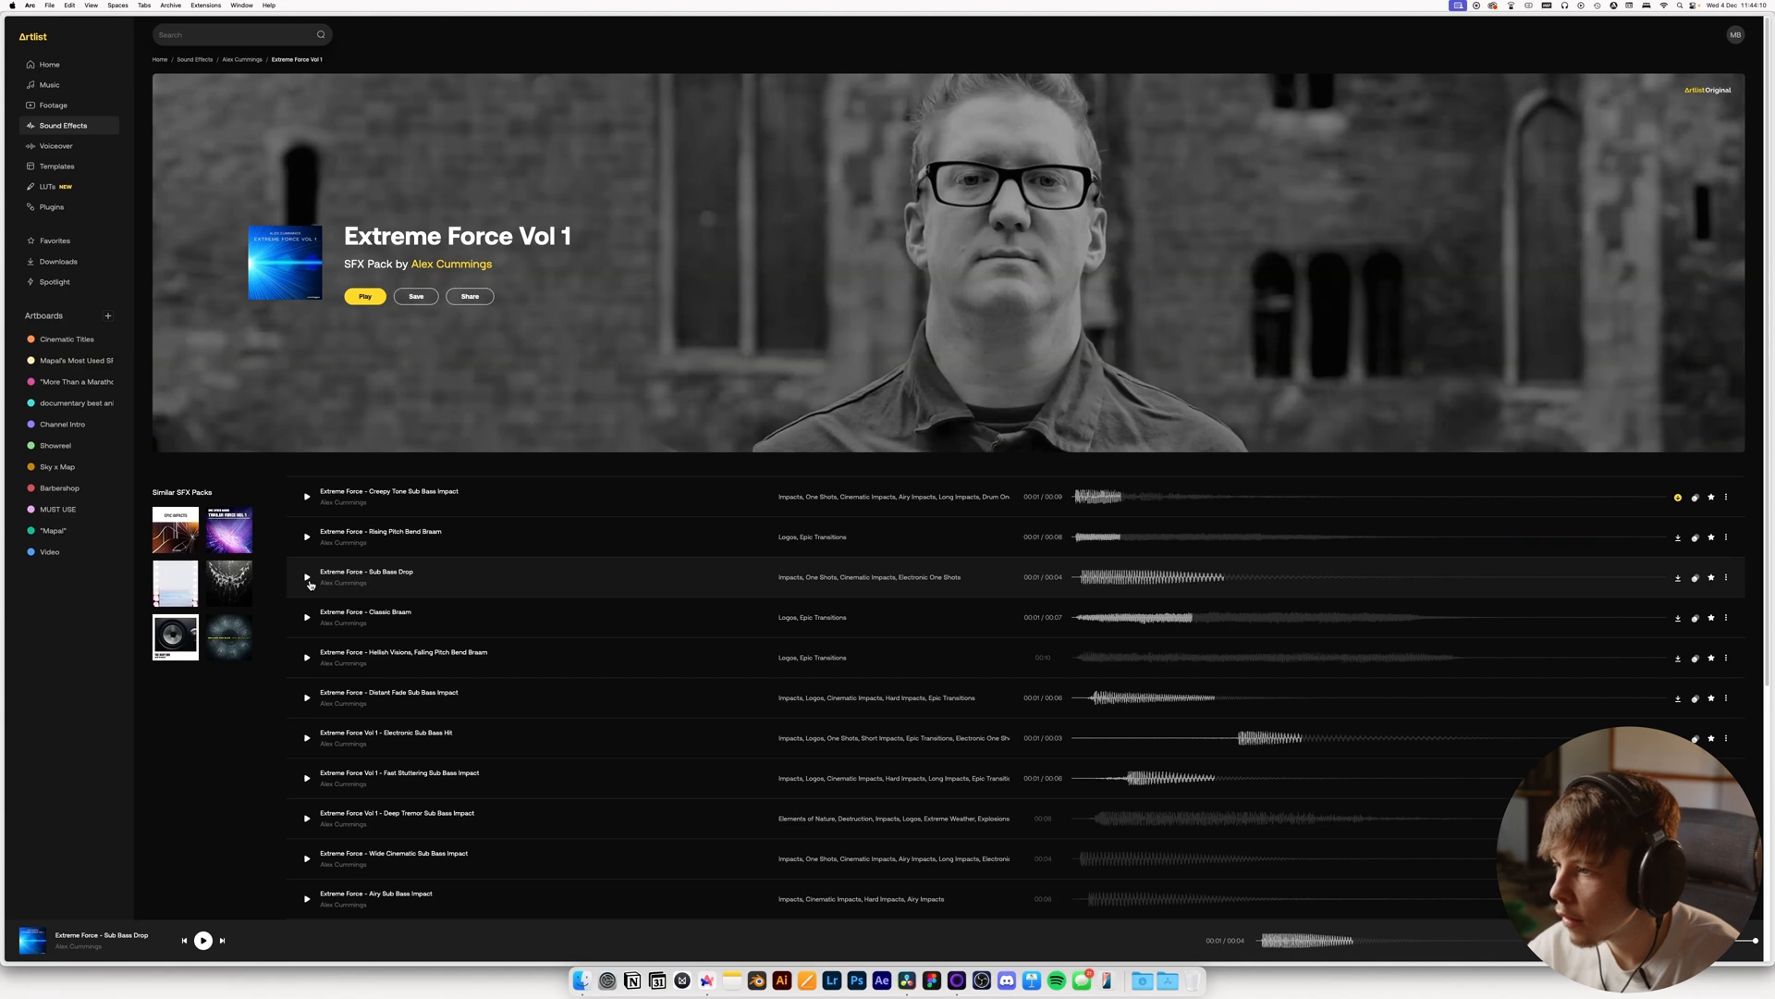
{"action": "left_click", "coordinate": [1074, 580]}
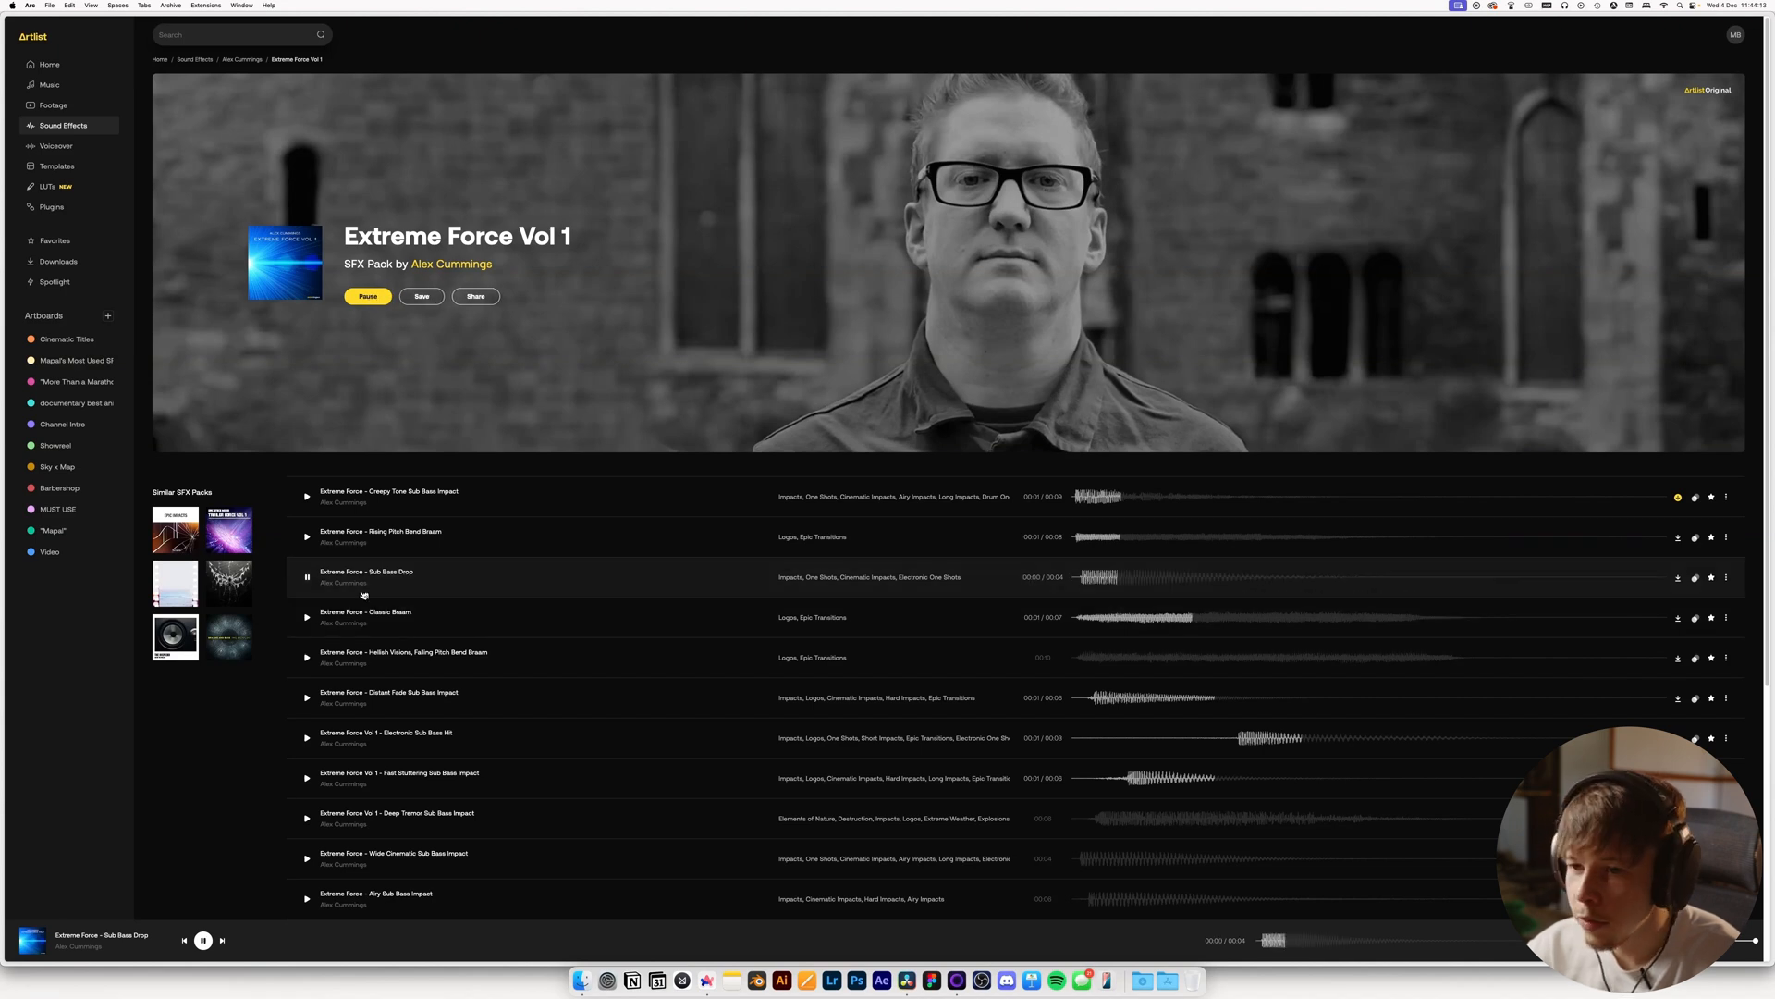
{"action": "left_click", "coordinate": [307, 618]}
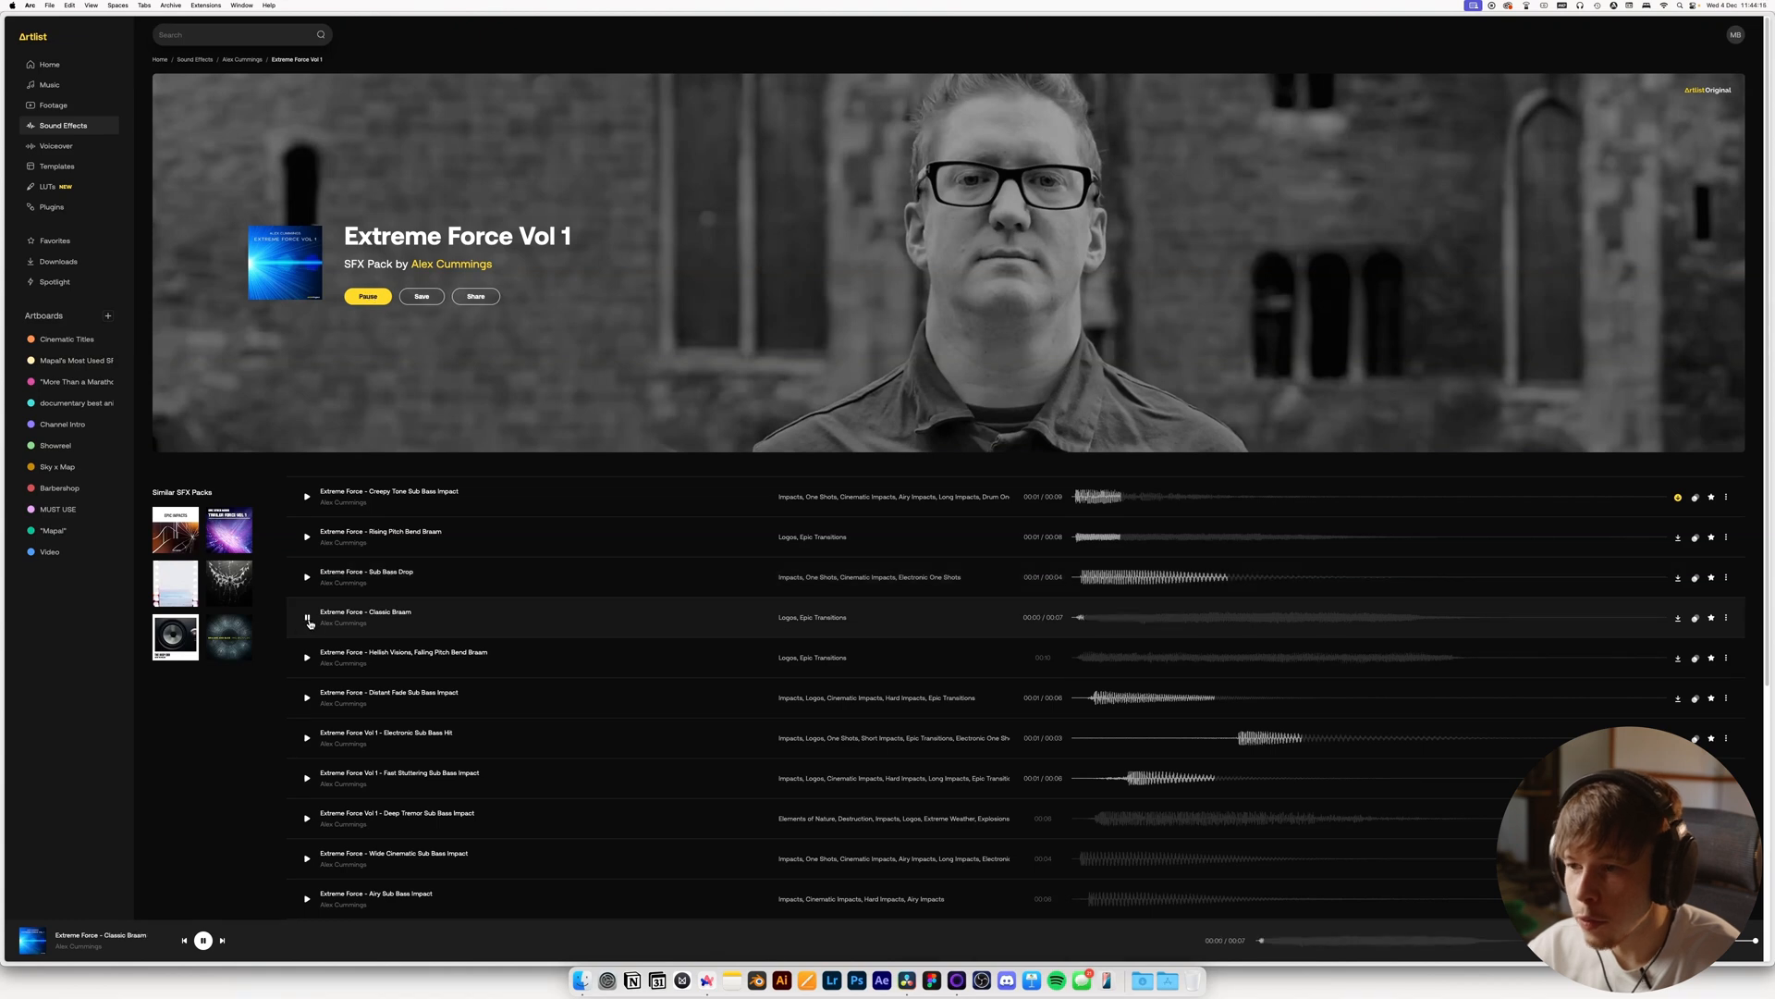
{"action": "left_click", "coordinate": [307, 618]}
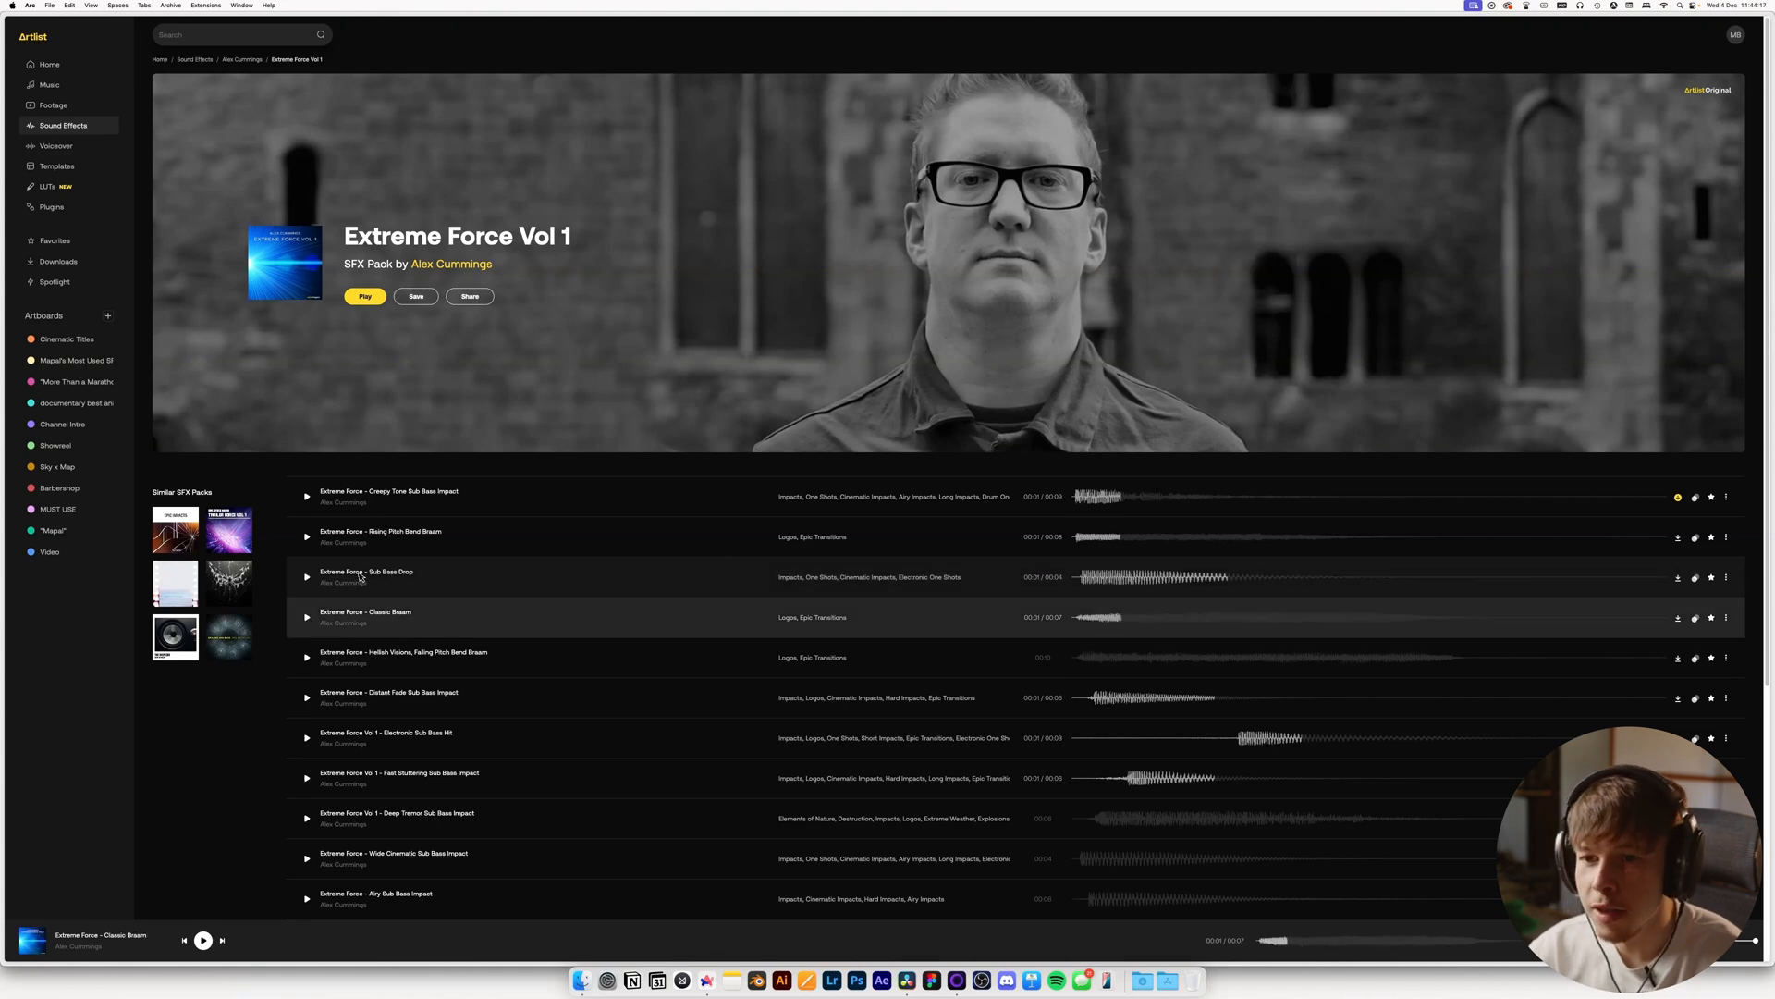
Return to the artist's page, open the Critical Tension pack, and audition Cinematic BRAAM Impact, Spooky Atmosphere and Horror Texture
{"action": "key", "text": "super+bracketleft"}
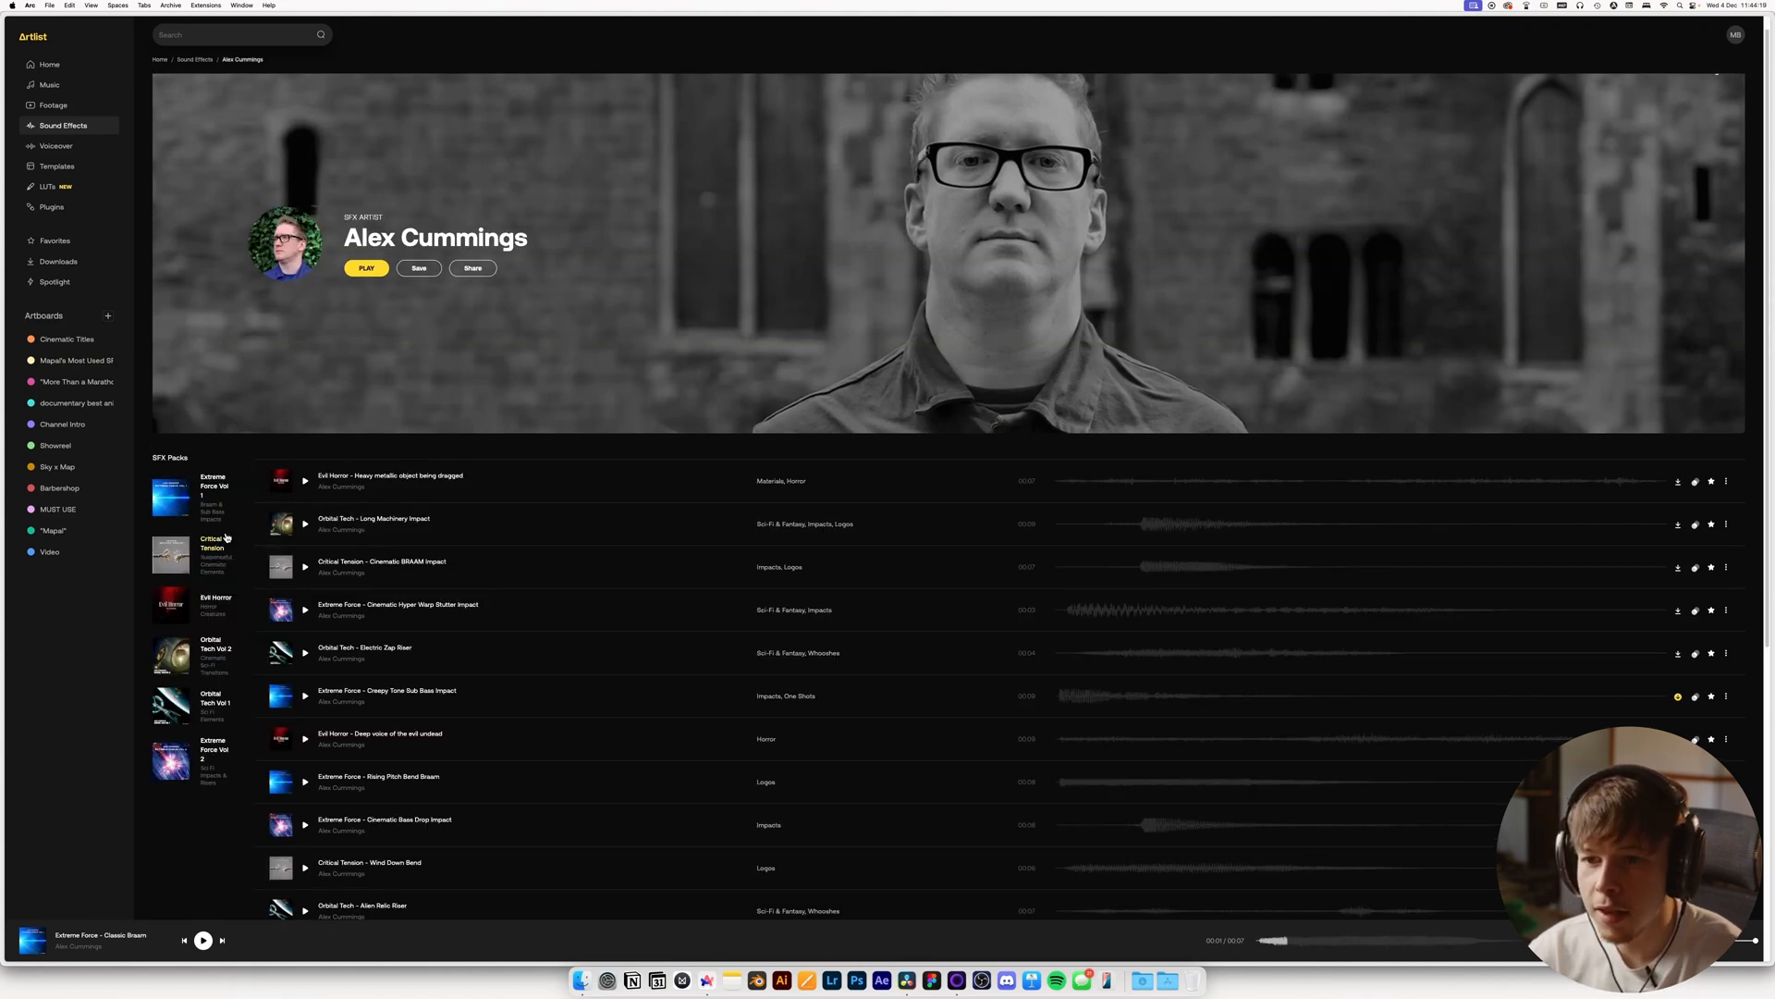
{"action": "left_click", "coordinate": [359, 566]}
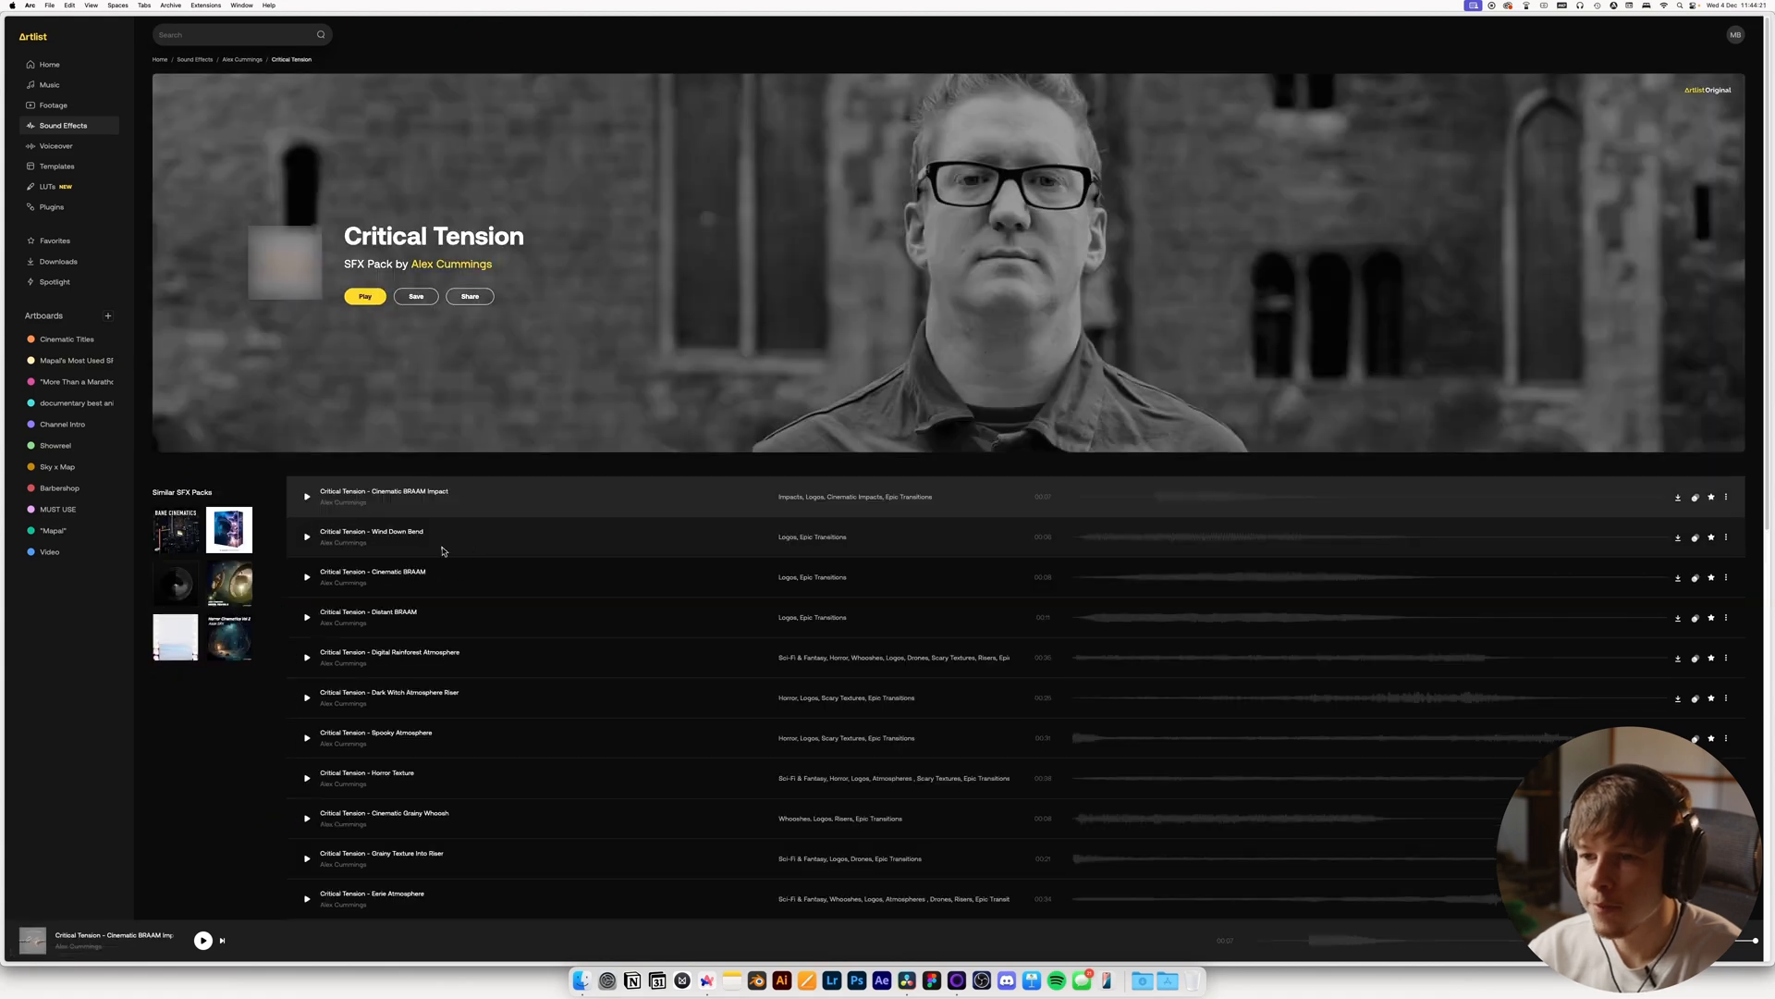
{"action": "left_click", "coordinate": [307, 497]}
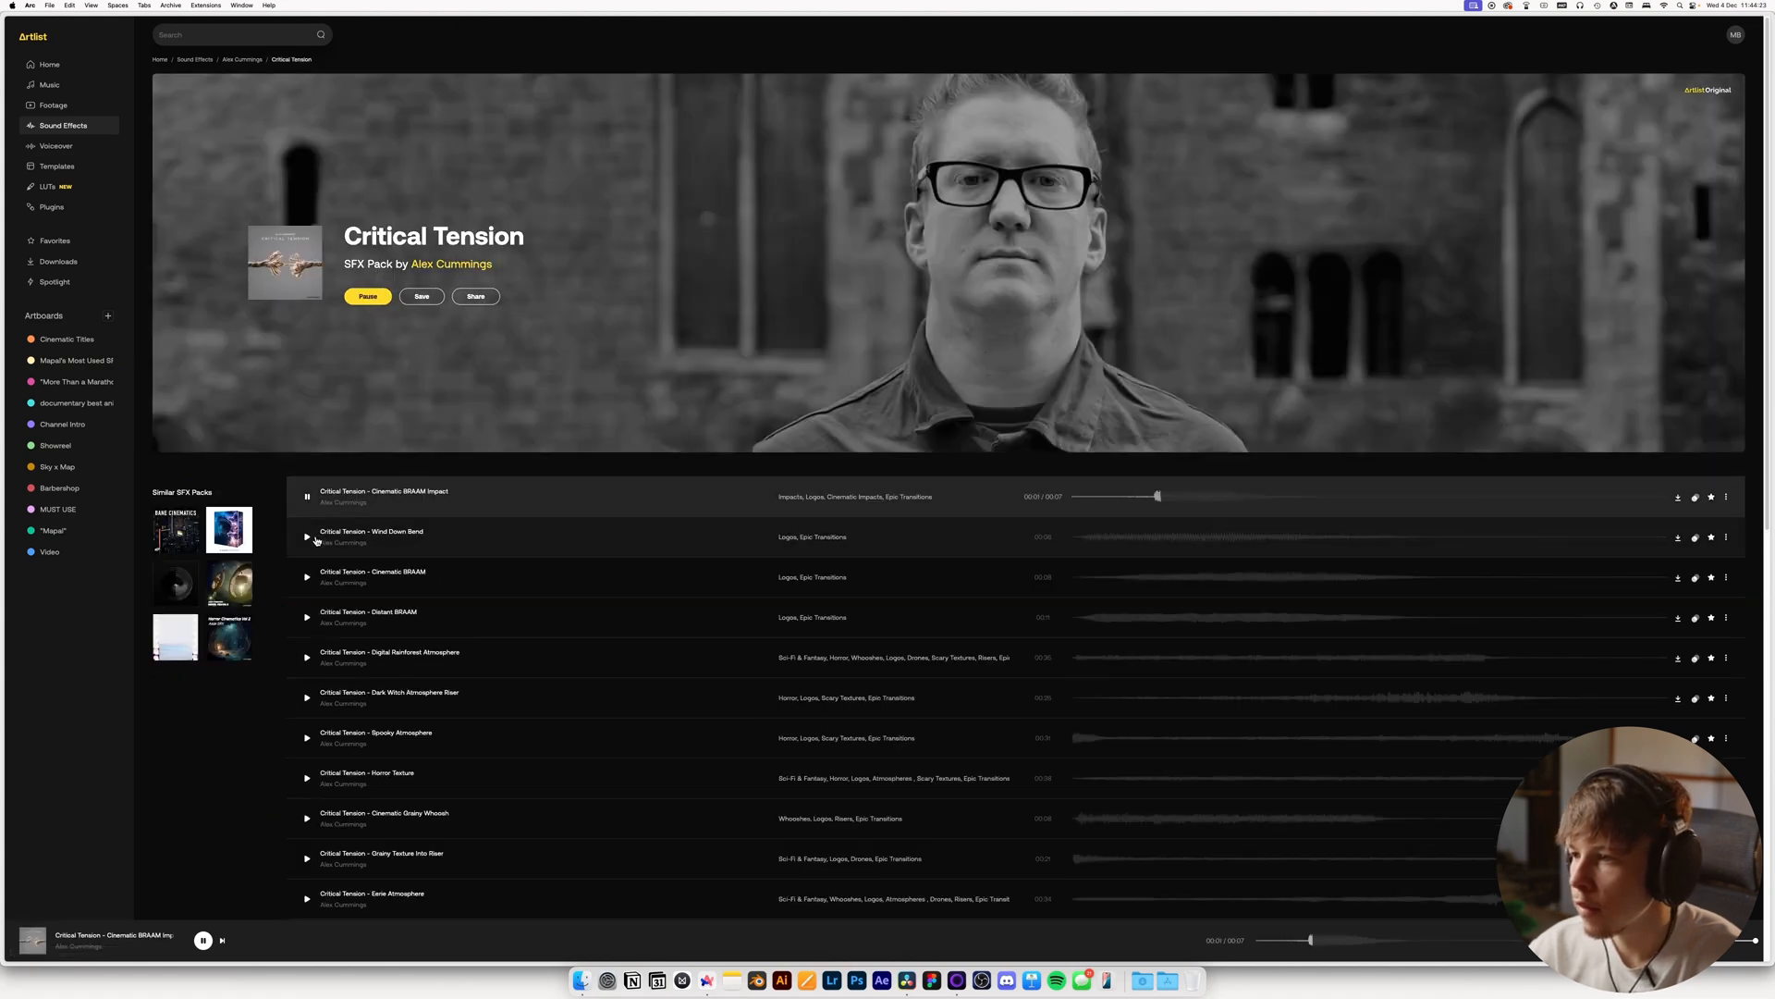
{"action": "left_click", "coordinate": [307, 738]}
{"action": "scroll", "coordinate": [382, 659], "scroll_direction": "down", "scroll_amount": 3}
{"action": "scroll", "coordinate": [365, 634], "scroll_direction": "down", "scroll_amount": 2}
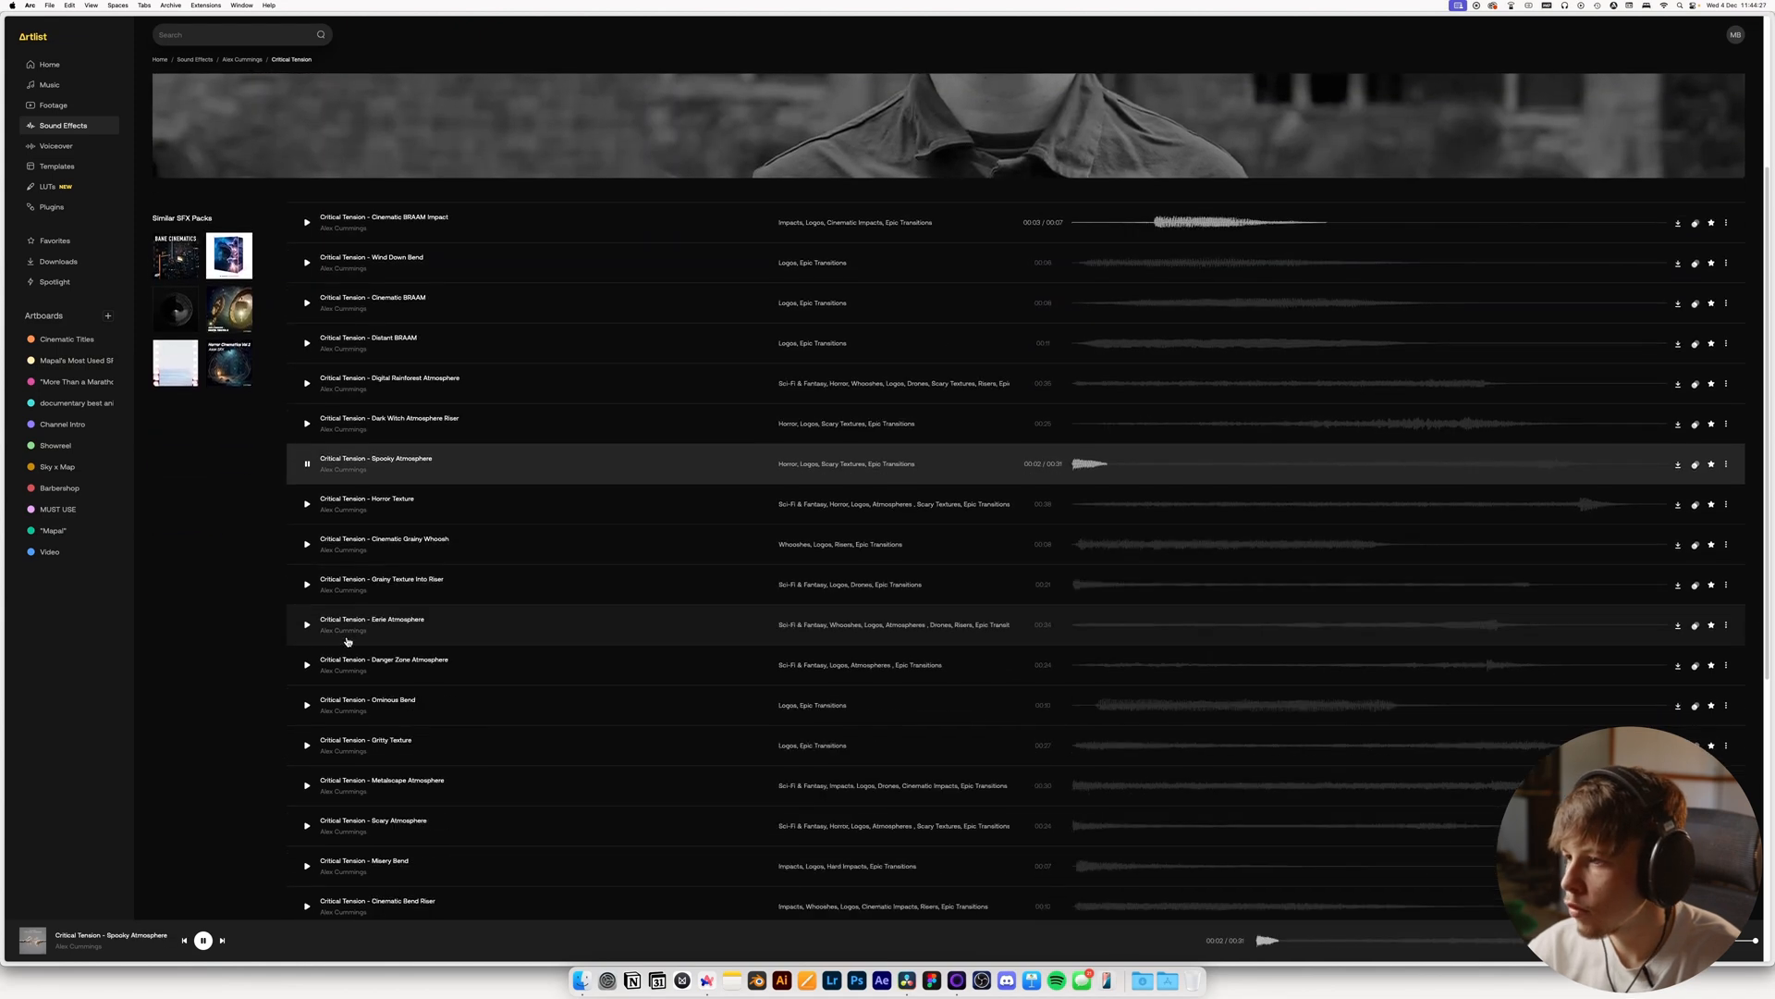
{"action": "left_click", "coordinate": [308, 506]}
Audition Scary Atmosphere, Misery Bend and Dread BRAAM further down the Critical Tension pack
{"action": "scroll", "coordinate": [309, 513], "scroll_direction": "down", "scroll_amount": 2}
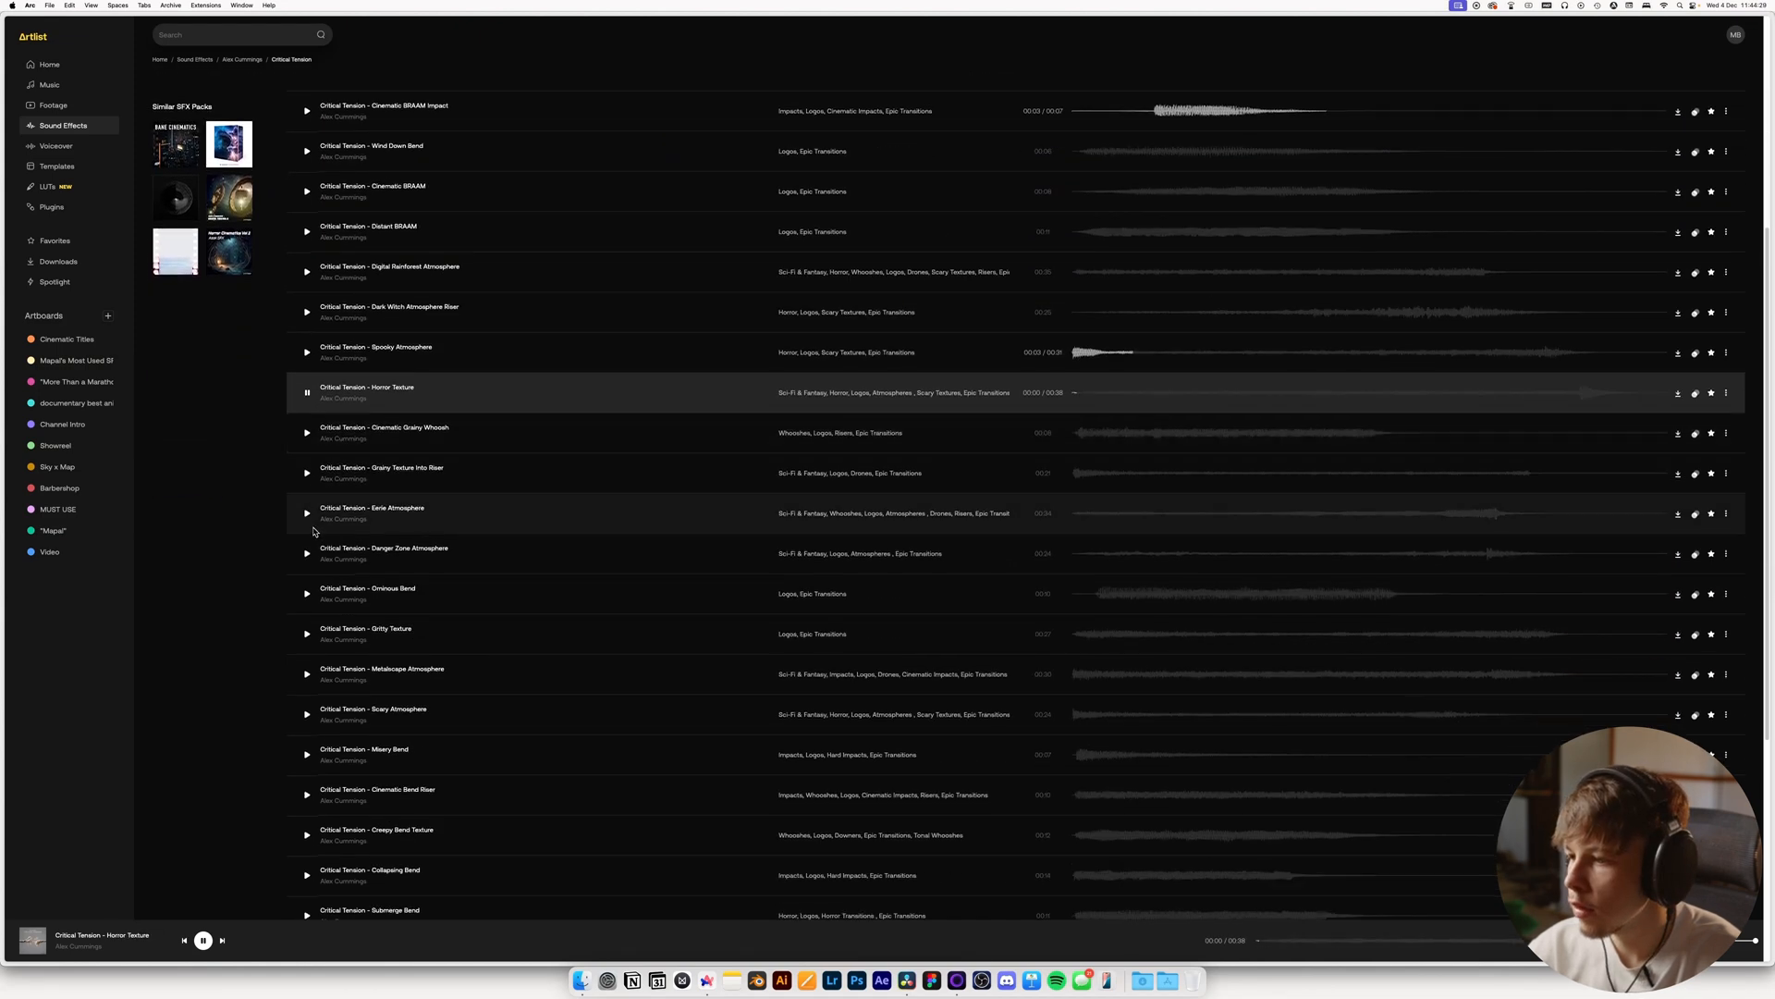
{"action": "left_click", "coordinate": [307, 715]}
{"action": "scroll", "coordinate": [307, 715], "scroll_direction": "down", "scroll_amount": 2}
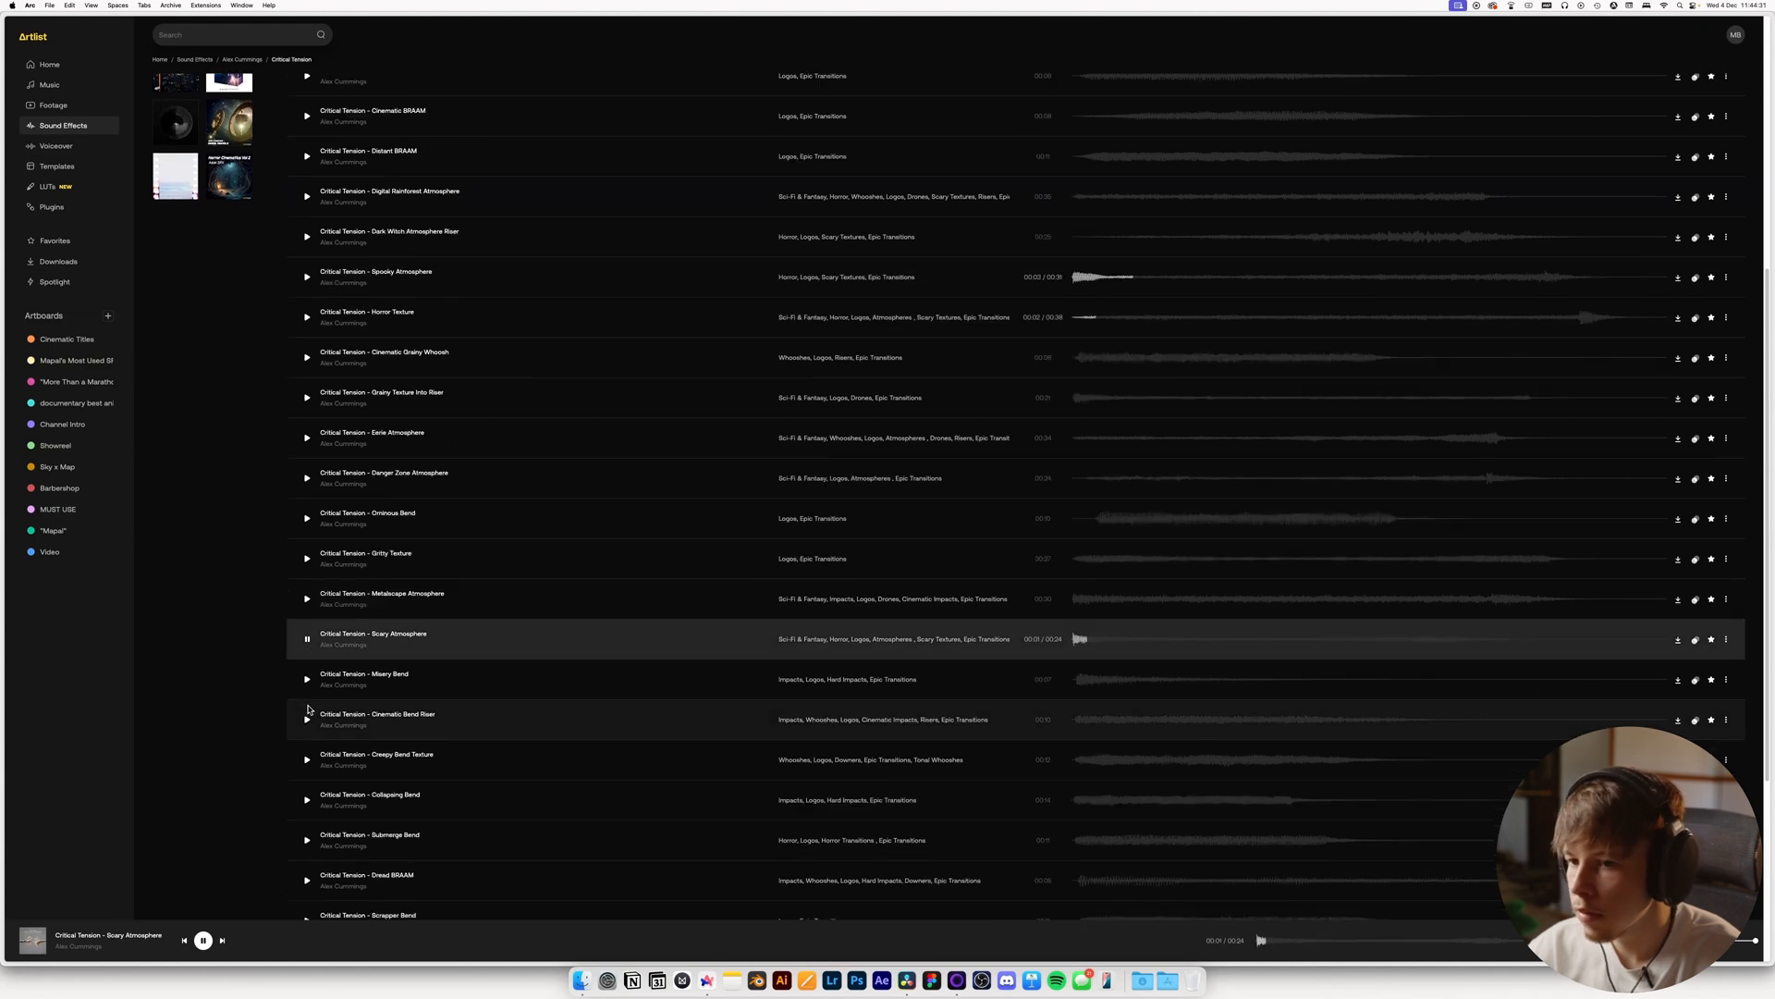
{"action": "left_click", "coordinate": [308, 680]}
{"action": "scroll", "coordinate": [308, 681], "scroll_direction": "down", "scroll_amount": 2}
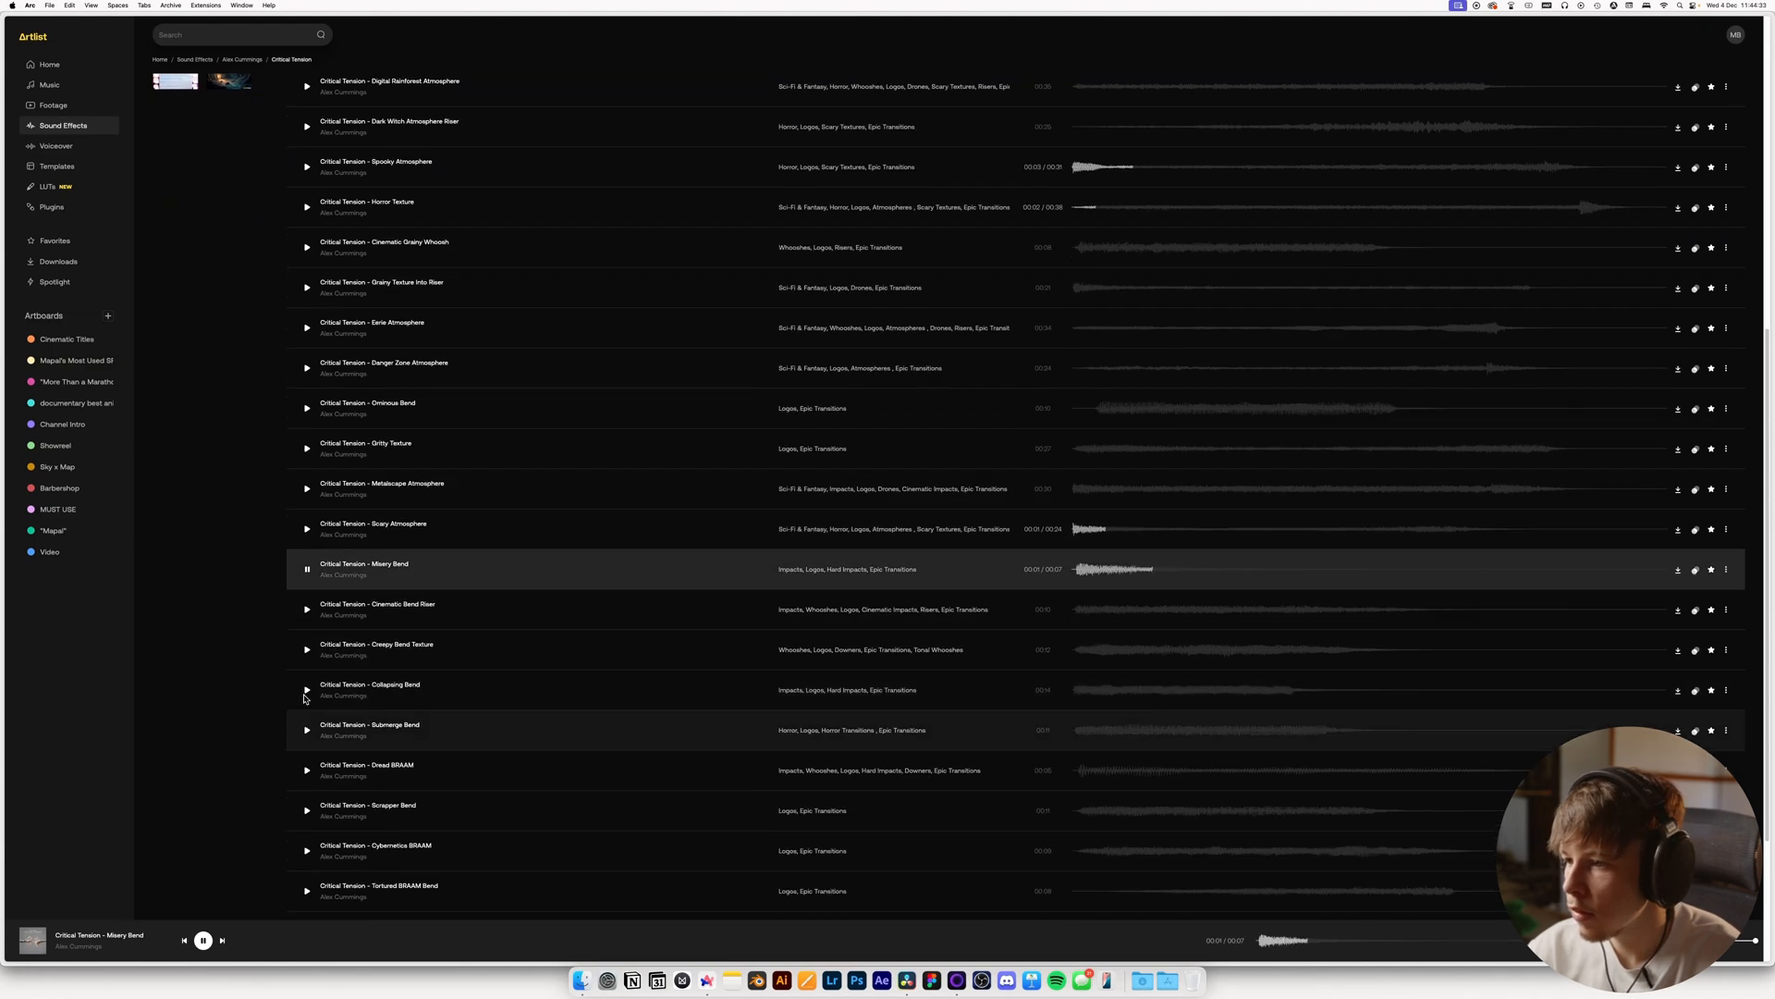
{"action": "left_click", "coordinate": [308, 769]}
{"action": "scroll", "coordinate": [308, 769], "scroll_direction": "down", "scroll_amount": 3}
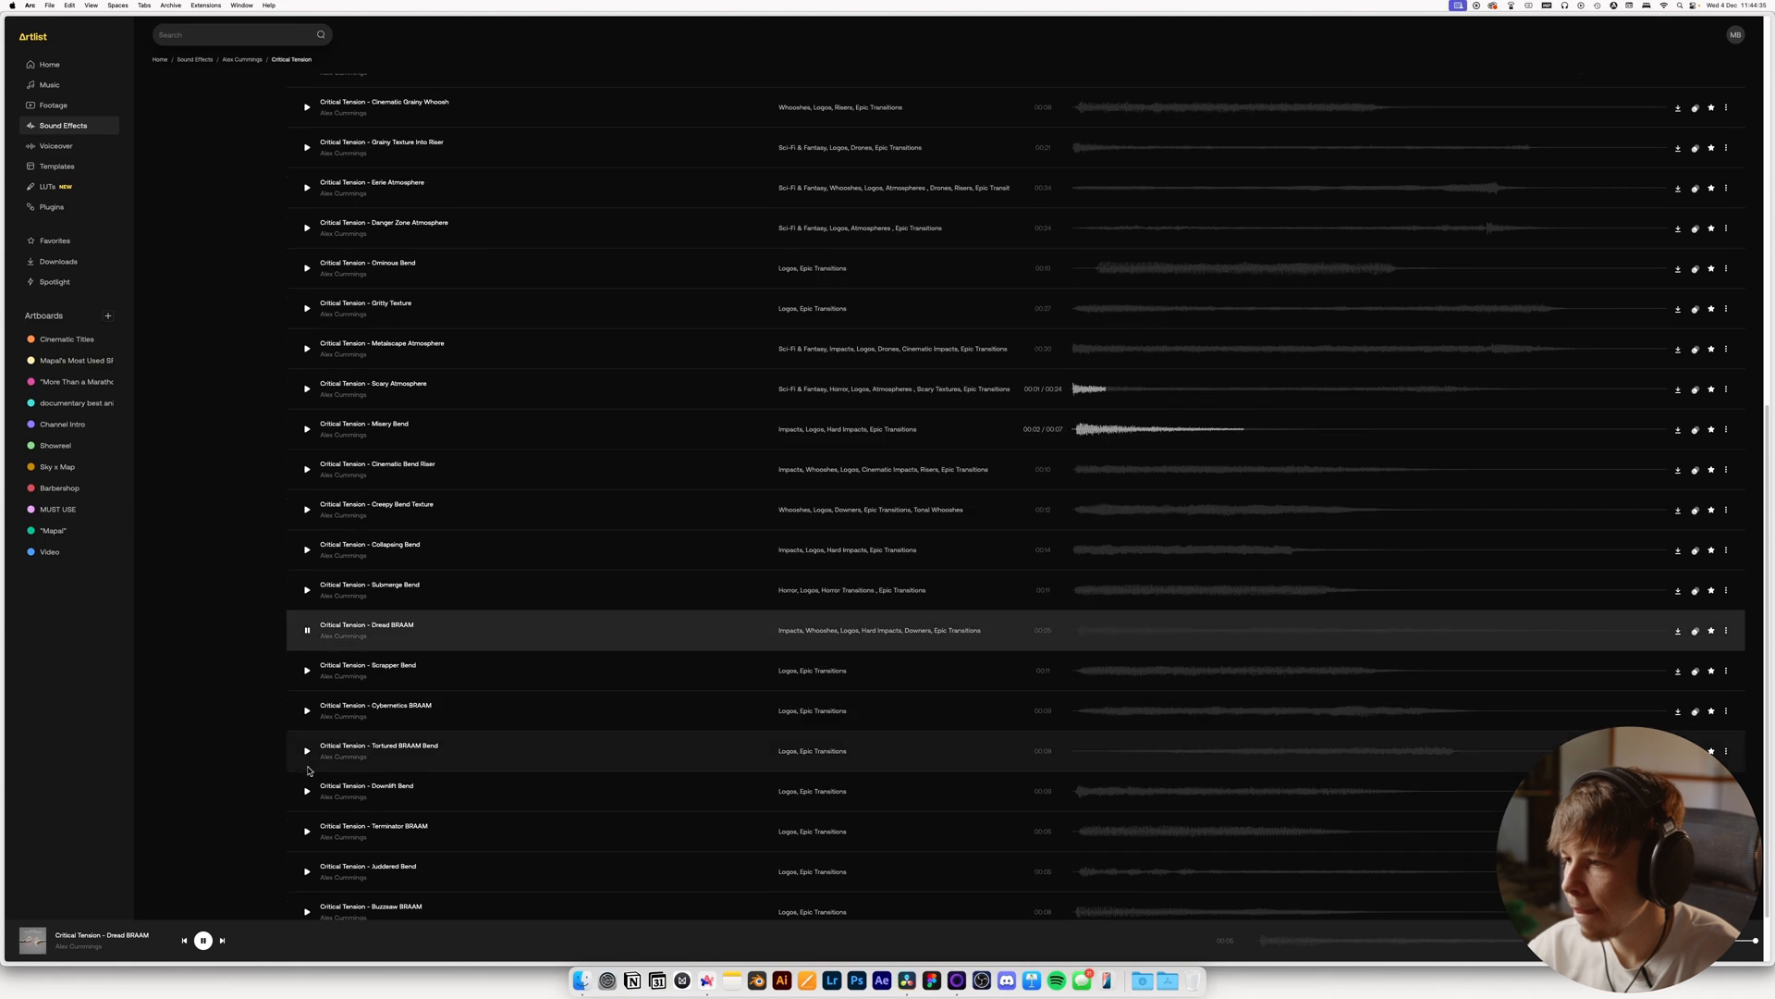
{"action": "scroll", "coordinate": [301, 709], "scroll_direction": "down", "scroll_amount": 2}
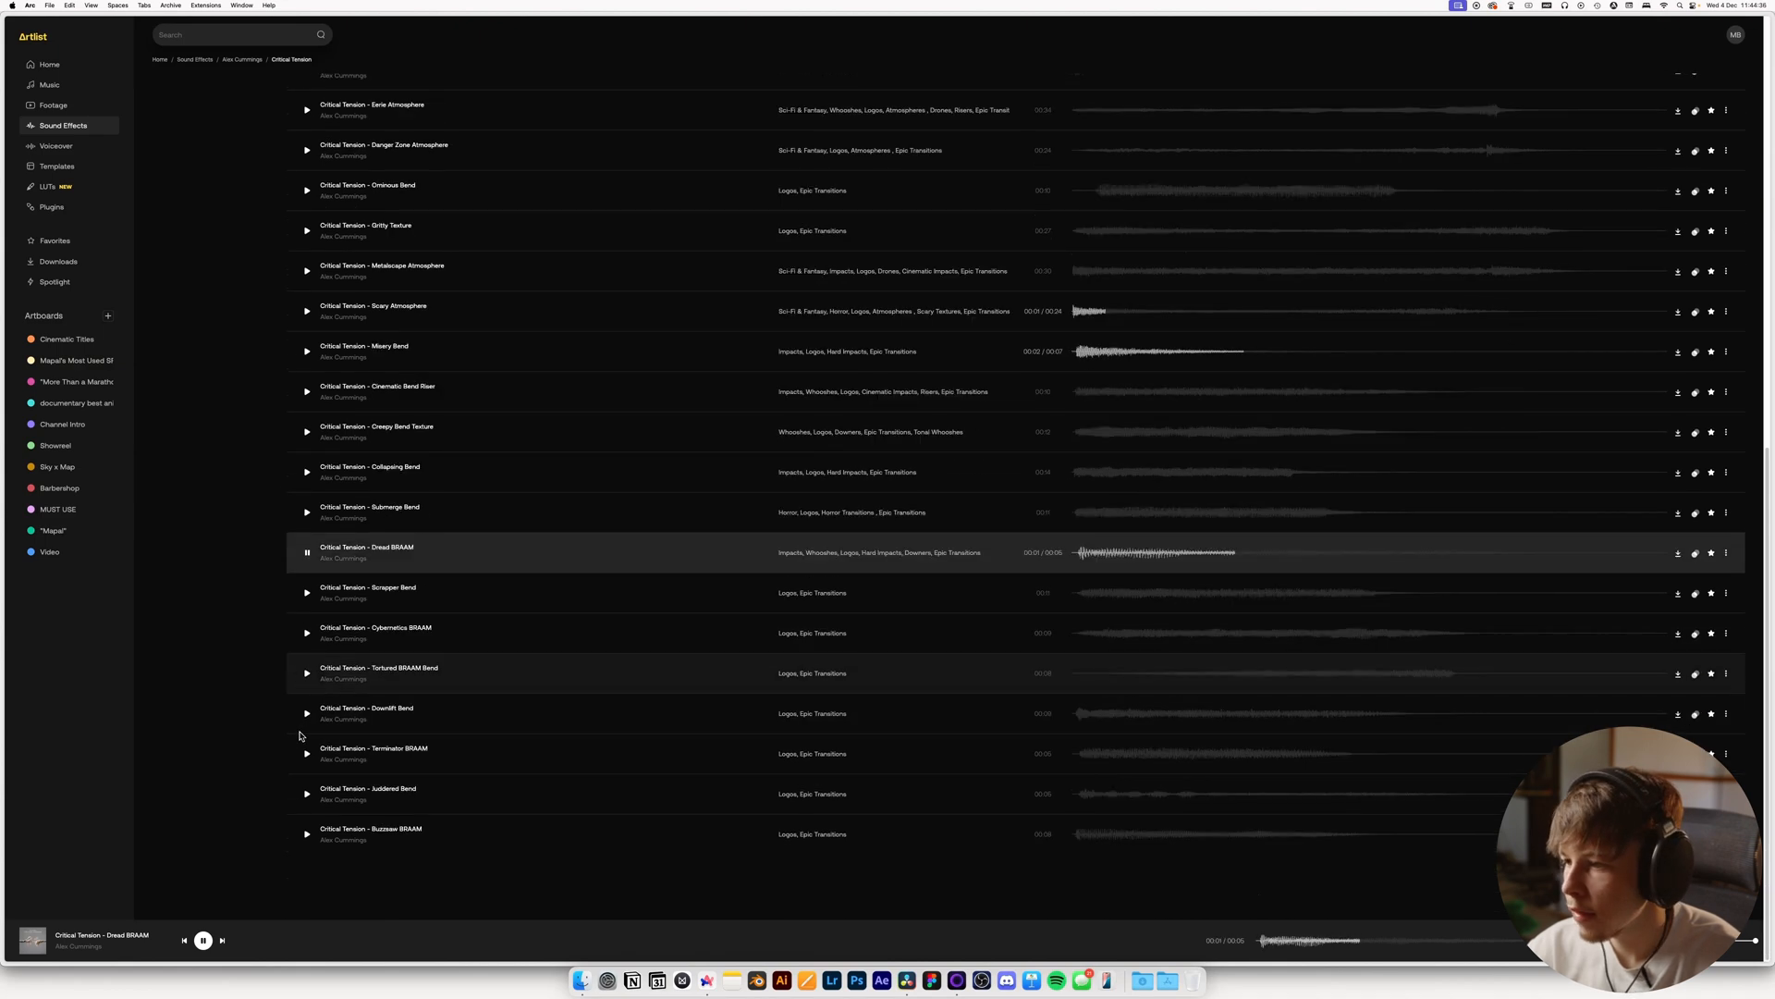
Audition Juddered Bend near the end of the Critical Tension pack and return to the artist's page
{"action": "left_click", "coordinate": [305, 794]}
{"action": "key", "text": "space"}
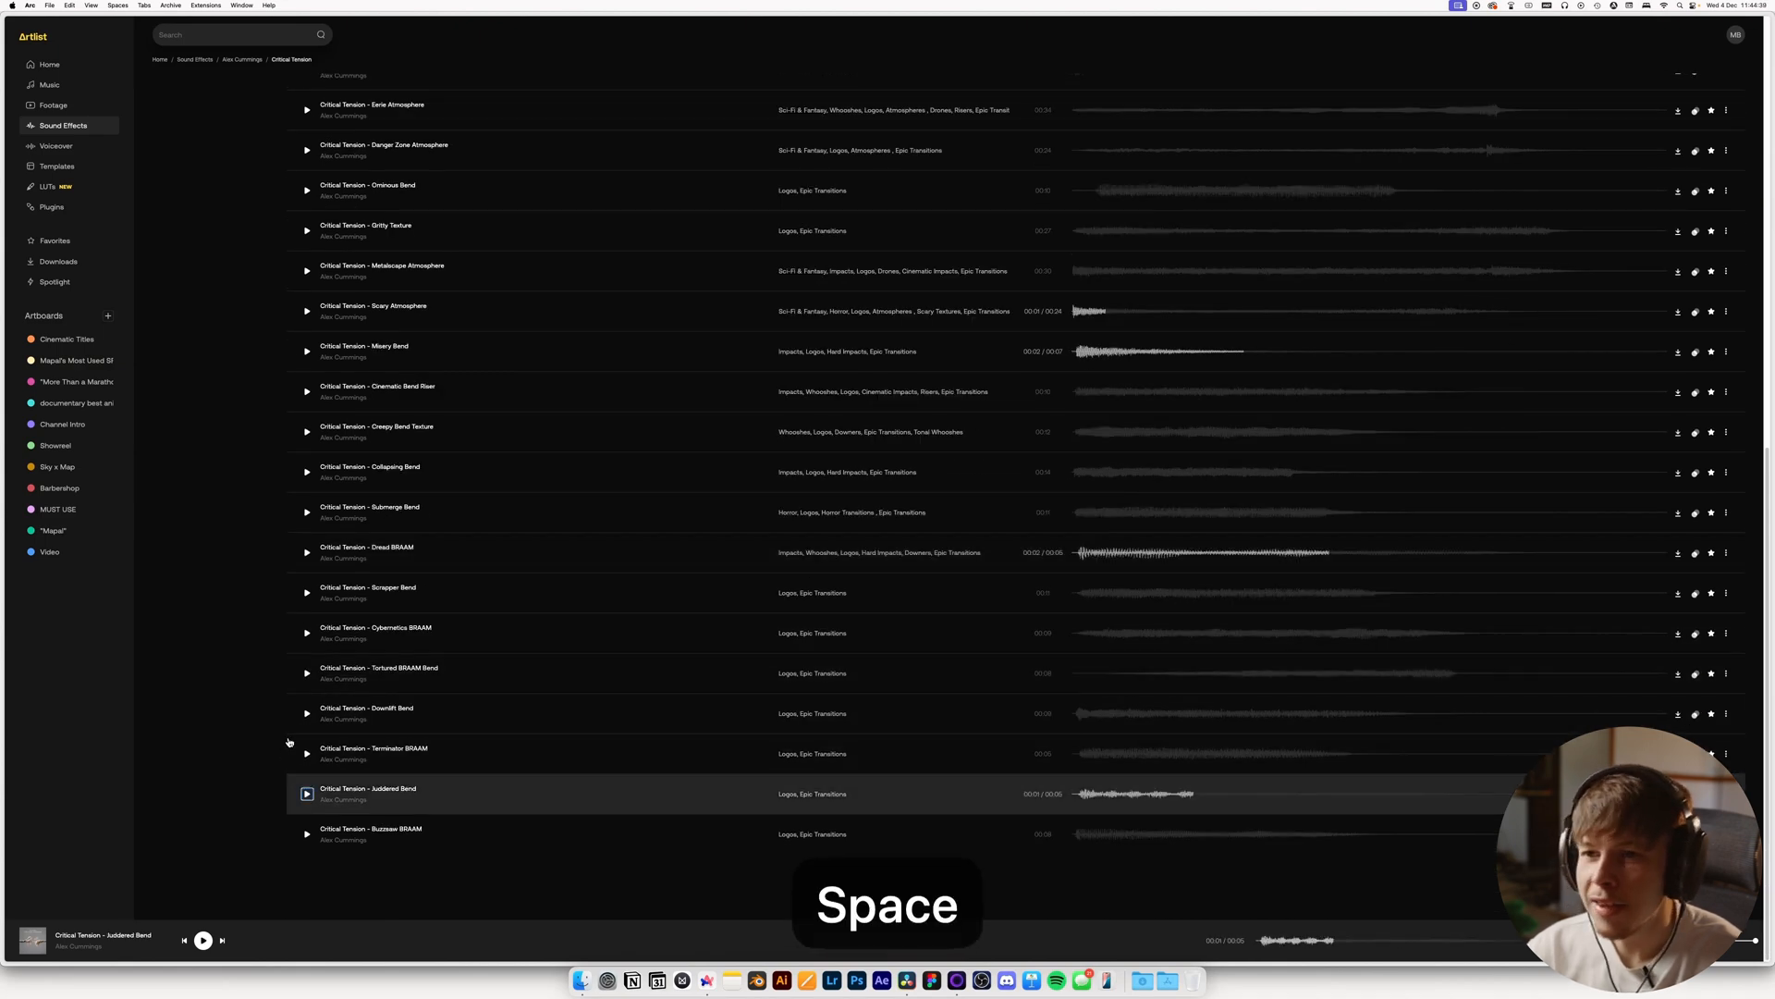
{"action": "scroll", "coordinate": [289, 746], "scroll_direction": "left", "scroll_amount": 5}
{"action": "scroll", "coordinate": [256, 643], "scroll_direction": "down", "scroll_amount": 1}
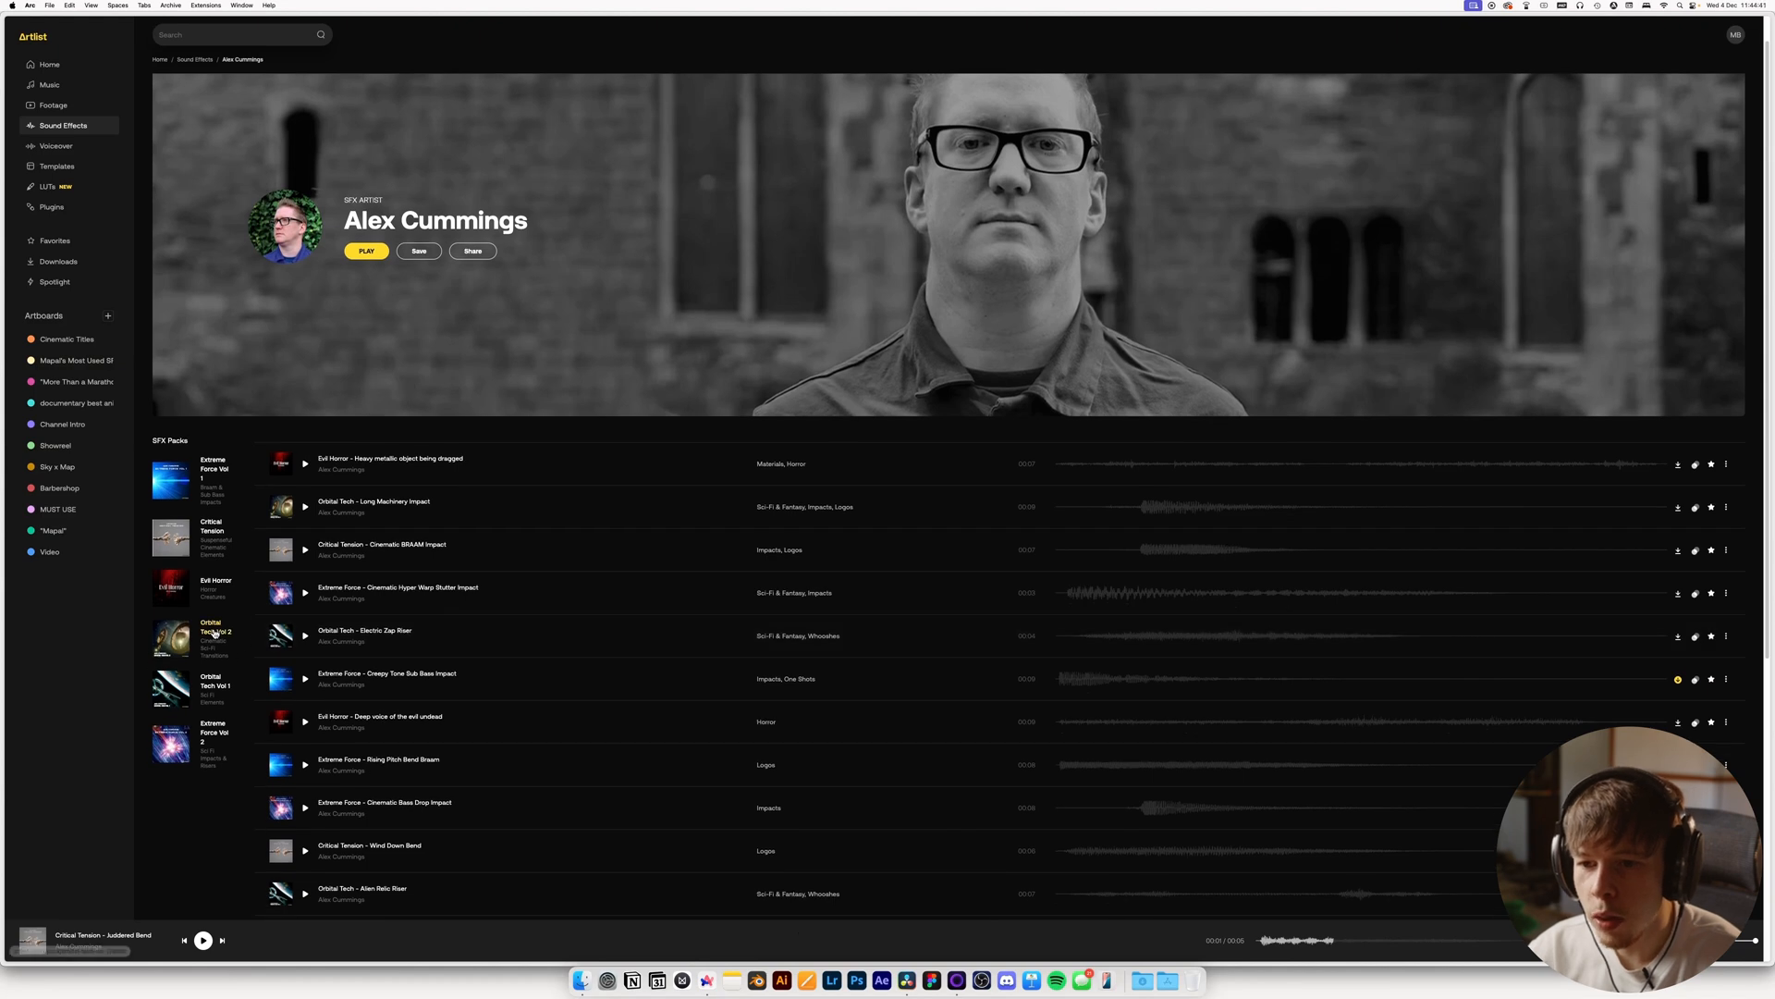
Open the Orbital Tech Vol 2 pack and audition Long Machinery Impact, Techno Blast Impact and Crusher Impact
{"action": "left_click", "coordinate": [215, 631]}
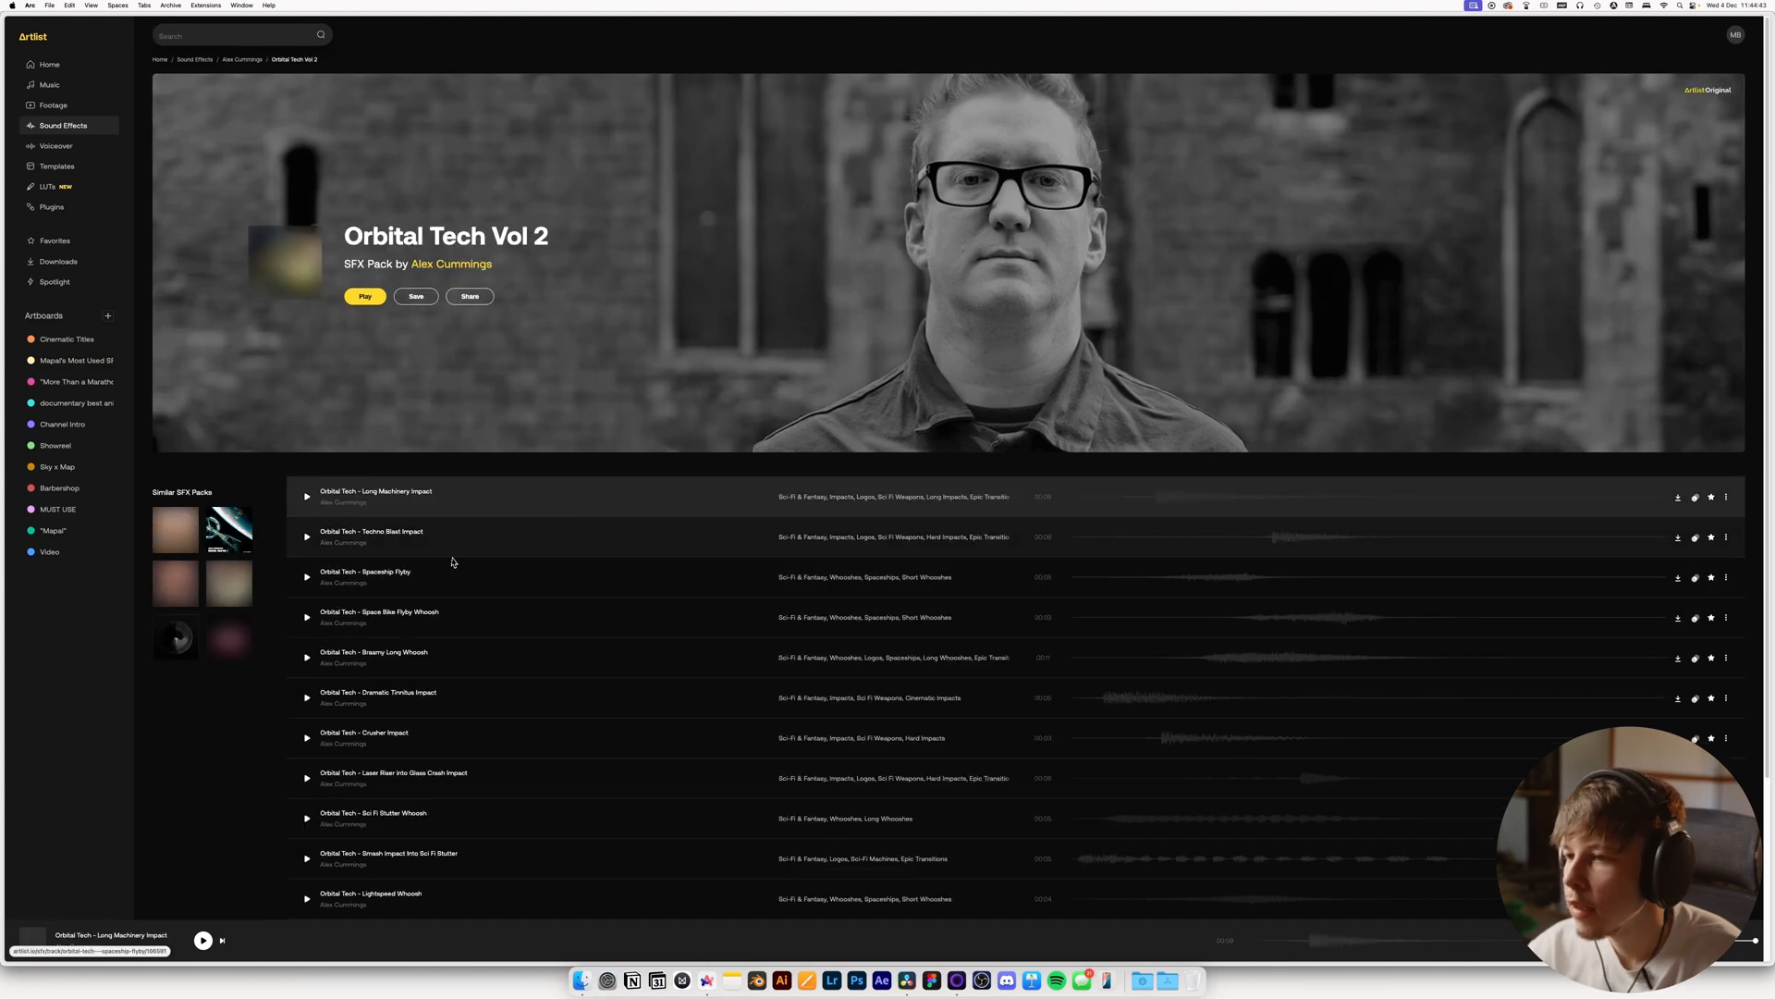
{"action": "left_click", "coordinate": [307, 497]}
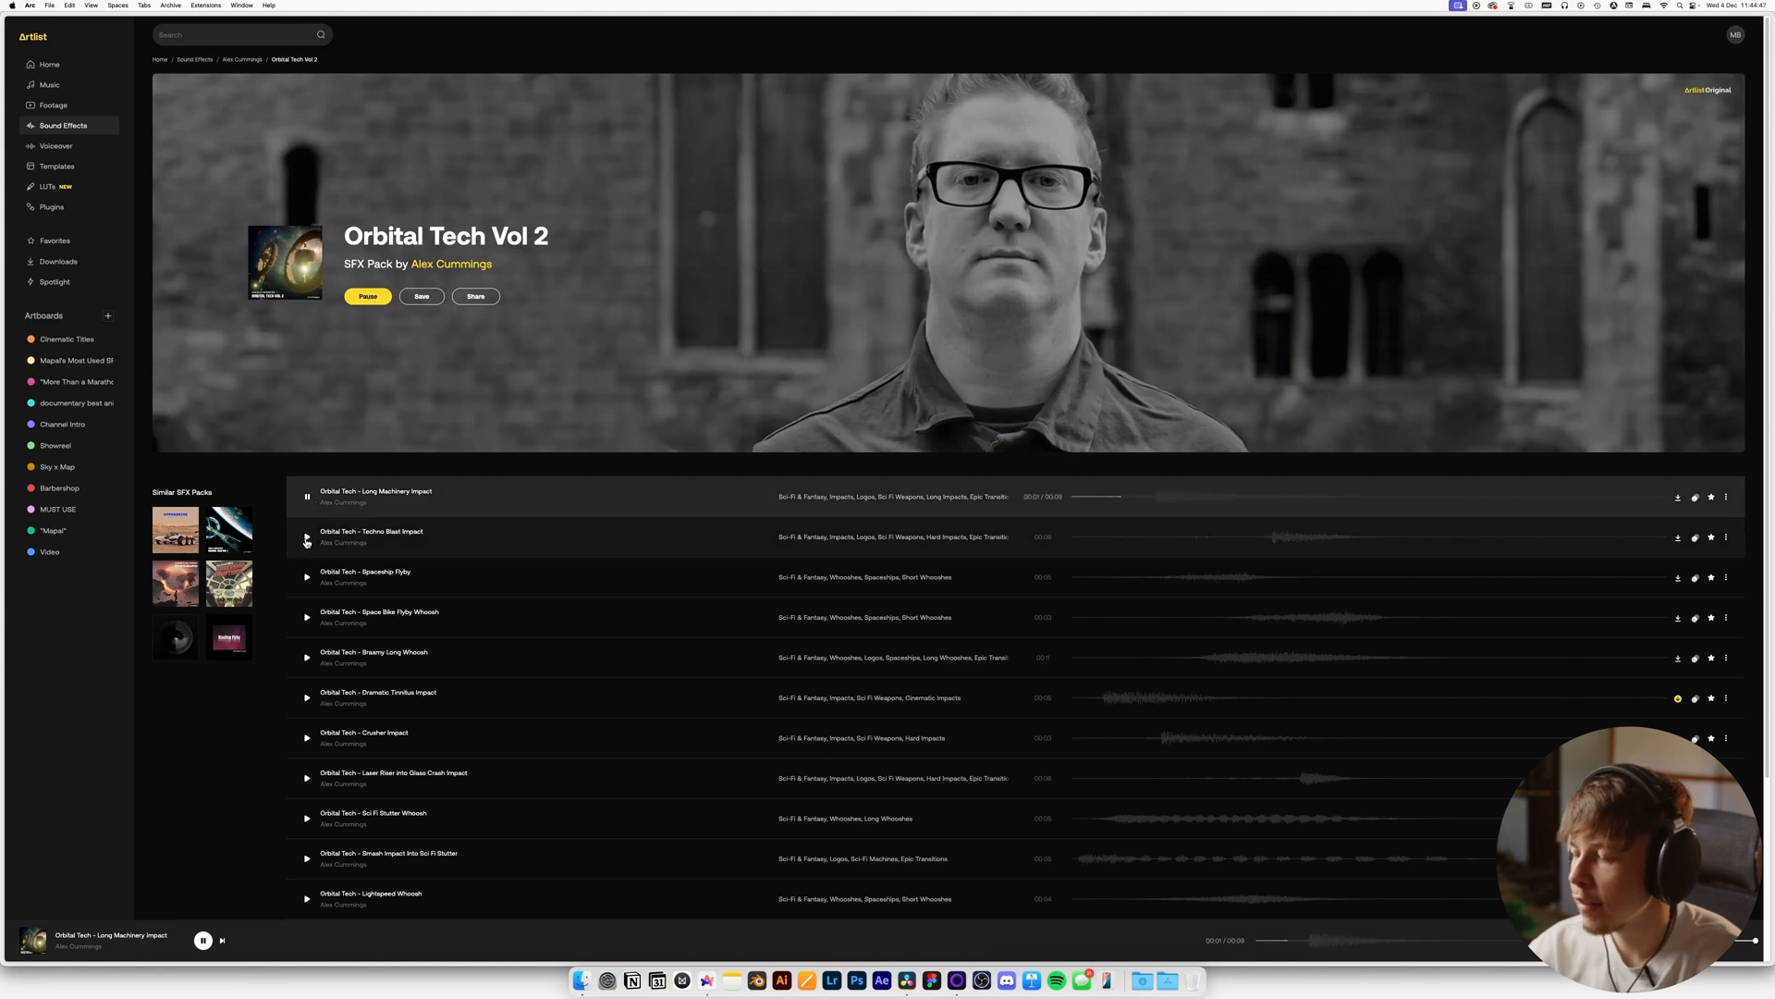
{"action": "left_click", "coordinate": [307, 538]}
{"action": "scroll", "coordinate": [305, 698], "scroll_direction": "down", "scroll_amount": 2}
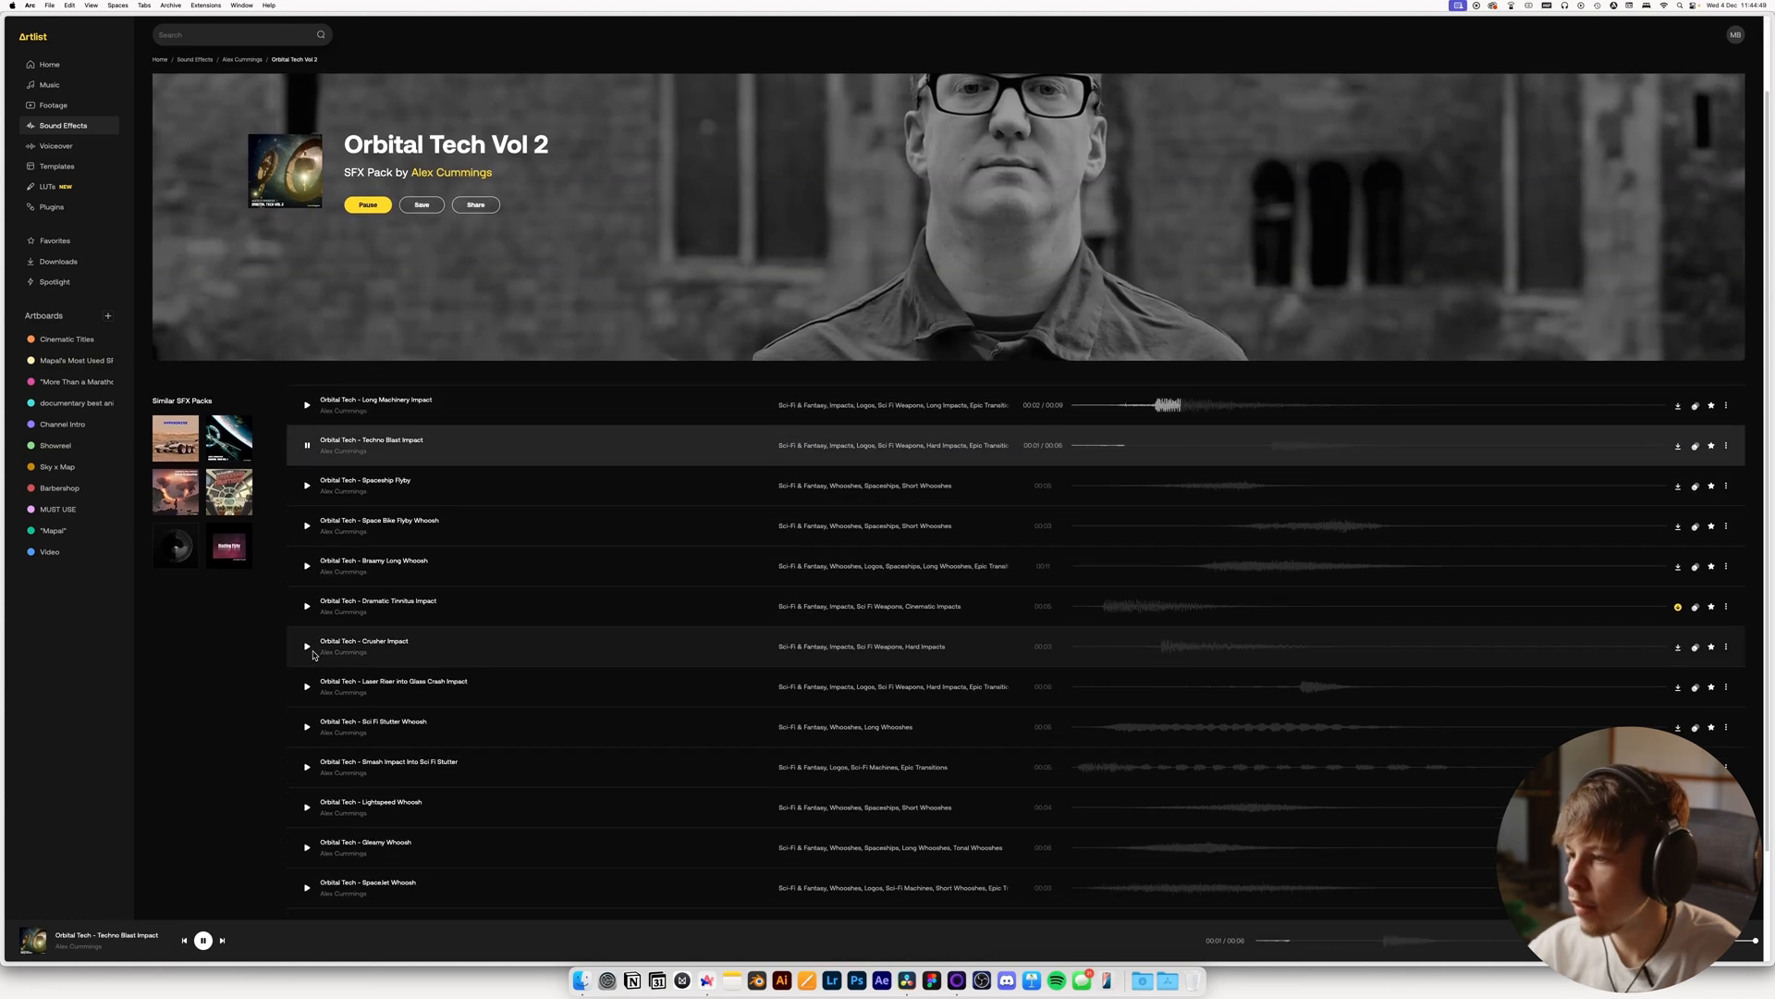
{"action": "scroll", "coordinate": [306, 650], "scroll_direction": "down", "scroll_amount": 2}
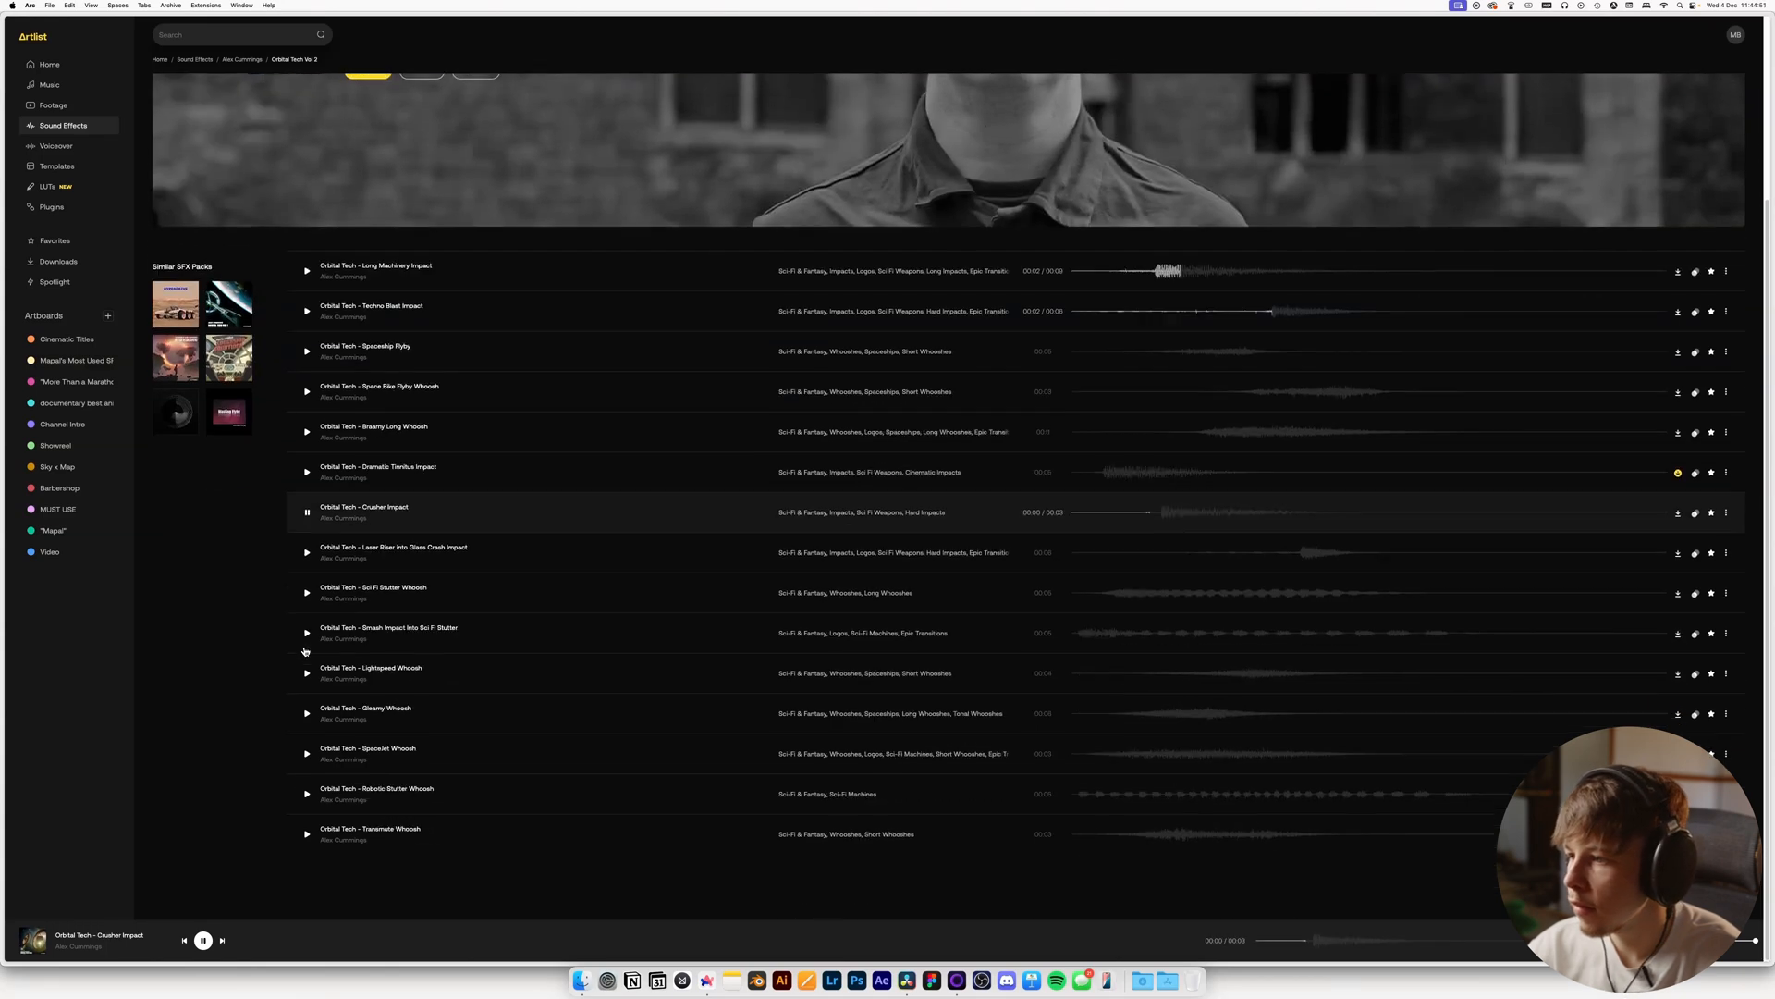
Search the whole sound effects library for "impact"
{"action": "scroll", "coordinate": [277, 462], "scroll_direction": "up", "scroll_amount": 4}
{"action": "left_click", "coordinate": [248, 36]}
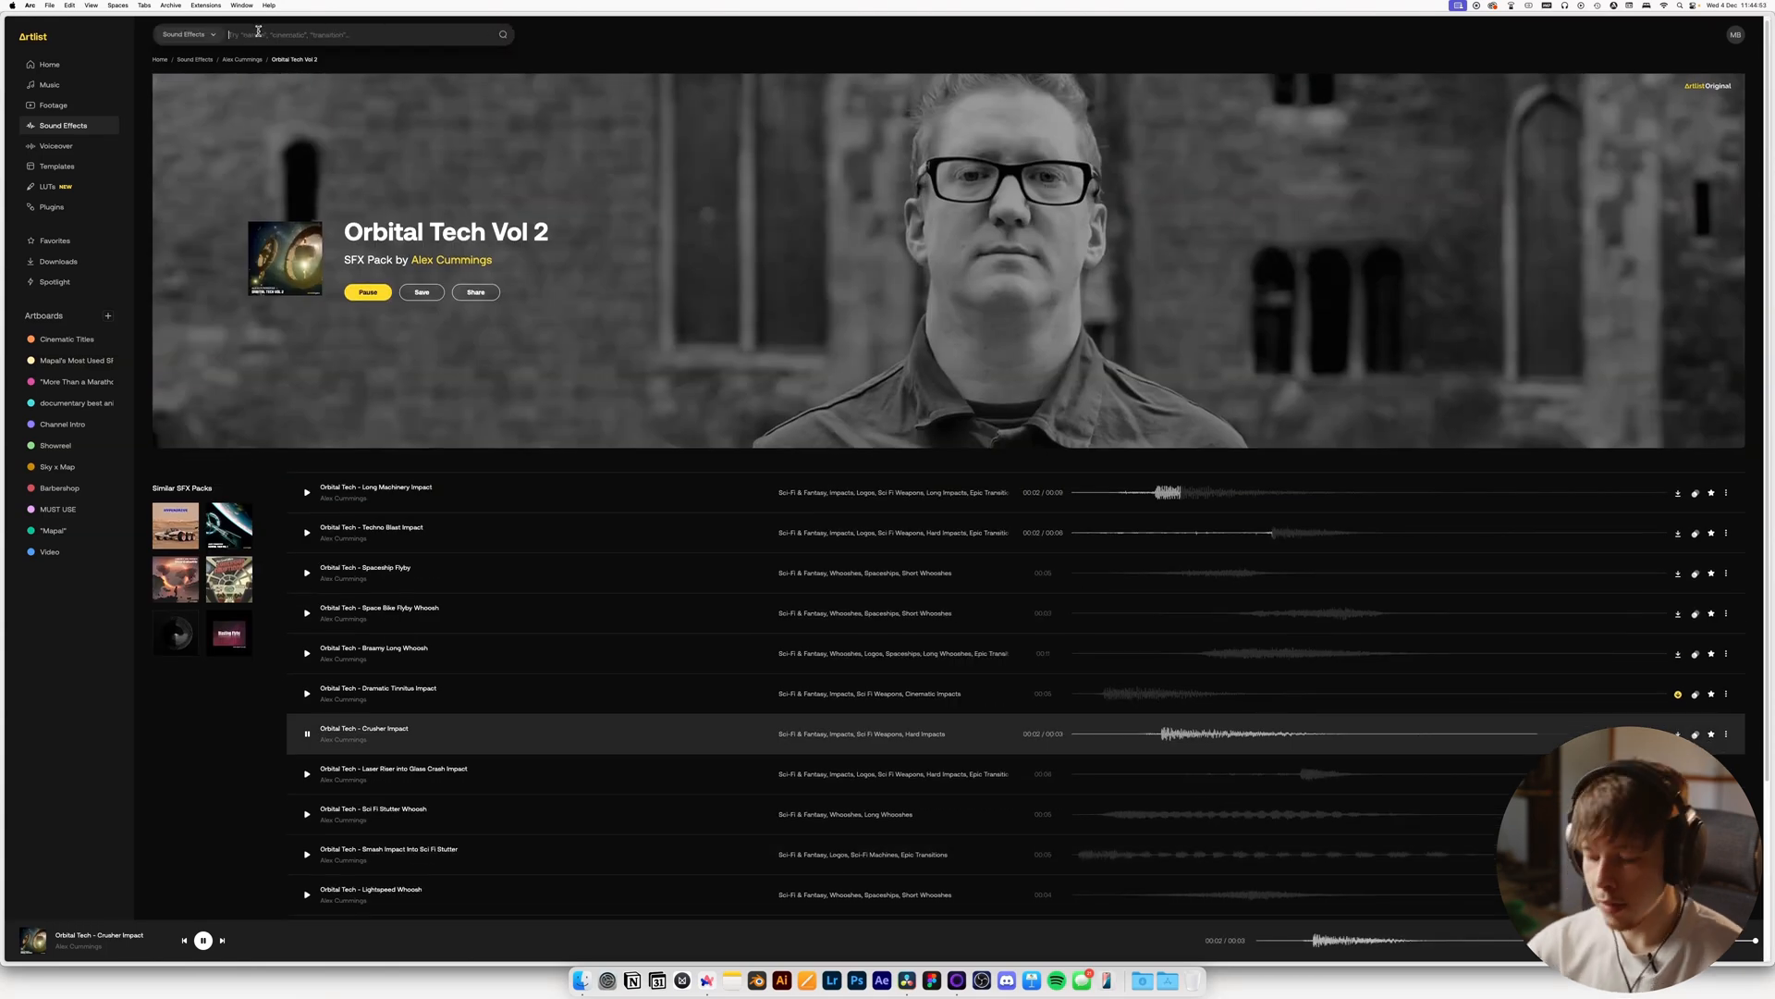
{"action": "key", "text": "Return"}
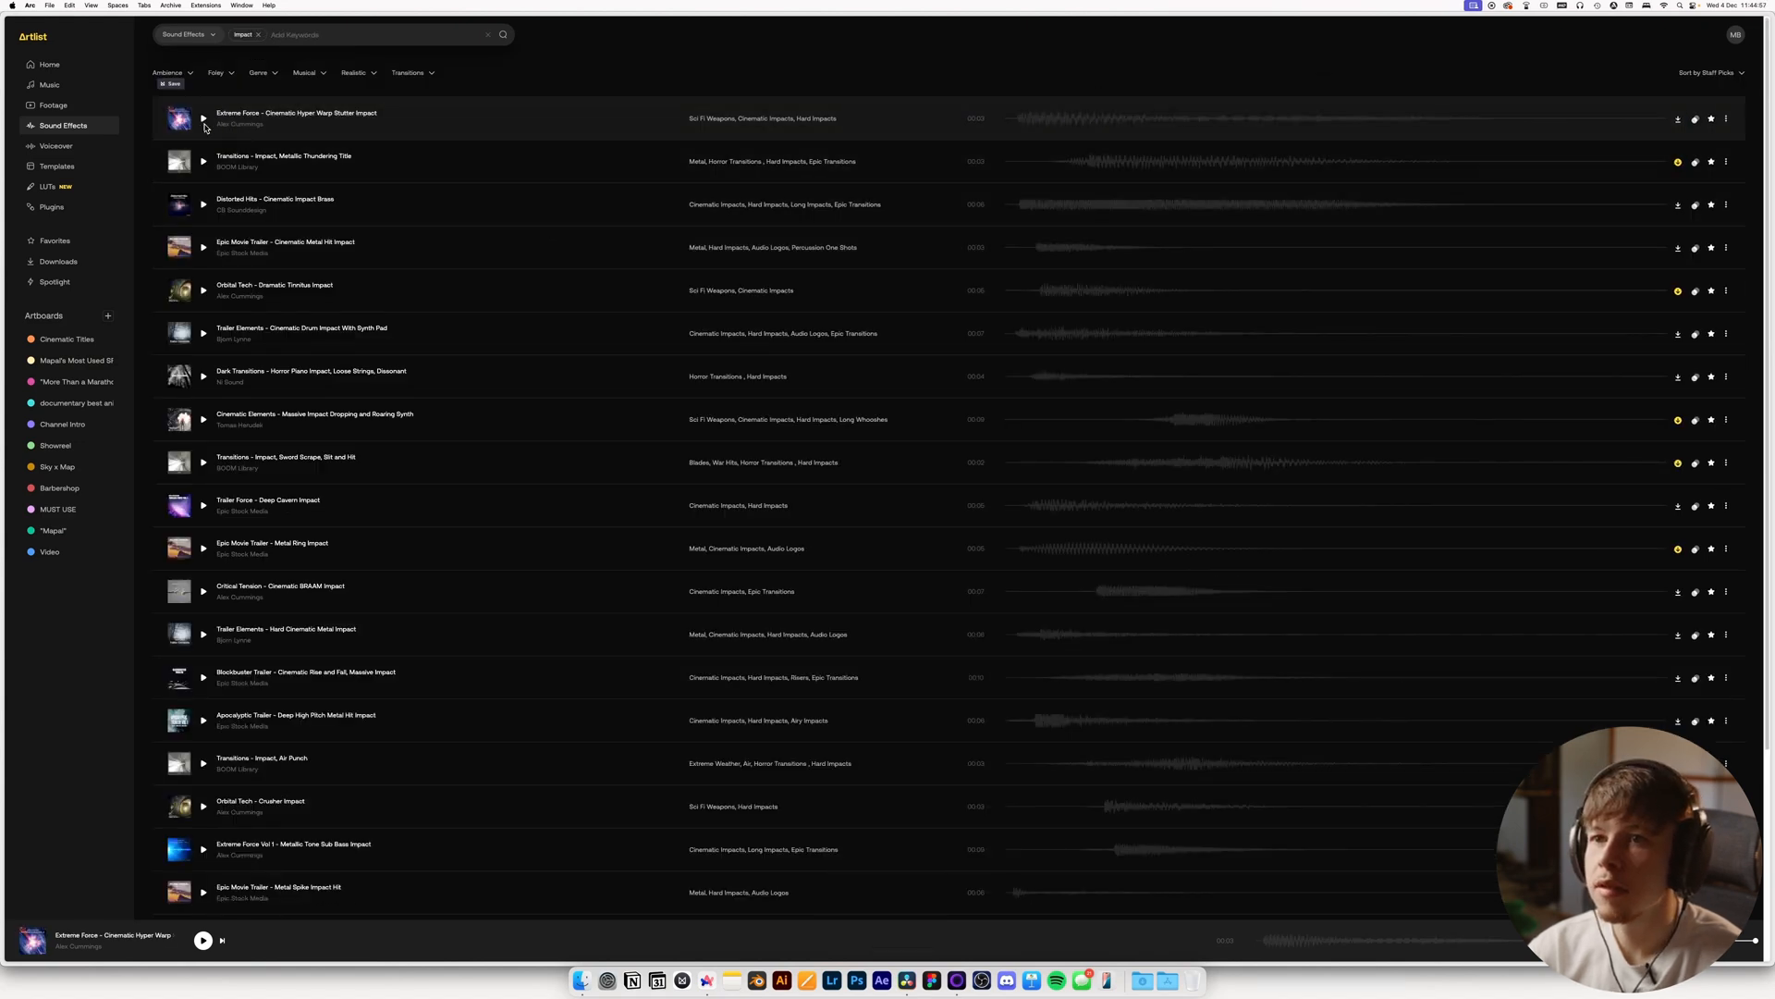
Replace the impact keyword with the Downers transition filter and audition Synth Bass Downer, Sci Fi Explosion, Deactivation Downer and Silly Downer
{"action": "left_click", "coordinate": [259, 35]}
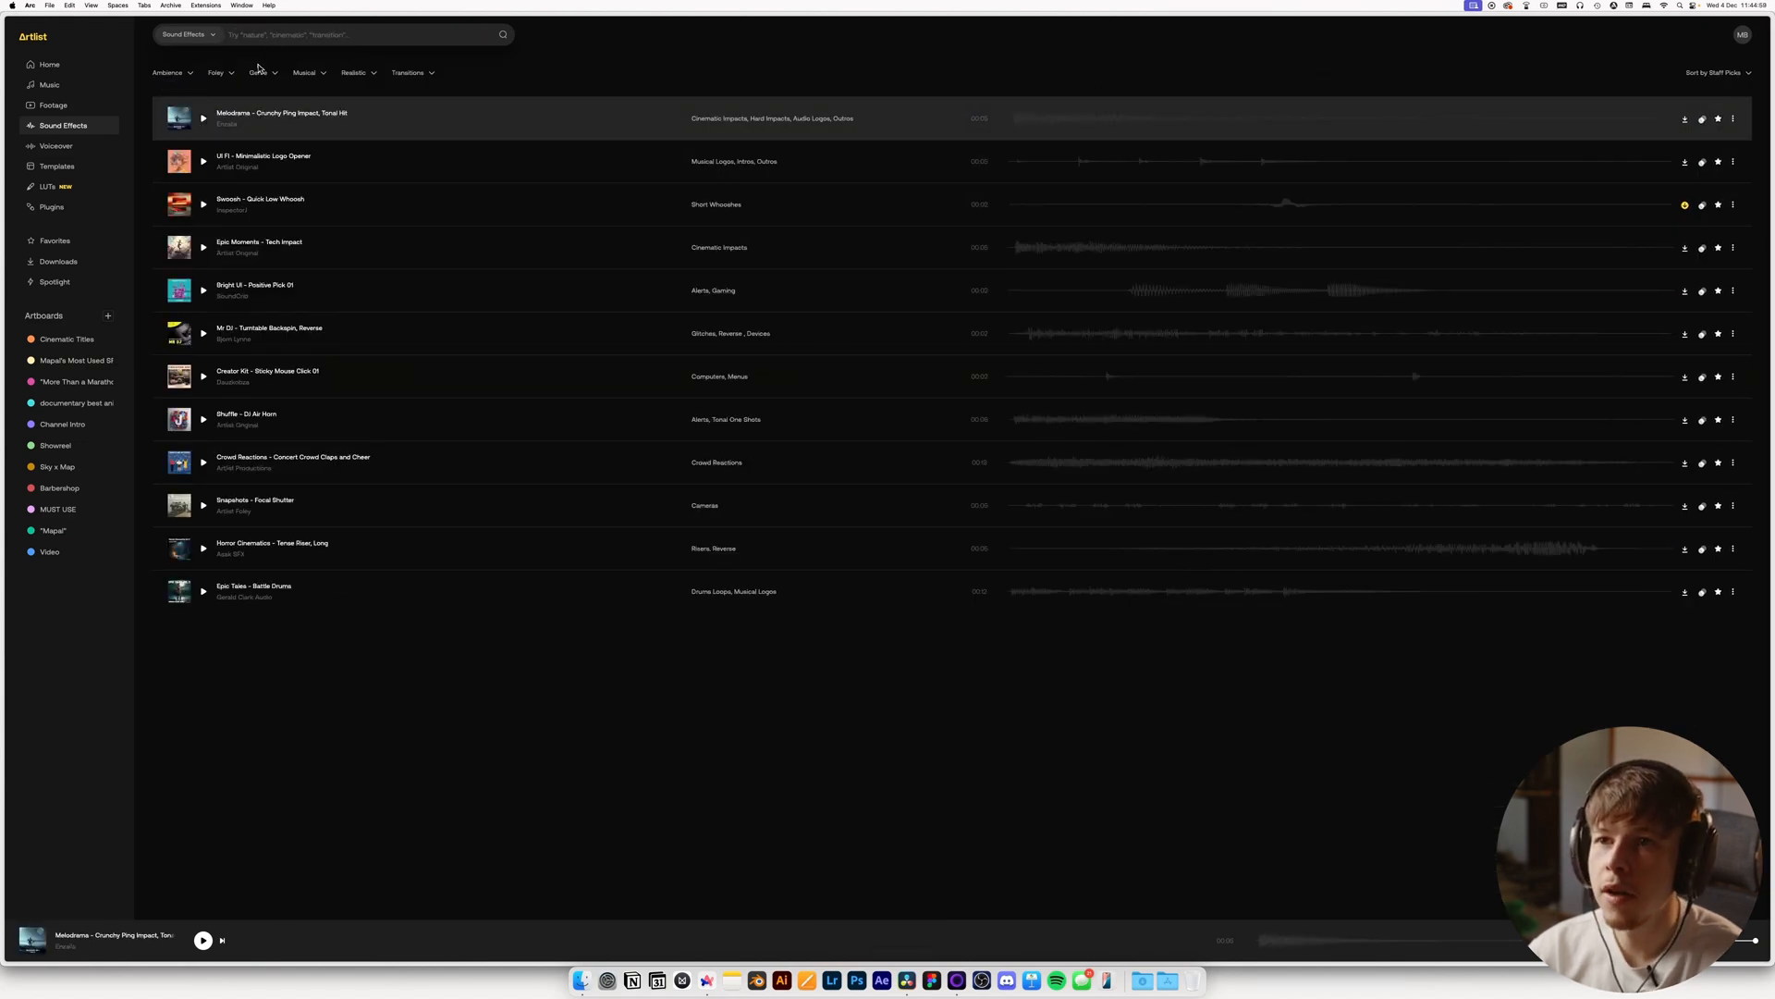
{"action": "left_click", "coordinate": [410, 72]}
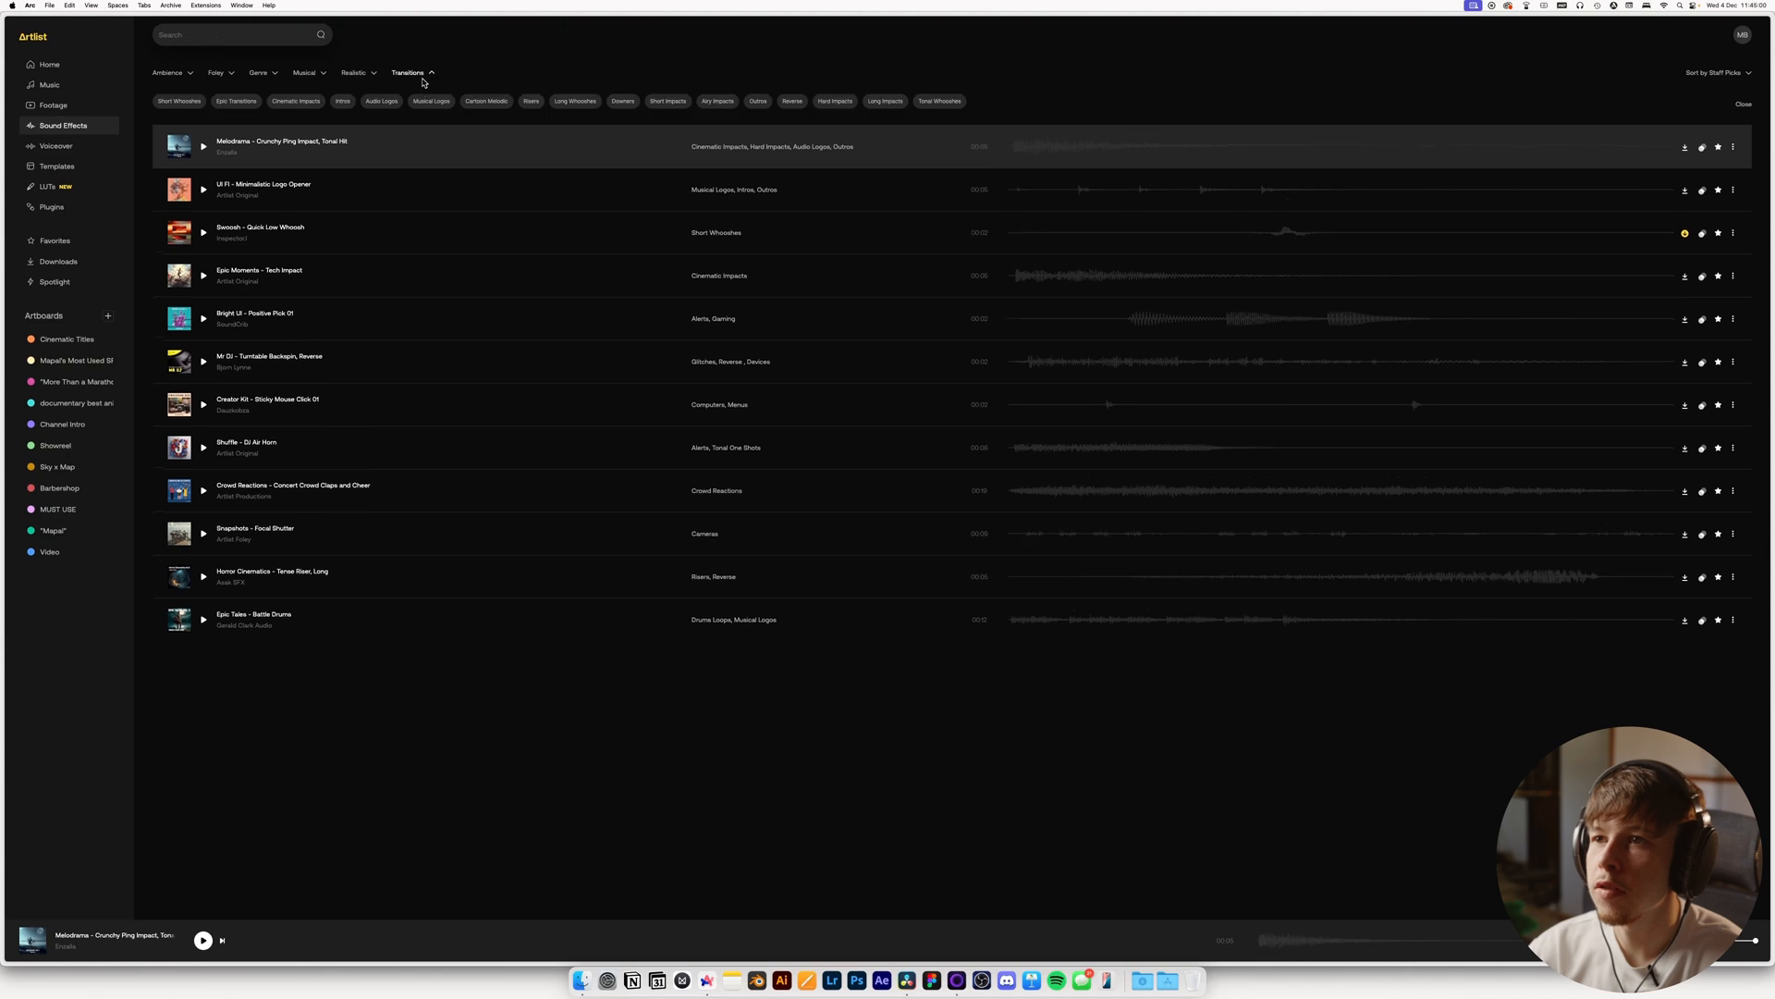
{"action": "left_click", "coordinate": [622, 101]}
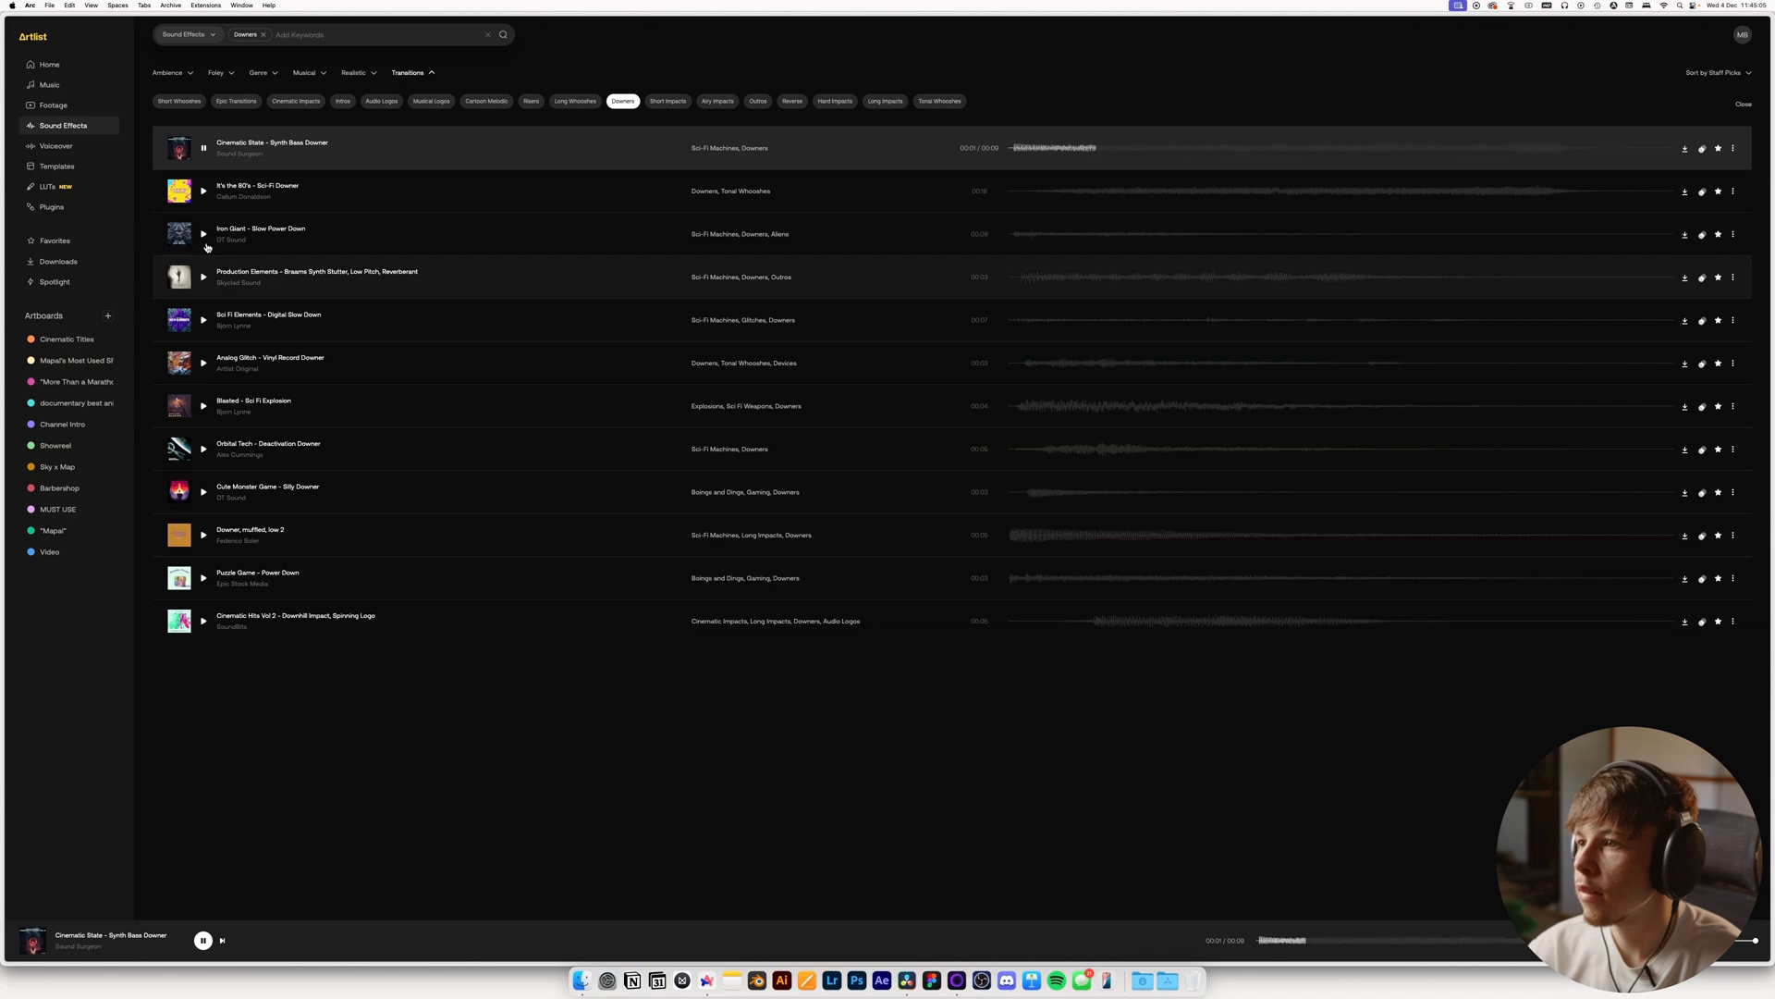
{"action": "left_click", "coordinate": [204, 403]}
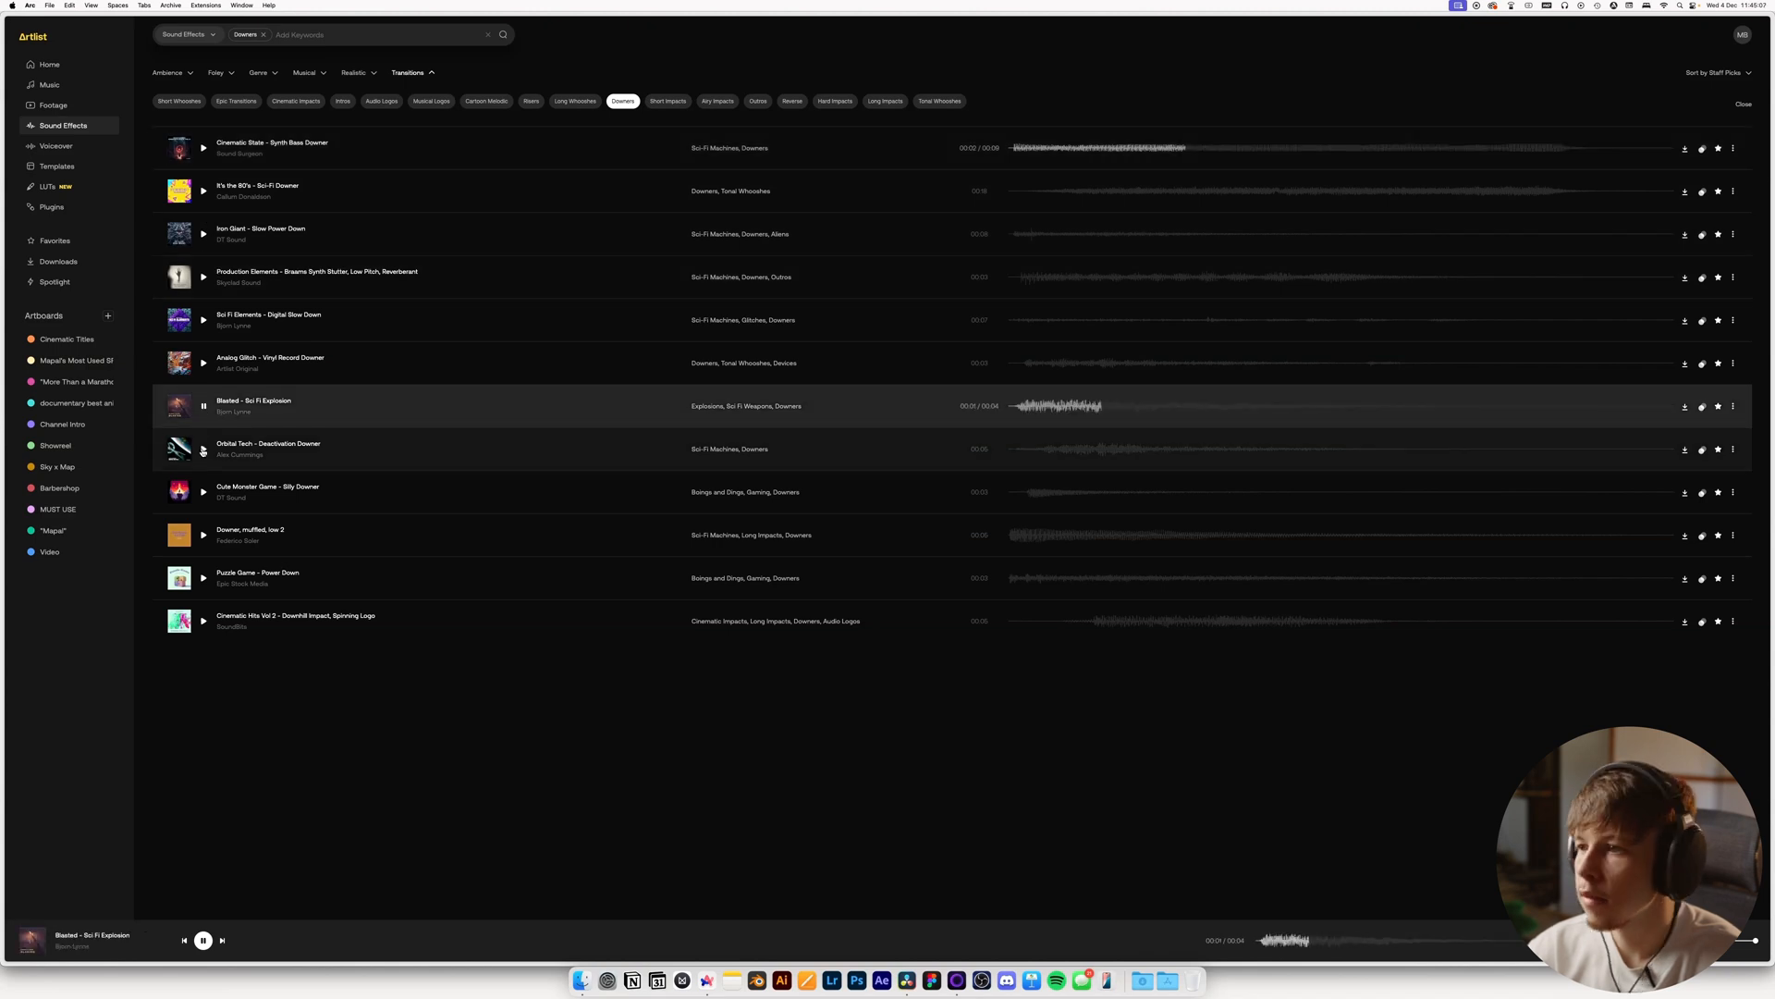
{"action": "left_click", "coordinate": [204, 448]}
{"action": "left_click", "coordinate": [204, 492]}
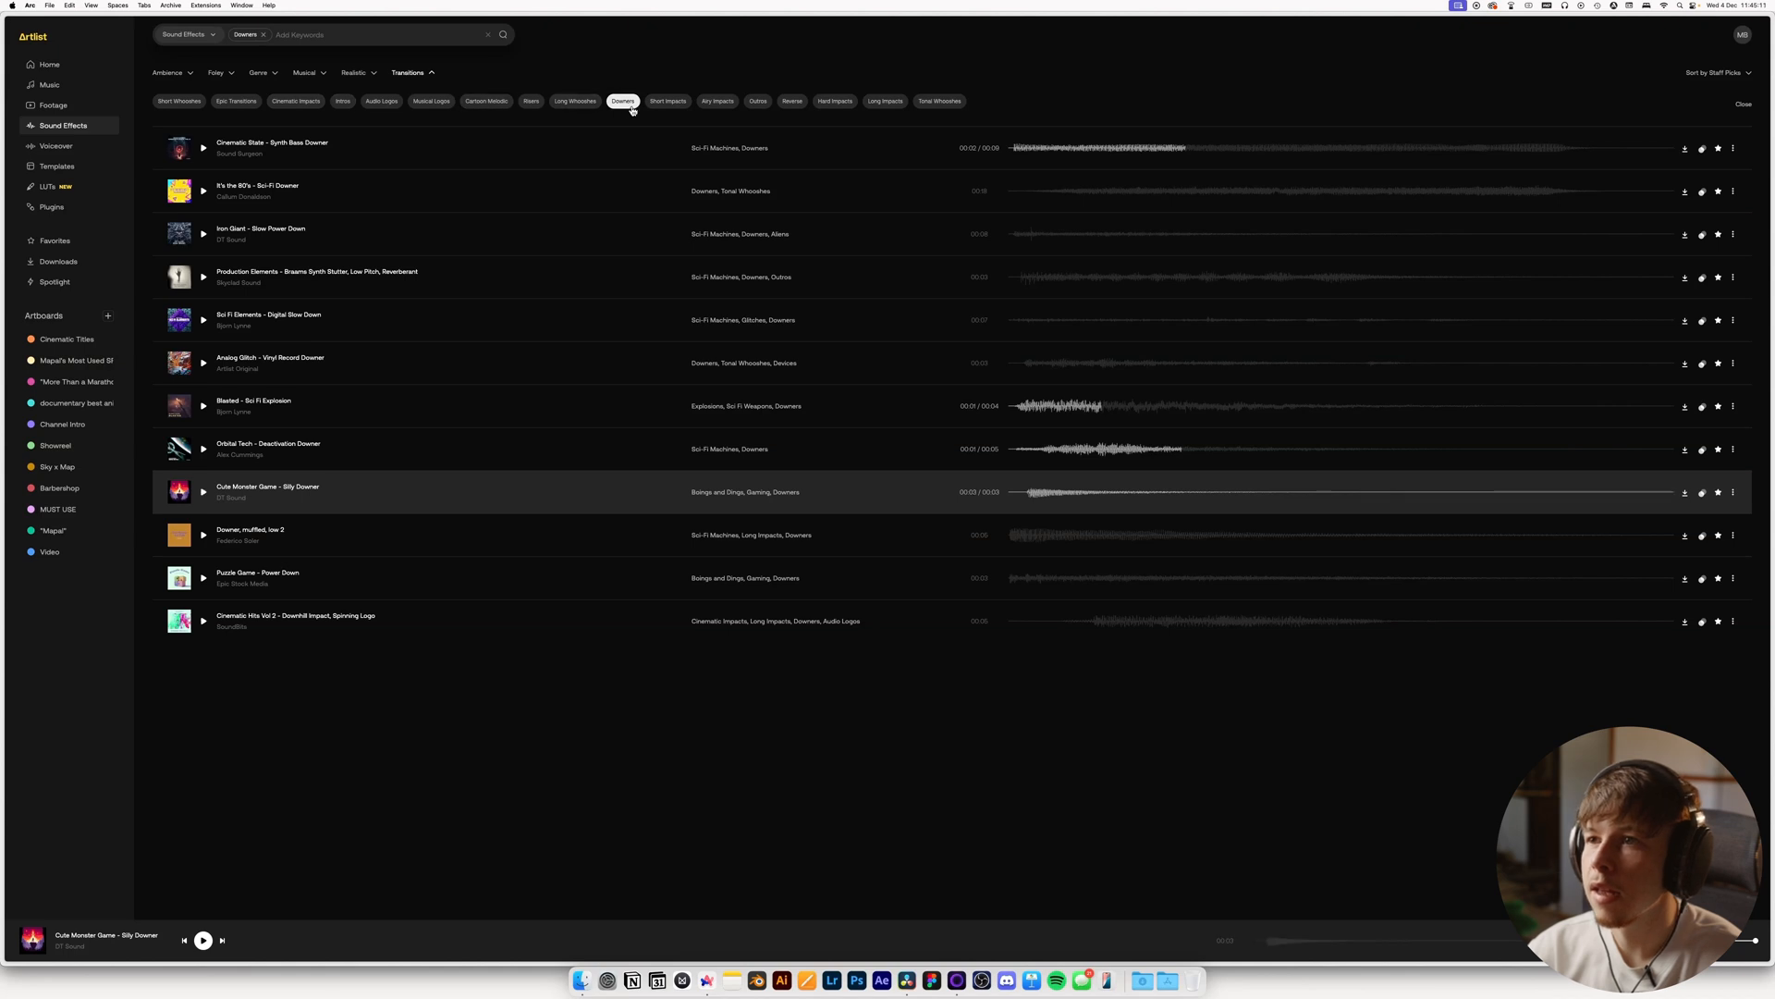
Add the Long Whooshes filter to Downers and audition Strong Appearance Whoosh and Spaceship, Engine Off Whoosh, Downer
{"action": "left_click", "coordinate": [574, 102]}
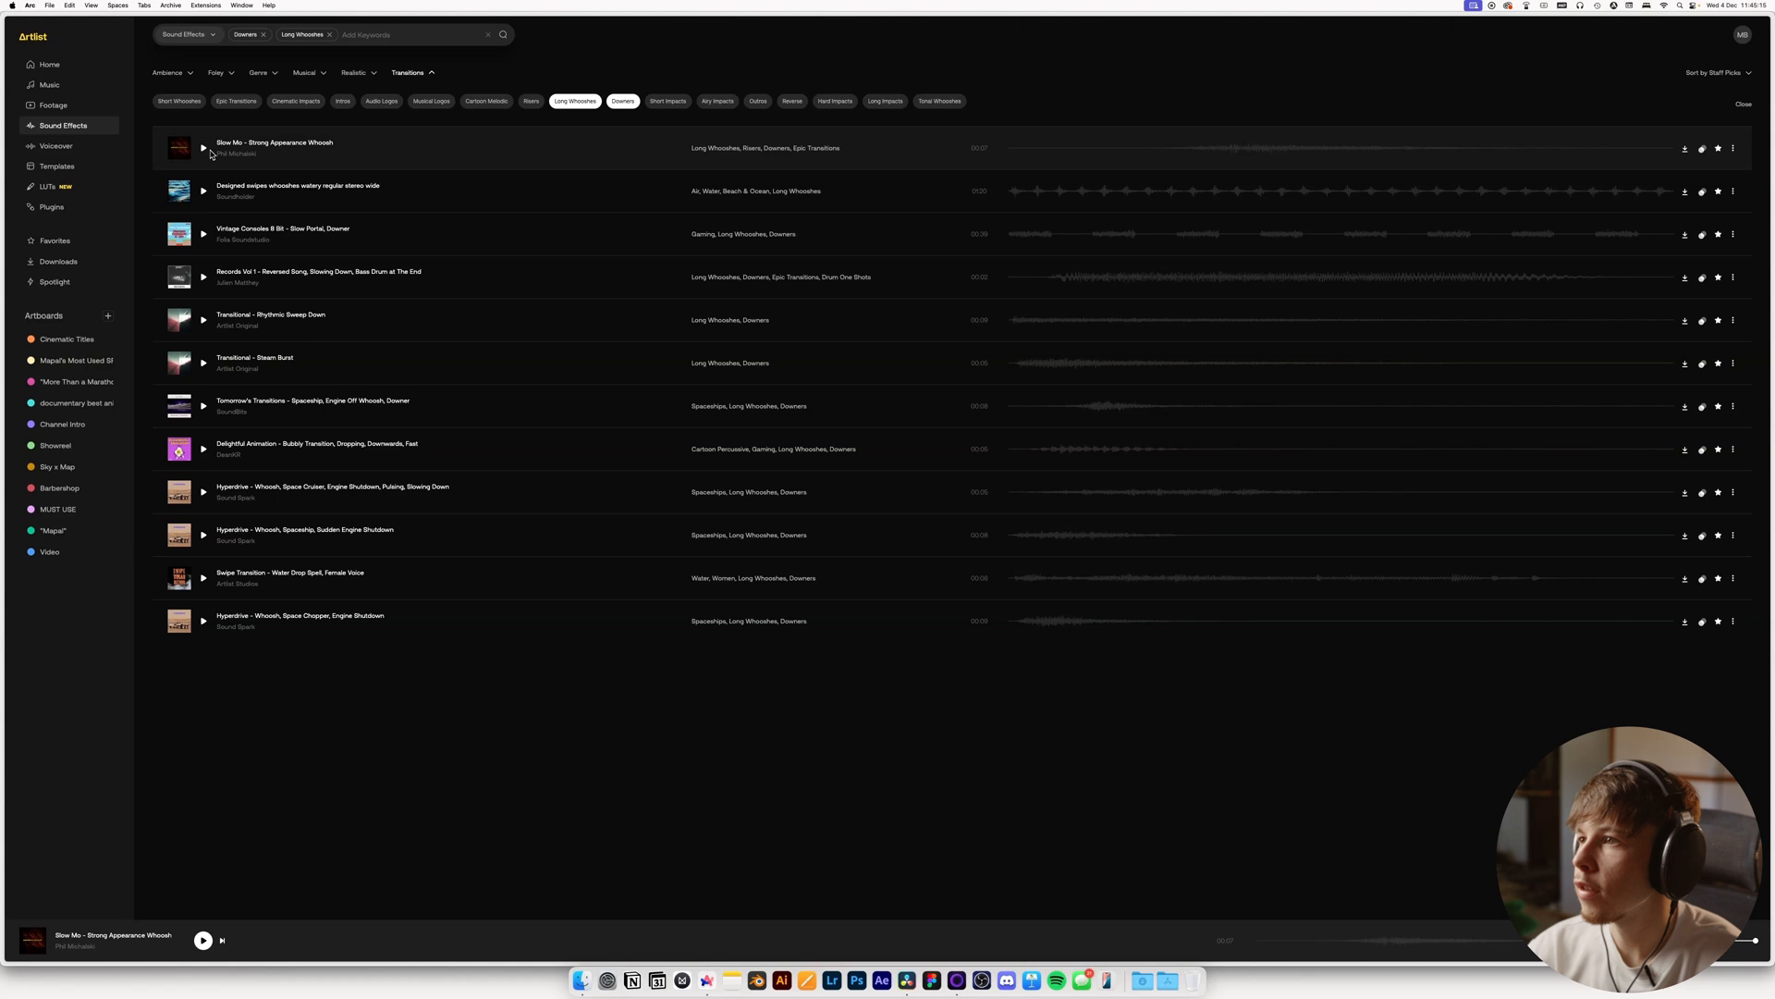
{"action": "left_click", "coordinate": [204, 148]}
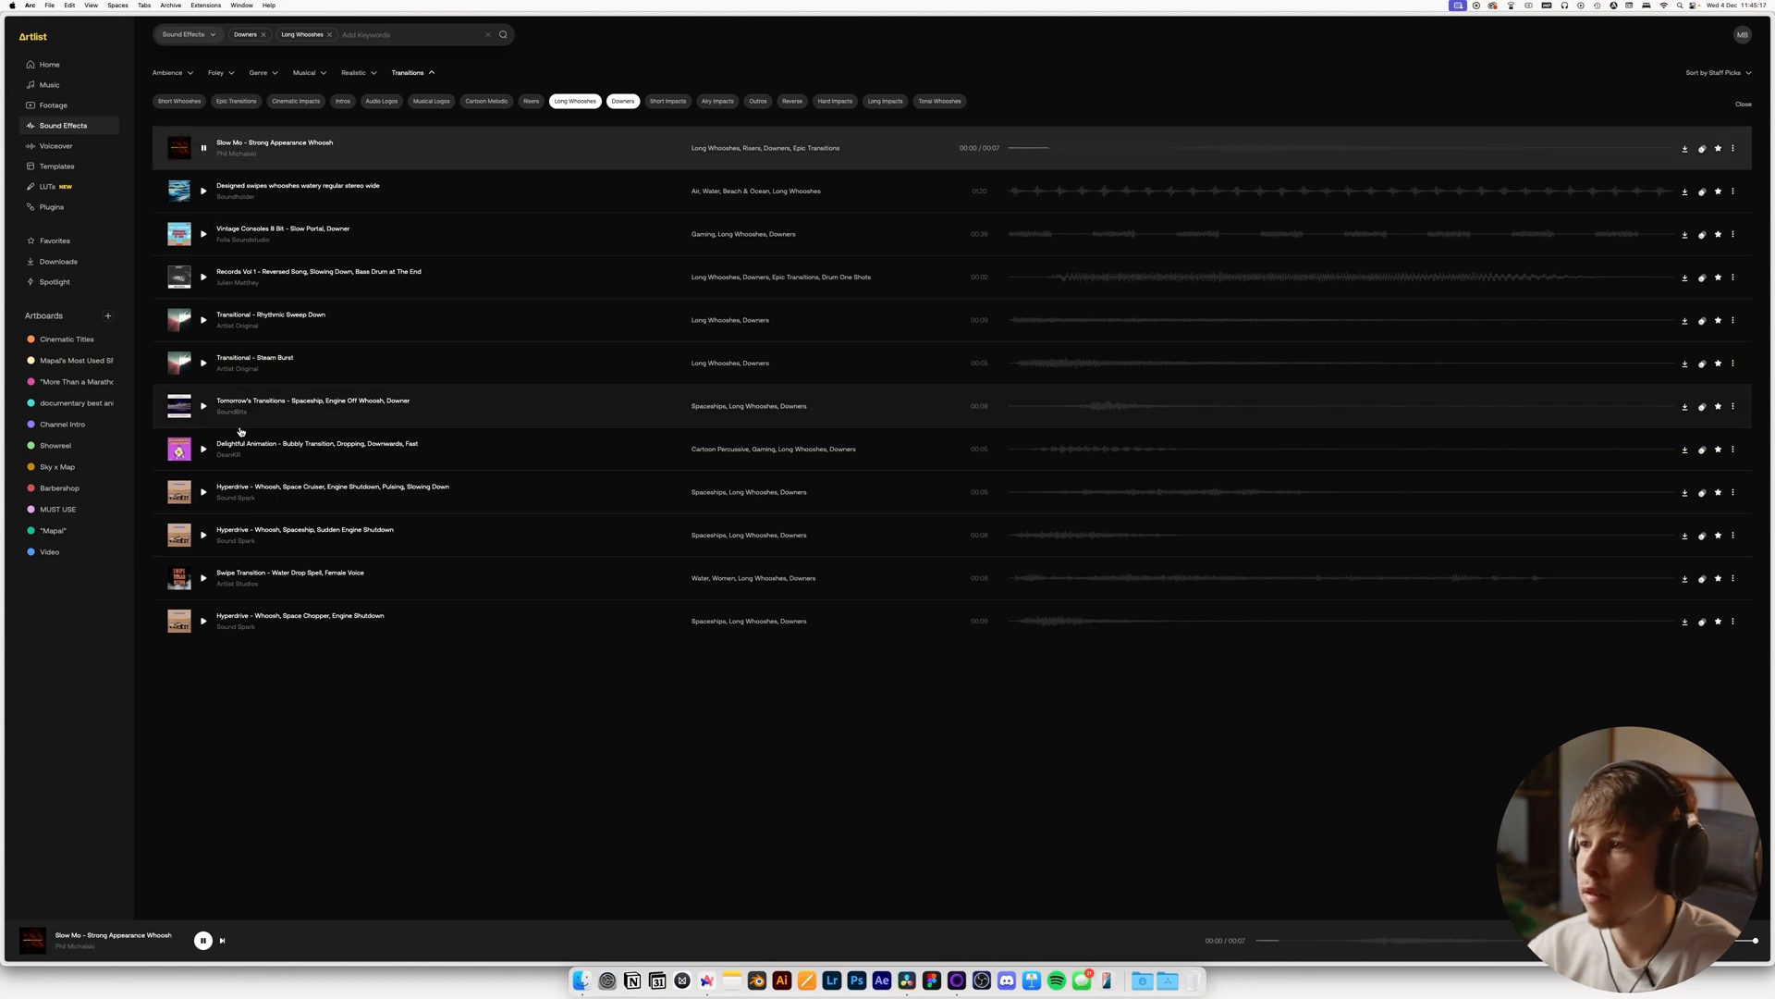
{"action": "left_click", "coordinate": [203, 406]}
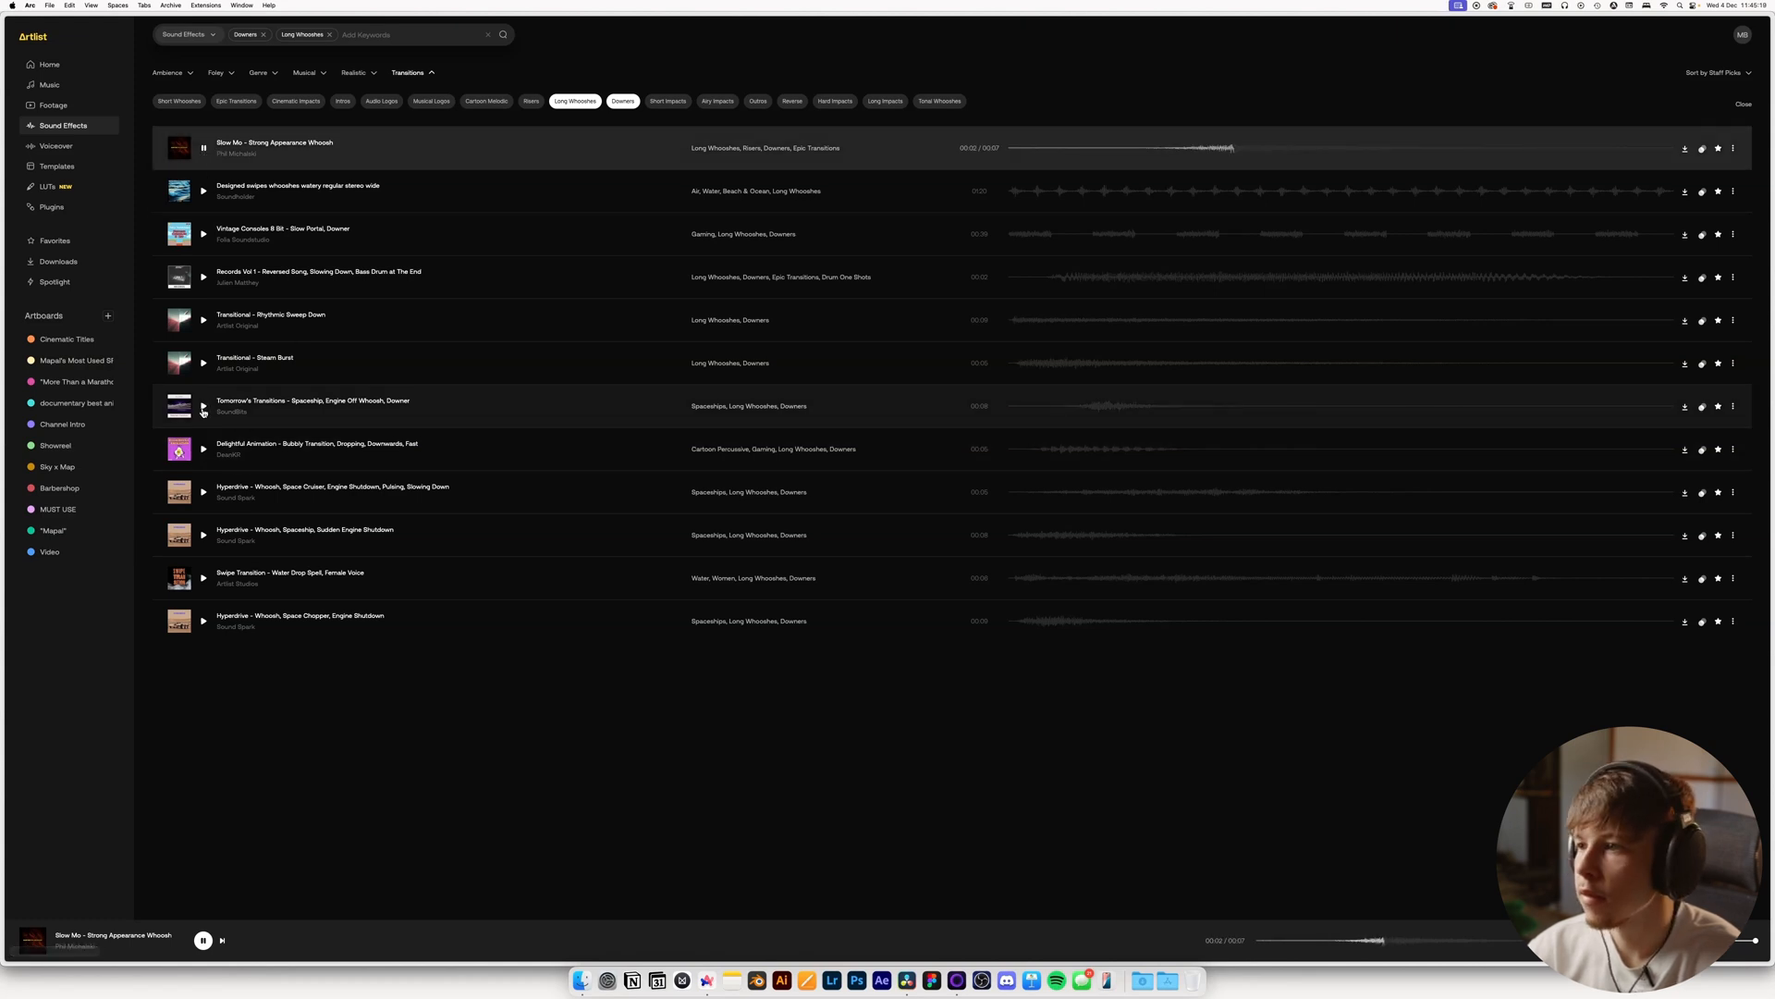
{"action": "key", "text": "space"}
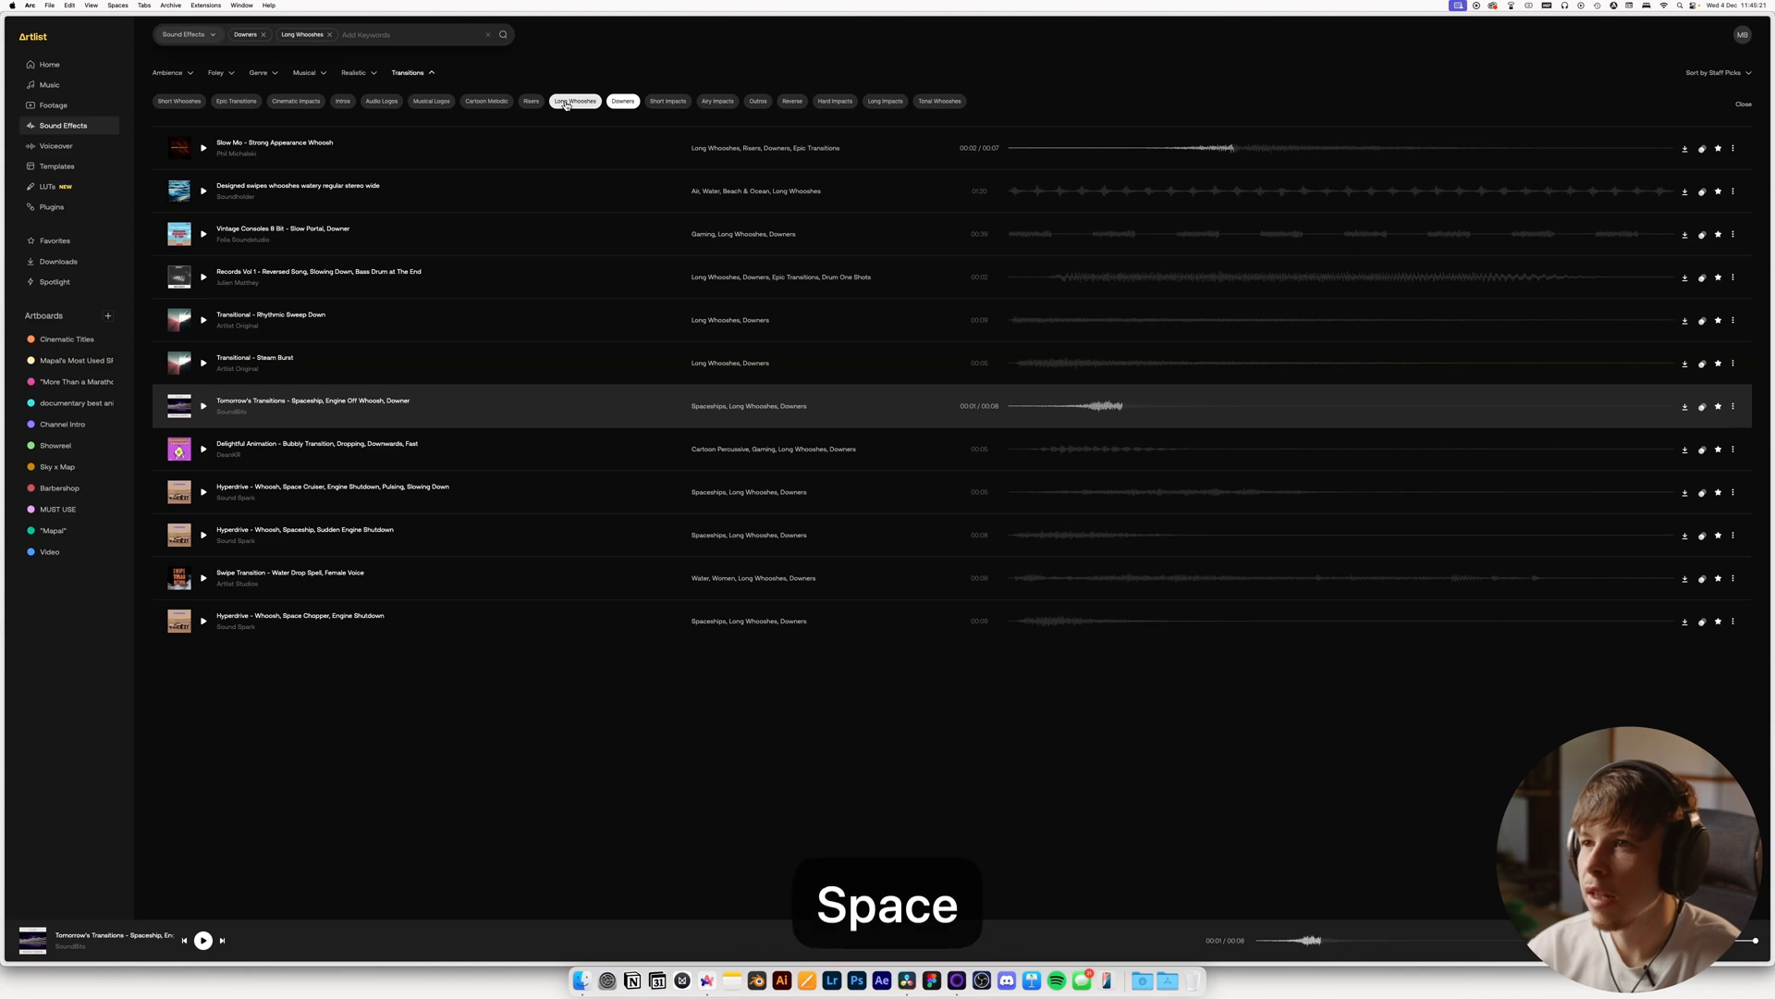
Swap the Long Whooshes filter for Long Impacts and audition Sci Fi Weapon Shot, Hit, Downer and Star Galactic - Low Thud
{"action": "left_click", "coordinate": [597, 104]}
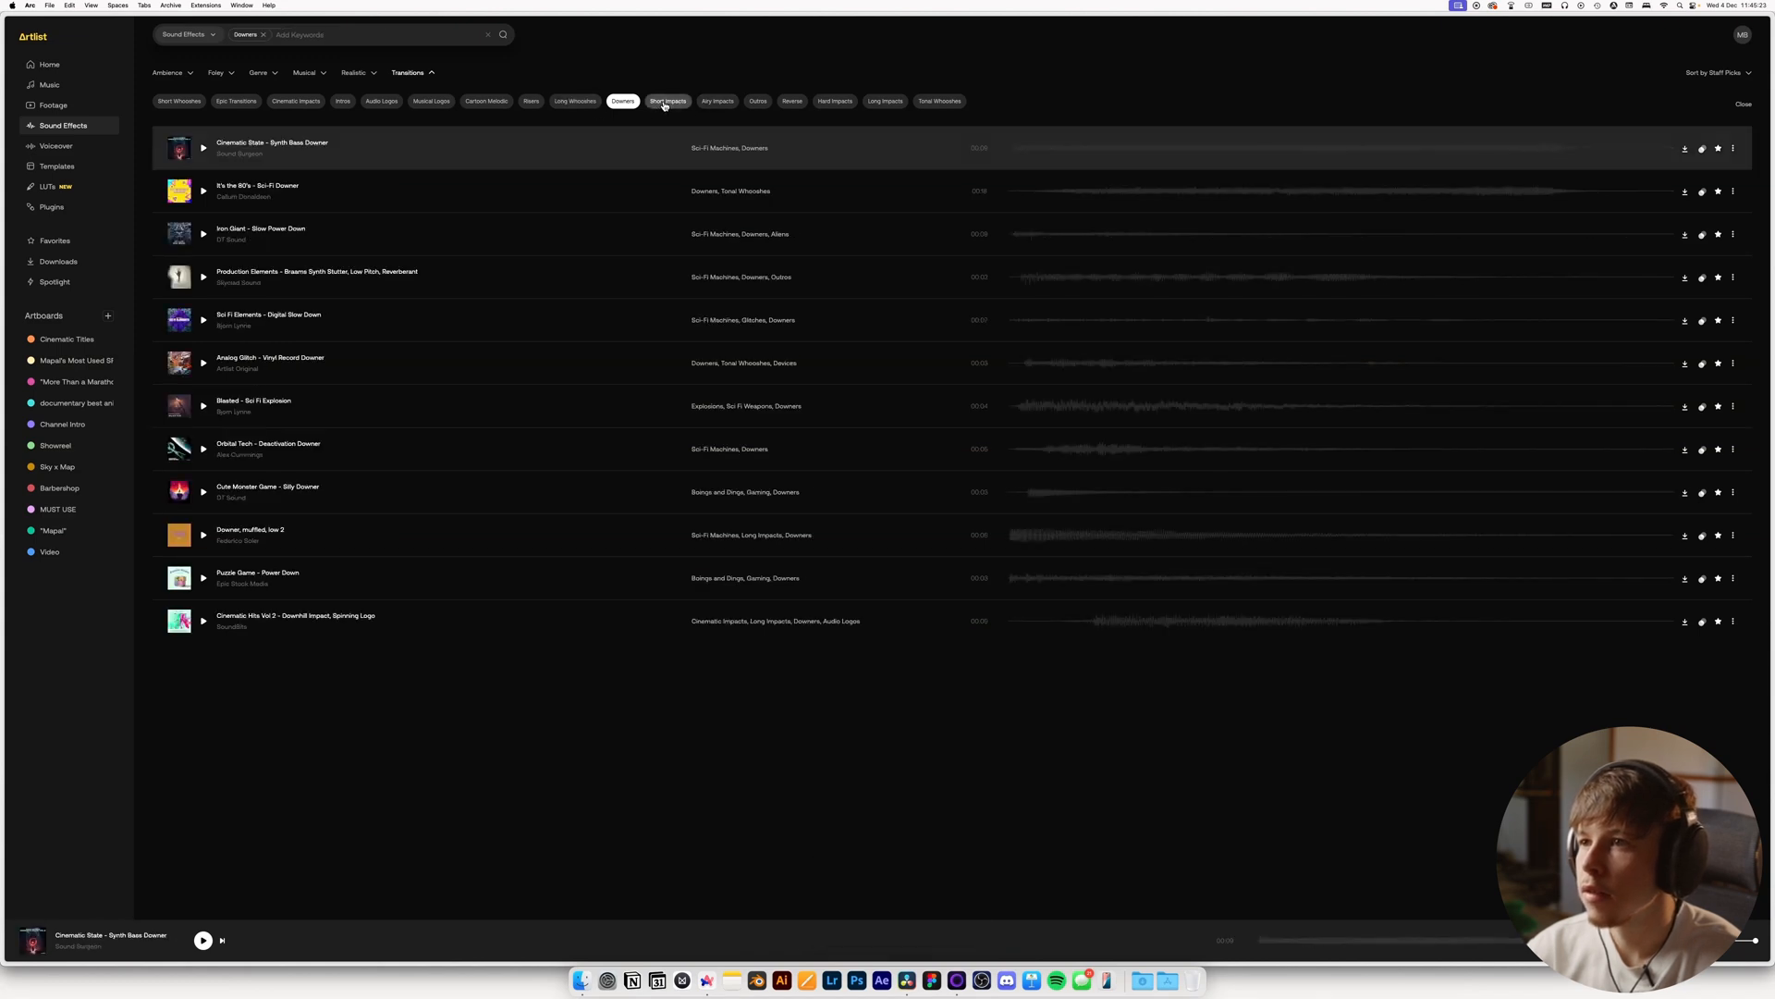
{"action": "left_click", "coordinate": [885, 101]}
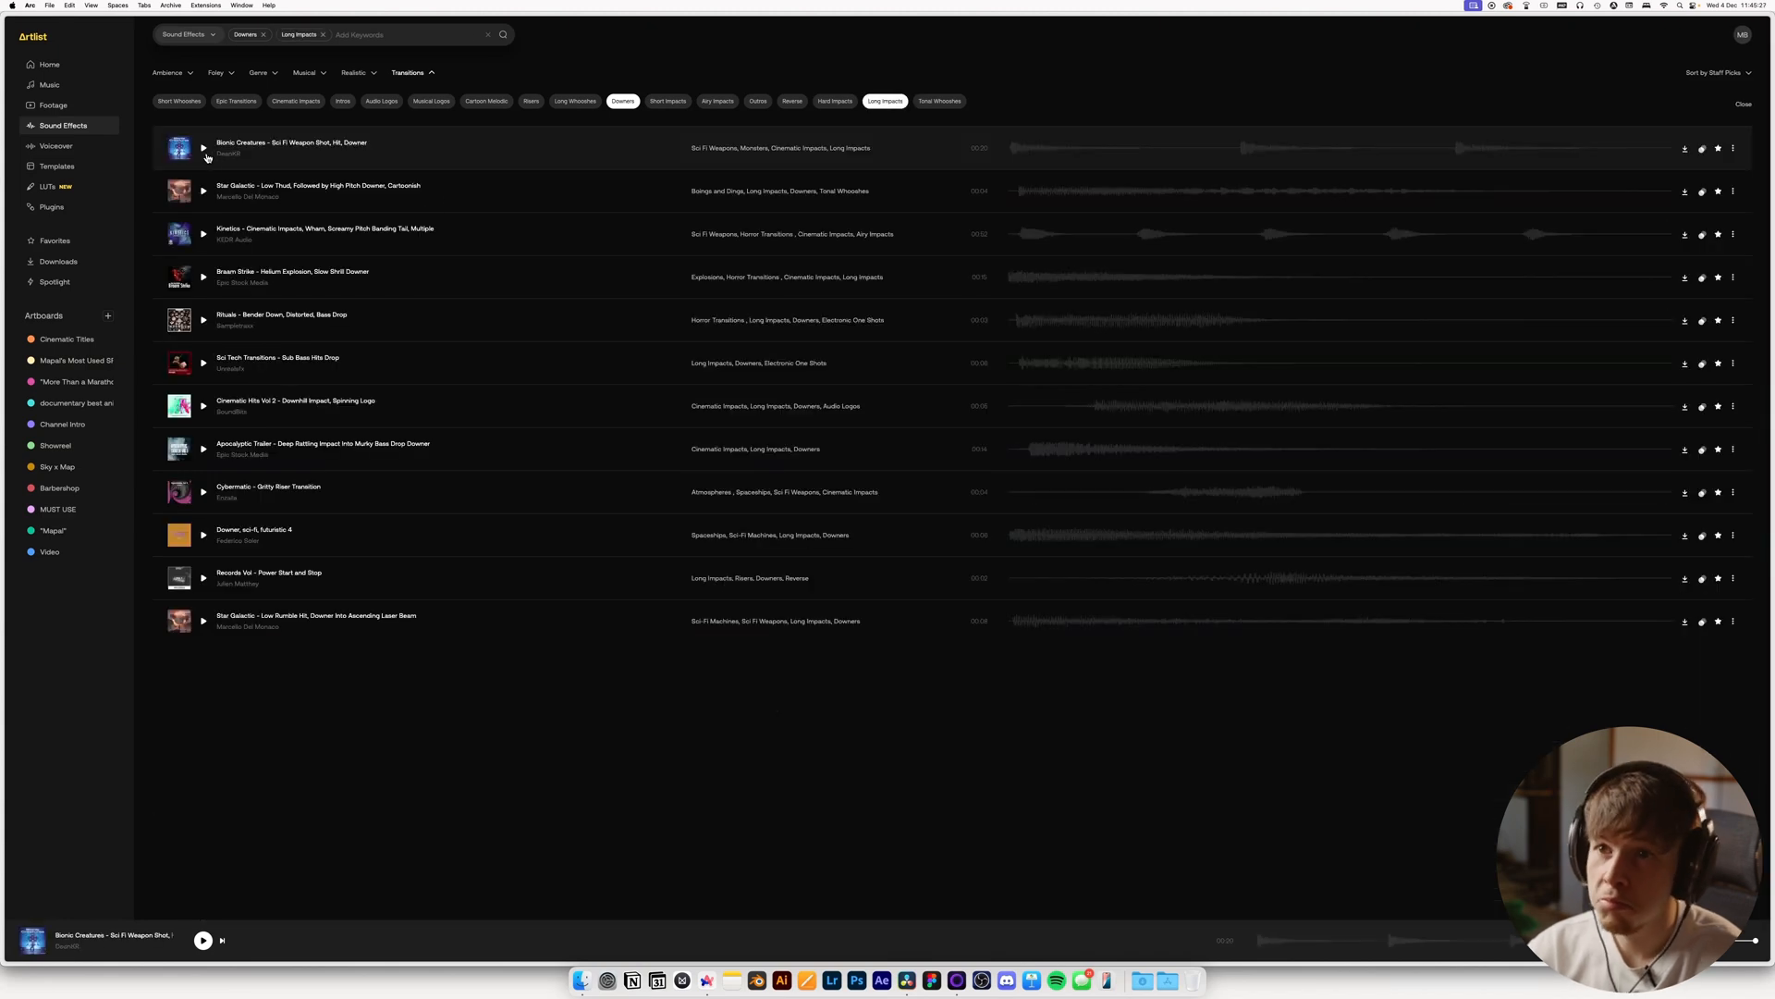
{"action": "left_click", "coordinate": [204, 150]}
{"action": "left_click", "coordinate": [204, 150]}
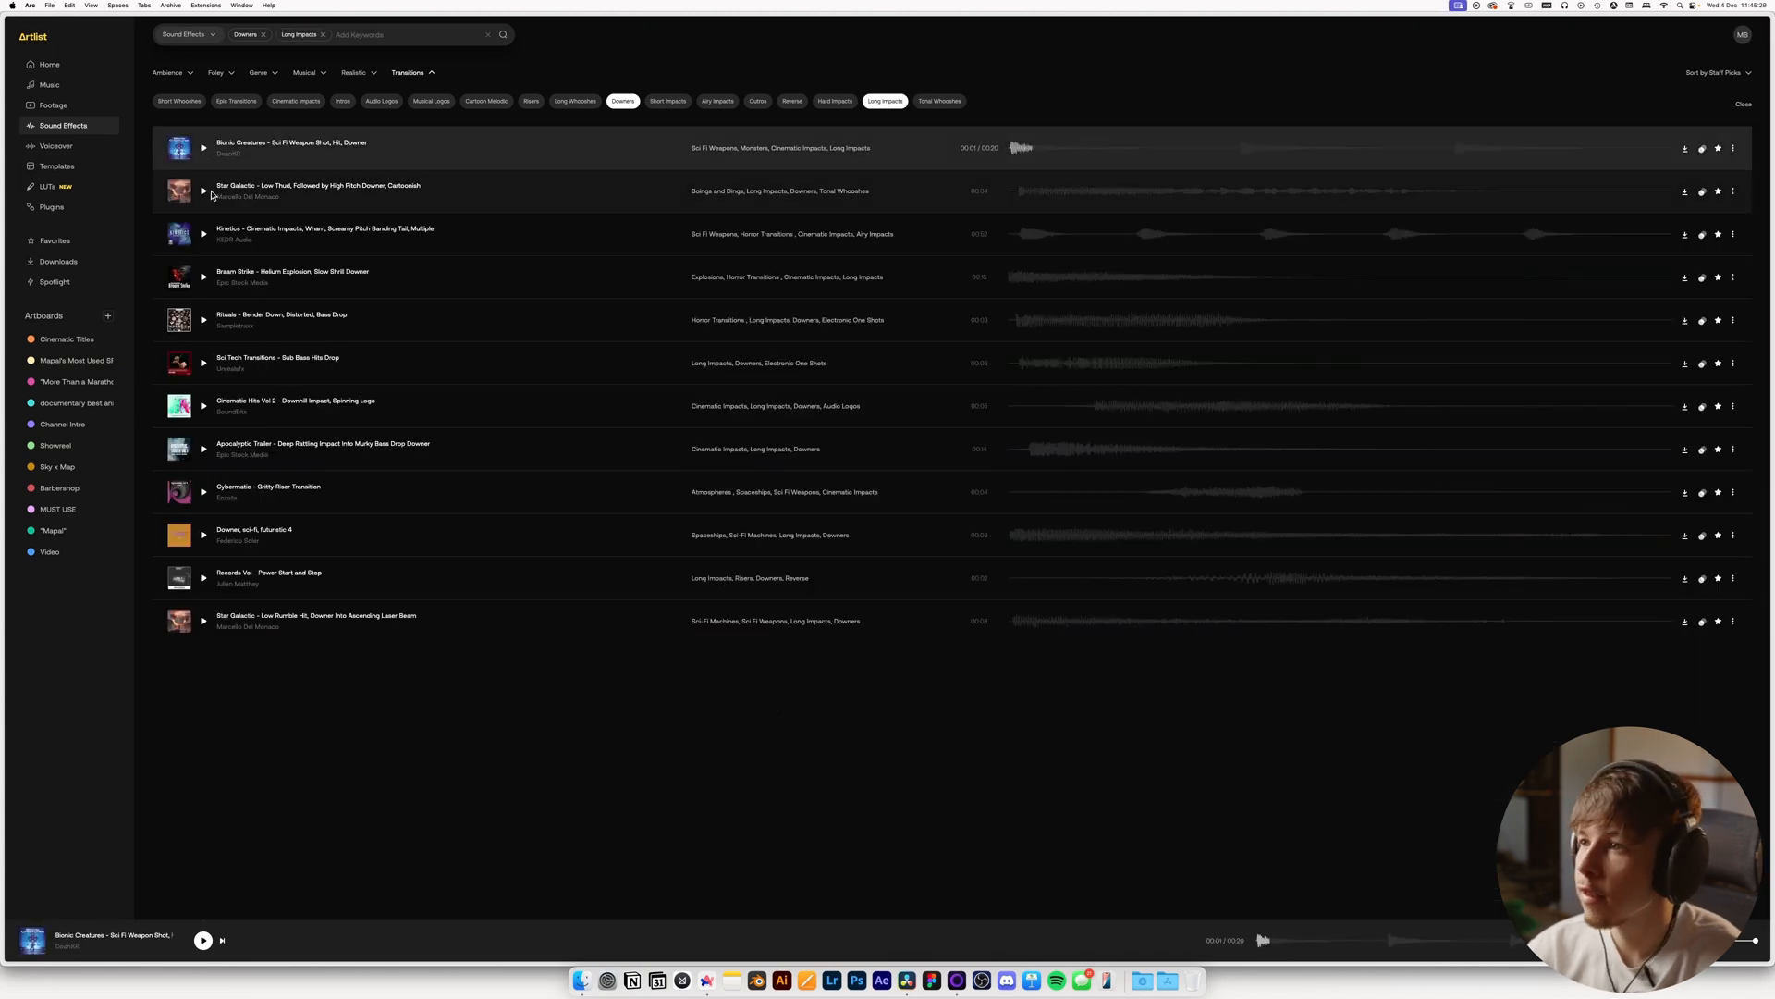
{"action": "left_click", "coordinate": [207, 192]}
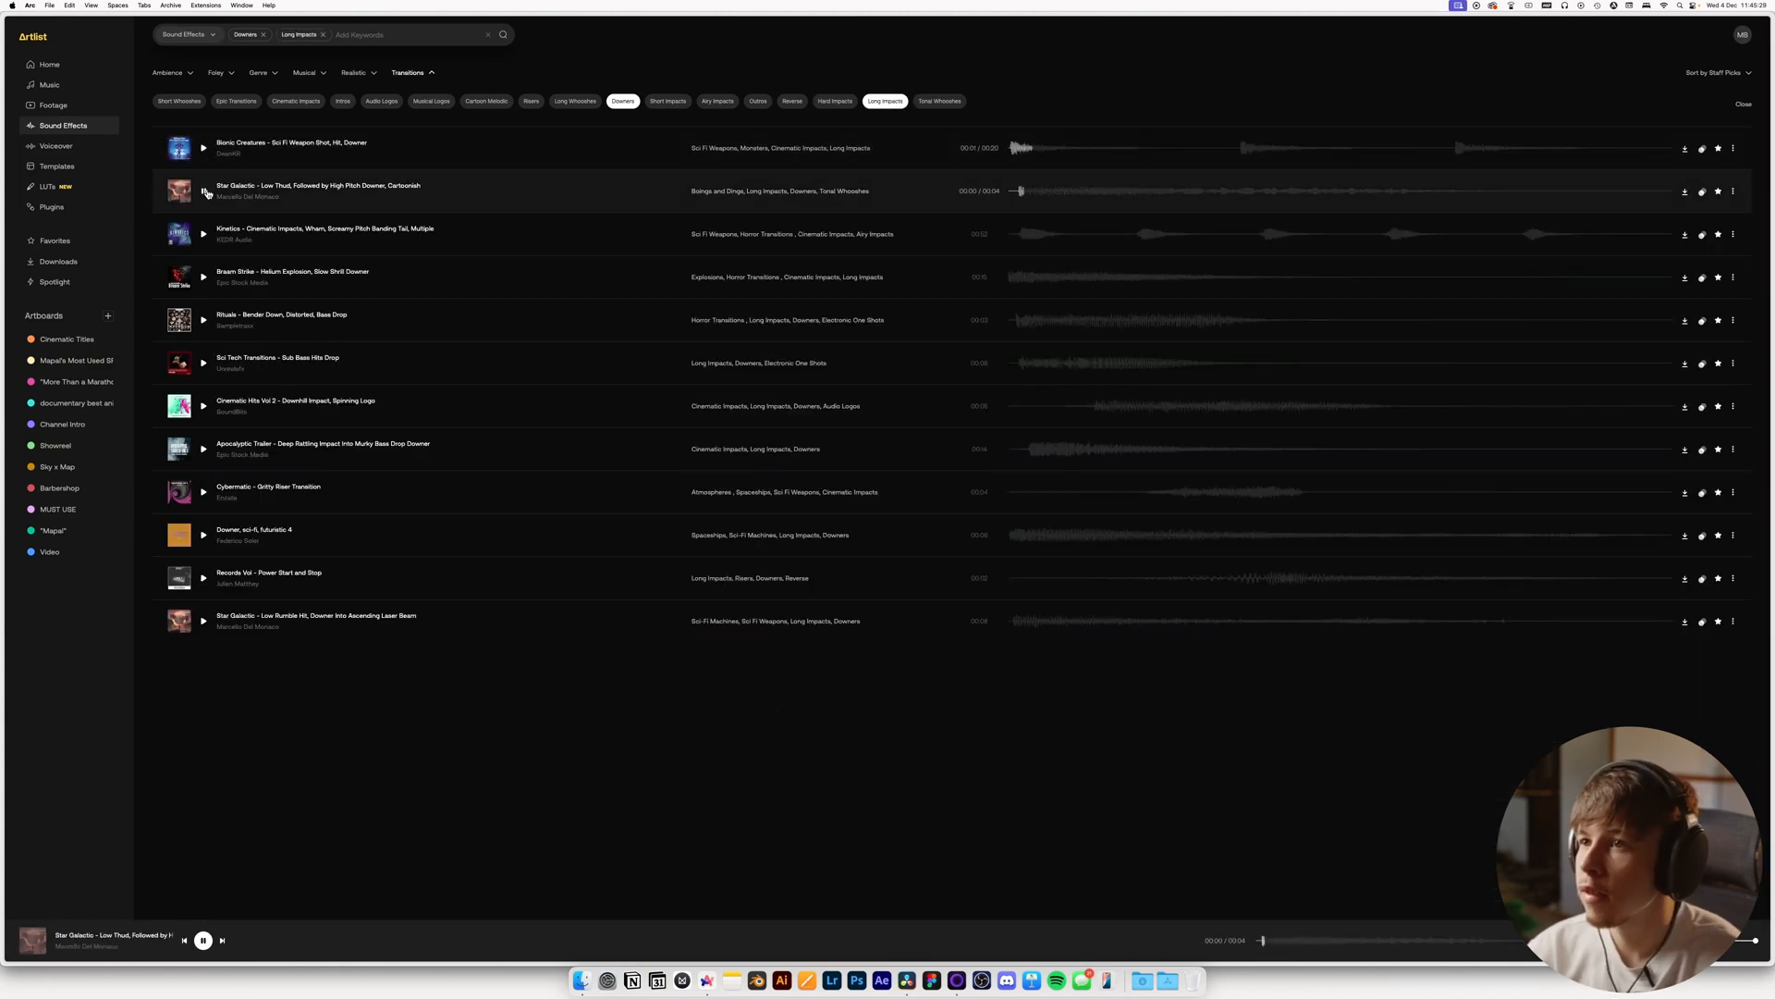
Audition more Downers and Long Impacts results, from Braam Strike - Helium Explosion to Records Vol - Power Start and Stop
{"action": "left_click", "coordinate": [215, 275]}
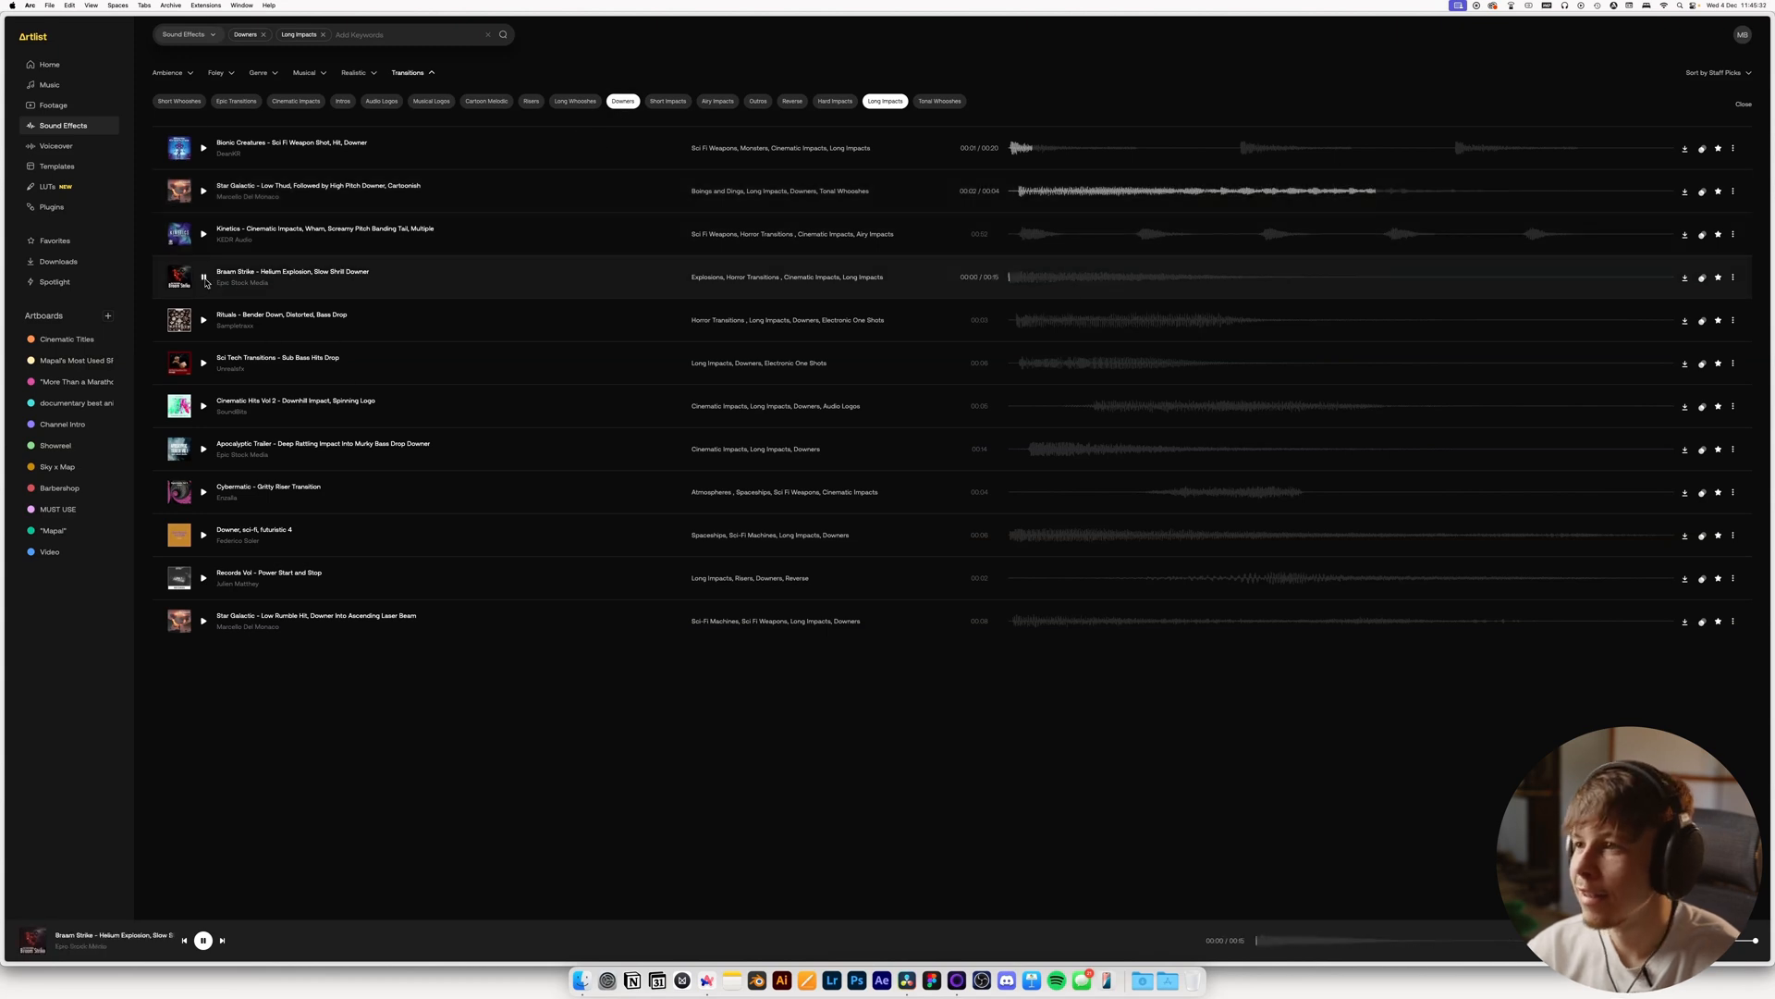
{"action": "left_click", "coordinate": [209, 336]}
{"action": "left_click", "coordinate": [205, 365]}
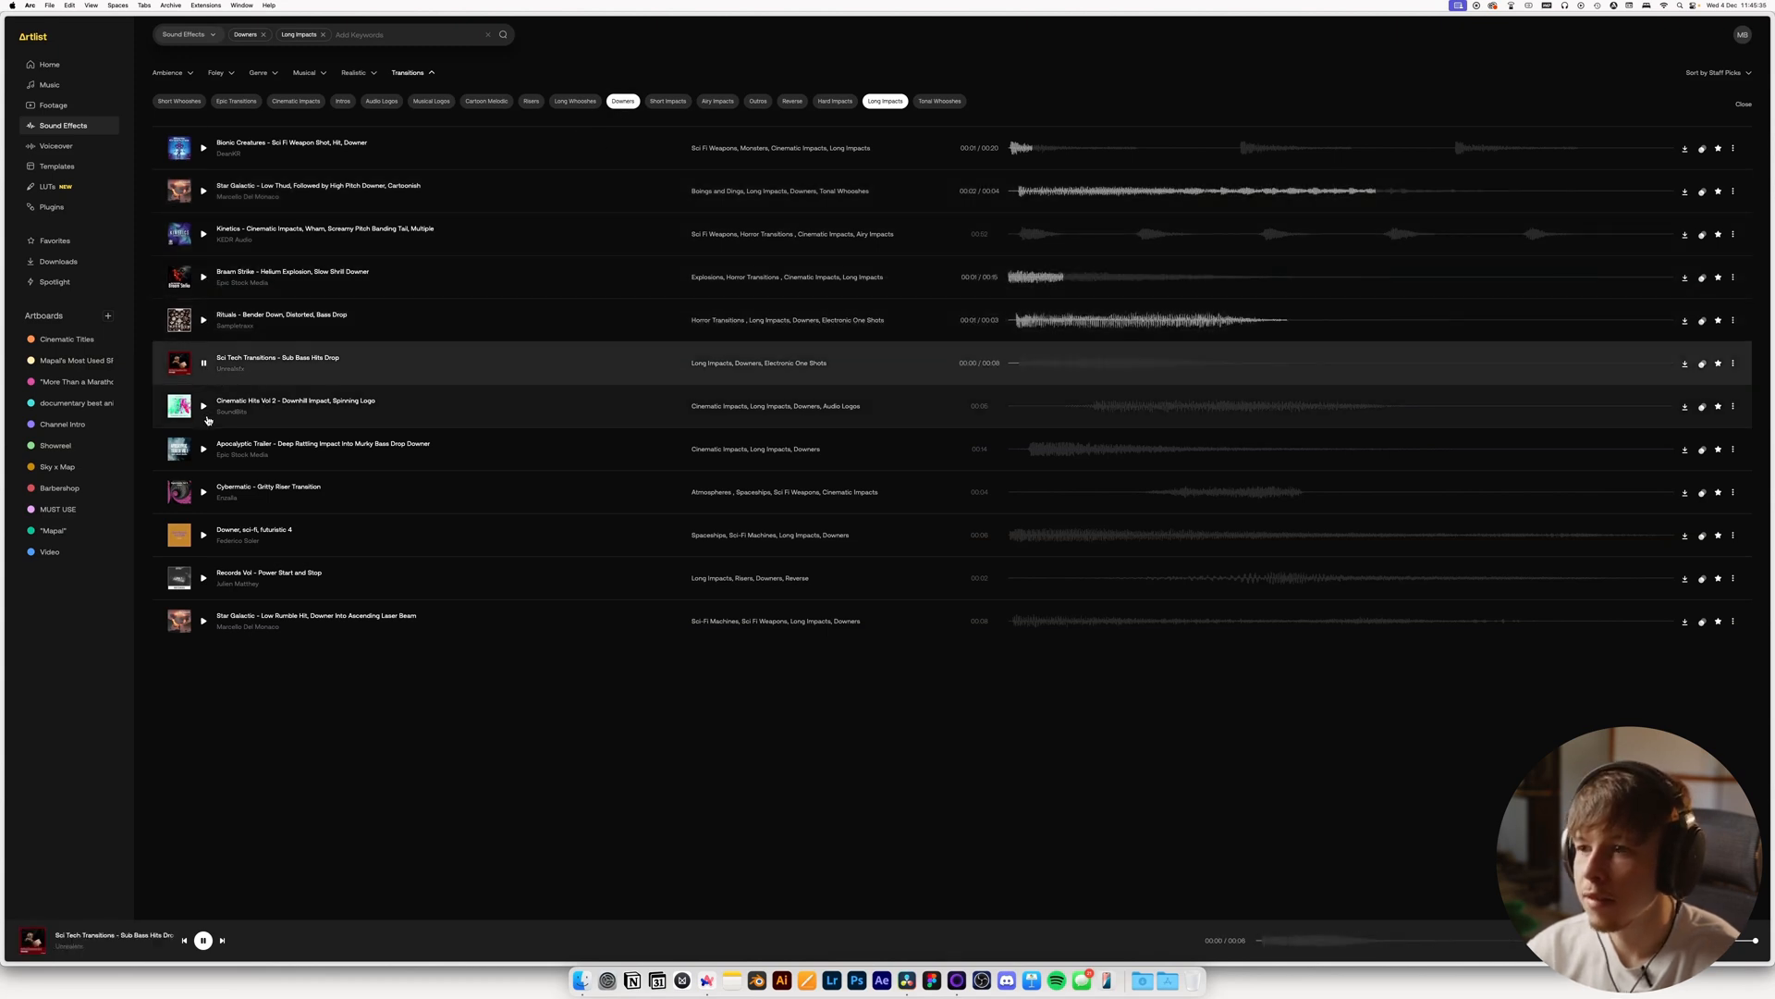
{"action": "left_click", "coordinate": [202, 407]}
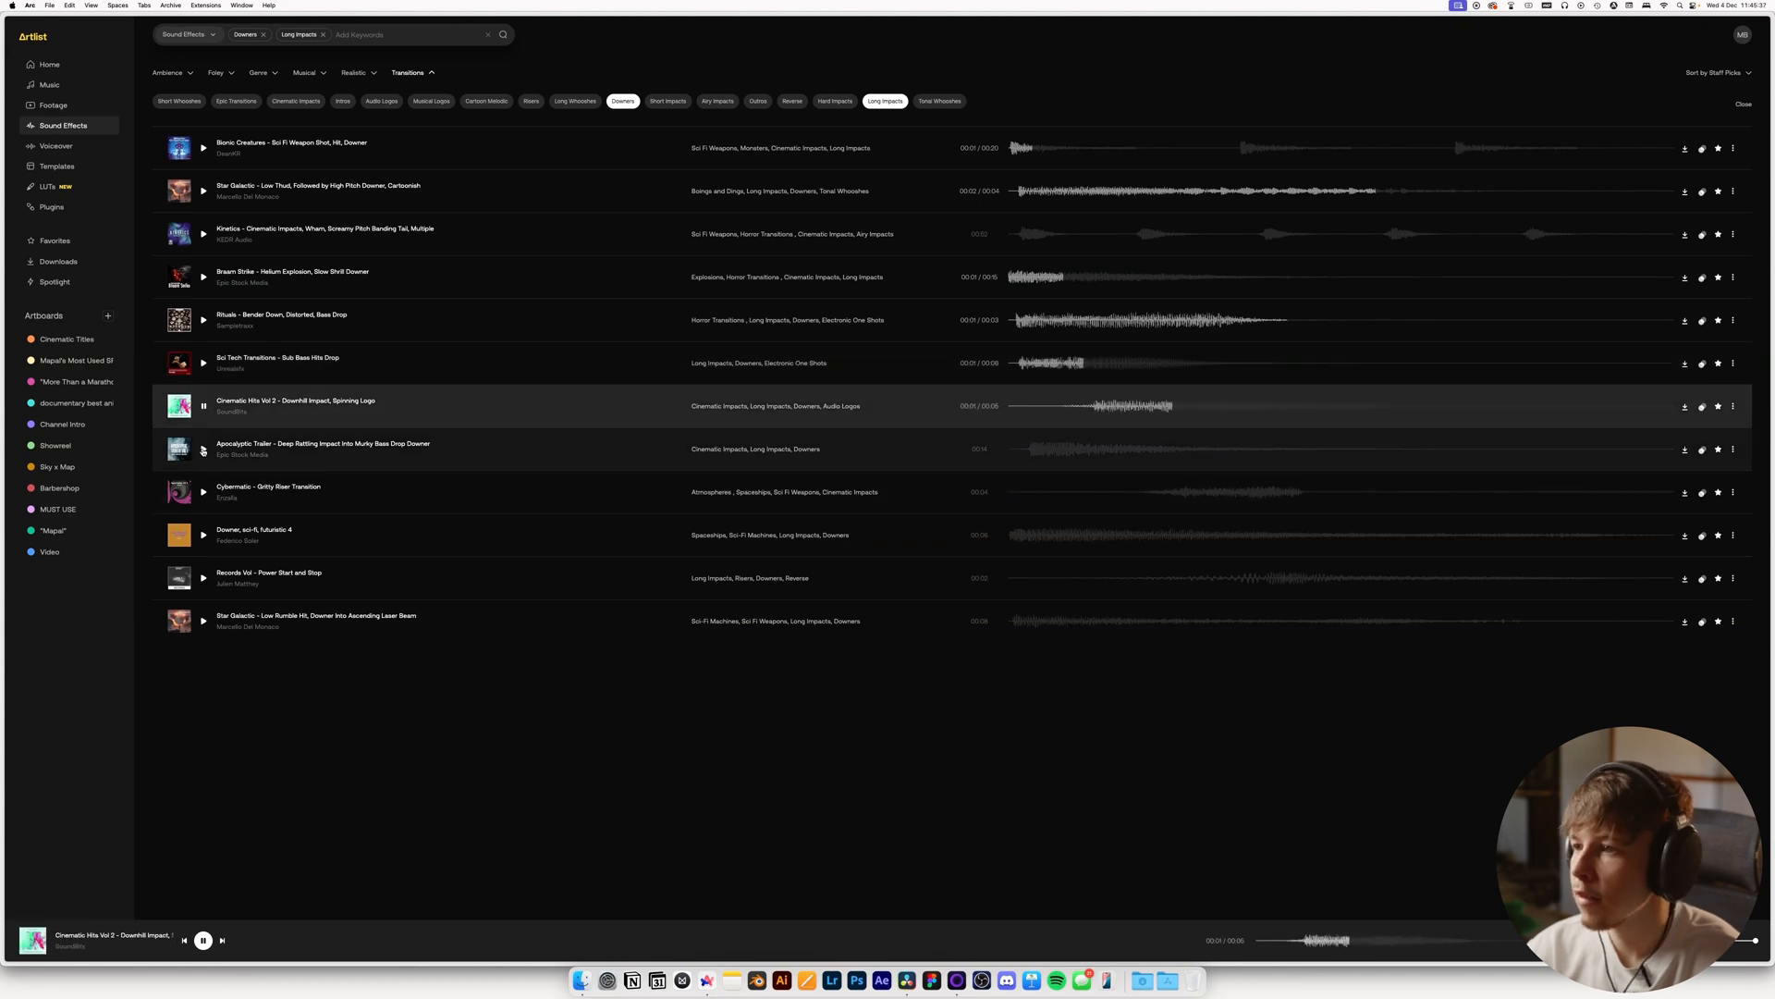
{"action": "left_click", "coordinate": [205, 450]}
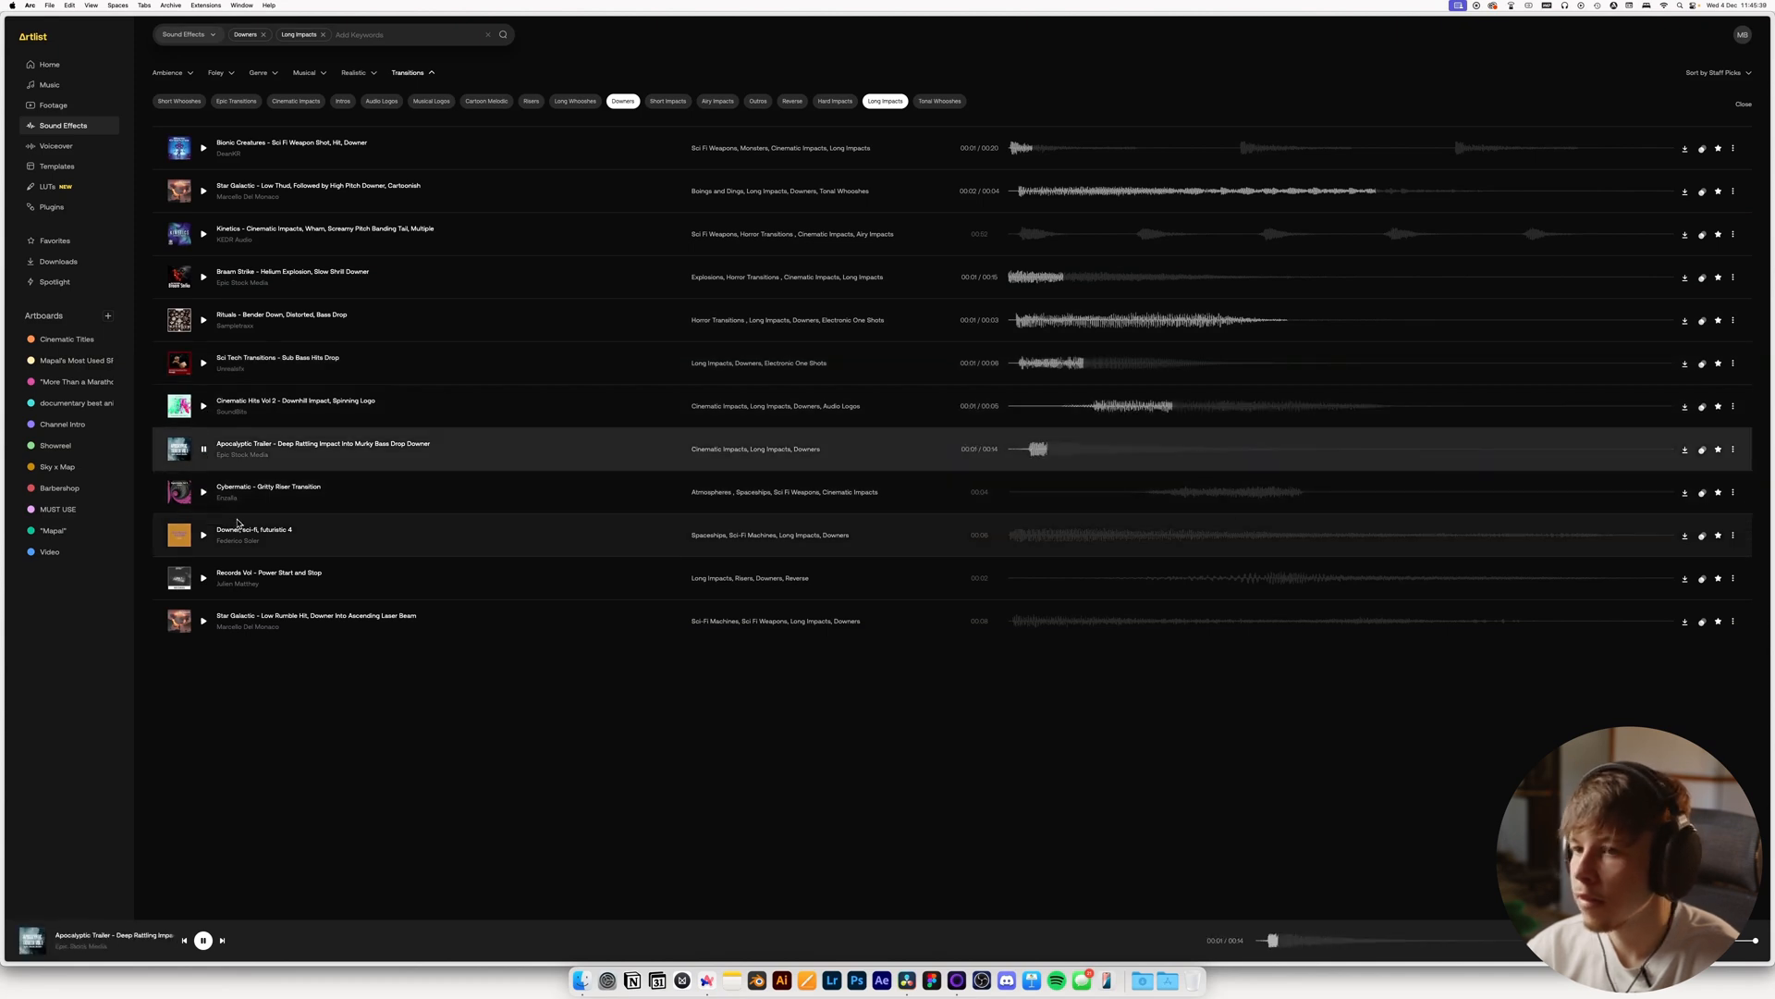
{"action": "left_click", "coordinate": [205, 491]}
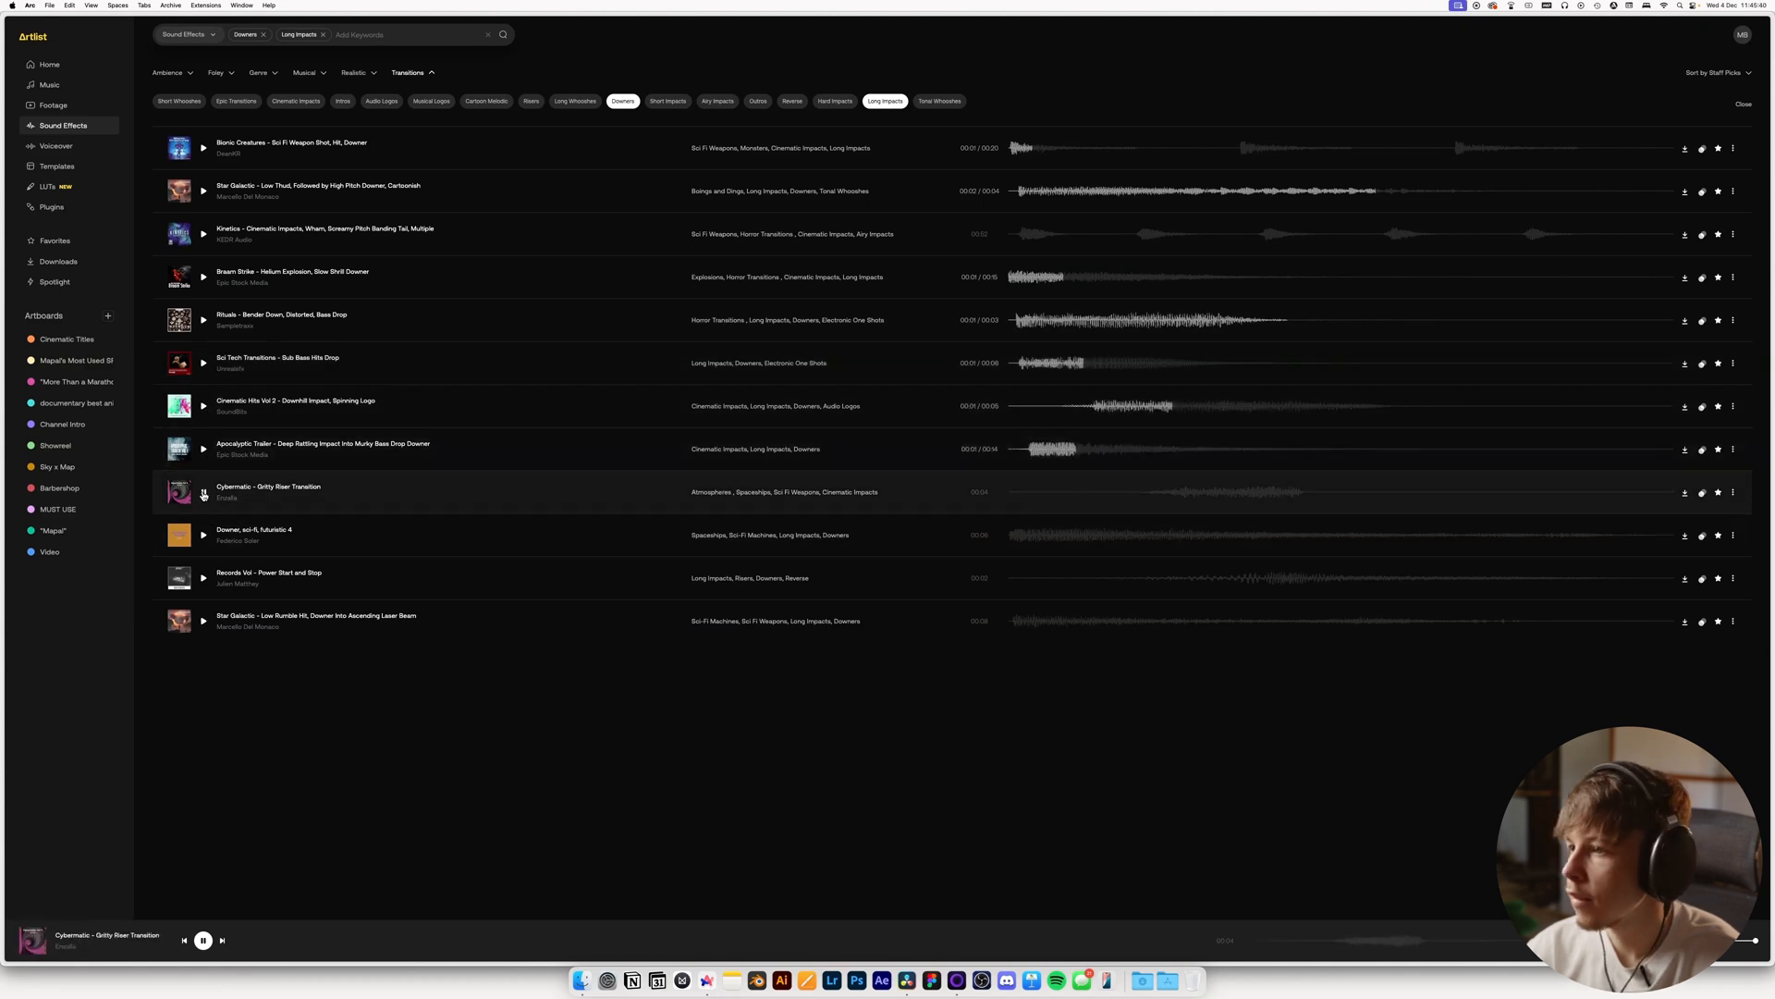
{"action": "left_click", "coordinate": [204, 578]}
{"action": "key", "text": "space"}
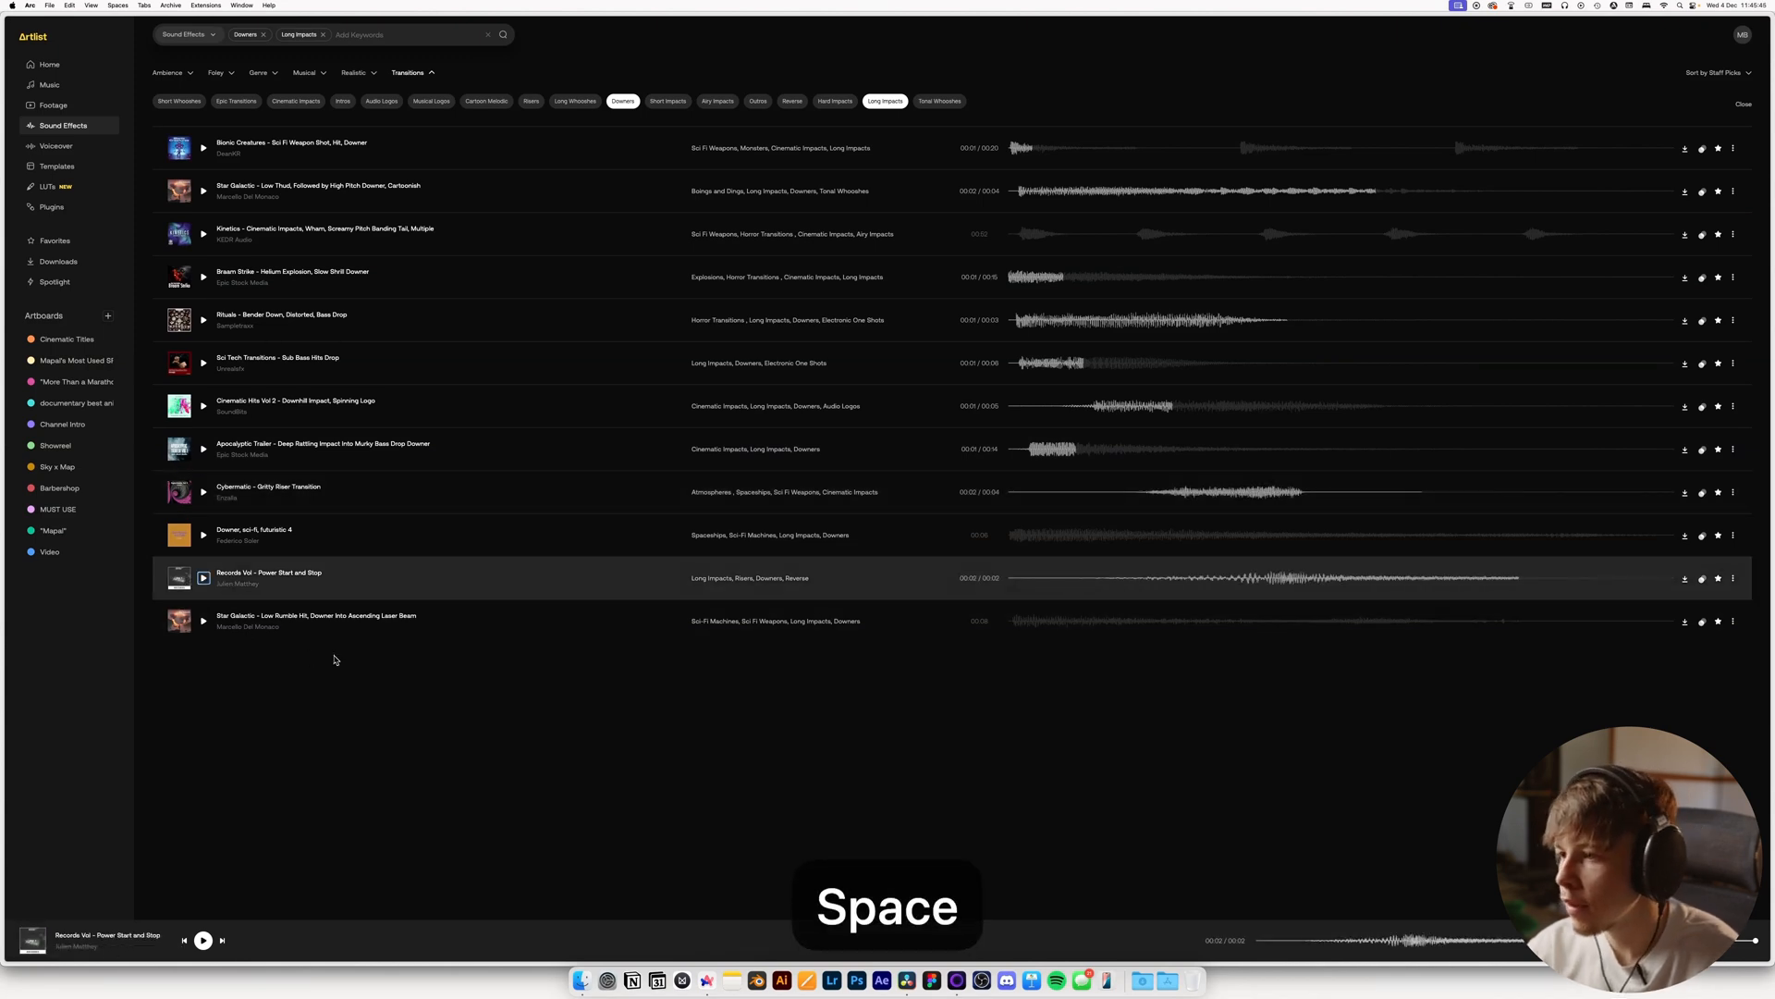
Load more filtered results and audition the deep bass thud with wobble tail, Impact bomb explosion with debris and Slow Mo - Boom Hit
{"action": "key", "text": "super+minus"}
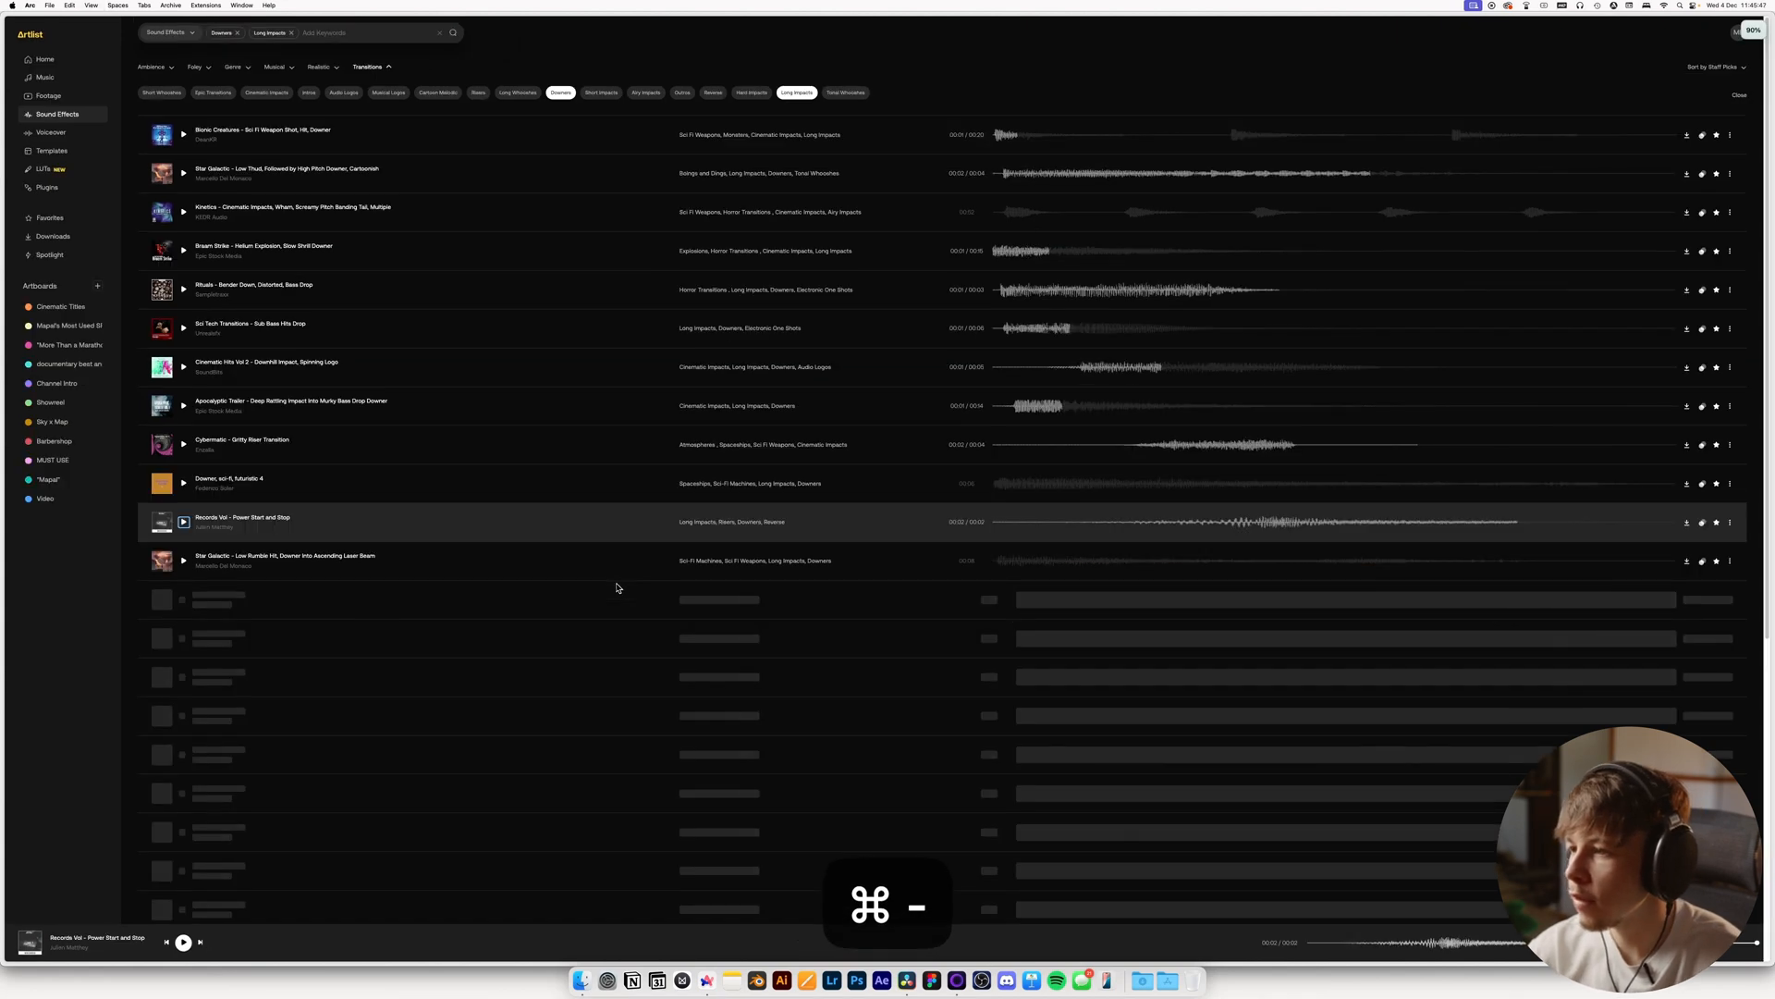
{"action": "key", "text": "super+equal"}
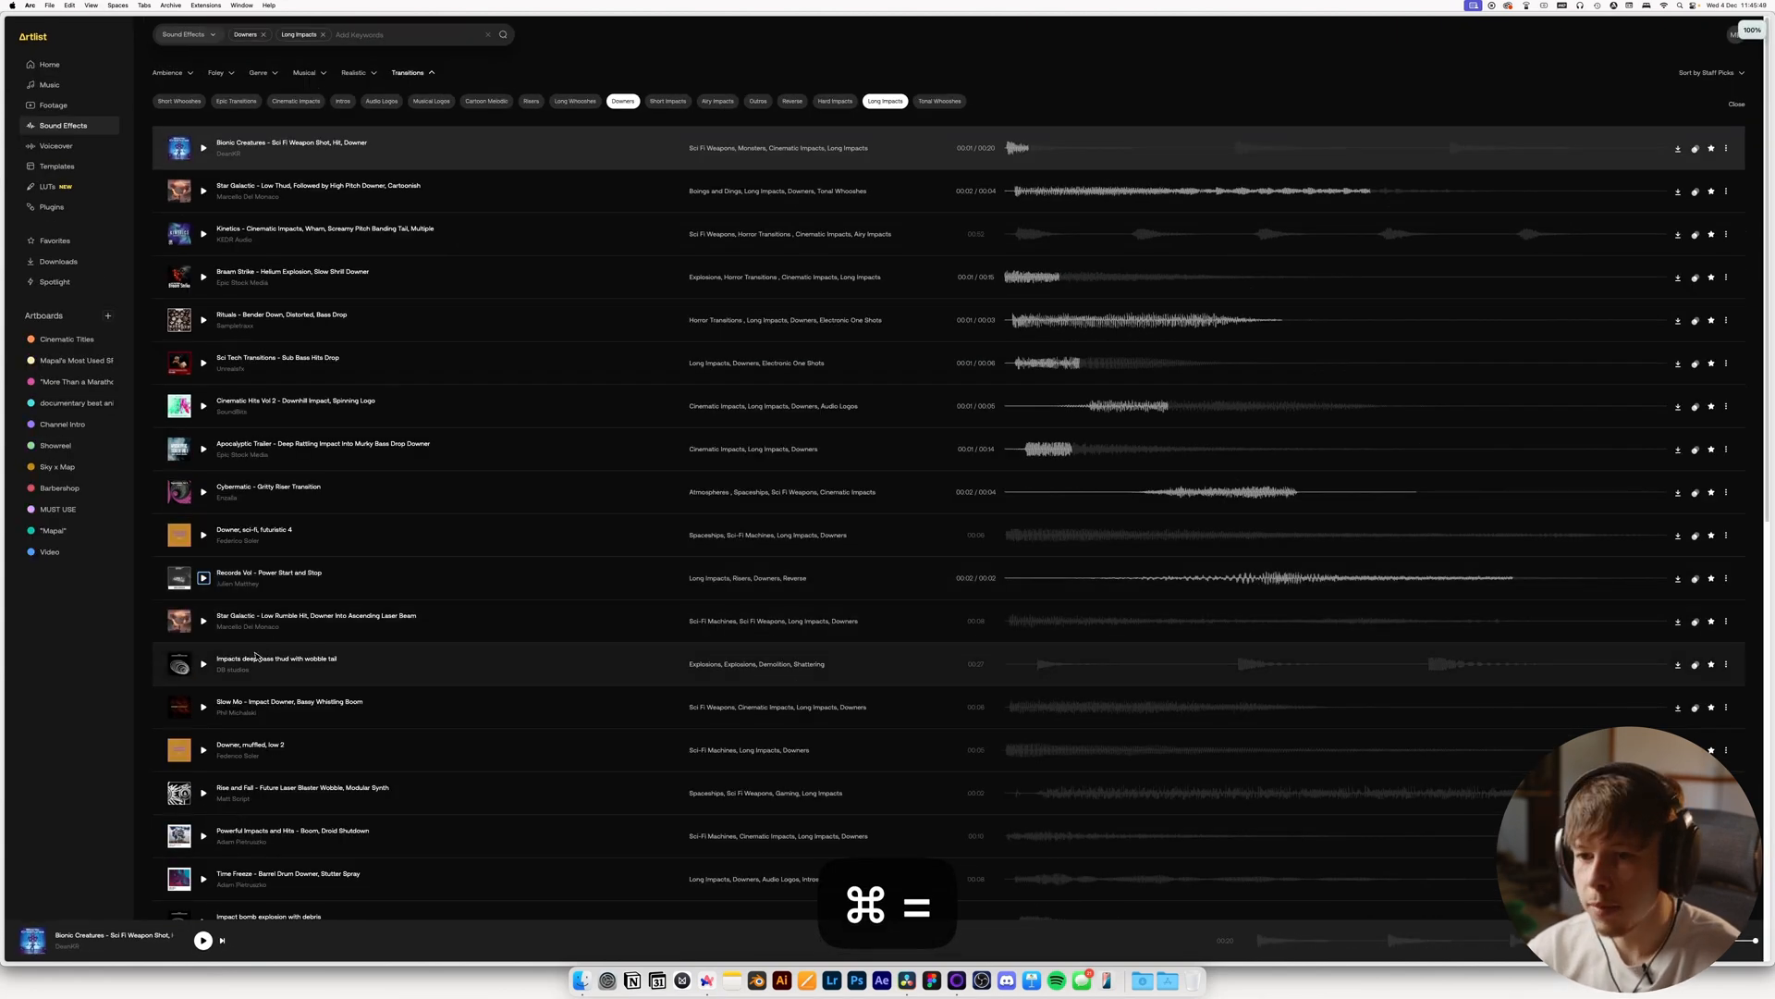
{"action": "left_click", "coordinate": [203, 663]}
{"action": "scroll", "coordinate": [211, 721], "scroll_direction": "down", "scroll_amount": 2}
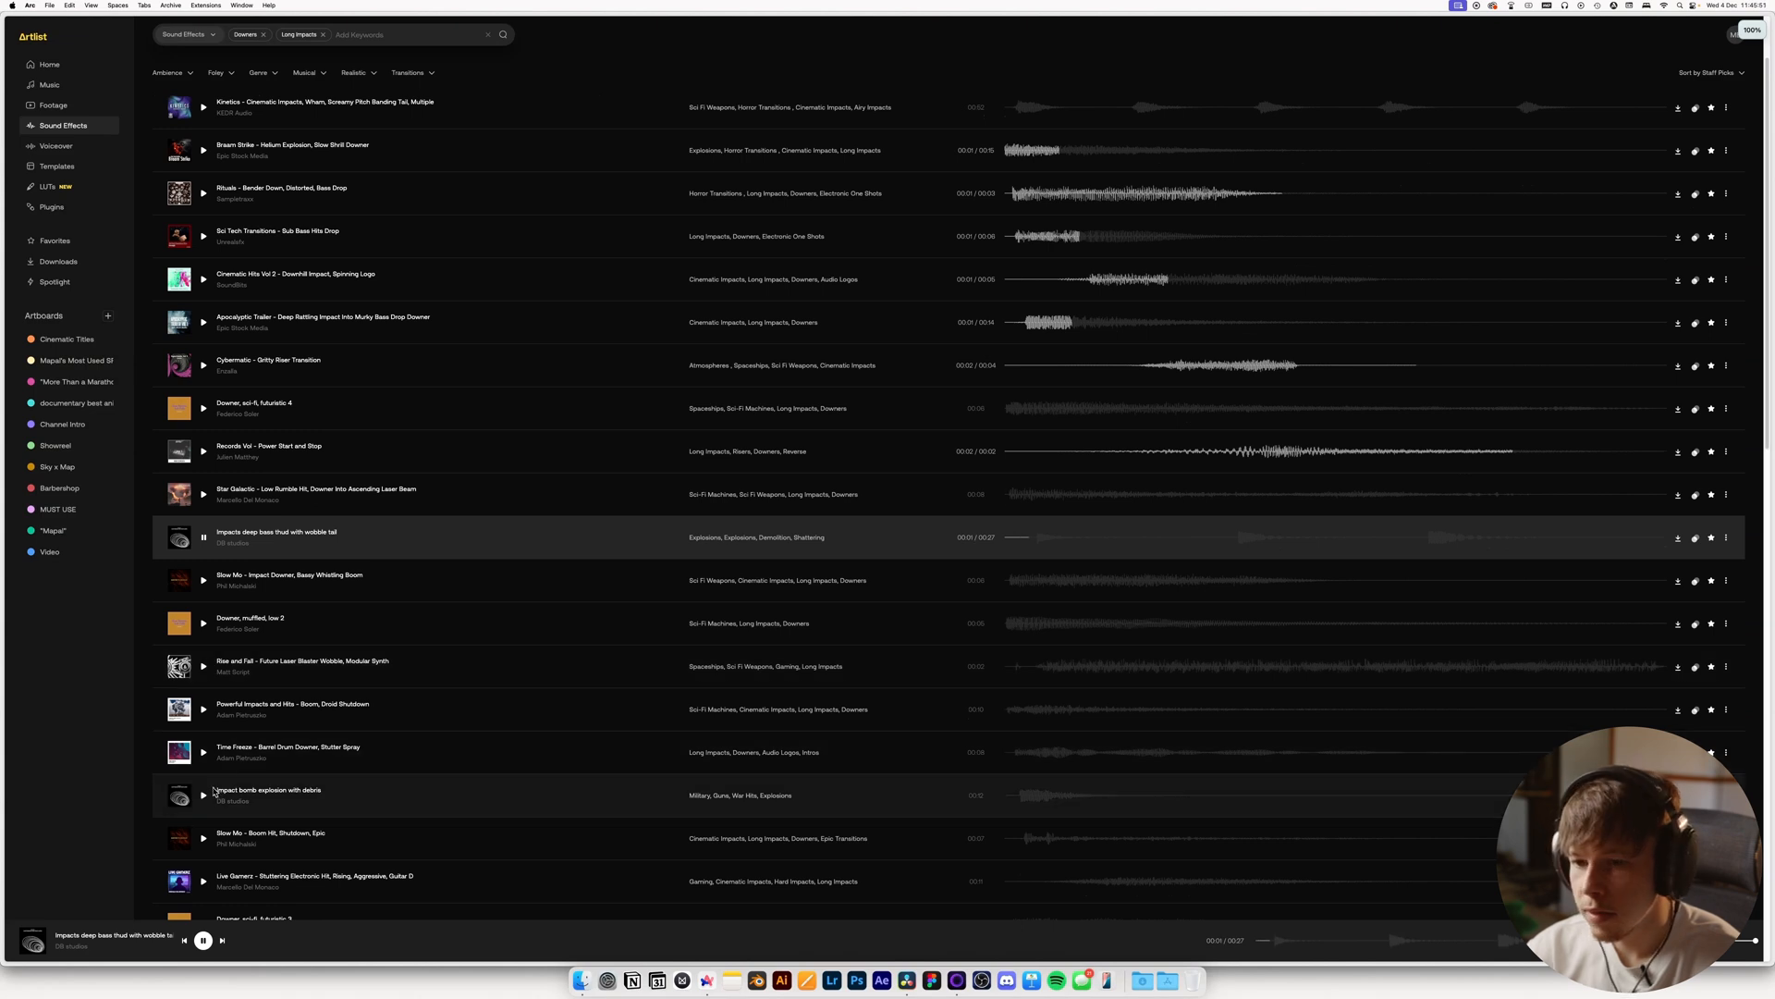
{"action": "left_click", "coordinate": [204, 795]}
{"action": "scroll", "coordinate": [190, 768], "scroll_direction": "down", "scroll_amount": 2}
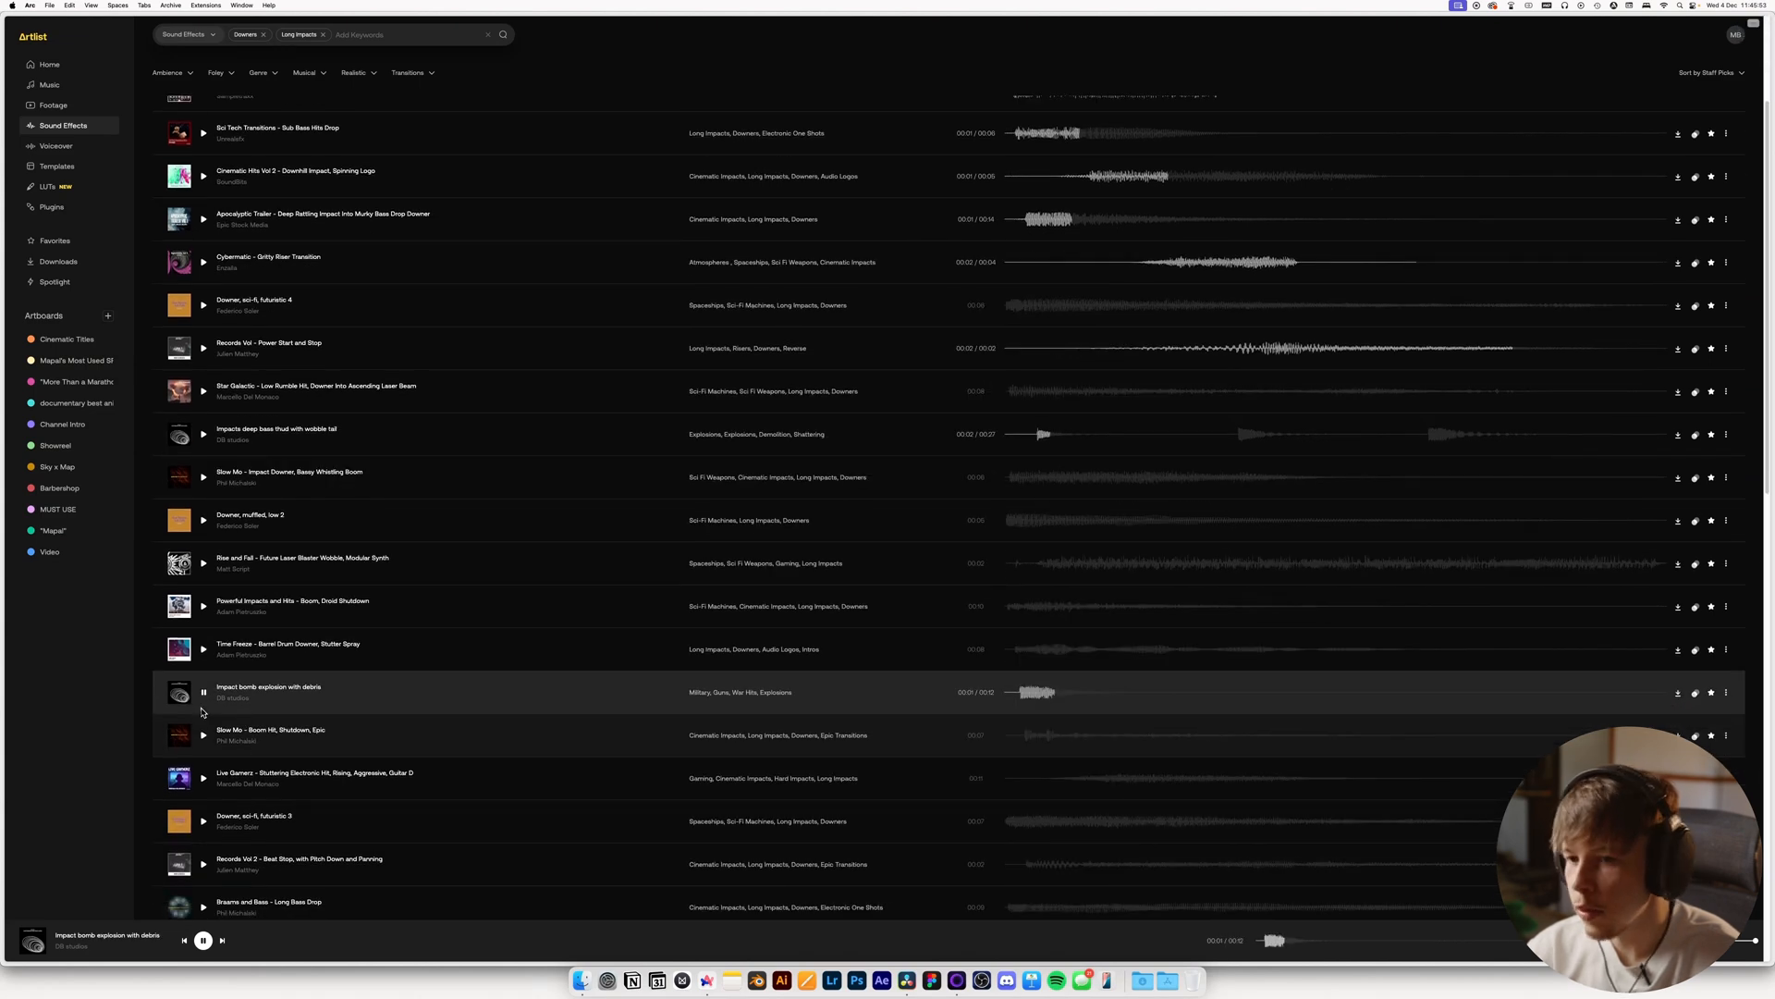
{"action": "left_click", "coordinate": [203, 736]}
Audition Cinematic Hits Vol 2 - Electric Morphing Logo and the splintering, dirty and deep bass strike further down the results
{"action": "scroll", "coordinate": [207, 736], "scroll_direction": "down", "scroll_amount": 5}
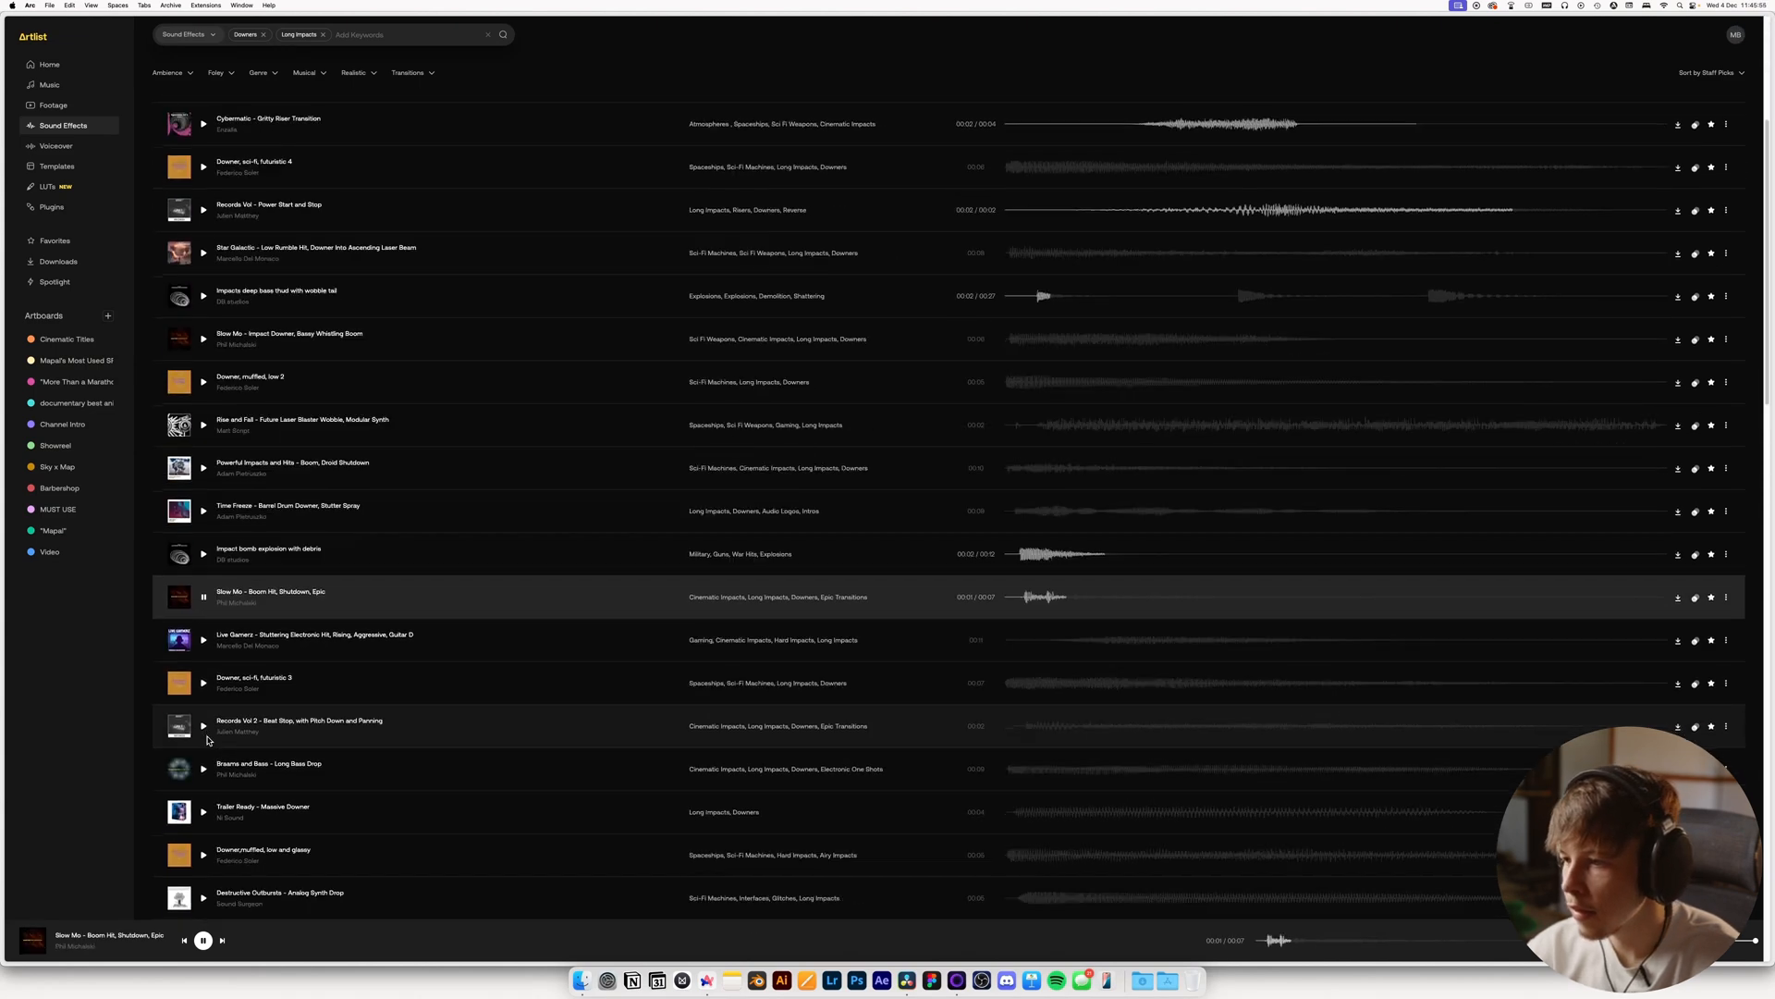
{"action": "scroll", "coordinate": [207, 740], "scroll_direction": "down", "scroll_amount": 2}
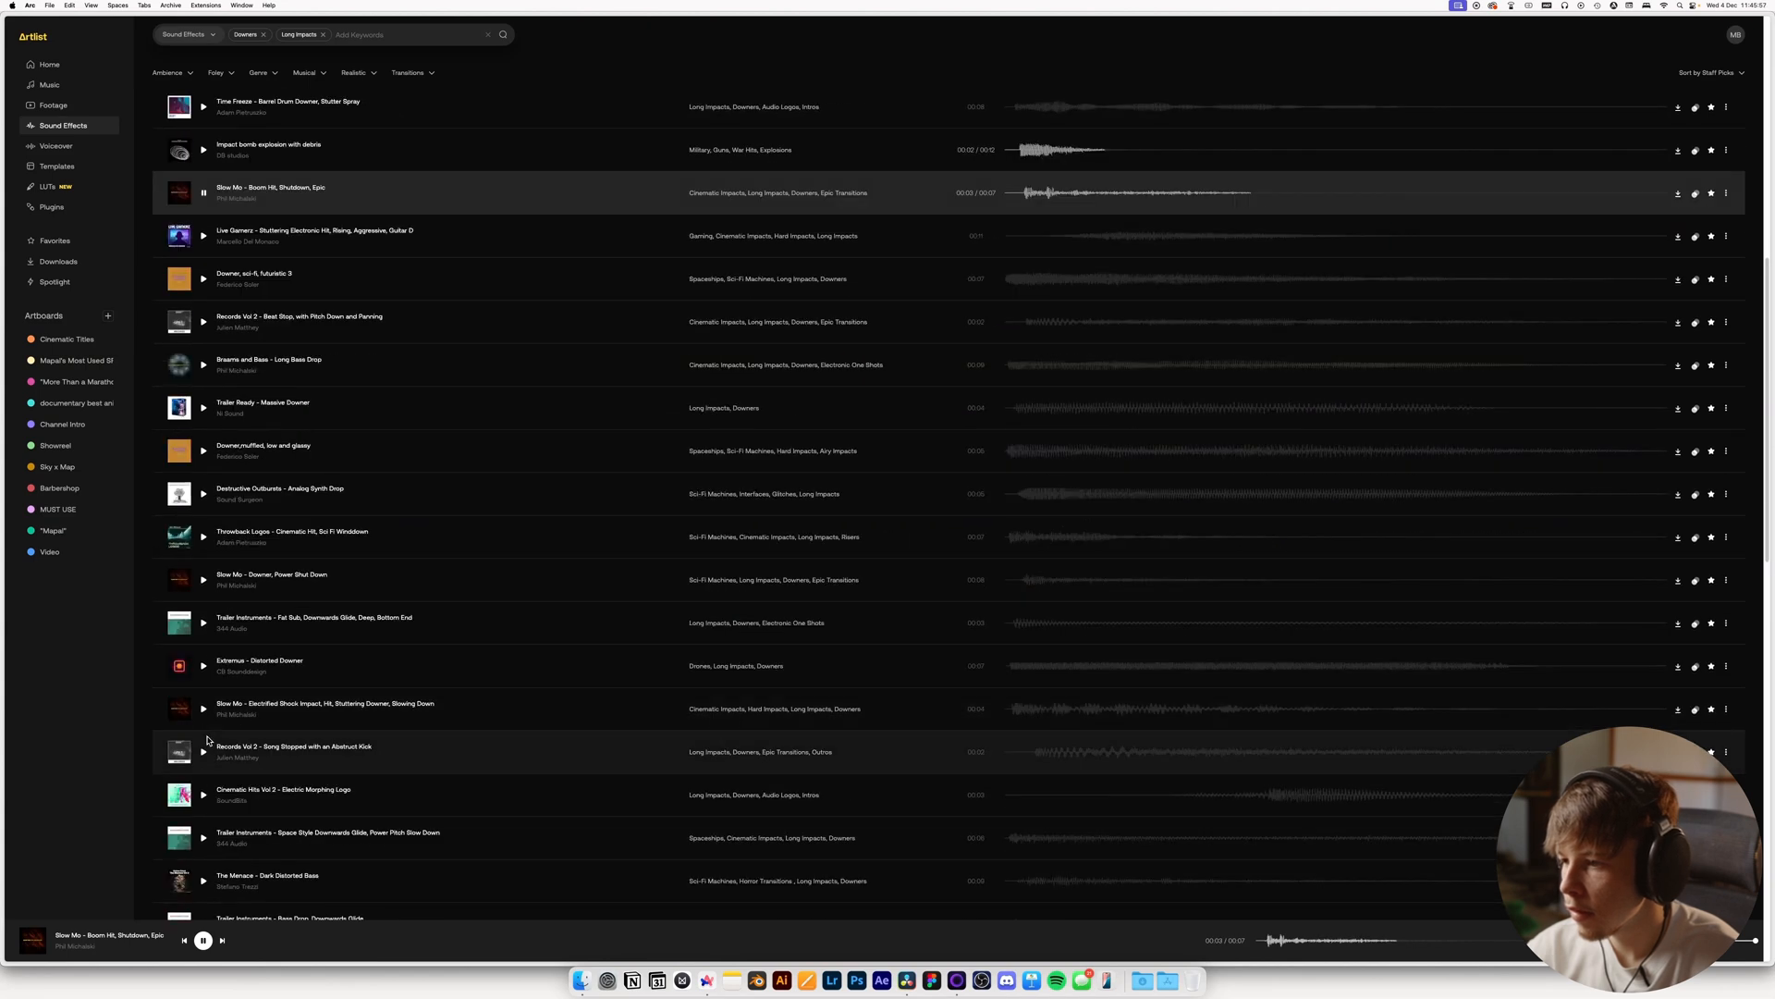
{"action": "left_click", "coordinate": [204, 796]}
{"action": "scroll", "coordinate": [212, 758], "scroll_direction": "down", "scroll_amount": 3}
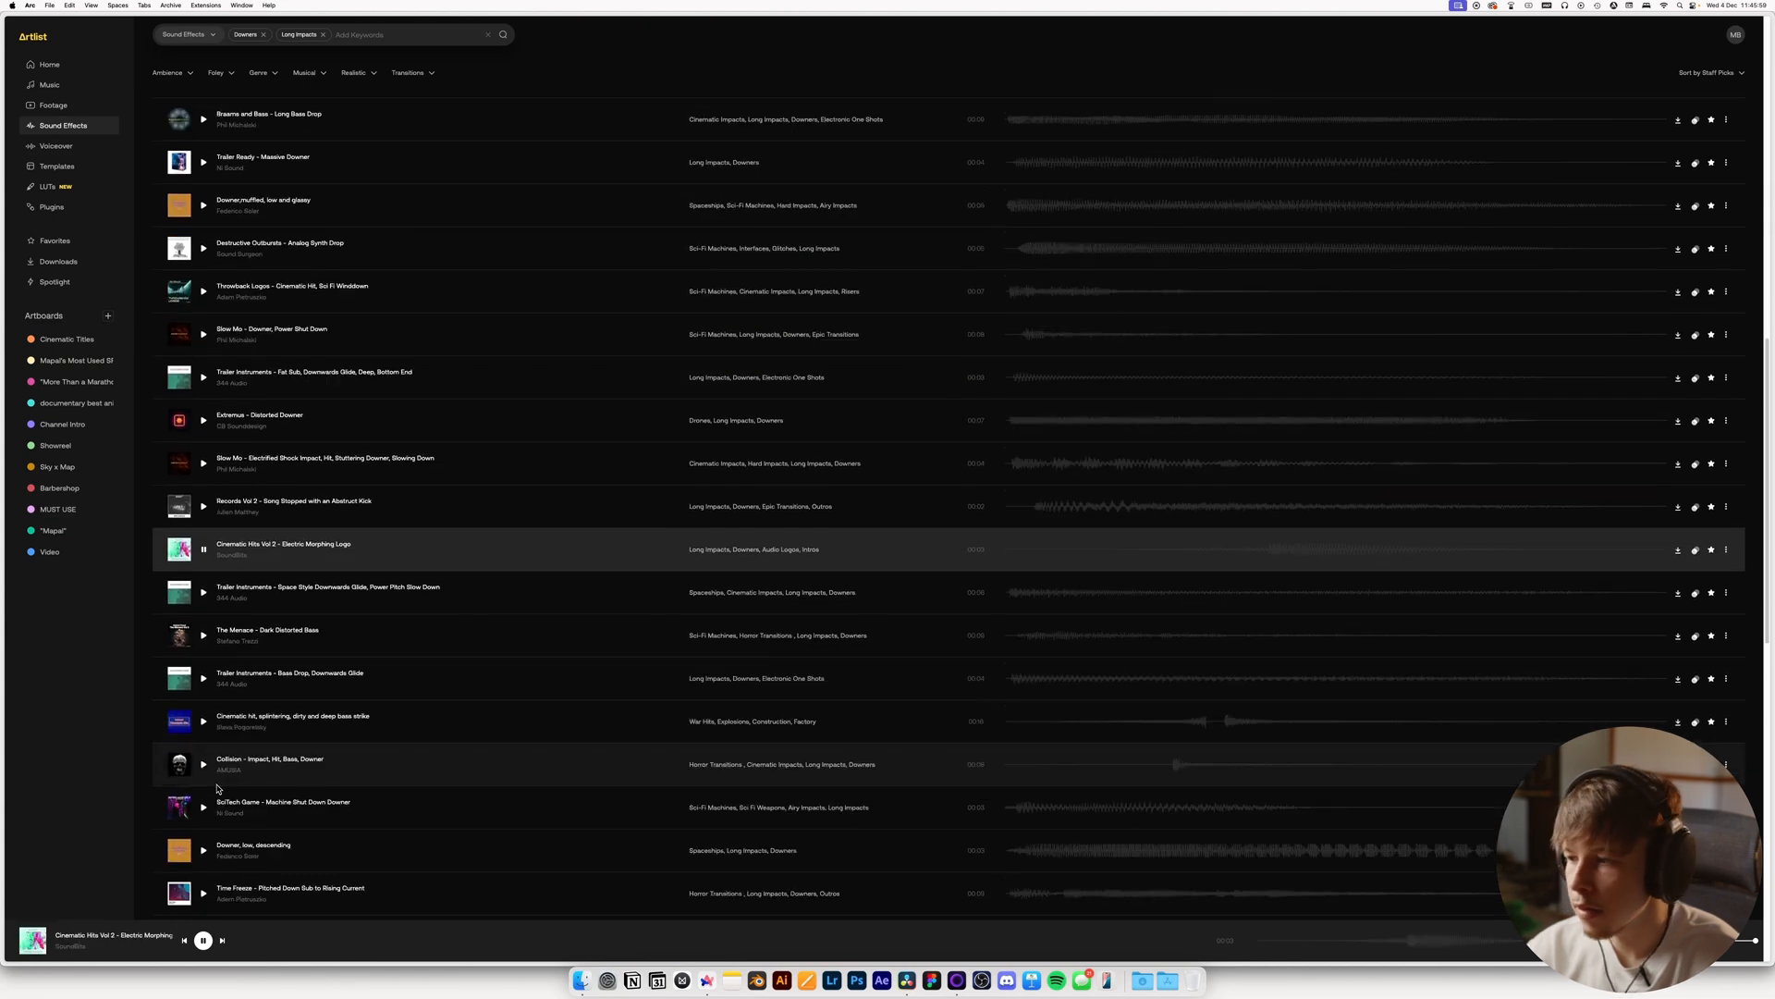
{"action": "left_click", "coordinate": [203, 711]}
{"action": "scroll", "coordinate": [204, 716], "scroll_direction": "down", "scroll_amount": 1}
{"action": "scroll", "coordinate": [204, 716], "scroll_direction": "down", "scroll_amount": 1}
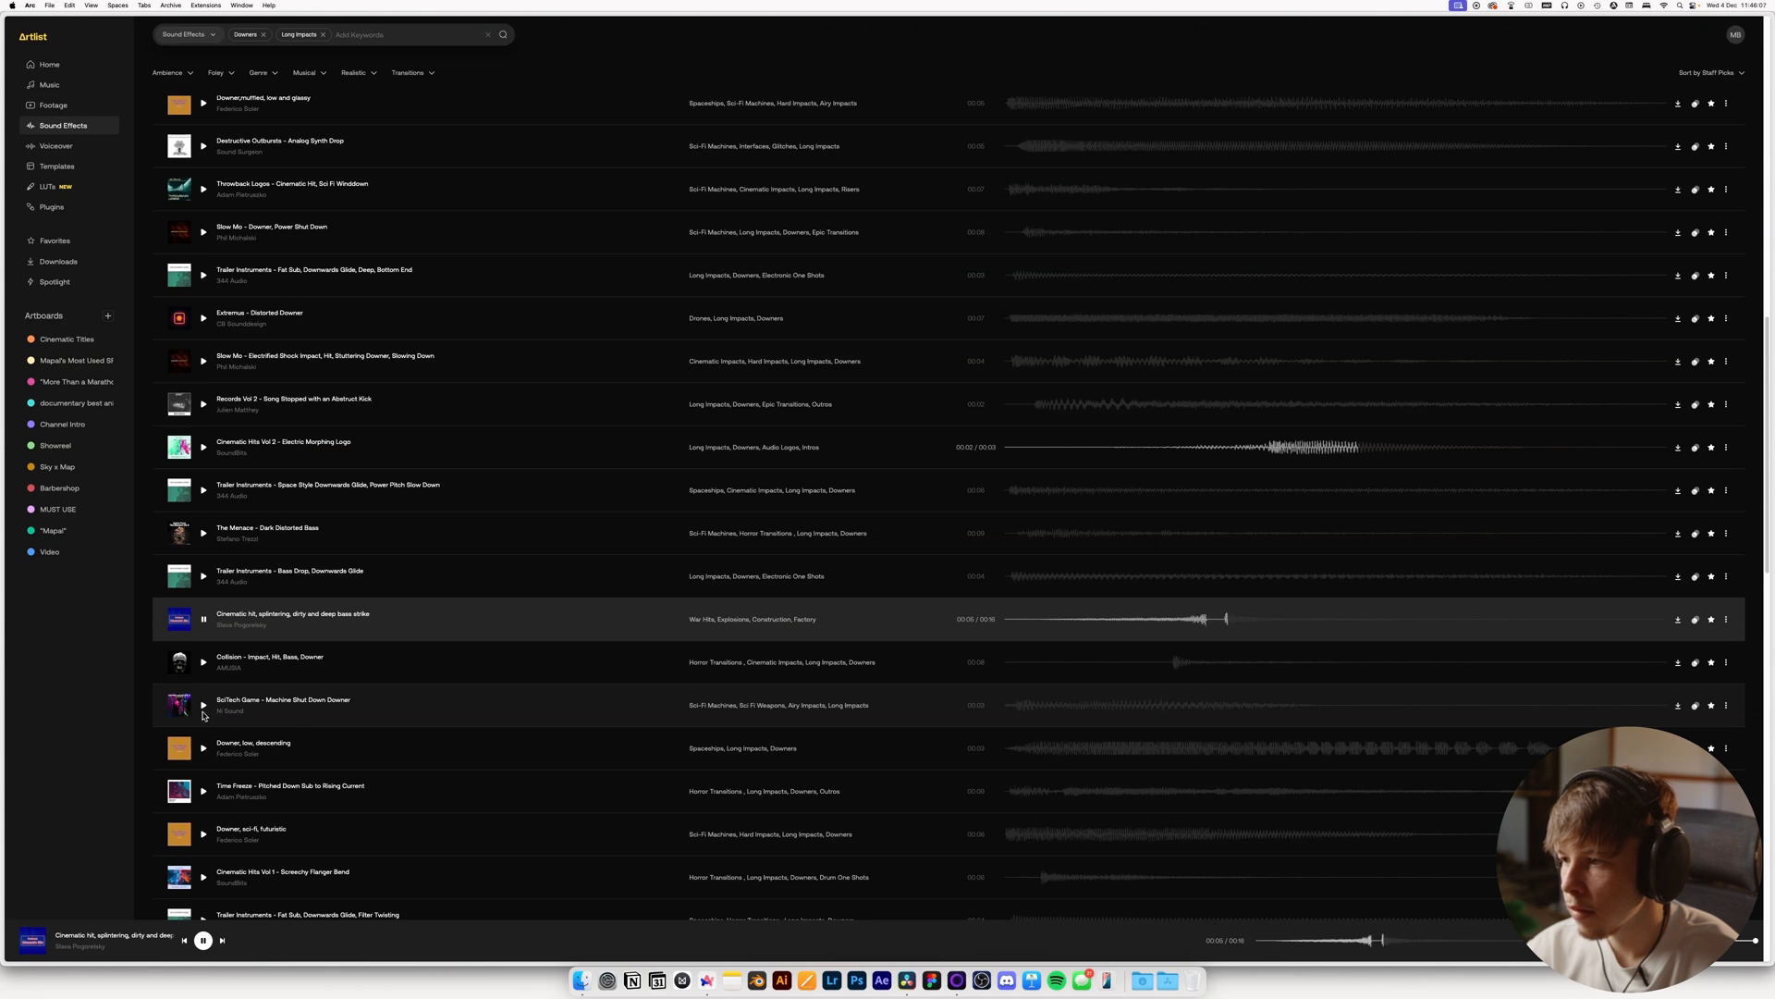
Audition Collision - Impact, Hit, Bass, Downer, SciTech Game - Machine Shut Down Downer and Cinematic Hits Vol 1 - Screechy Flanger Bend
{"action": "left_click", "coordinate": [203, 662]}
{"action": "scroll", "coordinate": [203, 665], "scroll_direction": "down", "scroll_amount": 1}
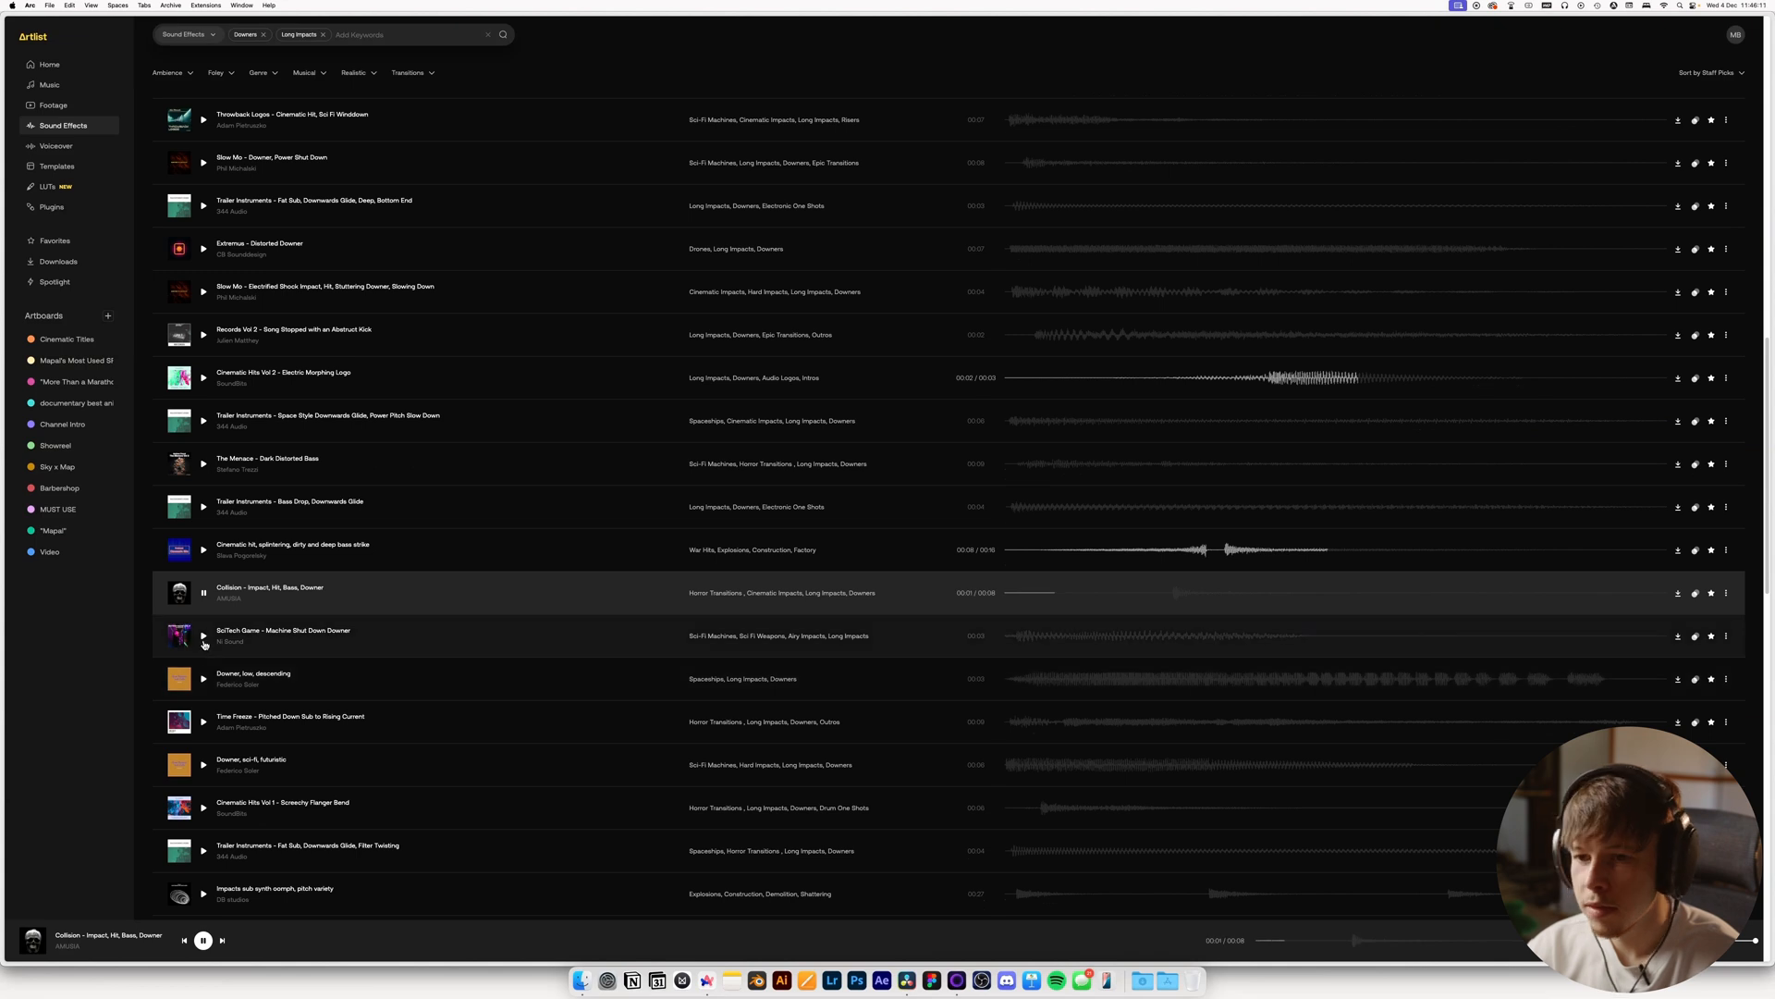
{"action": "left_click", "coordinate": [203, 636]}
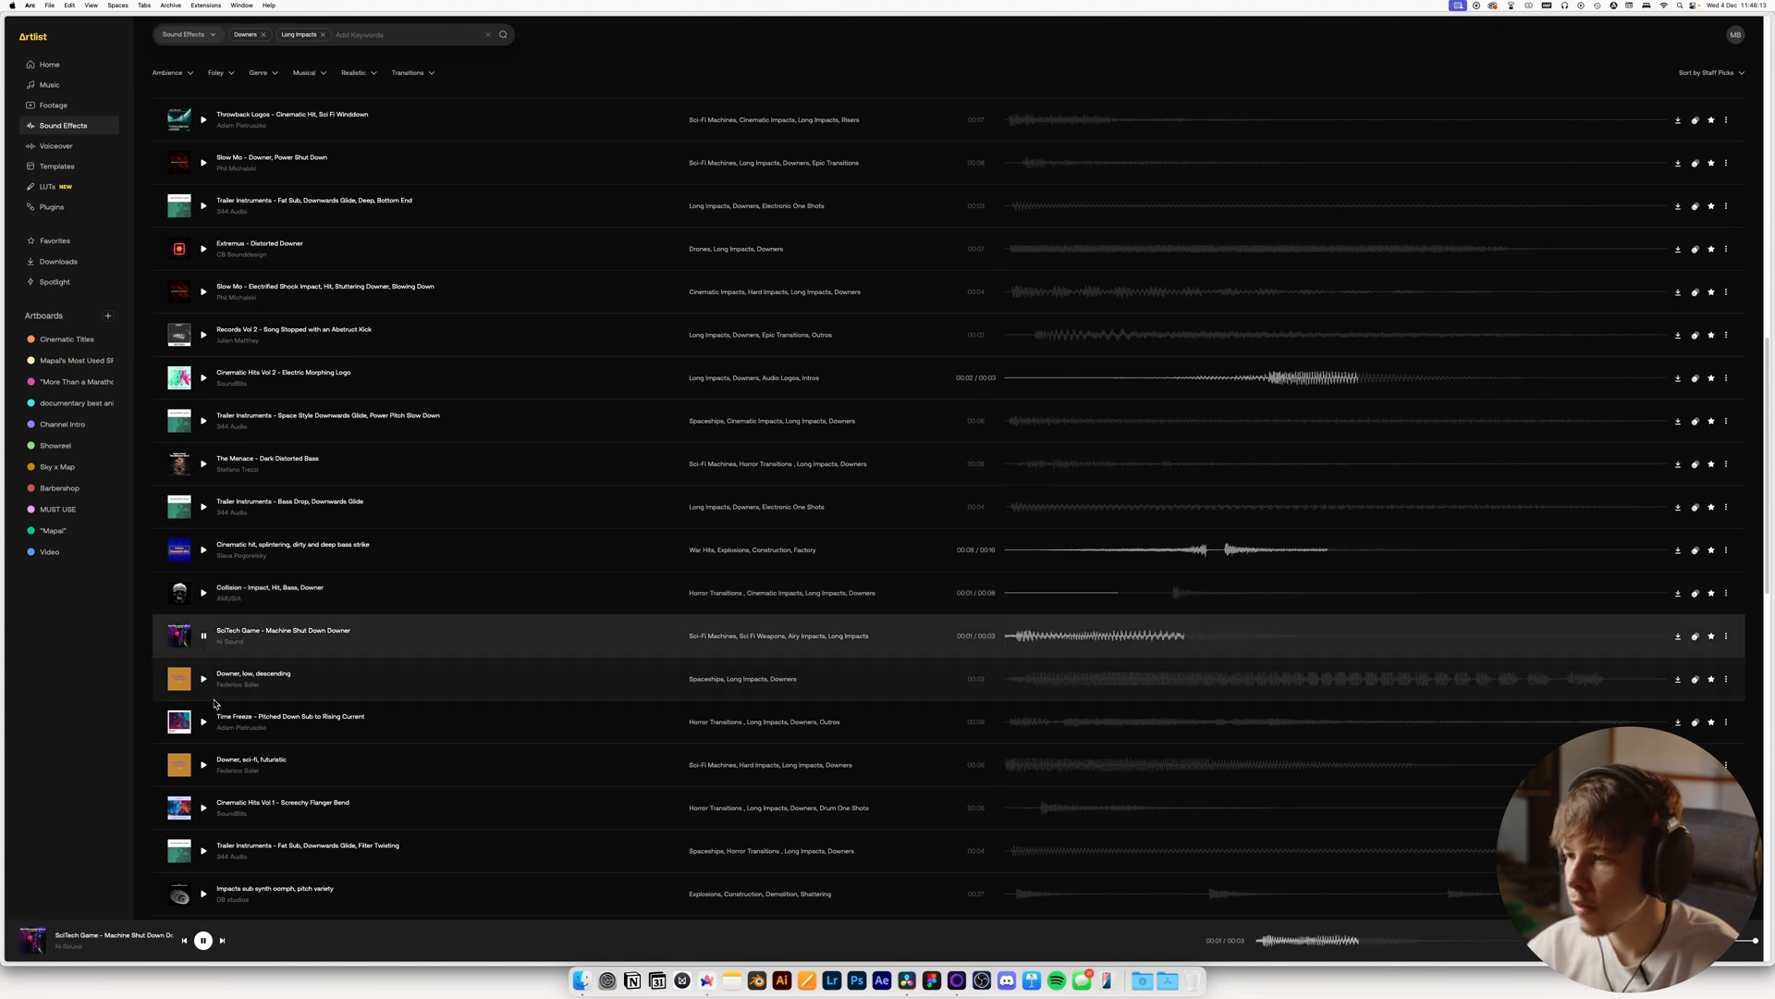
{"action": "left_click", "coordinate": [203, 808]}
{"action": "scroll", "coordinate": [202, 810], "scroll_direction": "down", "scroll_amount": 3}
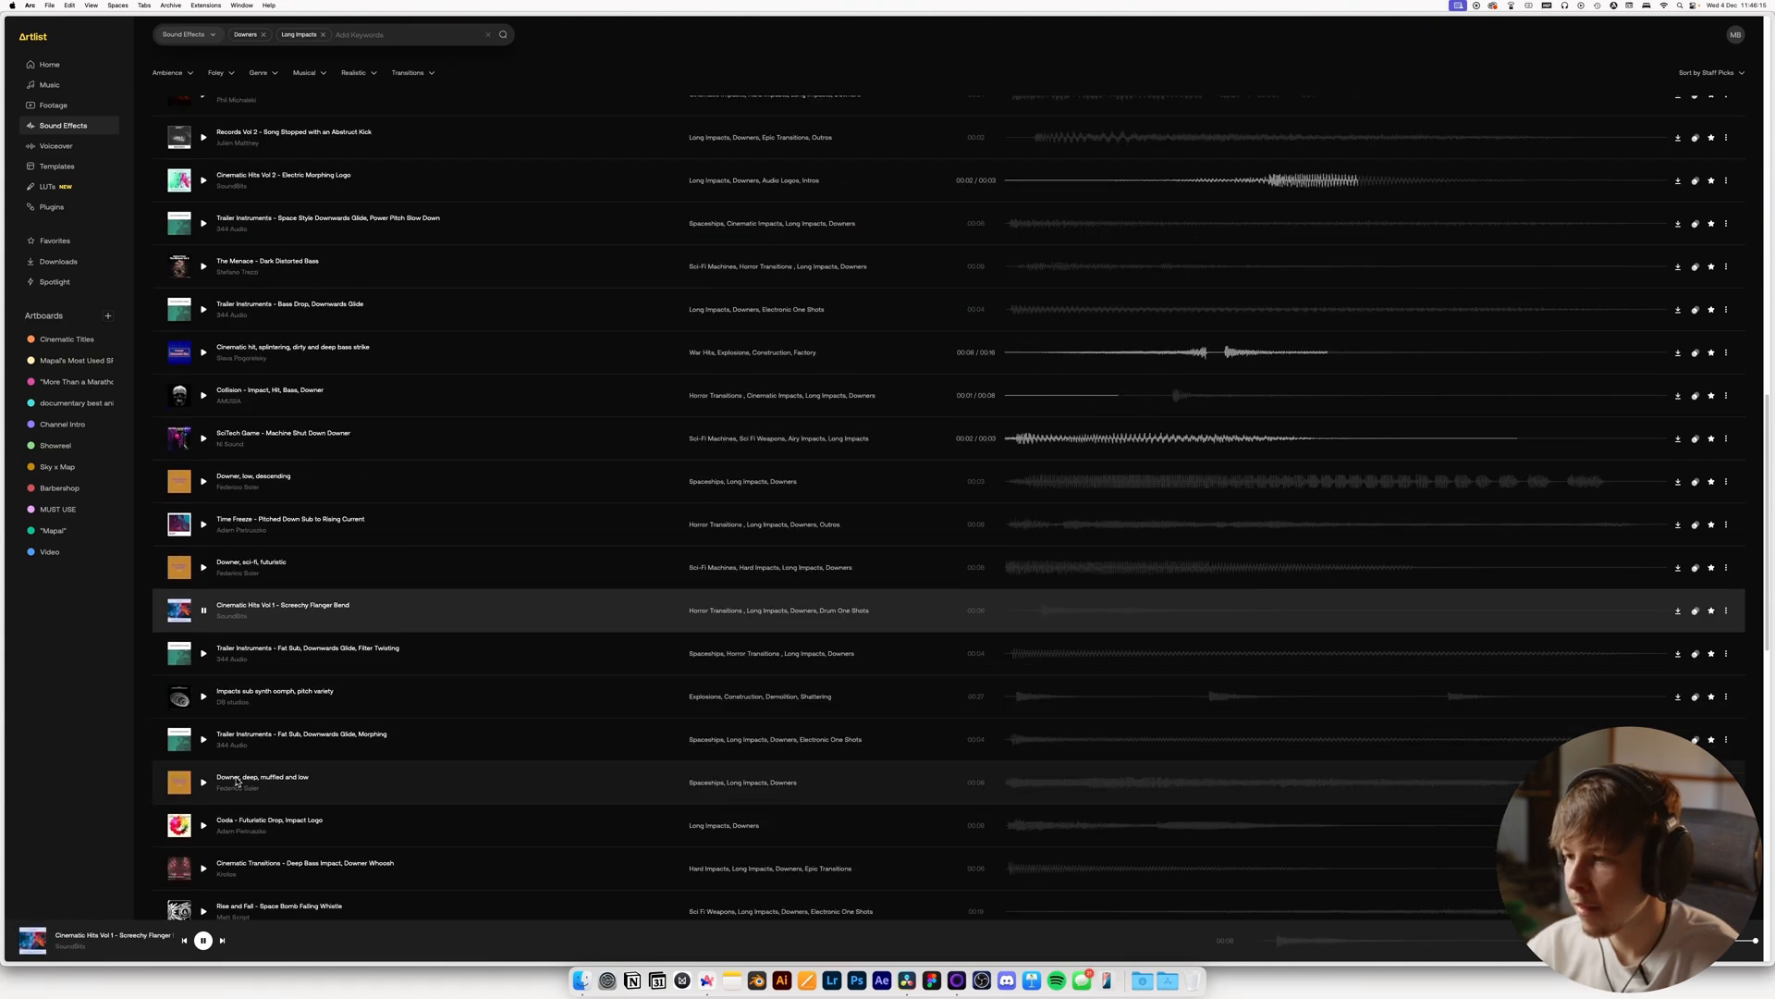
Audition Trailer Instruments - Fat Sub, Downwards Glide, Filter Twisting and the Impacts sub synth oomph, pitch variety effect
{"action": "left_click", "coordinate": [202, 654]}
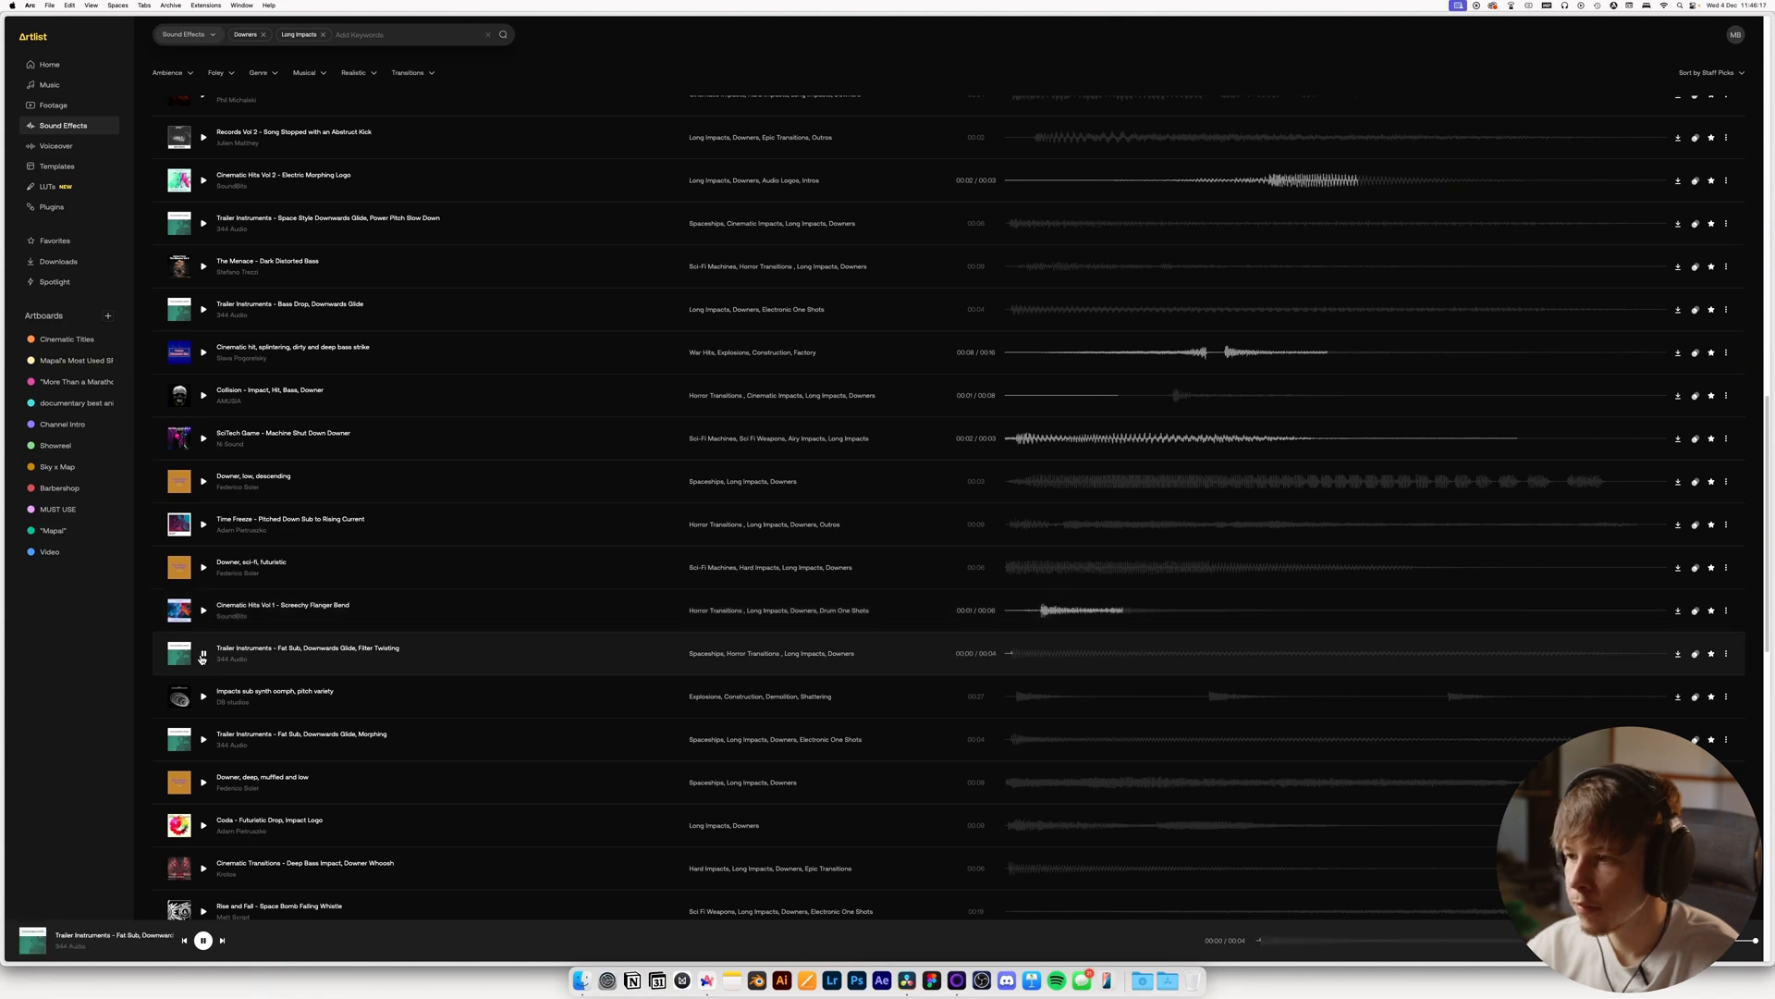
{"action": "left_click", "coordinate": [204, 696]}
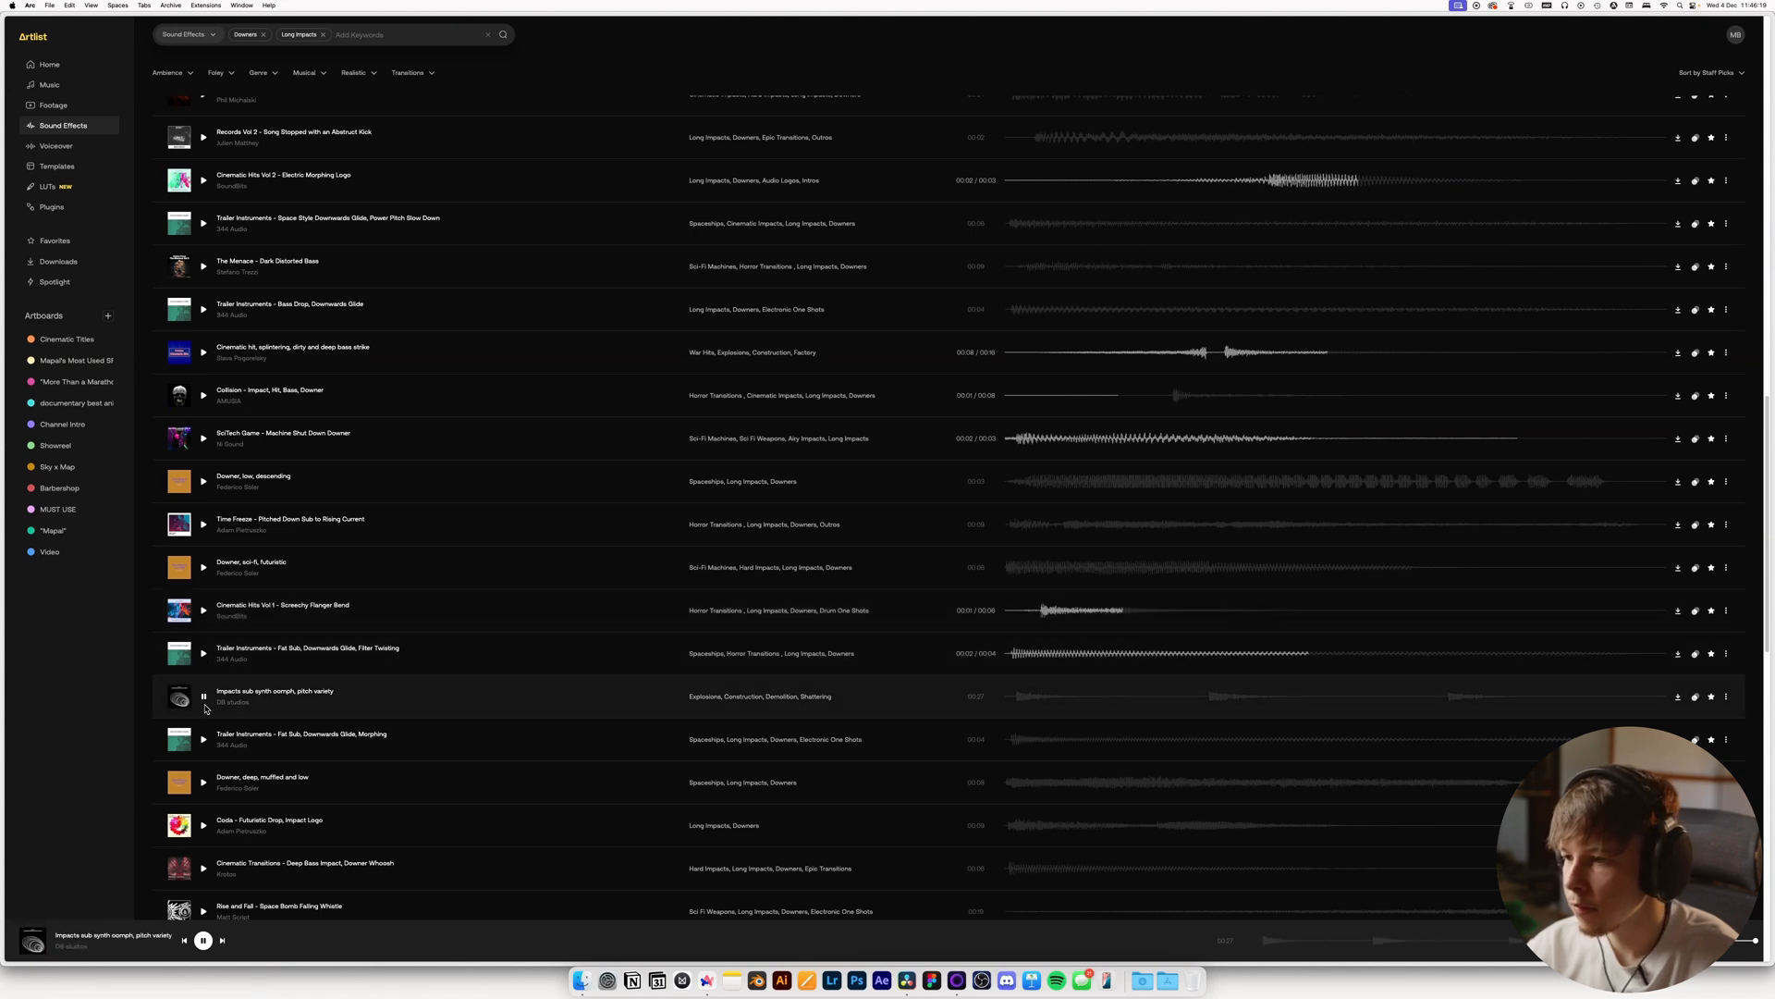
{"action": "scroll", "coordinate": [205, 721], "scroll_direction": "down", "scroll_amount": 1}
{"action": "scroll", "coordinate": [202, 828], "scroll_direction": "down", "scroll_amount": 1}
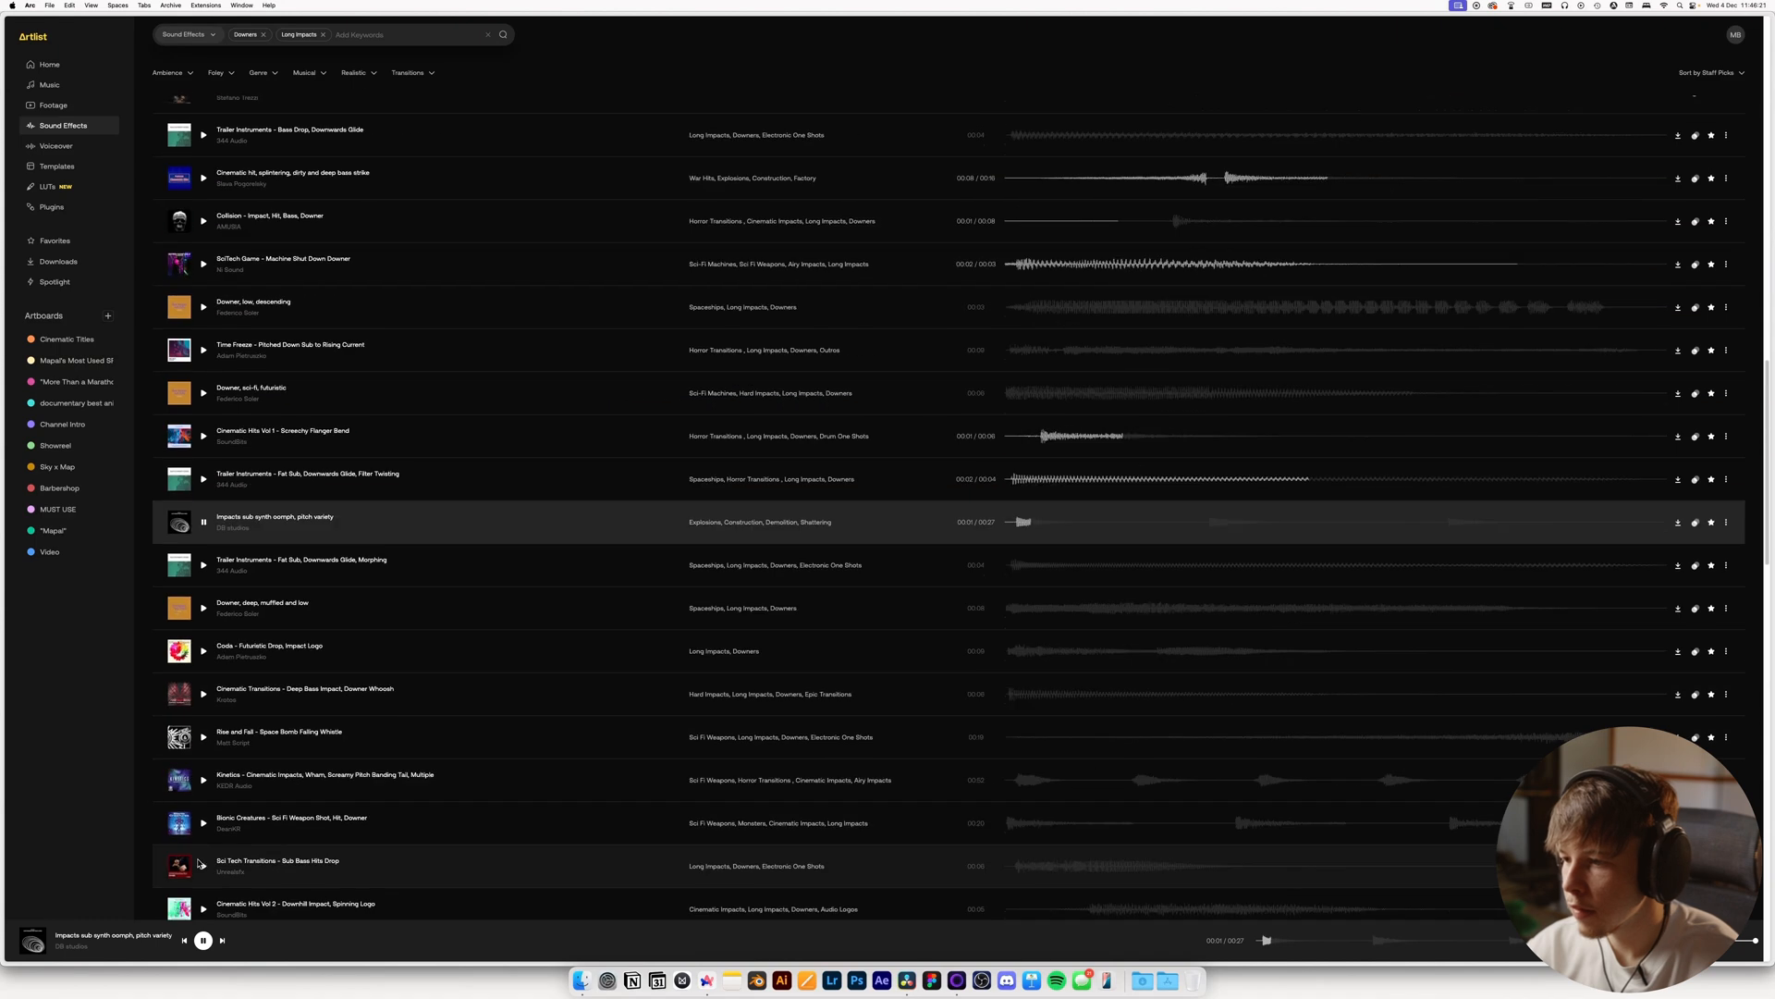
Audition Bionic Creatures - Sci Fi Weapon Shot, Sci Tech Transitions - Sub Bass Hits Drop and Records Vol - Power Start and Stop
{"action": "left_click", "coordinate": [202, 822]}
{"action": "scroll", "coordinate": [206, 813], "scroll_direction": "down", "scroll_amount": 1}
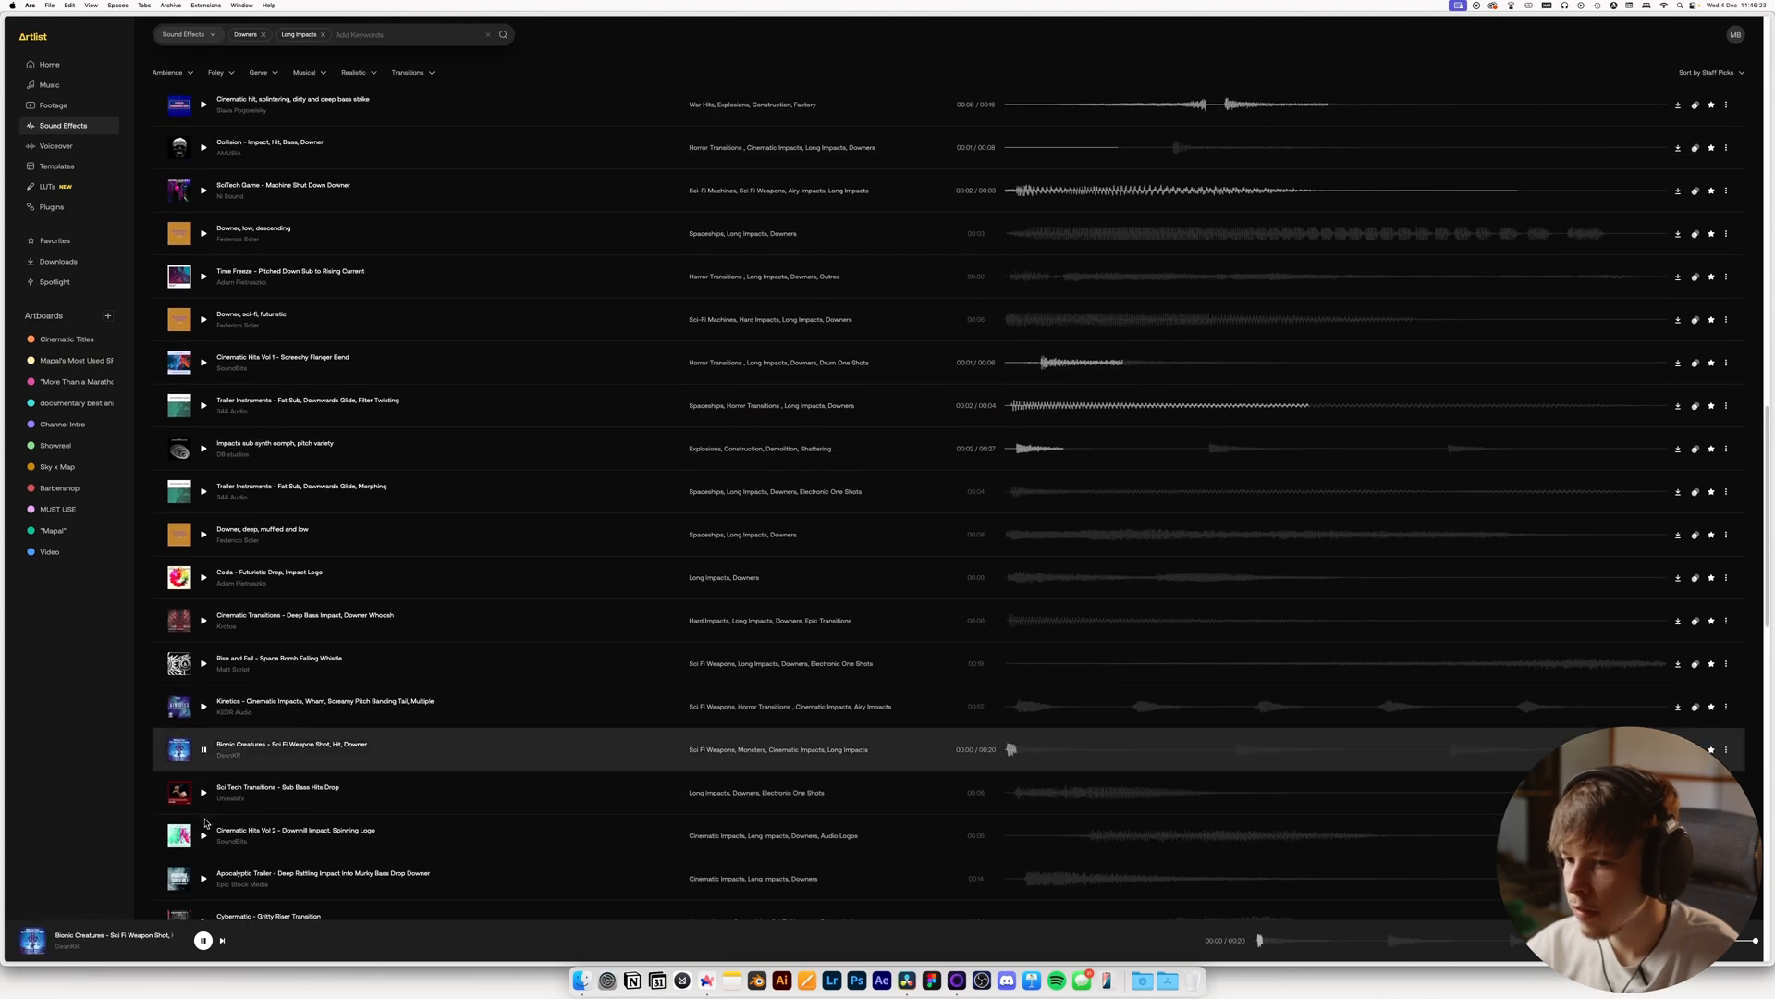
{"action": "left_click", "coordinate": [203, 792]}
{"action": "scroll", "coordinate": [206, 797], "scroll_direction": "down", "scroll_amount": 2}
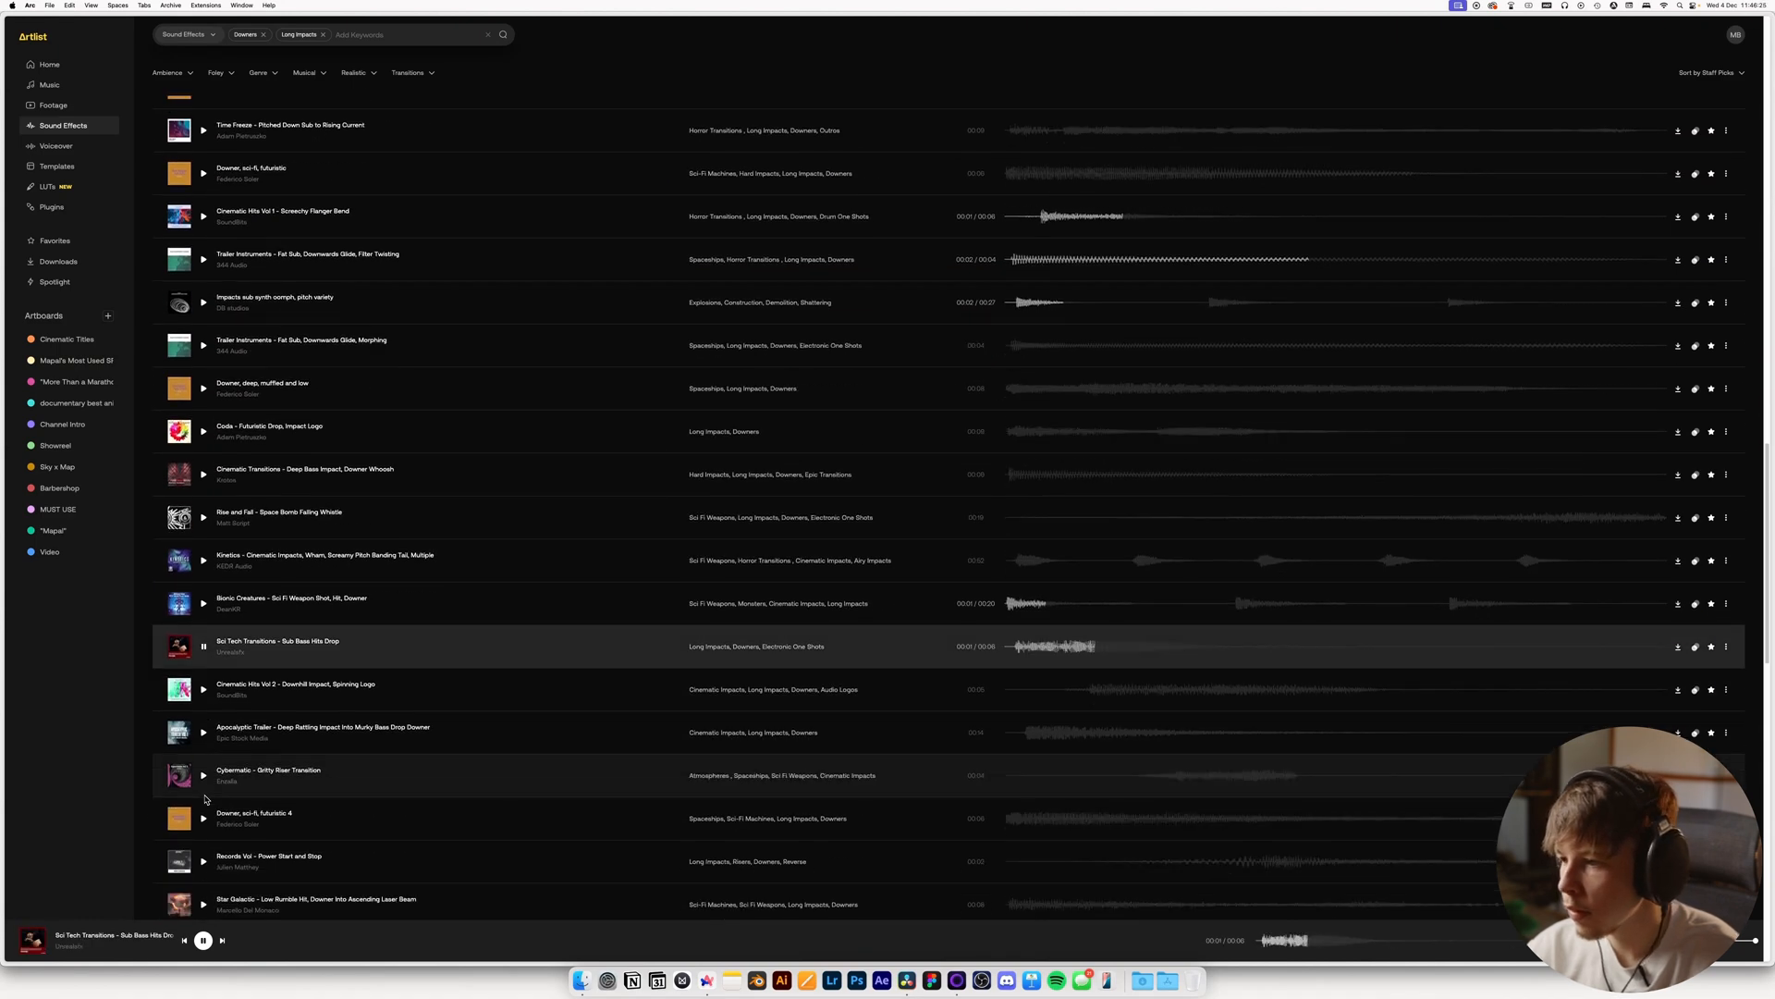
{"action": "scroll", "coordinate": [205, 799], "scroll_direction": "down", "scroll_amount": 1}
{"action": "left_click", "coordinate": [205, 813]}
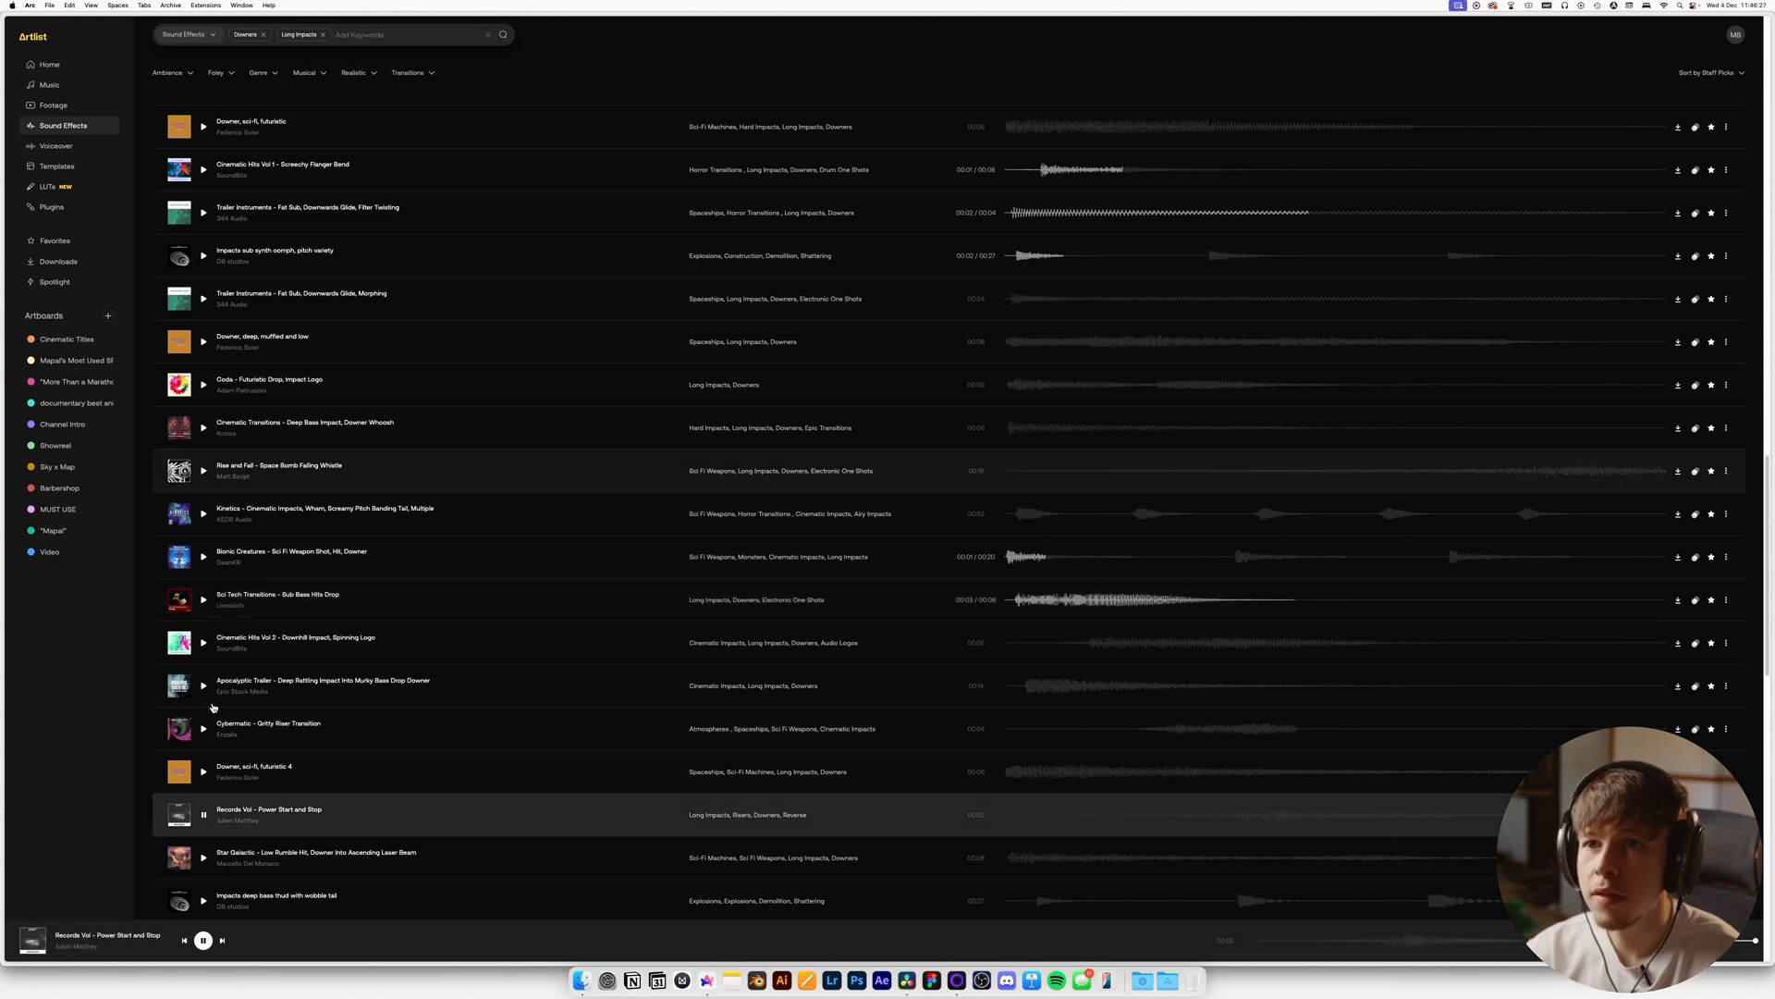
{"action": "left_click", "coordinate": [258, 73]}
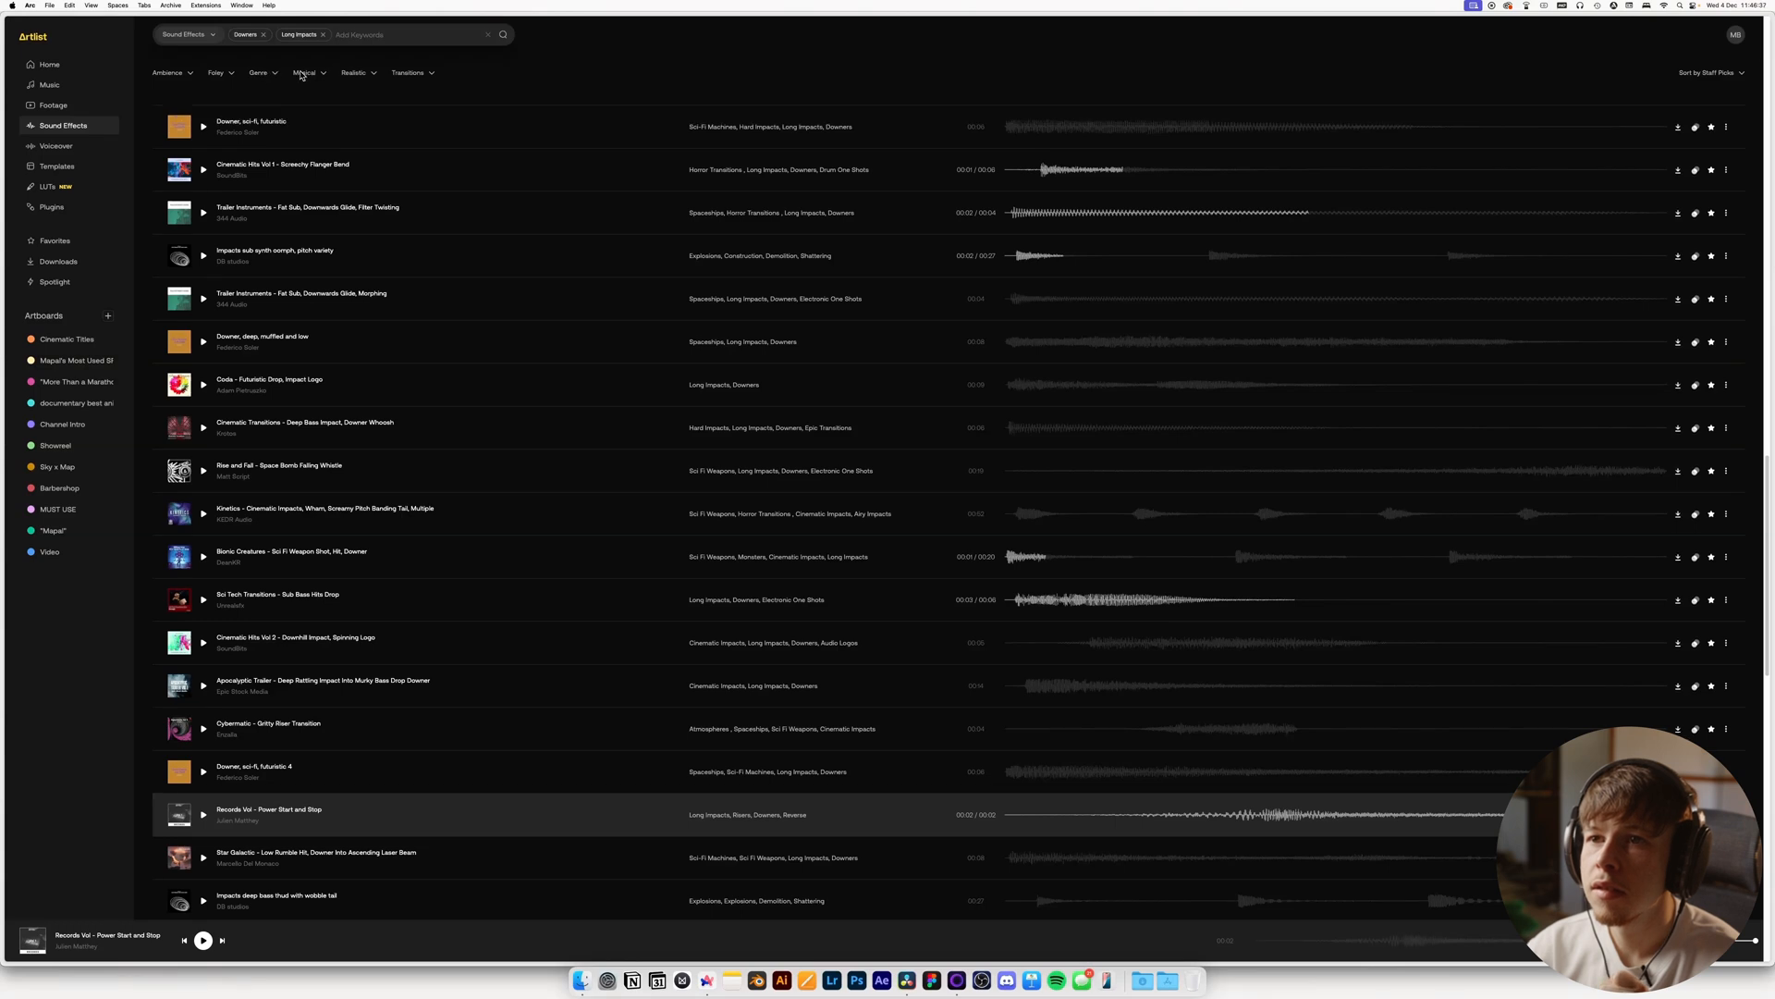
Audition Braam Strike - Helium Explosion, Downer, muffled, low 2 and Impact bomb explosion with debris further down the filtered results
{"action": "mouse_move", "coordinate": [214, 77]}
{"action": "scroll", "coordinate": [282, 613], "scroll_direction": "down", "scroll_amount": 5}
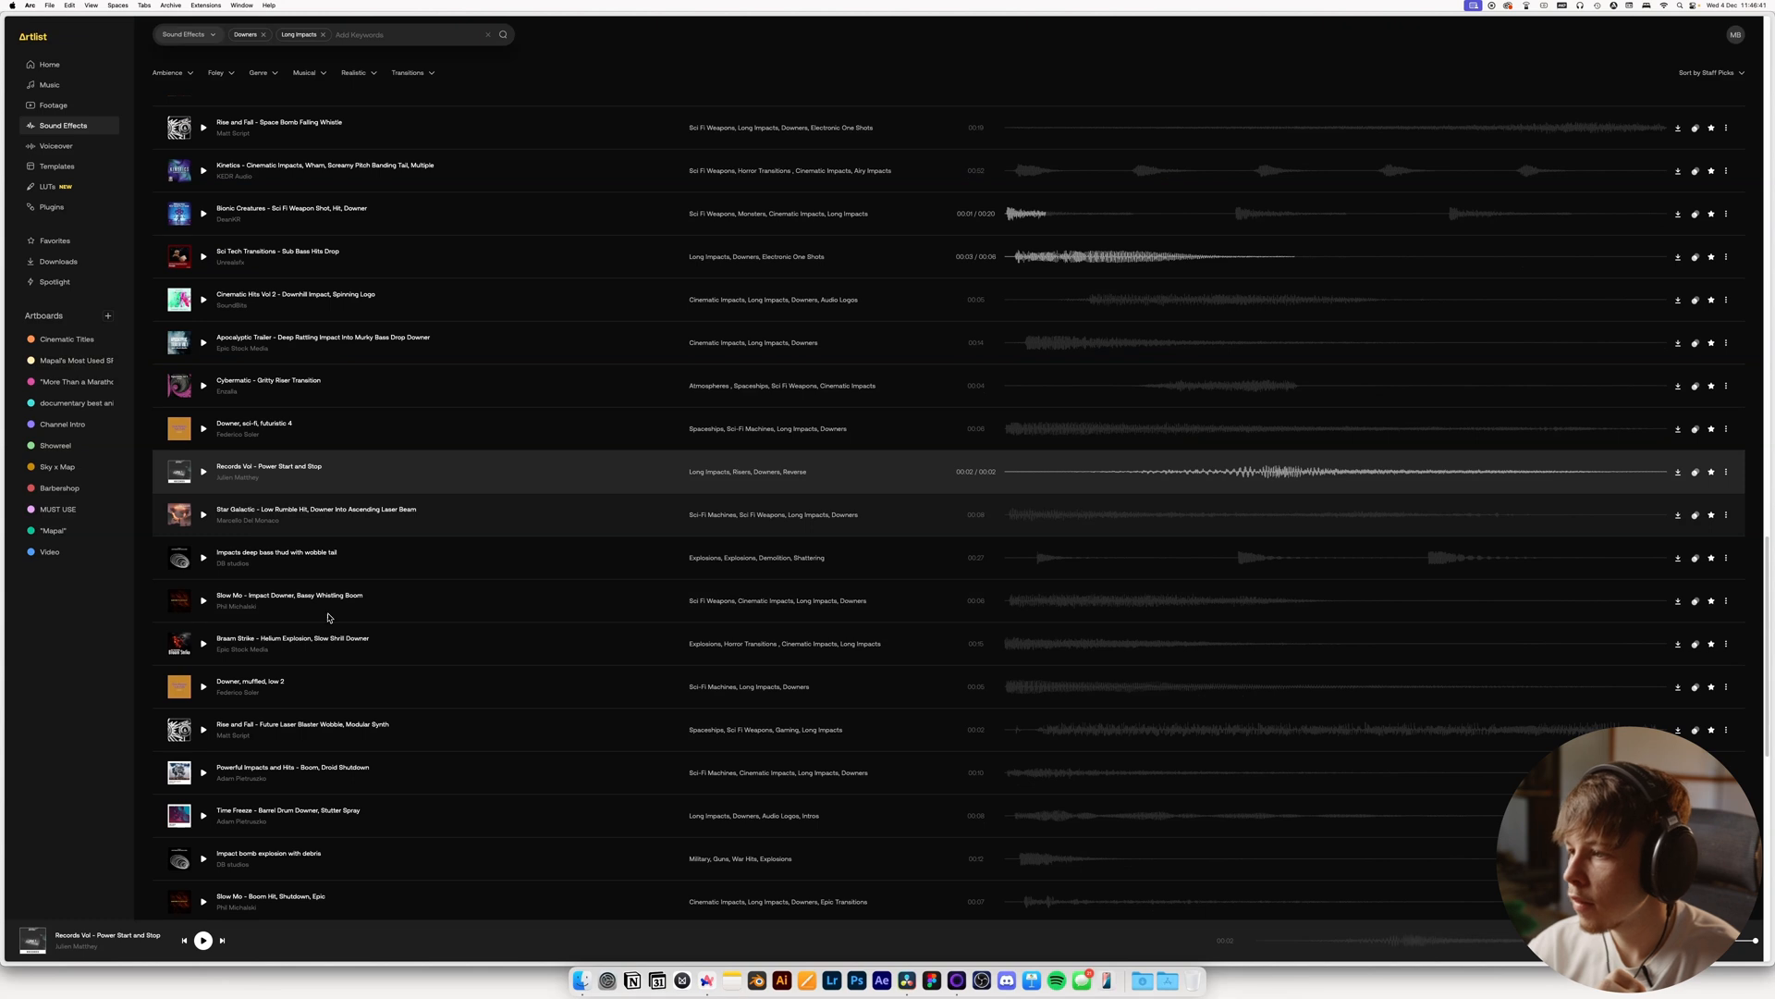
{"action": "left_click", "coordinate": [203, 645]}
{"action": "left_click", "coordinate": [203, 688]}
{"action": "scroll", "coordinate": [206, 703], "scroll_direction": "down", "scroll_amount": 3}
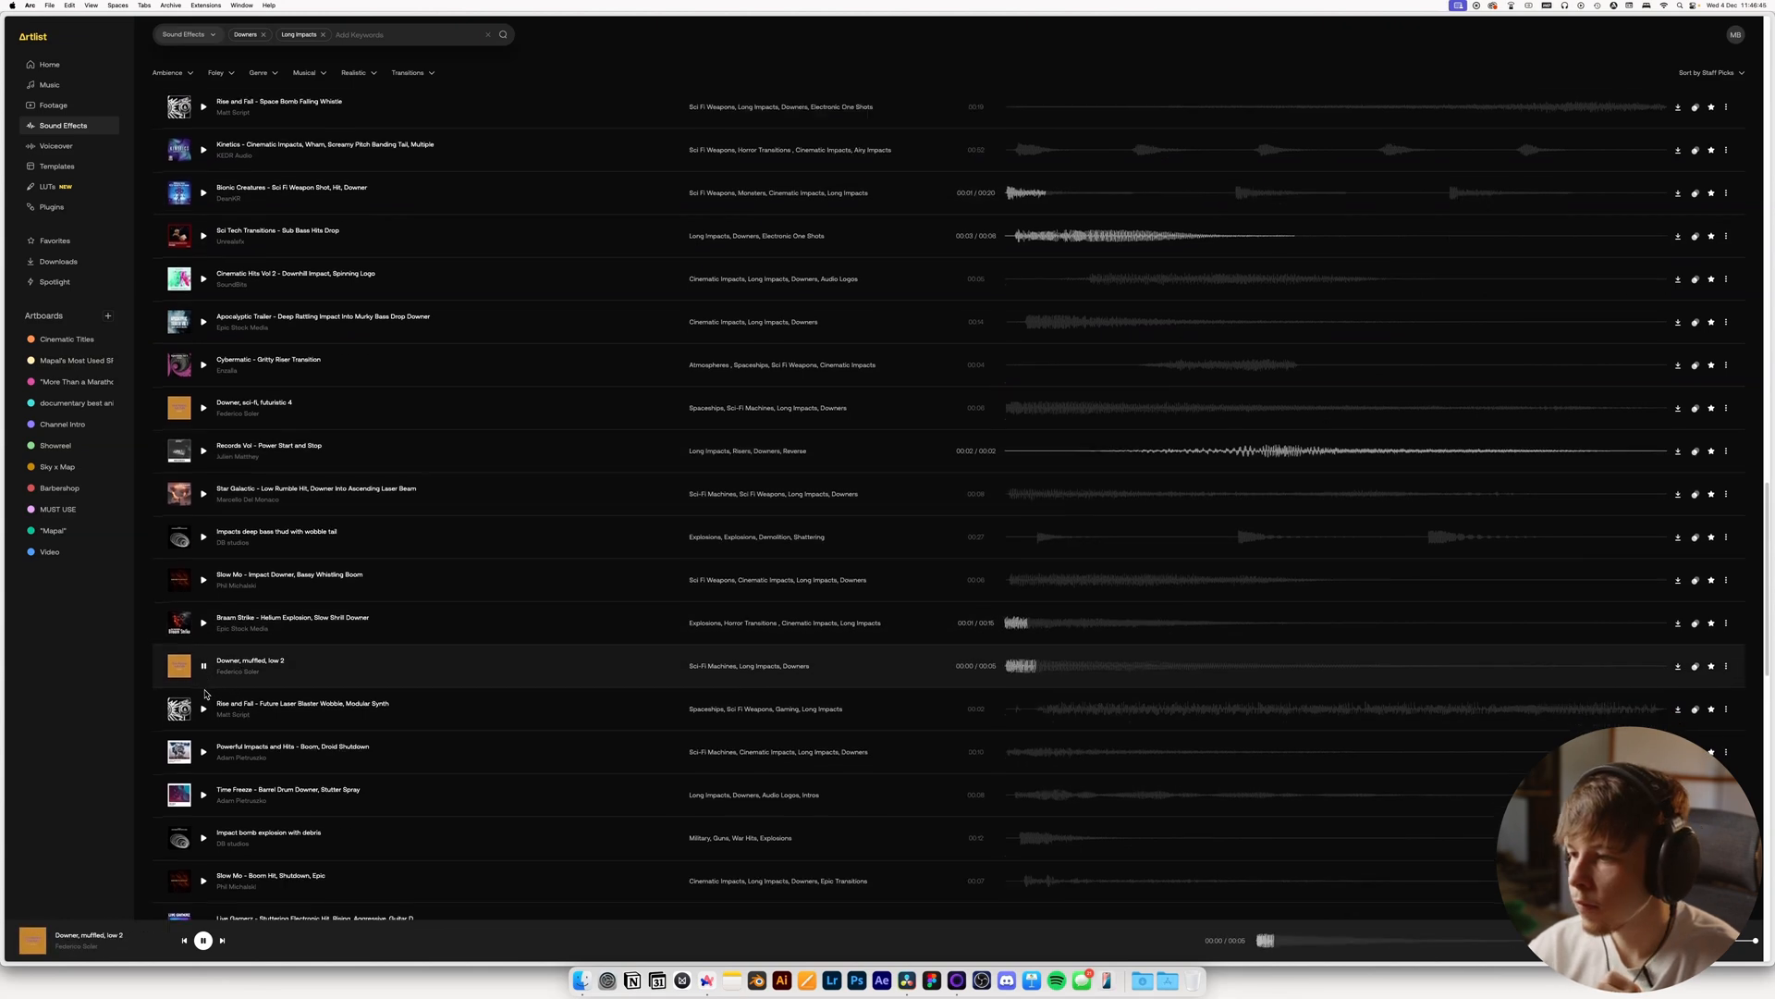
{"action": "left_click", "coordinate": [205, 722]}
{"action": "scroll", "coordinate": [207, 703], "scroll_direction": "down", "scroll_amount": 4}
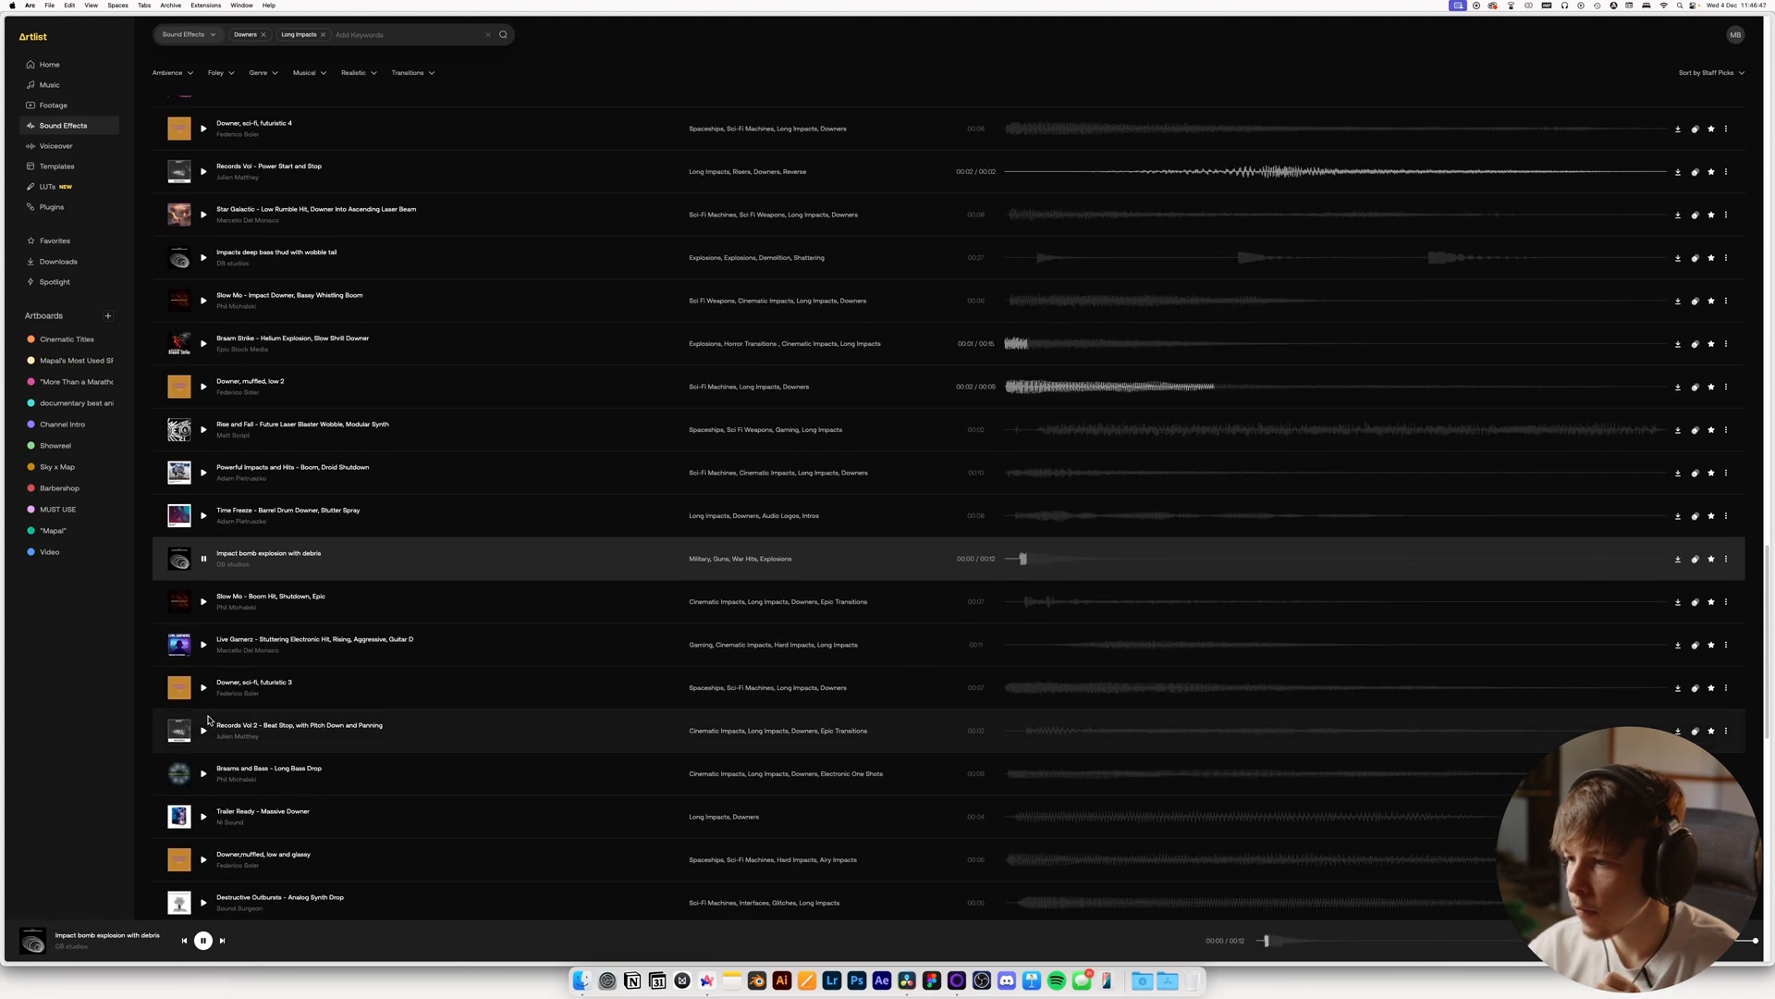
Audition Live Gamerz - Stuttering Electronic Hit, Records Vol 2 - Beat Stop and Throwback Logos - Cinematic Hit, Sci Fi Winddown
{"action": "left_click", "coordinate": [203, 646]}
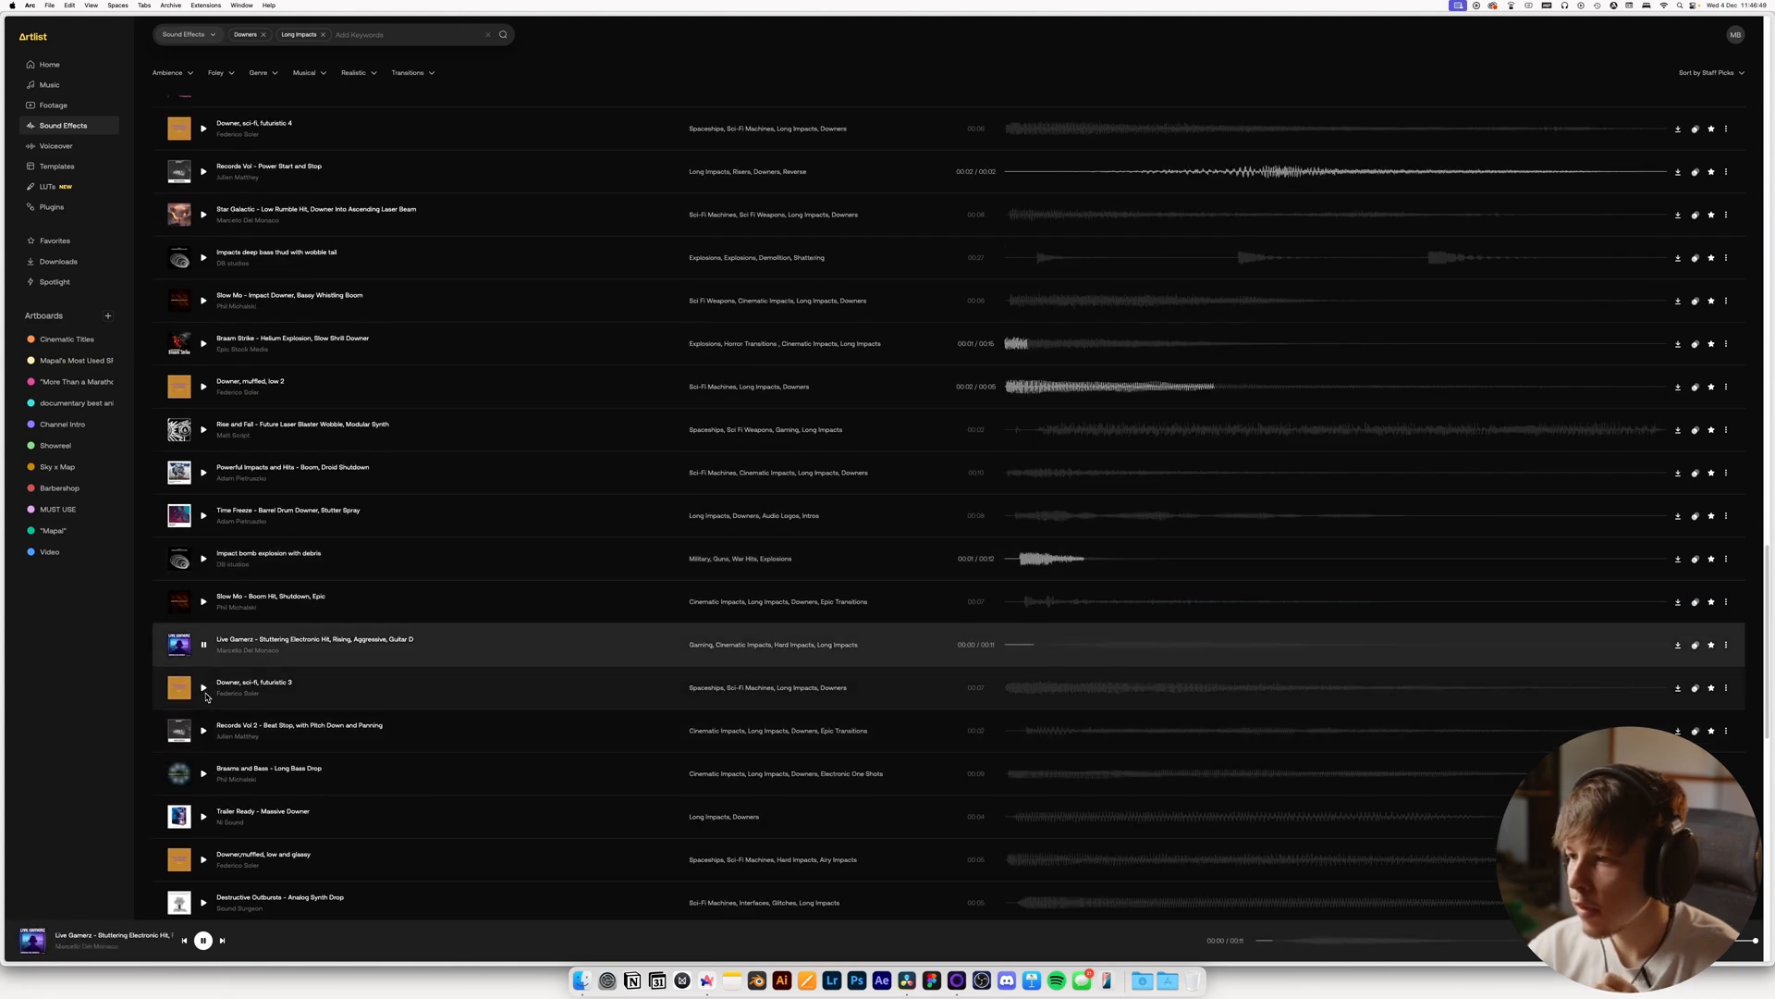
{"action": "left_click", "coordinate": [204, 731]}
{"action": "scroll", "coordinate": [205, 739], "scroll_direction": "down", "scroll_amount": 4}
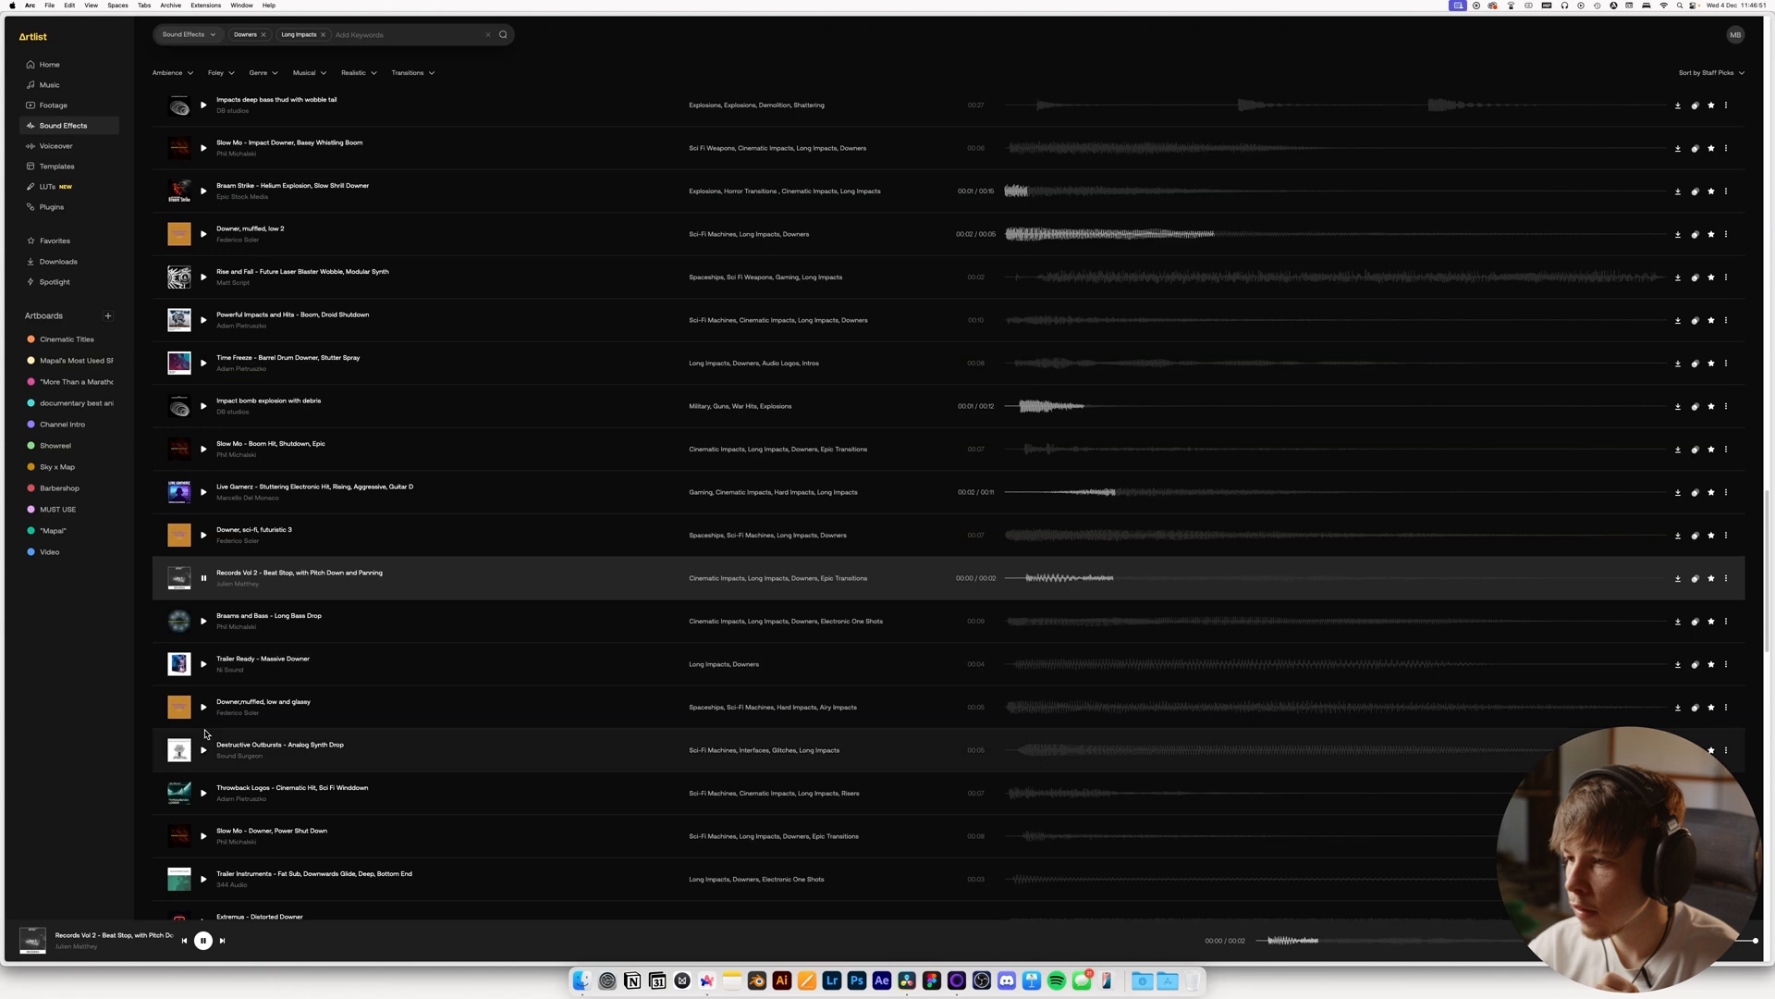
{"action": "left_click", "coordinate": [204, 792]}
{"action": "scroll", "coordinate": [207, 791], "scroll_direction": "down", "scroll_amount": 4}
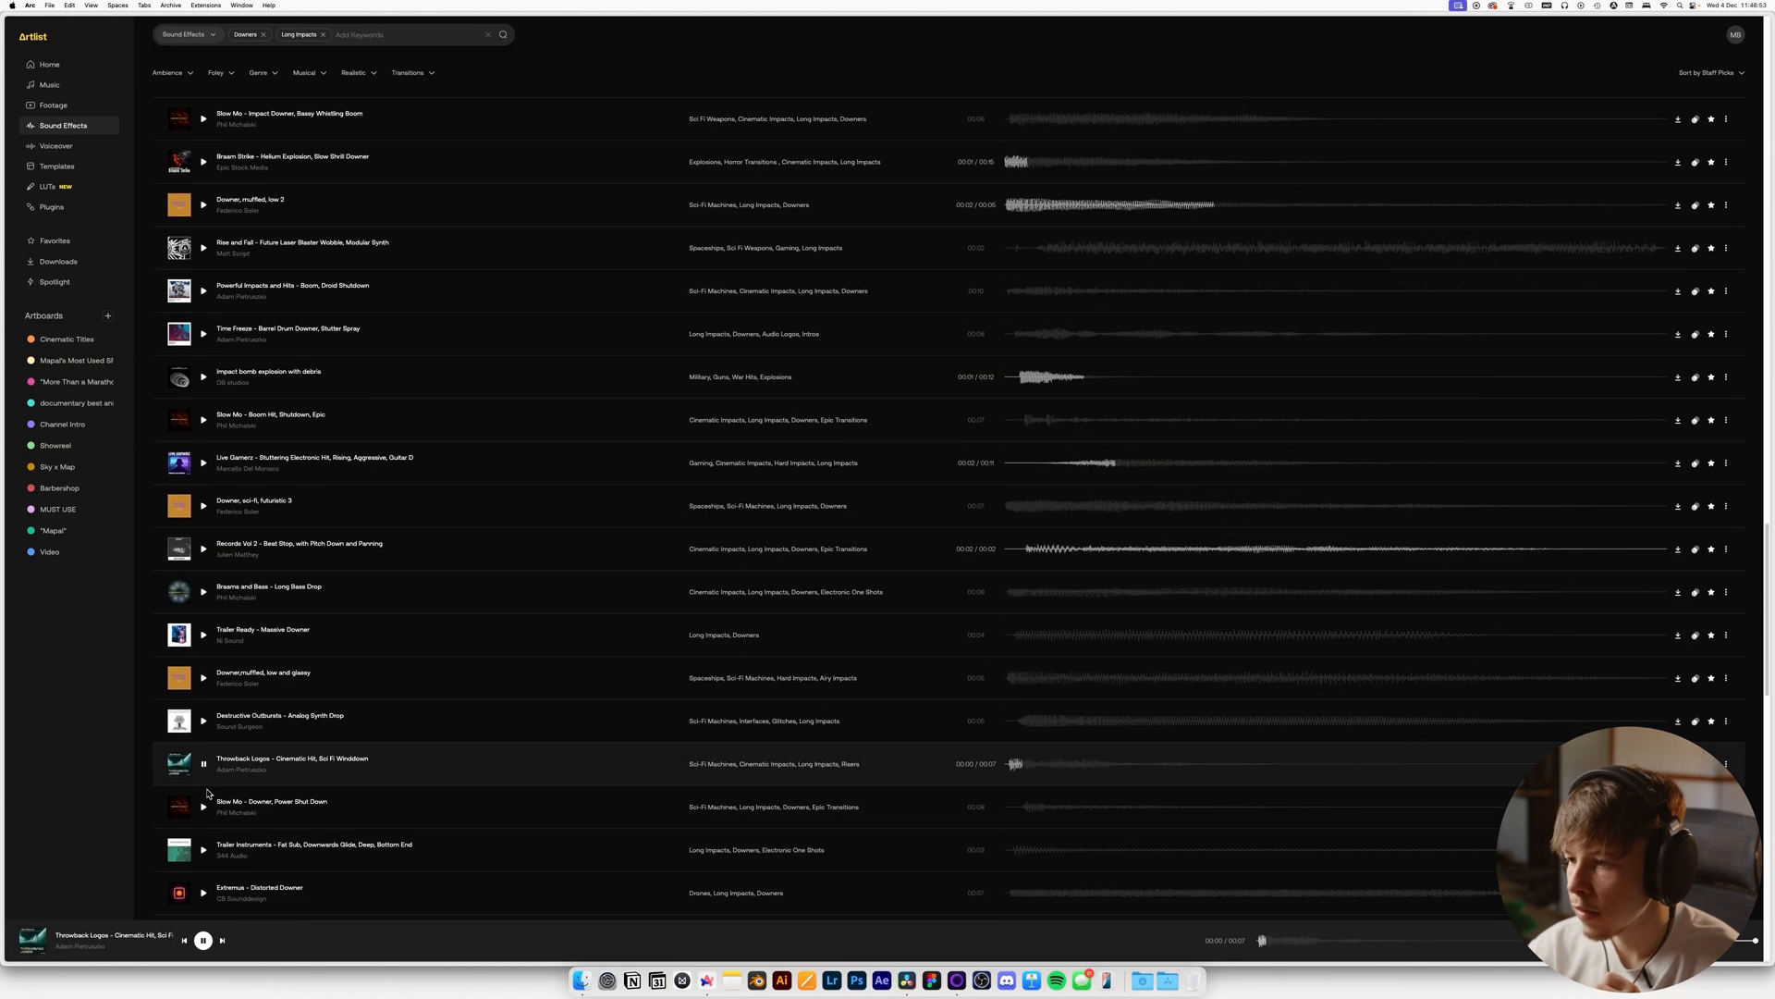
Audition Slow Mo - Downer, Power Shut Down and replay Cinematic Hits Vol 2 - Electric Morphing Logo among the filtered results
{"action": "left_click", "coordinate": [205, 671]}
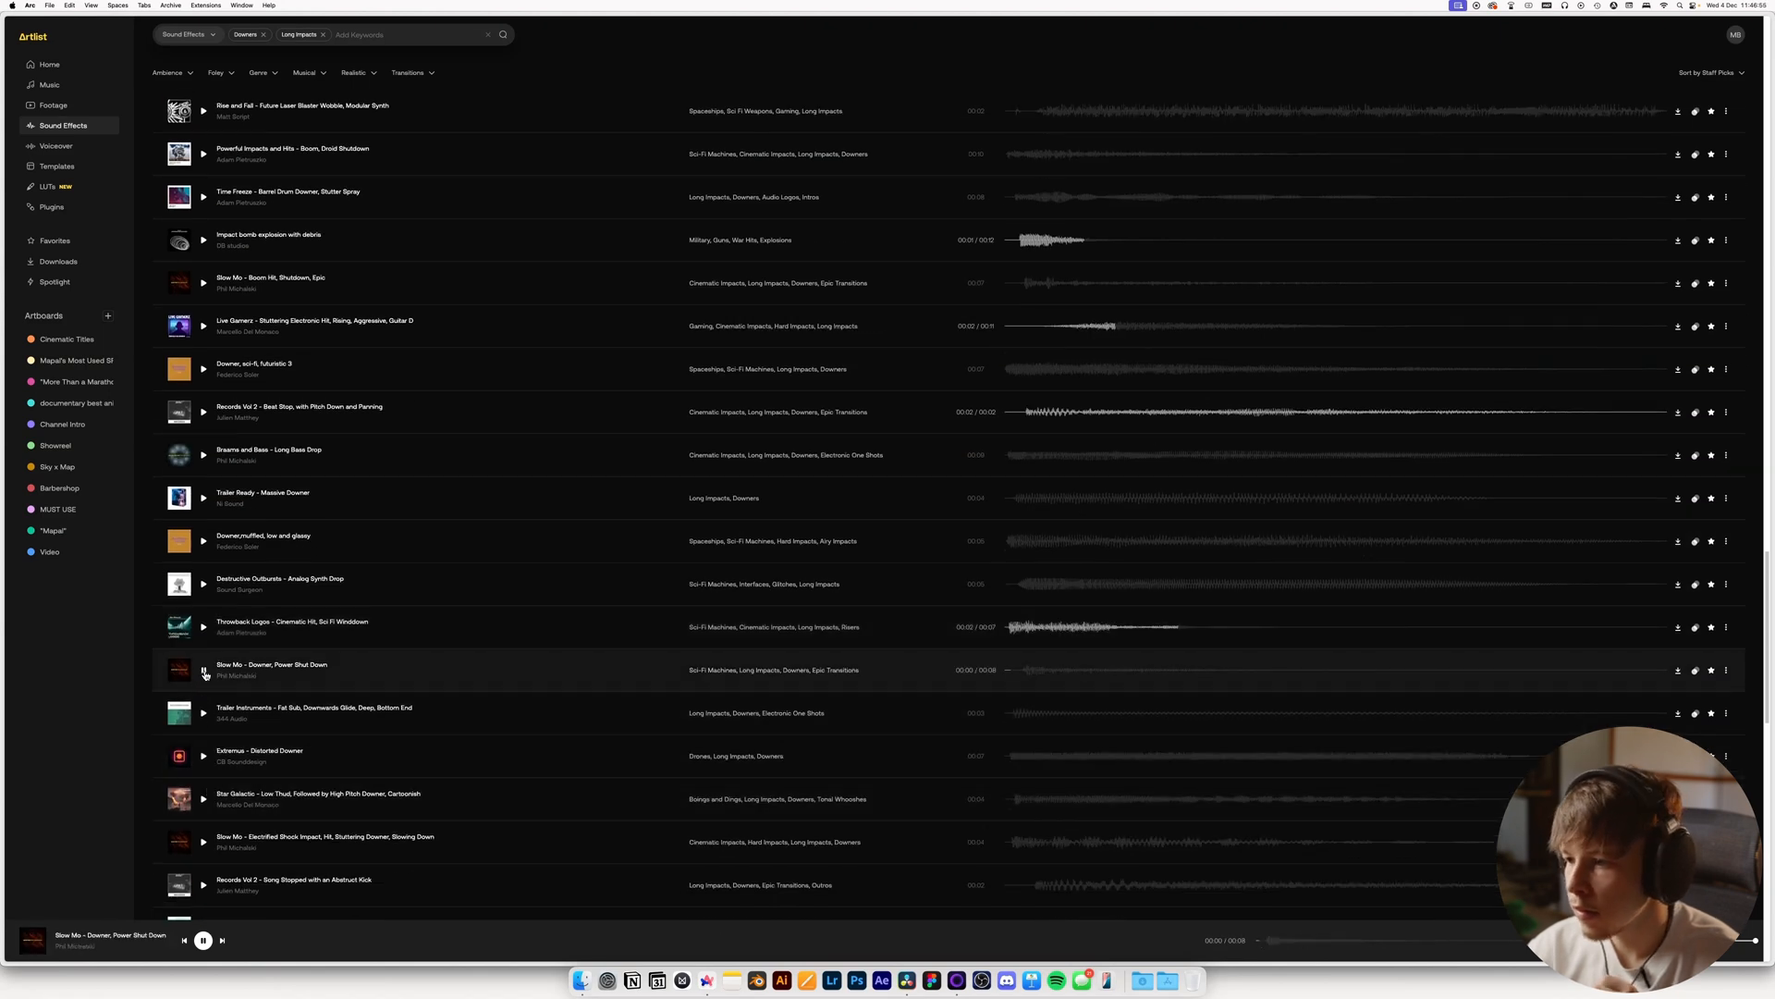
{"action": "scroll", "coordinate": [207, 691], "scroll_direction": "down", "scroll_amount": 8}
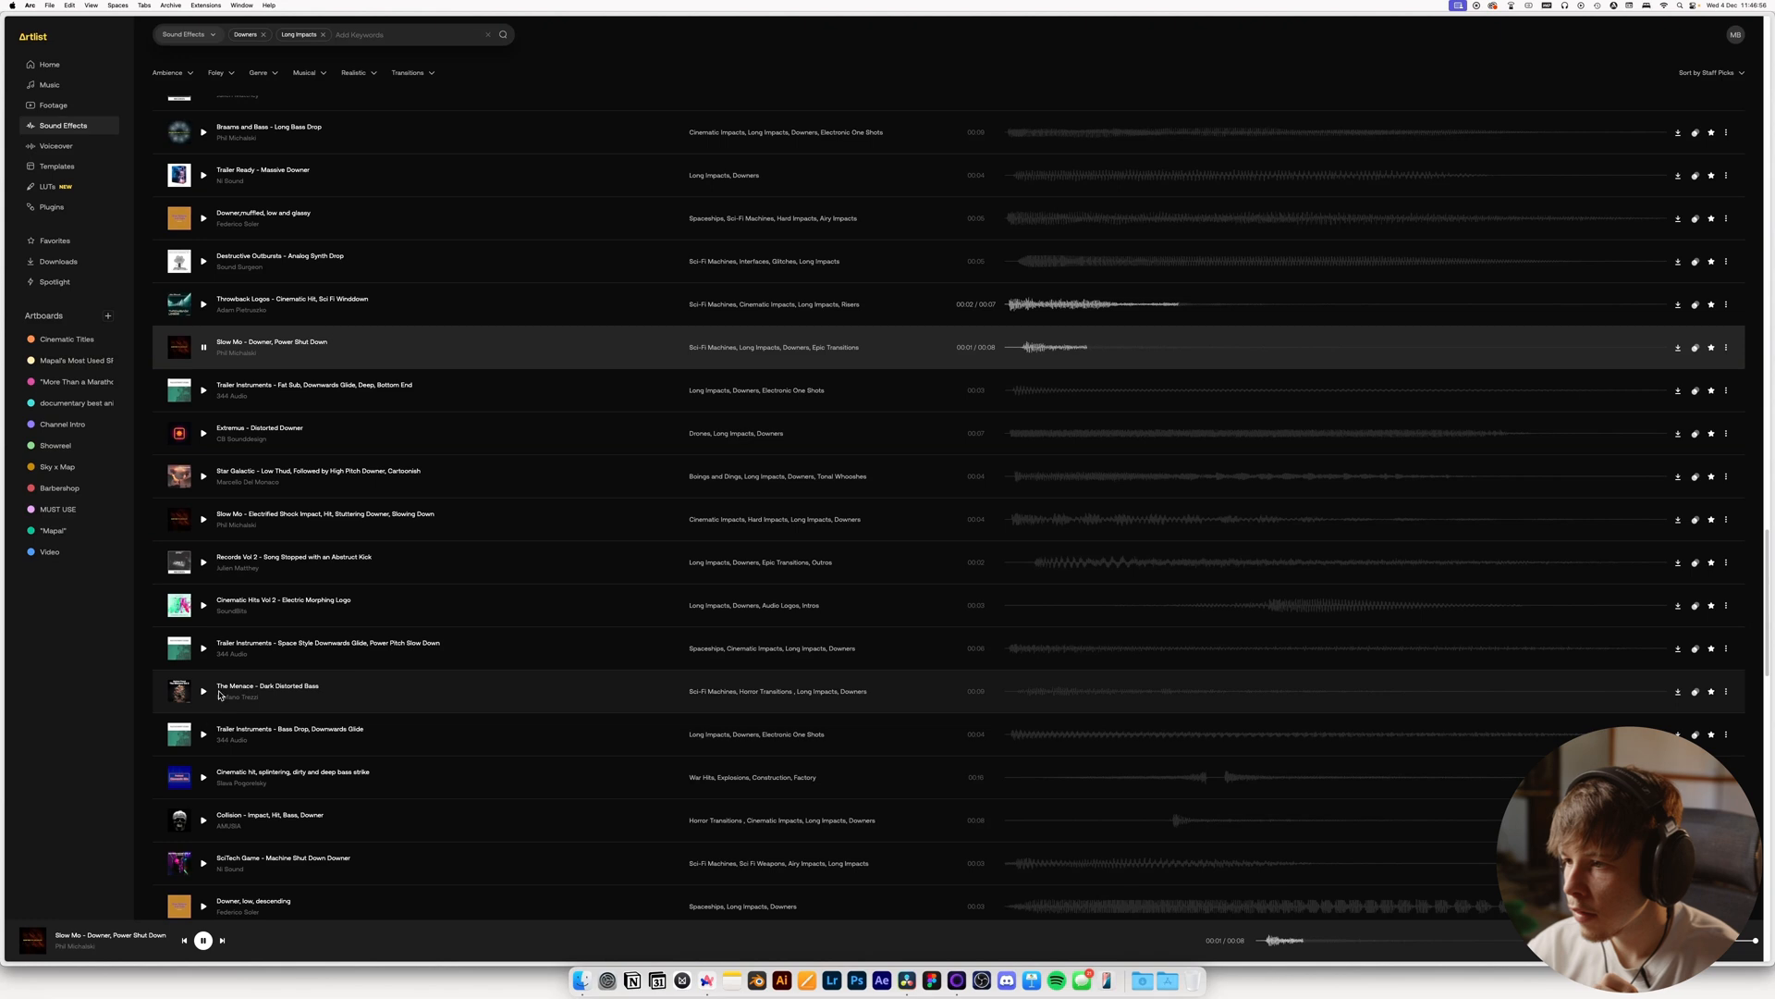
{"action": "left_click", "coordinate": [204, 606]}
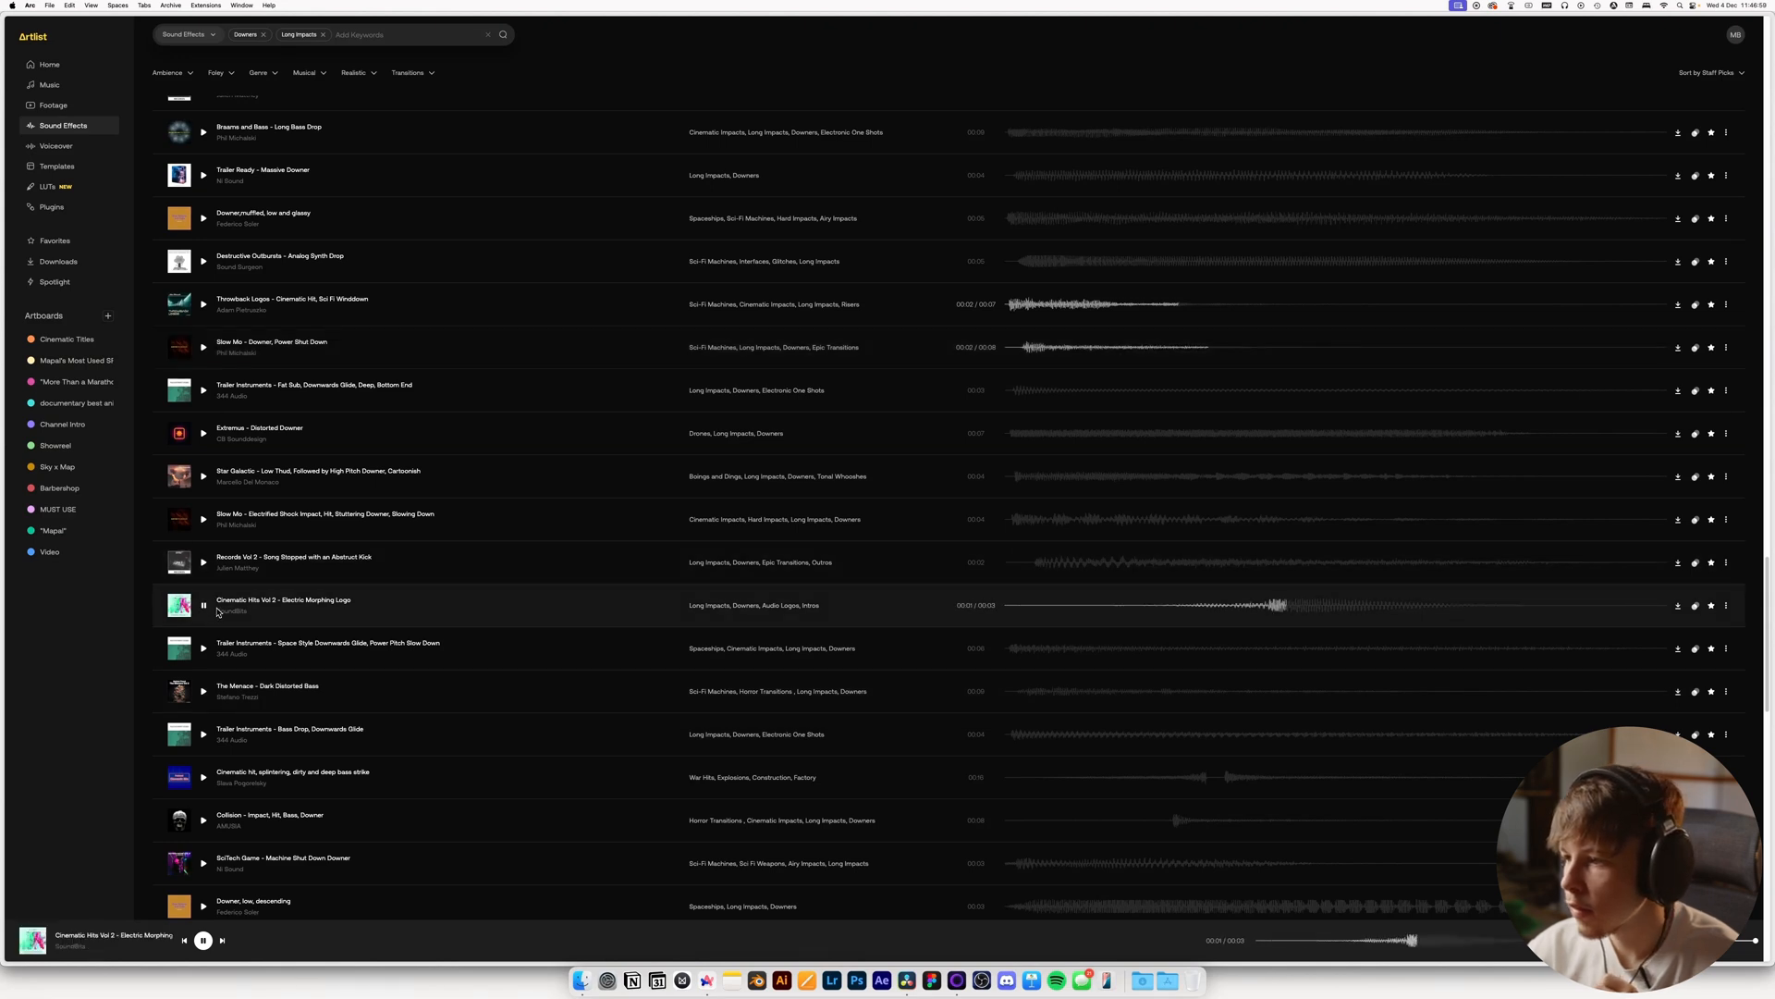
{"action": "scroll", "coordinate": [226, 694], "scroll_direction": "down", "scroll_amount": 6}
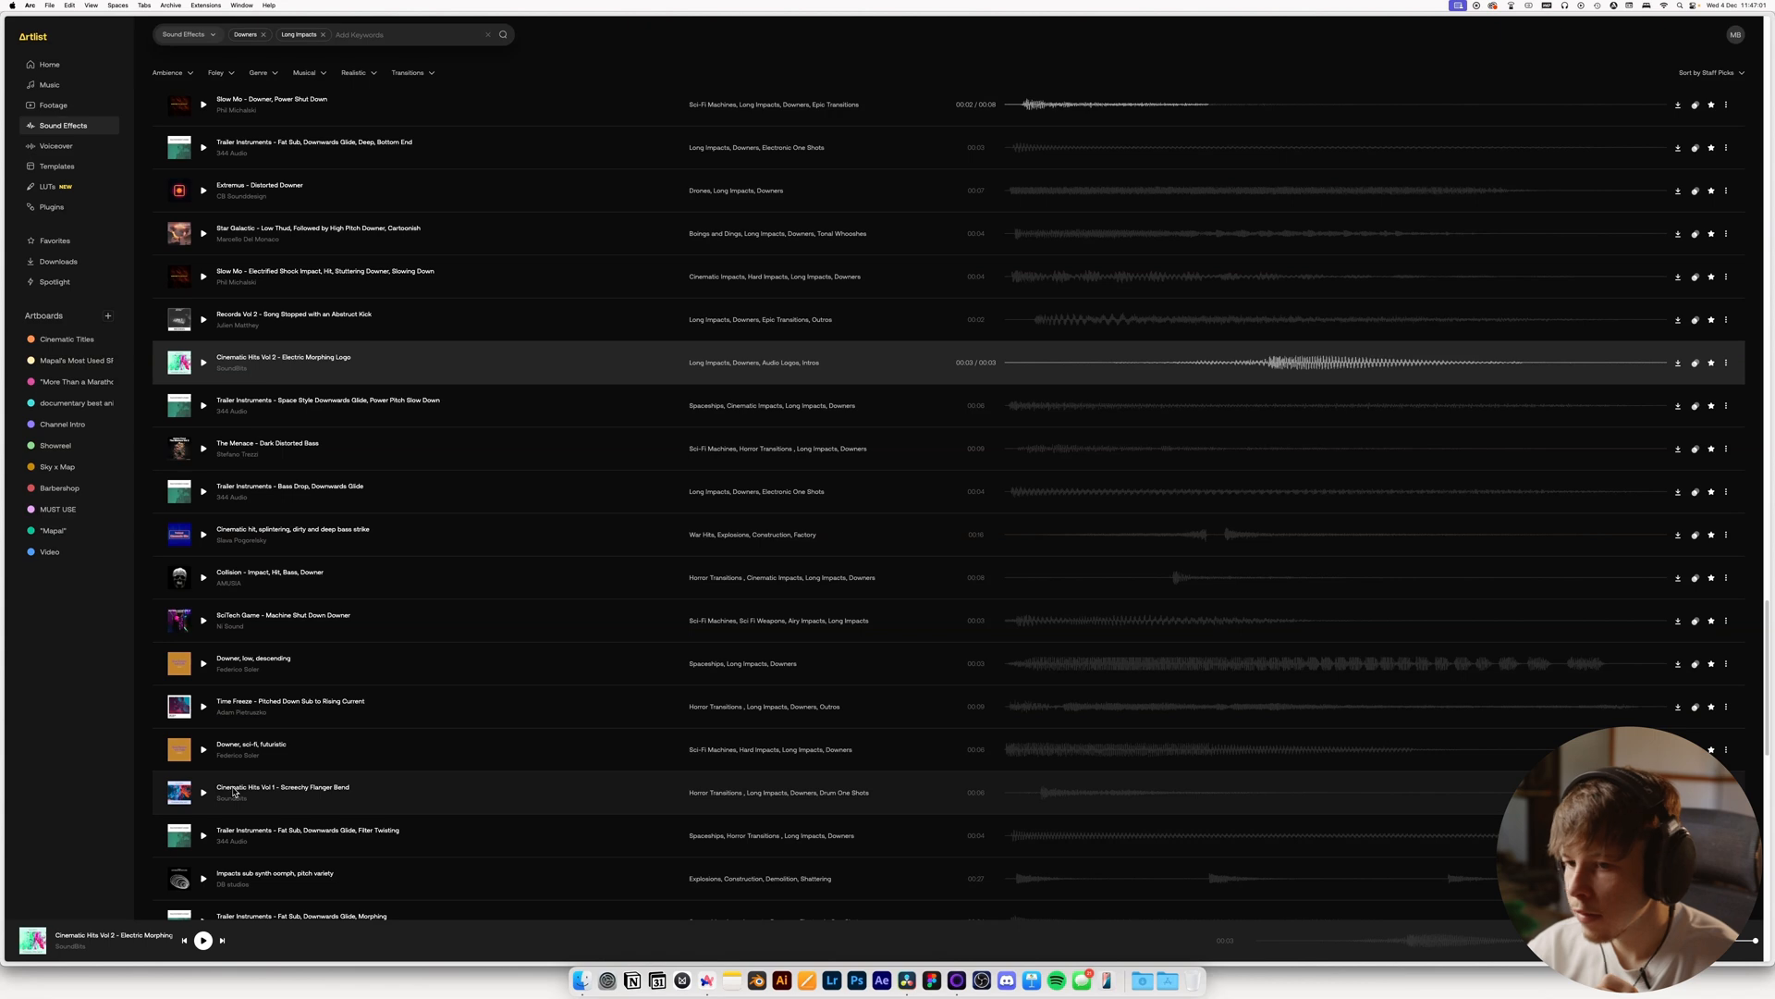
Audition the Screechy Flanger Bend, Impacts sub synth oomph and Deep Bass Impact, Downer Whoosh sound effects
{"action": "left_click", "coordinate": [202, 793]}
{"action": "scroll", "coordinate": [208, 776], "scroll_direction": "down", "scroll_amount": 2}
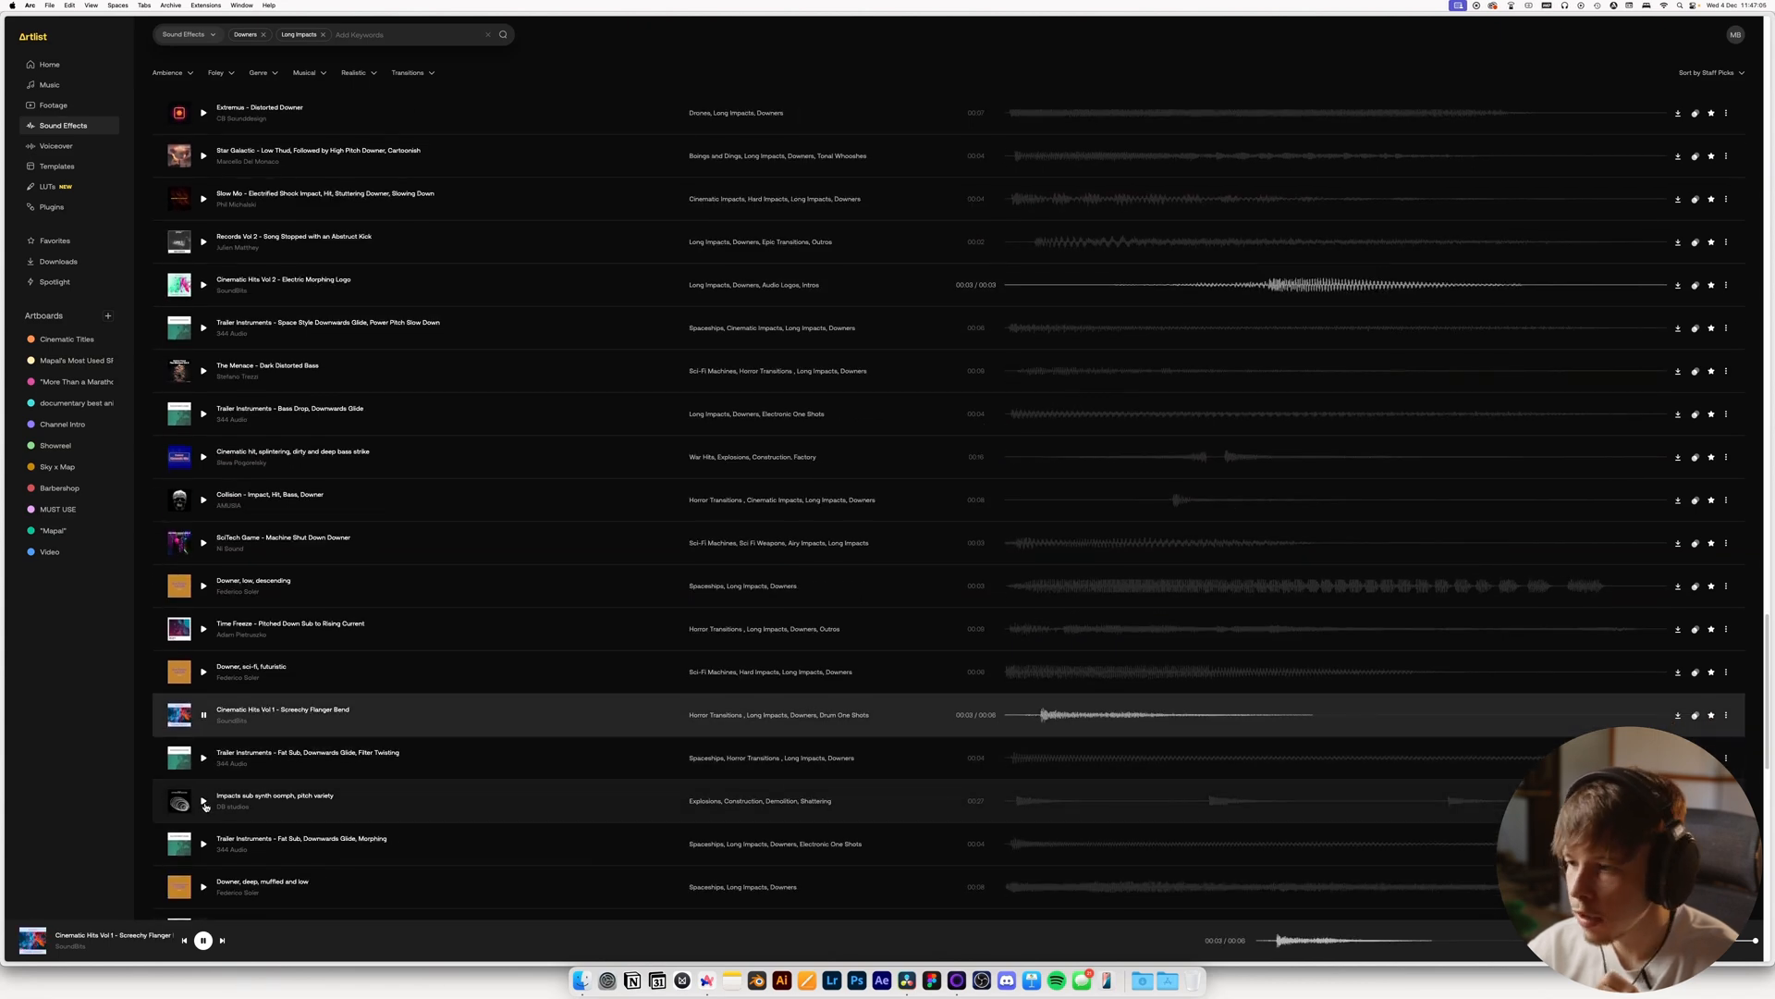
{"action": "left_click", "coordinate": [203, 801]}
{"action": "scroll", "coordinate": [207, 803], "scroll_direction": "down", "scroll_amount": 4}
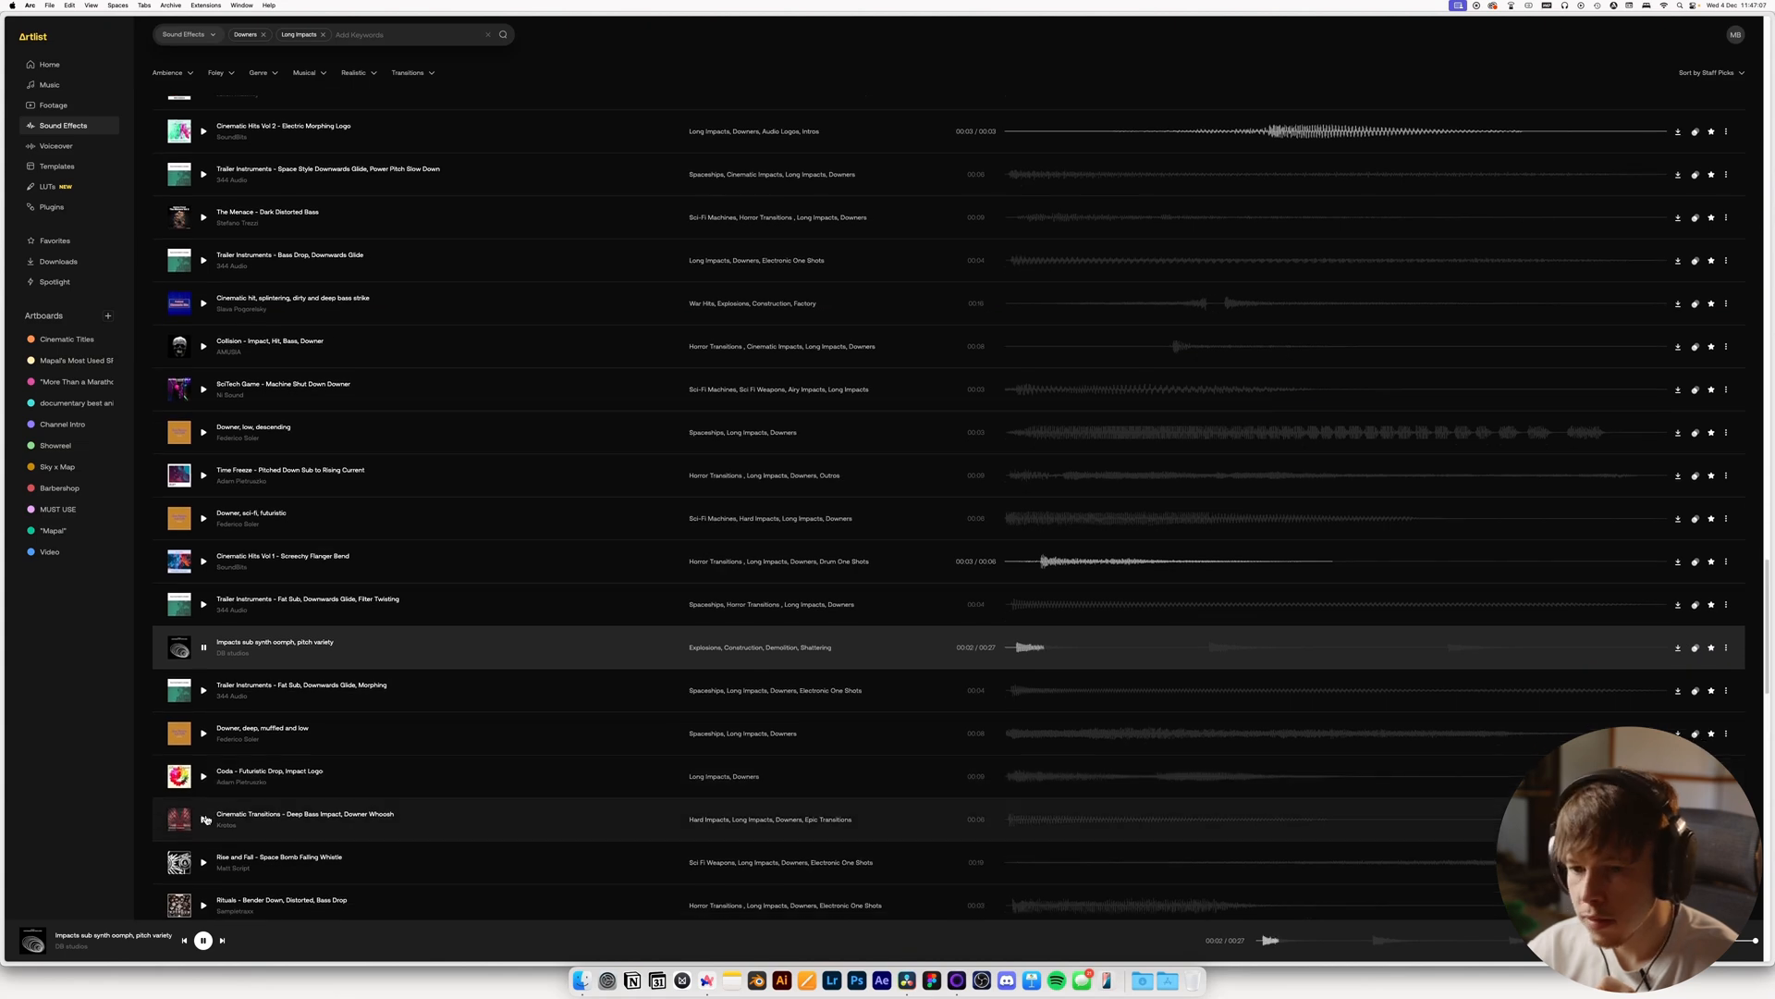
{"action": "left_click", "coordinate": [203, 818]}
{"action": "scroll", "coordinate": [213, 767], "scroll_direction": "down", "scroll_amount": 6}
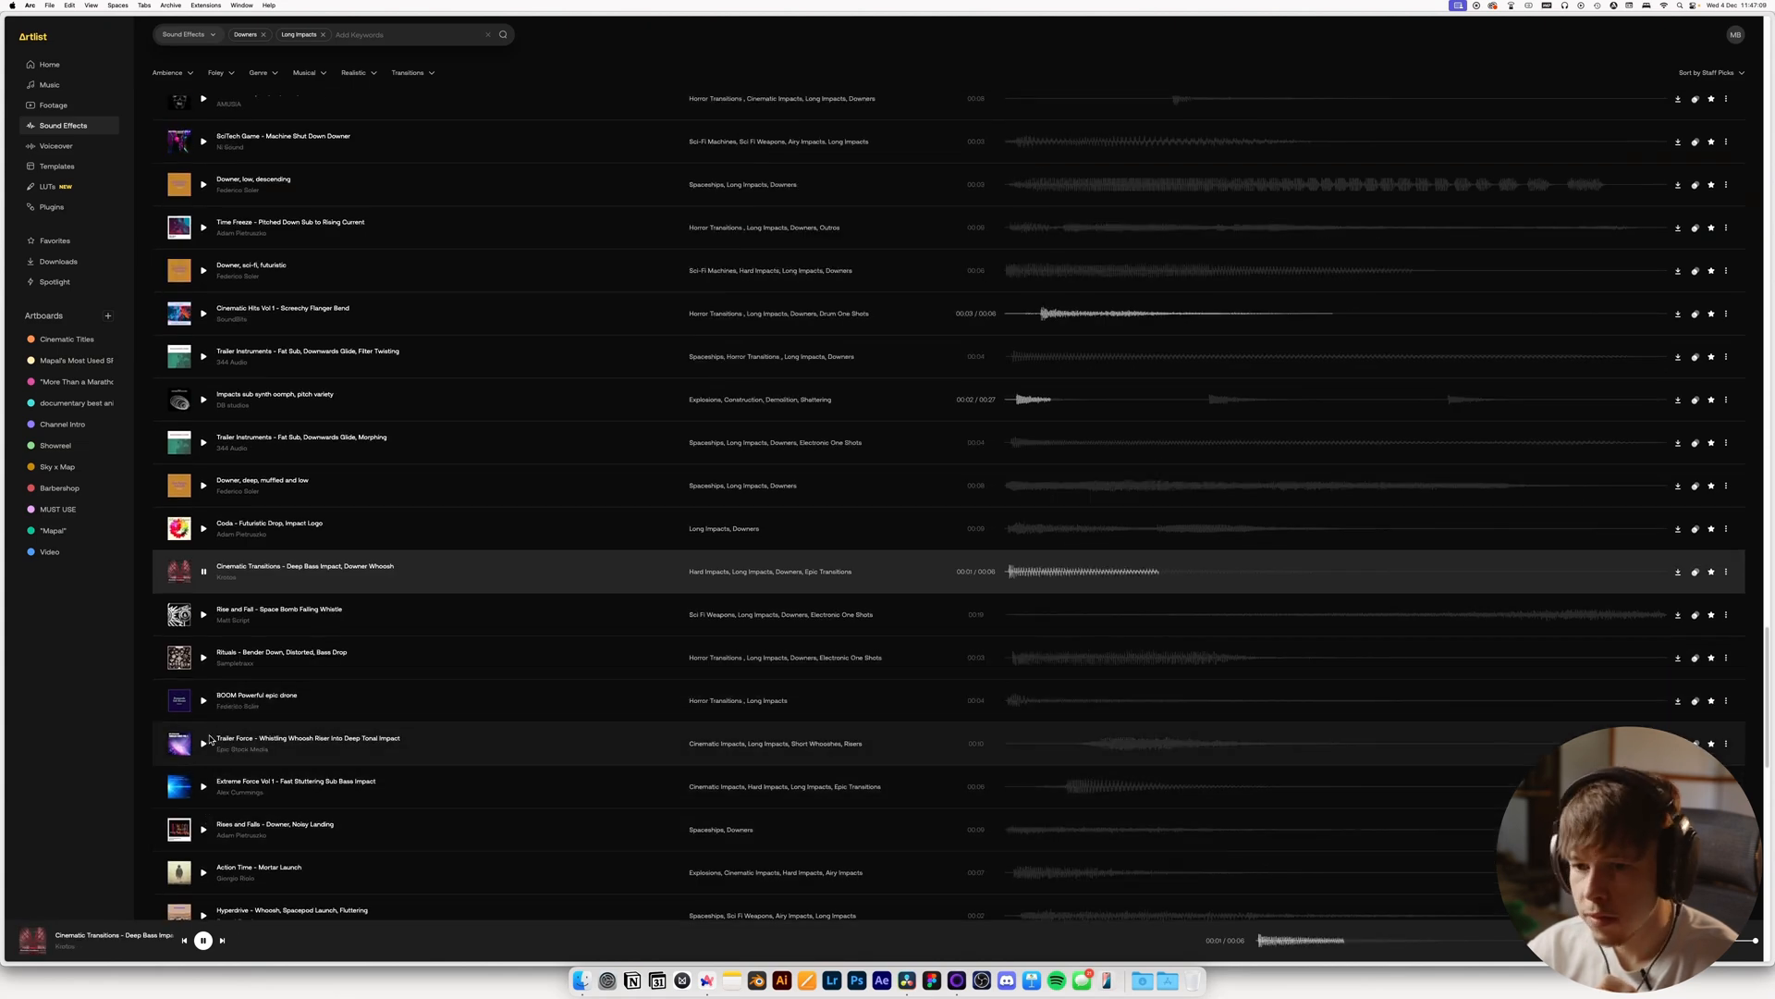
Audition the Whistling Whoosh Riser, Fast Stuttering Sub Bass Impact and Fly in Thin Metallic Logo effects, replaying the Whistling Whoosh Riser
{"action": "left_click", "coordinate": [203, 743]}
{"action": "left_click", "coordinate": [203, 788]}
{"action": "scroll", "coordinate": [202, 703], "scroll_direction": "down", "scroll_amount": 3}
{"action": "left_click", "coordinate": [203, 623]}
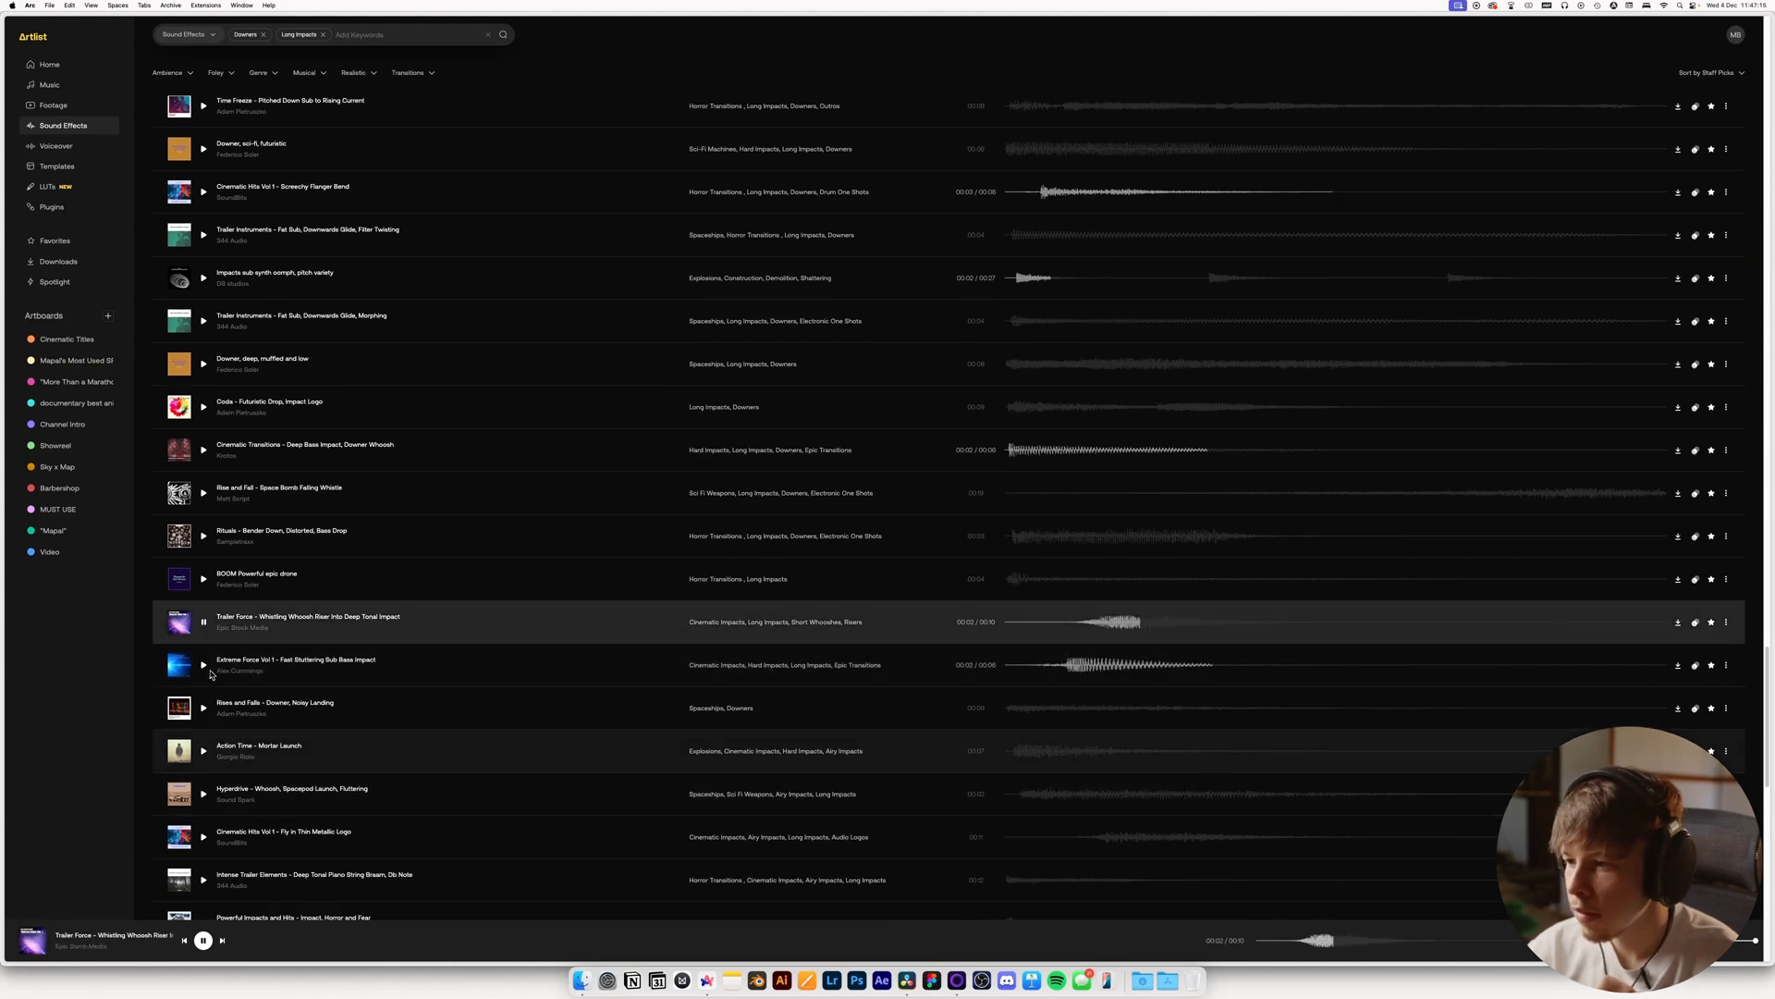
{"action": "left_click", "coordinate": [203, 835]}
{"action": "scroll", "coordinate": [208, 813], "scroll_direction": "down", "scroll_amount": 7}
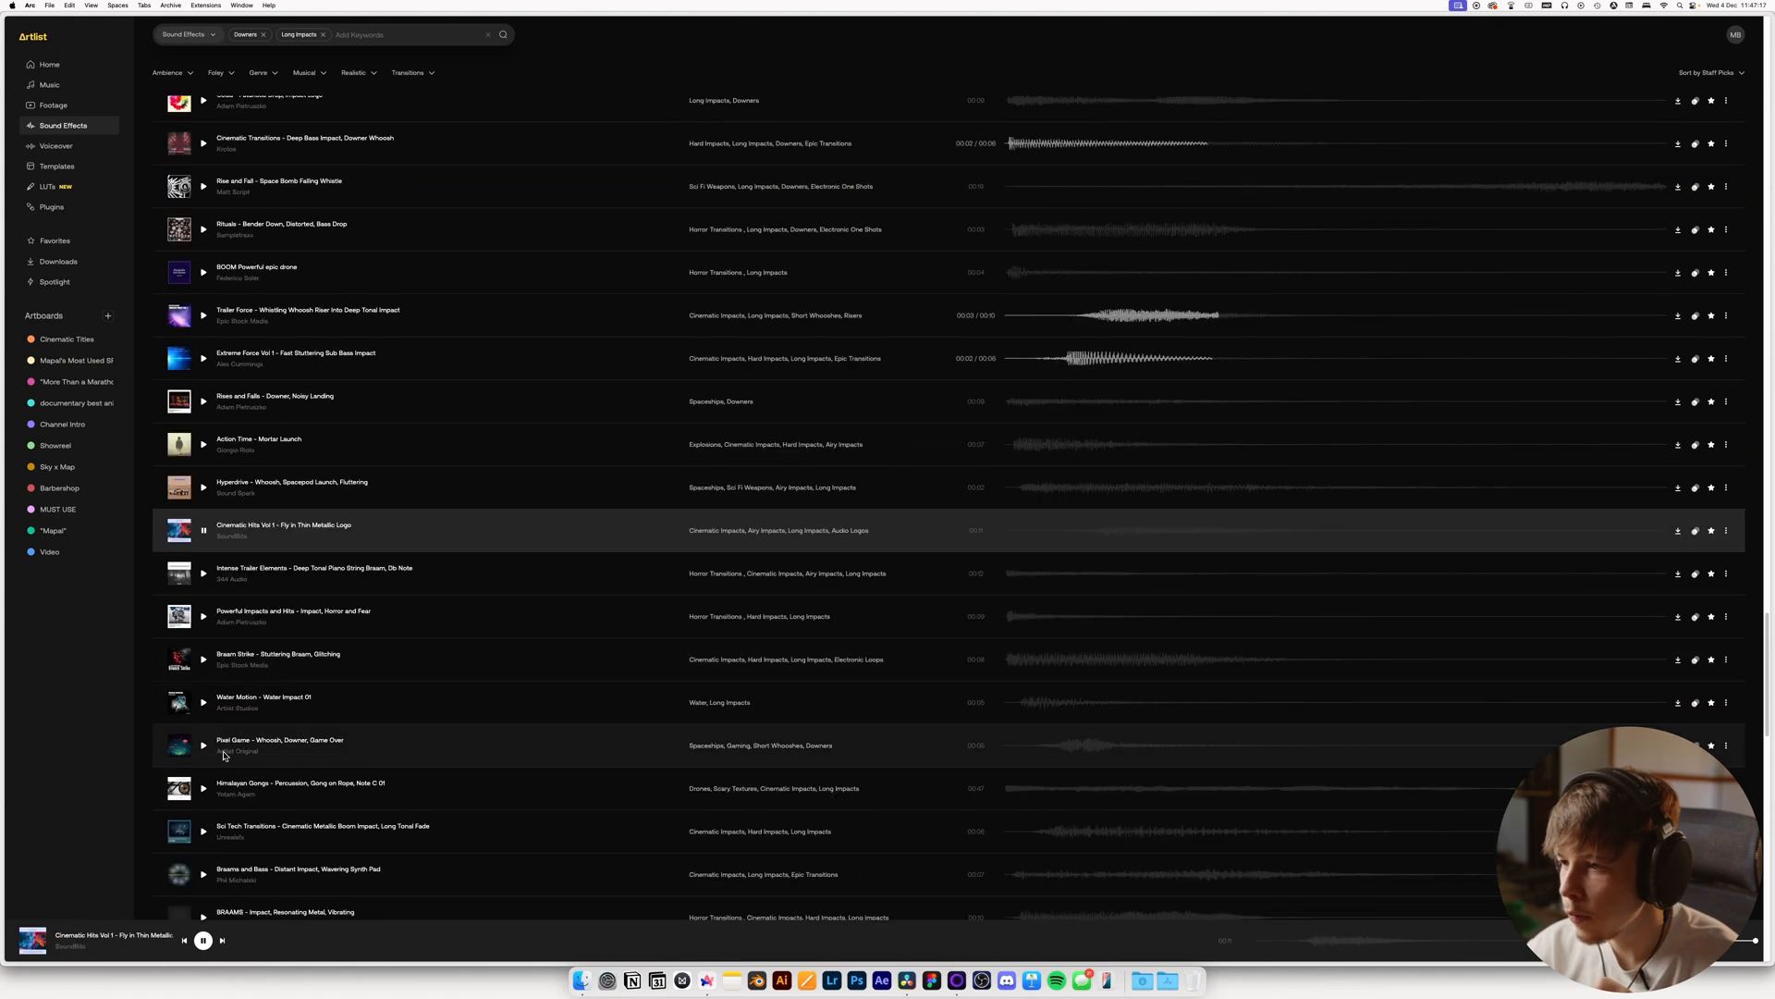
Audition the Water Motion - Water Impact 01 and Pixel Game - Whoosh, Downer, Game Over sound effects
{"action": "left_click", "coordinate": [203, 704]}
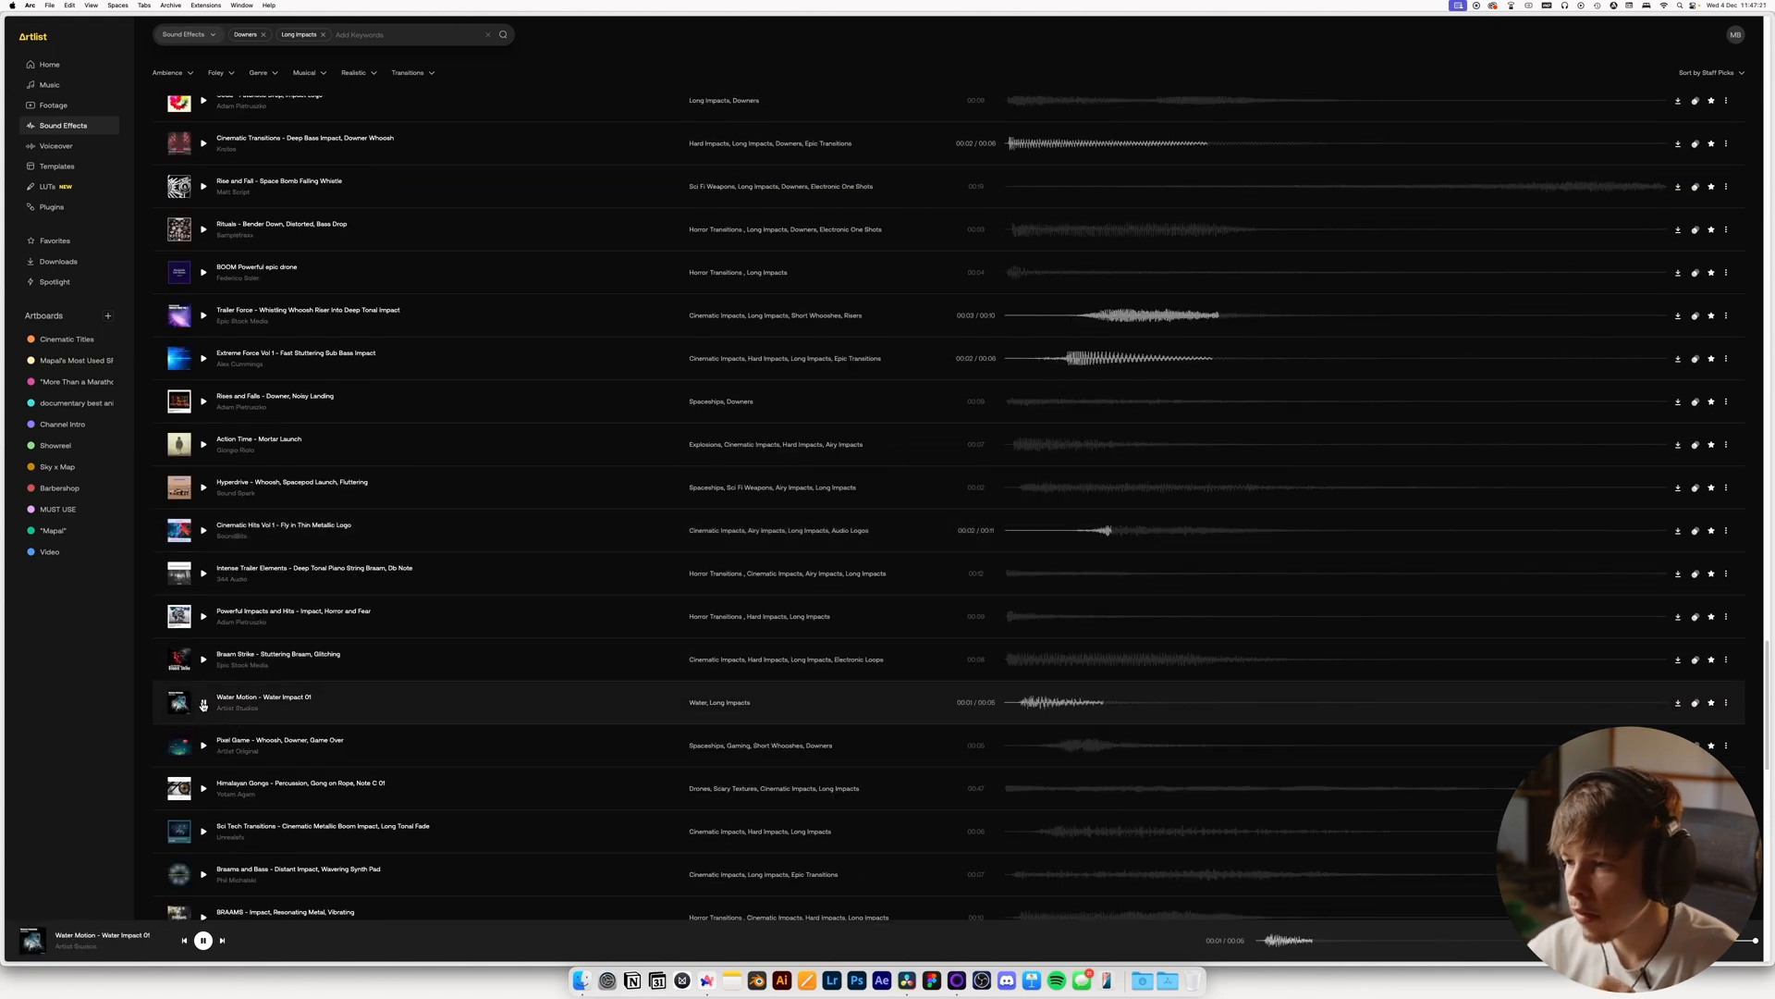
{"action": "left_click", "coordinate": [203, 747]}
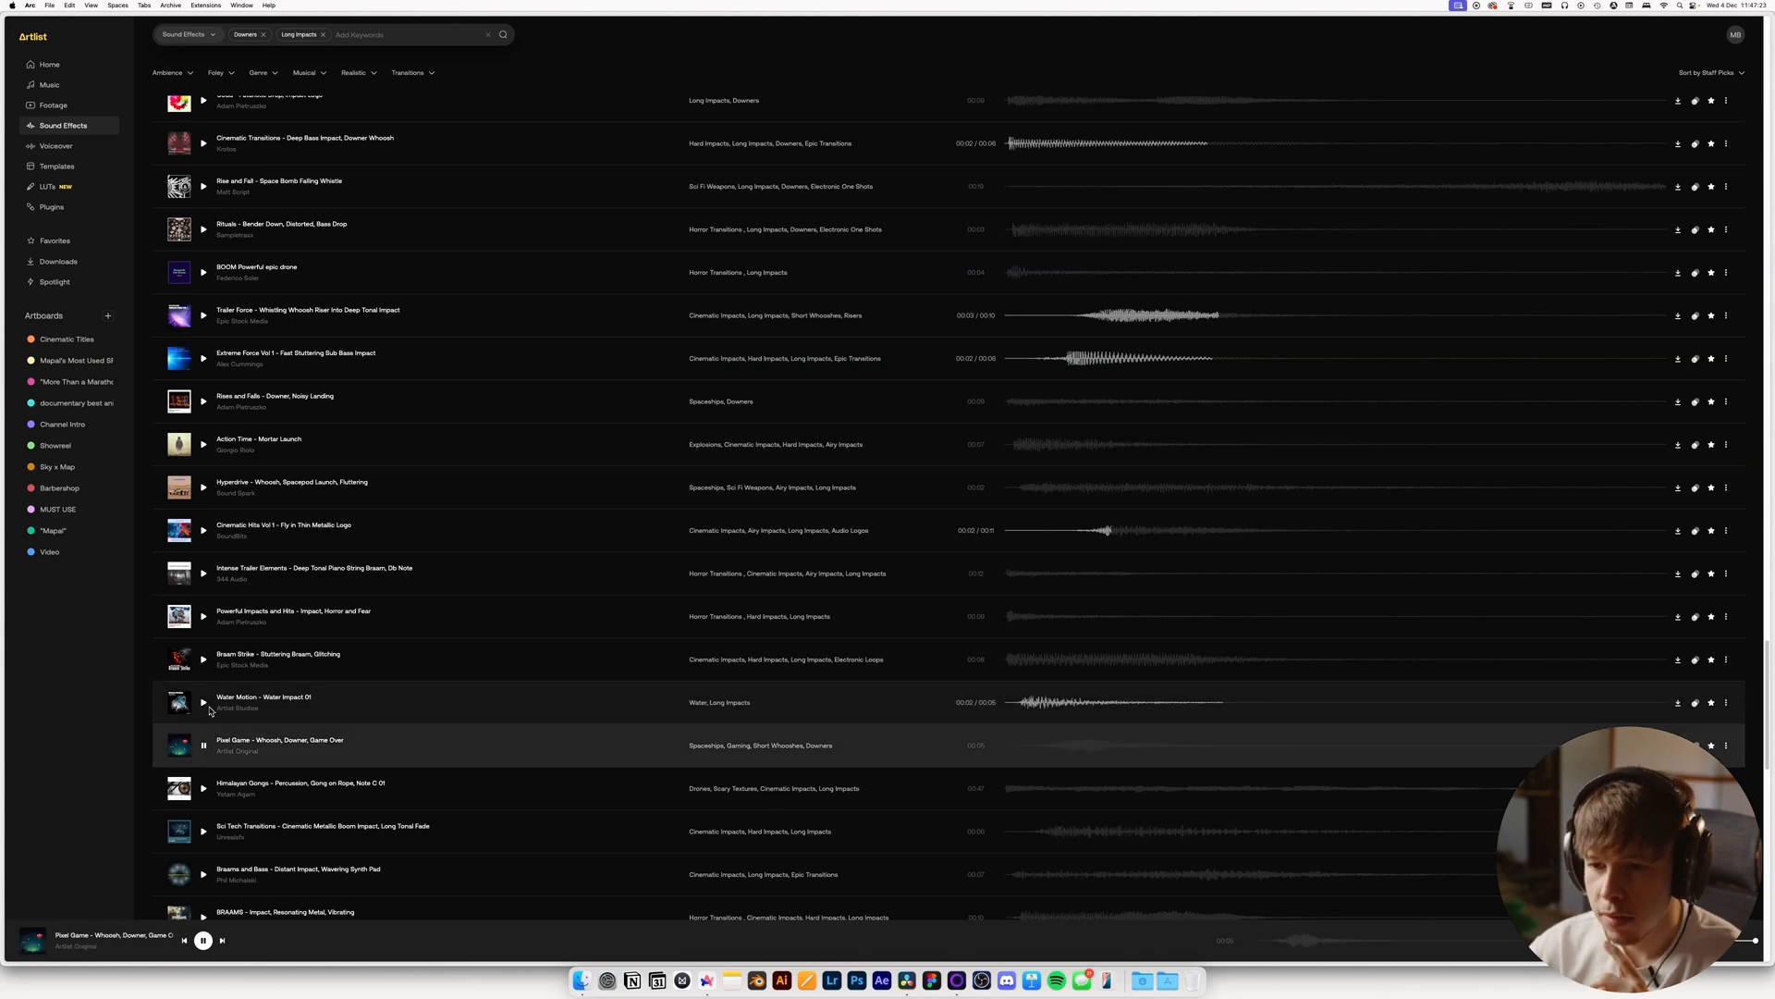
{"action": "scroll", "coordinate": [210, 708], "scroll_direction": "down", "scroll_amount": 5}
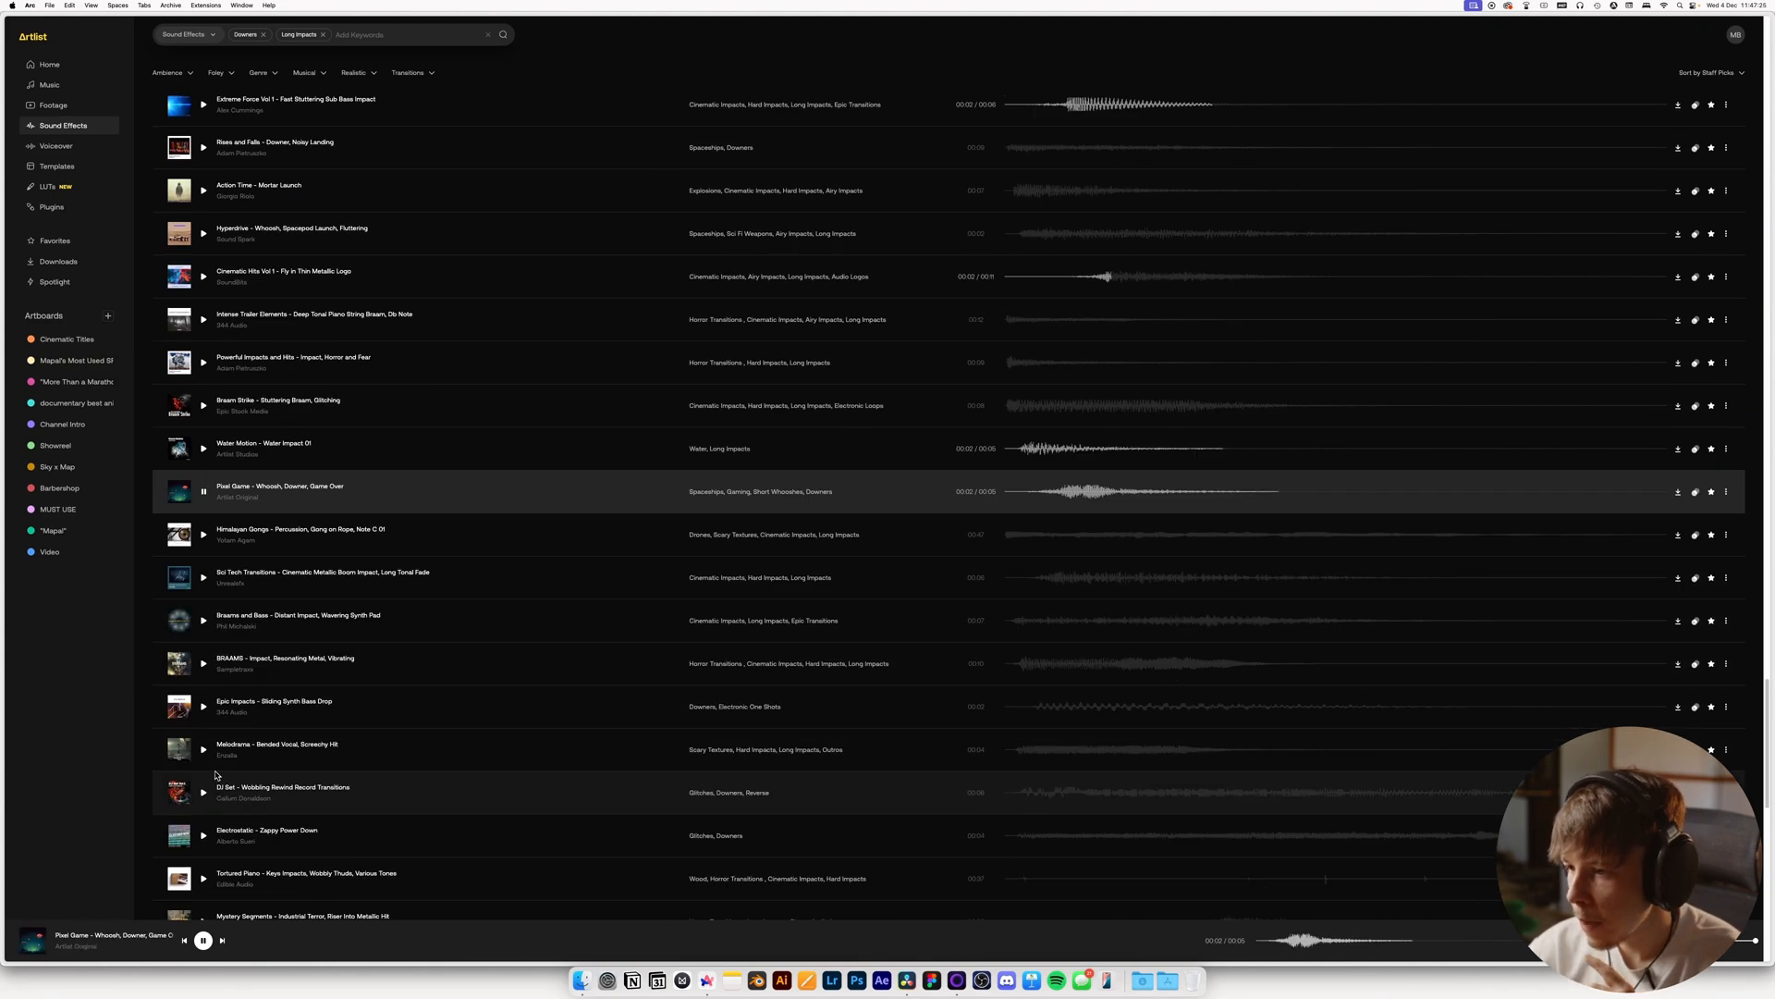
{"action": "scroll", "coordinate": [211, 757], "scroll_direction": "up", "scroll_amount": 2}
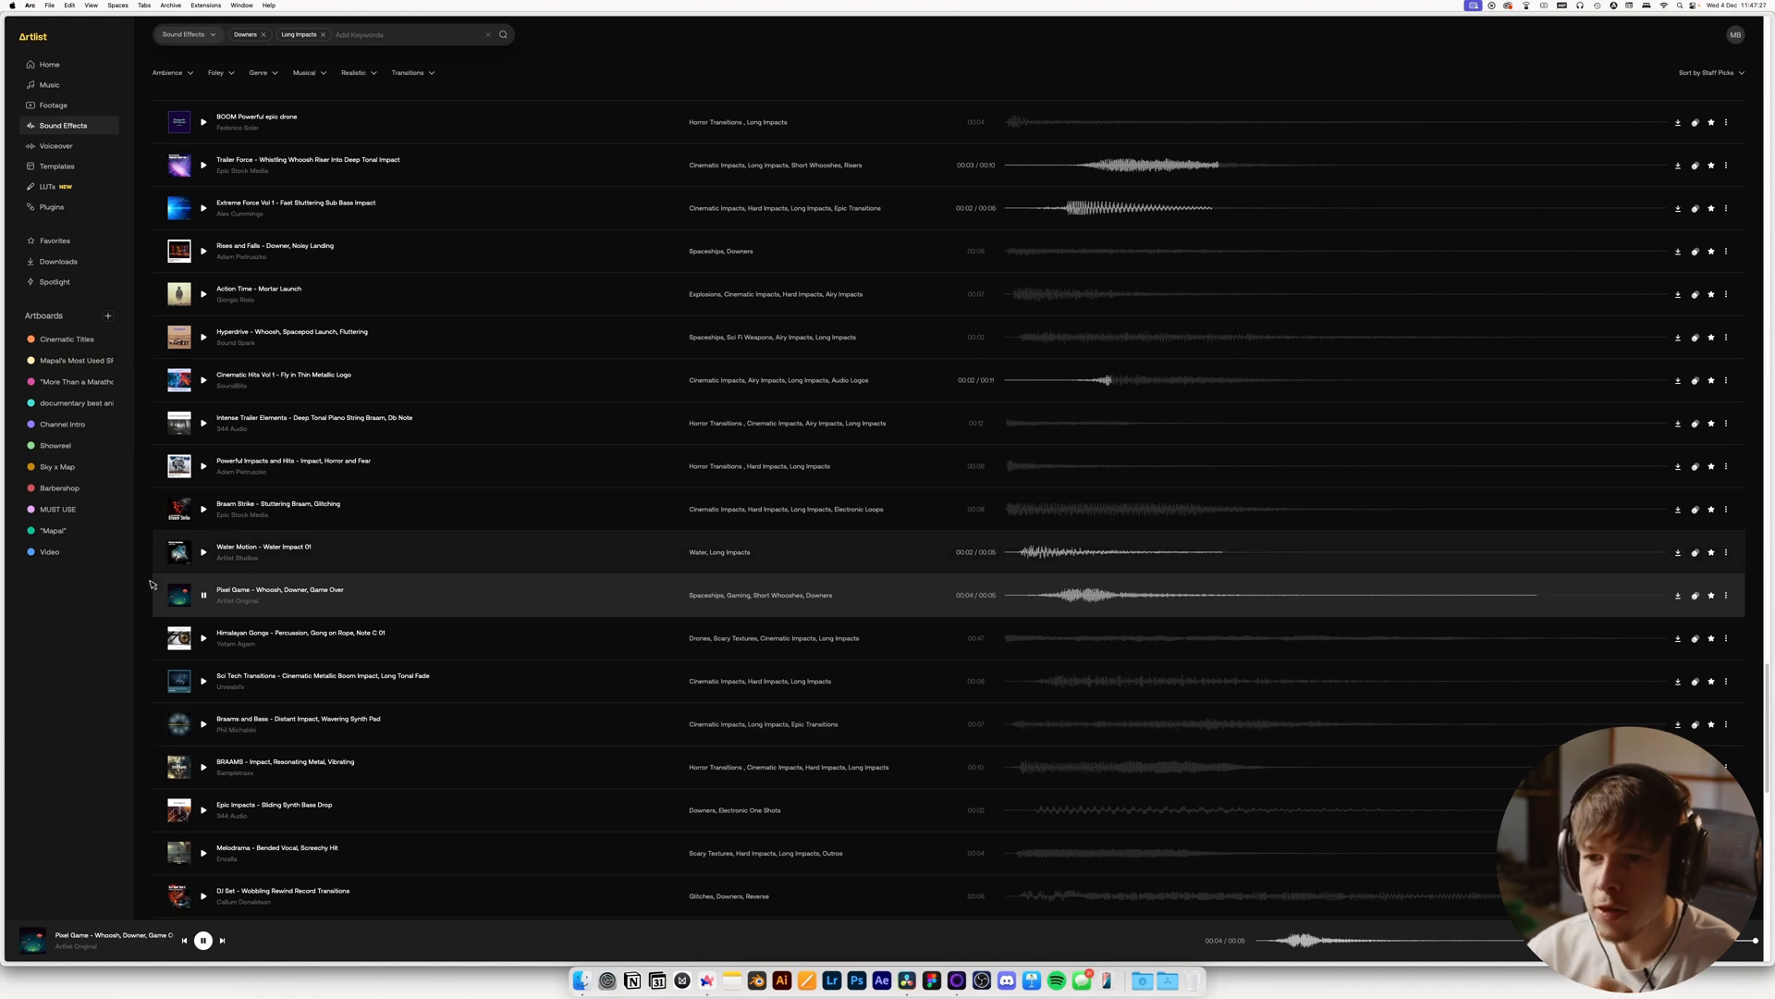
Open the Artlist Studios artist page from the Water Motion effect and open its Balanced Transitions SFX pack
{"action": "left_click", "coordinate": [233, 559]}
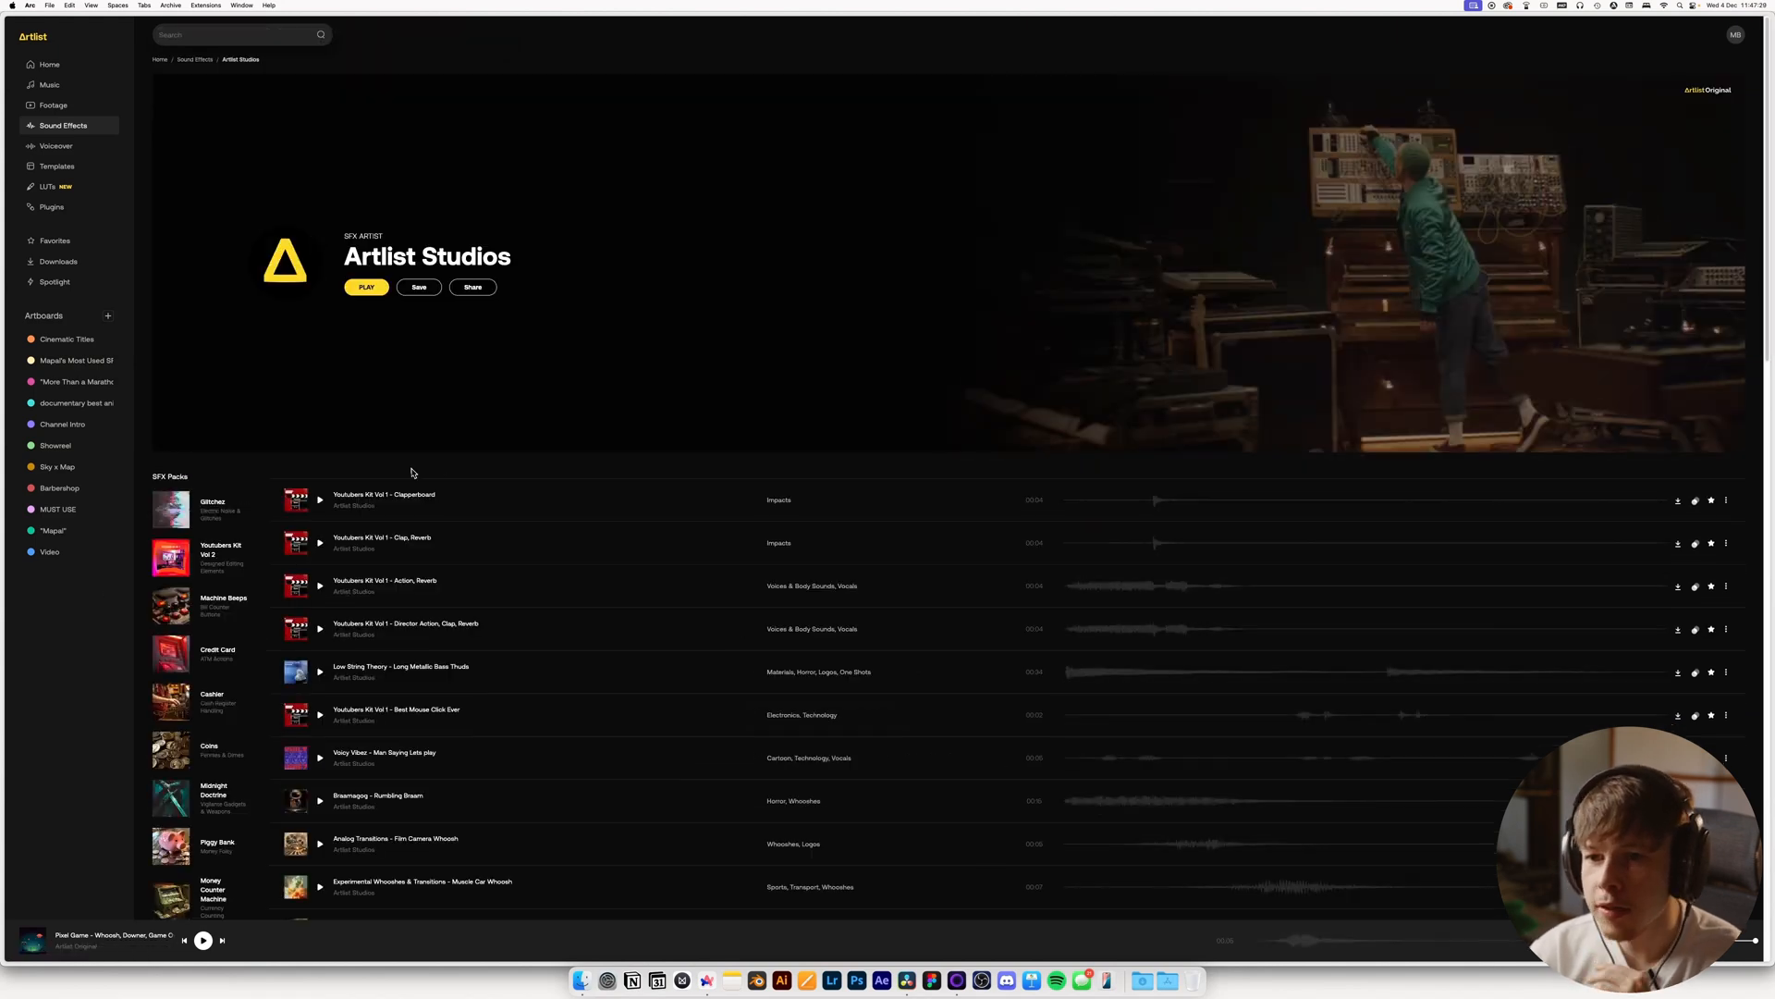
{"action": "scroll", "coordinate": [260, 479], "scroll_direction": "down", "scroll_amount": 4}
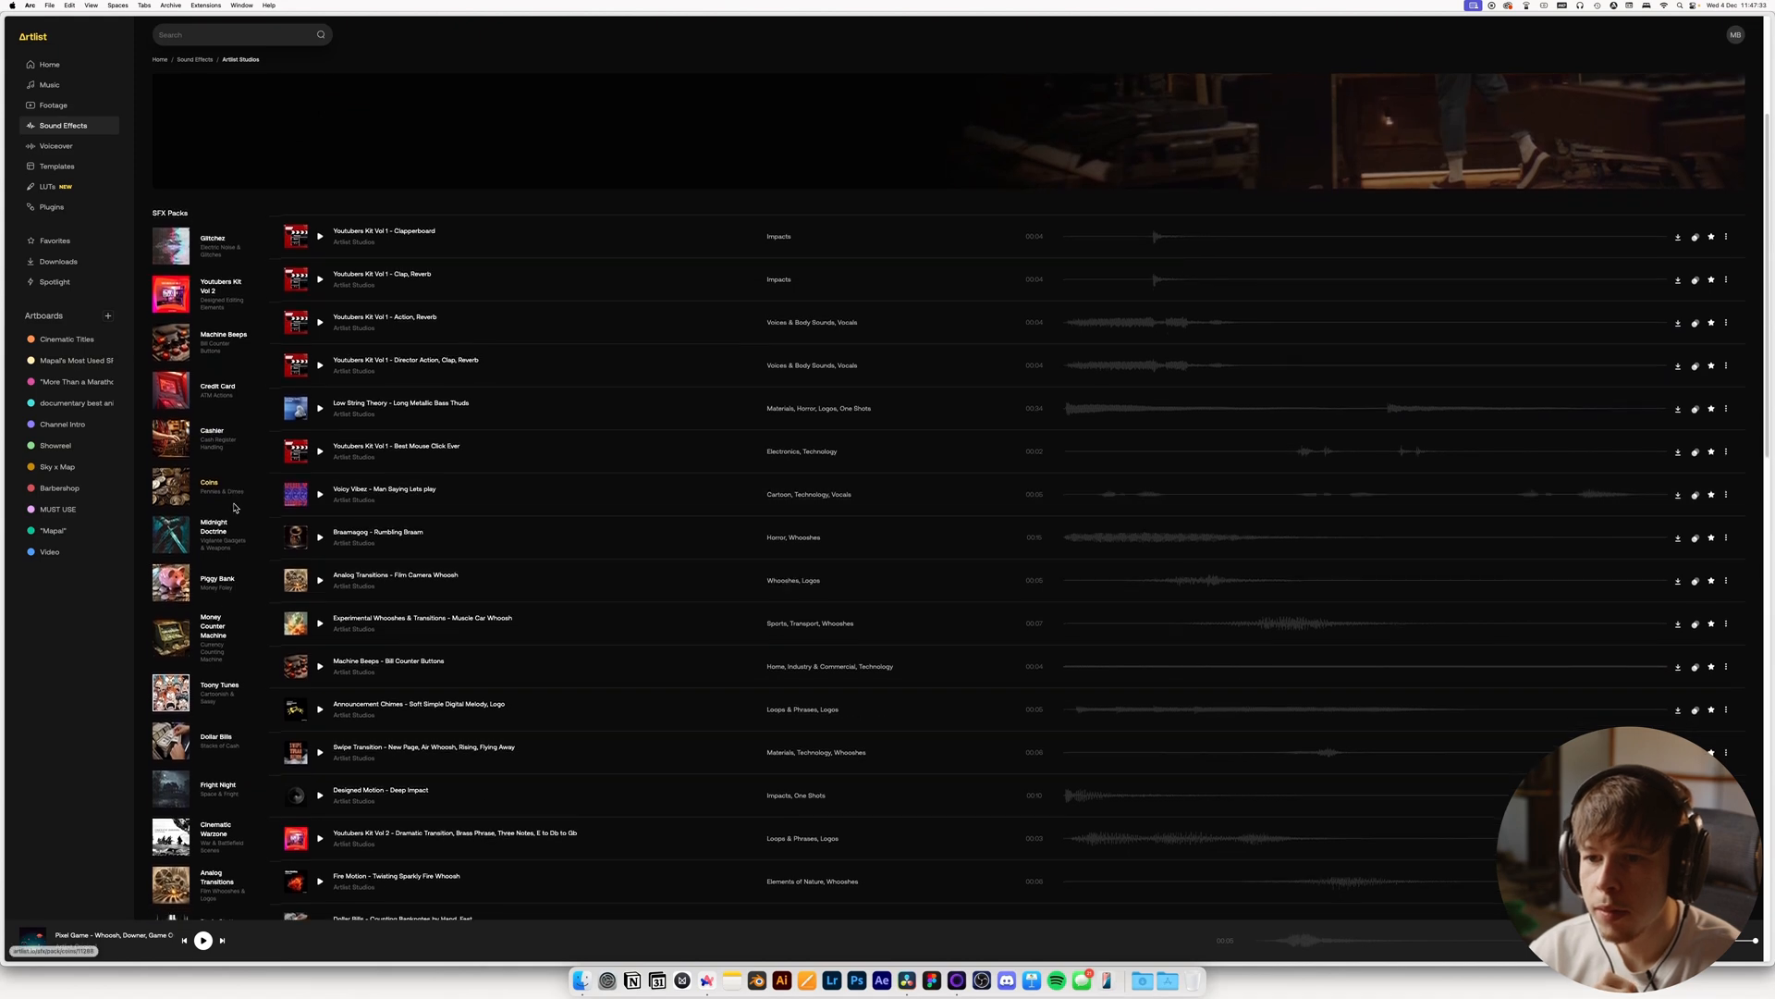
{"action": "scroll", "coordinate": [235, 522], "scroll_direction": "down", "scroll_amount": 1}
{"action": "scroll", "coordinate": [243, 651], "scroll_direction": "down", "scroll_amount": 3}
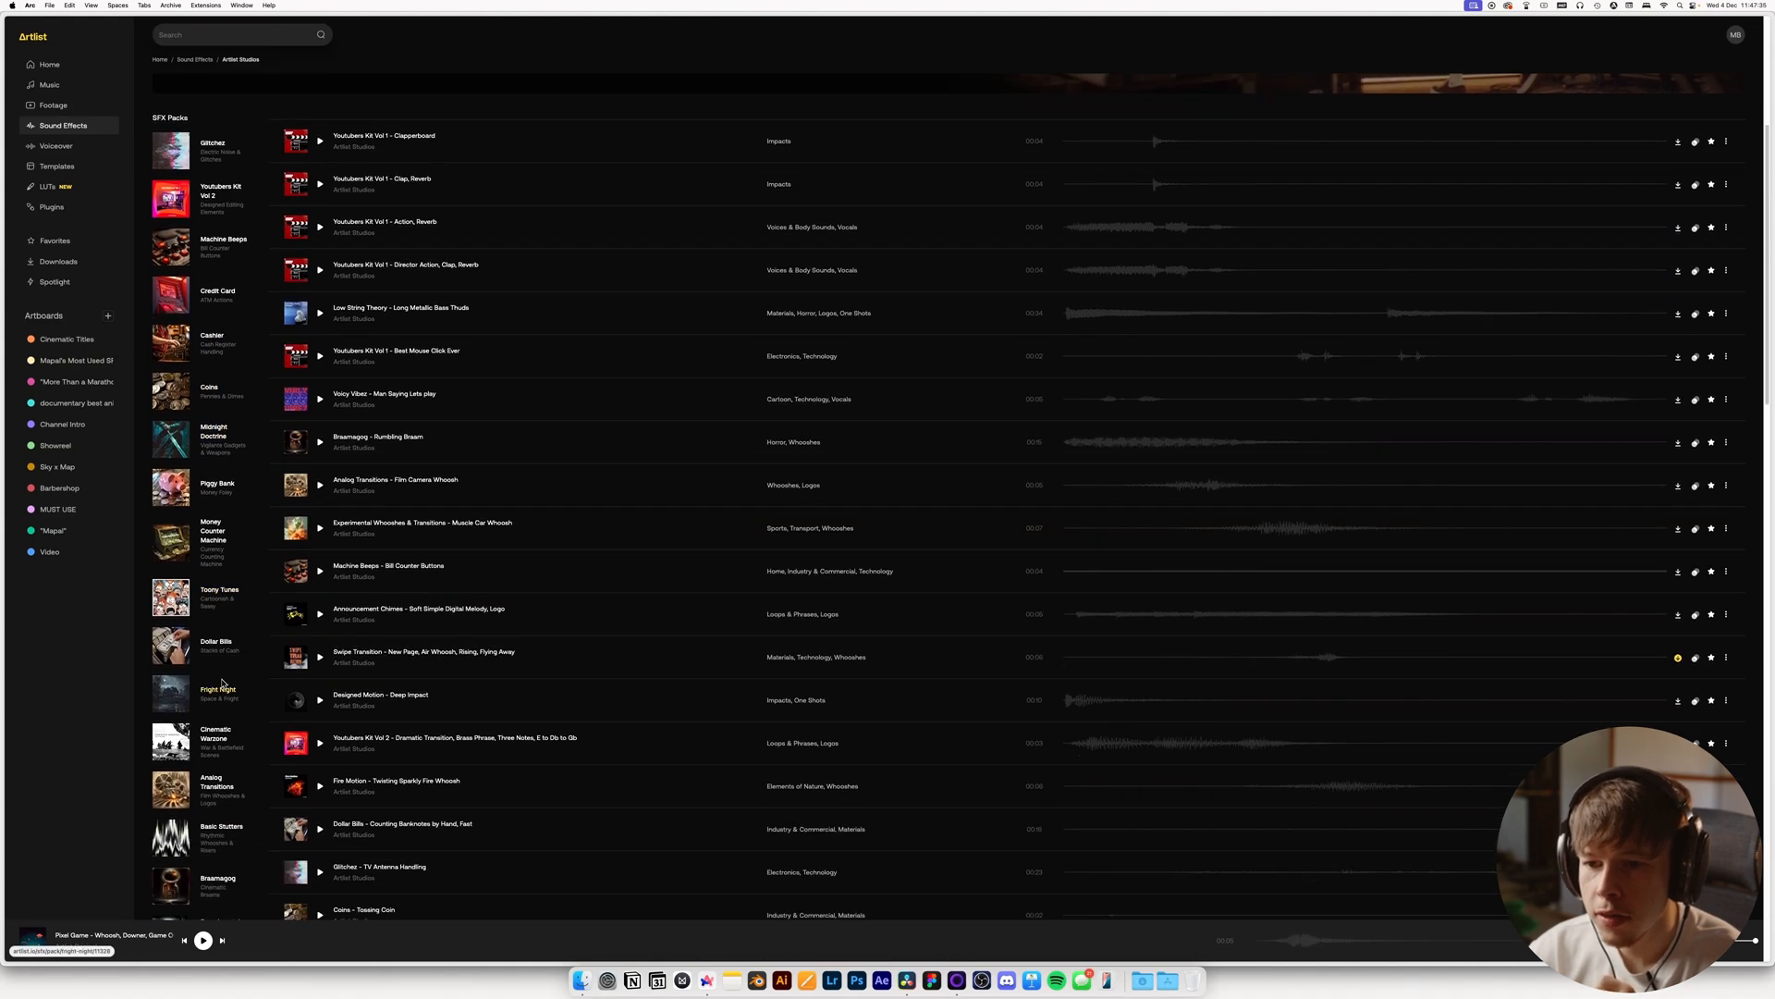
{"action": "scroll", "coordinate": [236, 682], "scroll_direction": "down", "scroll_amount": 3}
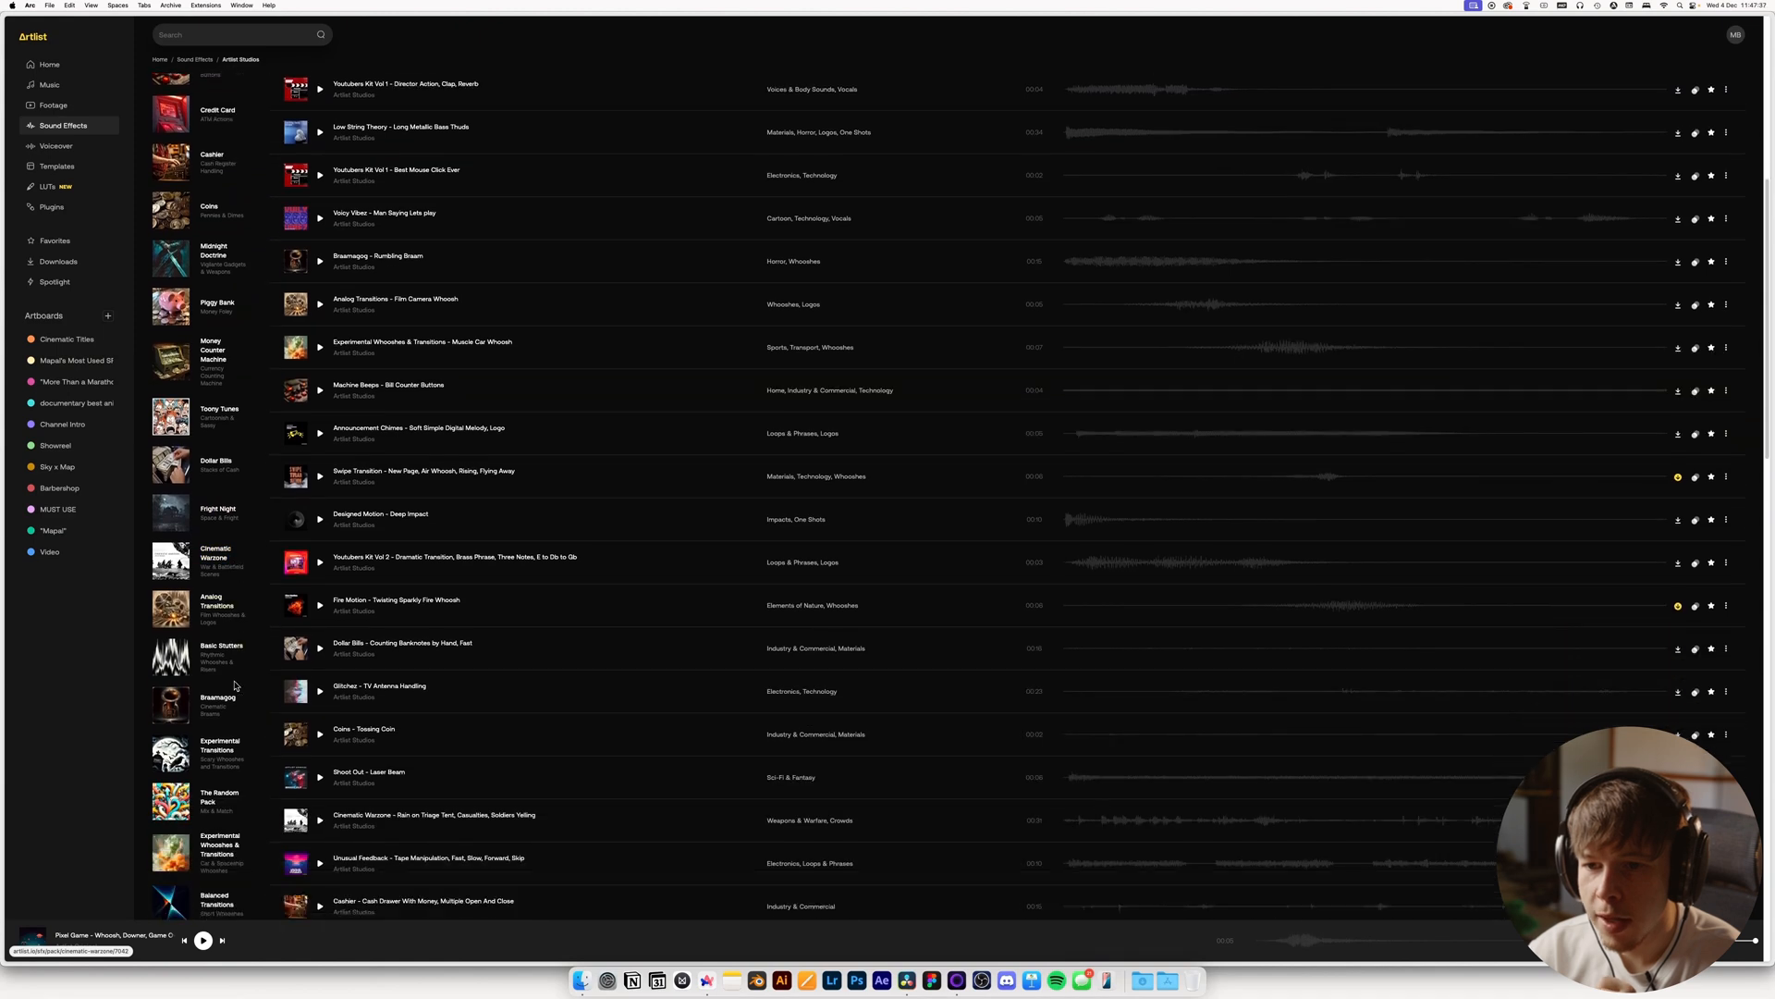
{"action": "scroll", "coordinate": [226, 592], "scroll_direction": "down", "scroll_amount": 2}
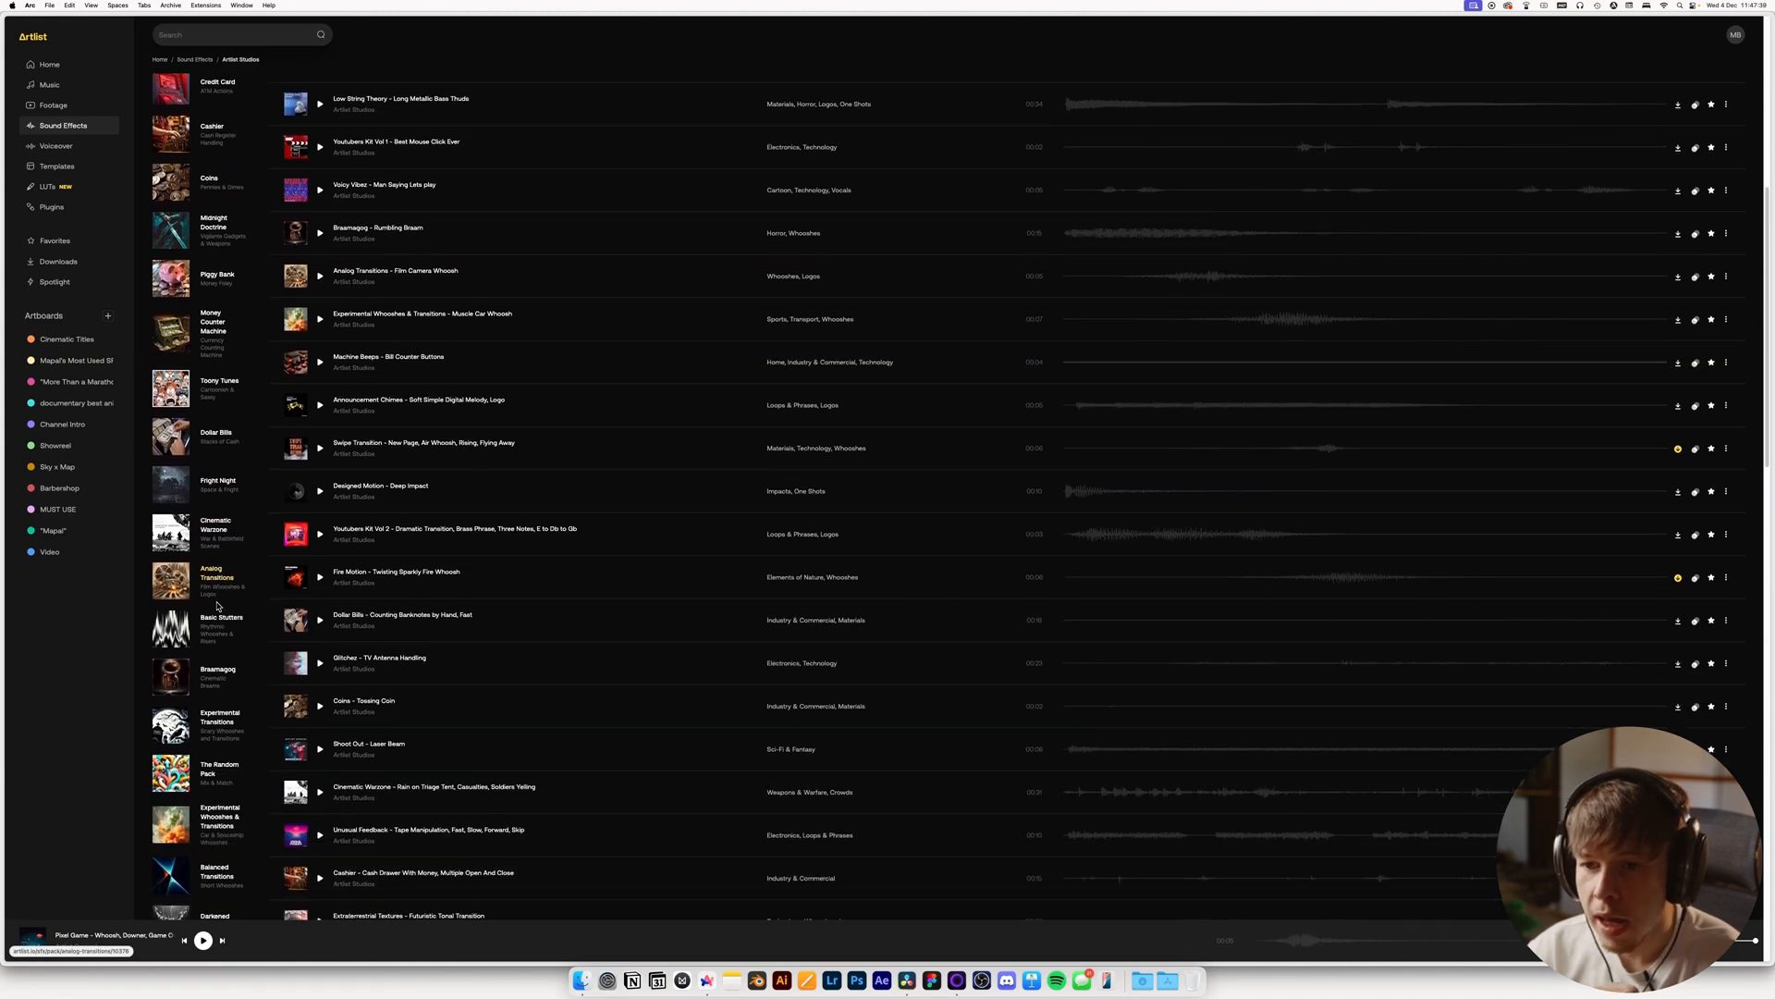
{"action": "scroll", "coordinate": [222, 583], "scroll_direction": "down", "scroll_amount": 2}
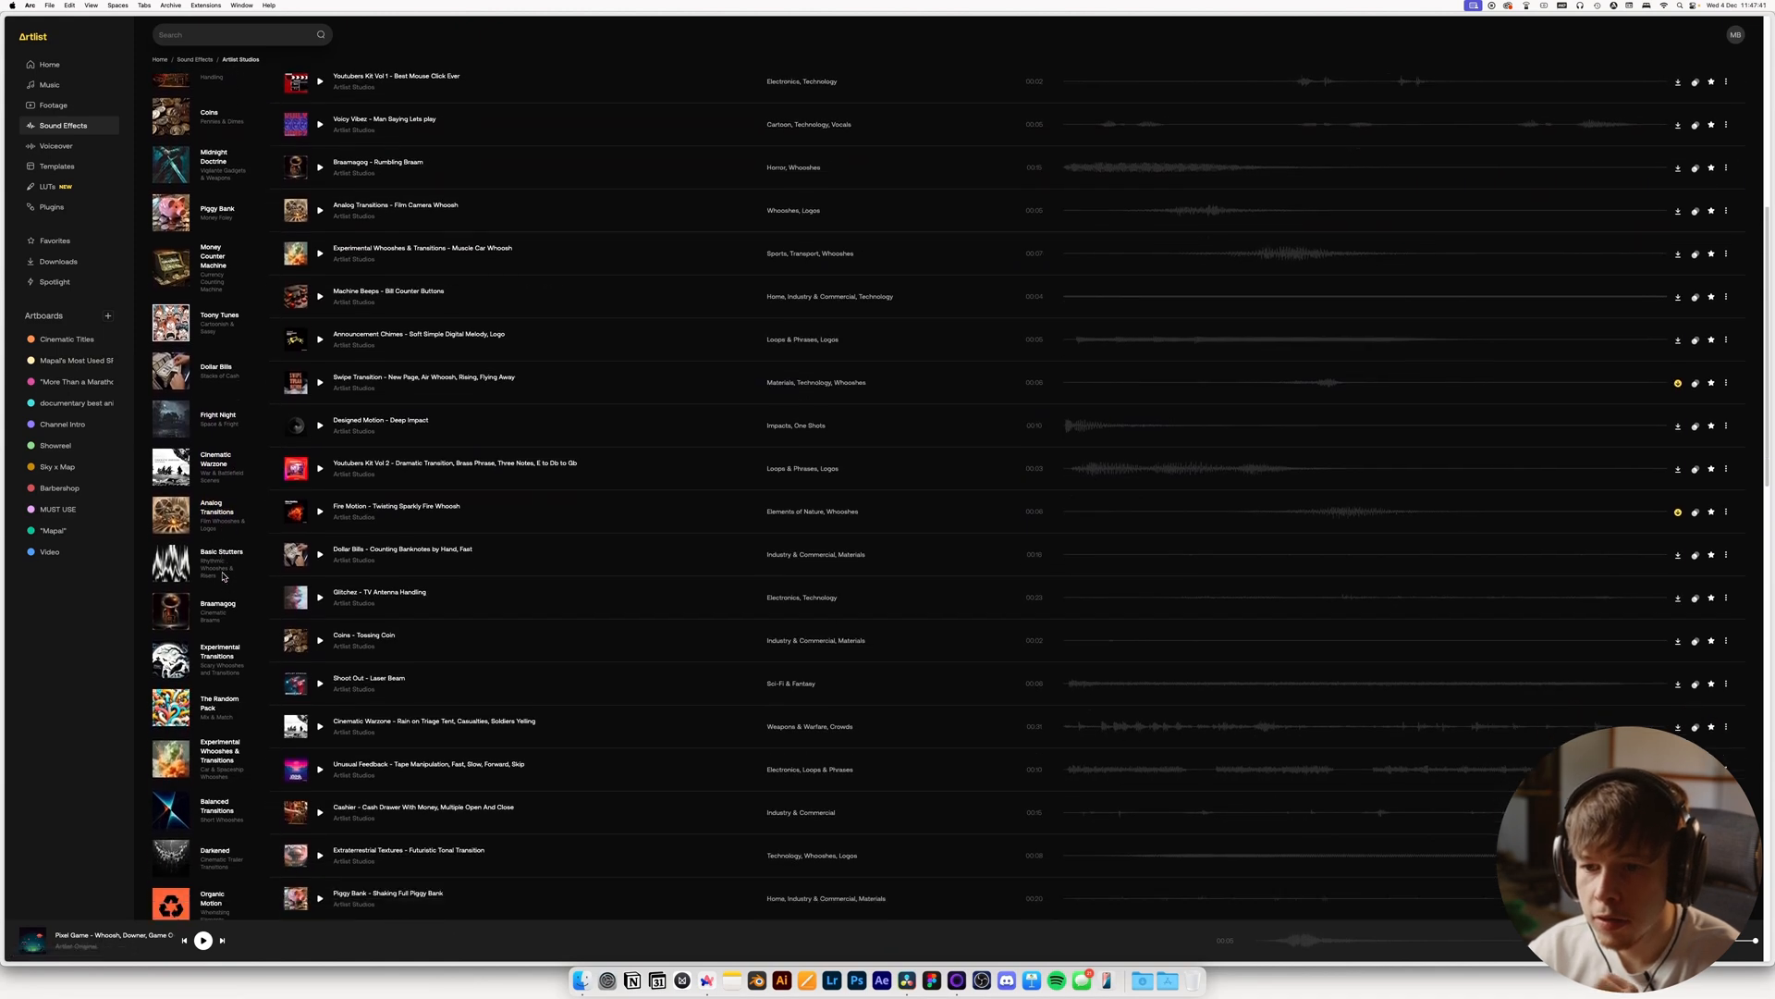
{"action": "scroll", "coordinate": [220, 647], "scroll_direction": "down", "scroll_amount": 1}
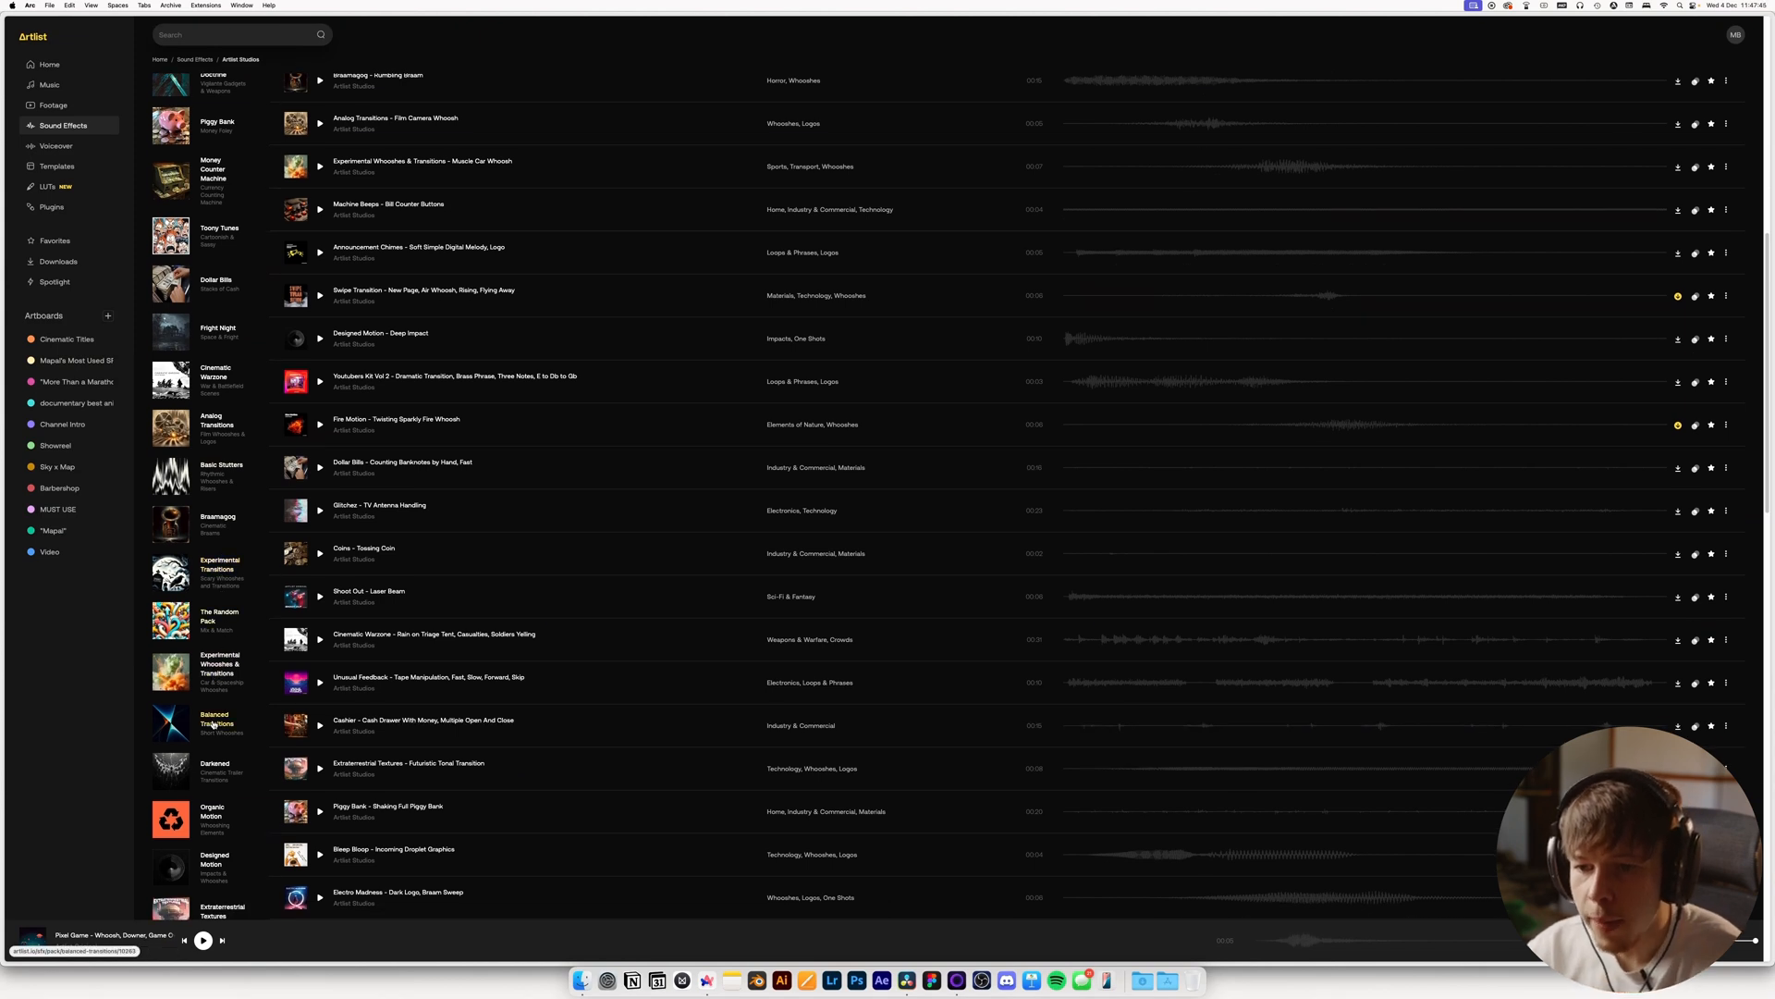
{"action": "left_click", "coordinate": [213, 723]}
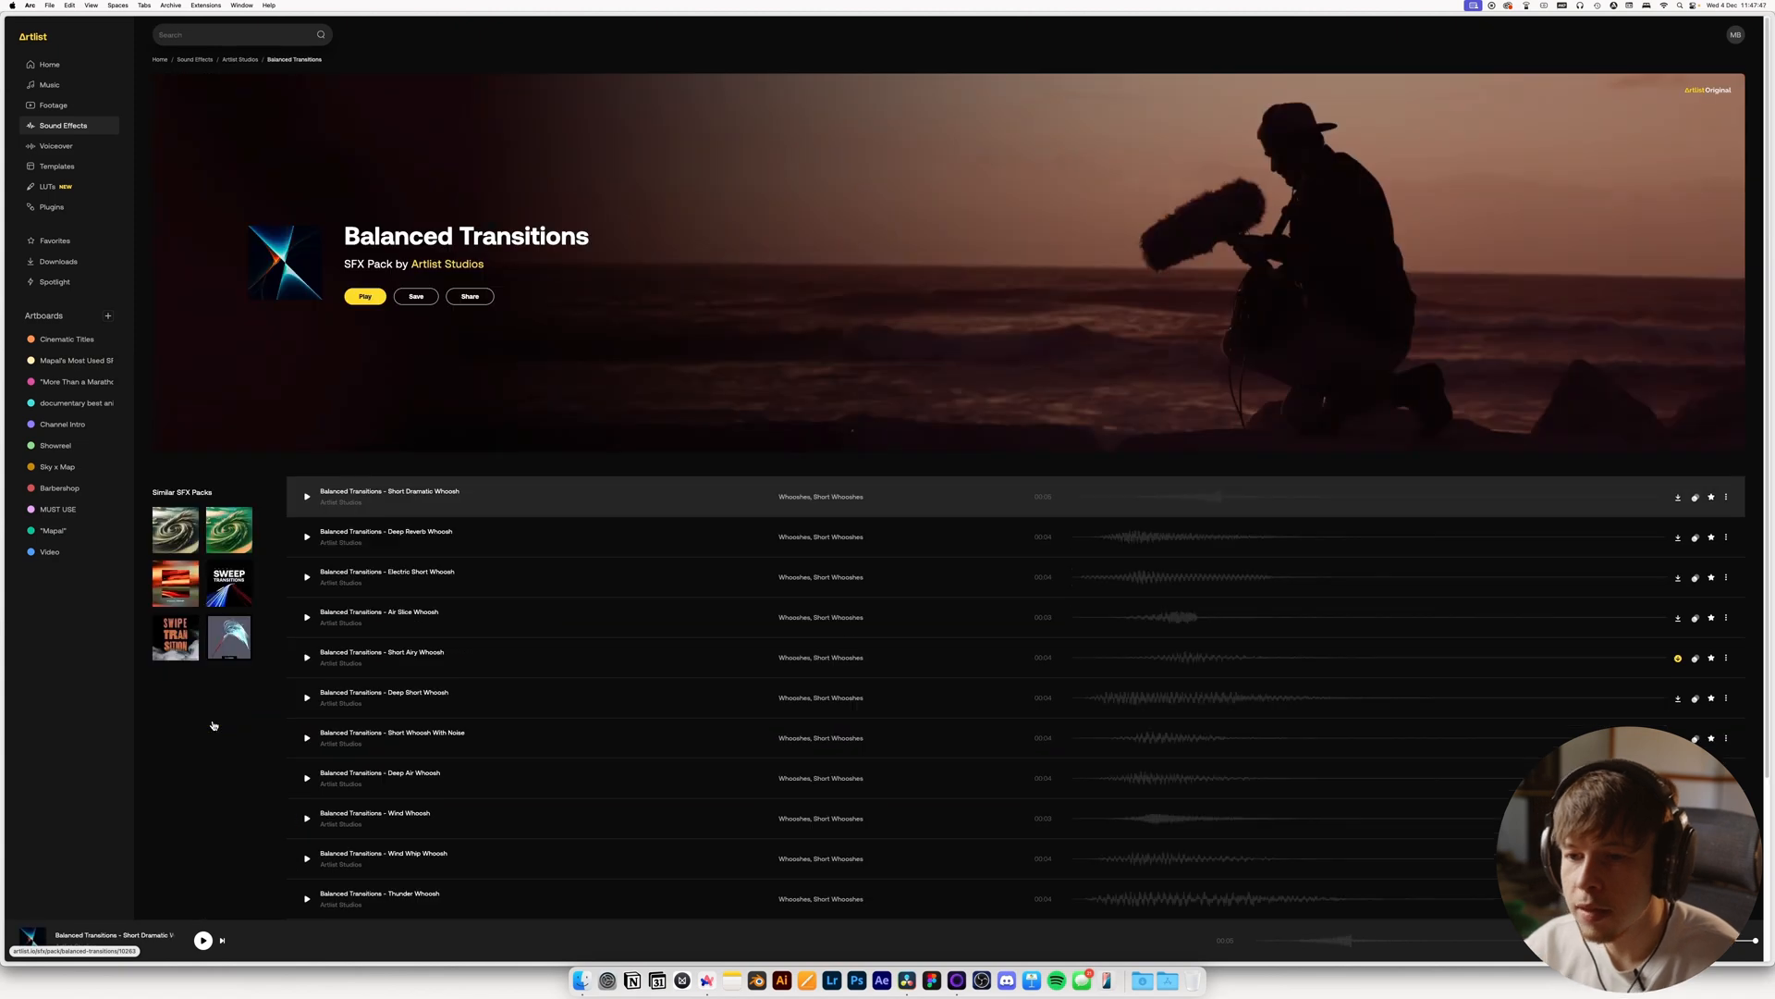
Audition the Short Dramatic, Deep Reverb, Electric Short and Air Slice whooshes in the Balanced Transitions pack
{"action": "left_click", "coordinate": [308, 499]}
{"action": "scroll", "coordinate": [308, 502], "scroll_direction": "down", "scroll_amount": 1}
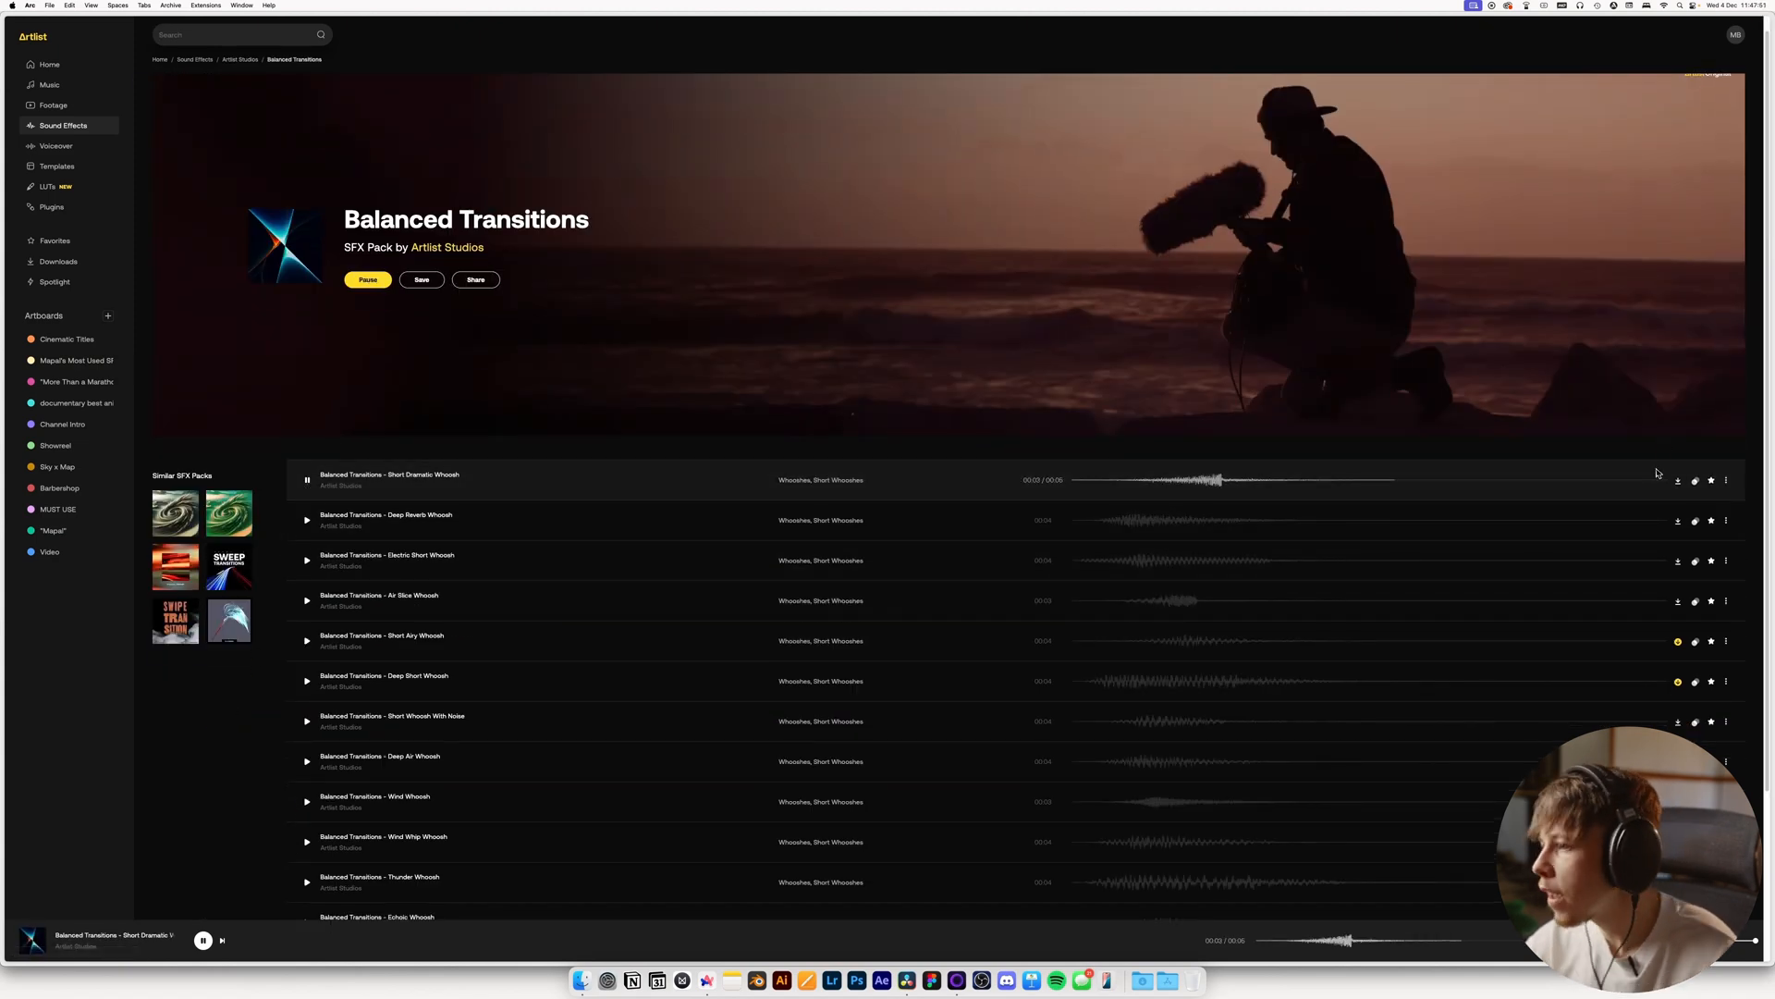
{"action": "left_click", "coordinate": [307, 520]}
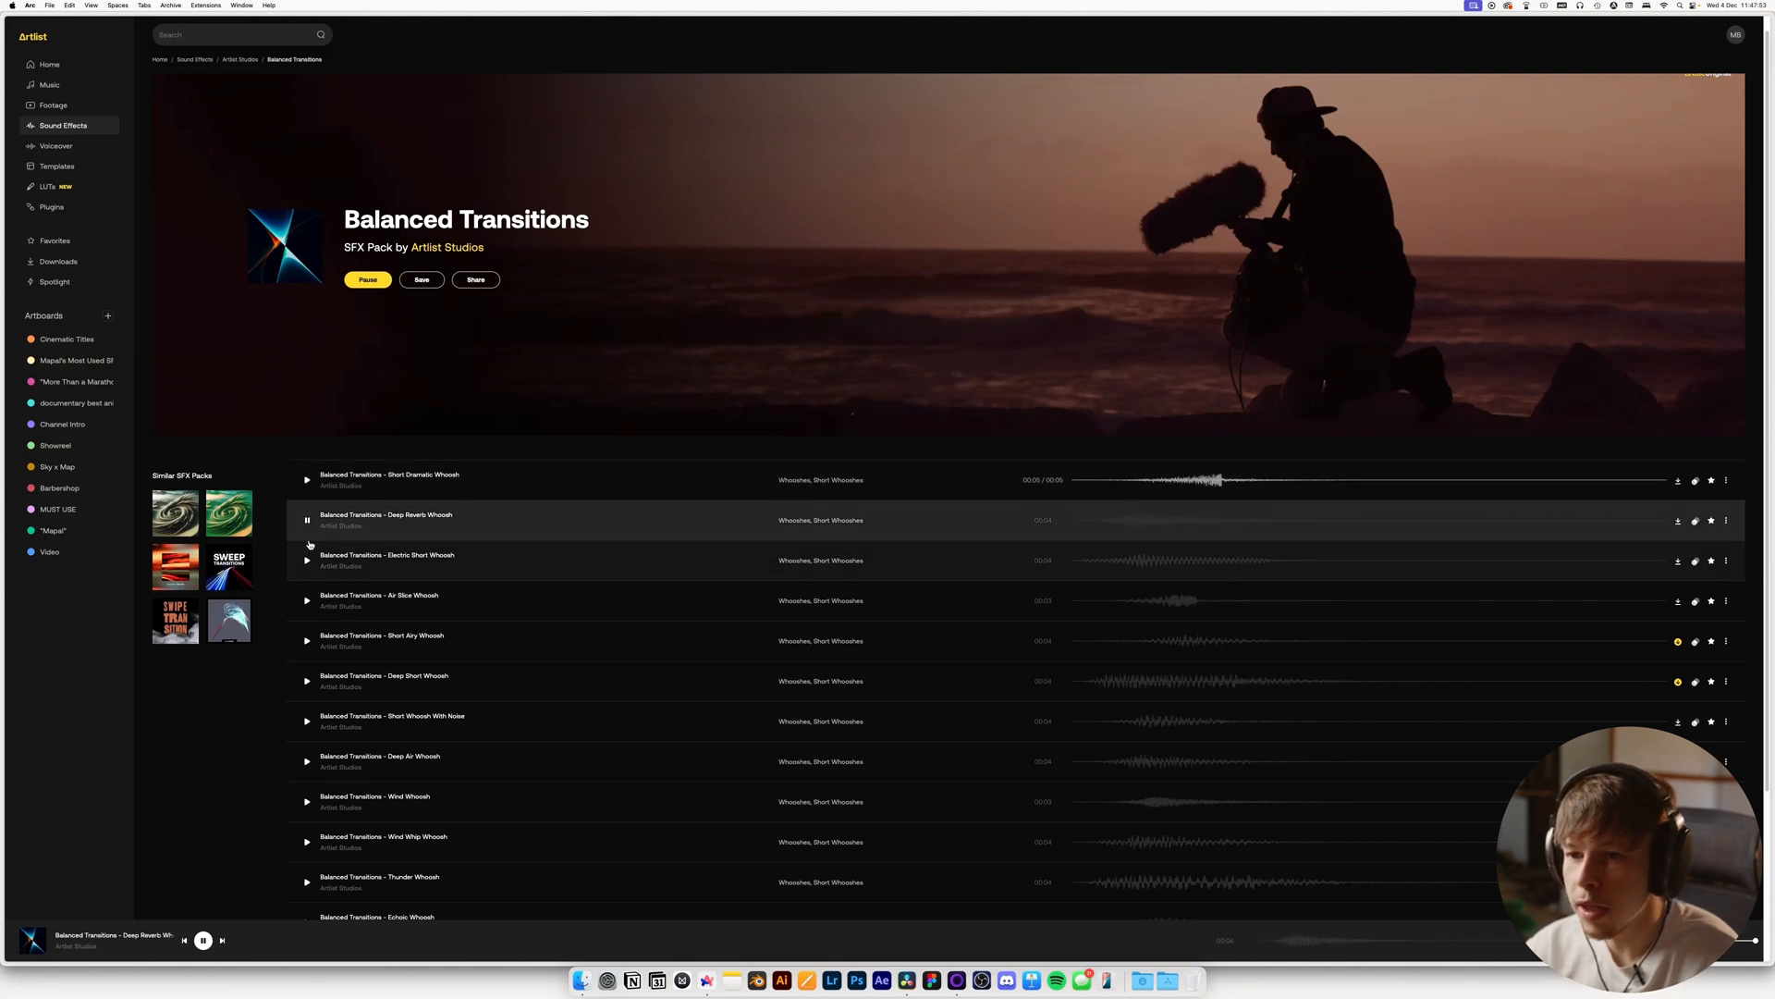
{"action": "left_click", "coordinate": [309, 564]}
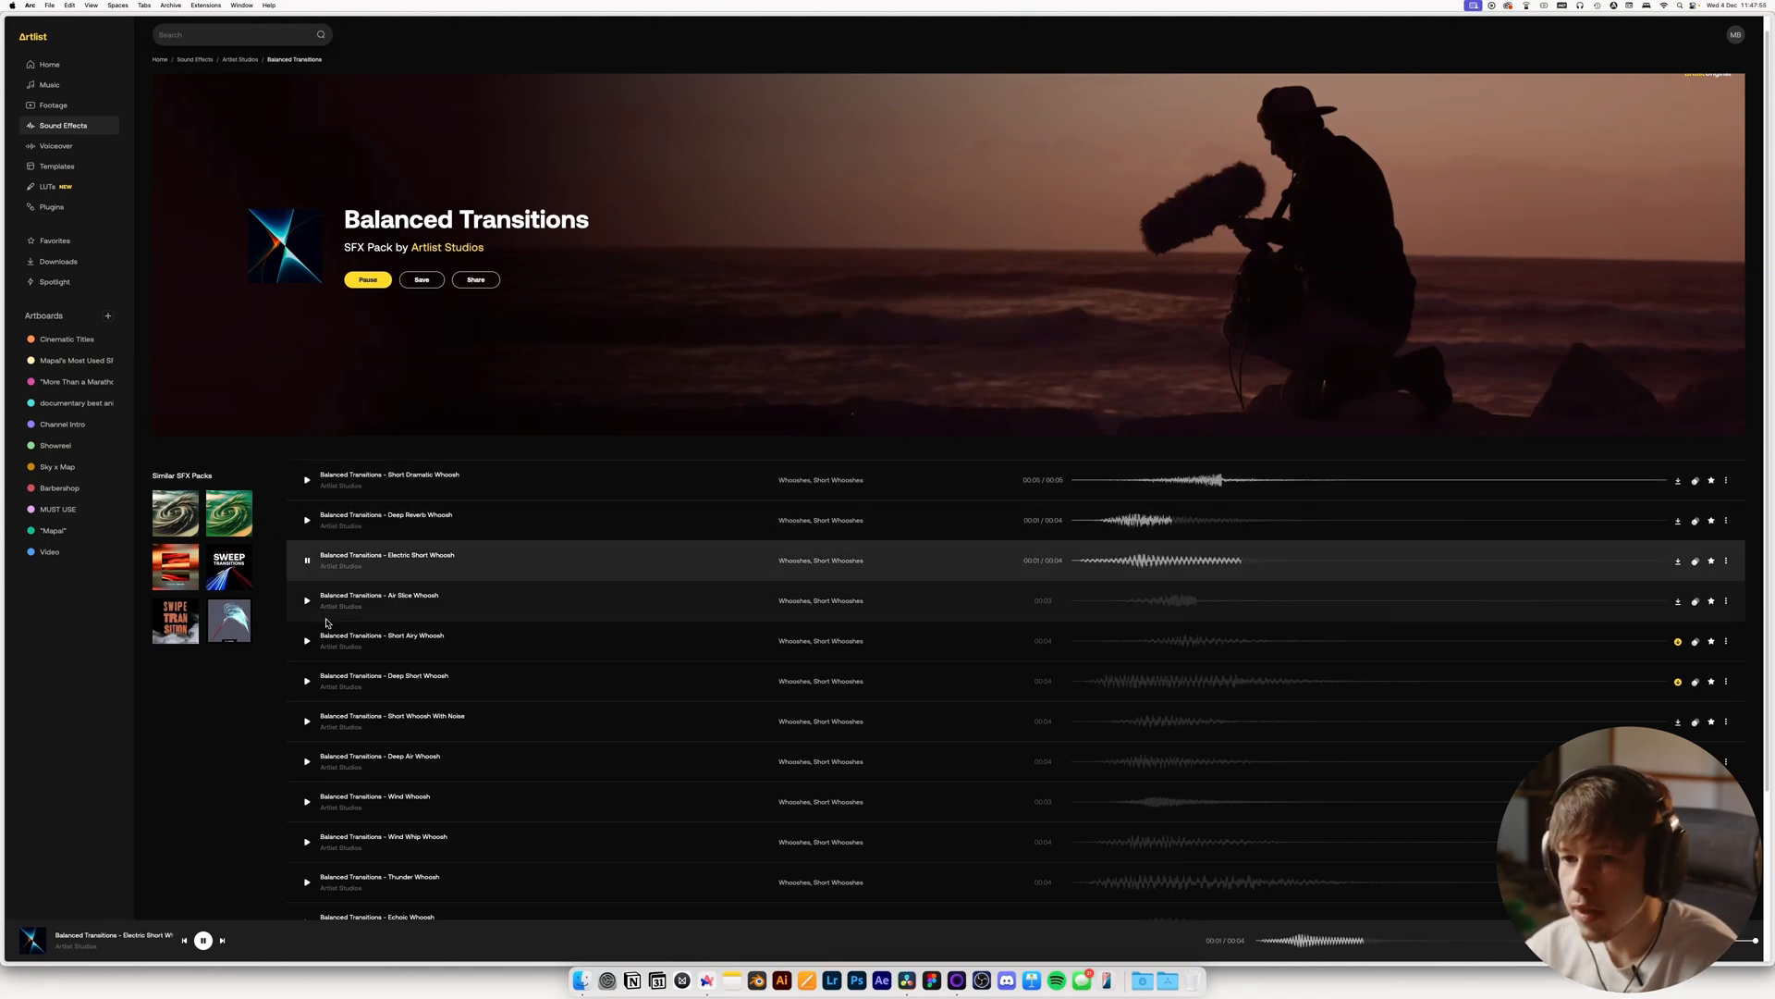
{"action": "left_click", "coordinate": [309, 602]}
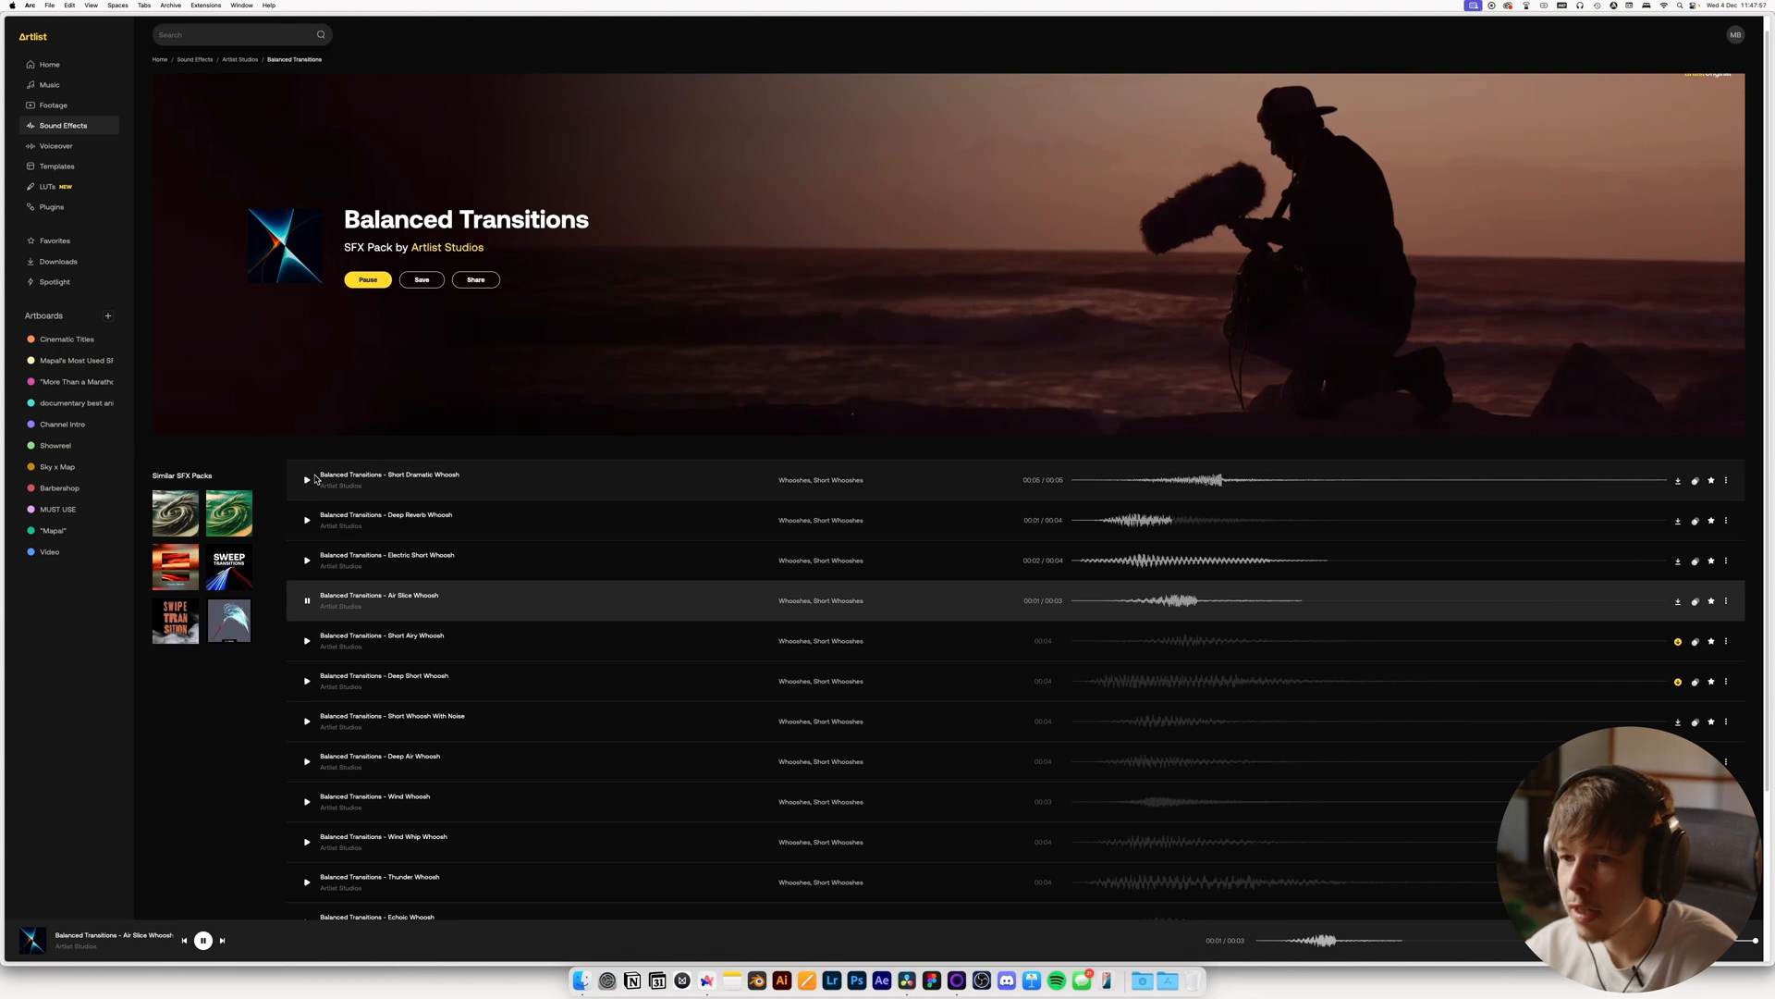
Replay the Short Dramatic Whoosh from the Balanced Transitions pack and download it
{"action": "left_click", "coordinate": [313, 482]}
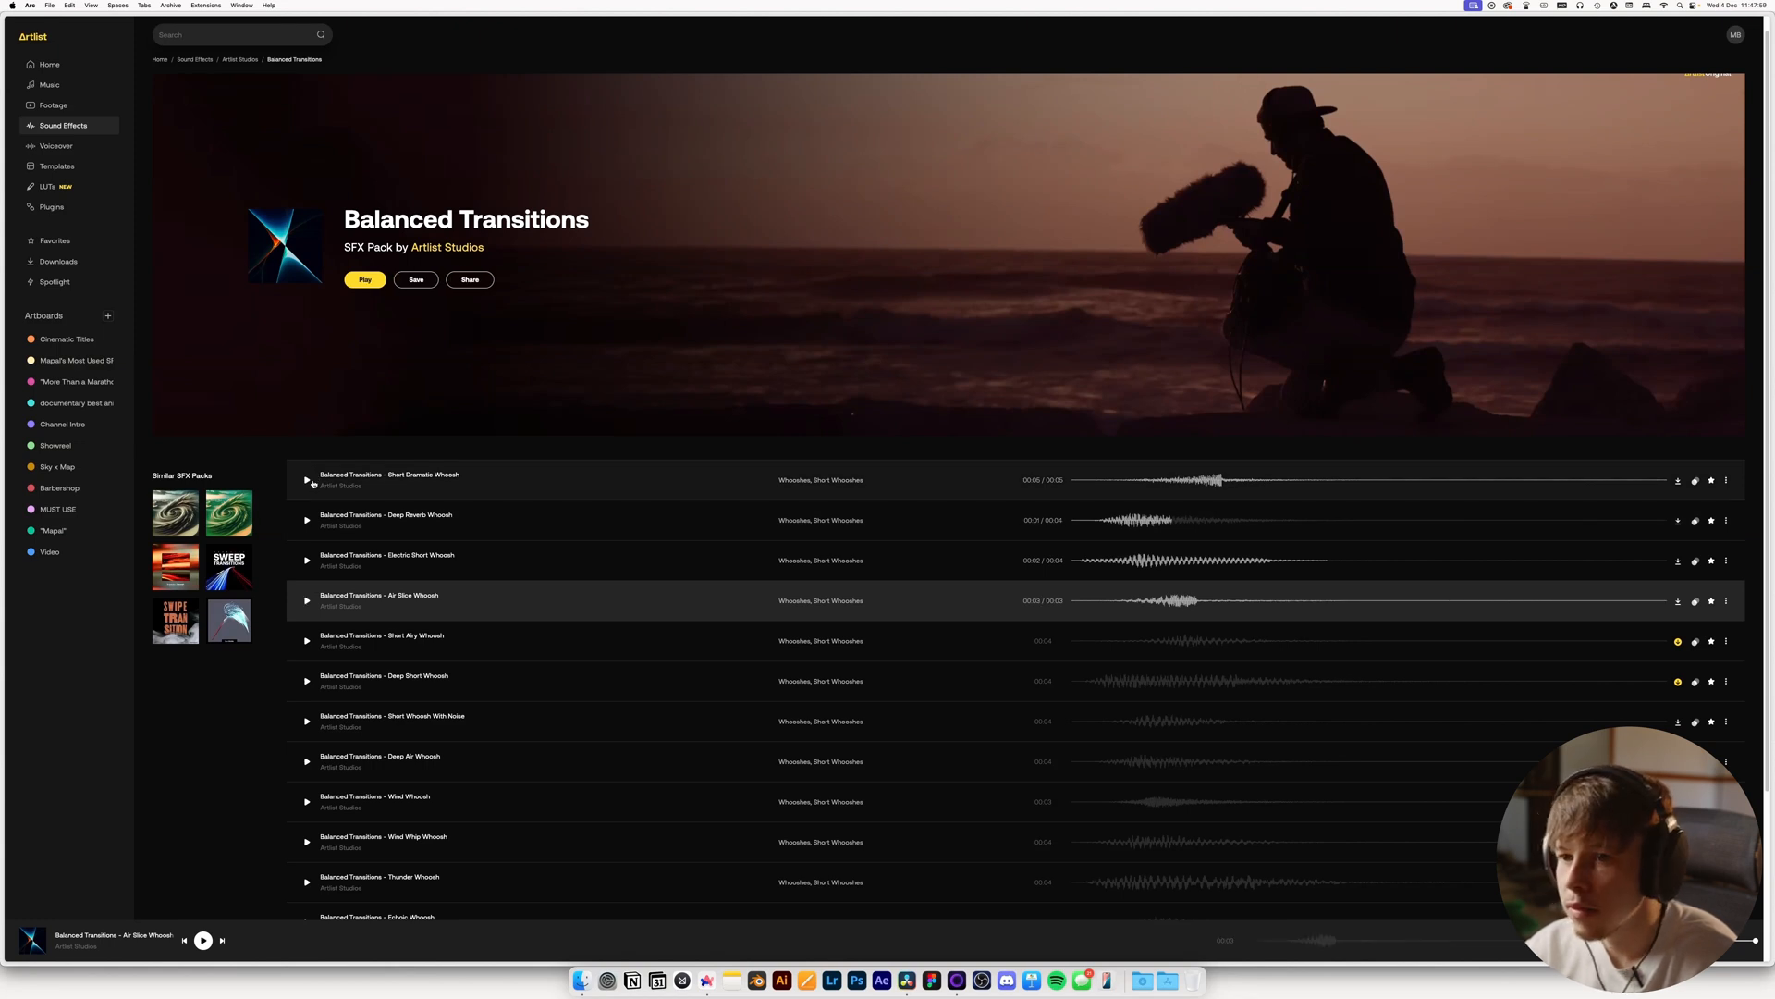
{"action": "left_click", "coordinate": [309, 480]}
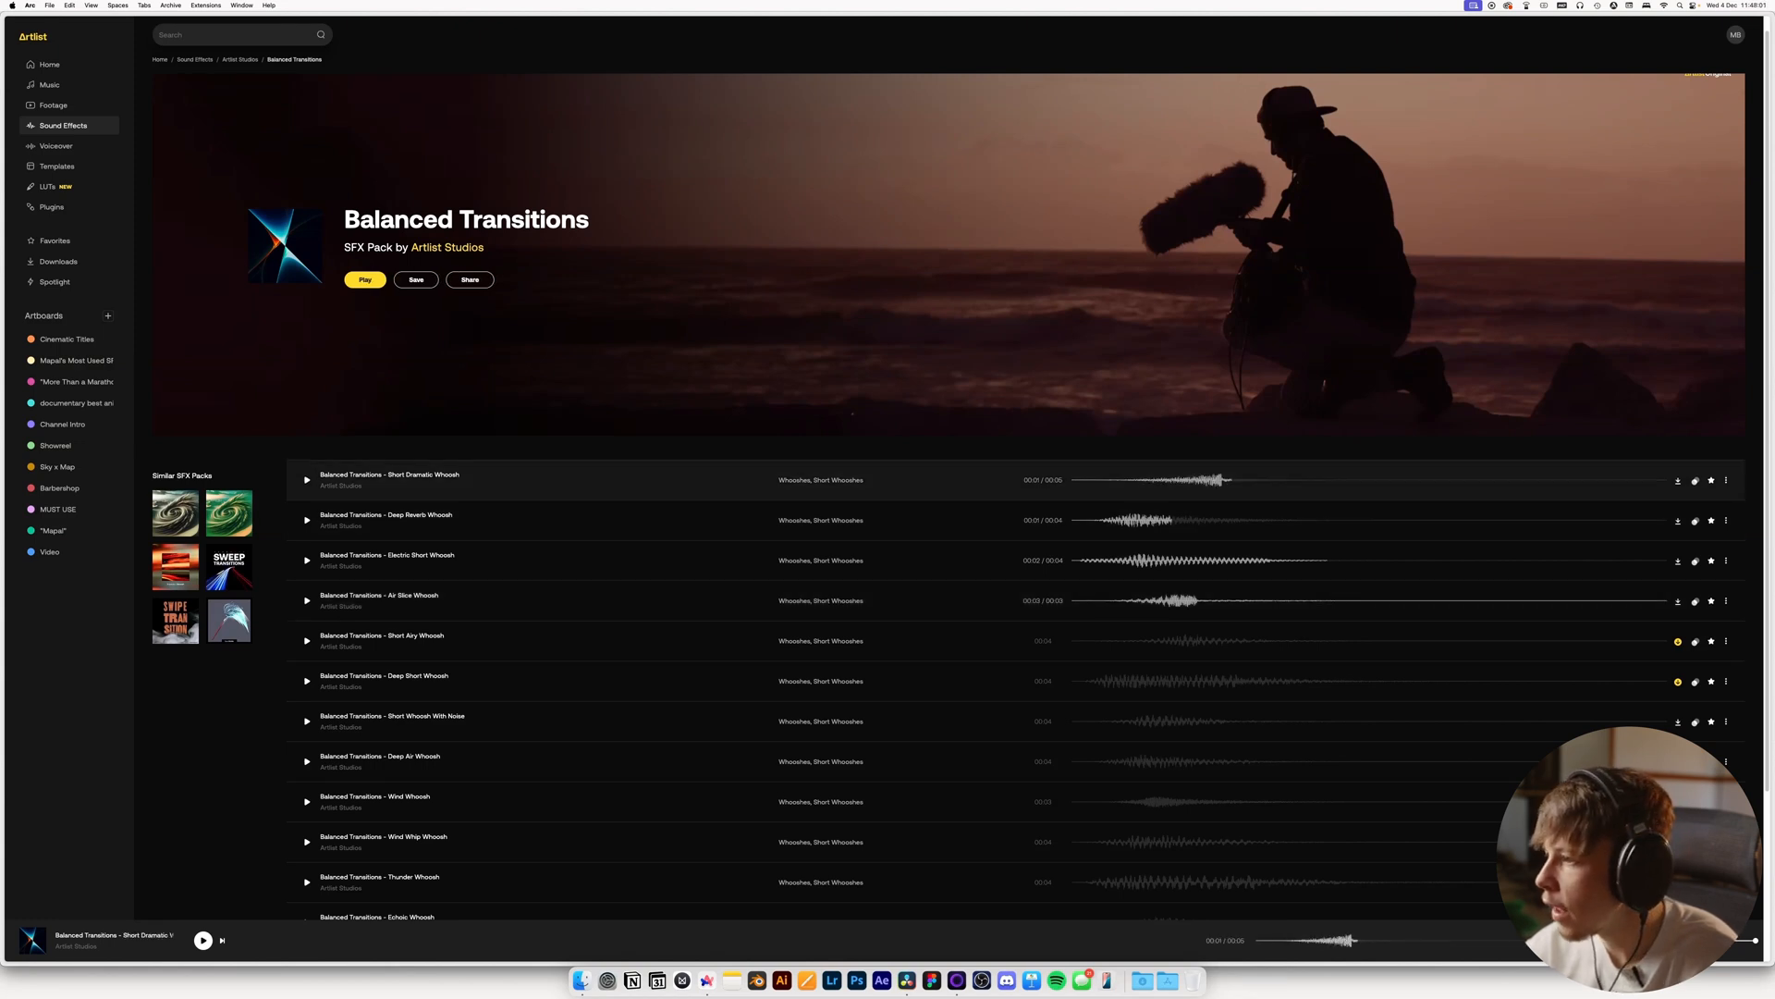
{"action": "left_click", "coordinate": [1678, 483]}
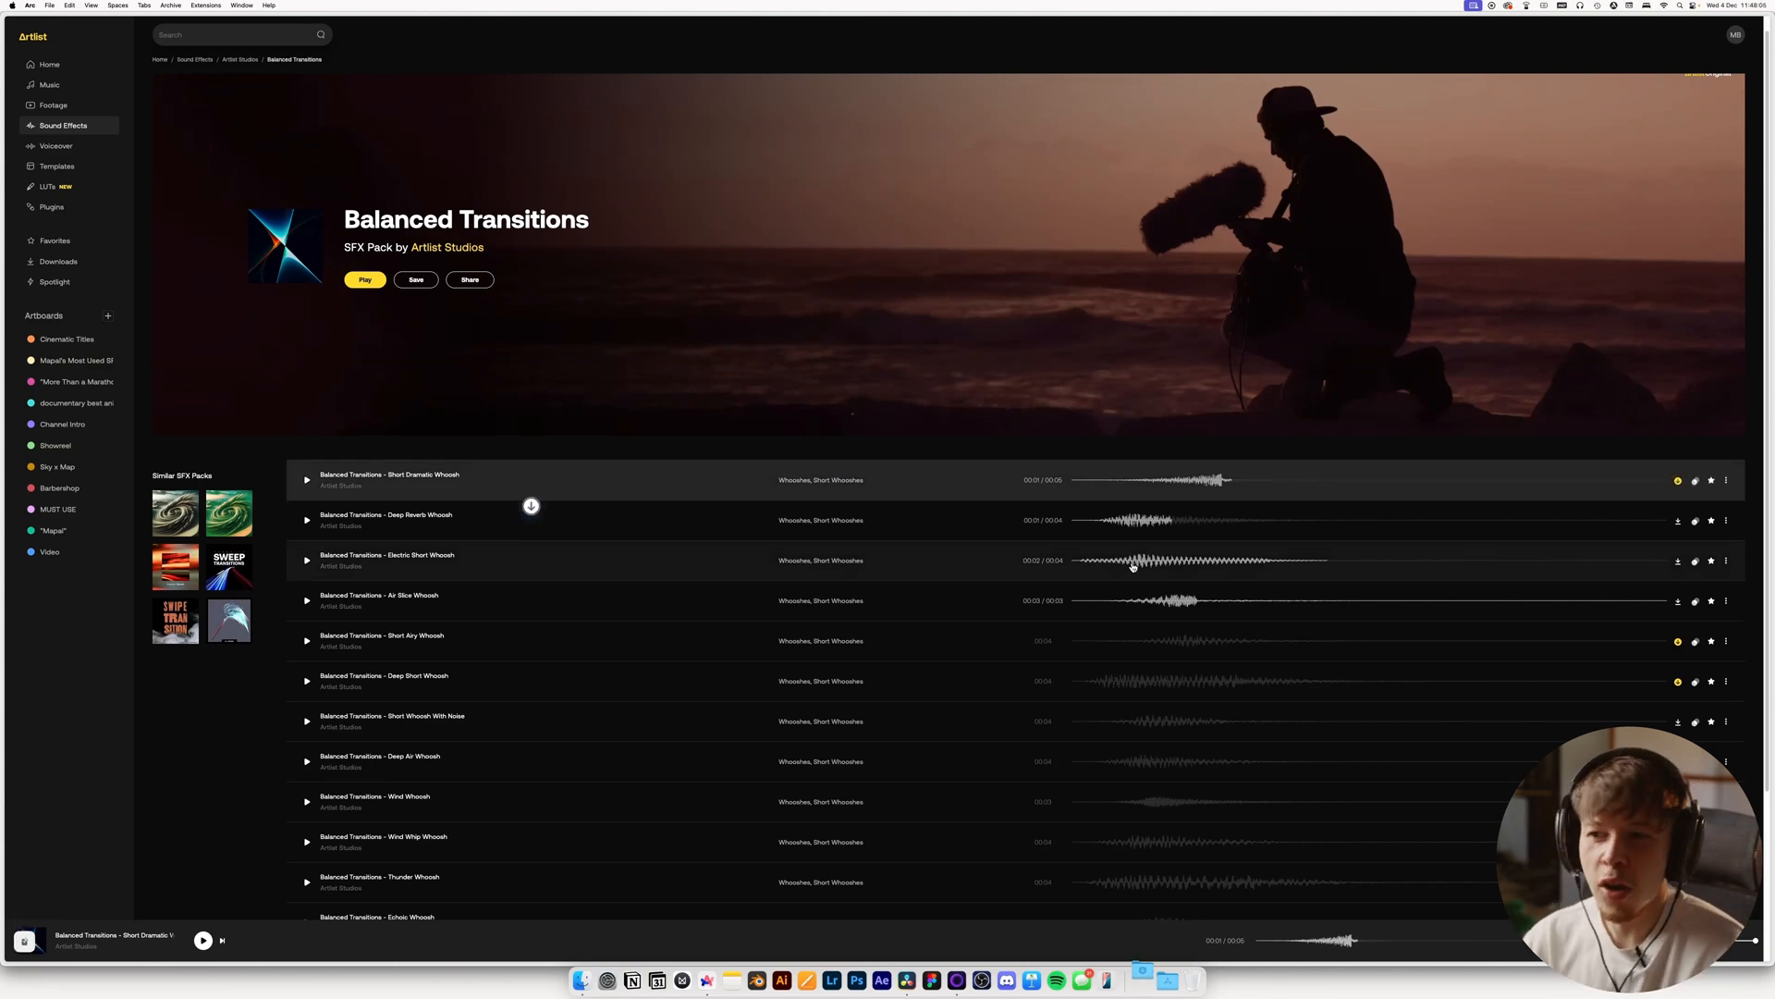
Switch to DaVinci Resolve and add the downloaded Short Dramatic Whoosh file to the timeline on a new audio track below Audio 5
{"action": "key", "text": "super+Tab"}
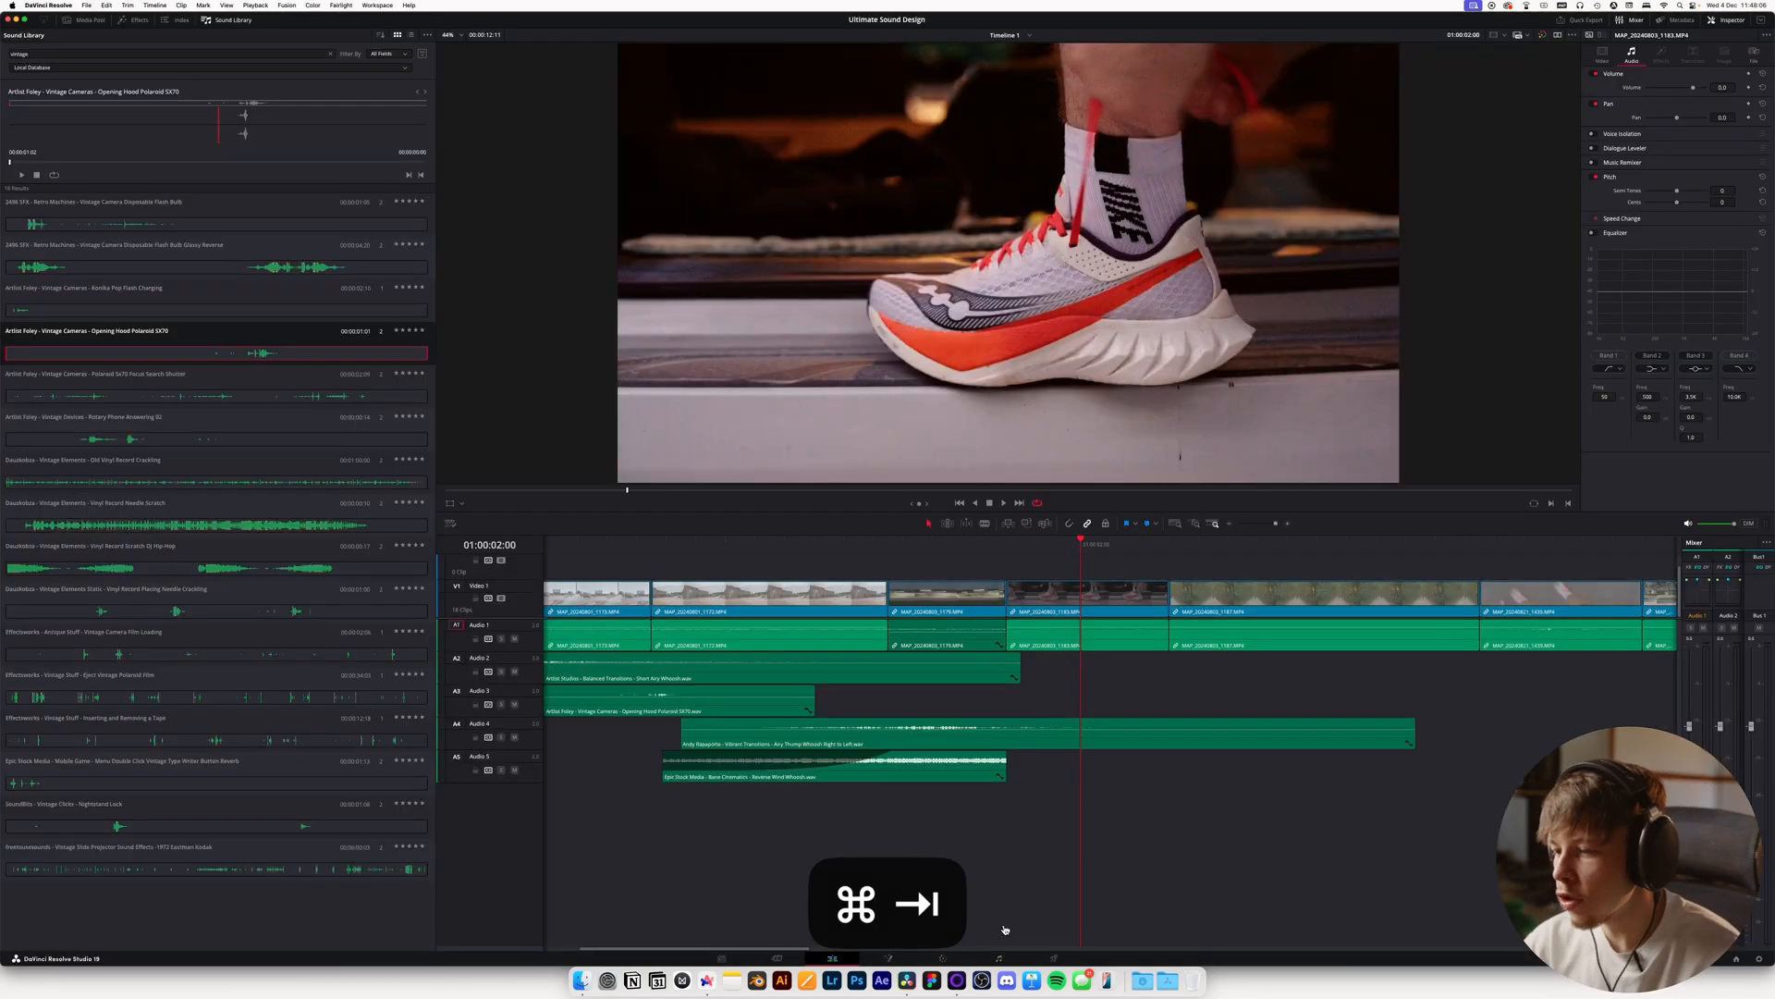
{"action": "left_click", "coordinate": [1143, 980]}
{"action": "left_click_drag", "start_coordinate": [765, 255], "coordinate": [1023, 812]}
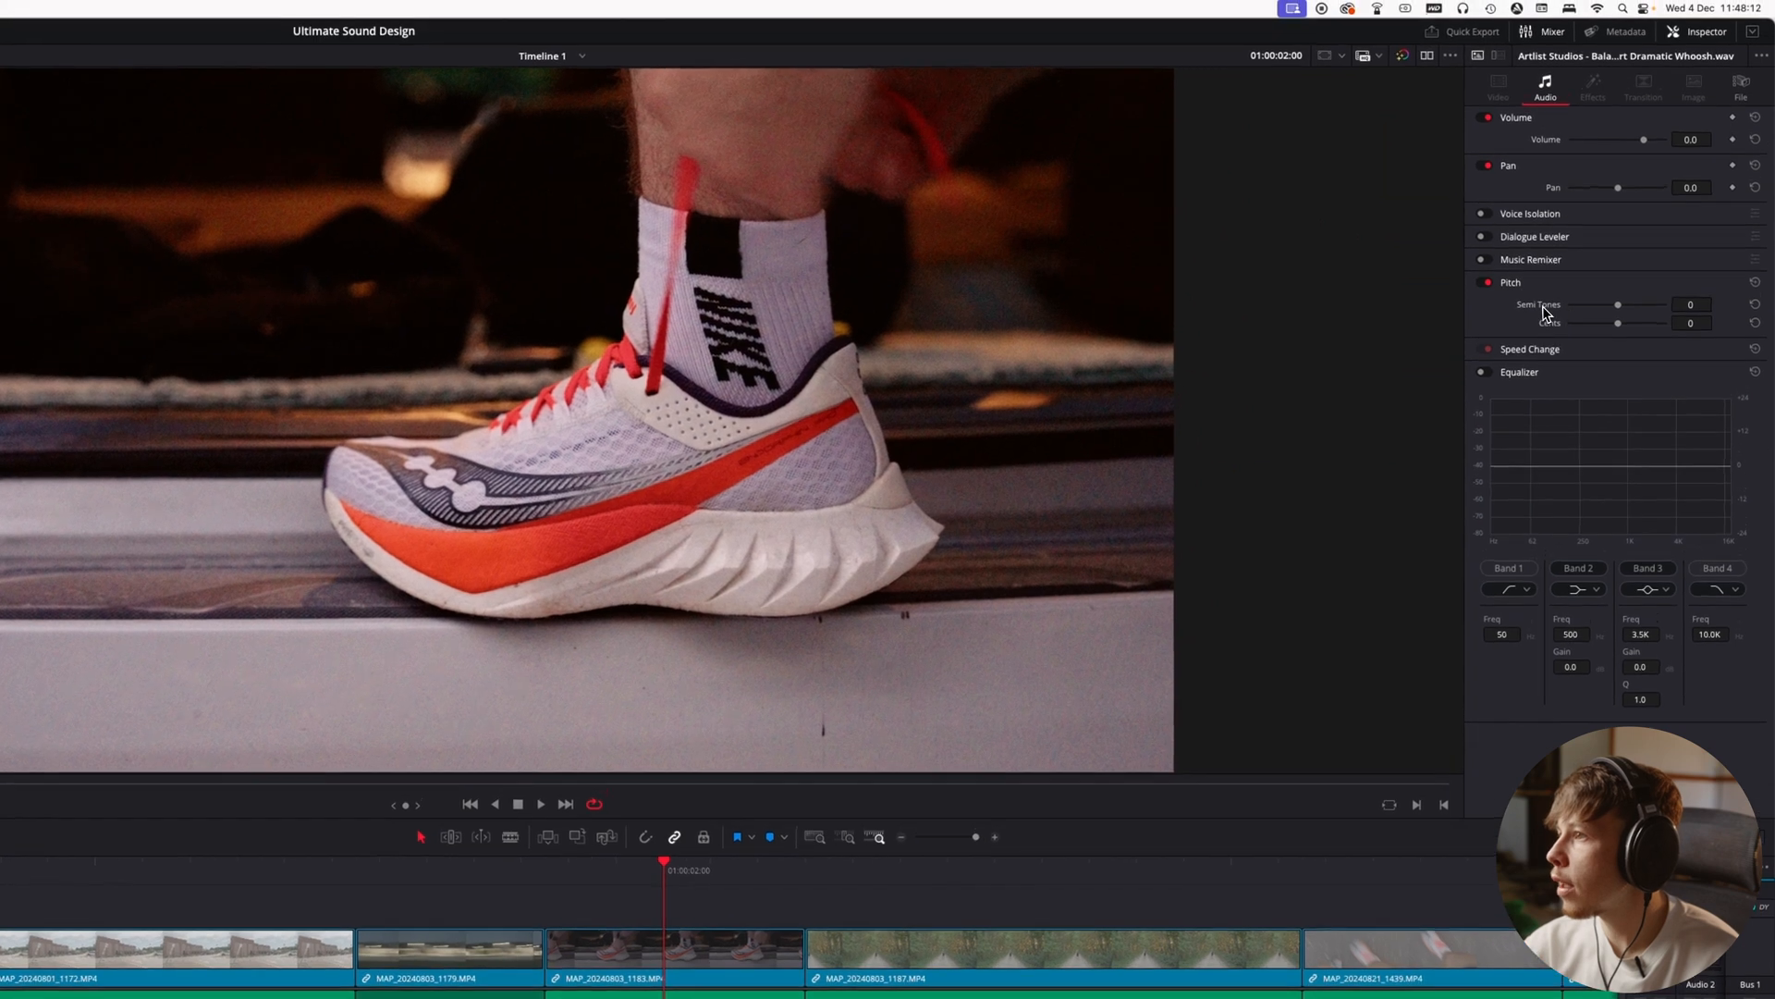
Reverse the Short Dramatic Whoosh clip's playback direction and place its start at the playhead on Audio 7
{"action": "left_click", "coordinate": [1530, 348]}
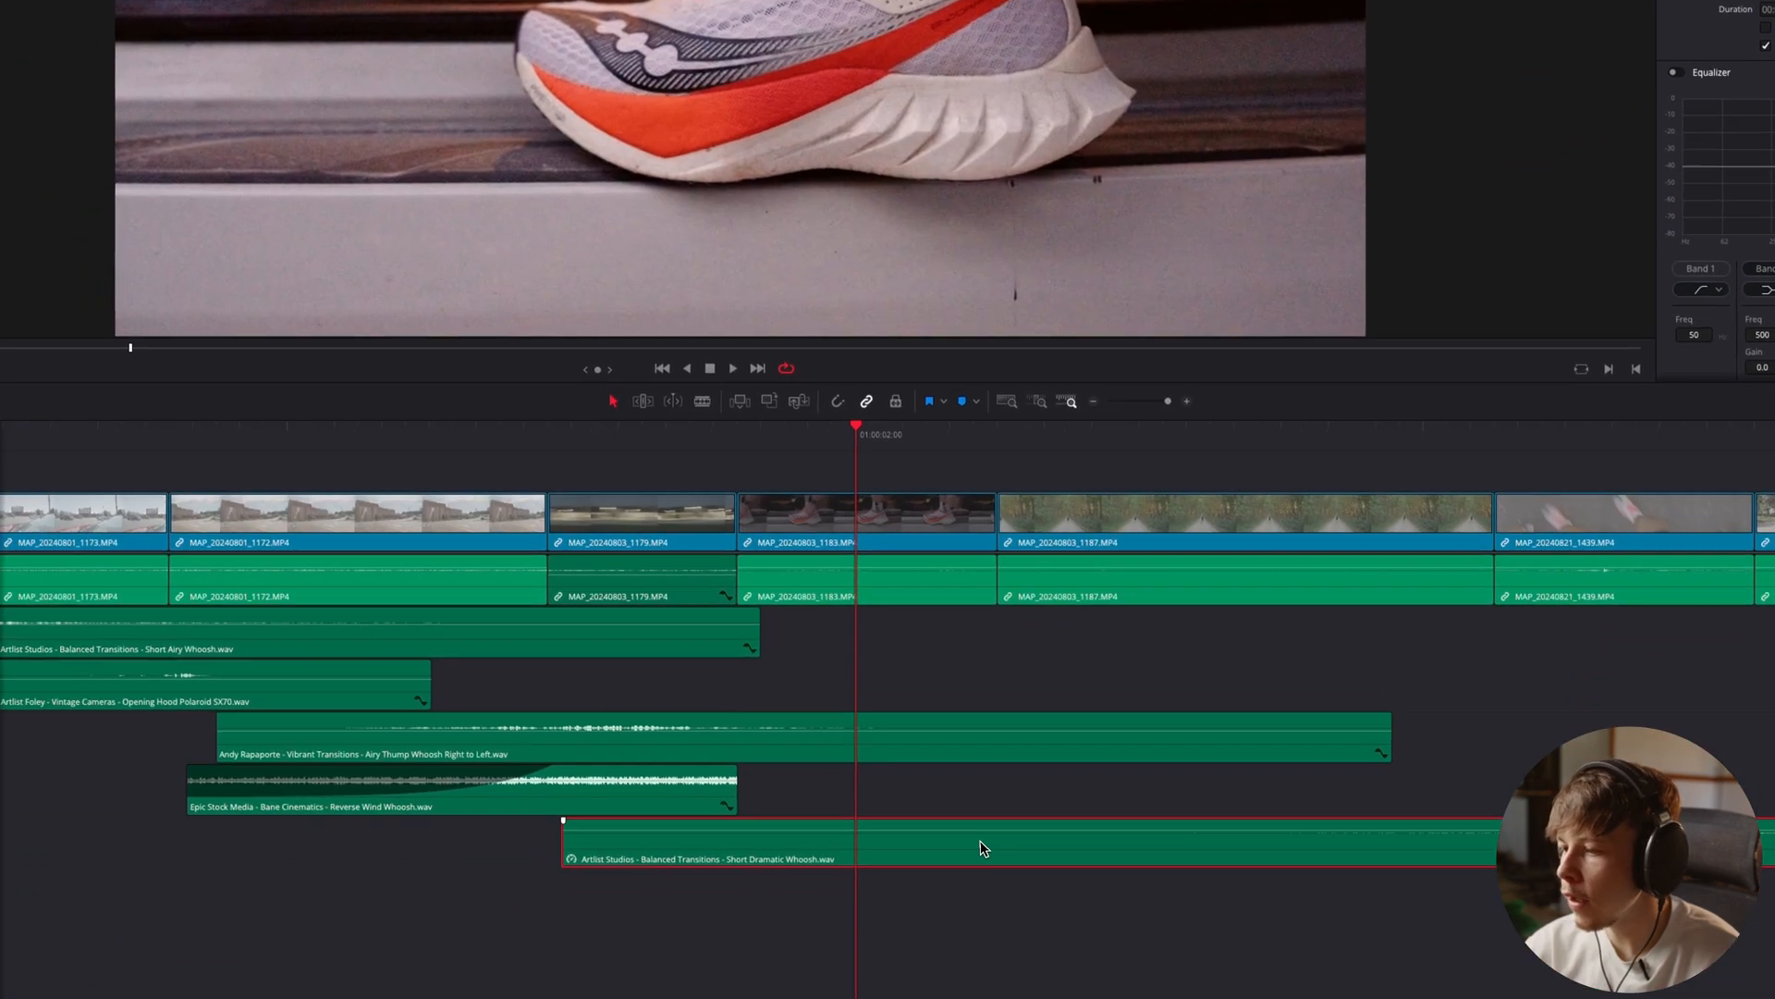
{"action": "left_click_drag", "start_coordinate": [980, 846], "coordinate": [591, 880]}
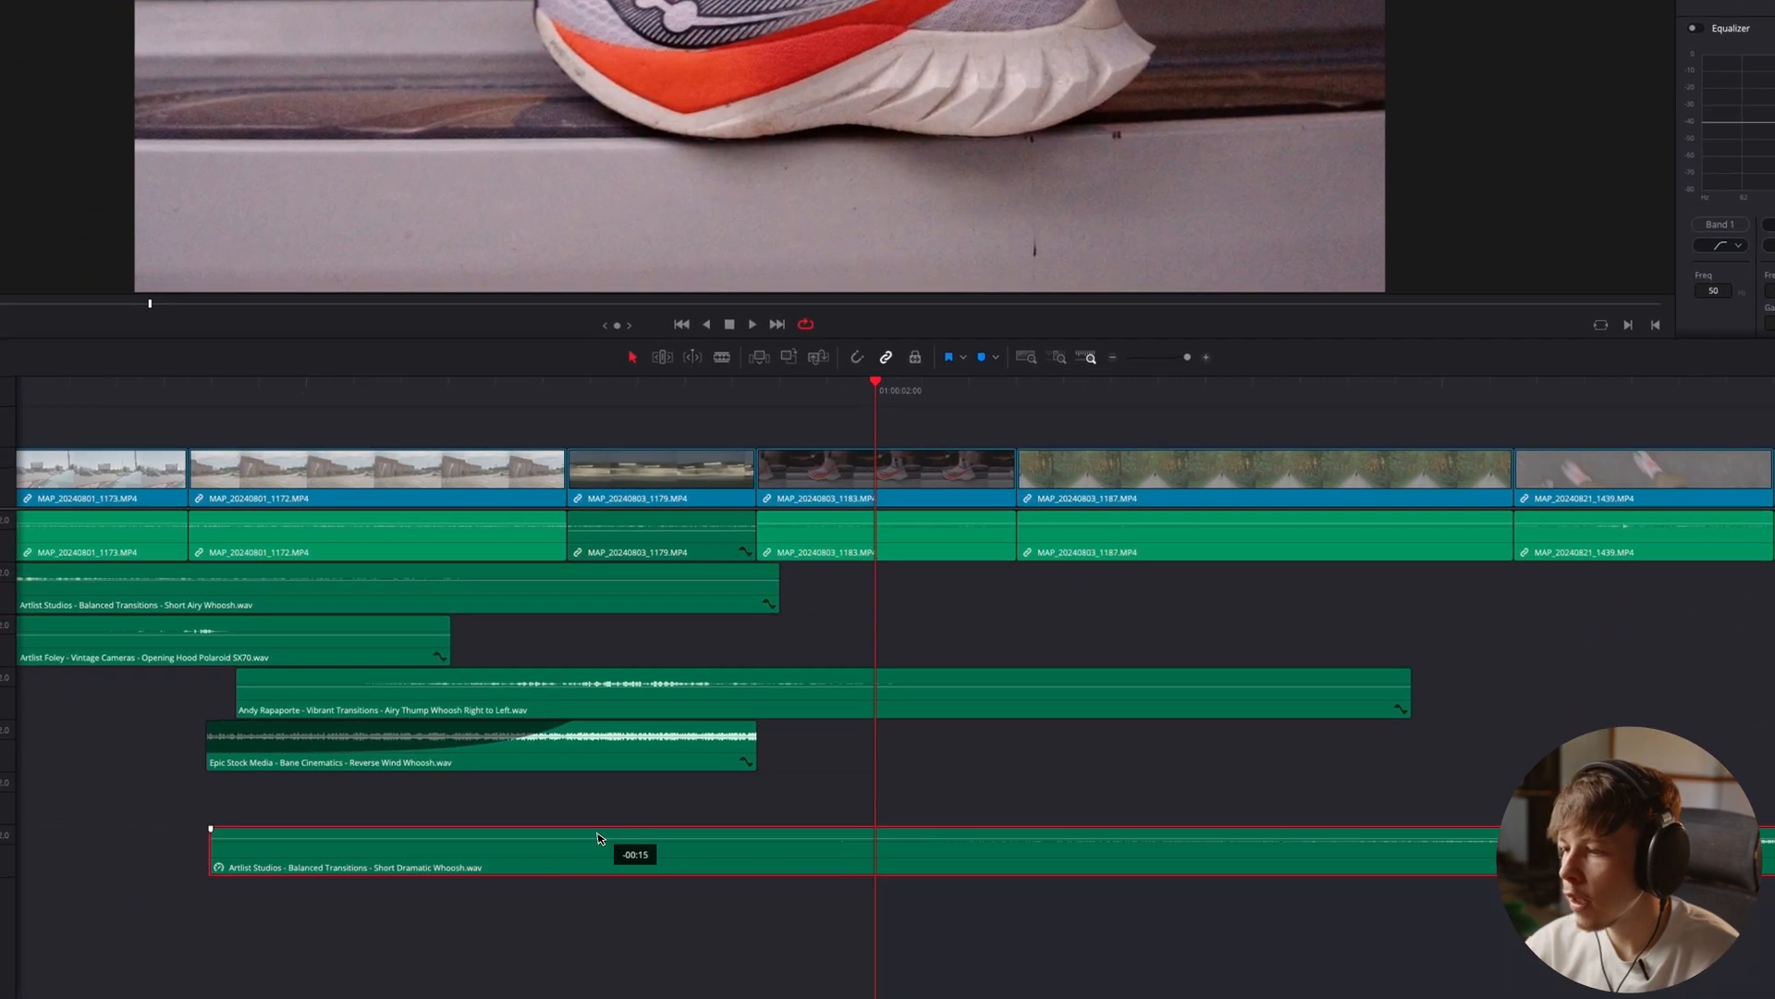
{"action": "left_click_drag", "start_coordinate": [191, 895], "coordinate": [856, 899]}
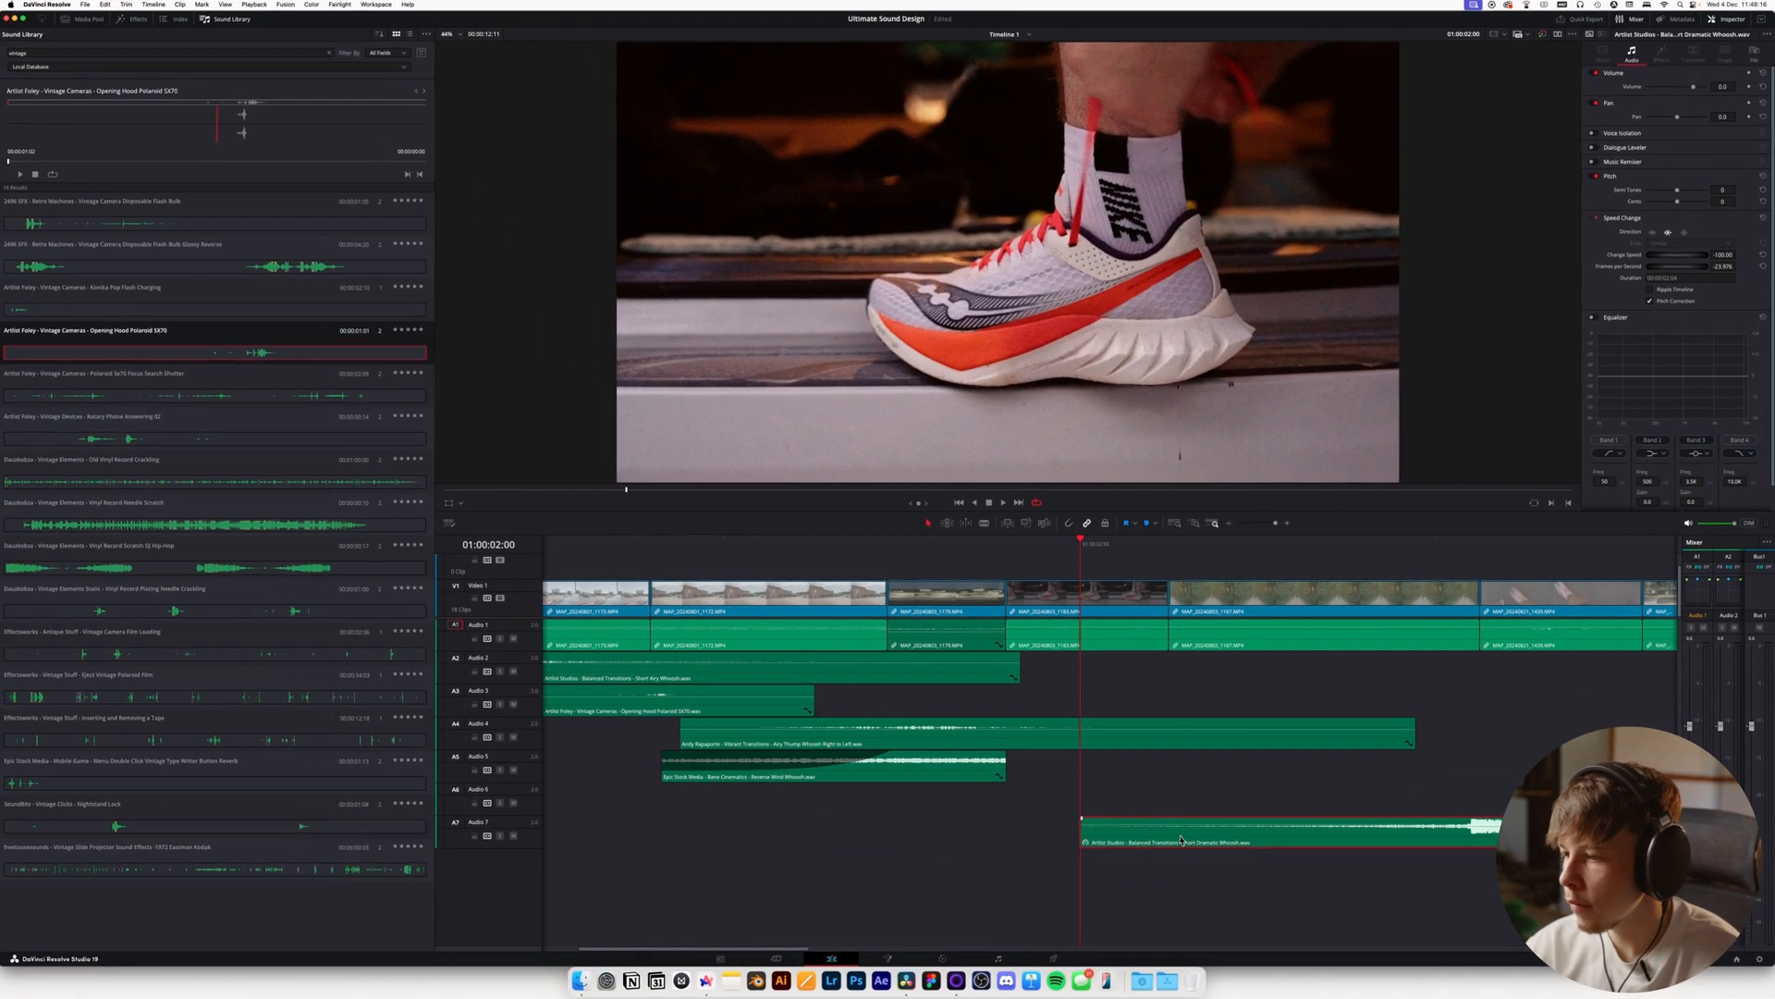
Trim the reversed whoosh on Audio 6 with its peak at the cut to the shoe shot, and fade it in up to that cut
{"action": "left_click_drag", "start_coordinate": [1181, 841], "coordinate": [931, 804]}
{"action": "key", "text": "q"}
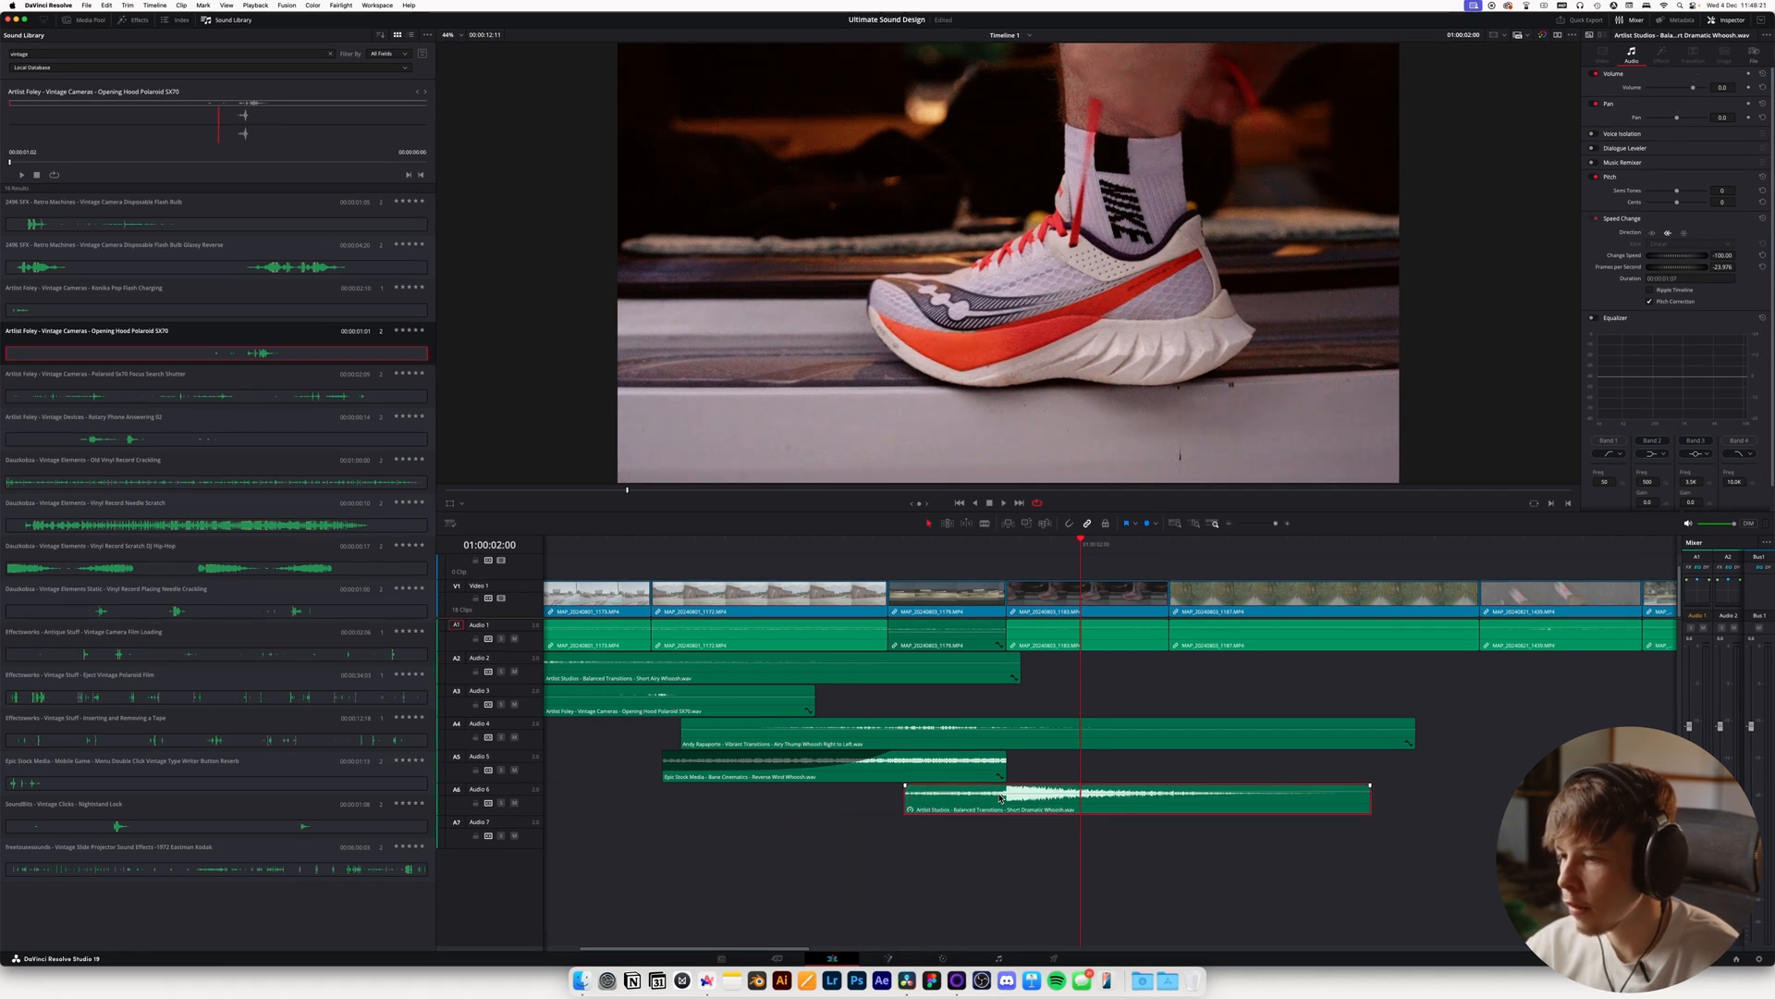
{"action": "left_click_drag", "start_coordinate": [1001, 787], "coordinate": [953, 783]}
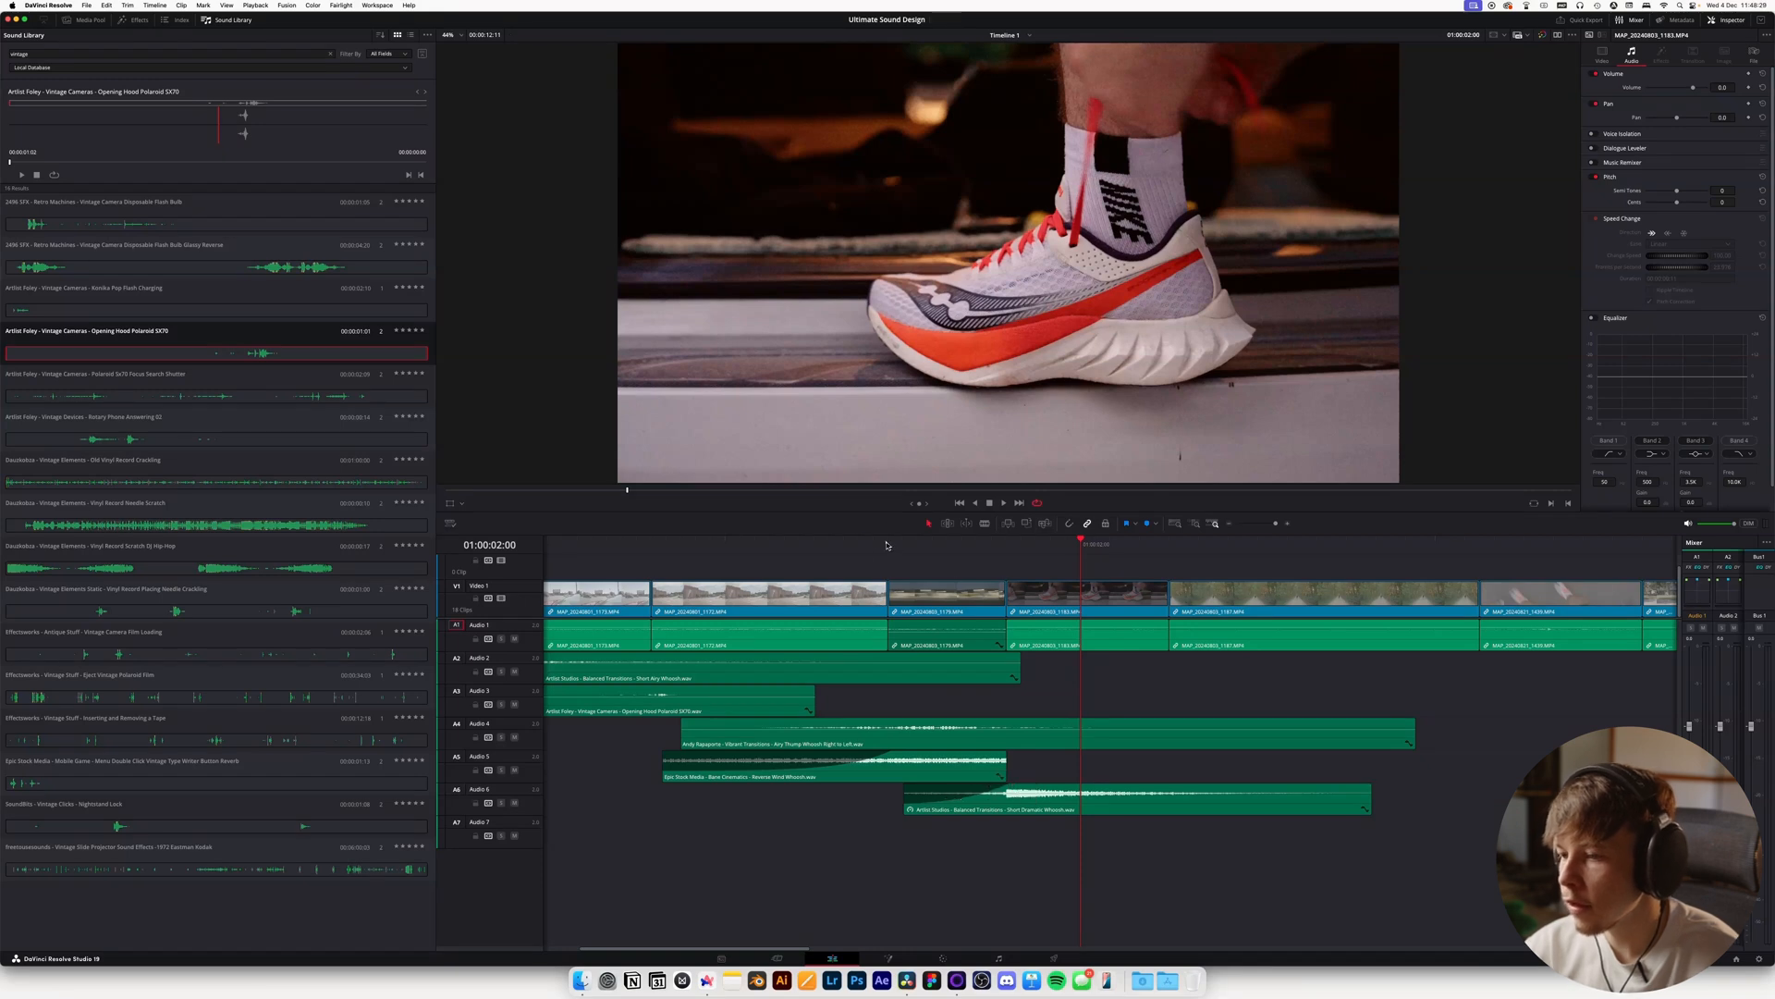
{"action": "key", "text": "space"}
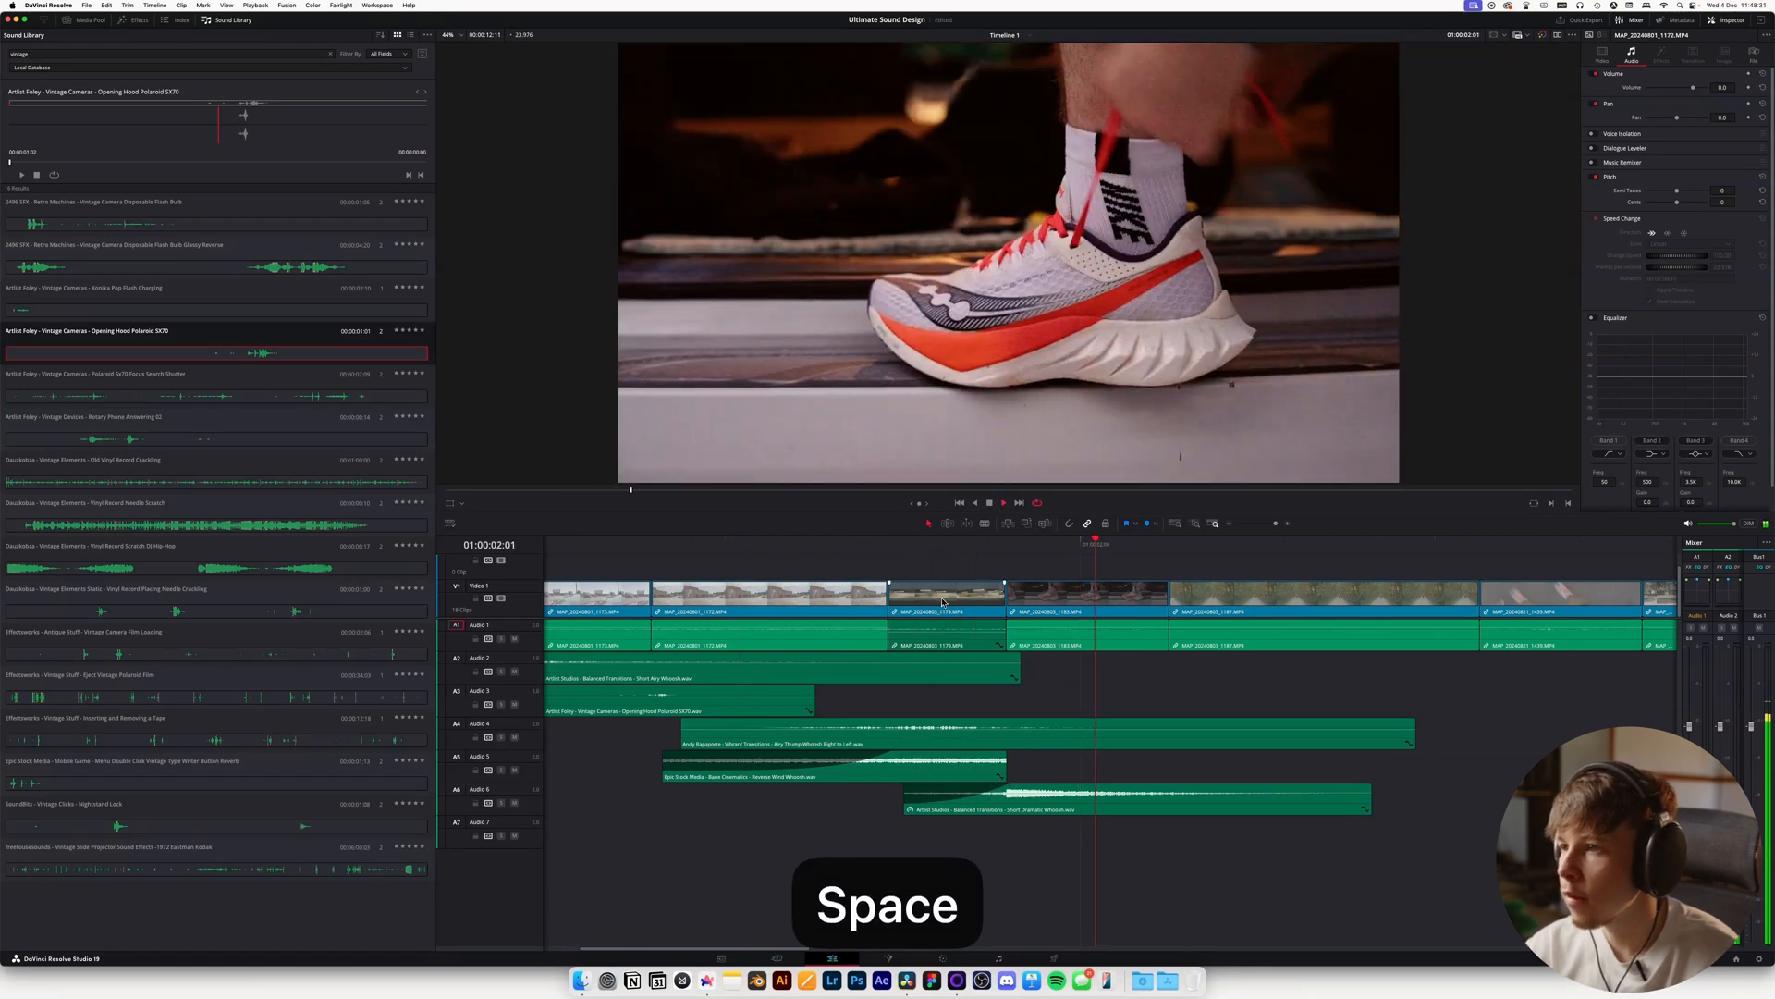
Set the reversed whoosh clip's volume to -12.2 and its pitch to -4 semitones, and play back the transition
{"action": "left_click_drag", "start_coordinate": [1022, 790], "coordinate": [1021, 794]}
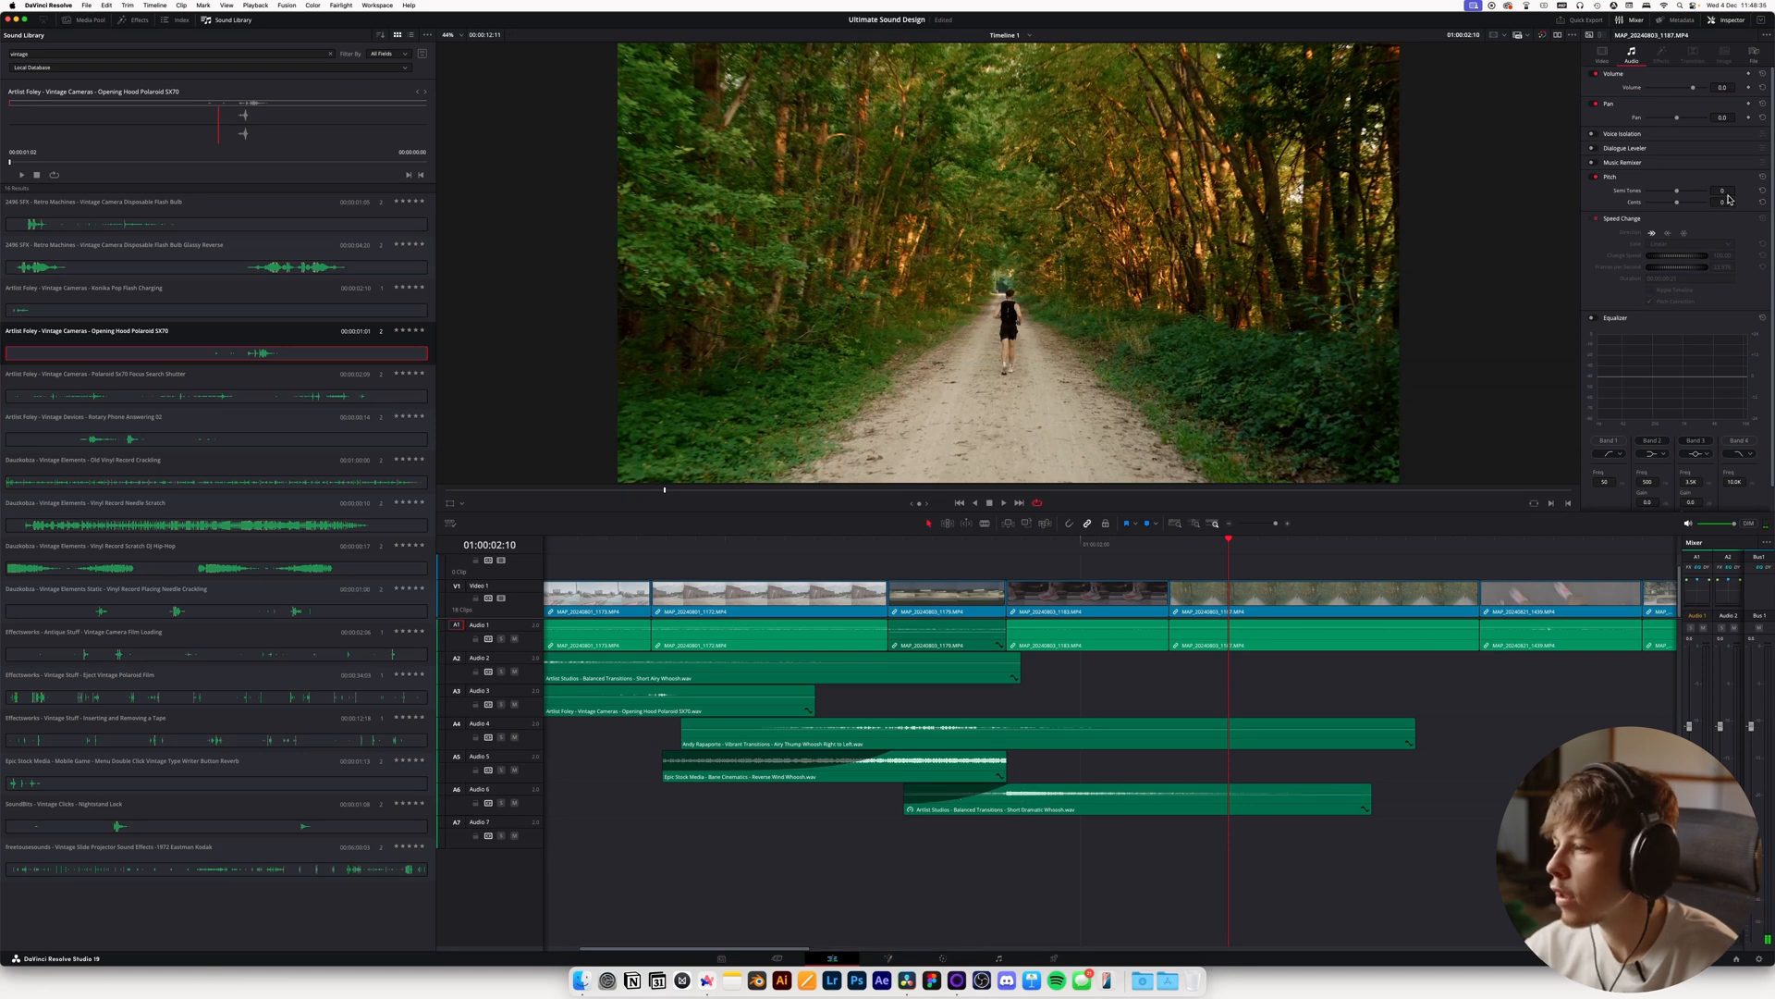
{"action": "left_click", "coordinate": [1092, 804]}
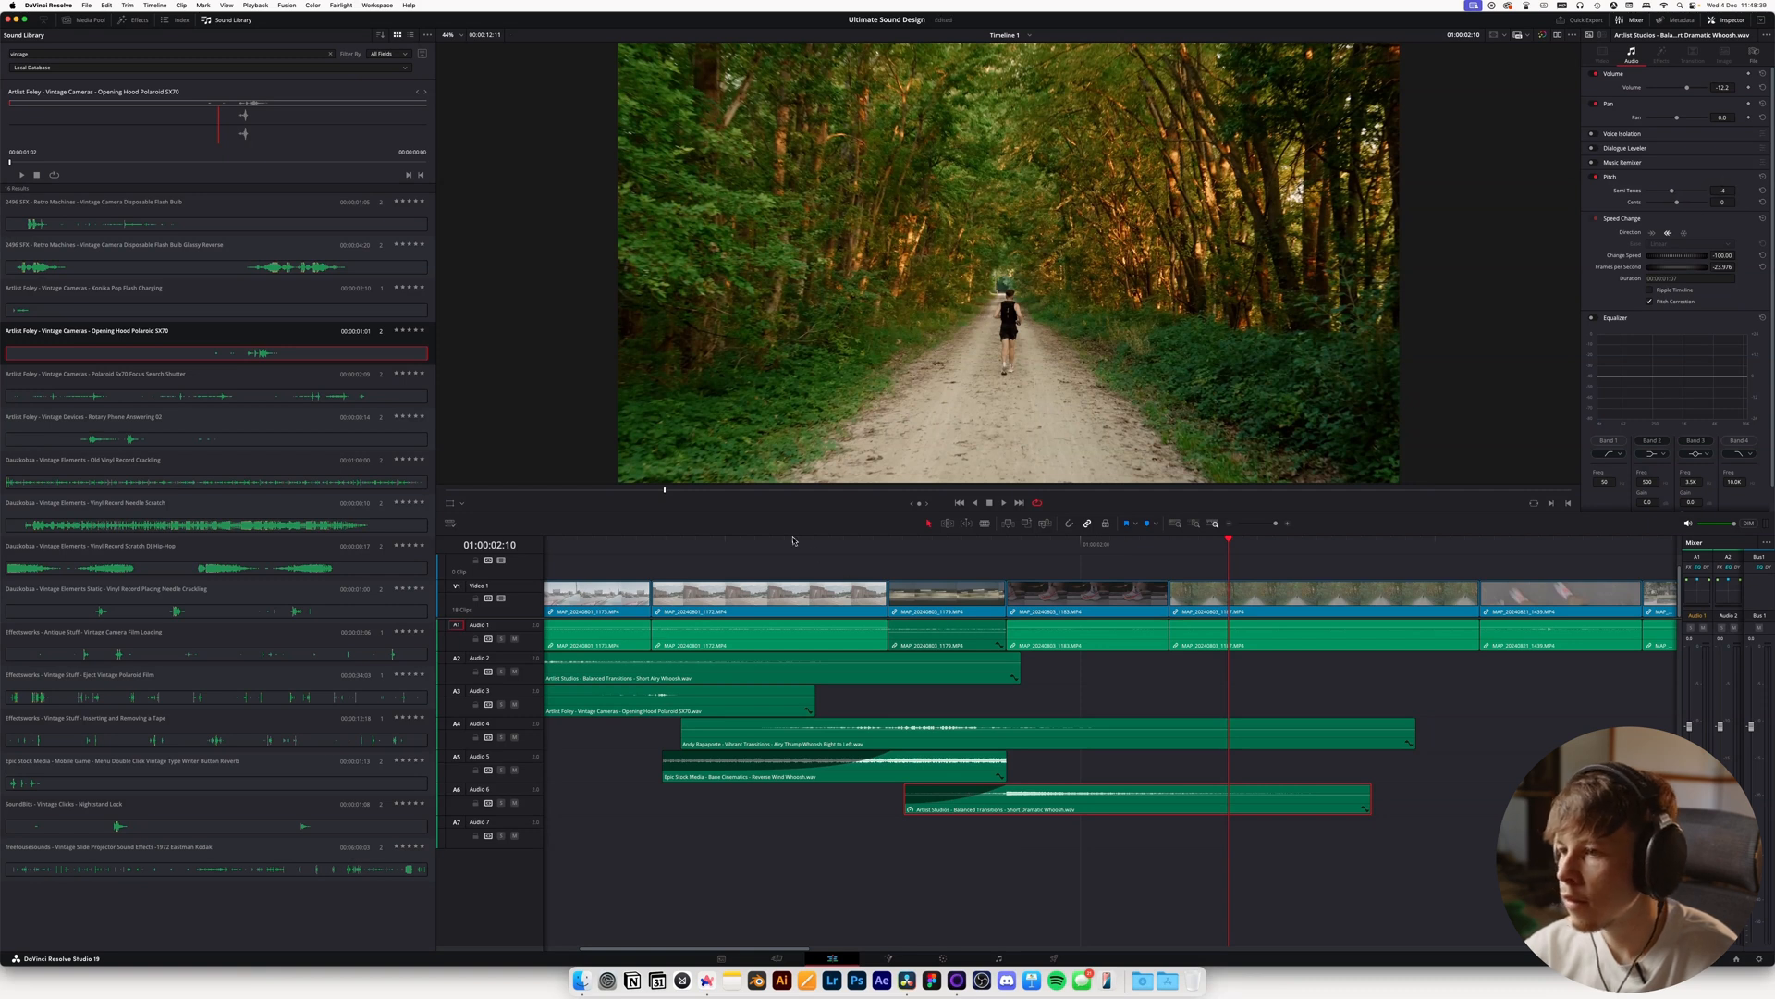
{"action": "left_click", "coordinate": [756, 540]}
{"action": "key", "text": "space"}
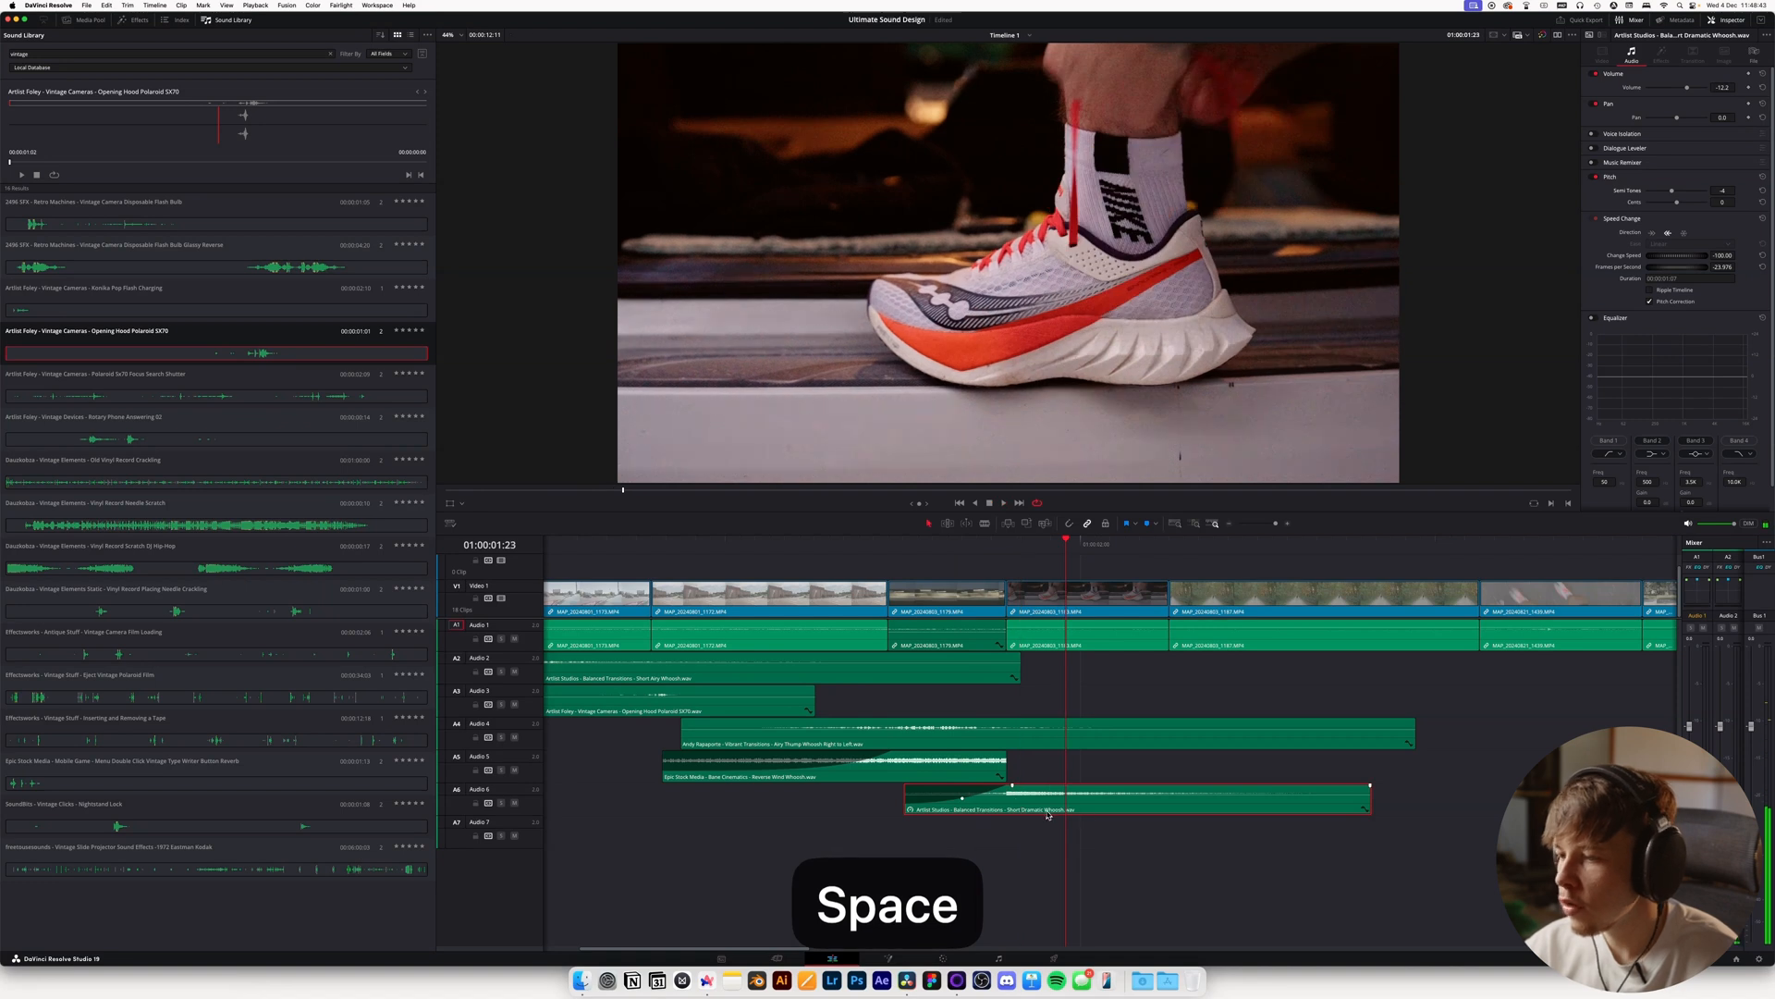
Undo the volume, pitch, fade, trim, reversal and placement edits on the Short Dramatic Whoosh clip
{"action": "key", "text": "super+z"}
{"action": "key", "text": "super+z"}
{"action": "key", "text": "super+z"}
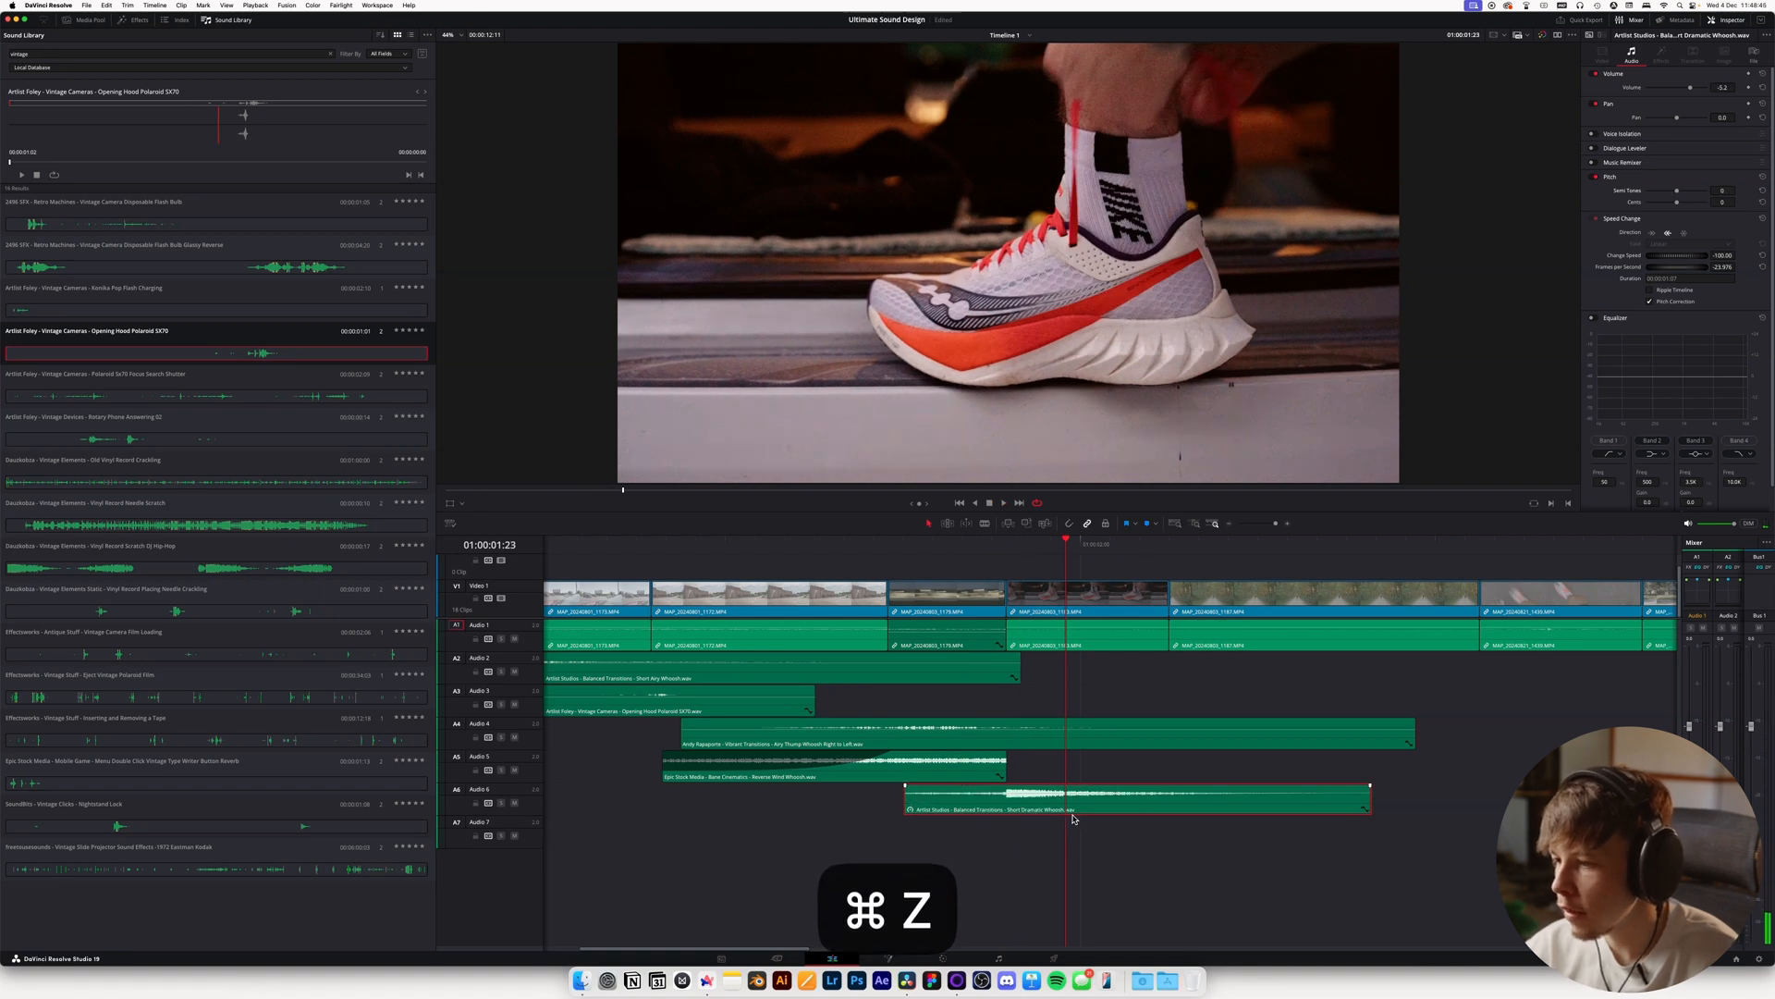
{"action": "key", "text": "super+z"}
{"action": "key", "text": "super+z"}
{"action": "key", "text": "super+z"}
{"action": "key", "text": "super+z"}
{"action": "key", "text": "super+z"}
{"action": "key", "text": "super+z"}
{"action": "key", "text": "super+z"}
{"action": "key", "text": "super+z"}
{"action": "key", "text": "super+z"}
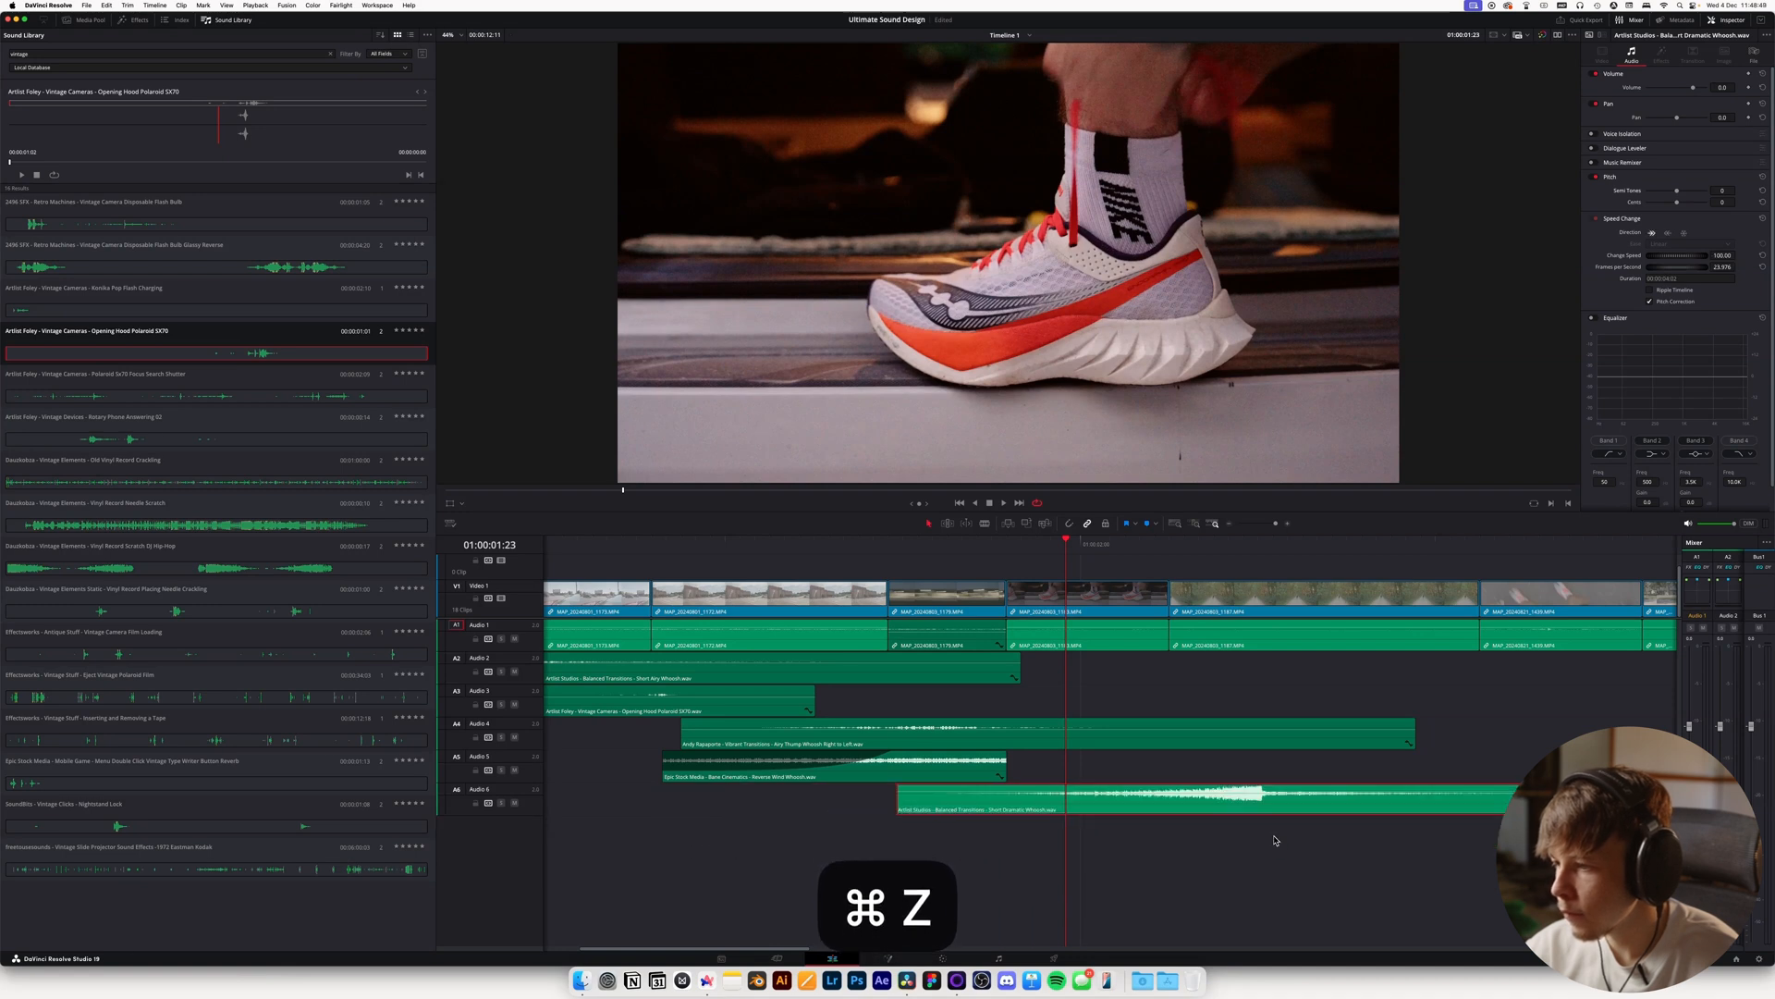
{"action": "key", "text": "super+z"}
{"action": "key", "text": "super+z"}
{"action": "key", "text": "super+z"}
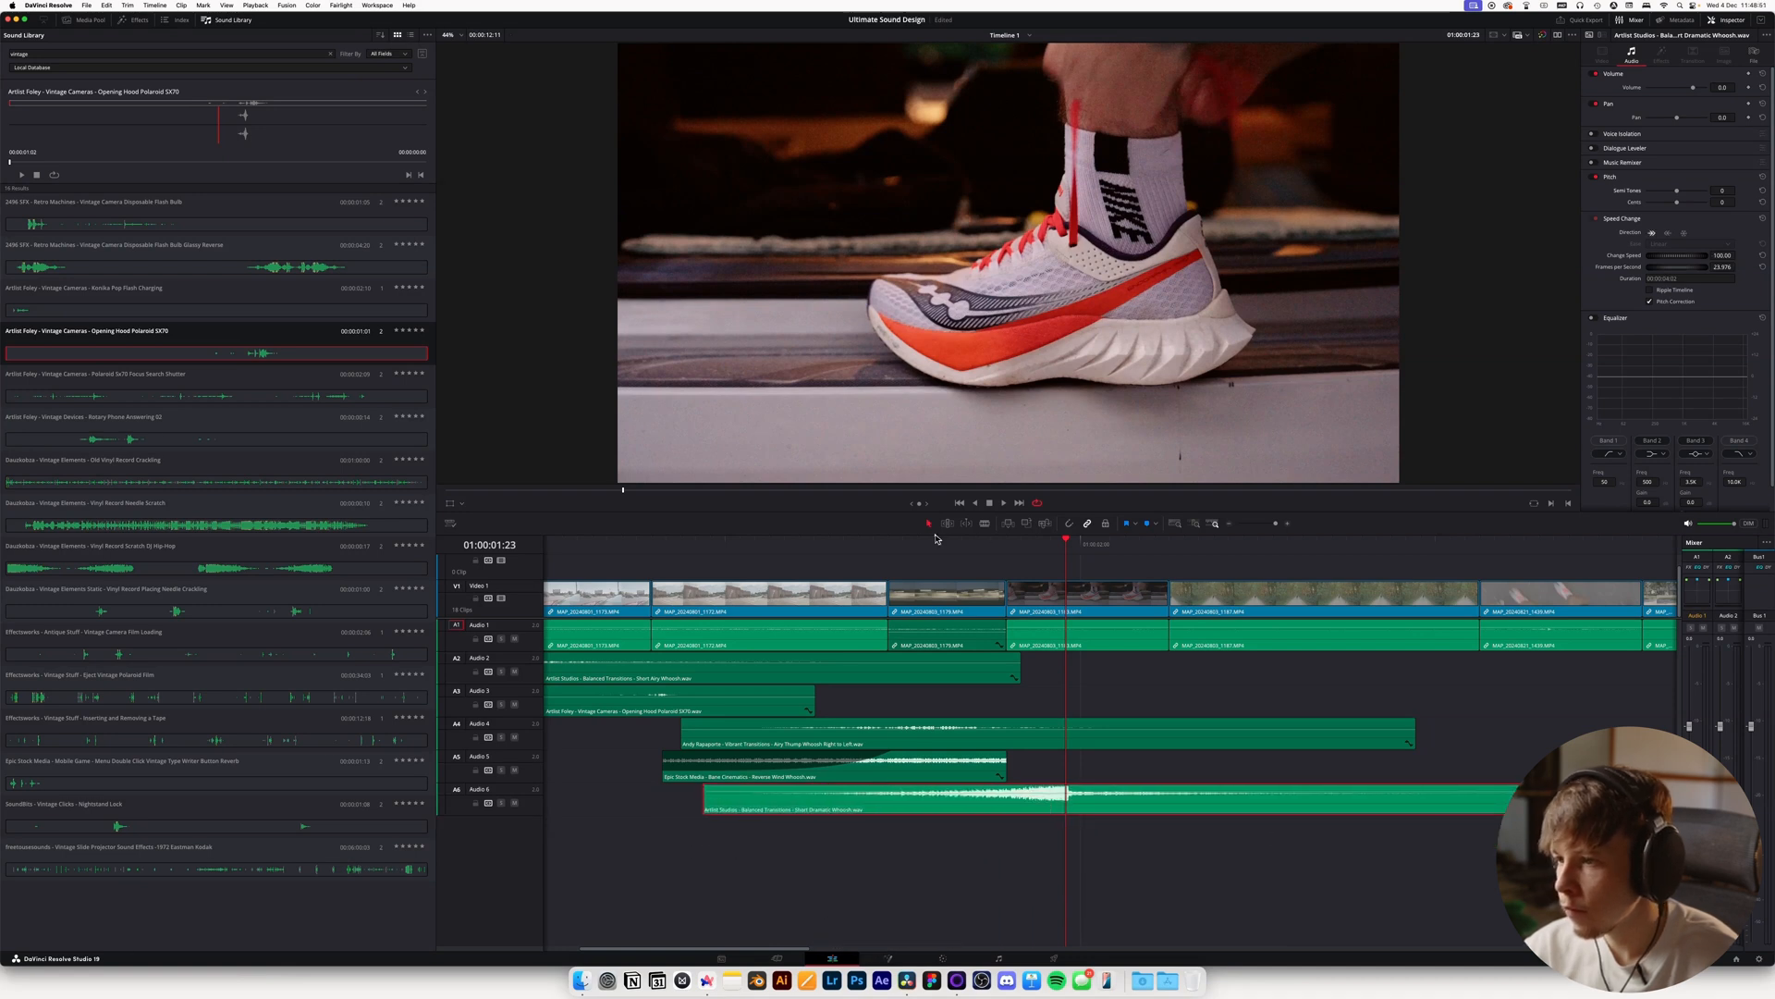
Play back the transition with the unreversed Short Dramatic Whoosh, and delete that clip from Audio 6
{"action": "key", "text": "space"}
{"action": "left_click", "coordinate": [902, 545]}
{"action": "key", "text": "space"}
{"action": "key", "text": "space"}
{"action": "left_click", "coordinate": [1016, 808]}
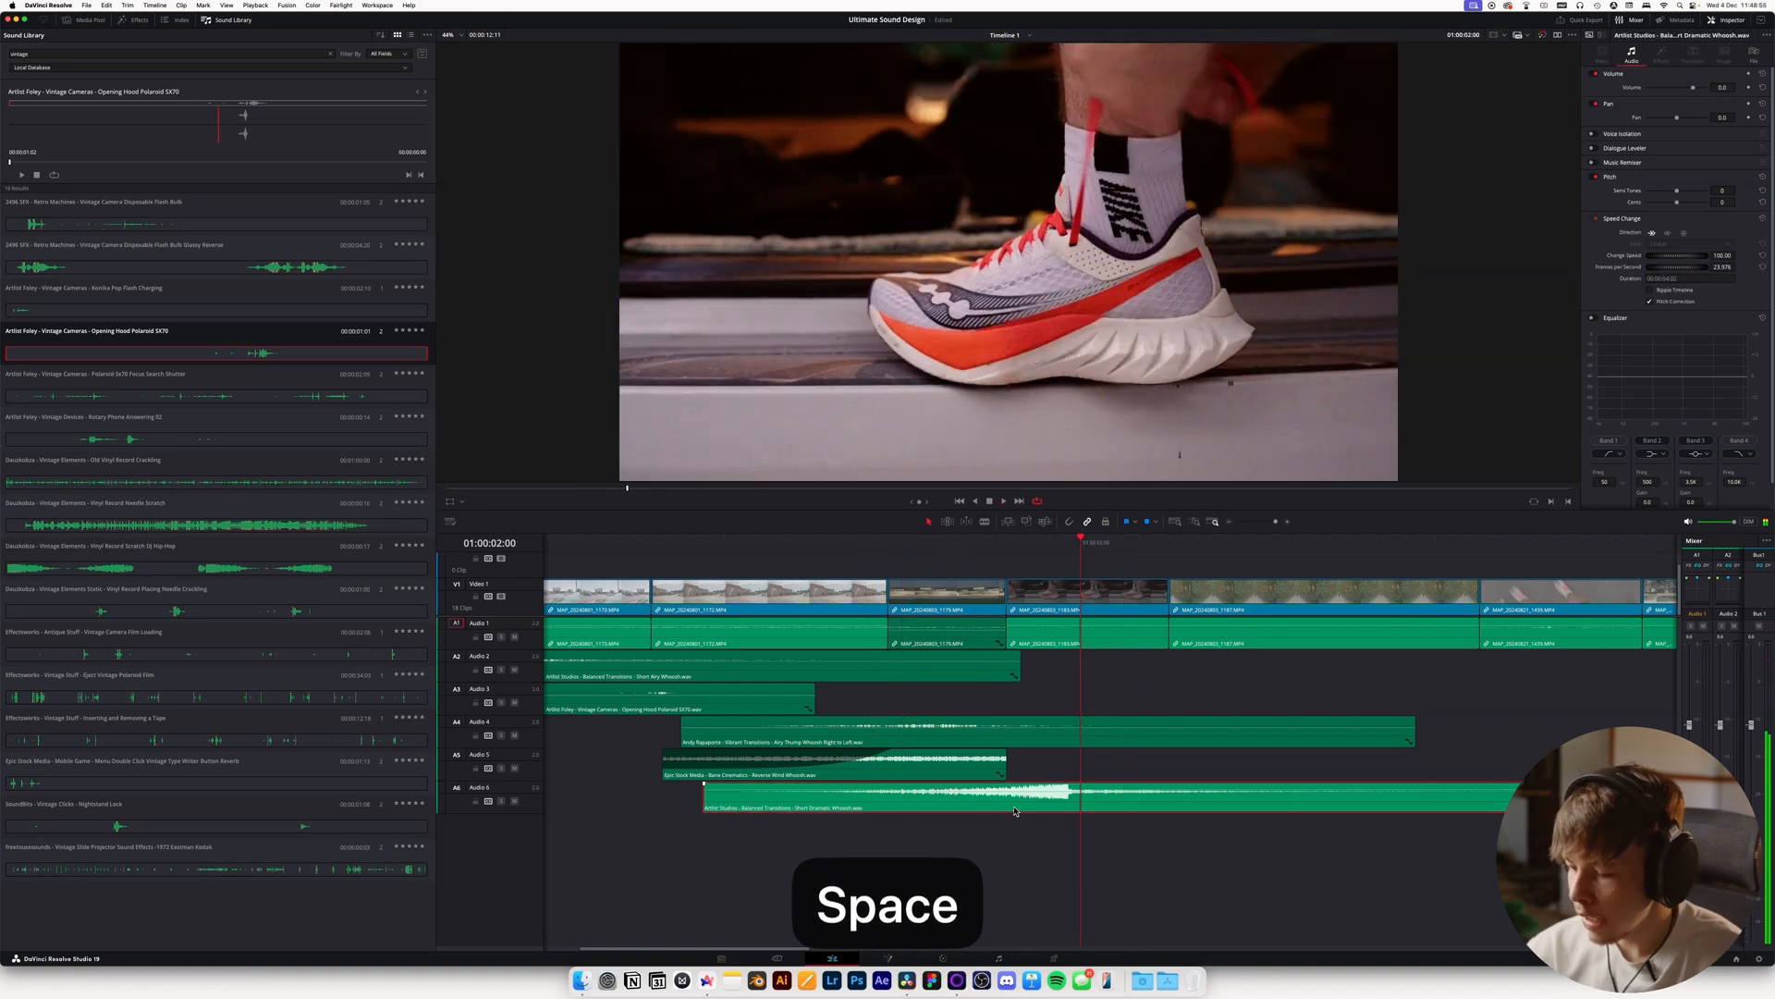
Switch to Artlist, audition more whooshes at the end of the Balanced Transitions pack, and download Wind Whip Whoosh
{"action": "key", "text": "super+Tab"}
{"action": "scroll", "coordinate": [832, 592], "scroll_direction": "down", "scroll_amount": 4}
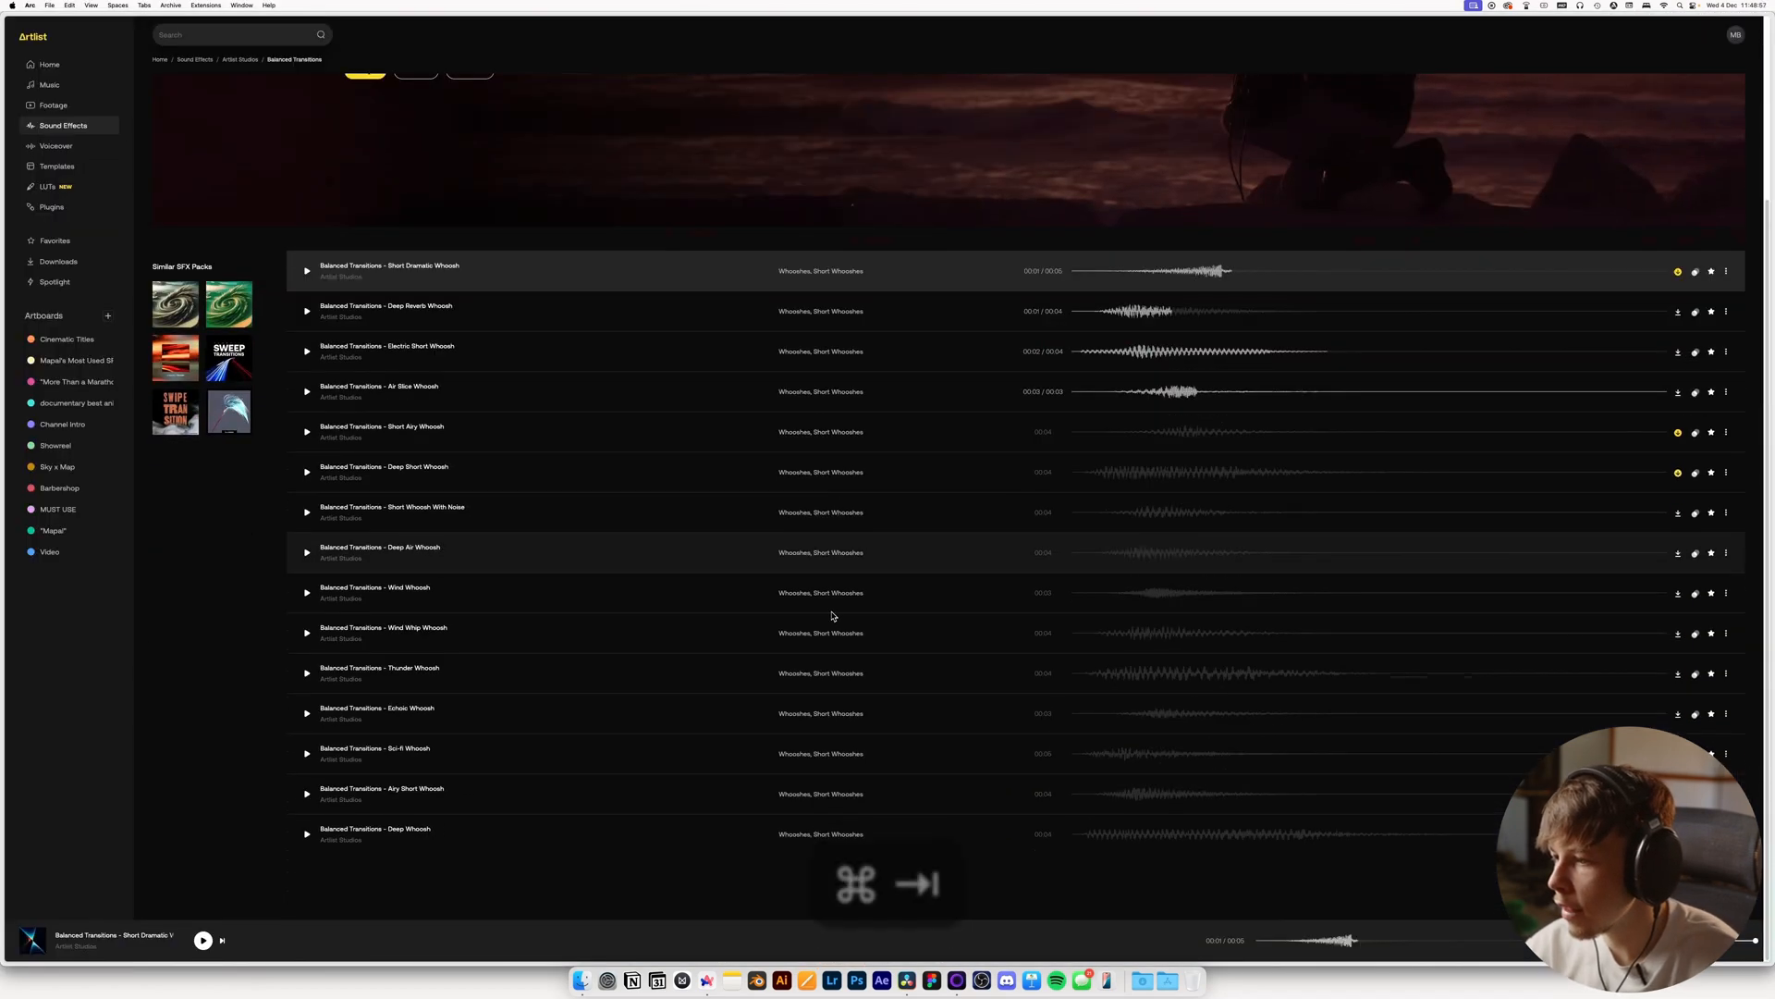
{"action": "left_click", "coordinate": [1094, 799]}
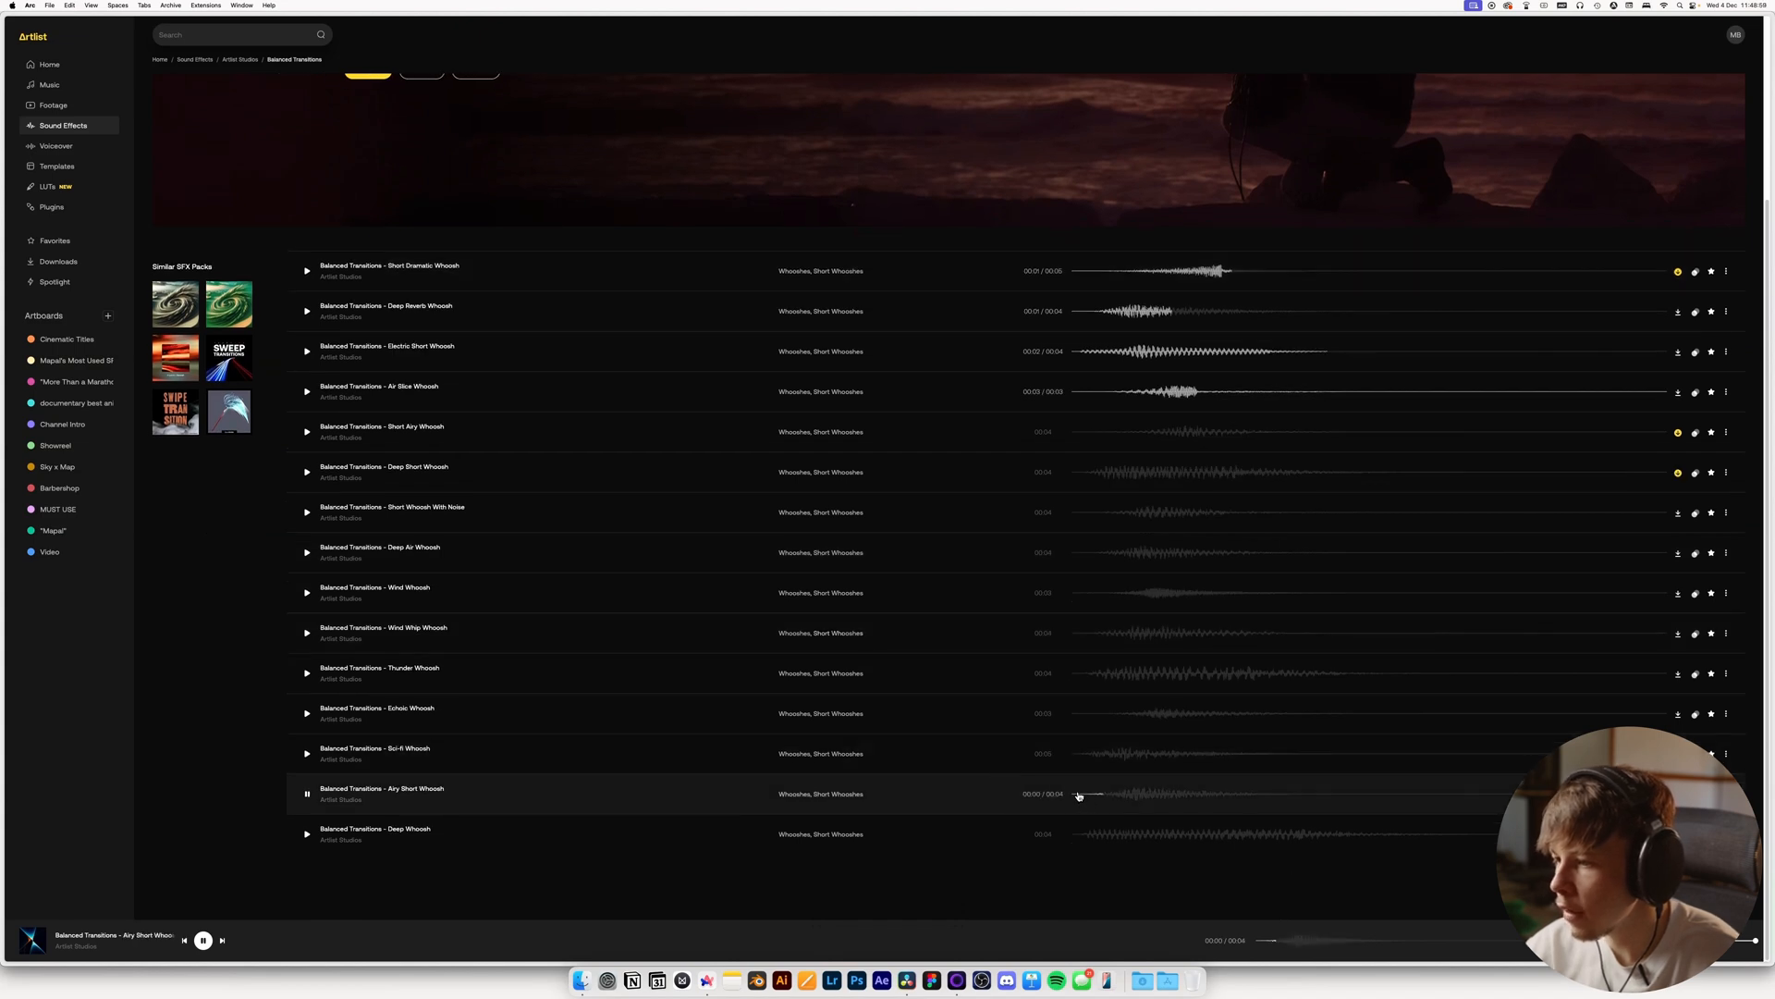
{"action": "left_click", "coordinate": [1079, 835]}
{"action": "left_click", "coordinate": [1086, 758]}
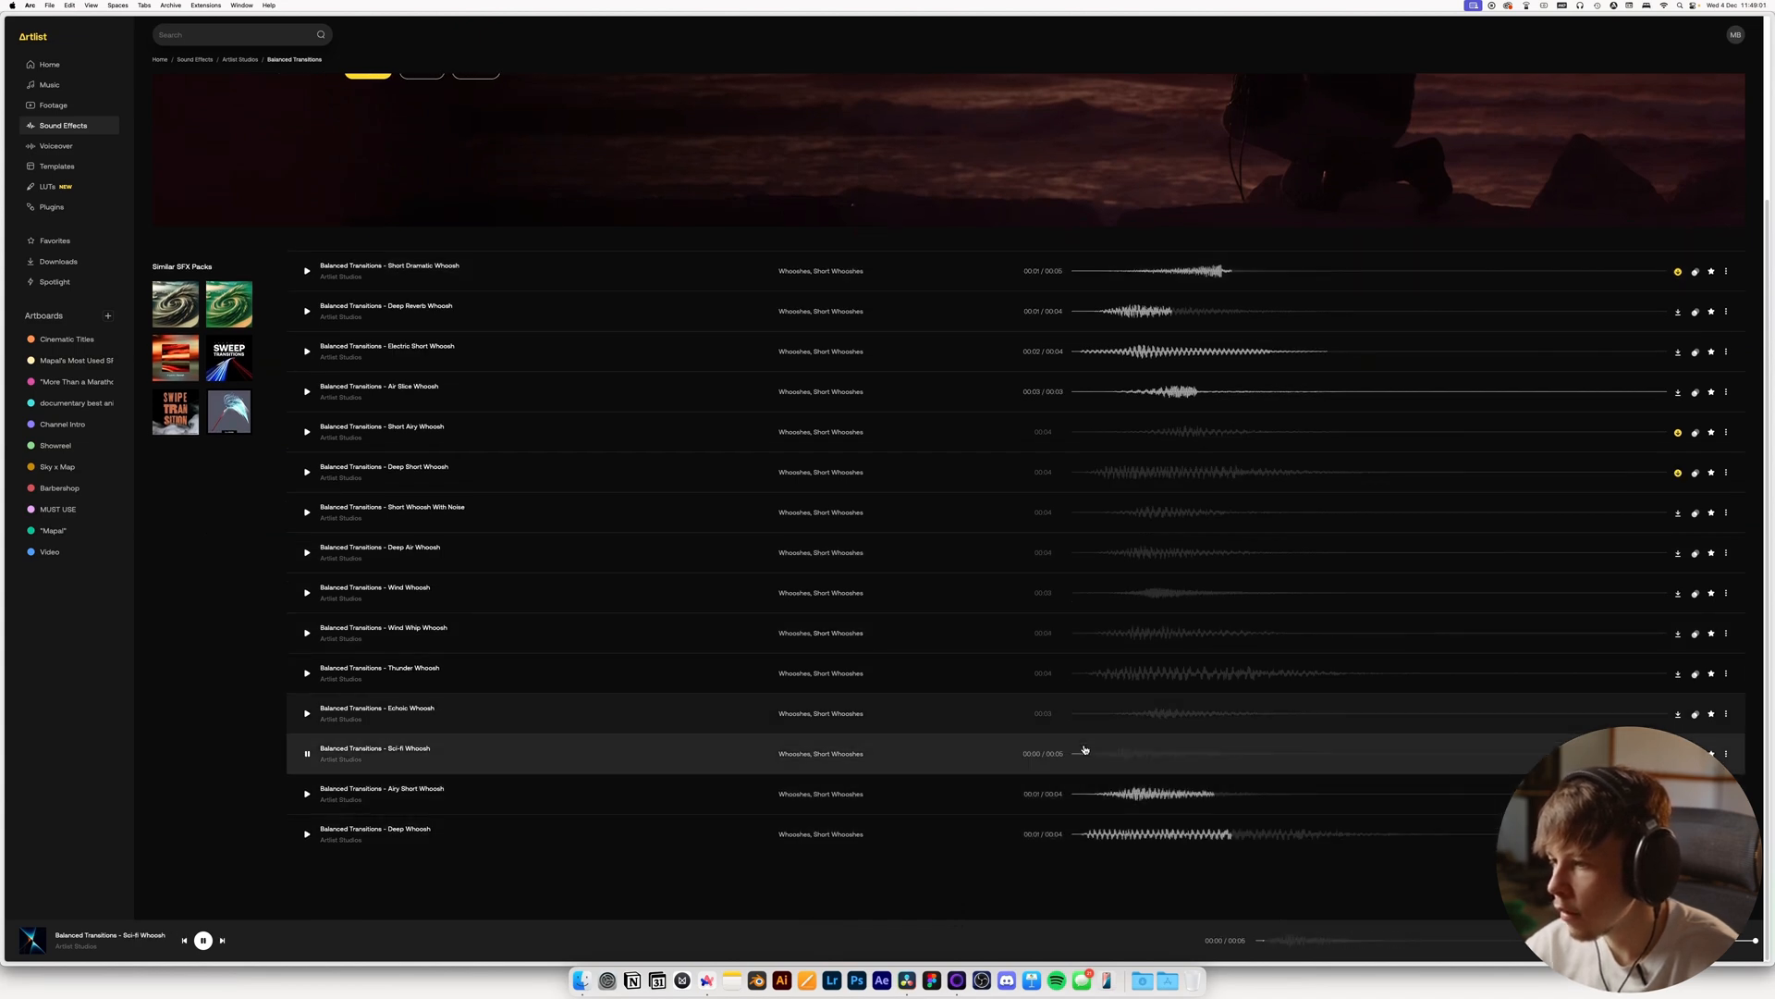
{"action": "left_click", "coordinate": [1084, 677]}
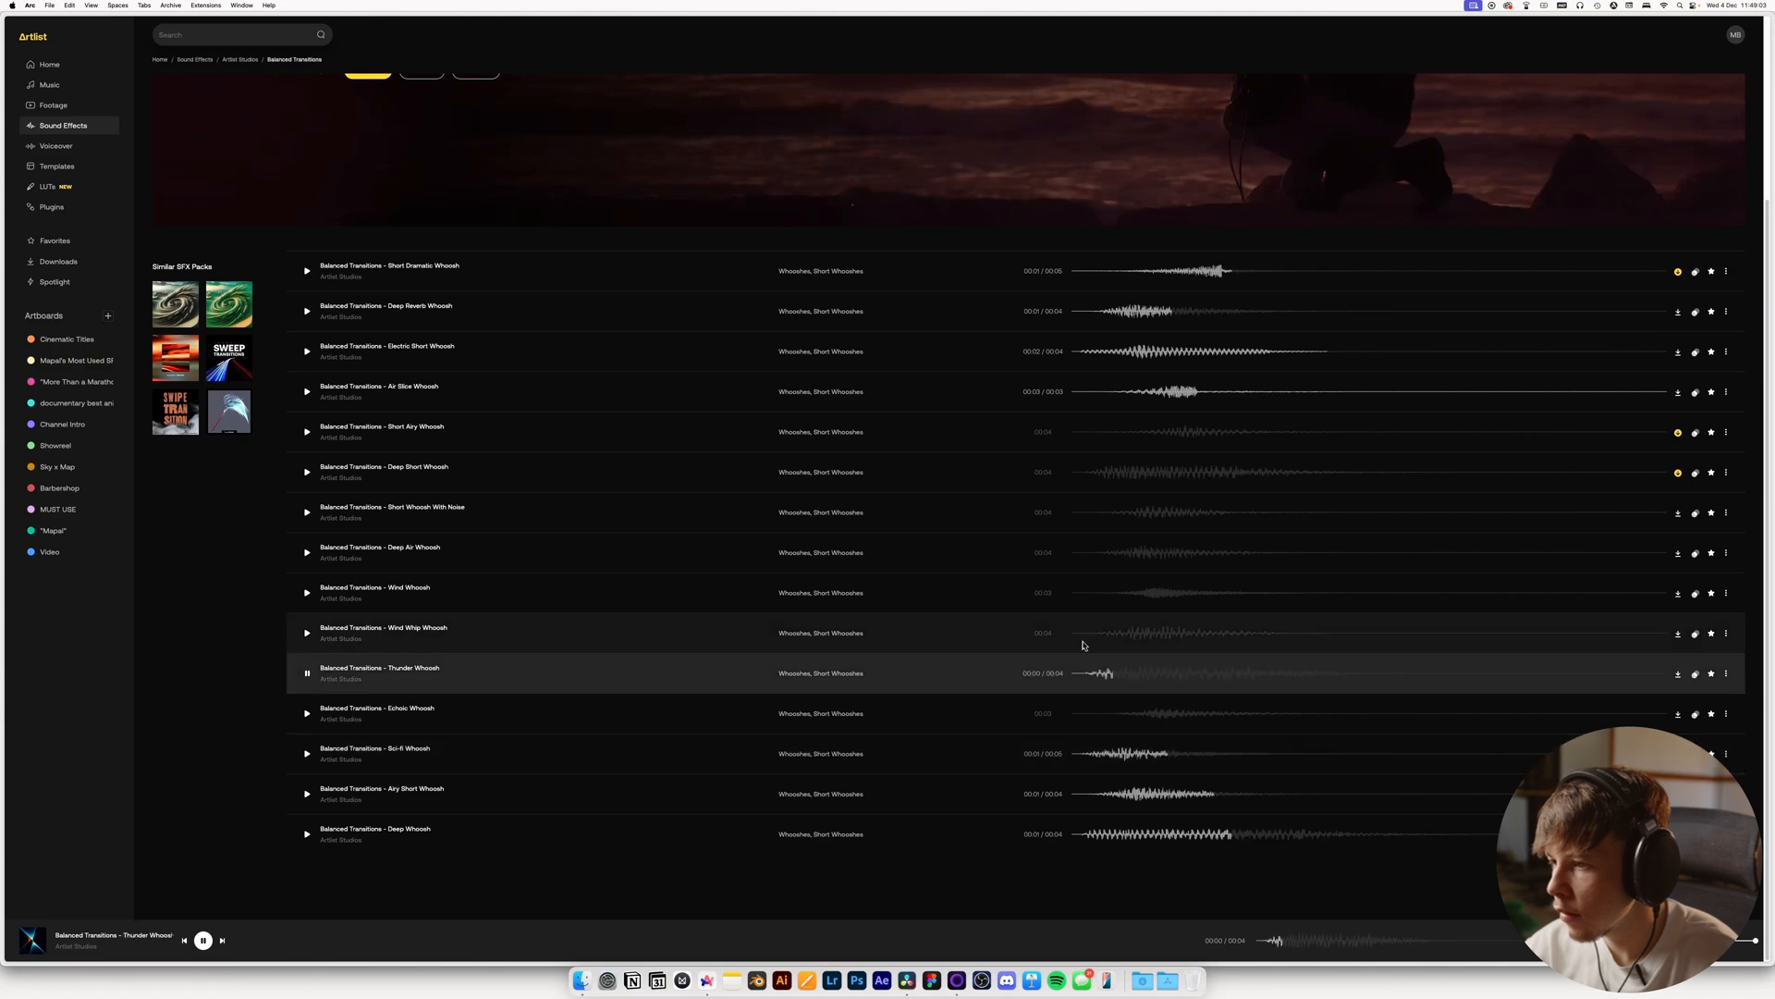
{"action": "left_click", "coordinate": [1079, 638]}
{"action": "key", "text": "space"}
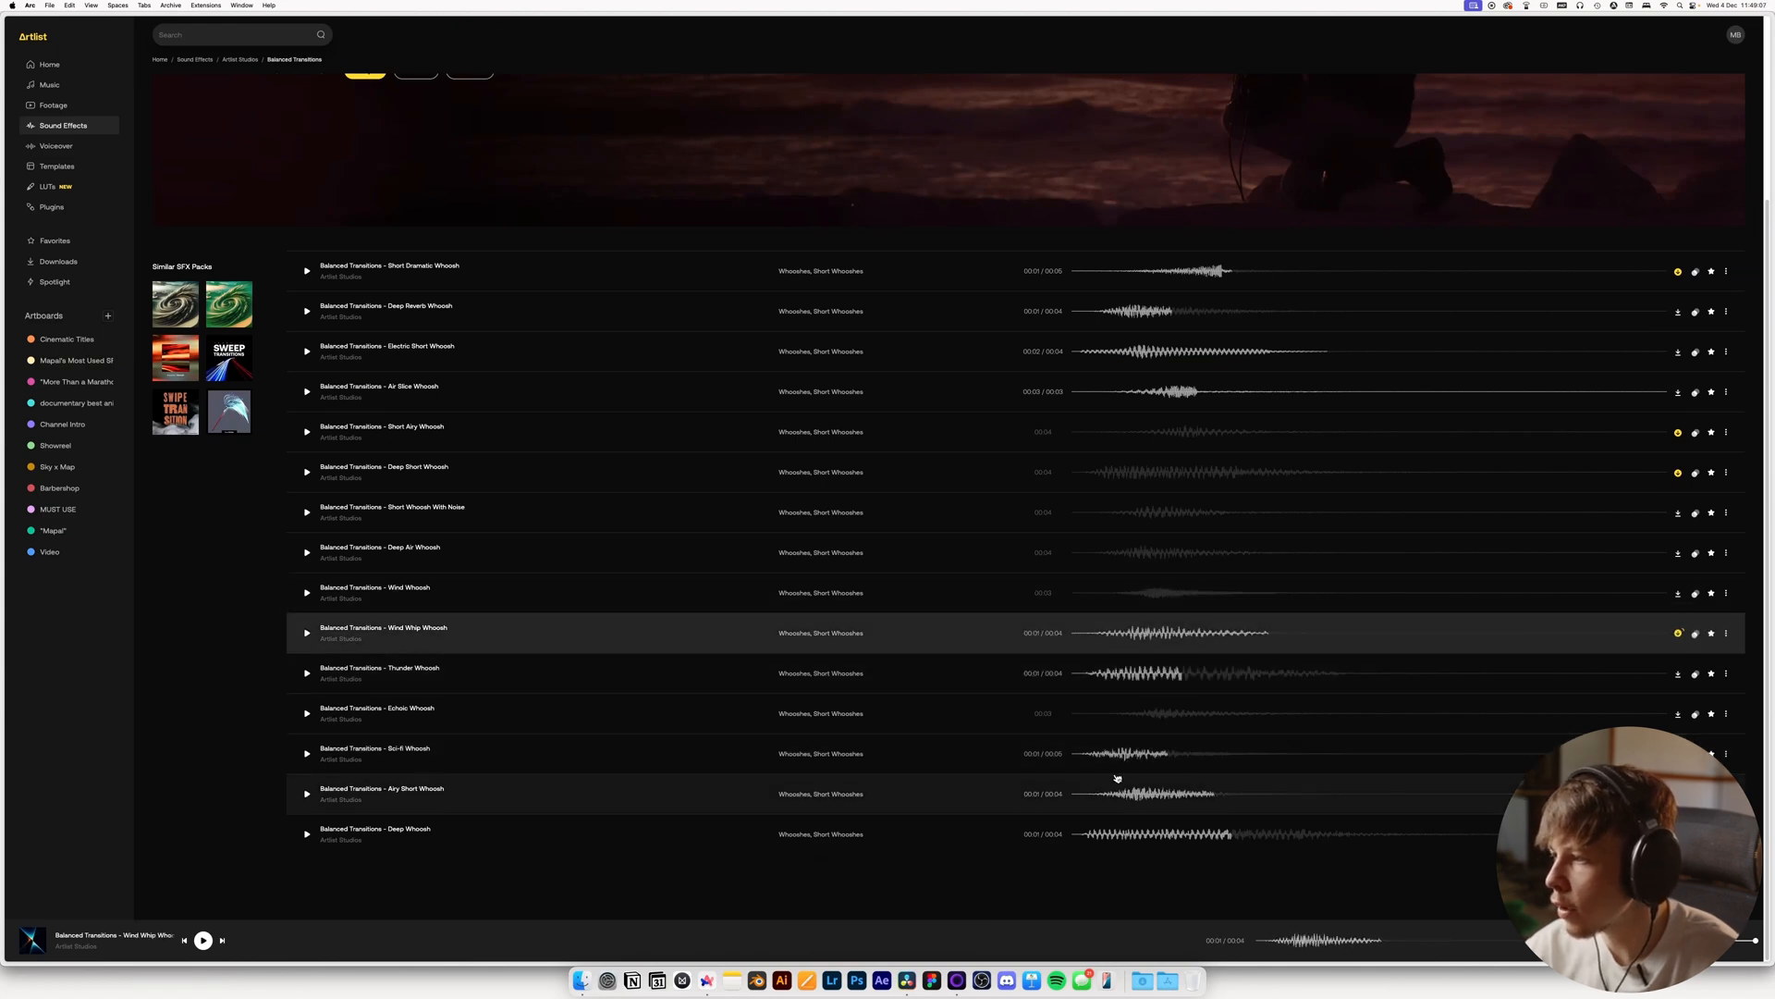
Switch to DaVinci Resolve and add the downloaded Wind Whip Whoosh to Audio 6, its loud part near the cut to the shoe shot
{"action": "key", "text": "super+Tab"}
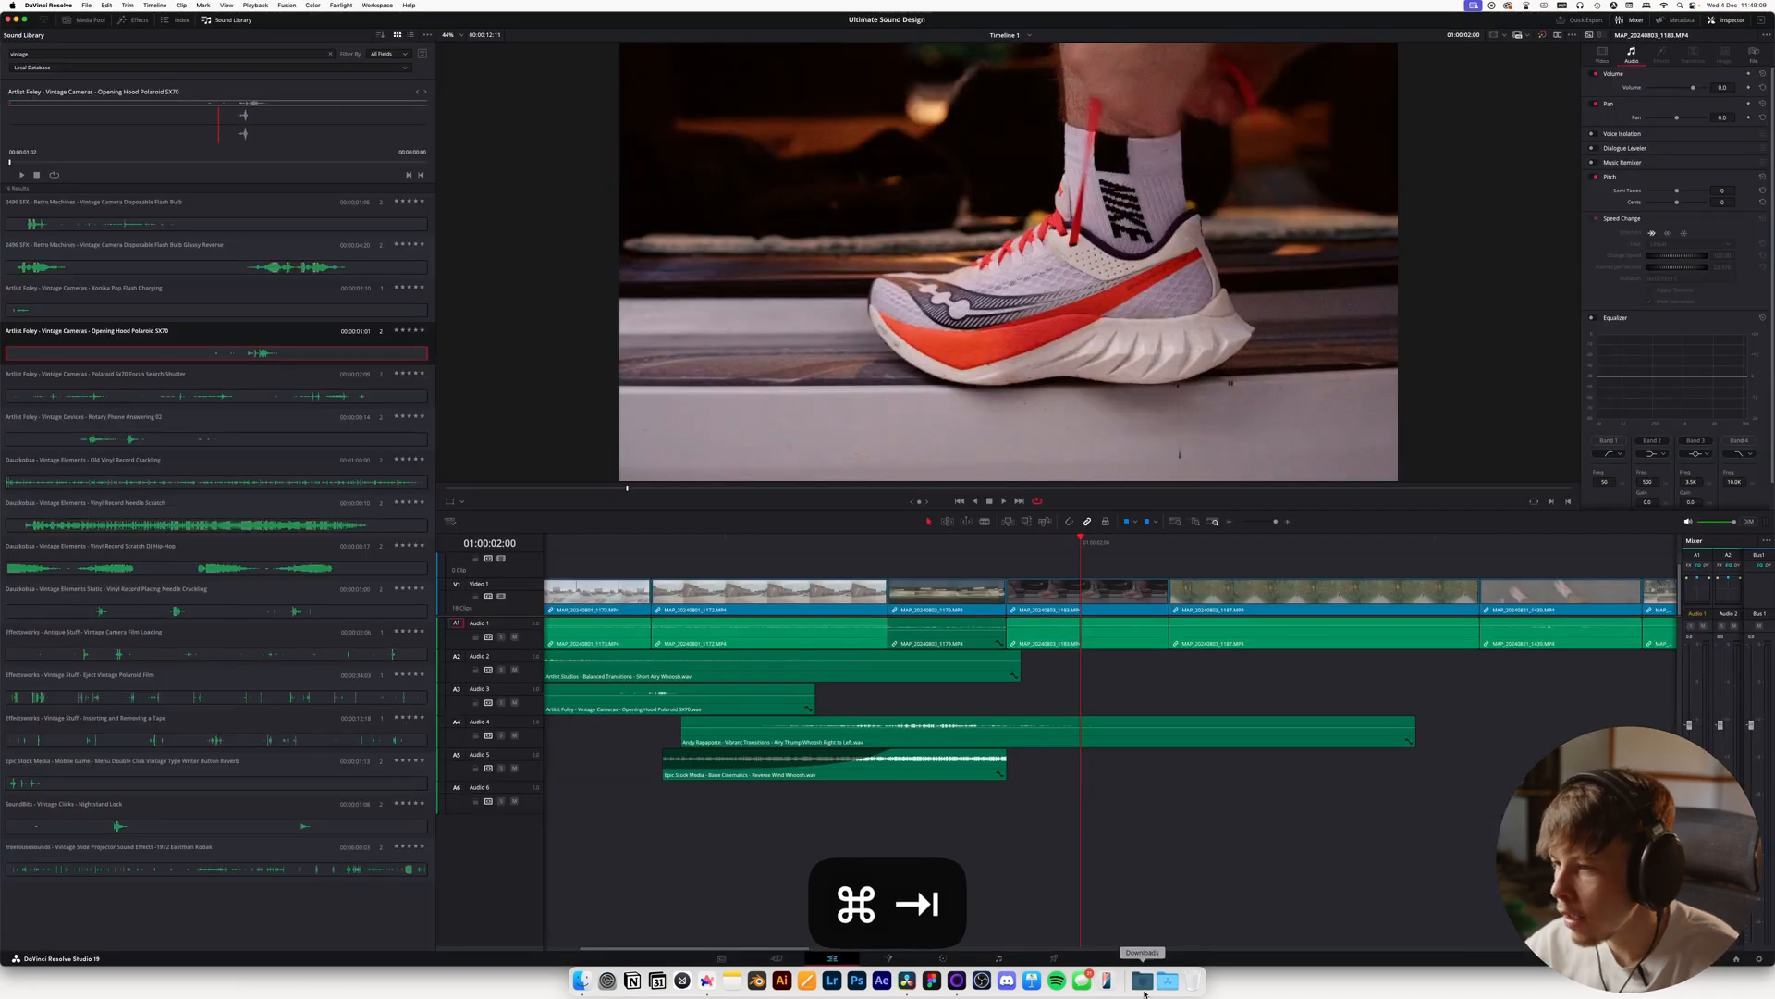
{"action": "left_click", "coordinate": [1145, 994]}
{"action": "left_click_drag", "start_coordinate": [765, 218], "coordinate": [990, 797]}
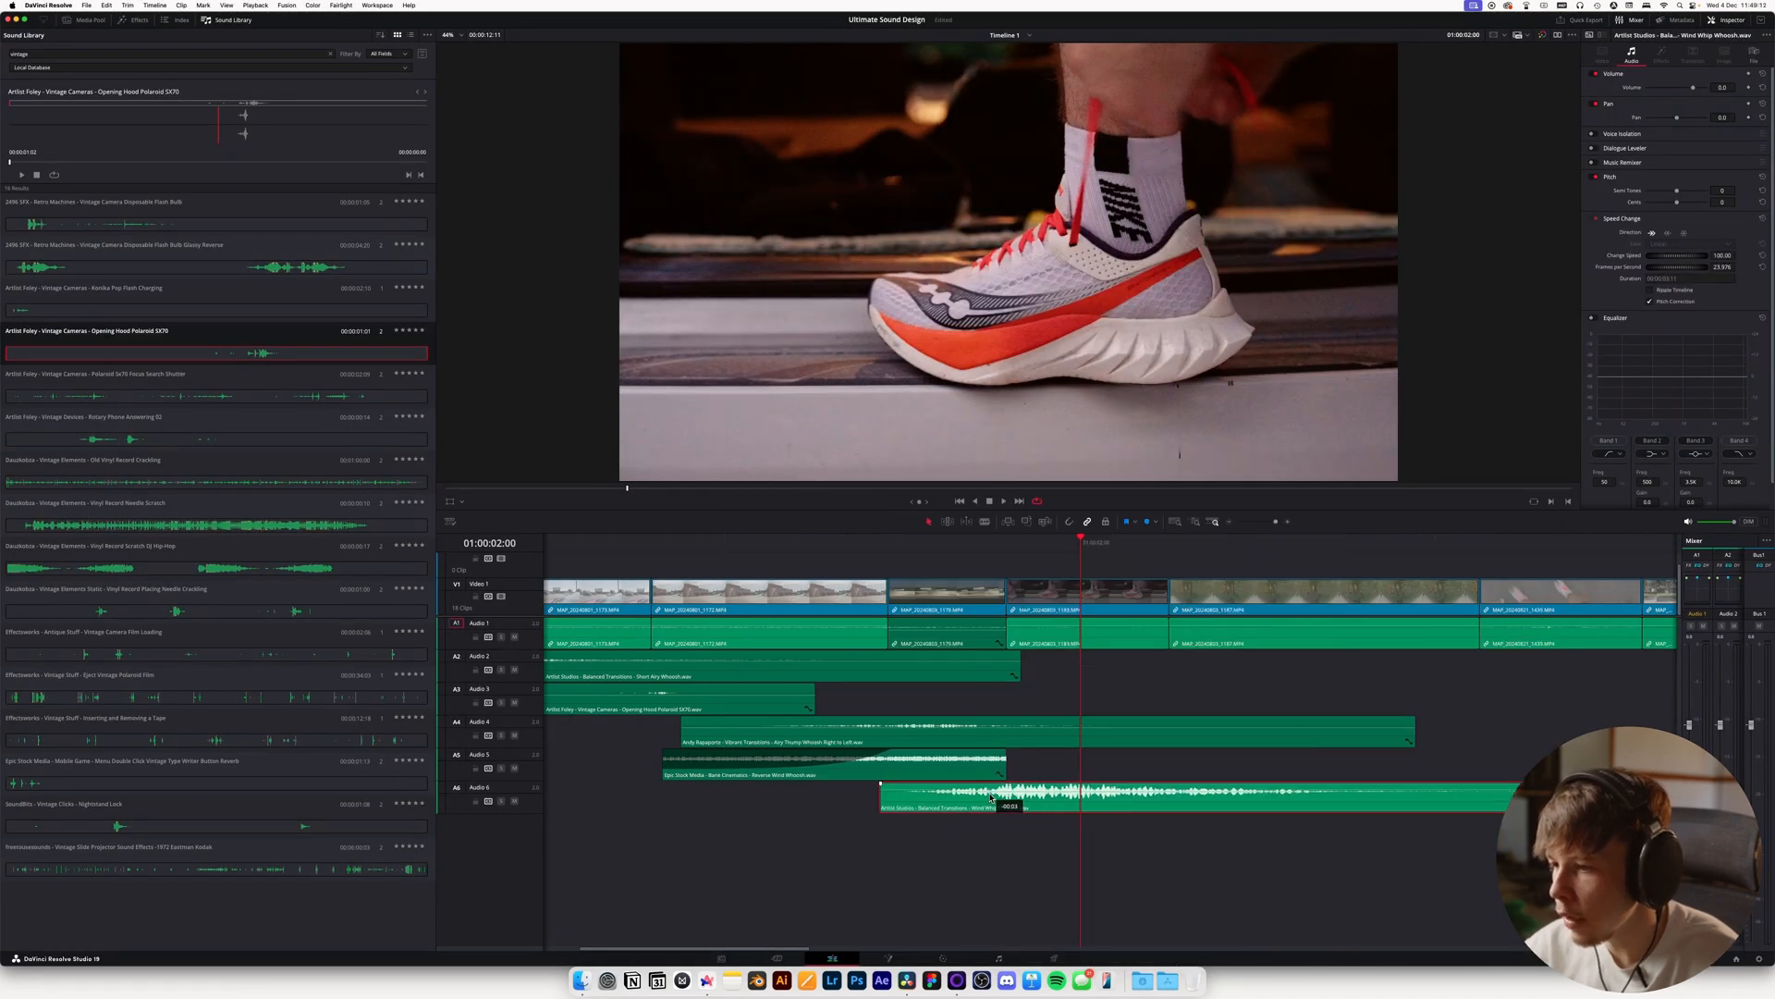
Set the Wind Whip Whoosh clip's volume to -12.2, lower its pitch, and play back the transition to check it
{"action": "left_click_drag", "start_coordinate": [861, 549], "coordinate": [710, 551]}
{"action": "key", "text": "space"}
{"action": "left_click", "coordinate": [830, 550]}
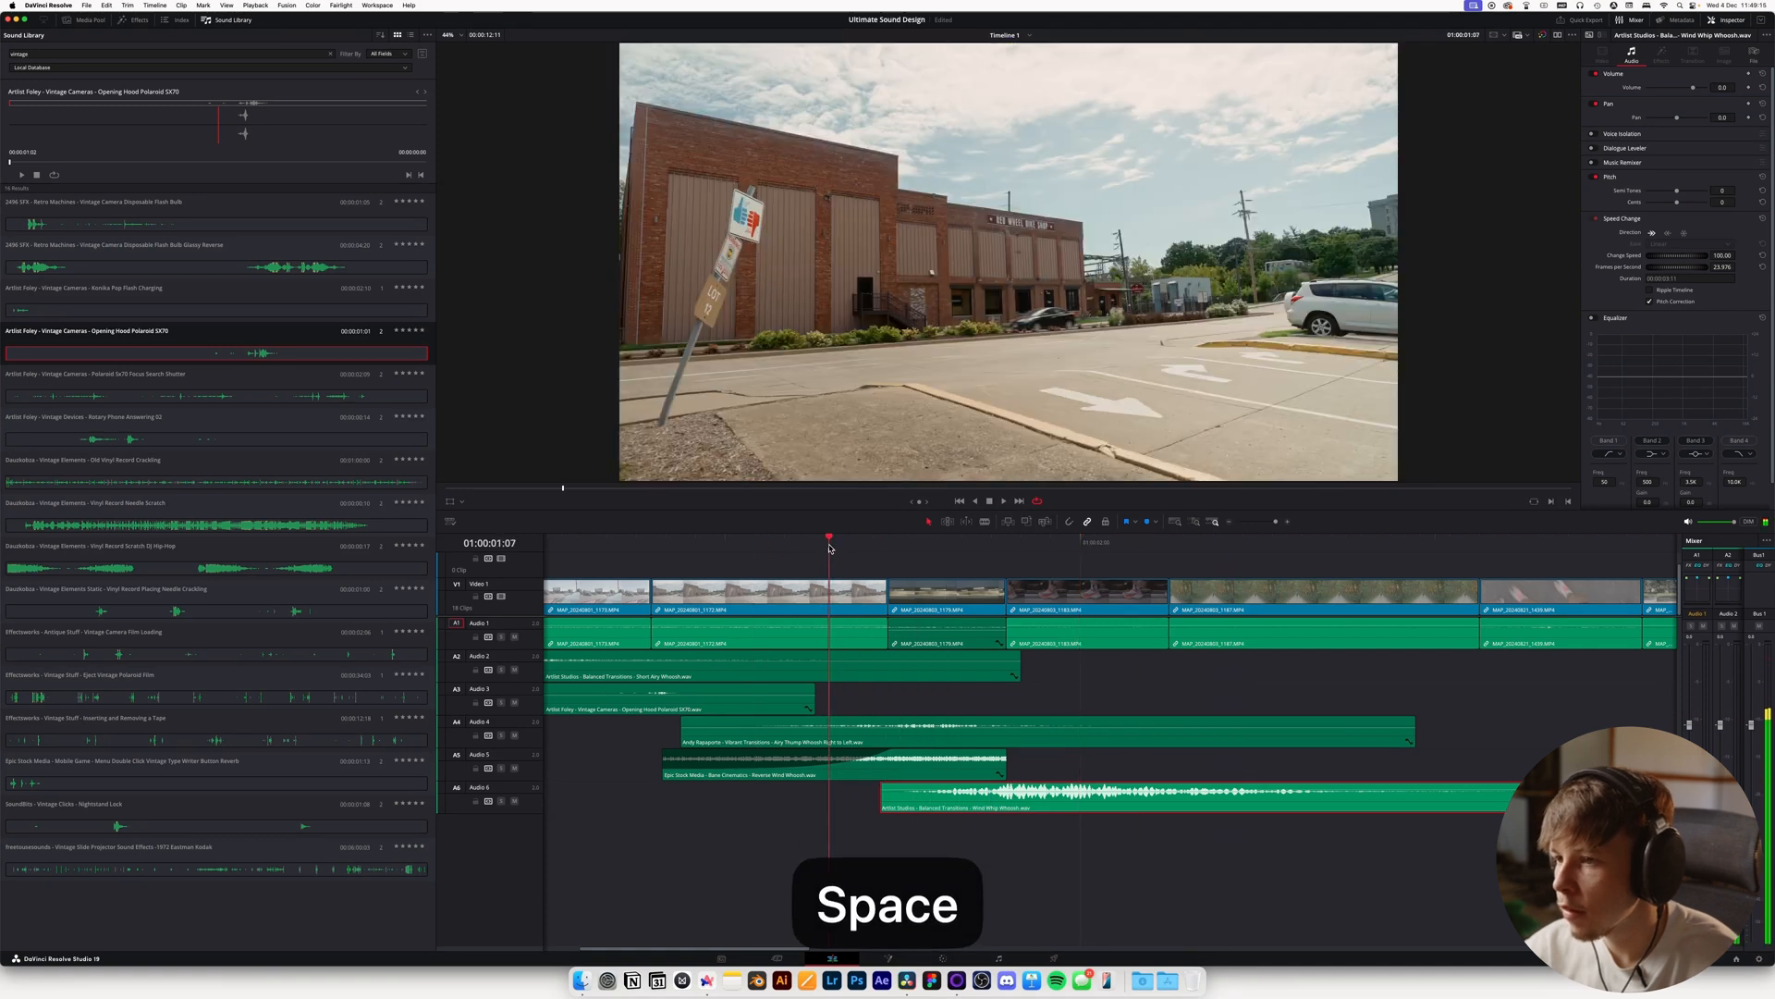
{"action": "left_click_drag", "start_coordinate": [960, 784], "coordinate": [960, 794]}
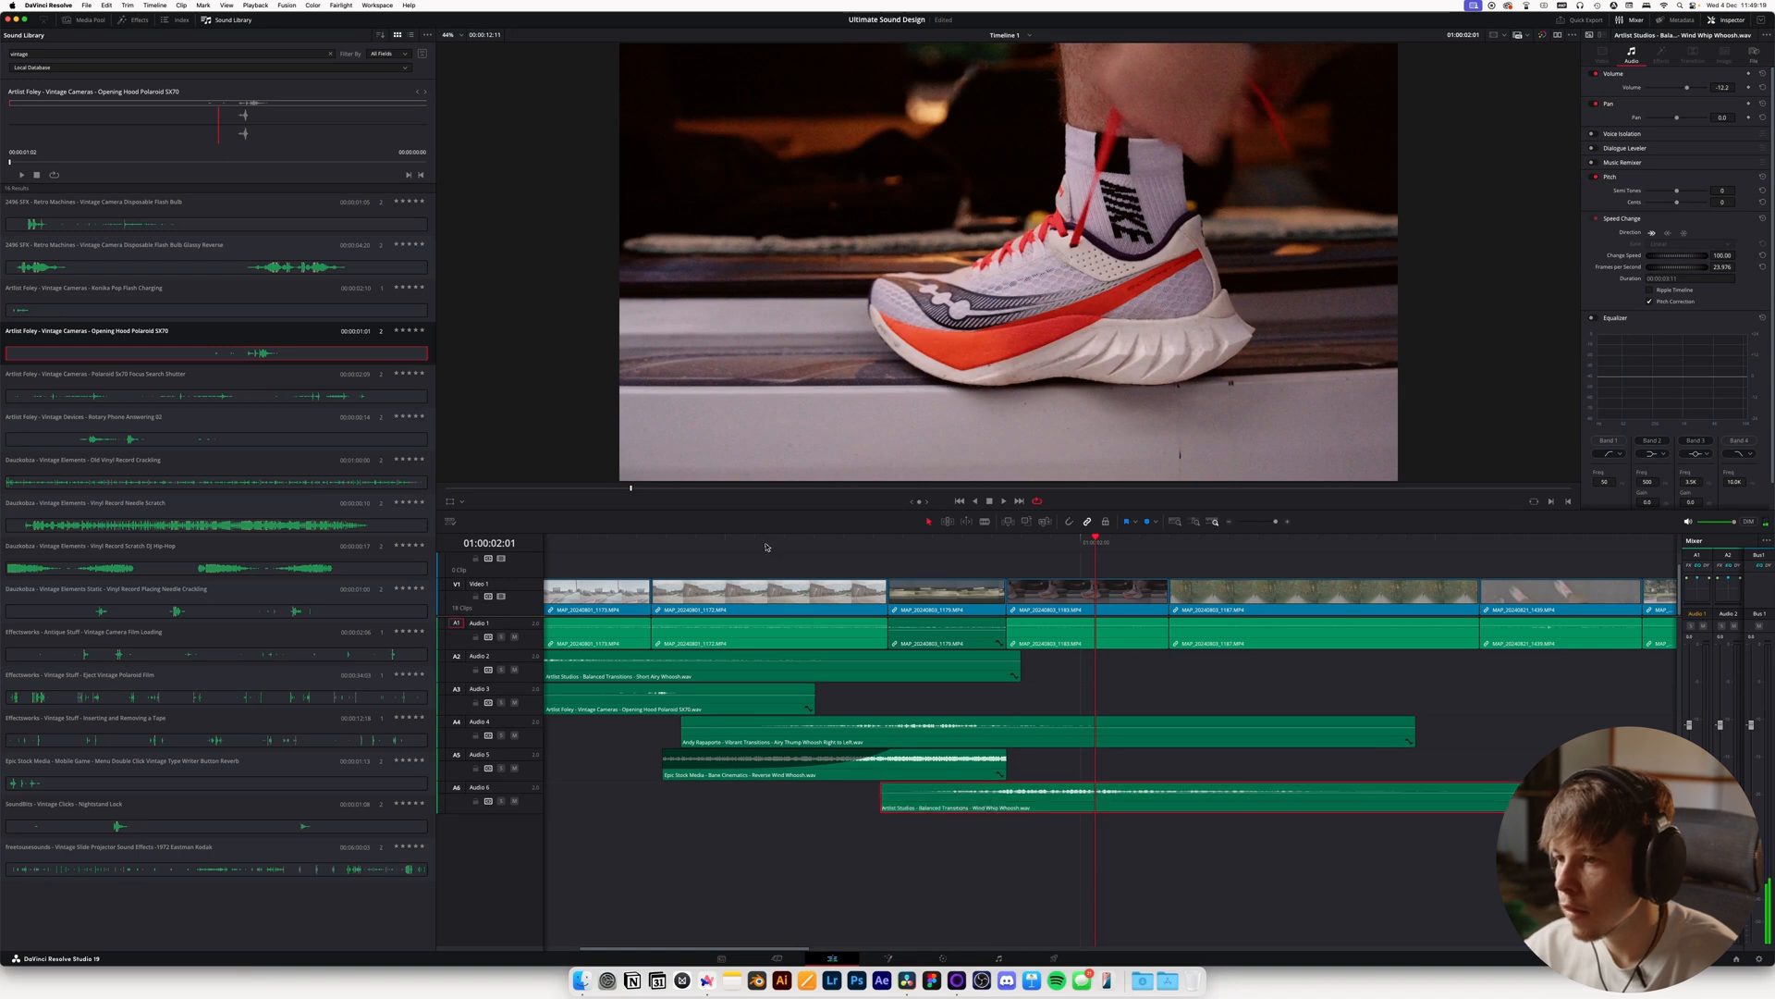
{"action": "key", "text": "space"}
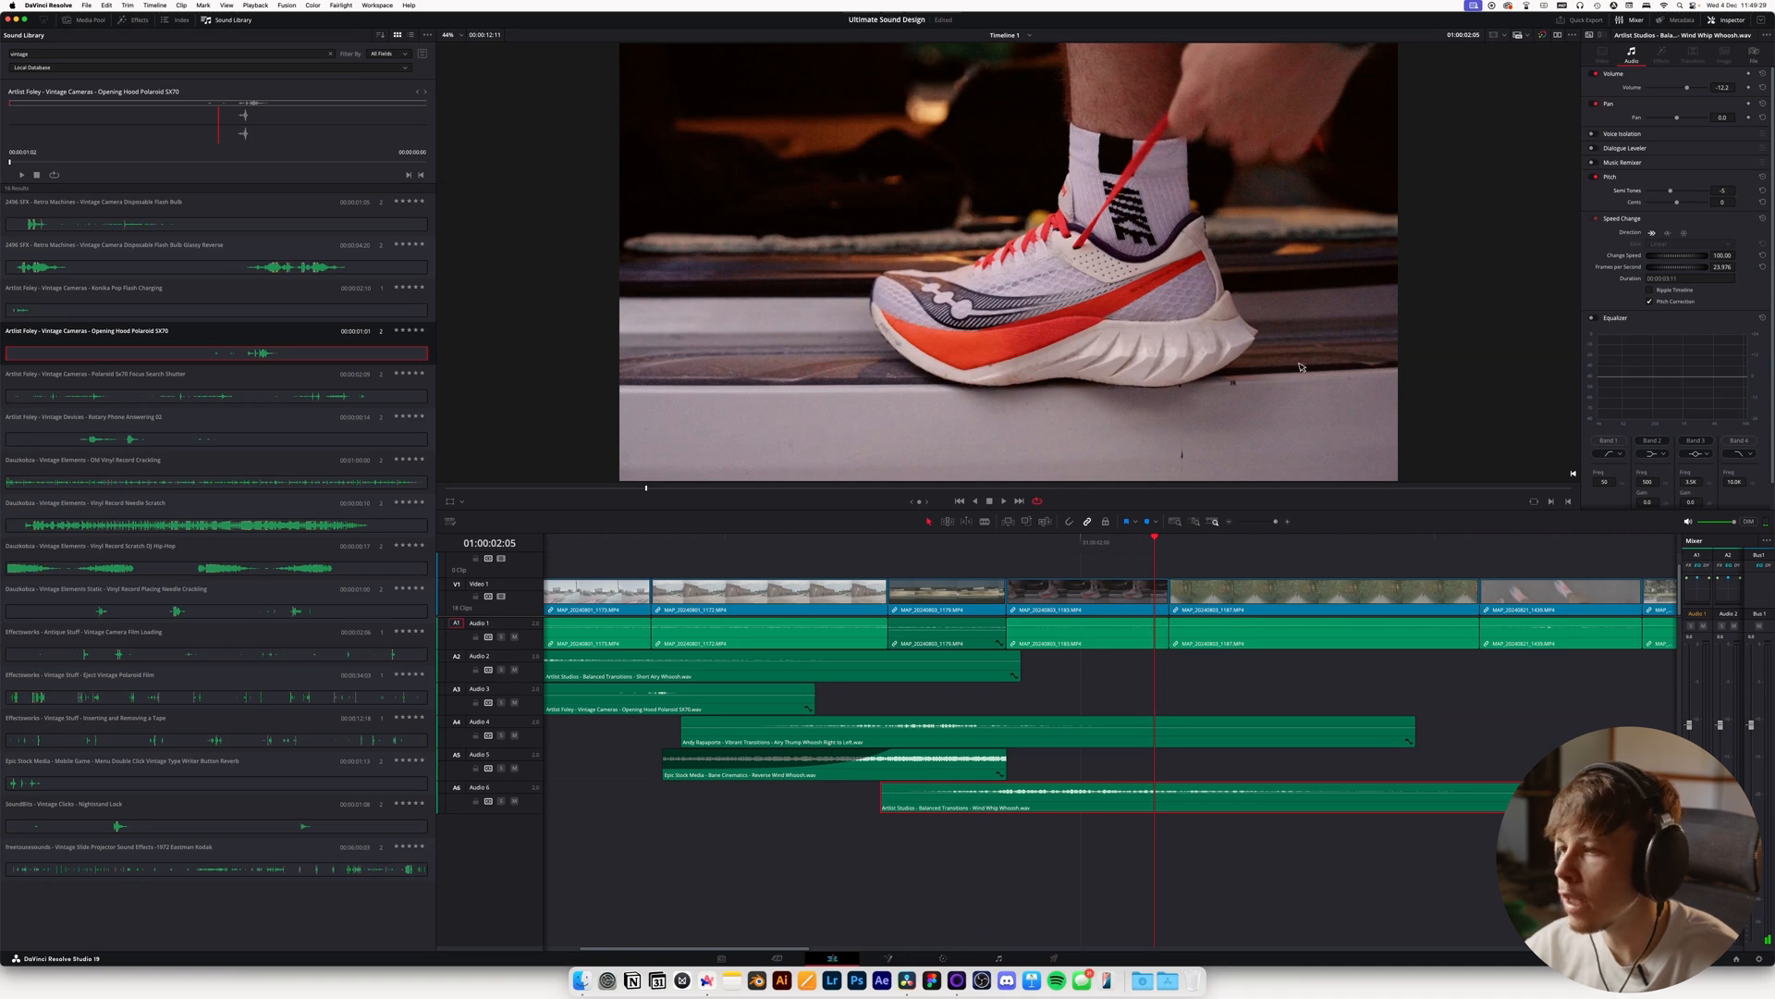
{"action": "key", "text": "space"}
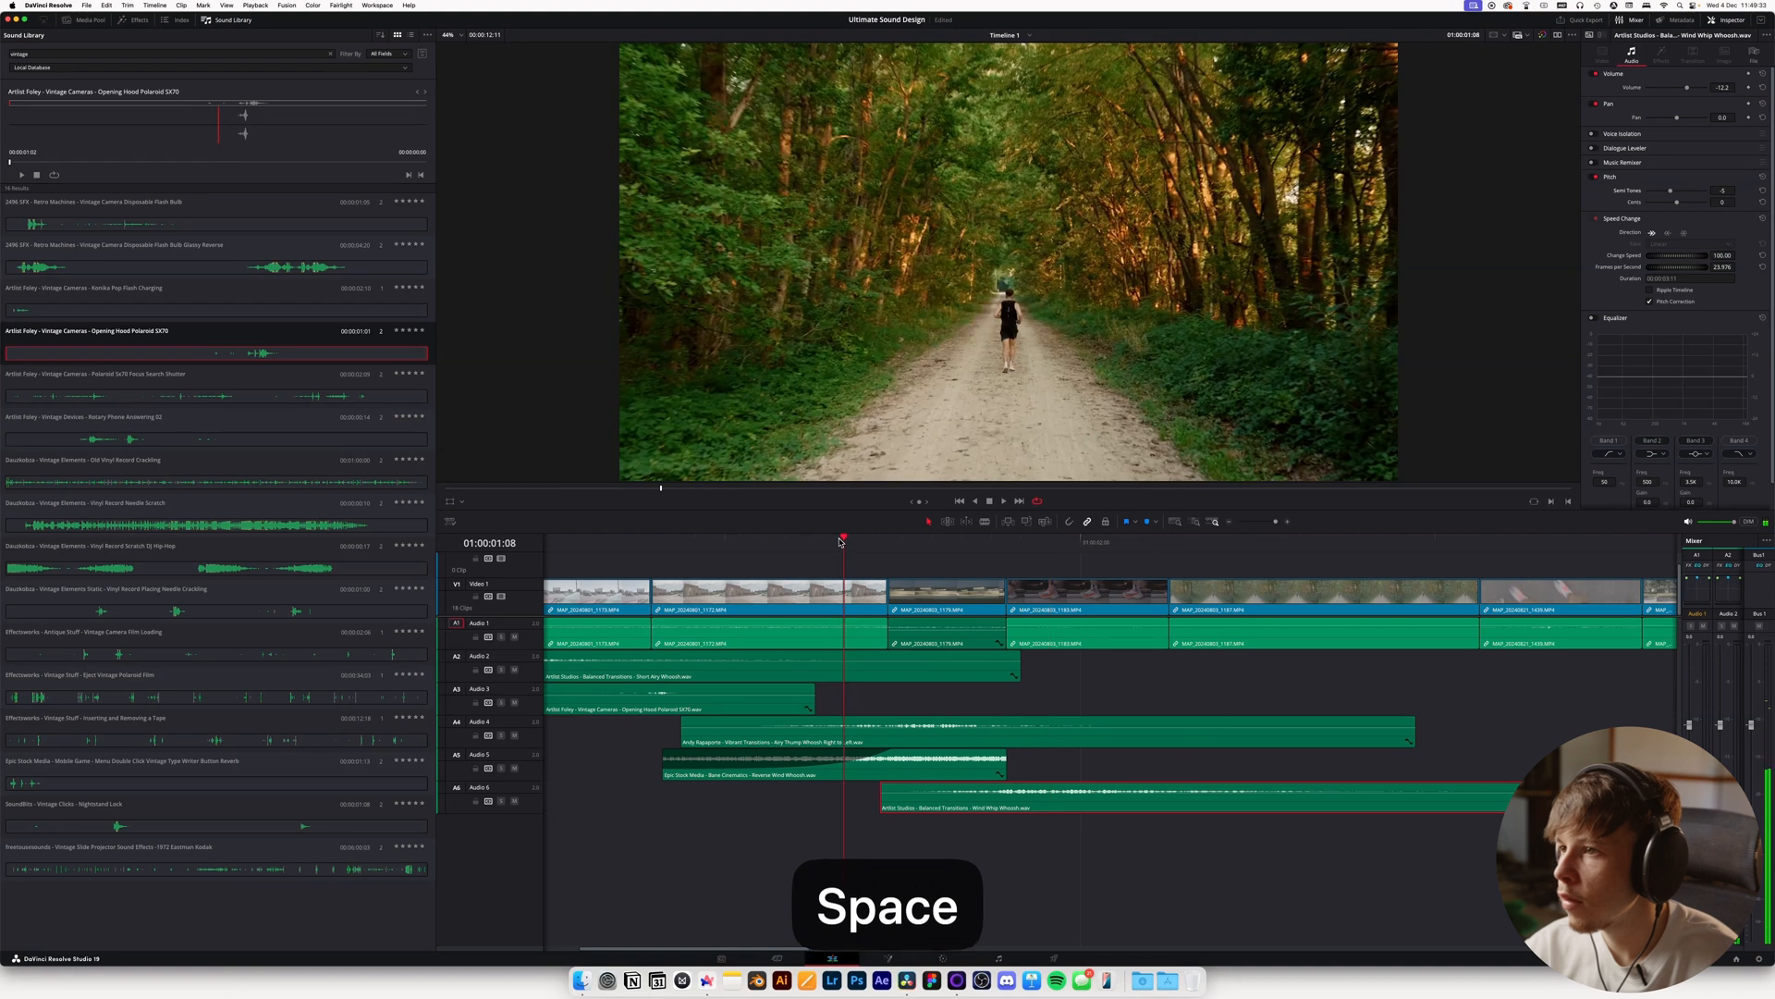
{"action": "key", "text": "space"}
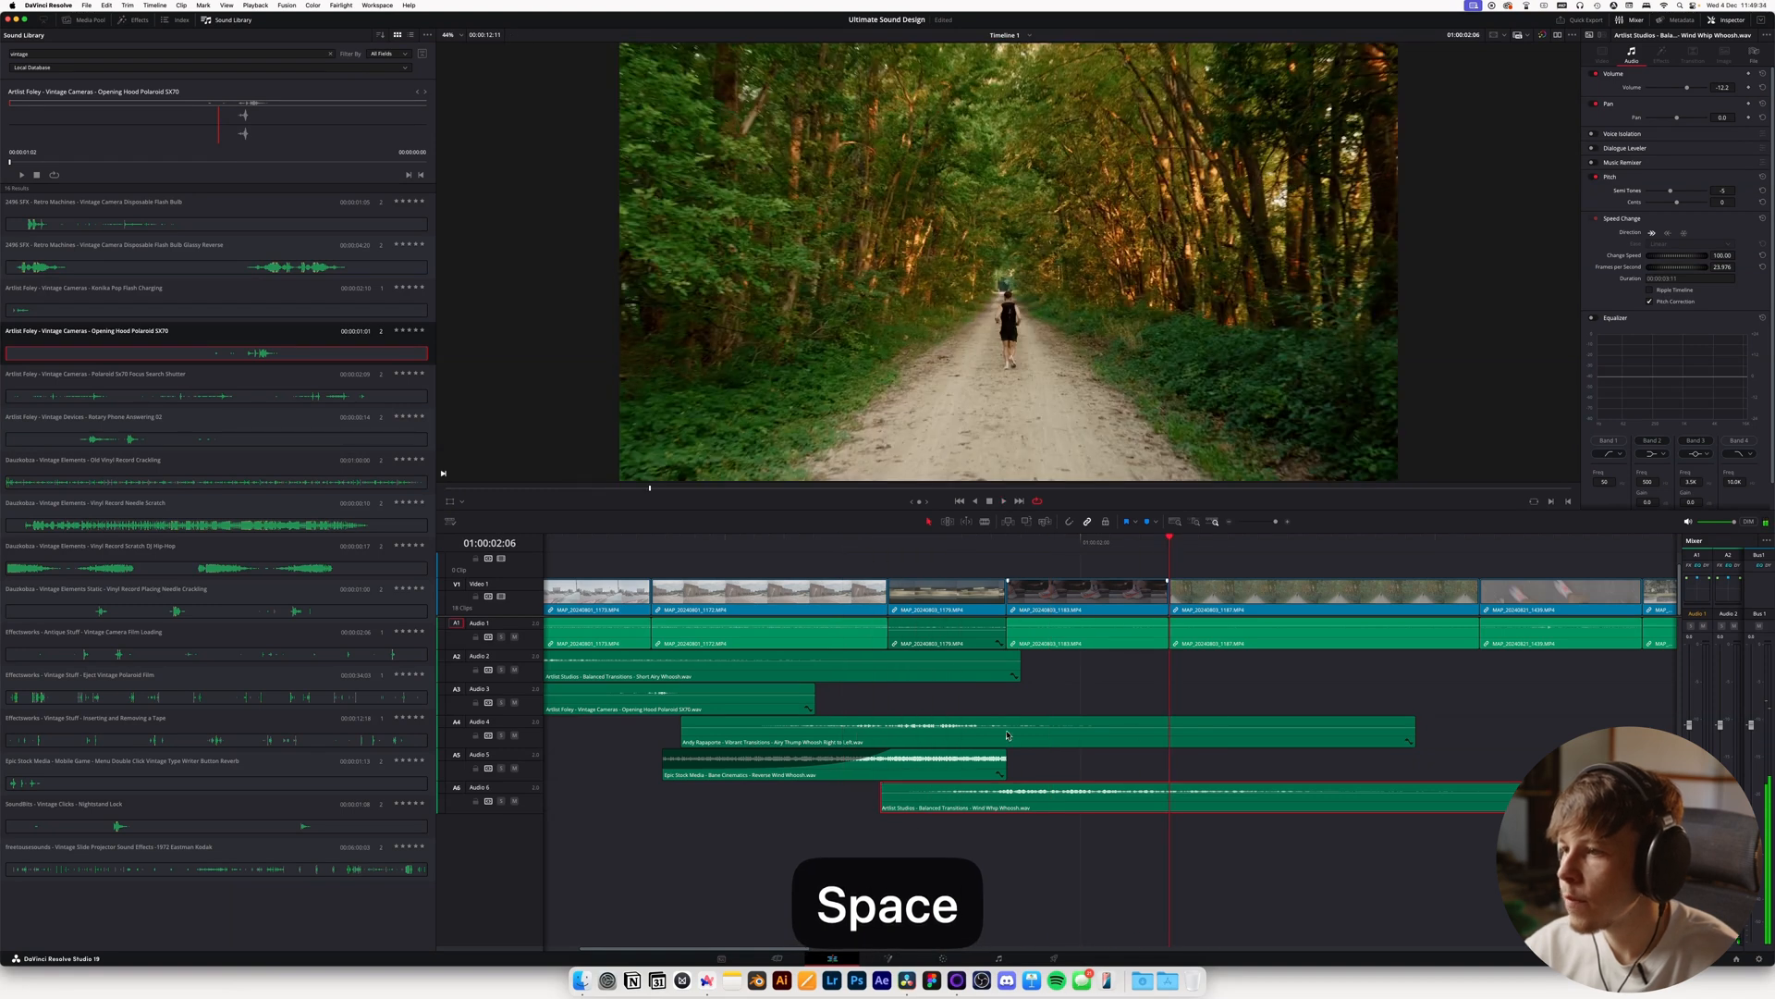
Trim the start of the Wind Whip Whoosh clip to the cut to the shoe shot, and play back the transition
{"action": "left_click", "coordinate": [1006, 544]}
{"action": "key", "text": "q"}
{"action": "key", "text": "space"}
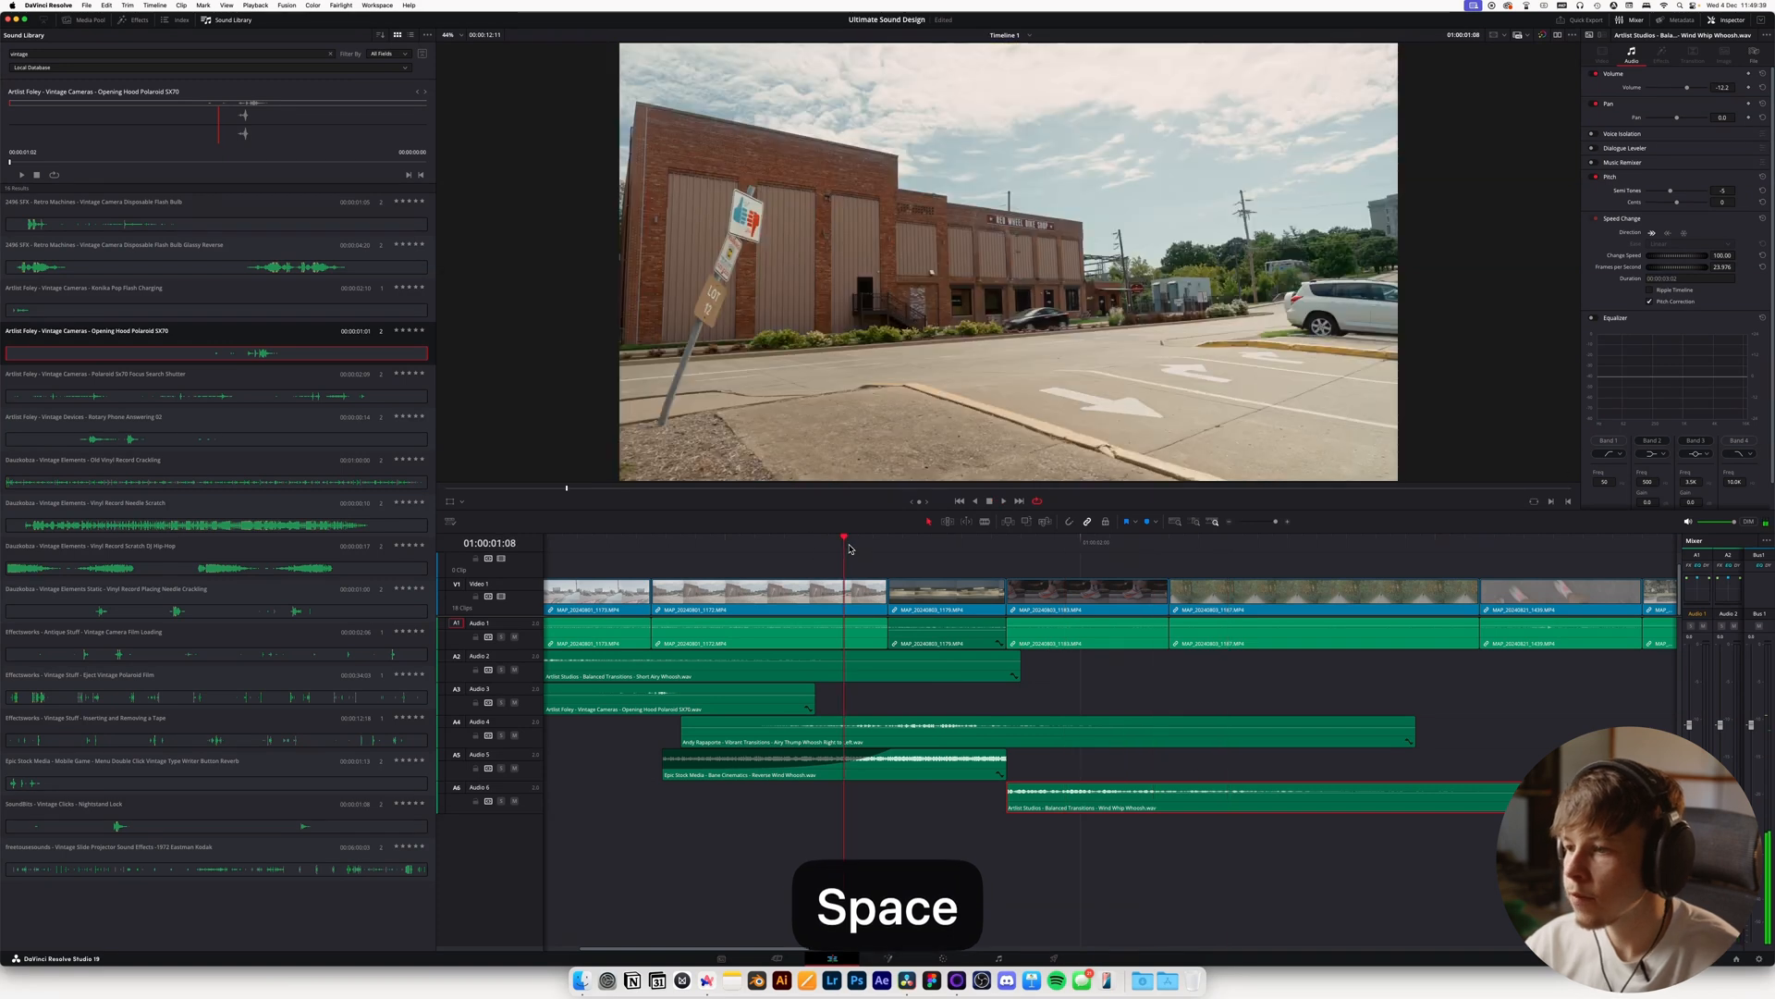
Switch to Artlist and search its sound effects by the name of the Extreme Force packs' artist
{"action": "key", "text": "super+Tab"}
{"action": "scroll", "coordinate": [320, 133], "scroll_direction": "up", "scroll_amount": 5}
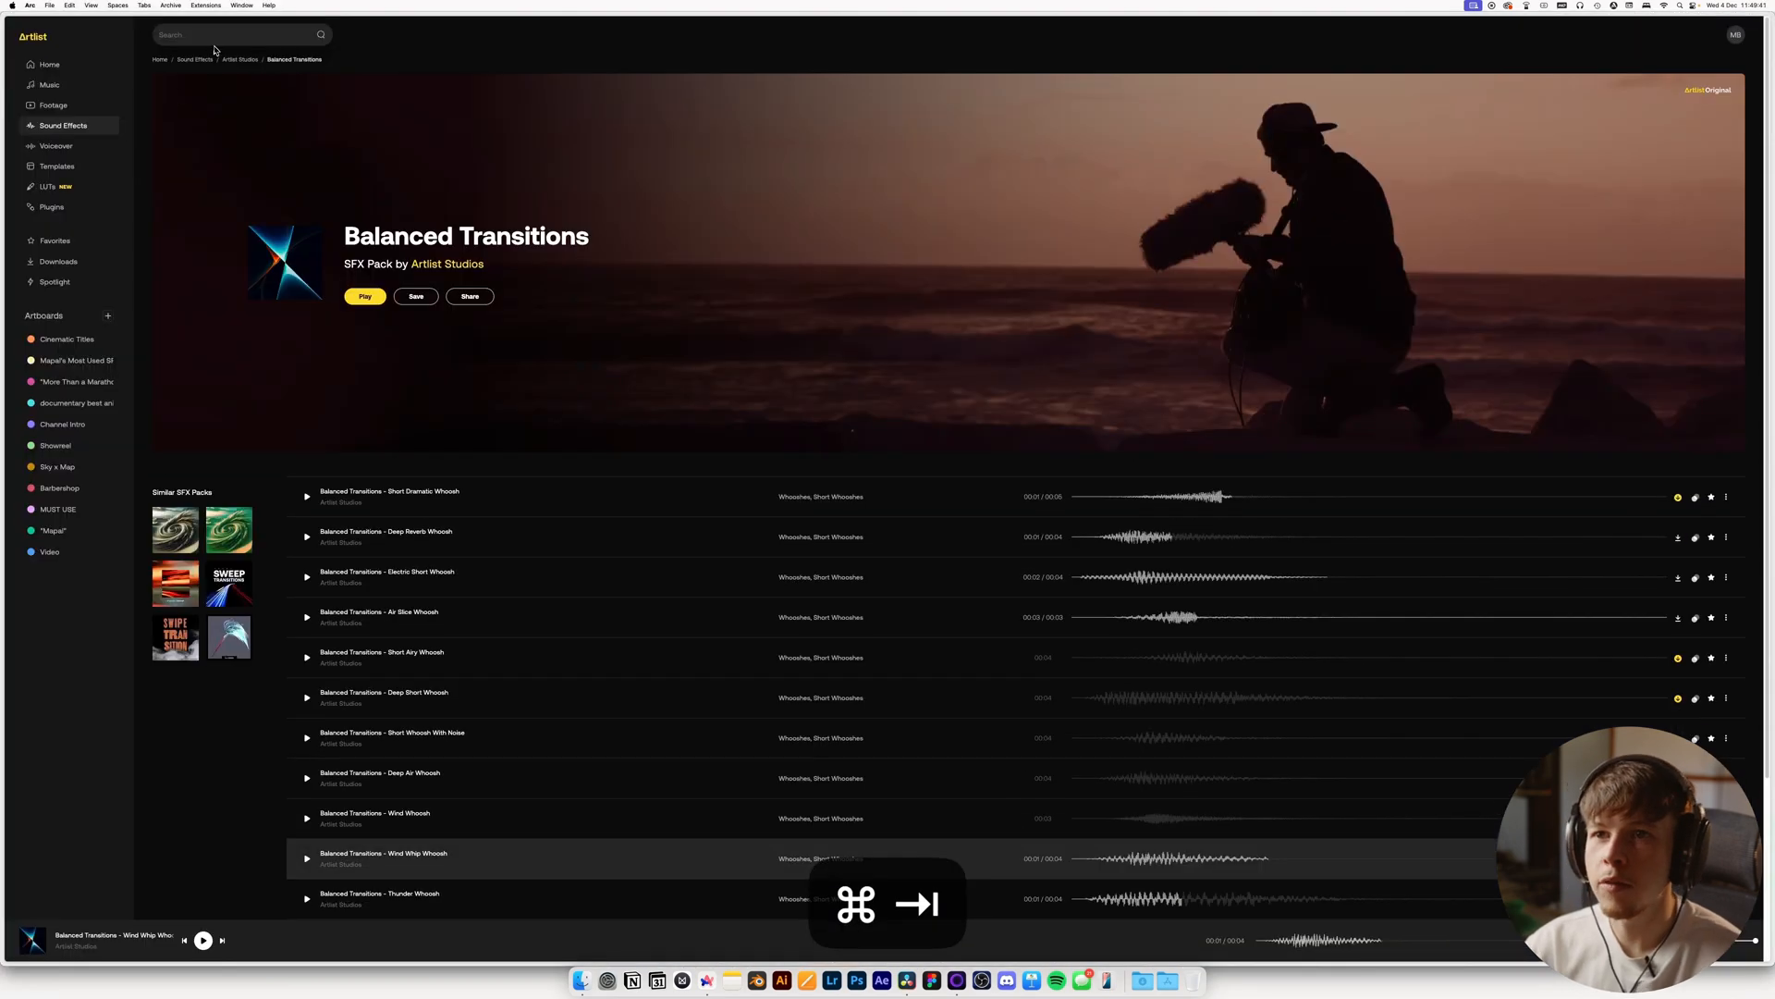
{"action": "left_click", "coordinate": [211, 44]}
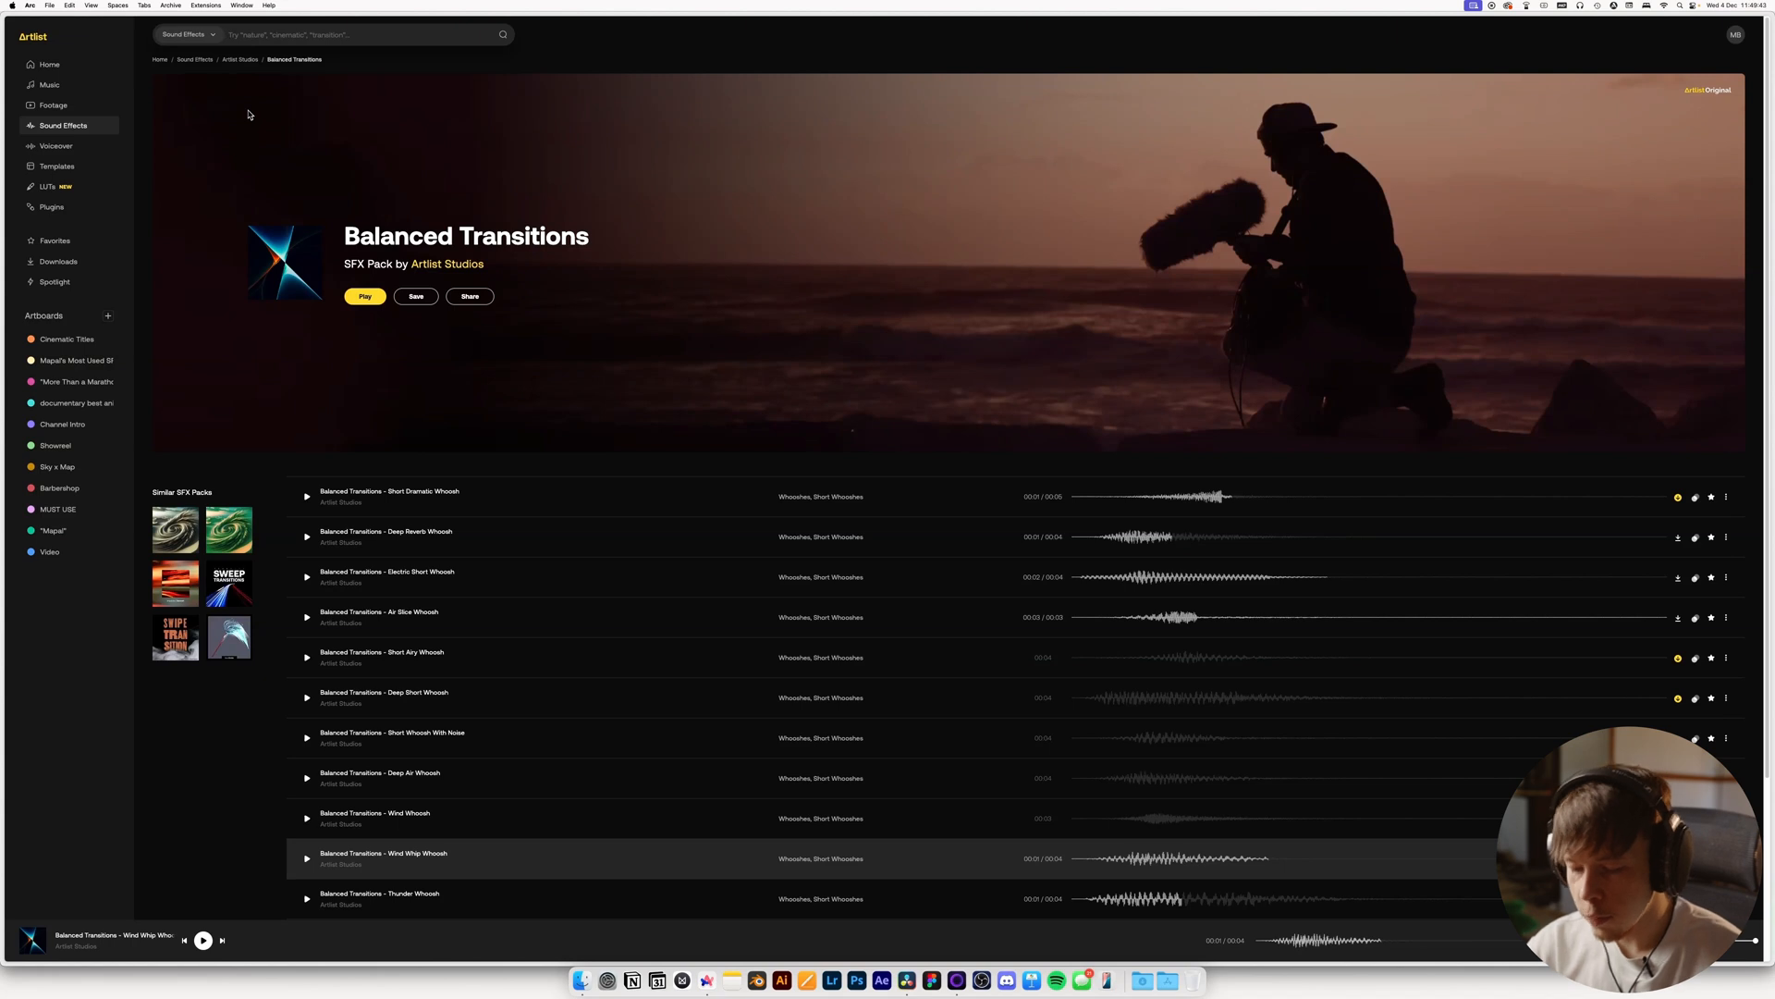
{"action": "type", "text": "alex curri"}
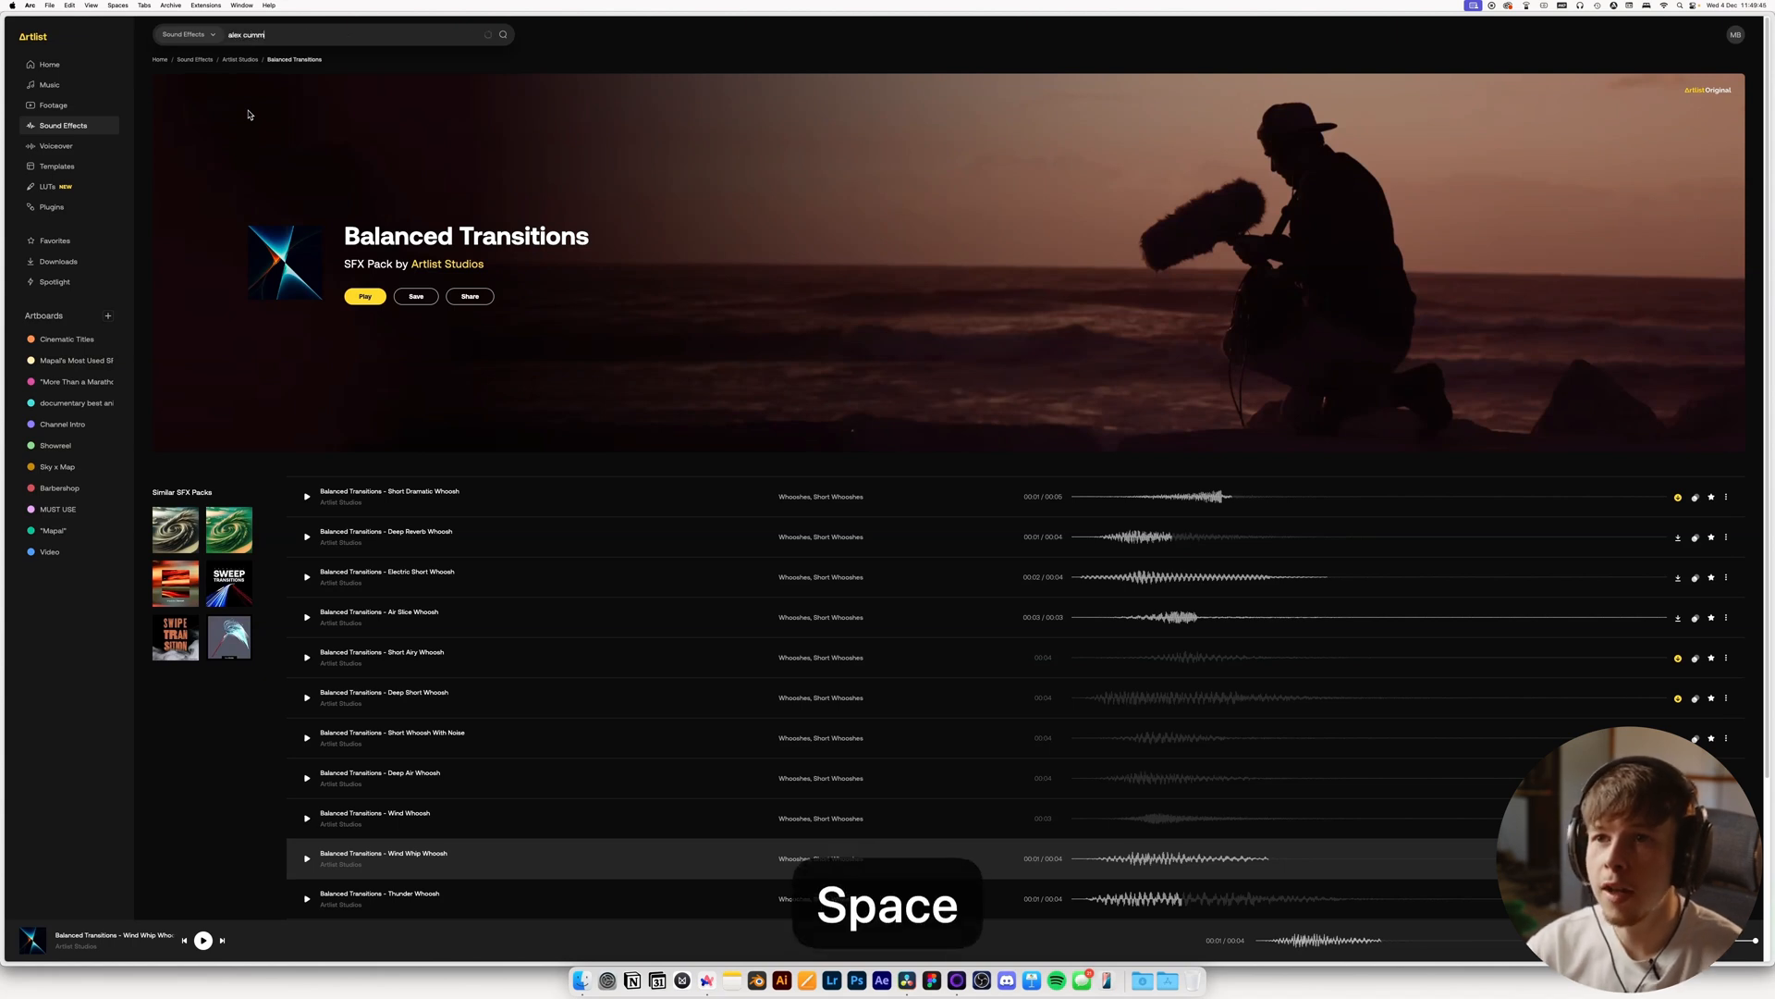
{"action": "type", "text": "ming"}
{"action": "key", "text": "BackSpace"}
{"action": "type", "text": "s"}
{"action": "key", "text": "Return"}
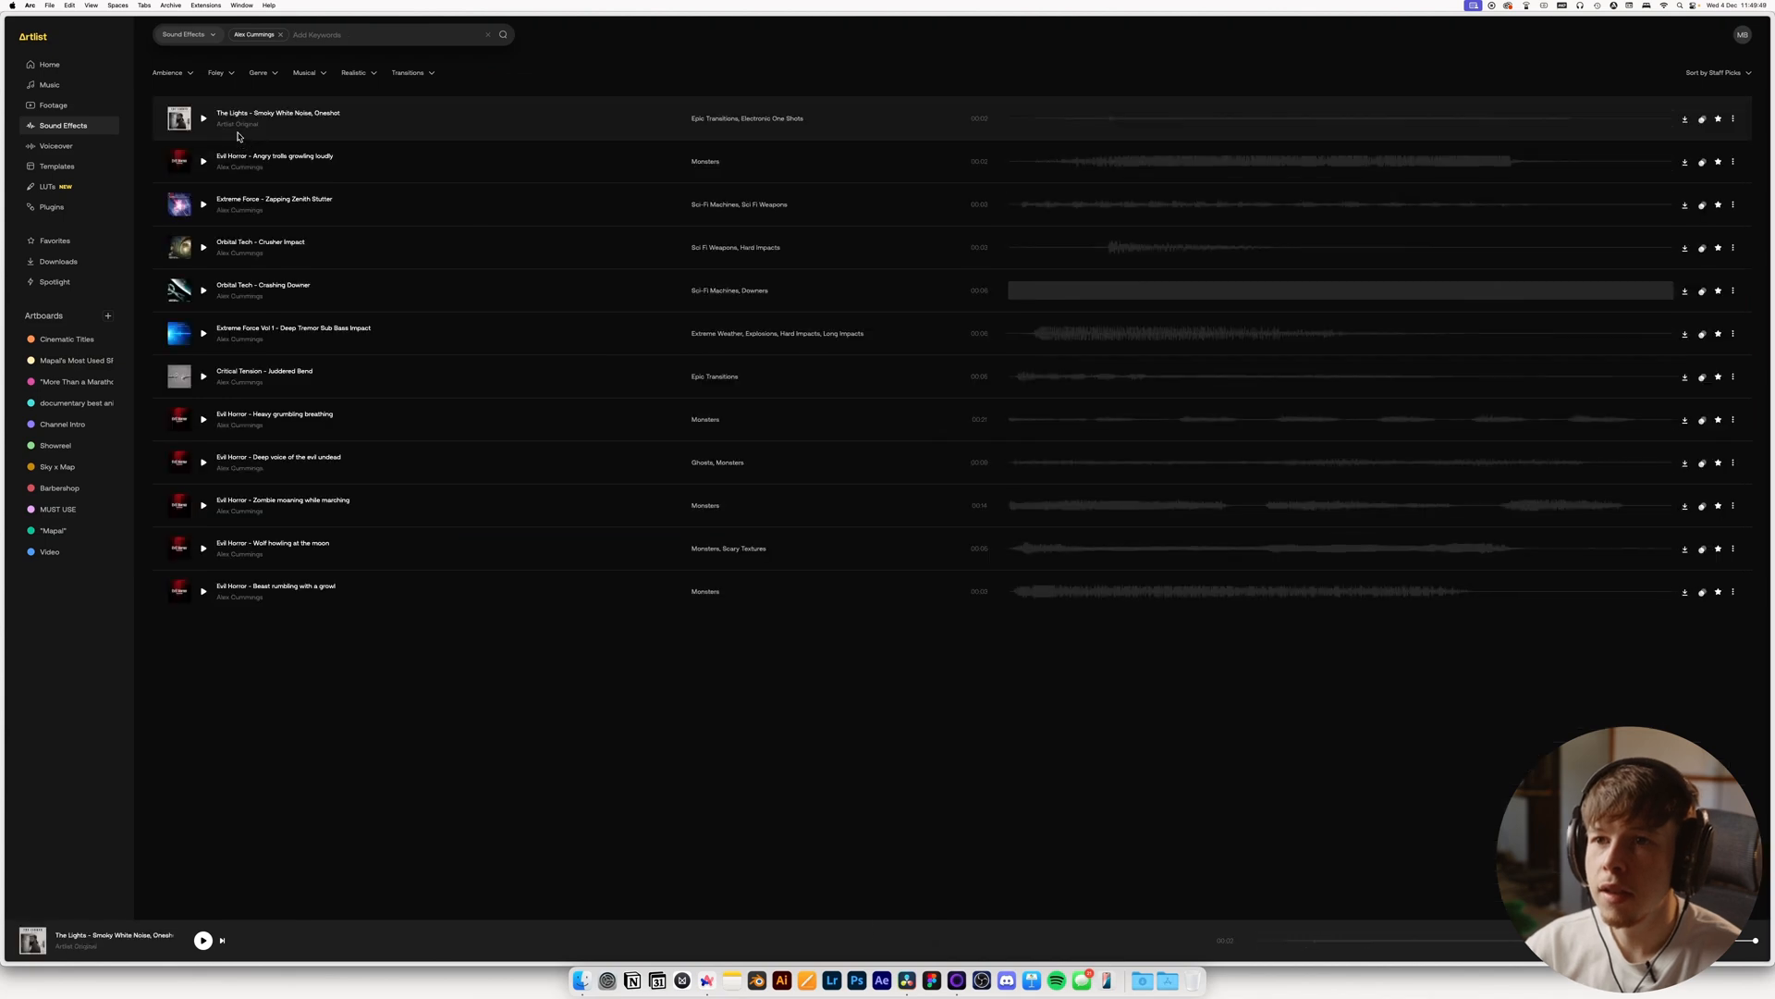
Open the Extreme Force Vol 1 pack, audition the Sub Bass Drop sound, and download it
{"action": "left_click", "coordinate": [245, 256]}
{"action": "left_click", "coordinate": [213, 507]}
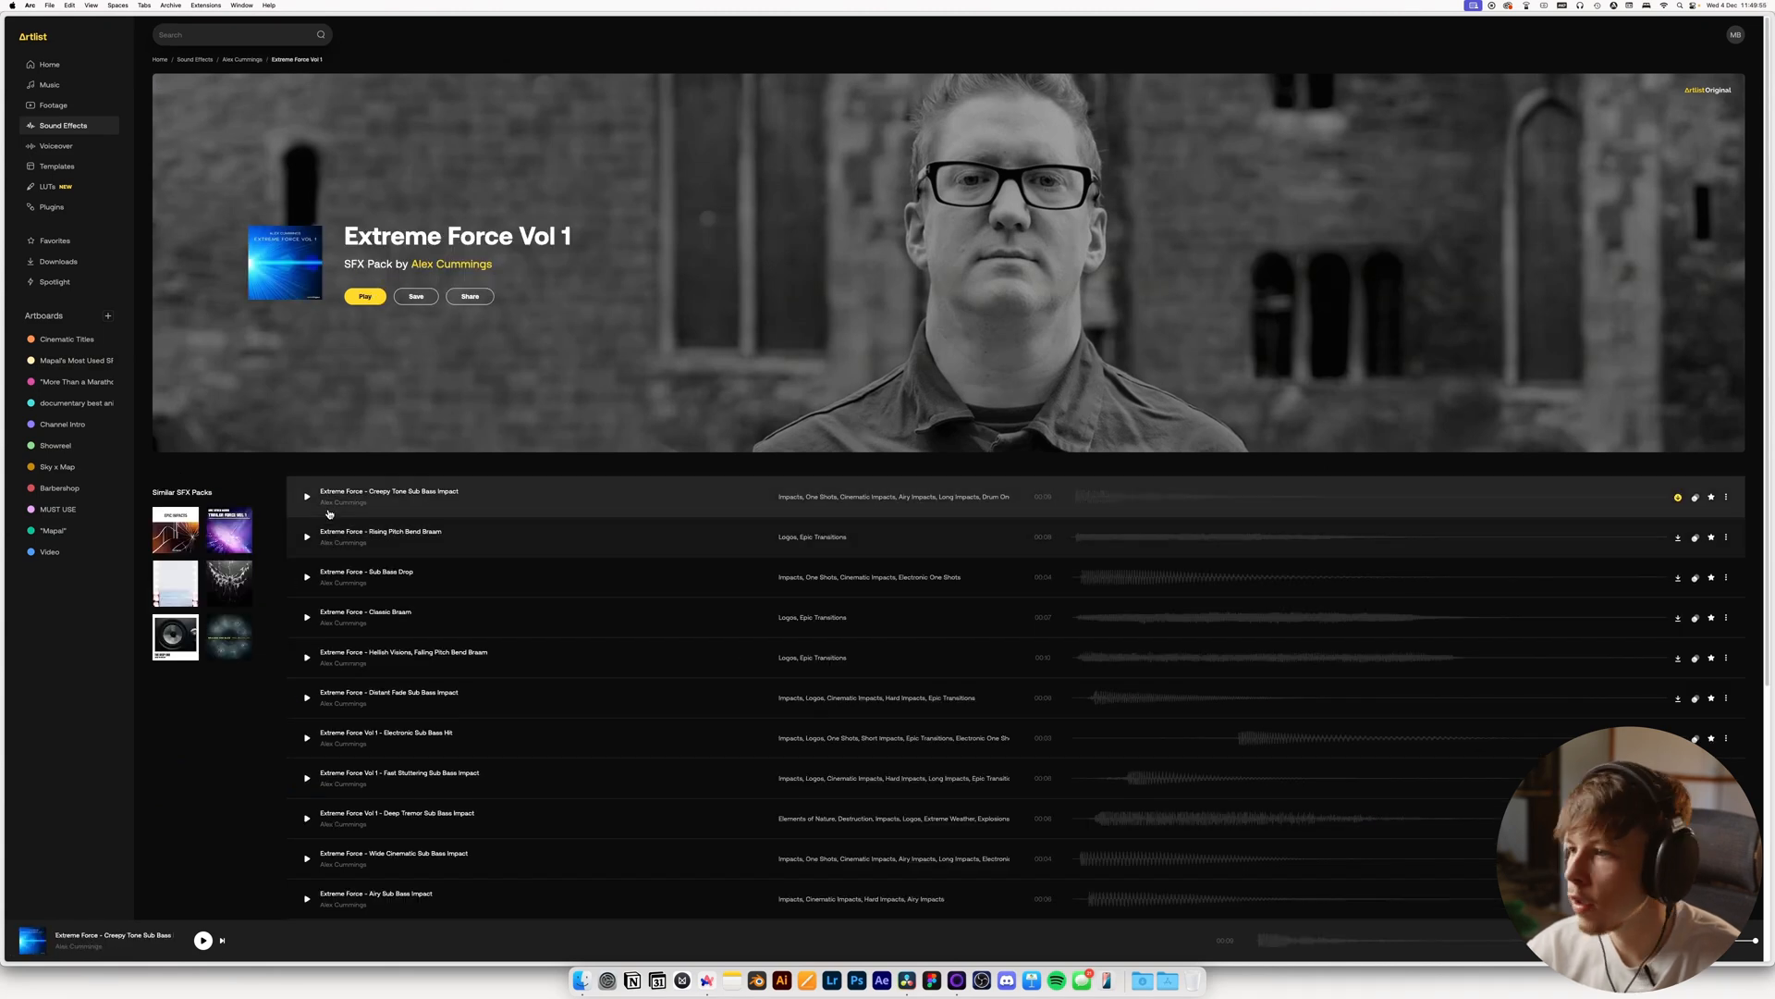
{"action": "left_click", "coordinate": [1077, 579]}
{"action": "key", "text": "space"}
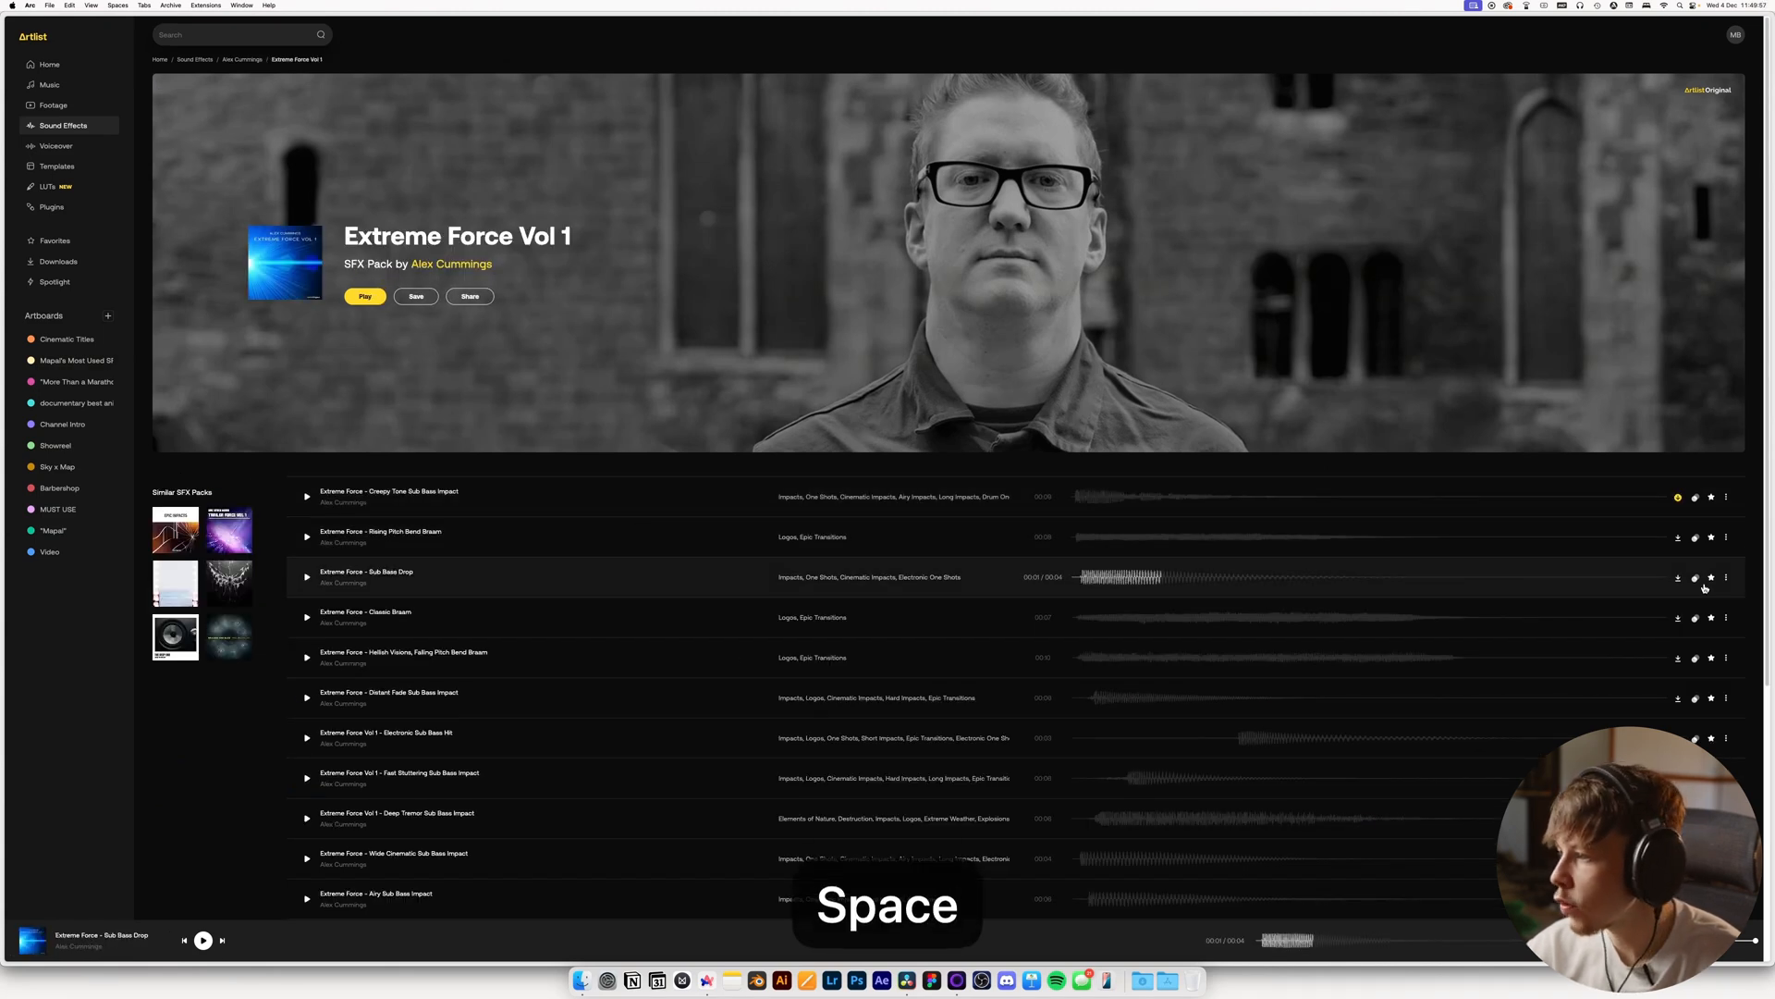
{"action": "left_click", "coordinate": [1678, 580]}
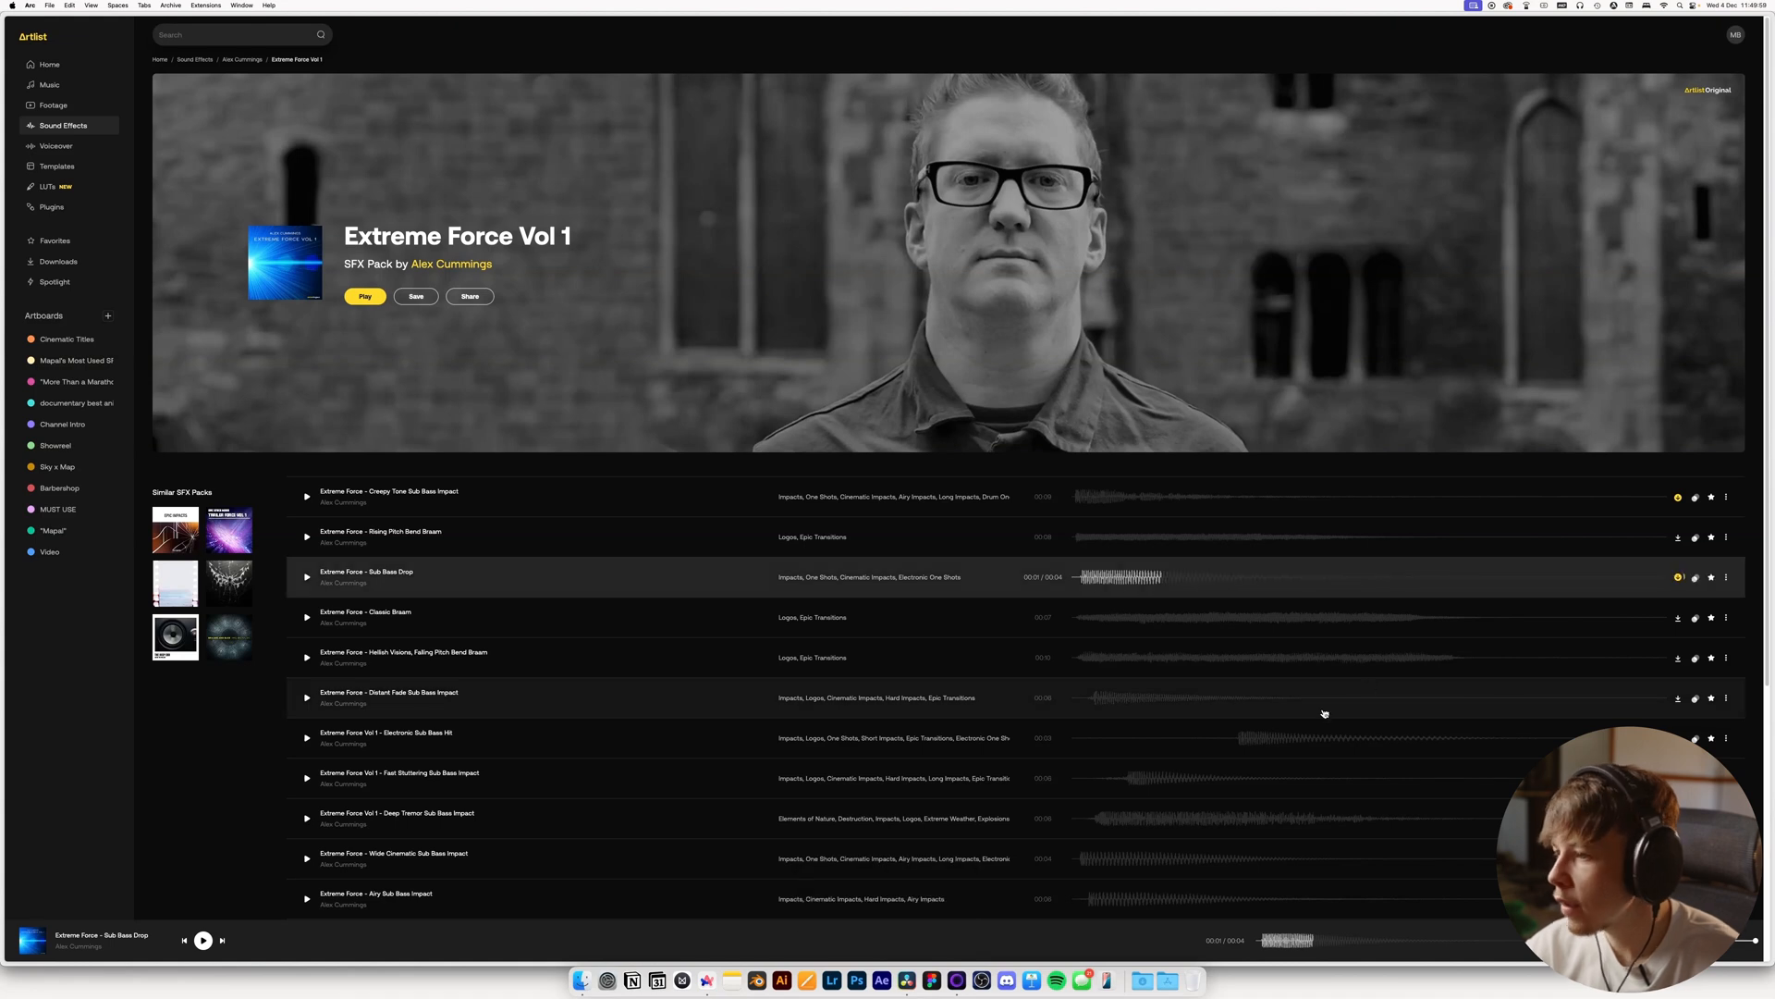
Switch to DaVinci Resolve and add the downloaded Sub Bass Drop file to a new audio track below Audio 6
{"action": "key", "text": "super+Tab"}
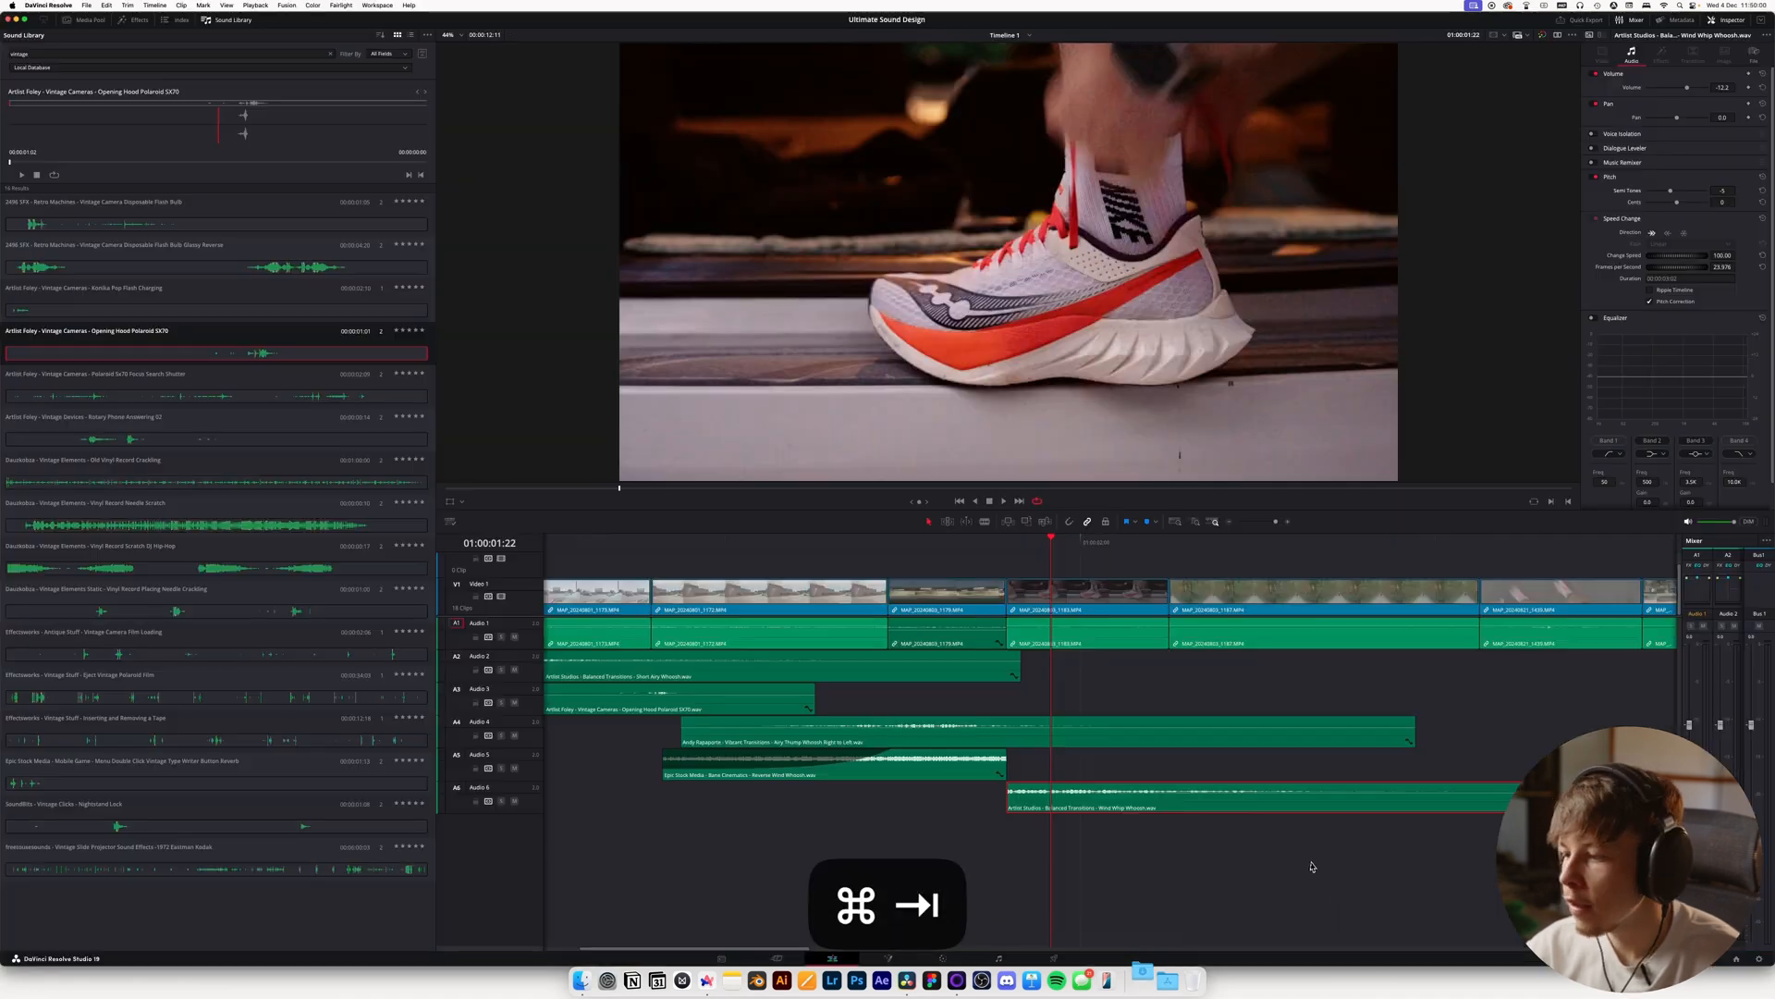
{"action": "left_click", "coordinate": [1143, 978]}
{"action": "left_click_drag", "start_coordinate": [760, 230], "coordinate": [1026, 845]}
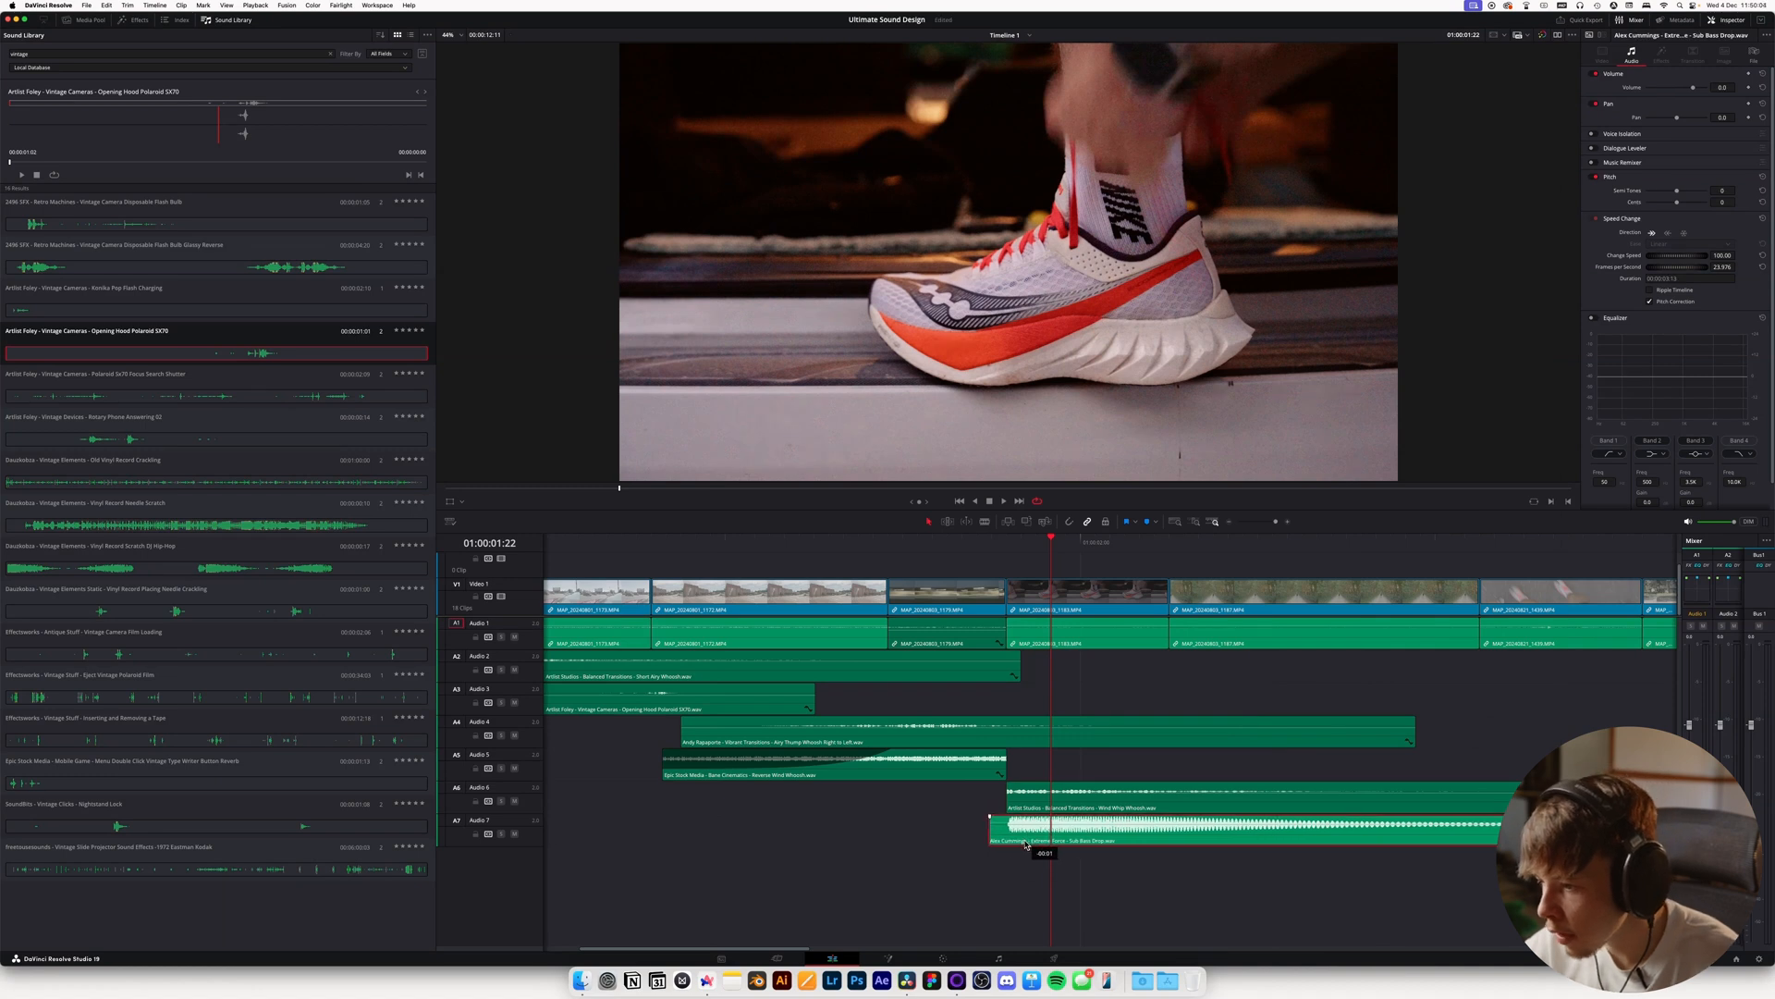
Move the Wind Whip Whoosh to Audio 3 and the Sub Bass Drop to Audio 6, its hit aligned with the cut at 01:00:01:19
{"action": "left_click", "coordinate": [1007, 550]}
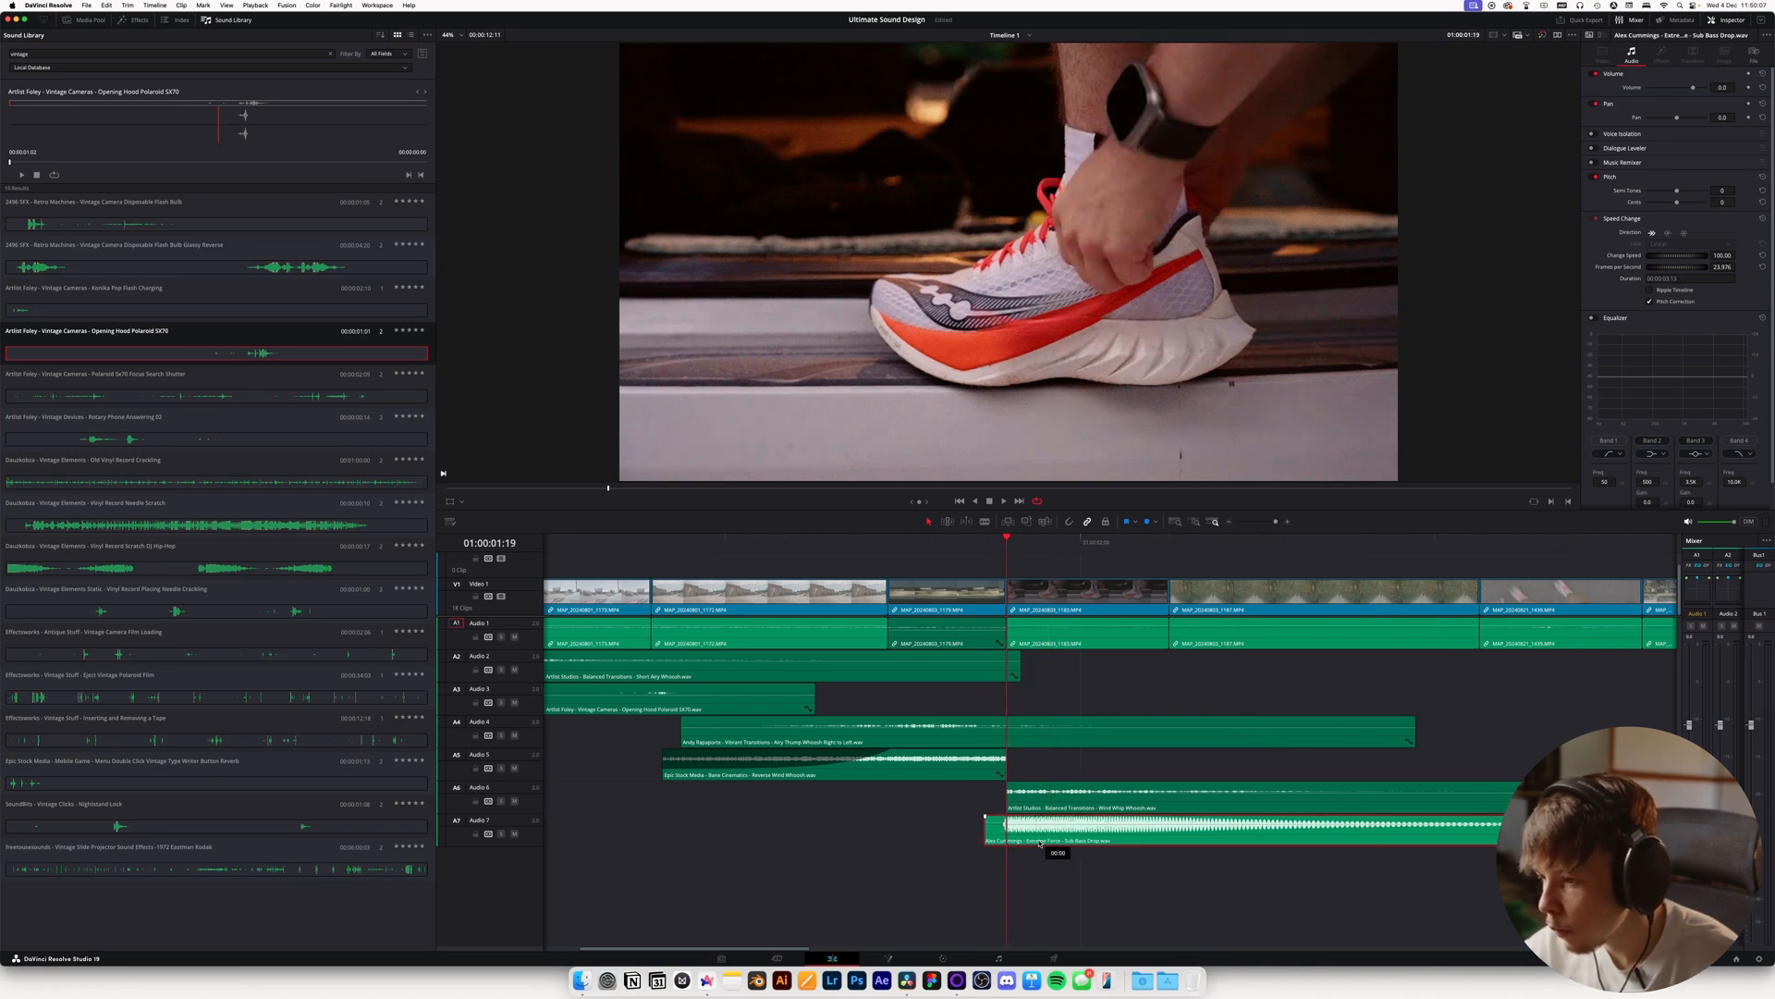
{"action": "left_click_drag", "start_coordinate": [997, 825], "coordinate": [1043, 702]}
{"action": "left_click_drag", "start_coordinate": [1040, 846], "coordinate": [1046, 808]}
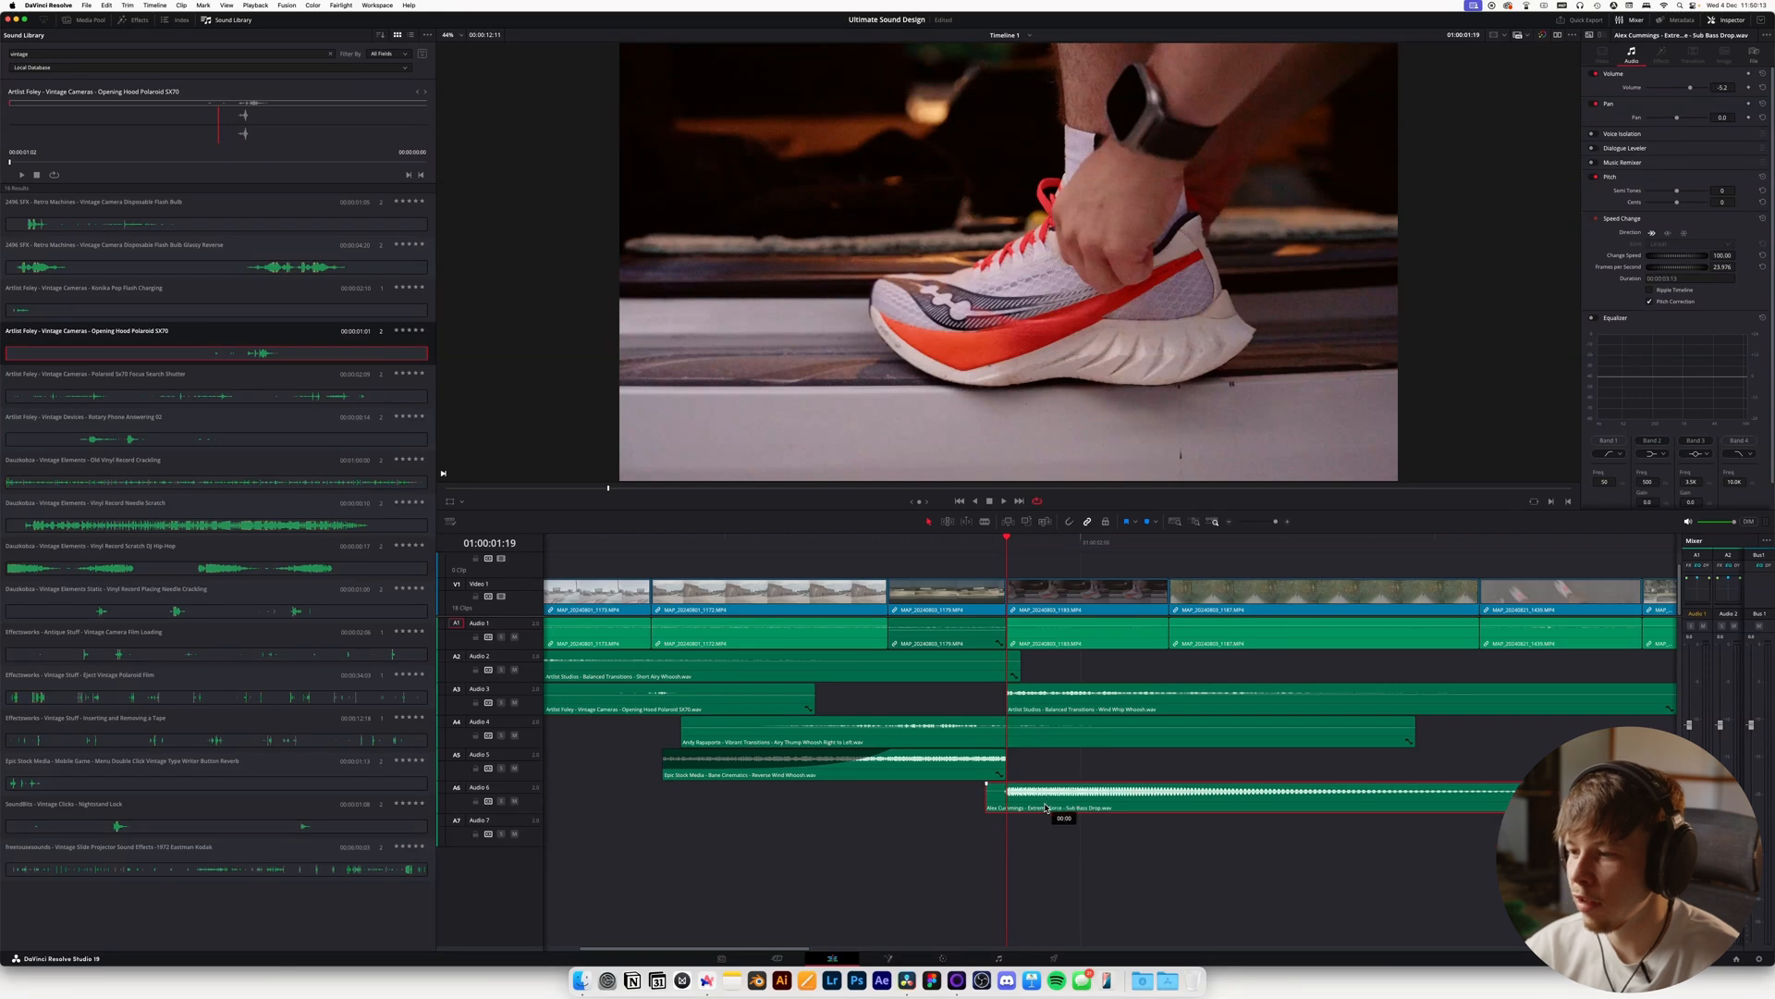
Play back the transition with the Sub Bass Drop's volume lowered to -12.2, and delete that clip from Audio 6
{"action": "key", "text": "space"}
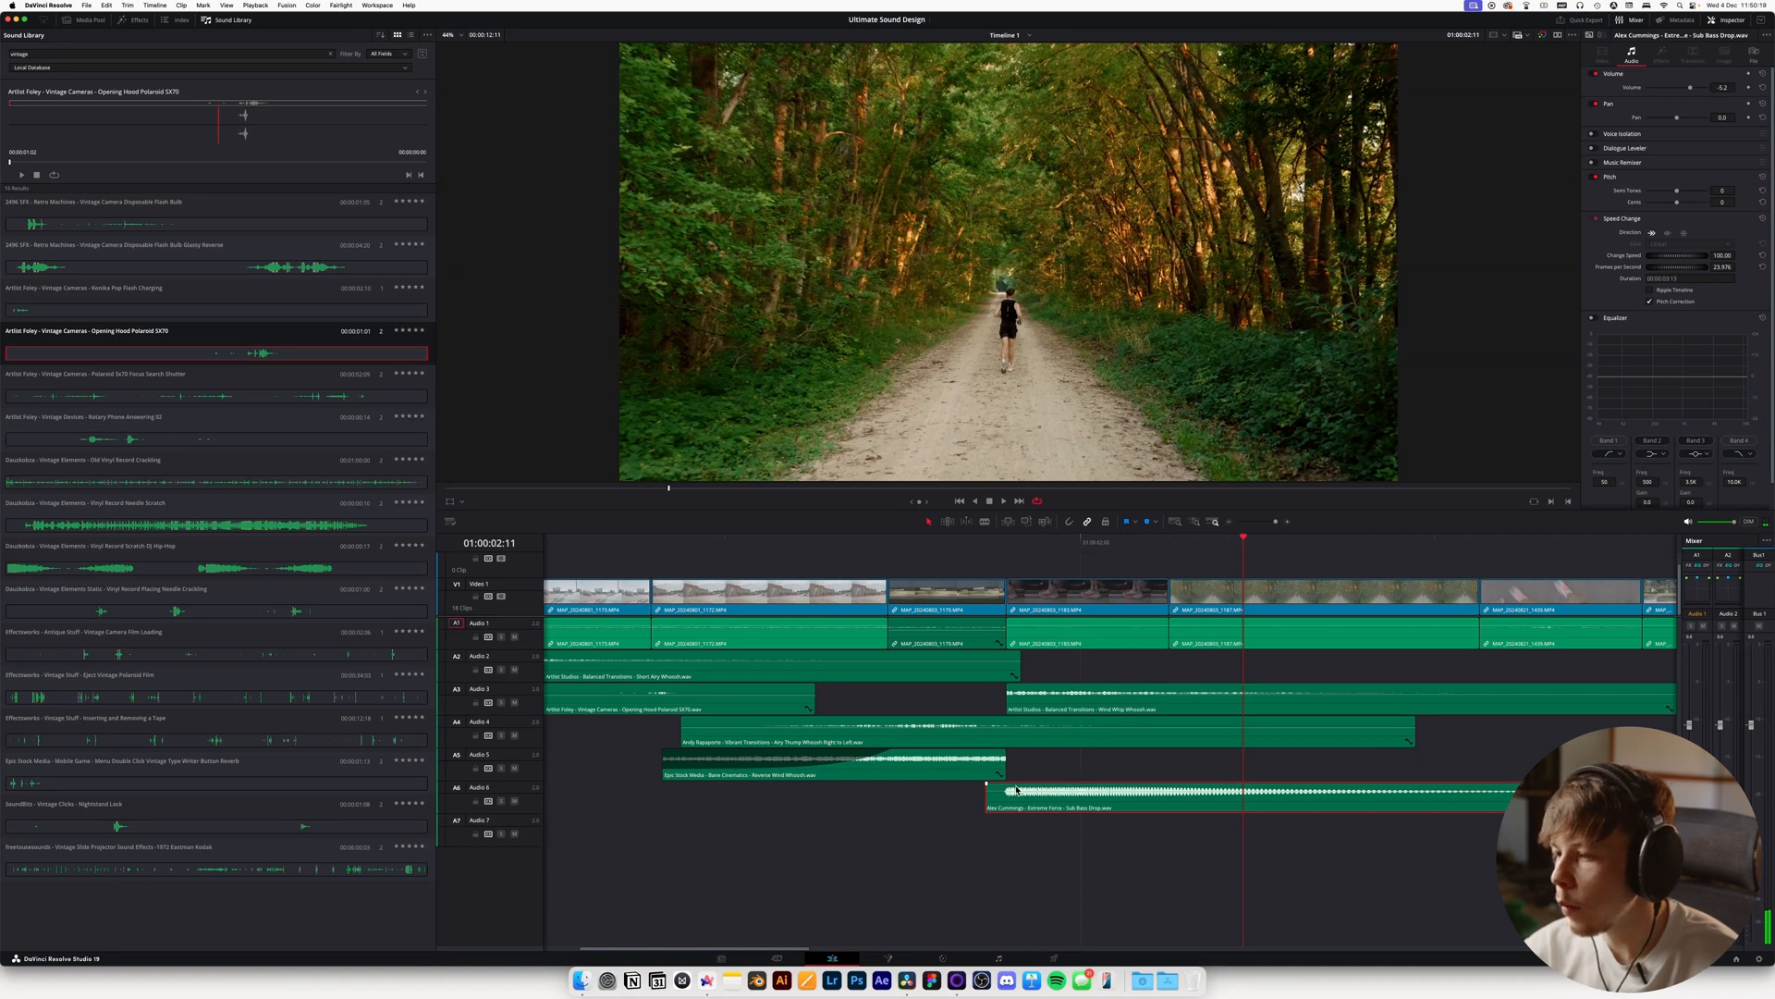
{"action": "left_click_drag", "start_coordinate": [1014, 794], "coordinate": [1014, 800]}
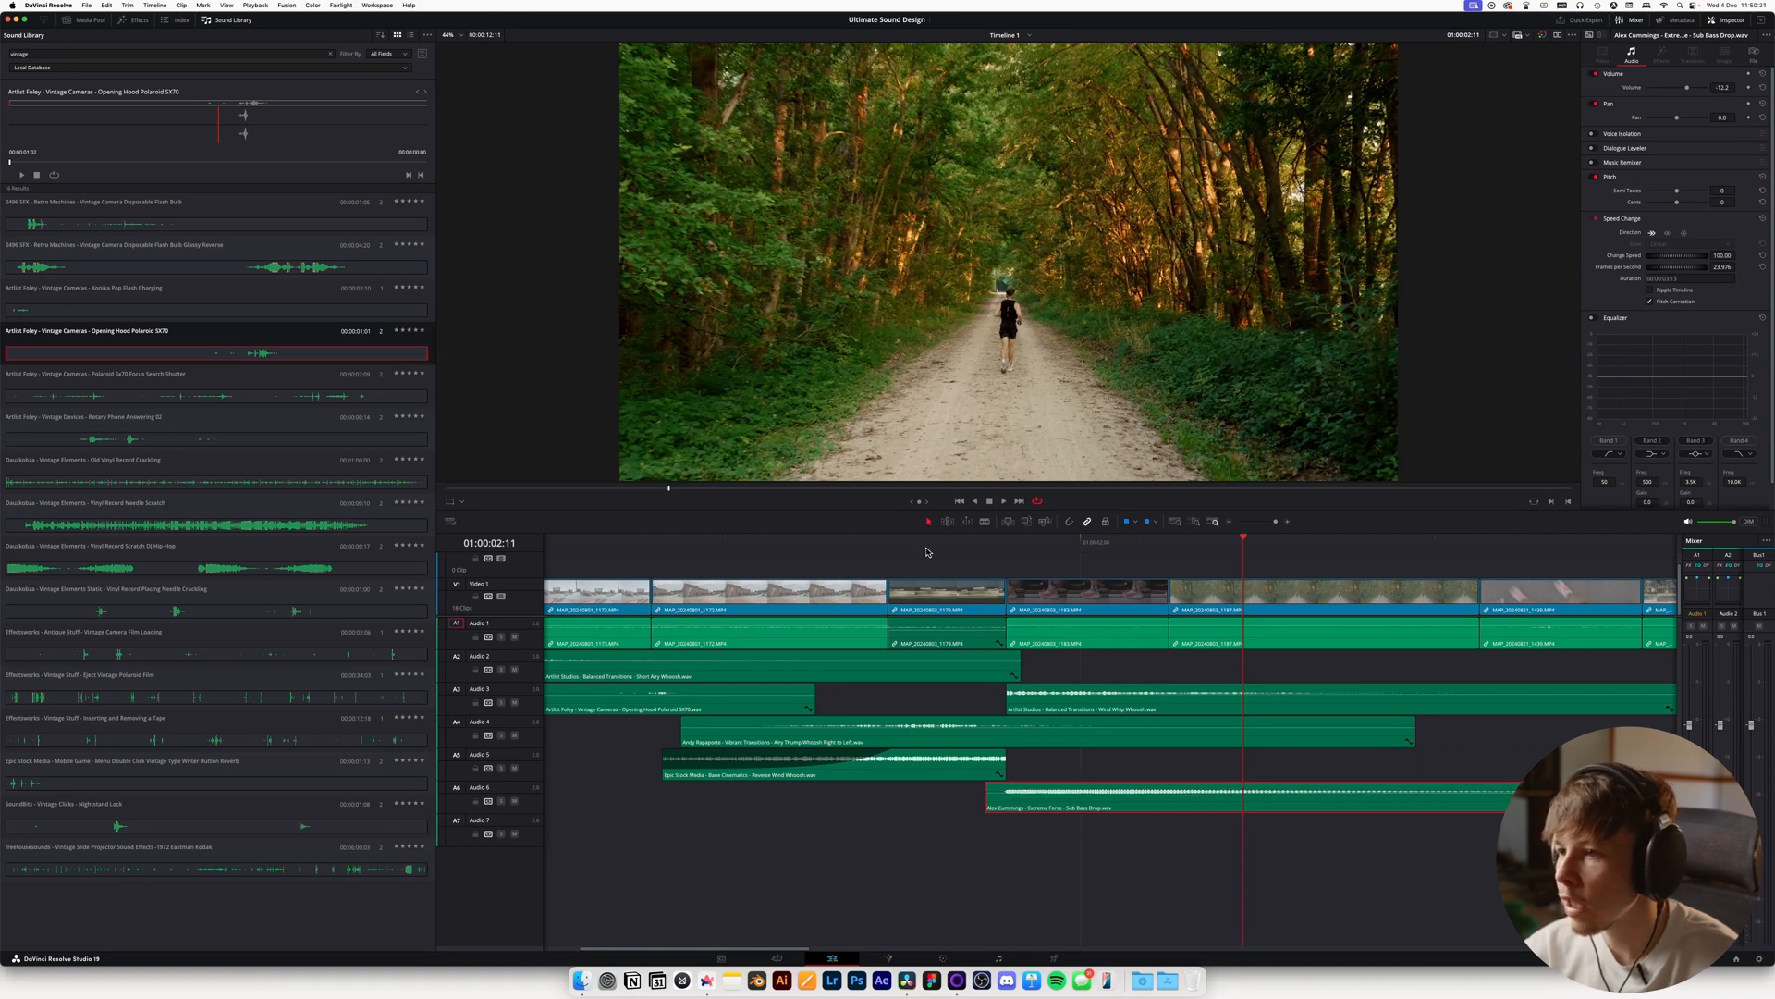
{"action": "left_click", "coordinate": [837, 545]}
{"action": "key", "text": "space"}
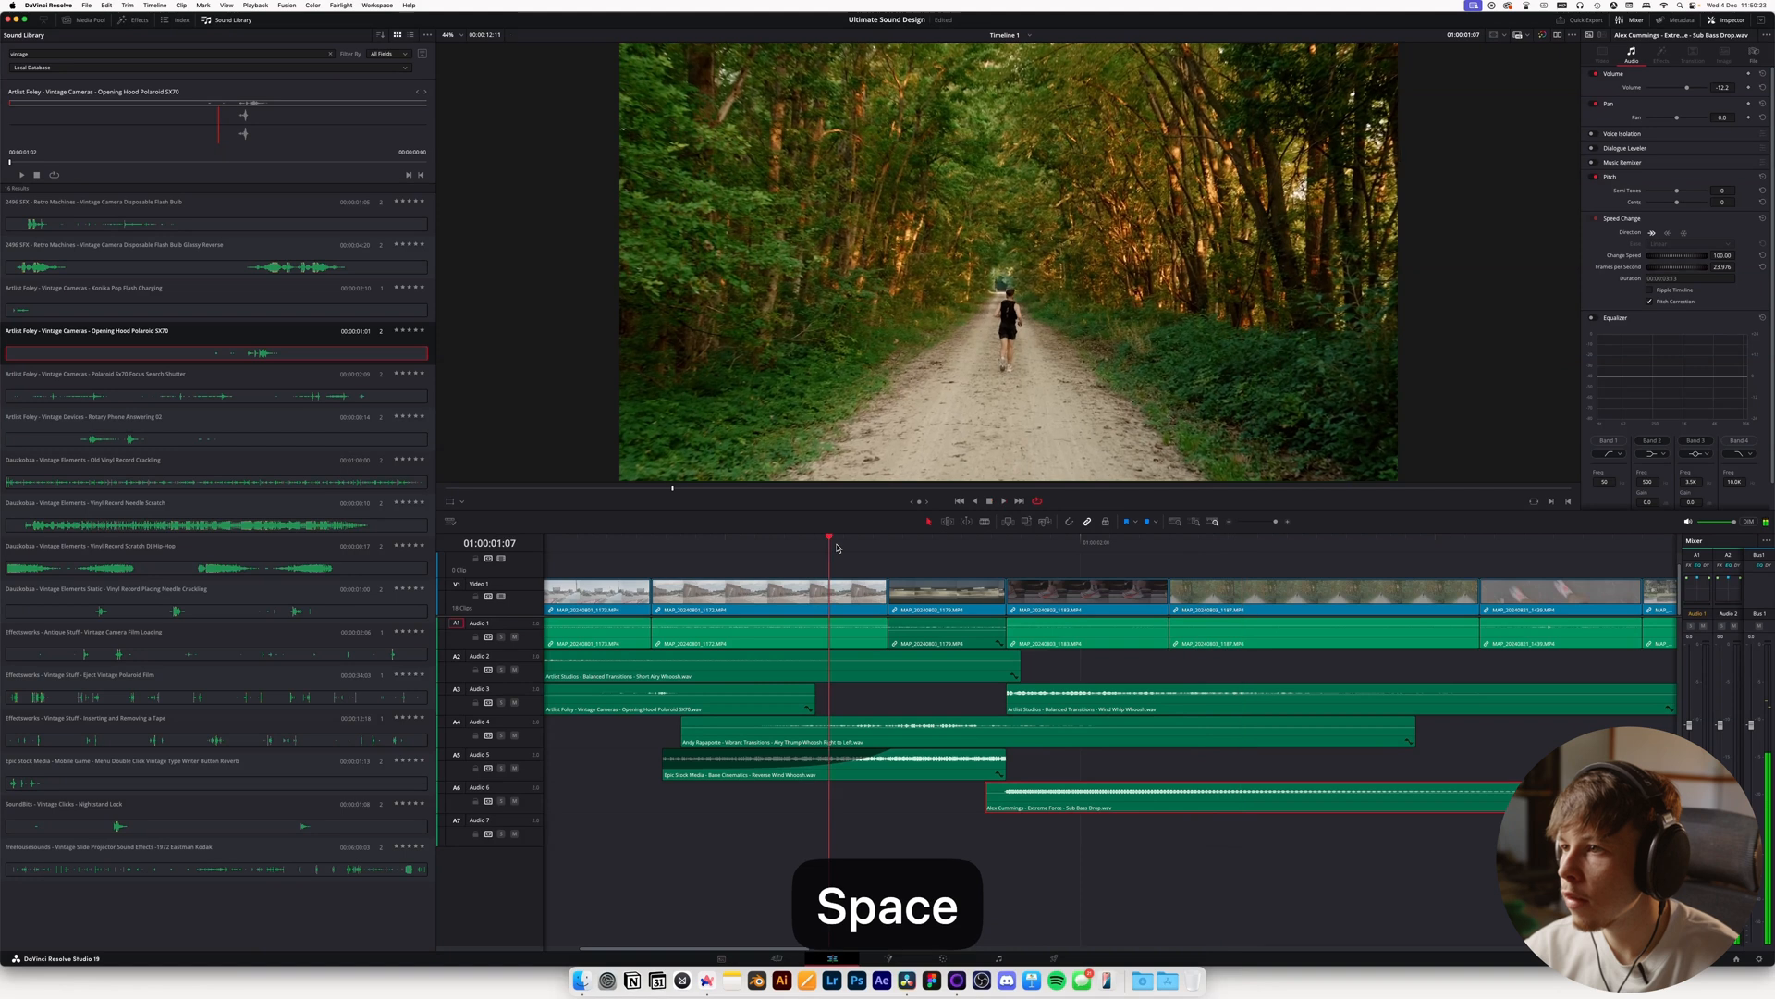
{"action": "key", "text": "space"}
{"action": "key", "text": "BackSpace"}
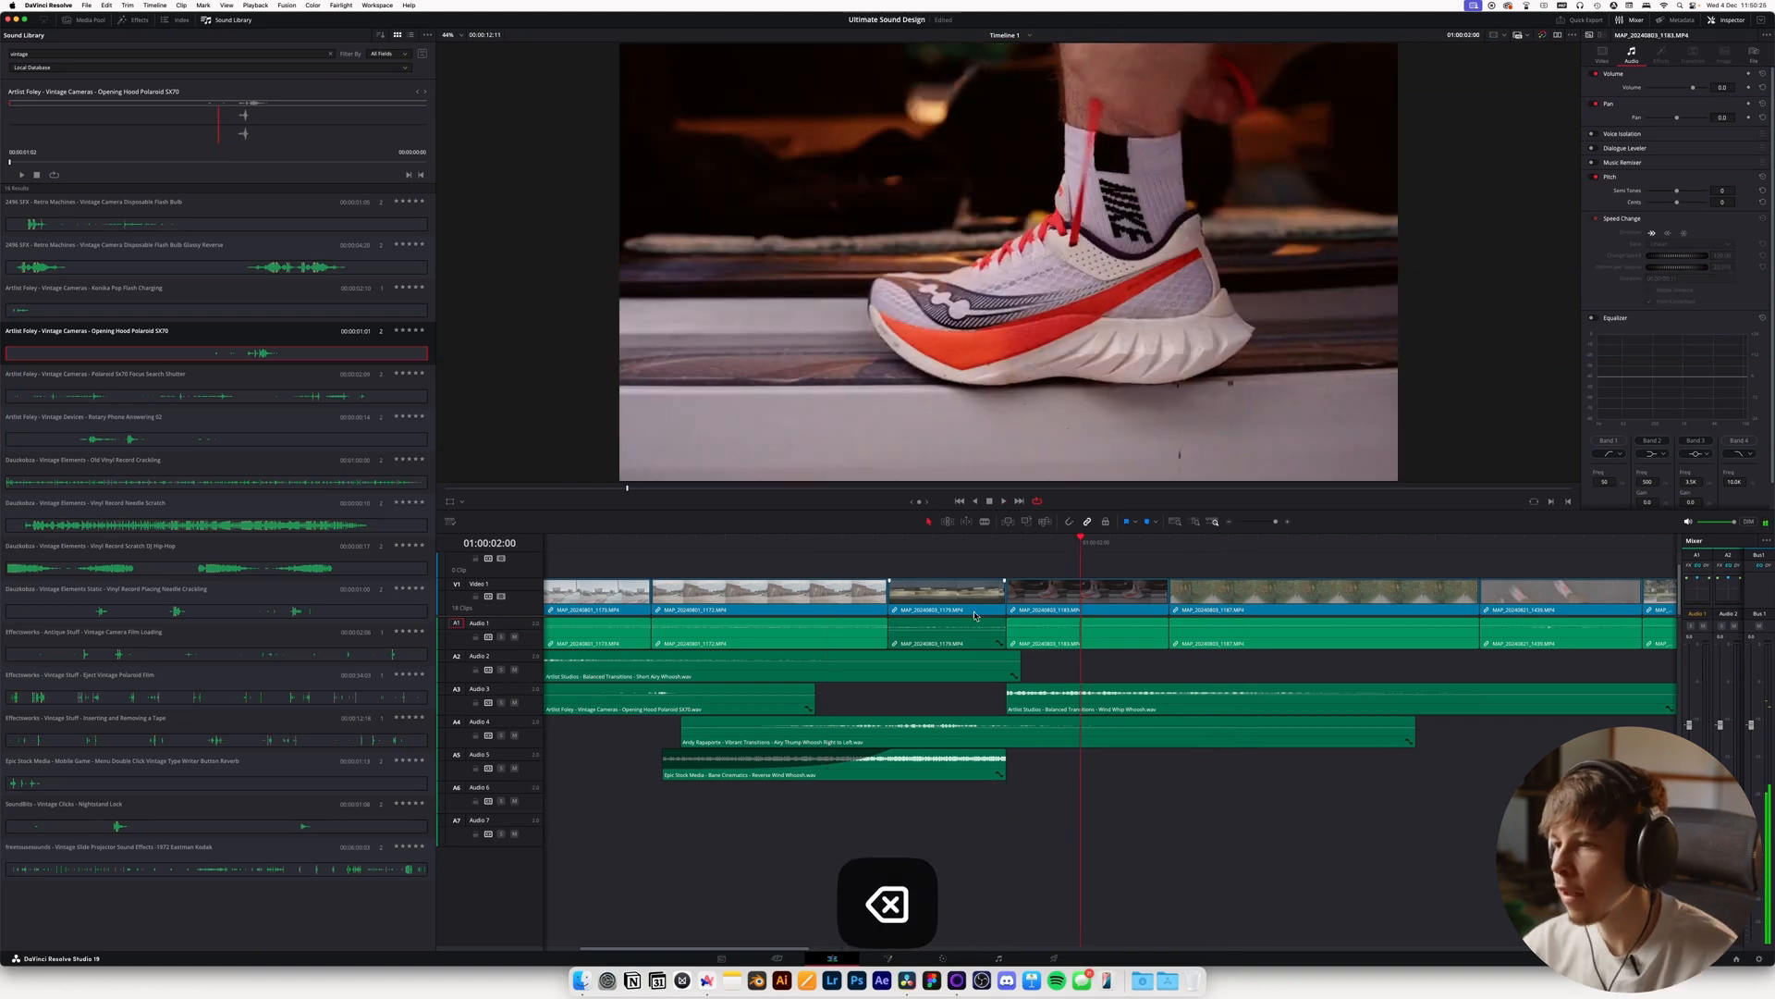
Lower the Wind Whip Whoosh's volume to -14.0, reduce the Reverse Wind Whoosh's volume on Audio 5, and play back the transition
{"action": "key", "text": "space"}
{"action": "left_click", "coordinate": [1033, 697]}
{"action": "left_click_drag", "start_coordinate": [1030, 700], "coordinate": [1032, 705]}
{"action": "left_click_drag", "start_coordinate": [980, 764], "coordinate": [980, 767]}
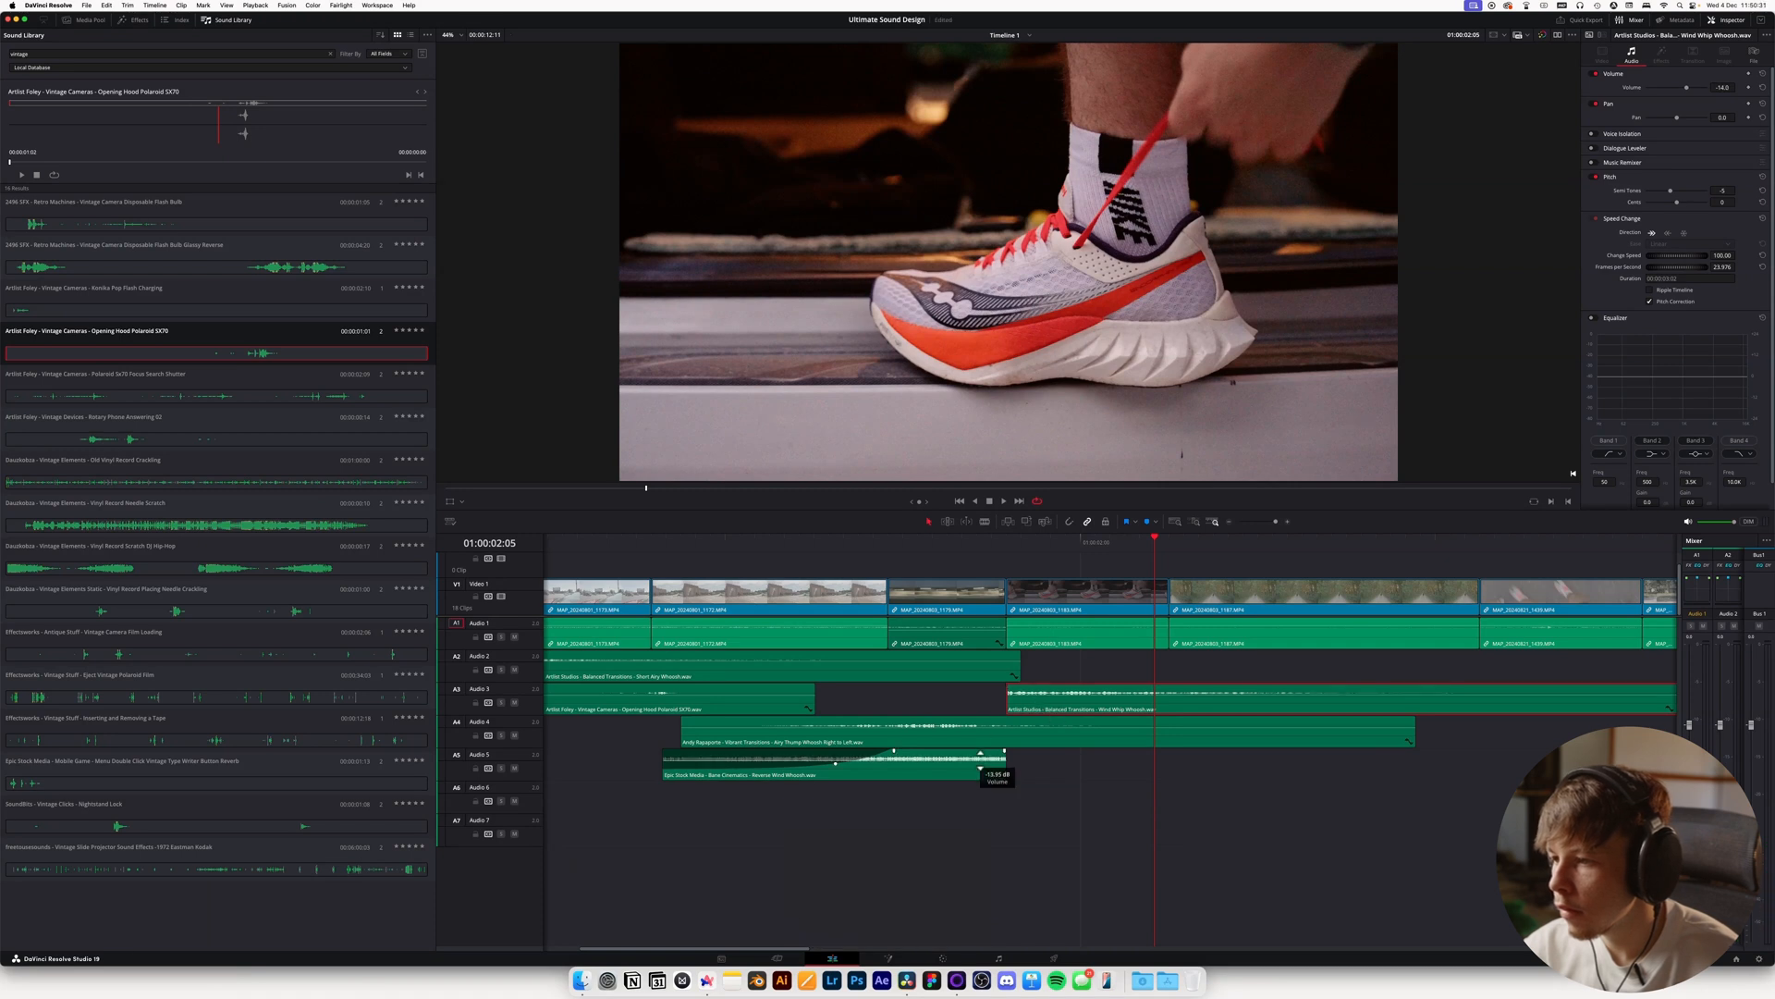
{"action": "key", "text": "space"}
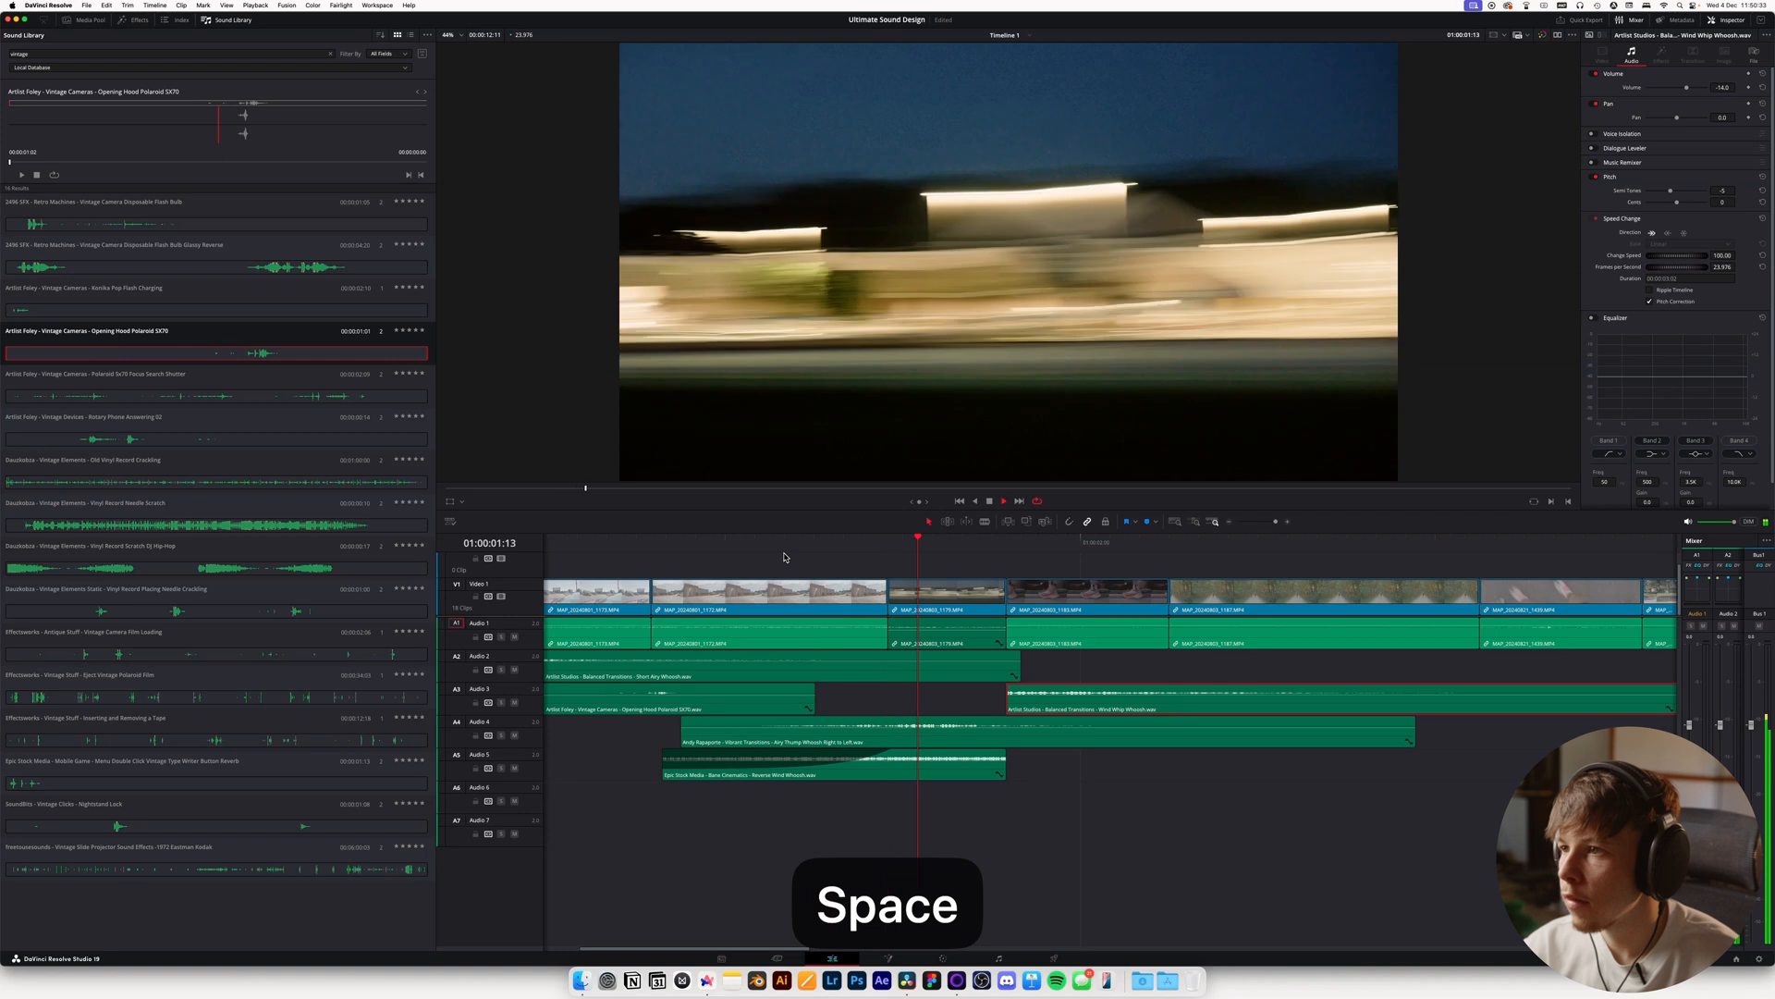
Switch to Artlist, search the sound effects for "rubble" and audition Dropping Rubble, Stone Fragments Spilled on Floor, Crunchy Blast and Rubble Rolling Down
{"action": "key", "text": "super+Tab"}
{"action": "left_click", "coordinate": [194, 35]}
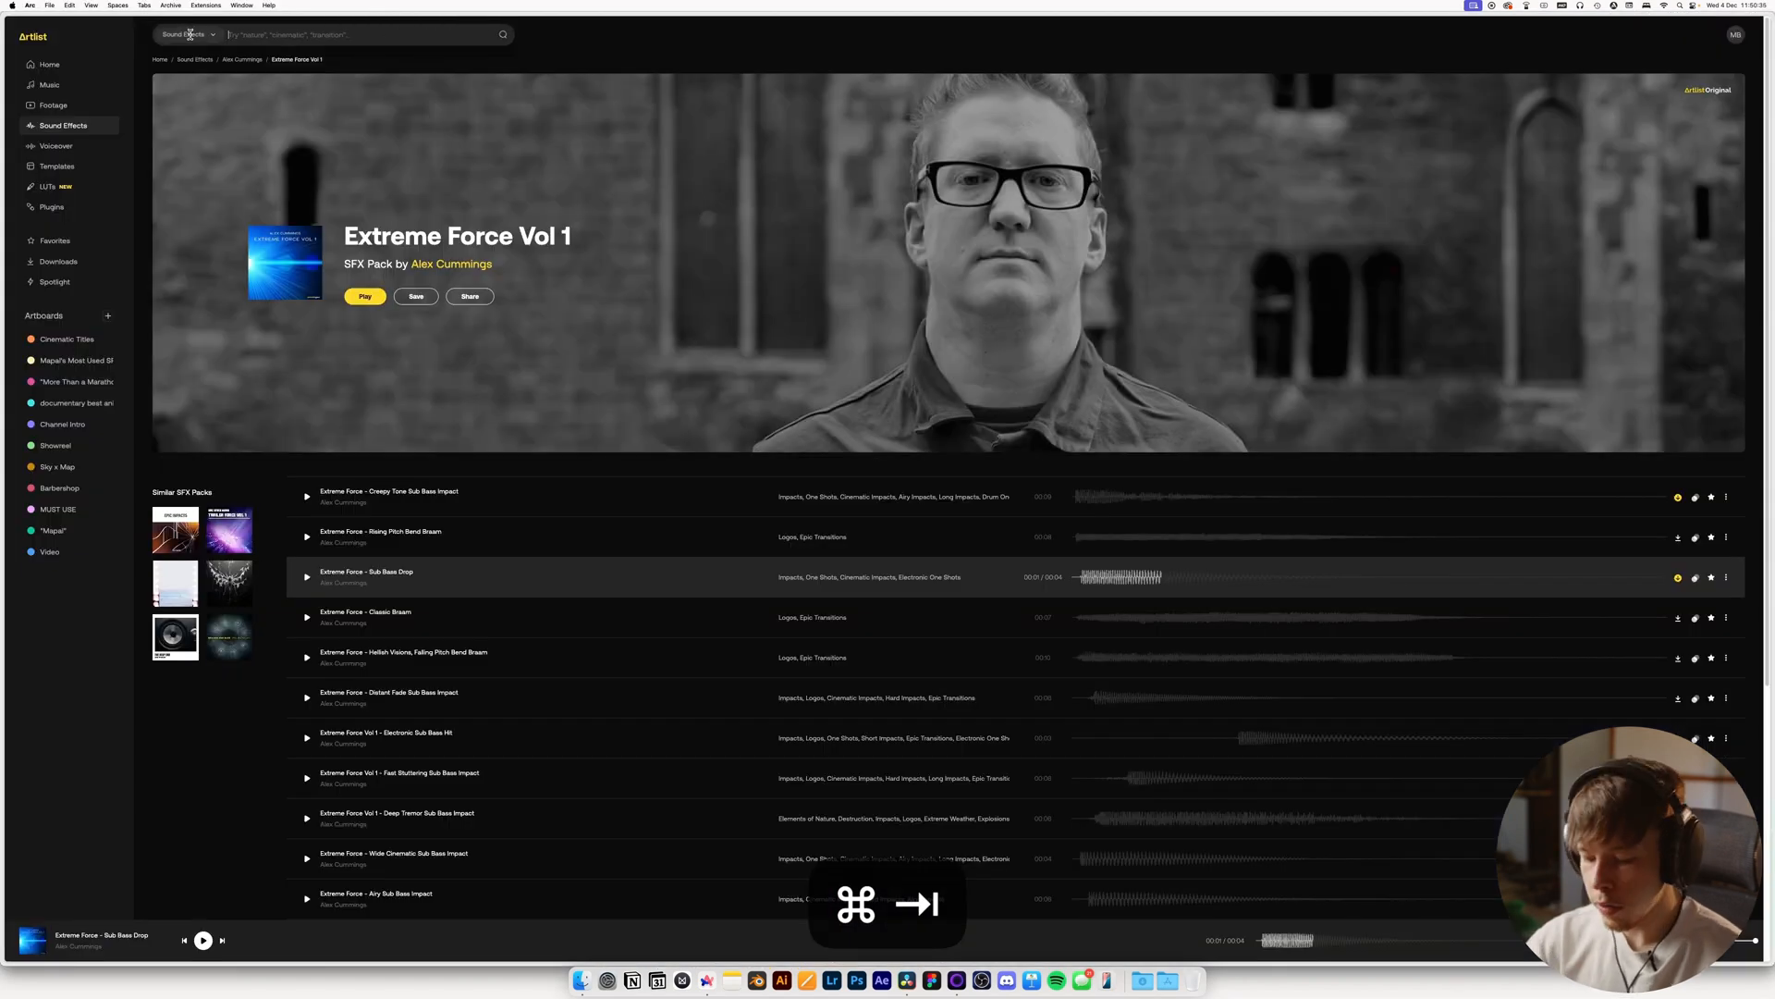
{"action": "type", "text": "rubble"}
{"action": "key", "text": "Return"}
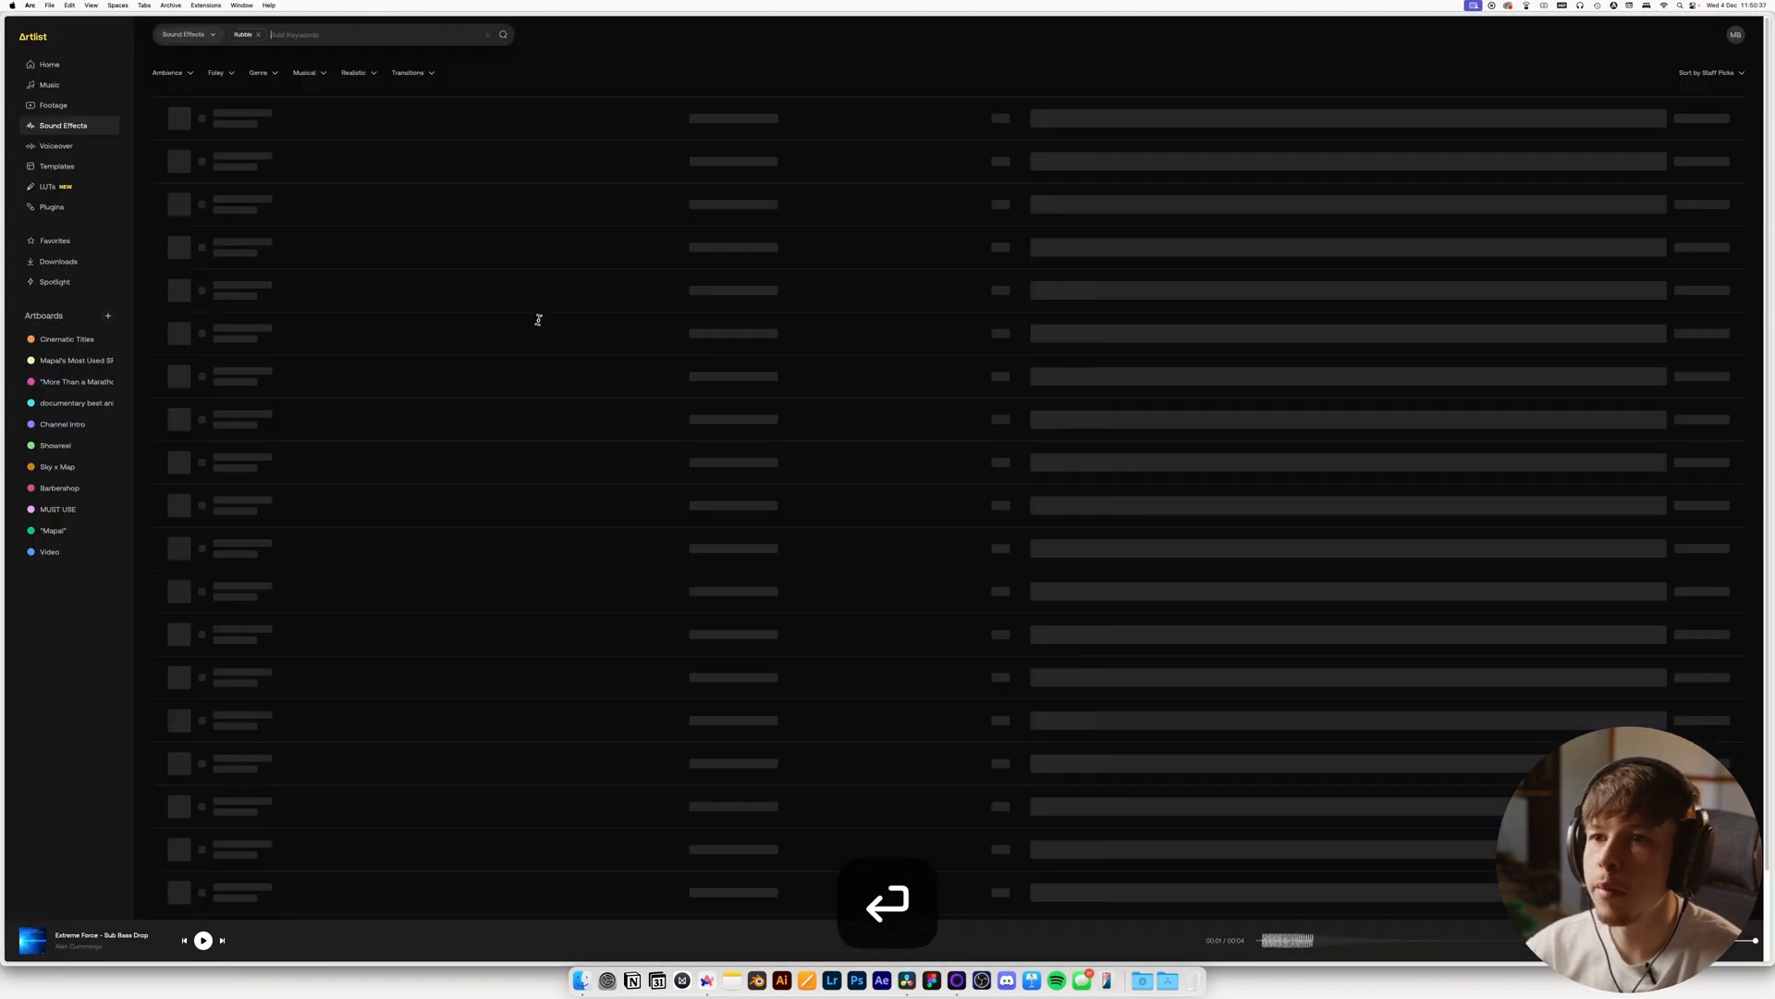
{"action": "left_click", "coordinate": [1074, 119]}
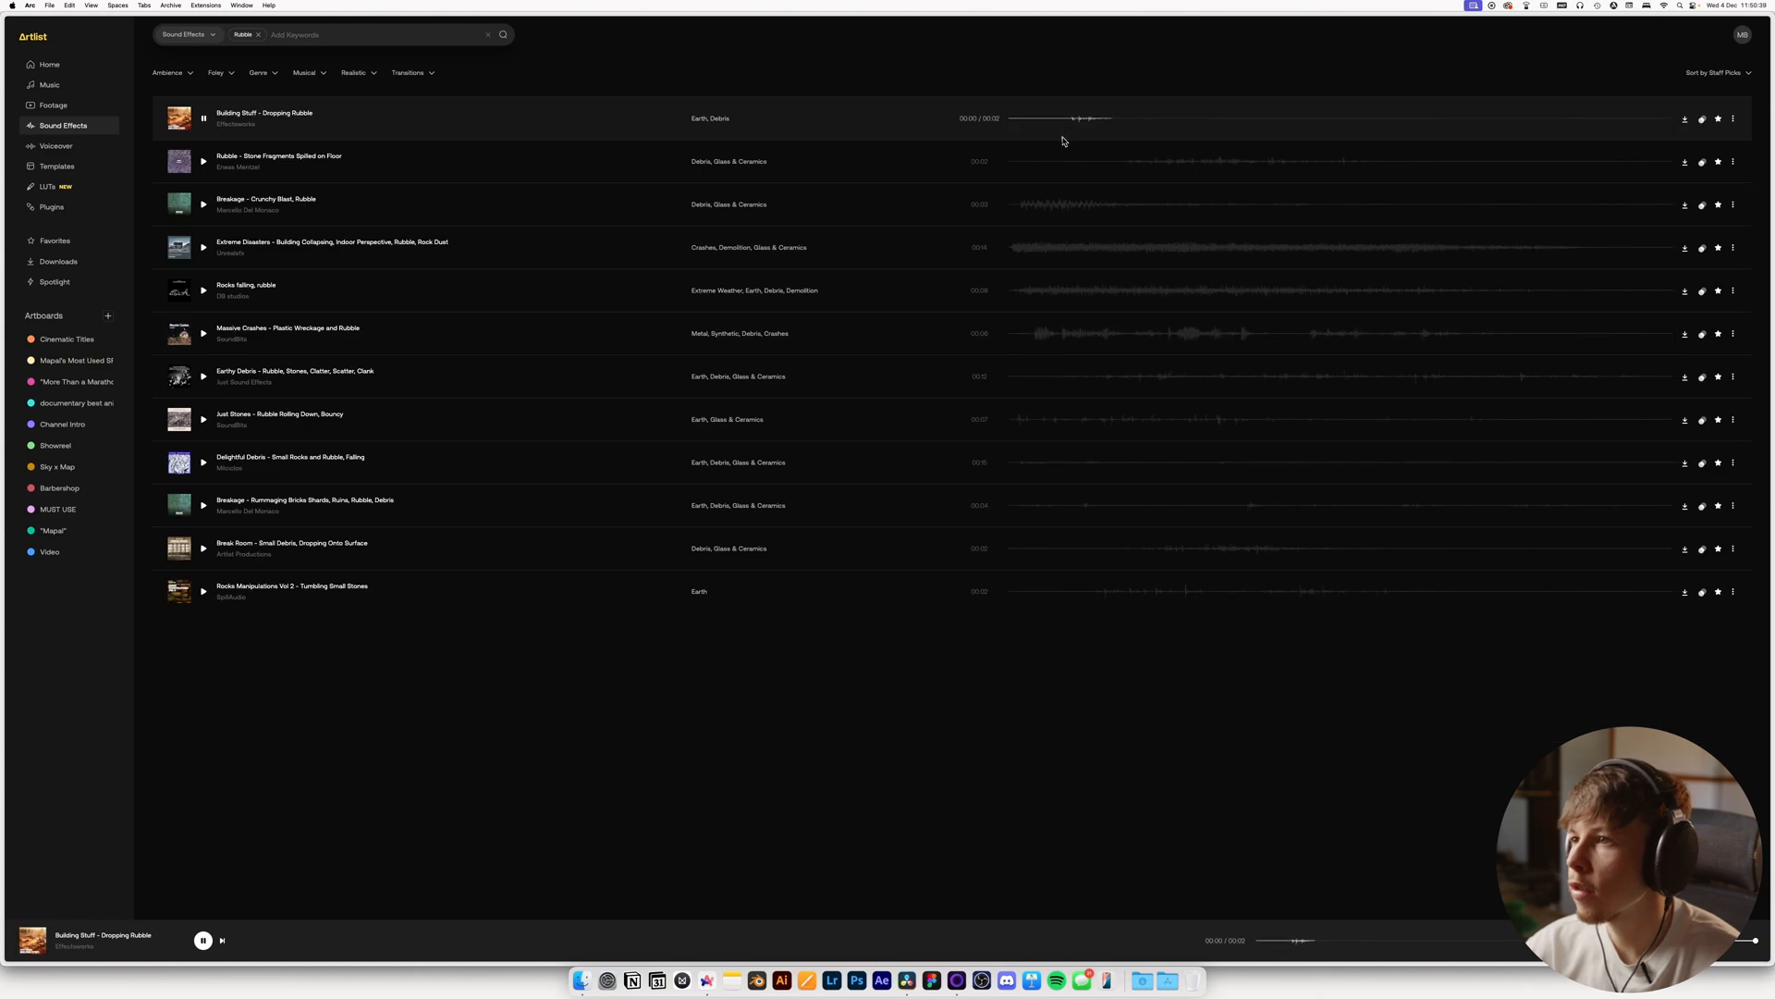
{"action": "left_click", "coordinate": [1100, 162]}
{"action": "left_click", "coordinate": [1011, 211]}
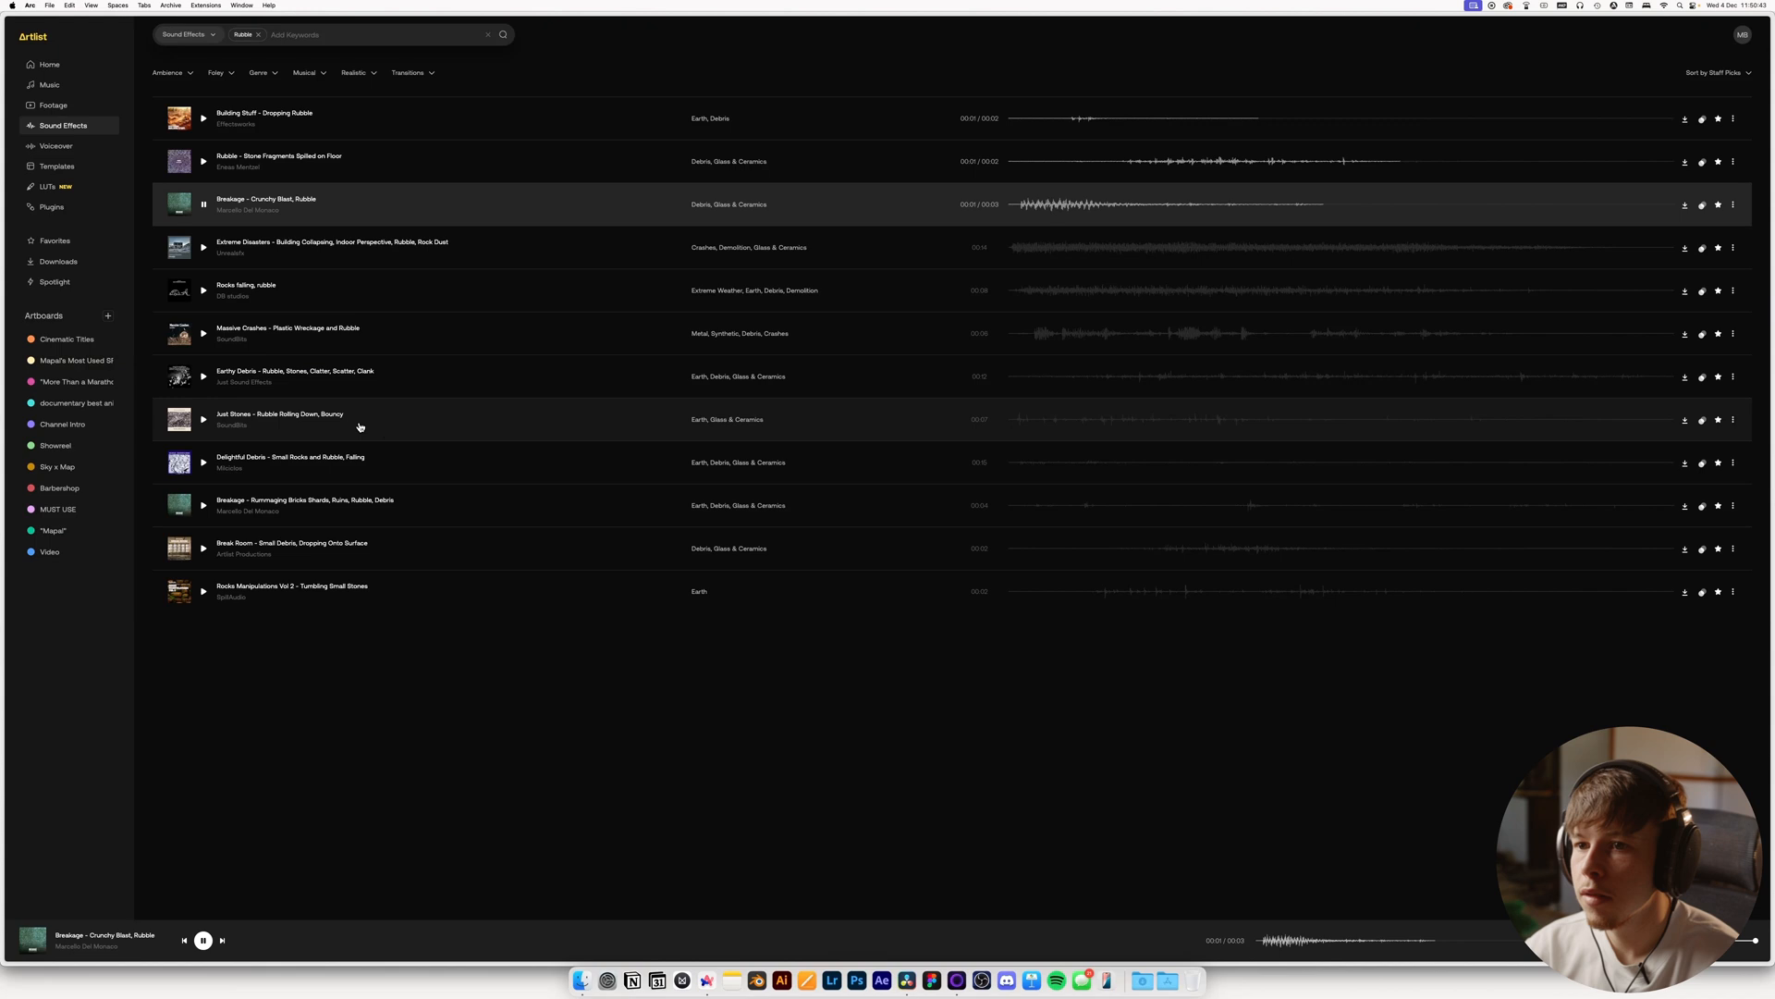
{"action": "left_click", "coordinate": [203, 422]}
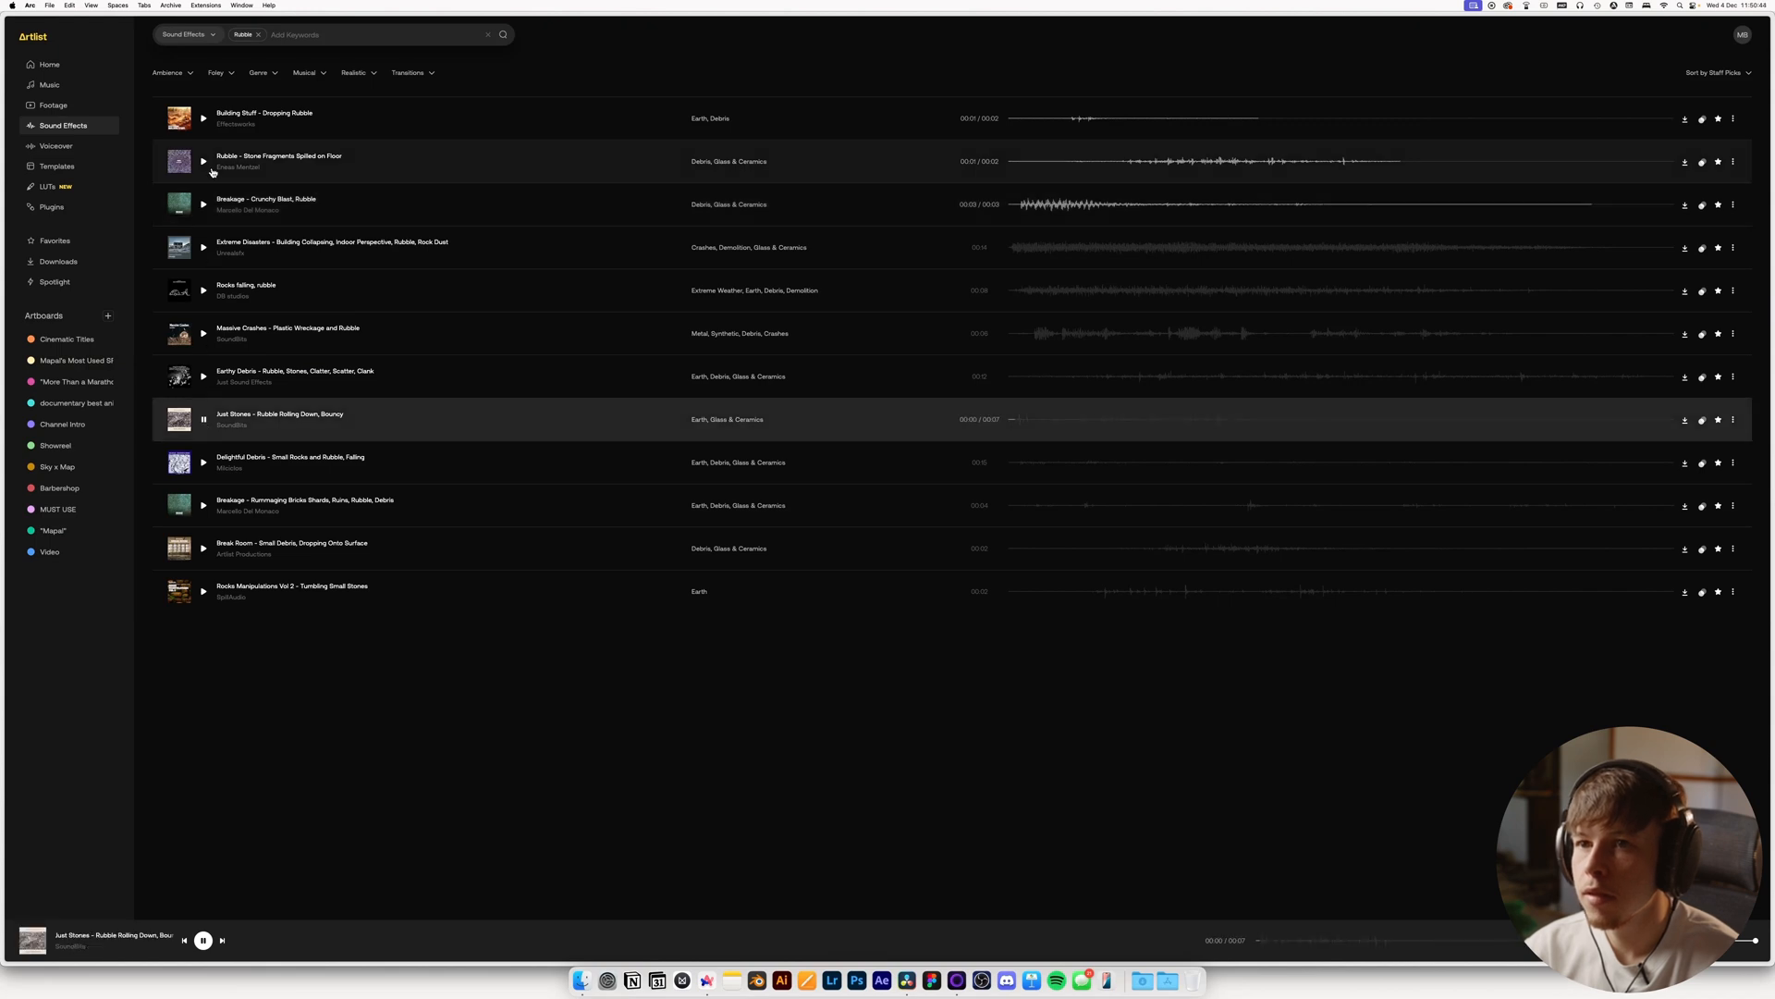
Compare Dropping Rubble with the small debris, tumbling stones and rummaging bricks sounds, and download Building Stuff - Dropping Rubble
{"action": "left_click", "coordinate": [203, 118]}
{"action": "key", "text": "space"}
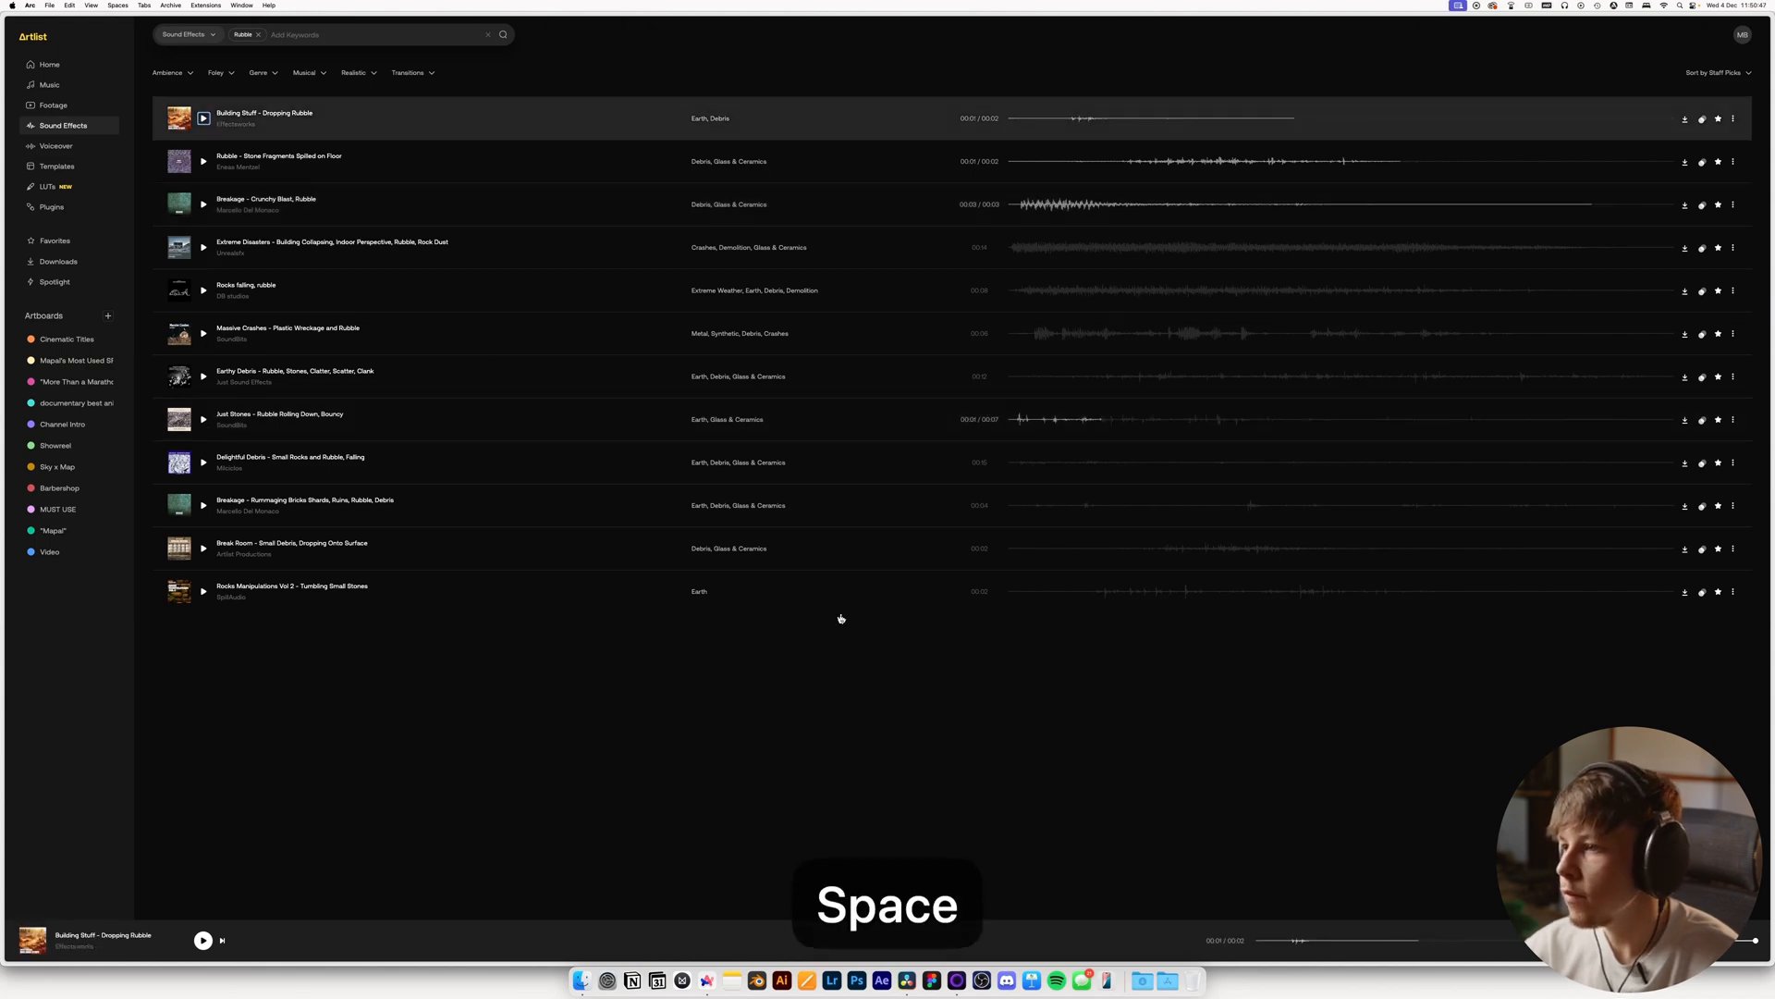
{"action": "left_click", "coordinate": [1039, 549]}
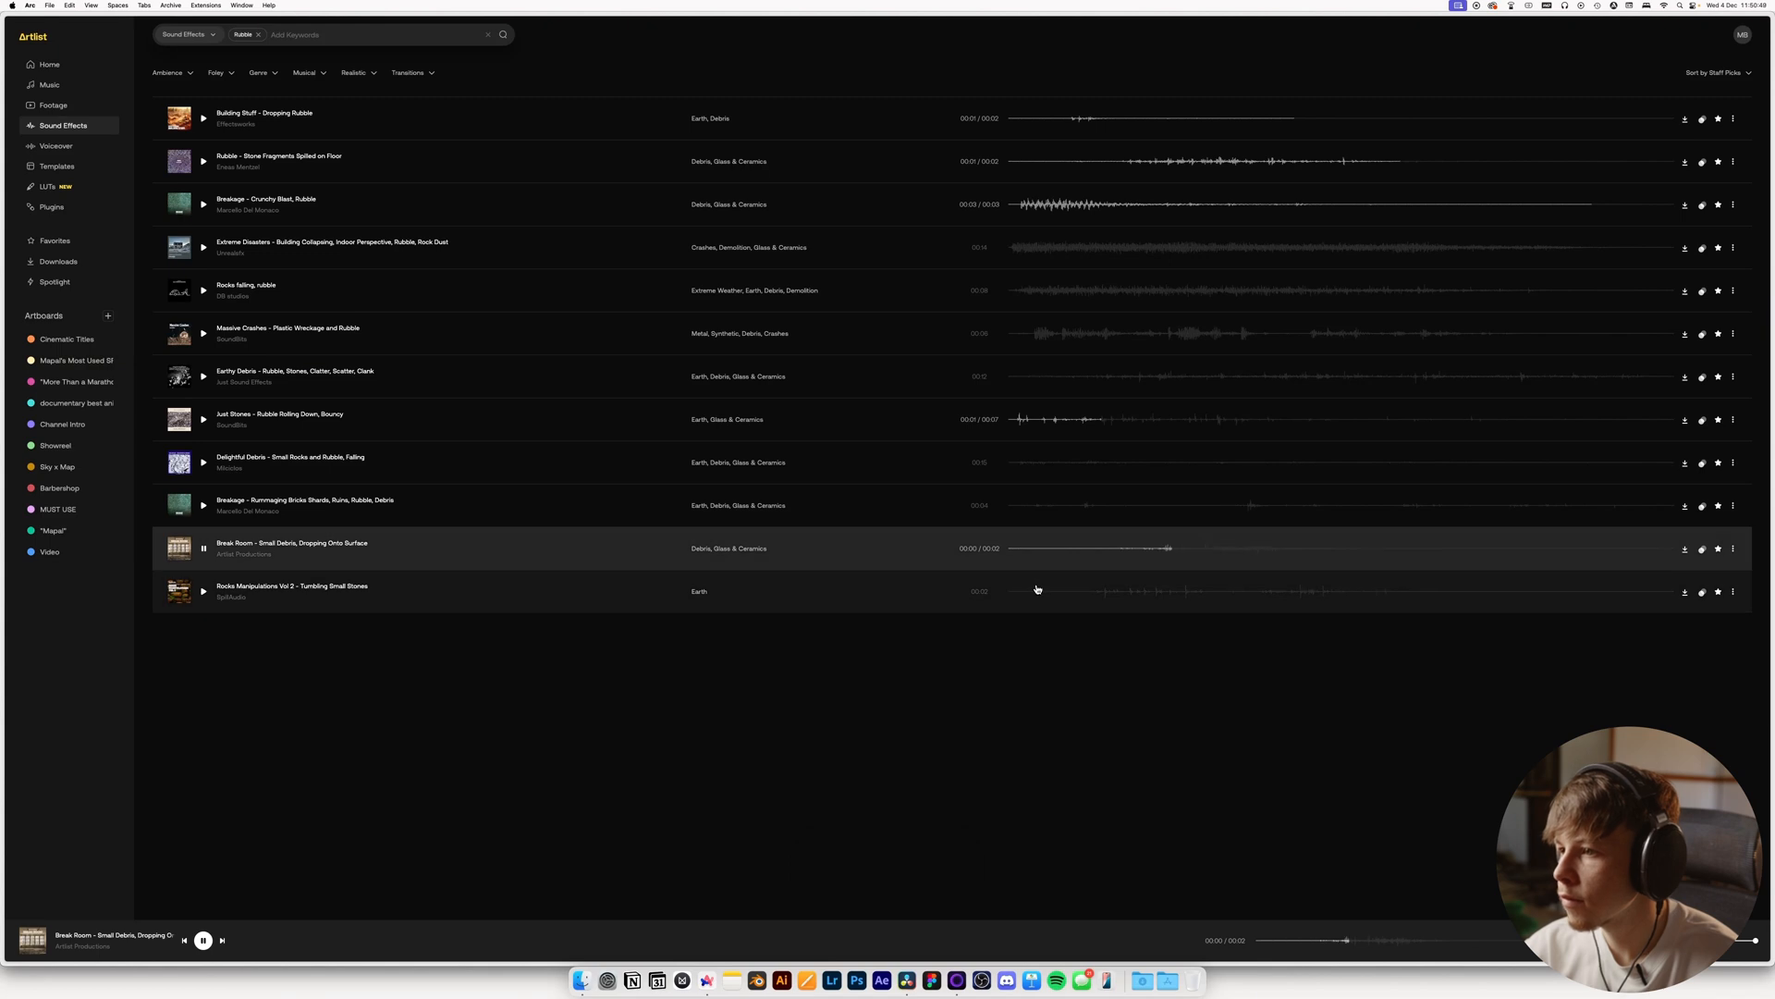
{"action": "left_click", "coordinate": [1039, 595]}
{"action": "left_click", "coordinate": [1022, 513]}
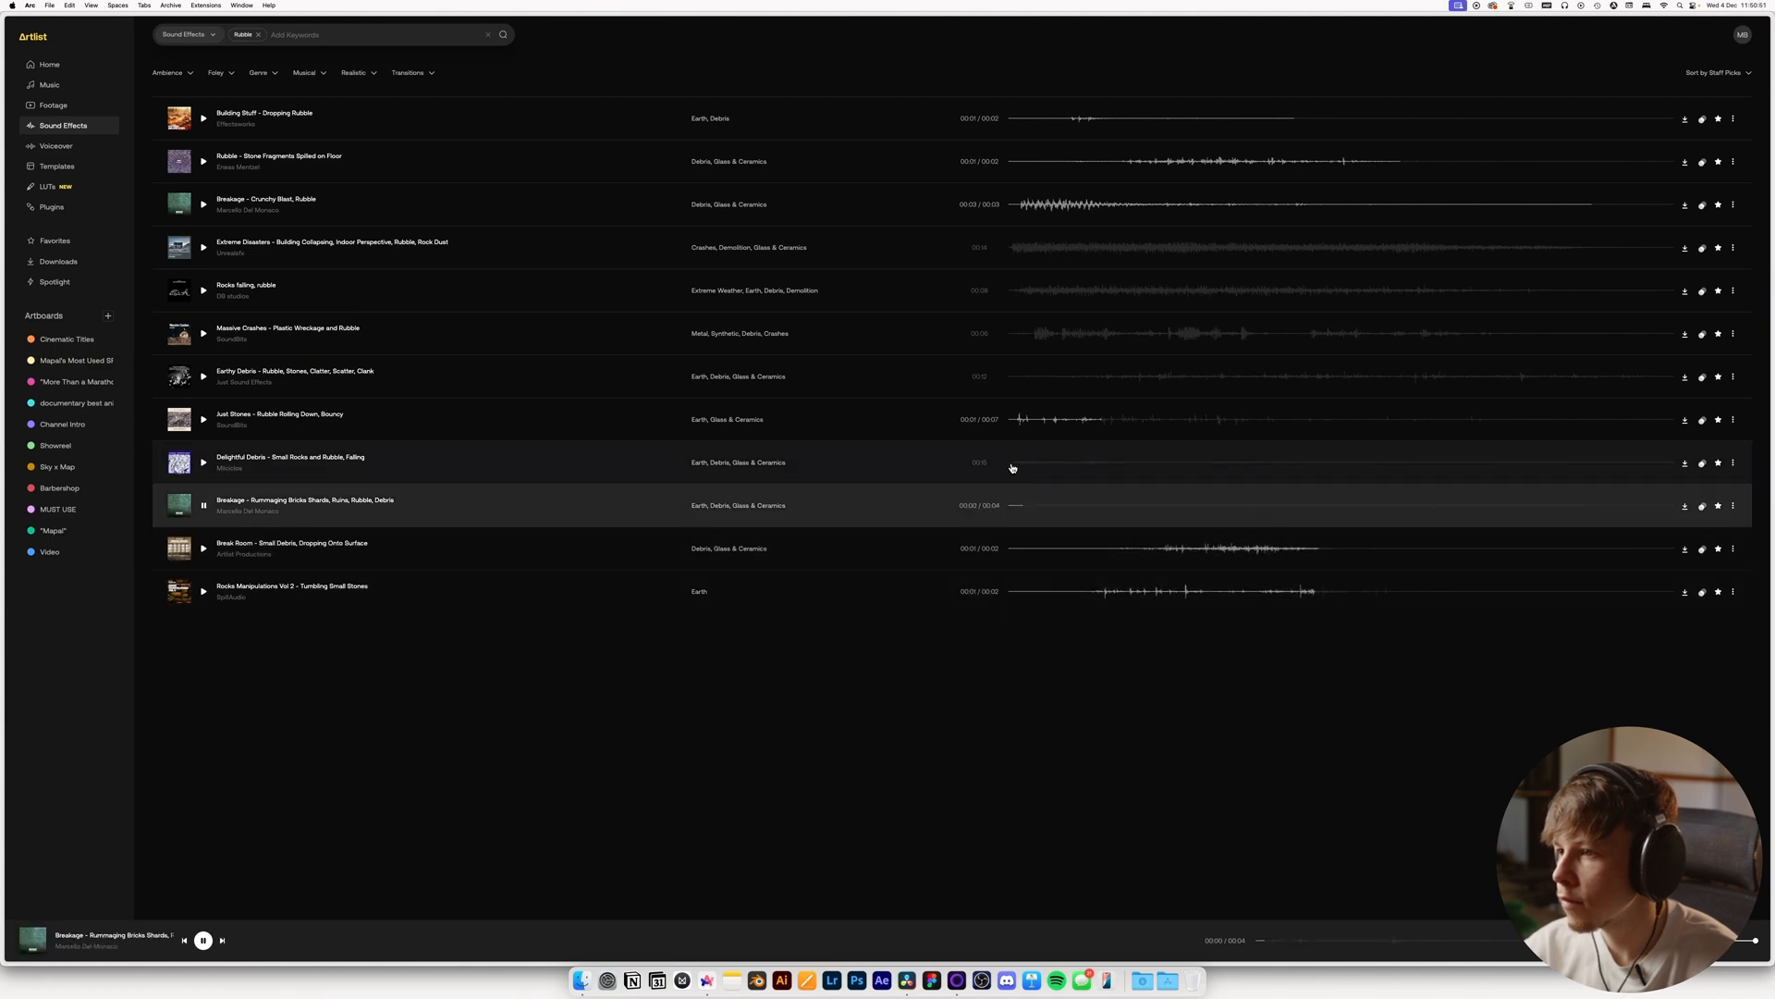
{"action": "key", "text": "space"}
{"action": "left_click", "coordinate": [1022, 123]}
{"action": "key", "text": "space"}
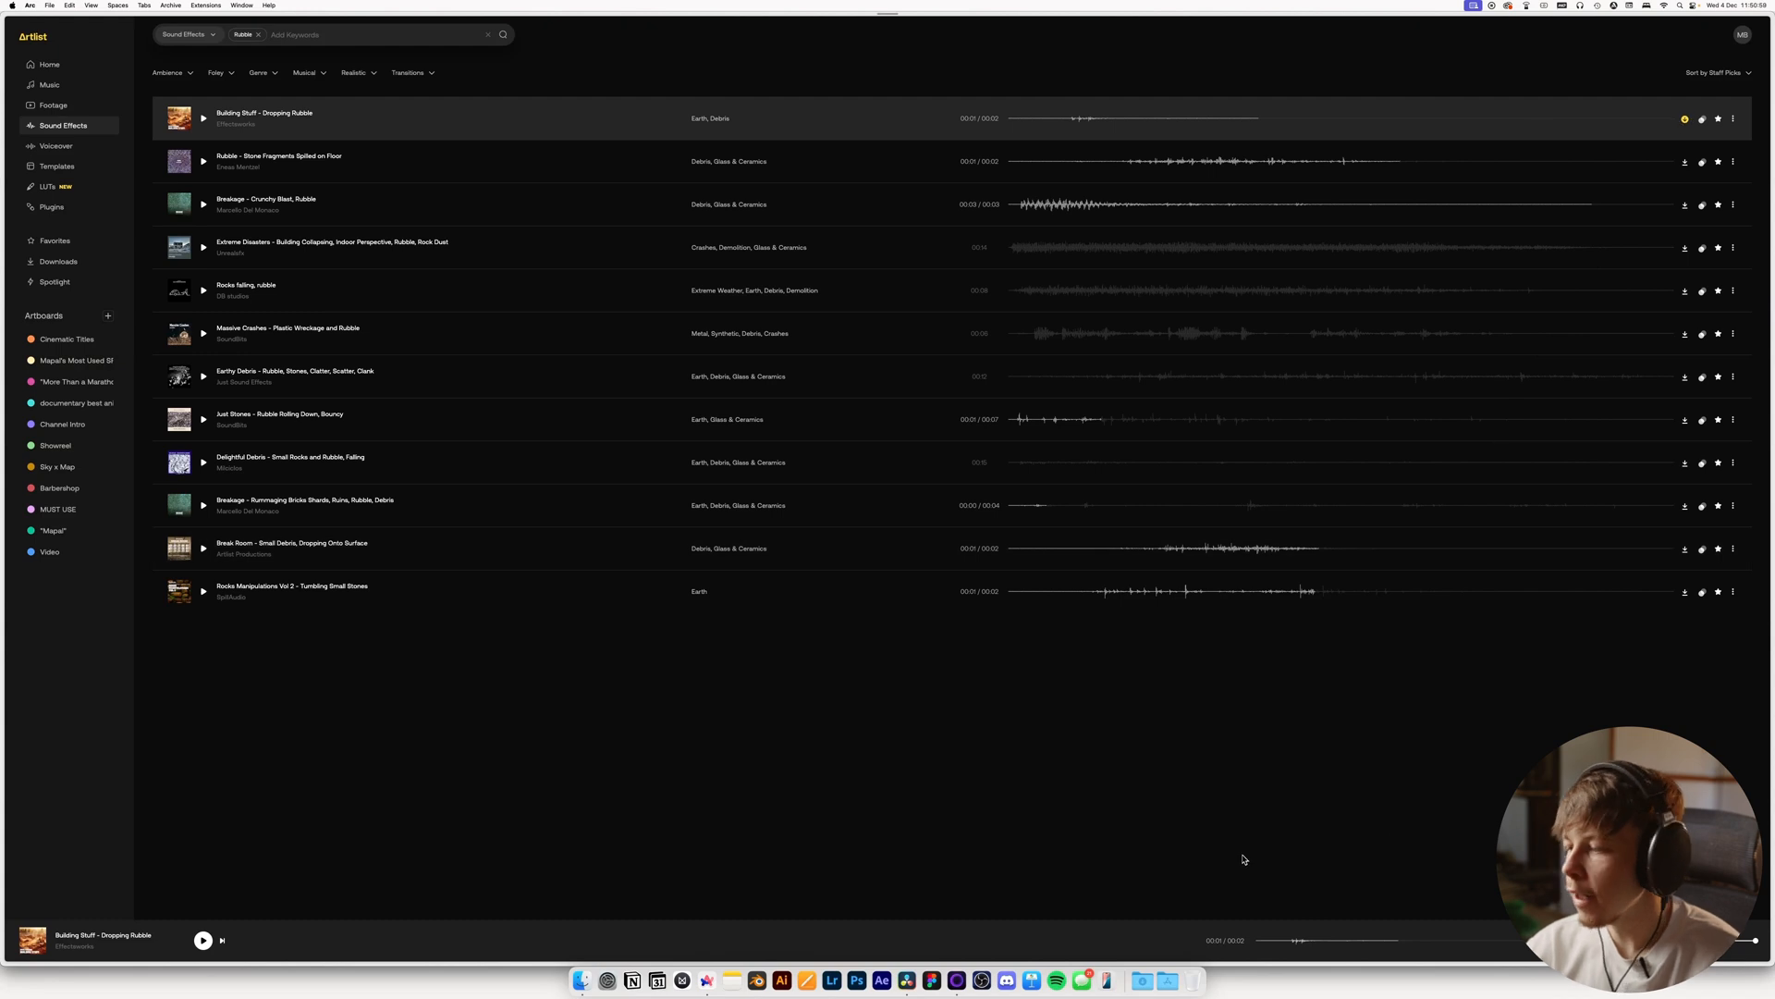
Switch to DaVinci Resolve and place the downloaded Dropping Rubble file on Audio 6, its hit aligned with the cut at 01:00:01:19
{"action": "key", "text": "super+Tab"}
{"action": "left_click", "coordinate": [1144, 993]}
{"action": "left_click_drag", "start_coordinate": [971, 278], "coordinate": [964, 800]}
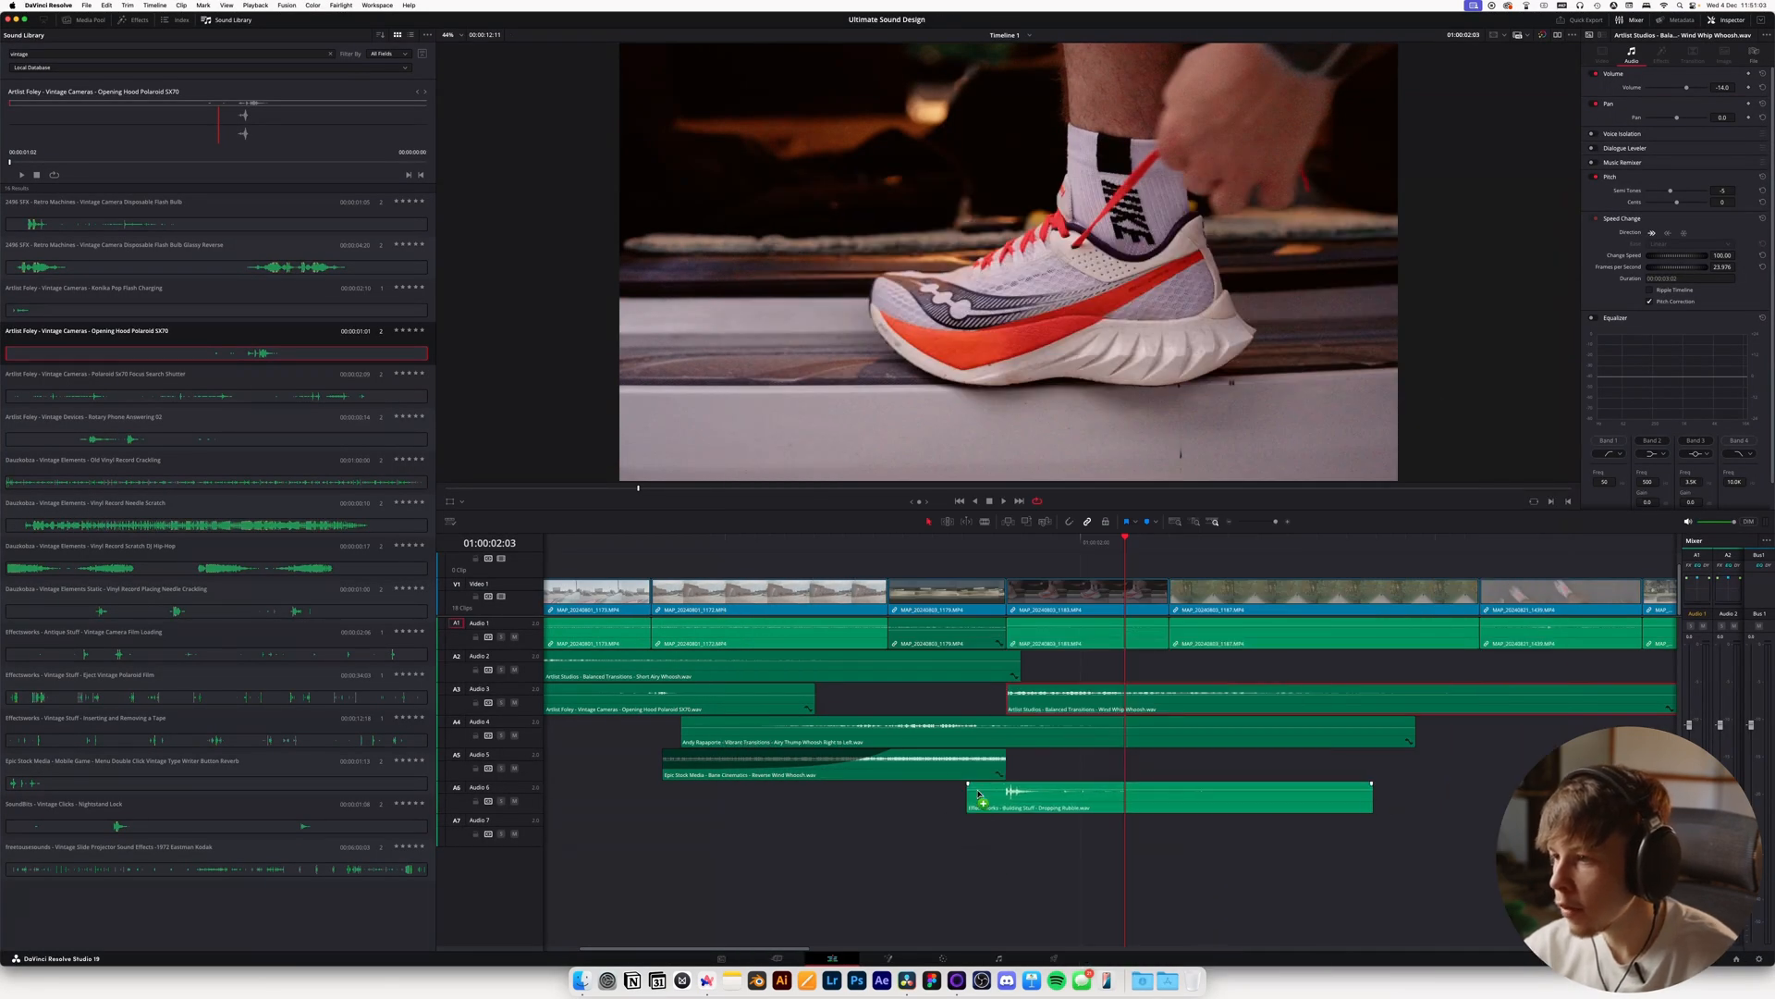
Play back the transition with the Dropping Rubble clip and change the channel type of the Audio 6 track
{"action": "key", "text": "space"}
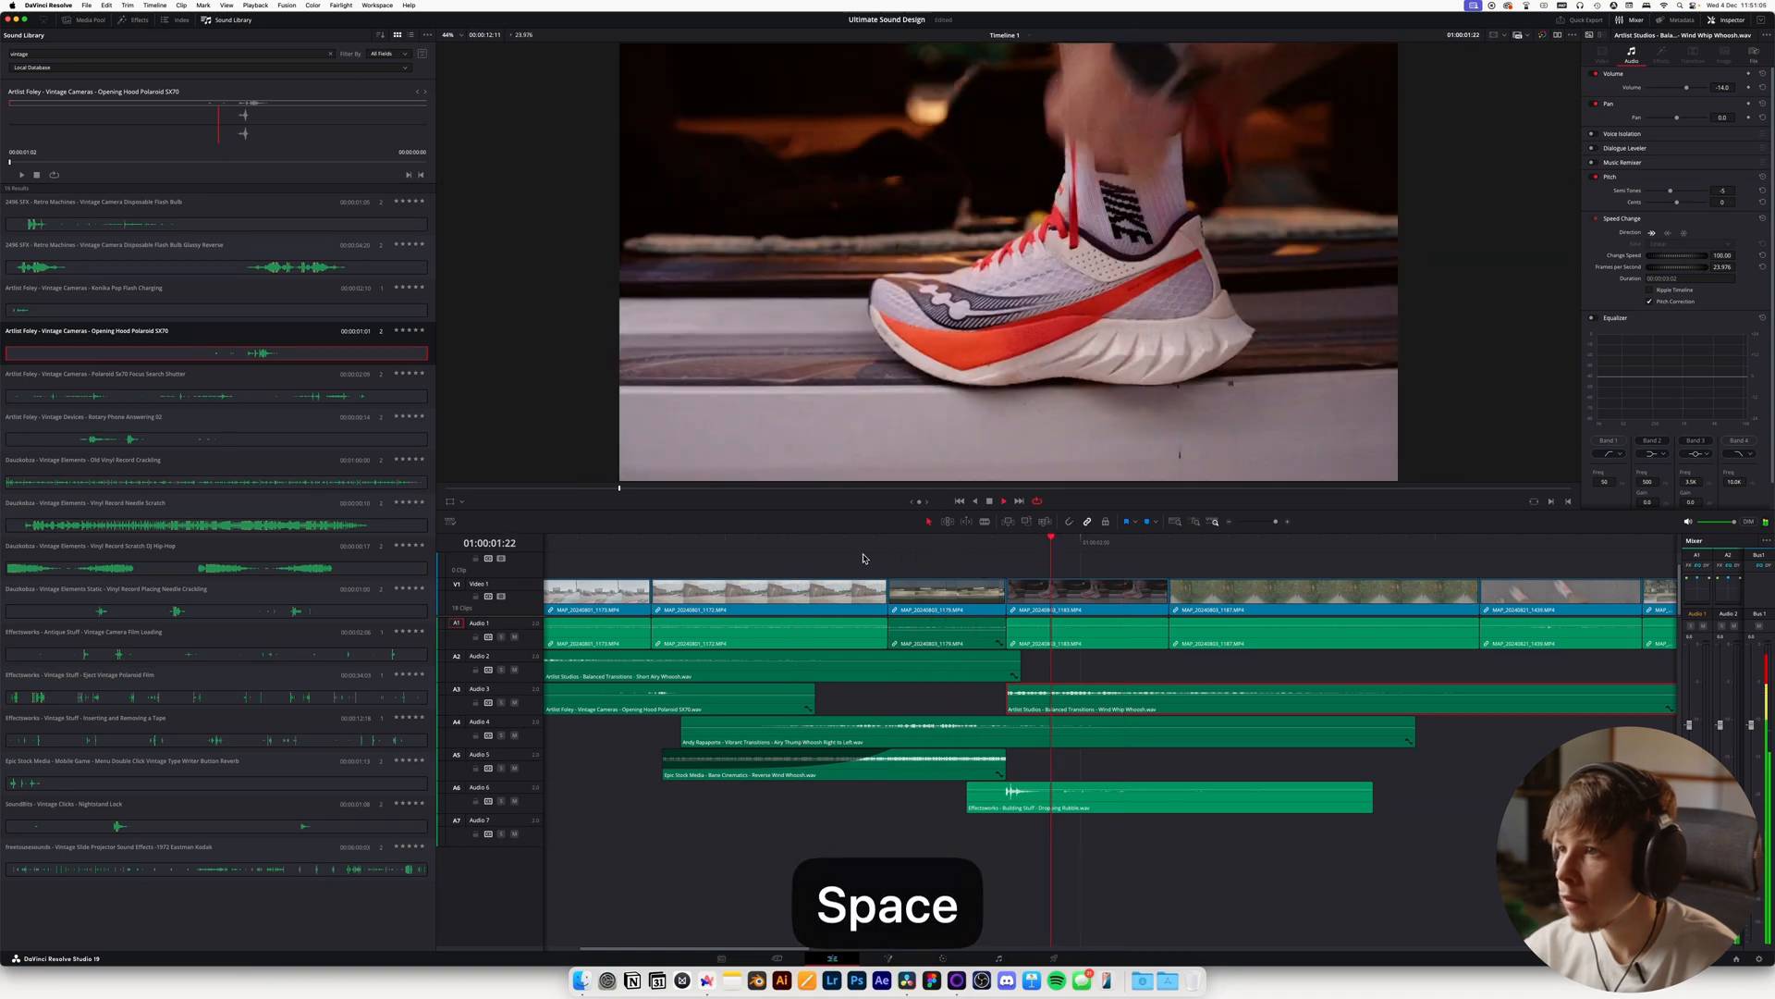
{"action": "left_click", "coordinate": [1011, 792]}
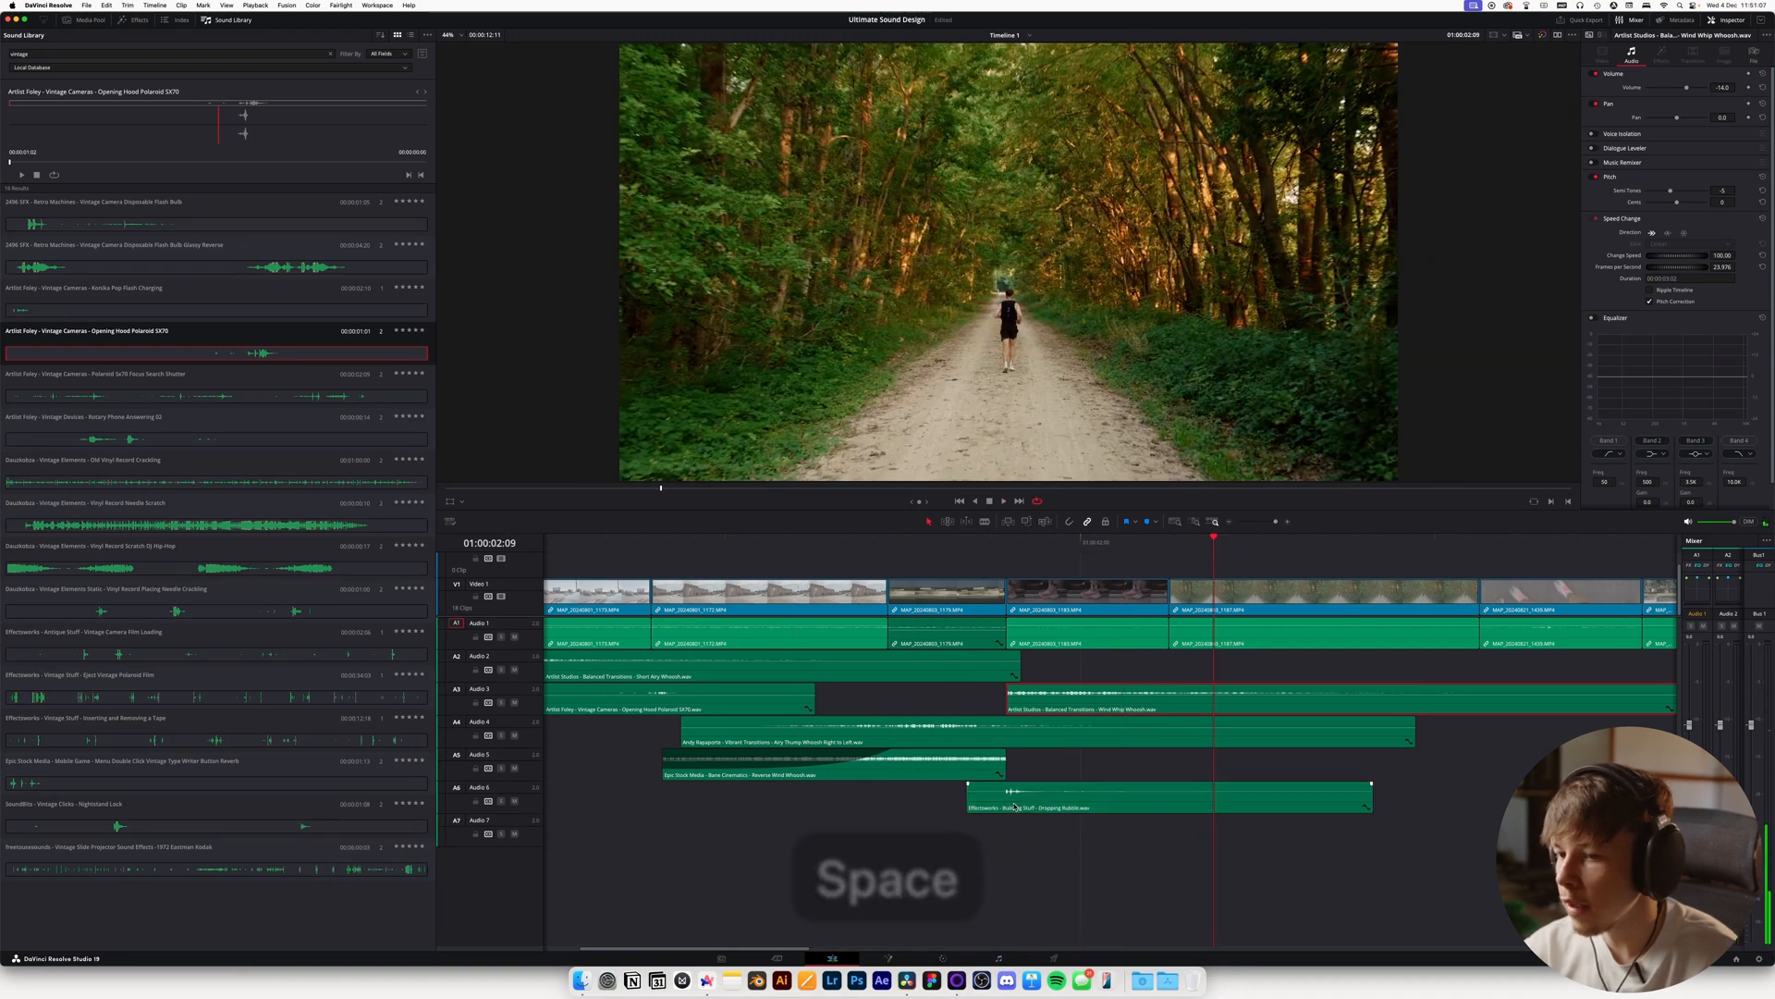
{"action": "right_click", "coordinate": [537, 796]}
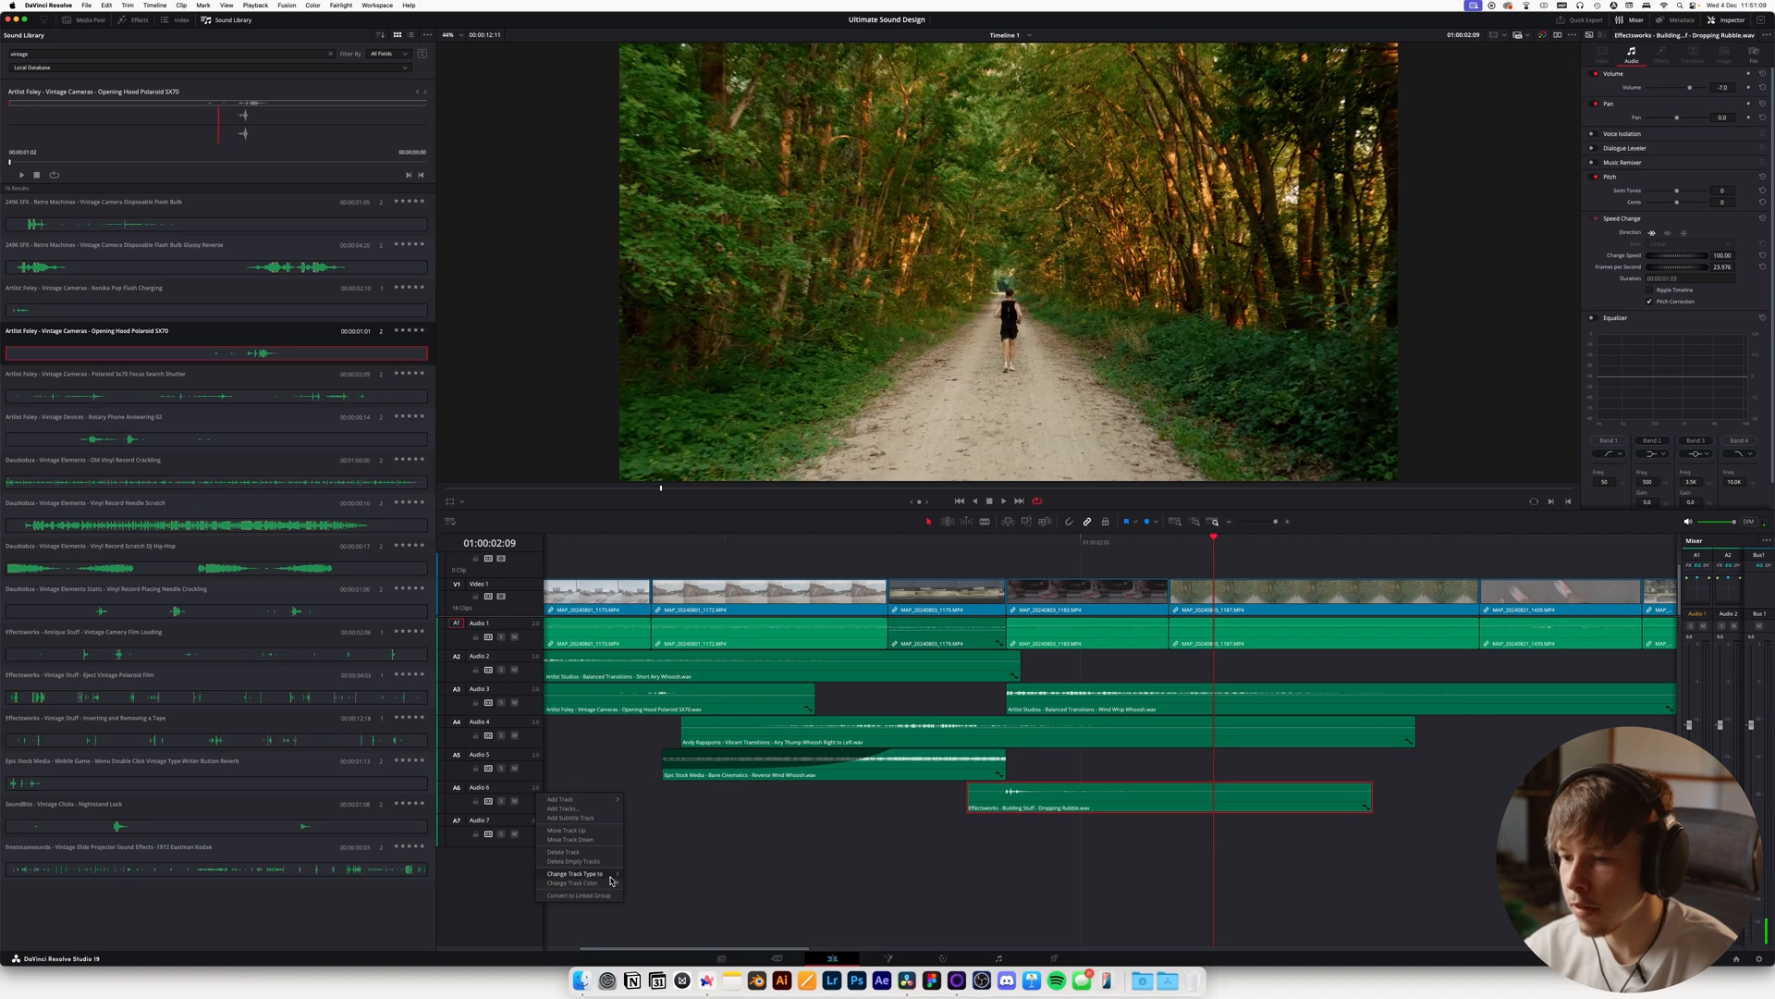
{"action": "left_click", "coordinate": [639, 873]}
{"action": "key", "text": "space"}
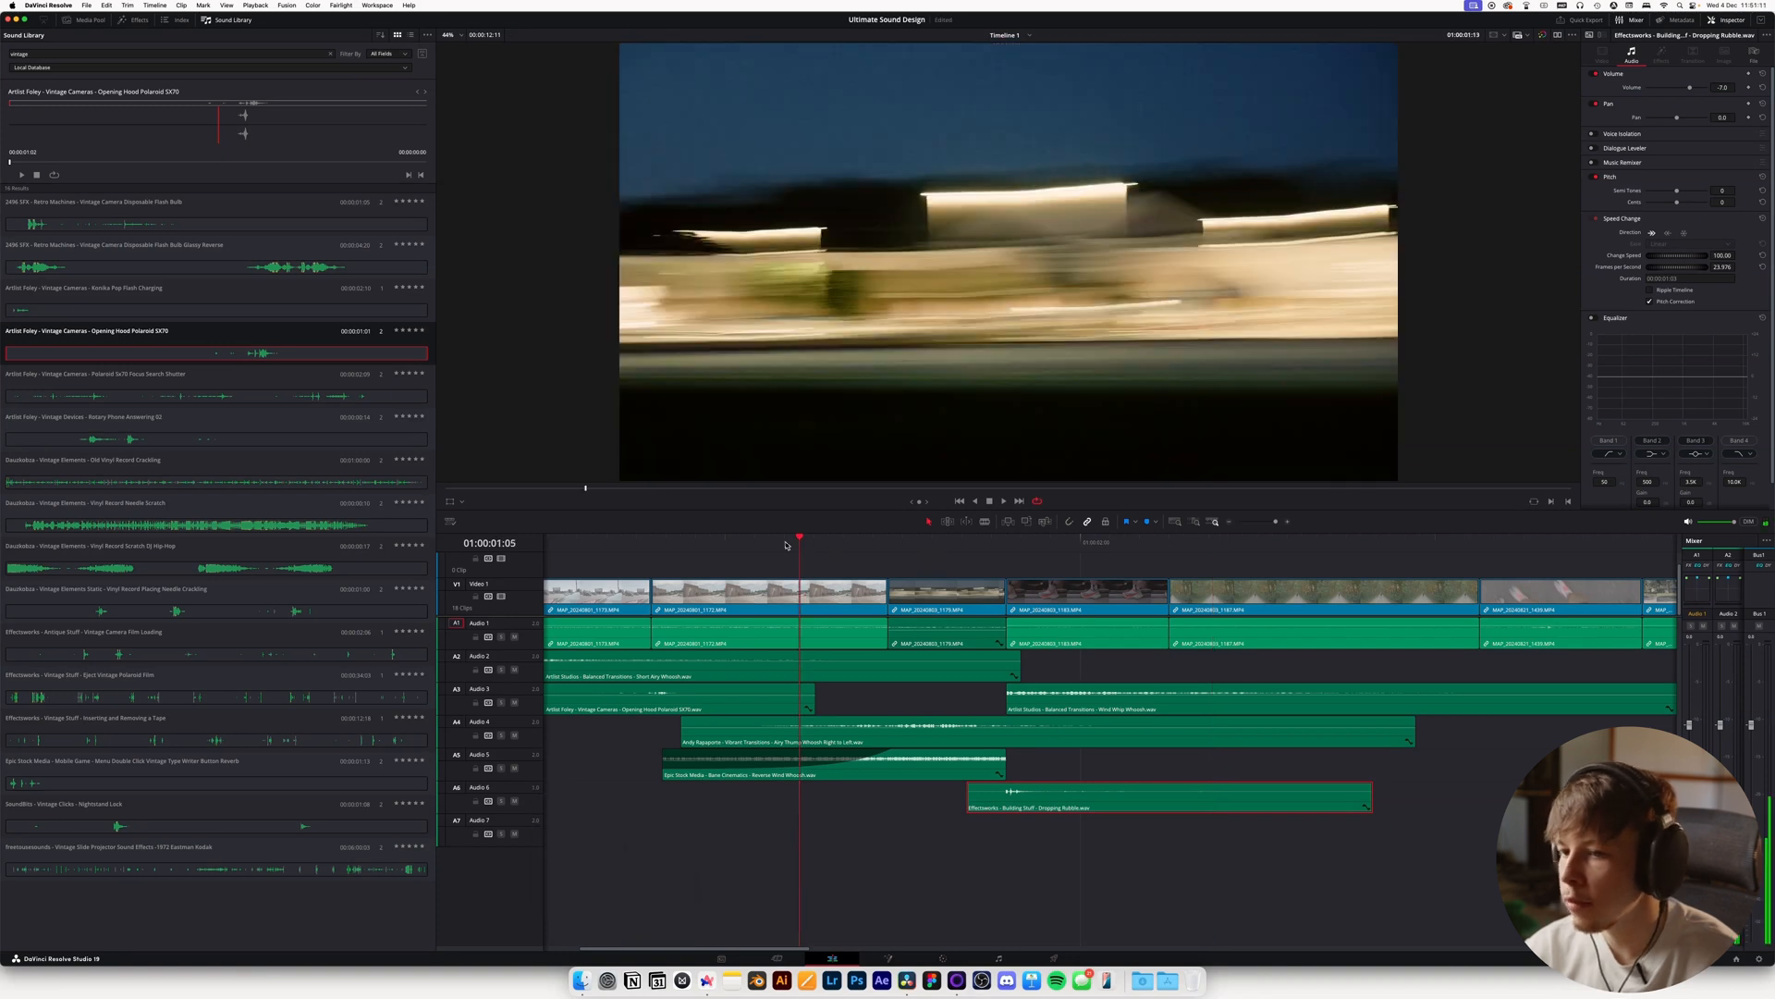
Lower the pitch of the Dropping Rubble clip on Audio 6 in semitones and play back the transition
{"action": "key", "text": "space"}
{"action": "left_click", "coordinate": [890, 551]}
{"action": "key", "text": "space"}
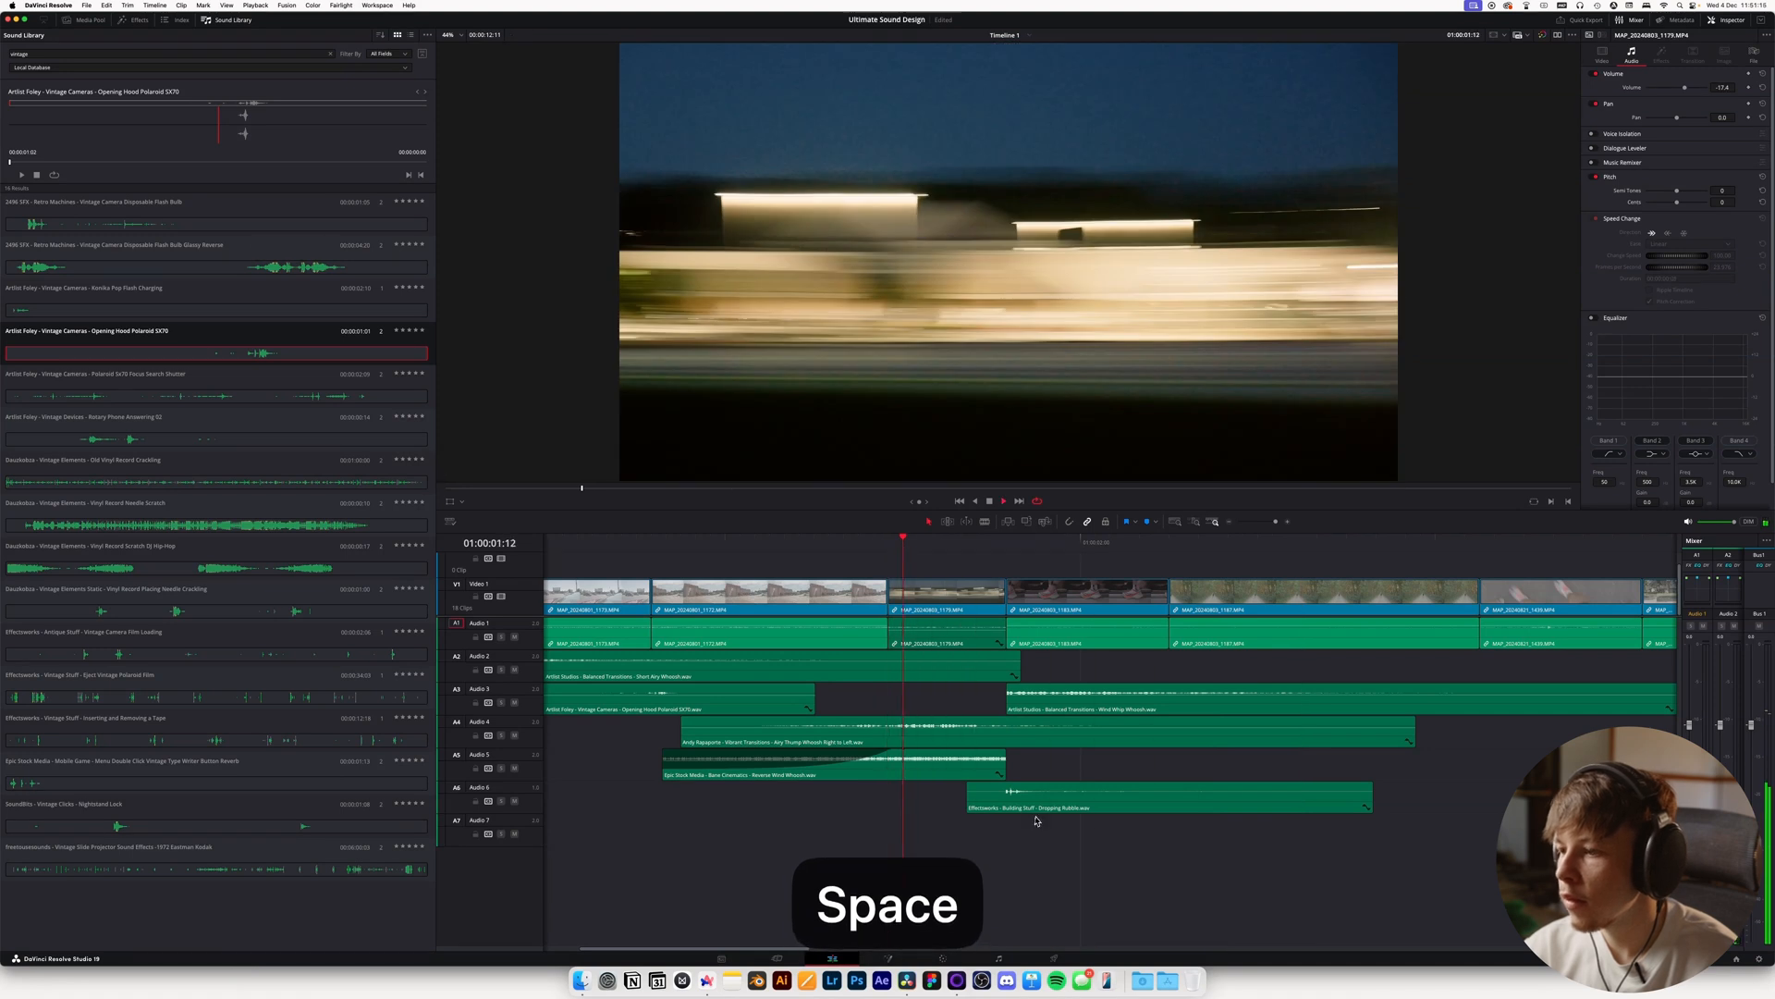
{"action": "key", "text": "space"}
{"action": "left_click_drag", "start_coordinate": [1725, 192], "coordinate": [1707, 191]}
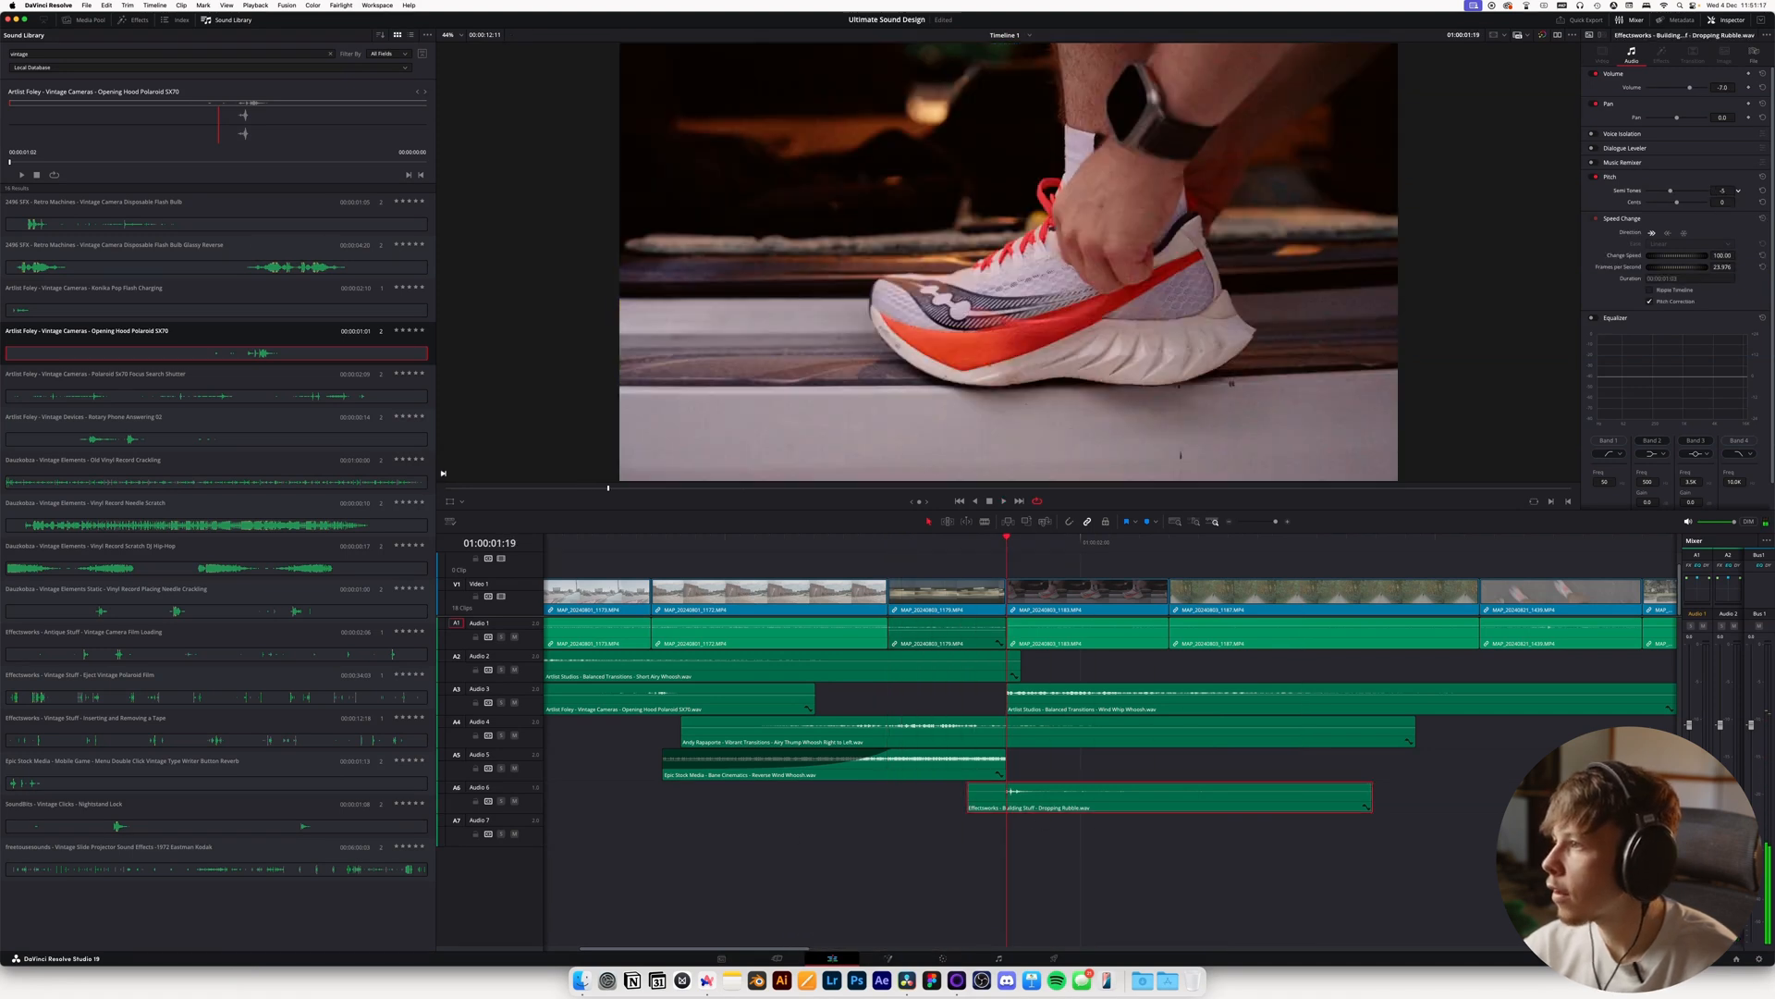
{"action": "key", "text": "space"}
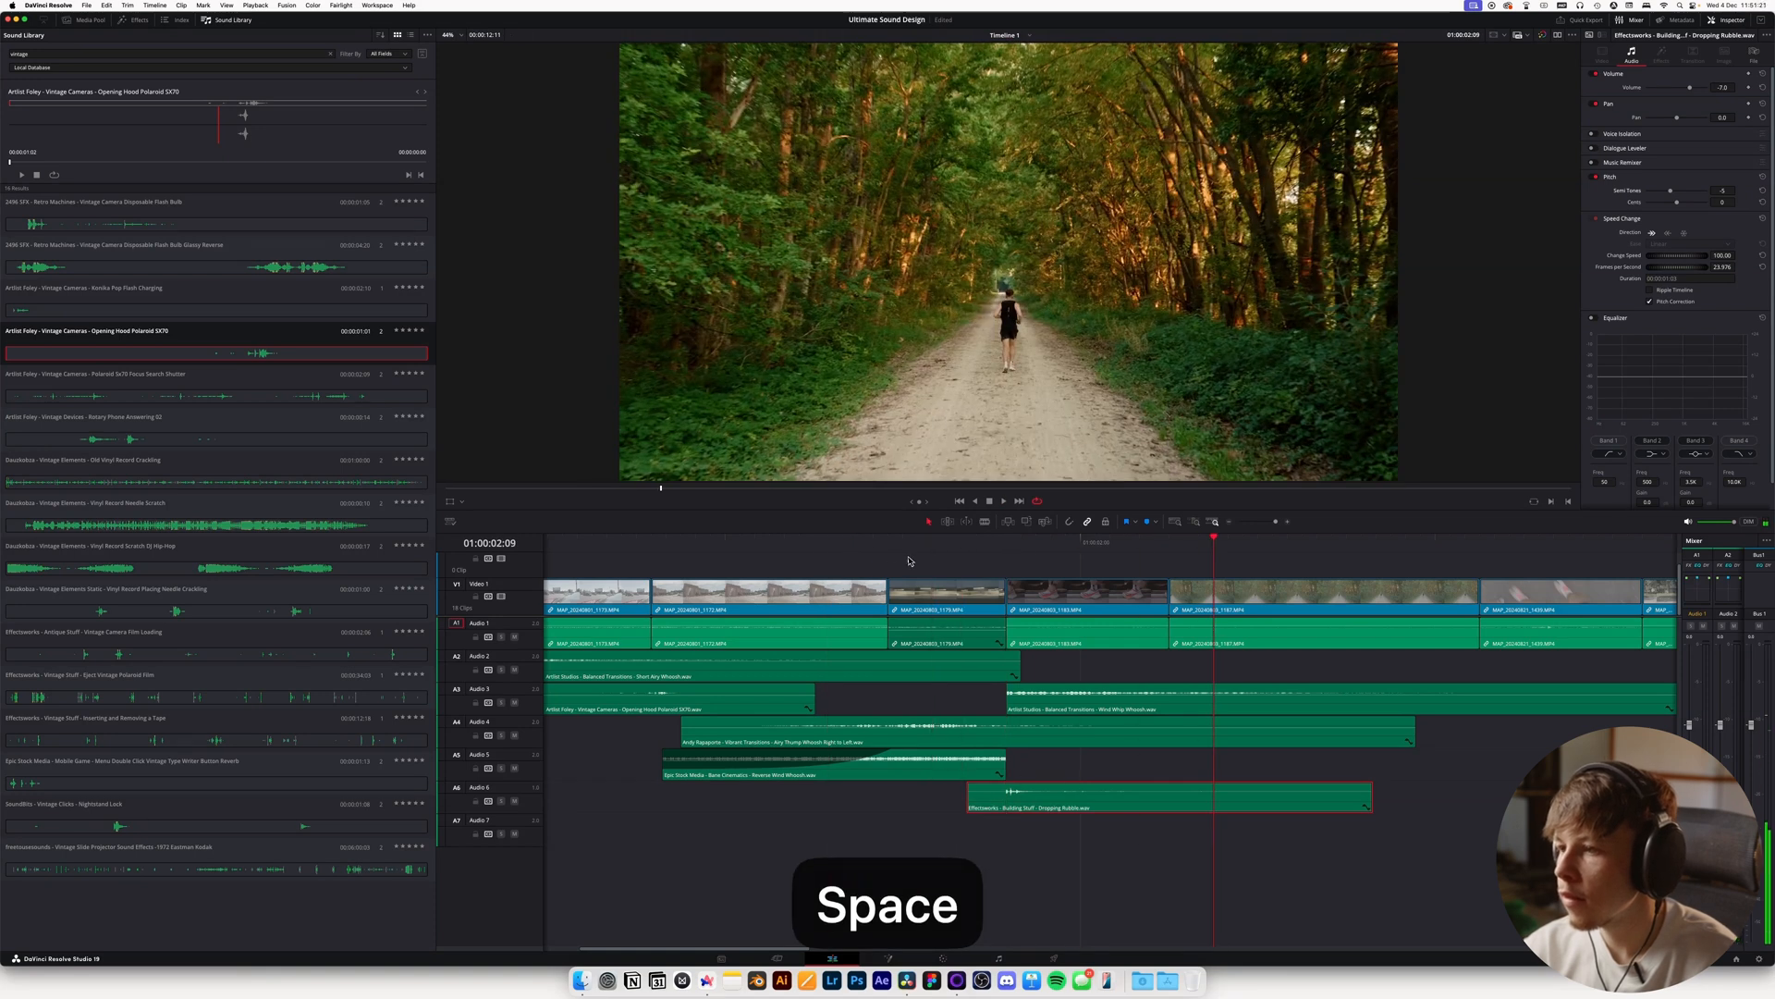
Replay the transition into the shoe shot several times to check the pitched-down rubble hit at the cut
{"action": "left_click", "coordinate": [843, 546]}
{"action": "key", "text": "space"}
{"action": "key", "text": "space"}
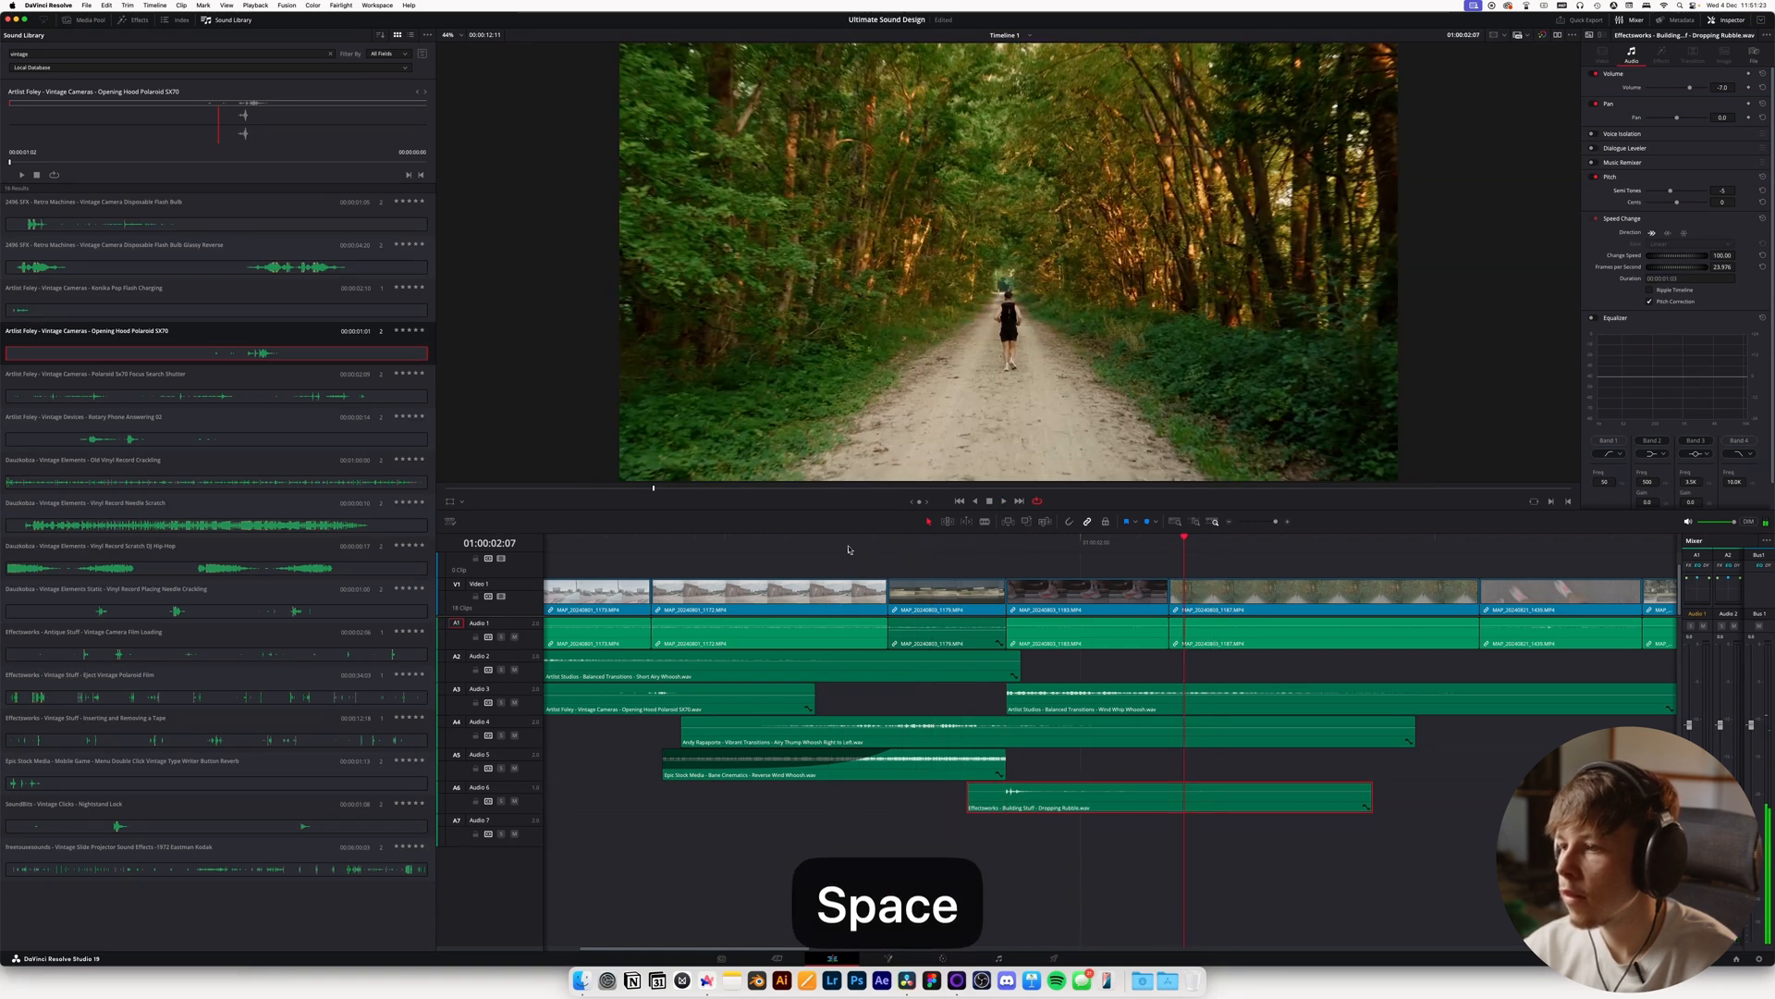
{"action": "key", "text": "space"}
{"action": "left_click", "coordinate": [1288, 522]}
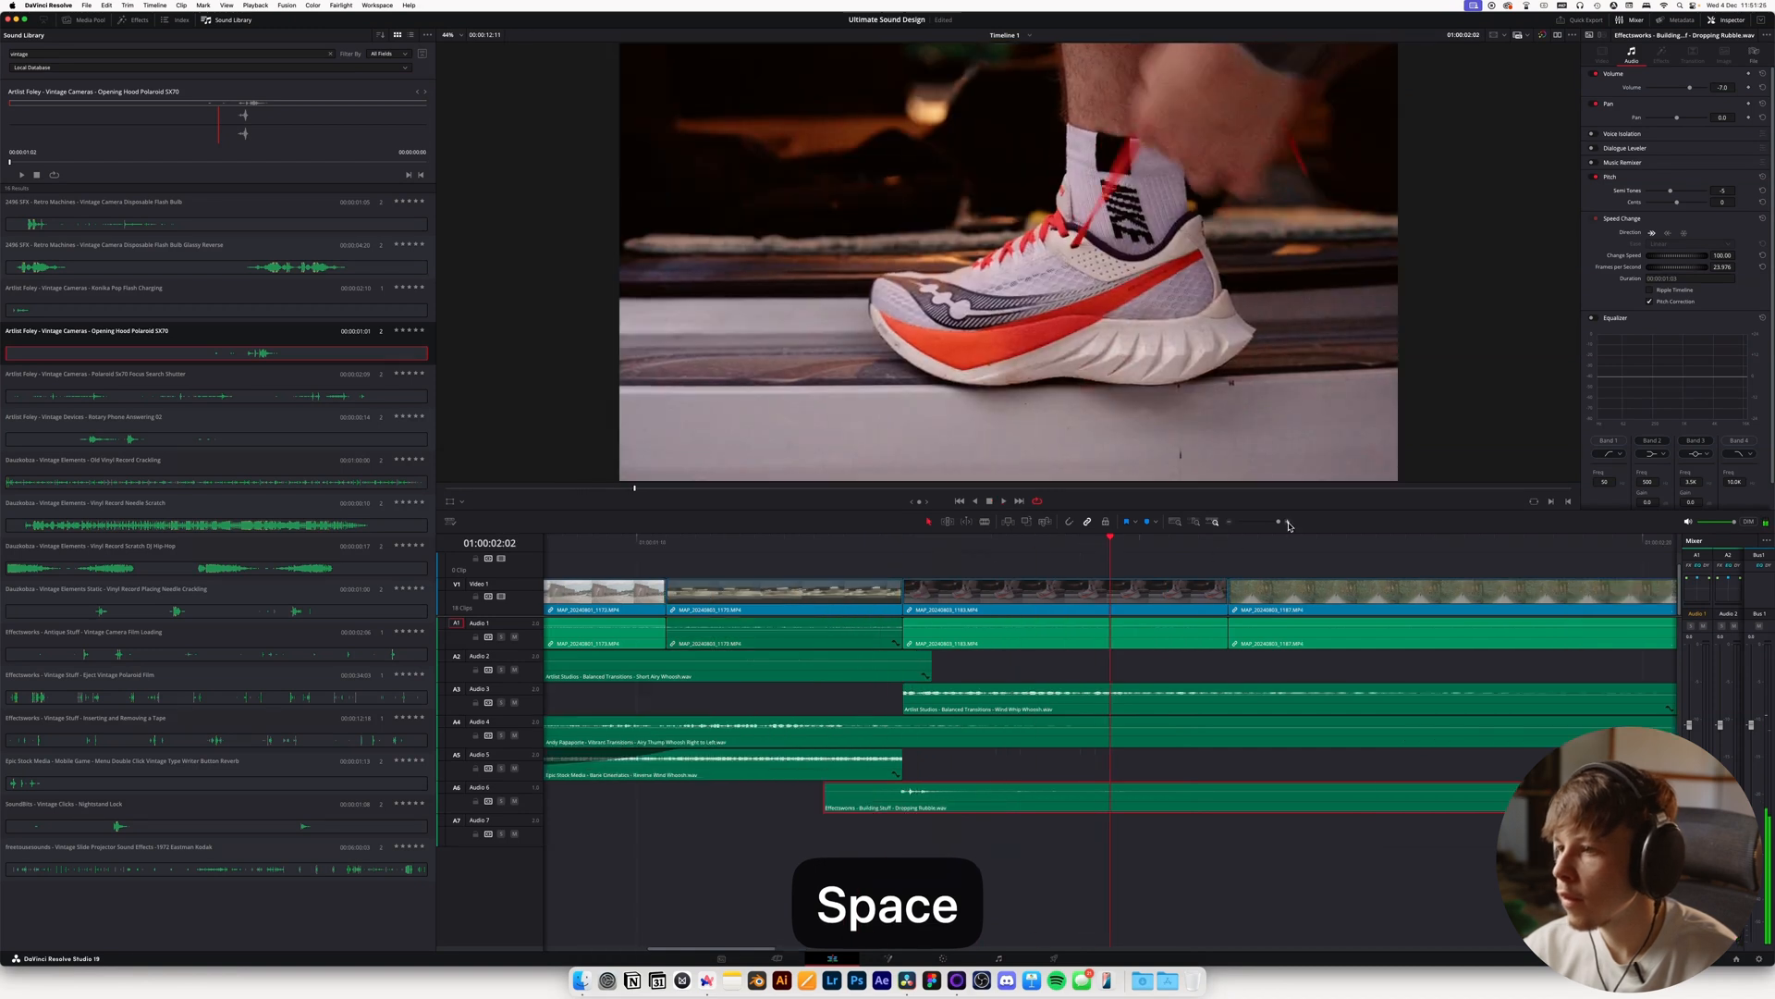
{"action": "left_click", "coordinate": [908, 546]}
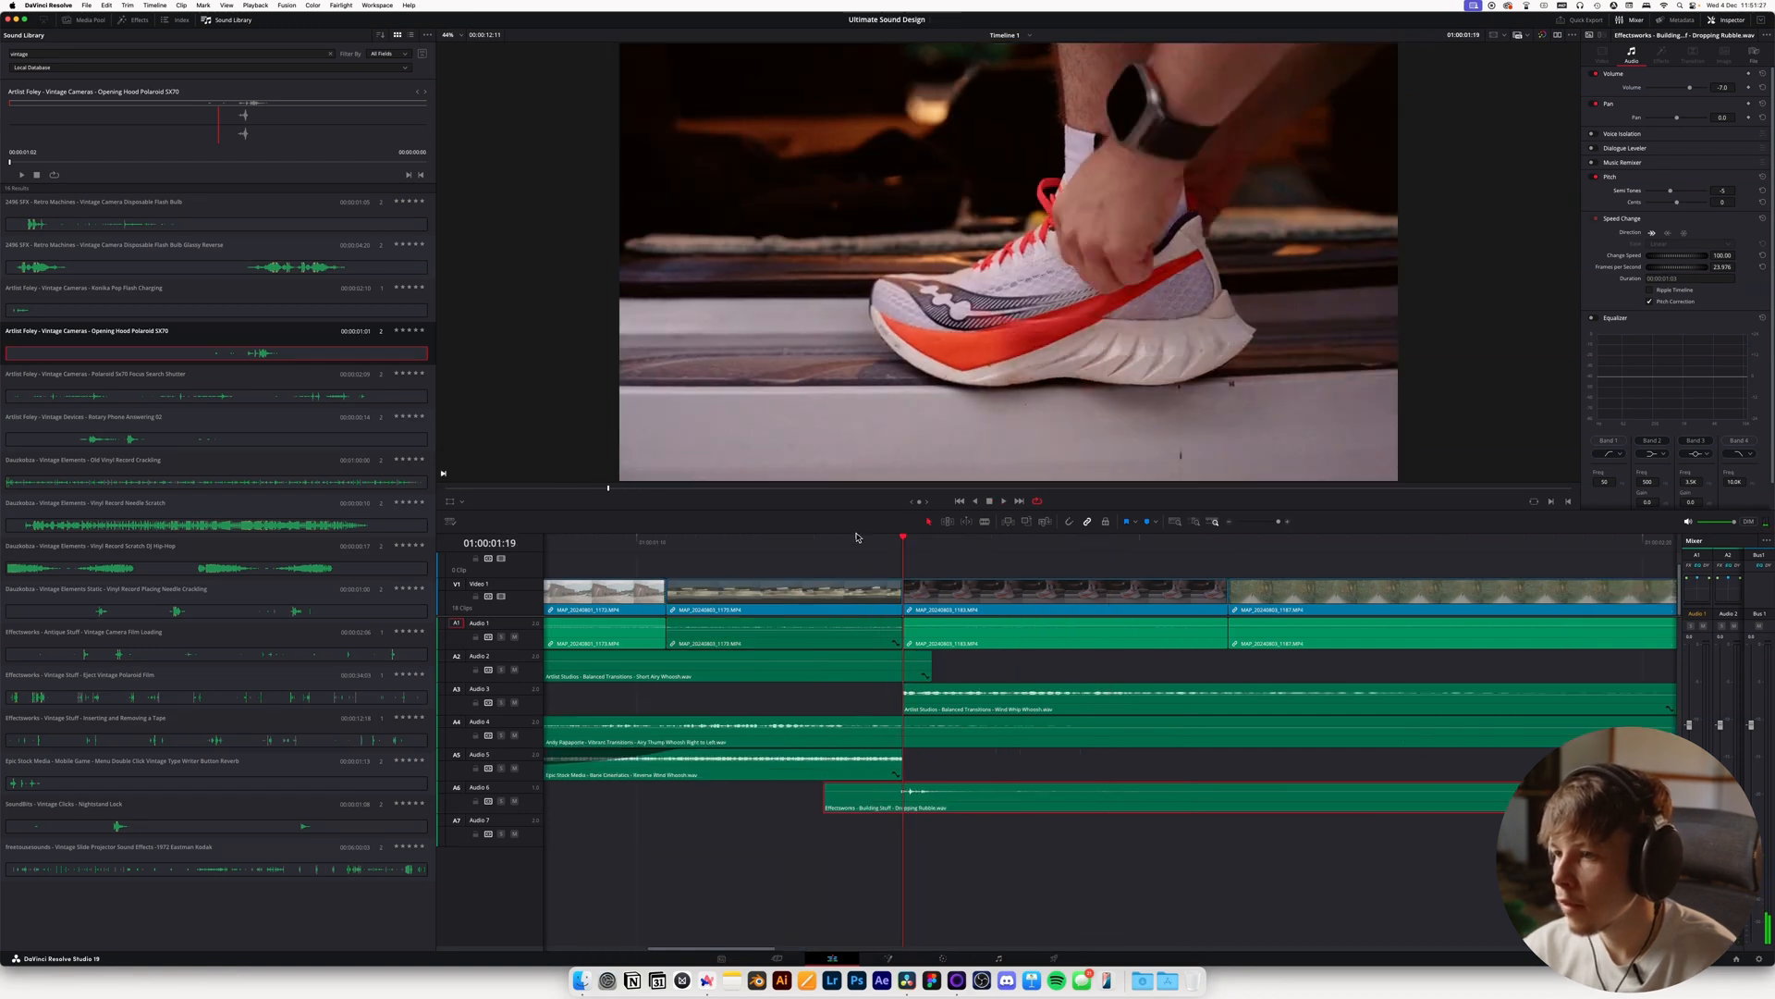
{"action": "key", "text": "space"}
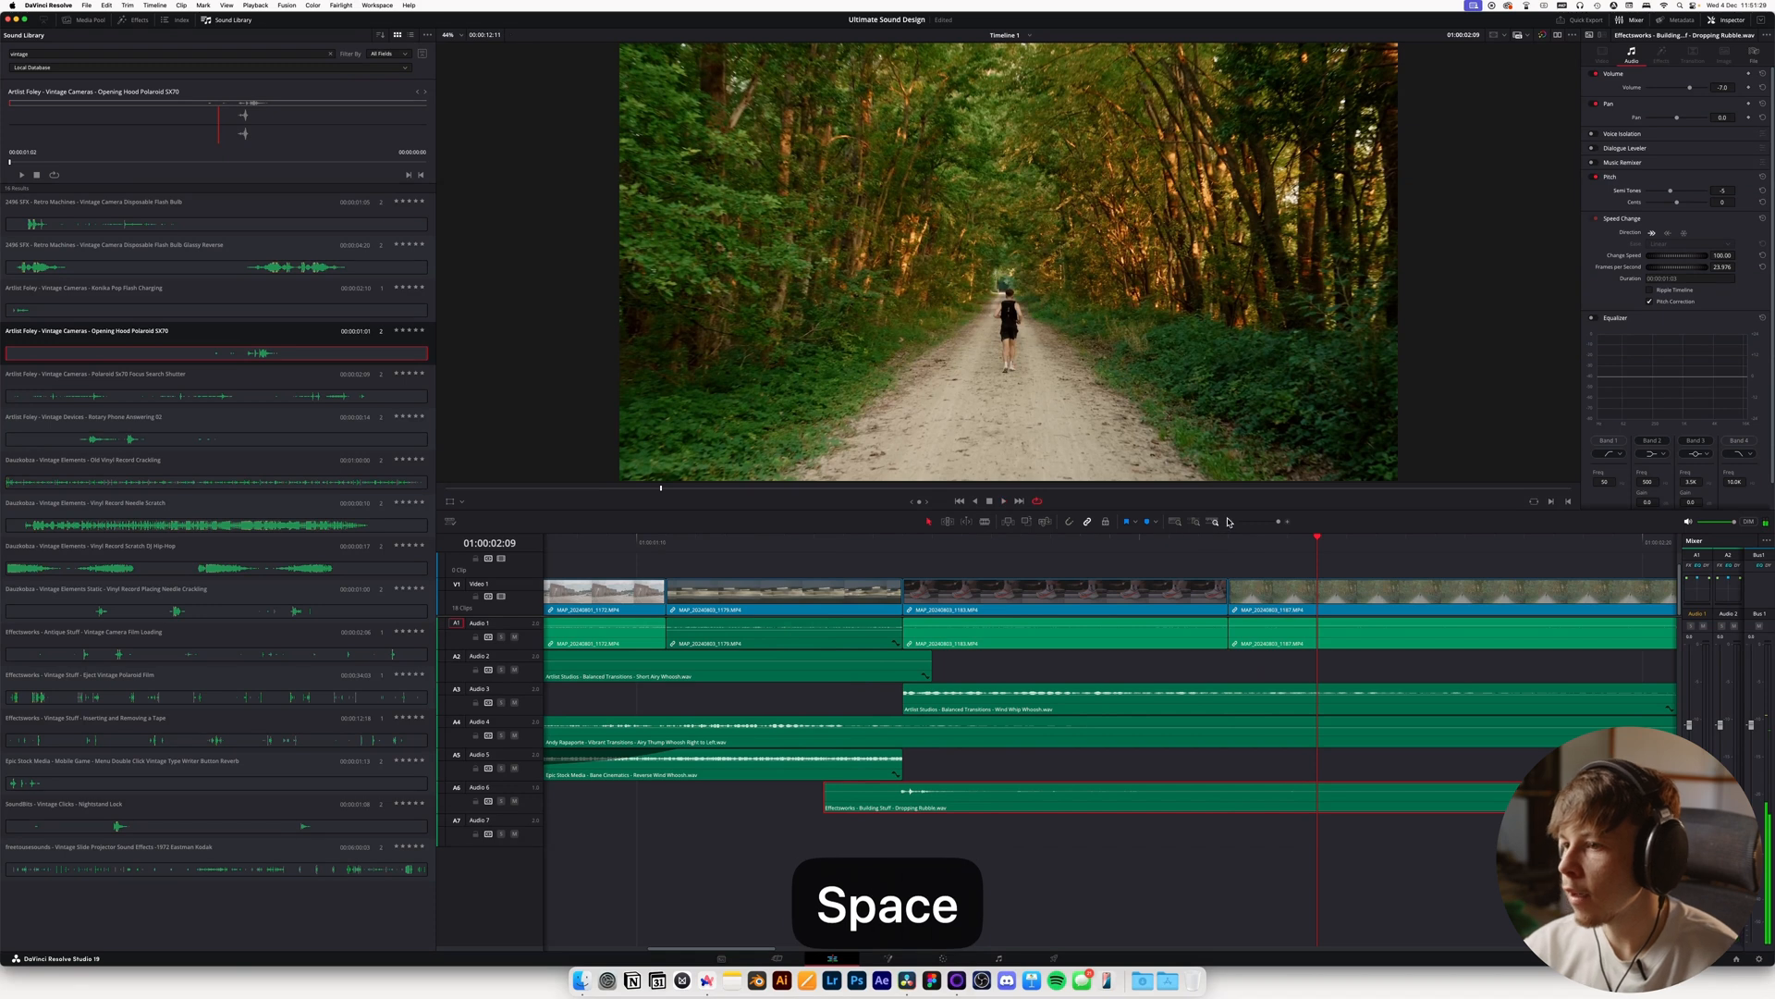
Play back the sequence from 01:00:00:00 and replay the second transition to check all layered sounds together
{"action": "left_click", "coordinate": [1228, 522]}
{"action": "left_click", "coordinate": [632, 551]}
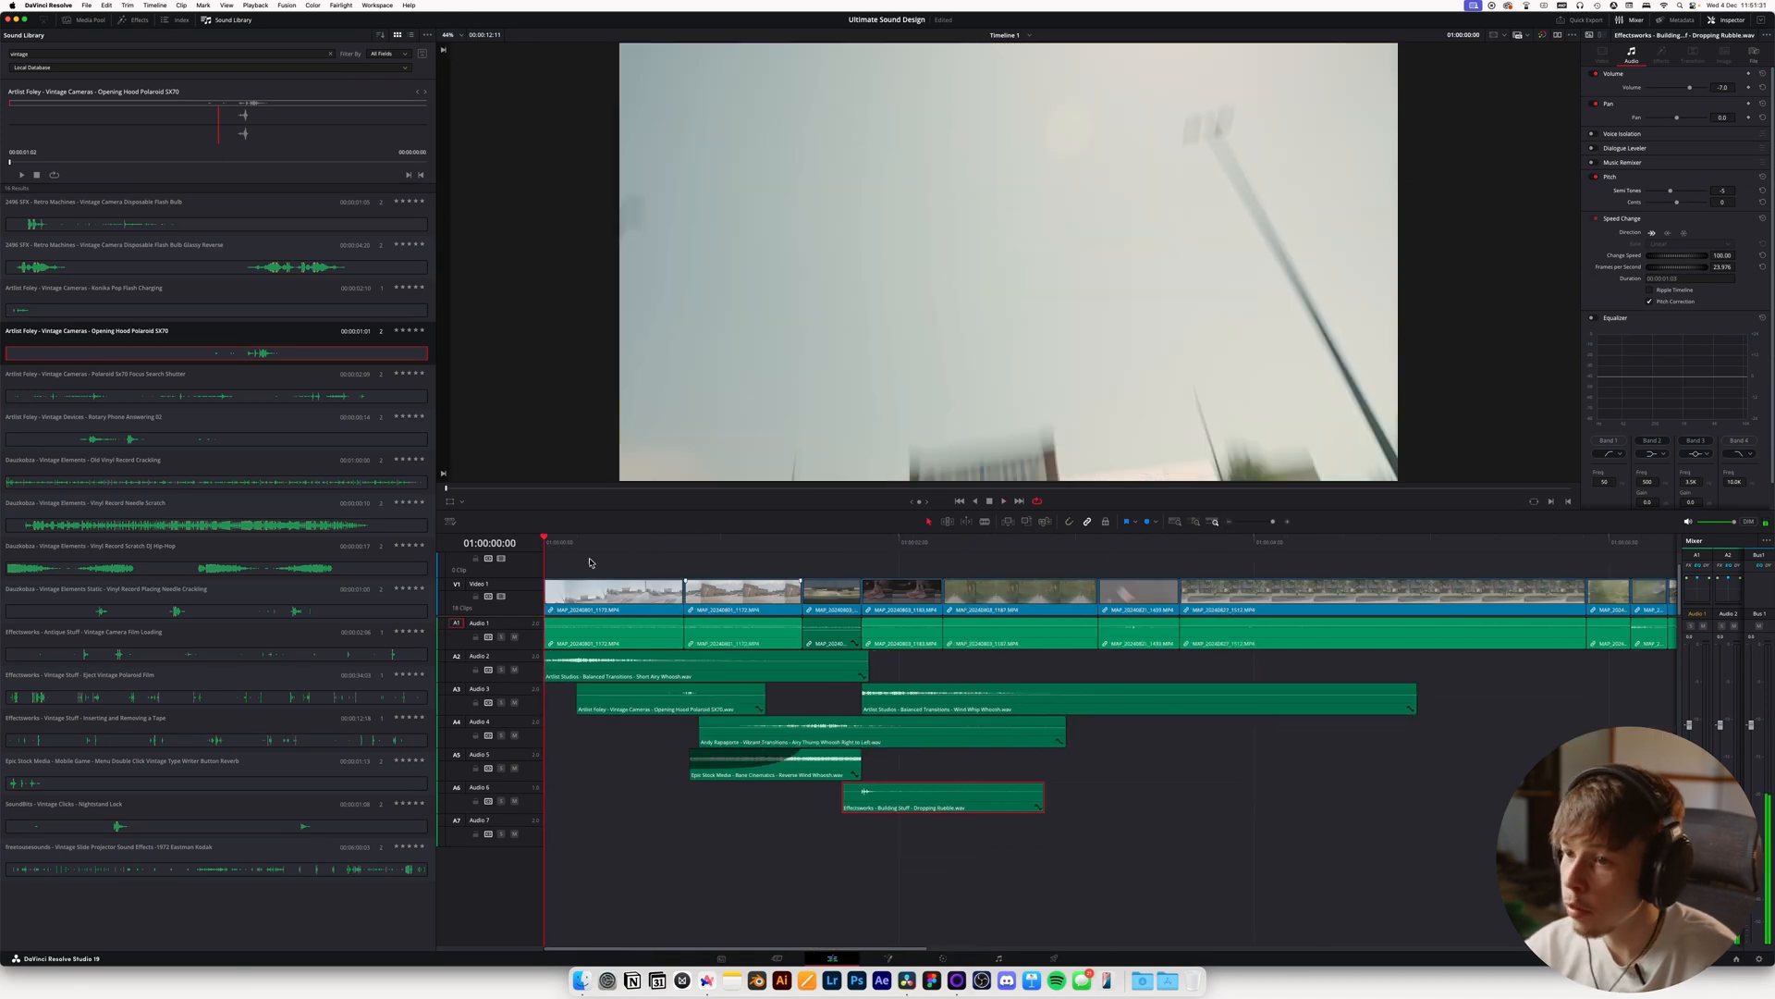
{"action": "key", "text": "space"}
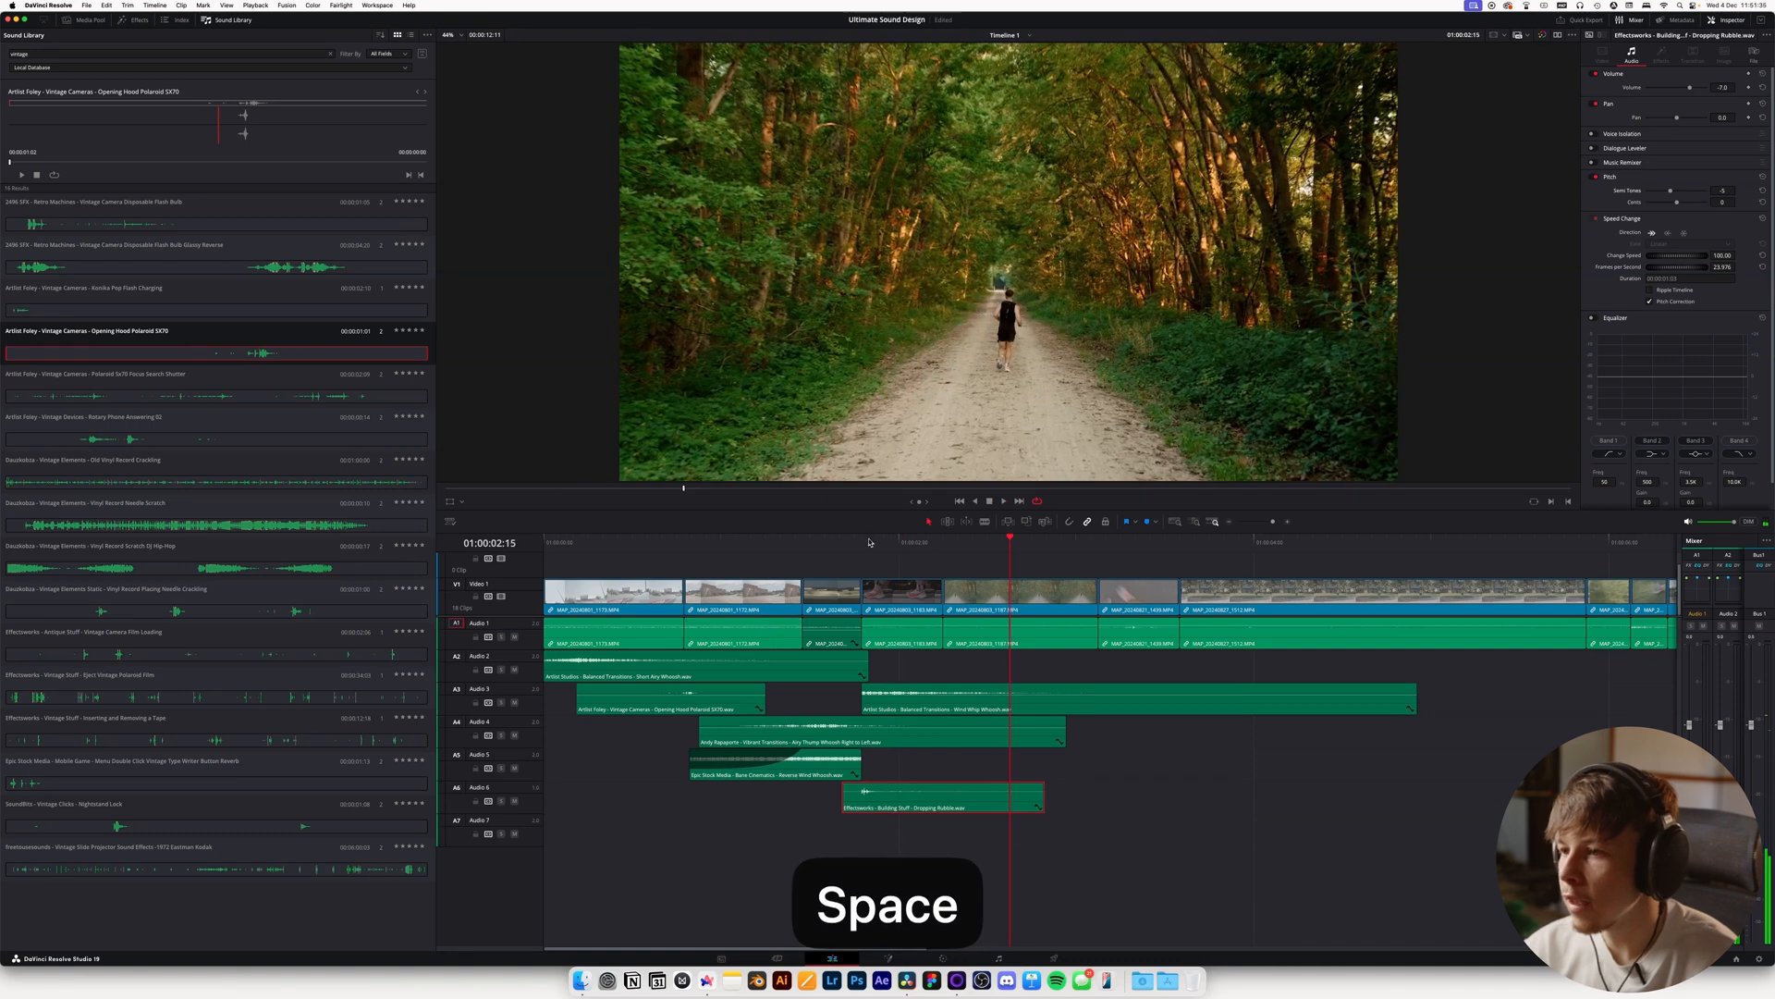
{"action": "left_click", "coordinate": [721, 547]}
{"action": "key", "text": "space"}
{"action": "key", "text": "space"}
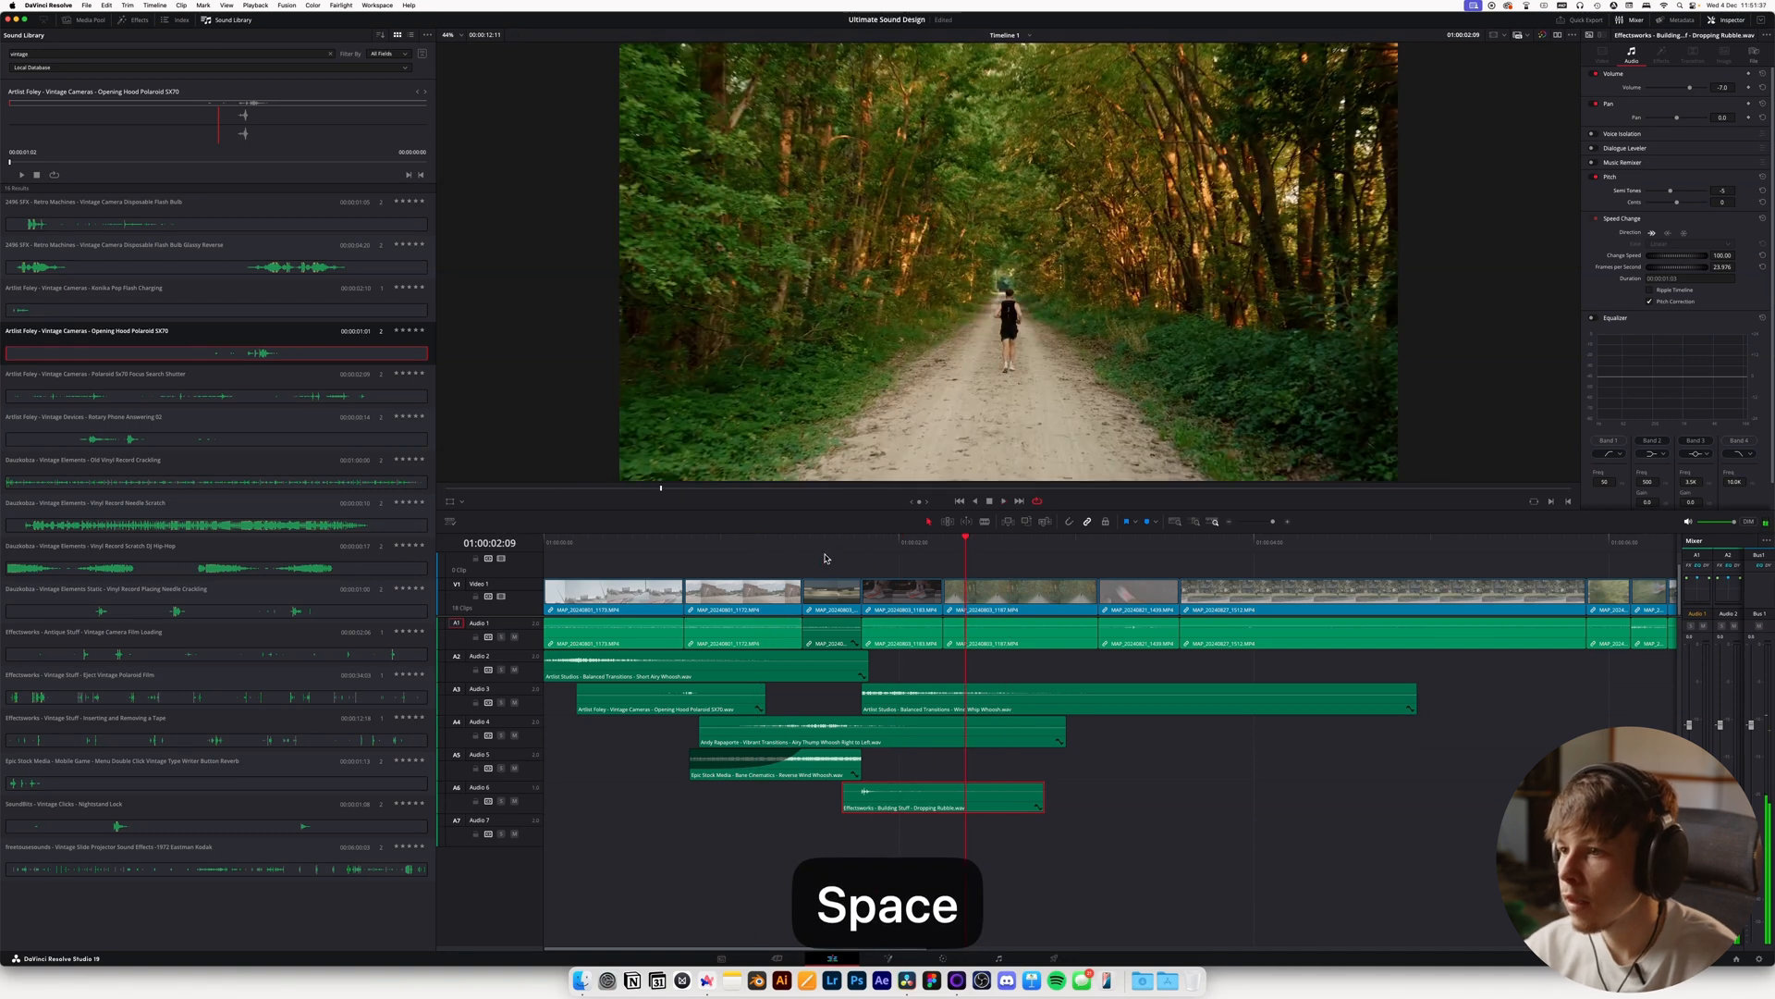
{"action": "left_click", "coordinate": [843, 547]}
{"action": "left_click_drag", "start_coordinate": [843, 547], "coordinate": [895, 552]}
Switch to Artlist, replace the search keyword with "tying shoelace" and audition the first two shoelace sounds
{"action": "key", "text": "super+Tab"}
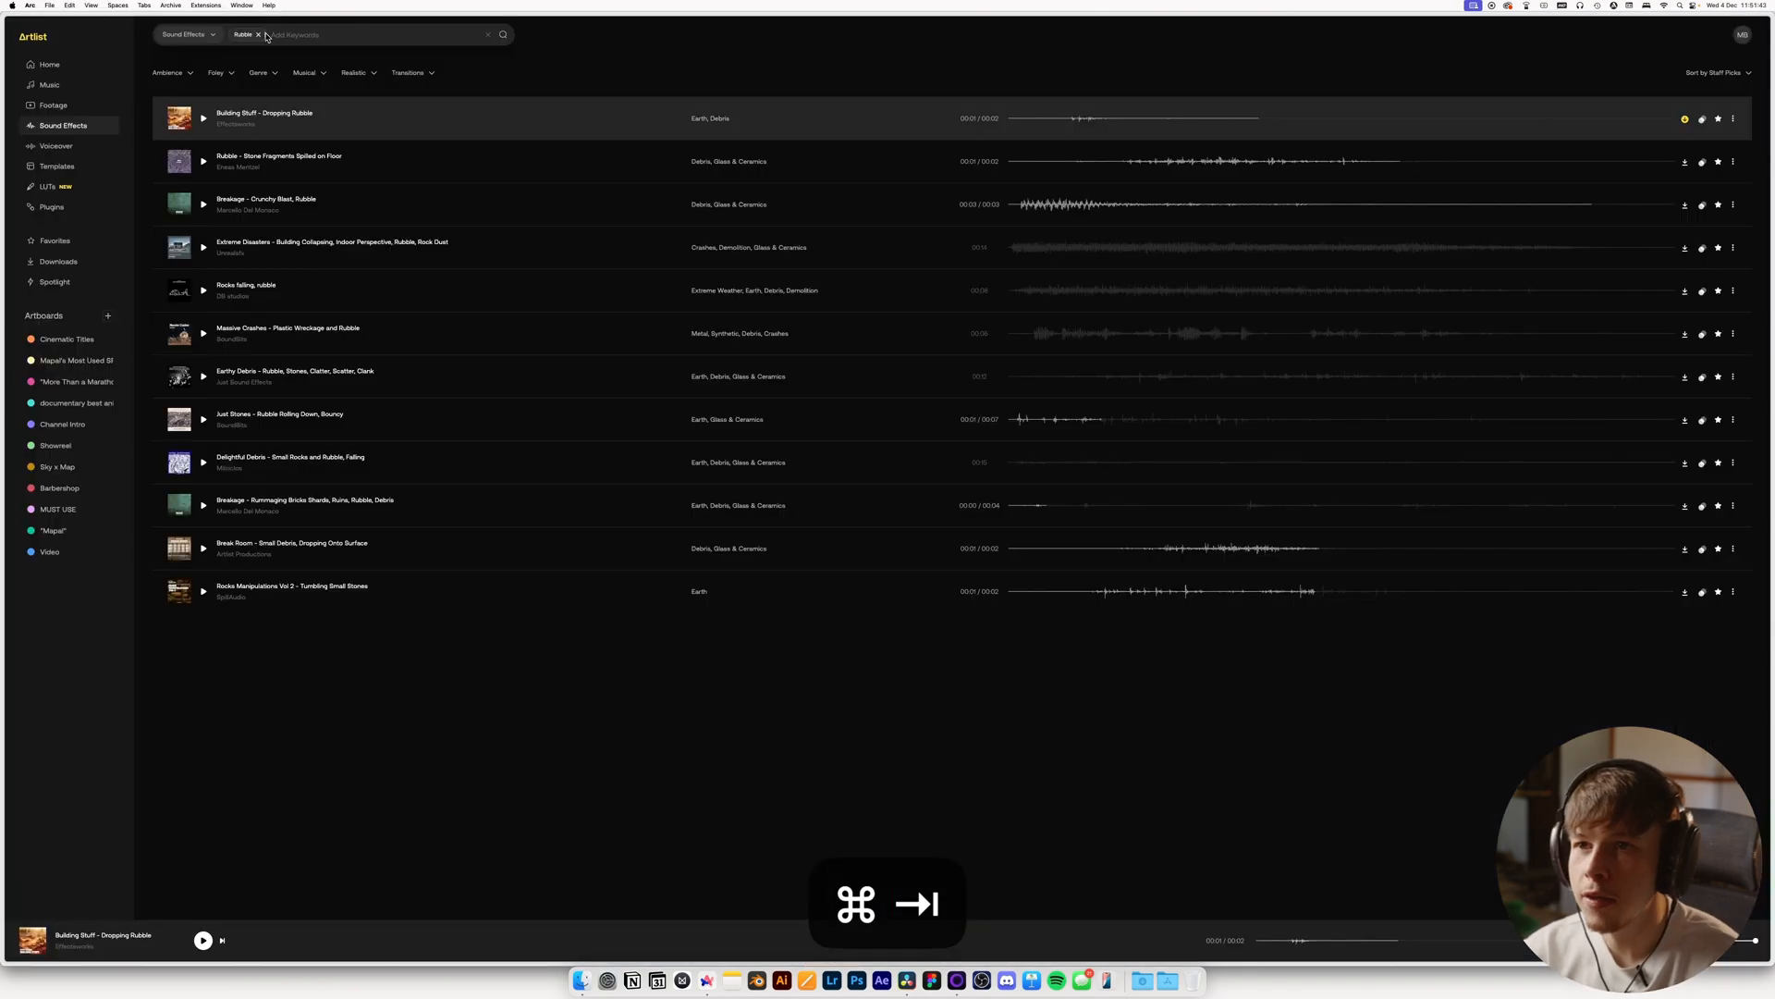
{"action": "key", "text": "BackSpace"}
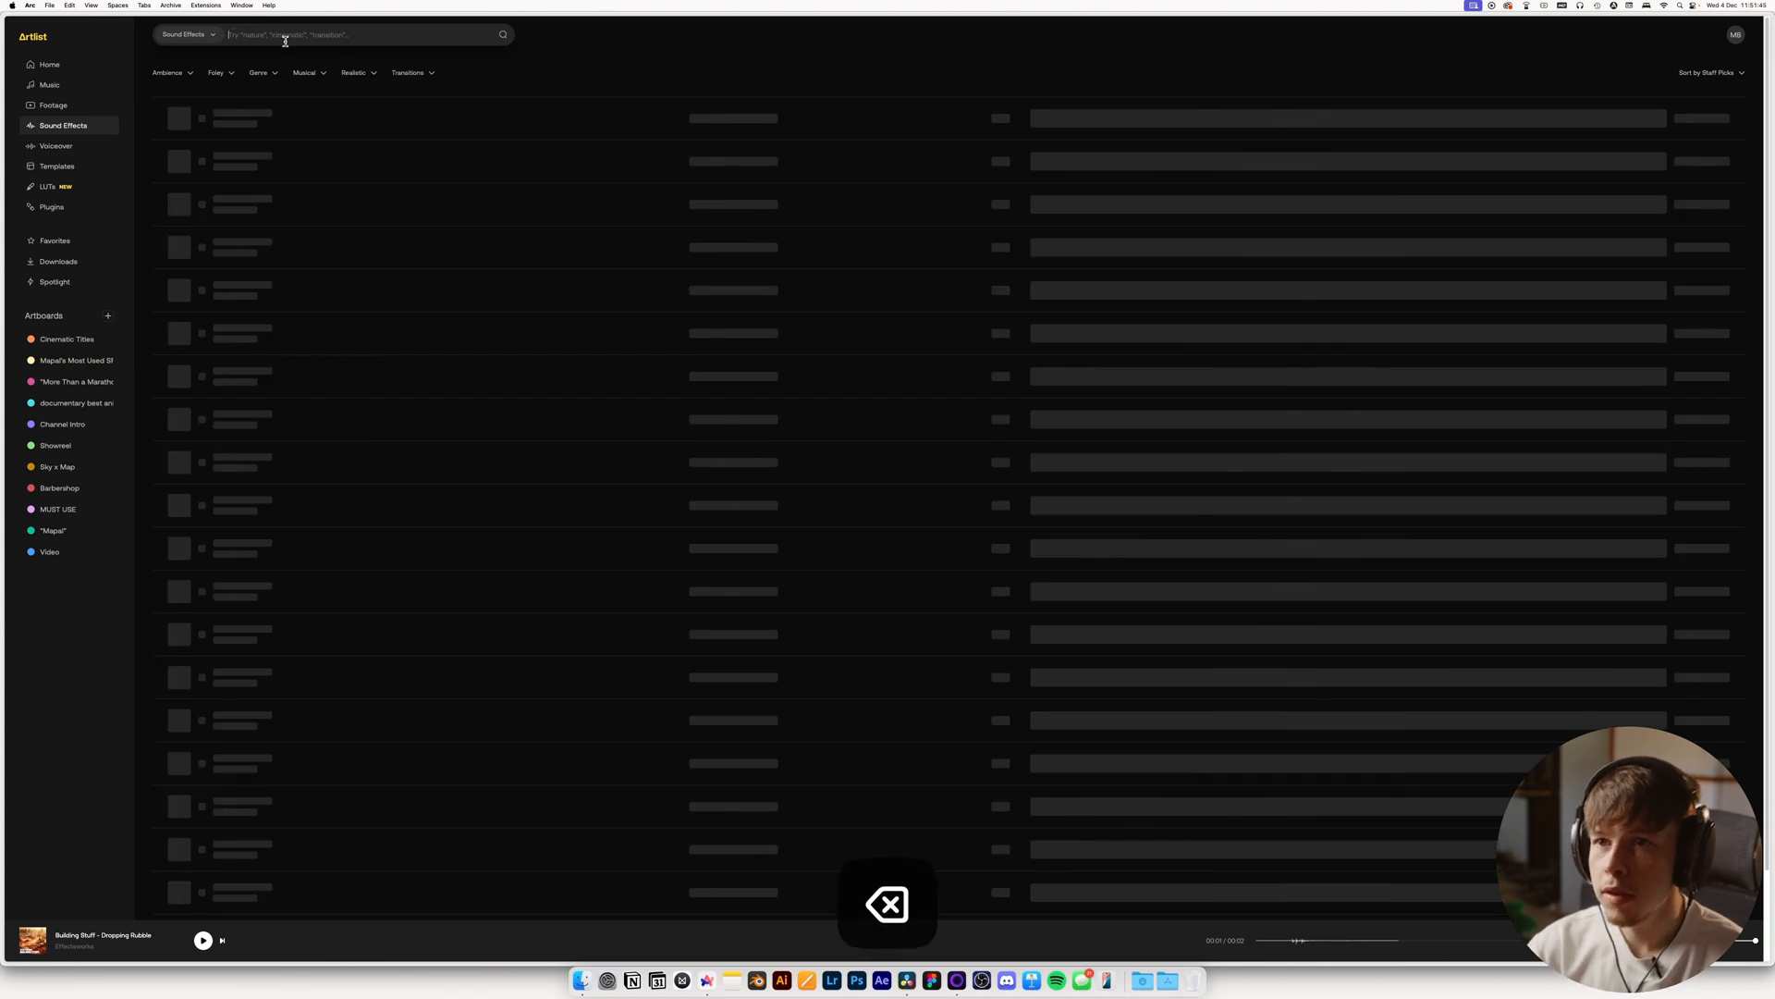
{"action": "type", "text": "tying shoela"}
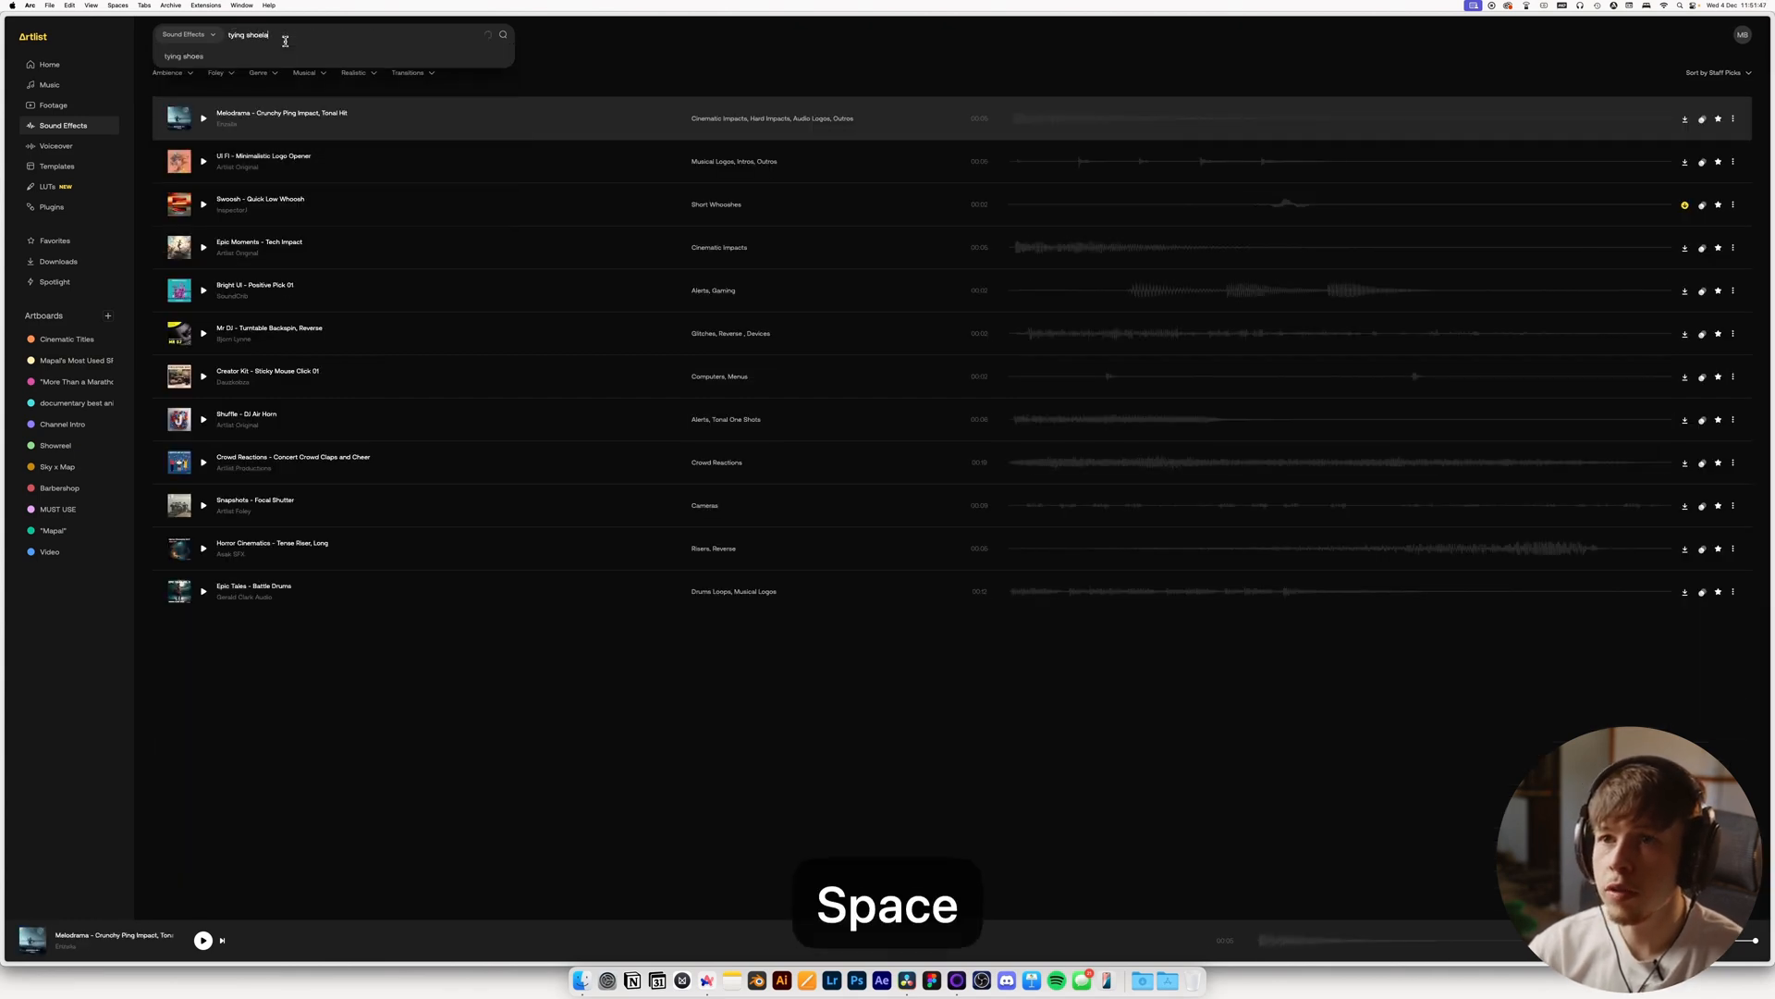
{"action": "type", "text": "ce"}
{"action": "key", "text": "Return"}
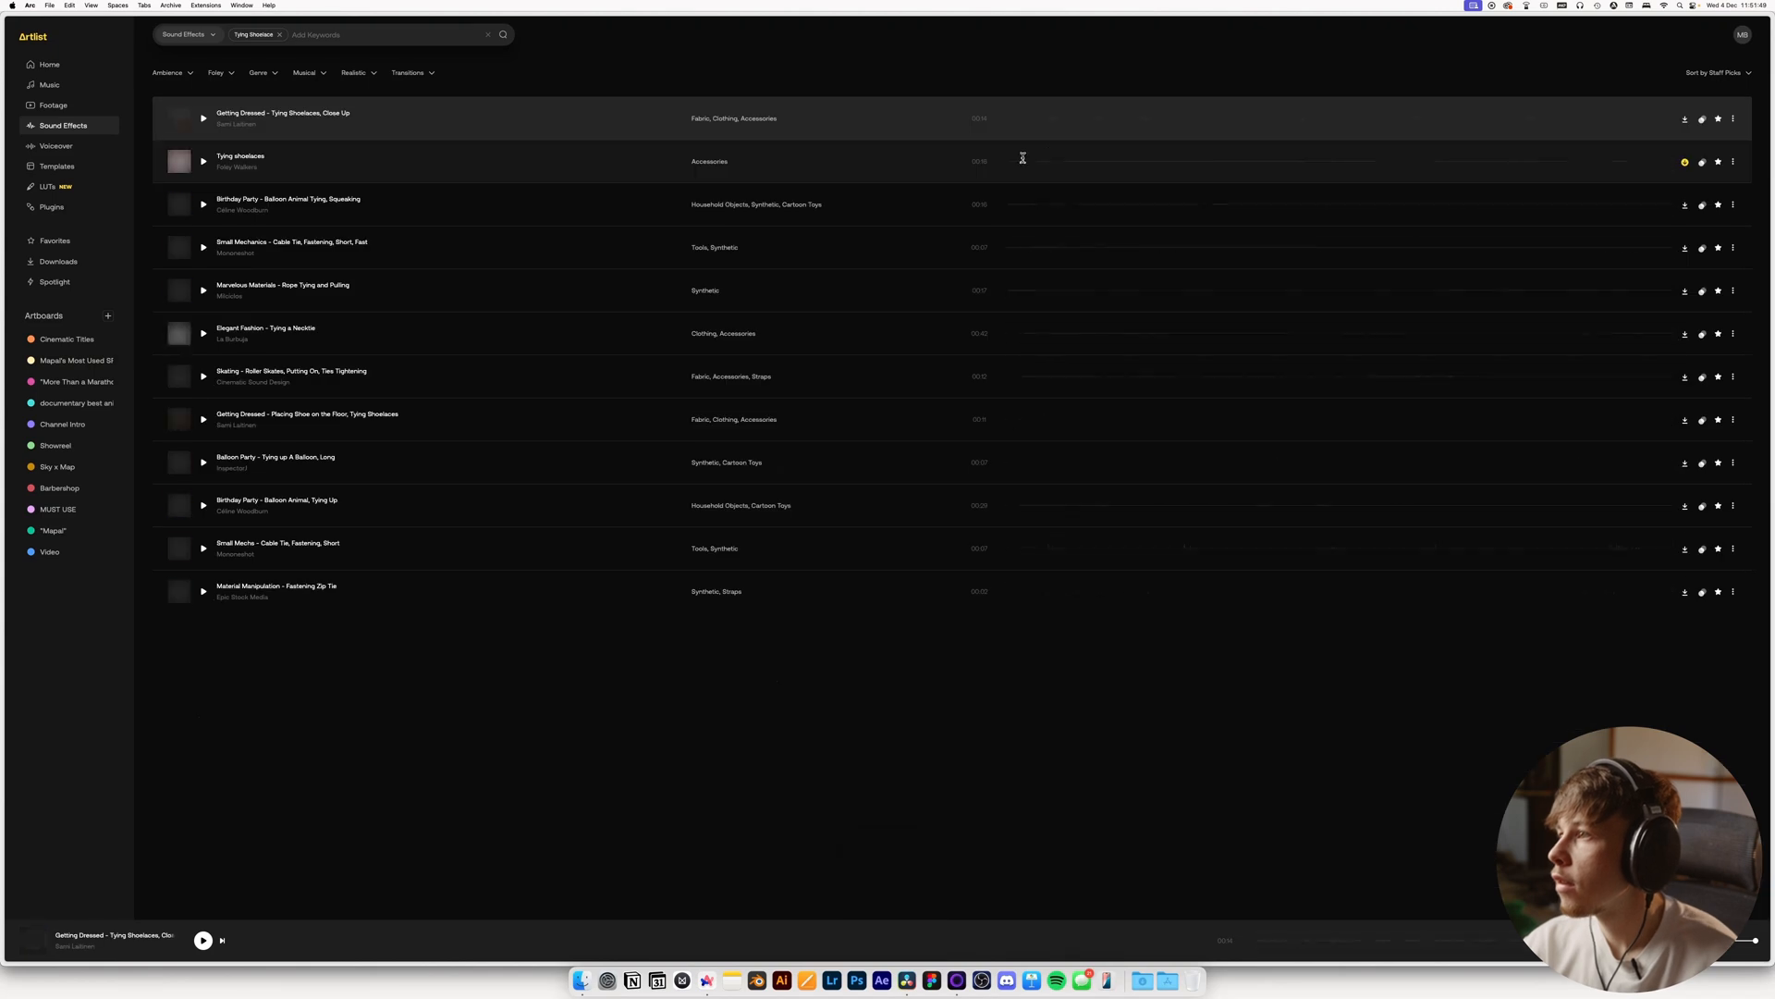
{"action": "left_click", "coordinate": [1003, 117]}
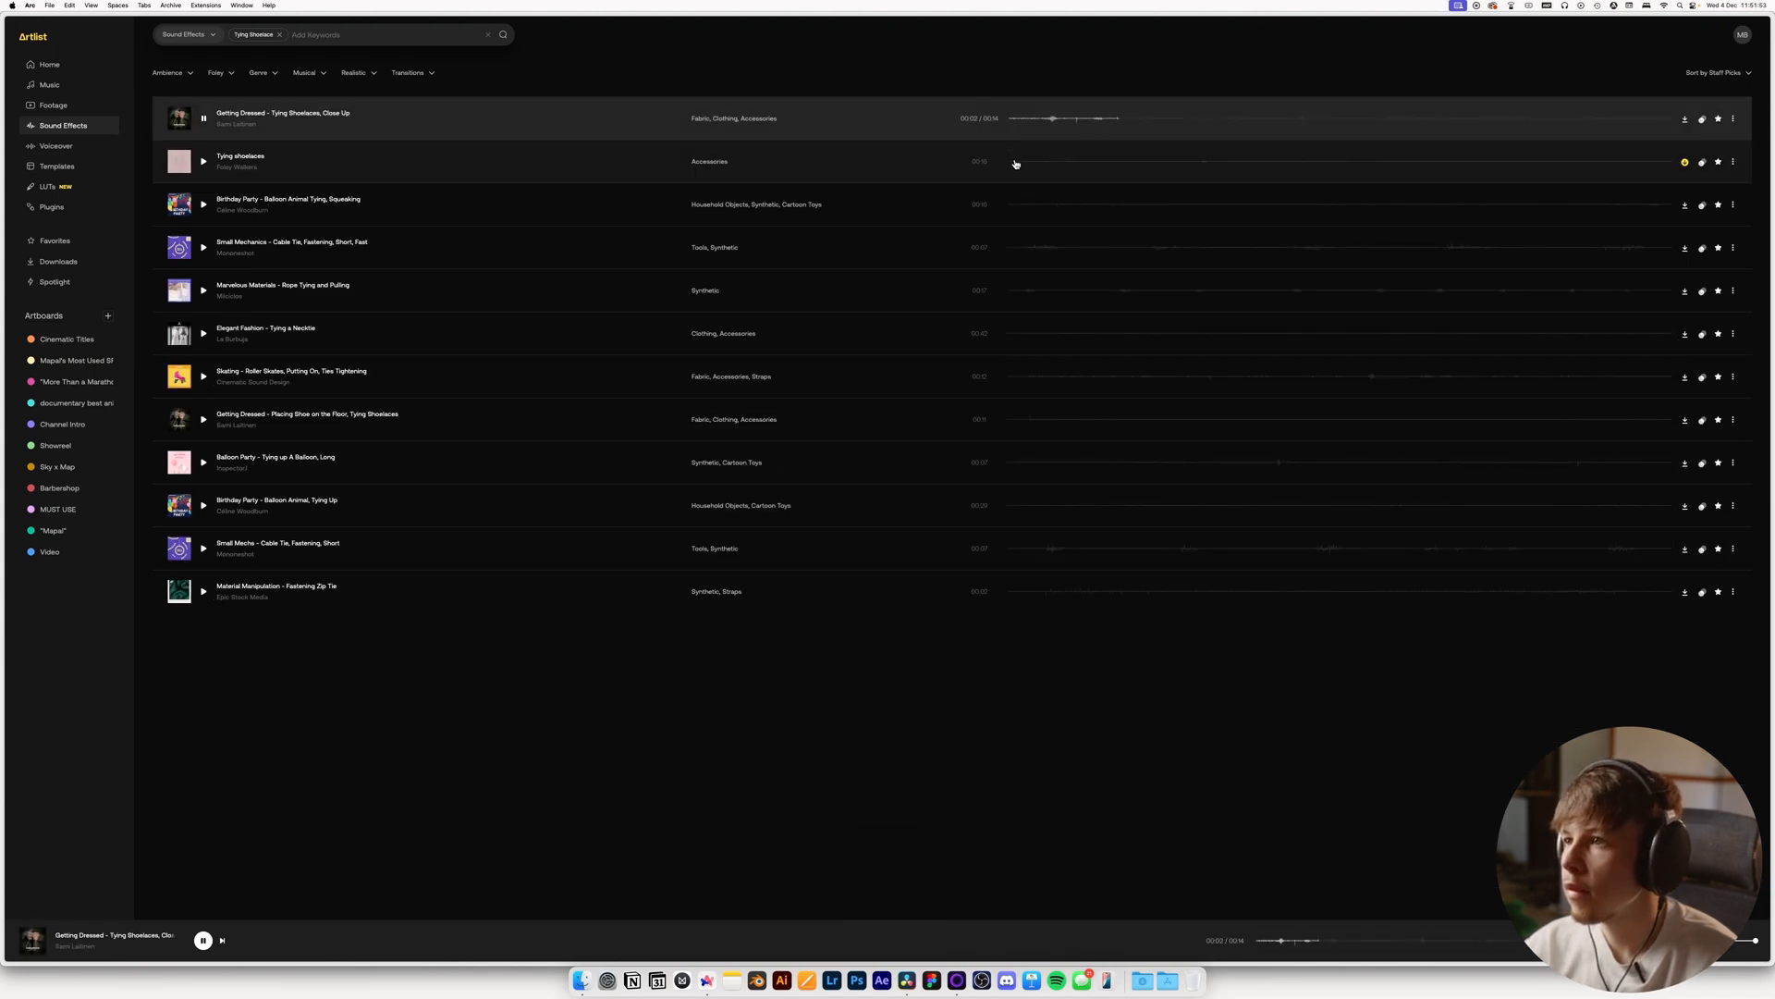
{"action": "left_click", "coordinate": [1015, 162]}
Audition the remaining "Tying Shoelace" results on Artlist, then replay the first close-up shoelace sound for comparison
{"action": "left_click", "coordinate": [1013, 206]}
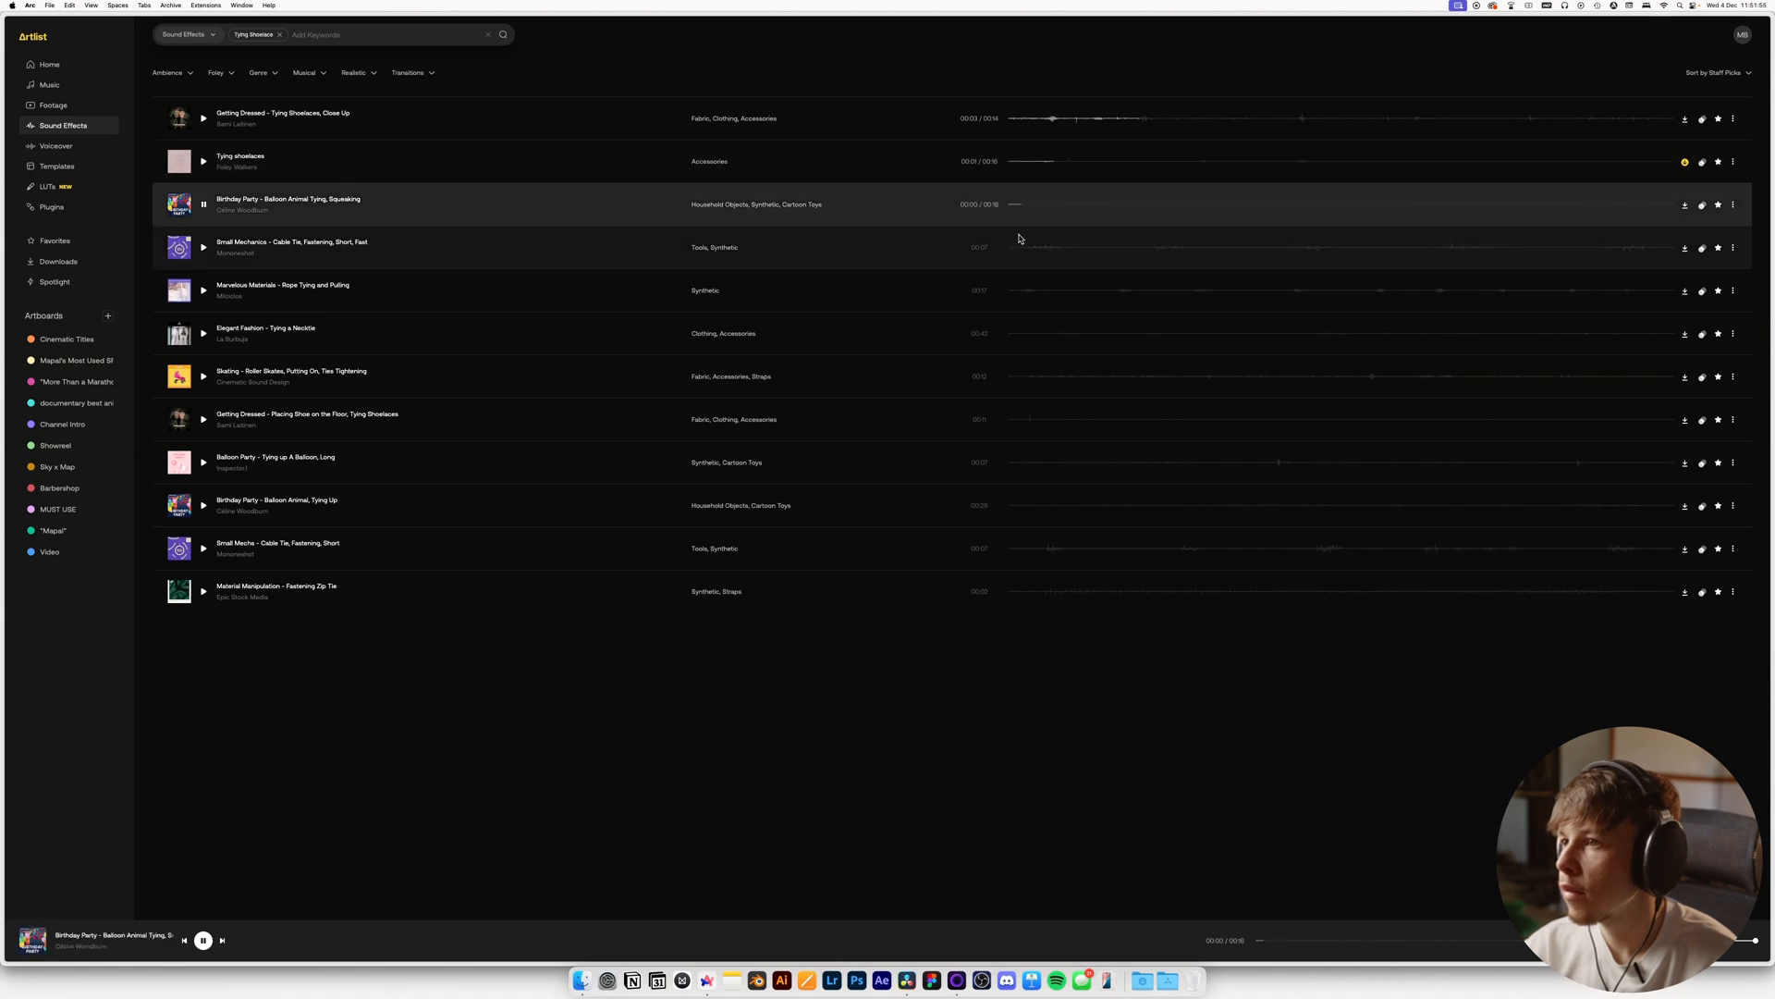
{"action": "left_click", "coordinate": [1020, 247]}
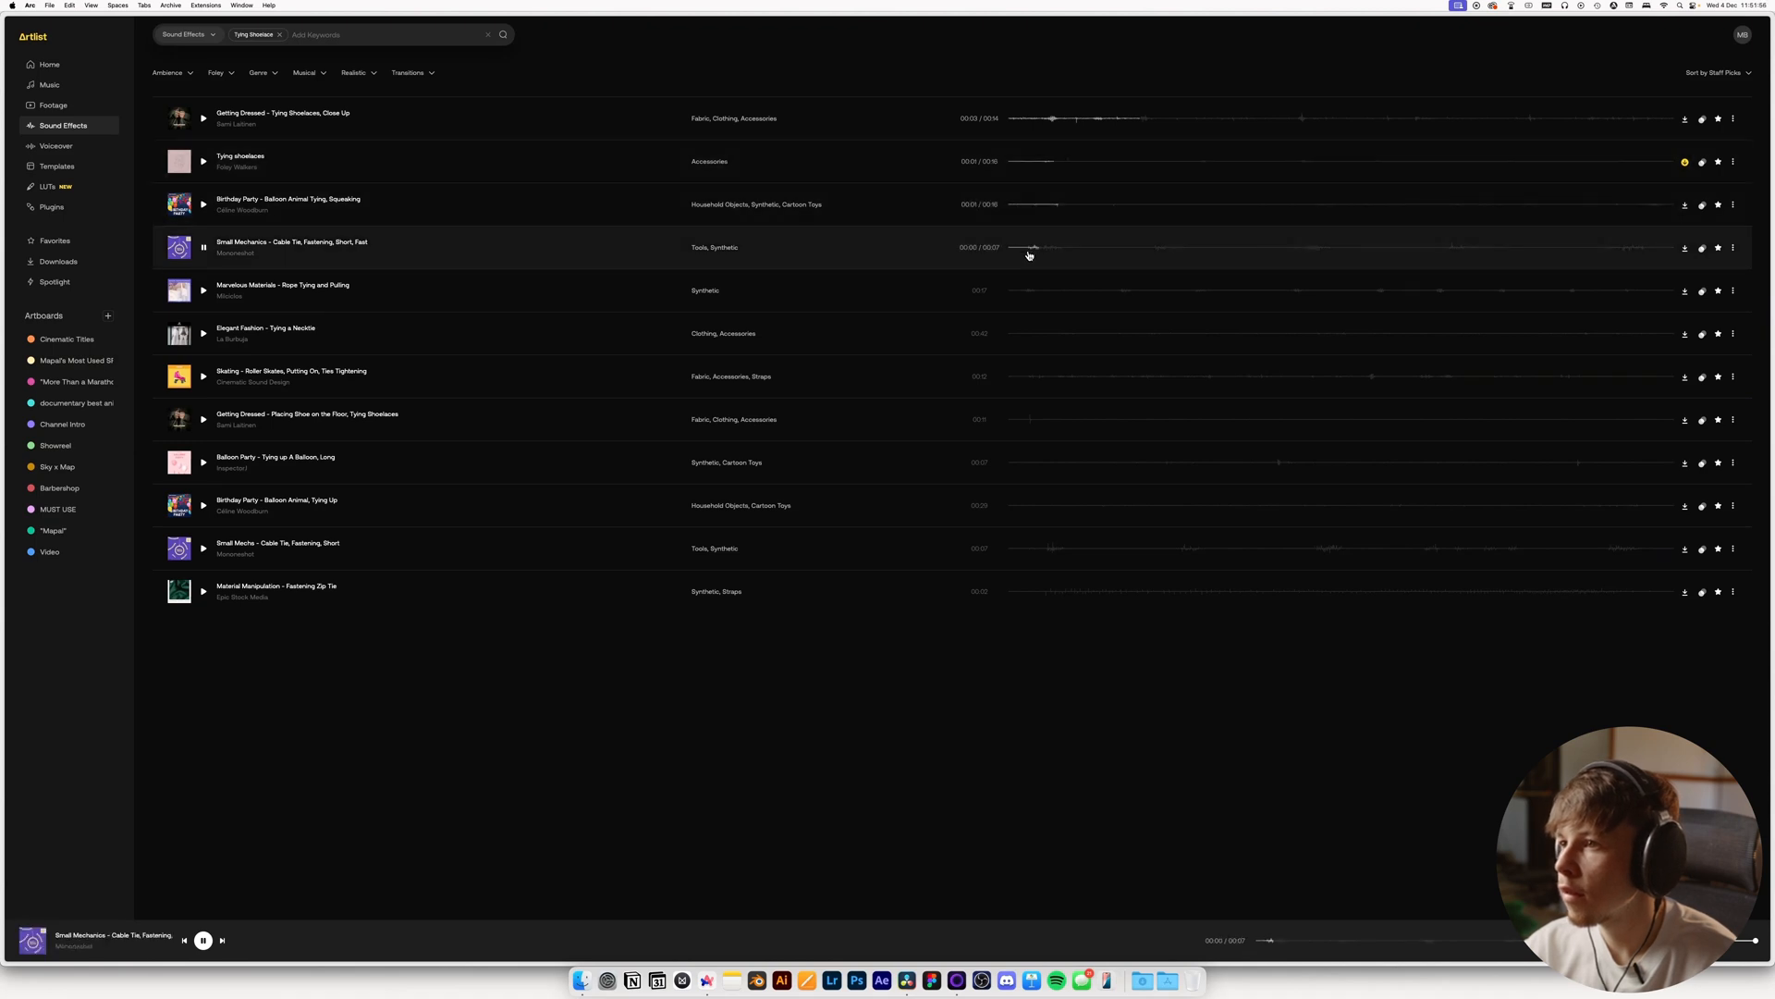
{"action": "left_click", "coordinate": [1010, 294]}
{"action": "left_click", "coordinate": [1031, 335]}
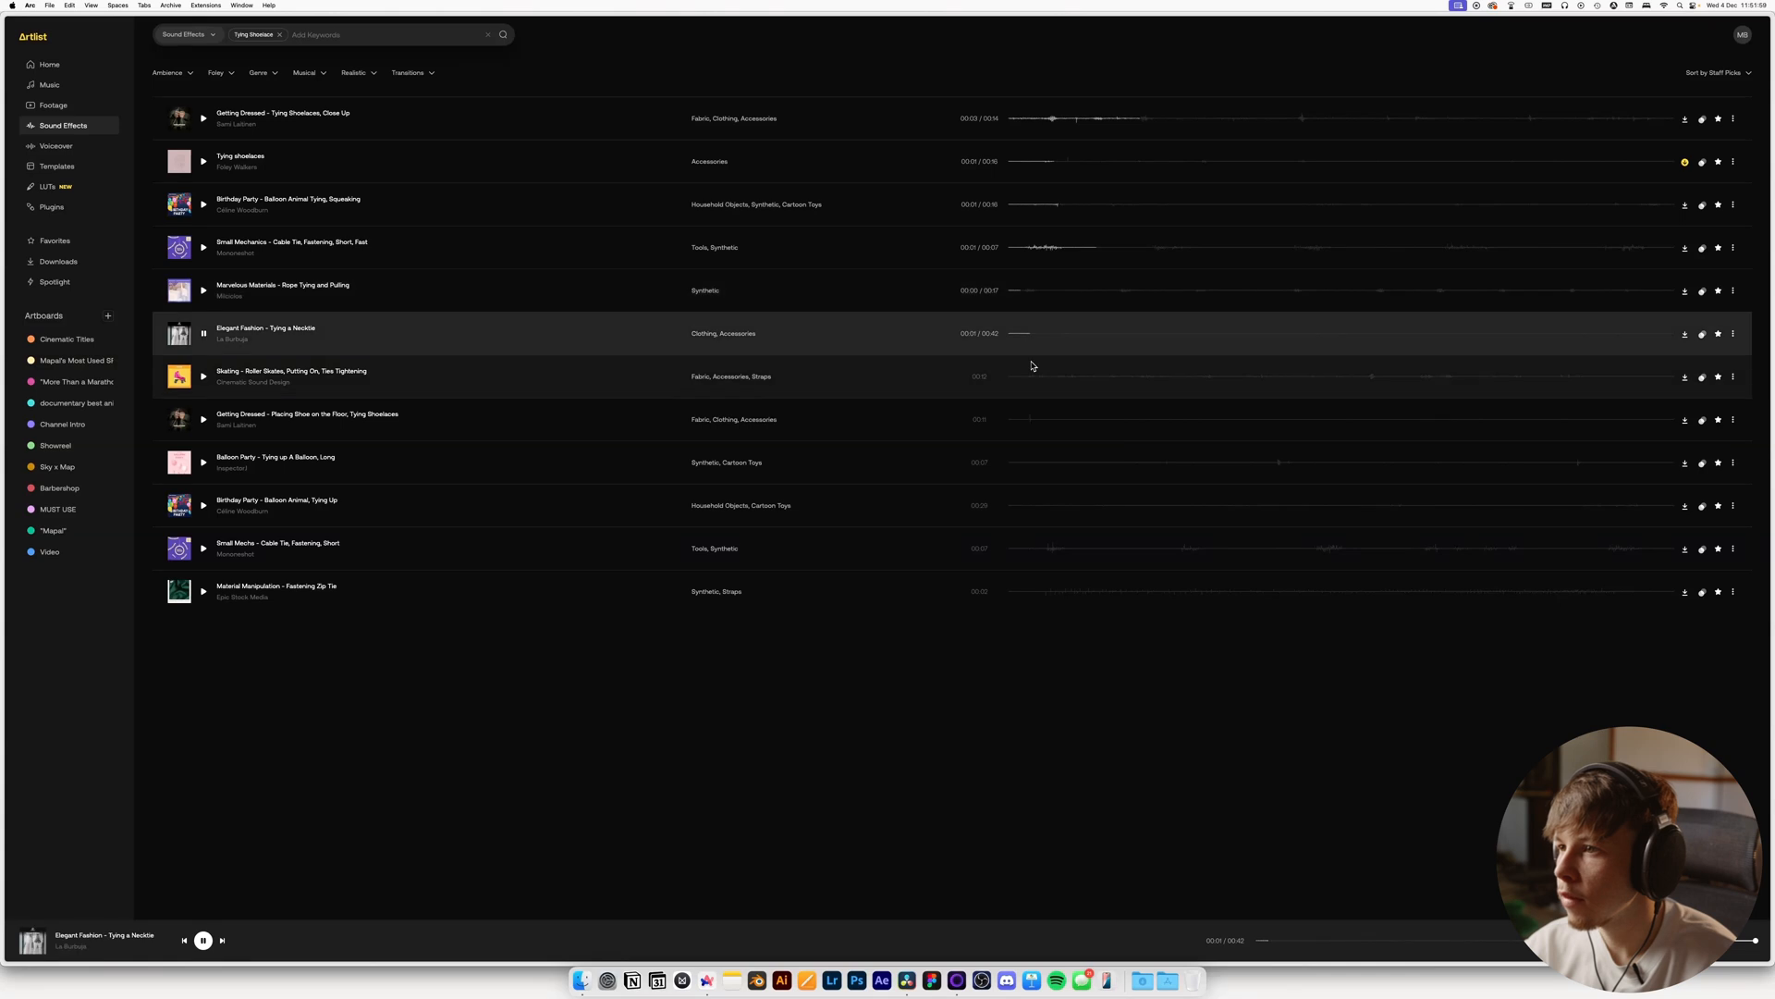
{"action": "left_click", "coordinate": [1096, 290]}
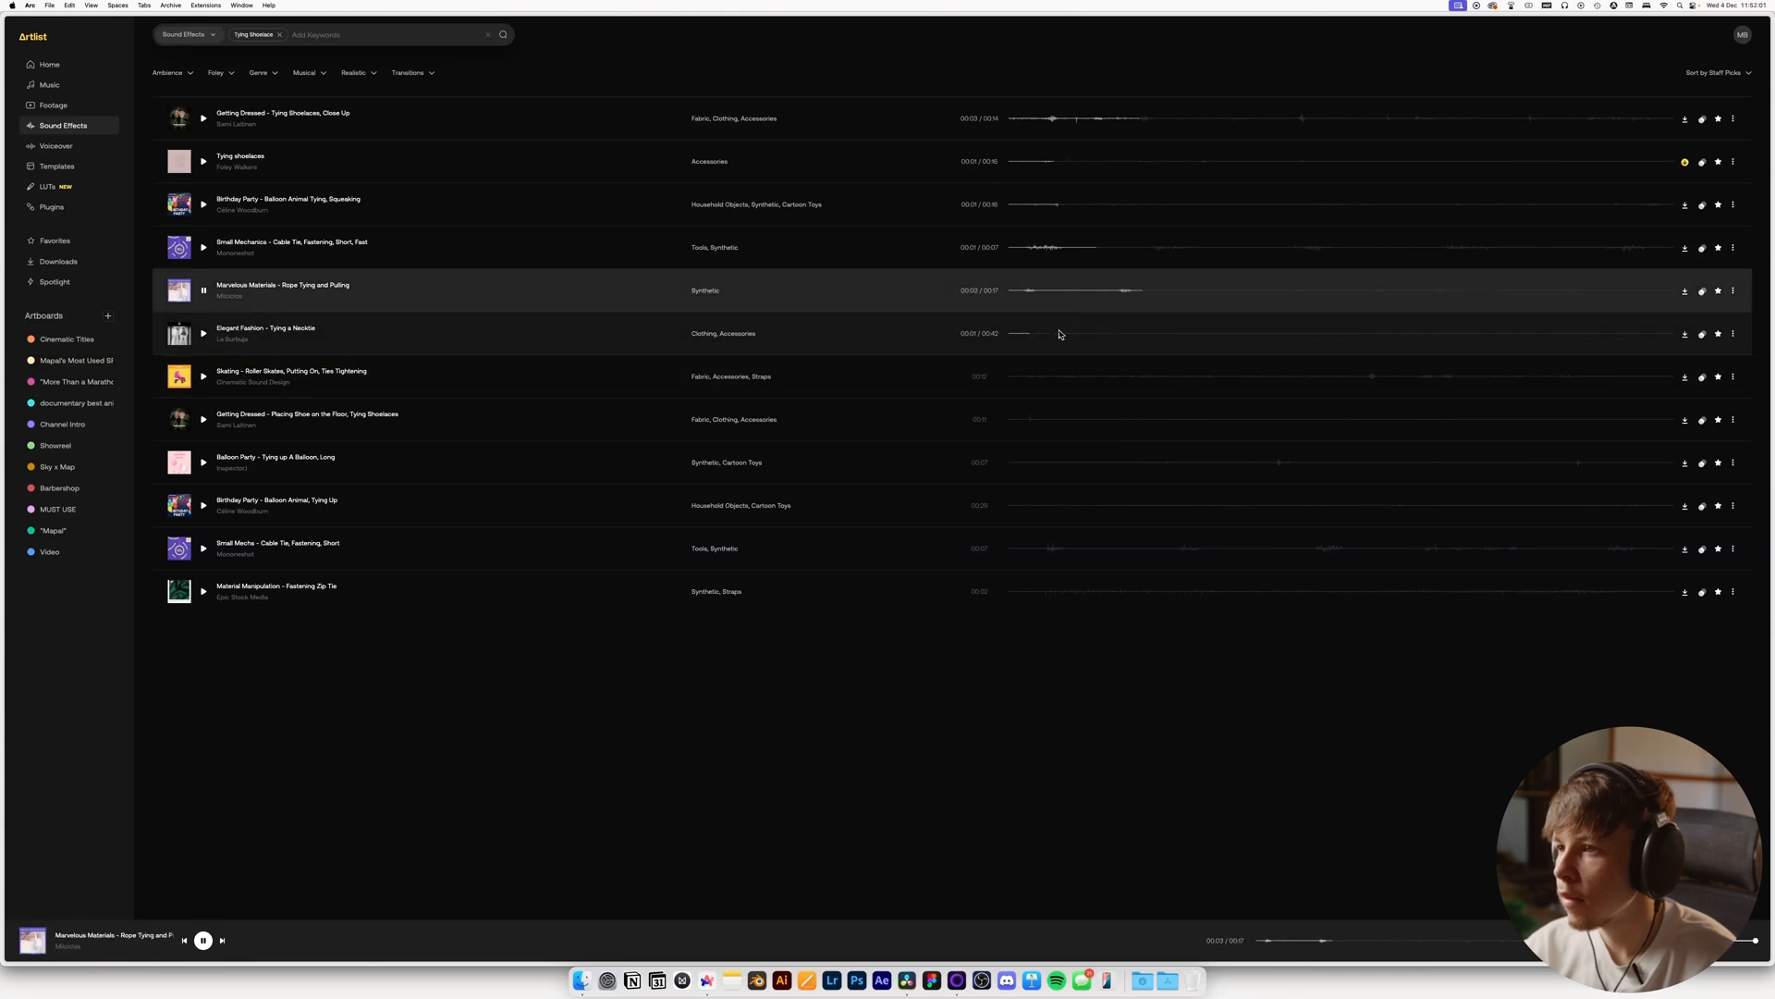
{"action": "left_click", "coordinate": [1017, 378]}
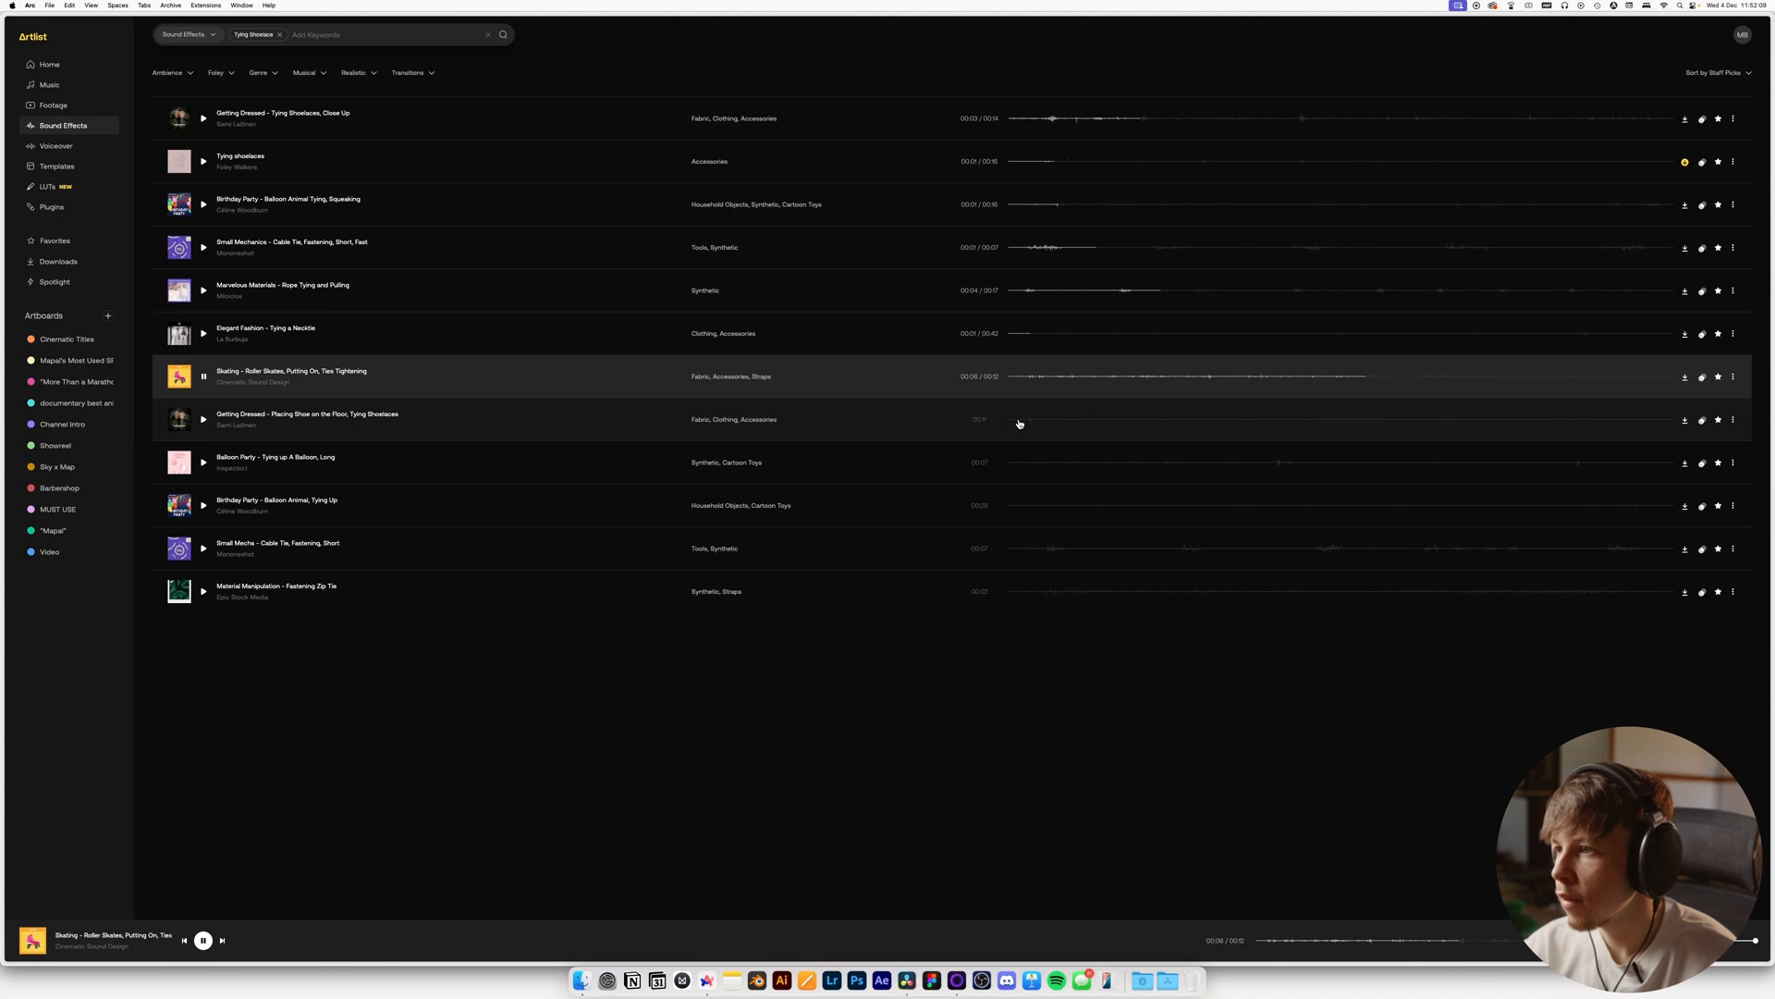
{"action": "left_click", "coordinate": [1019, 422]}
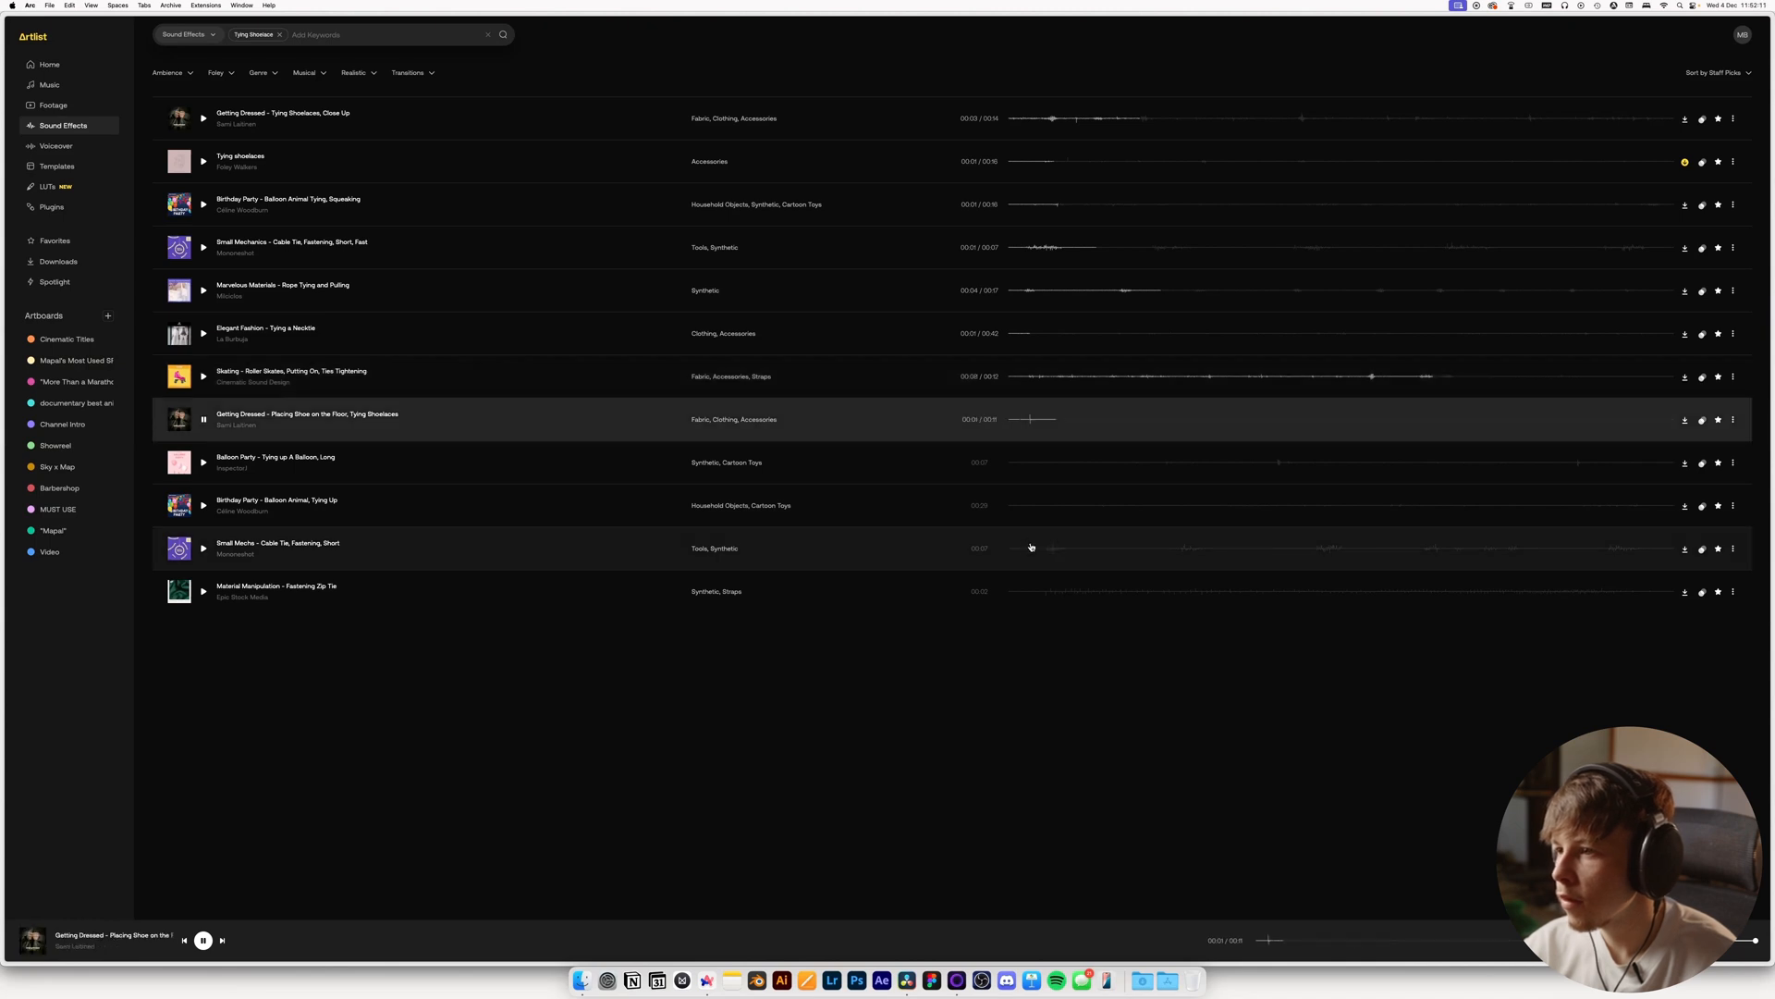
{"action": "left_click", "coordinate": [1031, 547]}
{"action": "left_click", "coordinate": [1019, 119]}
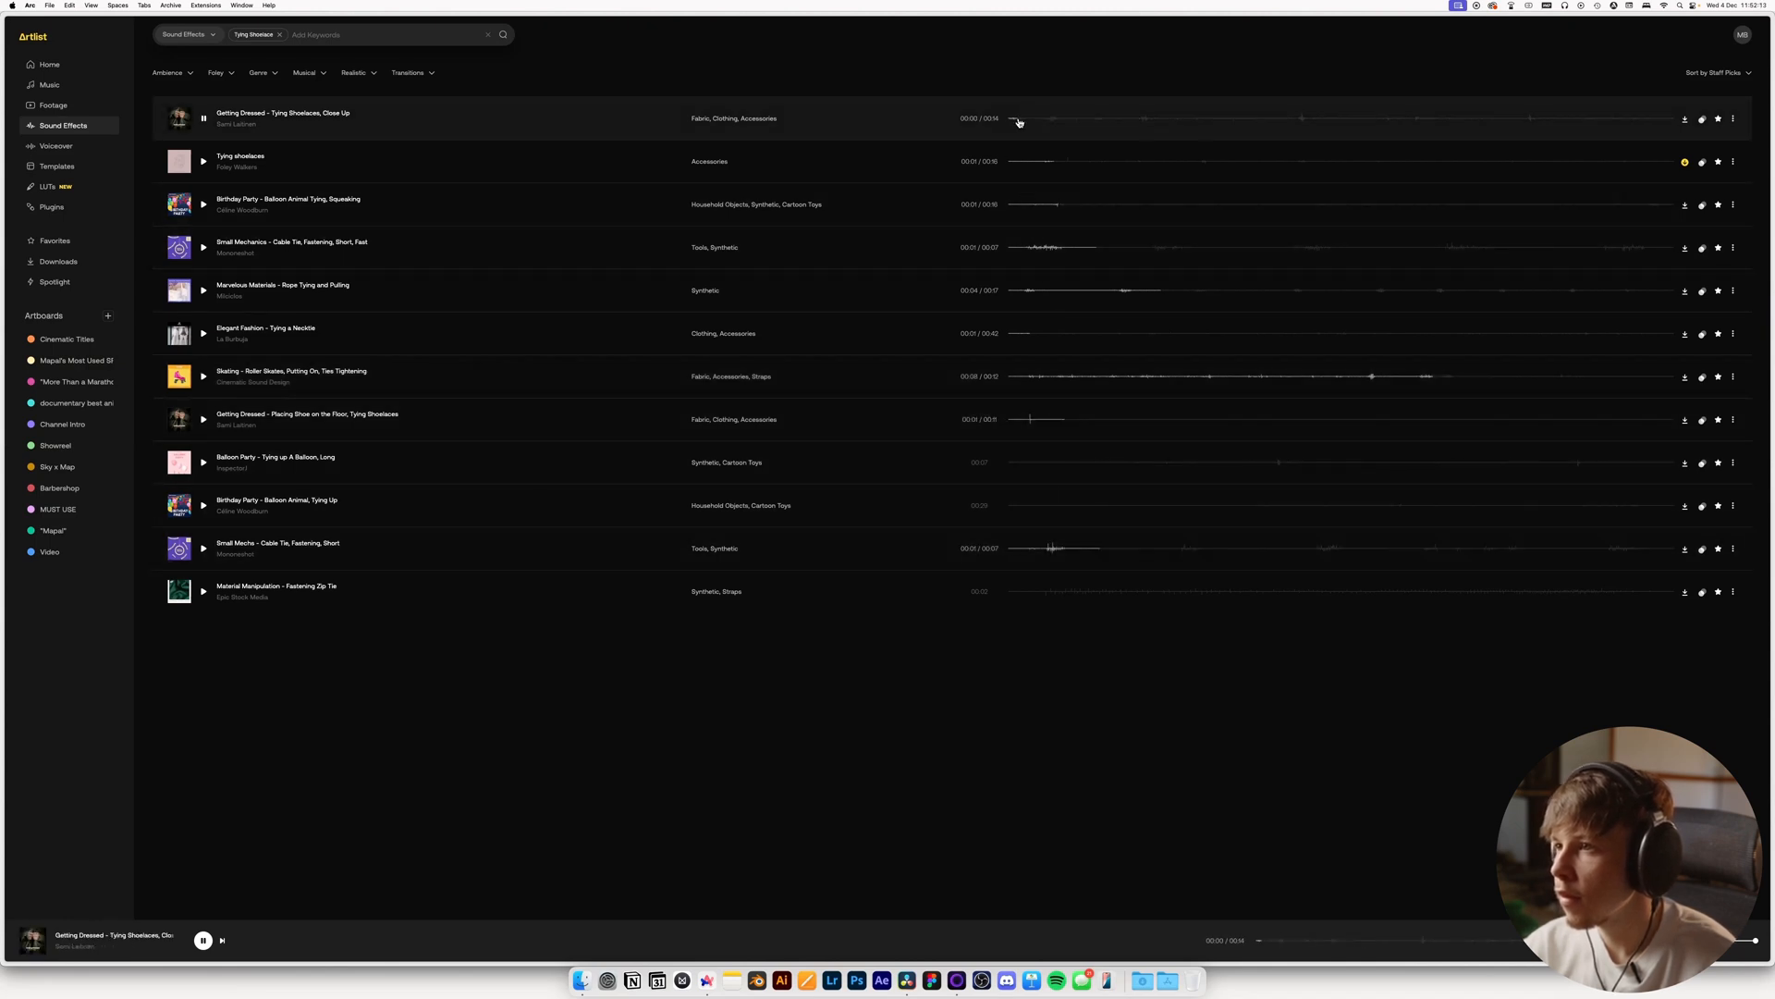
{"action": "key", "text": "space"}
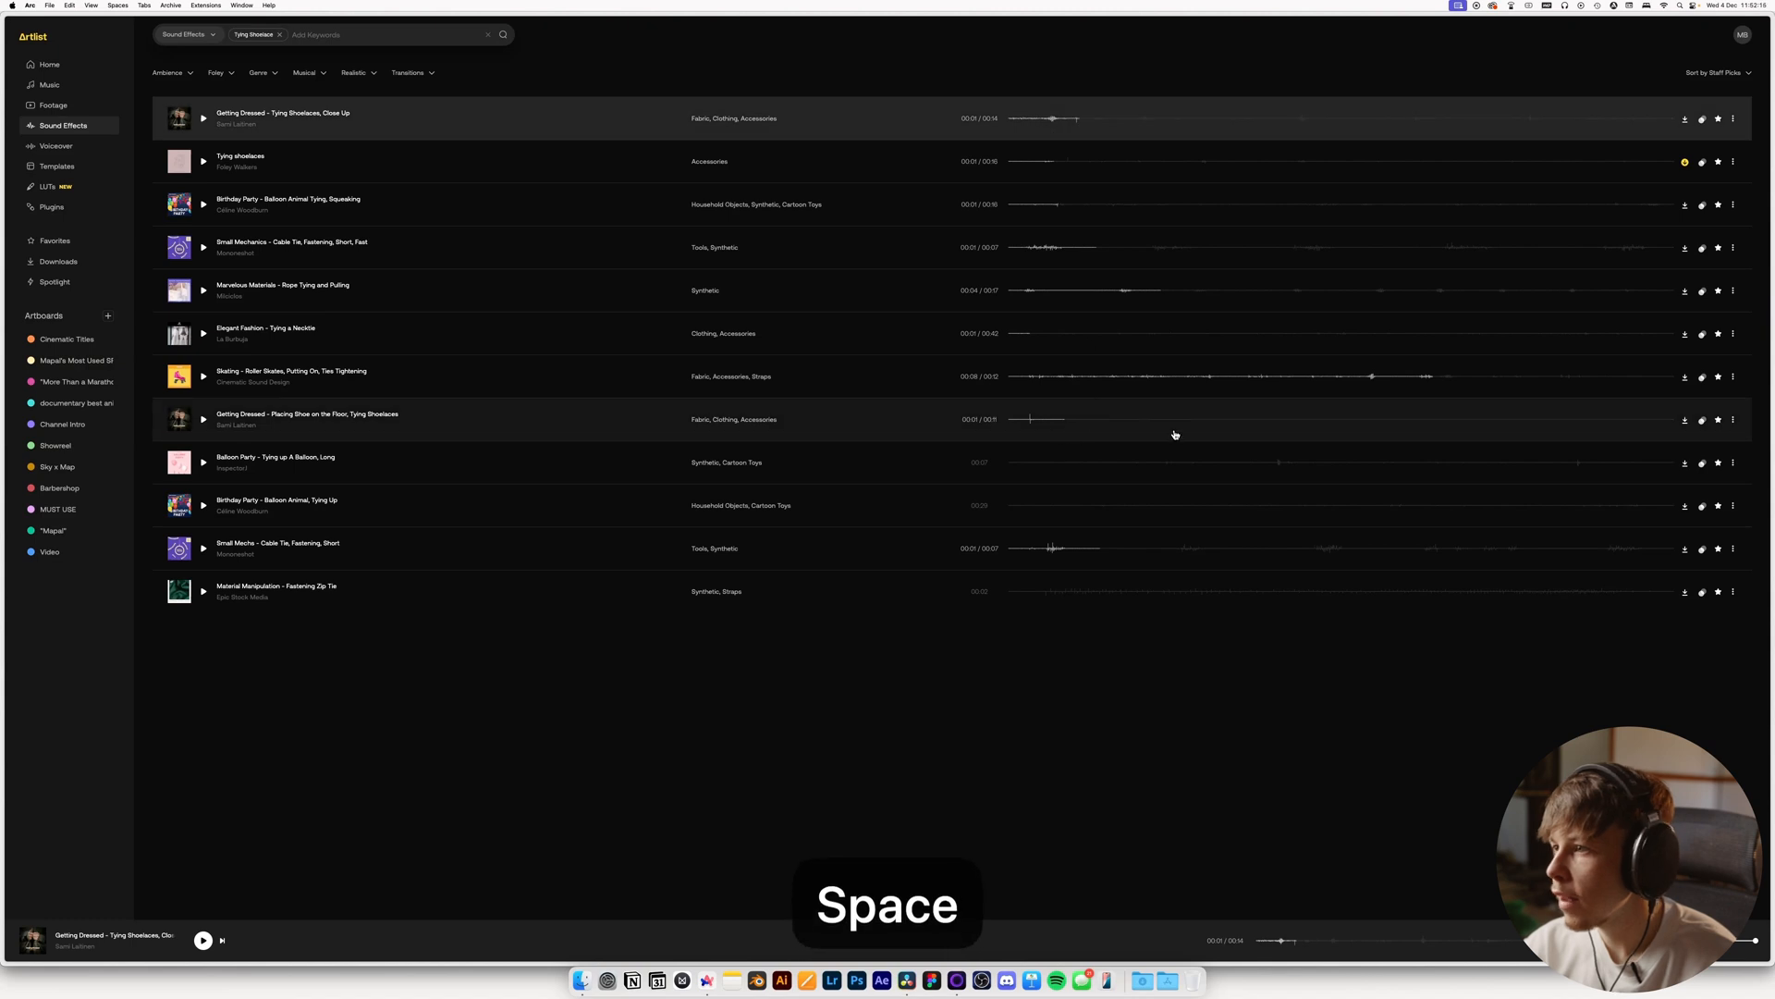
Replay the later part of "Skating - Roller Skates, Putting On, Ties Tightening" and download that sound
{"action": "left_click", "coordinate": [1391, 379]}
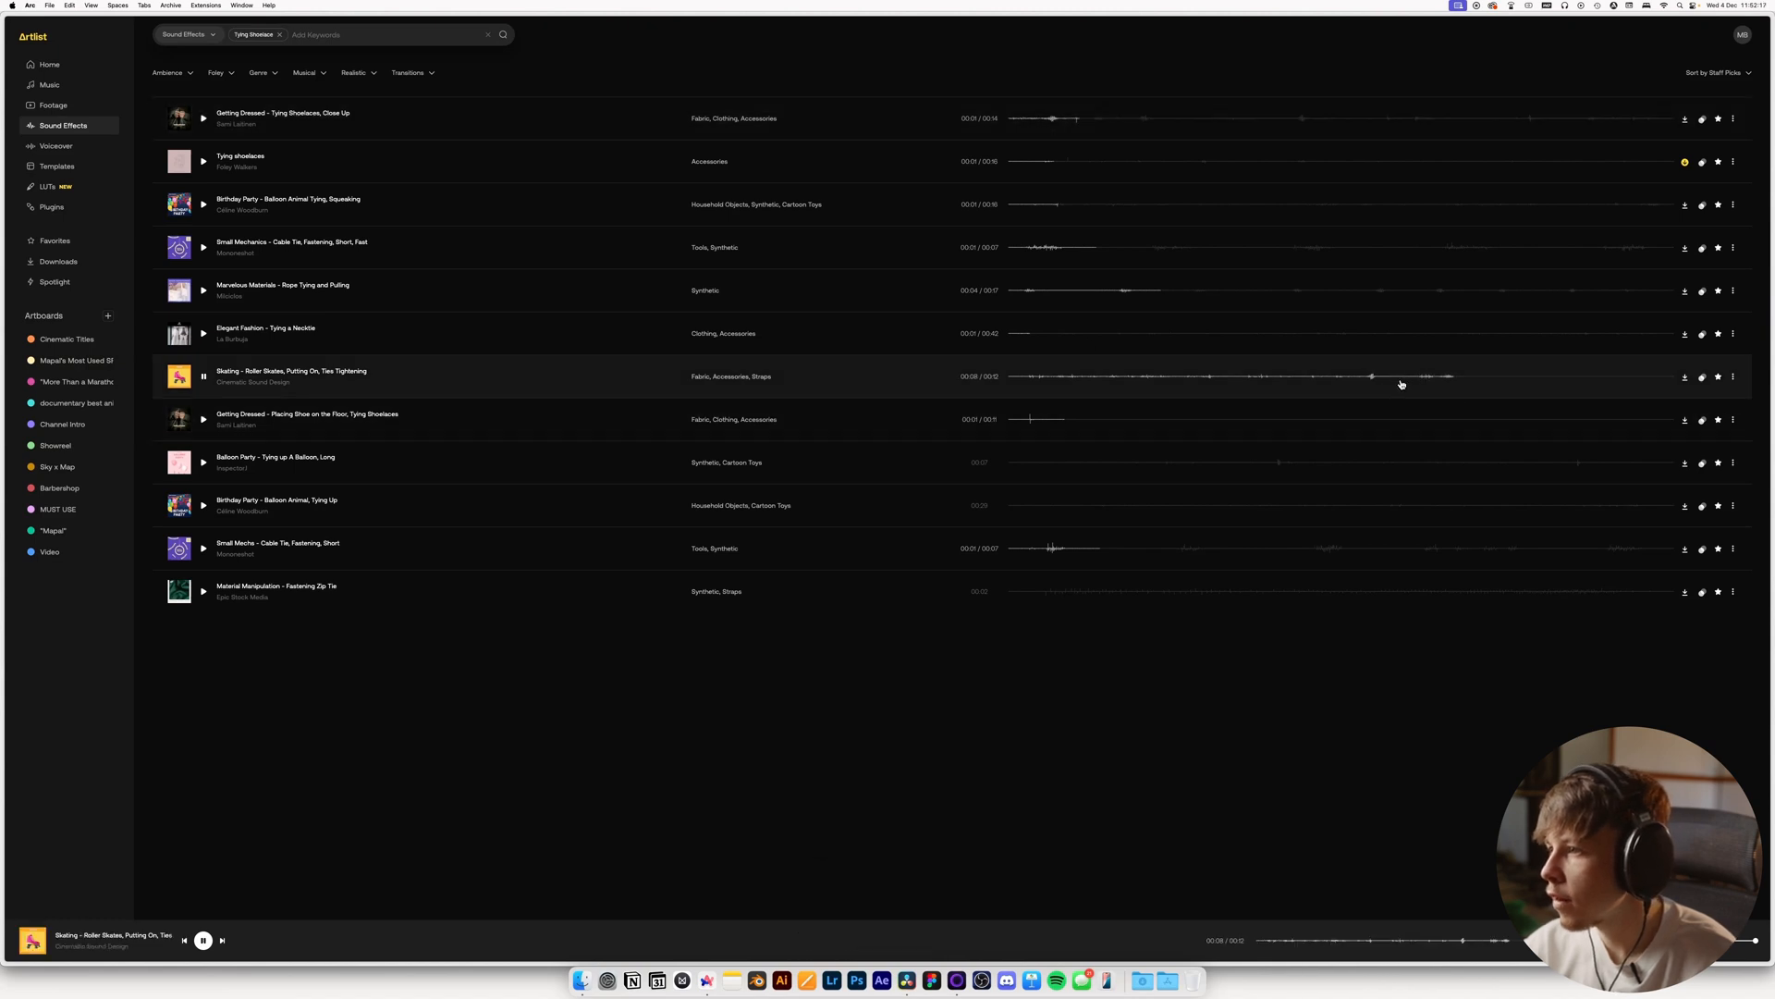
{"action": "key", "text": "space"}
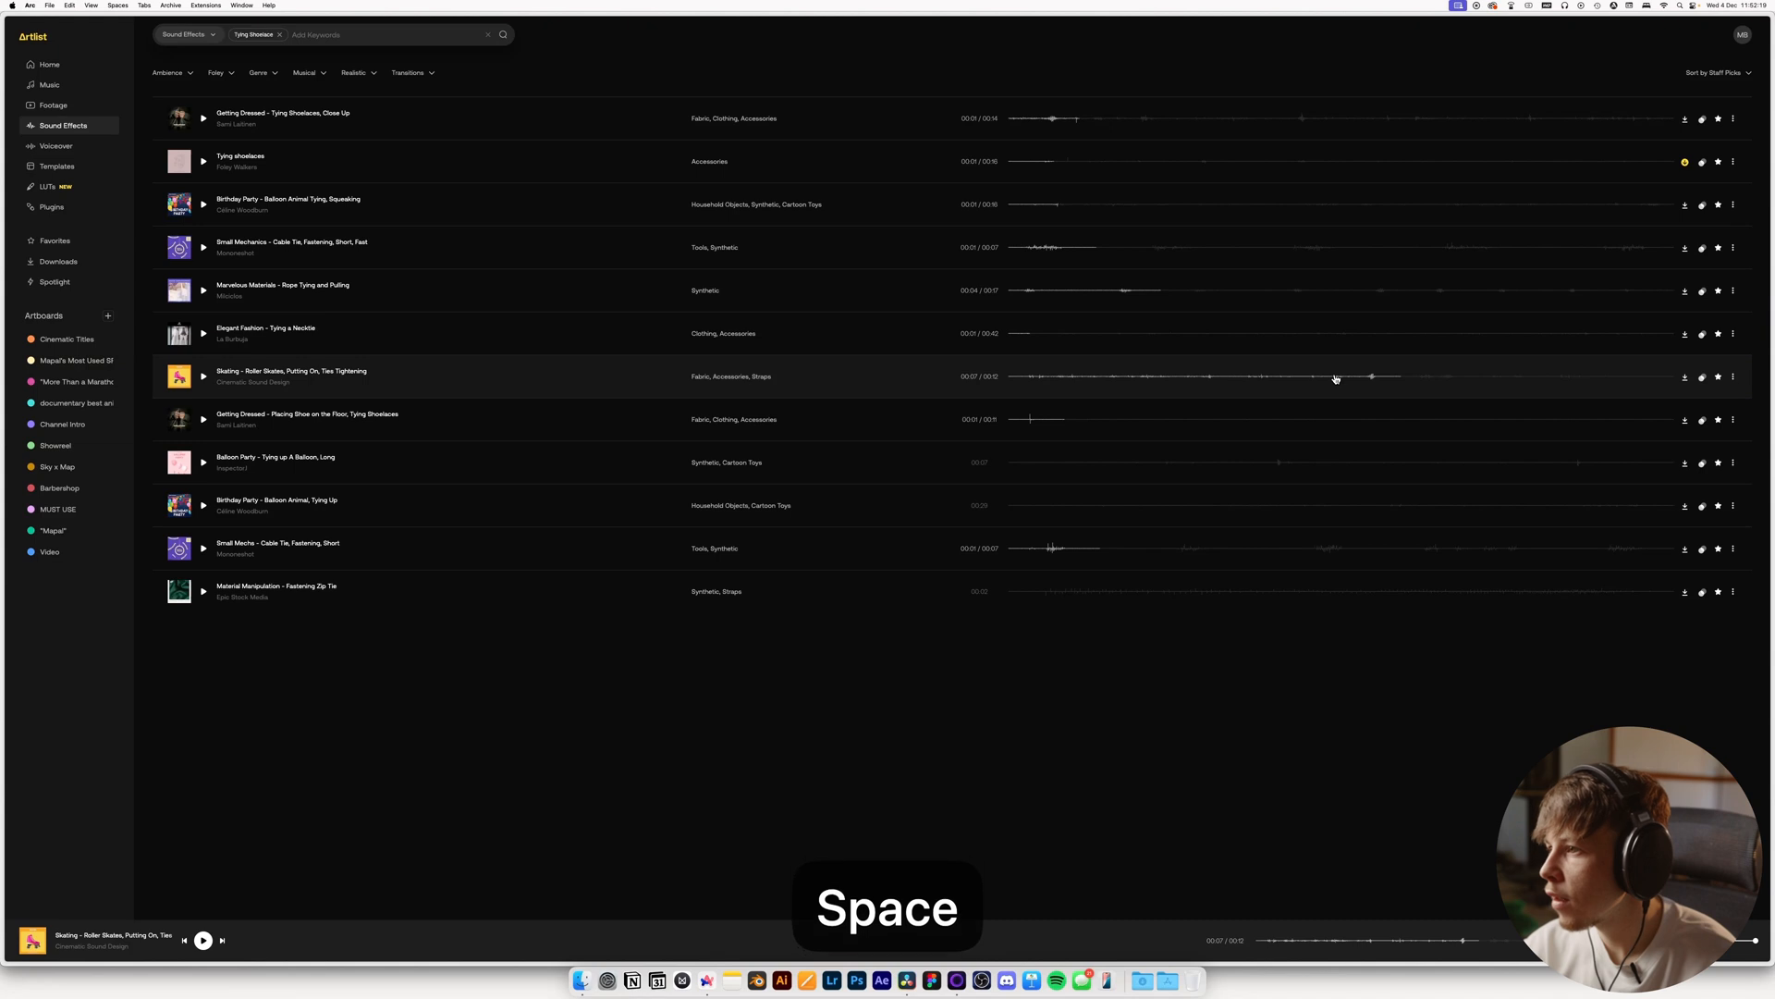
{"action": "left_click", "coordinate": [1686, 379]}
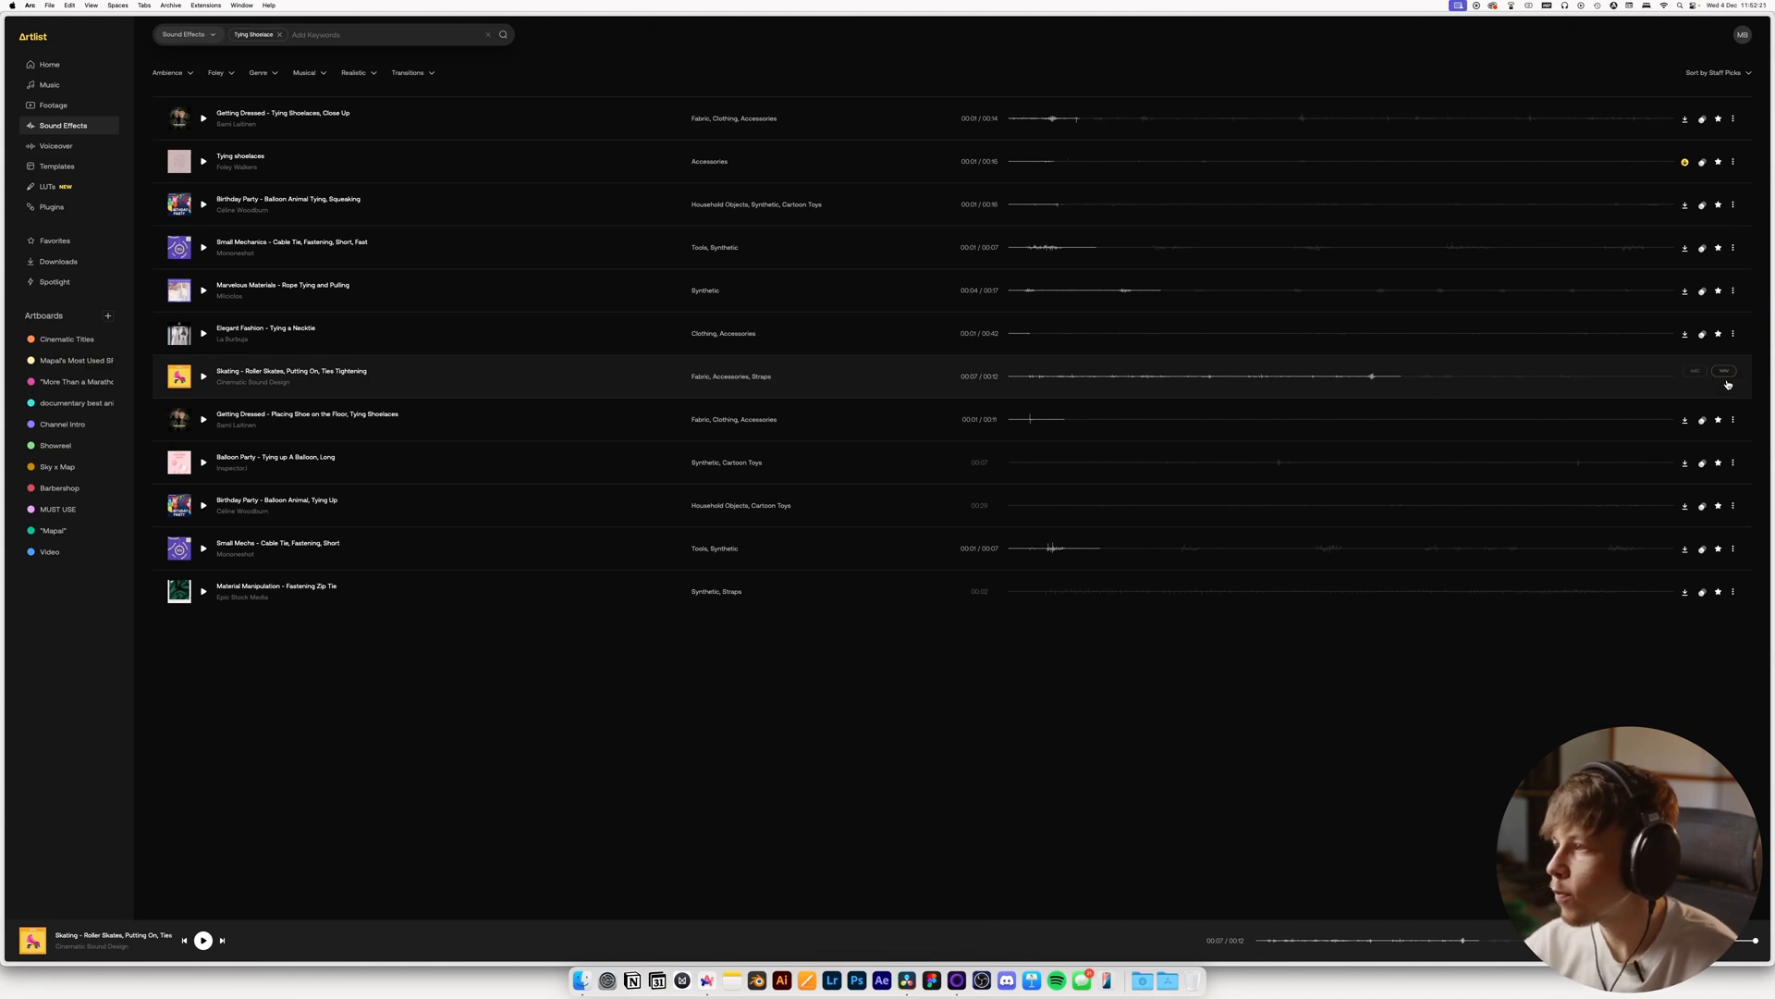
{"action": "left_click", "coordinate": [1725, 376]}
Switch to DaVinci Resolve and place the downloaded Ties Tightening sound on Audio 7 beneath the shoe shot
{"action": "key", "text": "super+Tab"}
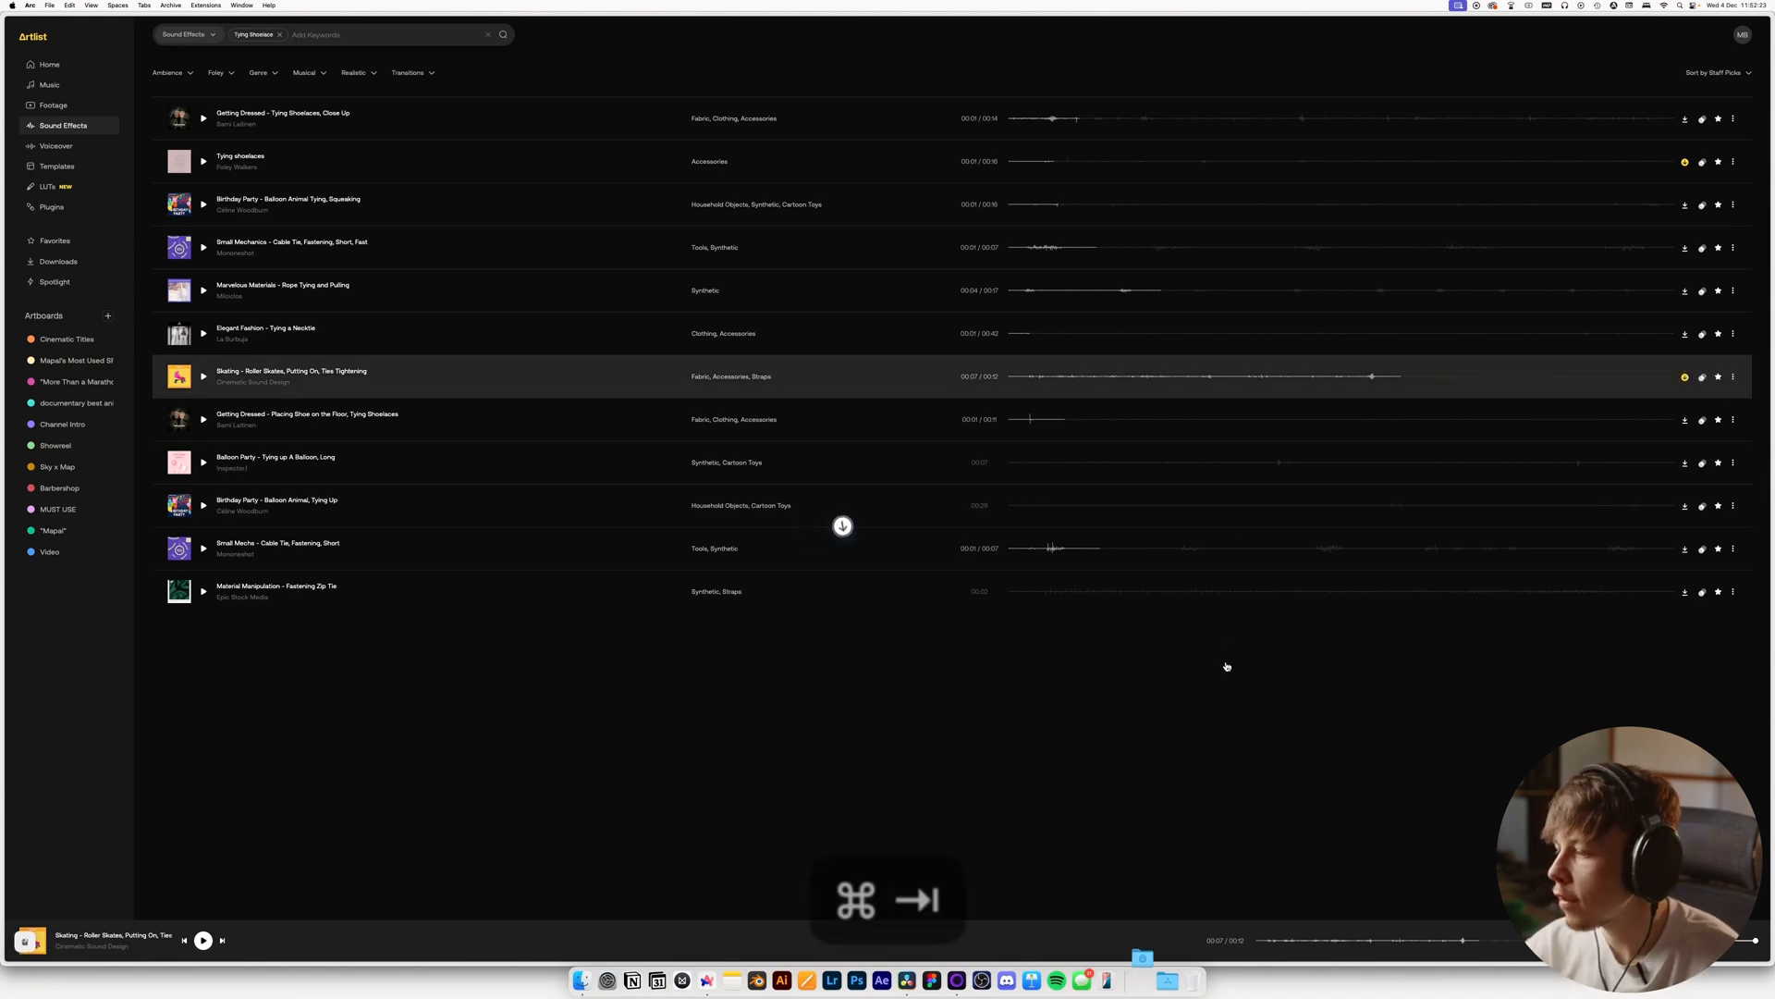
{"action": "left_click", "coordinate": [1141, 982]}
{"action": "left_click_drag", "start_coordinate": [762, 217], "coordinate": [826, 826]}
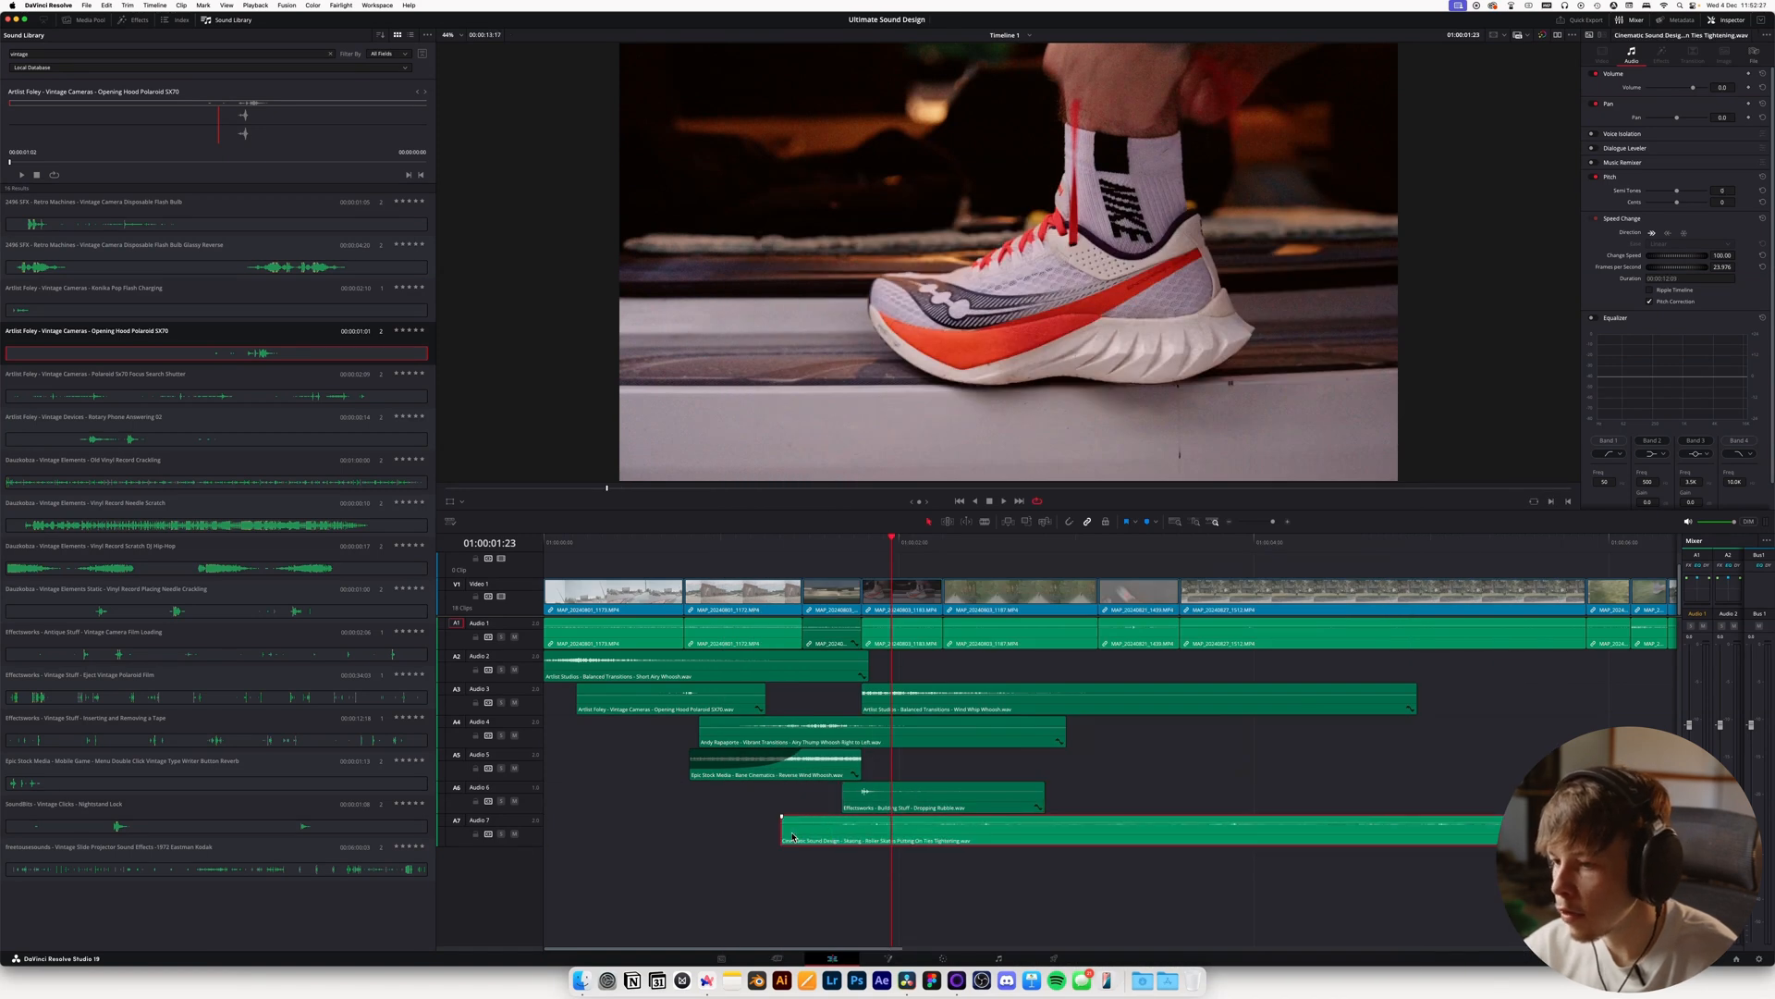
Play through the Ties Tightening clip to its tightening sound and trim the clip's start to 01:00:07:23
{"action": "key", "text": "space"}
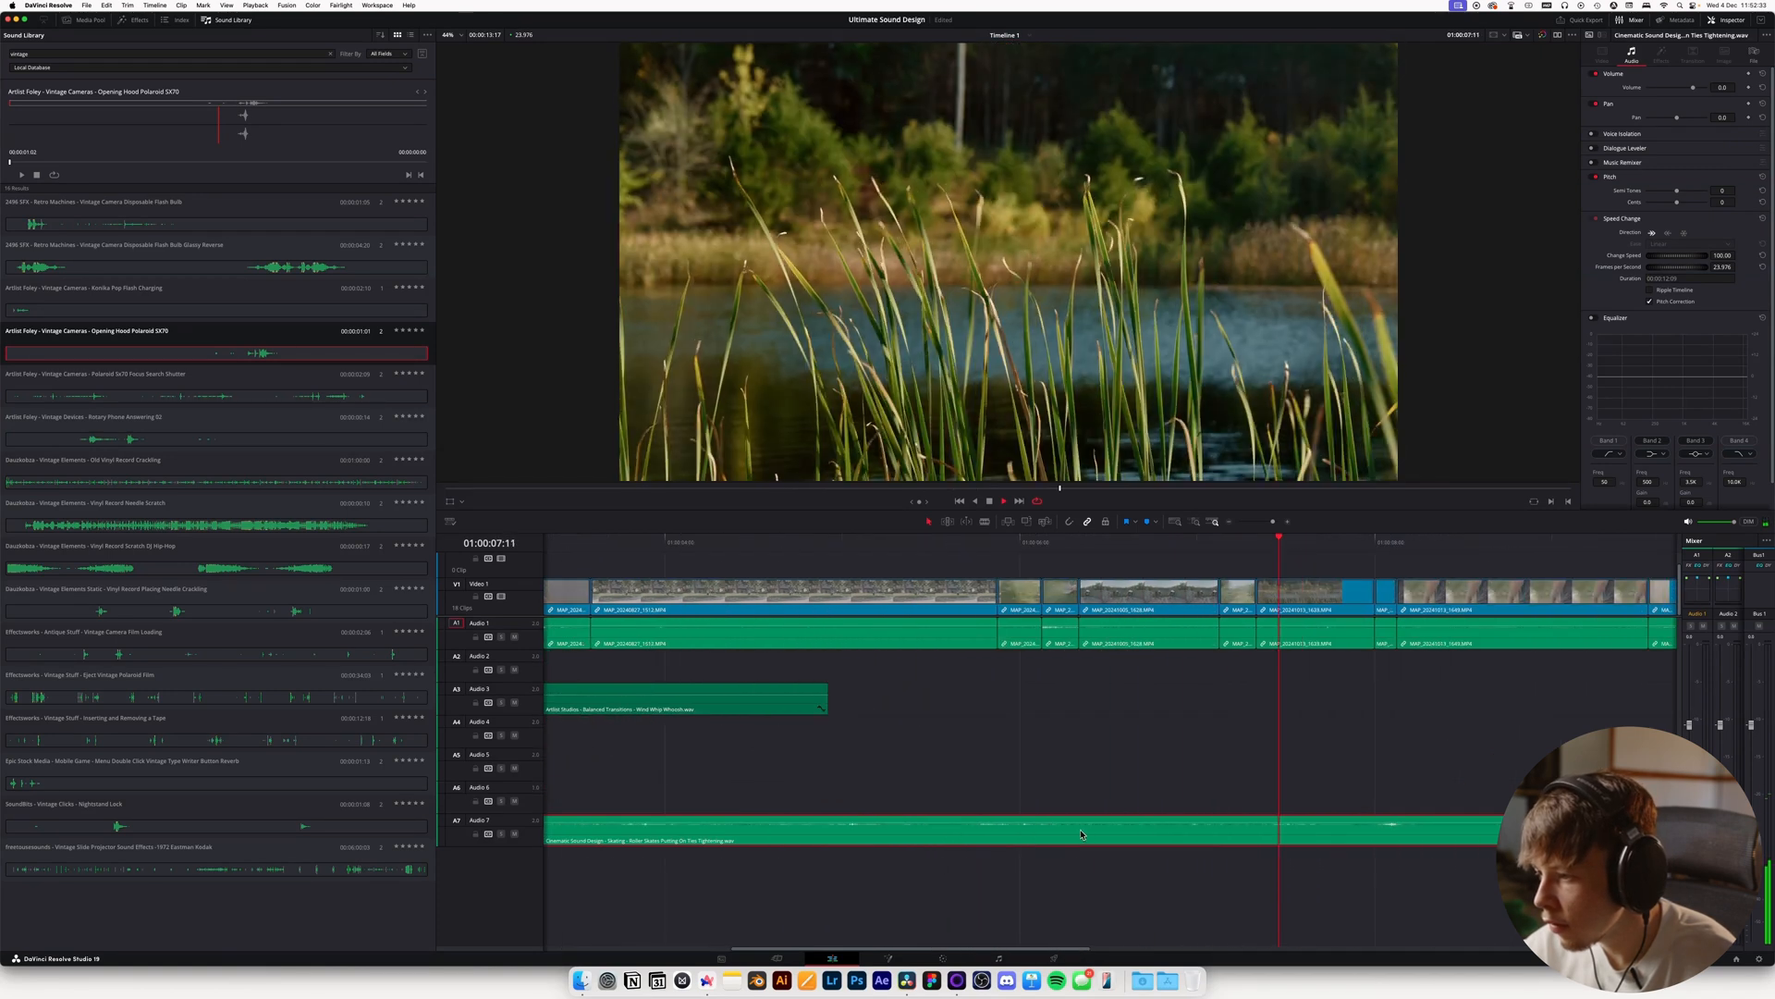
{"action": "key", "text": "space"}
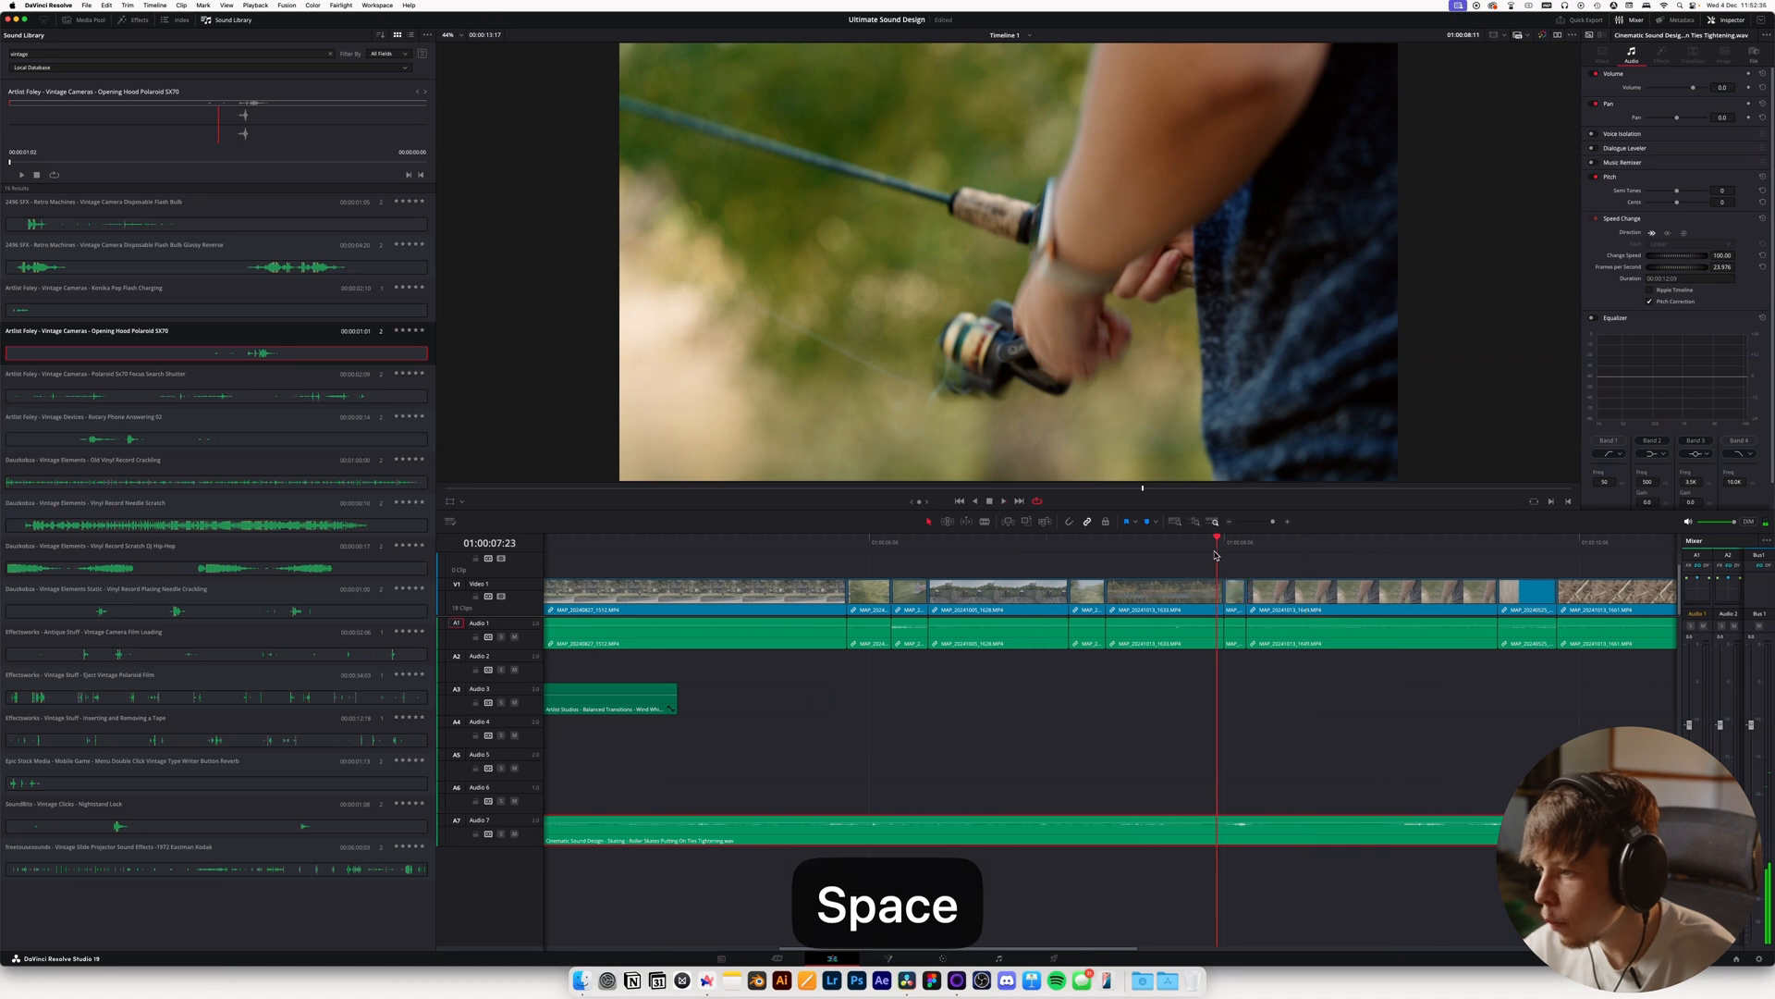
{"action": "key", "text": "q"}
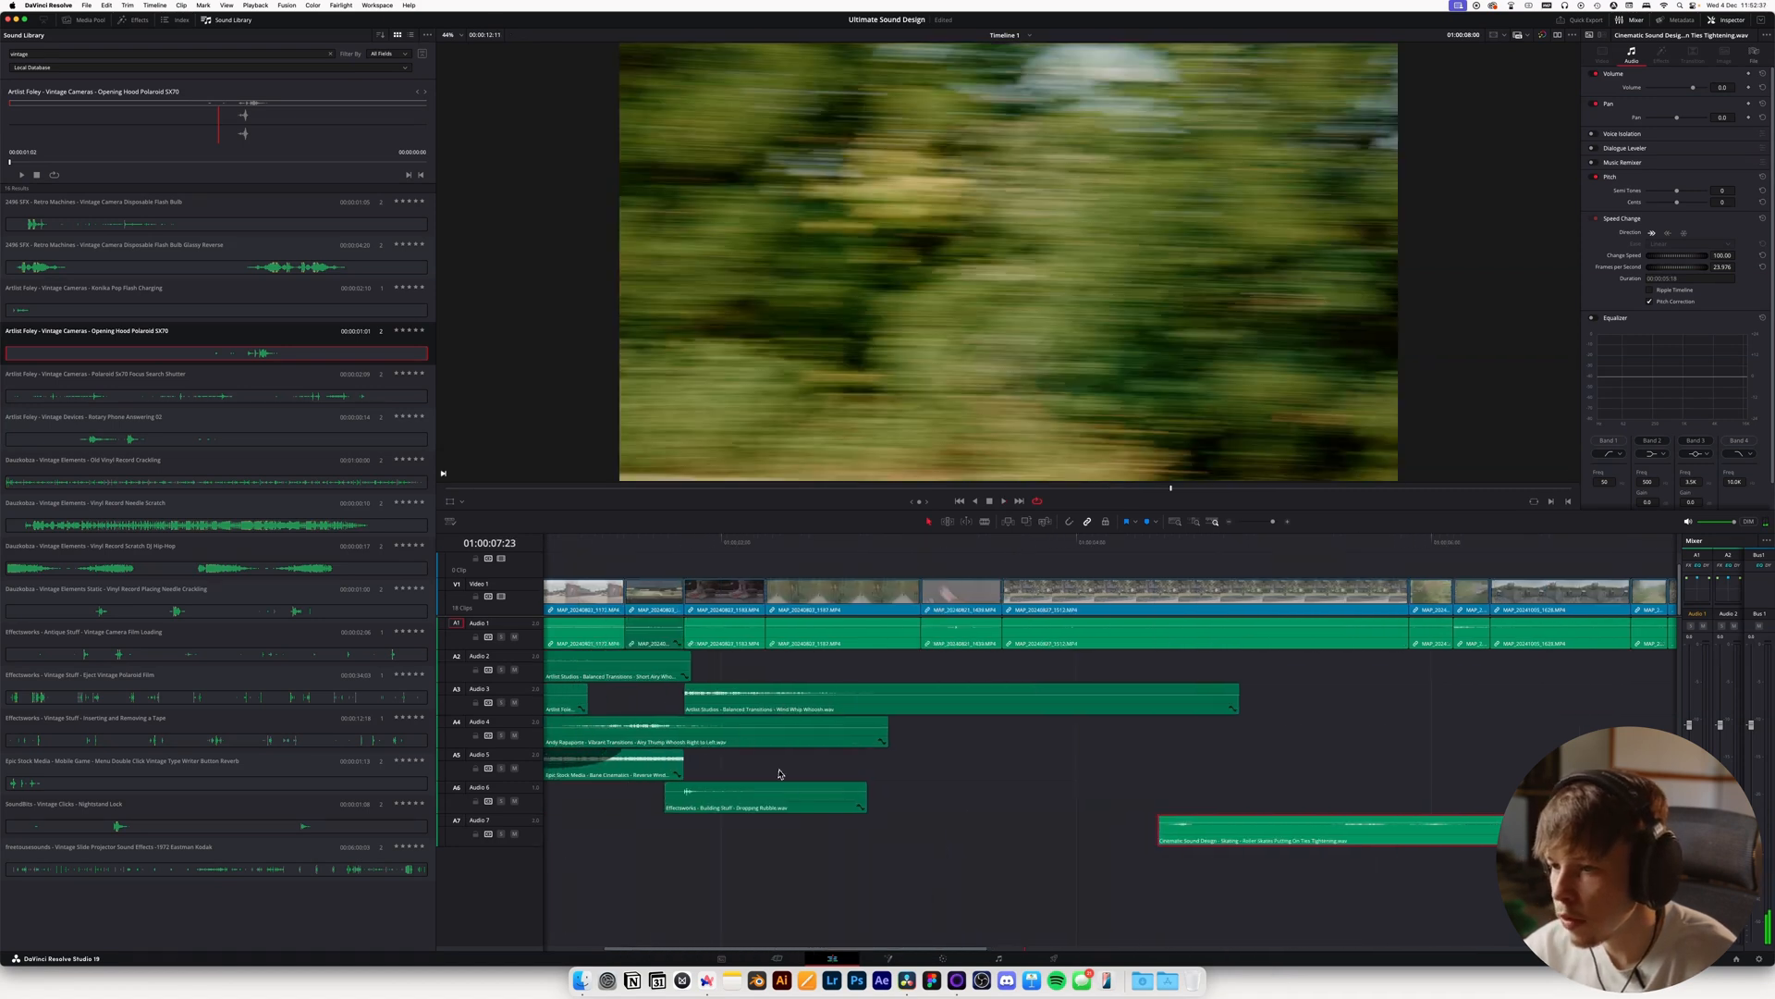
Locate the lace-pulling moment around 01:00:01:22 and move the trimmed Ties Tightening clip on Audio 7 back beneath the shoe shot
{"action": "scroll", "coordinate": [778, 665], "scroll_direction": "left", "scroll_amount": 1}
{"action": "left_click", "coordinate": [710, 551]}
{"action": "key", "text": "Left"}
{"action": "key", "text": "Right"}
{"action": "key", "text": "Left"}
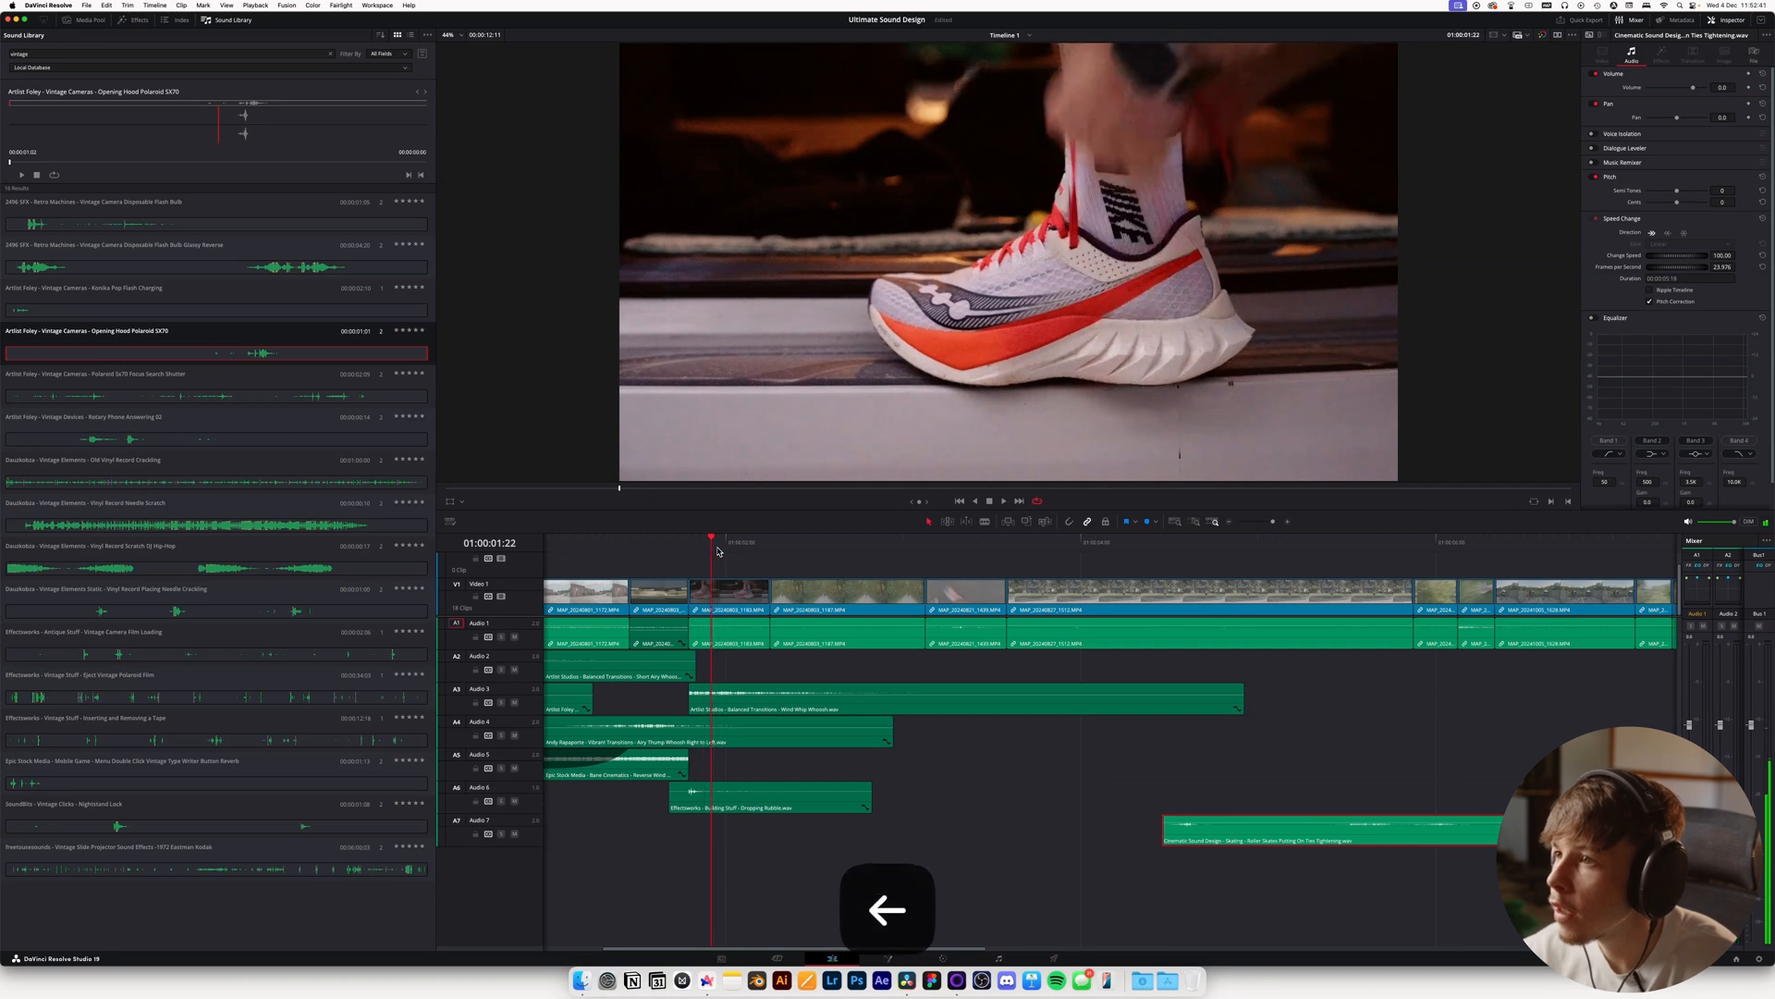
{"action": "left_click_drag", "start_coordinate": [1184, 830], "coordinate": [718, 827]}
Play back the shoelace sound against the shoe shot and trim the clip's end to 01:00:02:10
{"action": "key", "text": "space"}
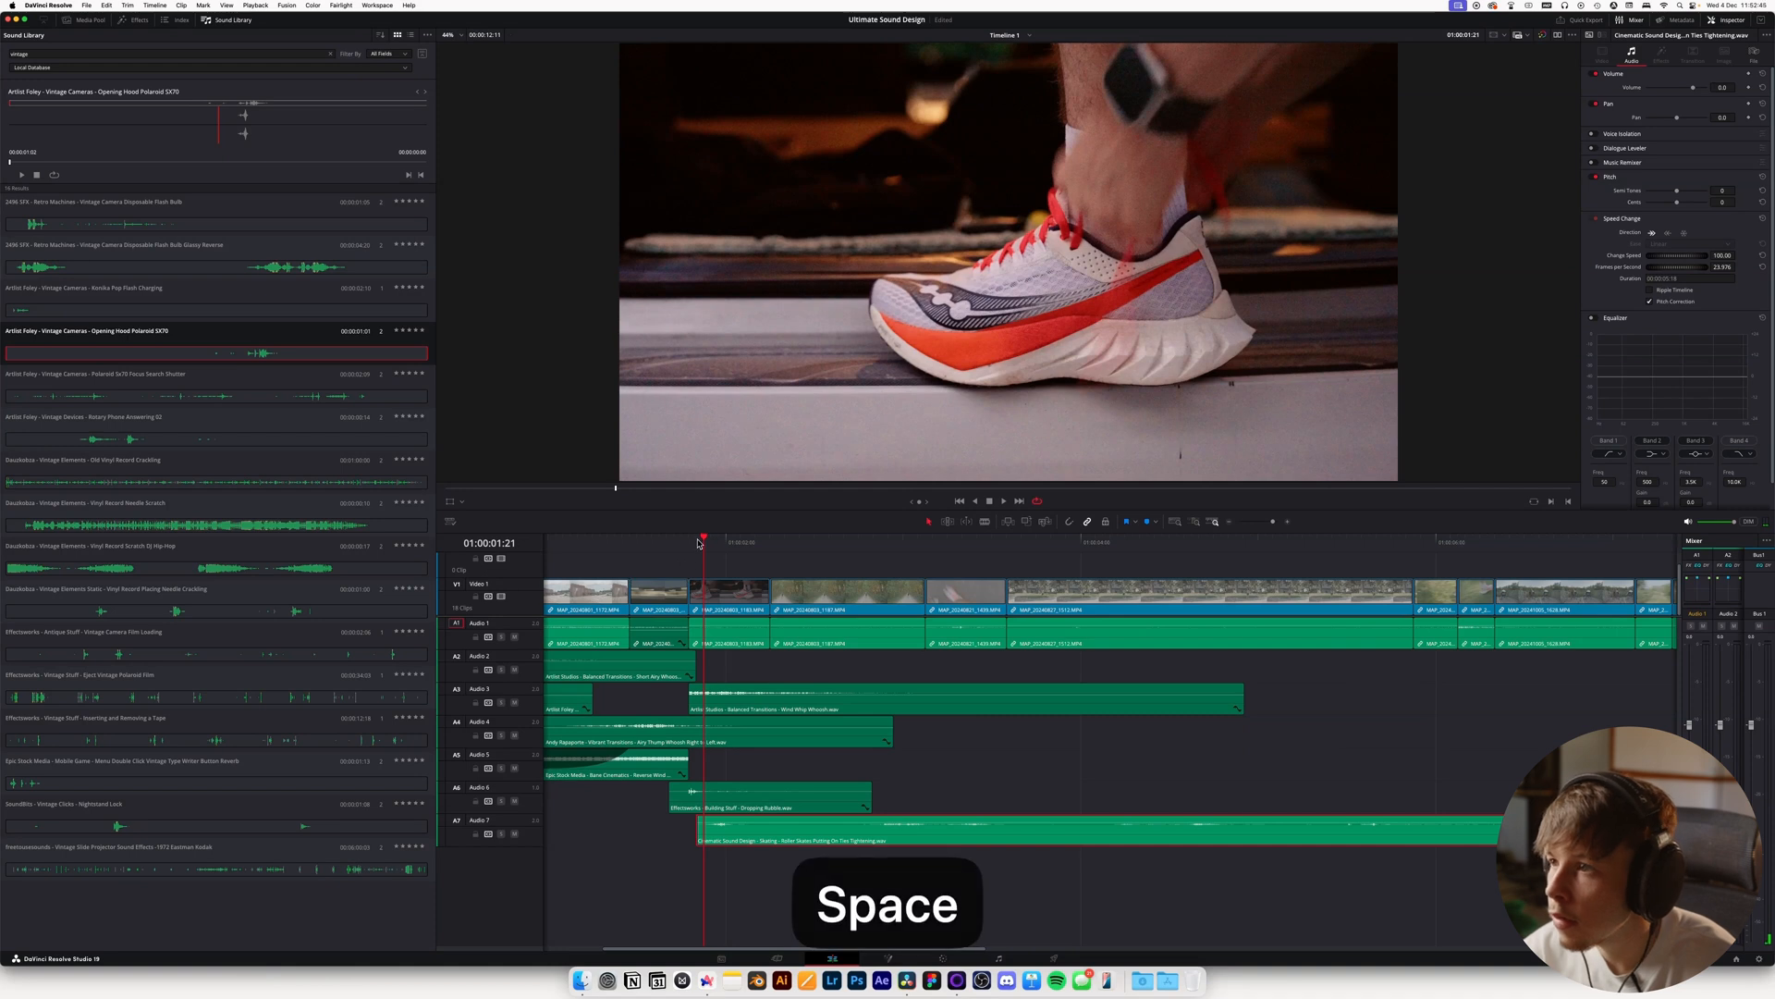
{"action": "key", "text": "space"}
{"action": "left_click", "coordinate": [669, 546]}
{"action": "key", "text": "space"}
{"action": "key", "text": "space"}
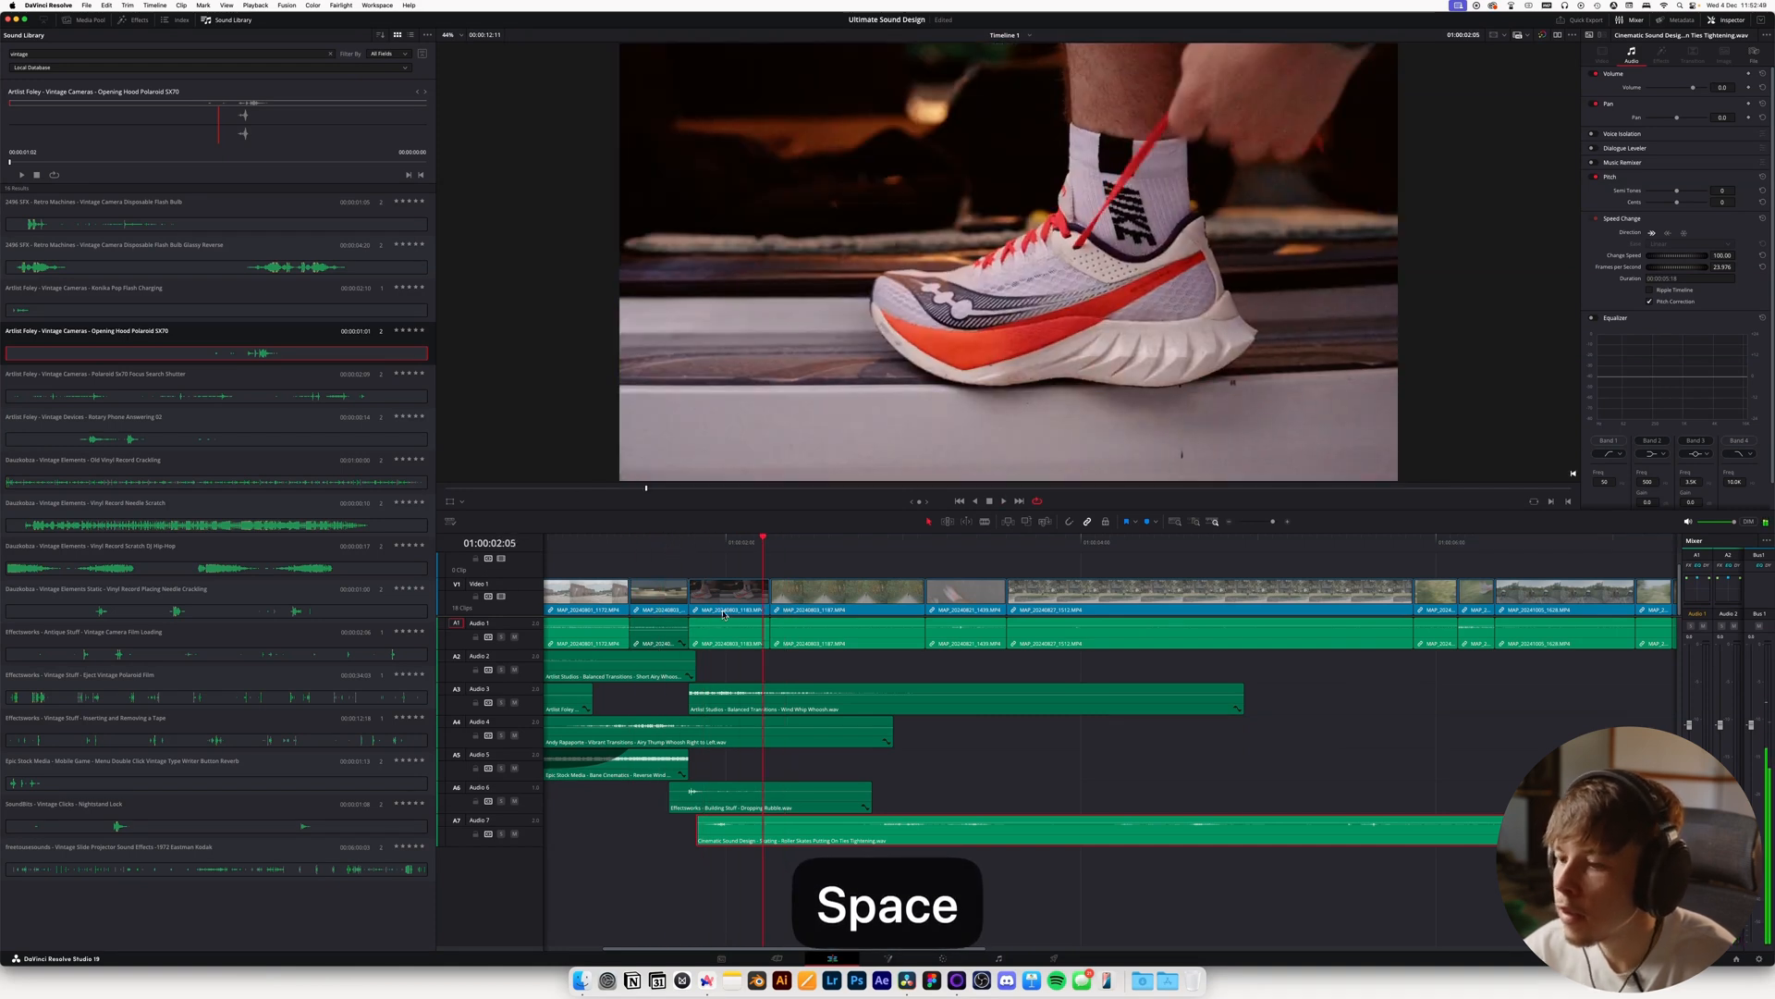
{"action": "key", "text": "space"}
{"action": "key", "text": "space"}
{"action": "key", "text": "w"}
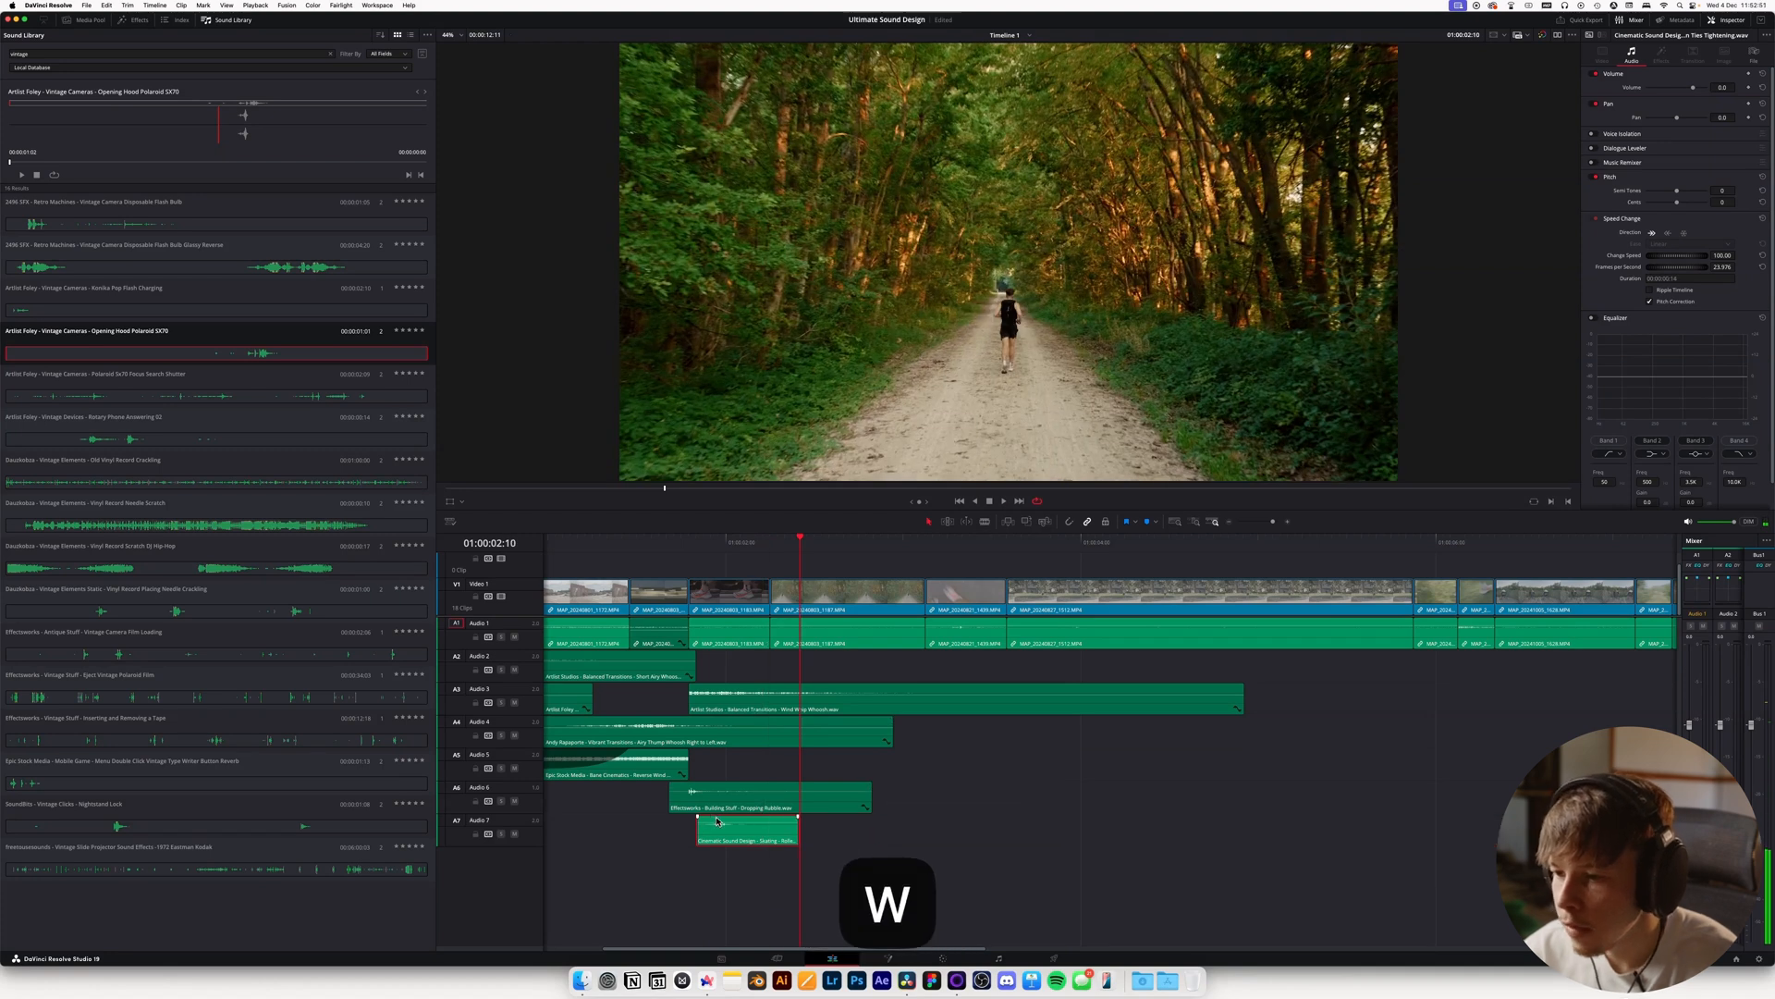
Move the Ties Tightening clip up to Audio 5, play it back and lower its volume slightly
{"action": "left_click_drag", "start_coordinate": [721, 835], "coordinate": [721, 769]}
{"action": "scroll", "coordinate": [777, 724], "scroll_direction": "left", "scroll_amount": 3}
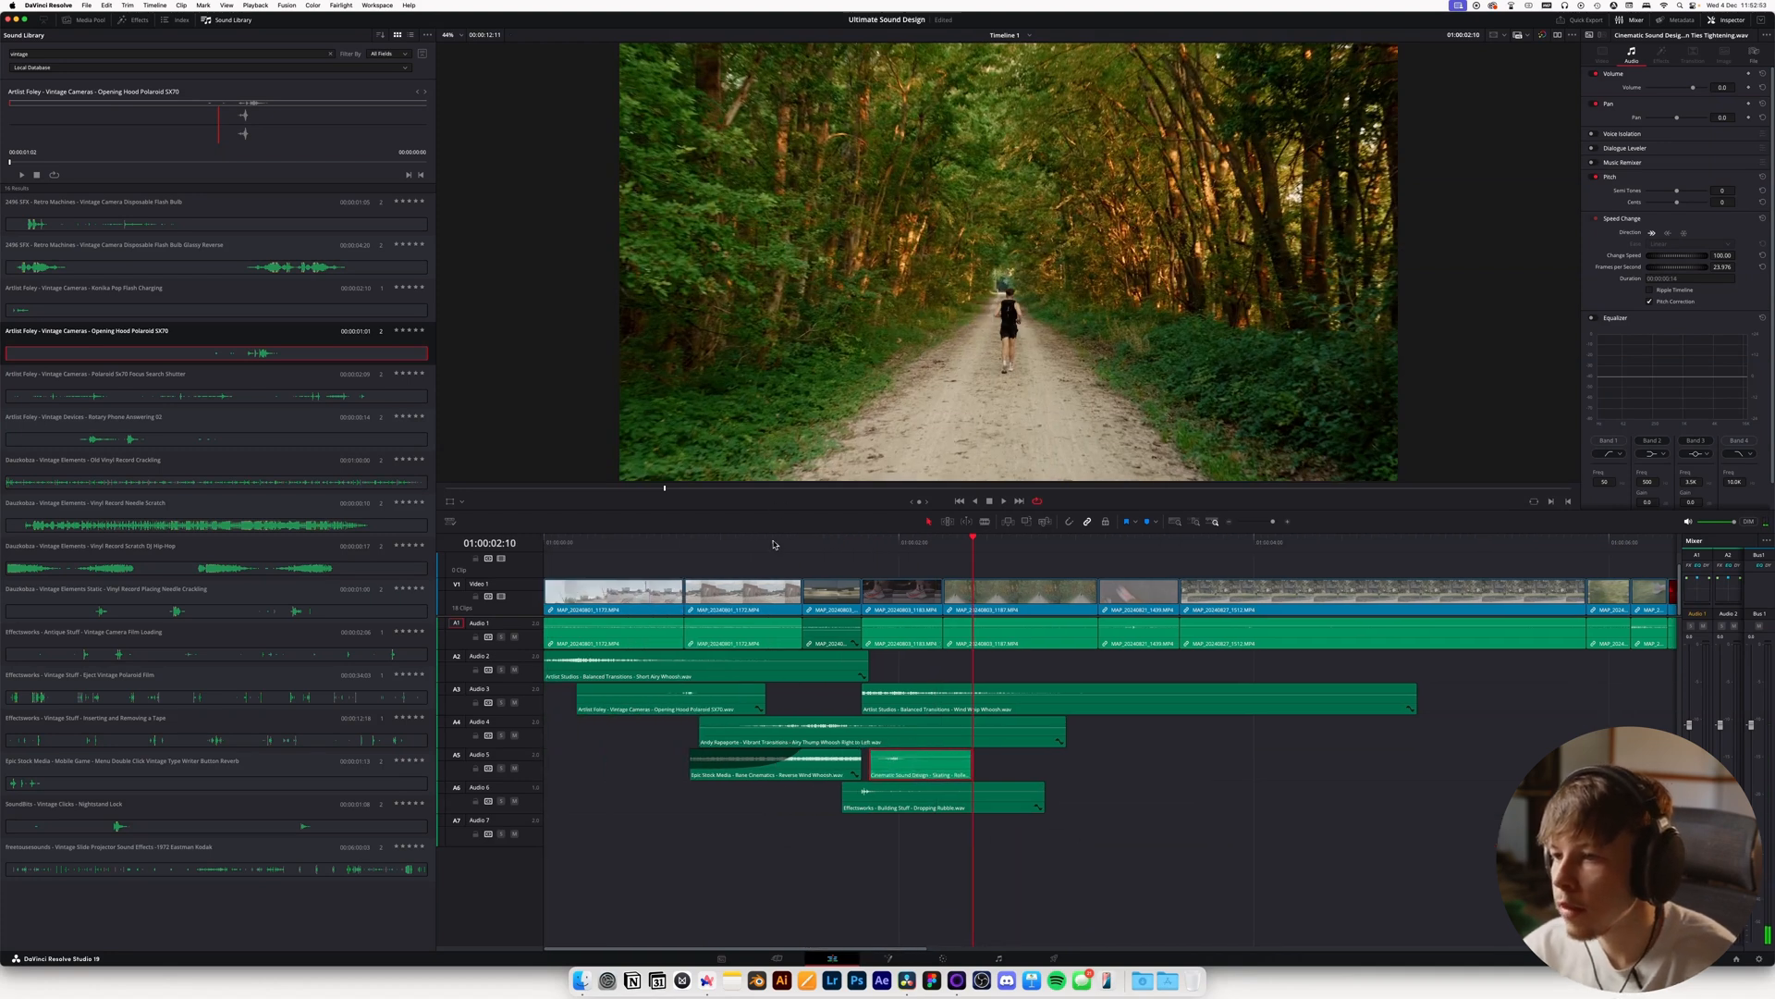
{"action": "key", "text": "space"}
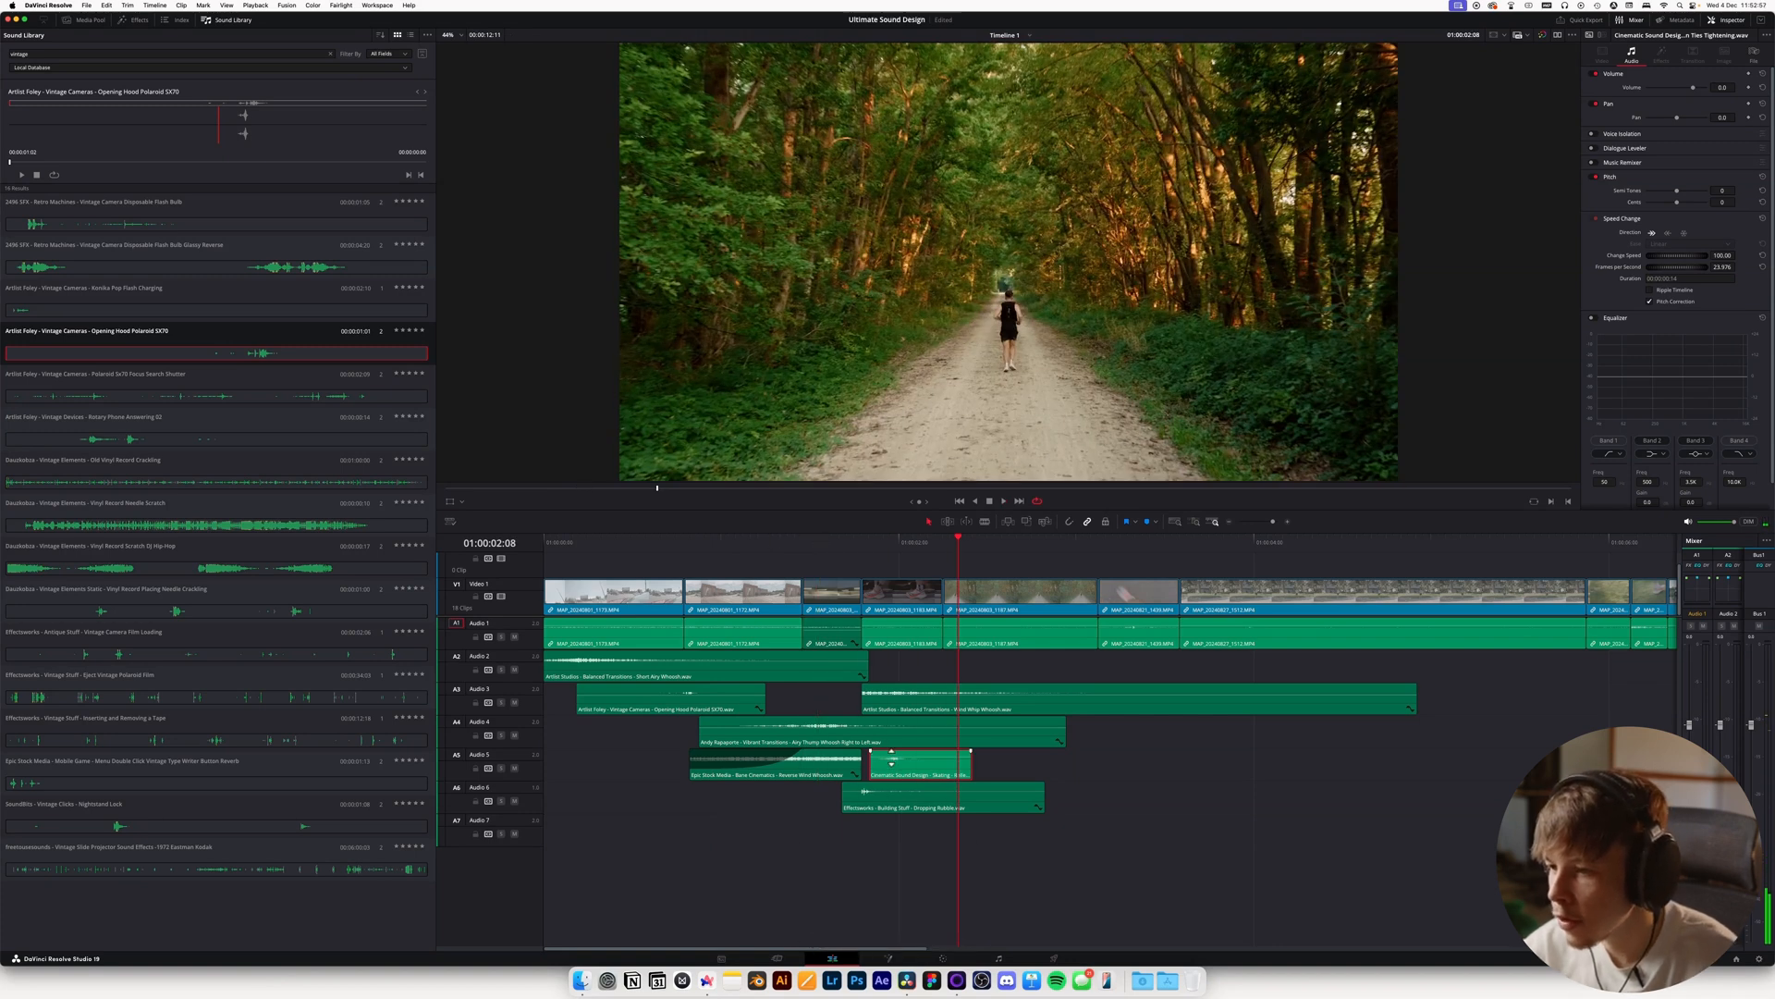
{"action": "left_click_drag", "start_coordinate": [891, 759], "coordinate": [891, 760]}
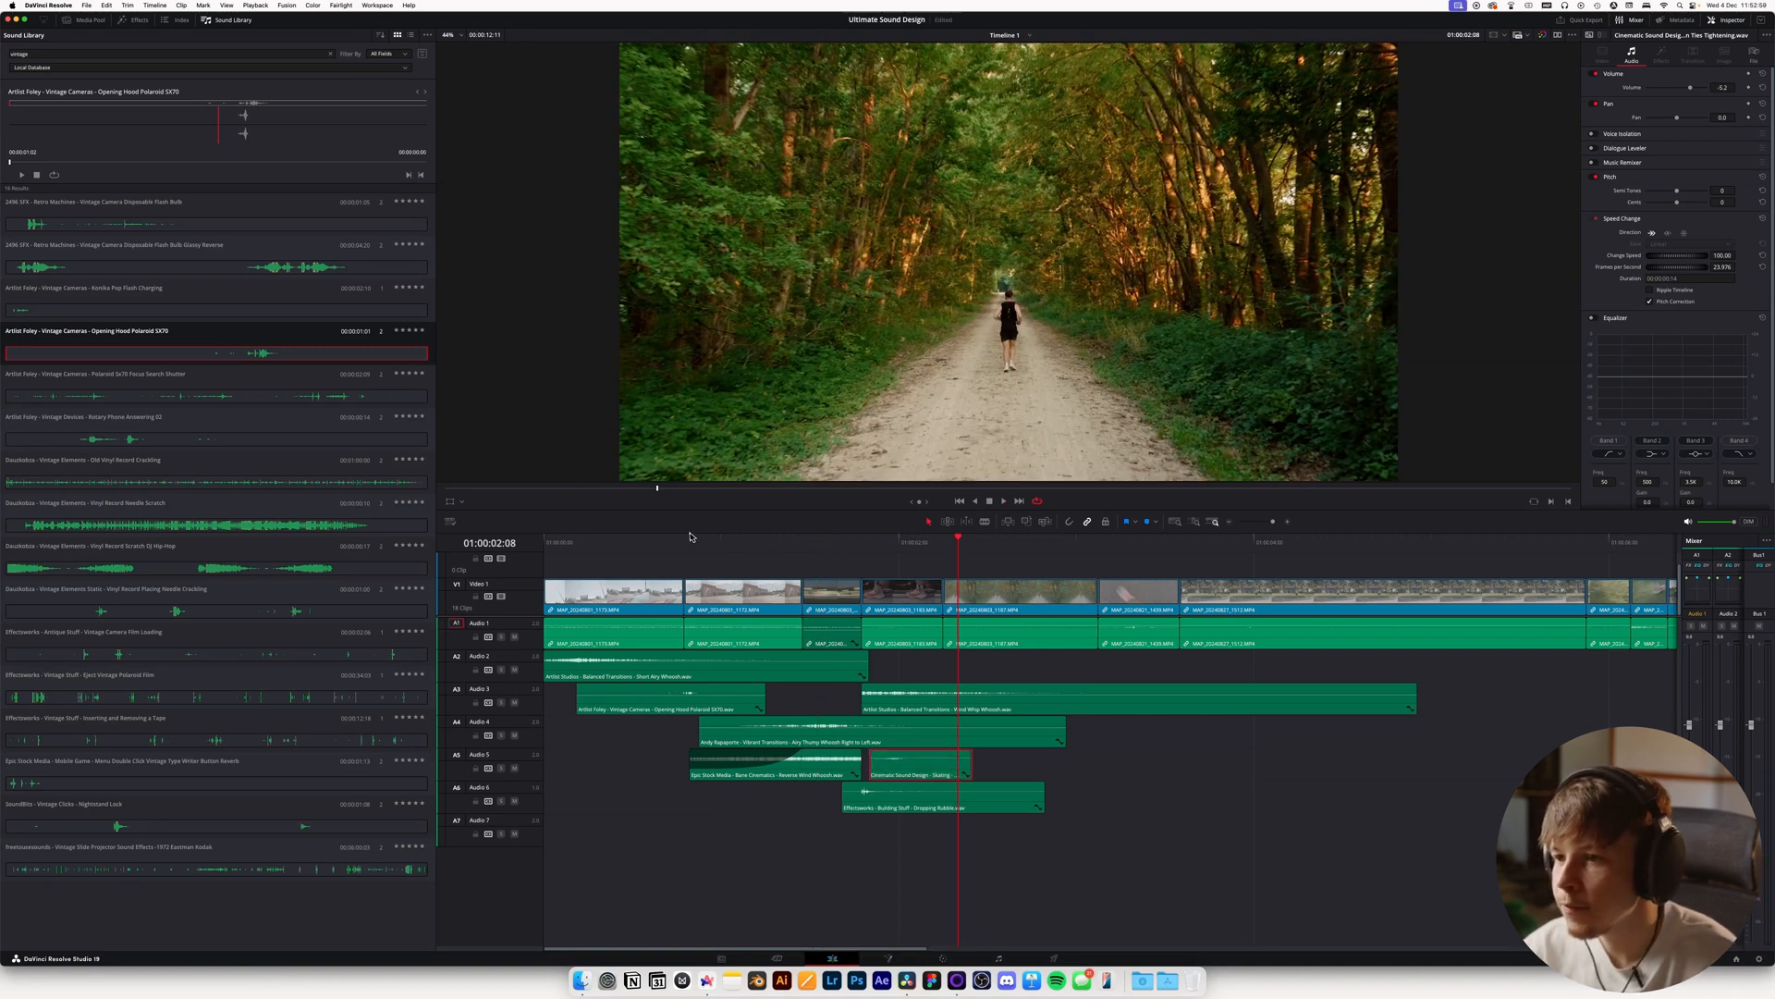
Replay the transition into the shoe shot with the quieter shoelace sound and save the project
{"action": "key", "text": "space"}
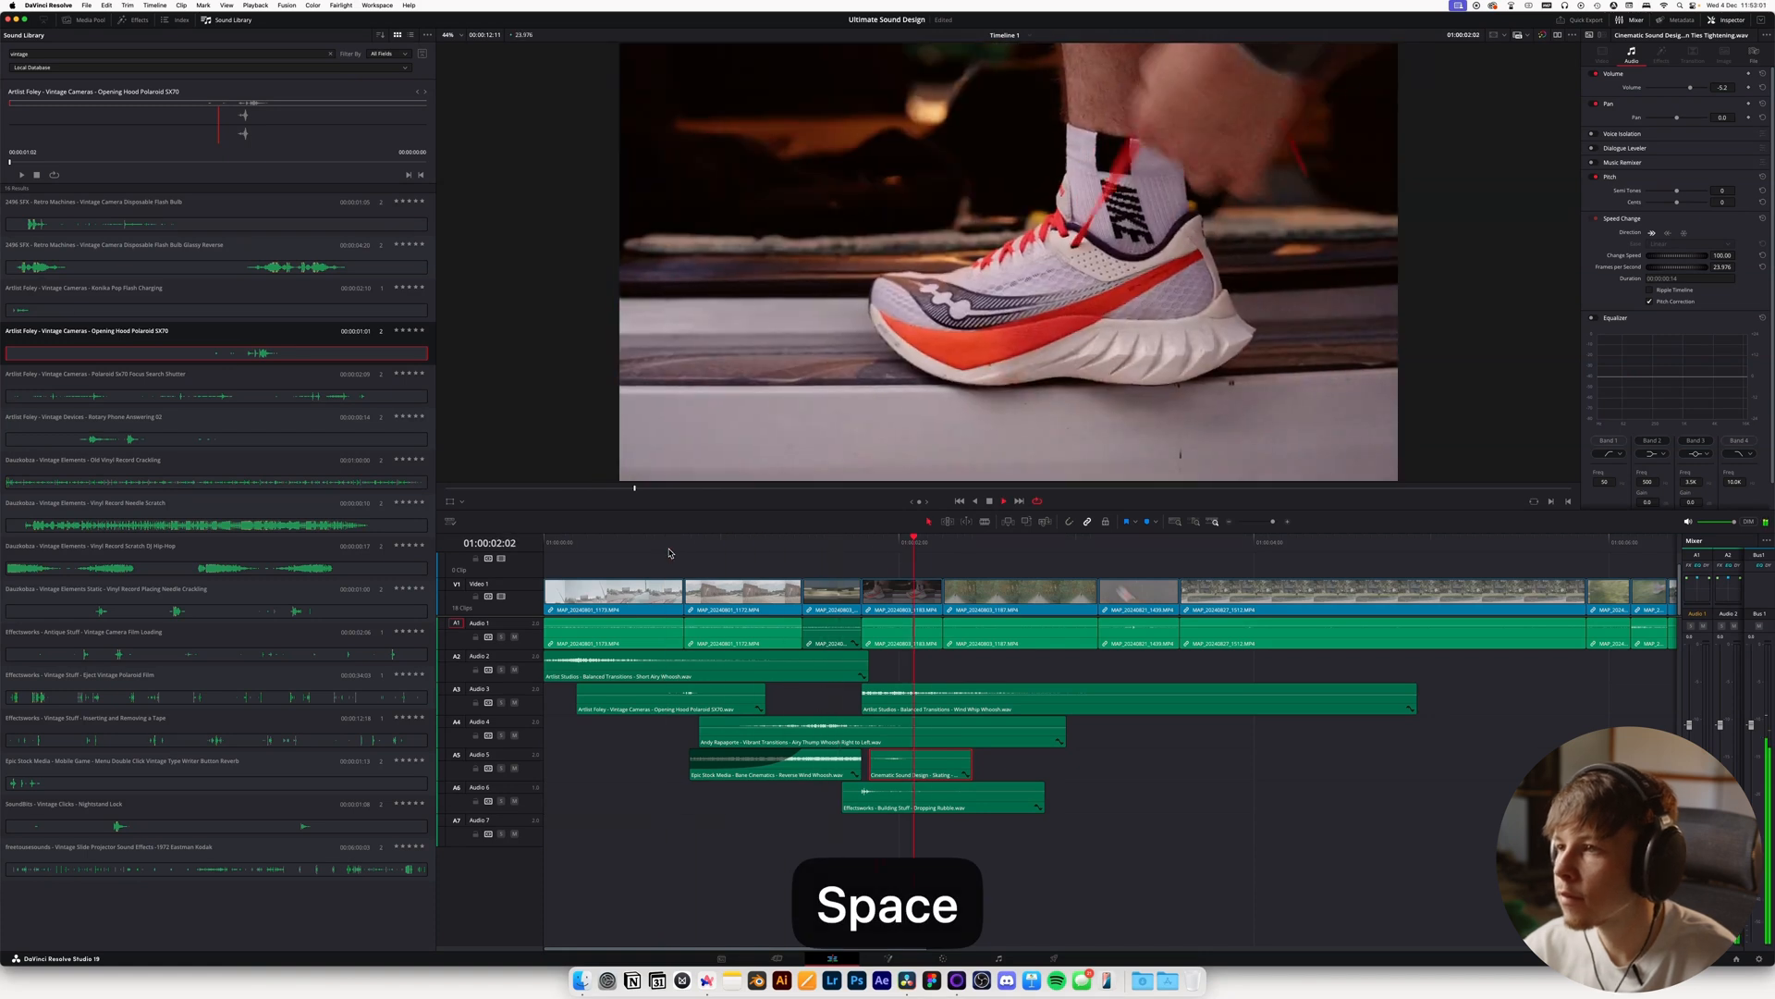
{"action": "left_click", "coordinate": [777, 544]}
{"action": "left_click", "coordinate": [776, 544]}
{"action": "key", "text": "super+s"}
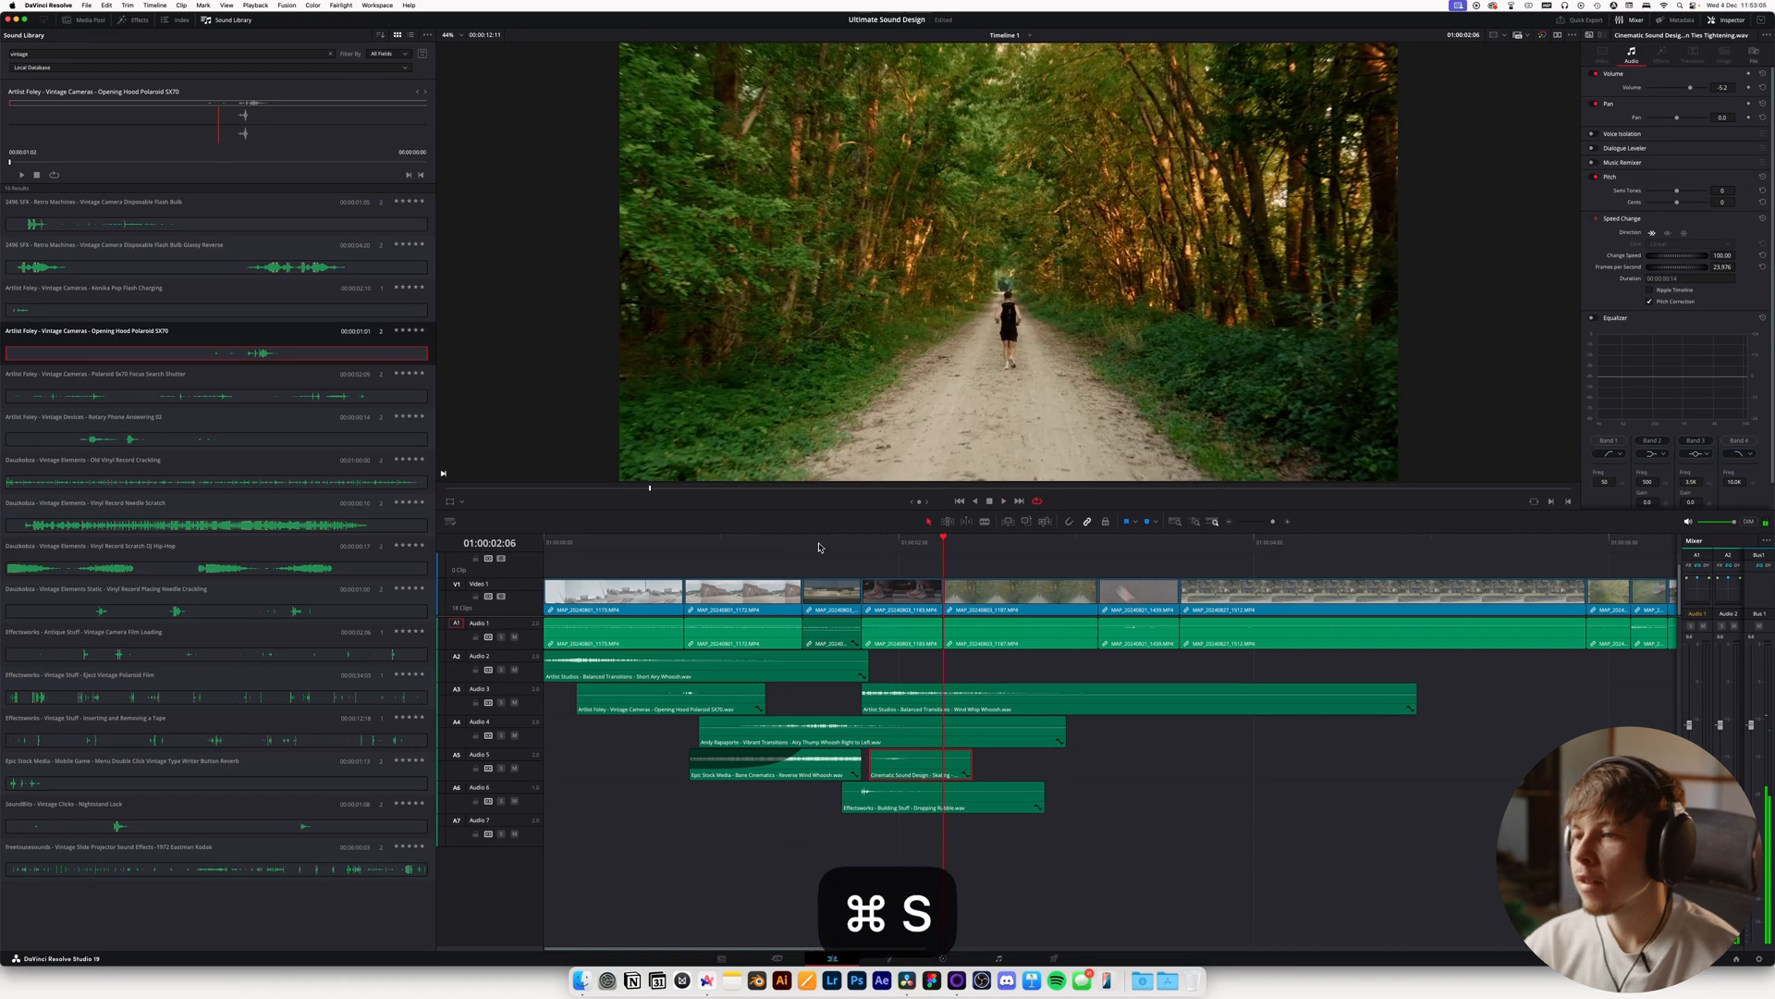
Play the forest running shot, then move the Ties Tightening clip to Audio 2 and replay from the shoe shot
{"action": "scroll", "coordinate": [860, 573], "scroll_direction": "right", "scroll_amount": 5}
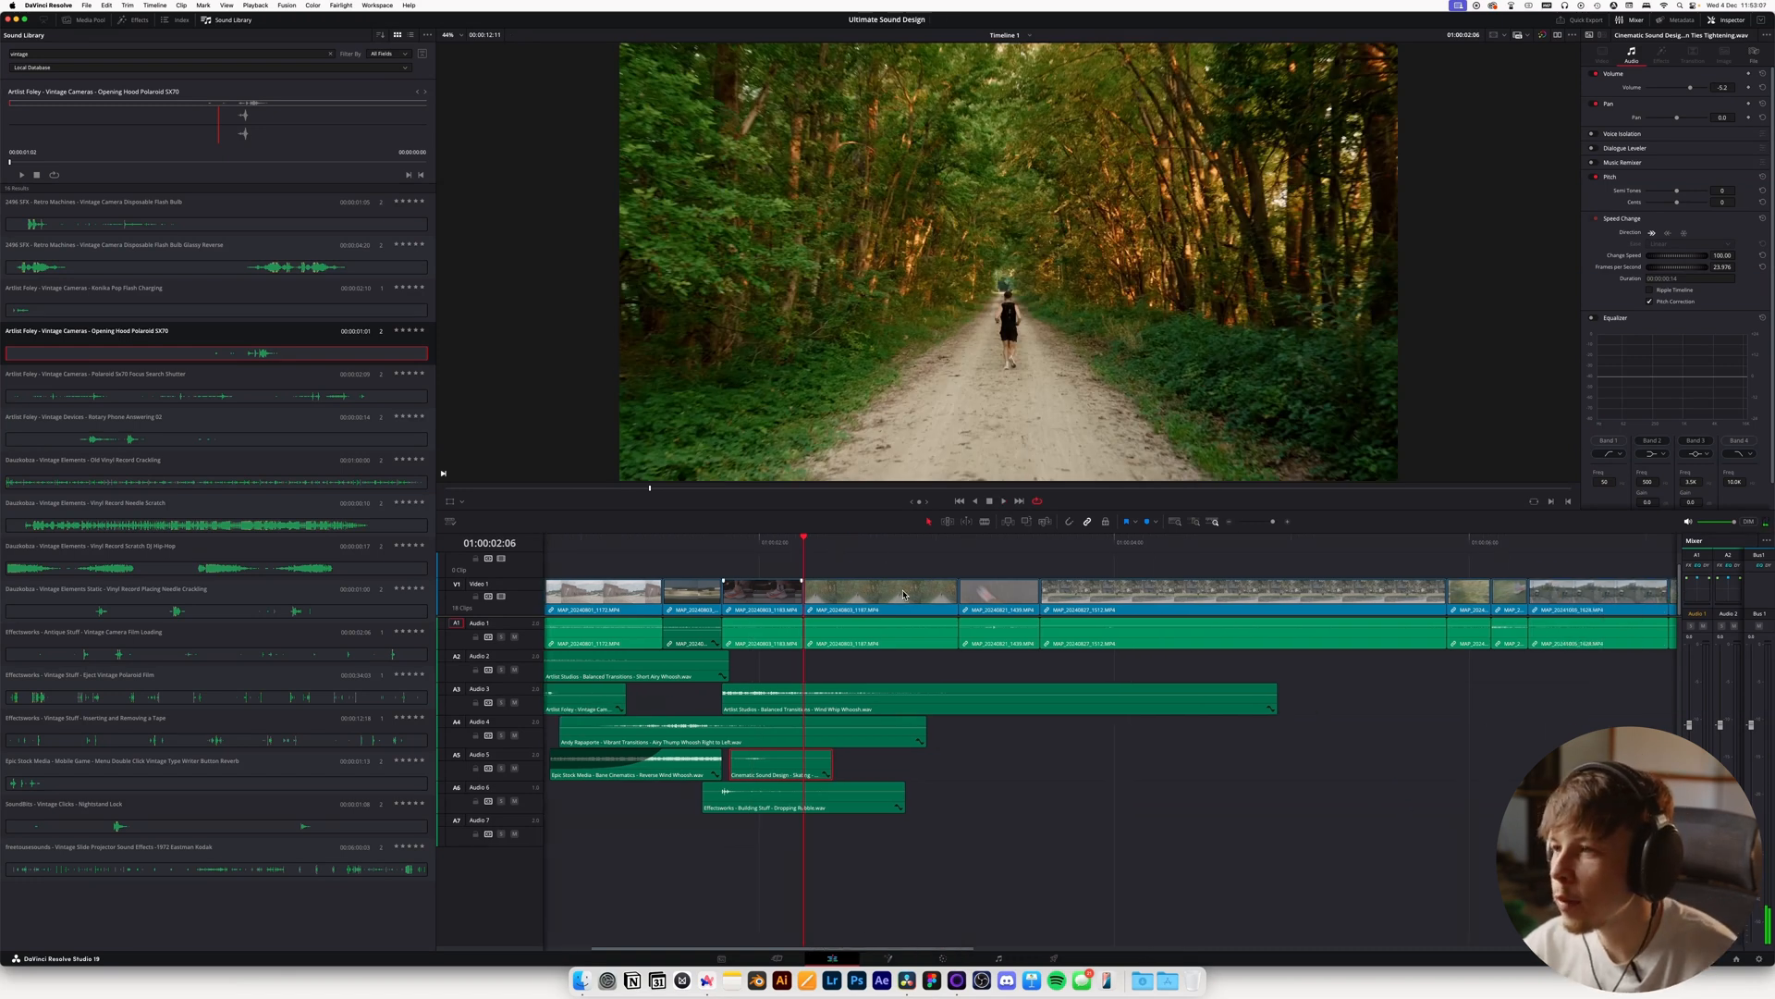
{"action": "scroll", "coordinate": [878, 583], "scroll_direction": "left", "scroll_amount": 5}
{"action": "key", "text": "space"}
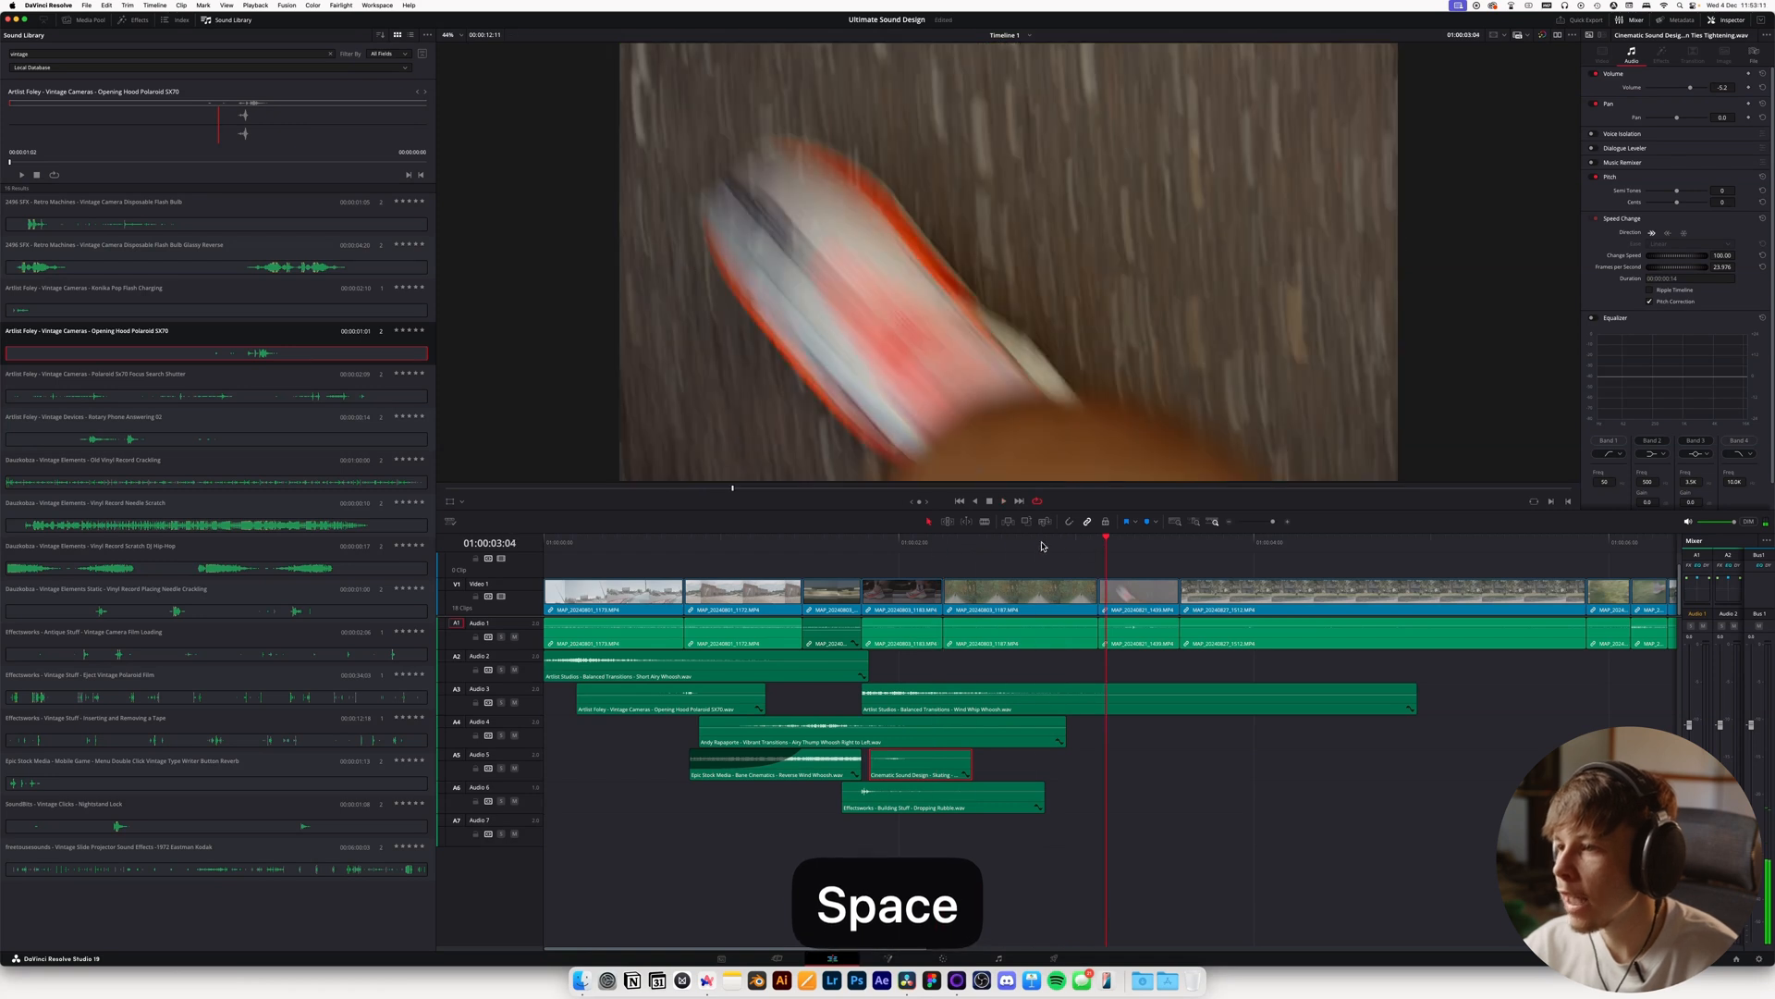
{"action": "left_click", "coordinate": [907, 544]}
{"action": "left_click", "coordinate": [944, 544]}
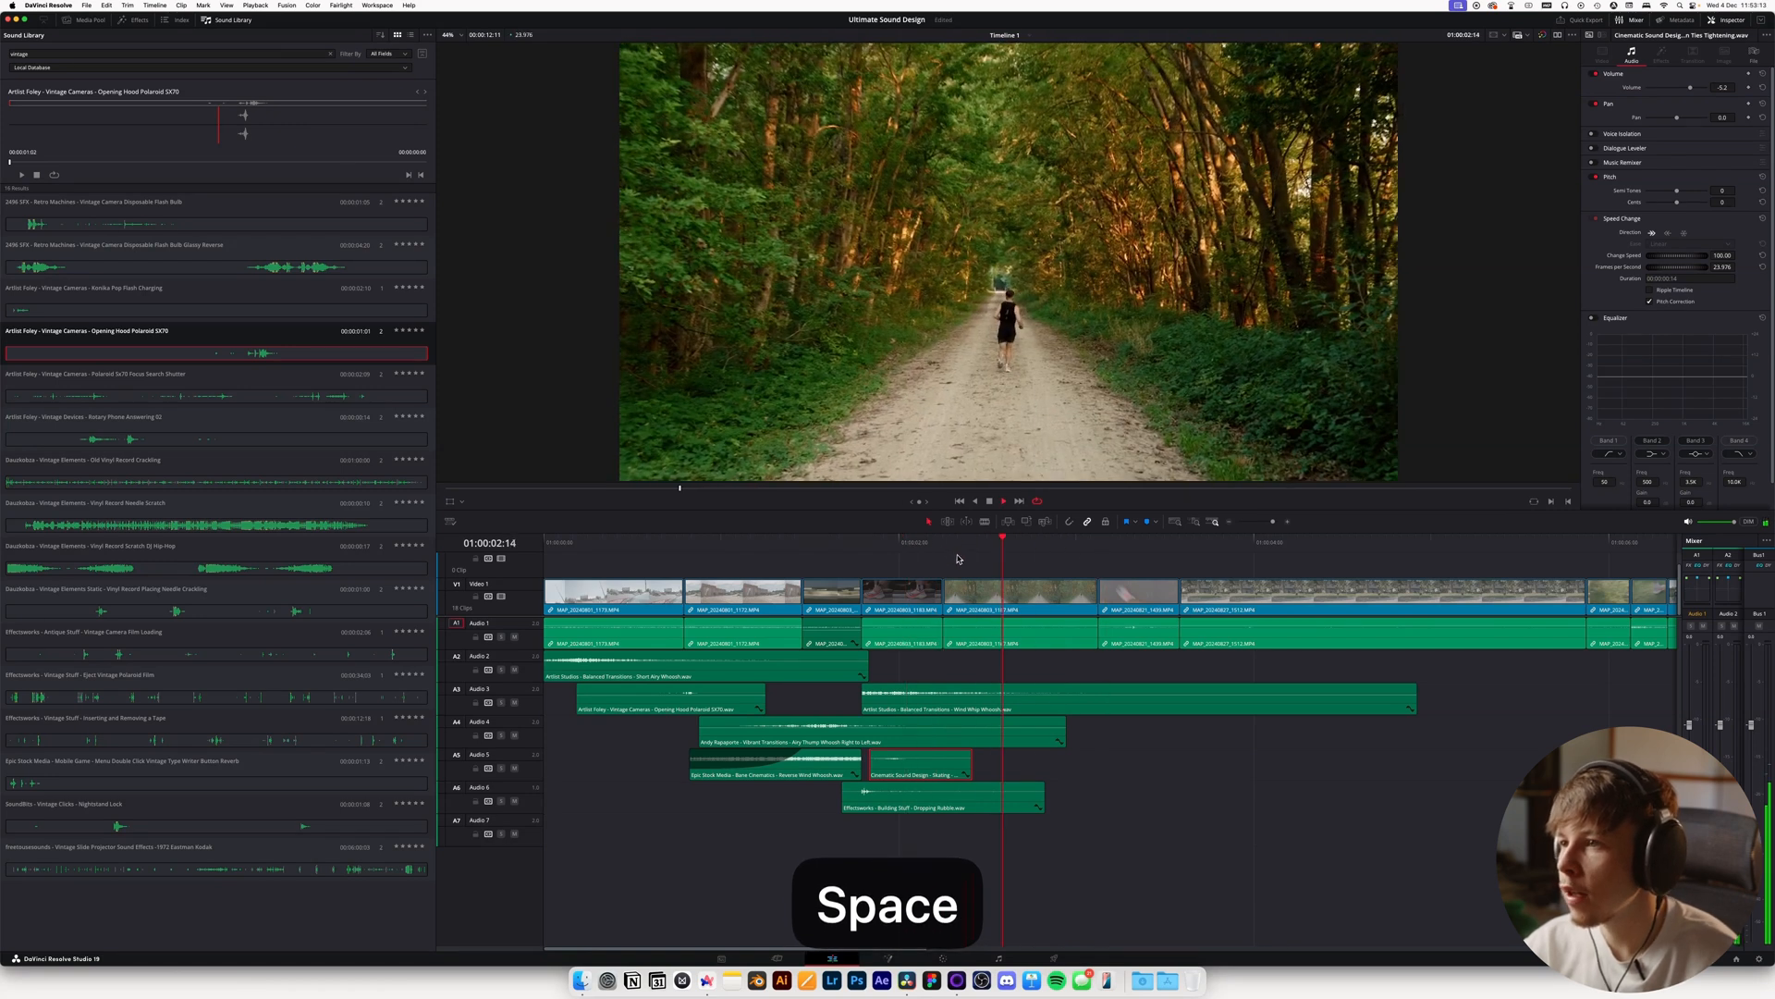
{"action": "left_click_drag", "start_coordinate": [903, 770], "coordinate": [903, 672]}
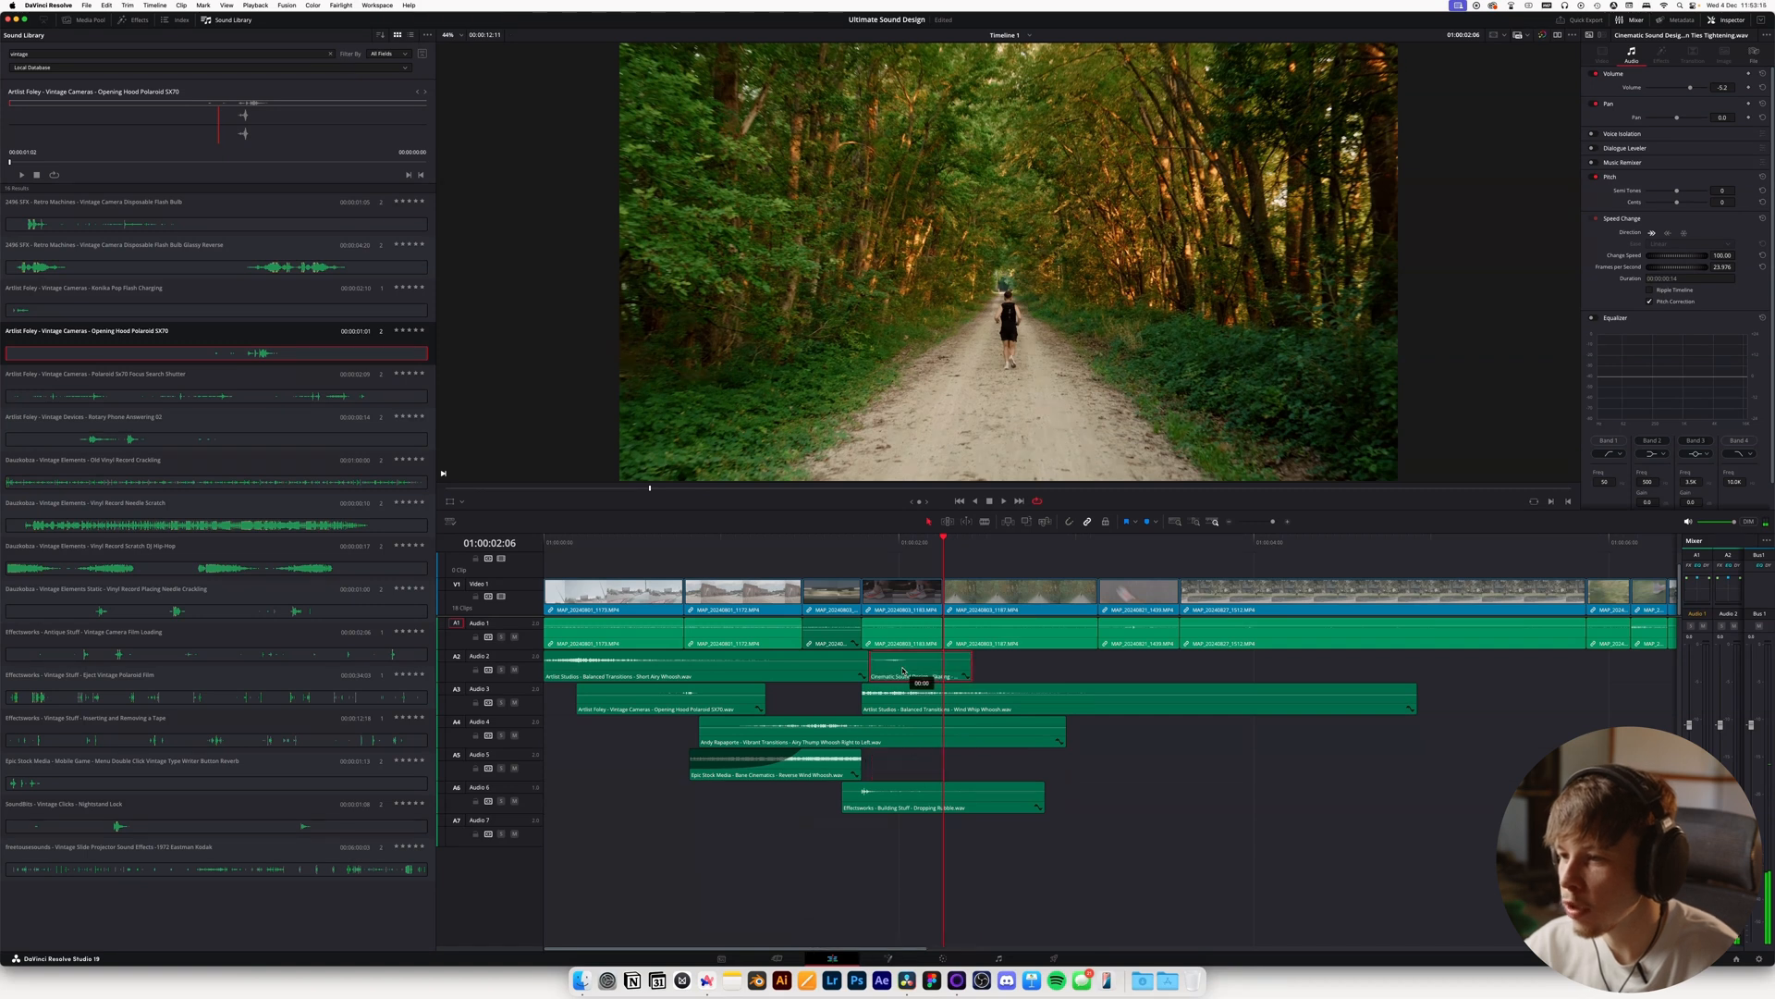
{"action": "key", "text": "space"}
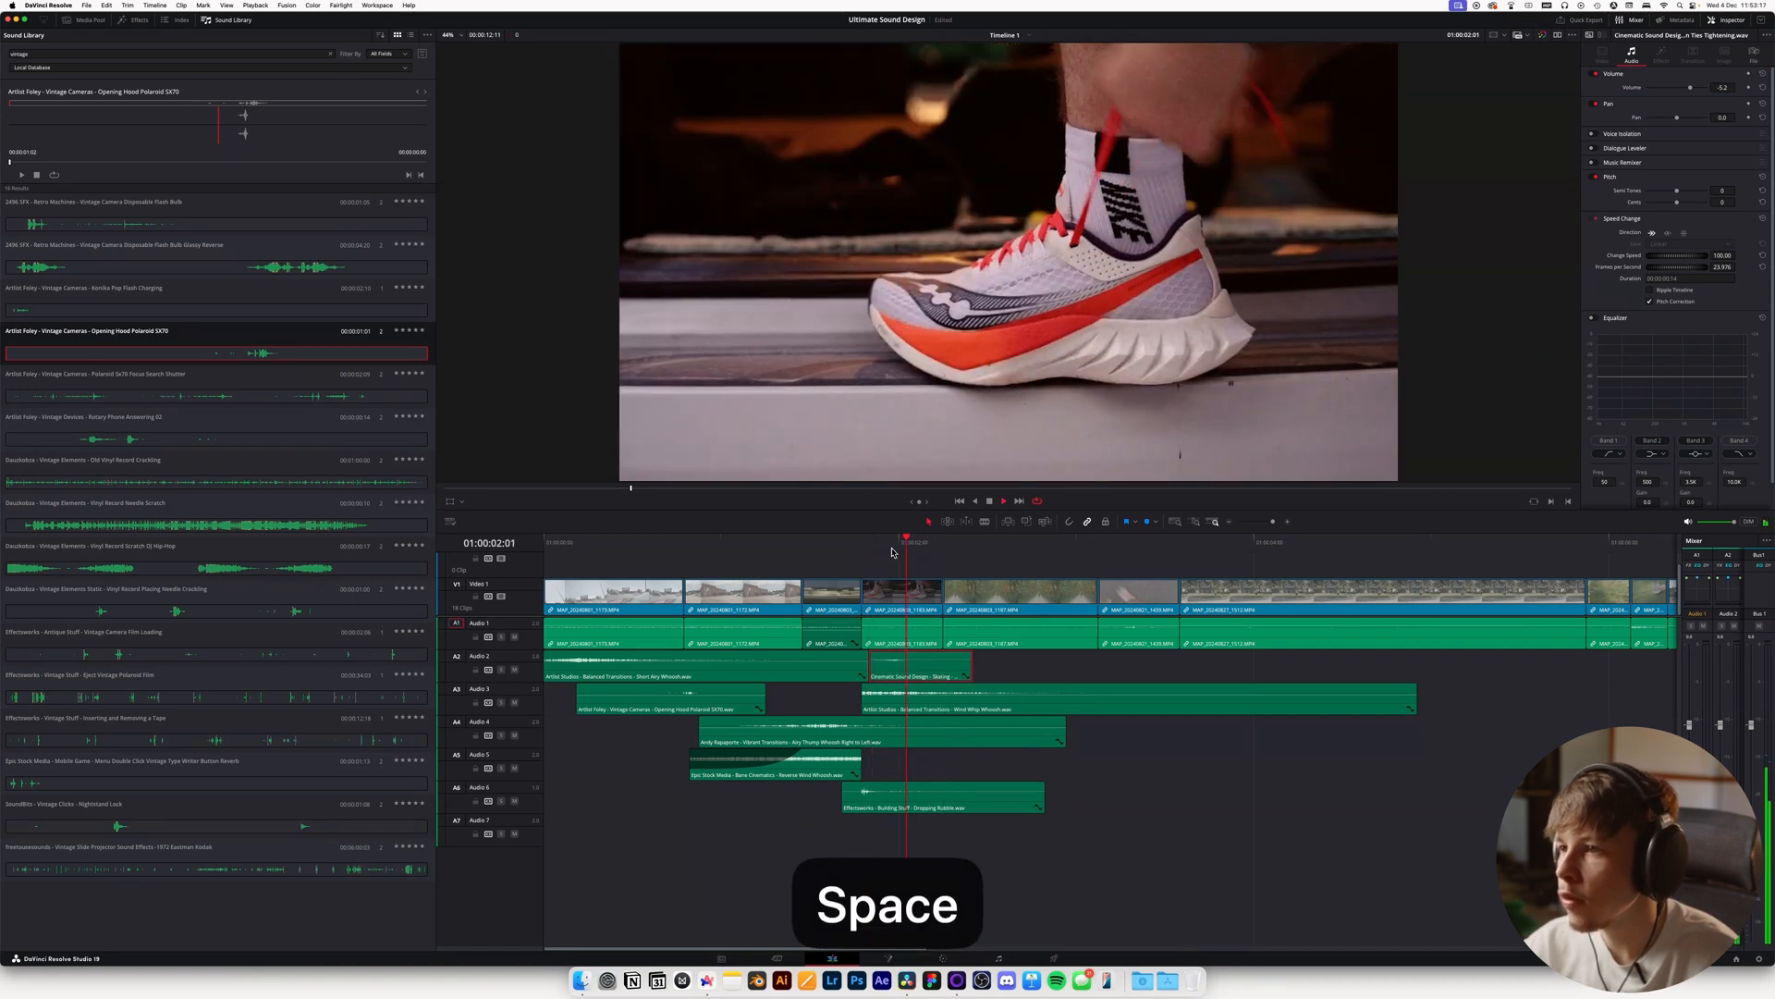
Switch to Artlist and replace the search keyword with "running" and "gravel"
{"action": "key", "text": "super+Tab"}
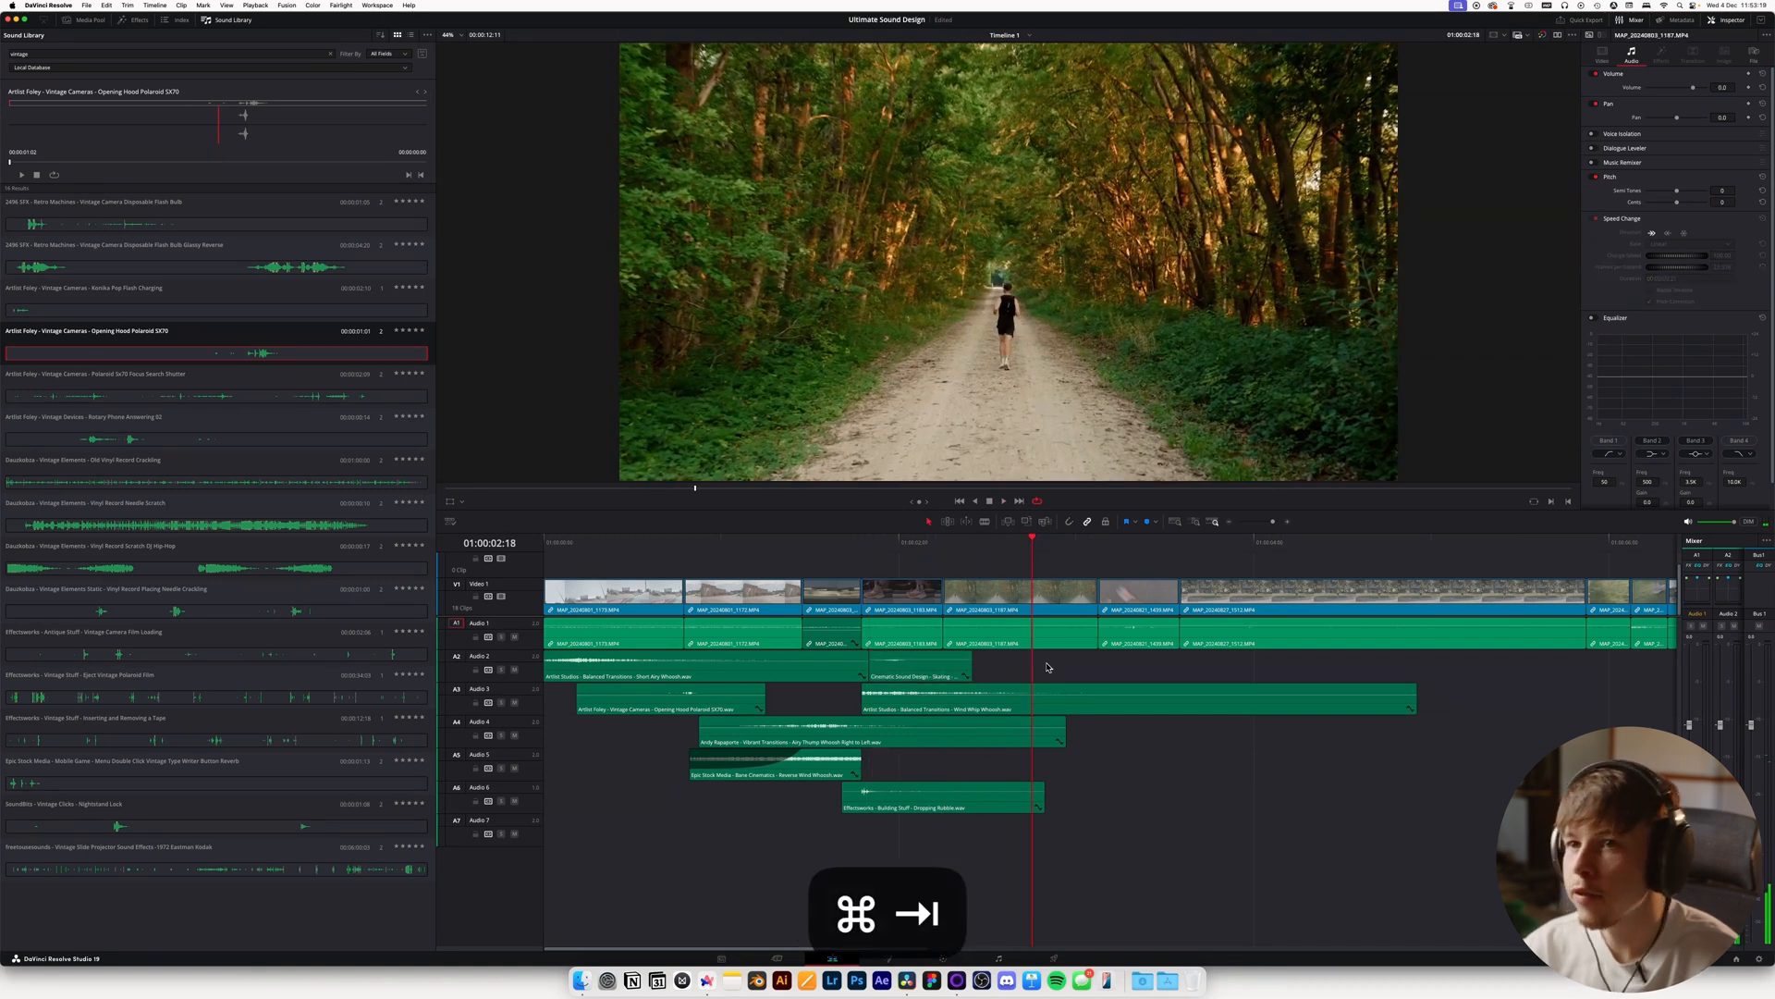
{"action": "key", "text": "BackSpace"}
{"action": "type", "text": "running"}
{"action": "key", "text": "BackSpace"}
{"action": "key", "text": "Return"}
{"action": "type", "text": "gravel"}
{"action": "key", "text": "Return"}
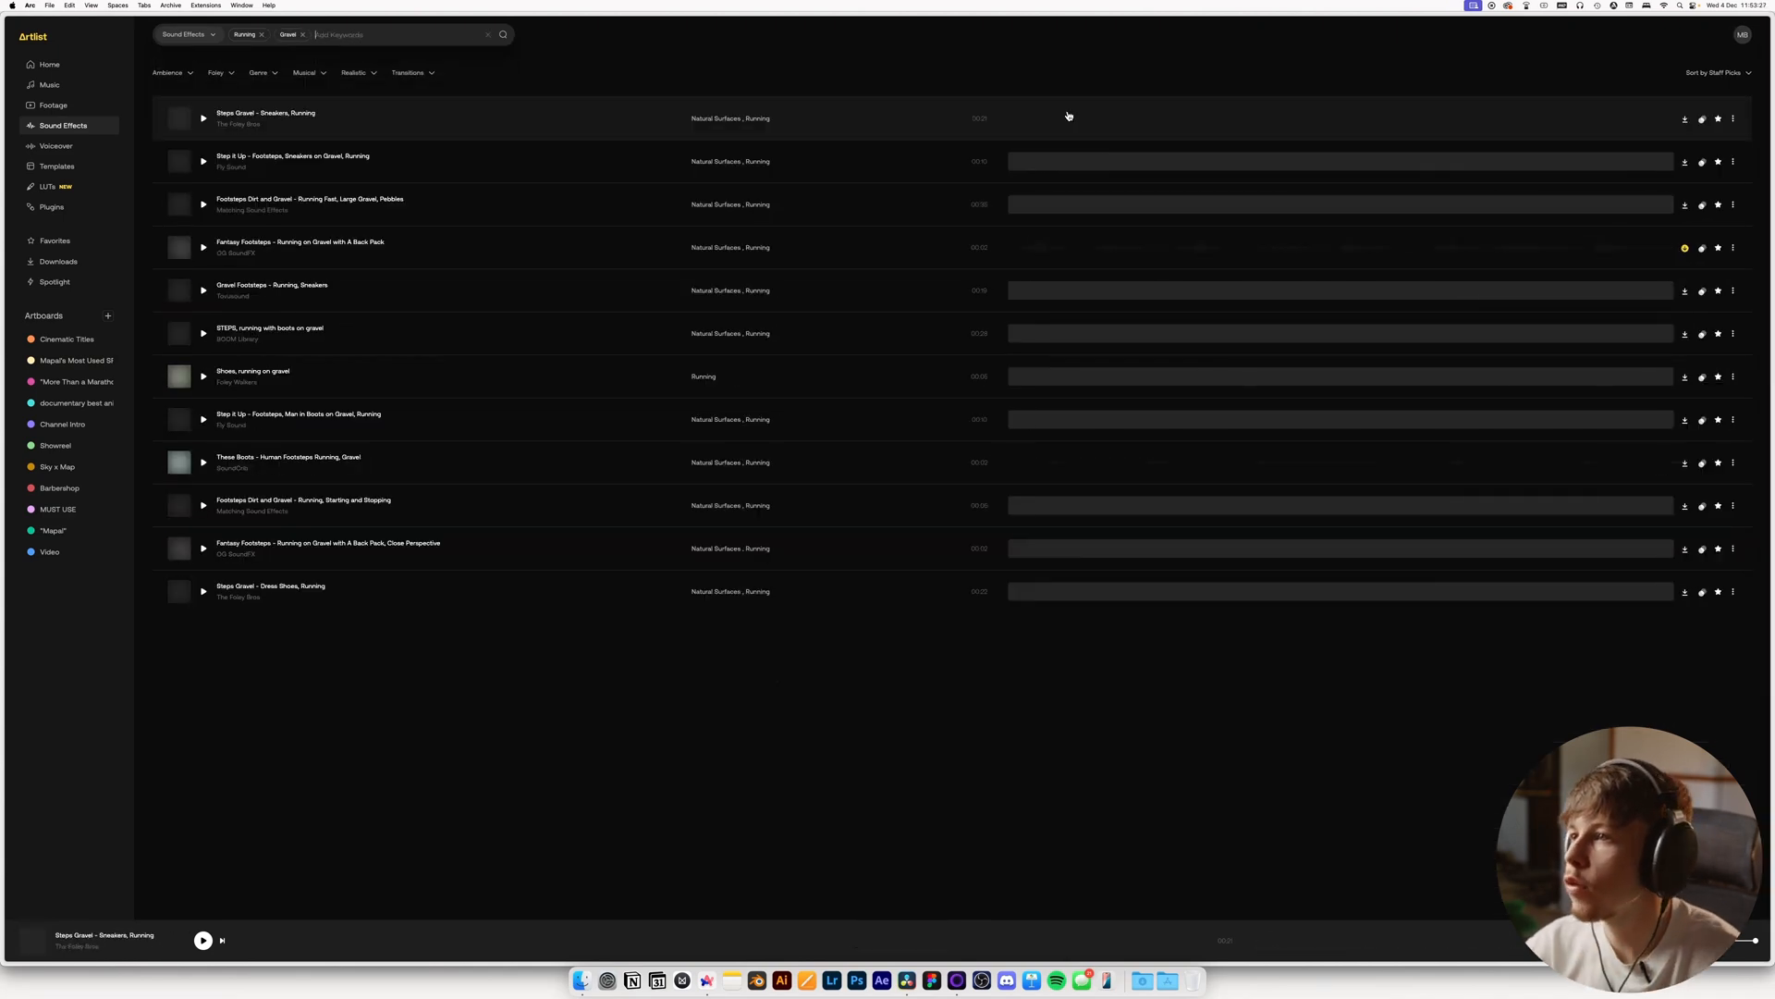
Audition and download "Steps Gravel - Sneakers, Running", then switch back to DaVinci Resolve
{"action": "left_click", "coordinate": [1040, 120]}
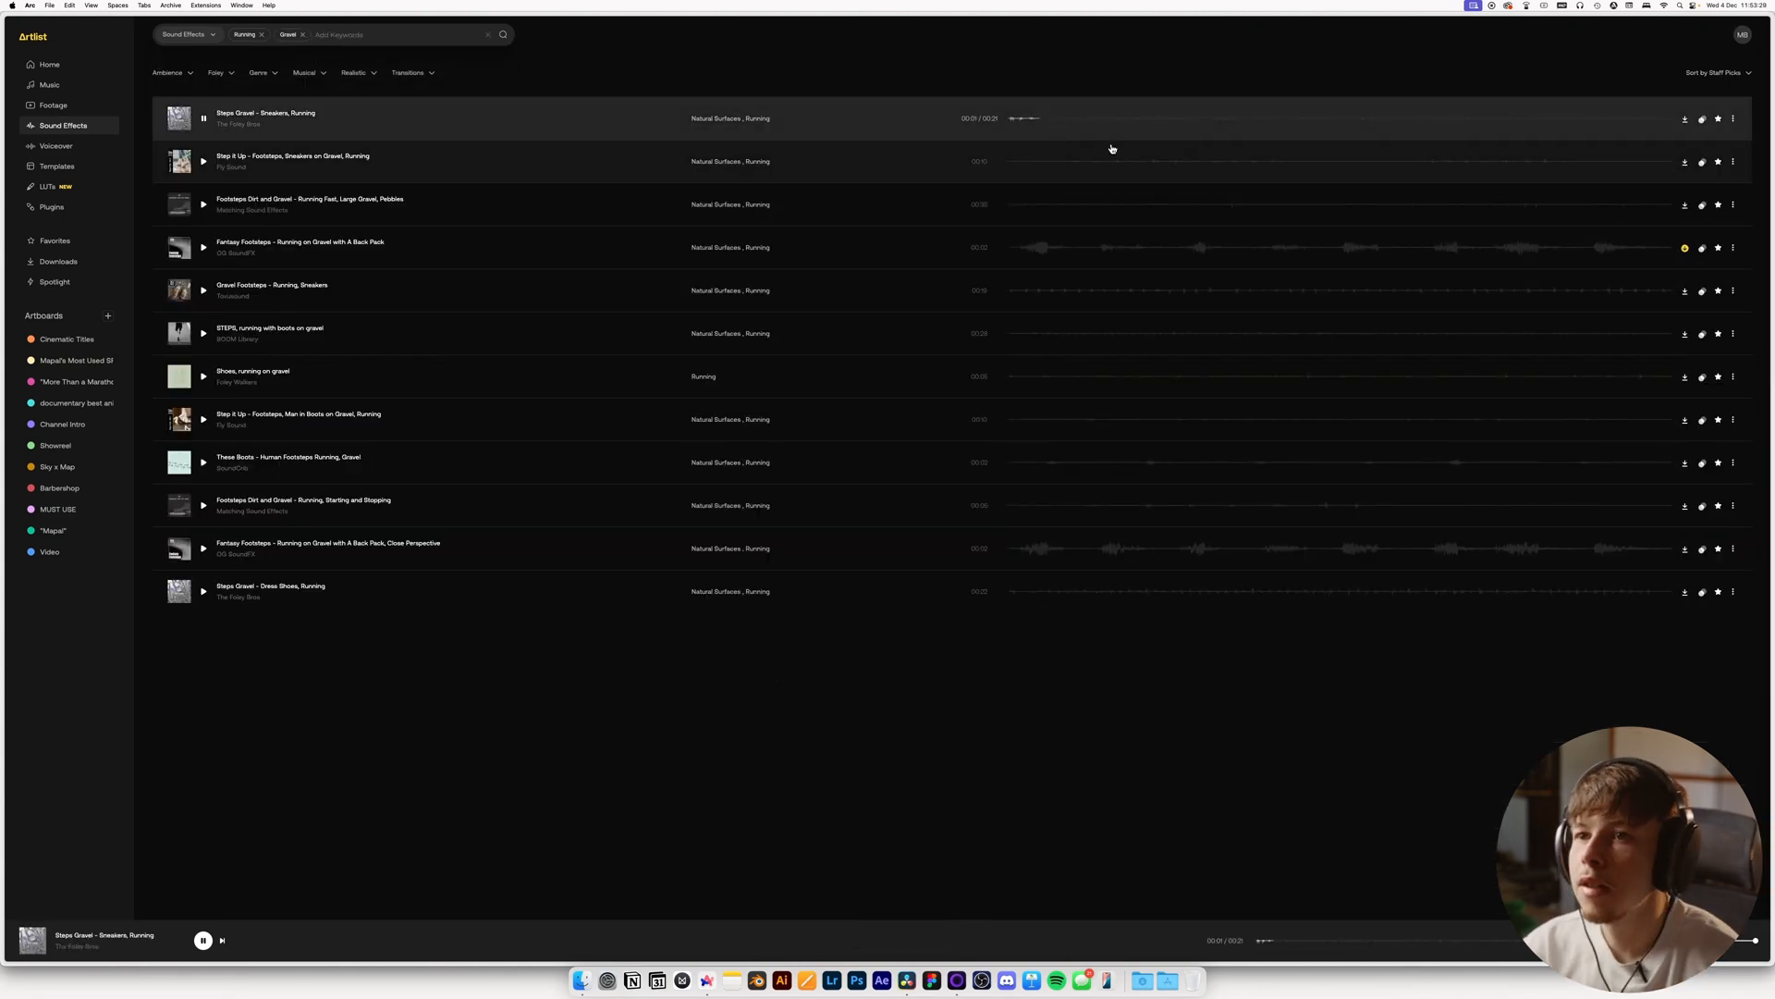
{"action": "key", "text": "space"}
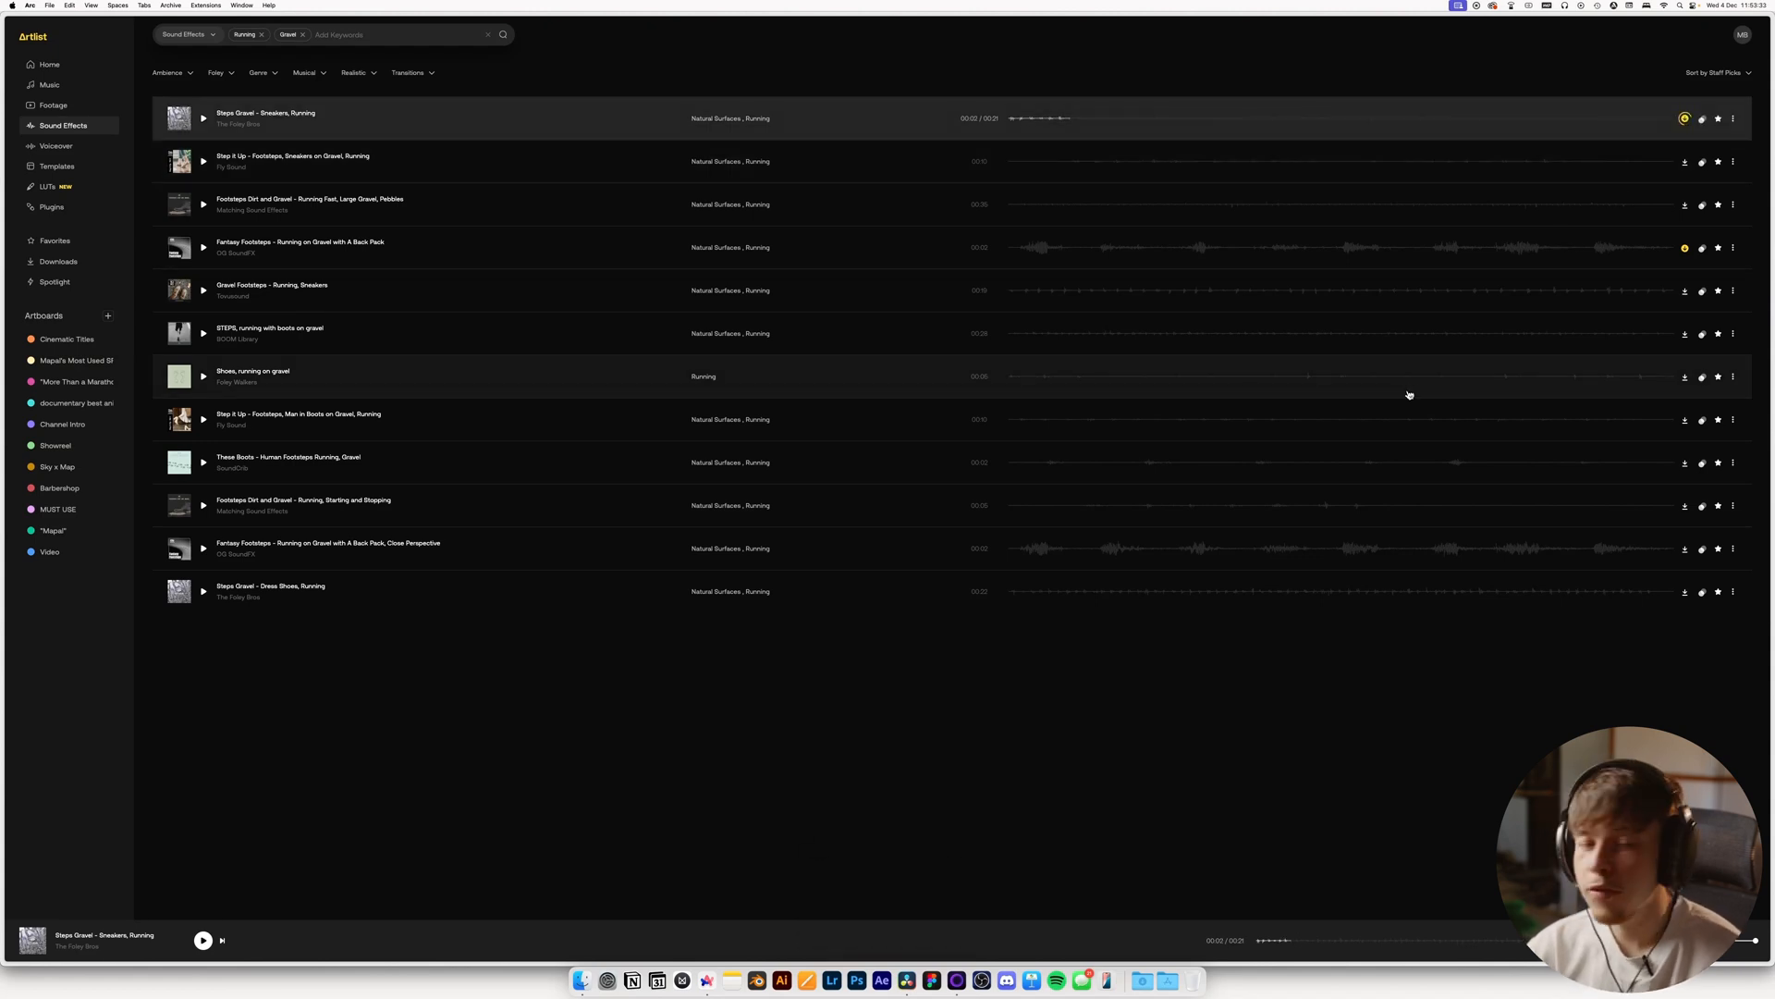
{"action": "key", "text": "super+Tab"}
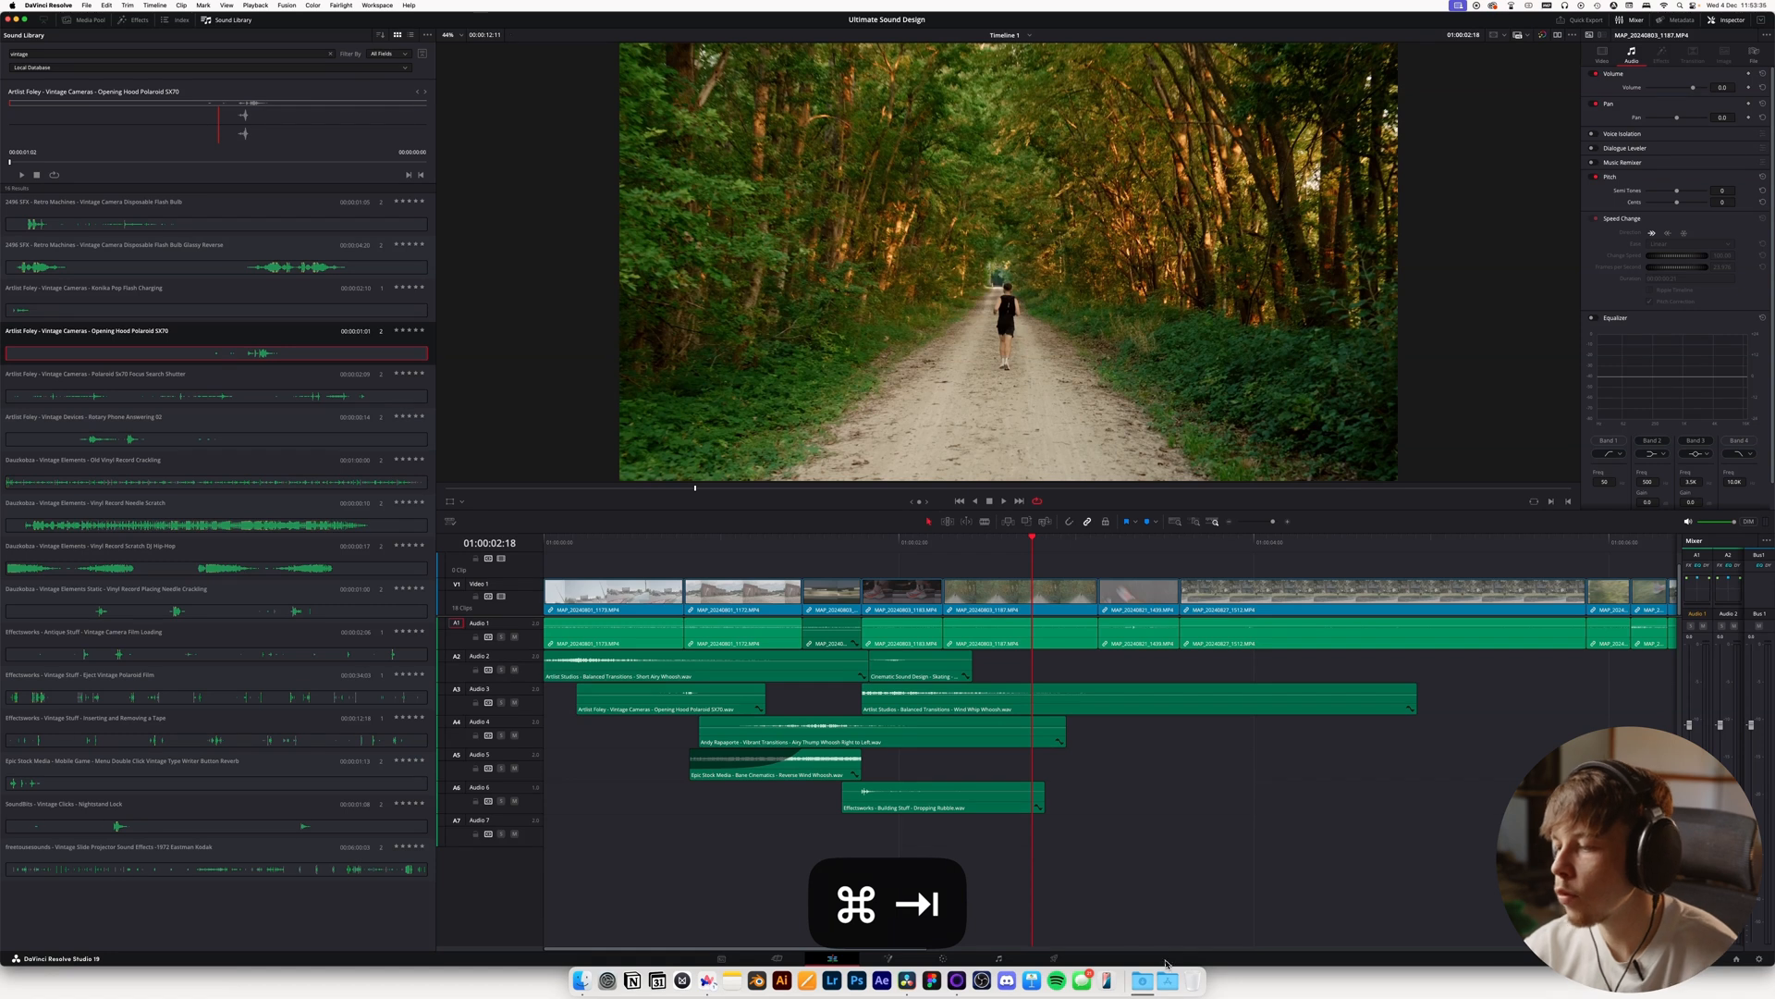
Place the downloaded "Steps Gravel - Sneakers Running" sound on Audio 7 around the start of the forest running shot
{"action": "left_click", "coordinate": [1142, 978]}
{"action": "left_click_drag", "start_coordinate": [826, 354], "coordinate": [895, 839]}
{"action": "left_click_drag", "start_coordinate": [977, 553], "coordinate": [944, 555]}
{"action": "left_click", "coordinate": [1287, 523]}
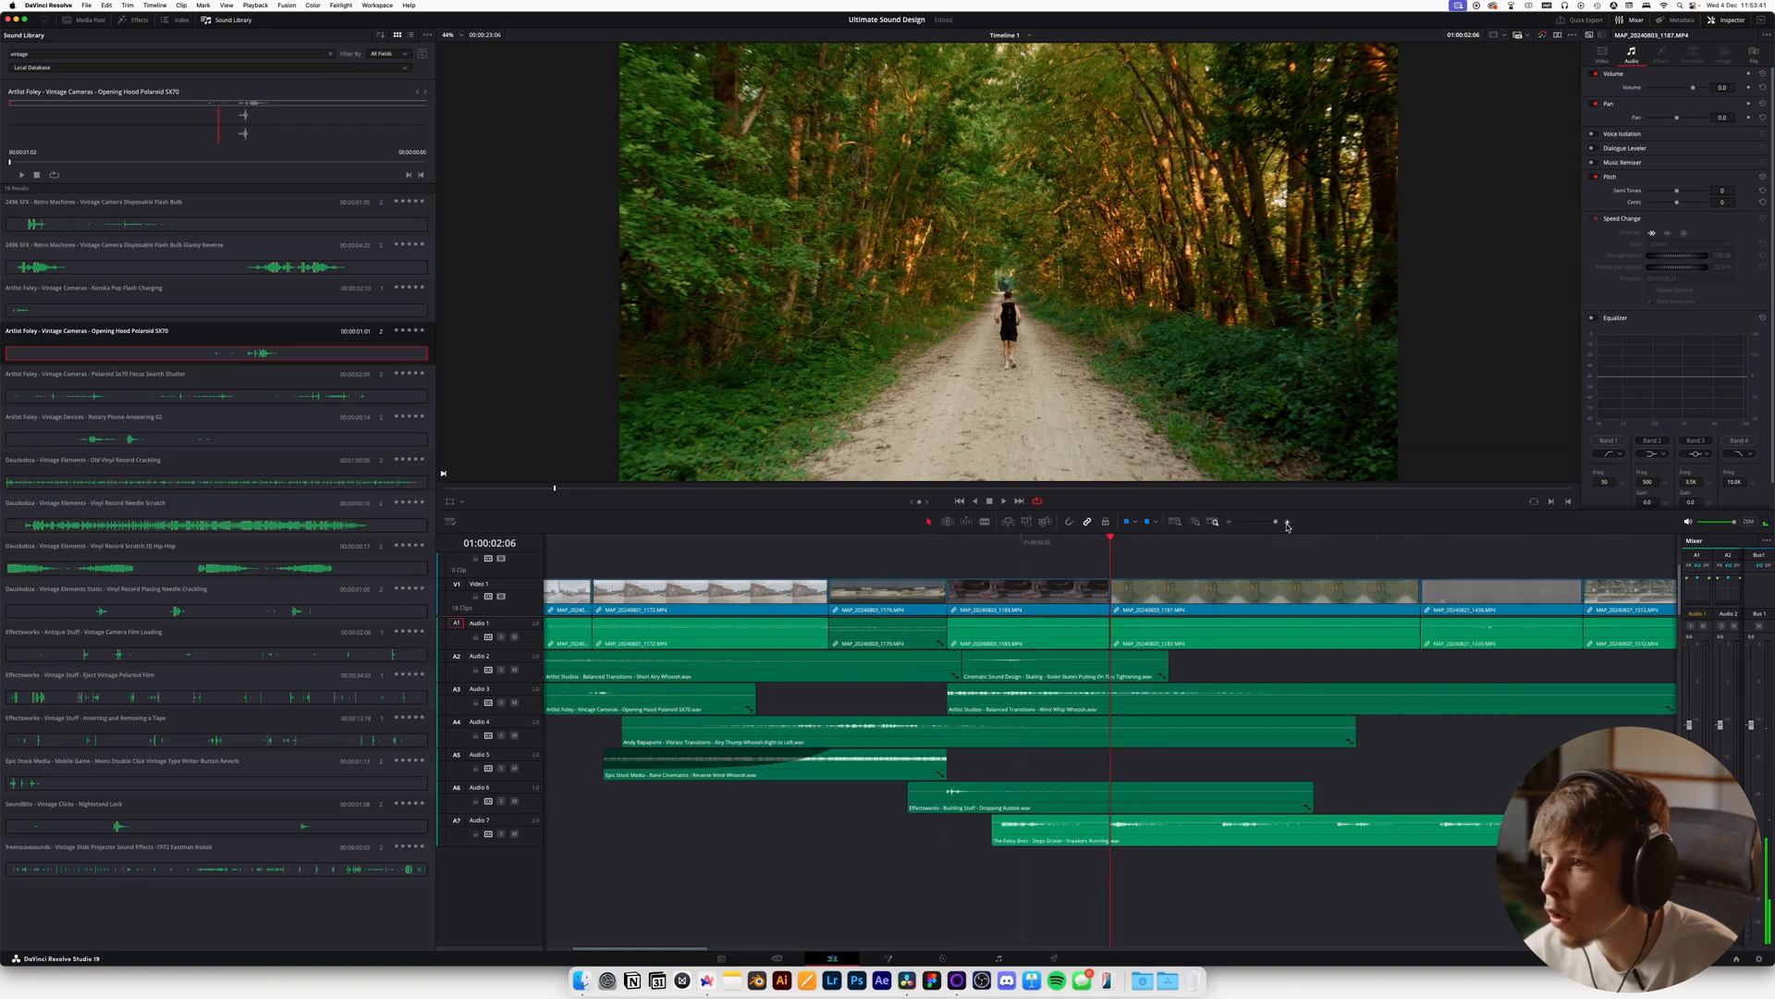
Shift the gravel clip later on Audio 7 so its first step falls near the runner's footfall at 01:00:02:10
{"action": "left_click", "coordinate": [1287, 524]}
{"action": "left_click", "coordinate": [1287, 523]}
{"action": "key", "text": "Right"}
{"action": "key", "text": "Right"}
{"action": "key", "text": "Right"}
{"action": "key", "text": "Right"}
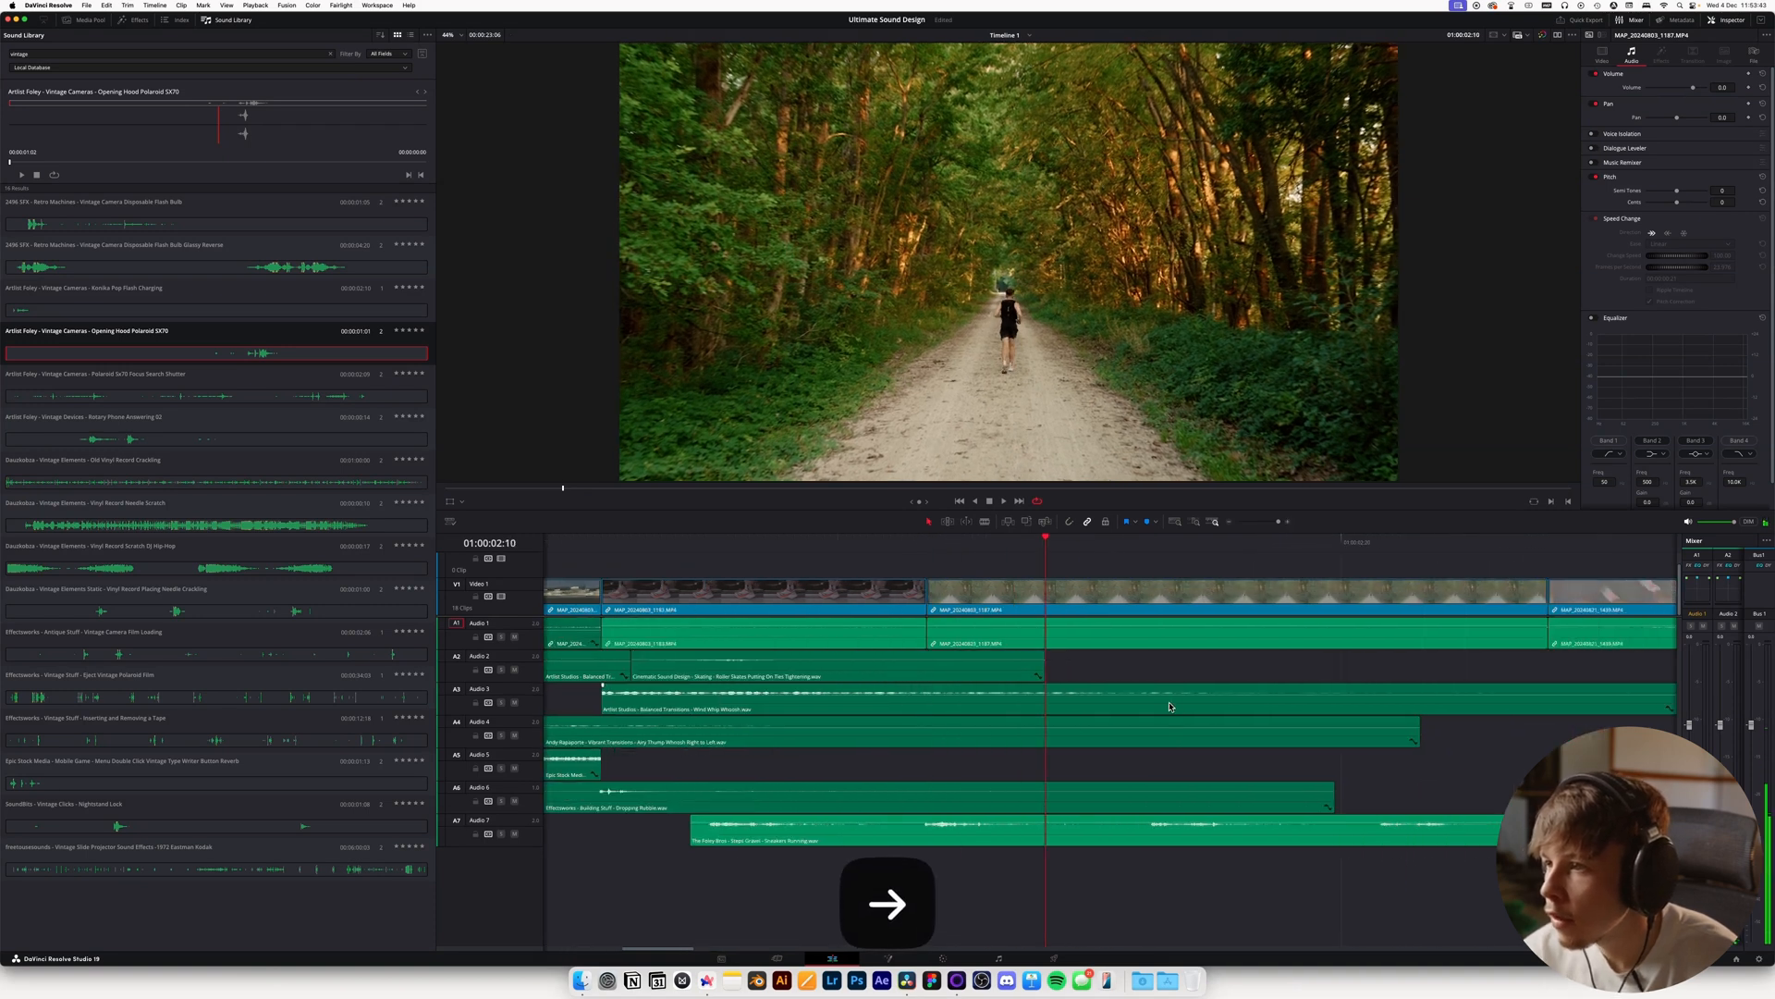
{"action": "left_click_drag", "start_coordinate": [782, 832], "coordinate": [1110, 837]}
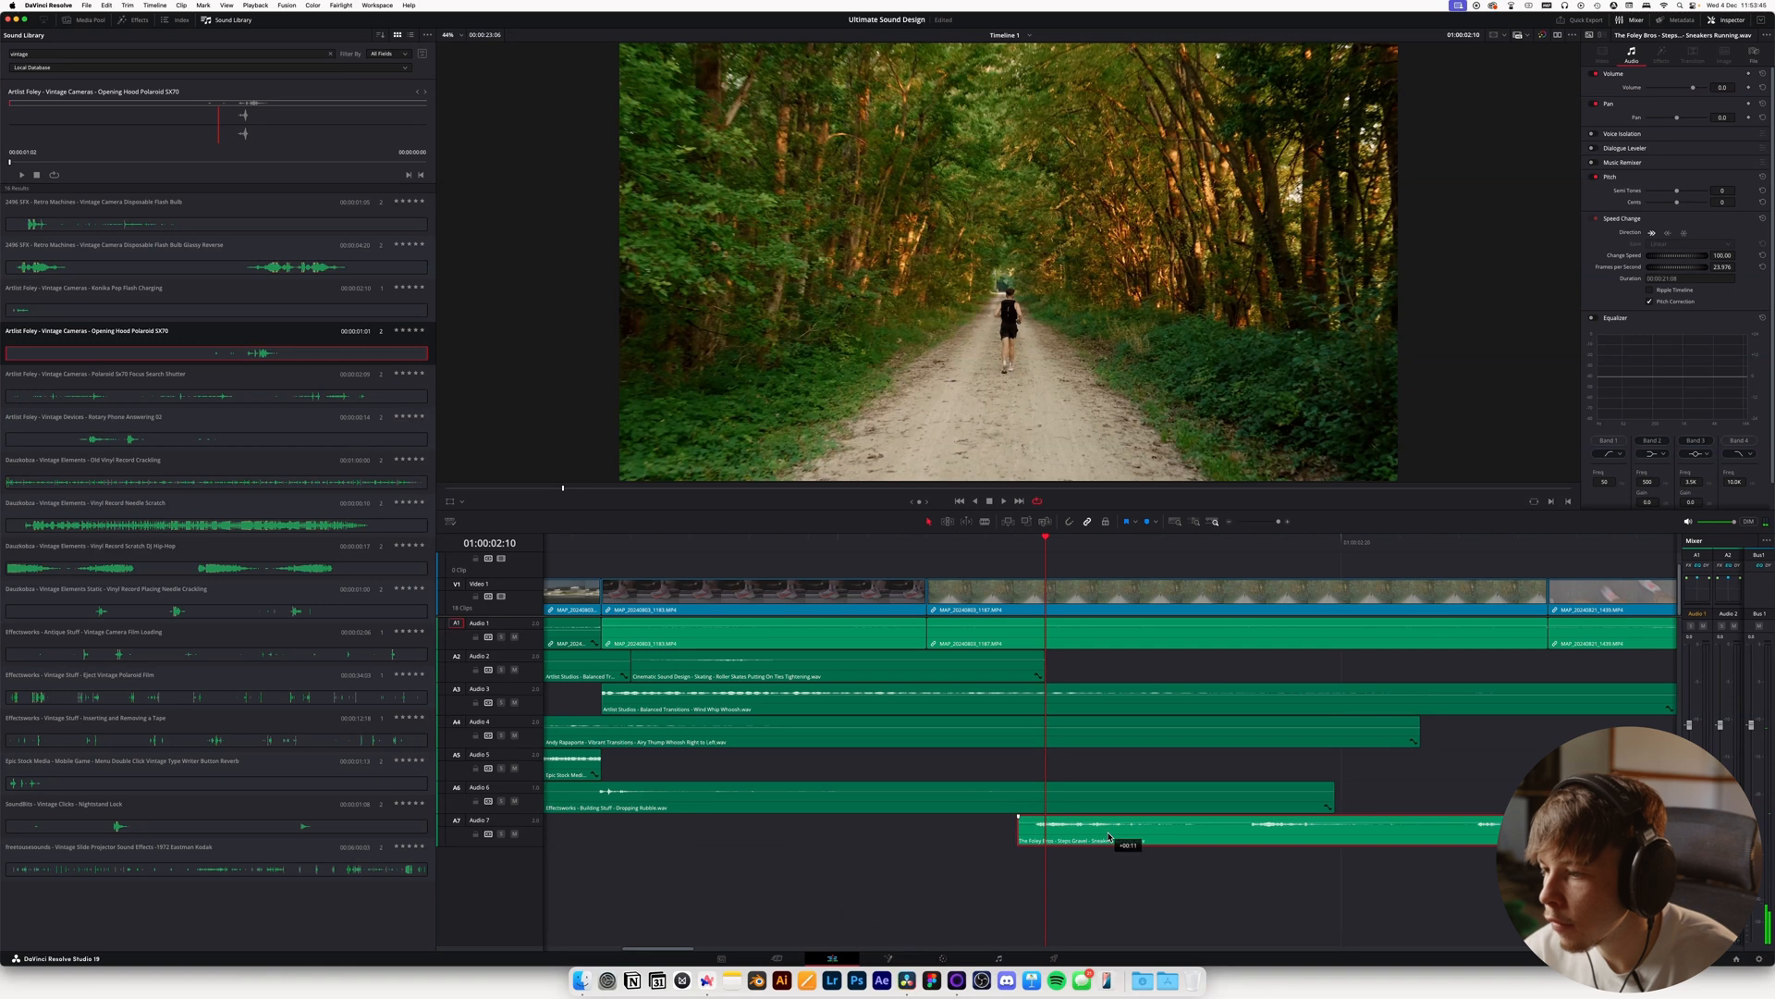
Go through the forest running shot frame by frame to examine when the runner's feet land
{"action": "key", "text": "Left"}
{"action": "key", "text": "Left"}
{"action": "key", "text": "Left"}
{"action": "key", "text": "Right"}
{"action": "key", "text": "Right"}
{"action": "key", "text": "Right"}
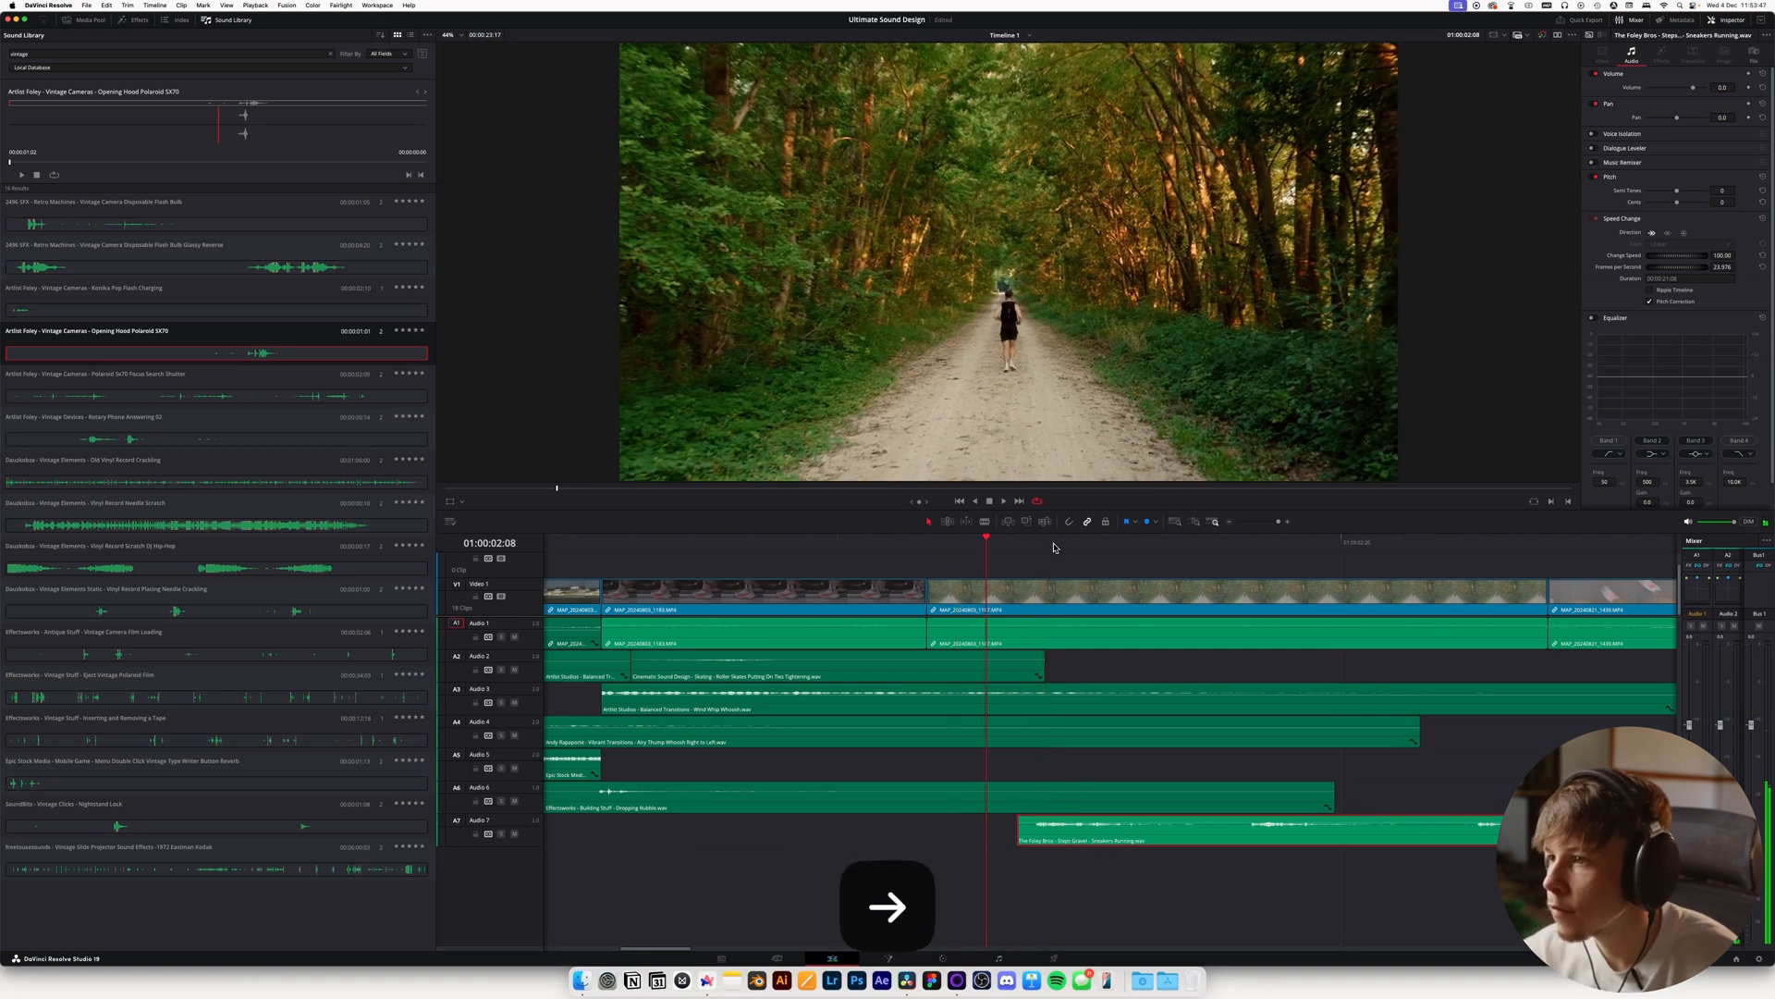
{"action": "key", "text": "Right"}
{"action": "key", "text": "Right"}
{"action": "key", "text": "Right"}
{"action": "key", "text": "Right"}
{"action": "key", "text": "Right"}
{"action": "key", "text": "Right"}
{"action": "key", "text": "Right"}
{"action": "key", "text": "Right"}
{"action": "key", "text": "Right"}
{"action": "key", "text": "Right"}
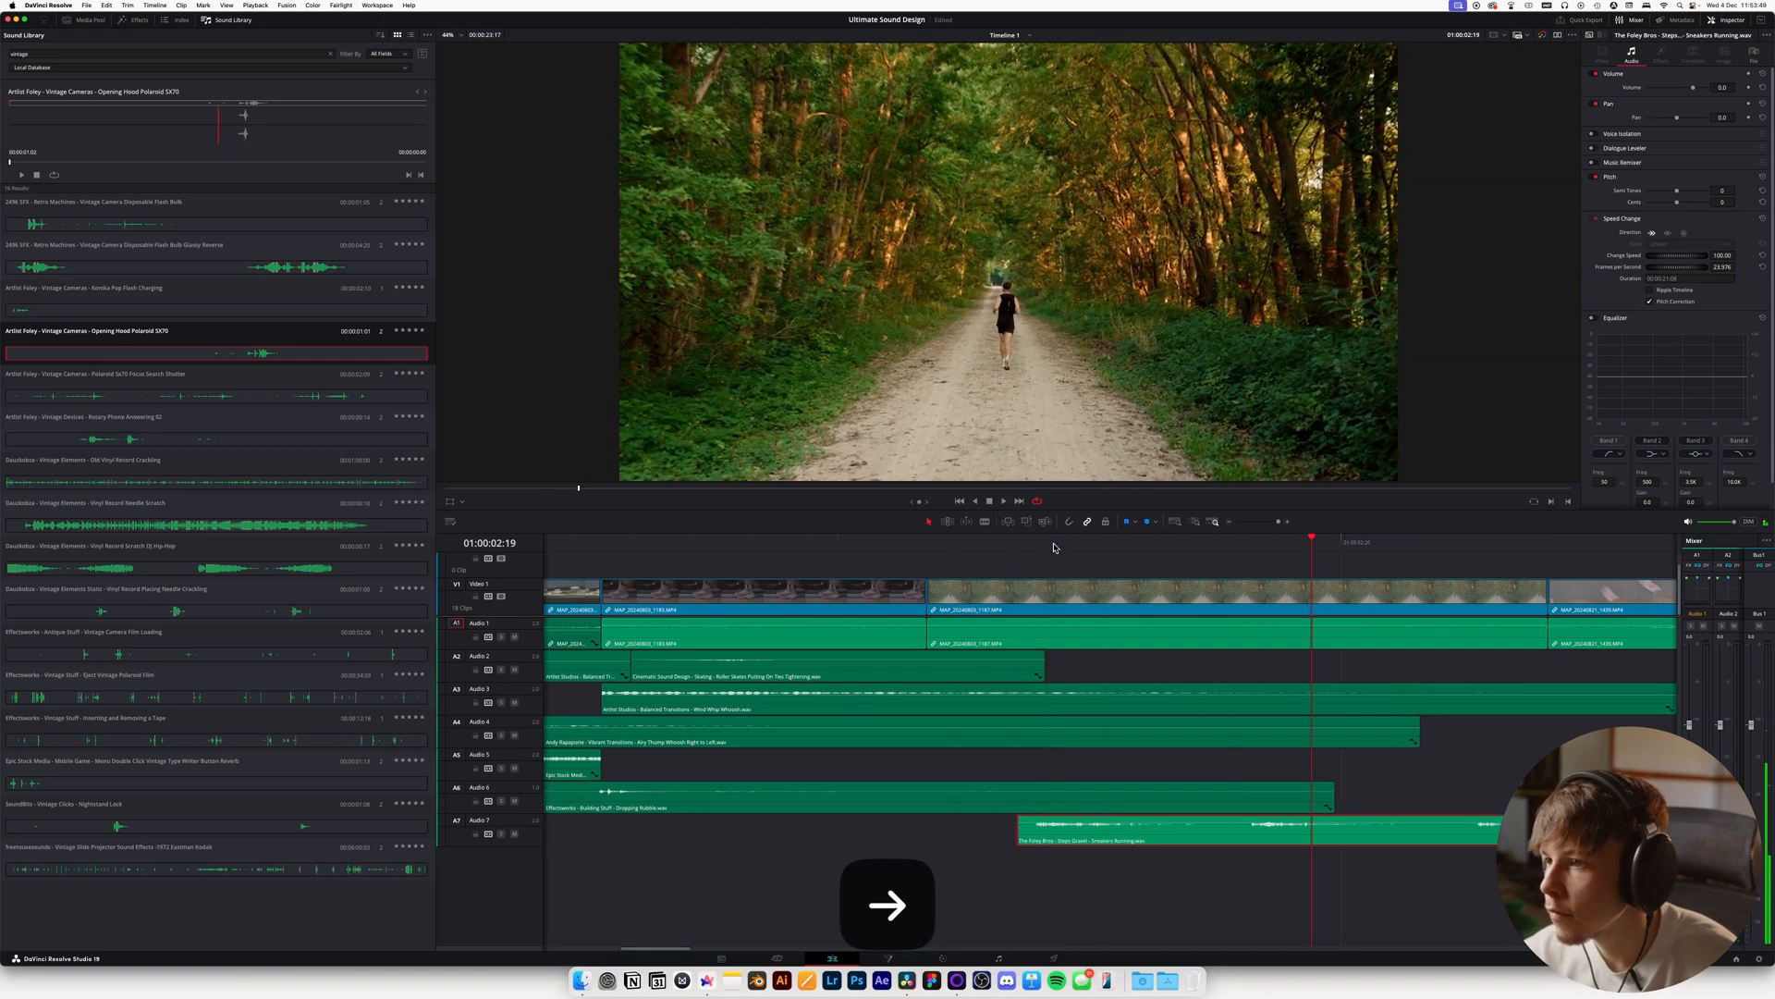
{"action": "left_click_drag", "start_coordinate": [1137, 544], "coordinate": [1080, 545]}
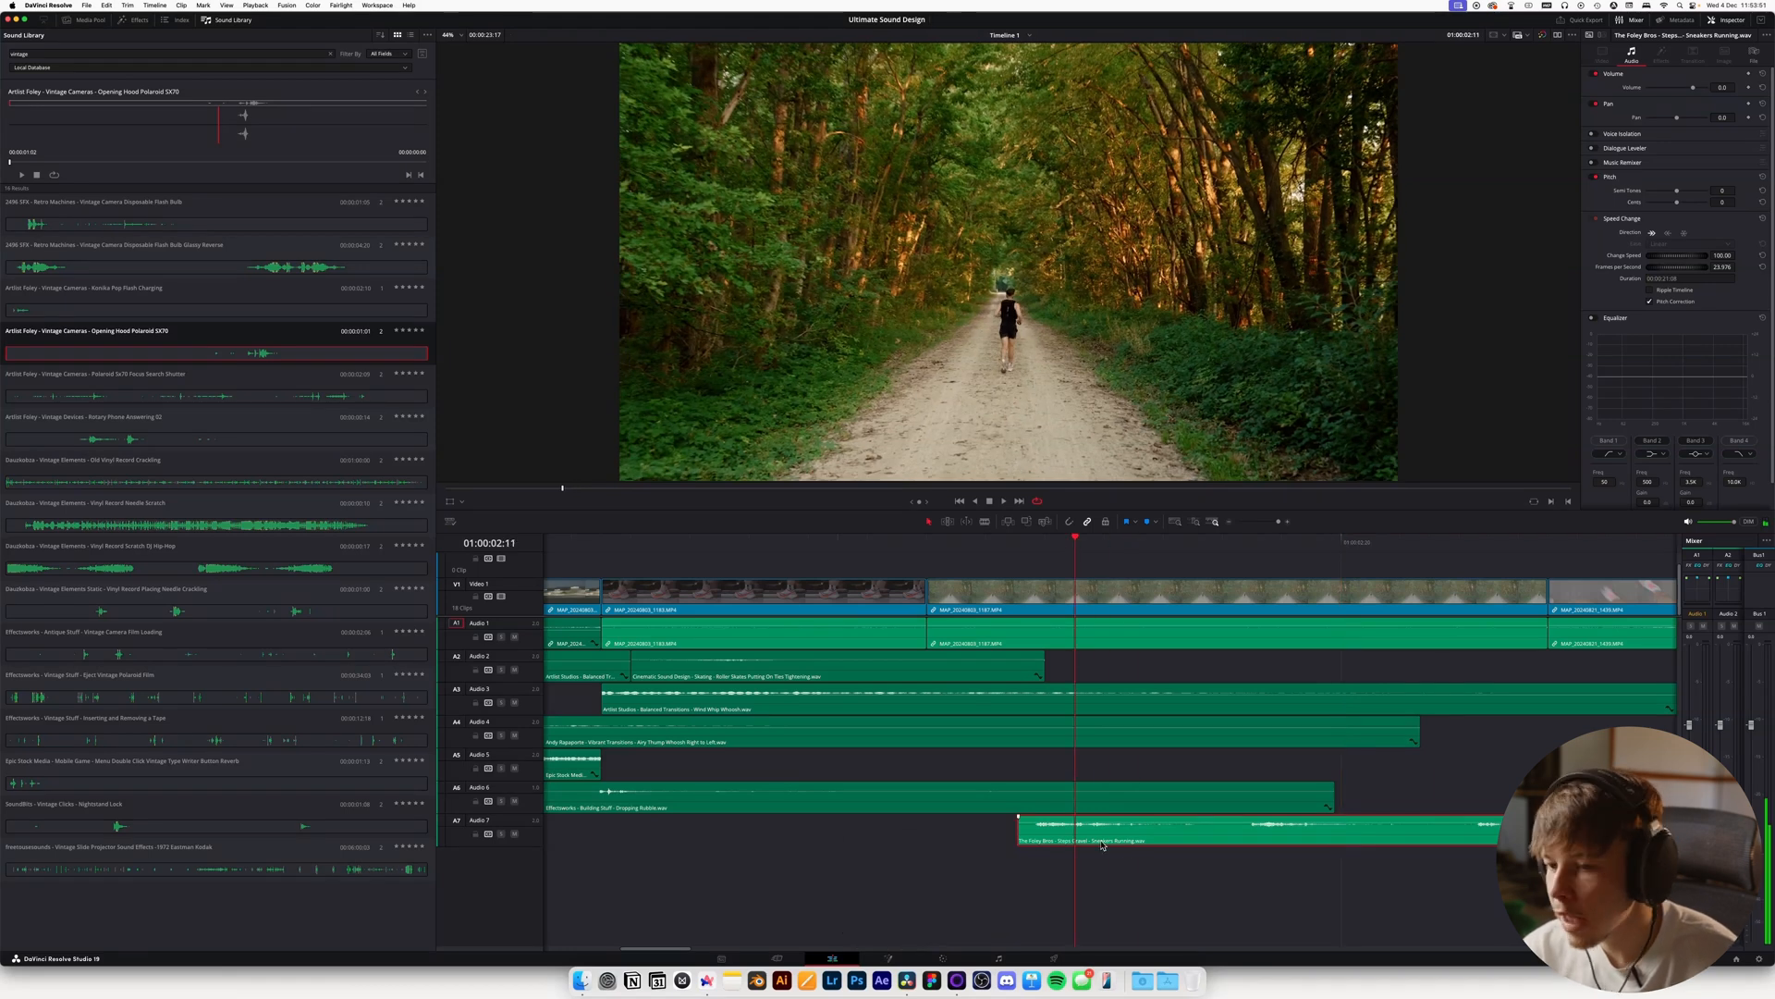
{"action": "right_click", "coordinate": [1163, 834]}
{"action": "key", "text": "Escape"}
{"action": "right_click", "coordinate": [538, 829]}
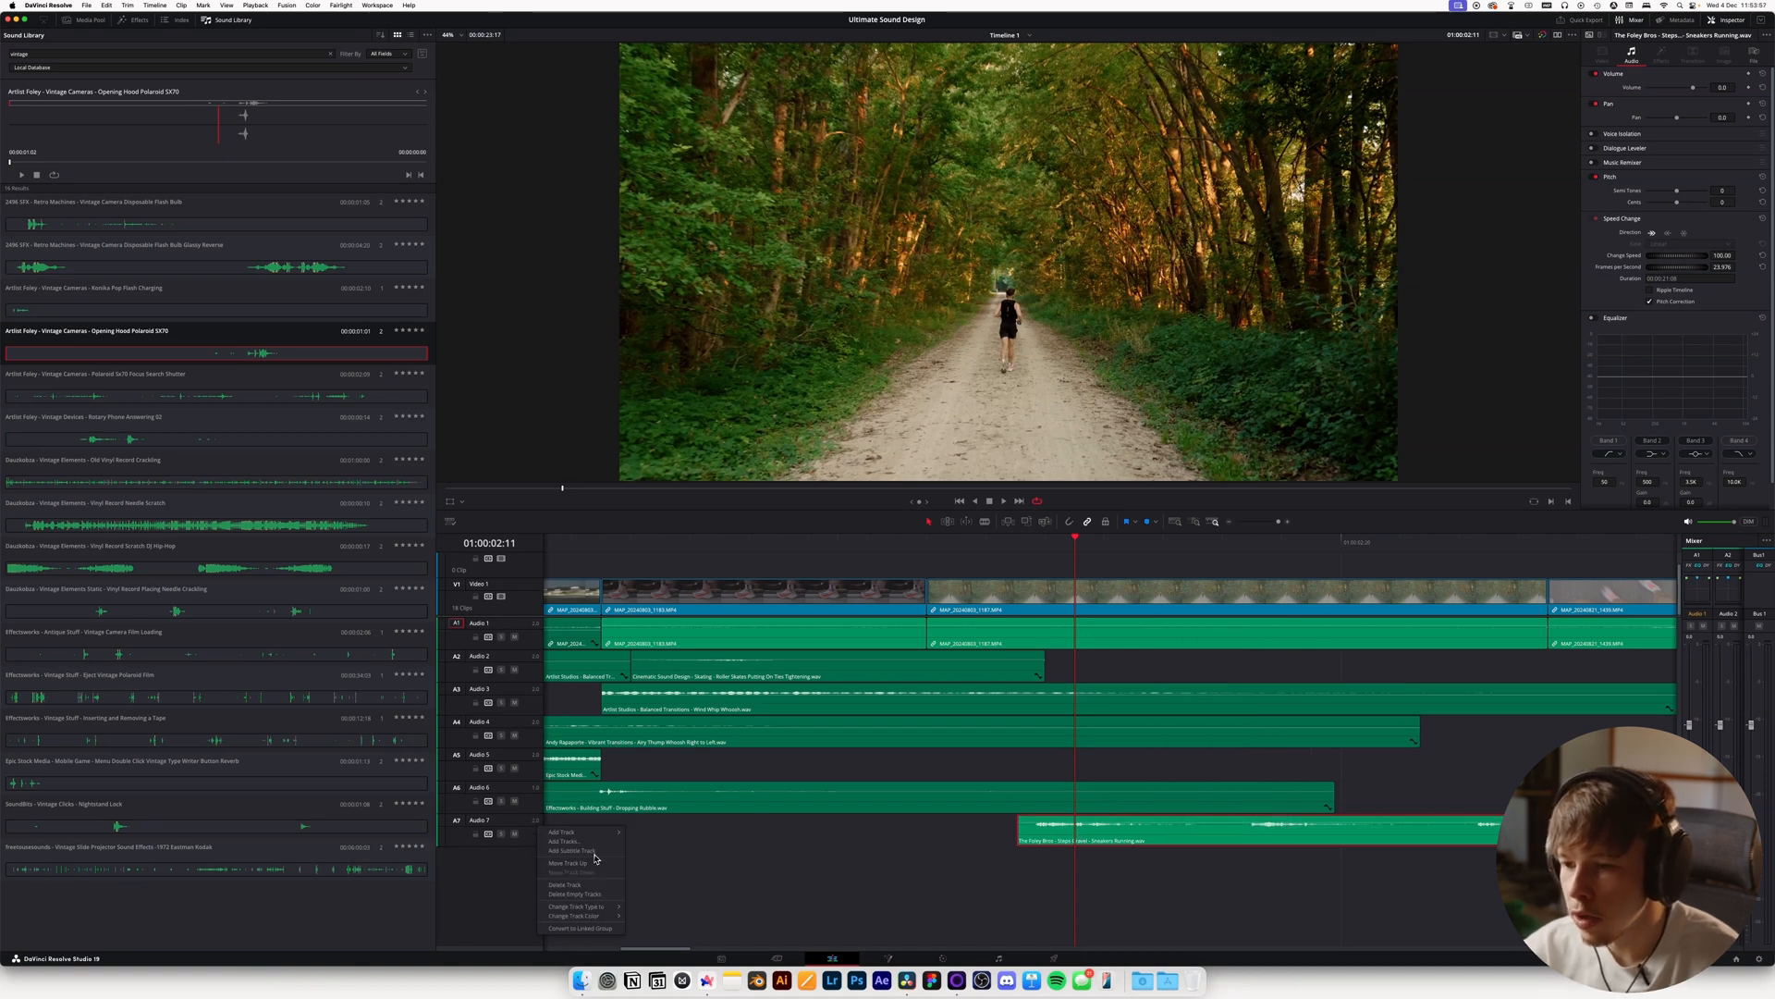
{"action": "left_click", "coordinate": [670, 904]}
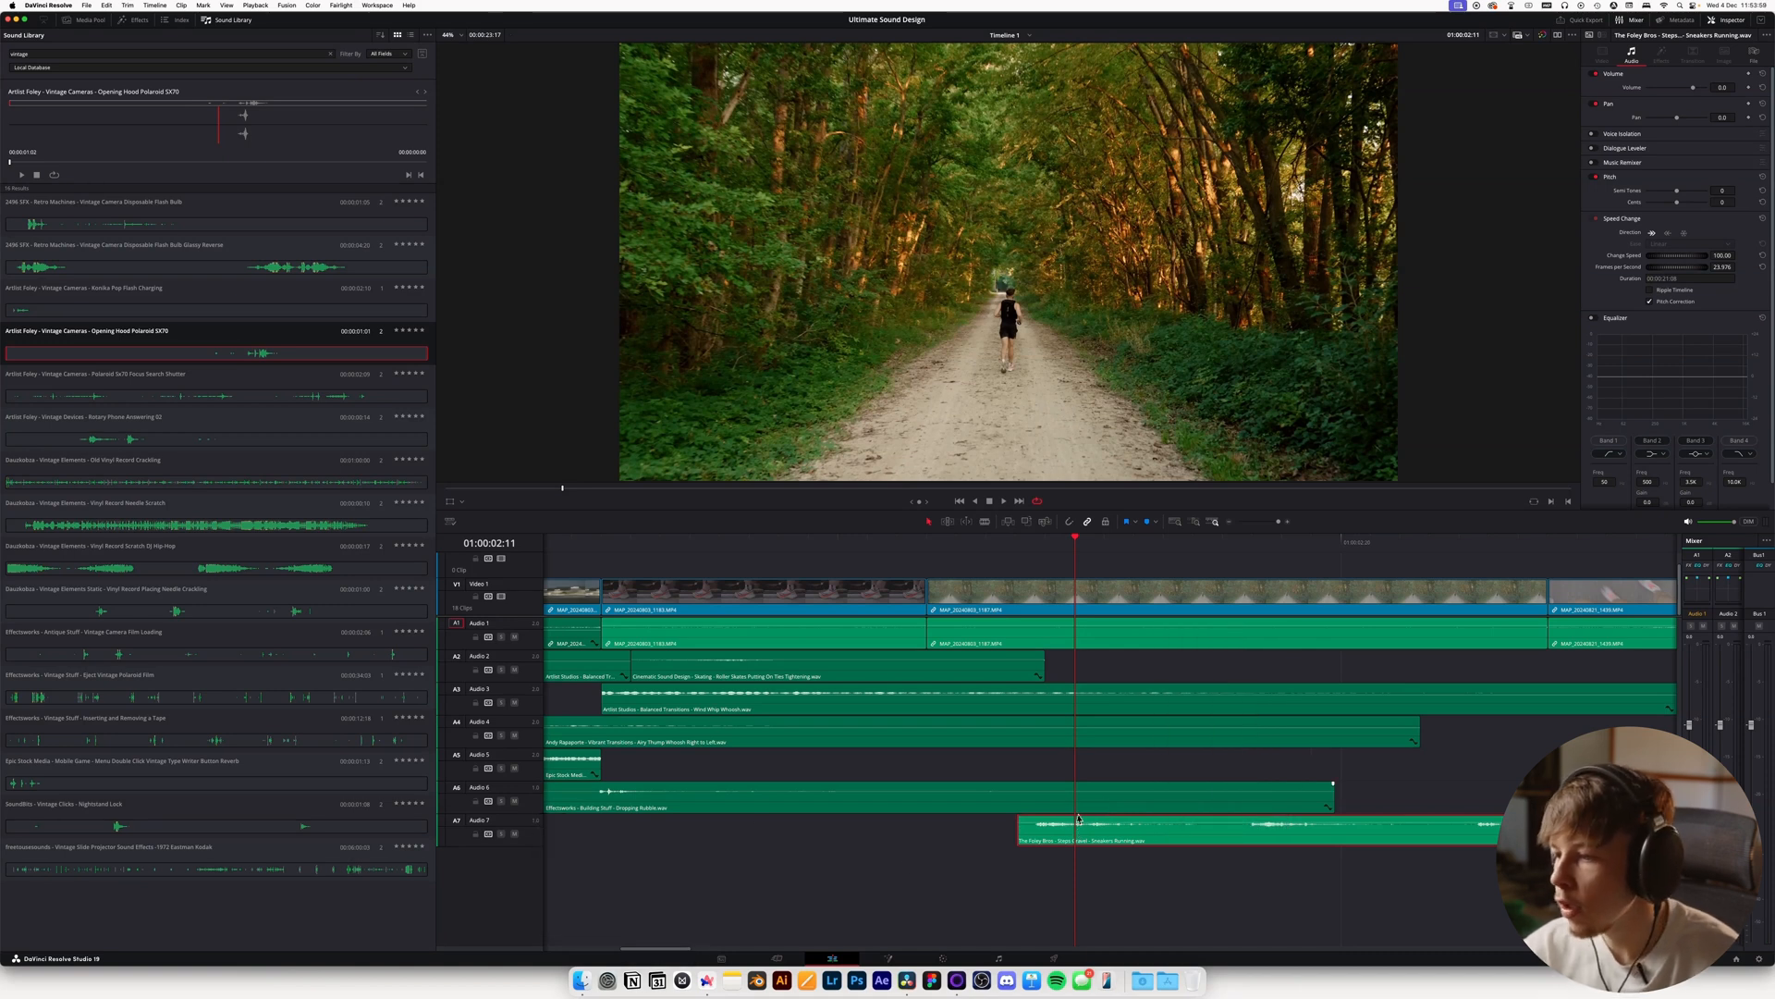
Split the gravel clip at 01:00:02:16 and shift its second part slightly later to match the footfall at 01:00:02:18
{"action": "scroll", "coordinate": [948, 689], "scroll_direction": "right", "scroll_amount": 3}
{"action": "key", "text": "space"}
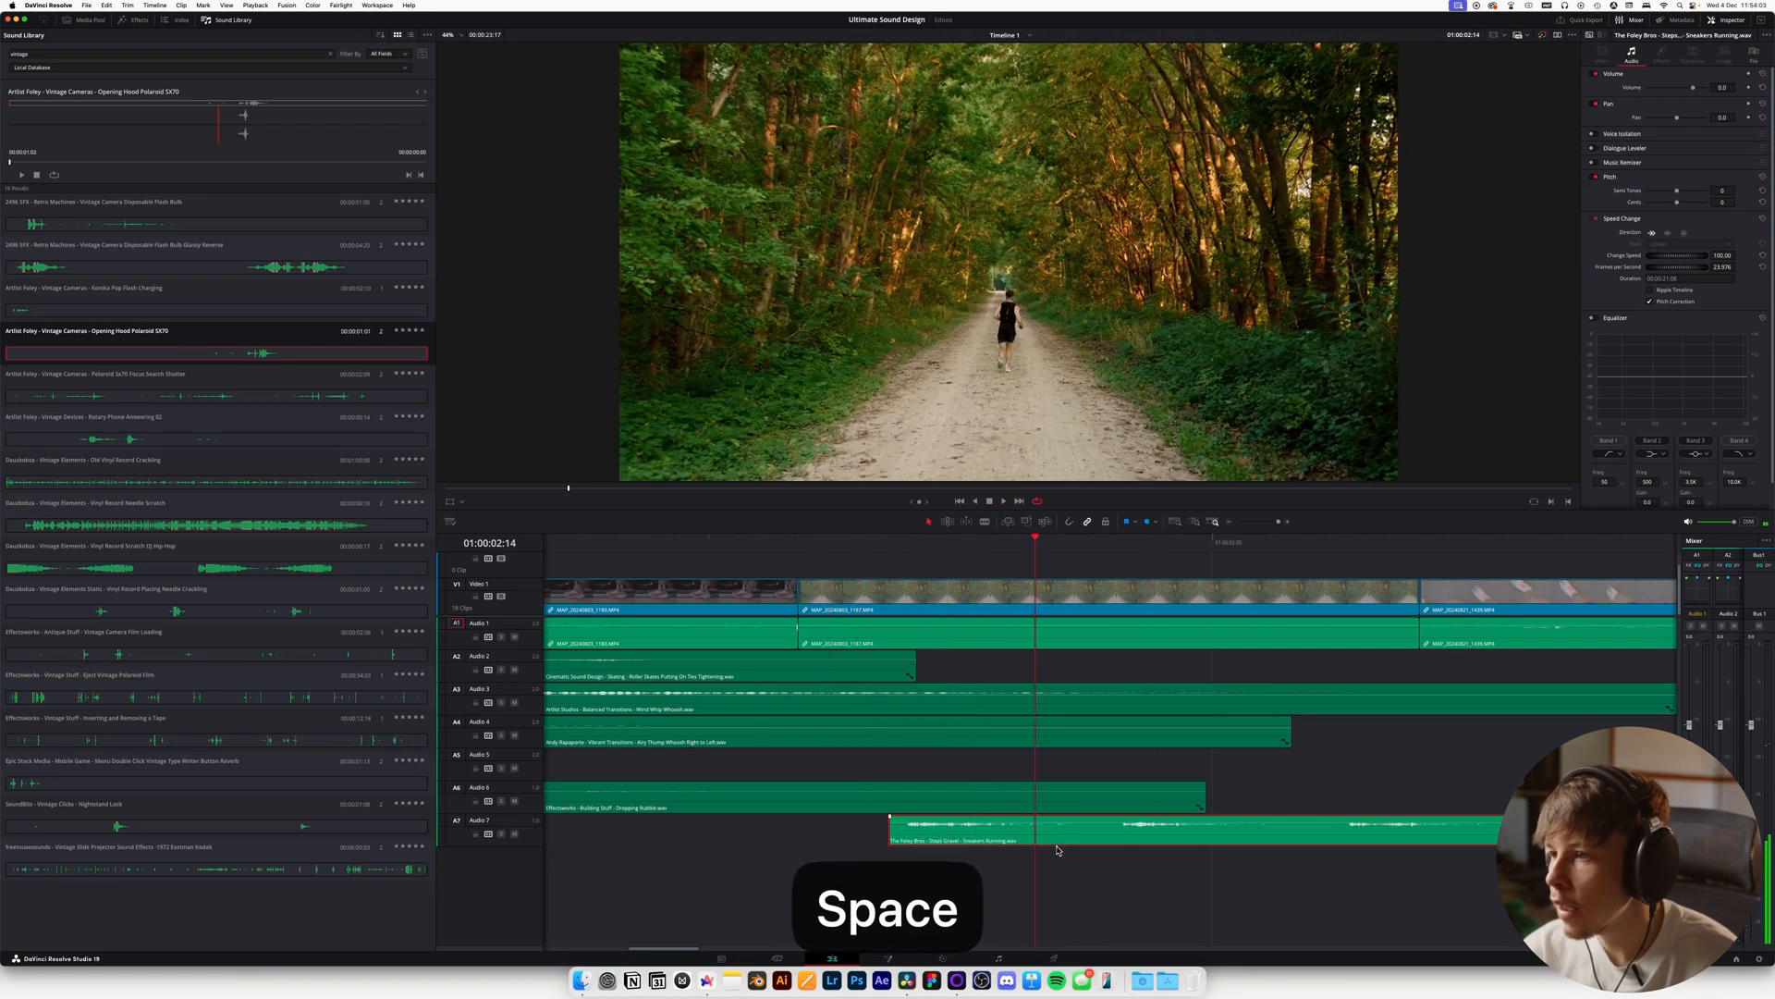
{"action": "key", "text": "n"}
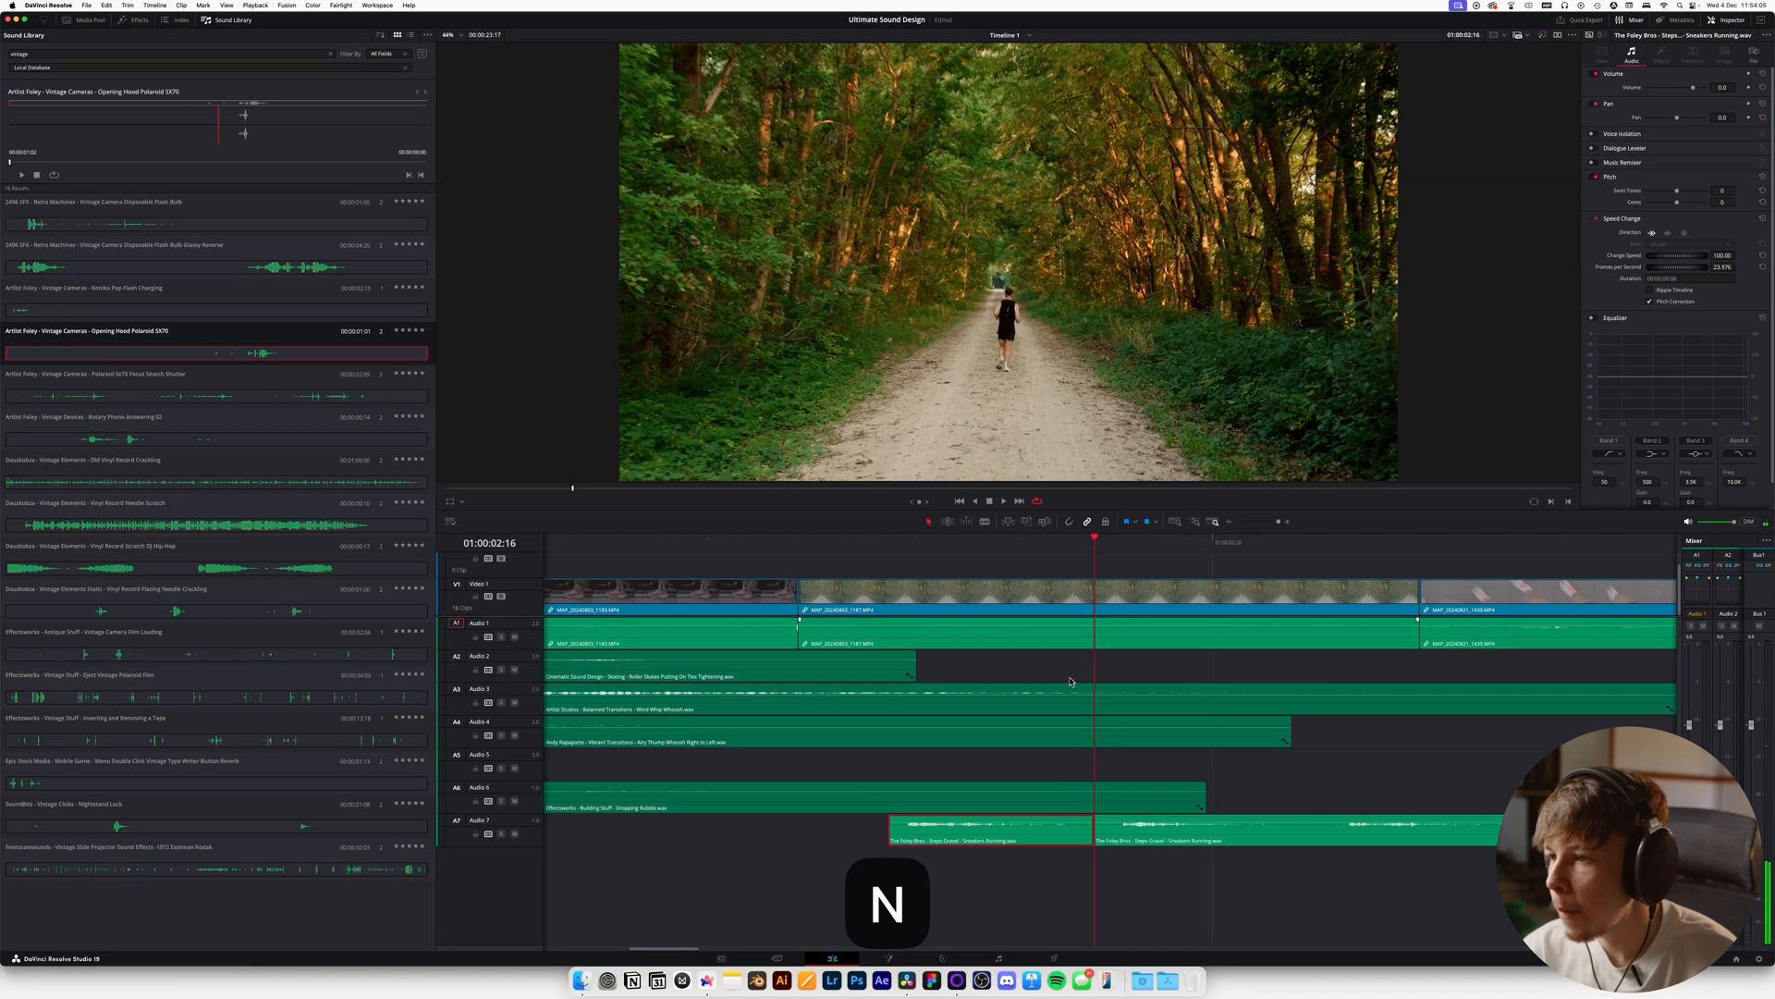
{"action": "left_click_drag", "start_coordinate": [1098, 543], "coordinate": [1150, 540]}
{"action": "left_click_drag", "start_coordinate": [1162, 840], "coordinate": [1175, 842]}
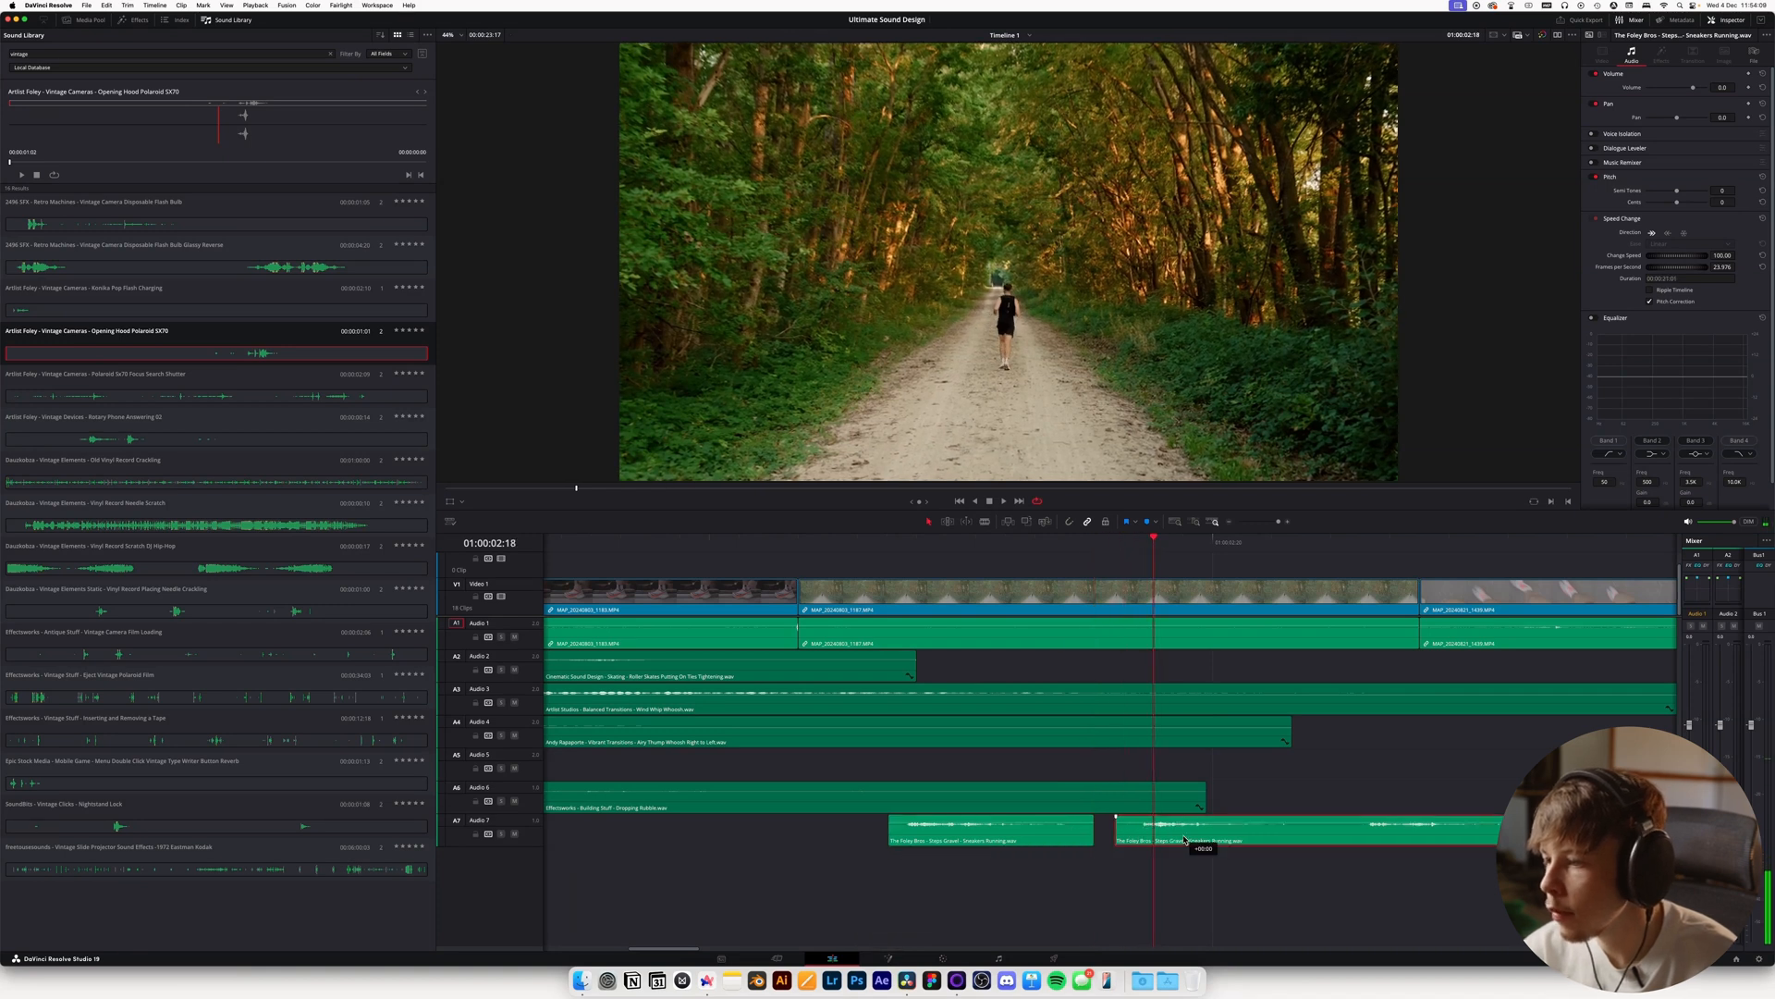
Replay the forest running shot to check the timing of the two gravel footsteps
{"action": "key", "text": "space"}
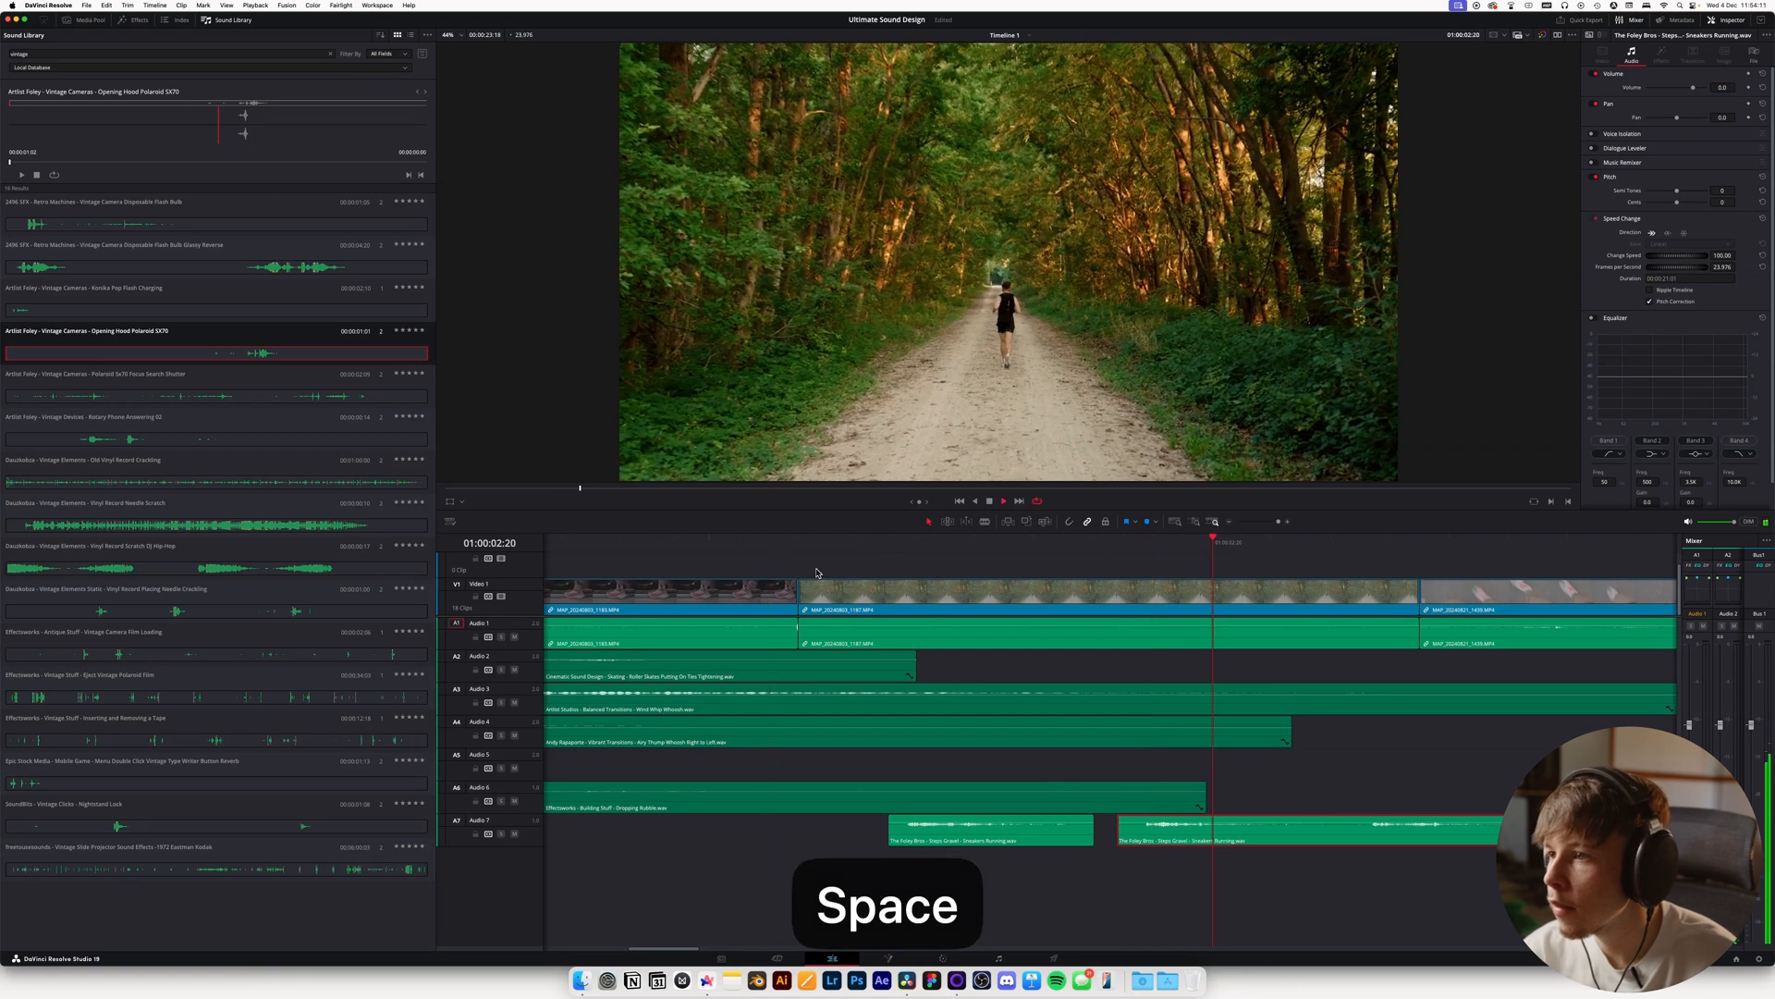
{"action": "left_click", "coordinate": [834, 553]}
{"action": "key", "text": "space"}
{"action": "left_click_drag", "start_coordinate": [834, 552], "coordinate": [729, 562]}
Split the second gravel clip at 01:00:02:23 and move the remainder to a new Audio 8 track under the running shot's start
{"action": "left_click", "coordinate": [1155, 834]}
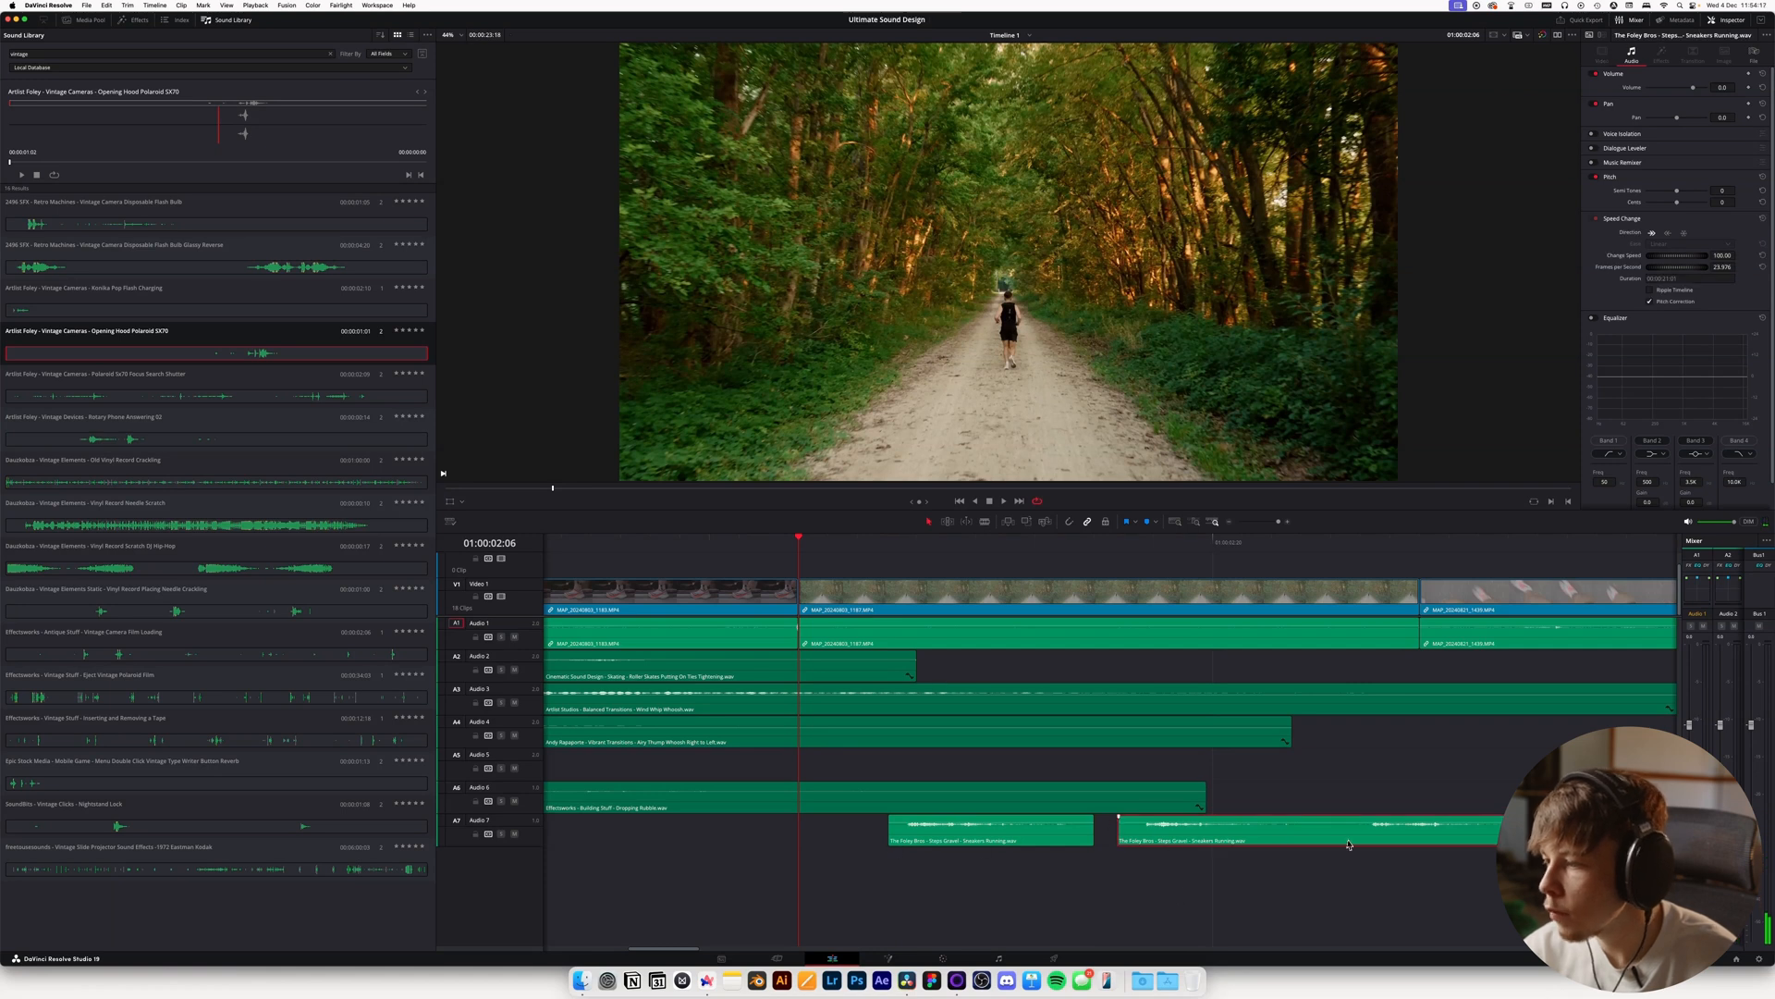
{"action": "left_click", "coordinate": [1302, 539]}
{"action": "key", "text": "n"}
{"action": "left_click_drag", "start_coordinate": [1408, 837], "coordinate": [850, 879]}
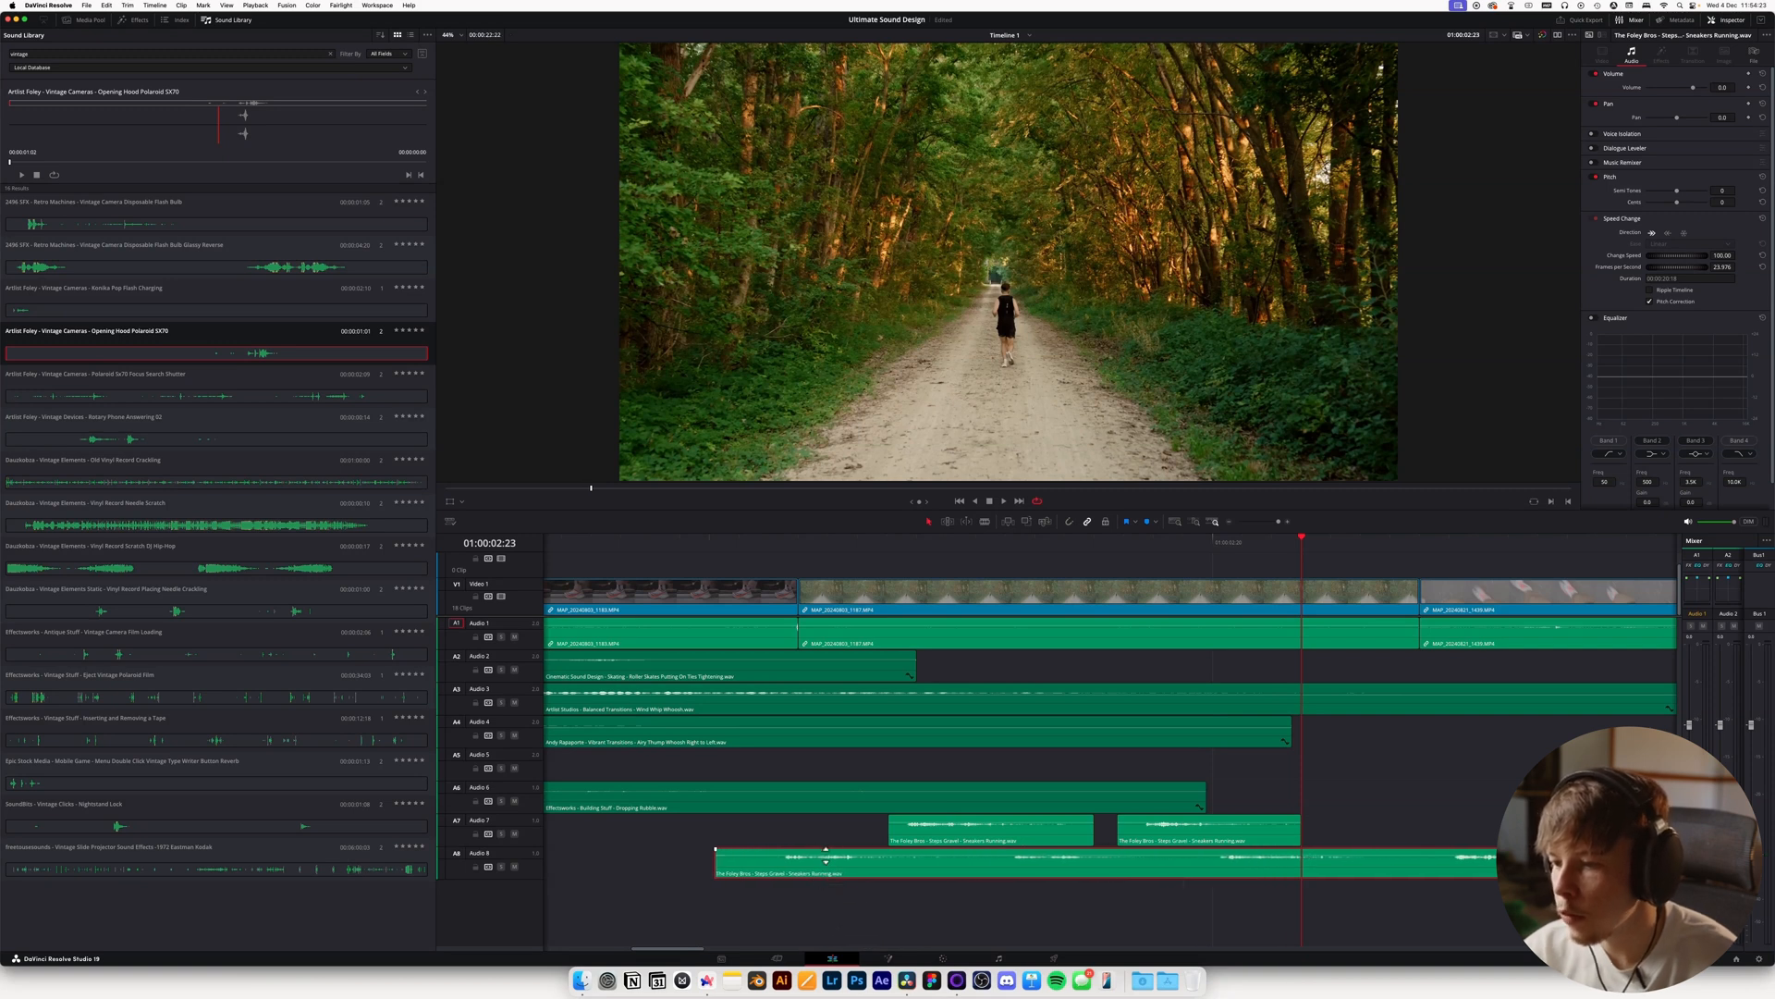
{"action": "key", "text": "super+z"}
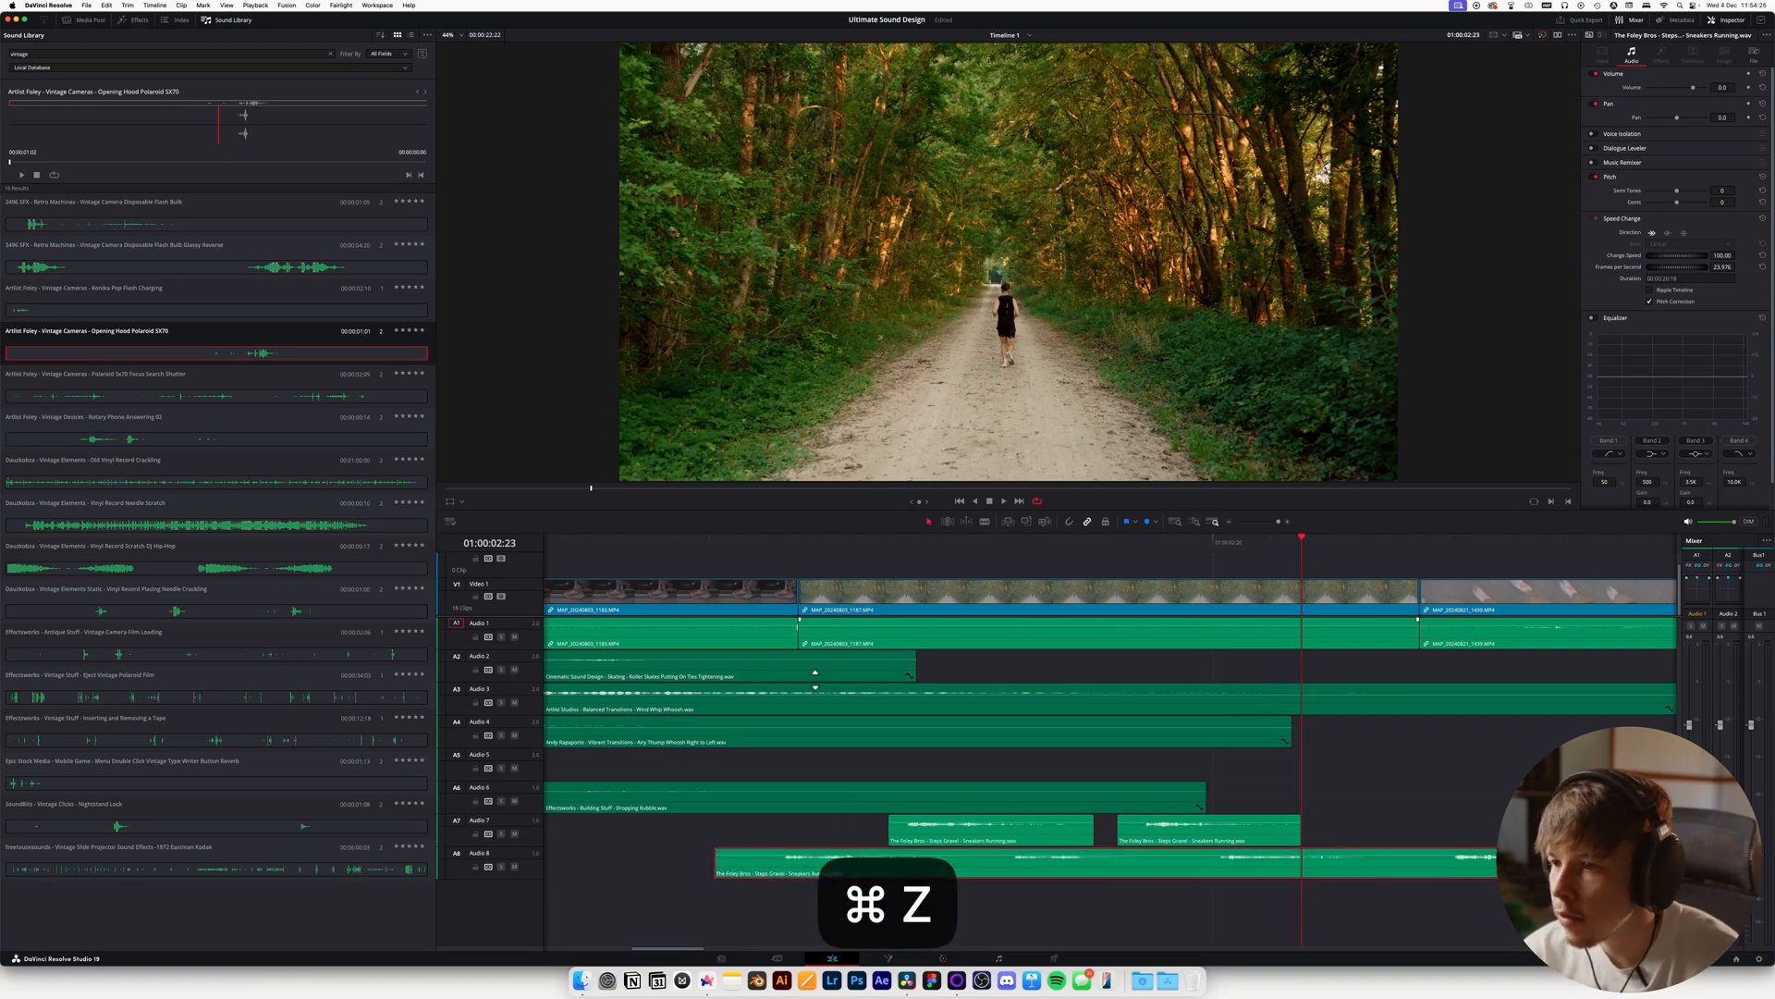
Shift the Audio 8 gravel clip earlier, trim its start to the running shot's first frame at 01:00:02:06, and replay
{"action": "key", "text": "space"}
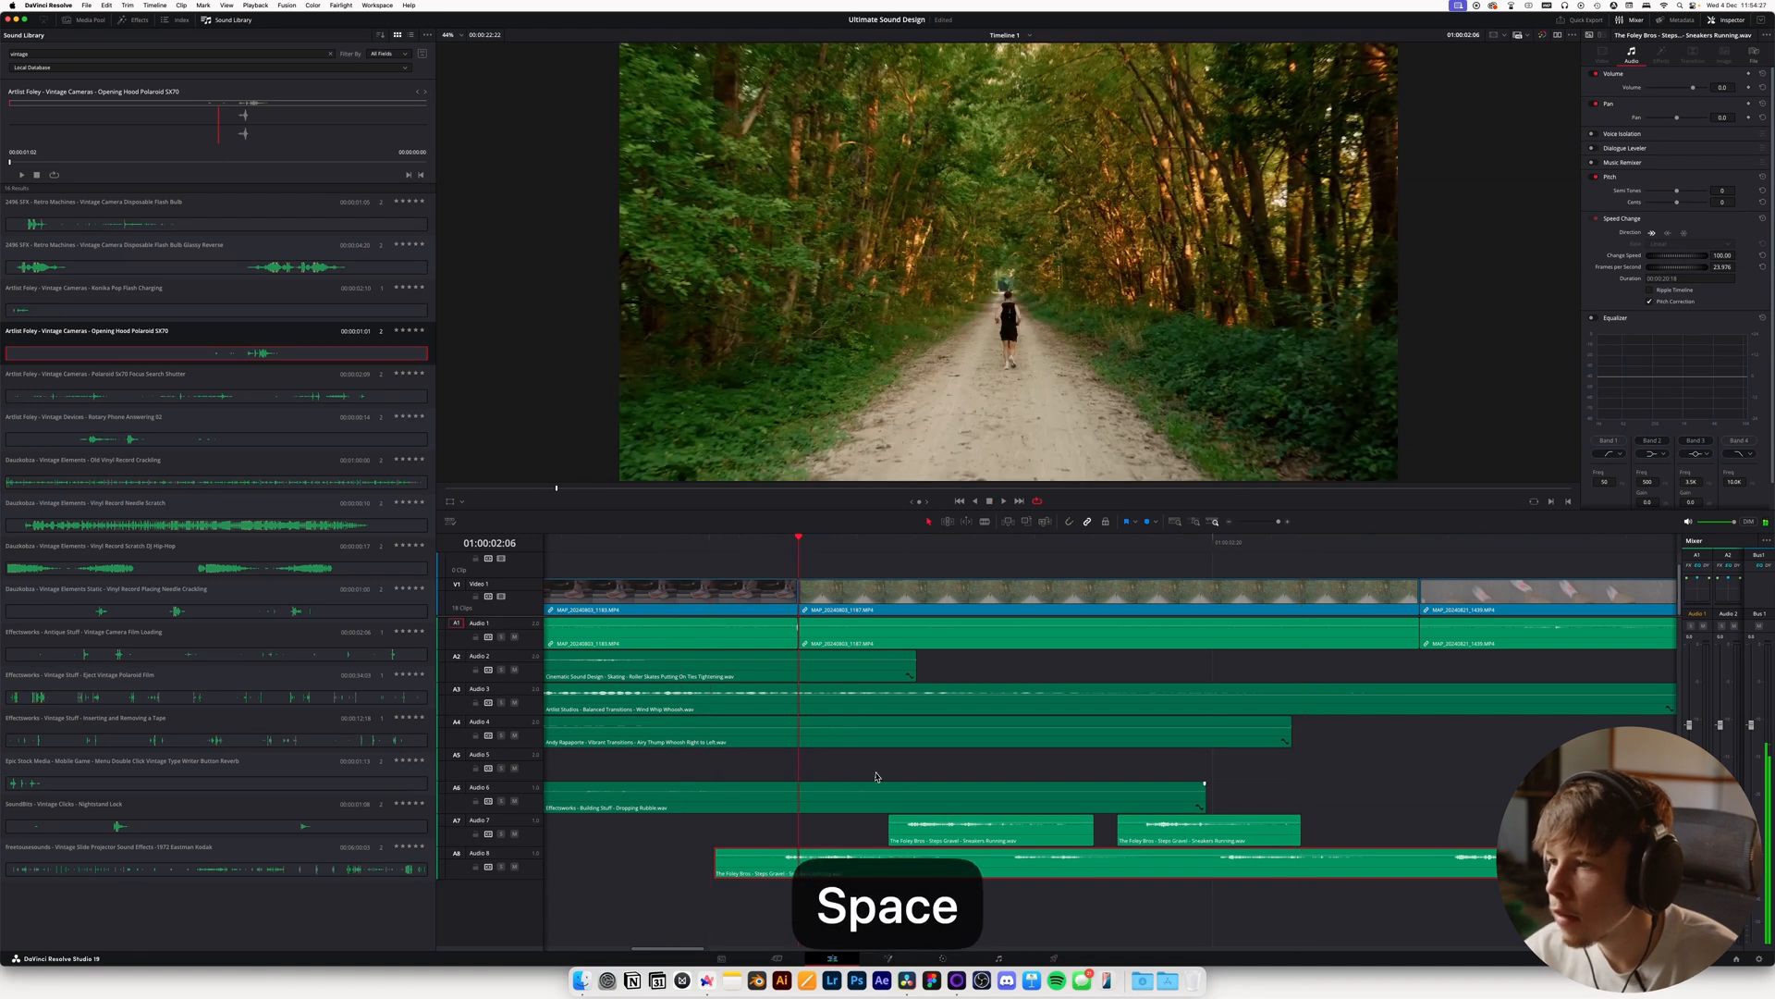
{"action": "left_click_drag", "start_coordinate": [857, 873], "coordinate": [816, 873]}
{"action": "left_click", "coordinate": [799, 552]}
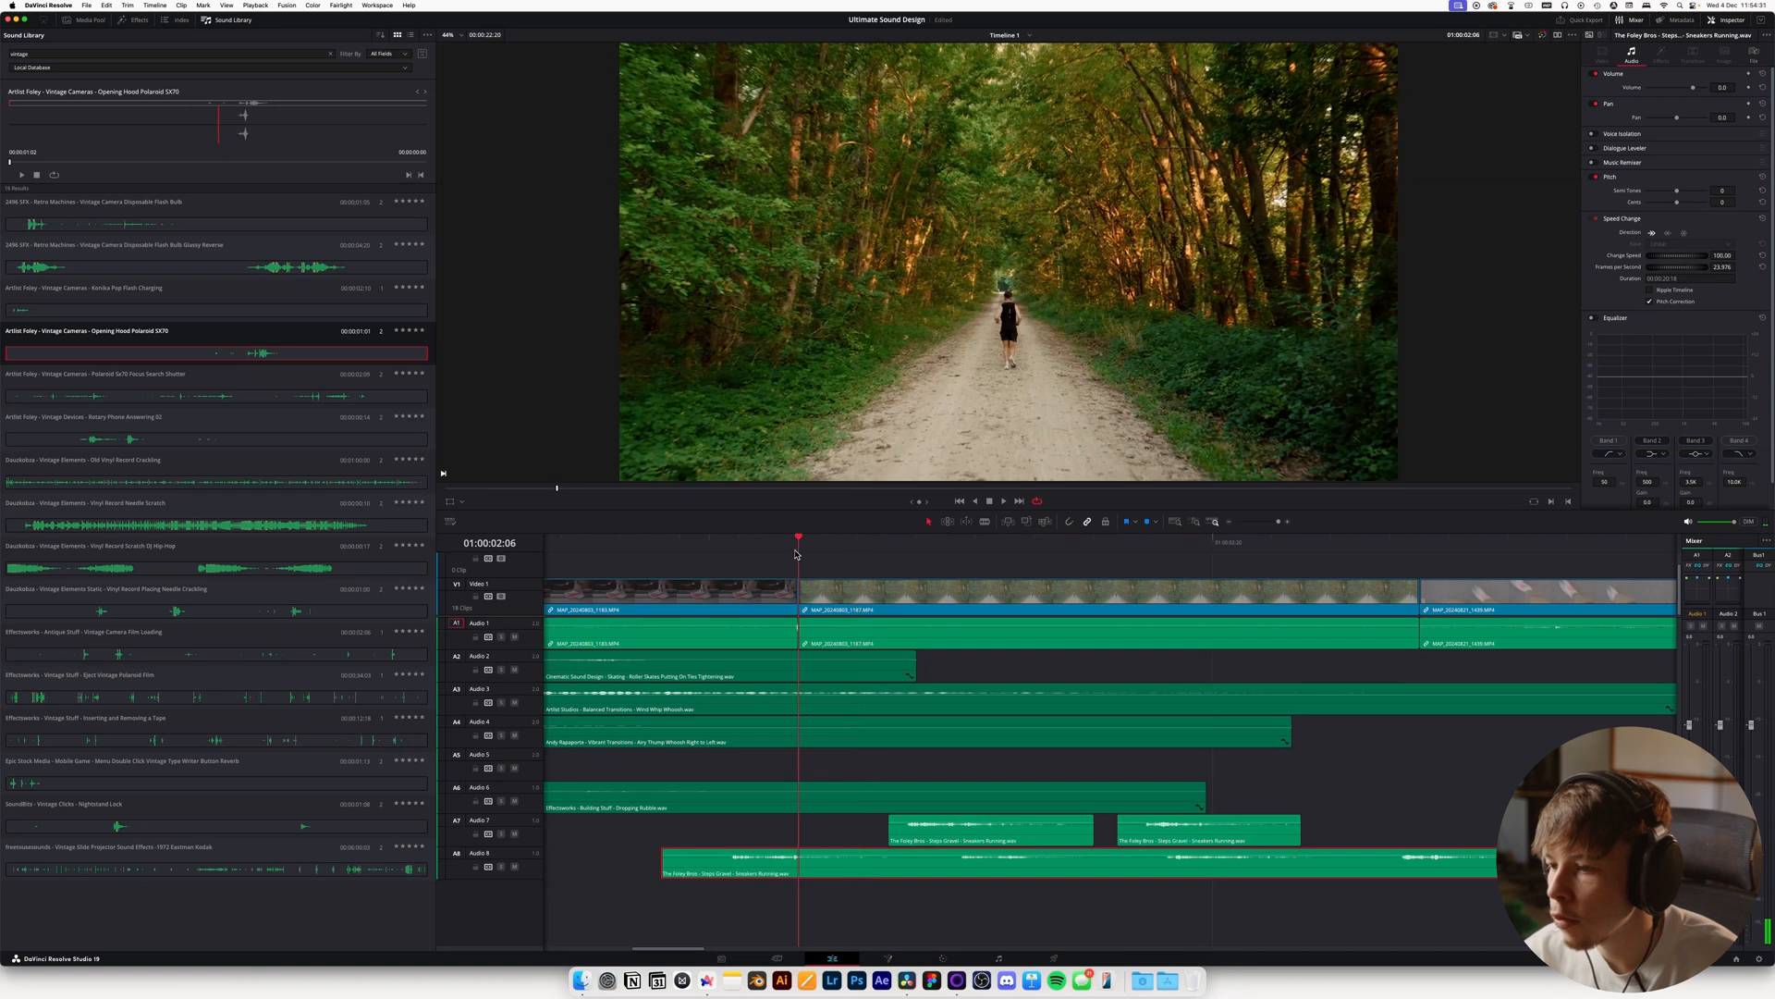
{"action": "key", "text": "q"}
{"action": "key", "text": "space"}
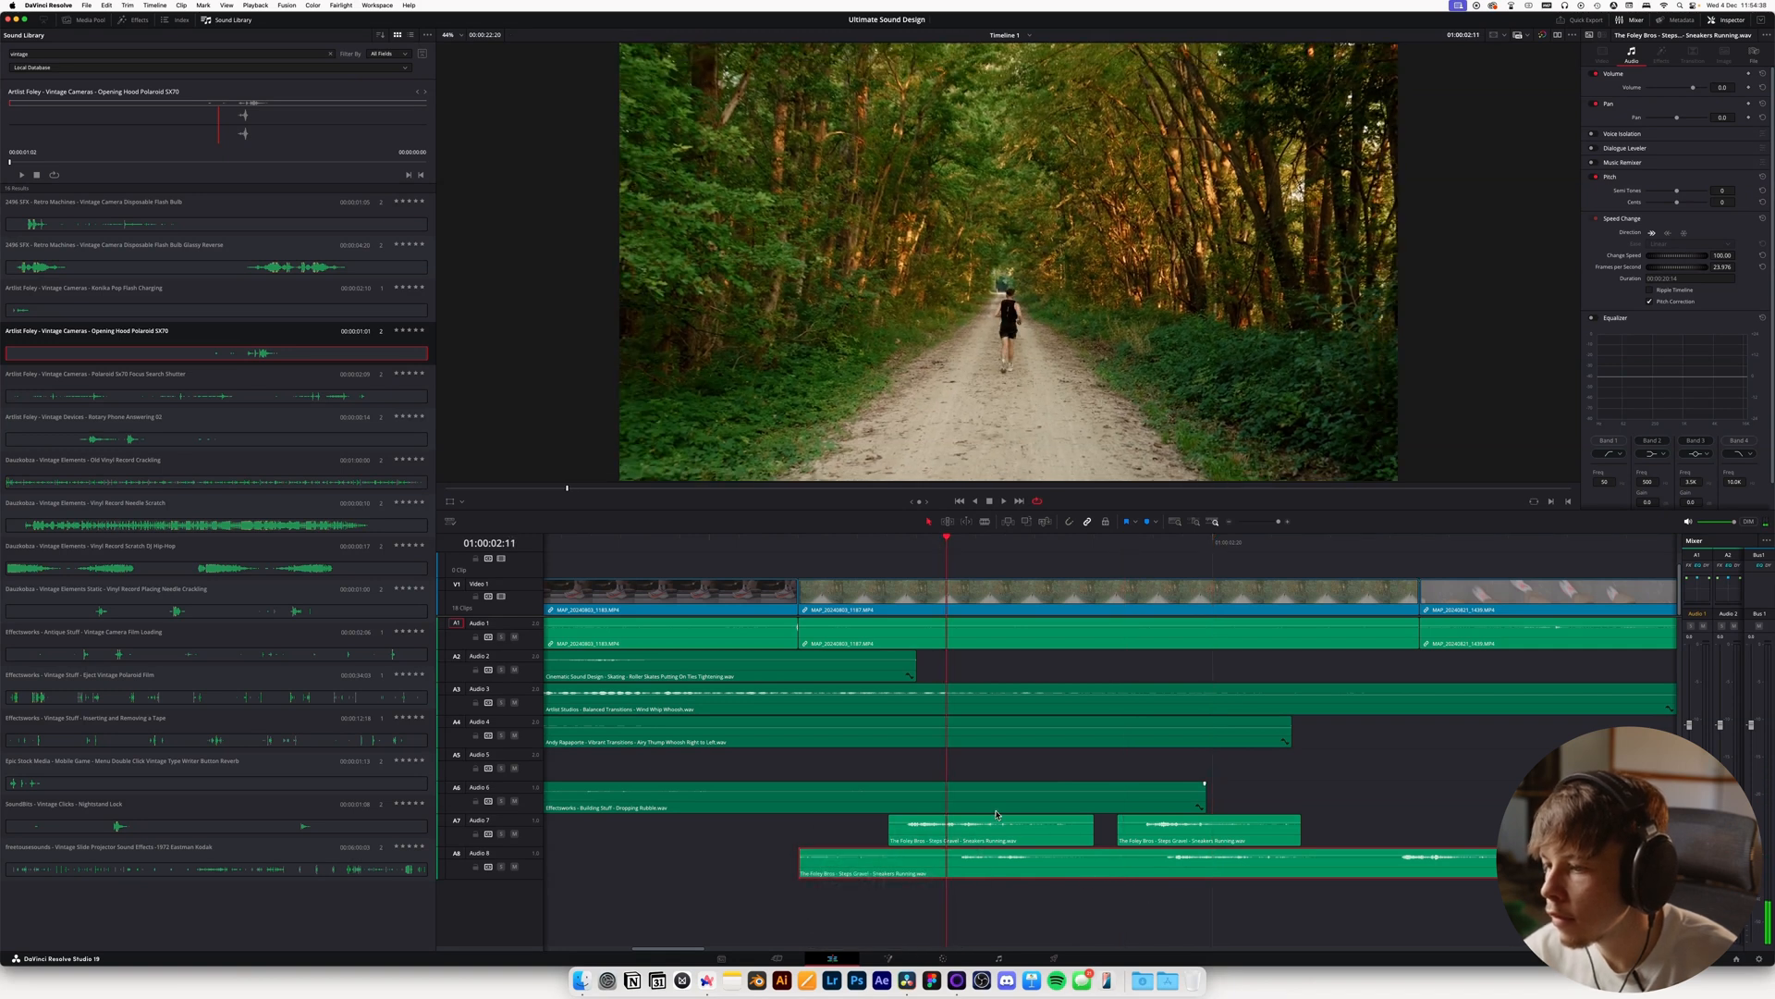
Split the Audio 8 gravel clip at 01:00:02:11, move the remainder to Audio 7 under the shoe close-up, and replay
{"action": "key", "text": "n"}
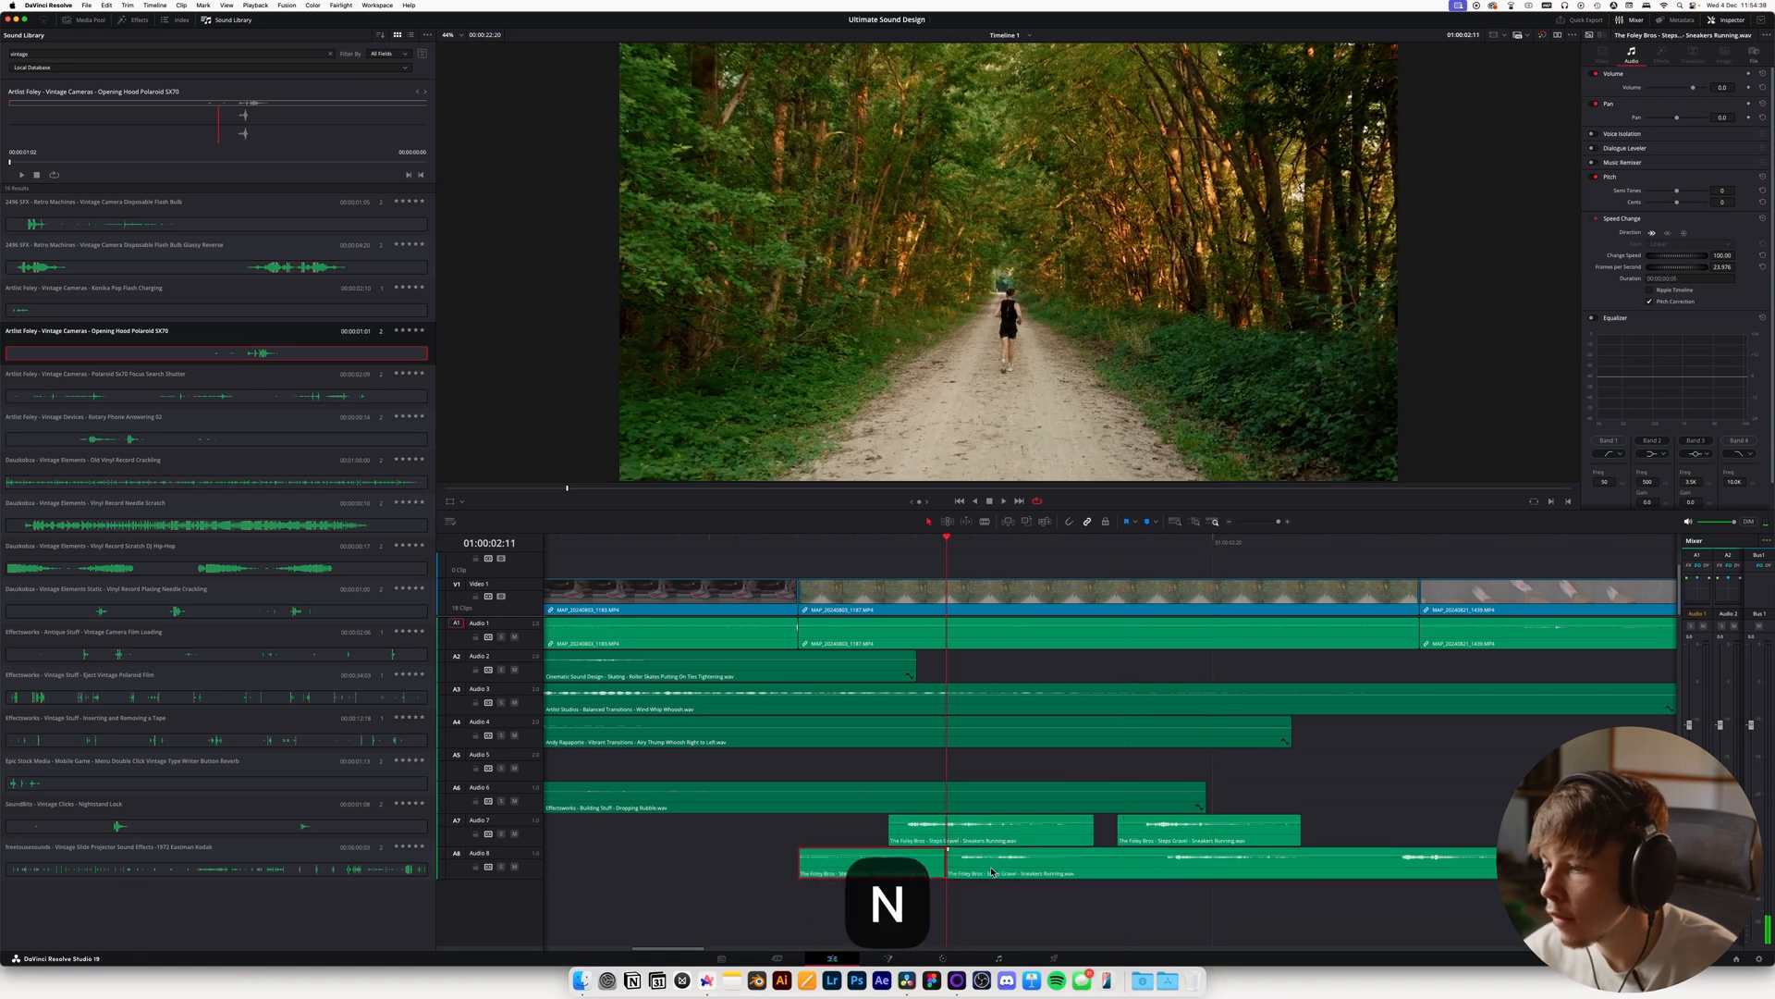
{"action": "left_click_drag", "start_coordinate": [990, 865], "coordinate": [1463, 831]}
{"action": "key", "text": "space"}
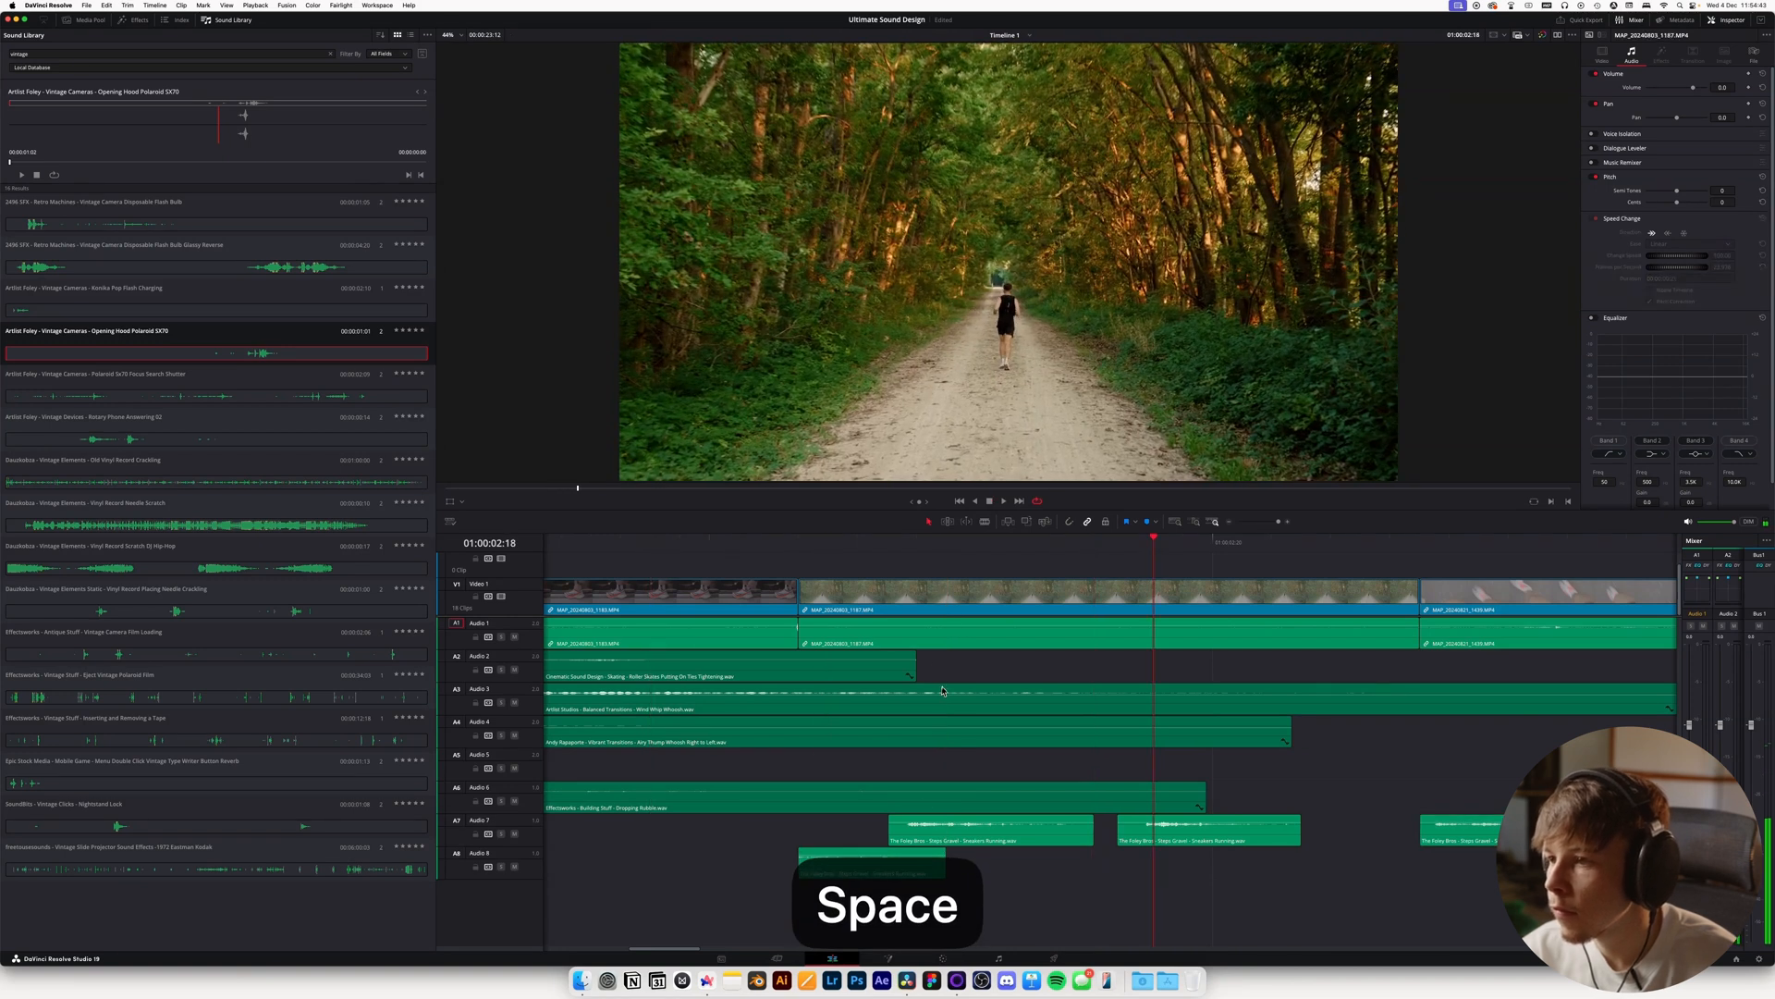
{"action": "key", "text": "space"}
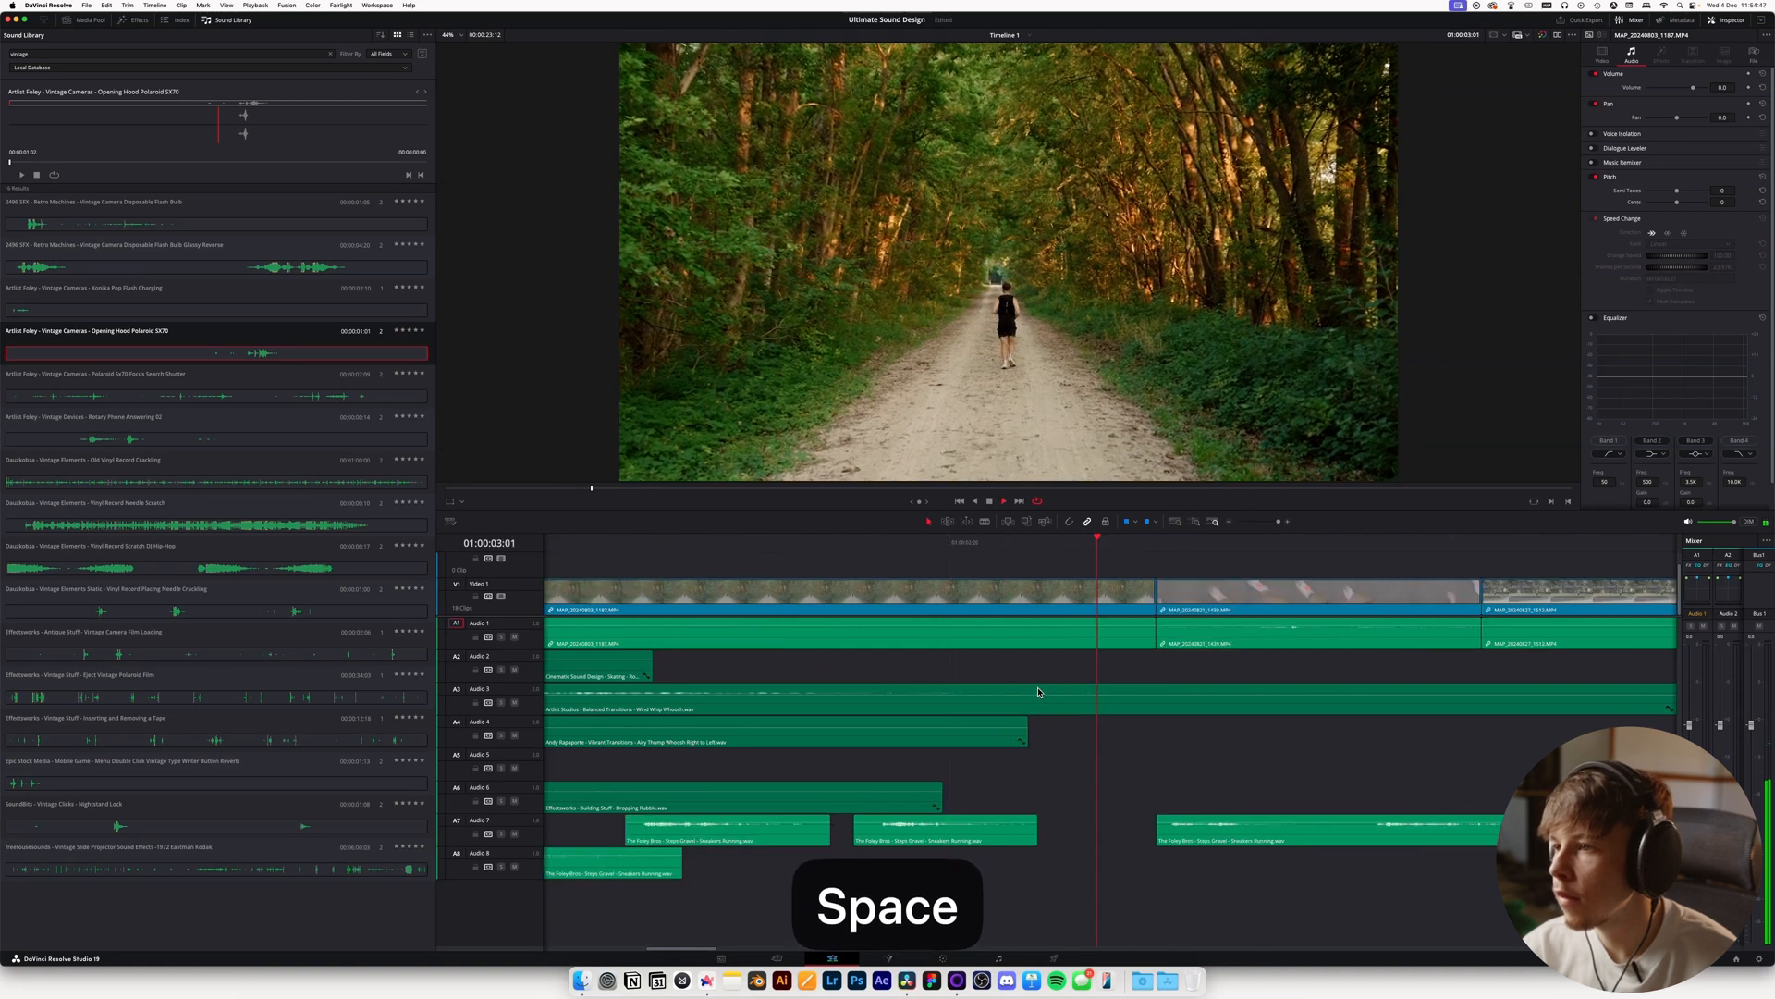
Nudge the last gravel clip earlier to match the shoe close-up's start and trim its end to 01:00:03:08
{"action": "left_click", "coordinate": [1096, 828]}
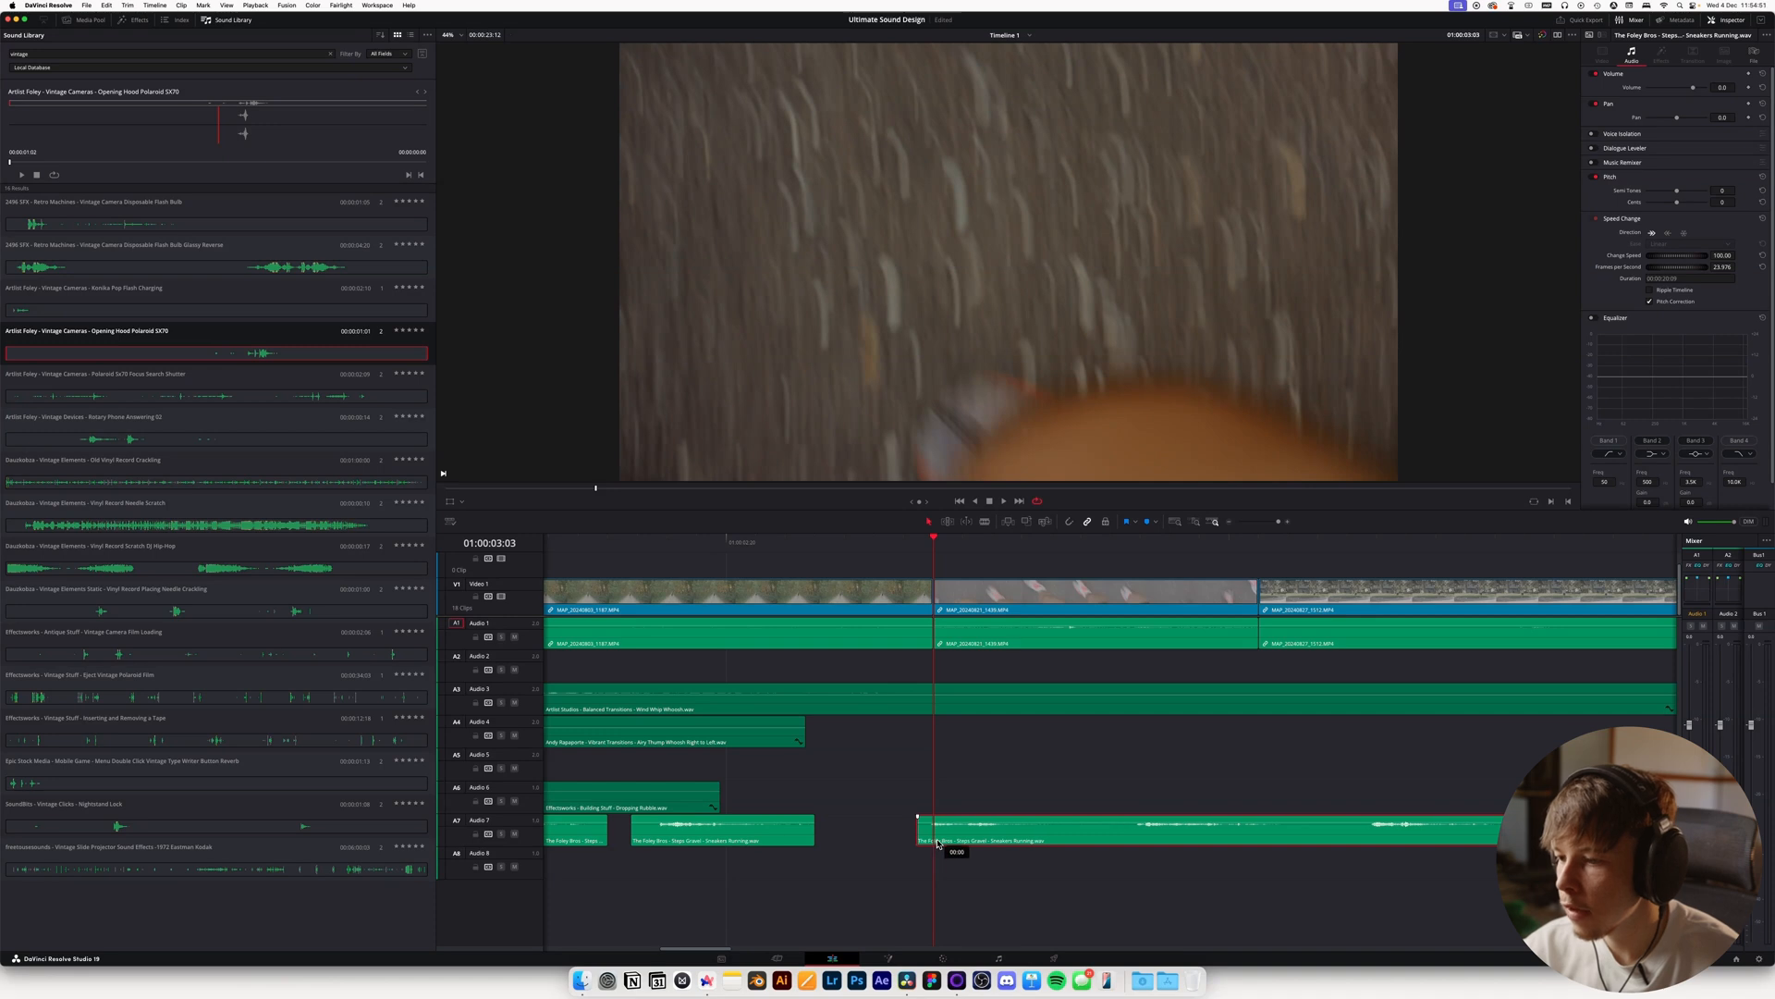
{"action": "left_click", "coordinate": [1013, 562]}
{"action": "left_click", "coordinate": [1109, 546]}
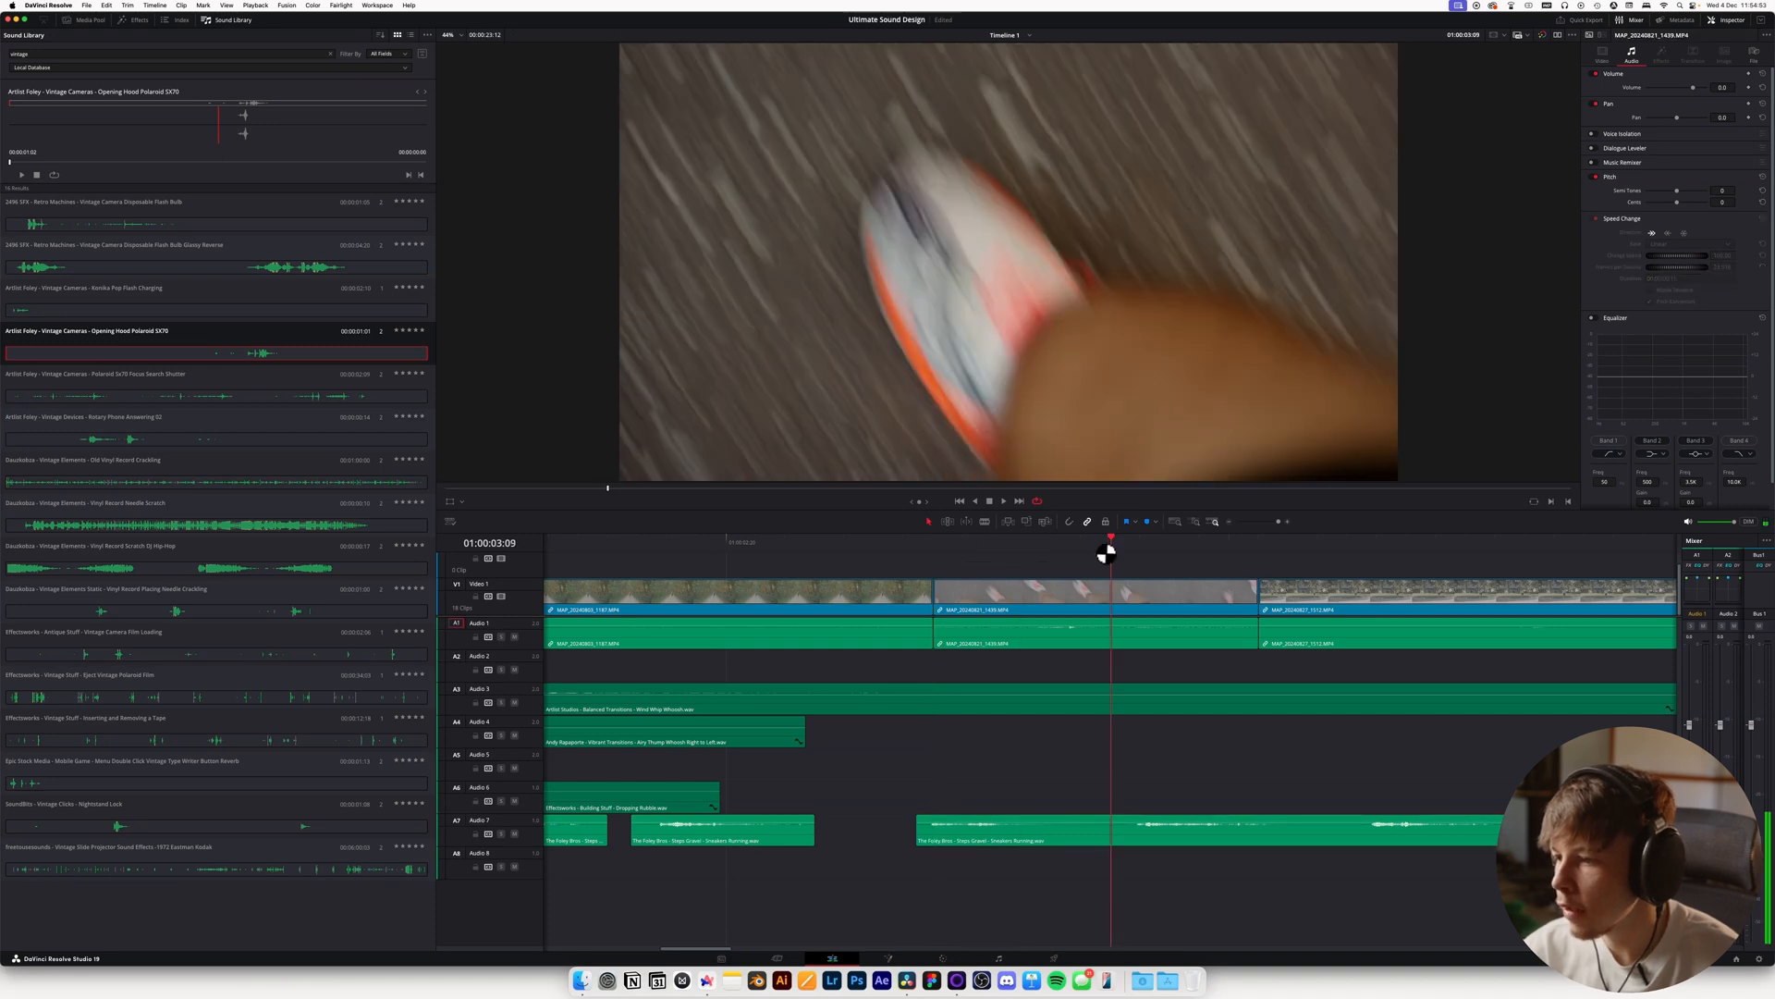
{"action": "left_click", "coordinate": [1118, 843]}
{"action": "key", "text": "w"}
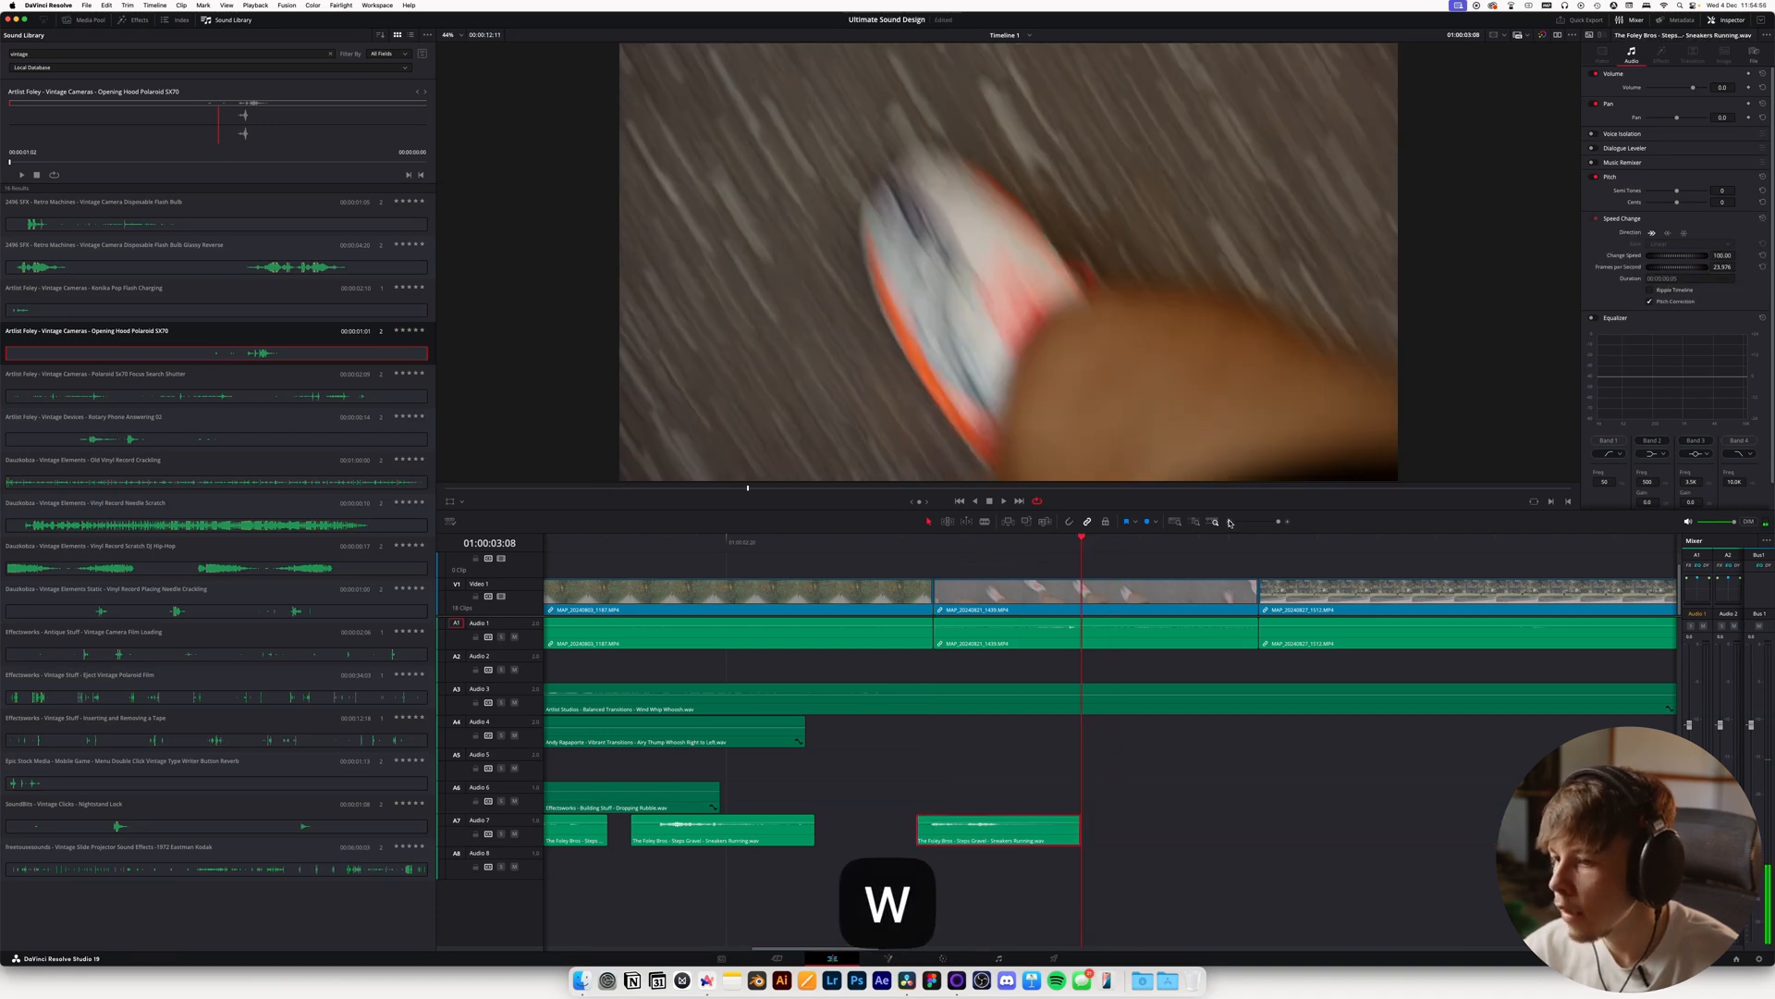
Set the volume of all four gravel clips to -14.0 and their pitch to -2 semitones
{"action": "left_click", "coordinate": [1229, 522]}
{"action": "left_click_drag", "start_coordinate": [1156, 893], "coordinate": [706, 837]}
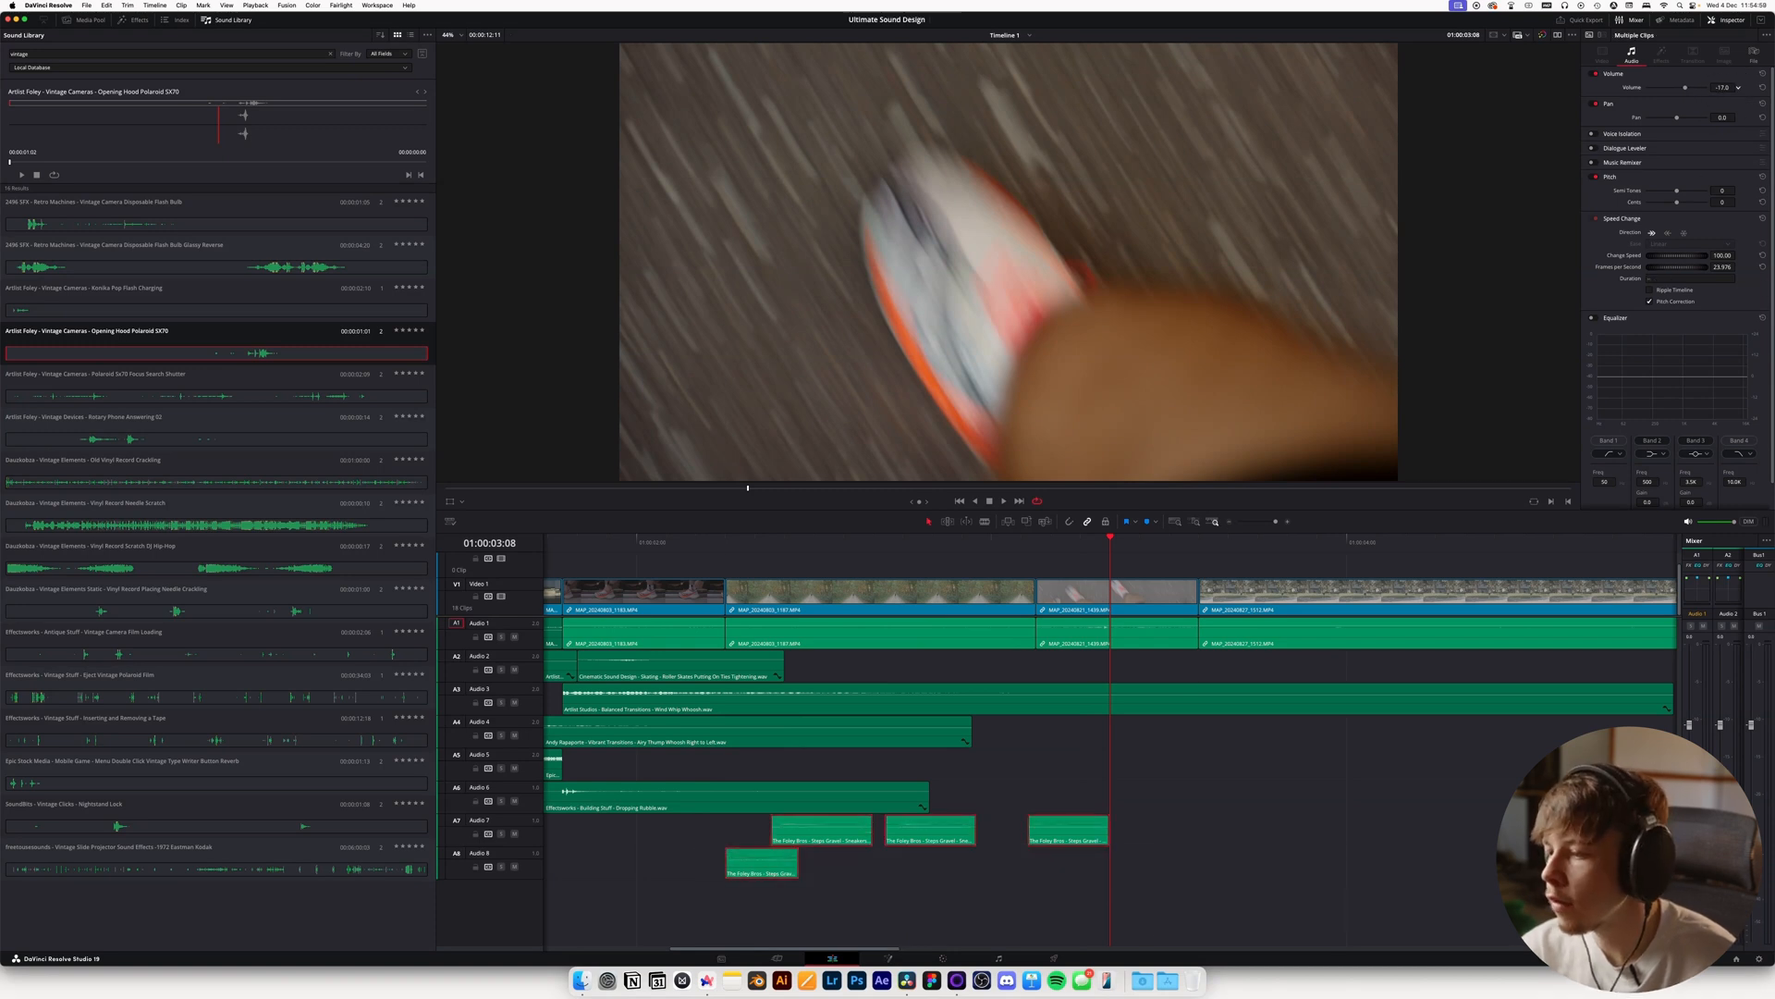
{"action": "left_click_drag", "start_coordinate": [1723, 87], "coordinate": [1728, 88]}
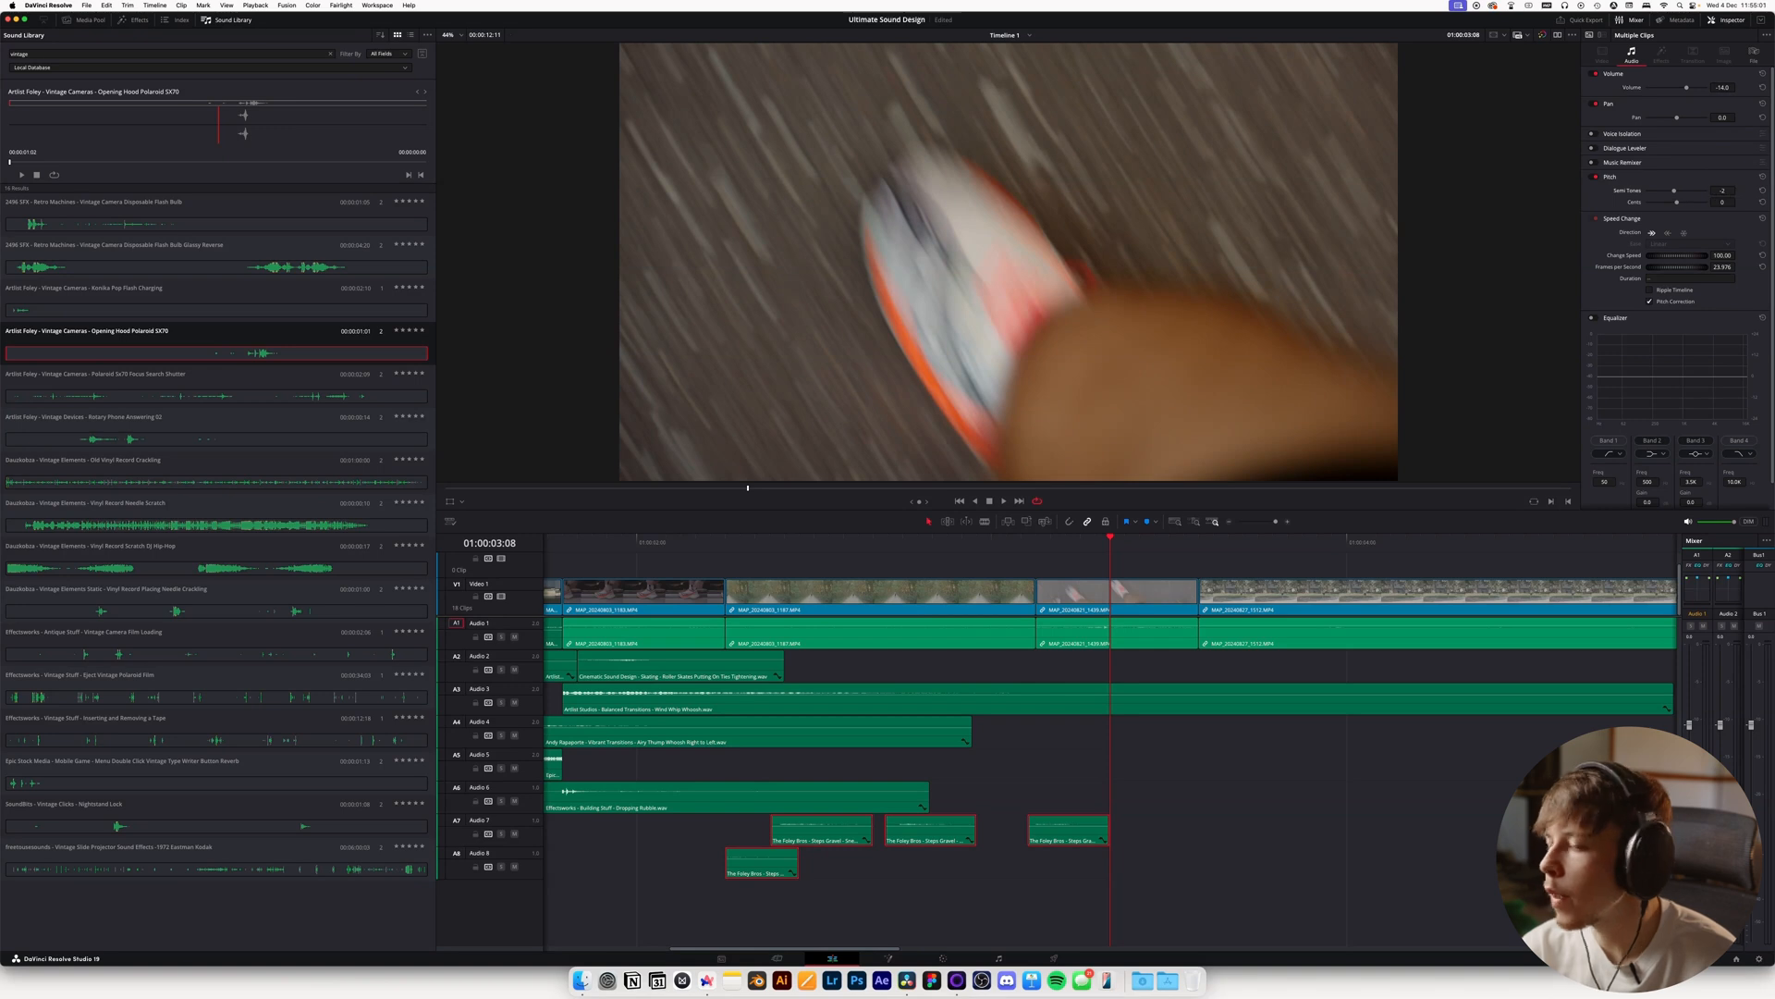
Replay from the end of the shoelace shot through the running shots with the quieter gravel steps and save the project
{"action": "left_click", "coordinate": [696, 550]}
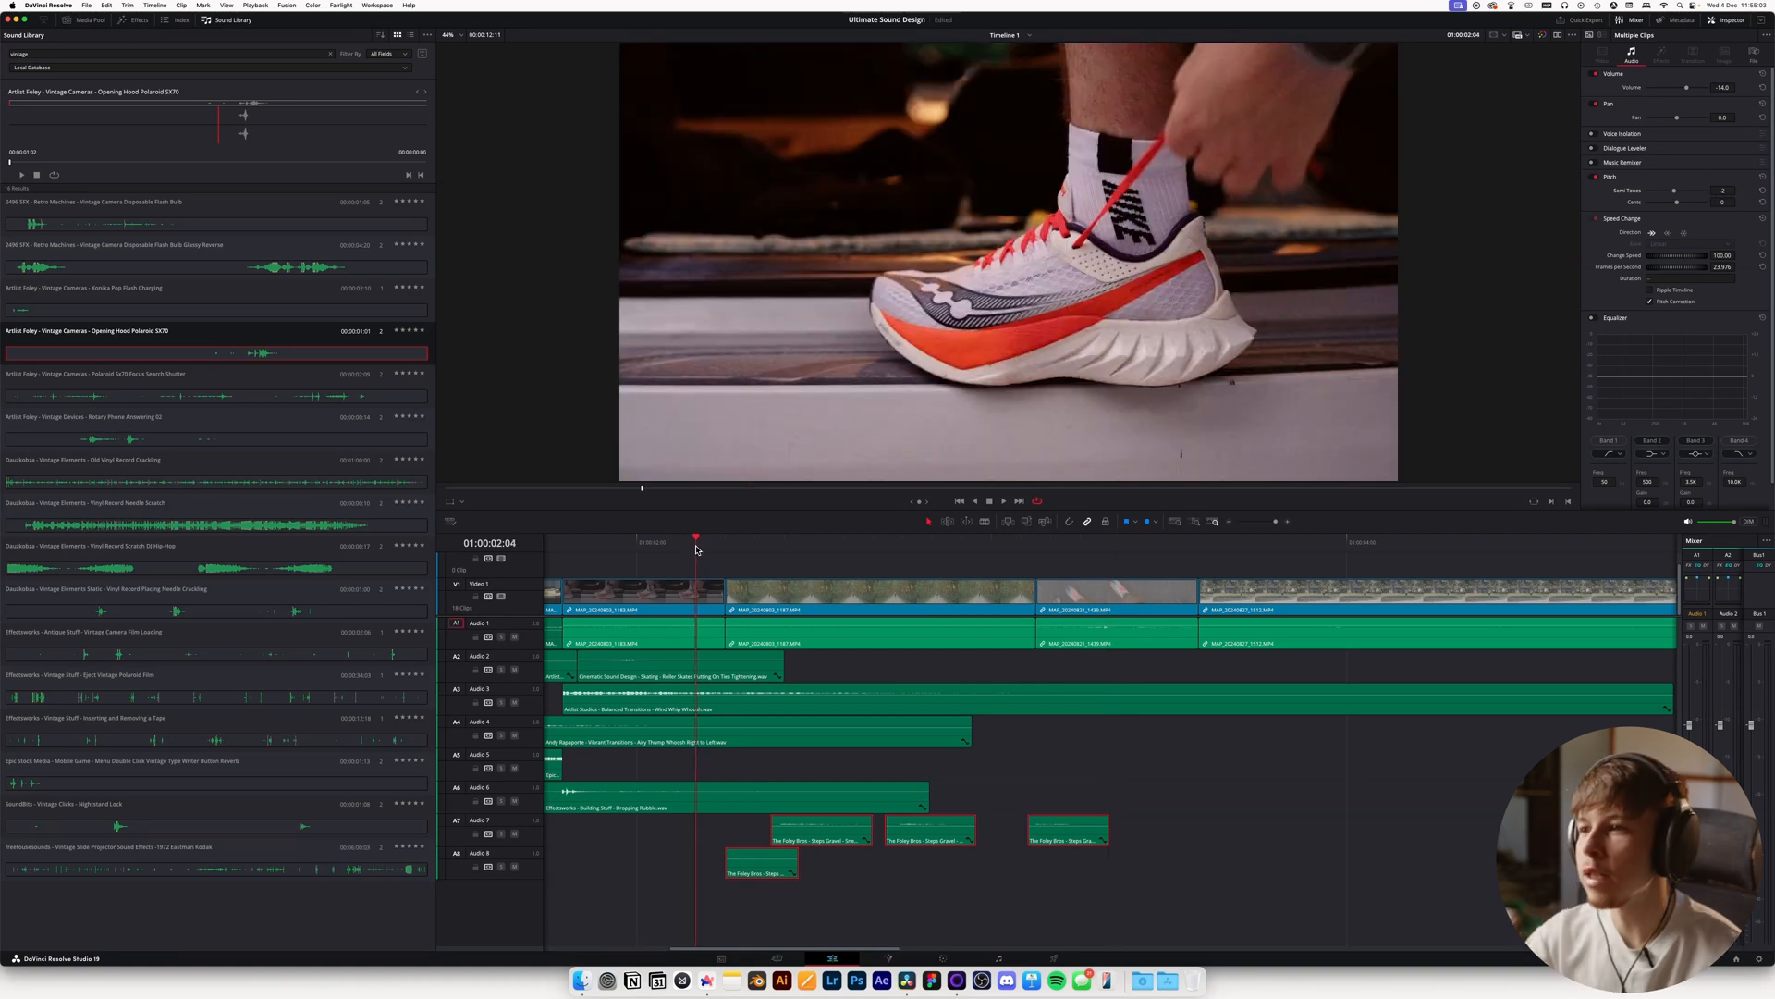
{"action": "key", "text": "space"}
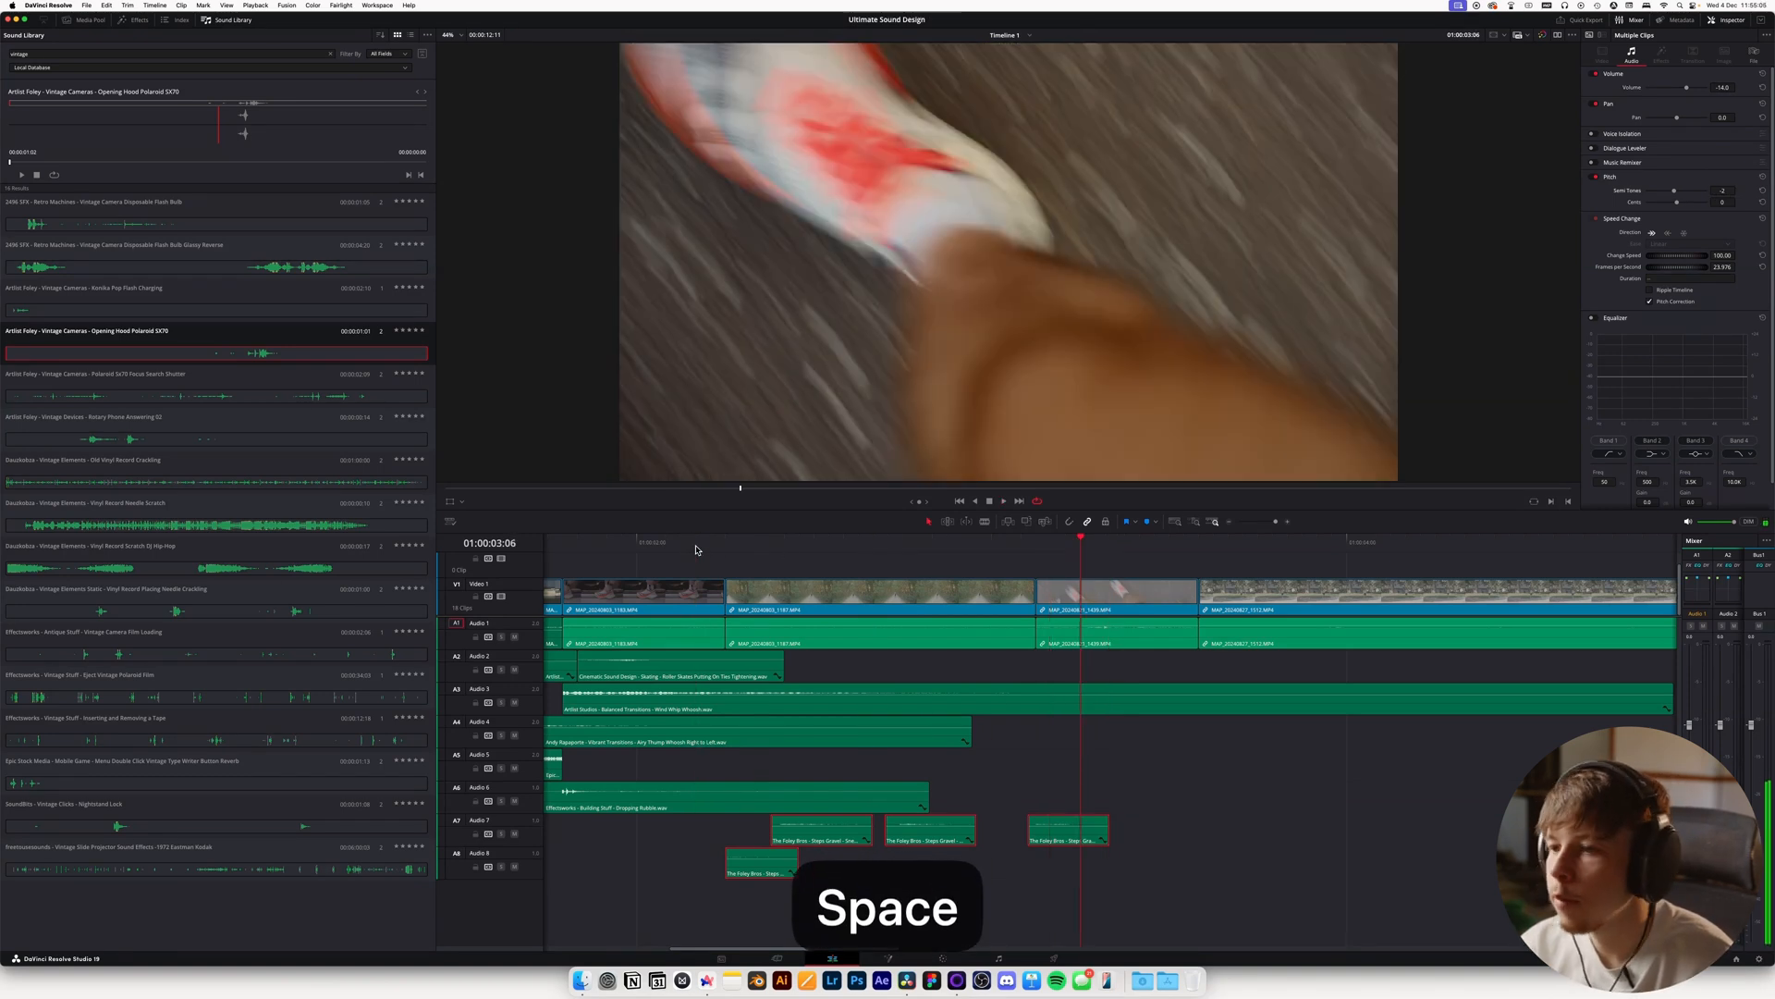
{"action": "left_click", "coordinate": [694, 548]}
{"action": "left_click", "coordinate": [694, 548]}
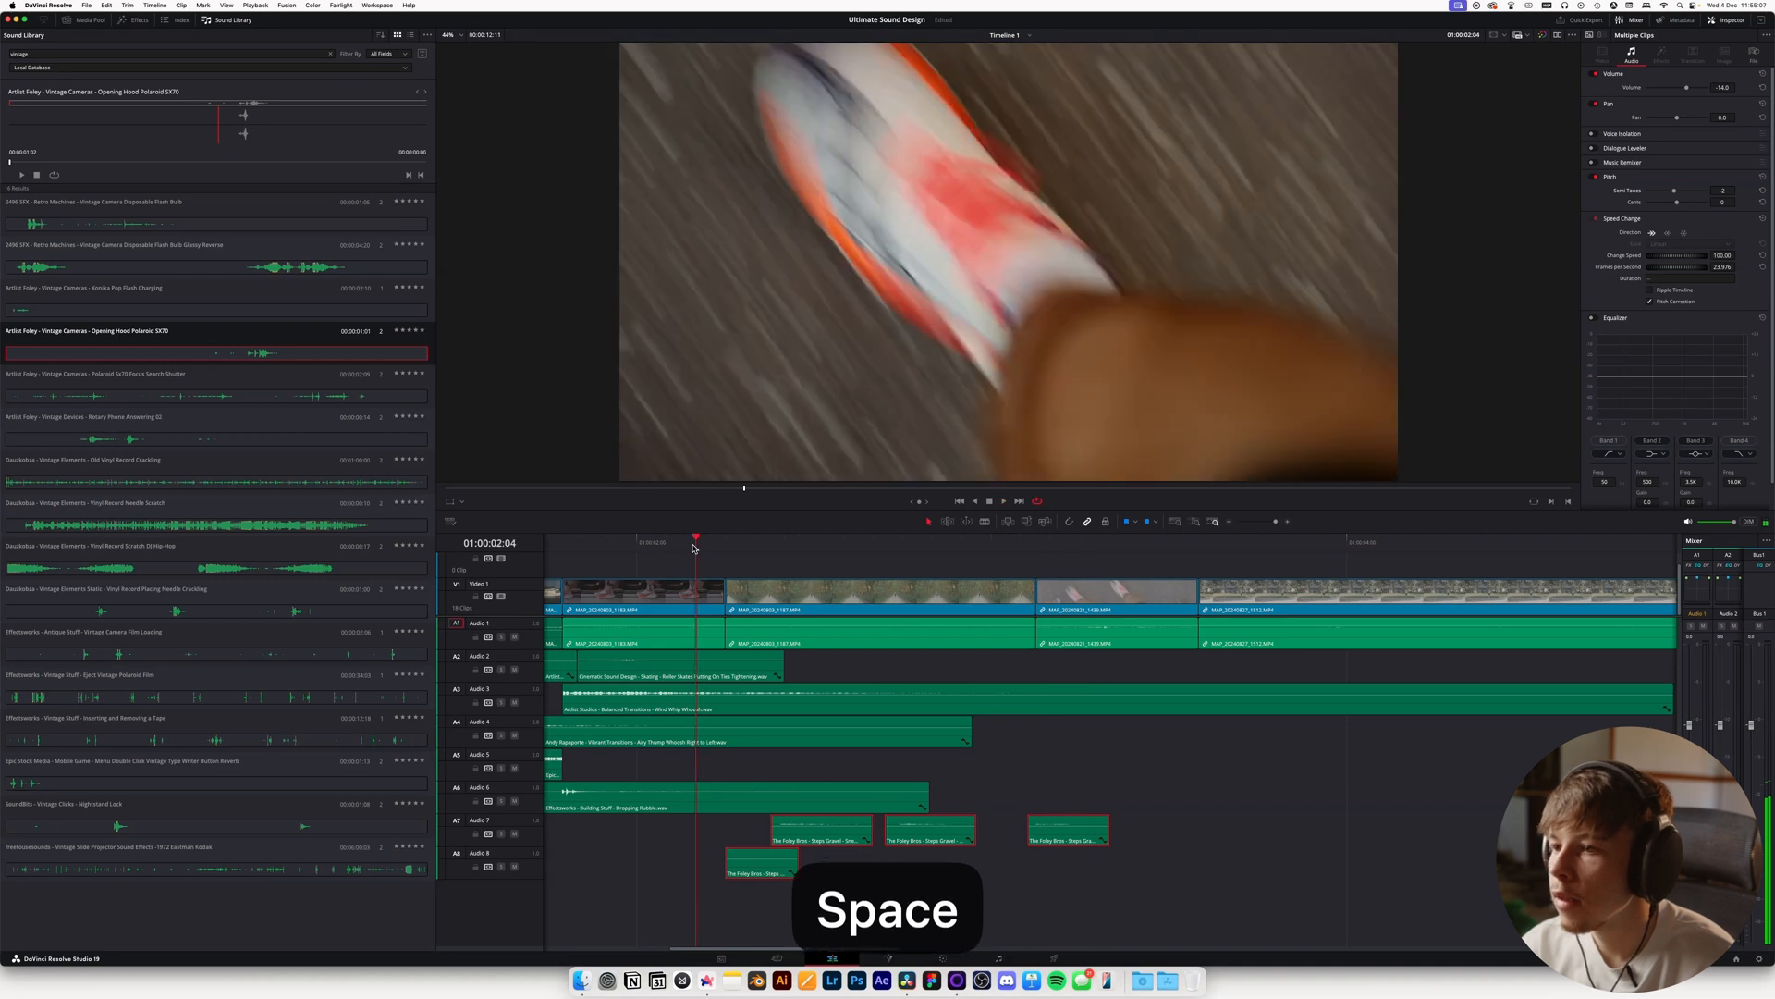
{"action": "key", "text": "super+s"}
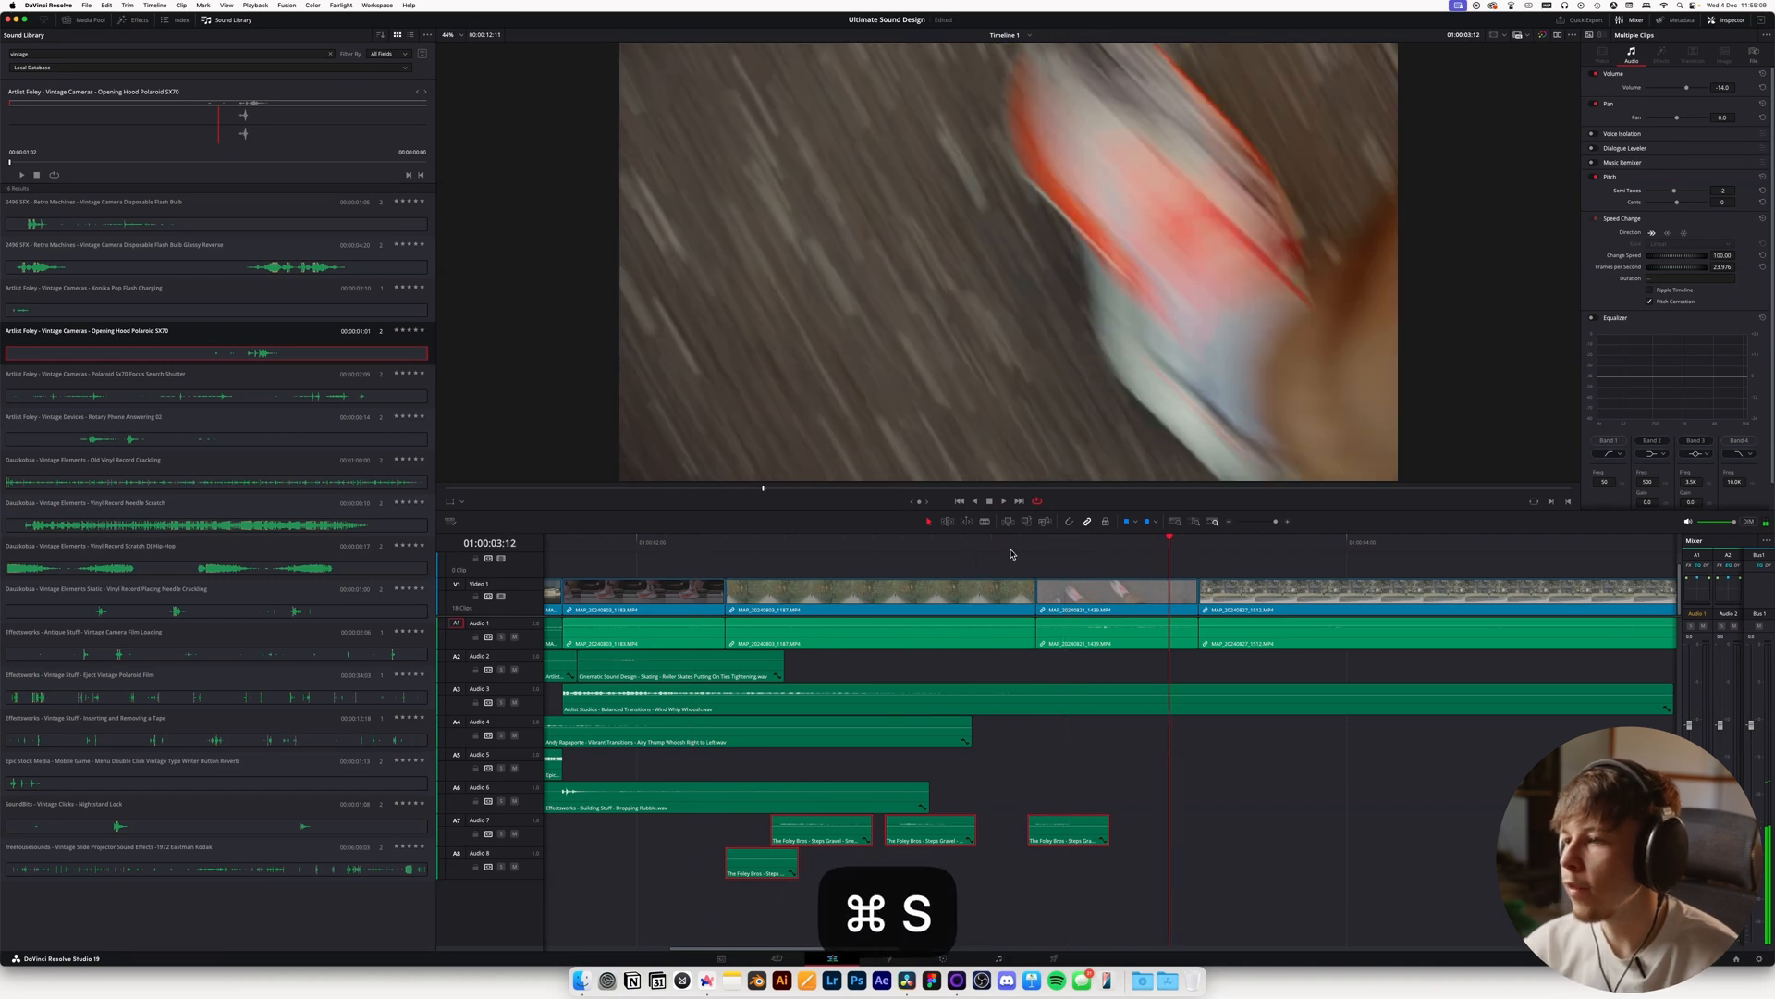
Switch to Artlist, replace the search keywords with "whoosh" and "dirt", and switch back to DaVinci Resolve
{"action": "key", "text": "super+Tab"}
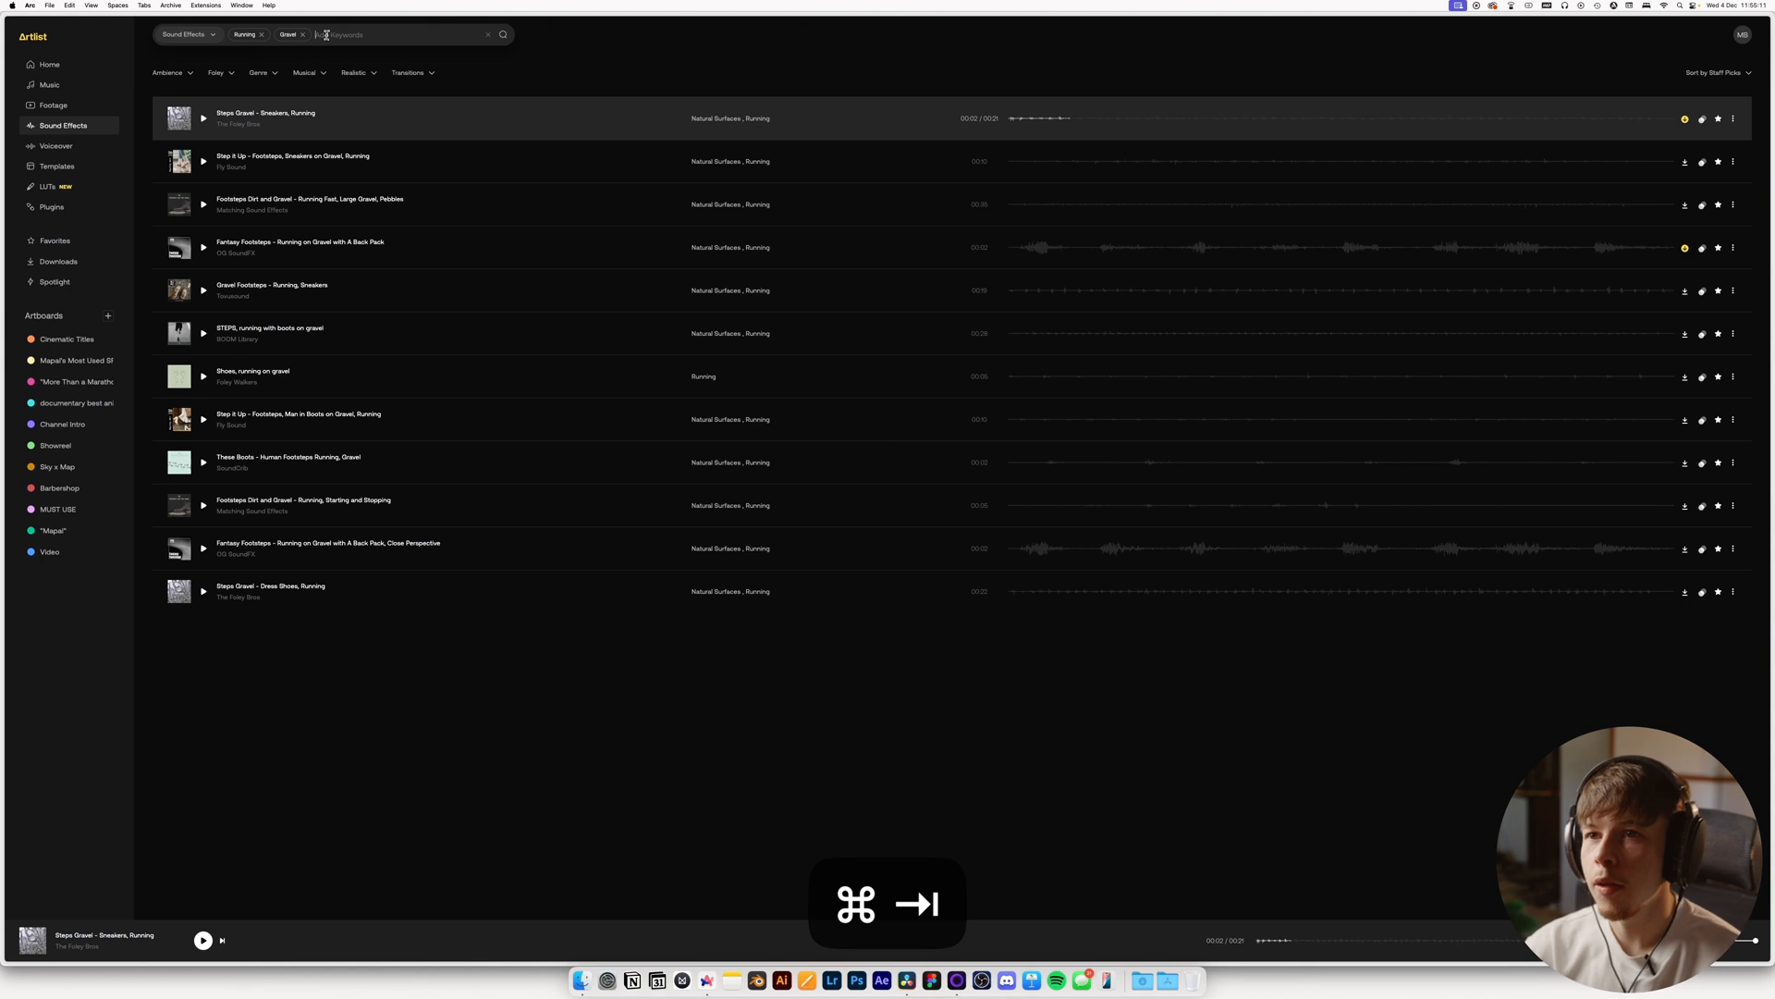
{"action": "key", "text": "BackSpace"}
{"action": "key", "text": "BackSpace"}
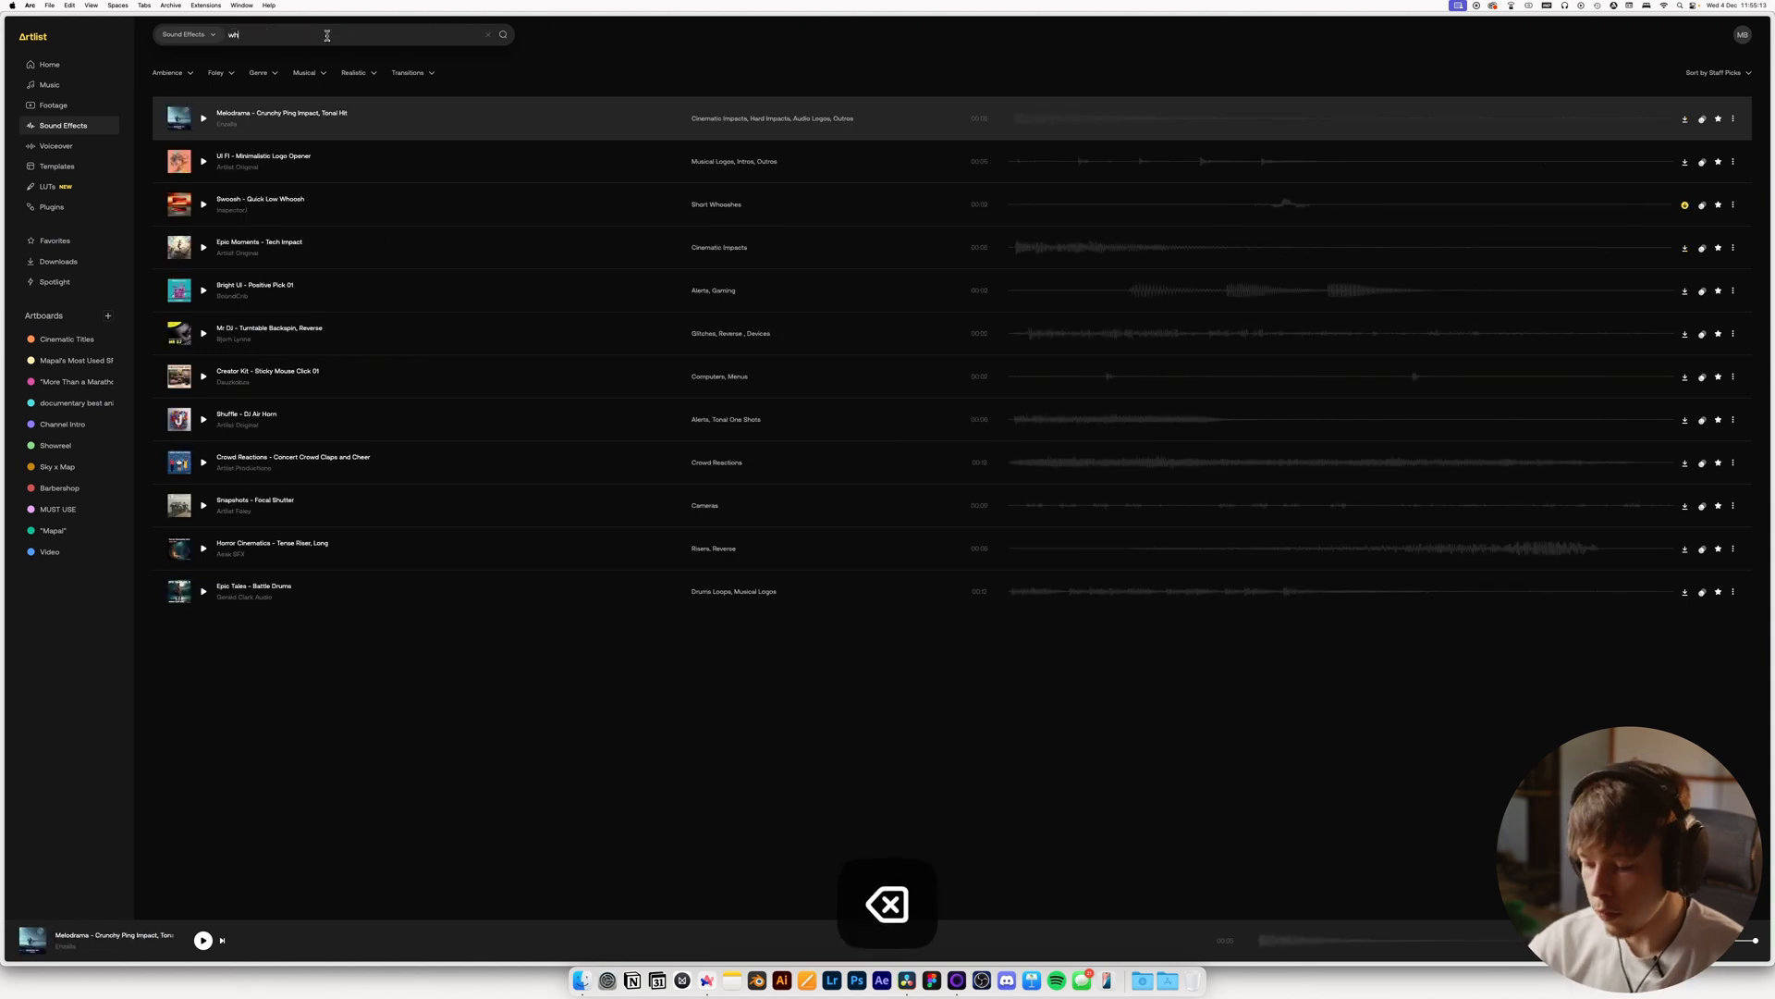
{"action": "type", "text": "wh"}
{"action": "key", "text": "Return"}
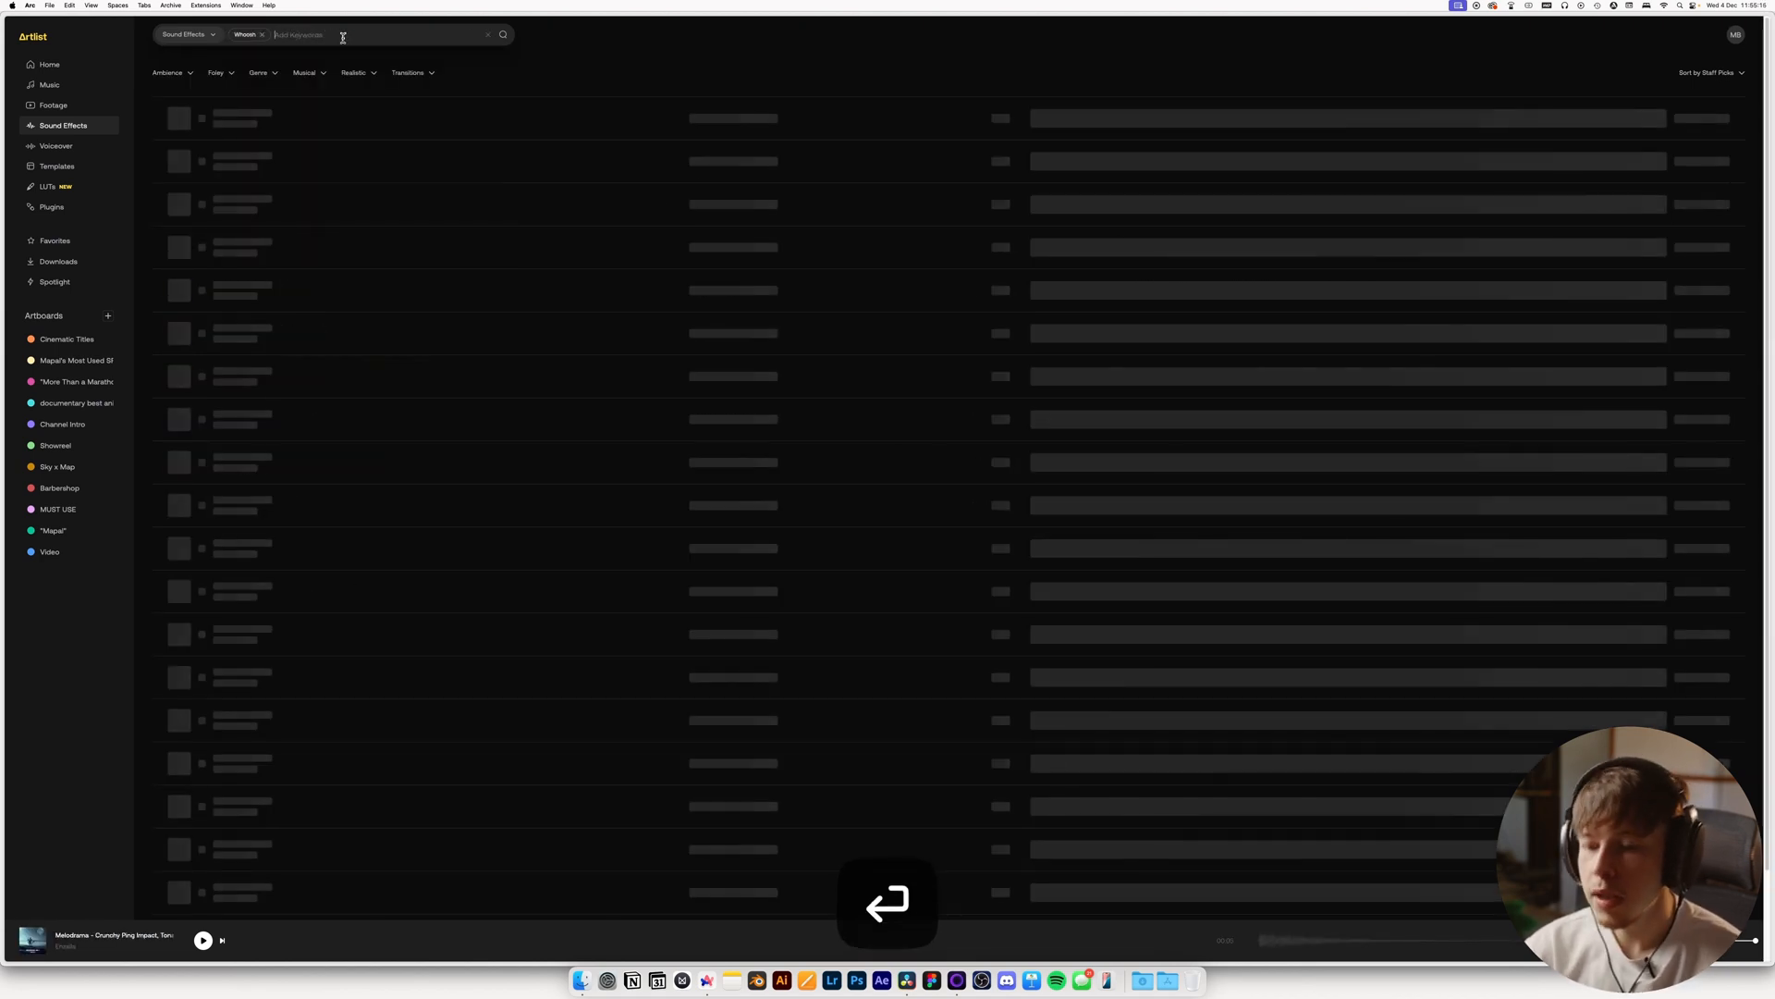
{"action": "type", "text": "dirt"}
{"action": "key", "text": "Return"}
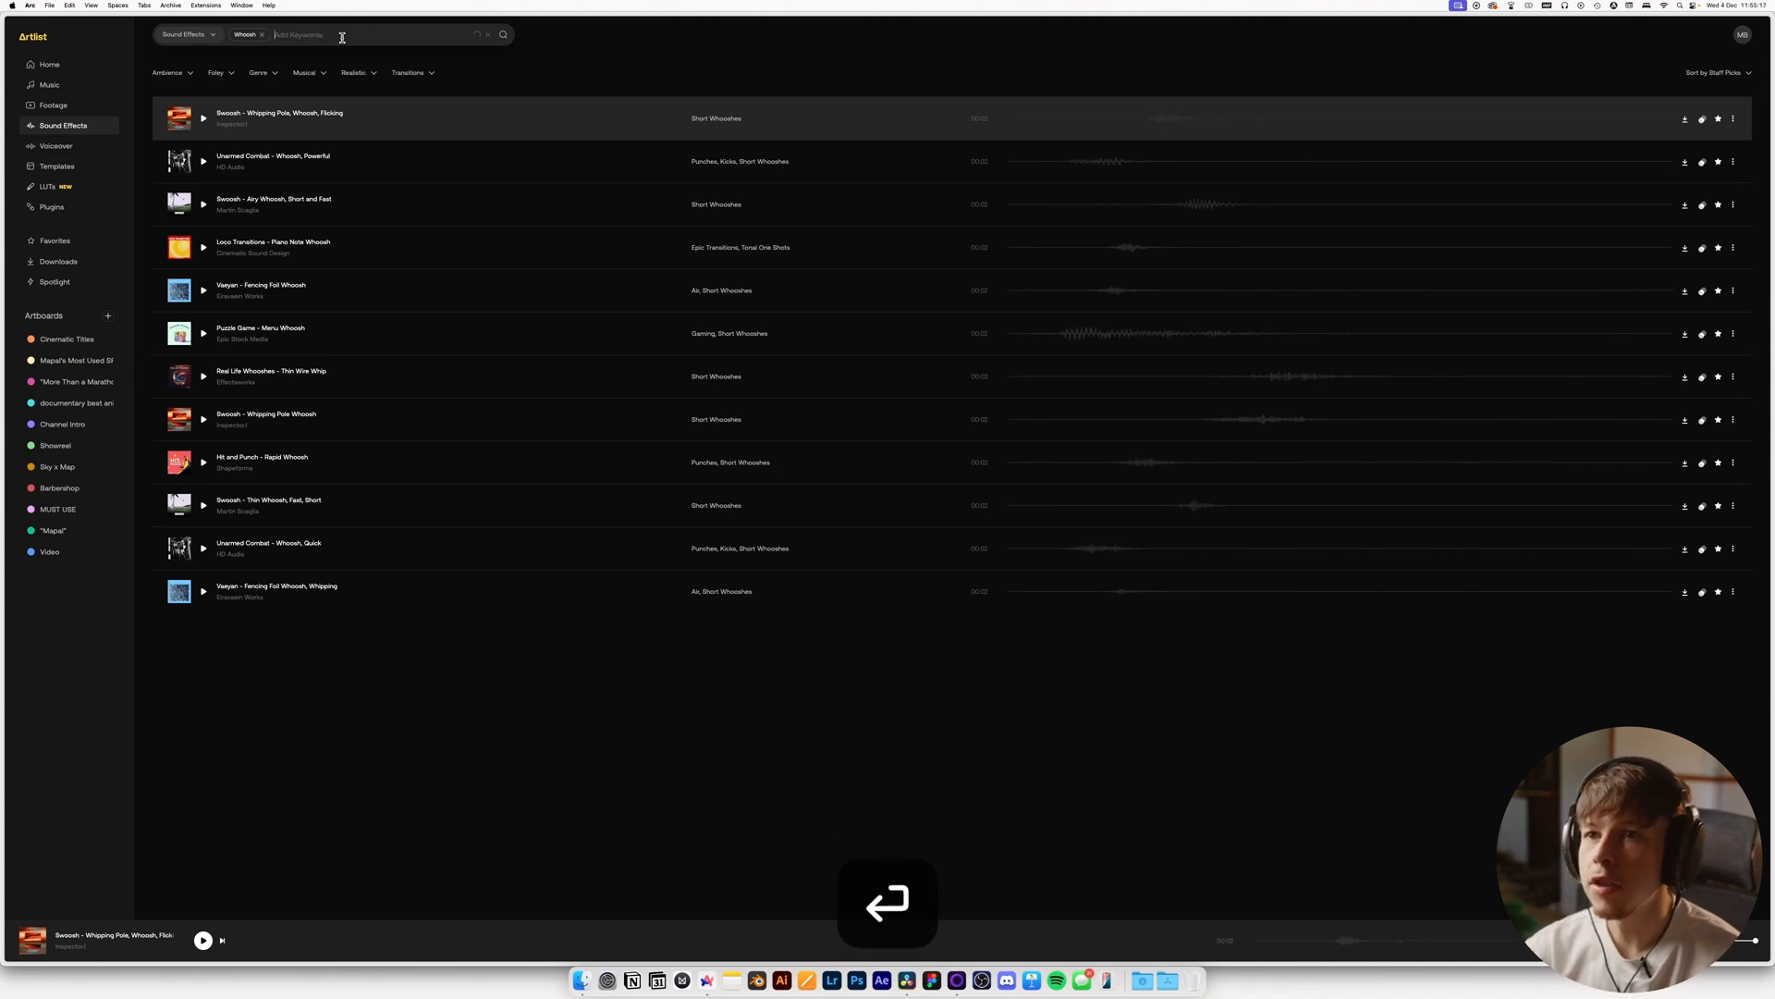
{"action": "key", "text": "super+Tab"}
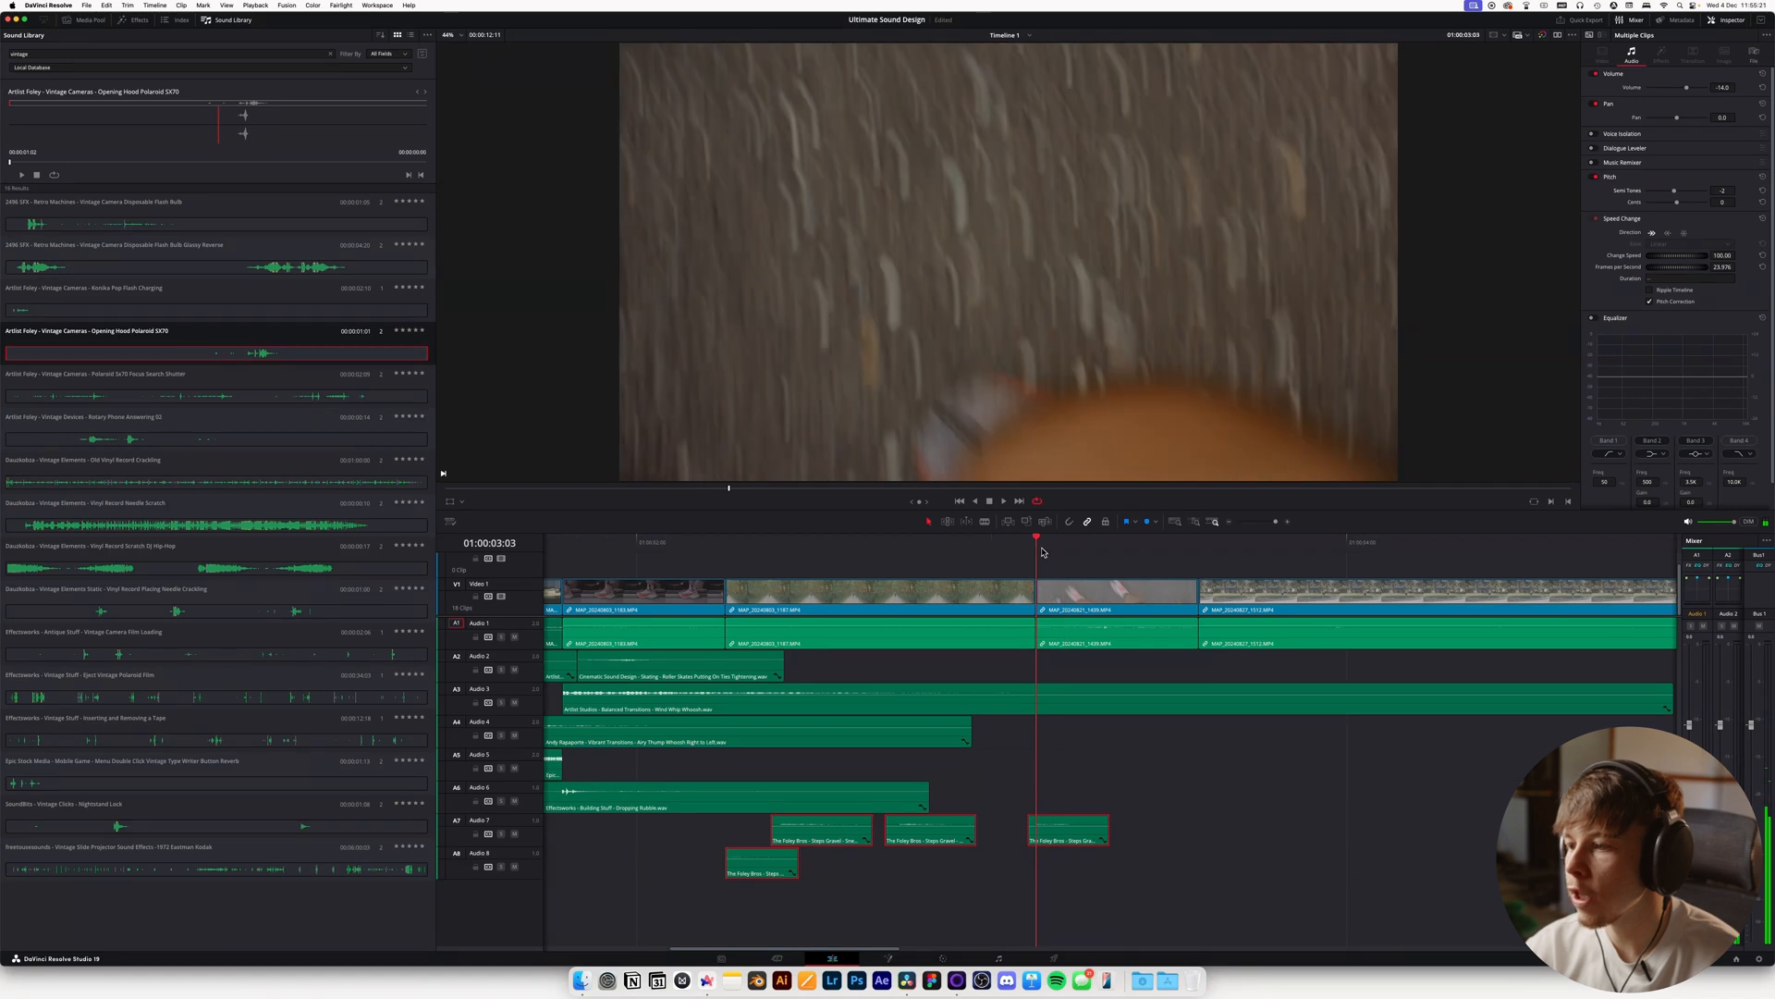
Switch to Artlist, audition the whoosh and dirt results, and download "Fired Up - Rattling Burning Fly by Whoosh"
{"action": "key", "text": "super+Tab"}
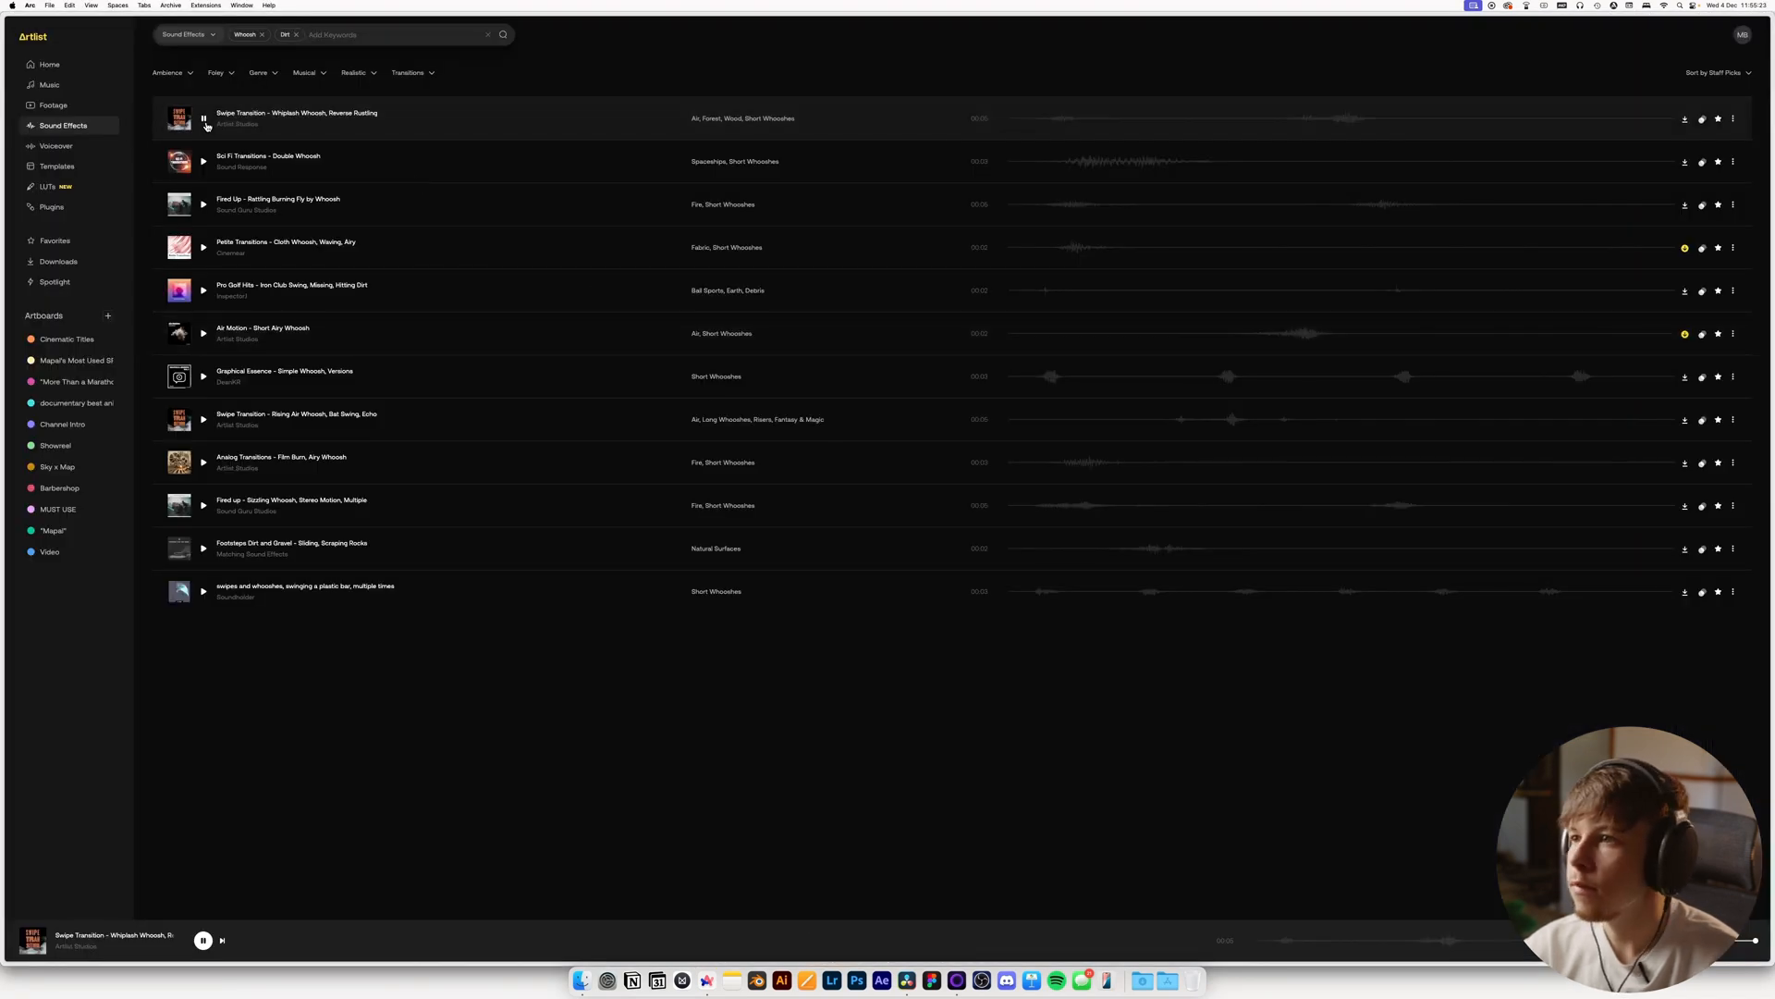
{"action": "left_click", "coordinate": [214, 128]}
{"action": "left_click", "coordinate": [1011, 169]}
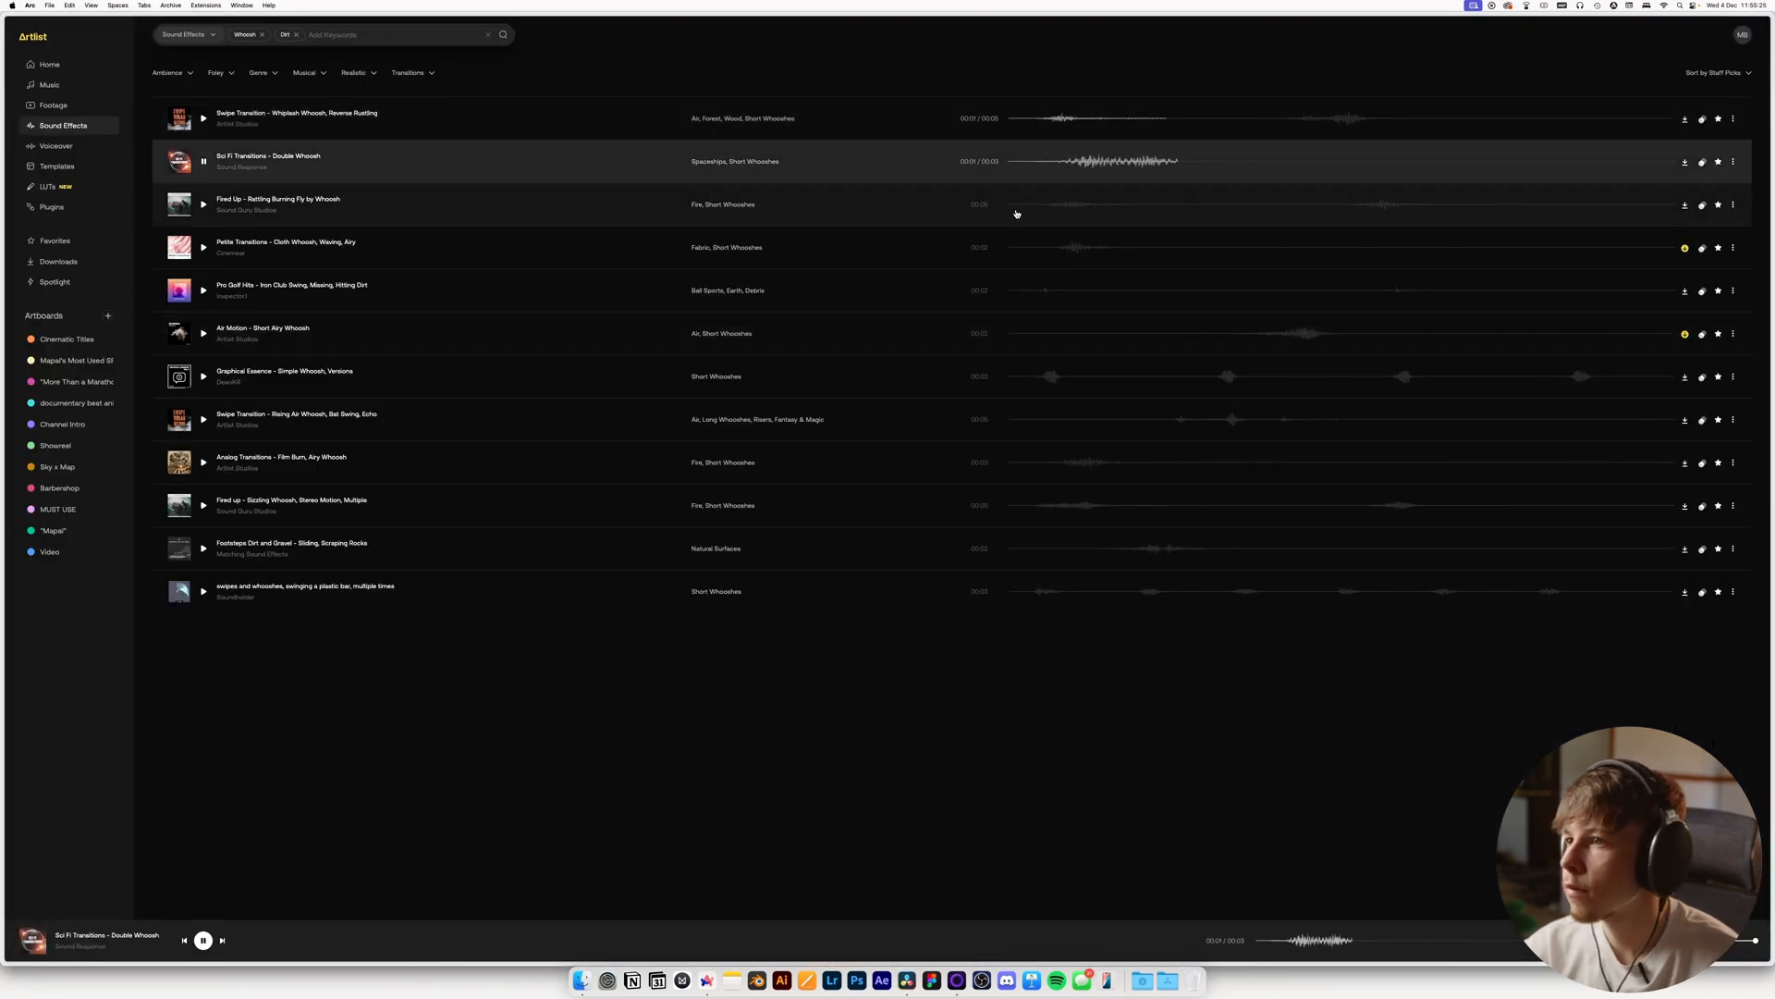
{"action": "left_click", "coordinate": [1017, 215]}
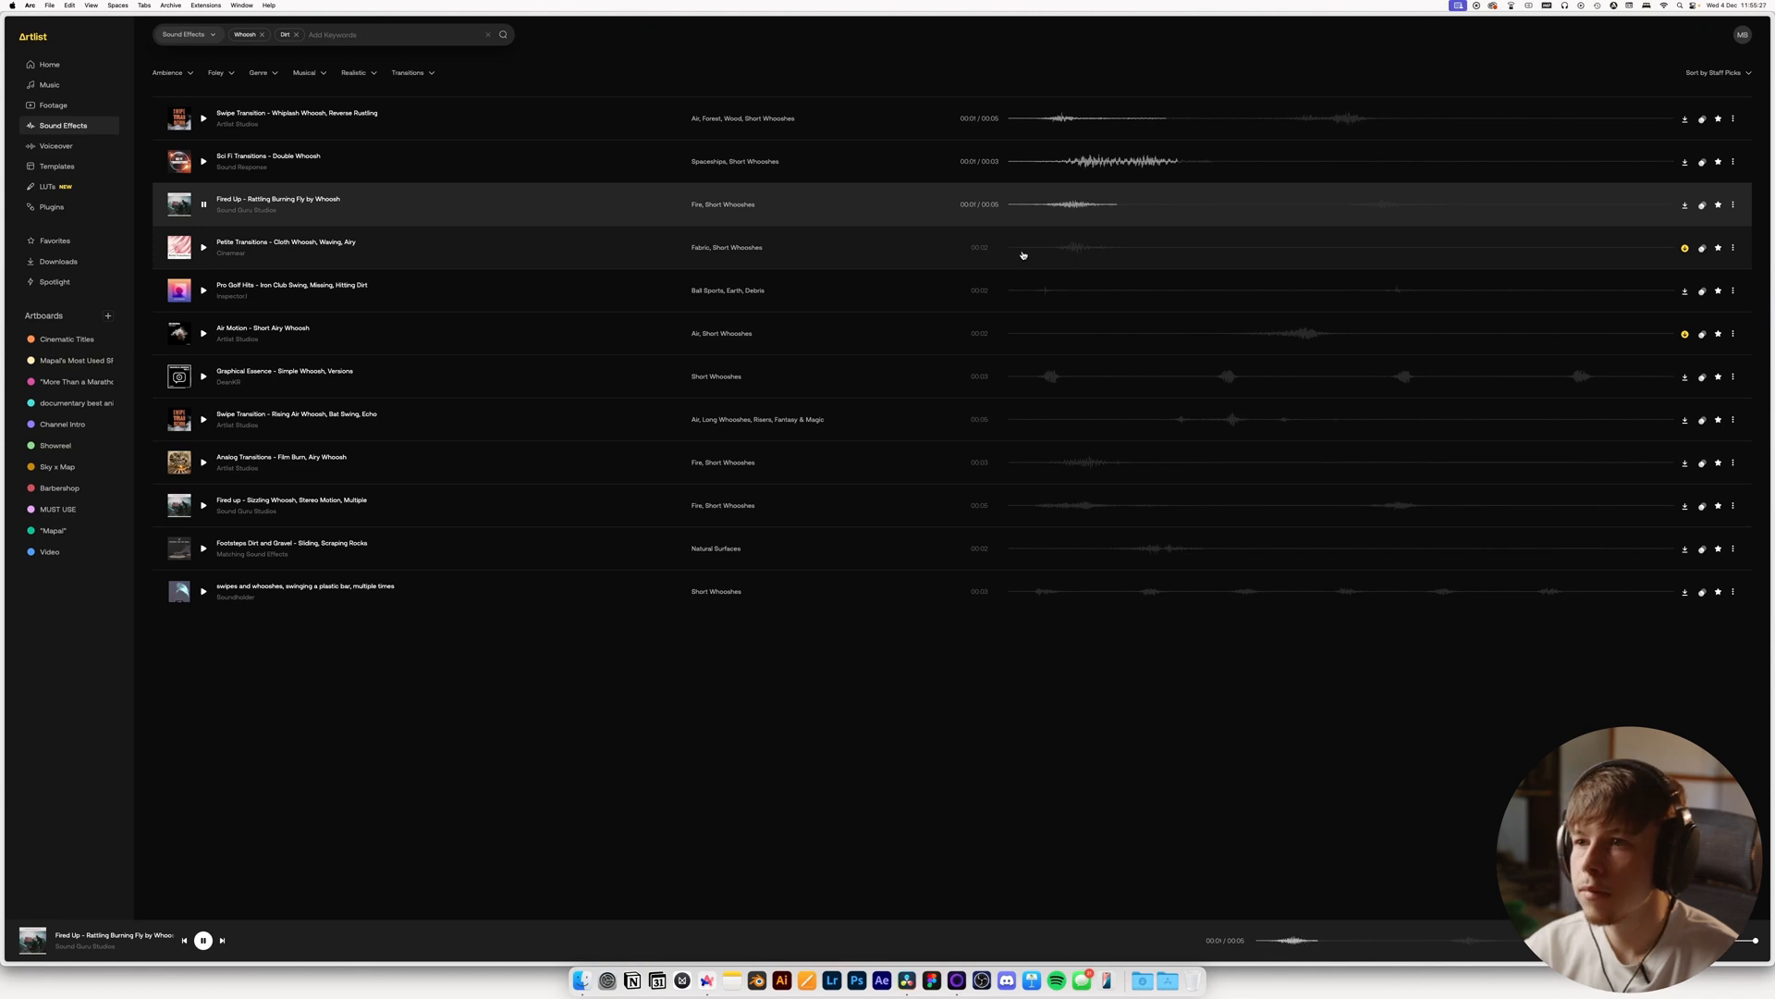
{"action": "left_click", "coordinate": [1023, 249]}
{"action": "left_click", "coordinate": [1016, 208]}
{"action": "key", "text": "space"}
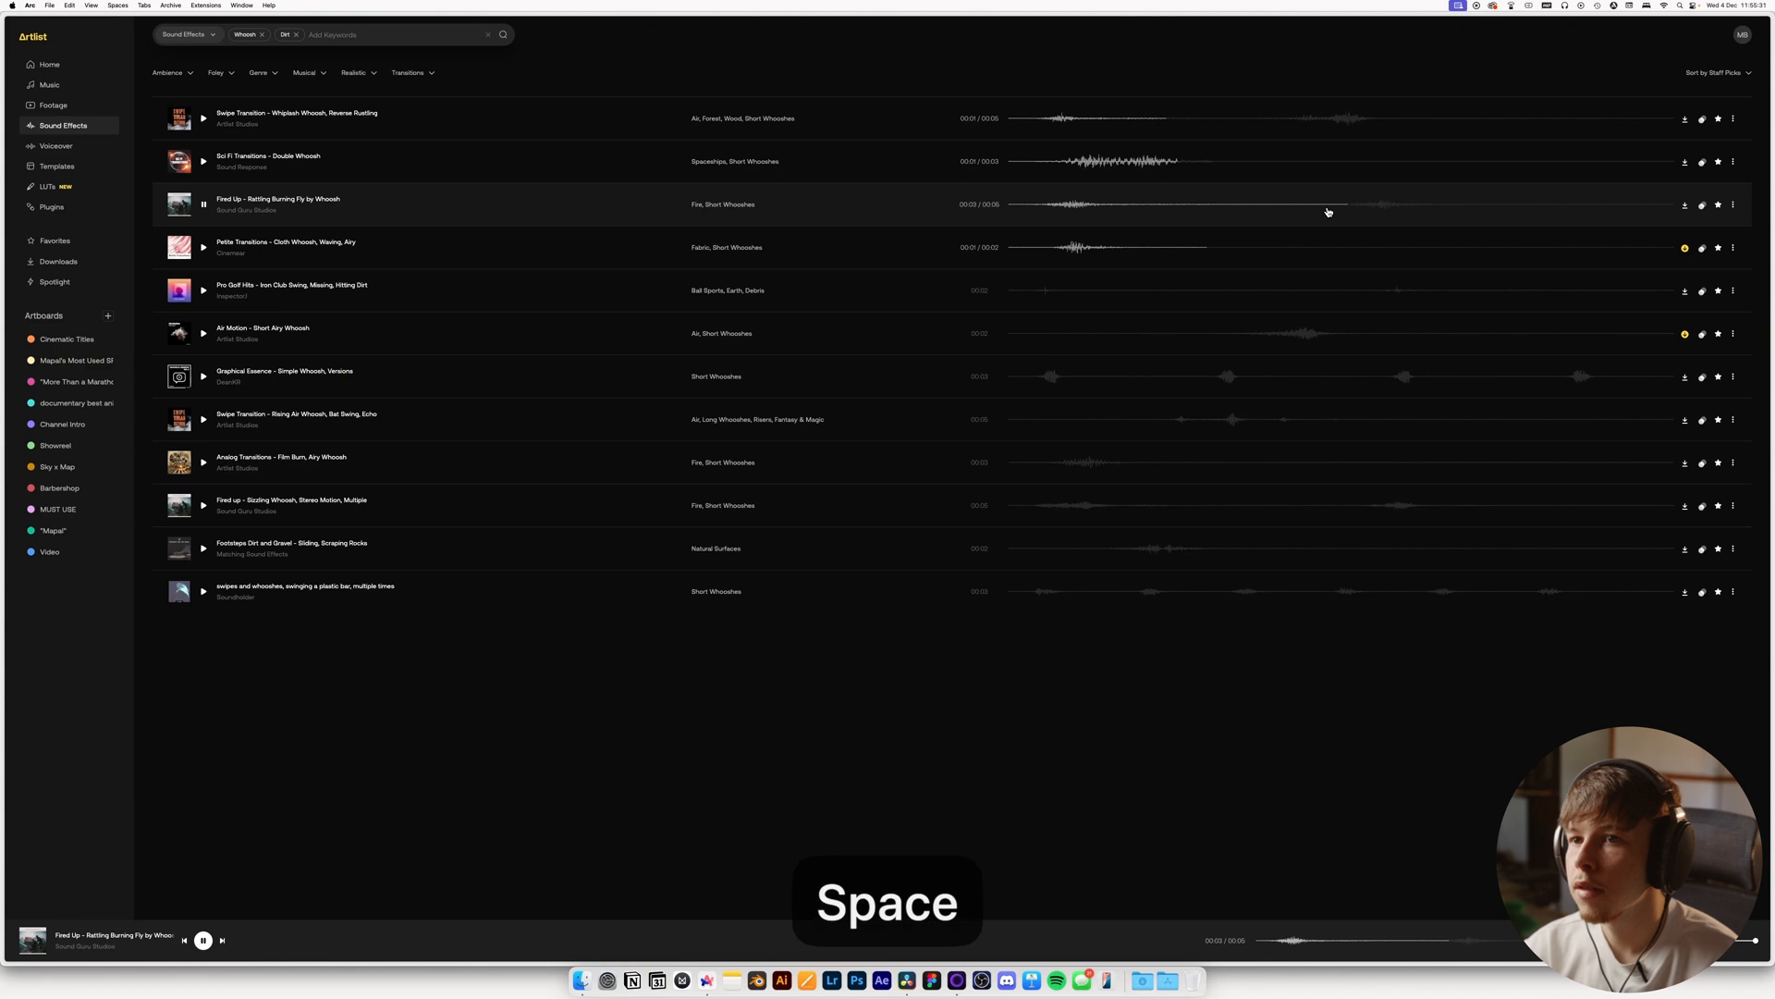
{"action": "key", "text": "space"}
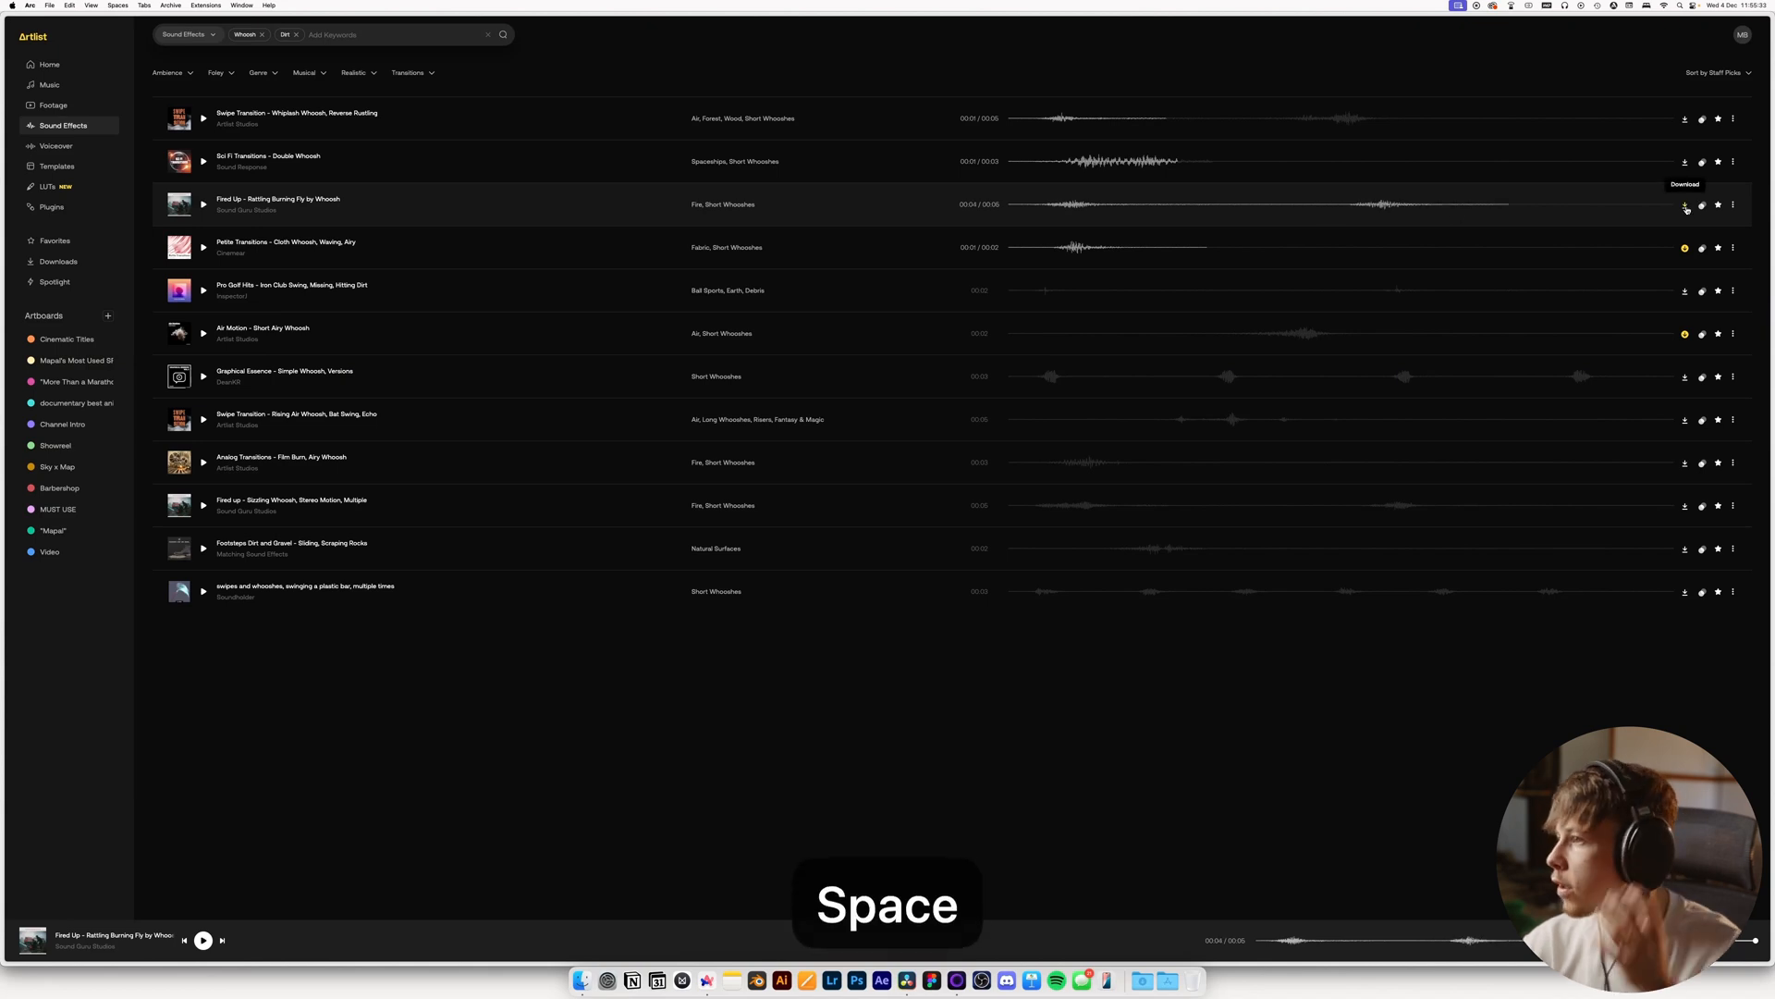
{"action": "left_click", "coordinate": [1724, 206]}
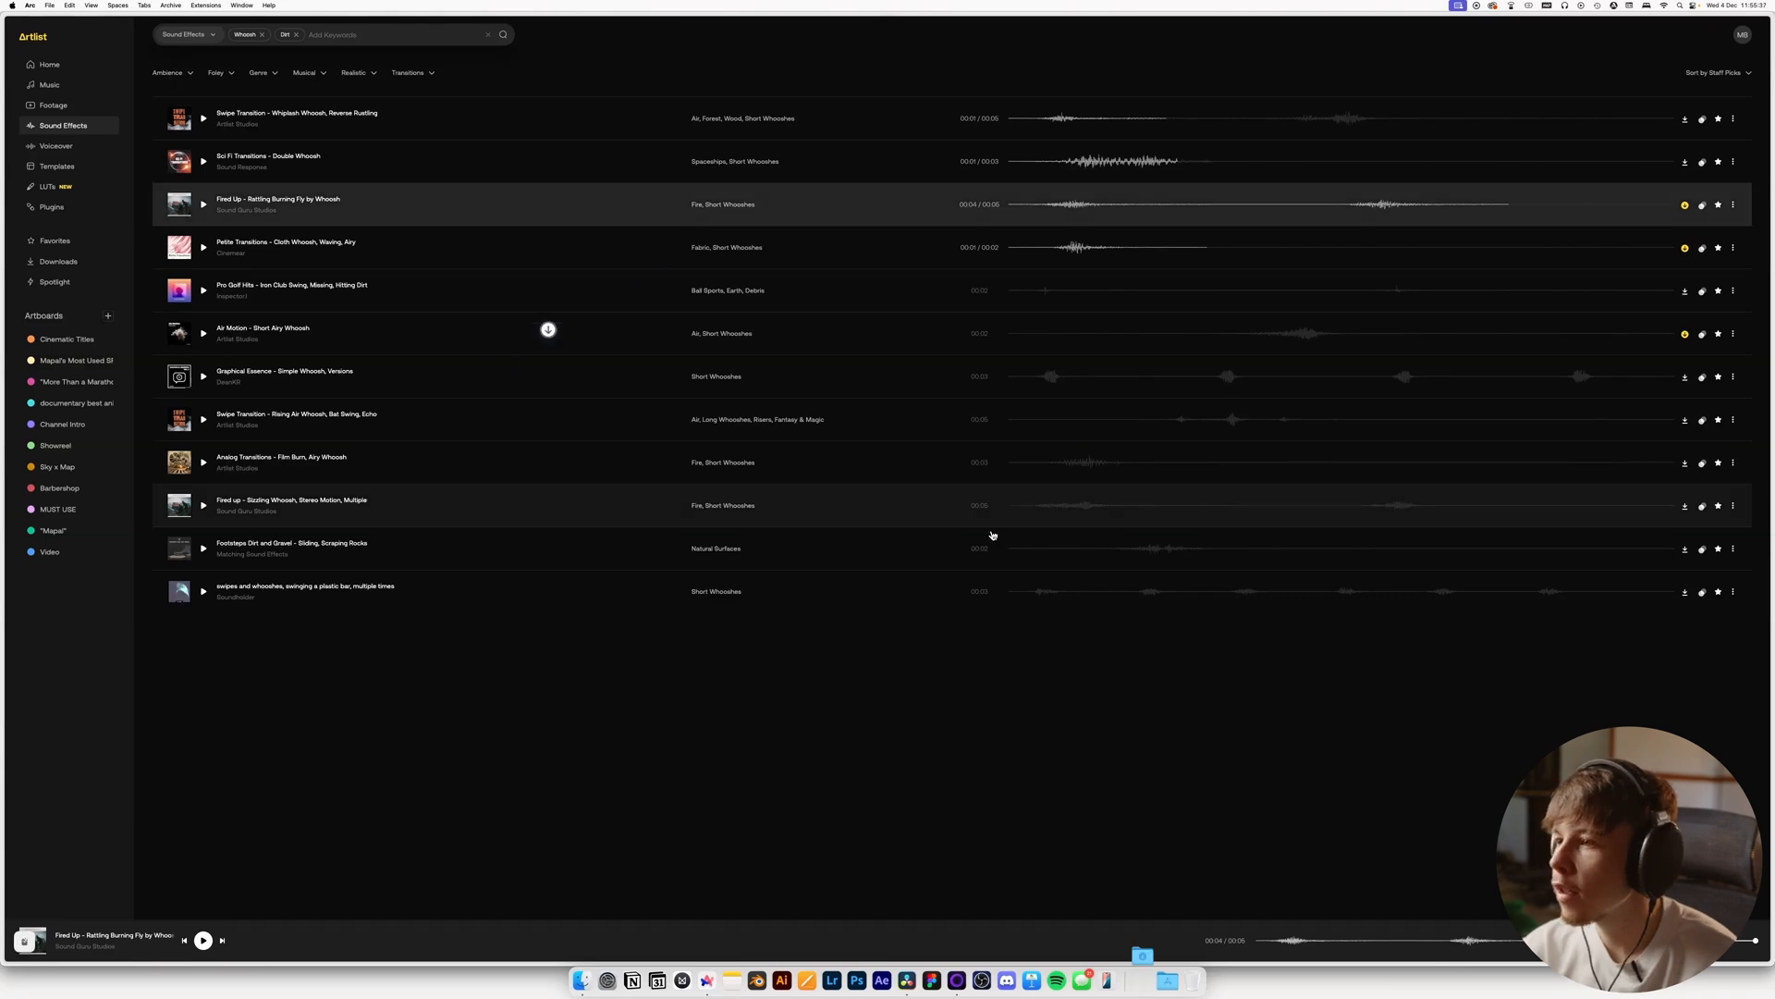
{"action": "left_click", "coordinate": [1028, 465]}
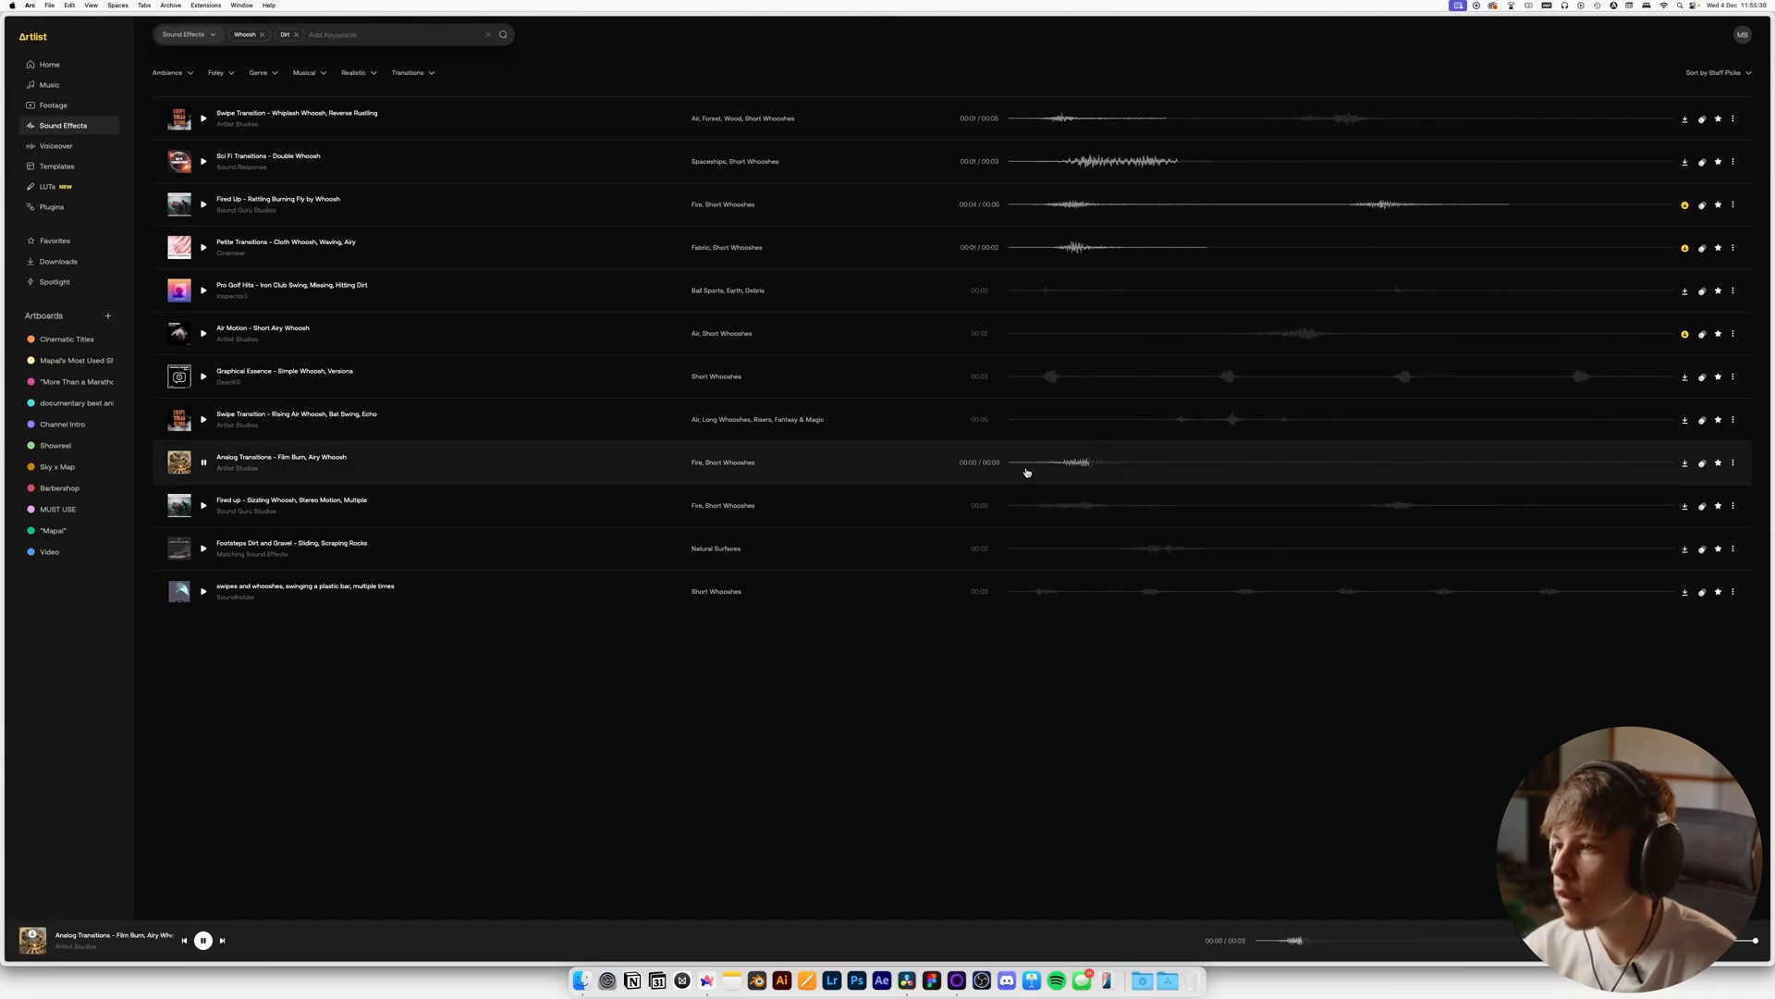
{"action": "key", "text": "space"}
Switch to DaVinci Resolve, place the downloaded whoosh on Audio 5 around the shoe close-up, lower its volume to about -10 dB, and replay
{"action": "key", "text": "super+Tab"}
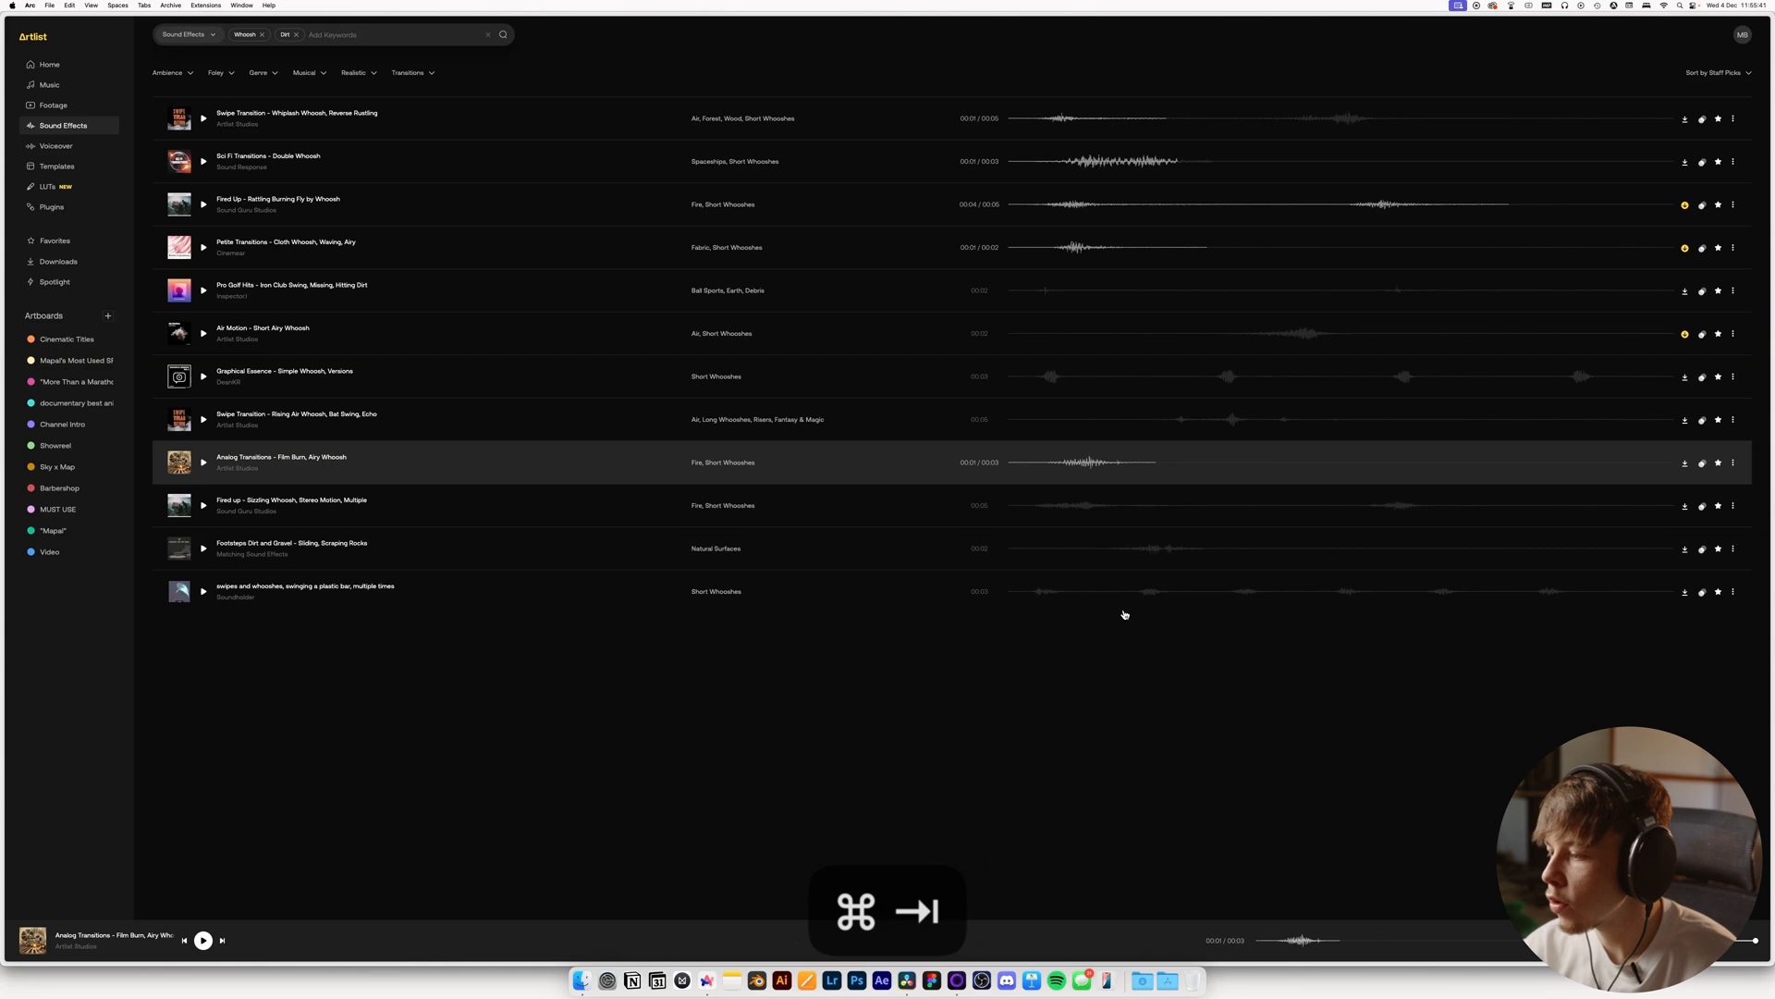
{"action": "left_click", "coordinate": [1142, 980]}
{"action": "left_click_drag", "start_coordinate": [763, 236], "coordinate": [925, 774]}
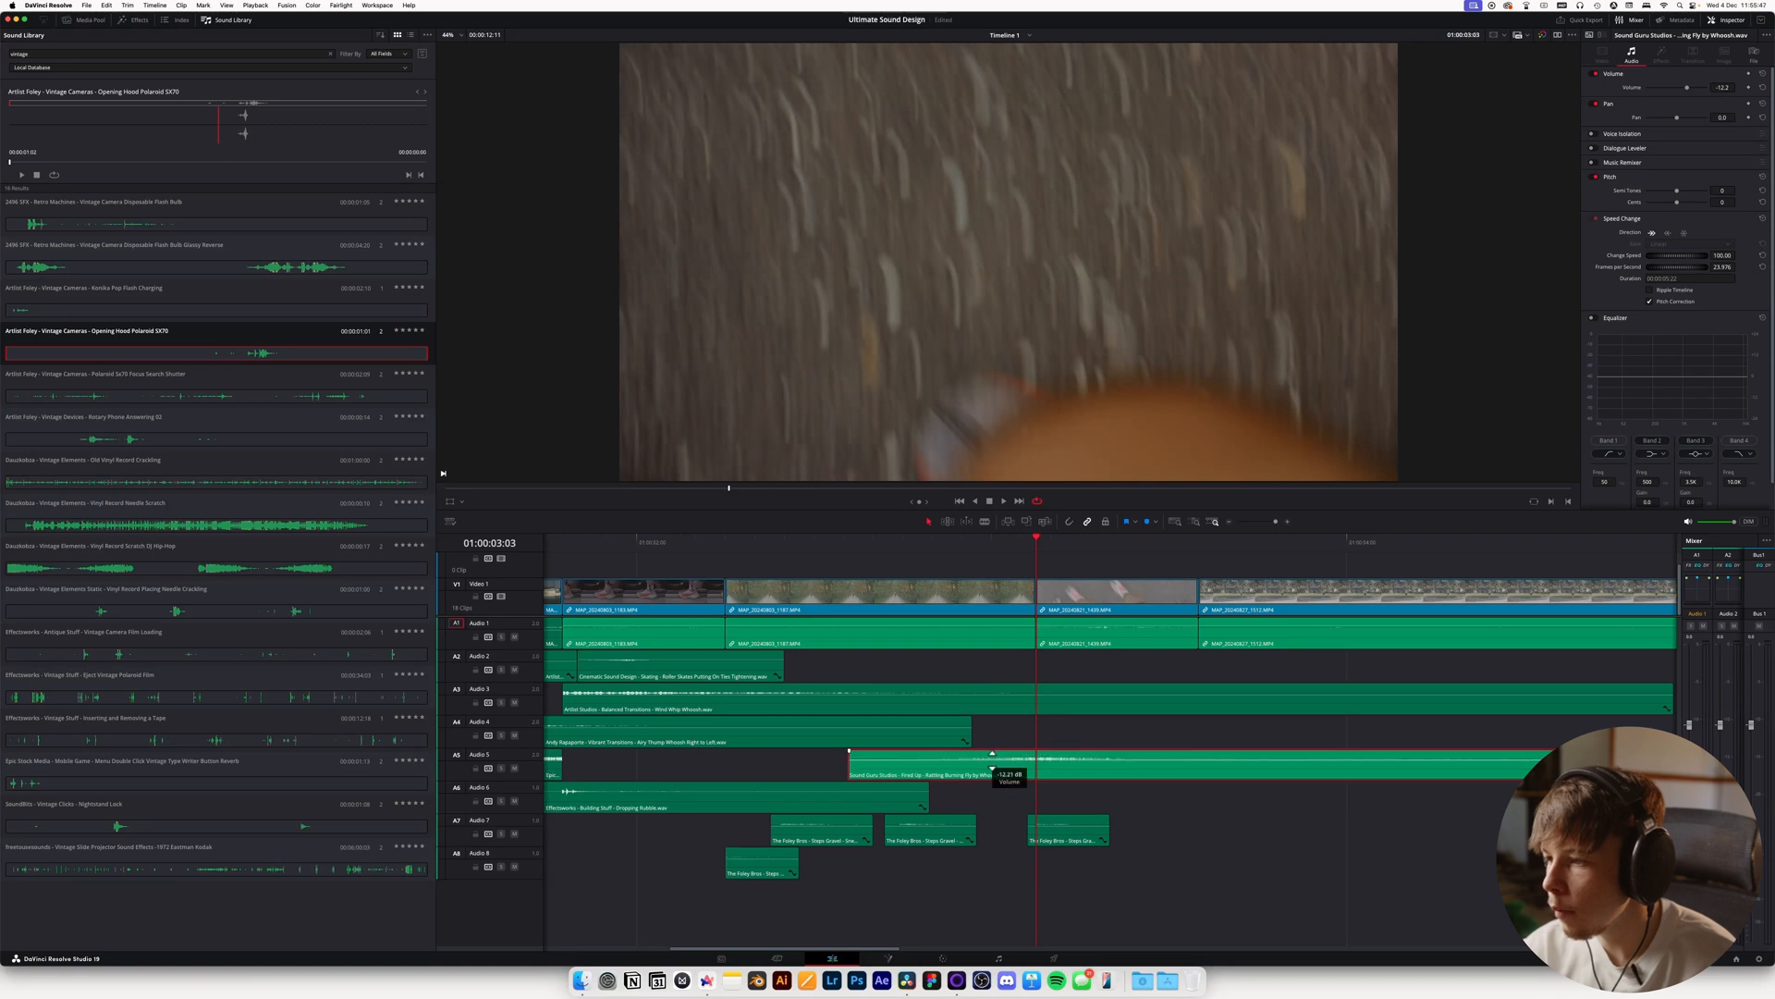
{"action": "left_click", "coordinate": [826, 543]}
{"action": "key", "text": "space"}
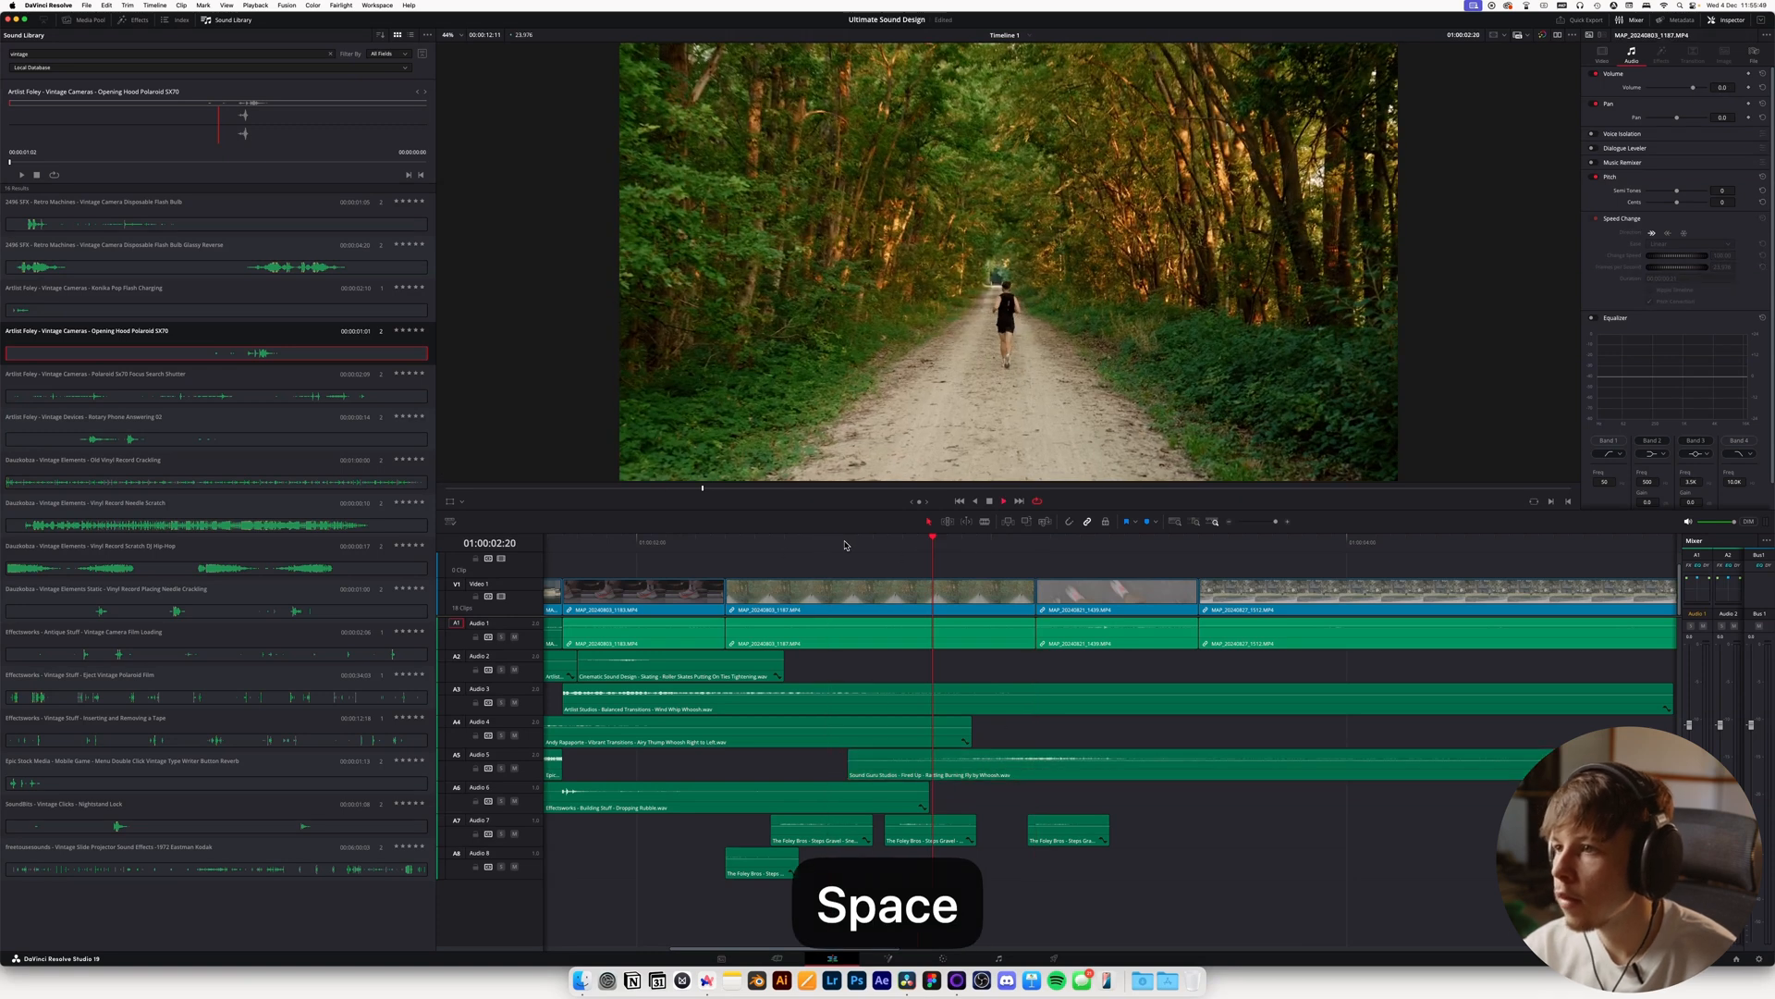
{"action": "left_click_drag", "start_coordinate": [1023, 775], "coordinate": [1048, 760]}
{"action": "key", "text": "space"}
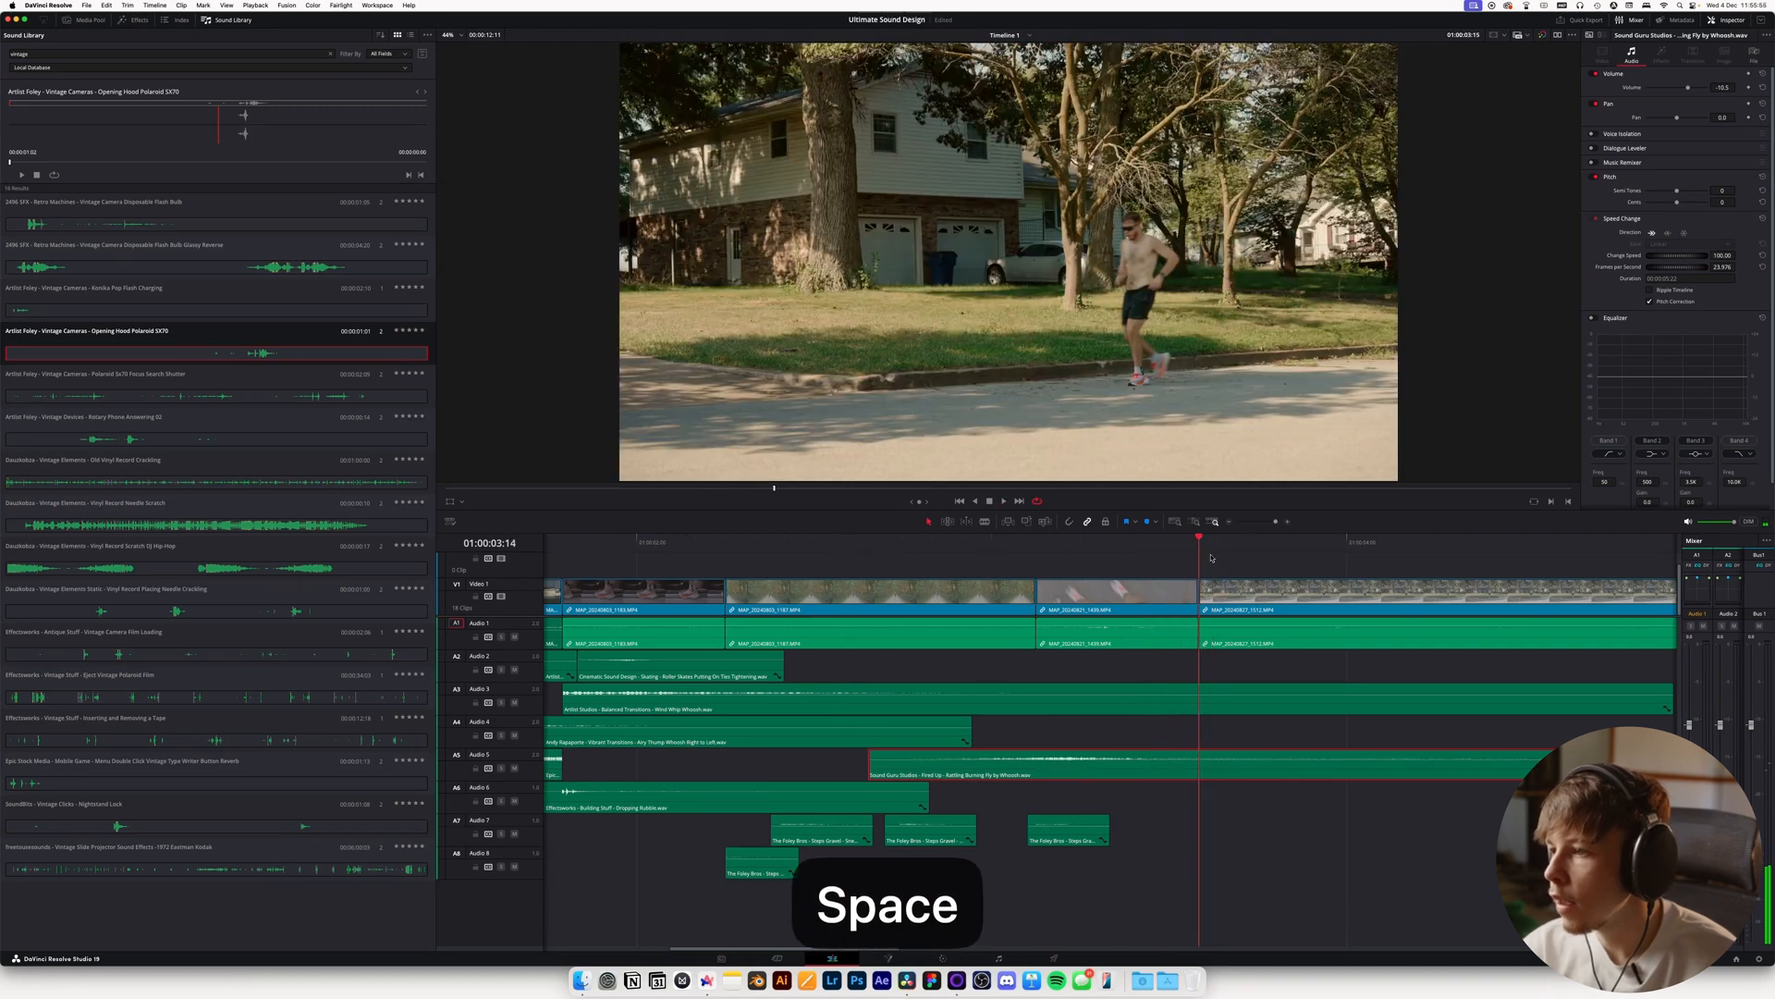
Split the Audio 5 whoosh at 01:00:04:21, move its second part to Audio 6 and trim that part's start
{"action": "left_click", "coordinate": [1230, 523]}
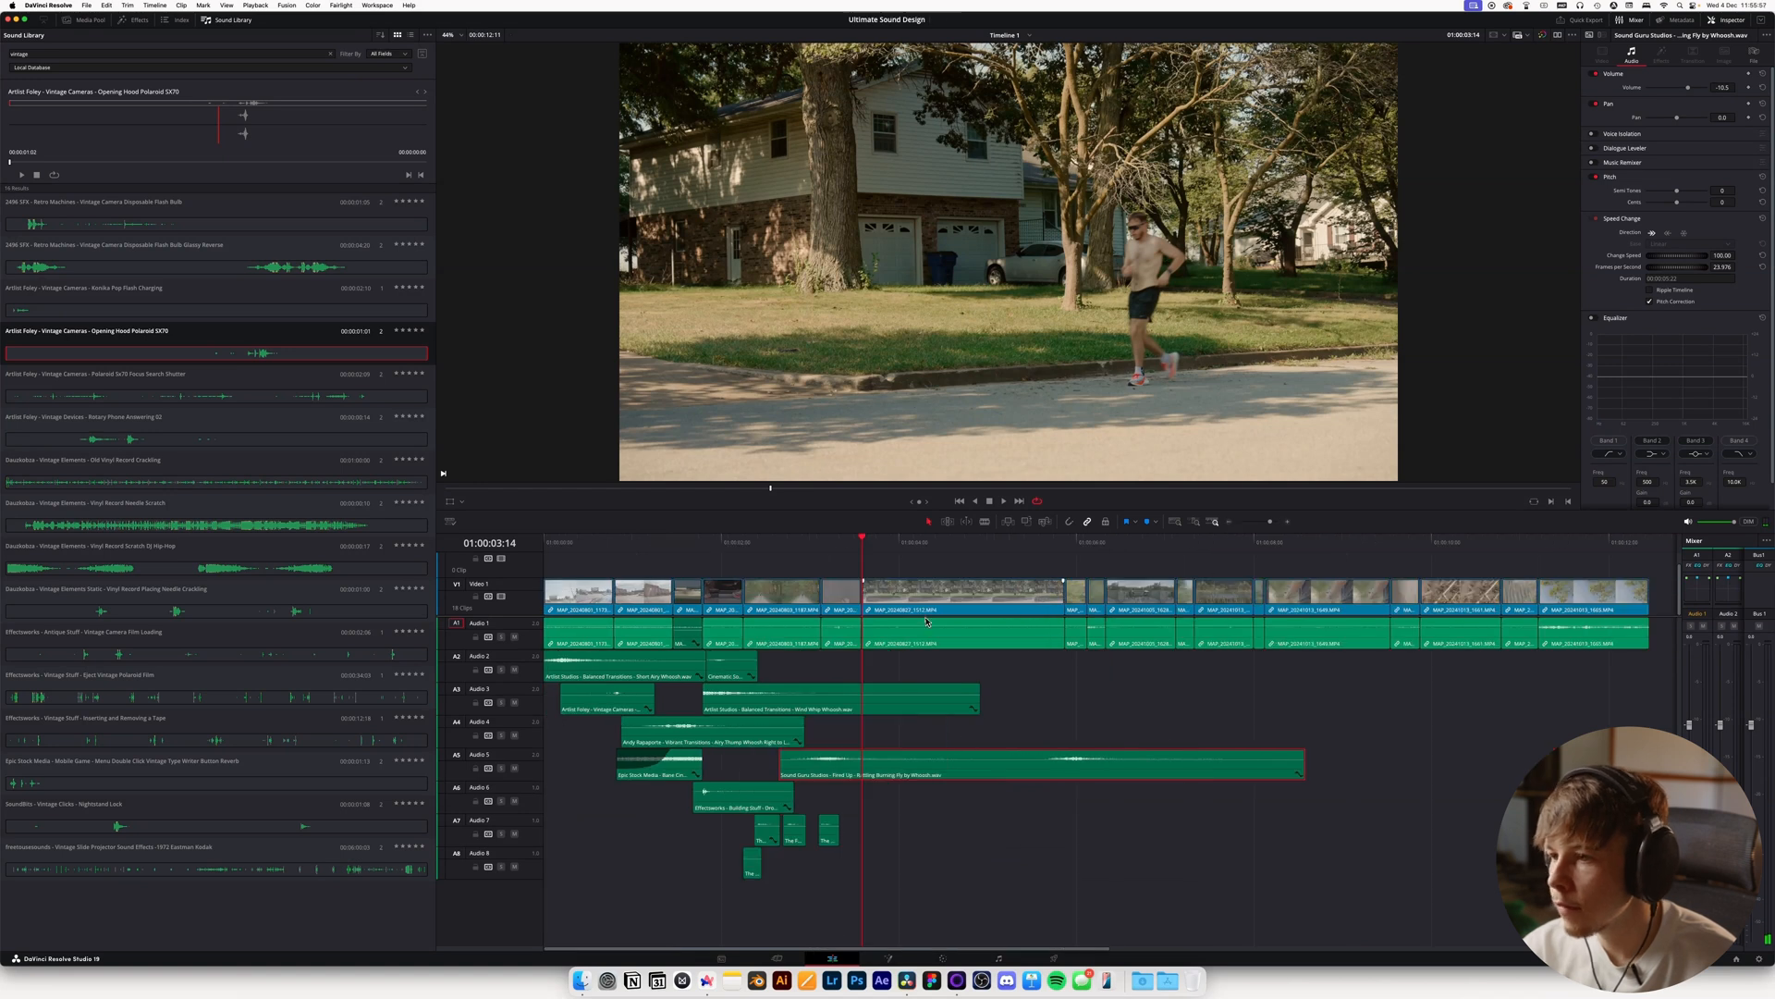
{"action": "left_click_drag", "start_coordinate": [962, 549], "coordinate": [977, 549]}
{"action": "key", "text": "n"}
{"action": "left_click_drag", "start_coordinate": [1052, 775], "coordinate": [885, 799]}
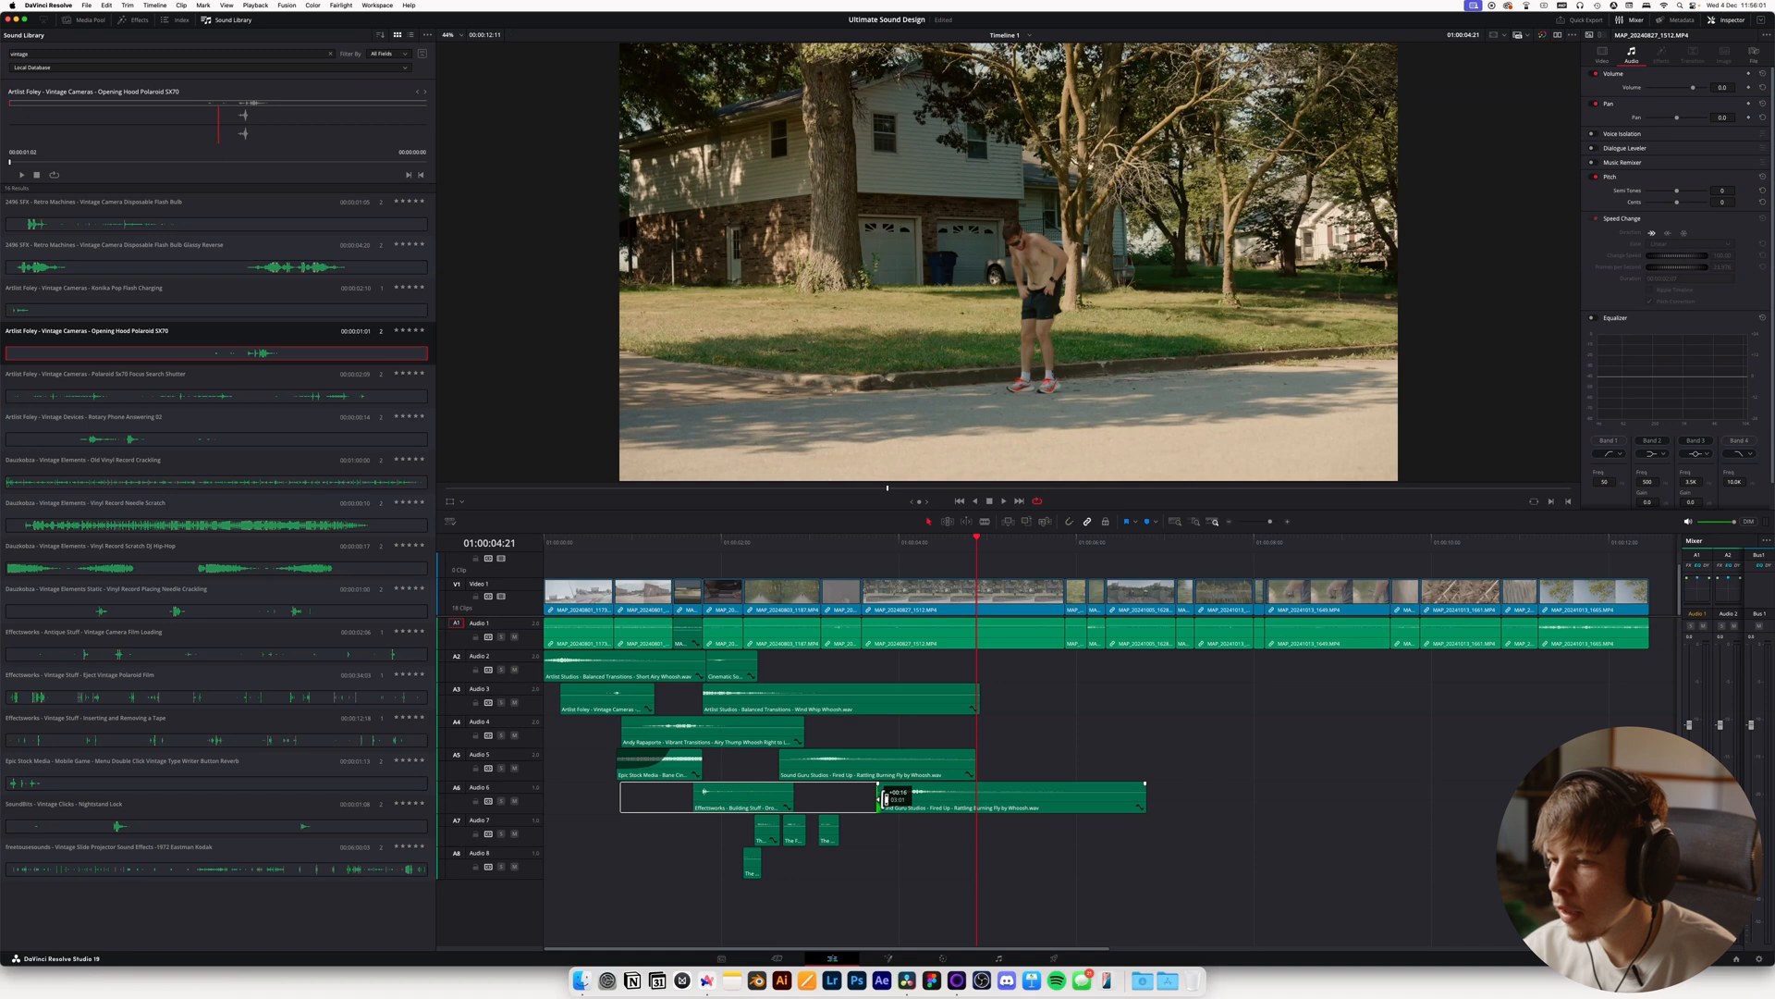
Move the second whoosh to Audio 4 so its peak meets the street shot's start at 01:00:03:14, and replay the transition
{"action": "left_click", "coordinate": [862, 552]}
{"action": "left_click", "coordinate": [1288, 523]}
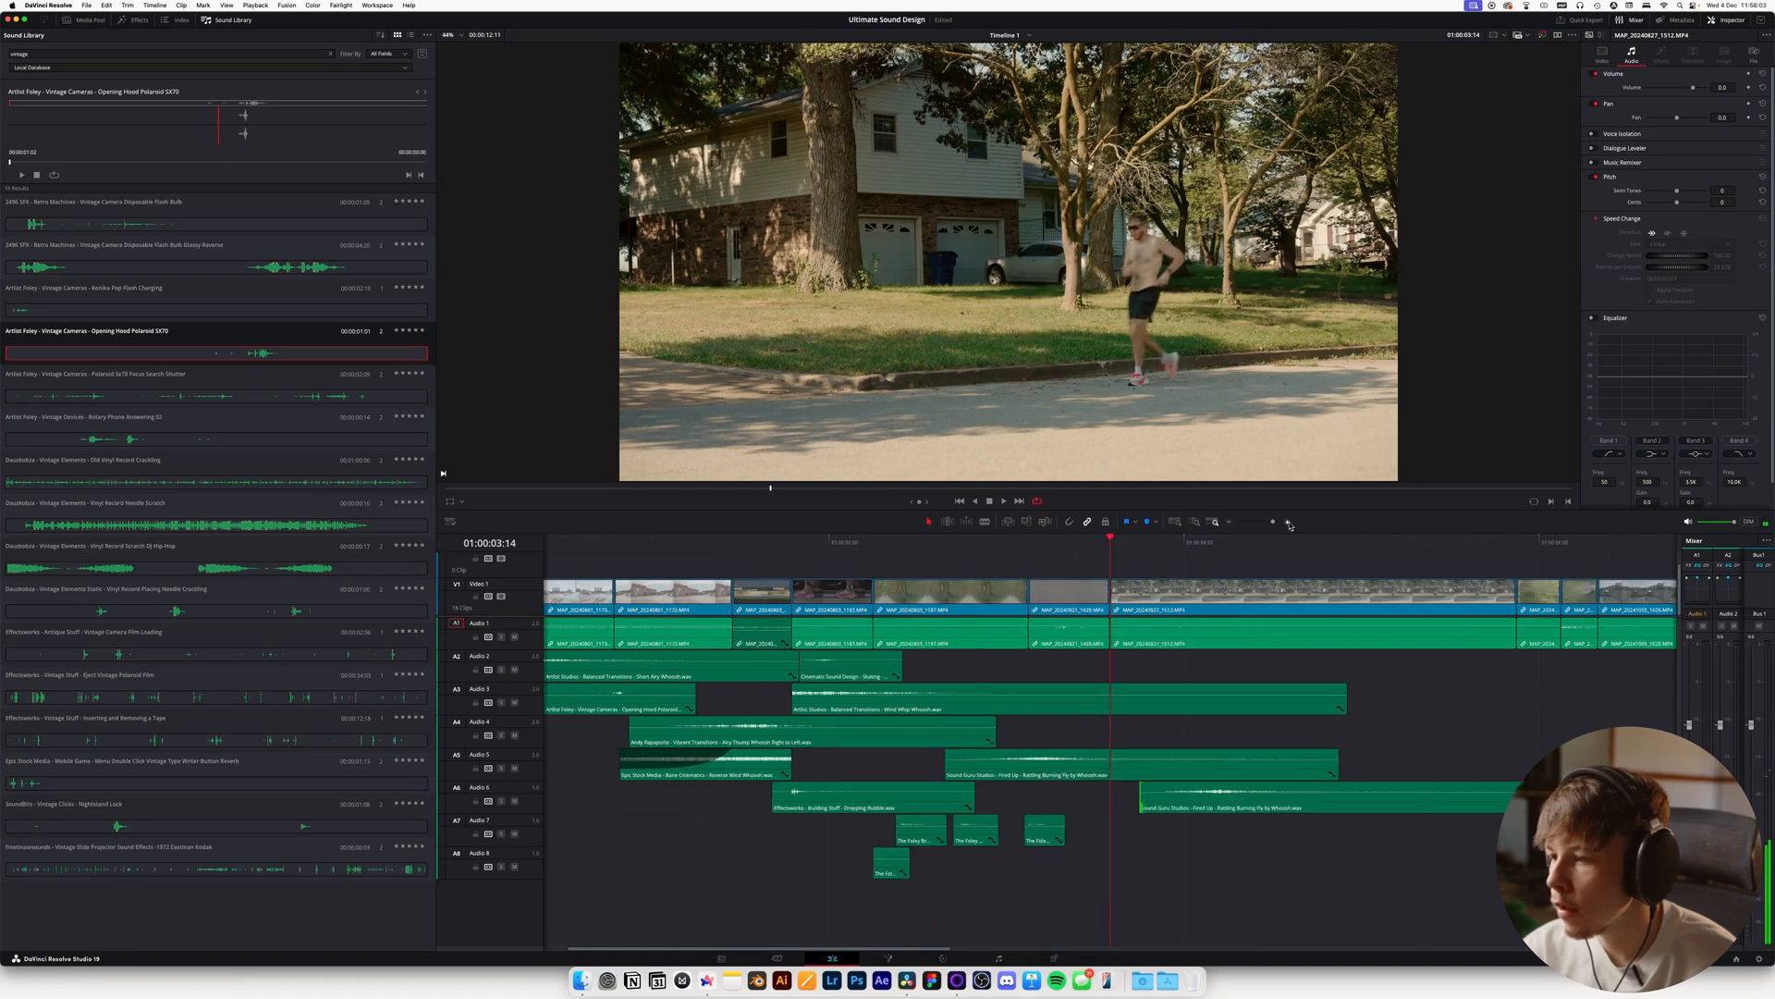
{"action": "left_click", "coordinate": [1288, 523]}
{"action": "left_click_drag", "start_coordinate": [1245, 793], "coordinate": [1046, 737]}
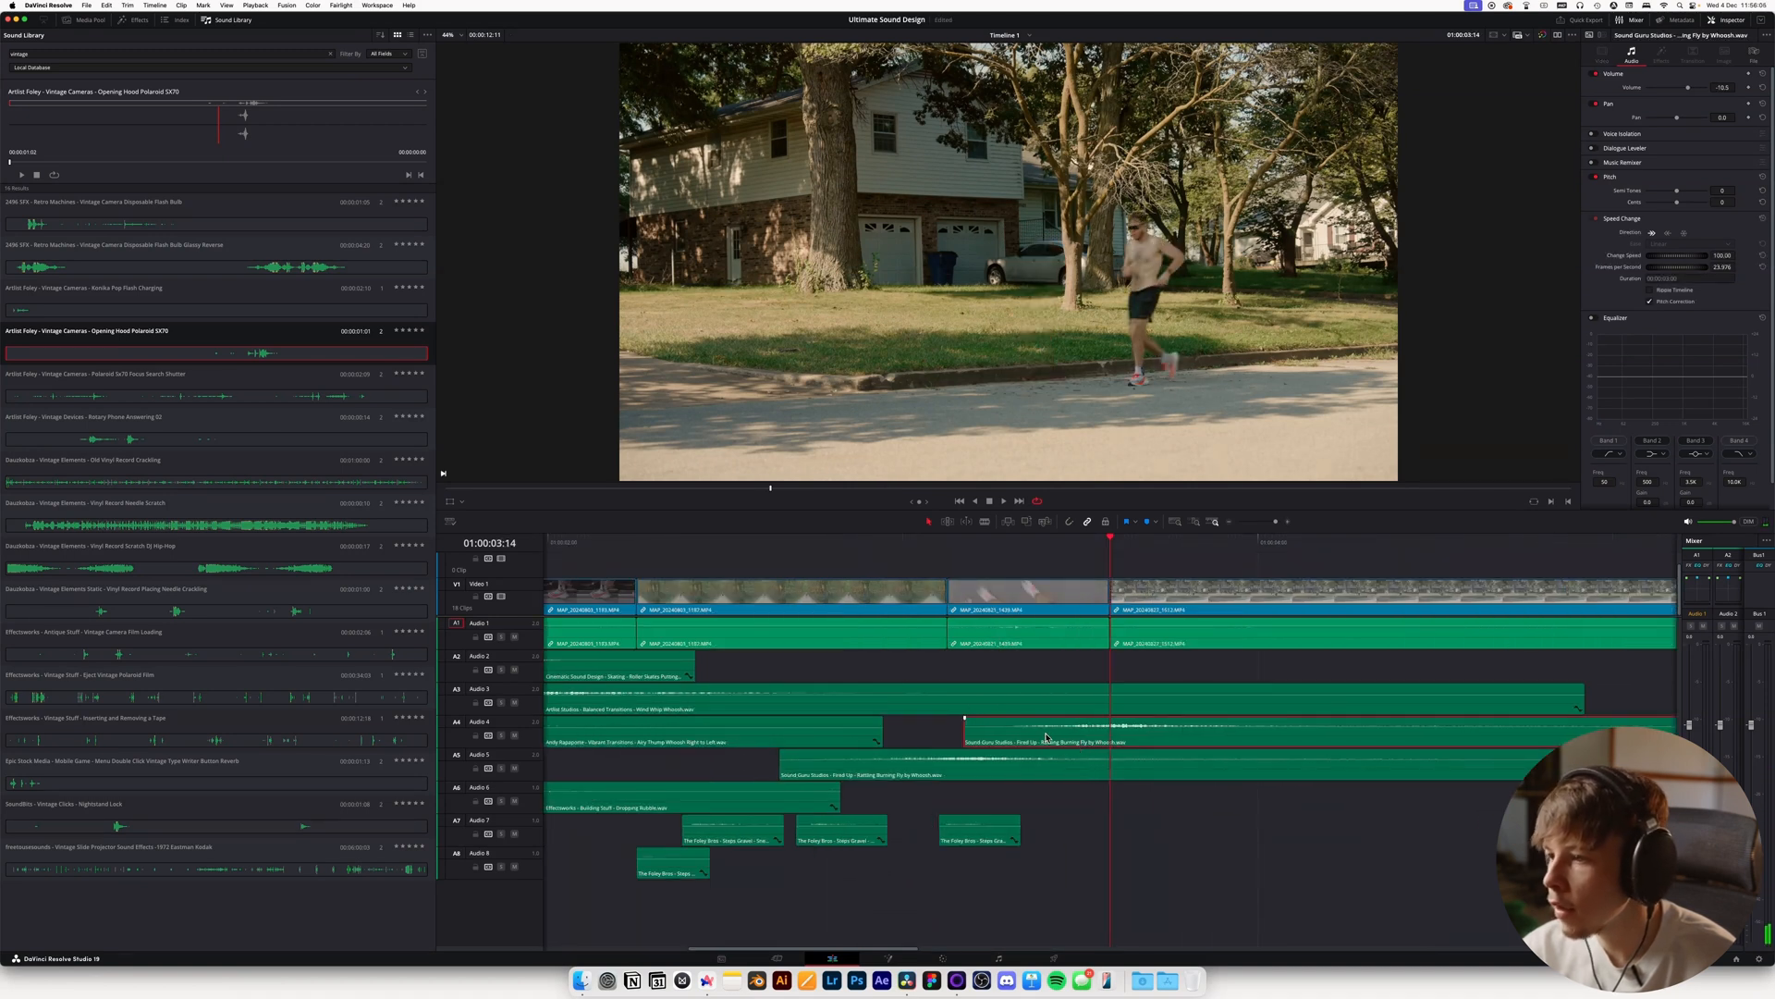
{"action": "key", "text": "space"}
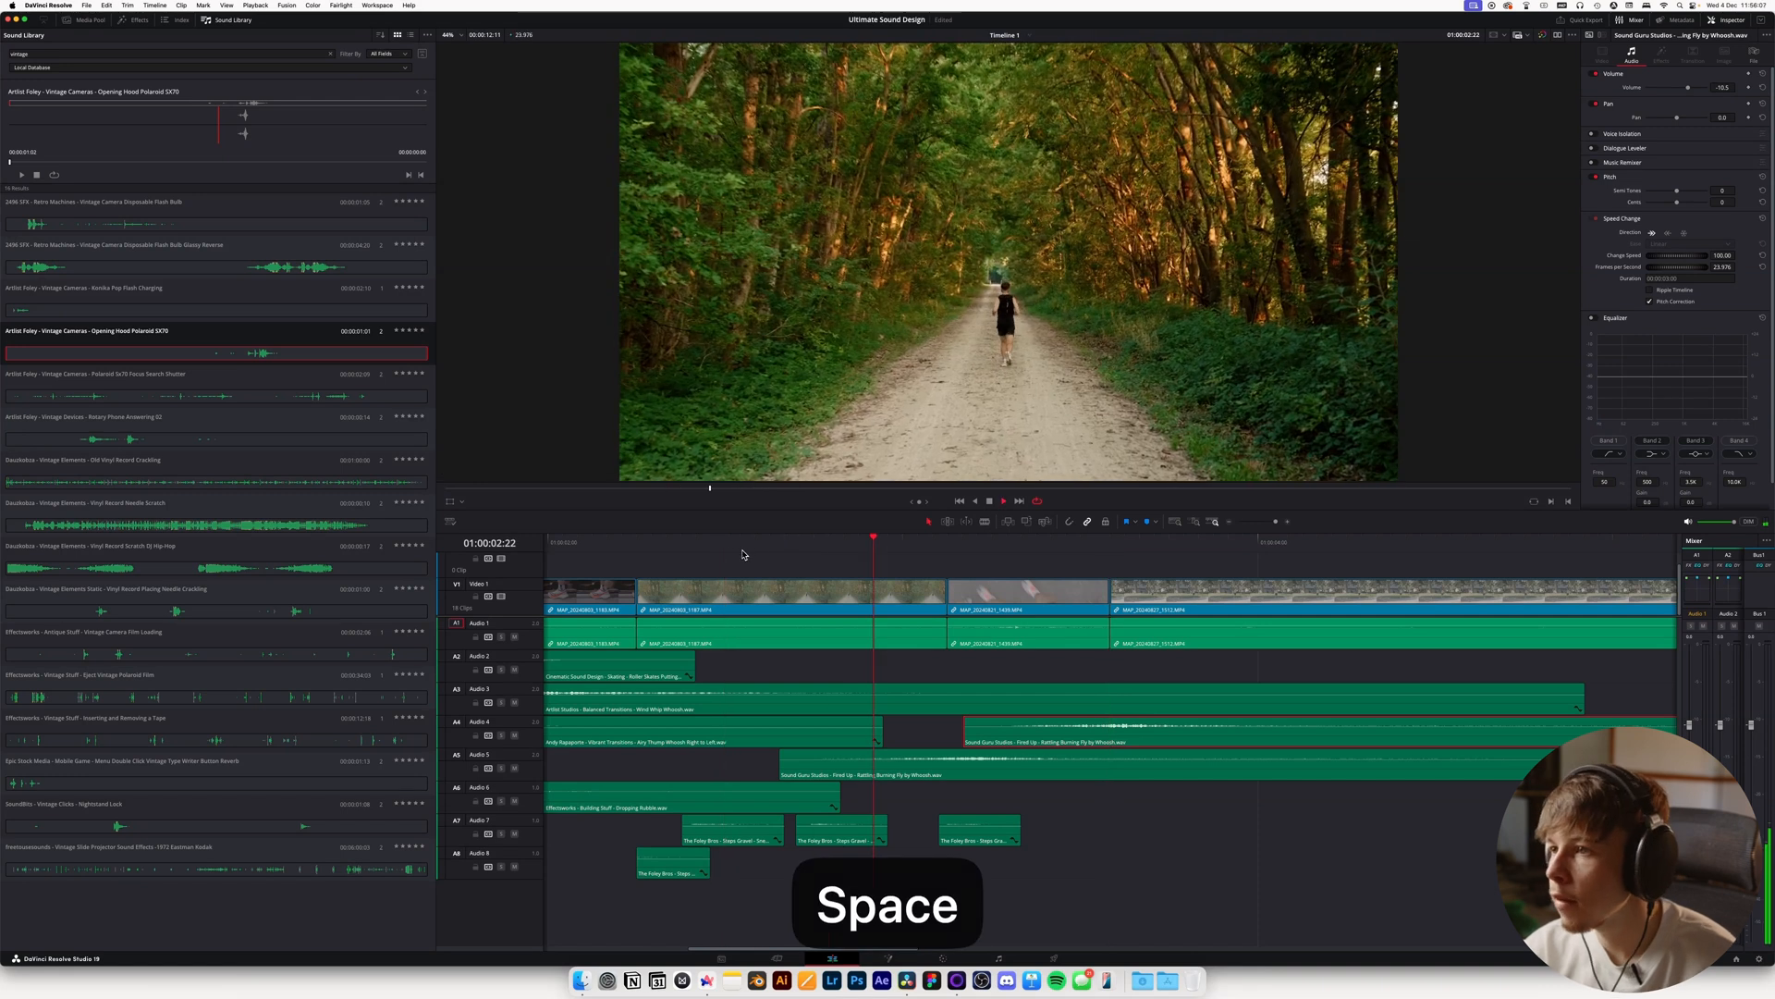
{"action": "key", "text": "space"}
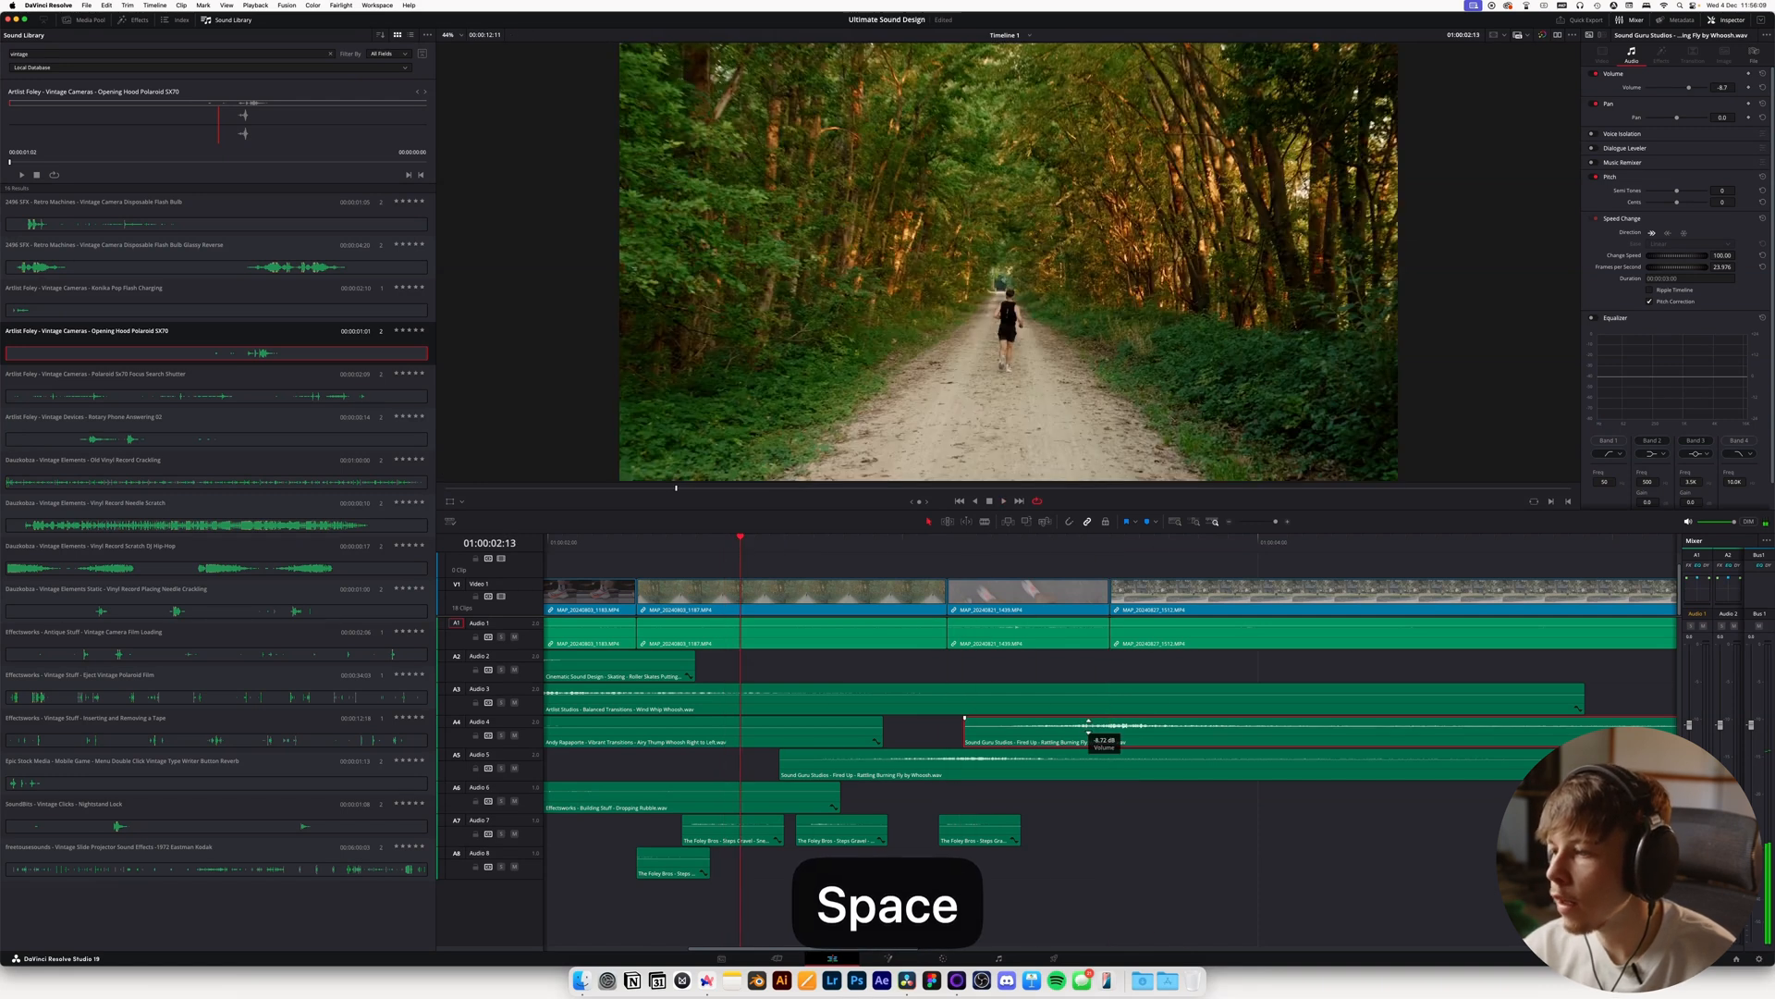
Undo the volume change on the Audio 4 whoosh, shift the clip slightly later and replay the running shots
{"action": "left_click", "coordinate": [1089, 739]}
{"action": "key", "text": "super+z"}
{"action": "left_click_drag", "start_coordinate": [1108, 736], "coordinate": [1116, 738]}
{"action": "key", "text": "space"}
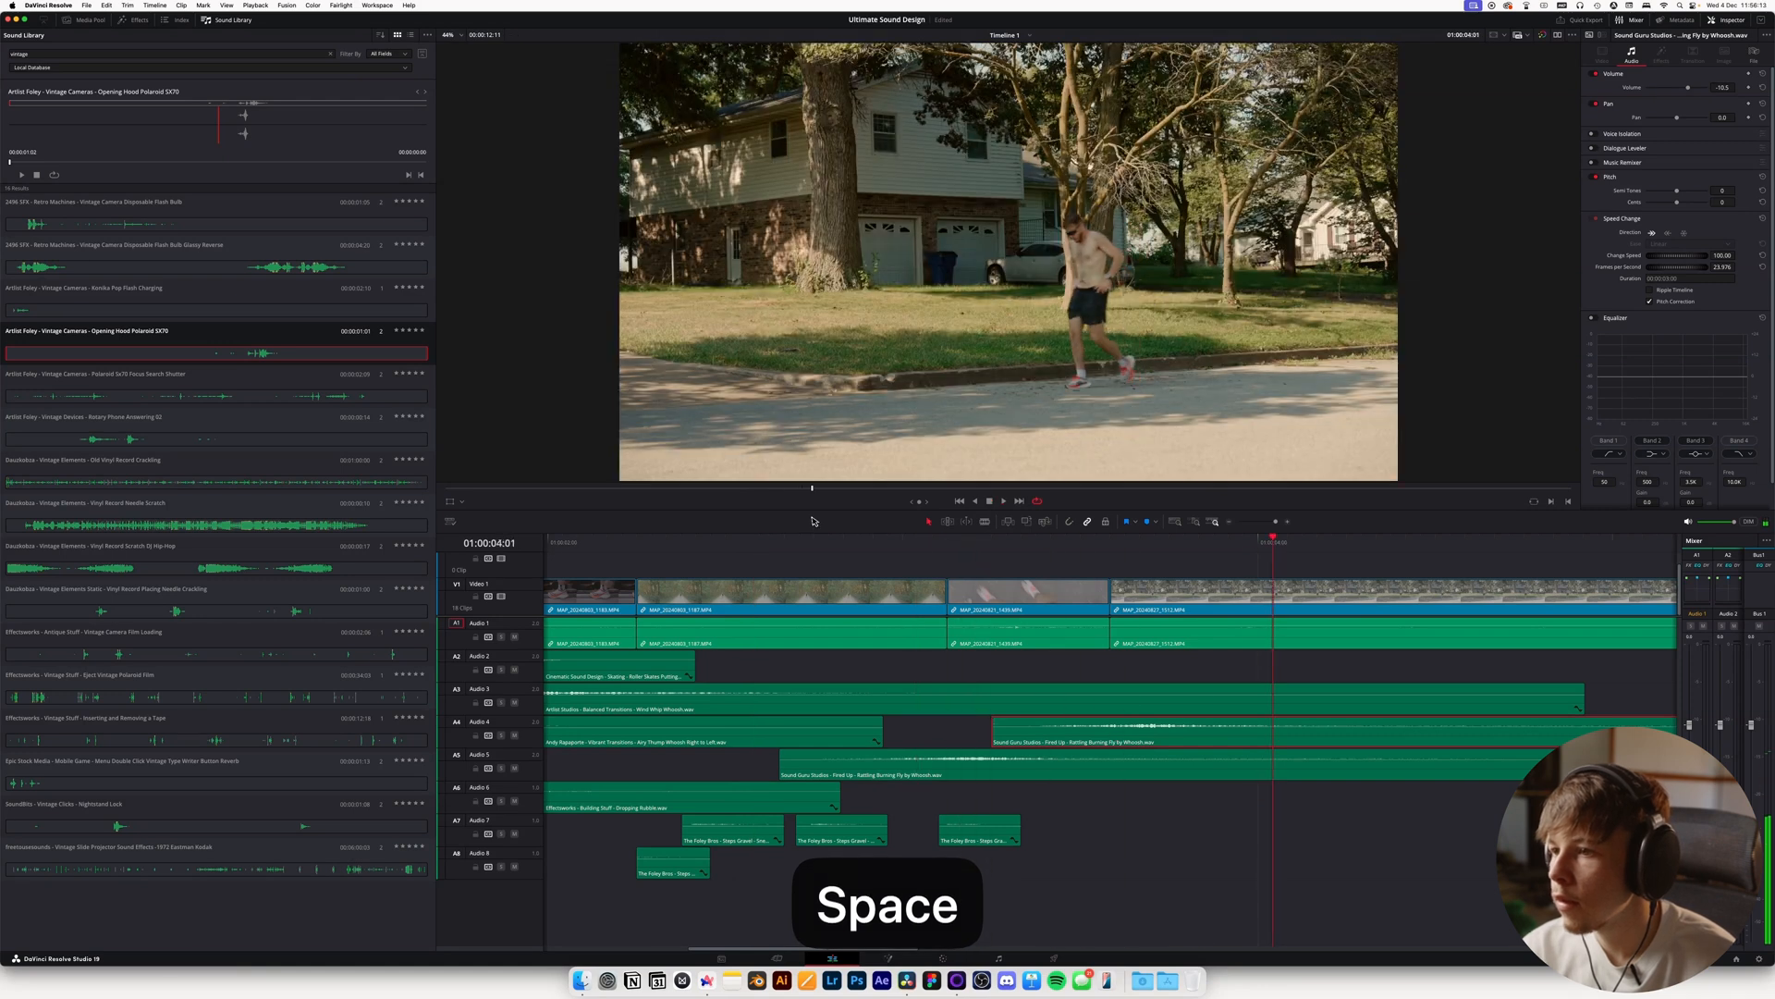
{"action": "key", "text": "space"}
{"action": "key", "text": "space"}
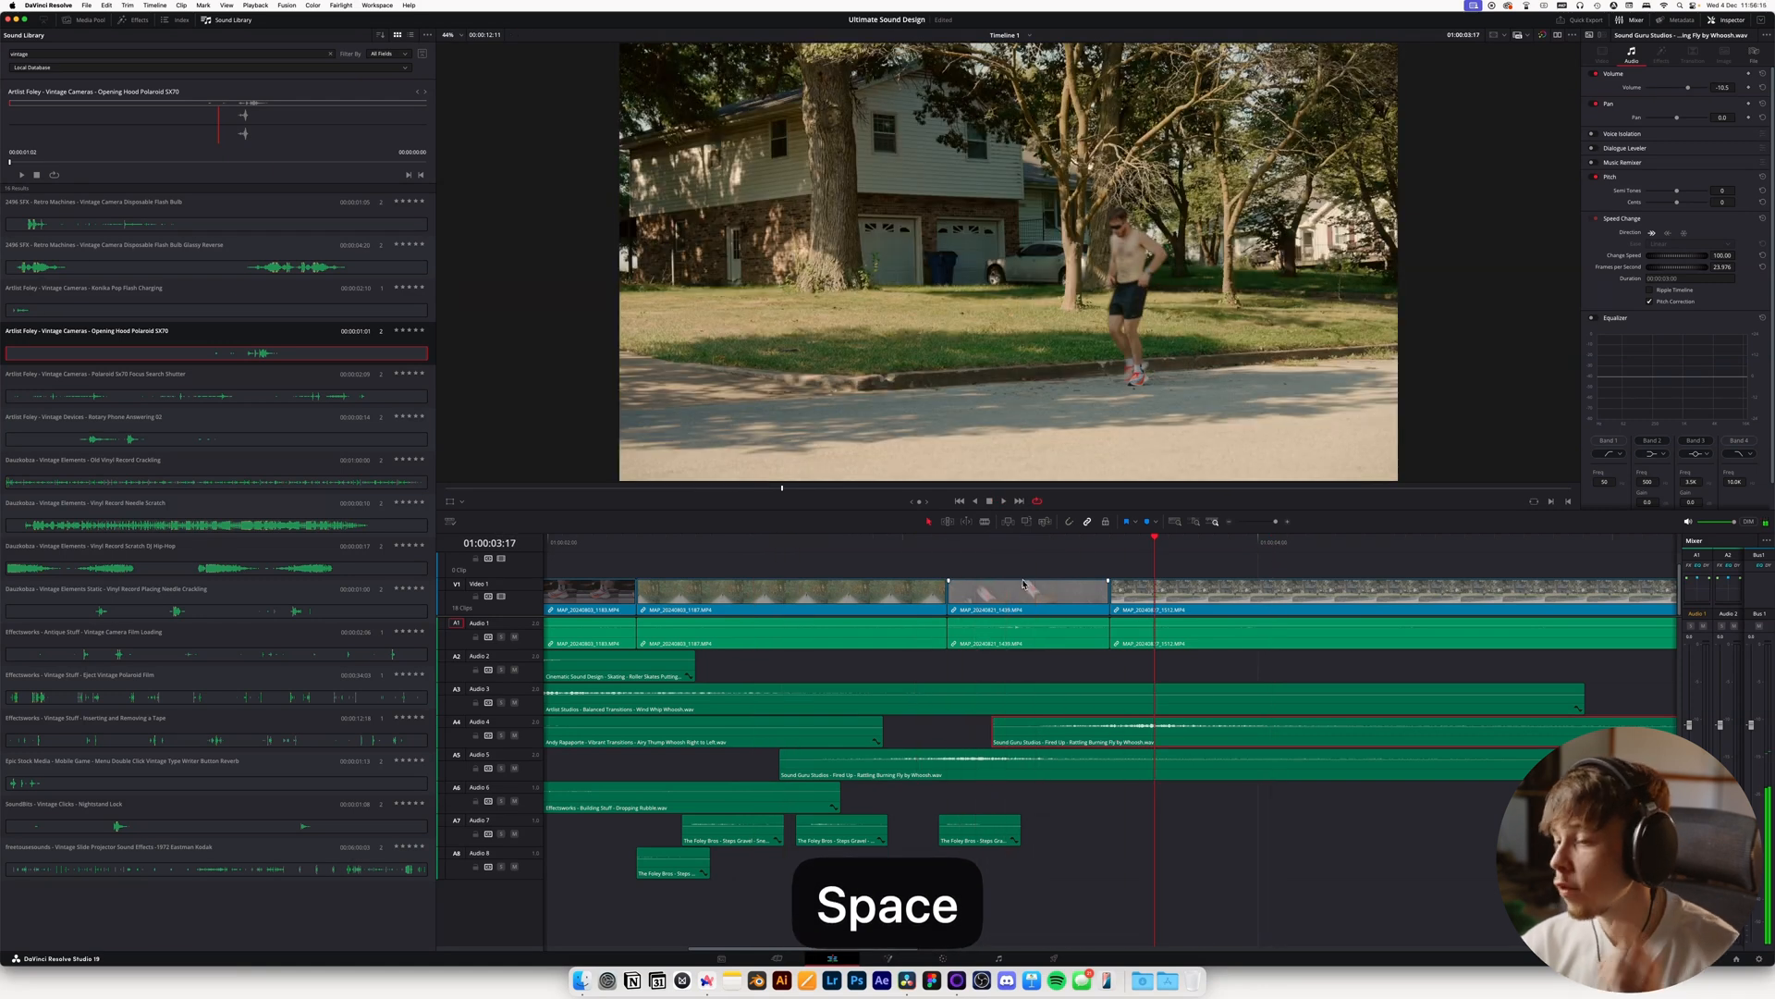
Raise the volume of the shoe close-up's camera audio on Audio 1 and replay the section
{"action": "left_click_drag", "start_coordinate": [1027, 629], "coordinate": [1026, 626]}
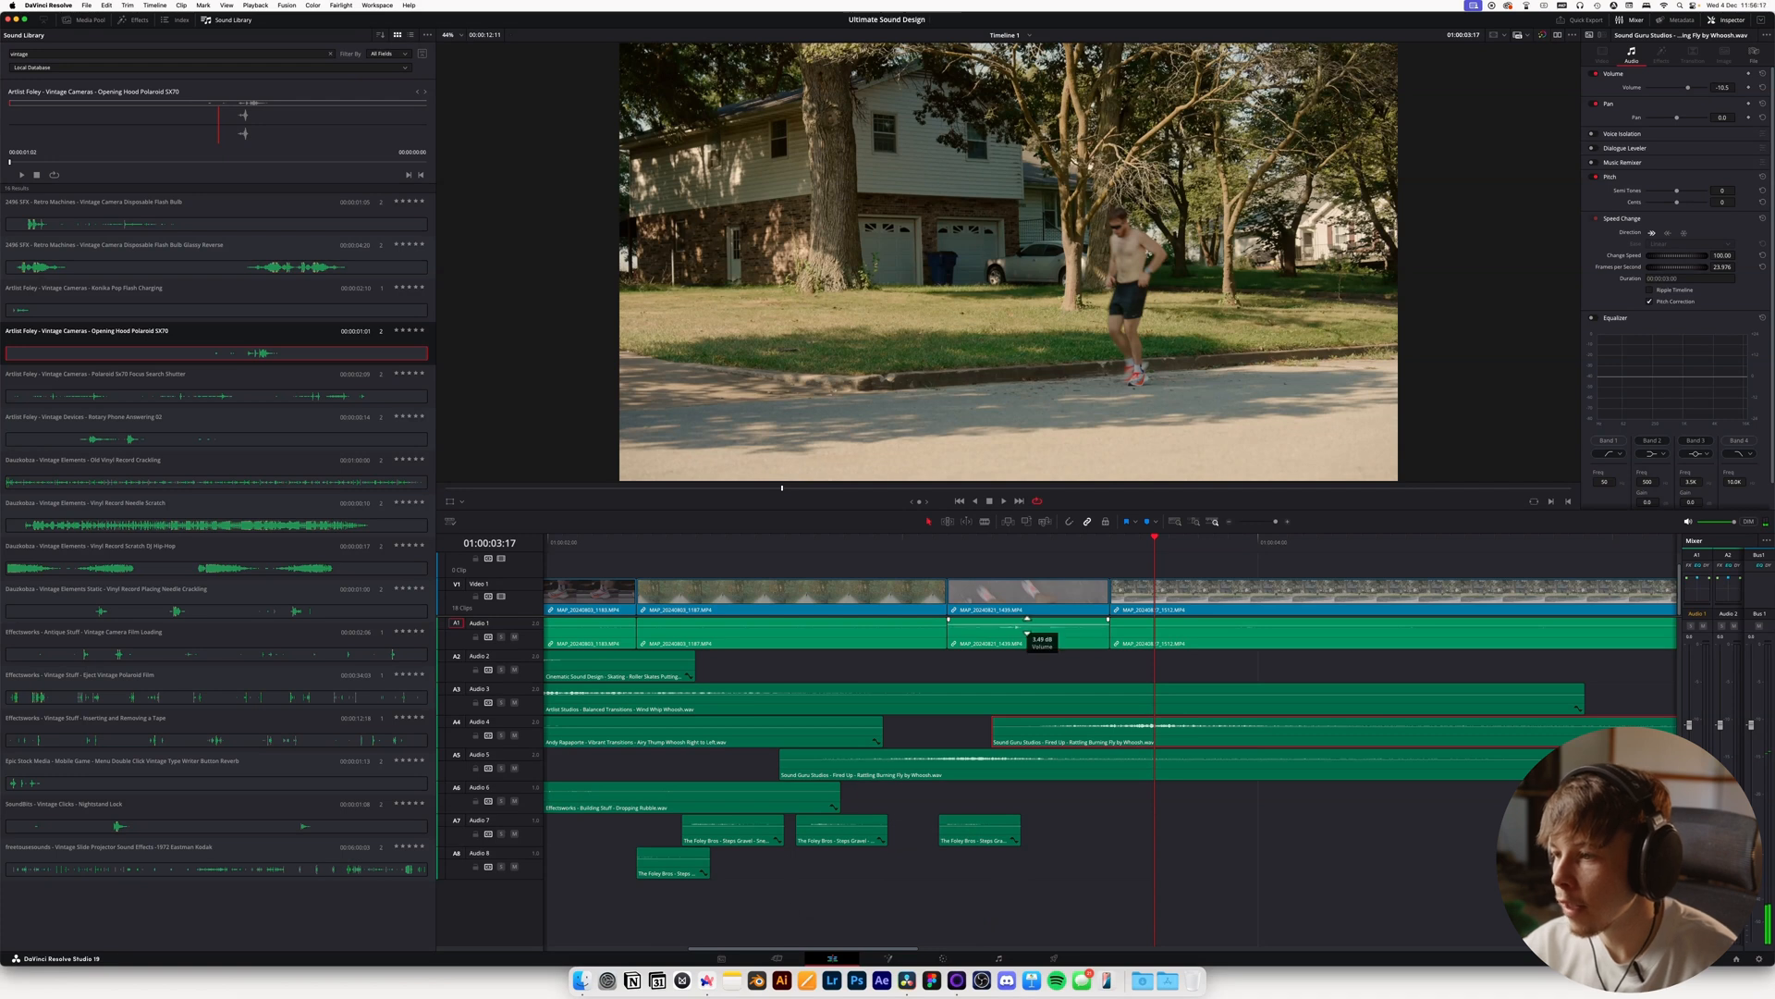
{"action": "key", "text": "space"}
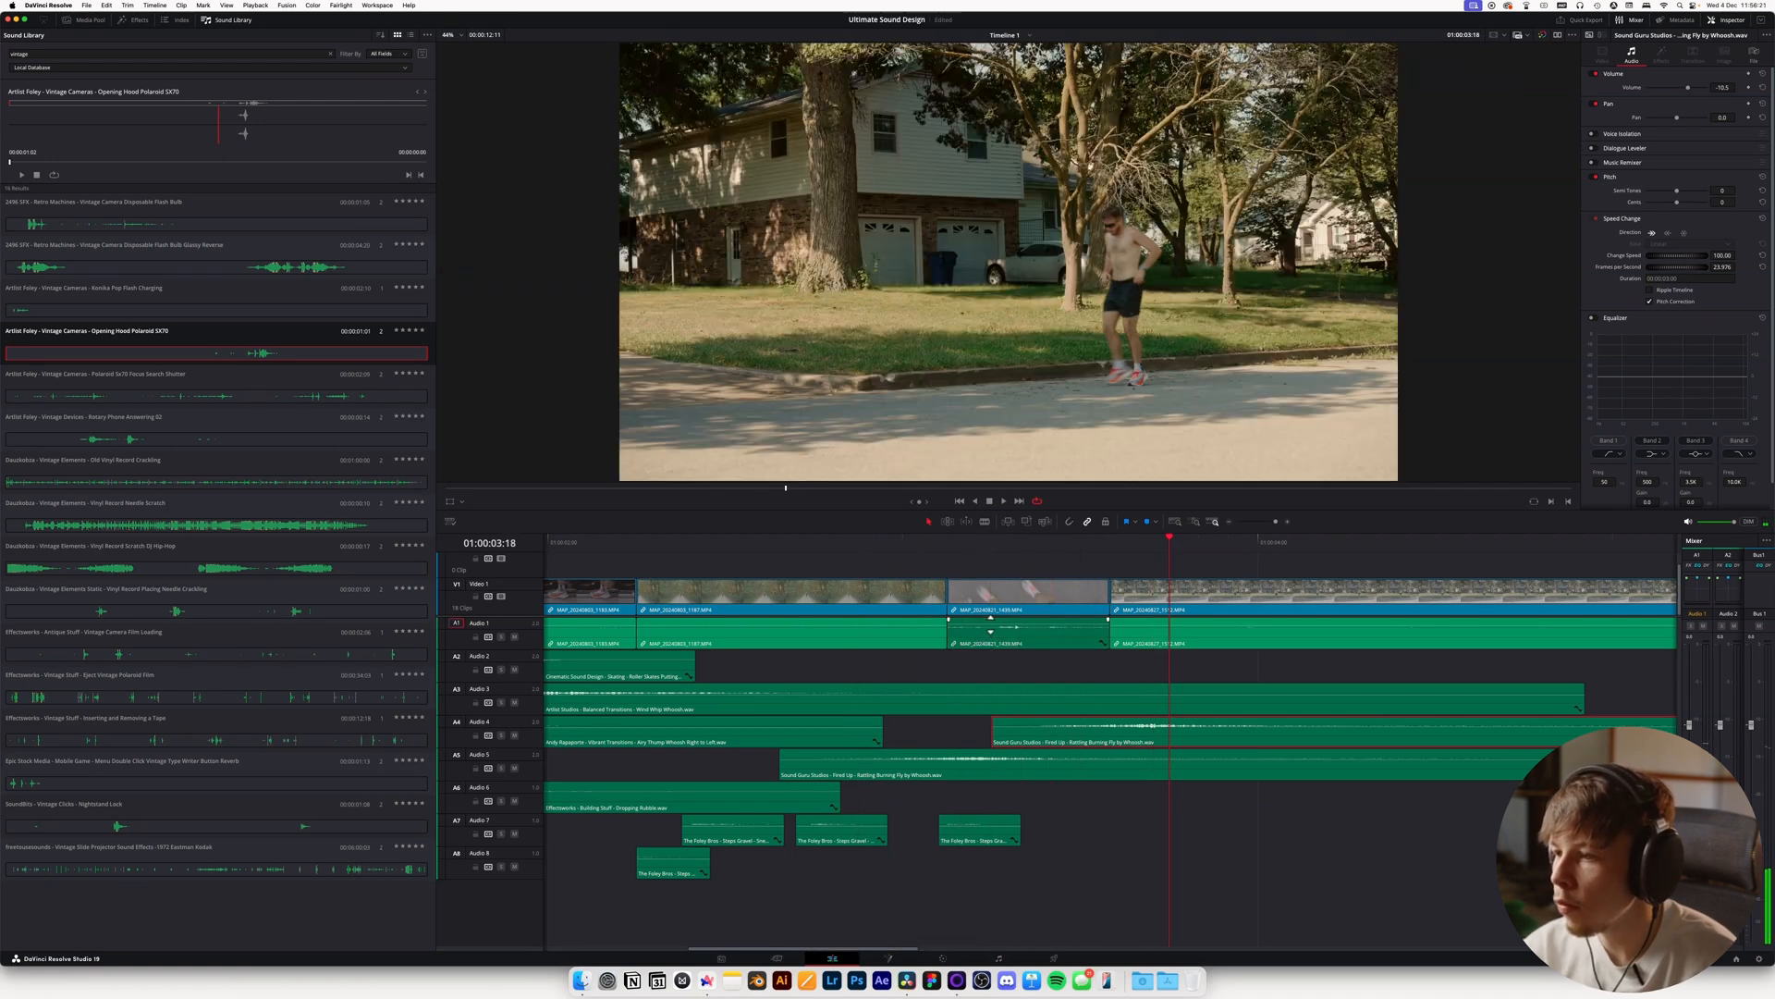
{"action": "key", "text": "space"}
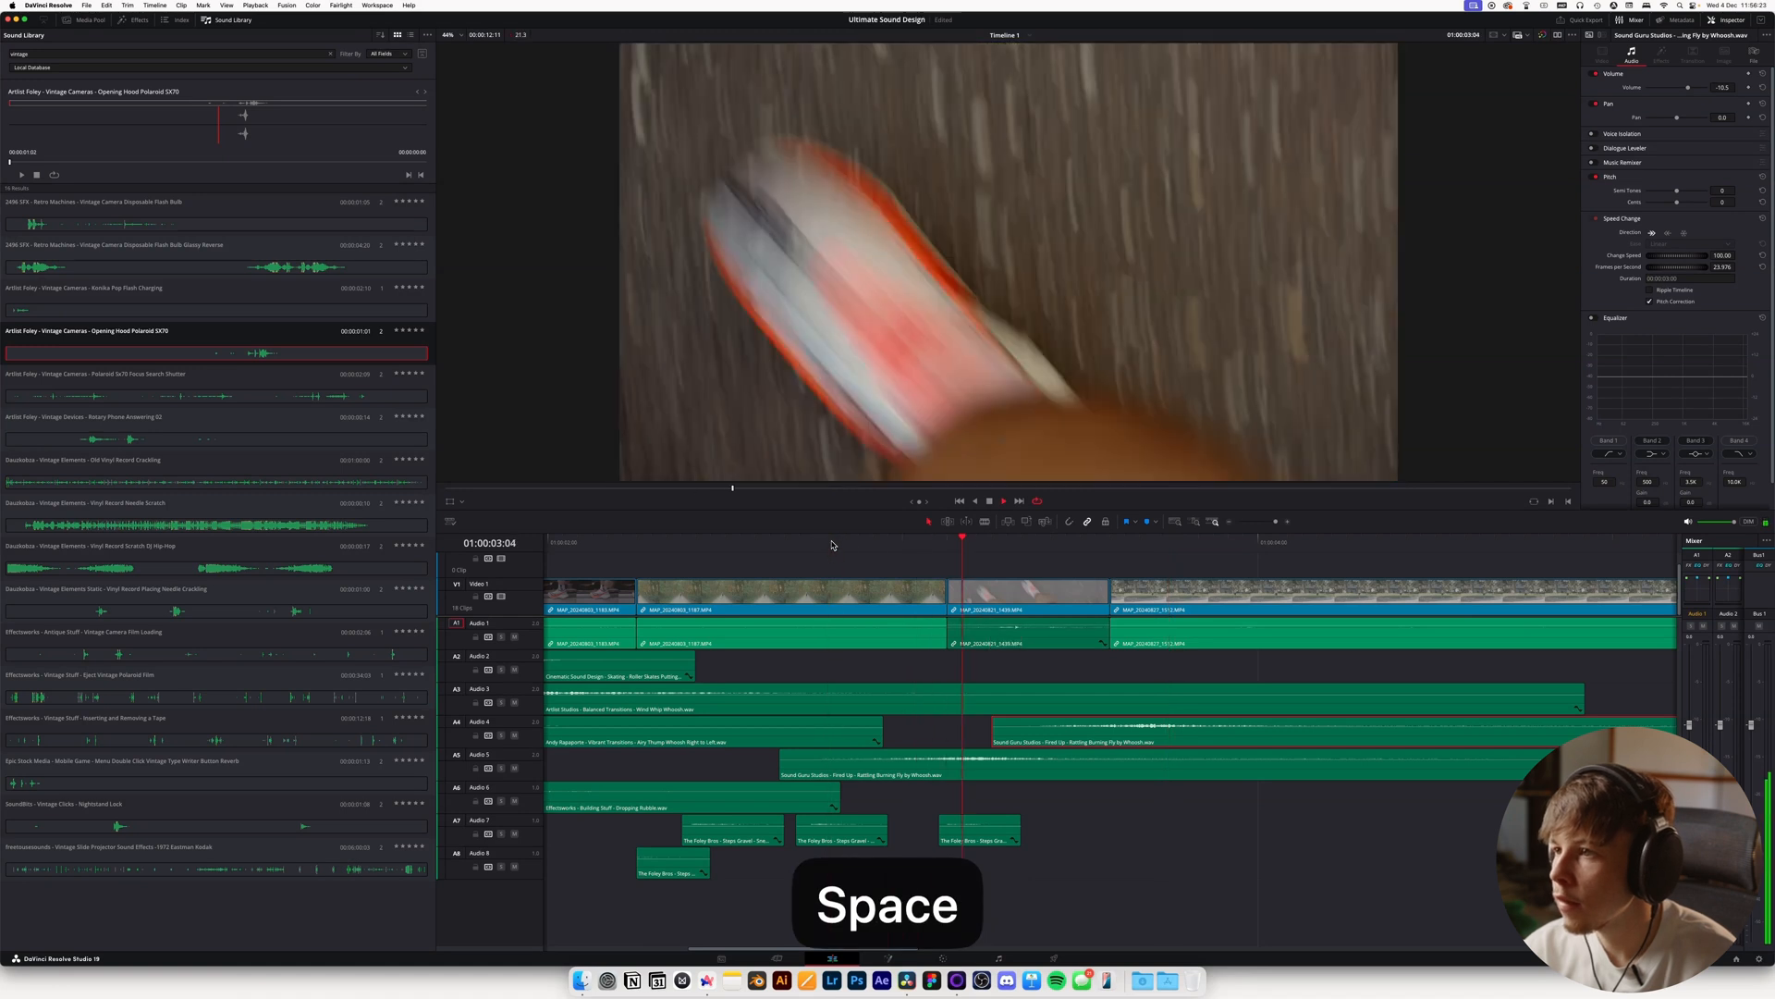
{"action": "key", "text": "space"}
Switch to Artlist, remove the "whoosh" keyword and audition the sound effects found for "dirt"
{"action": "key", "text": "super+Tab"}
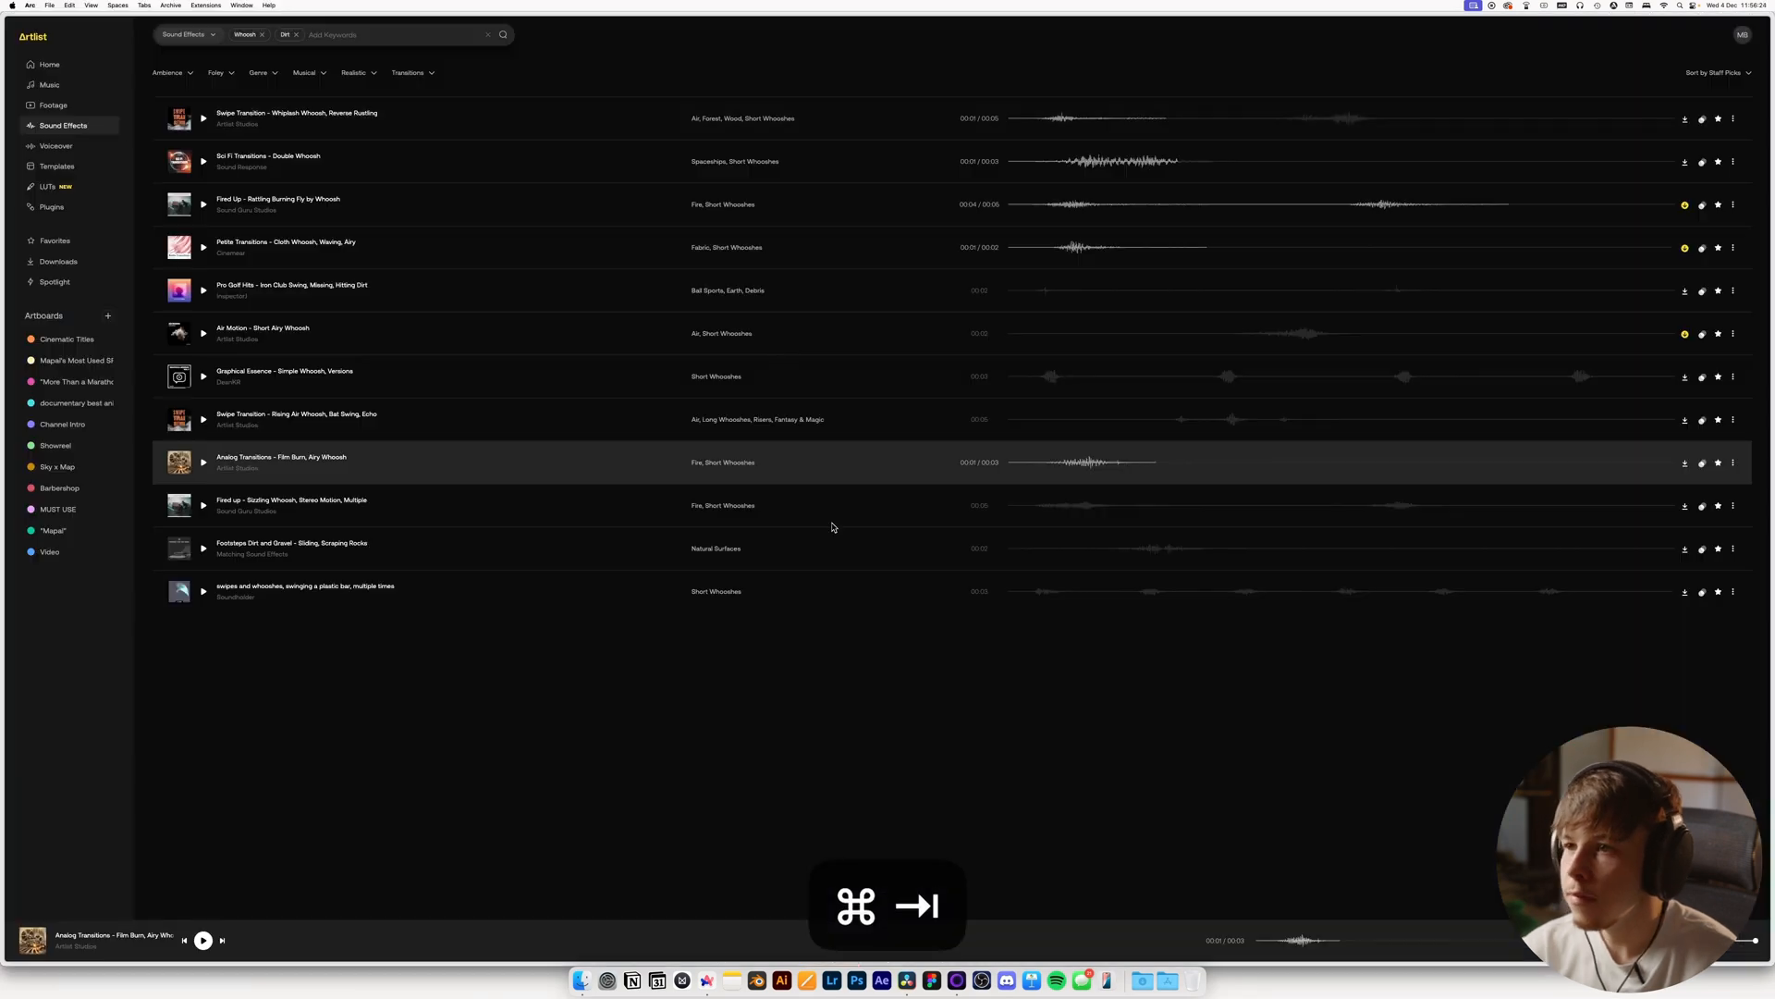
{"action": "left_click", "coordinate": [262, 35]}
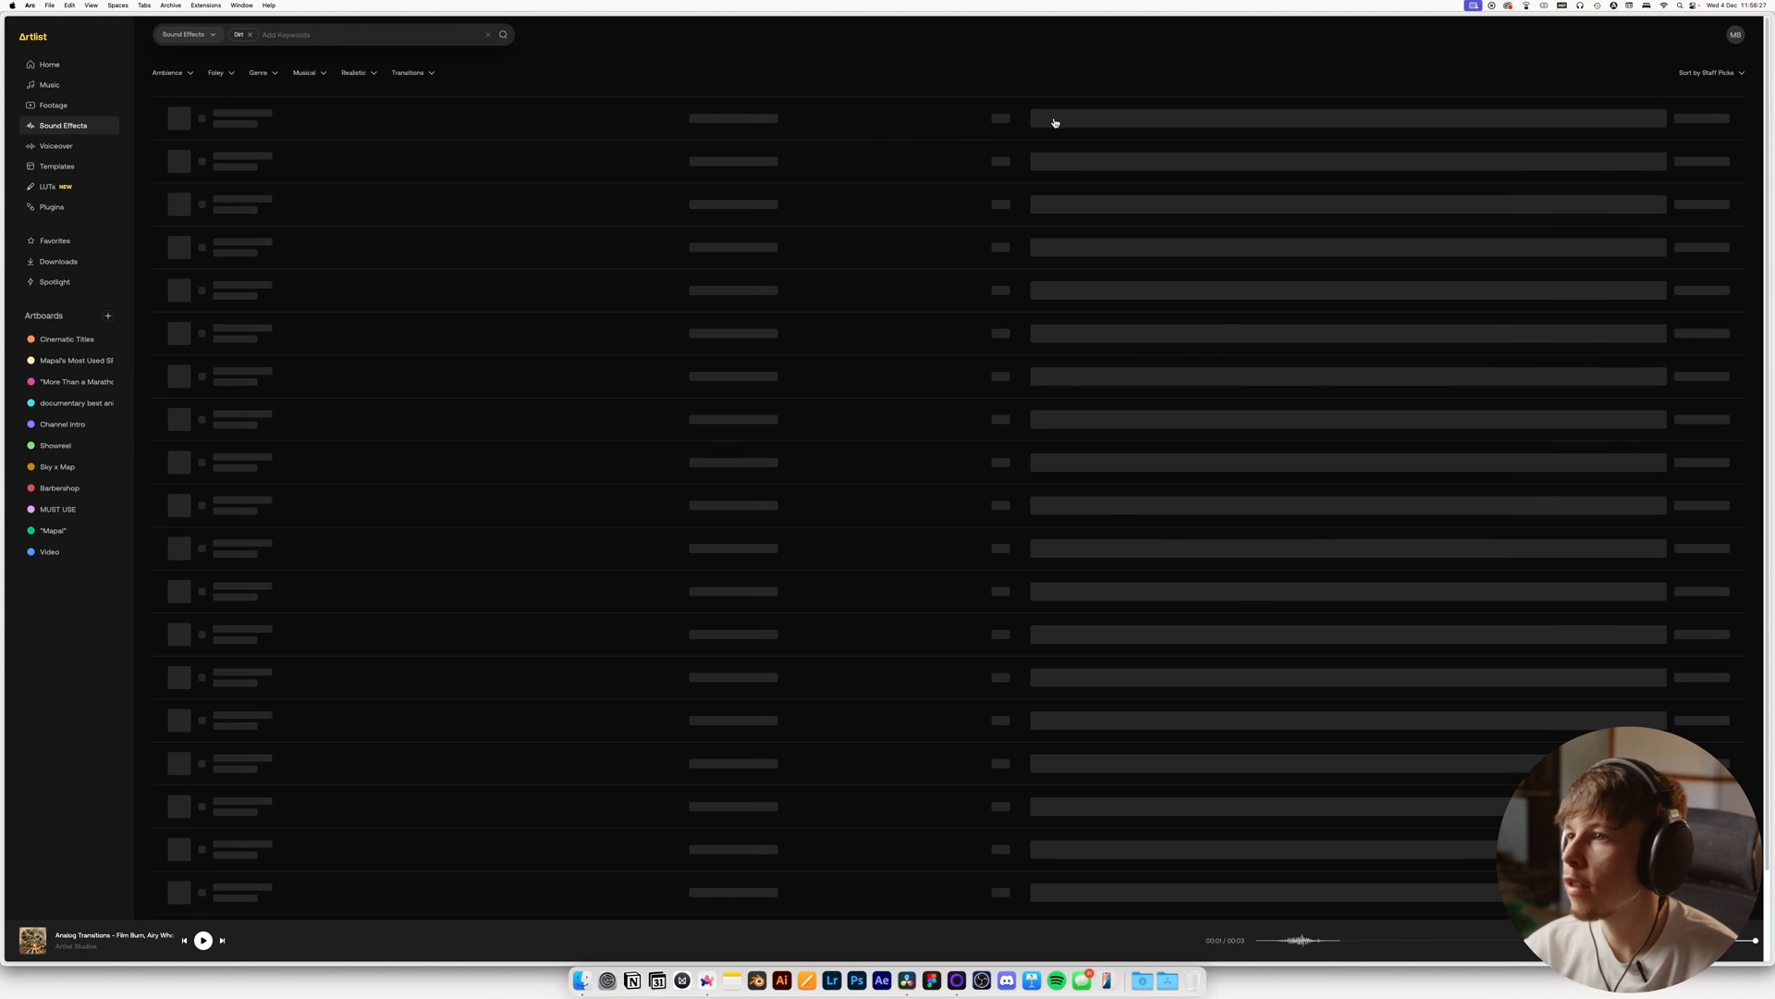
{"action": "left_click", "coordinate": [1102, 161]}
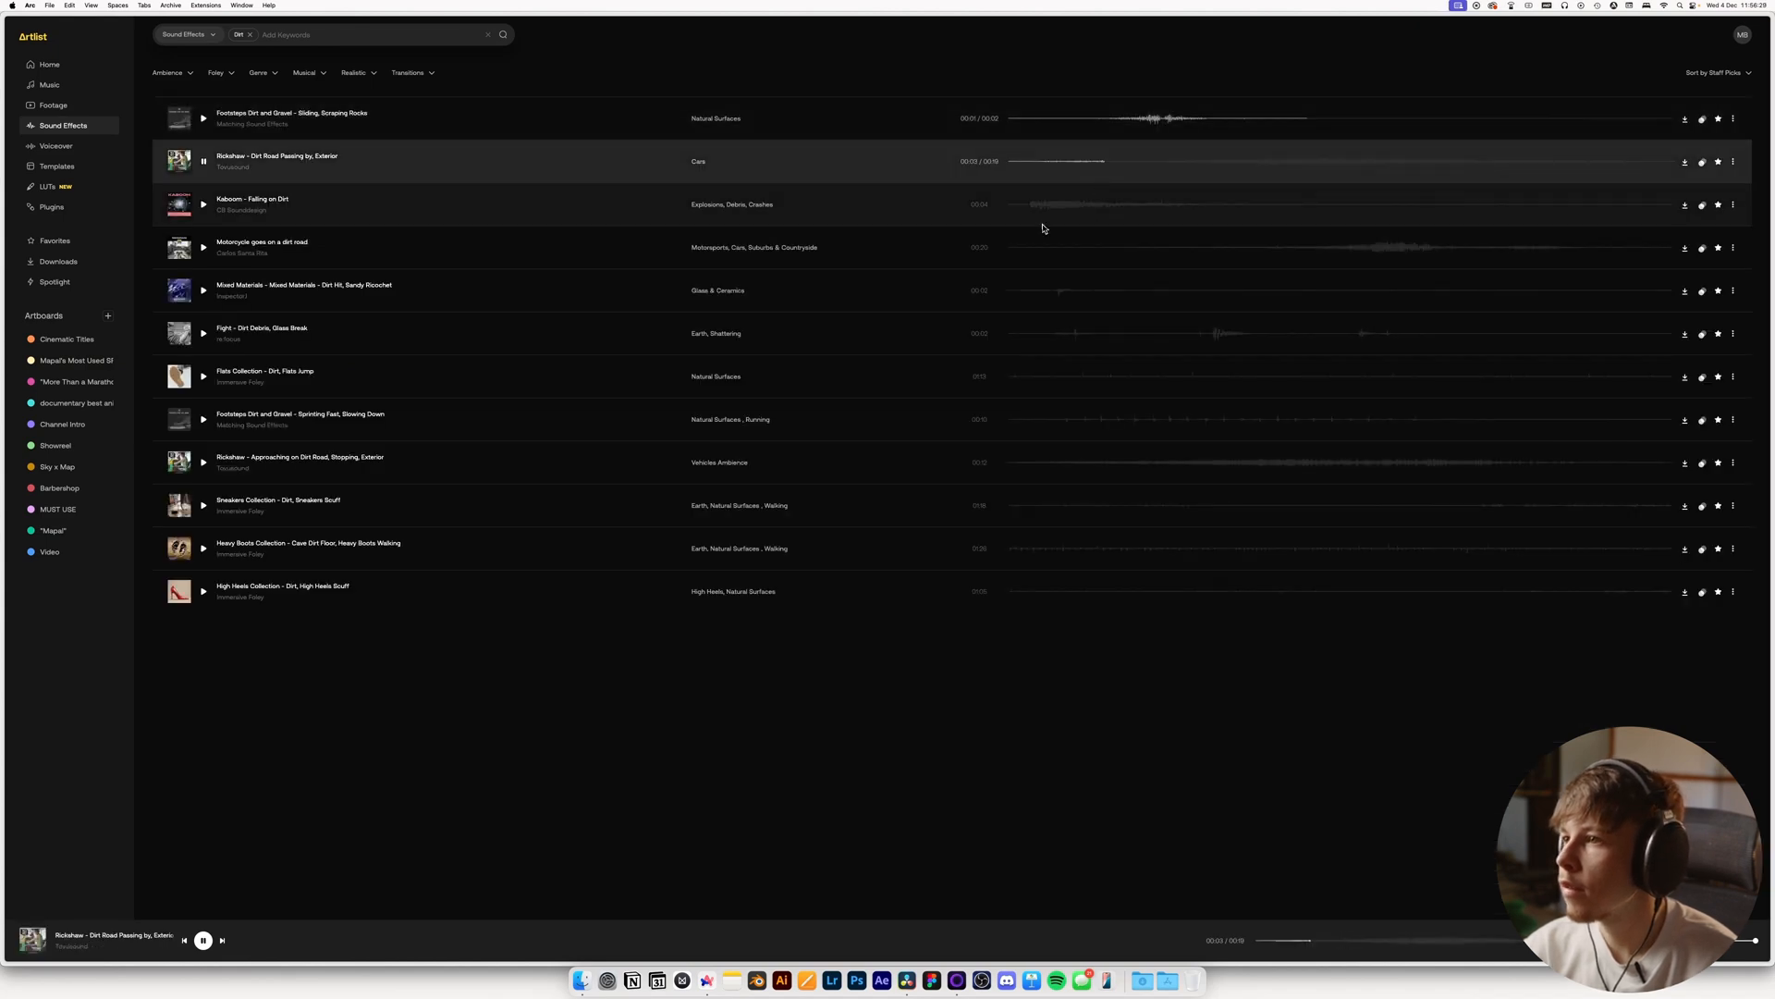
{"action": "left_click", "coordinate": [1017, 207]}
{"action": "left_click", "coordinate": [1070, 419]}
{"action": "left_click", "coordinate": [1063, 548]}
{"action": "left_click", "coordinate": [1184, 462]}
{"action": "left_click", "coordinate": [1109, 593]}
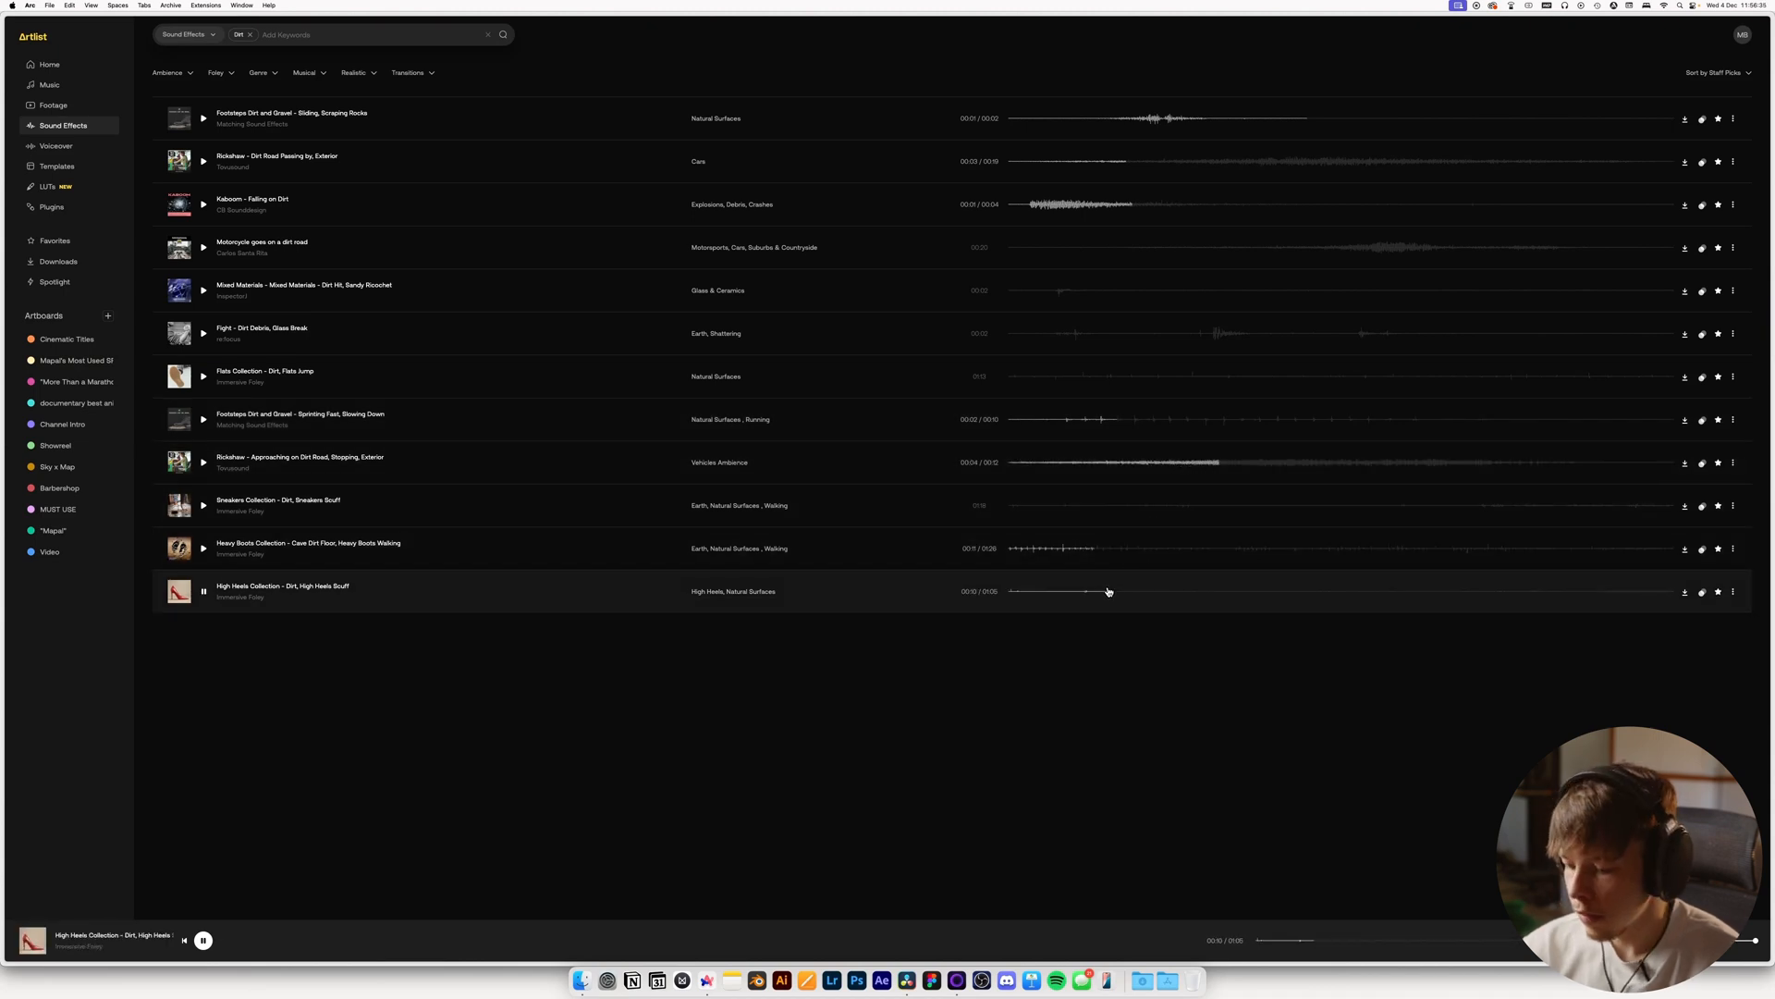
{"action": "key", "text": "super+minus"}
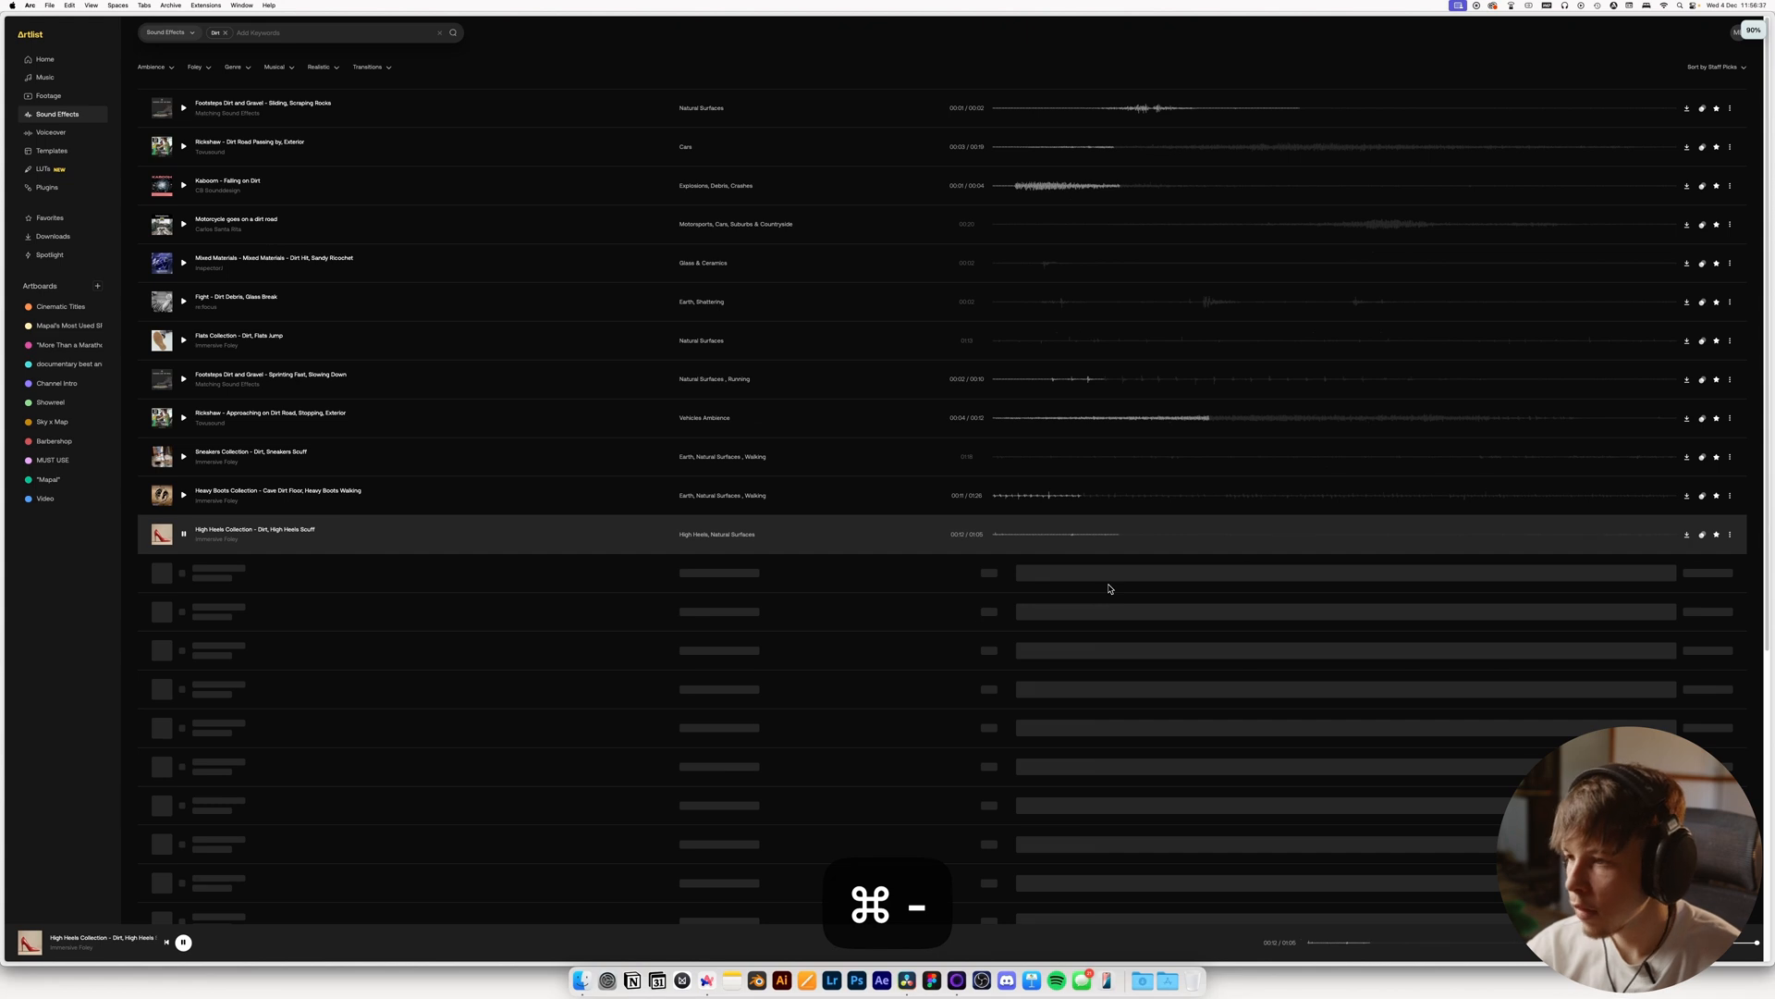
{"action": "key", "text": "super+equal"}
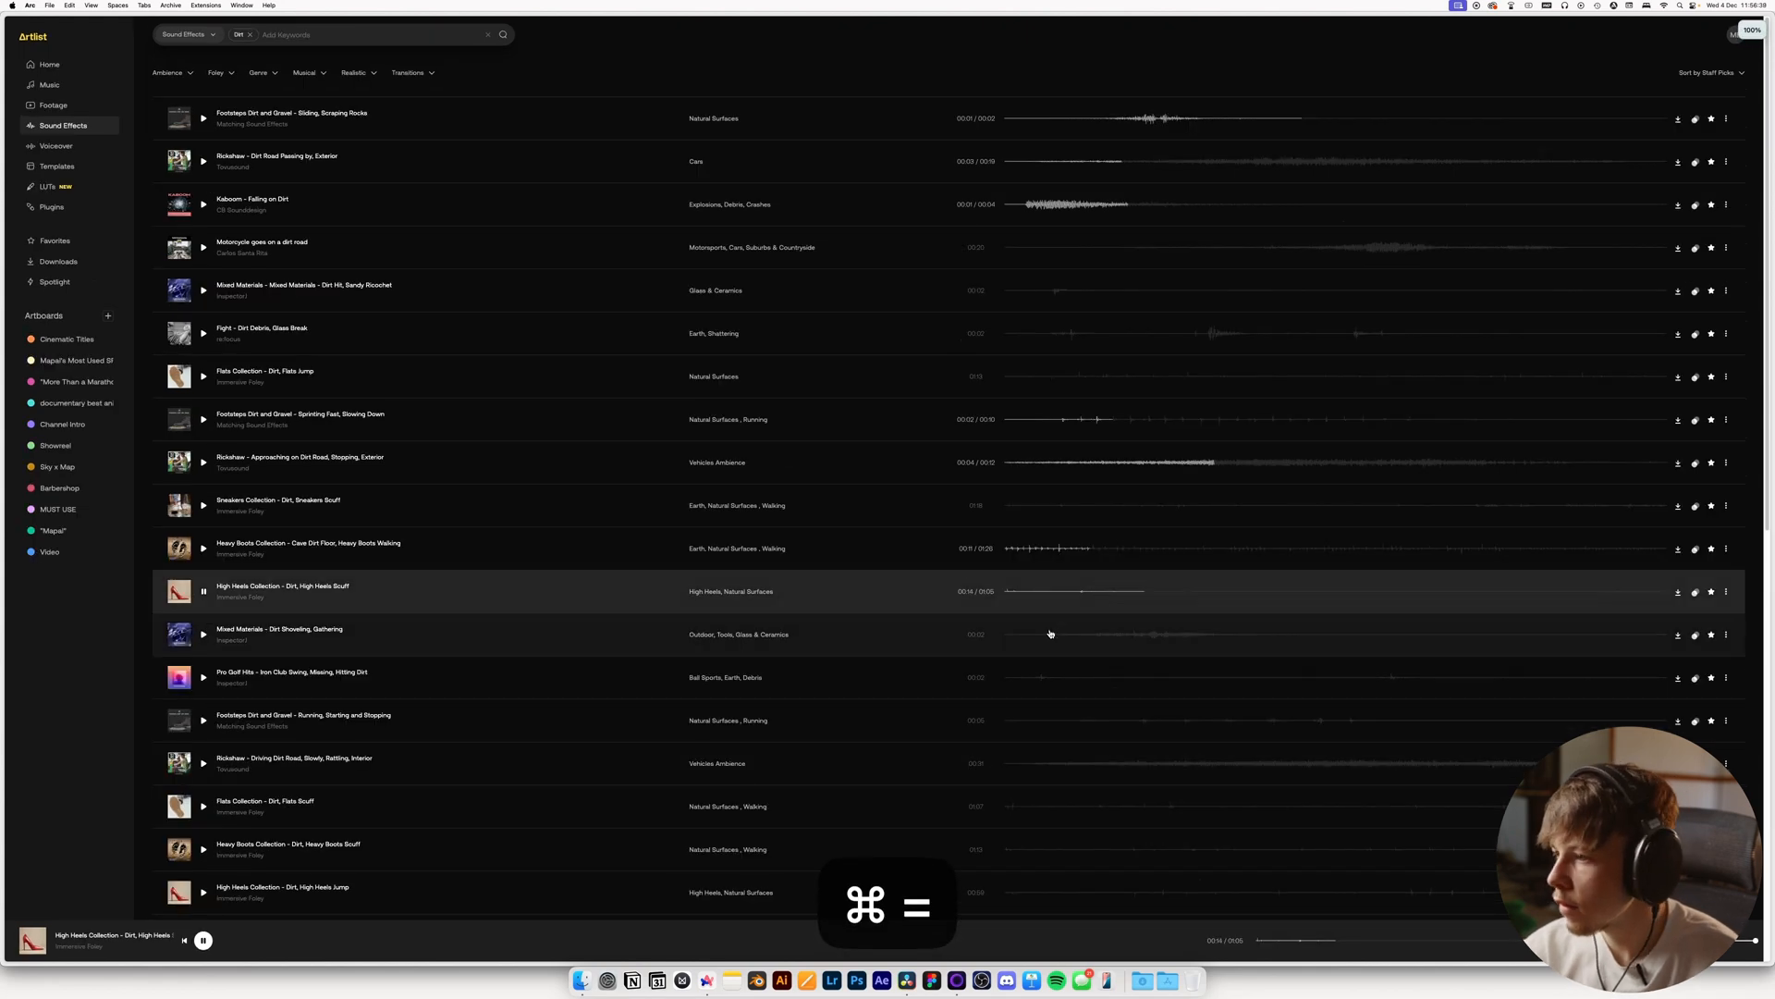
Audition further dirt sounds down the list, including the shoveling, running, scuffing and sneaker-walking effects
{"action": "left_click", "coordinate": [1050, 633]}
{"action": "left_click", "coordinate": [1030, 696]}
{"action": "left_click", "coordinate": [1060, 729]}
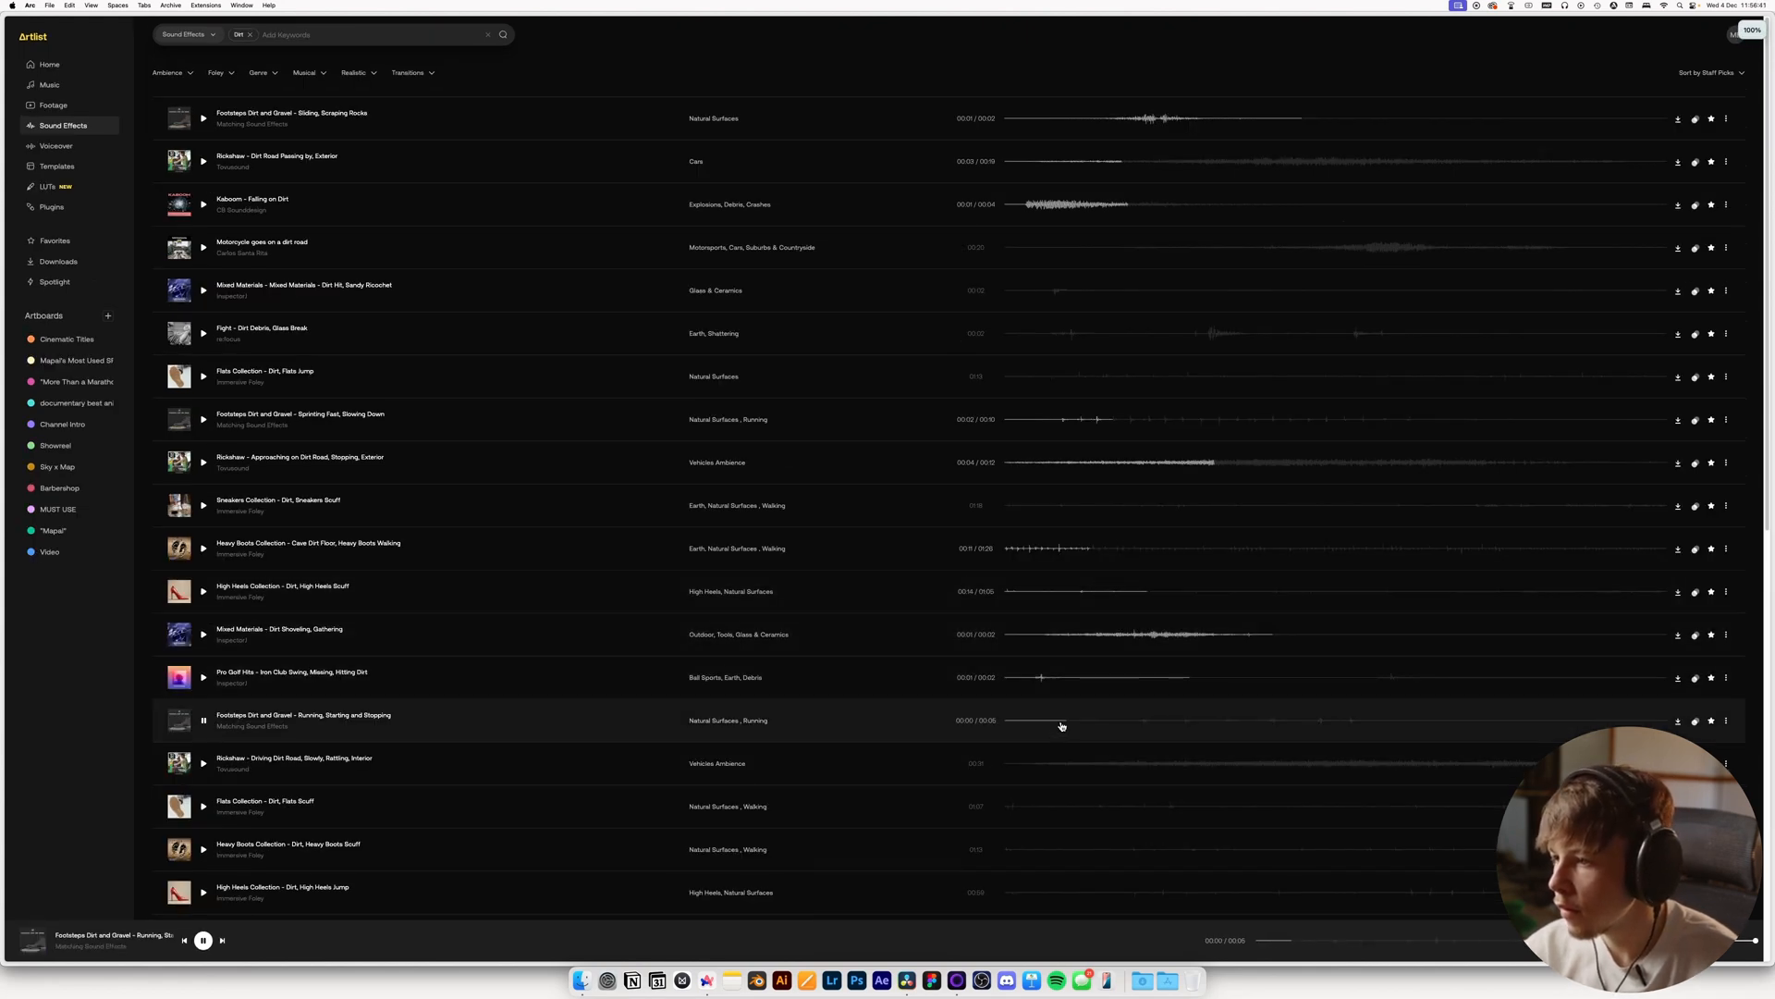
{"action": "scroll", "coordinate": [1062, 726], "scroll_direction": "down", "scroll_amount": 2}
{"action": "left_click", "coordinate": [1051, 738]}
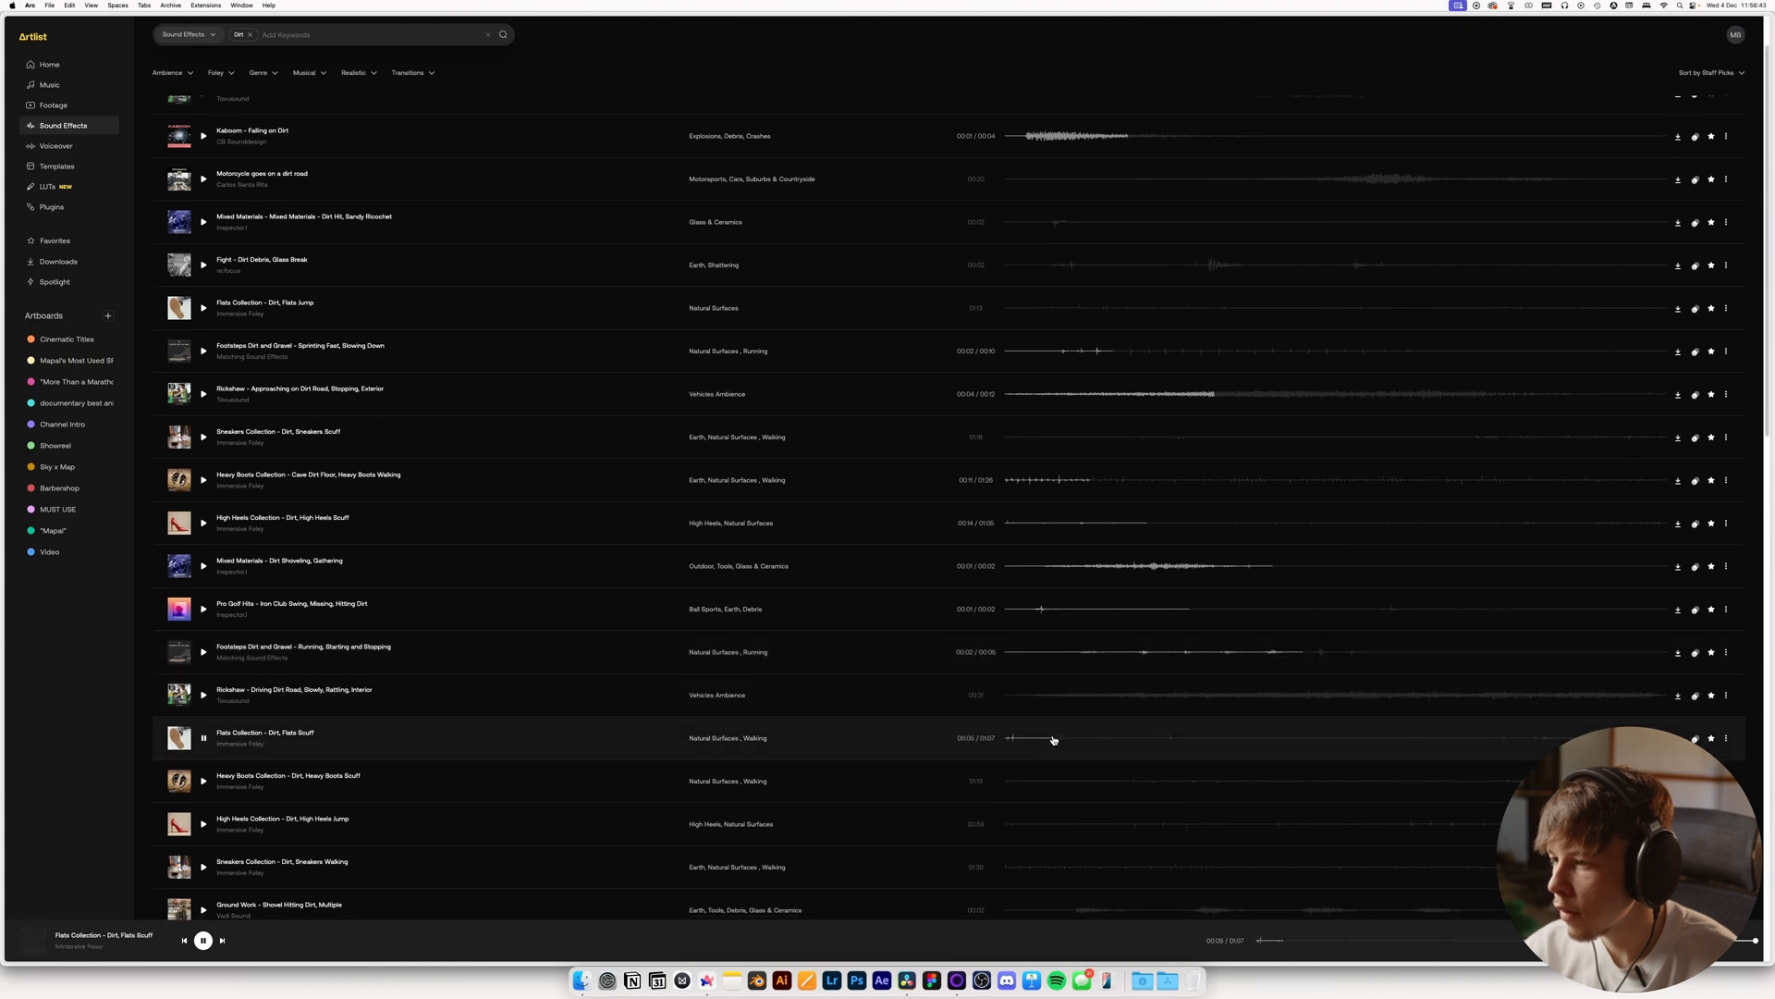
{"action": "scroll", "coordinate": [1064, 730], "scroll_direction": "down", "scroll_amount": 2}
{"action": "left_click", "coordinate": [1077, 711]}
{"action": "scroll", "coordinate": [1072, 739], "scroll_direction": "down", "scroll_amount": 1}
{"action": "left_click", "coordinate": [1054, 787]}
{"action": "scroll", "coordinate": [1056, 800], "scroll_direction": "down", "scroll_amount": 2}
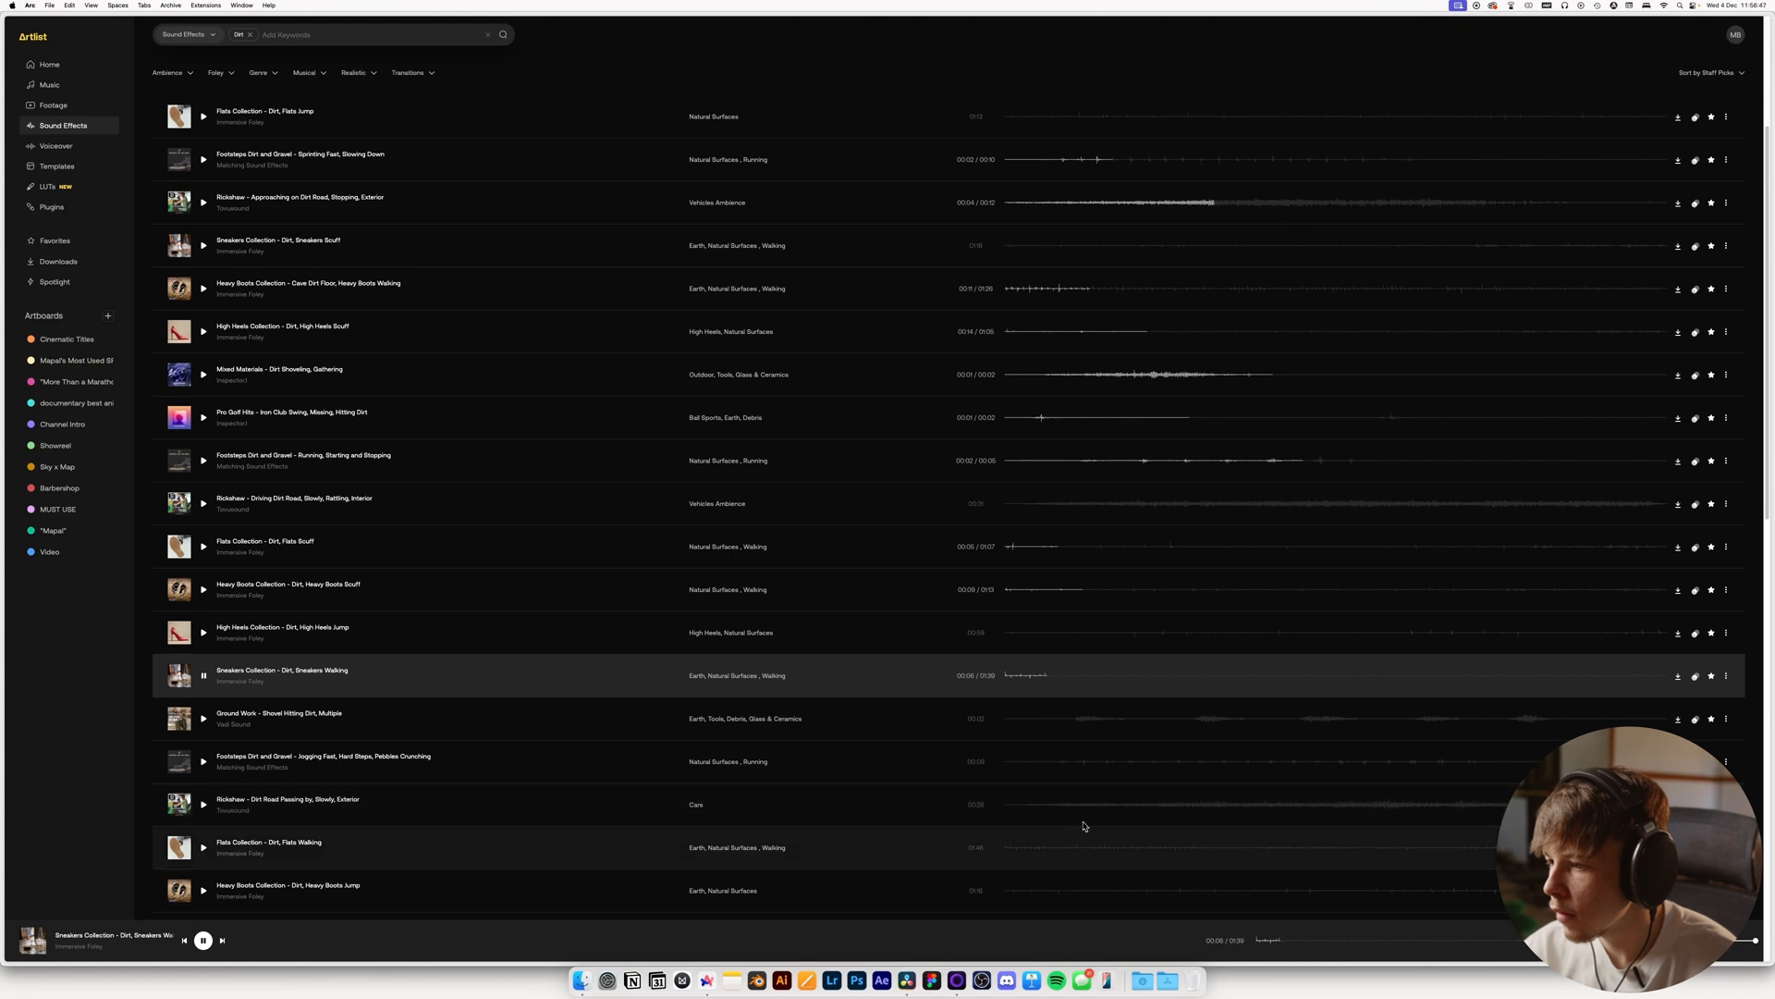
{"action": "left_click", "coordinate": [1070, 852]}
Replace the "dirt" keyword with "sand" and audition the first sand sounds, from the sand storm to the sandals jump
{"action": "left_click", "coordinate": [289, 43]}
{"action": "key", "text": "BackSpace"}
{"action": "type", "text": "sand"}
{"action": "key", "text": "Return"}
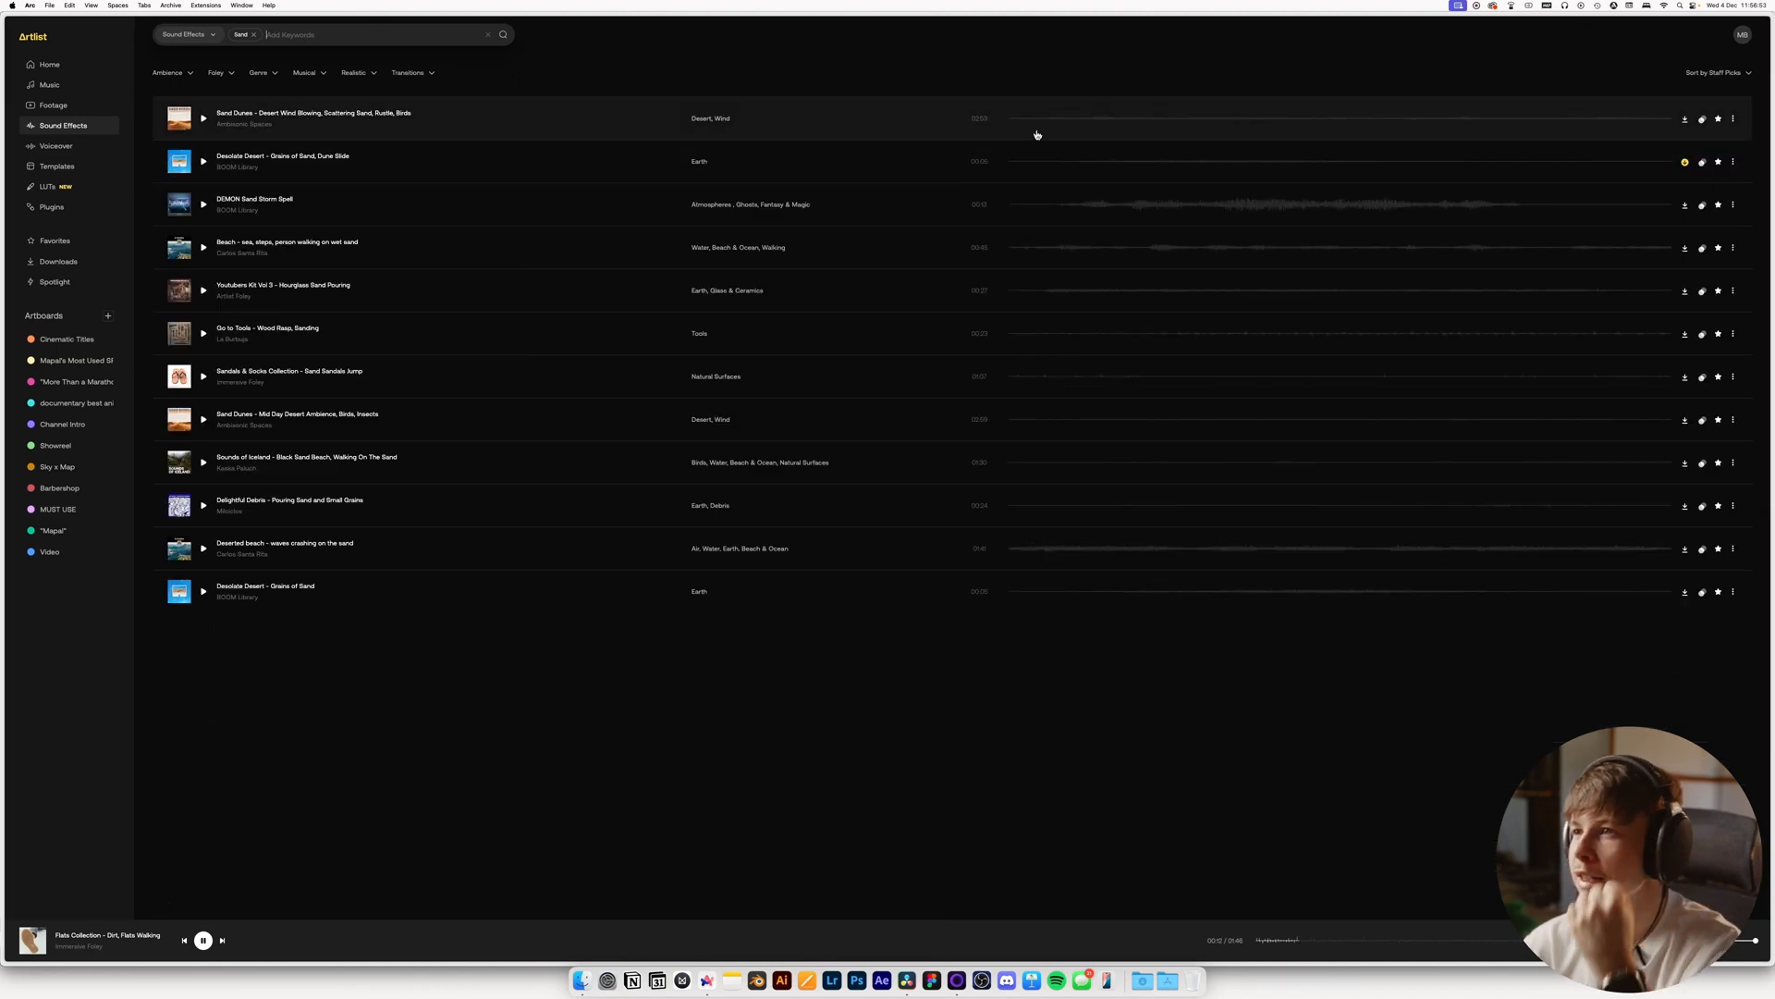
{"action": "left_click", "coordinate": [1120, 203]}
{"action": "left_click", "coordinate": [1144, 248]}
{"action": "left_click", "coordinate": [1093, 294]}
{"action": "left_click", "coordinate": [1105, 336]}
{"action": "left_click", "coordinate": [1069, 376]}
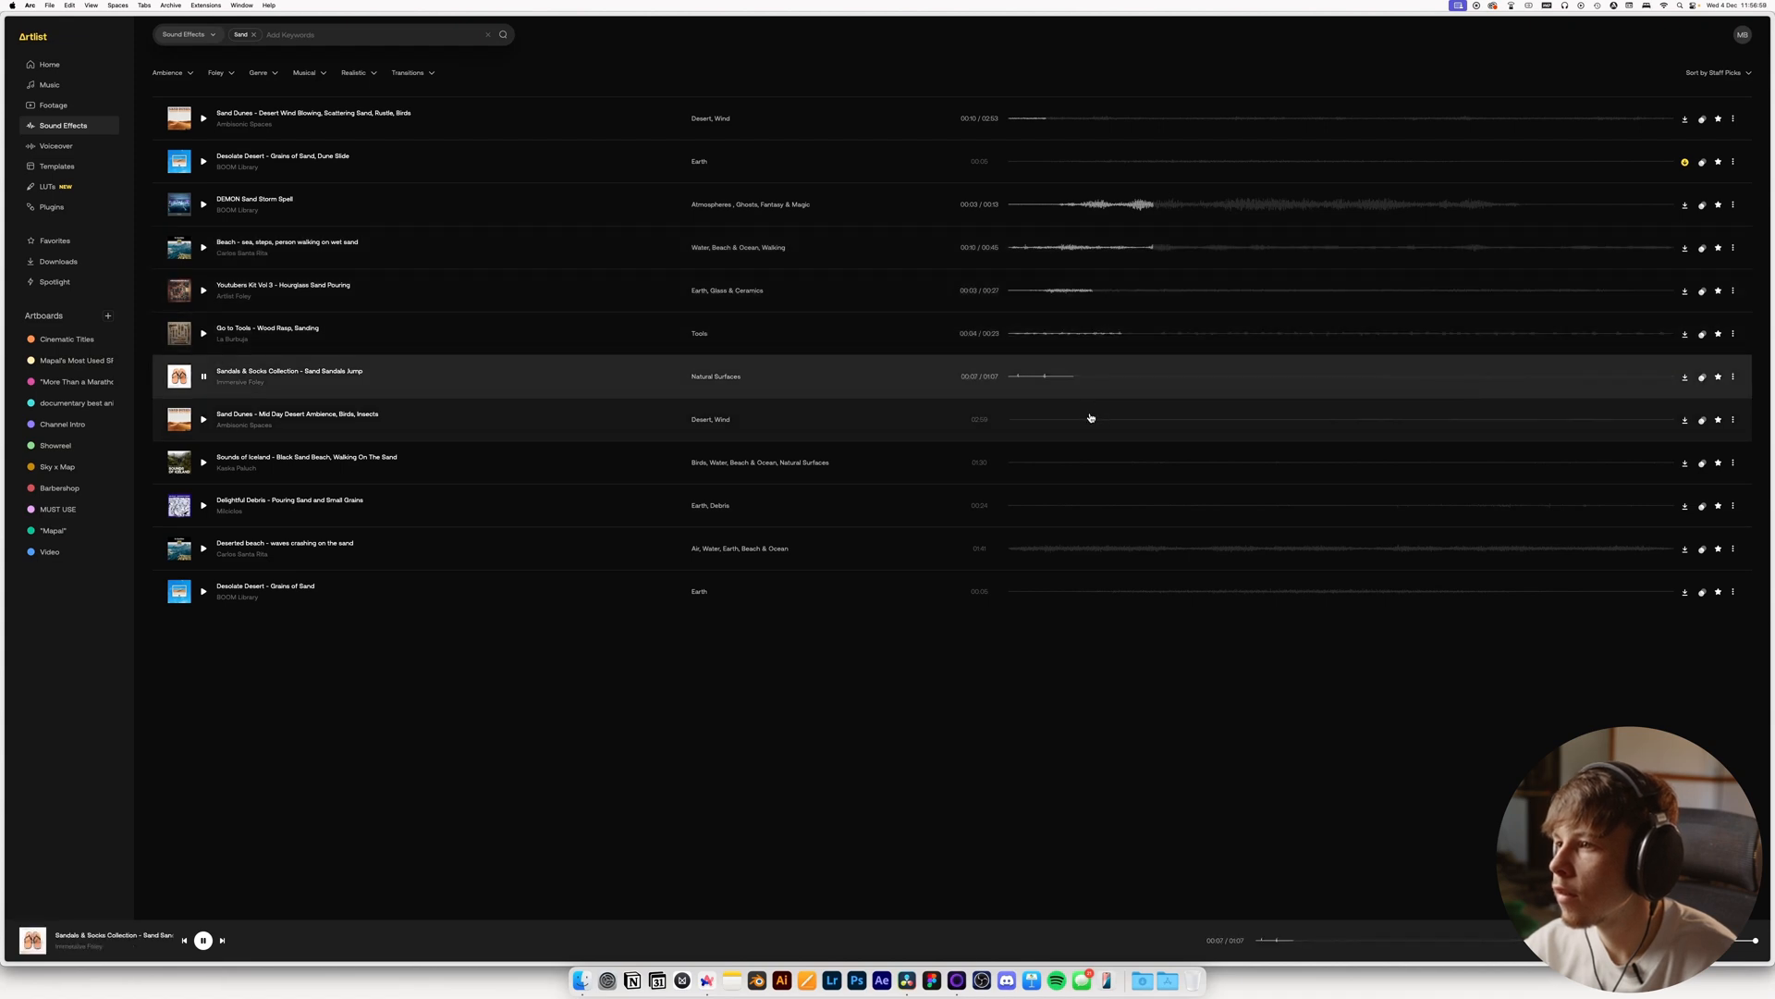
Audition the remaining desert and beach sounds and download "Desolate Desert - Grains of Sand"
{"action": "left_click", "coordinate": [1091, 418]}
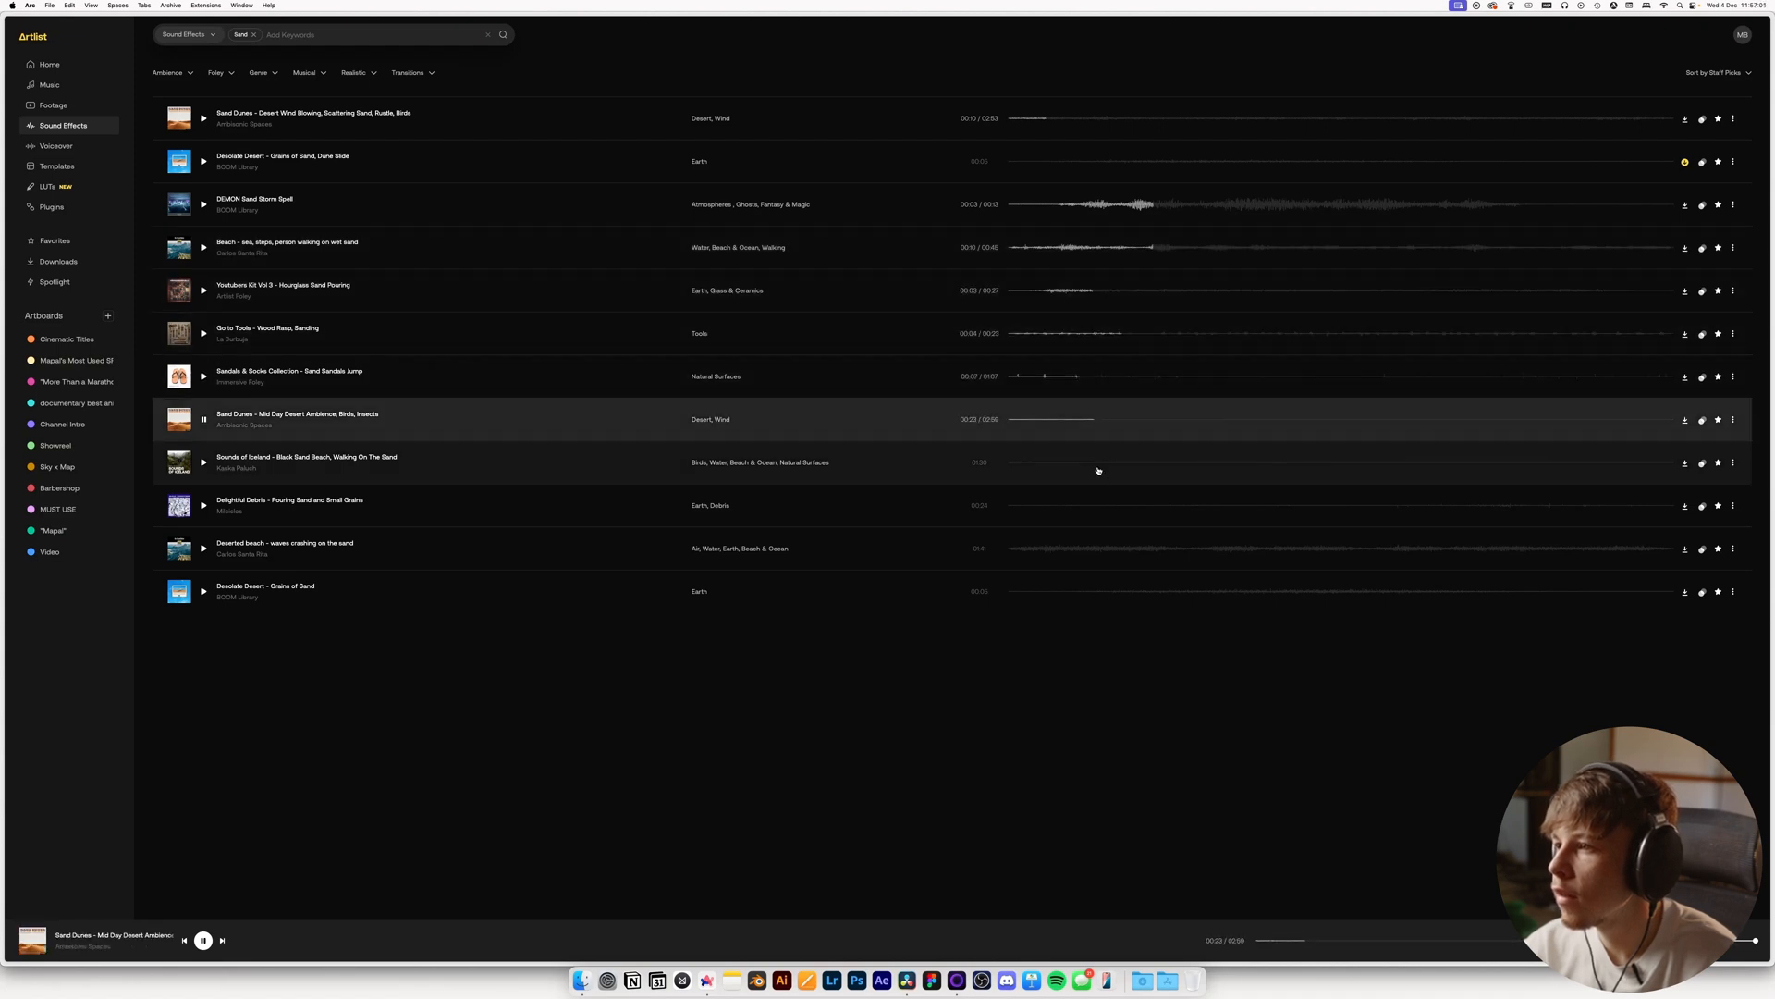
{"action": "left_click", "coordinate": [1099, 464]}
{"action": "left_click", "coordinate": [1073, 553]}
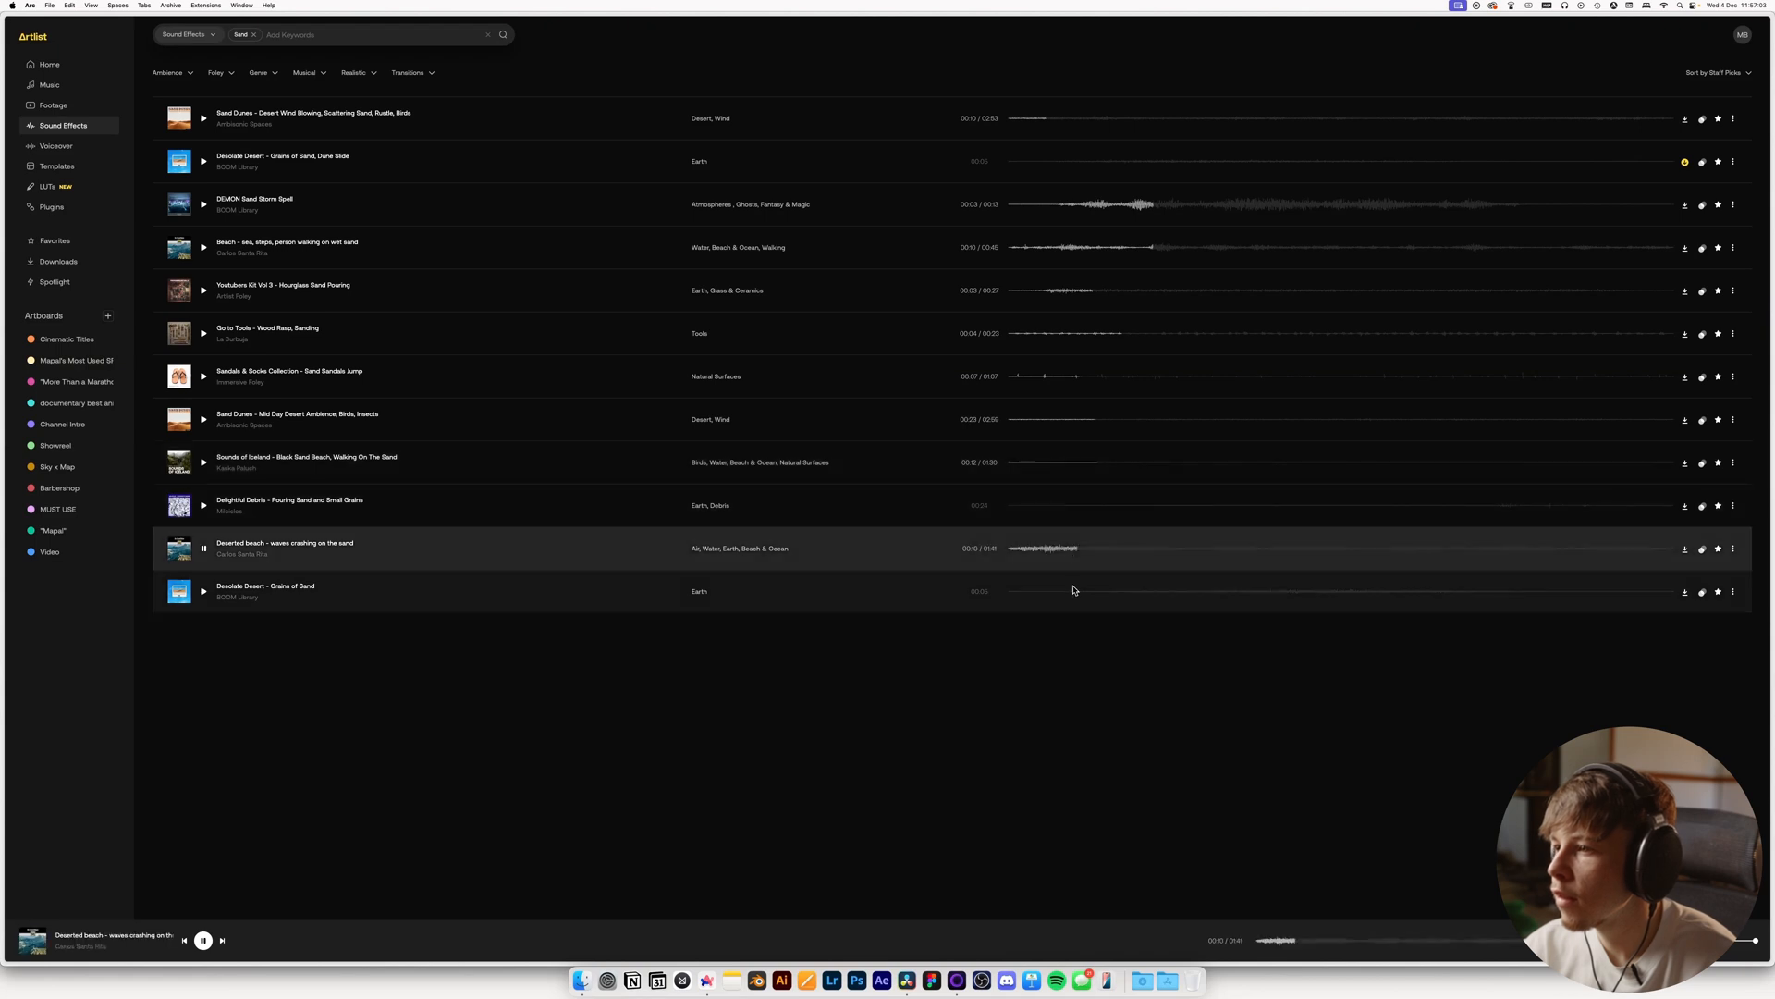
{"action": "left_click", "coordinate": [1073, 596]}
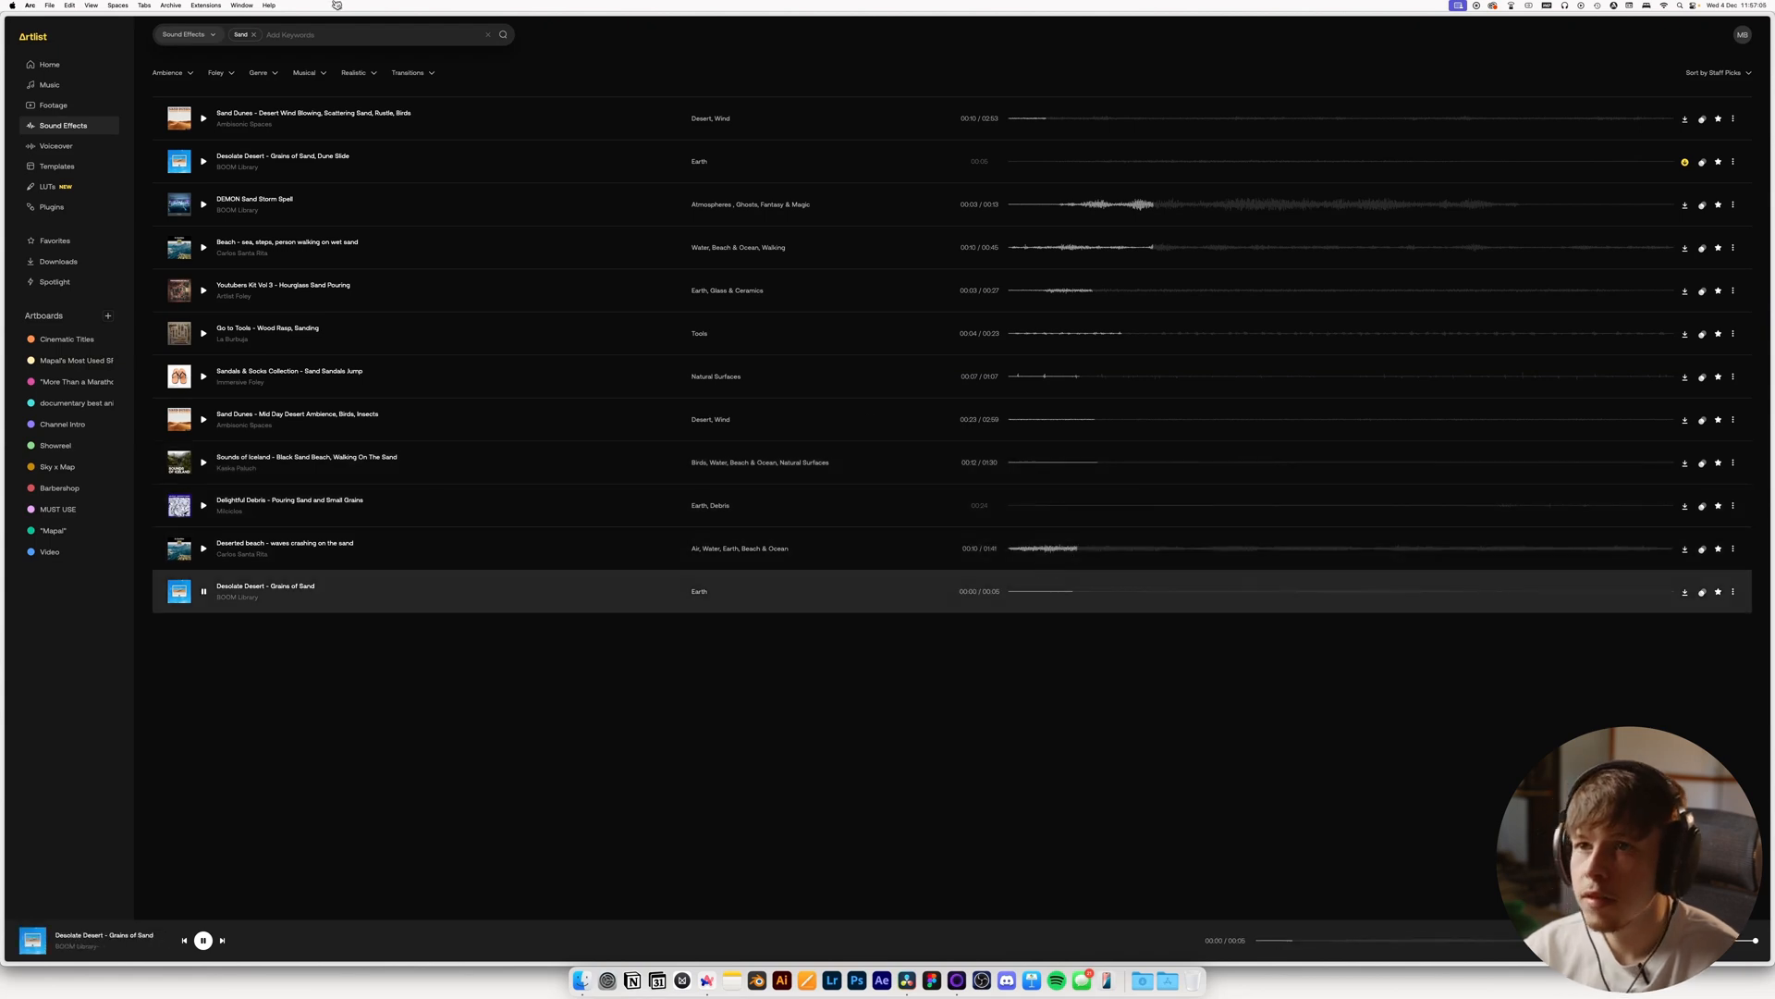
{"action": "key", "text": "space"}
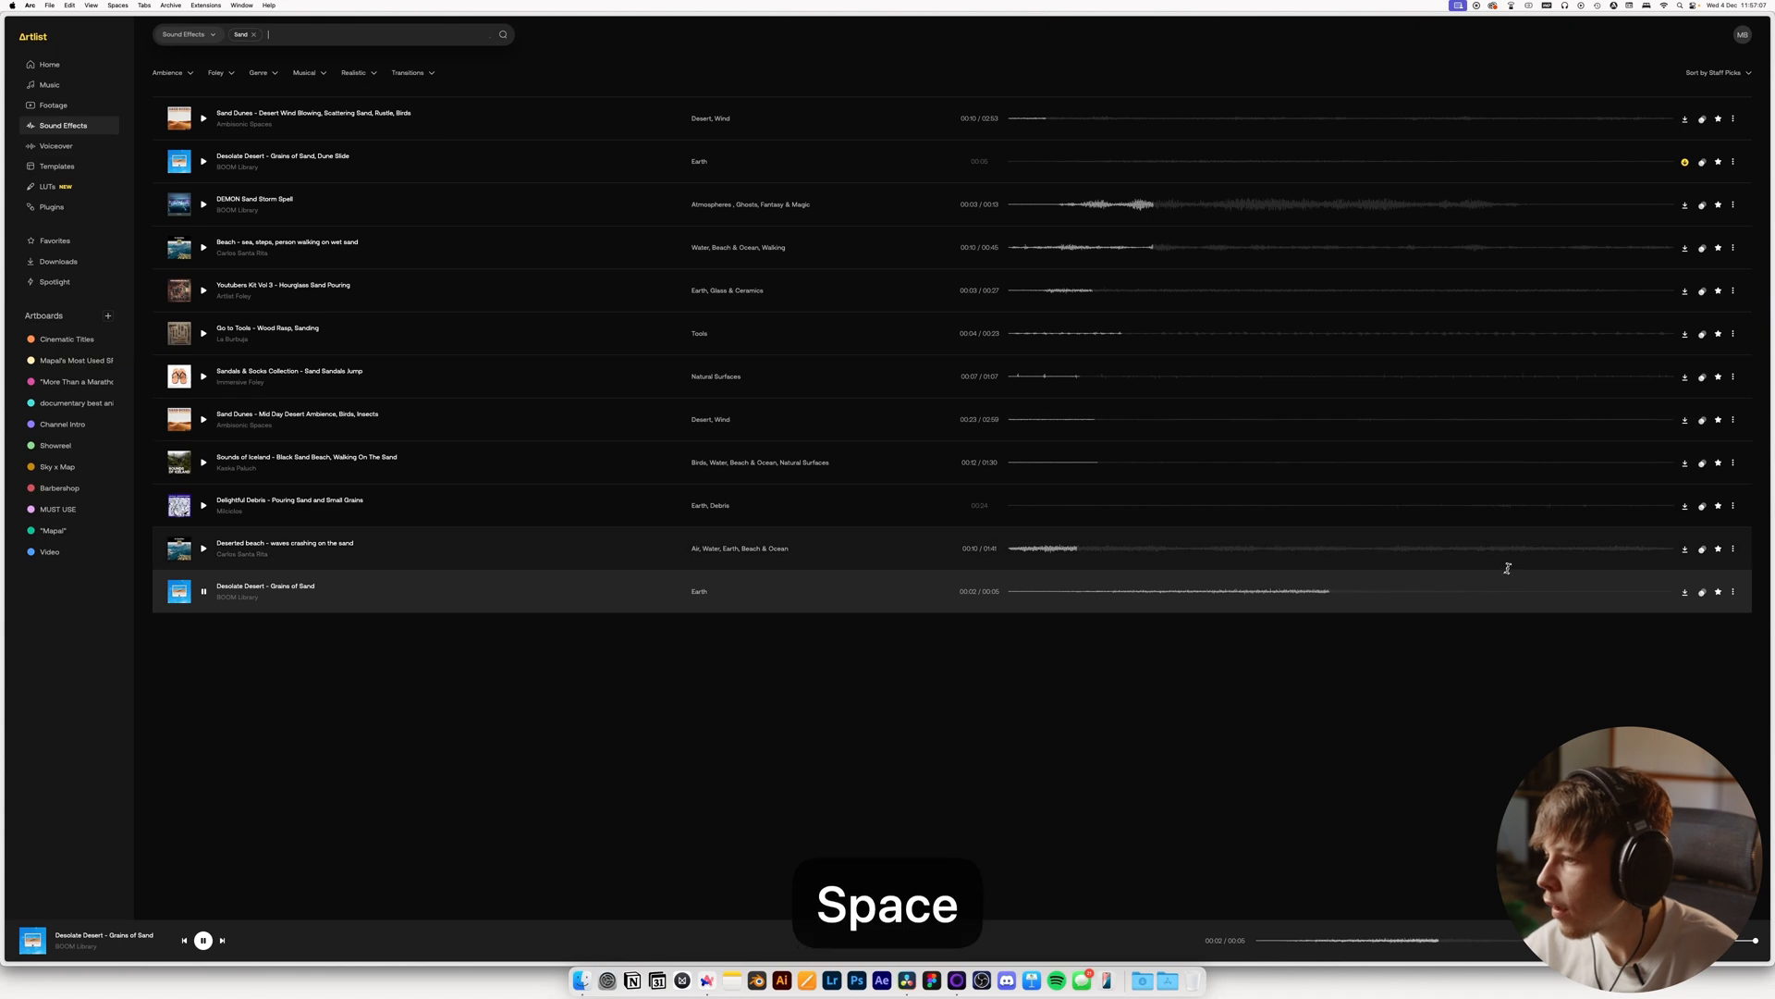
{"action": "left_click", "coordinate": [203, 591]}
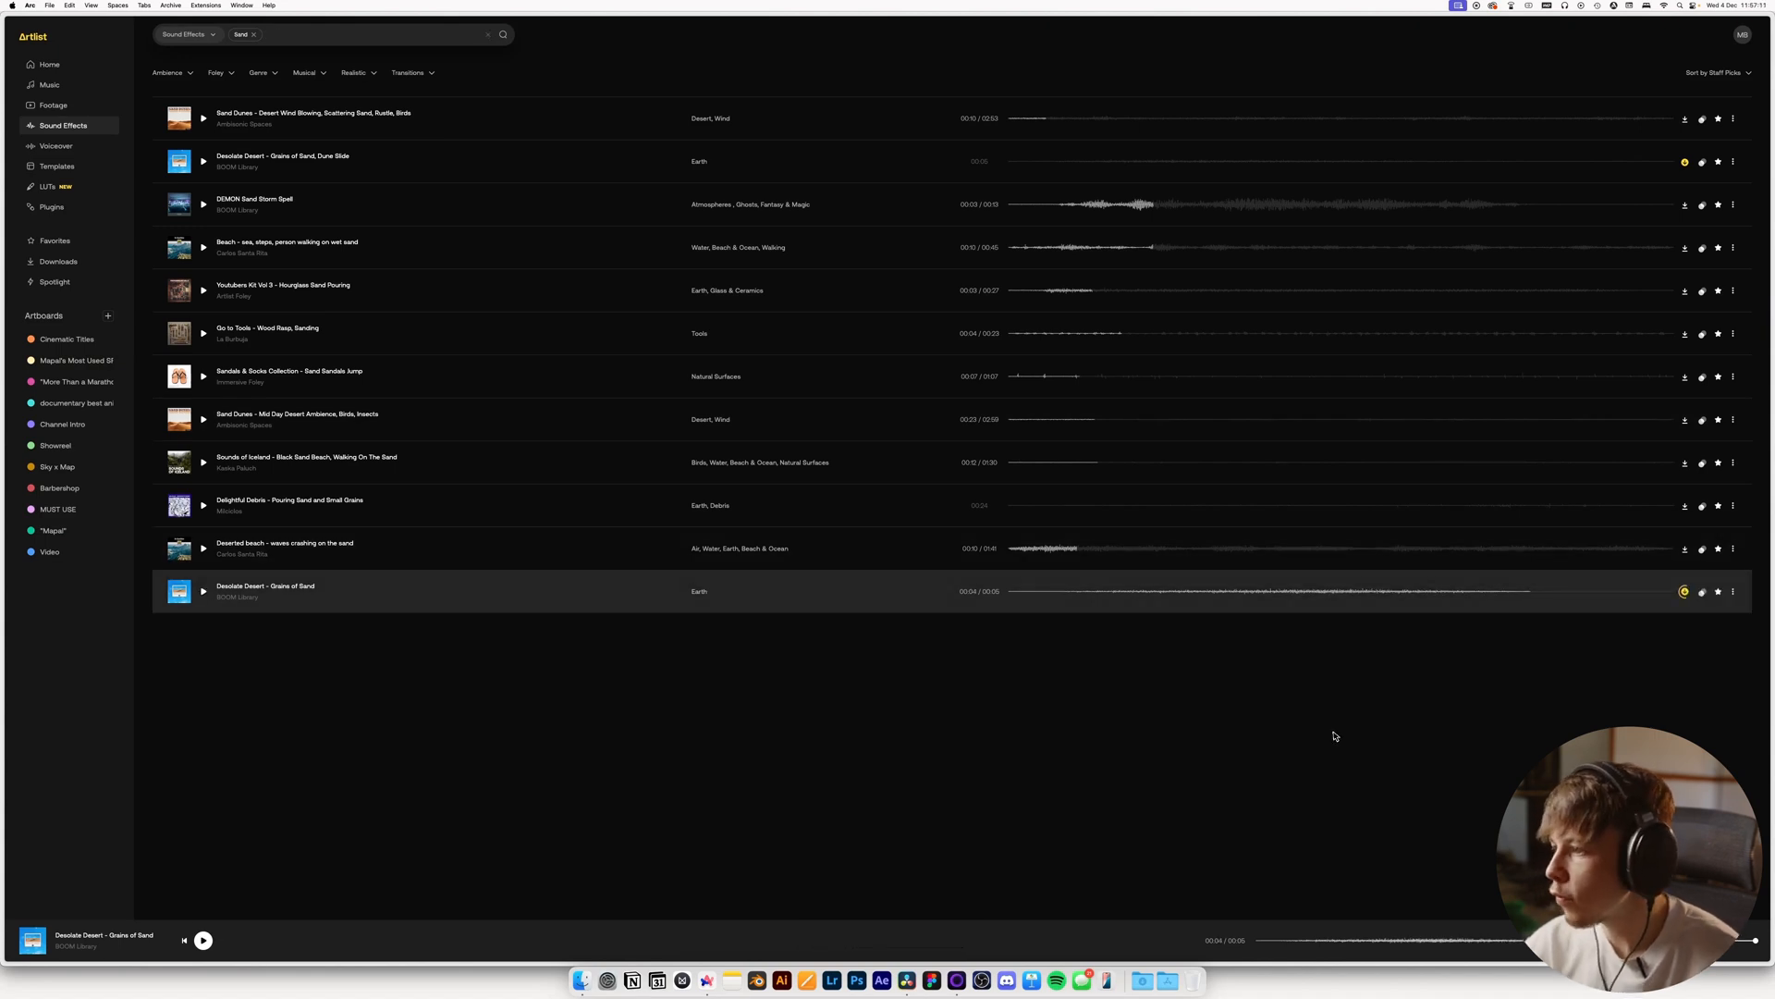
Switch to DaVinci Resolve and place the downloaded grains of sand sound on Audio 6, starting with the shoe close-up
{"action": "key", "text": "super+Tab"}
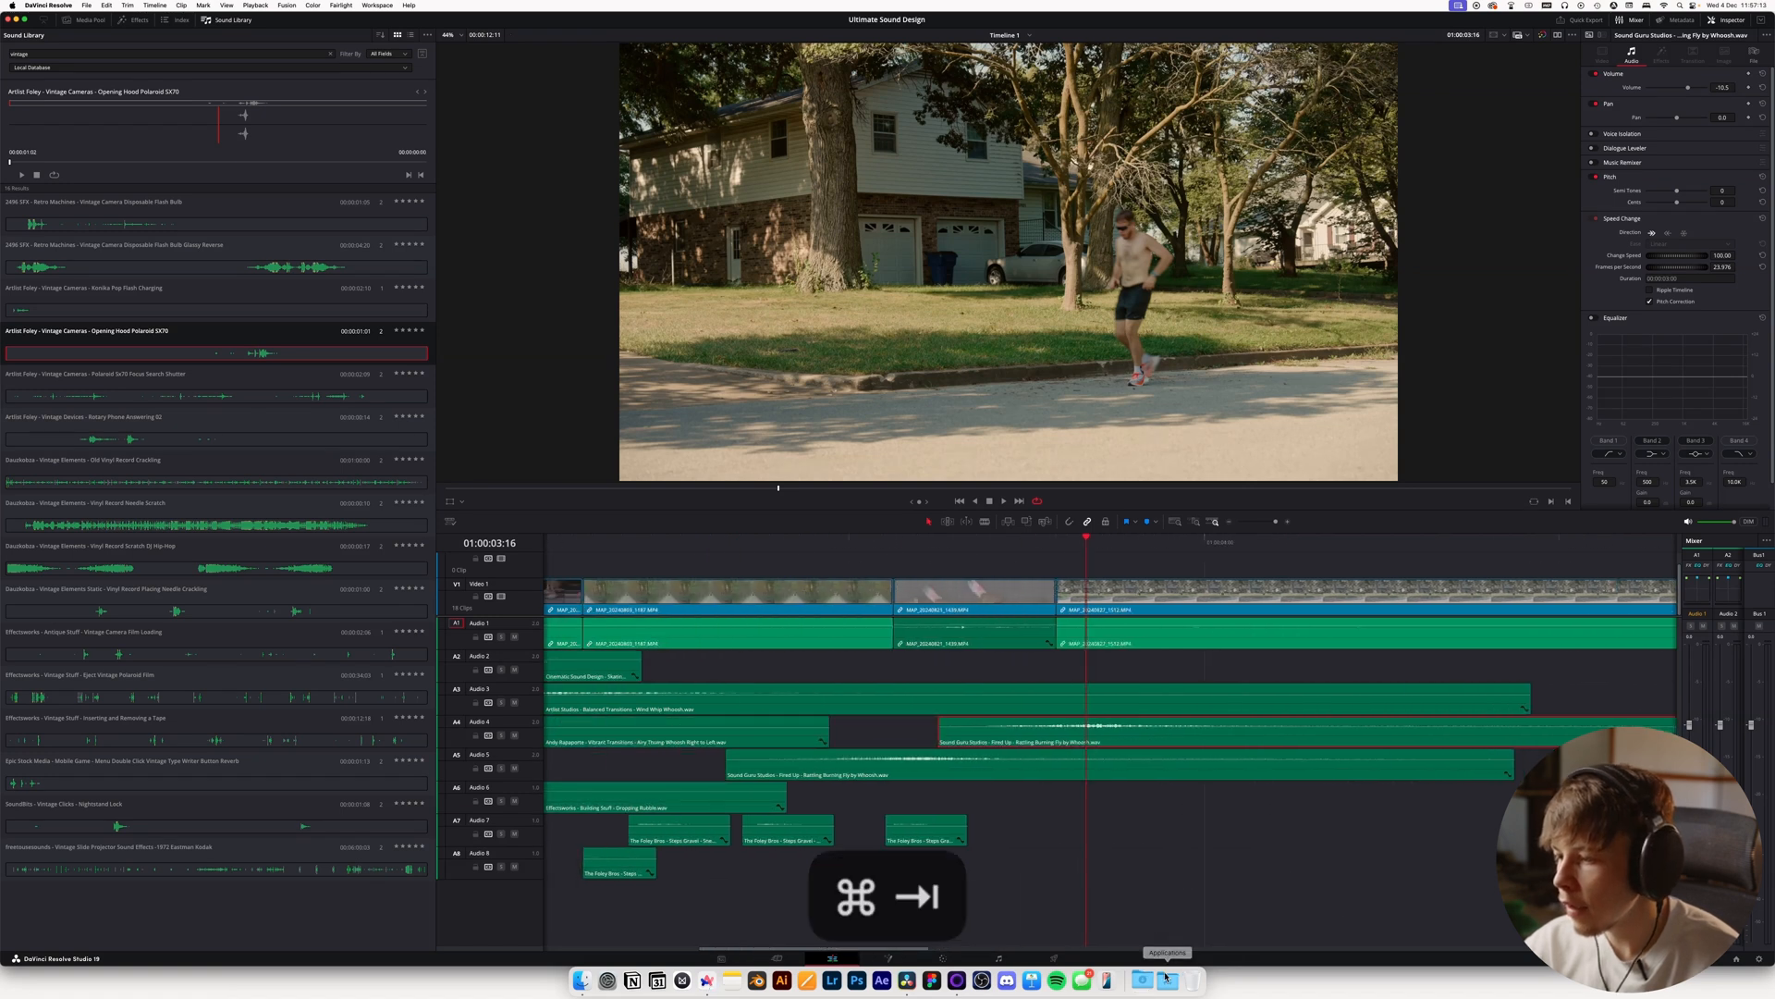
{"action": "left_click", "coordinate": [1143, 980]}
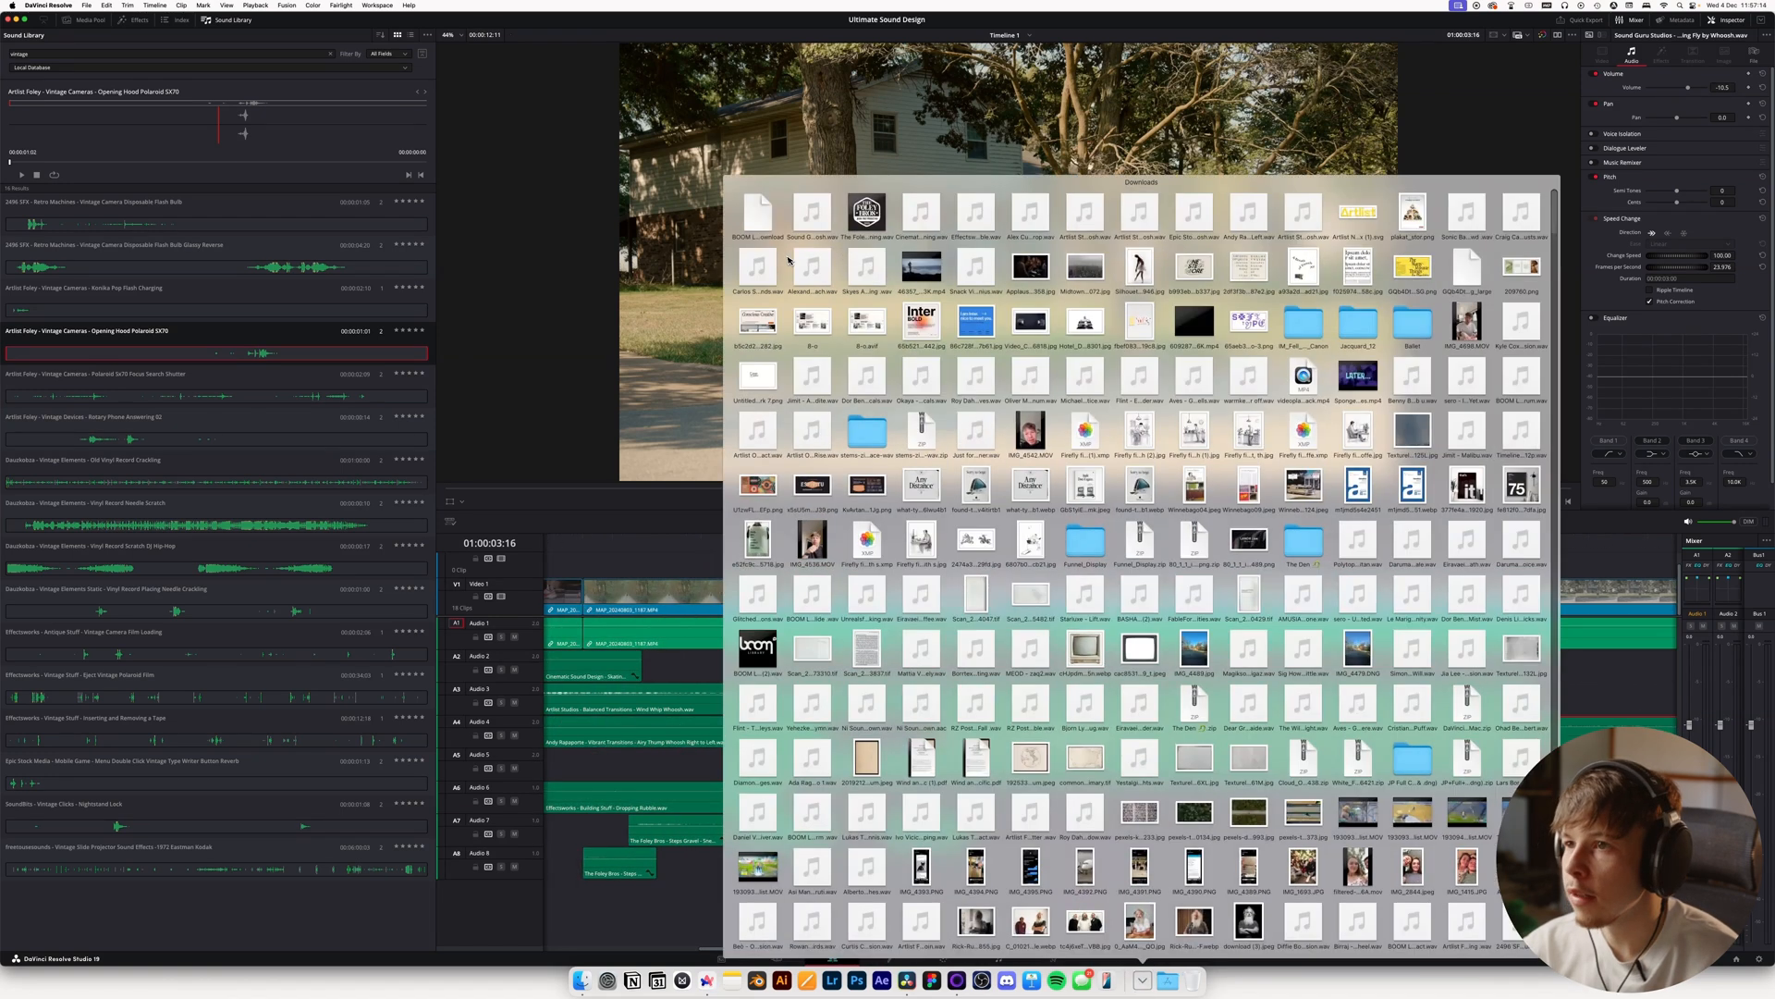
{"action": "left_click", "coordinate": [622, 832]}
{"action": "left_click", "coordinate": [1143, 980]}
{"action": "left_click_drag", "start_coordinate": [762, 219], "coordinate": [907, 797]}
{"action": "left_click", "coordinate": [895, 546]}
{"action": "left_click_drag", "start_coordinate": [1115, 804], "coordinate": [1040, 805]}
{"action": "left_click_drag", "start_coordinate": [838, 801], "coordinate": [968, 797]}
Trim the end of the sand clip on Audio 6 to the end of the shoe close-up and replay the section
{"action": "key", "text": "shift+s"}
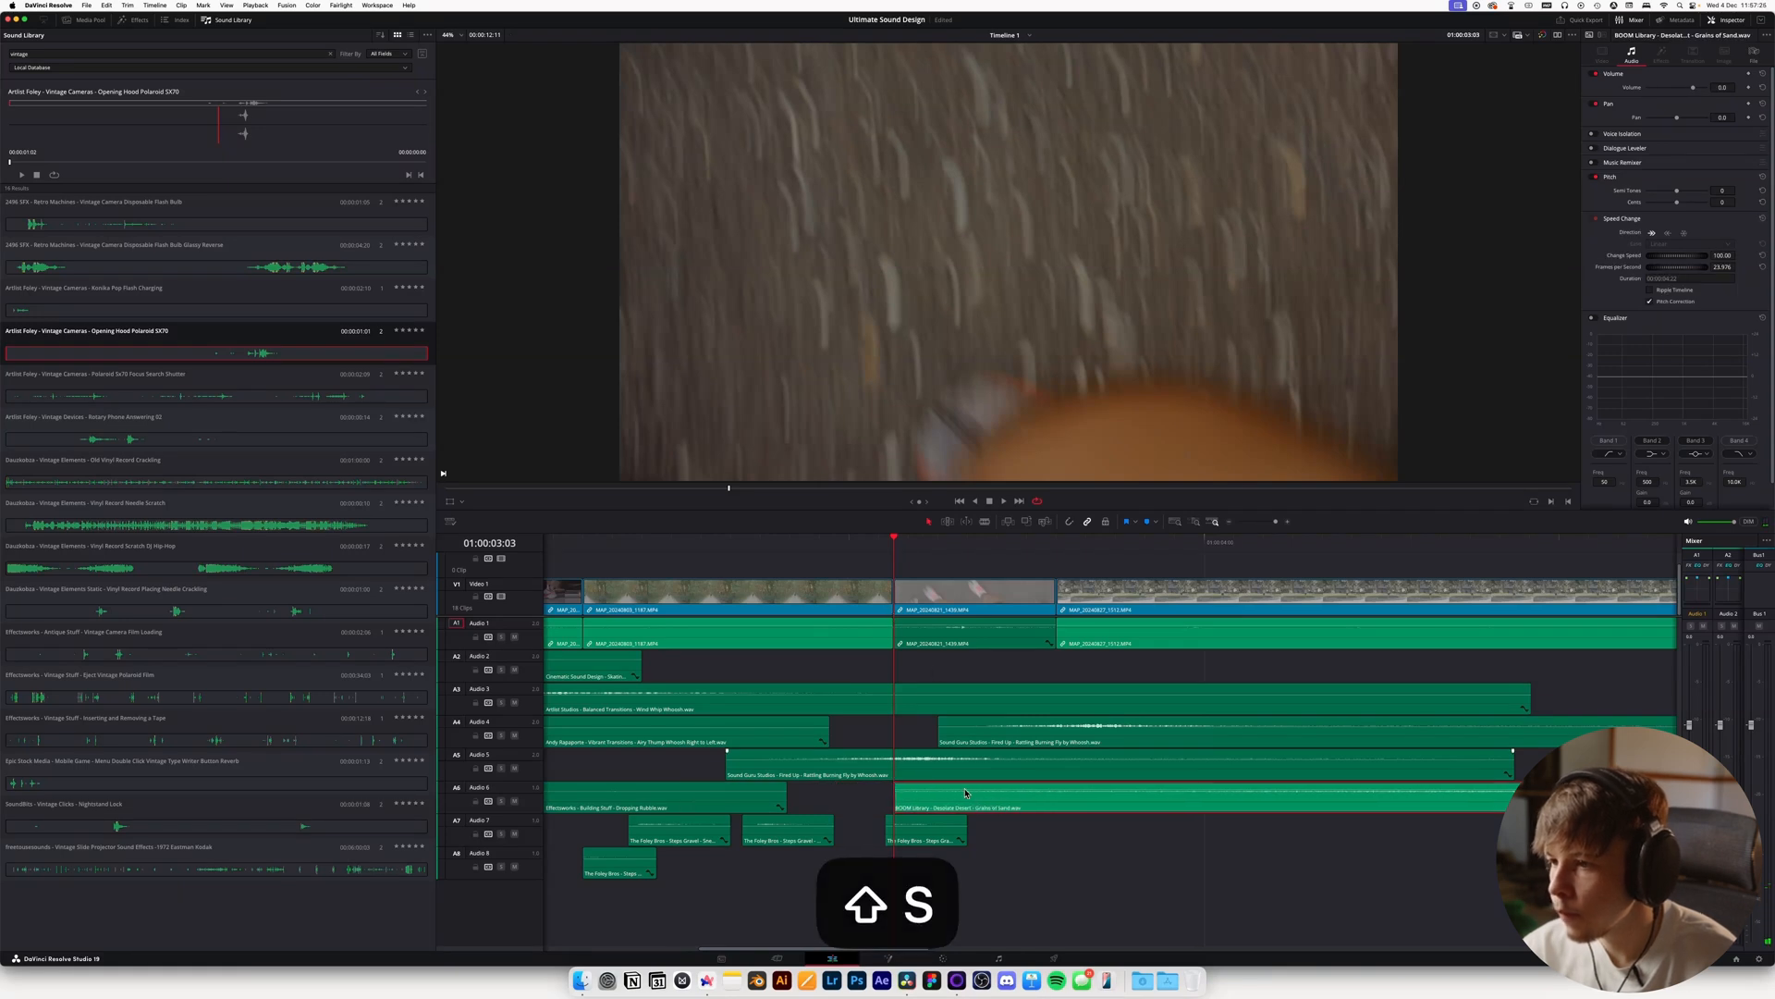
{"action": "left_click_drag", "start_coordinate": [921, 546], "coordinate": [823, 553]}
{"action": "key", "text": "w"}
{"action": "key", "text": "space"}
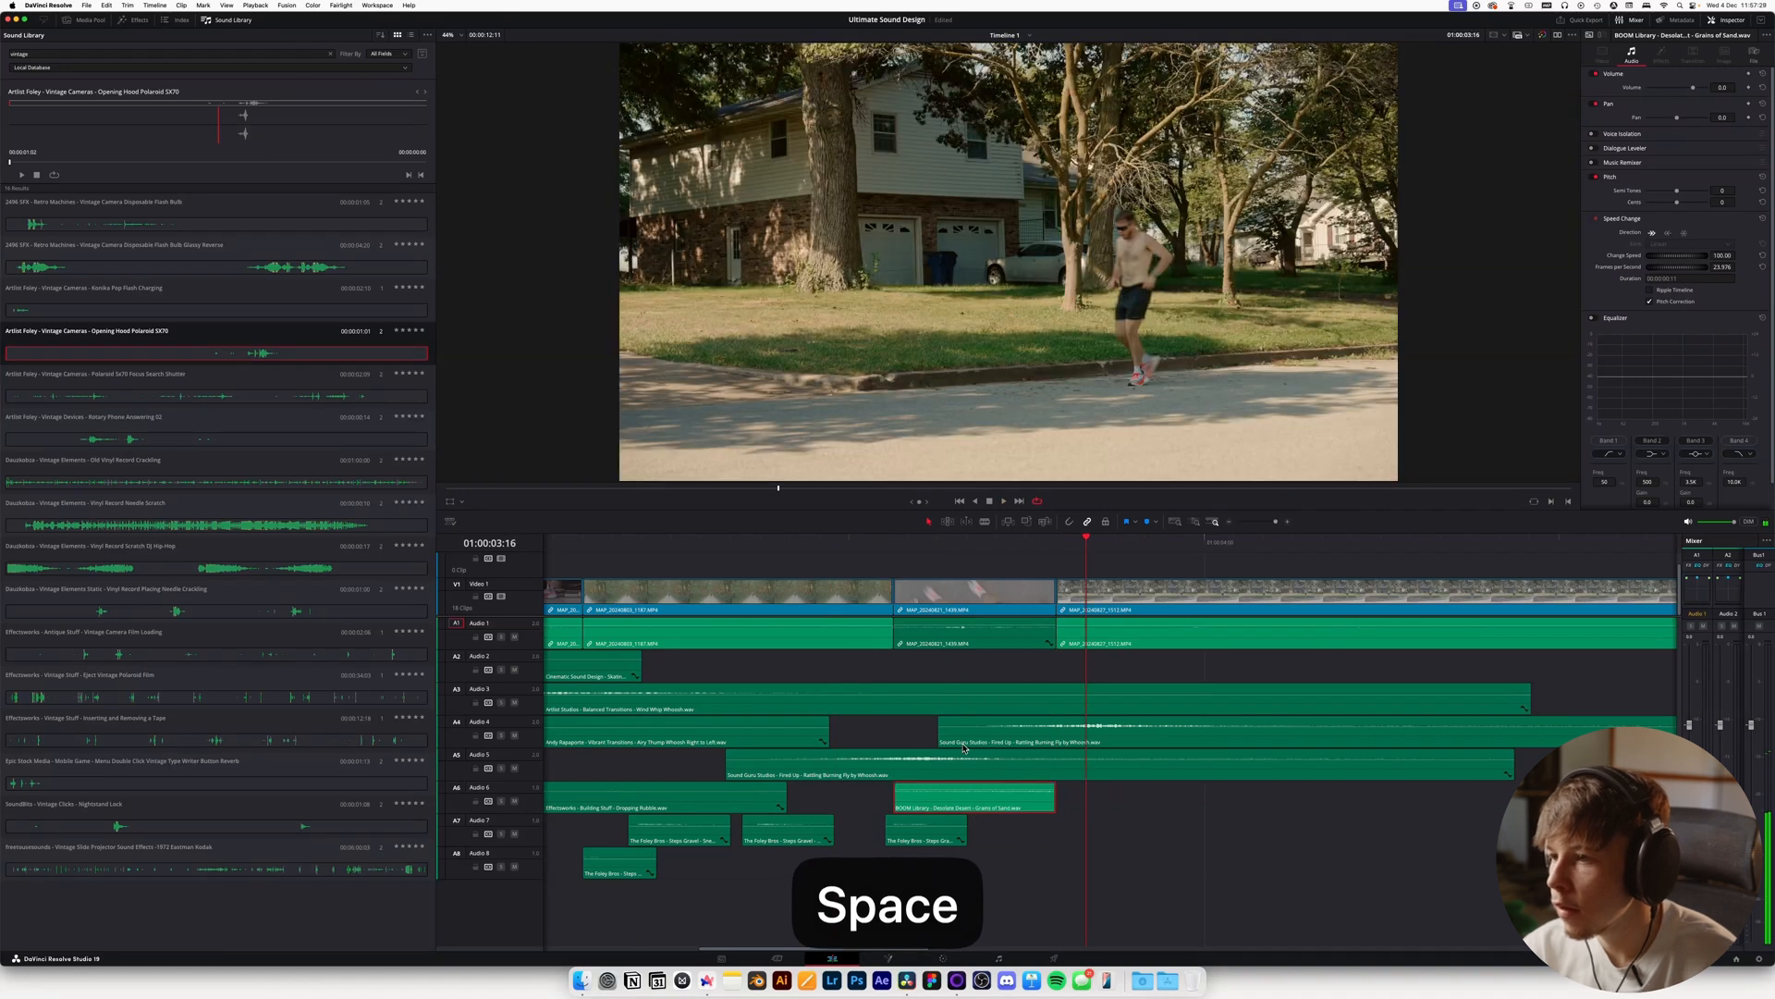
{"action": "left_click_drag", "start_coordinate": [797, 549], "coordinate": [673, 551]}
{"action": "key", "text": "space"}
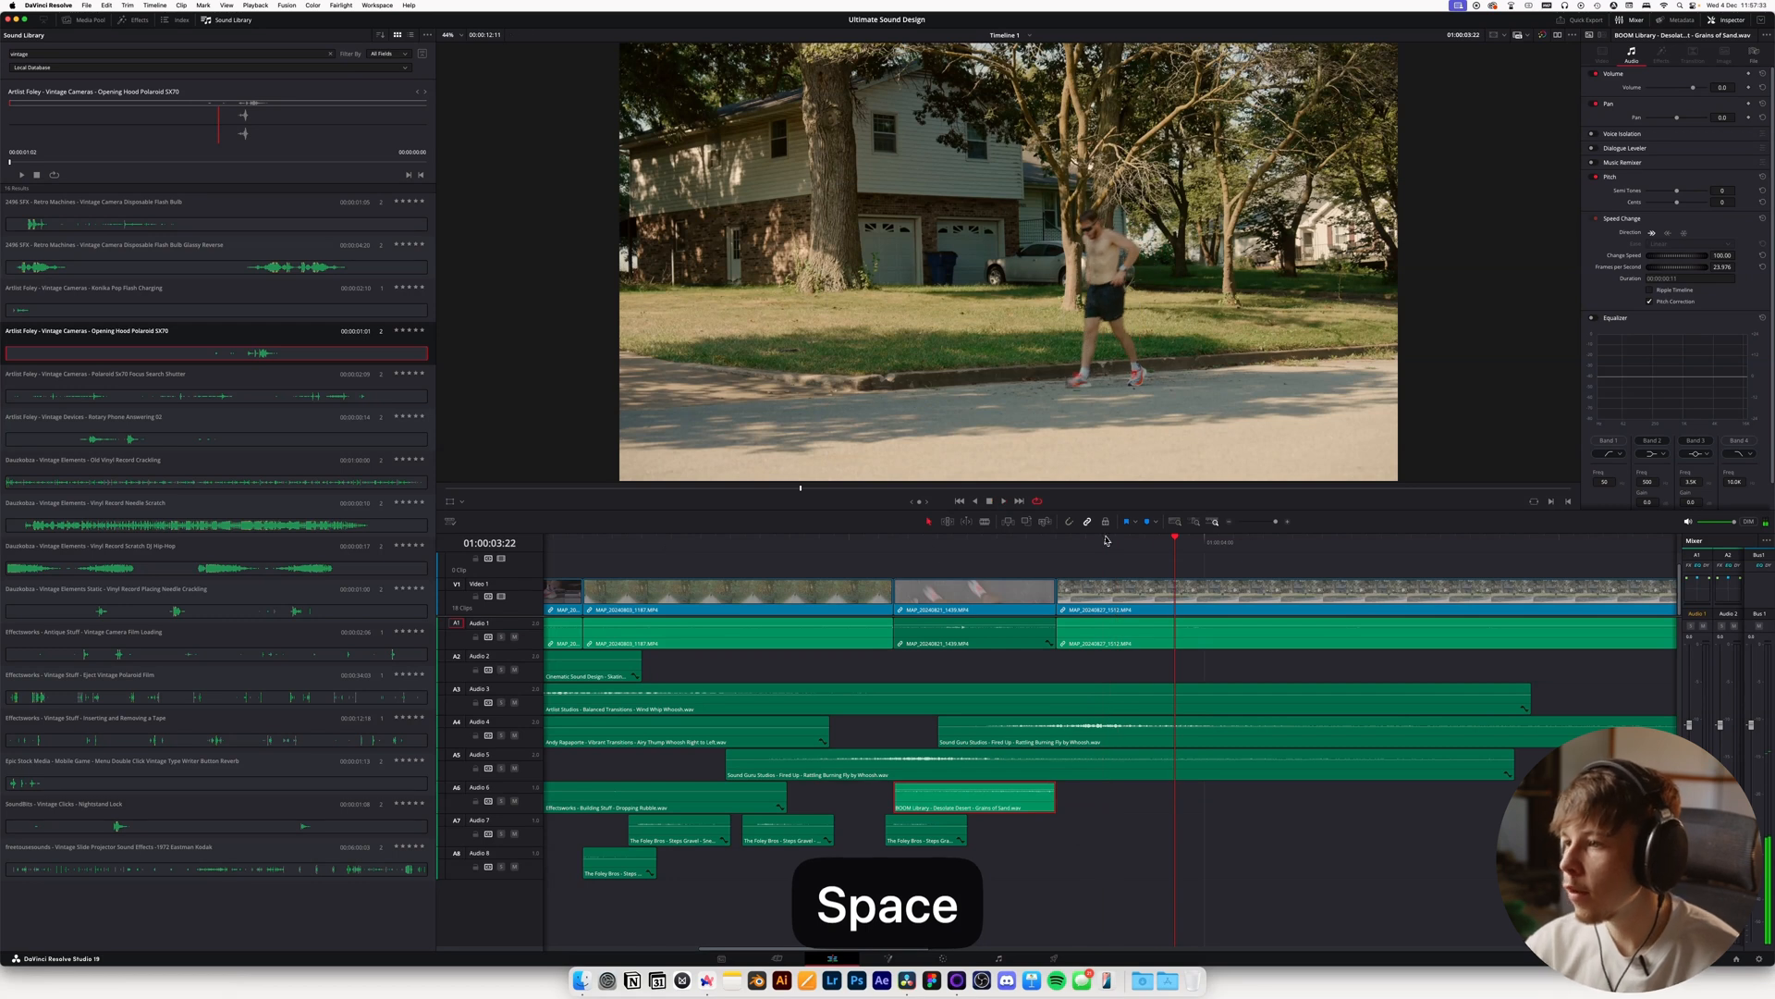
Replay the shoe close-up and the following shot of the exhausted runner to review the sound
{"action": "left_click", "coordinate": [1014, 551]}
{"action": "key", "text": "space"}
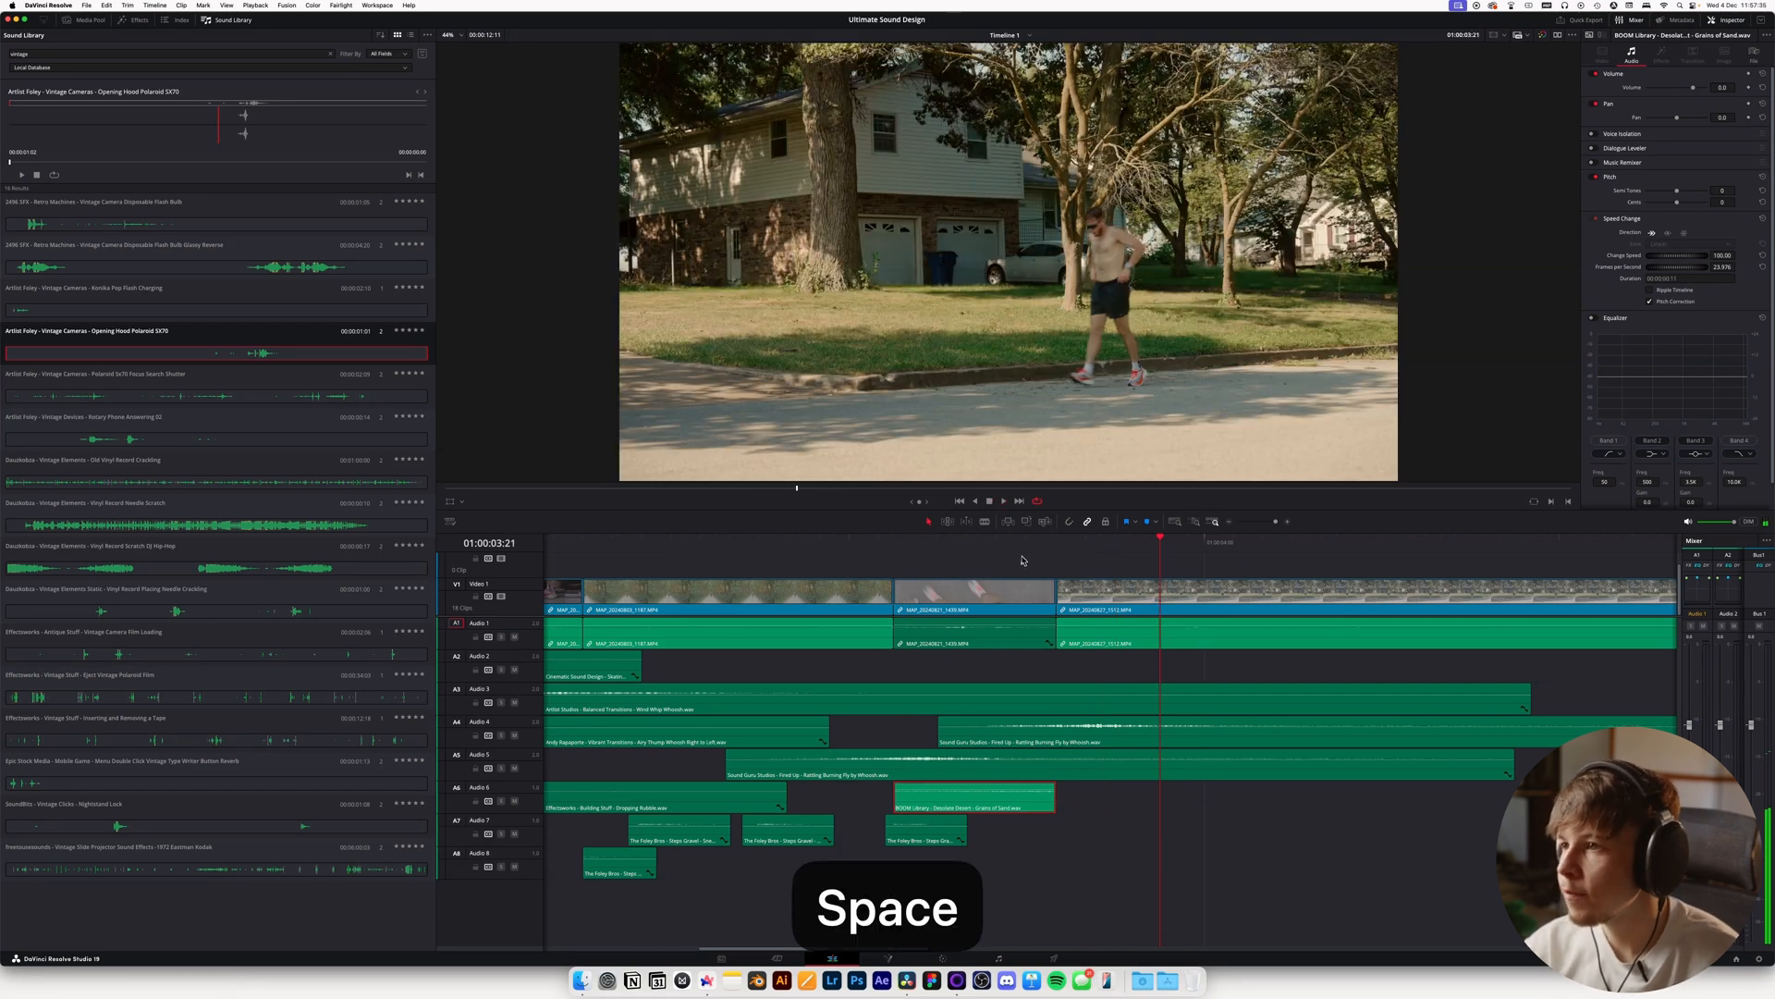
{"action": "key", "text": "space"}
{"action": "left_click", "coordinate": [1229, 524]}
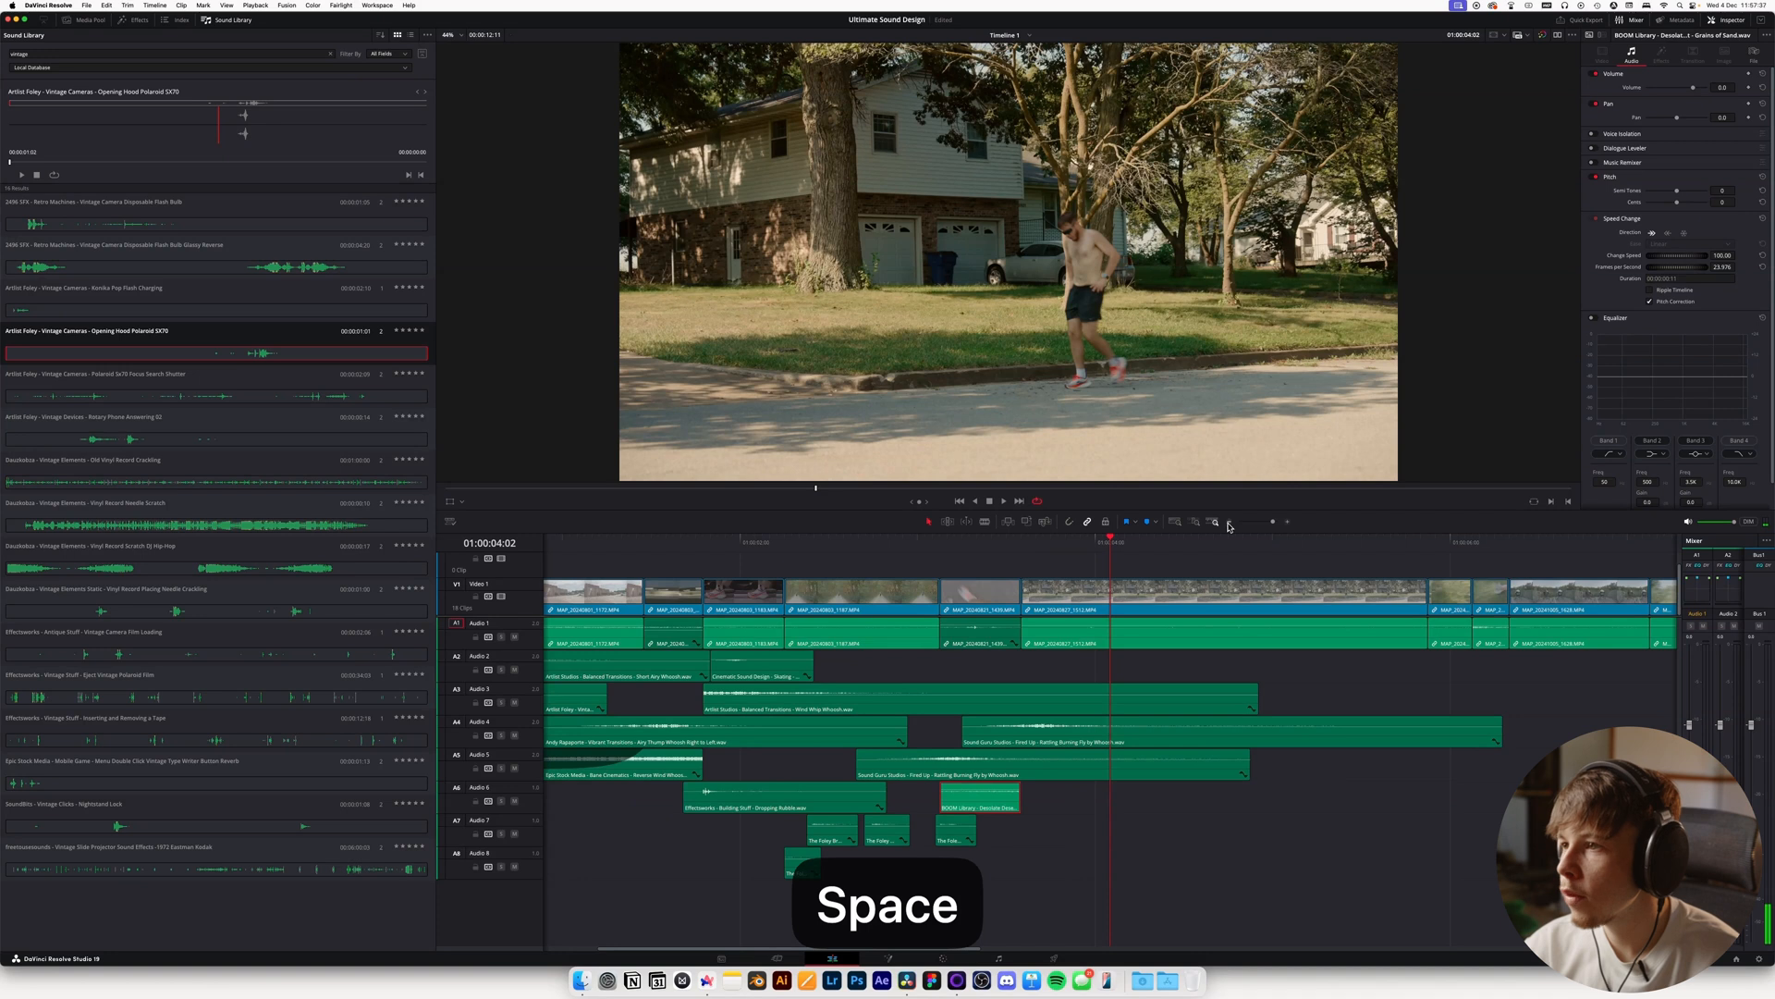
{"action": "key", "text": "space"}
{"action": "scroll", "coordinate": [1128, 602], "scroll_direction": "left", "scroll_amount": 3}
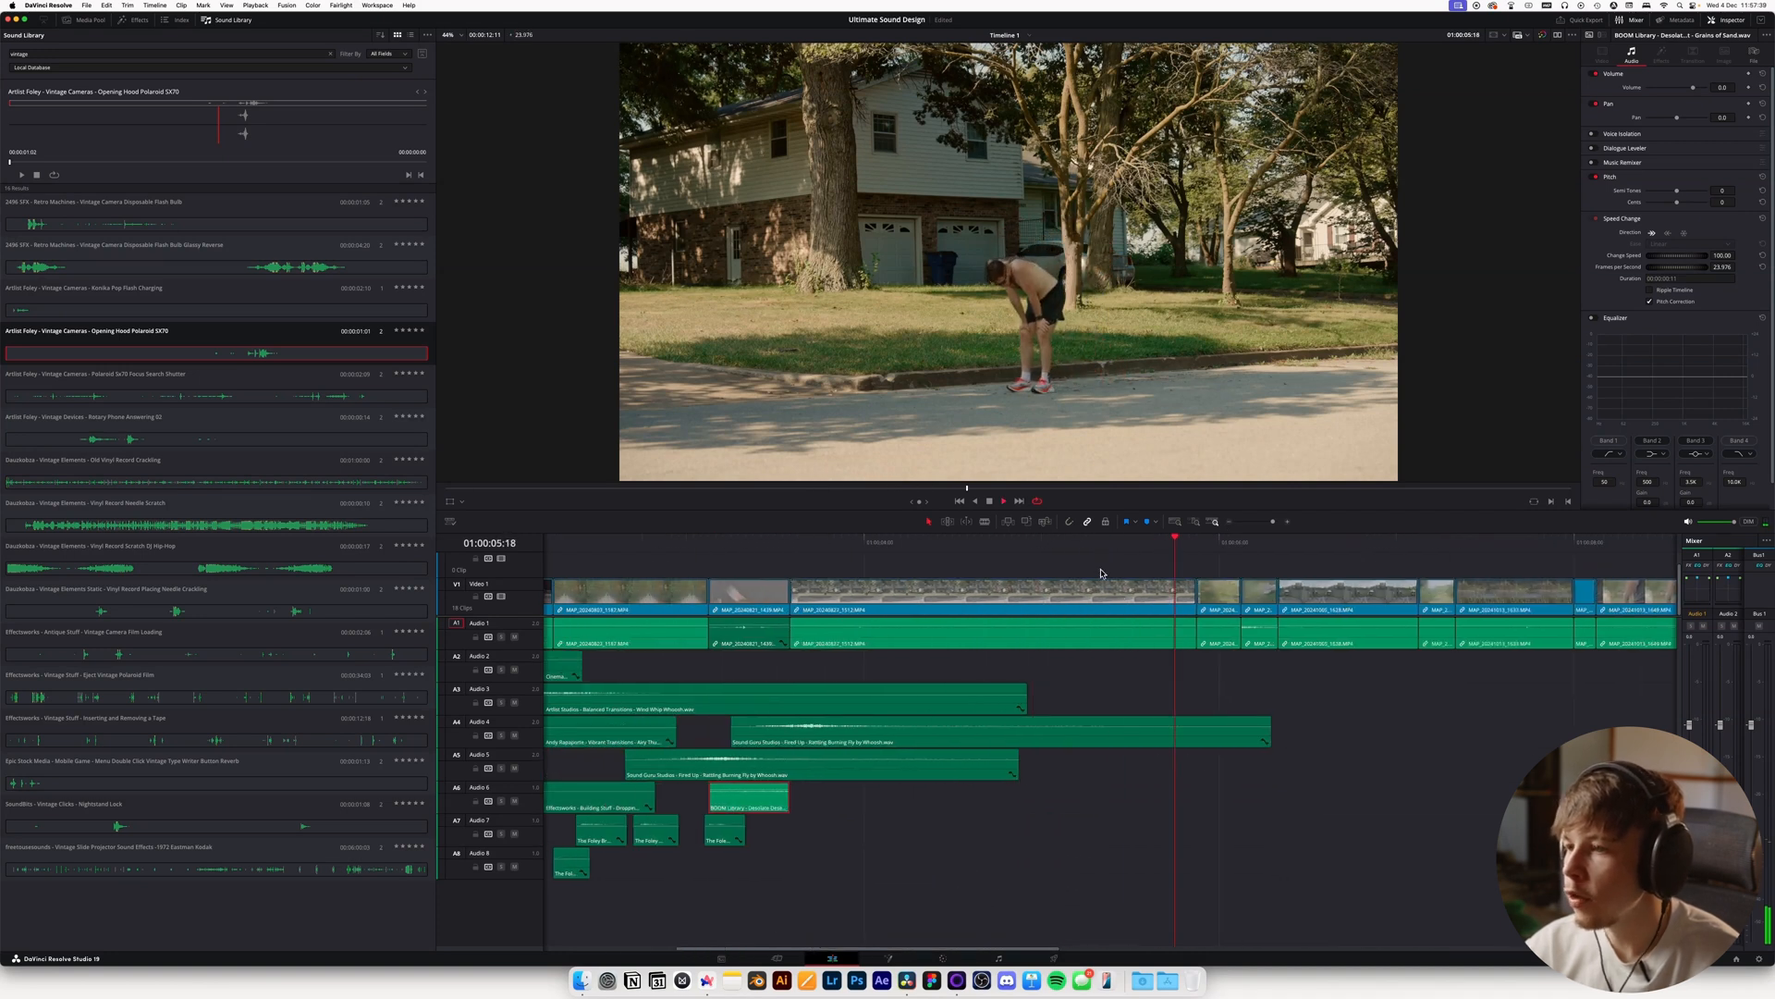
{"action": "left_click", "coordinate": [814, 548]}
{"action": "key", "text": "space"}
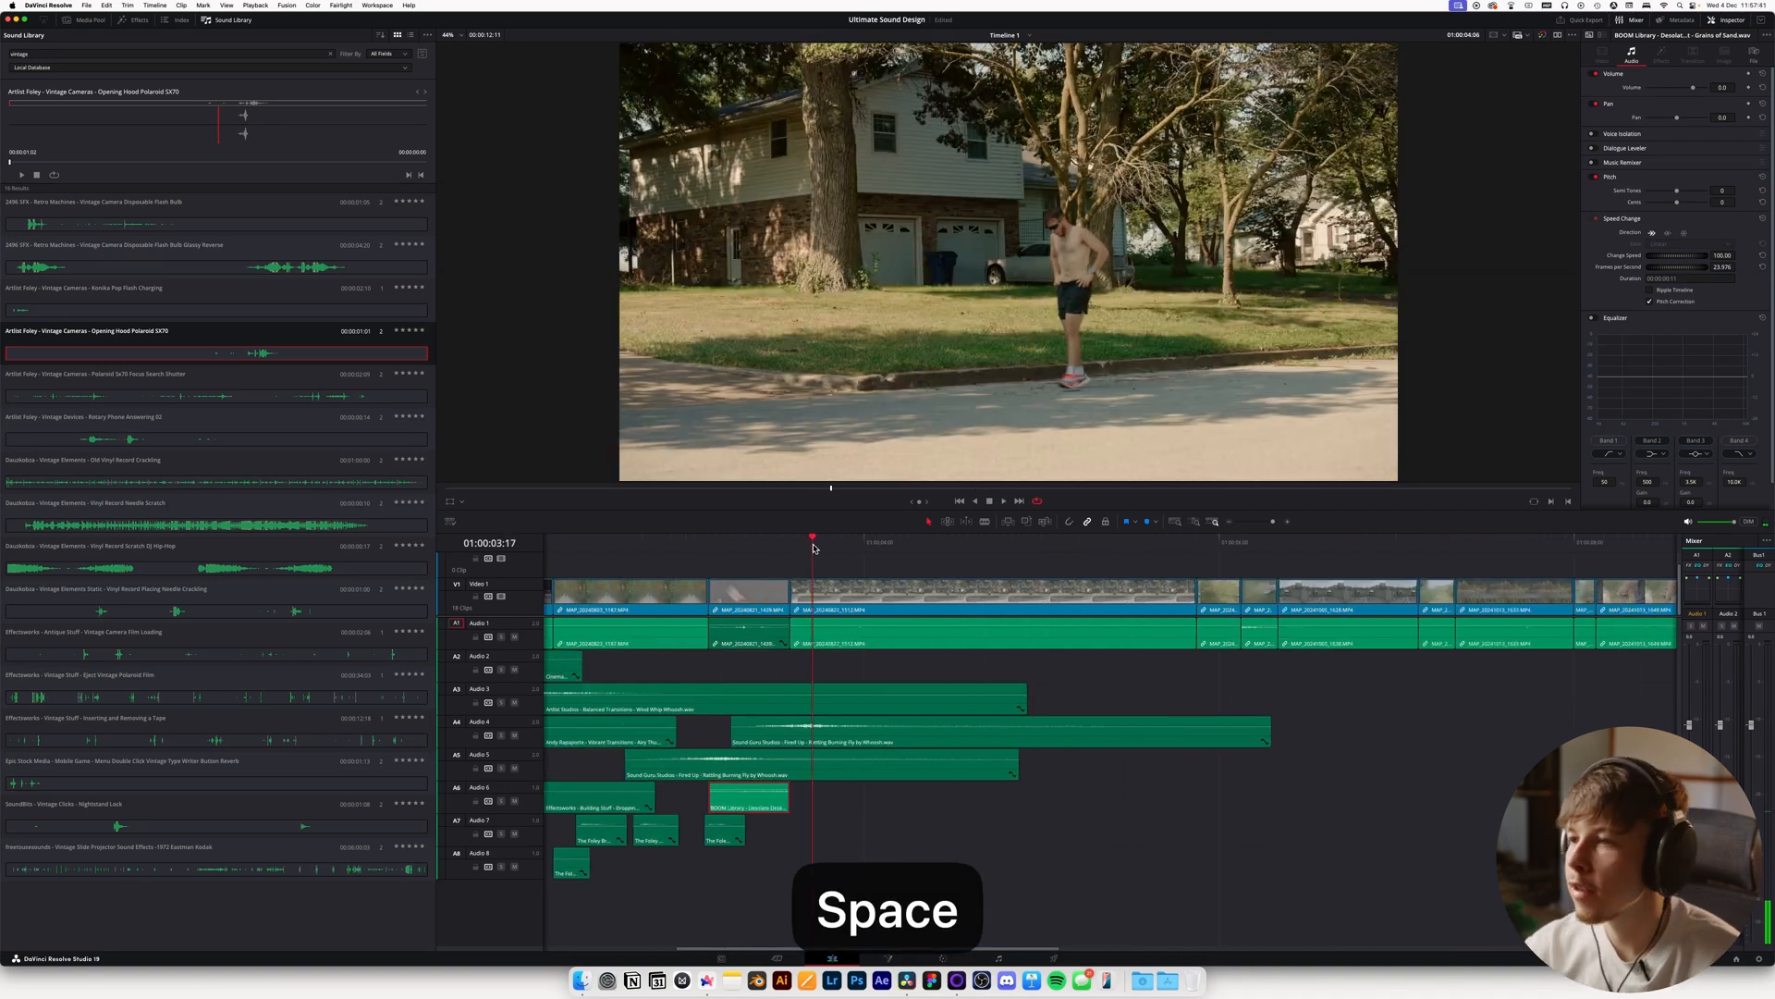
Switch to Artlist, replace the "sand" keyword with "out of breath" and audition the first breathing sounds
{"action": "key", "text": "super+Tab"}
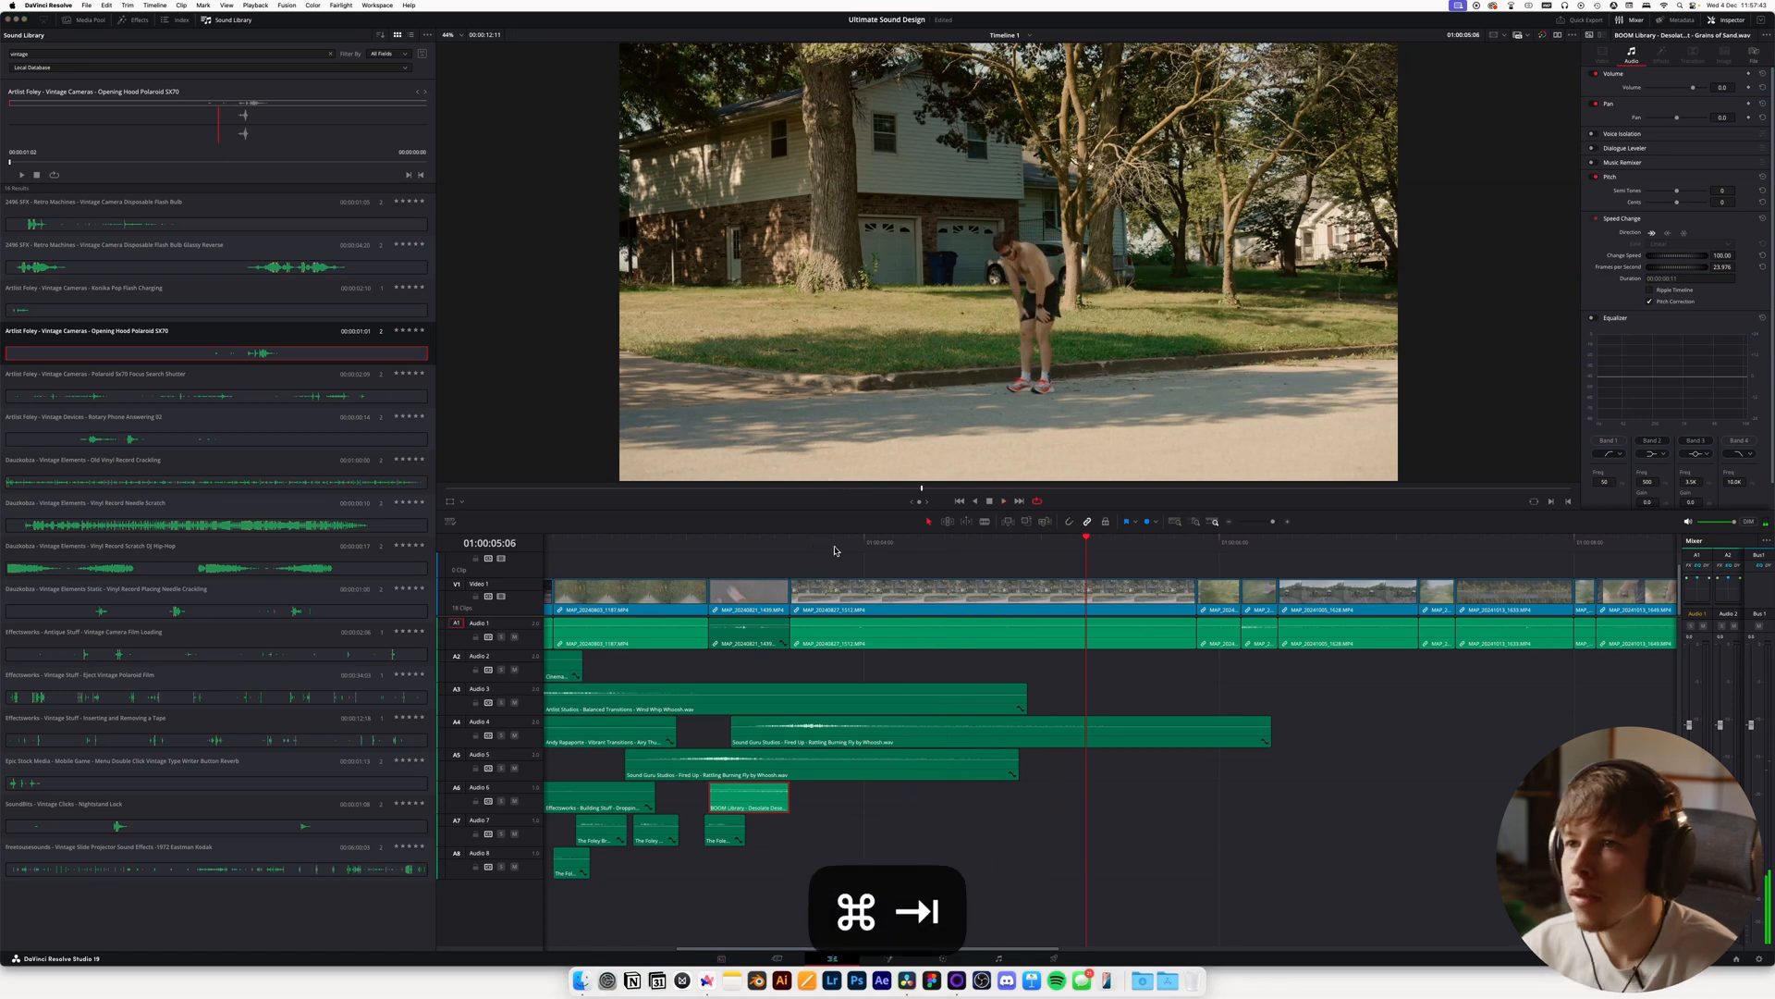
{"action": "key", "text": "BackSpace"}
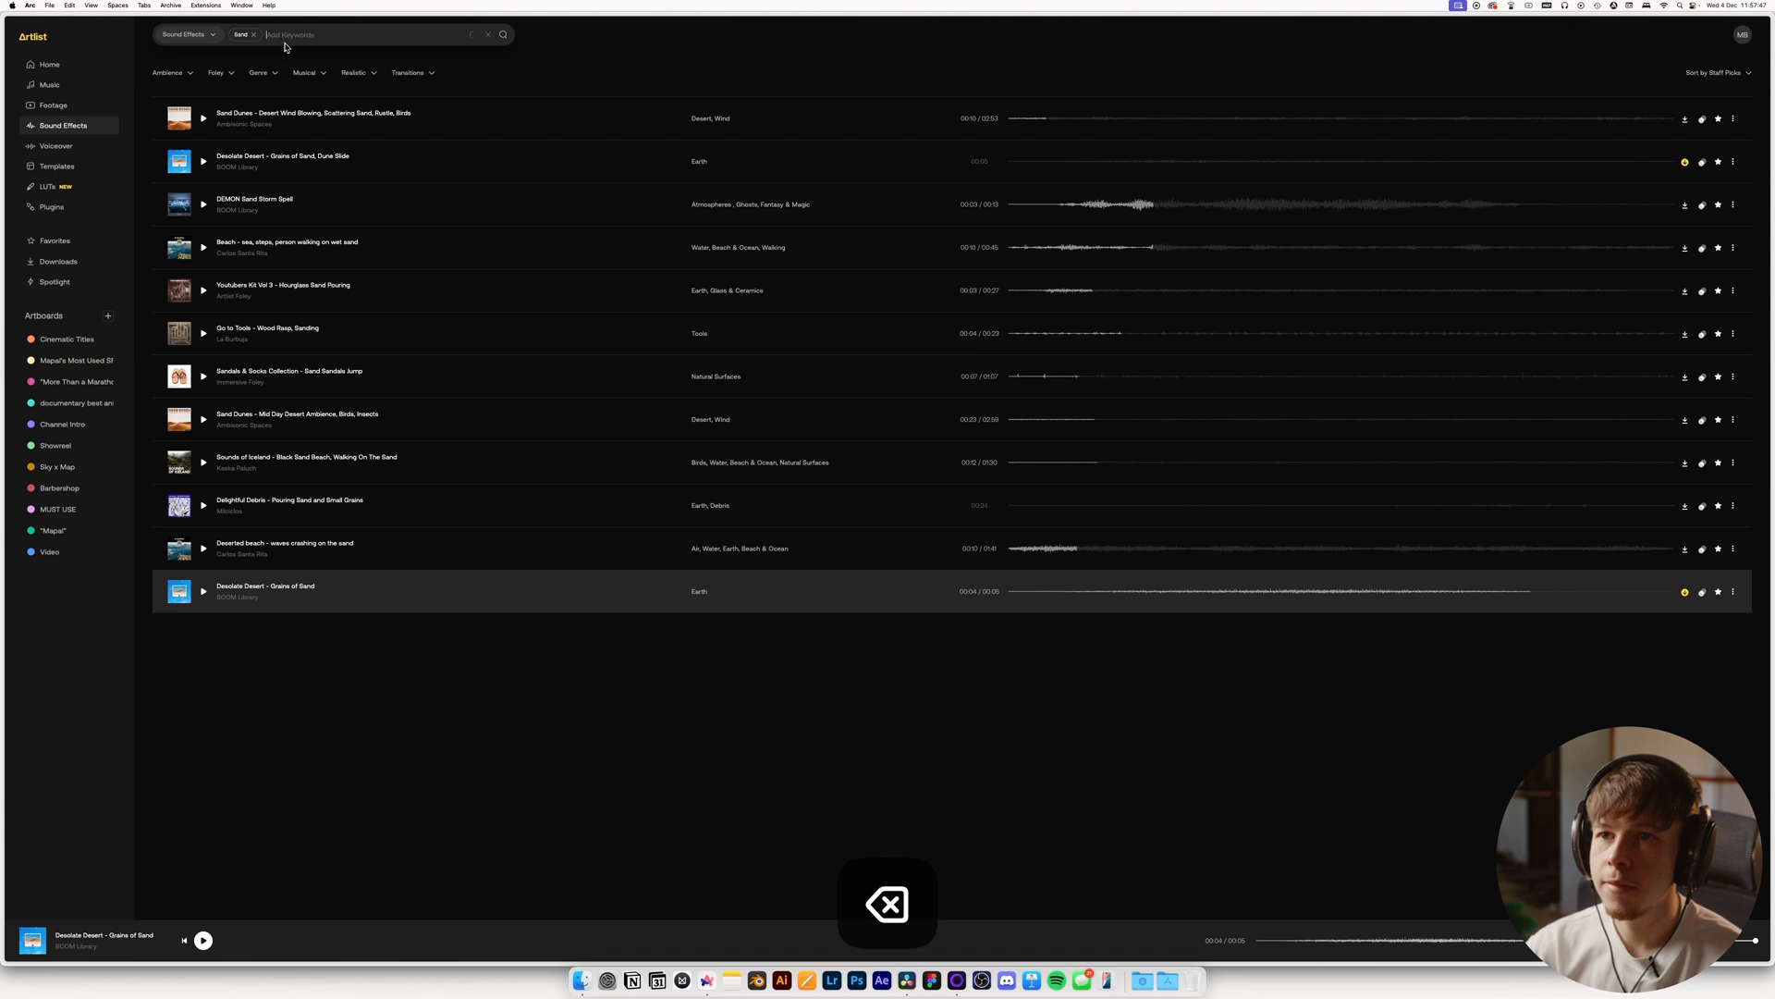
{"action": "key", "text": "BackSpace"}
{"action": "type", "text": "out of breath"}
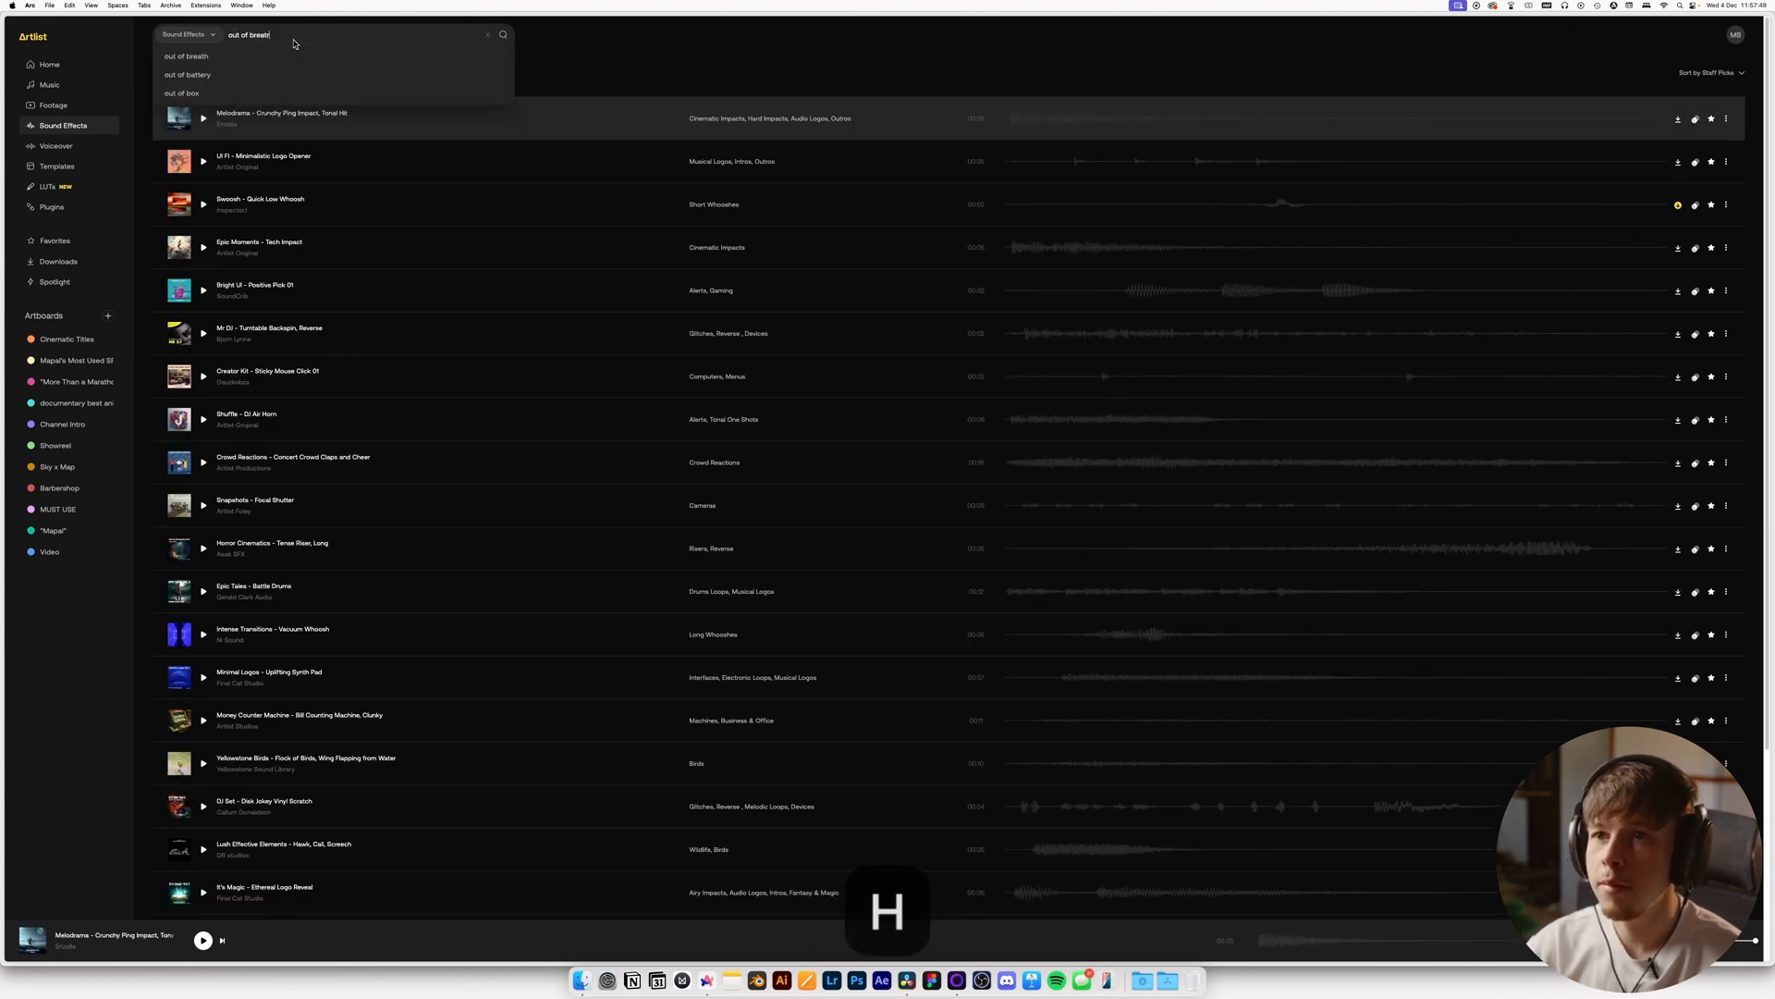
{"action": "key", "text": "BackSpace"}
{"action": "key", "text": "Return"}
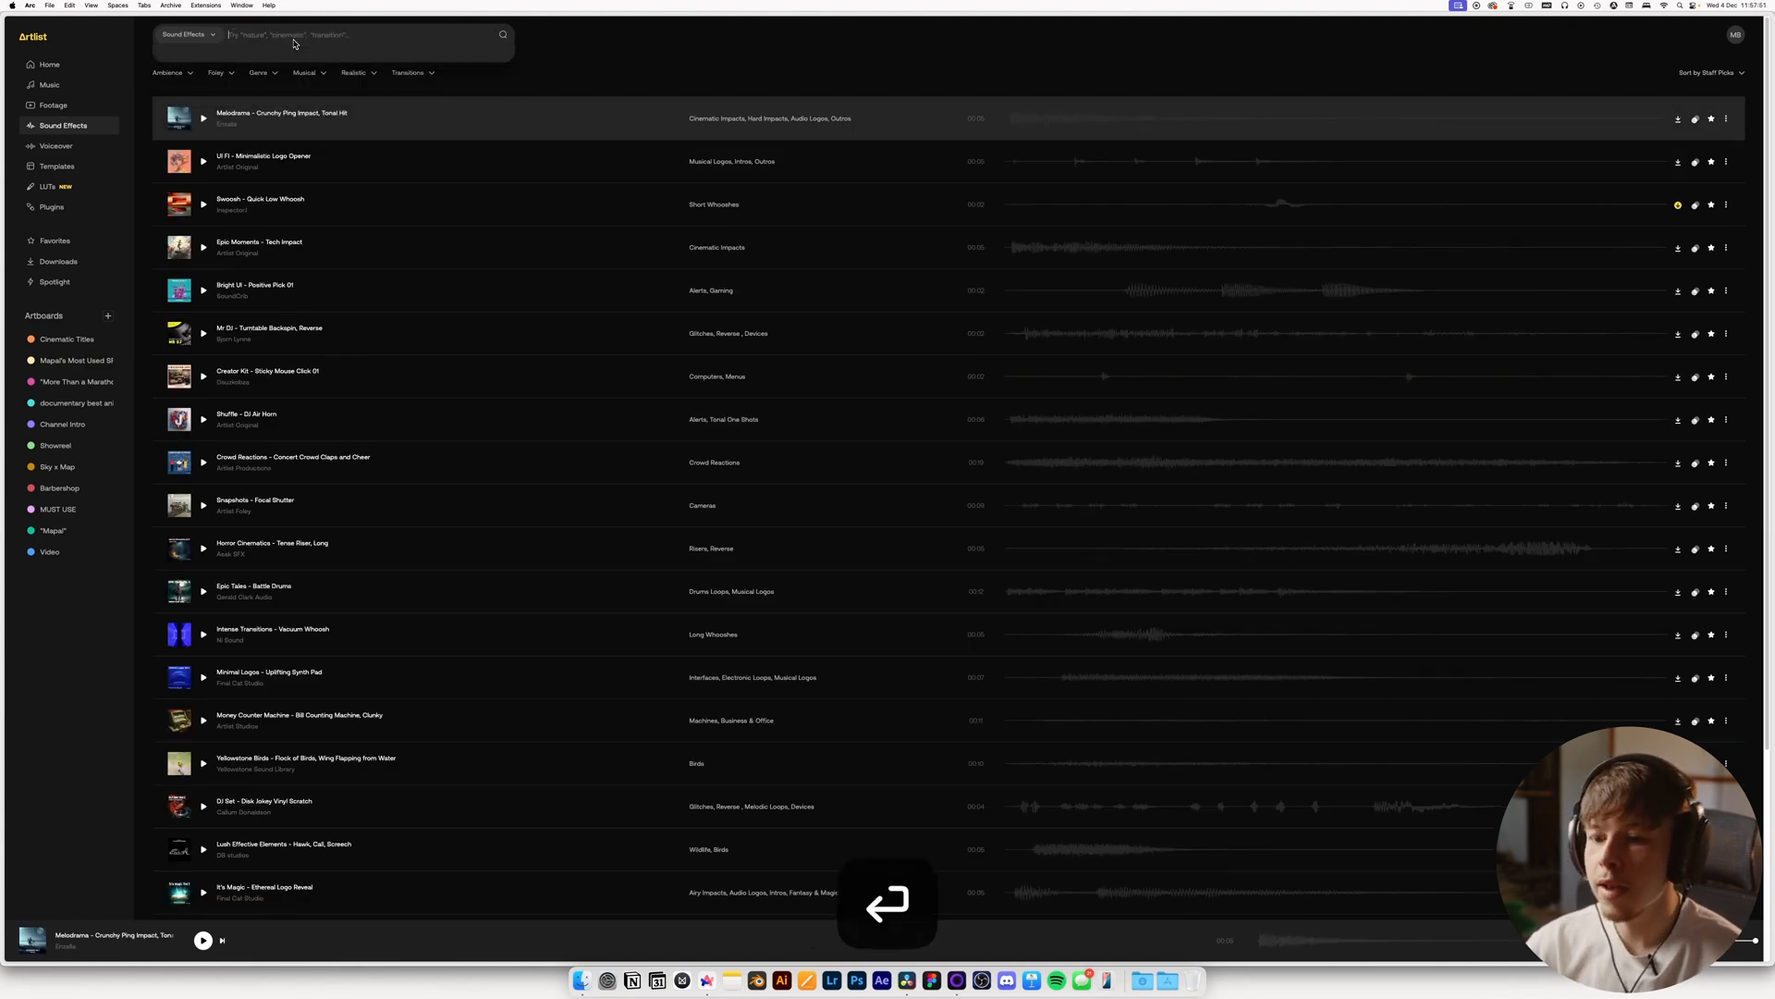
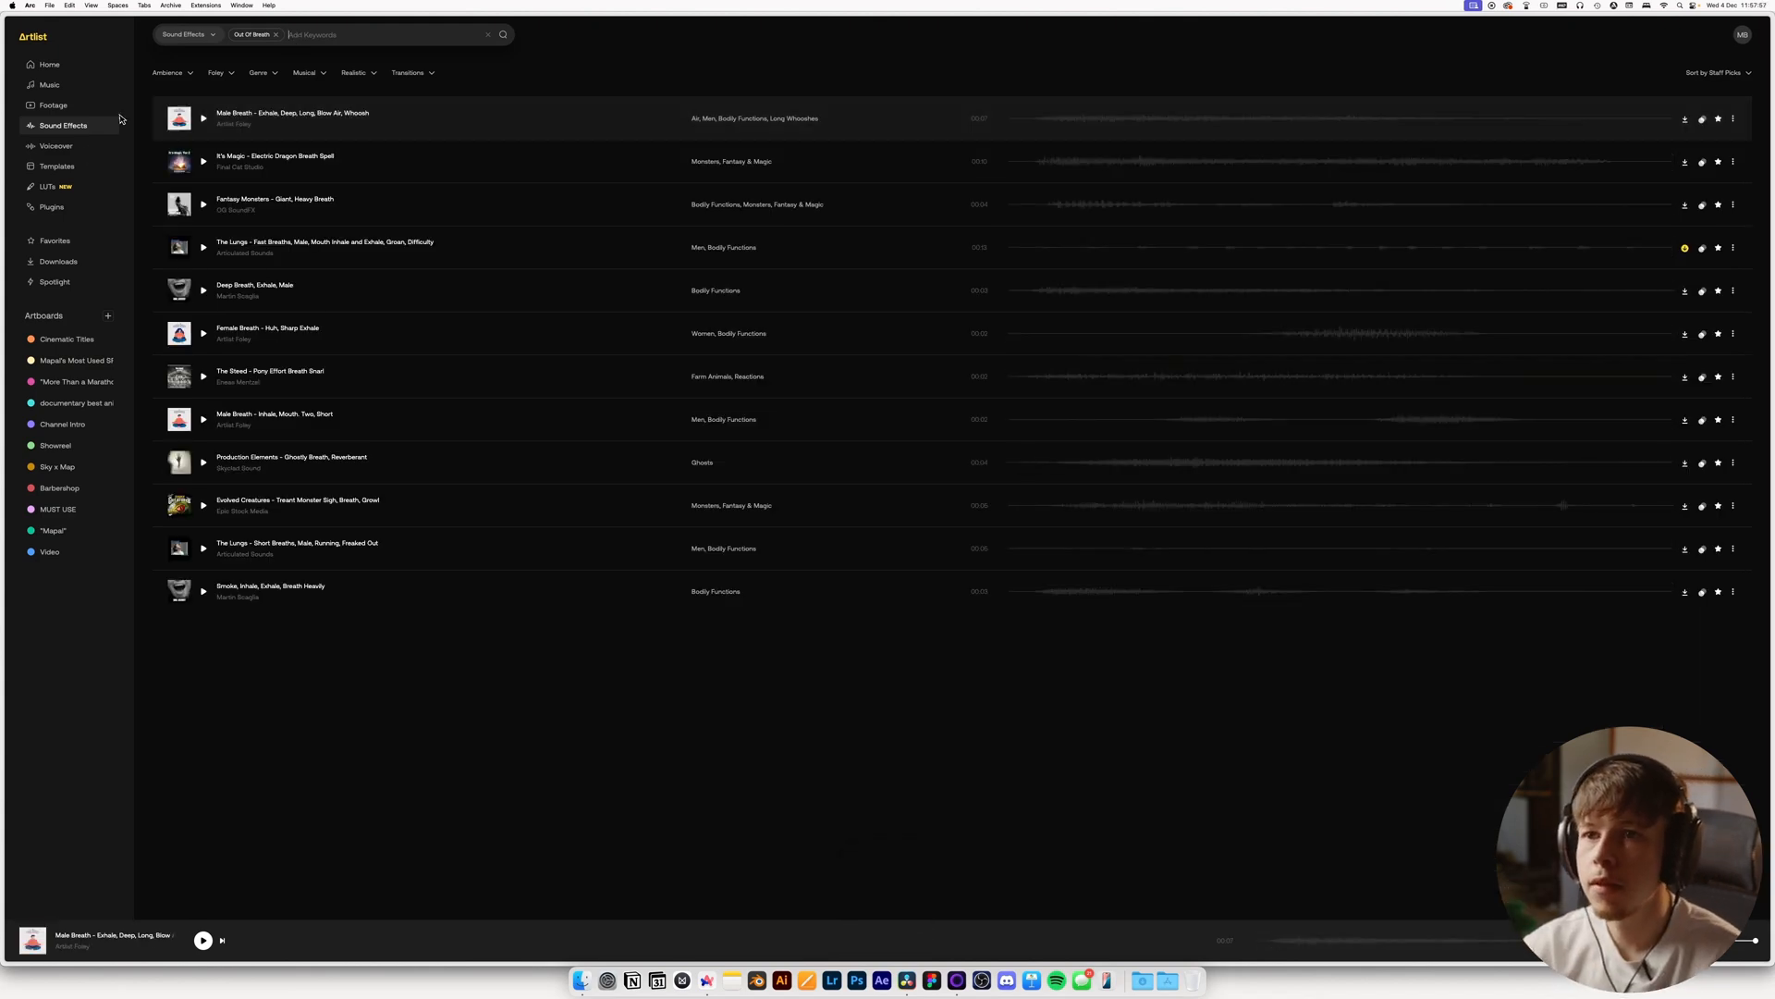
{"action": "left_click", "coordinate": [204, 123]}
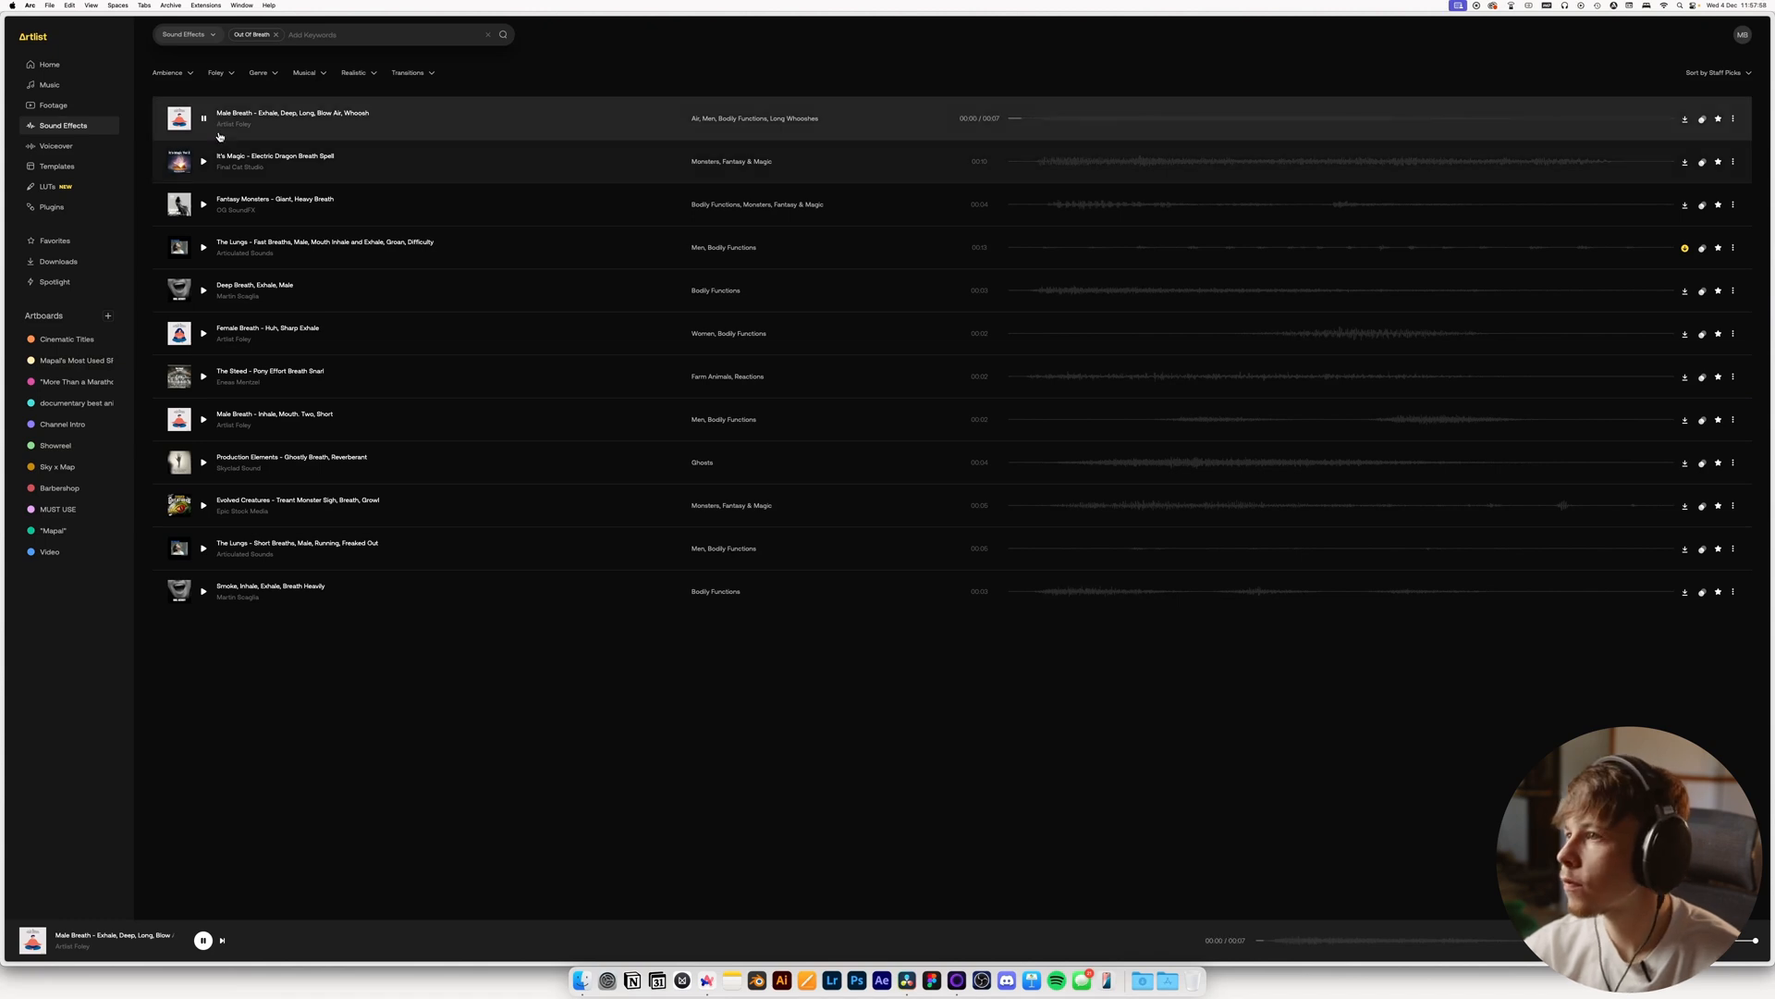
{"action": "left_click", "coordinate": [1022, 163]}
{"action": "left_click", "coordinate": [1067, 251]}
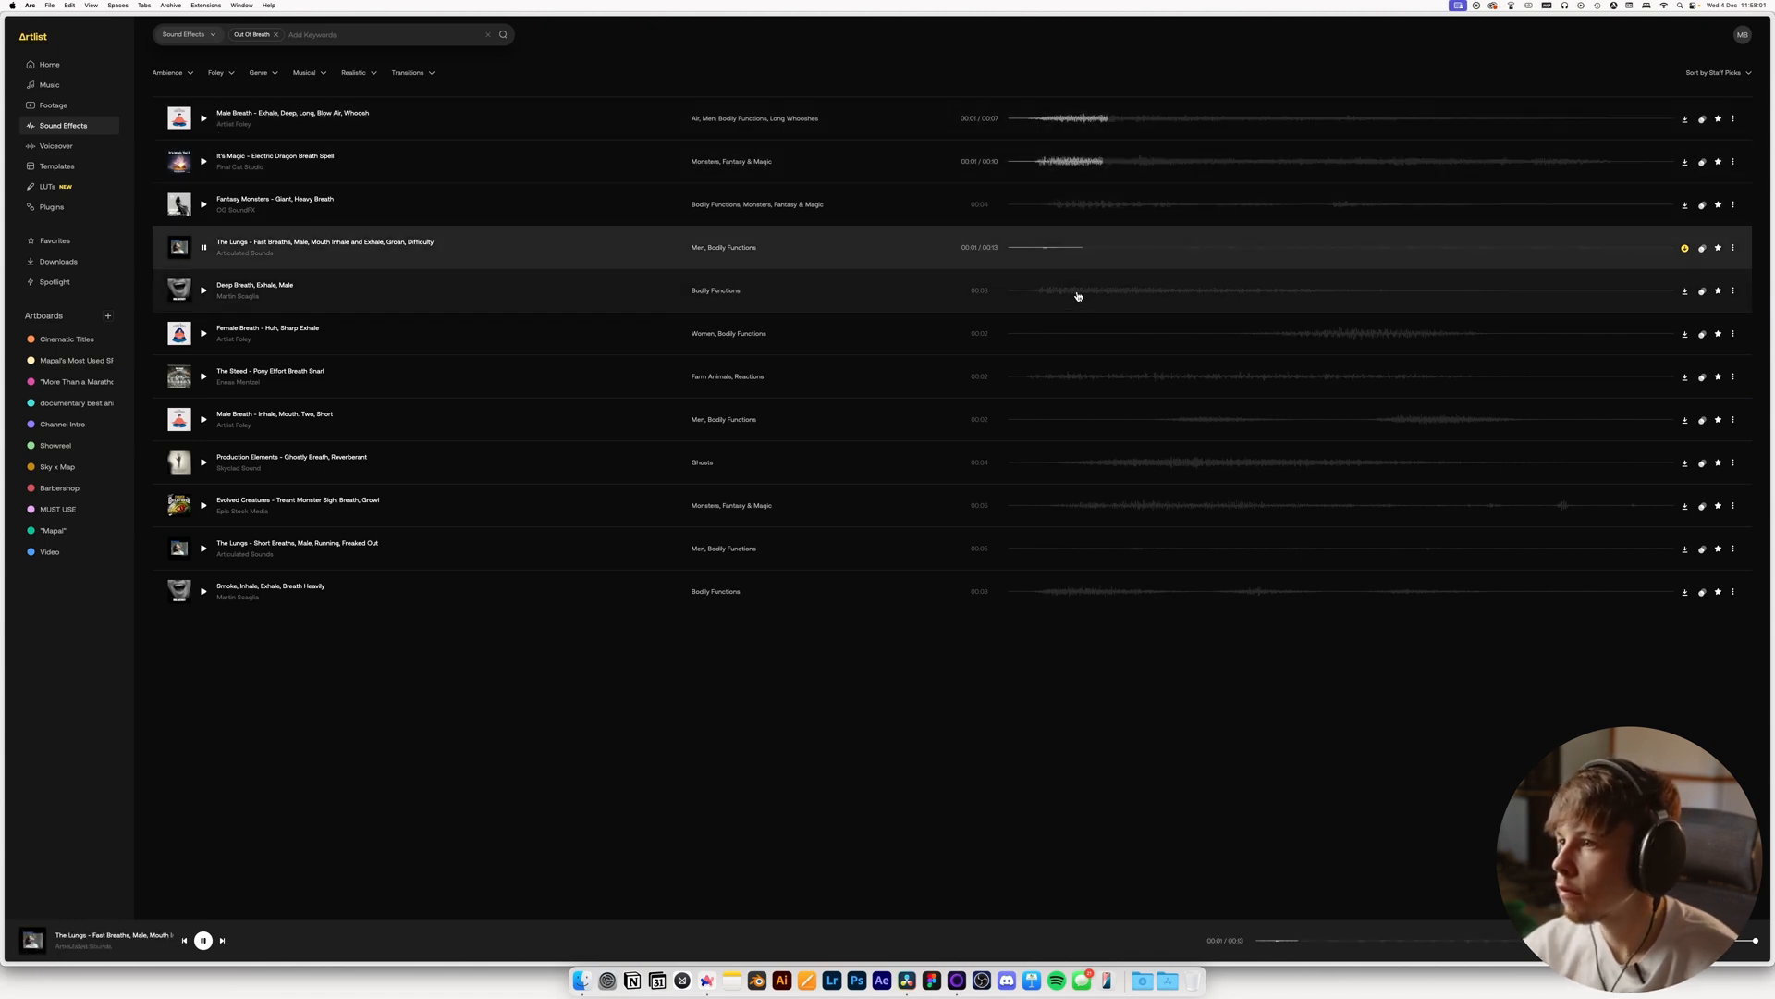
Show sounds similar to "The Lungs - Fast Breaths", audition them and download "Men Emotes - Breathing Heavily, Panting"
{"action": "left_click", "coordinate": [1703, 250]}
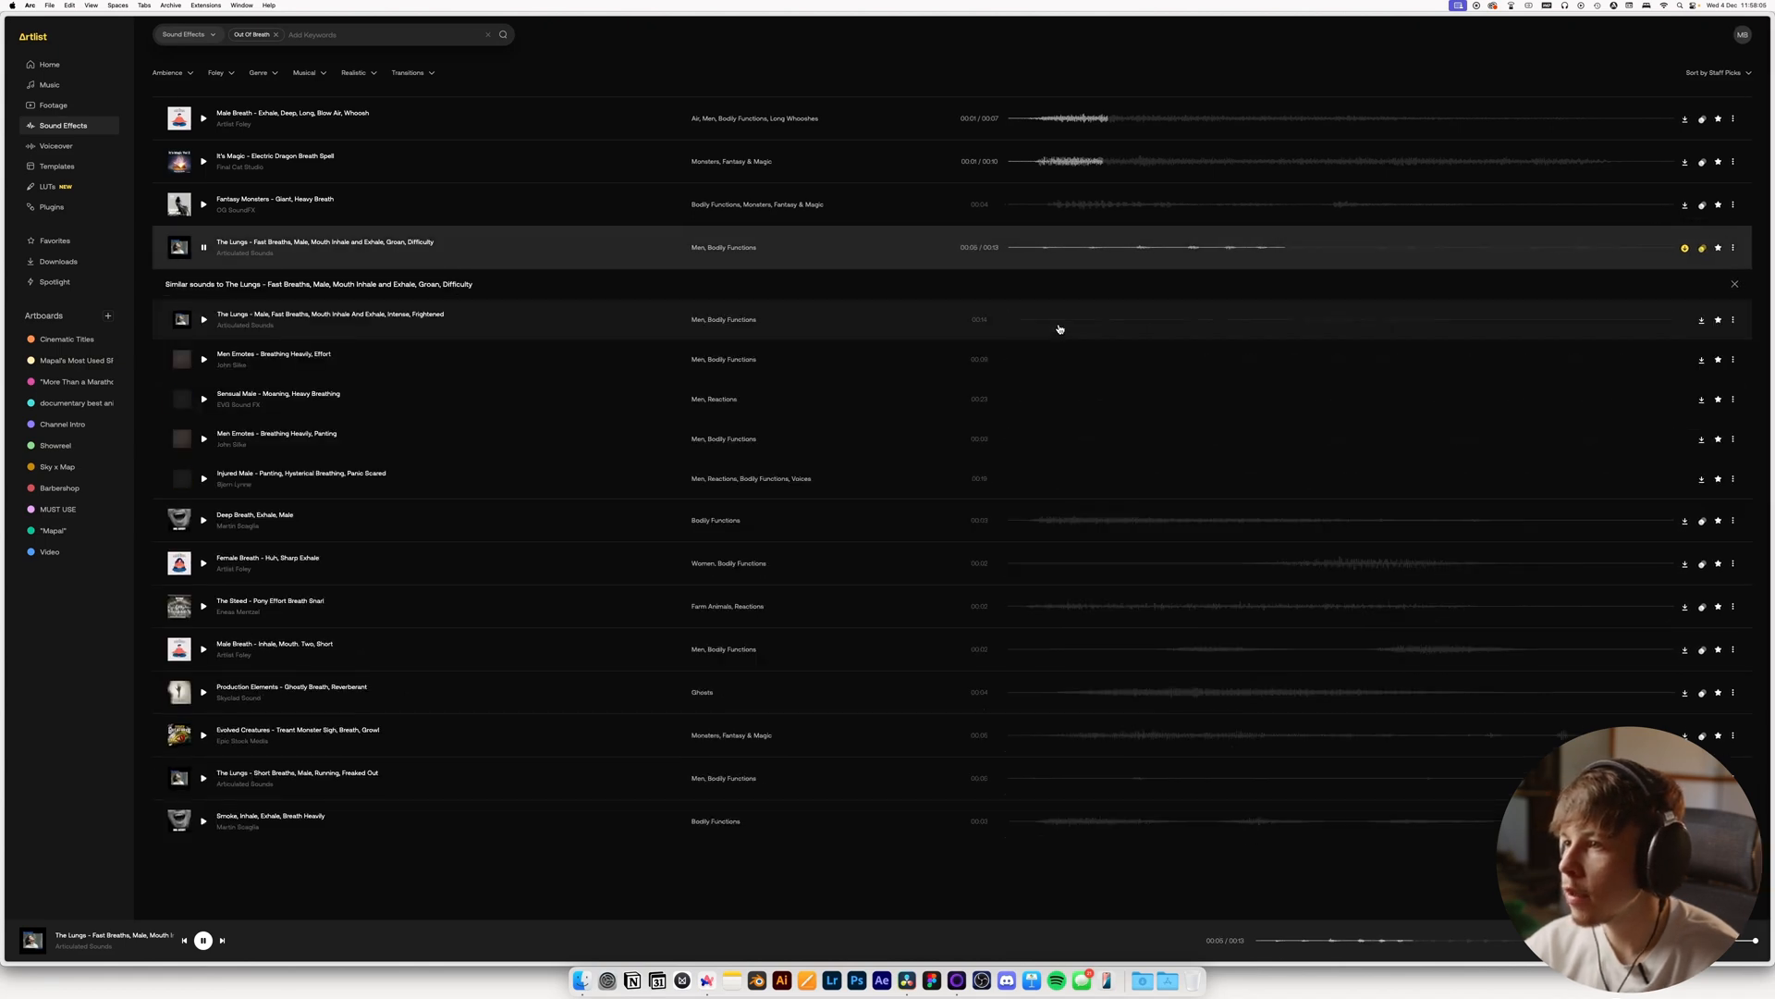
{"action": "left_click", "coordinate": [1078, 331]}
{"action": "left_click", "coordinate": [1046, 362]}
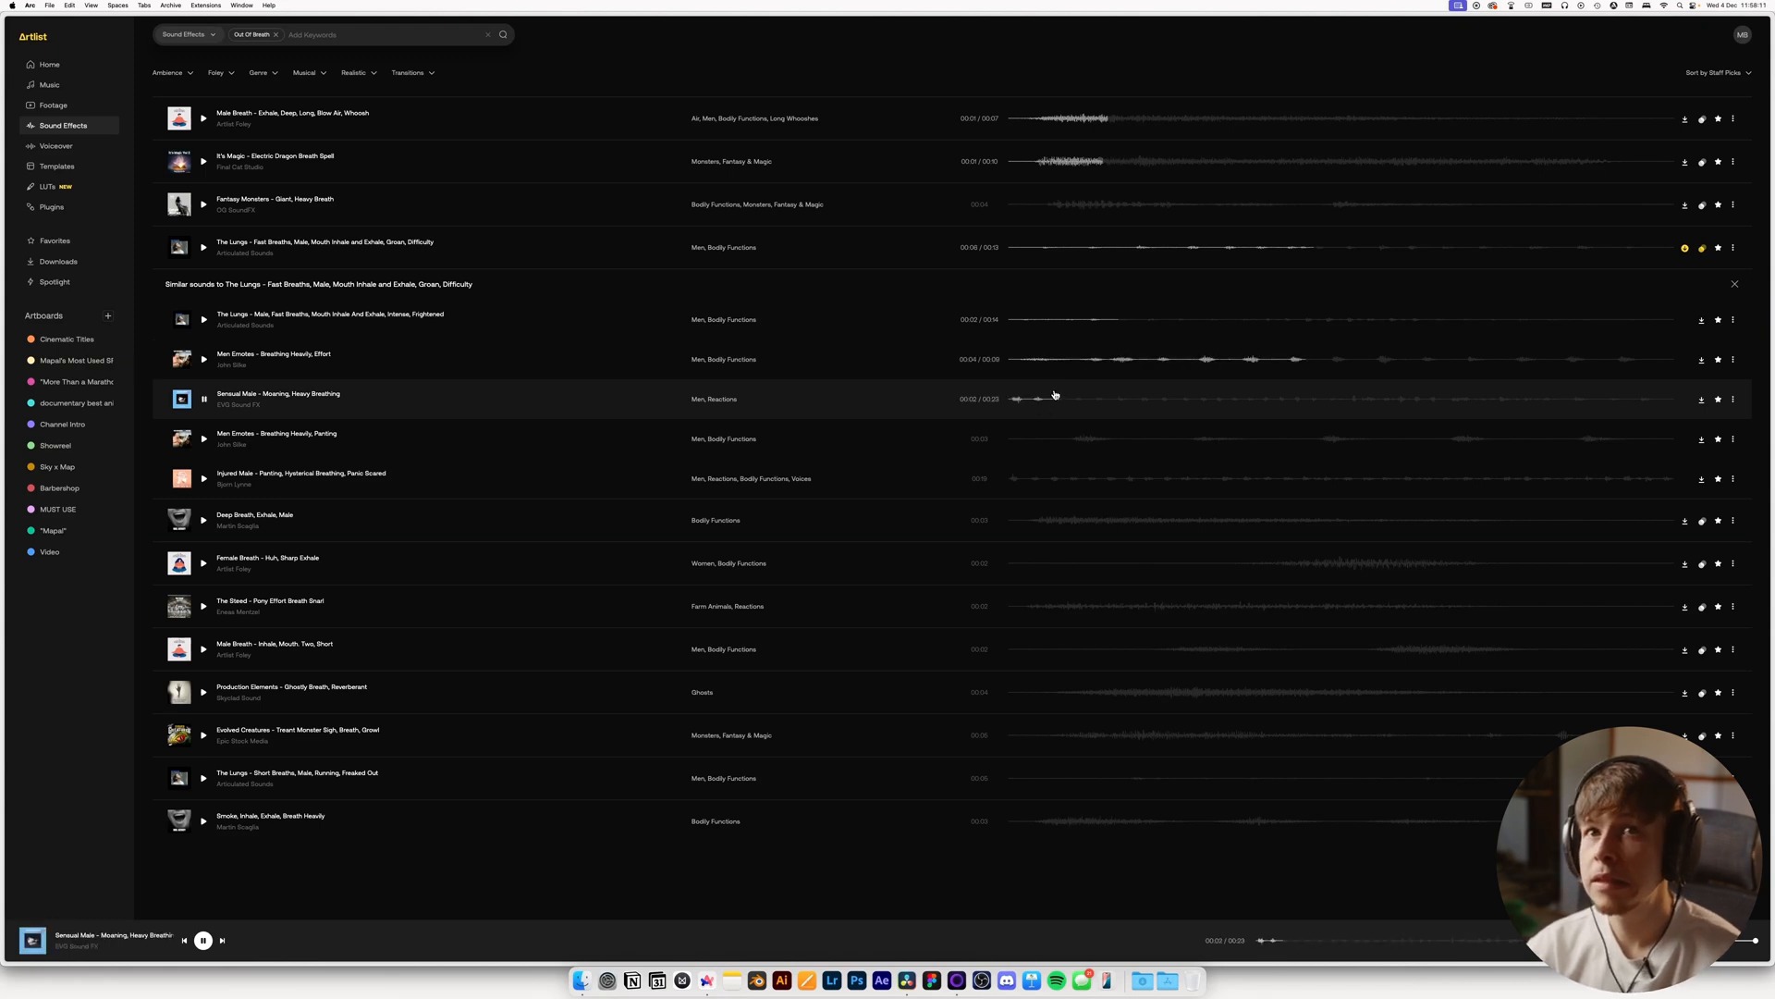
{"action": "left_click", "coordinate": [1044, 479]}
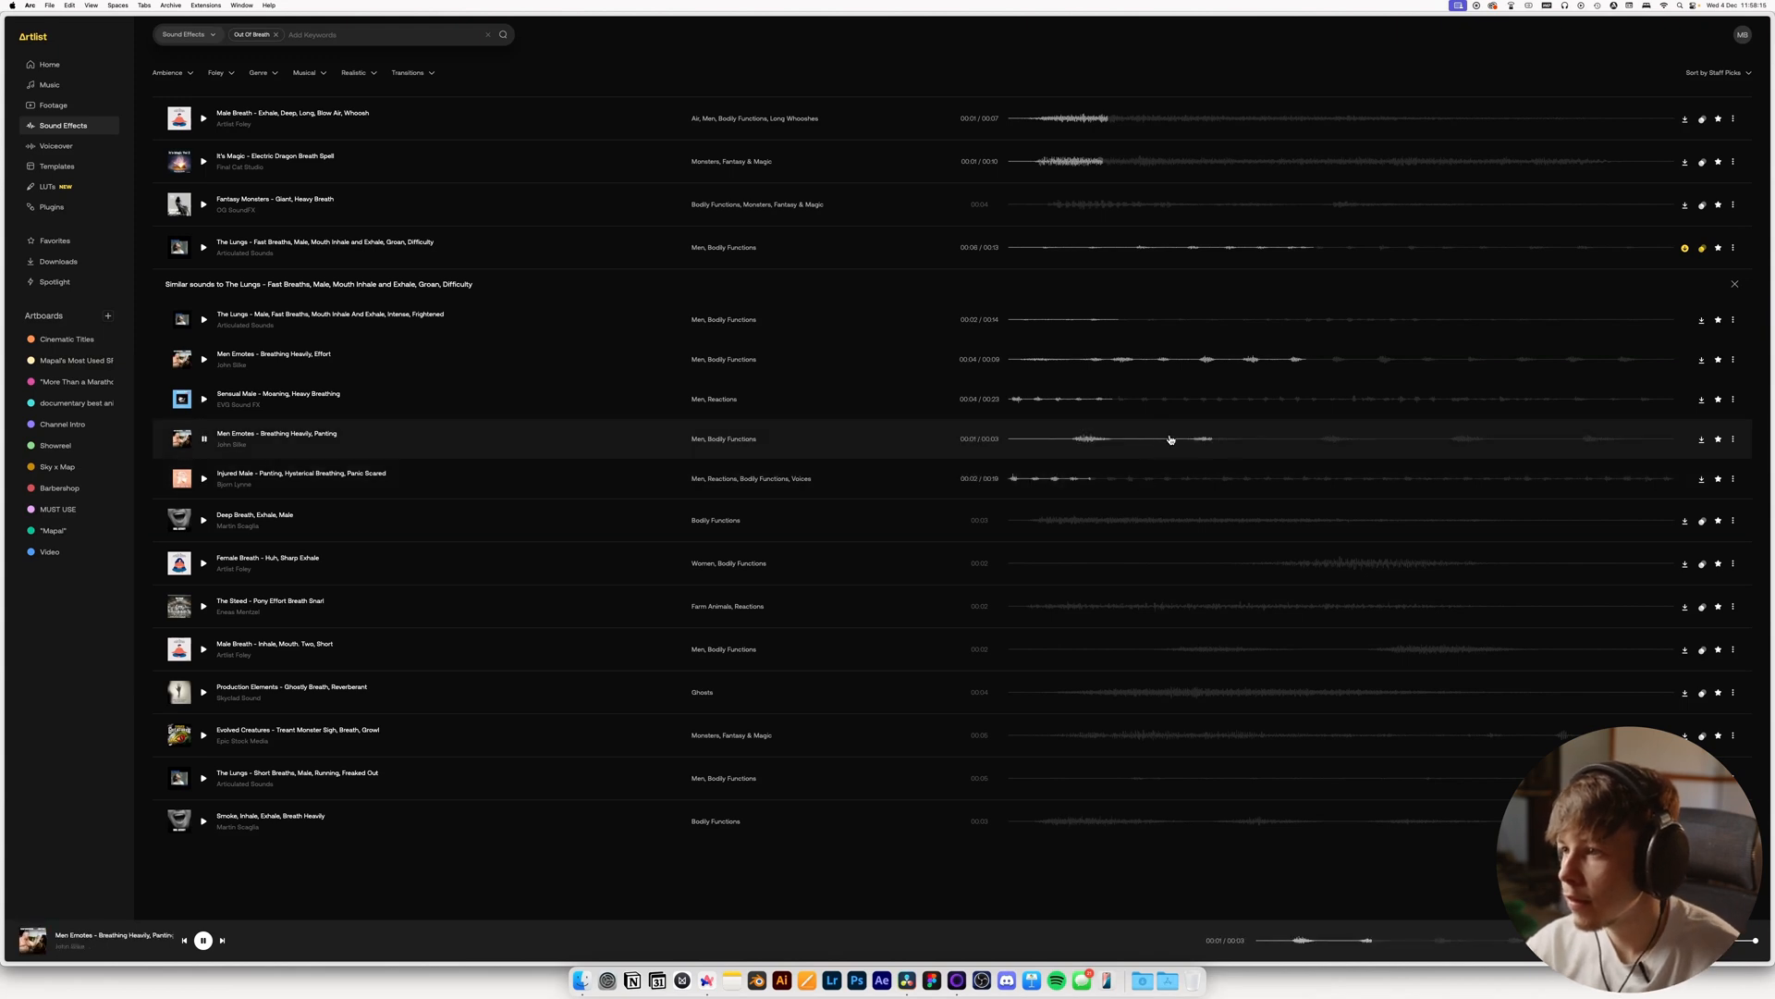
{"action": "key", "text": "space"}
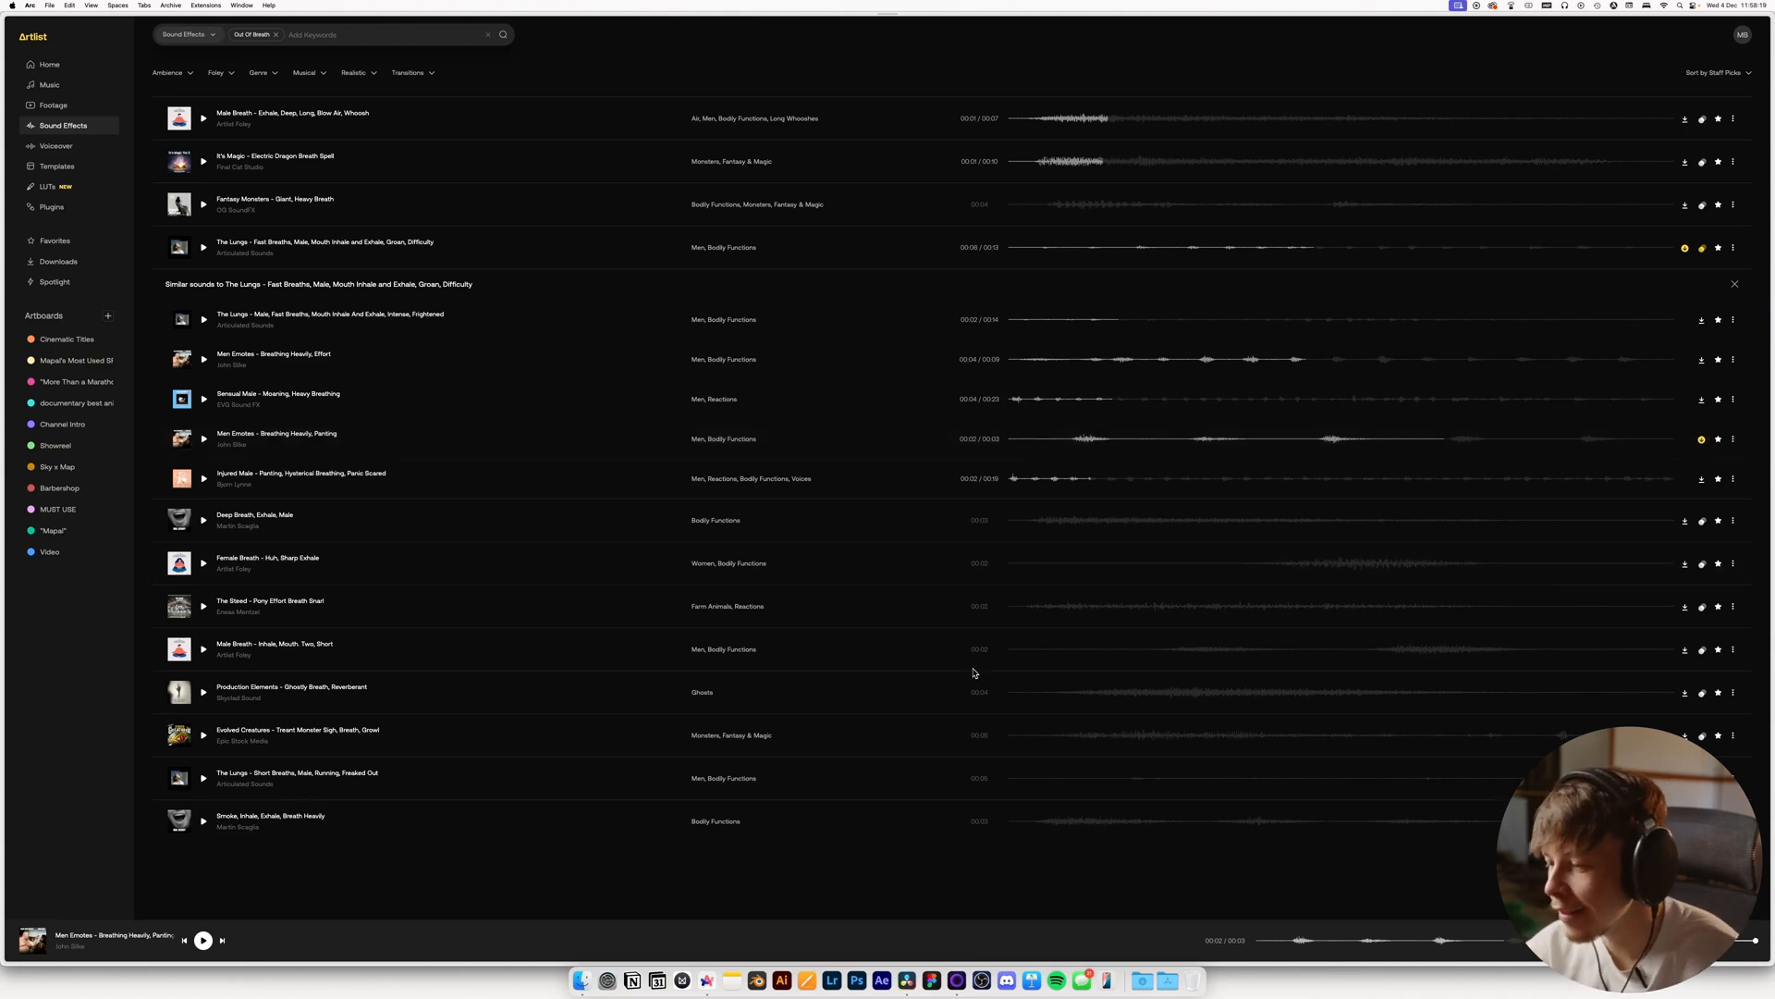
Switch to DaVinci Resolve, place the heavy panting sound on Audio 2 over the exhausted runner shot and play it
{"action": "key", "text": "super+Tab"}
{"action": "left_click", "coordinate": [1147, 985]}
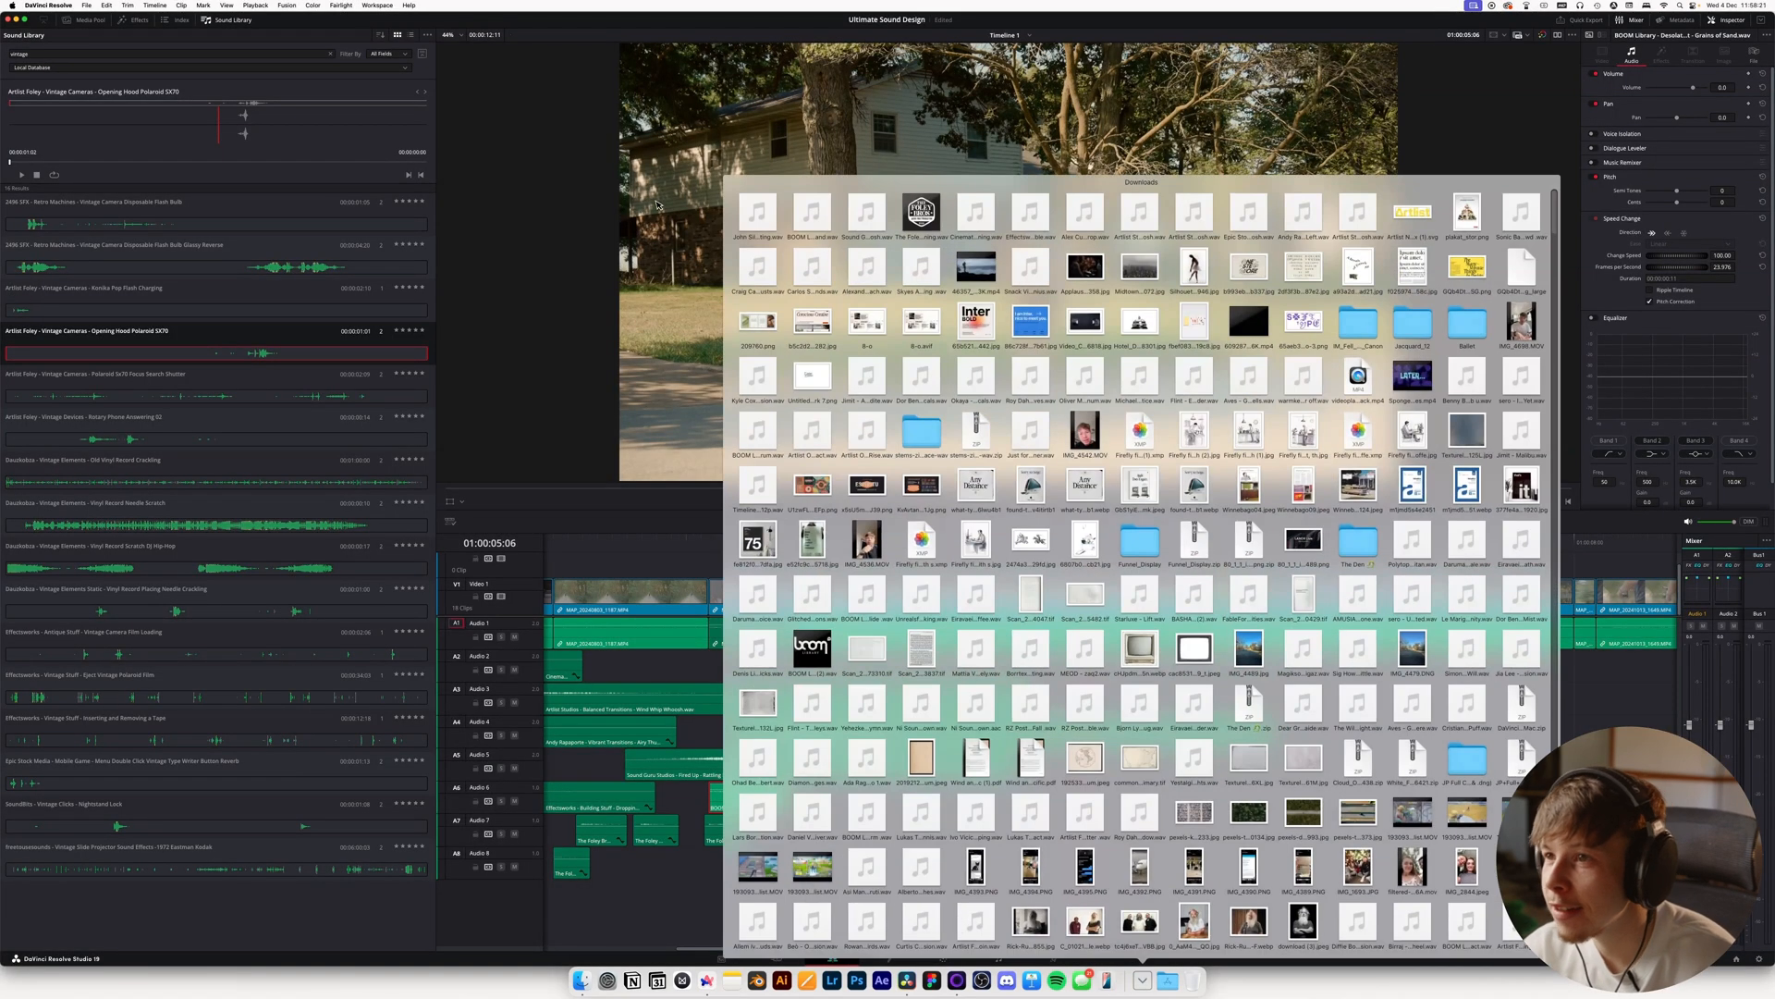
{"action": "left_click_drag", "start_coordinate": [749, 218], "coordinate": [811, 673]}
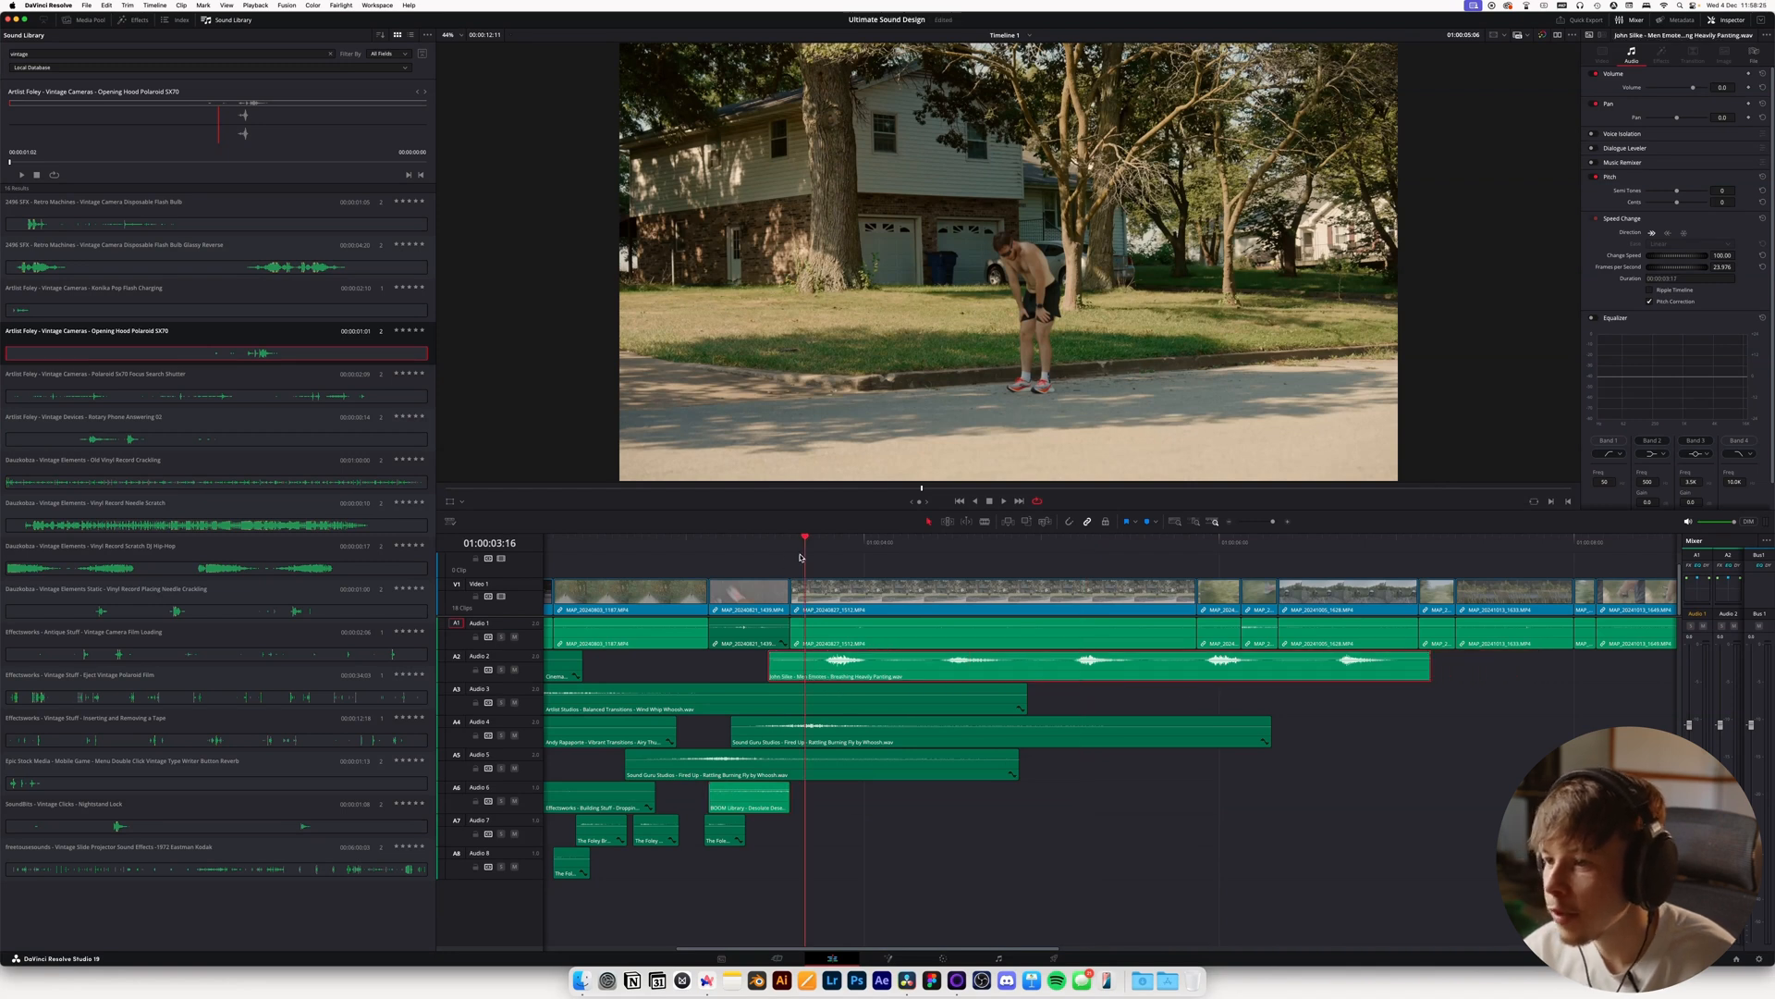
{"action": "key", "text": "space"}
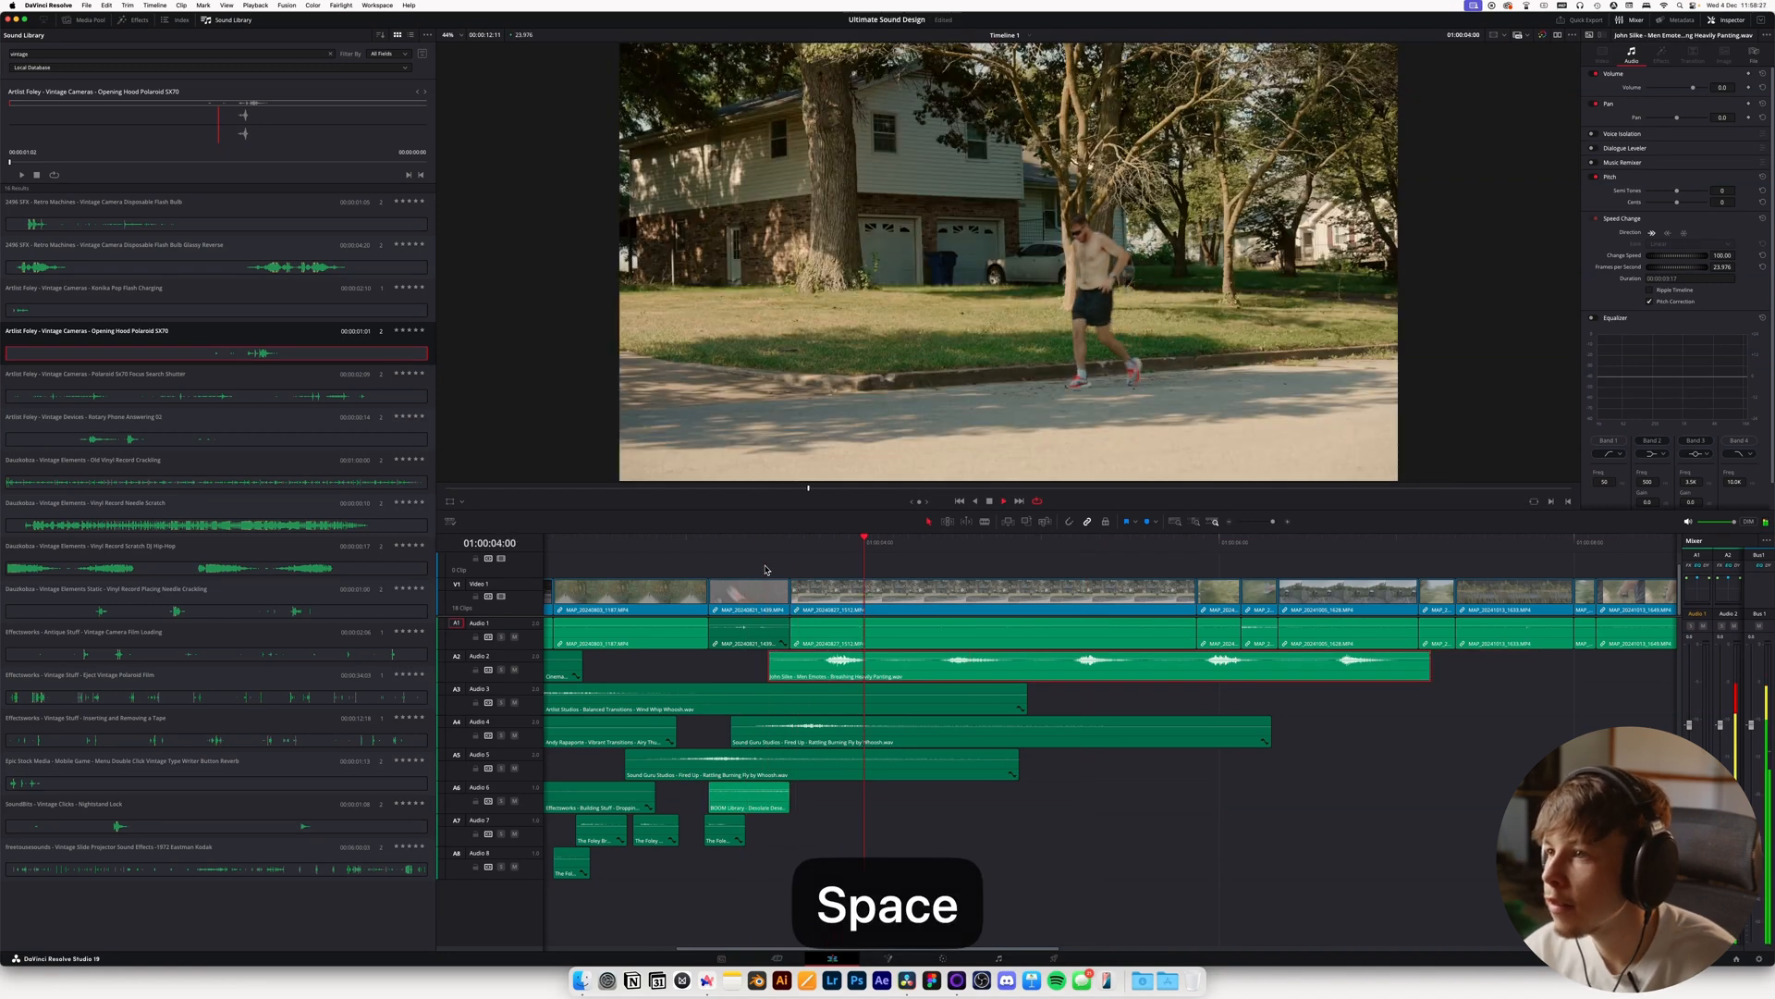
Change the channel type of the Audio 2 track and replay the panting over the exhausted runner shot
{"action": "right_click", "coordinate": [824, 673]}
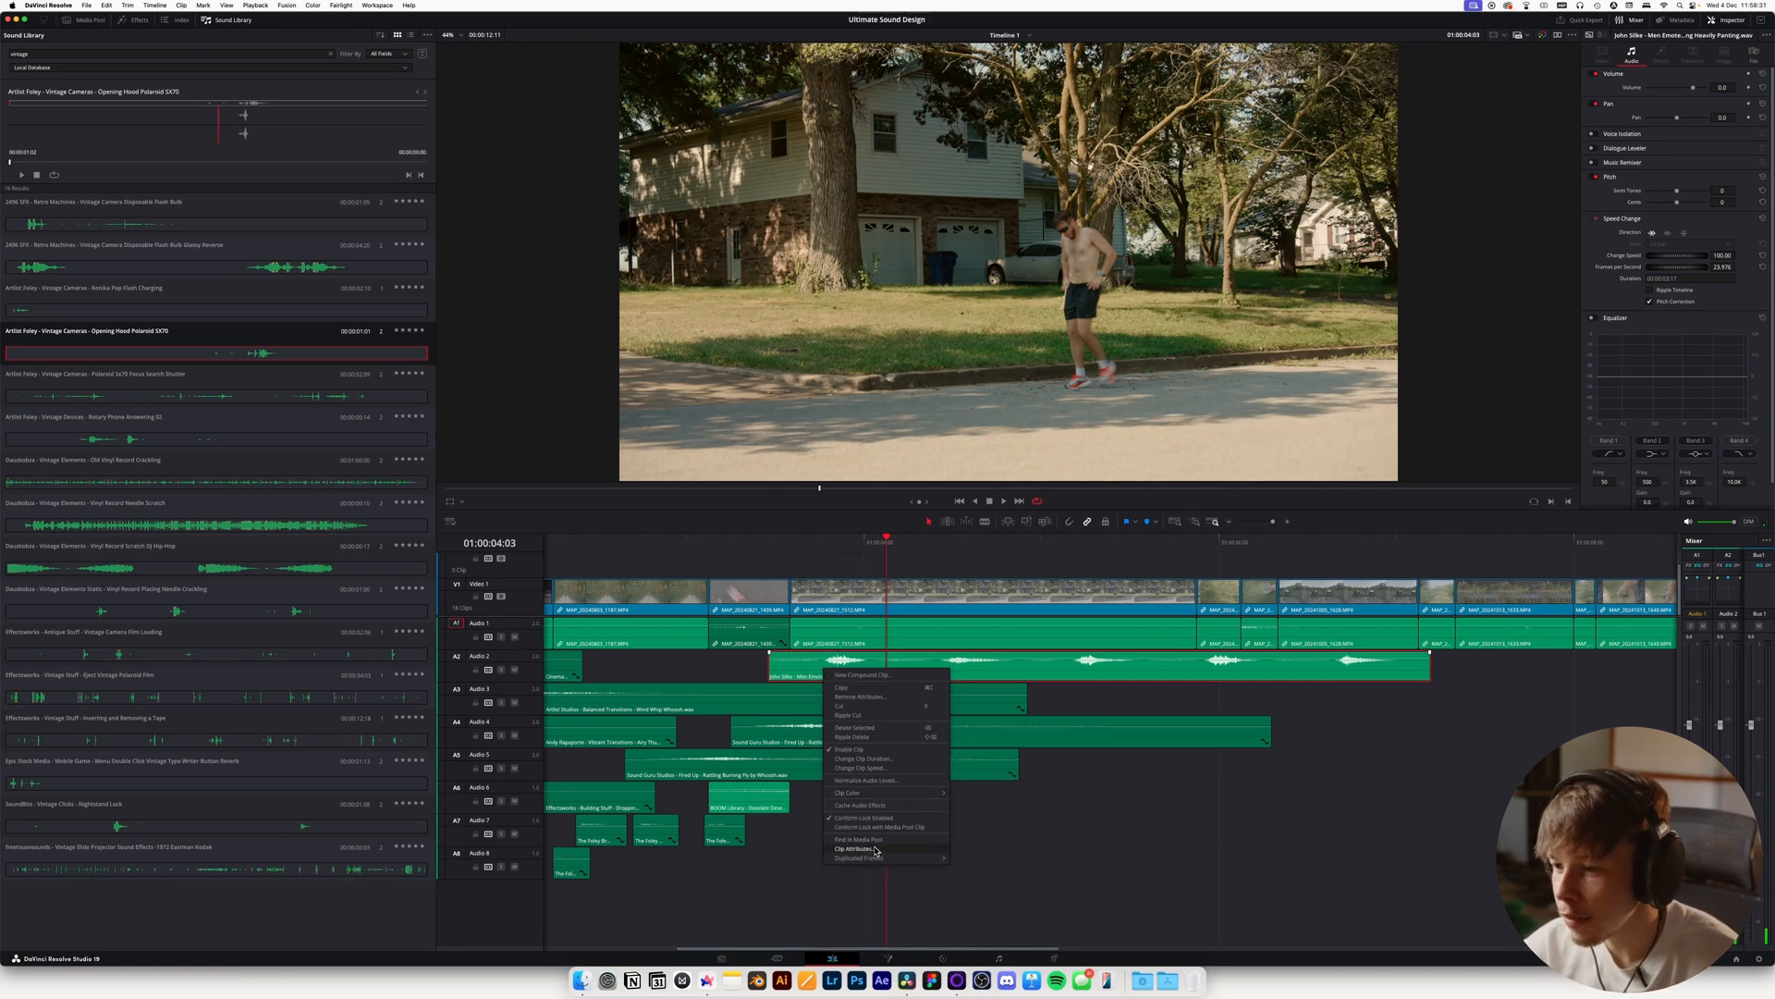
{"action": "left_click", "coordinate": [648, 766]}
{"action": "right_click", "coordinate": [532, 664]}
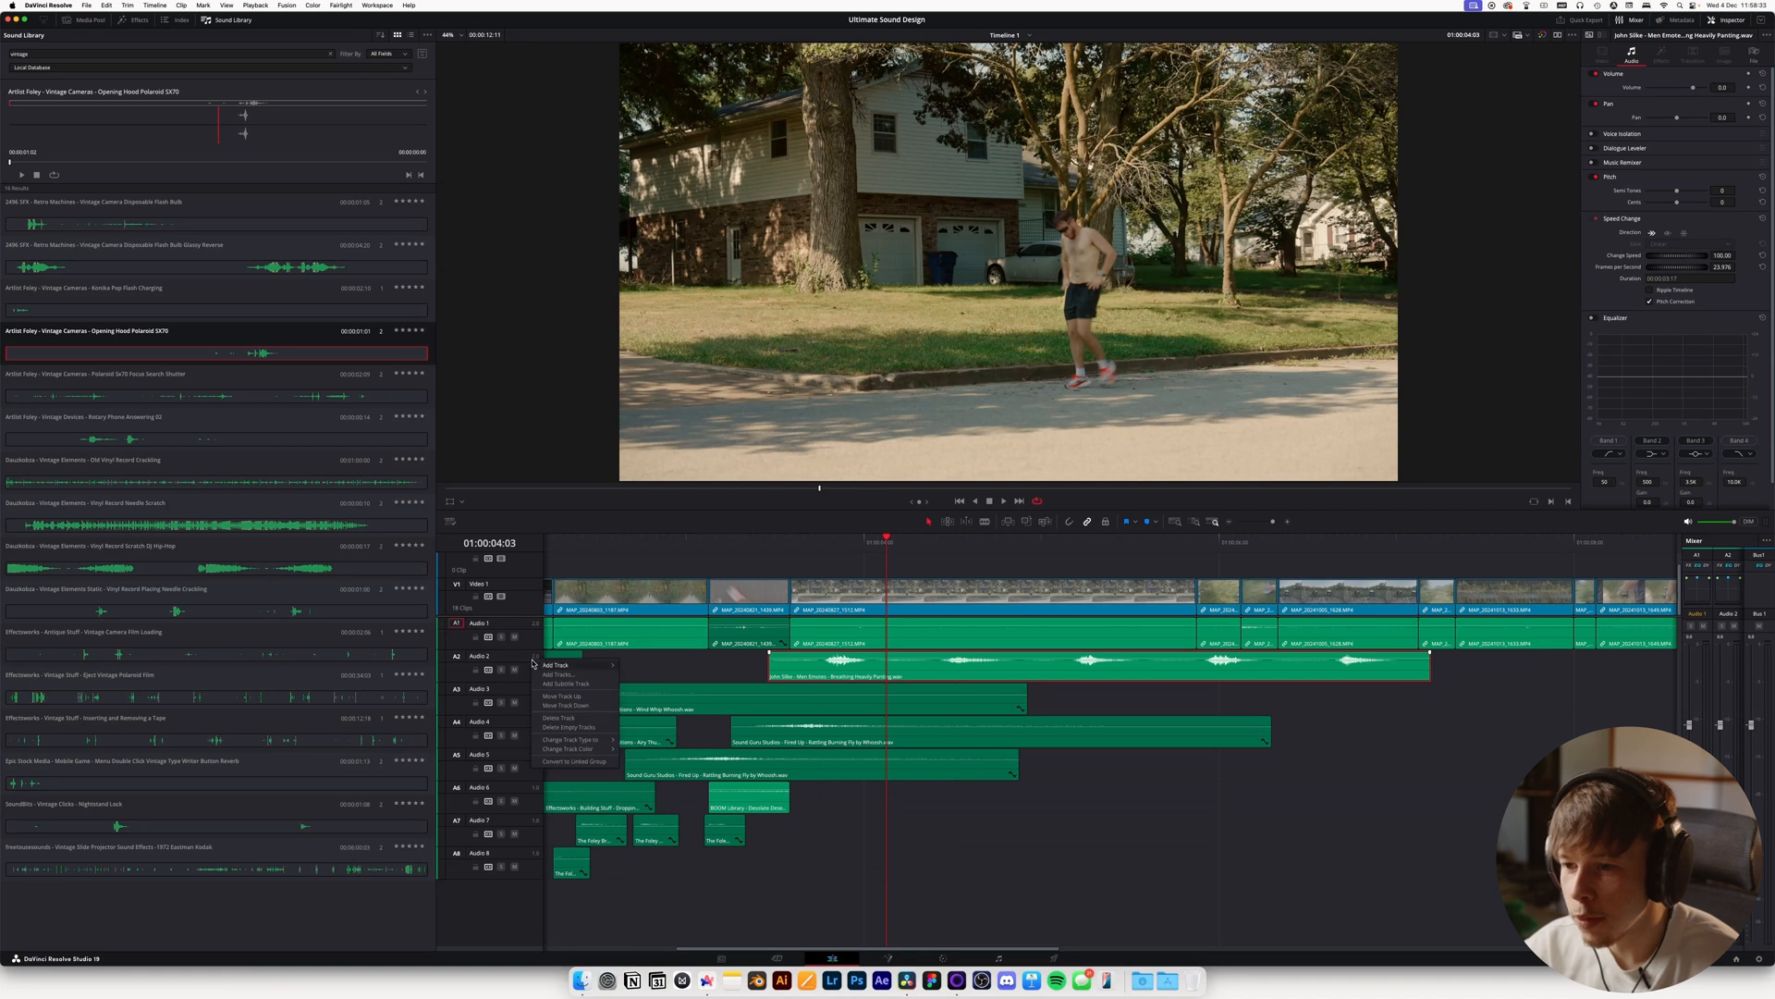
{"action": "left_click", "coordinate": [647, 740]}
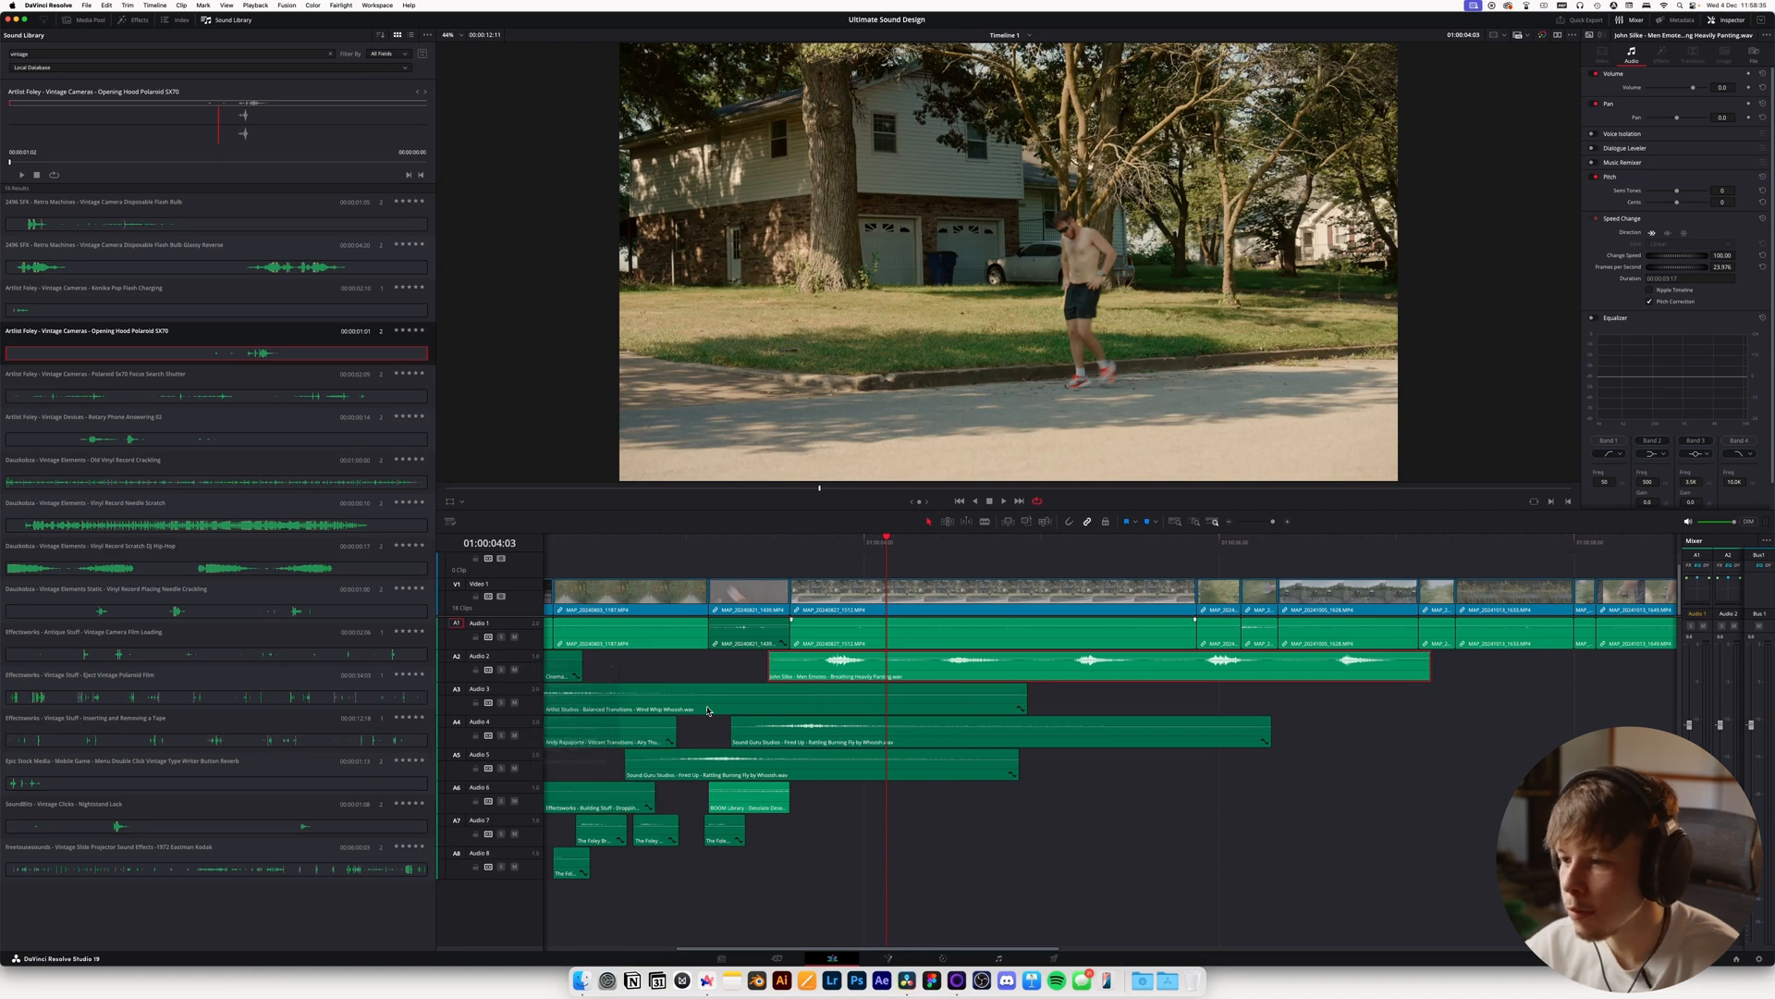
{"action": "key", "text": "space"}
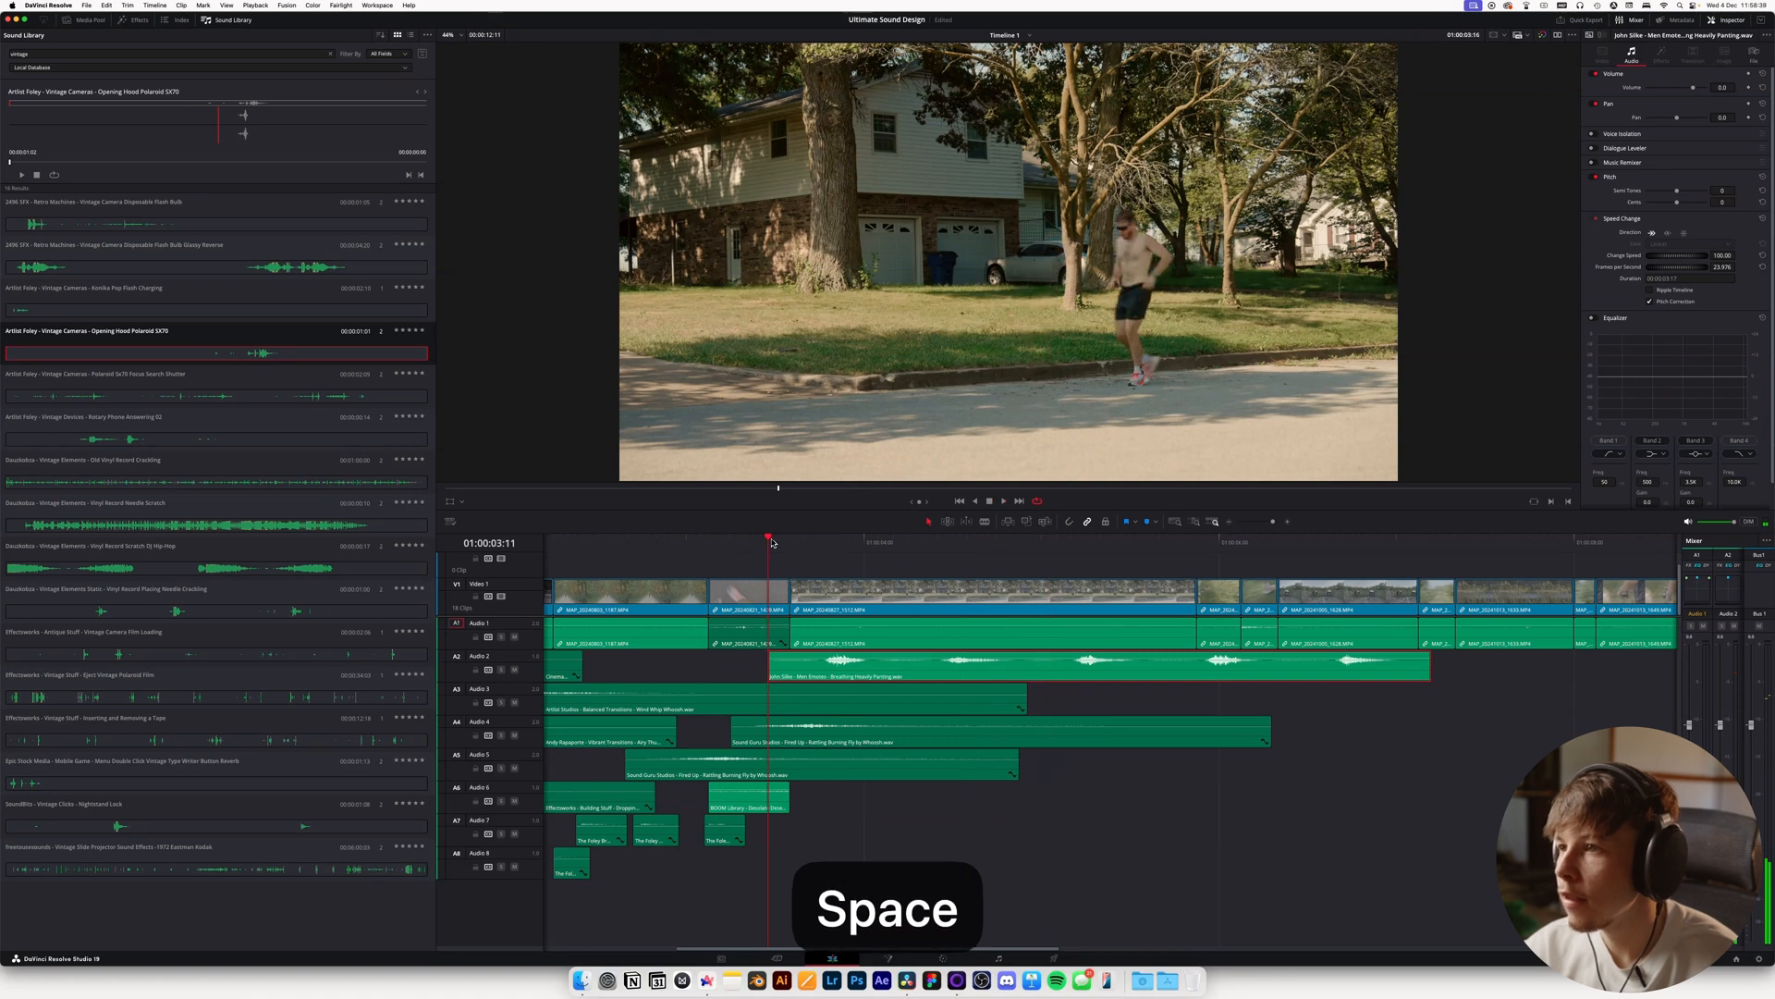
{"action": "key", "text": "space"}
{"action": "key", "text": "space"}
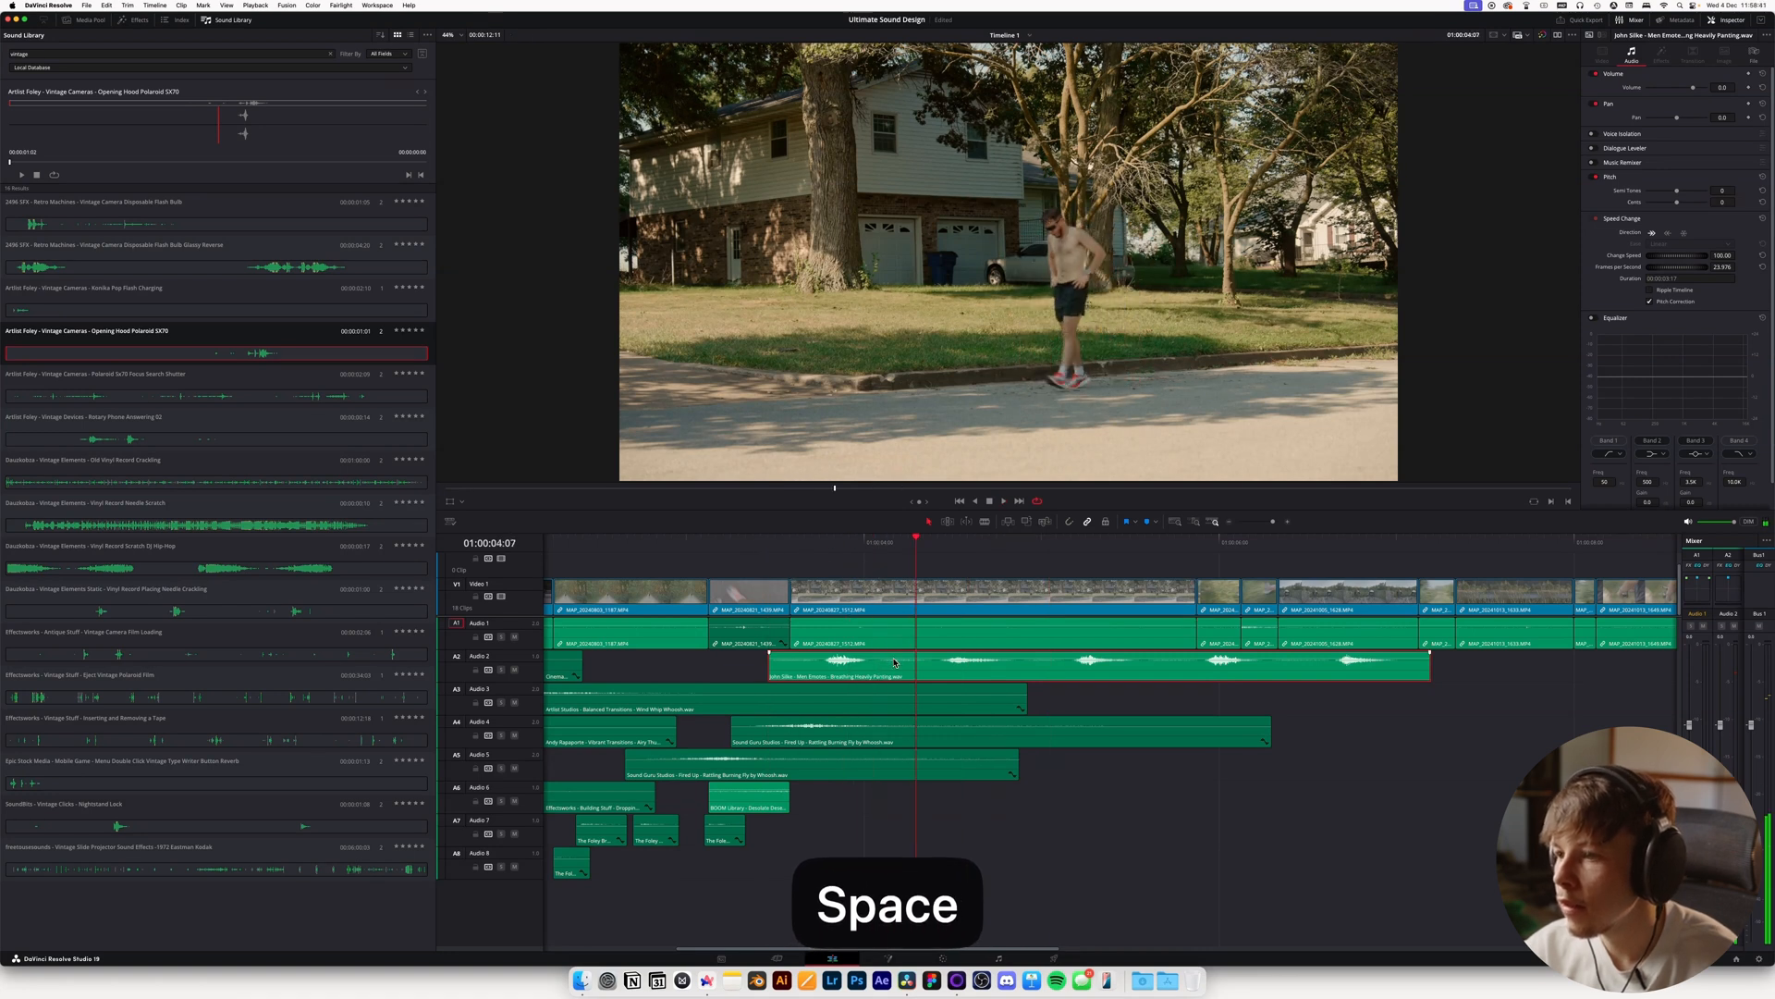
Trim the panting clip's start to the playhead, play the exhausted runner shot and trim the clip's end to the shot's end
{"action": "key", "text": "q"}
{"action": "key", "text": "space"}
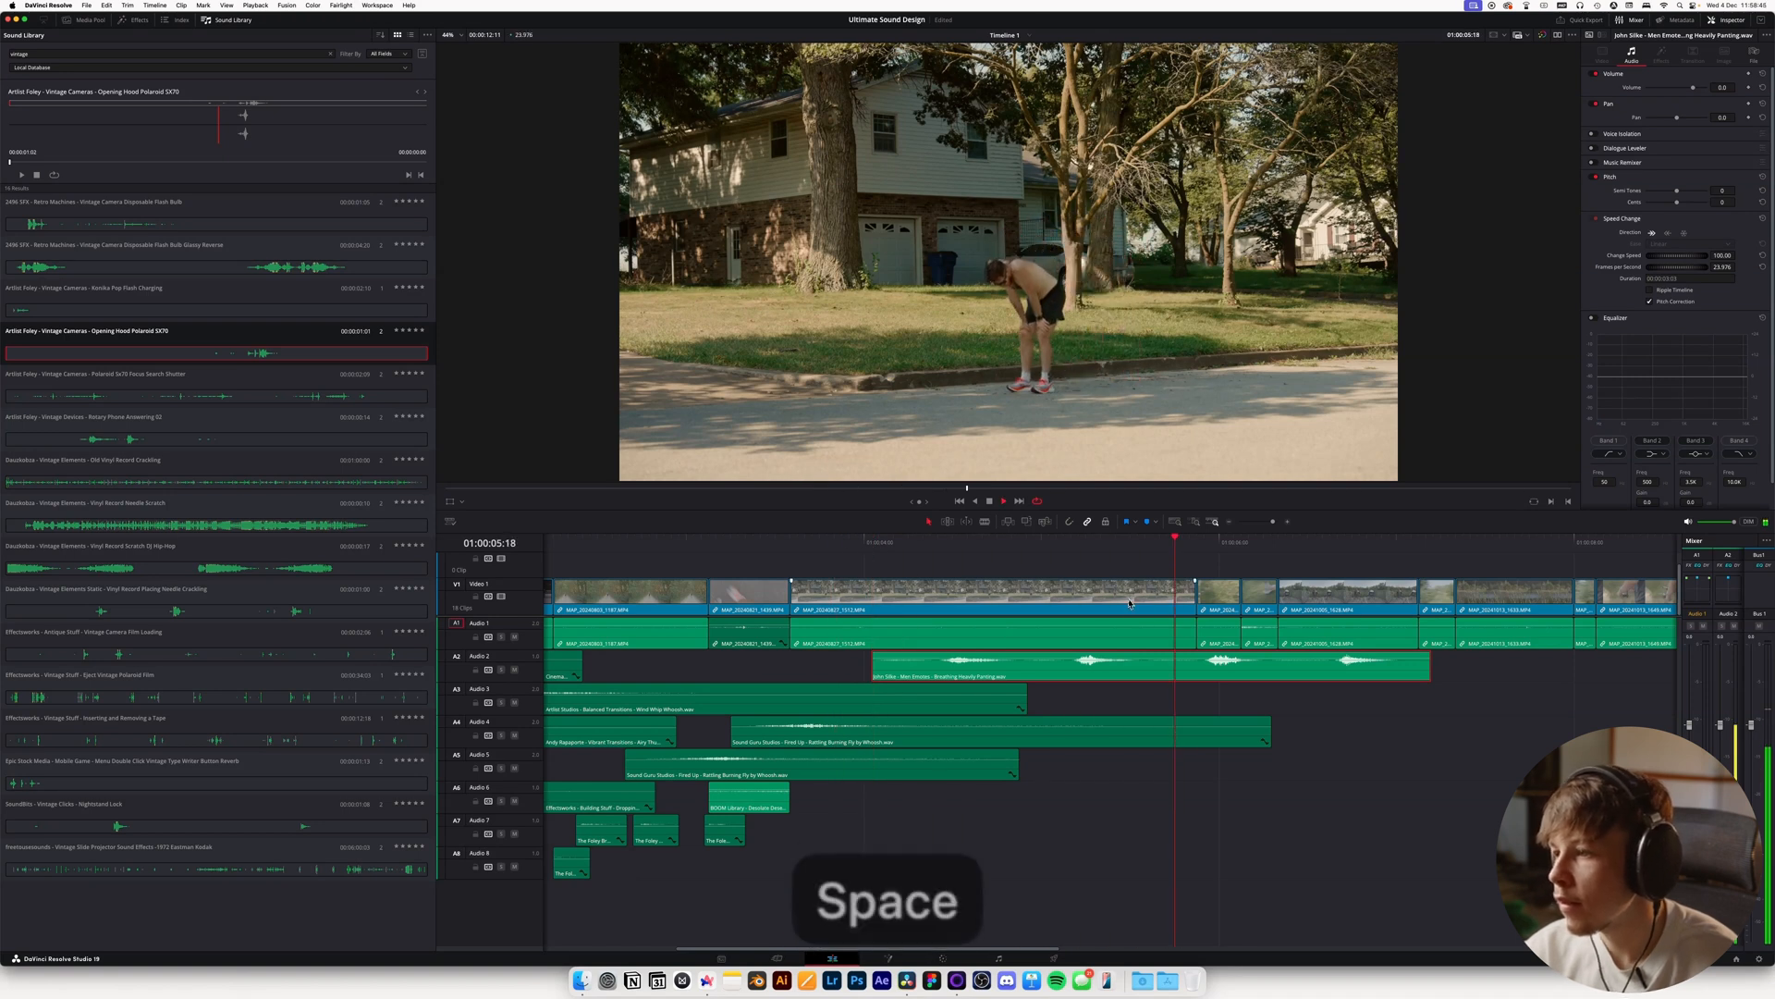
{"action": "key", "text": "space"}
{"action": "key", "text": "w"}
Lower the panting clip's volume with fades in and out, and extend its start to just after the runner shot begins
{"action": "left_click", "coordinate": [1036, 547]}
{"action": "left_click", "coordinate": [938, 546]}
{"action": "left_click_drag", "start_coordinate": [958, 654], "coordinate": [895, 654]}
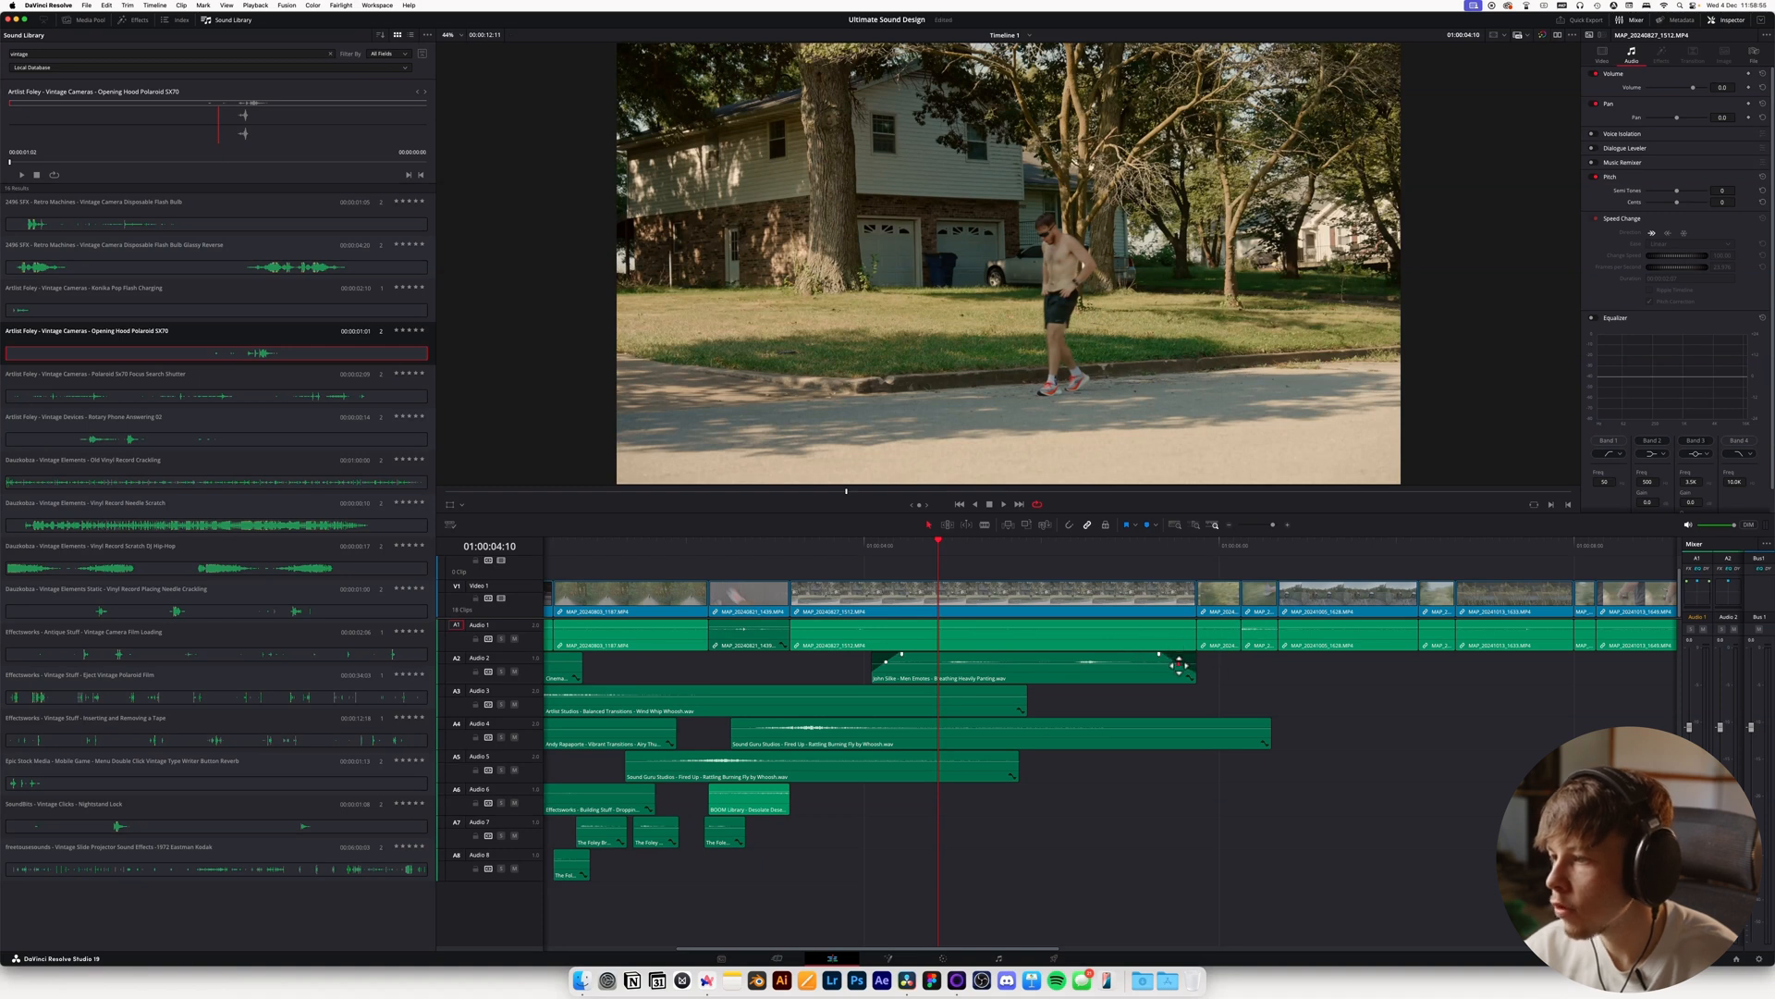
{"action": "left_click", "coordinate": [885, 665]}
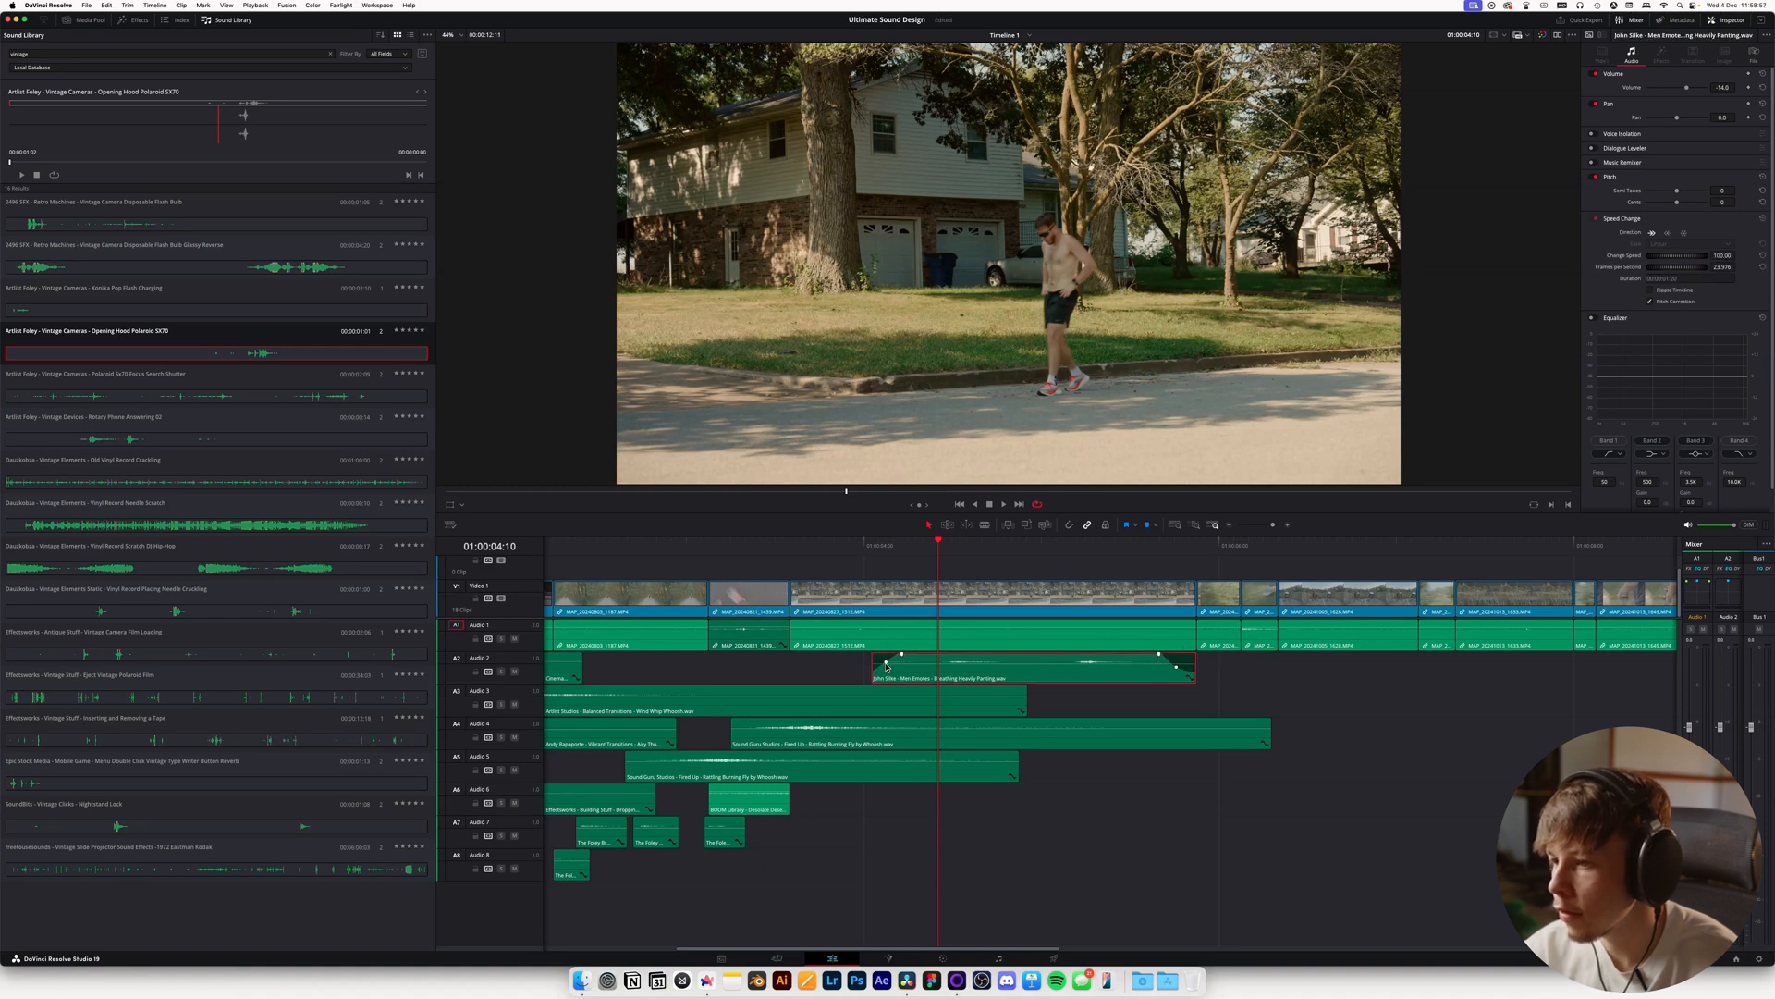
{"action": "left_click_drag", "start_coordinate": [878, 665], "coordinate": [843, 666]}
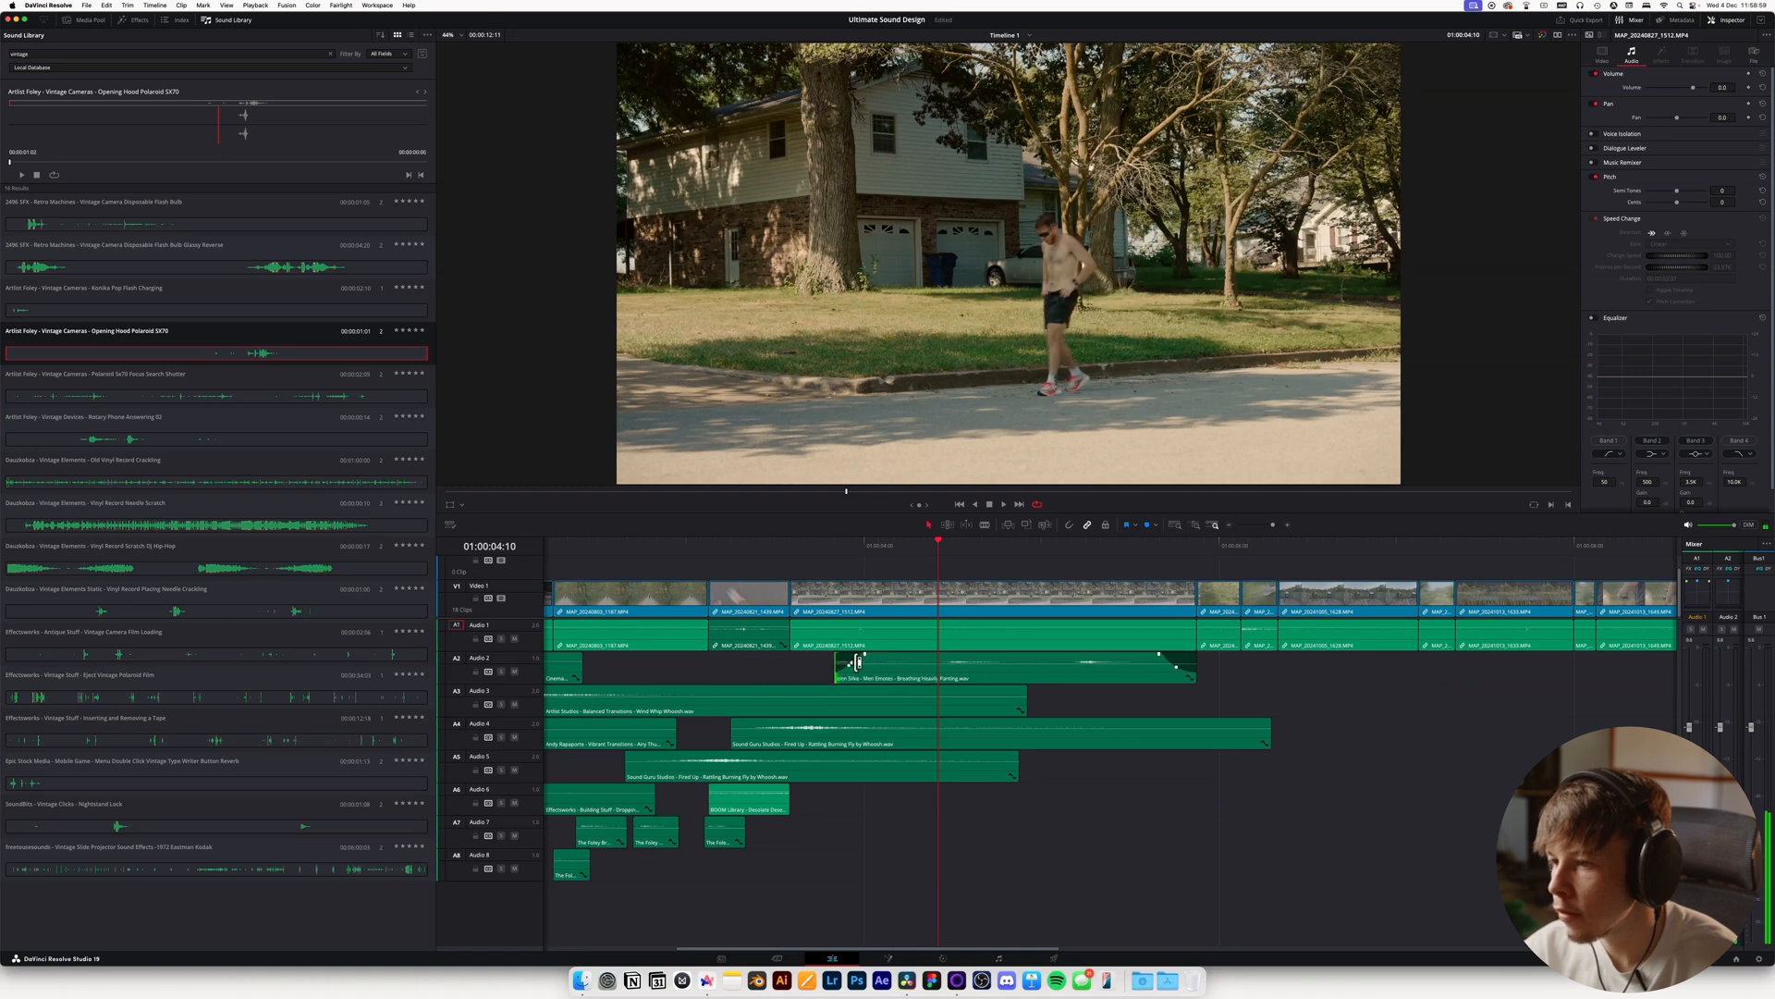
Play back the exhausted runner shot and its lead-in several times to check the panting's timing and level
{"action": "key", "text": "space"}
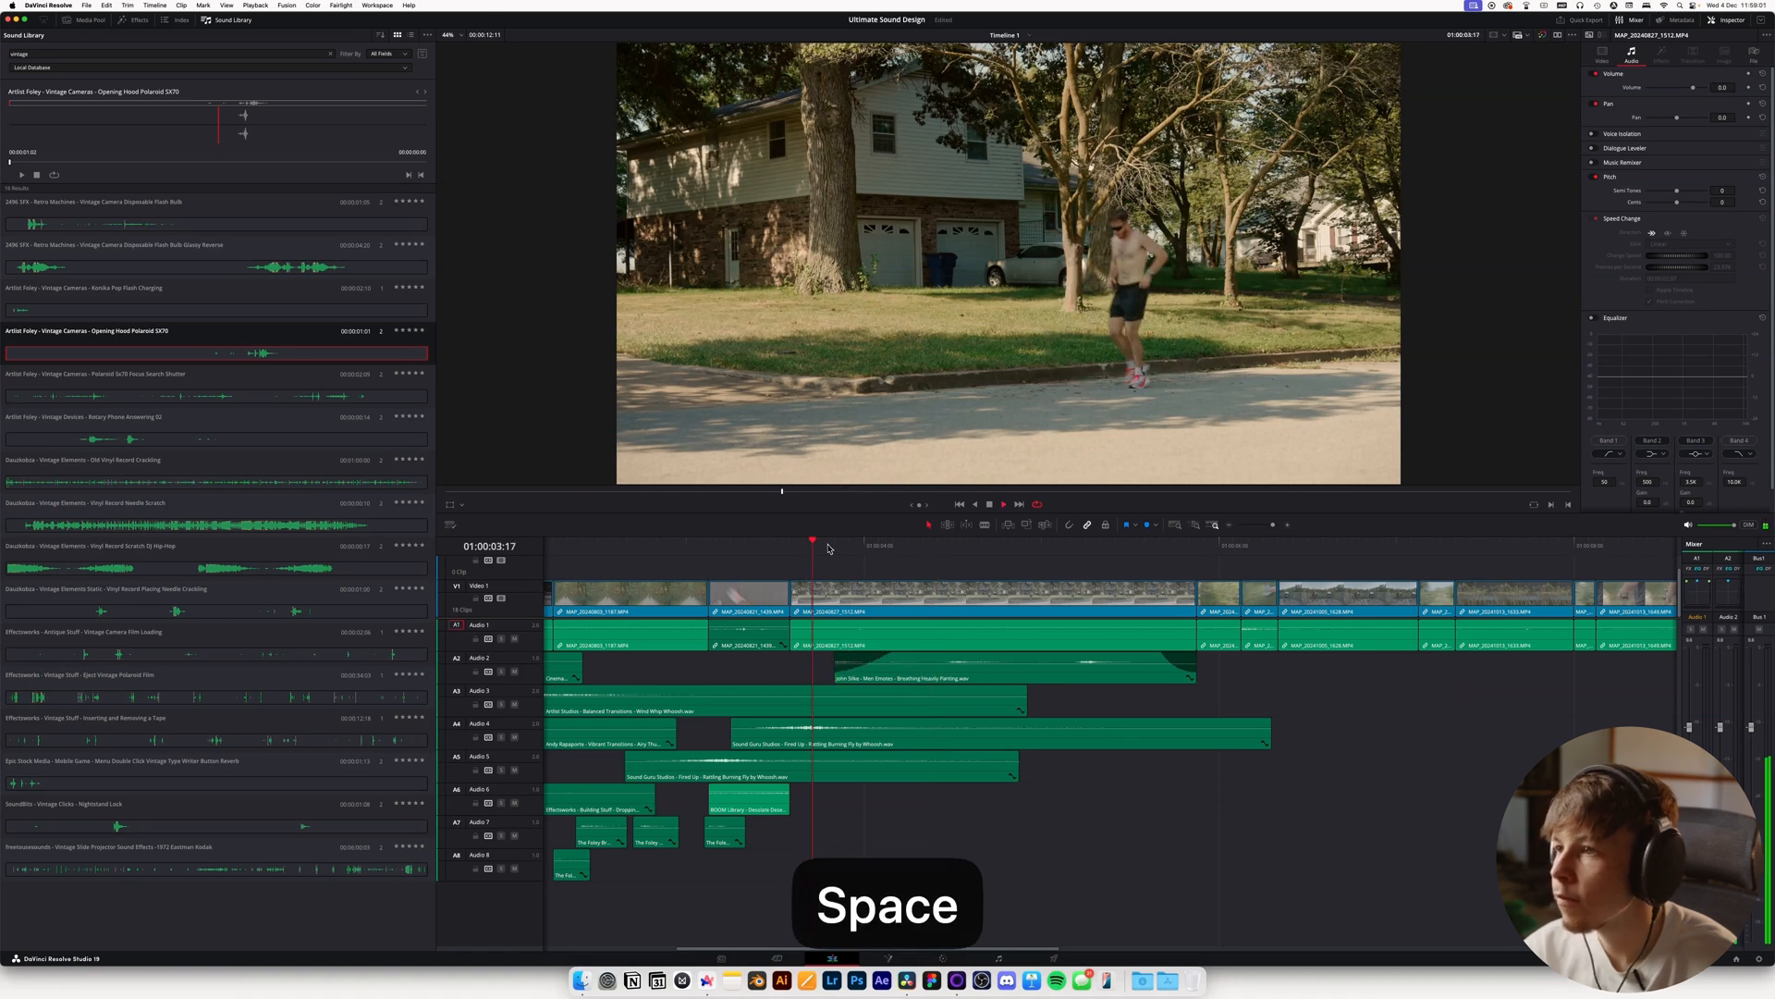
{"action": "key", "text": "space"}
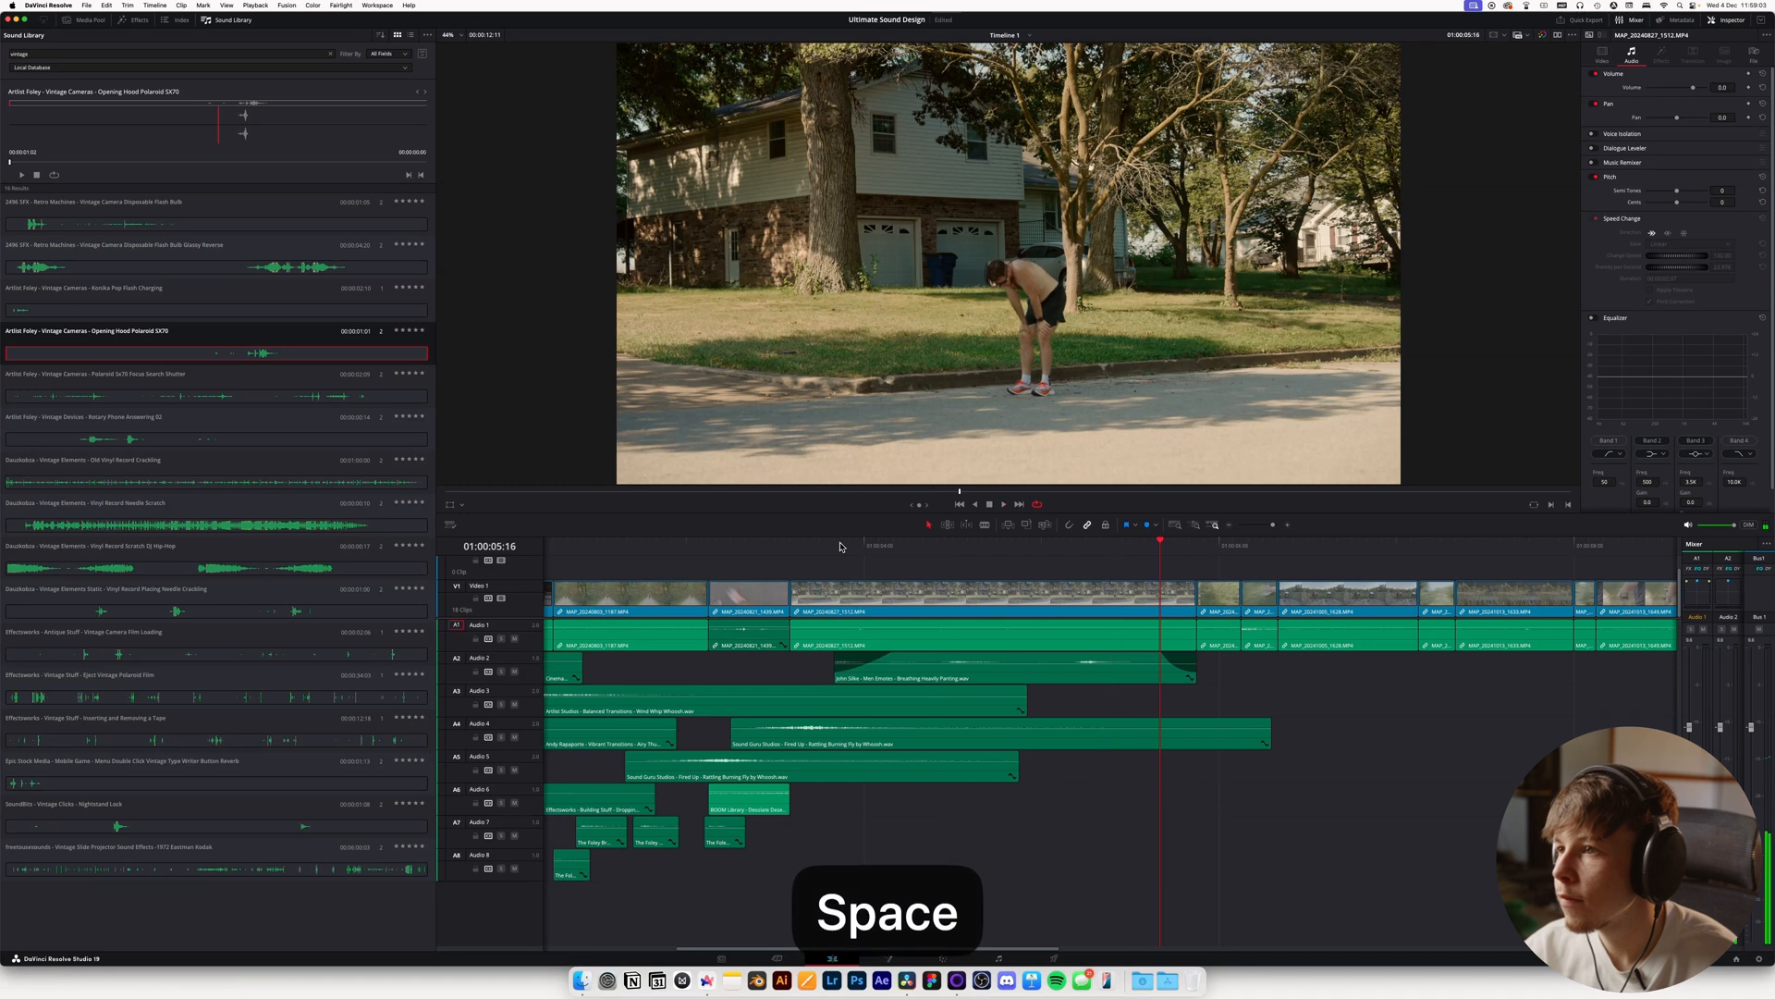
{"action": "left_click", "coordinate": [735, 547]}
{"action": "key", "text": "space"}
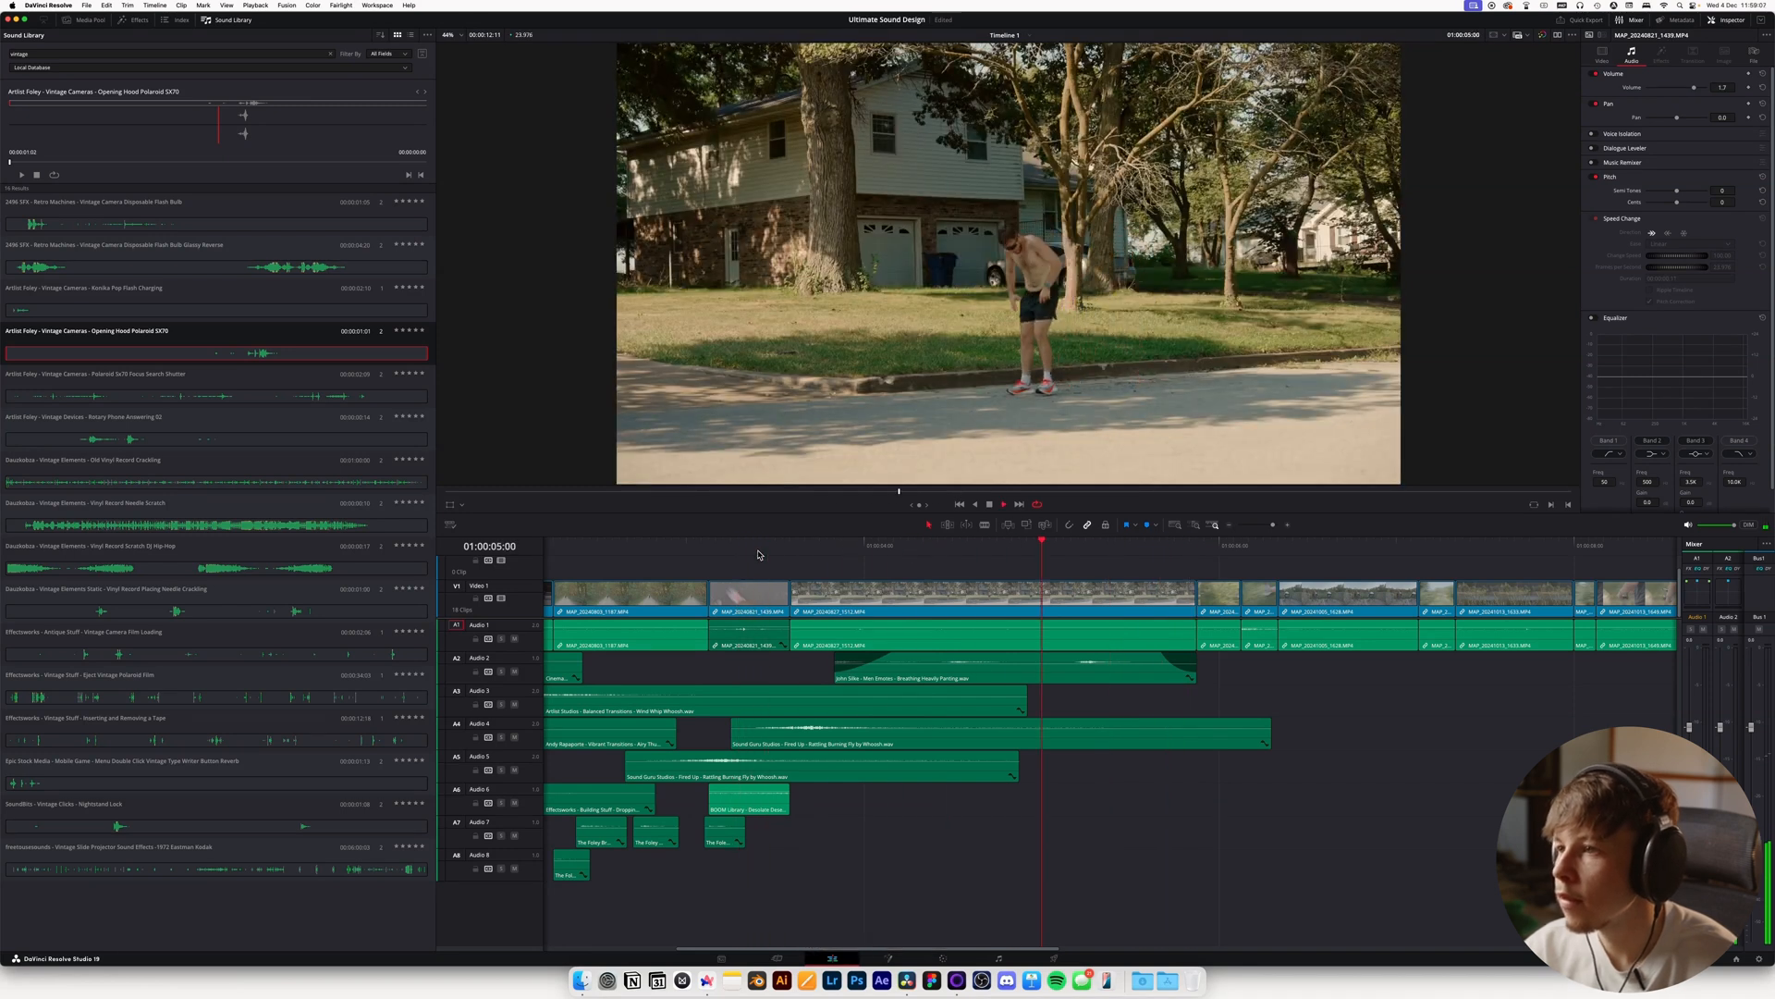
{"action": "key", "text": "space"}
{"action": "left_click", "coordinate": [833, 543]}
{"action": "key", "text": "space"}
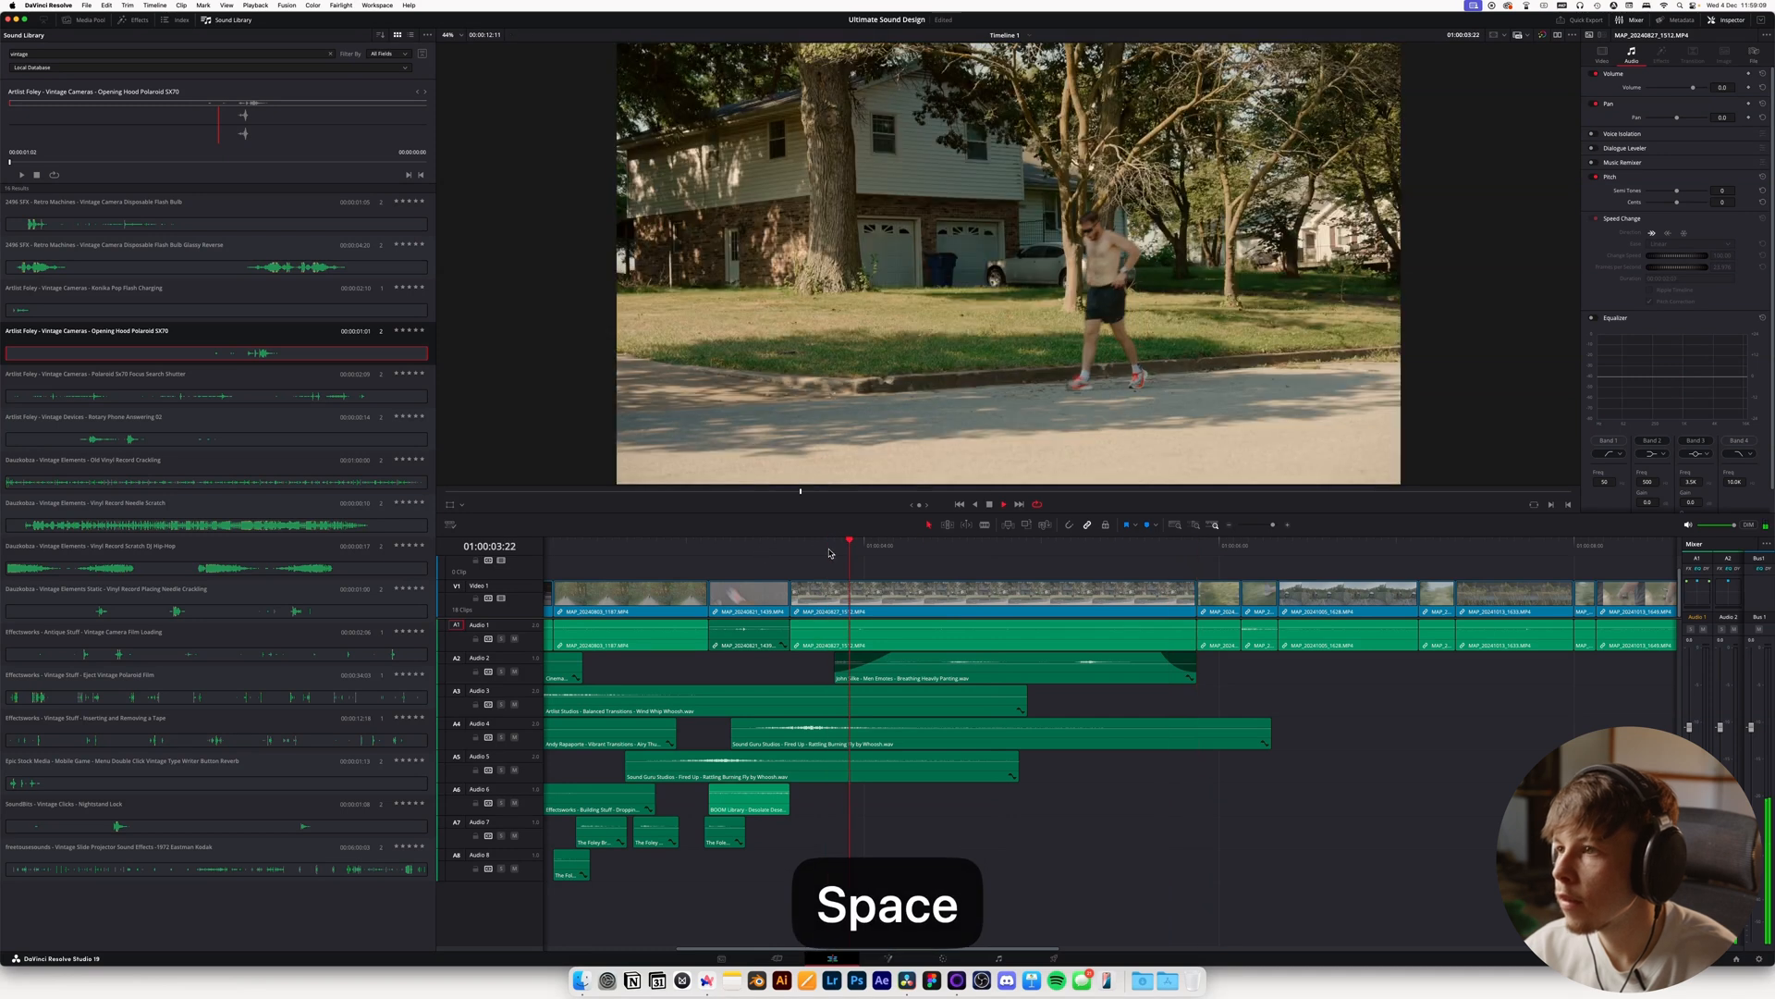
{"action": "key", "text": "space"}
{"action": "key", "text": "space"}
{"action": "key", "text": "space"}
Raise the volume of the exhausted runner shot's own audio on Audio 1, replay the shot and save the project
{"action": "mouse_move", "coordinate": [892, 628]}
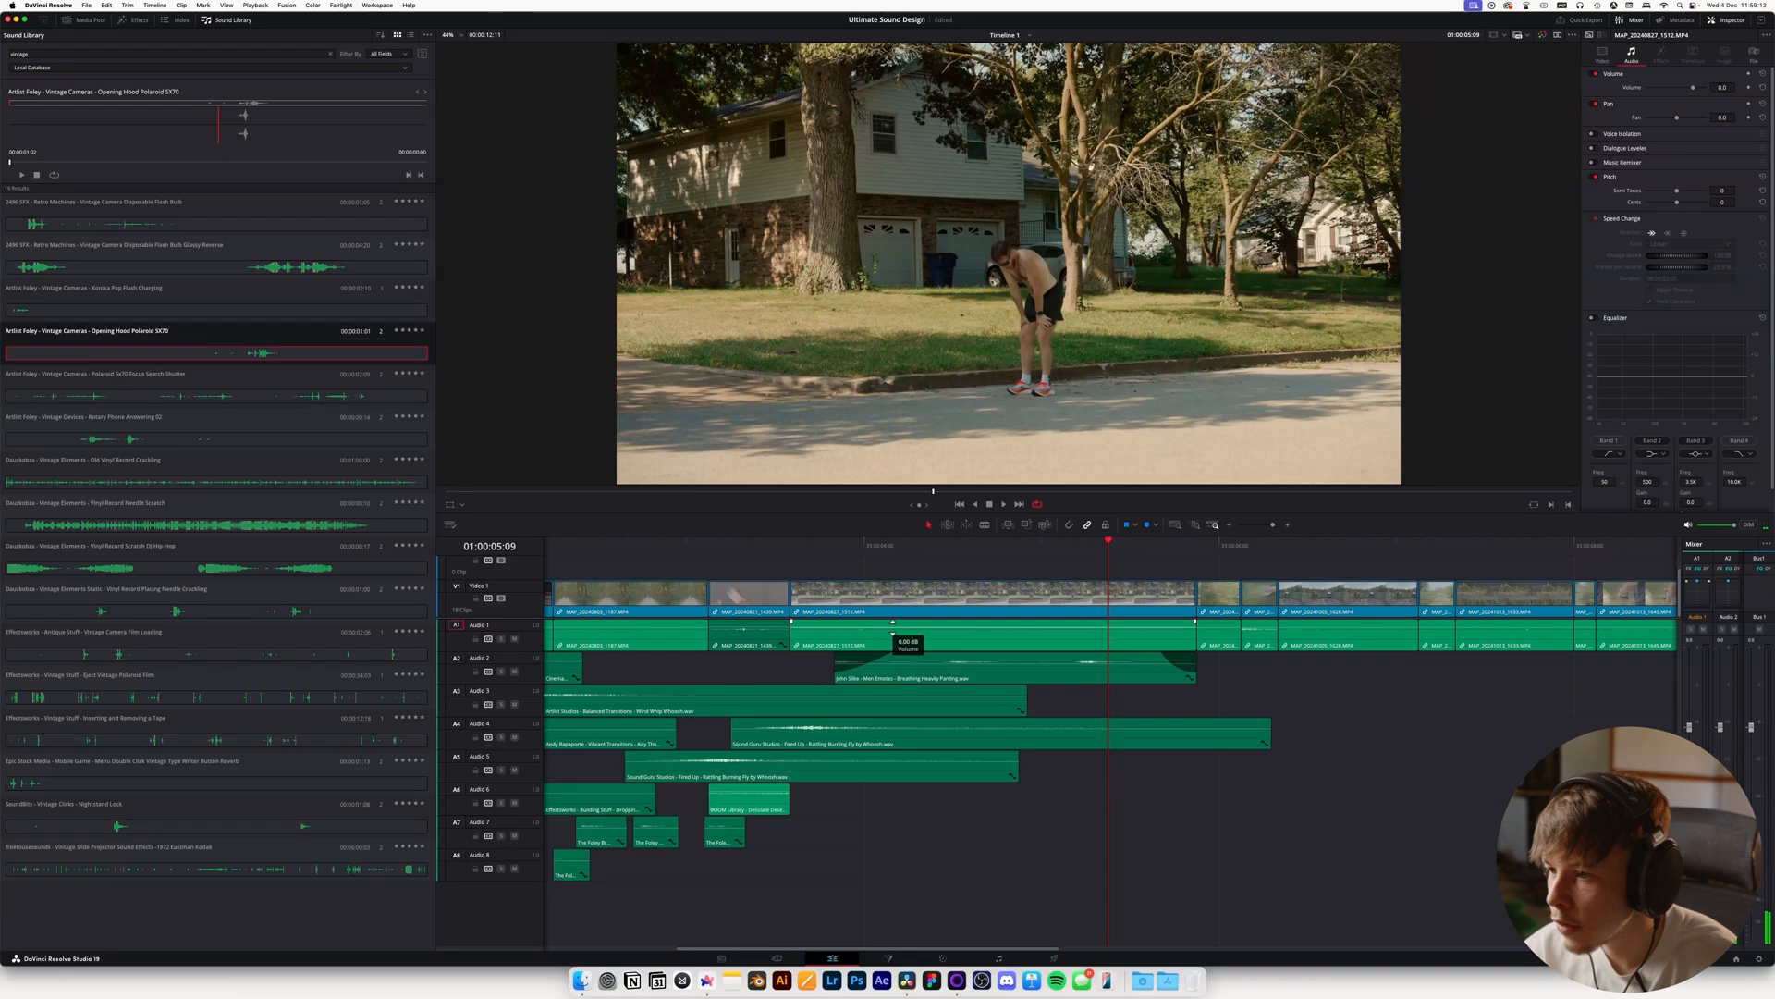
{"action": "left_click_drag", "start_coordinate": [893, 627], "coordinate": [895, 625]}
{"action": "left_click", "coordinate": [758, 542]}
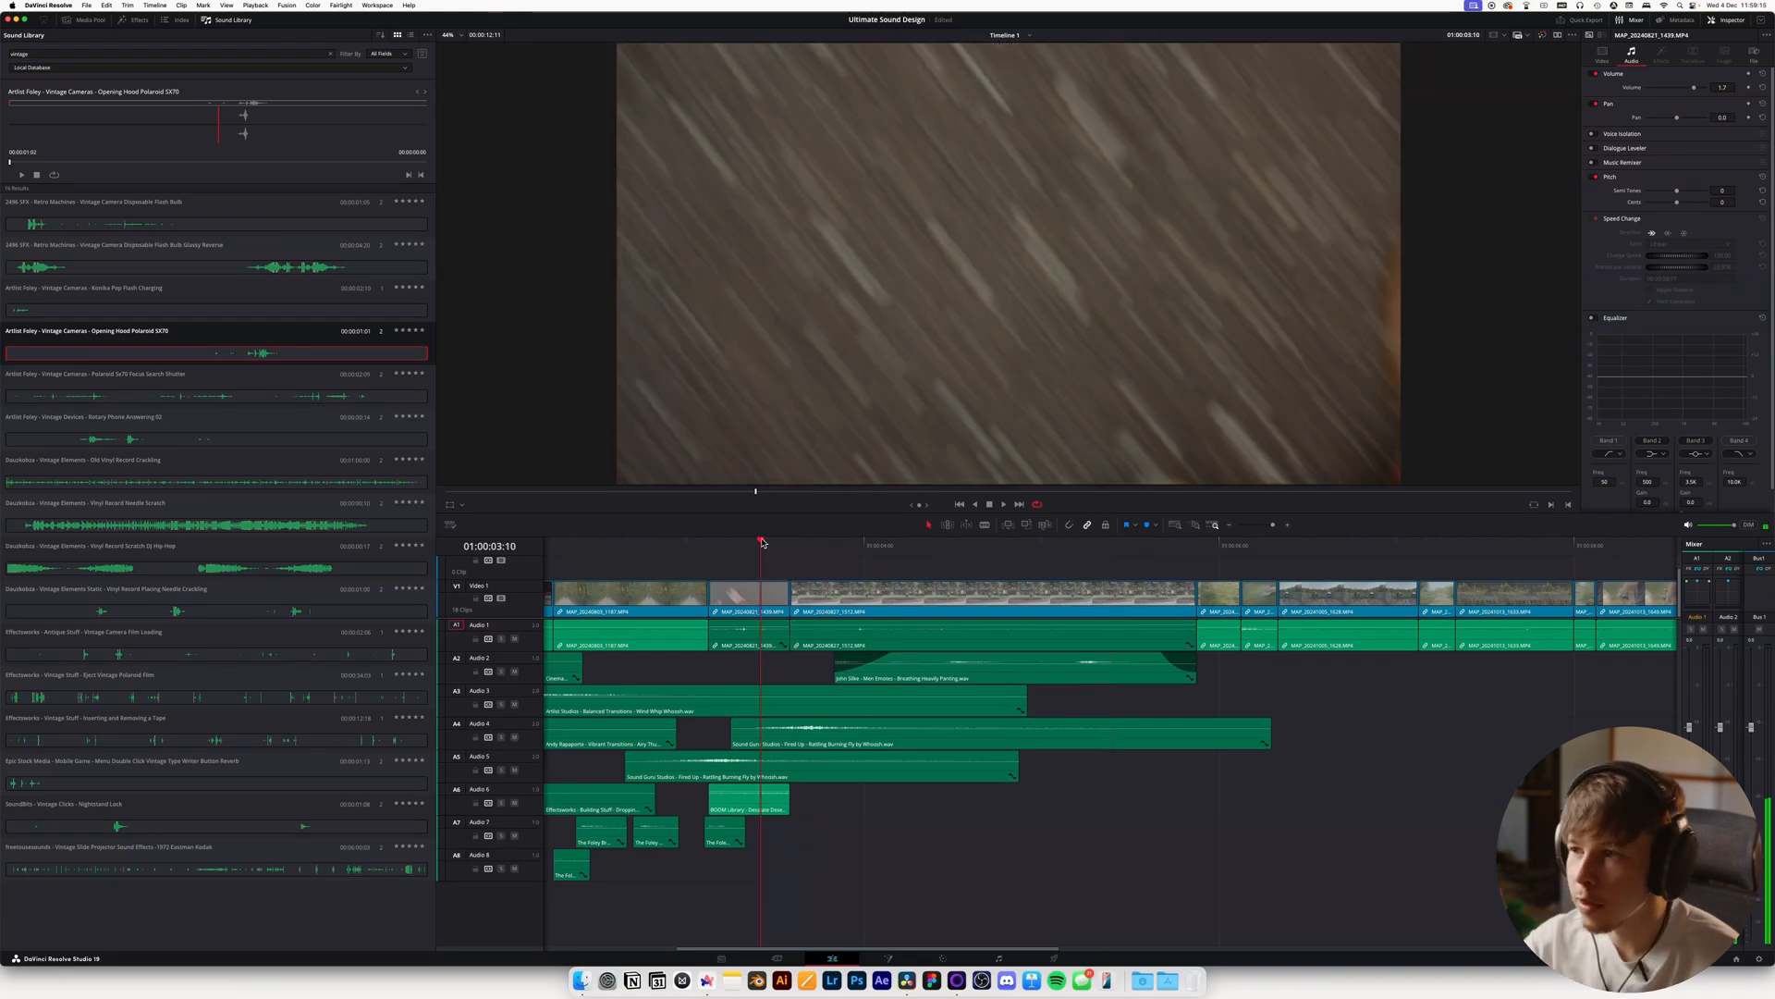
{"action": "key", "text": "space"}
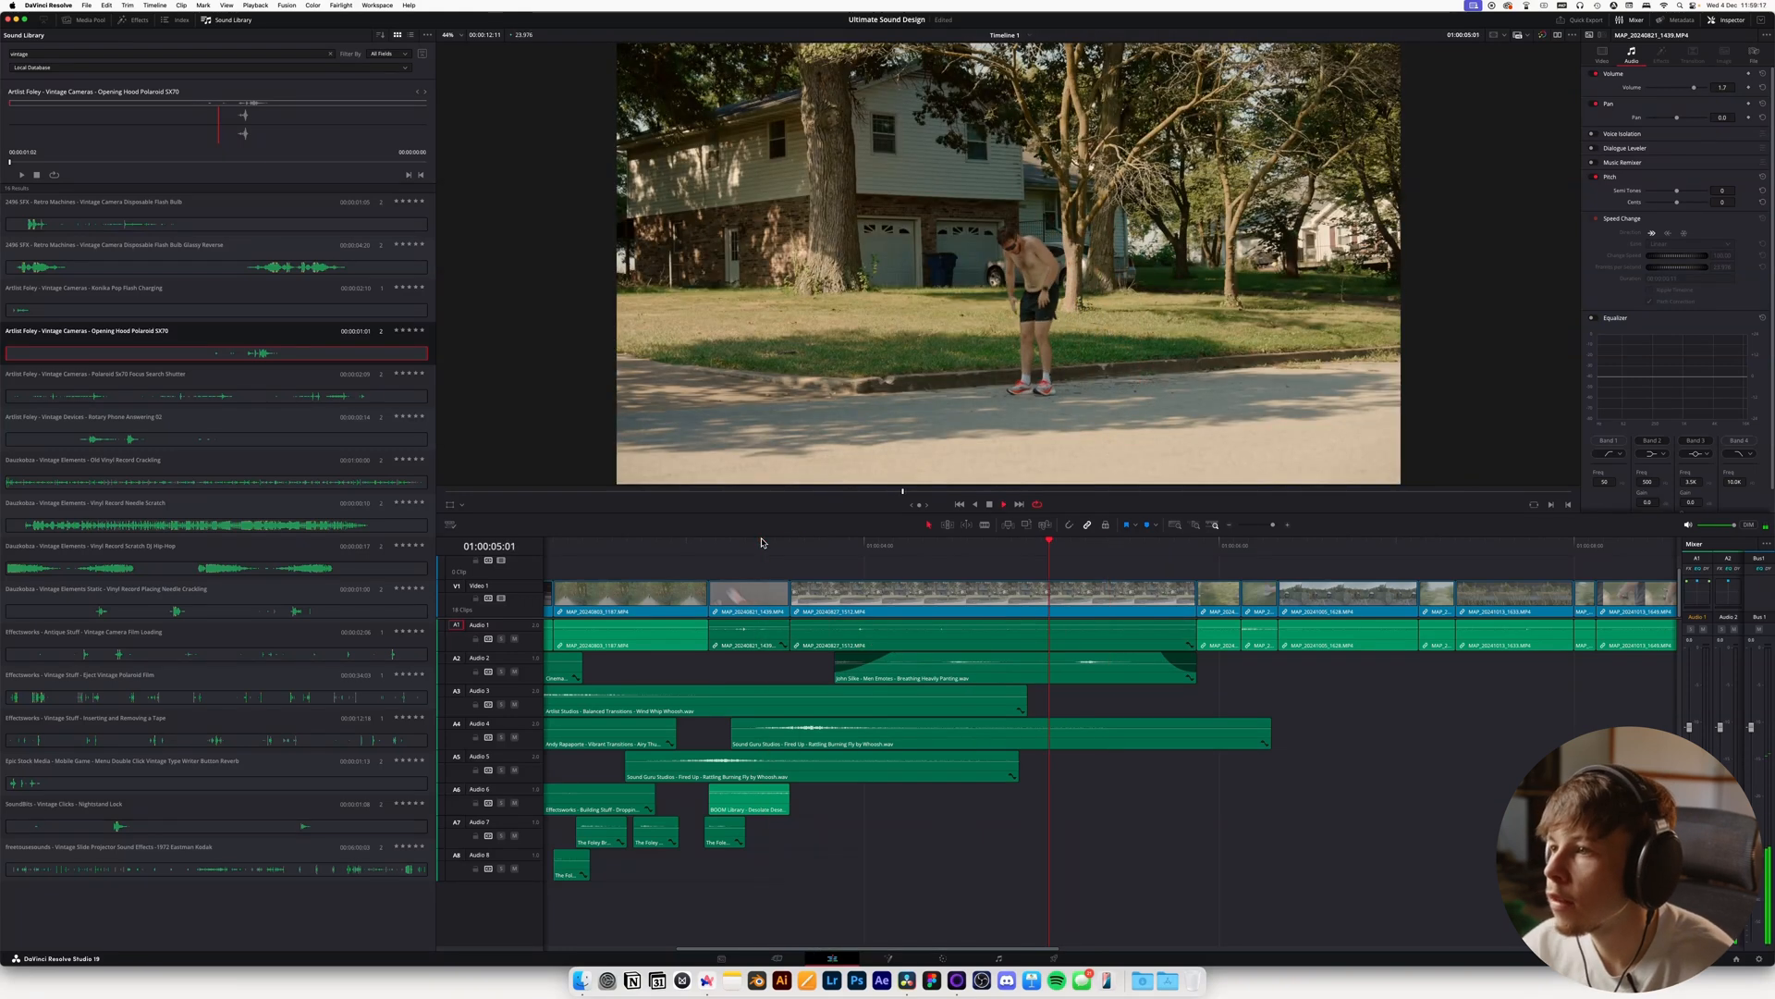
{"action": "key", "text": "space"}
{"action": "key", "text": "space"}
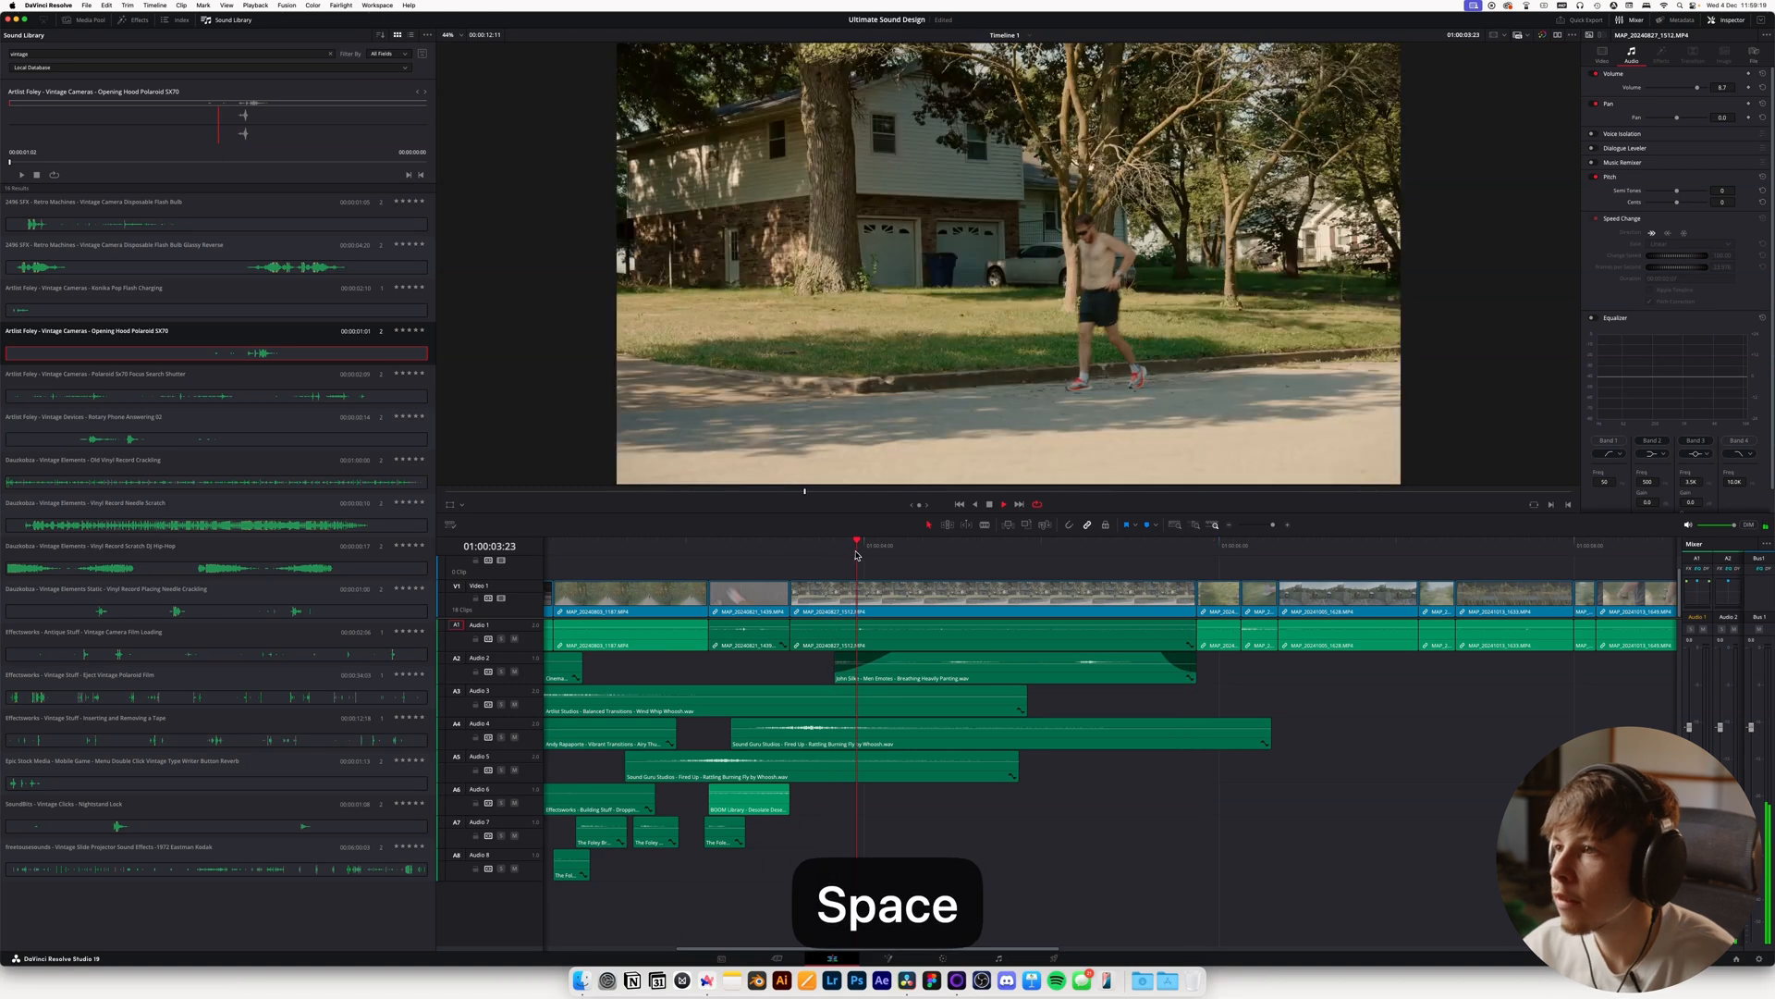
{"action": "key", "text": "space"}
{"action": "key", "text": "super+s"}
Switch to Artlist, replace the "out of breath" keyword with "leaves" and audition the first leaf sound
{"action": "key", "text": "super+Tab"}
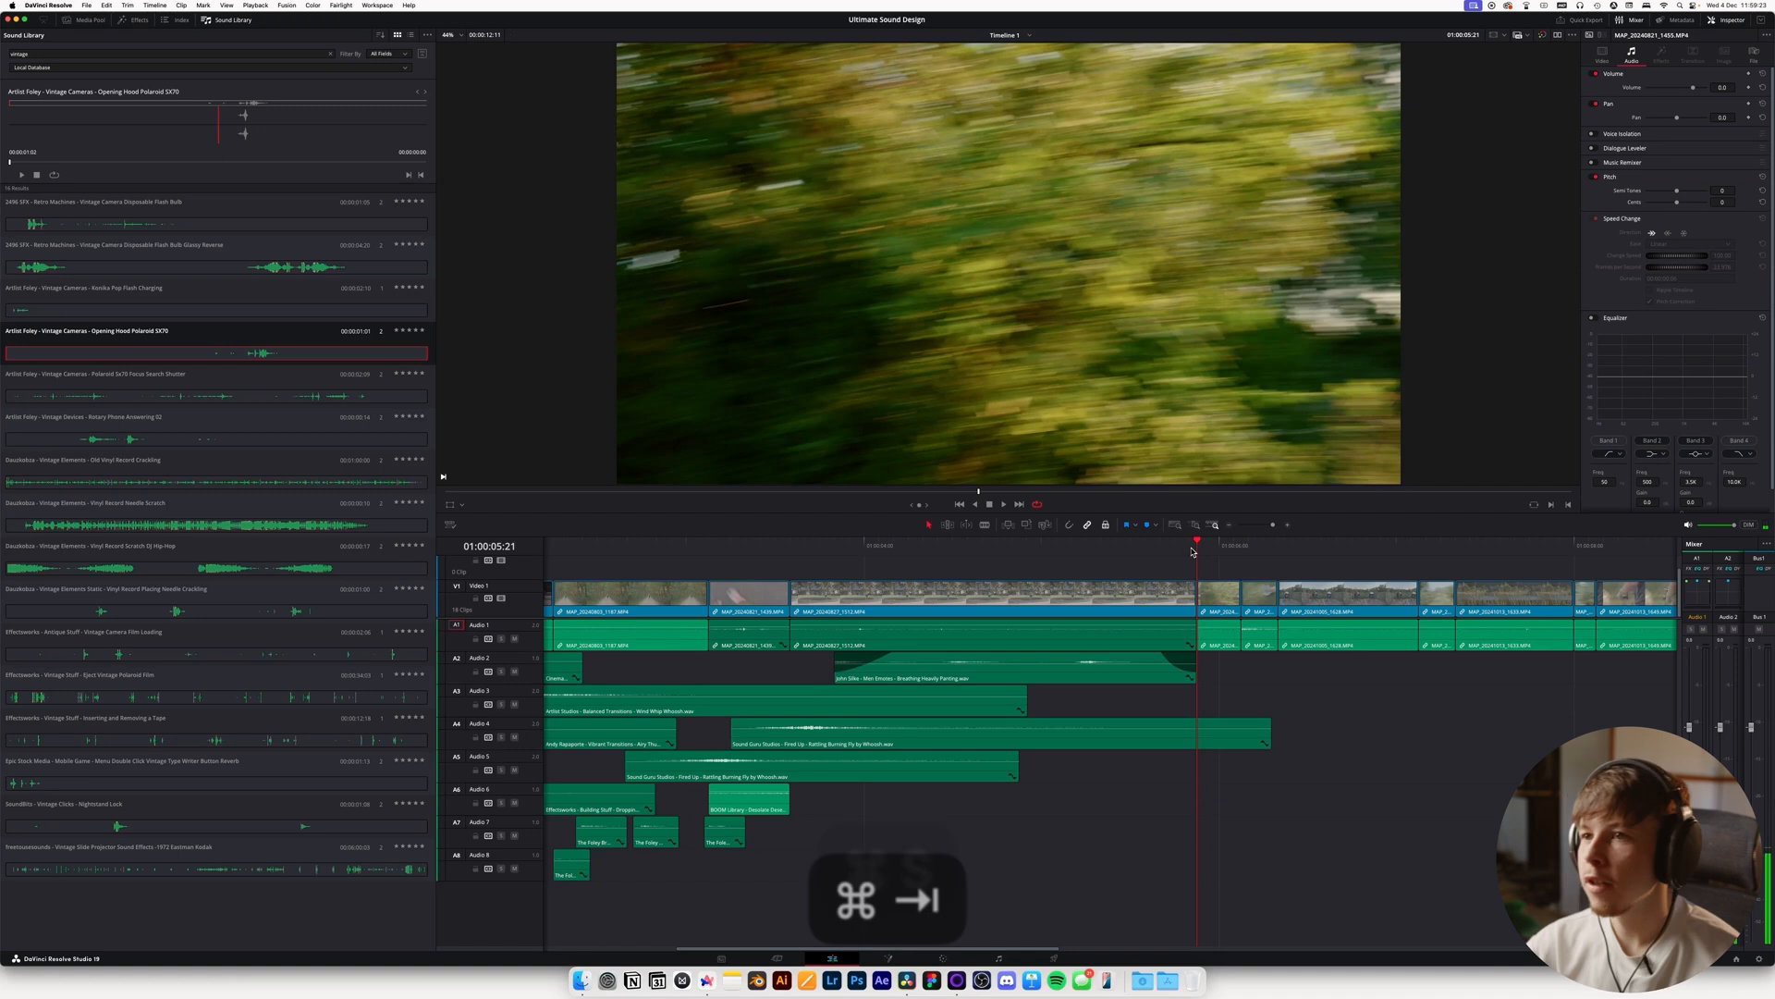
{"action": "key", "text": "BackSpace"}
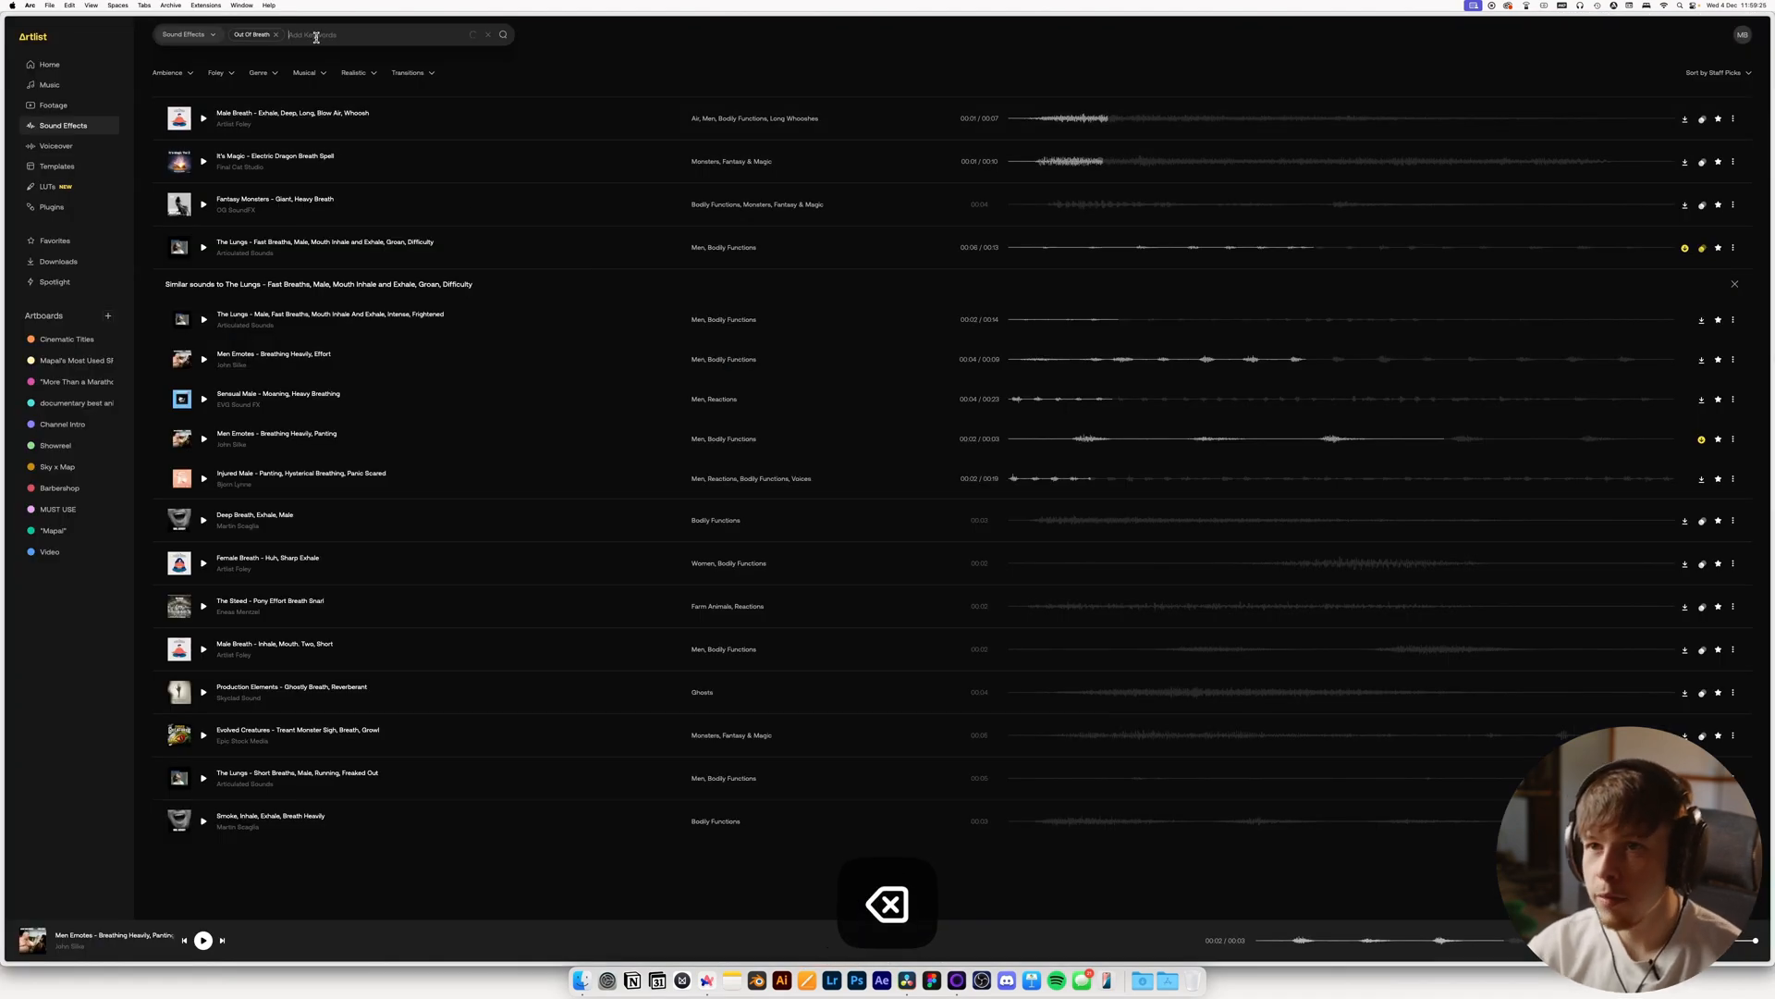
{"action": "type", "text": "leaves"}
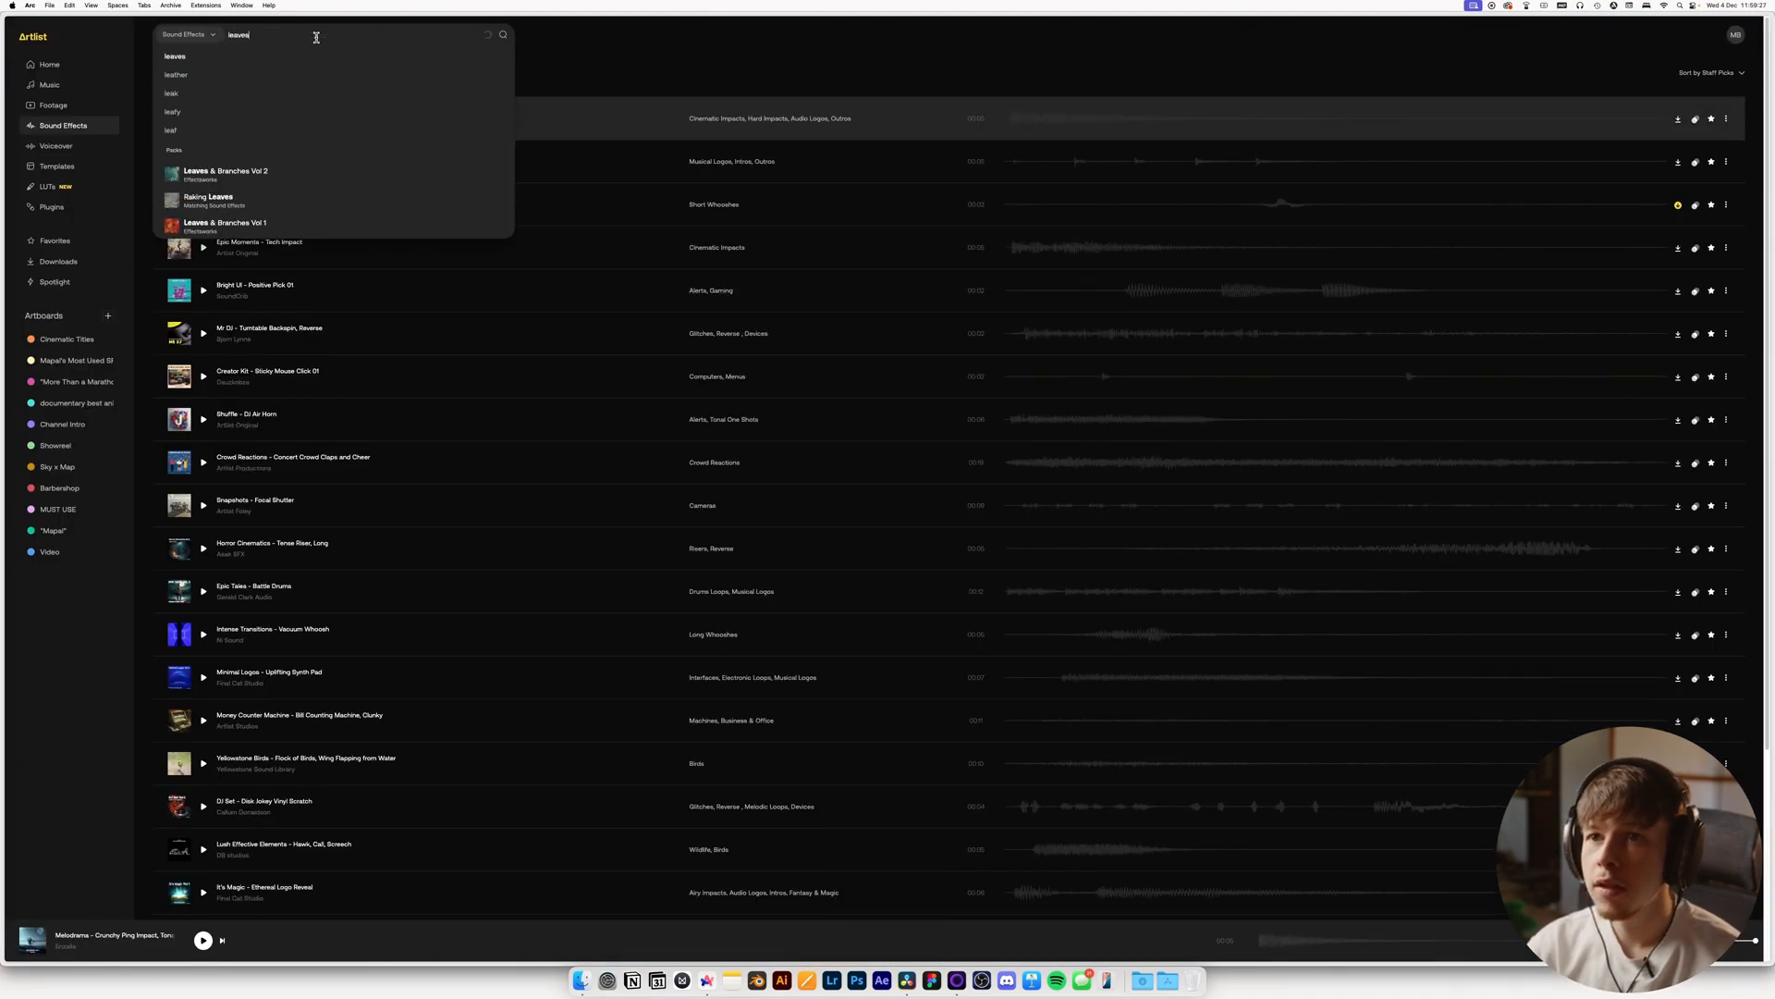
{"action": "key", "text": "Return"}
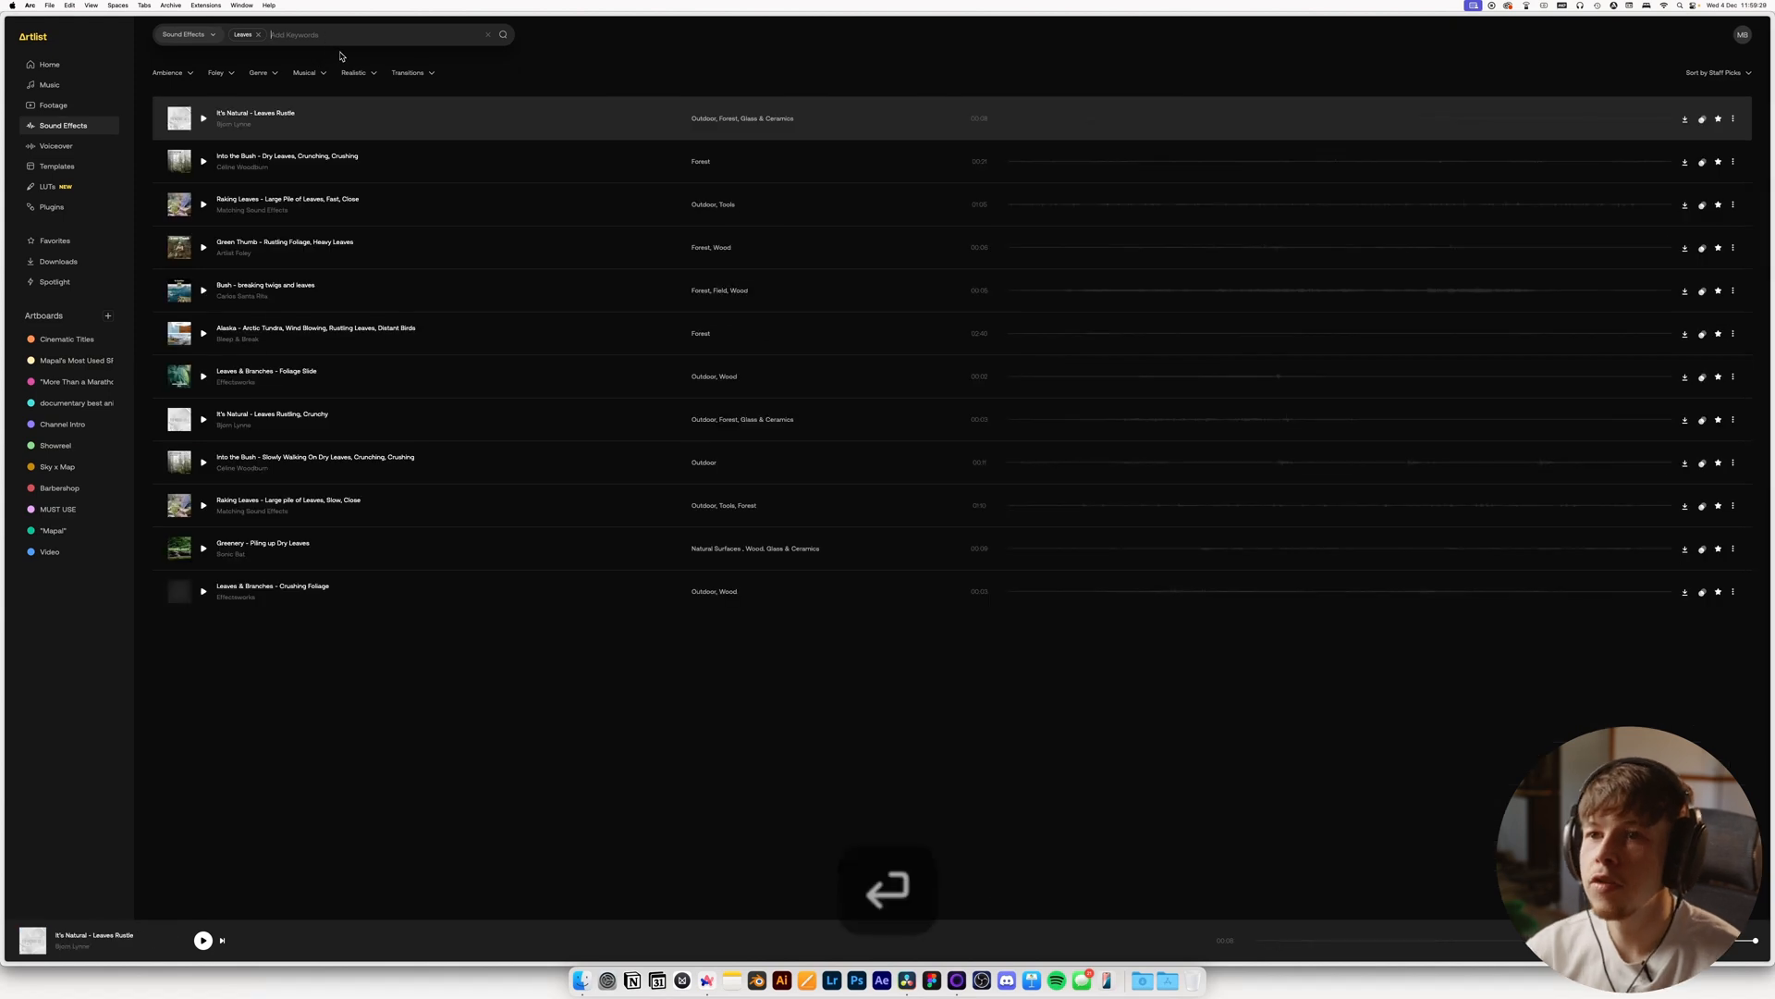
{"action": "left_click", "coordinate": [204, 118]}
Add the keyword "whoosh" to the leaves search and audition the first two rustling whoosh sounds
{"action": "left_click", "coordinate": [311, 34]}
{"action": "type", "text": "whoosh"}
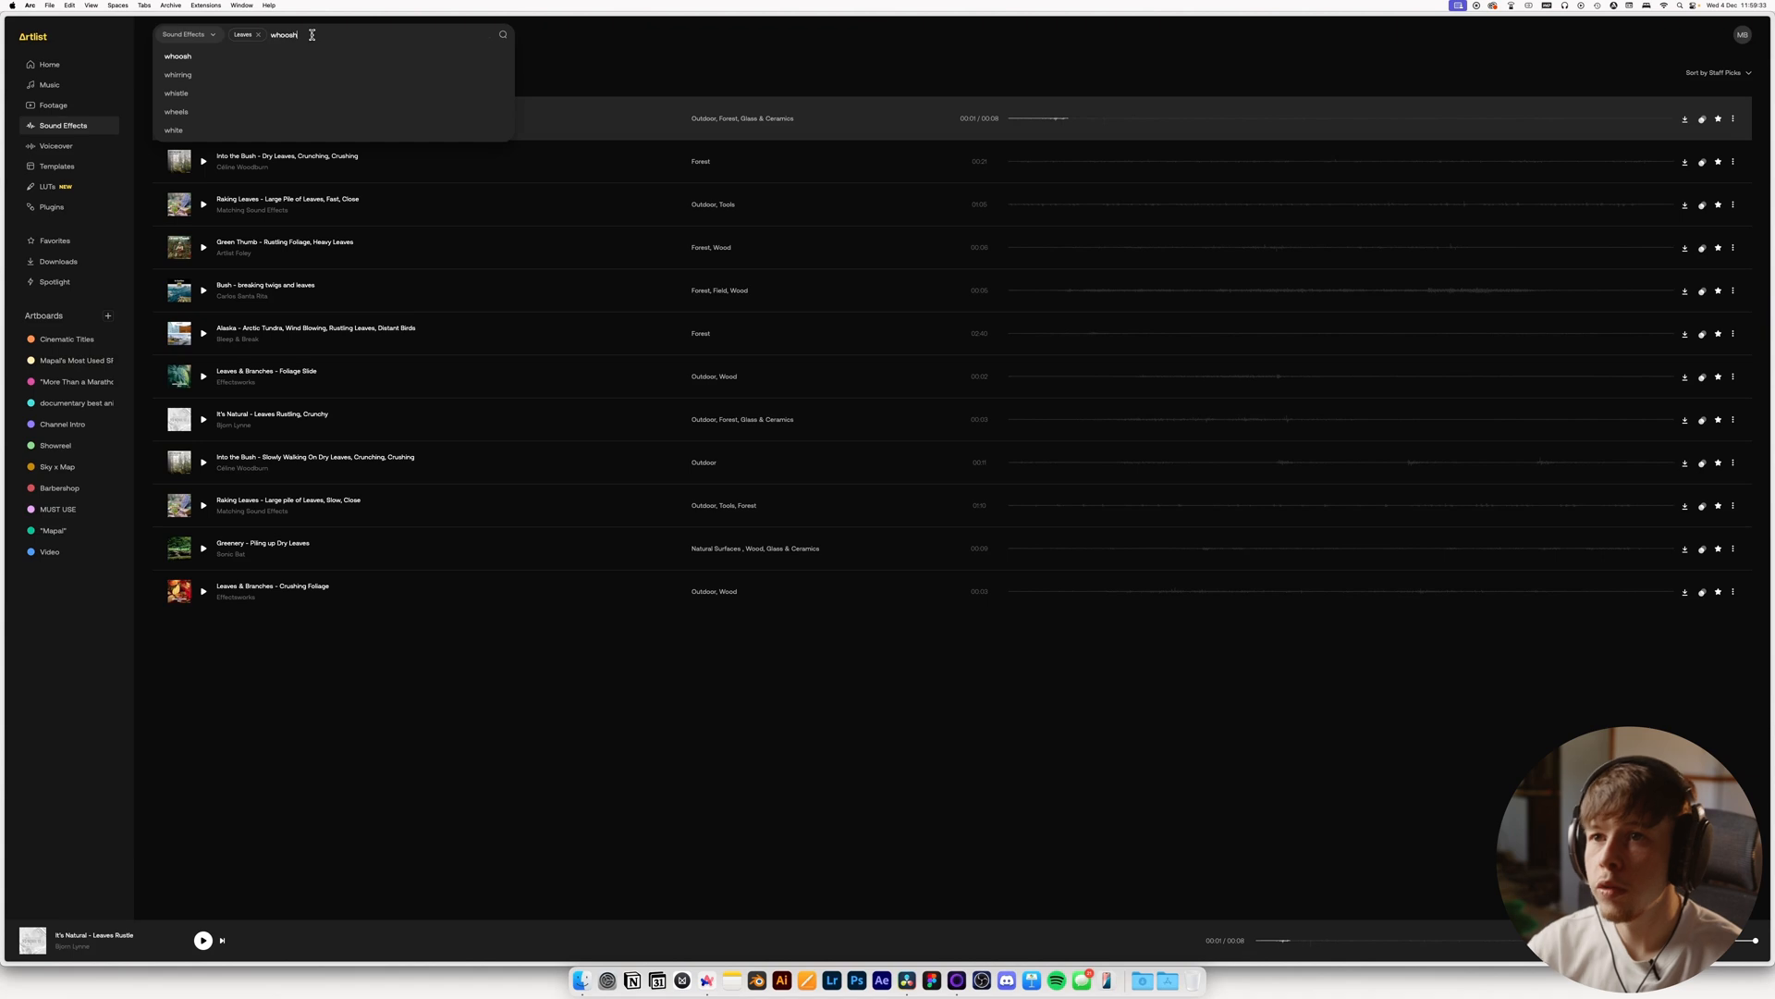
{"action": "key", "text": "Return"}
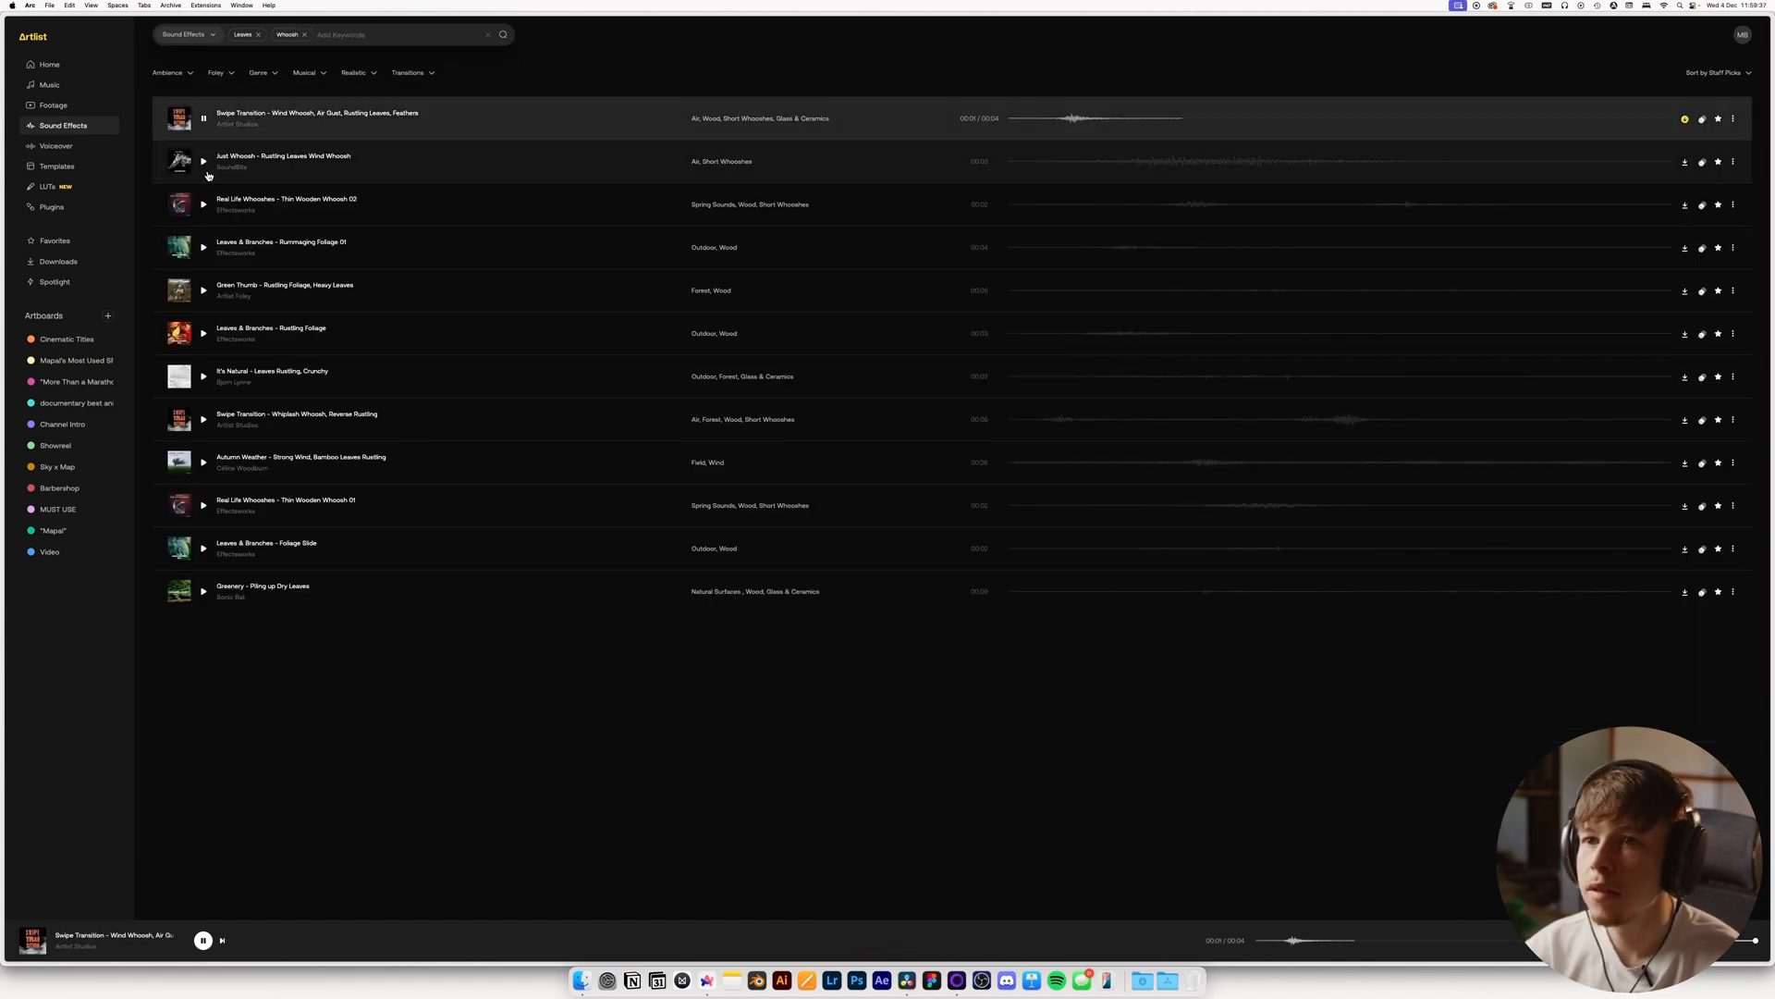
{"action": "left_click", "coordinate": [203, 161]}
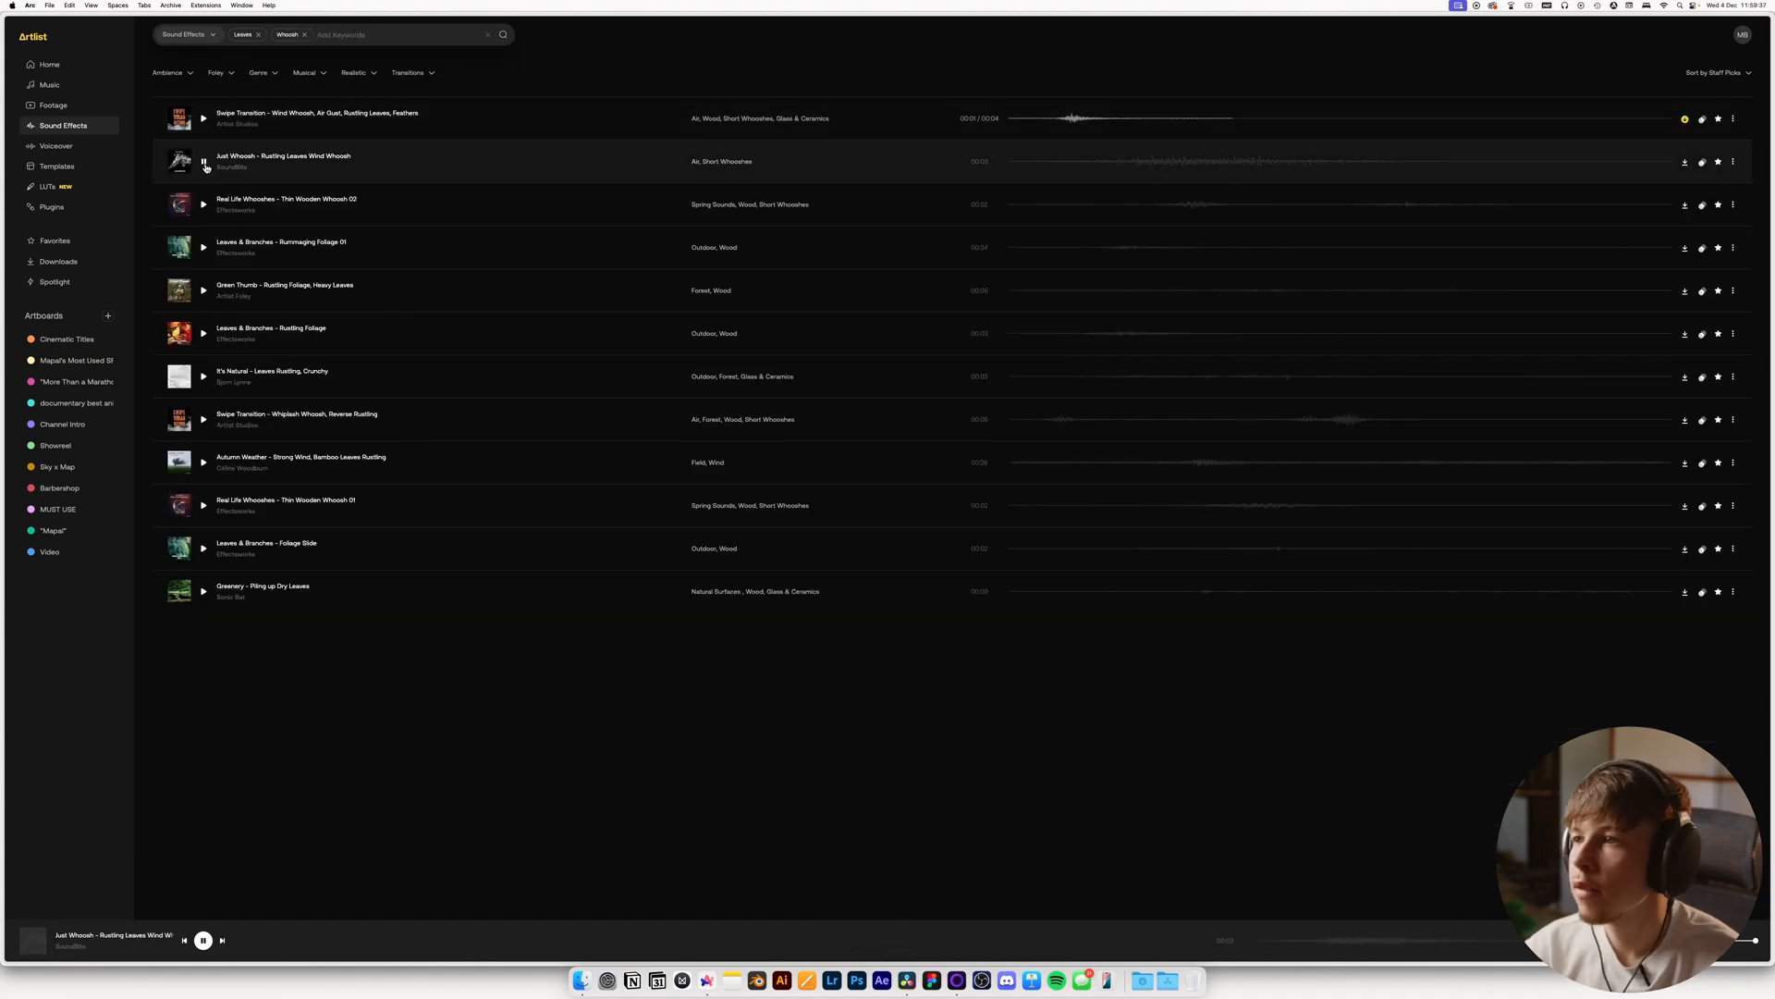
Audition the further leaf and whoosh results from "Thin Wooden Whoosh 02" down to "Thin Wooden Whoosh 01"
{"action": "left_click", "coordinate": [1041, 207]}
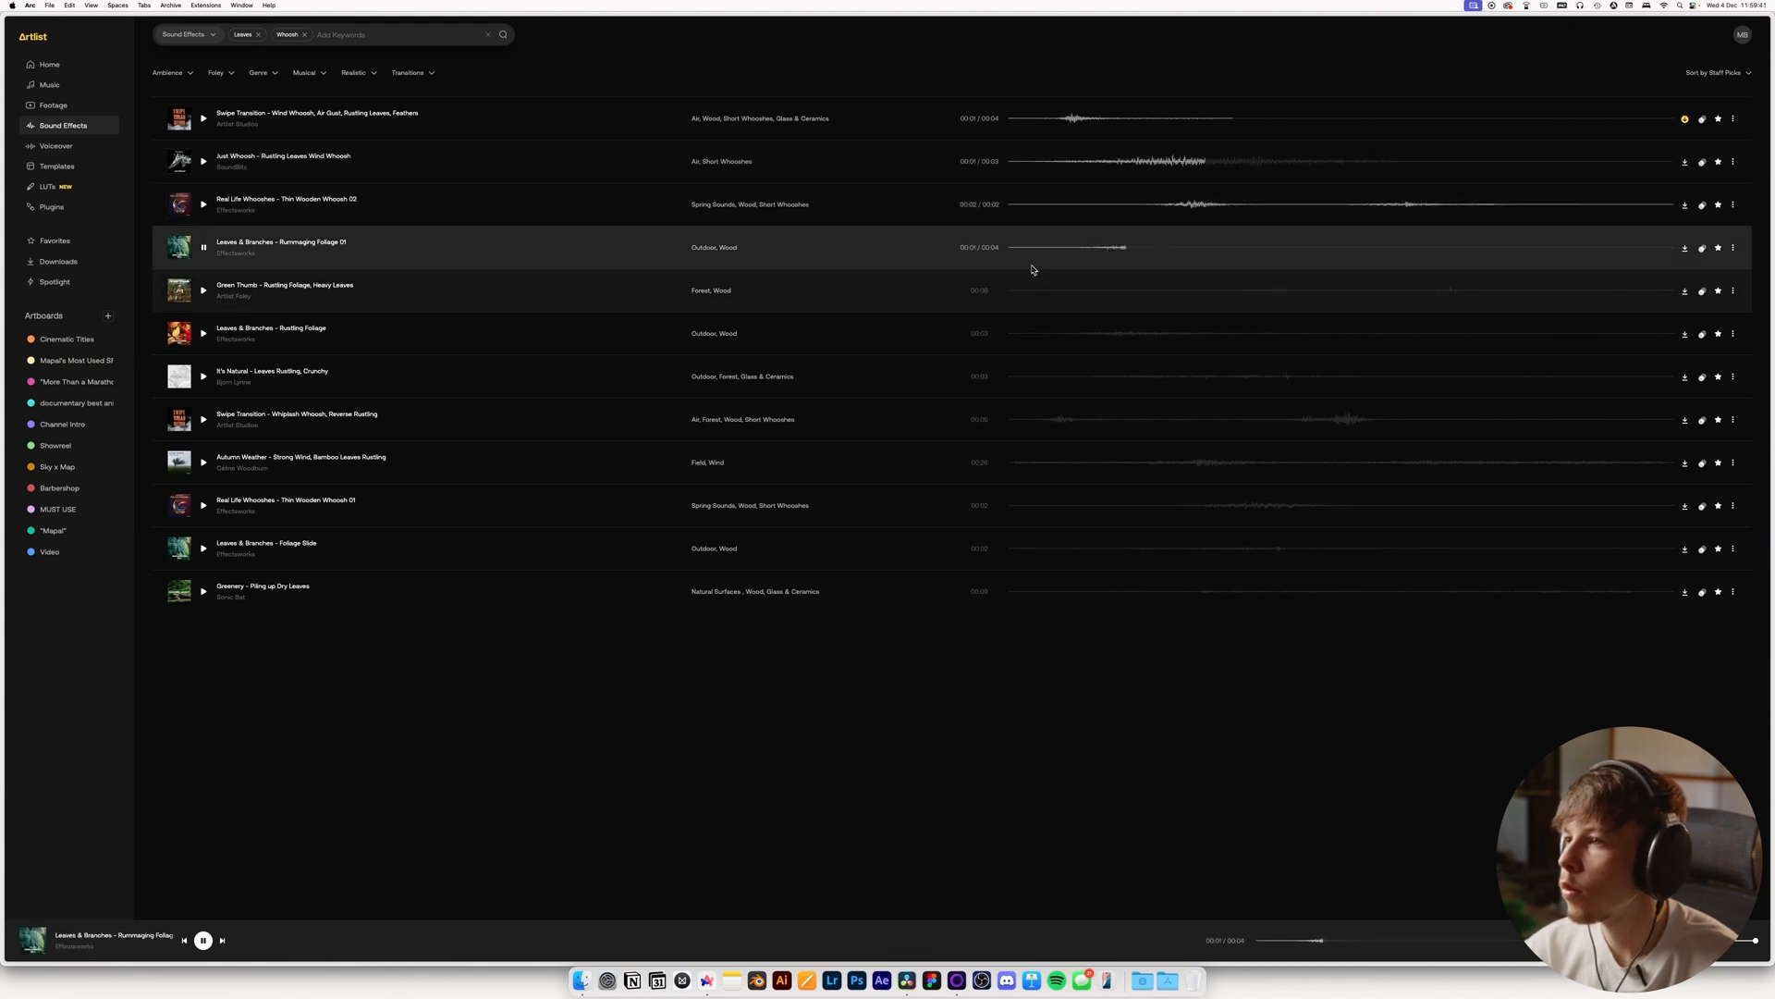
{"action": "left_click", "coordinate": [1022, 294]}
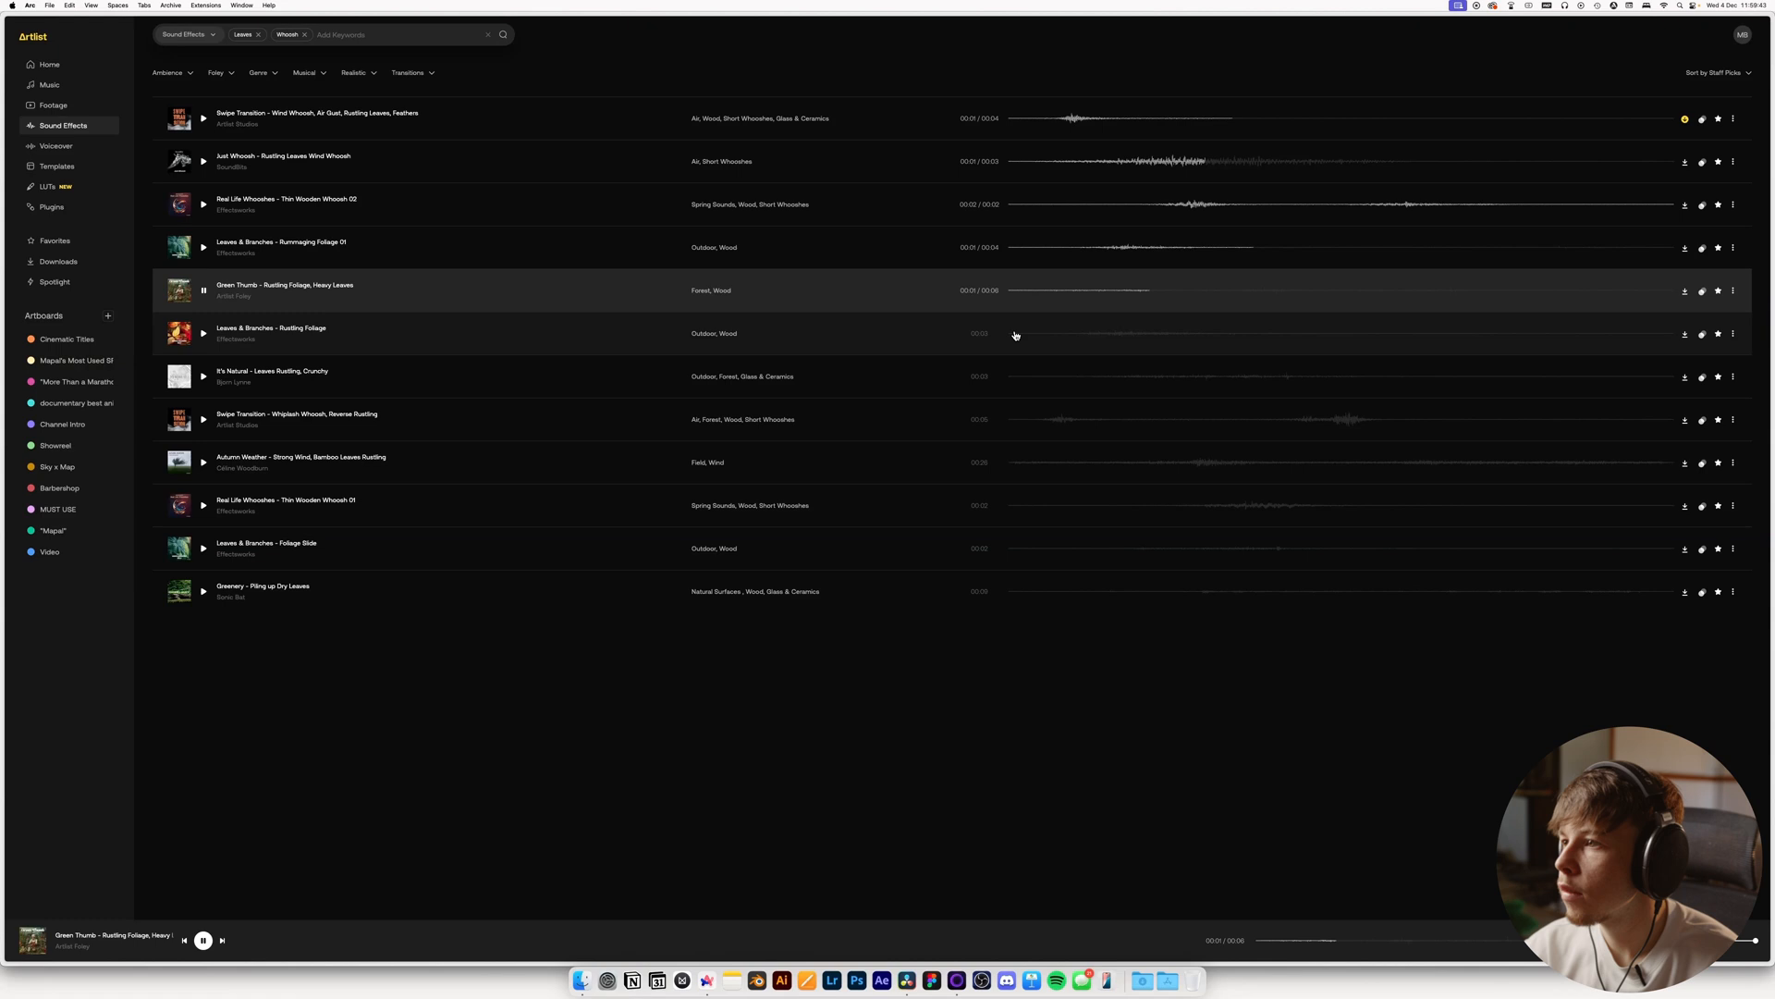
{"action": "left_click", "coordinate": [1015, 334]}
{"action": "left_click", "coordinate": [1049, 374]}
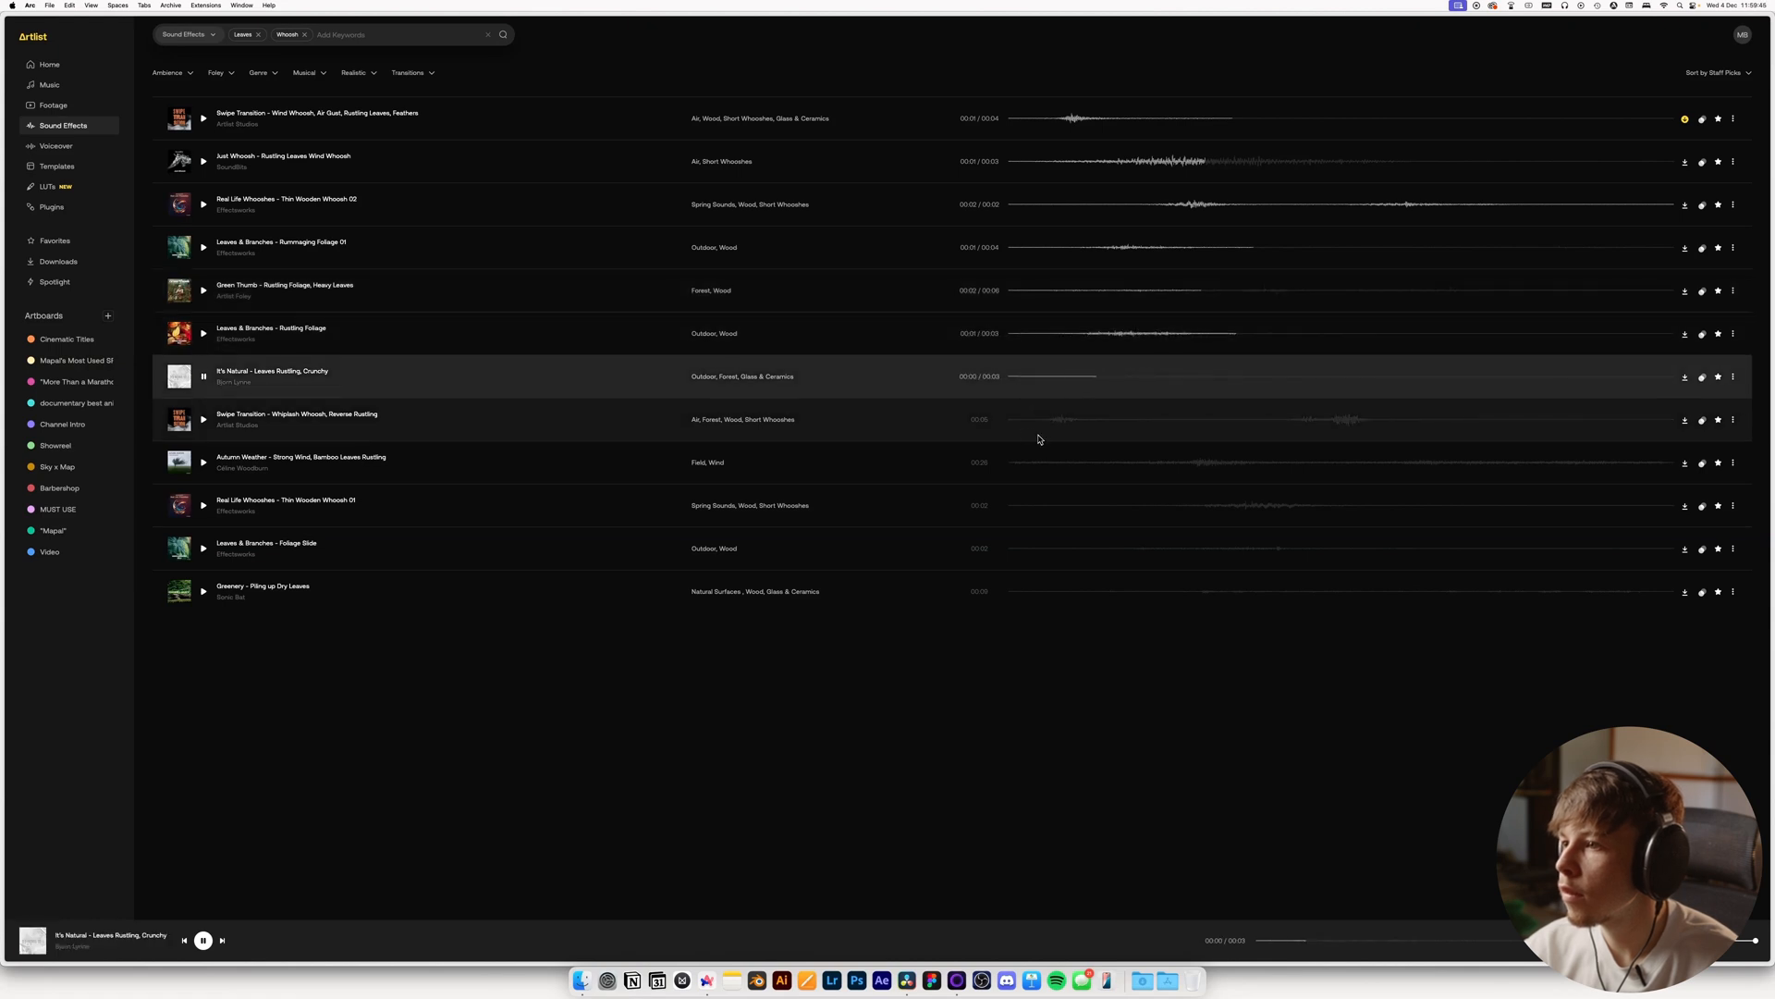
{"action": "left_click", "coordinate": [1015, 423]}
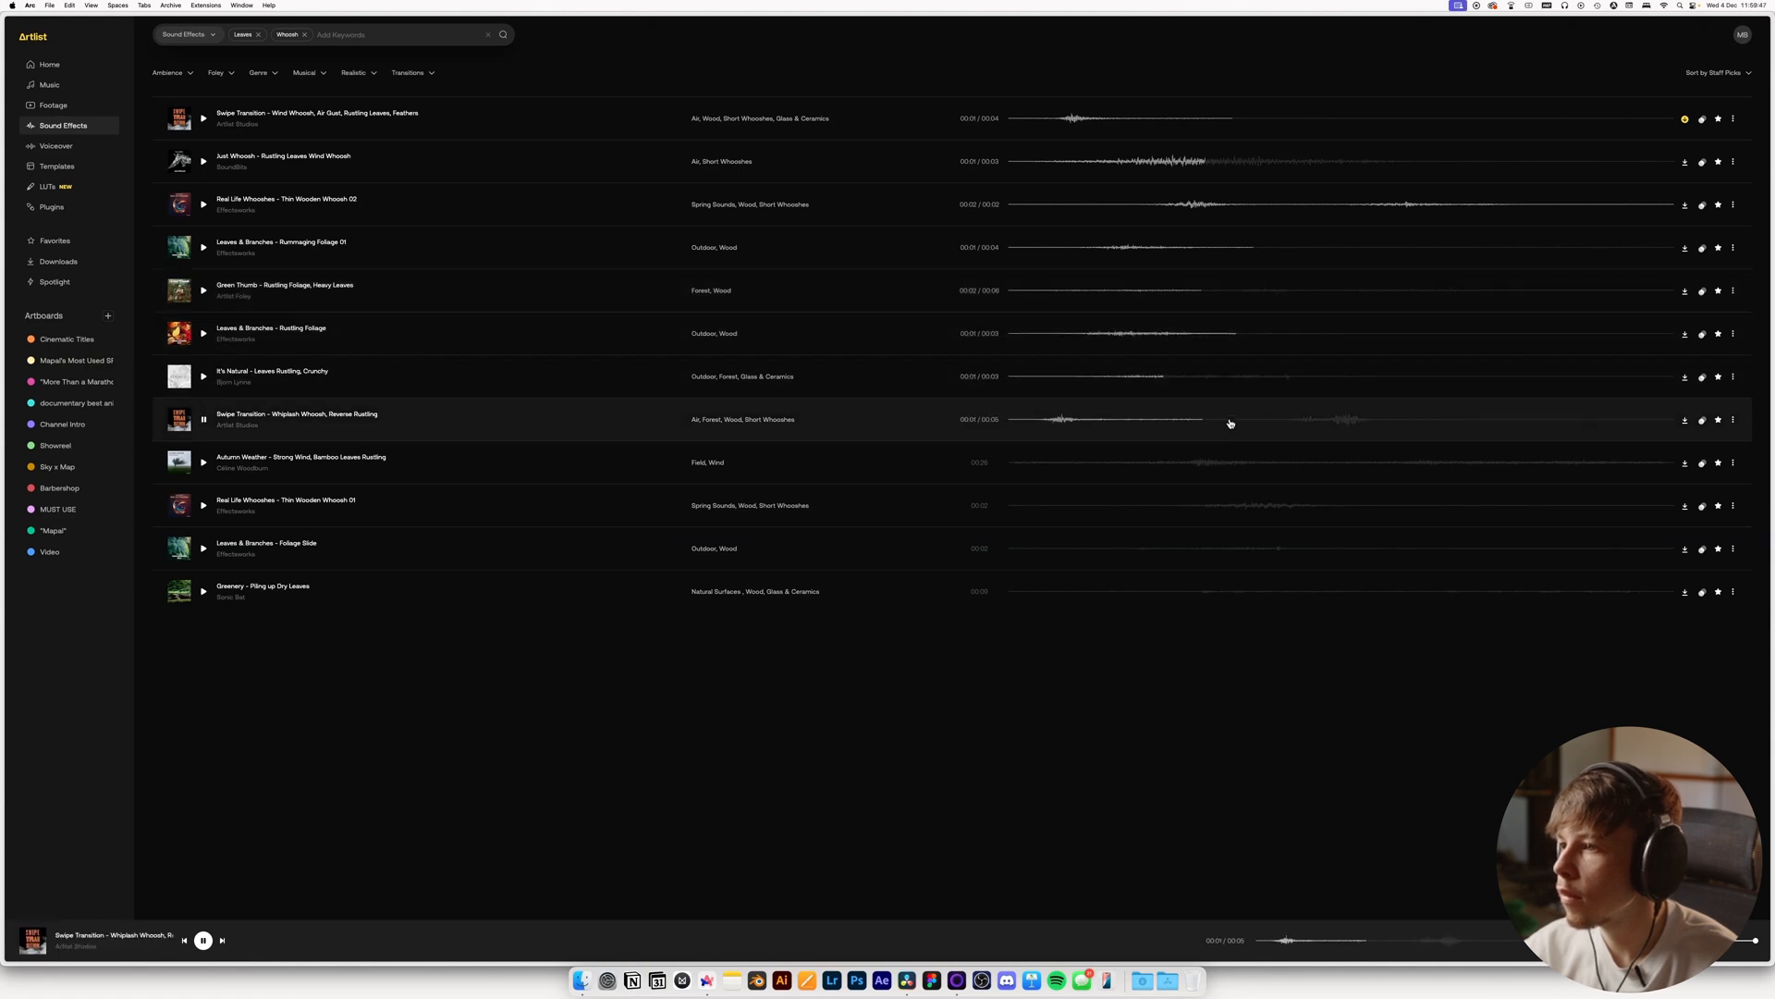
{"action": "left_click", "coordinate": [1039, 465]}
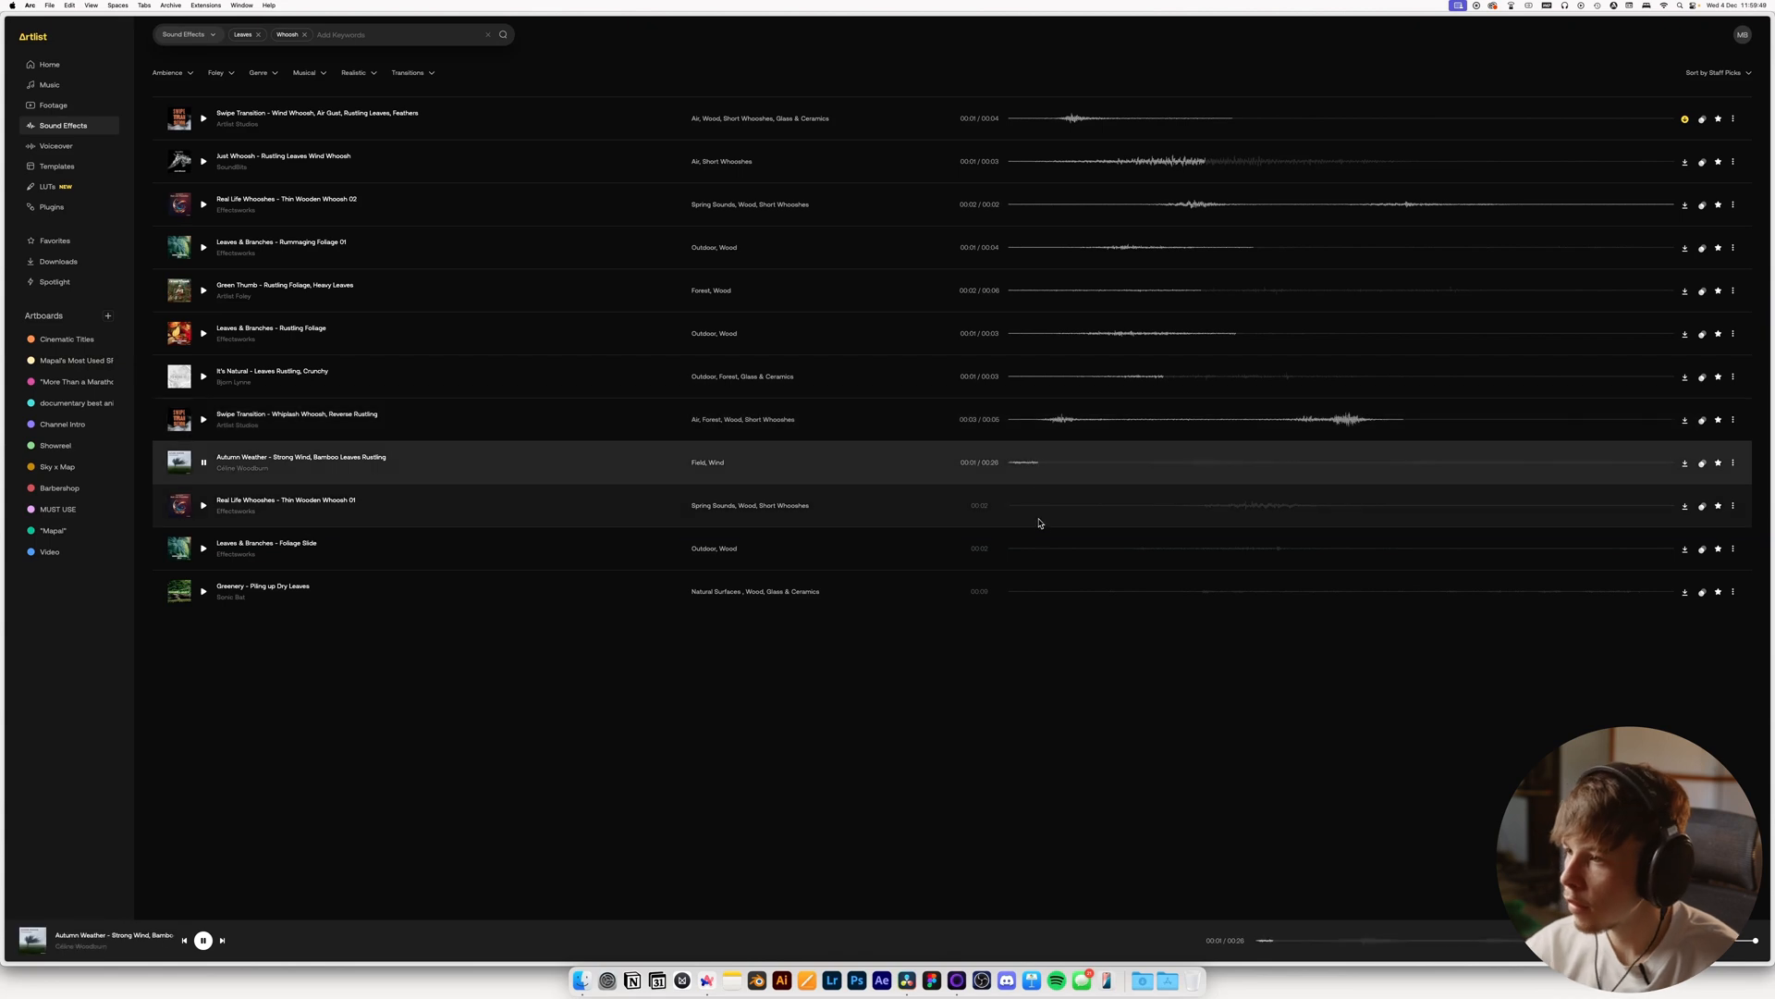
{"action": "left_click", "coordinate": [1052, 506]}
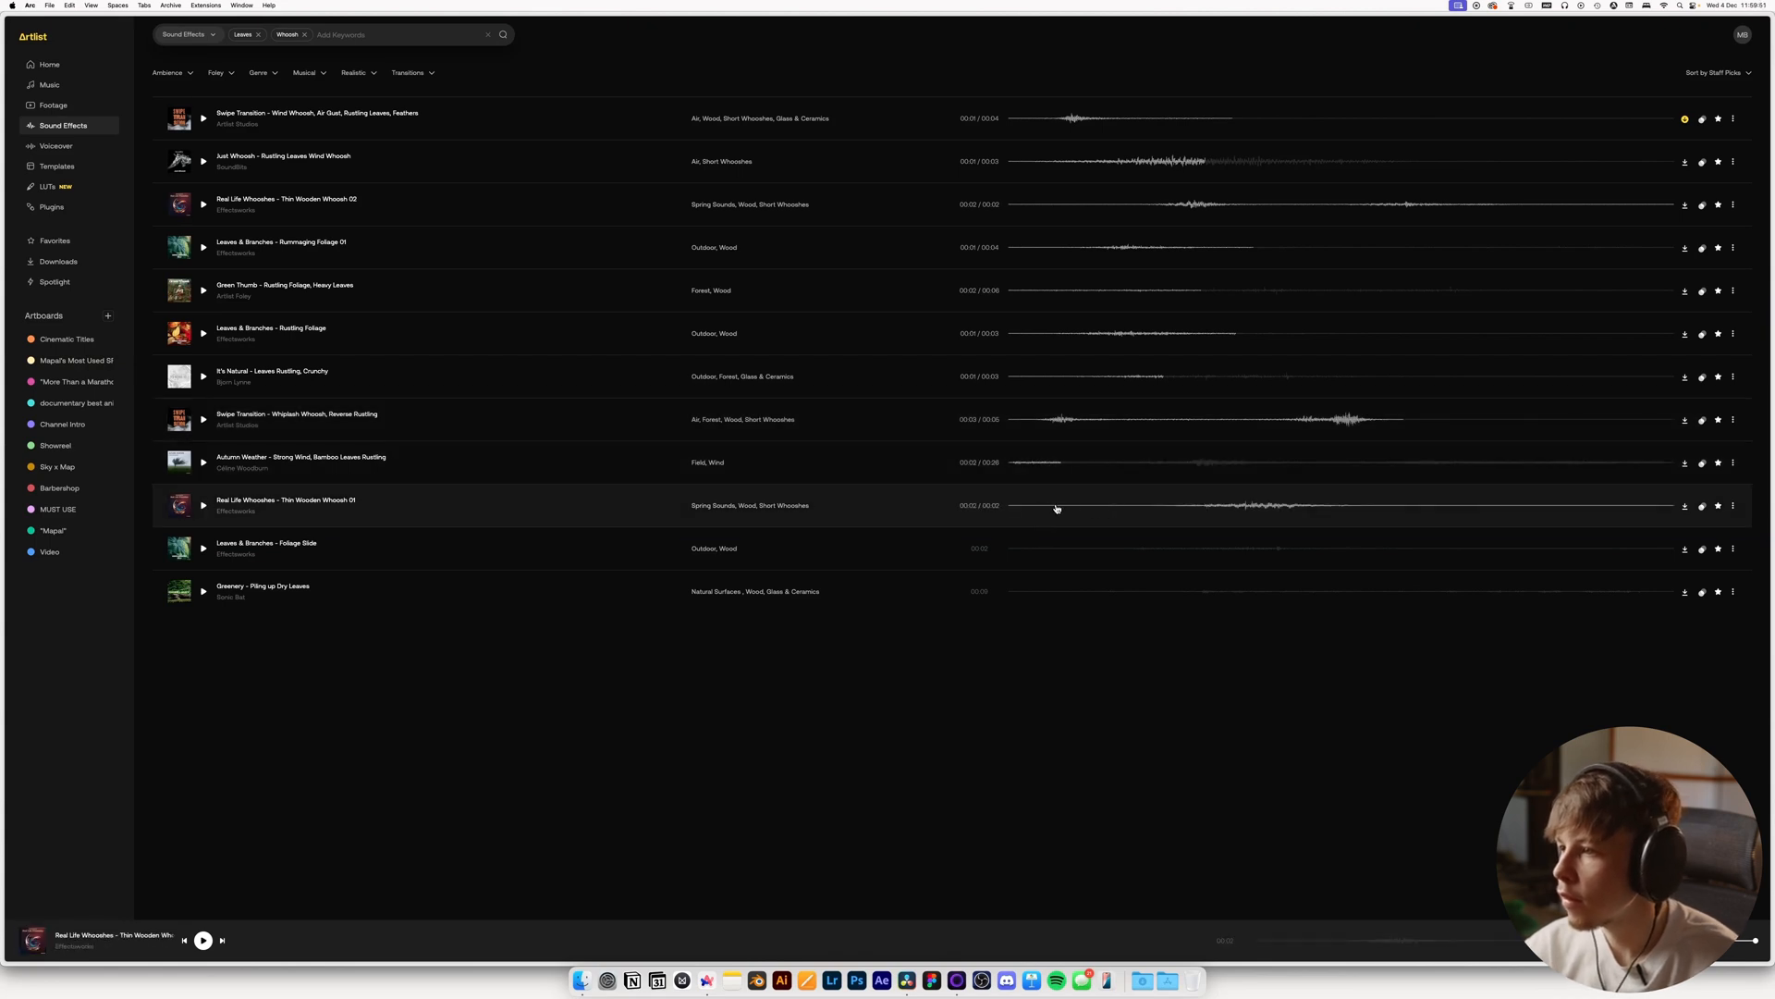
{"action": "key", "text": "space"}
Replay "Just Whoosh - Rustling Leaves Wind Whoosh" and download "Real Life Whooshes - Thin Wooden Whoosh 02"
{"action": "left_click", "coordinate": [1019, 161]}
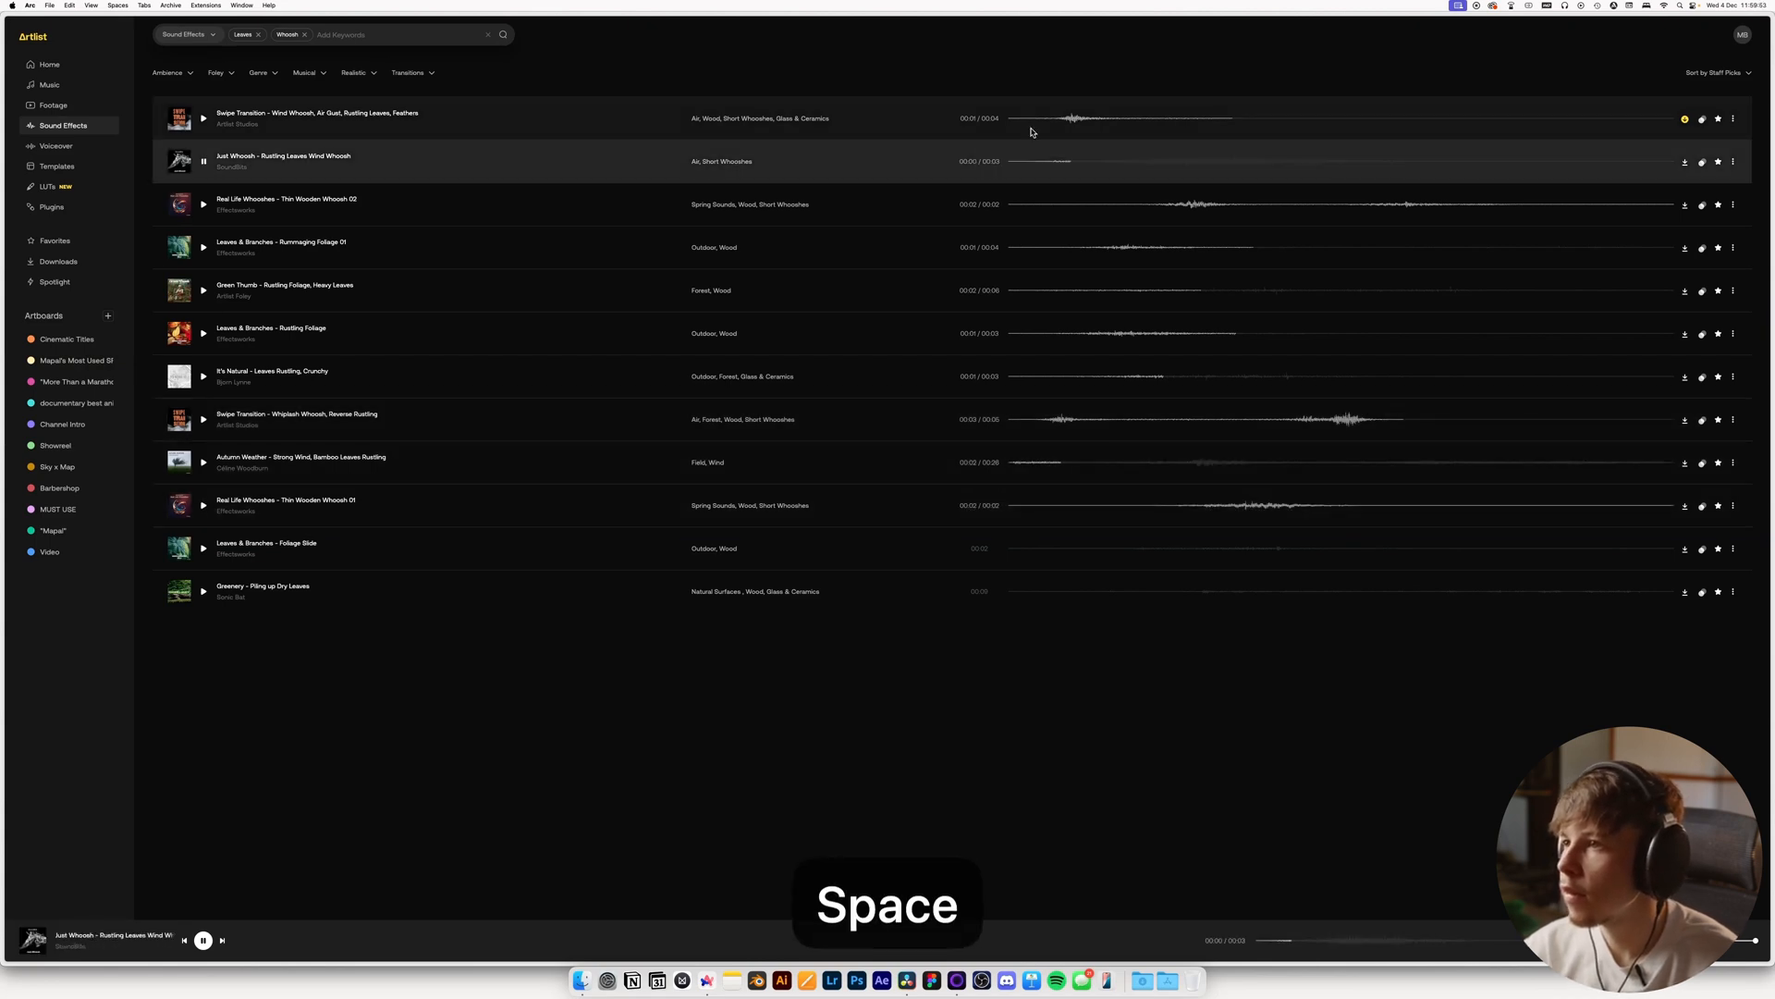
{"action": "left_click", "coordinate": [1034, 207]}
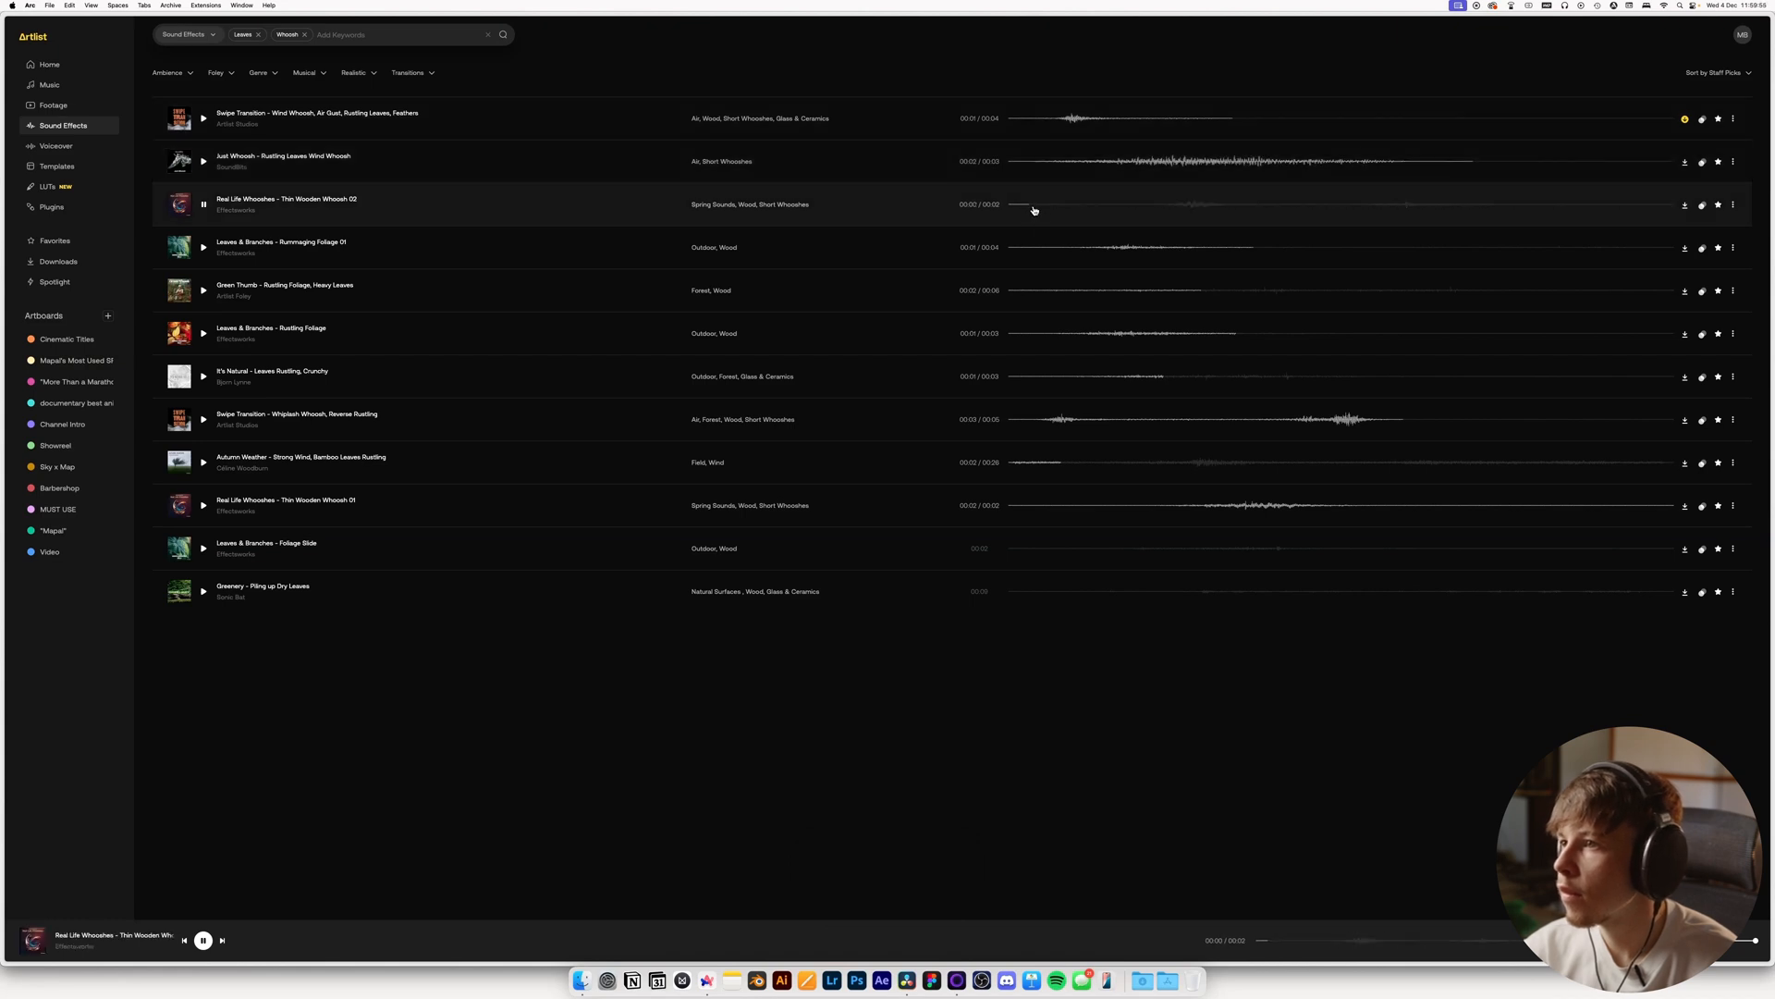
{"action": "key", "text": "space"}
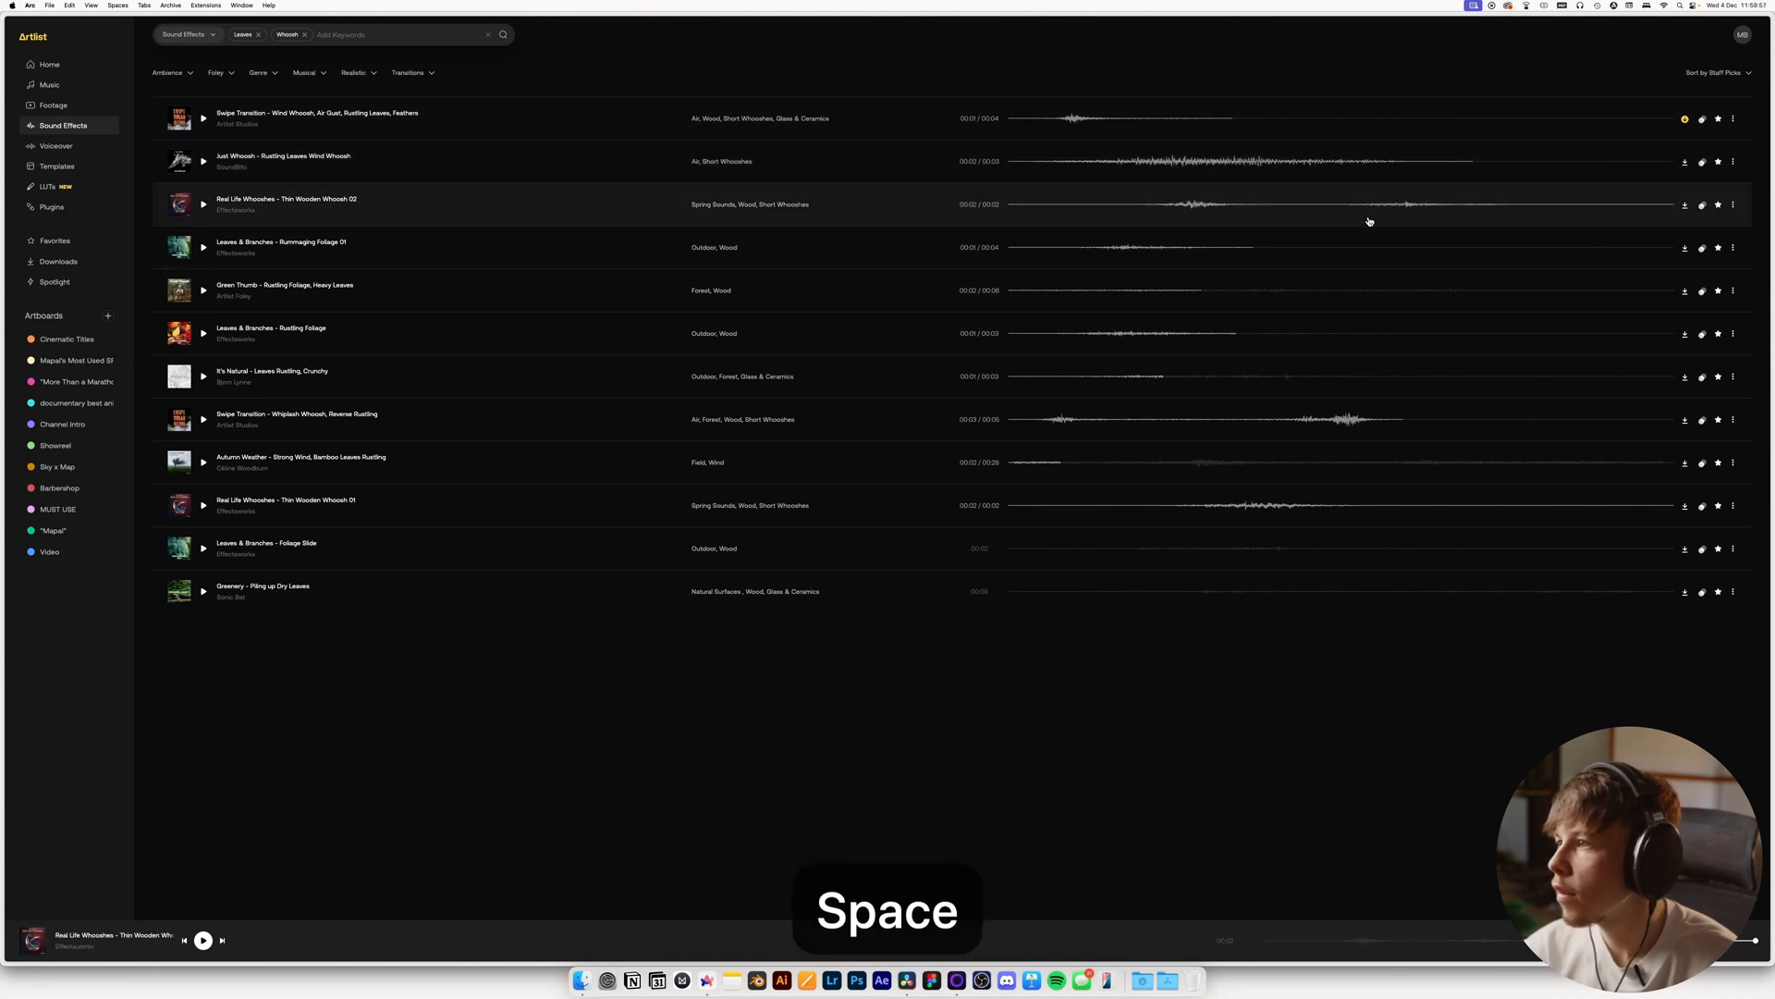
{"action": "key", "text": "space"}
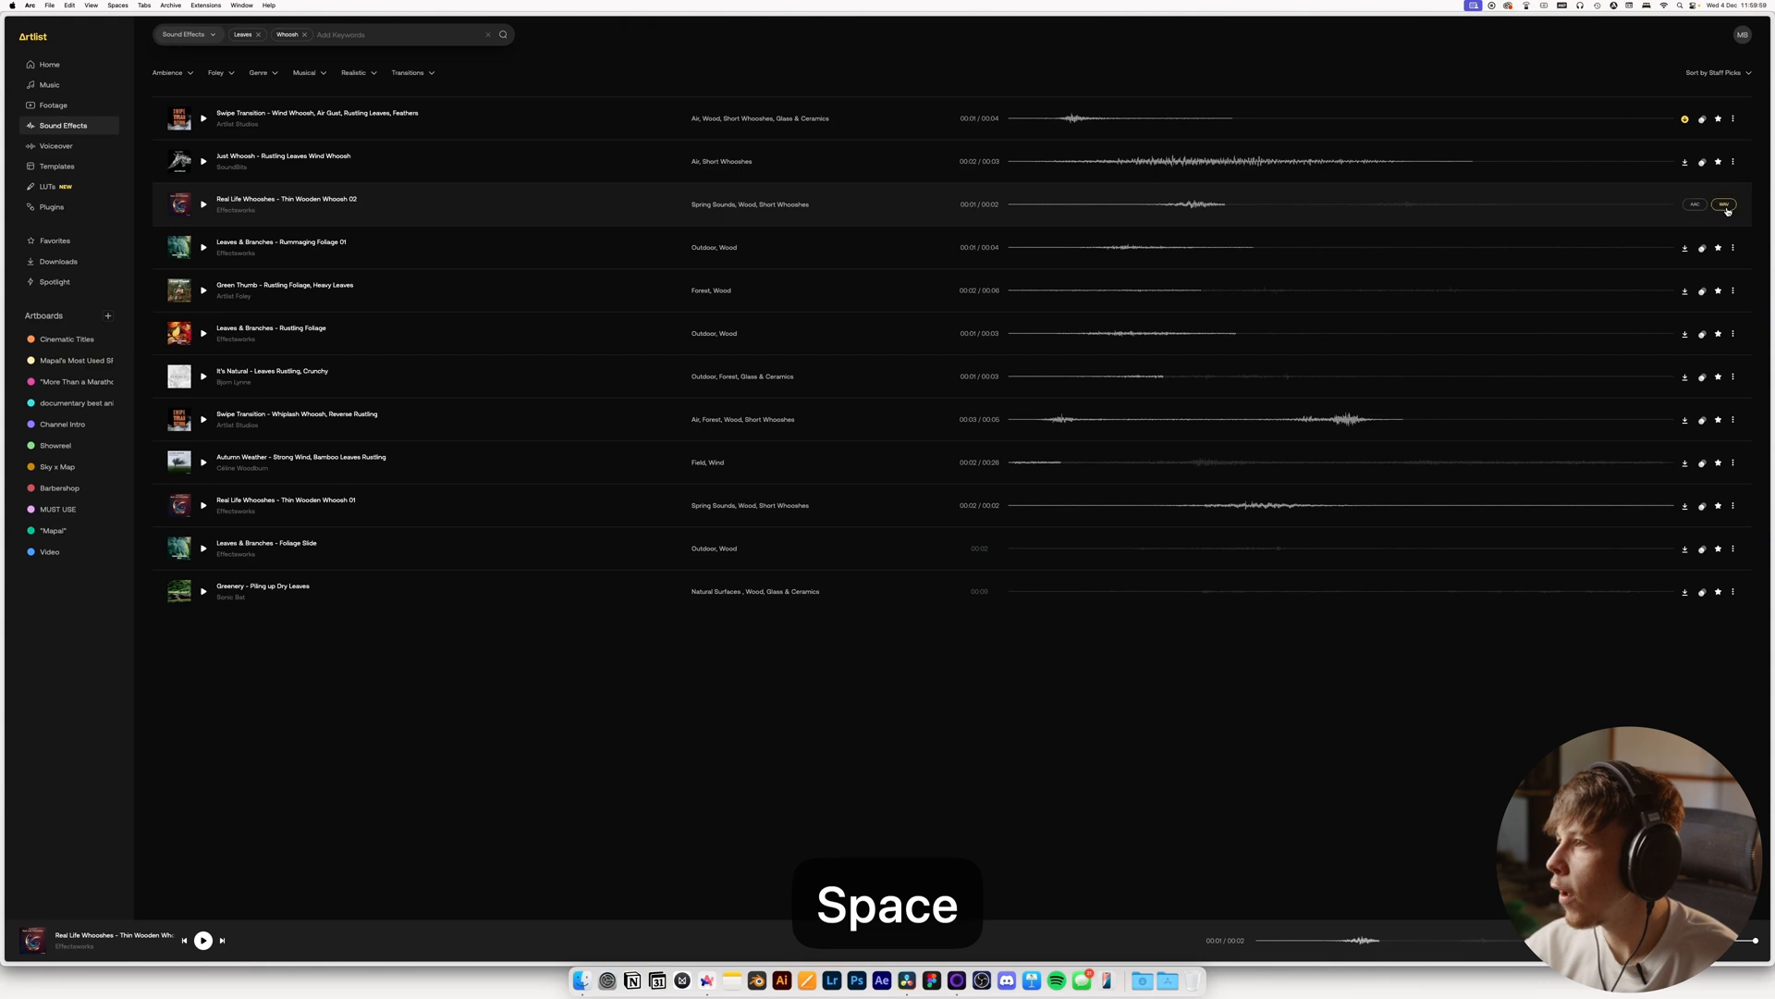
Download "Leaves & Branches - Rummaging Foliage 01" and replay "Green Thumb - Rustling Foliage, Heavy Leaves"
{"action": "left_click", "coordinate": [1034, 251]}
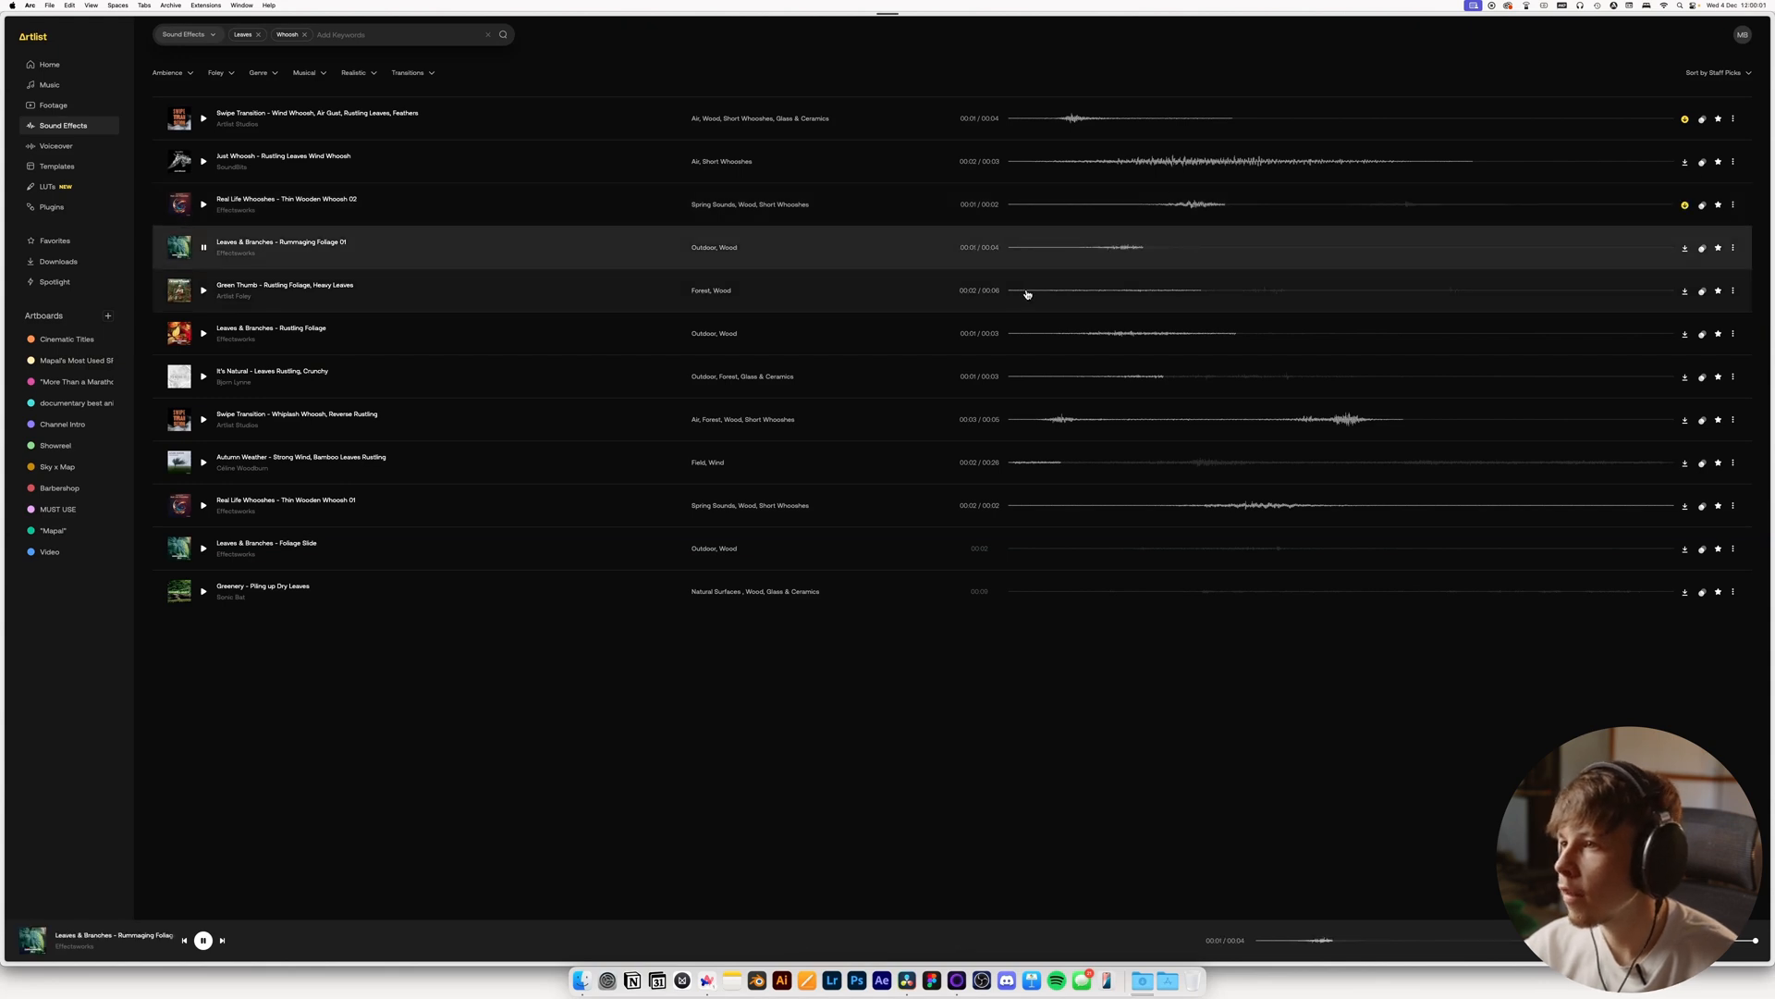
{"action": "key", "text": "space"}
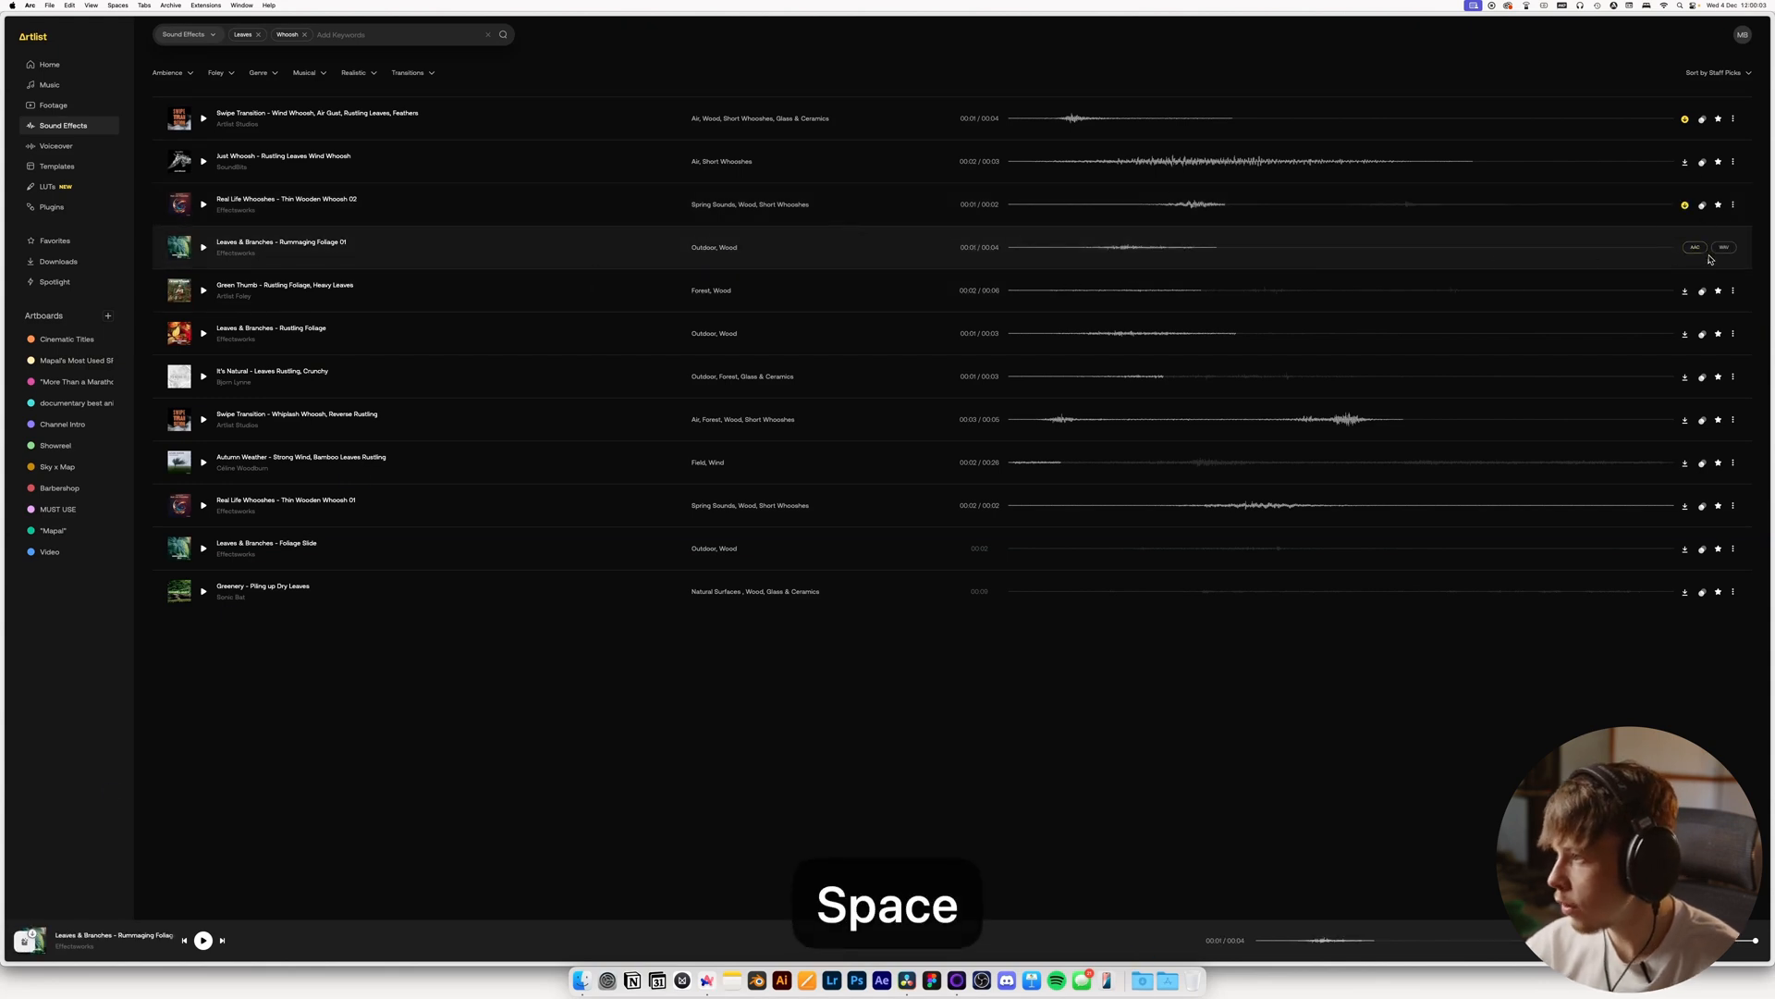
{"action": "left_click", "coordinate": [1047, 294]}
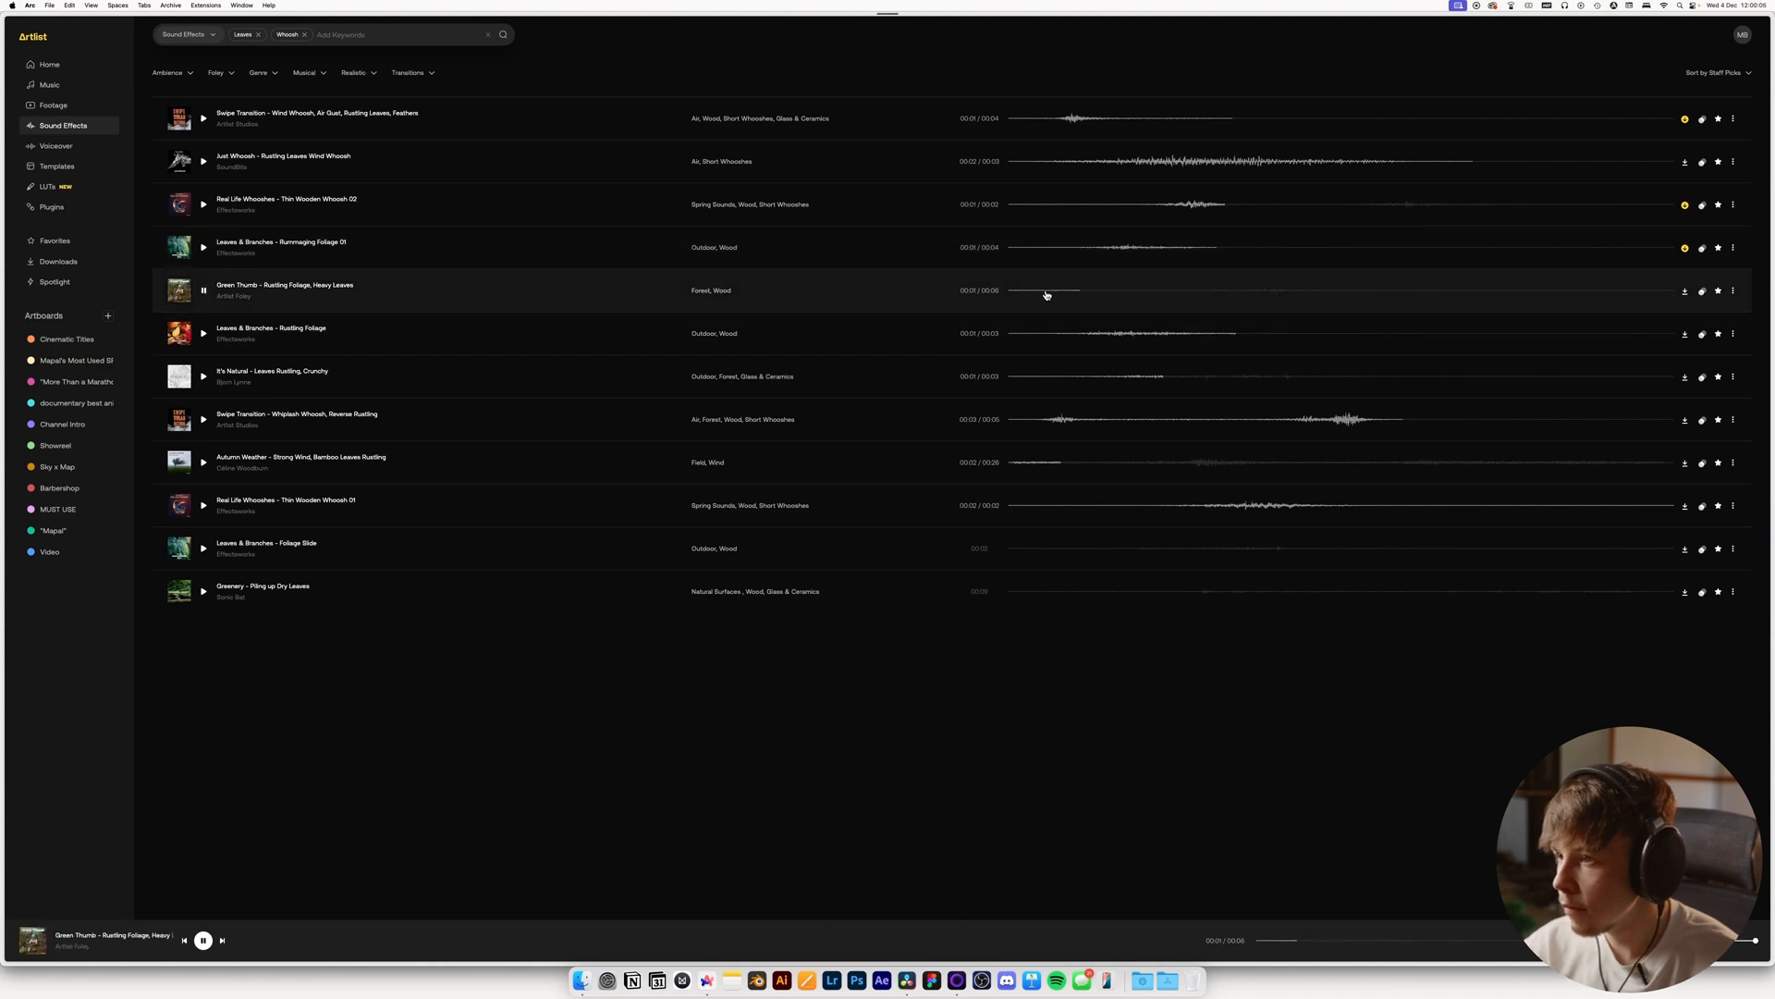
{"action": "key", "text": "space"}
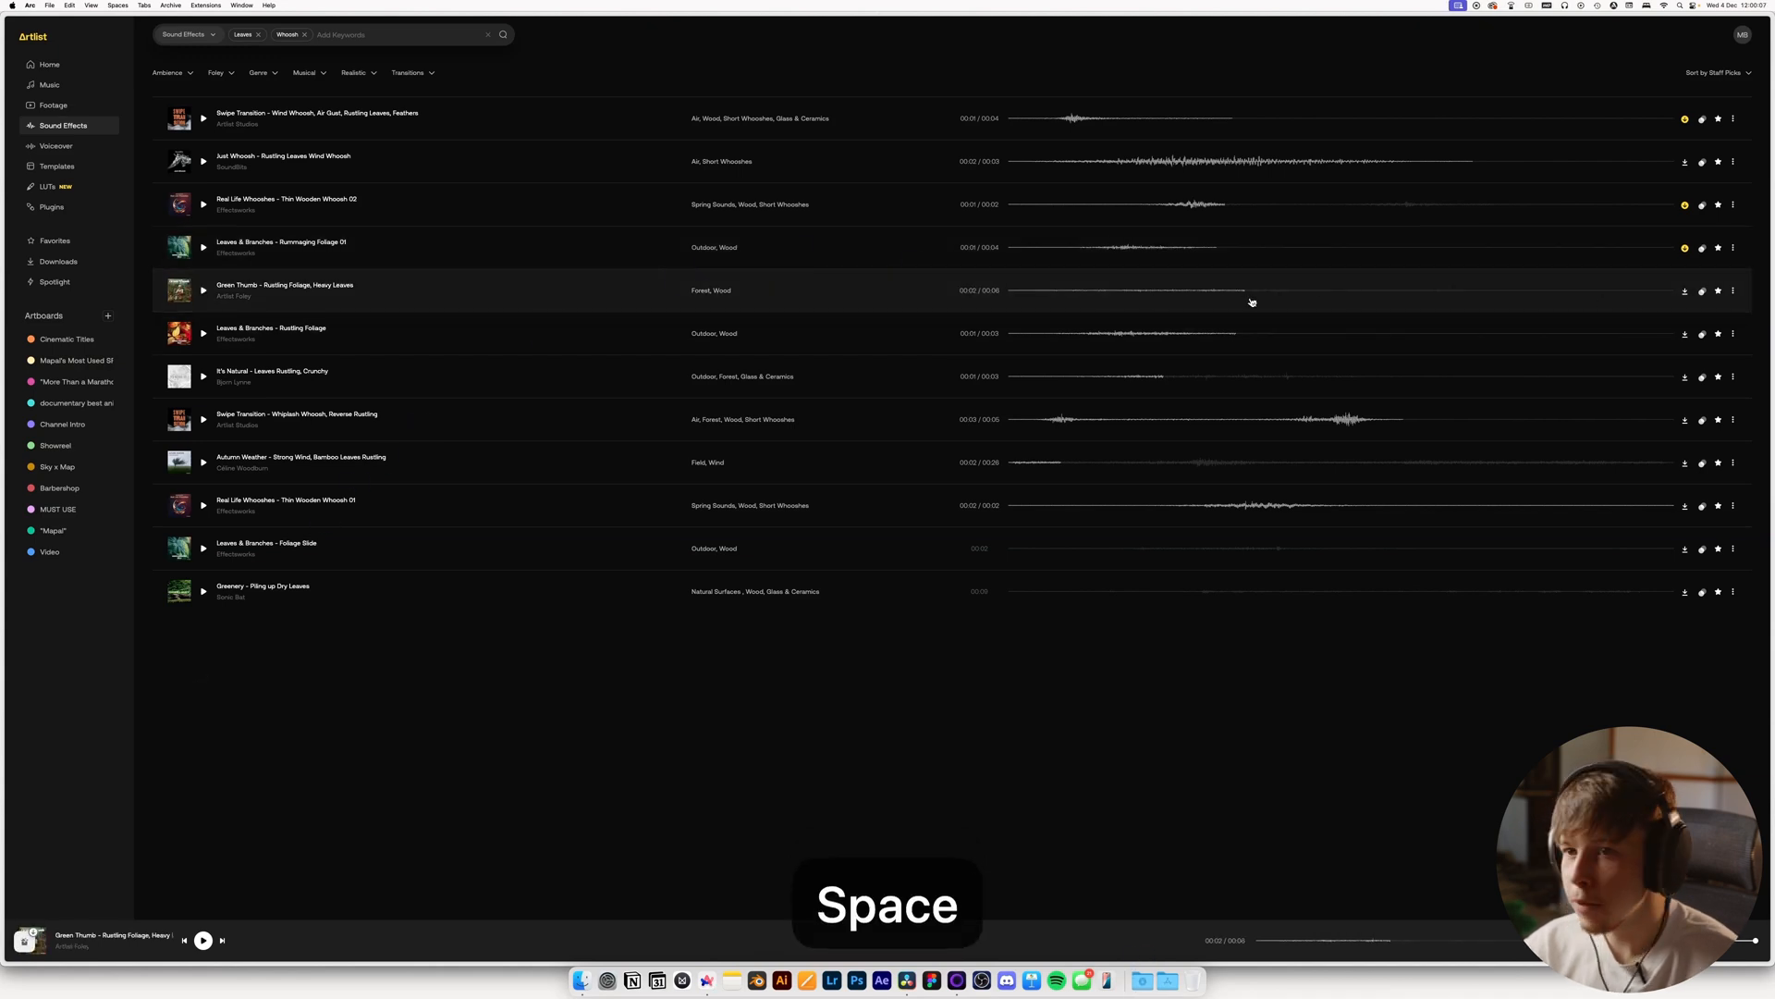
Switch to DaVinci Resolve and place the downloaded Rummaging Foliage 01 sound on Audio 5 across the cut to the blurred foliage shot
{"action": "key", "text": "super+Tab"}
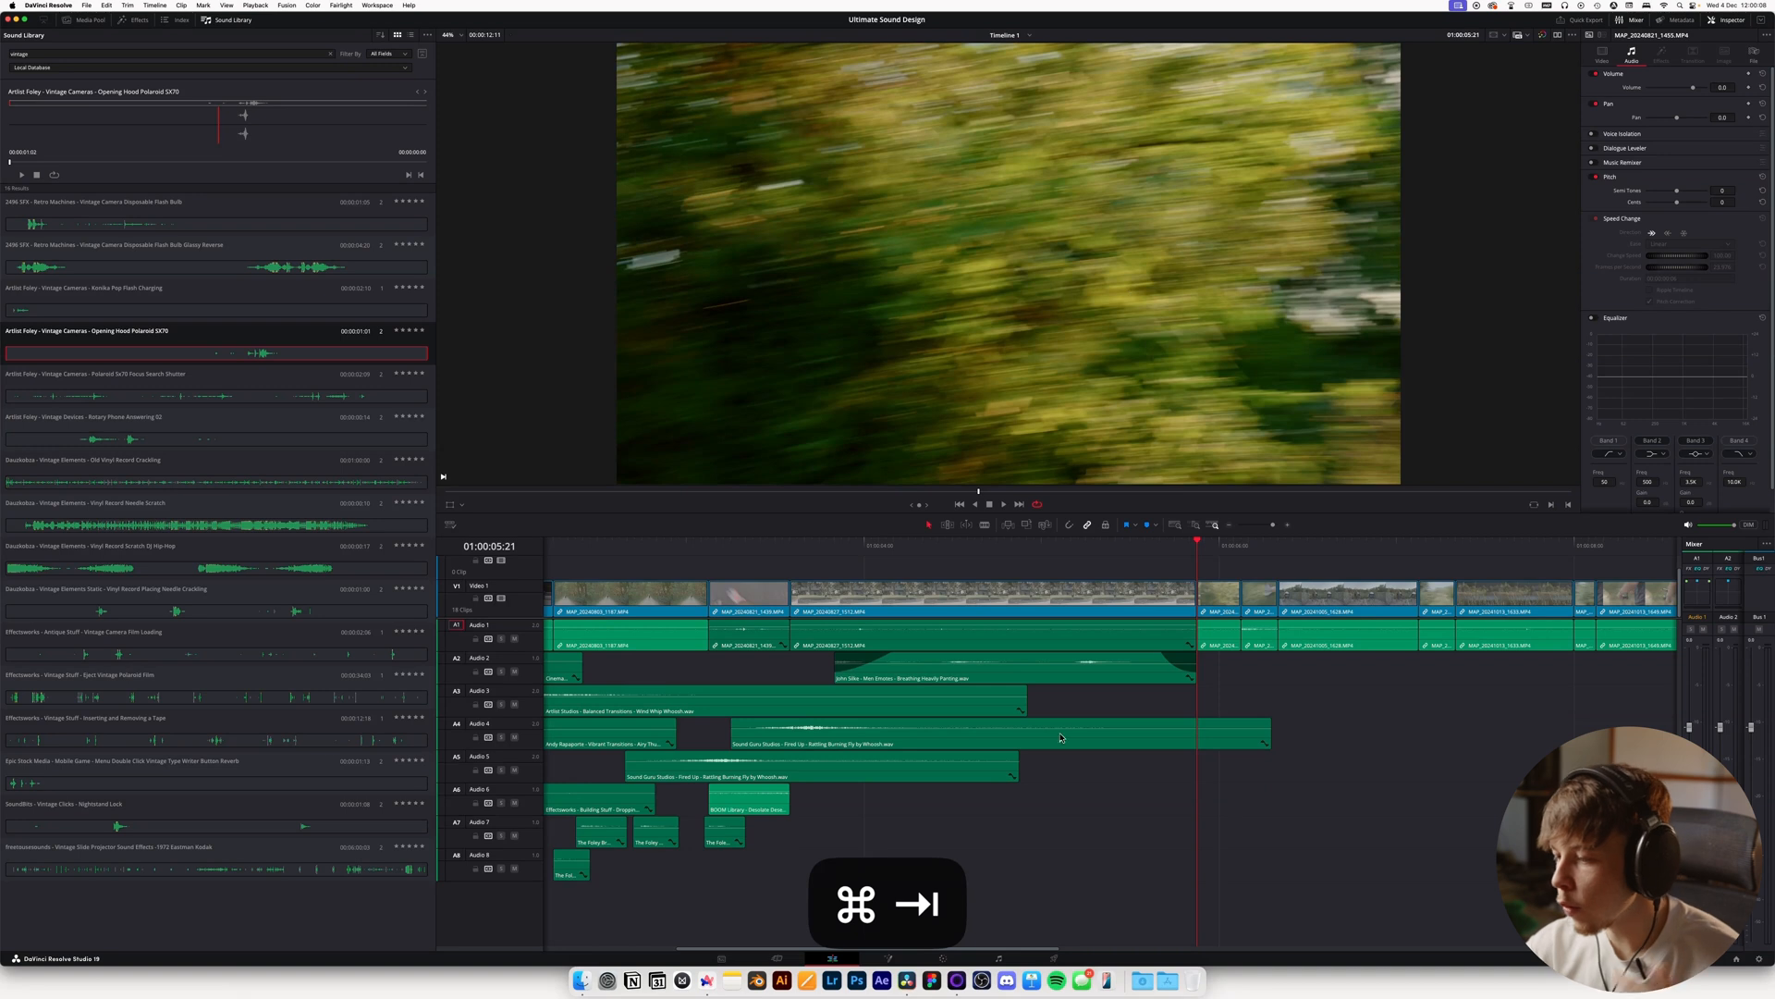
{"action": "left_click", "coordinate": [1168, 980]}
{"action": "left_click_drag", "start_coordinate": [746, 239], "coordinate": [1125, 785]}
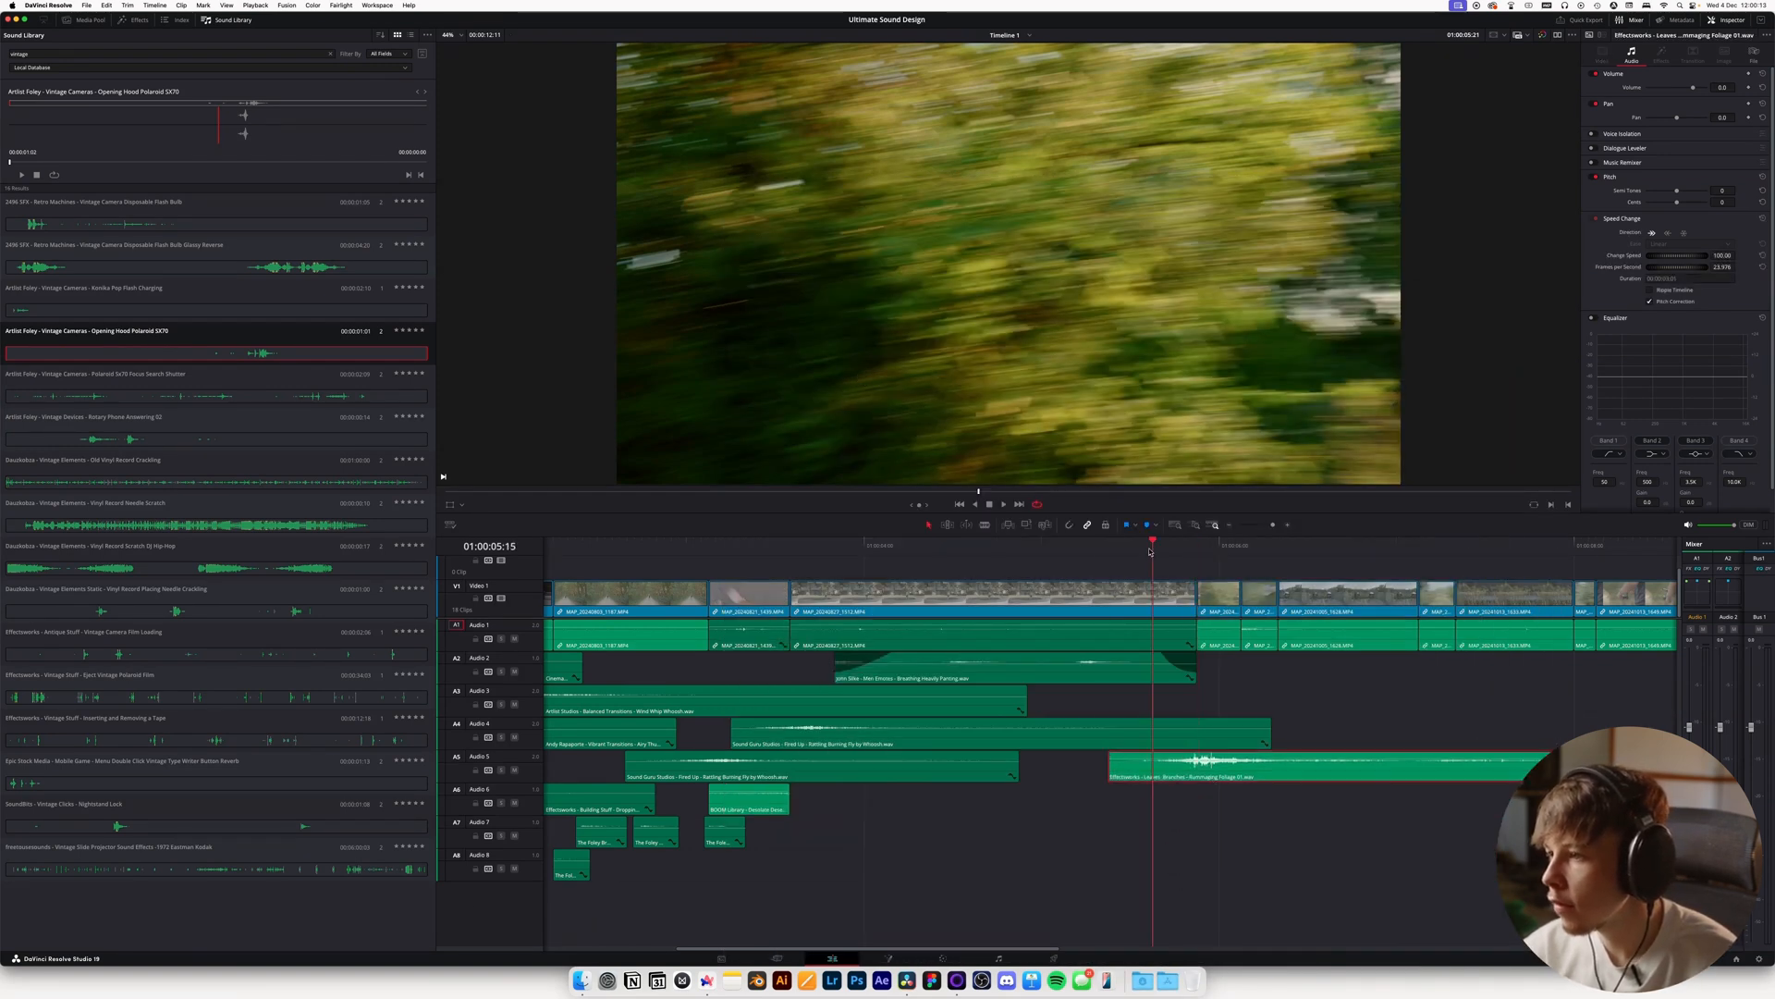
Move the Rummaging Foliage 01 clip down to Audio 6 and shift it slightly later, checking the timing in playback
{"action": "key", "text": "space"}
{"action": "key", "text": "space"}
{"action": "left_click_drag", "start_coordinate": [1011, 758], "coordinate": [1012, 801]}
{"action": "key", "text": "space"}
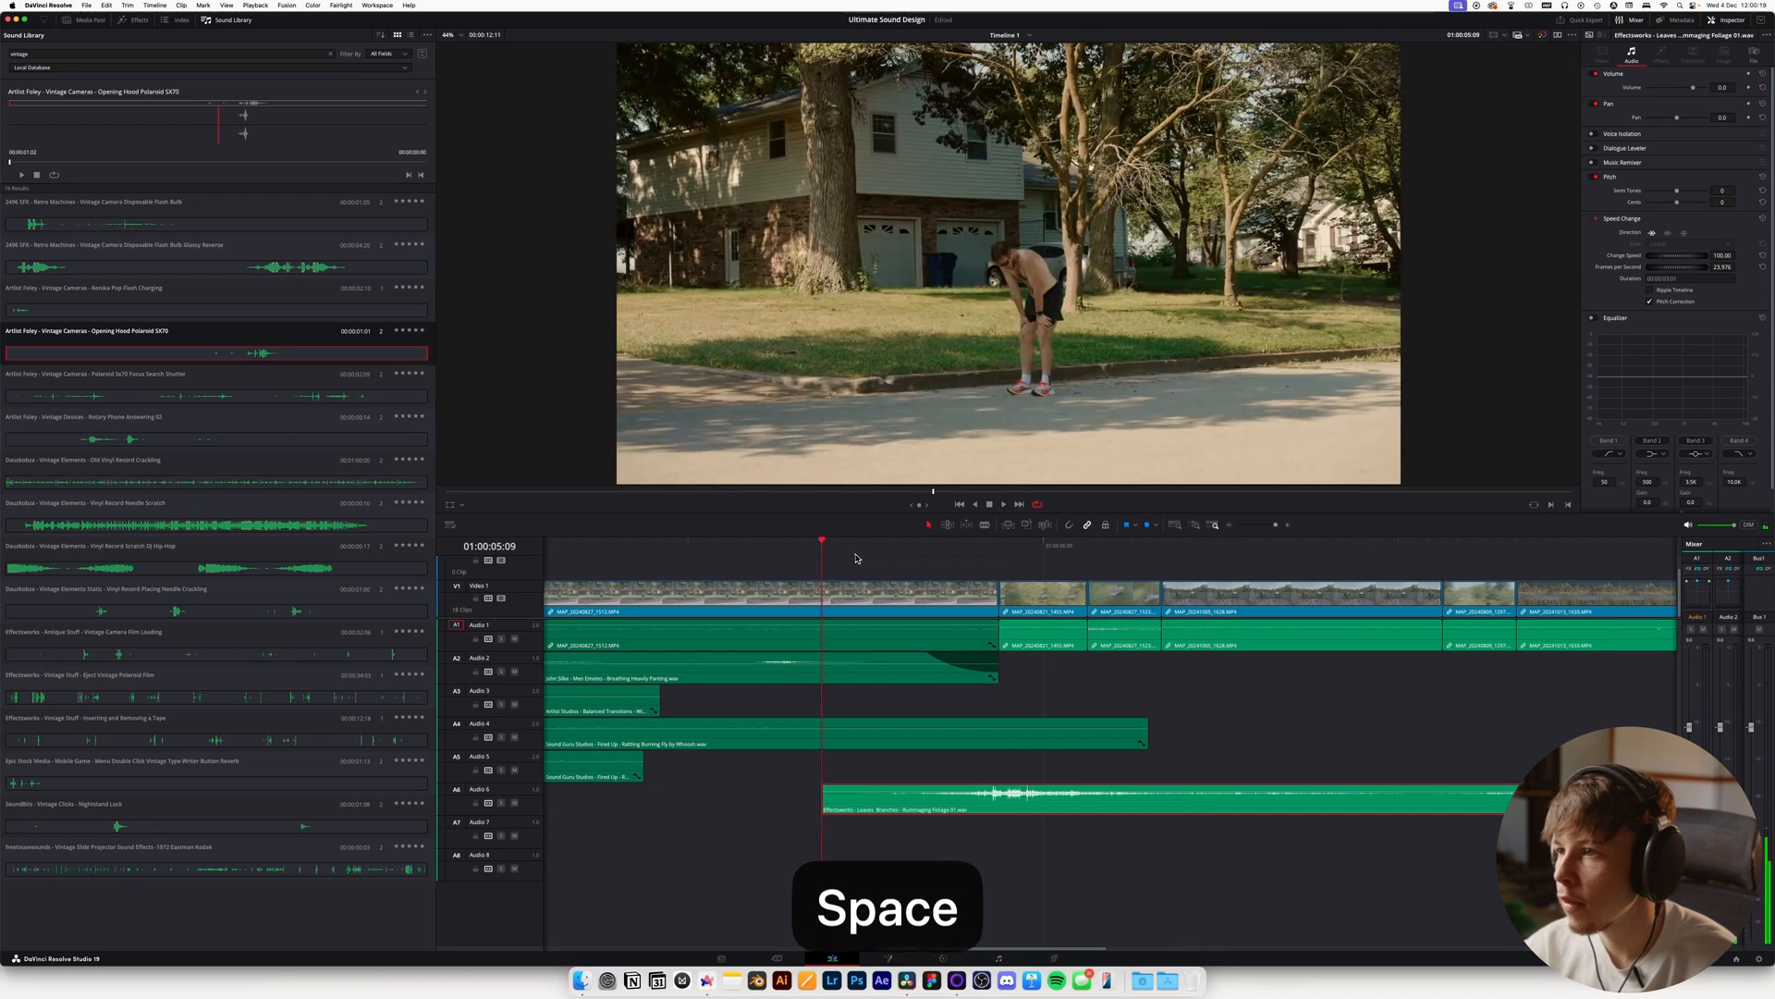
{"action": "left_click_drag", "start_coordinate": [1026, 799], "coordinate": [1068, 797]}
{"action": "key", "text": "space"}
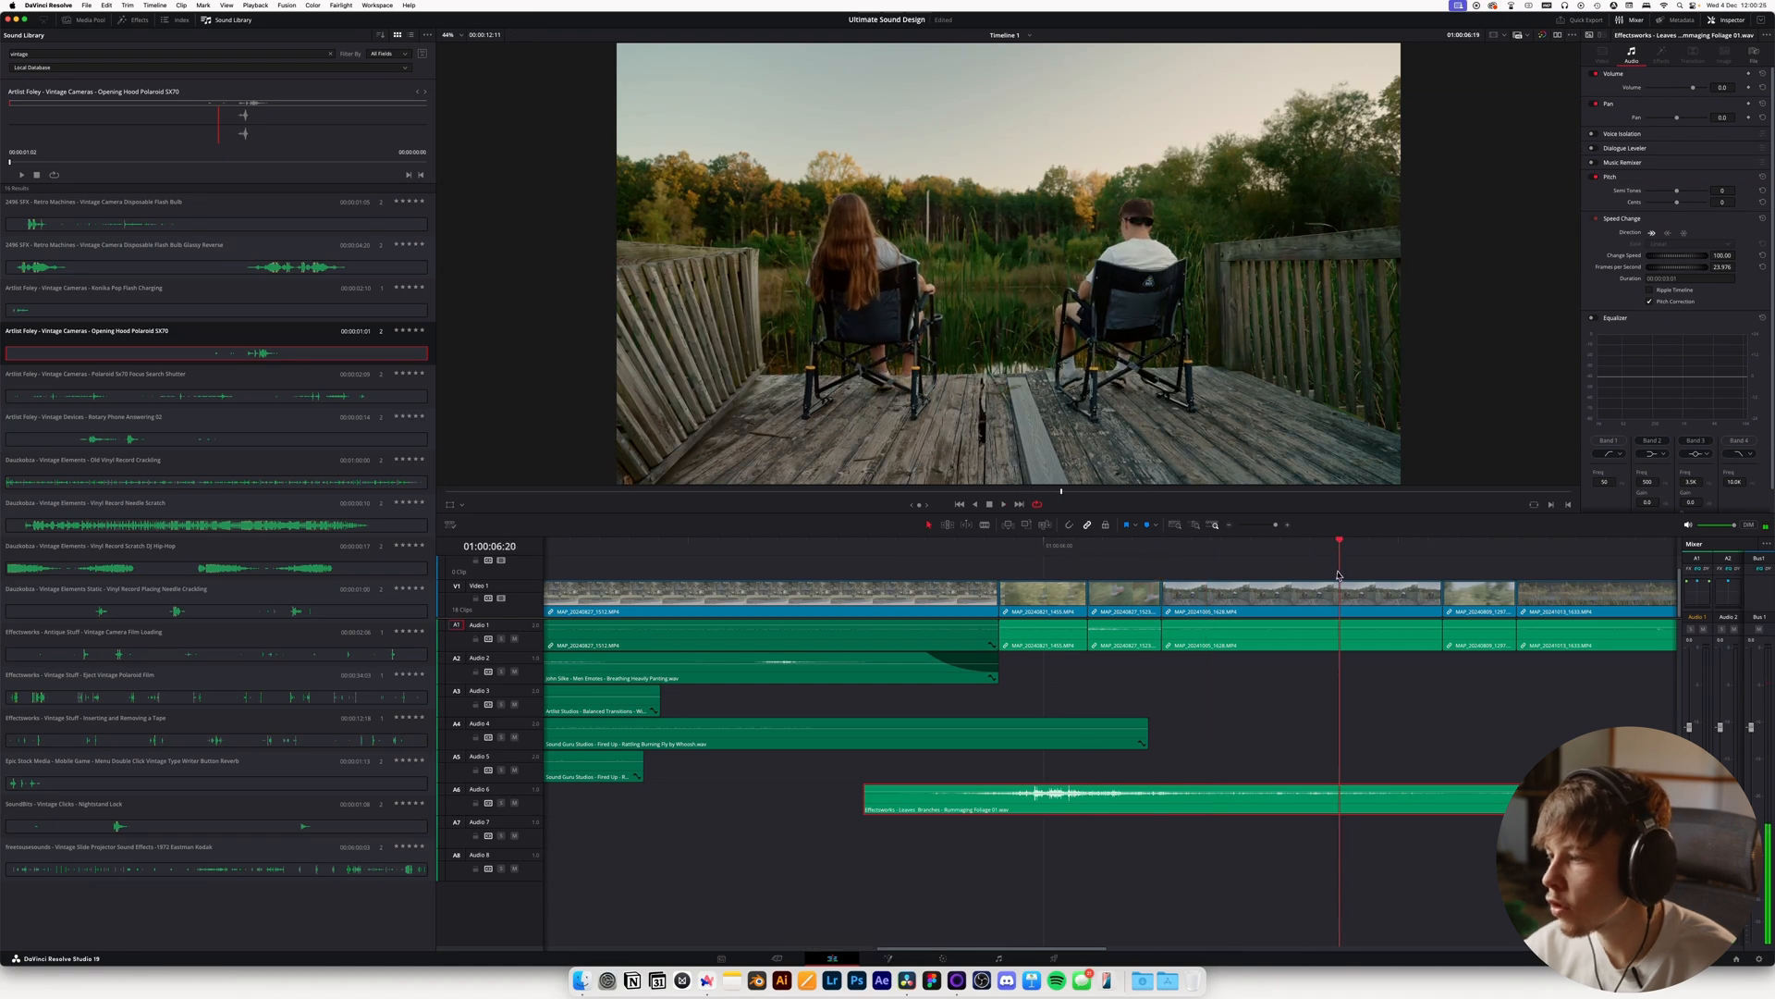
Trim the end of the Rummaging Foliage 01 clip at 01:00:07:04, lower its volume to about -8.7 dB and play it back
{"action": "left_click", "coordinate": [1476, 564]}
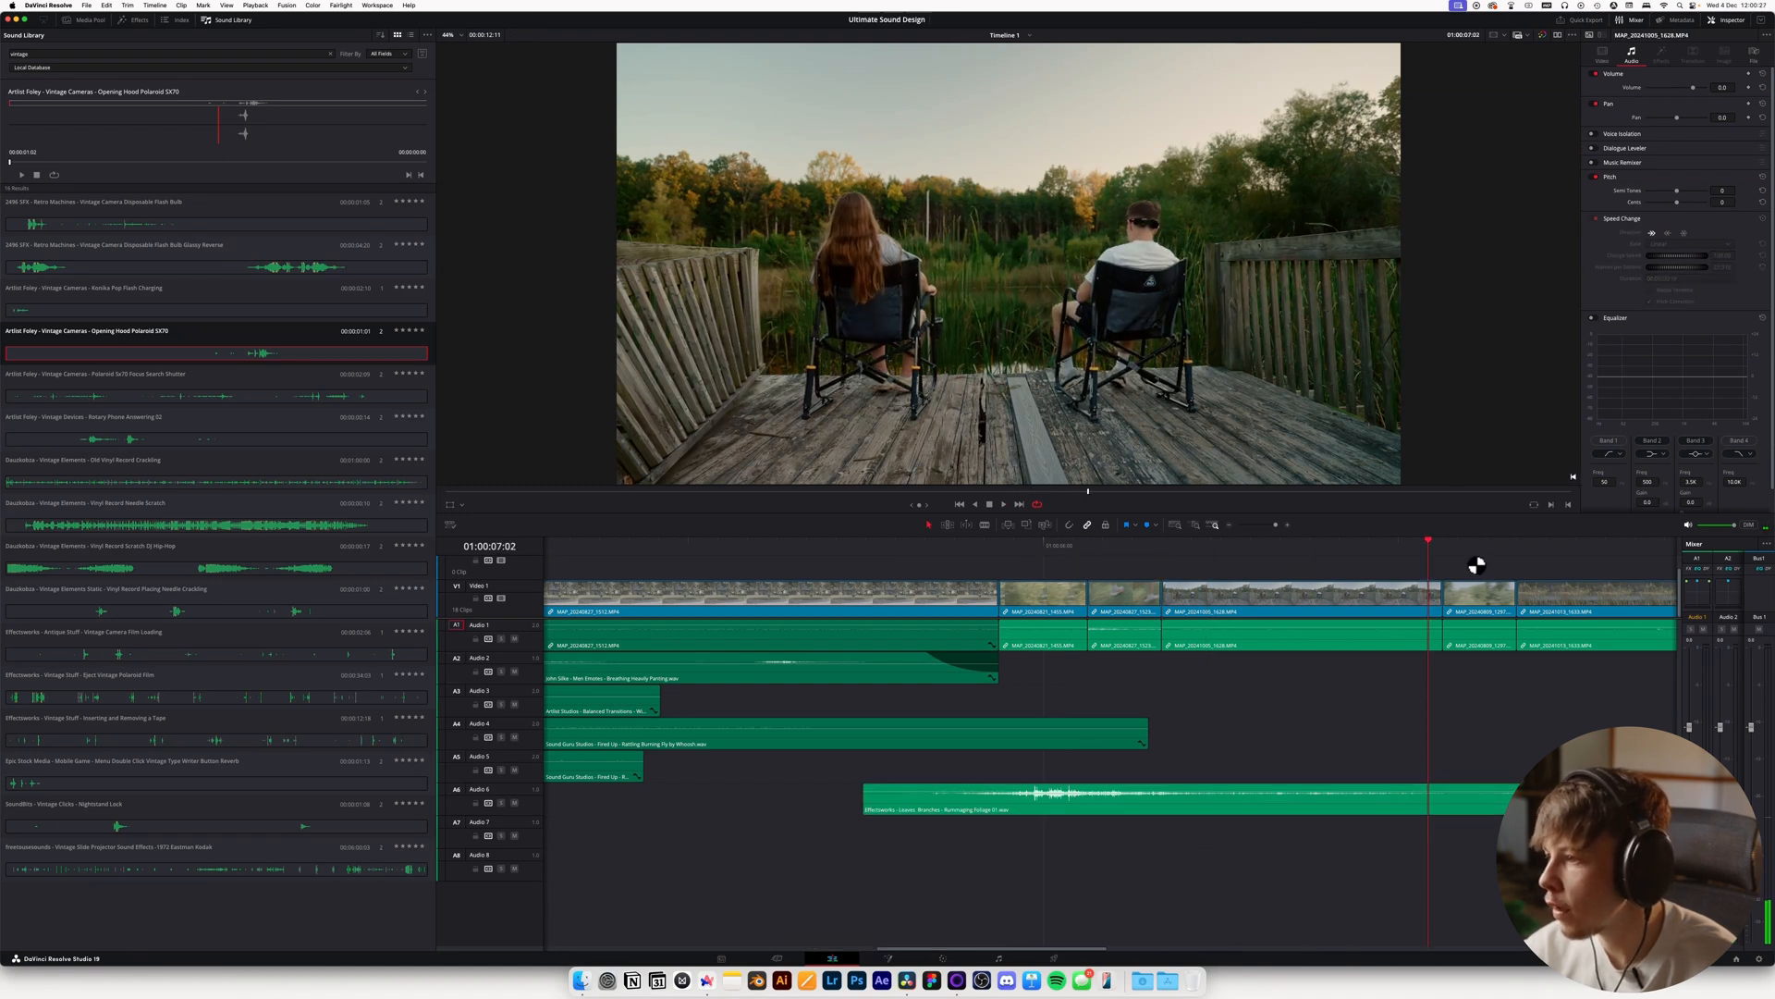
{"action": "key", "text": "w"}
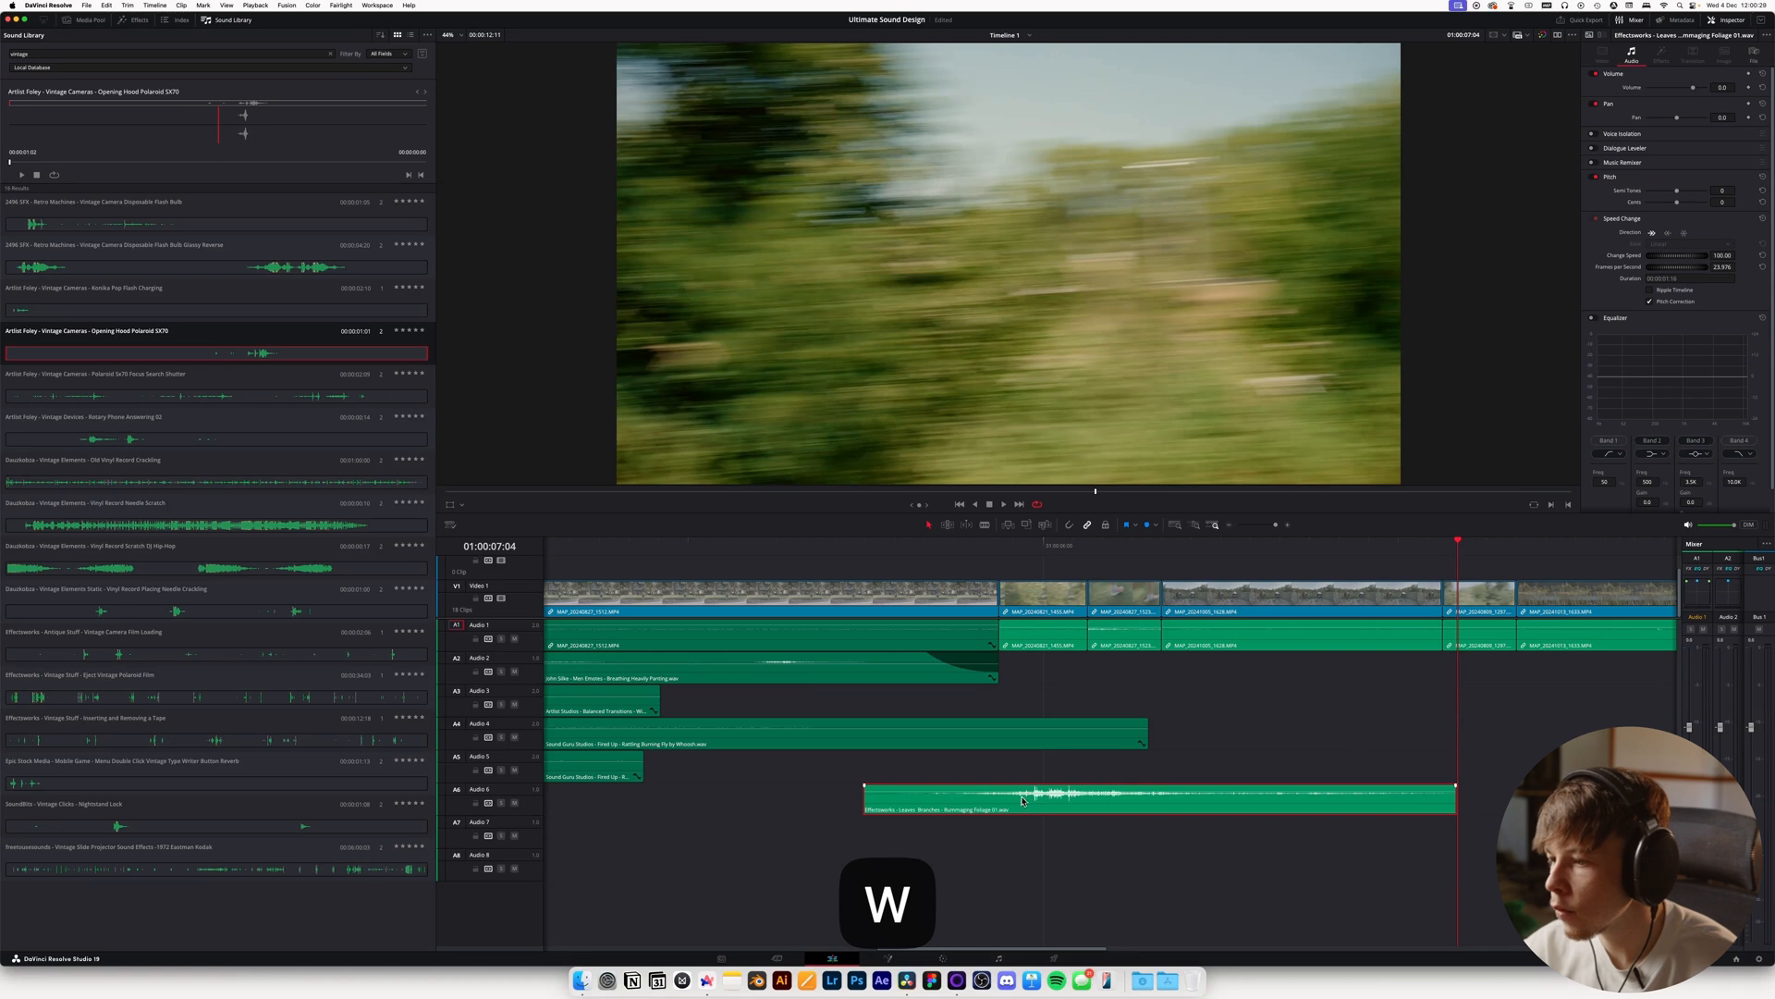
{"action": "left_click_drag", "start_coordinate": [1026, 797], "coordinate": [1024, 803]}
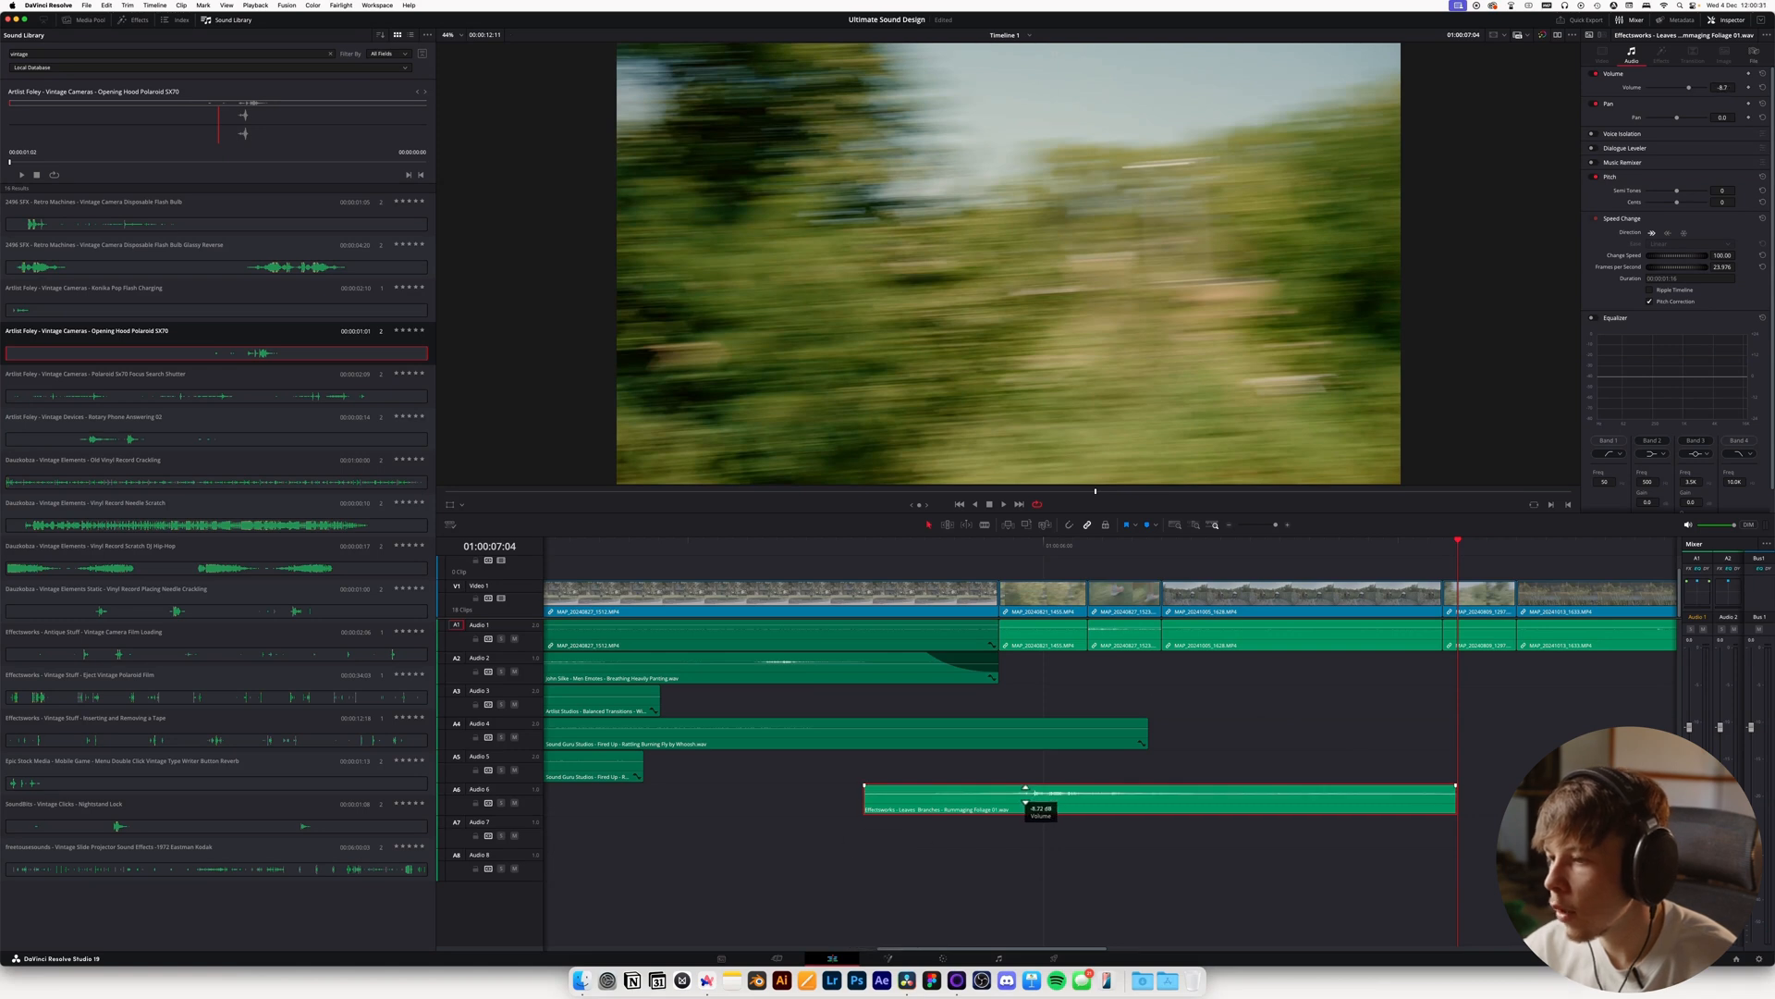
{"action": "left_click", "coordinate": [792, 555]}
{"action": "key", "text": "space"}
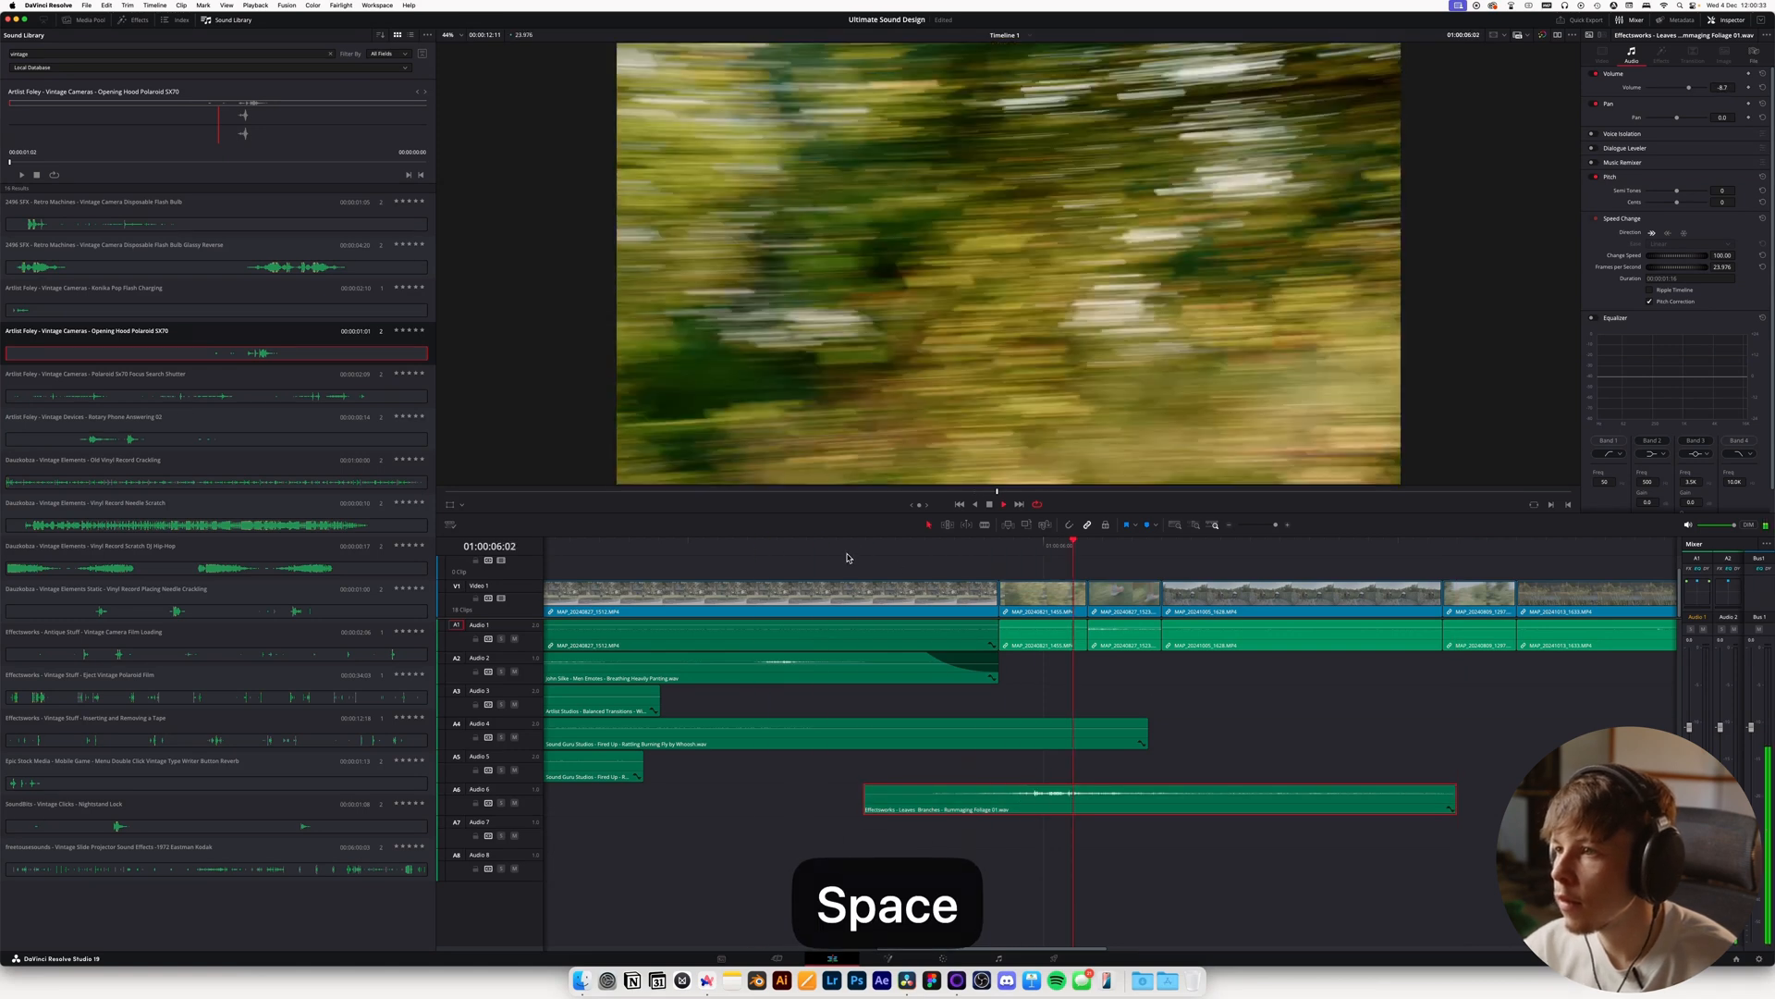
Place the downloaded Thin Wooden Whoosh 02 sound on Audio 5 at the blurred foliage shot, shorten its end and play it
{"action": "left_click", "coordinate": [1142, 980]}
{"action": "left_click_drag", "start_coordinate": [812, 213], "coordinate": [958, 765]}
{"action": "left_click", "coordinate": [1141, 742]}
{"action": "left_click", "coordinate": [1141, 740]}
{"action": "left_click_drag", "start_coordinate": [1259, 762], "coordinate": [1095, 762]}
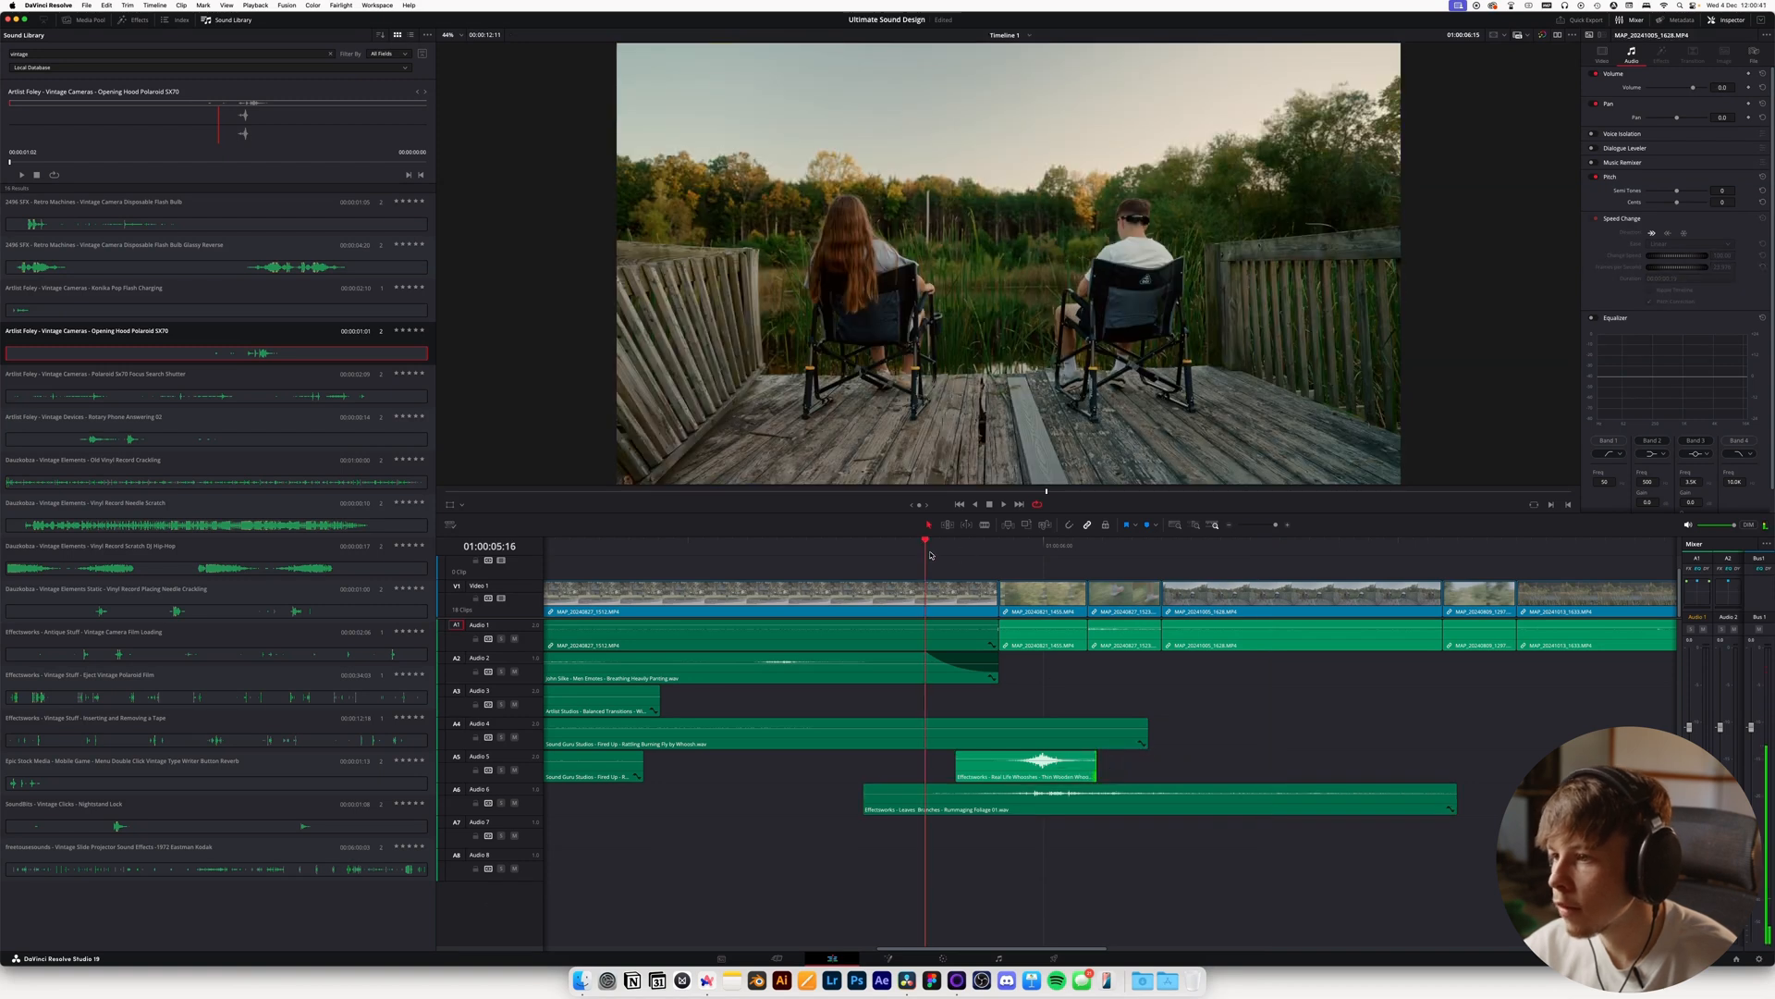
{"action": "key", "text": "space"}
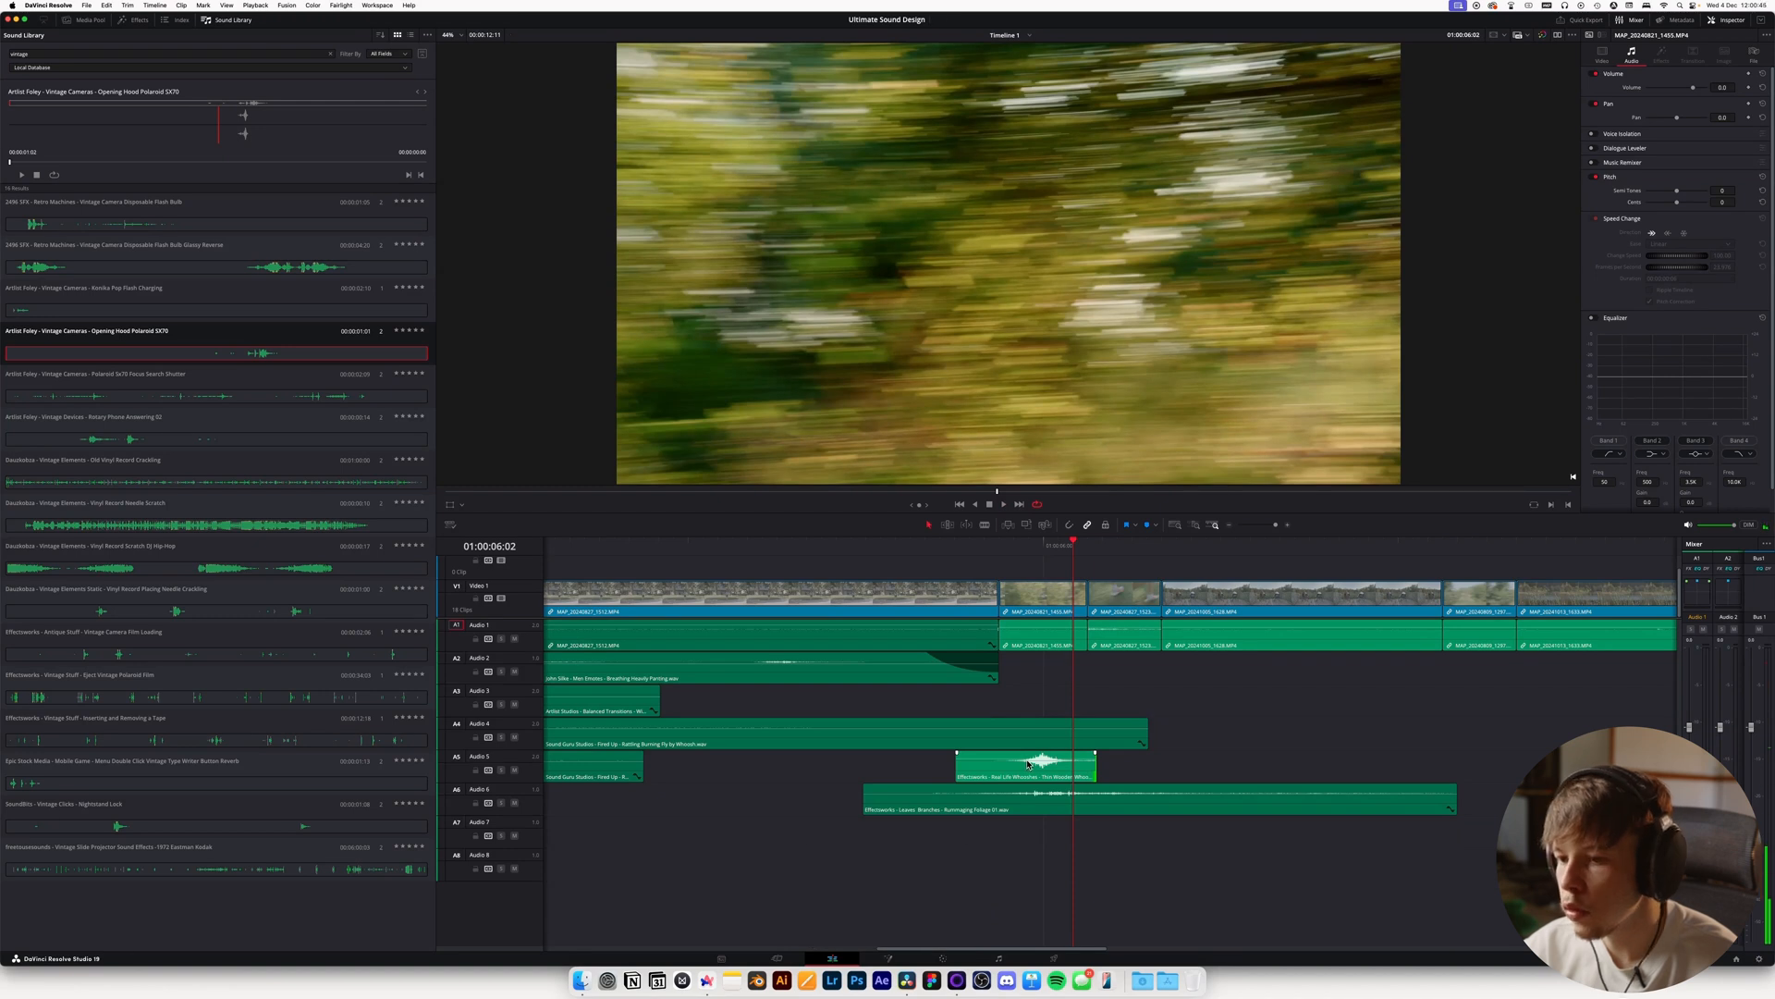
Move the Thin Wooden Whoosh 02 clip to Audio 7 slightly earlier, with its volume lowered to about -8.7 dB, and play it
{"action": "left_click_drag", "start_coordinate": [1030, 777], "coordinate": [1021, 844]}
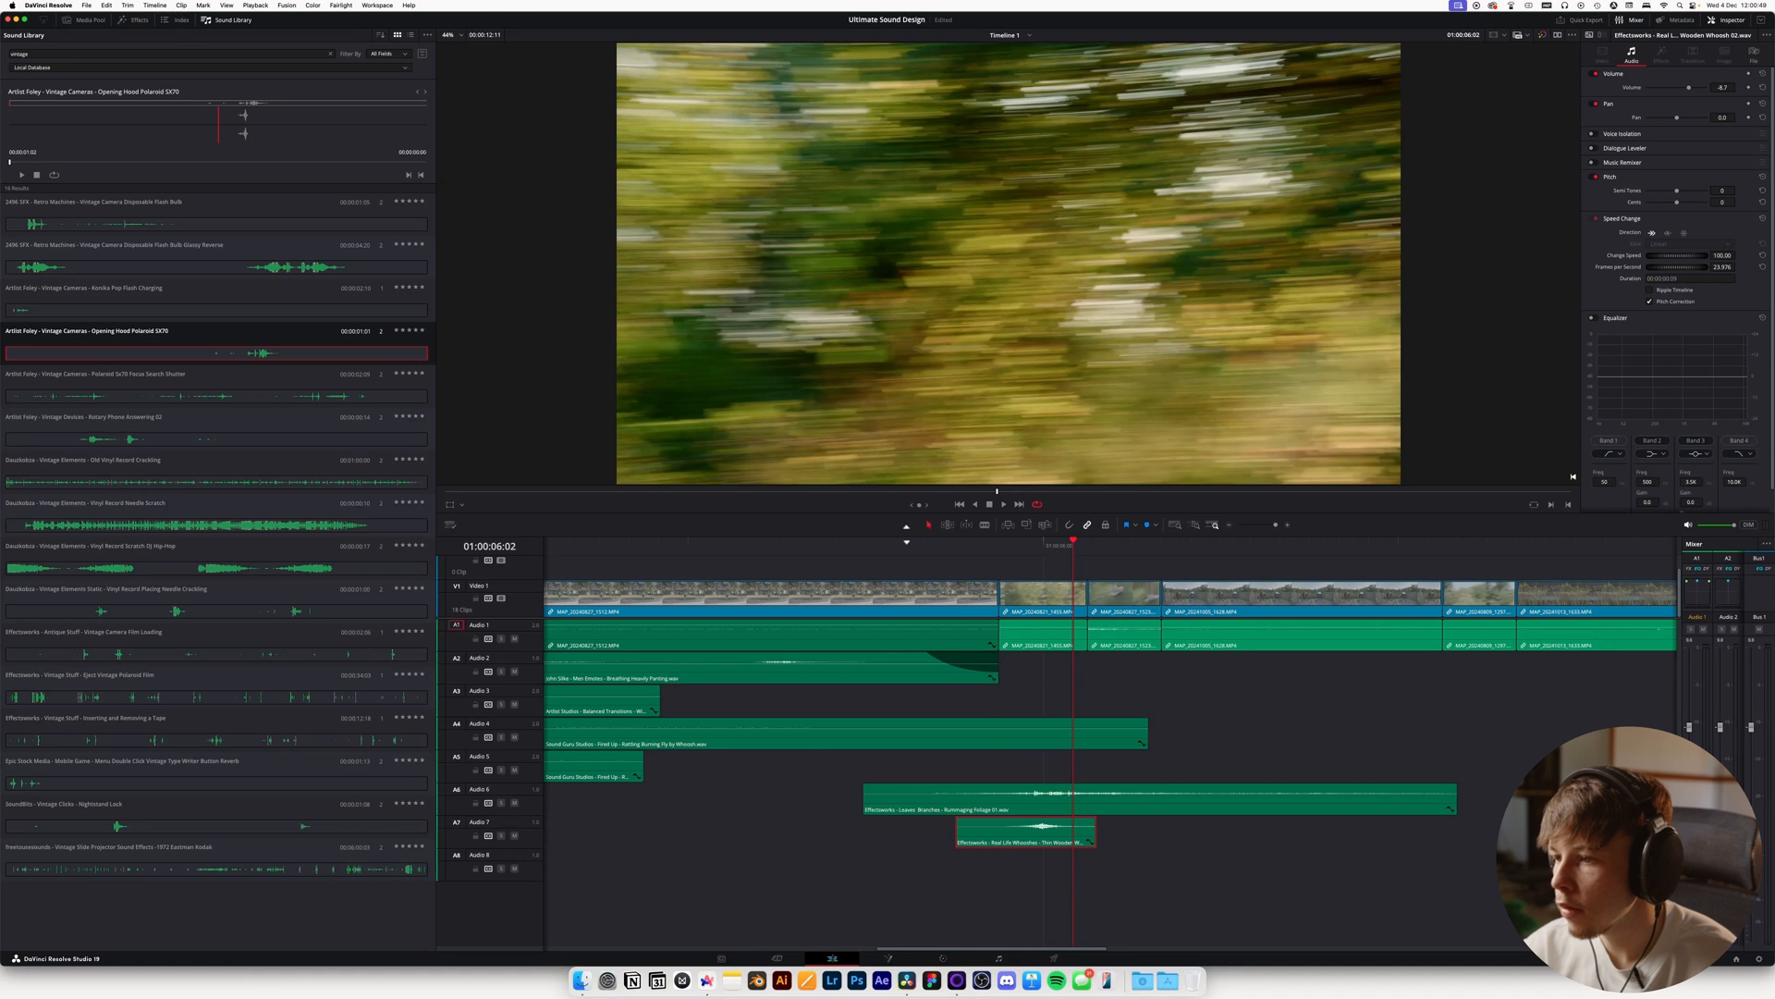
{"action": "left_click", "coordinate": [869, 551]}
{"action": "key", "text": "space"}
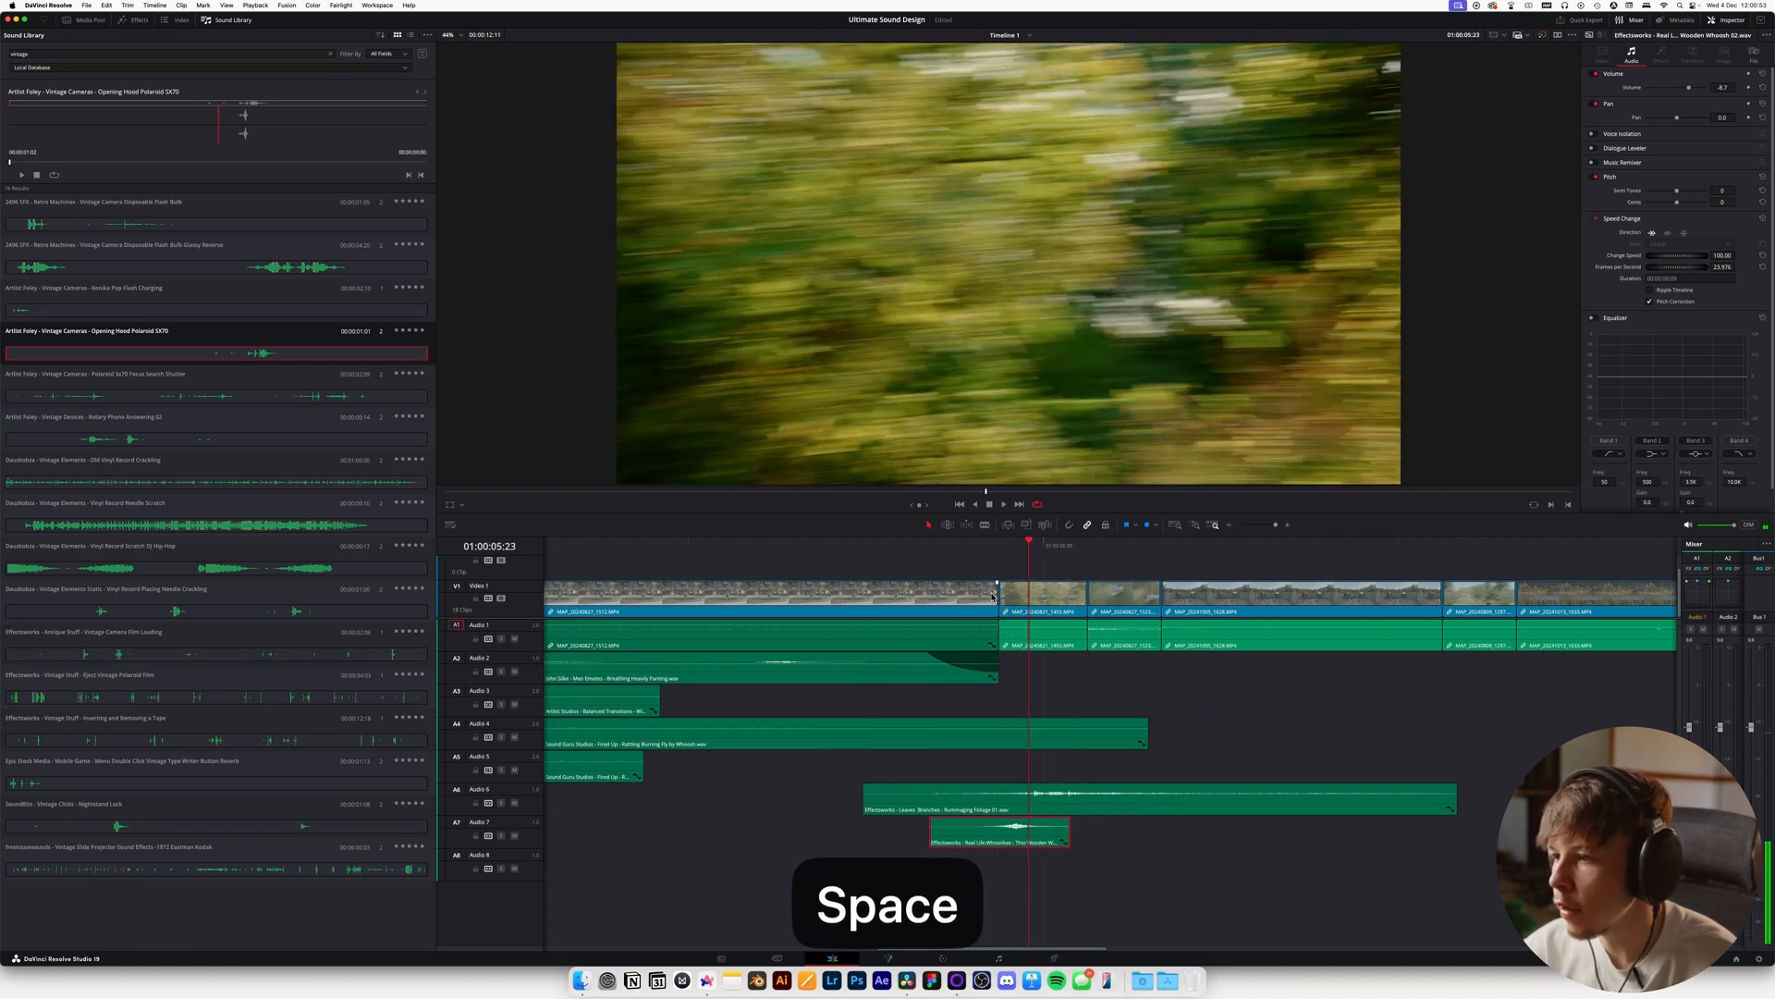
{"action": "key", "text": "space"}
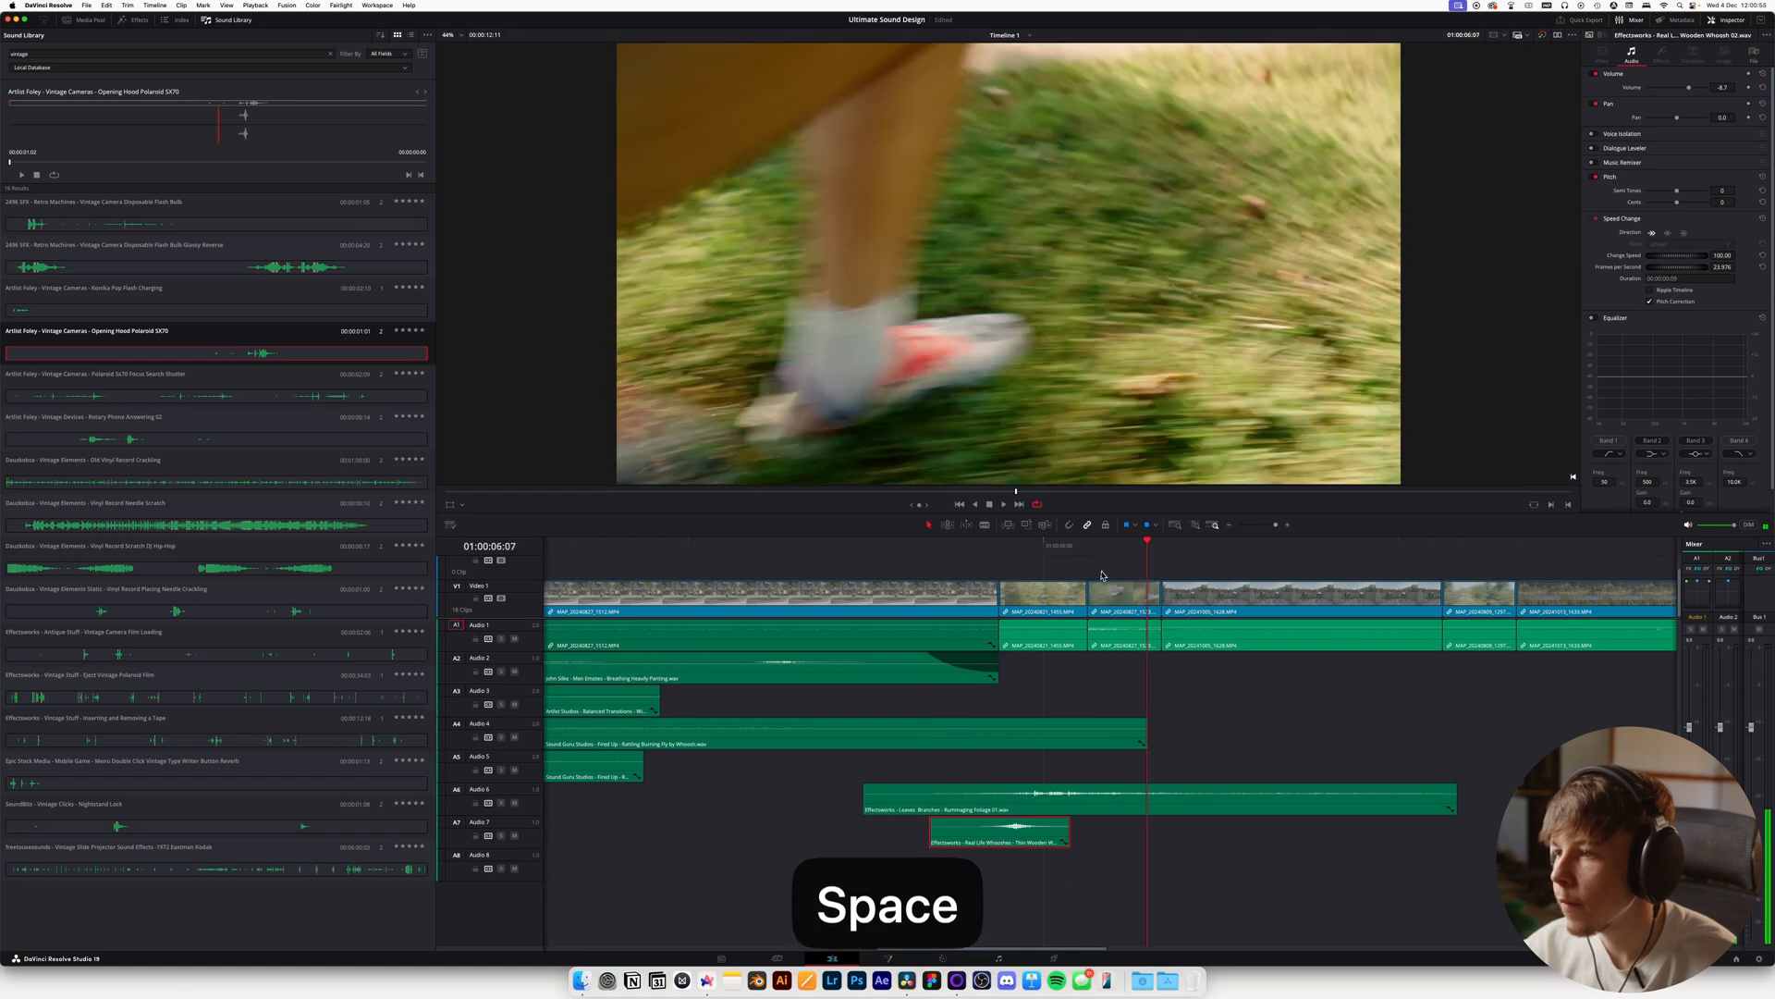
Raise the Audio 1 volume of the short running-shoe shot, play it back and save the project
{"action": "left_click", "coordinate": [1111, 634]}
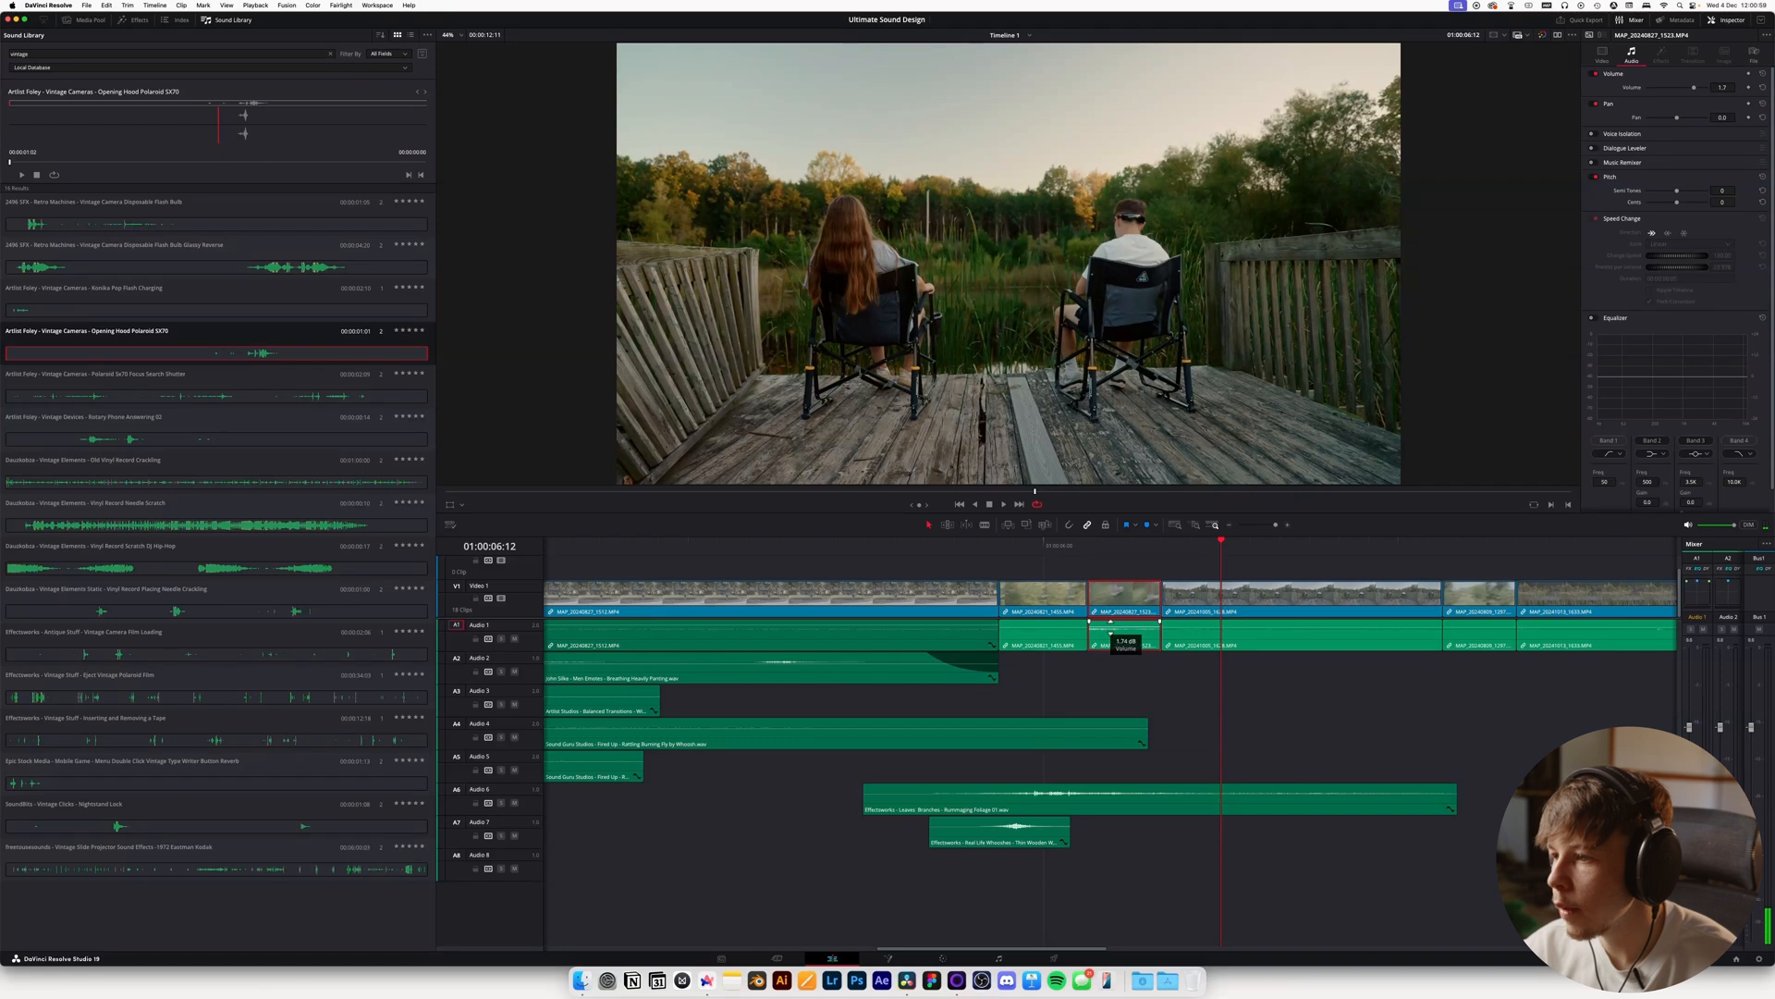
{"action": "key", "text": "space"}
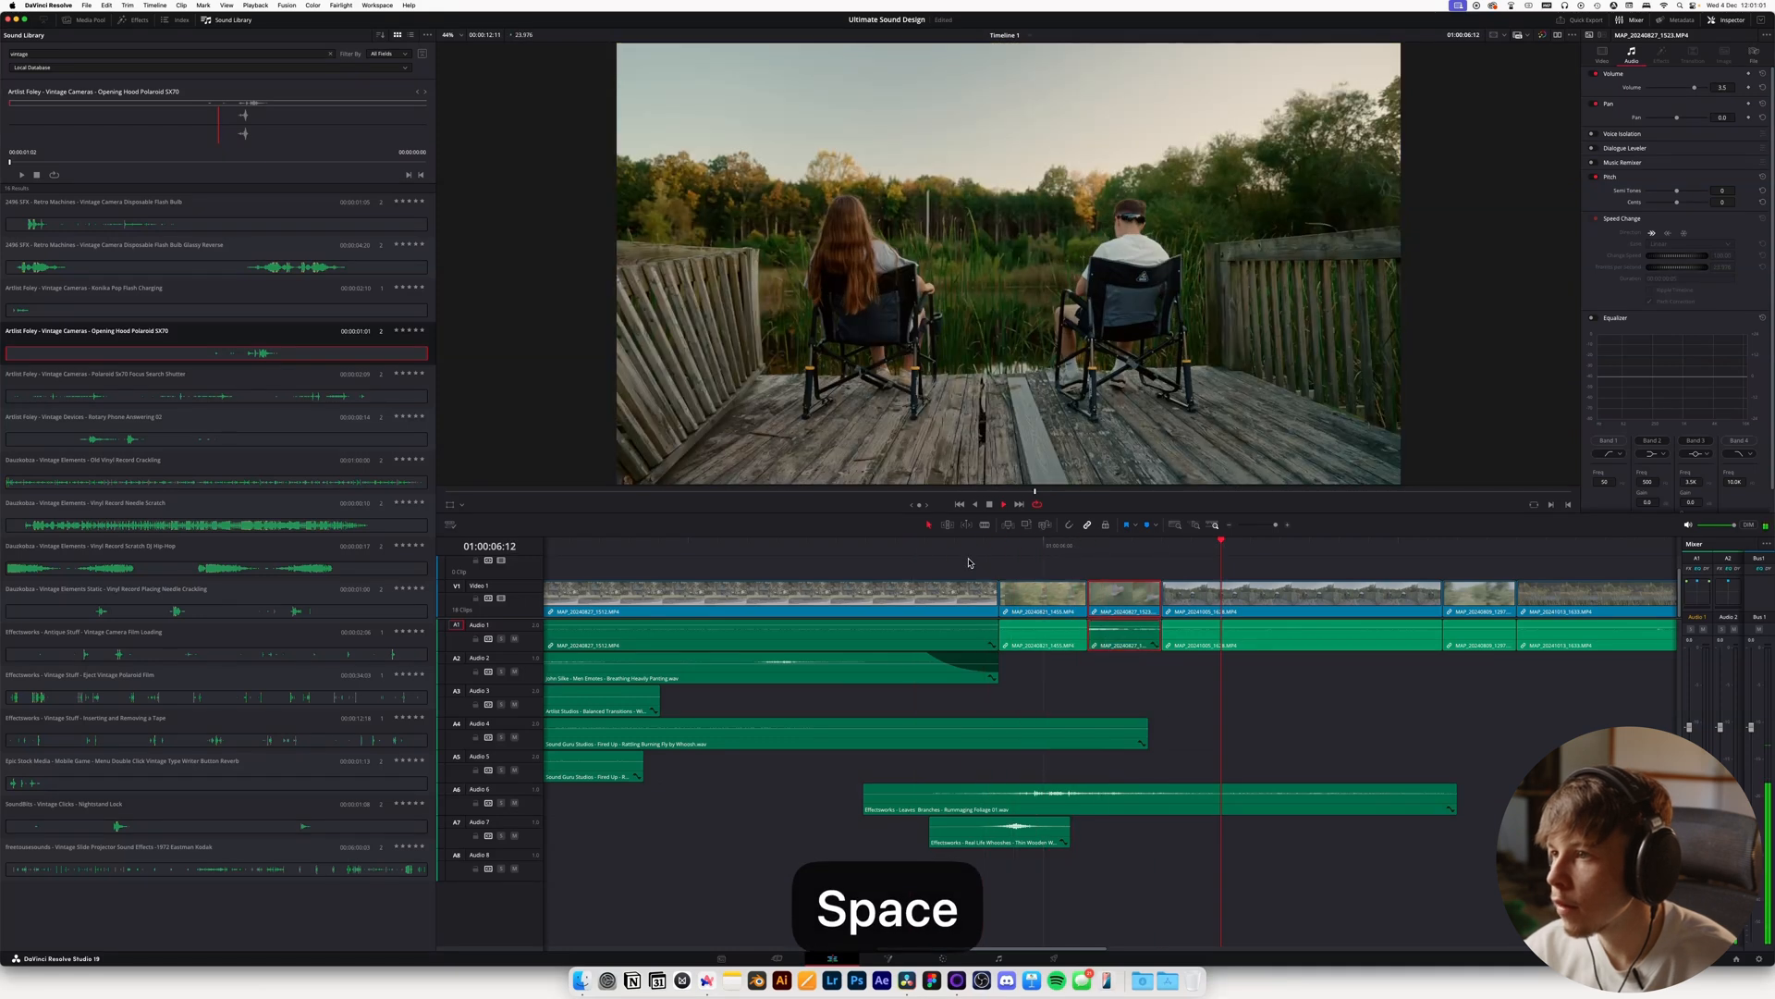
{"action": "key", "text": "space"}
{"action": "left_click", "coordinate": [1110, 568]}
{"action": "key", "text": "super+s"}
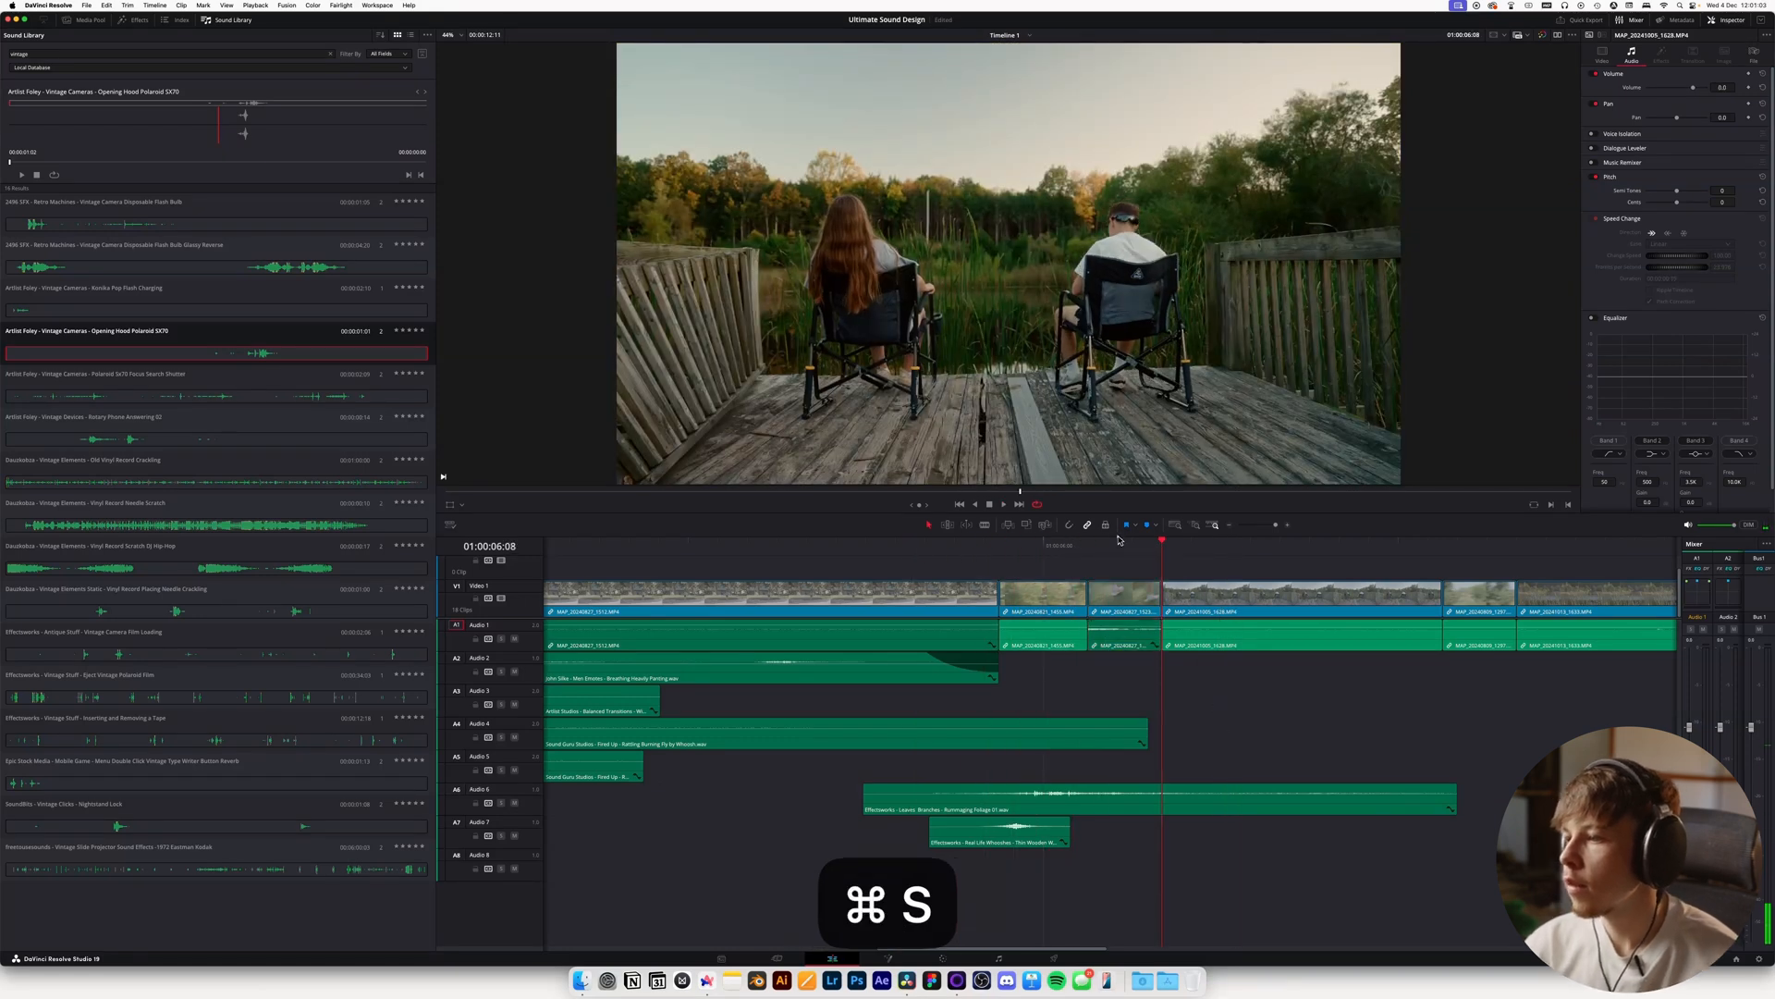
Review the layered foliage and whoosh sounds by replaying the transition from the resting runner to the dock shot
{"action": "key", "text": "space"}
{"action": "key", "text": "space"}
{"action": "key", "text": "space"}
{"action": "key", "text": "space"}
{"action": "left_click", "coordinate": [922, 550]}
{"action": "key", "text": "space"}
{"action": "key", "text": "space"}
{"action": "left_click", "coordinate": [922, 550]}
{"action": "key", "text": "space"}
{"action": "key", "text": "space"}
{"action": "left_click", "coordinate": [1091, 547]}
{"action": "key", "text": "space"}
{"action": "key", "text": "space"}
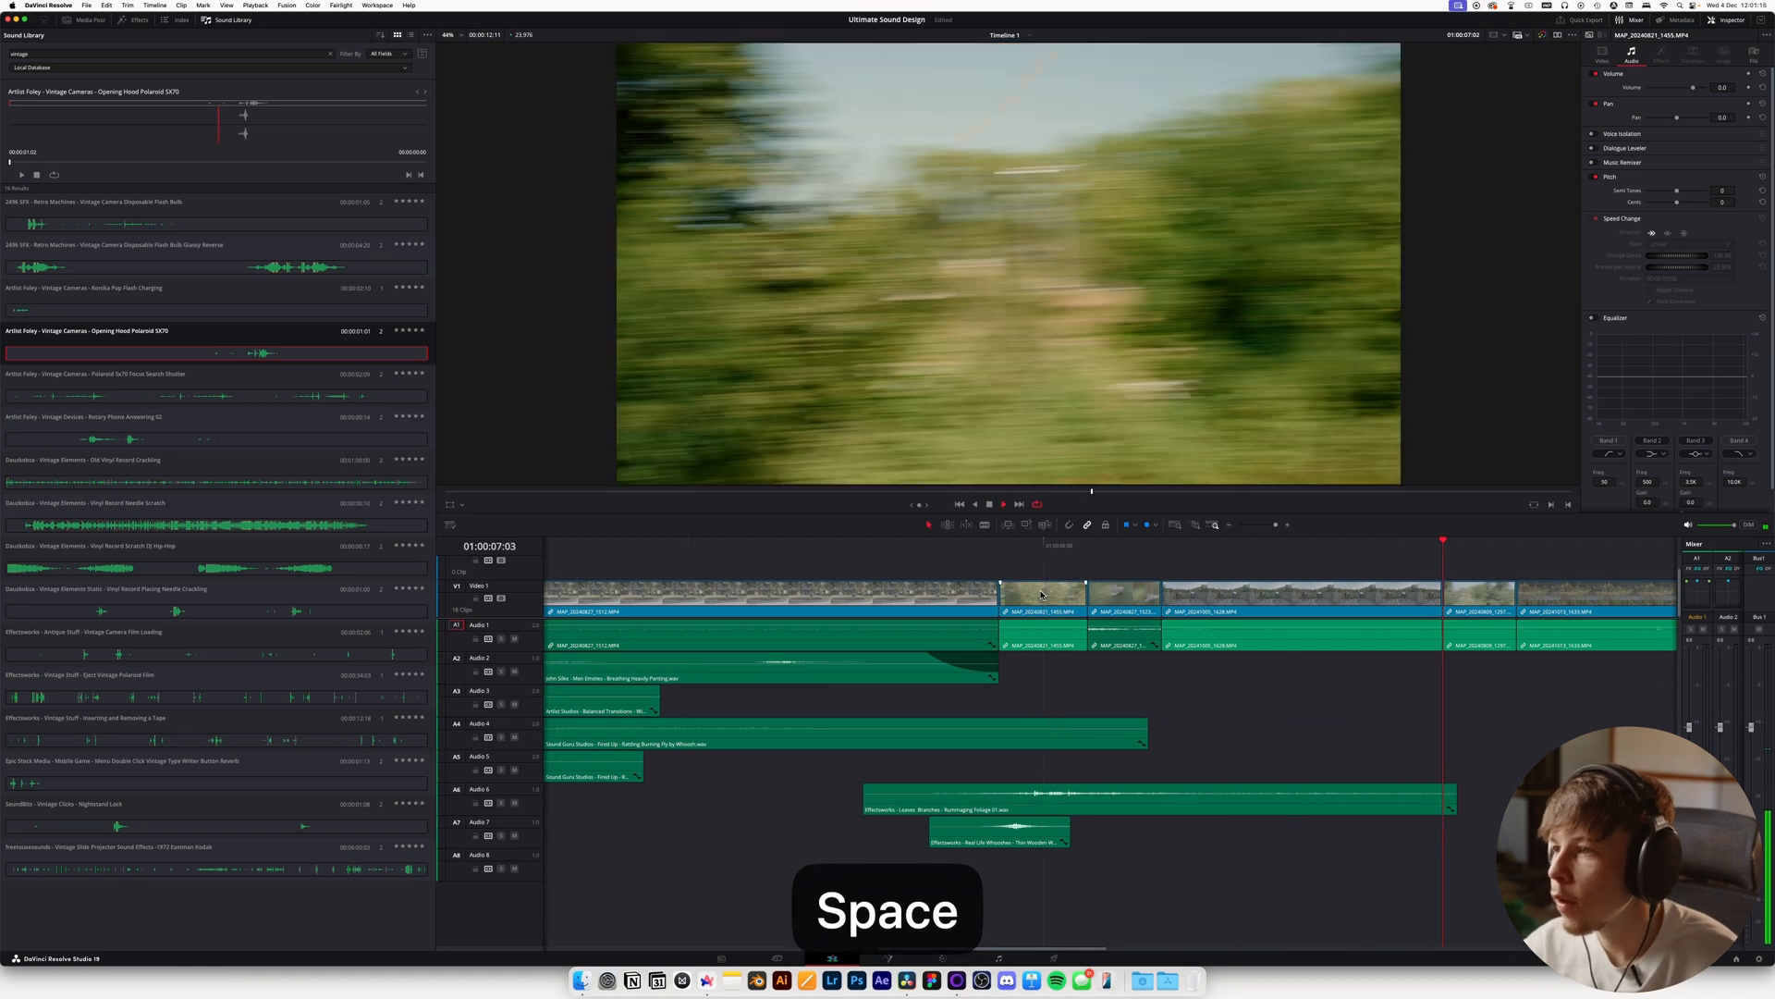
Place the playhead at 01:00:06:11 in the shot of two people on chairs and save the project
{"action": "scroll", "coordinate": [1331, 540], "scroll_direction": "right", "scroll_amount": 2}
{"action": "left_click", "coordinate": [1226, 527]}
{"action": "scroll", "coordinate": [997, 576], "scroll_direction": "right", "scroll_amount": 1}
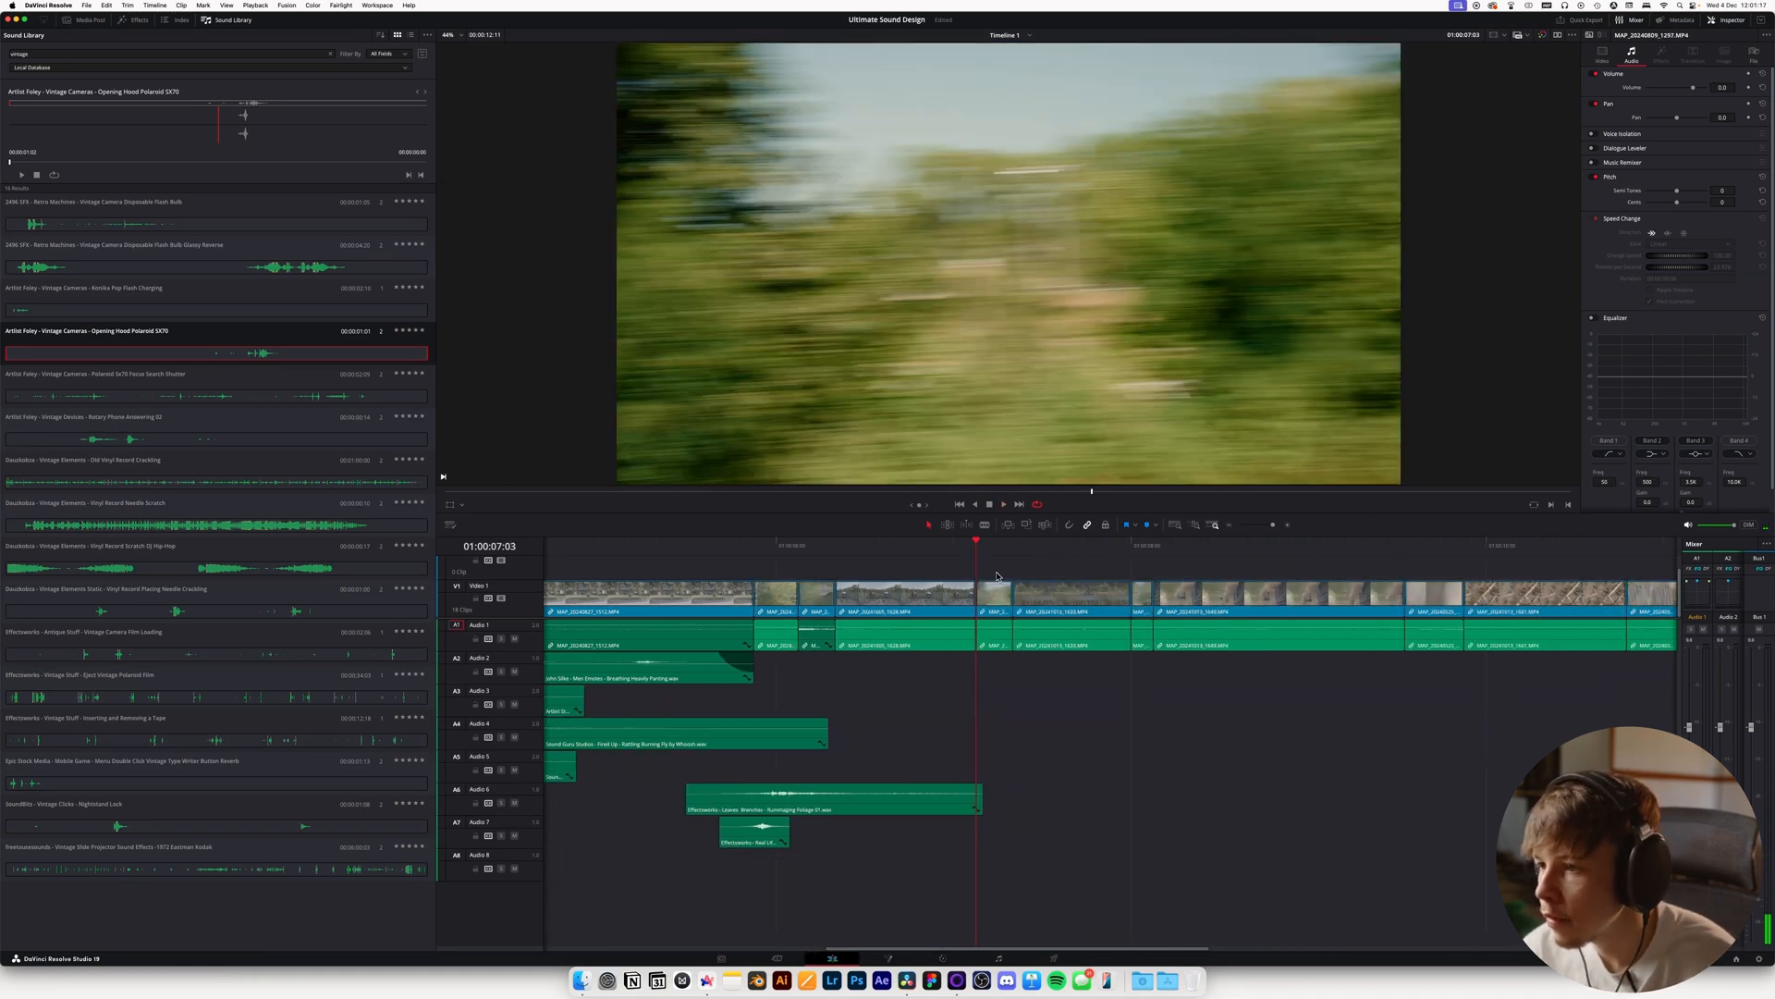
{"action": "left_click", "coordinate": [858, 546]}
{"action": "key", "text": "super+s"}
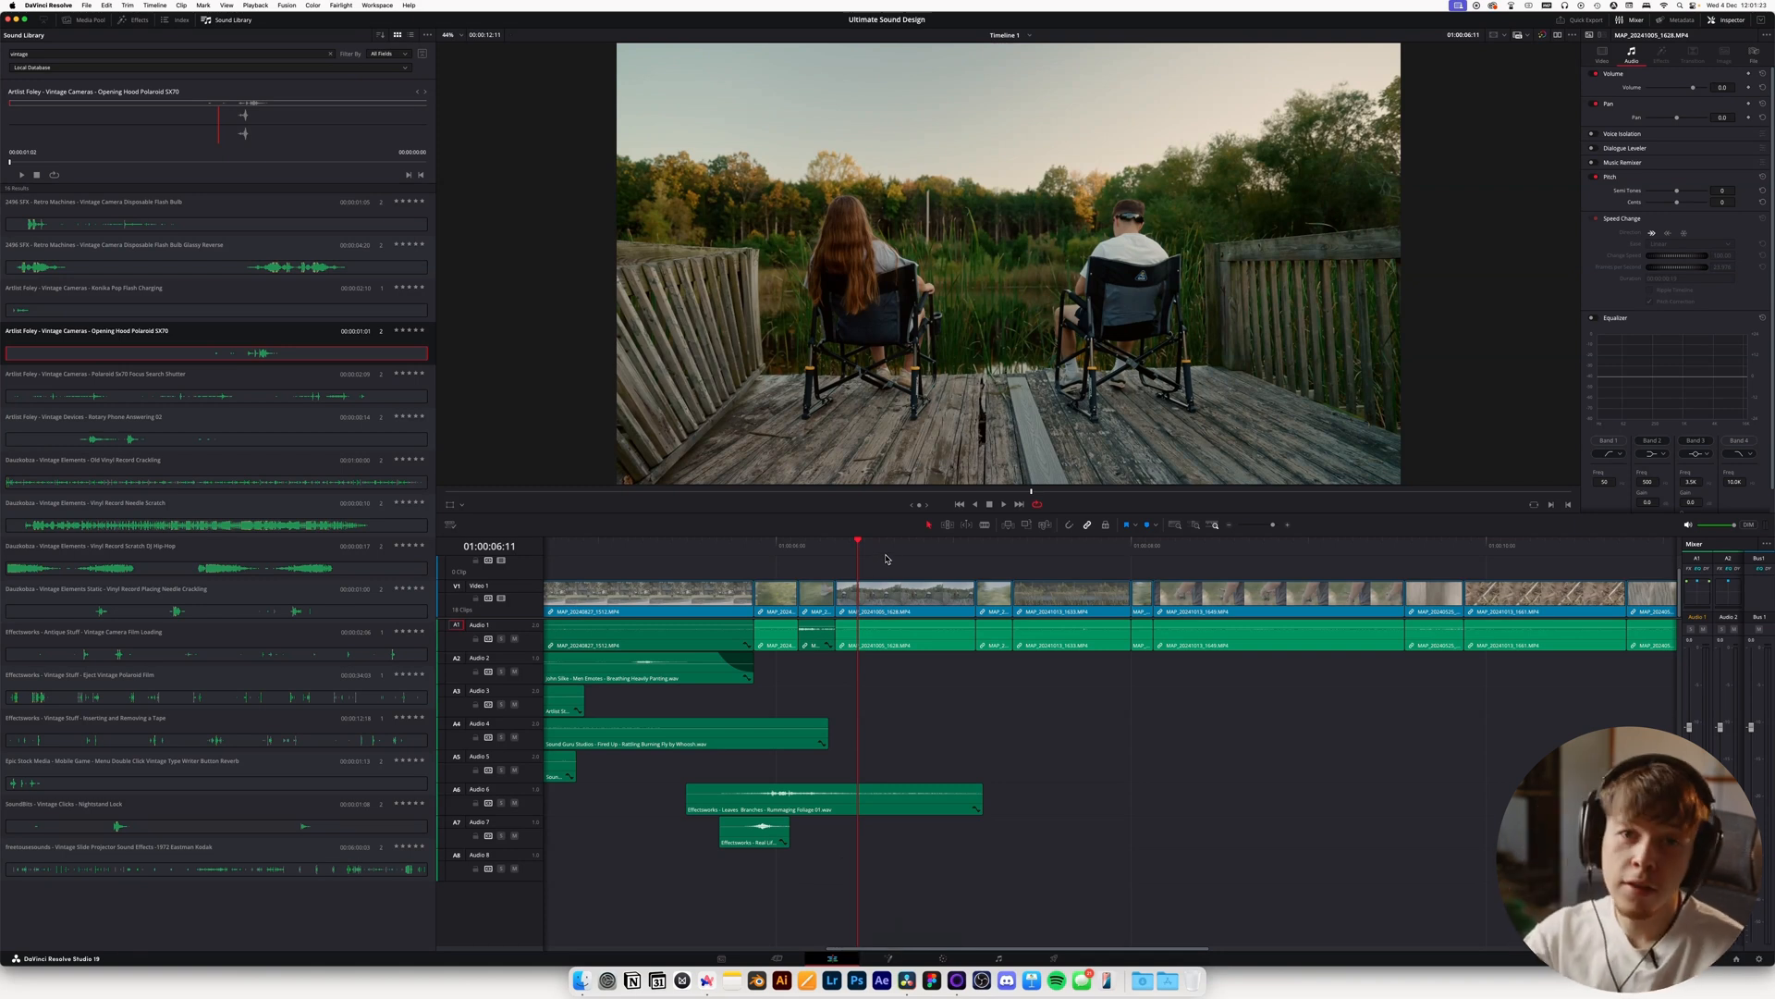
Switch to Artlist and replace the leaf and whoosh keywords with a sound effects search for "rocking chair"
{"action": "key", "text": "super+Tab"}
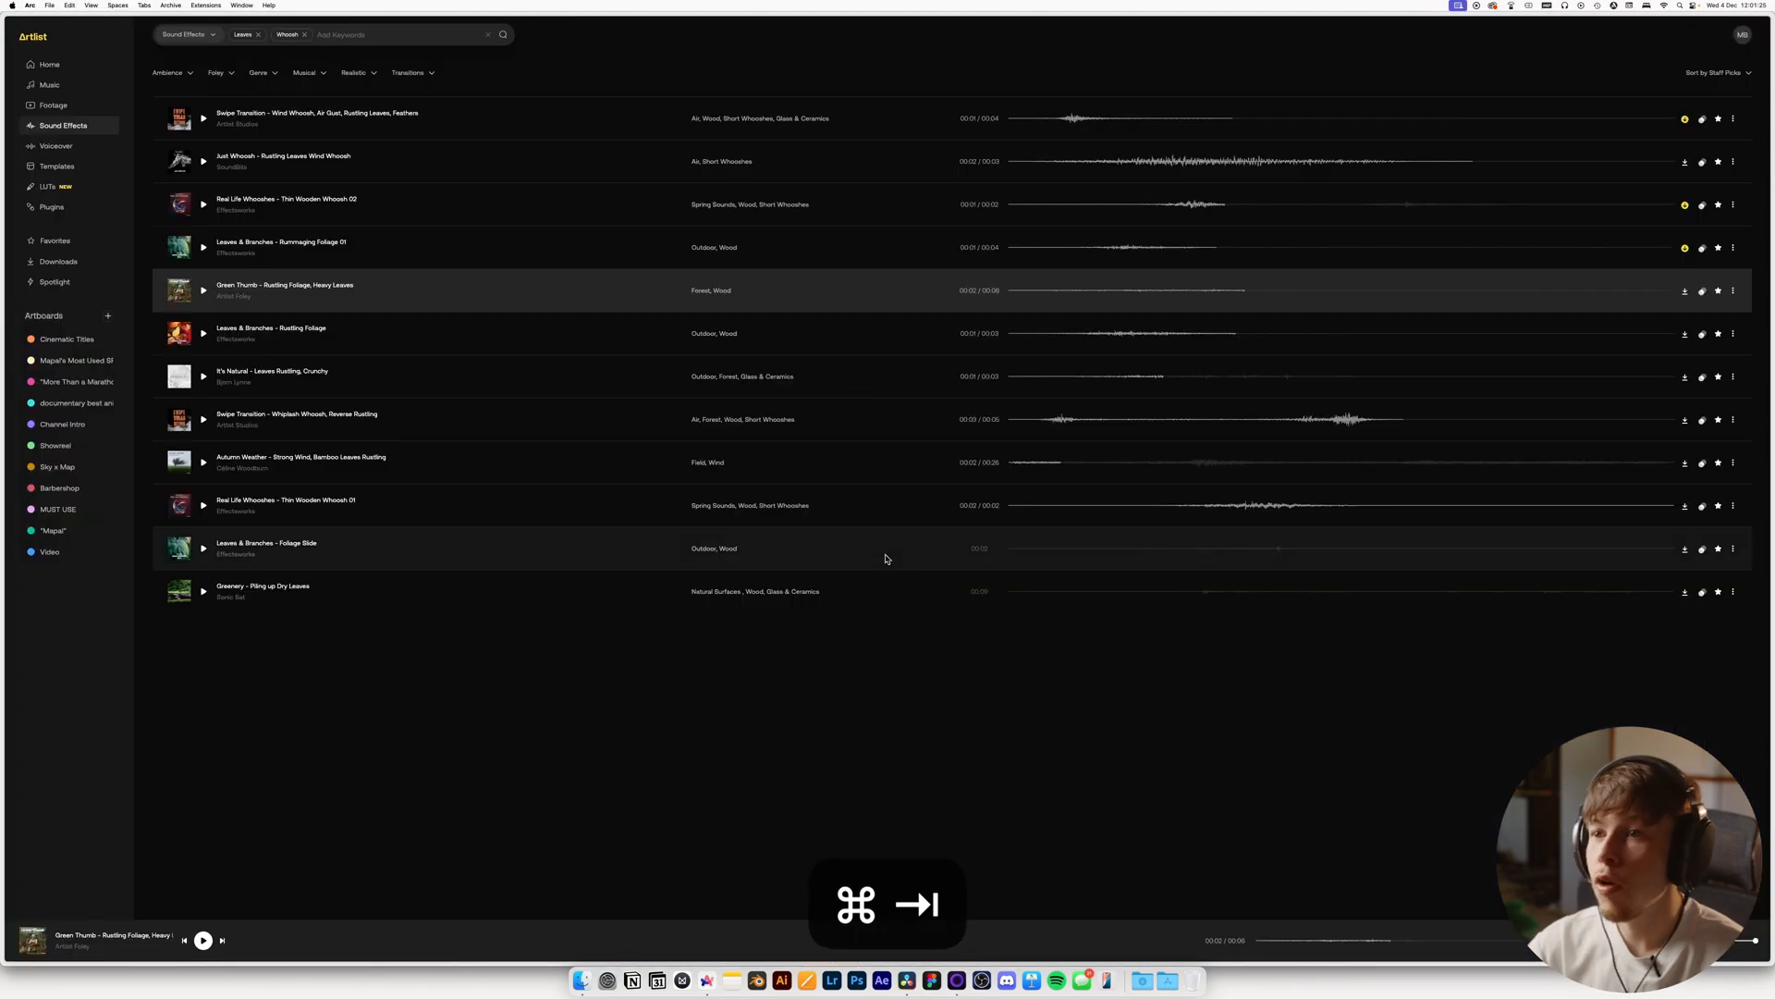
{"action": "key", "text": "BackSpace"}
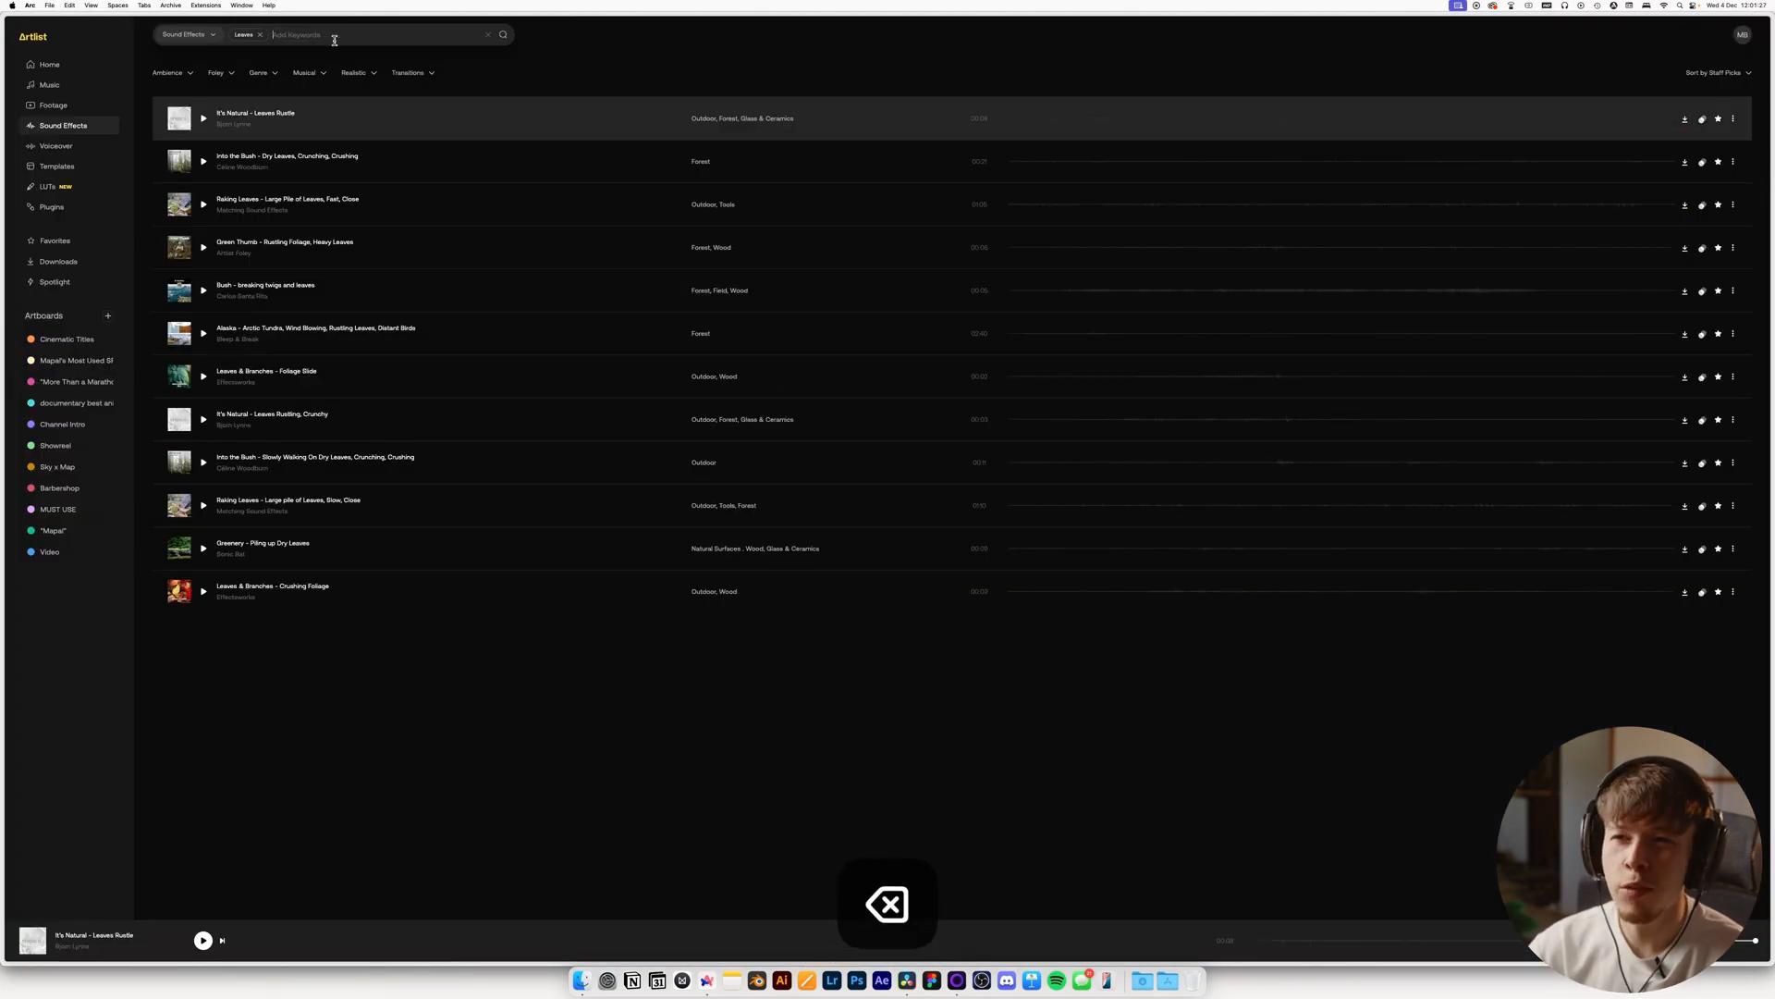
{"action": "key", "text": "BackSpace"}
{"action": "type", "text": "rocking"}
{"action": "type", "text": "chair"}
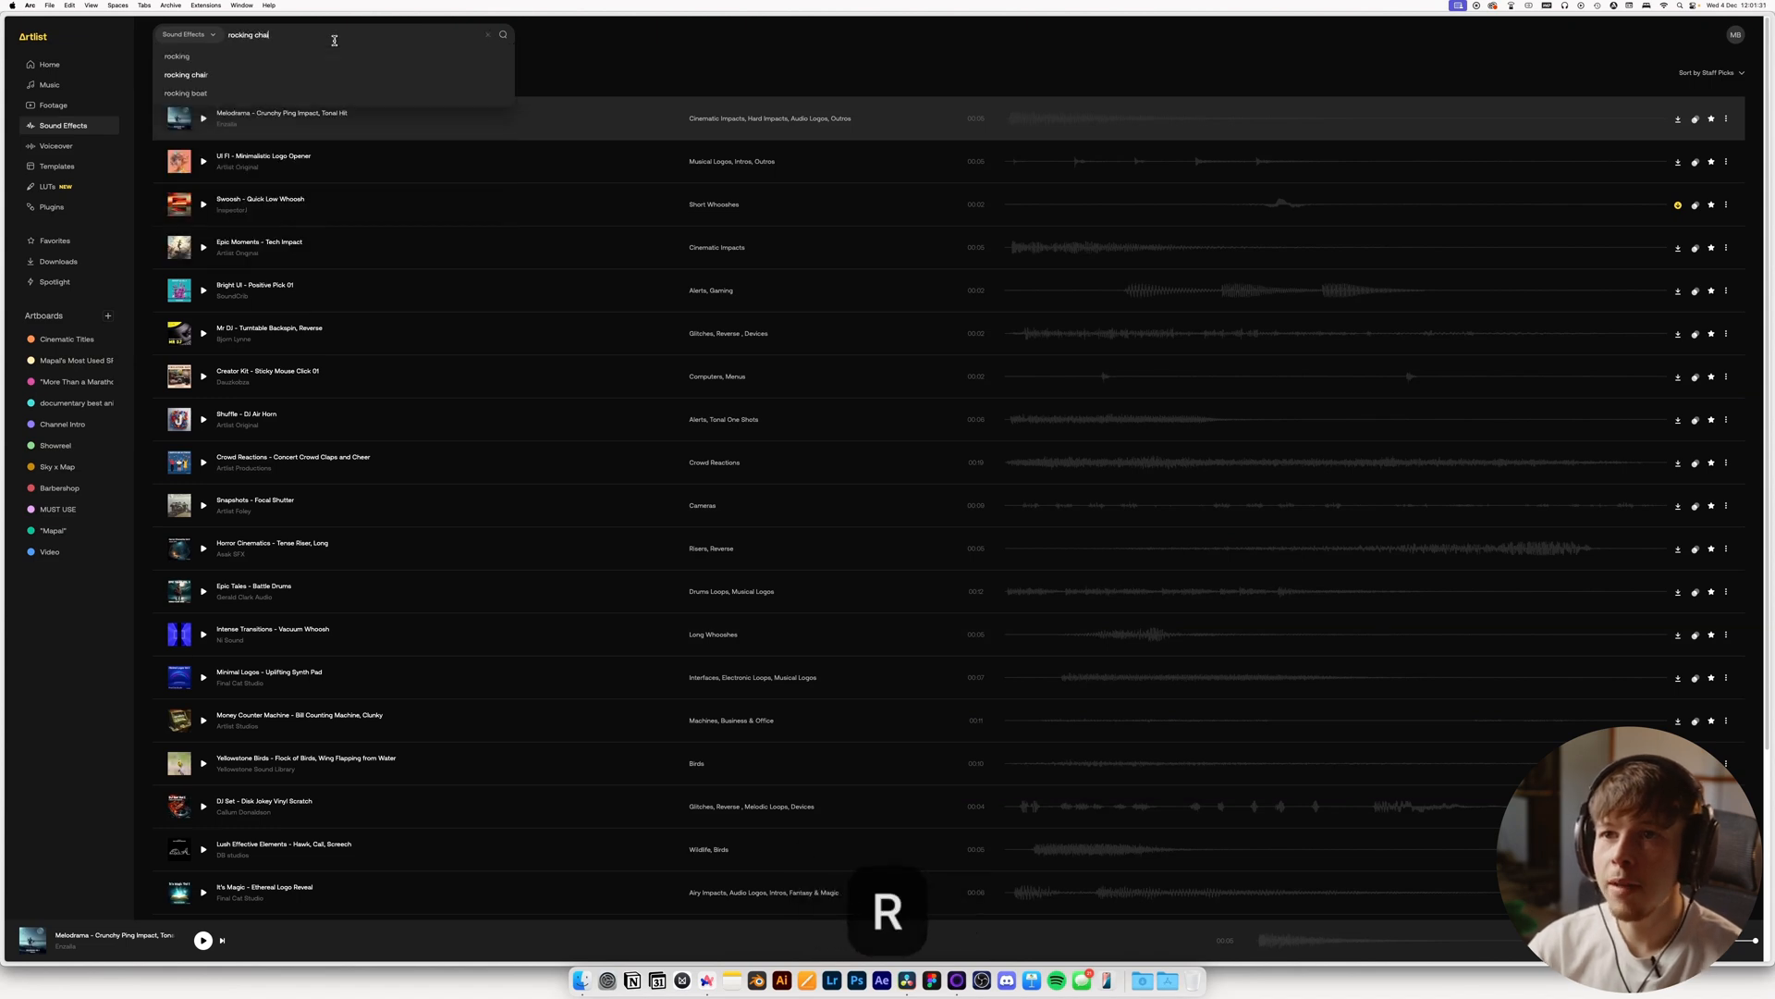
{"action": "key", "text": "Return"}
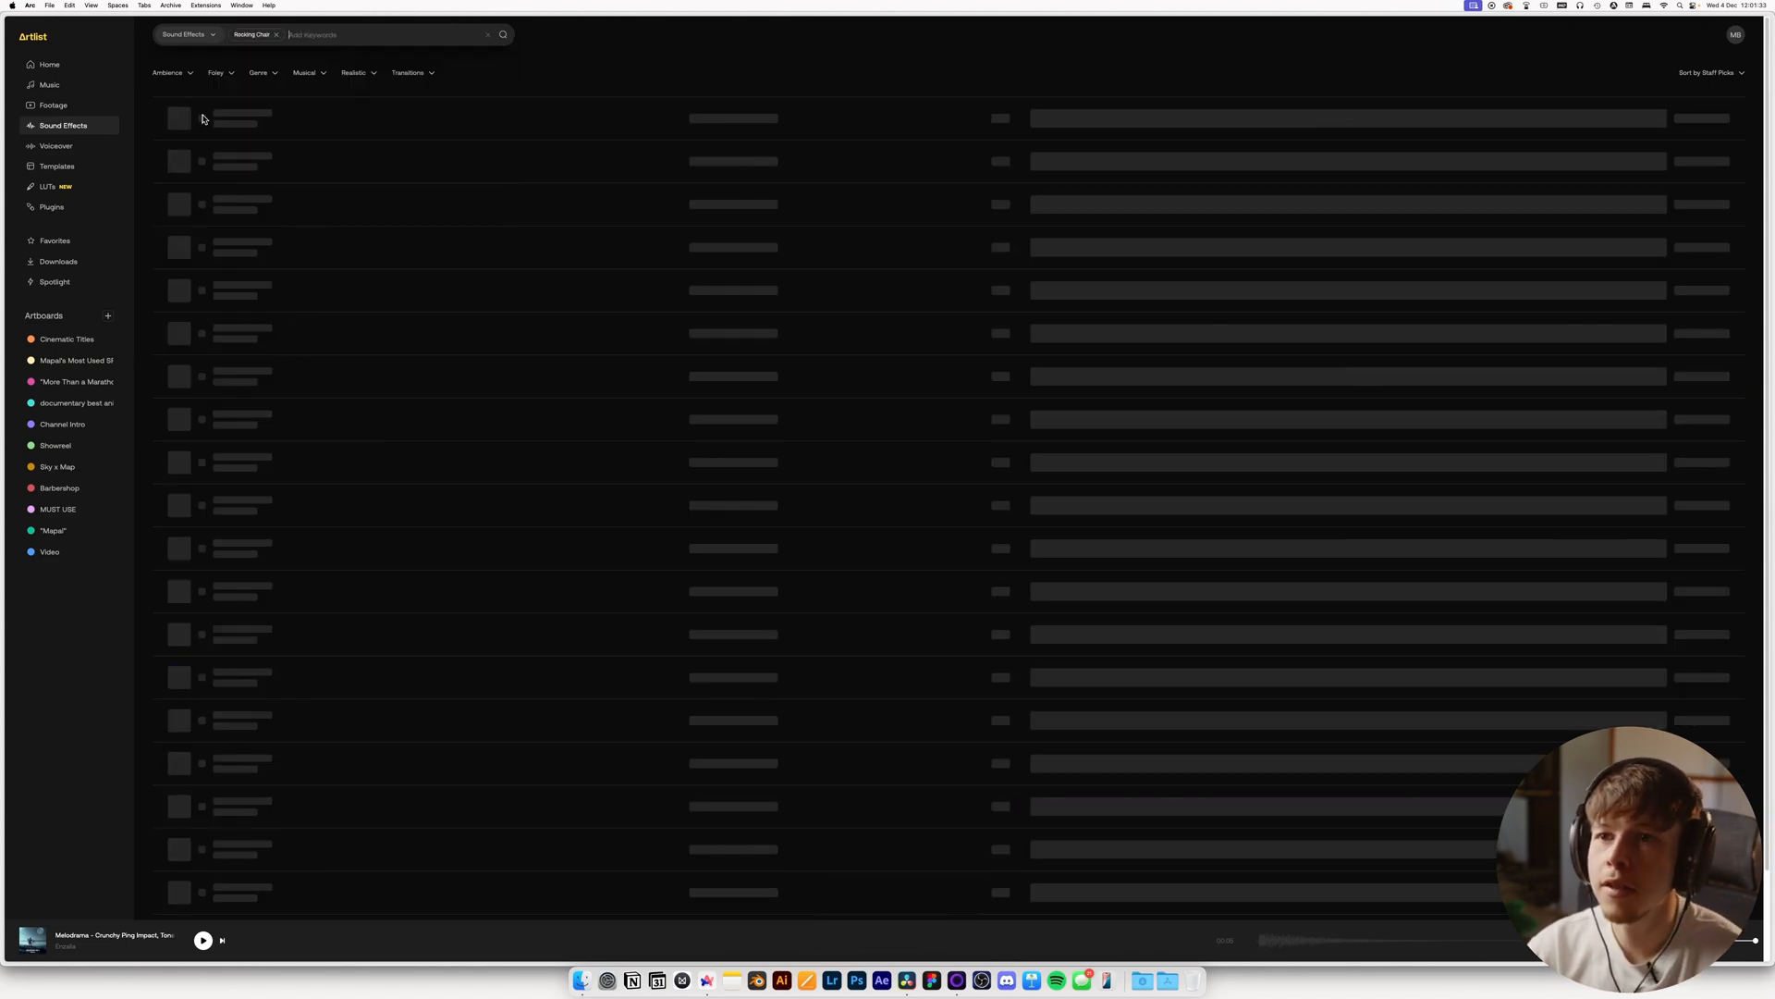
Audition the rocking chair results from "Introvert - Rocking Chair, Vintage, Wood Creaking, Slow" down to "Routine Foley - Roller Chair, Sliding on Wood Floor, Squeaky"
{"action": "left_click", "coordinate": [202, 118]}
{"action": "left_click", "coordinate": [203, 162]}
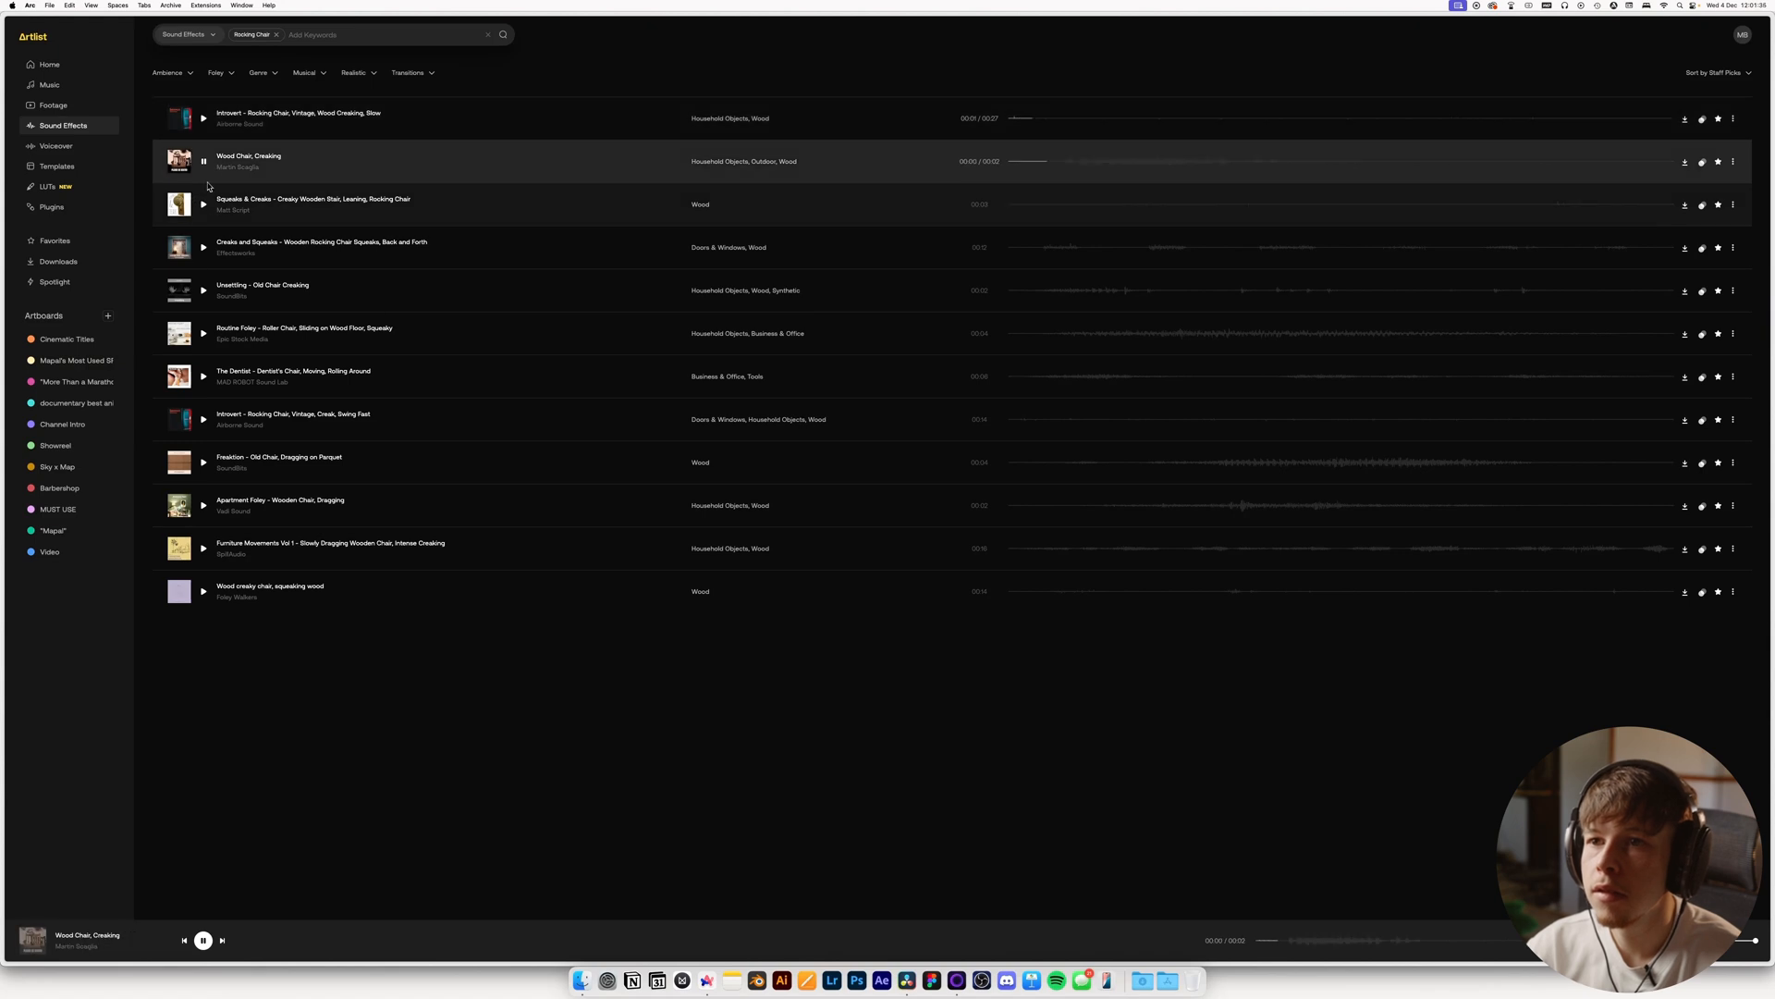
{"action": "left_click", "coordinate": [204, 247]}
{"action": "left_click", "coordinate": [204, 293]}
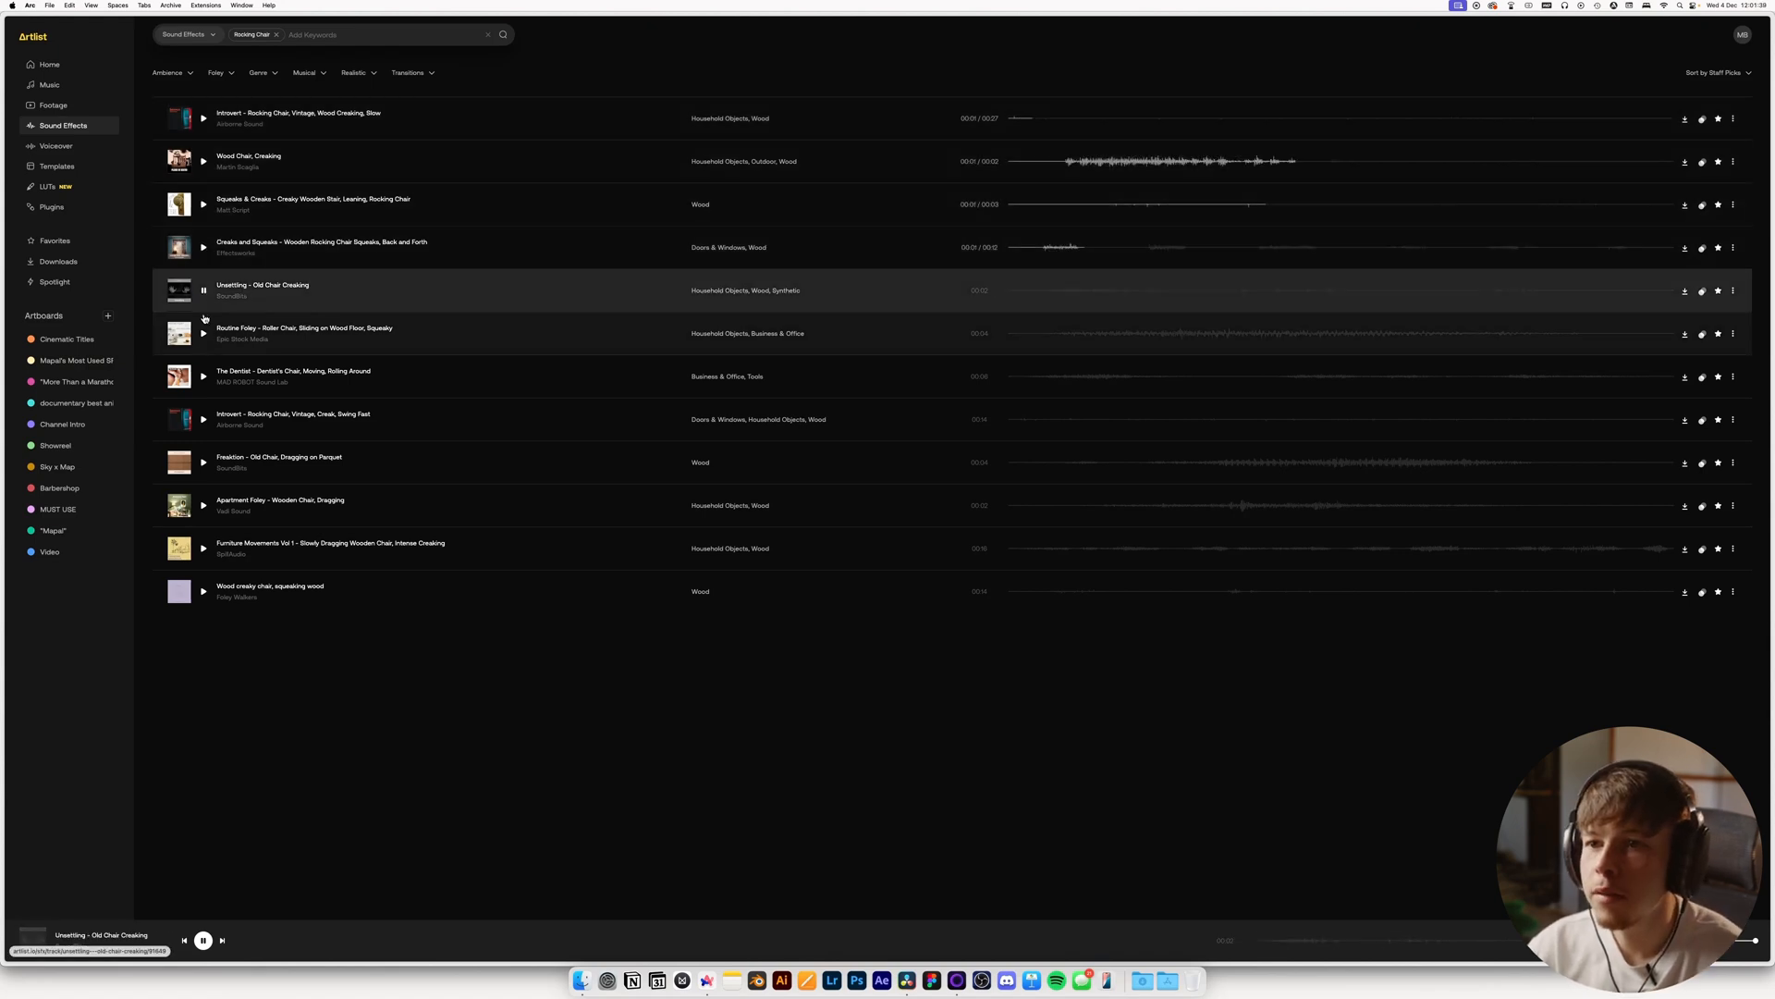
{"action": "left_click", "coordinate": [204, 334]}
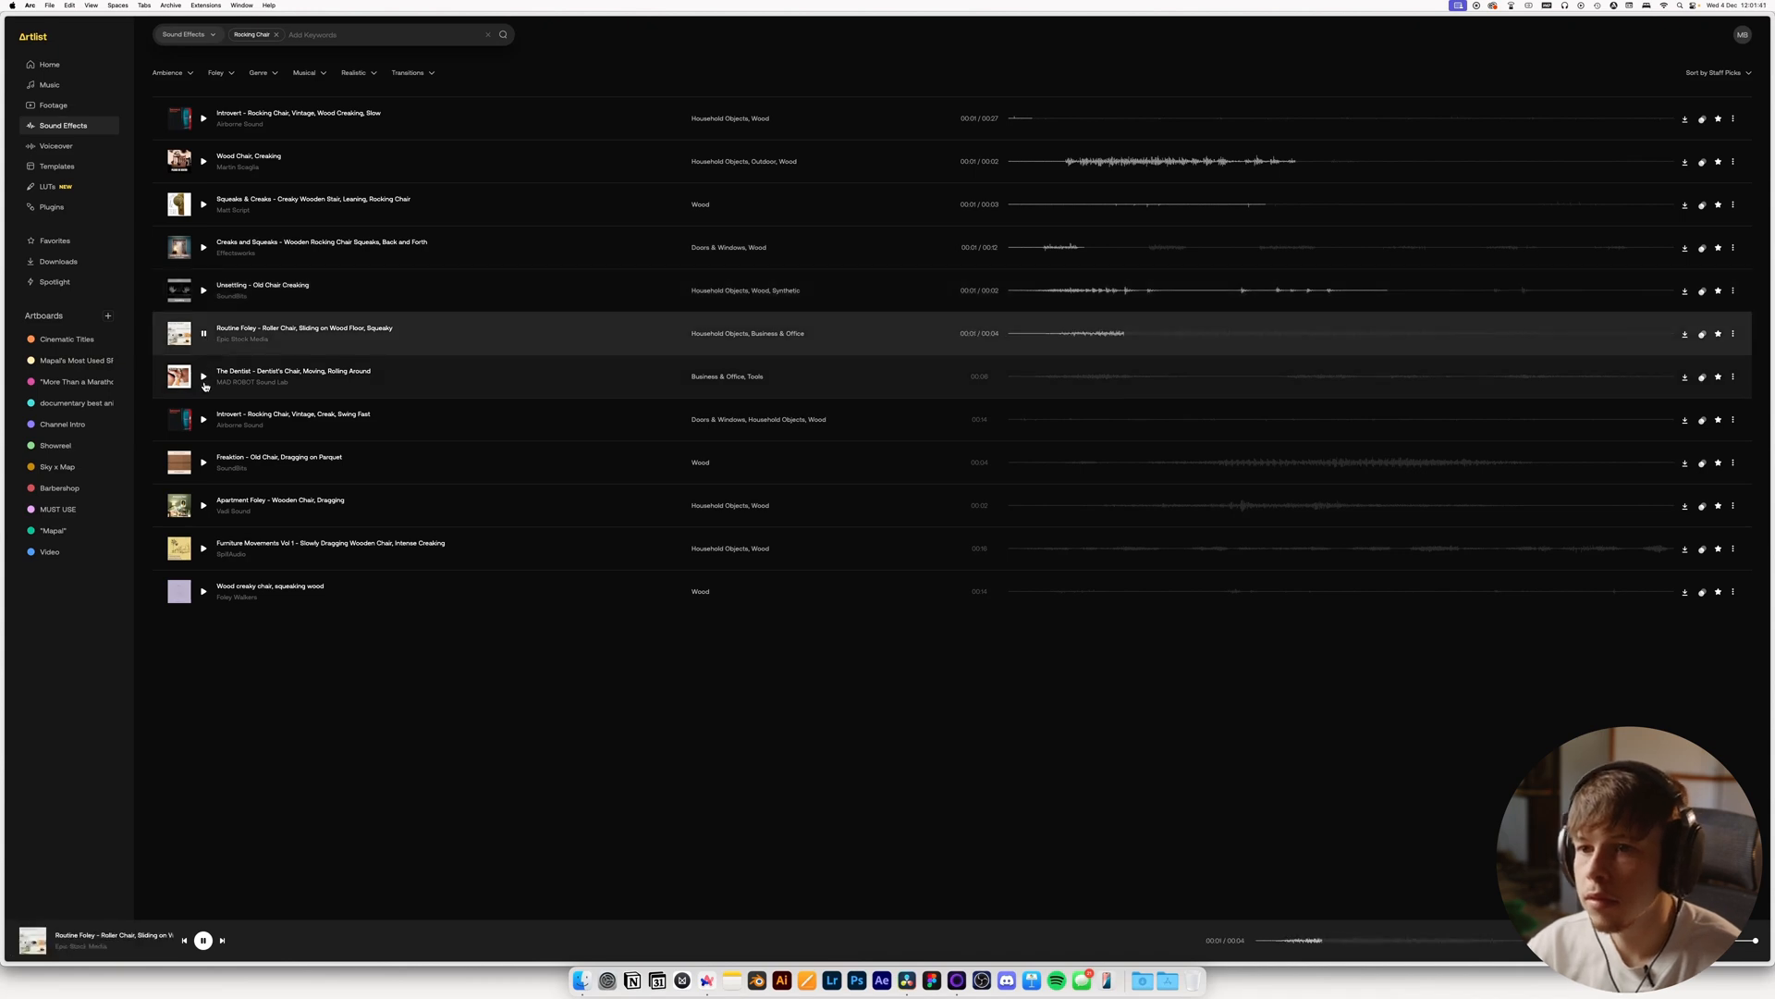
Audition the chair results from "The Dentist - Dentist's Chair, Moving, Rolling Around" down to "Wood creaky chair, squeaking wood"
{"action": "left_click", "coordinate": [205, 381]}
{"action": "left_click", "coordinate": [204, 419]}
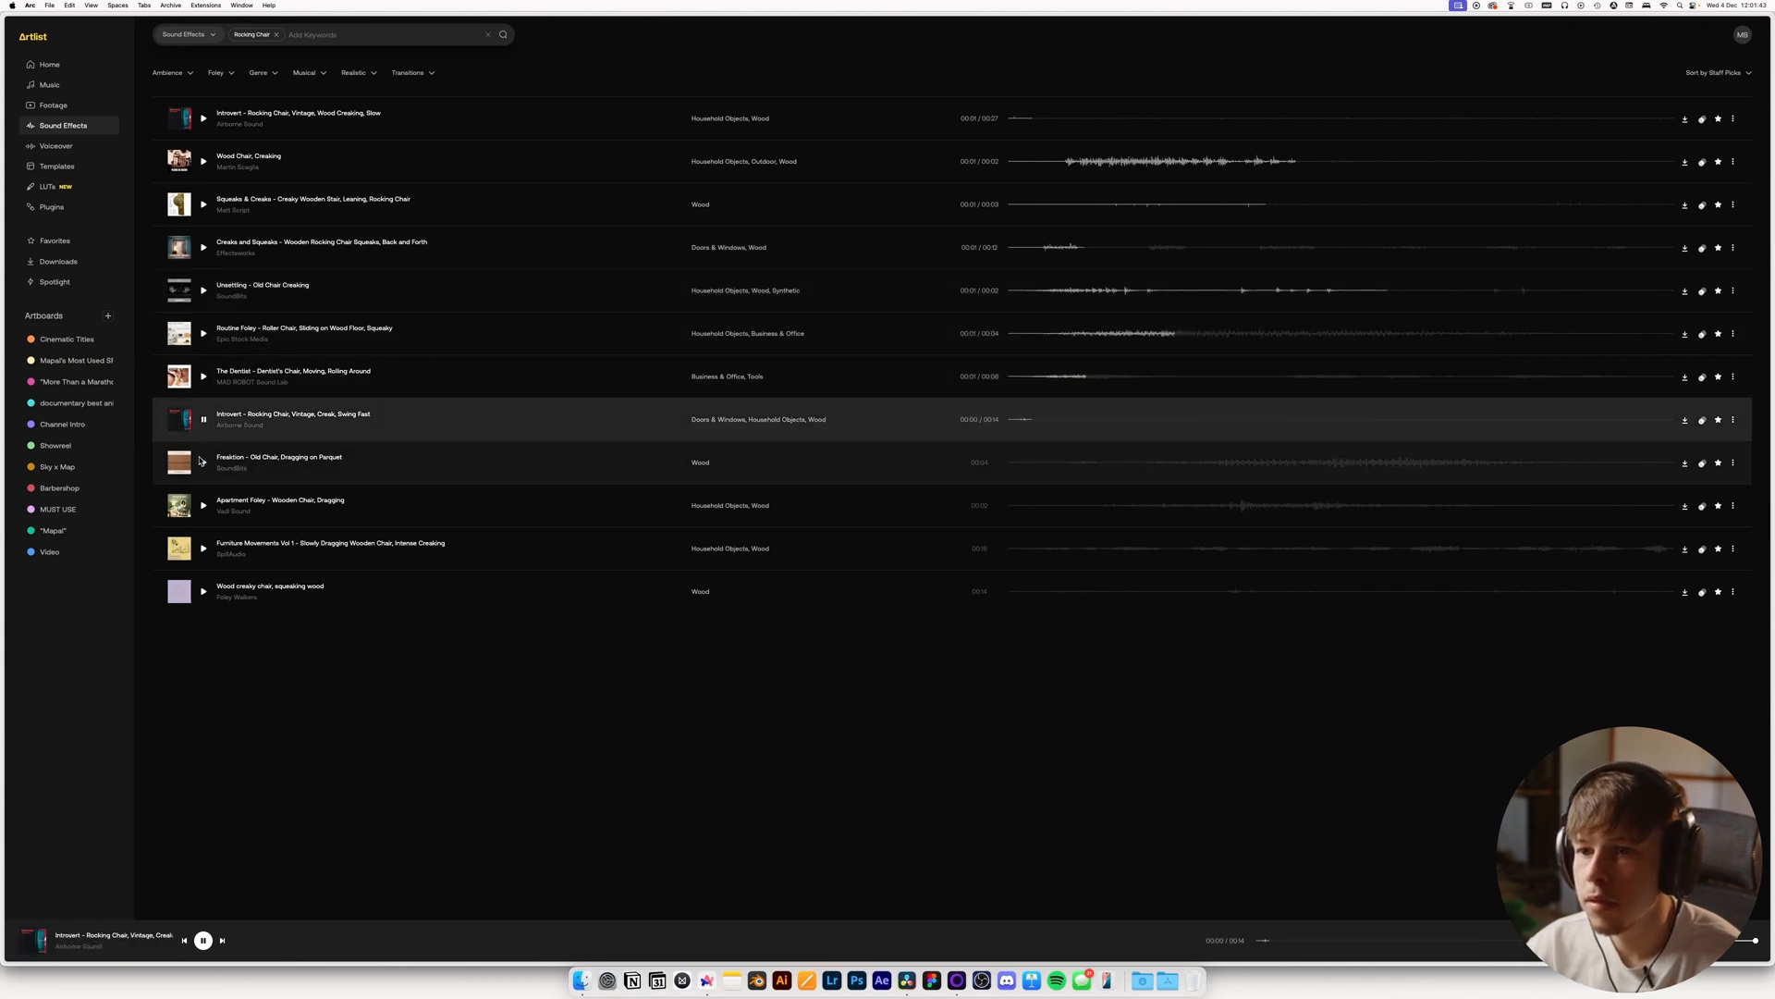
{"action": "left_click", "coordinate": [203, 464]}
{"action": "left_click", "coordinate": [204, 505]}
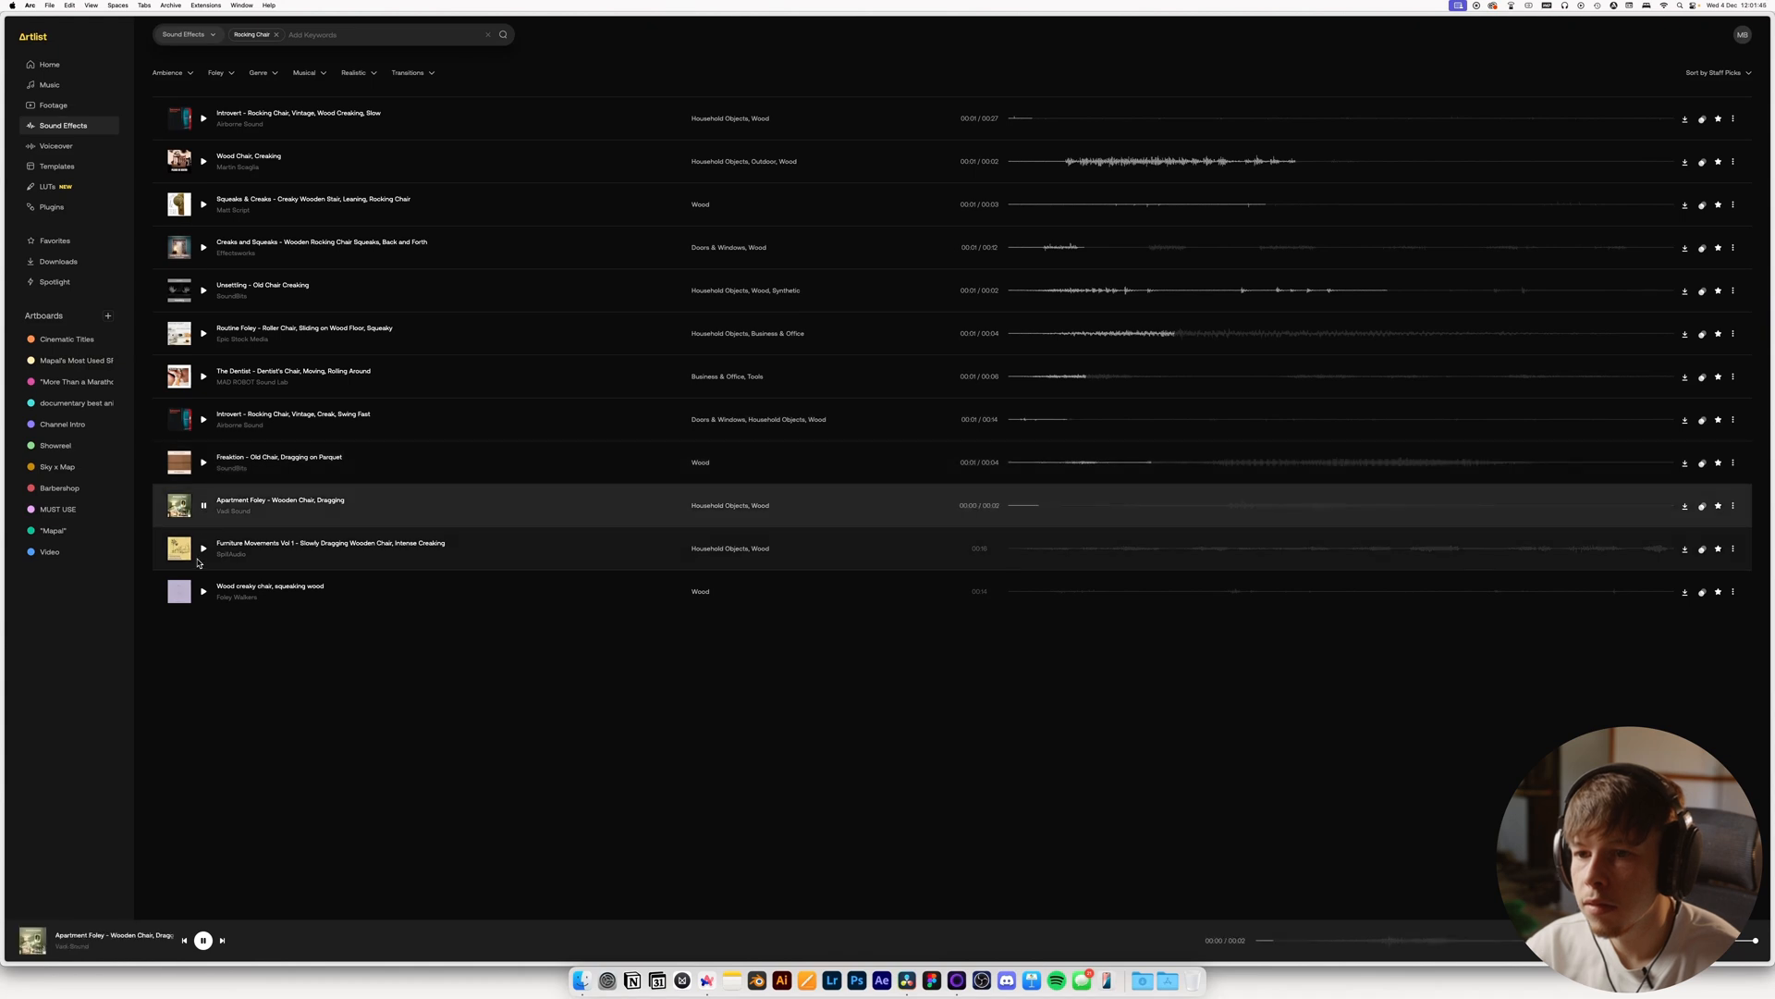
{"action": "left_click", "coordinate": [204, 549]}
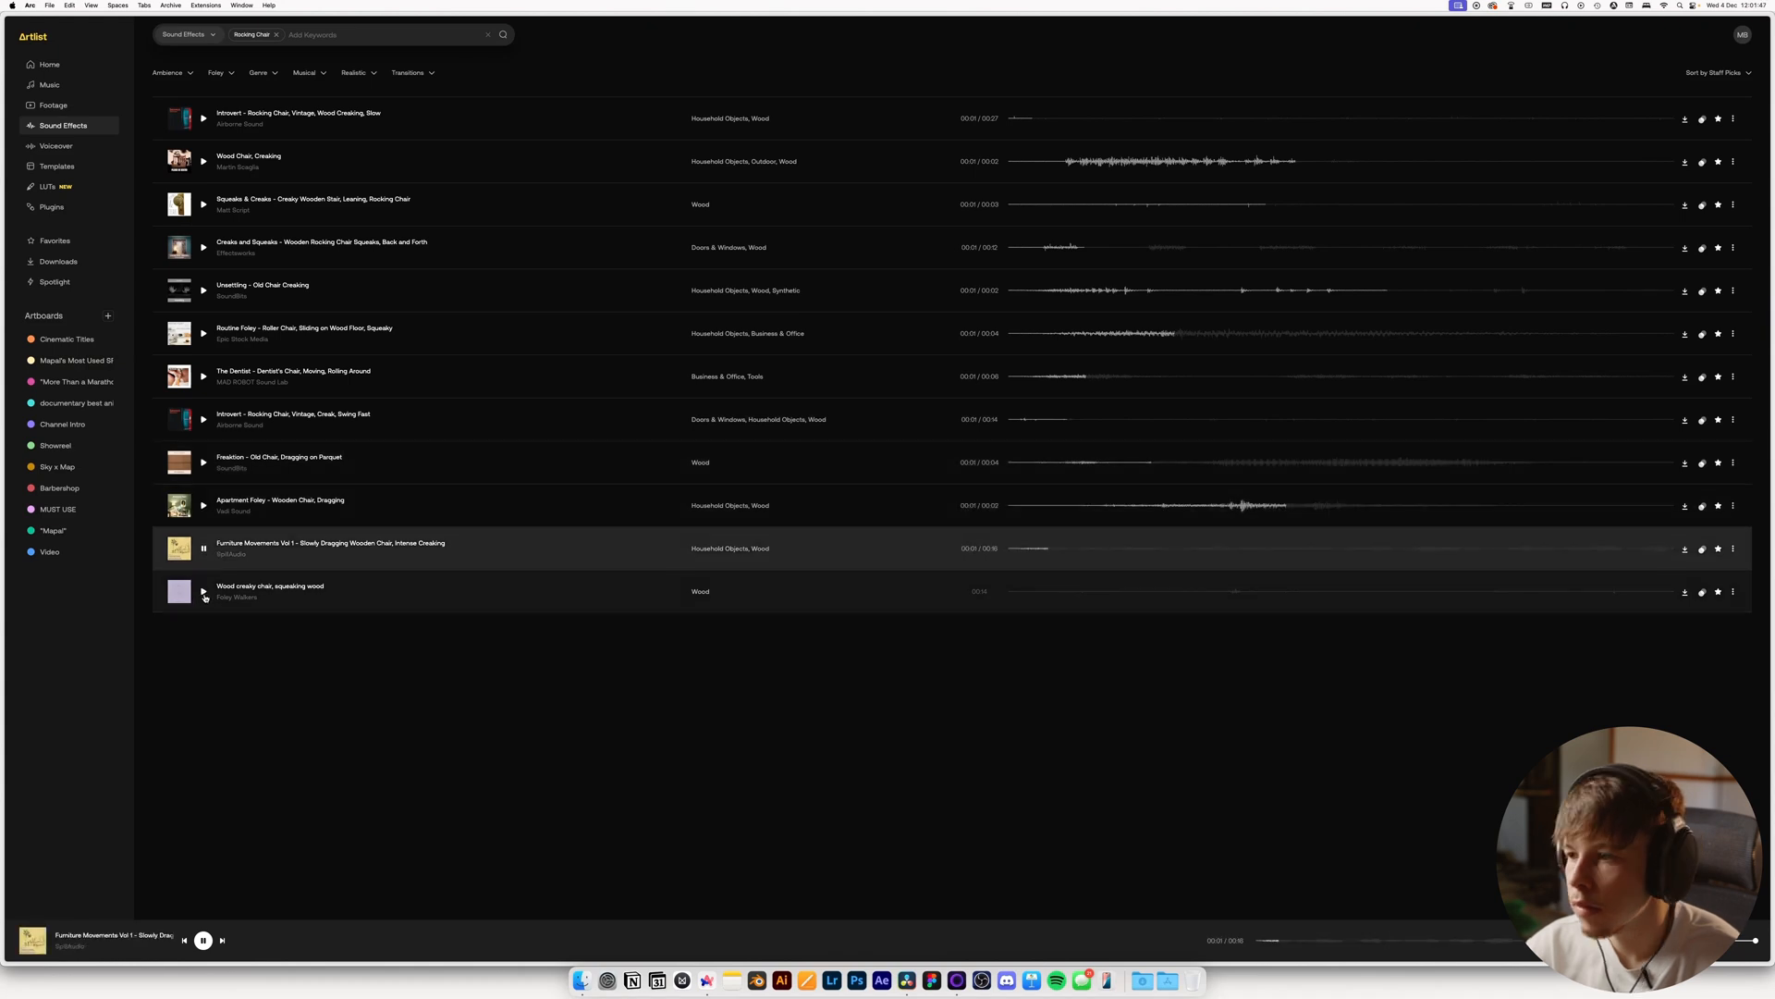
{"action": "left_click", "coordinate": [204, 592]}
Load more chair results and audition "Office Chair, Rolling", "Wicker Chair Friction, Sitting Down" and "Wood Chair, Short Squeak"
{"action": "key", "text": "super+minus"}
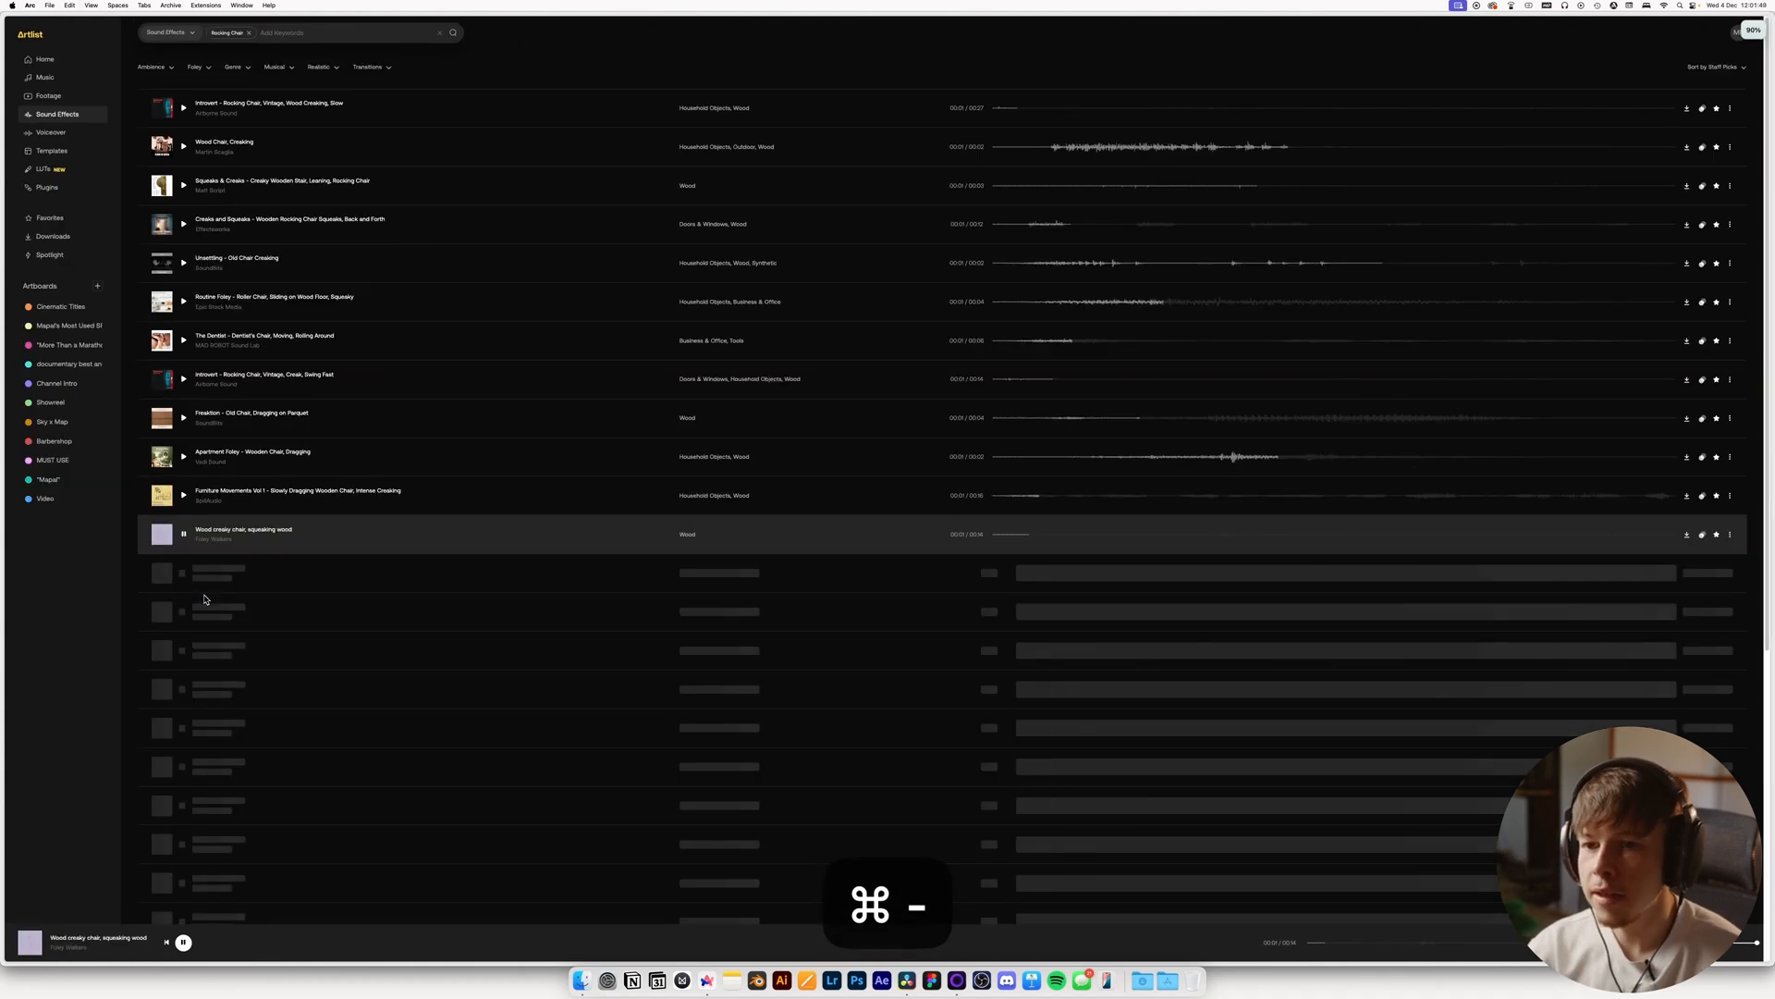
{"action": "key", "text": "super+equal"}
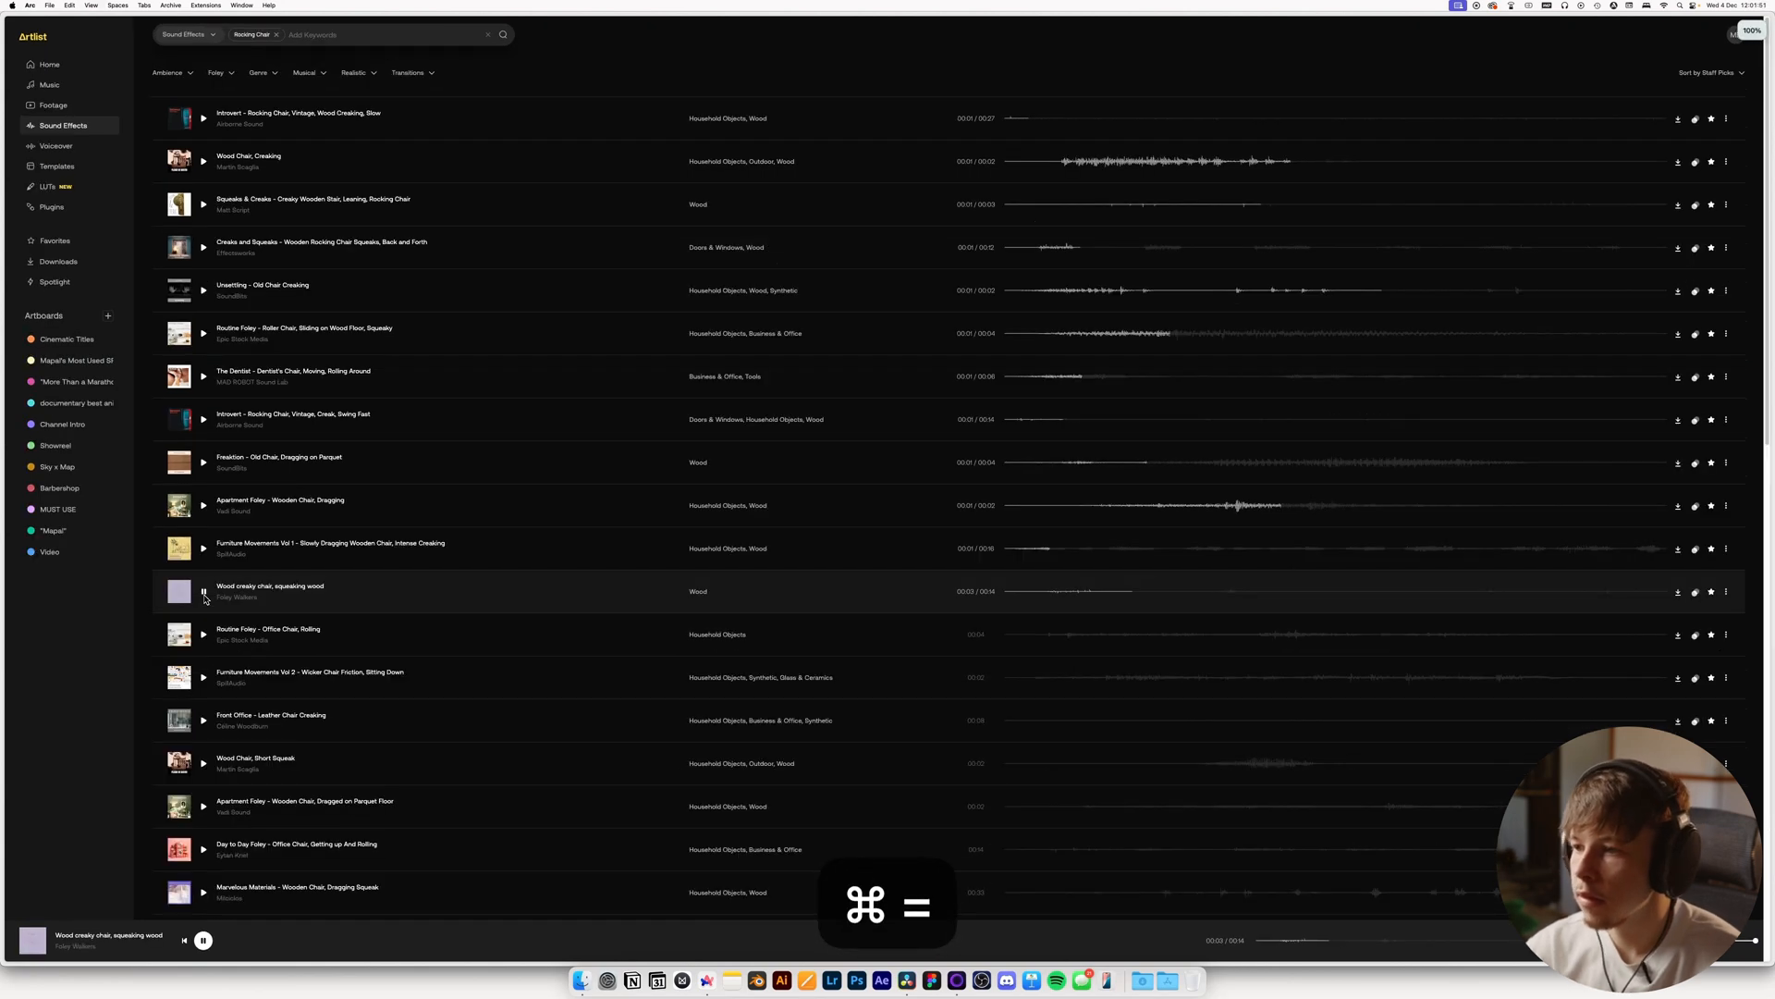
{"action": "left_click", "coordinate": [205, 649]}
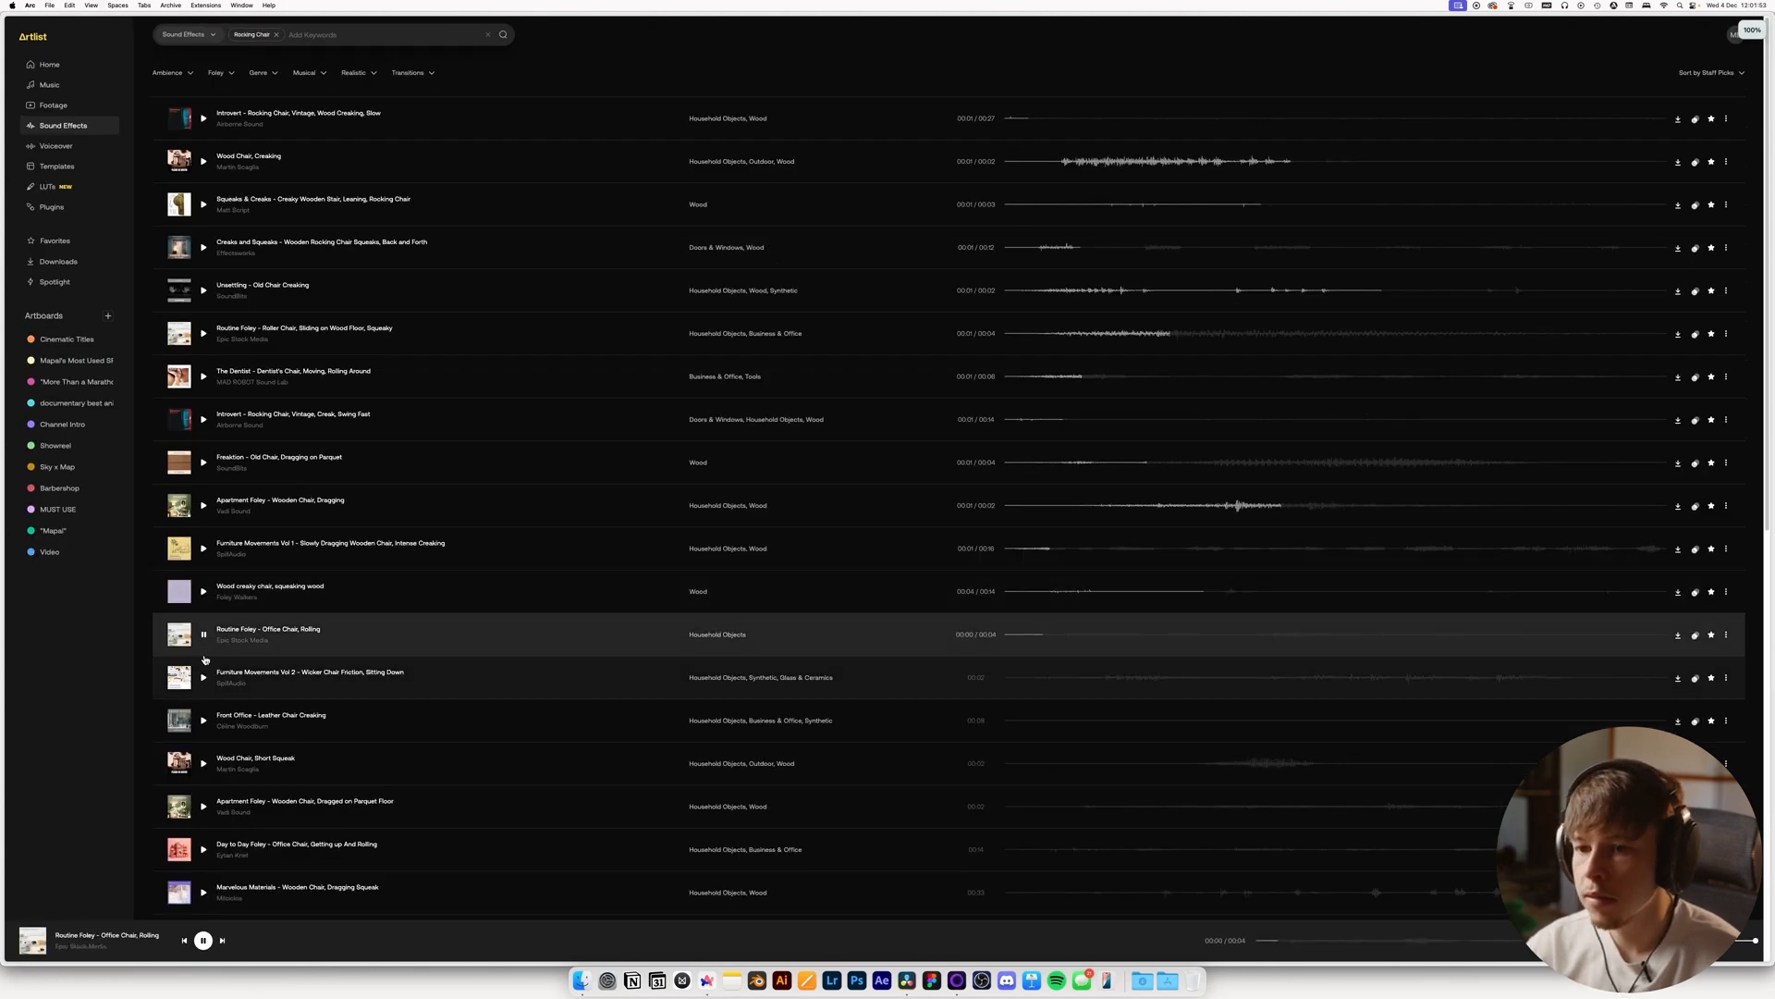
{"action": "left_click", "coordinate": [203, 678]}
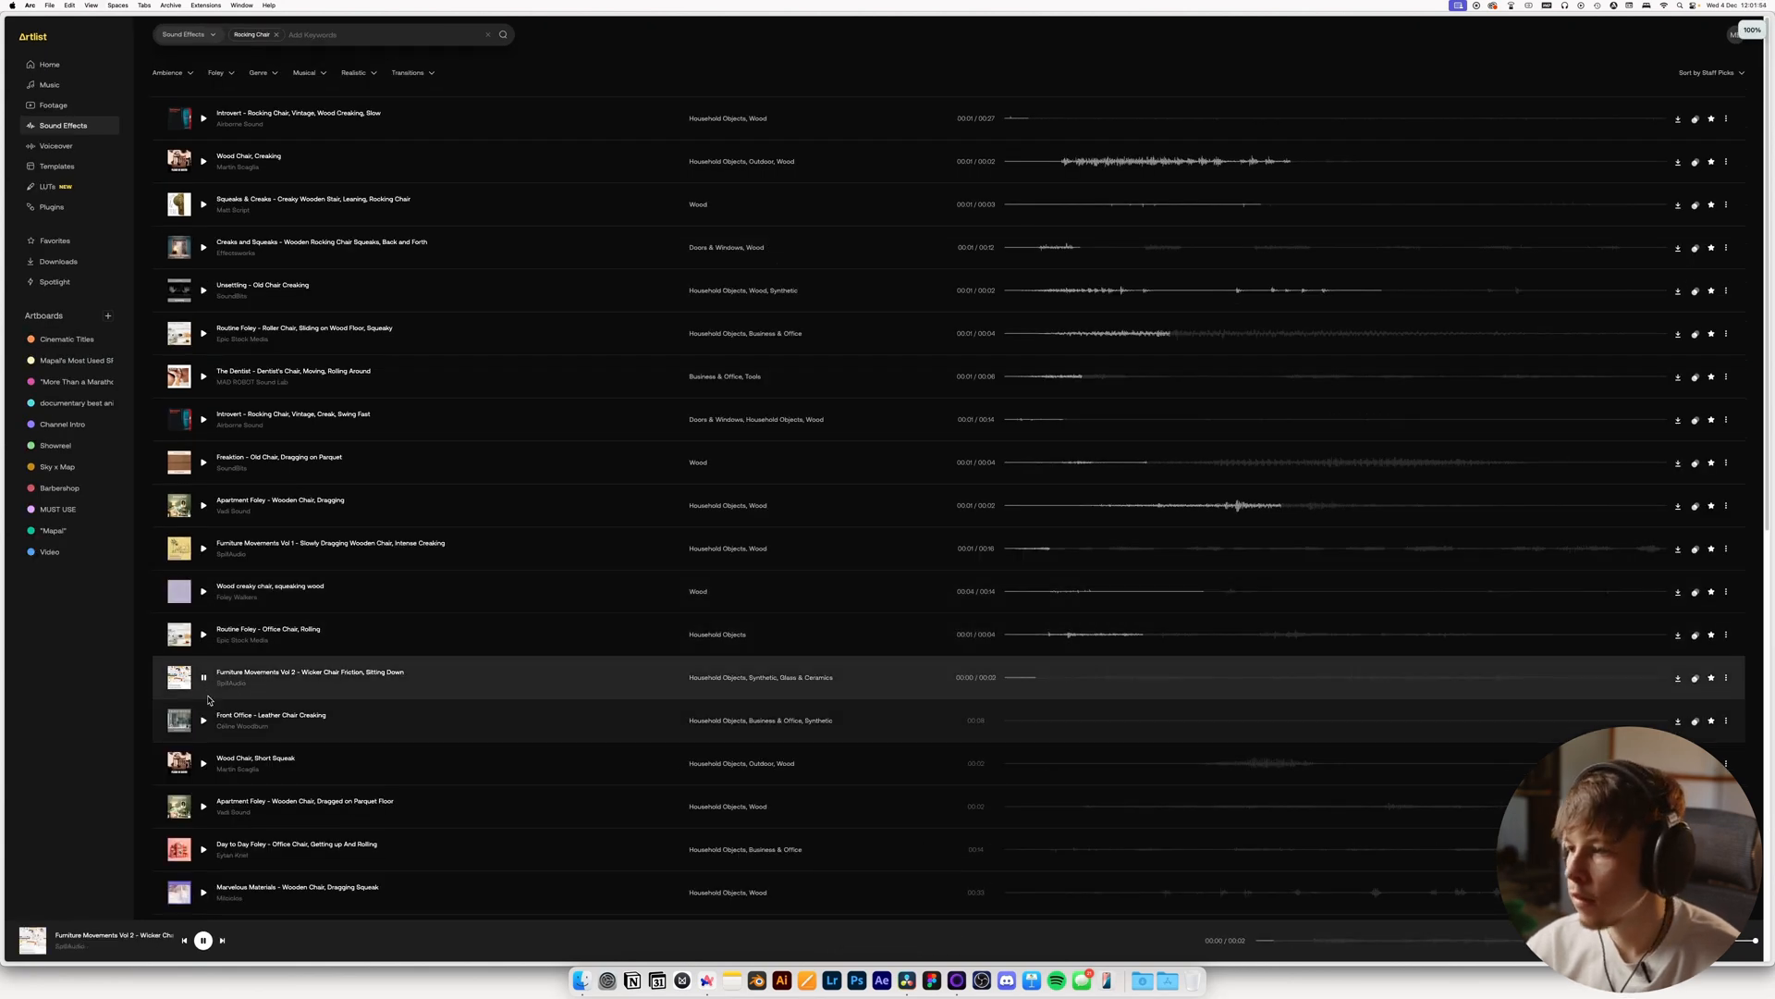
{"action": "left_click", "coordinate": [205, 763]}
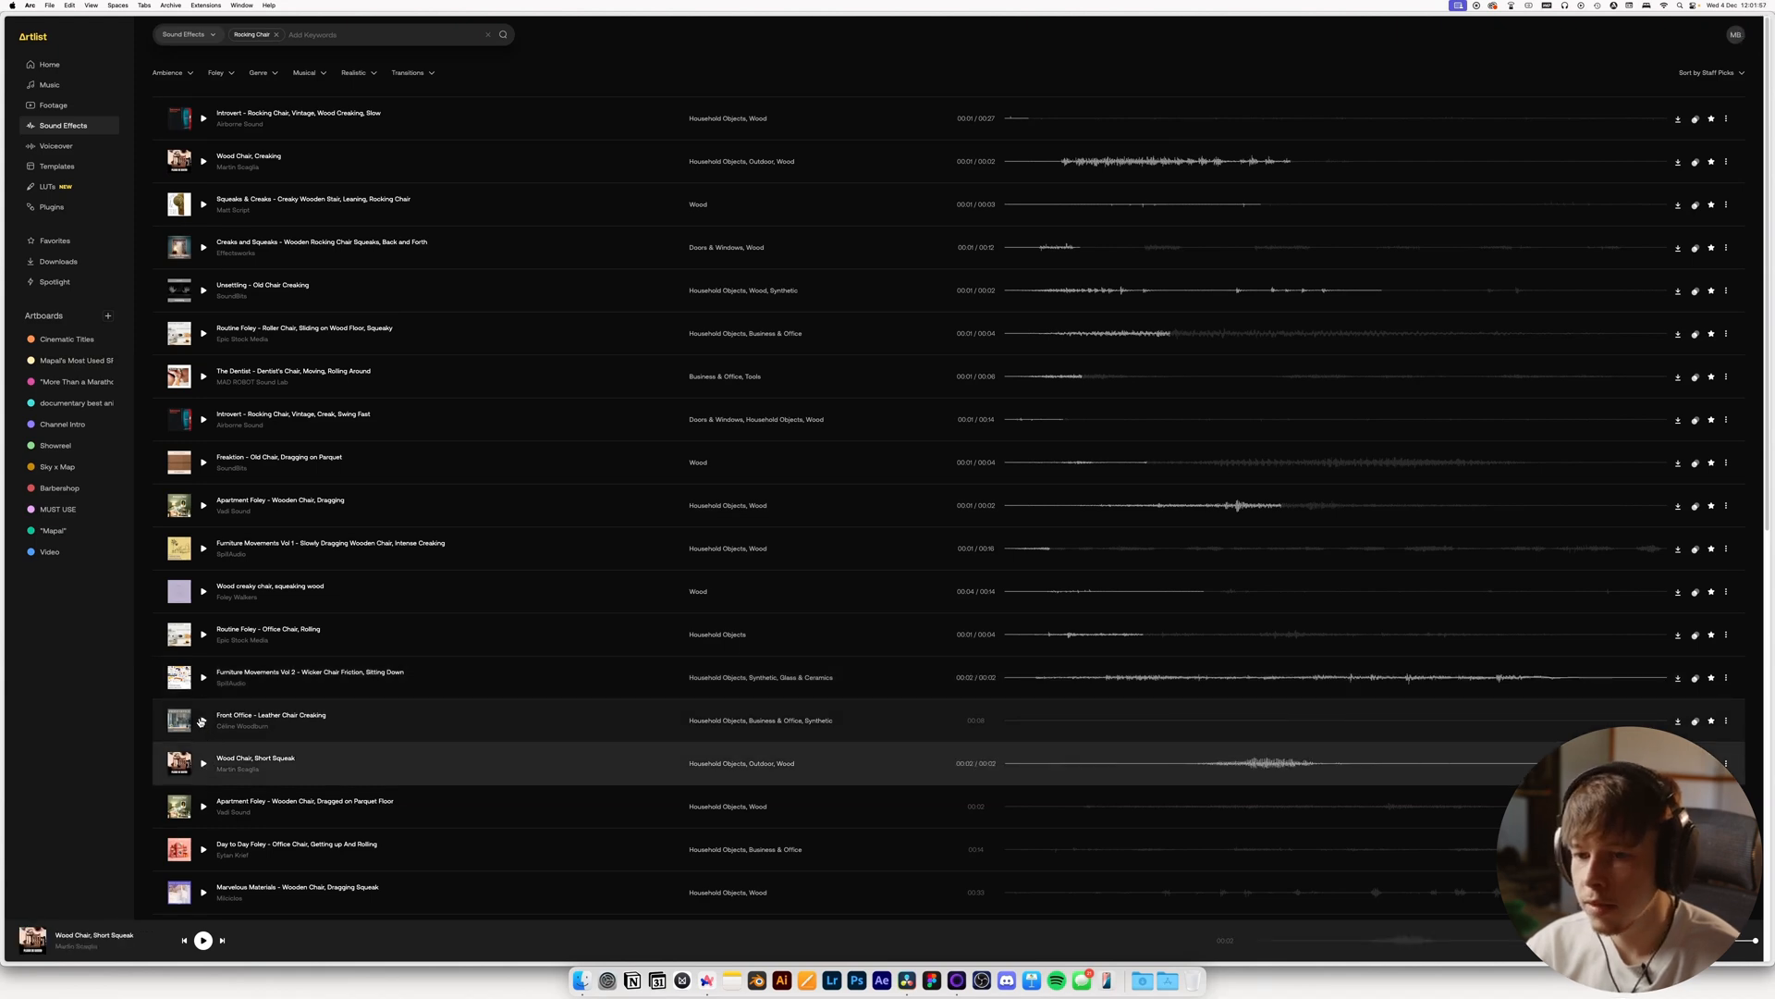
Compare "Front Office - Leather Chair Creaking" with "Marvelous Materials - Wooden Chair, Dragging Squeak" and replay the leather chair sound
{"action": "left_click", "coordinate": [200, 719]}
{"action": "scroll", "coordinate": [189, 647], "scroll_direction": "down", "scroll_amount": 3}
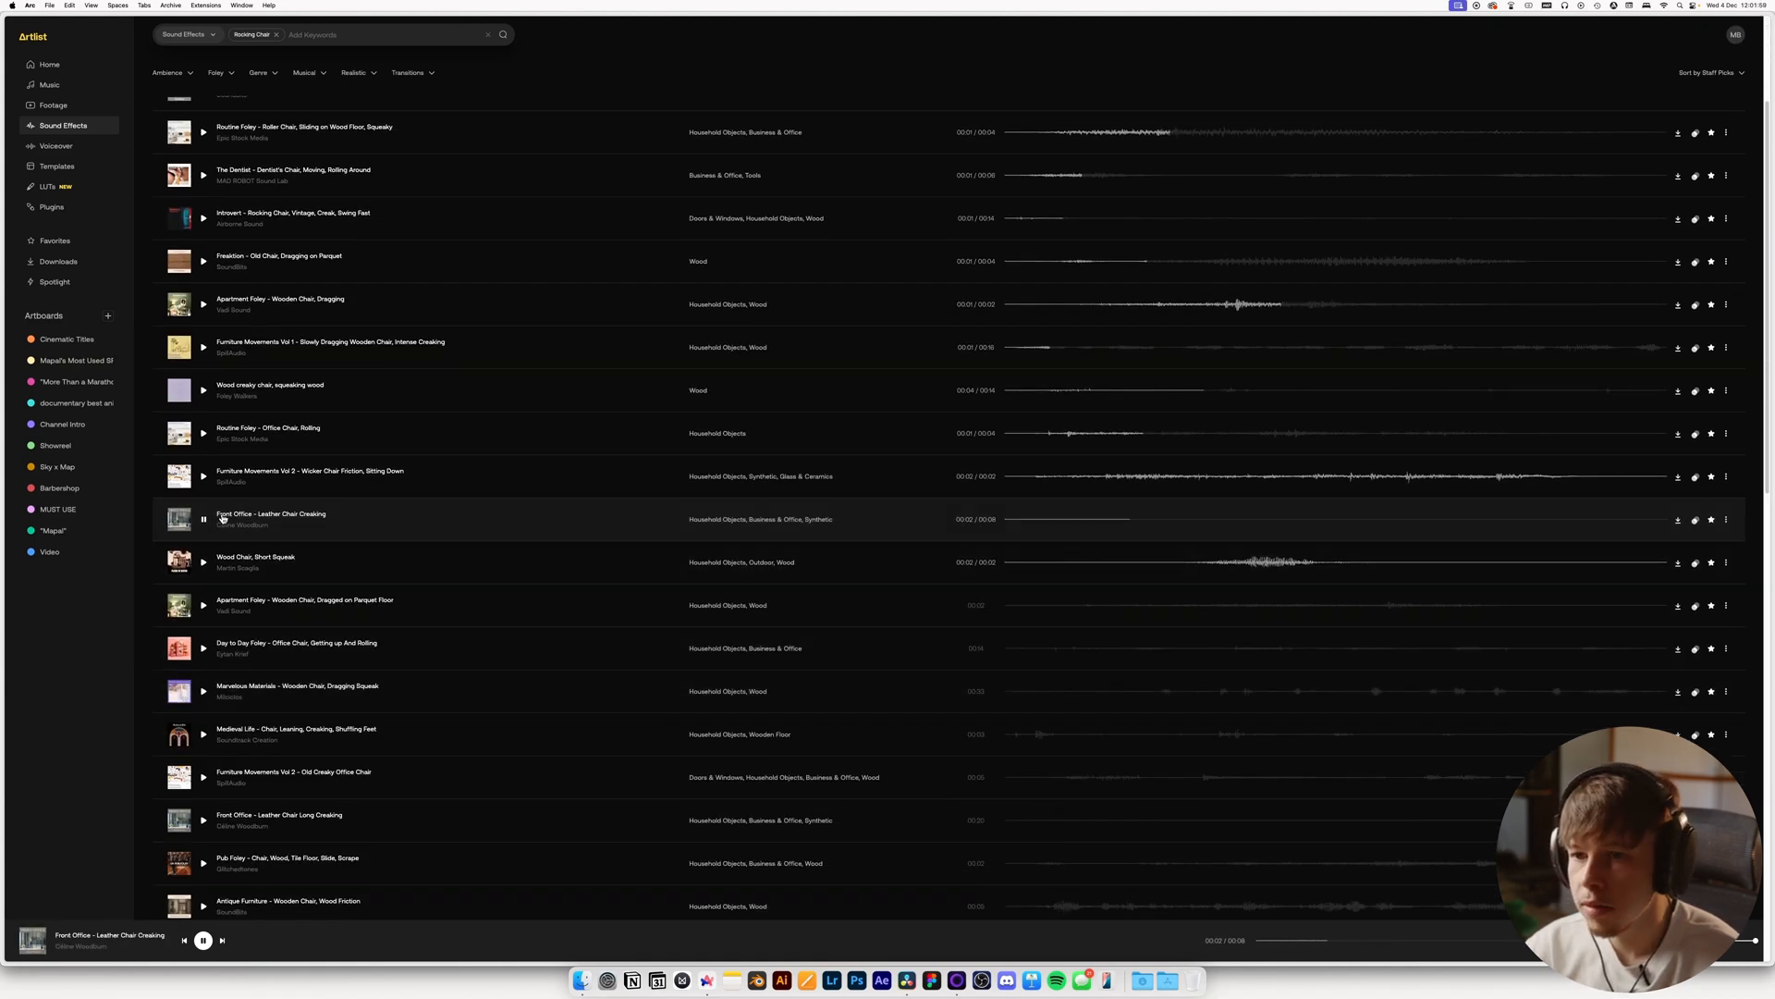
{"action": "left_click", "coordinate": [1029, 699]}
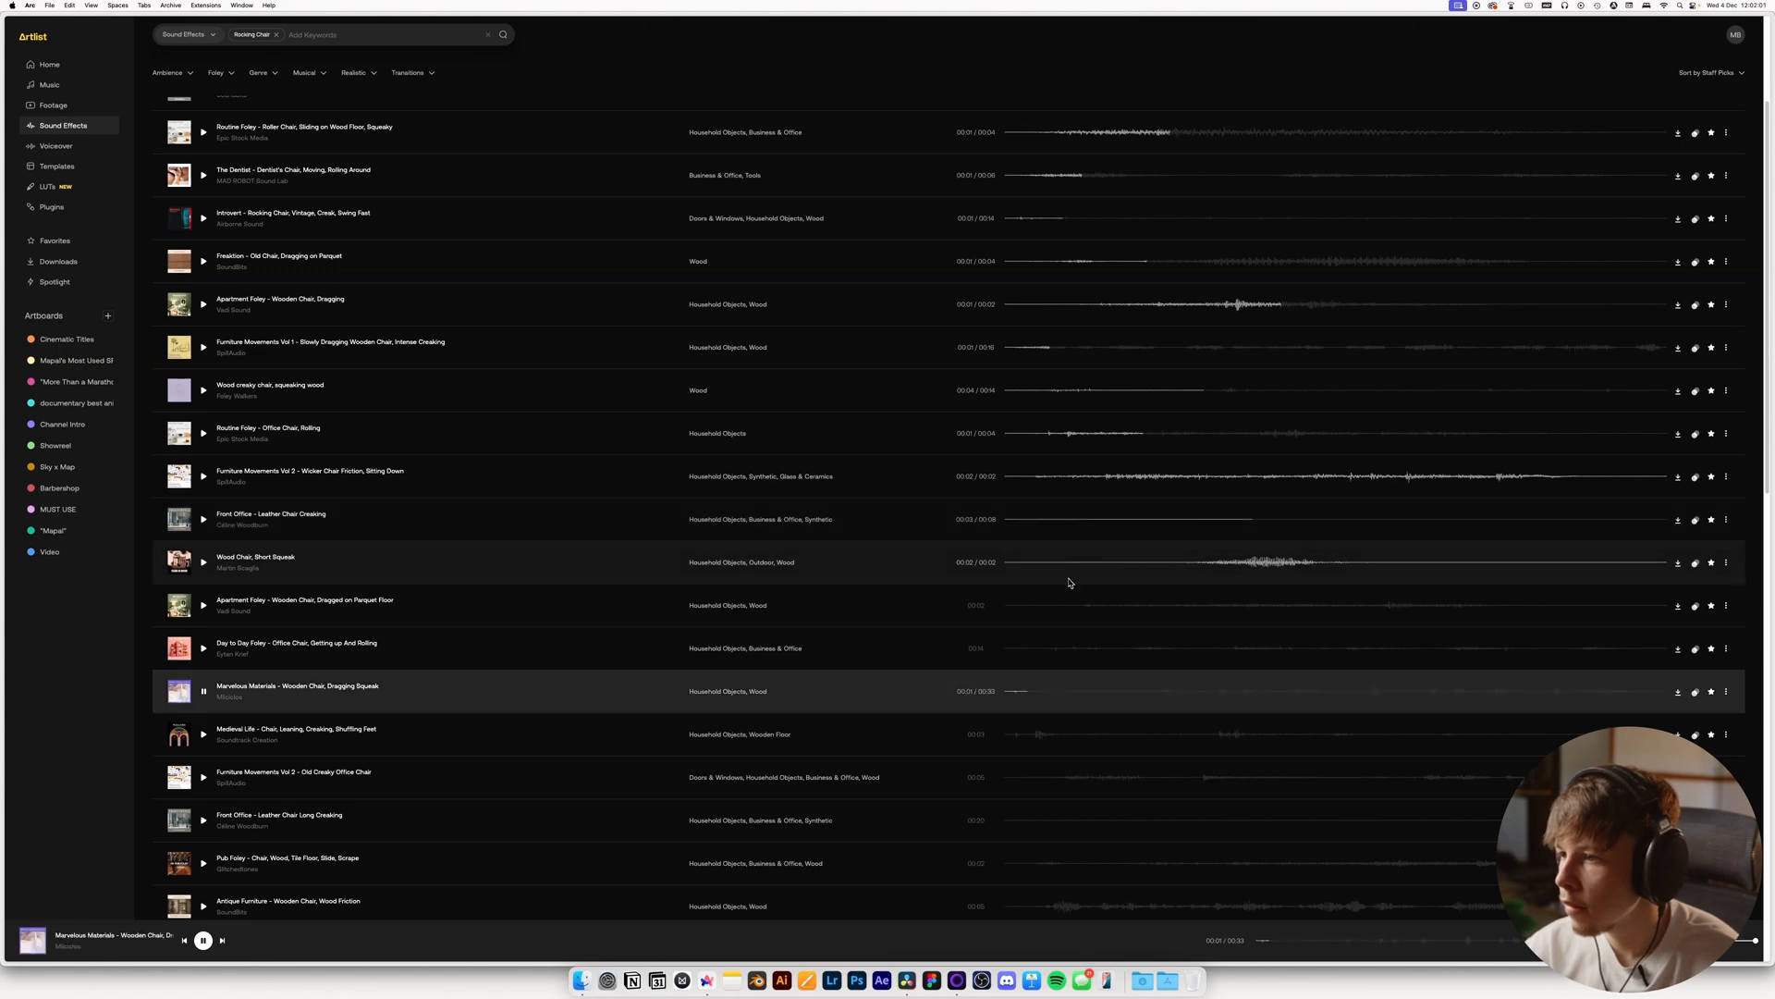
{"action": "left_click", "coordinate": [1014, 518]}
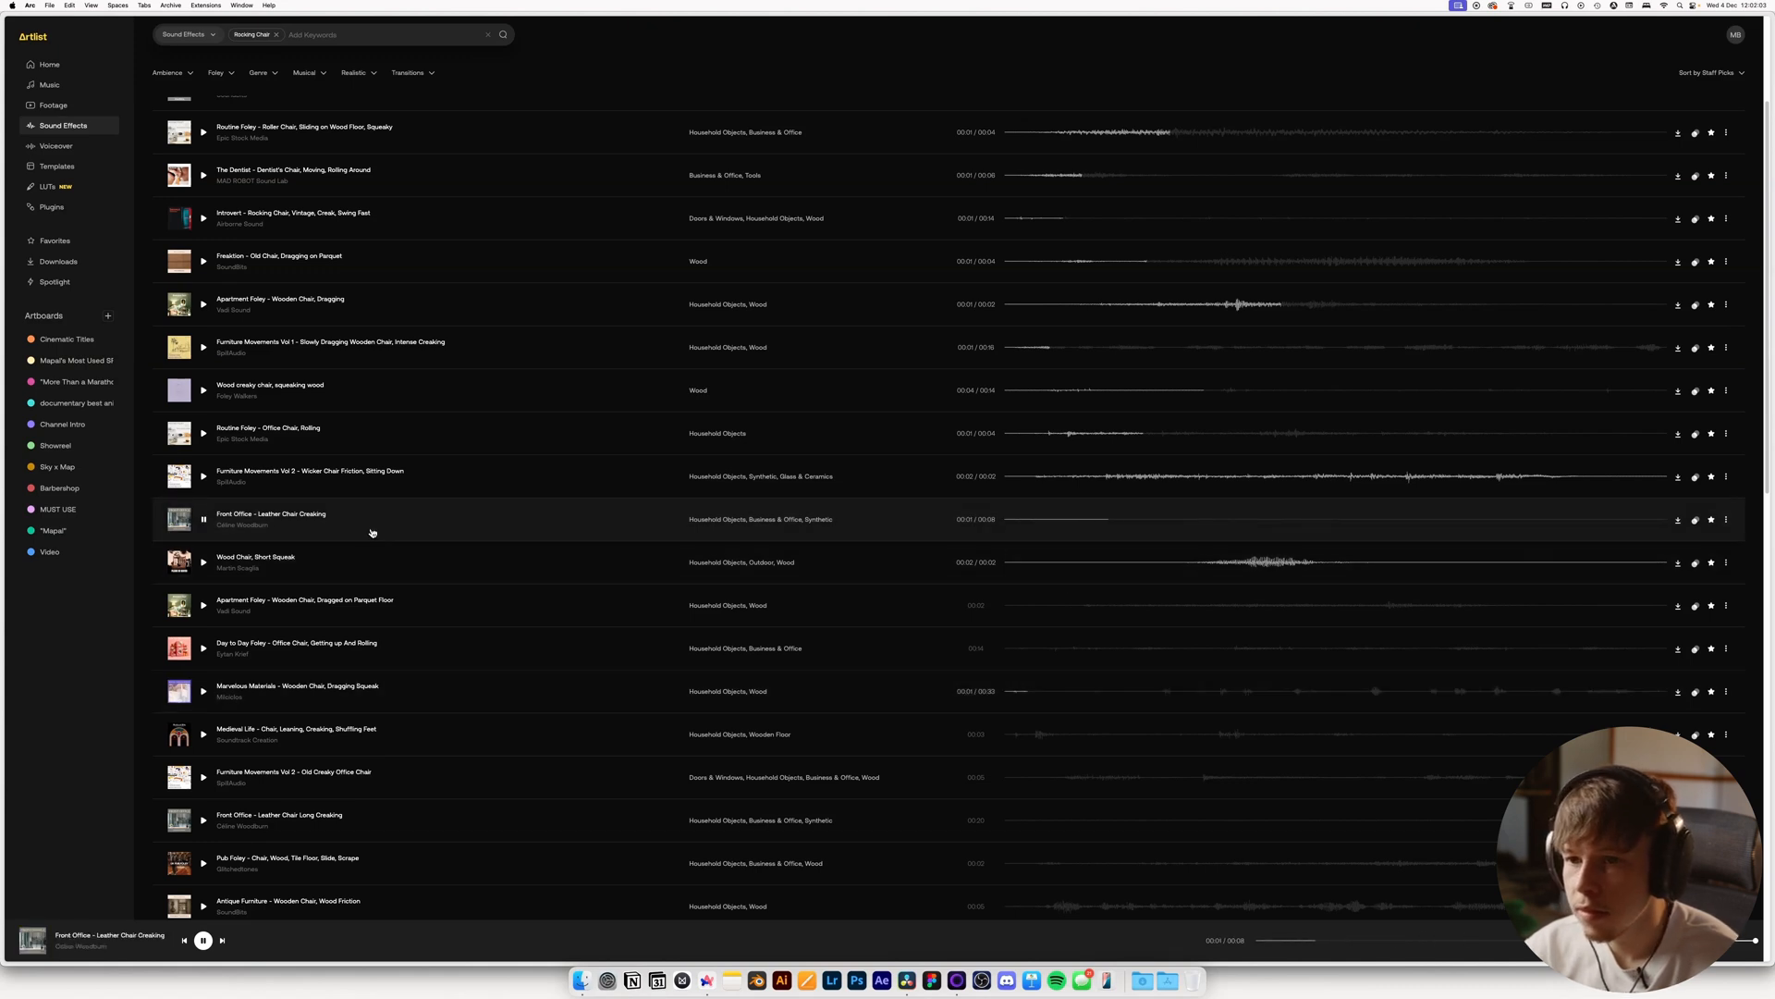
Download "Front Office - Leather Chair Creaking" and audition "Old Creaky Office Chair", "Leather Chair Long Creaking" and "Pub Foley - Chair, Wood, Tile Floor, Slide, Scrape"
{"action": "left_click", "coordinate": [202, 521]}
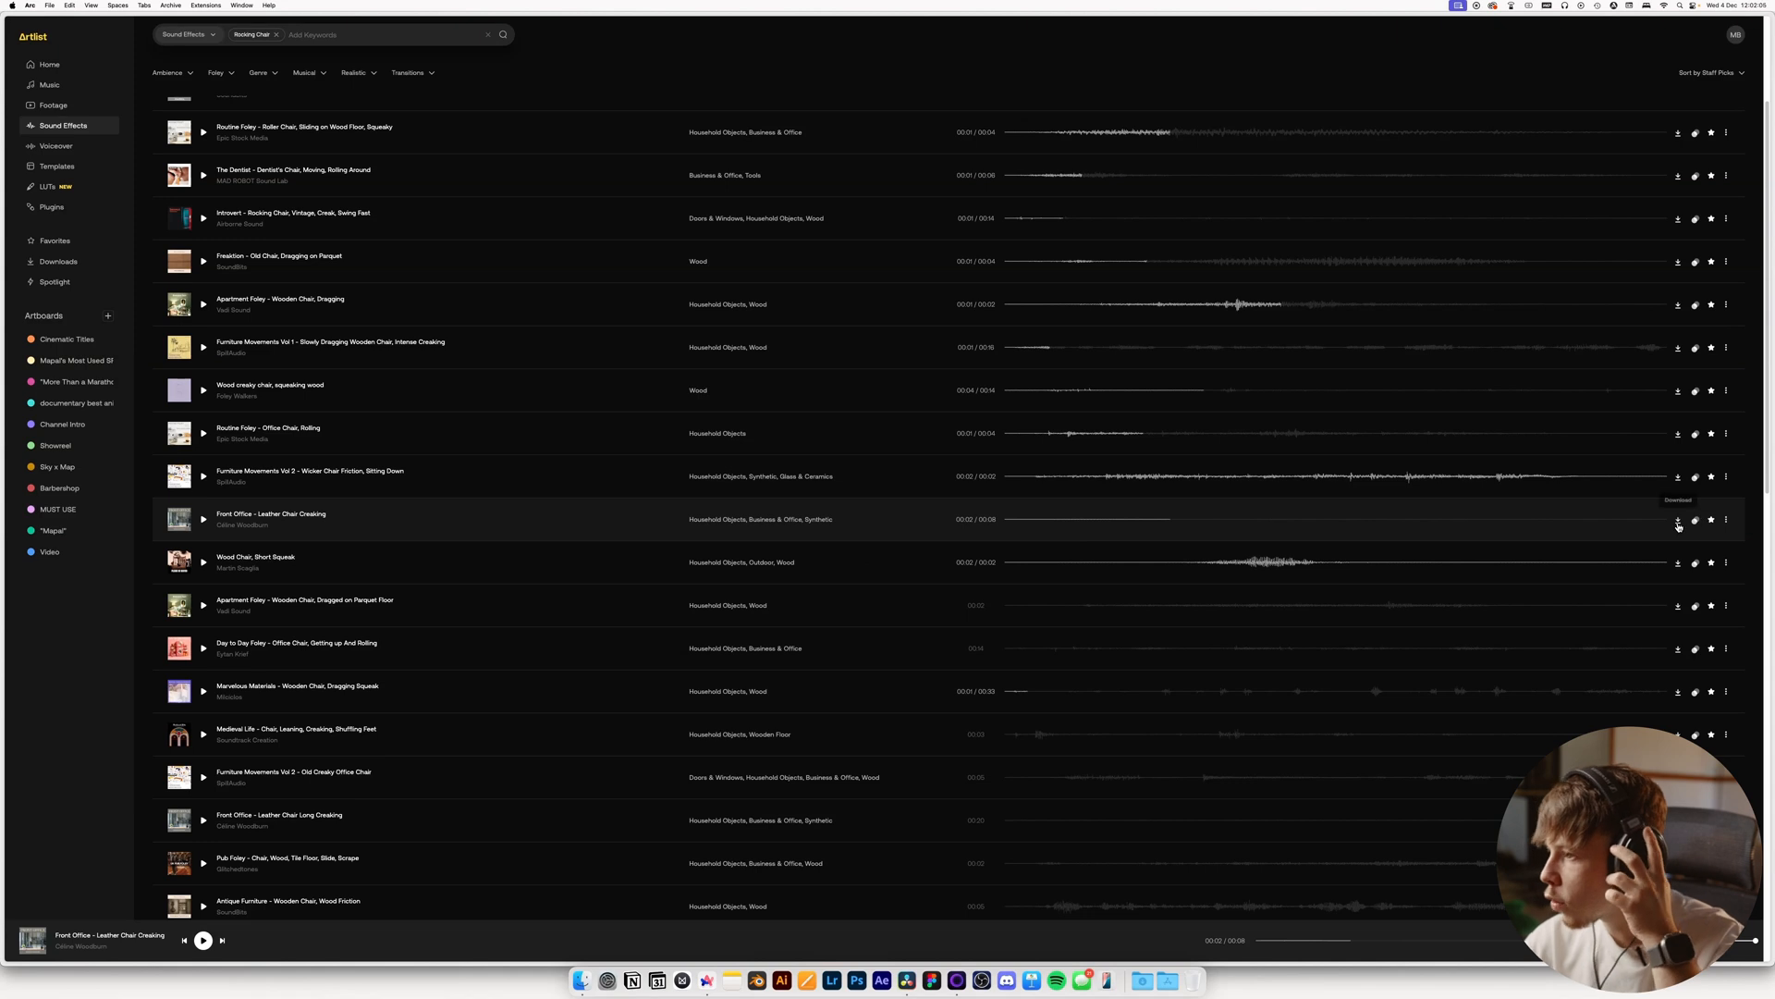
{"action": "left_click", "coordinate": [1023, 779]}
{"action": "scroll", "coordinate": [1022, 784], "scroll_direction": "down", "scroll_amount": 1}
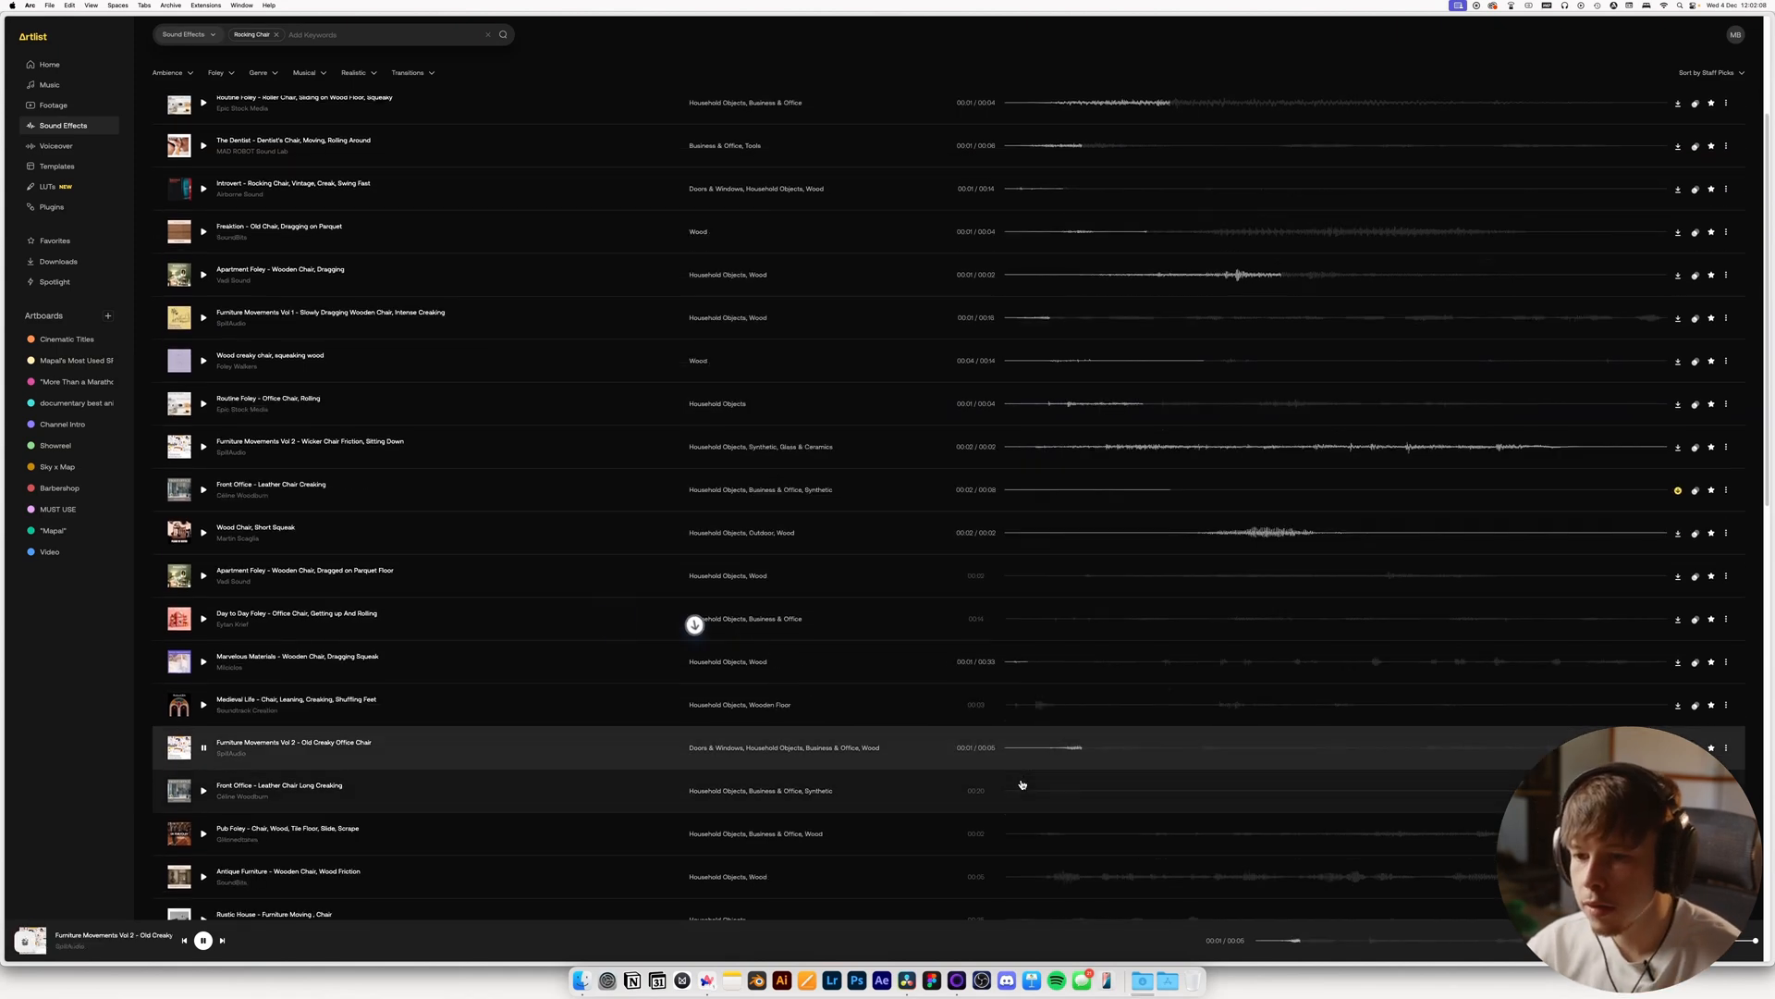
{"action": "left_click", "coordinate": [204, 795]}
{"action": "left_click", "coordinate": [204, 836]}
{"action": "scroll", "coordinate": [202, 795], "scroll_direction": "down", "scroll_amount": 2}
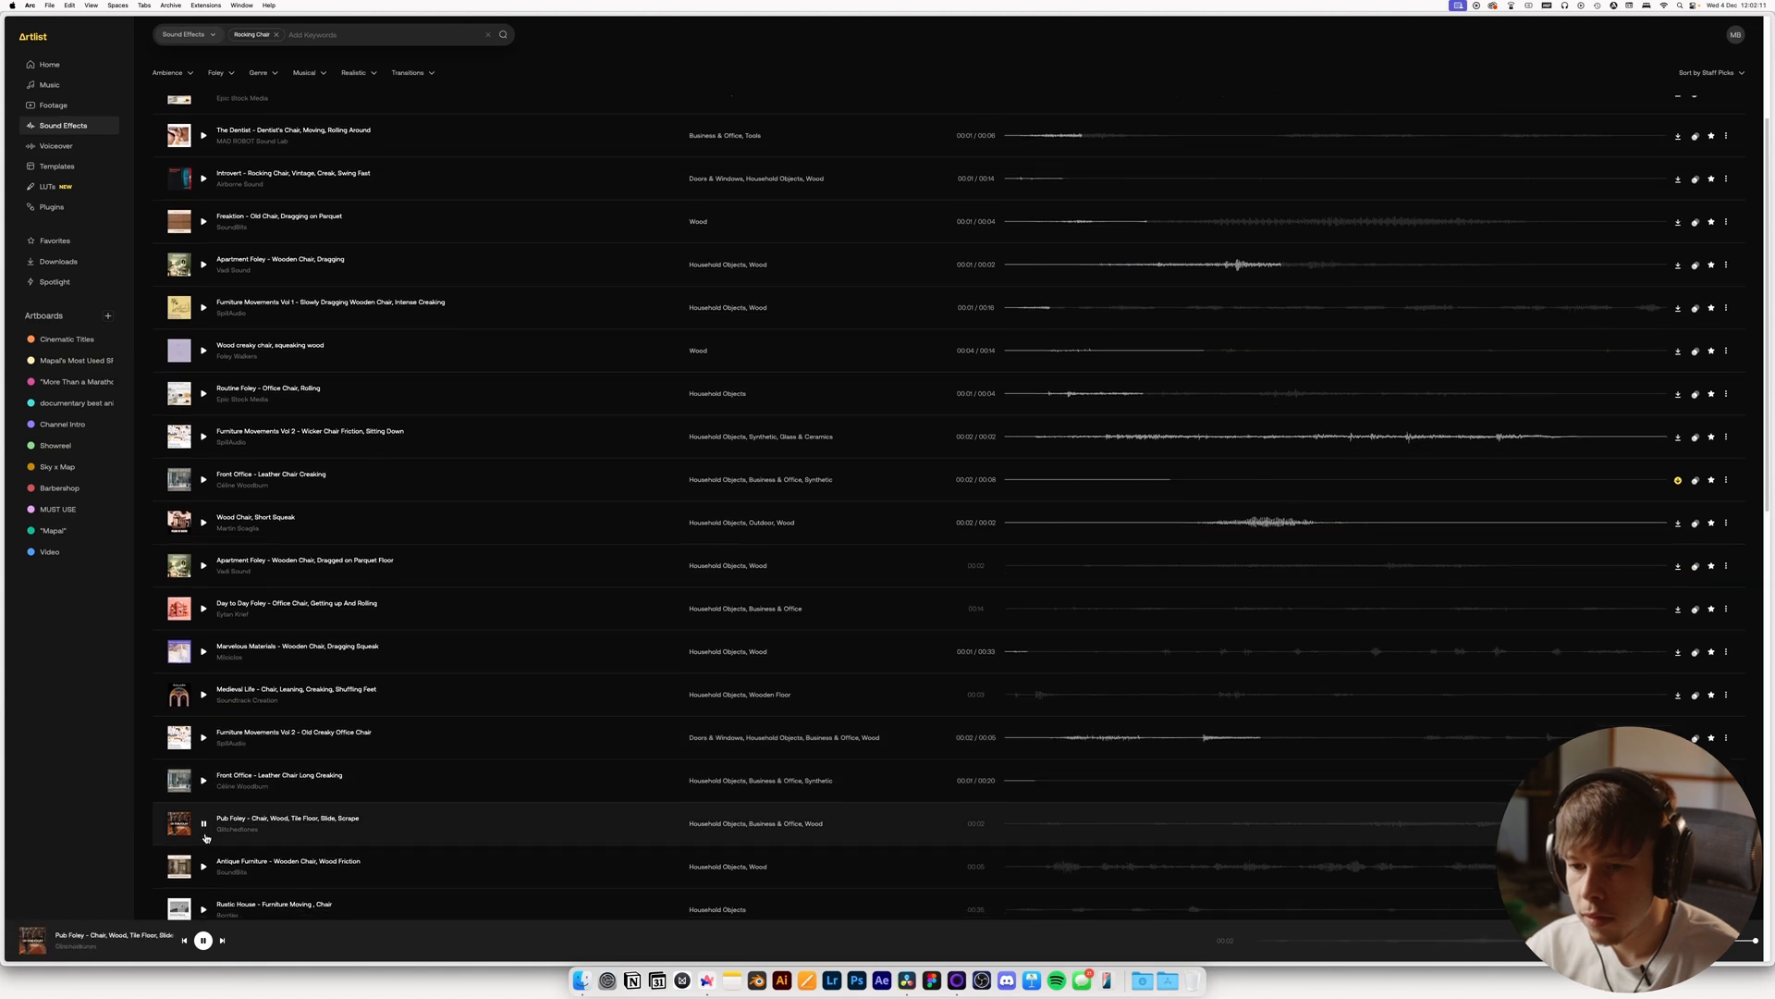
{"action": "left_click", "coordinate": [204, 744]}
{"action": "scroll", "coordinate": [761, 786], "scroll_direction": "down", "scroll_amount": 4}
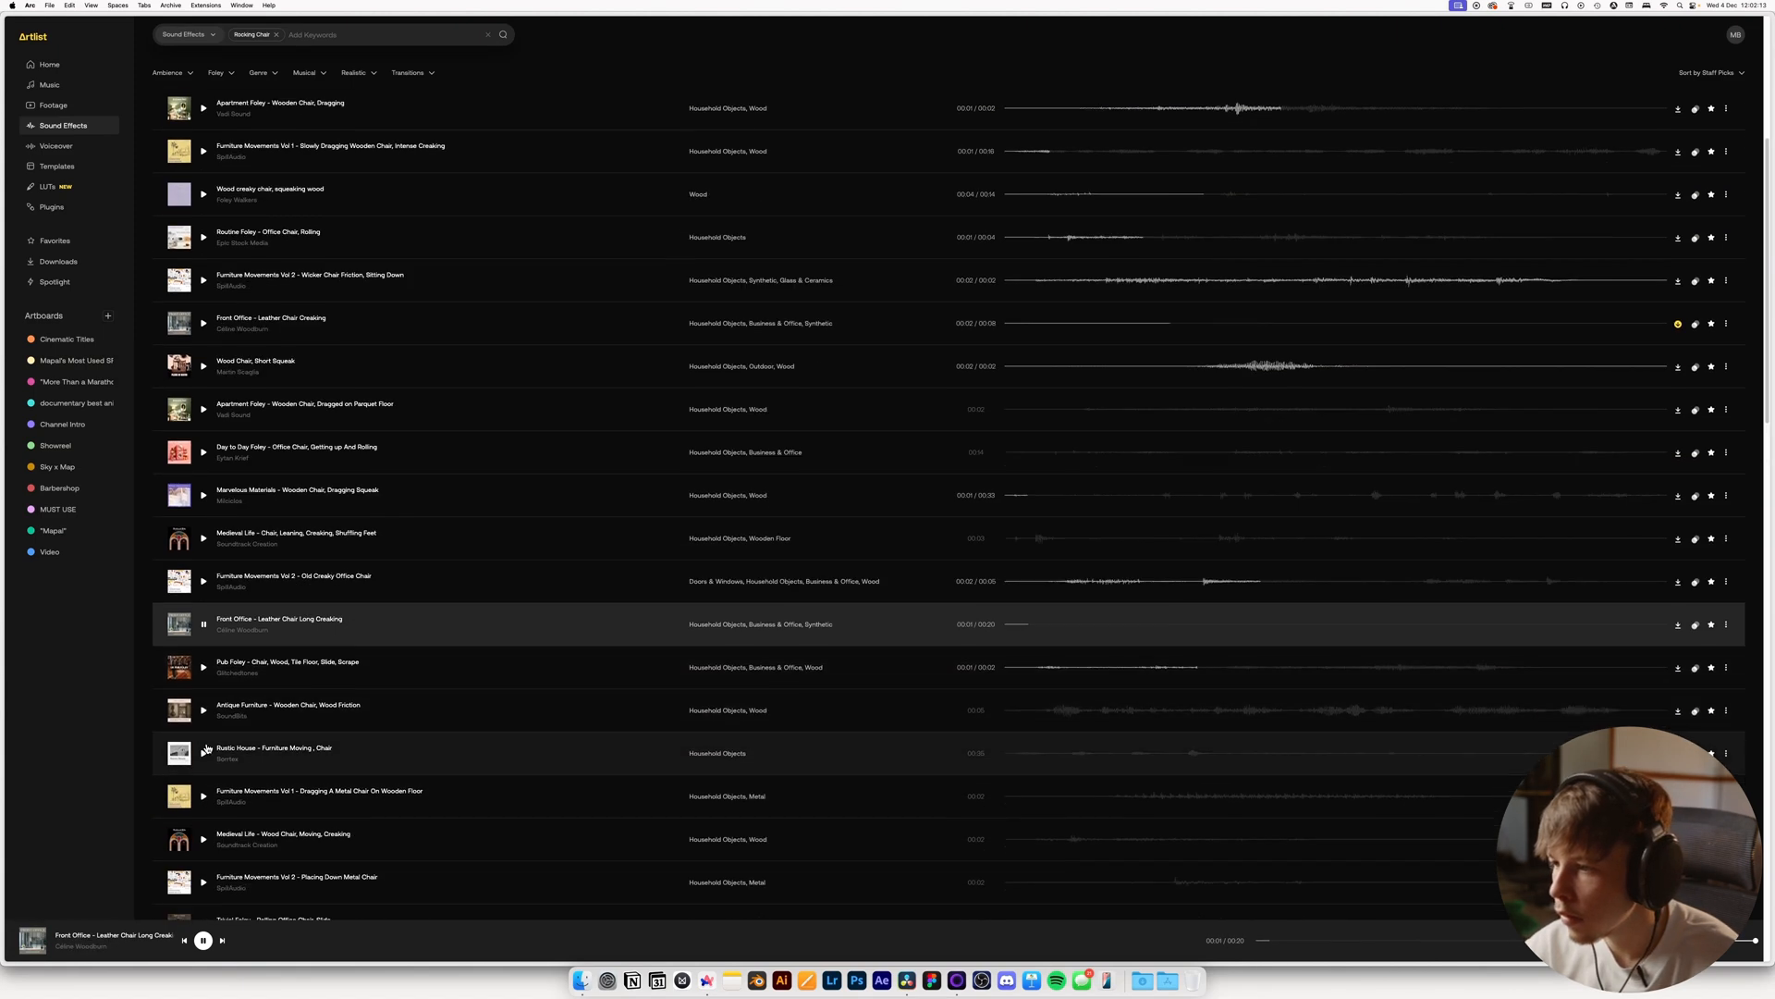
Audition and download "Medieval Life - Wood Chair, Moving, Creaking"
{"action": "left_click", "coordinate": [1031, 838]}
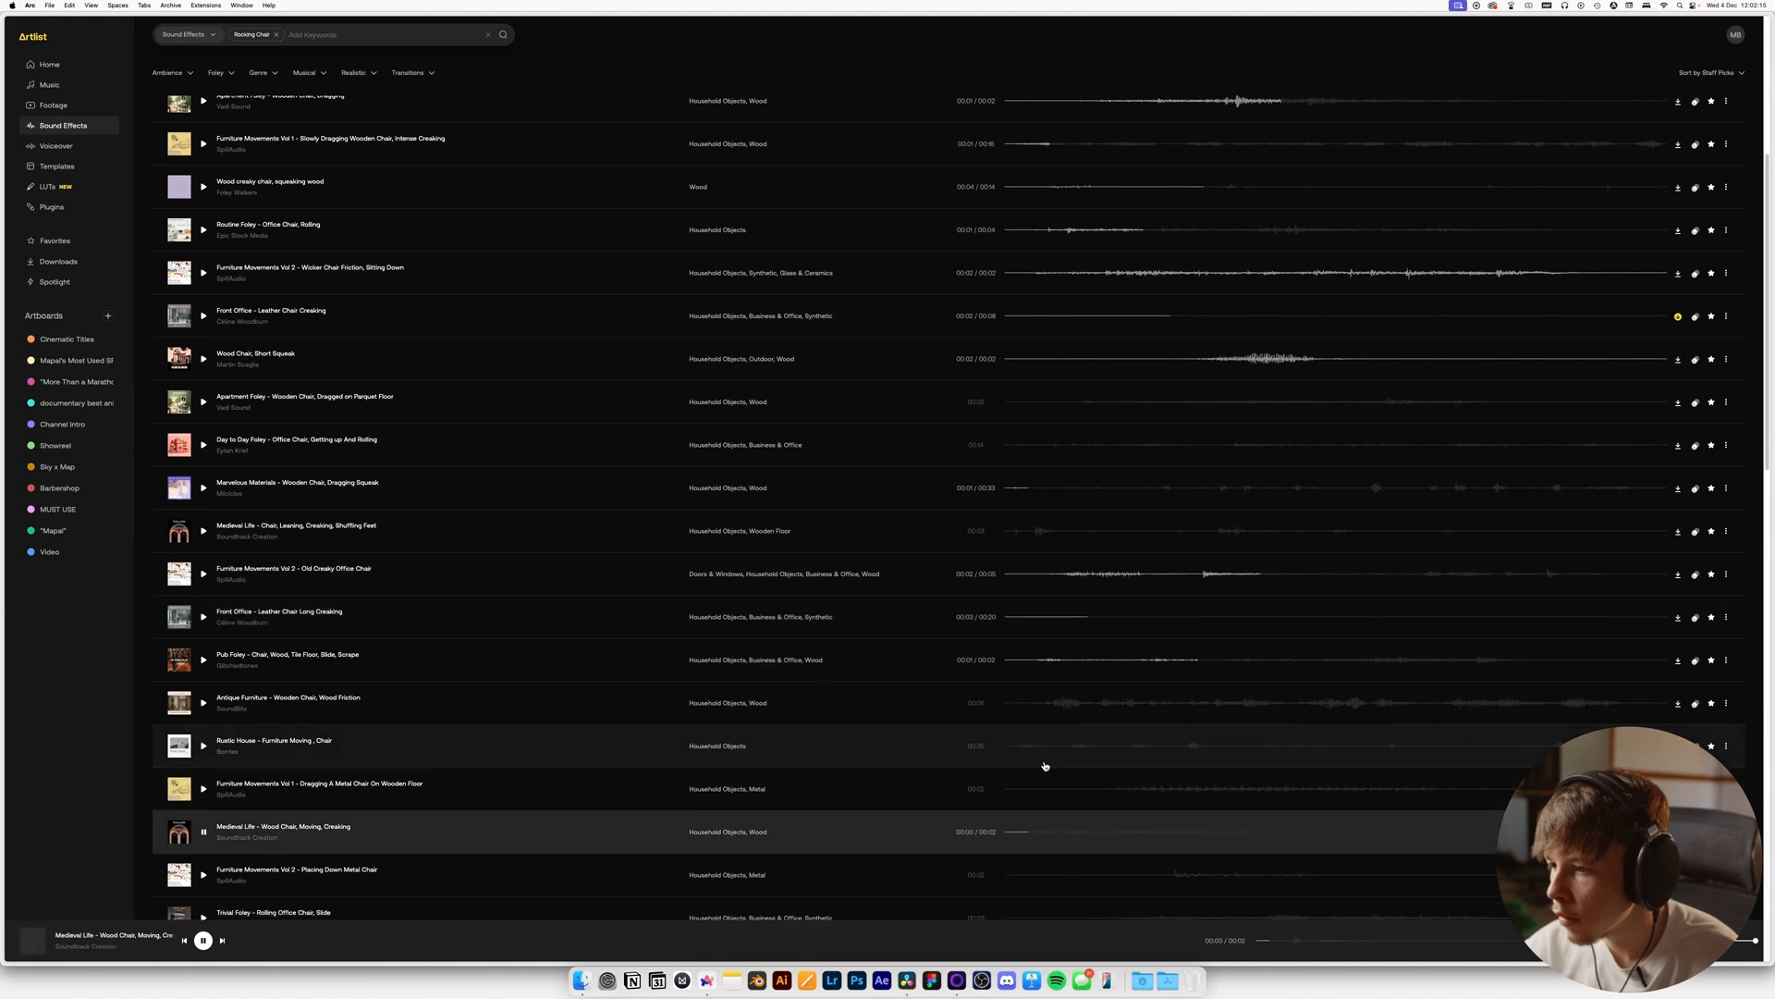
{"action": "scroll", "coordinate": [1059, 646], "scroll_direction": "down", "scroll_amount": 8}
{"action": "key", "text": "space"}
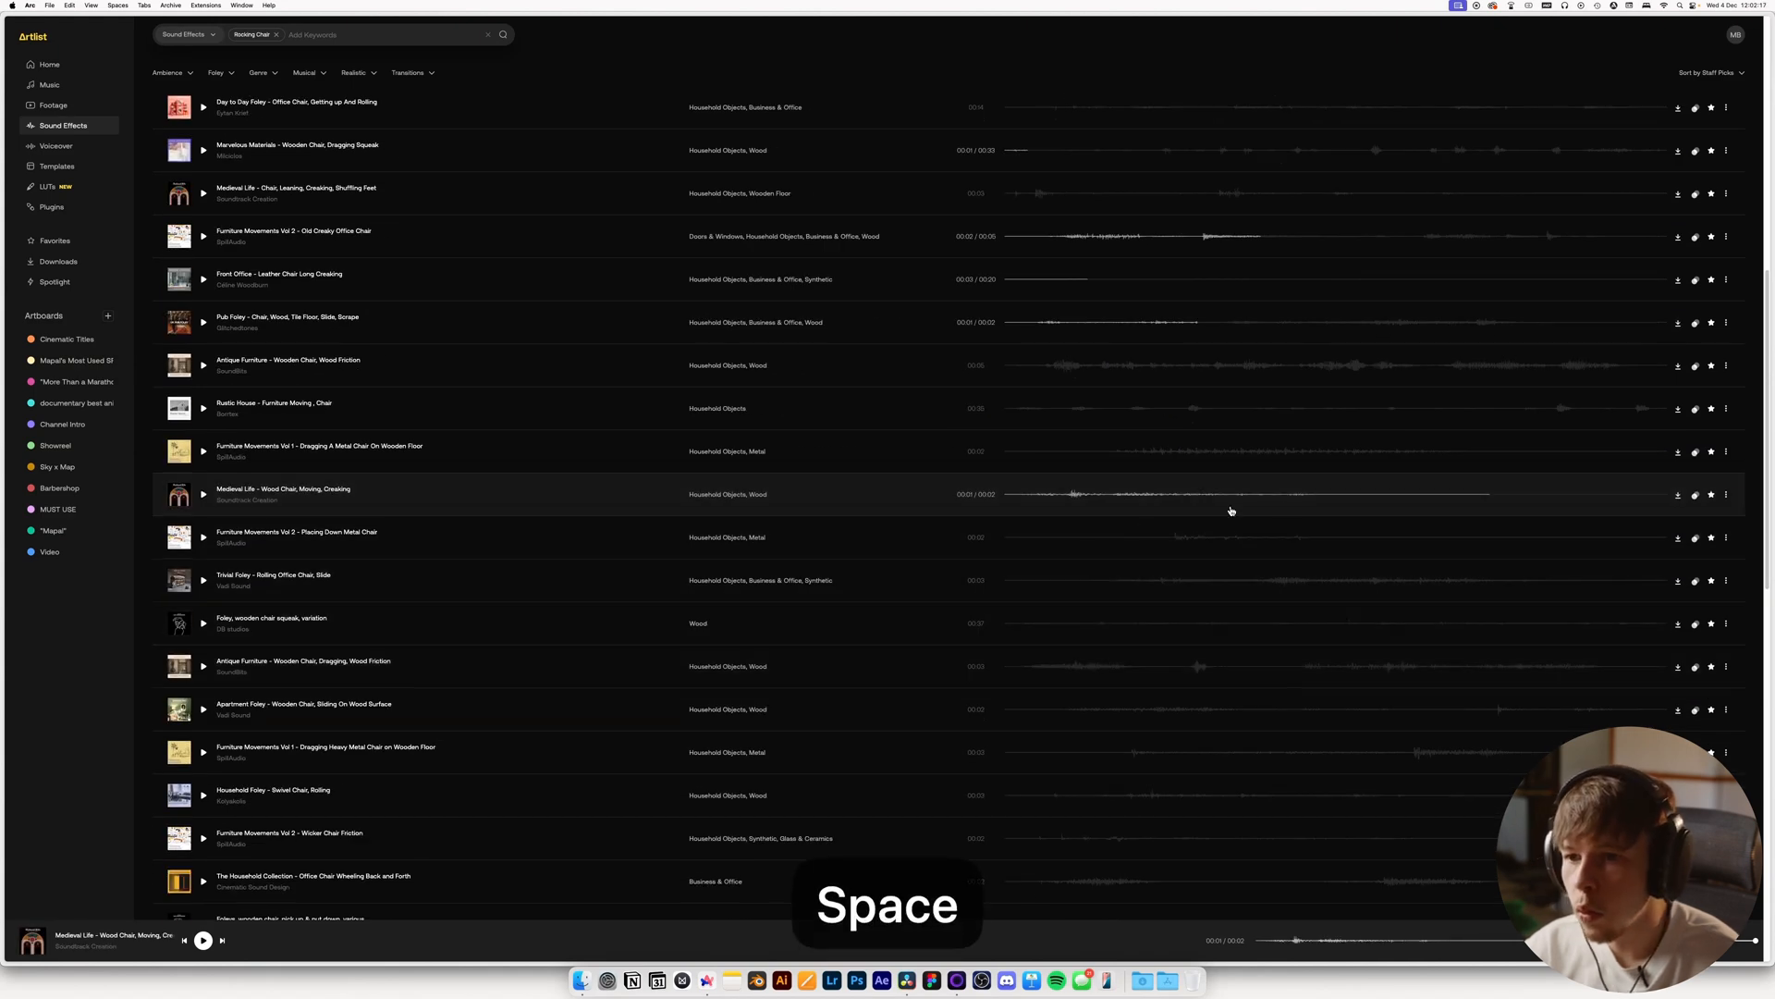
{"action": "left_click", "coordinate": [1678, 495]}
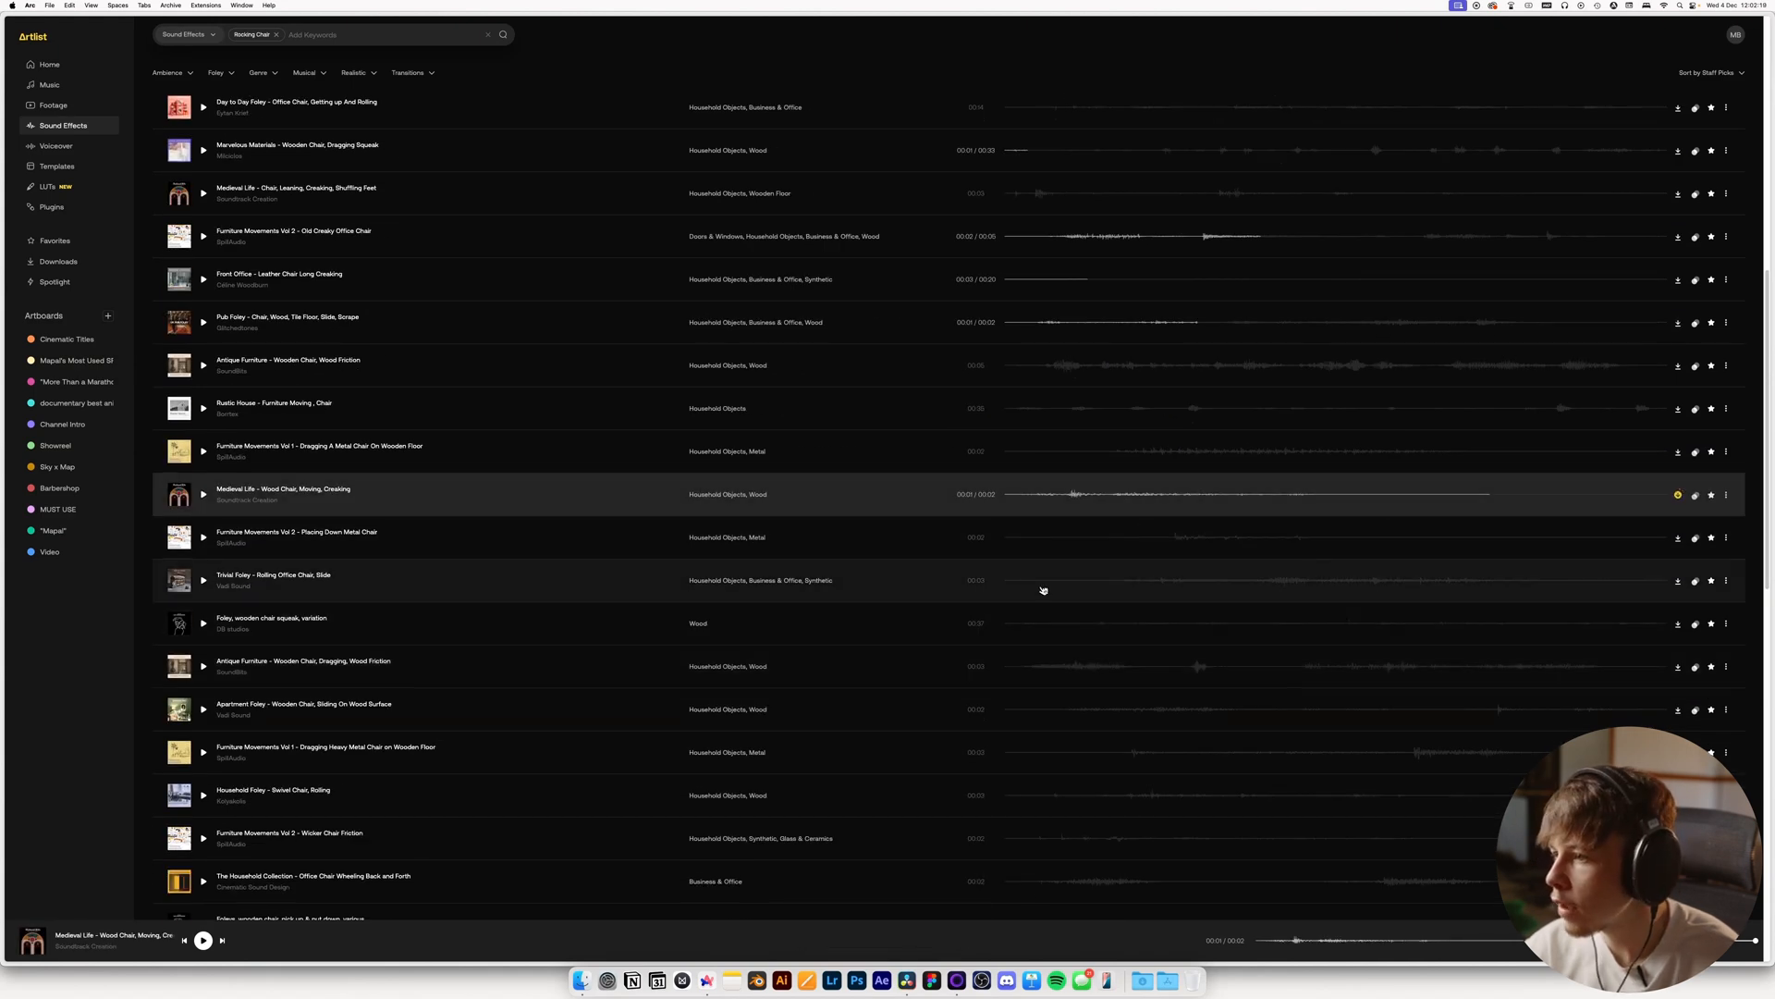
Audition the chair results from "Placing Down Metal Chair" down to "Dragging Heavy Metal Chair on Wooden Floor"
{"action": "left_click", "coordinate": [1058, 543]}
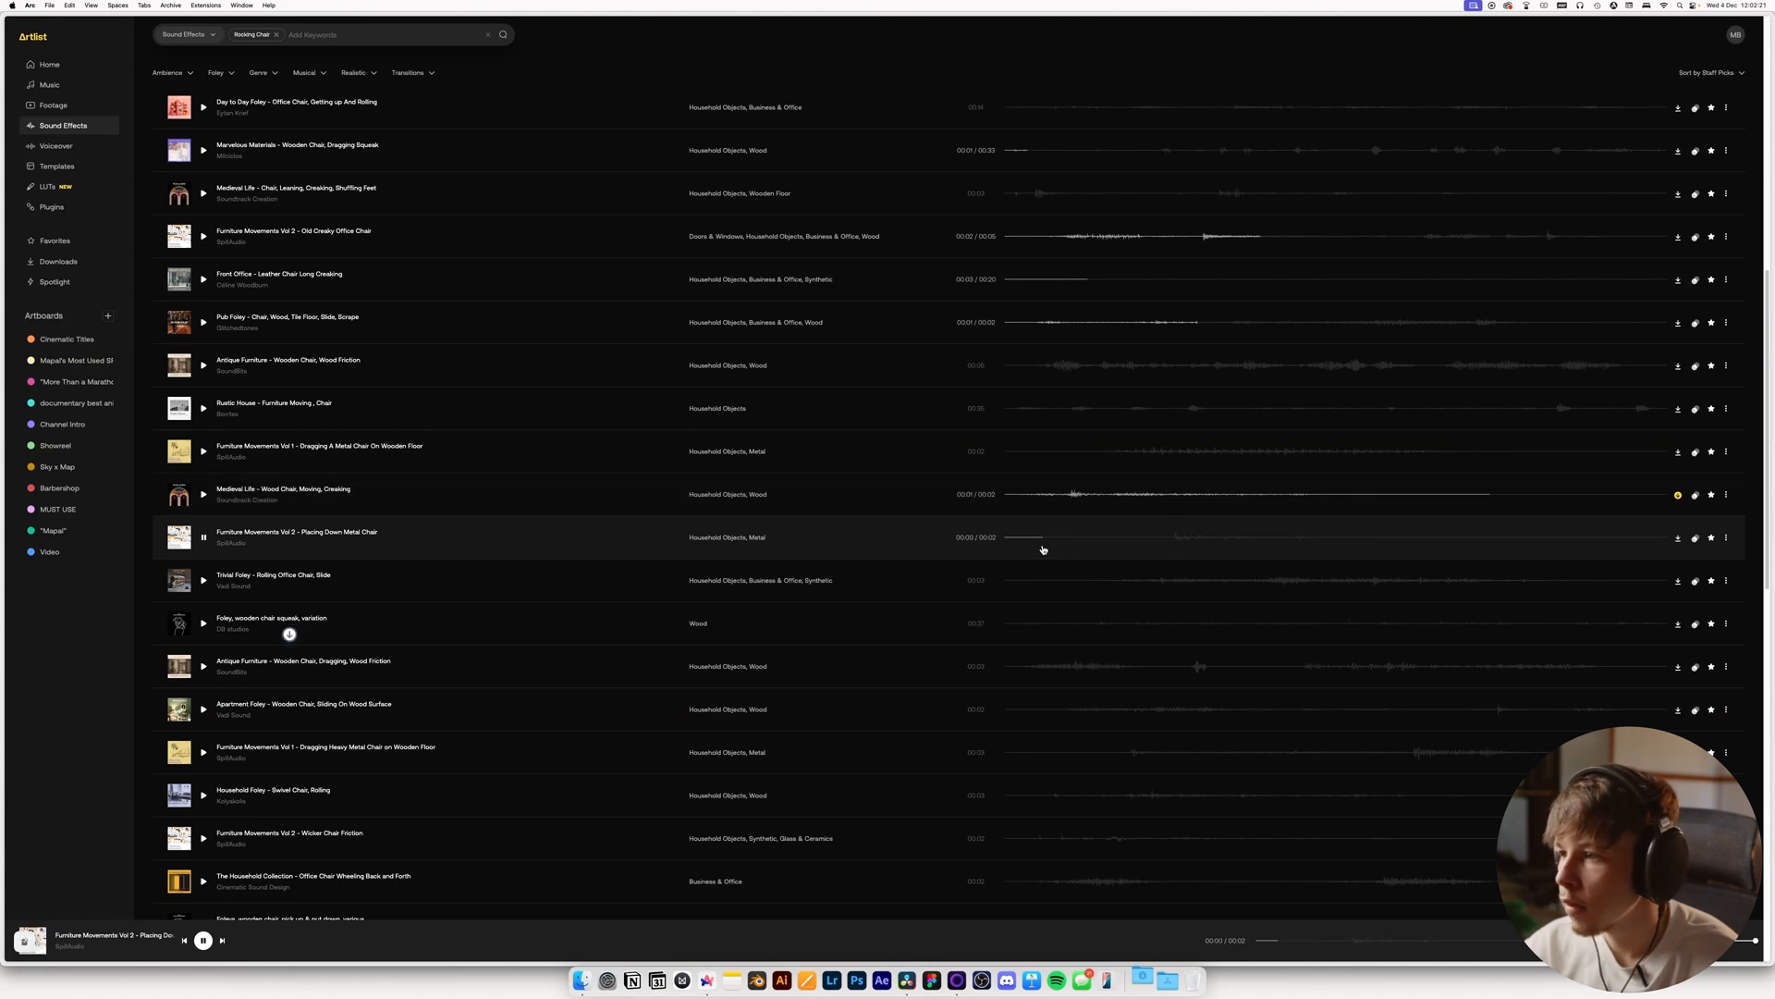
{"action": "left_click", "coordinate": [1065, 581]}
{"action": "left_click", "coordinate": [1016, 668]}
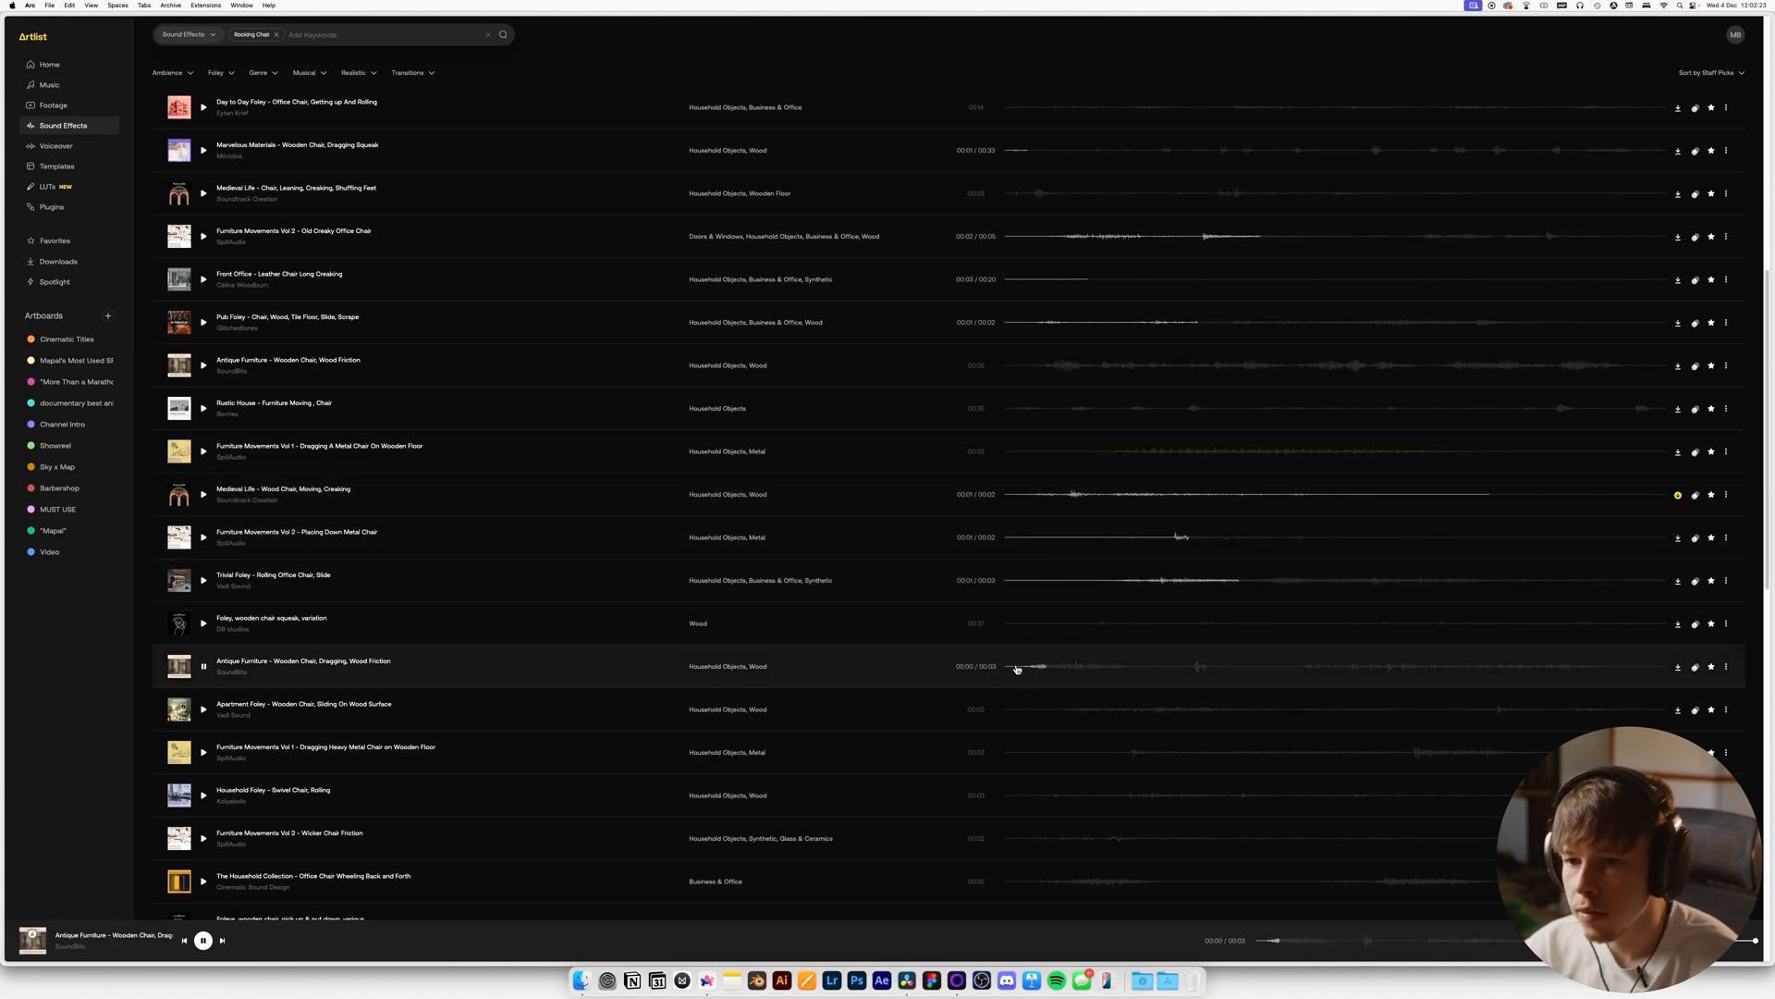
{"action": "scroll", "coordinate": [1015, 680], "scroll_direction": "down", "scroll_amount": 1}
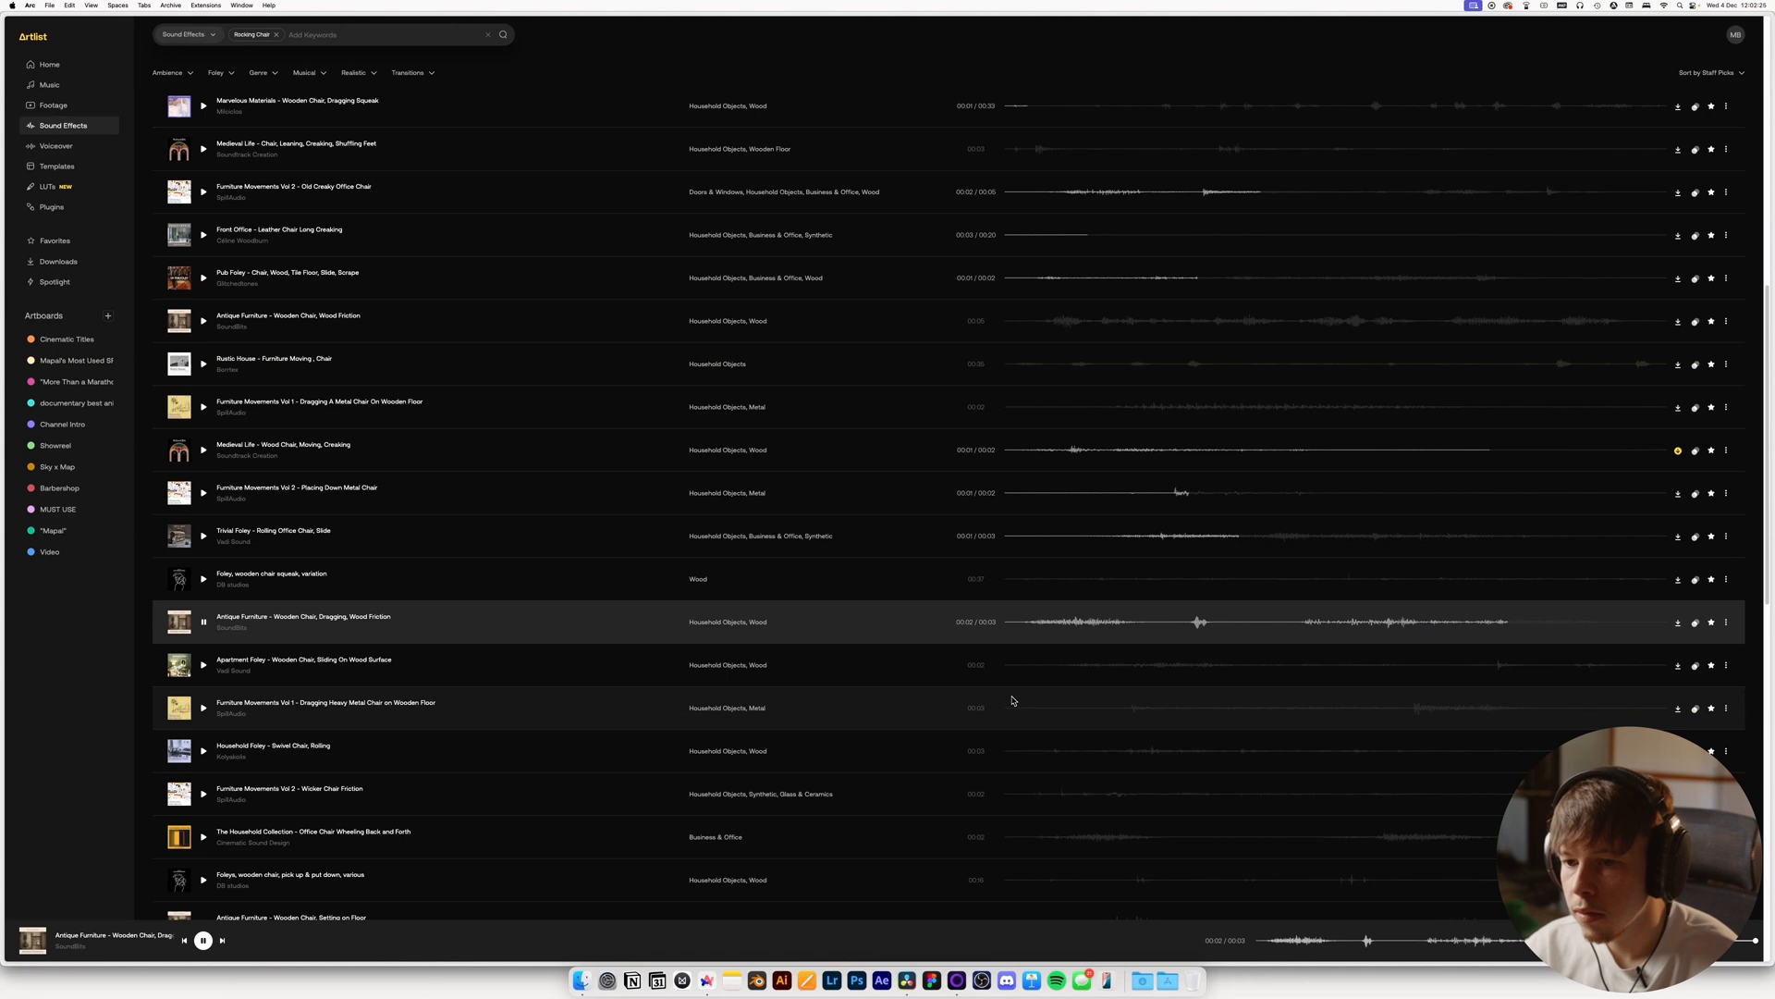
{"action": "scroll", "coordinate": [1012, 700], "scroll_direction": "down", "scroll_amount": 1}
{"action": "left_click", "coordinate": [1024, 708]}
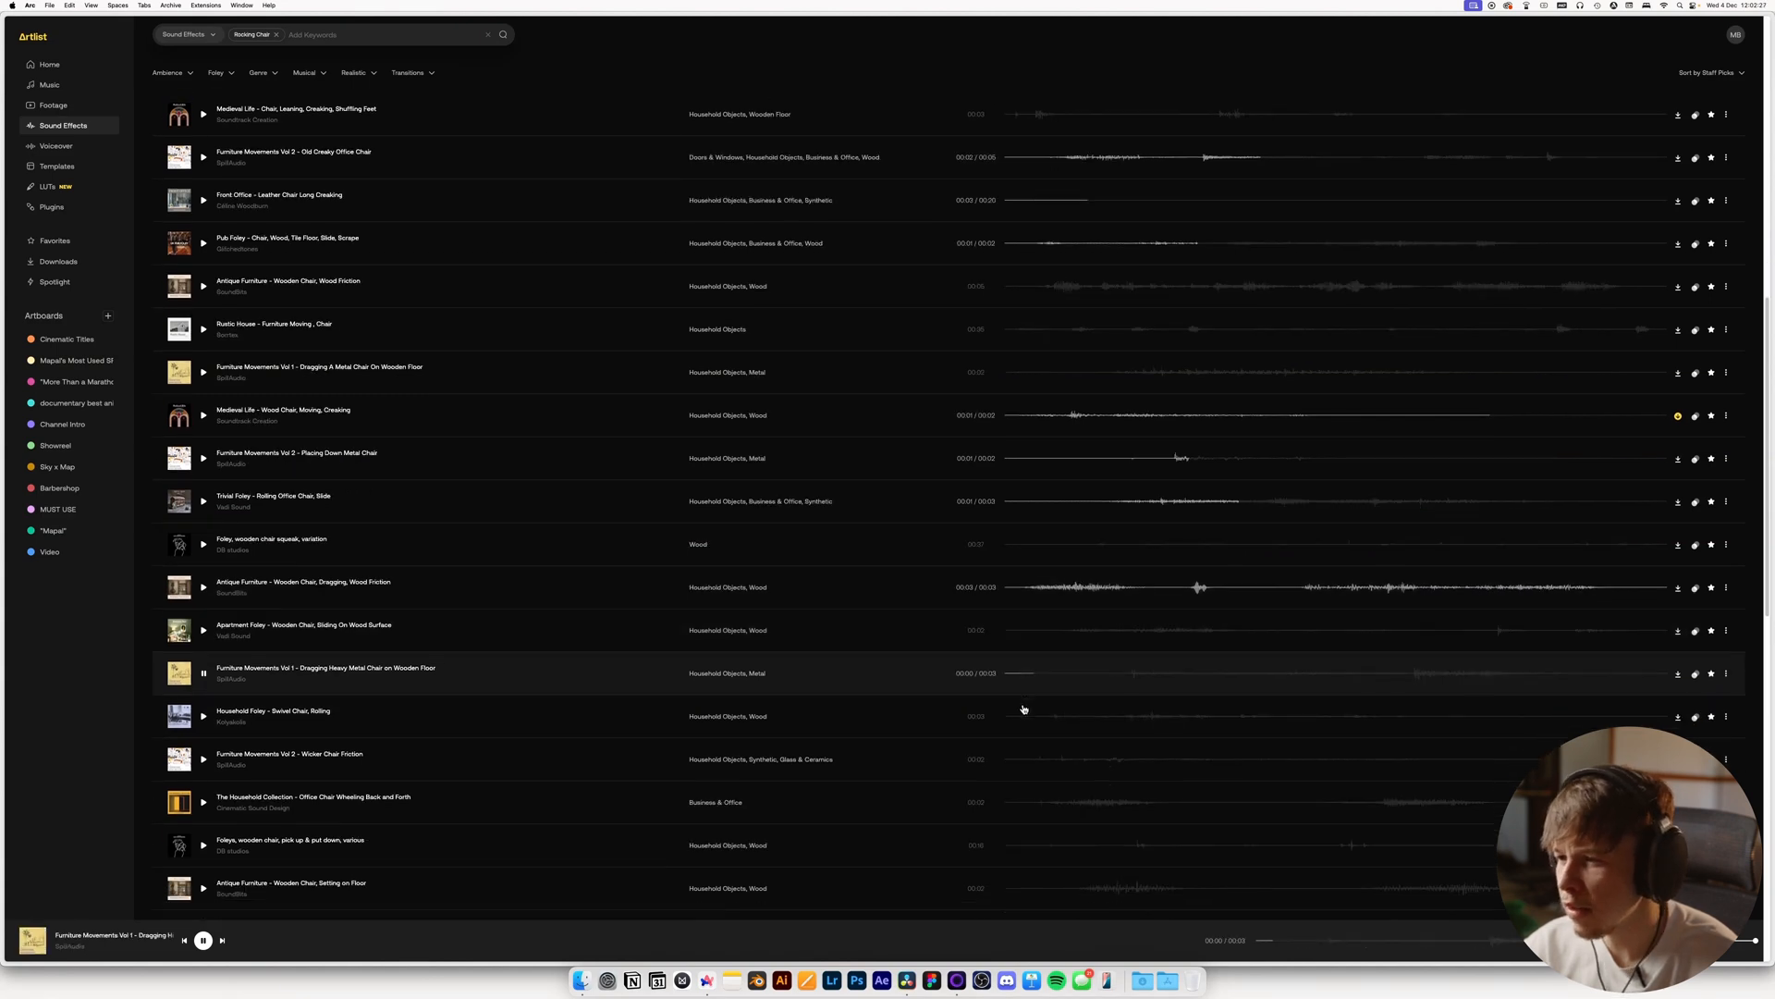
Audition "Office Chair Wheeling Back and Forth", the wooden chair pick up and put down sound, and "Antique Furniture - Wooden Chair, Setting on Floor"
{"action": "scroll", "coordinate": [1027, 703], "scroll_direction": "down", "scroll_amount": 1}
{"action": "left_click", "coordinate": [1026, 759]}
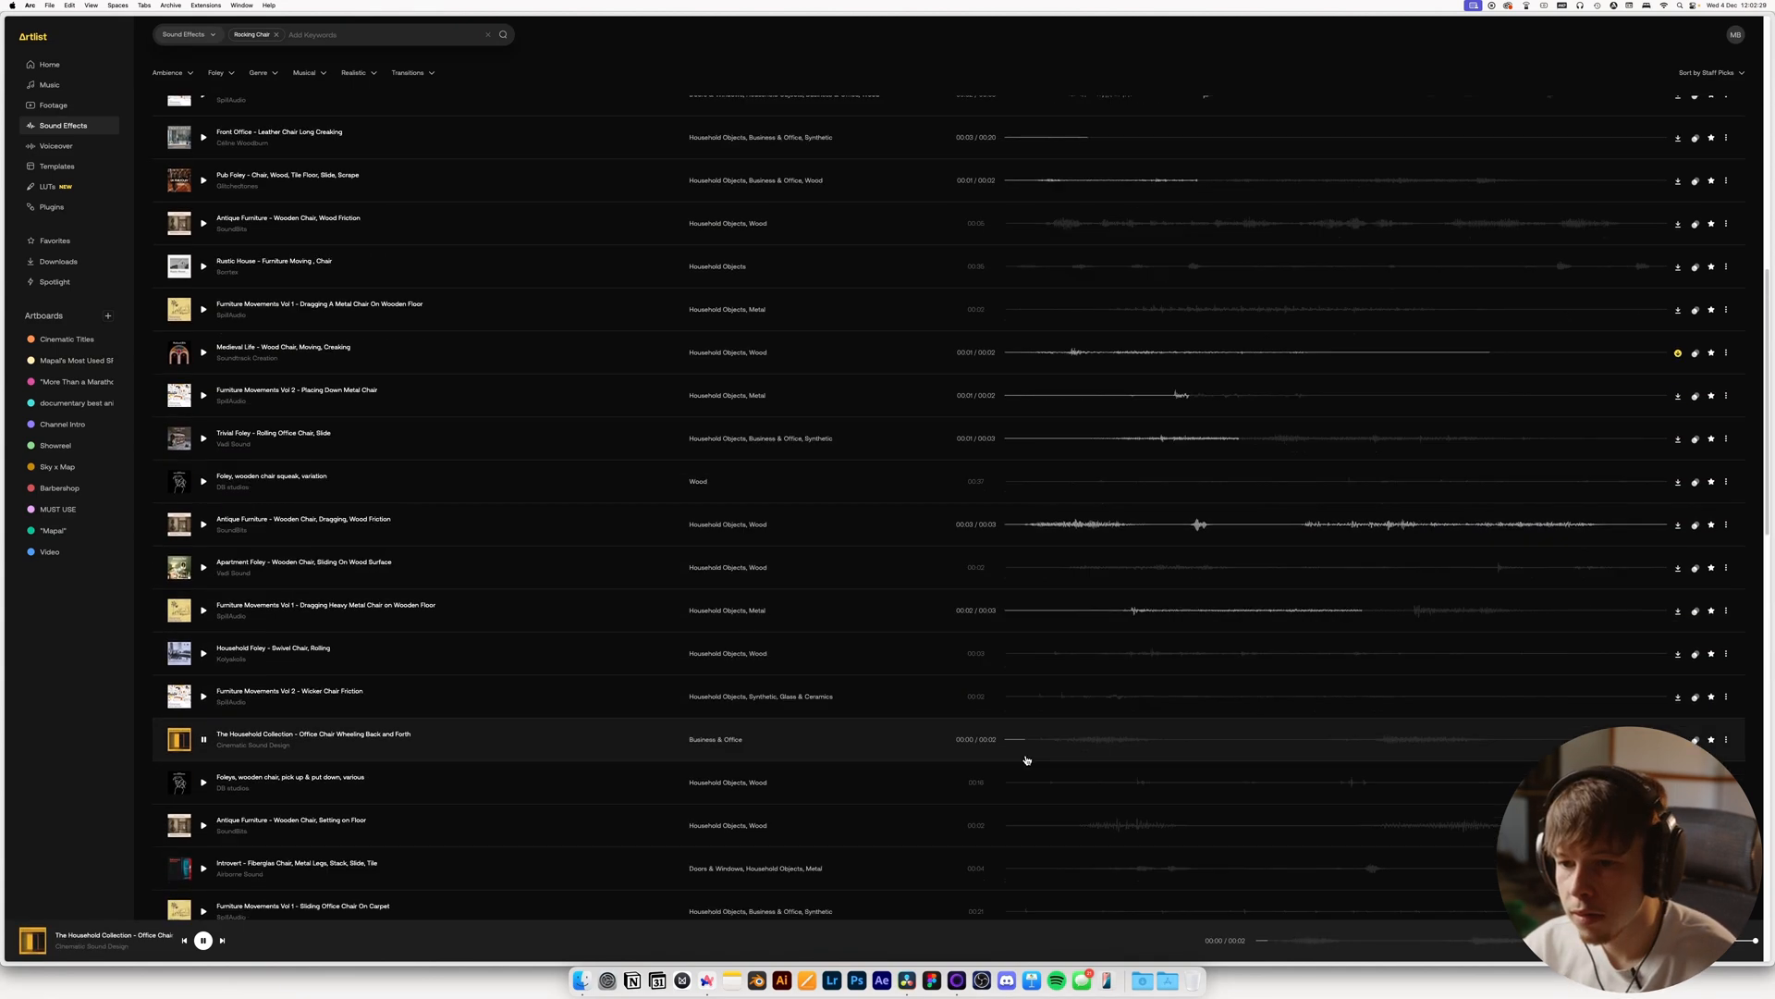
{"action": "scroll", "coordinate": [1026, 759], "scroll_direction": "down", "scroll_amount": 1}
{"action": "left_click", "coordinate": [1026, 759]}
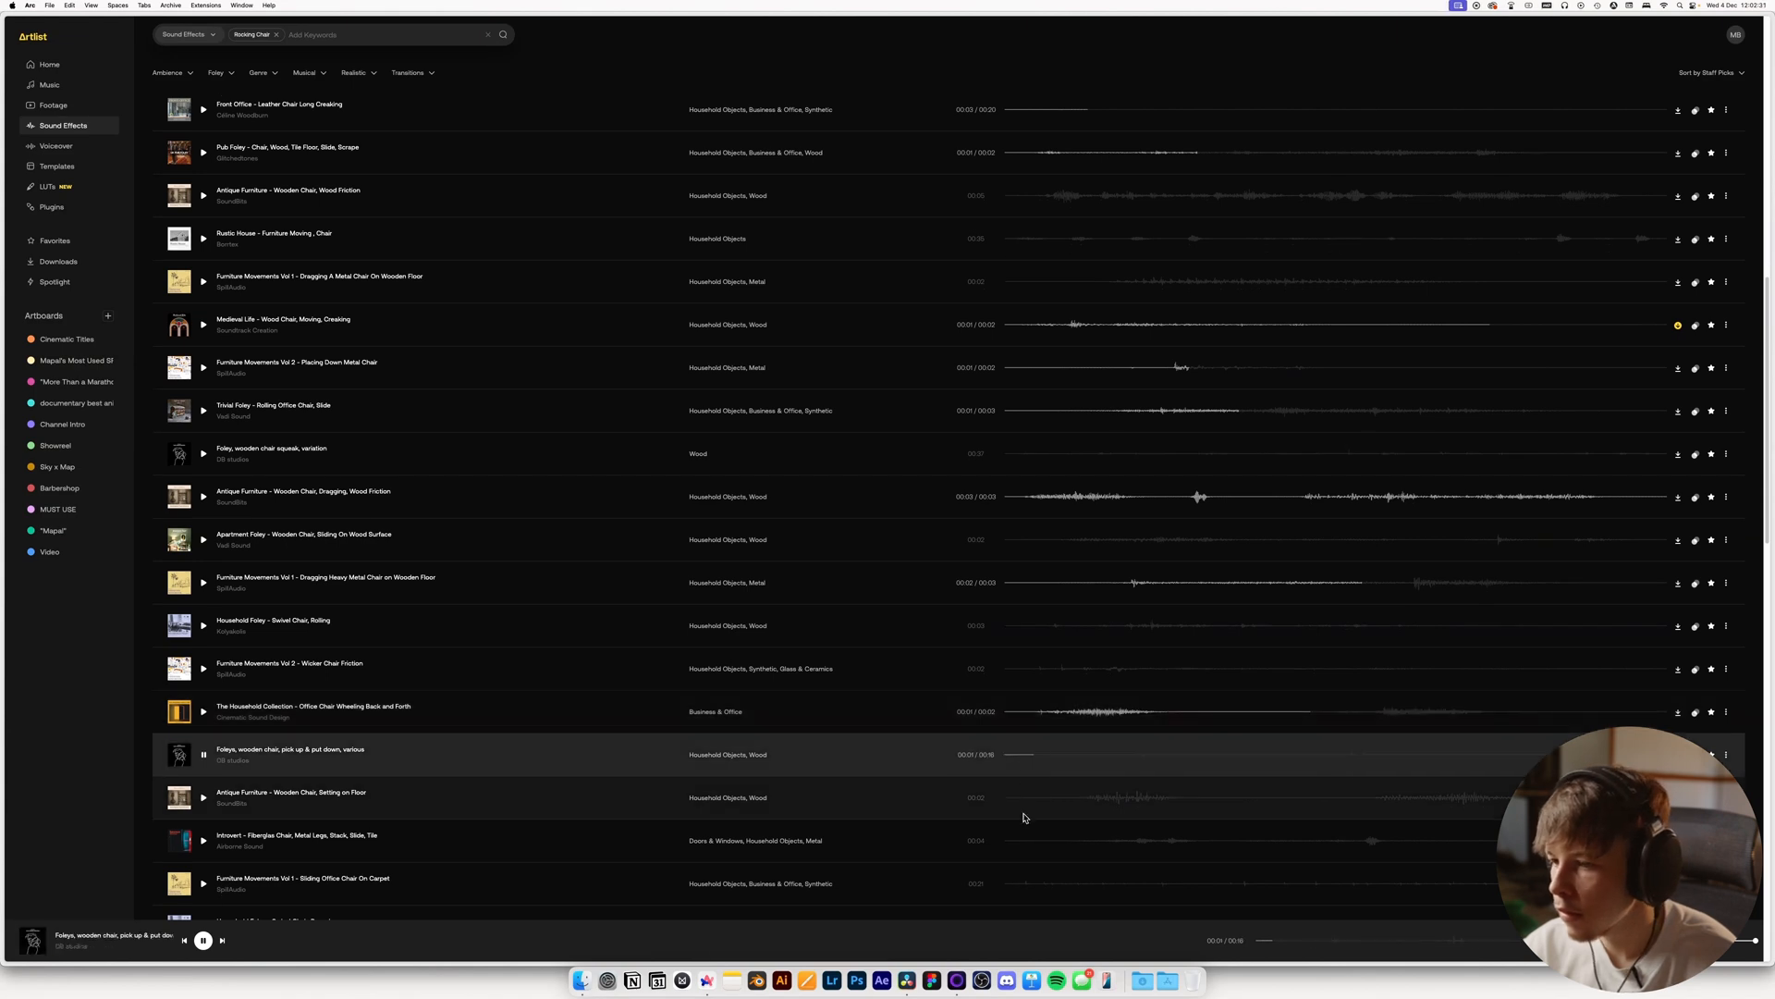
{"action": "left_click", "coordinate": [1030, 799]}
{"action": "scroll", "coordinate": [1030, 799], "scroll_direction": "down", "scroll_amount": 1}
{"action": "key", "text": "space"}
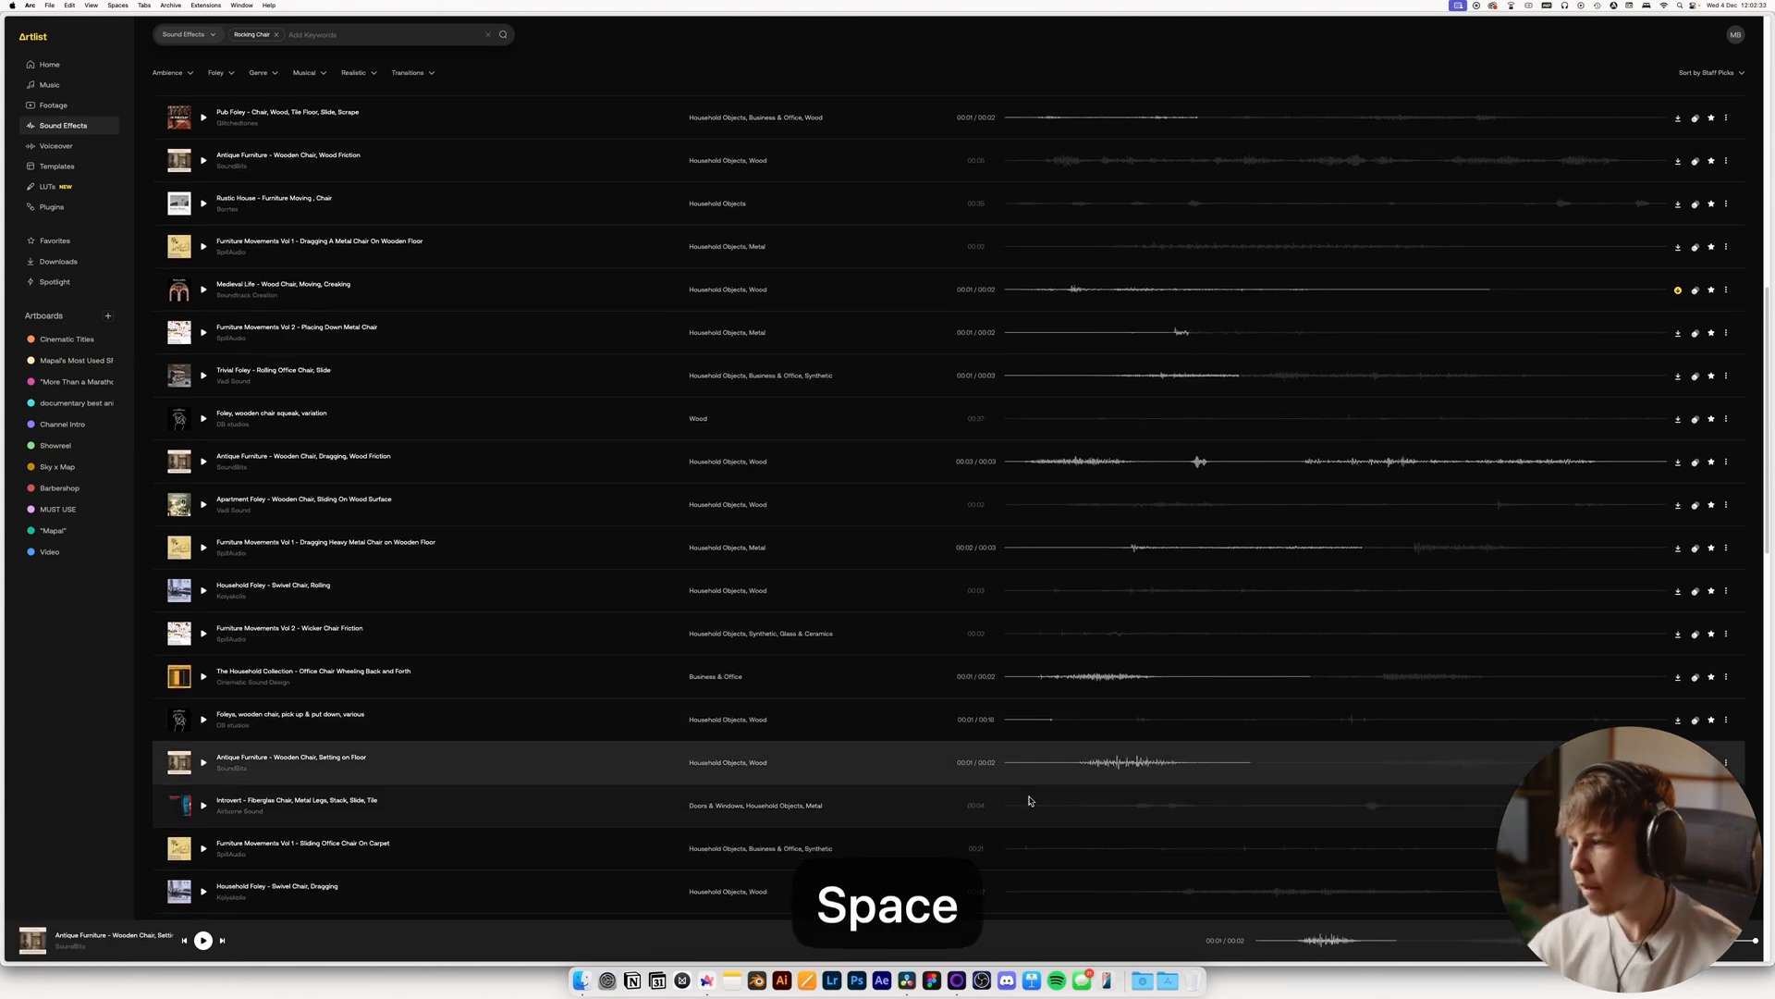
Switch to DaVinci Resolve, place the downloaded "Medieval Life - Wood Chair Moving Creaking" on Audio 2 under the rocking chair shot and play it back
{"action": "key", "text": "super+Tab"}
{"action": "left_click", "coordinate": [1144, 993]}
{"action": "left_click_drag", "start_coordinate": [759, 213], "coordinate": [854, 686]}
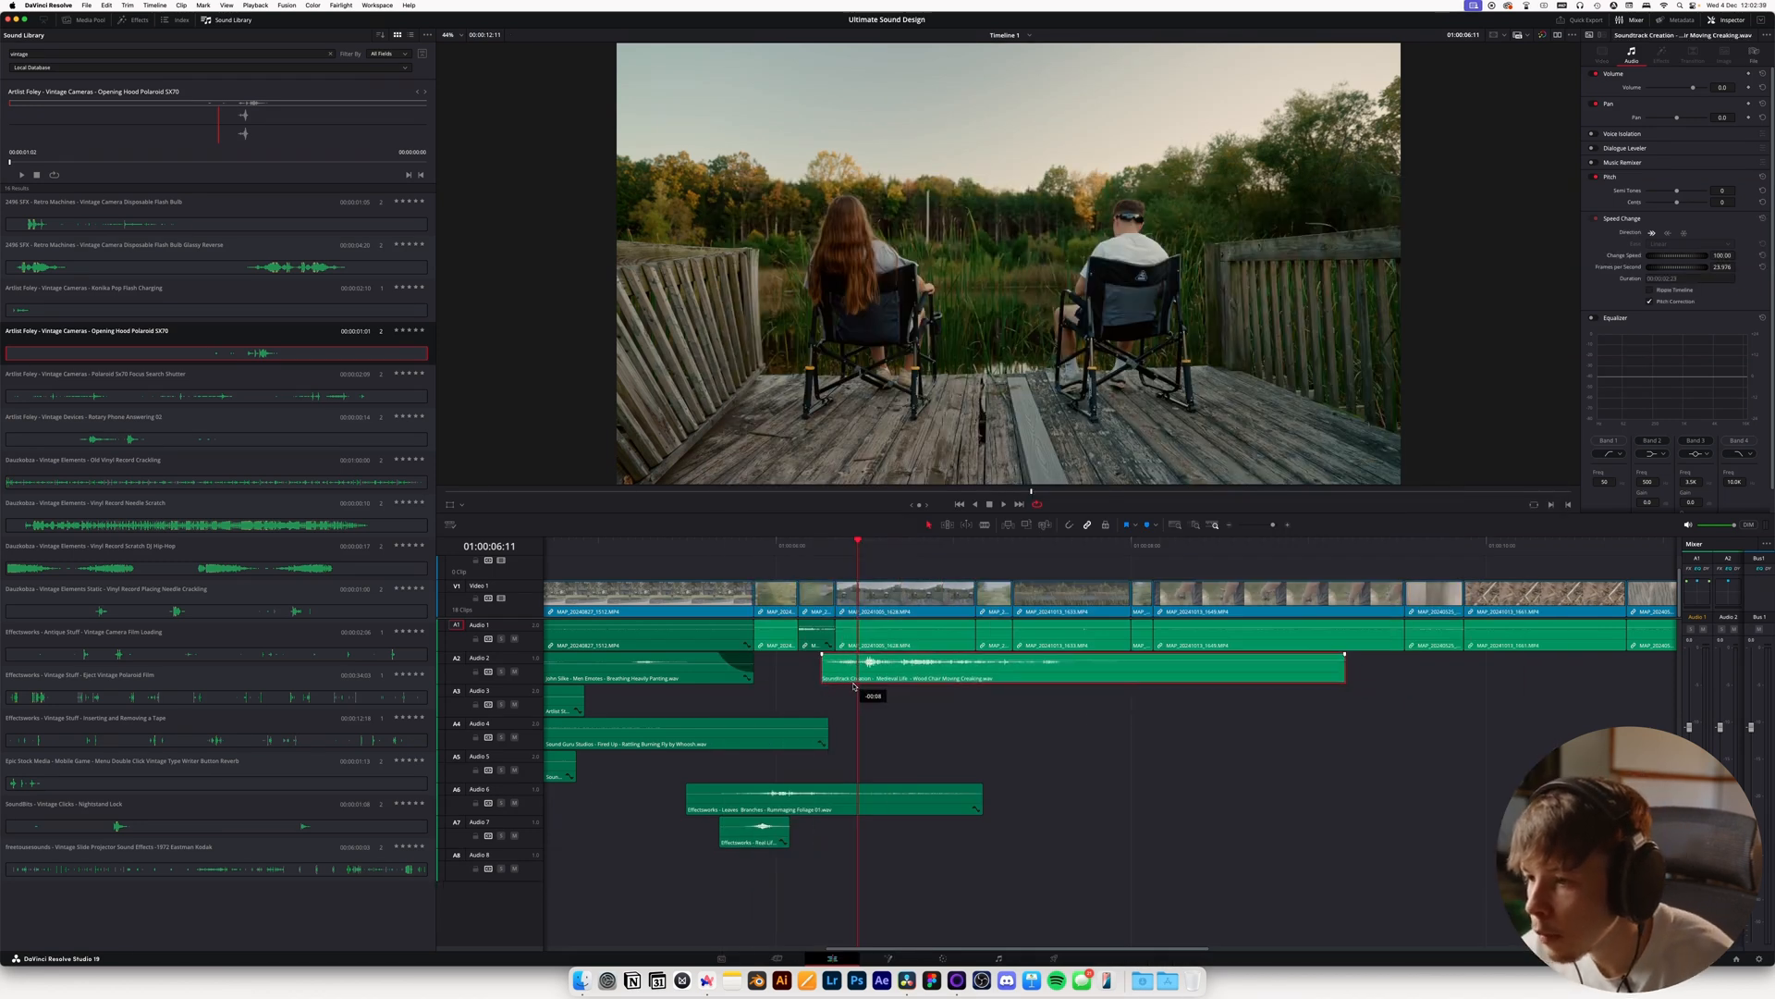
{"action": "left_click_drag", "start_coordinate": [827, 546], "coordinate": [807, 545]}
{"action": "key", "text": "space"}
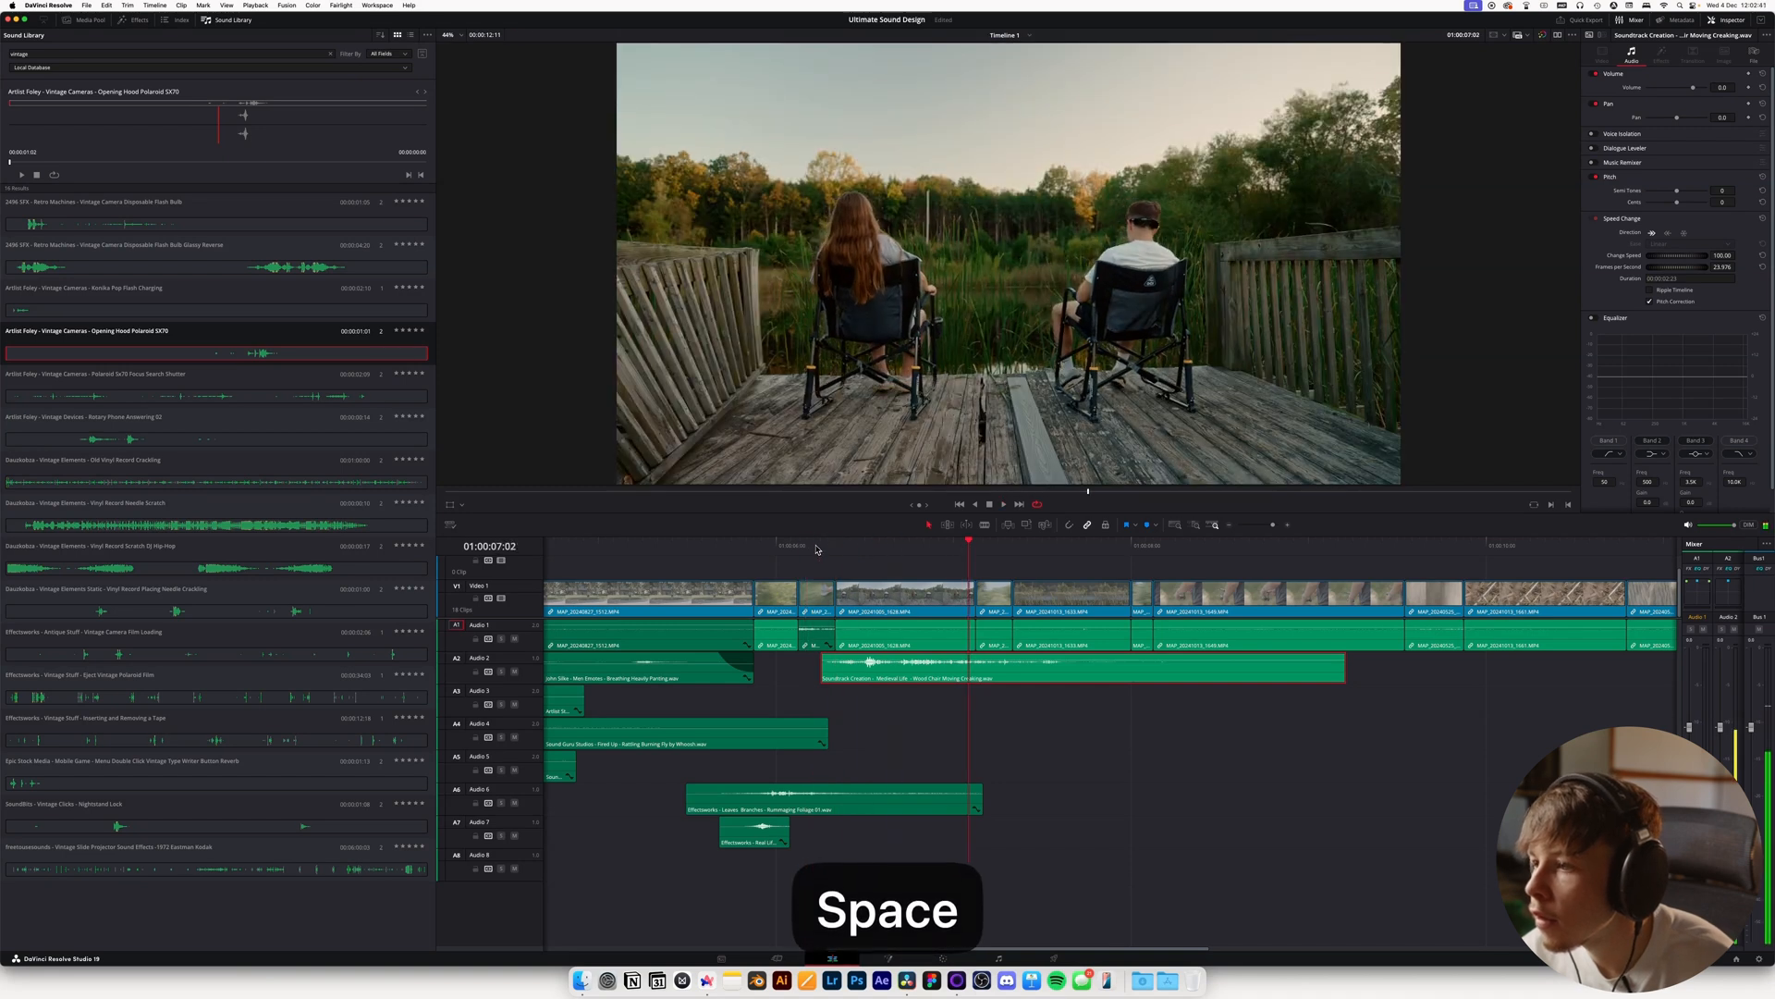
Trim the wood chair creaking clip to end with the rocking chair shot, lower its volume to about -10.5 dB and play it back
{"action": "key", "text": "w"}
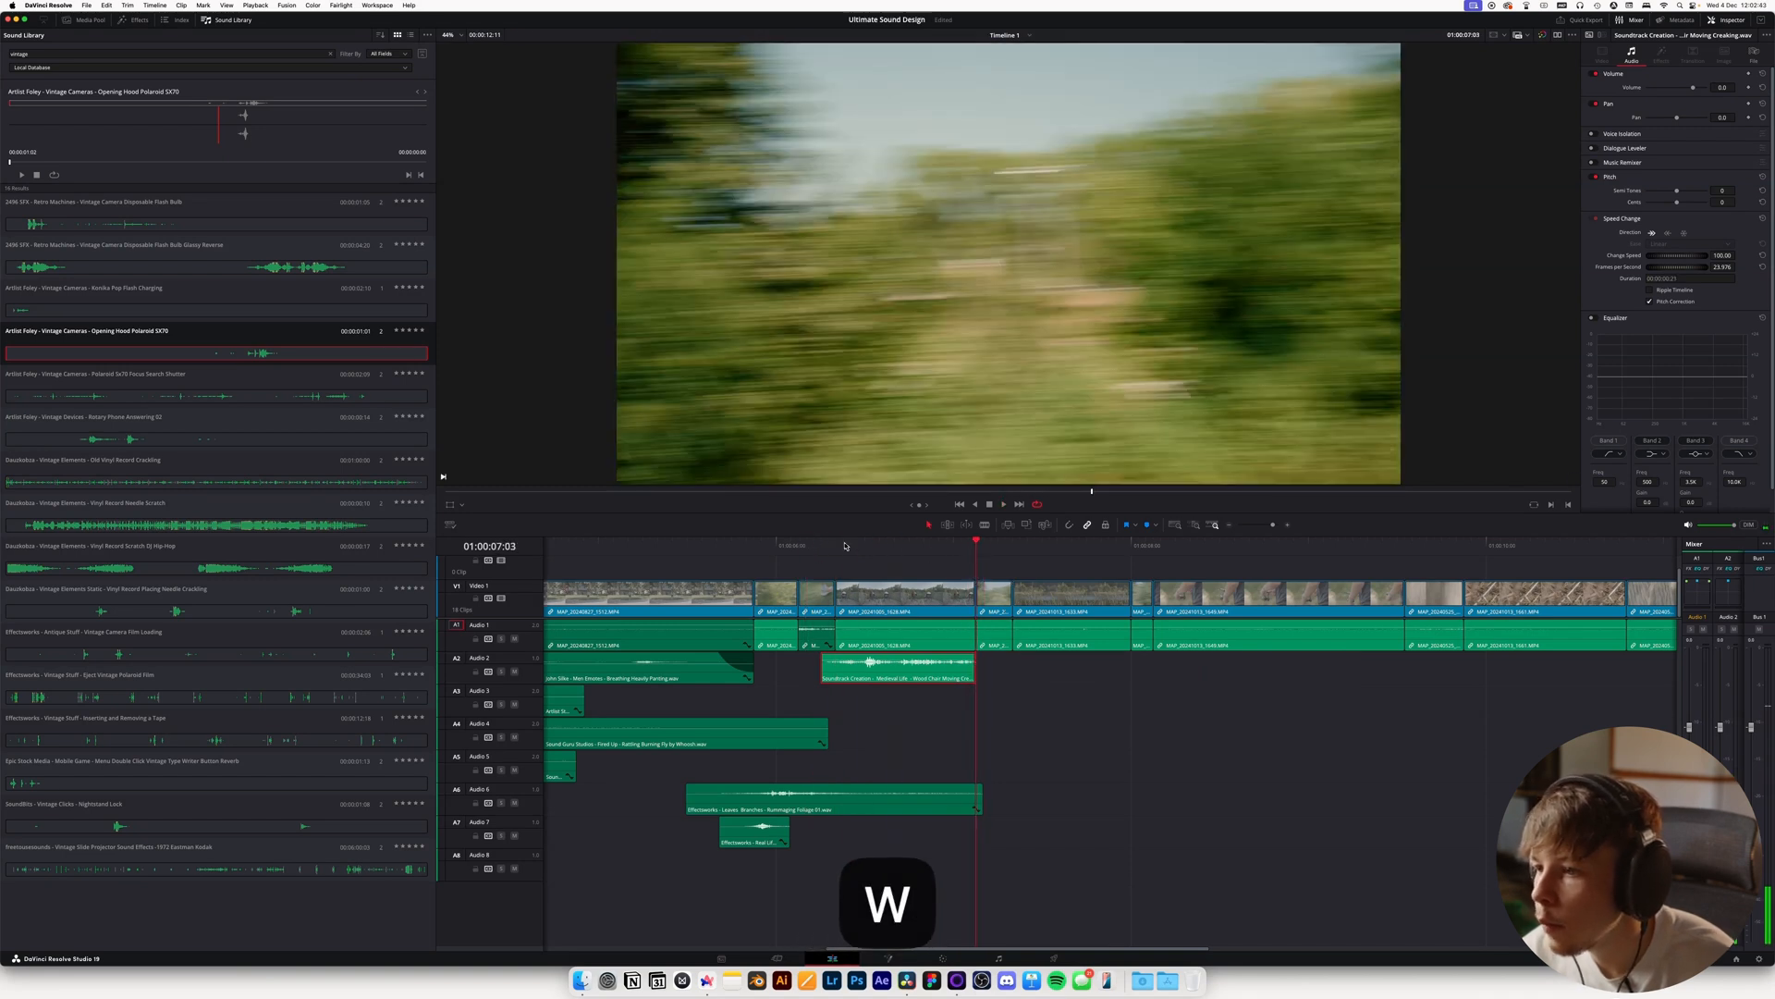
{"action": "left_click_drag", "start_coordinate": [902, 660], "coordinate": [905, 668]}
{"action": "left_click", "coordinate": [1290, 526]}
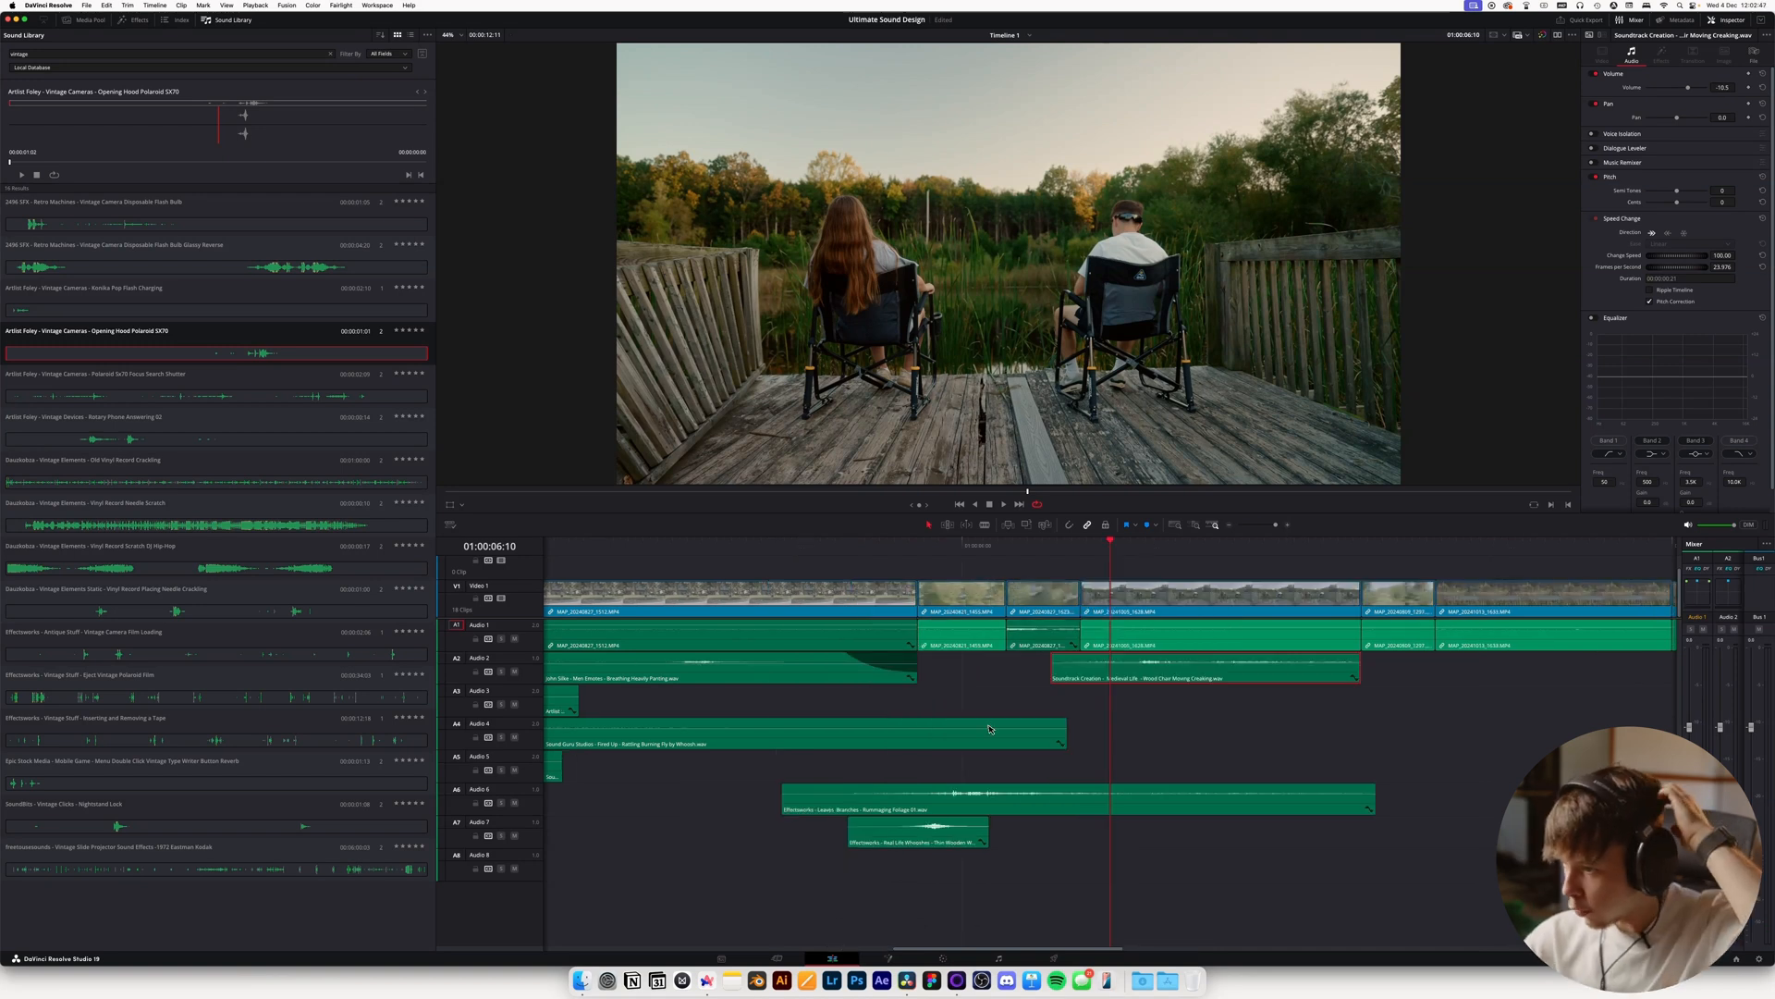
{"action": "left_click_drag", "start_coordinate": [980, 546], "coordinate": [949, 548]}
{"action": "key", "text": "space"}
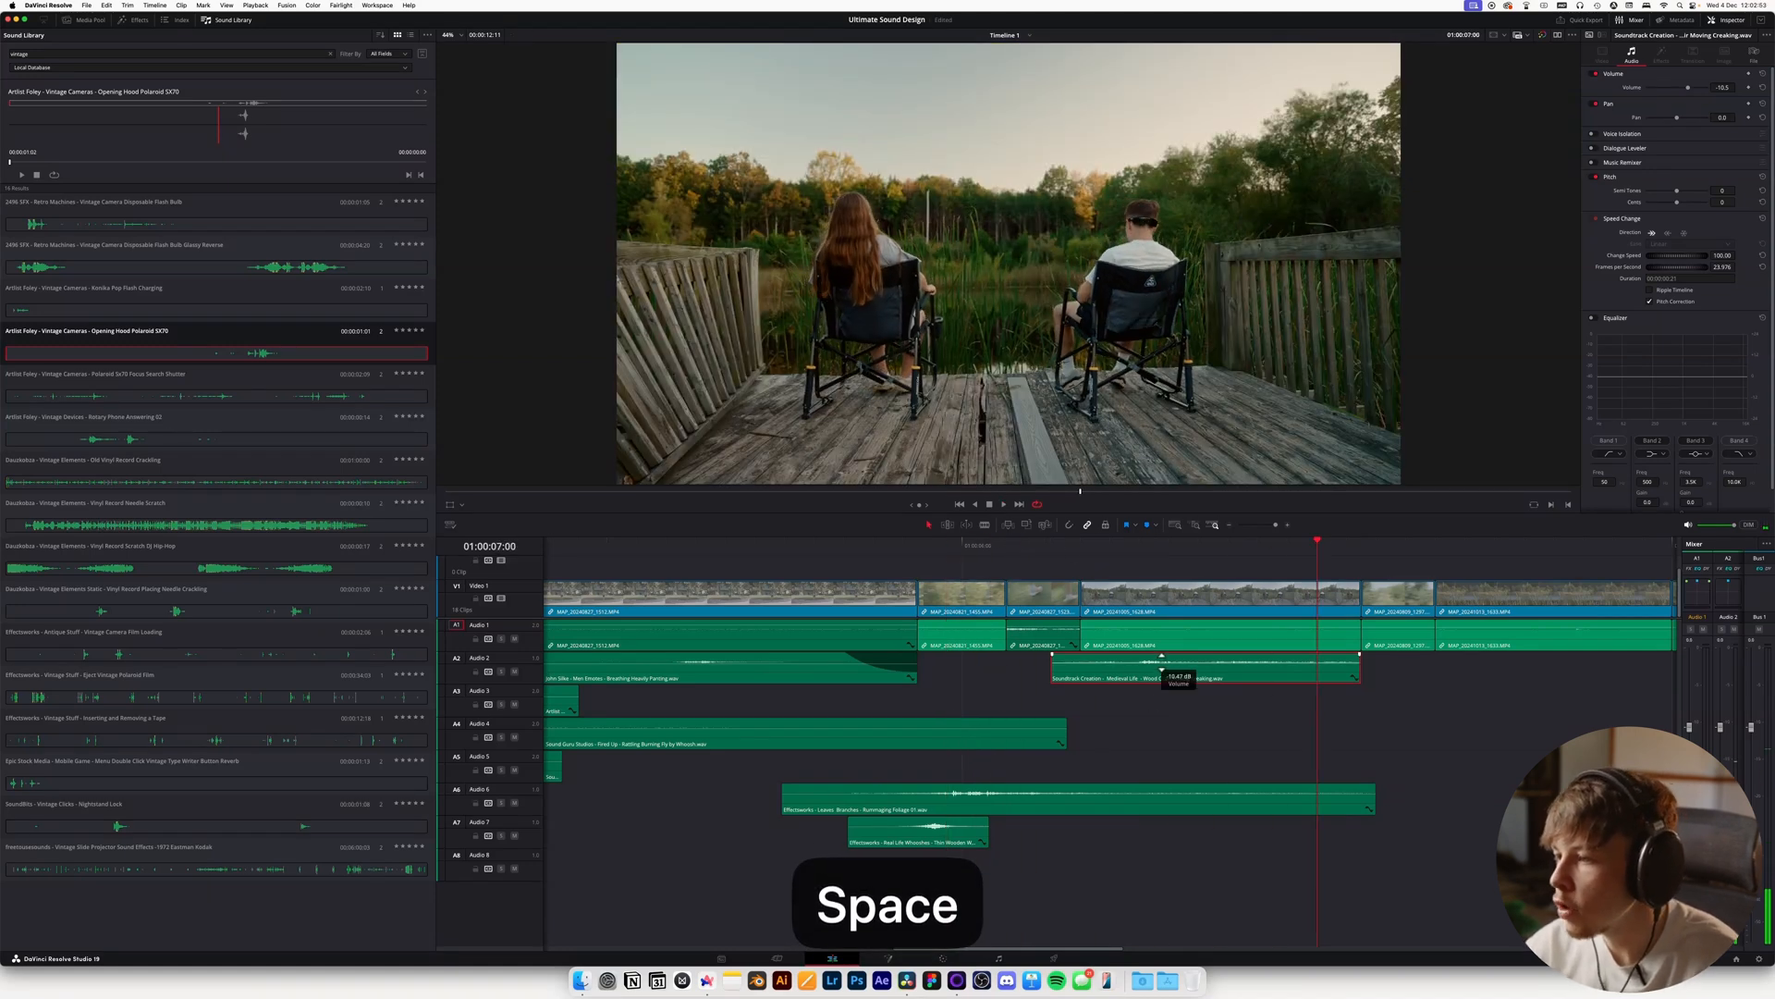
Add the downloaded "Front Office - Leather Chair Creaking" sound on Audio 3 under the rocking chair shot, trim it to fit and play it
{"action": "left_click", "coordinate": [1142, 980]}
{"action": "left_click_drag", "start_coordinate": [814, 245], "coordinate": [1134, 713]}
{"action": "key", "text": "w"}
{"action": "key", "text": "shift+s"}
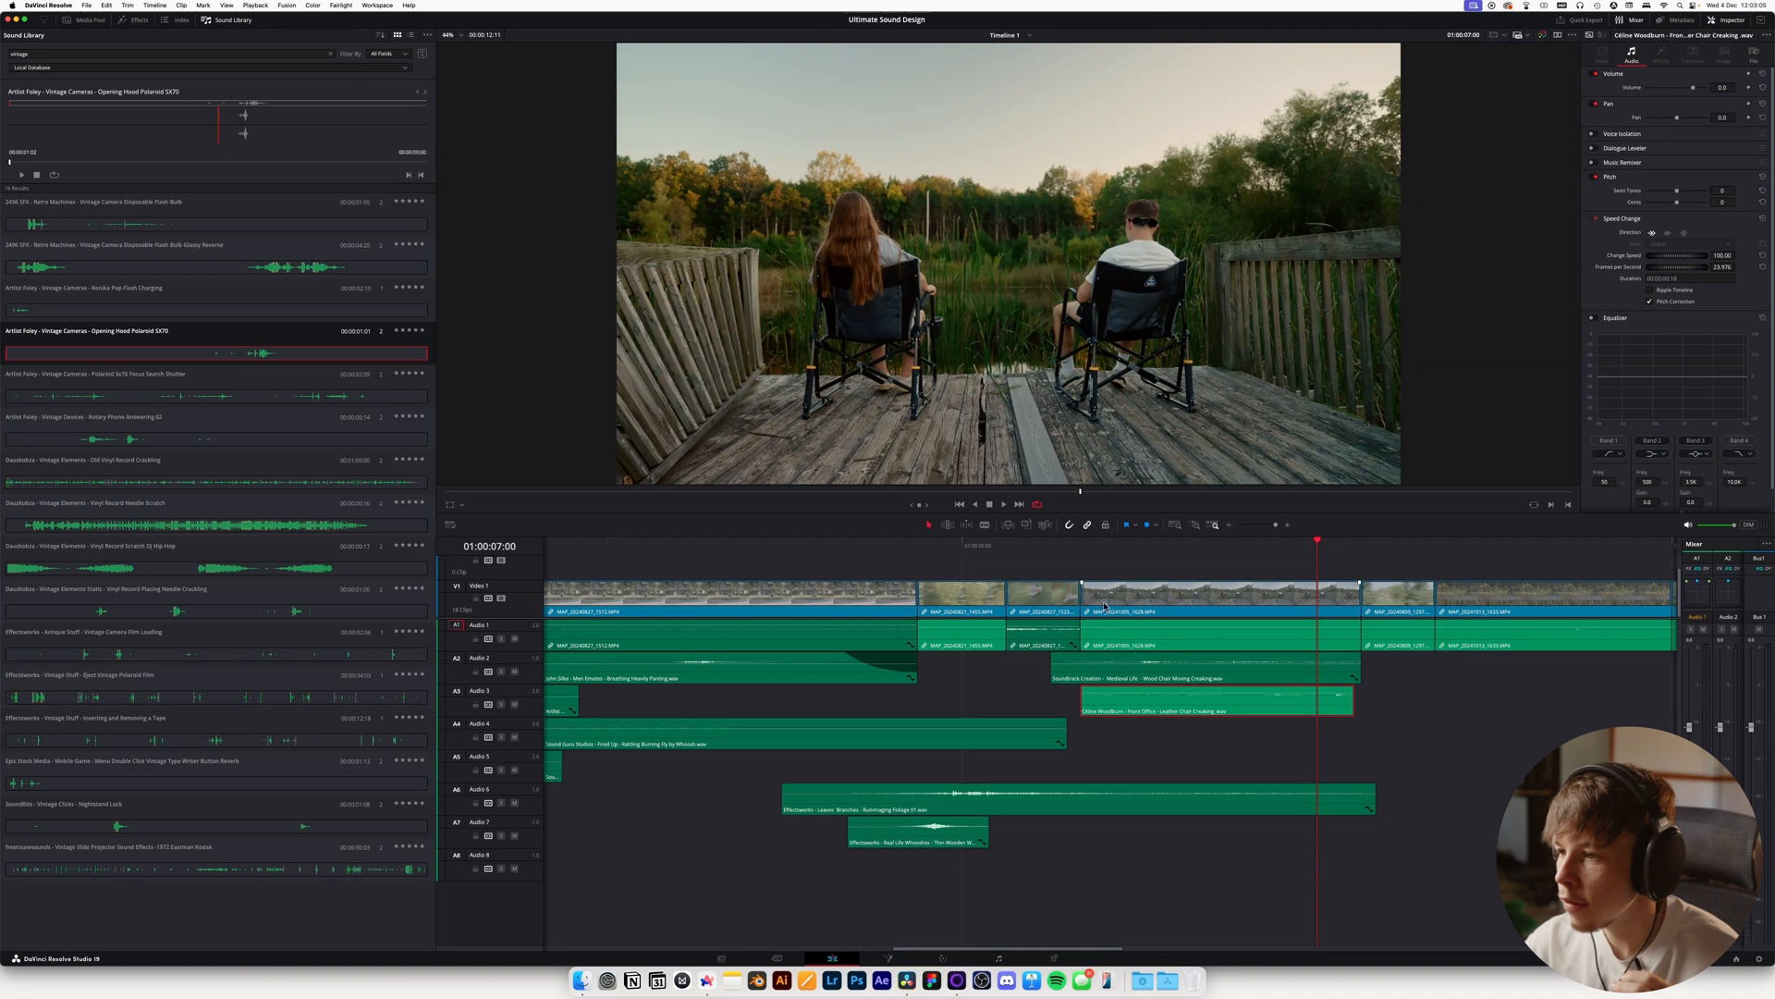
{"action": "key", "text": "space"}
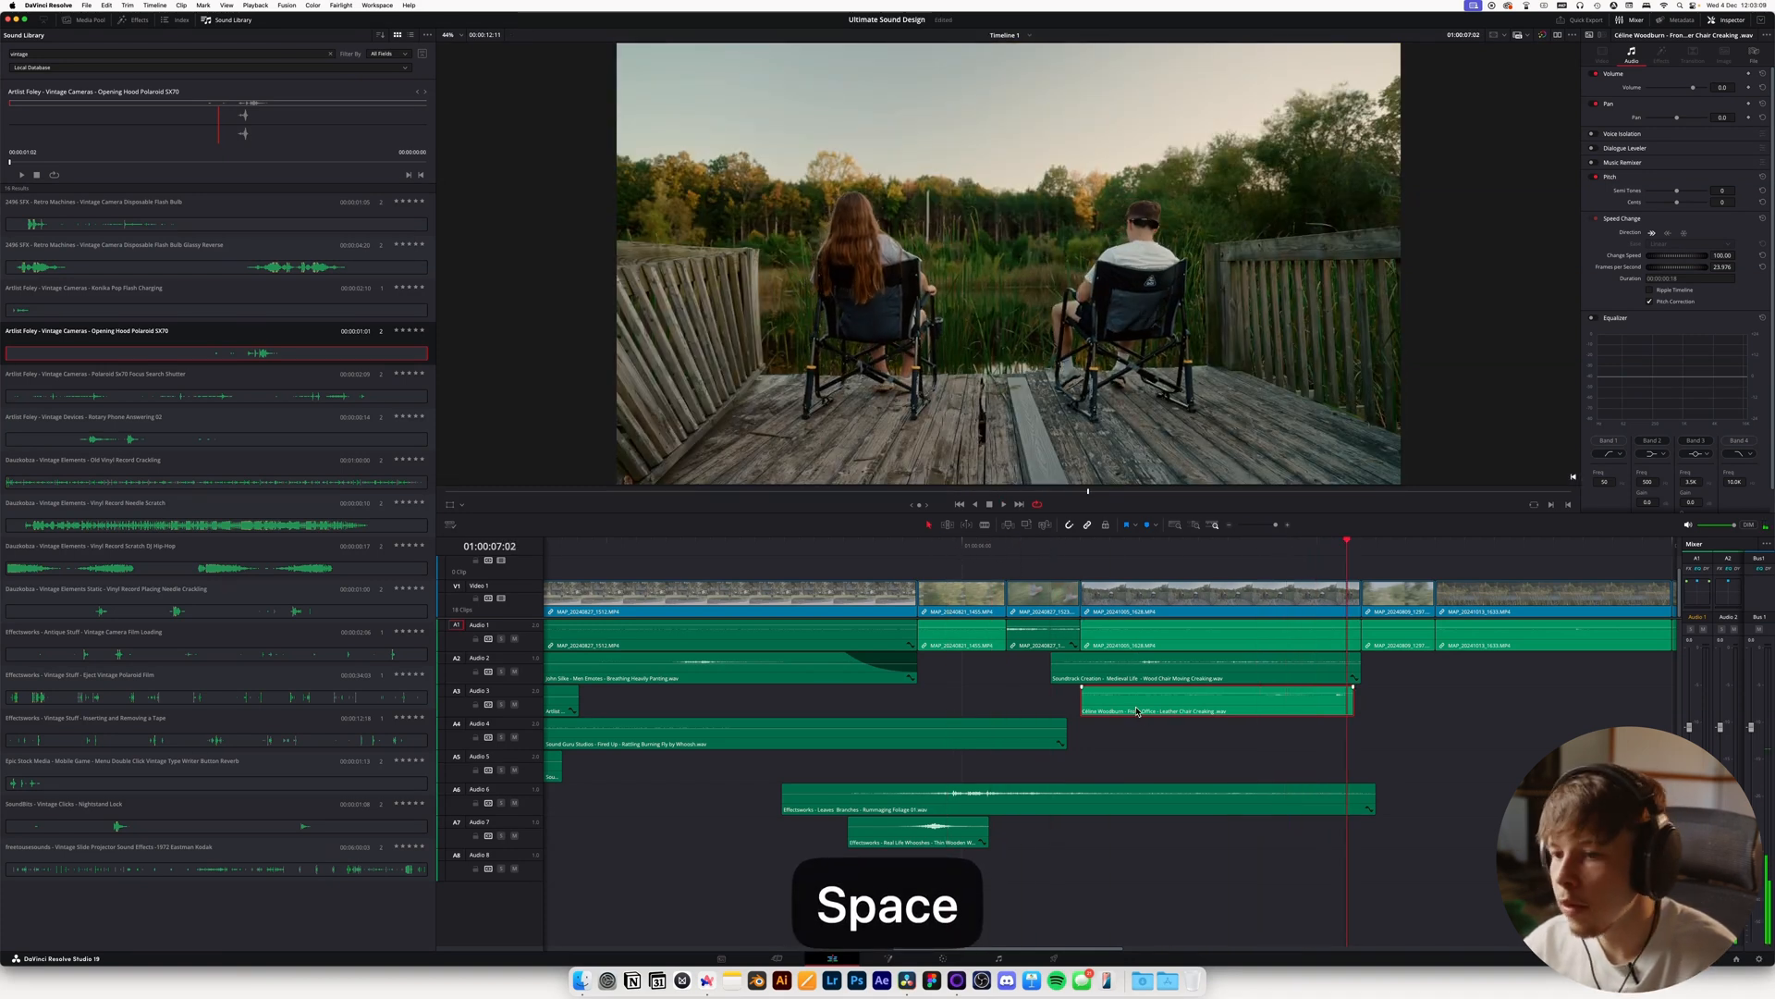
Move the leather chair creaking clip down to Audio 7 and play back the rocking chair shot
{"action": "left_click_drag", "start_coordinate": [1135, 711], "coordinate": [1161, 852]}
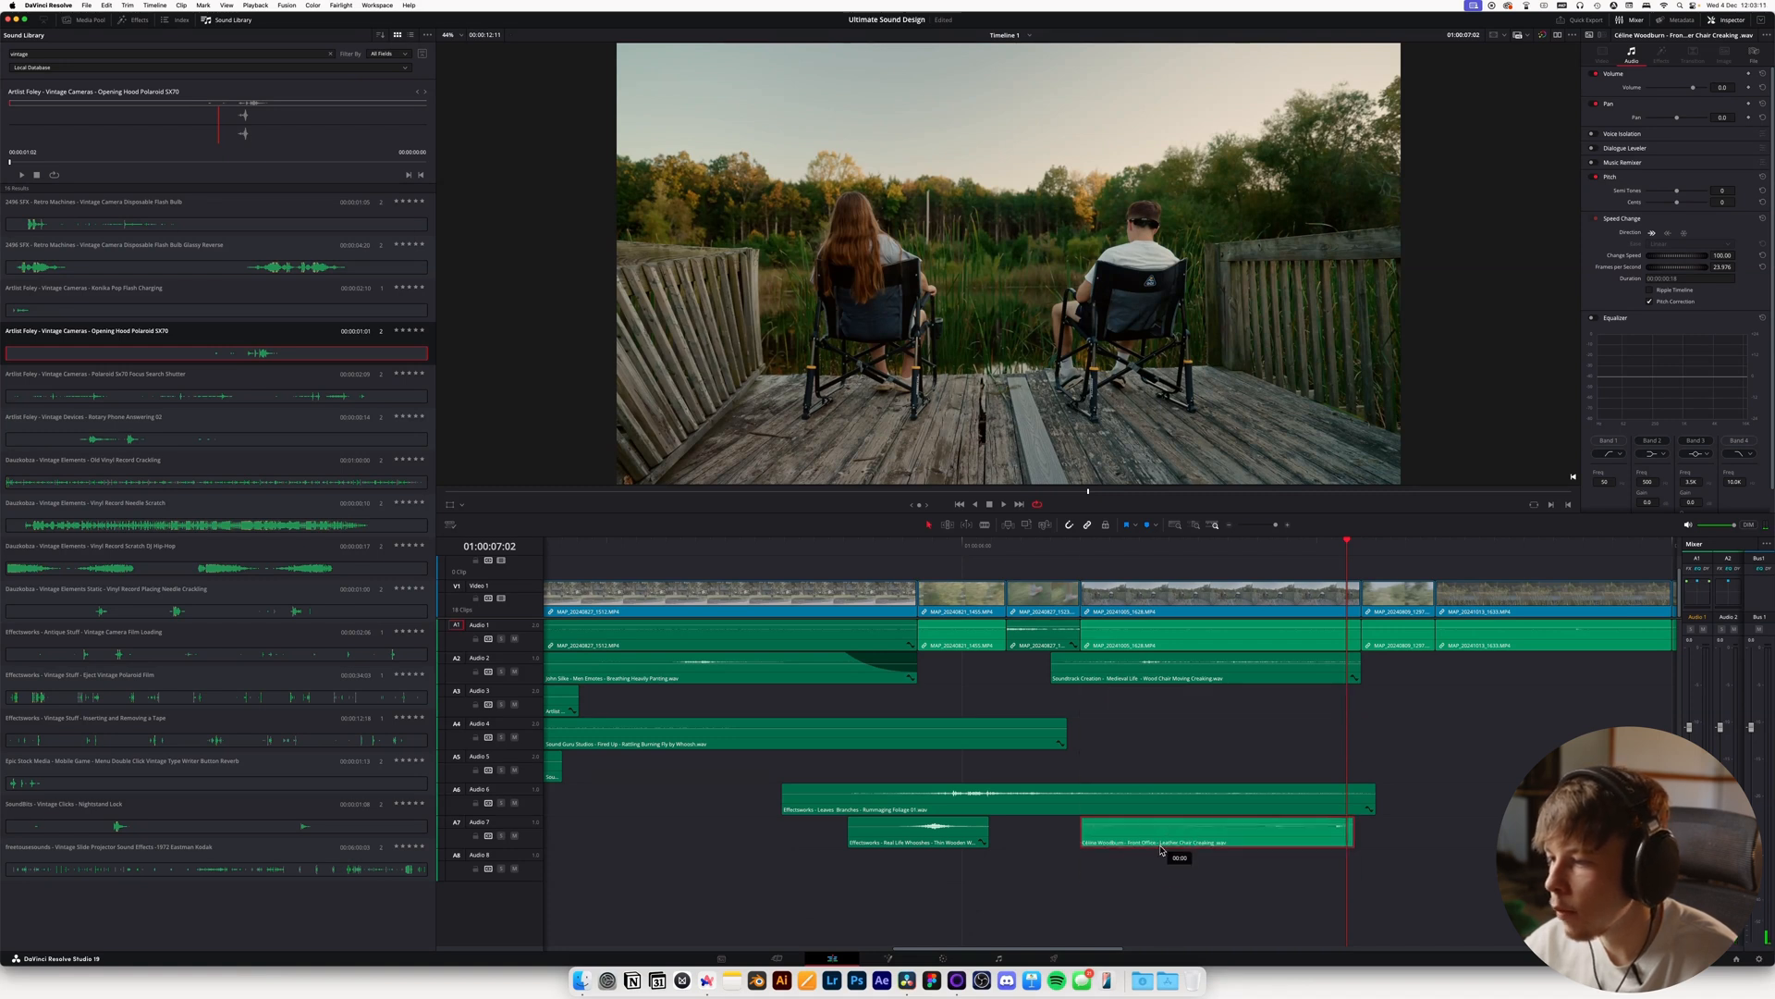
{"action": "left_click", "coordinate": [1036, 545]}
{"action": "key", "text": "space"}
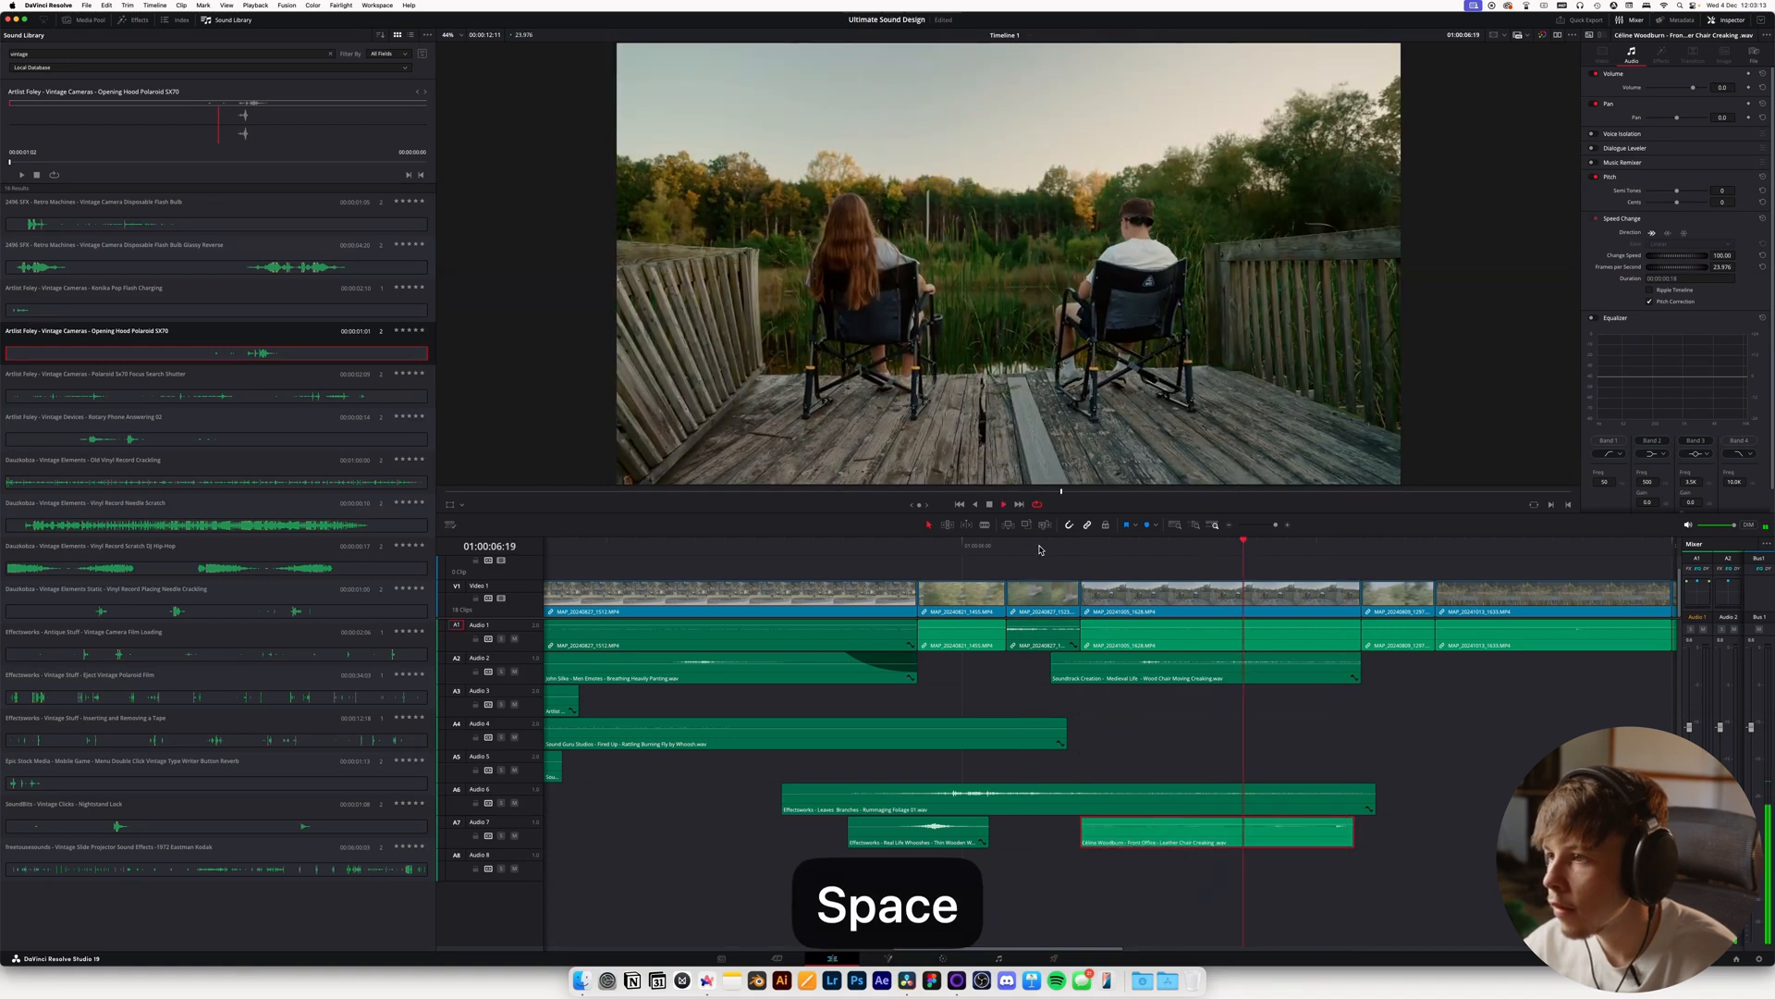
{"action": "key", "text": "space"}
Play on into the blurred transition after the rocking chair shot, return the playhead to that cut and save the project
{"action": "left_click", "coordinate": [1230, 525]}
{"action": "left_click", "coordinate": [1230, 525]}
{"action": "key", "text": "space"}
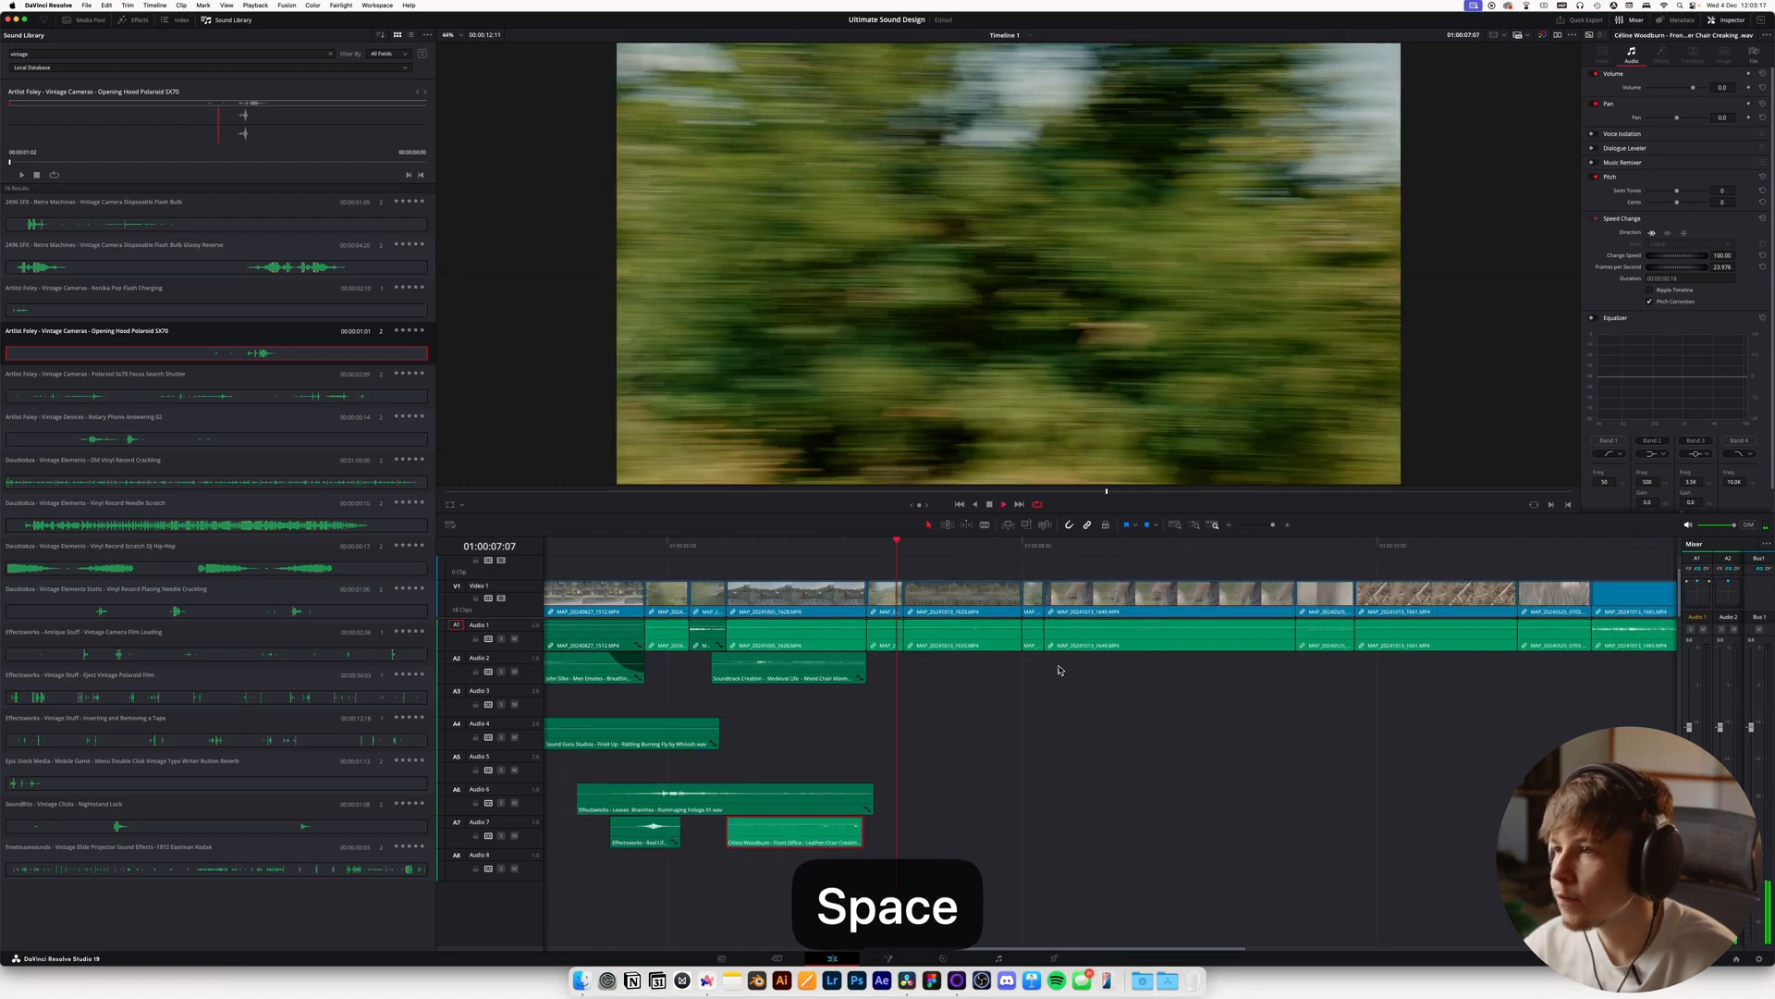
{"action": "left_click_drag", "start_coordinate": [901, 560], "coordinate": [867, 561]}
{"action": "key", "text": "super+s"}
Switch back to Artlist, clear the rocking chair keyword and search the sound effects for "Whoosh"
{"action": "key", "text": "super+Tab"}
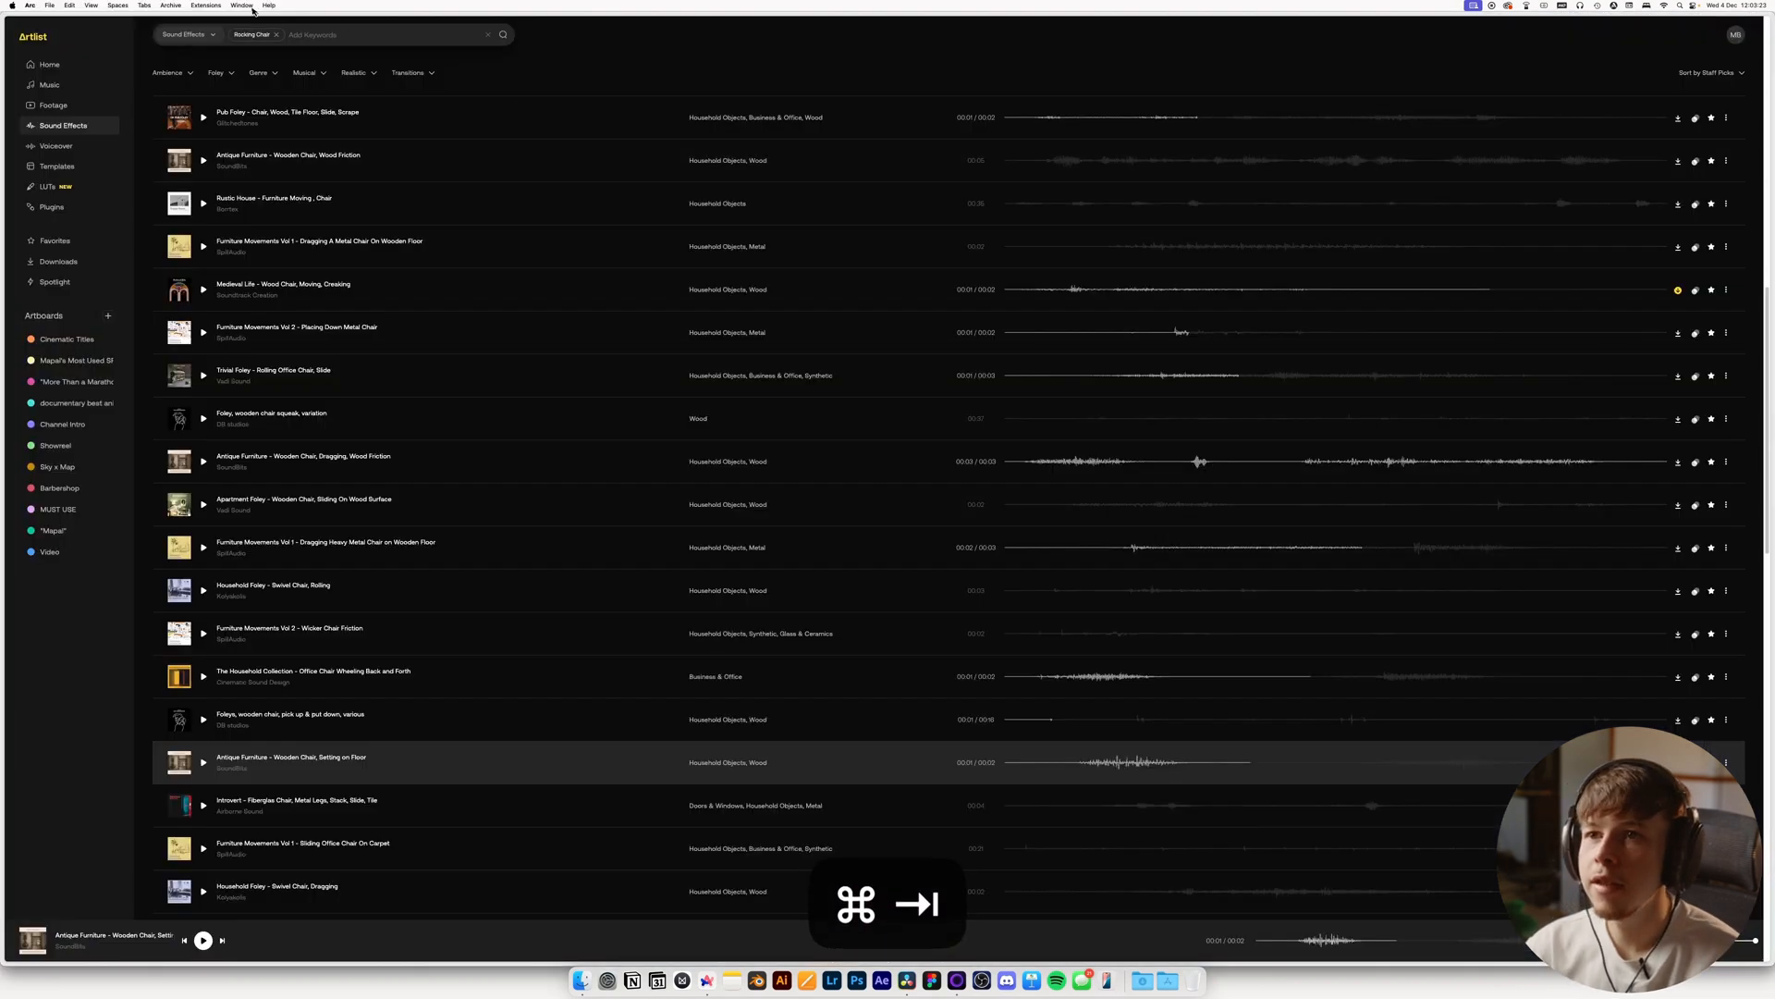
{"action": "key", "text": "BackSpace"}
{"action": "key", "text": "BackSpace"}
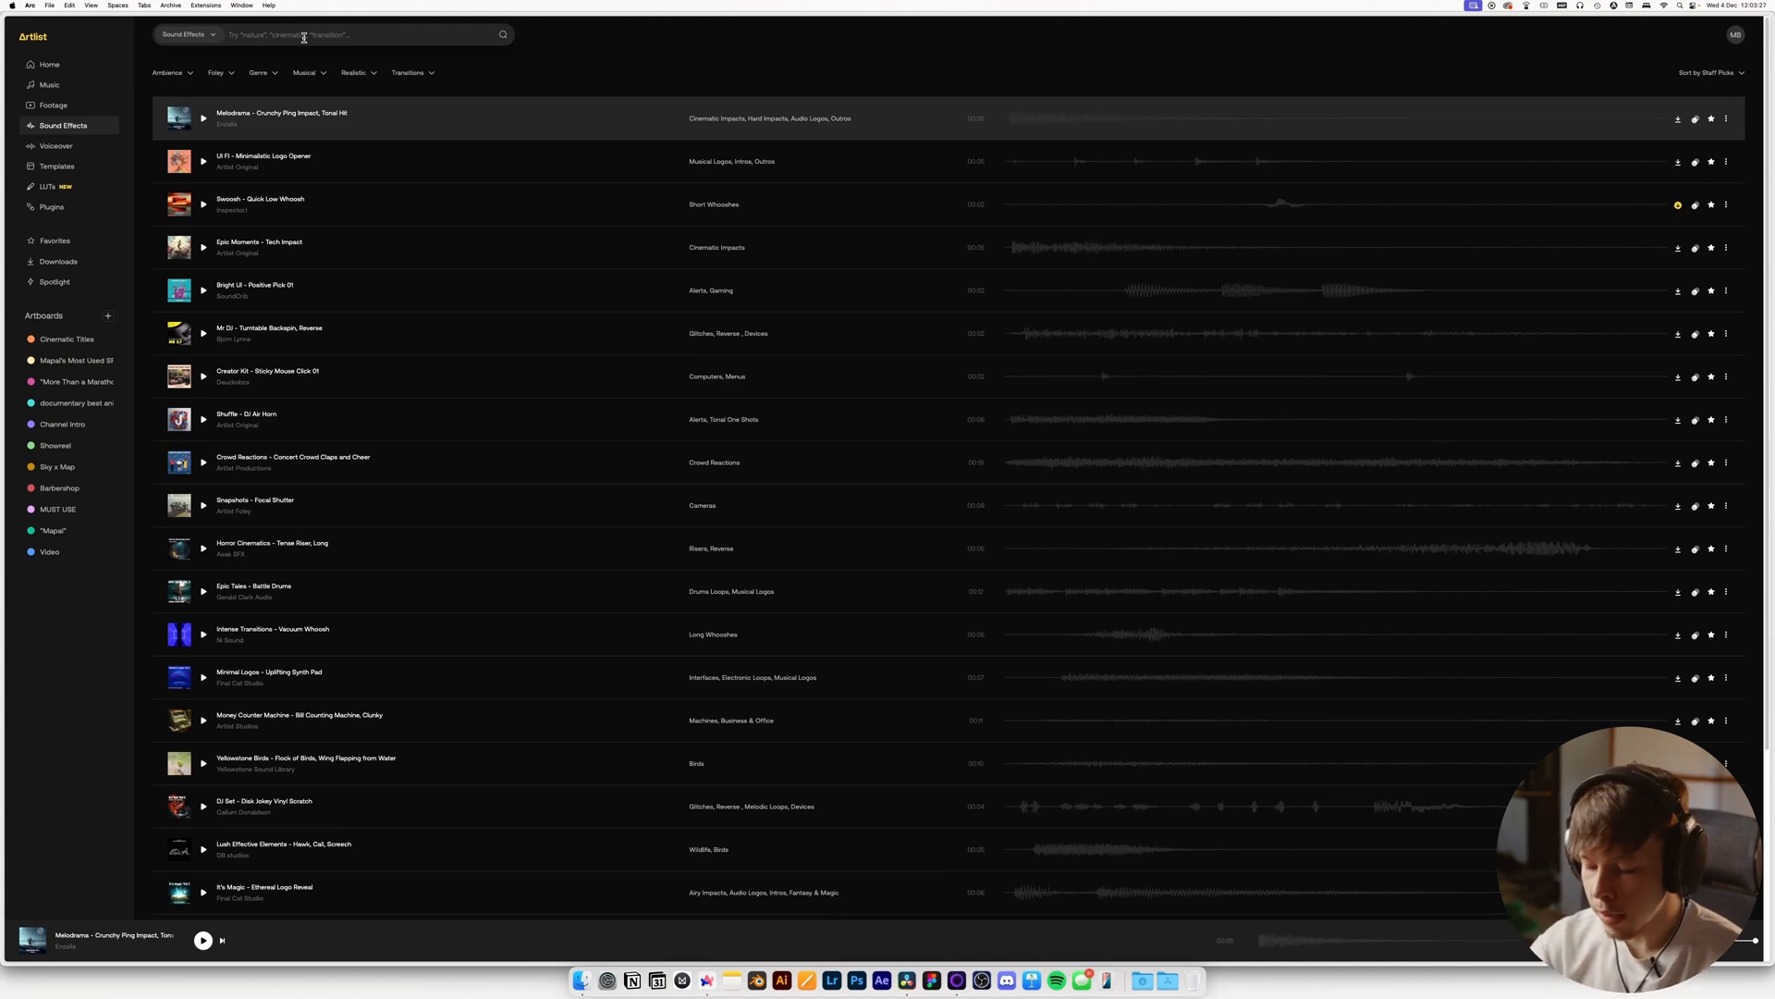
{"action": "left_click", "coordinate": [304, 38]}
{"action": "key", "text": "Return"}
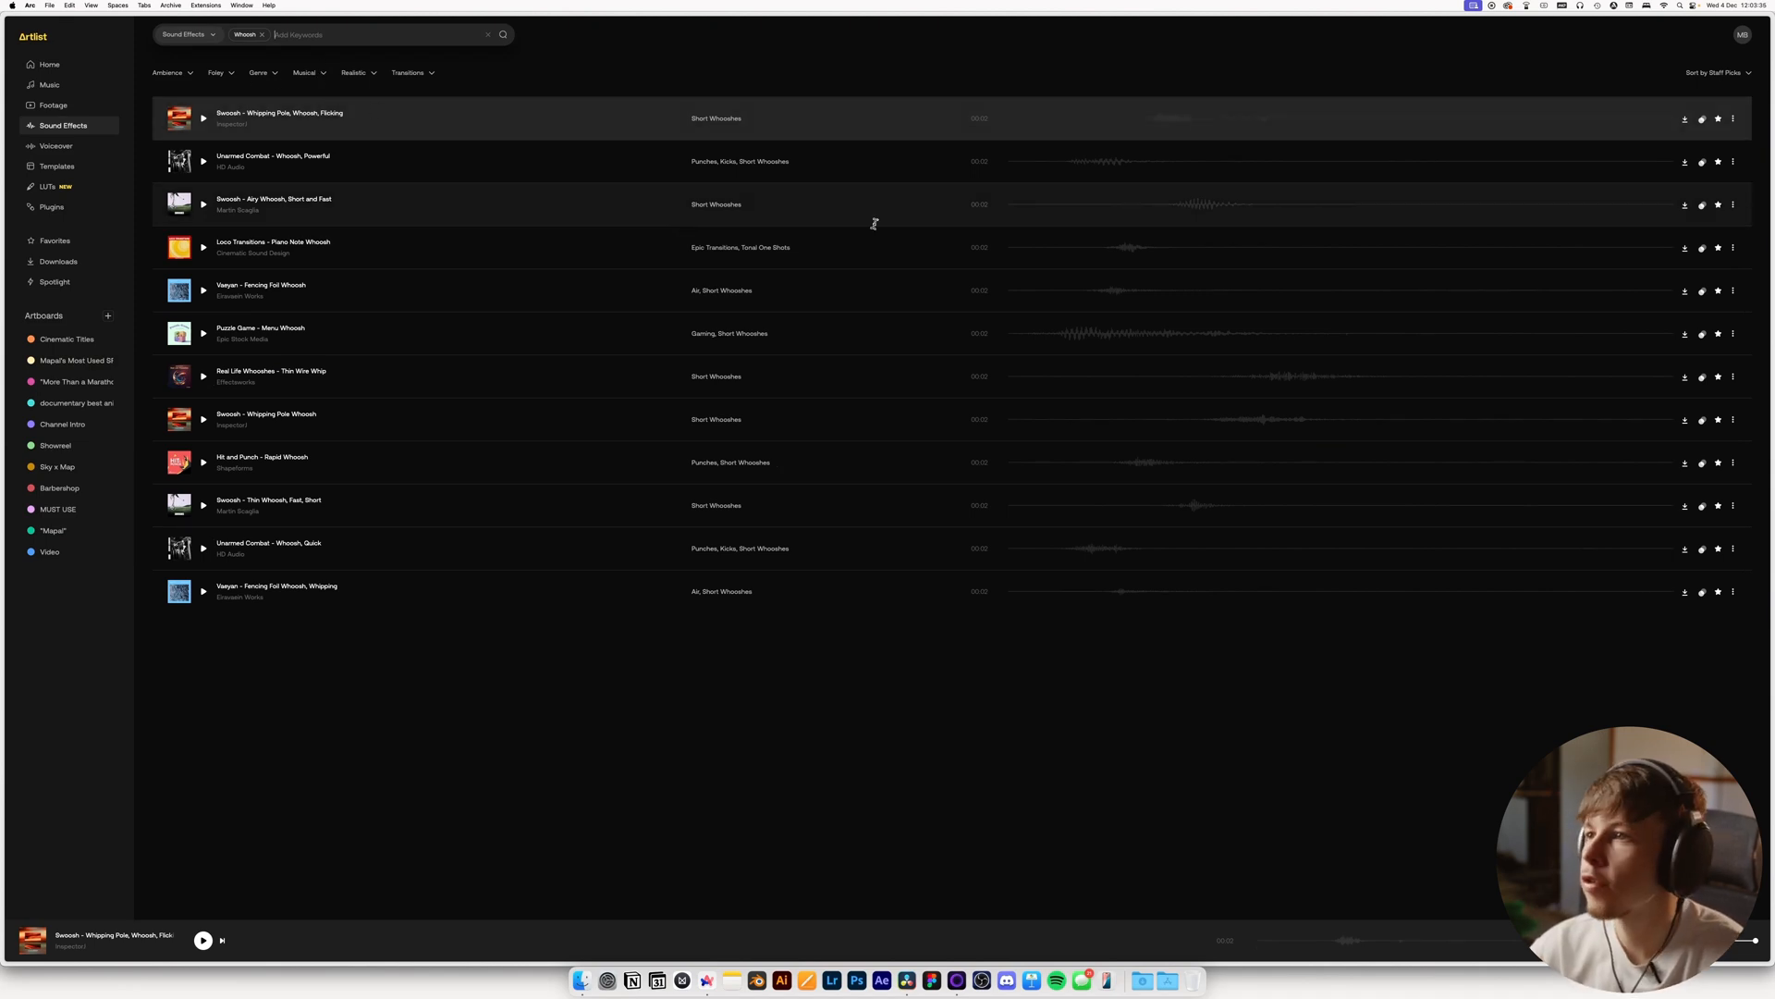
Audition the whoosh results from "Swoosh - Whipping Pole, Whoosh, Flicking" down to "Hit and Punch - Rapid Whoosh"
{"action": "left_click", "coordinate": [1057, 119]}
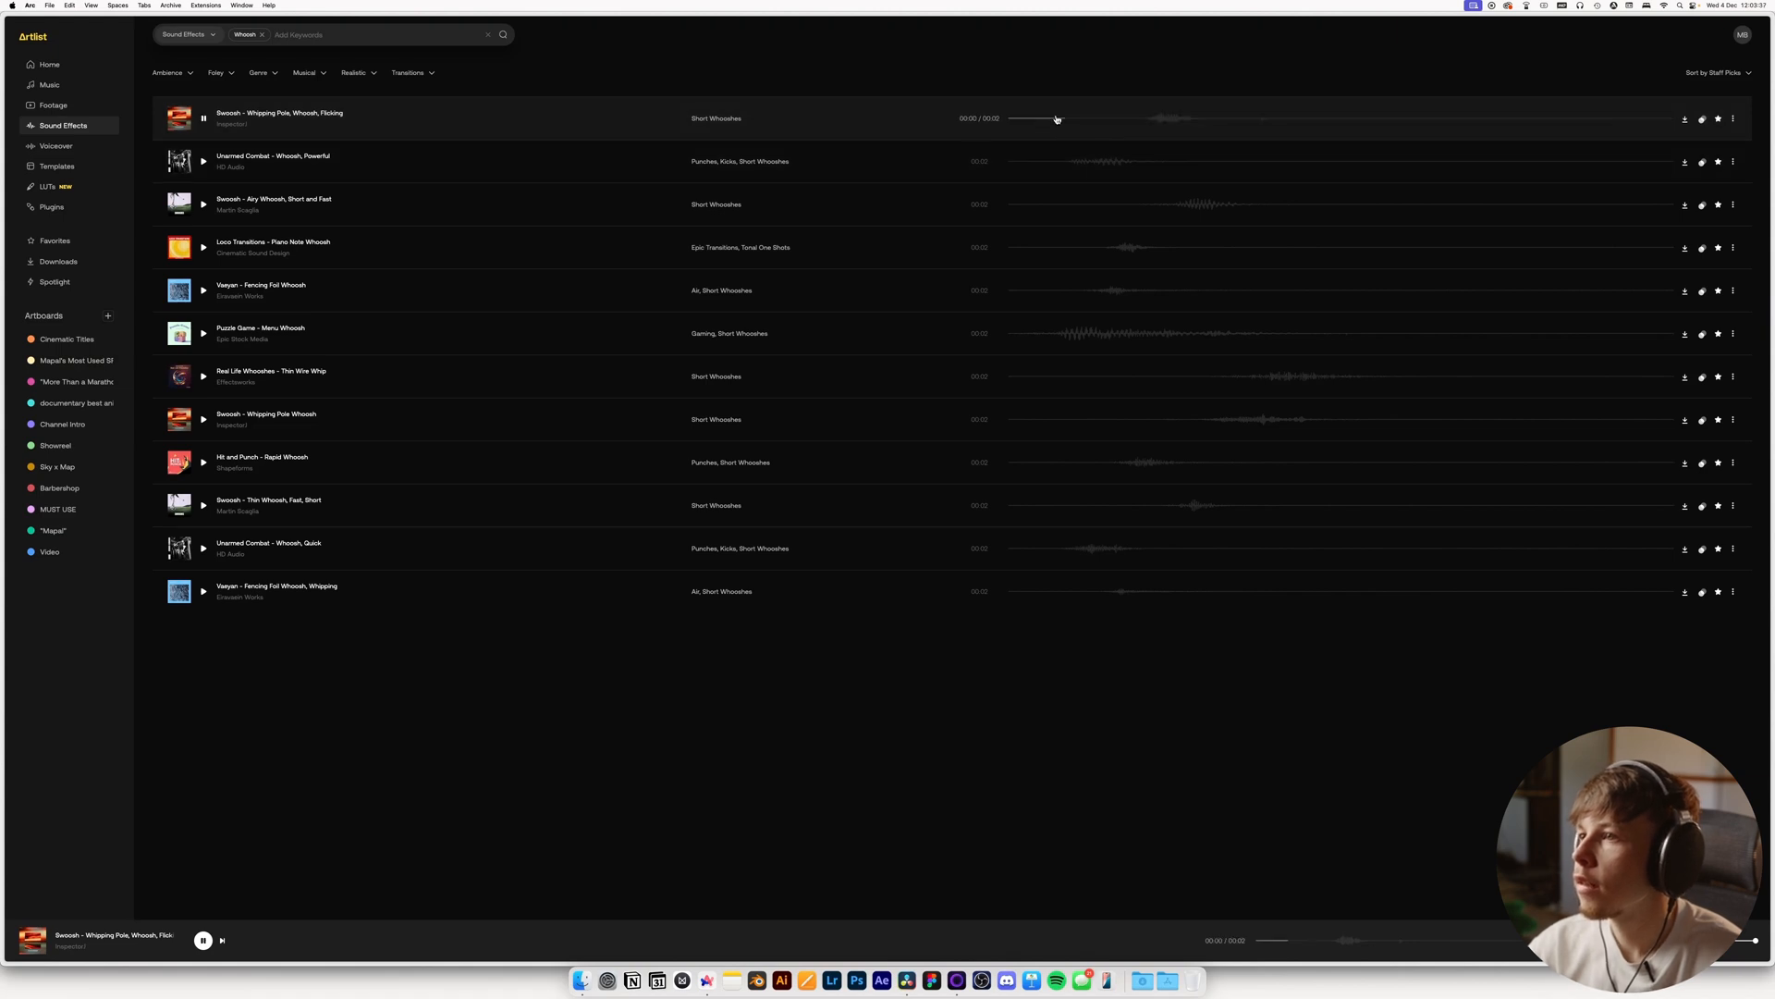
{"action": "left_click", "coordinate": [1026, 167]}
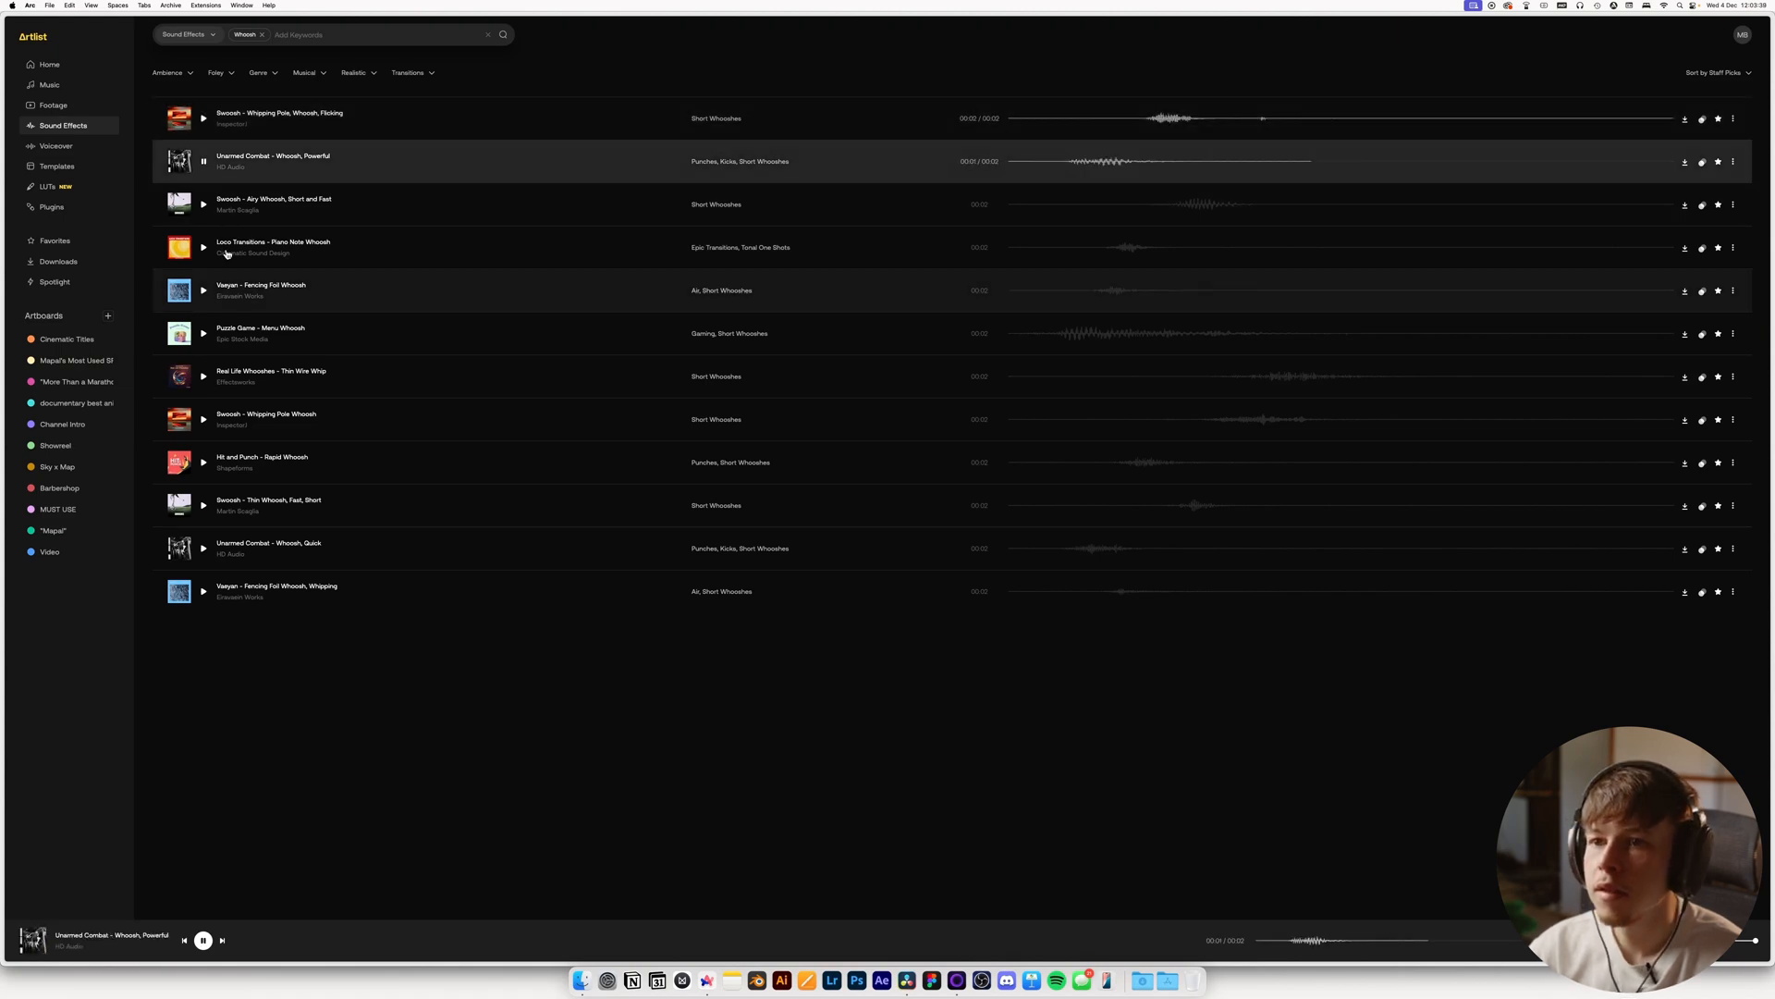
{"action": "left_click", "coordinate": [204, 334]}
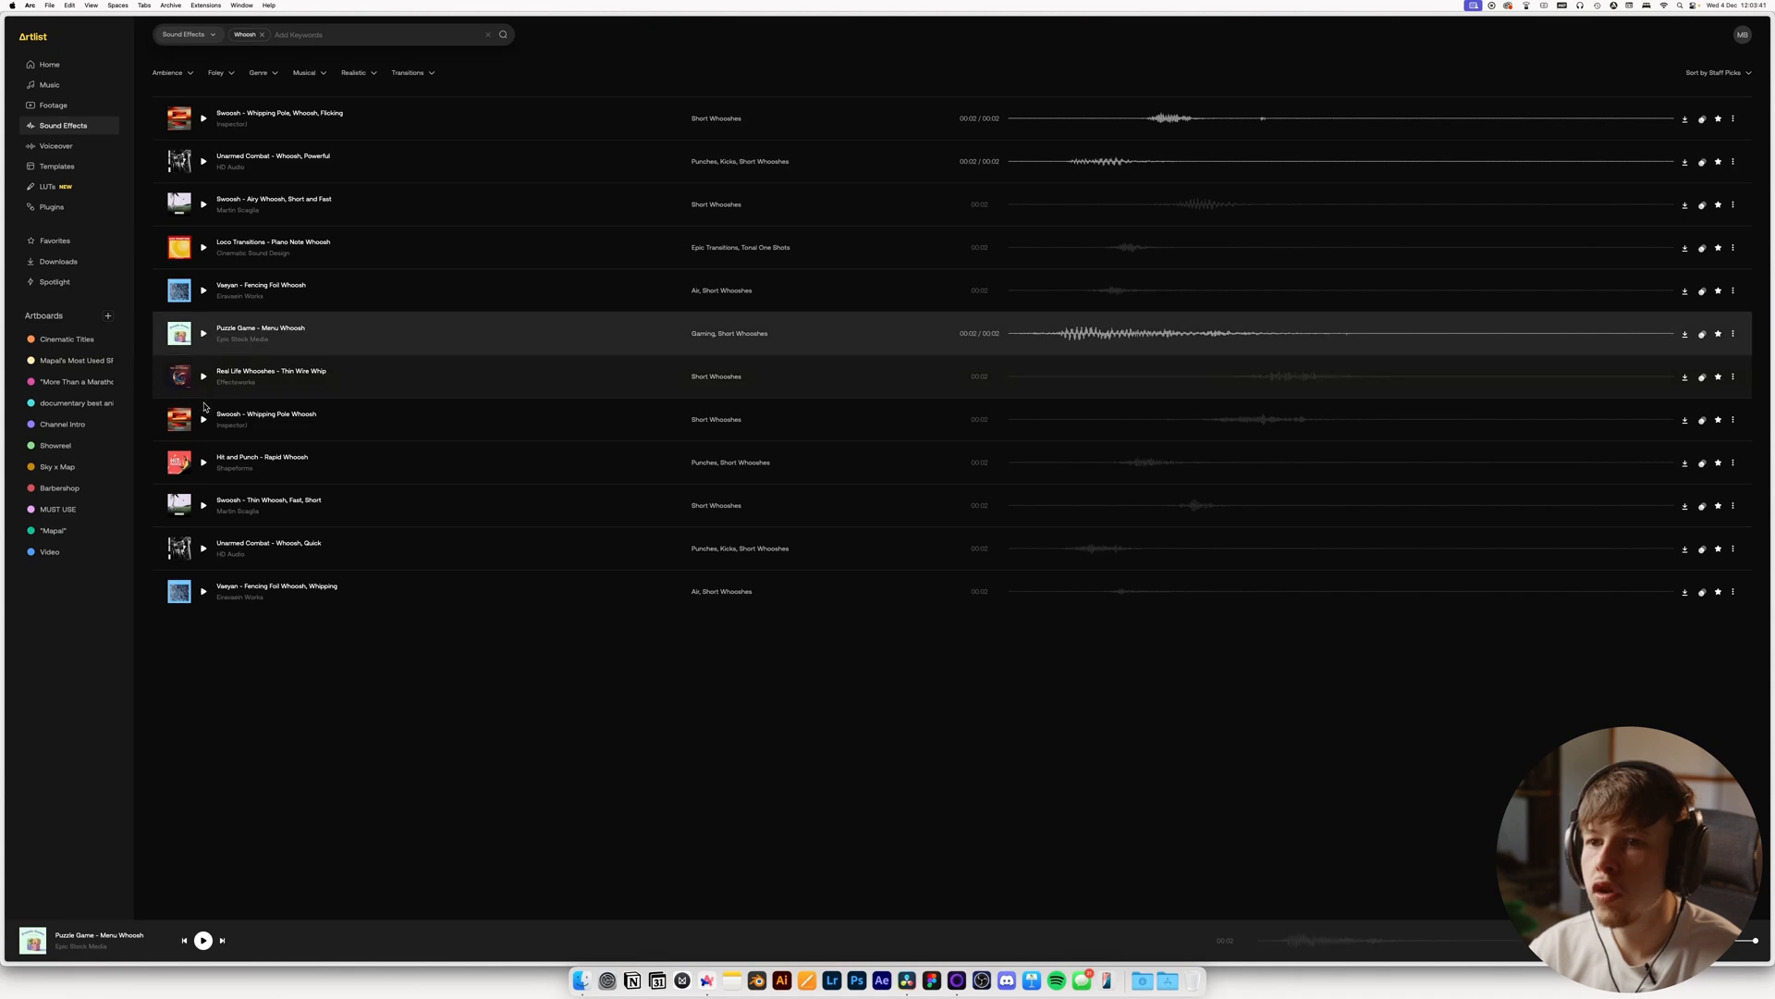
{"action": "left_click", "coordinate": [203, 378]}
{"action": "left_click", "coordinate": [203, 419]}
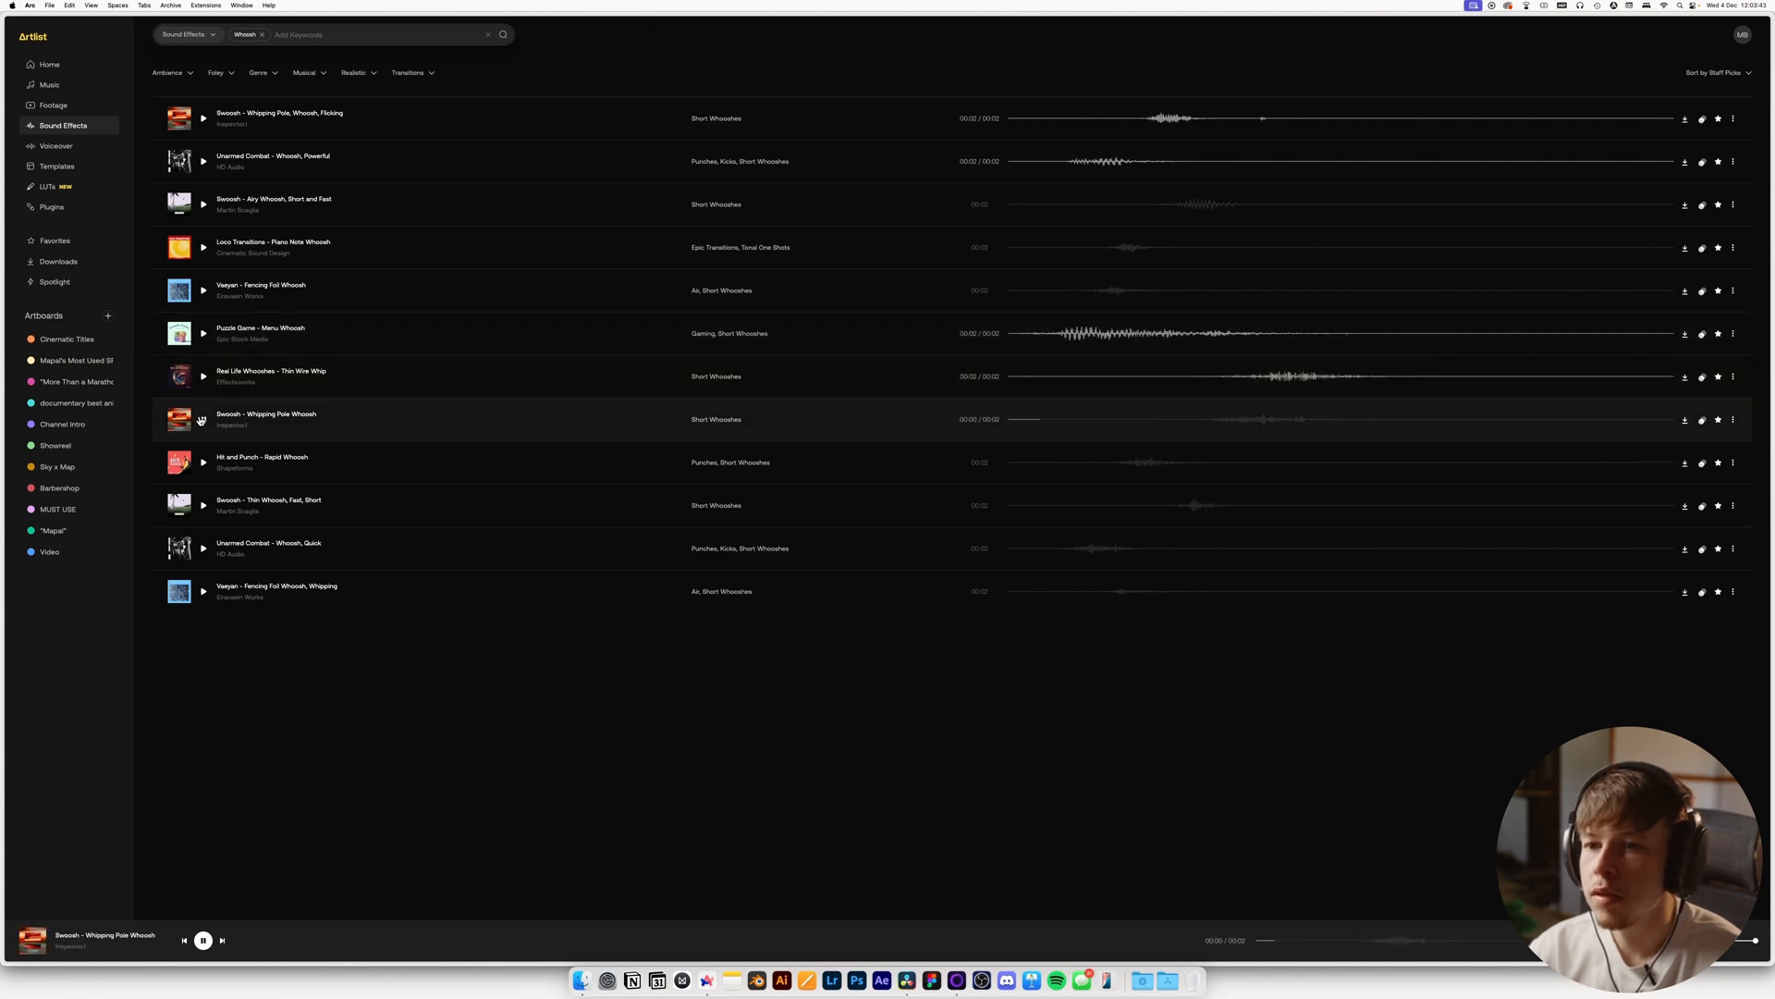
{"action": "left_click", "coordinate": [205, 464]}
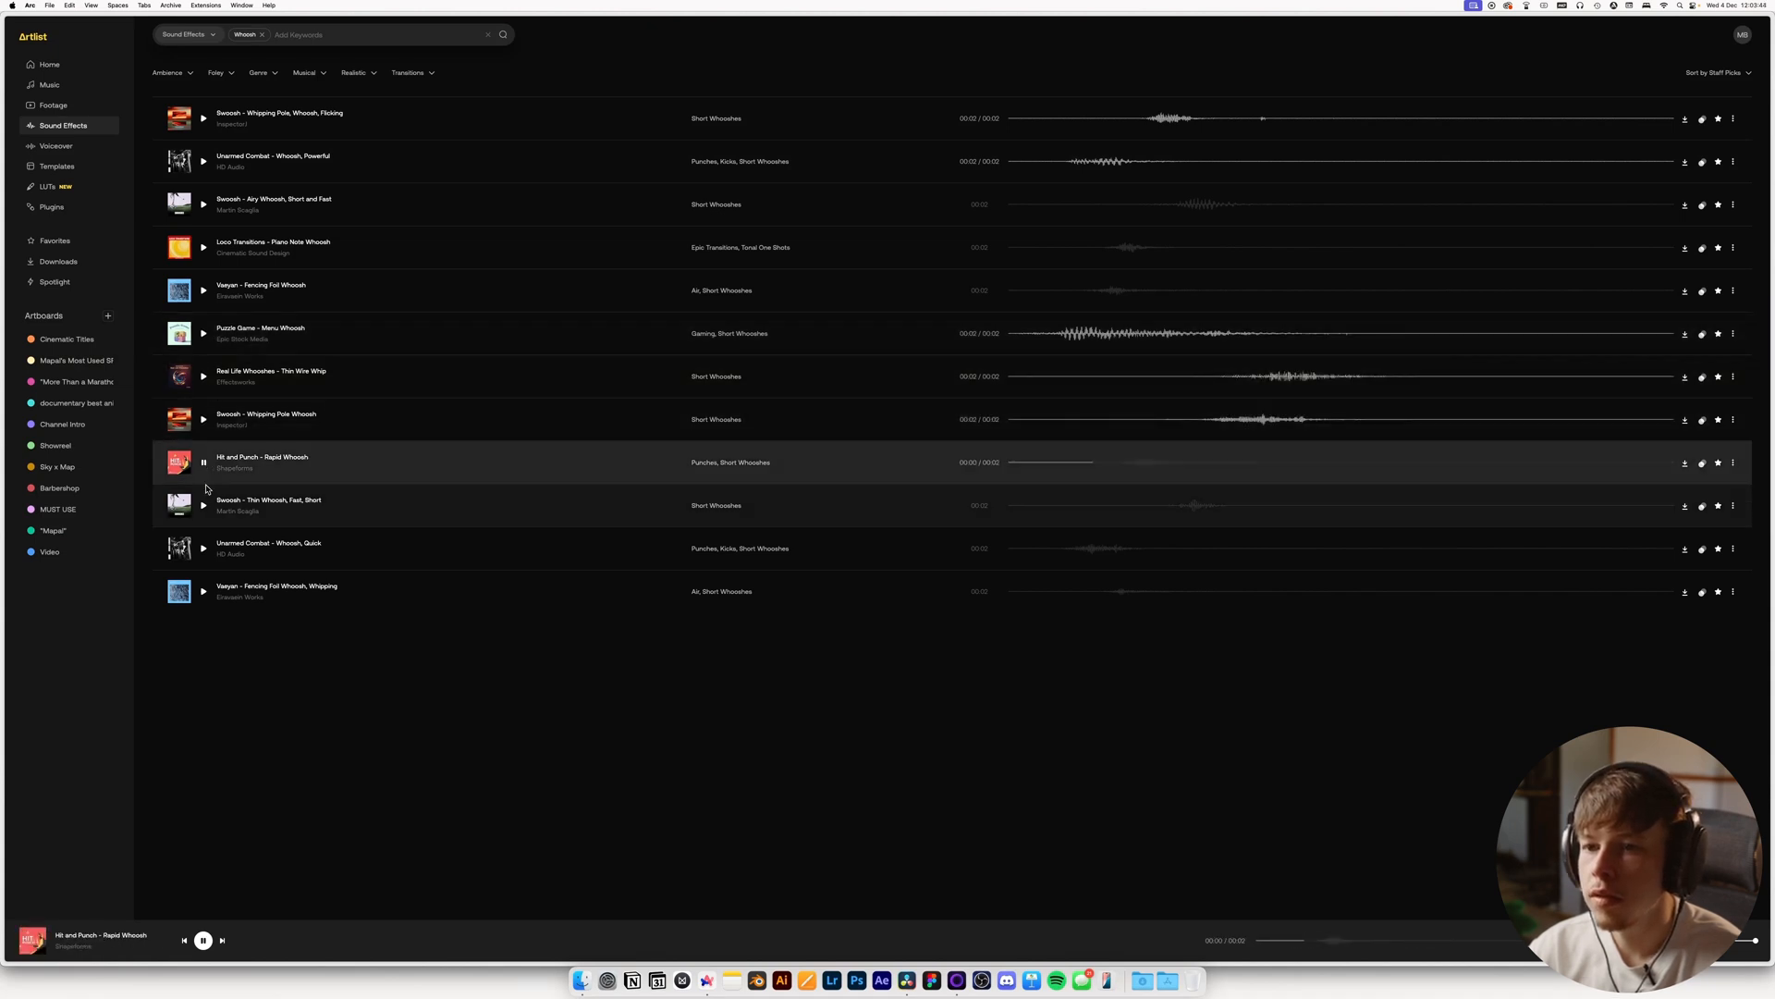
Add the keyword "Wind" to the whoosh search and audition the results from "Deep Dark Gust of Wind Whoosh" to "Power Accents - Swirling Gust of Wind Whoosh"
{"action": "left_click", "coordinate": [299, 39]}
{"action": "type", "text": "w"}
{"action": "key", "text": "Return"}
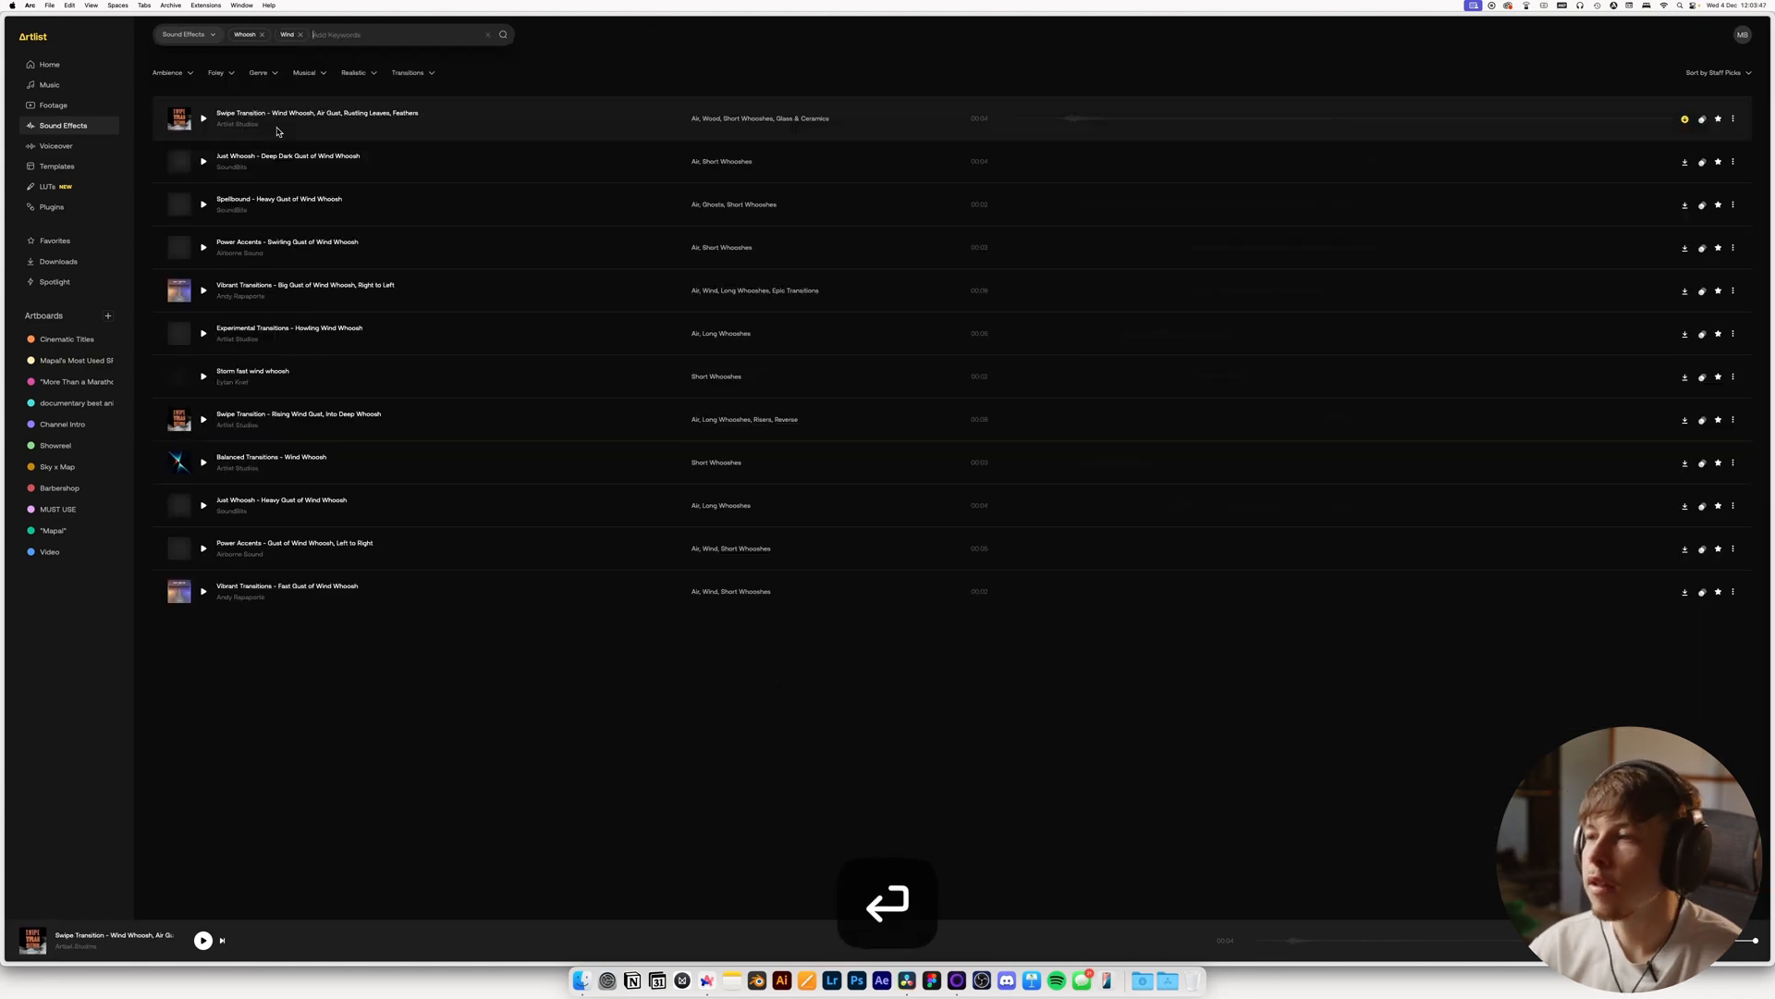
{"action": "left_click", "coordinate": [205, 163]}
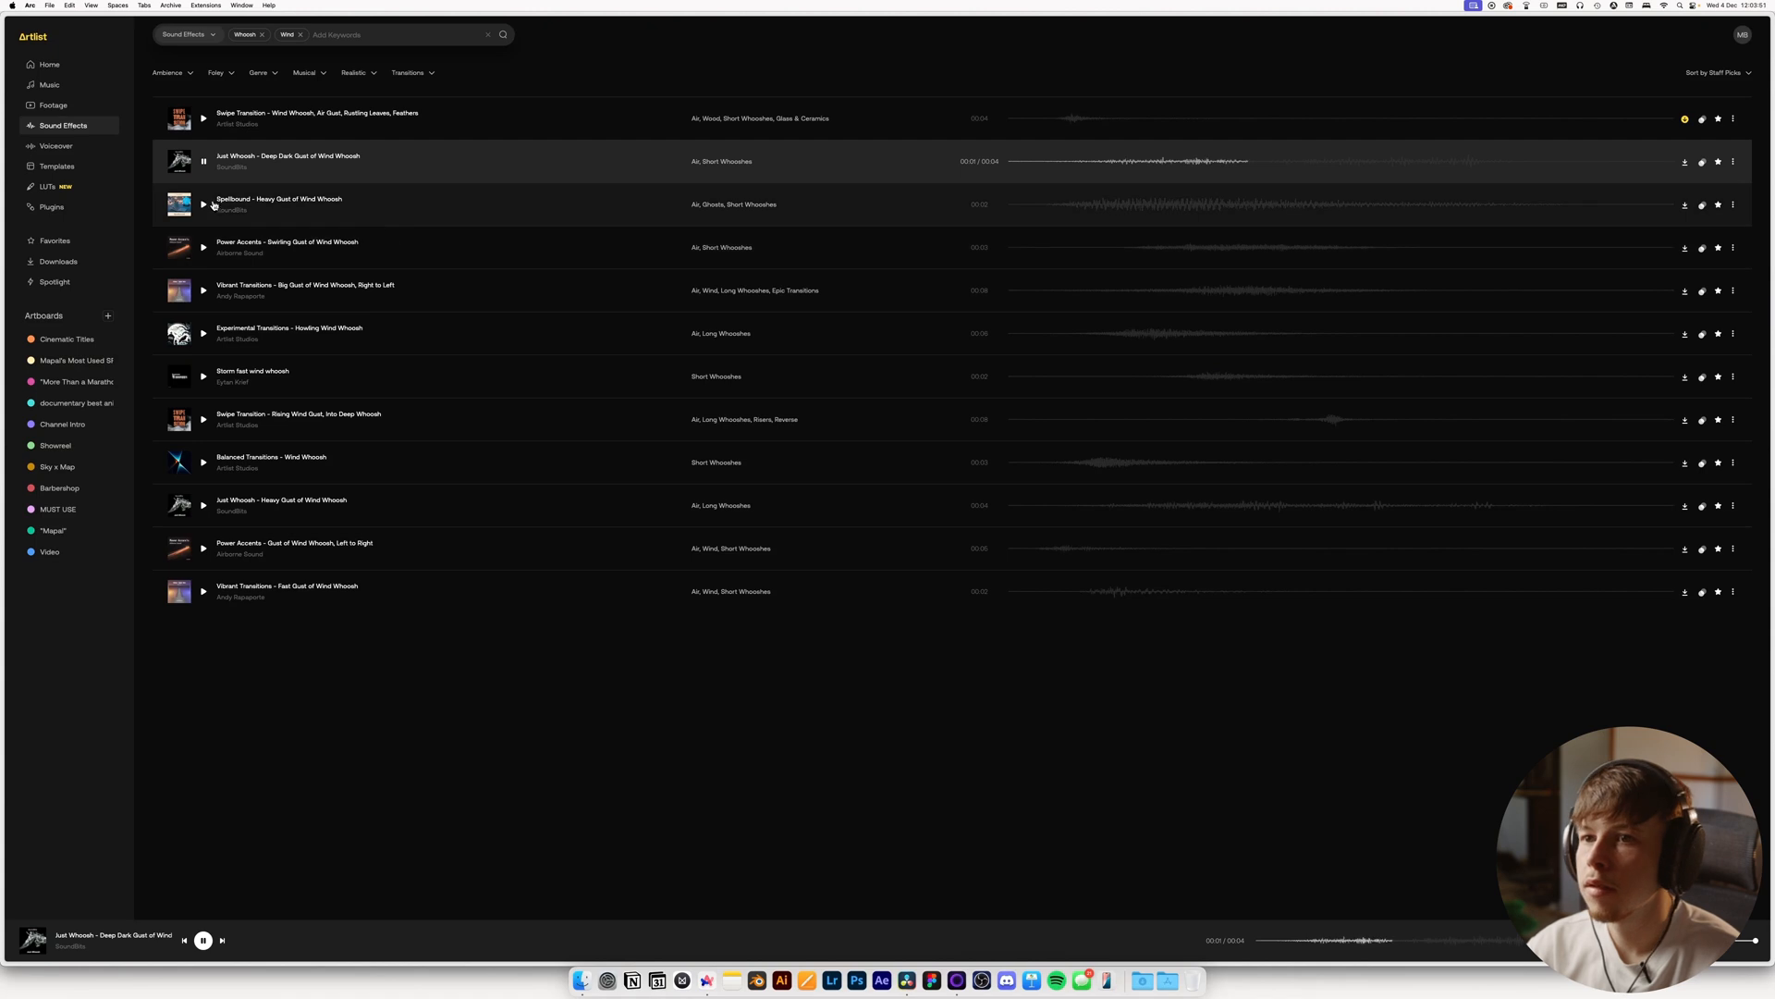
{"action": "left_click", "coordinate": [205, 205]}
{"action": "left_click", "coordinate": [203, 248]}
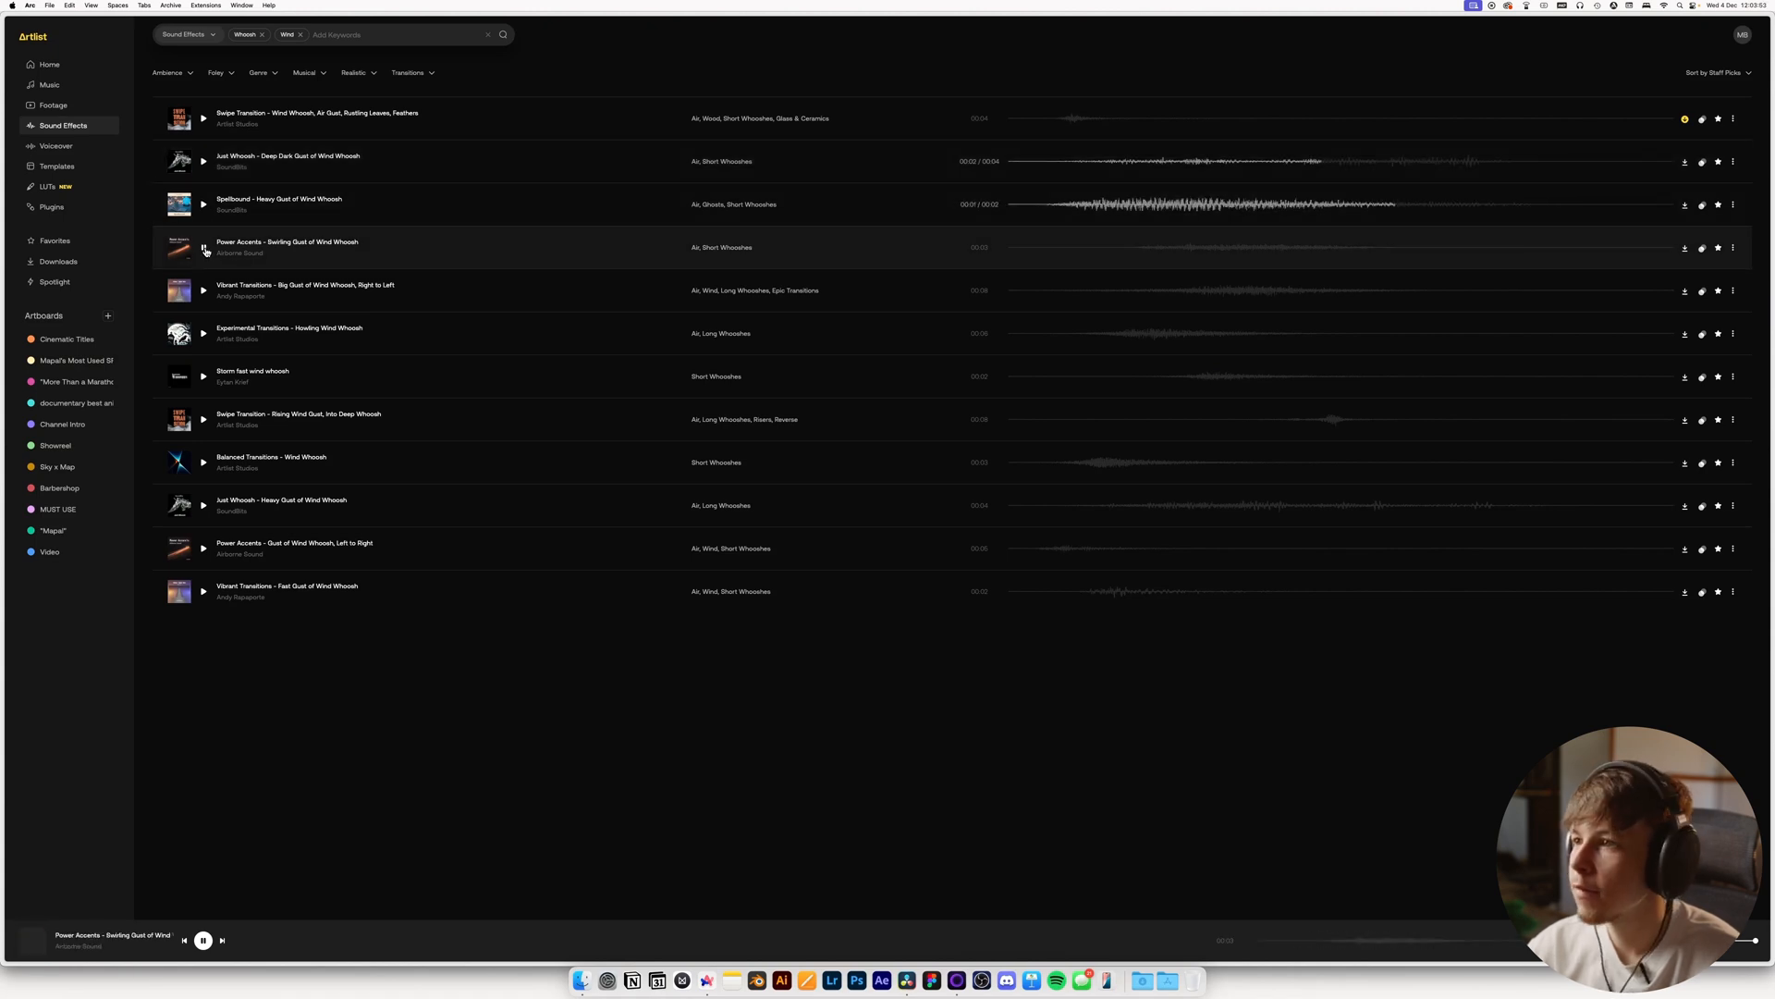
Audition the remaining wind whoosh results from "Vibrant Transitions - Big Gust of Wind Whoosh, Right to Left" down to "Vibrant Transitions - Fast Gust of Wind Whoosh"
{"action": "key", "text": "Down"}
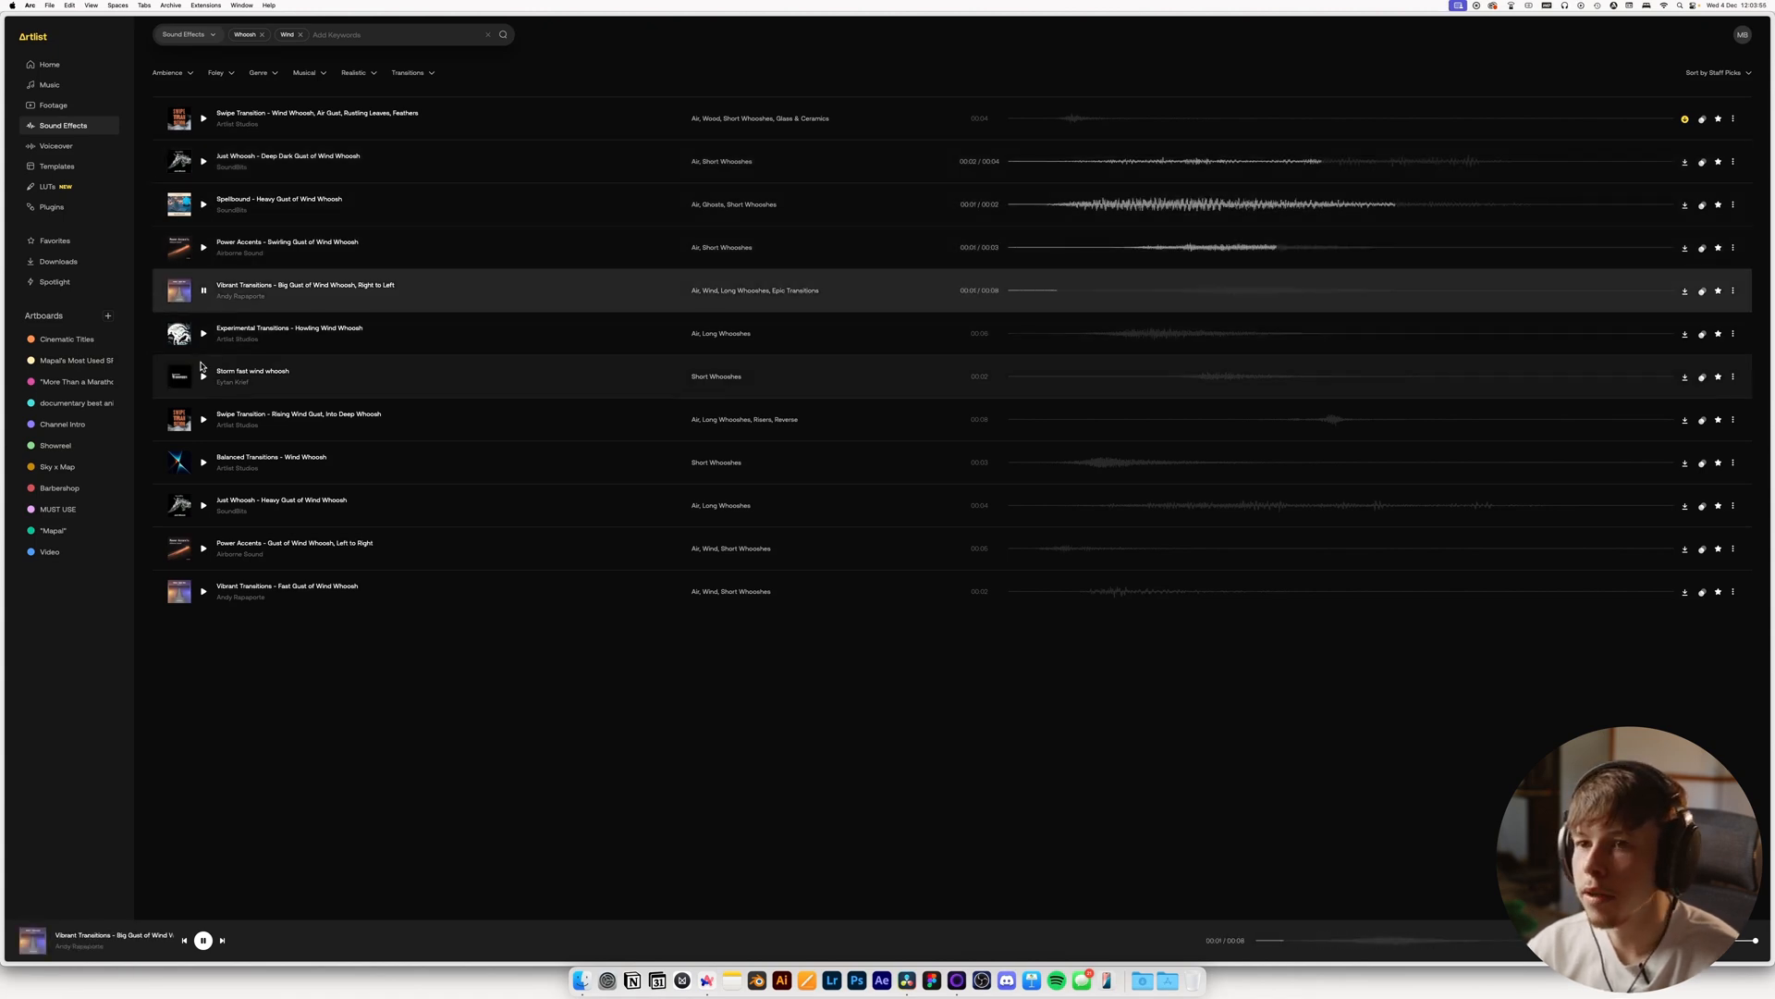
{"action": "left_click", "coordinate": [205, 335]}
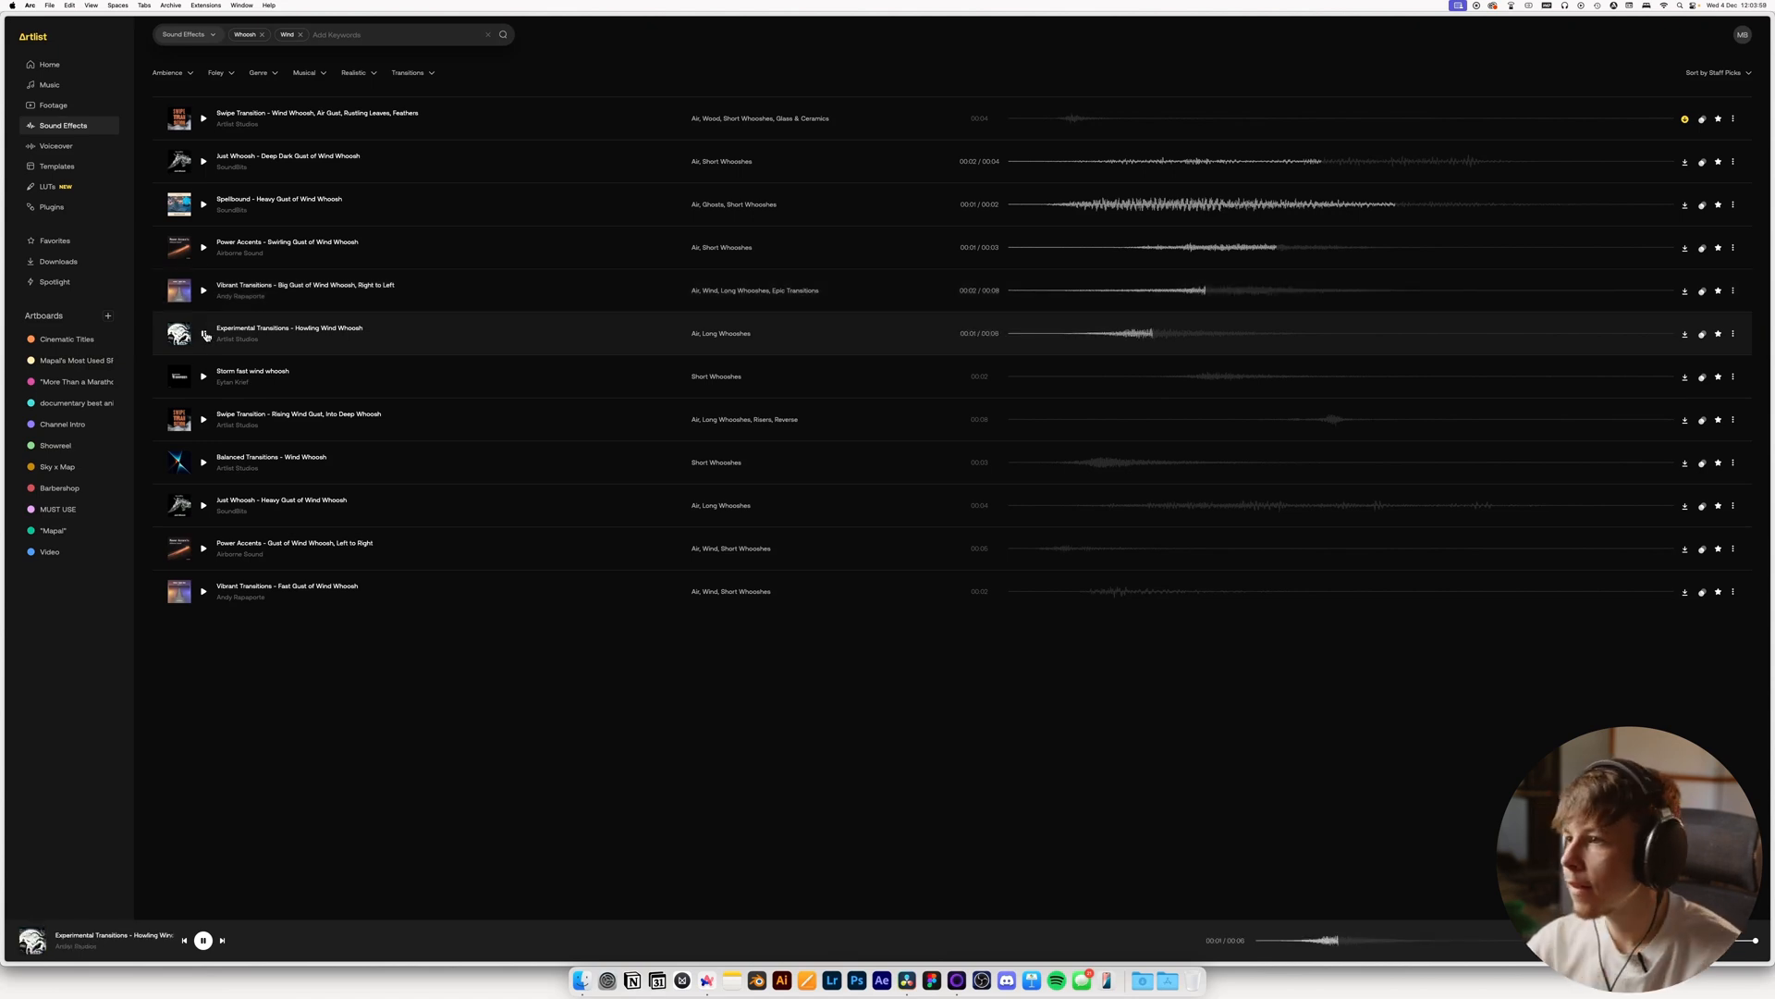
{"action": "left_click", "coordinate": [204, 378]}
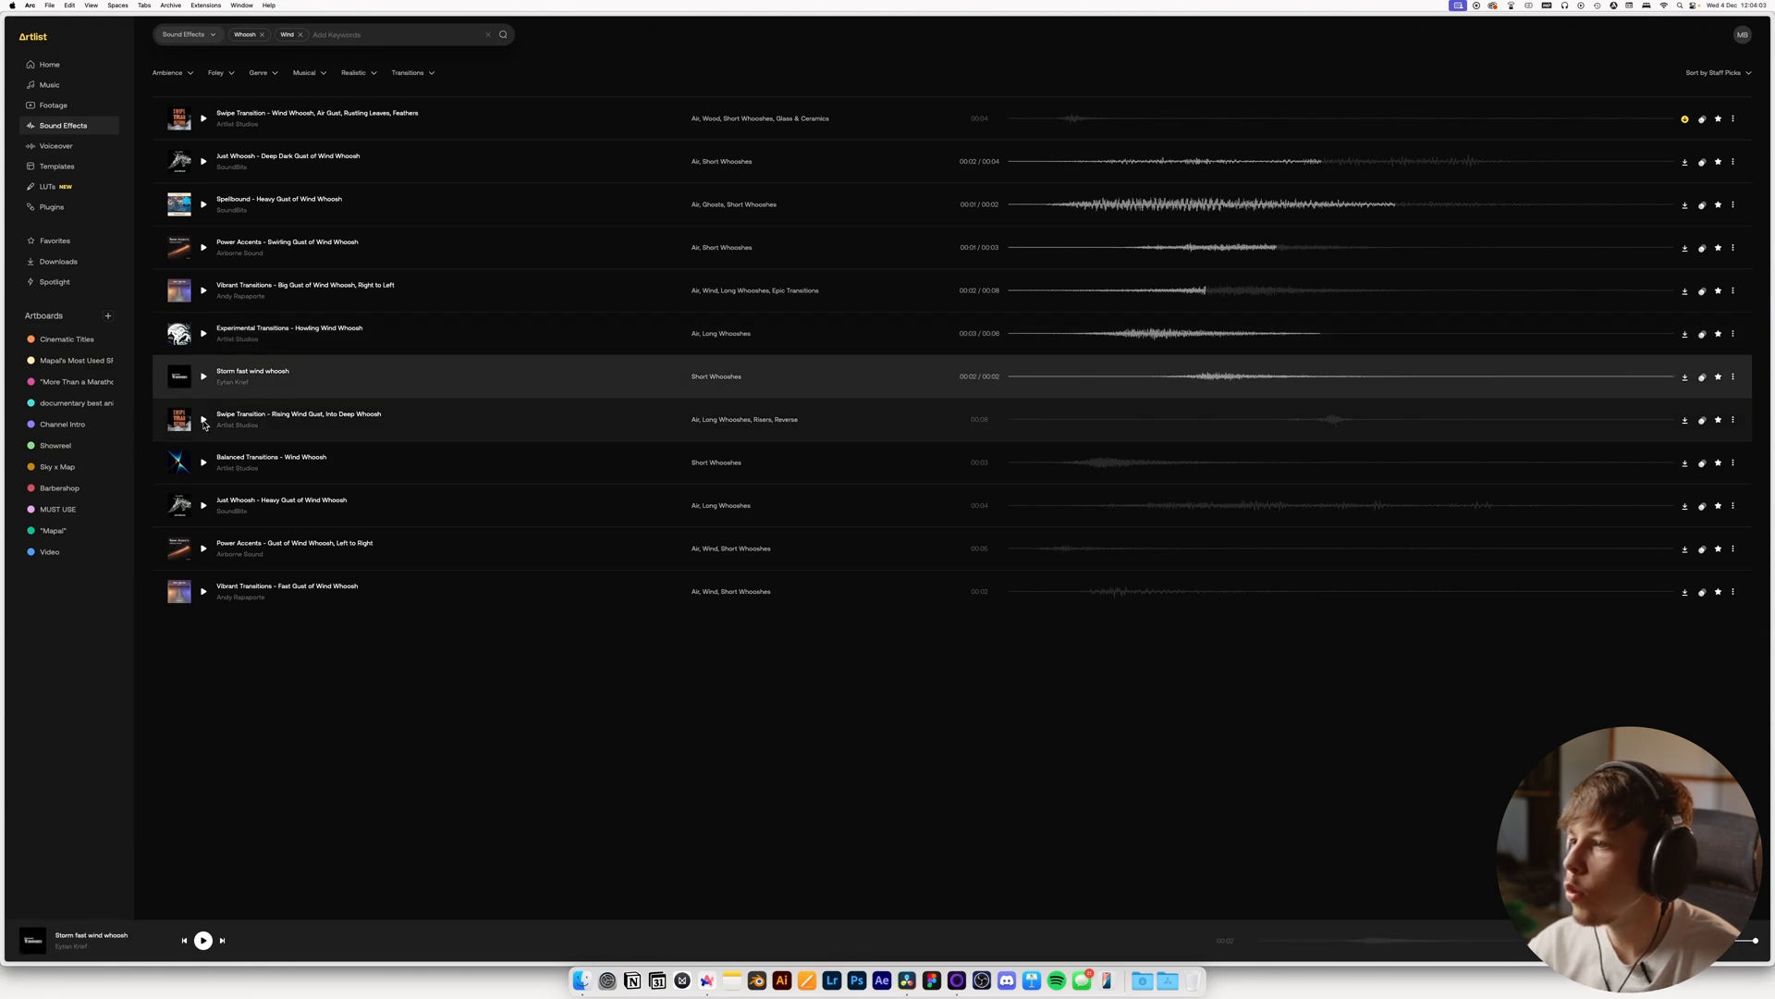
{"action": "left_click", "coordinate": [203, 462]}
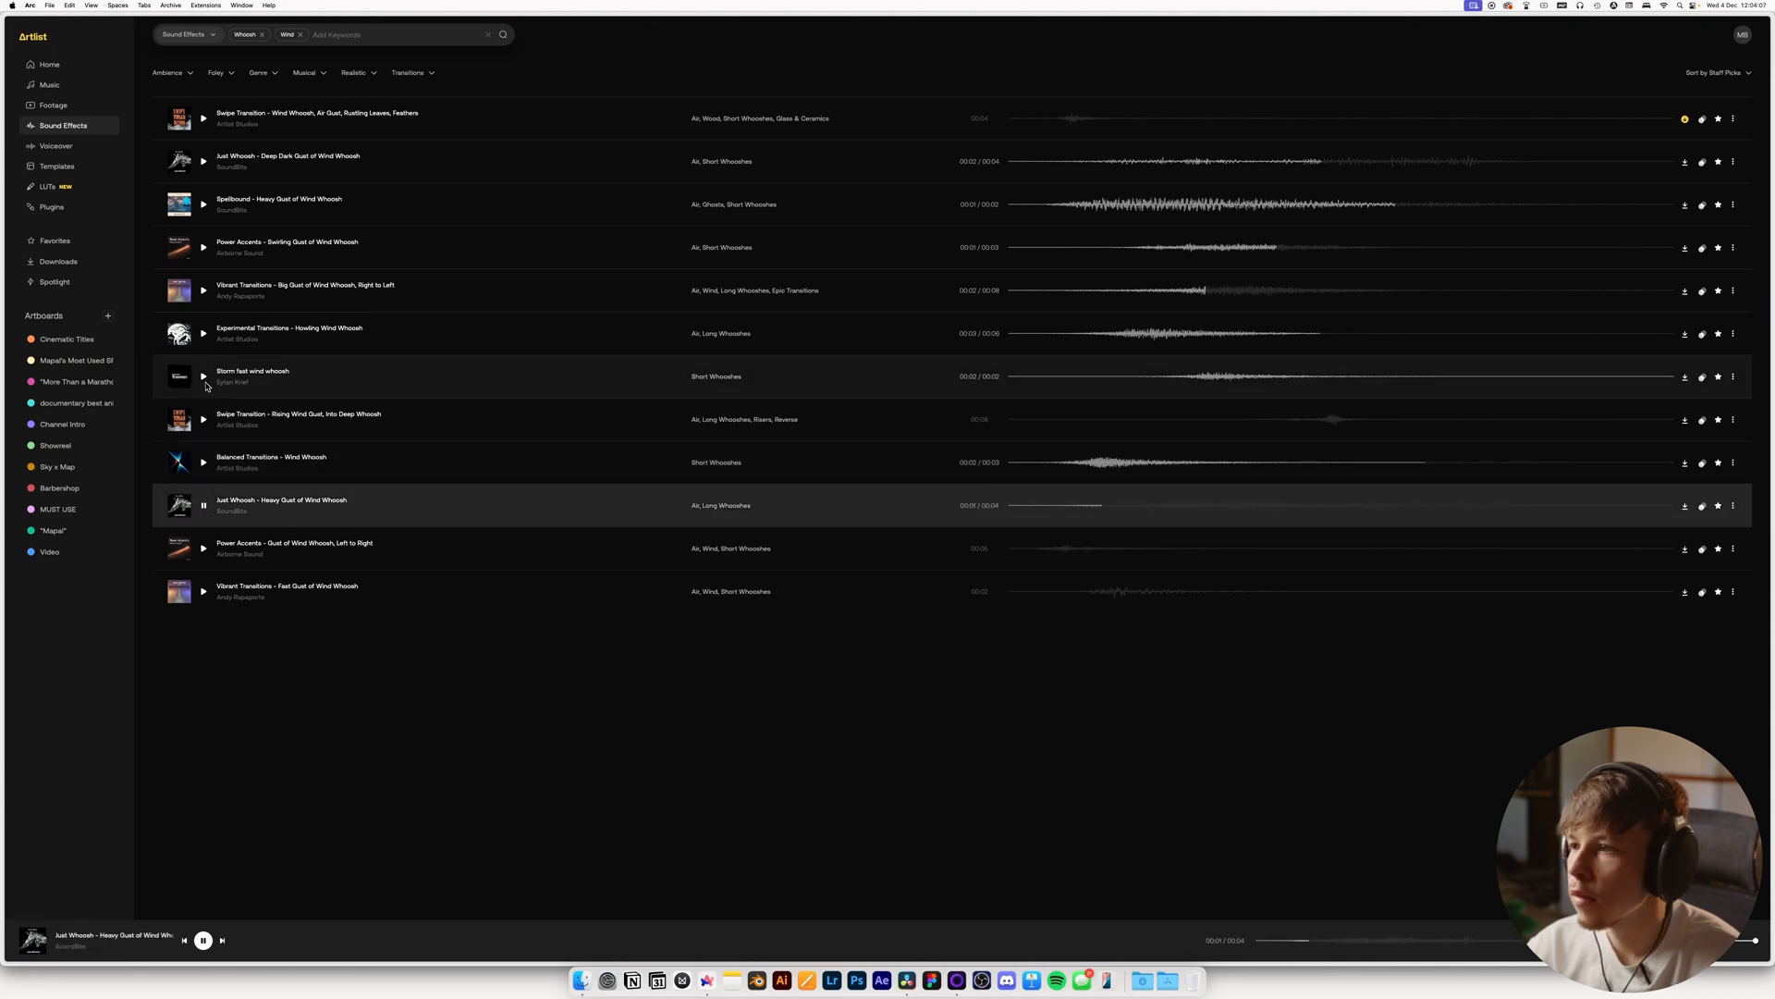
{"action": "left_click", "coordinate": [203, 548]}
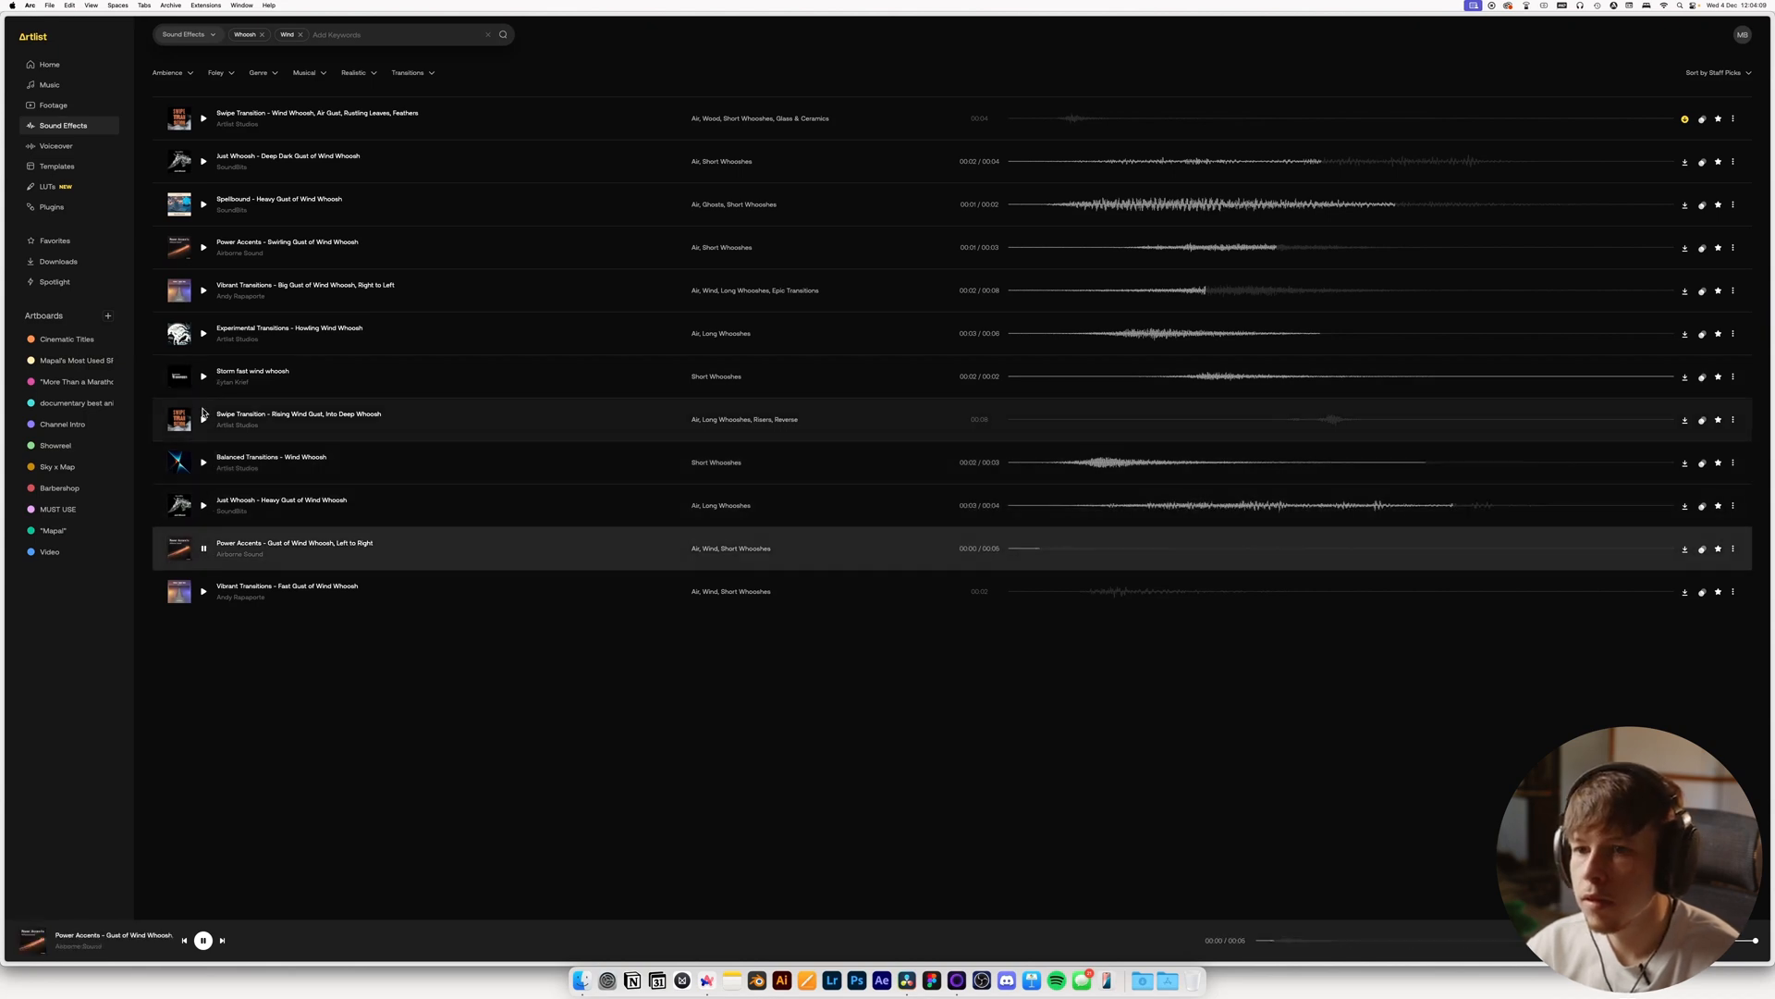
{"action": "left_click", "coordinate": [204, 592]}
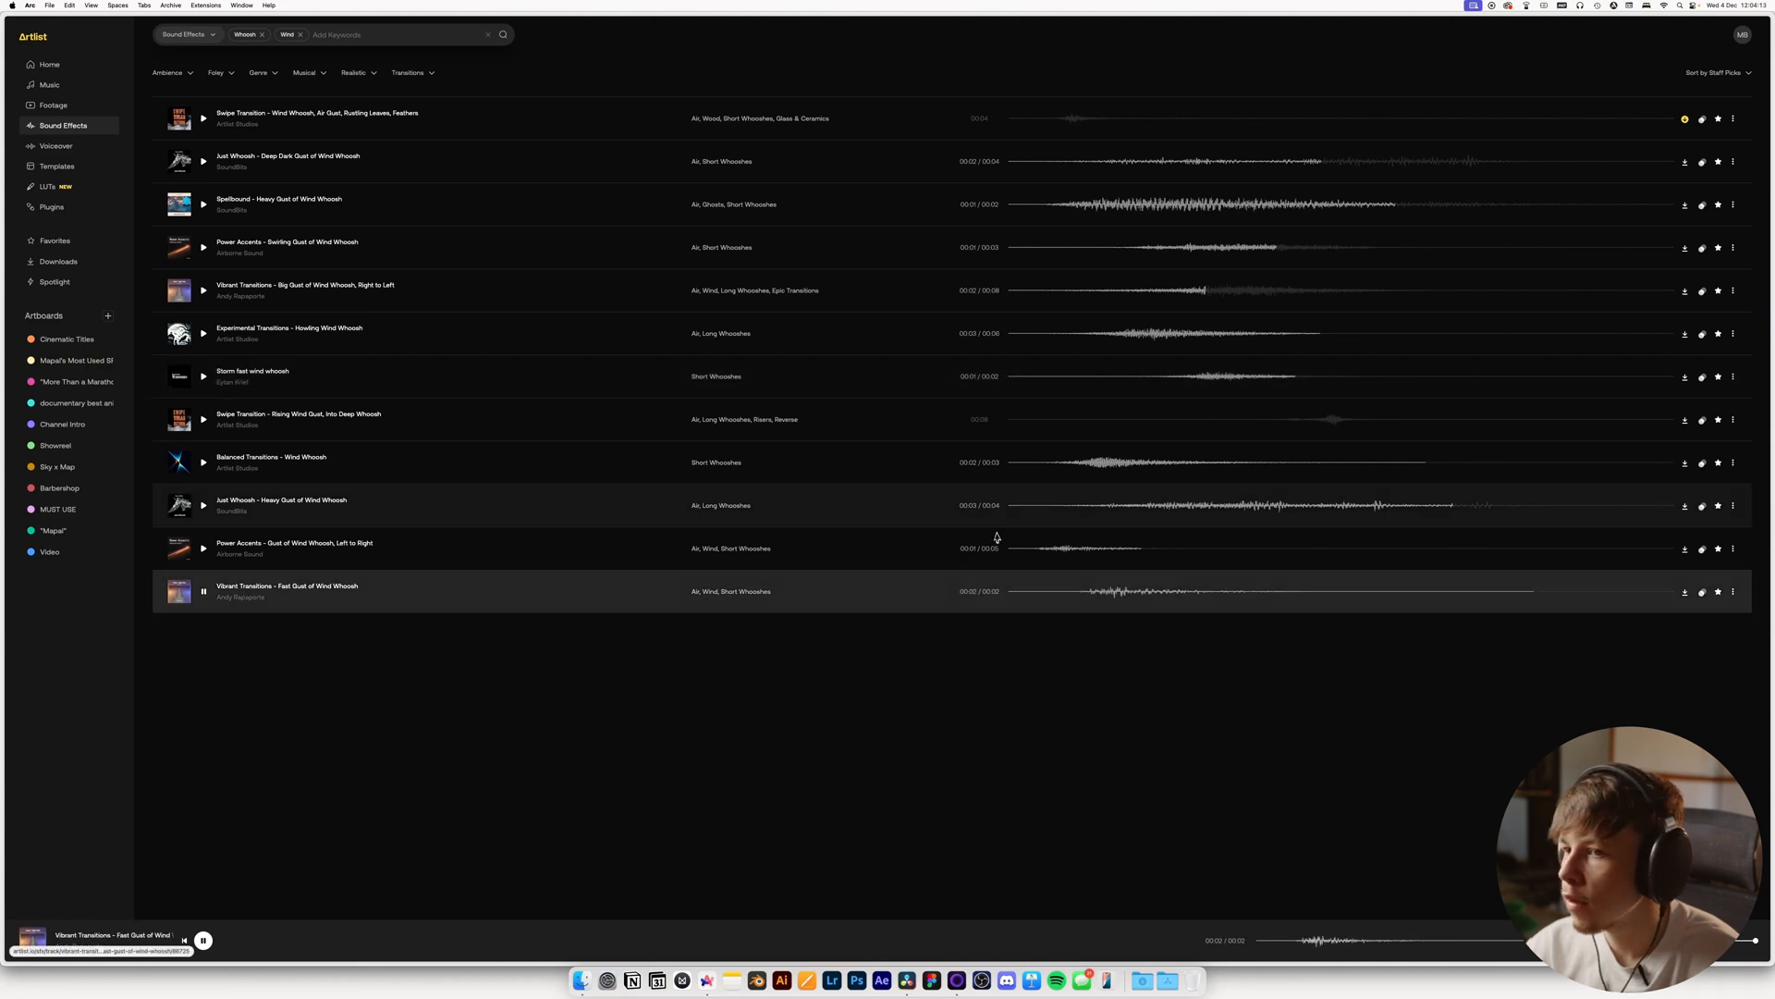
Replay "Storm fast wind whoosh" and download it
{"action": "left_click", "coordinate": [205, 378]}
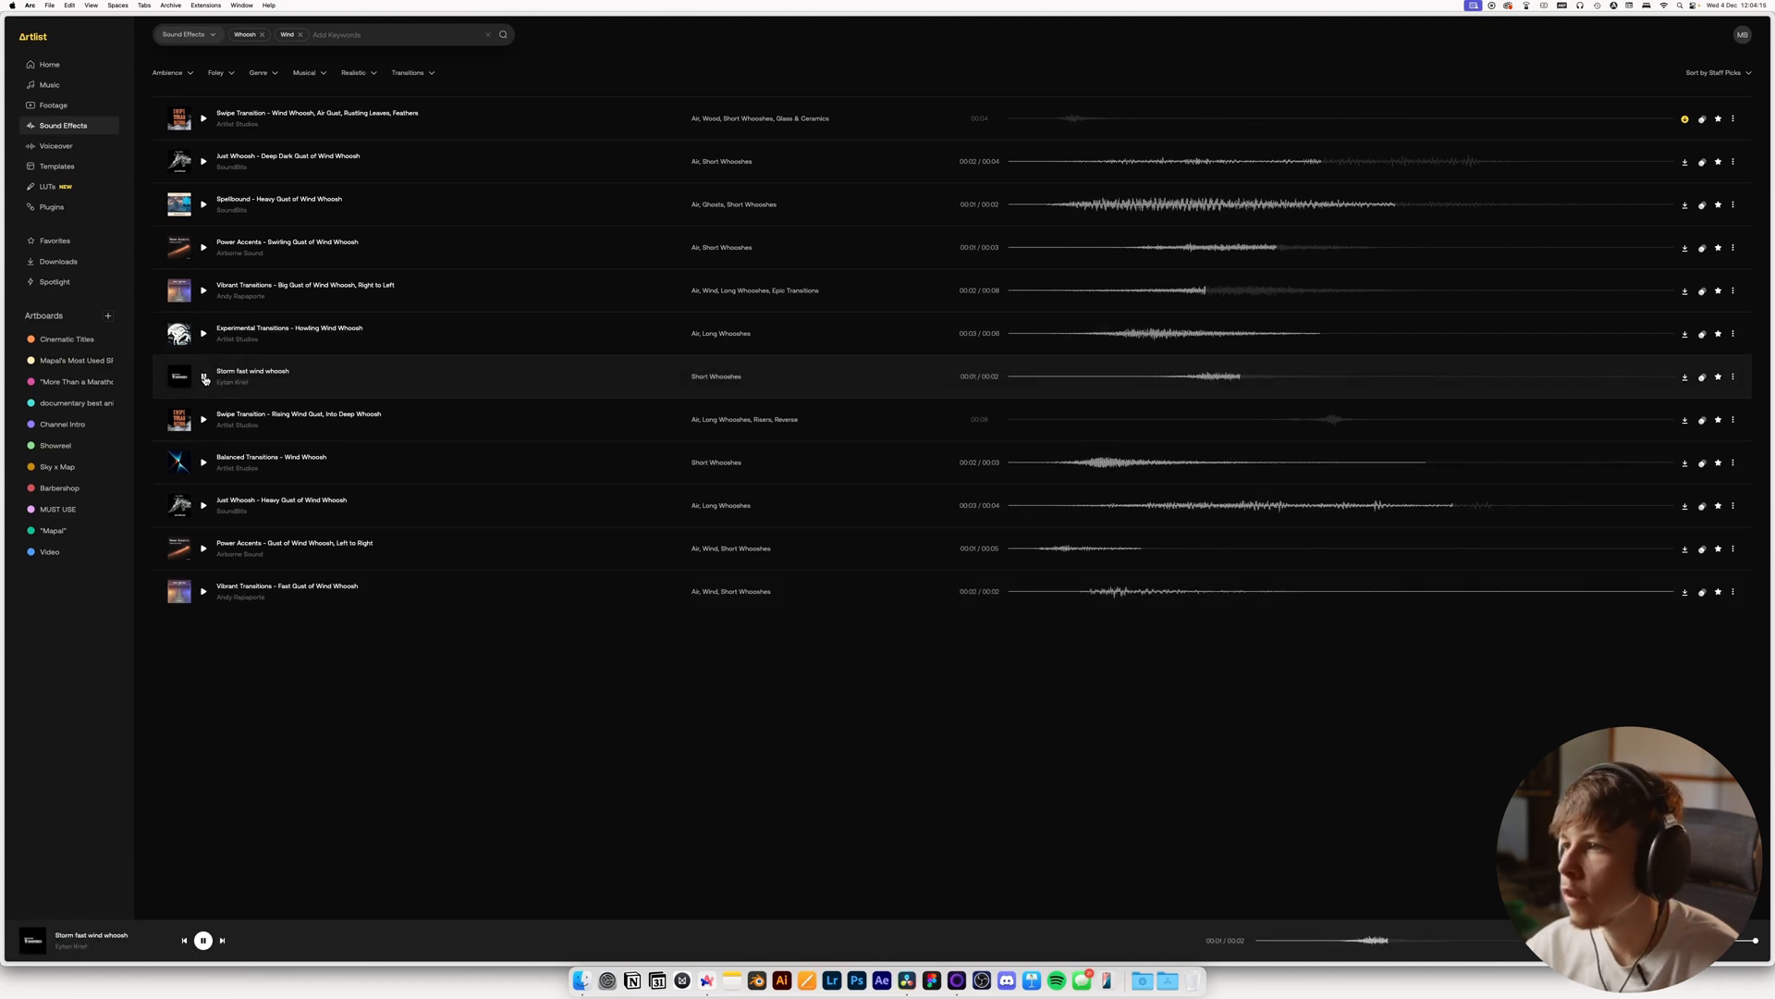
{"action": "key", "text": "space"}
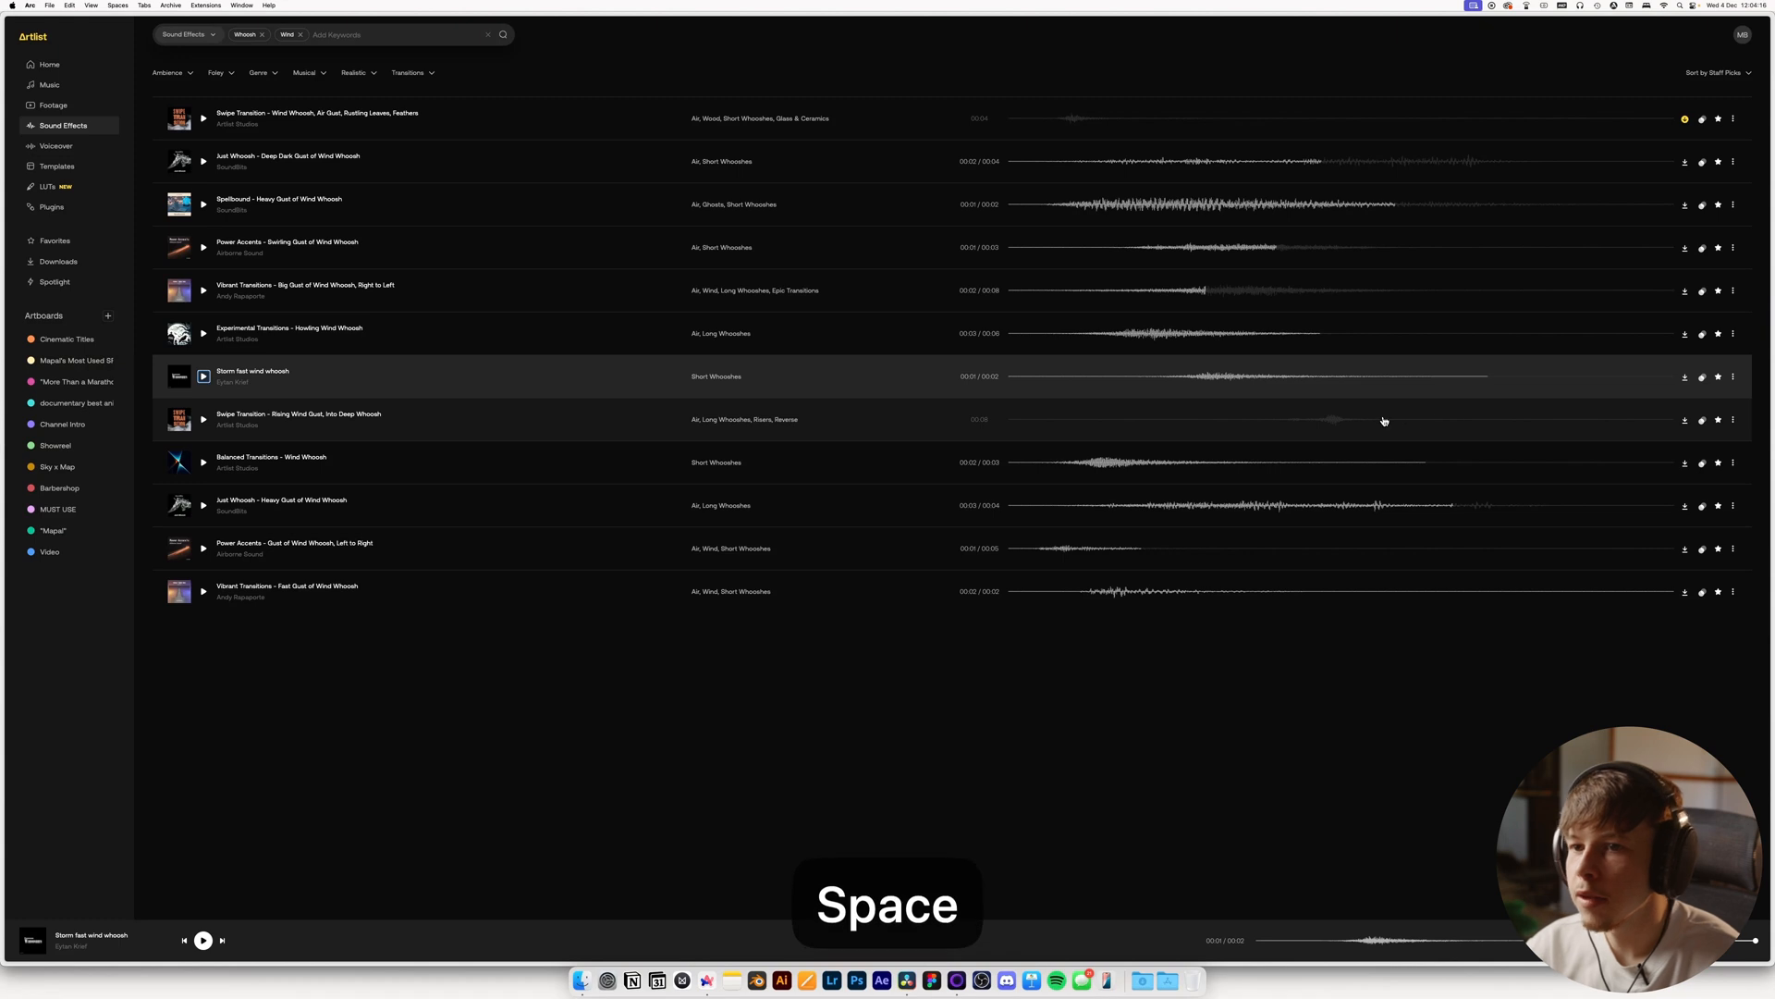
{"action": "left_click", "coordinate": [1686, 379]}
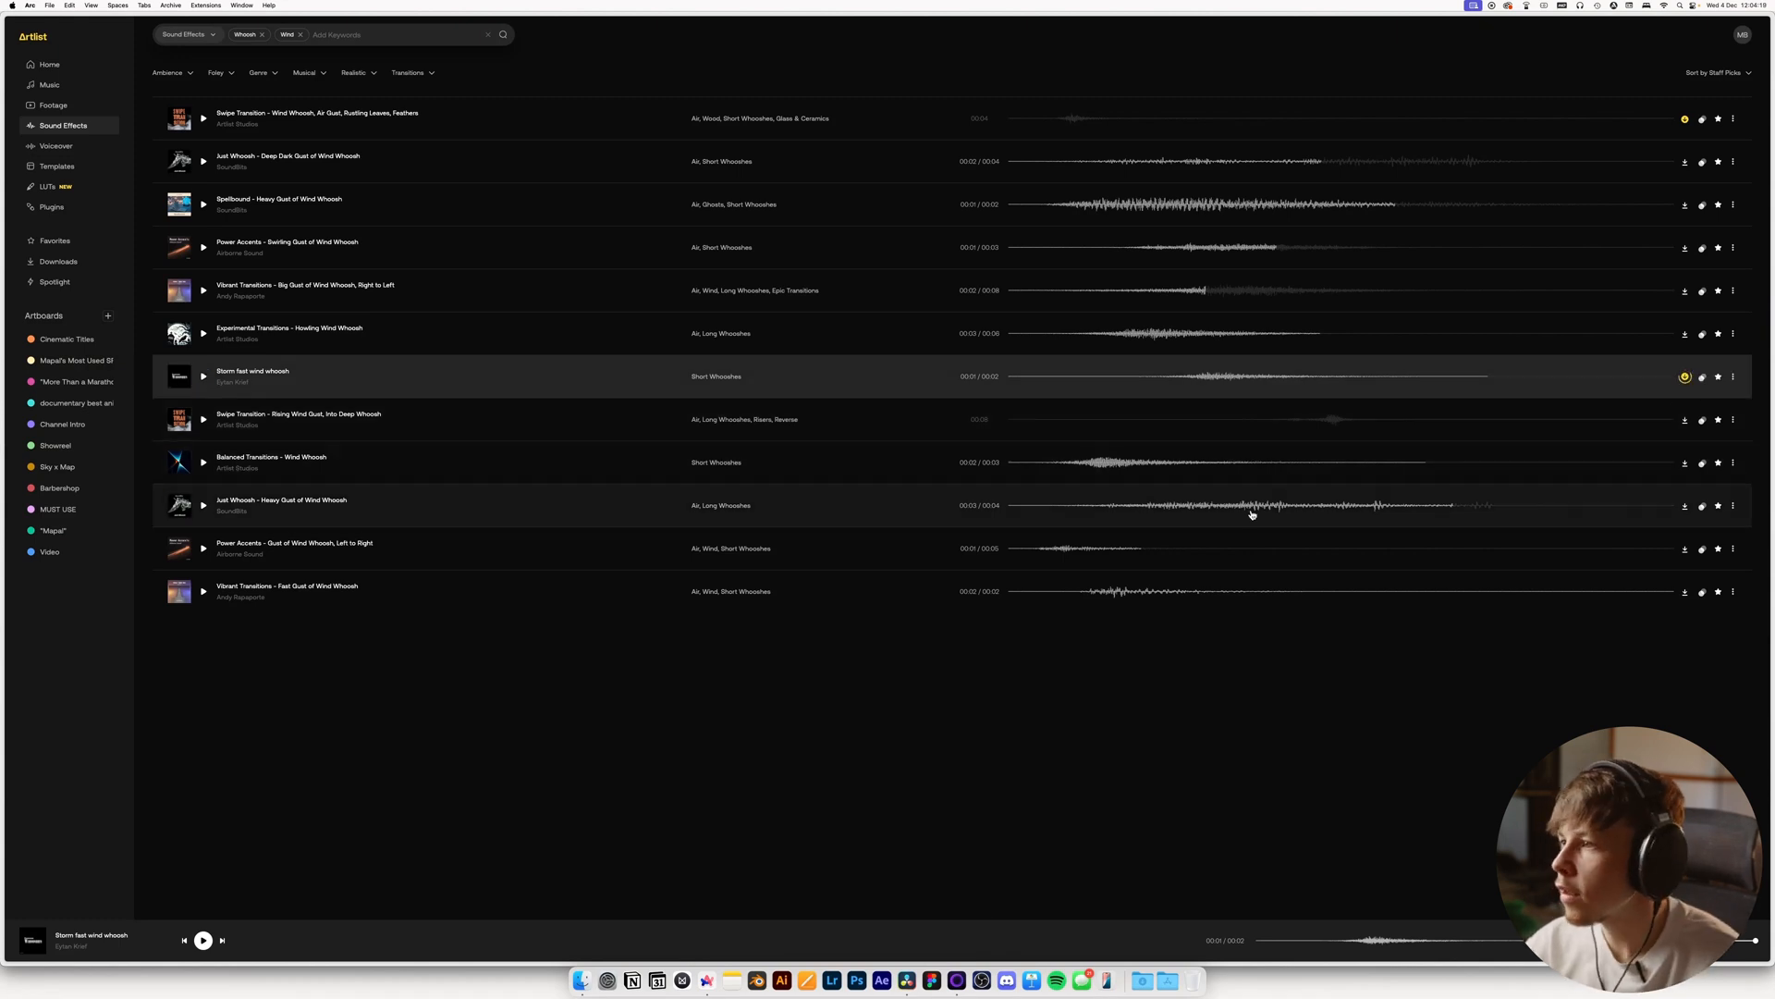
Switch to DaVinci Resolve, place the downloaded storm wind whoosh on Audio 3 with its peak at the blurred transition, and play it back
{"action": "key", "text": "super+Tab"}
{"action": "left_click", "coordinate": [1143, 982]}
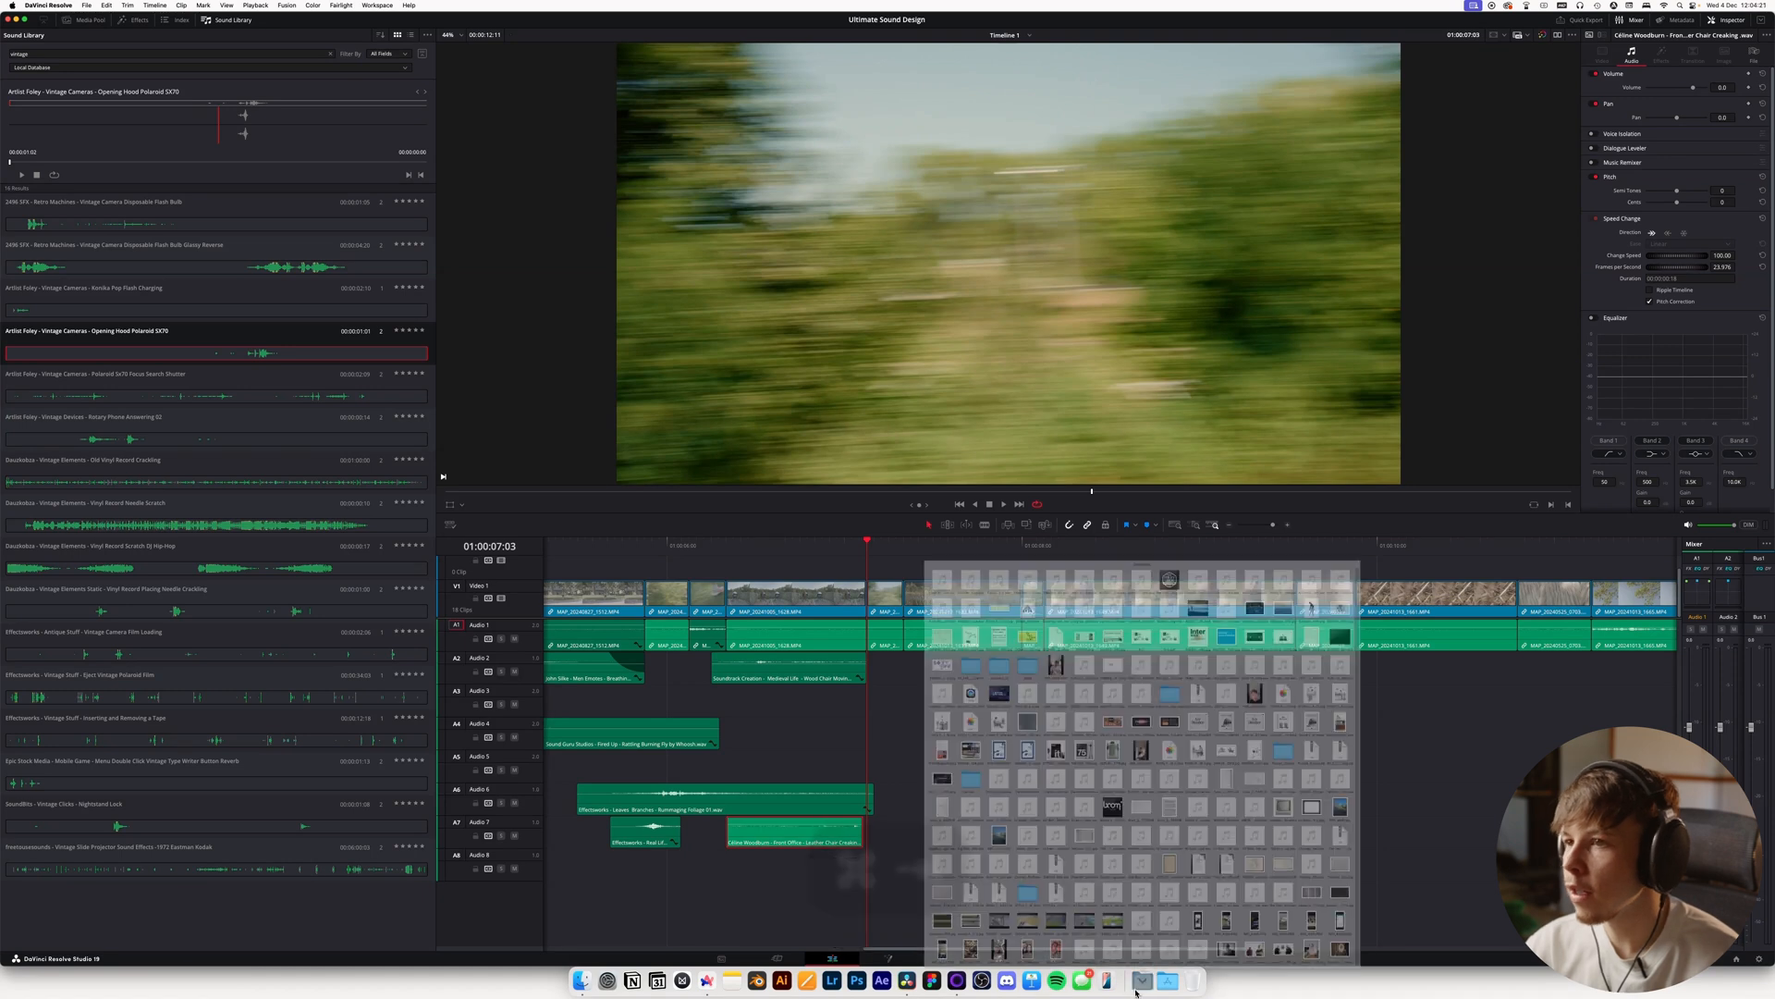
{"action": "left_click_drag", "start_coordinate": [752, 214], "coordinate": [792, 710]}
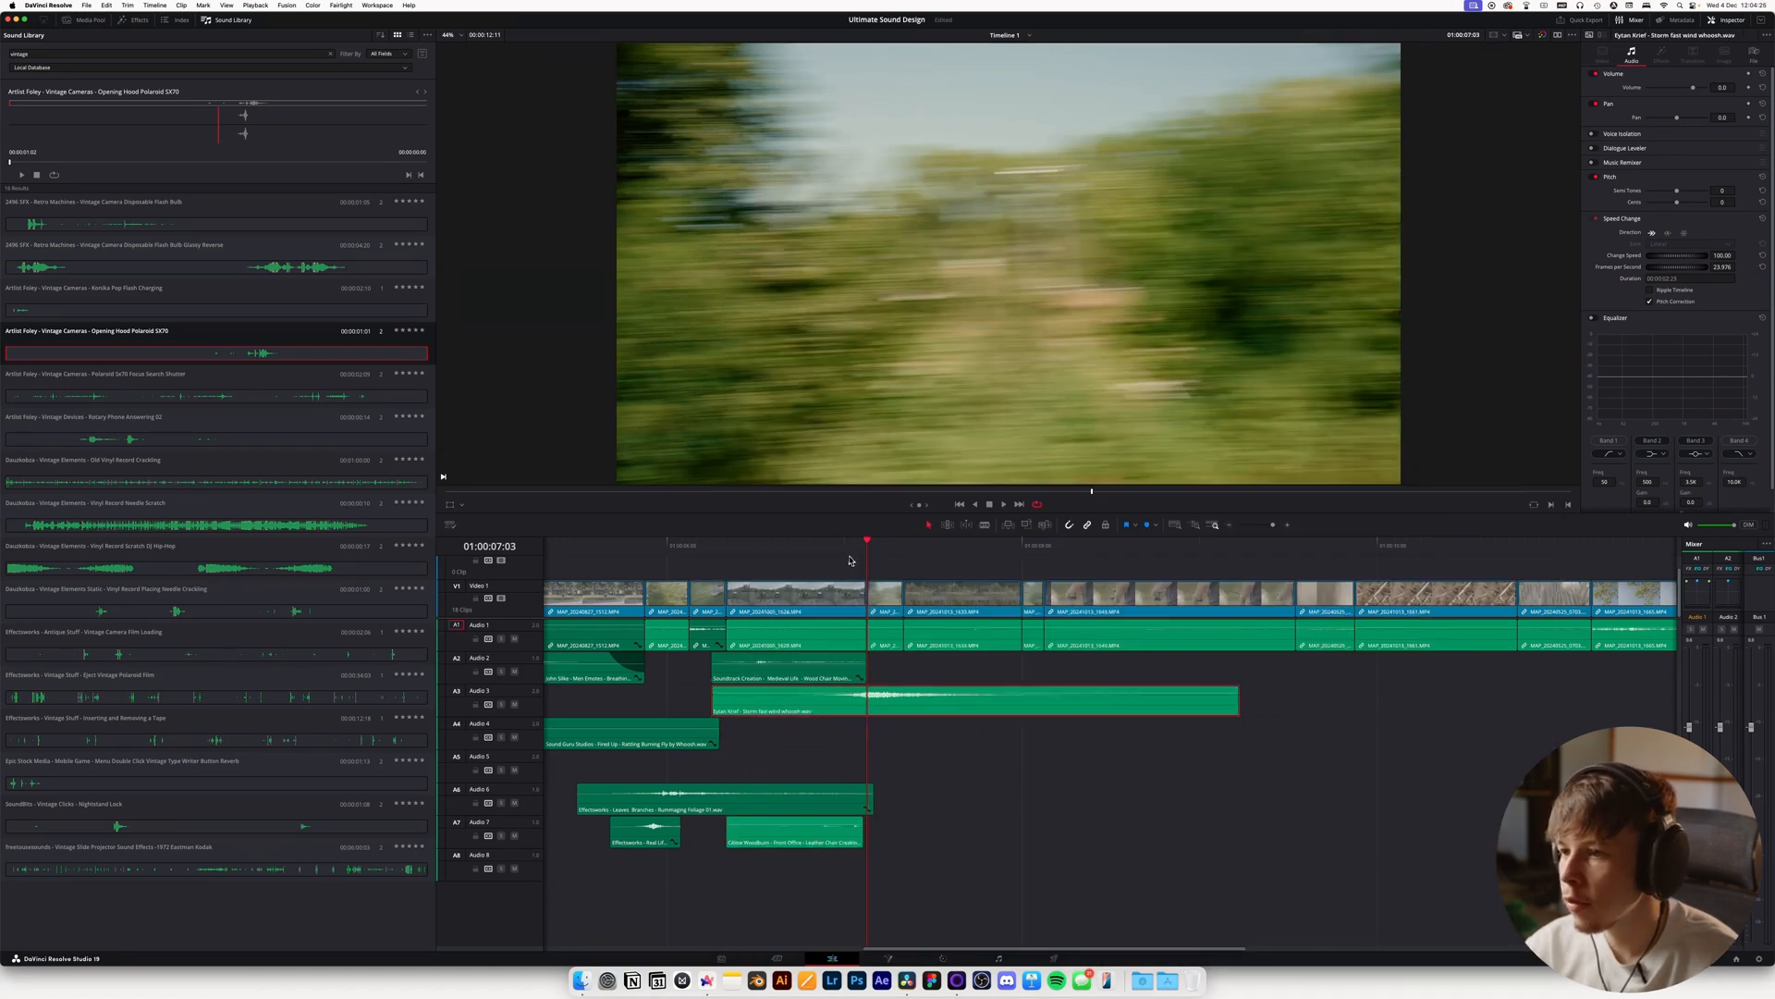
{"action": "key", "text": "space"}
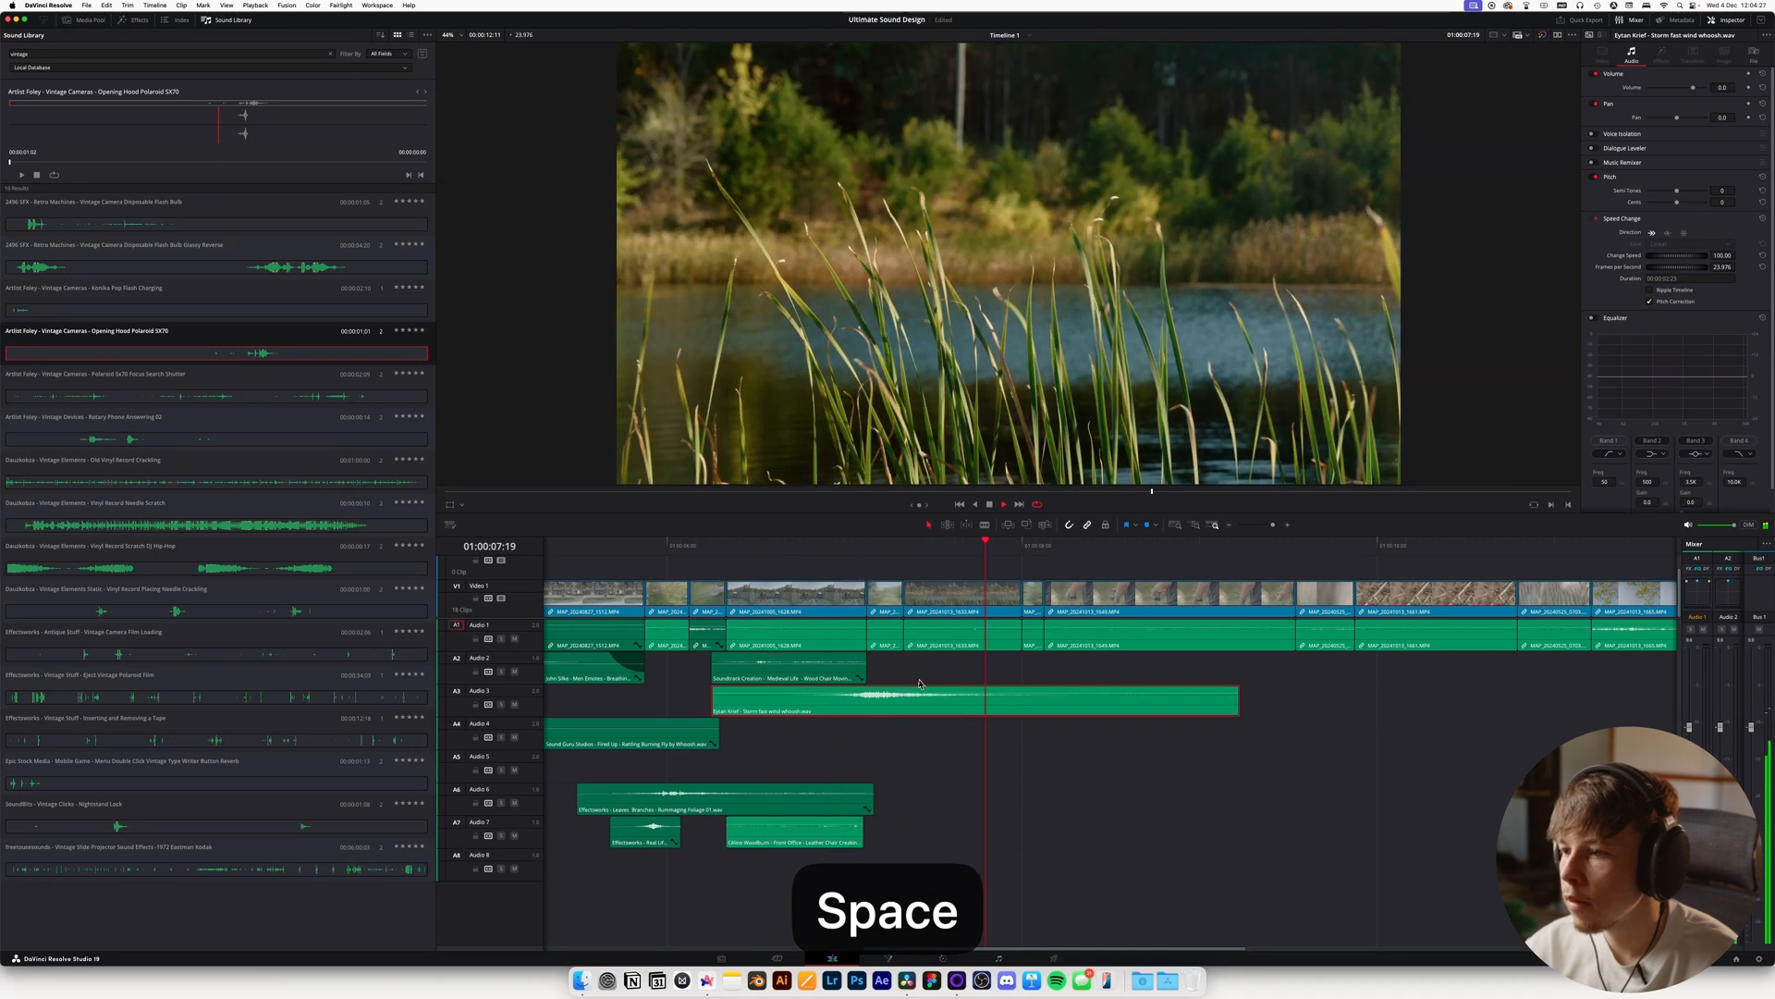
Shift the storm wind whoosh slightly later on Audio 3, lower its volume to about -7 dB and play the transition
{"action": "left_click_drag", "start_coordinate": [916, 707], "coordinate": [883, 695]}
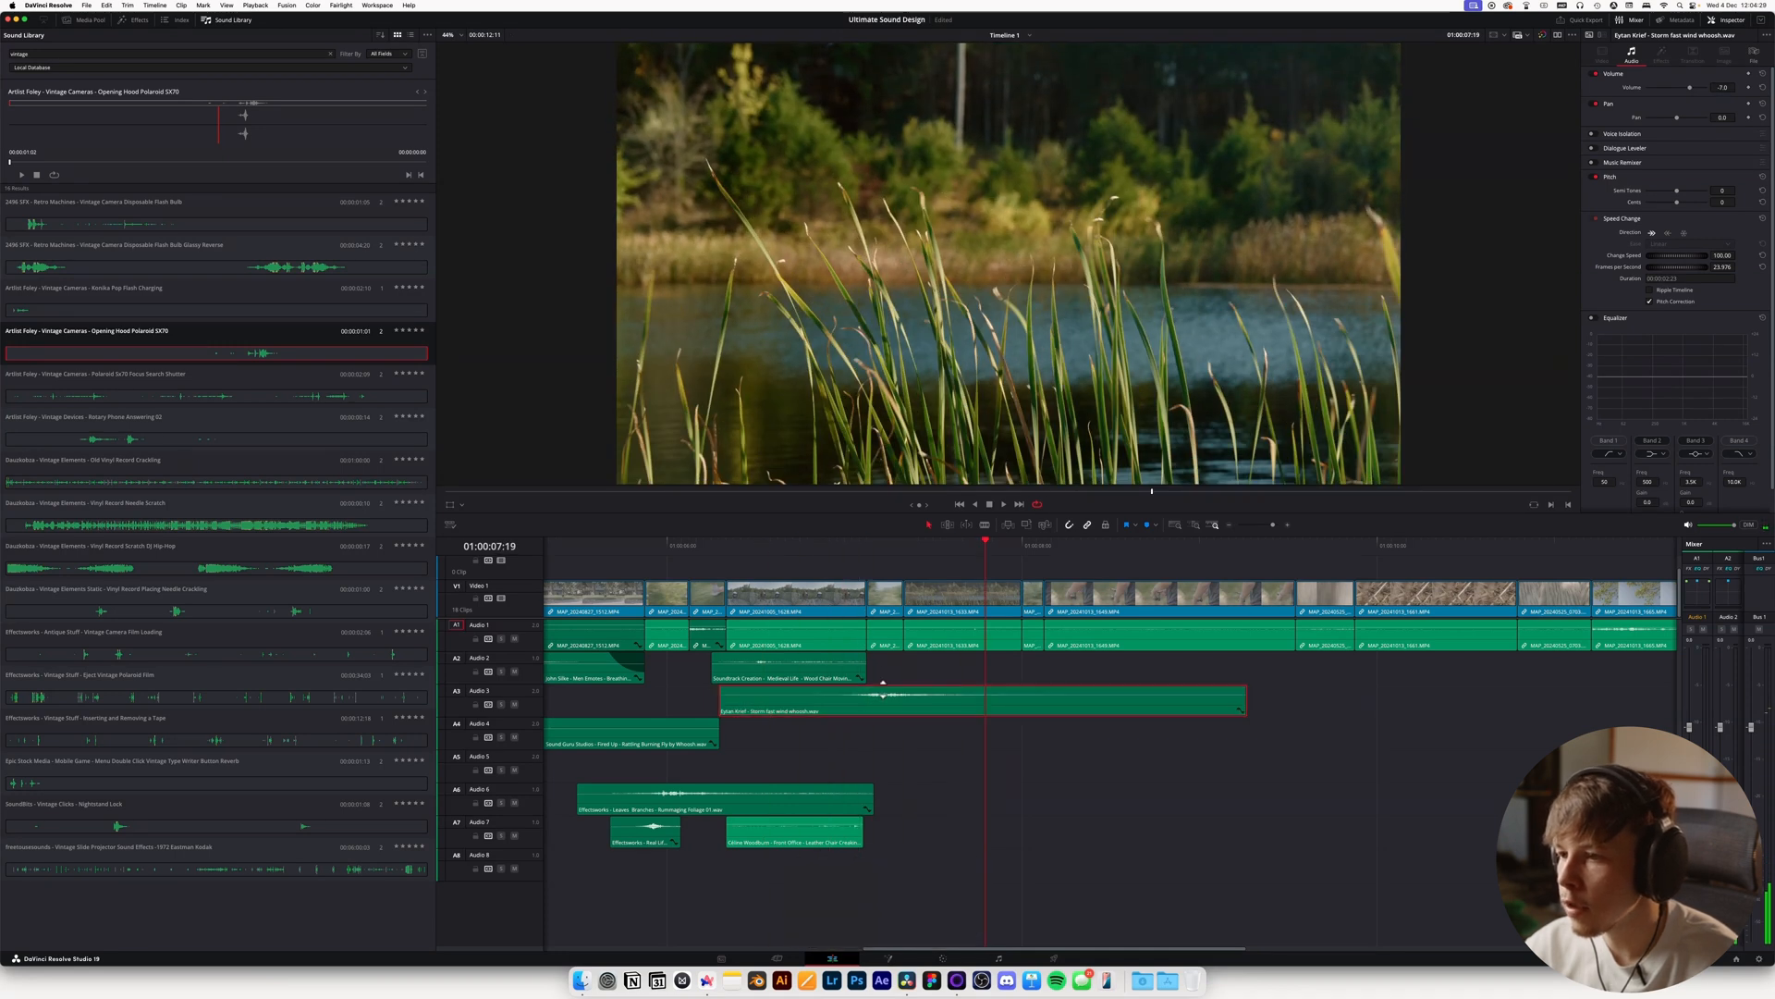
{"action": "key", "text": "space"}
{"action": "key", "text": "space"}
Lower the storm wind whoosh's pitch to -4 semitones and play the transition again
{"action": "left_click_drag", "start_coordinate": [1730, 194], "coordinate": [1711, 194]}
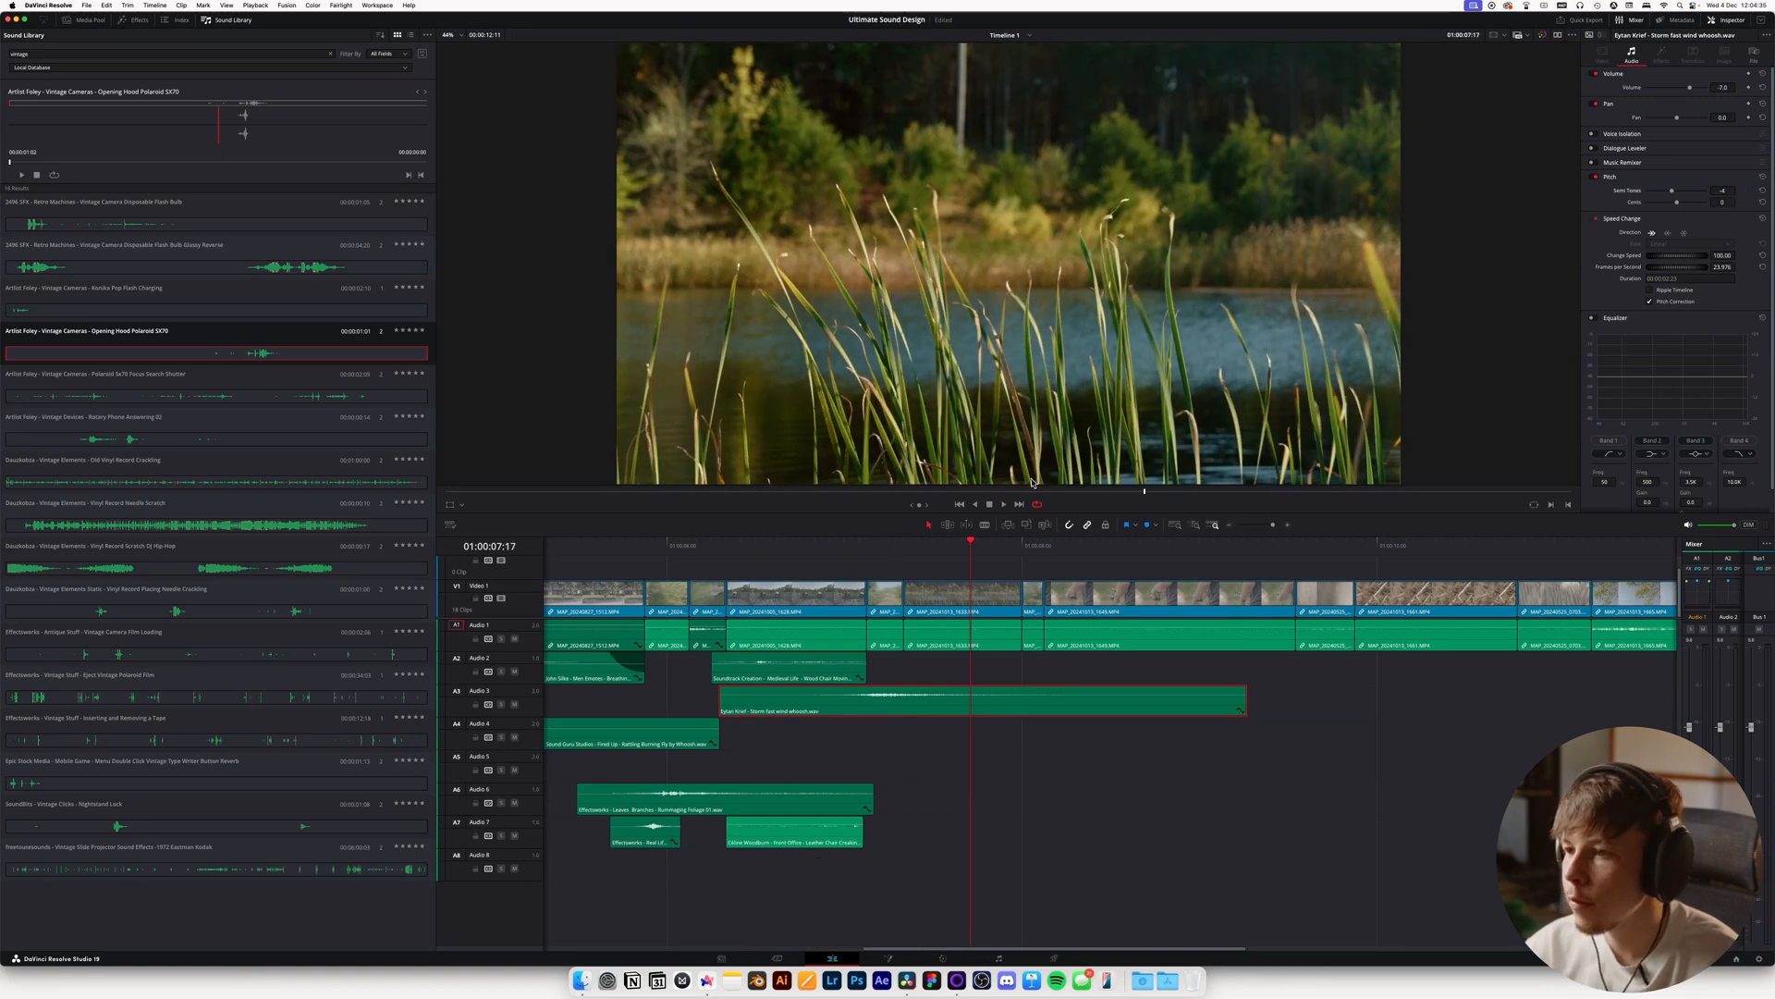
{"action": "key", "text": "space"}
{"action": "key", "text": "space"}
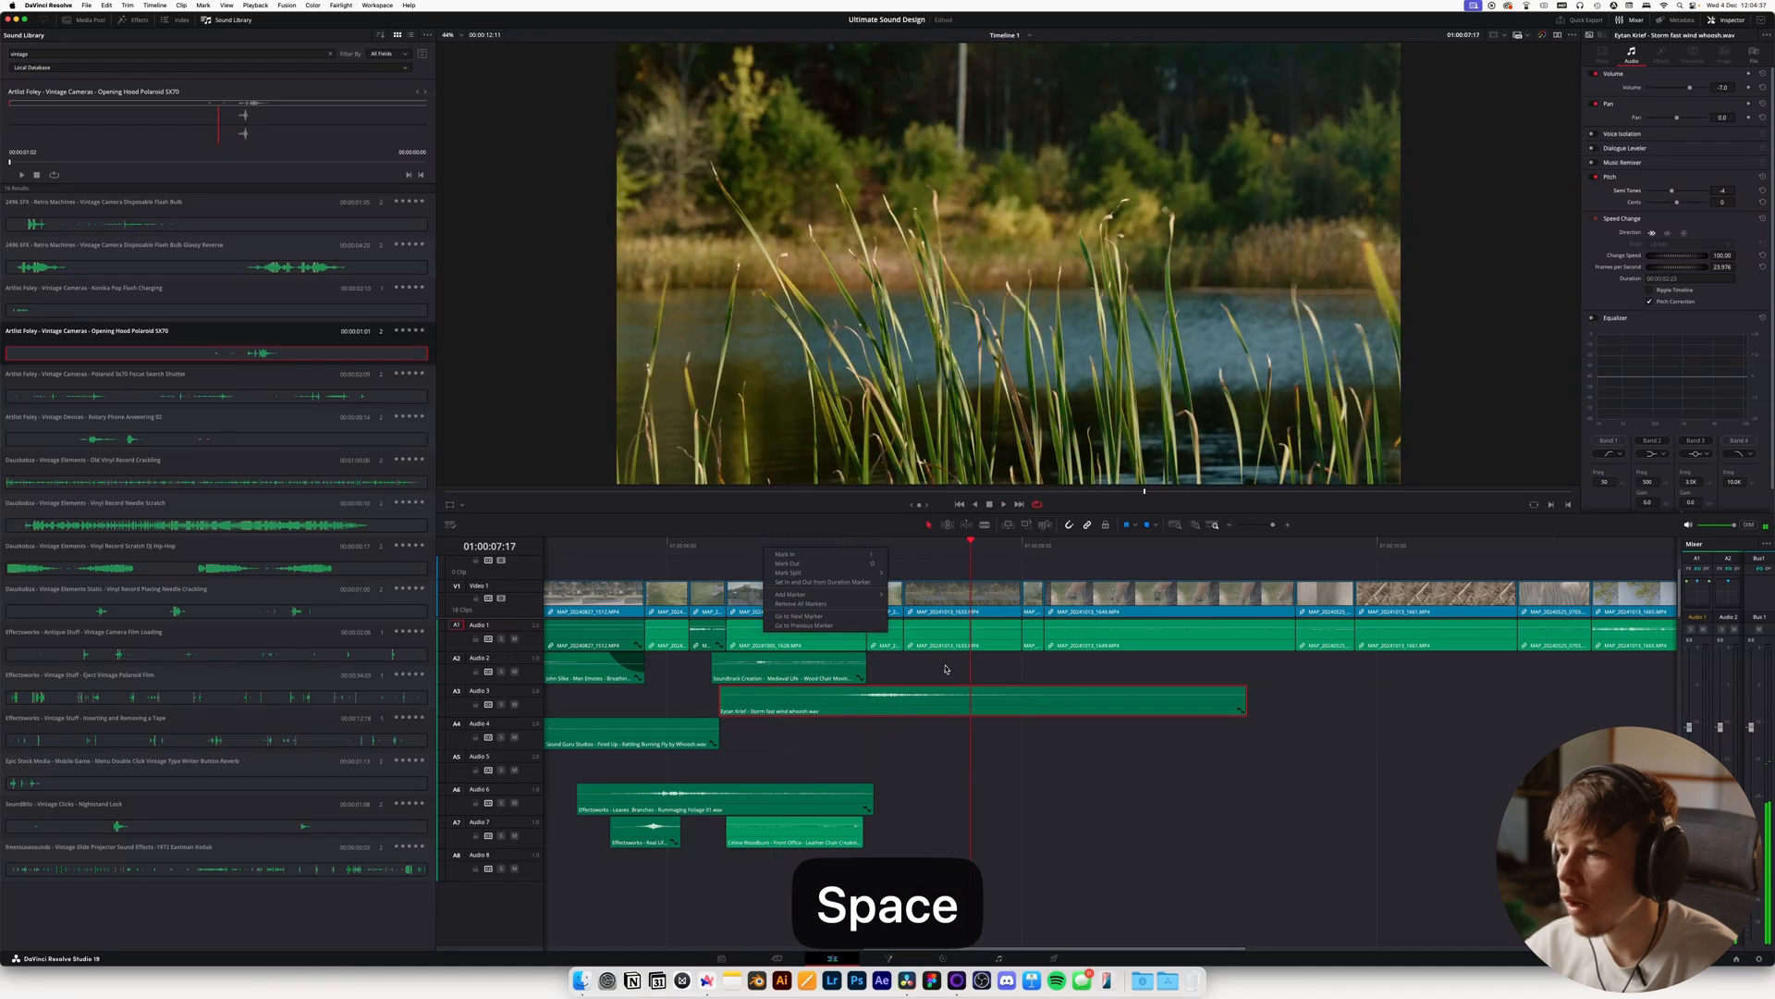
Set the playhead at the start of the lake reeds shot and trim the storm wind whoosh's end to shortly after it
{"action": "left_click", "coordinate": [903, 549]}
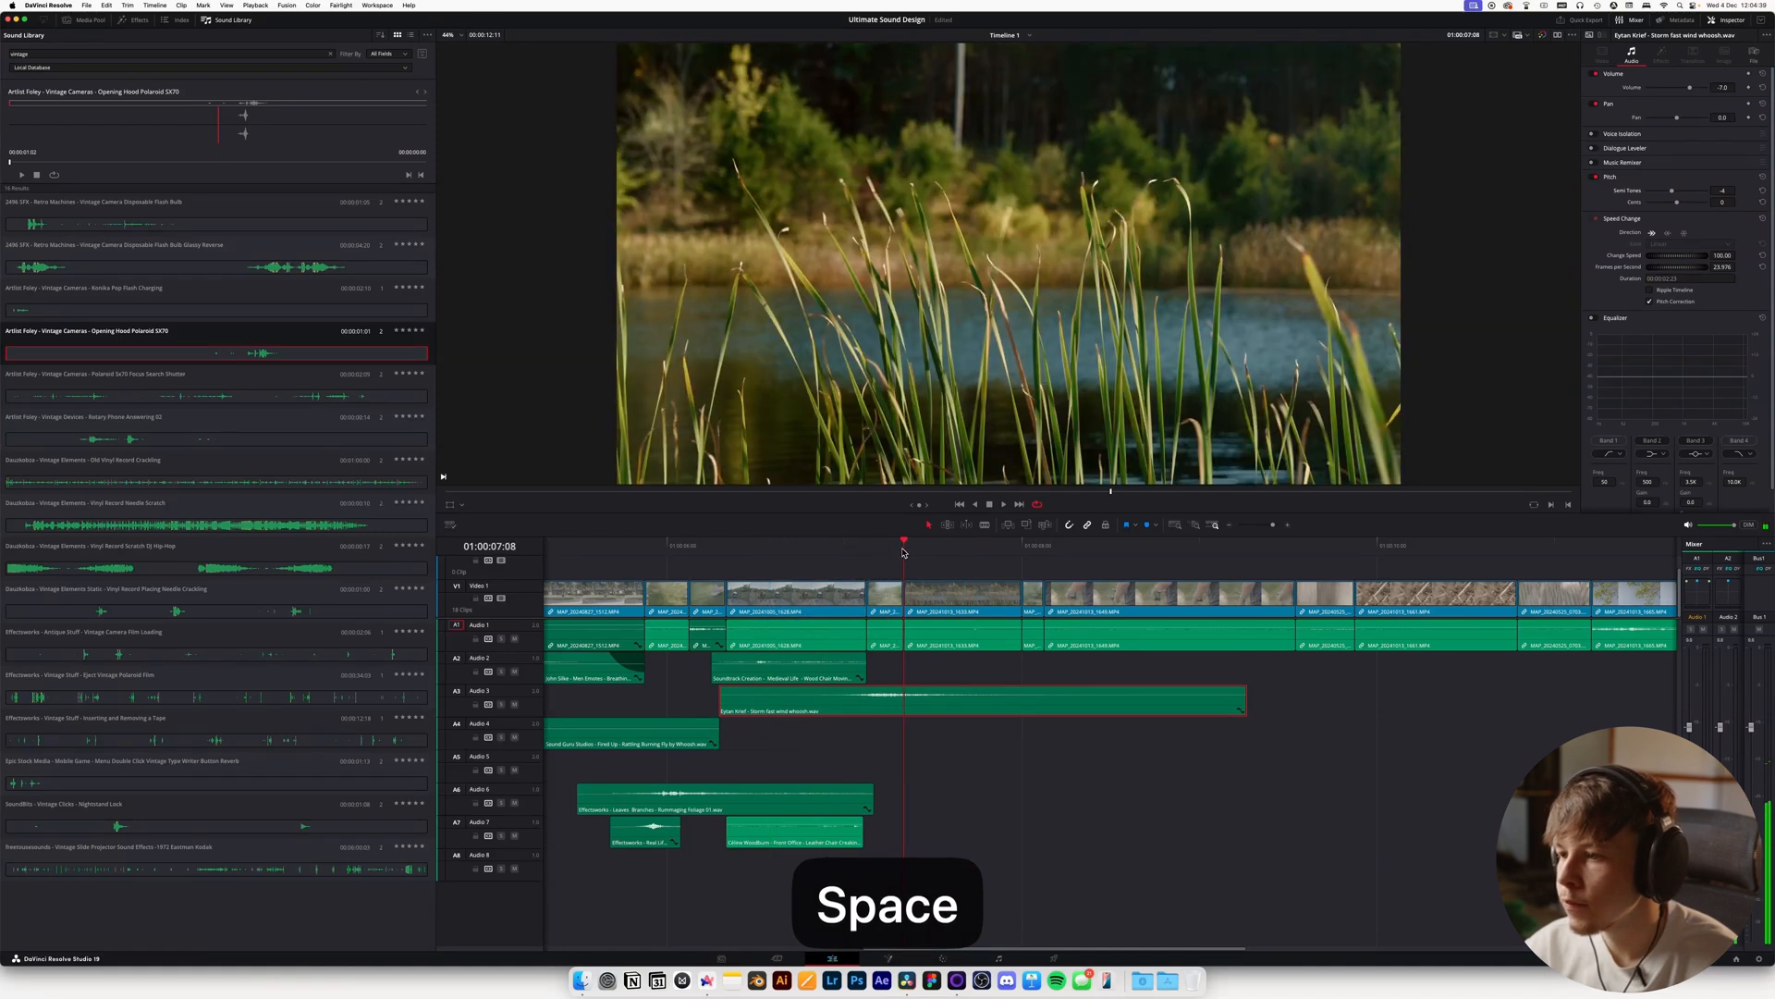
{"action": "left_click_drag", "start_coordinate": [1246, 703], "coordinate": [937, 706]}
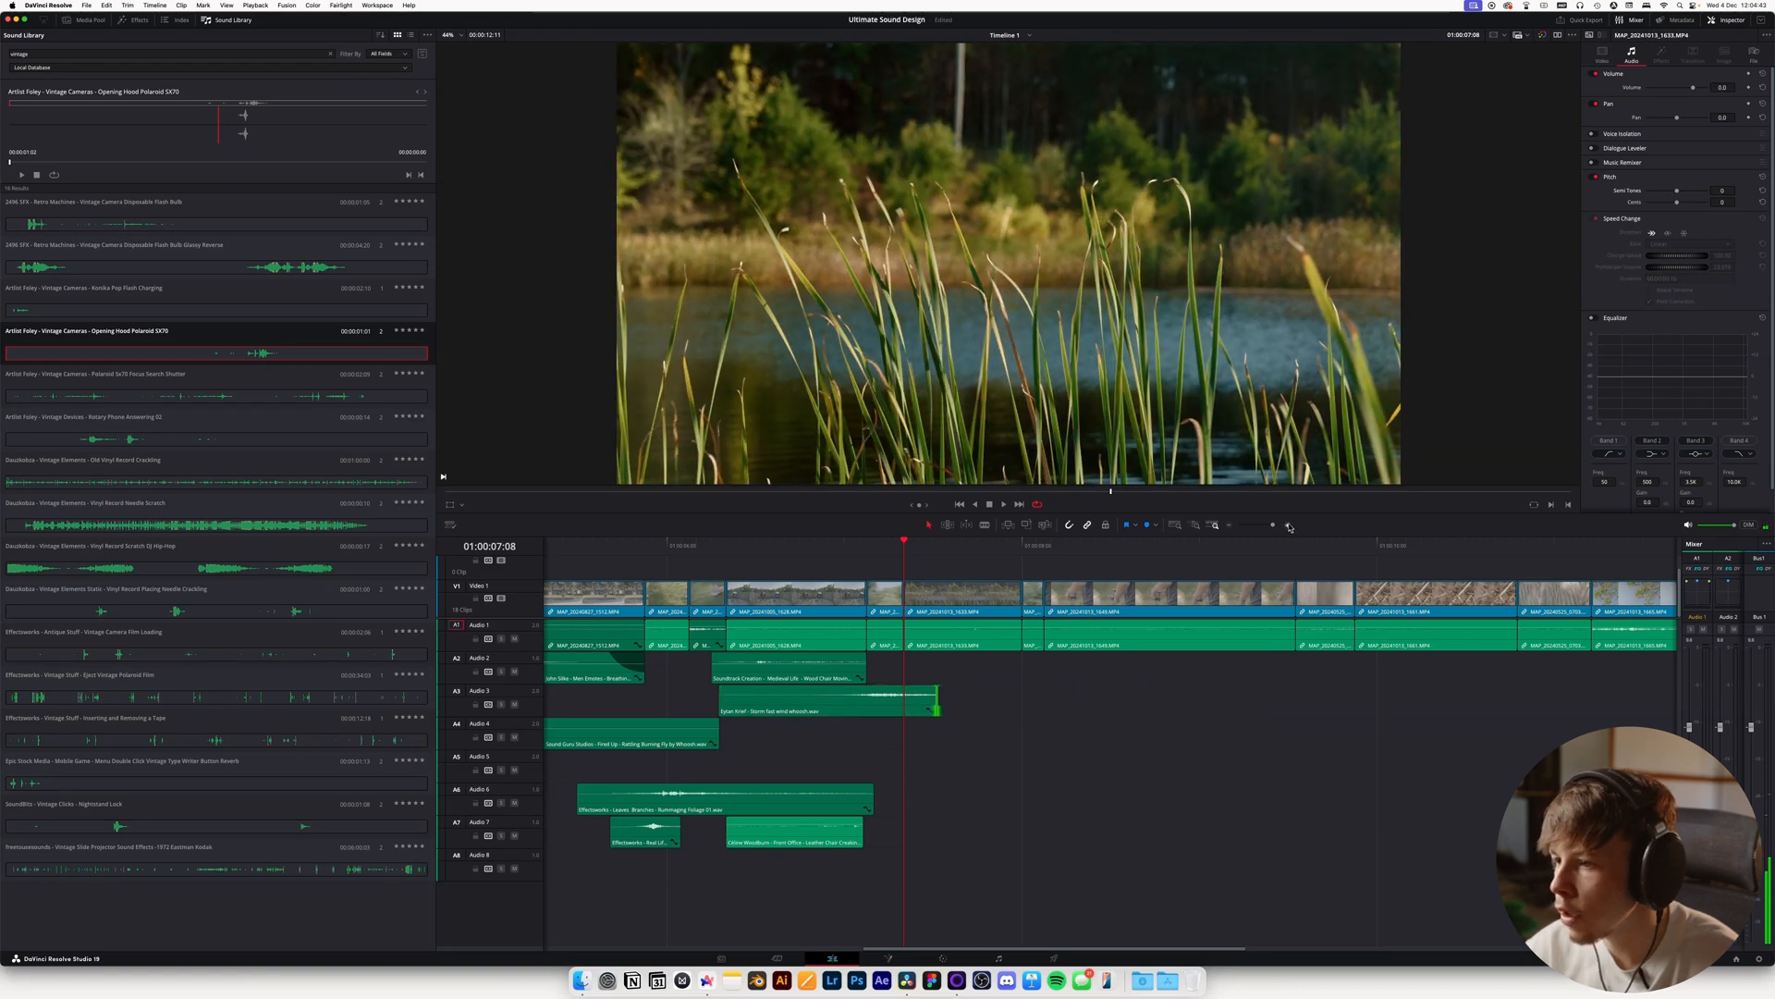
Fade out the end of the storm wind whoosh clip on Audio 3 from 01:00:07:08, check it in playback, and save the project
{"action": "left_click", "coordinate": [1289, 526]}
{"action": "left_click_drag", "start_coordinate": [1176, 689], "coordinate": [1112, 691]}
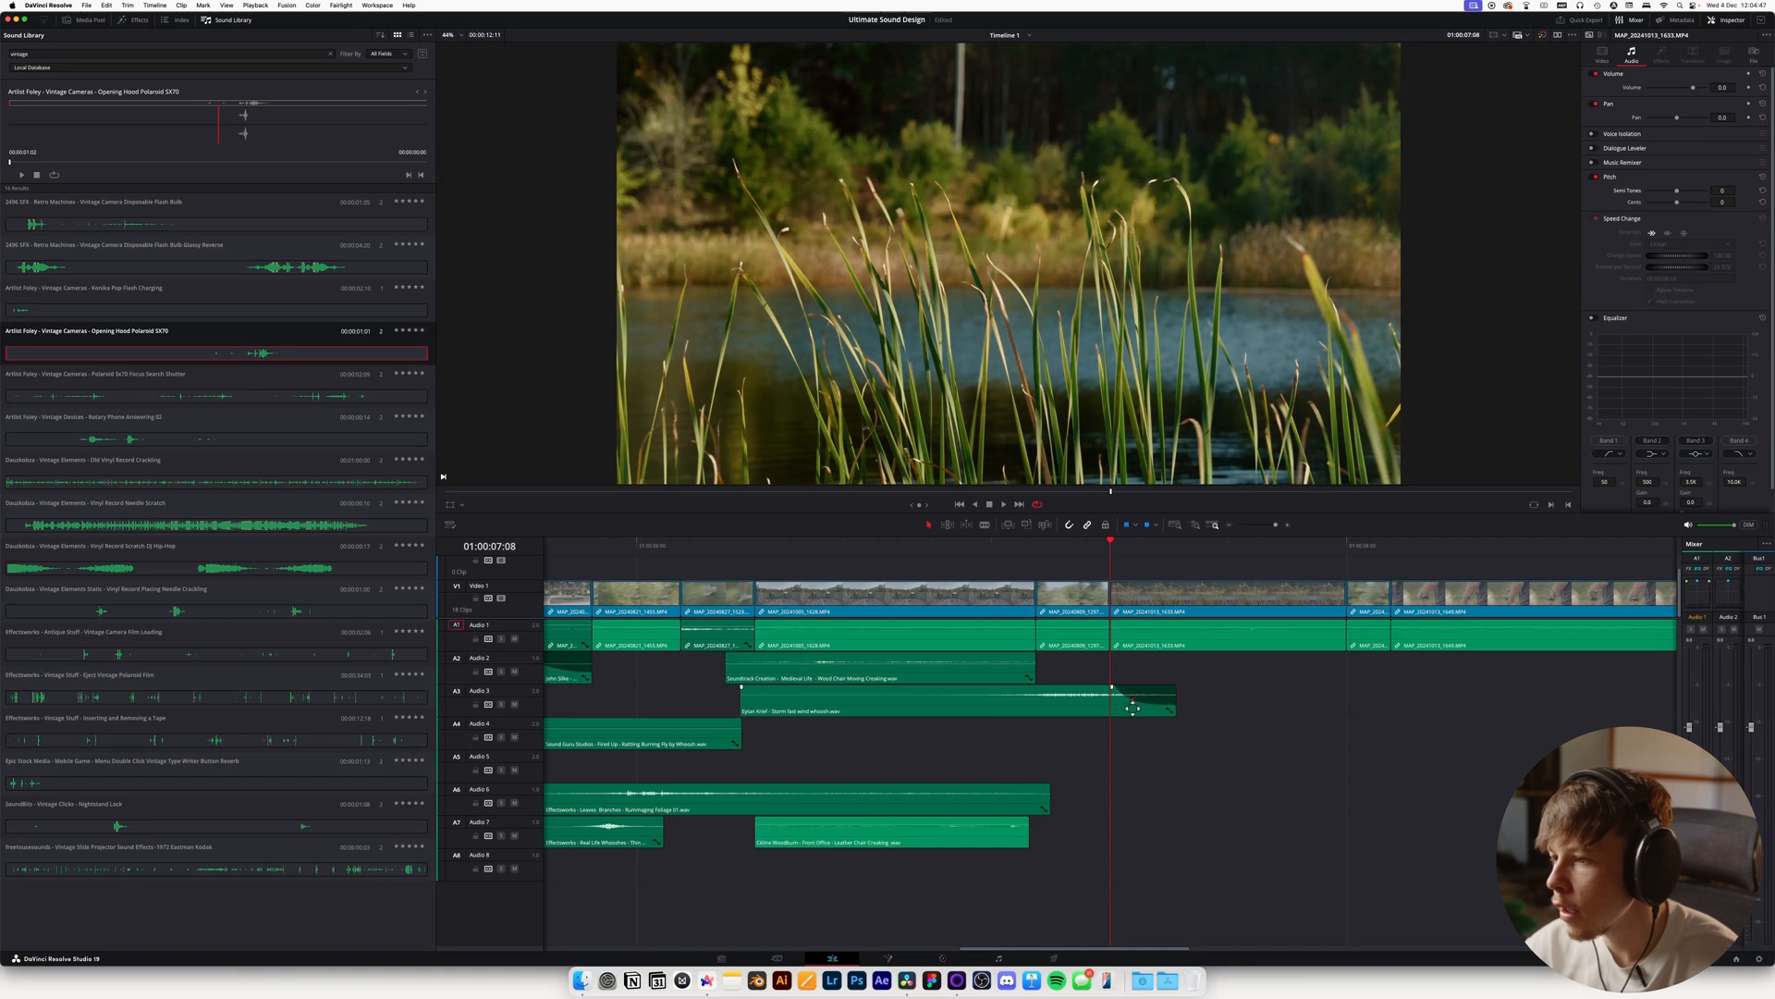
{"action": "key", "text": "space"}
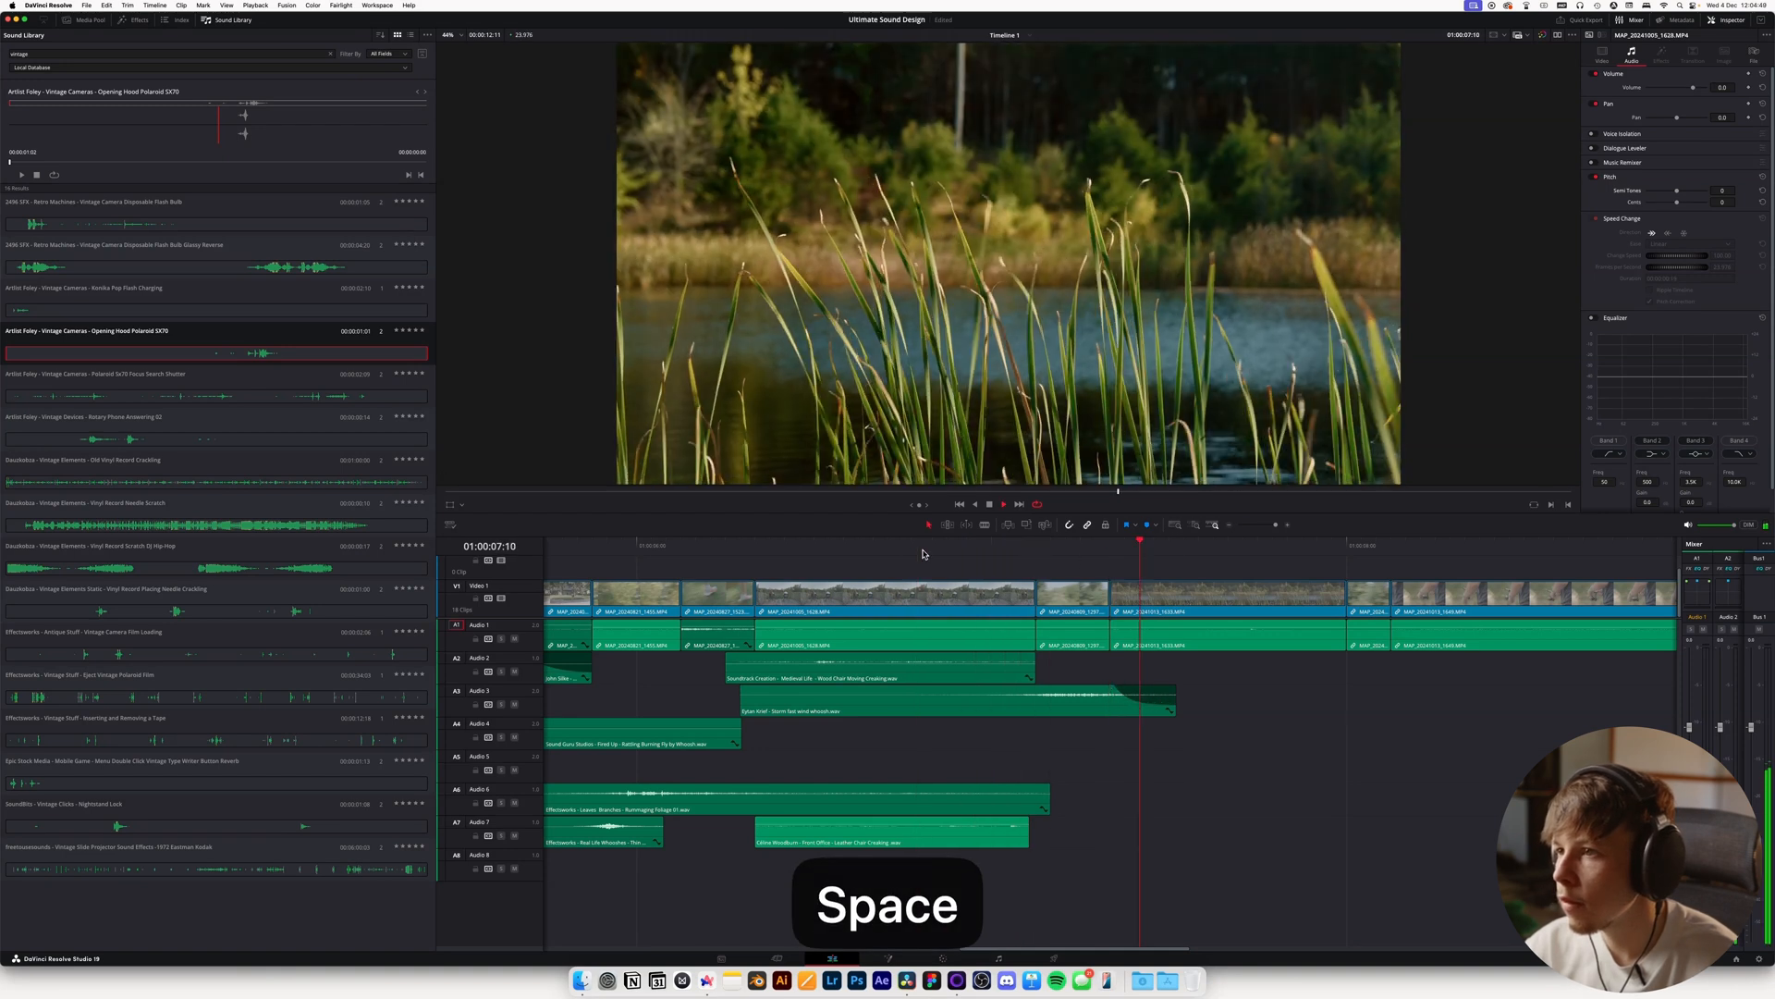
{"action": "key", "text": "space"}
{"action": "key", "text": "super+s"}
Play back the chair, reed and fishing shots, and park the playhead on the blurred transition at 01:00:08:00
{"action": "left_click", "coordinate": [1230, 525]}
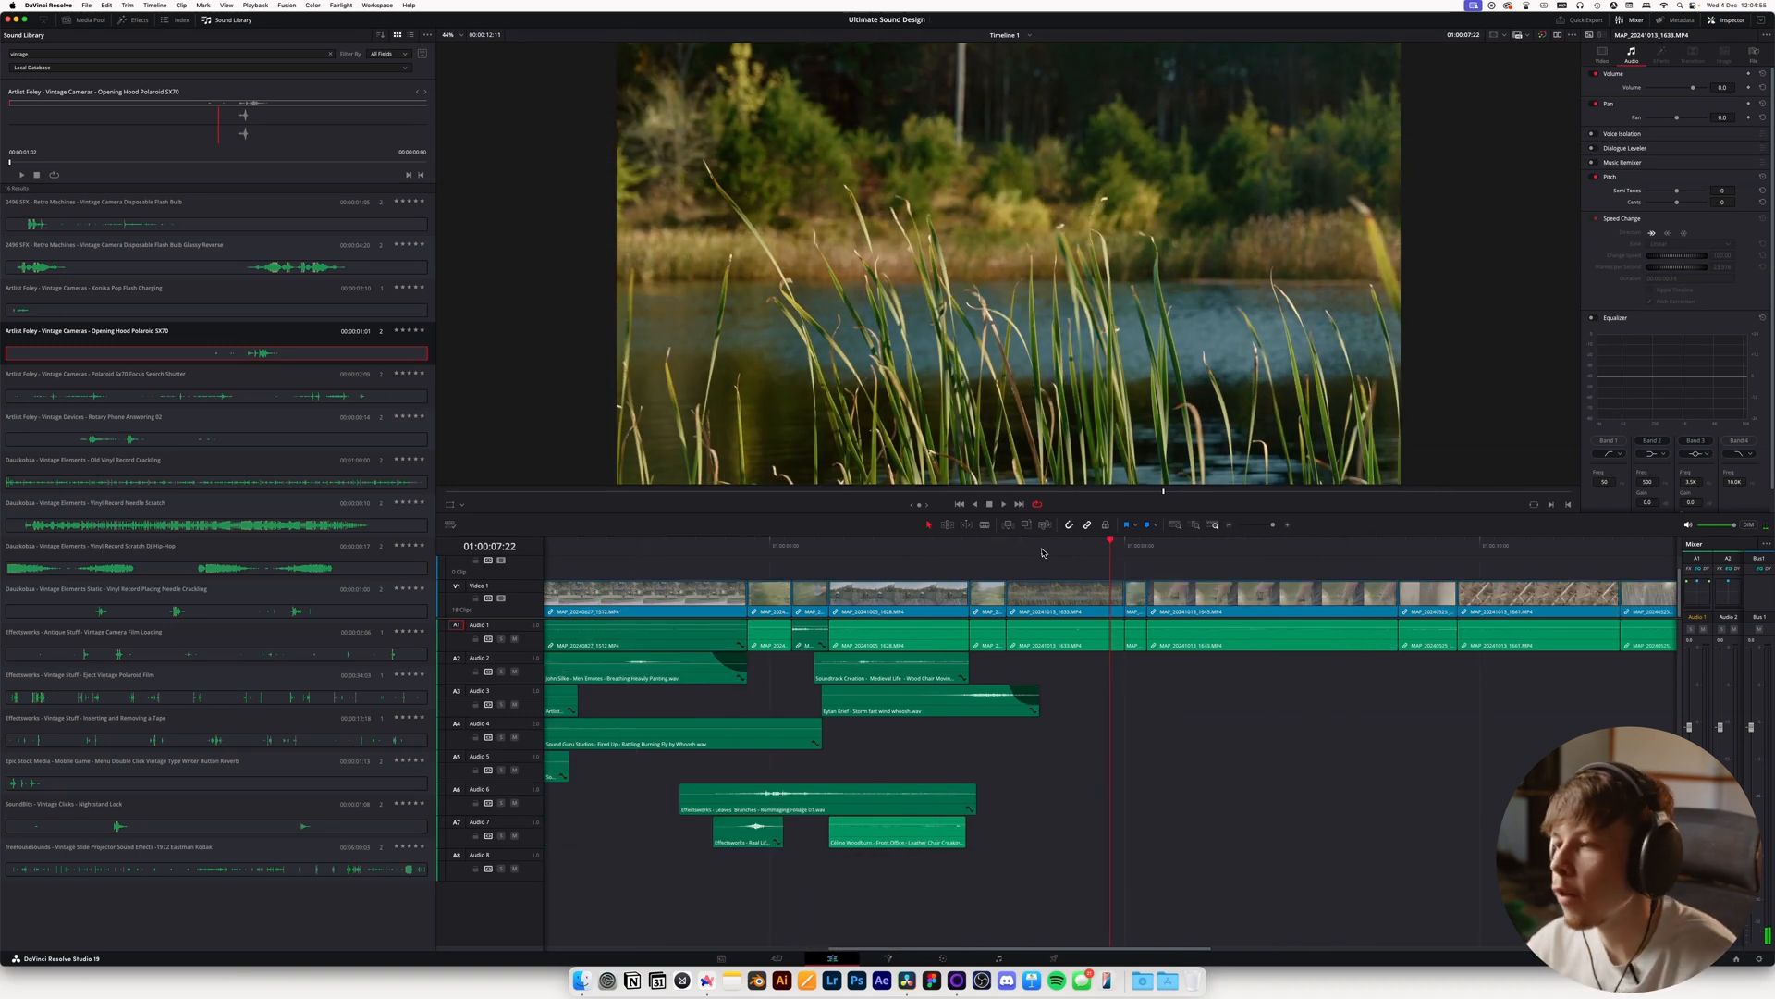
{"action": "key", "text": "space"}
{"action": "key", "text": "space"}
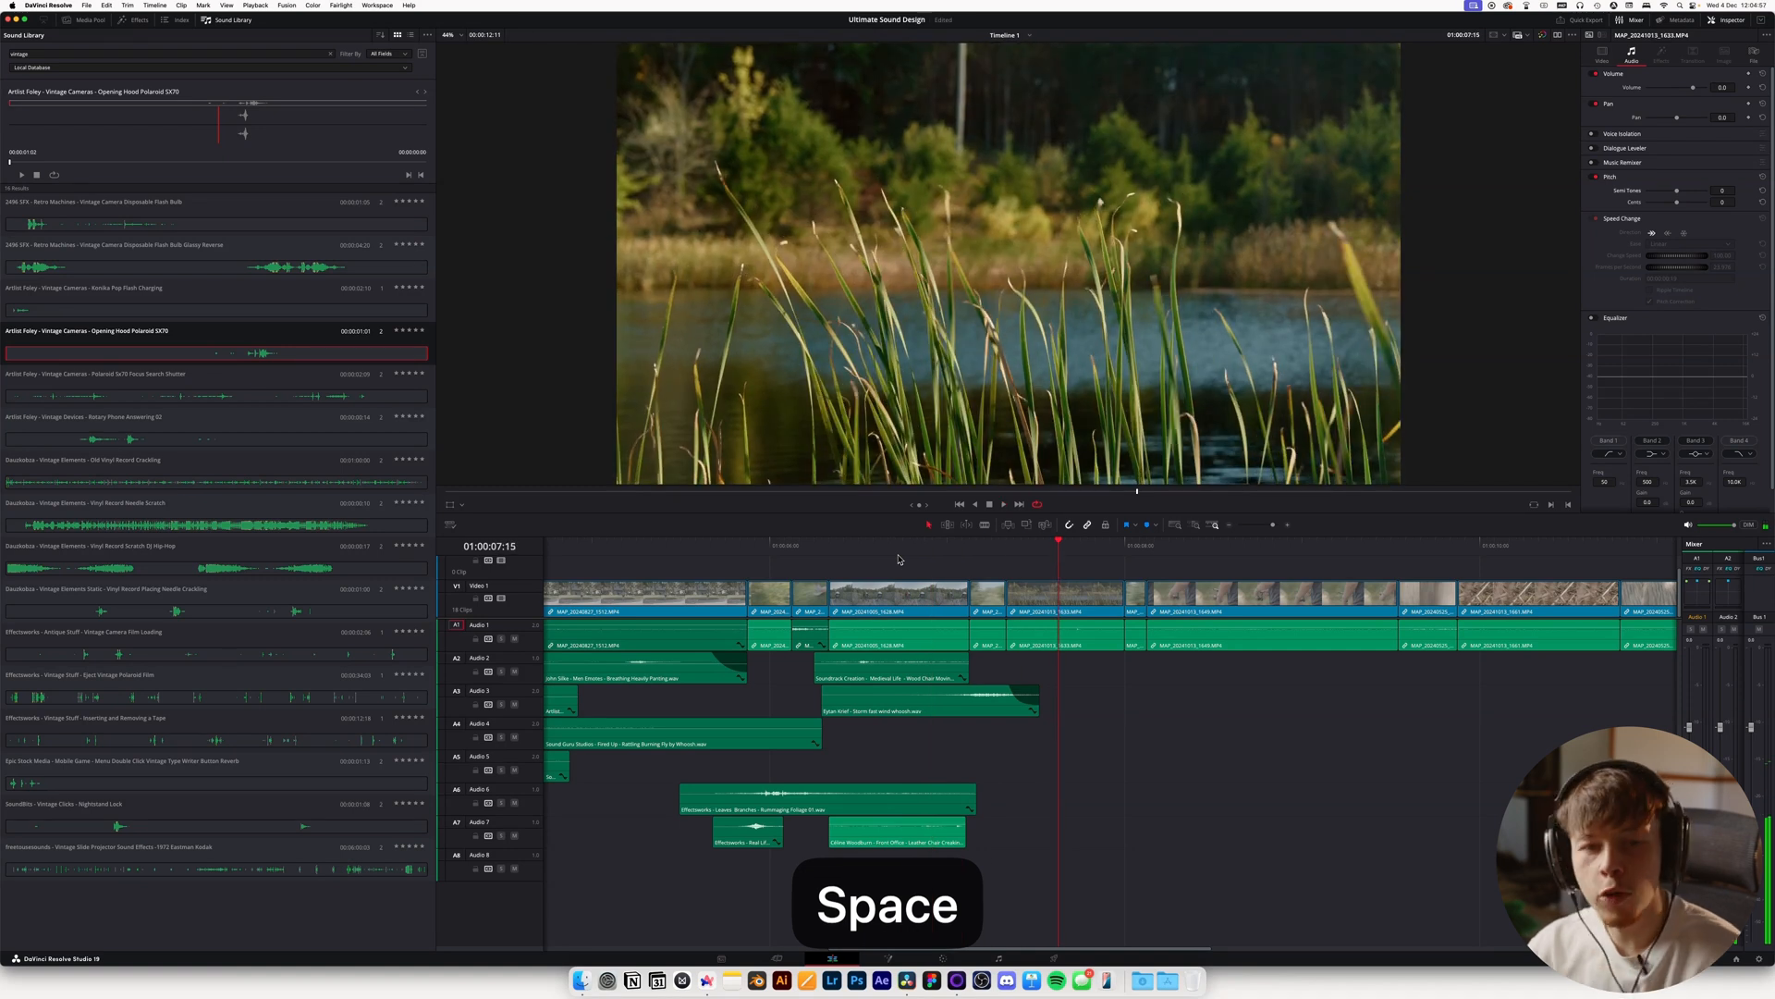
{"action": "left_click", "coordinate": [903, 553]}
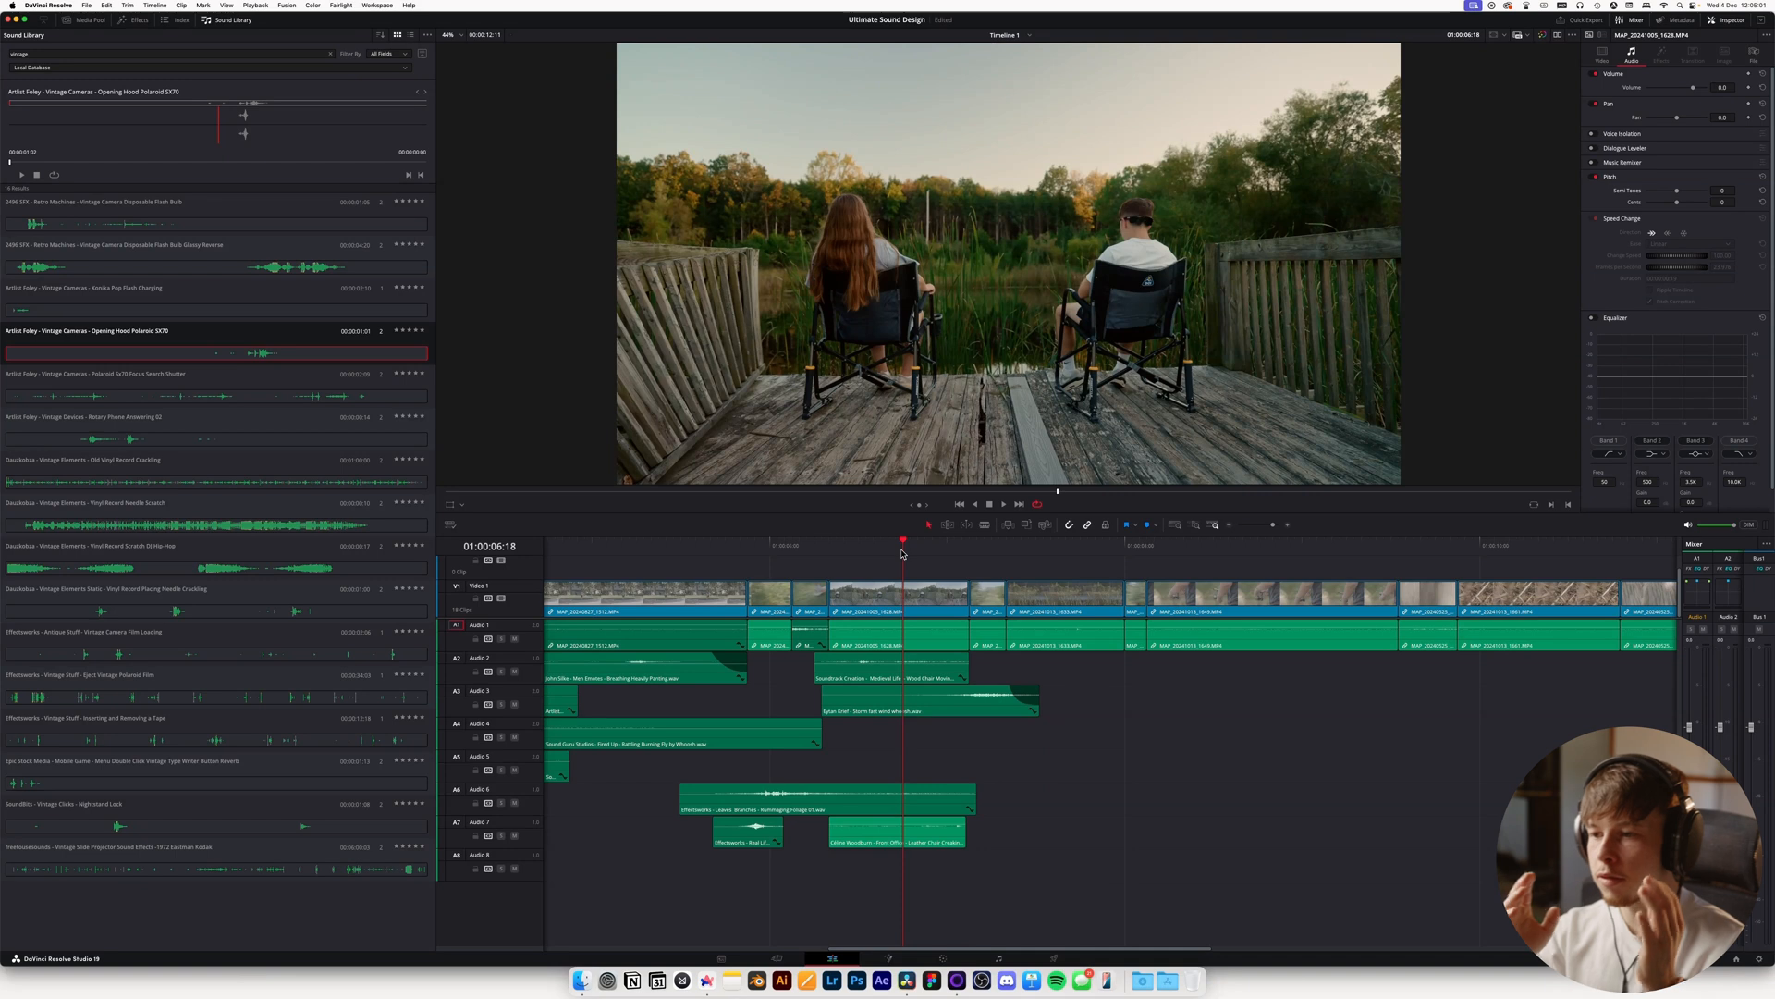
{"action": "key", "text": "space"}
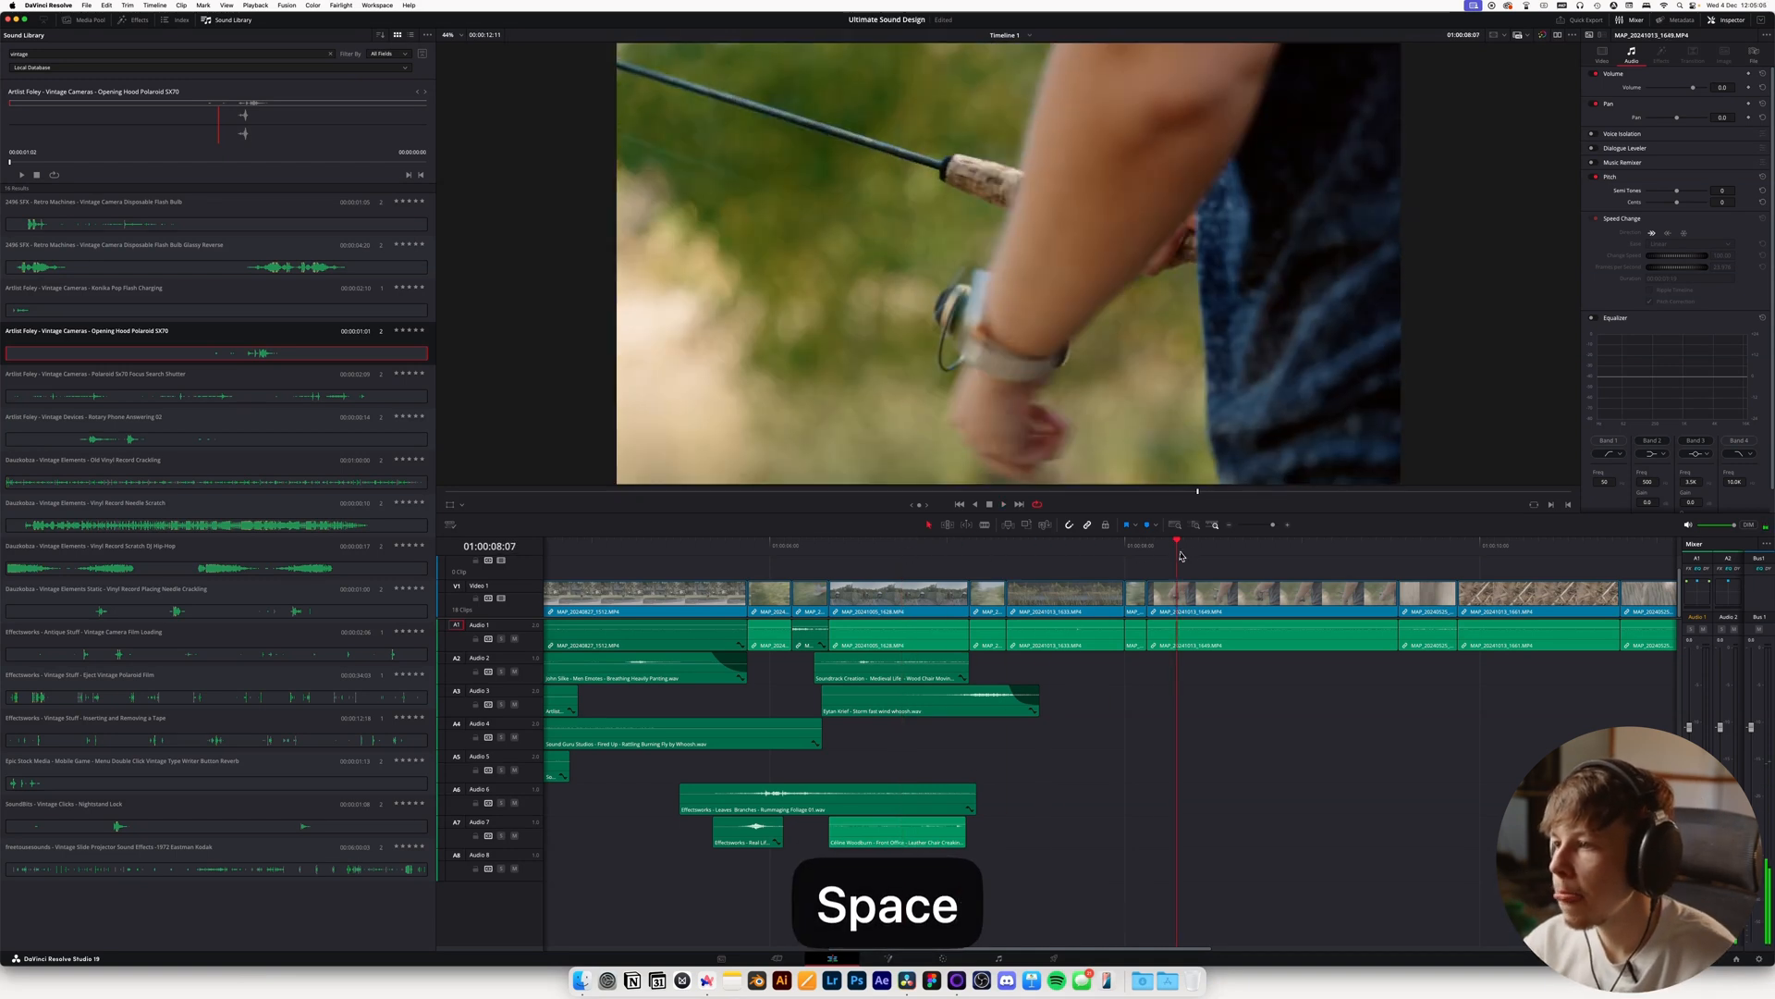
{"action": "left_click", "coordinate": [1065, 552]}
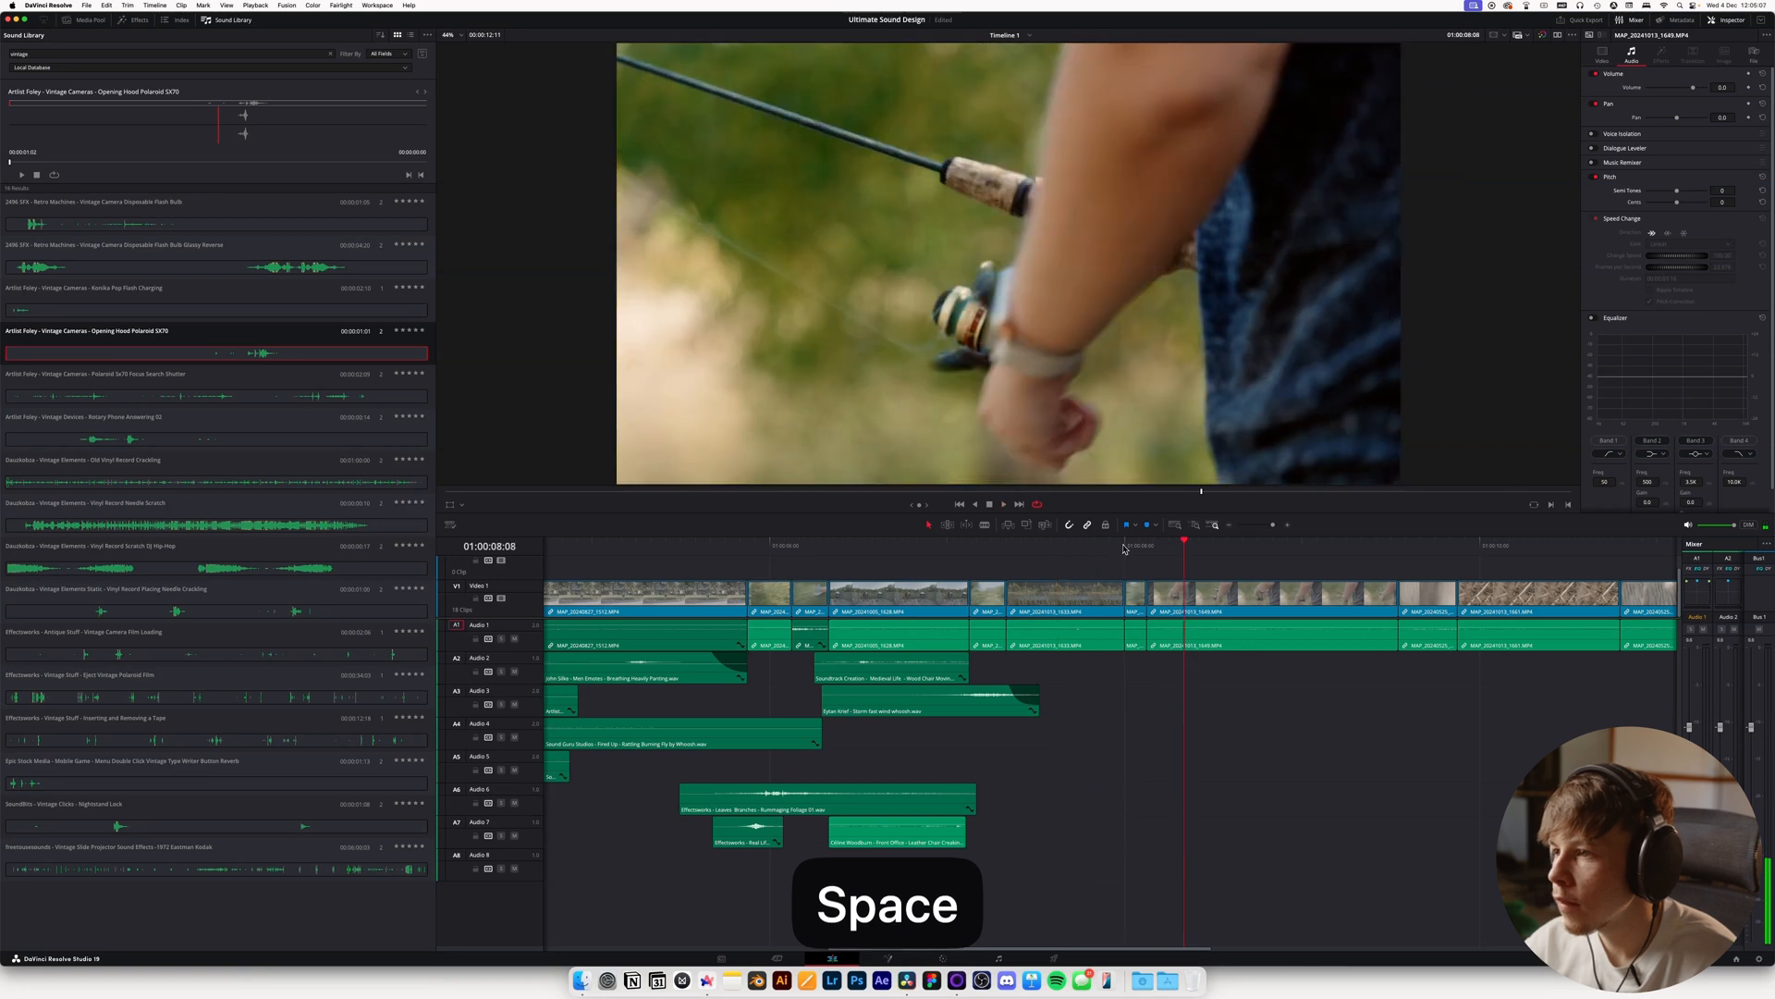
{"action": "left_click", "coordinate": [1124, 555]}
{"action": "left_click", "coordinate": [1125, 555]}
{"action": "left_click", "coordinate": [1125, 556]}
Switch to Artlist in the browser and replace the whoosh and wind keywords with a sound effects search for "rubble"
{"action": "key", "text": "super+Tab"}
{"action": "key", "text": "BackSpace"}
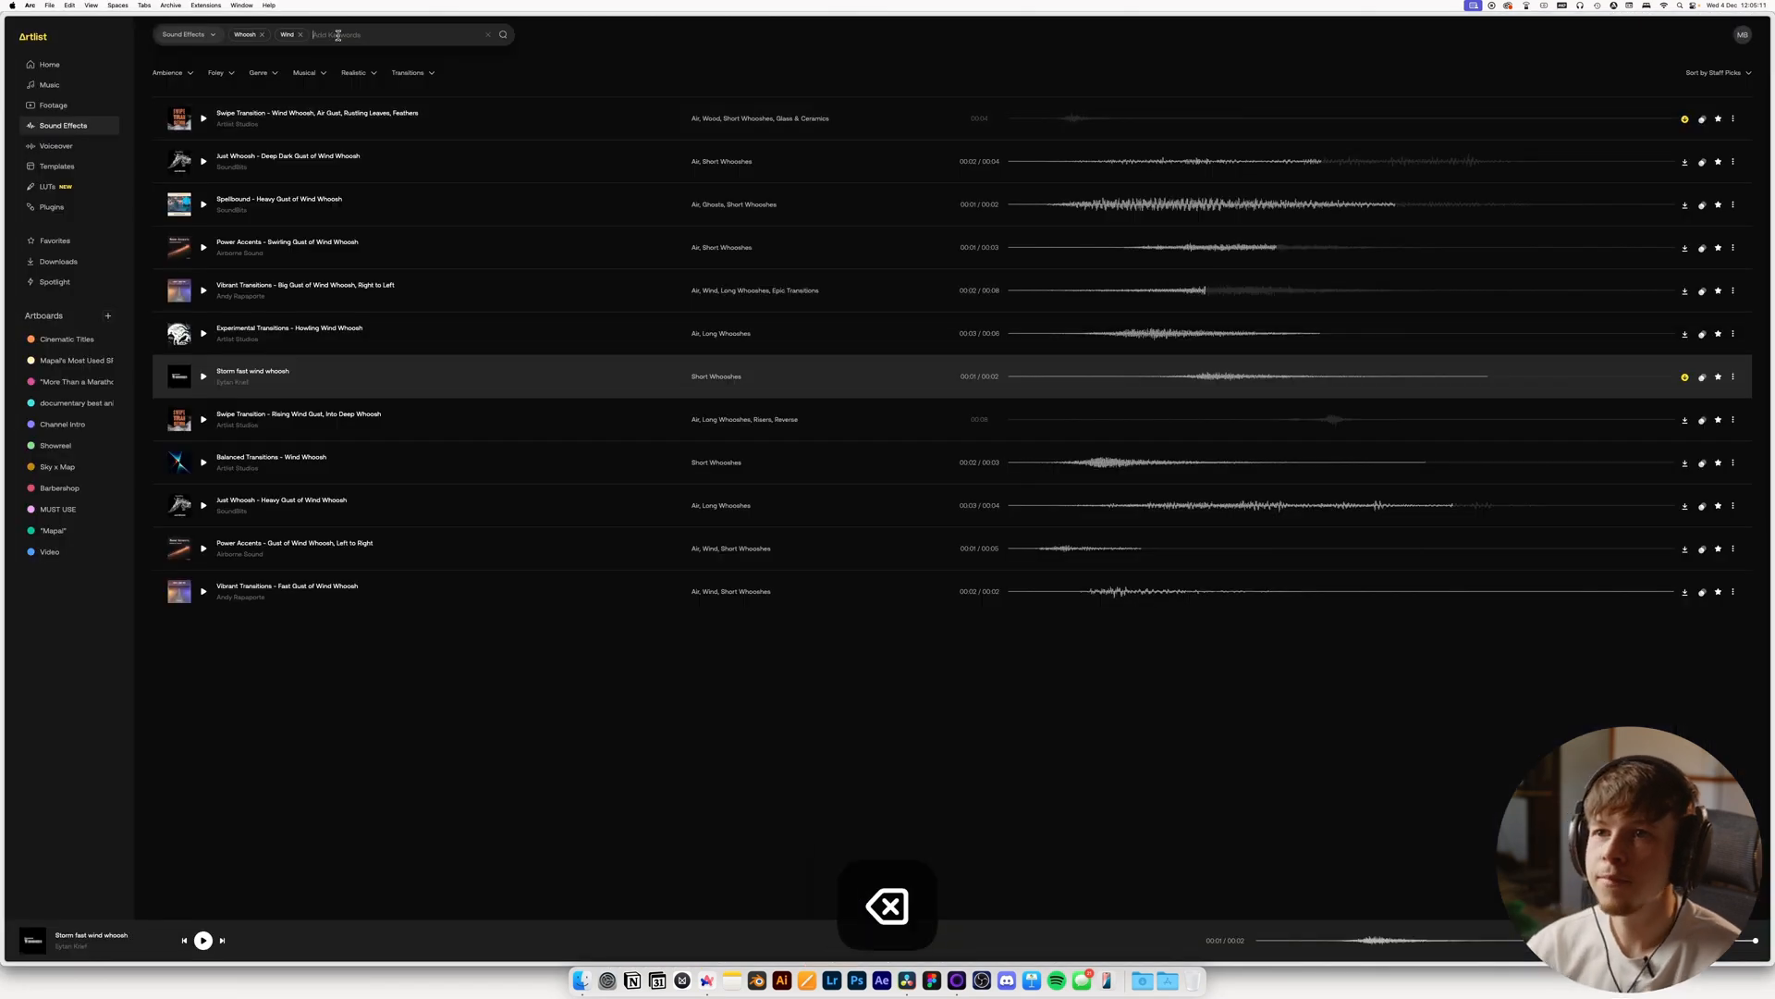
{"action": "key", "text": "BackSpace"}
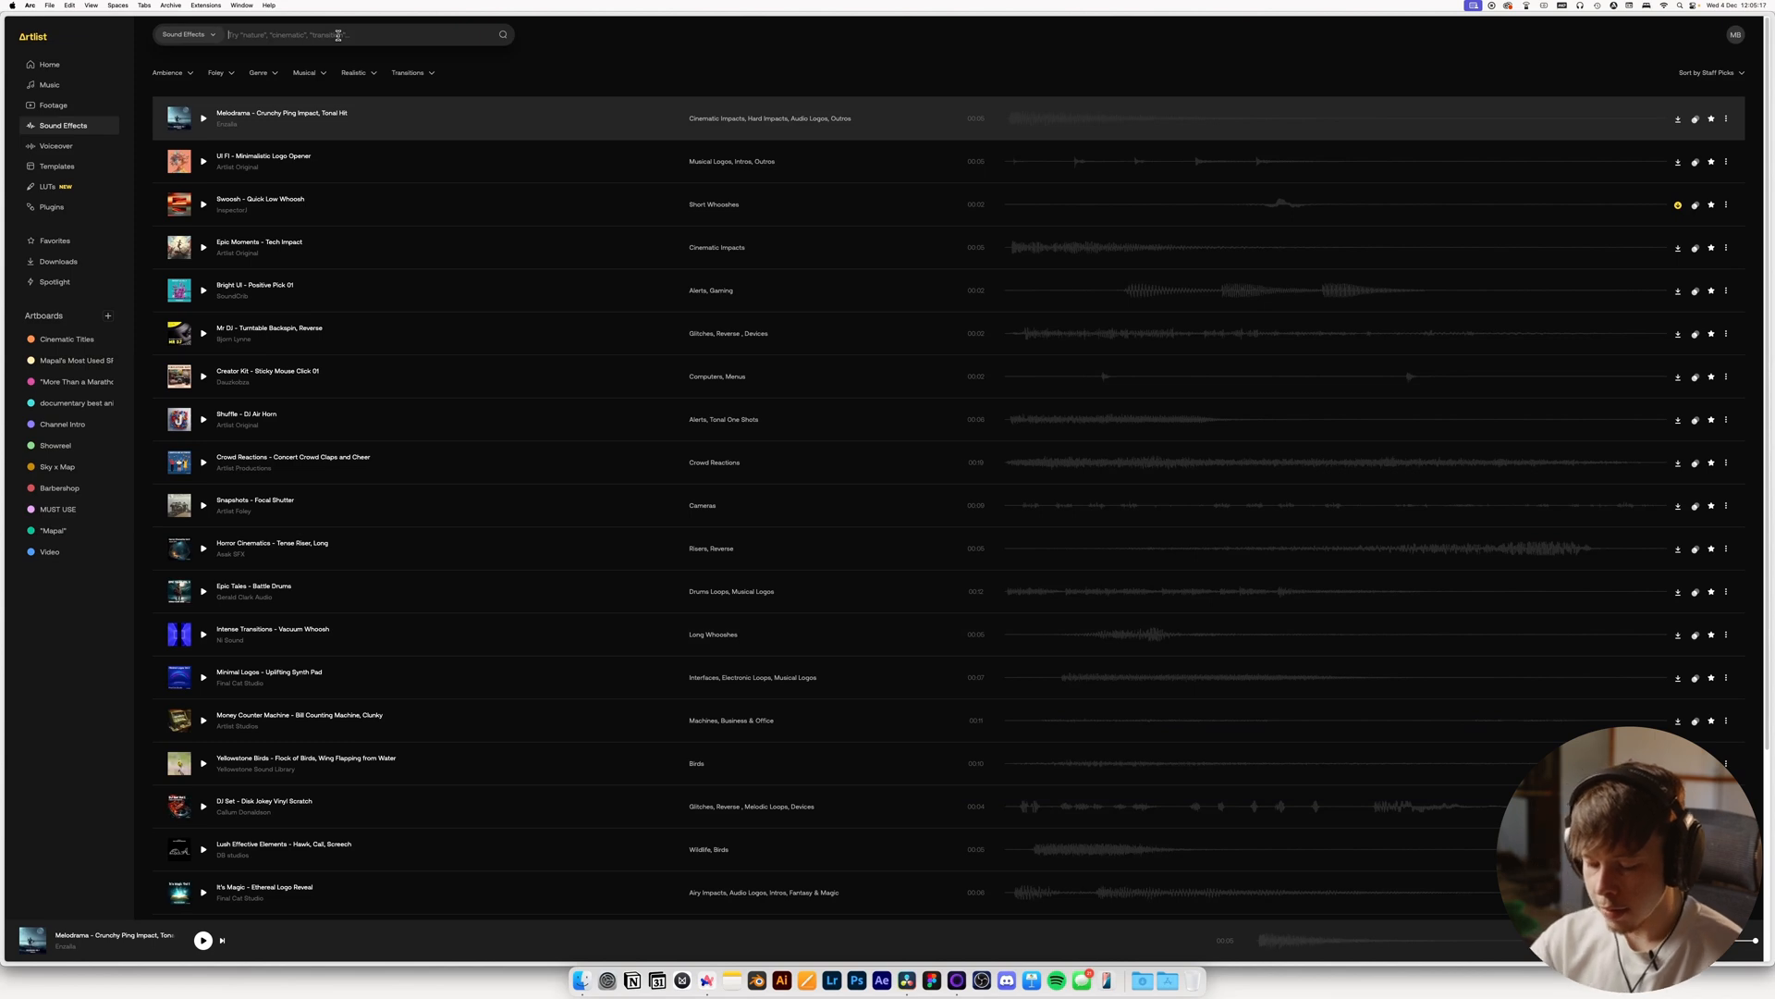
{"action": "type", "text": "rubb"}
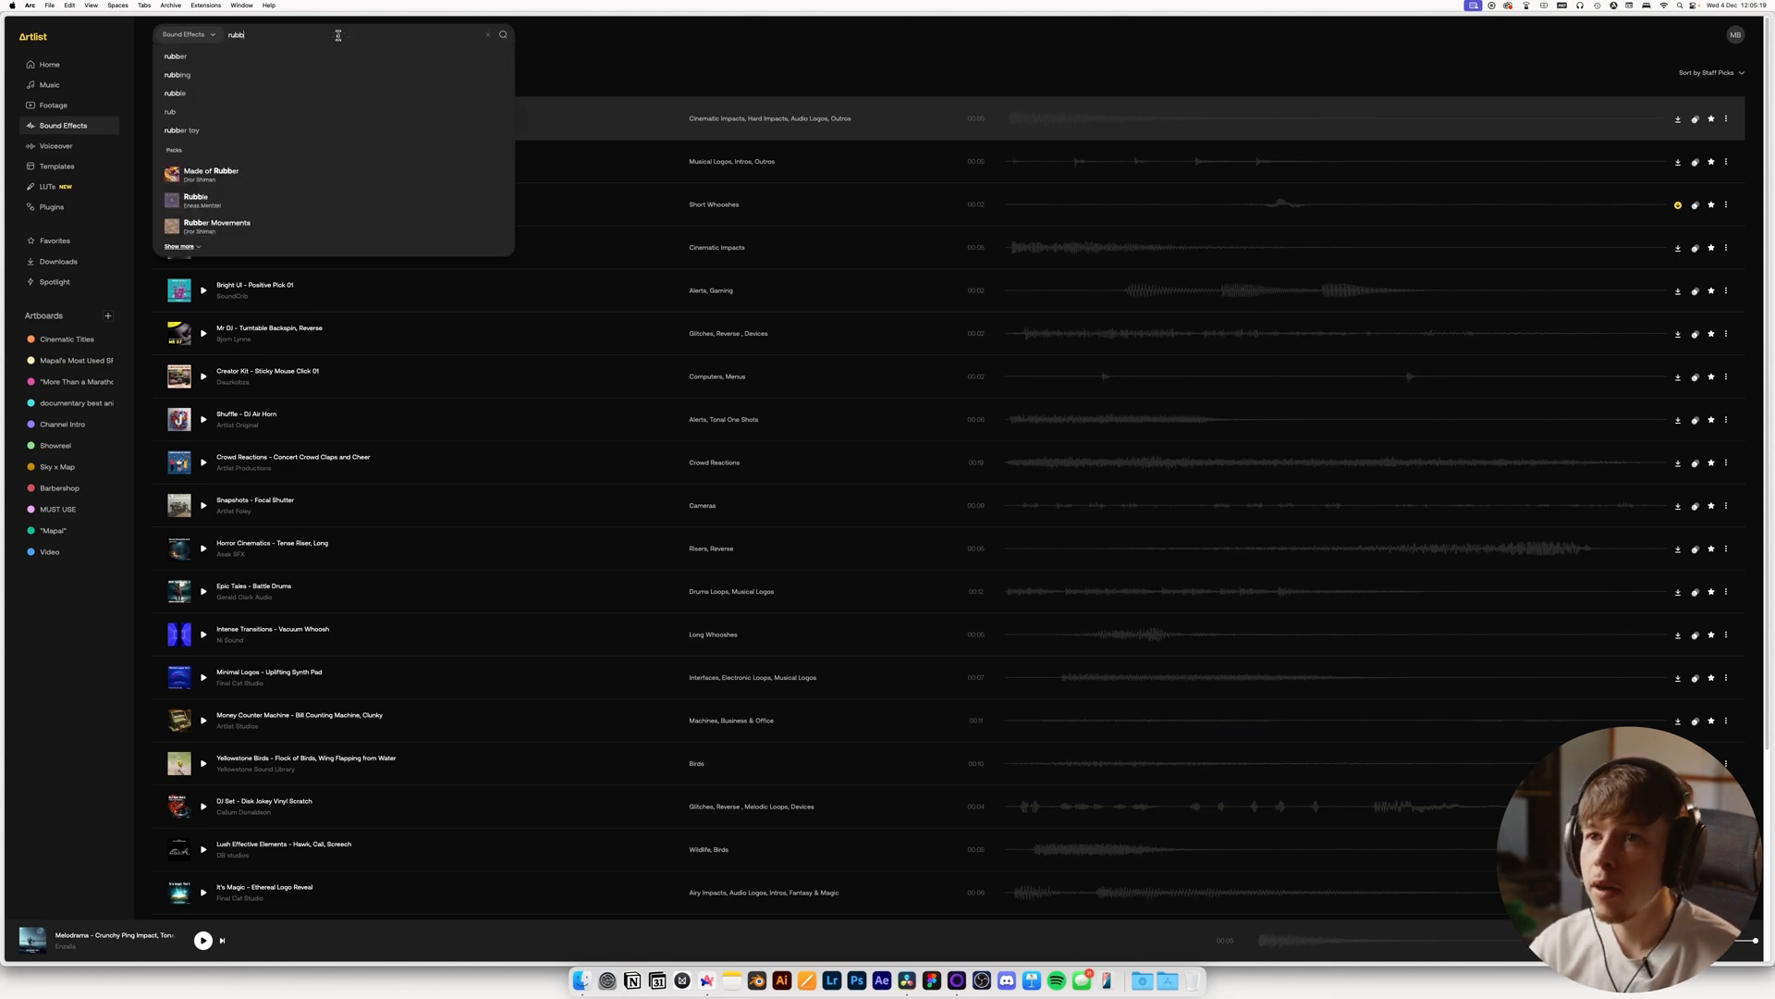
{"action": "key", "text": "Return"}
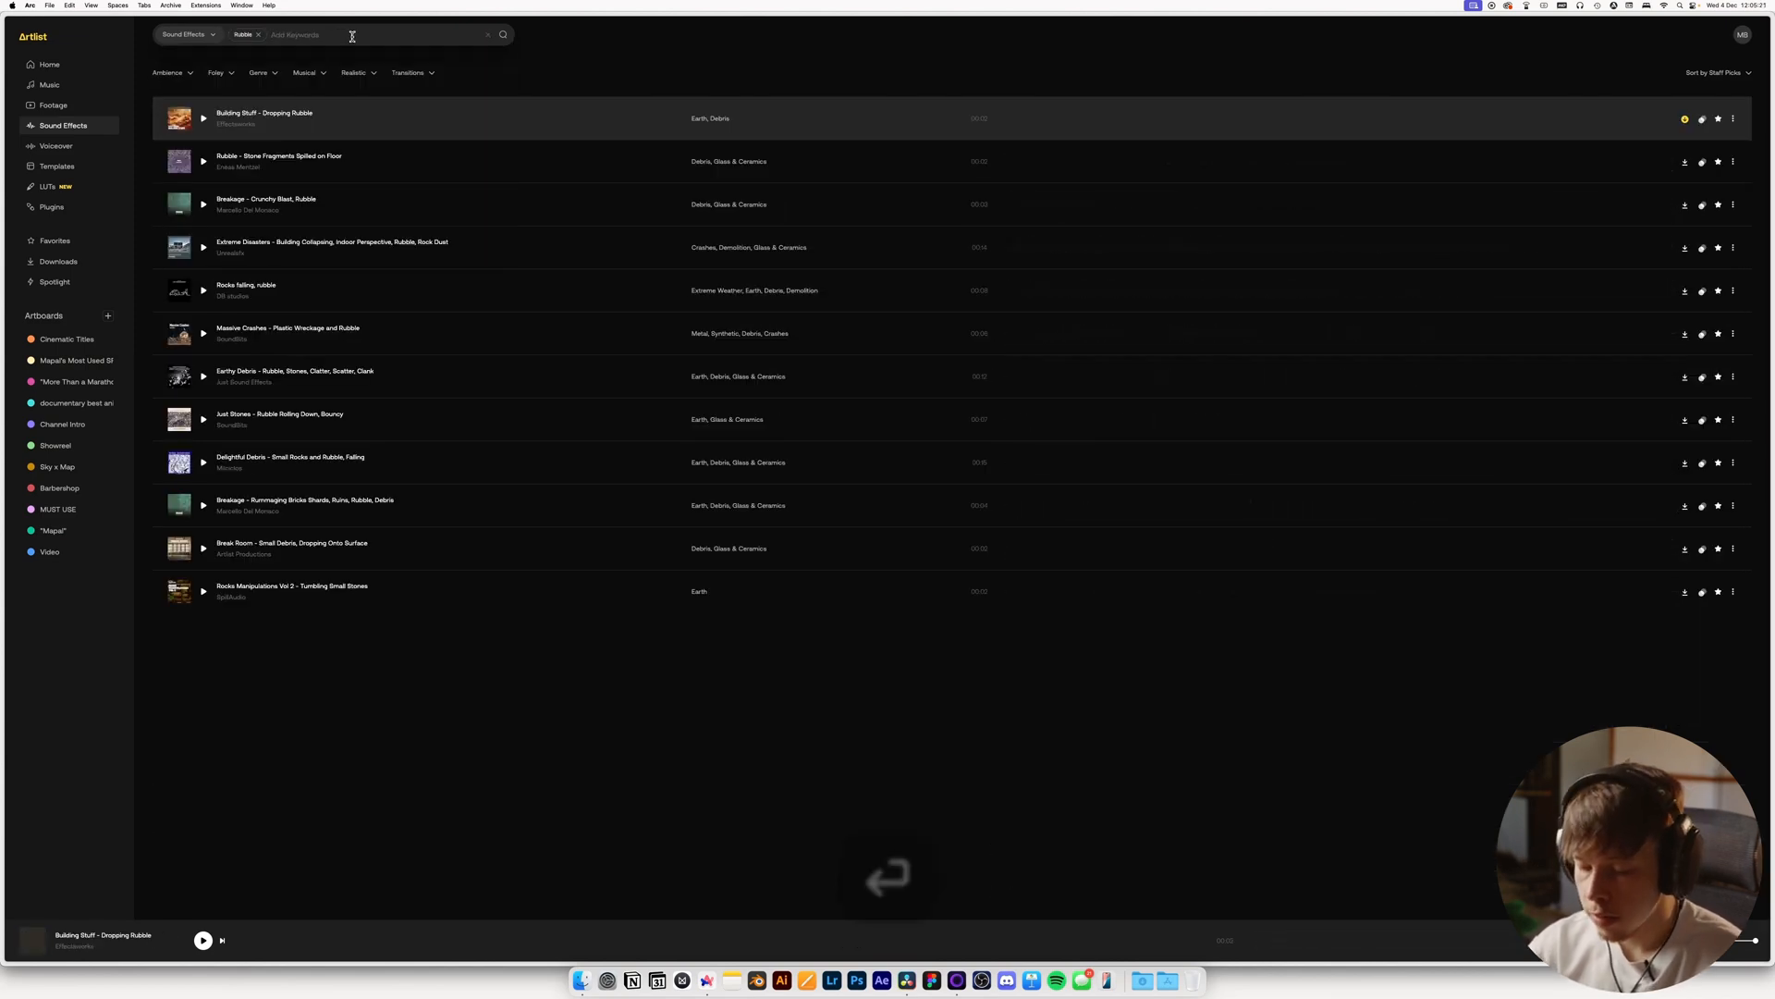
Search the sound effects for "rocks" instead and preview several results, including Prime Magic - Earth Collapse, Falling Rocks
{"action": "key", "text": "BackSpace"}
{"action": "type", "text": "rocks"}
{"action": "key", "text": "Return"}
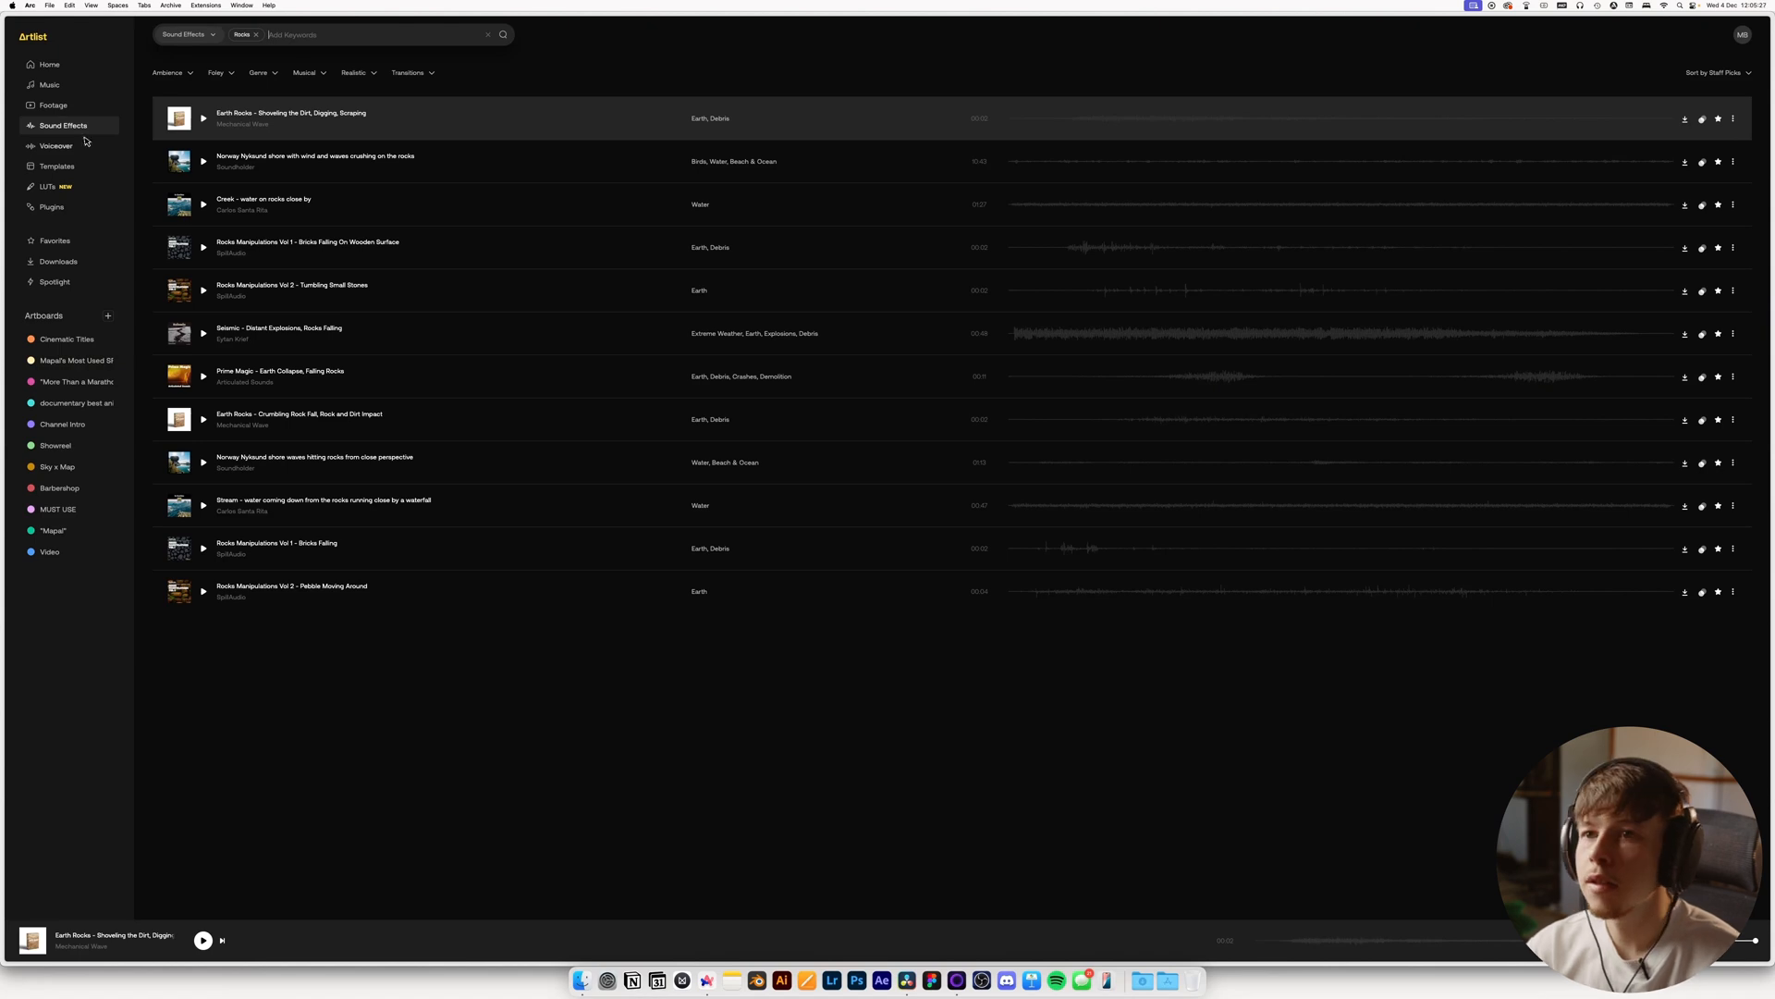
{"action": "left_click", "coordinate": [204, 119]}
{"action": "left_click", "coordinate": [203, 161]}
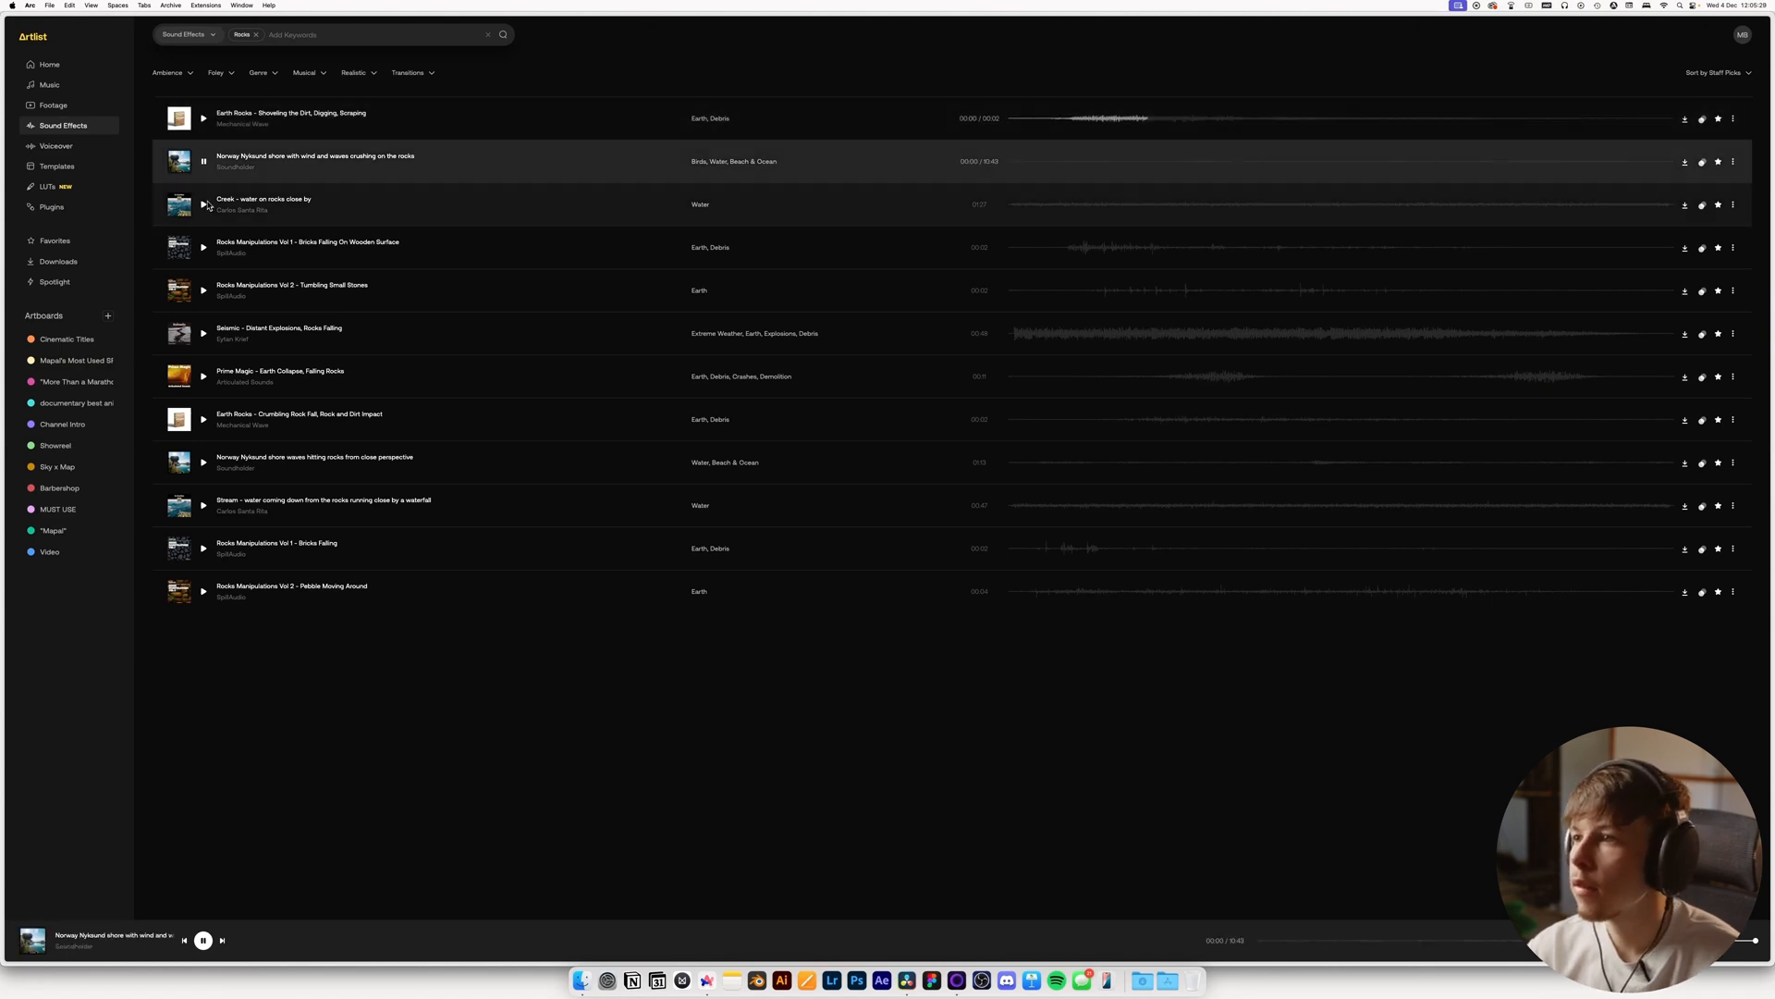
{"action": "left_click", "coordinate": [202, 377]}
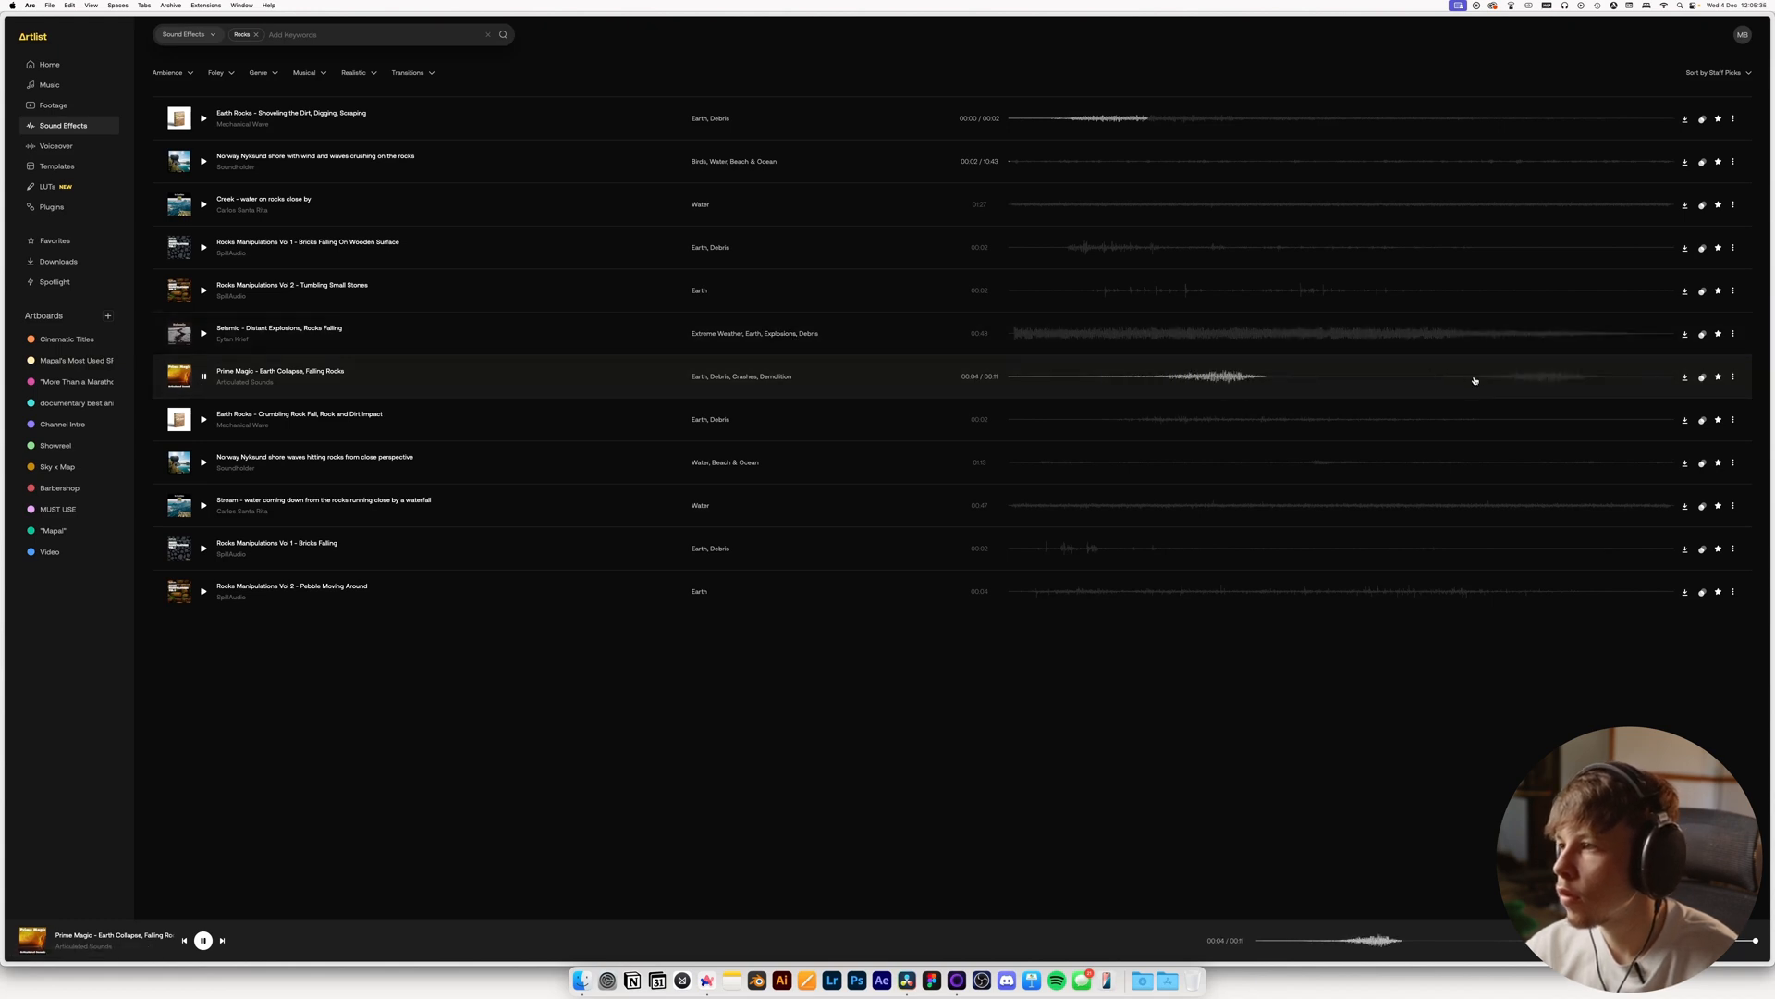
{"action": "key", "text": "space"}
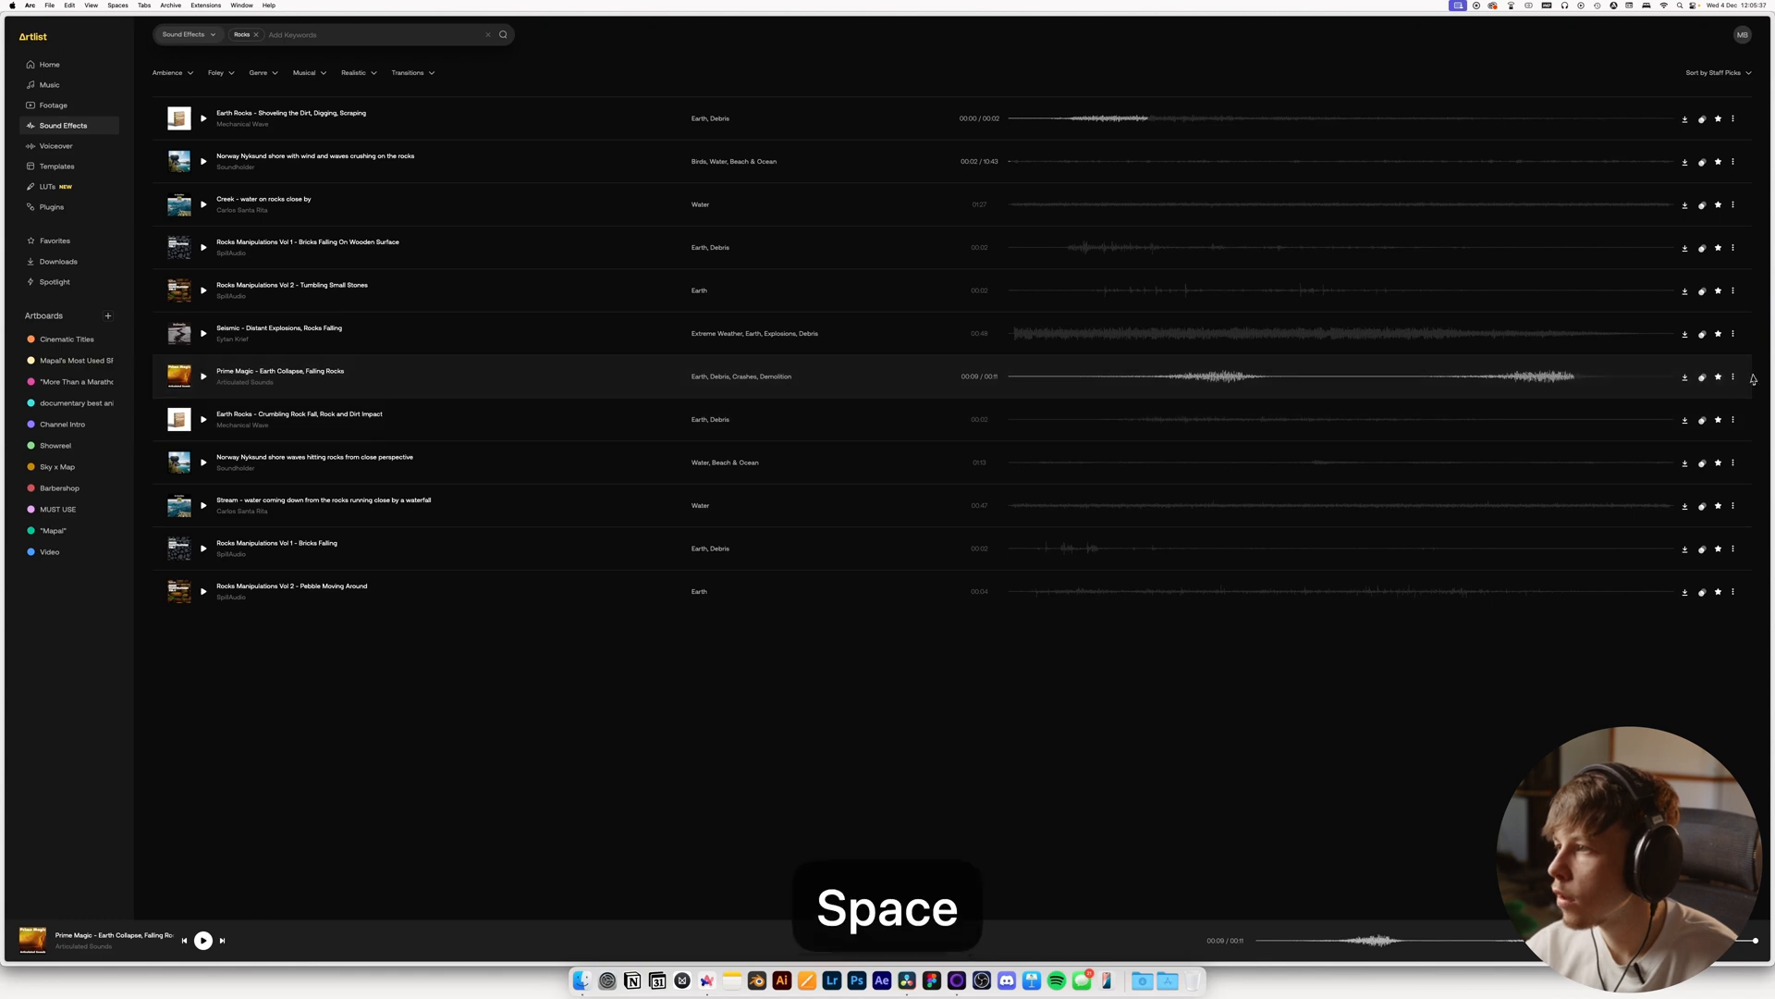
List sounds similar to Prime Magic - Earth Collapse, Falling Rocks and preview the fire, ice and debris swoosh suggestions
{"action": "left_click", "coordinate": [1702, 377]}
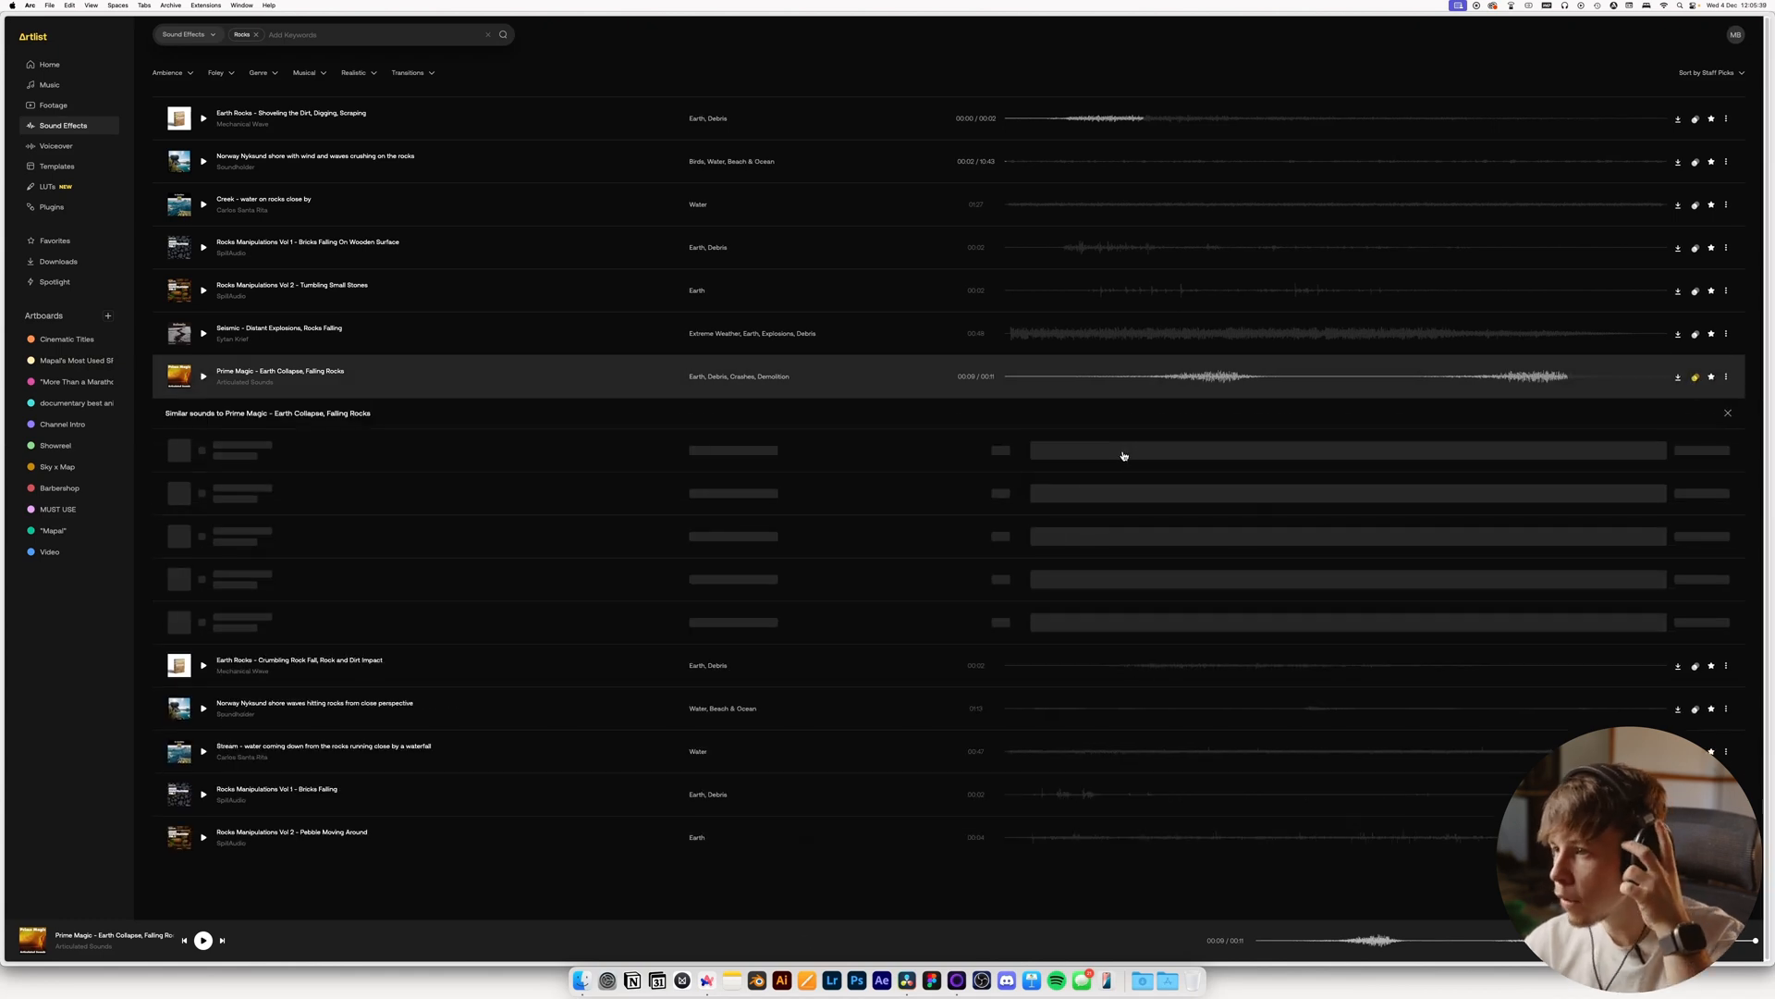
{"action": "left_click", "coordinate": [1019, 454]}
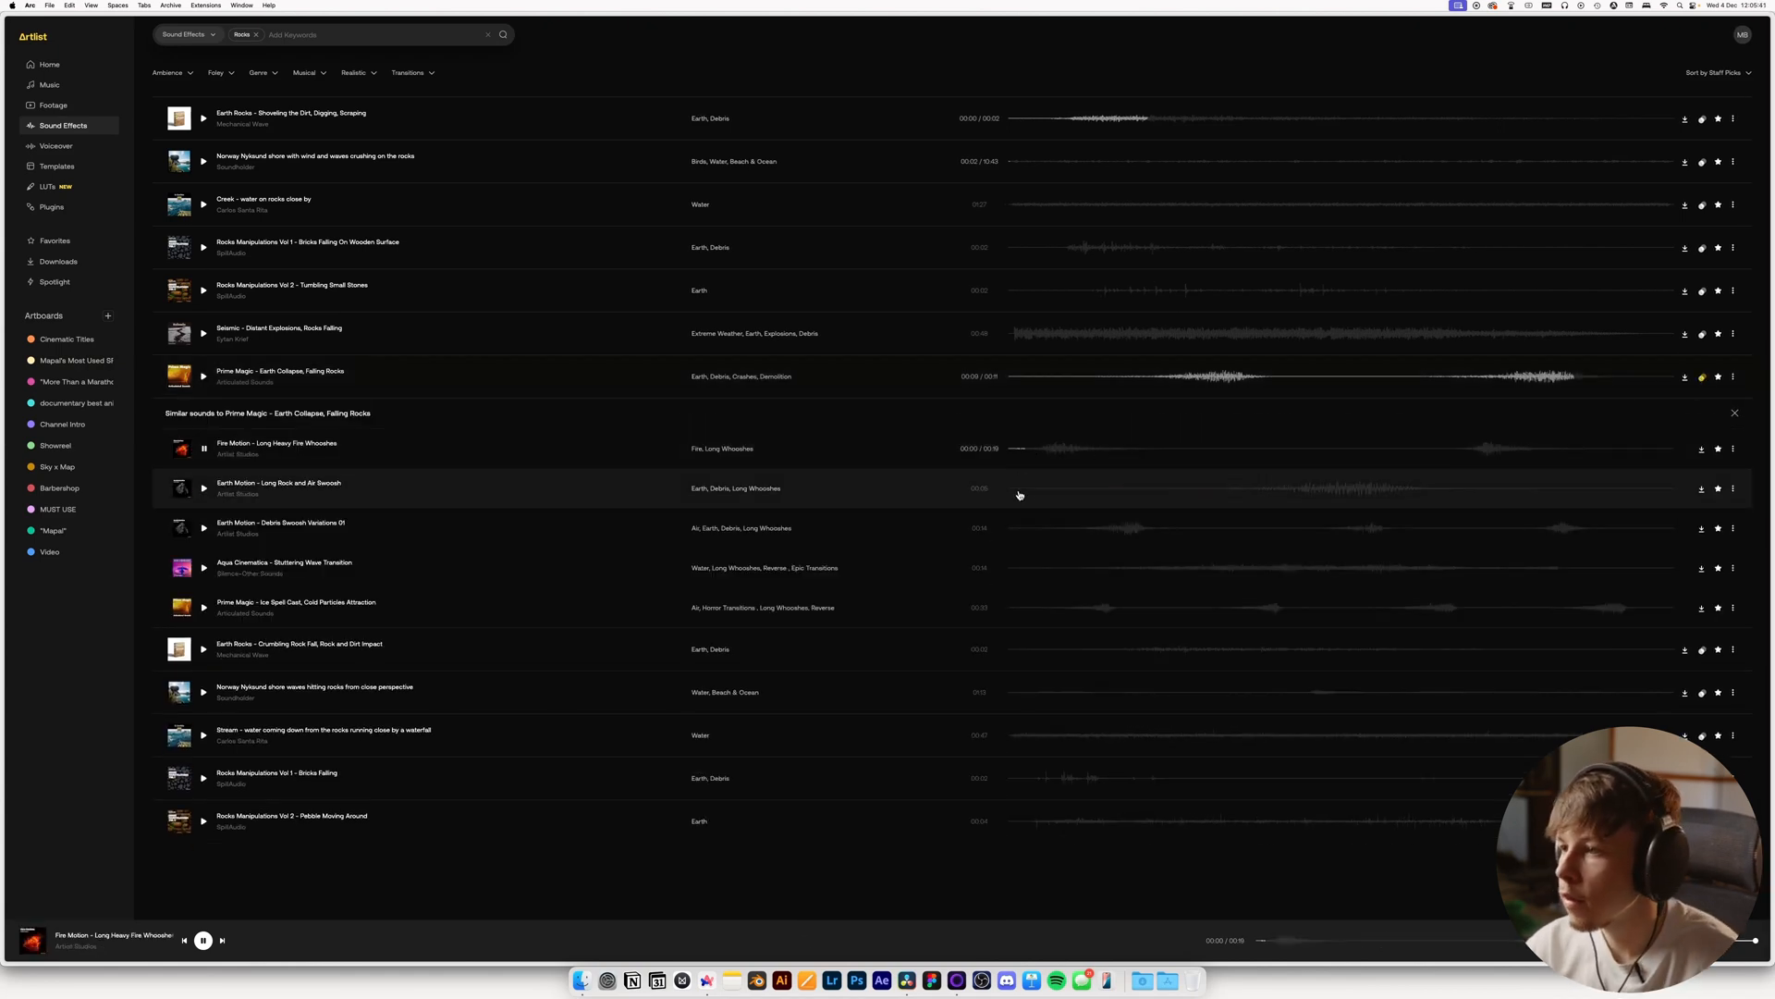
{"action": "left_click", "coordinate": [1427, 450]}
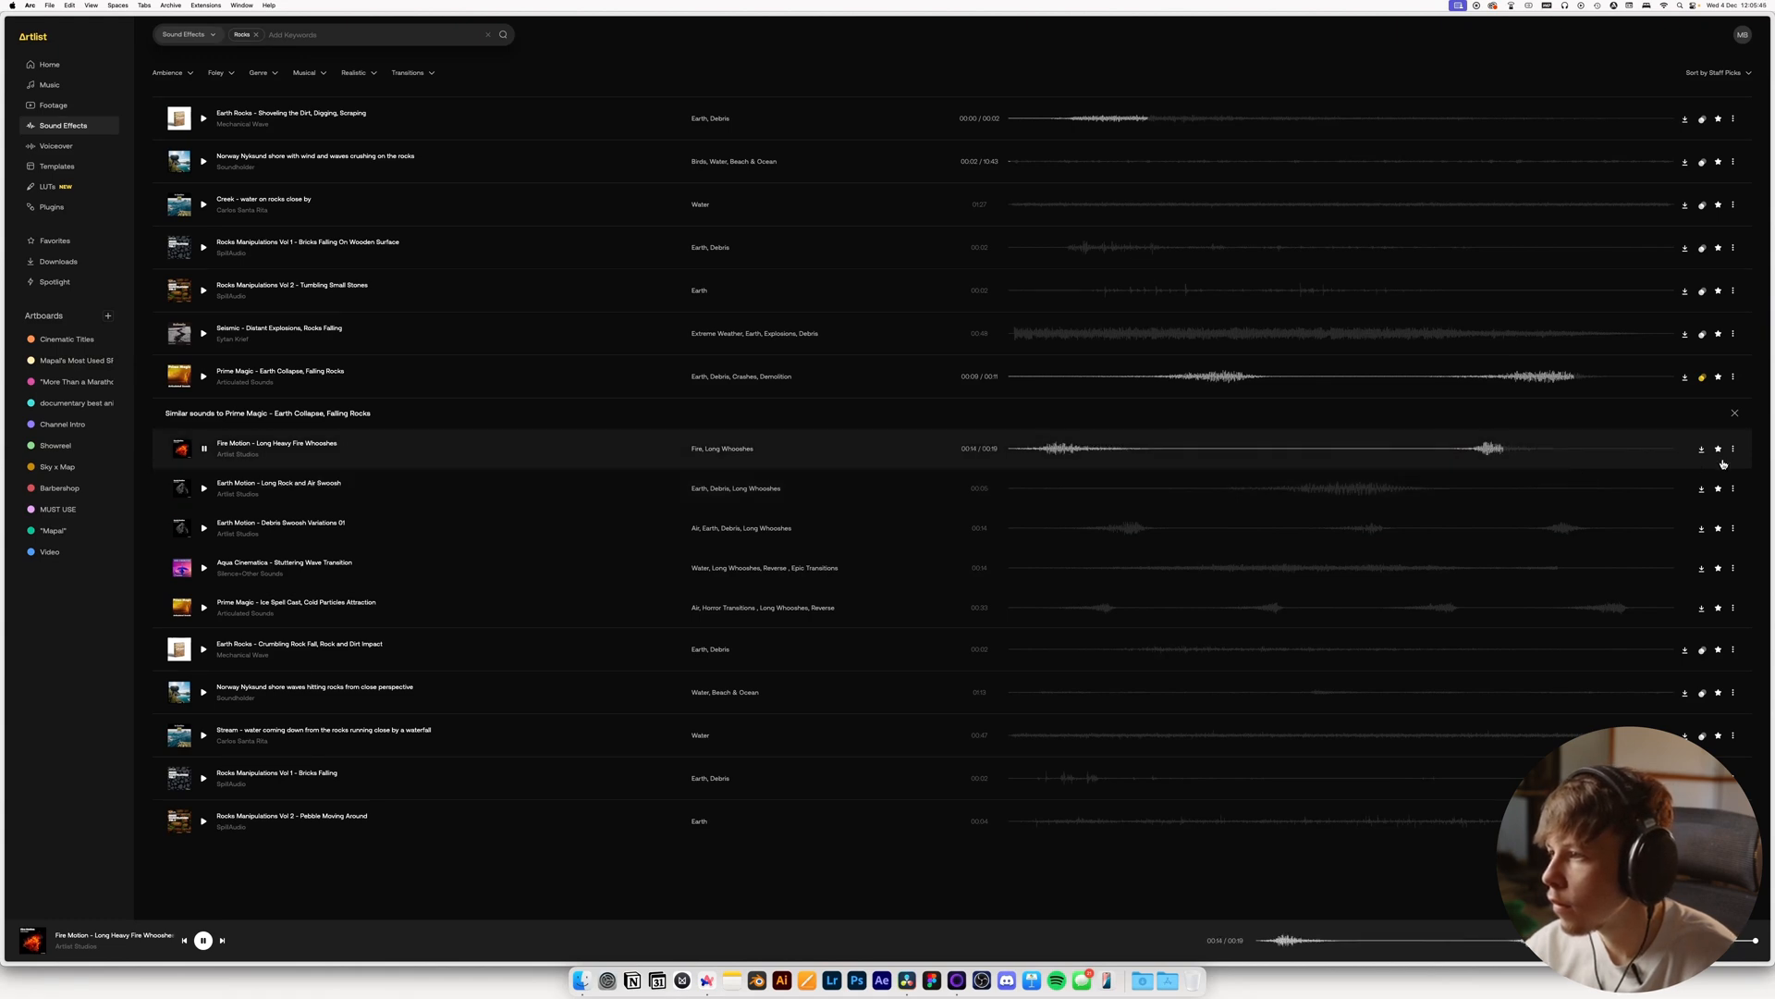
{"action": "key", "text": "space"}
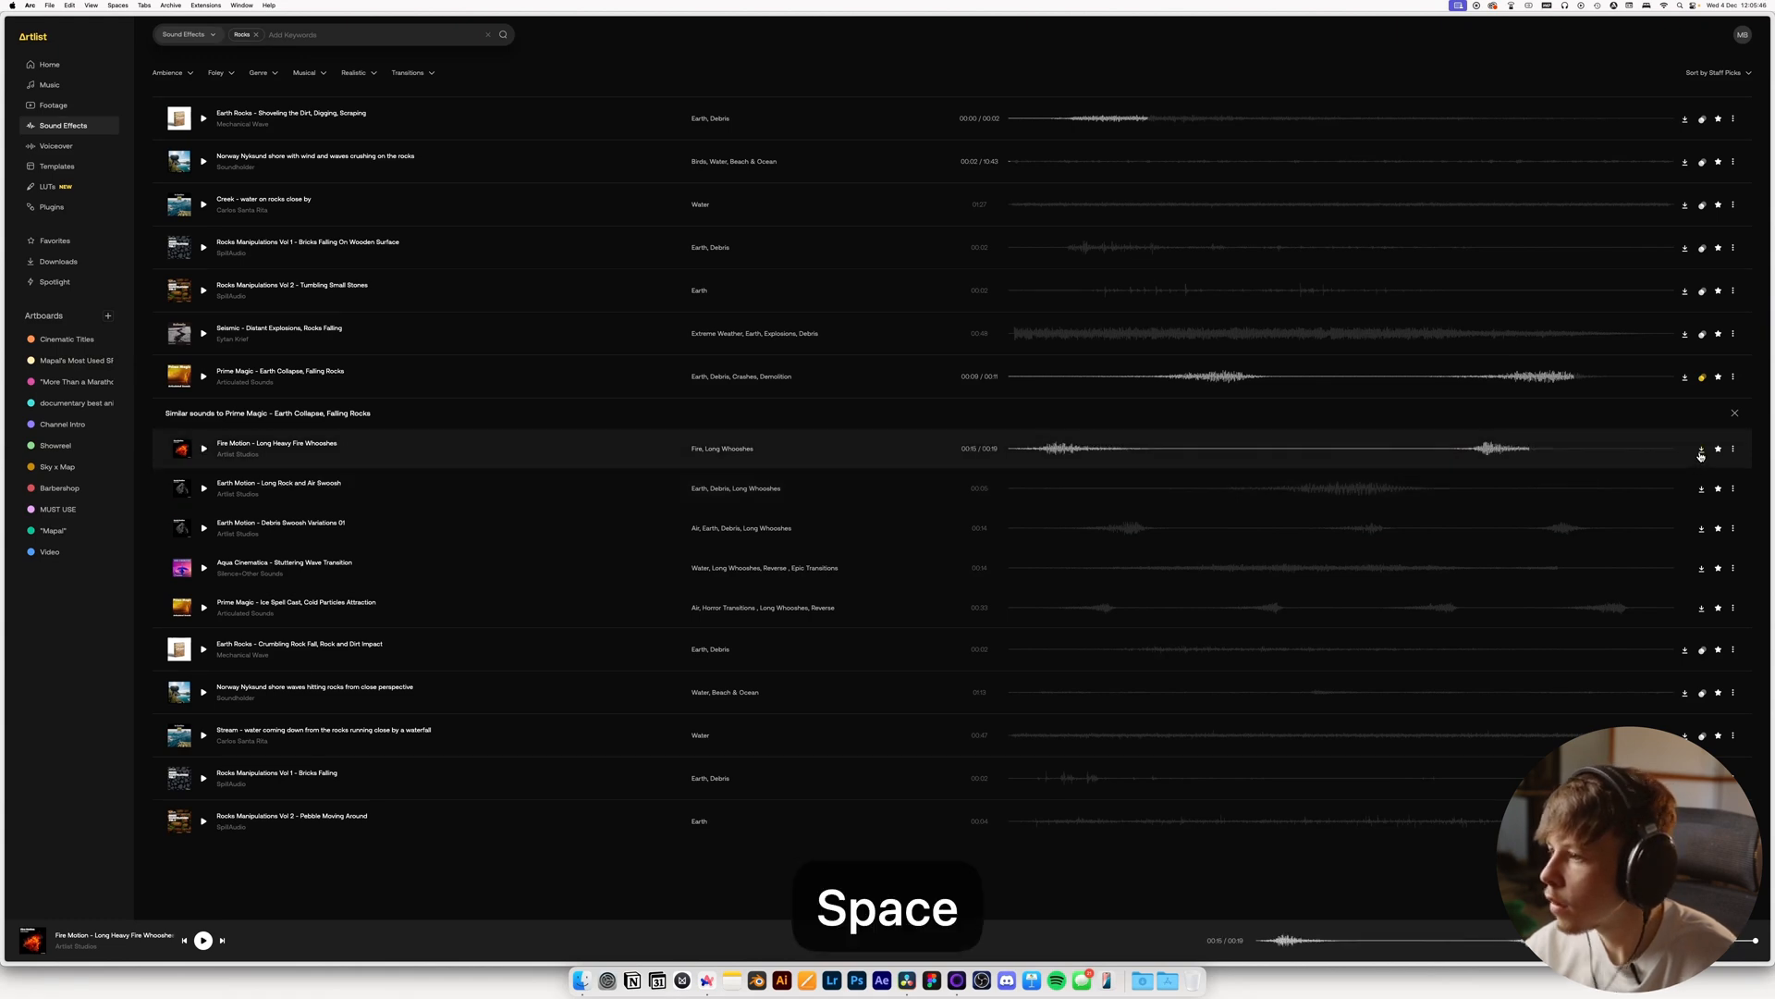
{"action": "left_click", "coordinate": [1055, 608]}
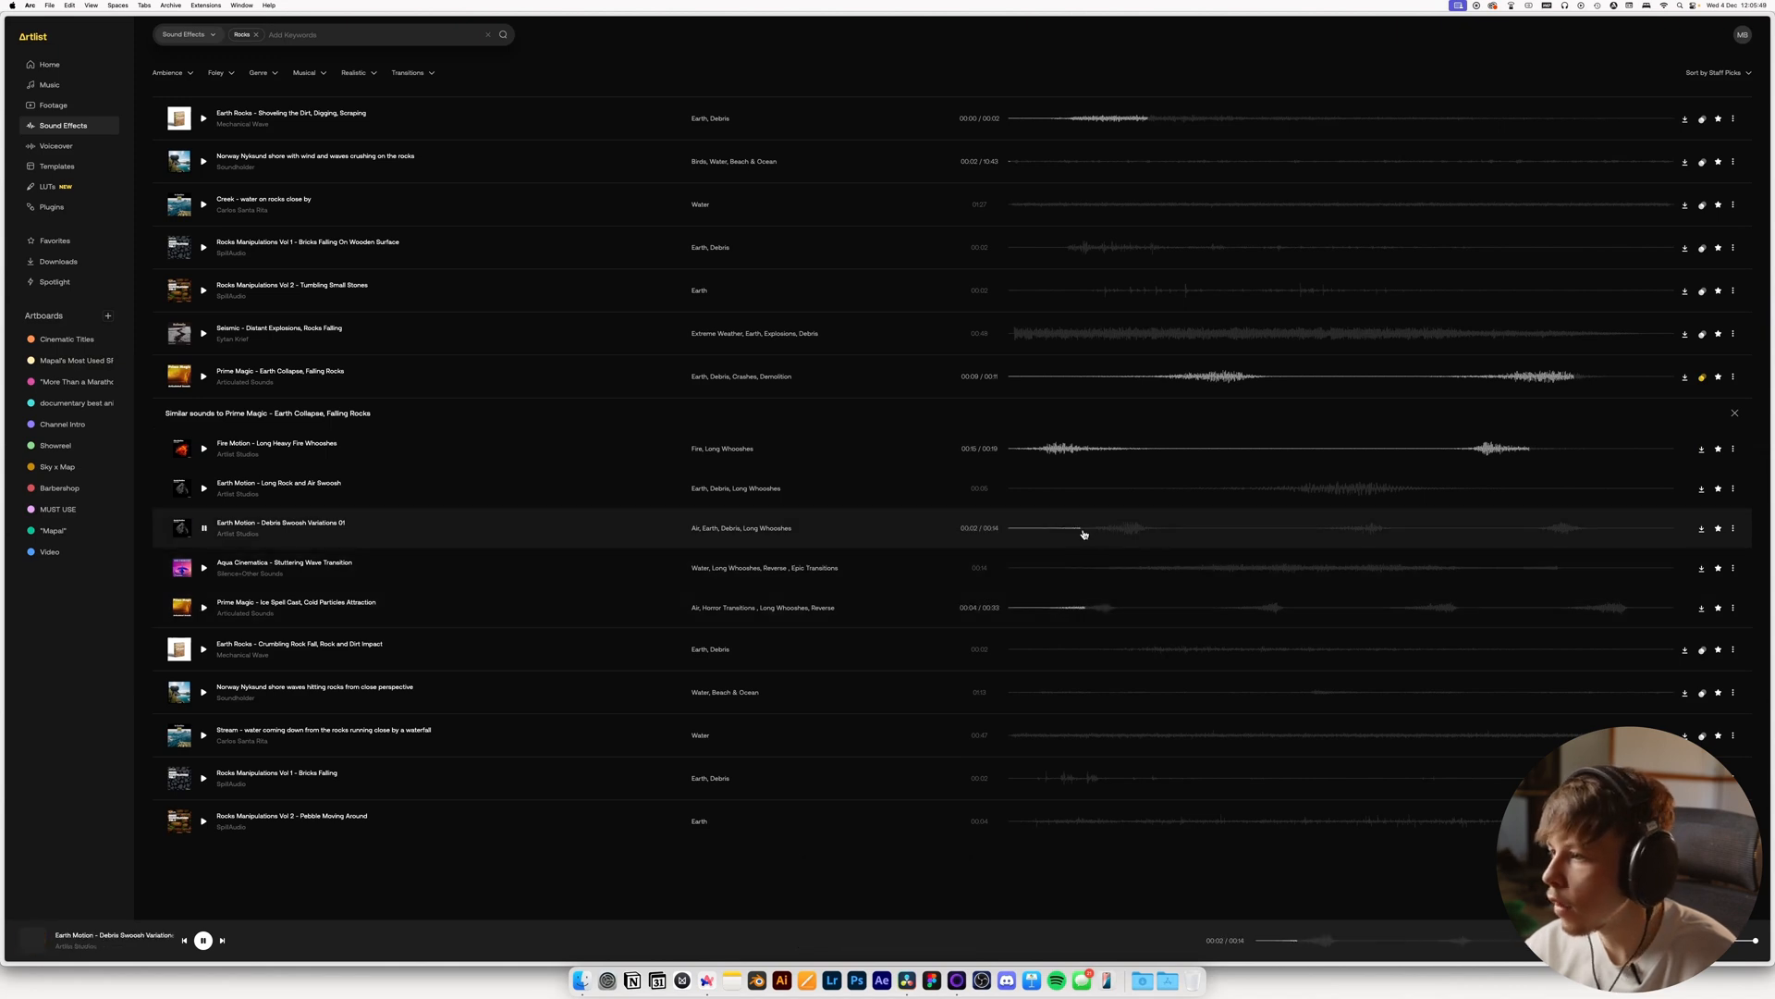
{"action": "left_click", "coordinate": [1340, 538]}
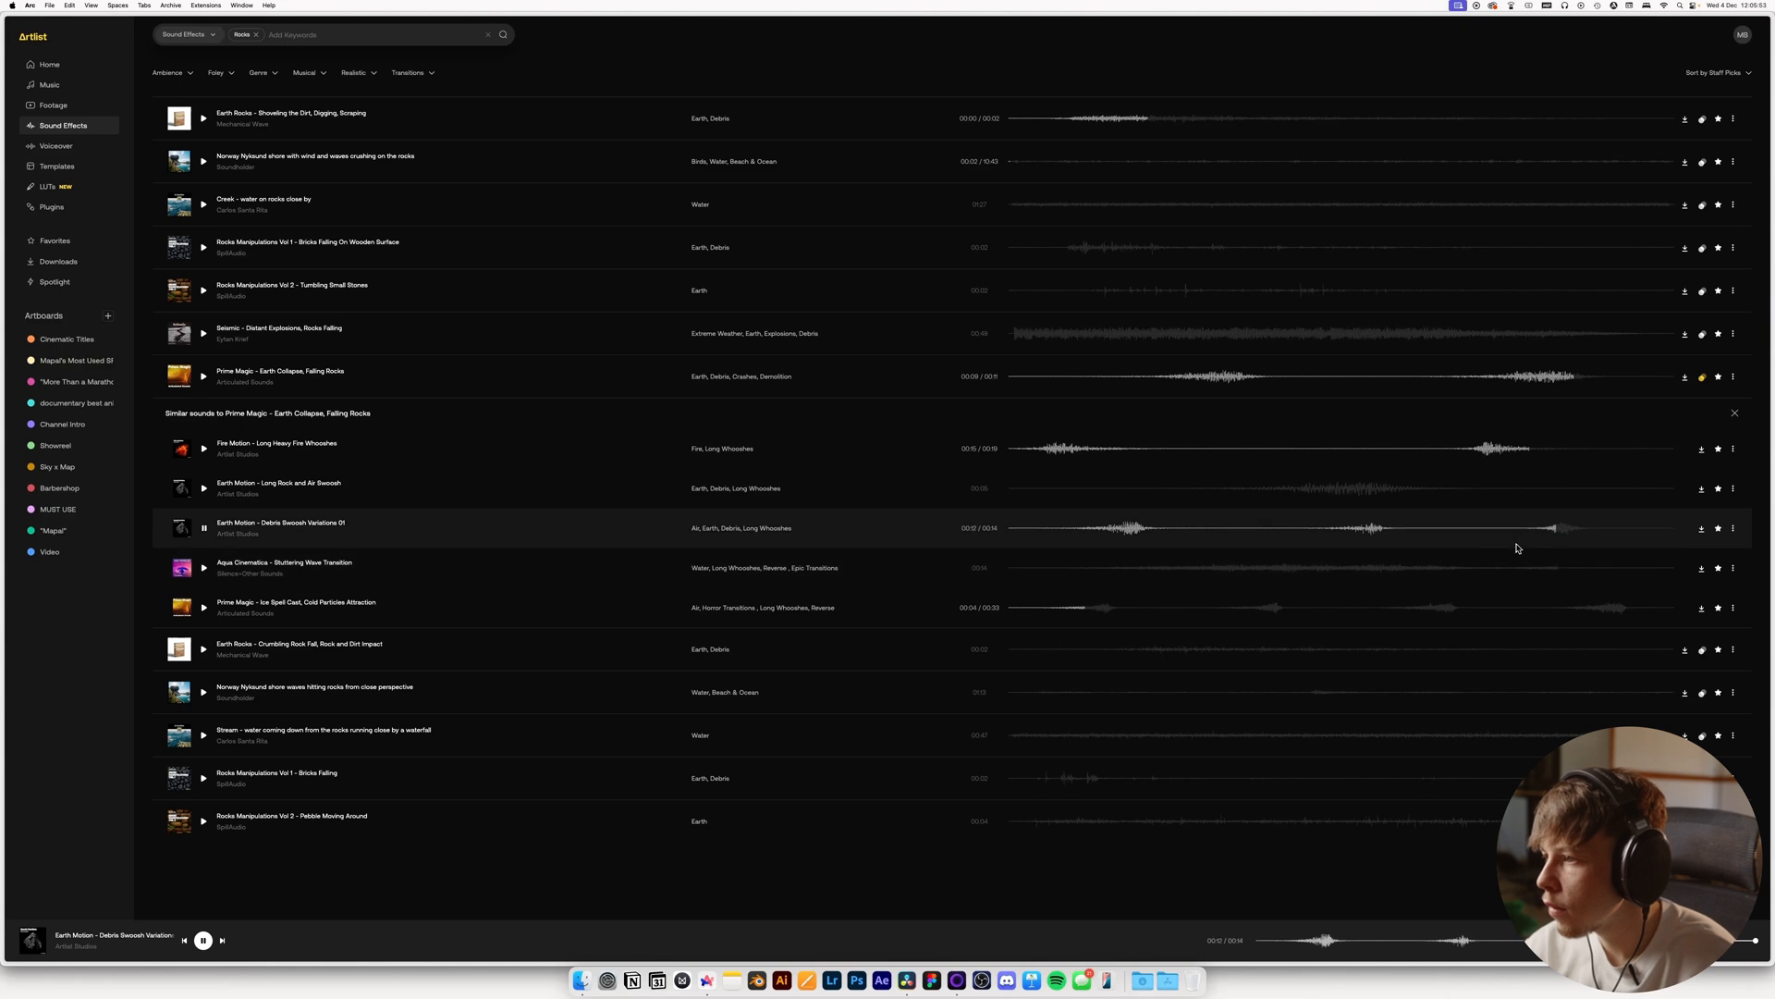
{"action": "key", "text": "space"}
Download Earth Motion - Debris Swoosh Variations 01 and place it on Audio 7 in the DaVinci Resolve timeline near the 8-second transition
{"action": "left_click", "coordinate": [1725, 529]}
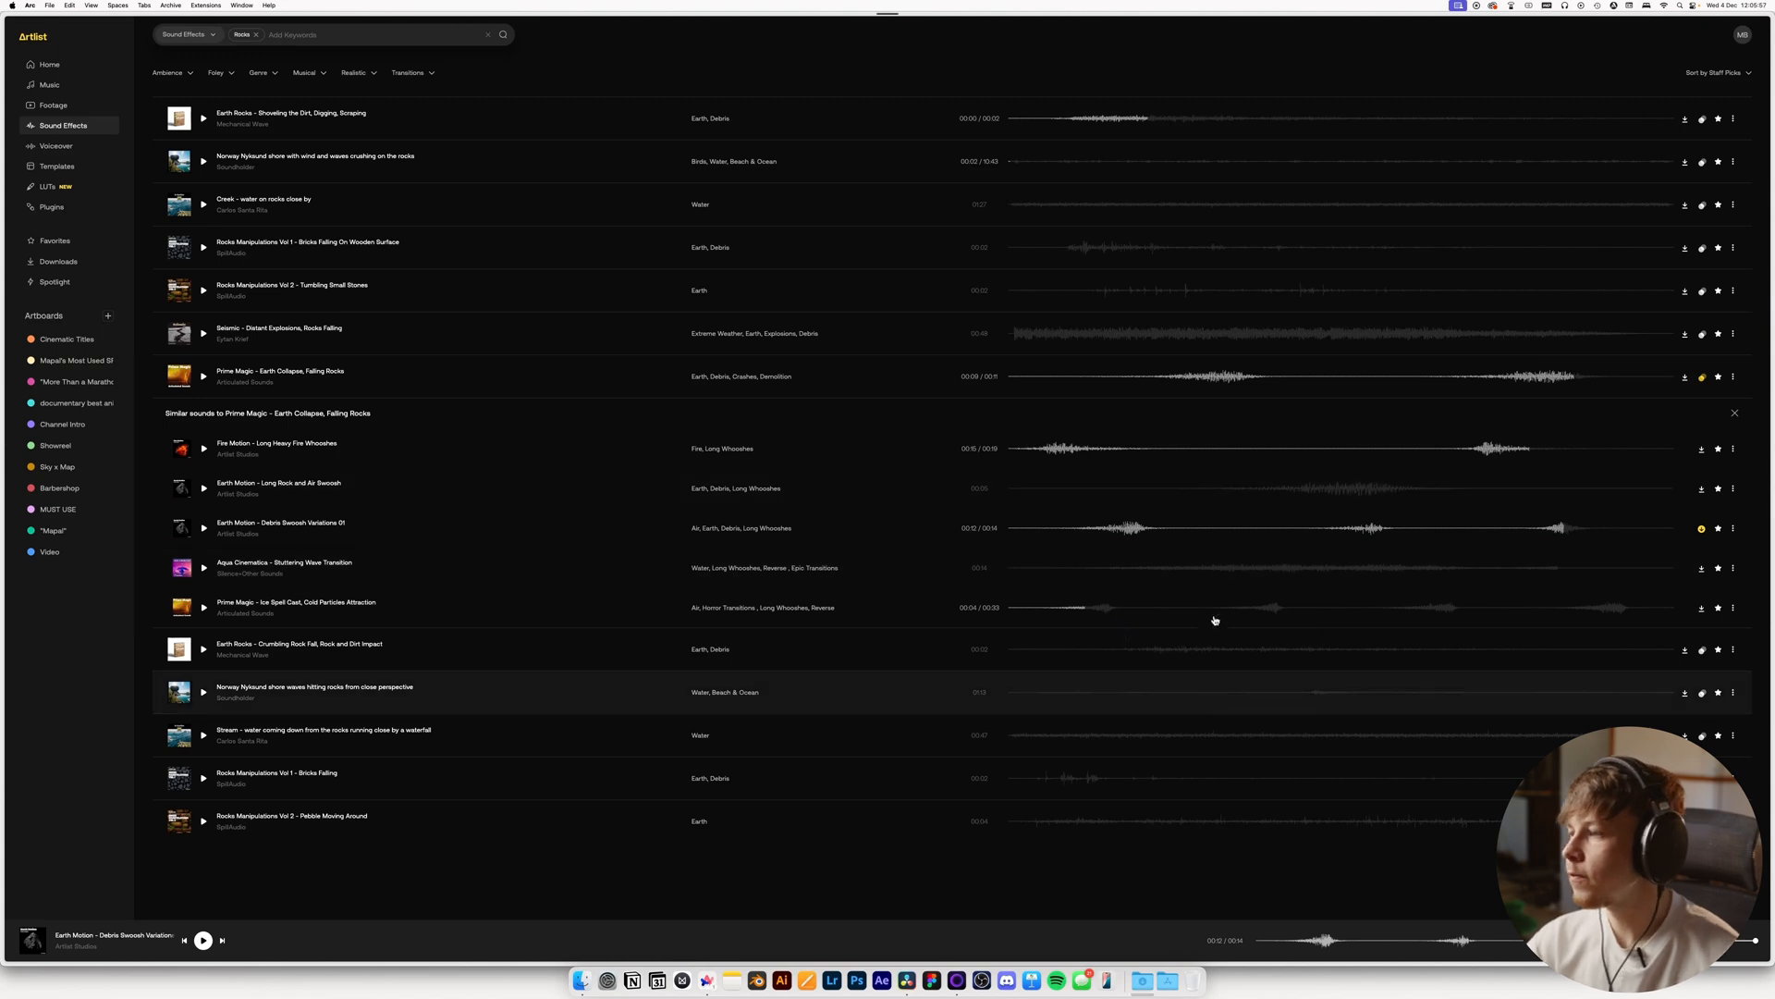
{"action": "key", "text": "super+Tab"}
{"action": "left_click", "coordinate": [1132, 979]}
{"action": "left_click_drag", "start_coordinate": [771, 274], "coordinate": [1086, 830]}
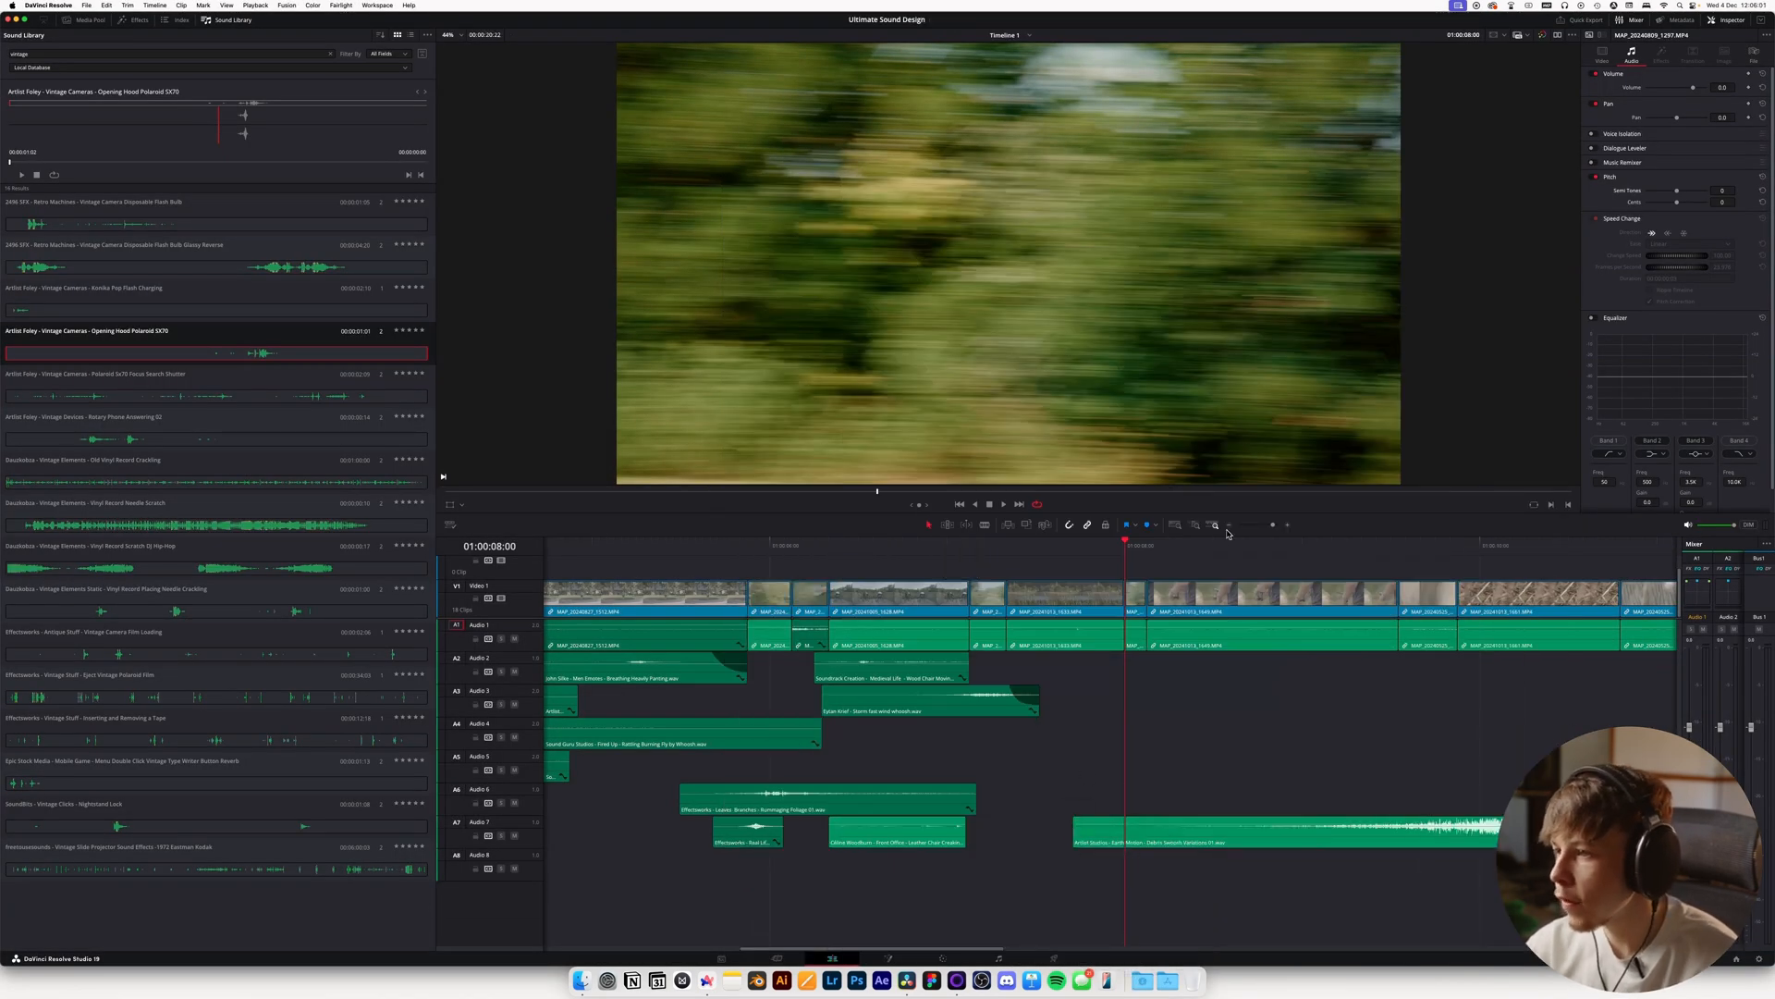
Trim the debris swoosh clip to its first swoosh, align it on Audio 5 with the 8-second transition, and lower its volume
{"action": "scroll", "coordinate": [735, 834], "scroll_direction": "down", "scroll_amount": 5}
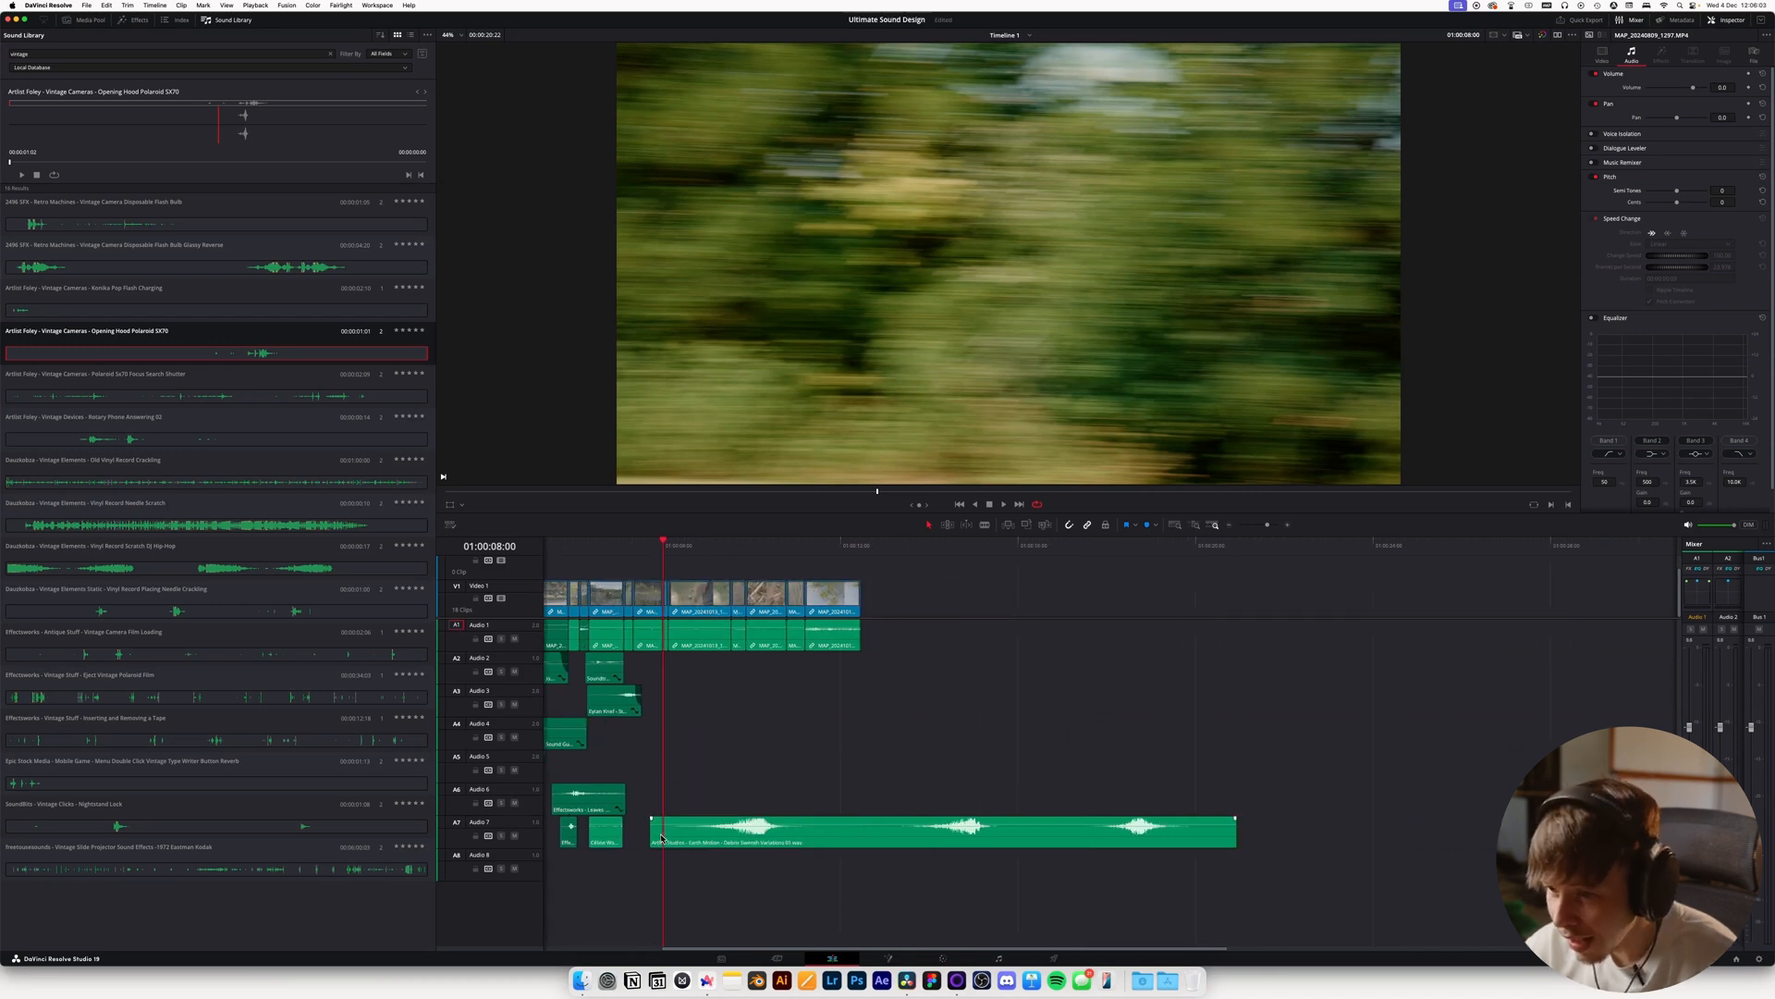
{"action": "left_click_drag", "start_coordinate": [659, 841], "coordinate": [648, 770]}
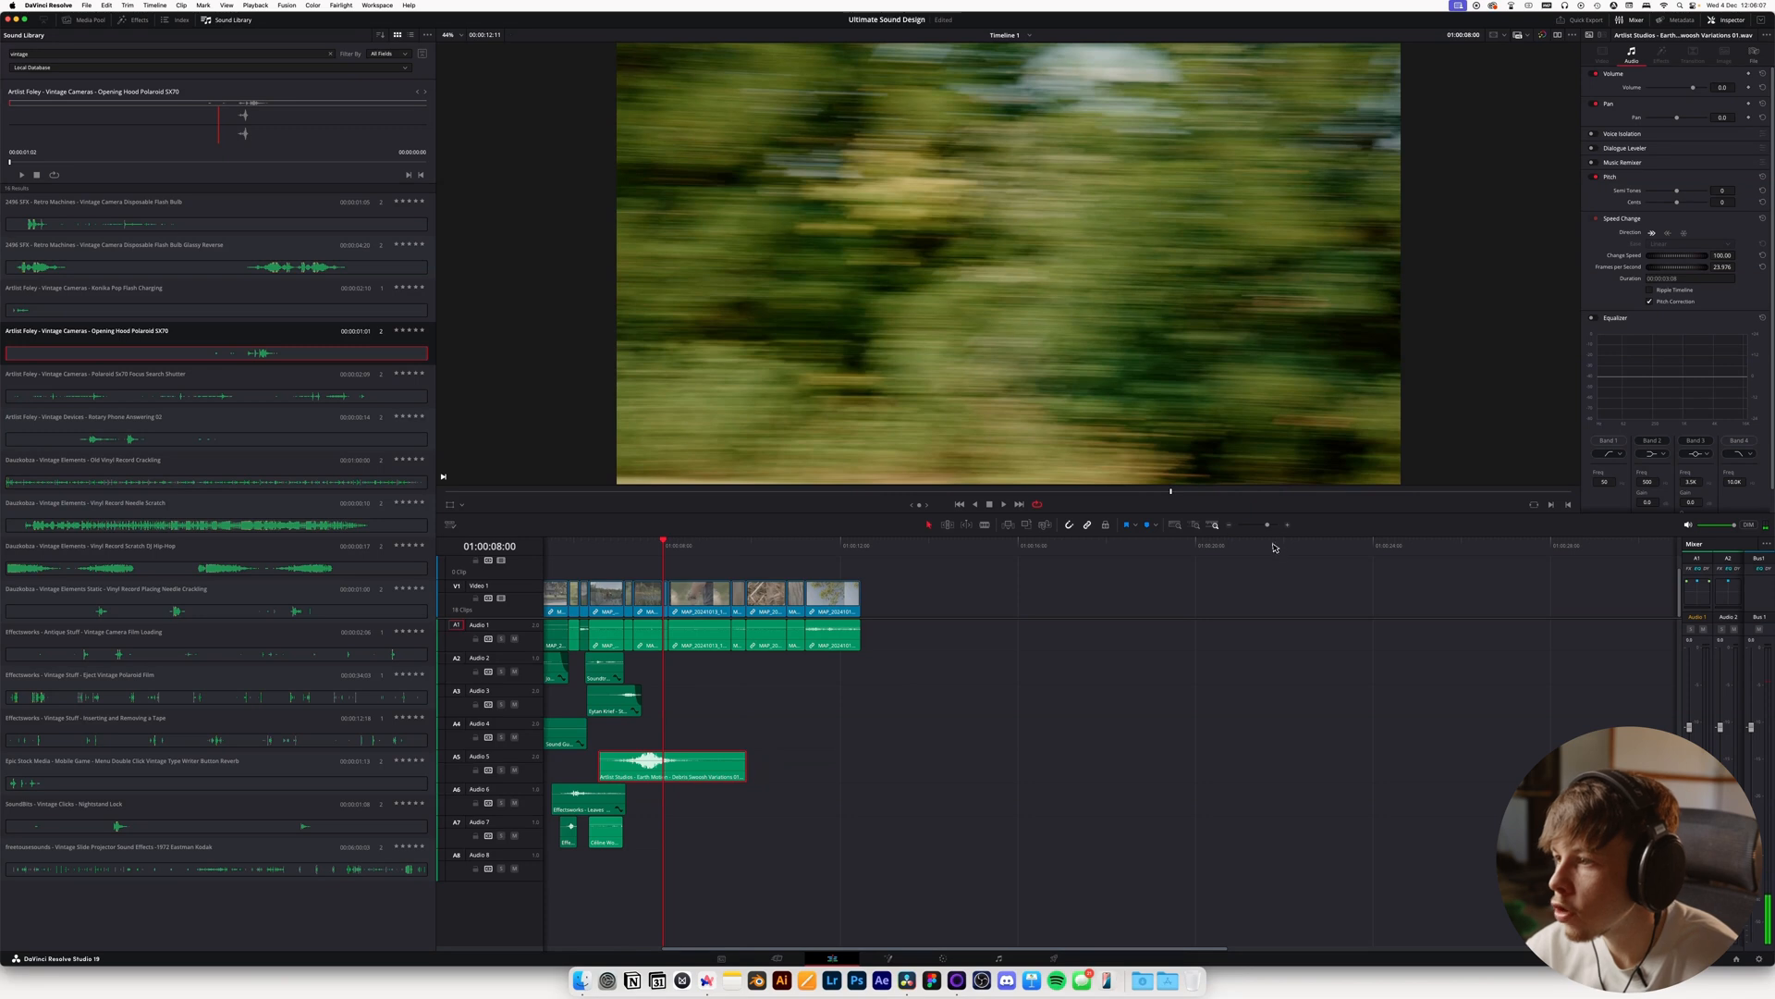
{"action": "scroll", "coordinate": [971, 586], "scroll_direction": "up", "scroll_amount": 5}
{"action": "left_click_drag", "start_coordinate": [904, 768], "coordinate": [945, 782]}
Play back the debris swoosh over the transition into the fishing shot and save the project
{"action": "key", "text": "space"}
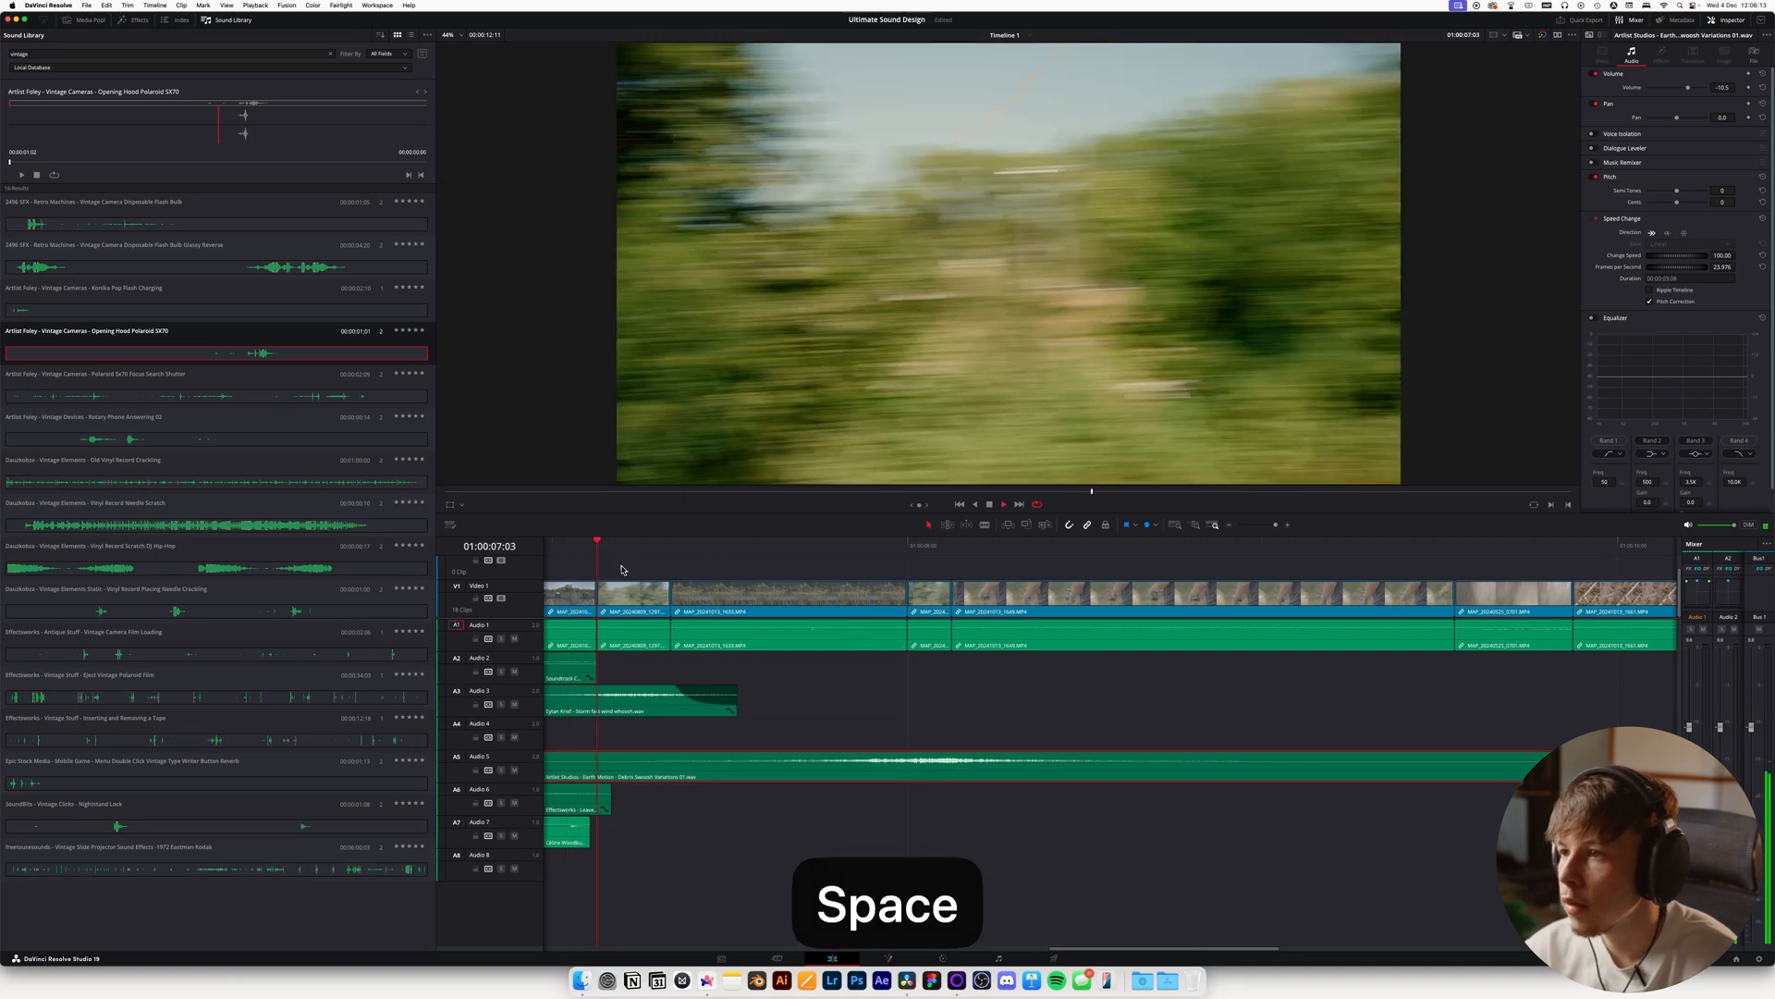
{"action": "key", "text": "space"}
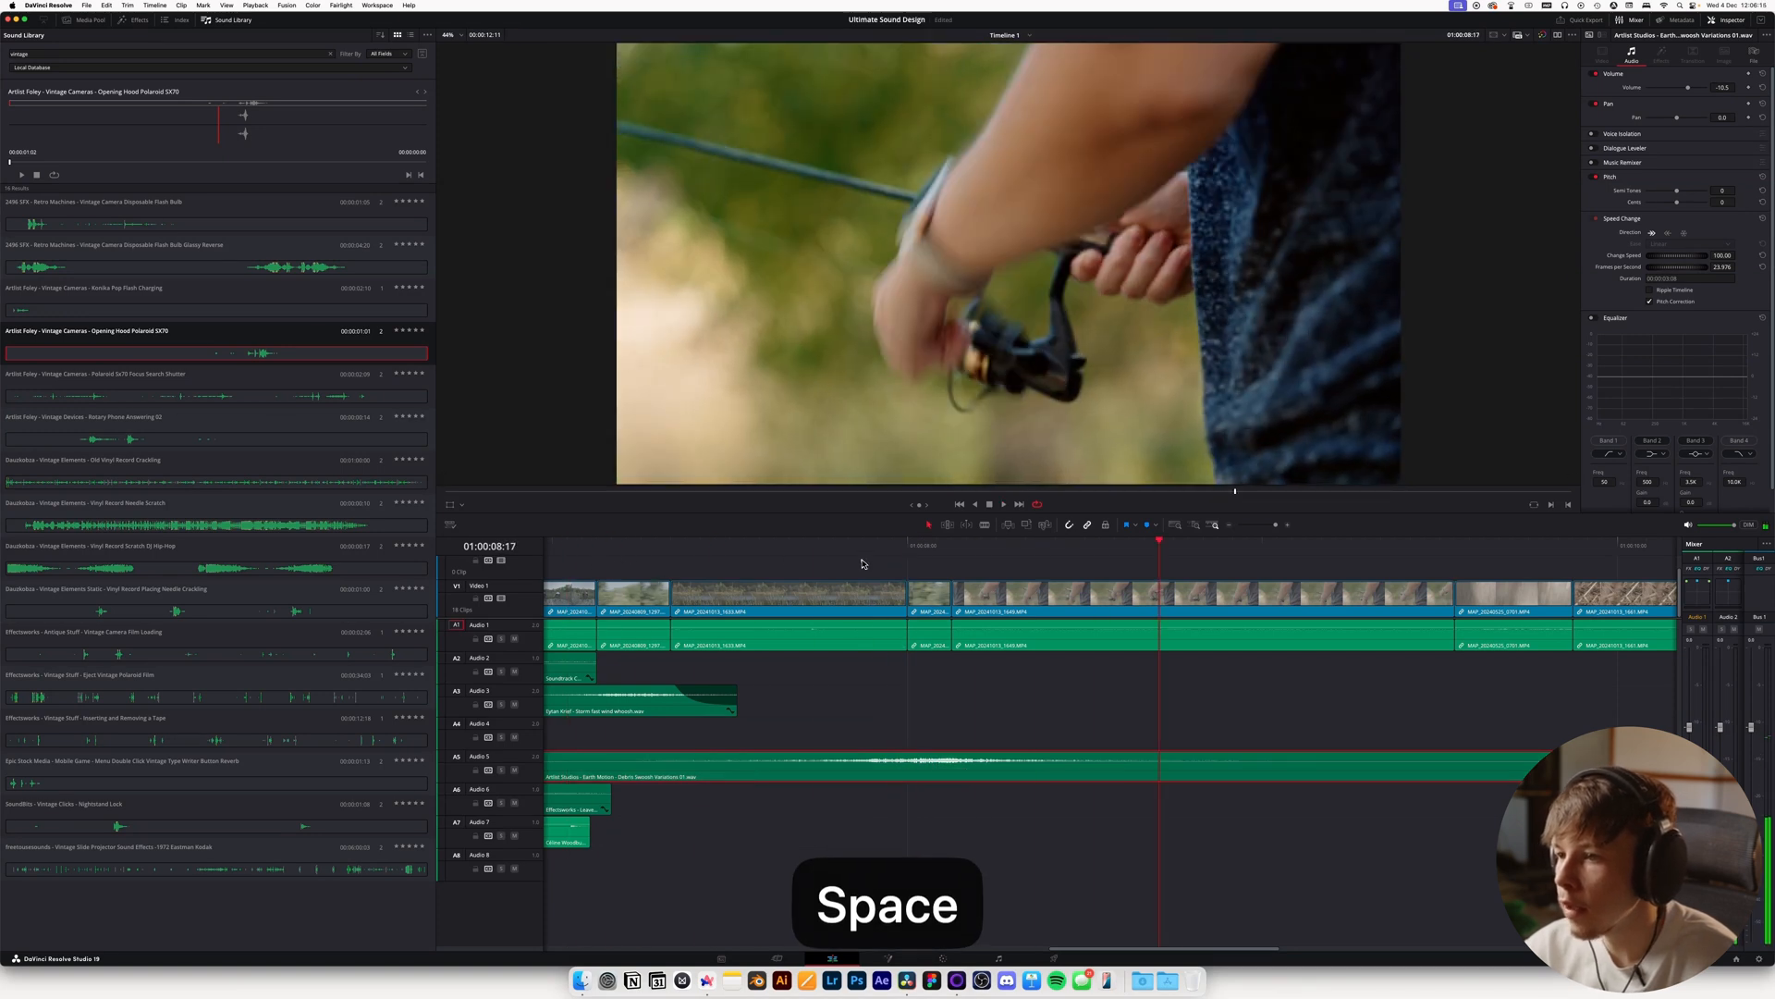
{"action": "left_click", "coordinate": [762, 546]}
{"action": "key", "text": "space"}
{"action": "key", "text": "space"}
{"action": "key", "text": "super+s"}
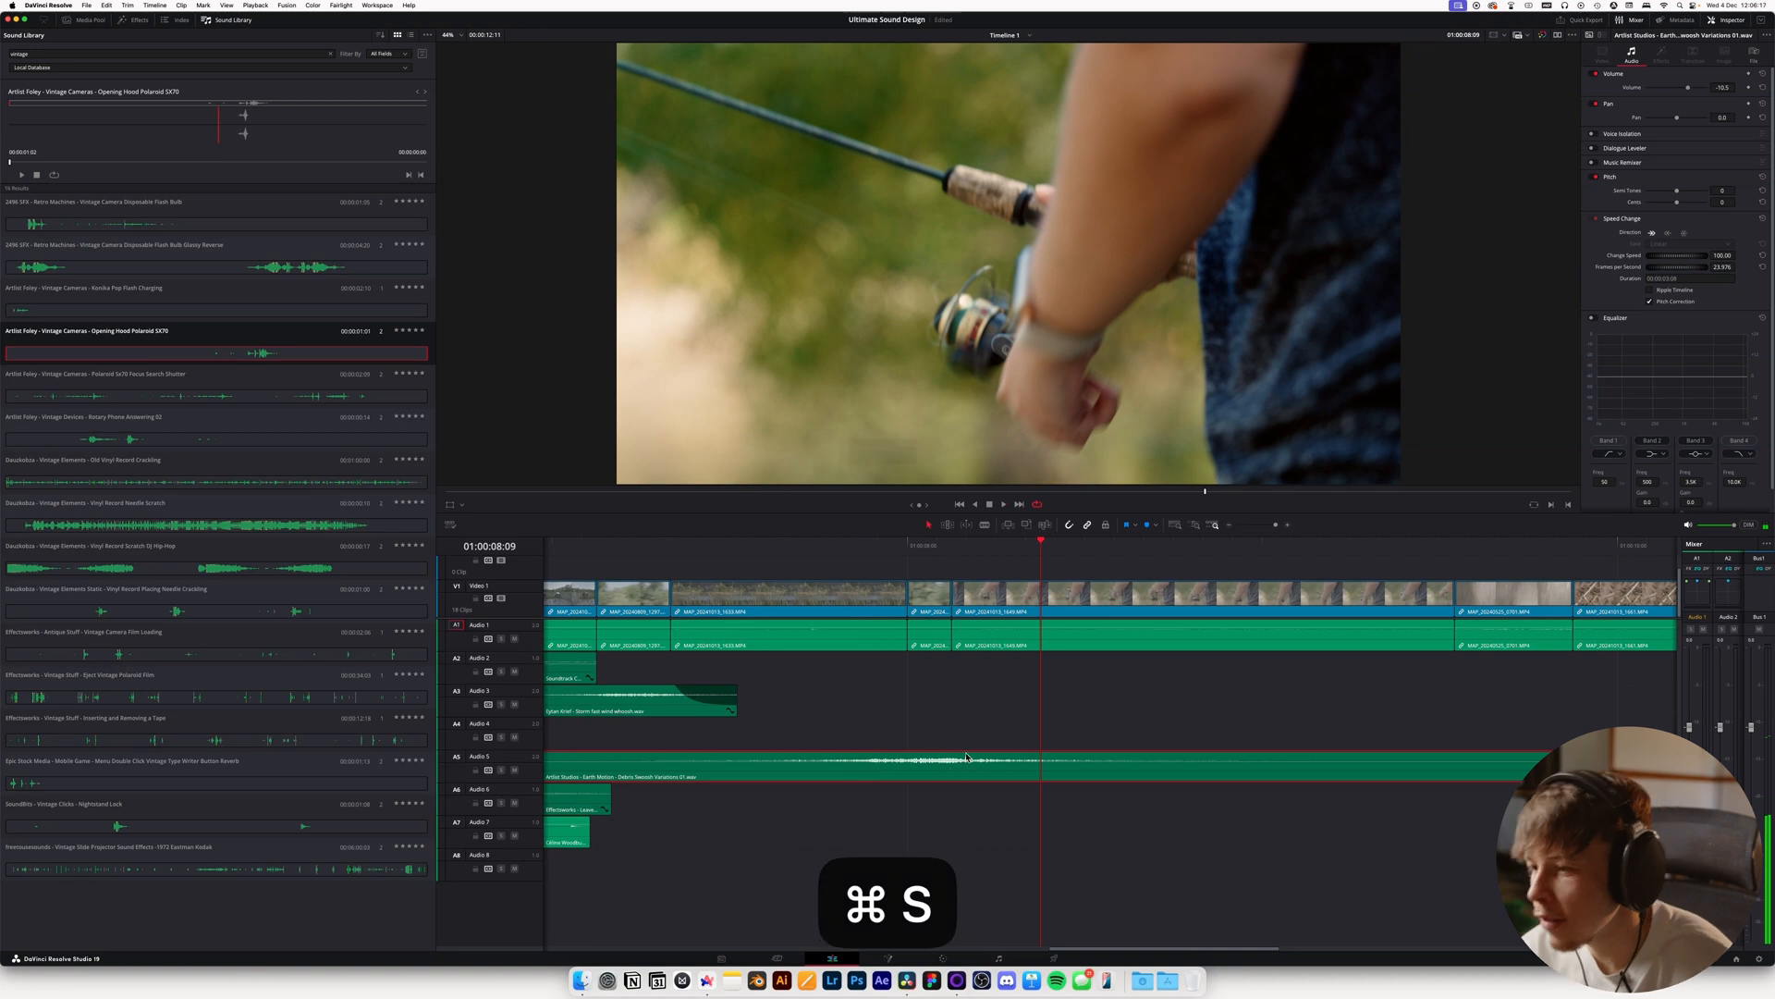
Lower the debris swoosh clip's volume further to about -12 dB and play the transition back
{"action": "left_click_drag", "start_coordinate": [963, 761], "coordinate": [964, 779]}
{"action": "left_click", "coordinate": [686, 548]}
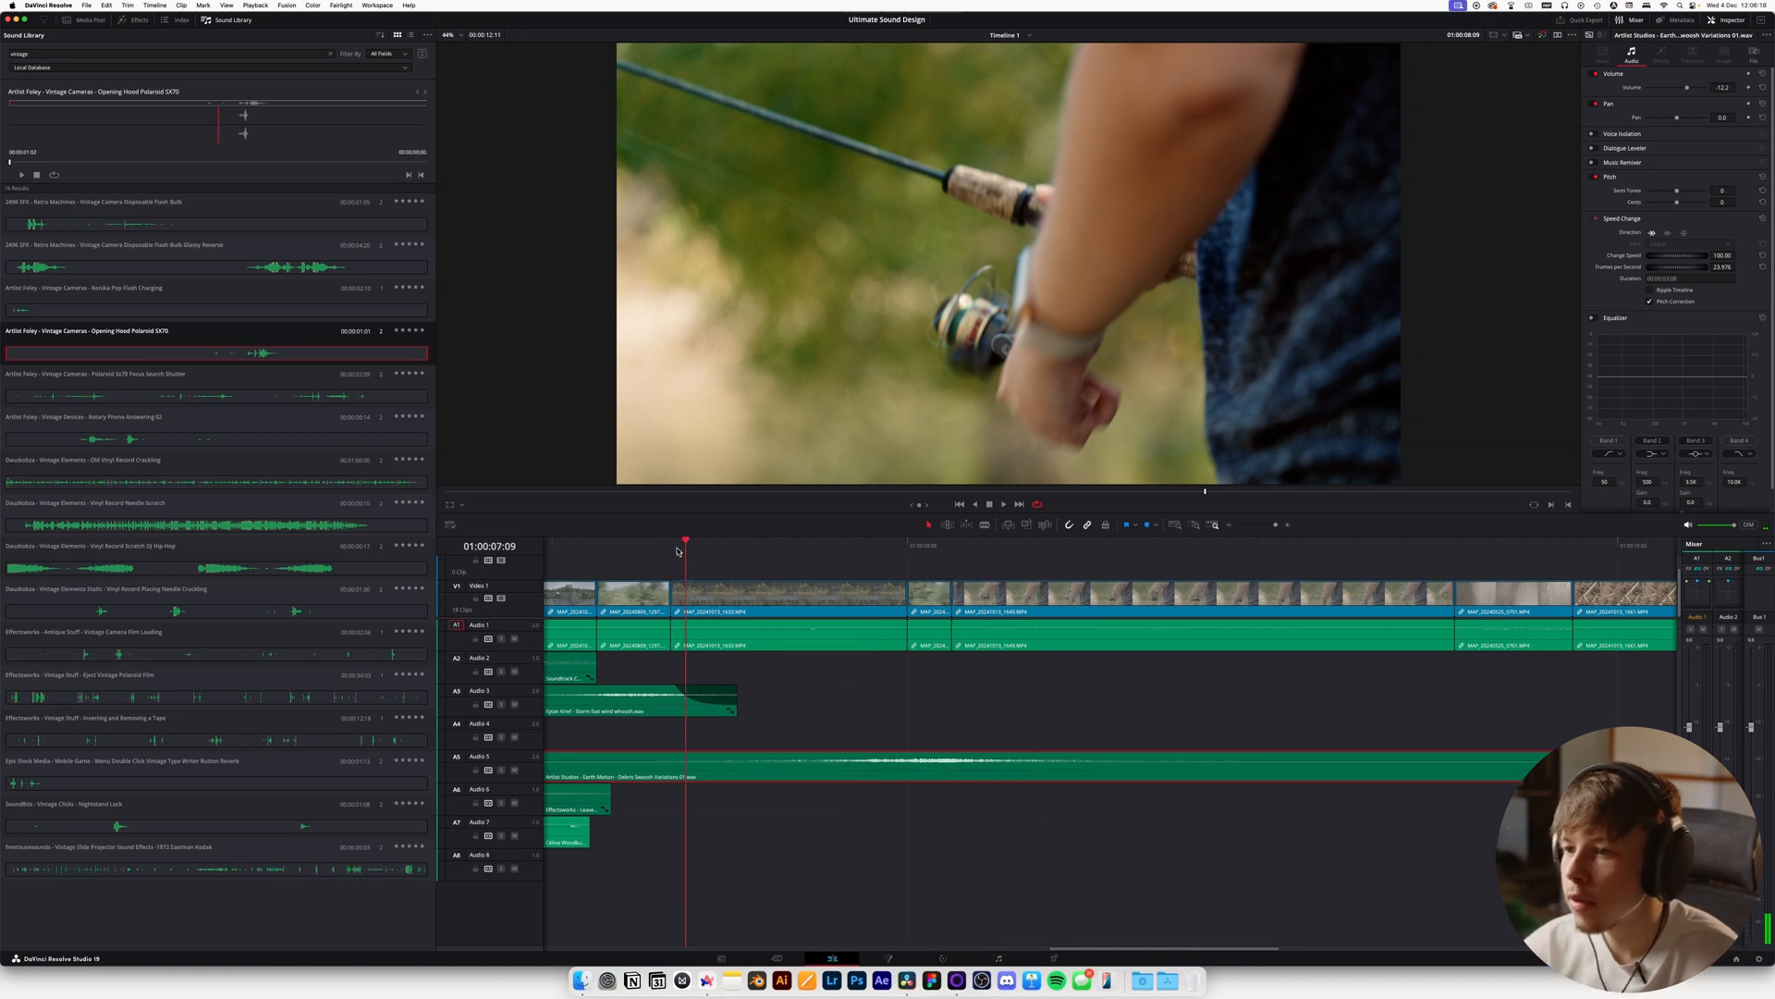
{"action": "key", "text": "space"}
{"action": "key", "text": "space"}
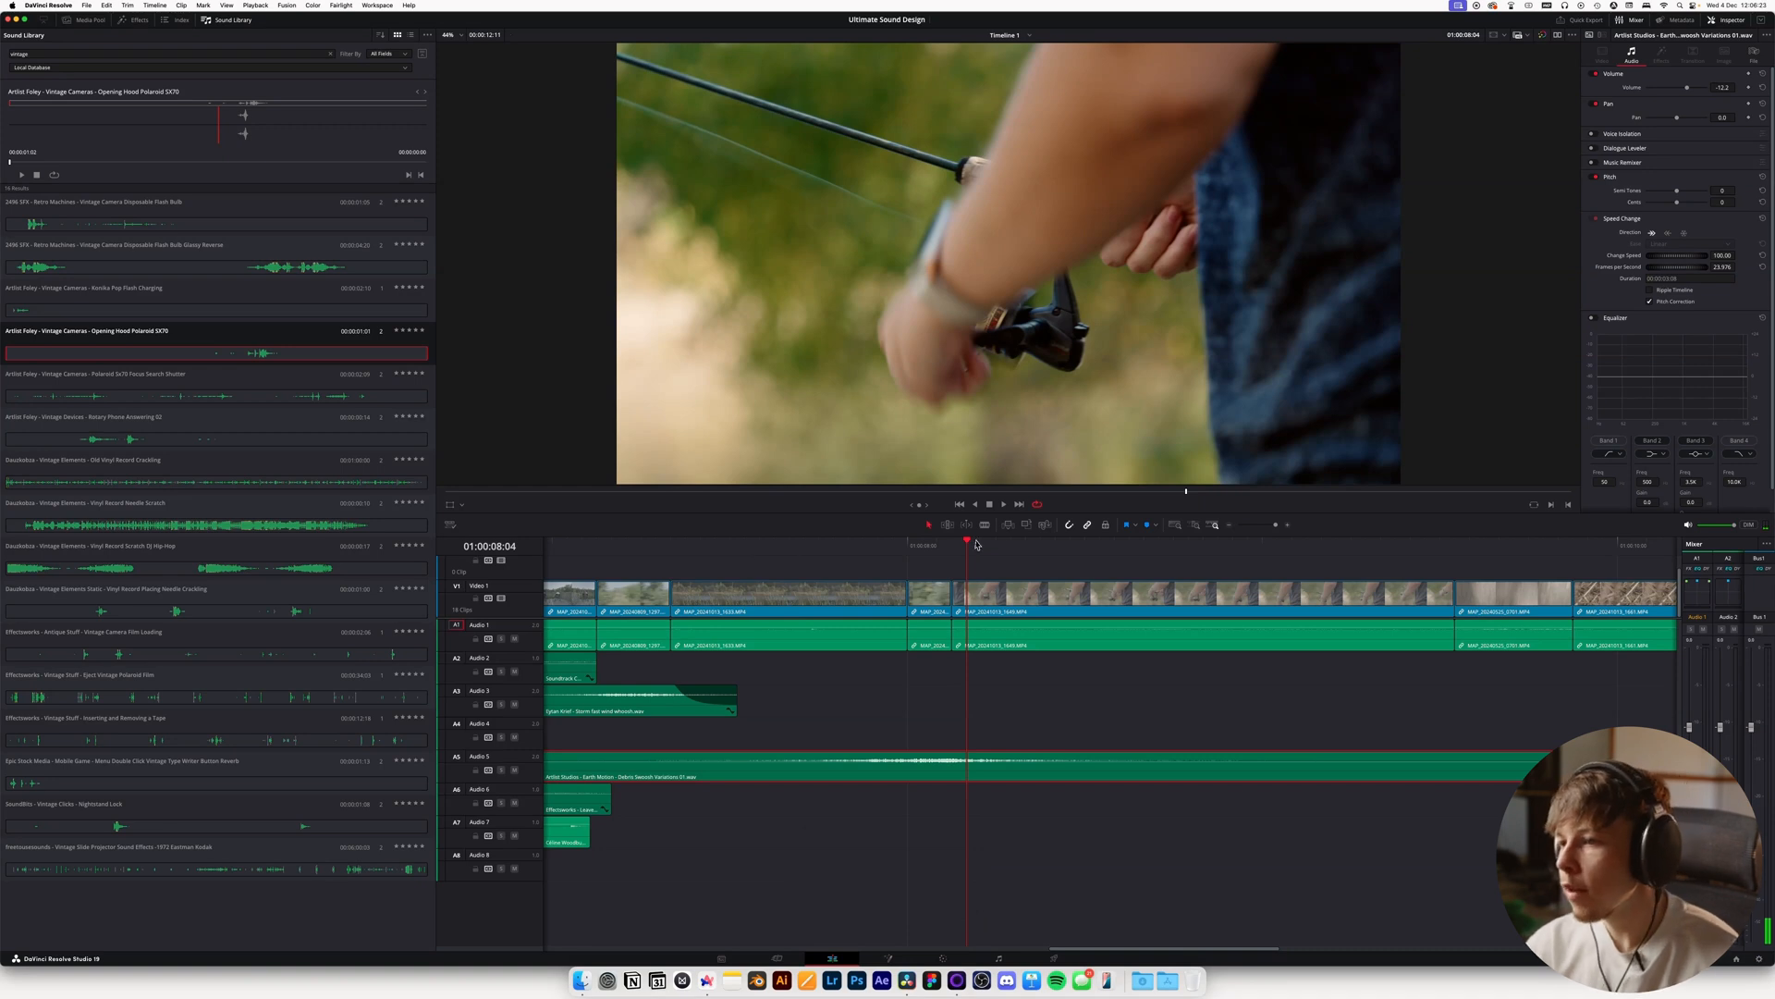
{"action": "key", "text": "space"}
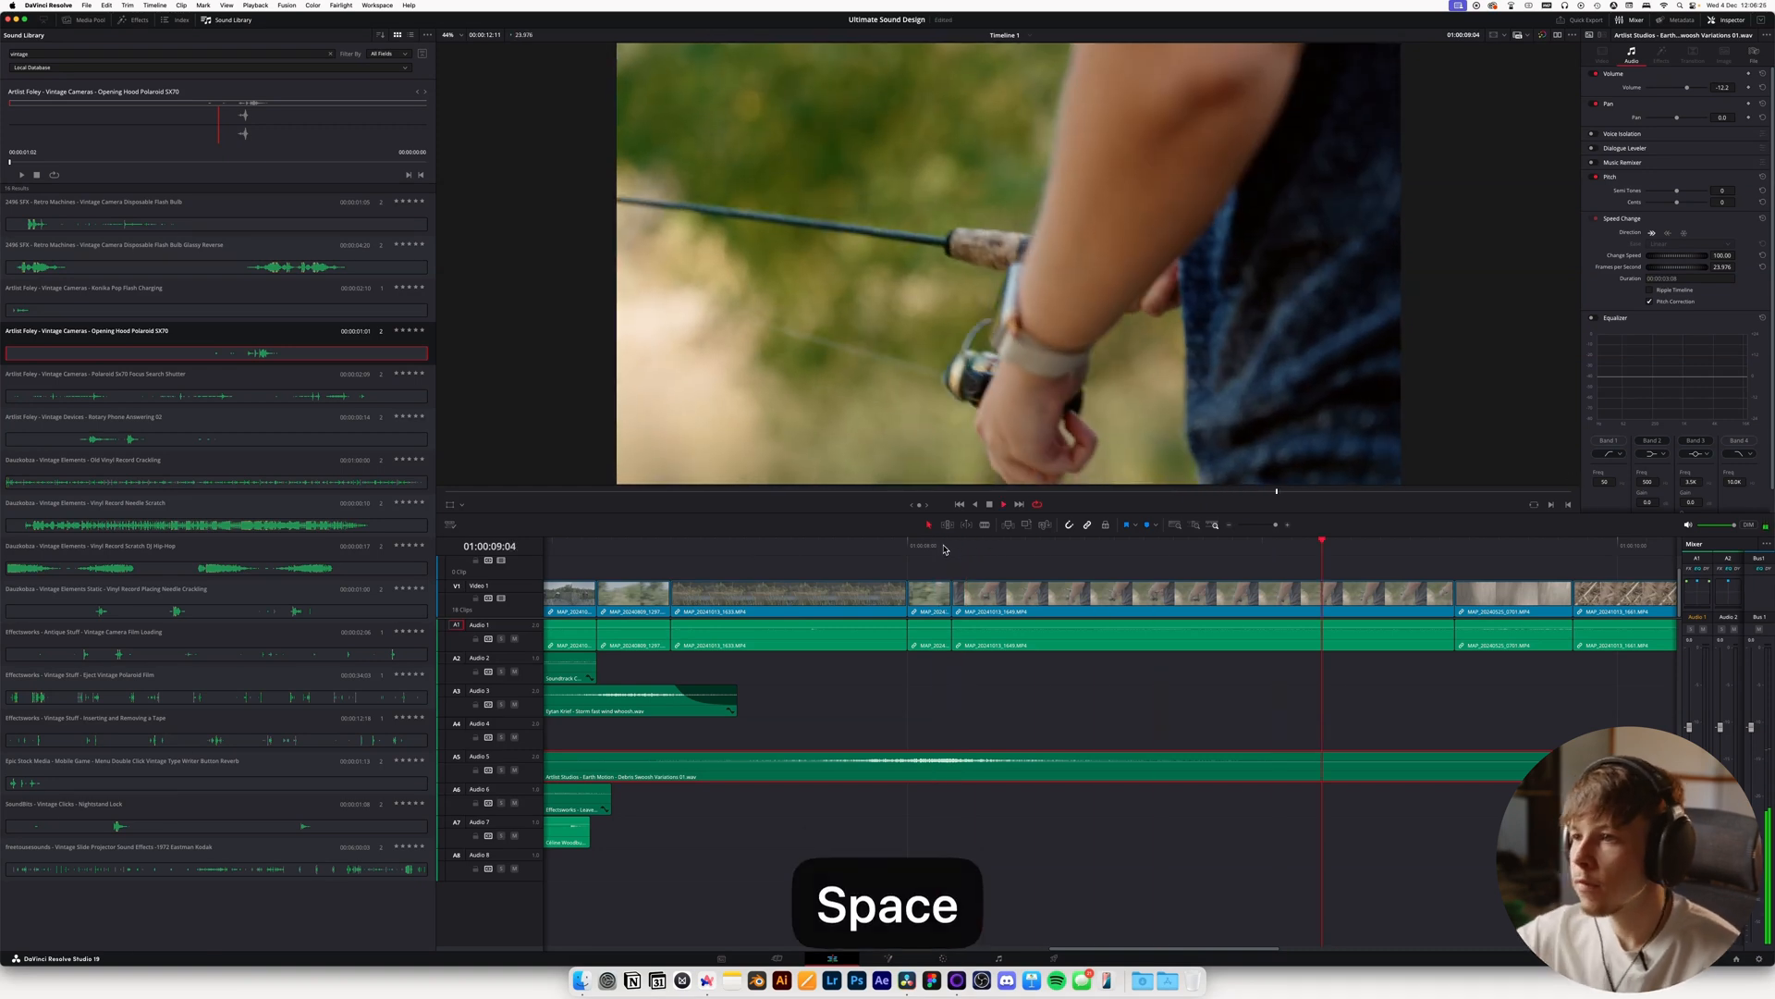
Switch back to Artlist and replace the rocks keyword with a sound effects search for "fishing pole reel"
{"action": "key", "text": "super+Tab"}
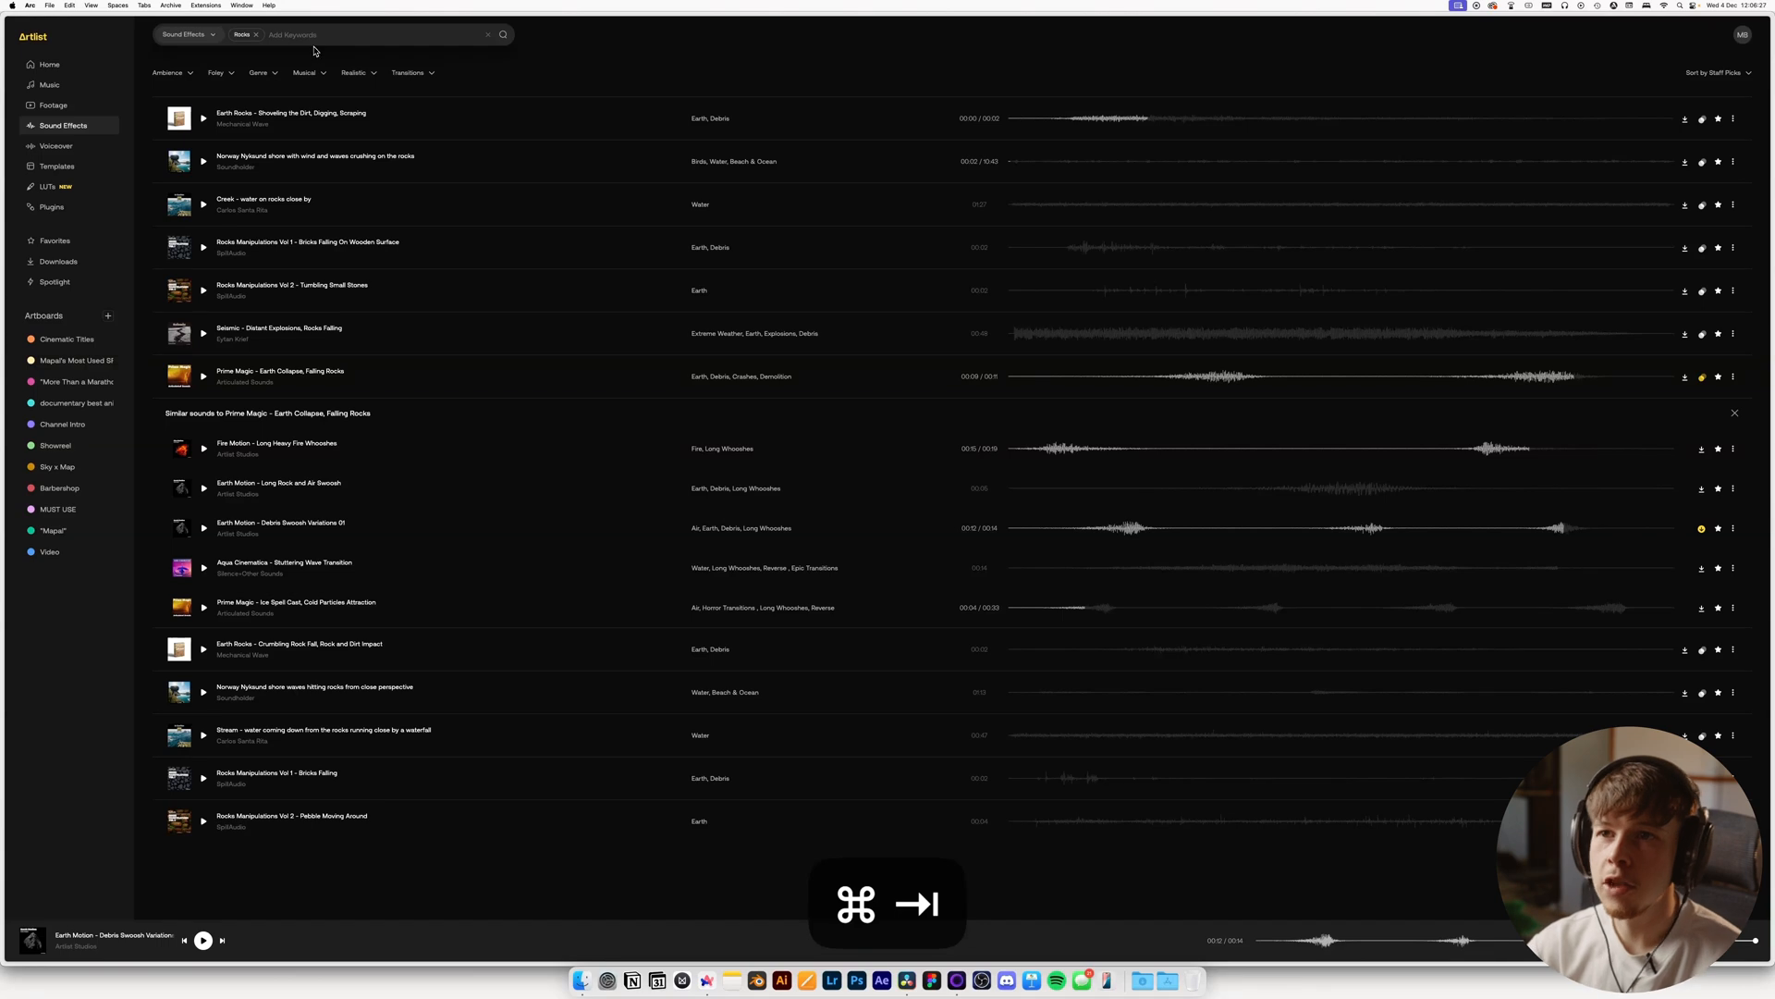
{"action": "key", "text": "BackSpace"}
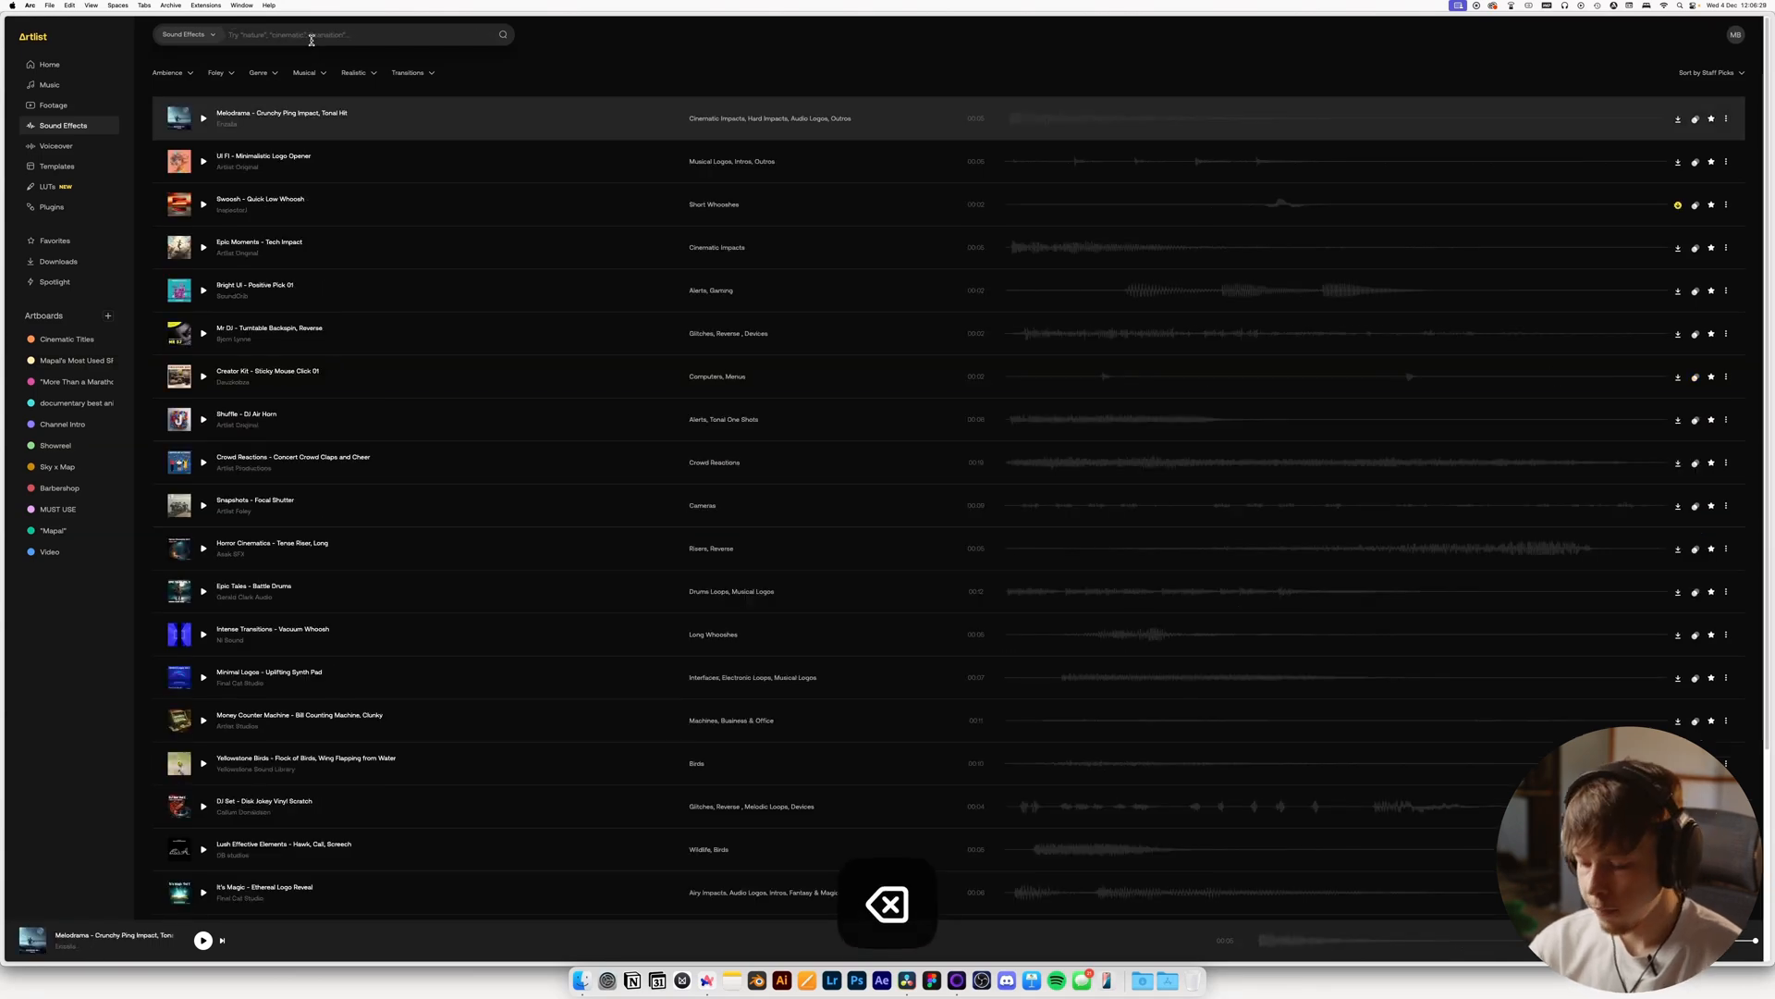
{"action": "type", "text": "fishing pol"}
{"action": "key", "text": "BackSpace"}
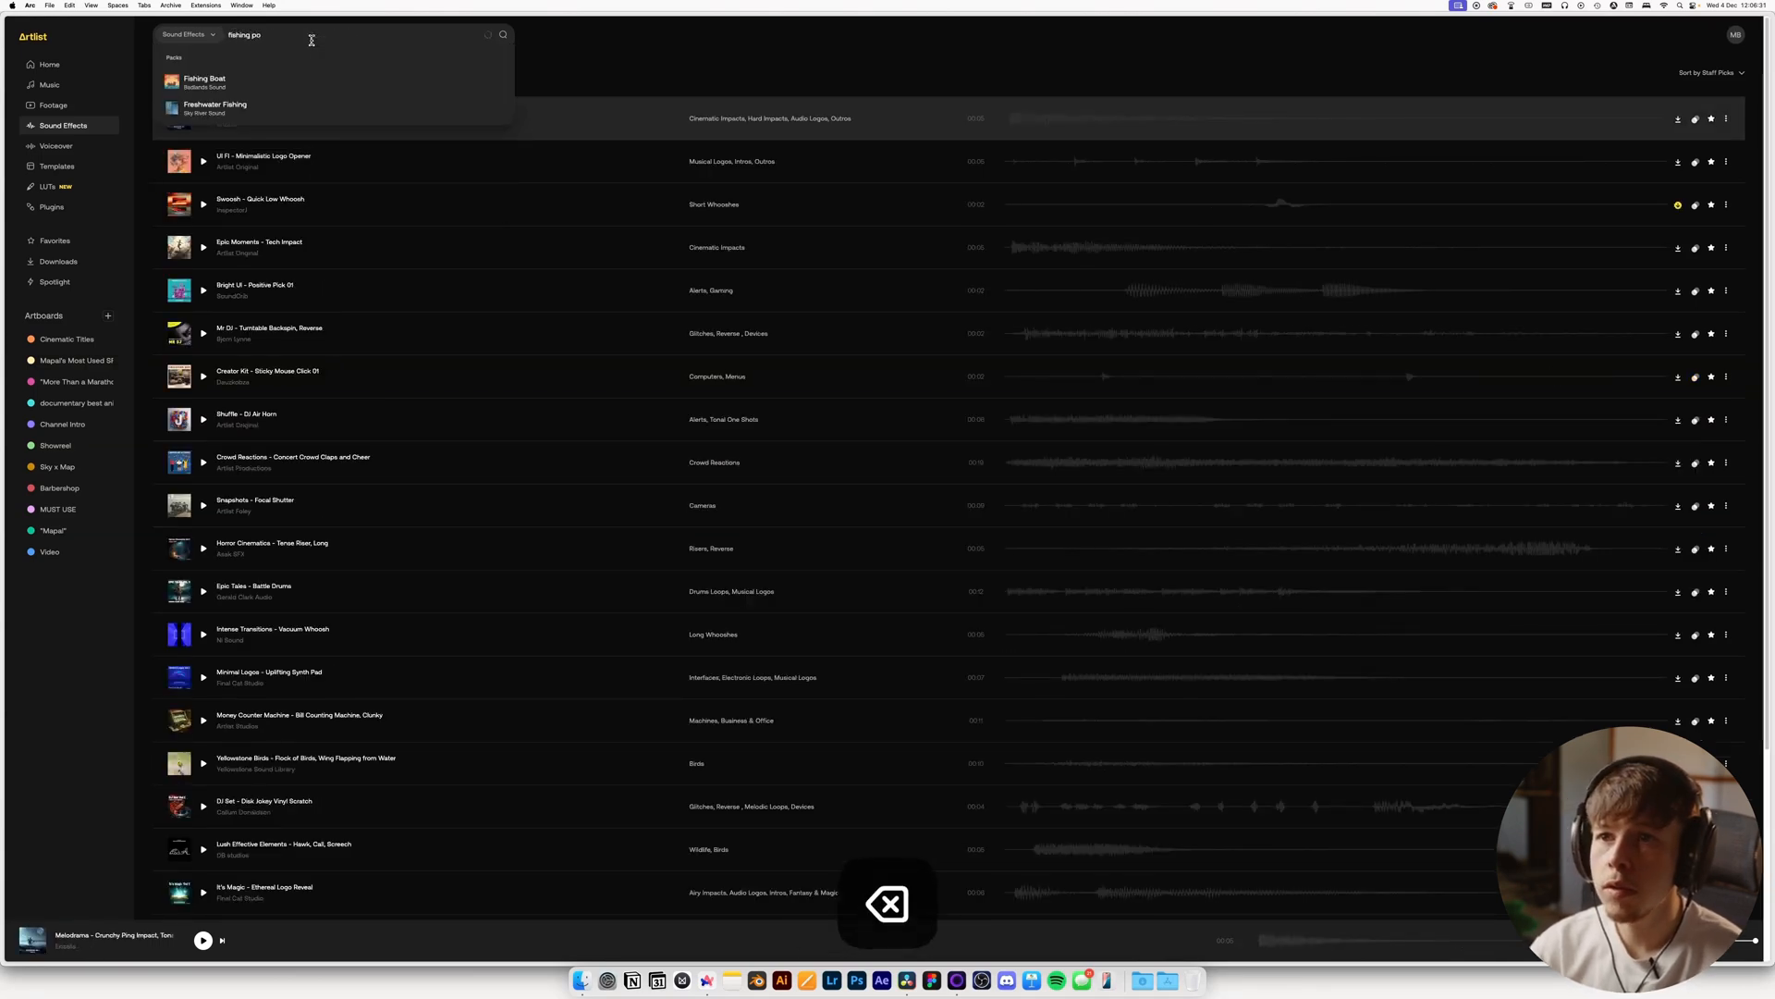
{"action": "key", "text": "Return"}
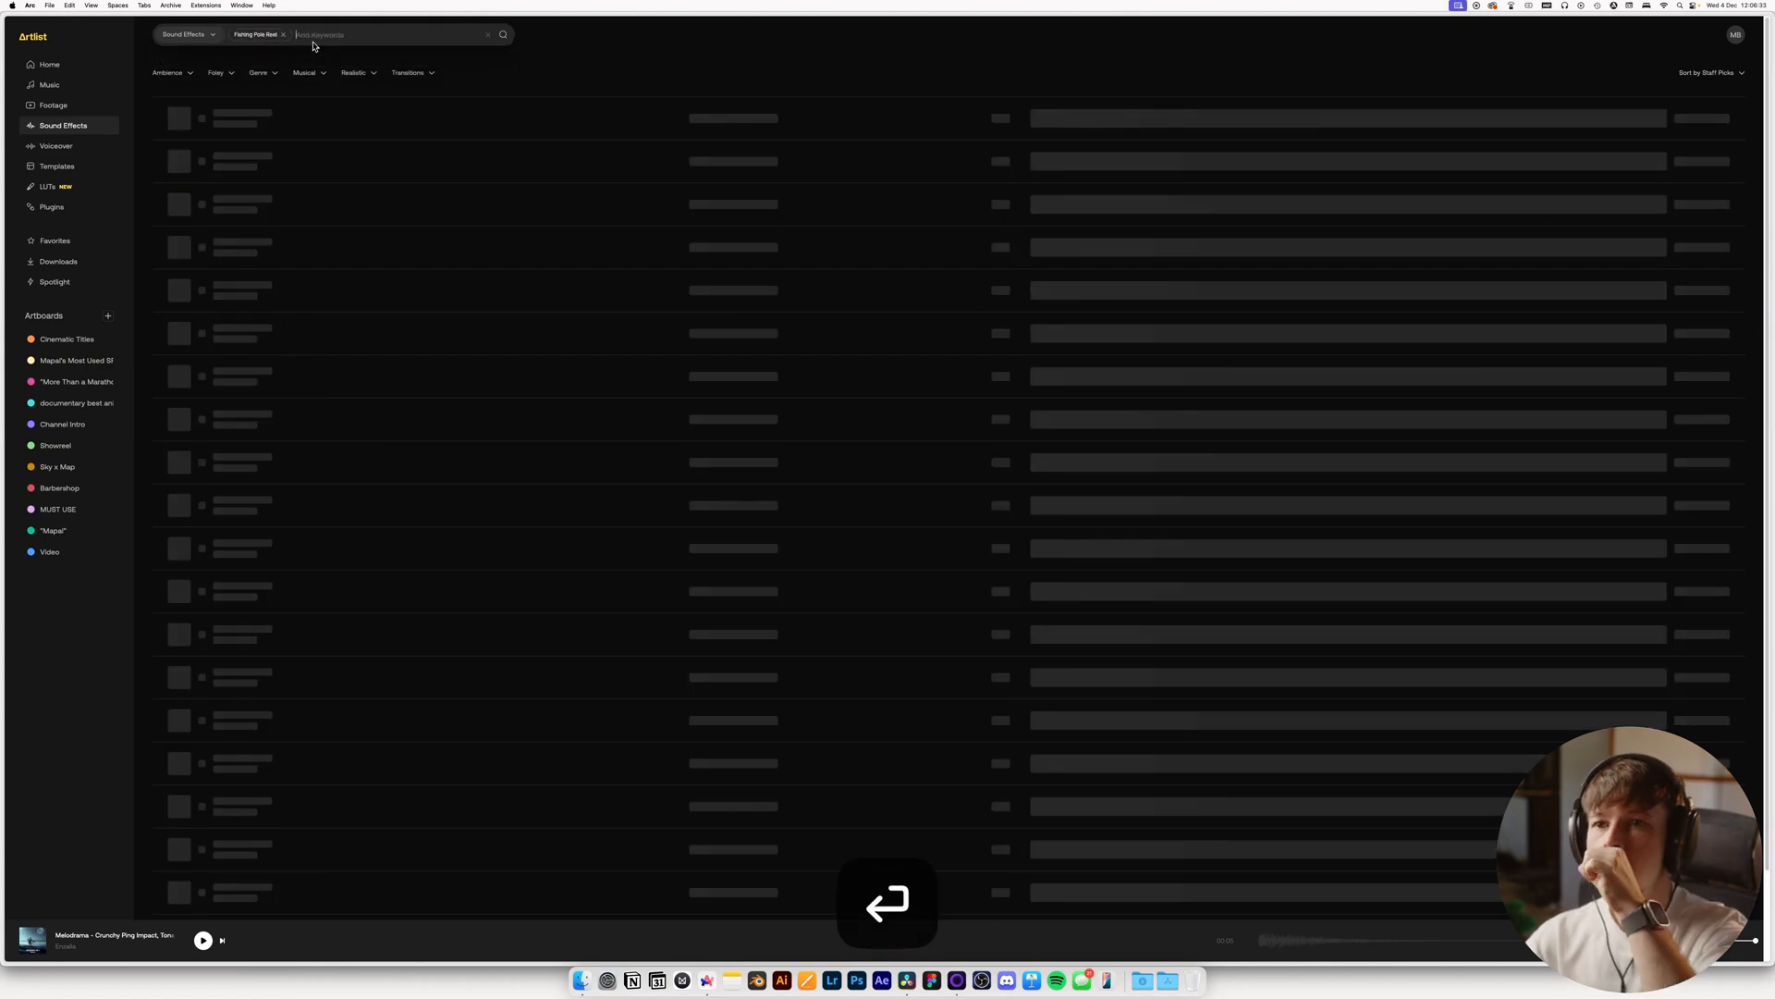
Audition the fishing pole reel results, including the Mini Mechanicals, Delicate Antiques, Survival short and Farm Game reeling sounds
{"action": "left_click", "coordinate": [205, 118]}
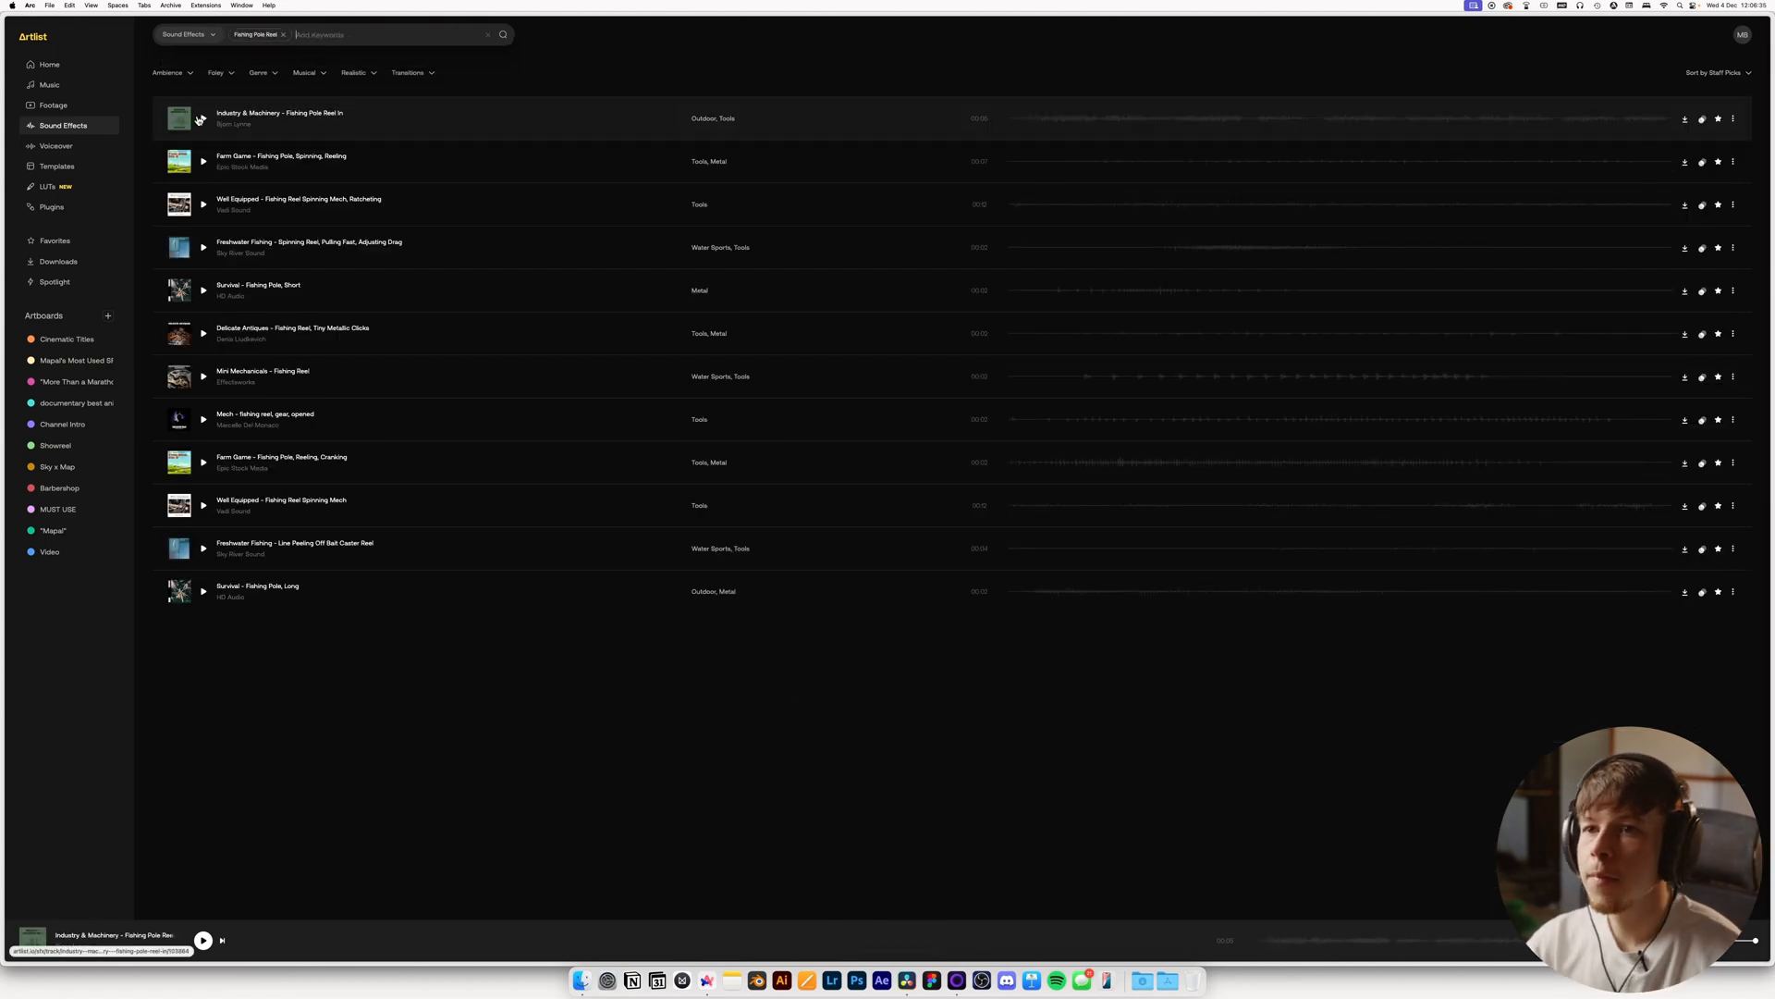
{"action": "left_click", "coordinate": [1122, 163]}
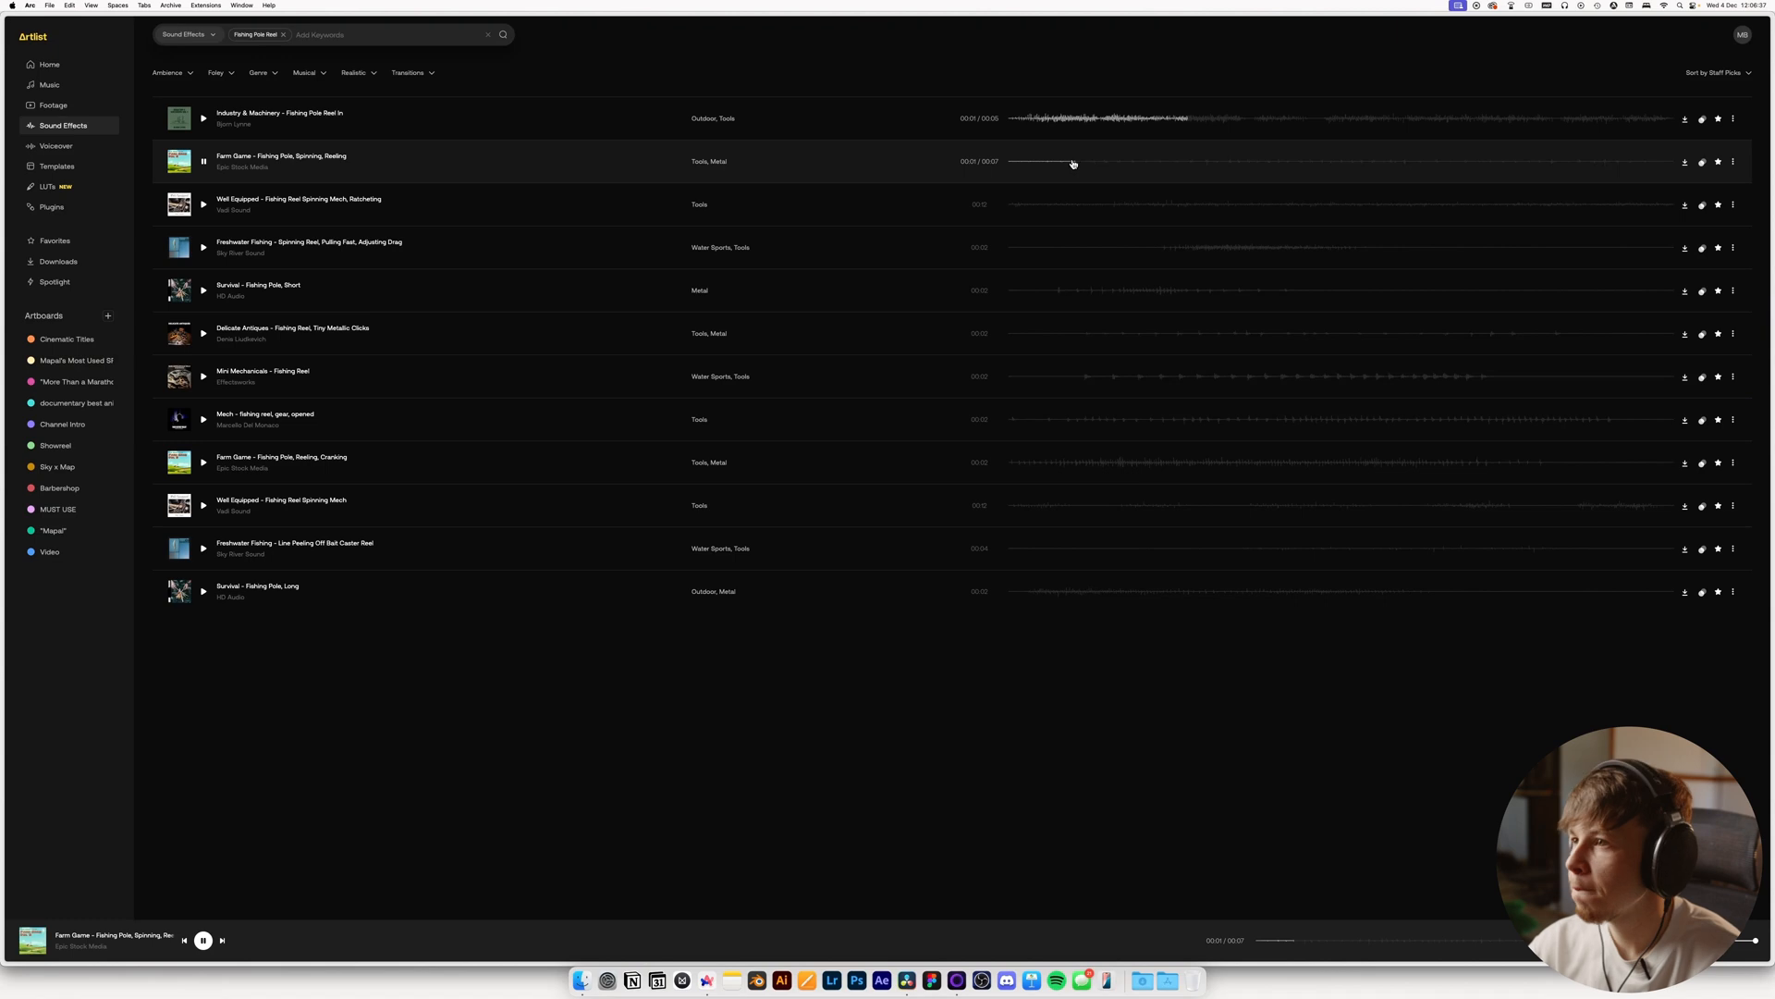
{"action": "left_click", "coordinate": [1059, 381]}
{"action": "left_click", "coordinate": [1090, 346]}
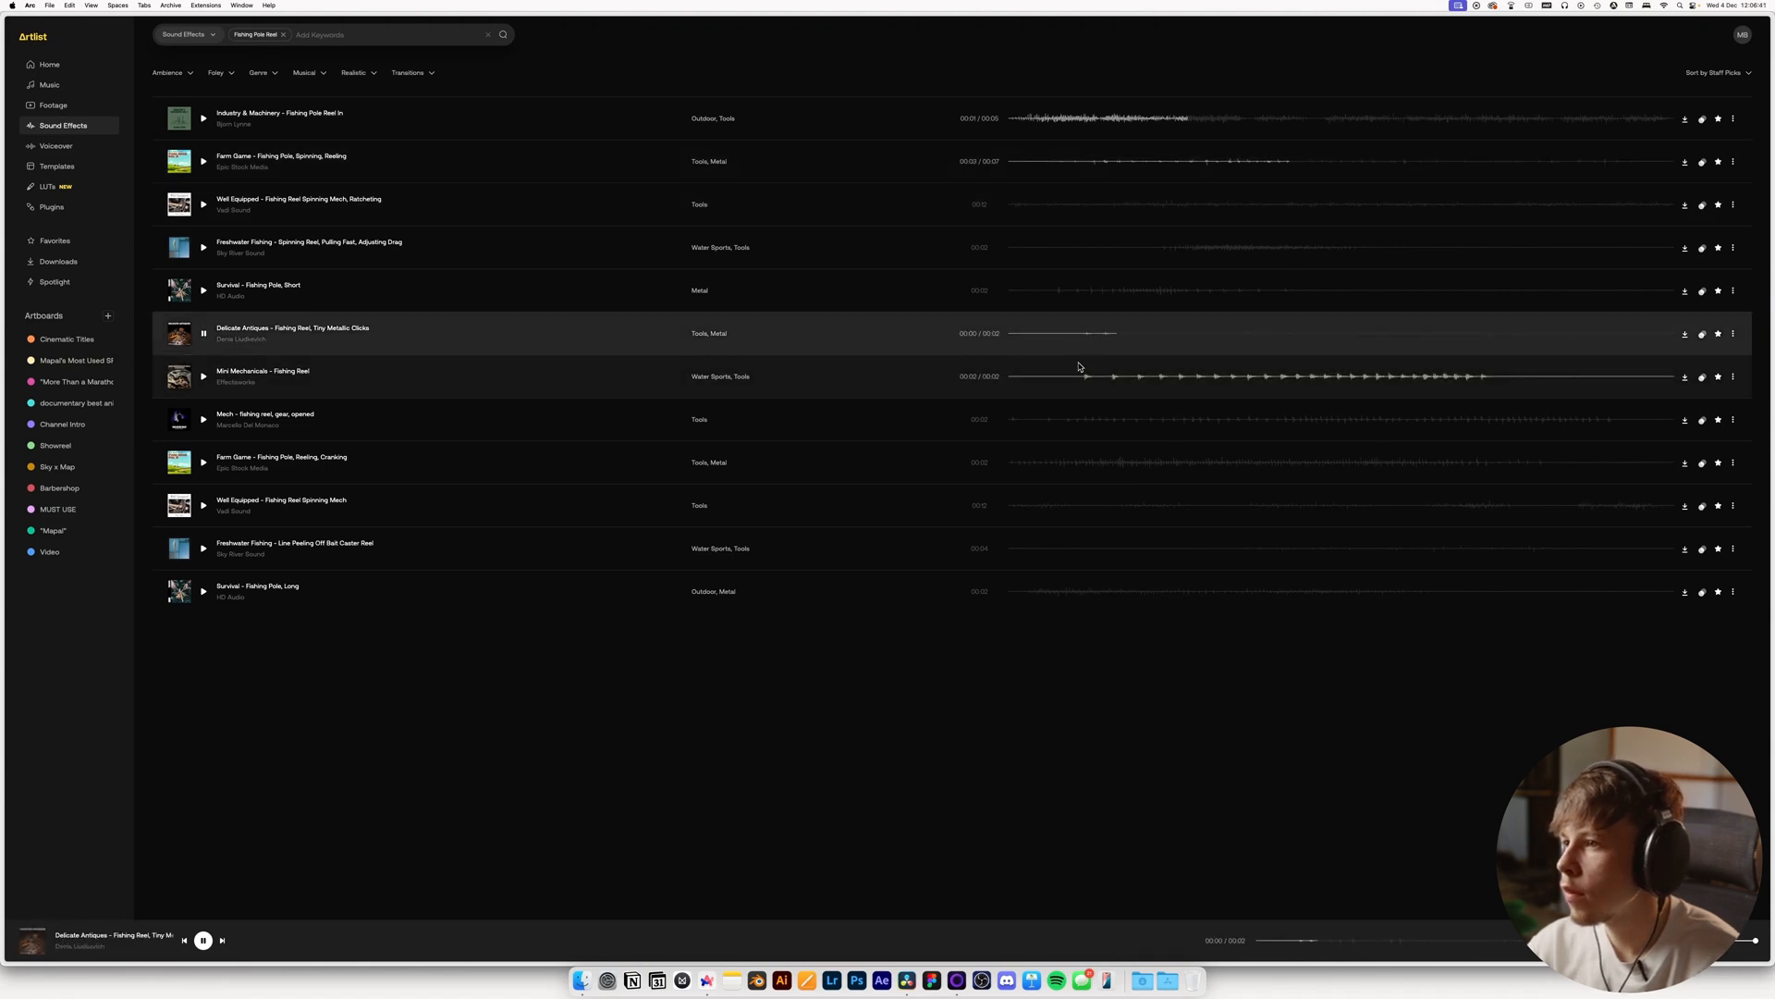
{"action": "left_click", "coordinate": [1049, 293]}
{"action": "left_click", "coordinate": [1028, 462]}
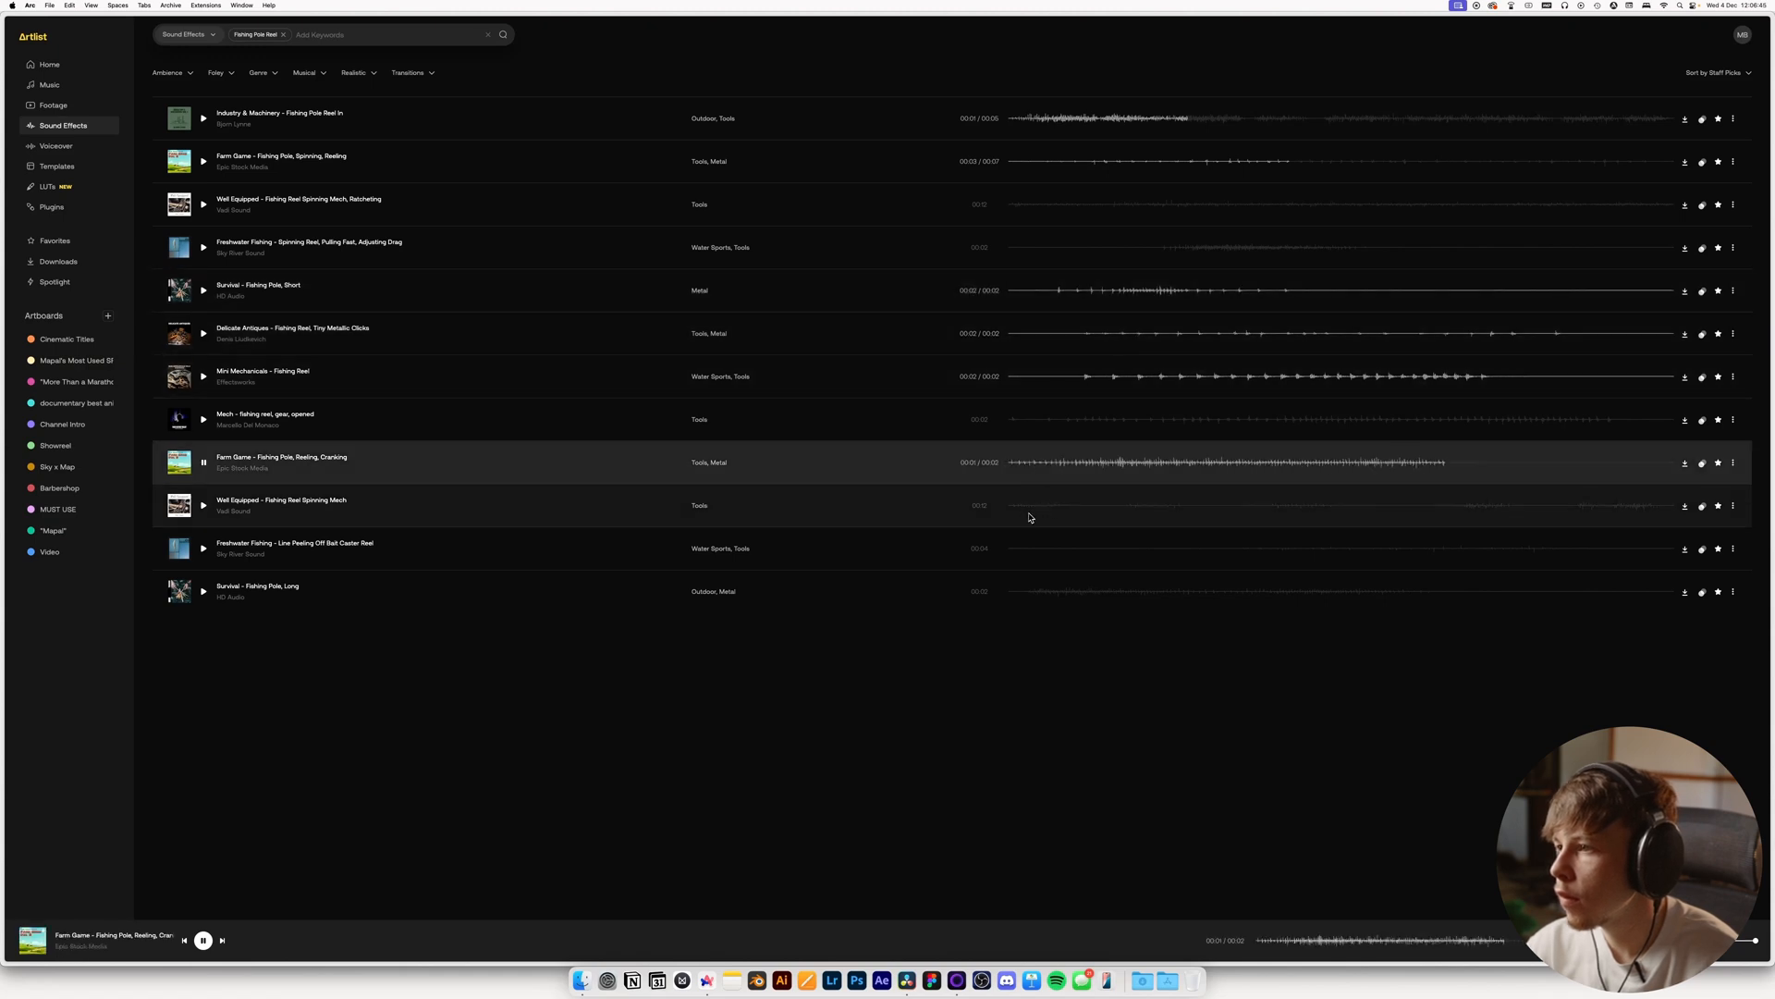
{"action": "key", "text": "space"}
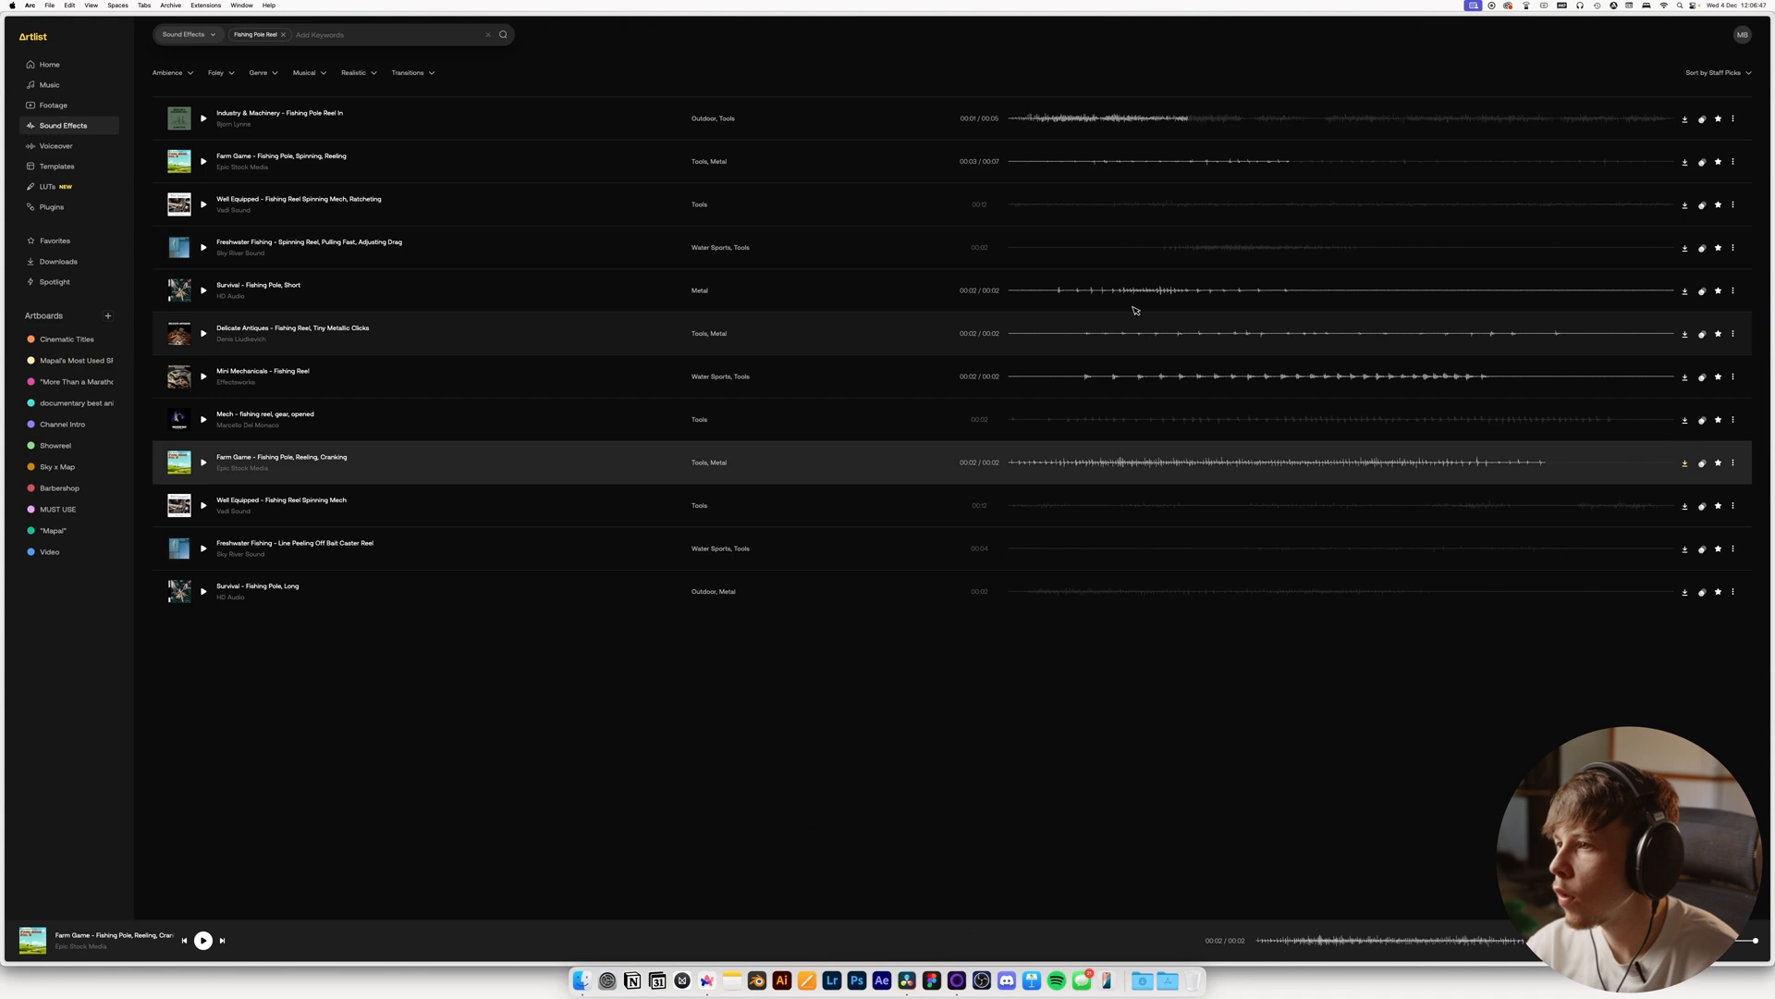
{"action": "left_click", "coordinate": [1073, 340]}
{"action": "key", "text": "space"}
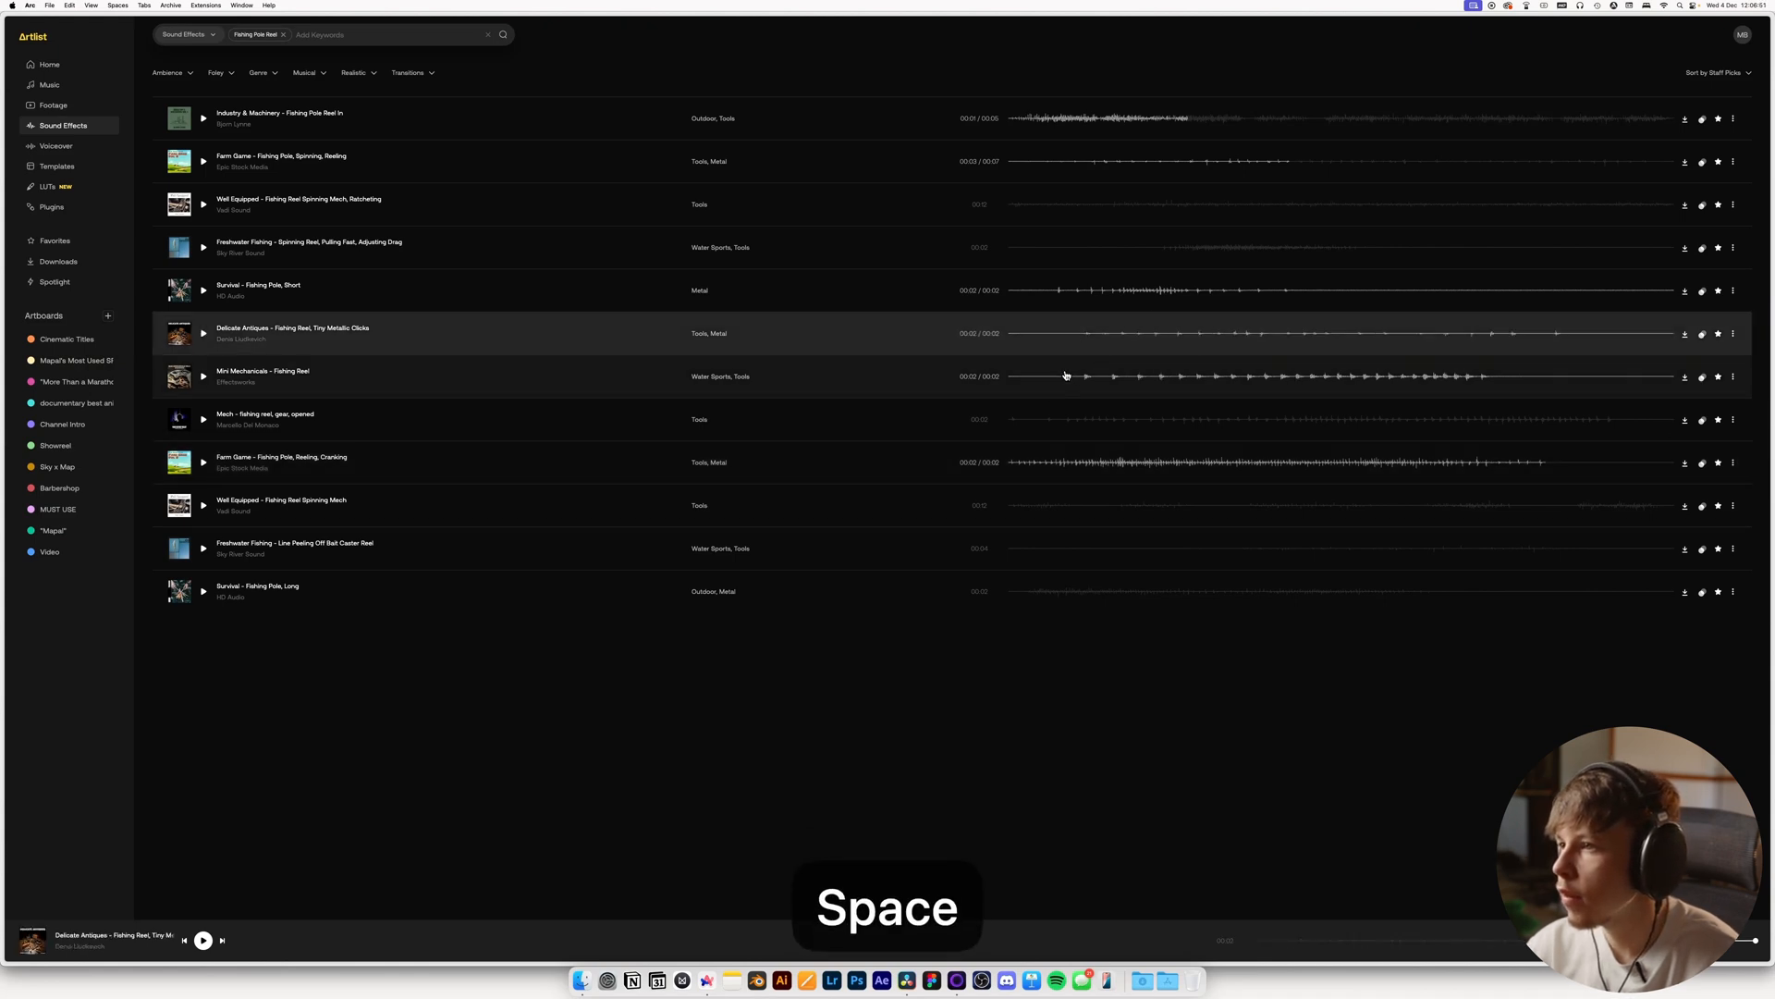
Switch to DaVinci Resolve, play the fishing shot as a reference for the reel sound, and return to Artlist
{"action": "key", "text": "super+Tab"}
{"action": "key", "text": "space"}
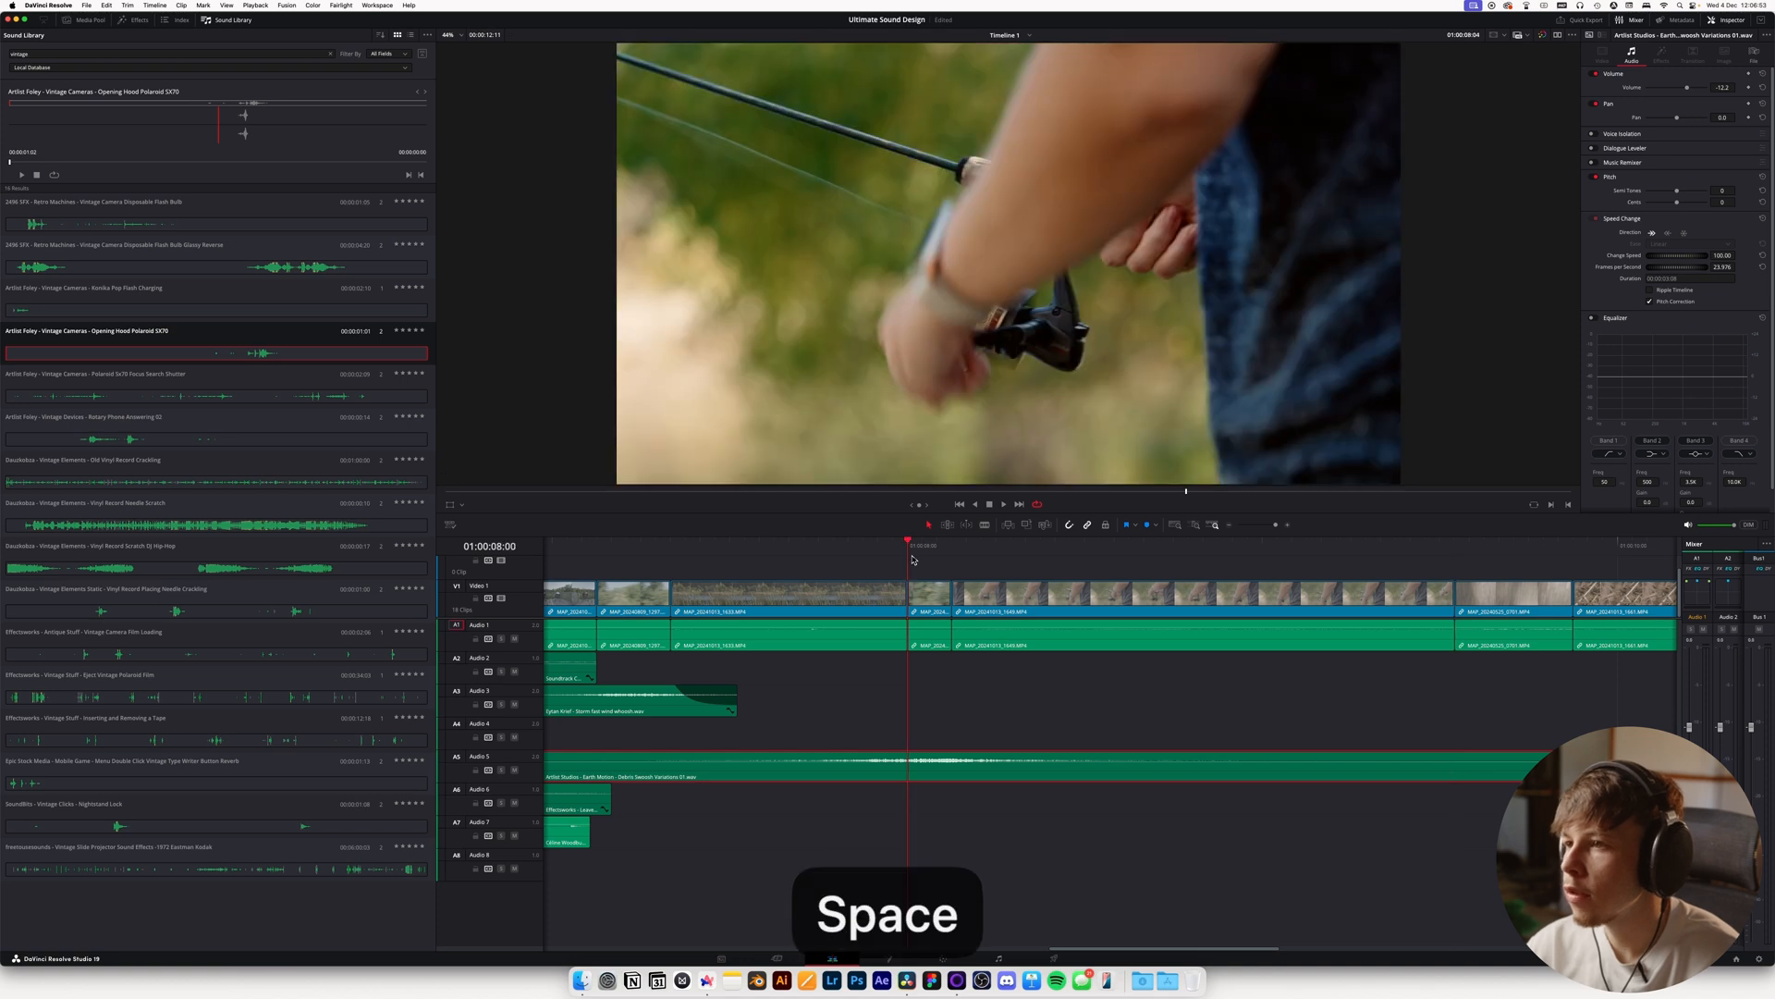
{"action": "key", "text": "super+Tab"}
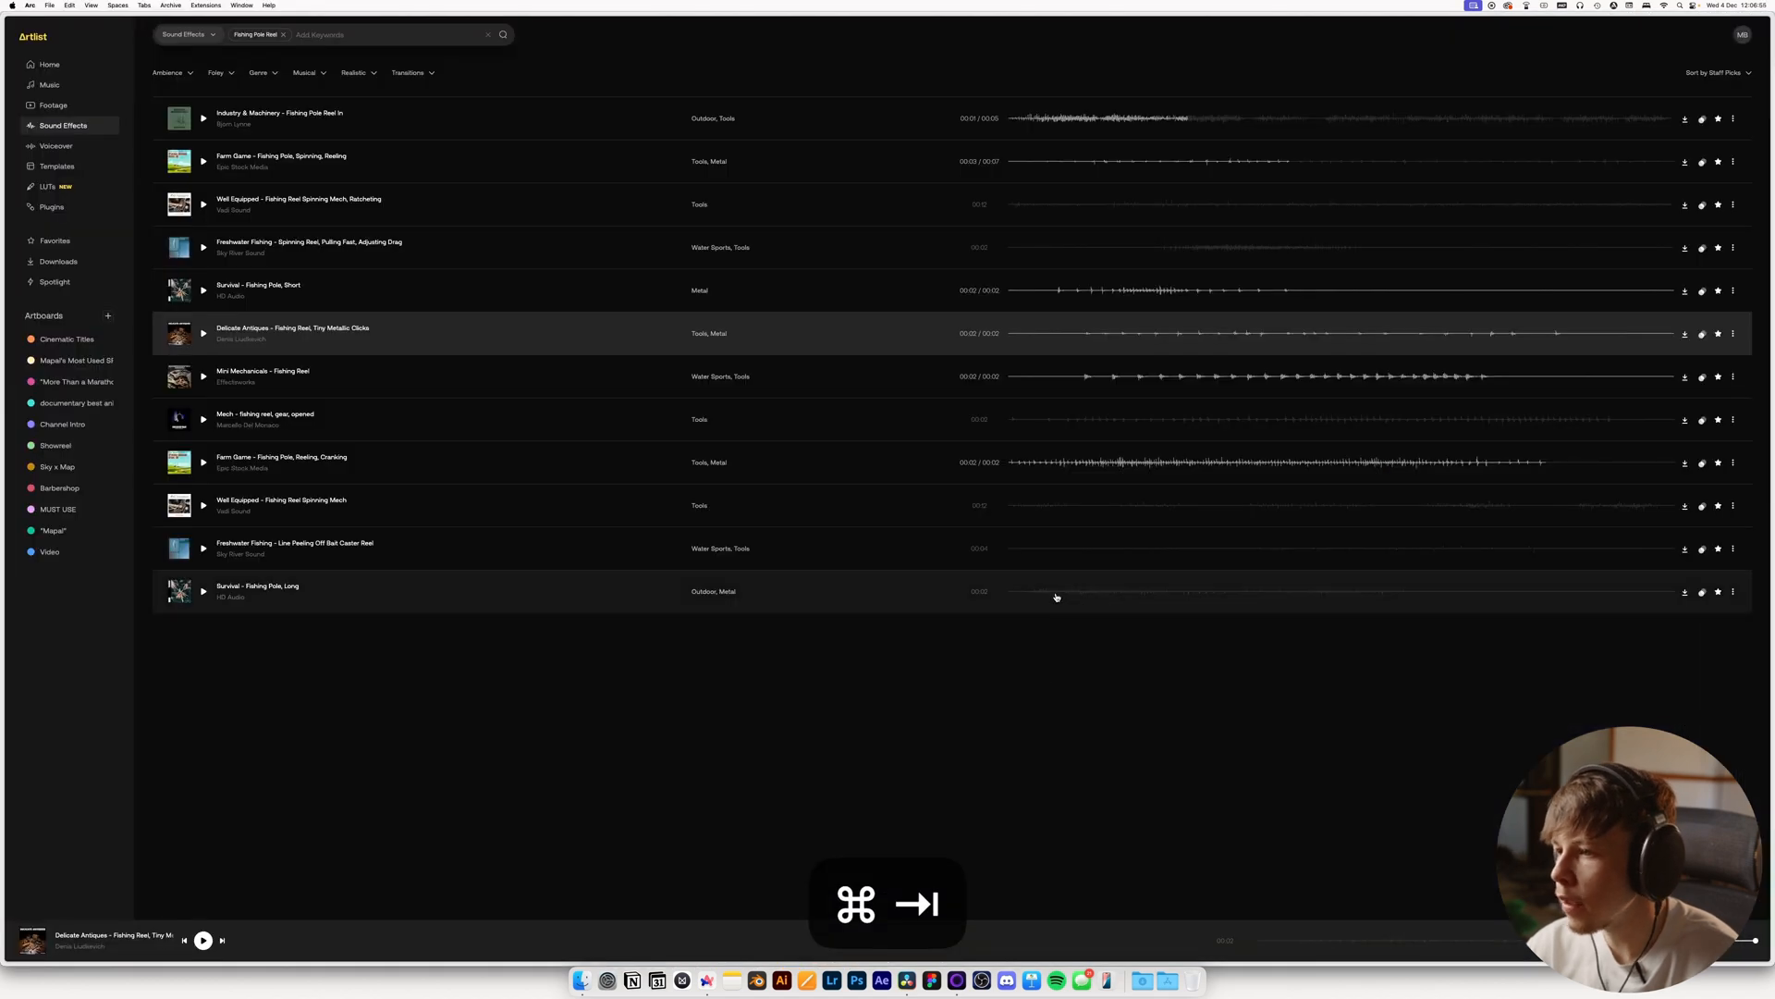
Preview the "Survival - Fishing Pole, Long" sound effect and download it
{"action": "left_click", "coordinate": [1059, 593]}
{"action": "key", "text": "space"}
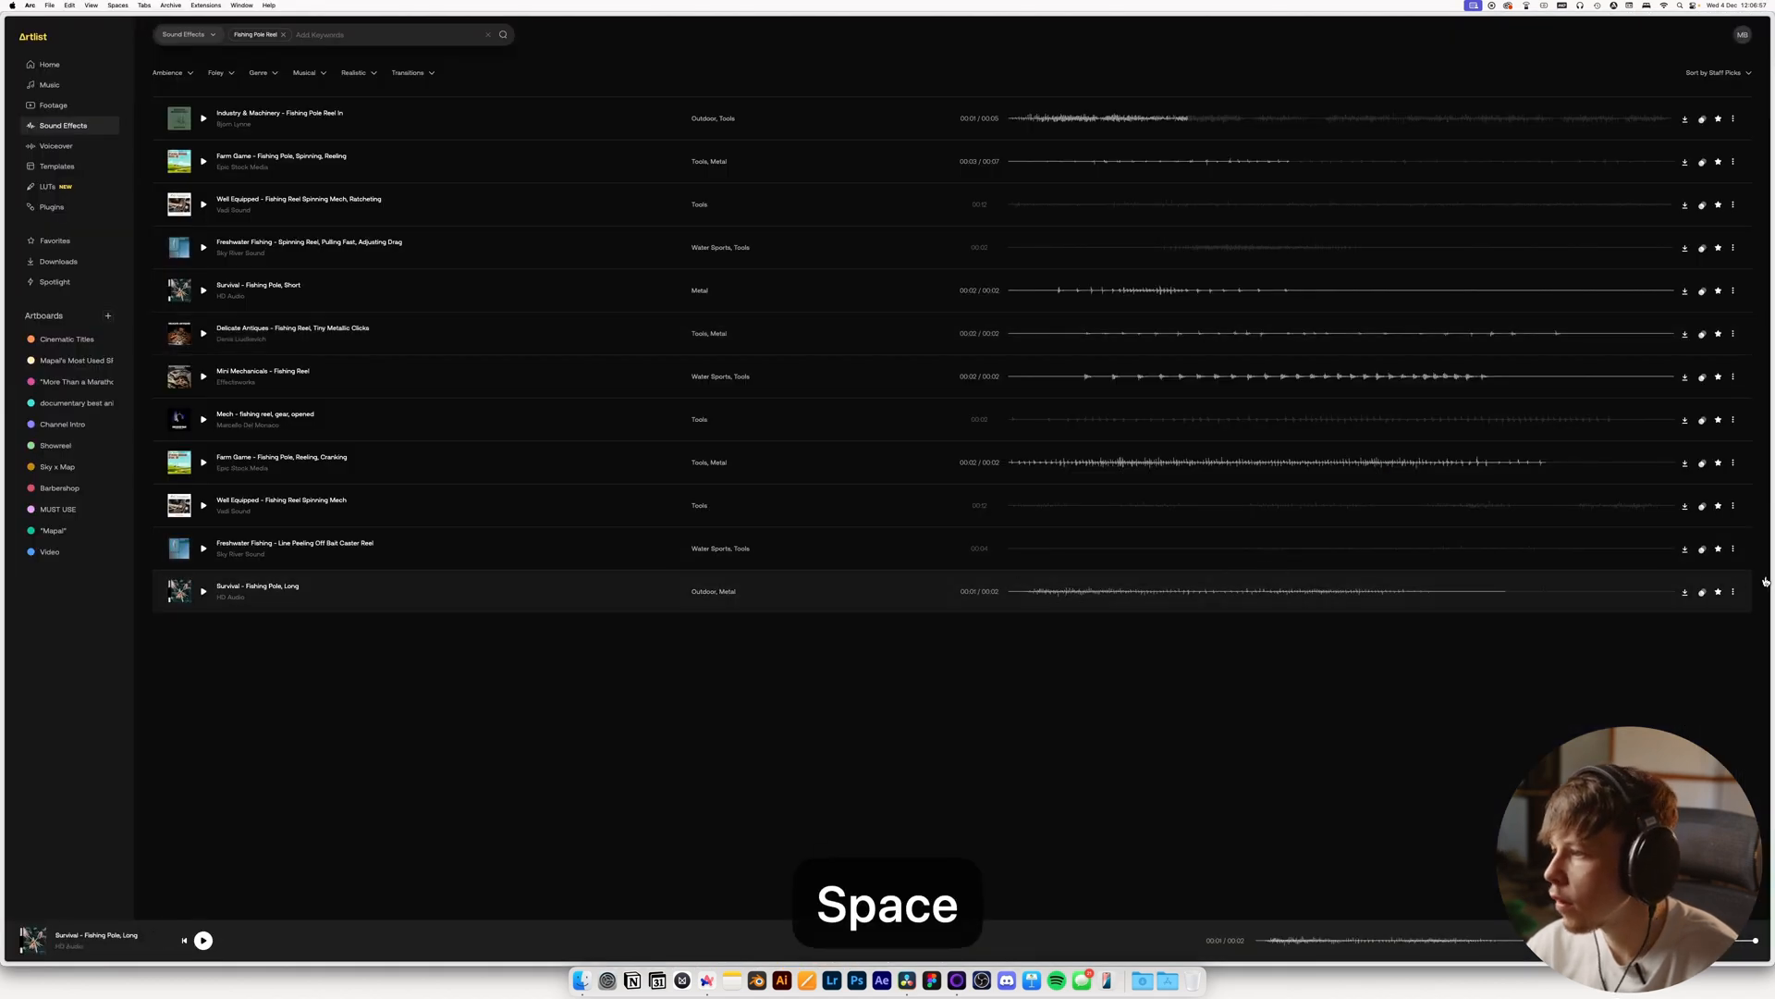
{"action": "left_click", "coordinate": [1685, 593]}
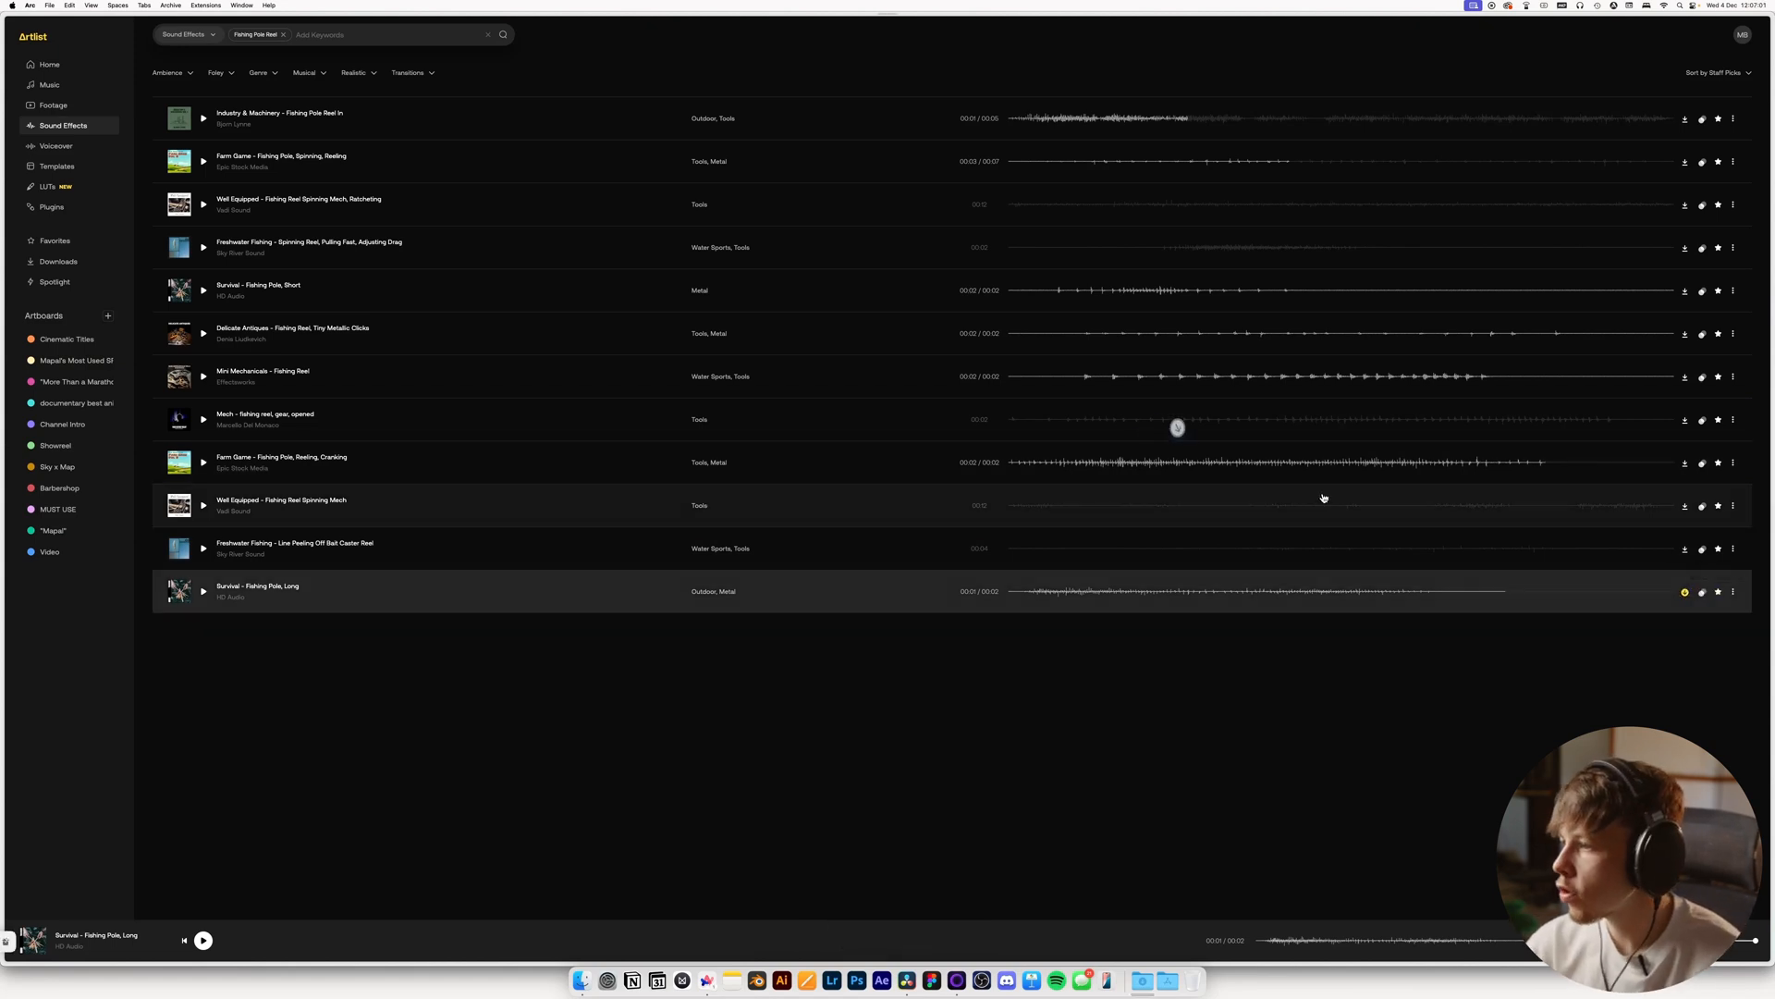
Preview the "Line Peeling Off Bait Caster Reel" sound and replace the keyword with a search for "fishing pole"
{"action": "left_click", "coordinate": [1068, 549]}
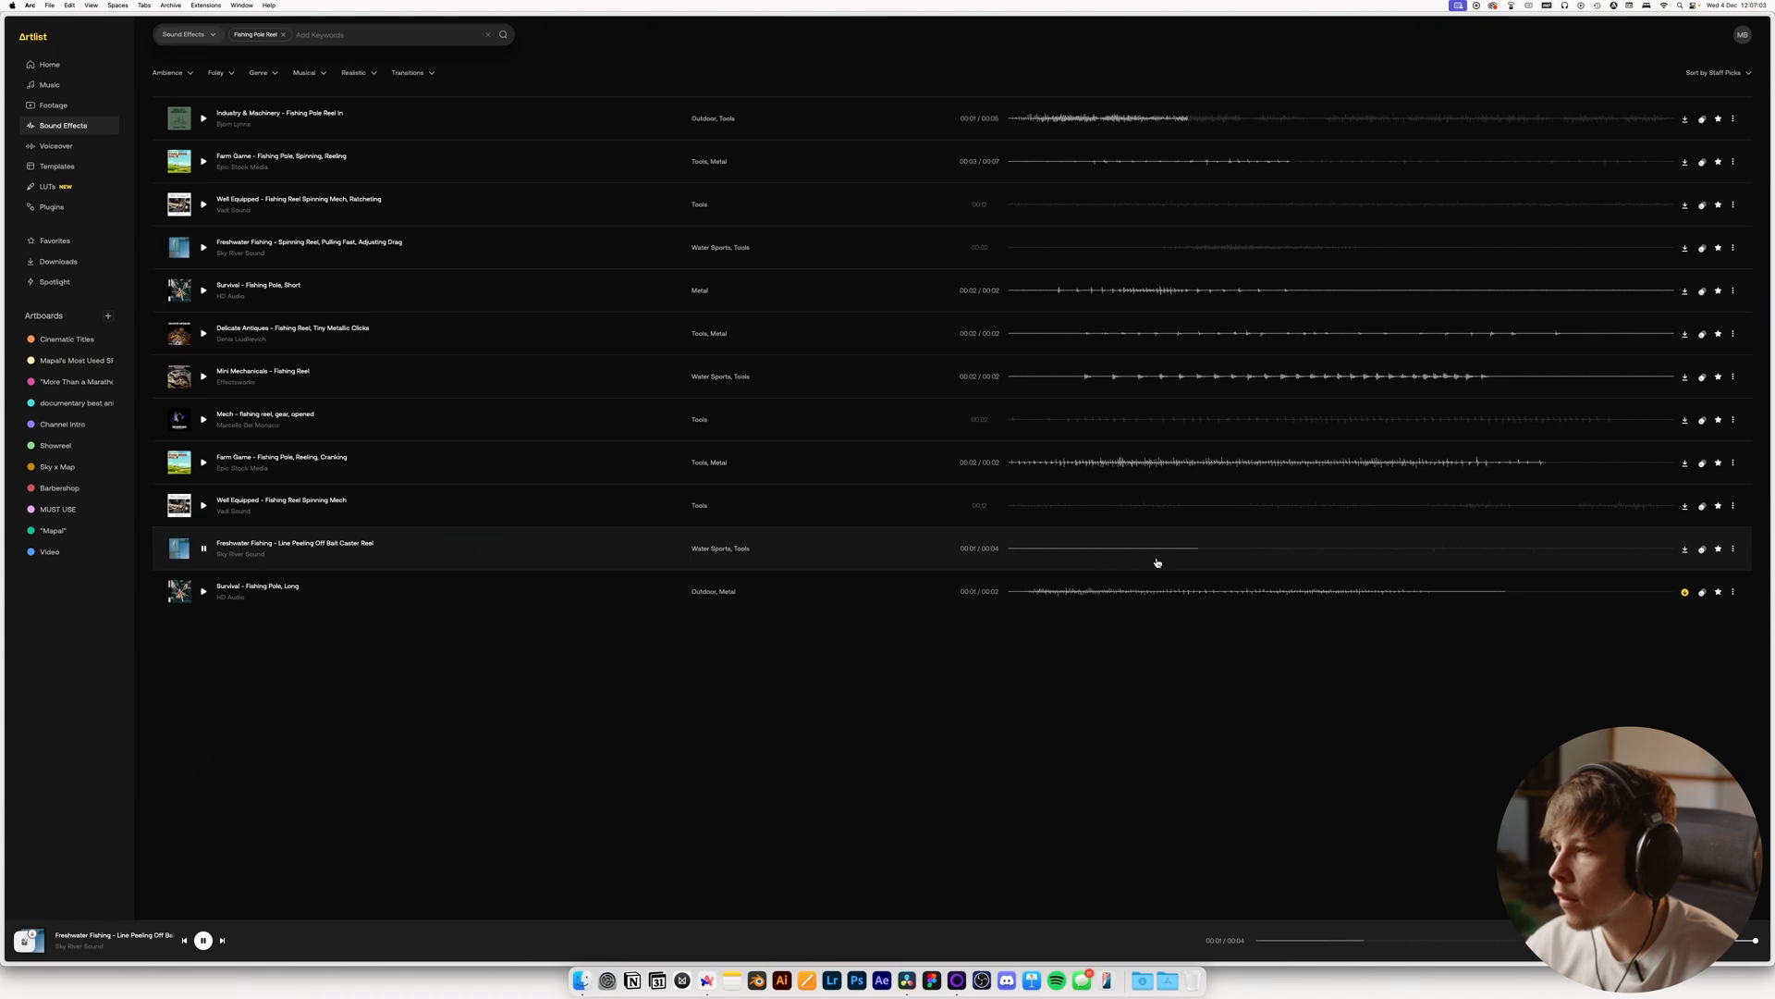
{"action": "key", "text": "space"}
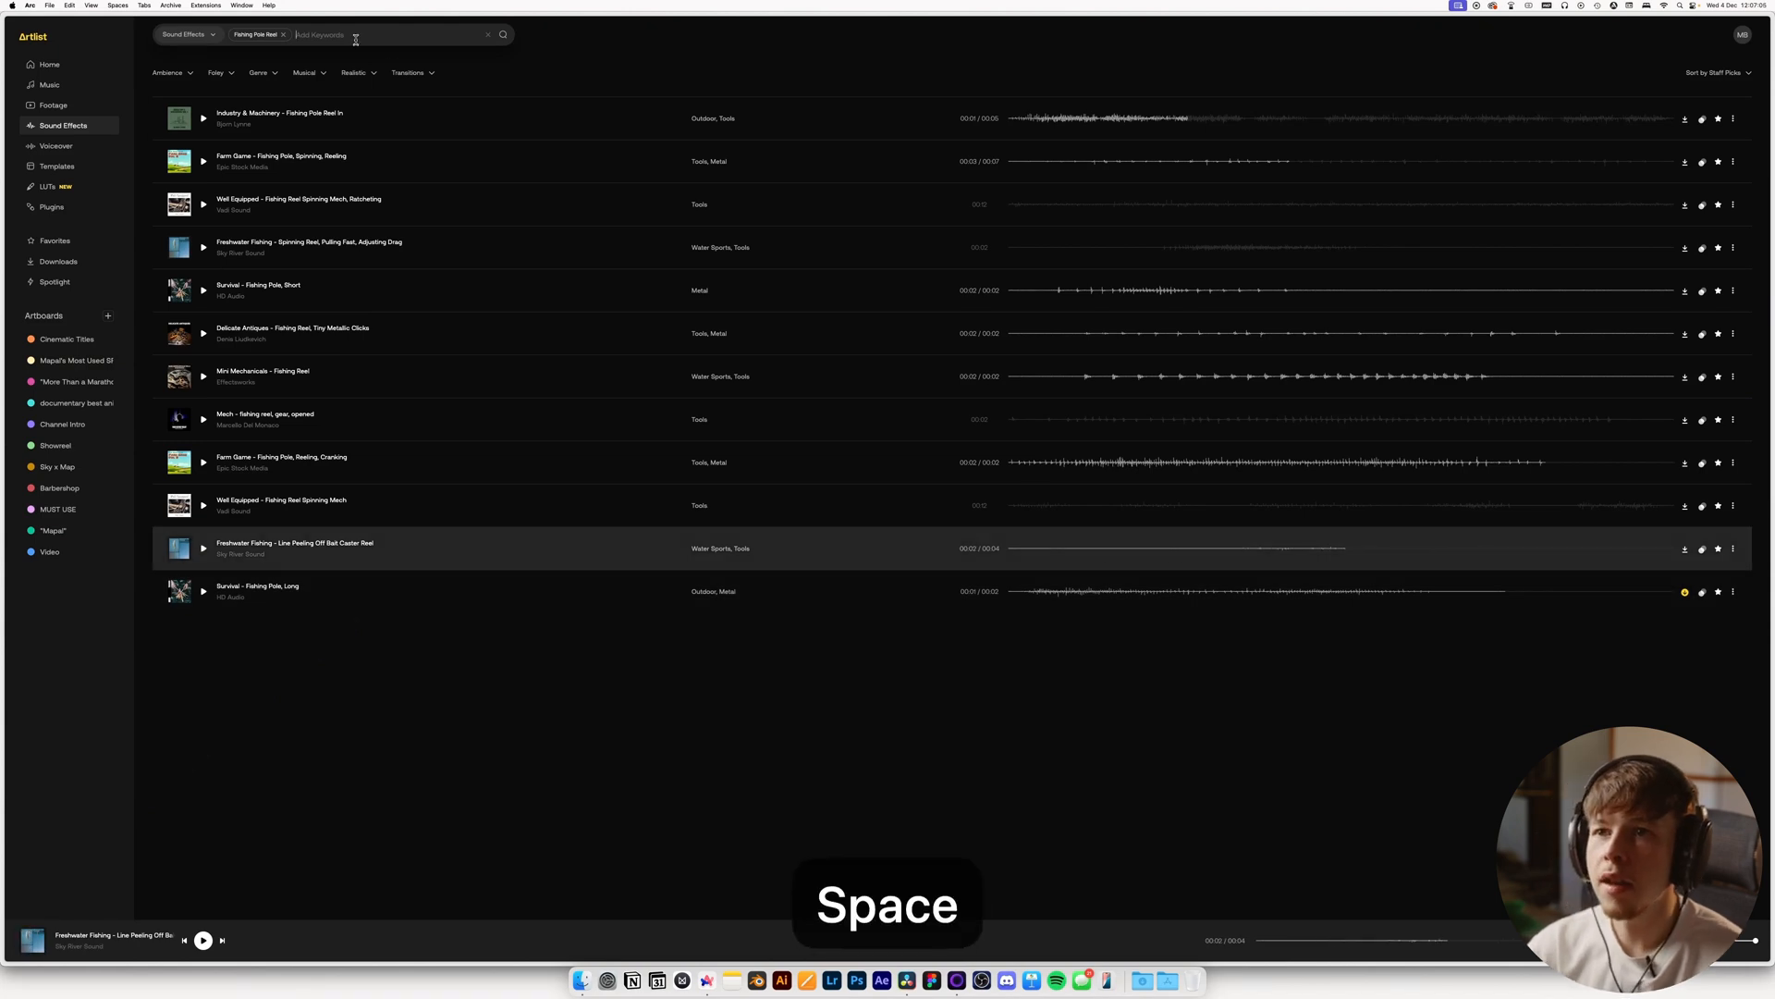
{"action": "key", "text": "BackSpace"}
{"action": "key", "text": "BackSpace"}
{"action": "type", "text": "fishing rod"}
{"action": "key", "text": "Return"}
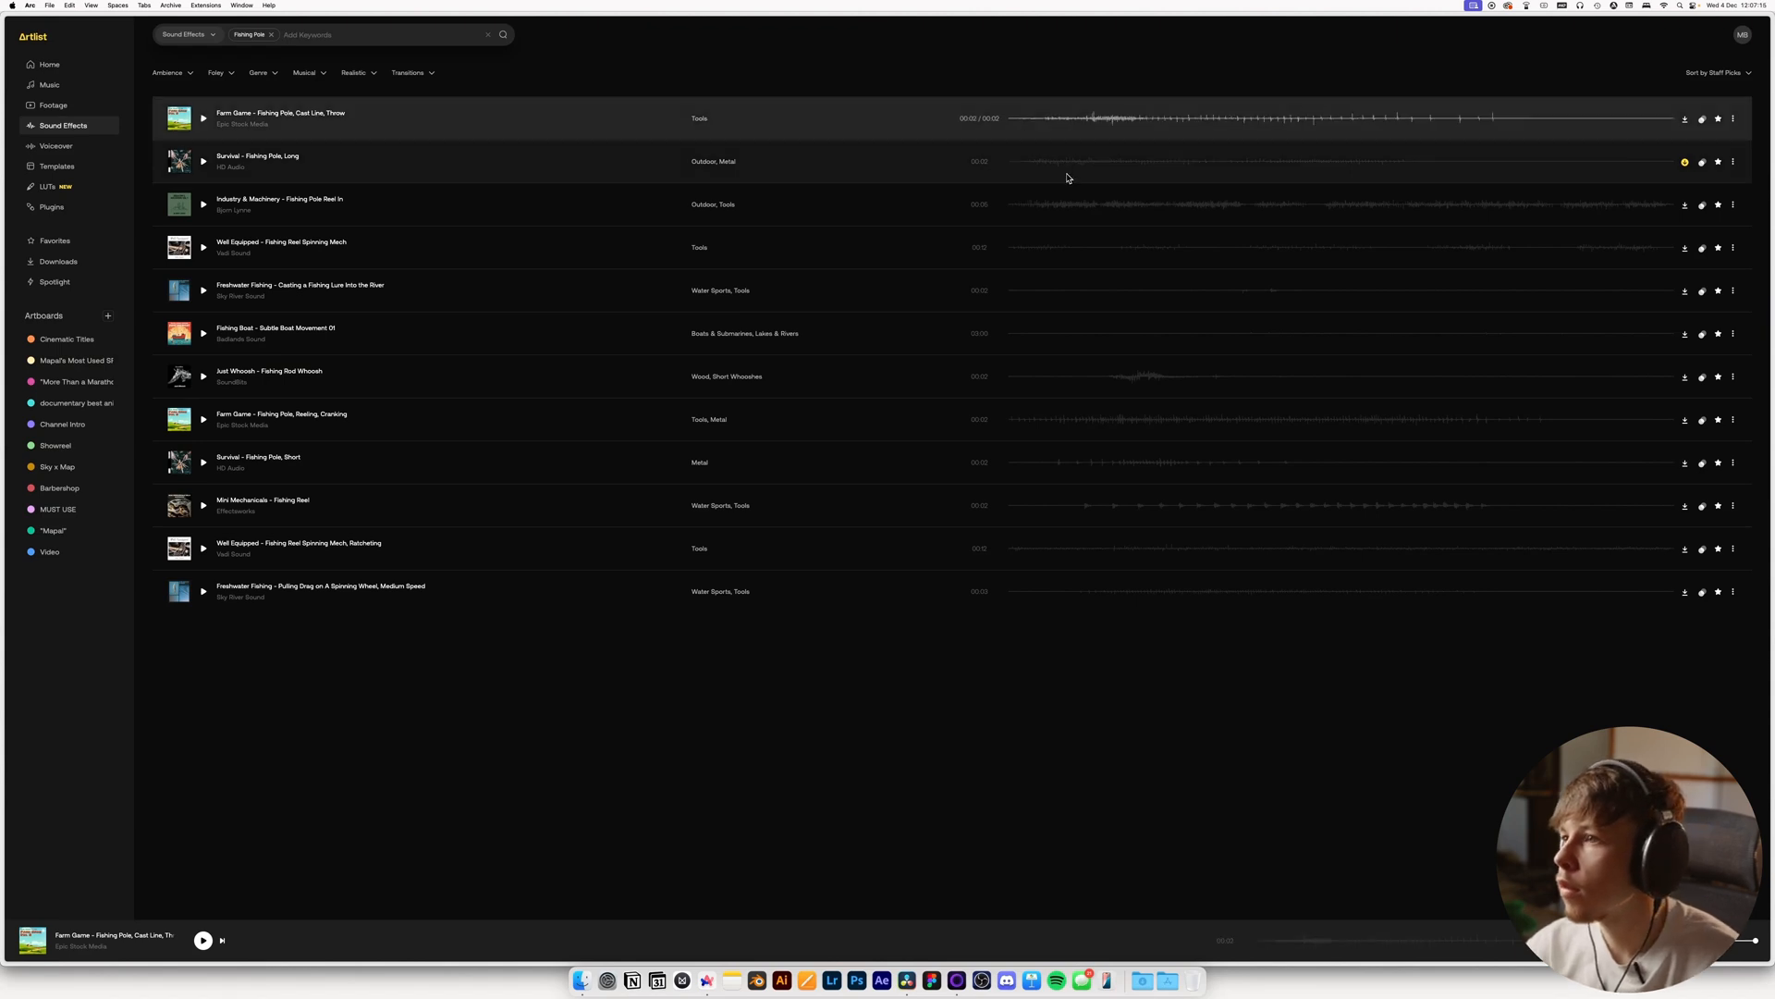
Audition the fishing pole results, including the reel-in, spinning mech, rod whoosh, reeling, short pole and Mini Mechanicals sounds
{"action": "left_click", "coordinate": [1016, 205]}
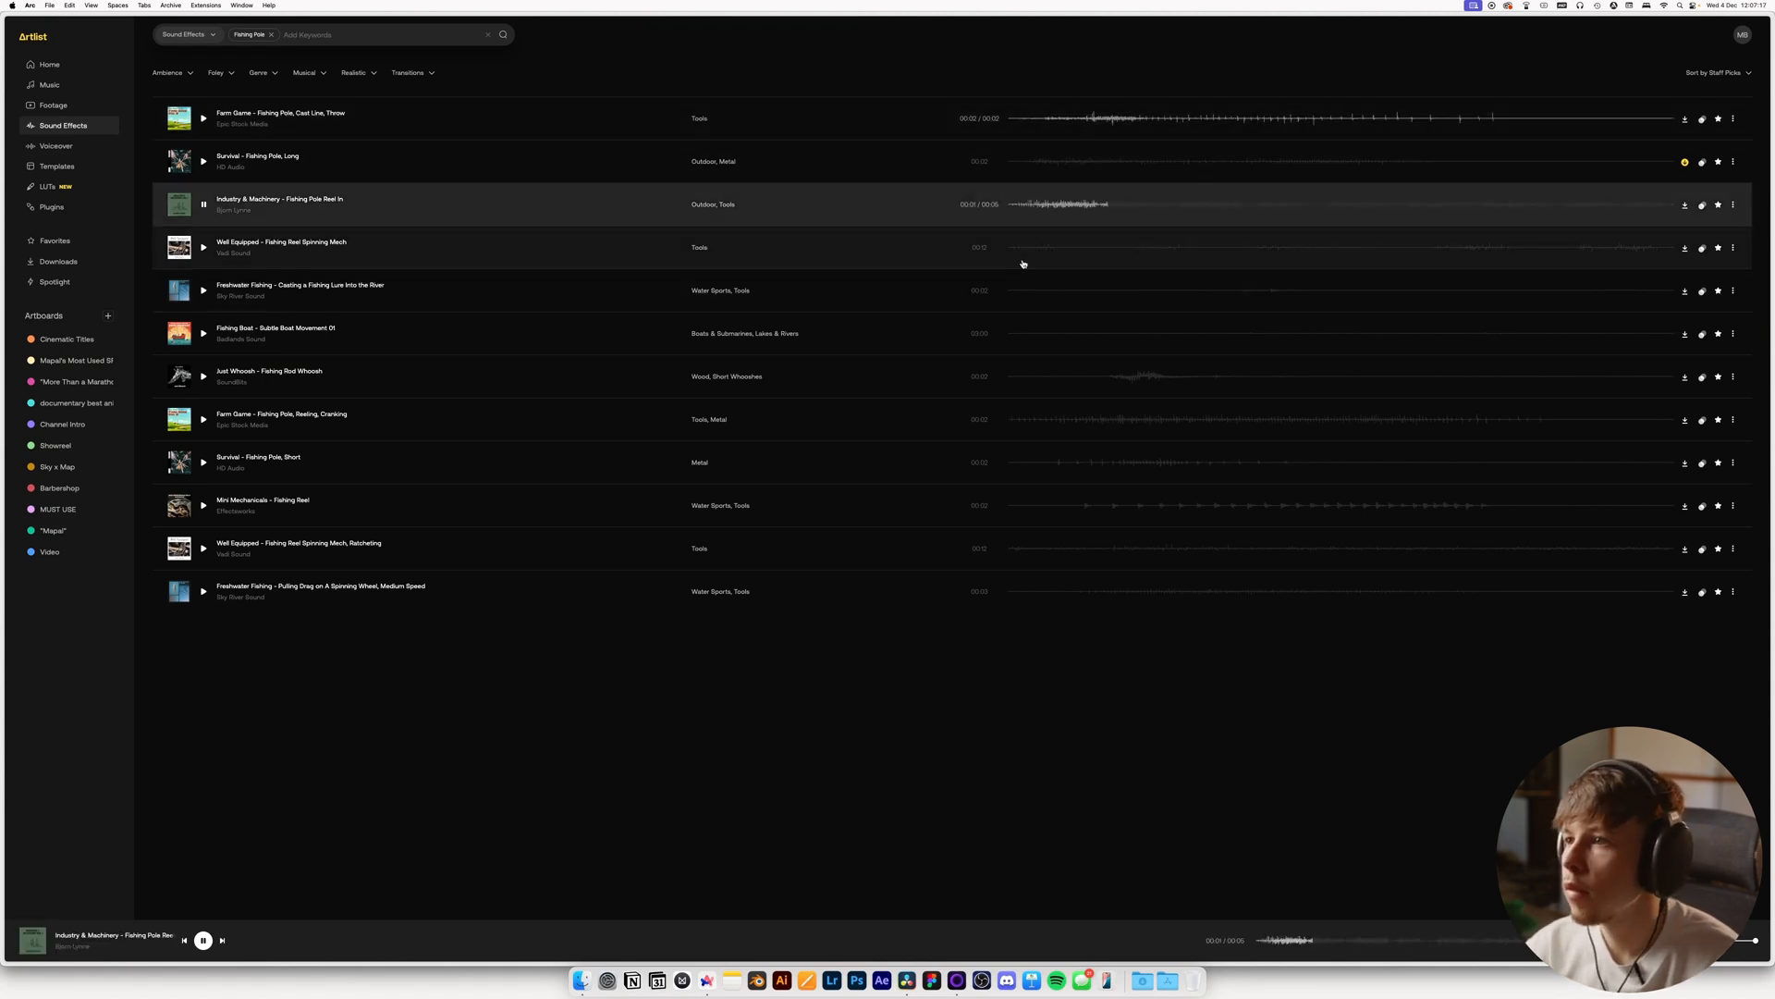
{"action": "left_click", "coordinate": [1023, 266]}
{"action": "left_click", "coordinate": [1028, 372]}
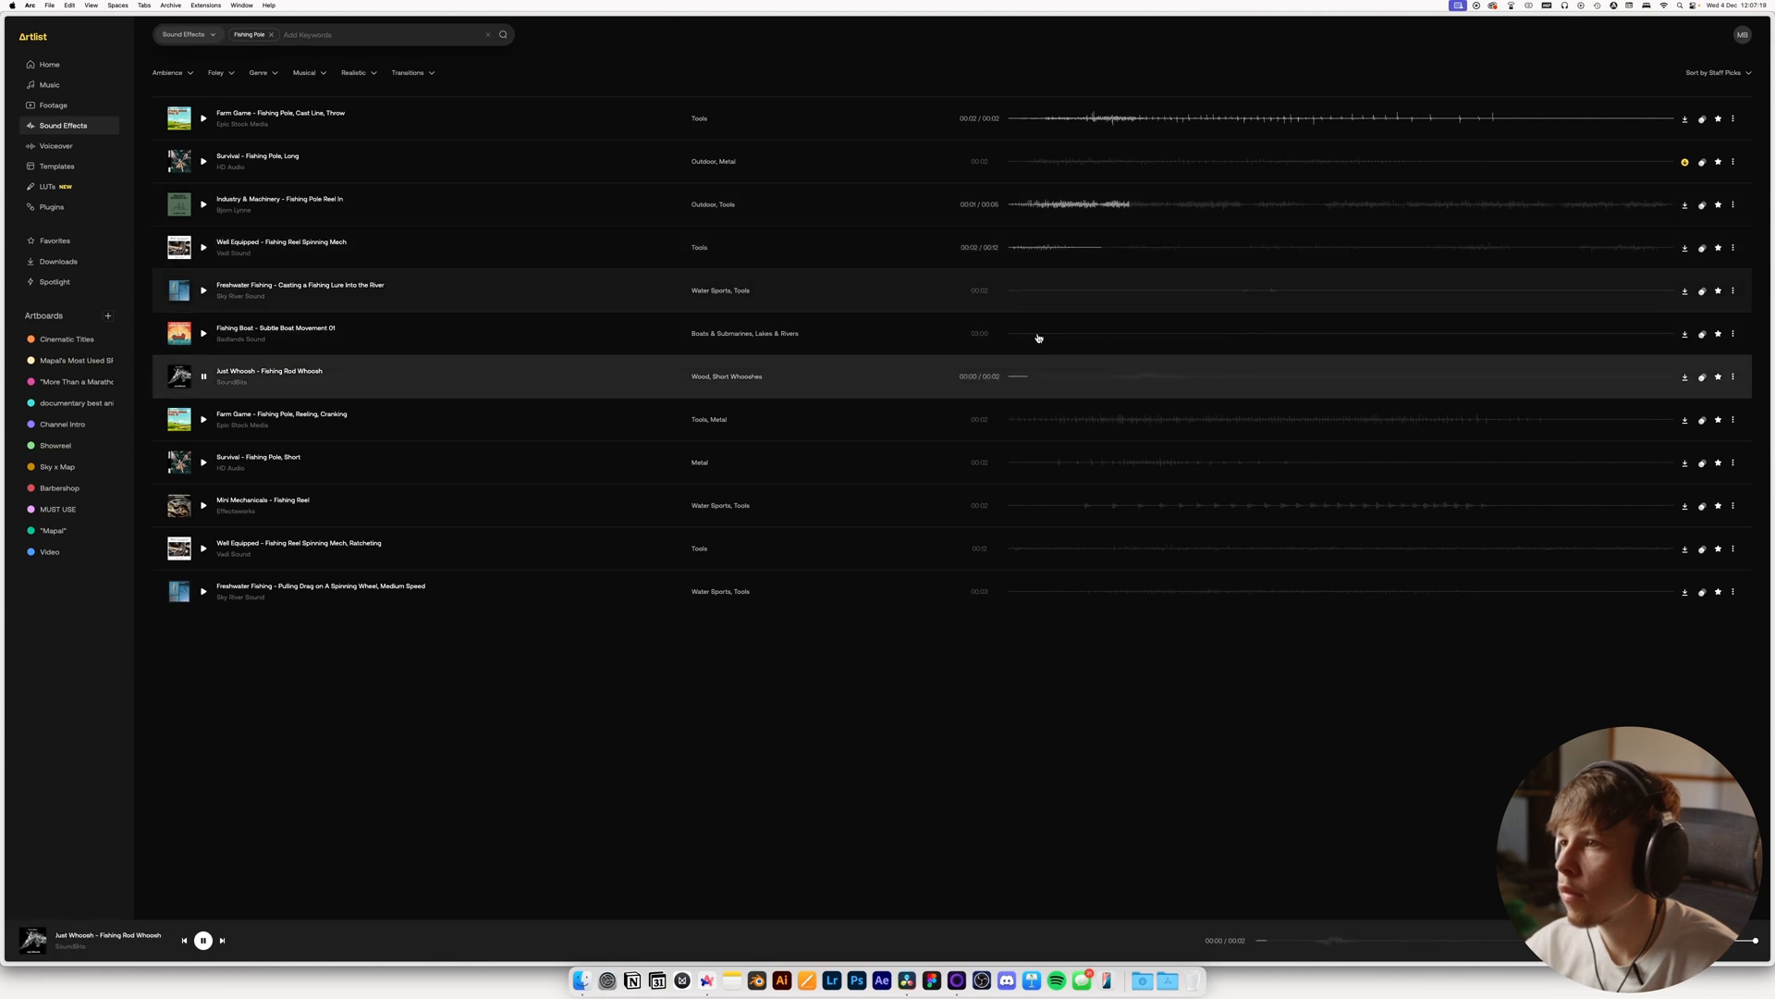
{"action": "left_click", "coordinate": [1022, 256]}
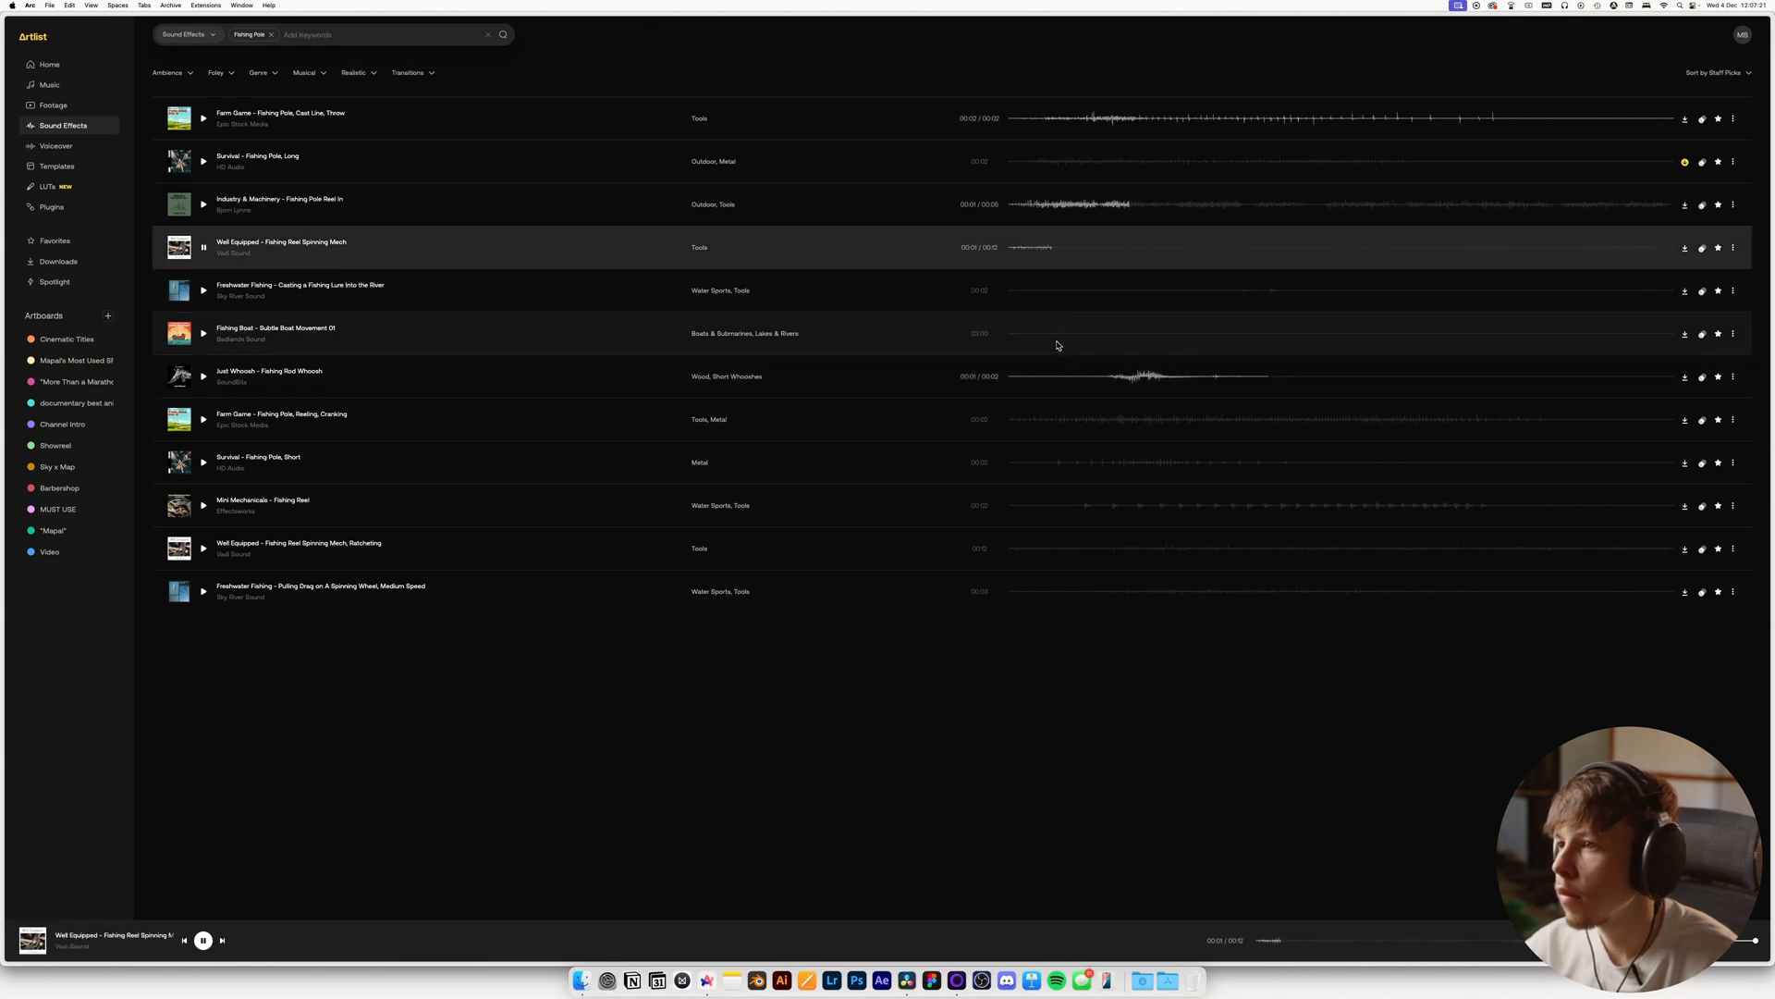
{"action": "left_click", "coordinate": [1039, 420]}
{"action": "left_click", "coordinate": [1049, 465]}
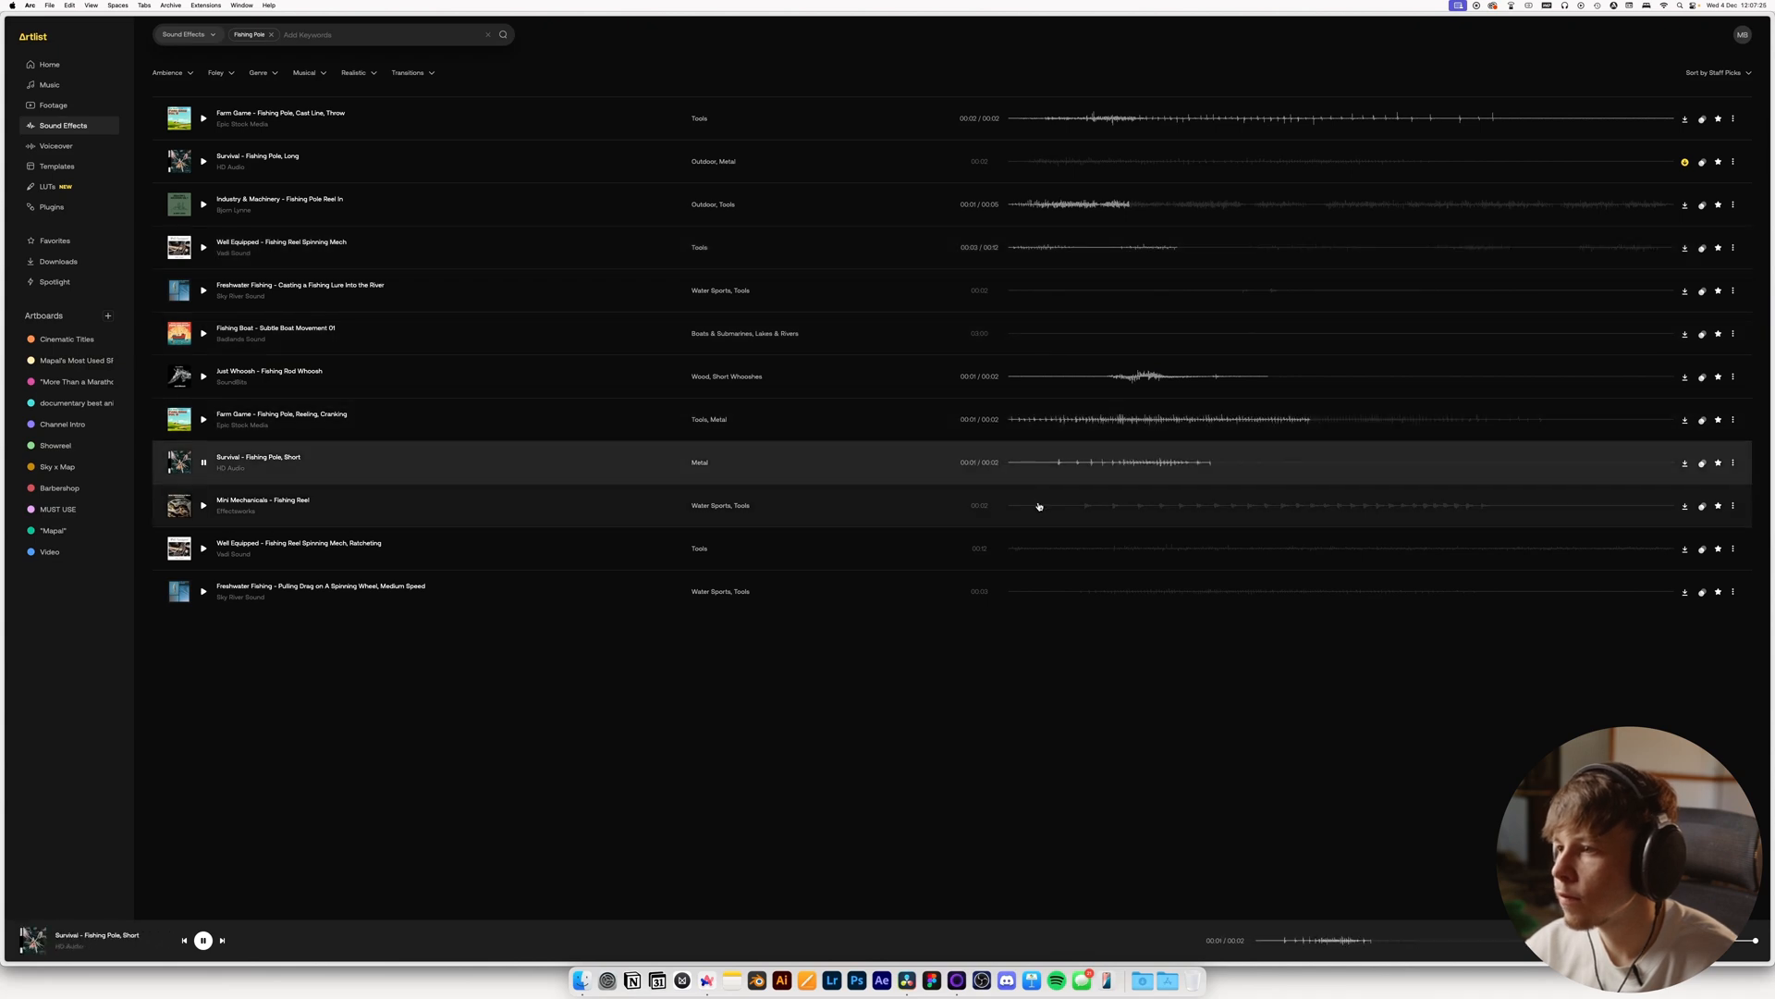
{"action": "left_click", "coordinate": [1040, 505]}
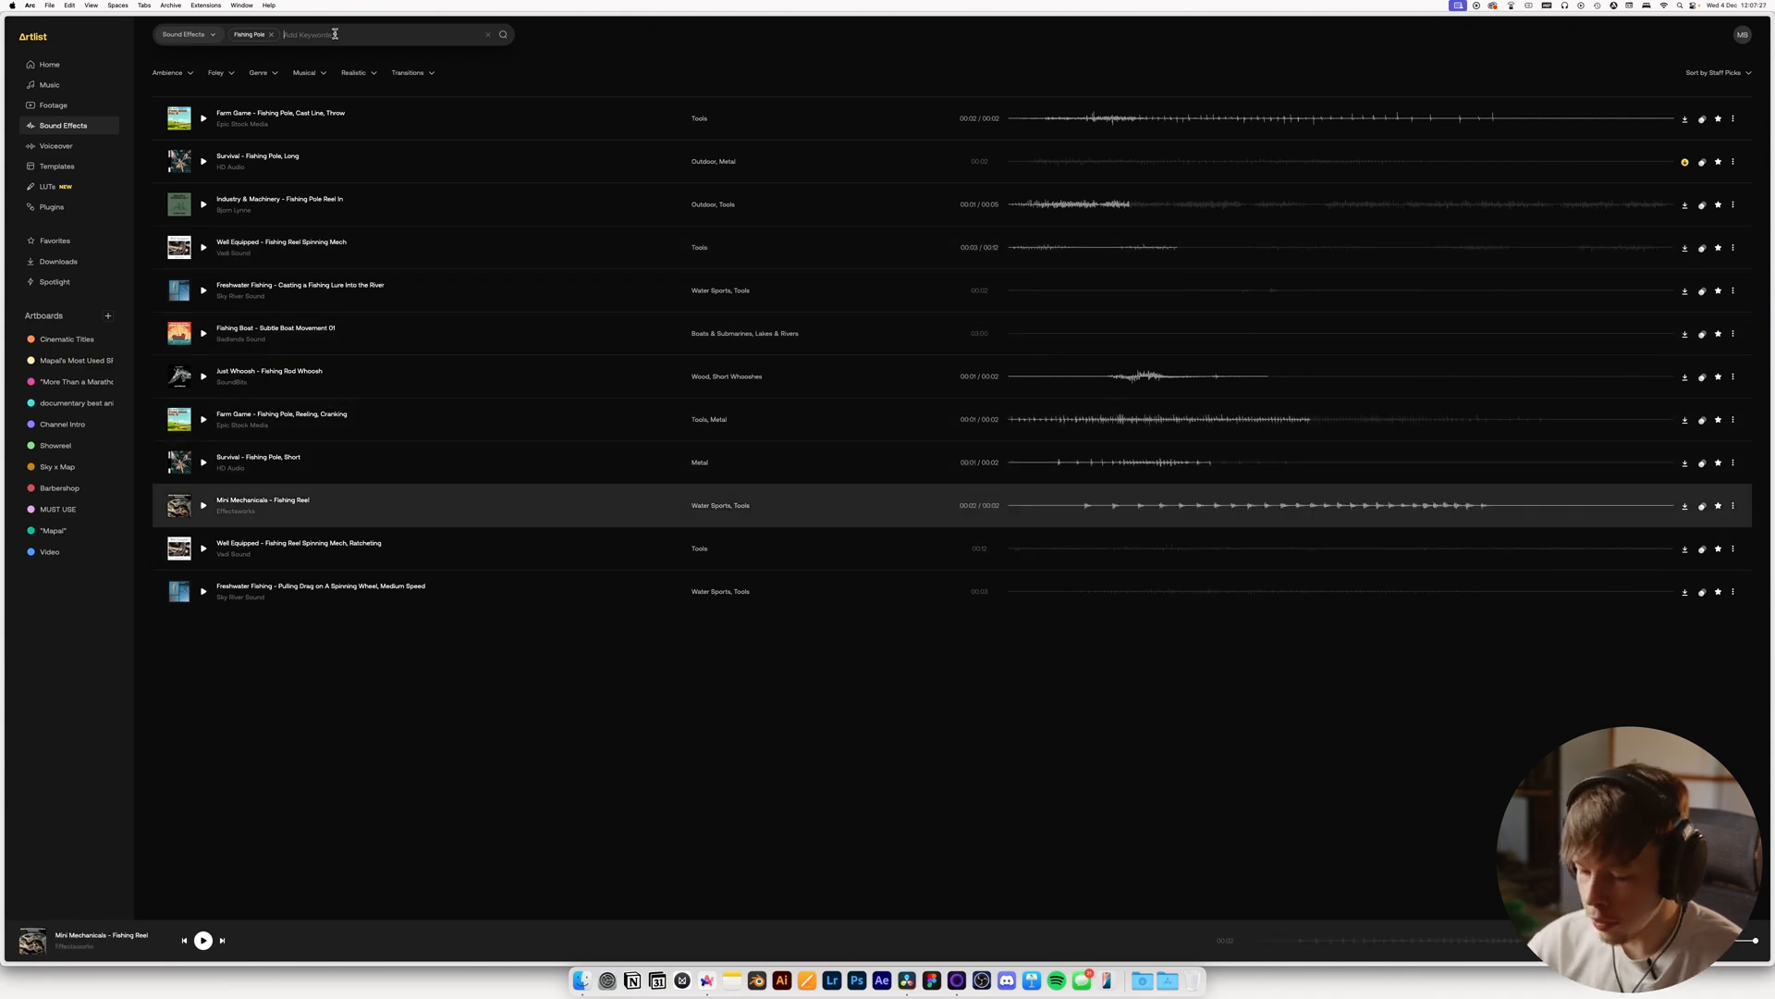
Add the keyword "Pull" to the fishing pole sound effects search
{"action": "type", "text": "k"}
{"action": "key", "text": "BackSpace"}
{"action": "key", "text": "BackSpace"}
{"action": "key", "text": "Return"}
{"action": "key", "text": "Return"}
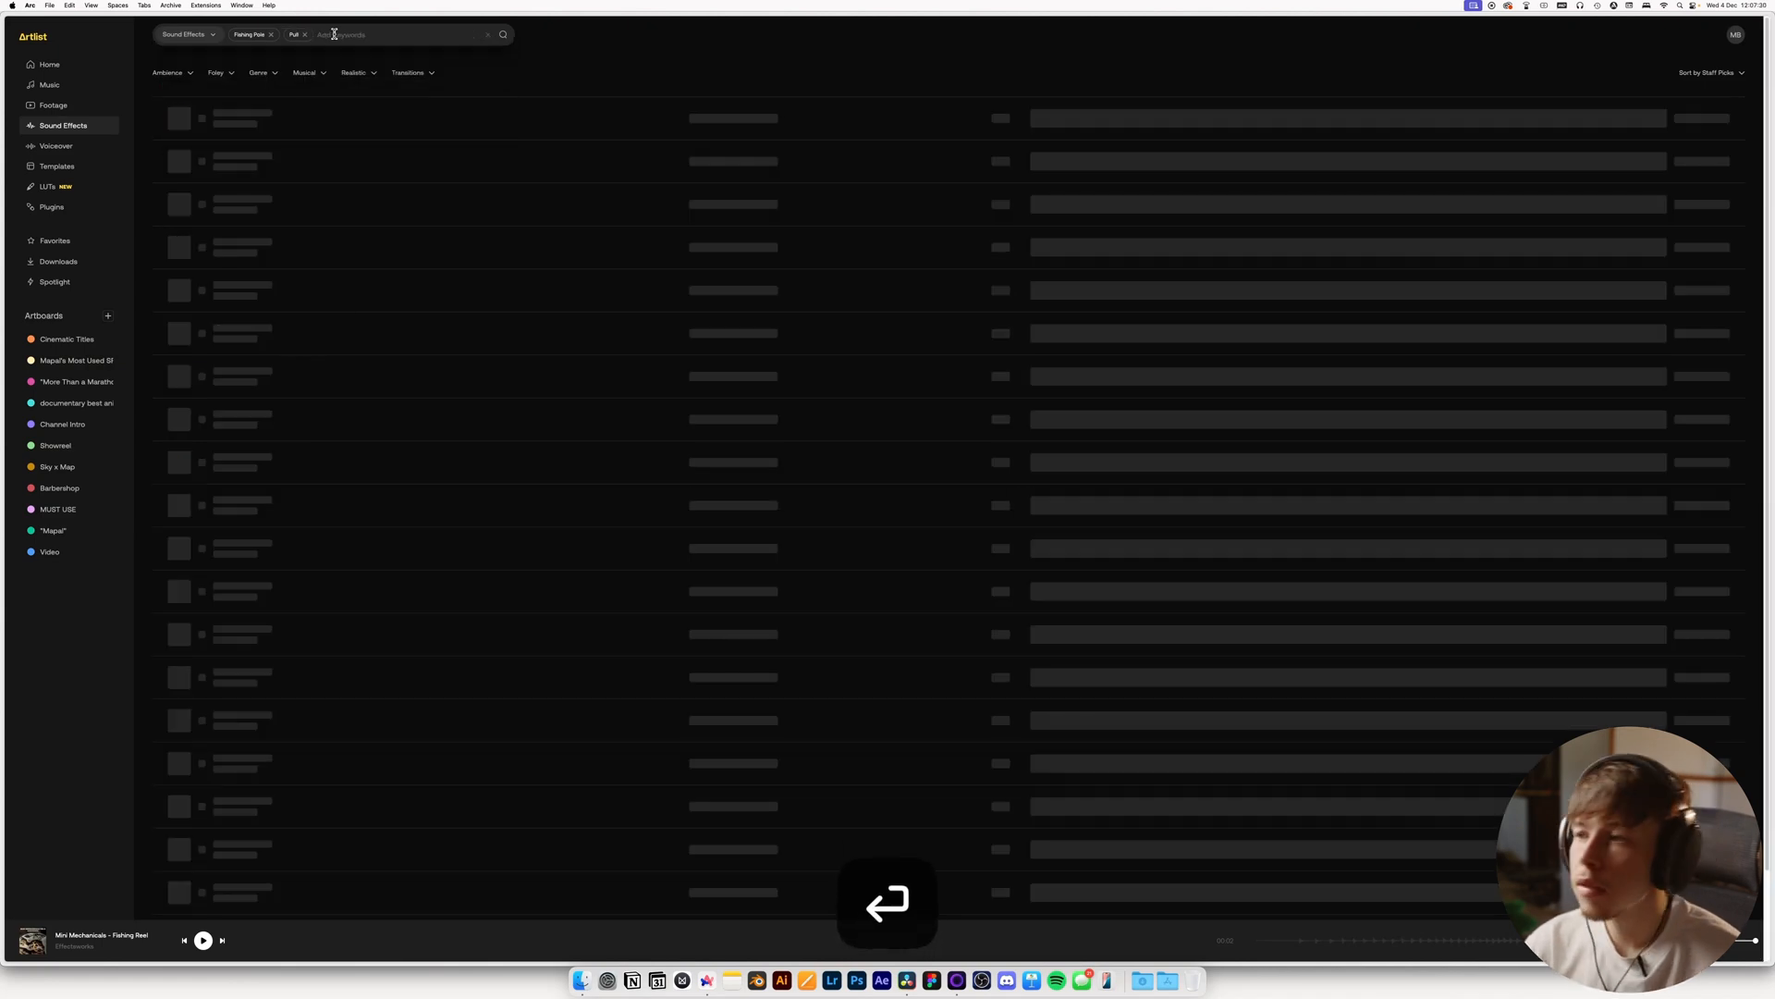
Audition the fishing pole pull results, from the cast line and pulling drag sounds through to the ratcheting reel mech
{"action": "left_click", "coordinate": [1071, 118]}
{"action": "left_click", "coordinate": [1049, 173]}
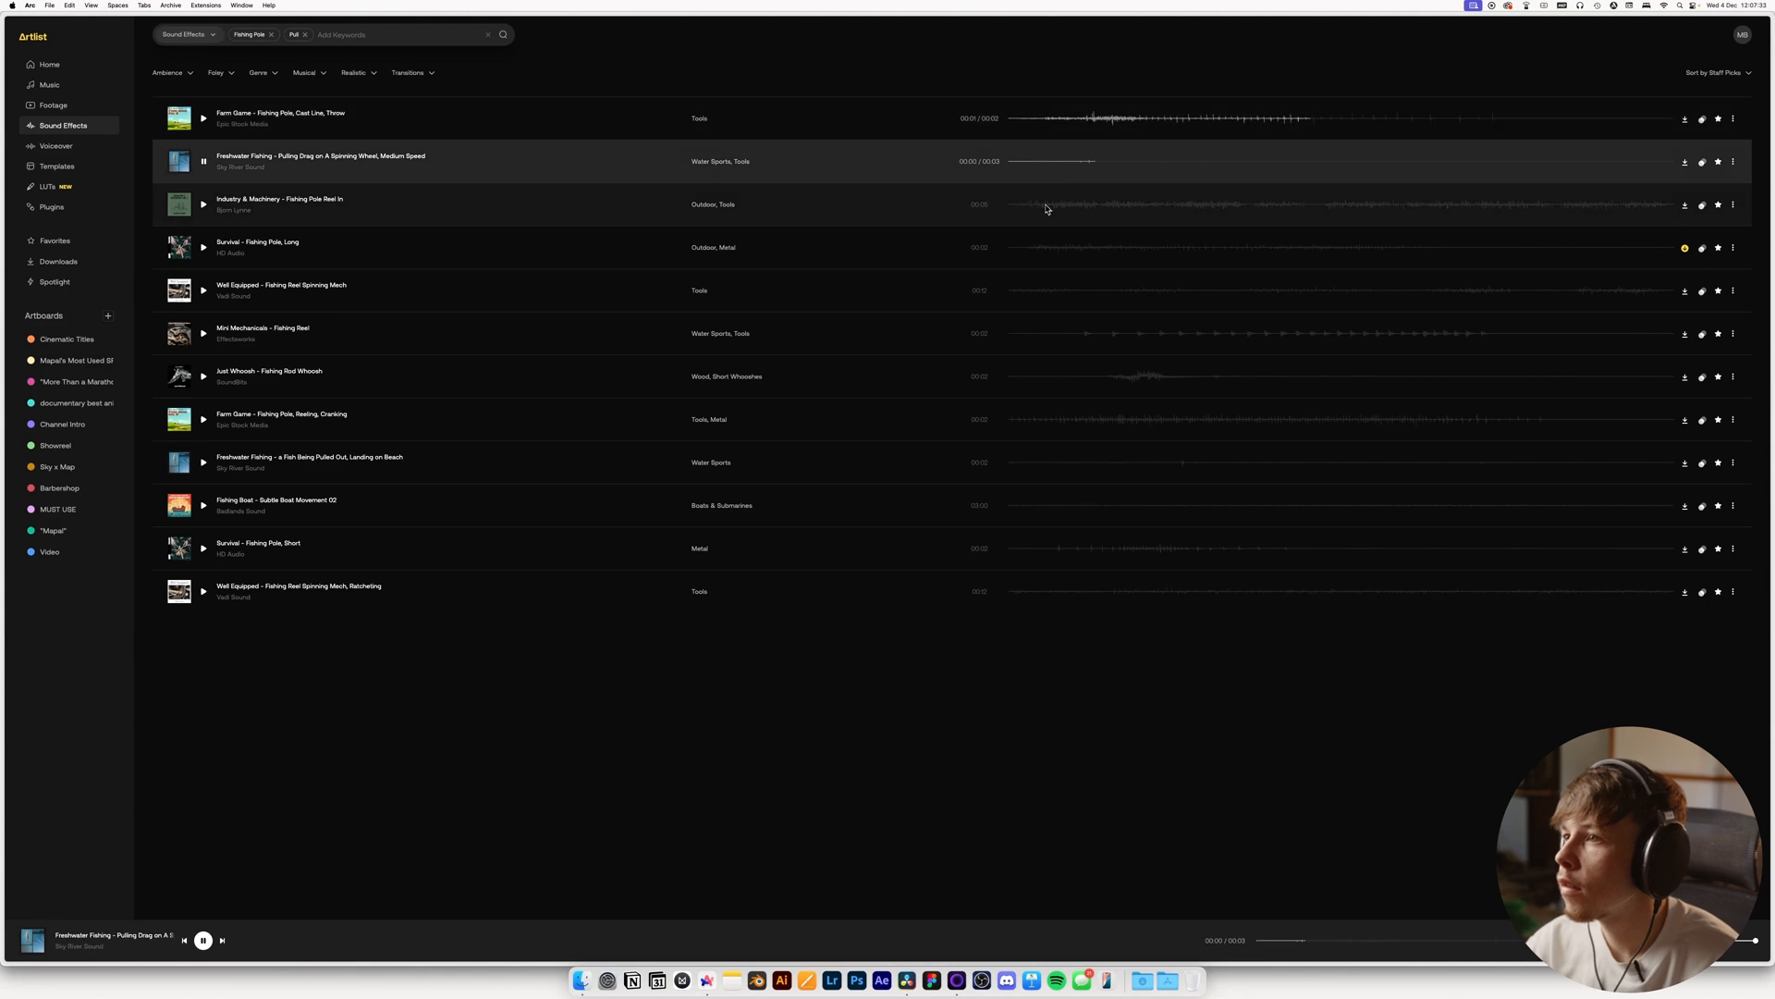
{"action": "left_click", "coordinate": [1042, 338]}
{"action": "left_click", "coordinate": [1038, 433]}
{"action": "left_click", "coordinate": [1038, 467]}
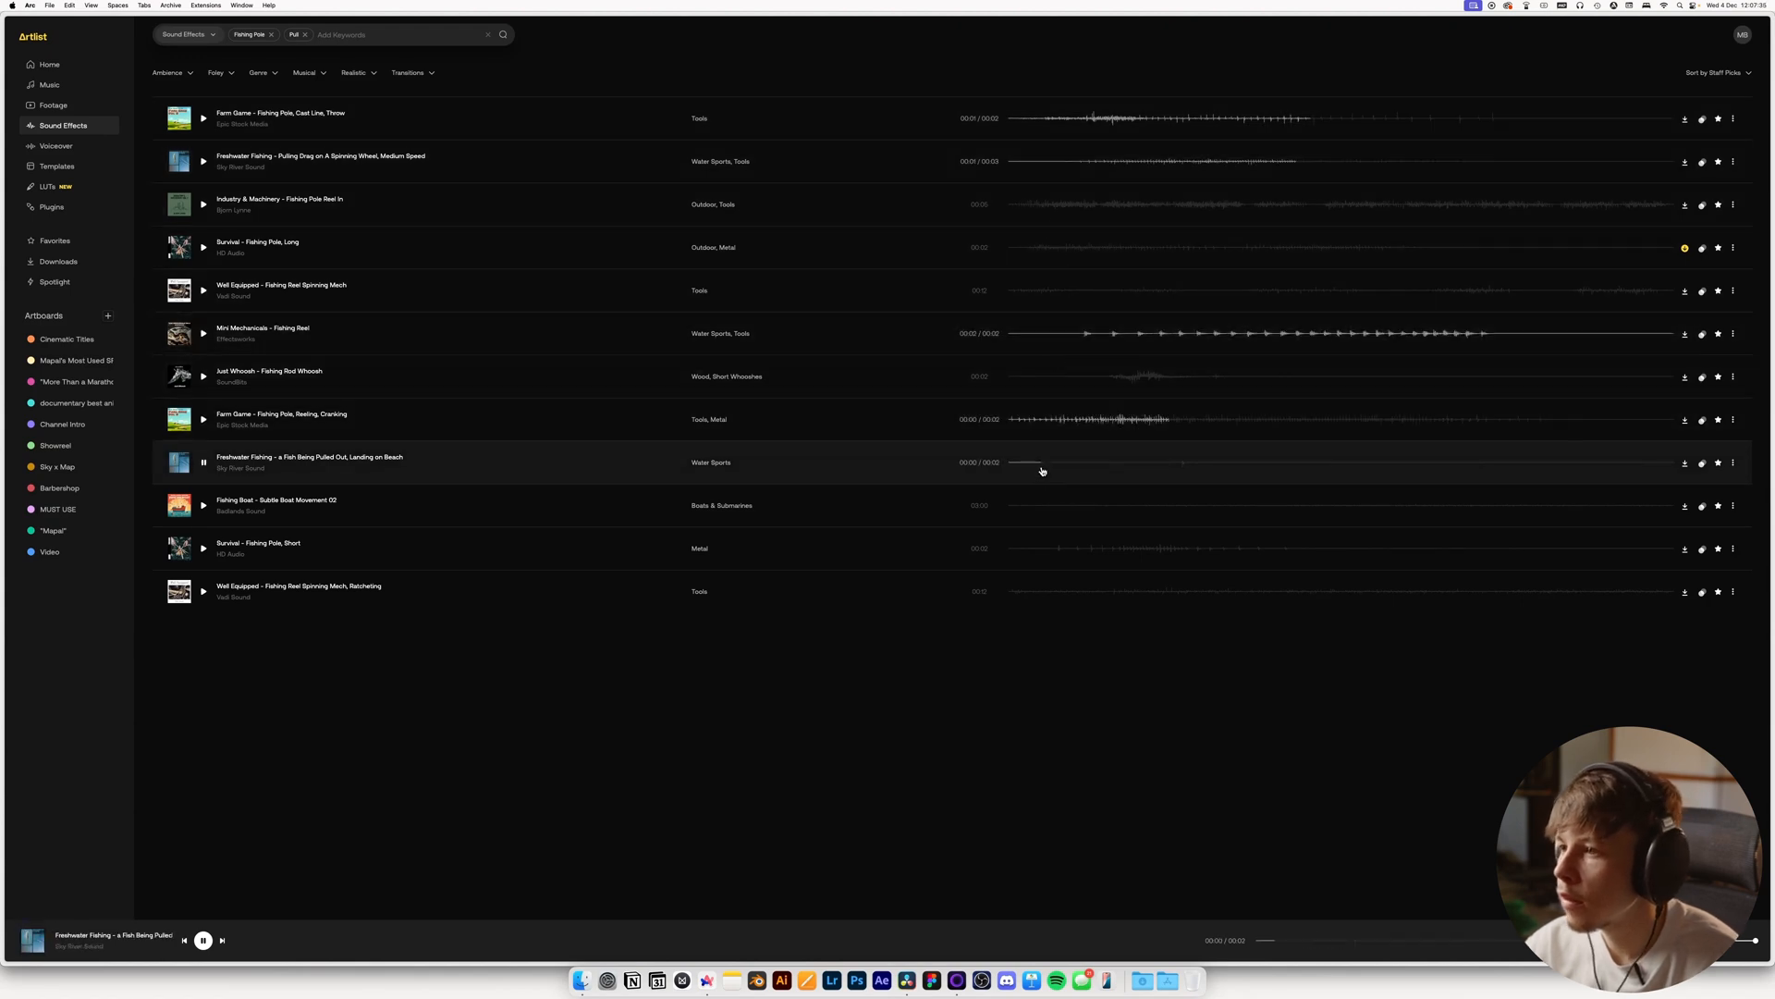
{"action": "left_click", "coordinate": [1029, 515]}
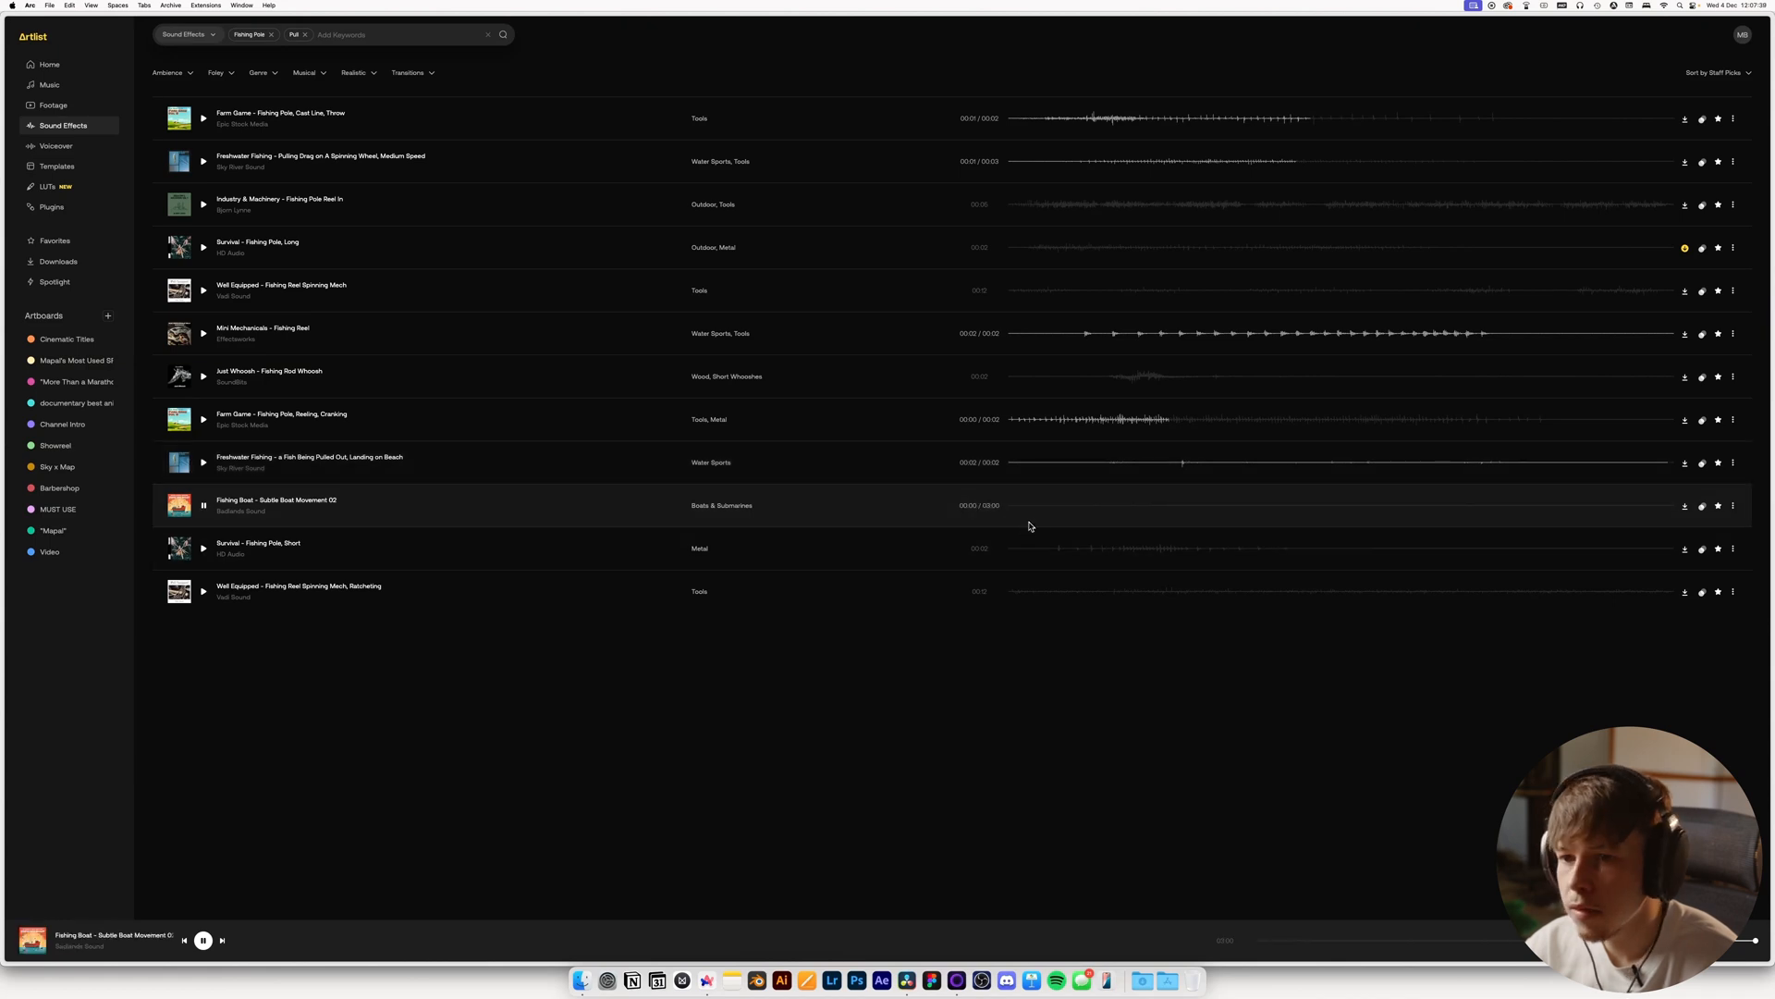
{"action": "left_click", "coordinate": [1046, 550]}
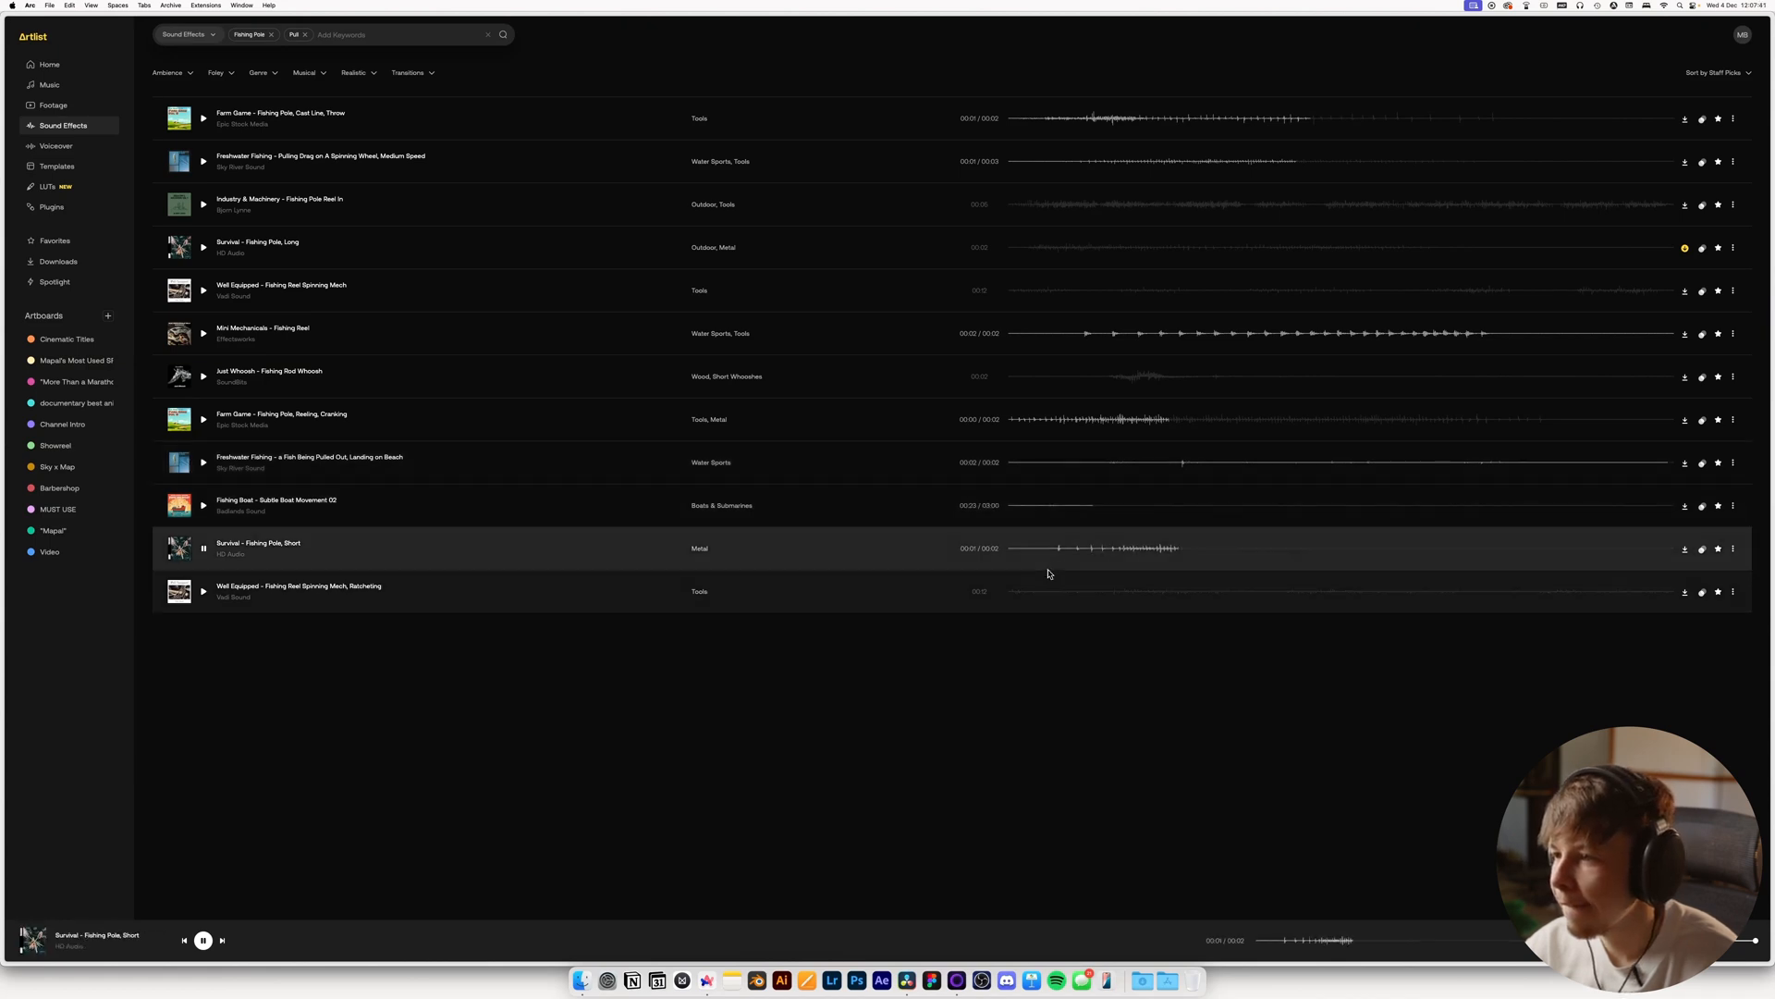
{"action": "left_click", "coordinate": [1048, 592]}
{"action": "key", "text": "space"}
Switch to DaVinci Resolve, place the downloaded Survival Fishing Pole Long sound on Audio 3 at the fishing shot's start, and play it
{"action": "key", "text": "super+Tab"}
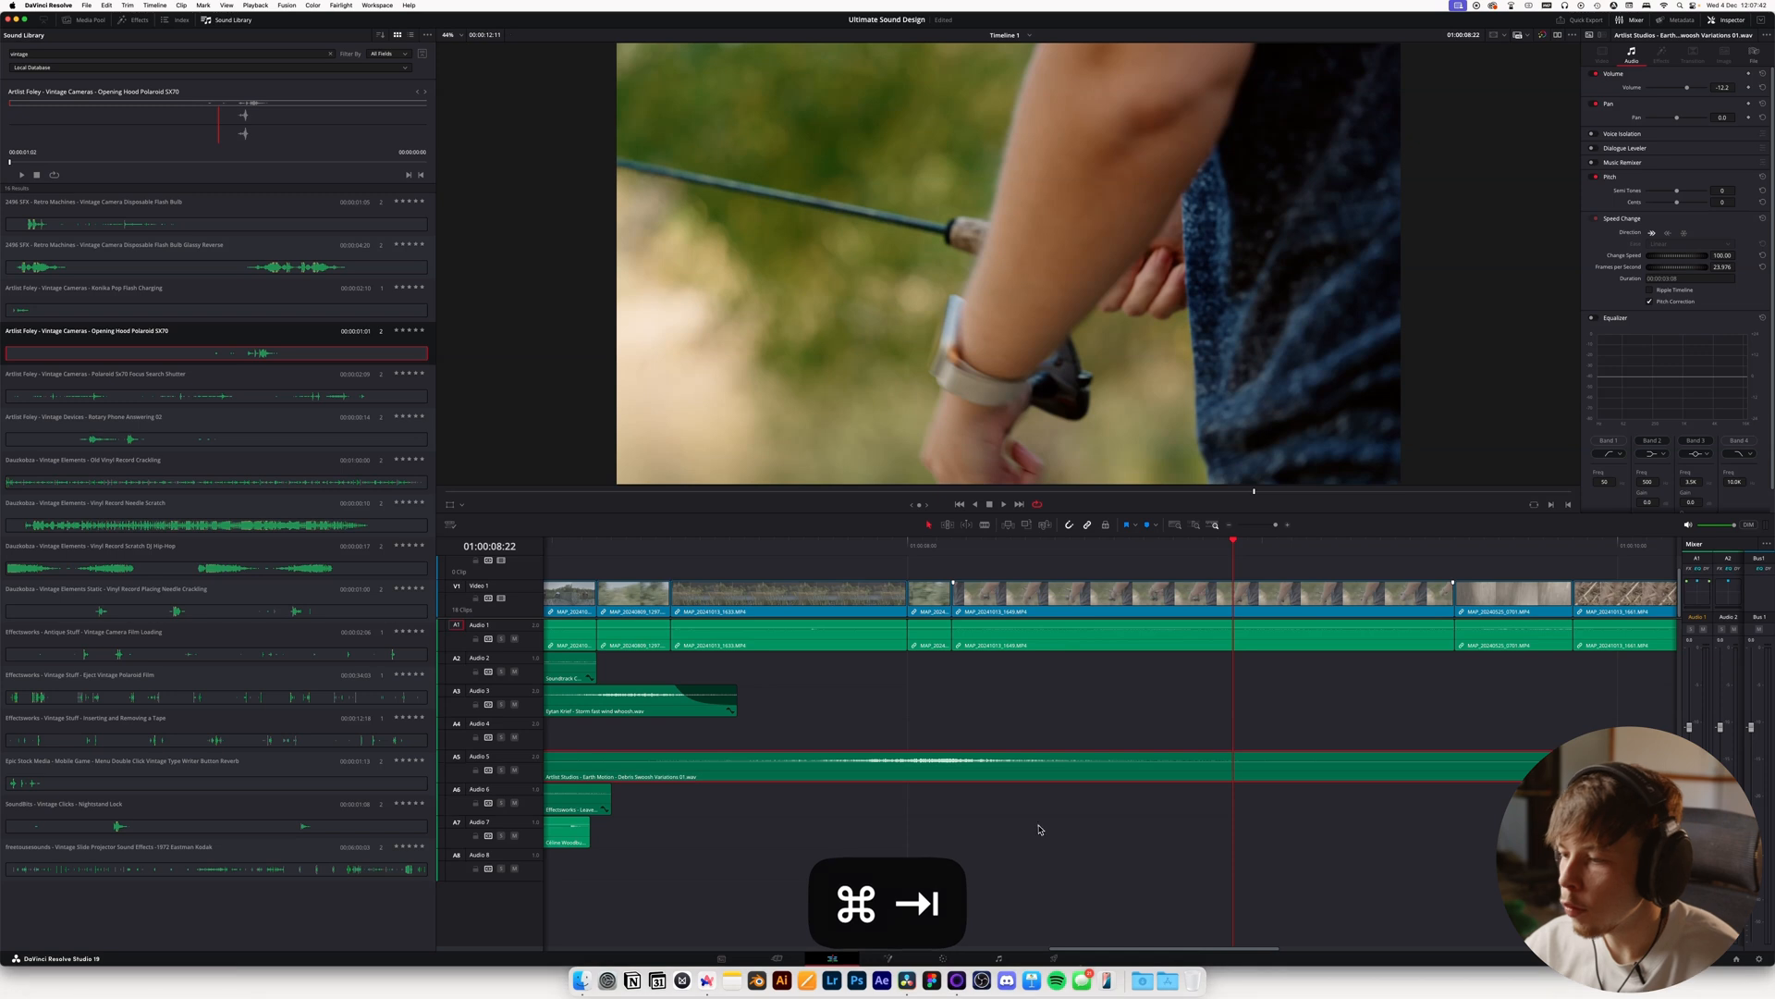
{"action": "left_click", "coordinate": [1141, 987]}
{"action": "left_click_drag", "start_coordinate": [751, 238], "coordinate": [1091, 703]}
{"action": "left_click", "coordinate": [662, 555]}
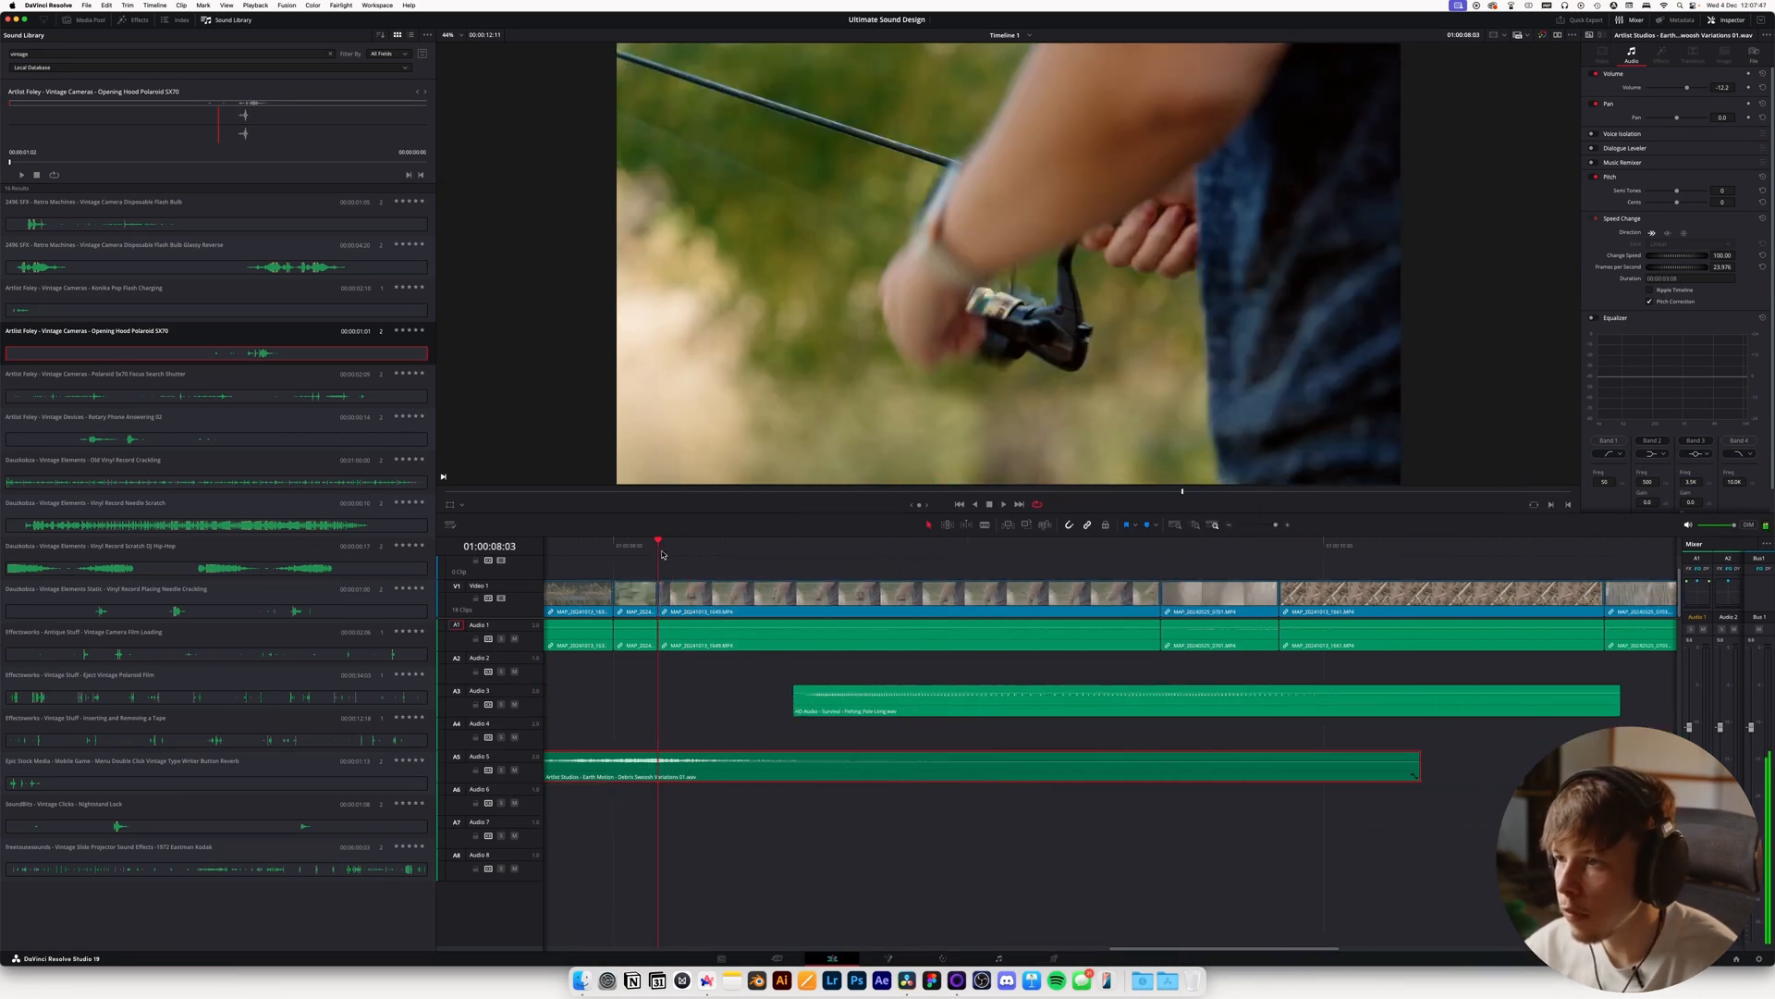
{"action": "left_click_drag", "start_coordinate": [835, 701], "coordinate": [700, 701]}
{"action": "key", "text": "space"}
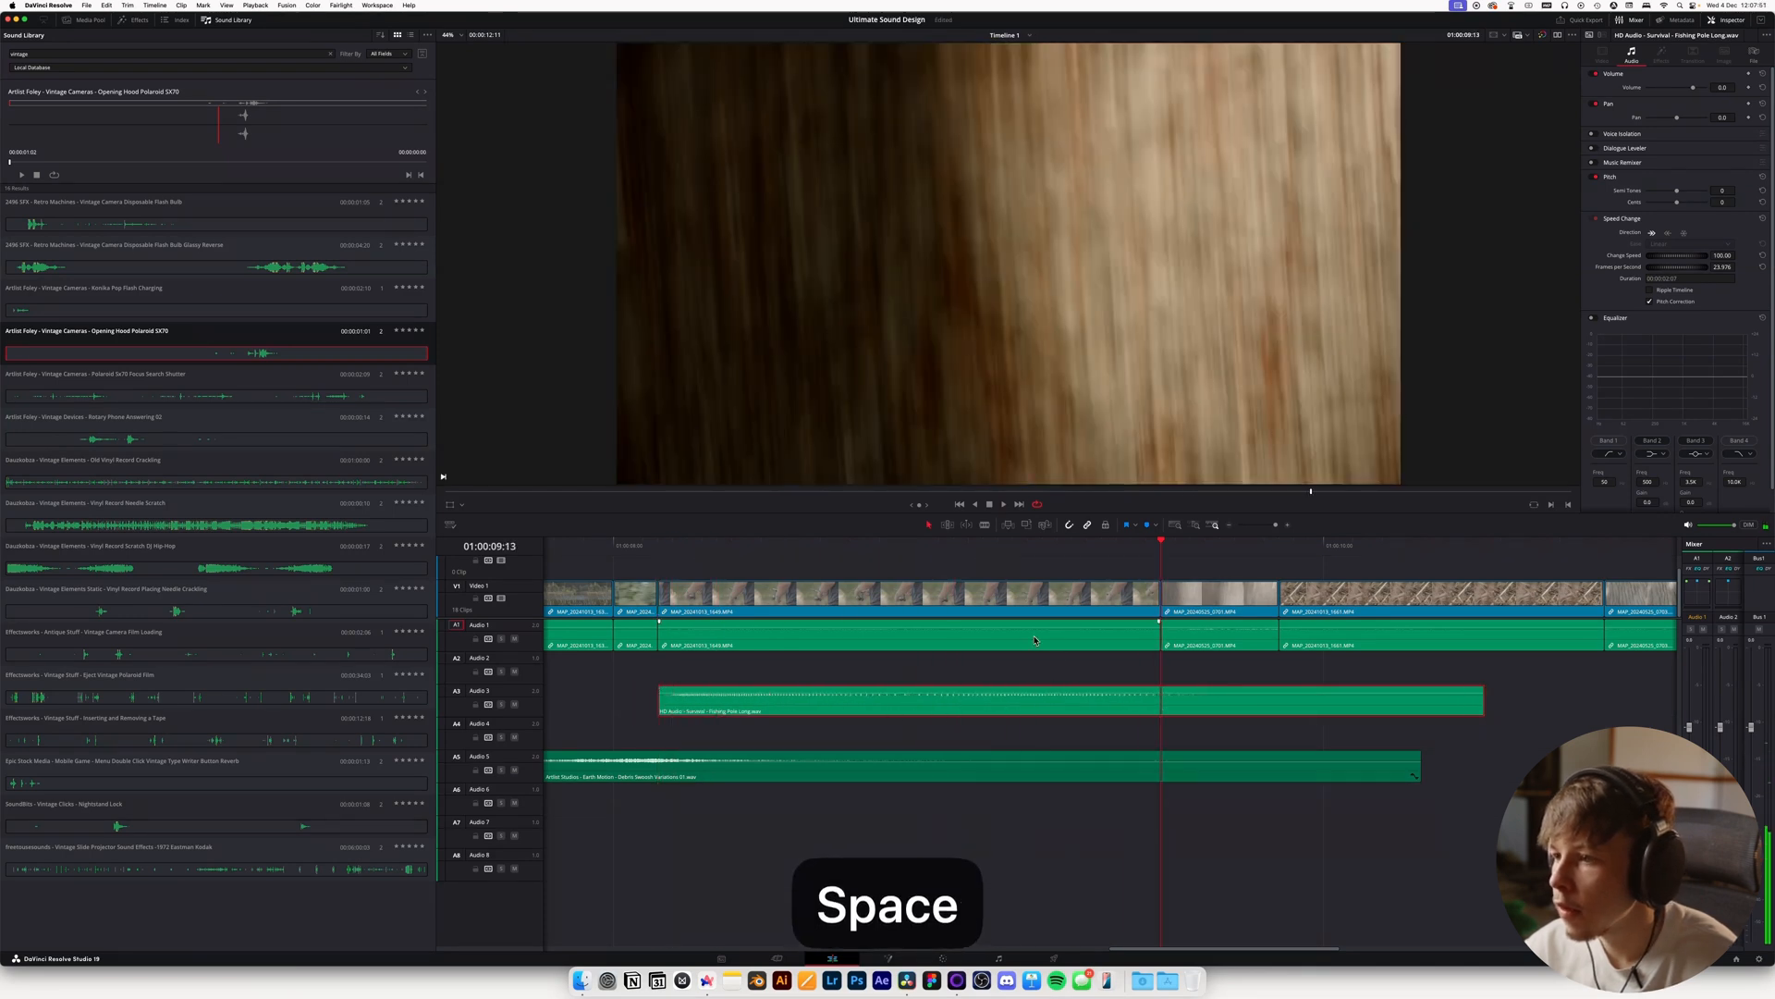
Trim the end of the fishing pole clip at 01:00:09:00 and play back the shortened sound
{"action": "left_click_drag", "start_coordinate": [877, 547], "coordinate": [660, 552]}
{"action": "key", "text": "space"}
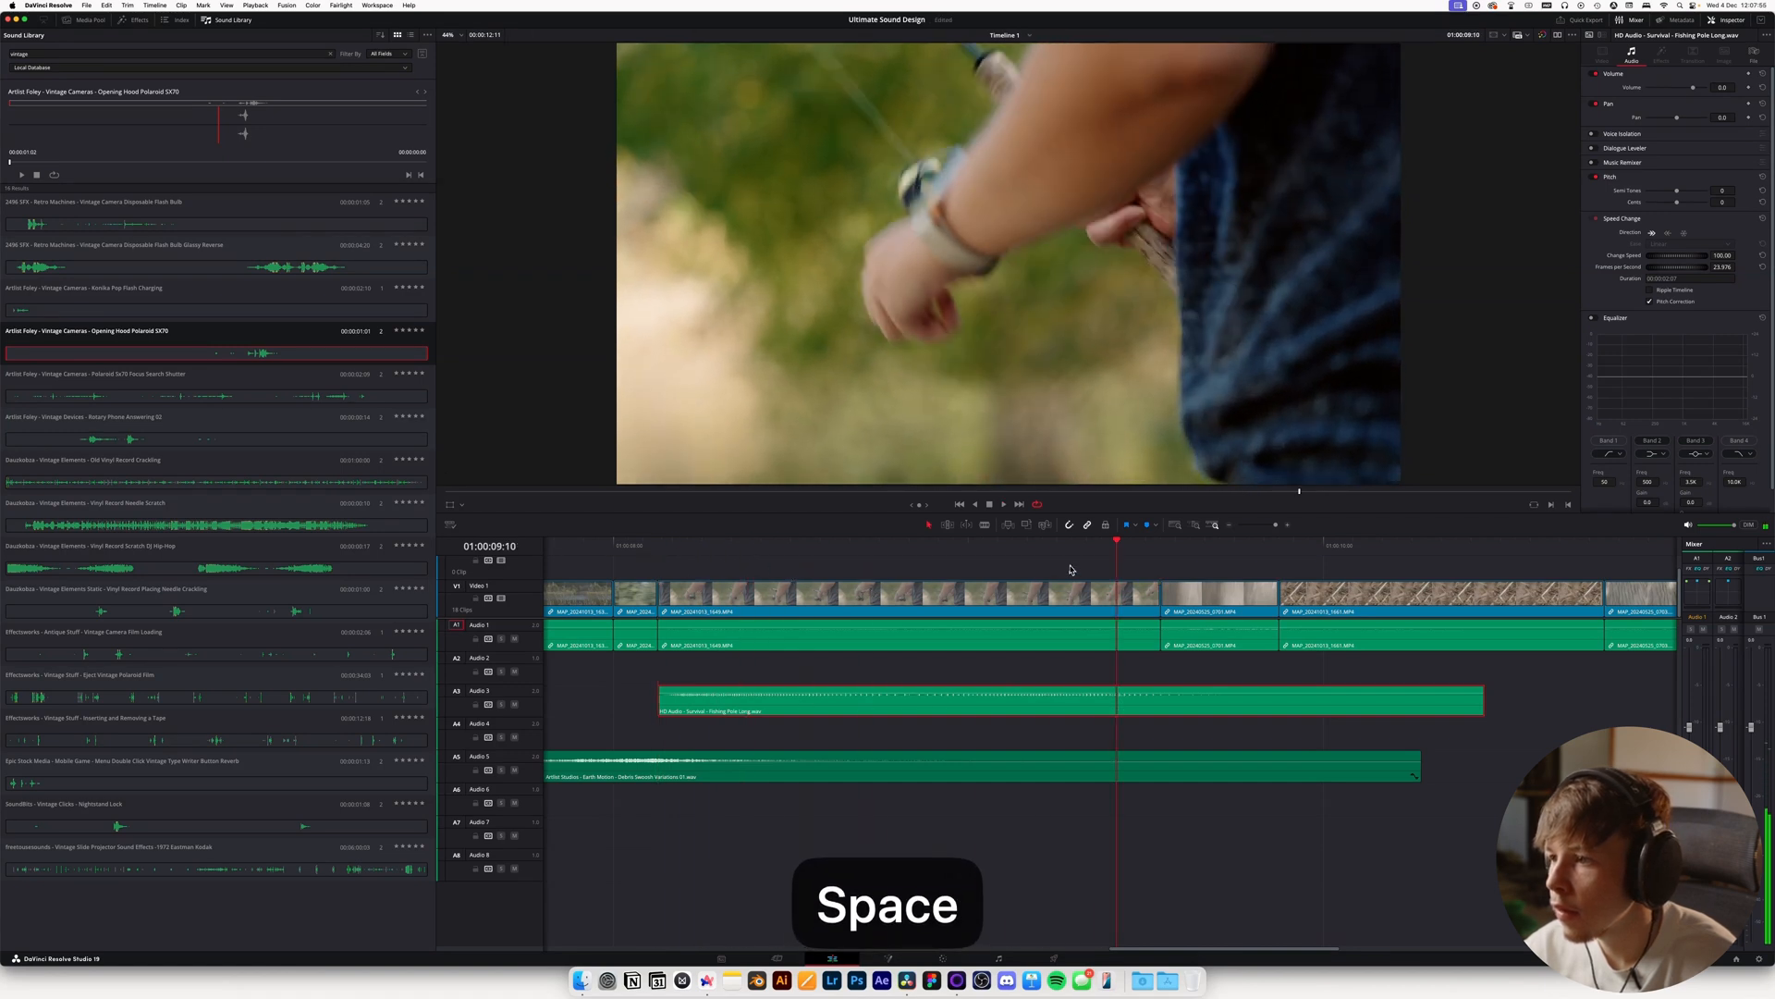
{"action": "left_click_drag", "start_coordinate": [1102, 549], "coordinate": [963, 569]}
{"action": "key", "text": "w"}
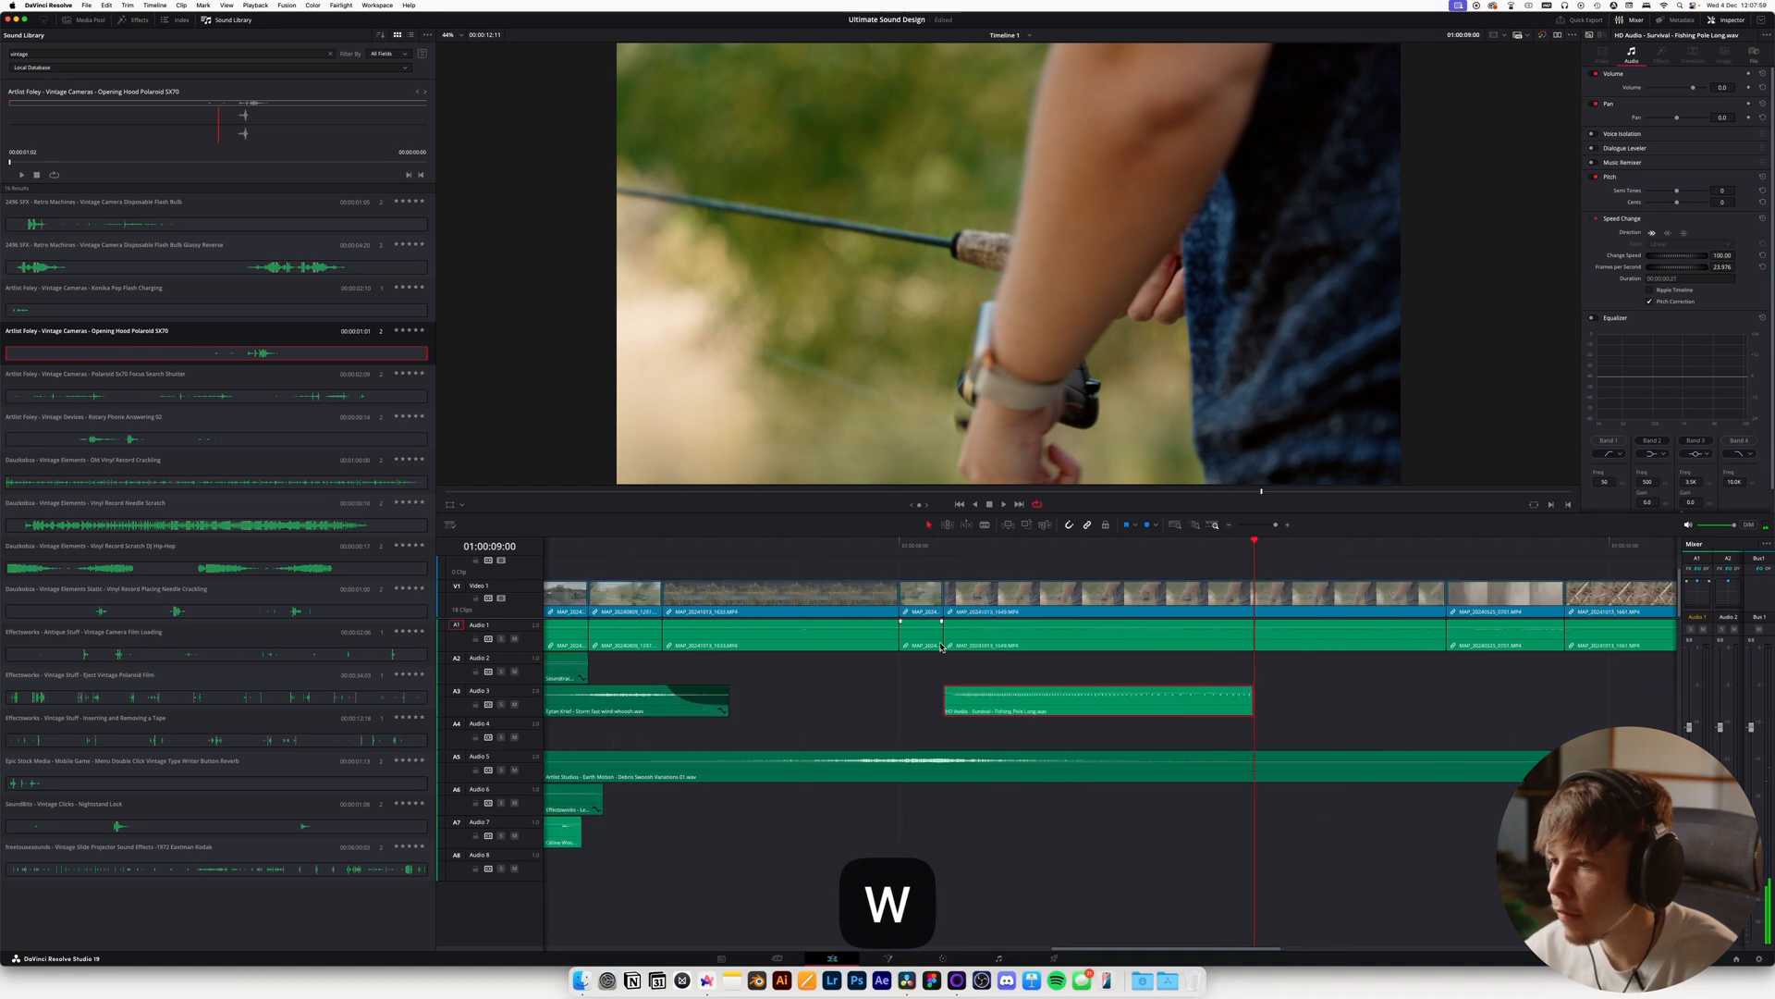
{"action": "key", "text": "space"}
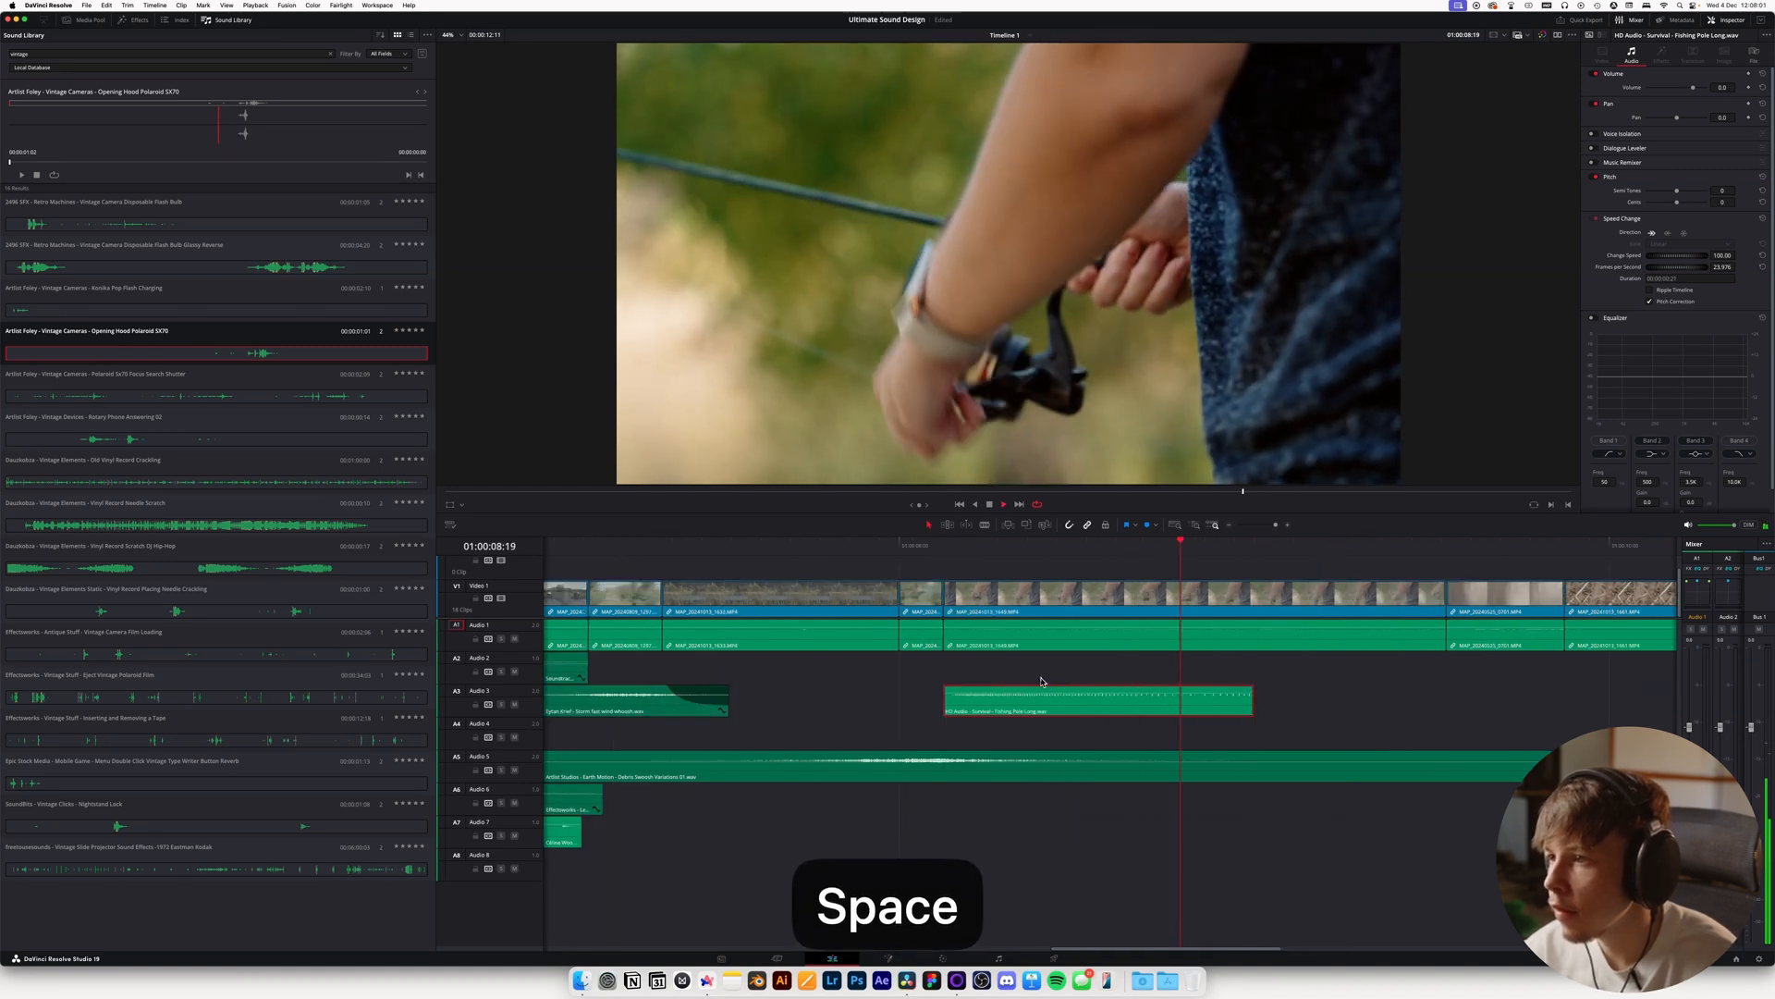
{"action": "key", "text": "space"}
{"action": "key", "text": "space"}
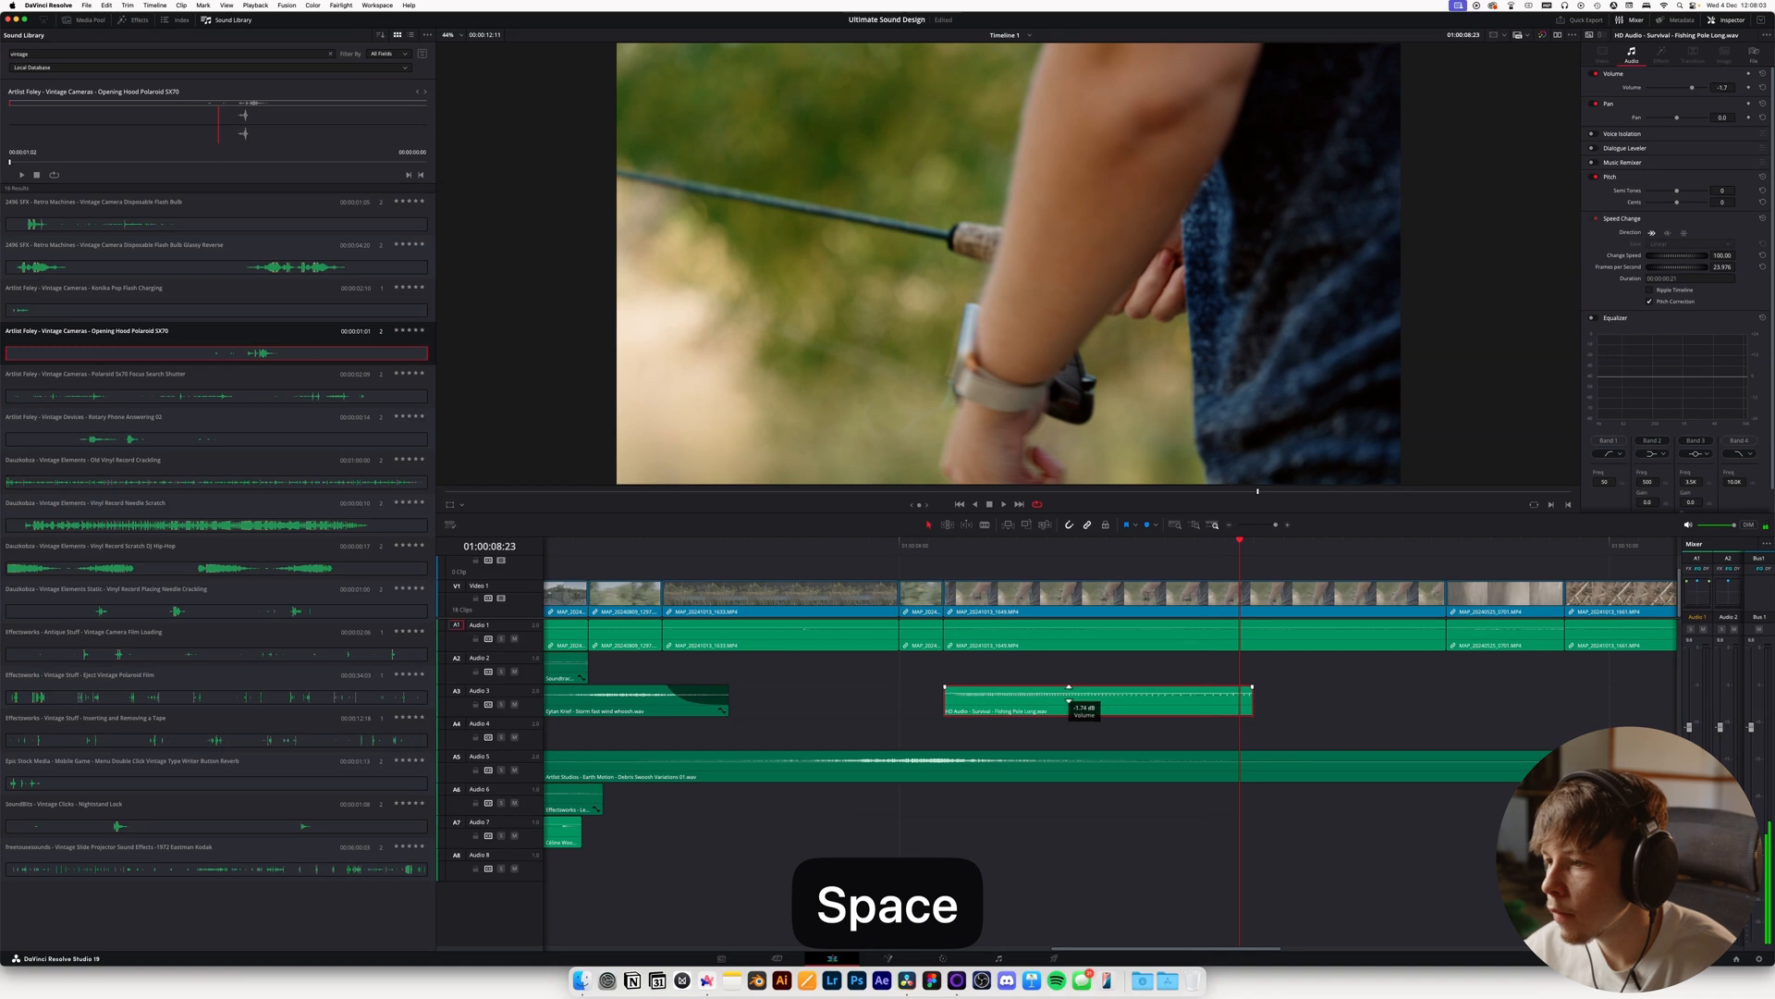
Lower the fishing pole clip's volume to about -8.7 dB and add a fade-out at its end
{"action": "left_click_drag", "start_coordinate": [1069, 701], "coordinate": [1069, 707]}
{"action": "key", "text": "space"}
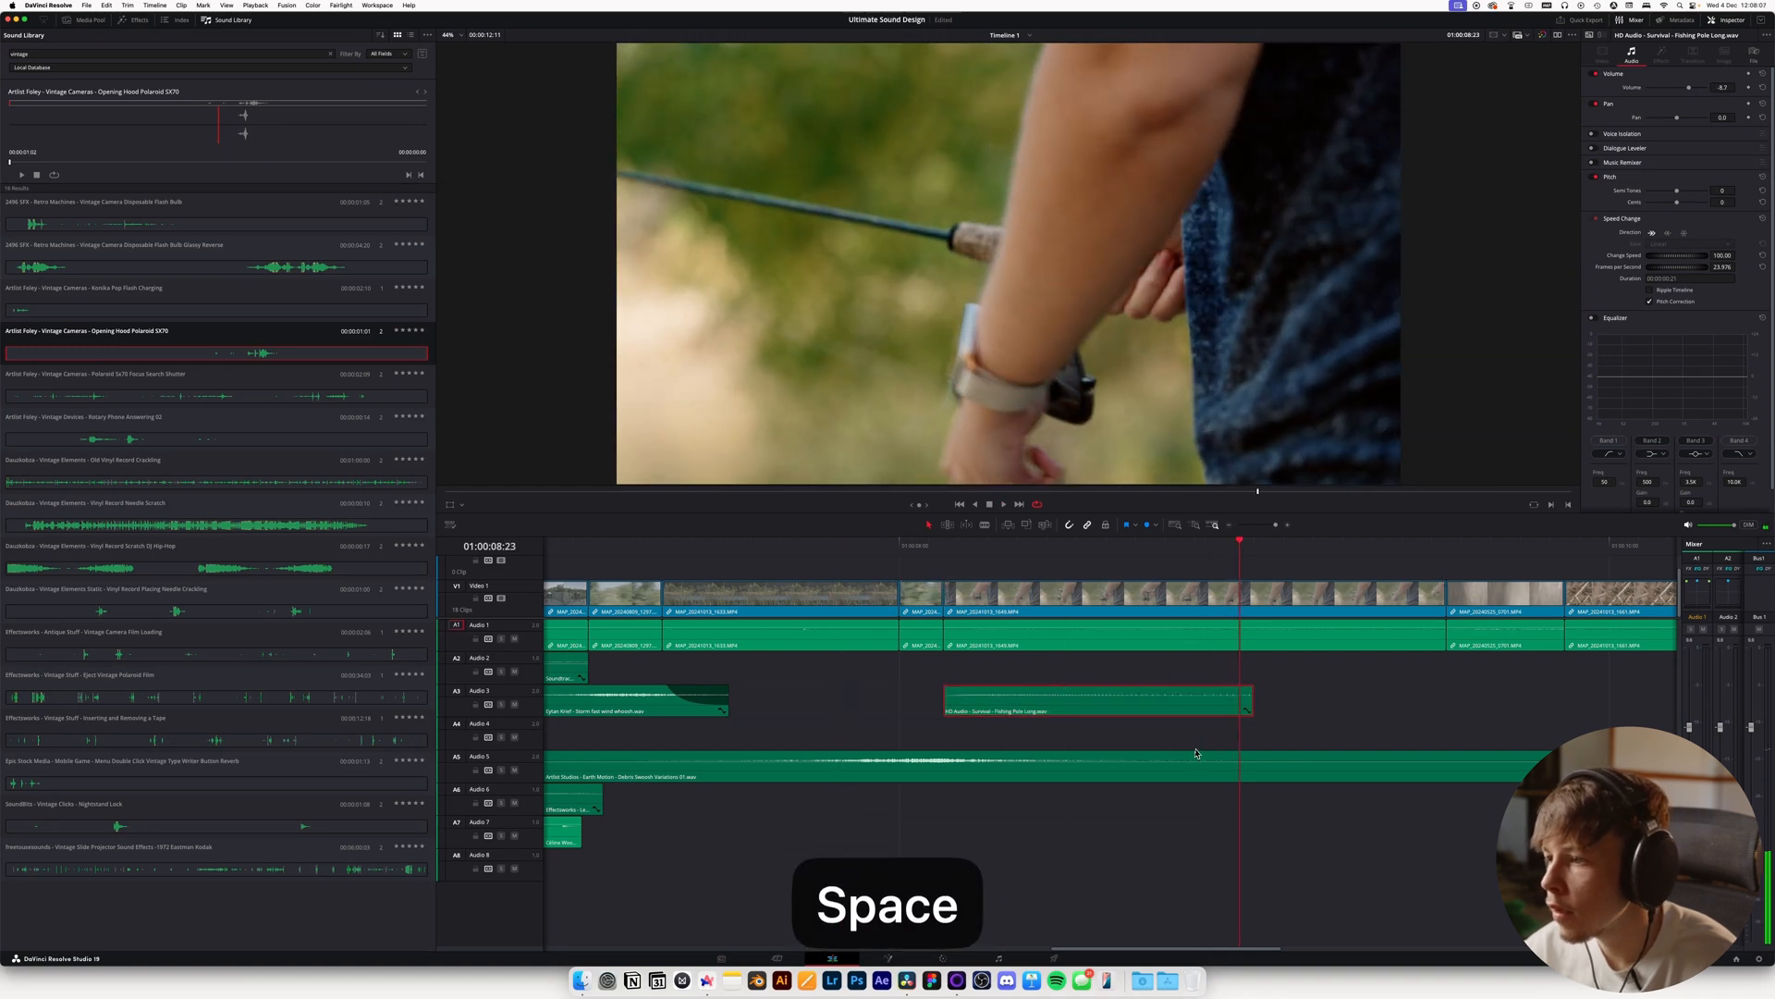
{"action": "left_click_drag", "start_coordinate": [1250, 688], "coordinate": [1186, 701]}
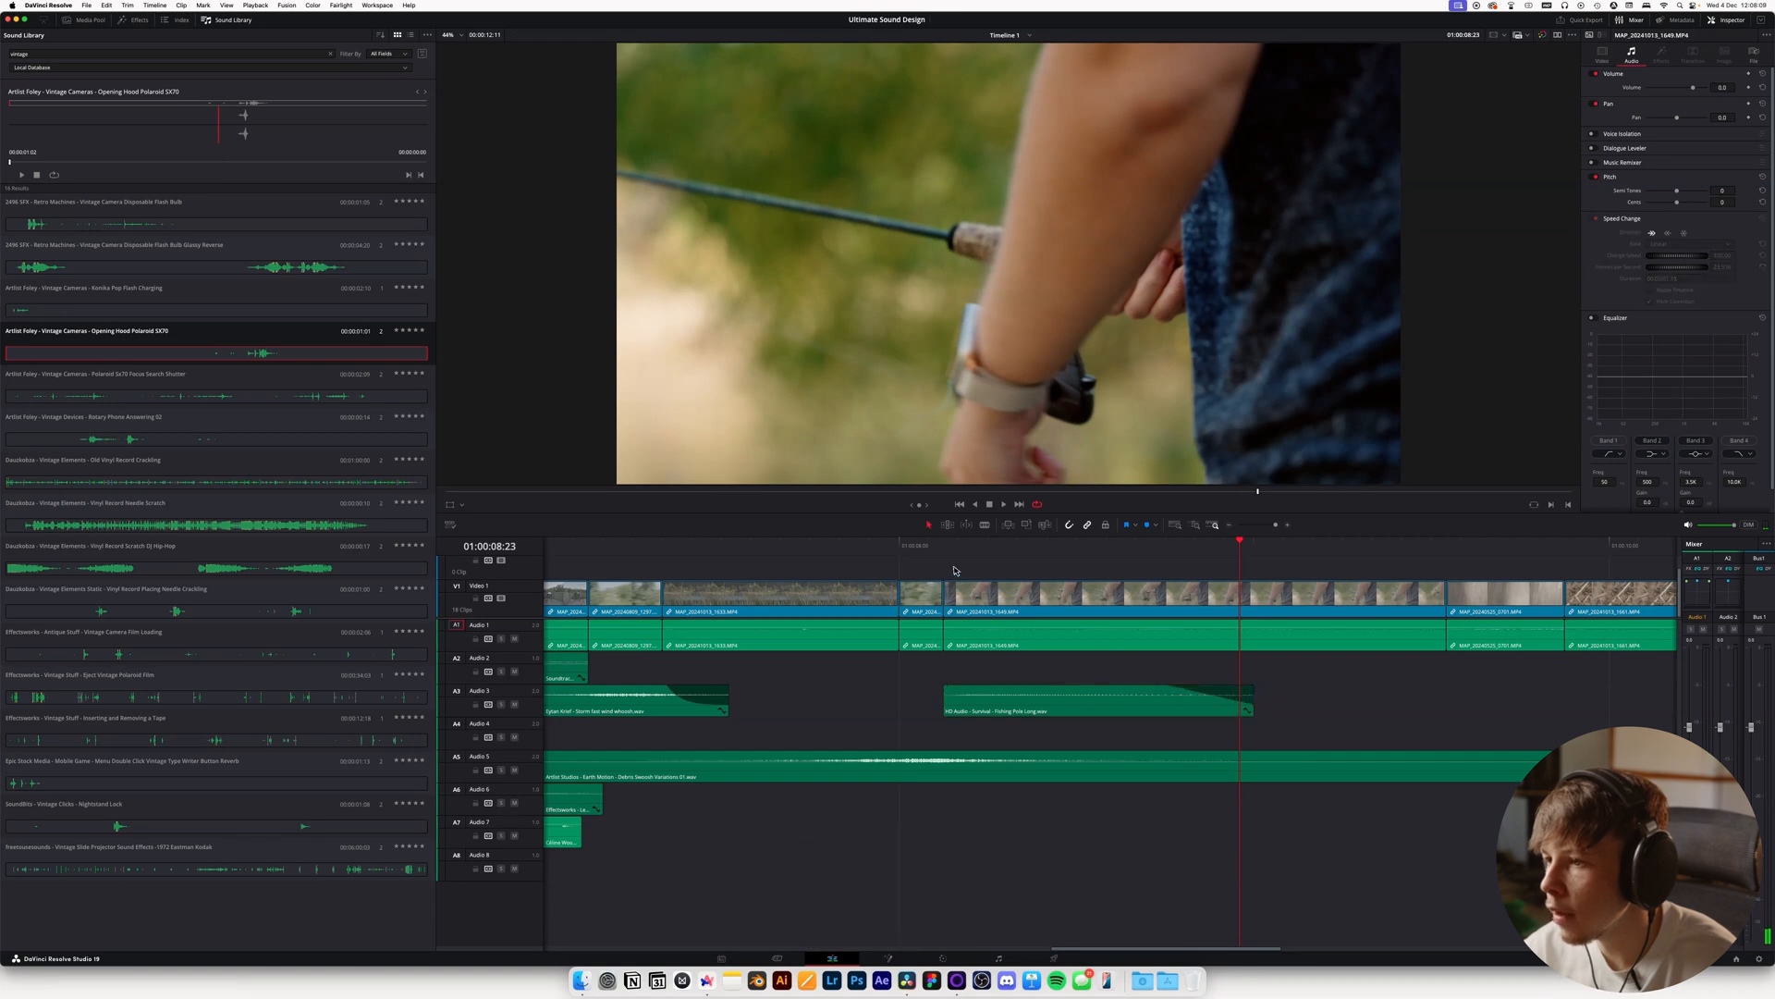
{"action": "key", "text": "space"}
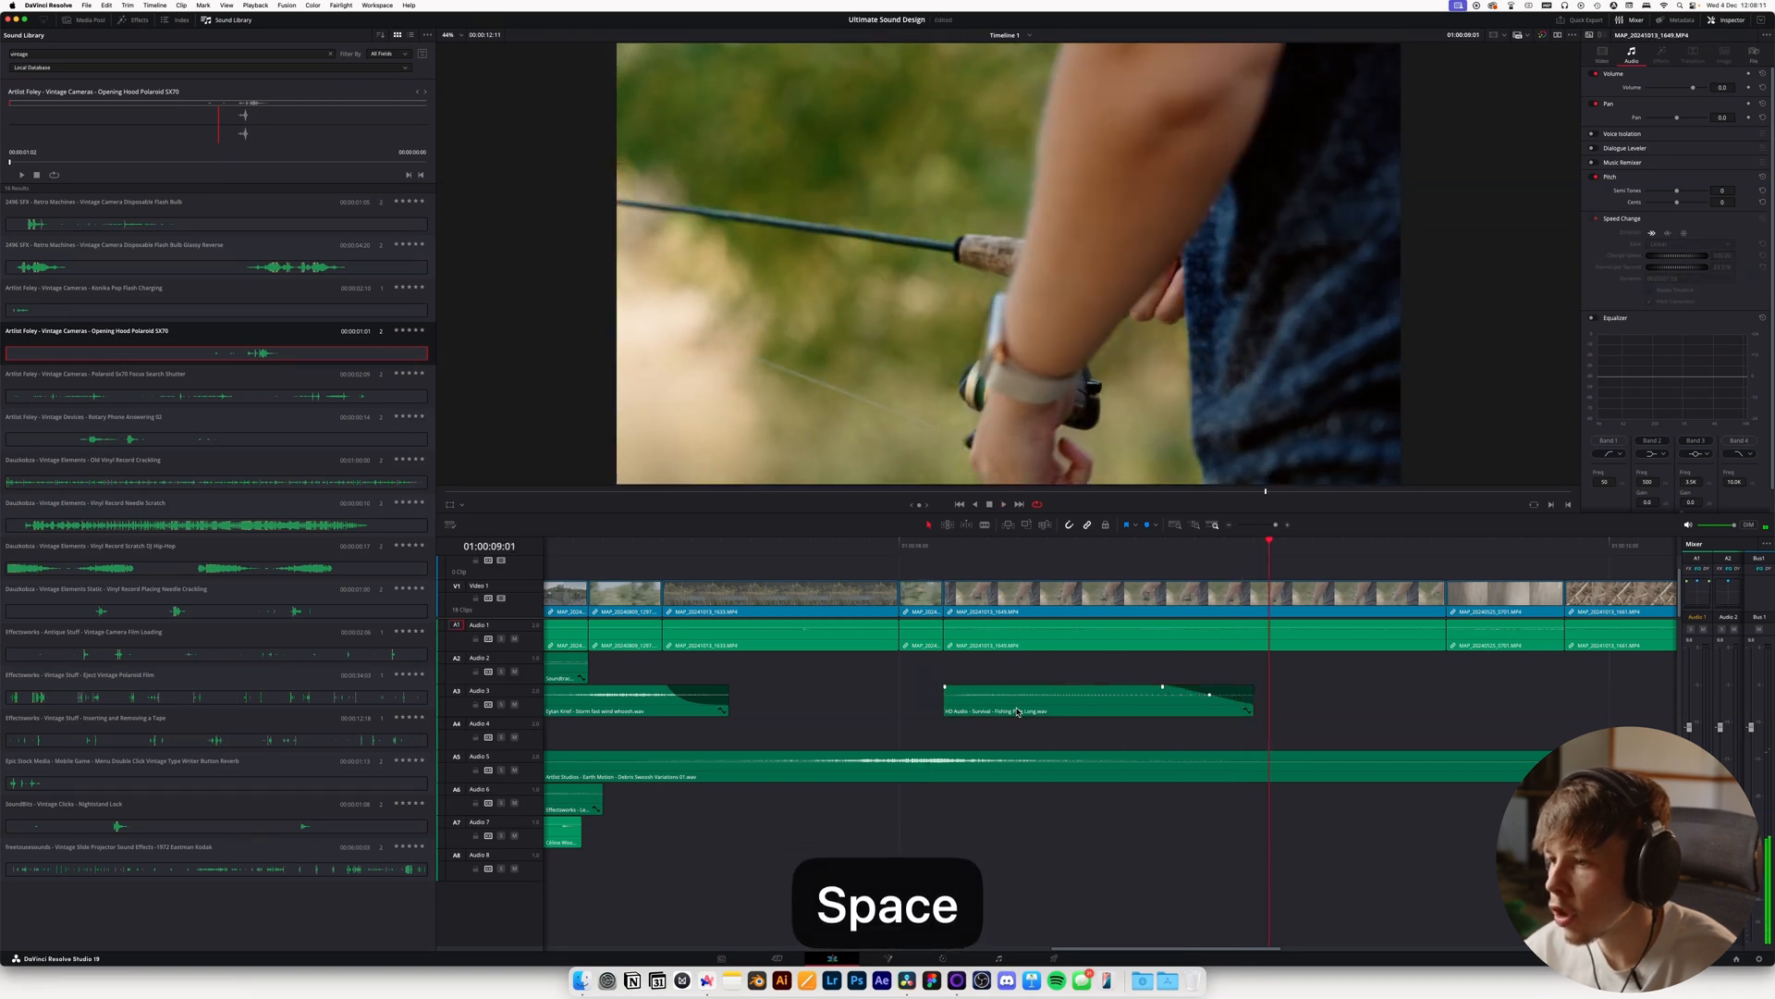
Move the fishing pole clip up to Audio 2 and play back the transition into the fishing shot
{"action": "left_click_drag", "start_coordinate": [1017, 707], "coordinate": [1017, 684]}
{"action": "left_click", "coordinate": [910, 549]}
{"action": "key", "text": "space"}
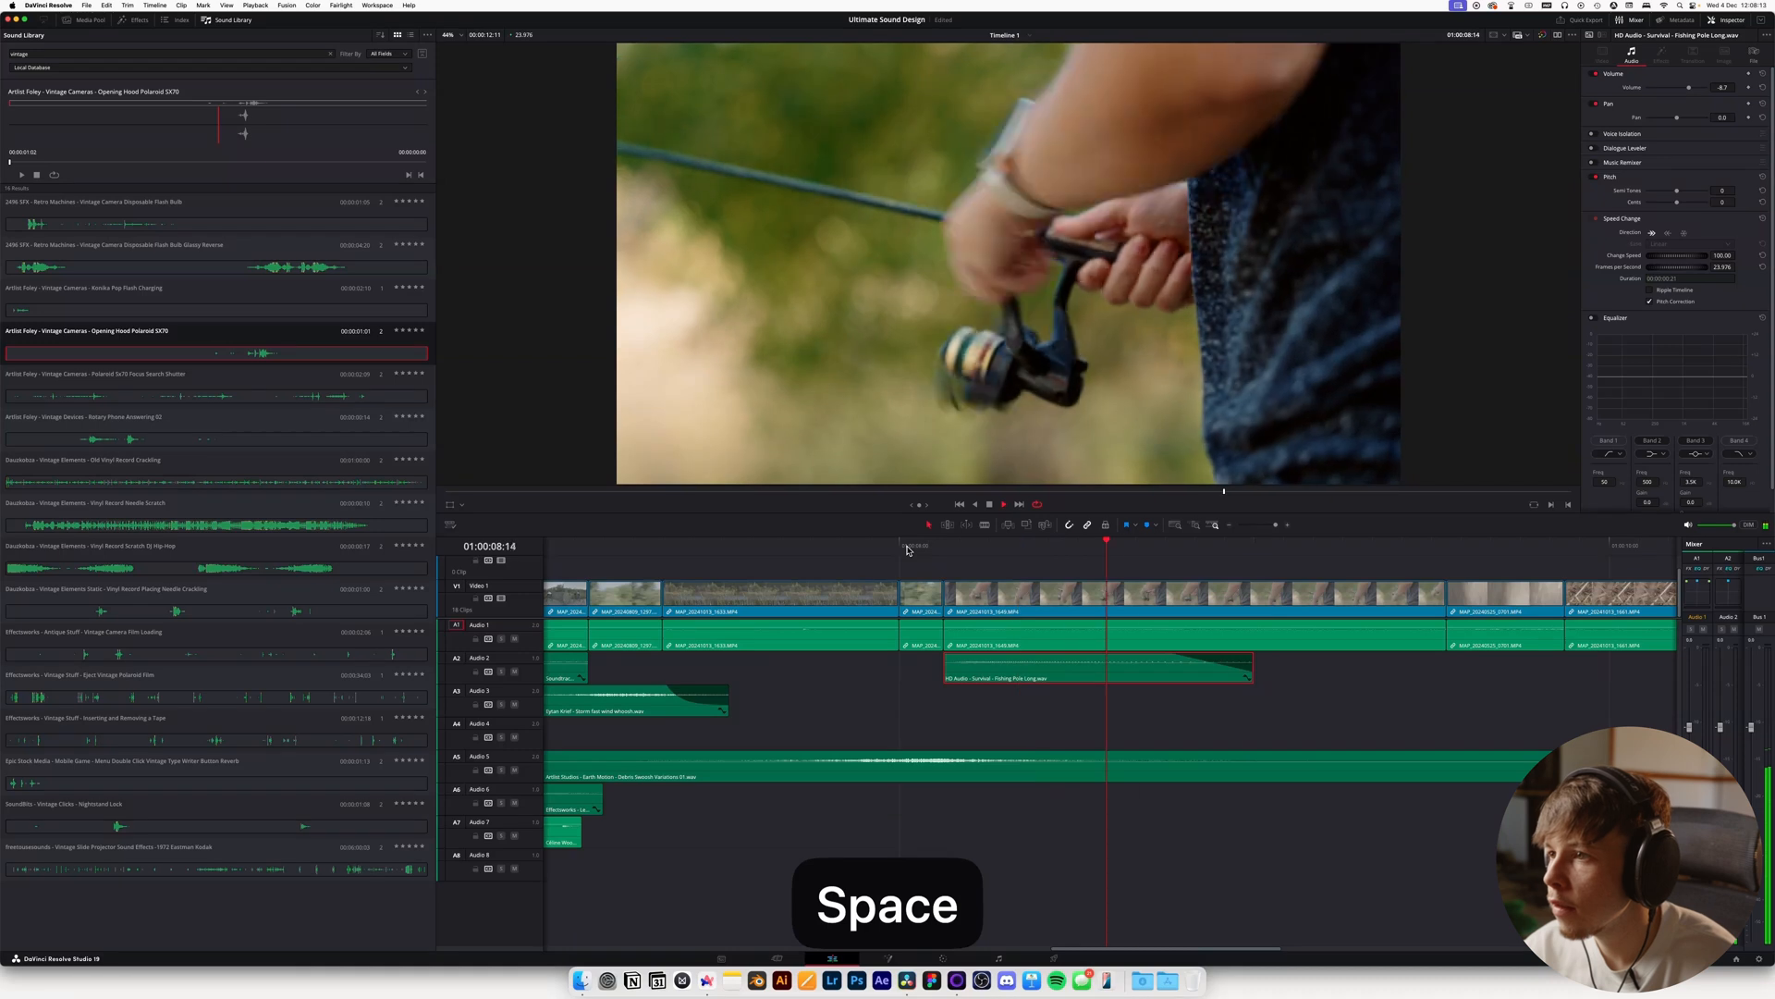
{"action": "key", "text": "space"}
{"action": "left_click", "coordinate": [786, 553]}
{"action": "key", "text": "space"}
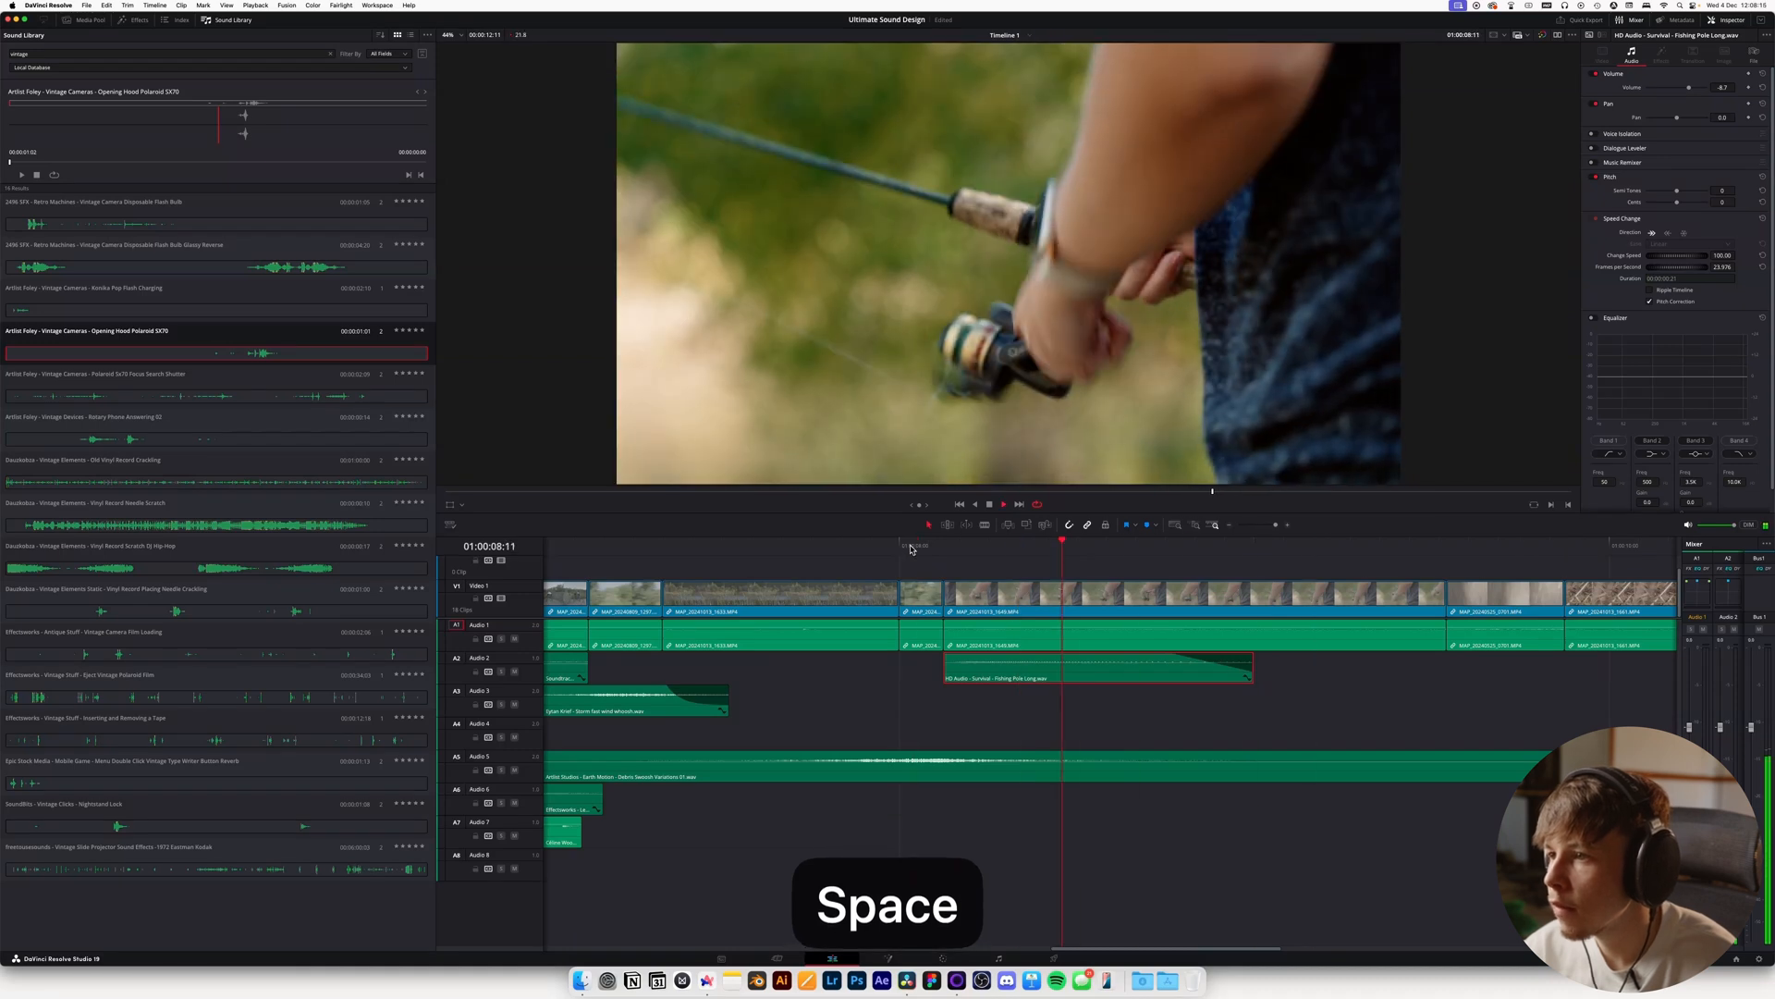
Replay the cut into the fishing shot and let it run past the end of the fishing pole sound
{"action": "left_click", "coordinate": [786, 553]}
{"action": "key", "text": "space"}
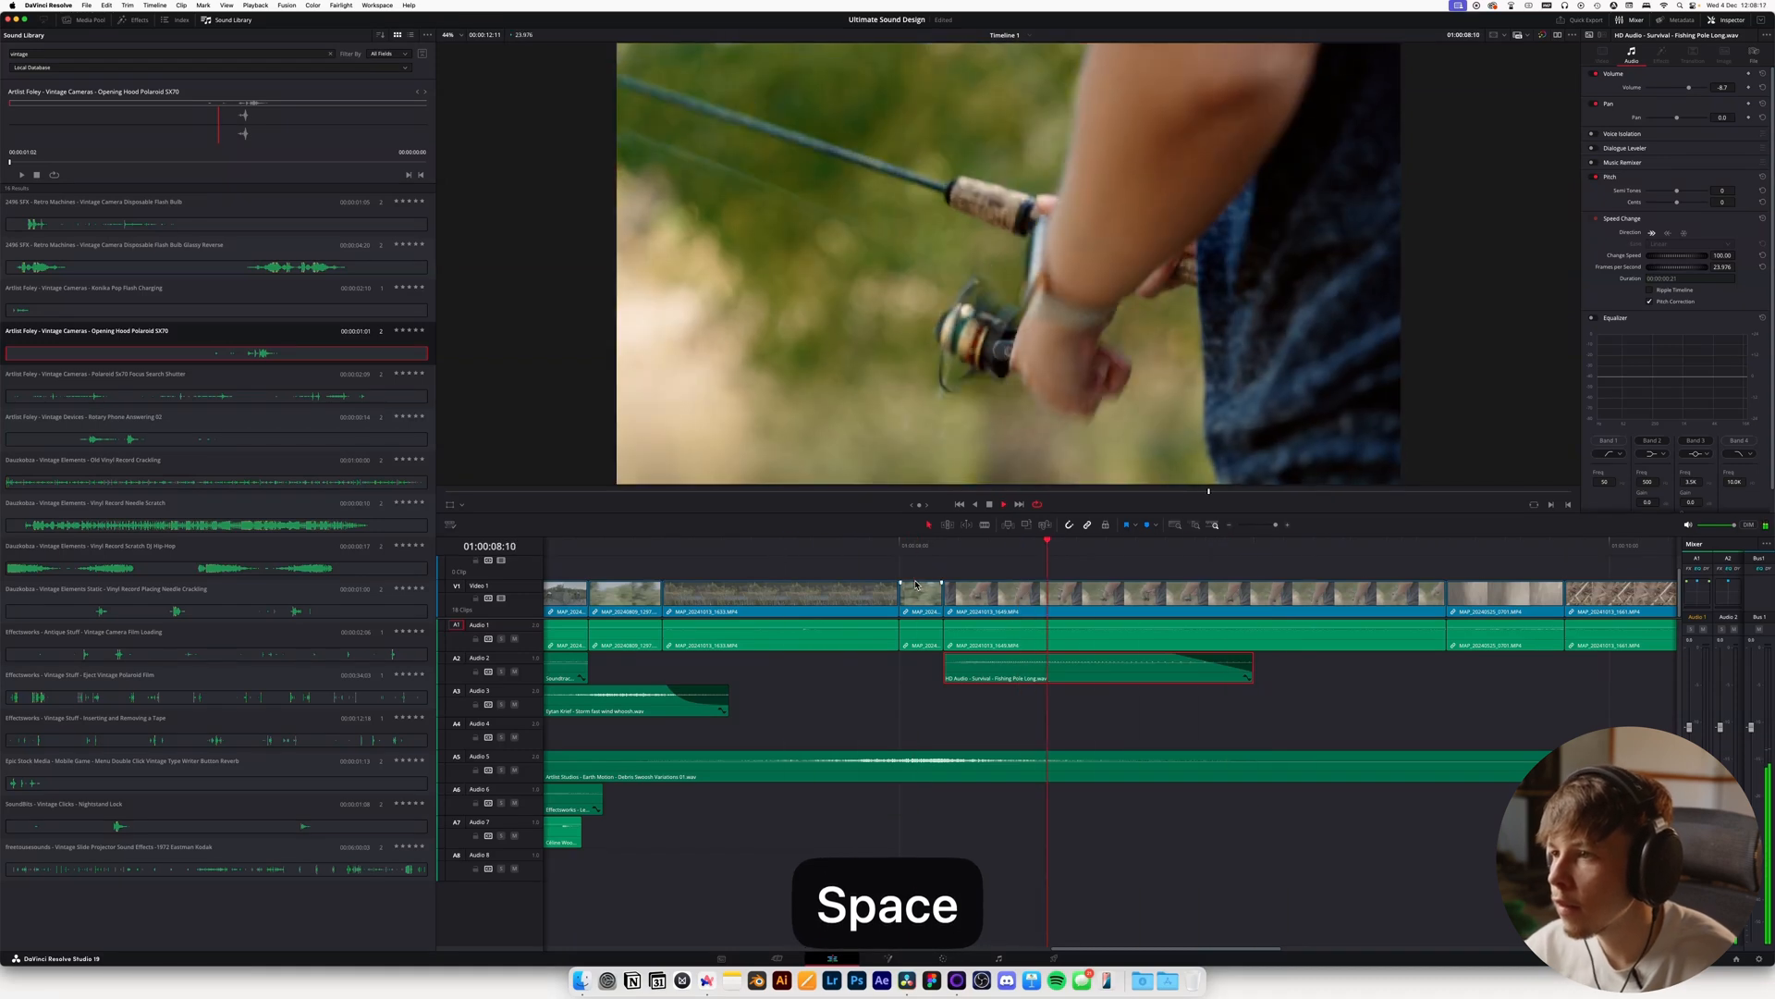
{"action": "key", "text": "space"}
{"action": "key", "text": "space"}
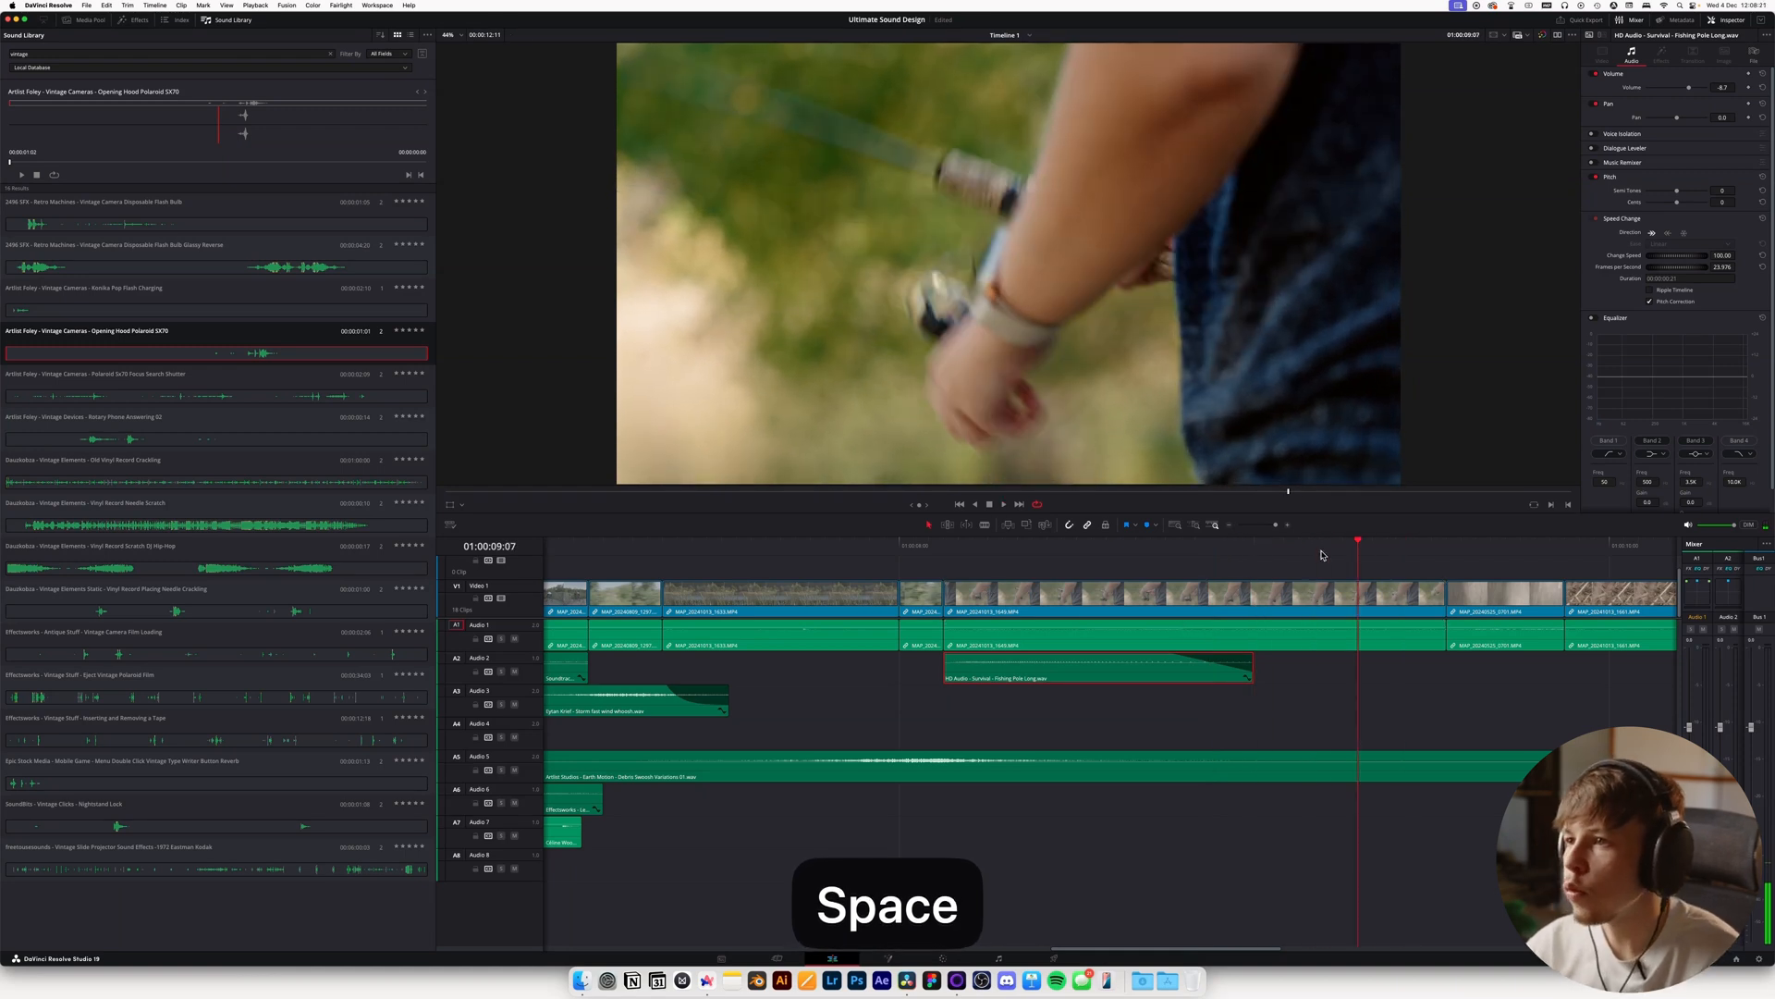
Switch to Artlist and replace the fishing pole keyword with a sound effect search for "Whoosh"
{"action": "key", "text": "super+Tab"}
{"action": "key", "text": "BackSpace"}
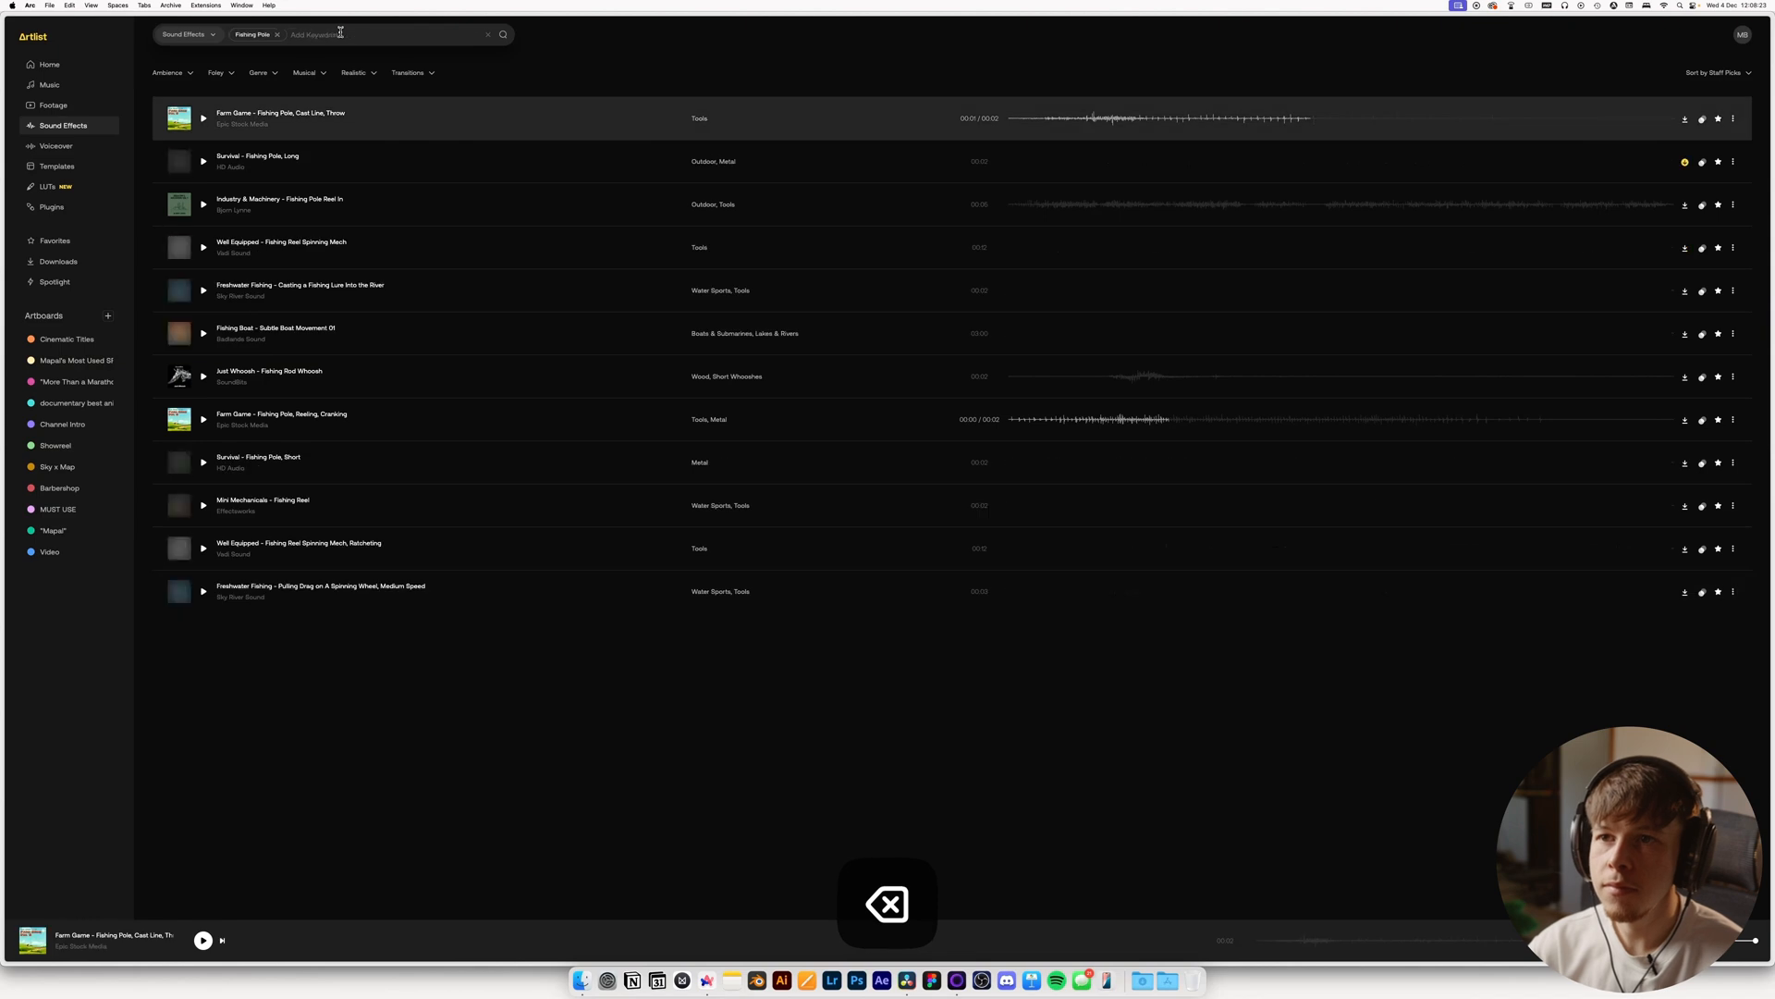
{"action": "key", "text": "BackSpace"}
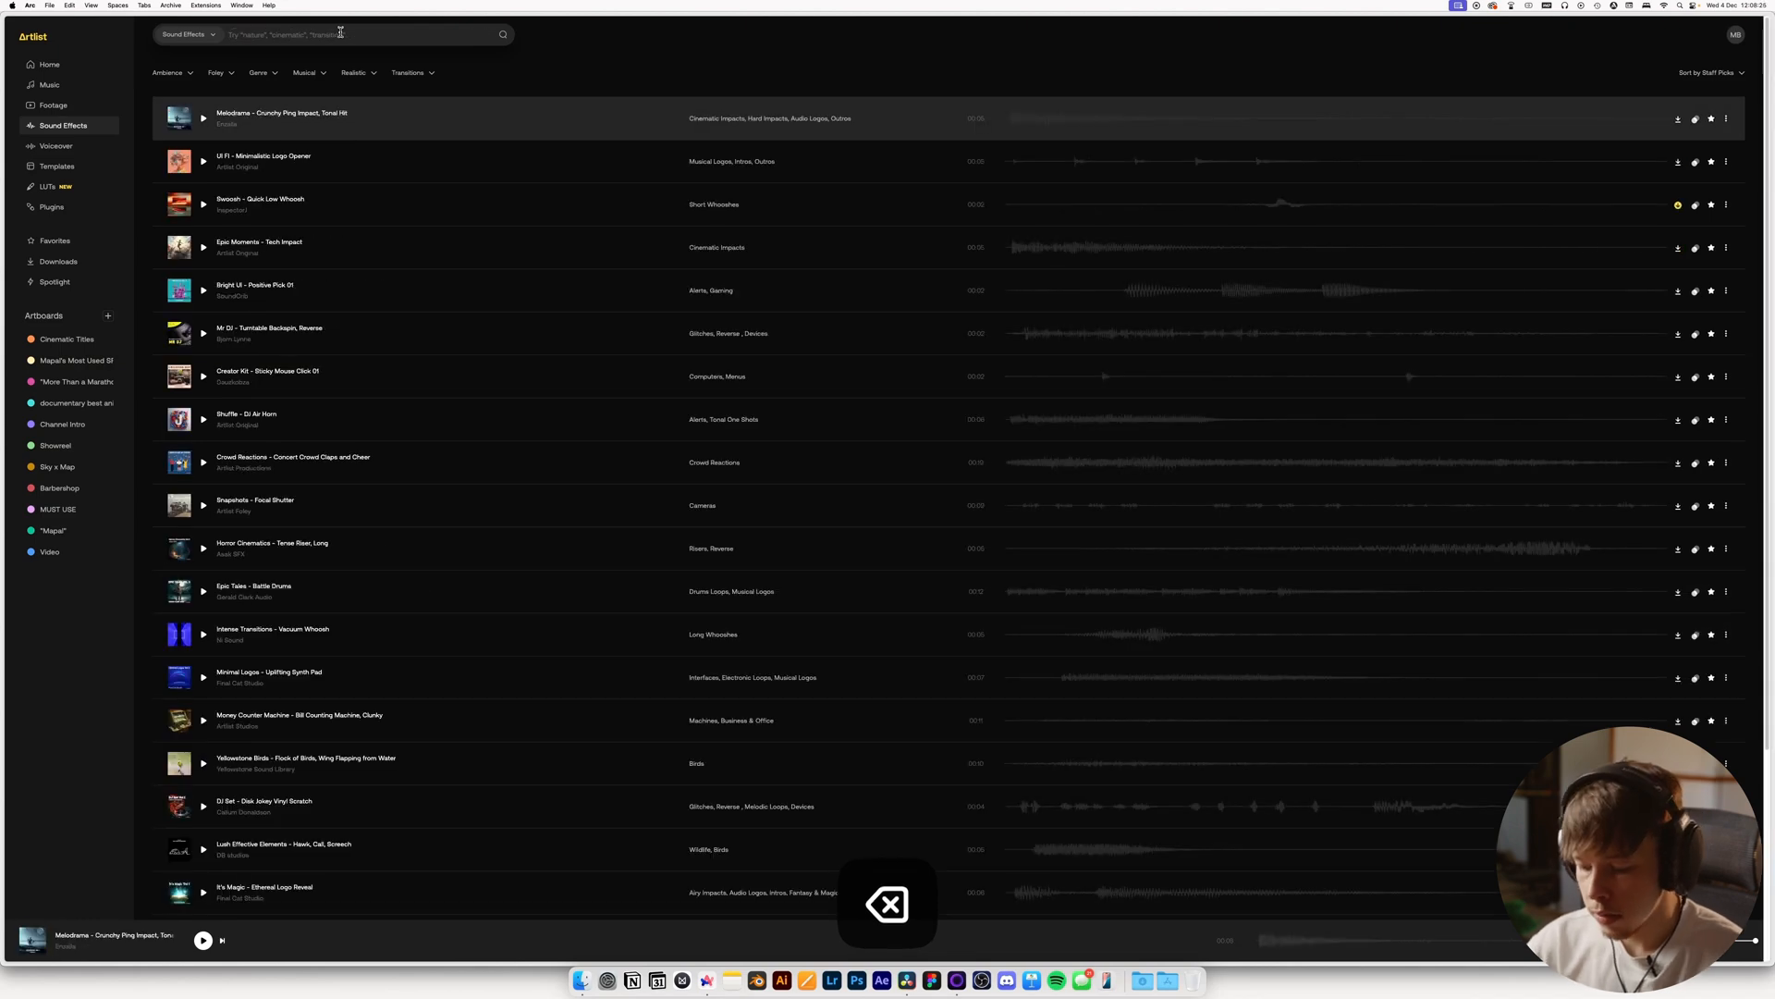
{"action": "key", "text": "Return"}
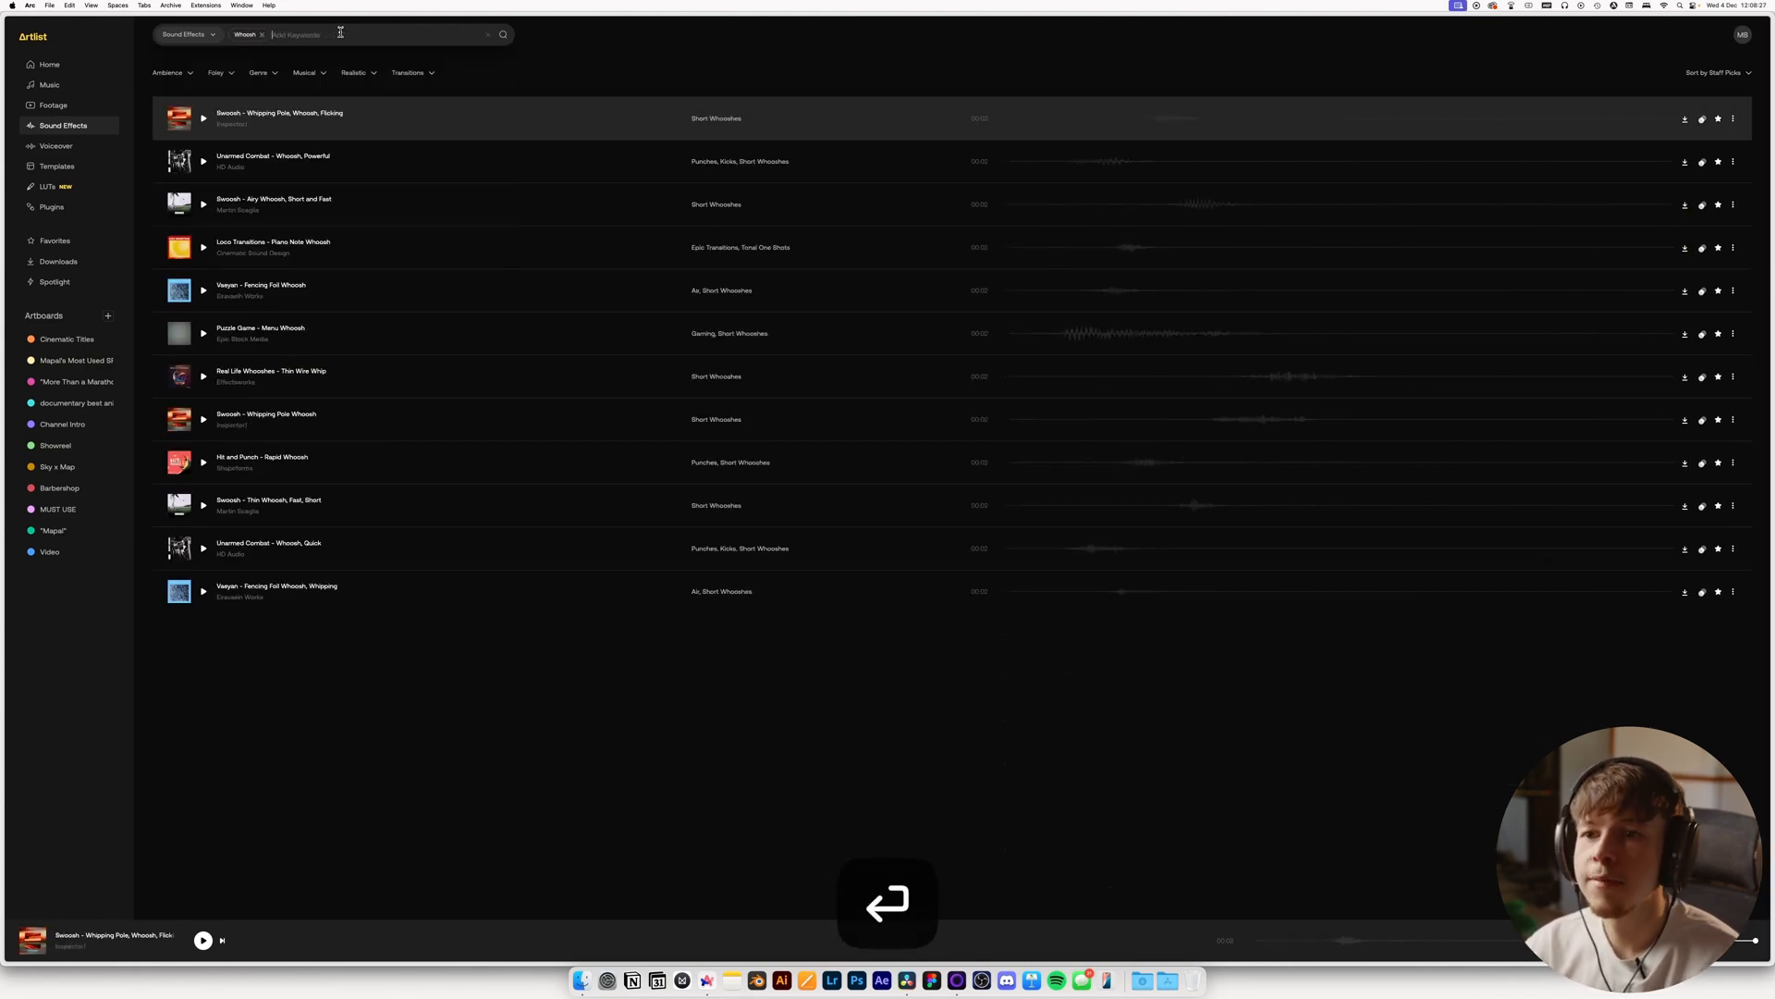
Clear the search, find the Artlist Studios artist page and open its Organic Motion sound effects pack
{"action": "key", "text": "BackSpace"}
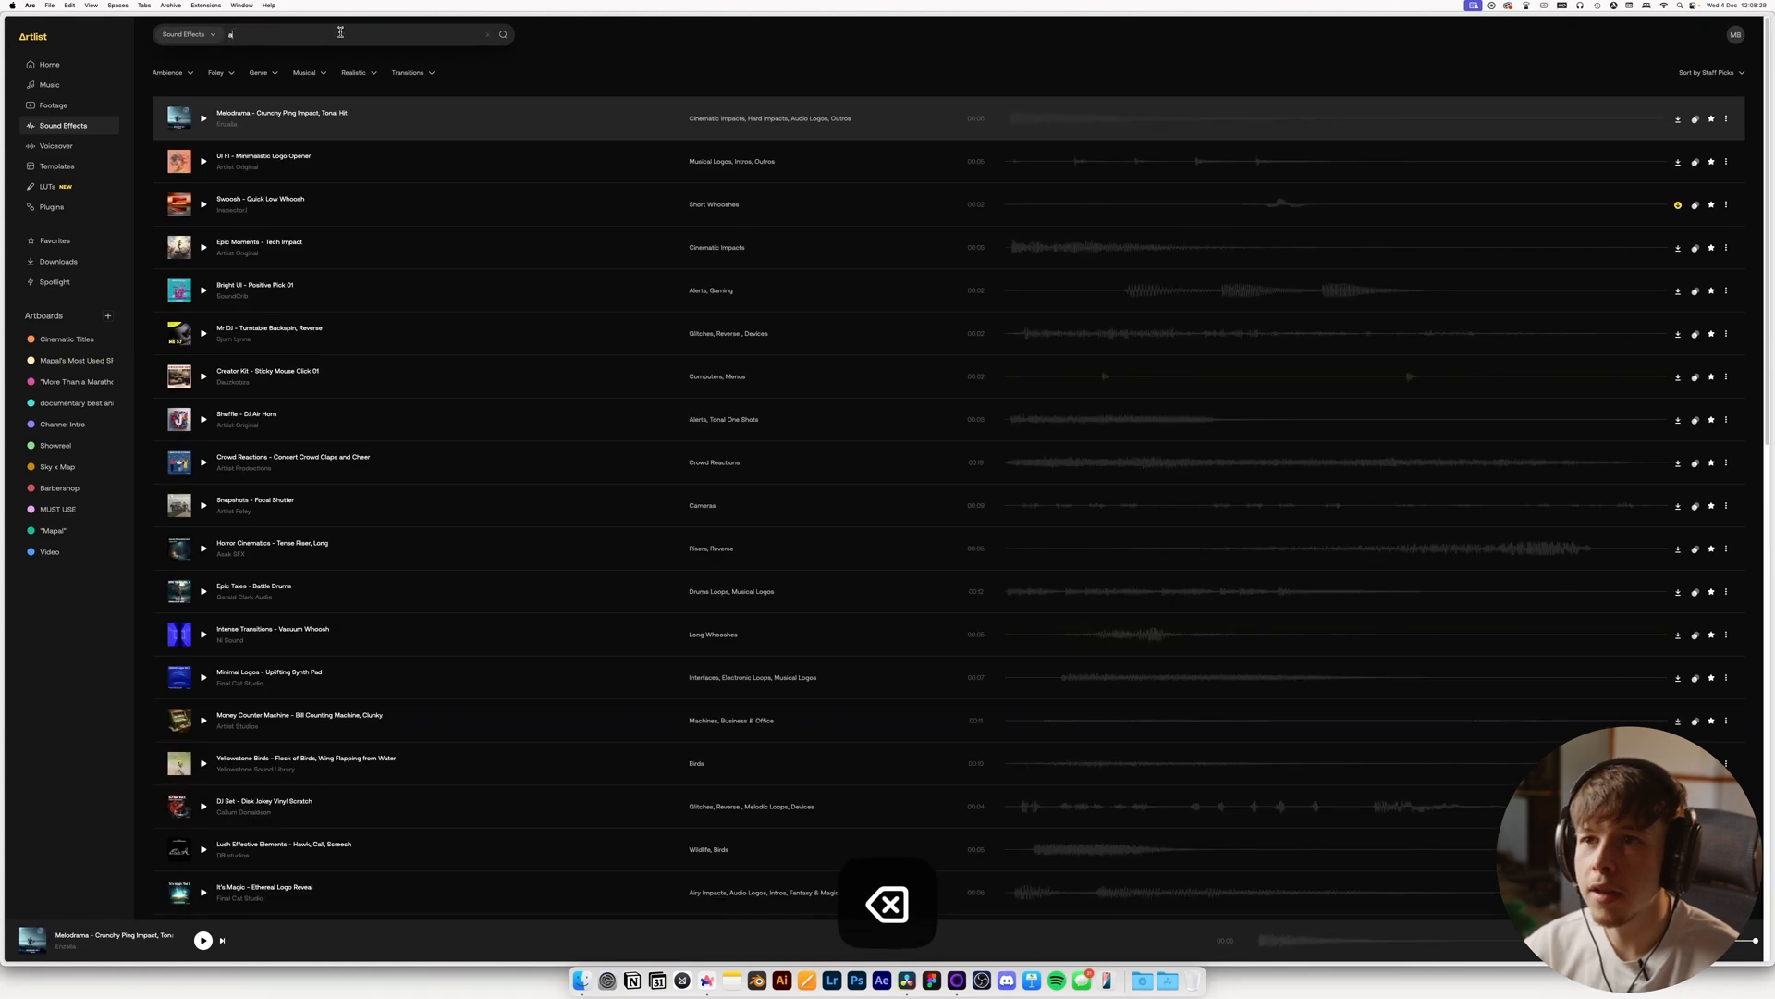
{"action": "type", "text": "artist stu"}
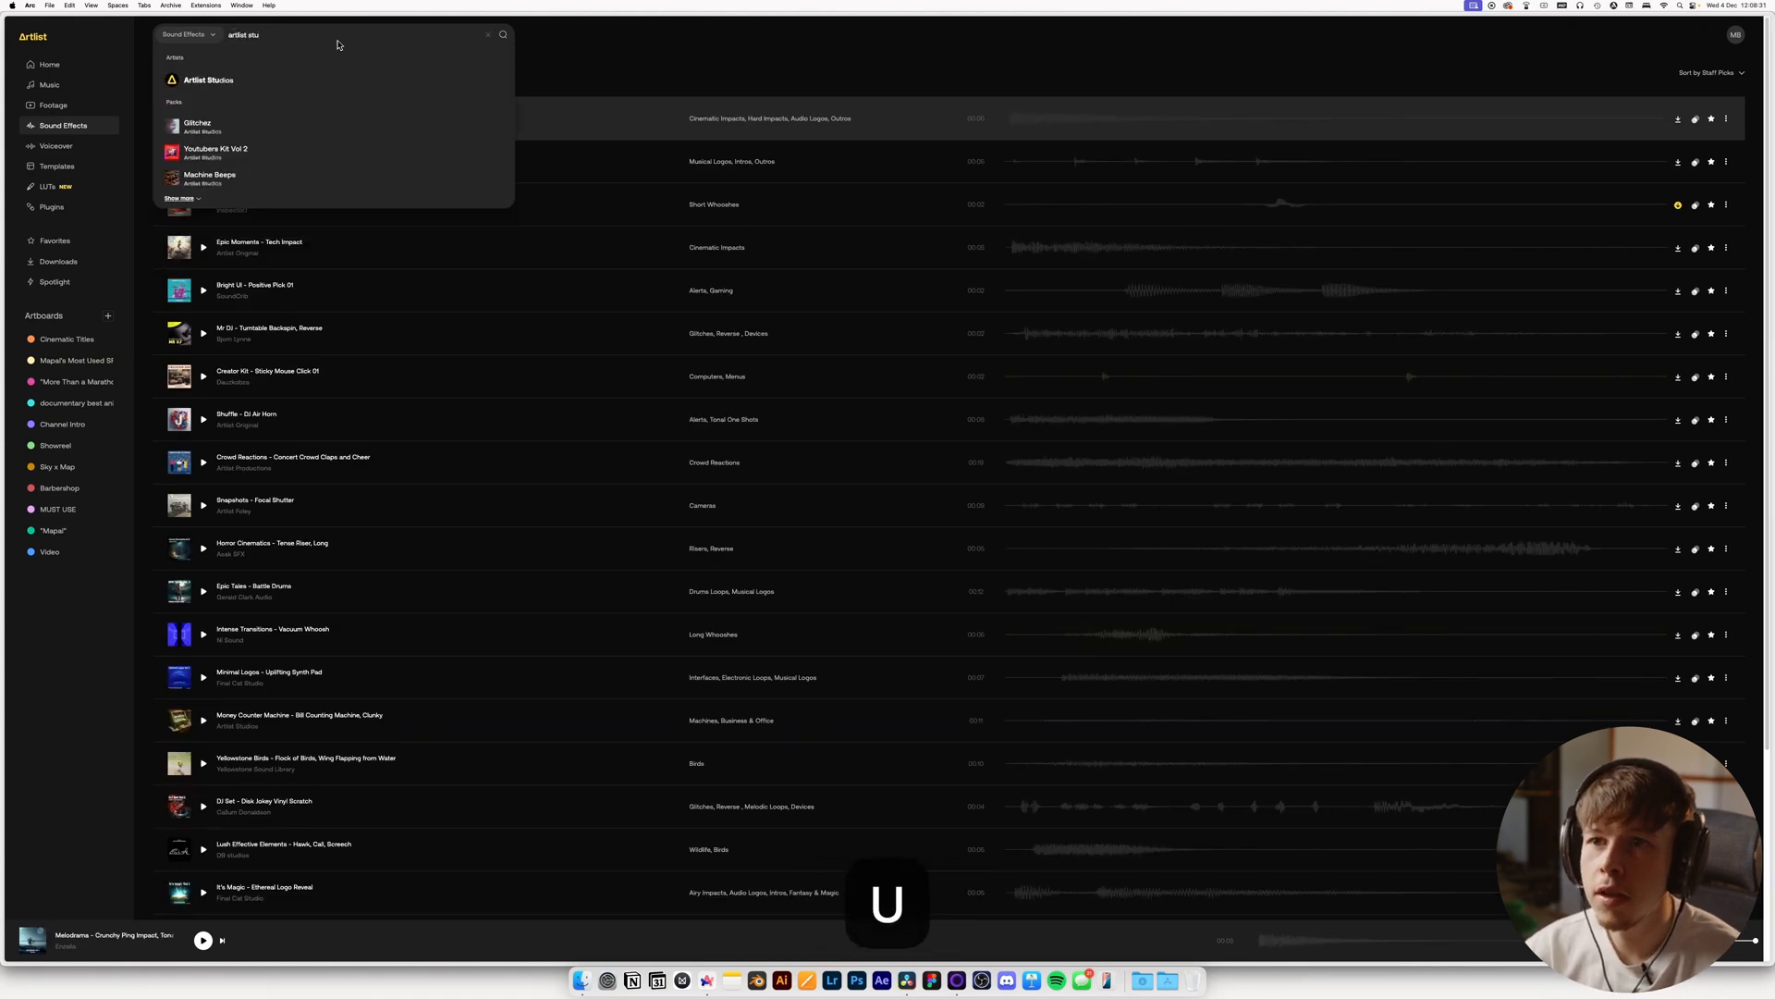
{"action": "left_click", "coordinate": [258, 80]}
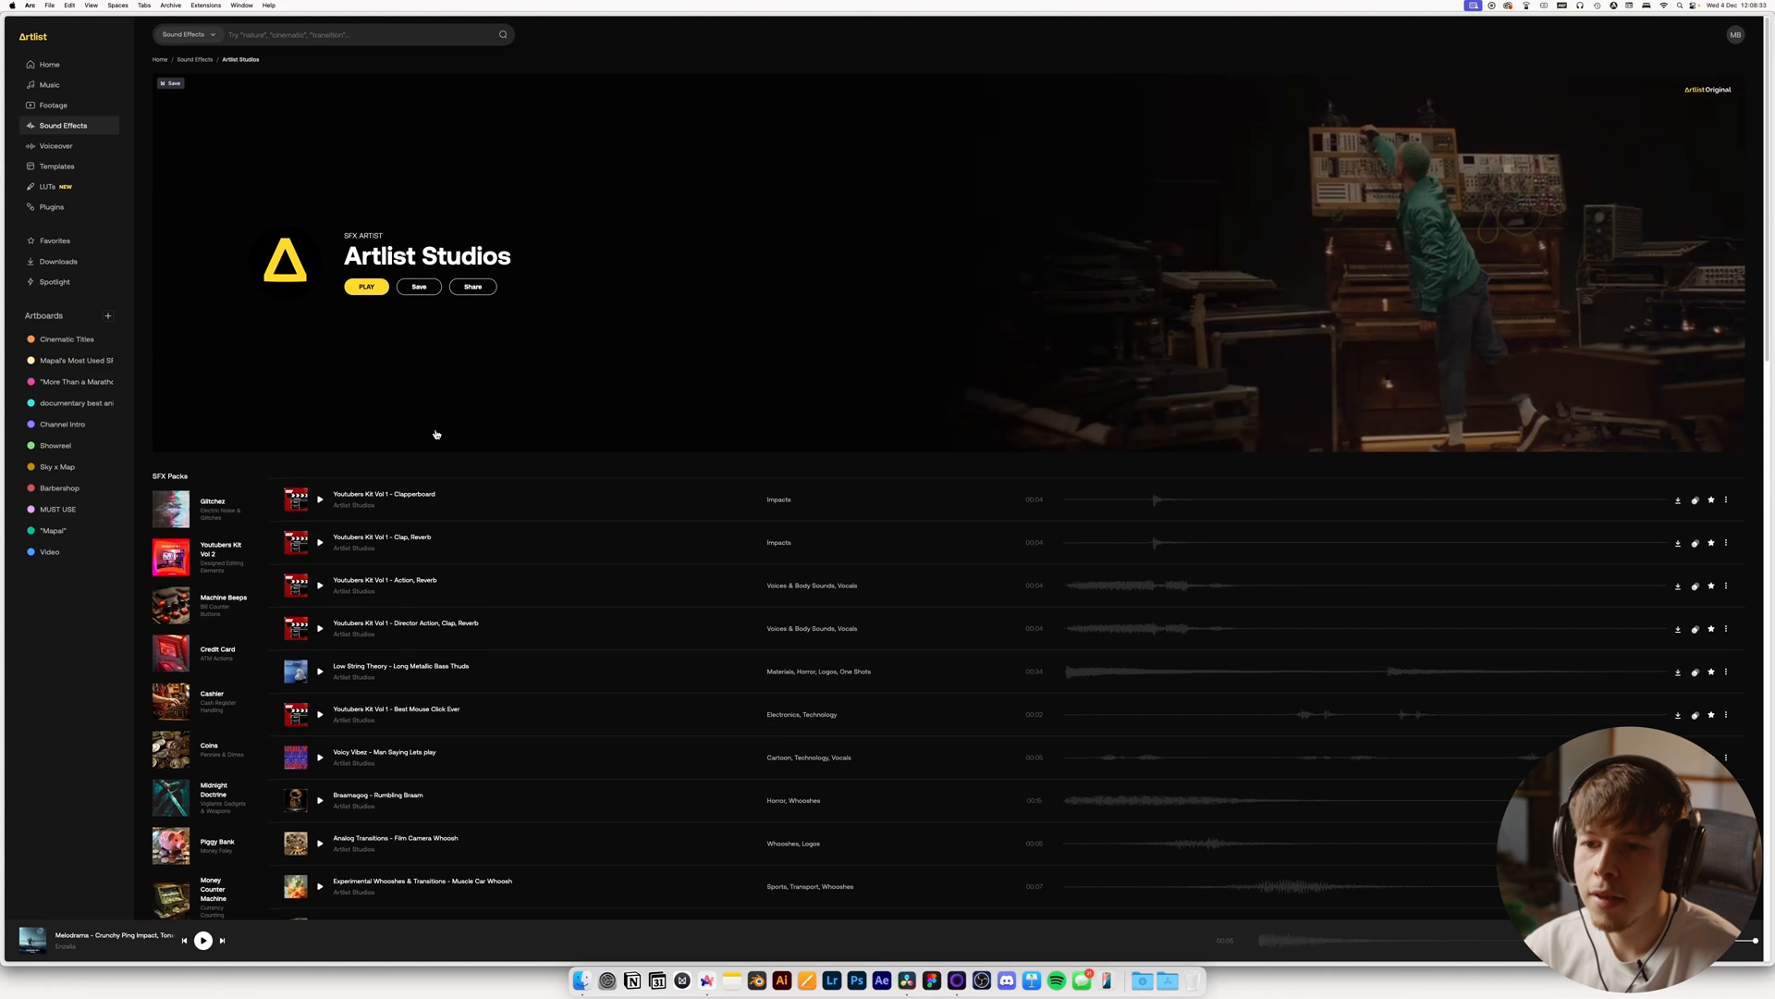
{"action": "scroll", "coordinate": [244, 729], "scroll_direction": "down", "scroll_amount": 2}
{"action": "scroll", "coordinate": [215, 770], "scroll_direction": "down", "scroll_amount": 10}
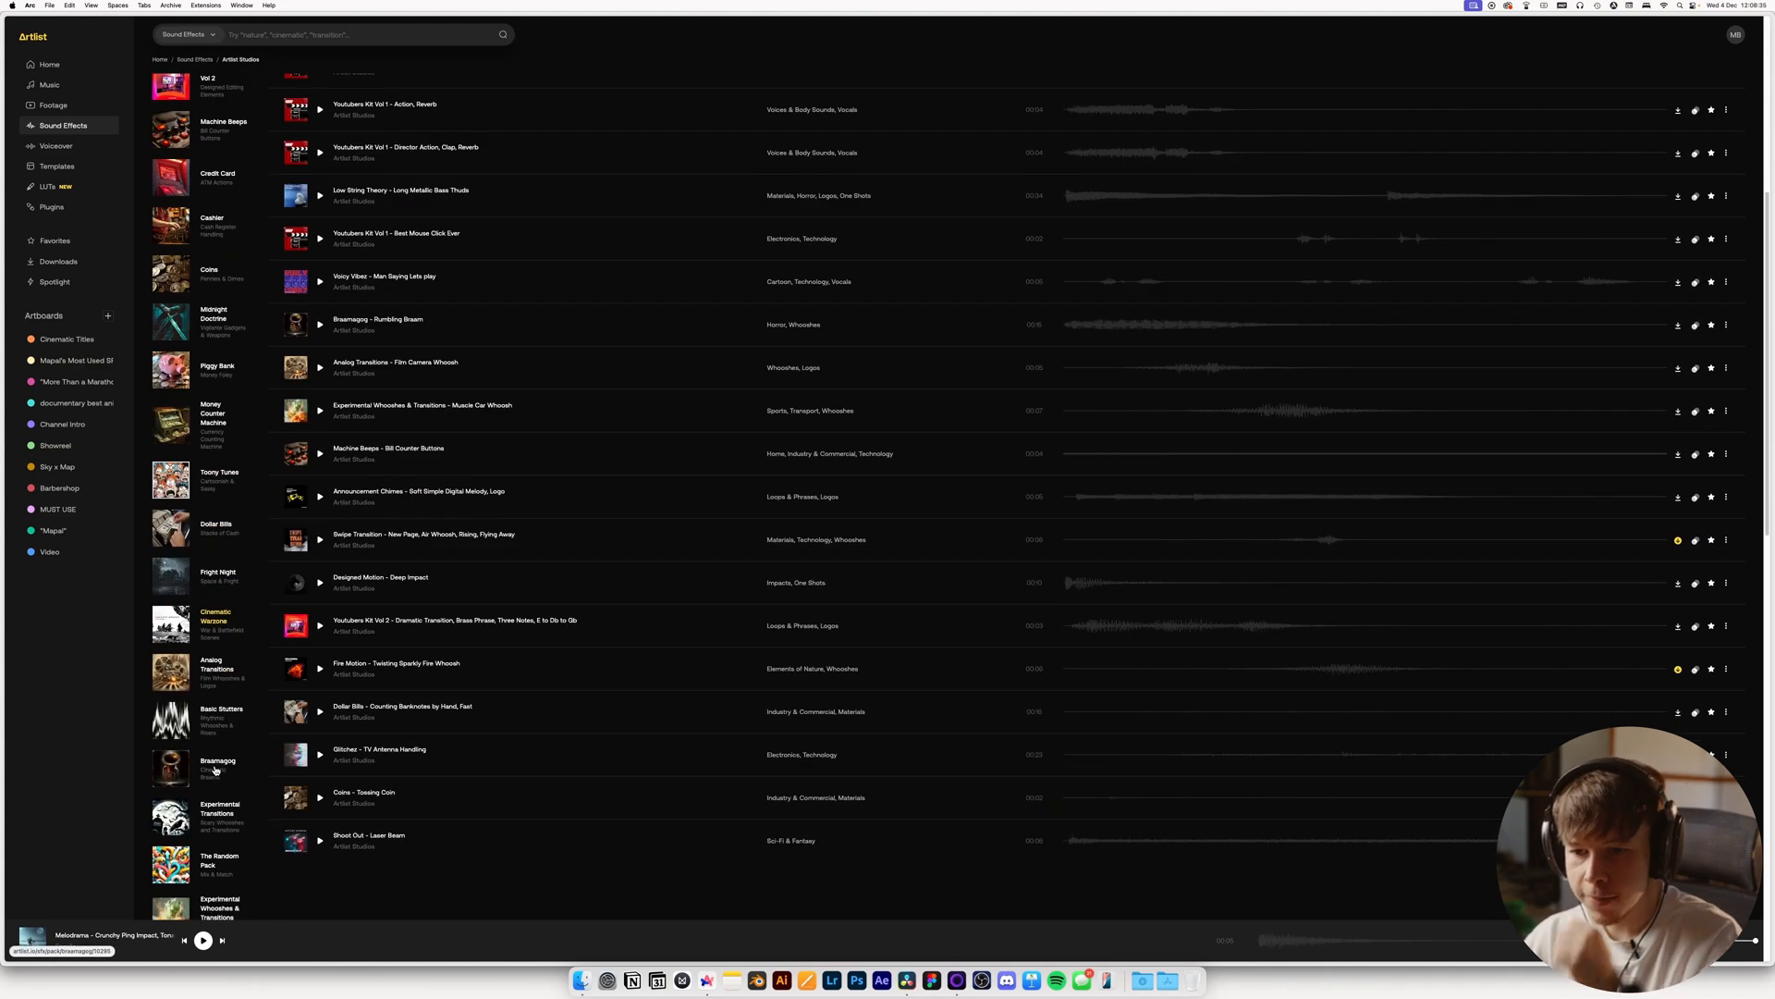
{"action": "scroll", "coordinate": [215, 770], "scroll_direction": "down", "scroll_amount": 2}
{"action": "left_click", "coordinate": [214, 787]}
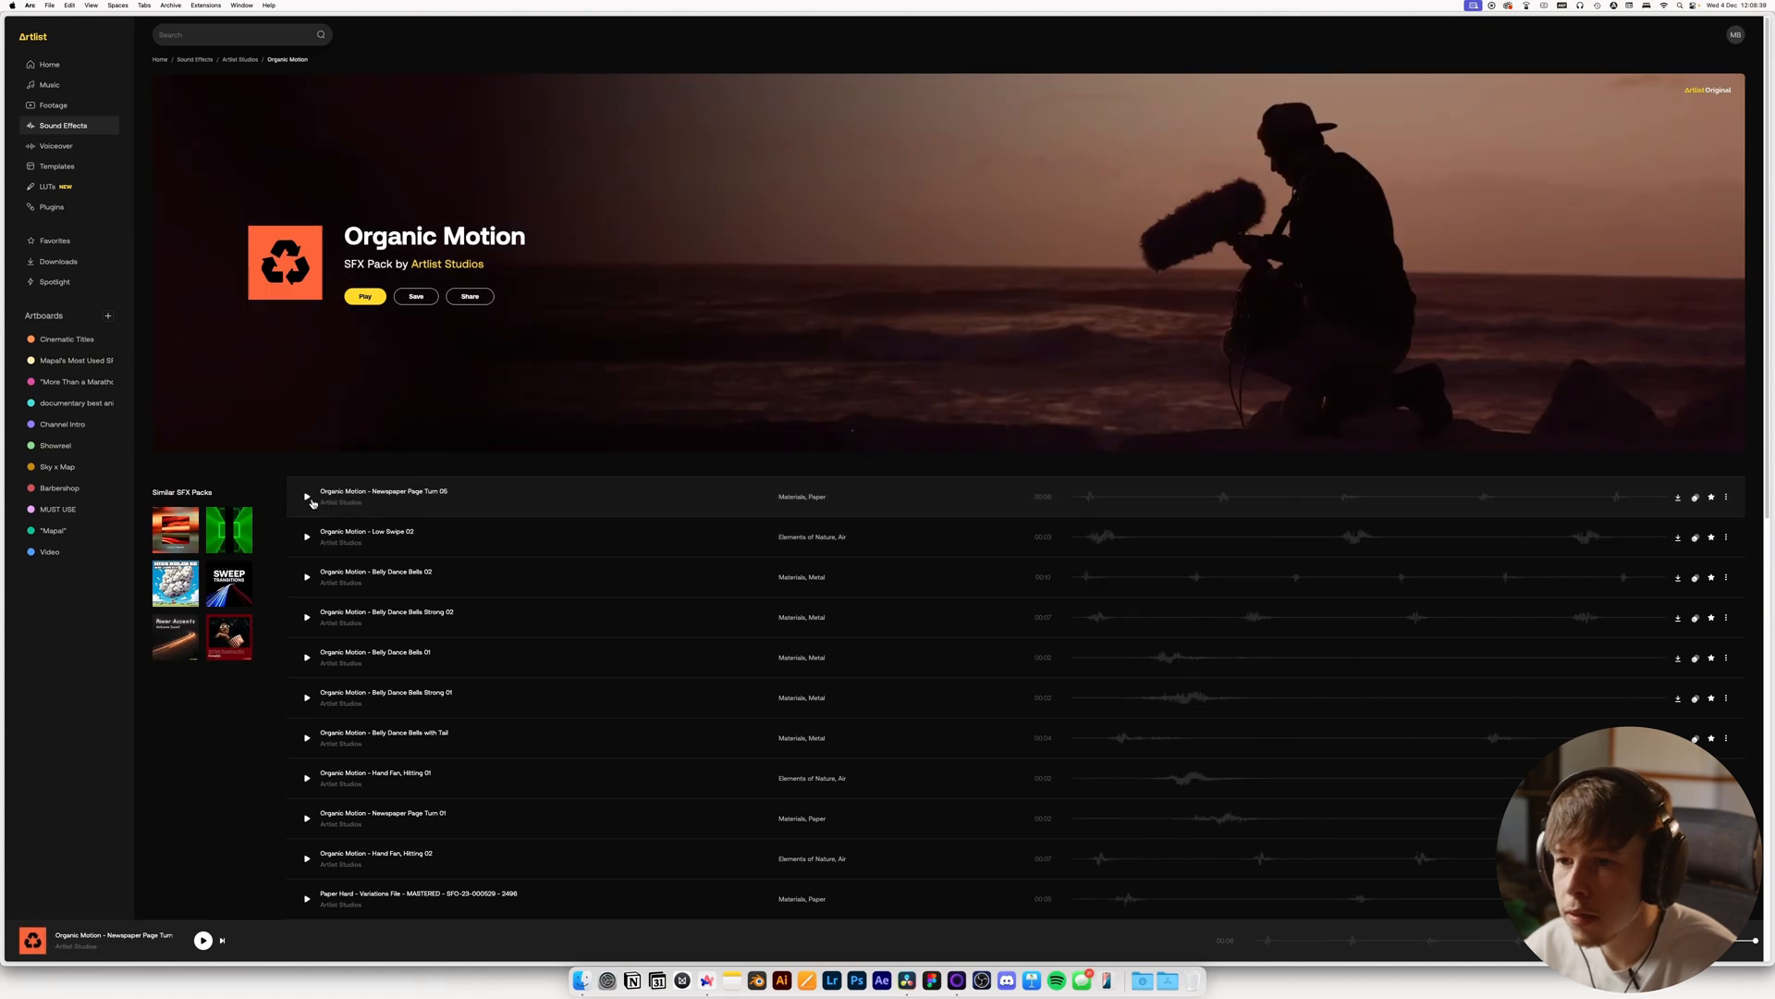
Audition sounds from the Organic Motion pack, including Newspaper Page Turn, Low Swipe 02, Belly Dance Bells Strong 02, Hand Fan Hitting 01 and Noise Swip 01
{"action": "left_click", "coordinate": [314, 502]}
{"action": "scroll", "coordinate": [316, 501], "scroll_direction": "down", "scroll_amount": 2}
{"action": "left_click", "coordinate": [307, 441]}
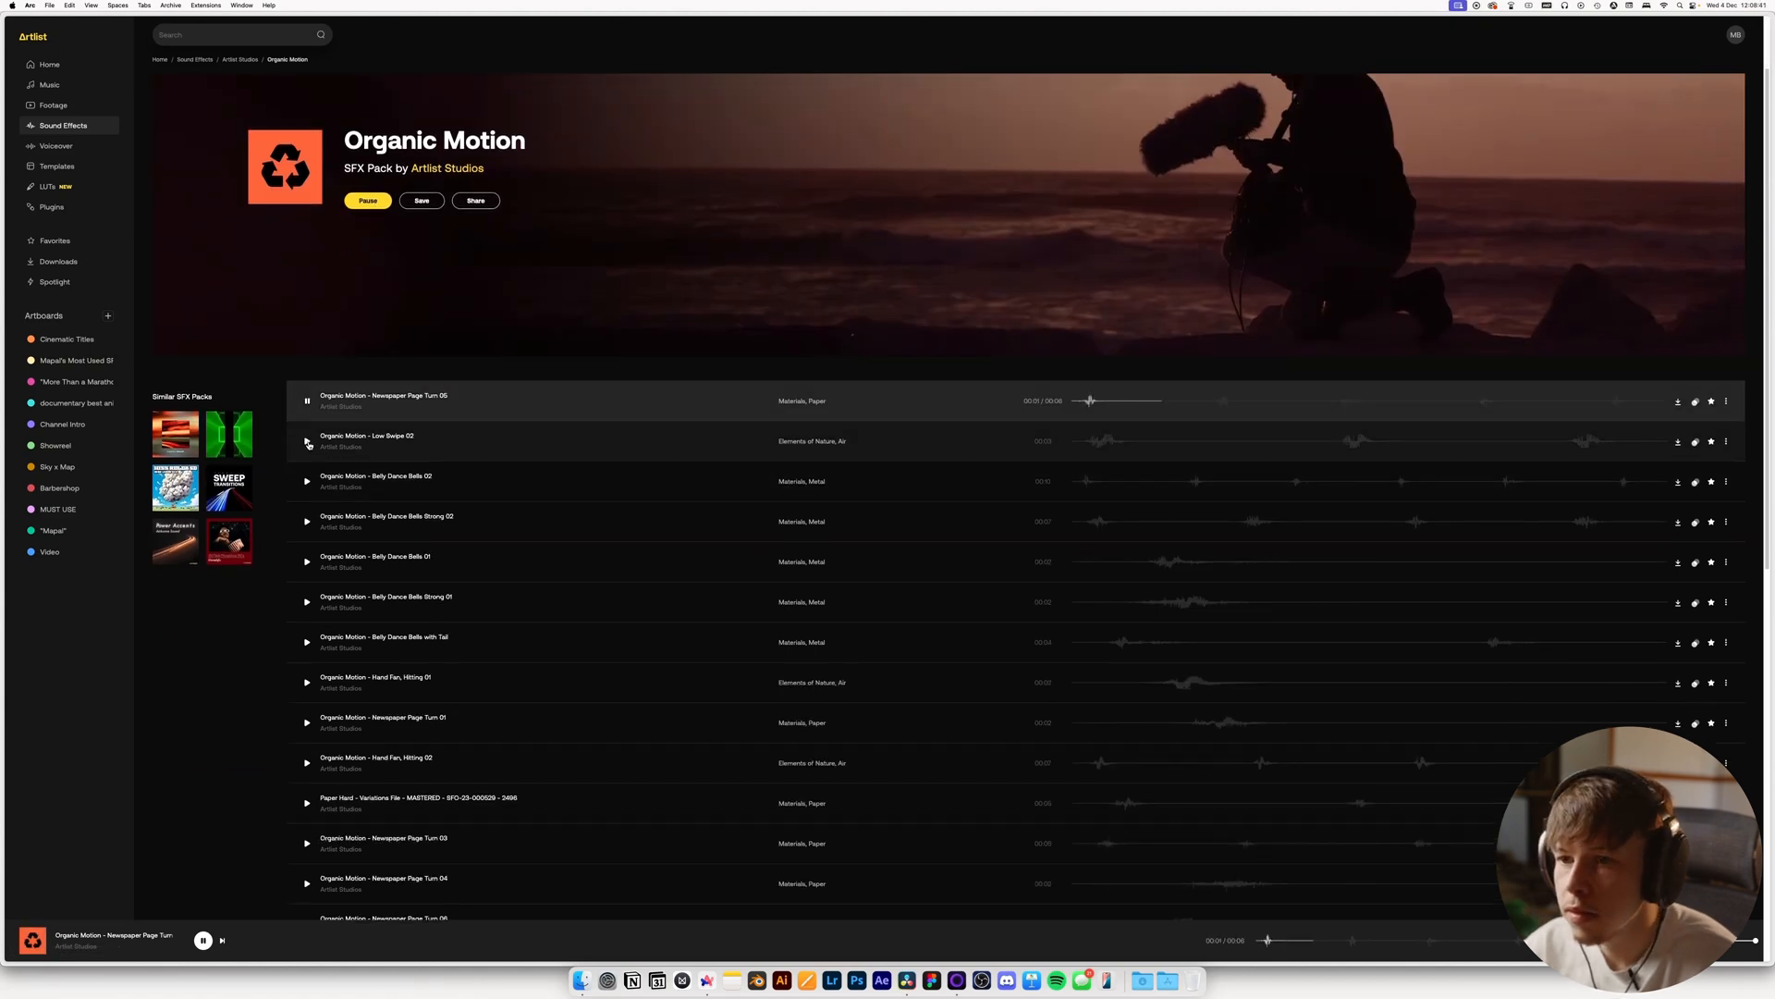
{"action": "scroll", "coordinate": [309, 444], "scroll_direction": "down", "scroll_amount": 2}
{"action": "left_click", "coordinate": [307, 458]}
{"action": "scroll", "coordinate": [309, 504], "scroll_direction": "down", "scroll_amount": 2}
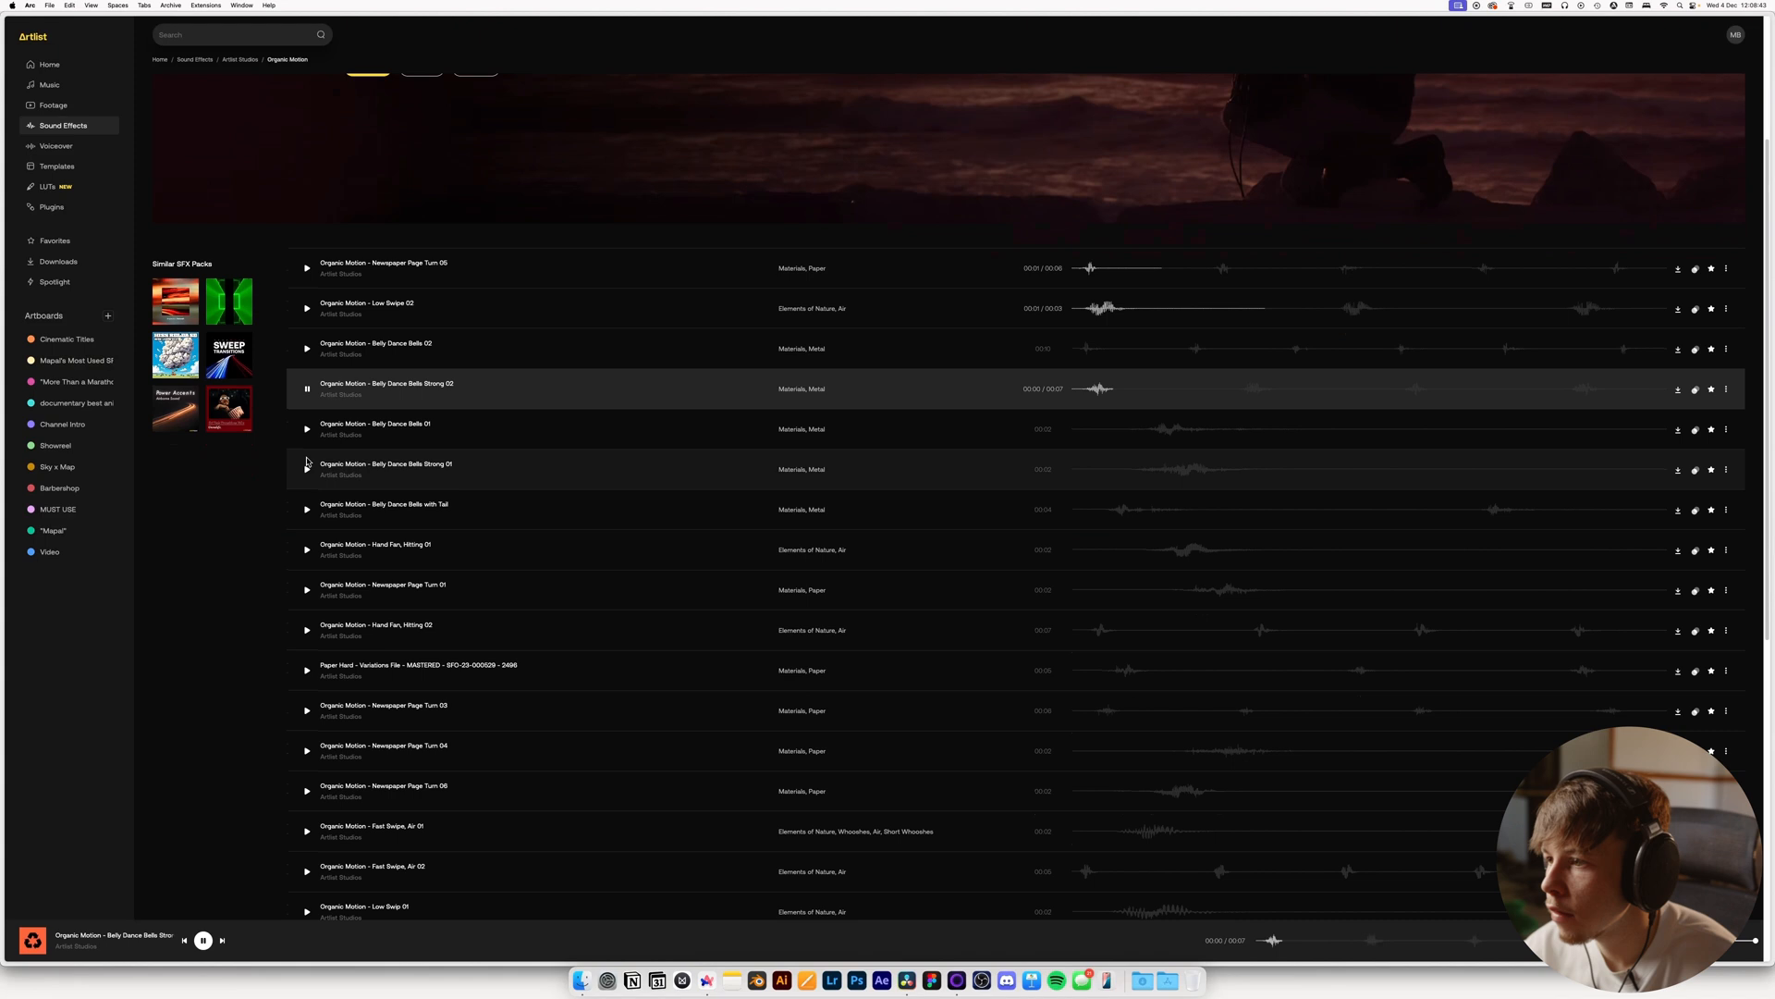
{"action": "left_click", "coordinate": [308, 549]}
{"action": "scroll", "coordinate": [310, 555], "scroll_direction": "down", "scroll_amount": 2}
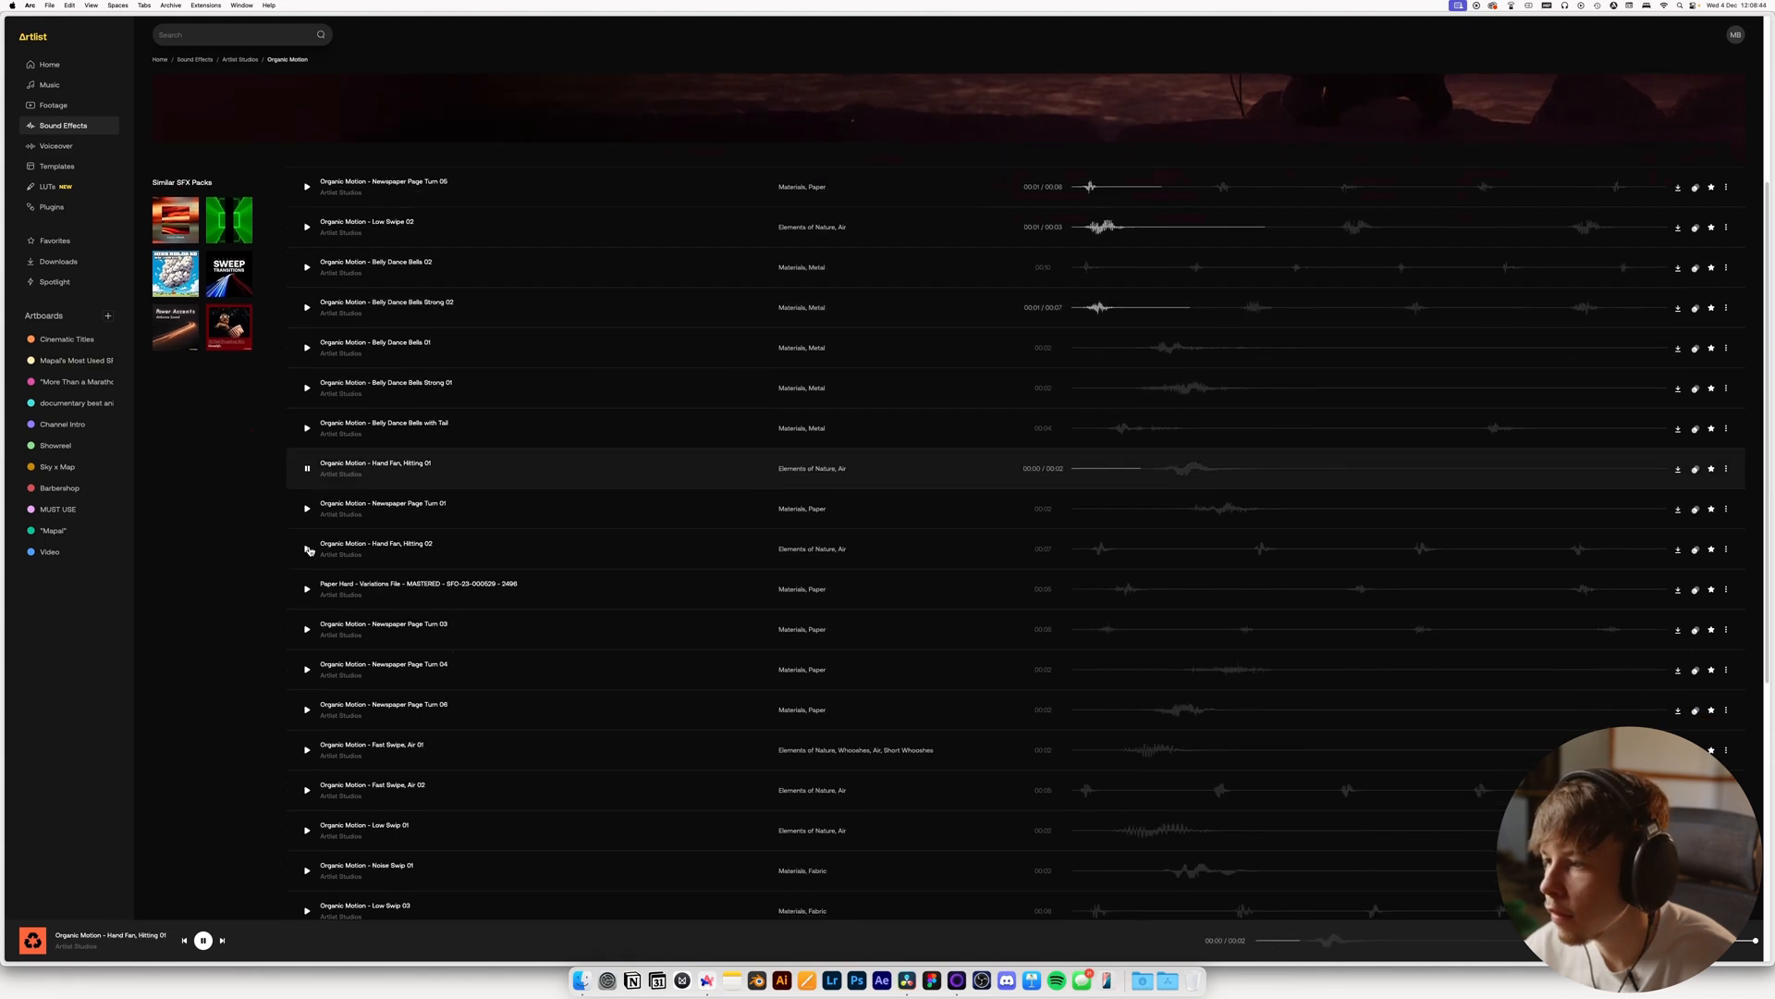
{"action": "left_click", "coordinate": [308, 669]}
{"action": "scroll", "coordinate": [311, 674], "scroll_direction": "down", "scroll_amount": 6}
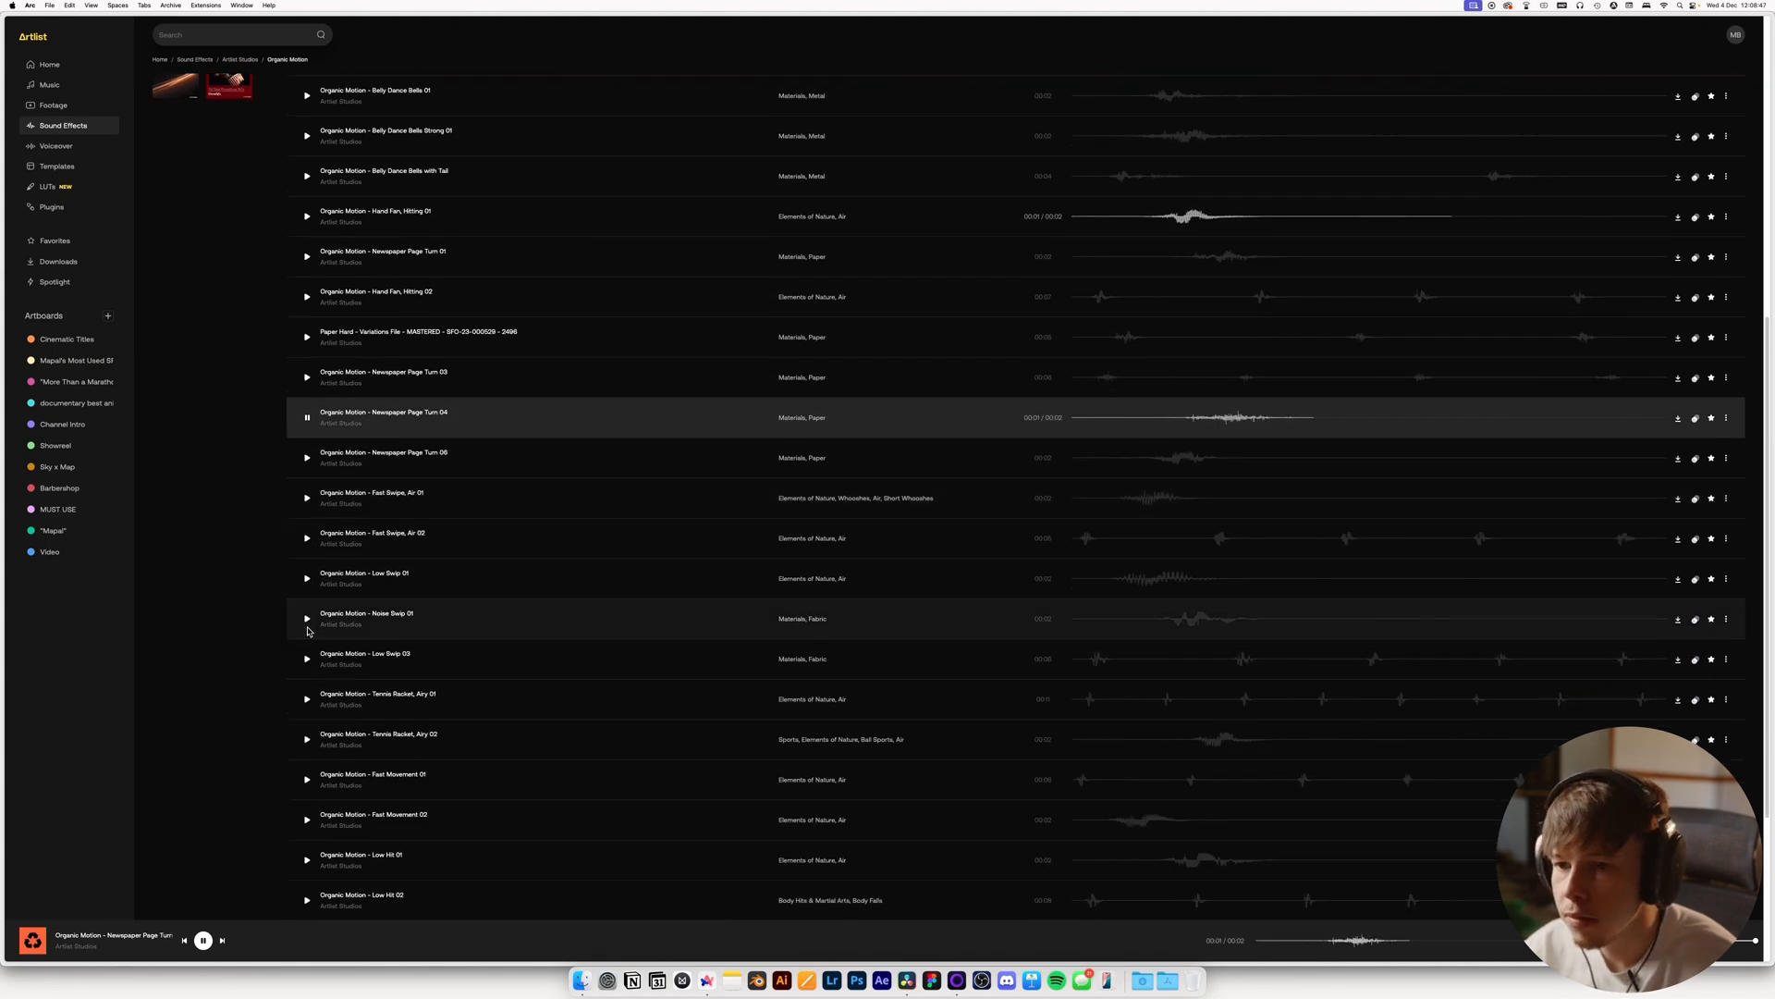
{"action": "left_click", "coordinate": [308, 618]}
{"action": "scroll", "coordinate": [311, 622], "scroll_direction": "down", "scroll_amount": 4}
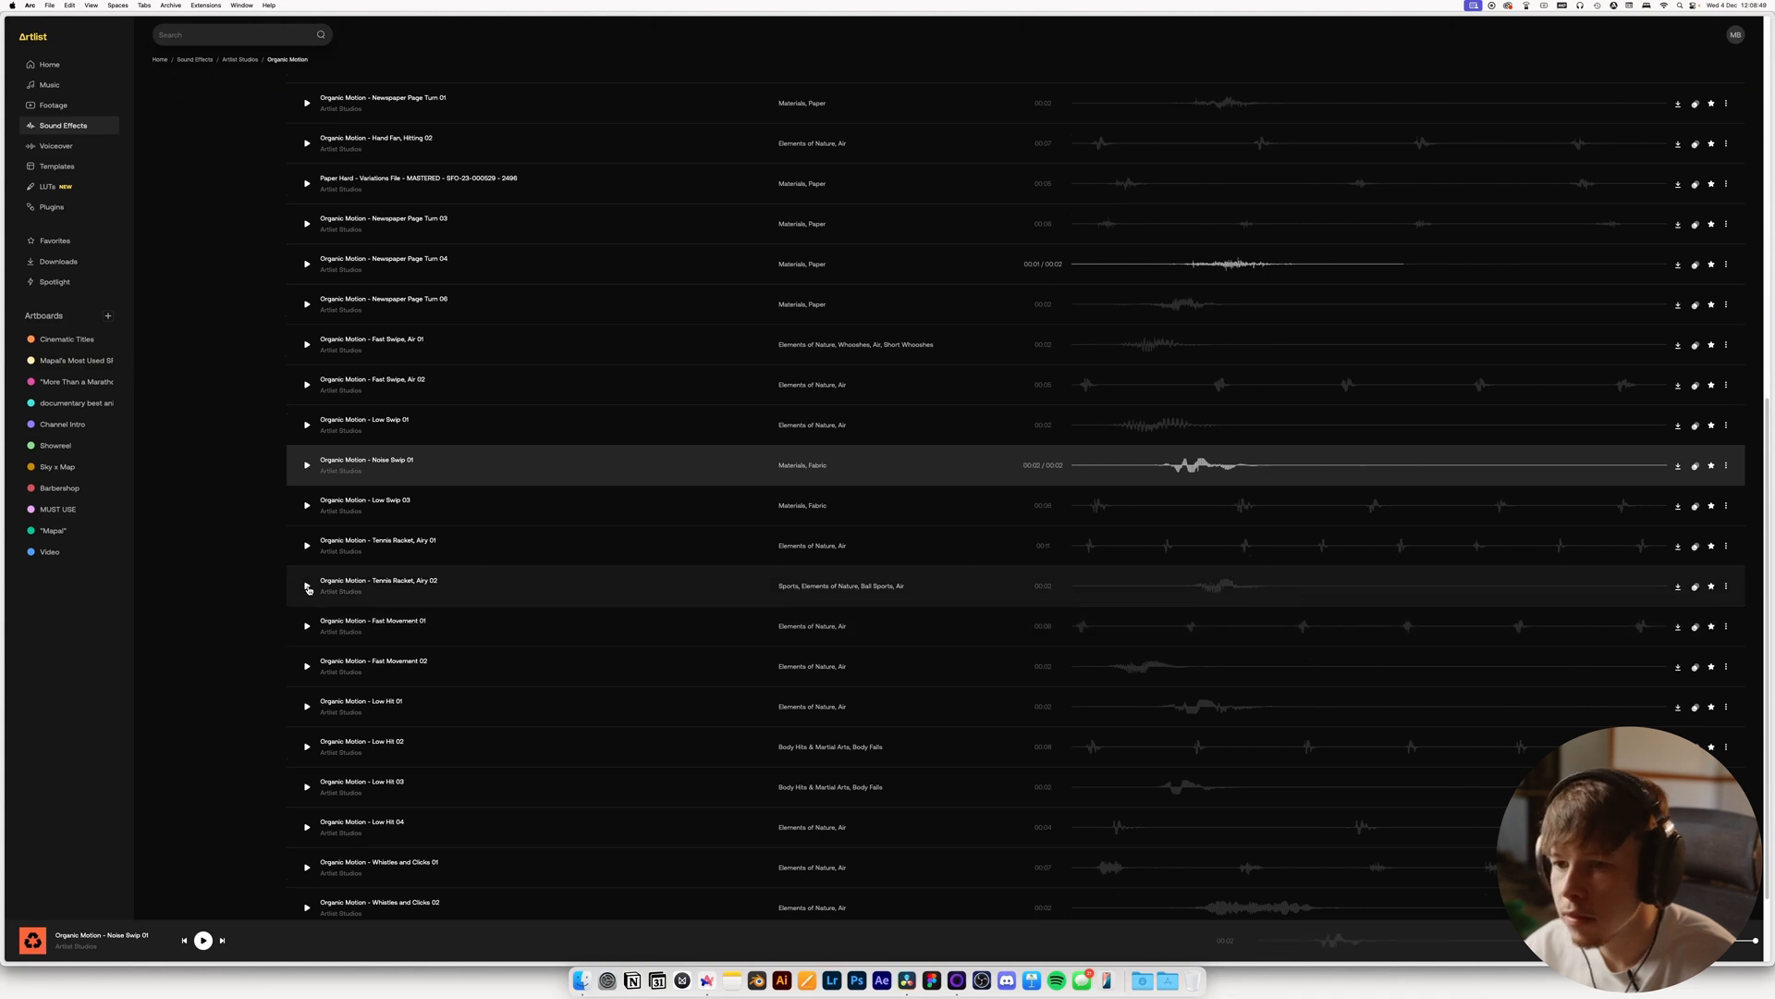
Preview Tennis Racket, Airy 02, Fast Movement 02 and Low Hit 01, and replay the tennis racket sound
{"action": "left_click", "coordinate": [308, 587]}
{"action": "left_click", "coordinate": [308, 667]}
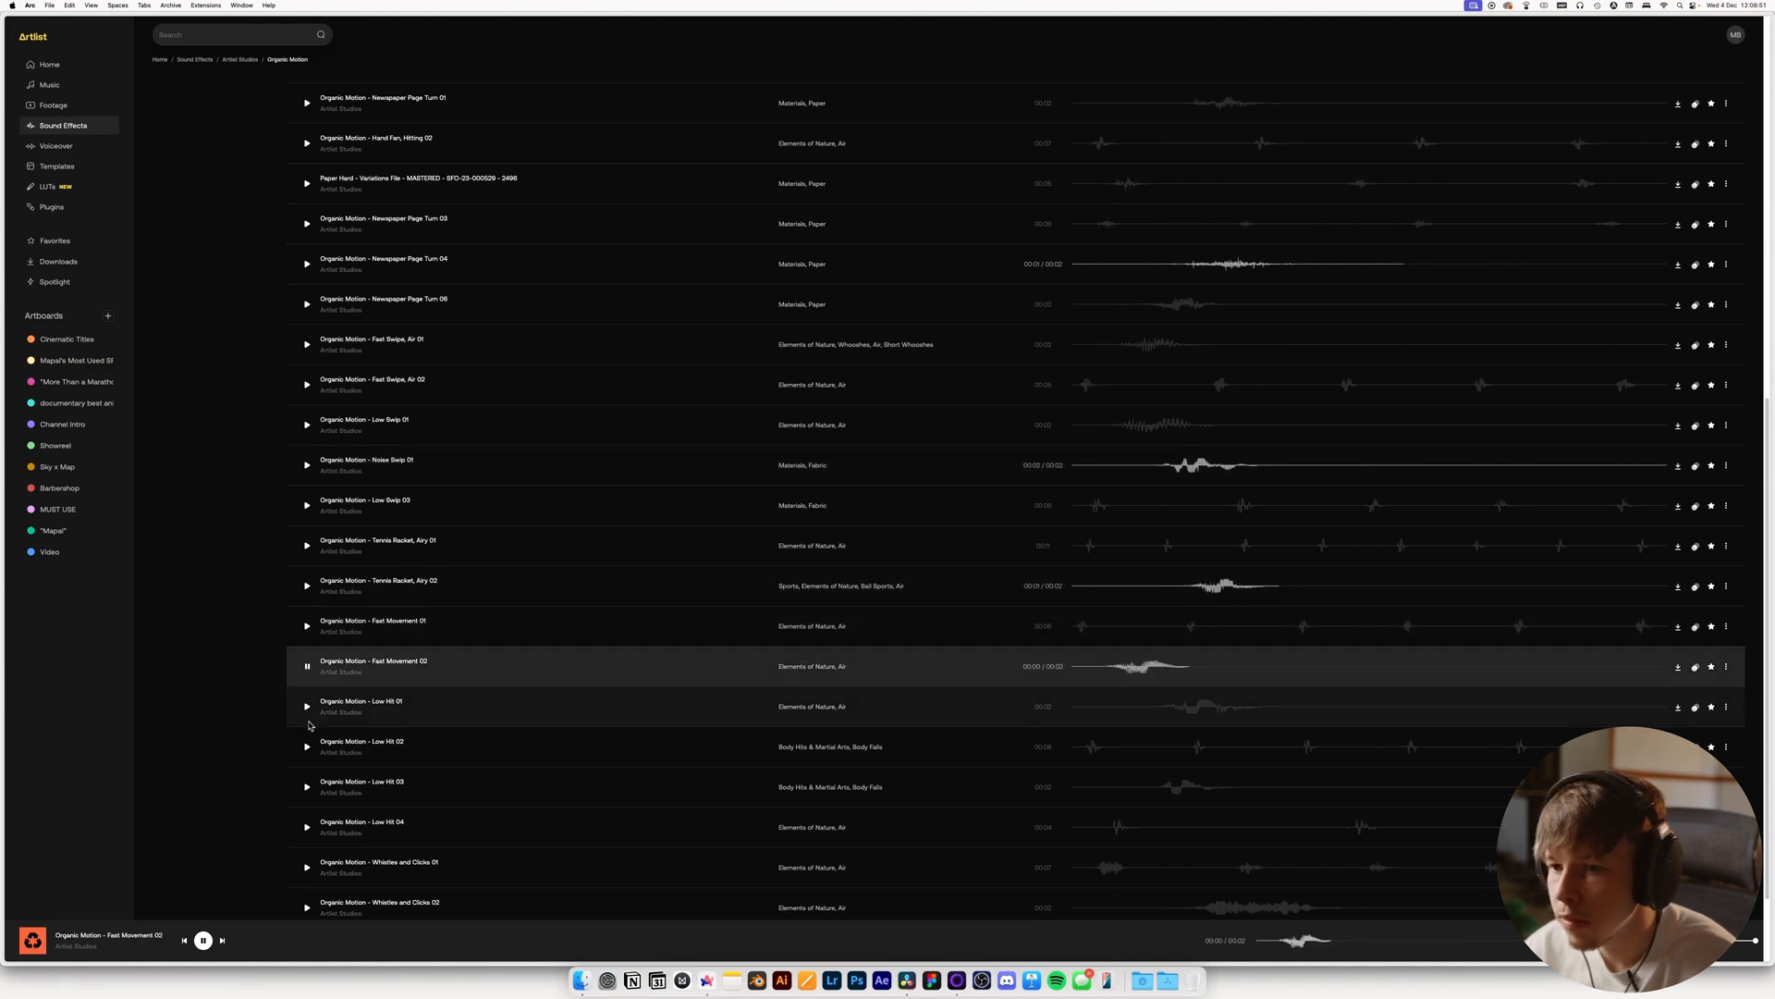
{"action": "left_click", "coordinate": [308, 706]}
{"action": "left_click", "coordinate": [308, 586]}
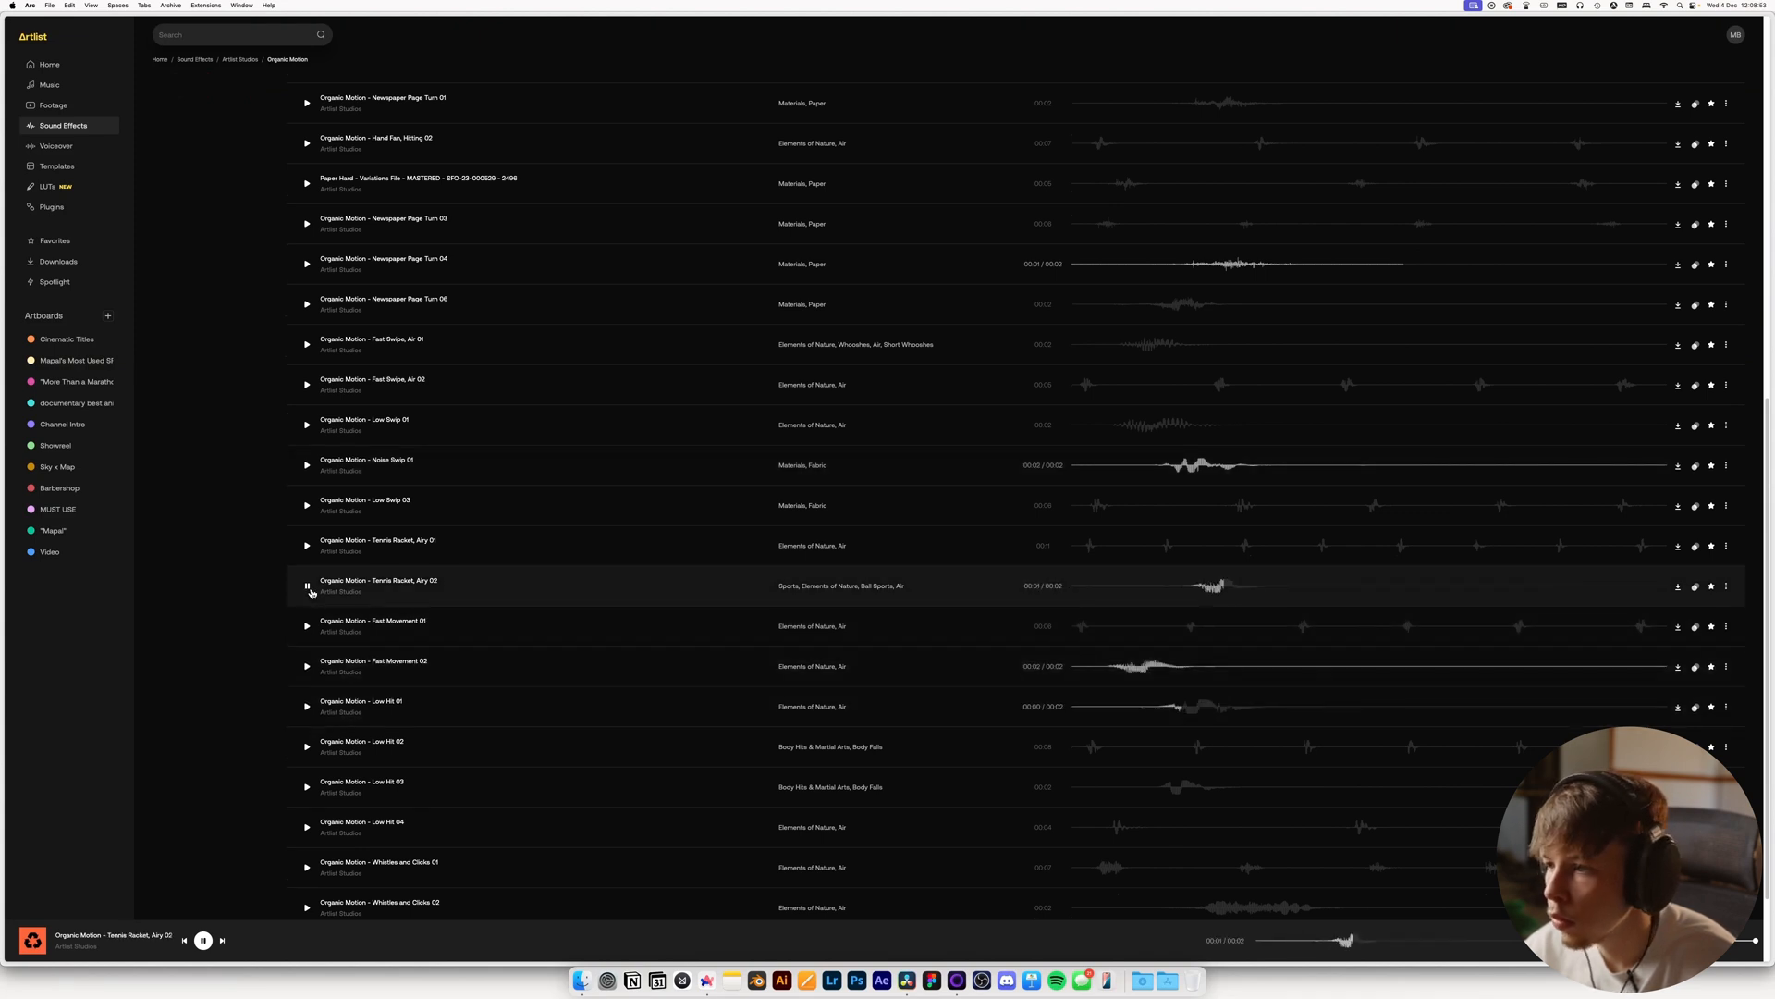
Compare Noise Swip 01 with Tennis Racket, Airy 02 and download the tennis racket sound
{"action": "left_click", "coordinate": [1115, 468]}
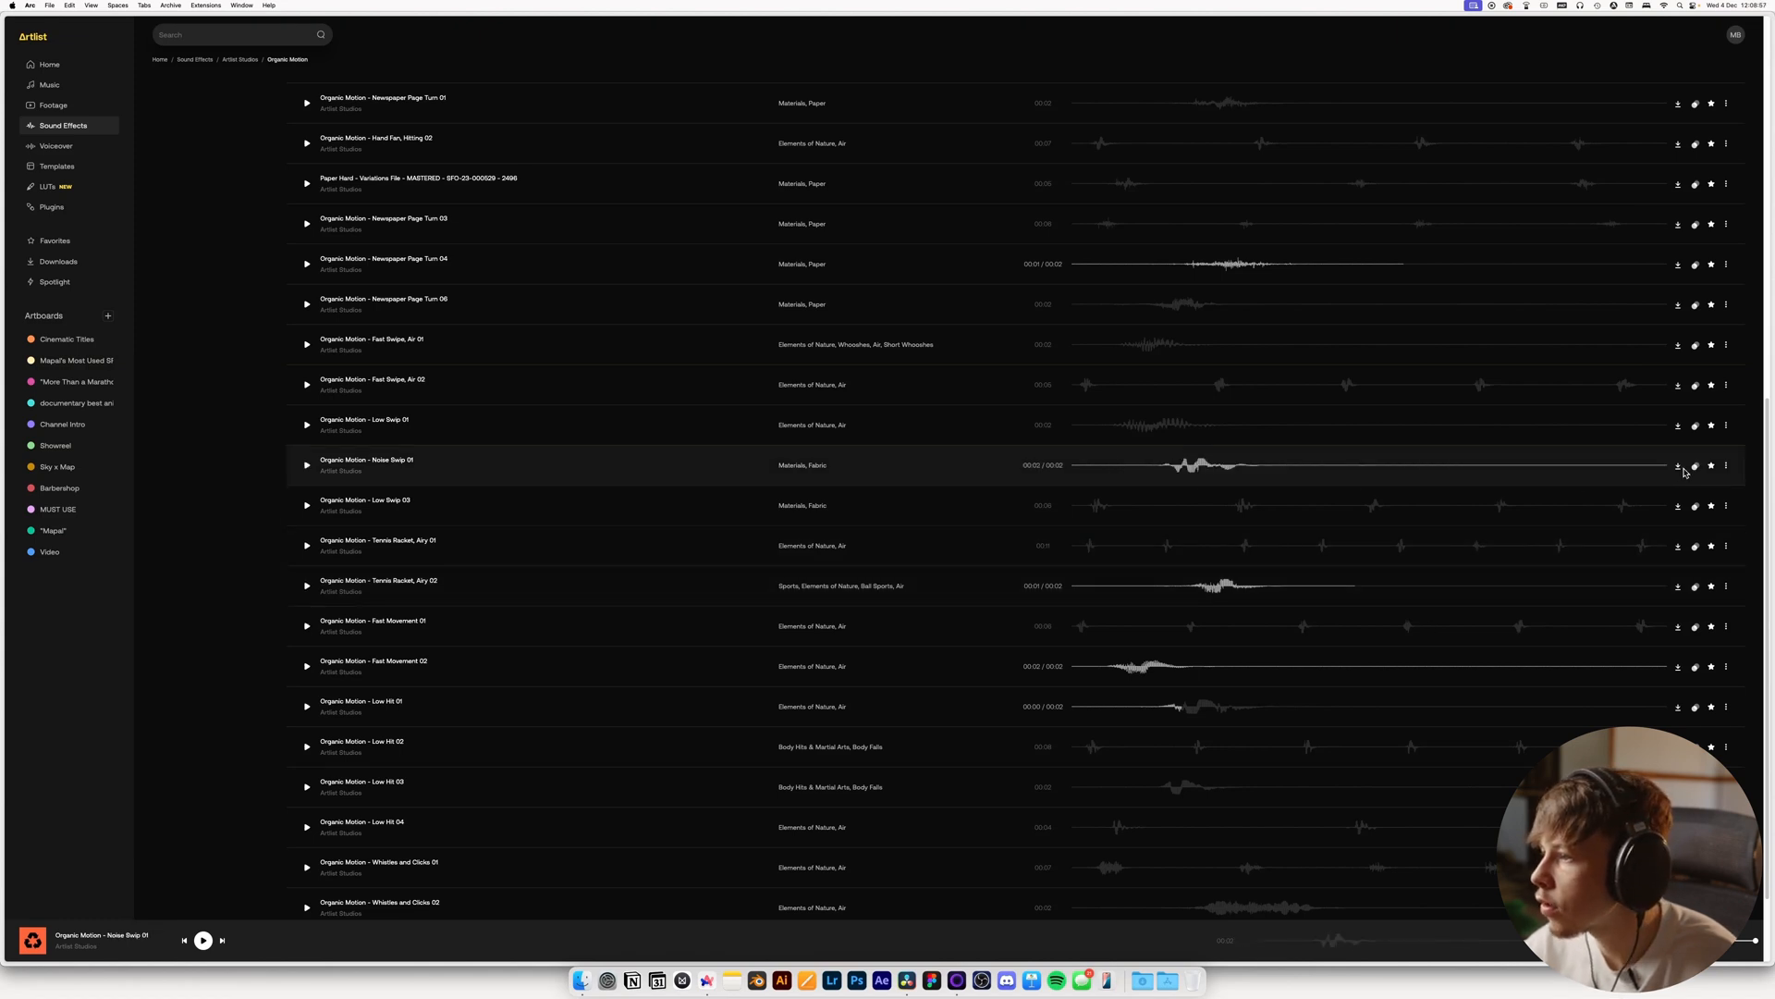
{"action": "left_click", "coordinate": [1143, 584]}
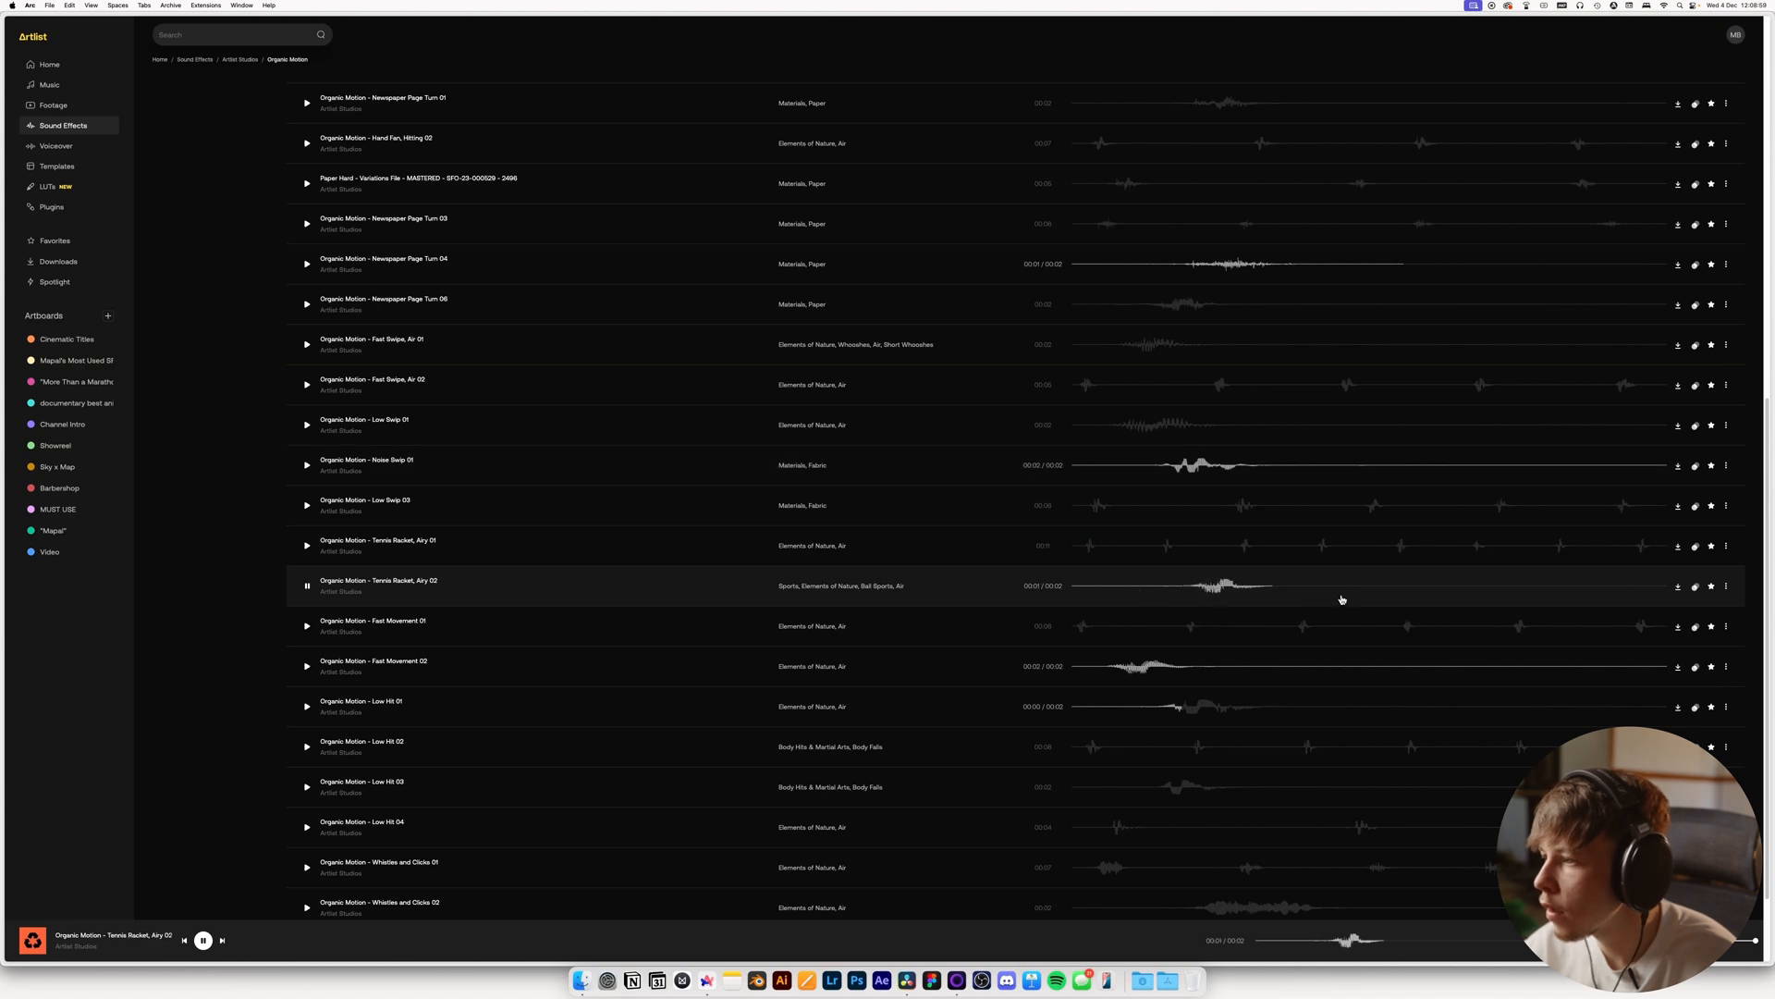
{"action": "left_click", "coordinate": [1716, 586]}
Audition the Low Hit and the Whistles and Clicks sounds near the end of the Organic Motion pack
{"action": "scroll", "coordinate": [1135, 651], "scroll_direction": "down", "scroll_amount": 1}
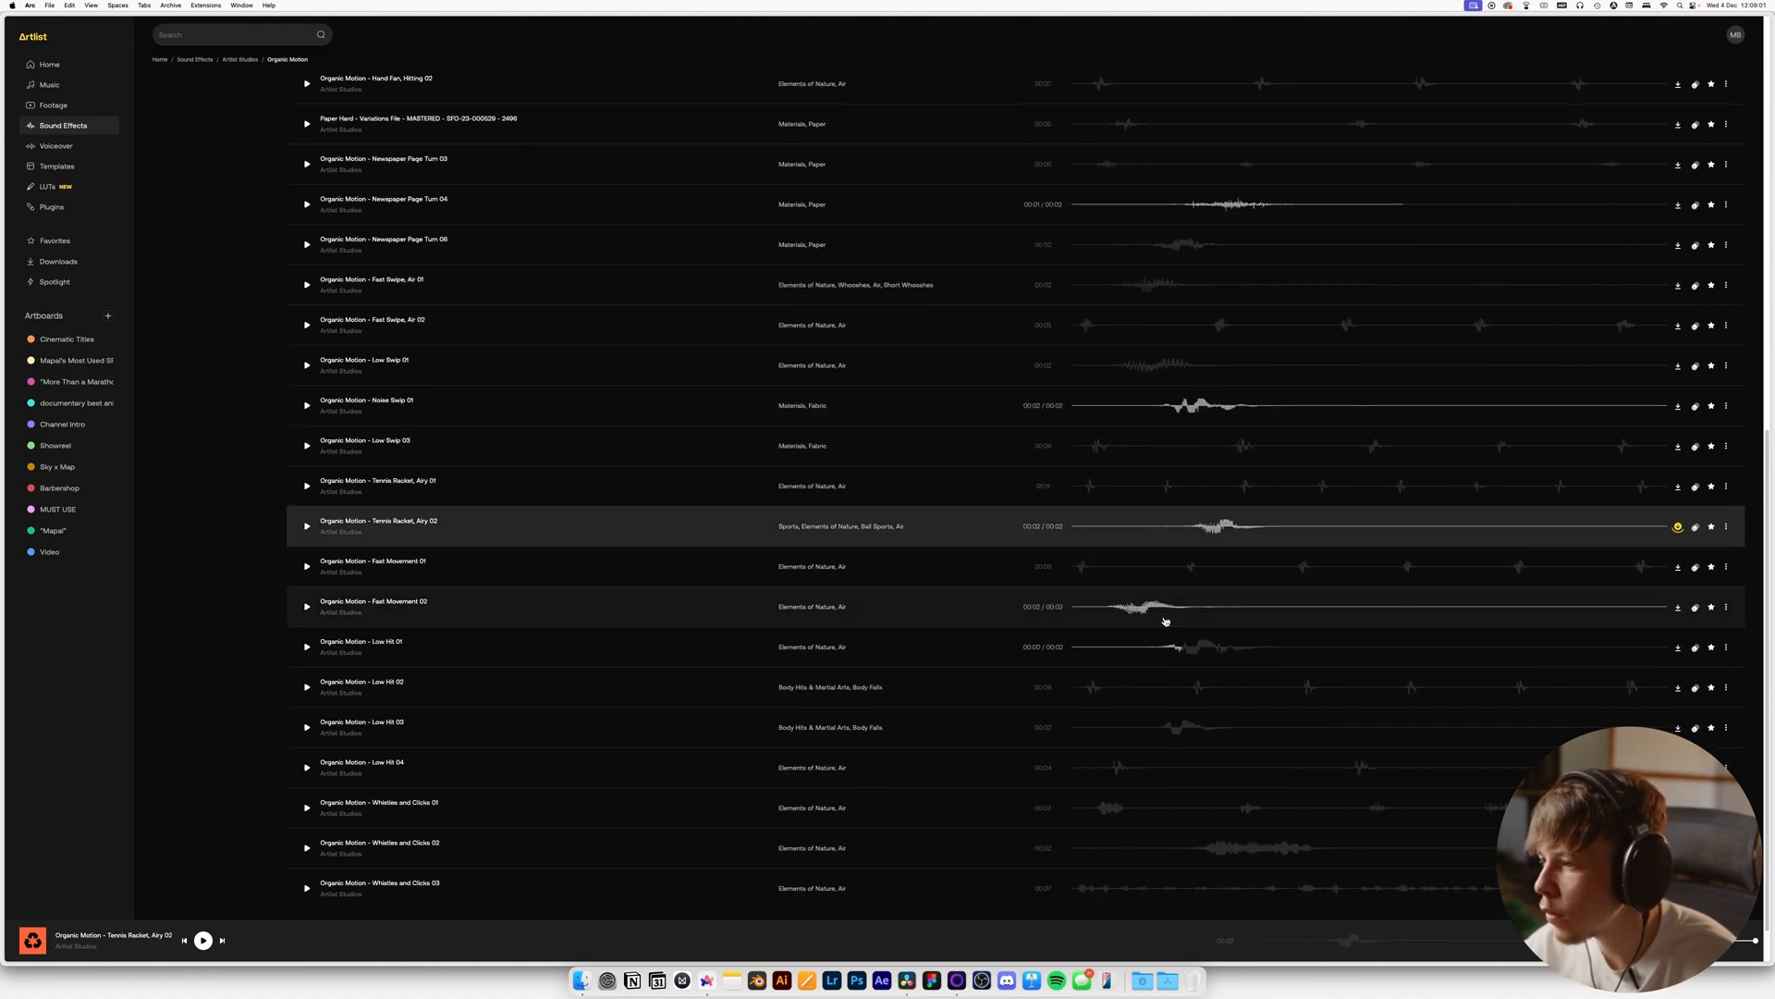
{"action": "left_click", "coordinate": [1117, 730]}
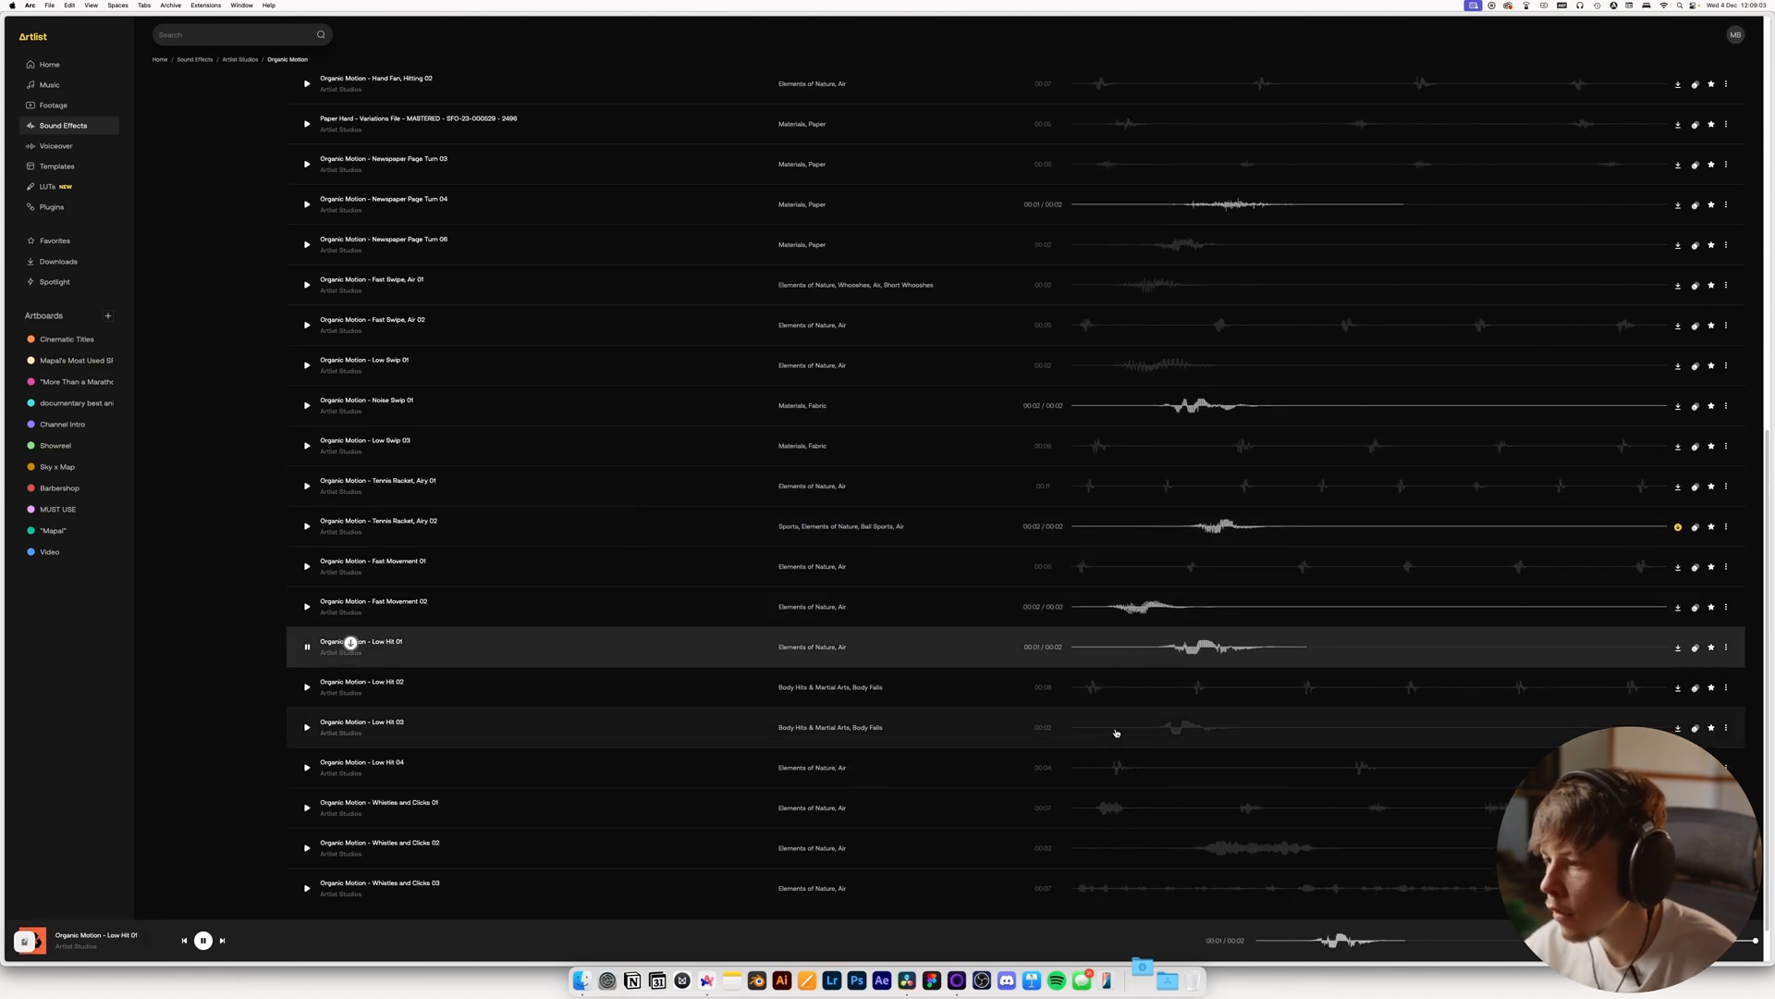
{"action": "scroll", "coordinate": [1114, 733], "scroll_direction": "down", "scroll_amount": 1}
{"action": "left_click", "coordinate": [1168, 792]}
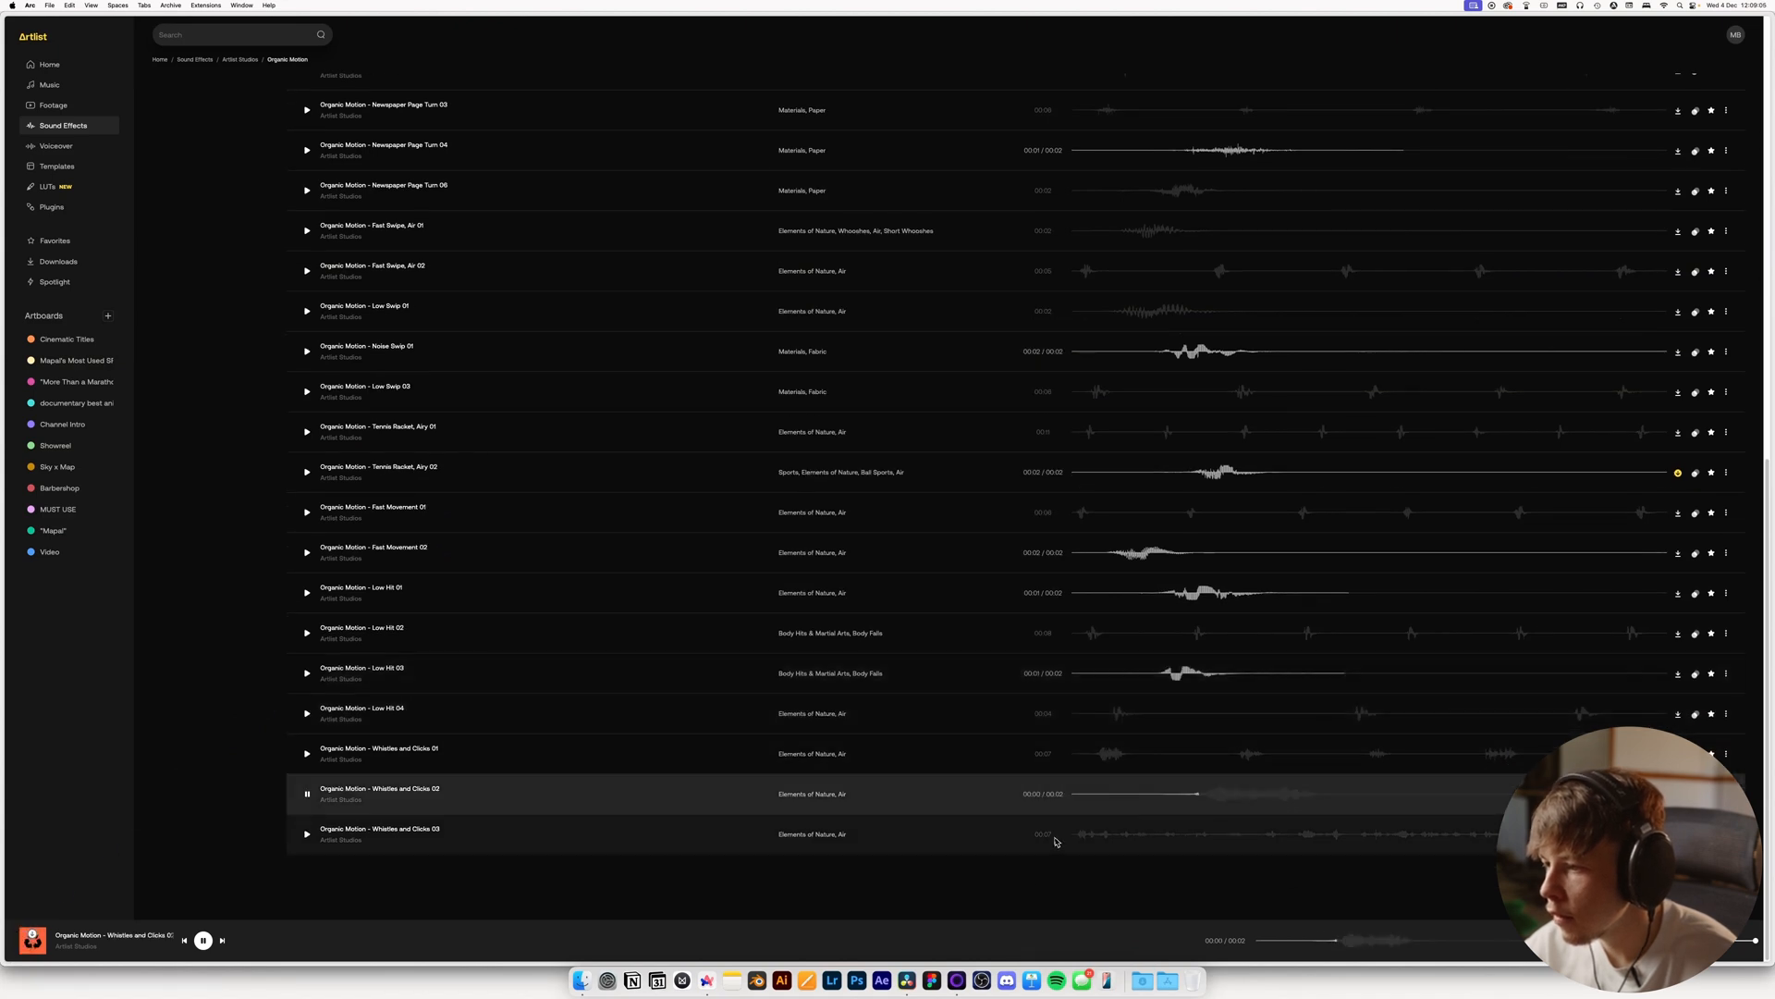
{"action": "left_click", "coordinate": [1075, 755]}
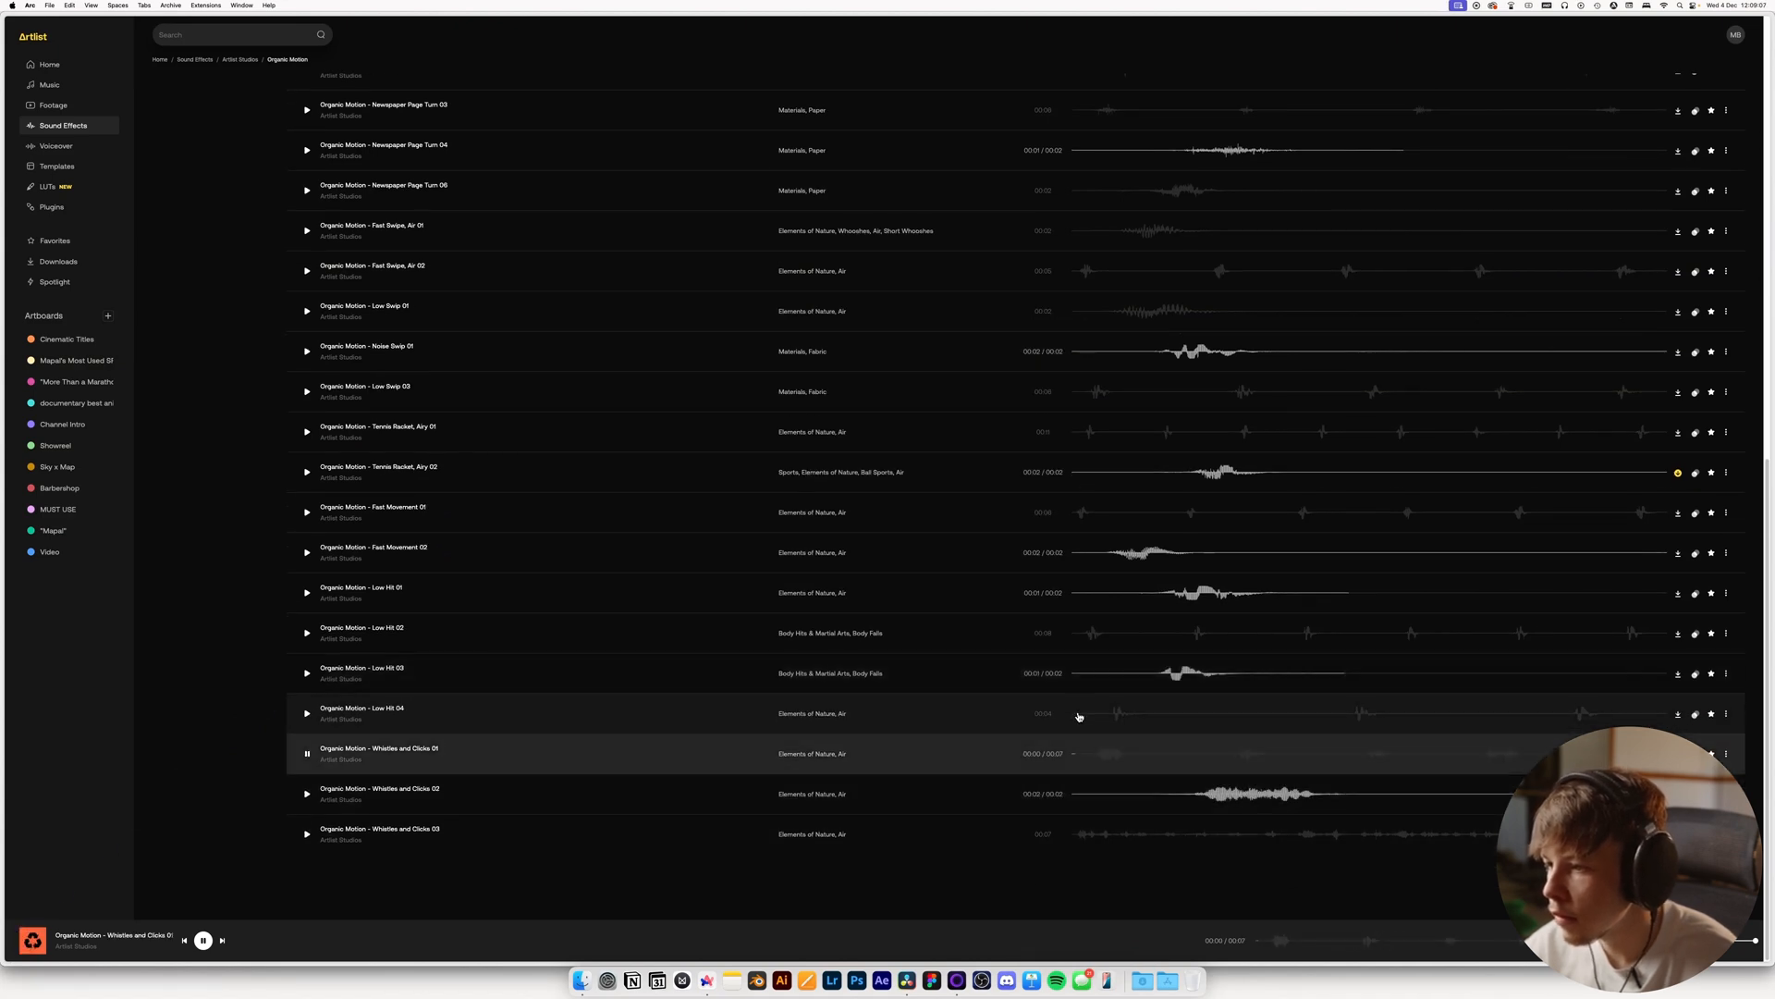
{"action": "left_click", "coordinate": [1078, 714]}
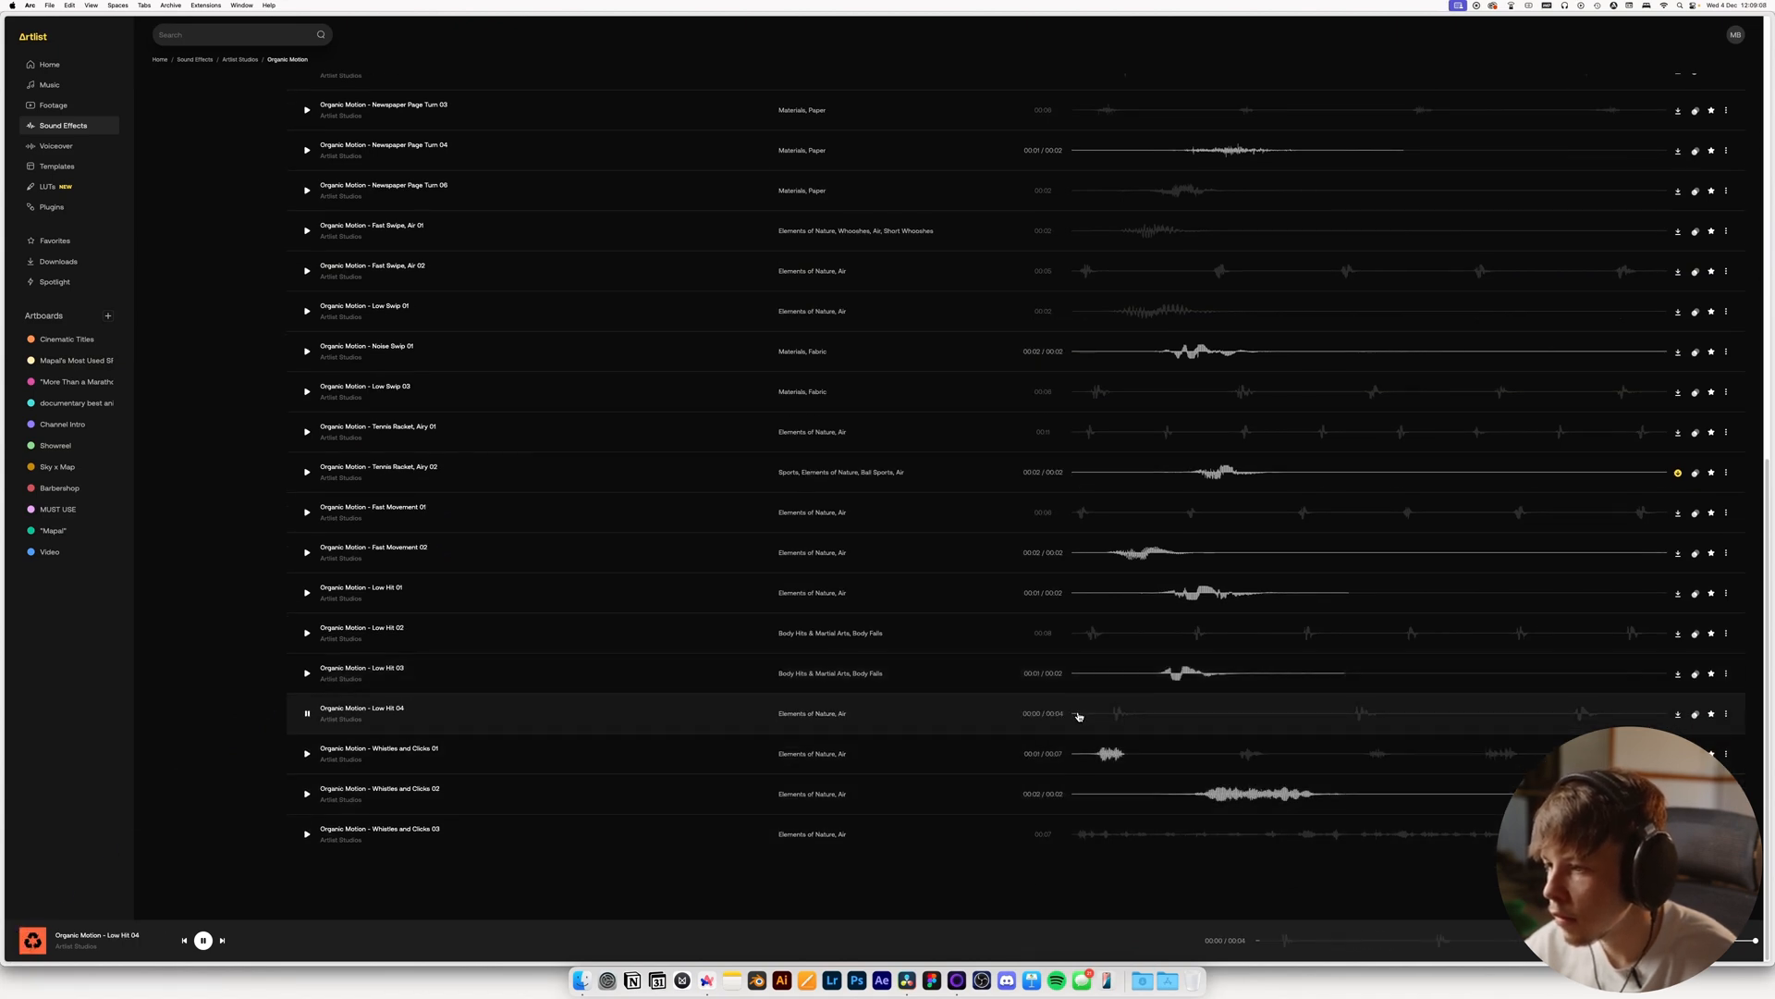
{"action": "left_click", "coordinate": [1077, 636]}
Audition Fast Movement 02 and 01, Tennis Racket, Airy 01, Low Swip 03 and Low Swip 01 from the pack
{"action": "left_click", "coordinate": [307, 551]}
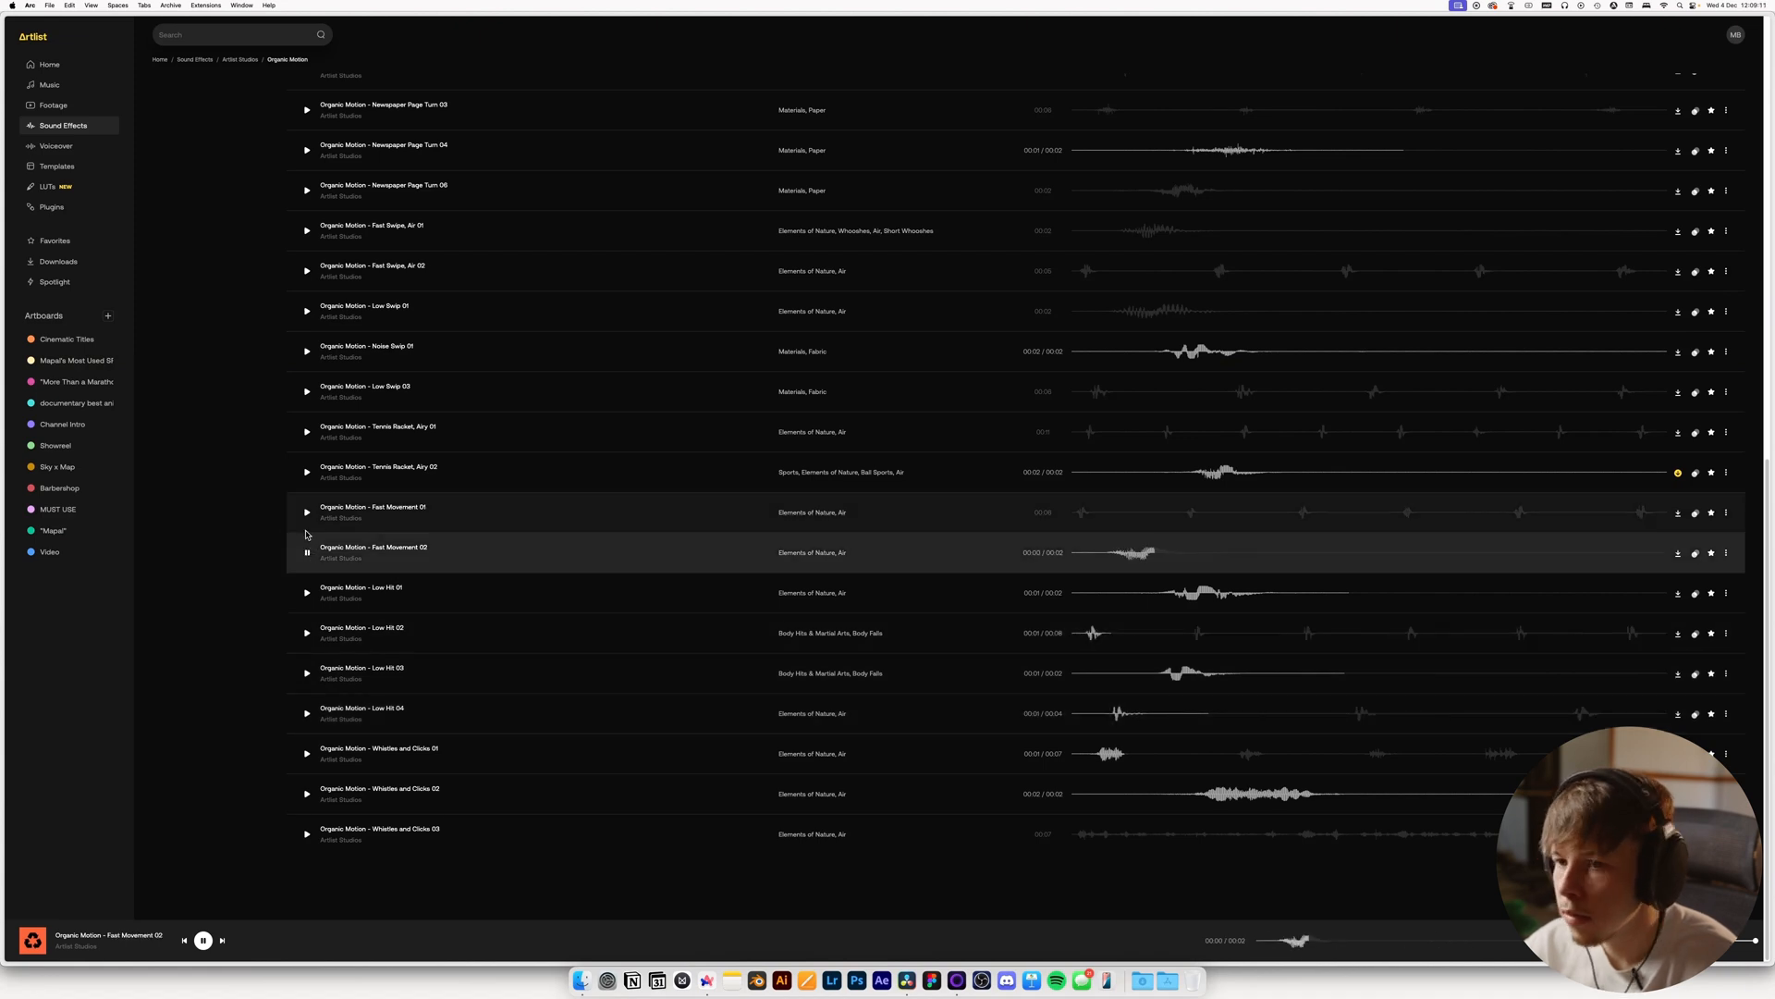
{"action": "left_click", "coordinate": [309, 513]}
{"action": "scroll", "coordinate": [310, 510], "scroll_direction": "up", "scroll_amount": 1}
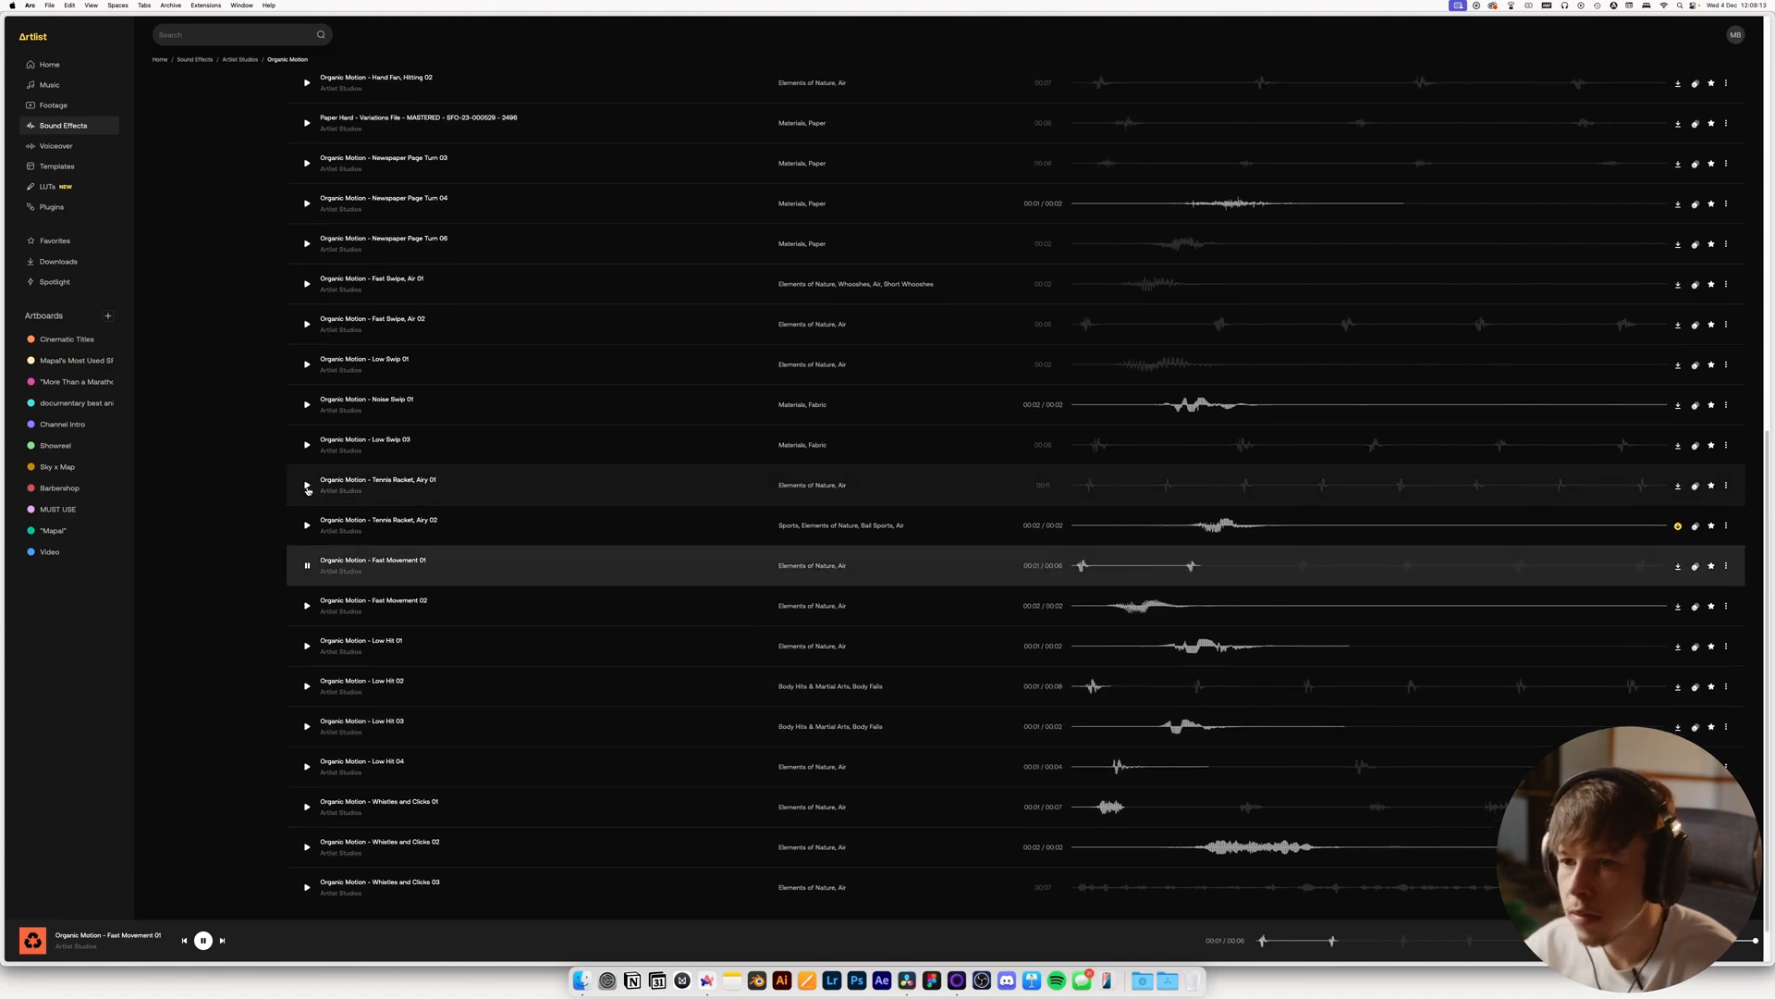
{"action": "left_click", "coordinate": [308, 486]}
{"action": "left_click", "coordinate": [308, 446]}
{"action": "scroll", "coordinate": [301, 462], "scroll_direction": "up", "scroll_amount": 1}
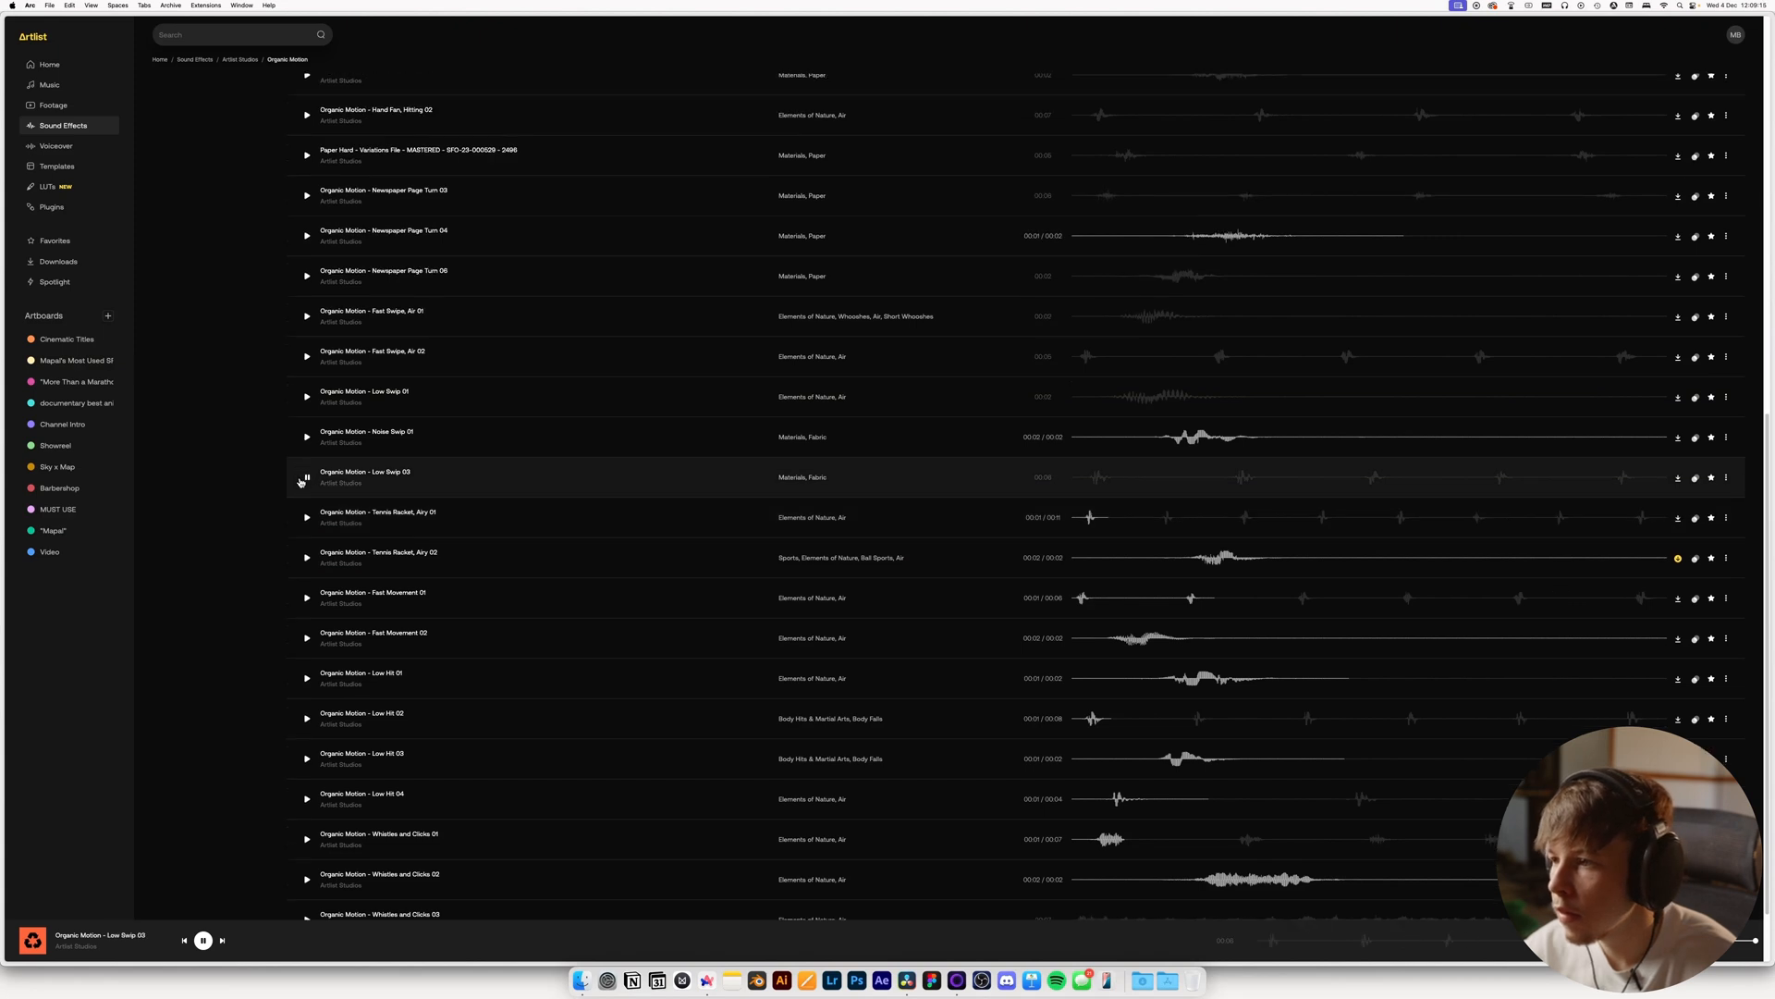
{"action": "key", "text": "space"}
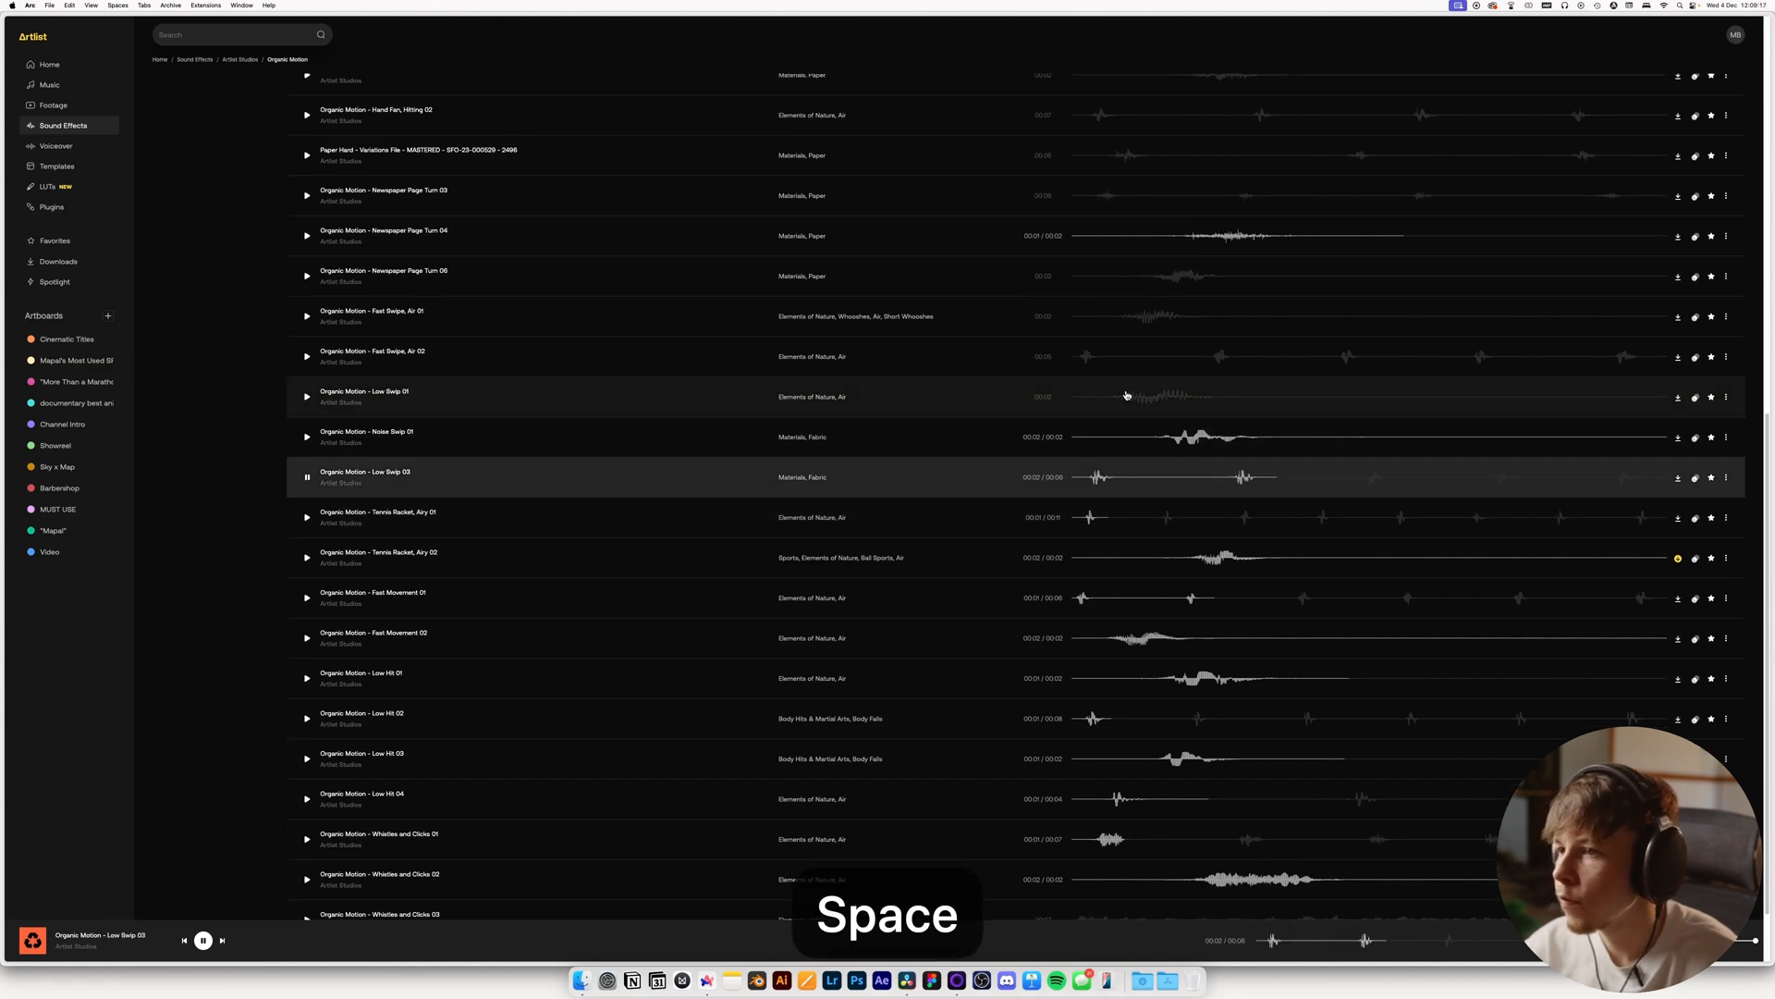
{"action": "left_click", "coordinate": [1084, 397]}
Switch to DaVinci Resolve and place the downloaded Tennis Racket Airy 02 sound on Audio 4 near the end of the fishing shot
{"action": "key", "text": "super+Tab"}
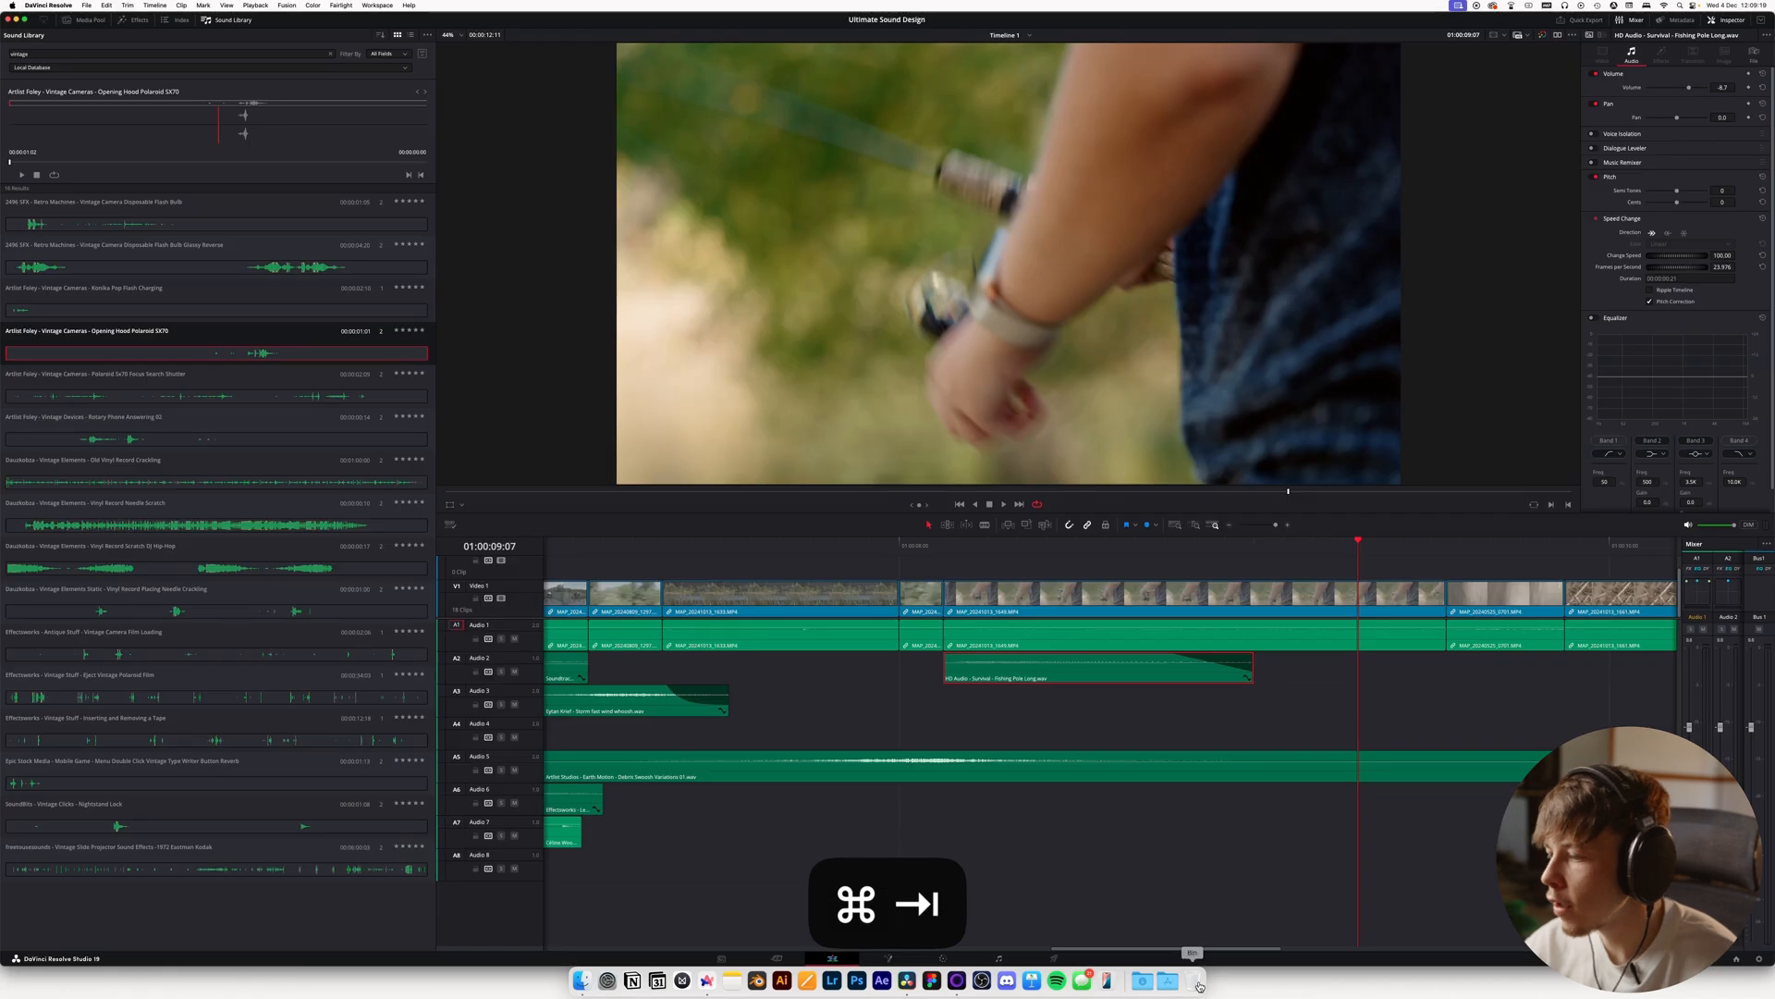
{"action": "left_click", "coordinate": [1131, 983]}
{"action": "left_click_drag", "start_coordinate": [772, 219], "coordinate": [1179, 728]}
{"action": "left_click_drag", "start_coordinate": [958, 545], "coordinate": [1044, 543]}
{"action": "left_click_drag", "start_coordinate": [969, 740], "coordinate": [1066, 745]}
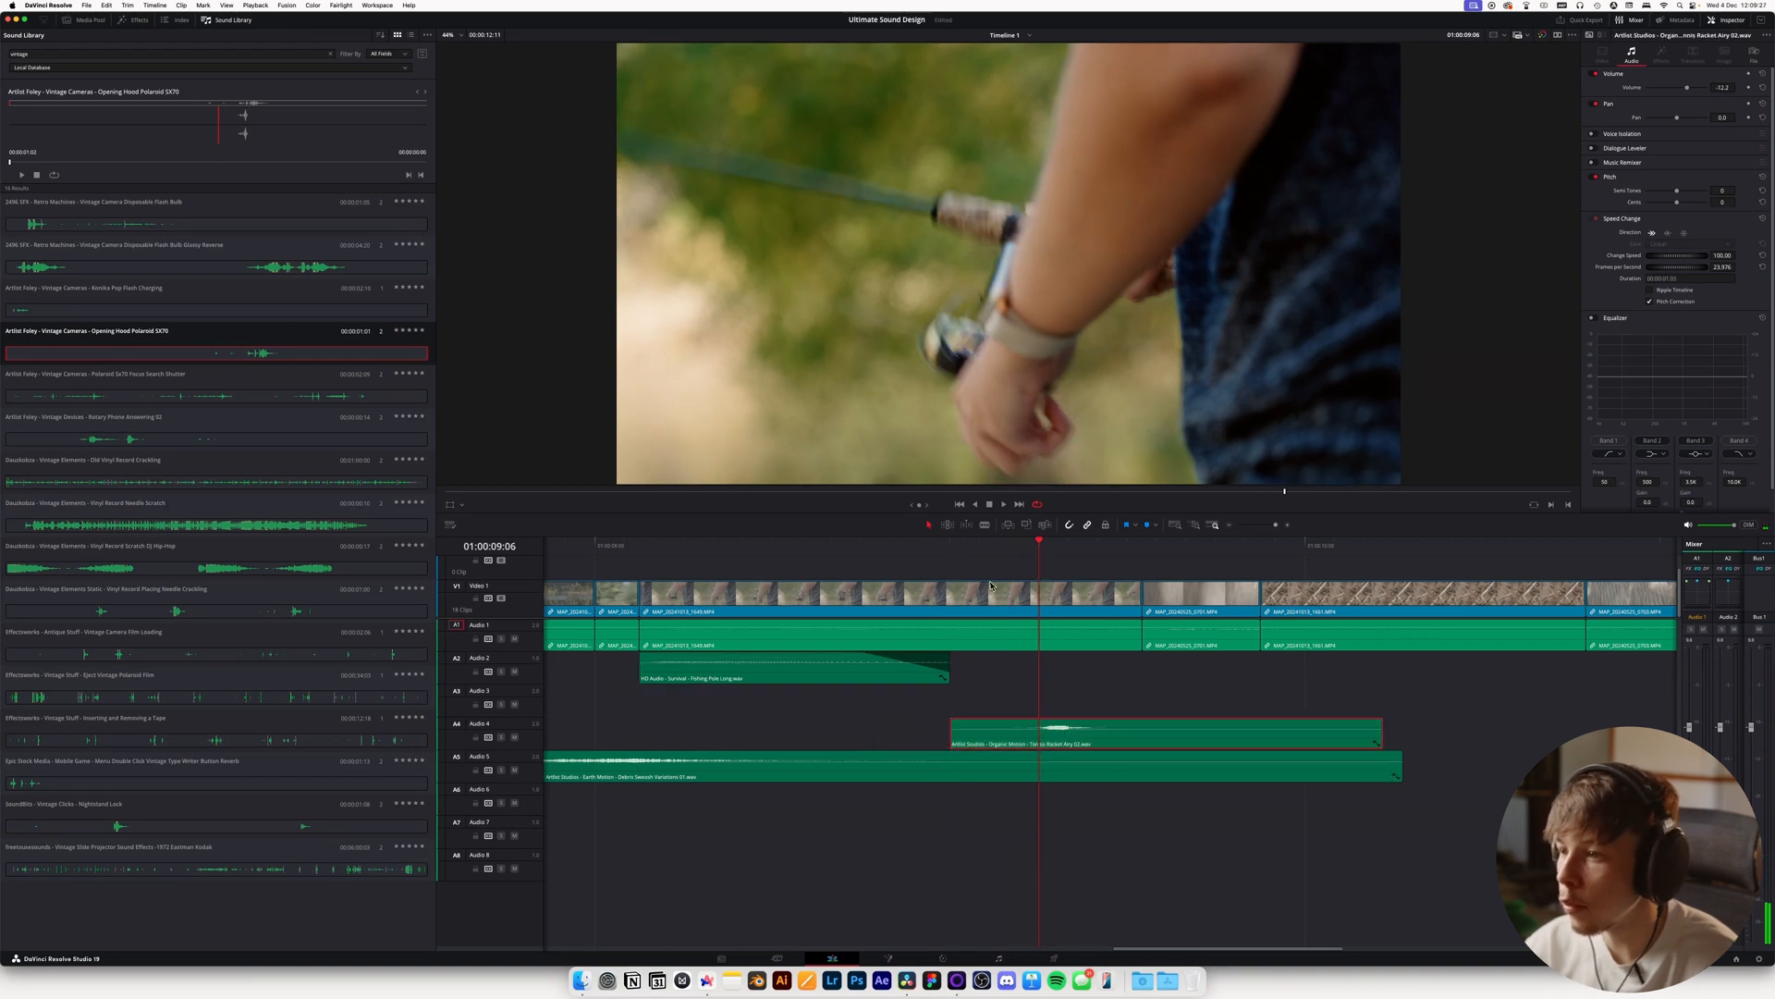
Play back the tennis racket clip, shift it about one frame later toward 01:00:09:08 with volume around -14.0 dB, and replay the cut
{"action": "key", "text": "space"}
{"action": "key", "text": "space"}
{"action": "key", "text": "space"}
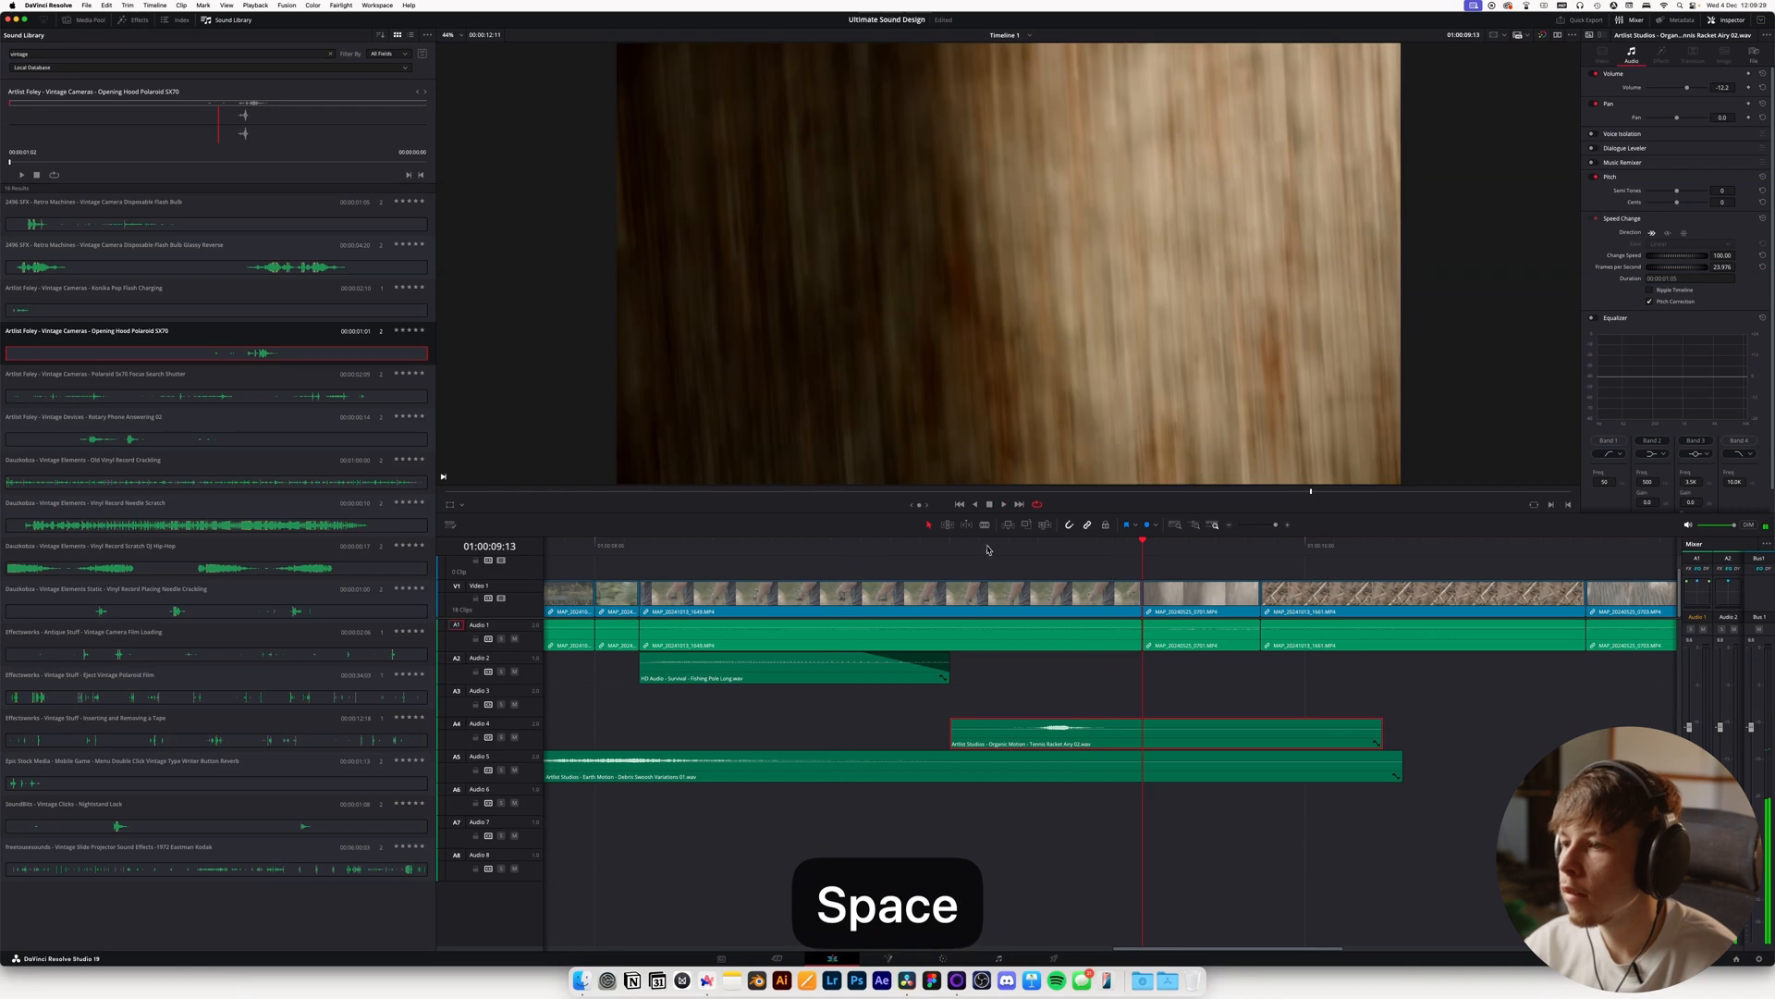
{"action": "left_click_drag", "start_coordinate": [995, 550], "coordinate": [1073, 549]}
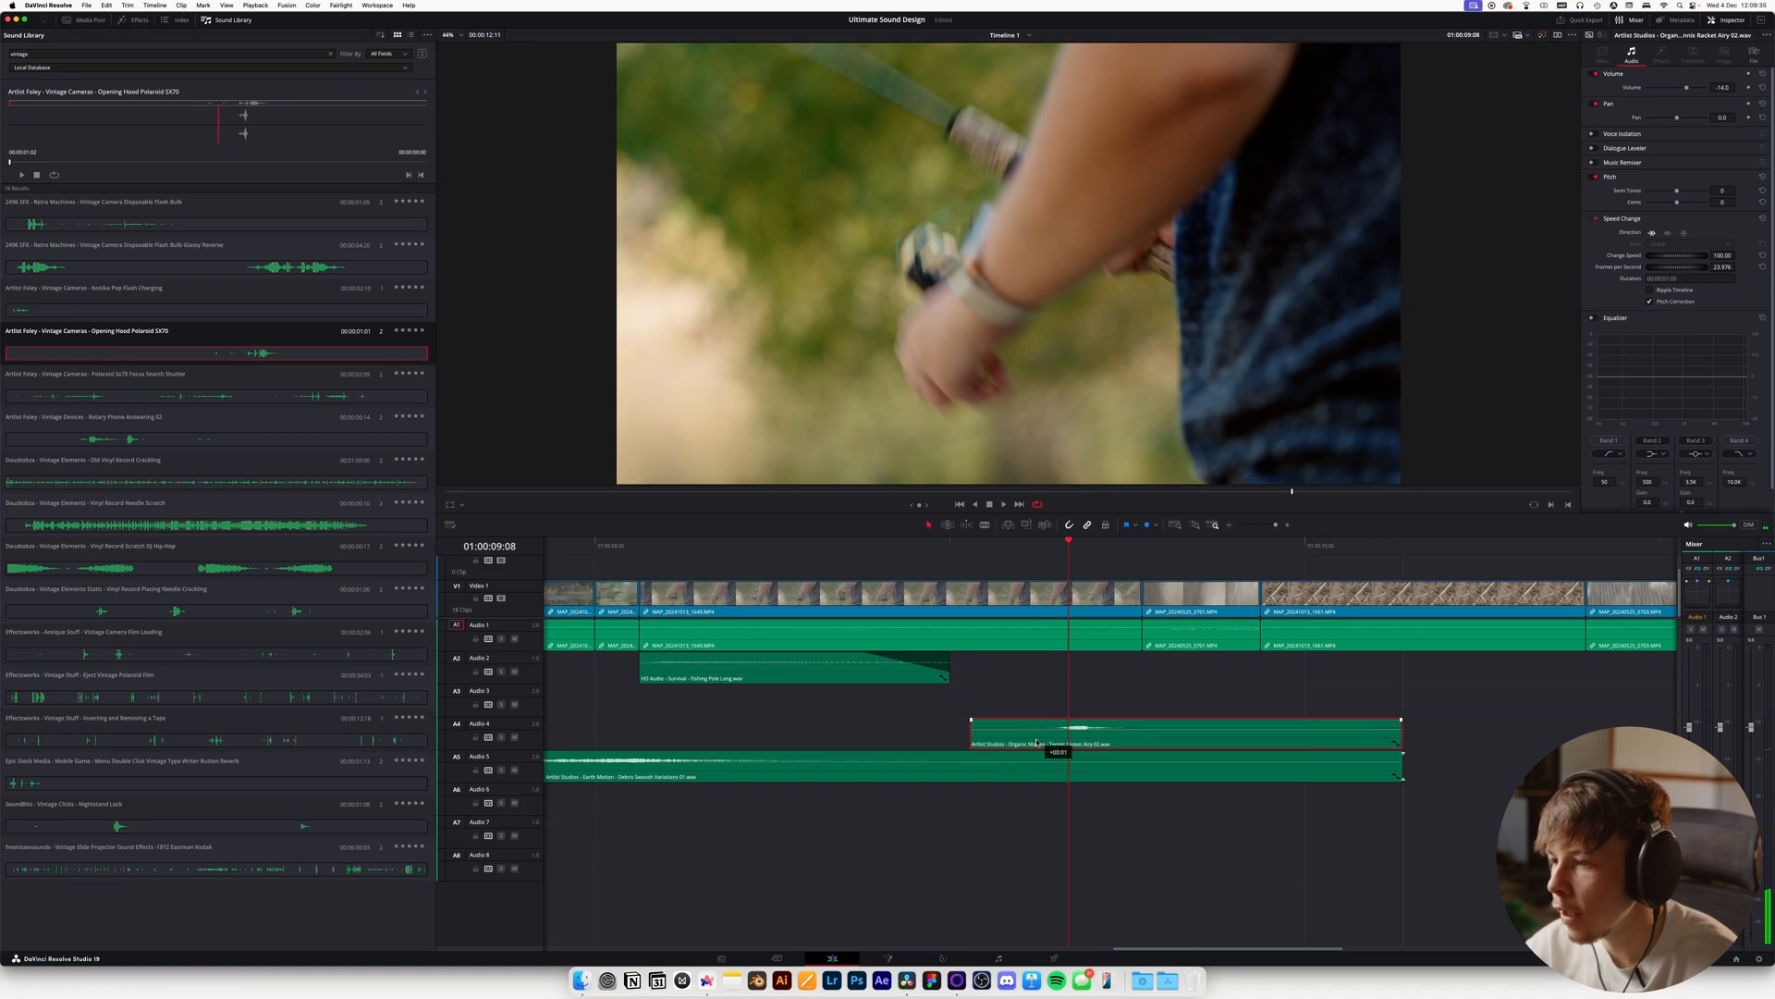
{"action": "key", "text": "space"}
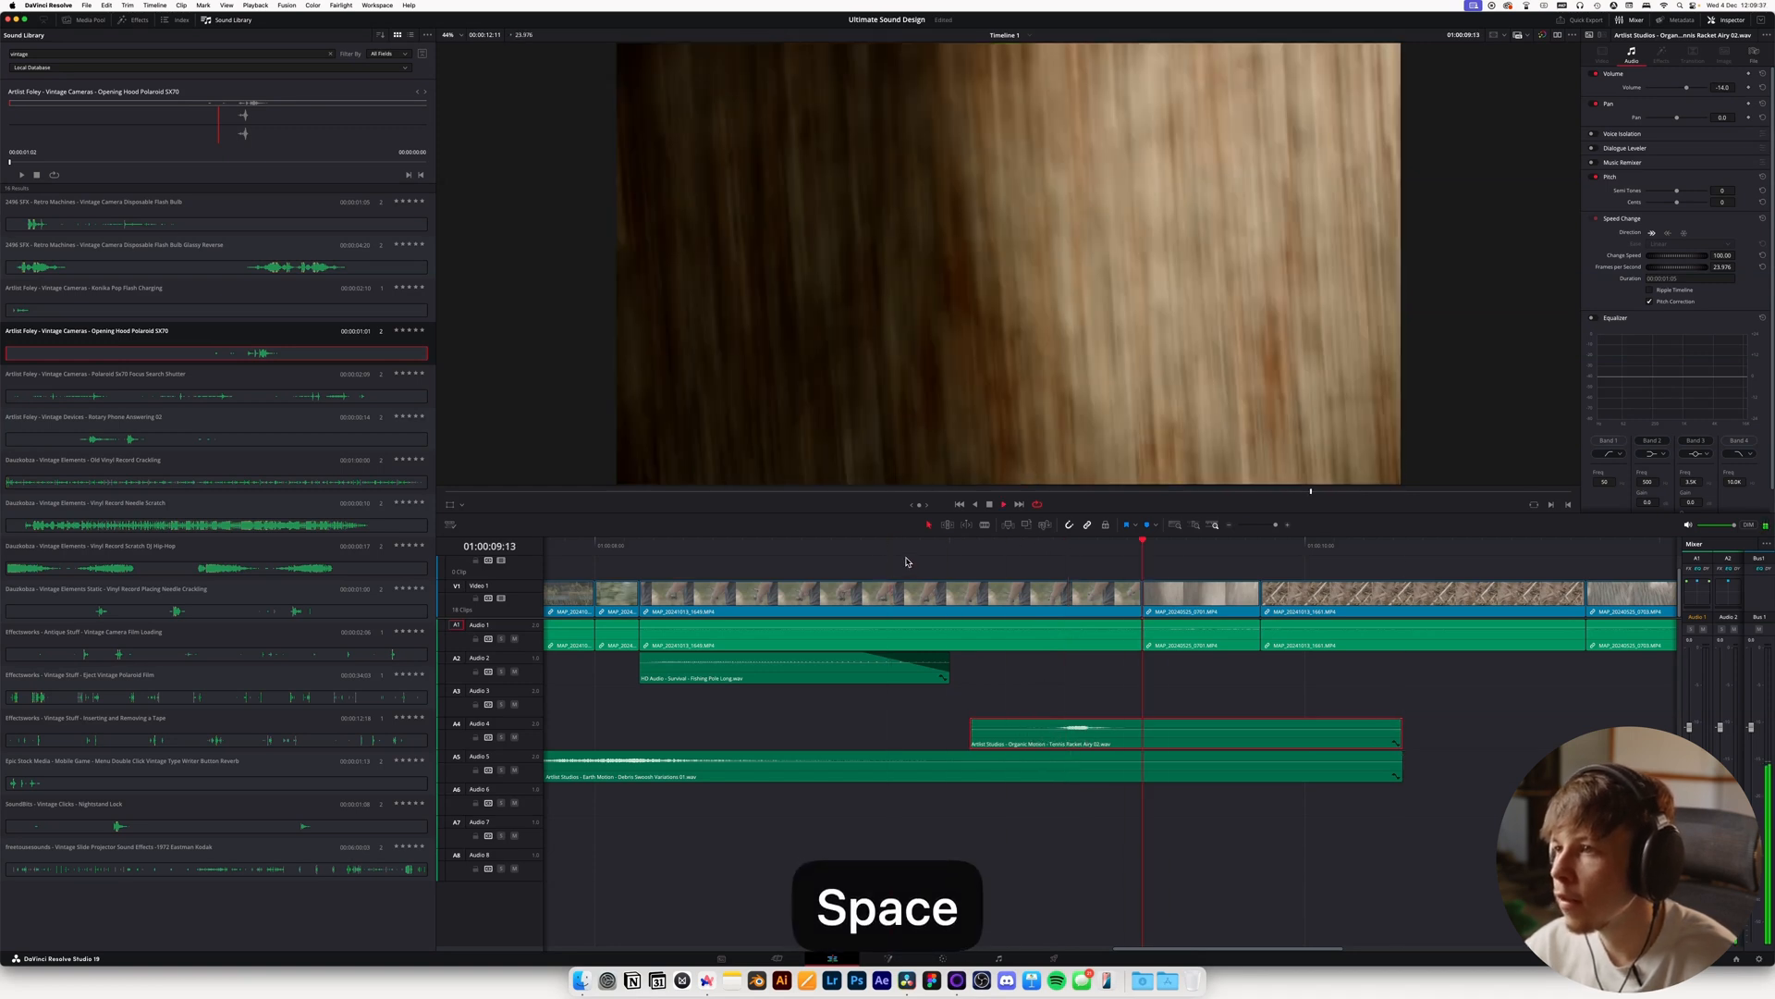
{"action": "key", "text": "space"}
Lower the tennis racket clip's volume to about -17.4 dB and switch back to the Organic Motion pack in Artlist
{"action": "key", "text": "shift+s"}
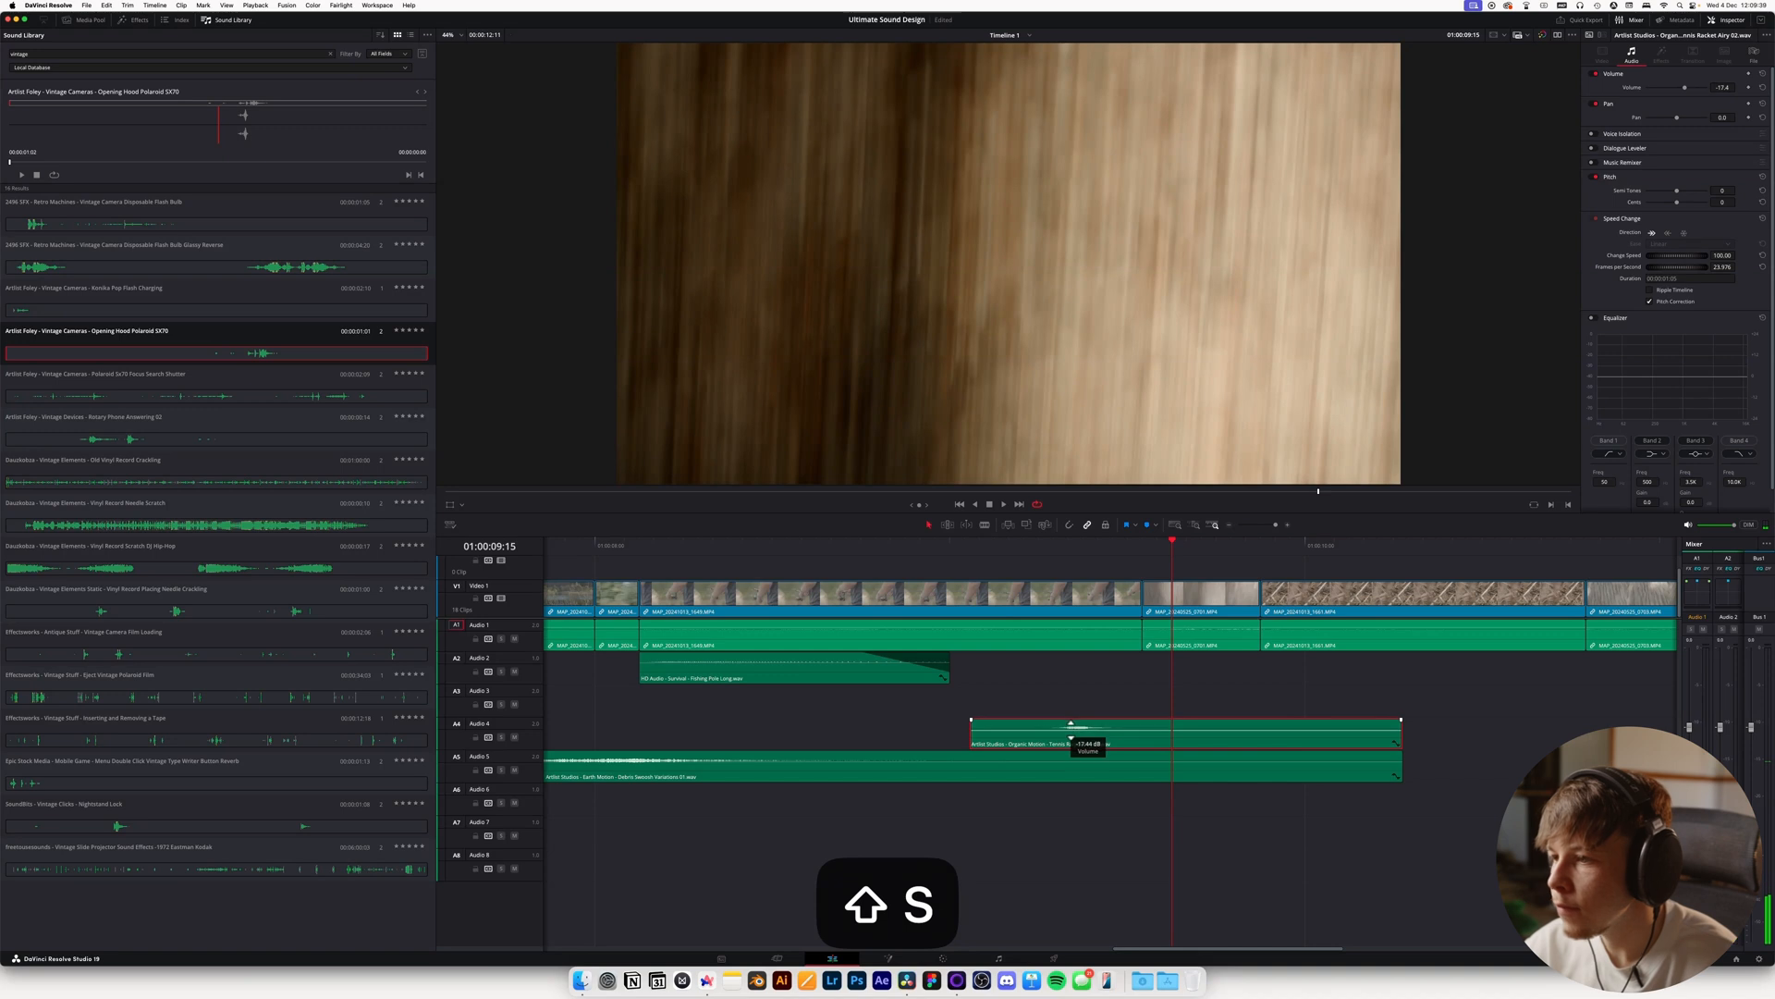
{"action": "key", "text": "space"}
{"action": "key", "text": "super+Tab"}
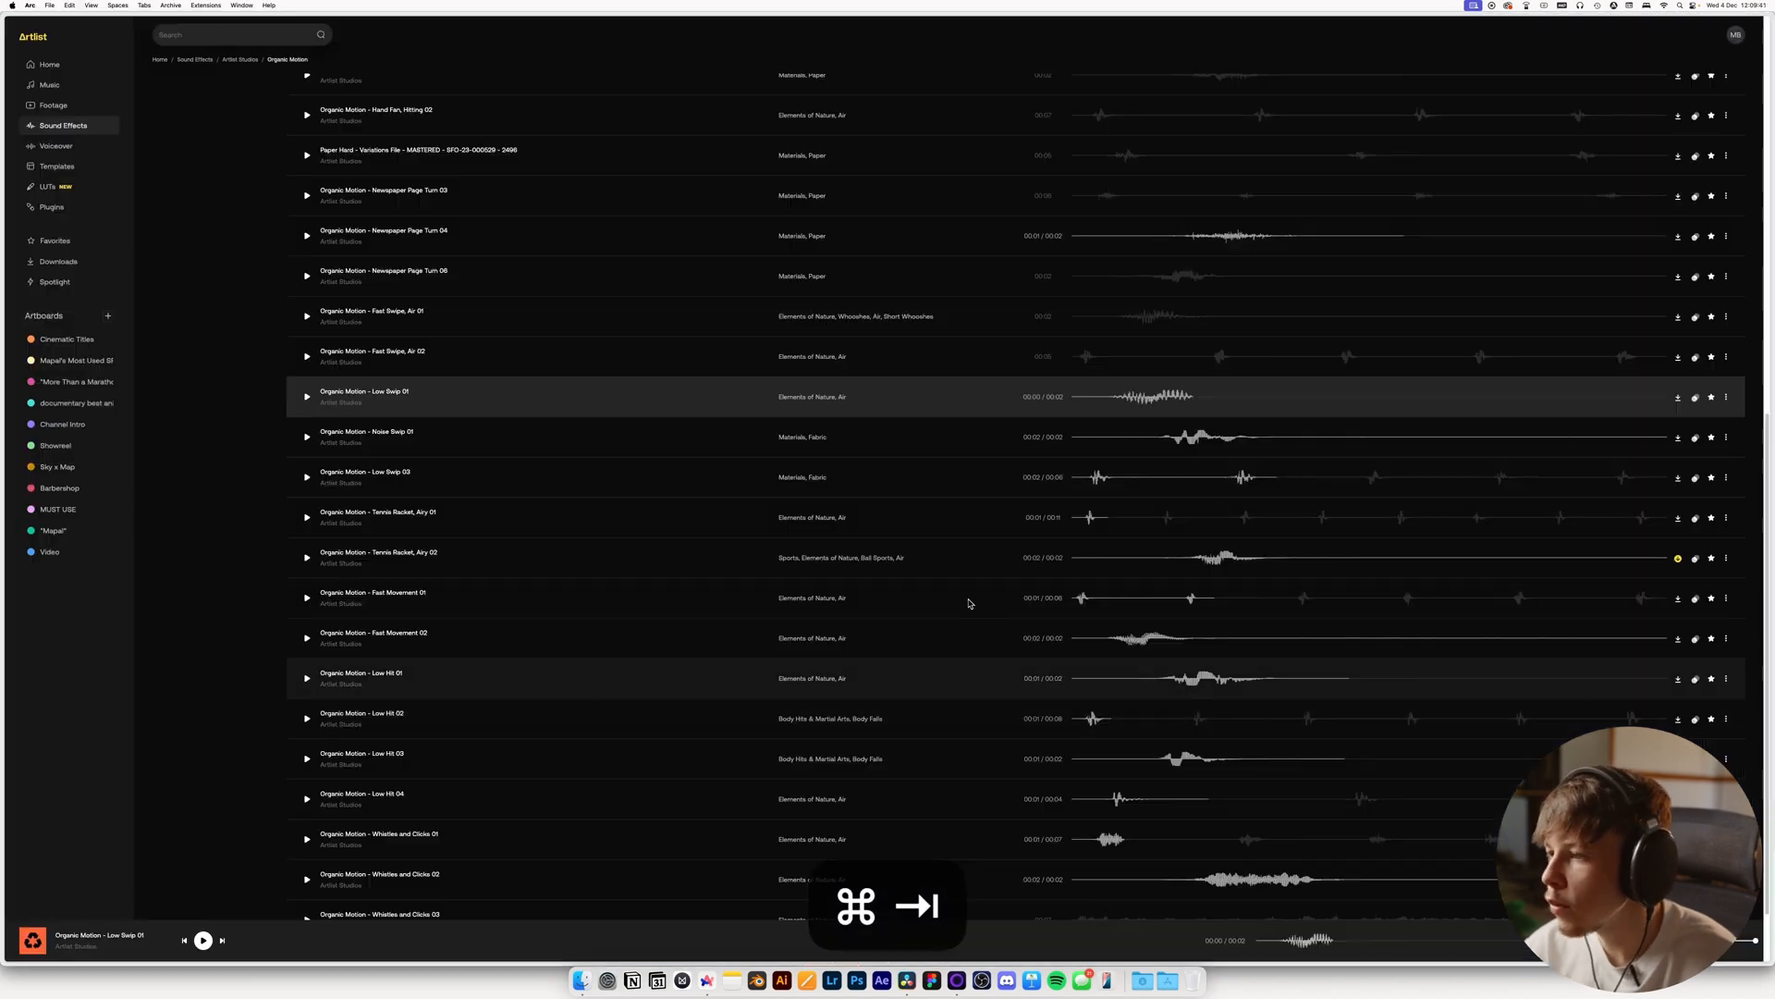
Audition Low Swip 01, Newspaper Page Turn 04 and 06, and Noise Swip 01 from the Organic Motion pack
{"action": "left_click", "coordinate": [1086, 403]}
{"action": "left_click", "coordinate": [1102, 243]}
{"action": "left_click", "coordinate": [1100, 279]}
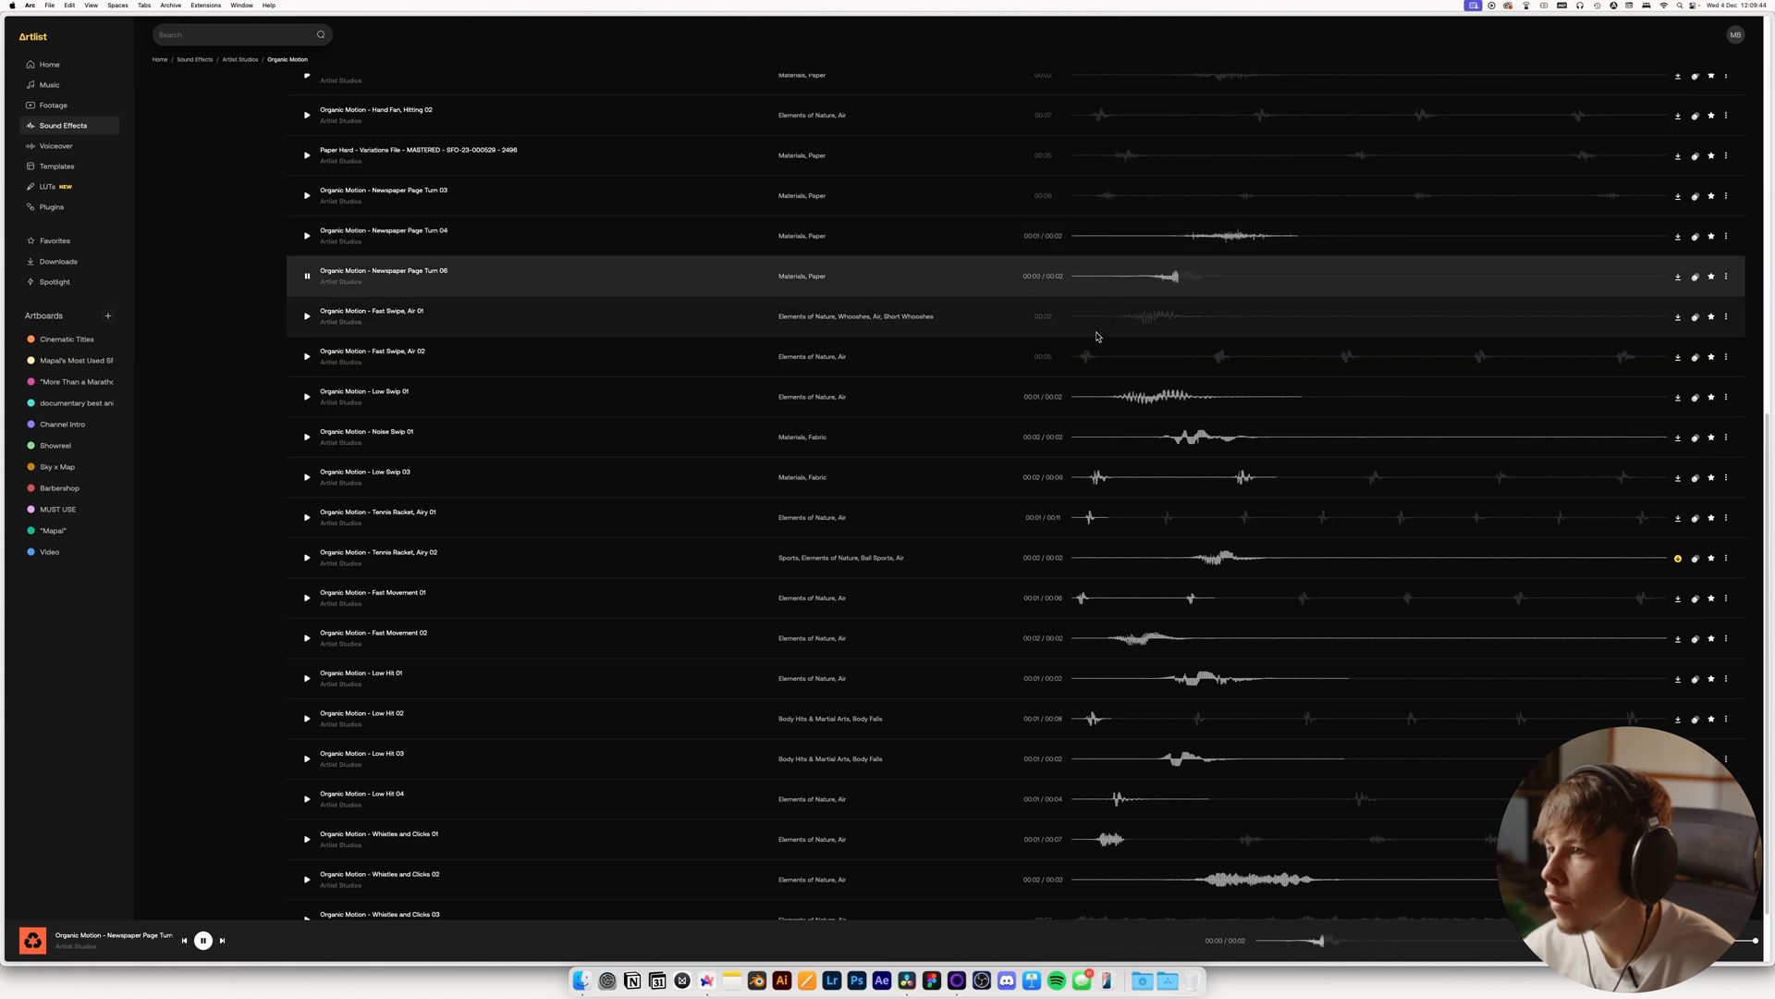
{"action": "left_click", "coordinate": [1102, 440]}
{"action": "key", "text": "space"}
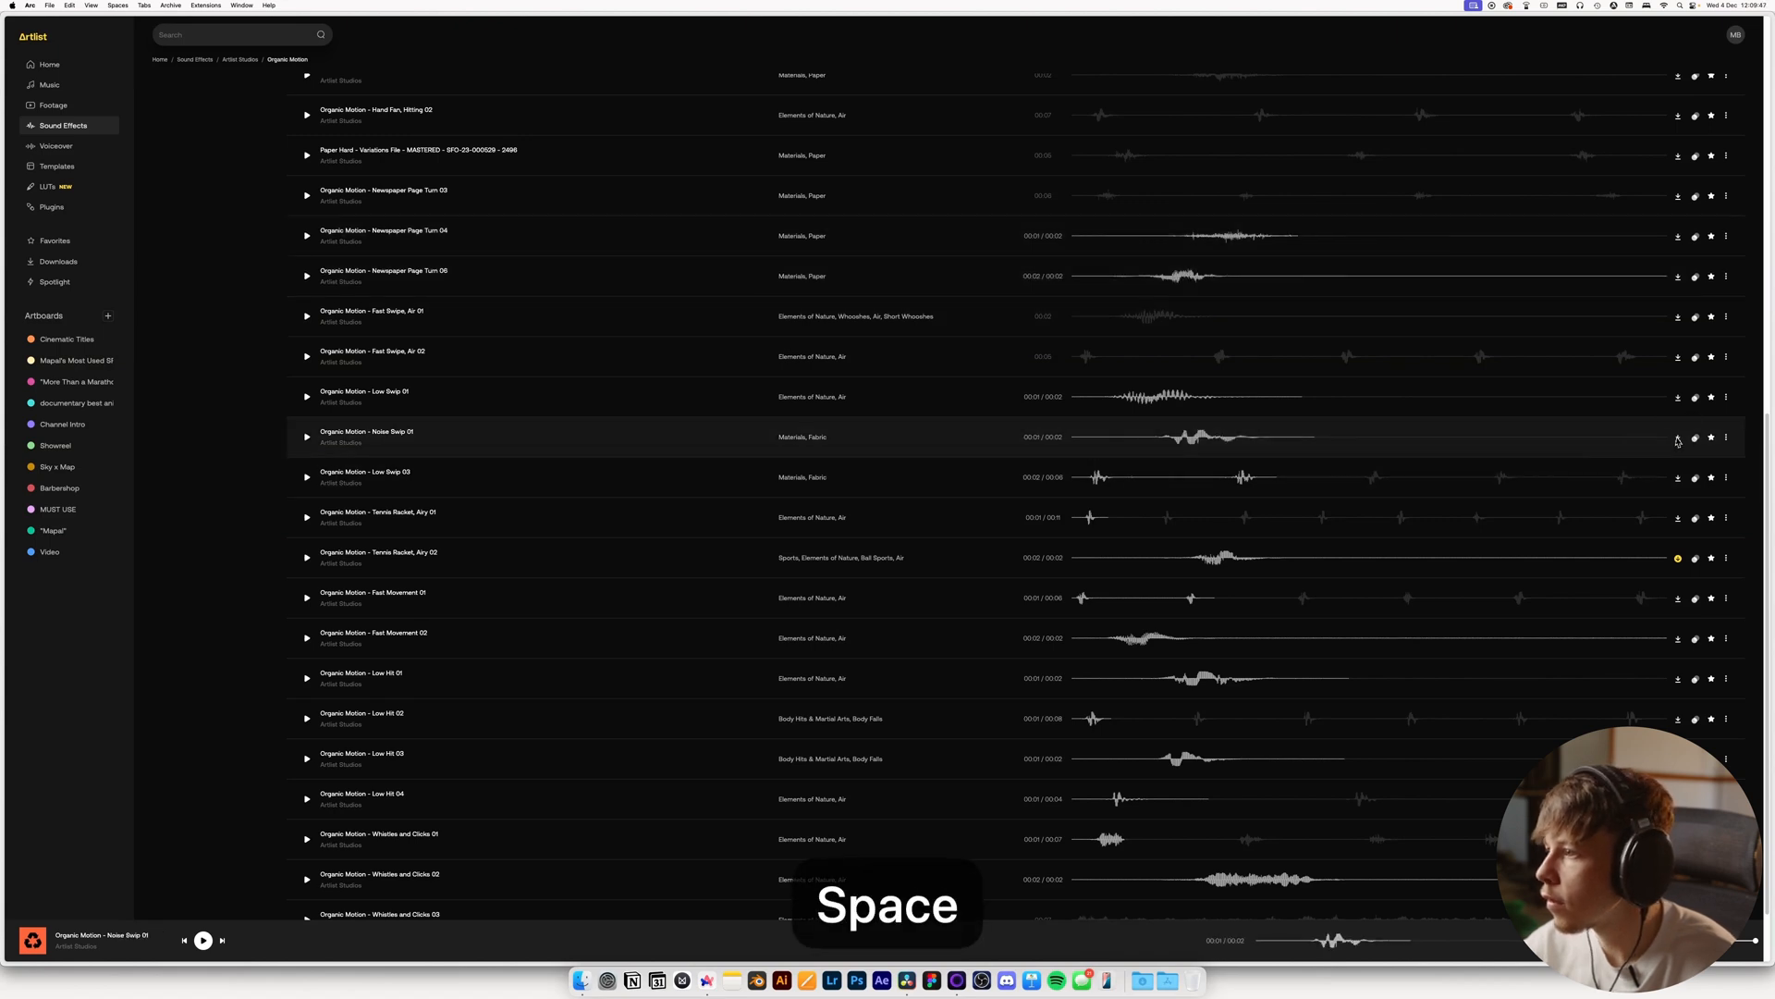
Audition Tennis Racket, Airy 02, Fast Movement 02, Low Hit 01 and Low Hit 03, and download Low Hit 03
{"action": "left_click", "coordinate": [1065, 557]}
{"action": "left_click", "coordinate": [1080, 638]}
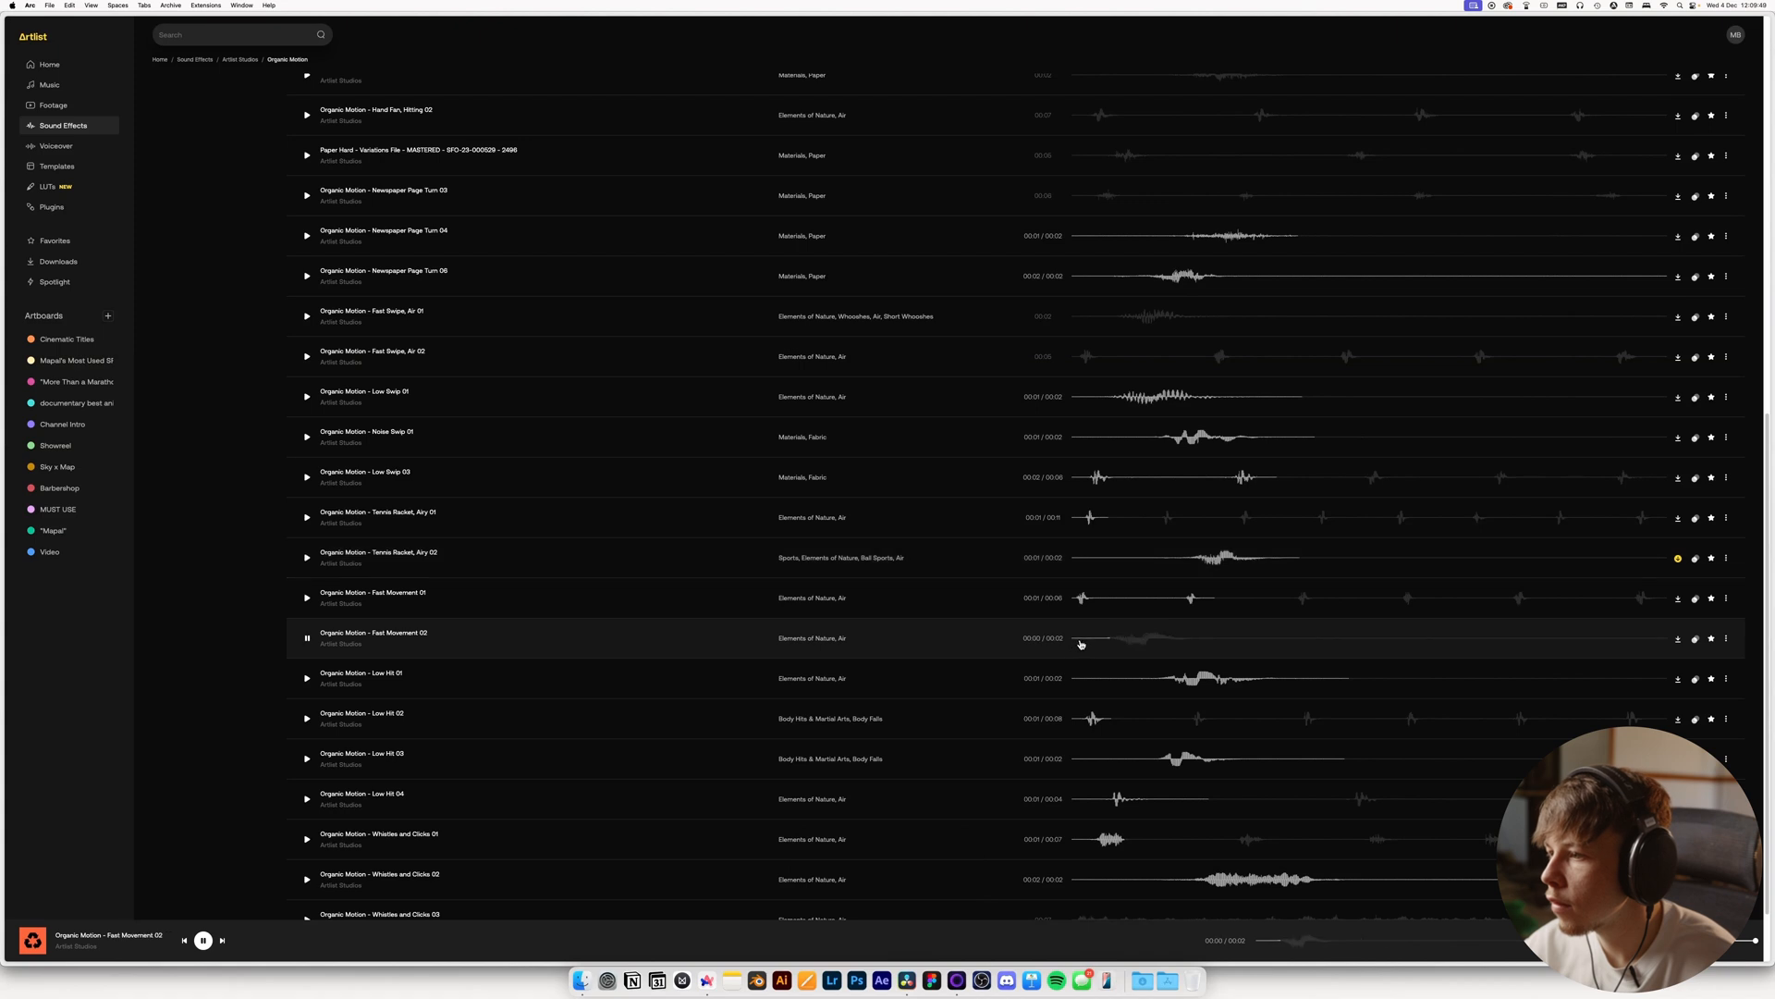
{"action": "left_click", "coordinate": [1095, 682]}
{"action": "left_click", "coordinate": [1102, 758]}
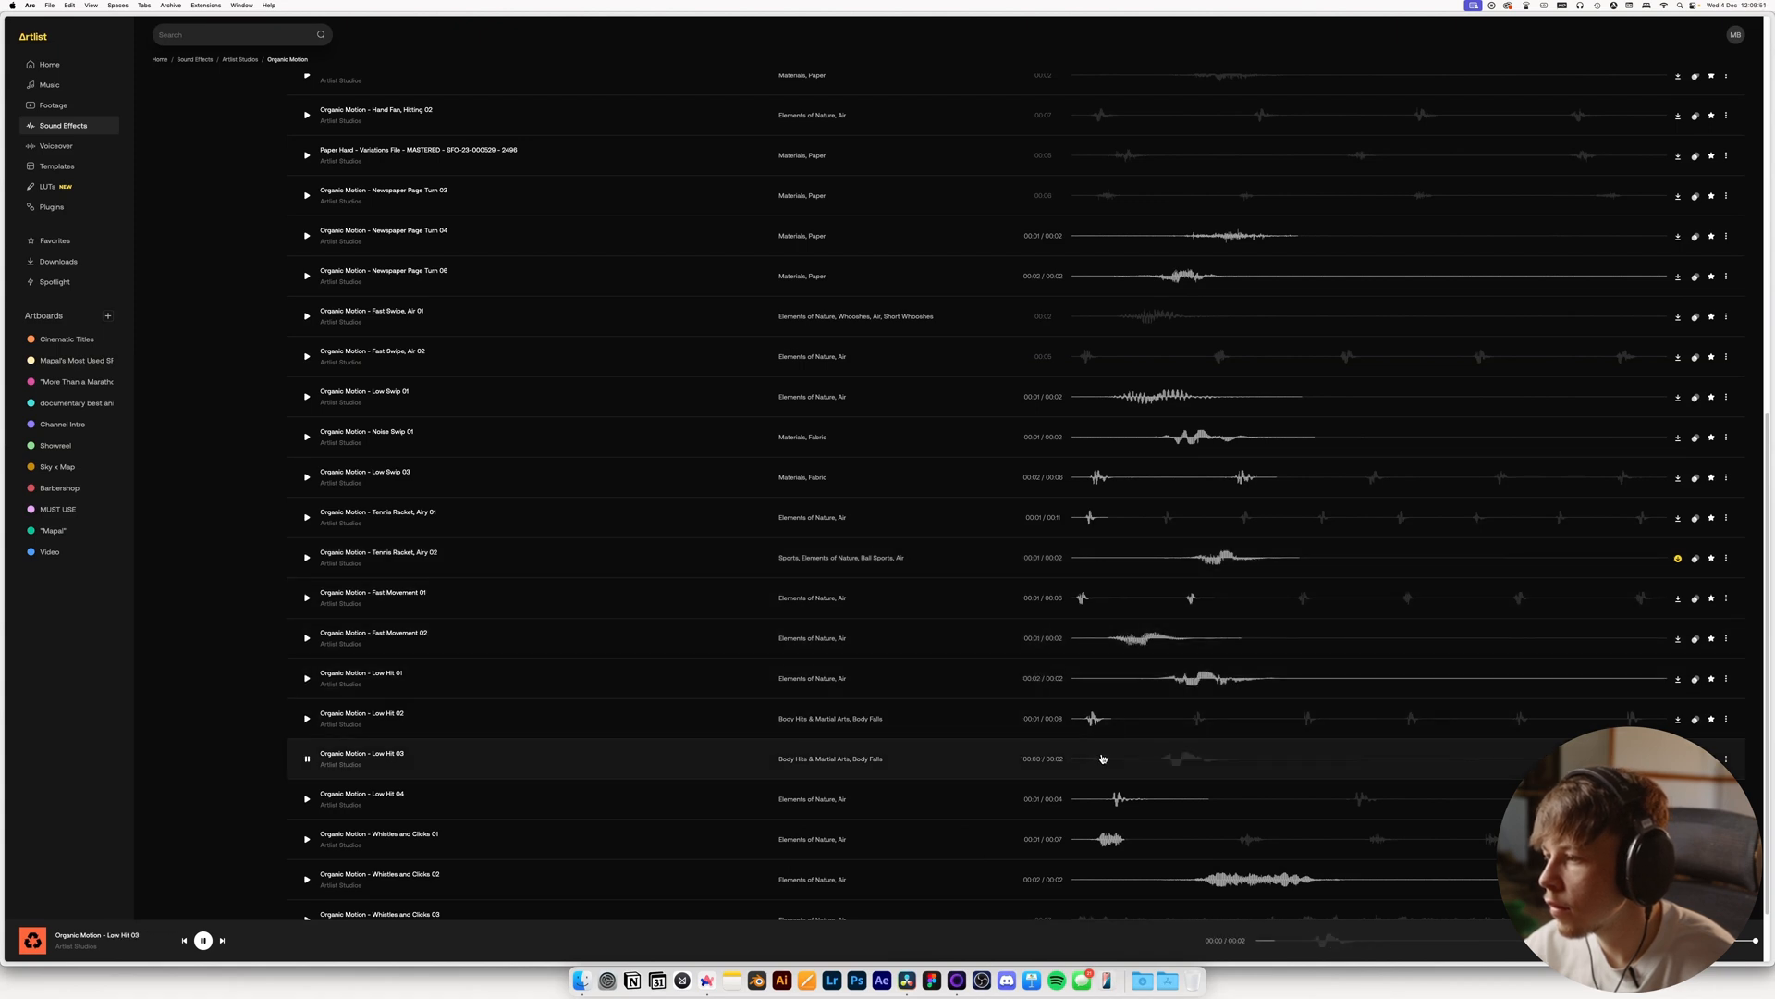
{"action": "key", "text": "space"}
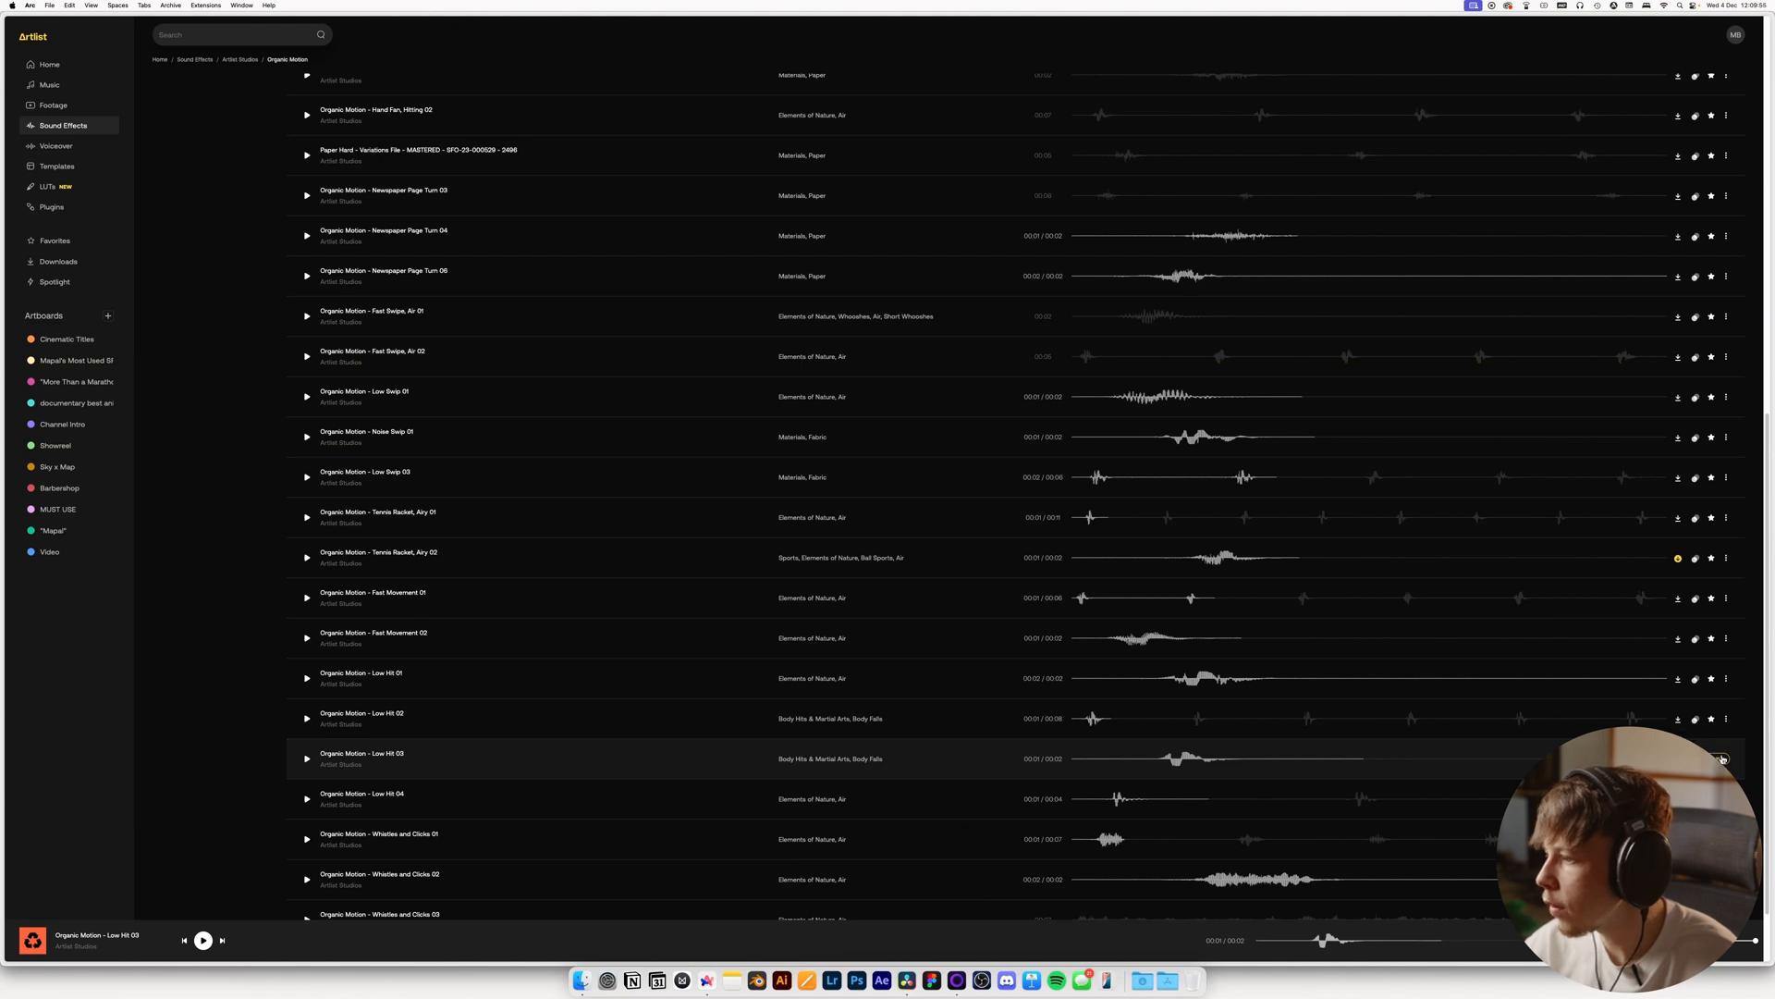
Switch to DaVinci Resolve and place the downloaded Low Hit 03 sound on Audio 3 above the tennis racket clip, at about -12 dB
{"action": "key", "text": "super+Tab"}
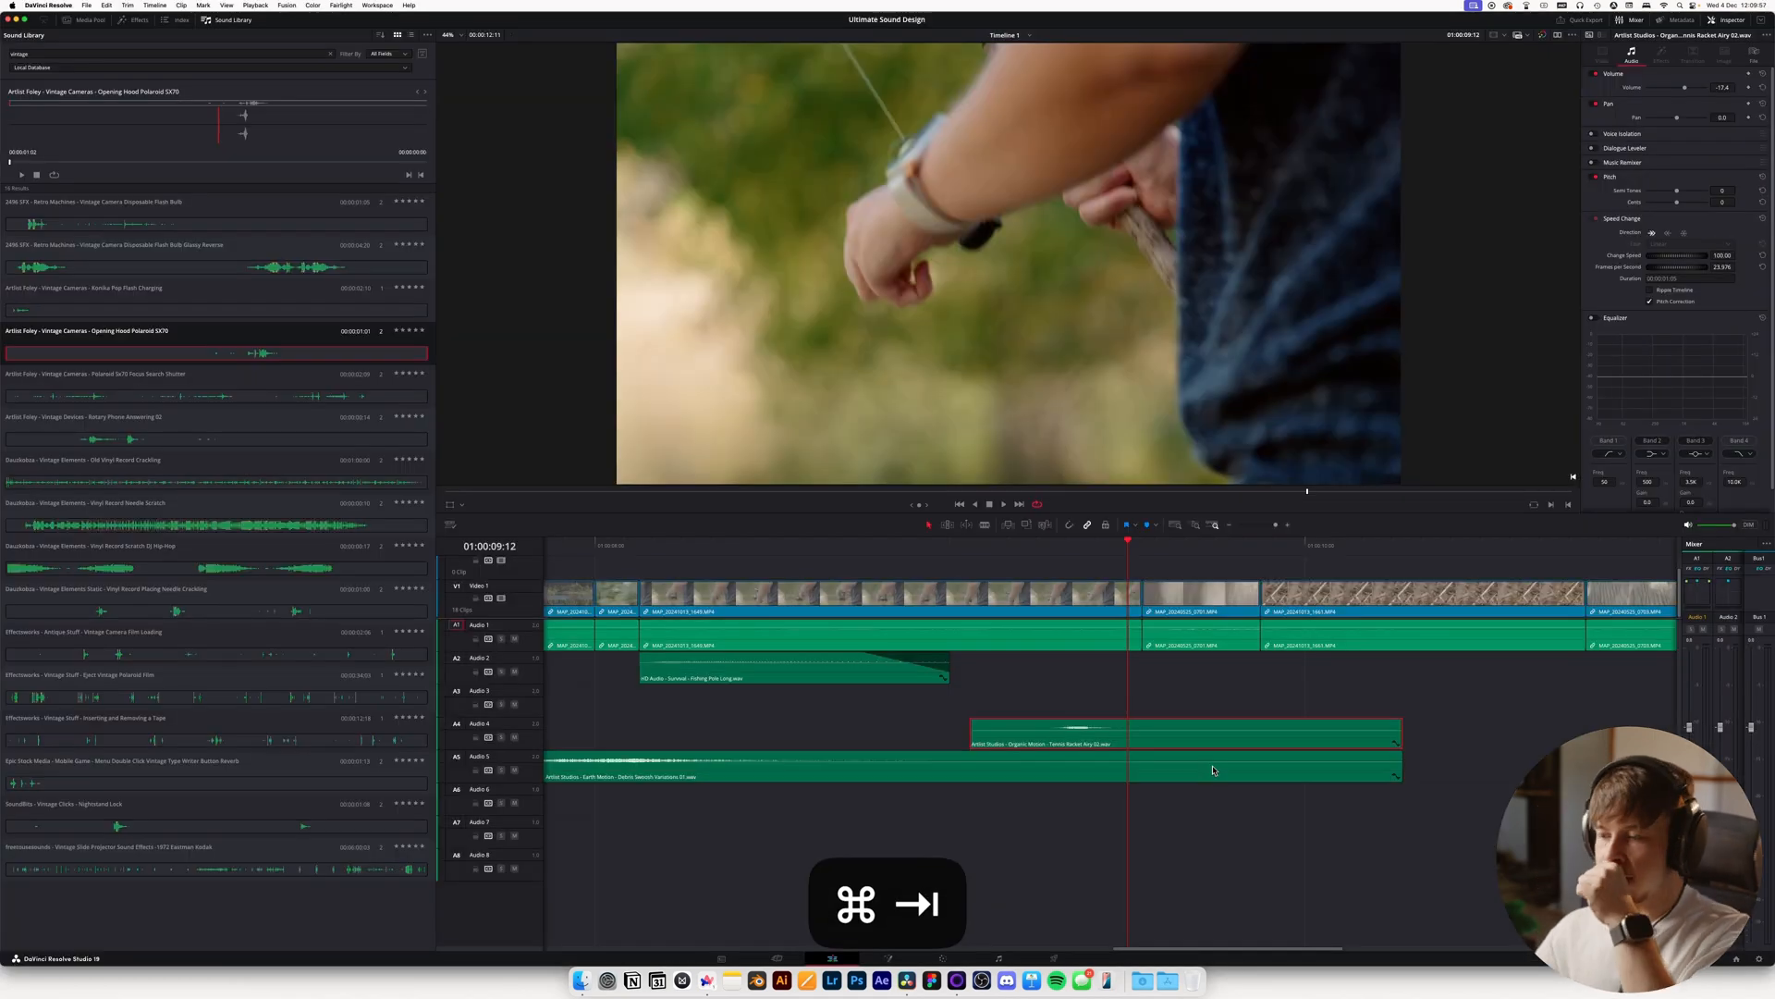
{"action": "left_click", "coordinate": [1143, 981]}
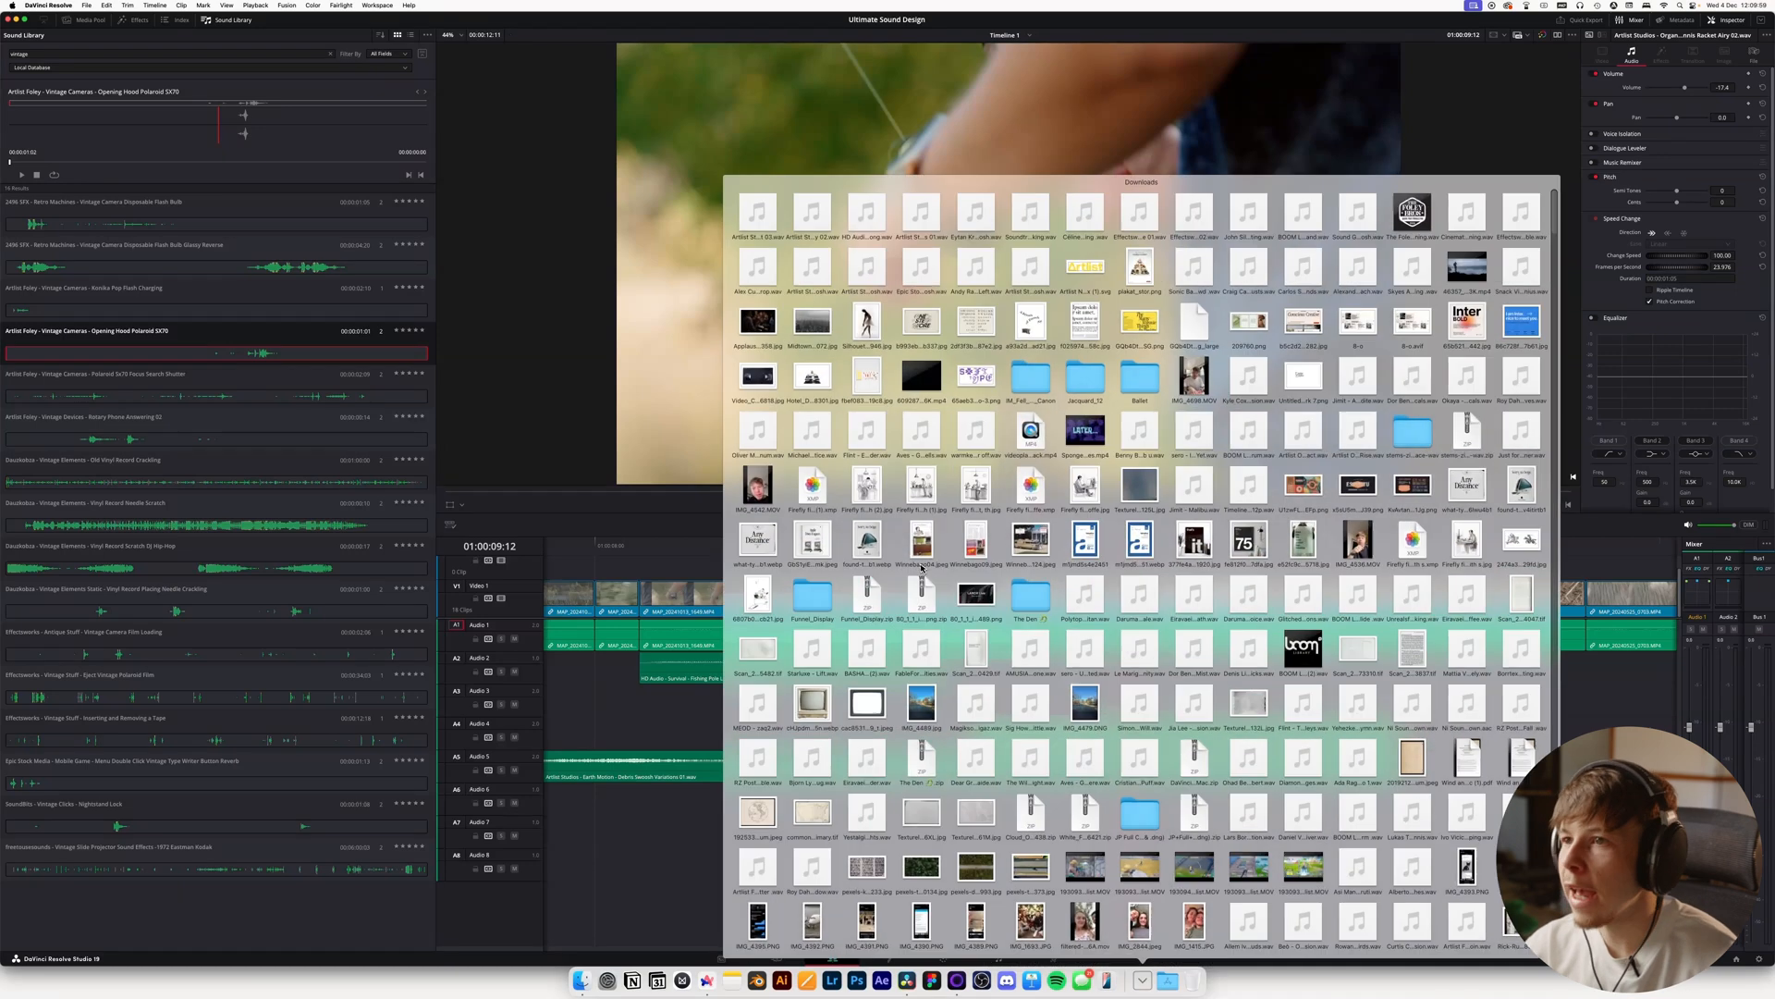
{"action": "left_click_drag", "start_coordinate": [745, 274], "coordinate": [1069, 702]}
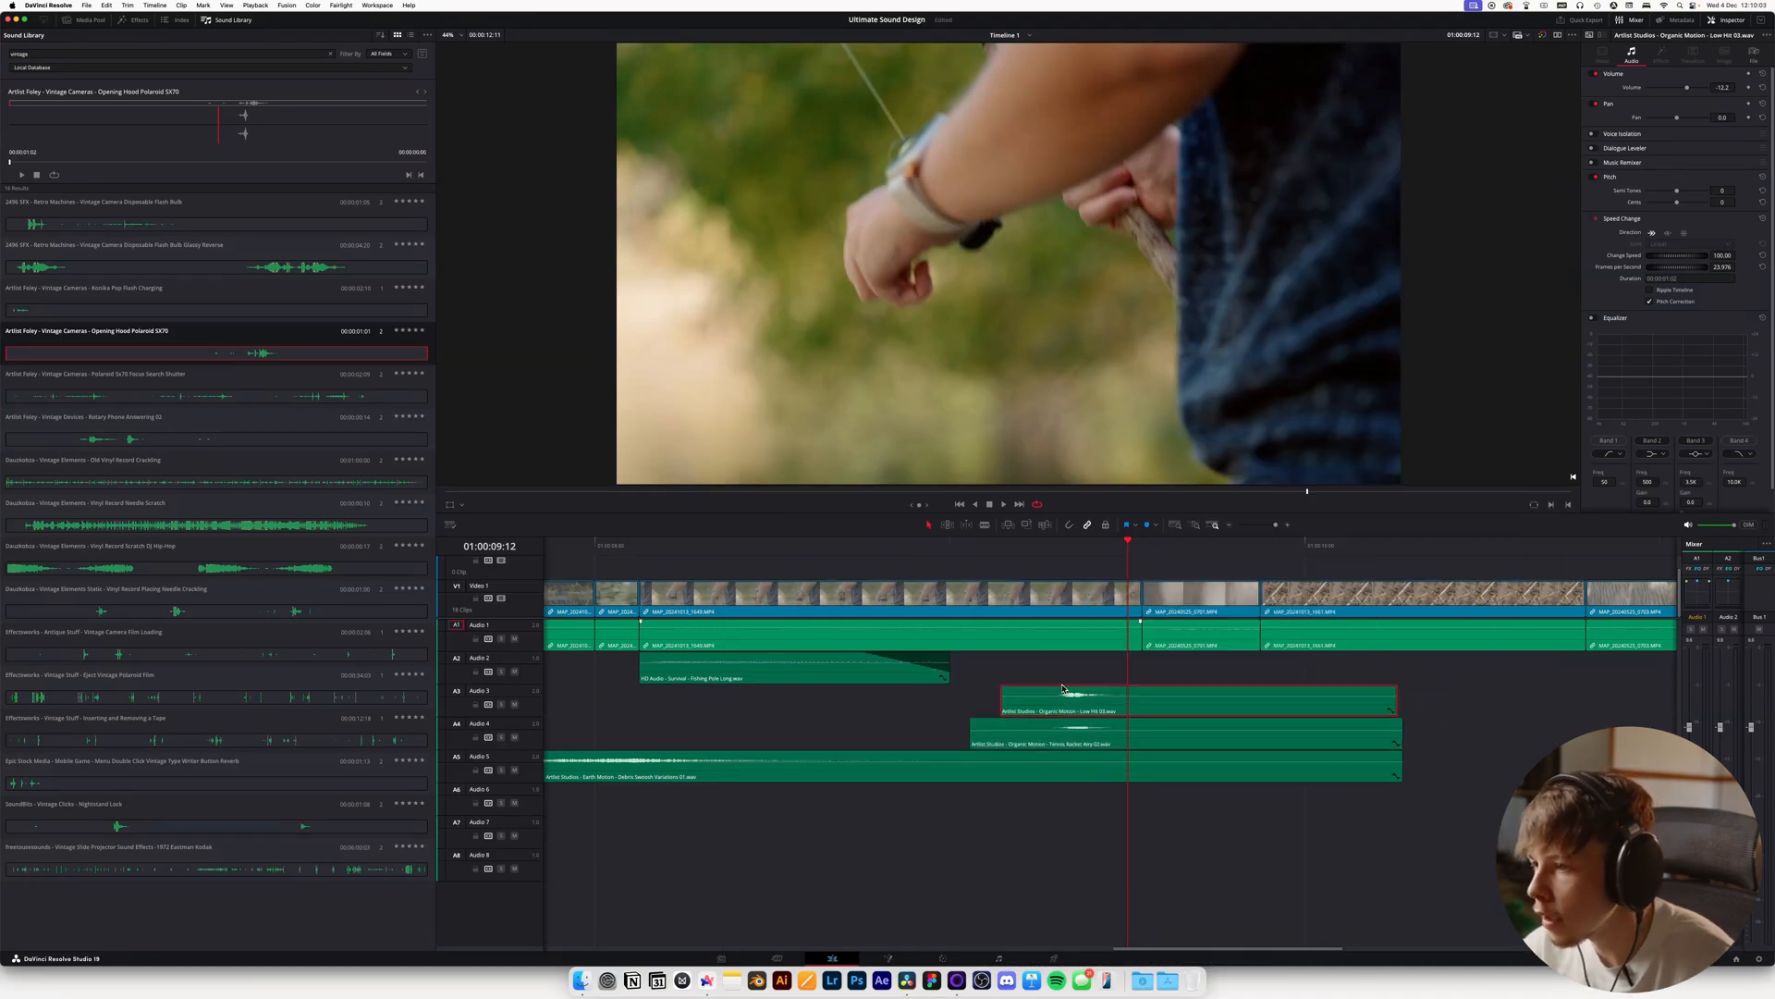
Replay the end of the fishing shot and its cut with the Low Hit 03 layer, and save the project
{"action": "key", "text": "space"}
{"action": "key", "text": "space"}
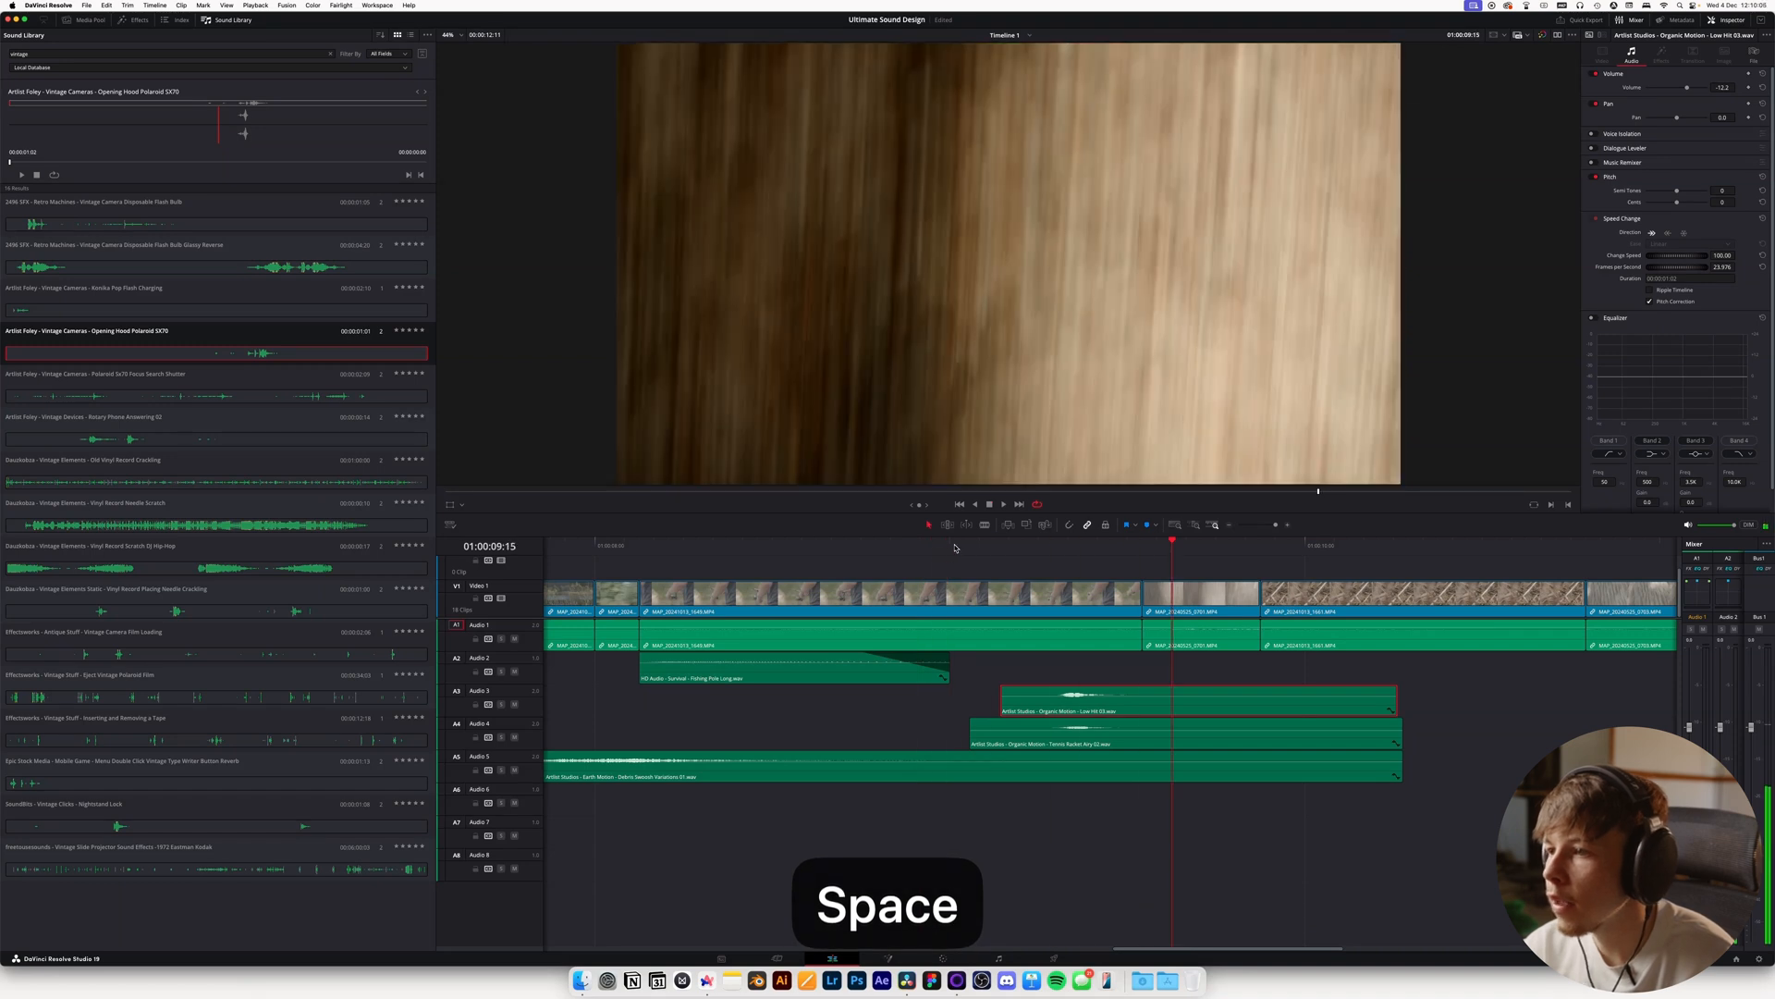
{"action": "left_click", "coordinate": [959, 548]}
{"action": "key", "text": "space"}
{"action": "key", "text": "space"}
{"action": "left_click", "coordinate": [999, 550]}
{"action": "key", "text": "space"}
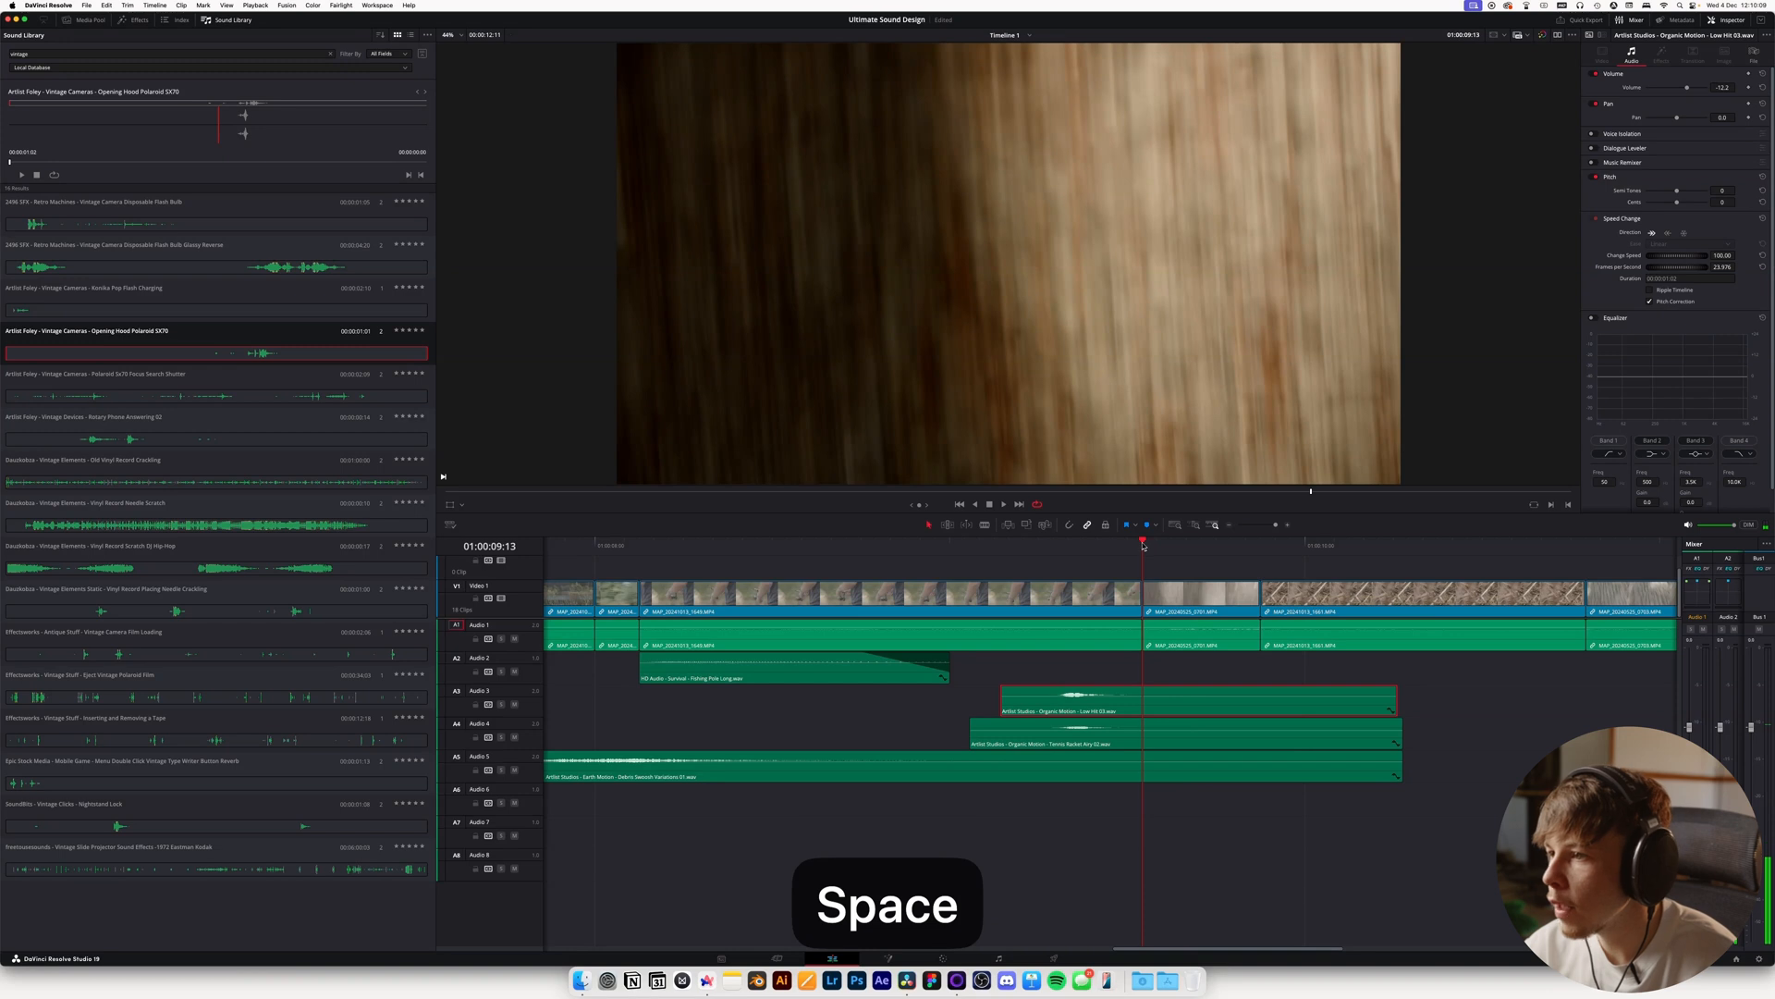
{"action": "key", "text": "space"}
{"action": "key", "text": "super+s"}
Switch to Artlist and search its sound effects for rocks
{"action": "key", "text": "super+Tab"}
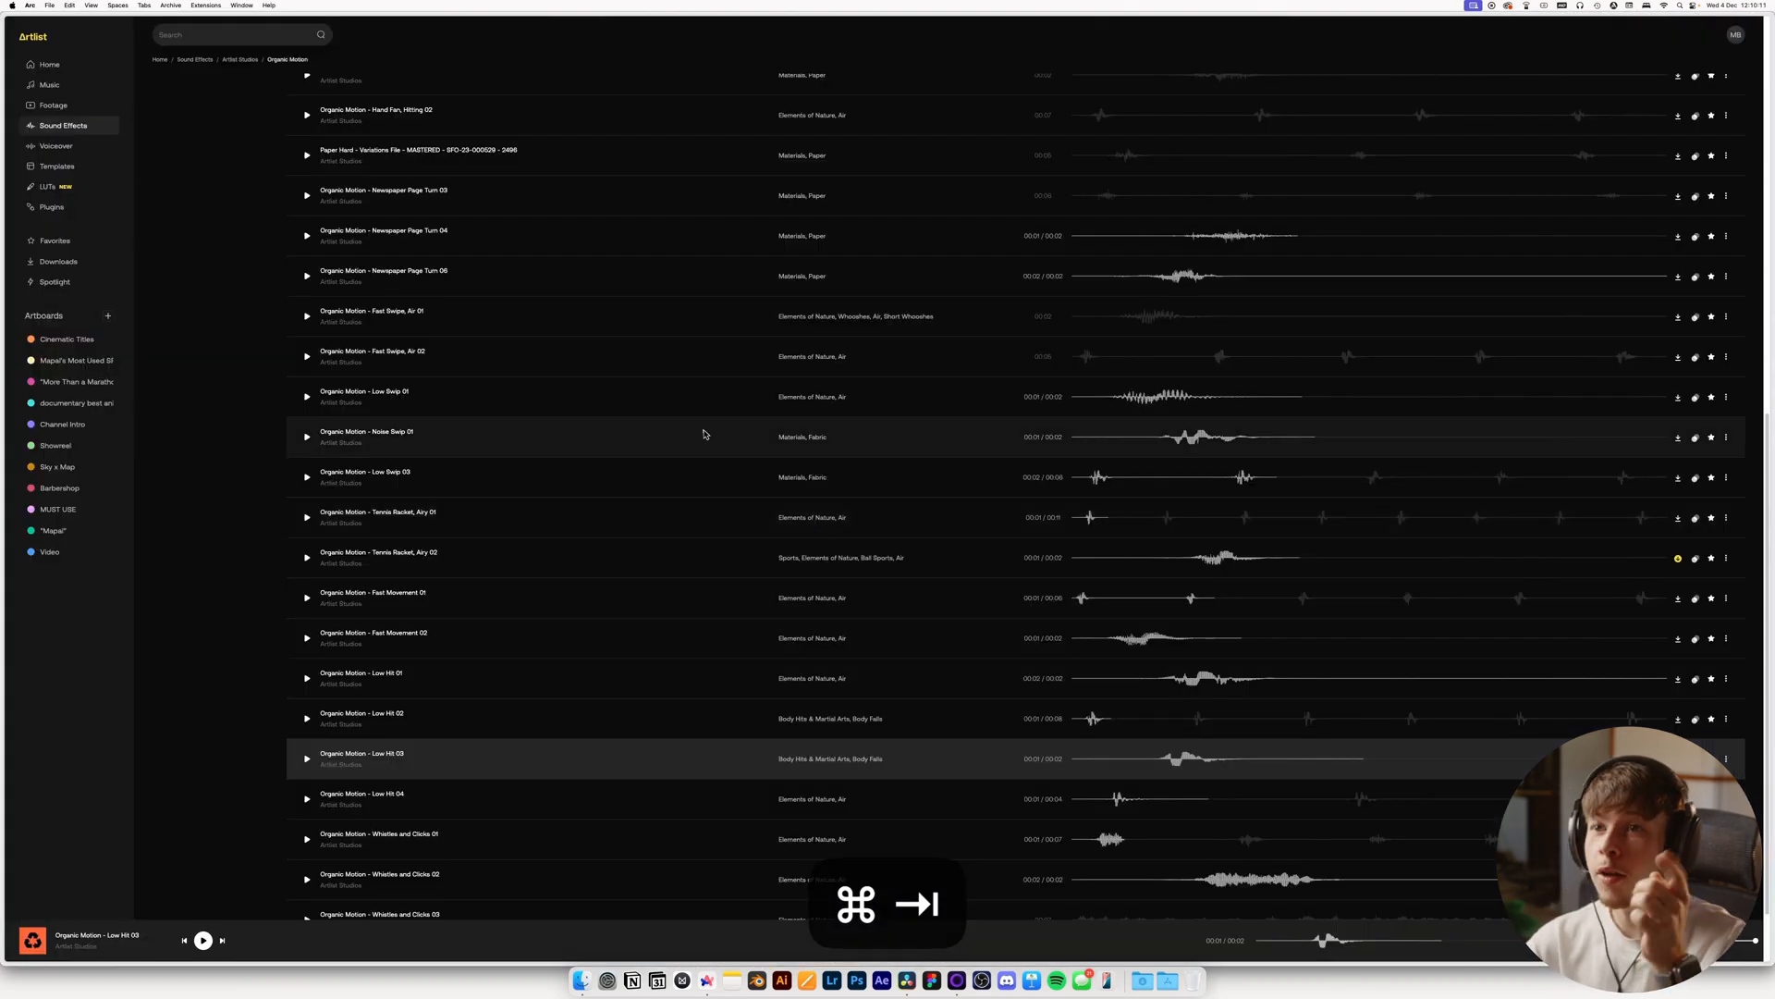
{"action": "scroll", "coordinate": [725, 337], "scroll_direction": "up", "scroll_amount": 8}
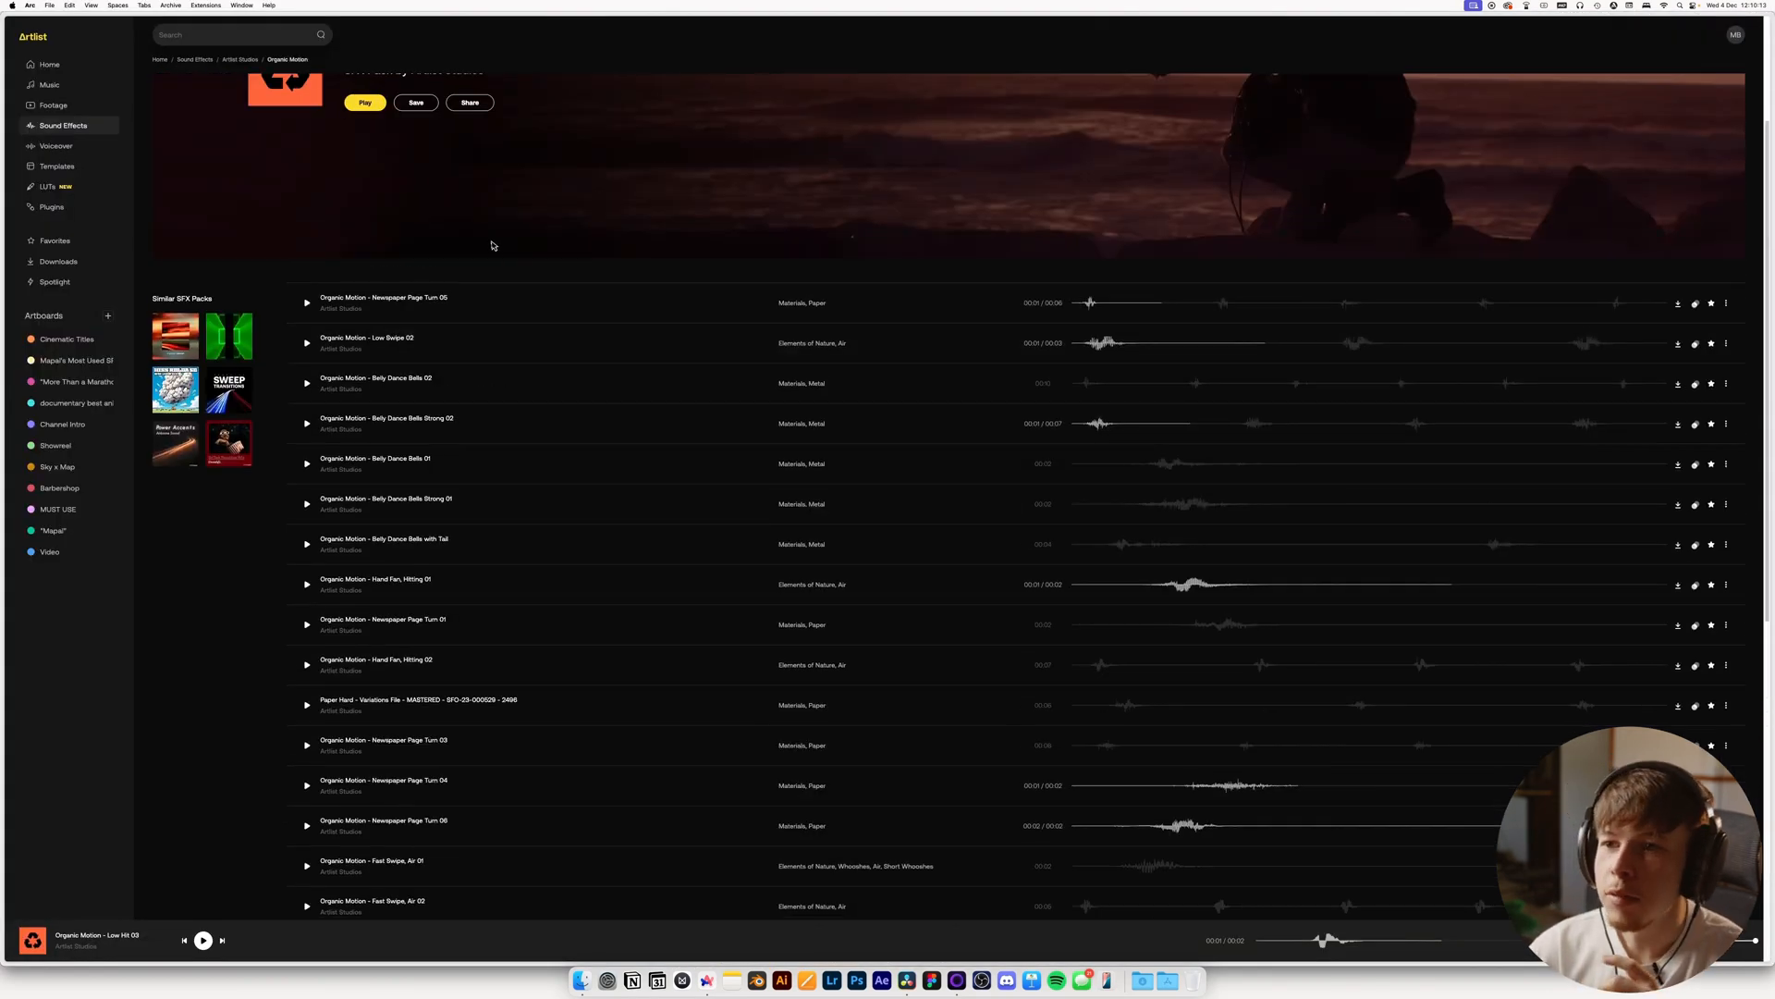
{"action": "scroll", "coordinate": [384, 287], "scroll_direction": "up", "scroll_amount": 3}
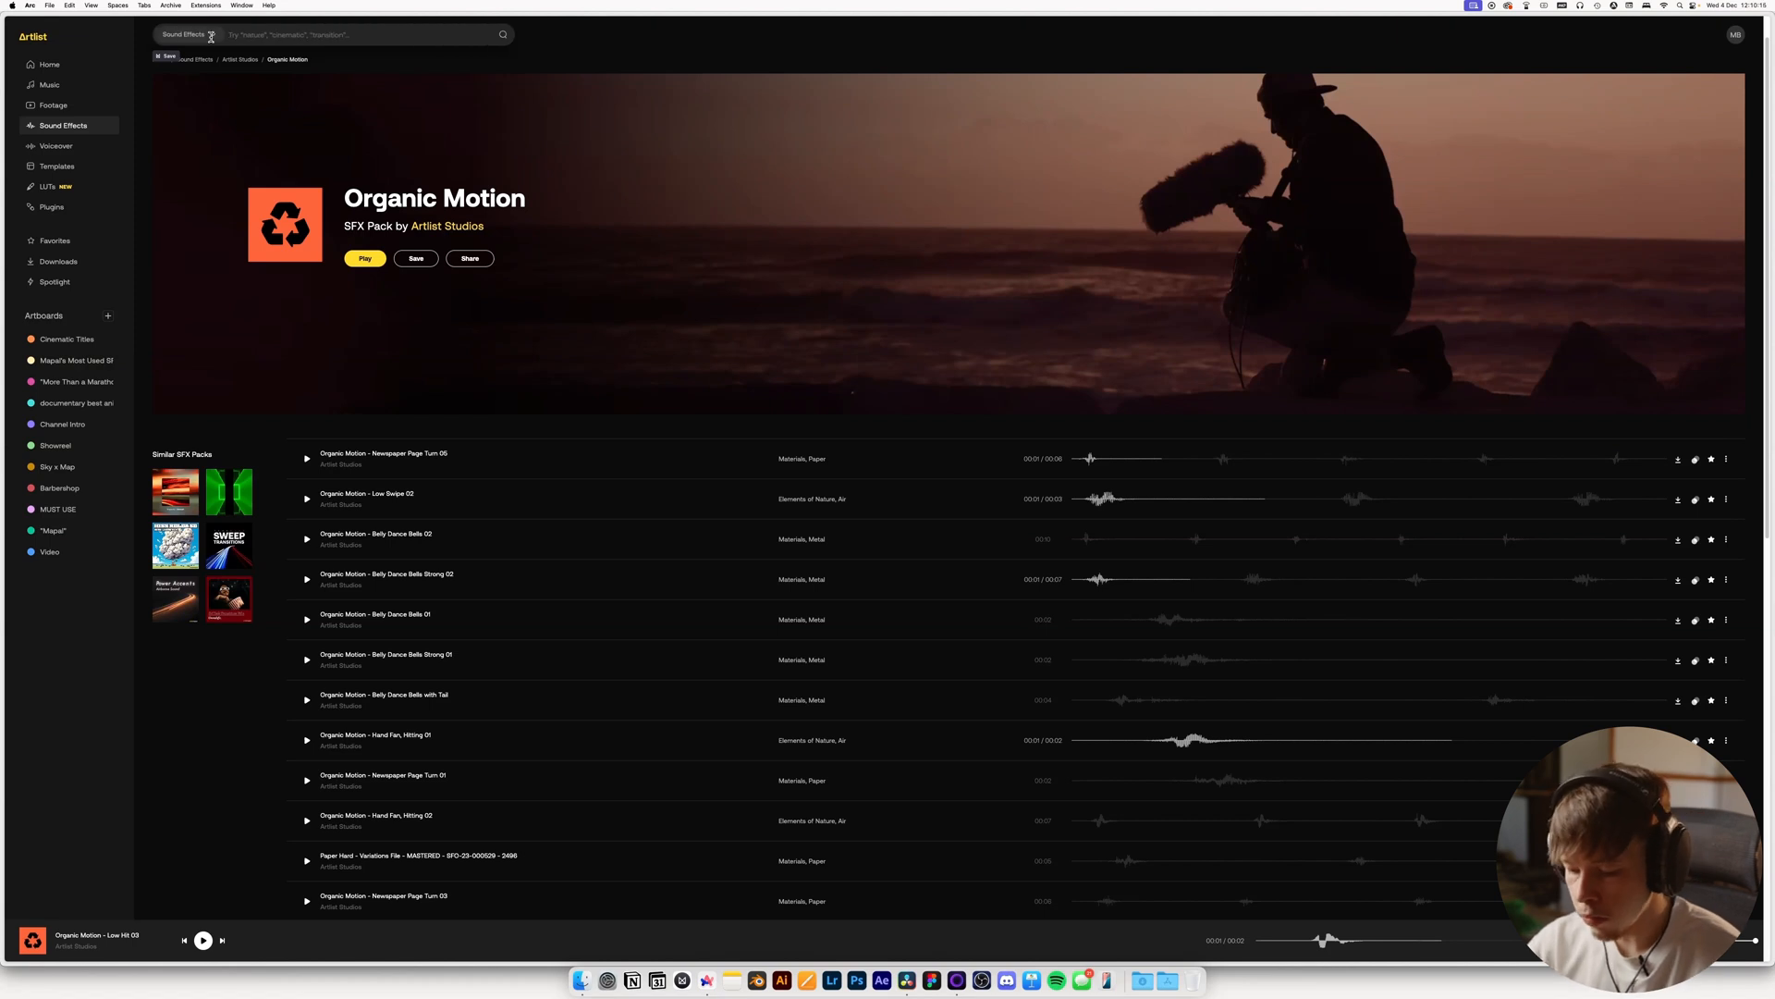
{"action": "key", "text": "Return"}
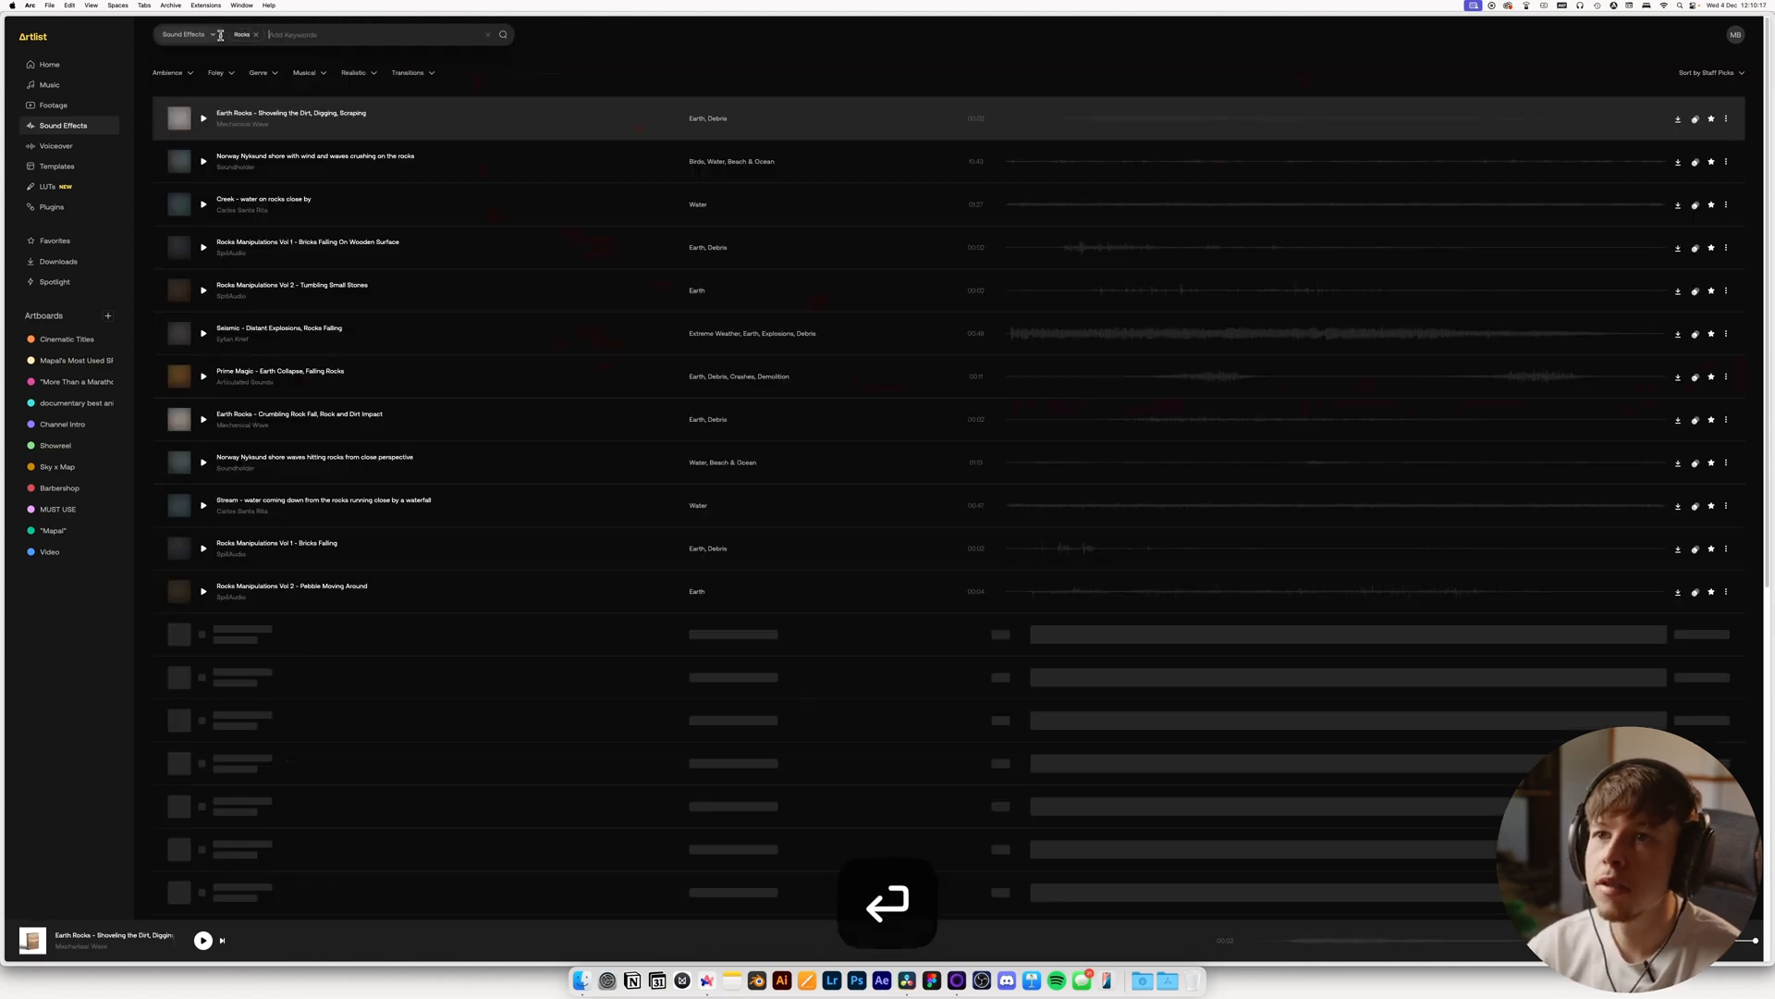
Audition rock sounds including Earth Collapse, Falling Rocks, Bricks Falling, Throwing Tiny Rock on a Pile of Stones and Dropping Big Stones On A Cardboard
{"action": "left_click", "coordinate": [1088, 383]}
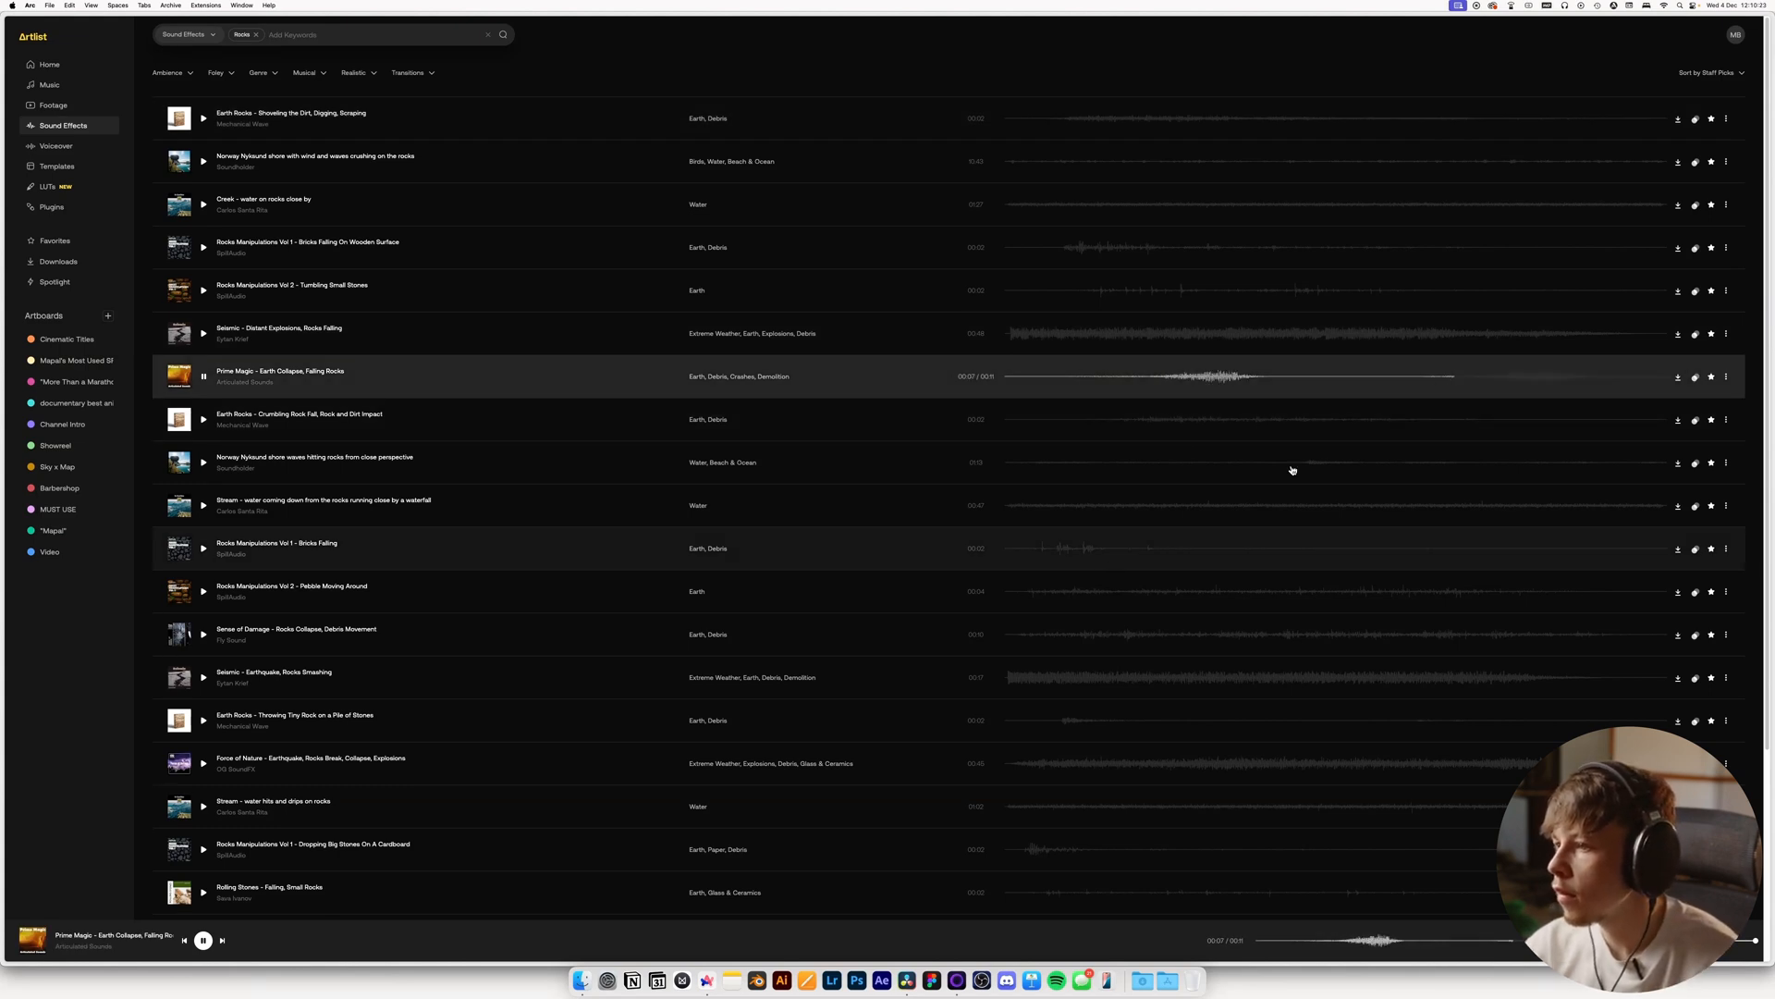
{"action": "left_click", "coordinate": [1020, 548]}
{"action": "left_click", "coordinate": [1028, 722]}
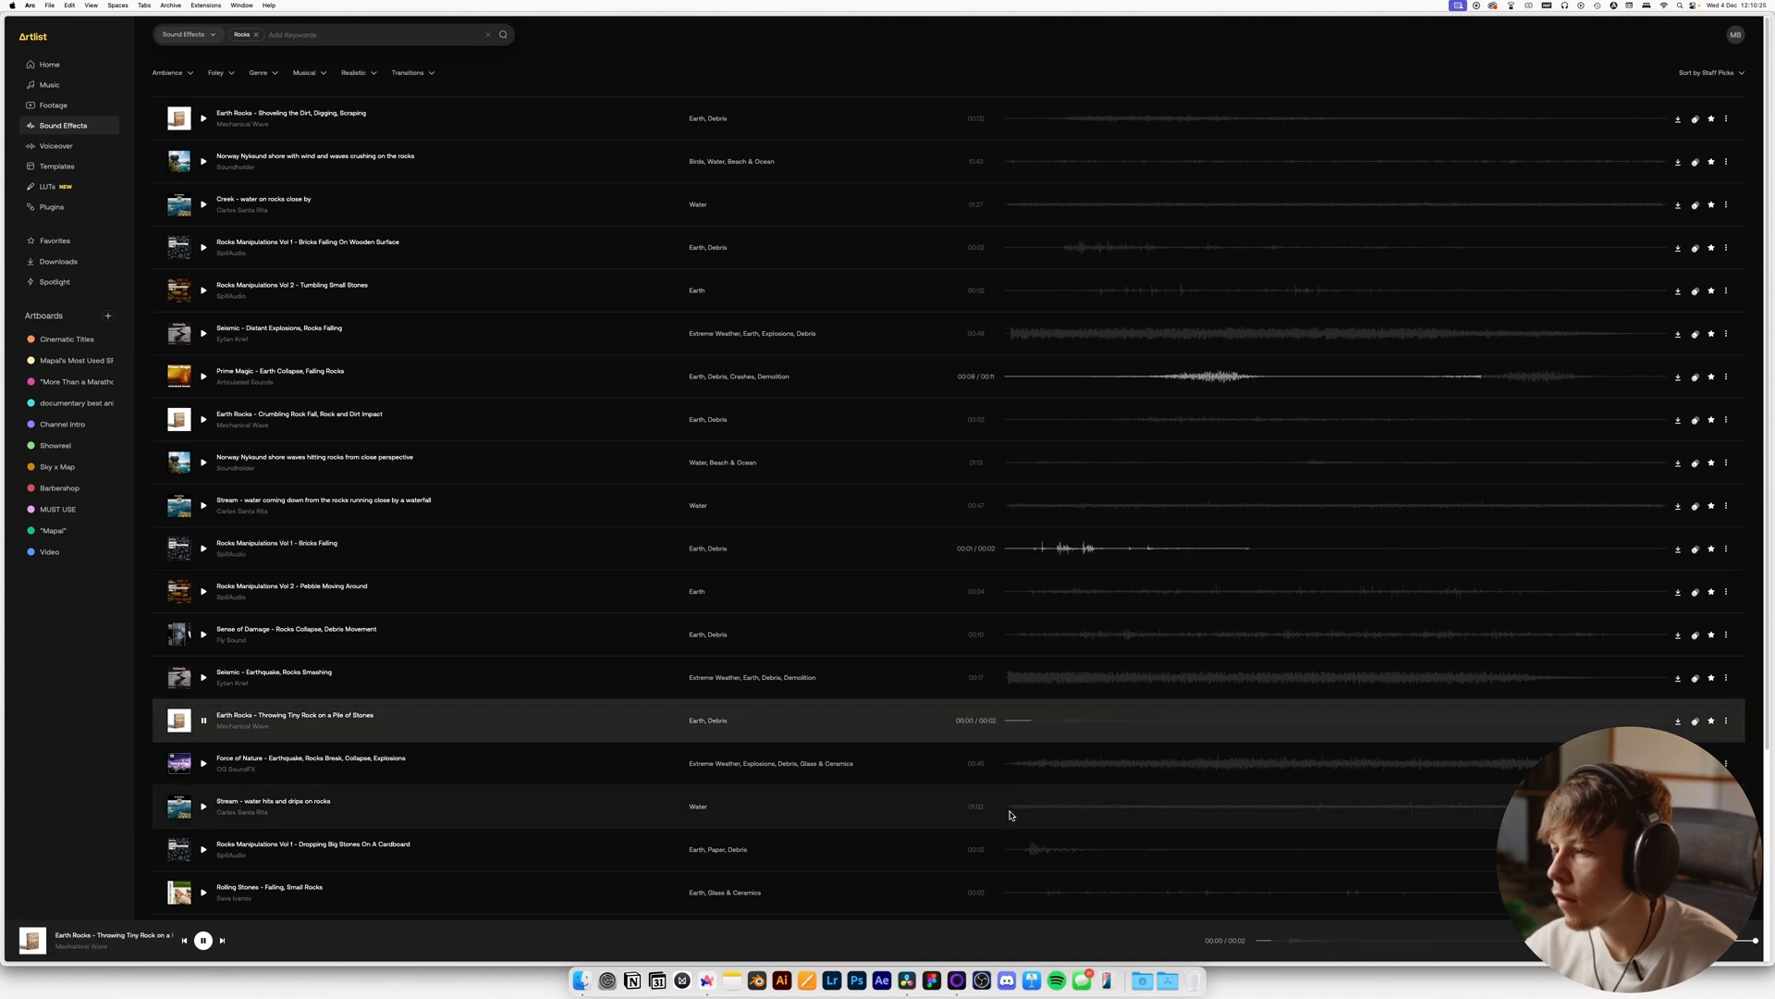
{"action": "left_click", "coordinate": [1007, 853]}
{"action": "scroll", "coordinate": [1063, 813], "scroll_direction": "down", "scroll_amount": 5}
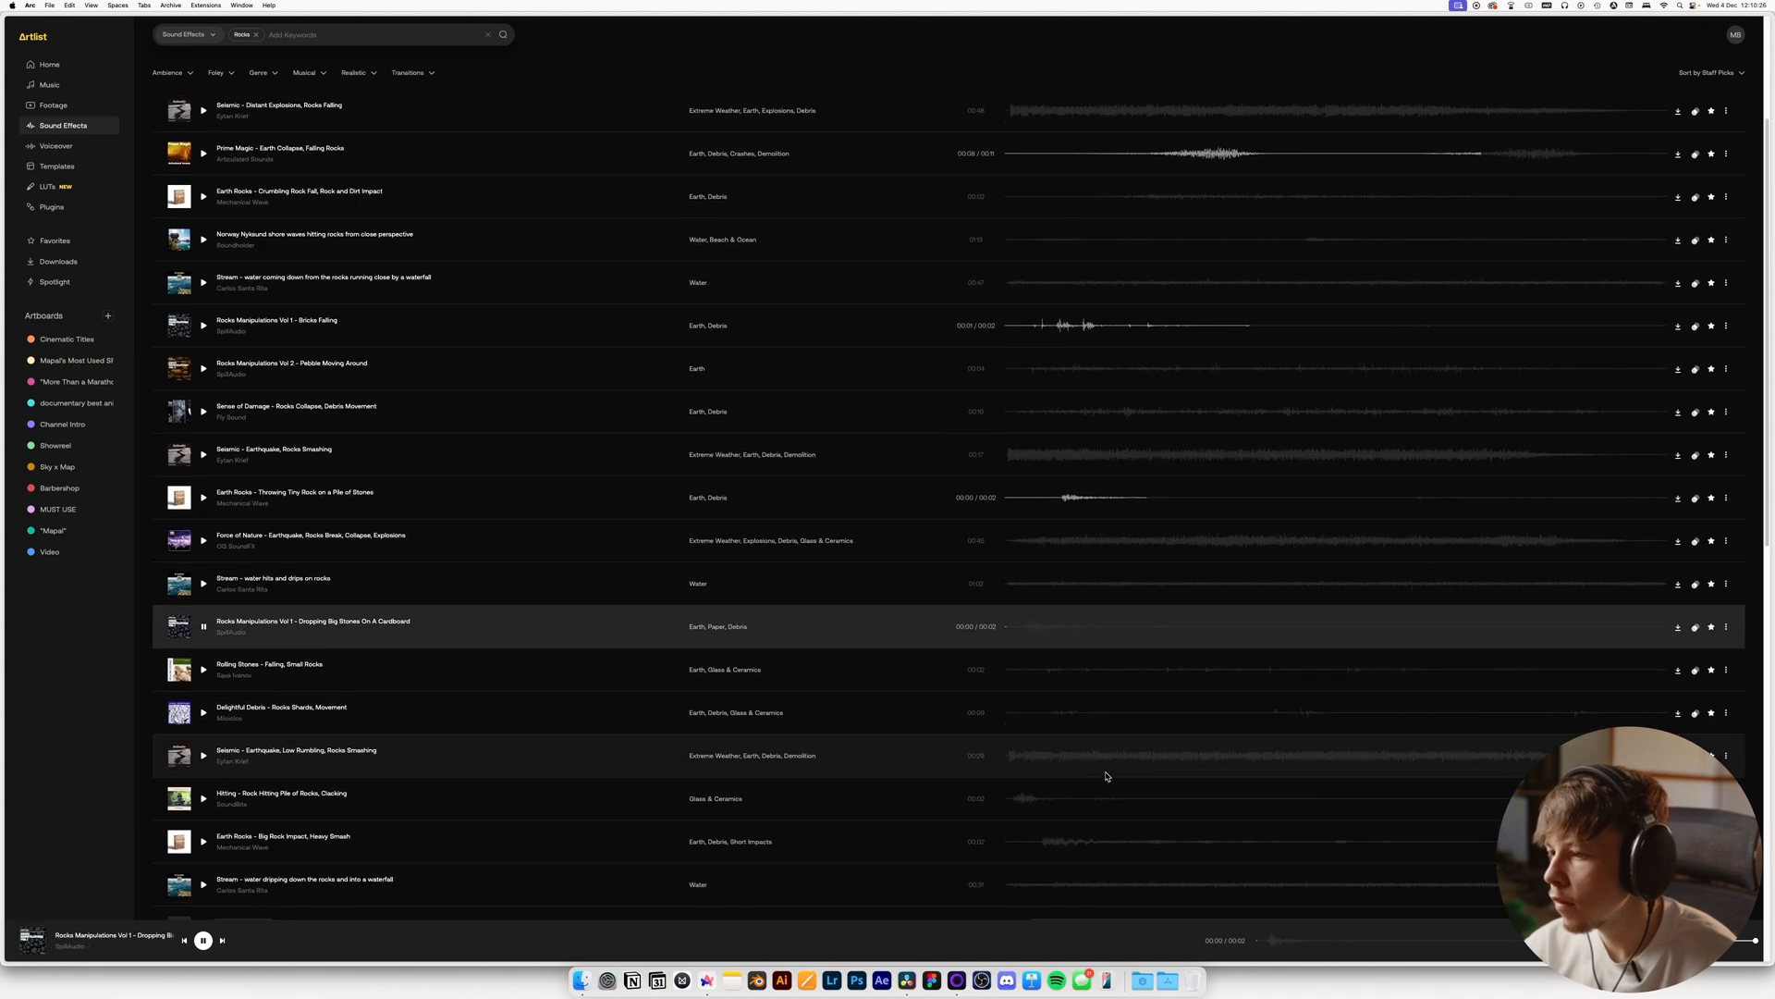
{"action": "left_click", "coordinate": [1018, 837]}
{"action": "scroll", "coordinate": [1137, 758], "scroll_direction": "up", "scroll_amount": 5}
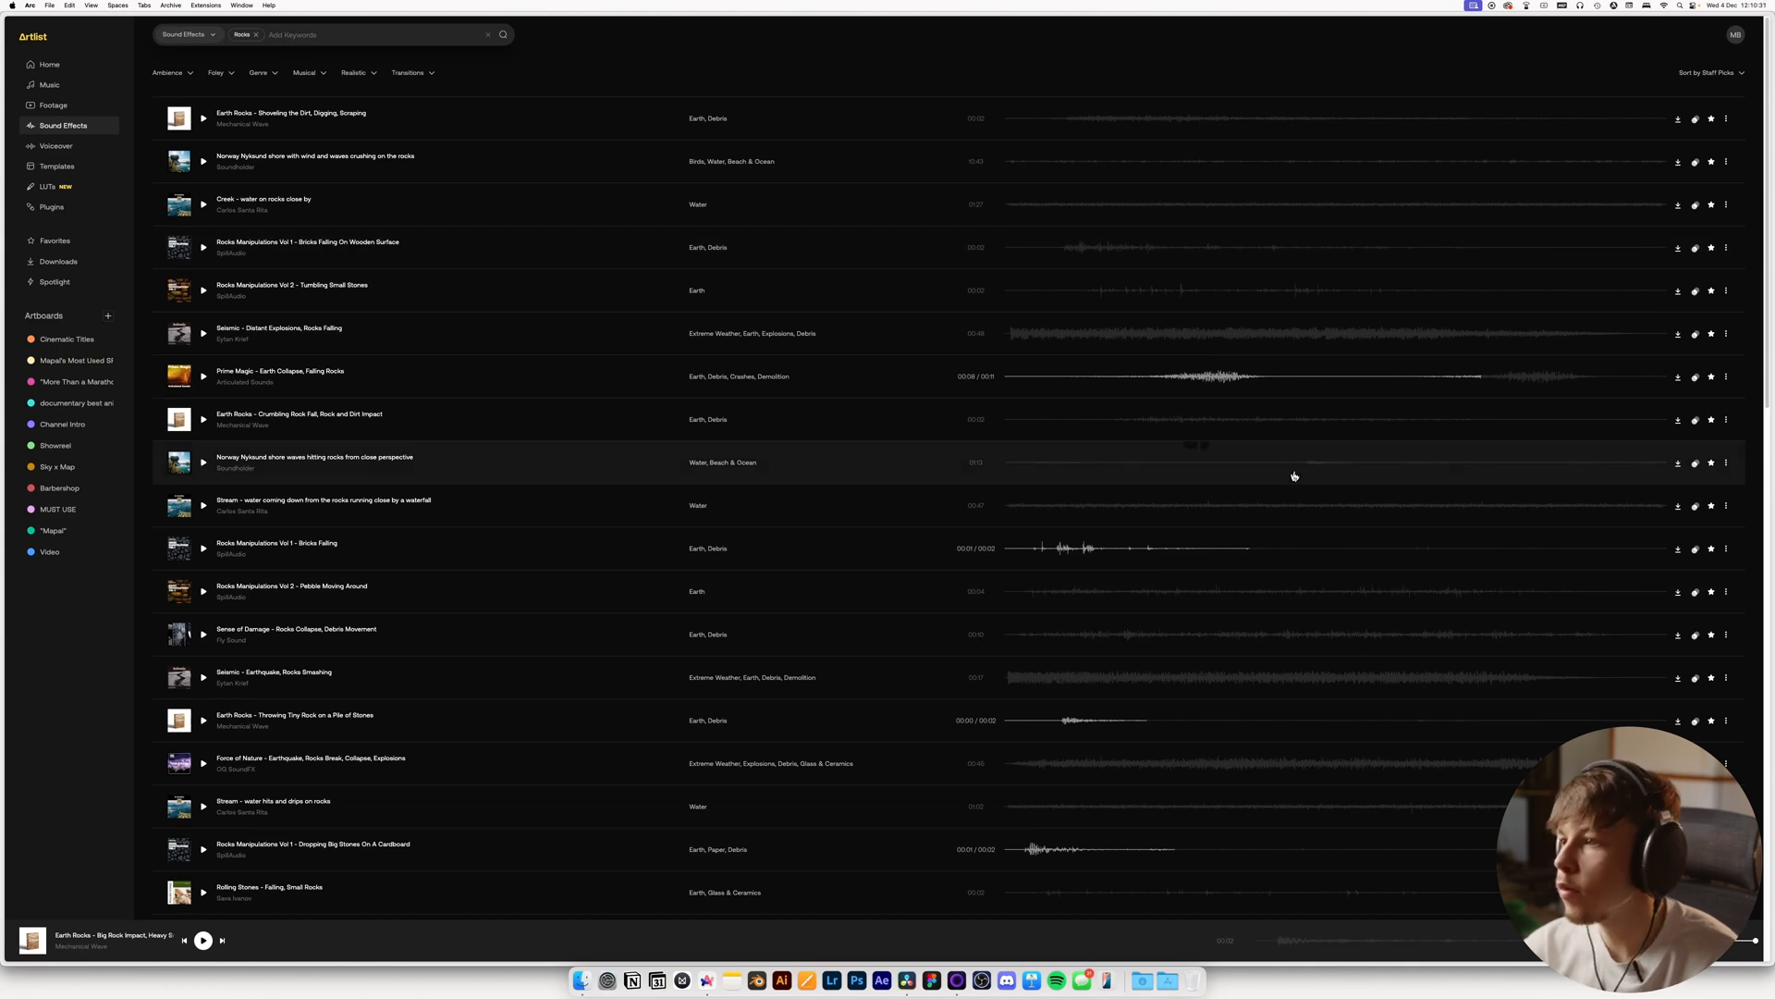
Show sounds similar to Prime Magic - Earth Collapse, Falling Rocks, then audition Fire Motion - Long Heavy Fire Whooshes and download it as WAV
{"action": "left_click", "coordinate": [1696, 378]}
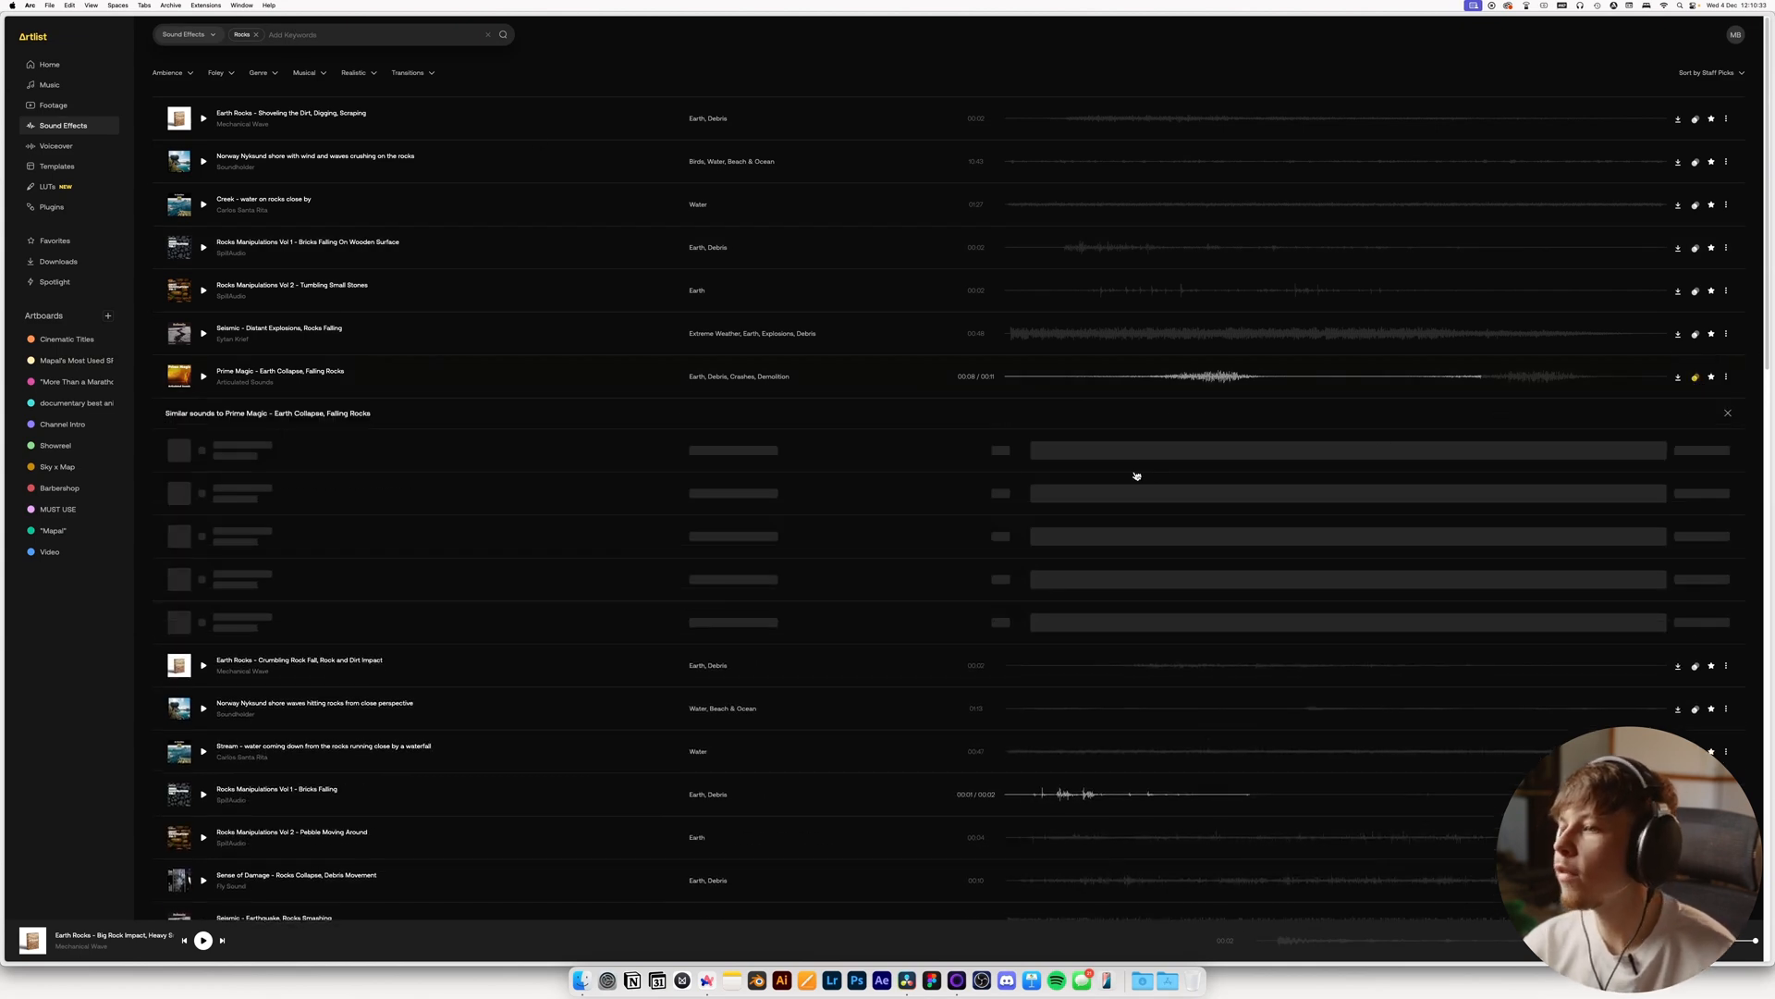
{"action": "left_click", "coordinate": [1361, 448]}
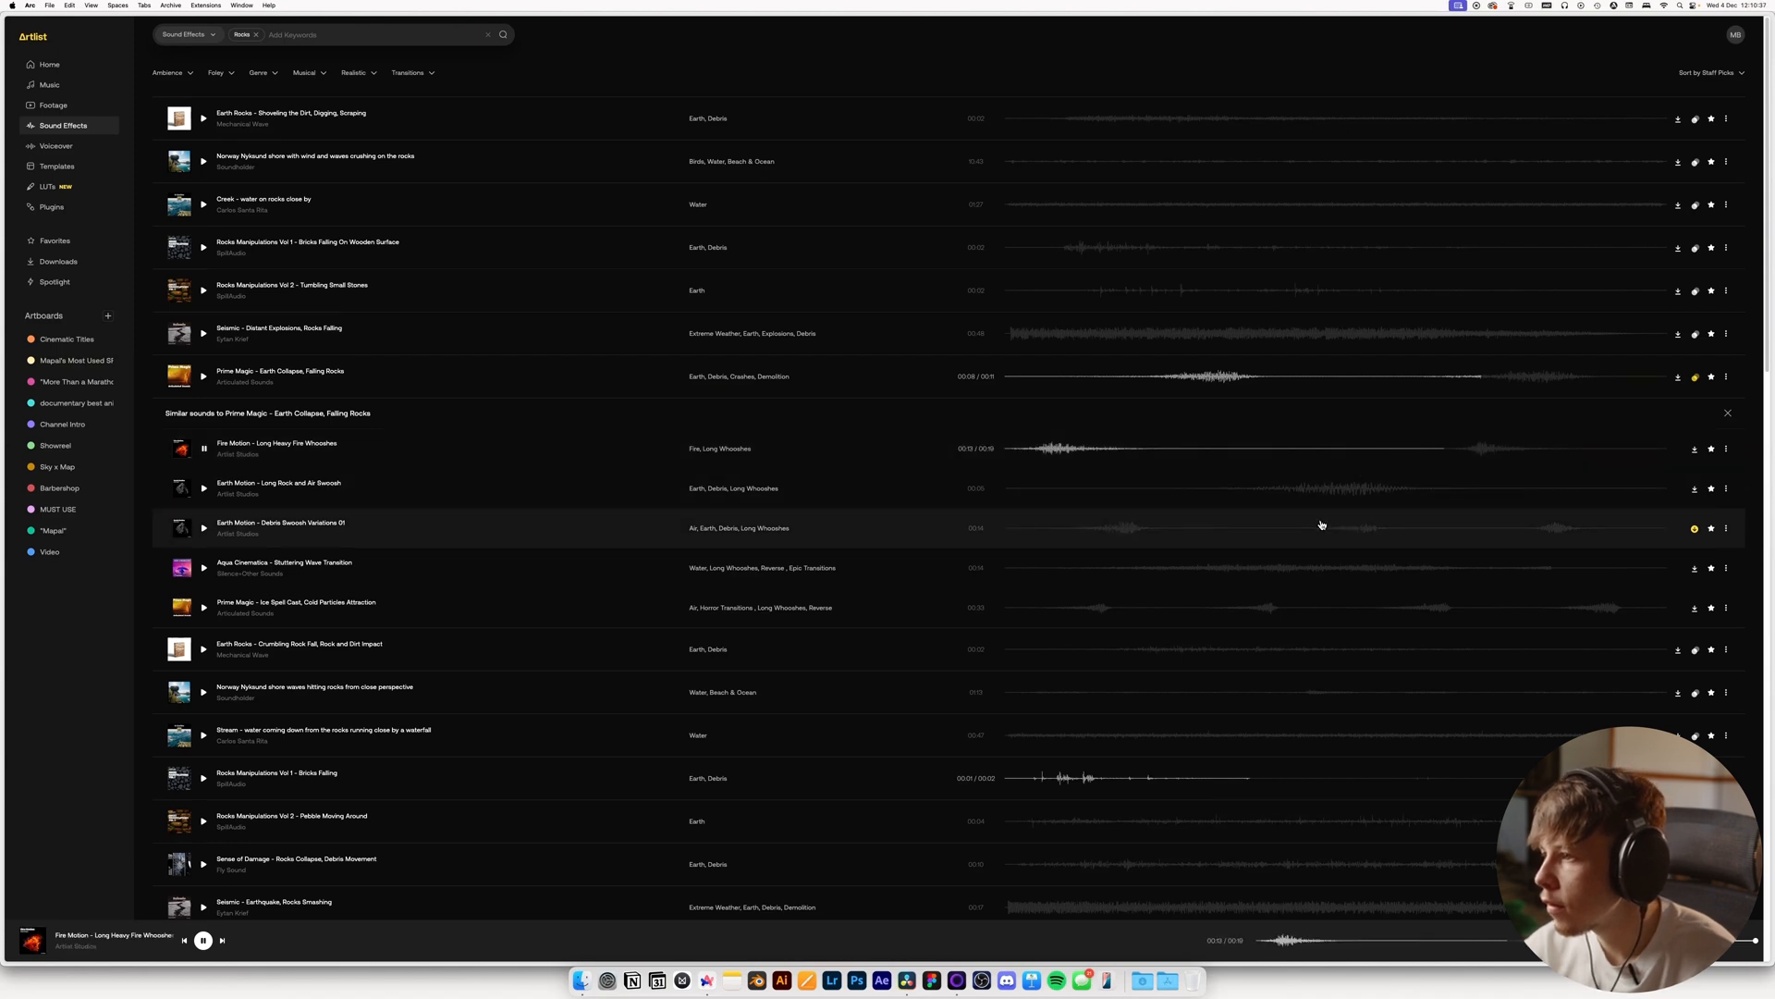
{"action": "key", "text": "space"}
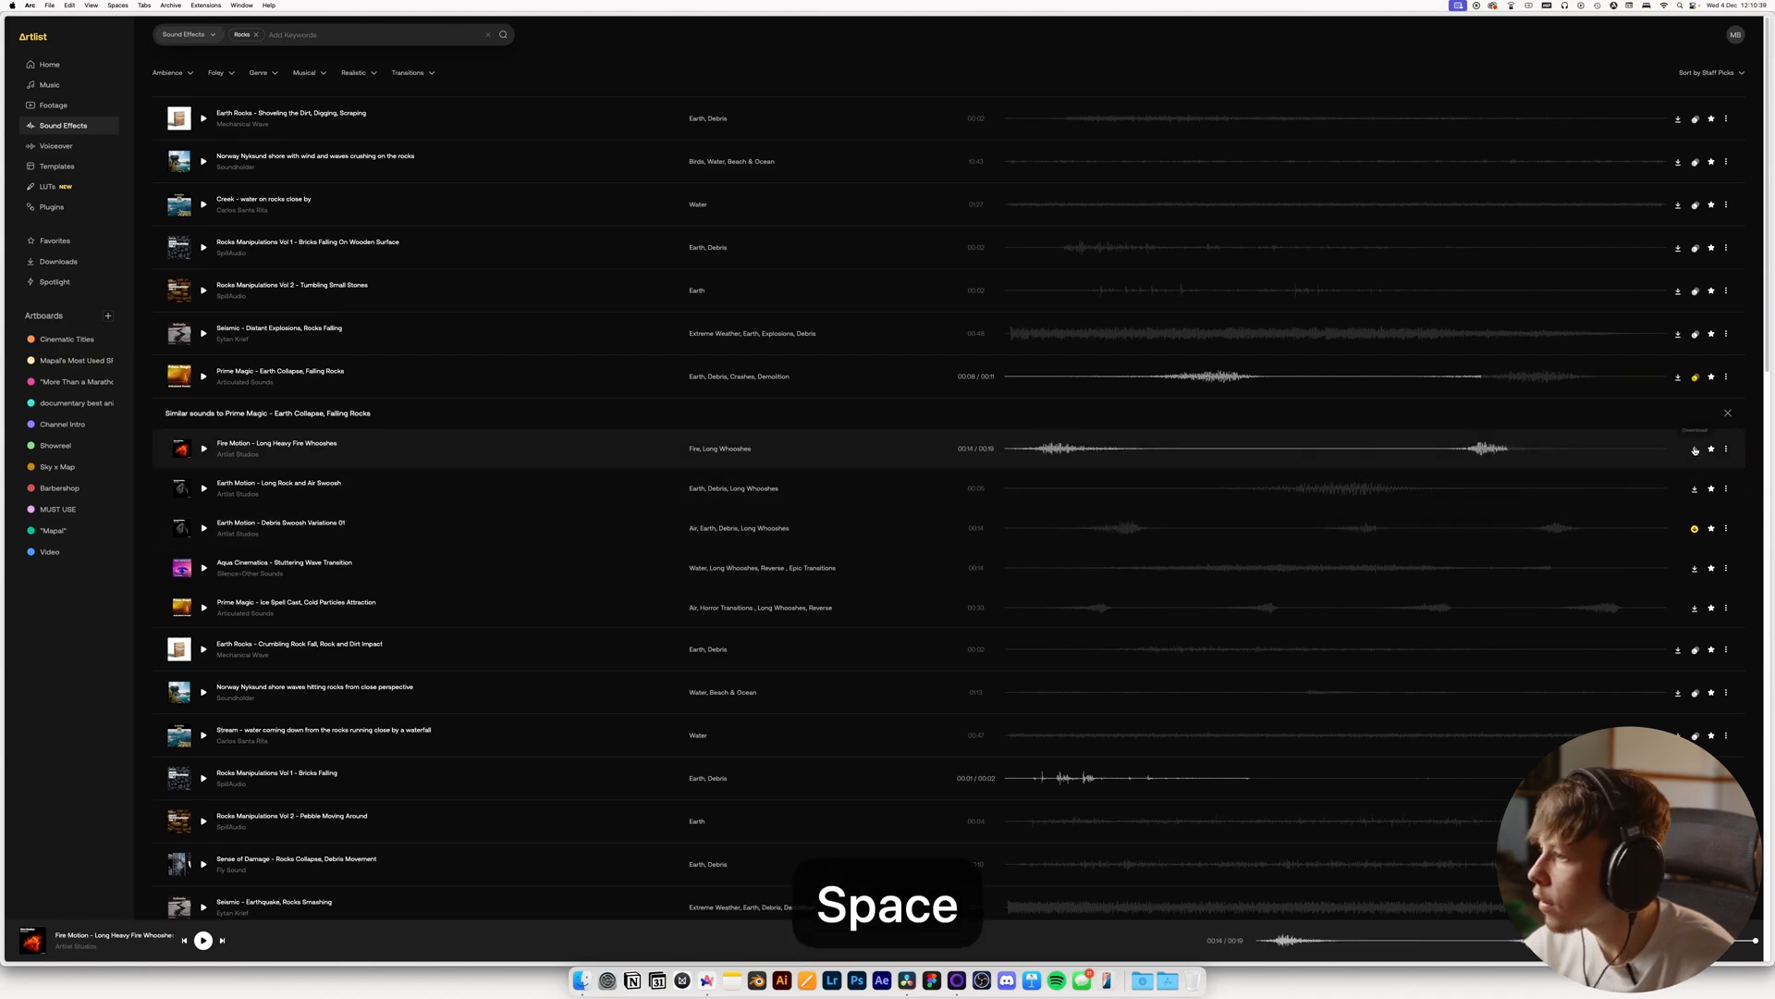
{"action": "left_click", "coordinate": [1716, 450]}
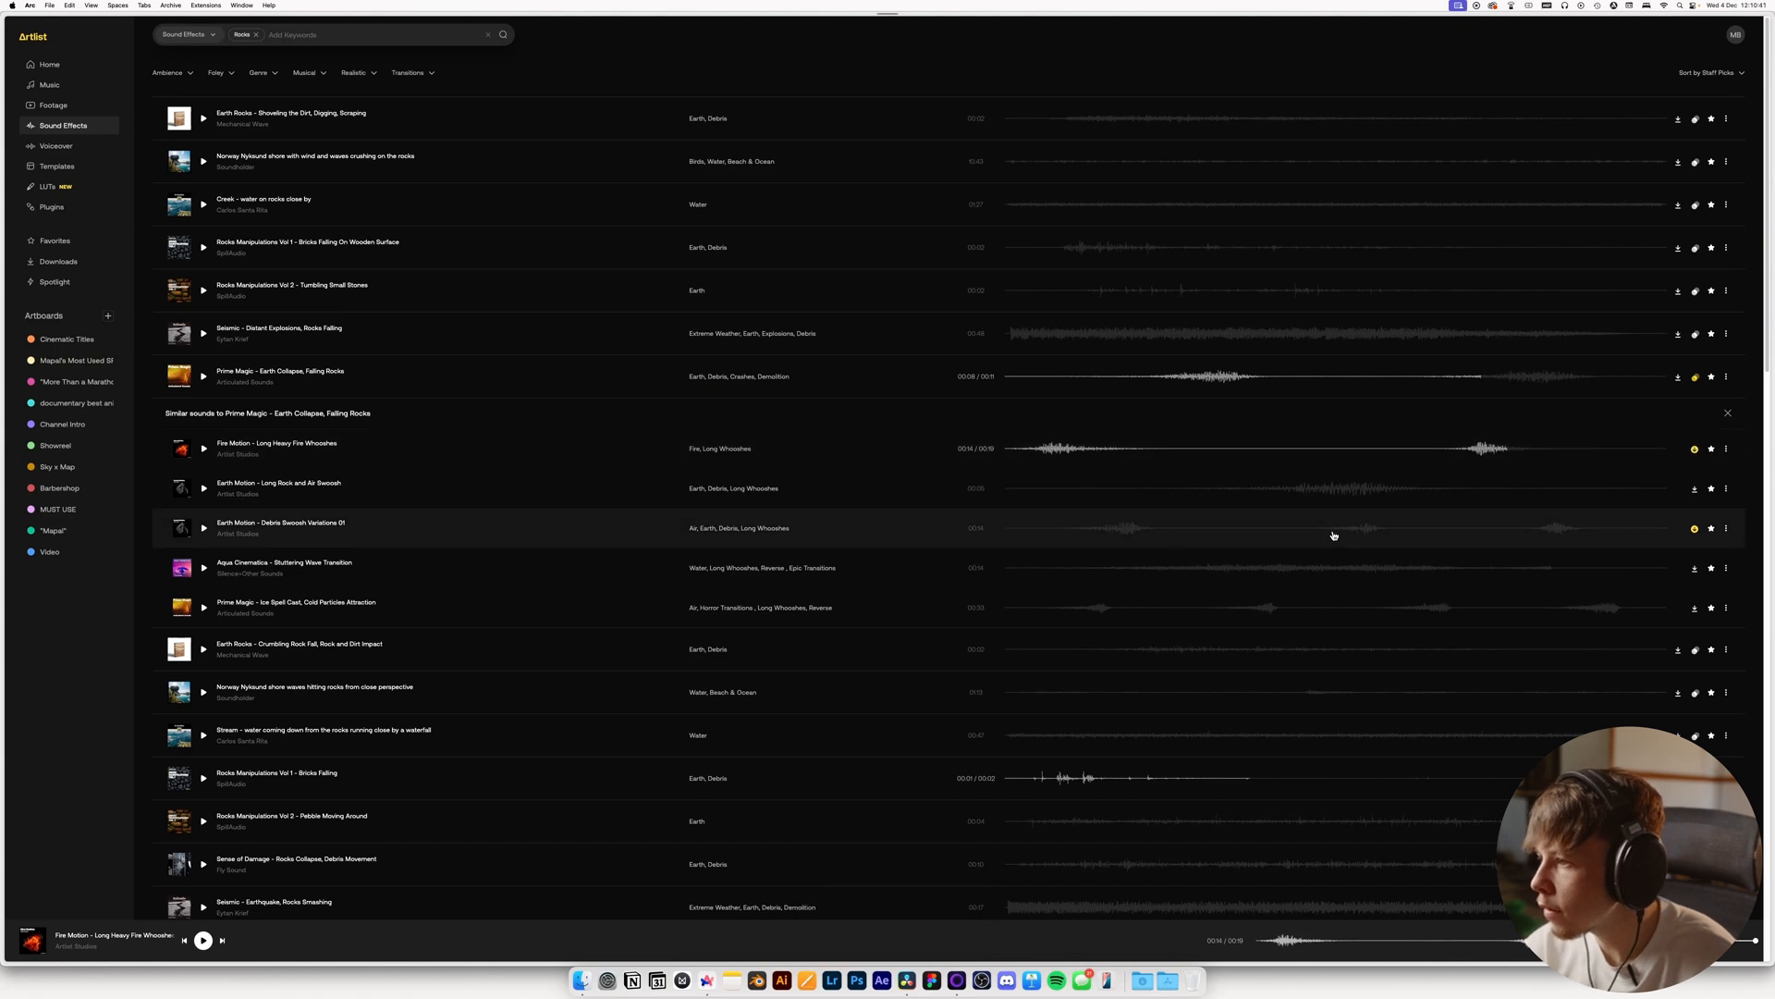
Audition Earth Motion - Long Rock and Air Swoosh, download it as WAV, and switch to DaVinci Resolve
{"action": "left_click", "coordinate": [1284, 490]}
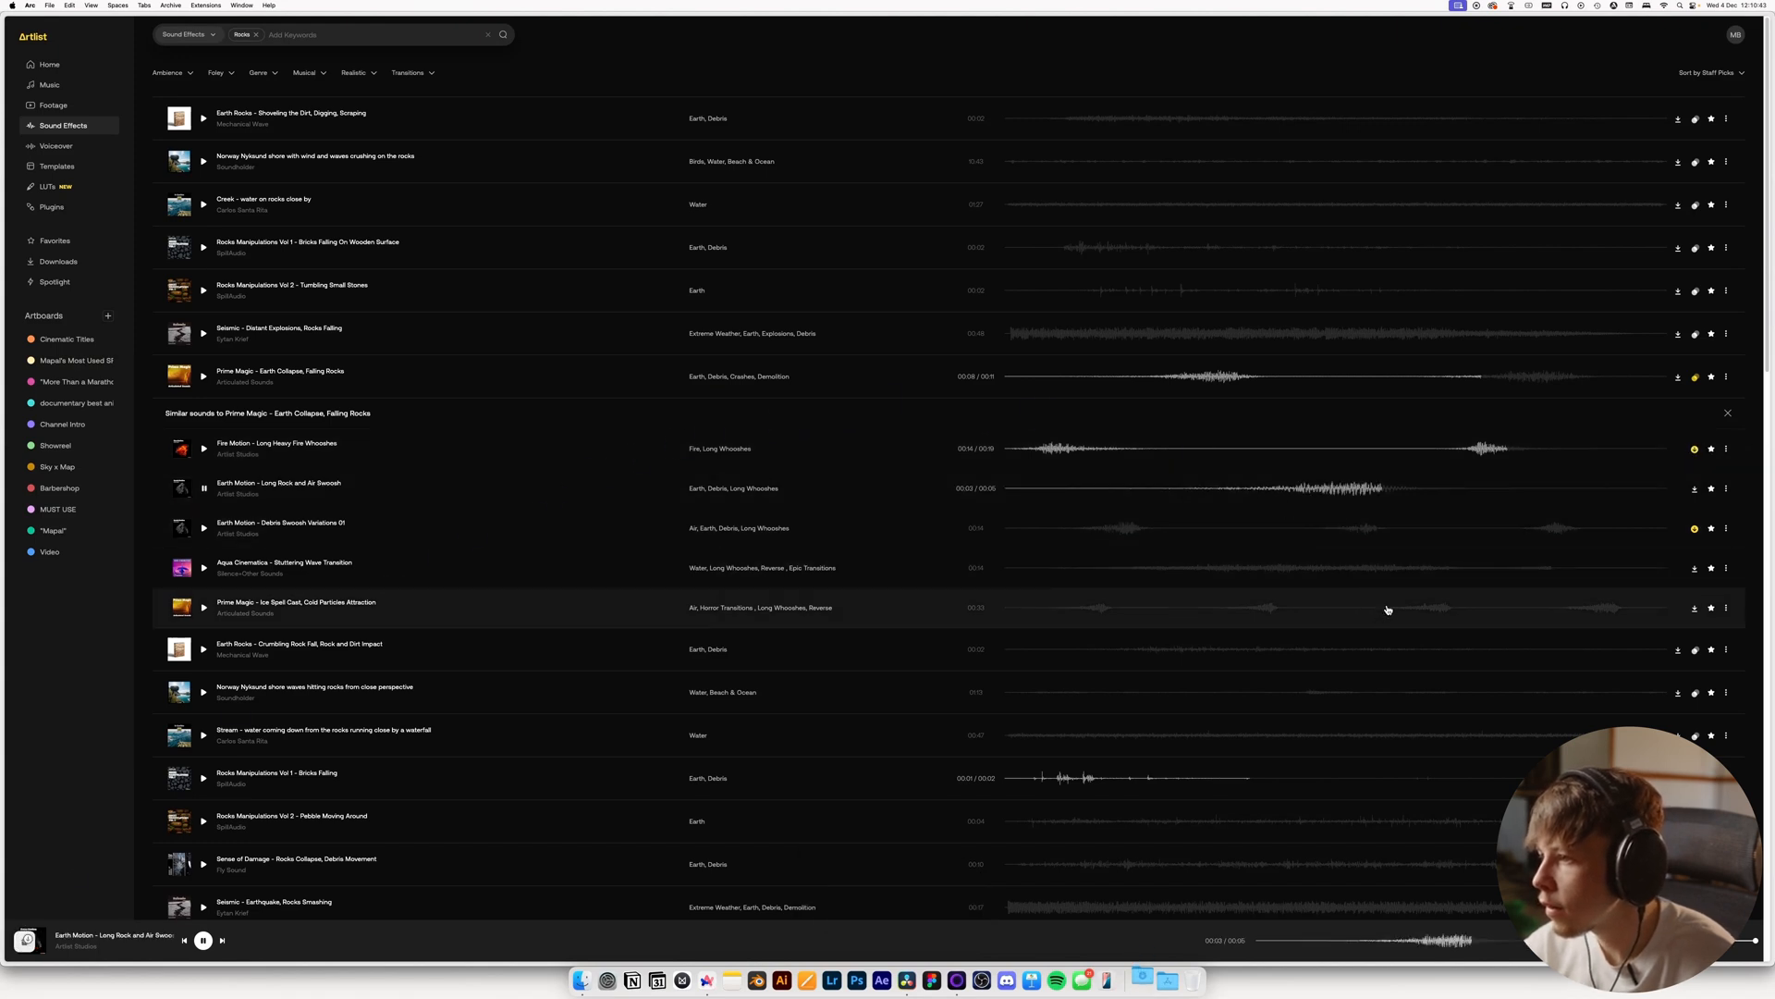
{"action": "key", "text": "space"}
{"action": "left_click", "coordinate": [1695, 490]}
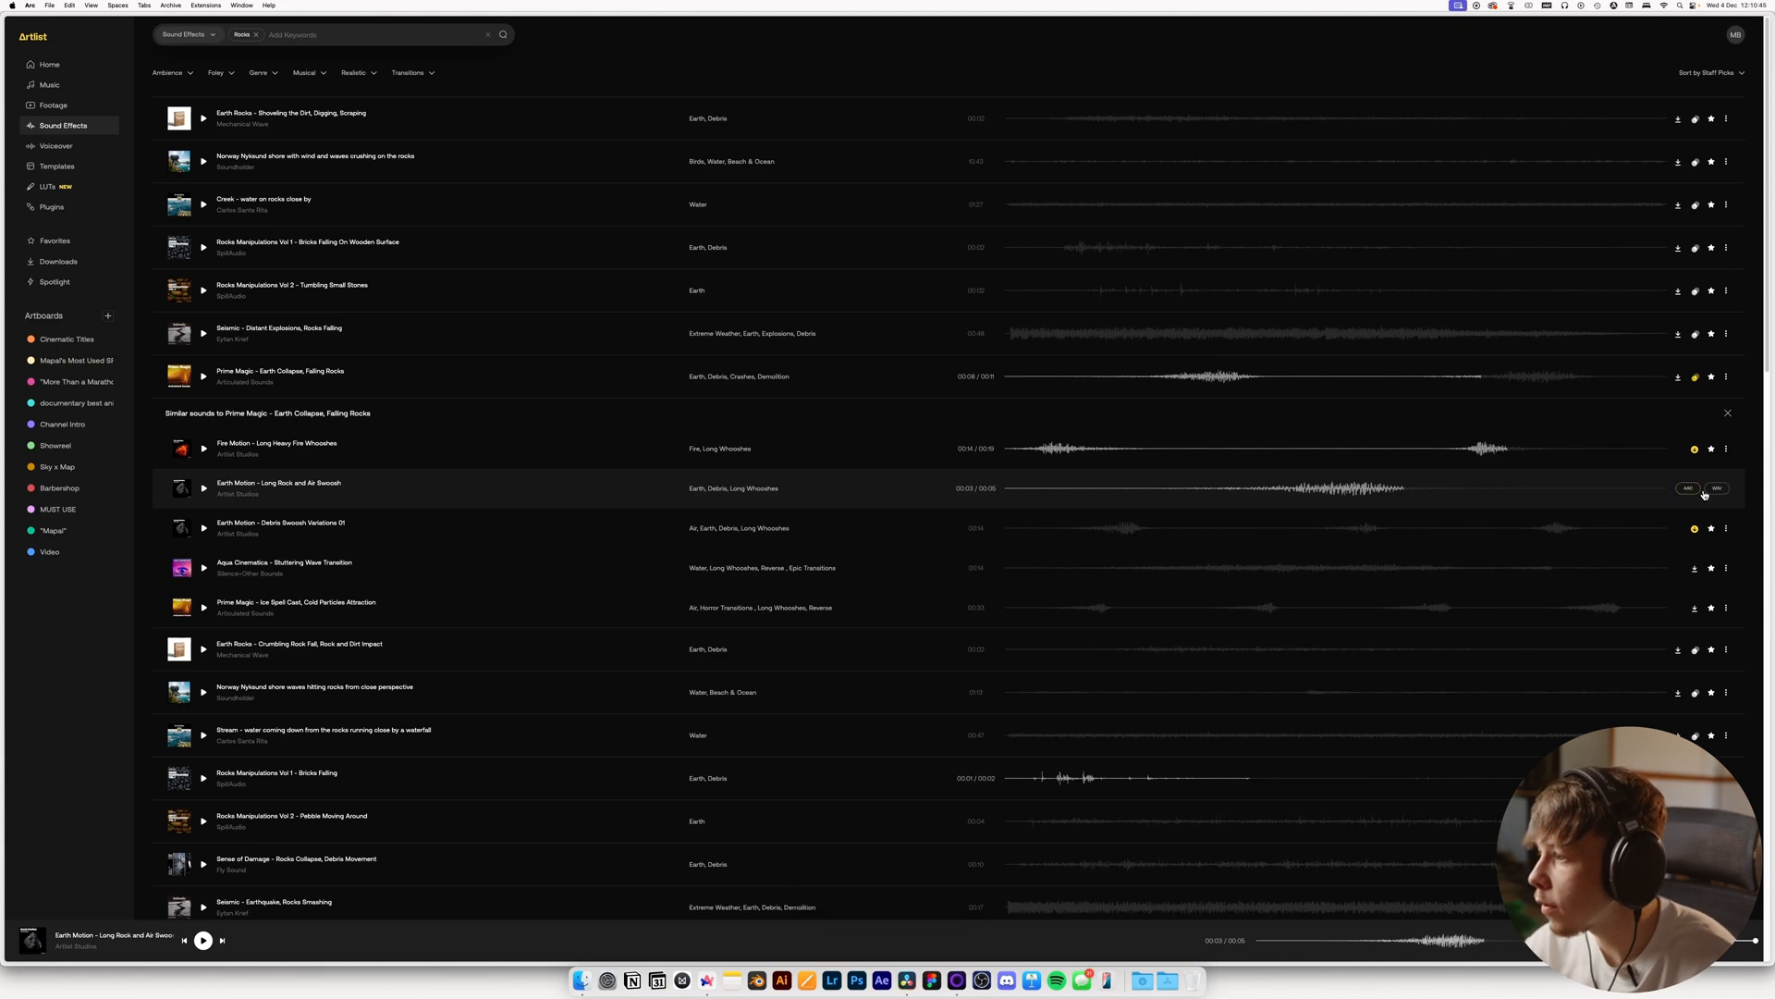
{"action": "left_click", "coordinate": [1710, 488]}
{"action": "key", "text": "super+Tab"}
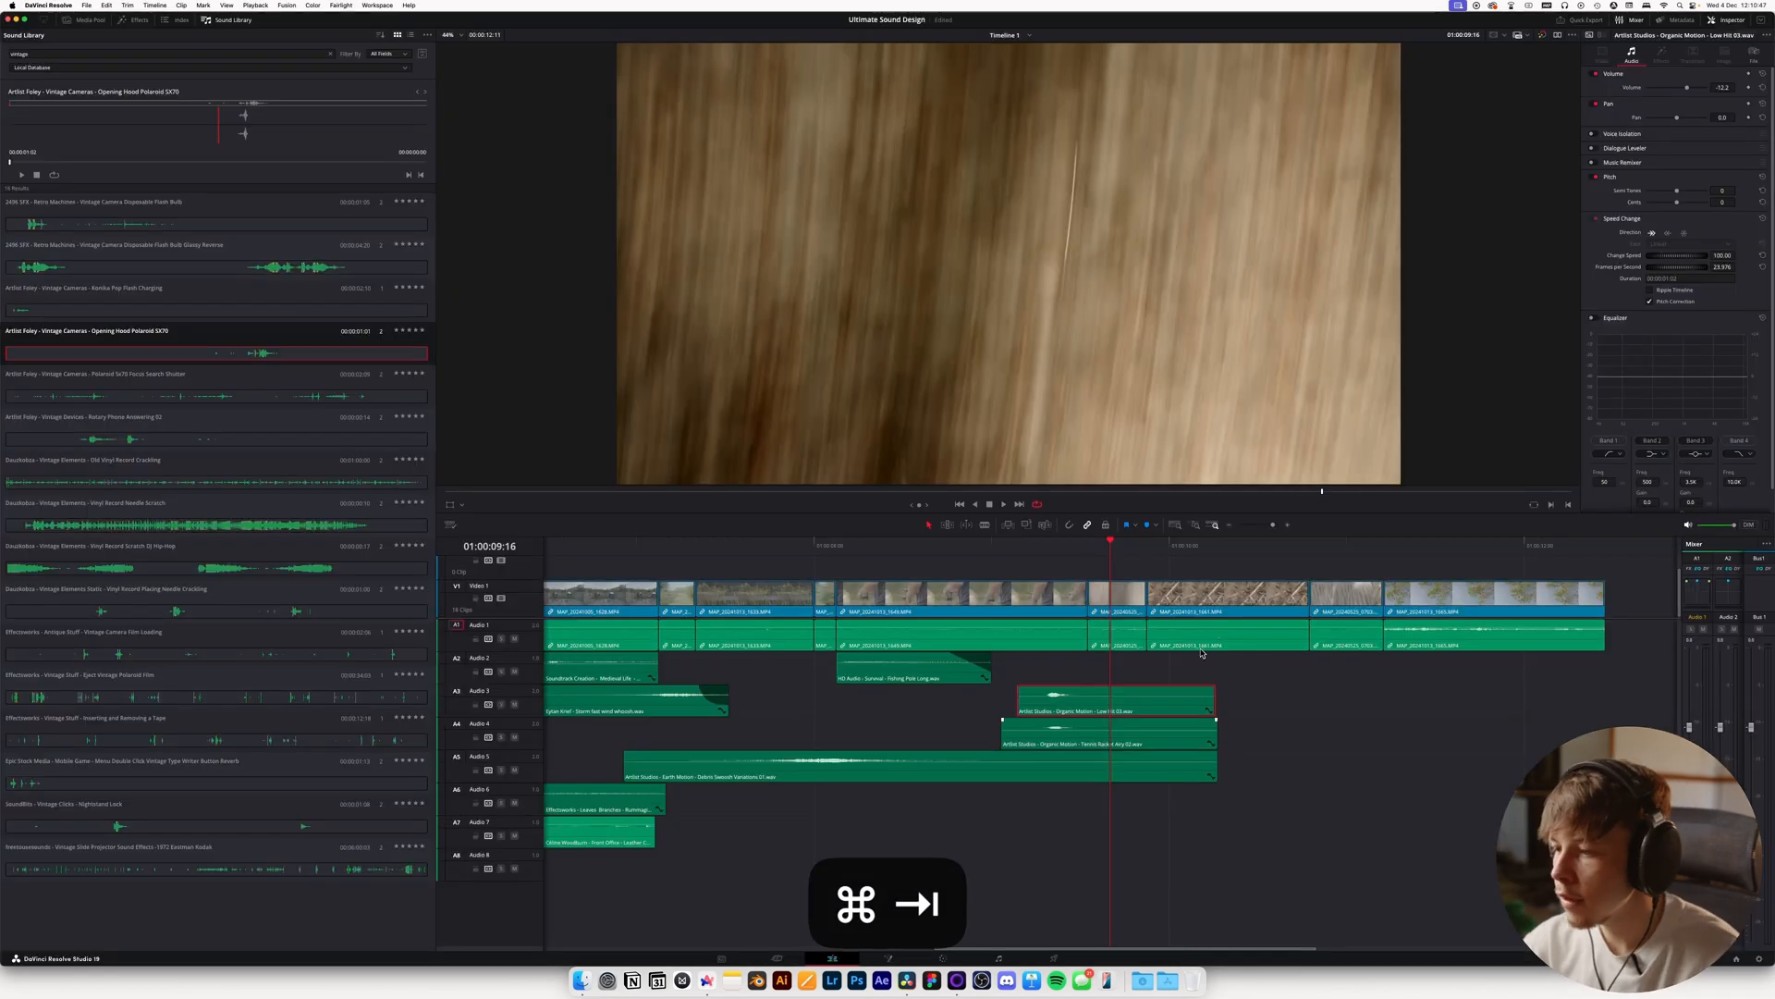
{"action": "left_click", "coordinate": [1143, 982]}
{"action": "left_click_drag", "start_coordinate": [795, 210], "coordinate": [1125, 686]}
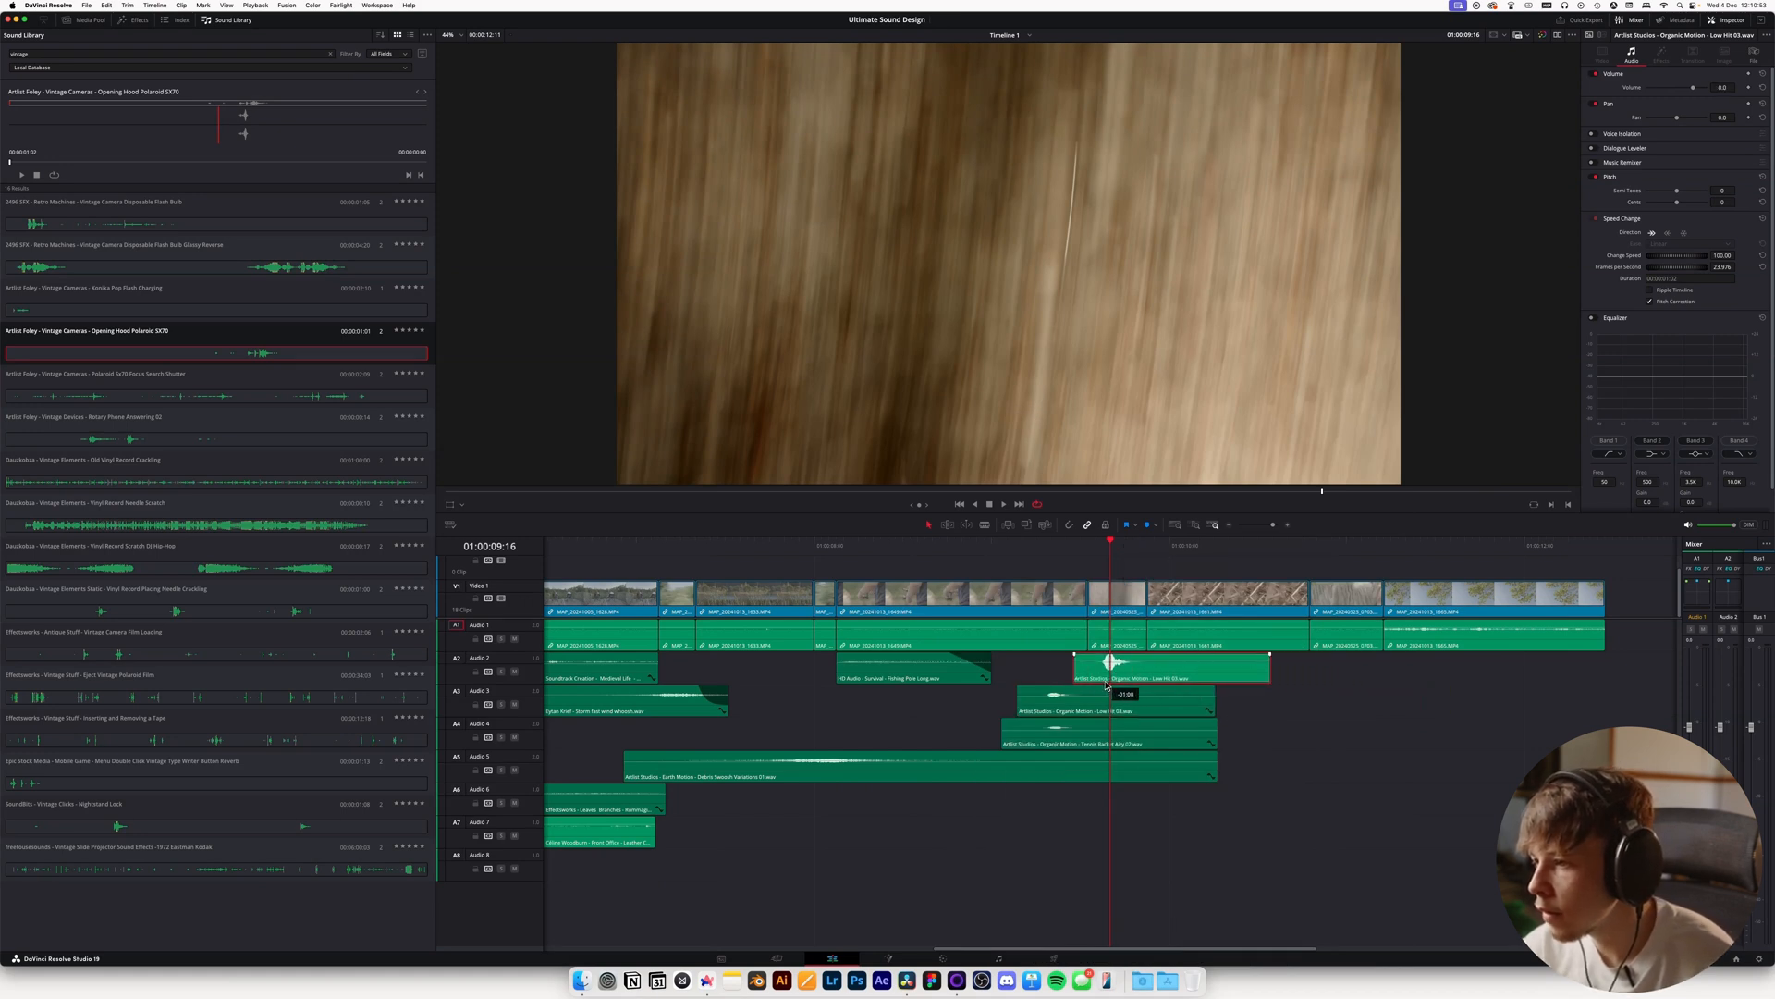
{"action": "key", "text": "BackSpace"}
Place the downloaded Long Heavy Fire Whooshes sound on Audio 6 under the cut after the fishing shot and play it back
{"action": "left_click", "coordinate": [1142, 980]}
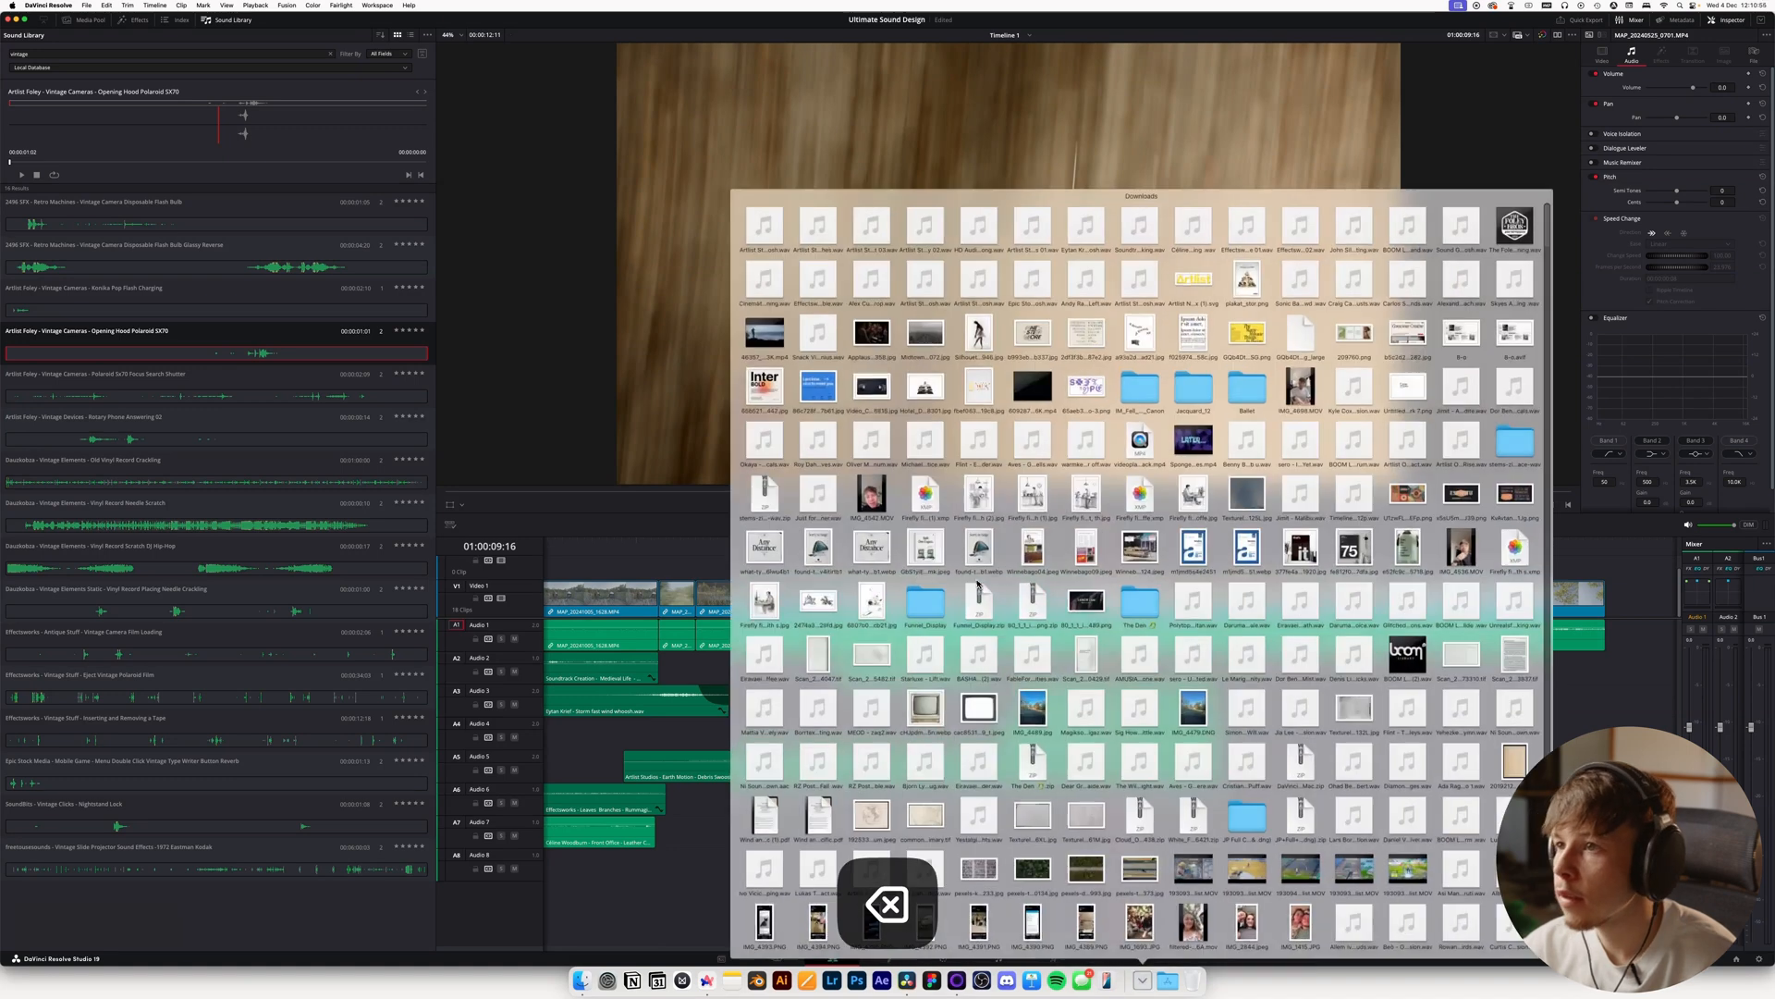
{"action": "left_click_drag", "start_coordinate": [784, 254], "coordinate": [888, 812]}
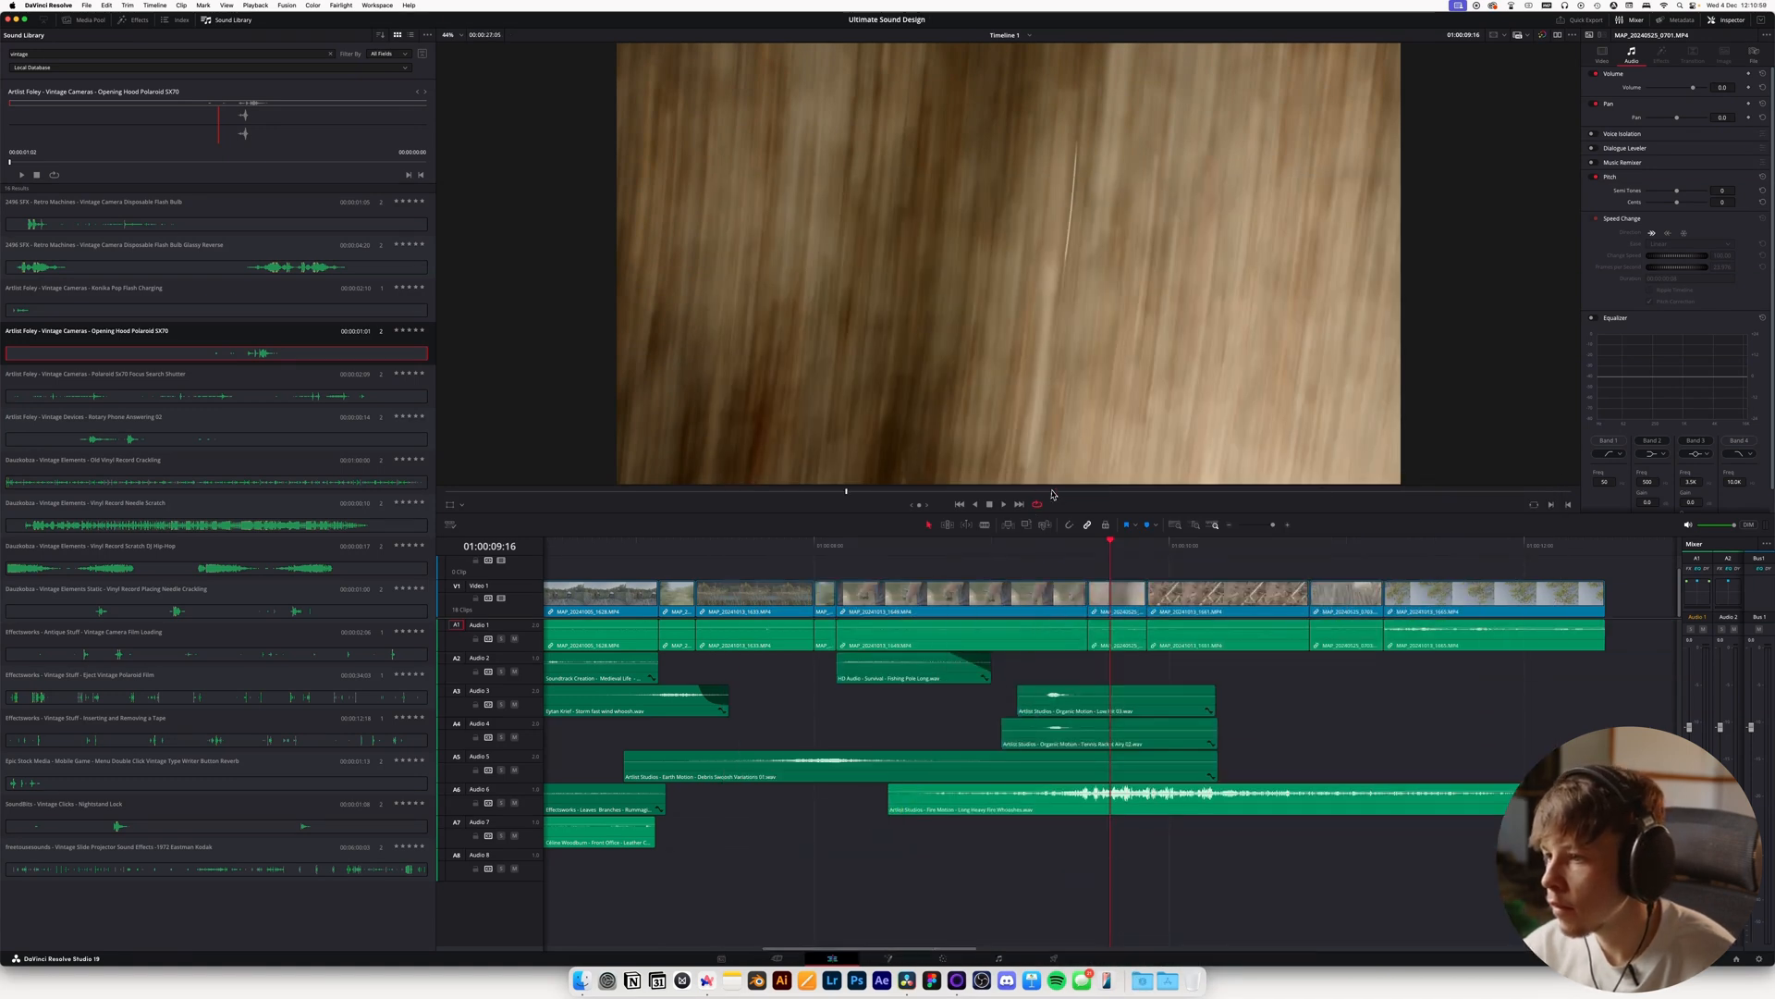
{"action": "left_click", "coordinate": [907, 560]}
{"action": "key", "text": "space"}
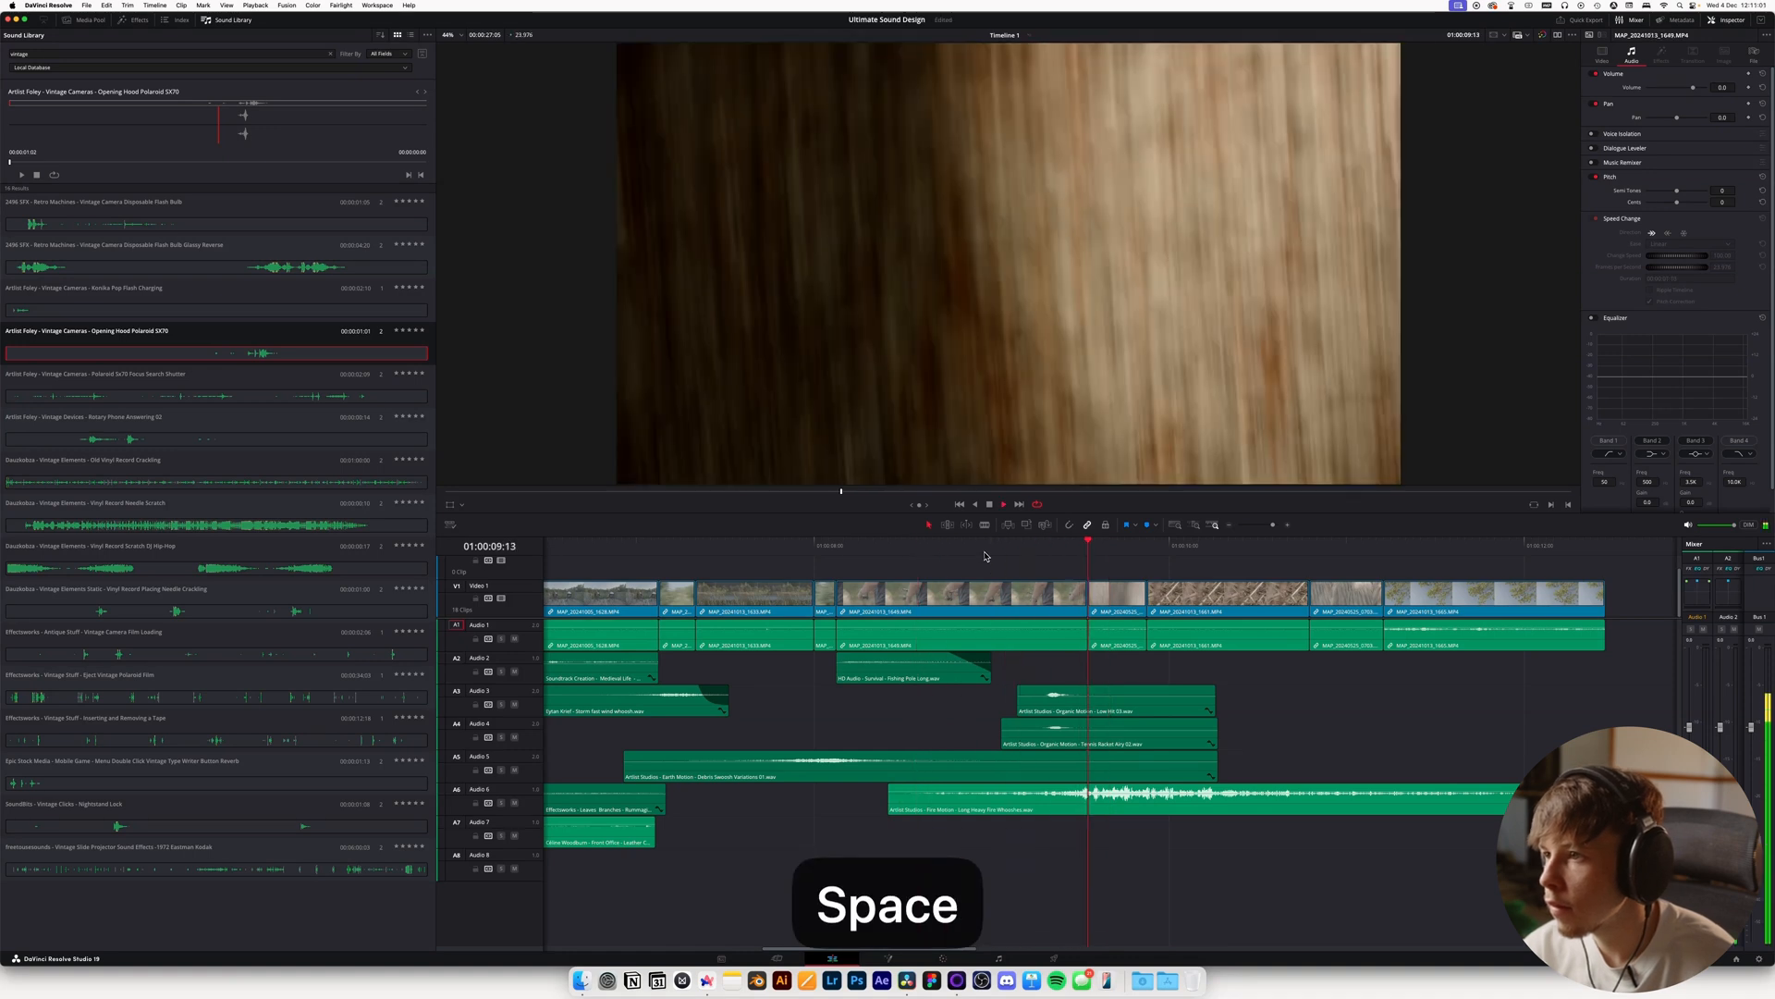
{"action": "key", "text": "space"}
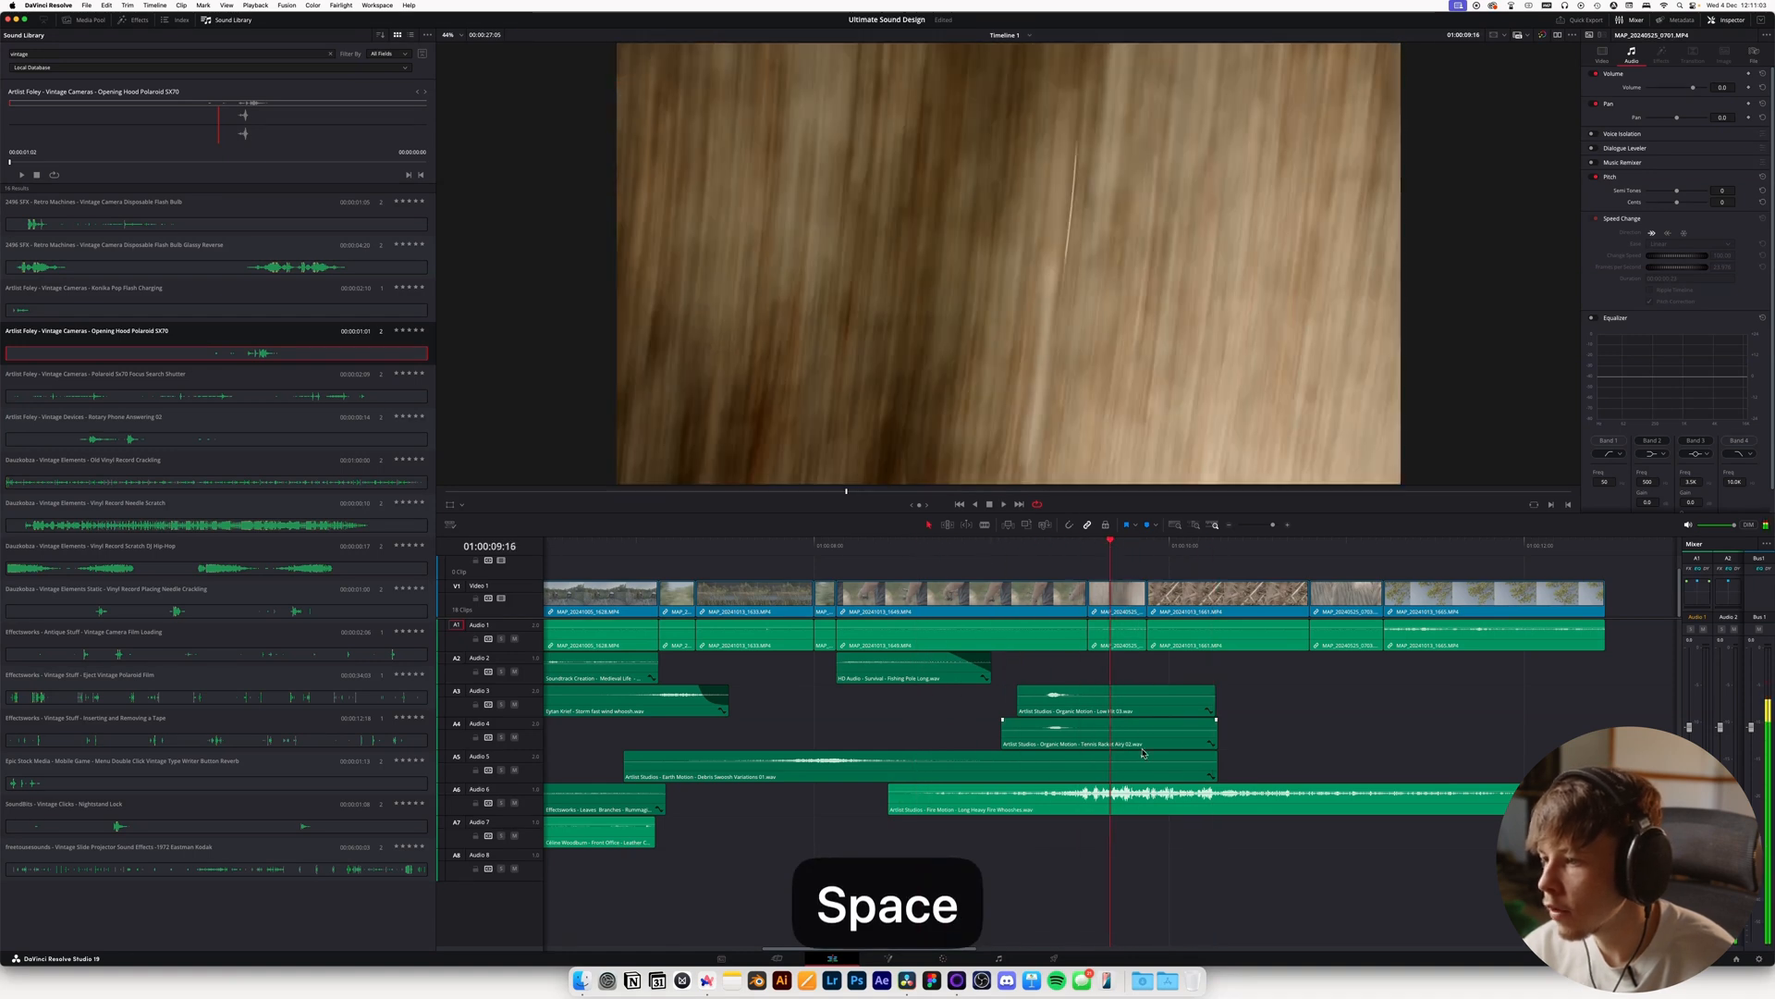
Trim the start of the fire whooshes clip to 01:00:09:07, fade it in, and play it back
{"action": "left_click", "coordinate": [1044, 547]}
{"action": "left_click", "coordinate": [1053, 794]}
{"action": "key", "text": "q"}
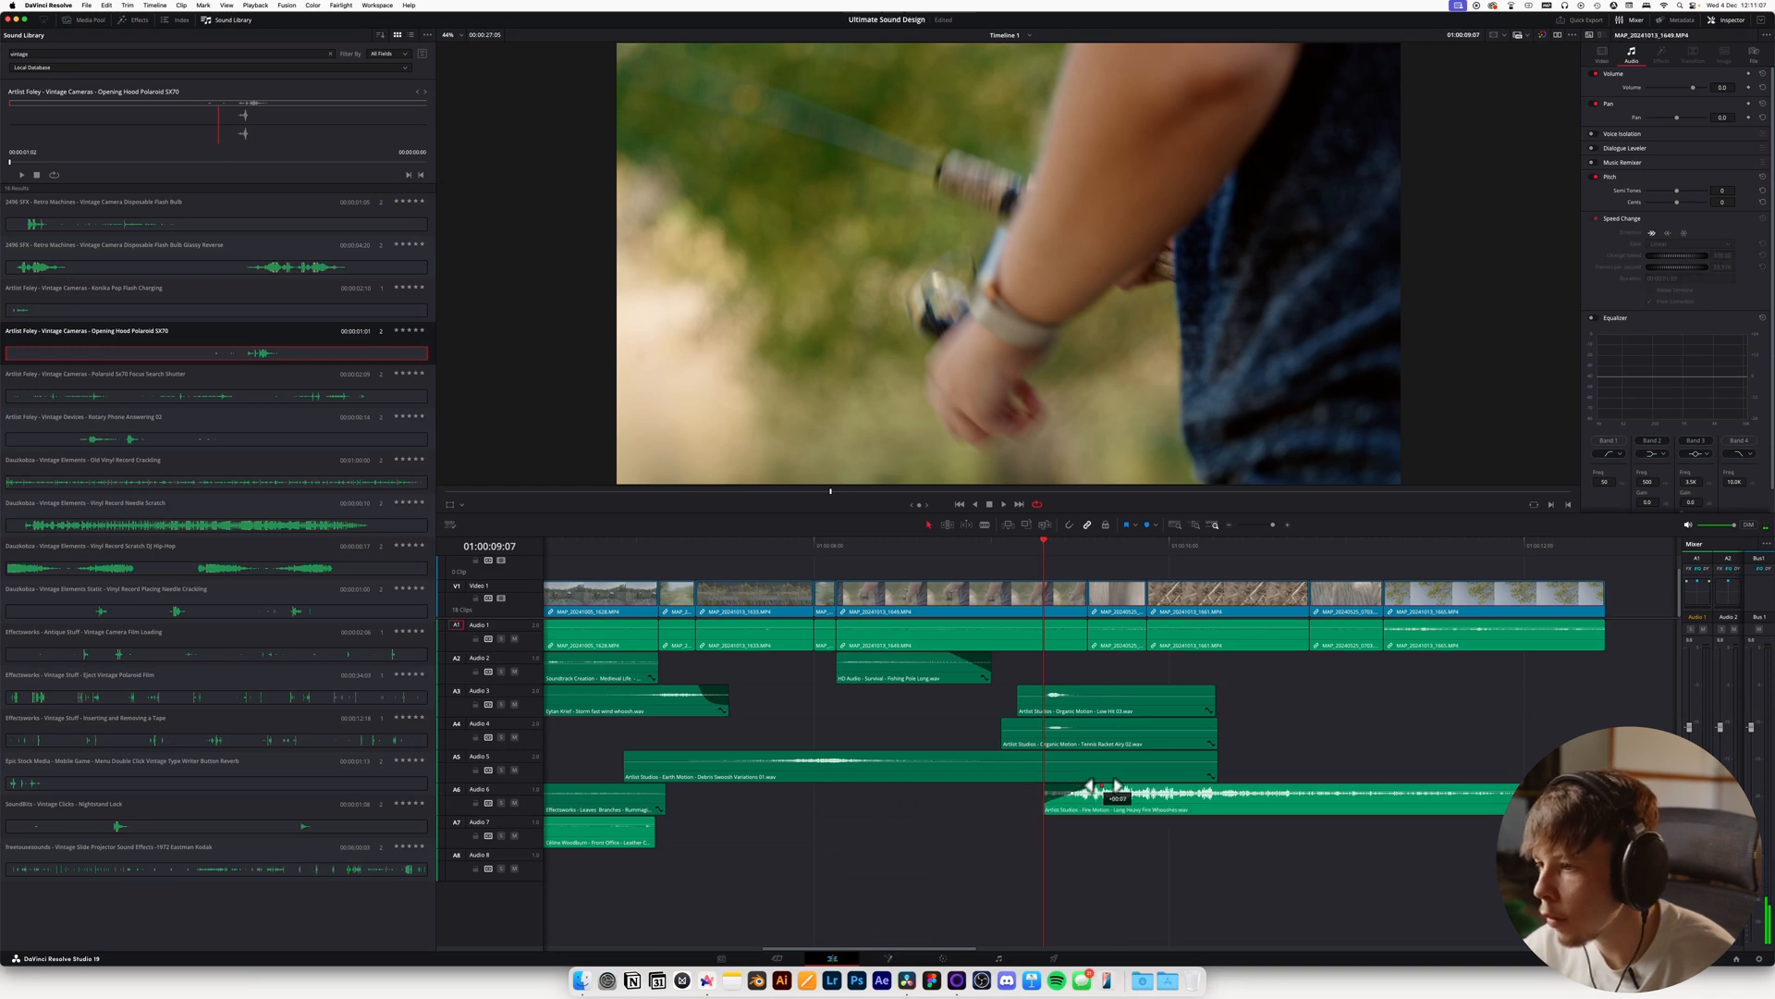
{"action": "key", "text": "space"}
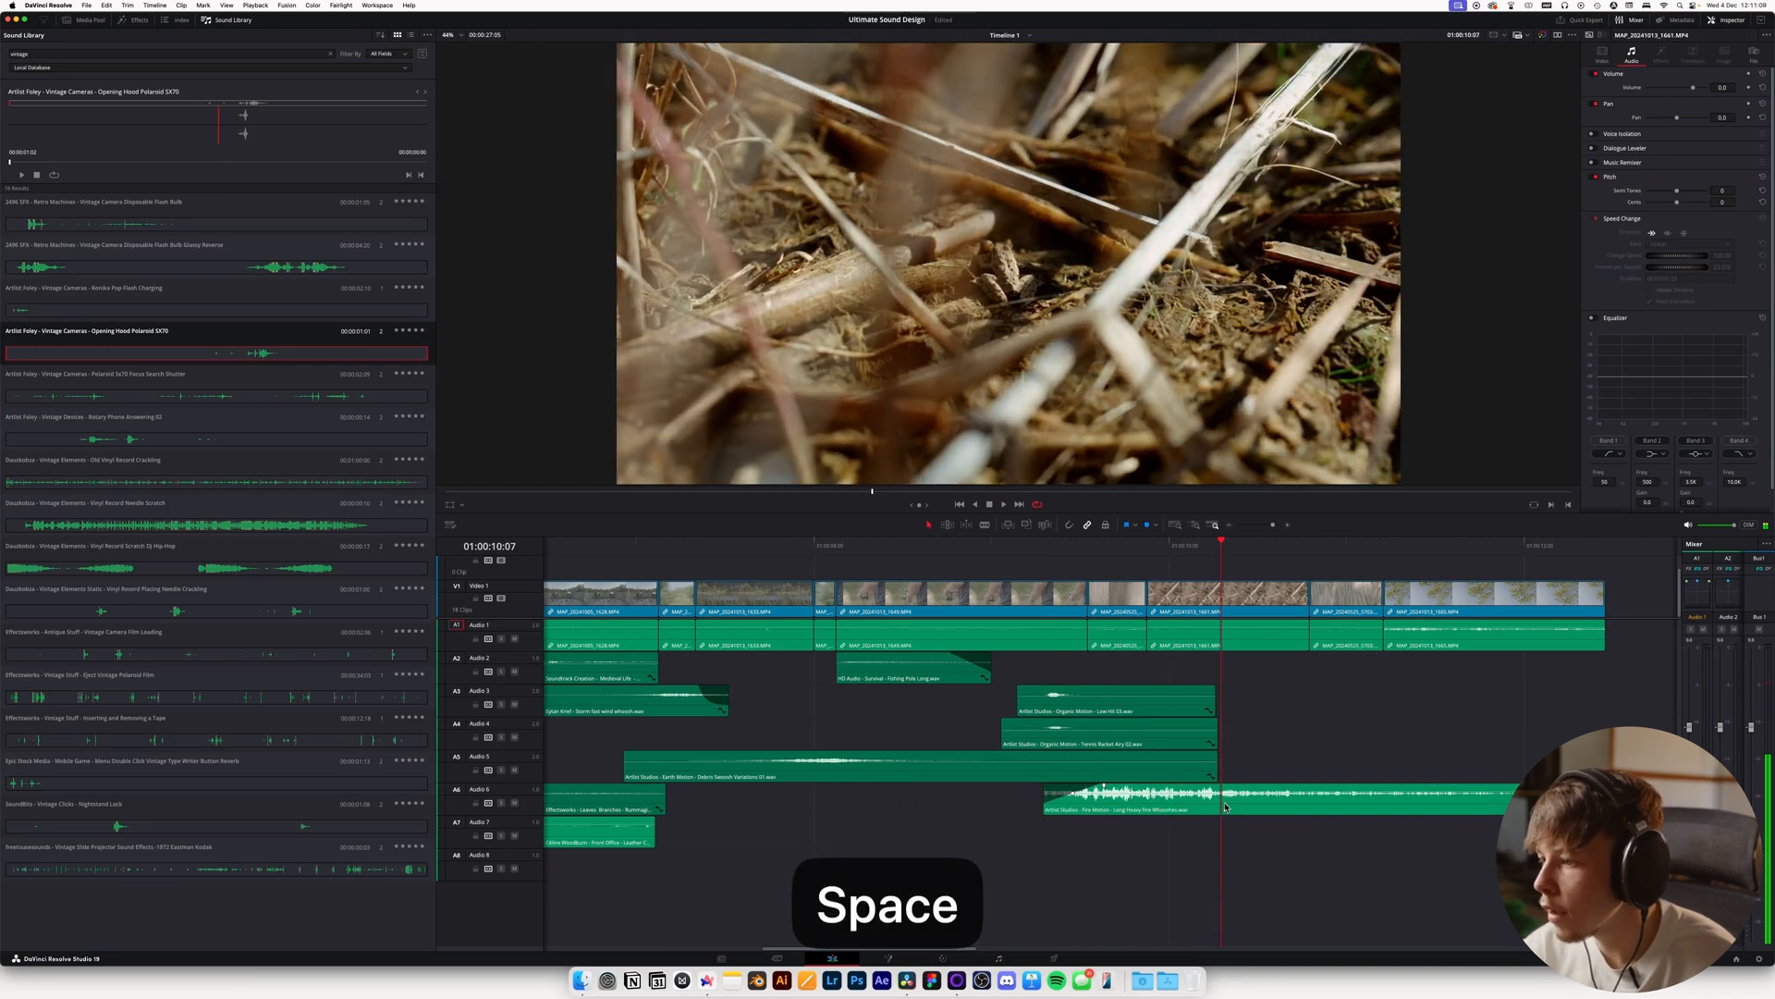
Trim the end of the fire whooshes clip to 01:00:10:12, fade it out, and replay the transition from the fishing shot
{"action": "key", "text": "space"}
{"action": "key", "text": "w"}
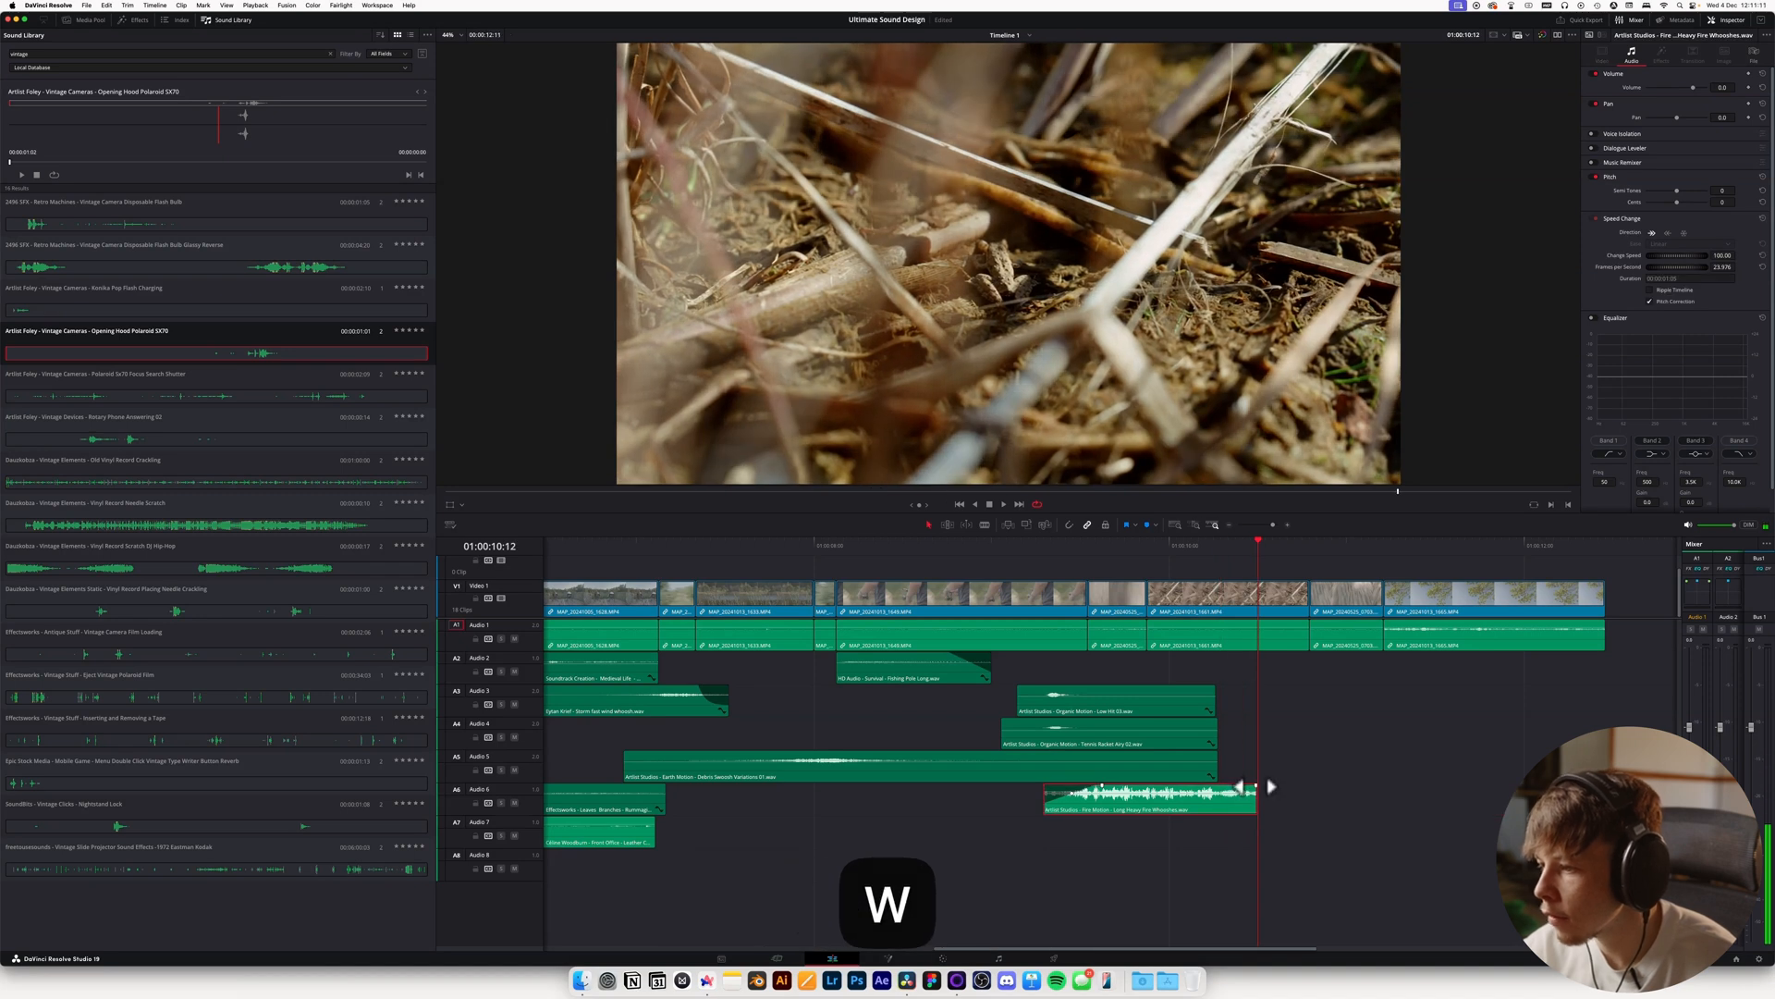
{"action": "left_click", "coordinate": [1270, 787]}
{"action": "left_click", "coordinate": [1014, 553]}
{"action": "key", "text": "space"}
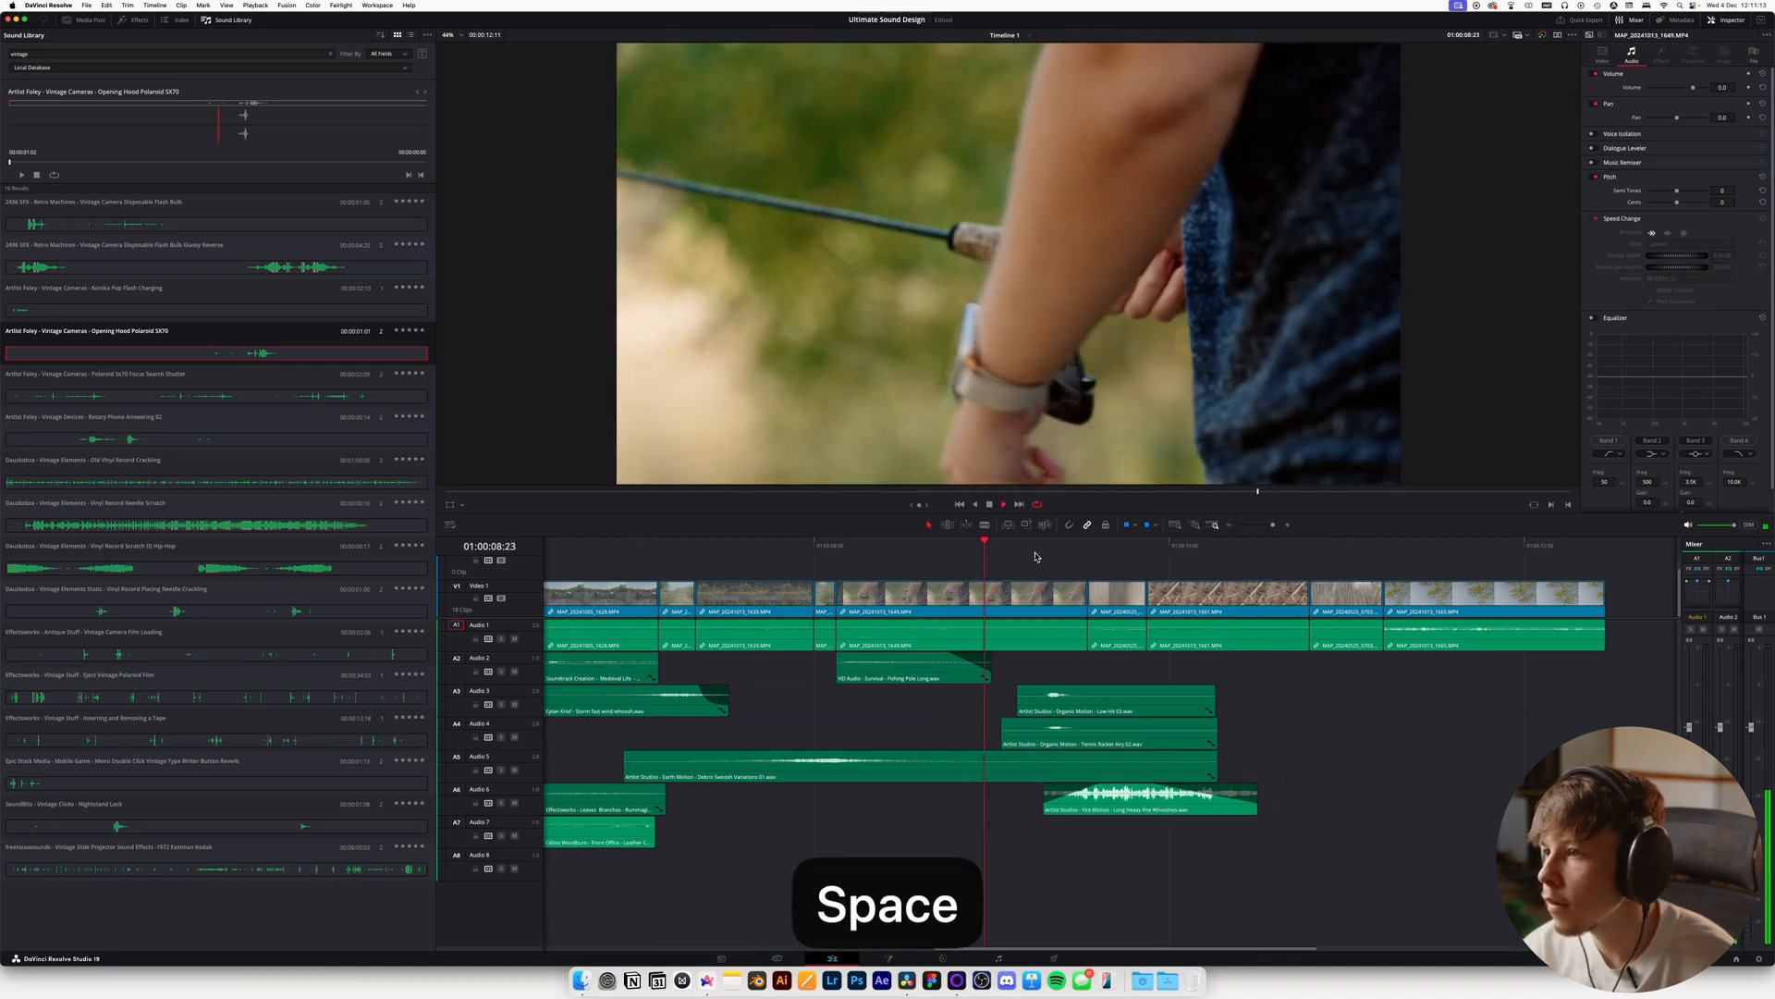
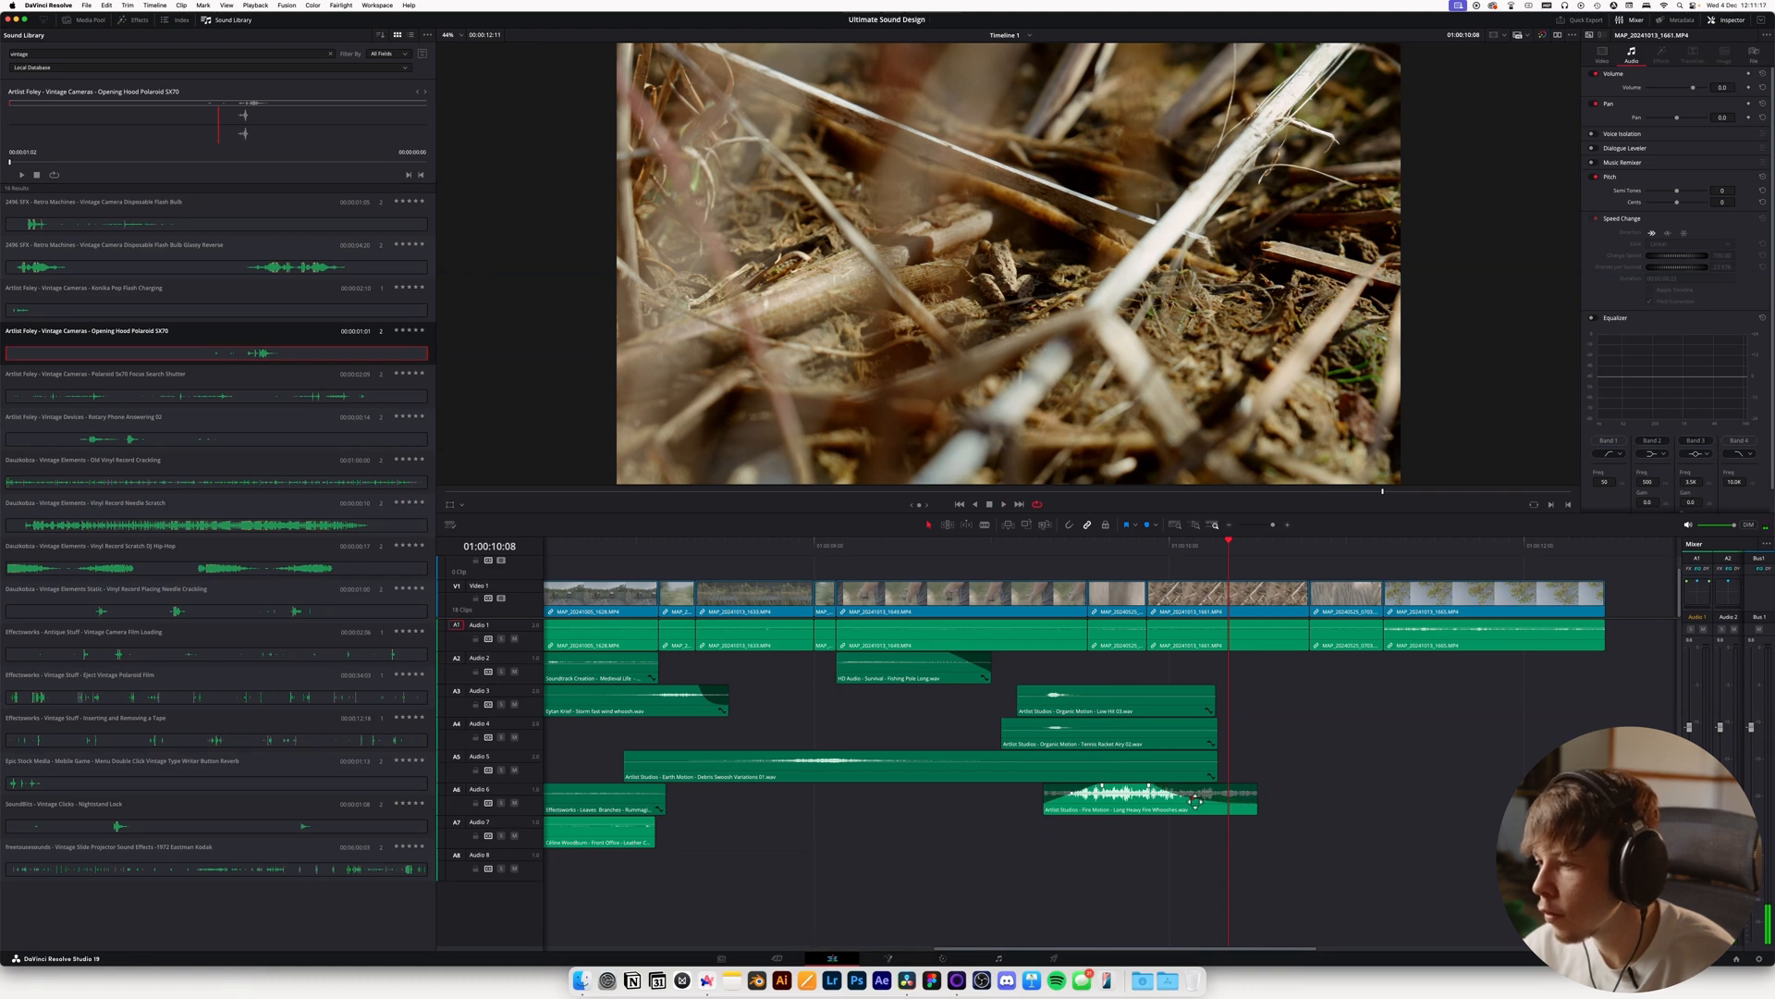
Undo the last change to the fire whooshes clip, save the project, and replay the transition out of the fishing shot
{"action": "key", "text": "super+z"}
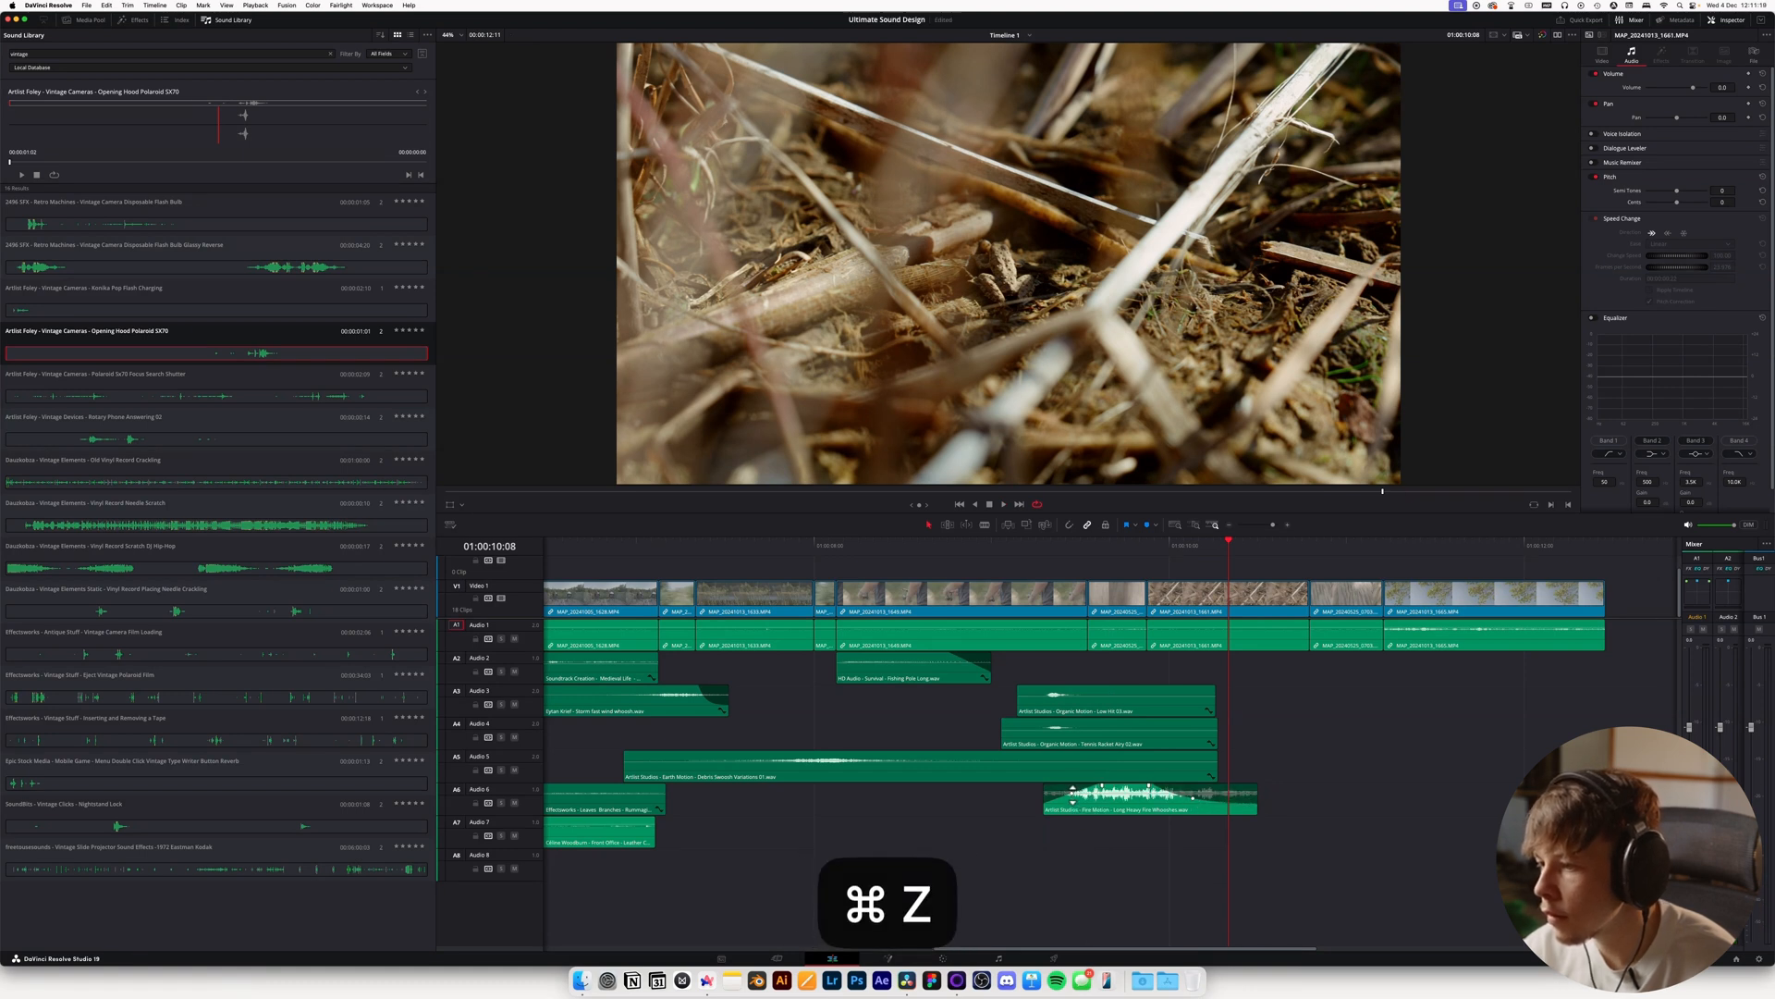
{"action": "left_click", "coordinate": [992, 545]}
{"action": "key", "text": "super+s"}
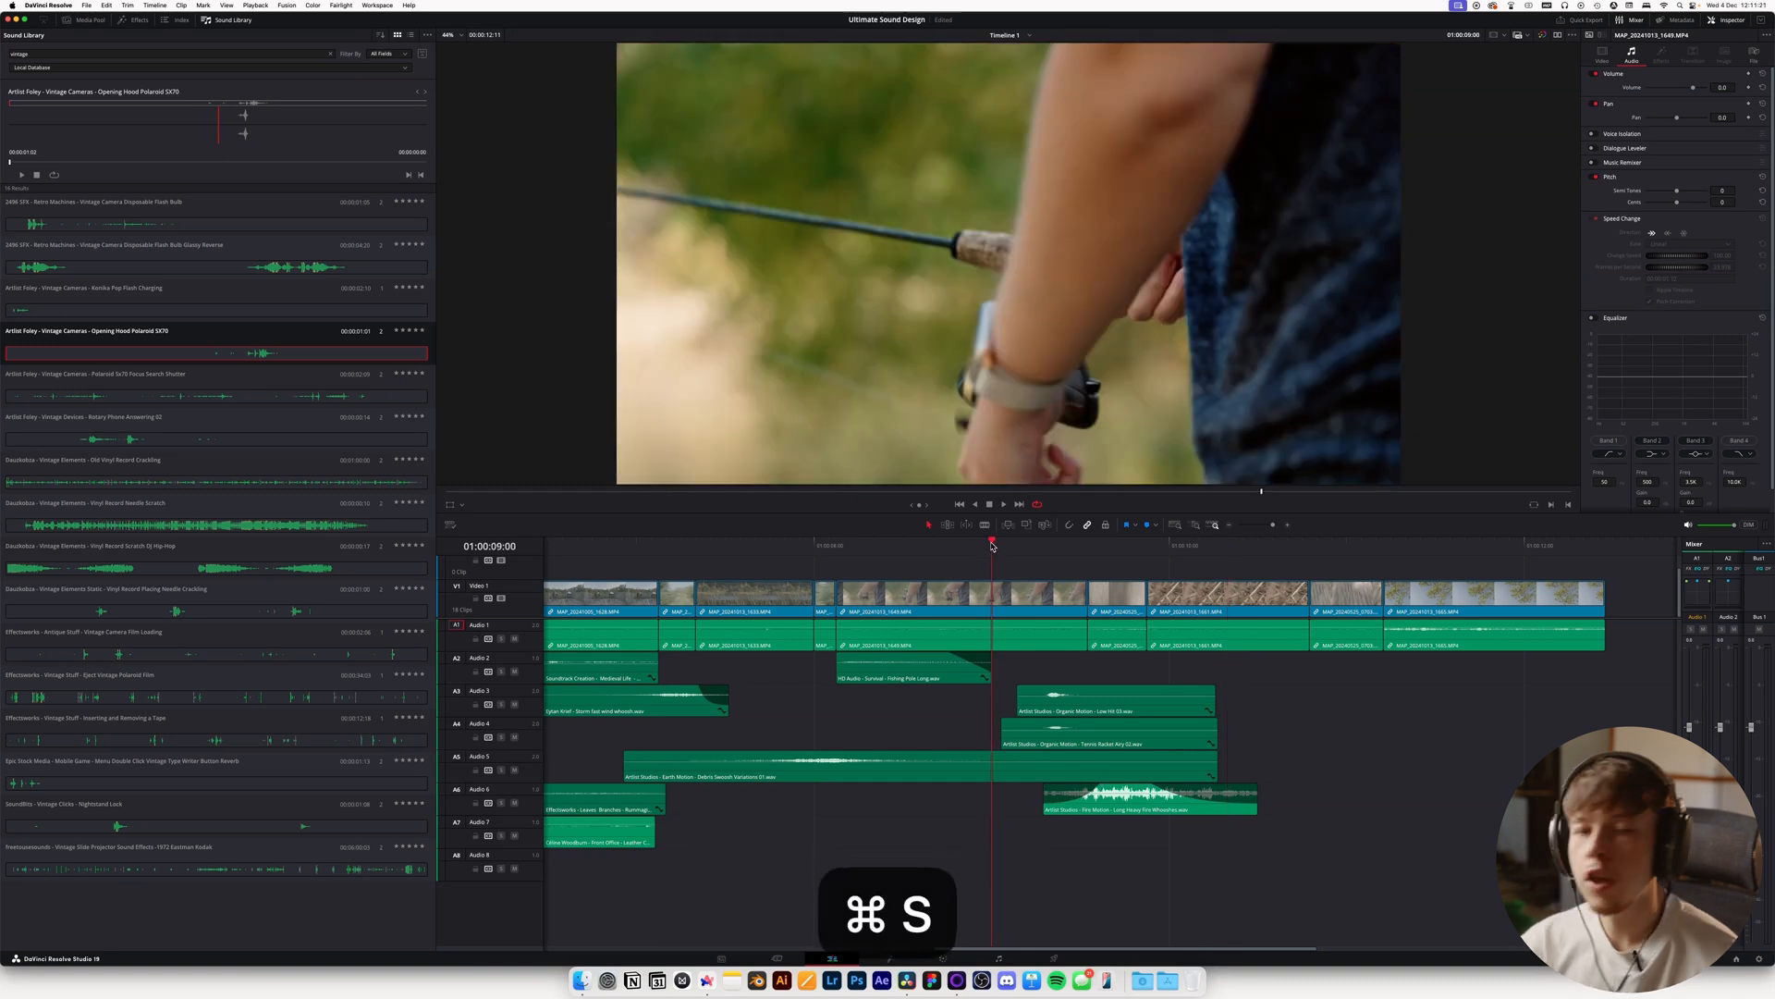
{"action": "key", "text": "space"}
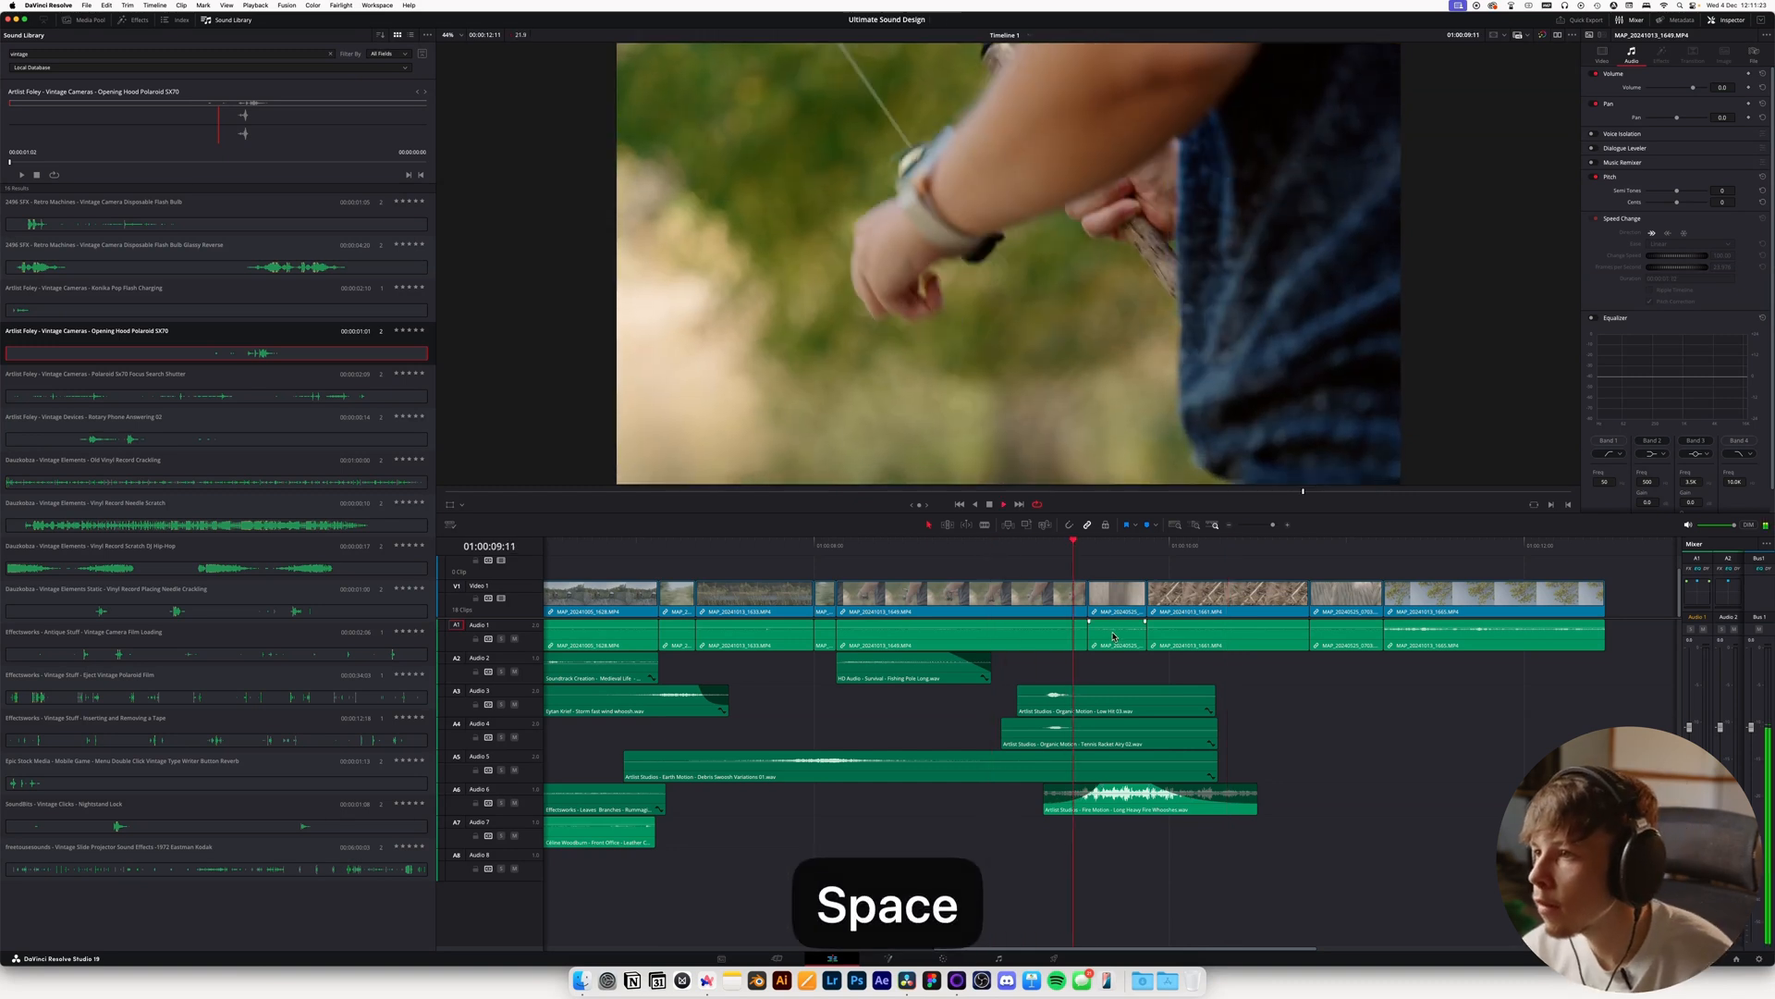
{"action": "key", "text": "space"}
{"action": "left_click", "coordinate": [974, 542]}
{"action": "key", "text": "space"}
{"action": "key", "text": "space"}
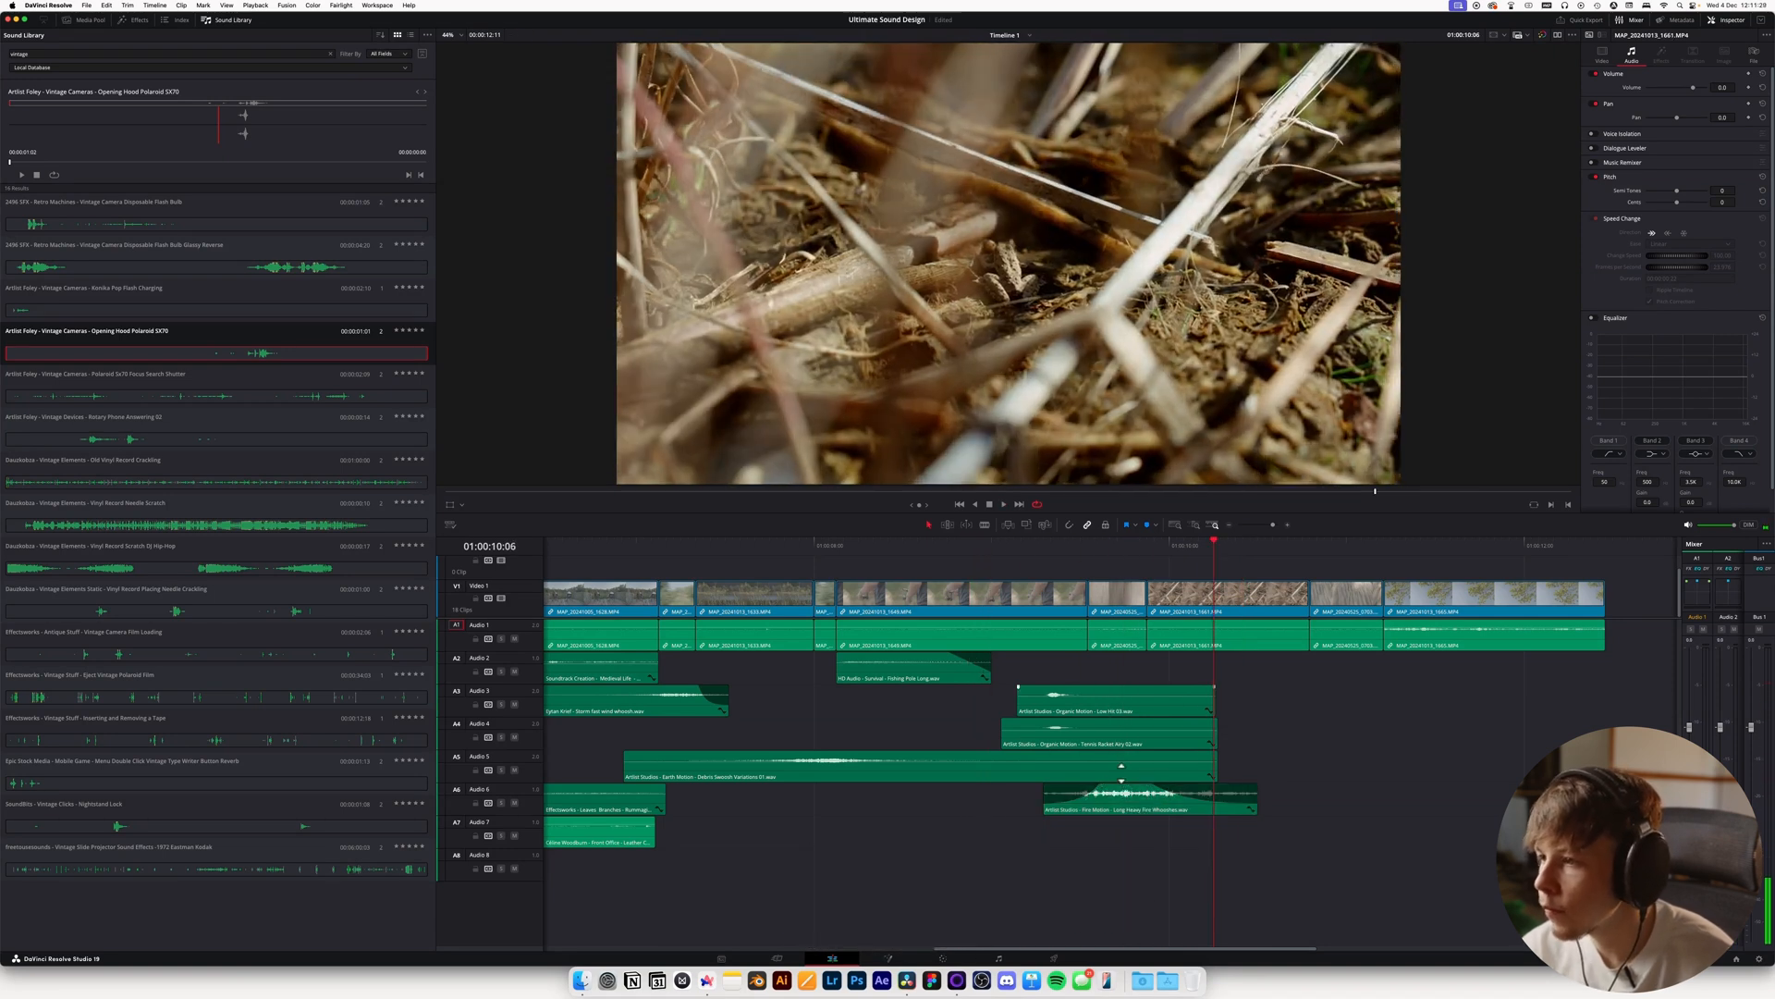
Lower the volume of the fire whooshes clip on Audio 6 and the Tennis Racket clip on Audio 4, replaying the transition
{"action": "left_click", "coordinate": [964, 543]}
{"action": "key", "text": "space"}
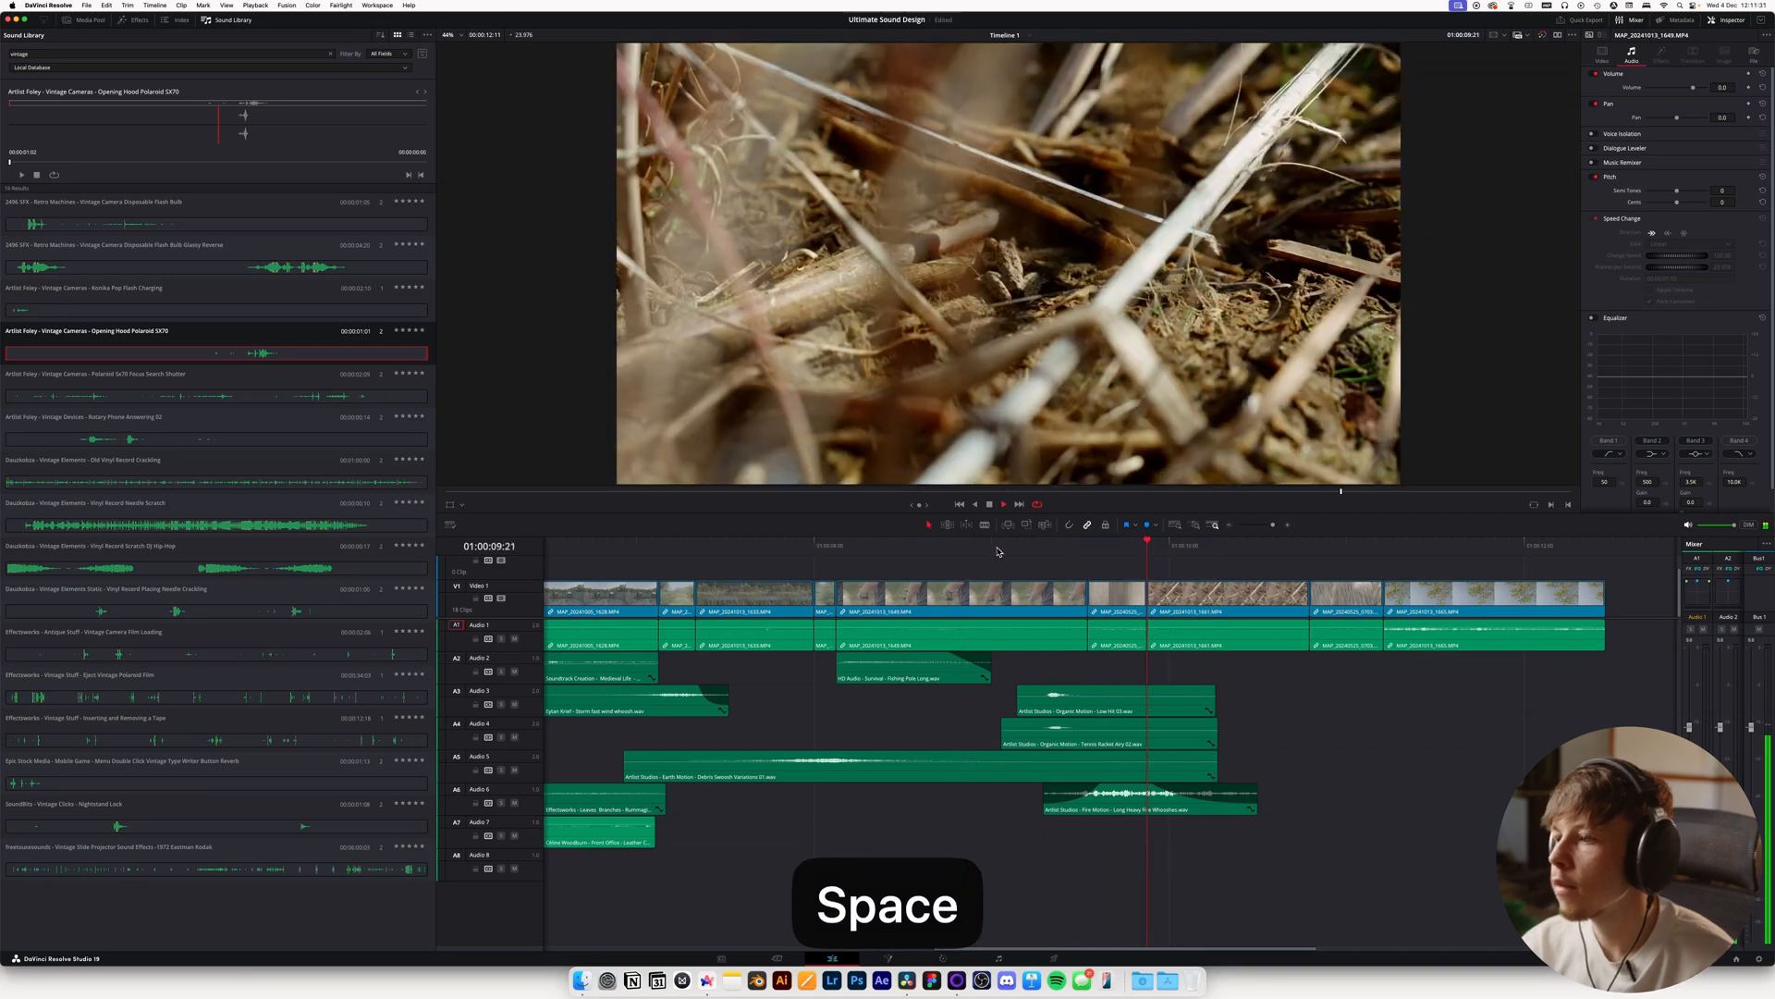
{"action": "key", "text": "space"}
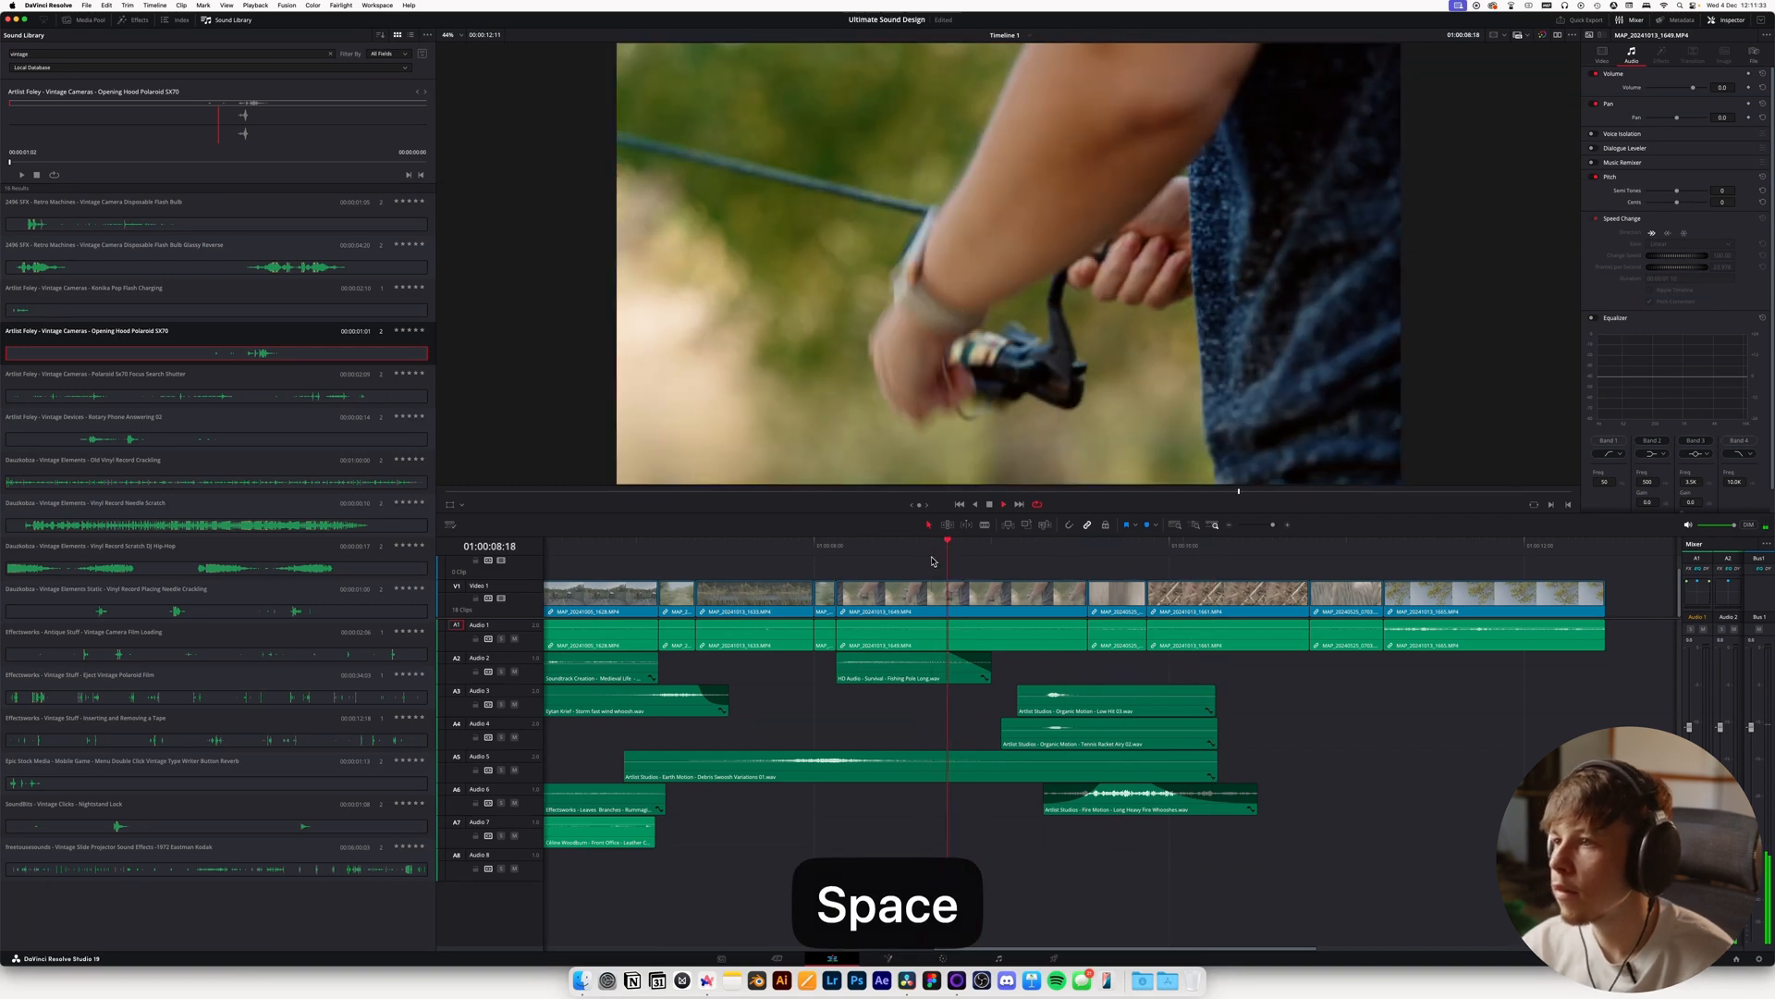
{"action": "key", "text": "space"}
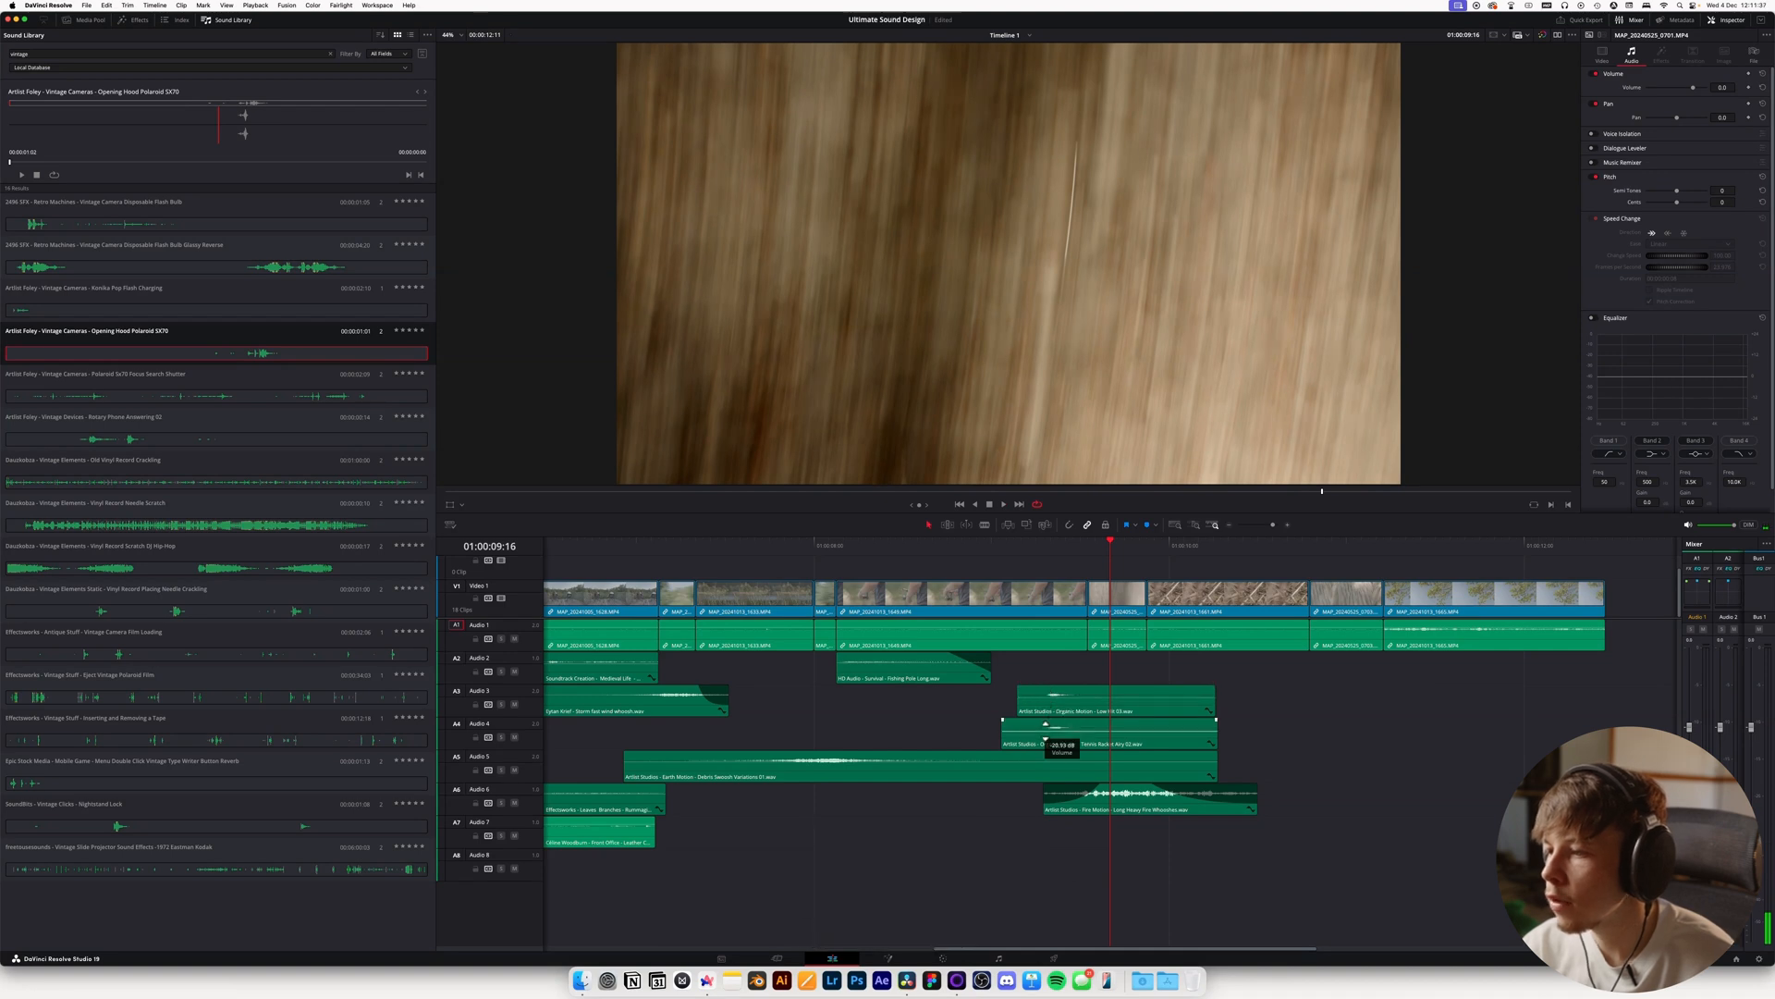
{"action": "key", "text": "space"}
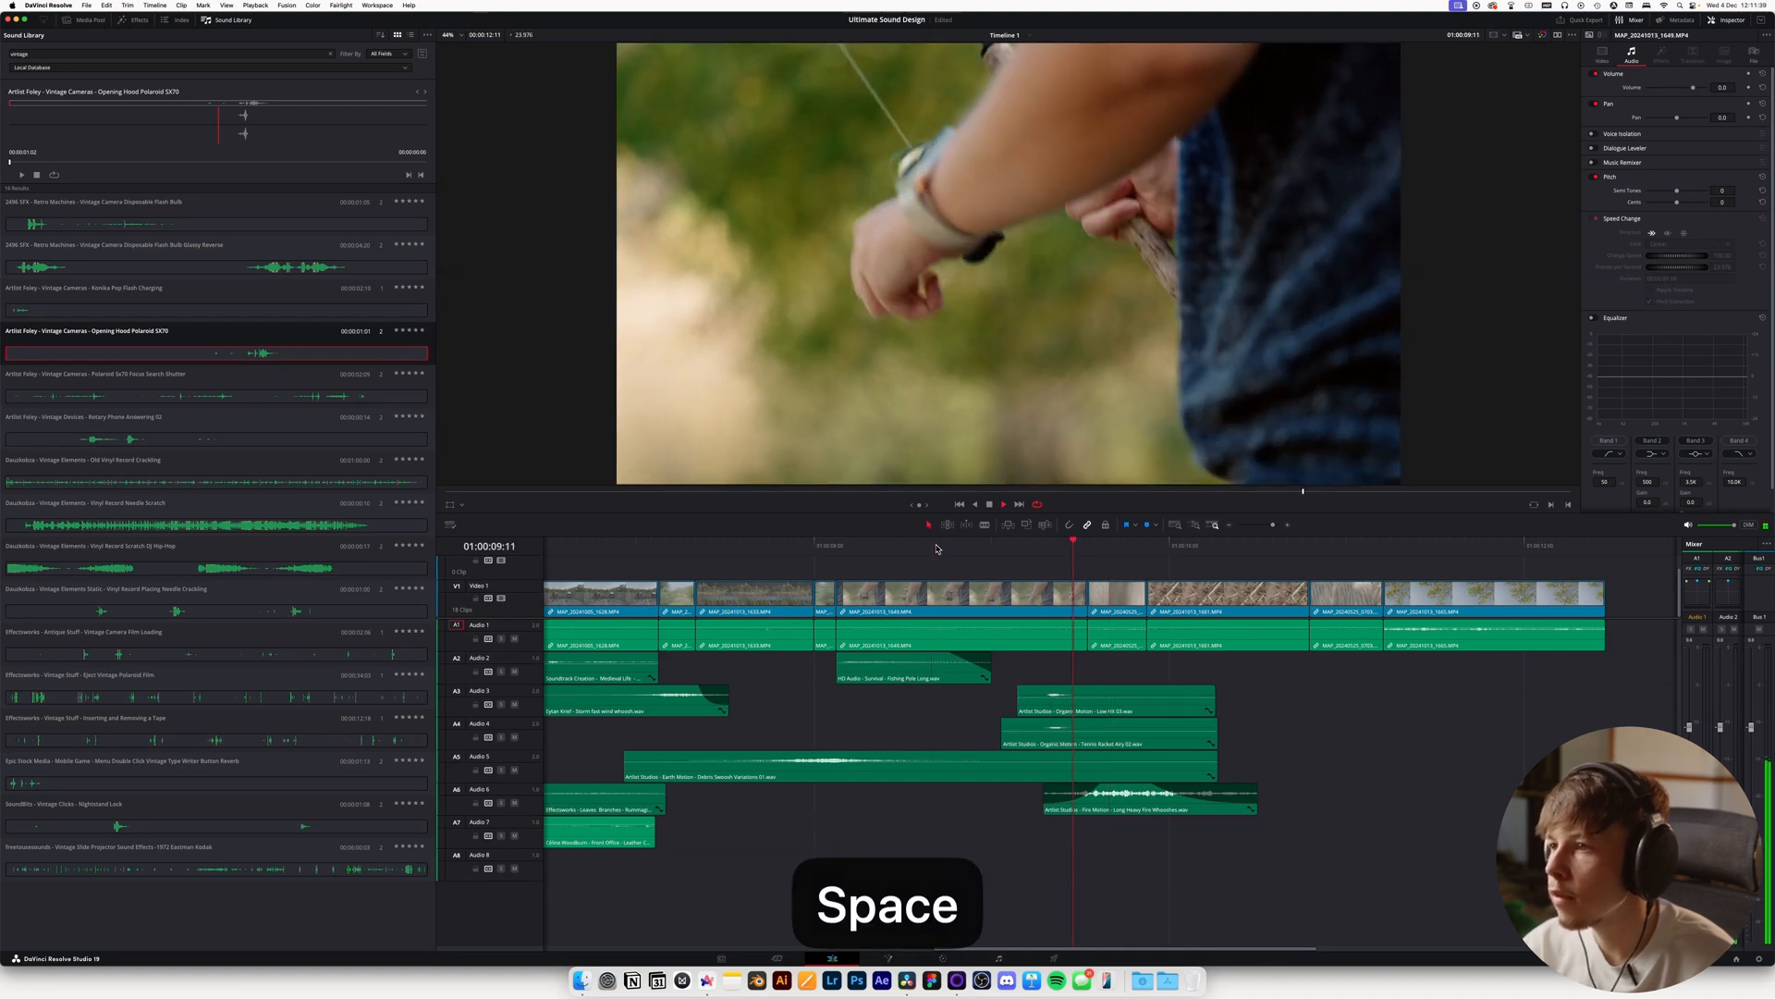
{"action": "key", "text": "space"}
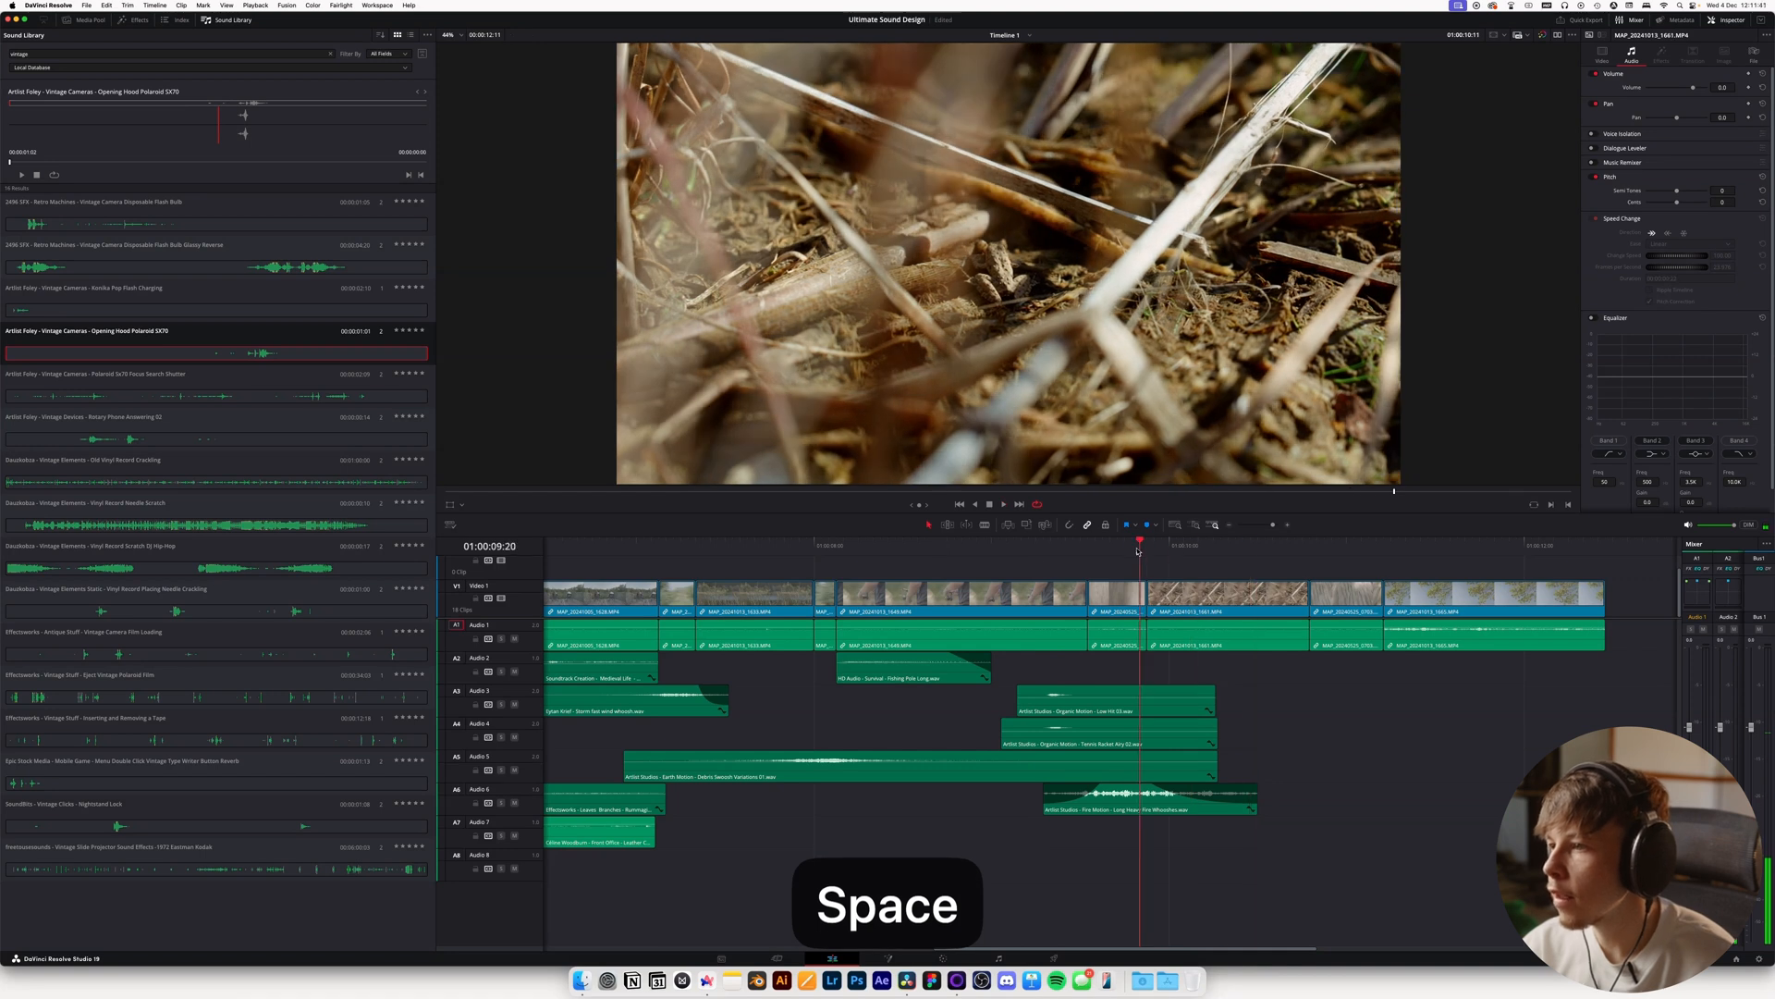
{"action": "key", "text": "space"}
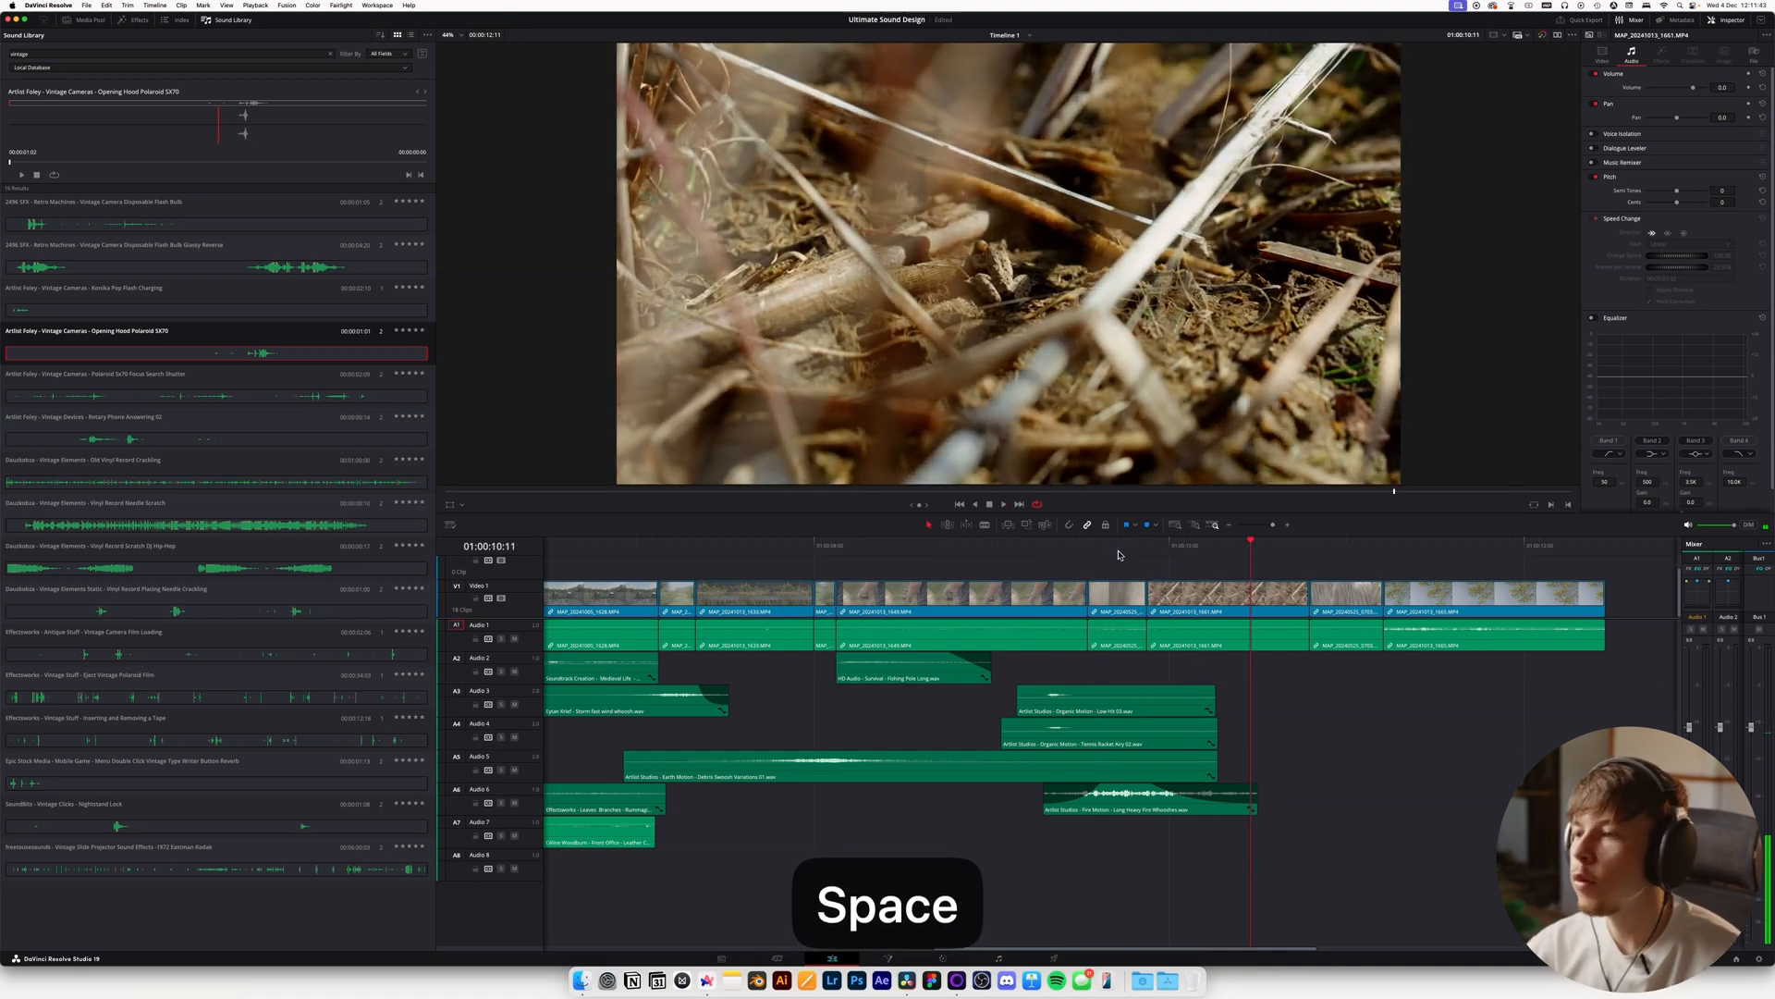
Save the project, play on into the following shots, and park the playhead at 01:00:10:19, the start of the blurred bark shot
{"action": "key", "text": "cmd+s"}
{"action": "key", "text": "space"}
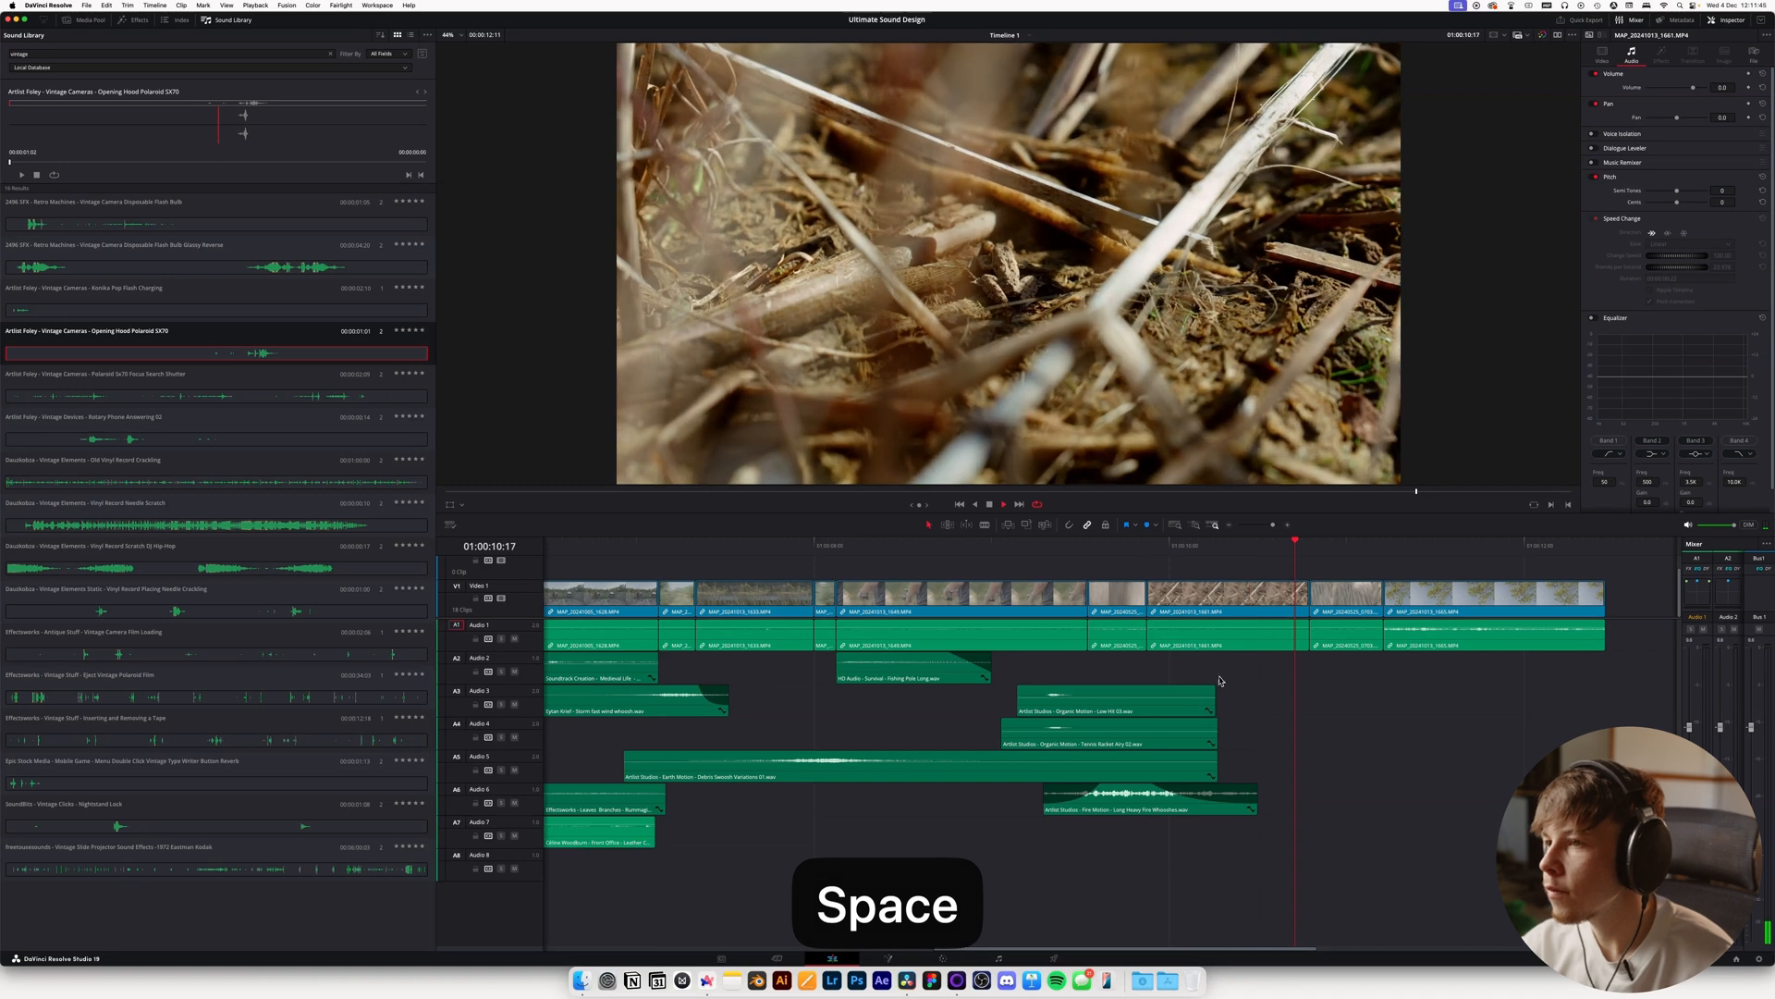
{"action": "key", "text": "space"}
{"action": "key", "text": "space"}
{"action": "key", "text": "space"}
{"action": "key", "text": "space"}
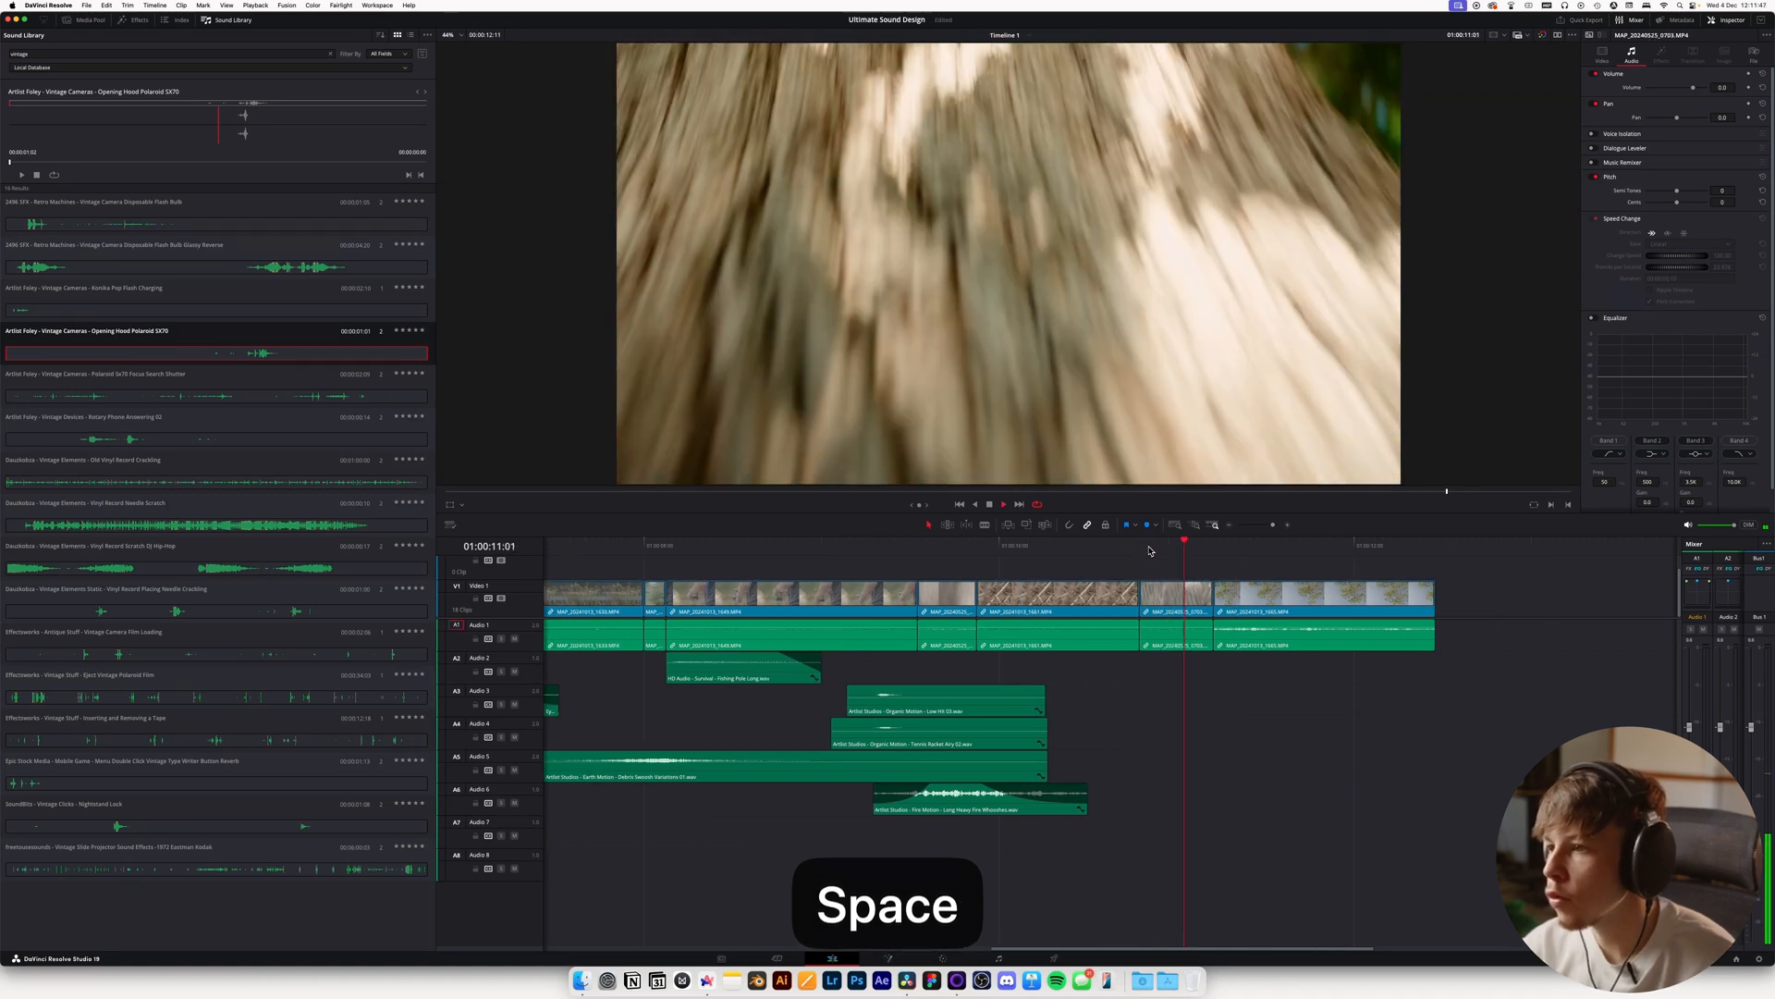
{"action": "left_click_drag", "start_coordinate": [1196, 546], "coordinate": [1141, 542]}
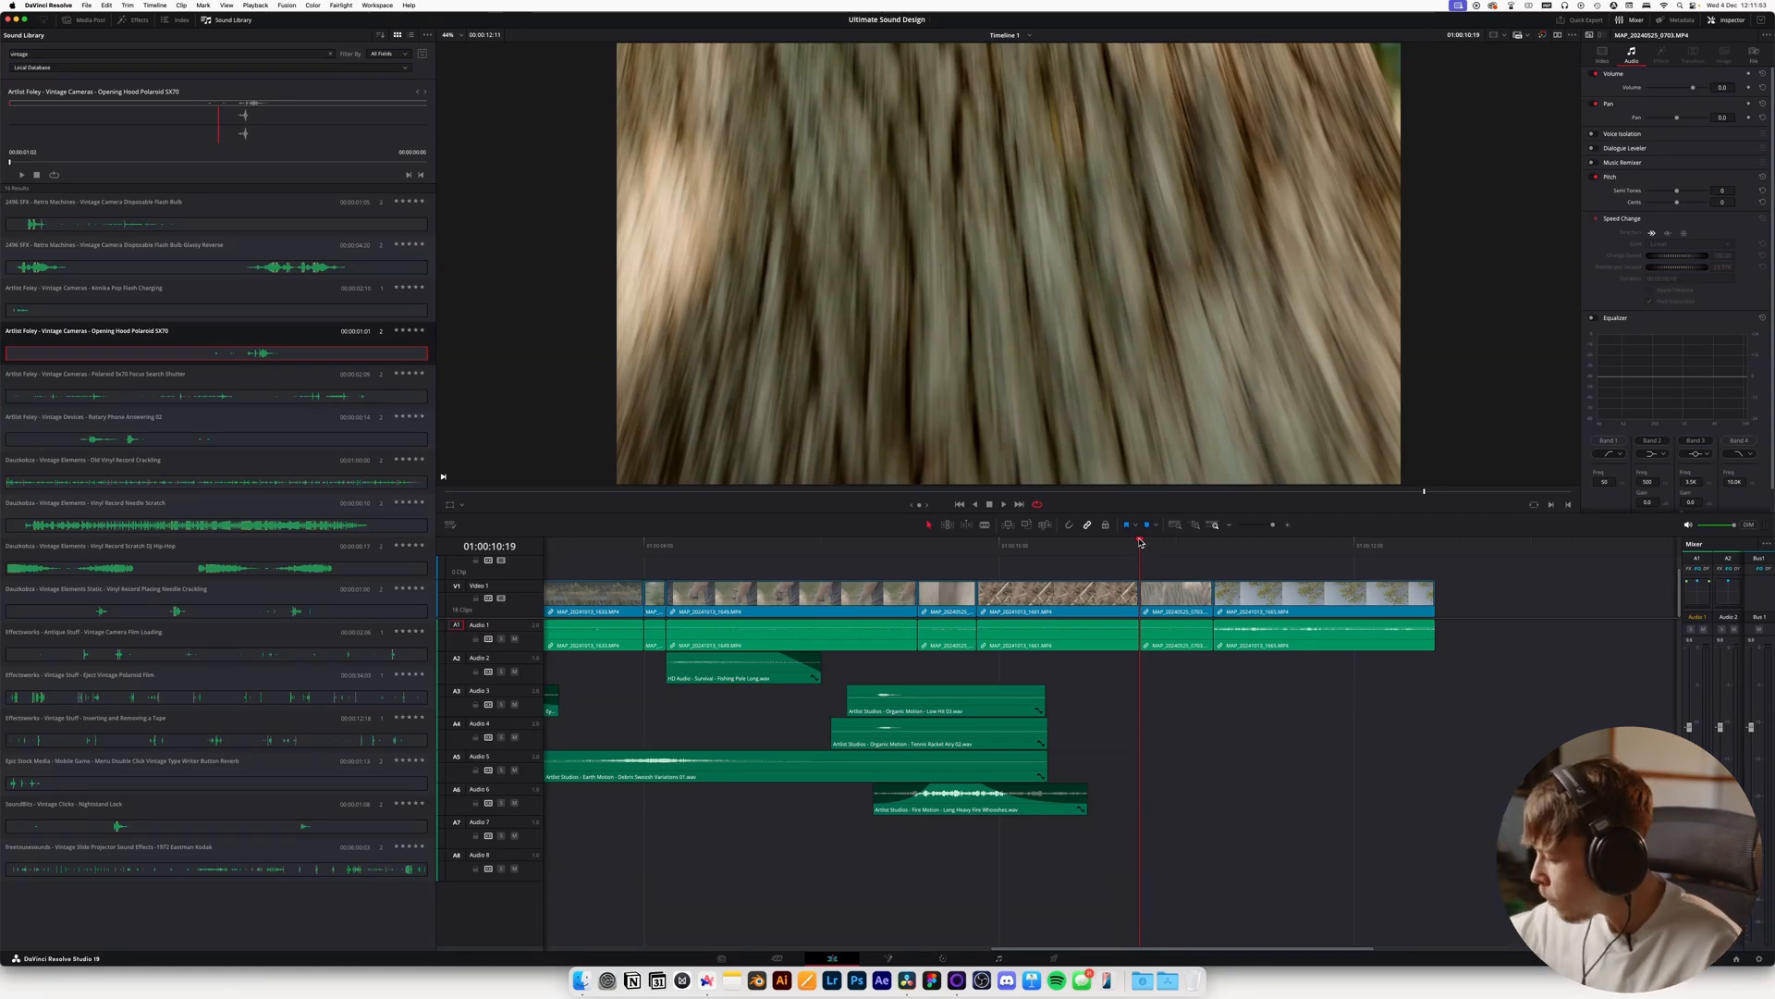
Switch to Artlist and replace the rocks search with a sound effects search for whoosh and deep
{"action": "key", "text": "super+Tab"}
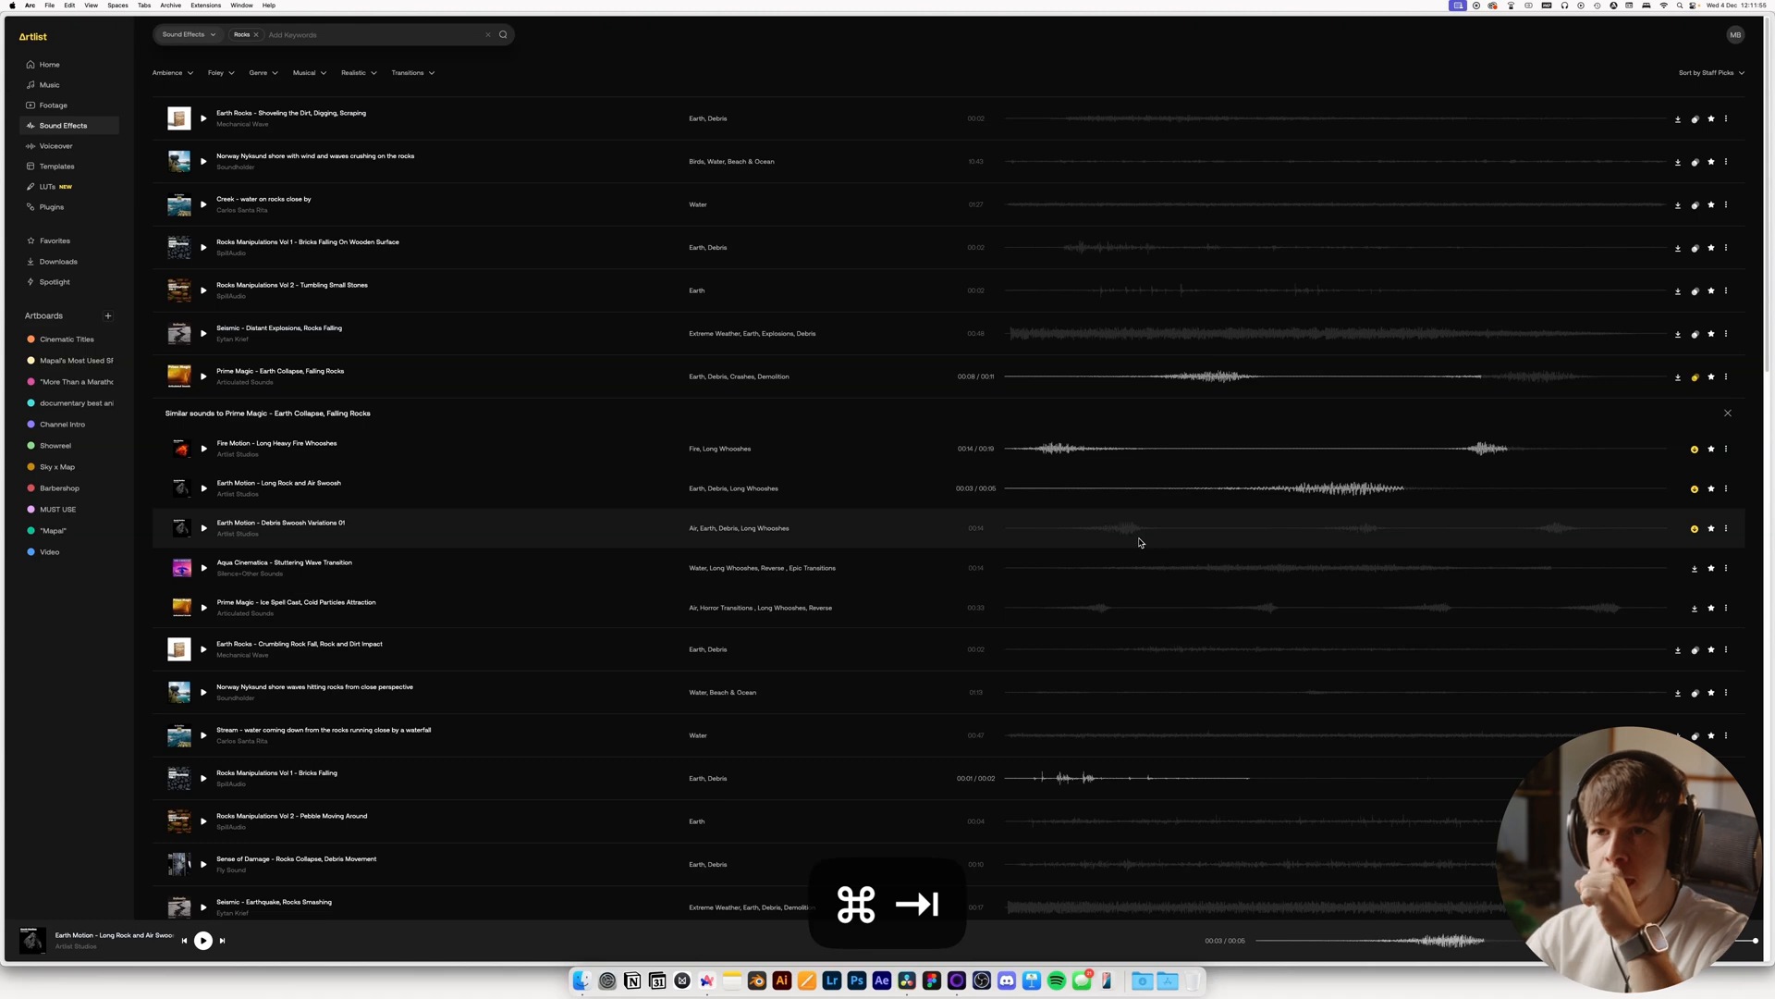
{"action": "key", "text": "BackSpace"}
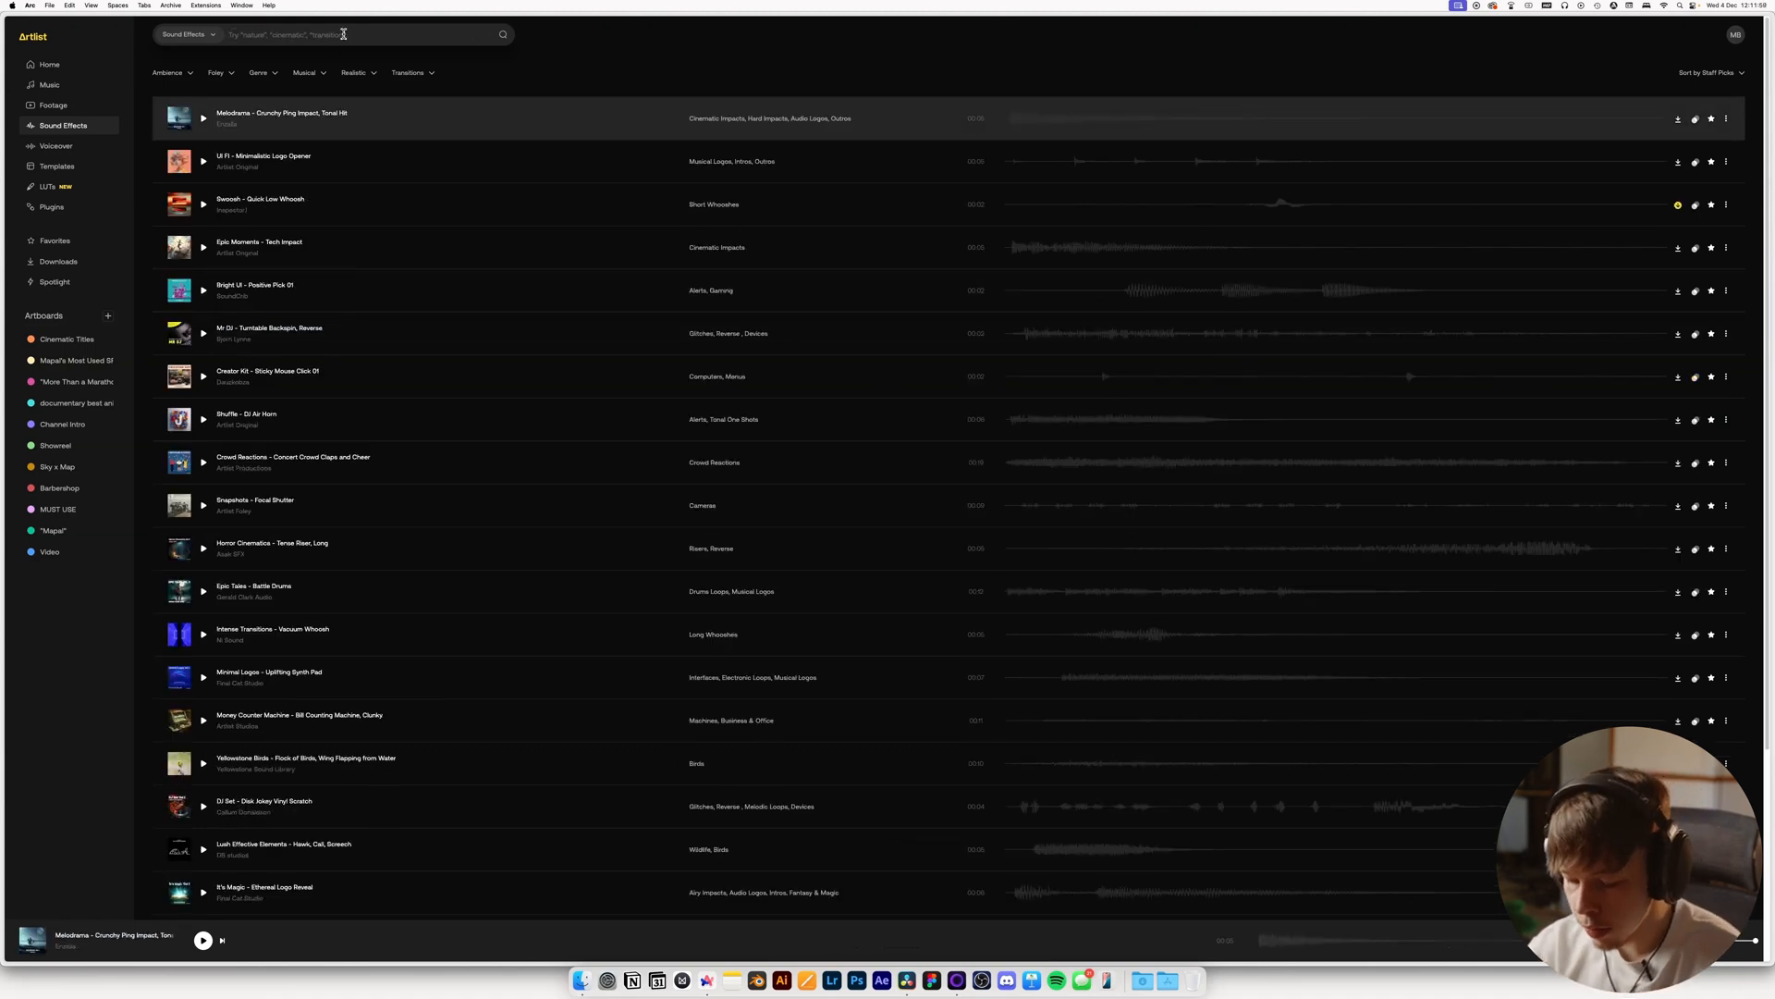
{"action": "type", "text": "whoosh"}
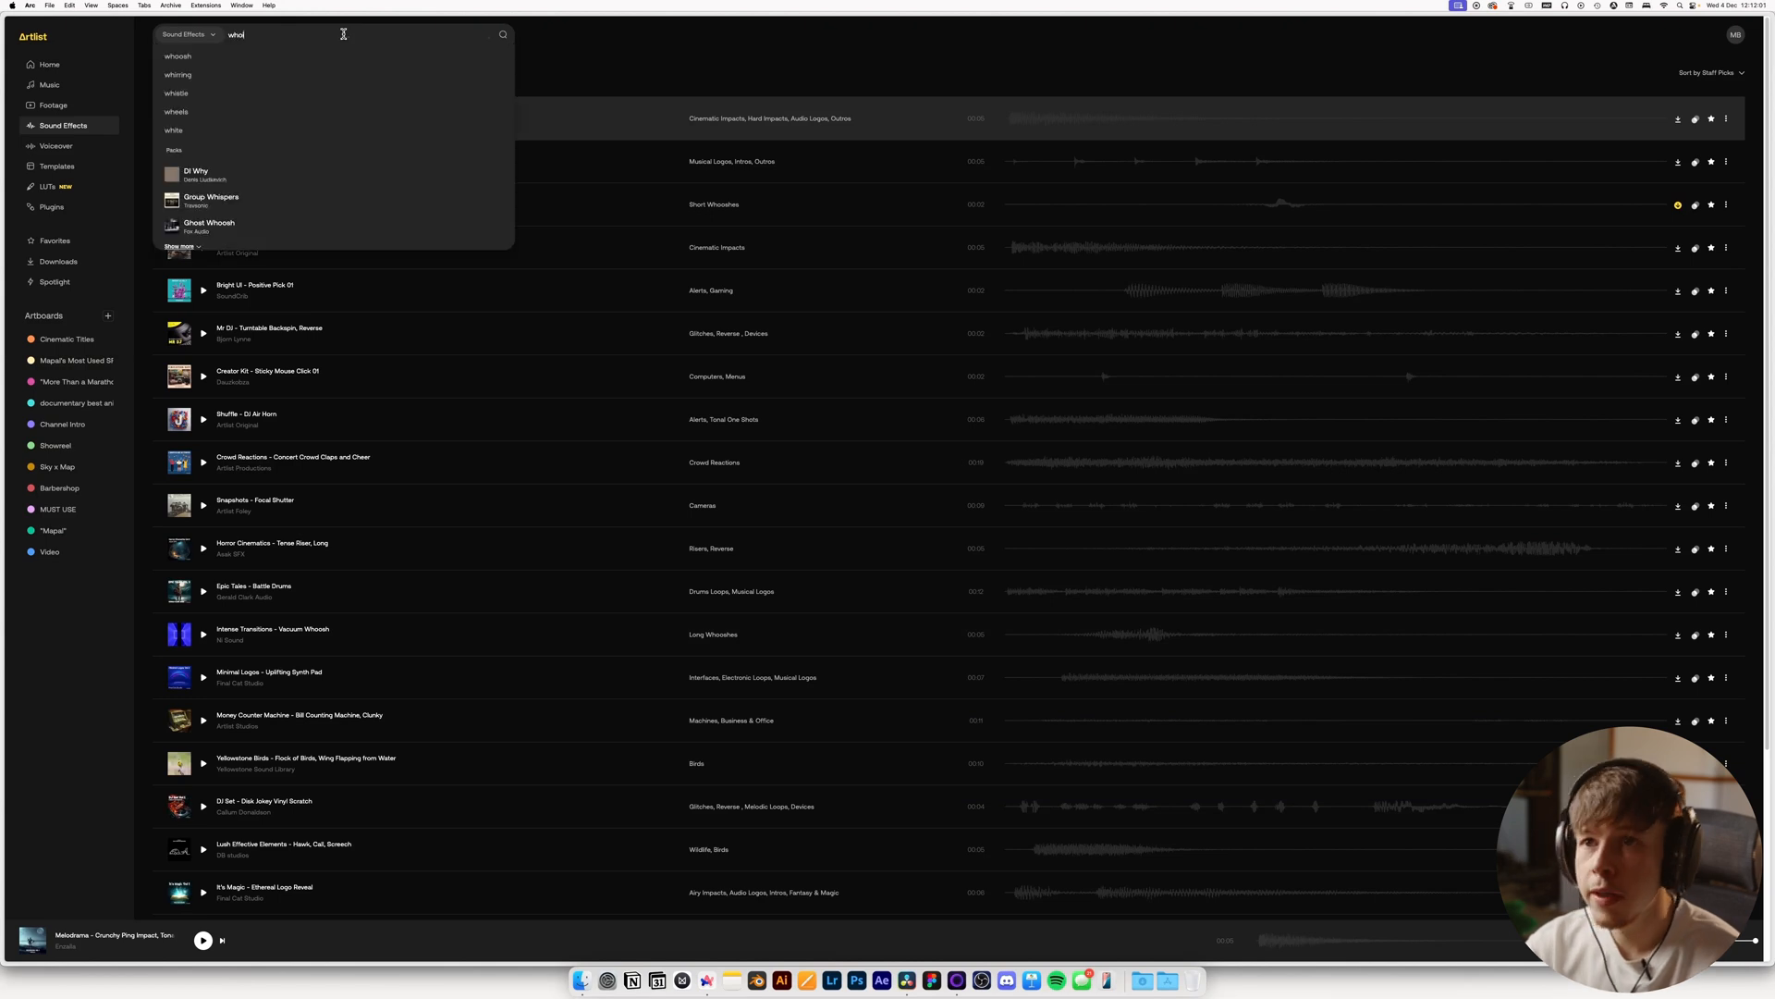
{"action": "key", "text": "BackSpace"}
{"action": "type", "text": "h"}
{"action": "key", "text": "Return"}
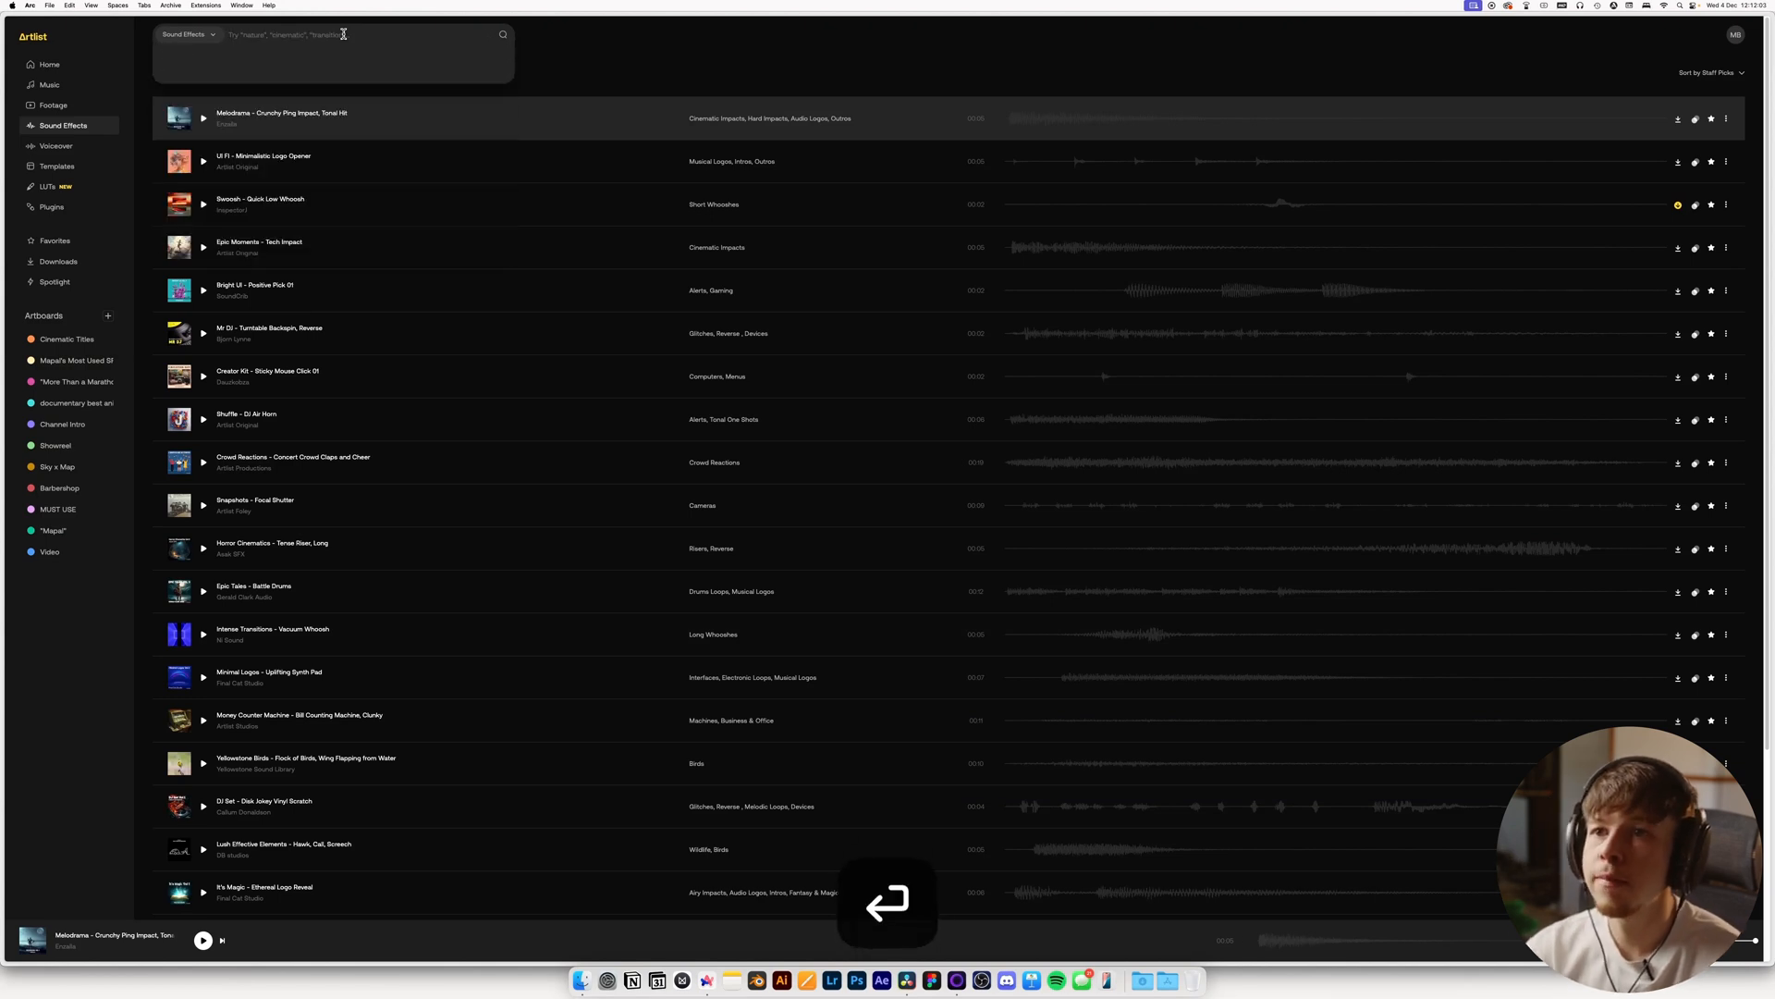
{"action": "left_click", "coordinate": [345, 48]}
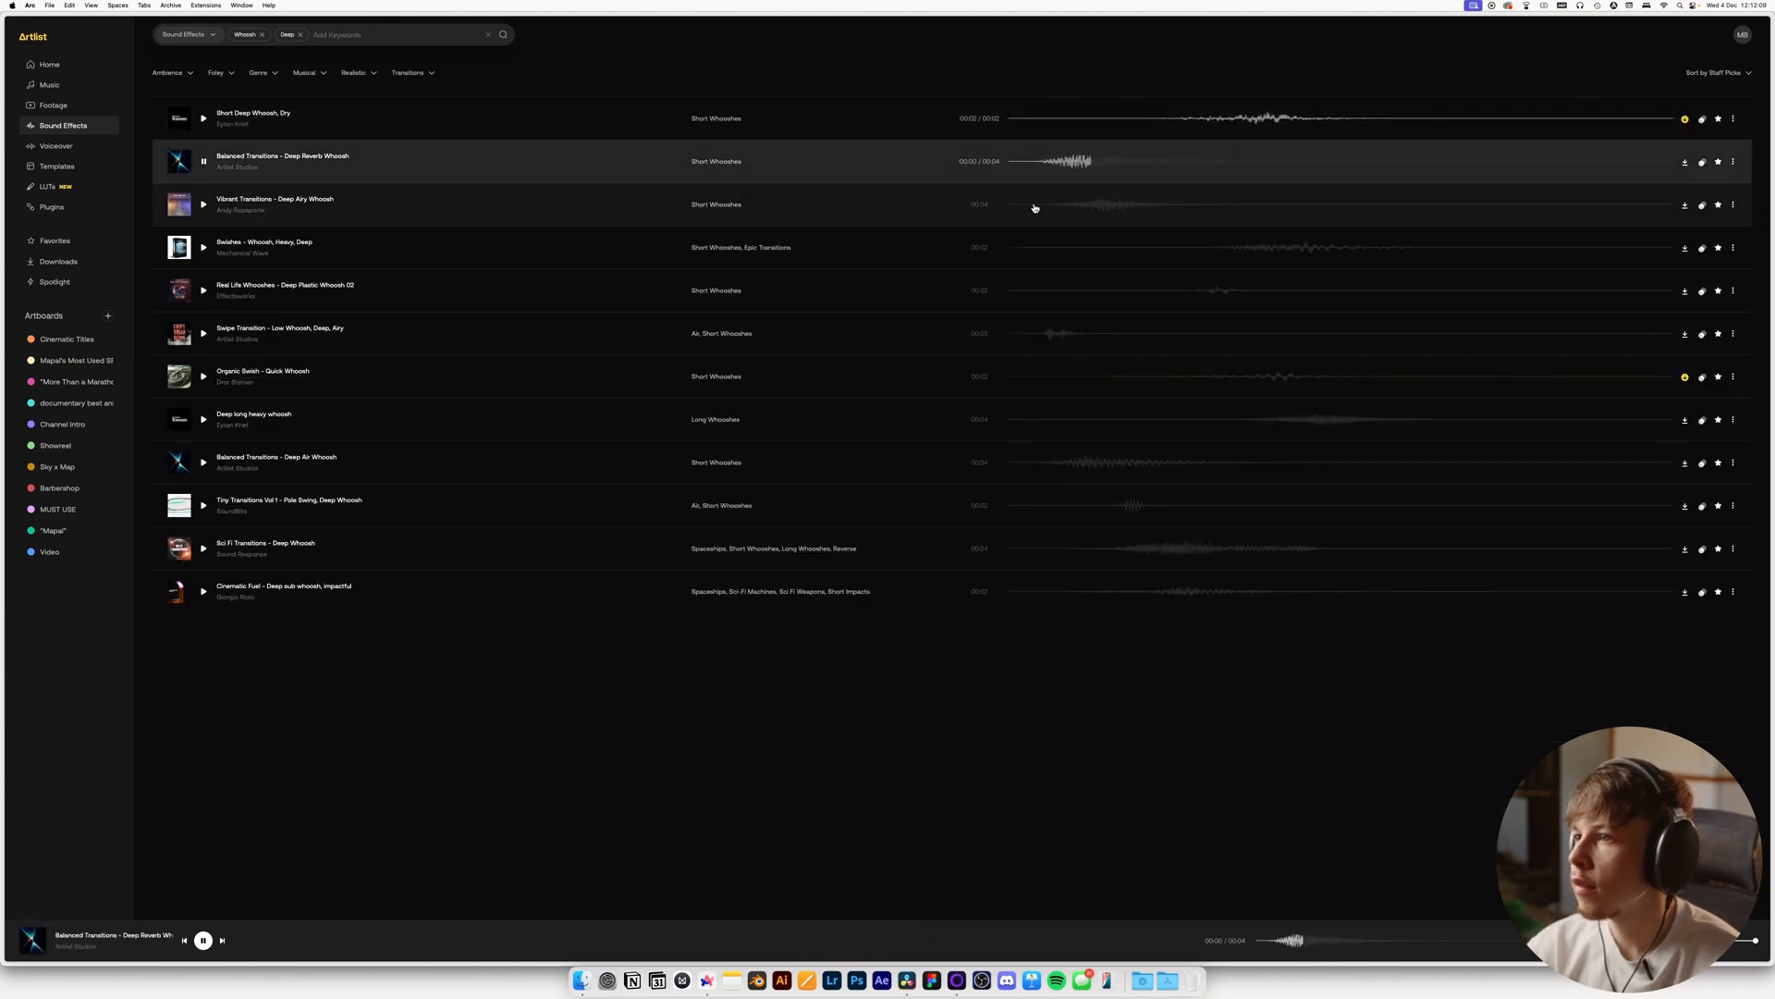
Audition the deep whoosh results, including Balanced Transitions - Deep Air Whoosh, Sci Fi Transitions - Deep Whoosh and Cinematic Fuel - Deep sub whoosh
{"action": "mouse_move", "coordinate": [1167, 253]}
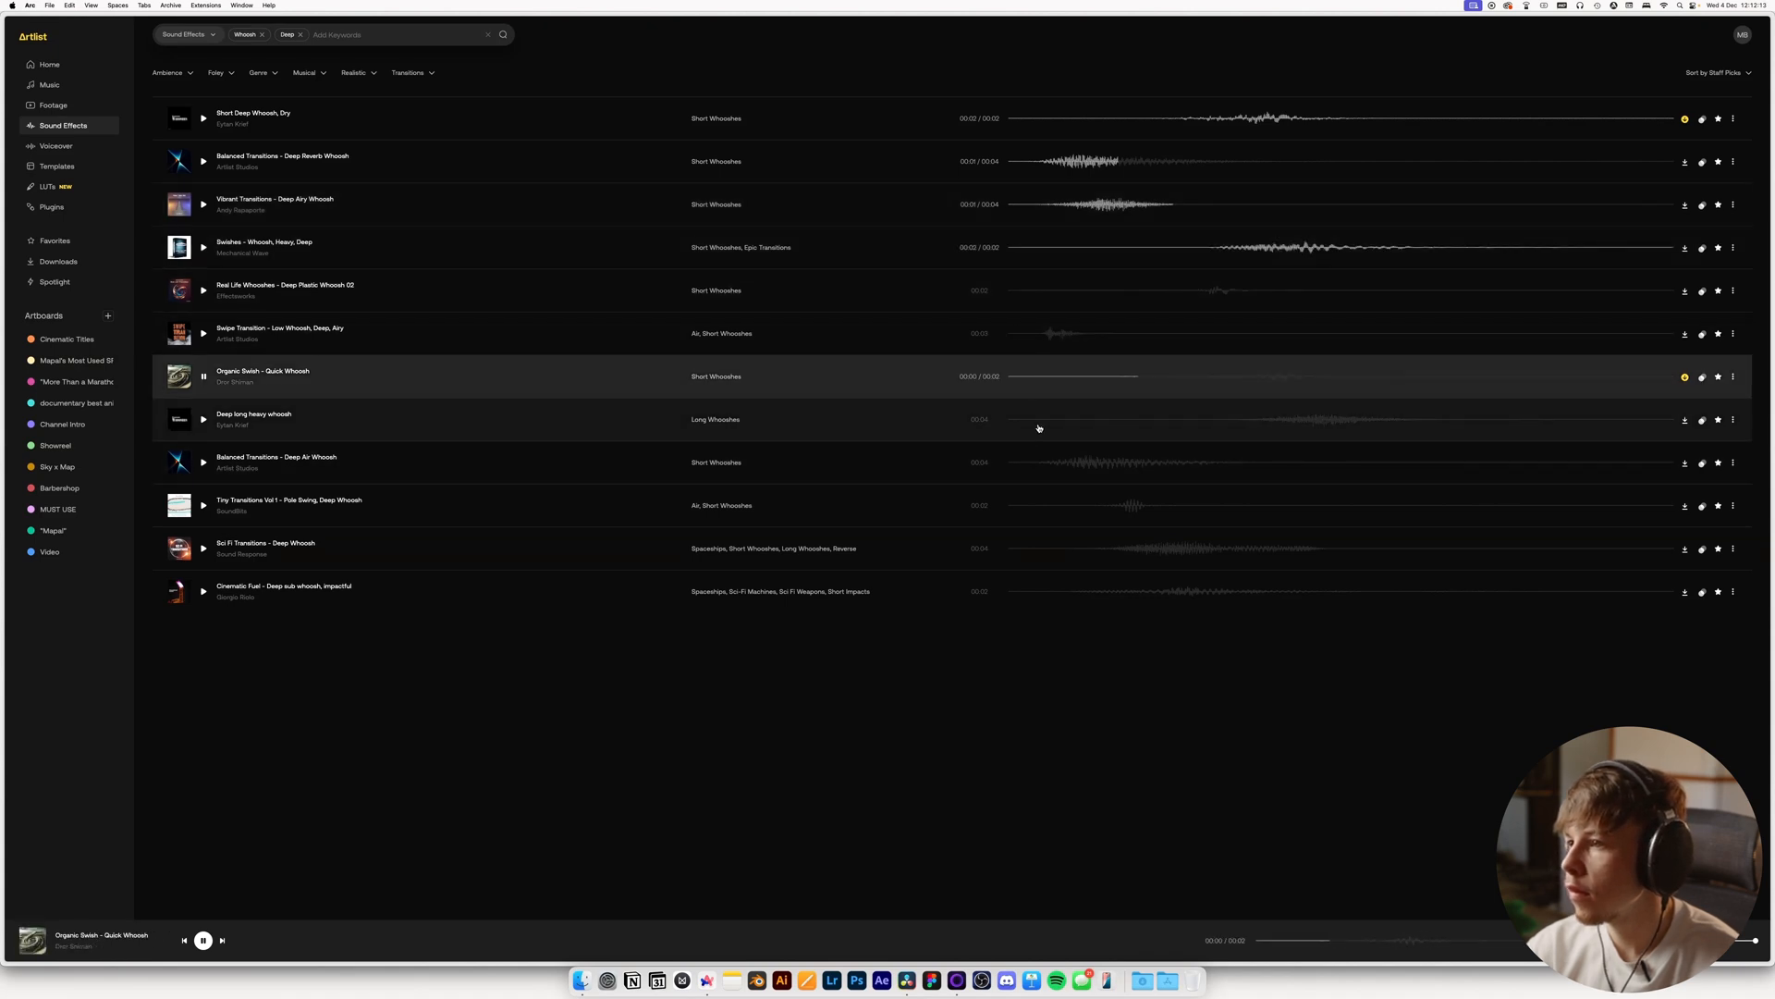
{"action": "left_click", "coordinate": [204, 463]}
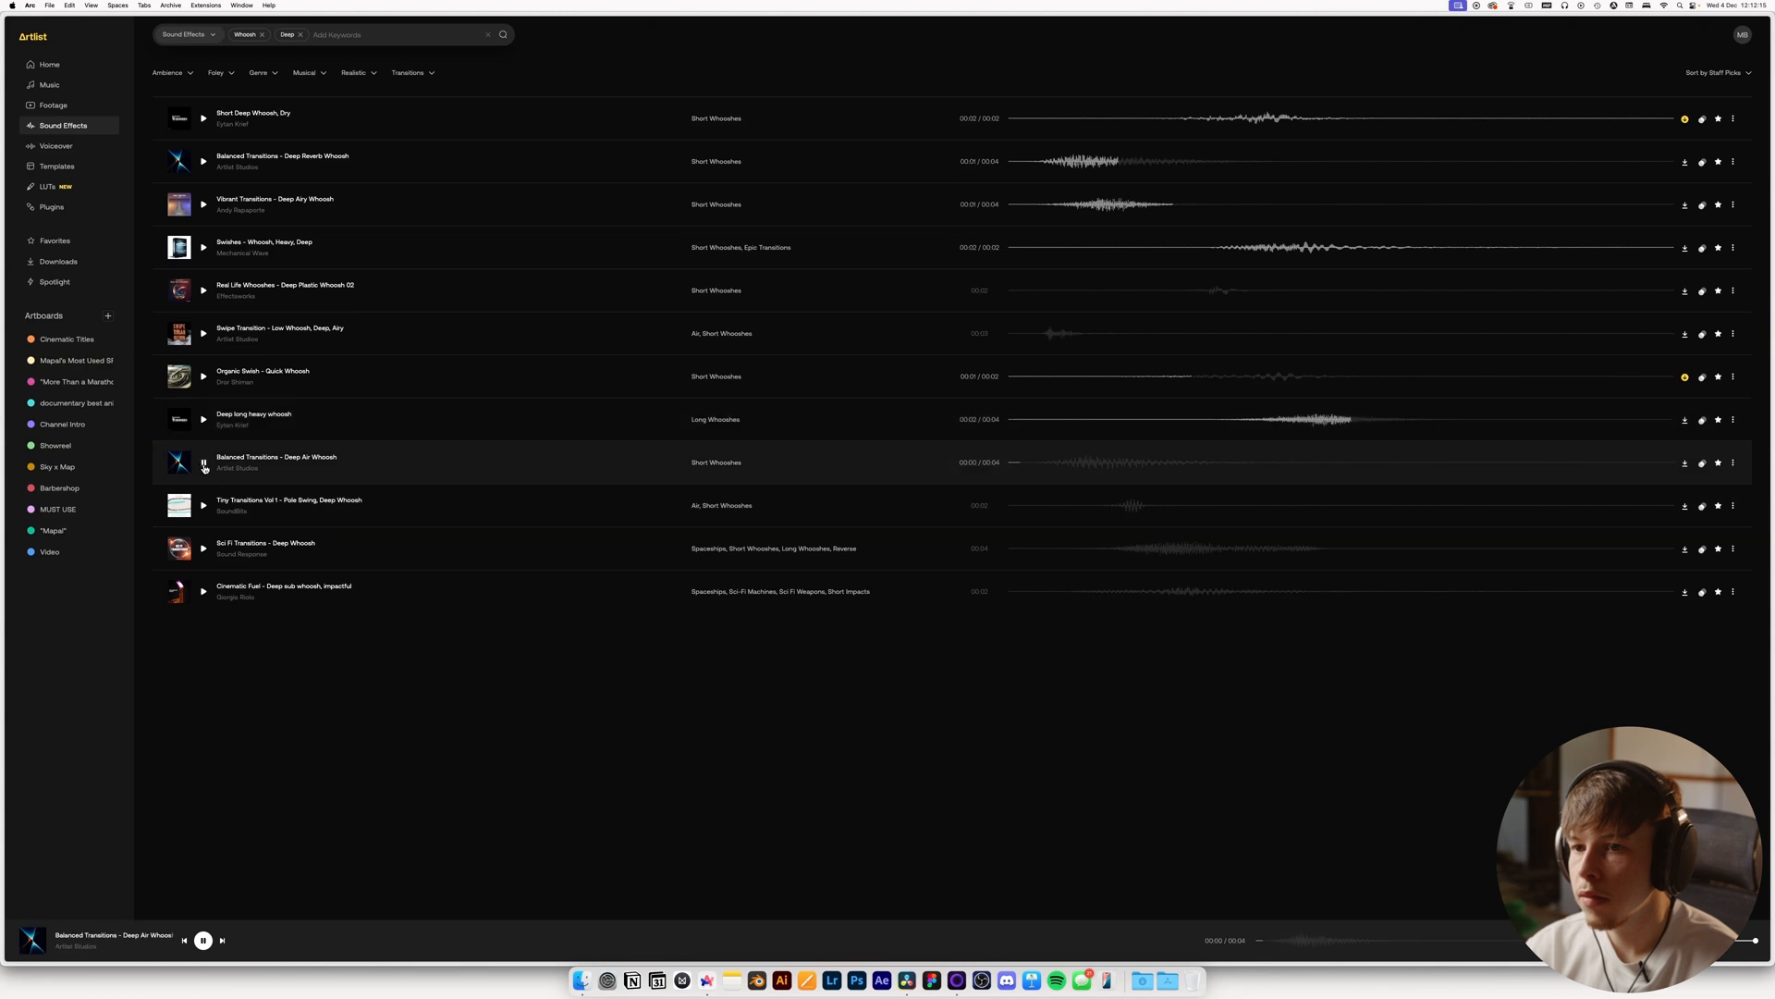
{"action": "left_click", "coordinate": [204, 550]}
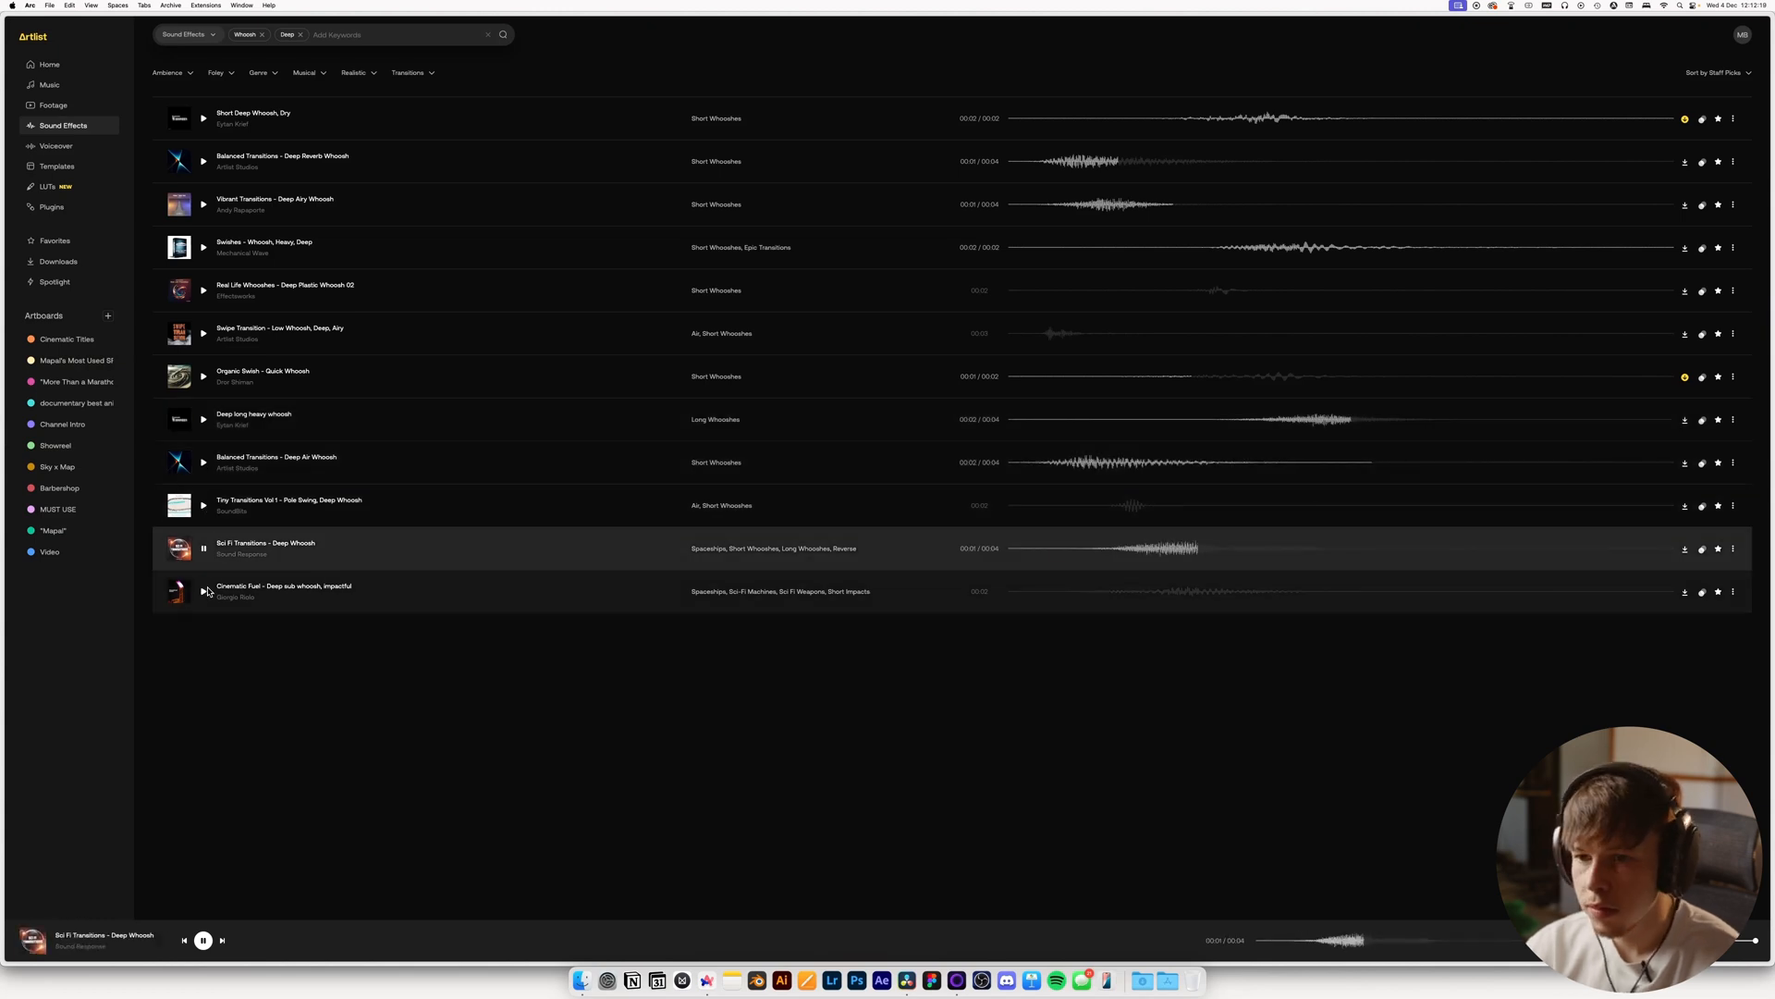
{"action": "left_click", "coordinate": [203, 595]}
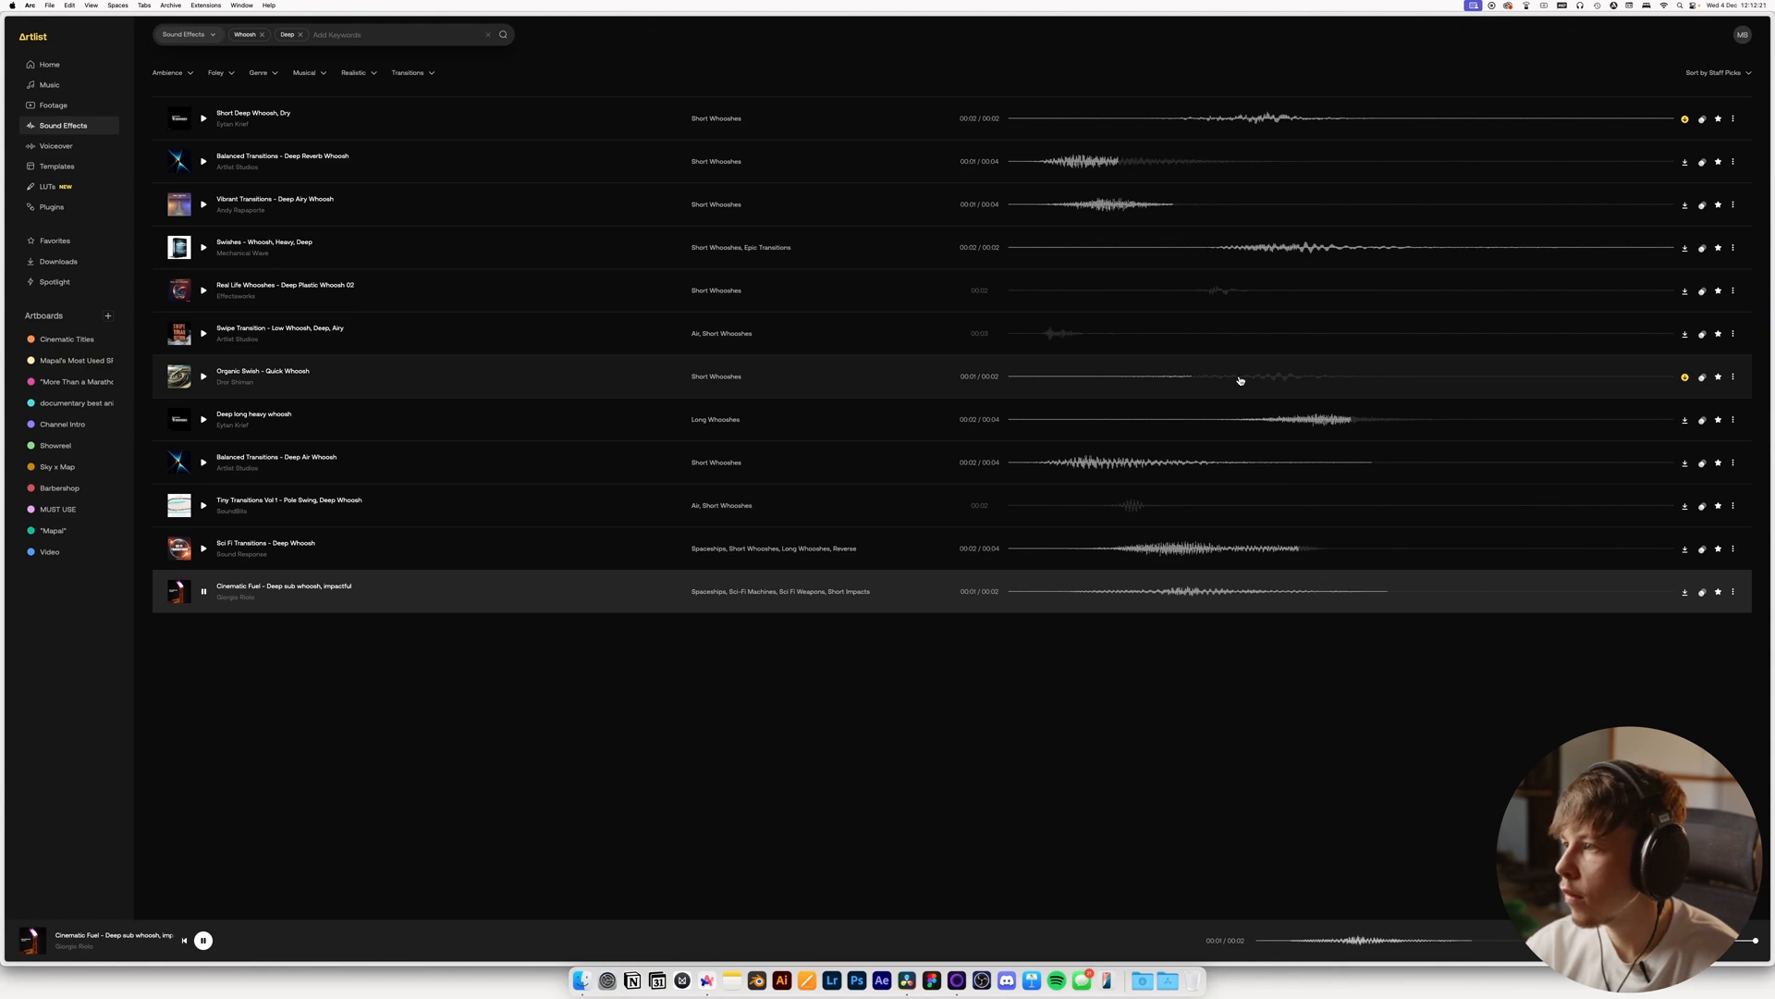
List sounds similar to Organic Swish - Quick Whoosh and audition them
{"action": "left_click", "coordinate": [1702, 379]}
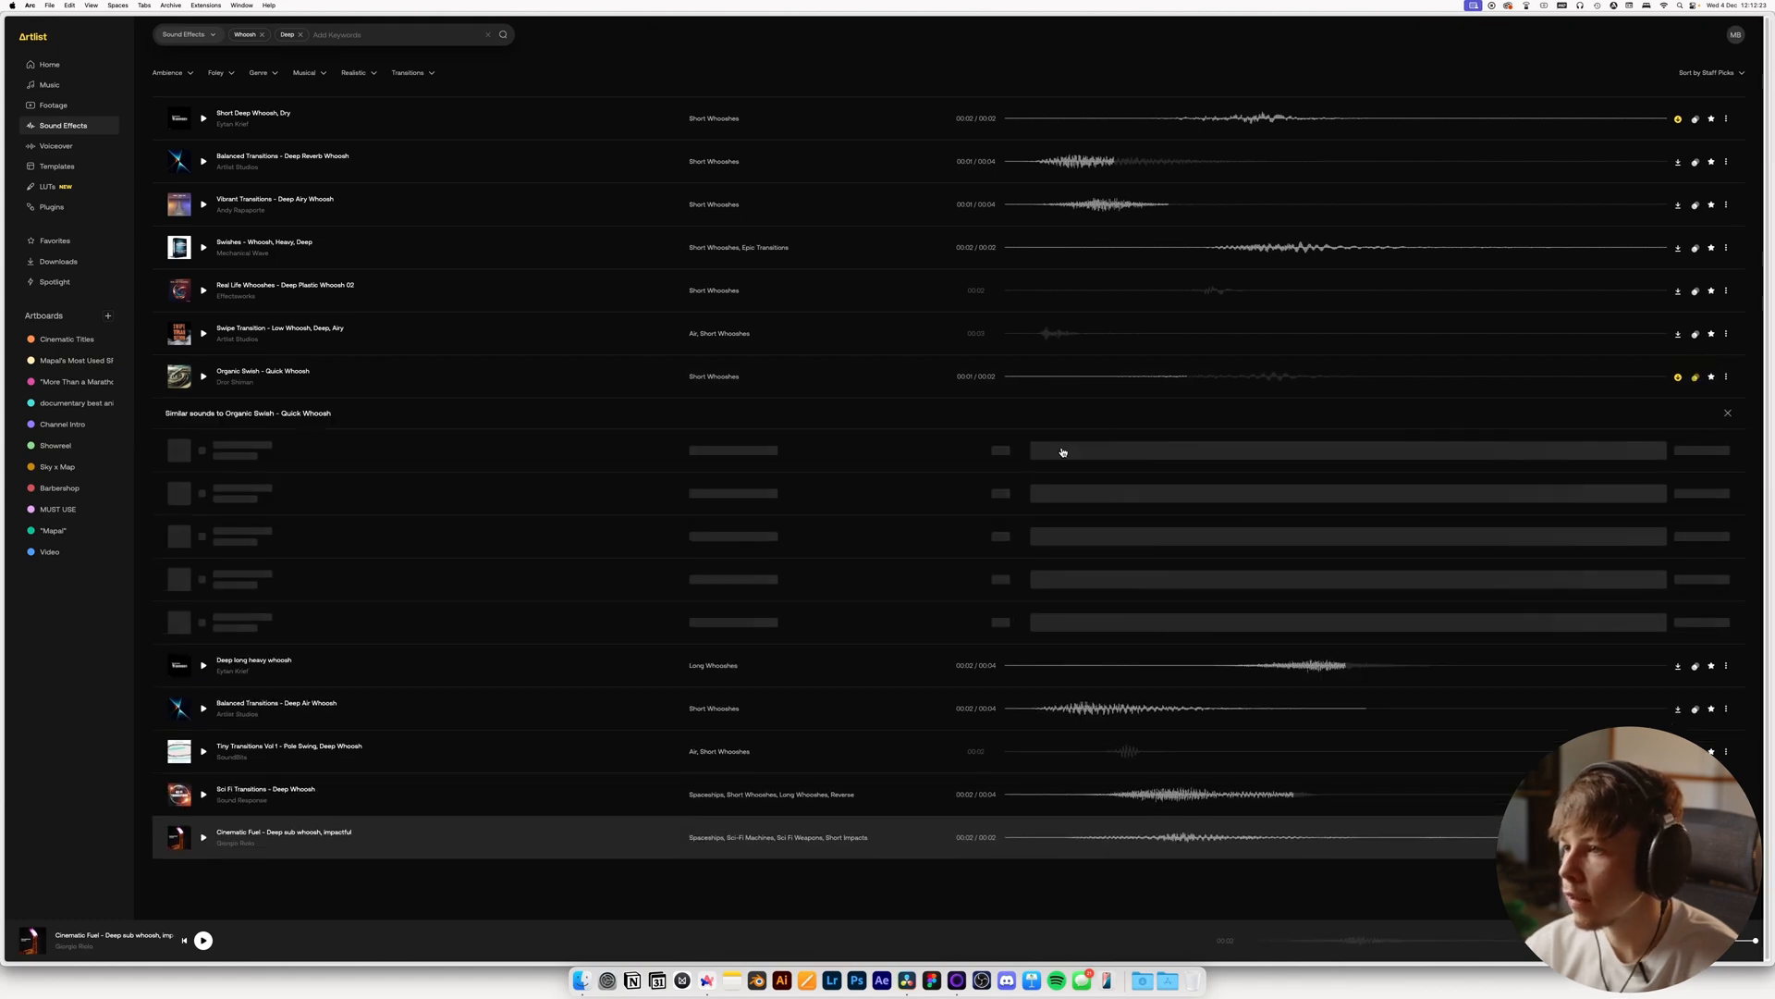
{"action": "left_click", "coordinate": [1061, 452]}
{"action": "left_click", "coordinate": [1077, 491]}
{"action": "left_click", "coordinate": [1062, 528]}
{"action": "left_click", "coordinate": [1137, 572]}
Replay Vibrant Transitions - Deep Airy Whoosh, list sounds similar to it, and audition them
{"action": "left_click", "coordinate": [1101, 208]}
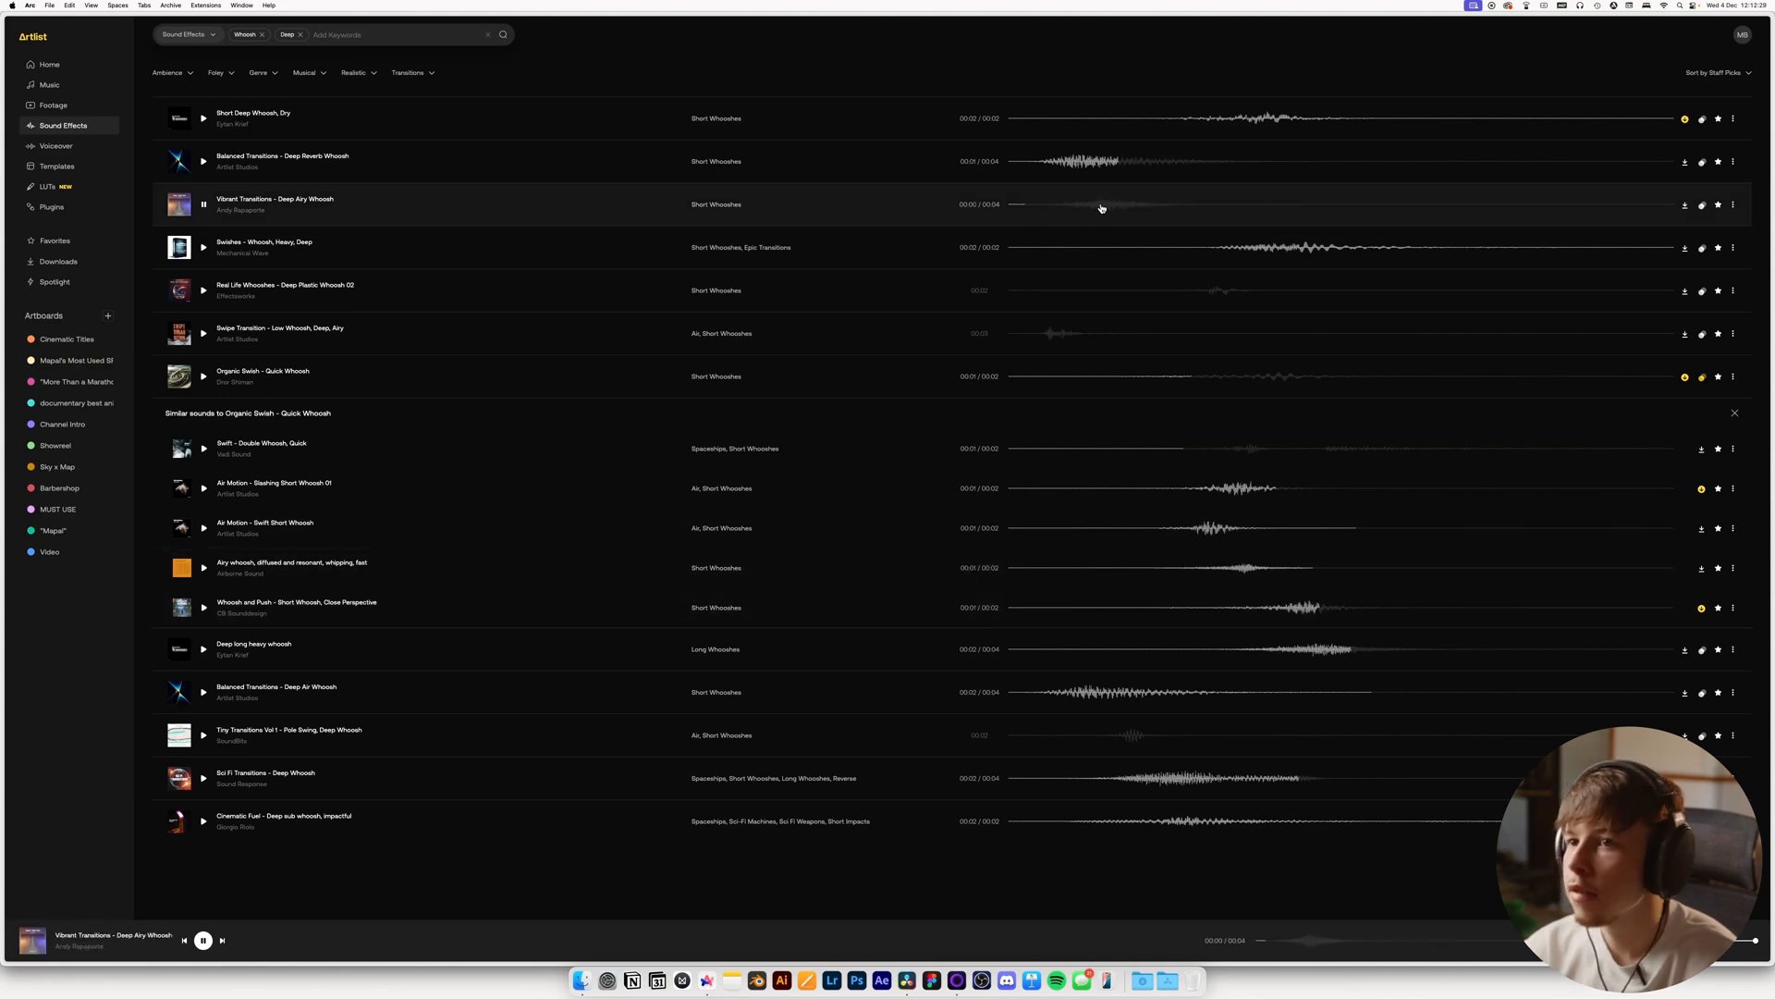
{"action": "left_click", "coordinate": [1701, 205]}
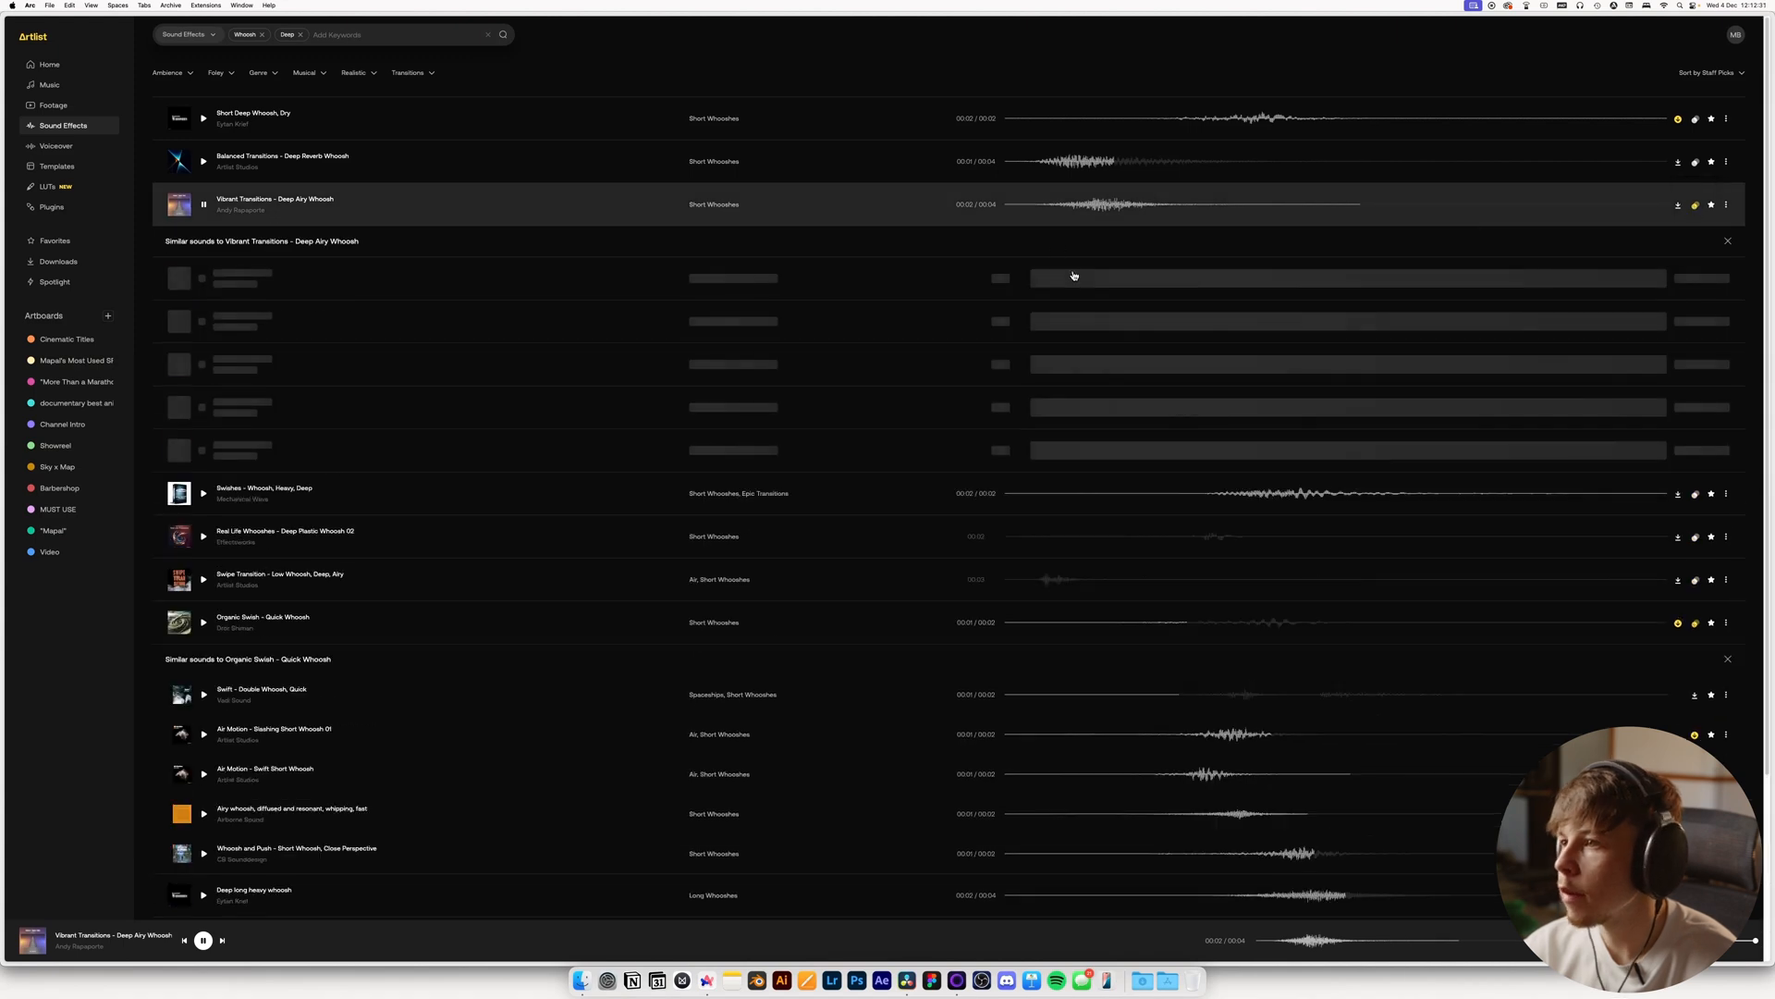
{"action": "left_click", "coordinate": [1084, 277]}
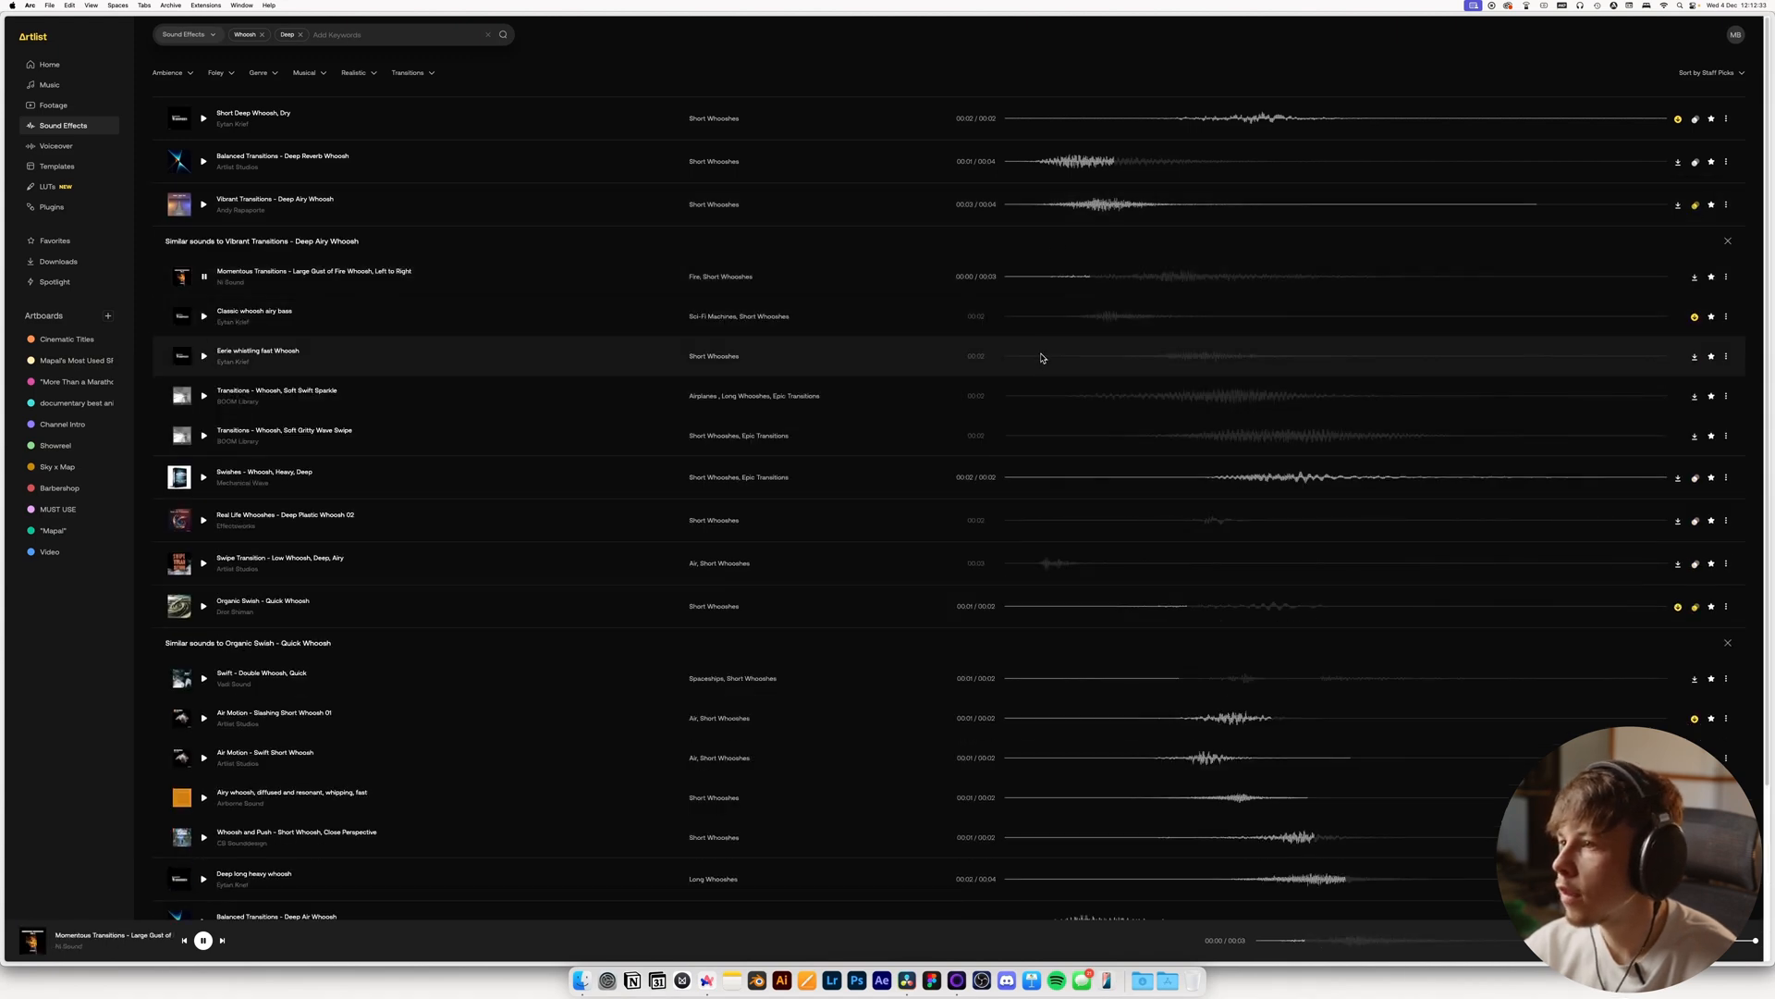
{"action": "left_click", "coordinate": [1030, 361]}
{"action": "left_click", "coordinate": [1023, 397]}
{"action": "left_click", "coordinate": [1024, 438]}
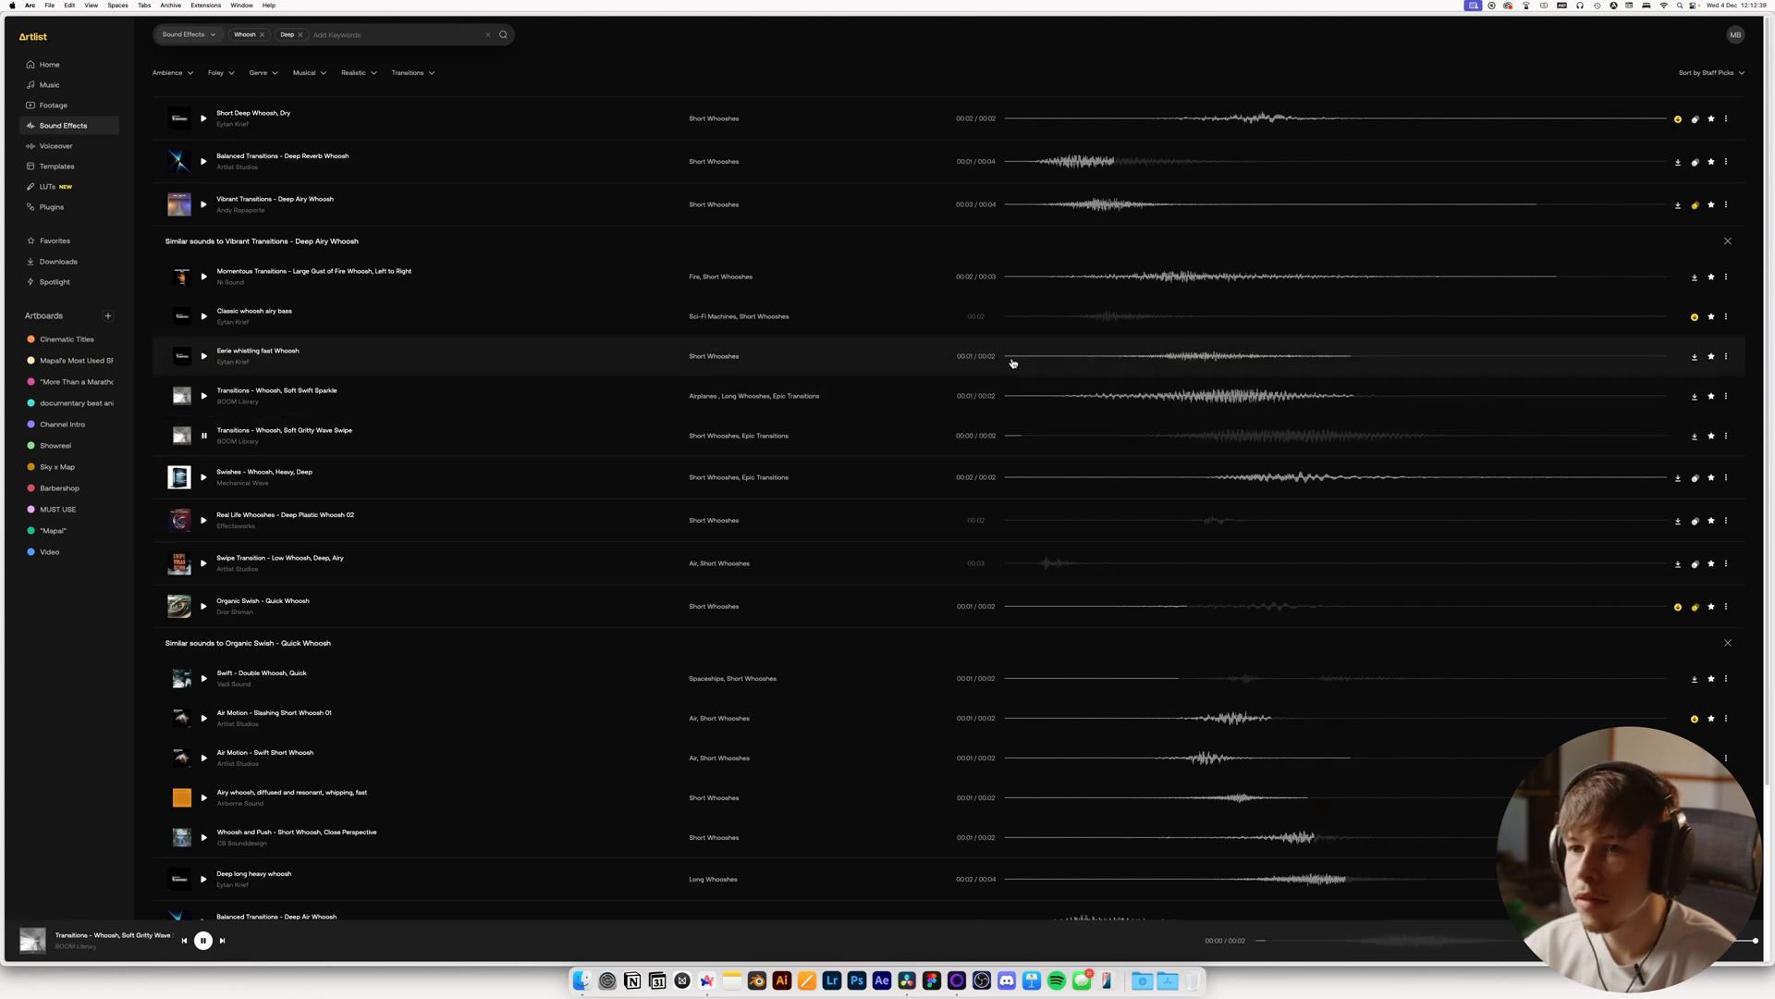
Download Eerie whistling fast Whoosh, switch to DaVinci Resolve, and place it on Audio 7 with its peak near the end of the bark shot
{"action": "left_click", "coordinate": [205, 357]}
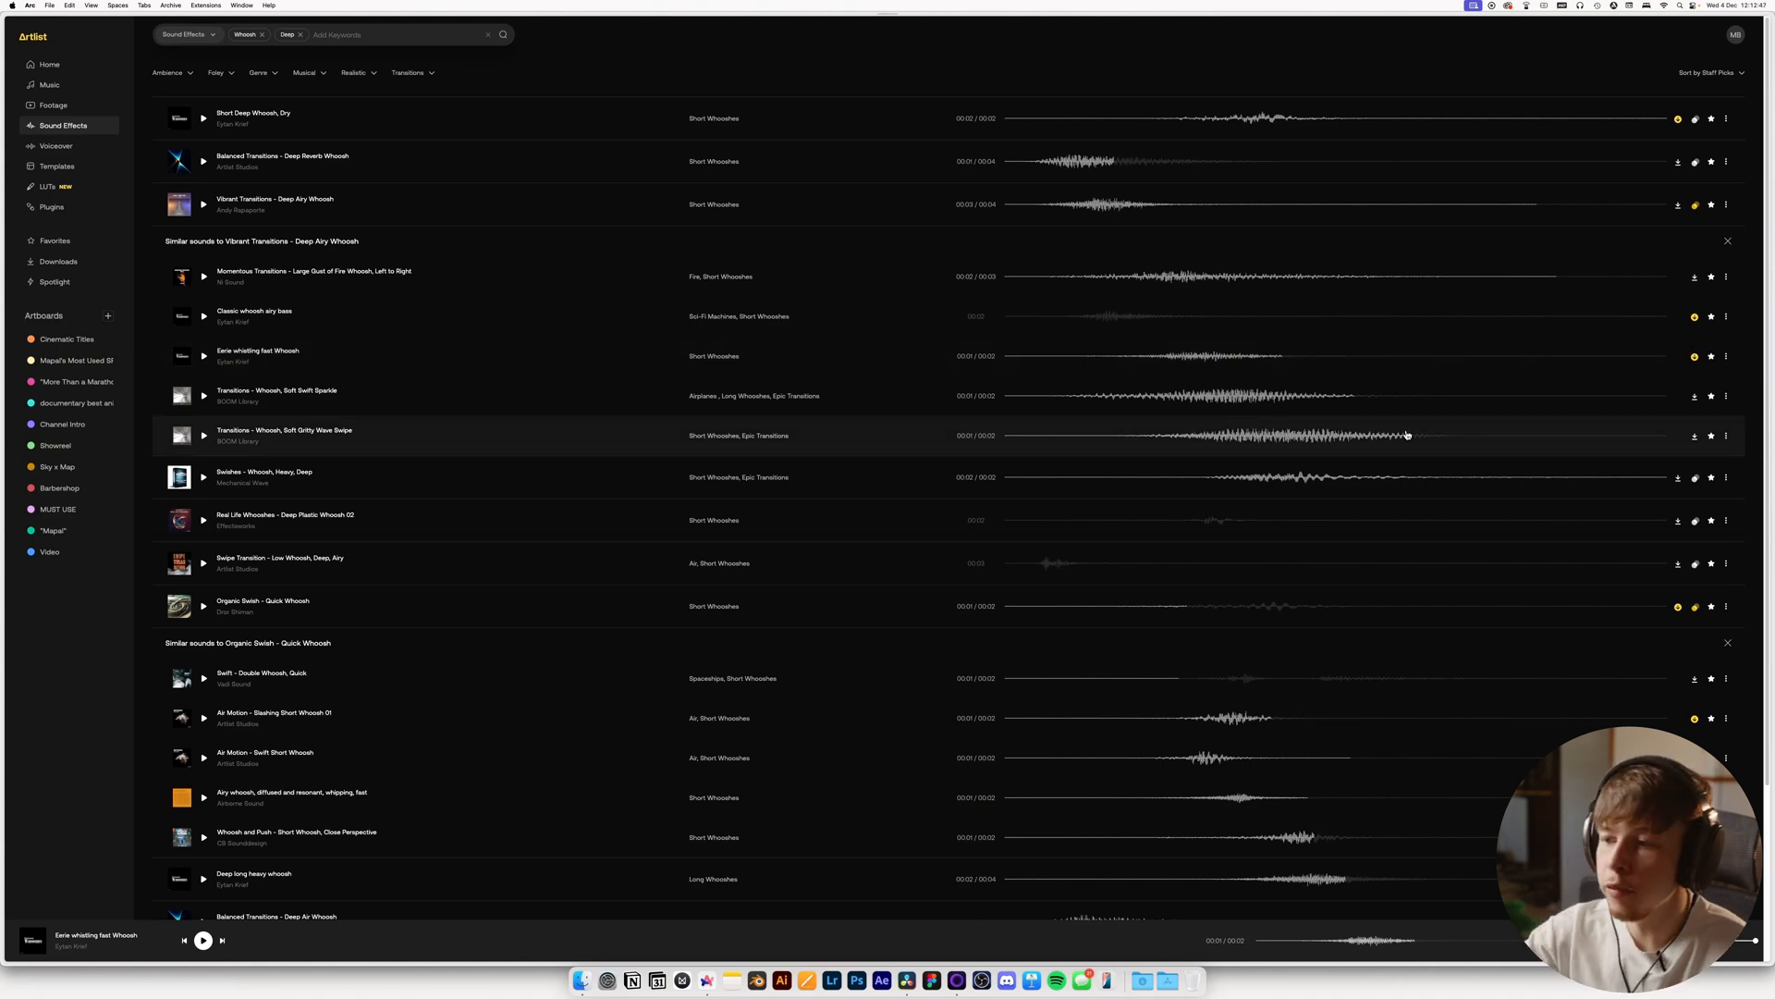
{"action": "key", "text": "super+Tab"}
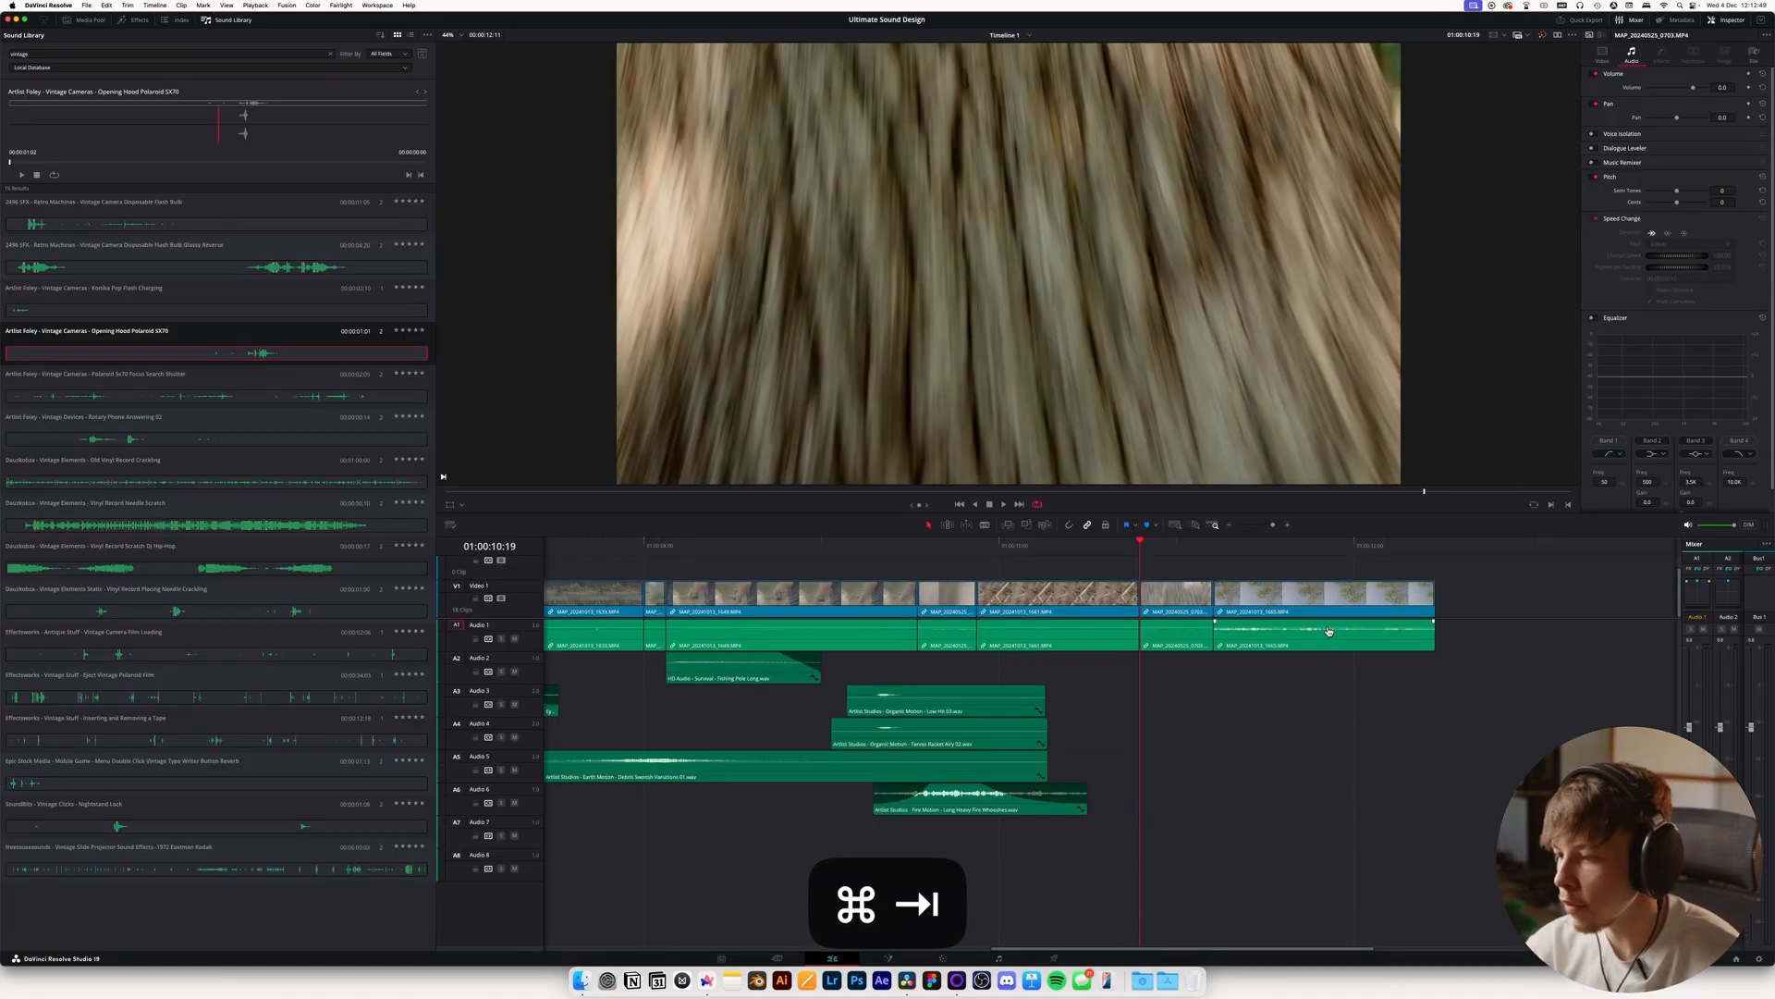
{"action": "left_click", "coordinate": [1143, 980]}
{"action": "left_click_drag", "start_coordinate": [757, 213], "coordinate": [971, 843]}
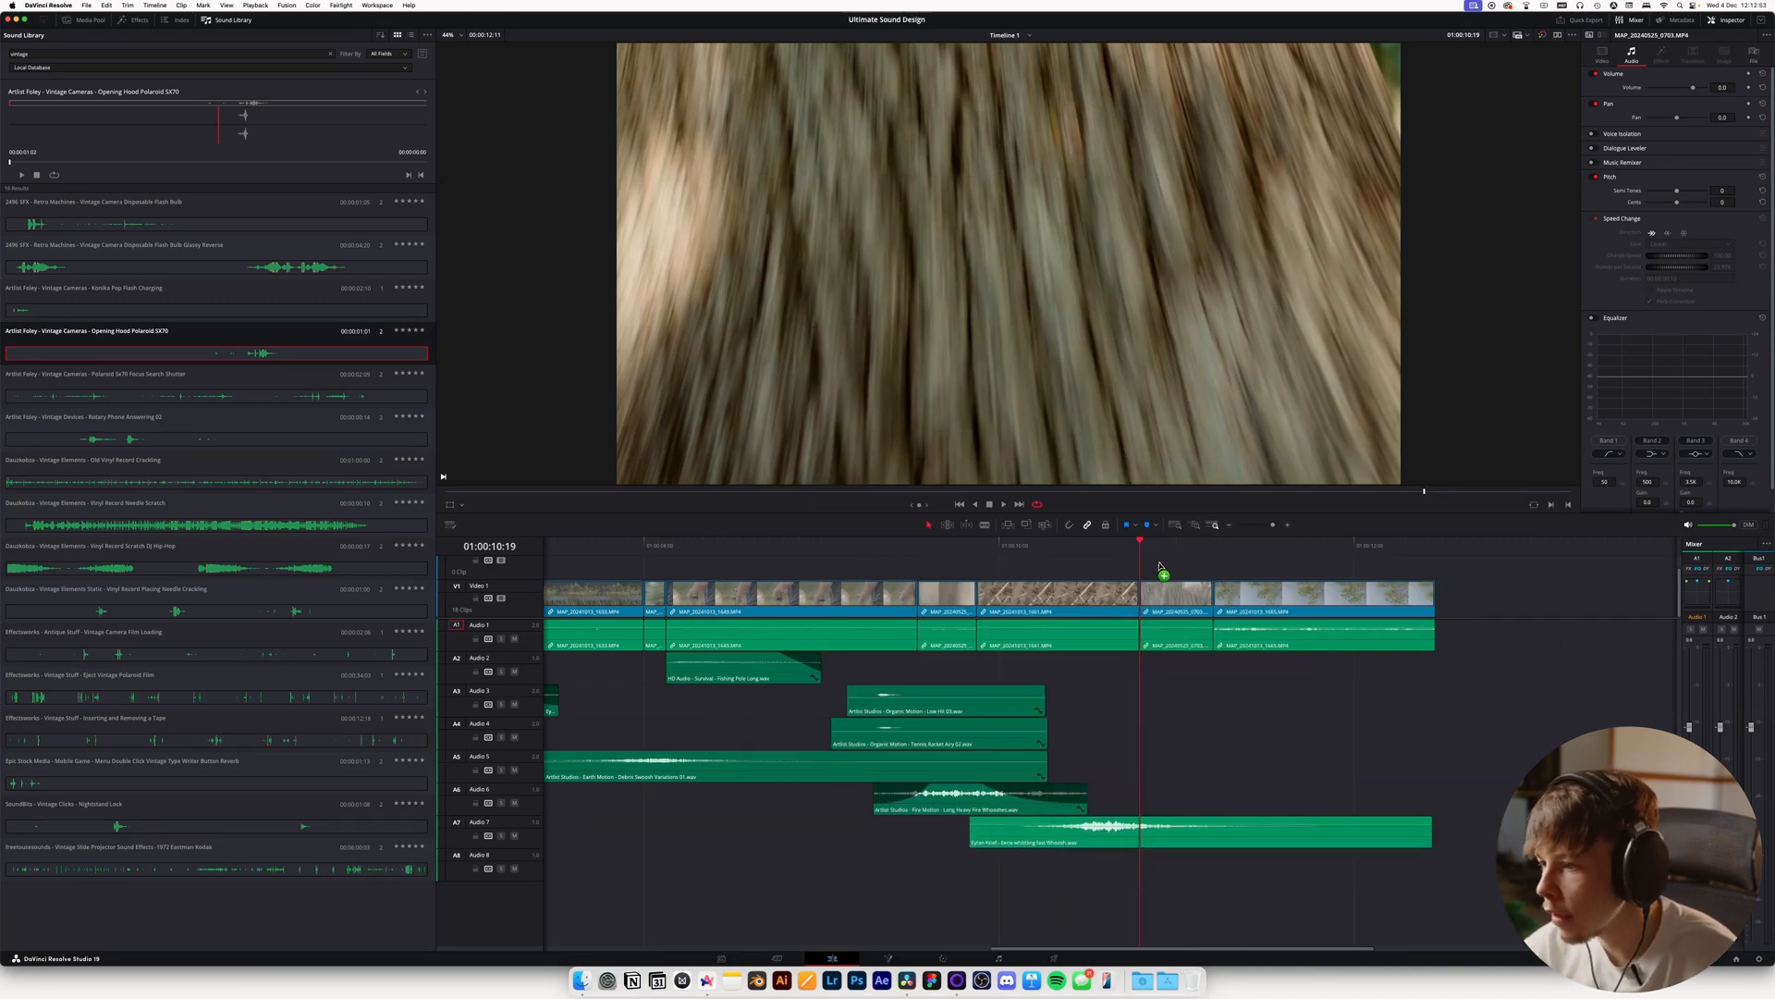
{"action": "left_click_drag", "start_coordinate": [1117, 831], "coordinate": [1214, 829]}
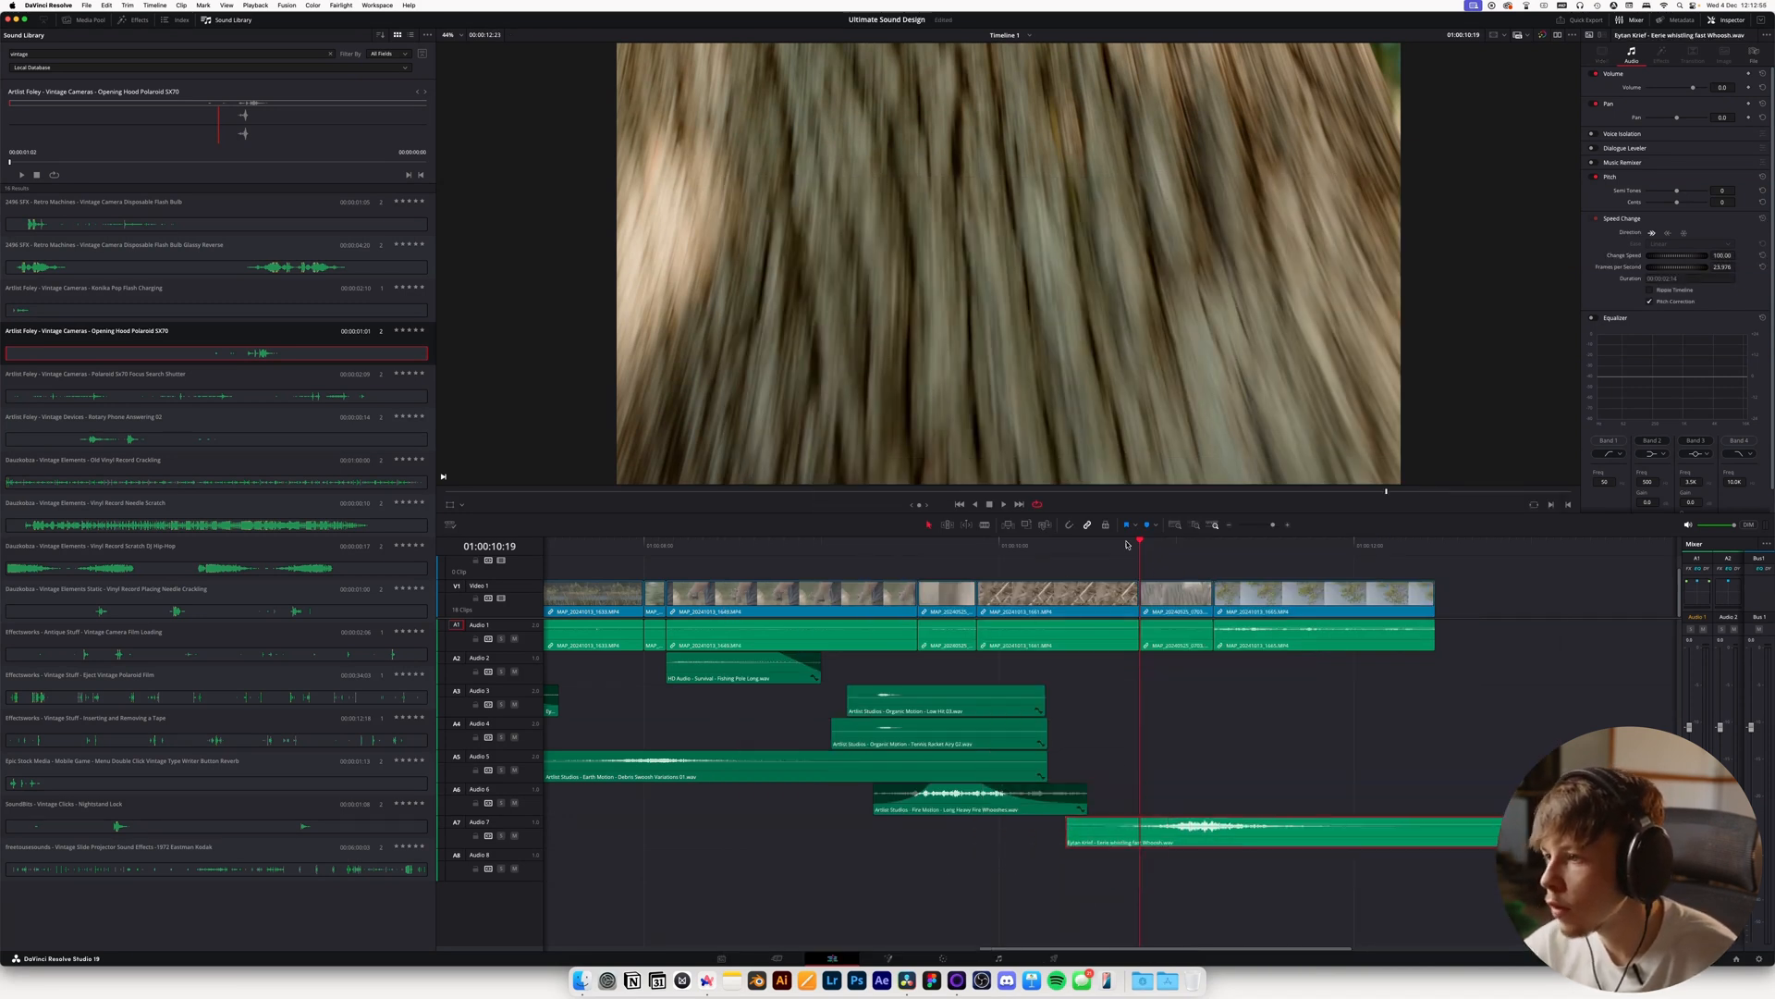
Play back the eerie whoosh clip, lower its volume to -12.2 dB, move it up to Audio 2, and replay the sequence
{"action": "key", "text": "space"}
{"action": "key", "text": "space"}
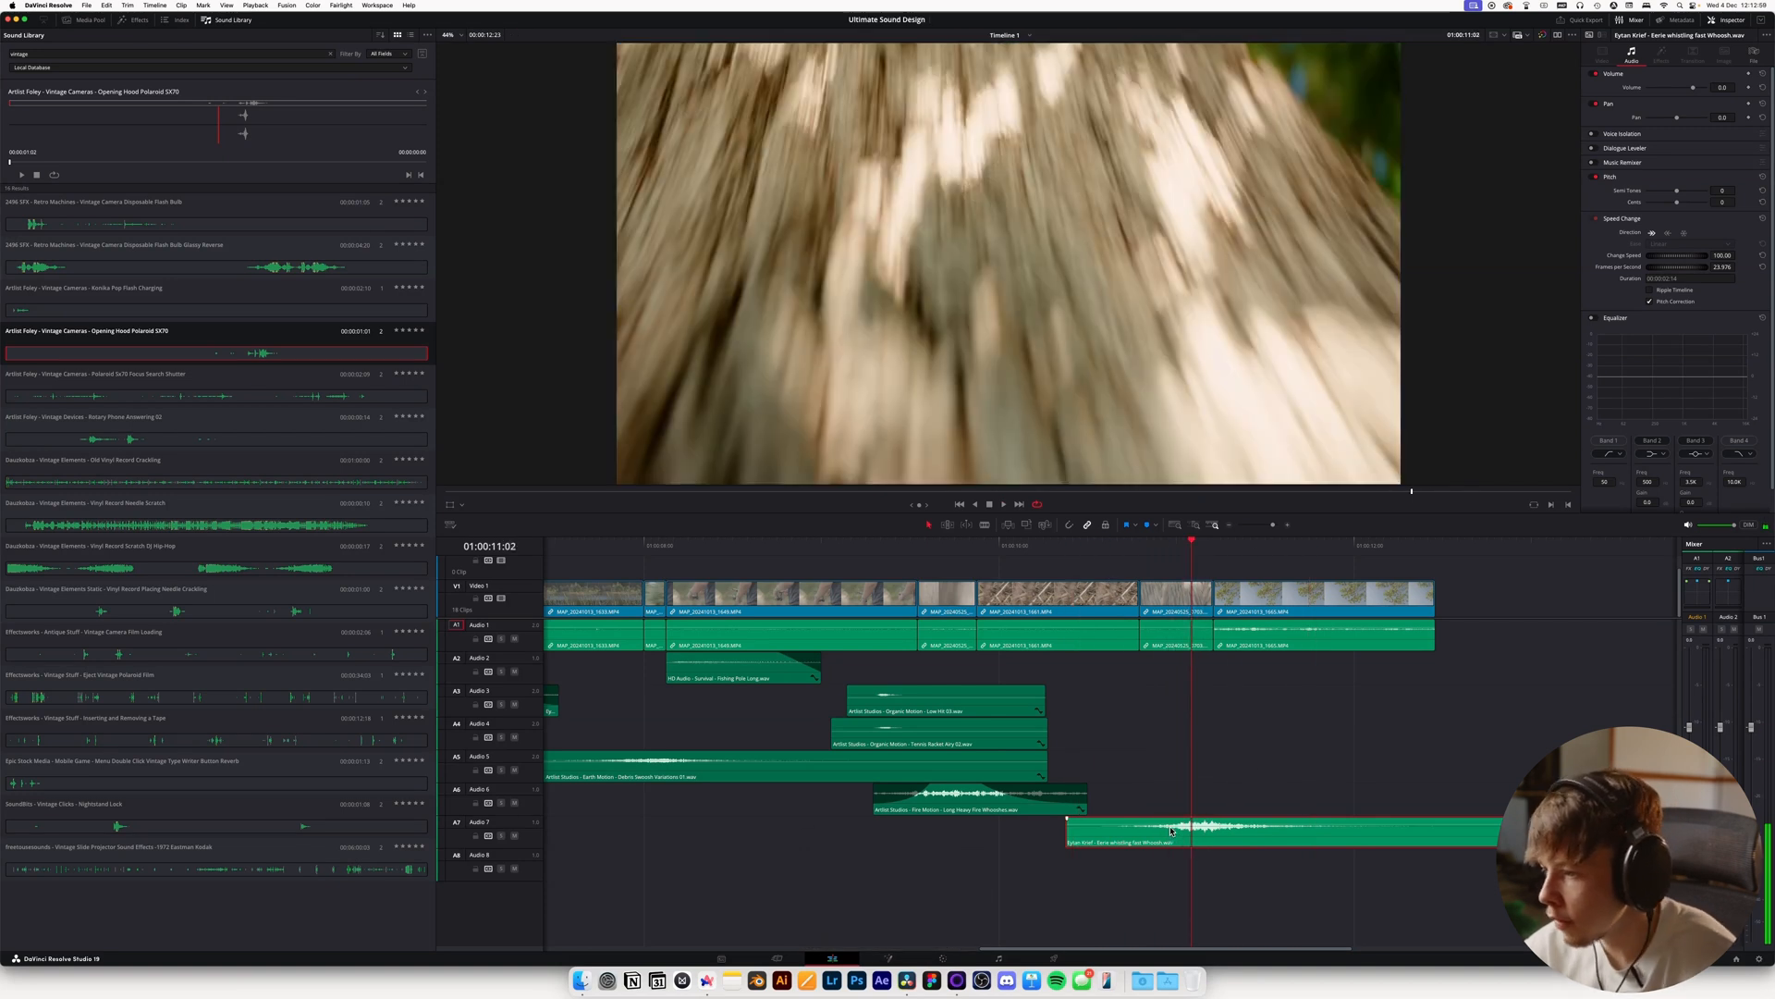
{"action": "left_click_drag", "start_coordinate": [1169, 828], "coordinate": [1169, 836]}
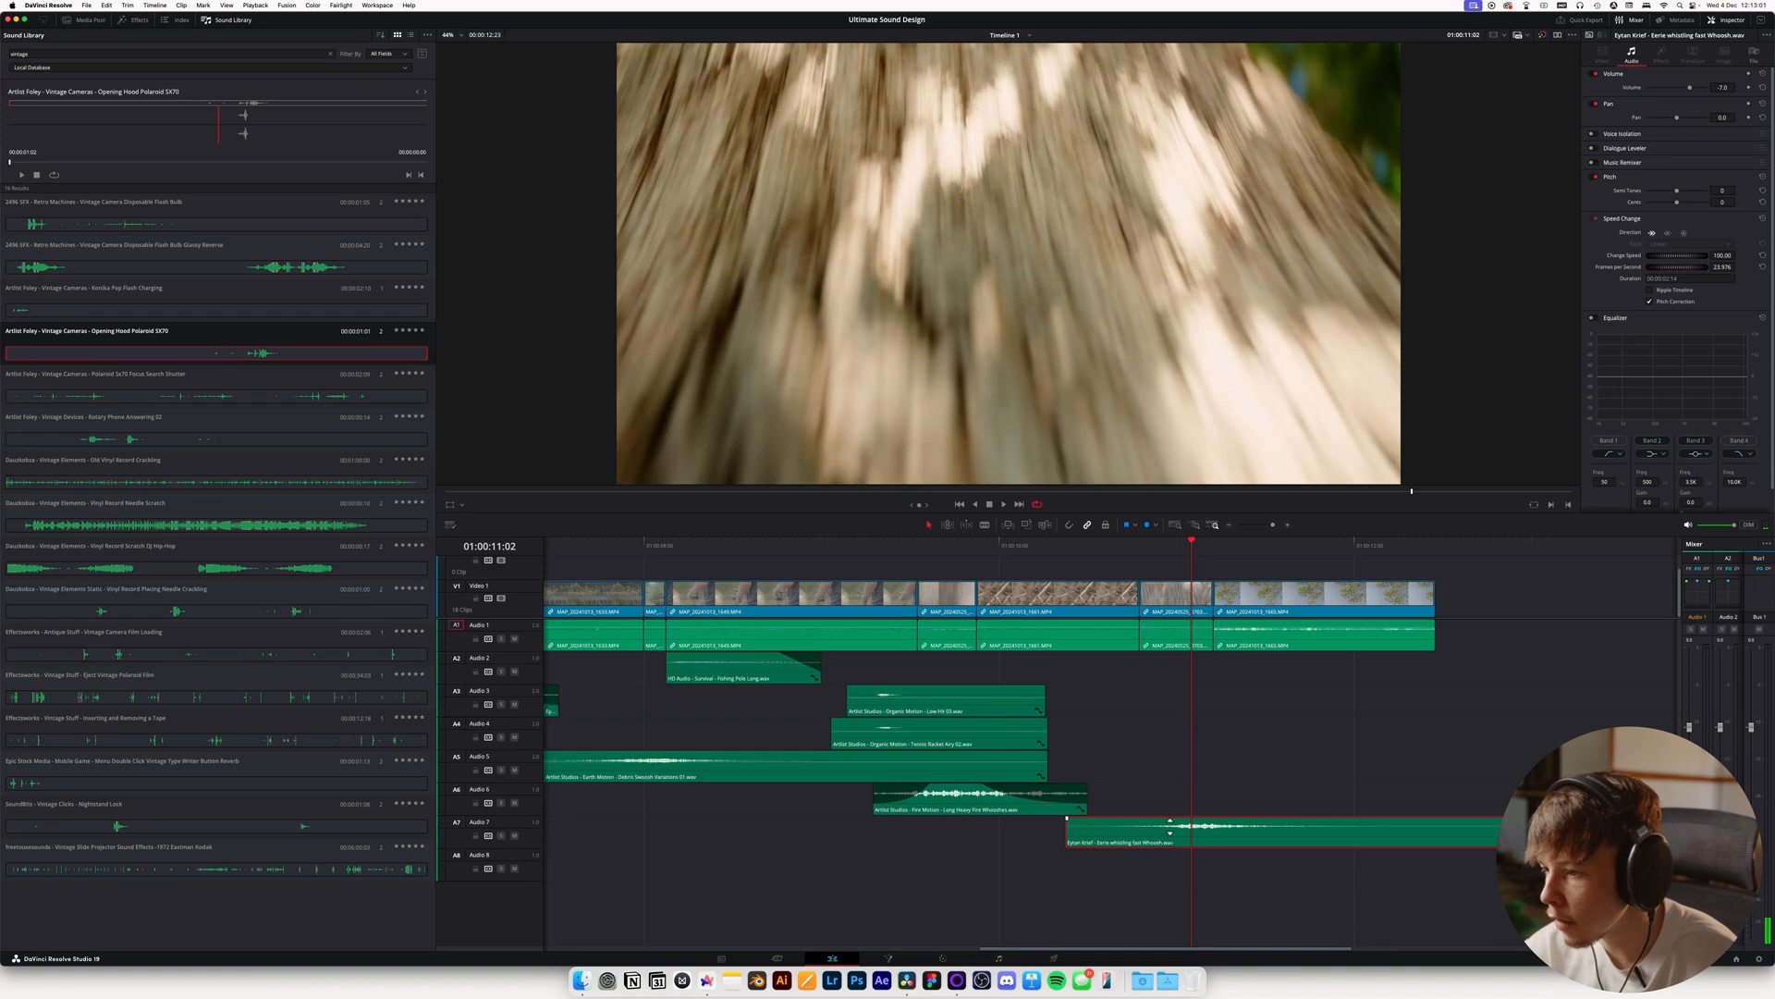
{"action": "left_click_drag", "start_coordinate": [1157, 841], "coordinate": [1150, 681]}
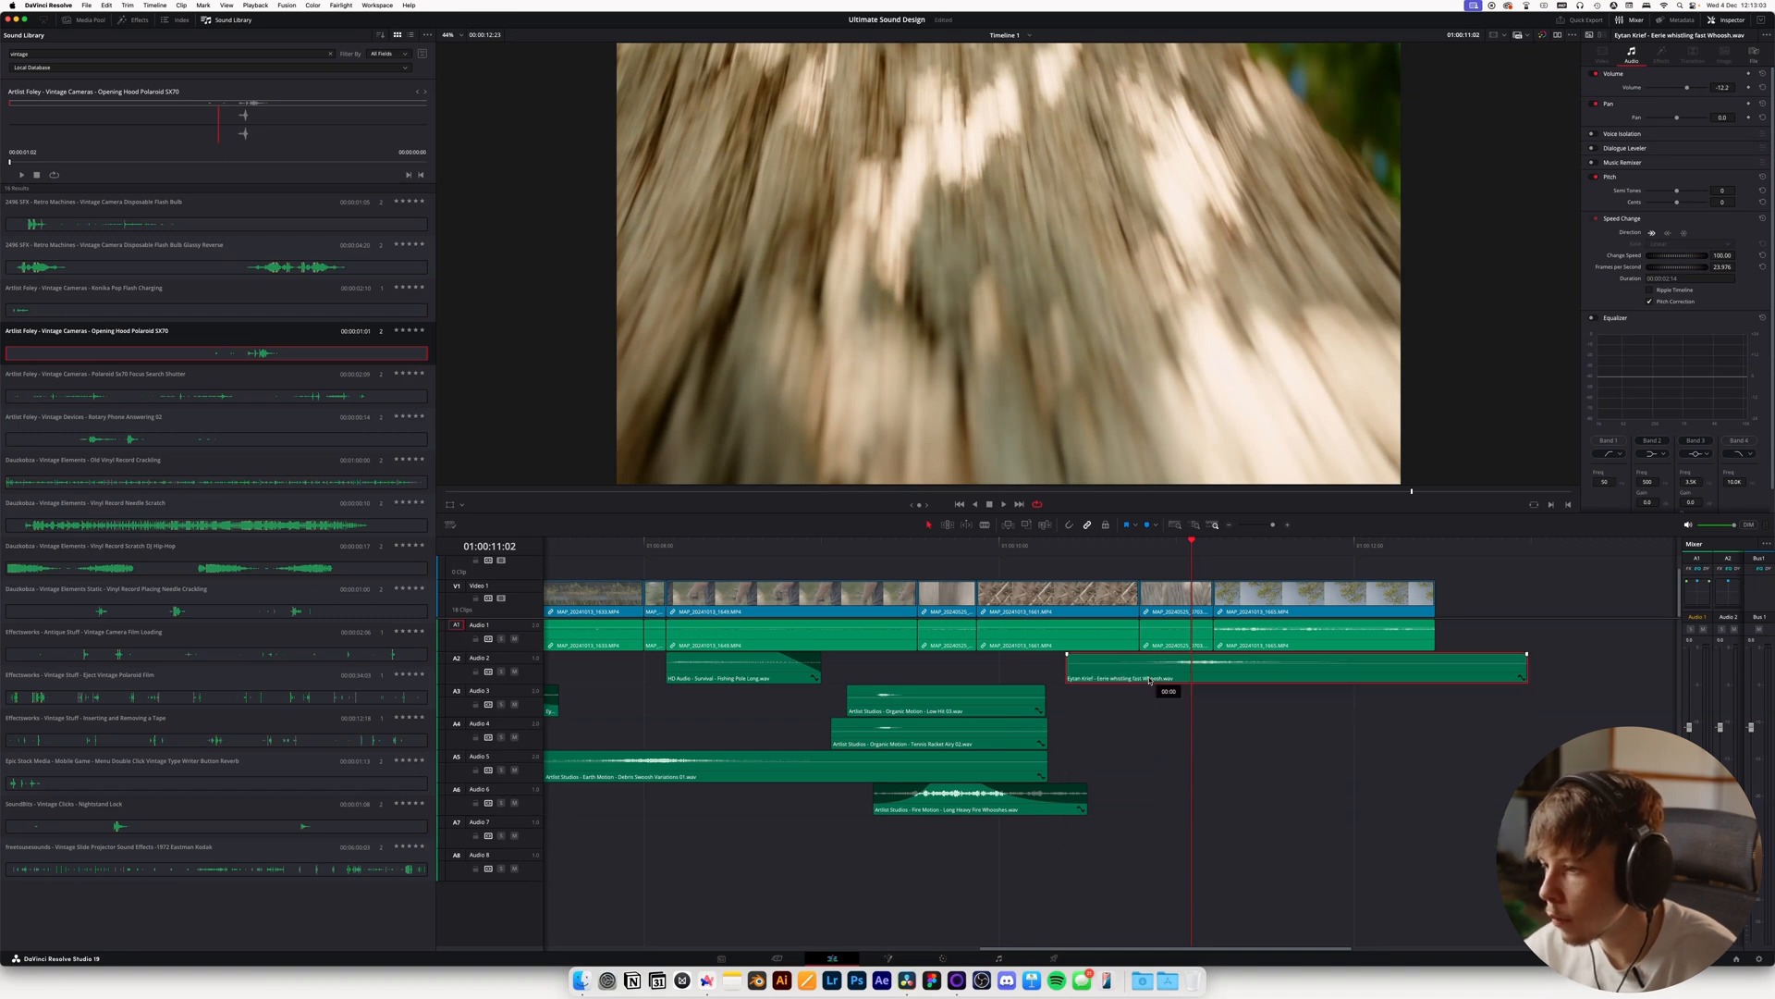
{"action": "left_click", "coordinate": [832, 546]}
{"action": "key", "text": "space"}
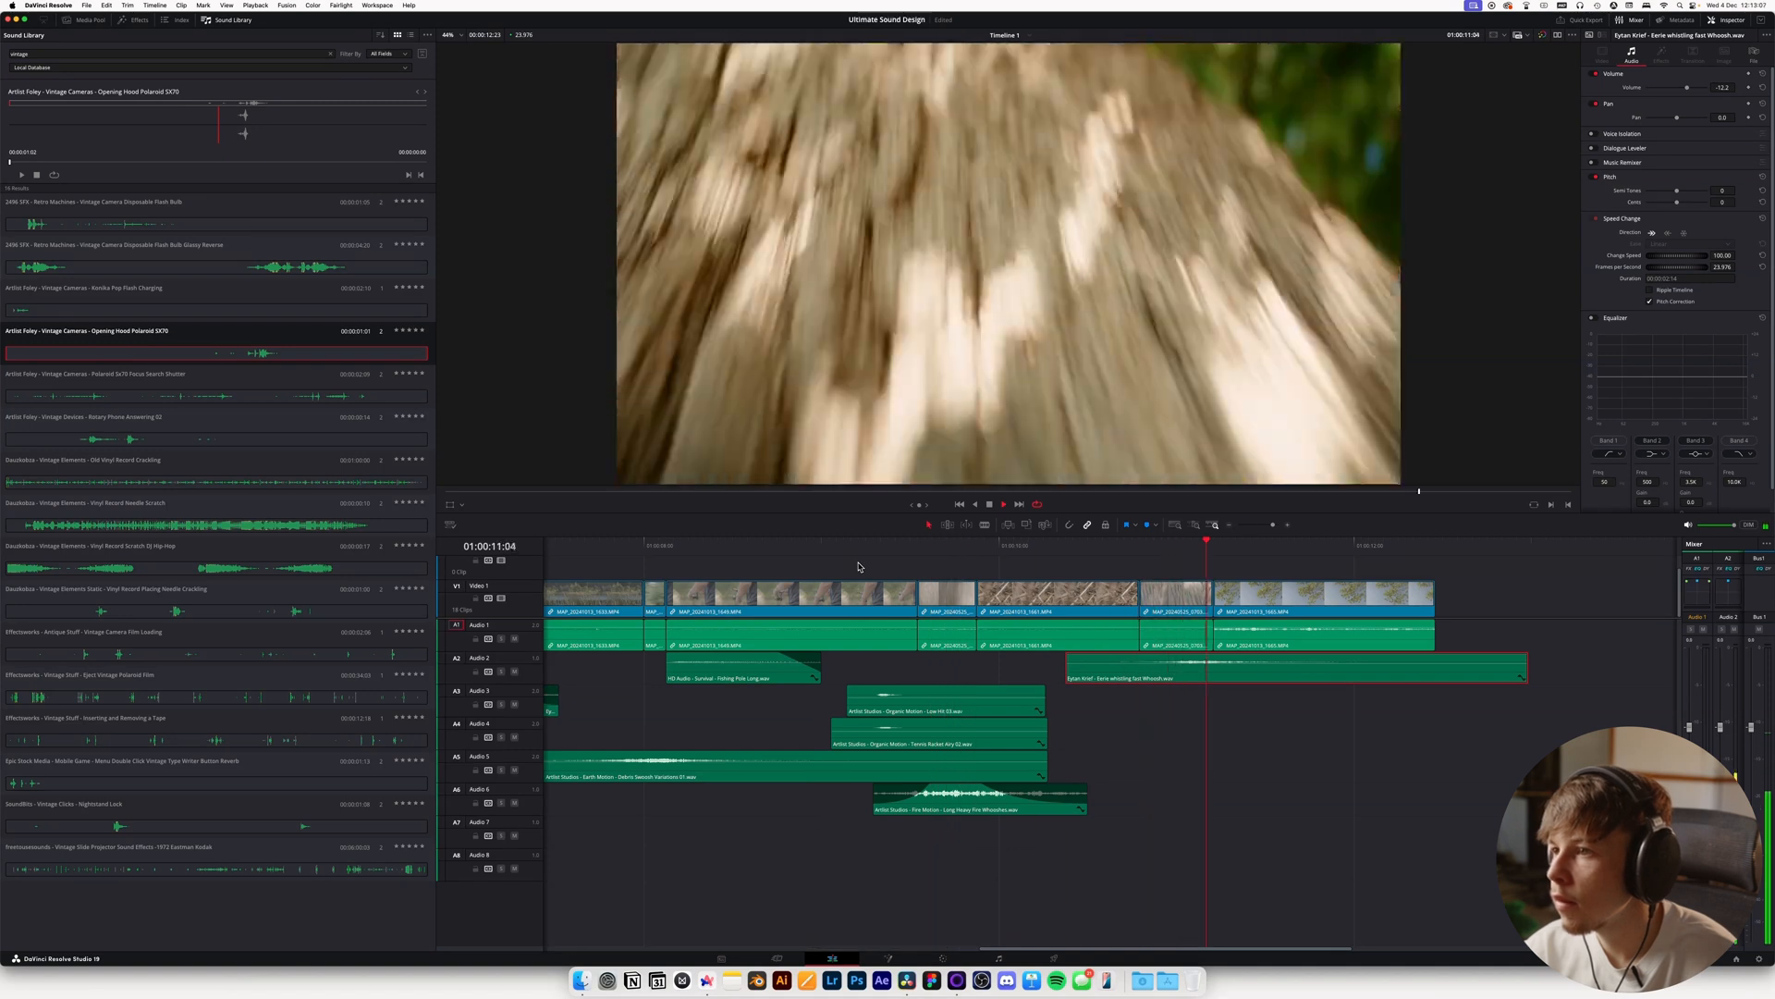
Raise the eerie whoosh clip's volume to -5.2 dB and replay the transition from the bark shot to the leaves shot
{"action": "key", "text": "space"}
{"action": "left_click_drag", "start_coordinate": [1169, 666], "coordinate": [1171, 657]}
{"action": "left_click", "coordinate": [1073, 546]}
{"action": "key", "text": "space"}
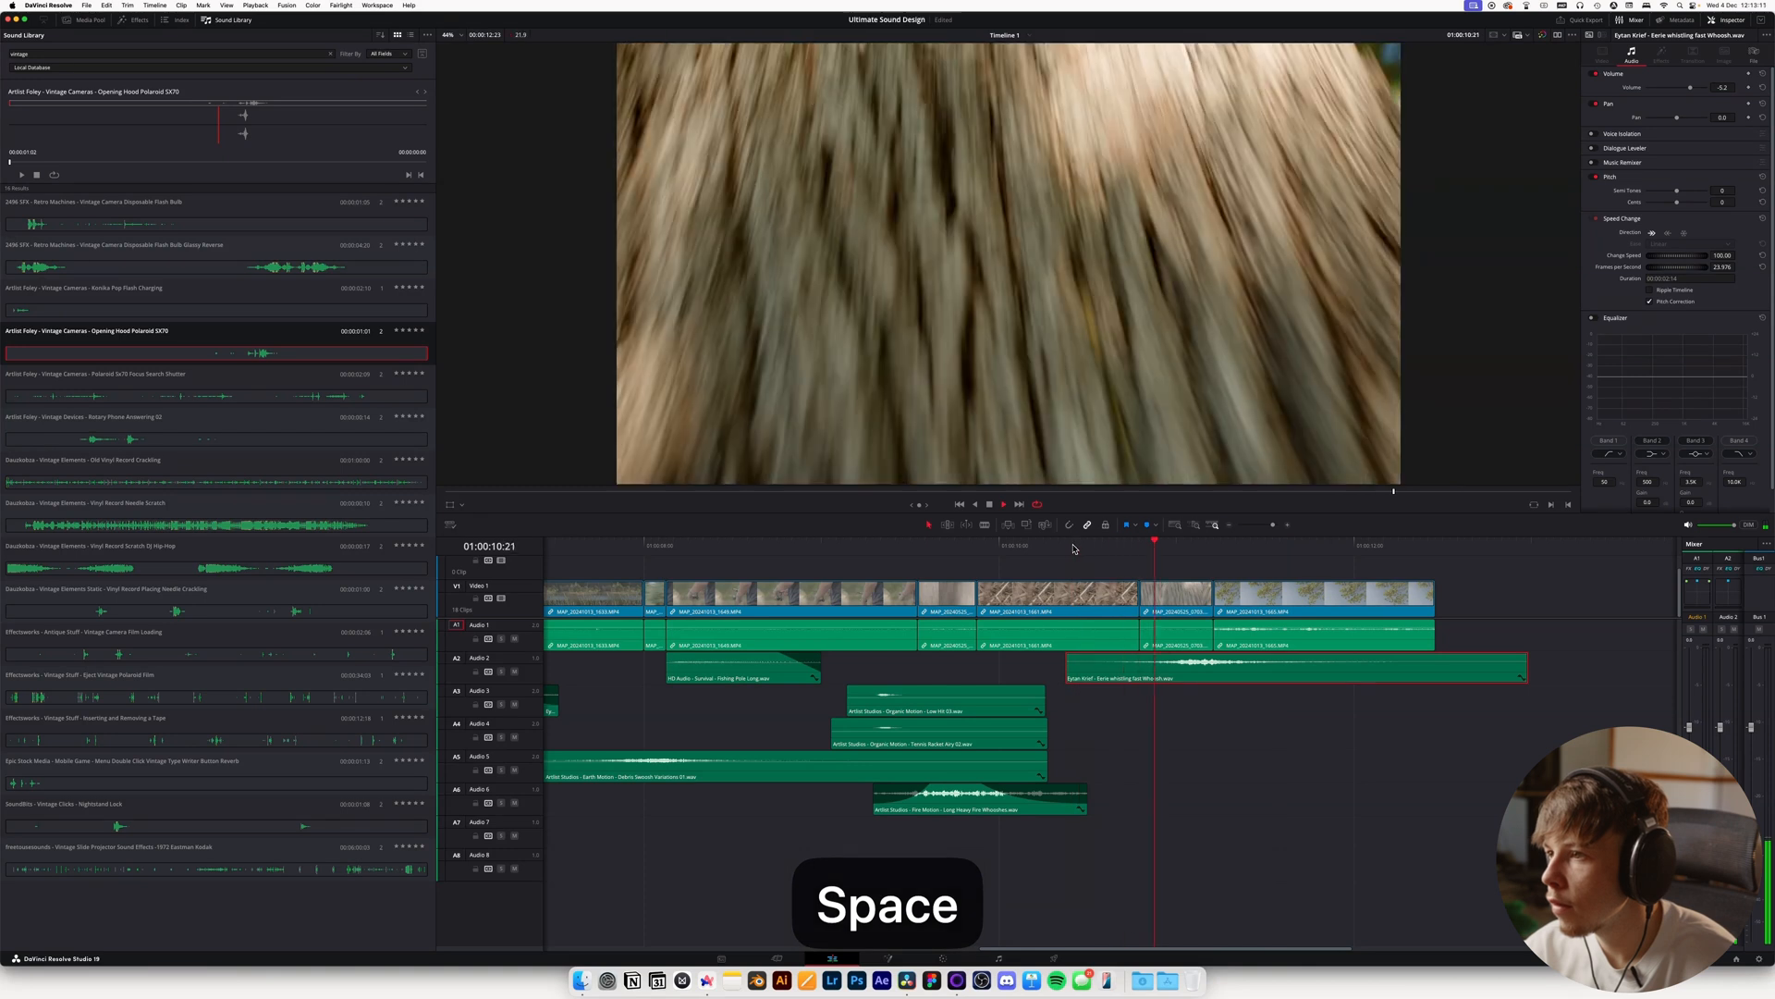
{"action": "key", "text": "space"}
Shift the eerie whoosh clip on Audio 2 two frames earlier and replay the transition into the leaves shot
{"action": "left_click_drag", "start_coordinate": [1122, 685], "coordinate": [1114, 685]}
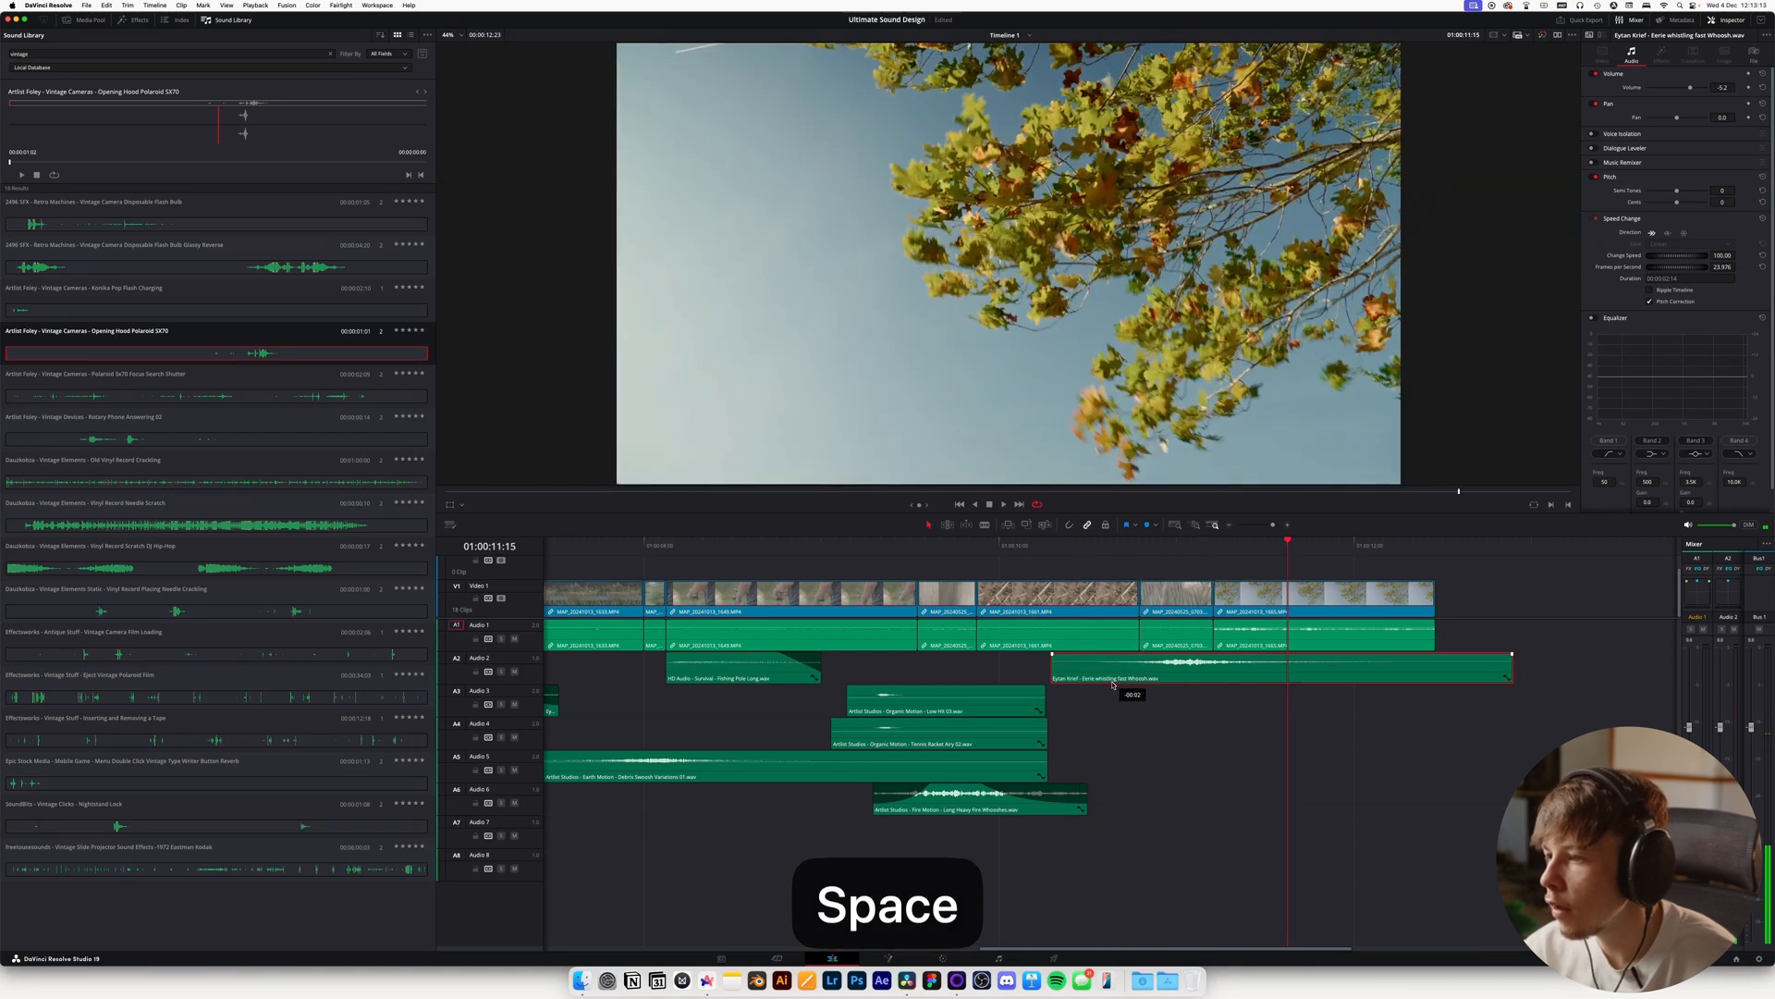
{"action": "left_click", "coordinate": [1036, 545]}
{"action": "key", "text": "space"}
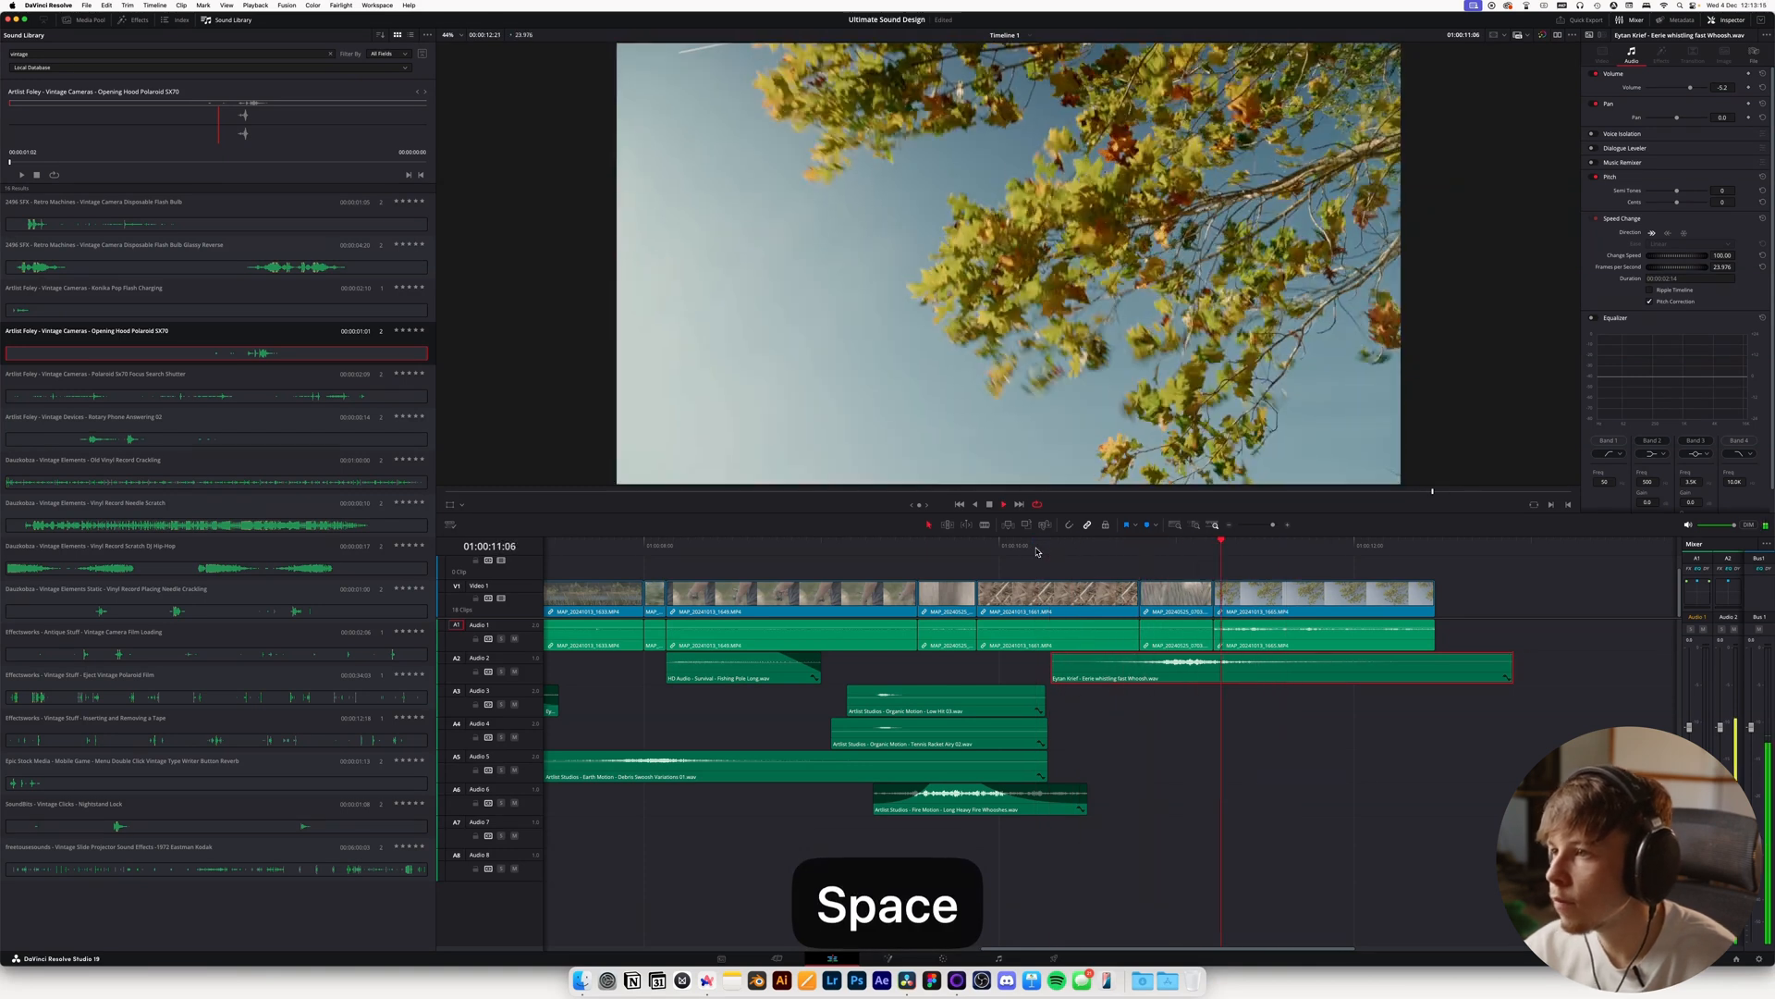
{"action": "key", "text": "space"}
{"action": "left_click", "coordinate": [1148, 555]}
{"action": "key", "text": "space"}
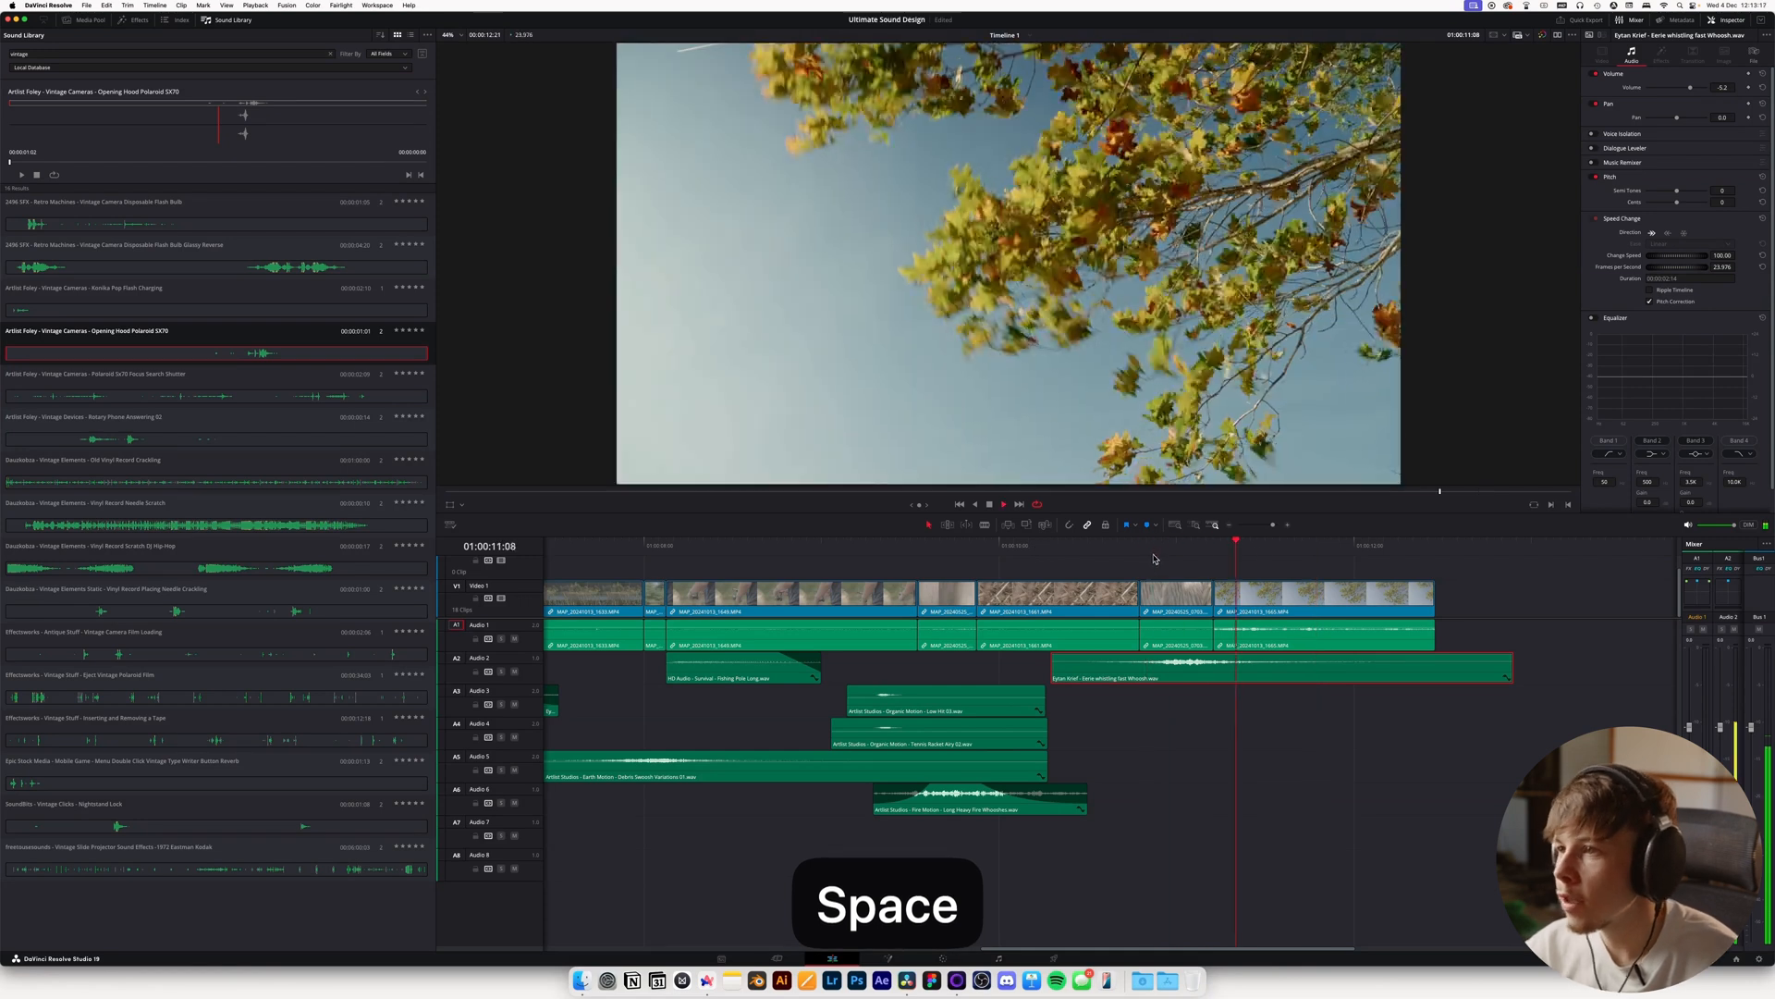
{"action": "left_click", "coordinate": [1236, 551]}
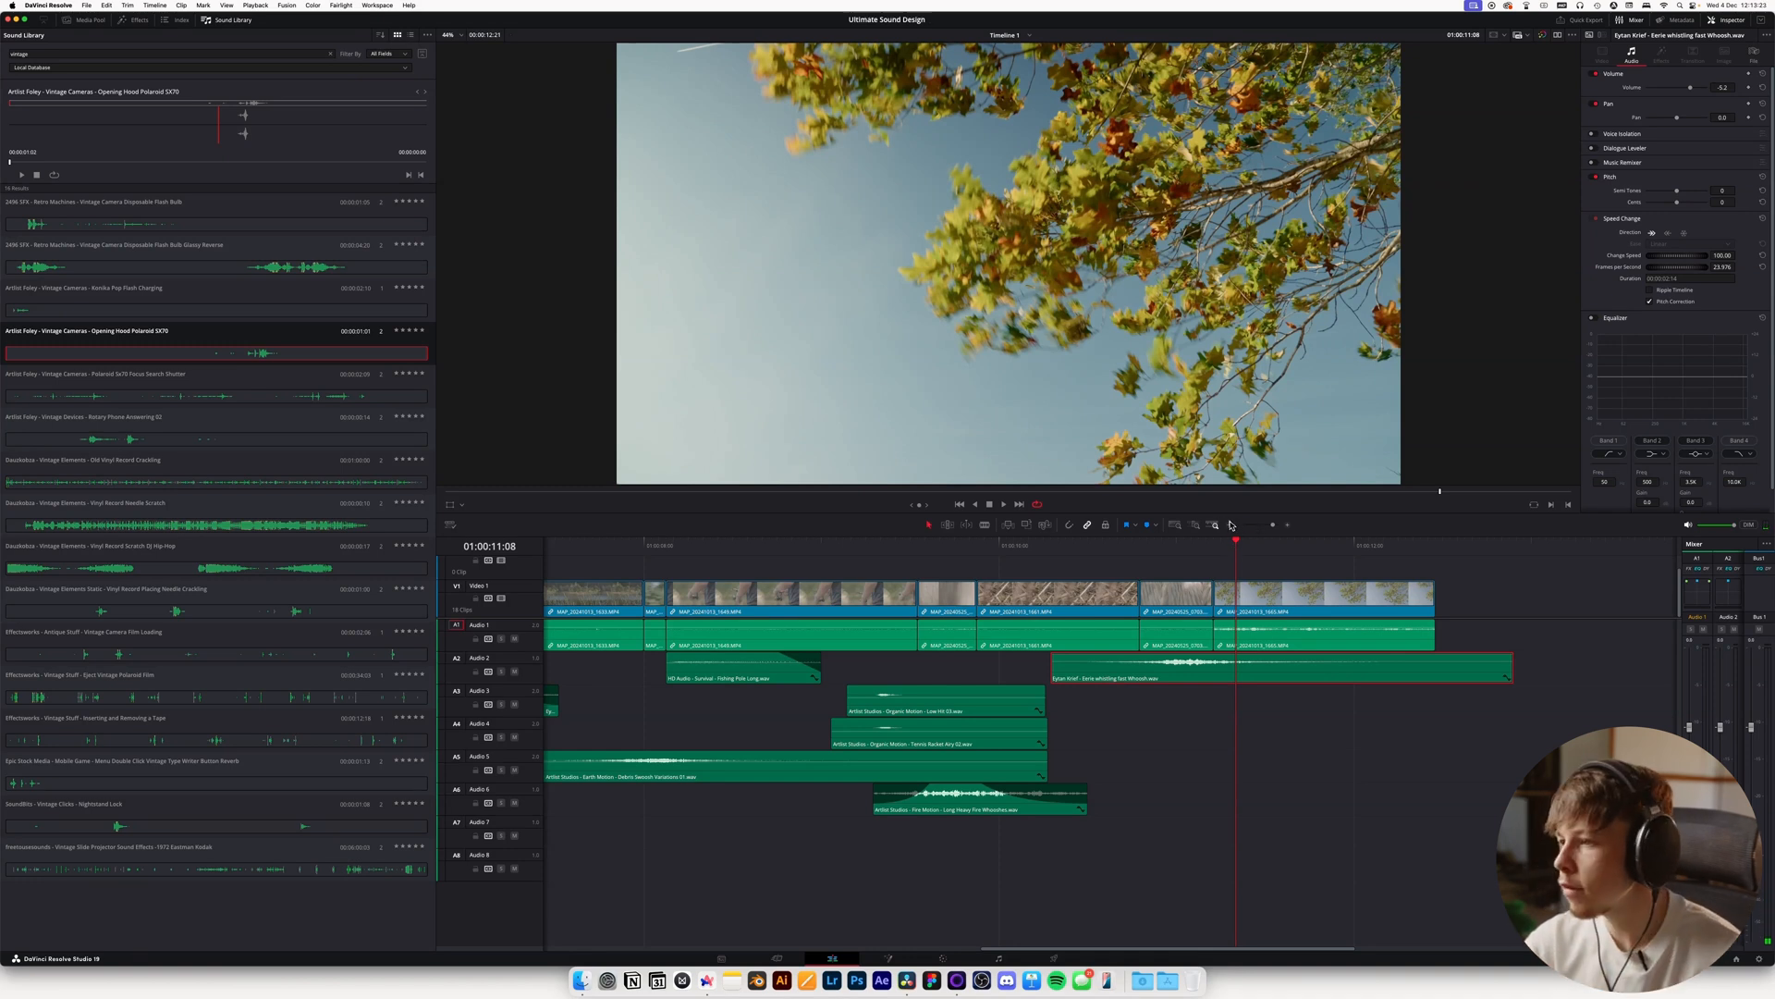
Save the project and trim the end of the eerie whoosh clip to the end of the last video shot
{"action": "left_click", "coordinate": [1232, 526]}
{"action": "key", "text": "super+s"}
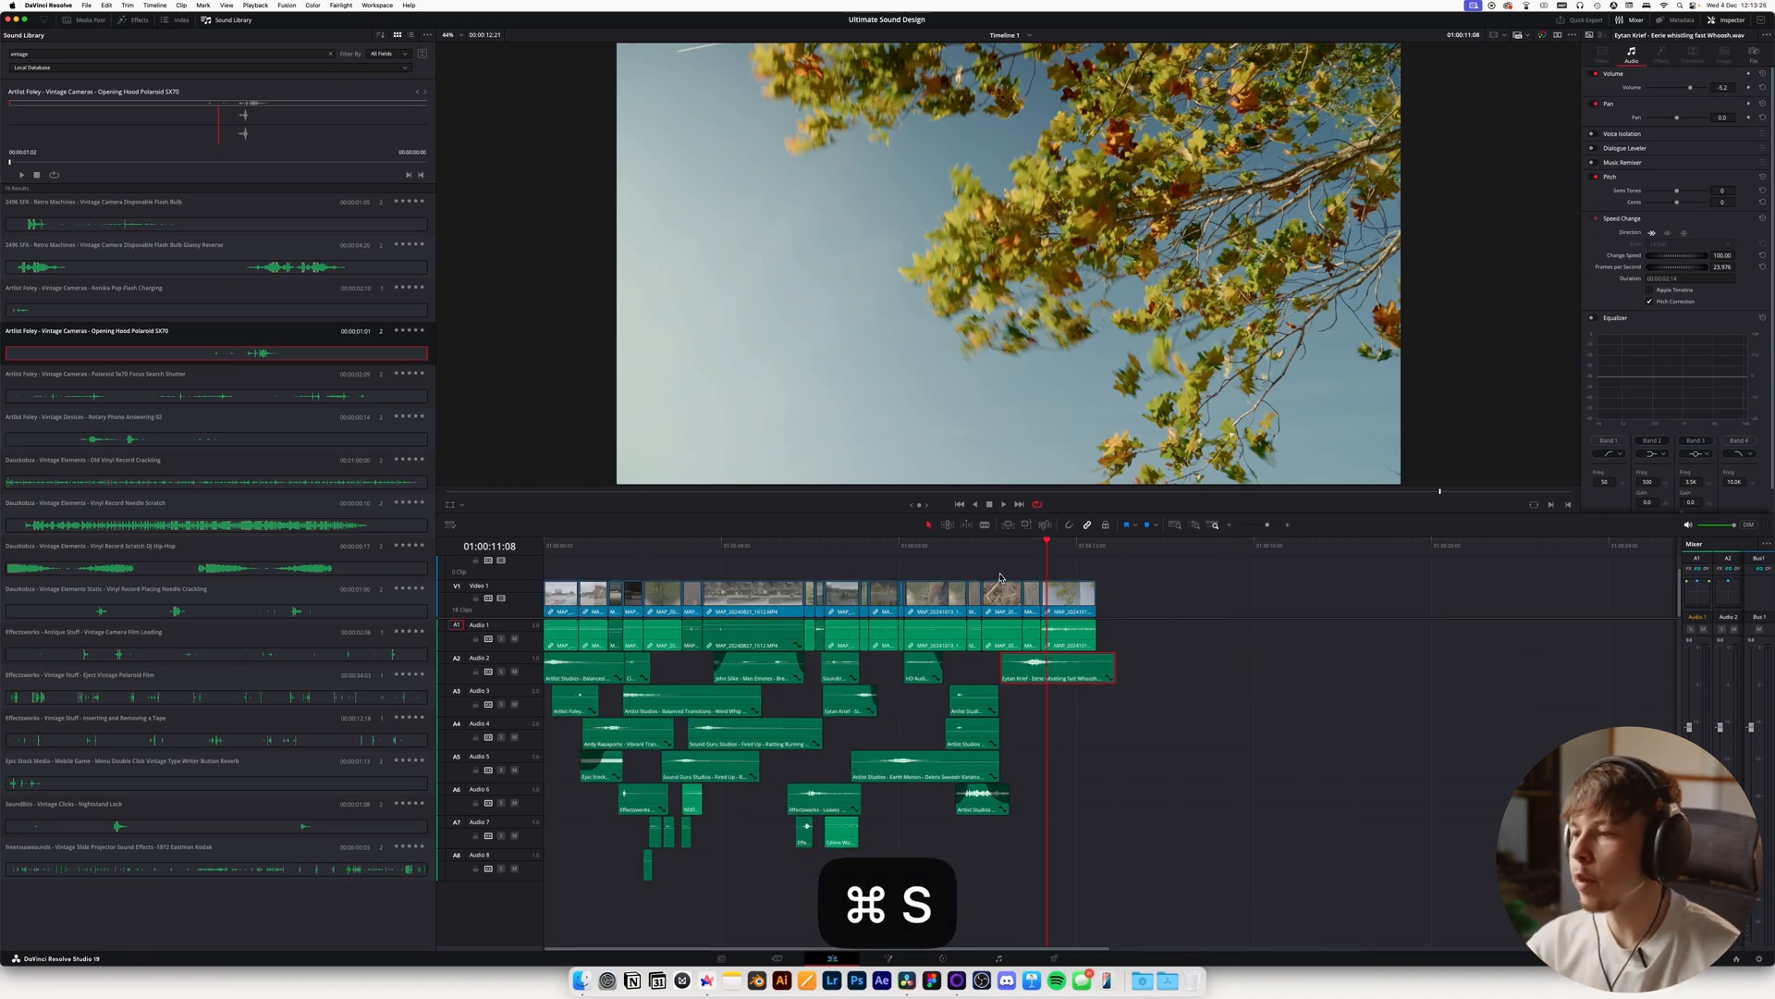
{"action": "left_click", "coordinate": [1115, 668]}
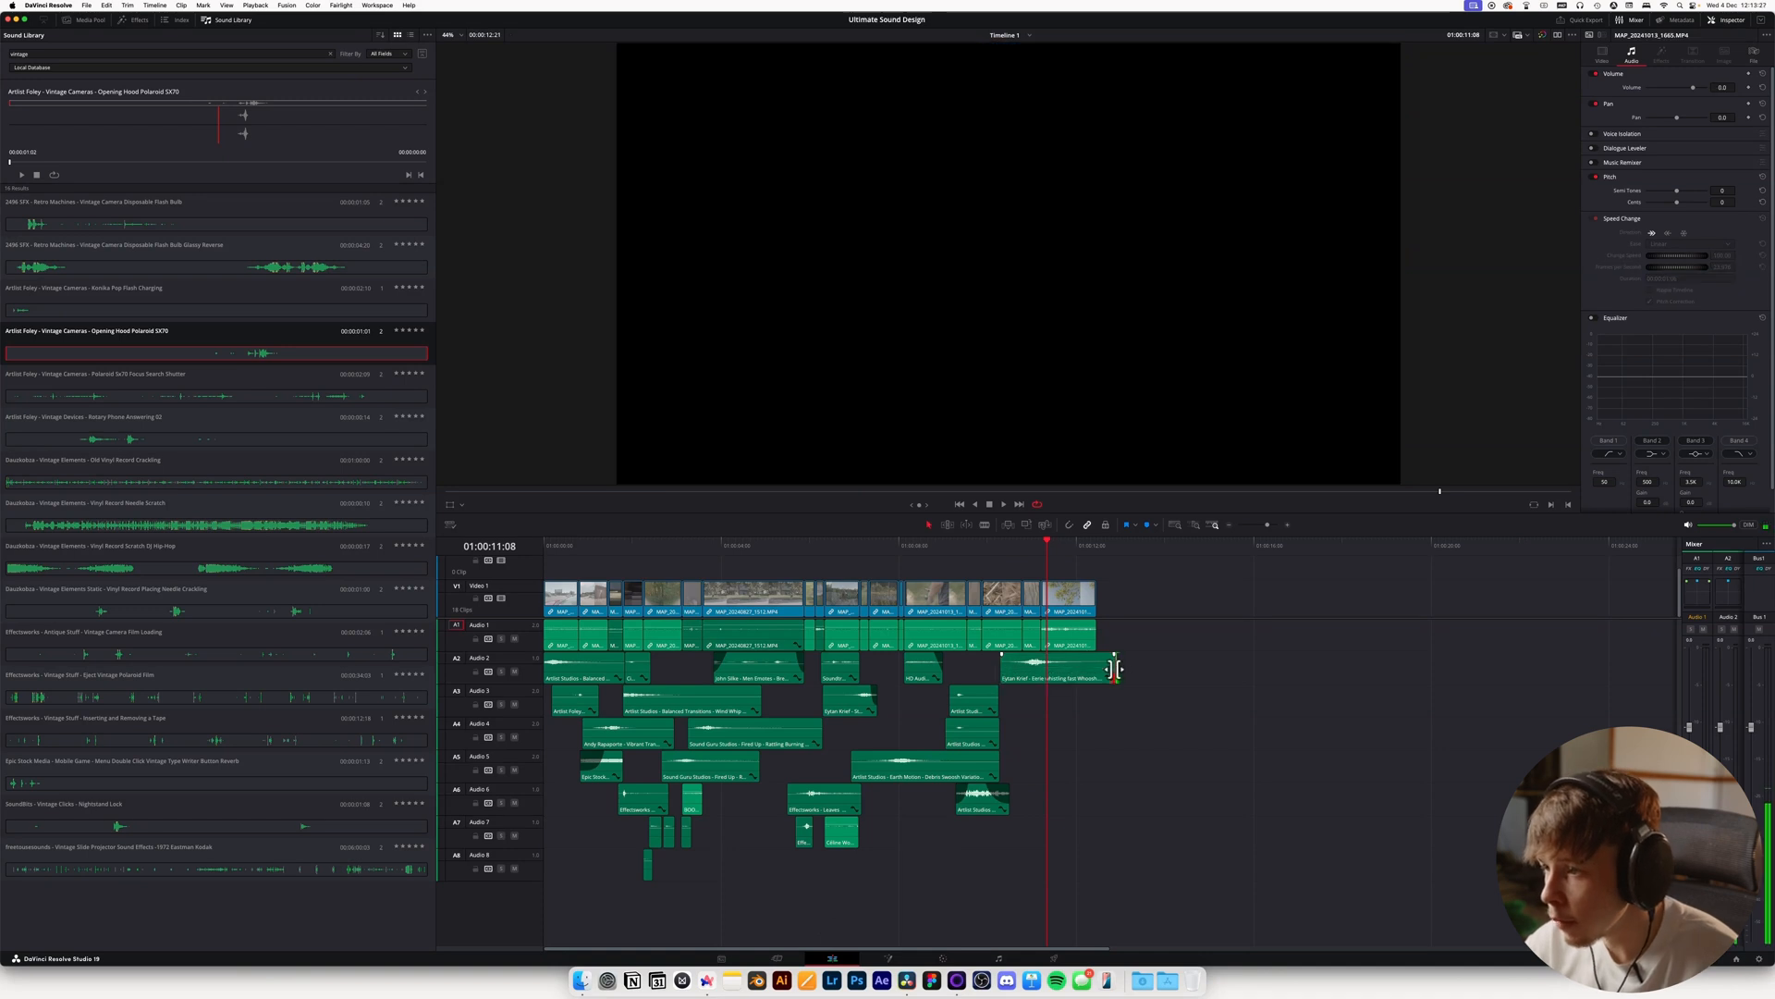
{"action": "key", "text": "shift+s"}
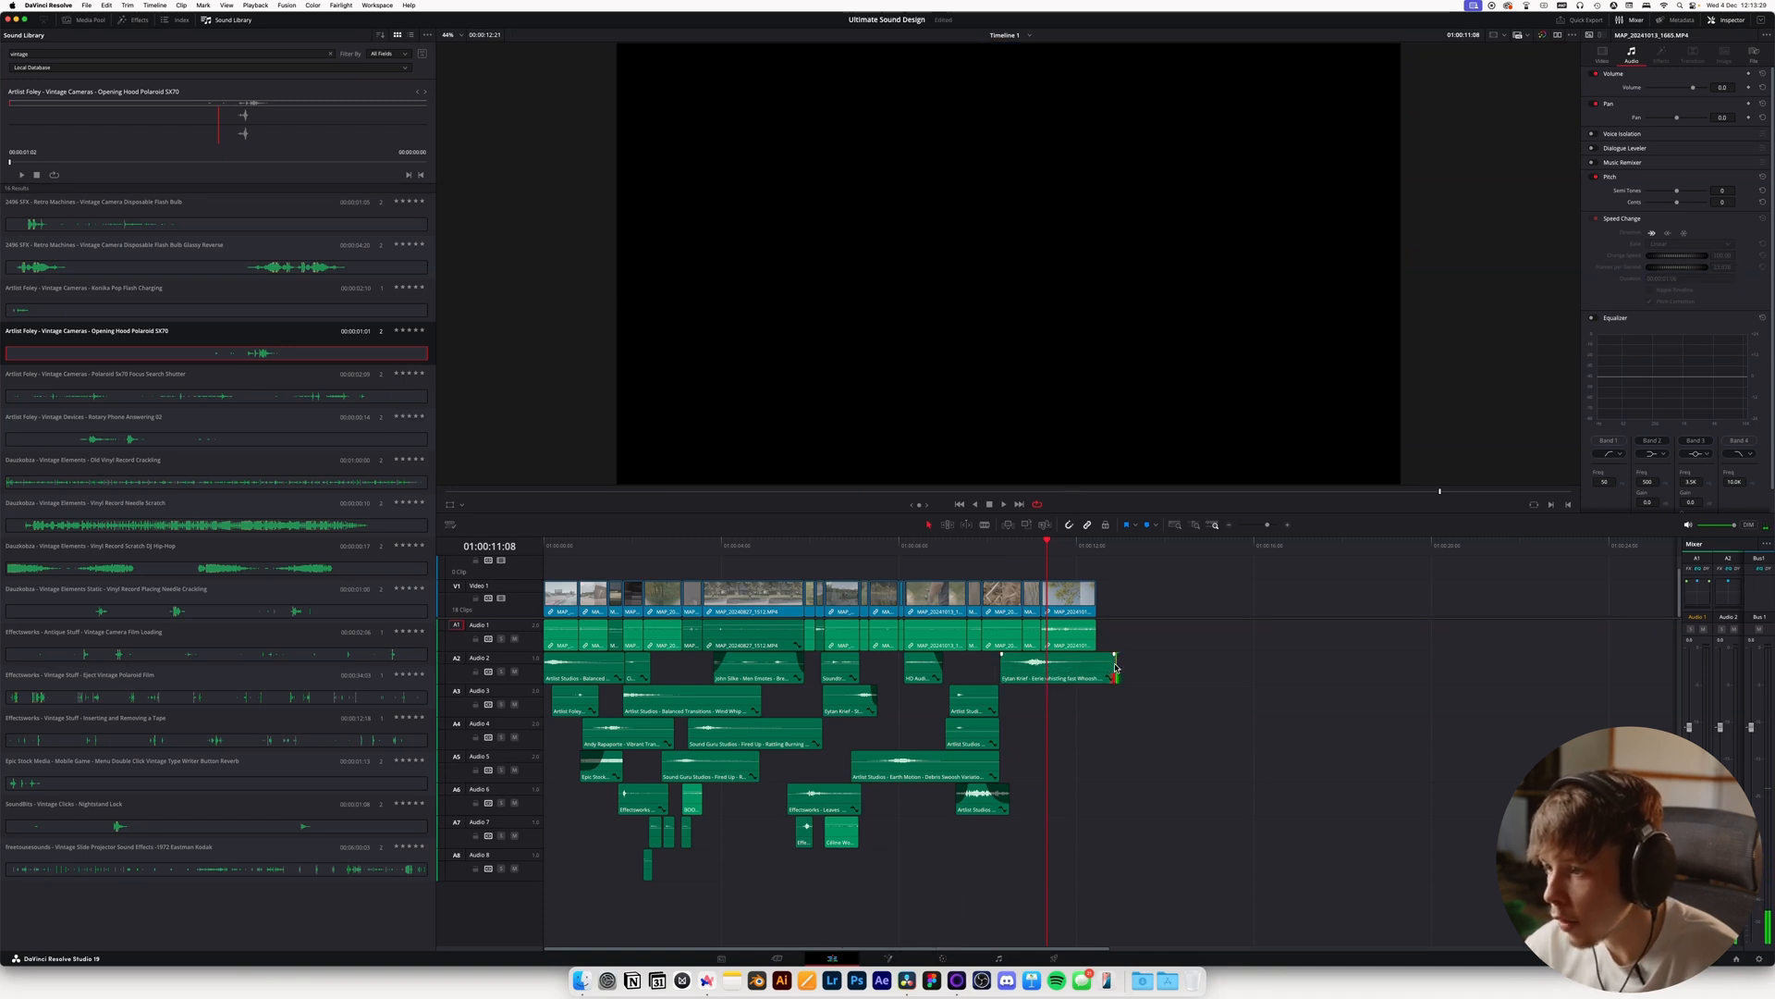
{"action": "left_click", "coordinate": [942, 589]}
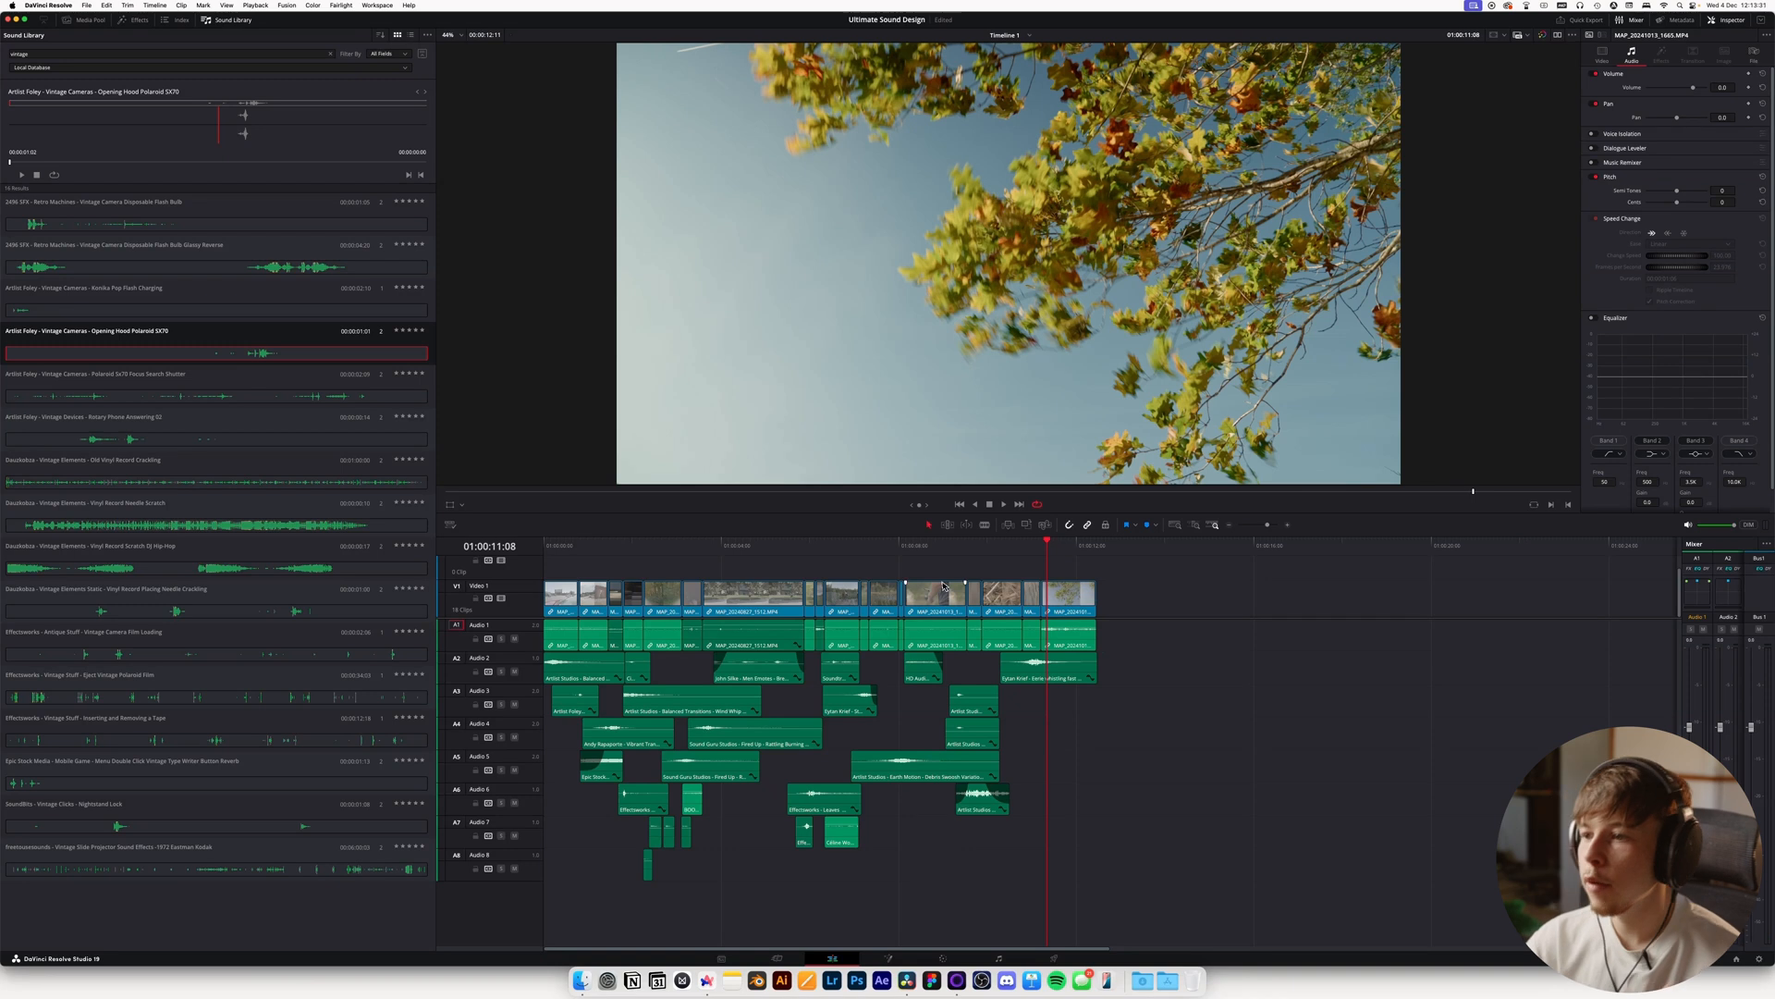
Play the edit from its beginning, save the project, and replay the opening parking lot shot
{"action": "key", "text": "Home"}
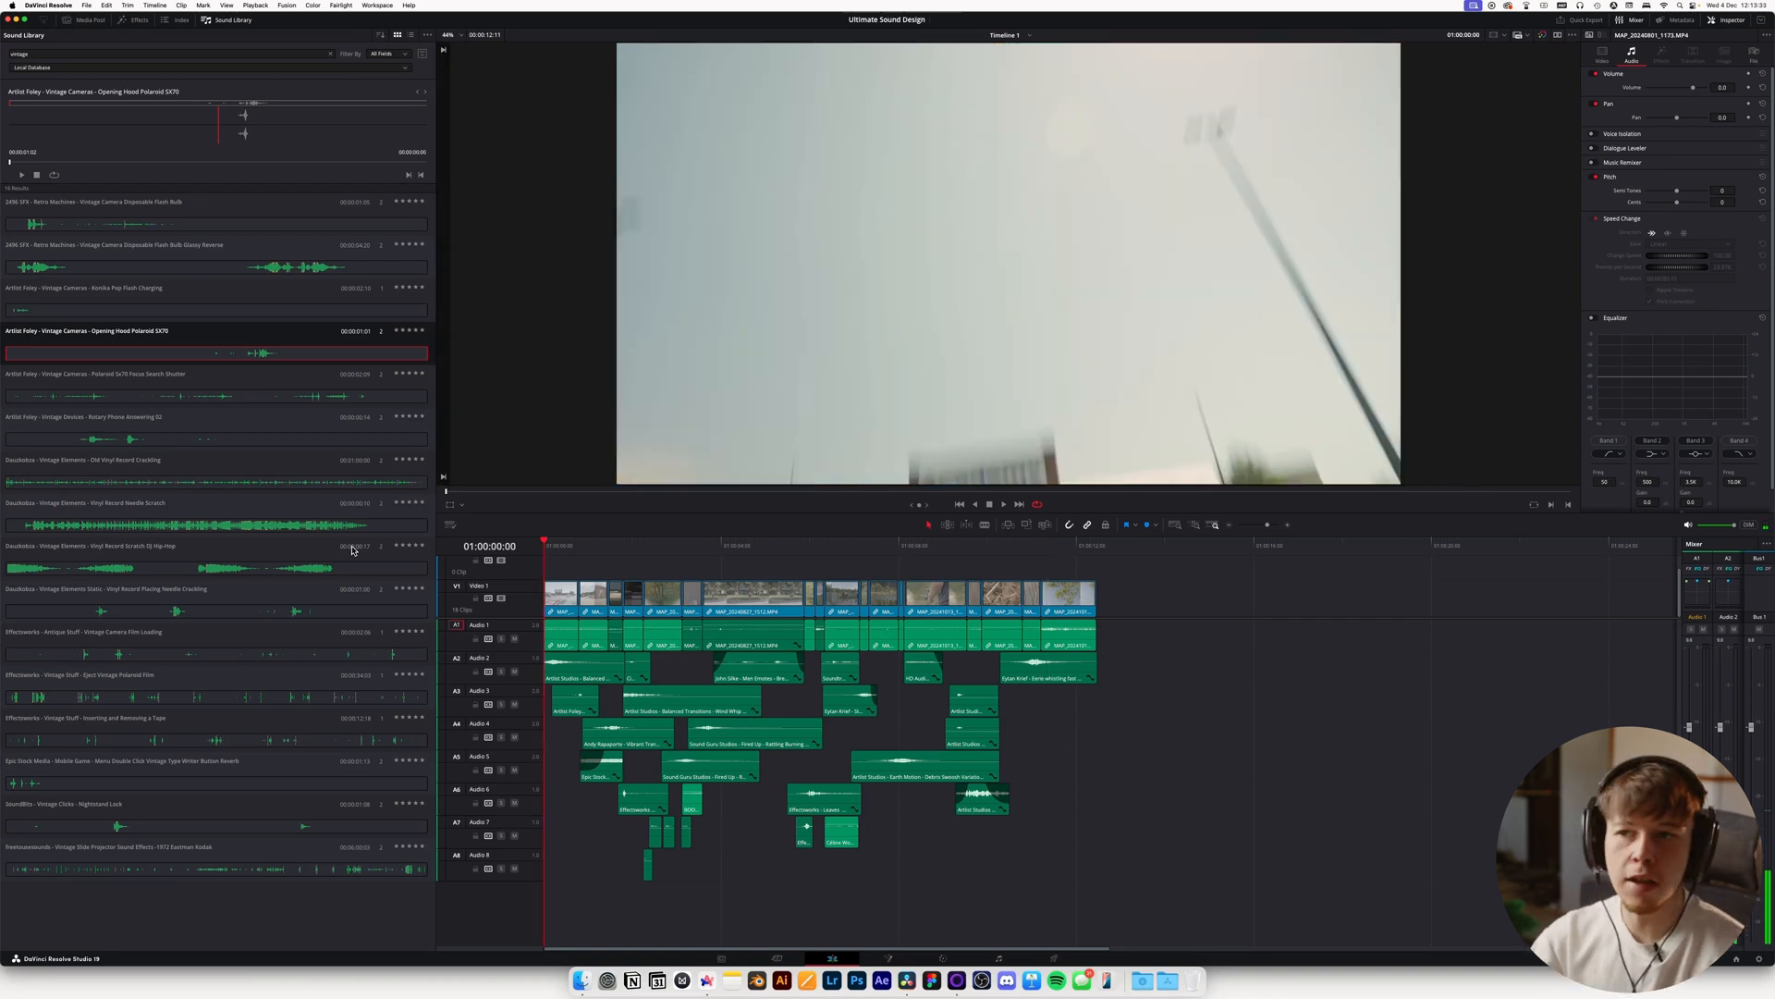
{"action": "key", "text": "space"}
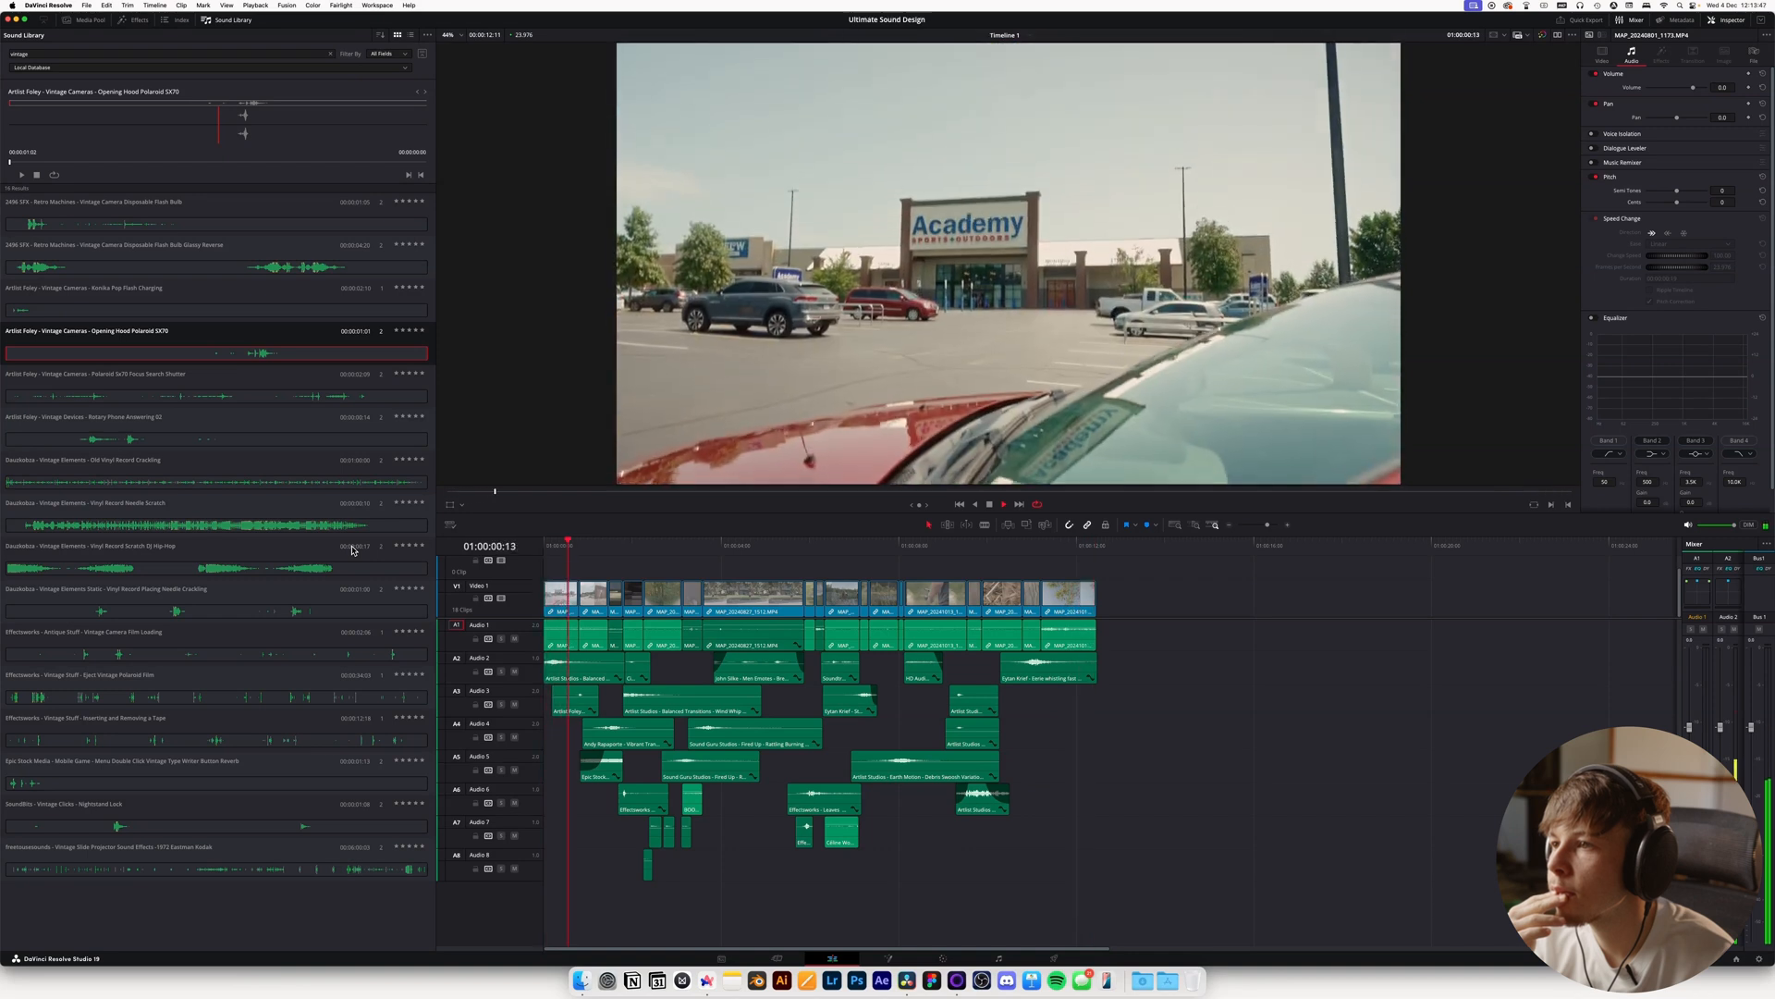
{"action": "key", "text": "space"}
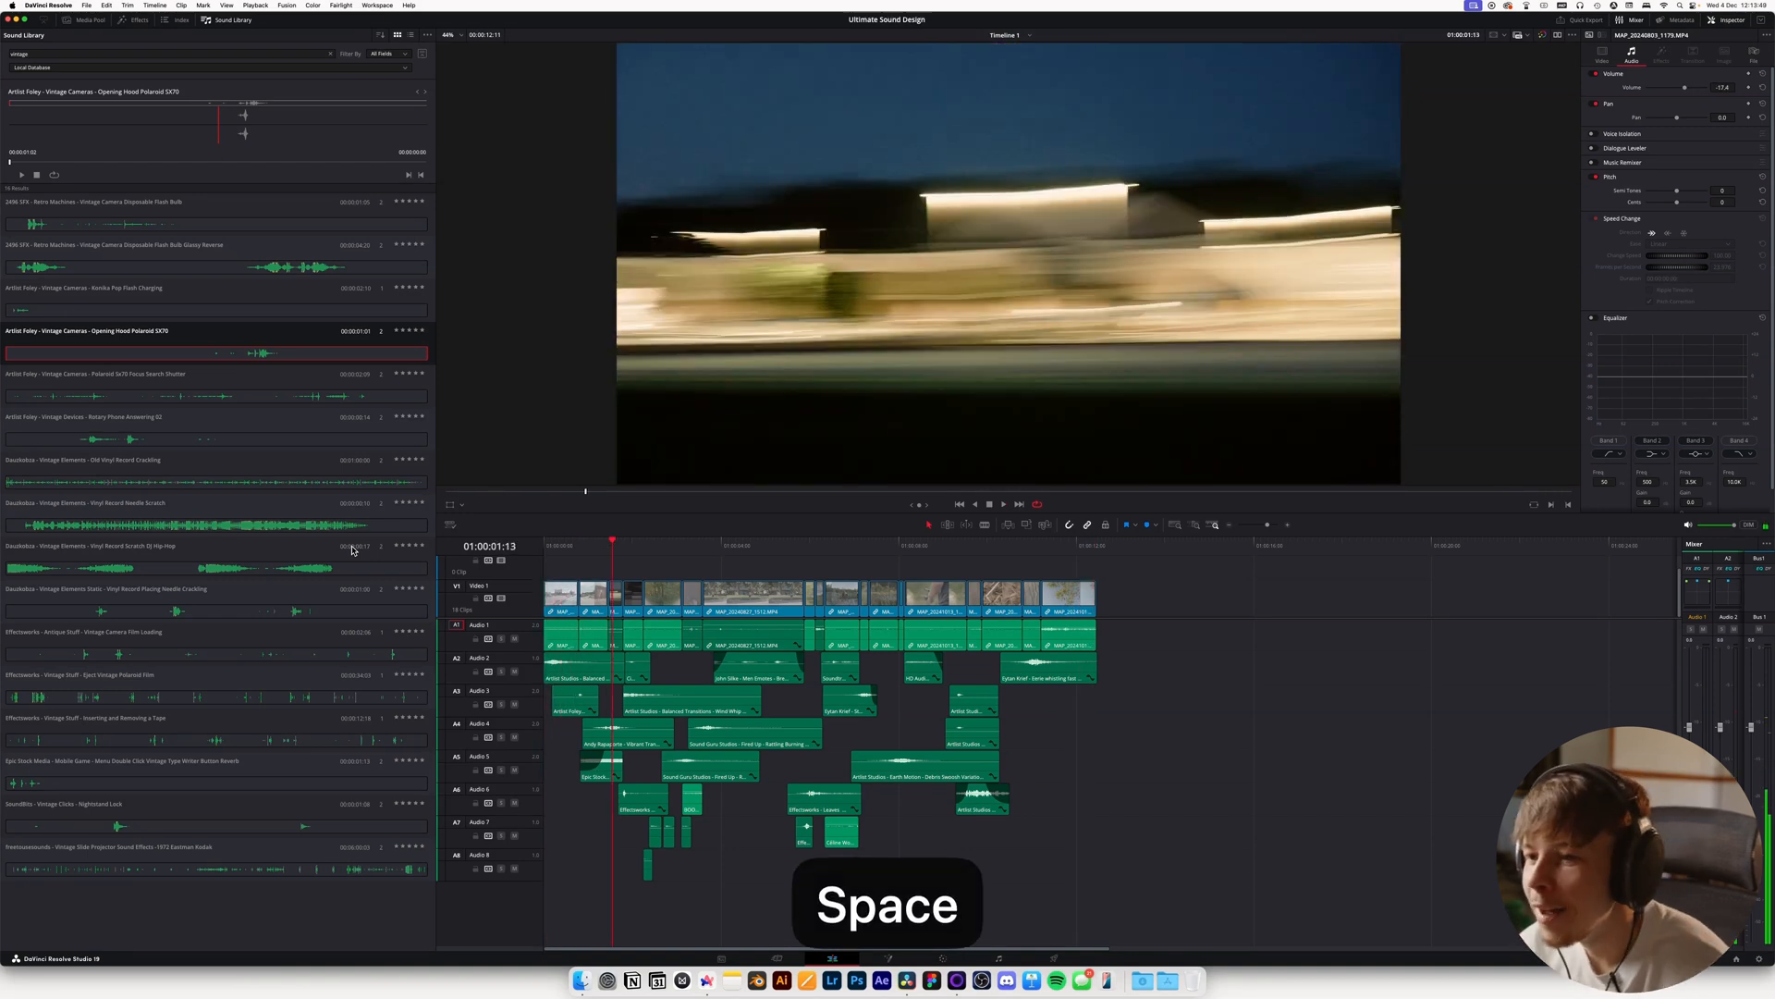
{"action": "key", "text": "super+s"}
{"action": "key", "text": "Home"}
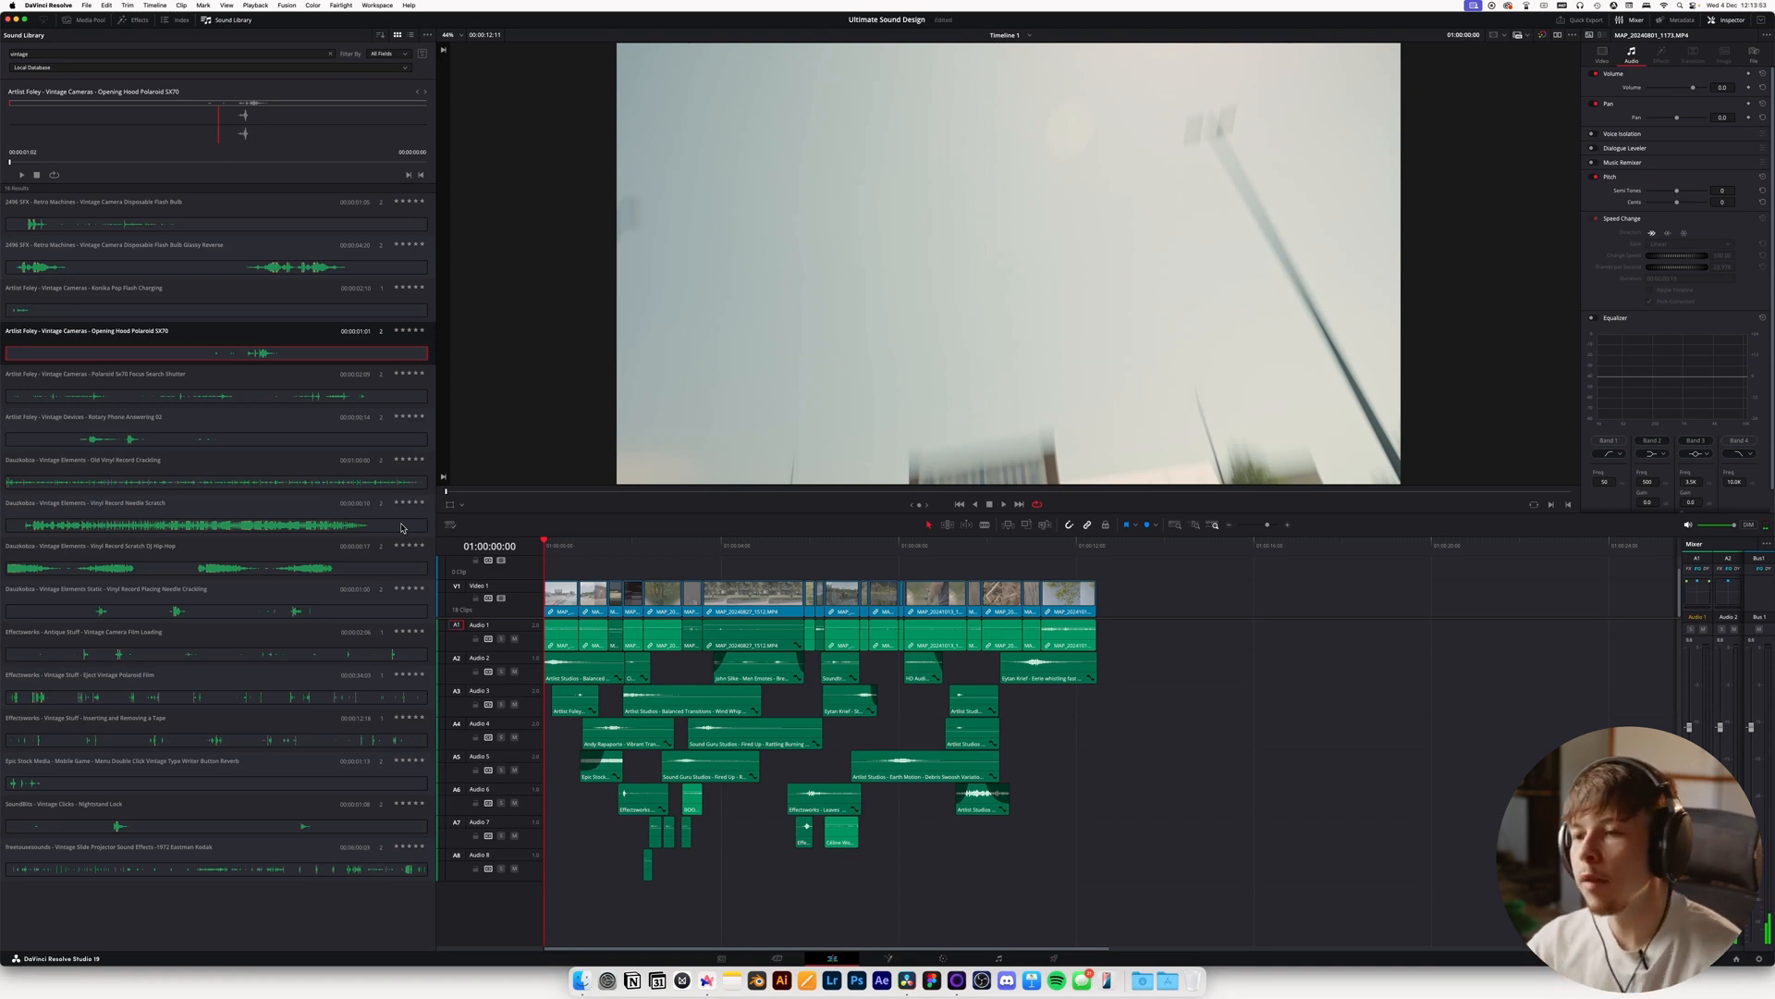
{"action": "left_click_drag", "start_coordinate": [562, 550], "coordinate": [415, 563]}
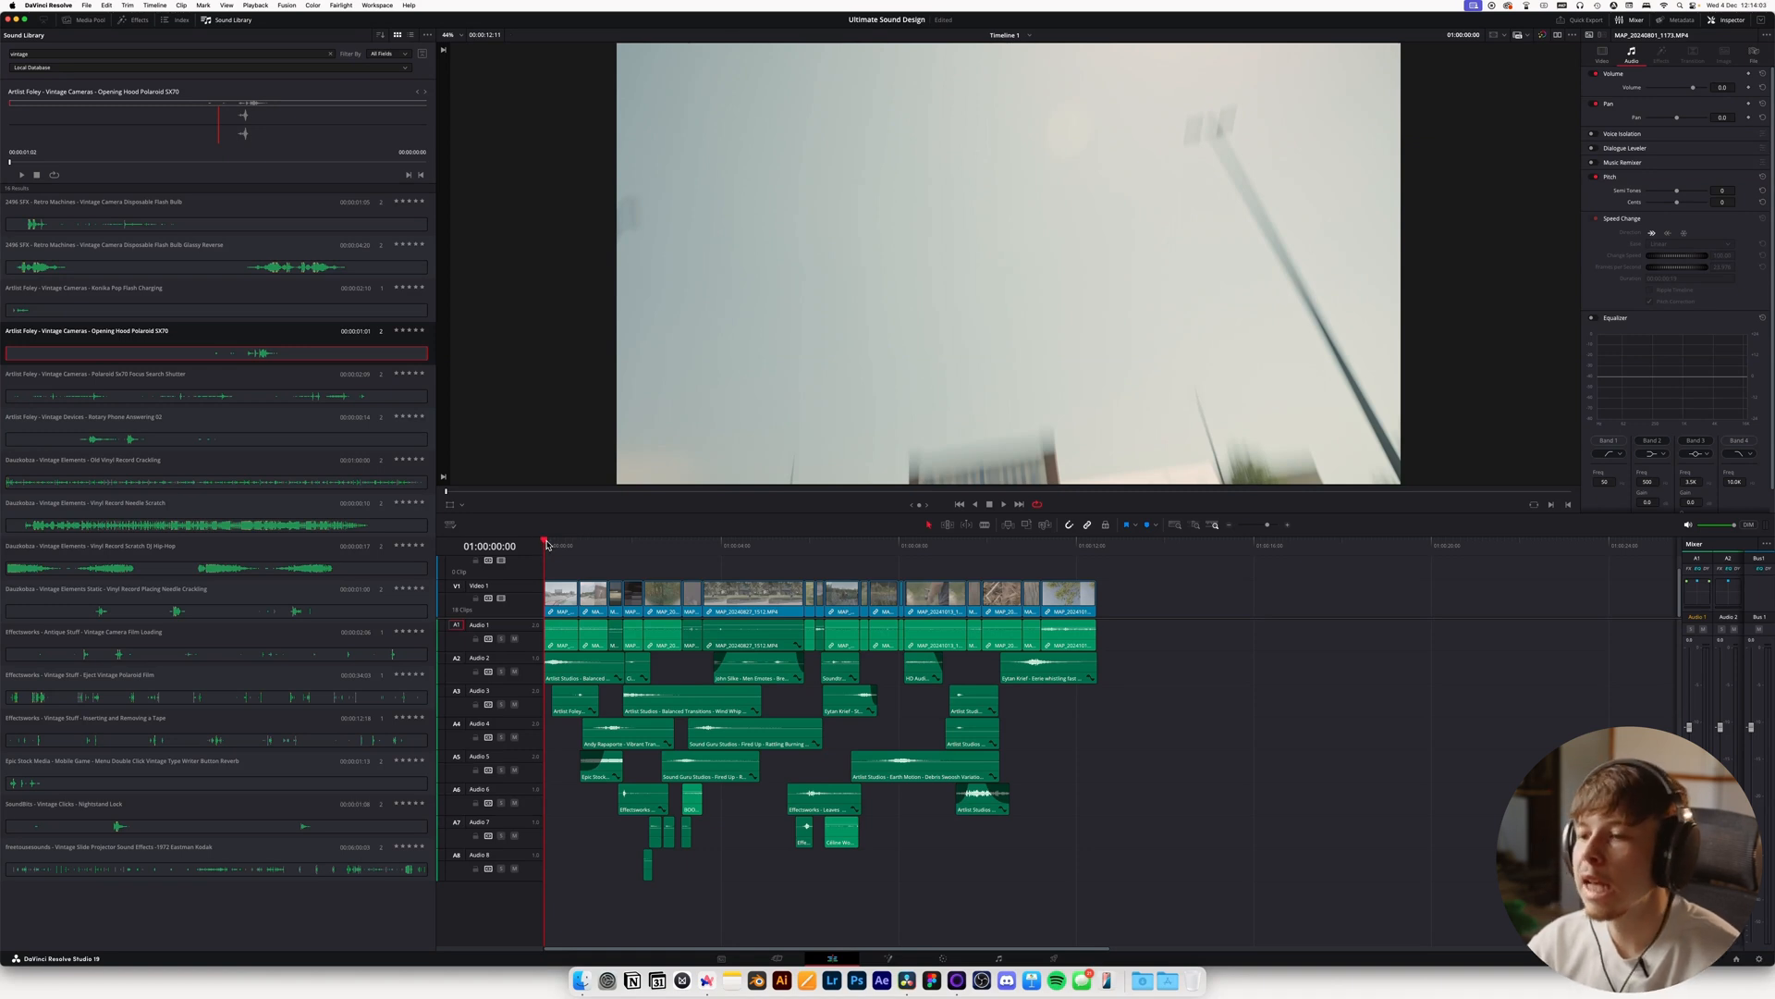
{"action": "left_click_drag", "start_coordinate": [549, 545], "coordinate": [470, 576]}
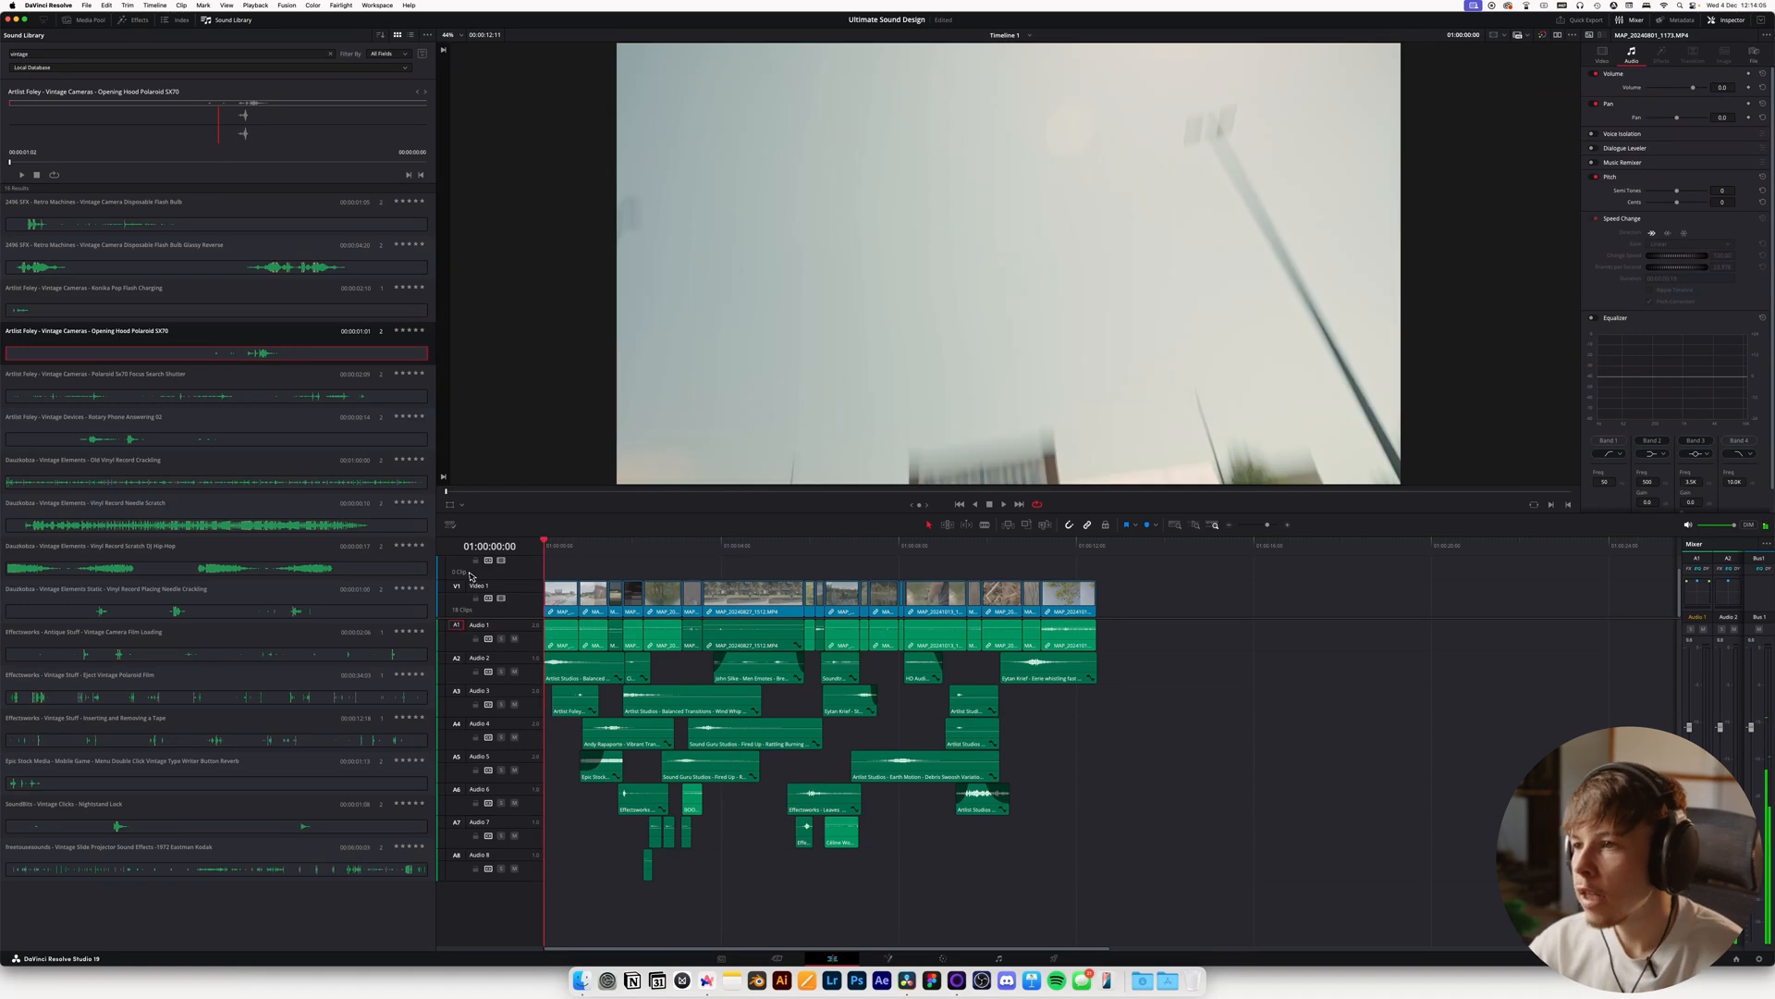
{"action": "key", "text": "space"}
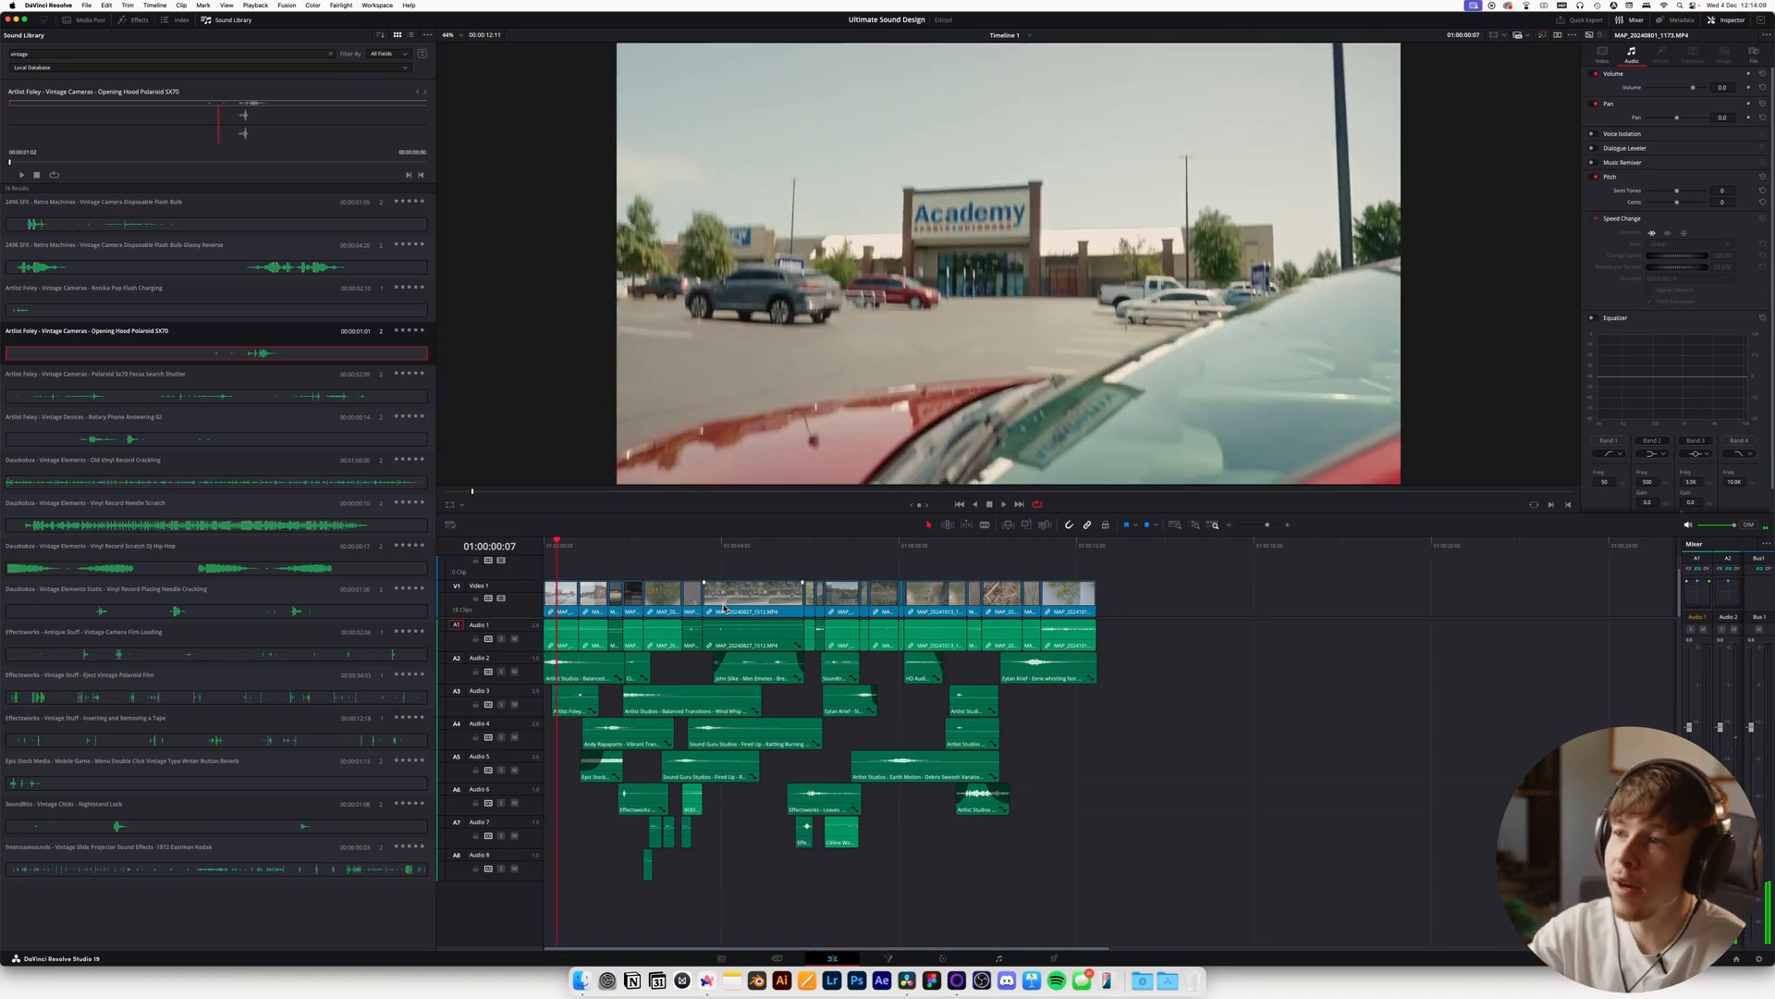
Switch to Artlist and replace the whoosh and deep keywords with a sound effects search for "Parking Lot"
{"action": "key", "text": "super+Tab"}
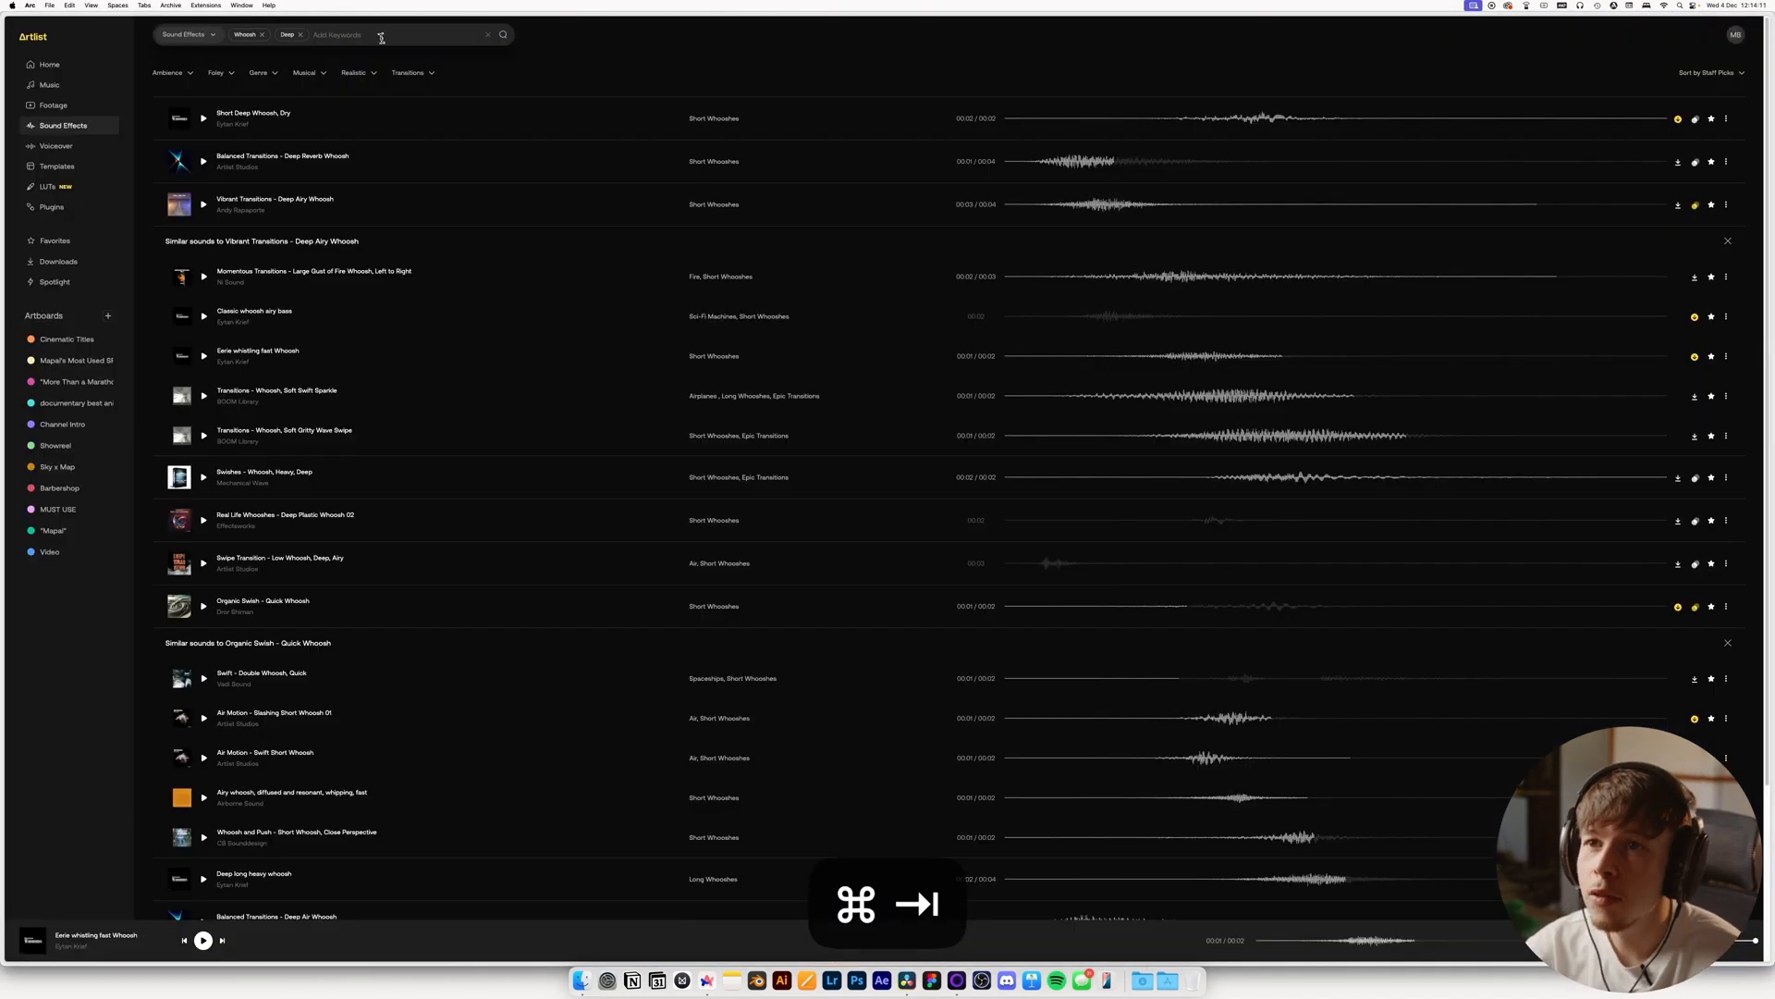
{"action": "key", "text": "BackSpace"}
{"action": "key", "text": "BackSpace"}
{"action": "key", "text": "space"}
{"action": "key", "text": "Return"}
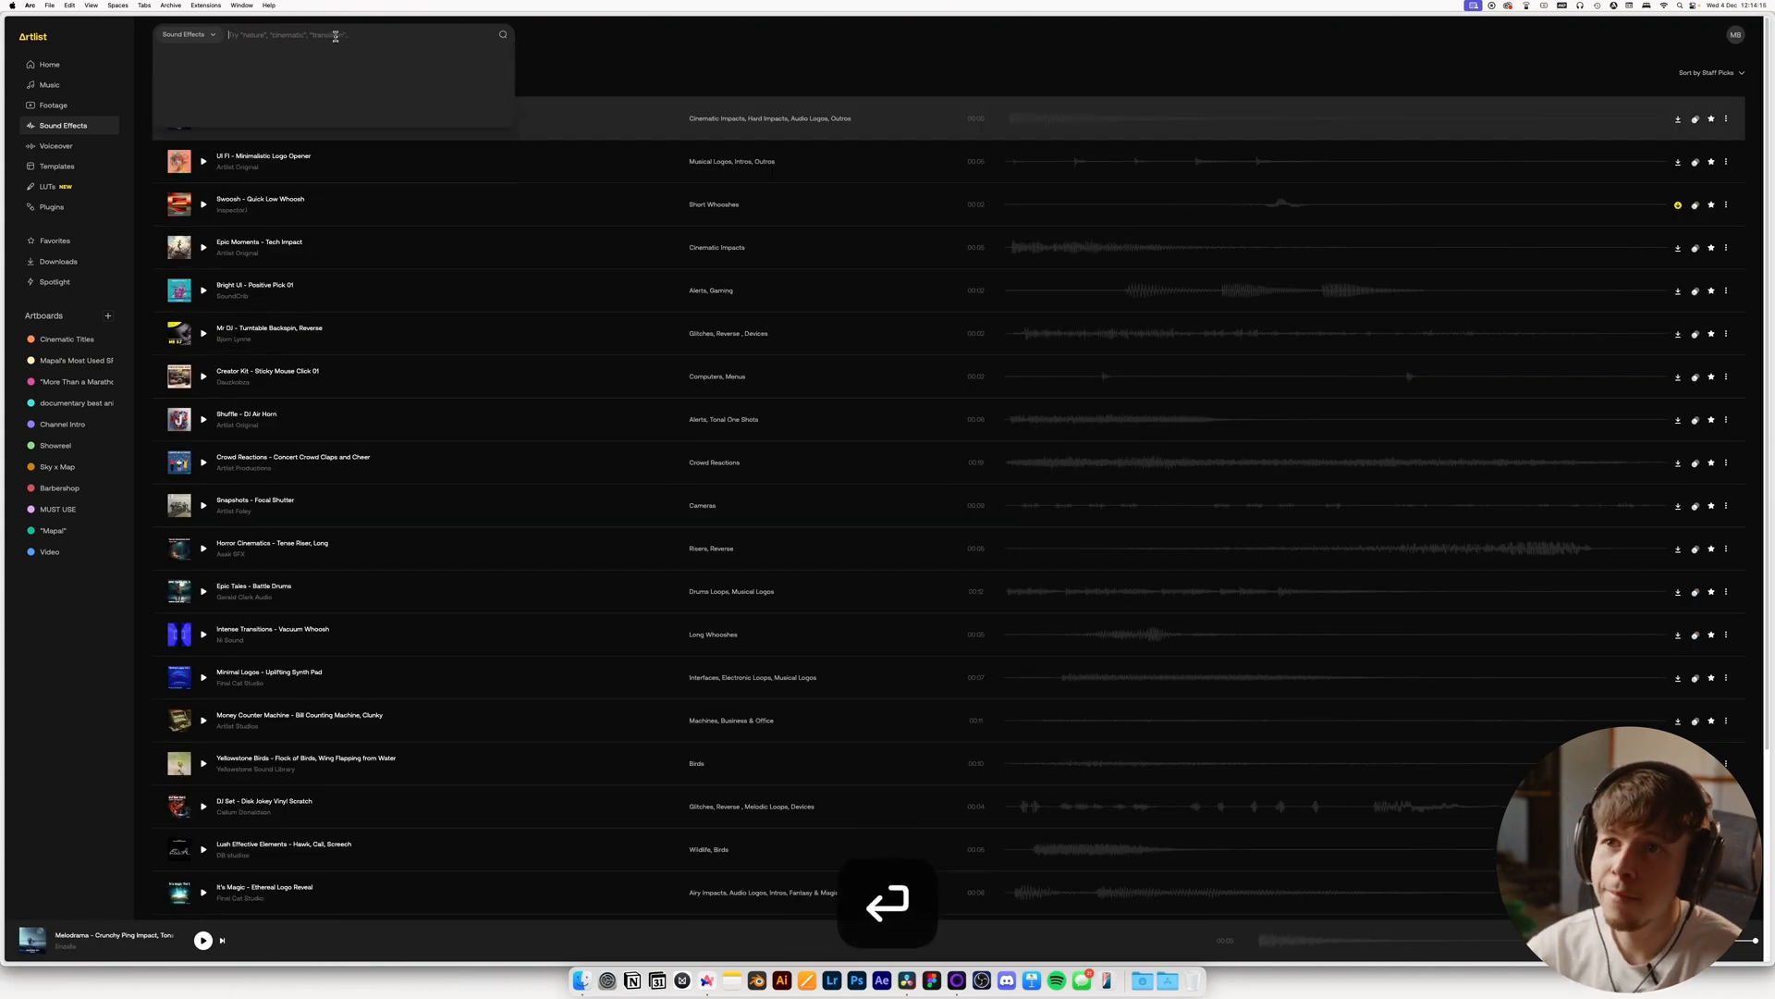
Audition Northern Italy - Mall Parking Lot and South African Ambiences - Mall Parking Lot Cars, Chatter
{"action": "left_click", "coordinate": [203, 118]}
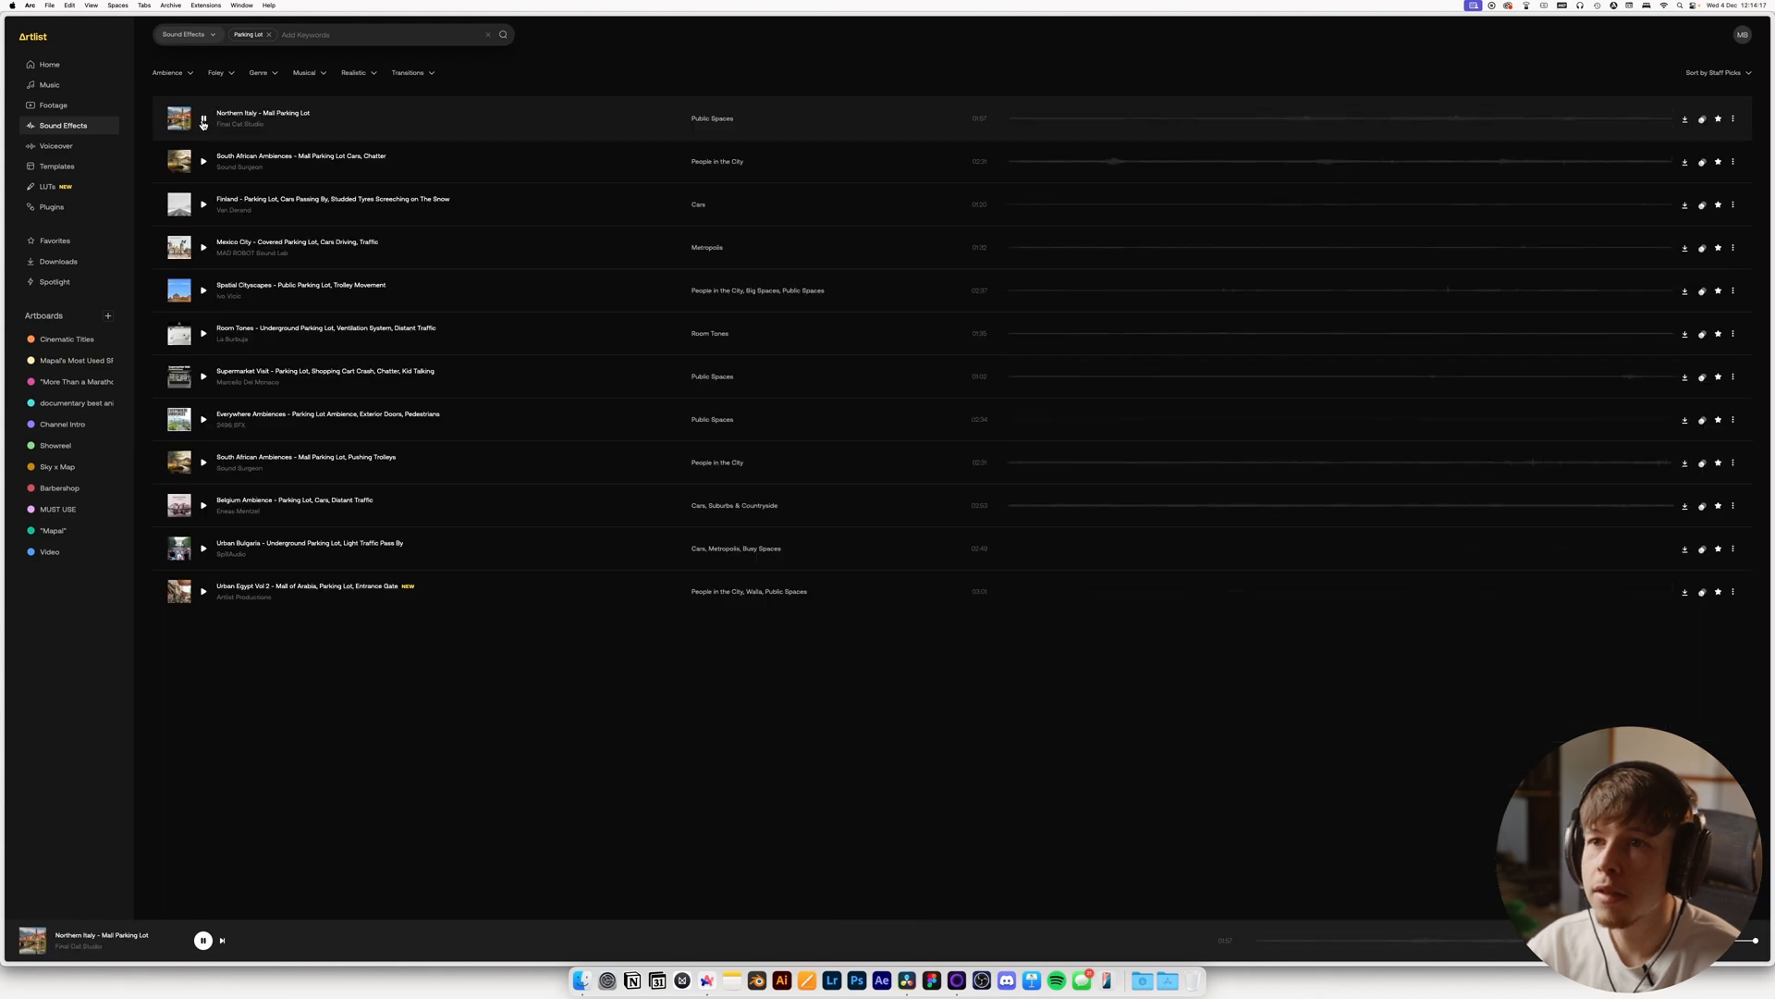
{"action": "left_click", "coordinate": [1077, 127]}
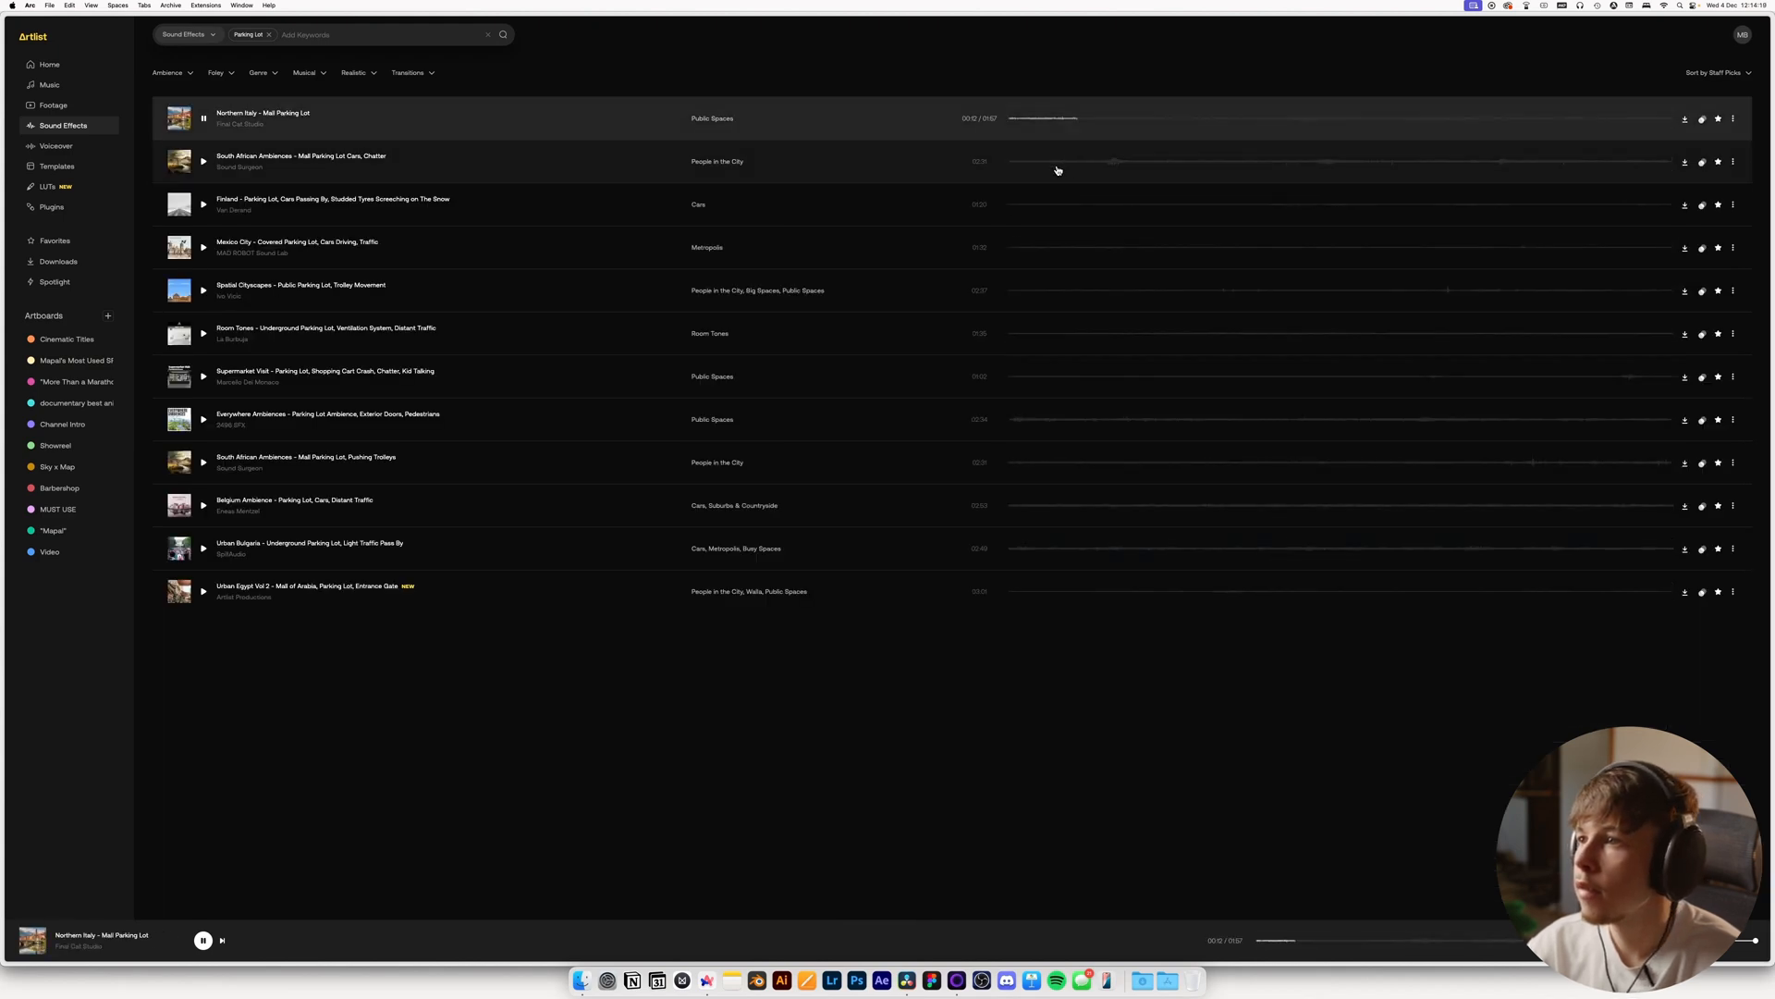
{"action": "left_click", "coordinate": [204, 163]}
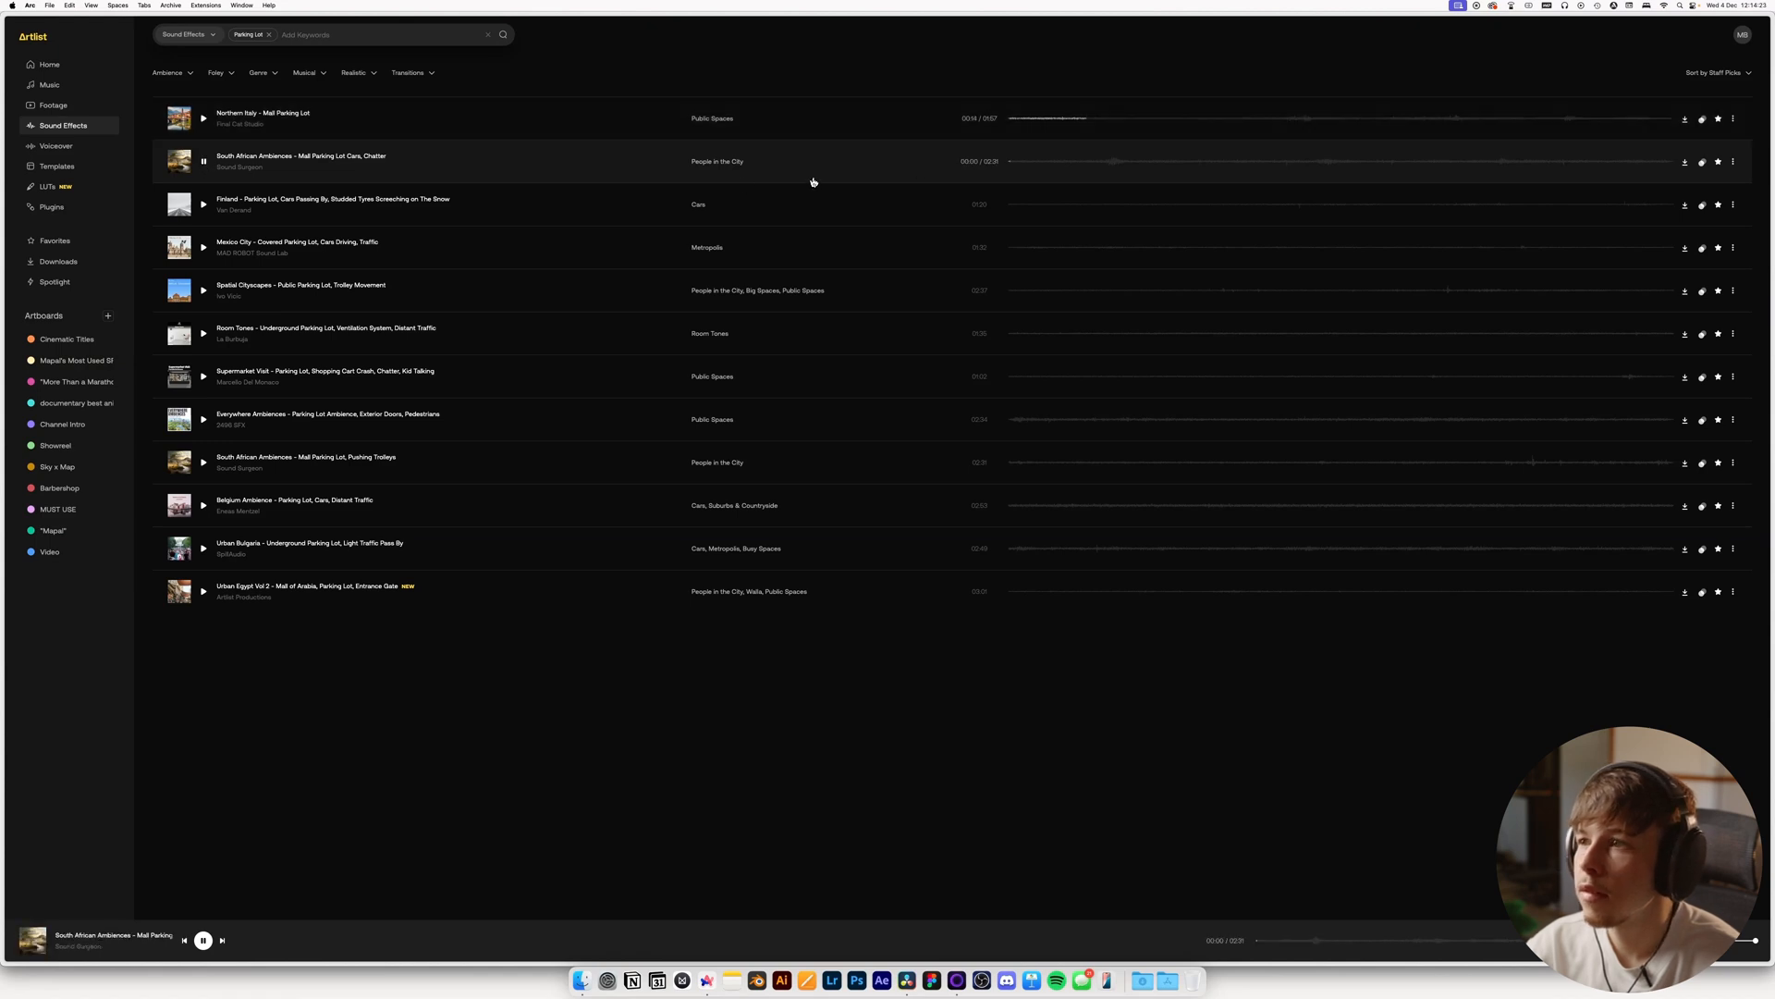
{"action": "left_click", "coordinate": [1207, 118]}
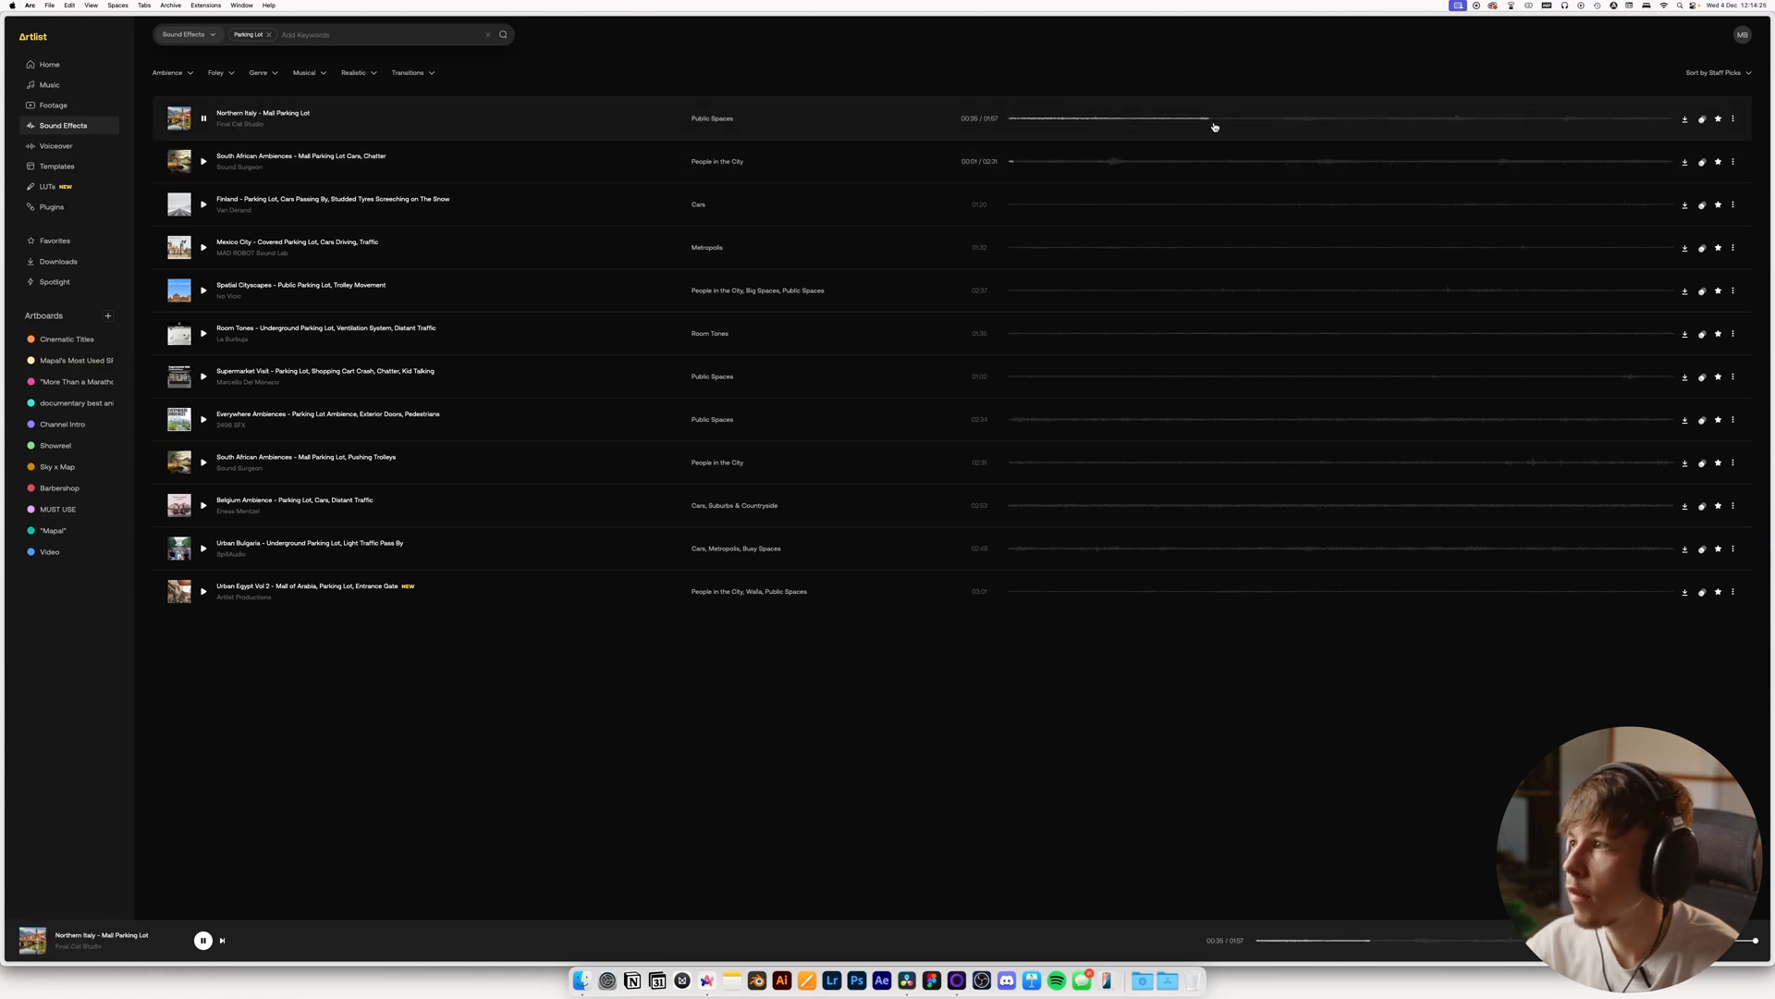
Download Northern Italy - Mall Parking Lot as WAV, switch to DaVinci Resolve, and place it on a new Audio 9 track at the timeline's start
{"action": "key", "text": "space"}
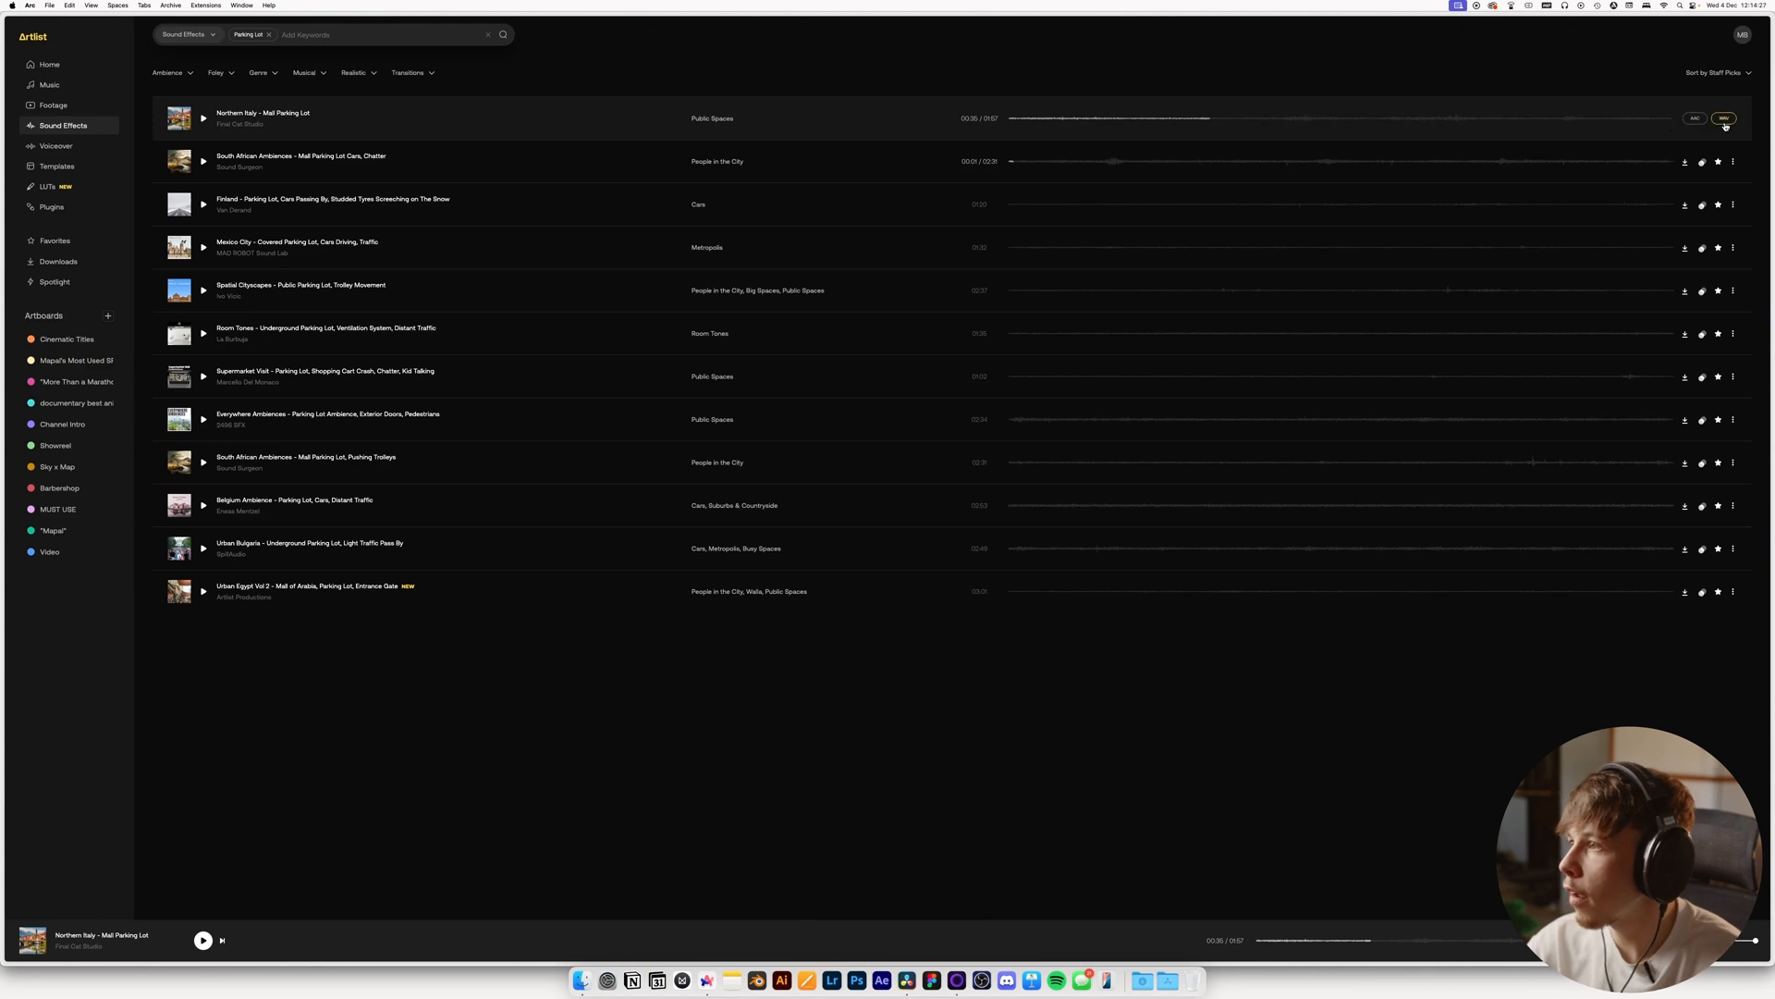
{"action": "key", "text": "super+Tab"}
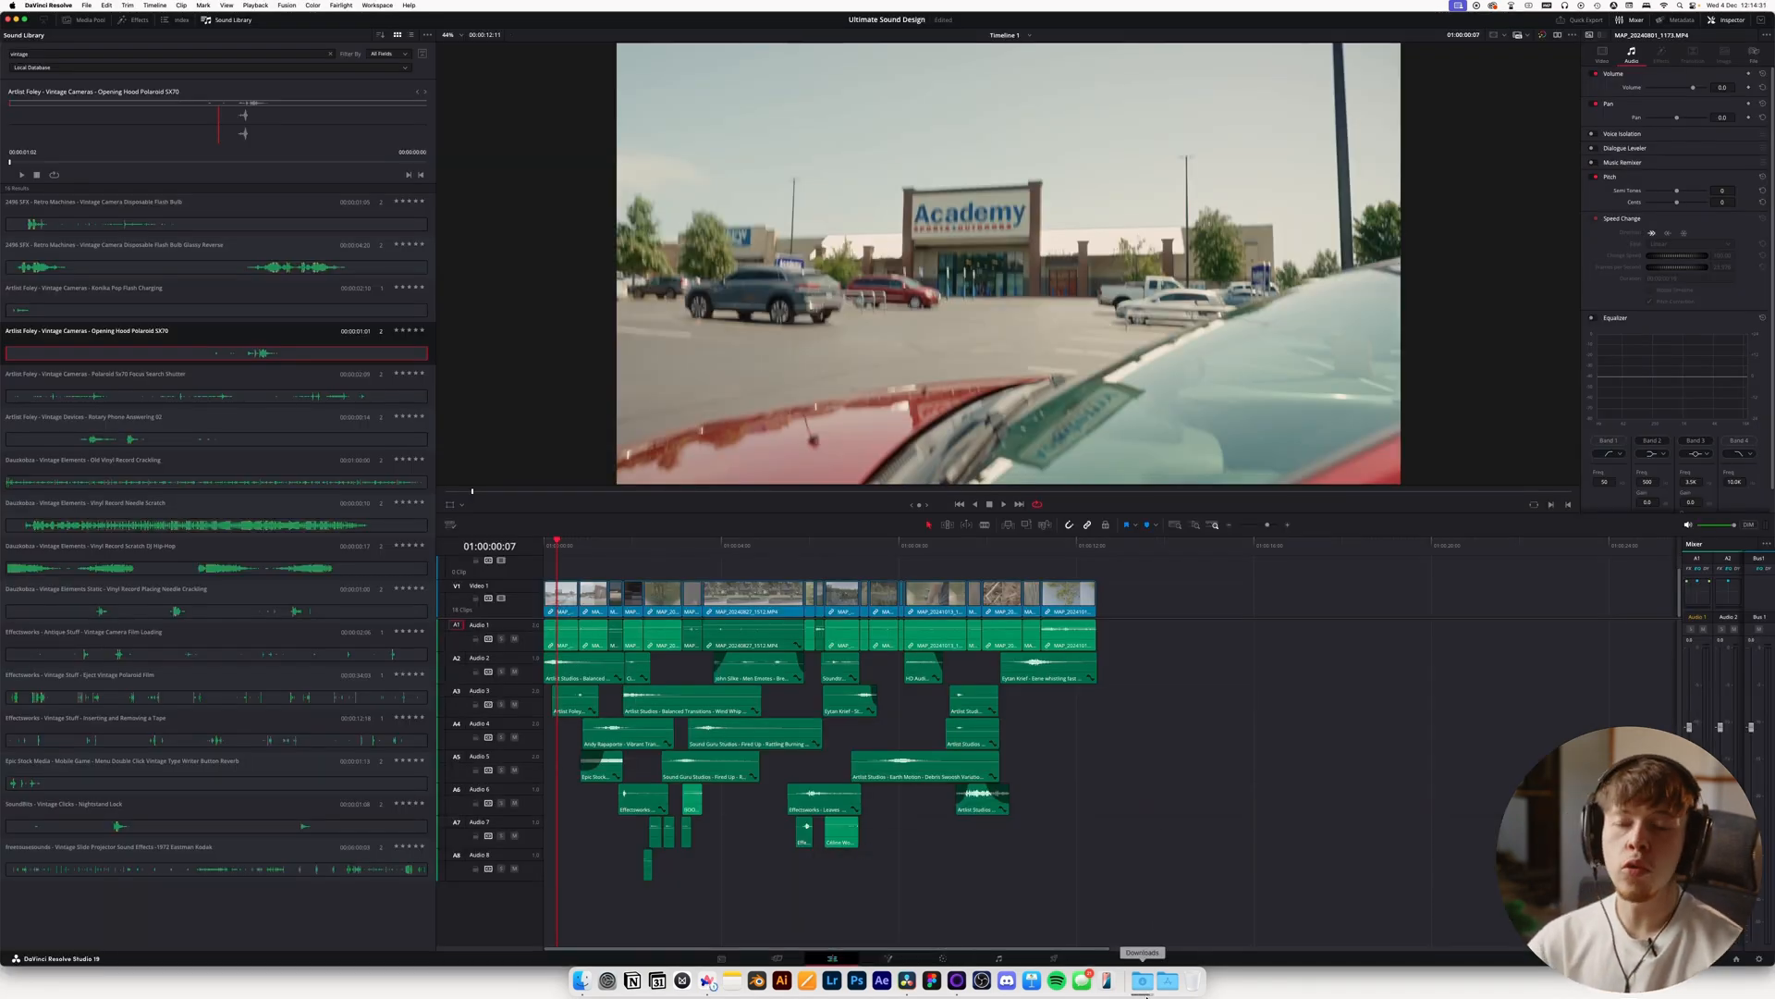
{"action": "left_click", "coordinate": [1144, 982]}
{"action": "left_click_drag", "start_coordinate": [759, 214], "coordinate": [923, 869]}
{"action": "left_click_drag", "start_coordinate": [981, 873], "coordinate": [607, 908]}
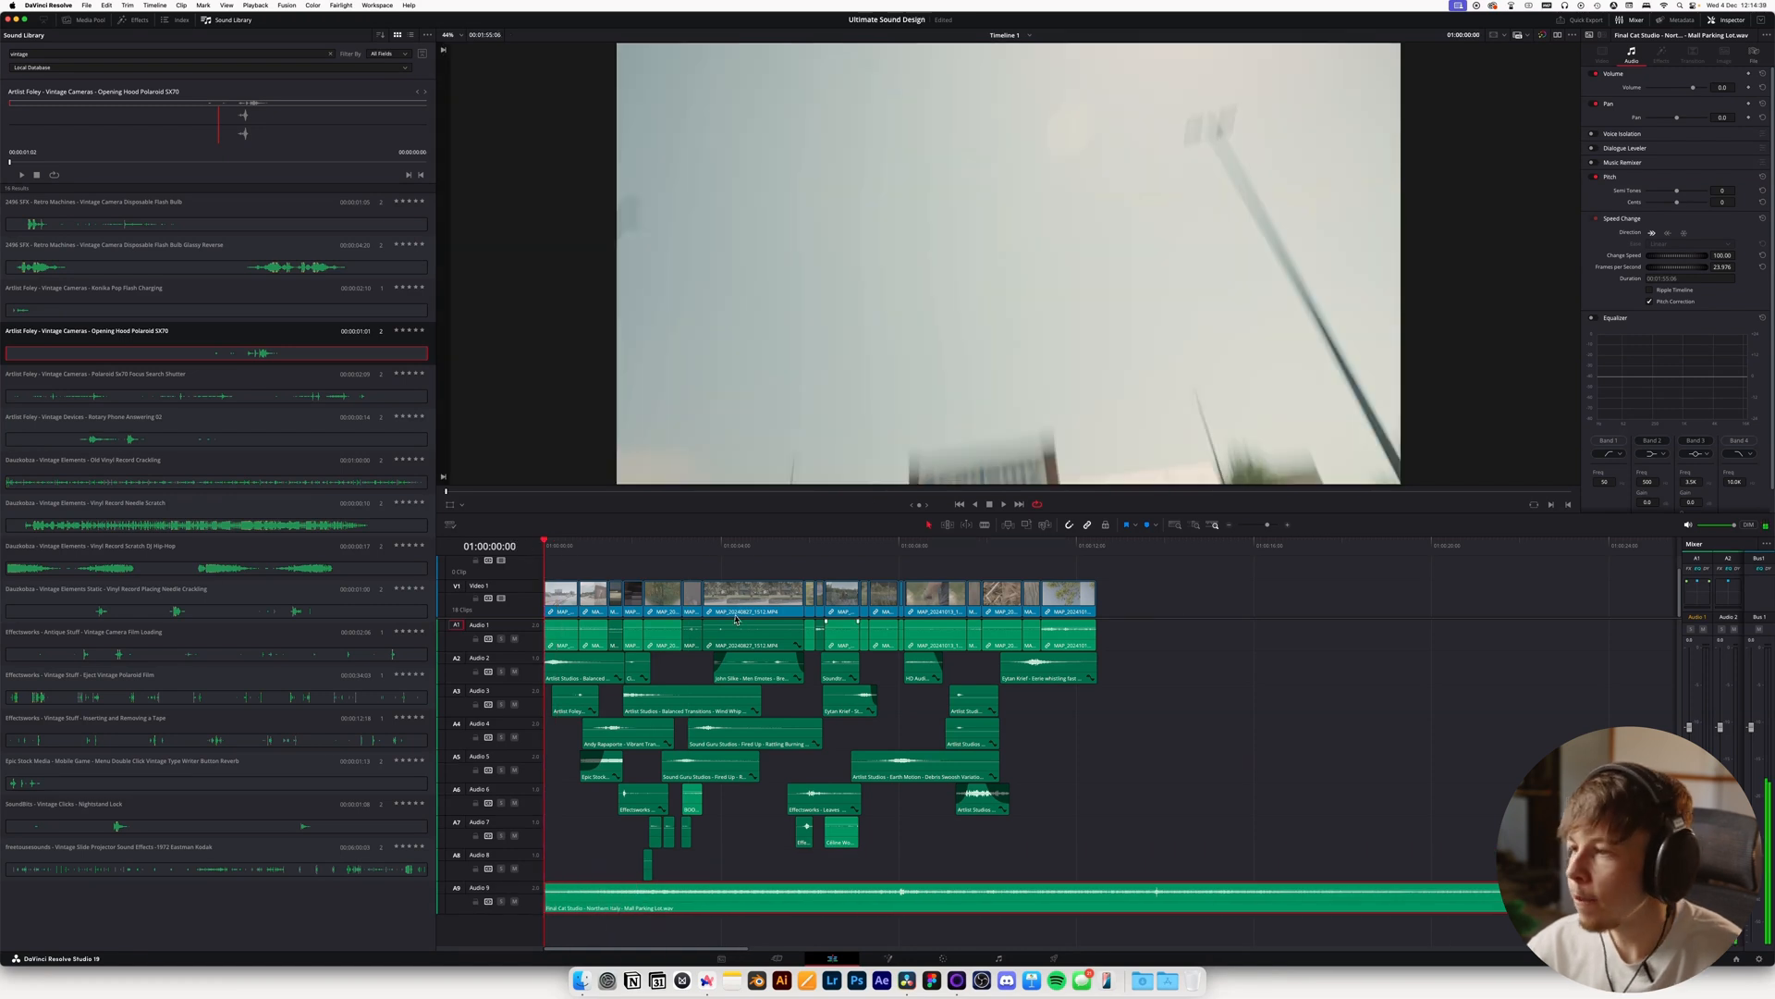
Trim the parking lot ambience to the end of the first shot and lower its volume to -8.7 dB
{"action": "left_click_drag", "start_coordinate": [1267, 526], "coordinate": [1272, 525]}
{"action": "key", "text": "space"}
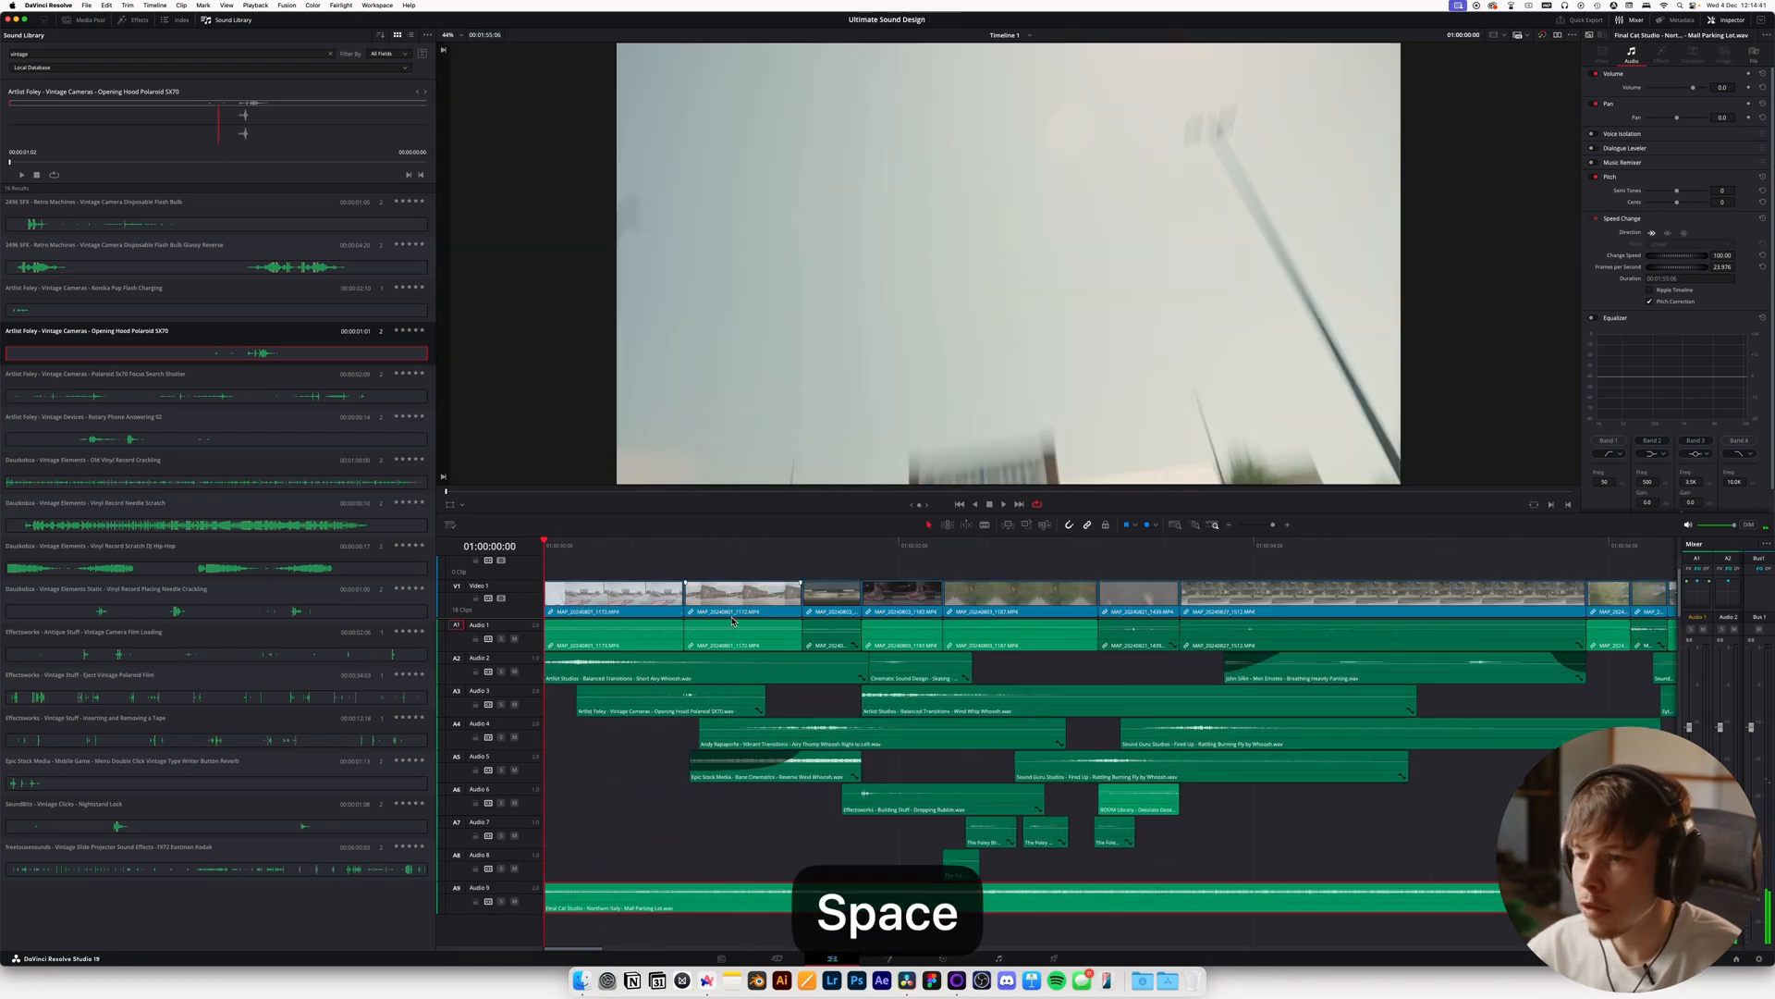
{"action": "key", "text": "space"}
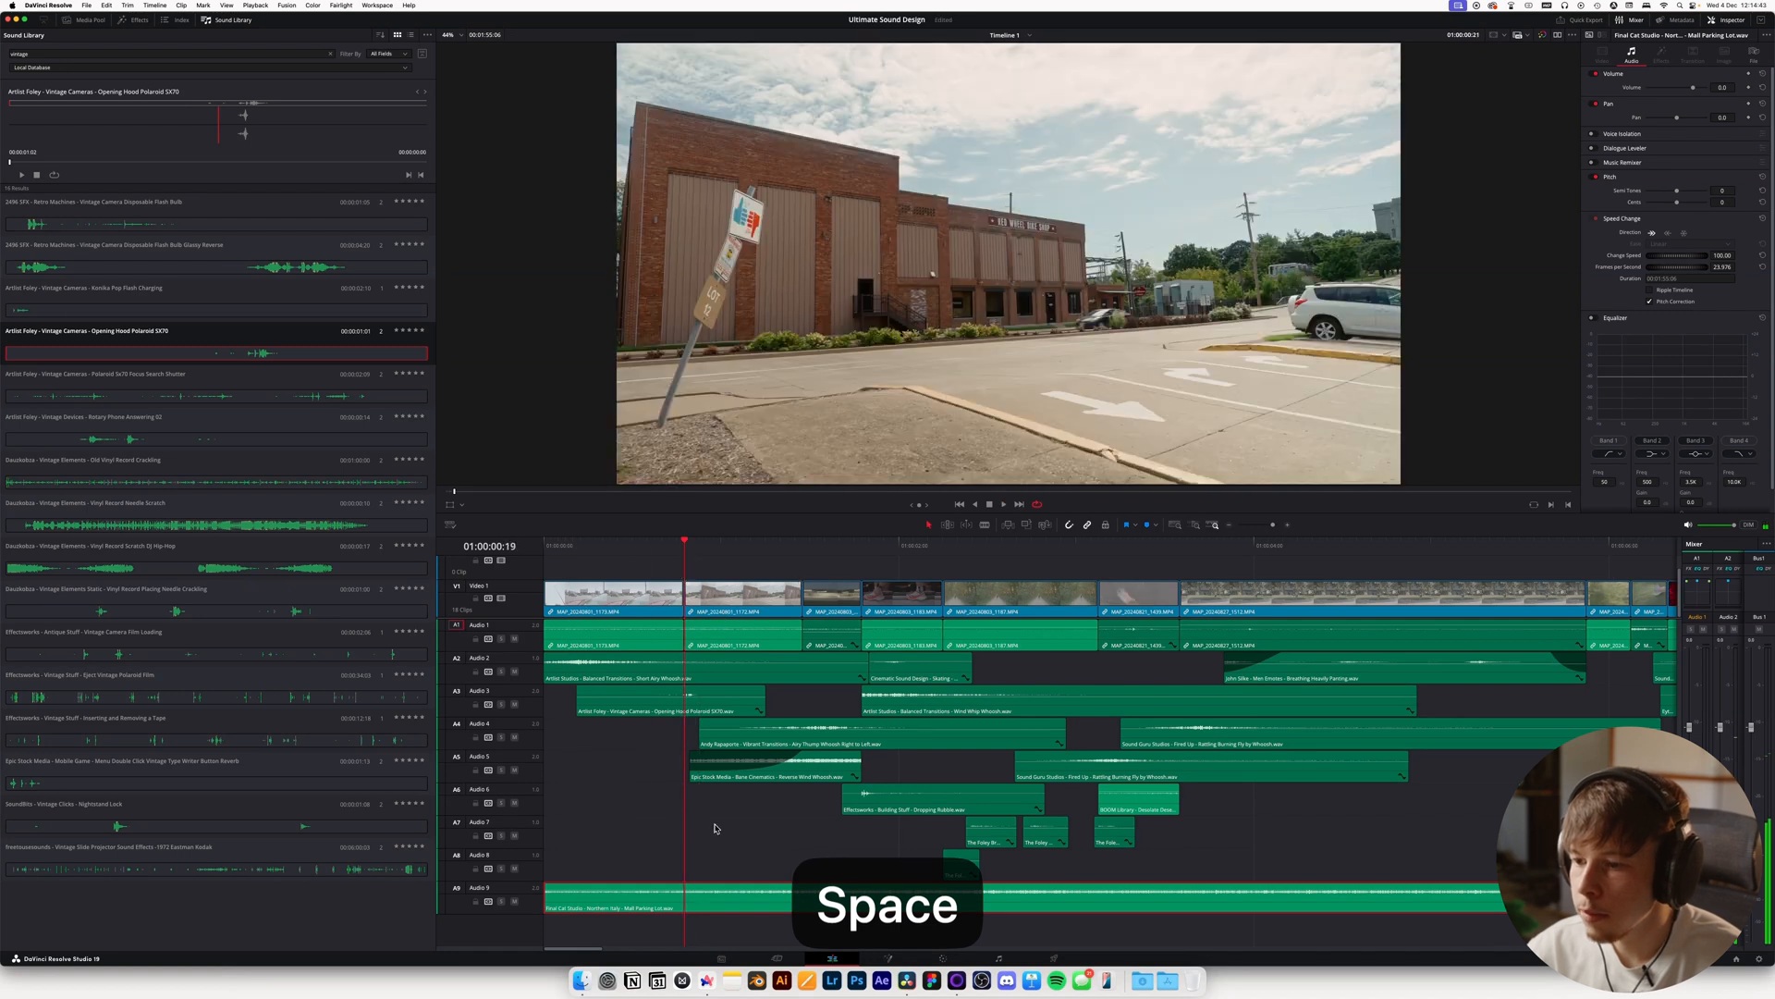
{"action": "key", "text": "w"}
{"action": "left_click_drag", "start_coordinate": [622, 895], "coordinate": [622, 911]}
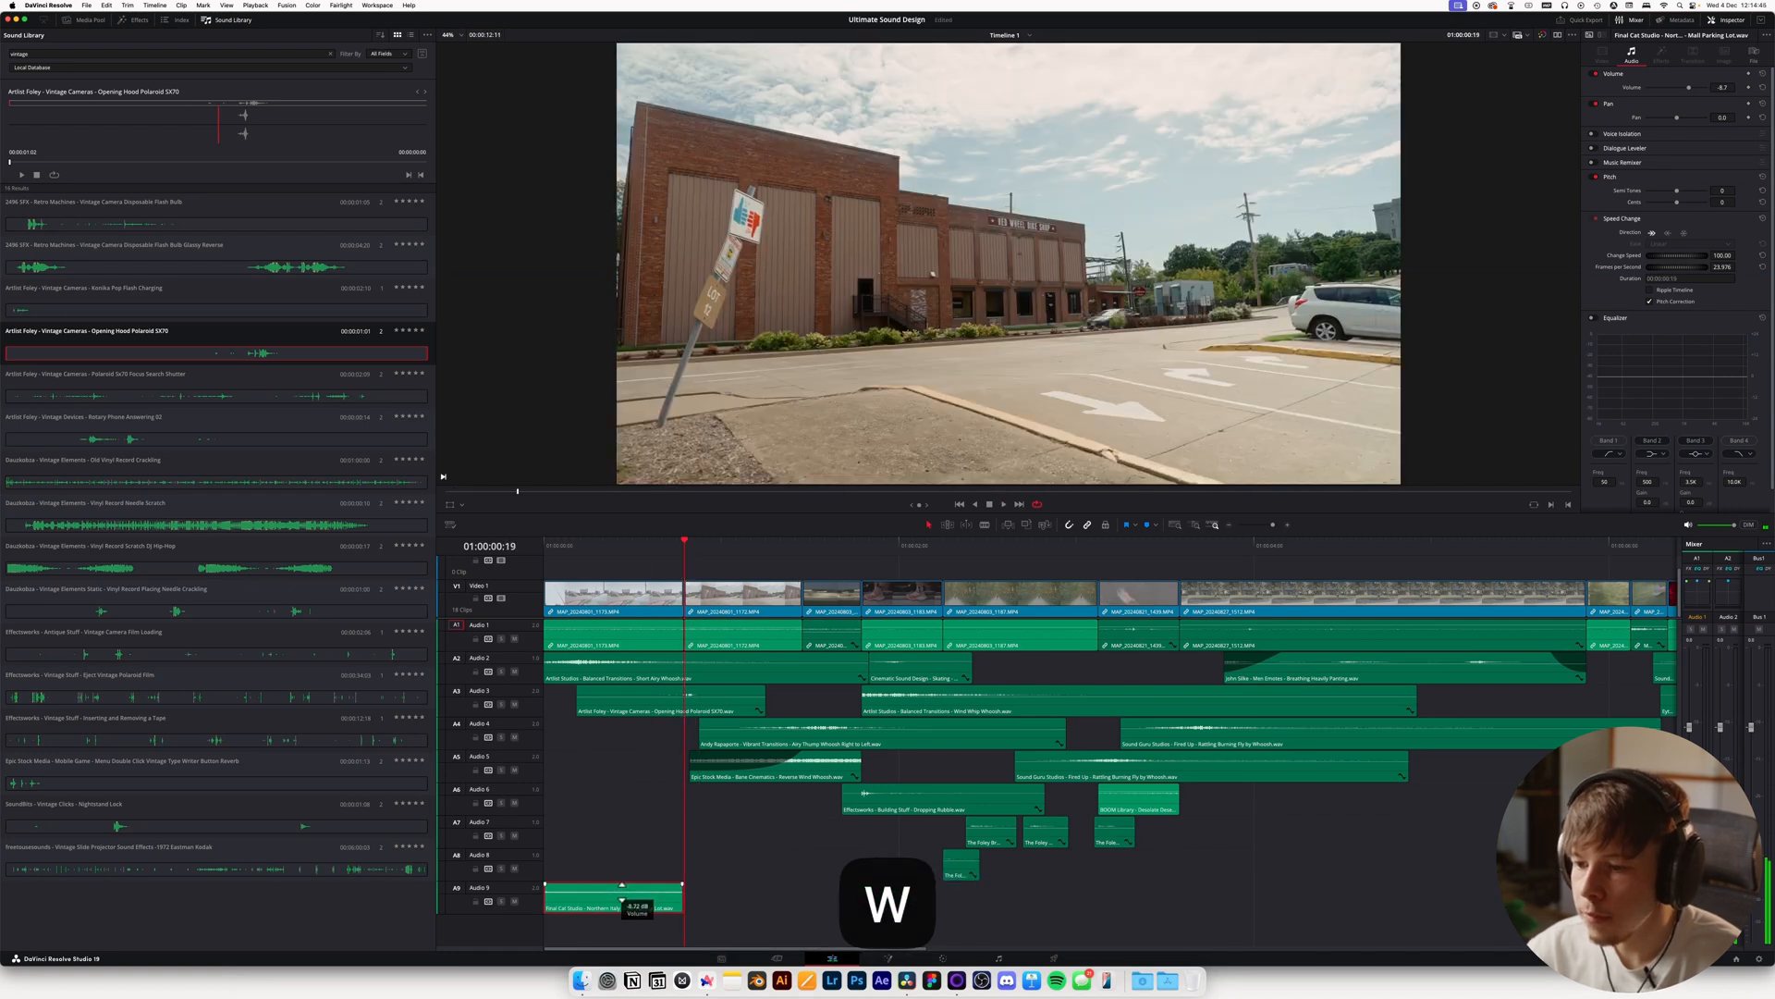
Replay the opening two shots from the timeline's start to check the parking lot ambience in the mix
{"action": "key", "text": "Home"}
{"action": "key", "text": "space"}
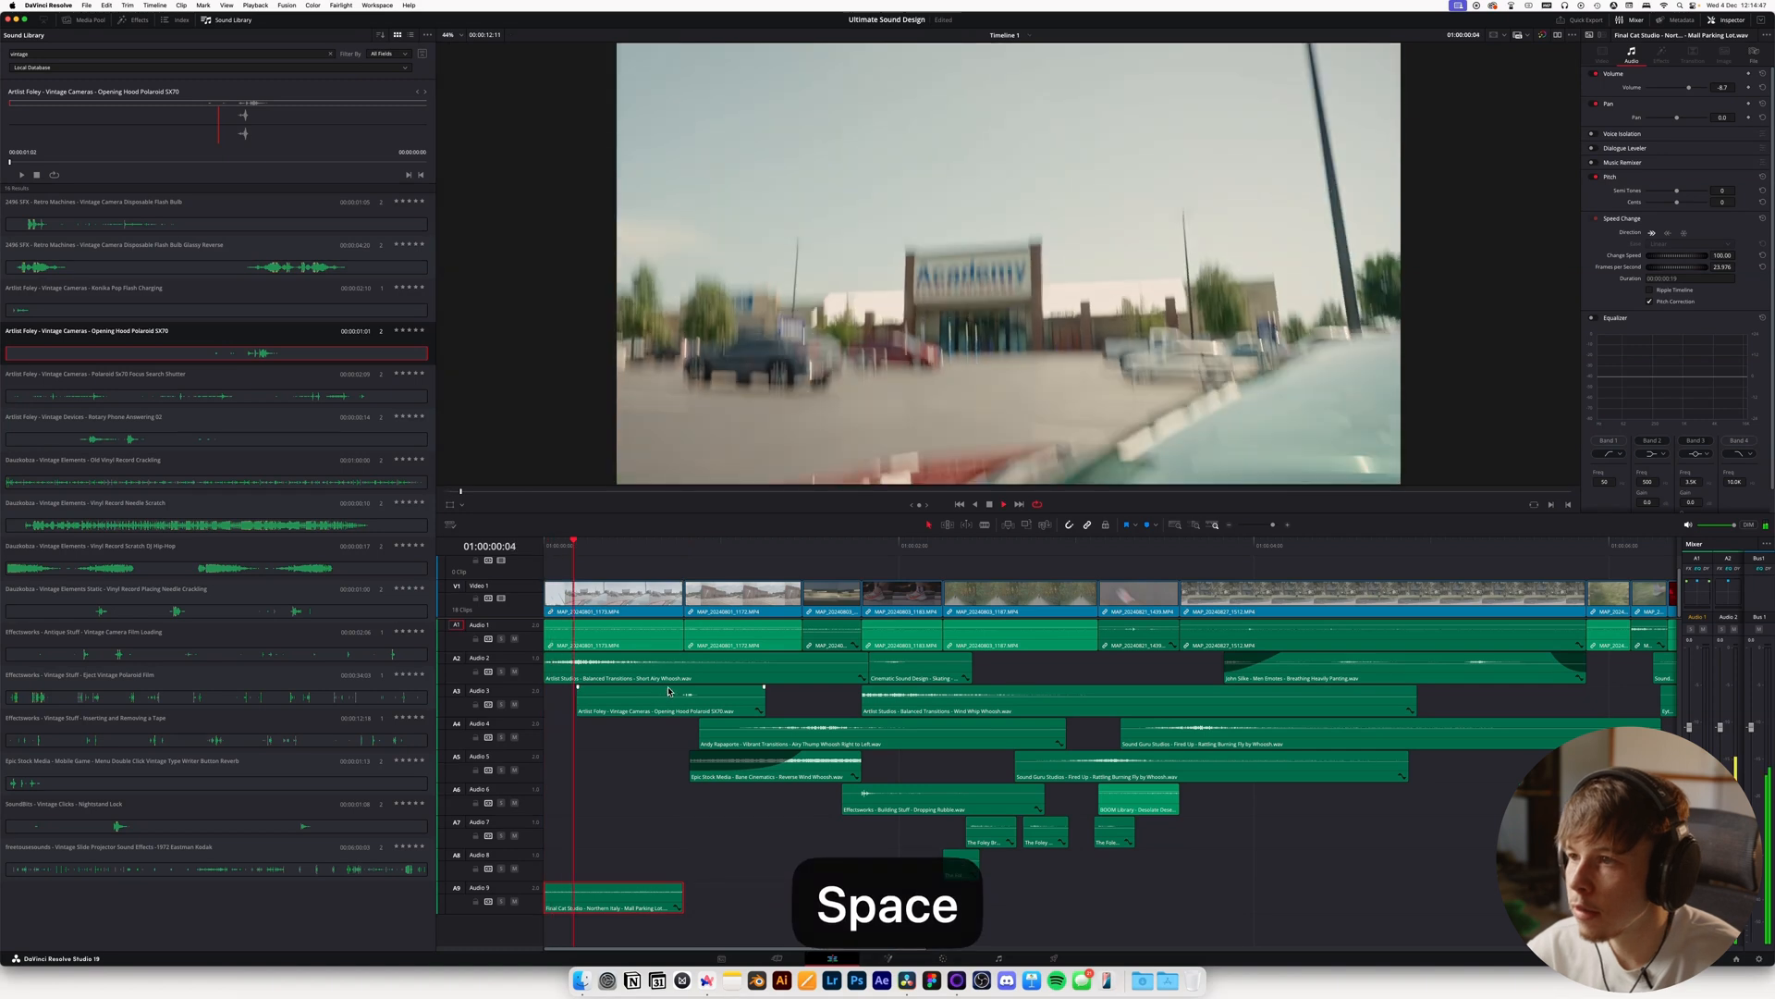
{"action": "key", "text": "Home"}
{"action": "key", "text": "space"}
{"action": "scroll", "coordinate": [680, 606], "scroll_direction": "down", "scroll_amount": 3}
{"action": "scroll", "coordinate": [686, 583], "scroll_direction": "up", "scroll_amount": 3}
{"action": "left_click_drag", "start_coordinate": [696, 549], "coordinate": [516, 543]}
{"action": "key", "text": "space"}
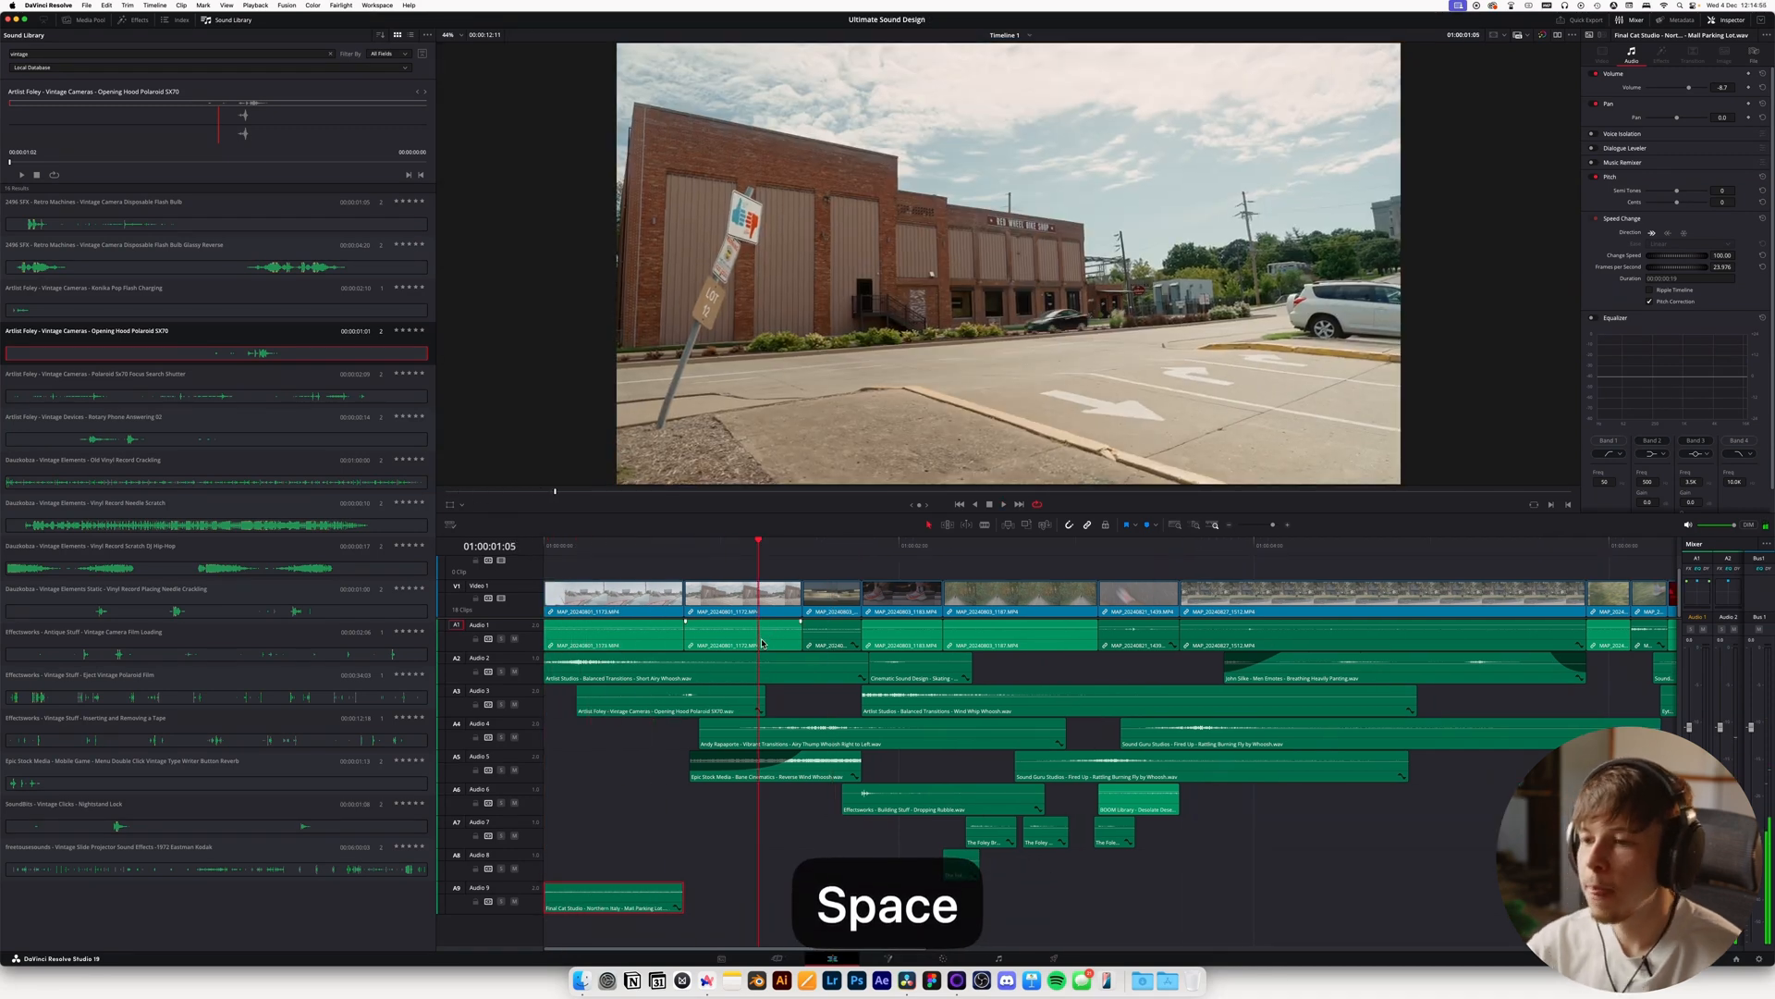
Switch to Artlist, search for "Car Passing", and audition the Volkswagen Golf Compact Car and Wet Streets sounds
{"action": "key", "text": "super+Tab"}
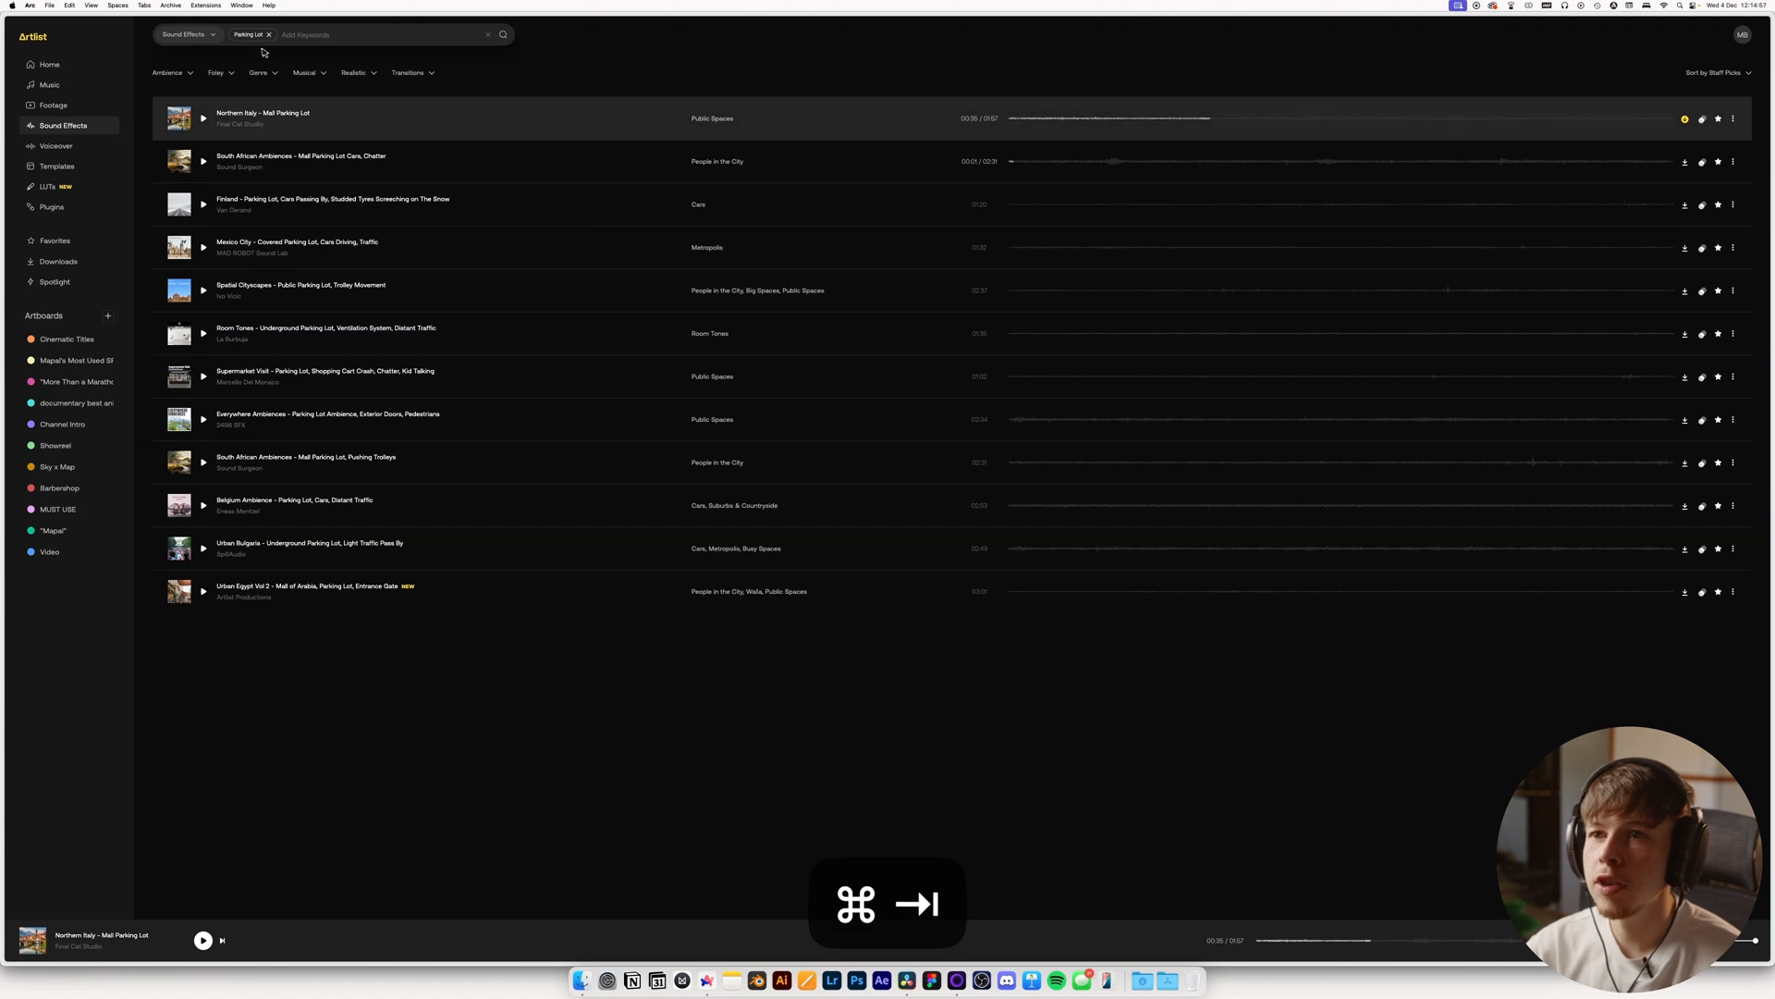
{"action": "key", "text": "BackSpace"}
{"action": "type", "text": "car pass"}
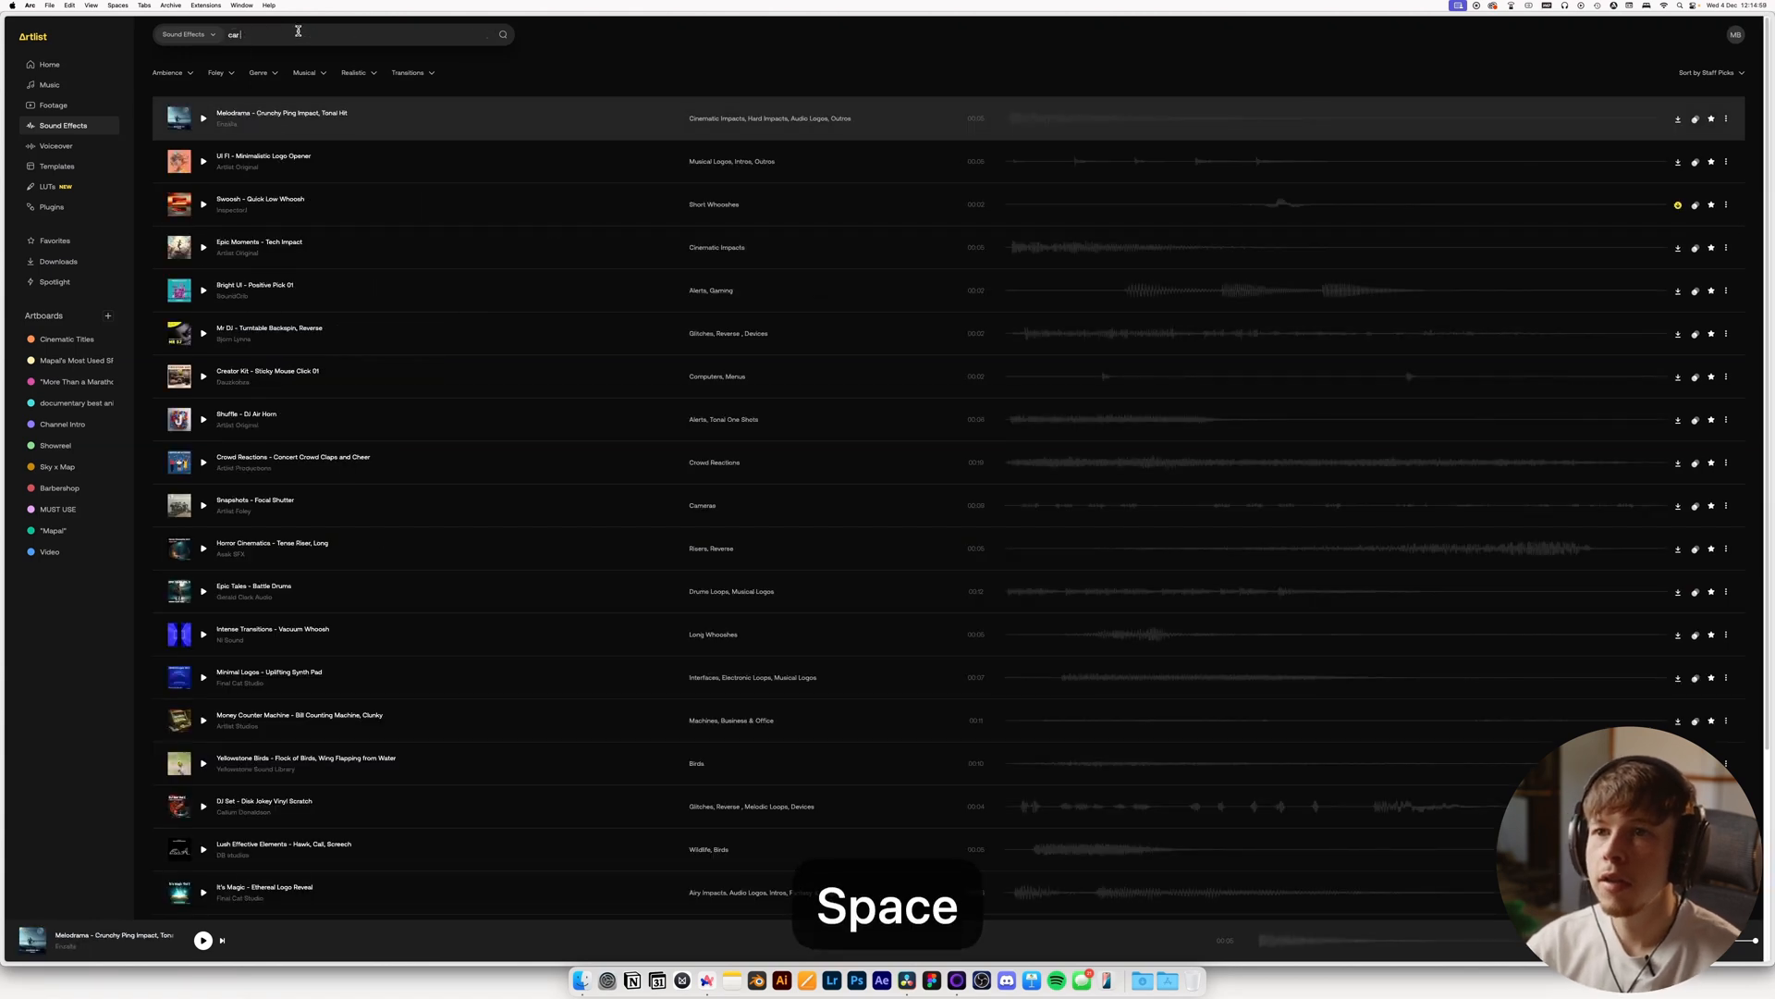
{"action": "key", "text": "Return"}
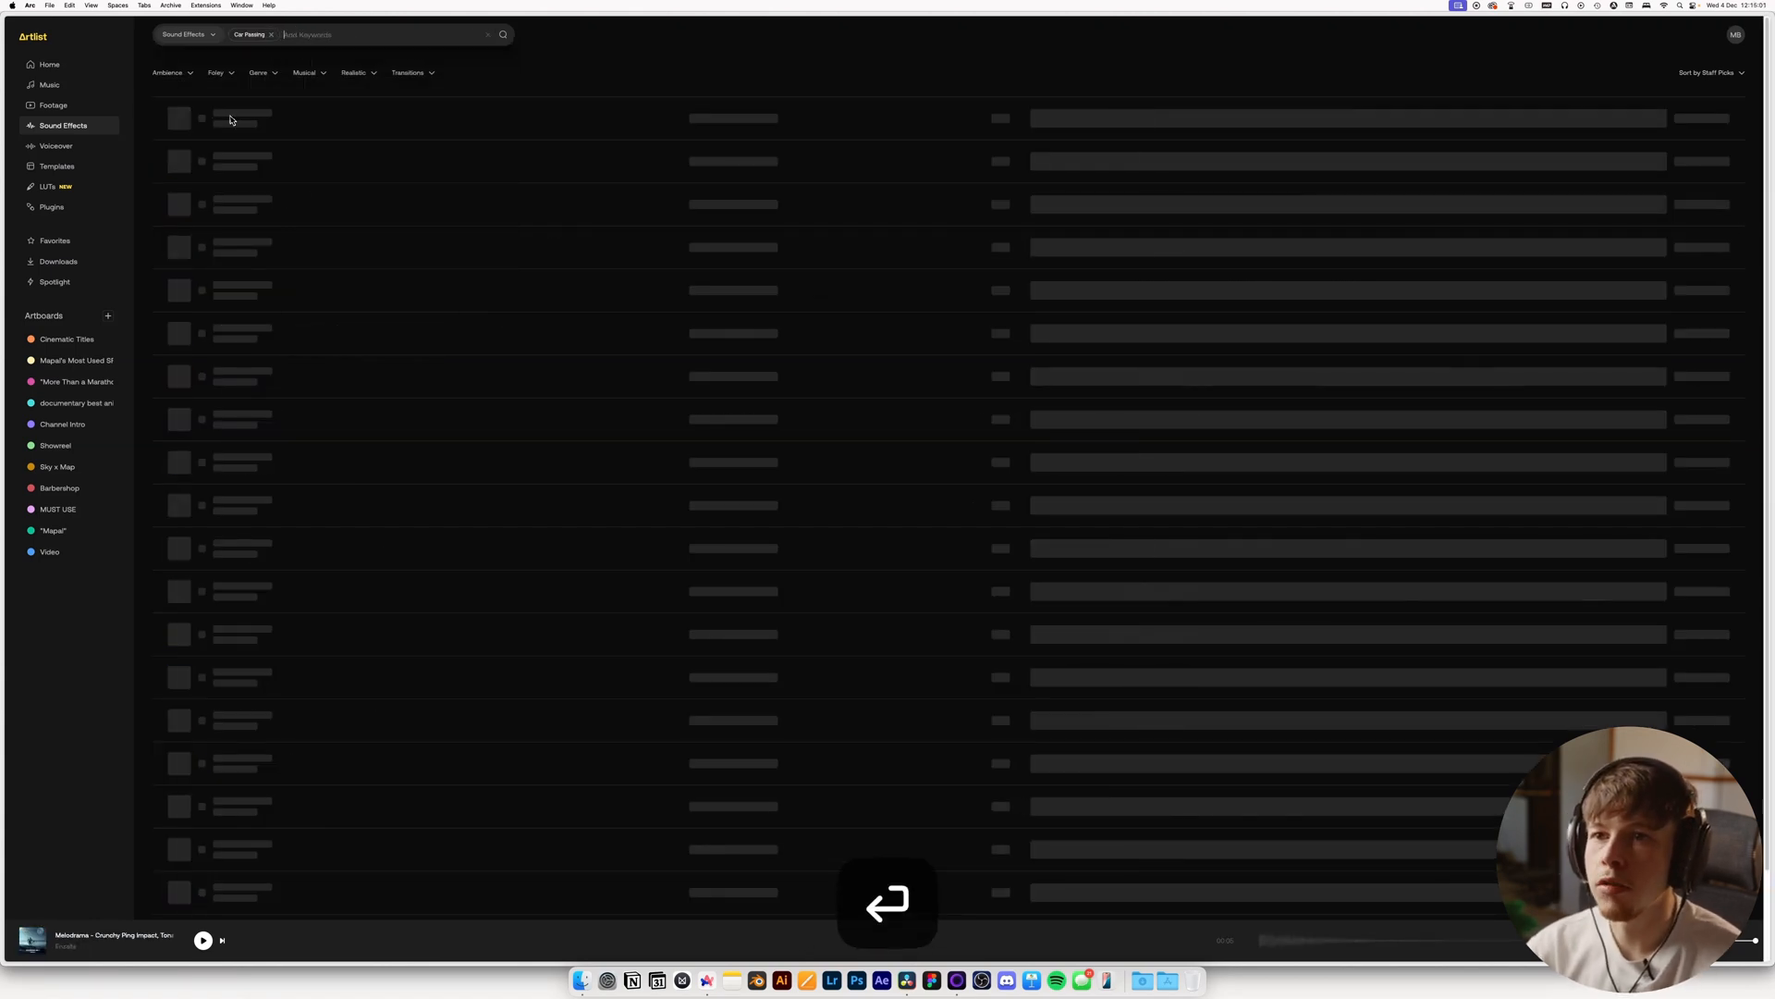
{"action": "left_click", "coordinate": [204, 118]}
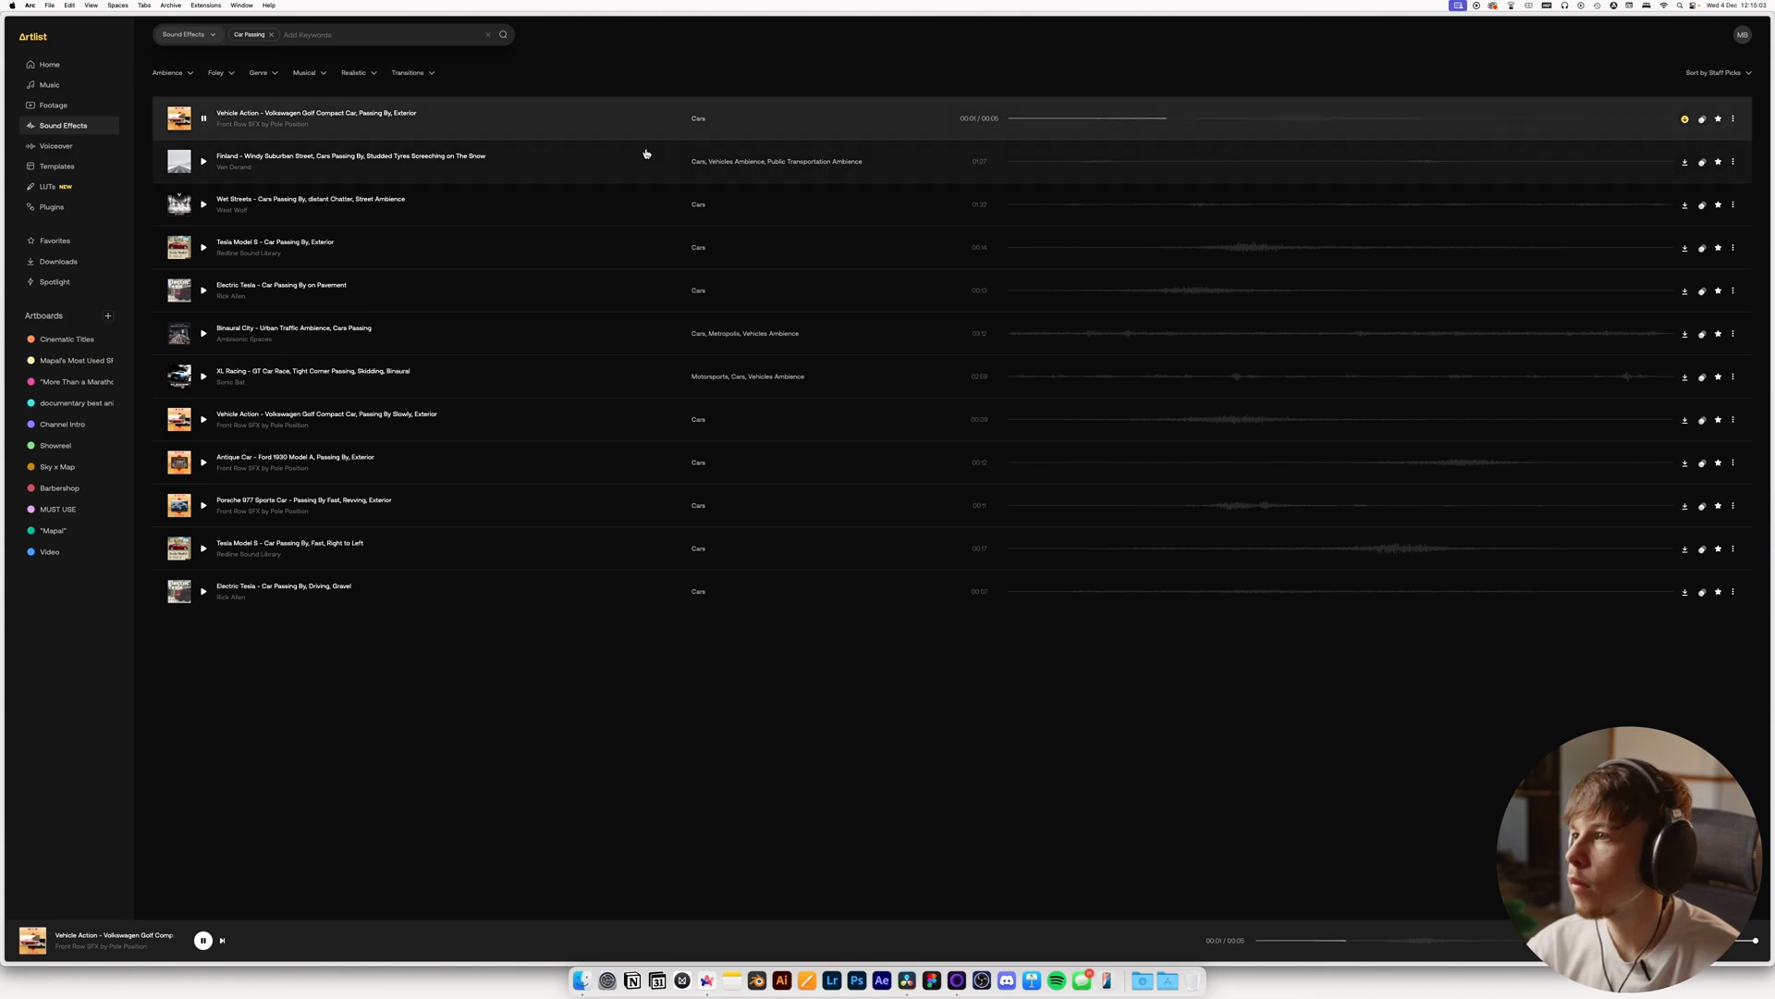
{"action": "left_click", "coordinate": [1054, 221]}
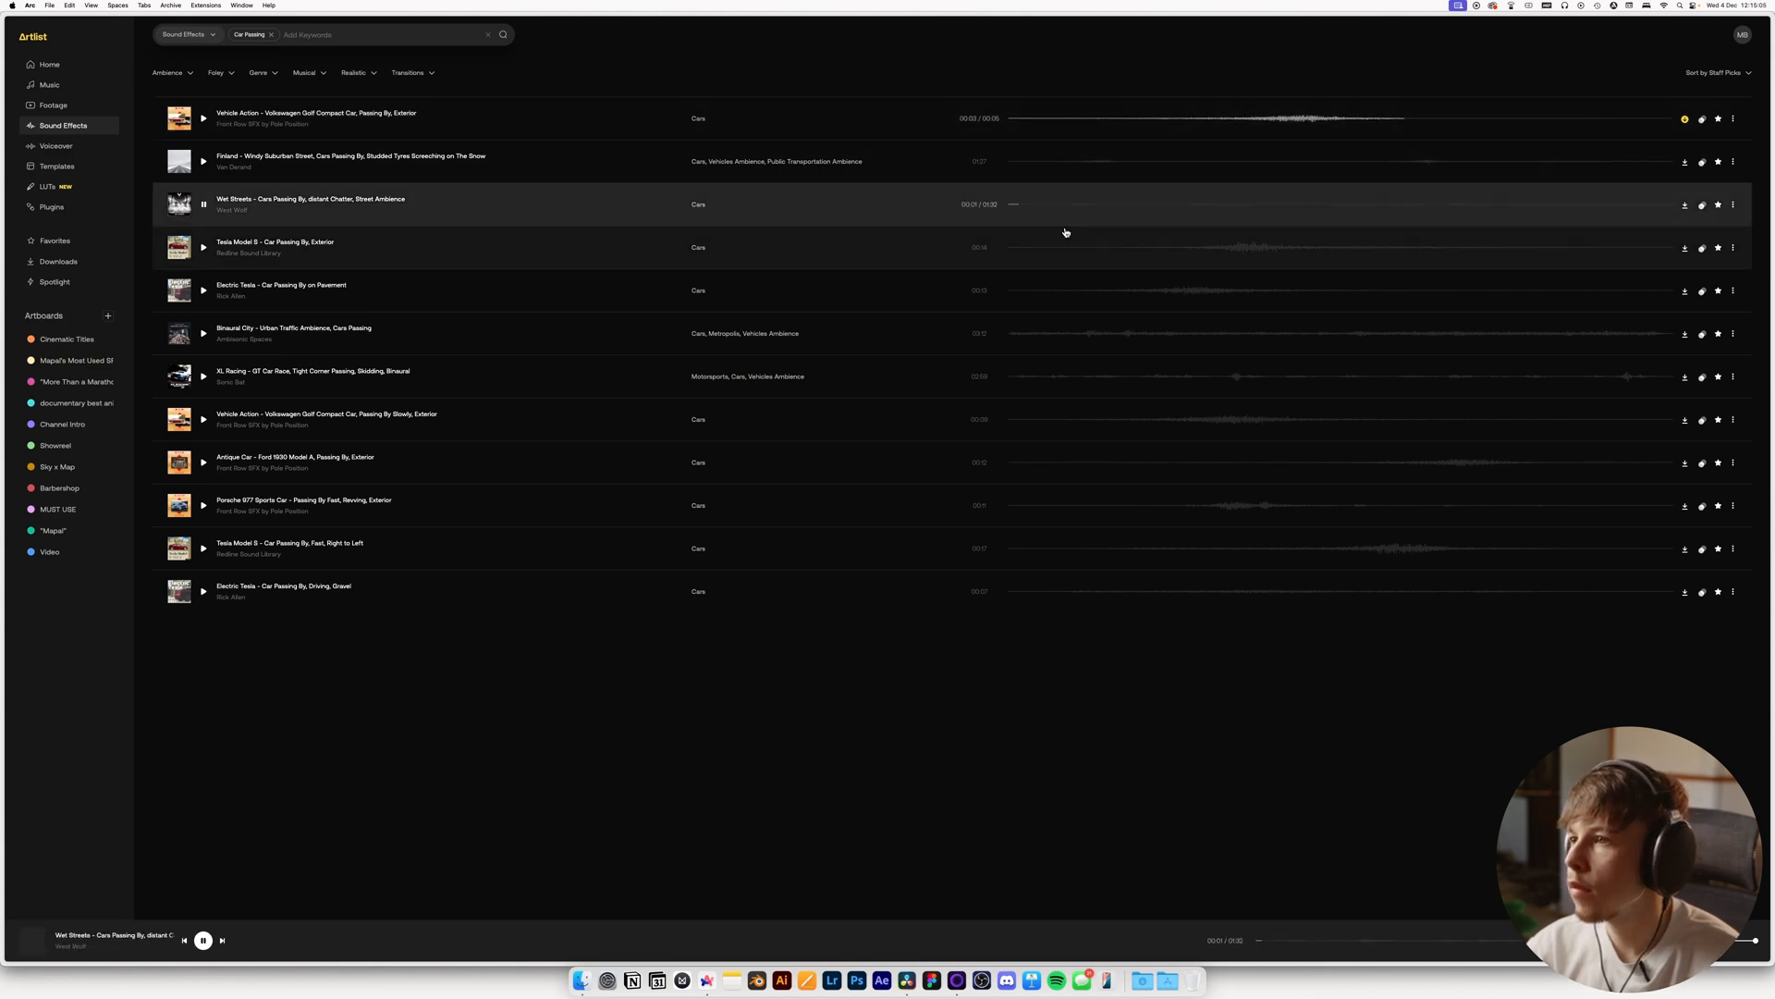
Audition the Tesla Model S, Electric Tesla, Volkswagen Golf slow, Ford 1930 Model A and Porsche 977 car passing sounds
{"action": "left_click", "coordinate": [1125, 248]}
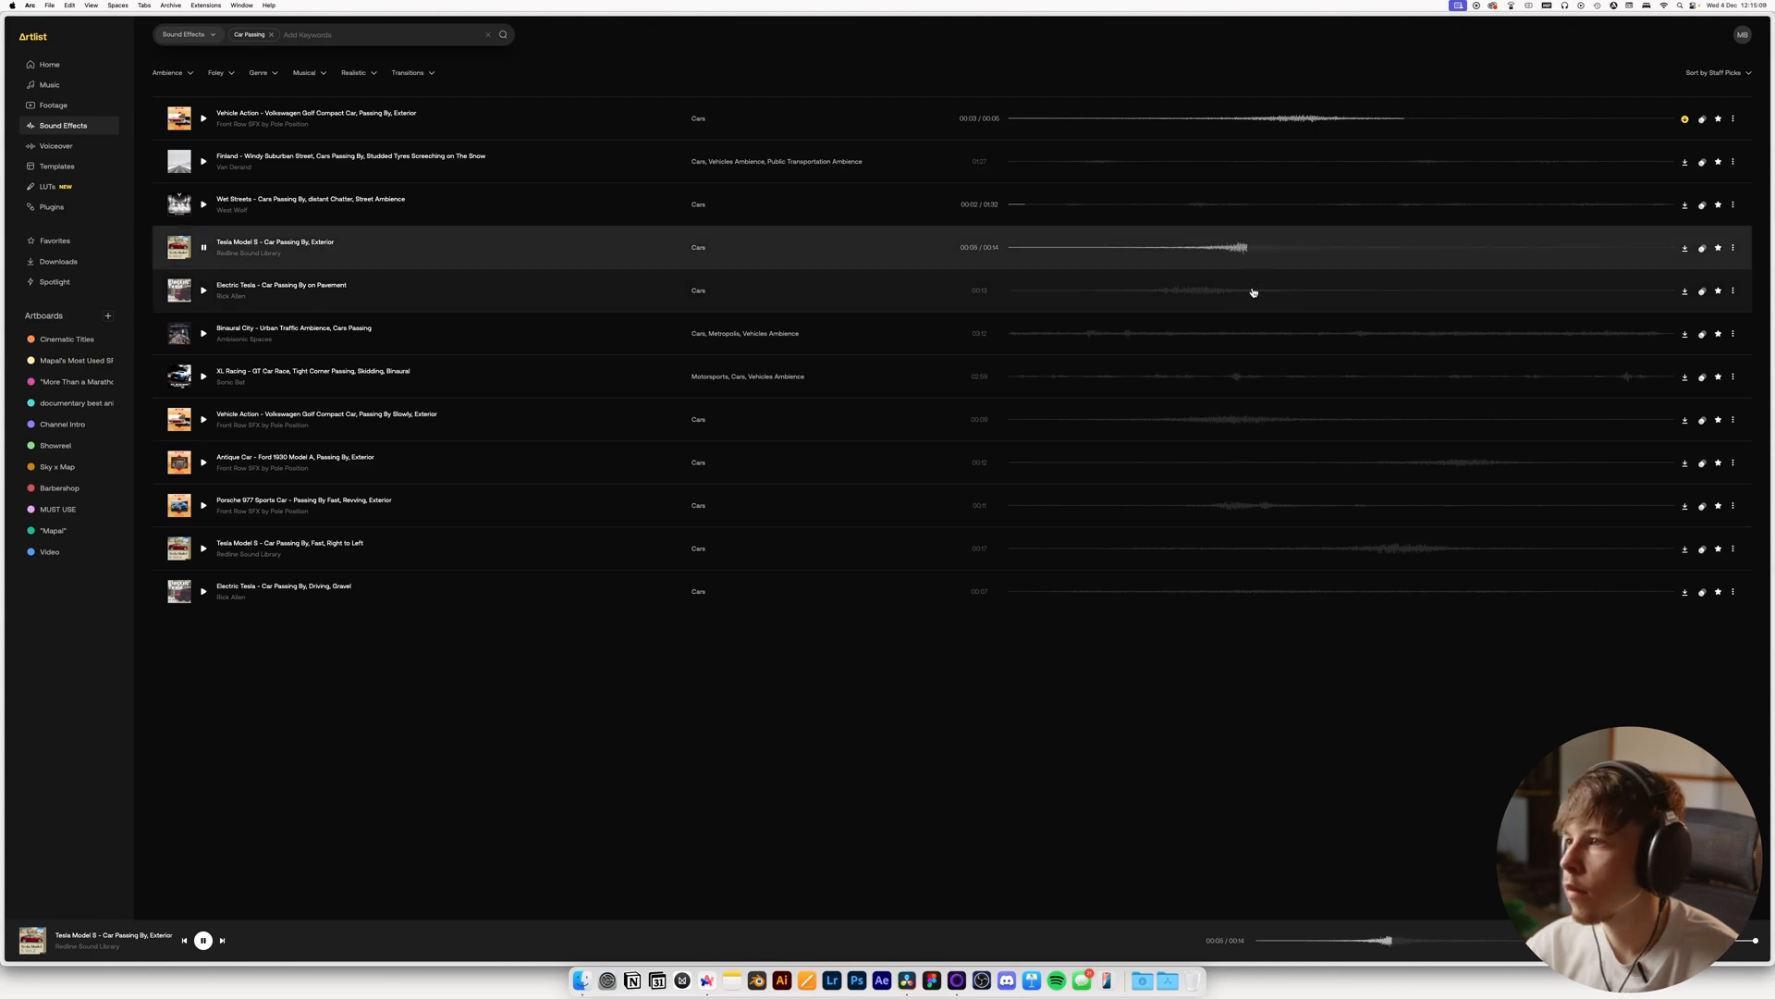
{"action": "left_click", "coordinate": [1120, 292]}
{"action": "left_click", "coordinate": [1117, 421]}
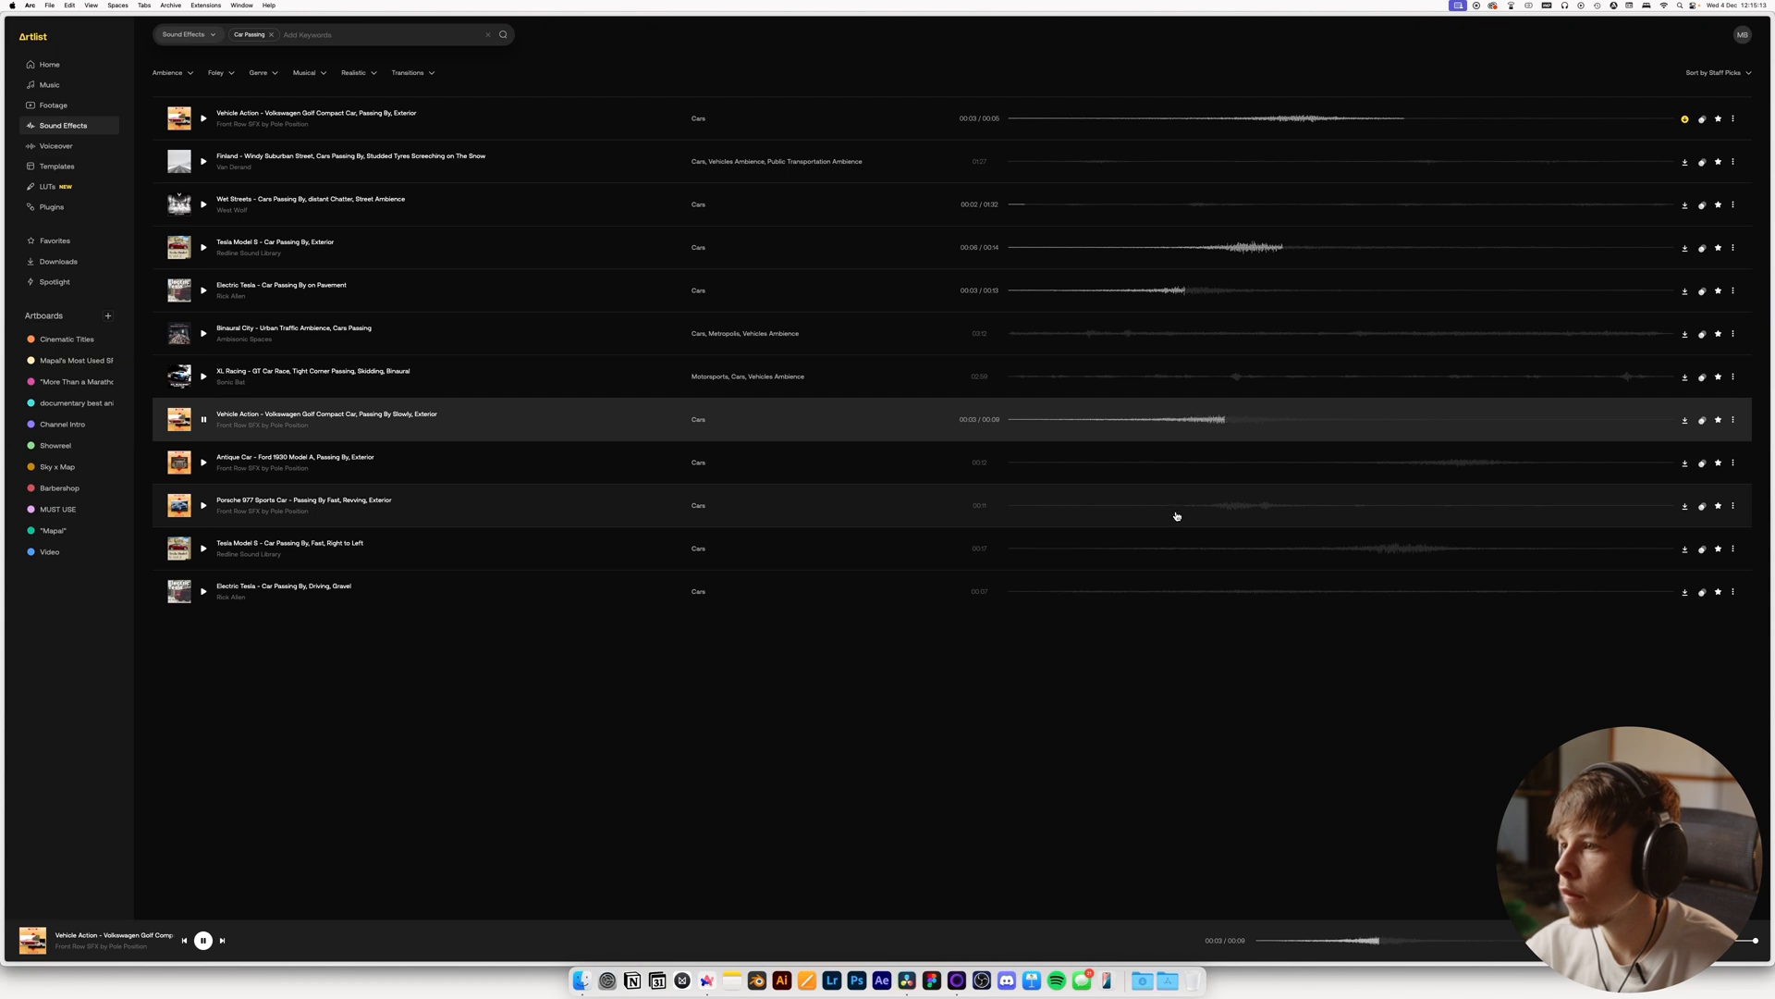
{"action": "key", "text": "space"}
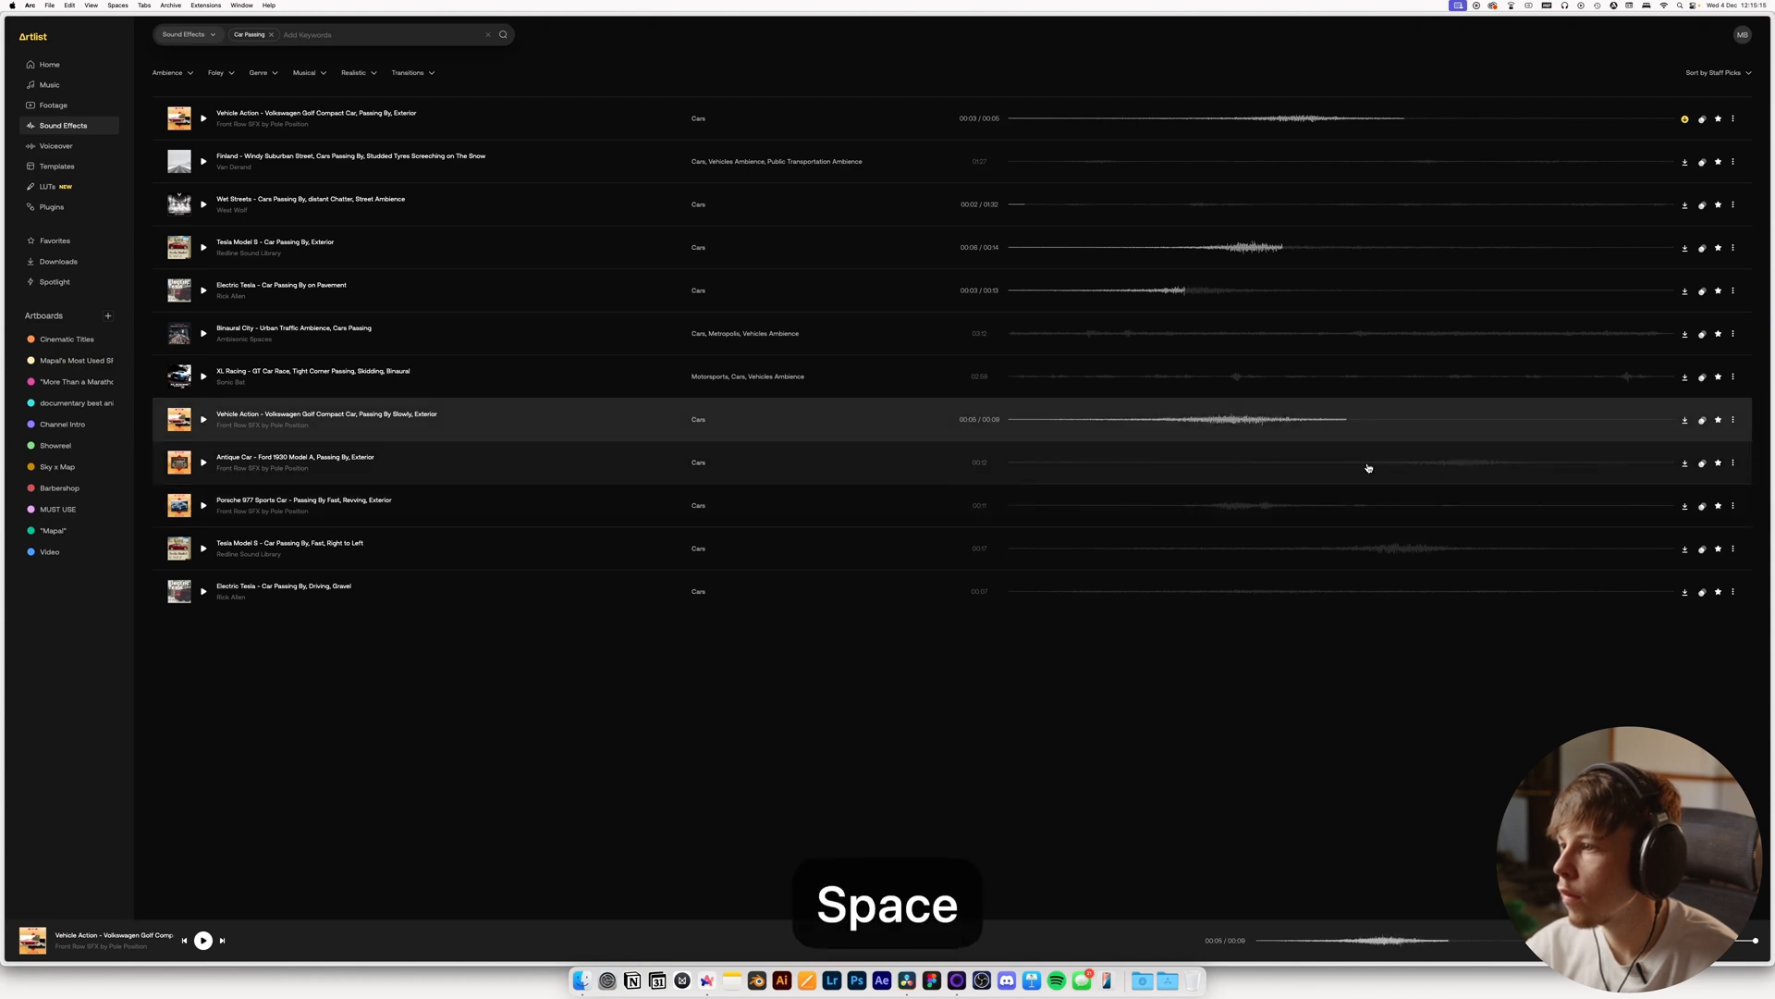
{"action": "left_click", "coordinate": [1369, 467]}
{"action": "left_click", "coordinate": [1178, 506]}
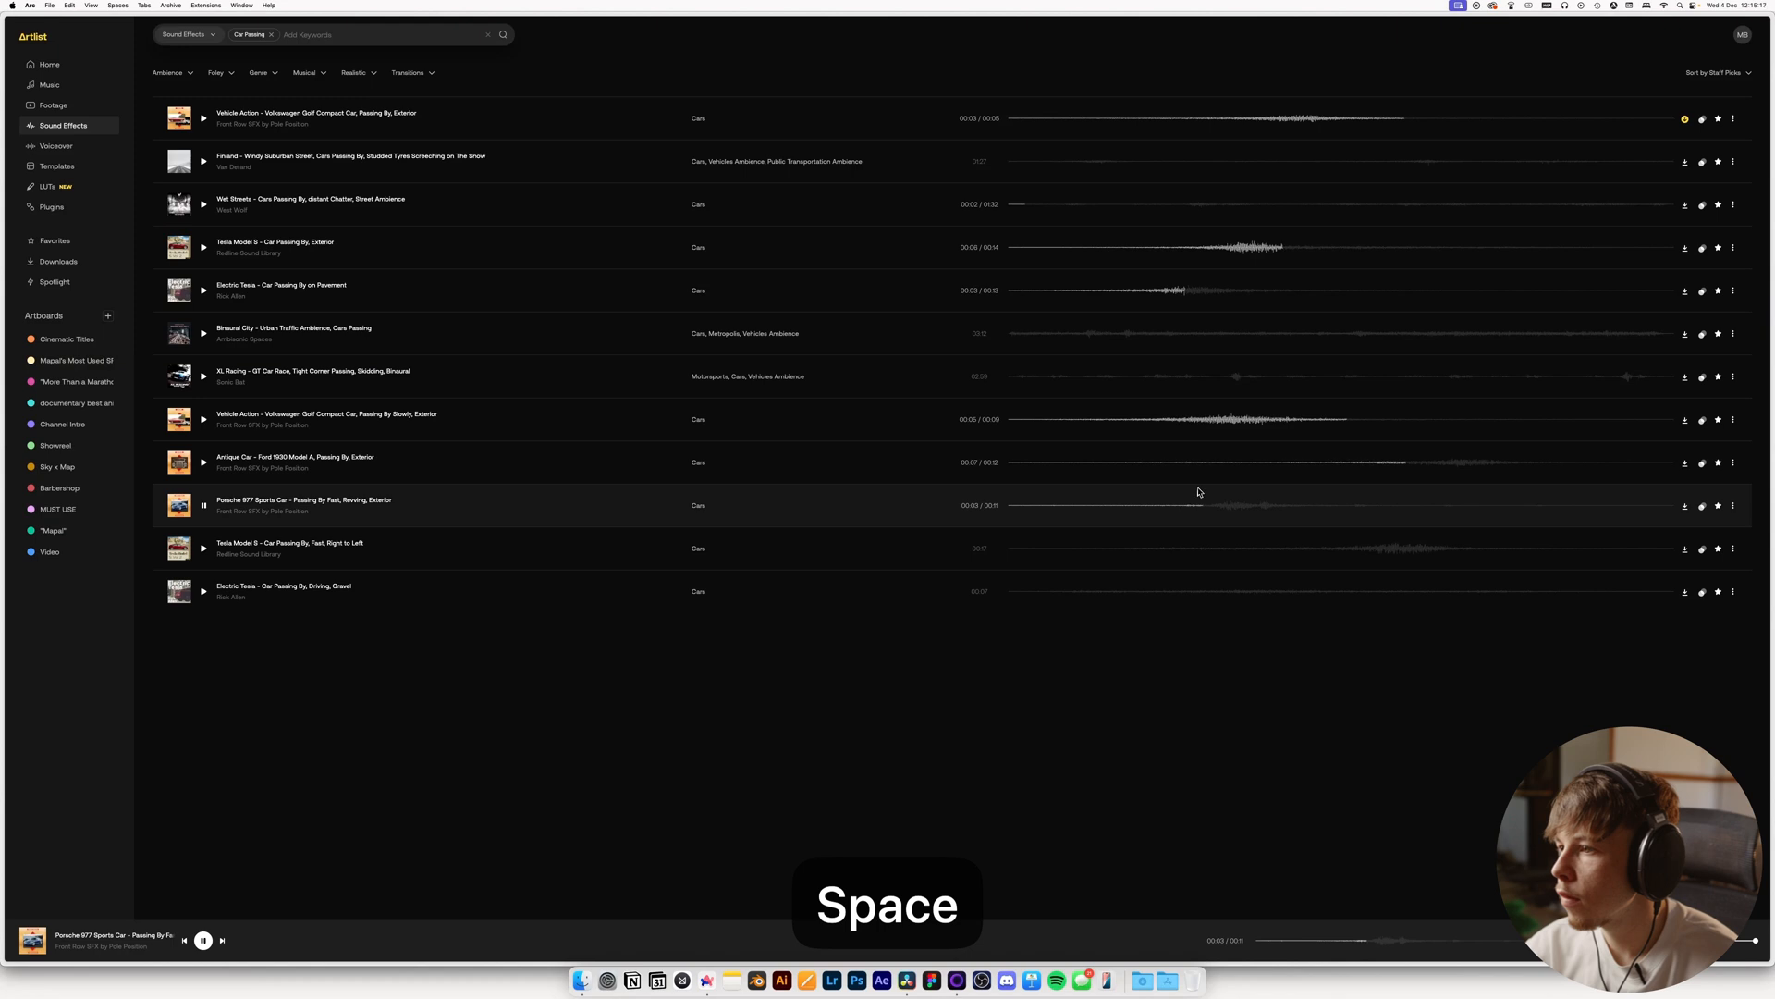
Download Volkswagen Golf Compact Car, Passing By Slowly as WAV, switch to DaVinci Resolve, and place it on a new Audio 10 track at the second shot's start
{"action": "left_click", "coordinate": [1181, 420]}
{"action": "key", "text": "space"}
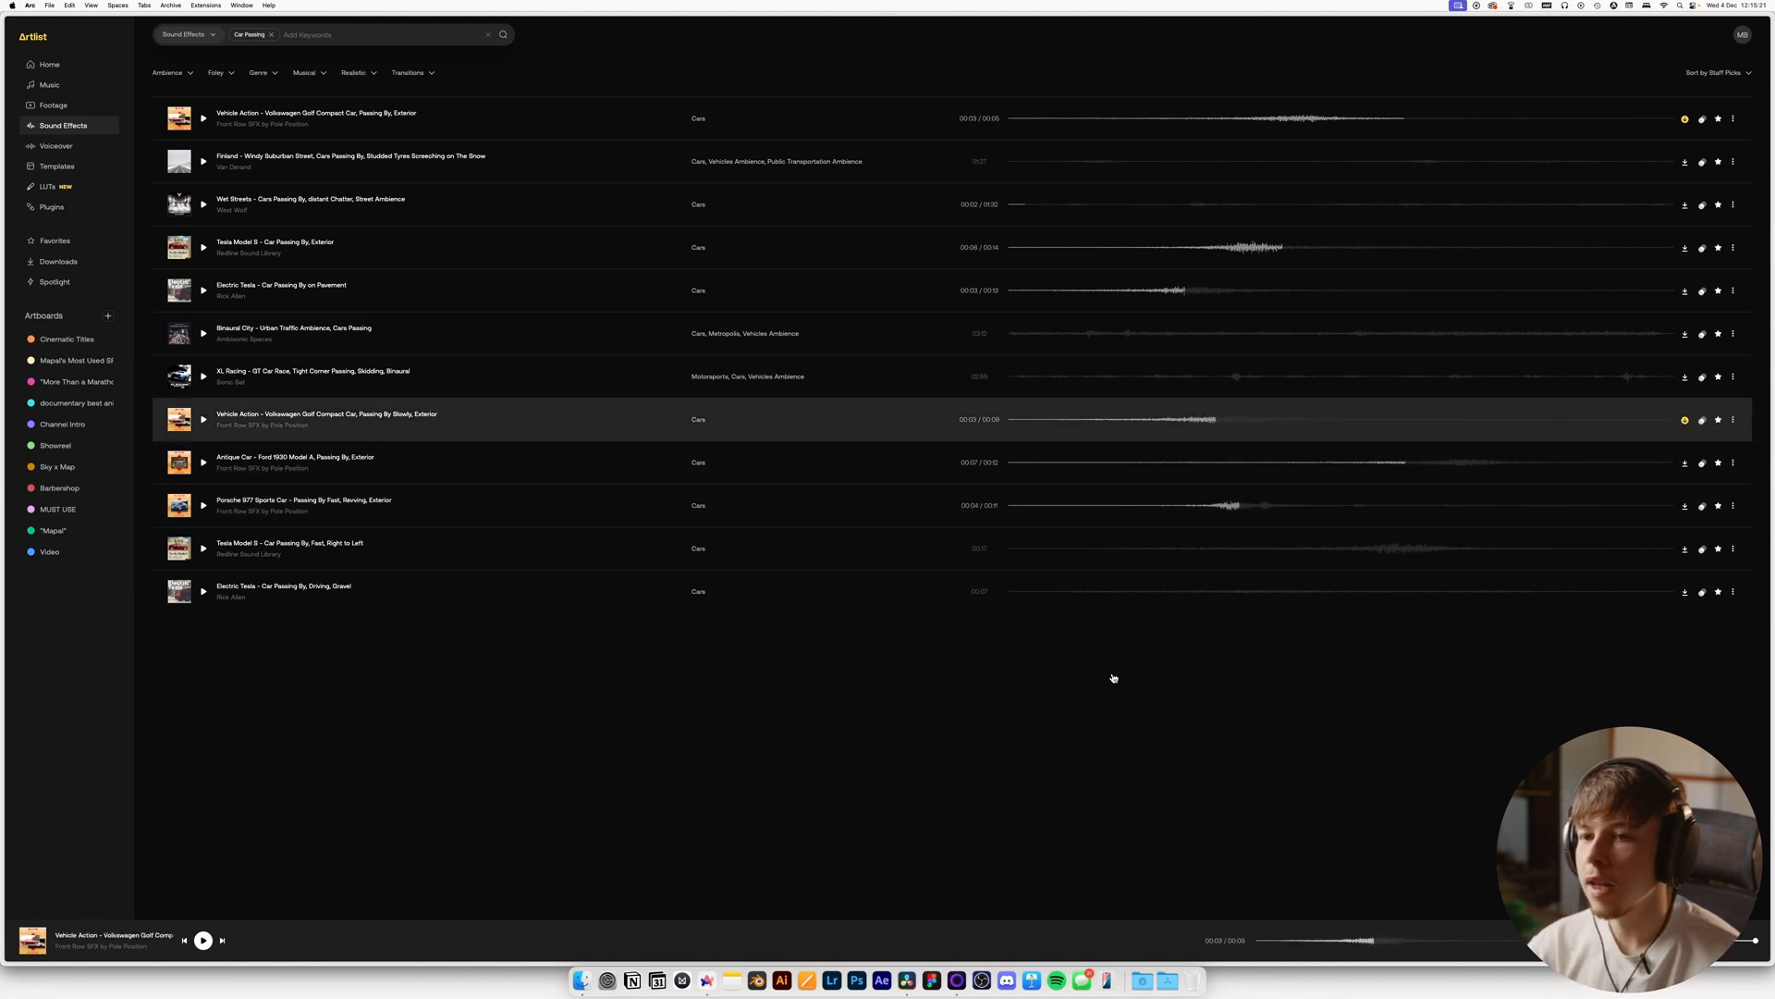
{"action": "key", "text": "super+Tab"}
{"action": "left_click", "coordinate": [1142, 977]}
{"action": "left_click_drag", "start_coordinate": [752, 702], "coordinate": [759, 929]}
Trim the Volkswagen Golf passing sound to the second shot's end and move it onto Audio 9 behind the parking lot ambience
{"action": "key", "text": "space"}
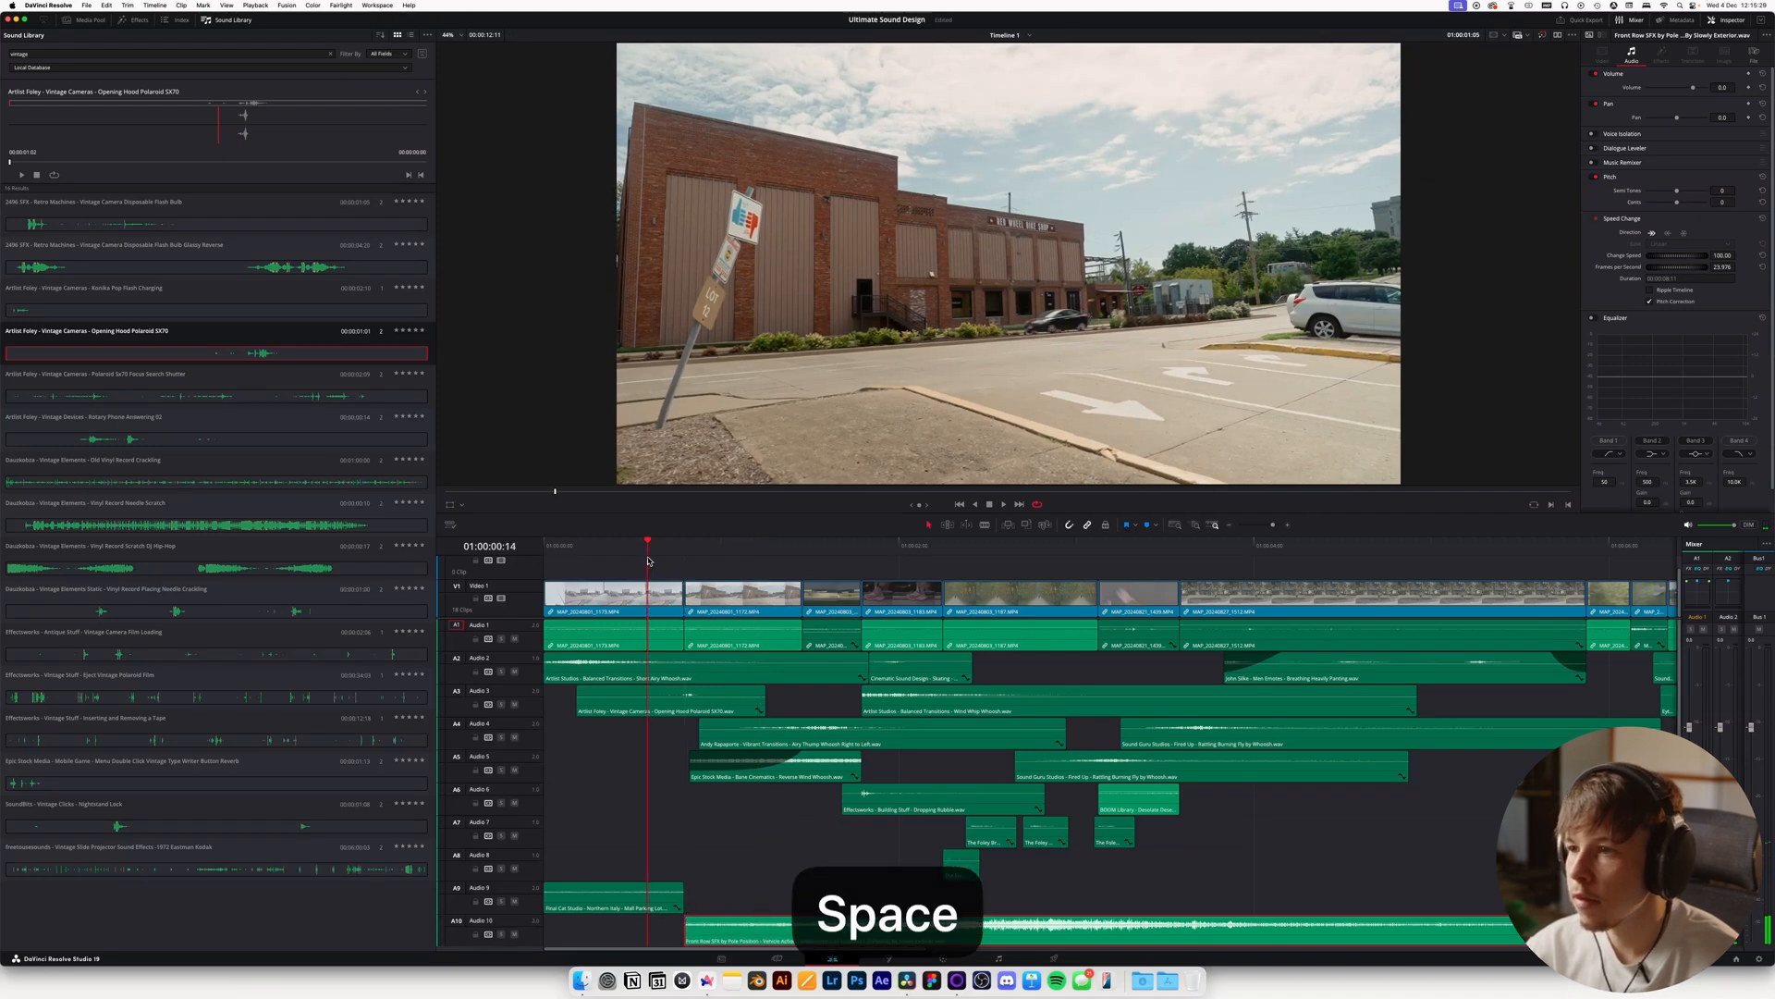
{"action": "left_click_drag", "start_coordinate": [820, 540], "coordinate": [802, 555]}
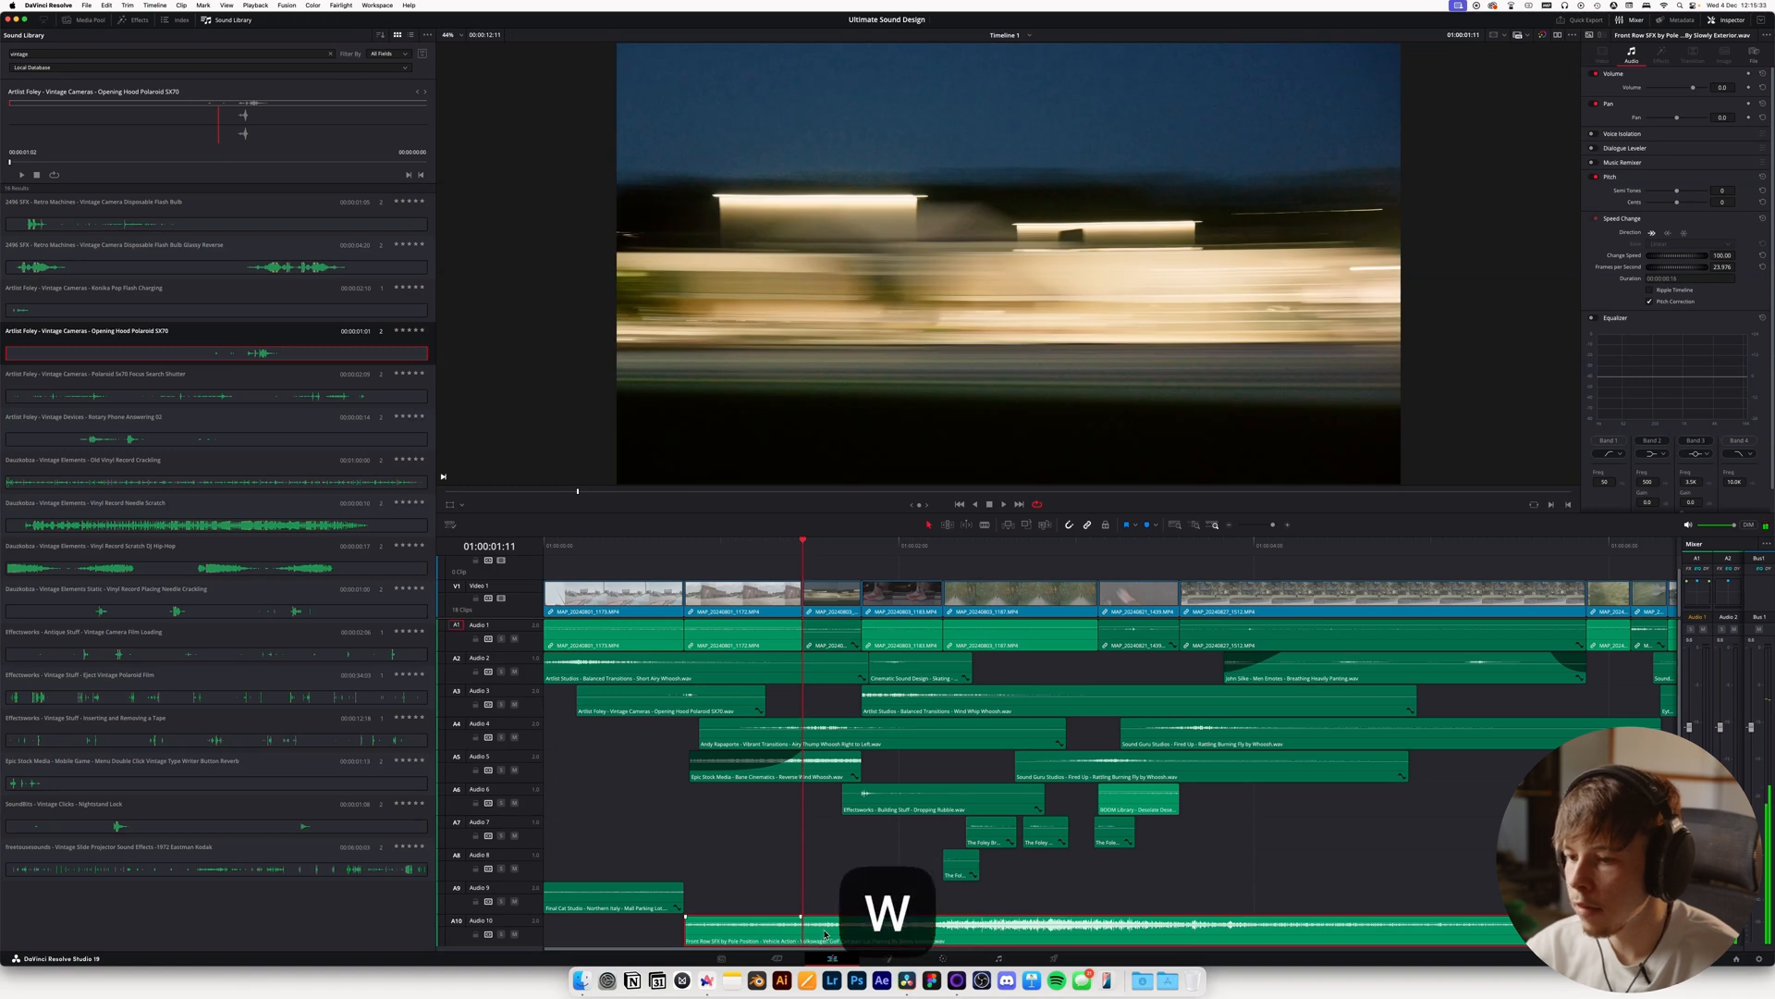
{"action": "key", "text": "w"}
{"action": "left_click_drag", "start_coordinate": [739, 940], "coordinate": [748, 910]}
Lower the Volkswagen Golf passing sound's volume to -7.0 dB and replay the opening shots to check it in the mix
{"action": "key", "text": "space"}
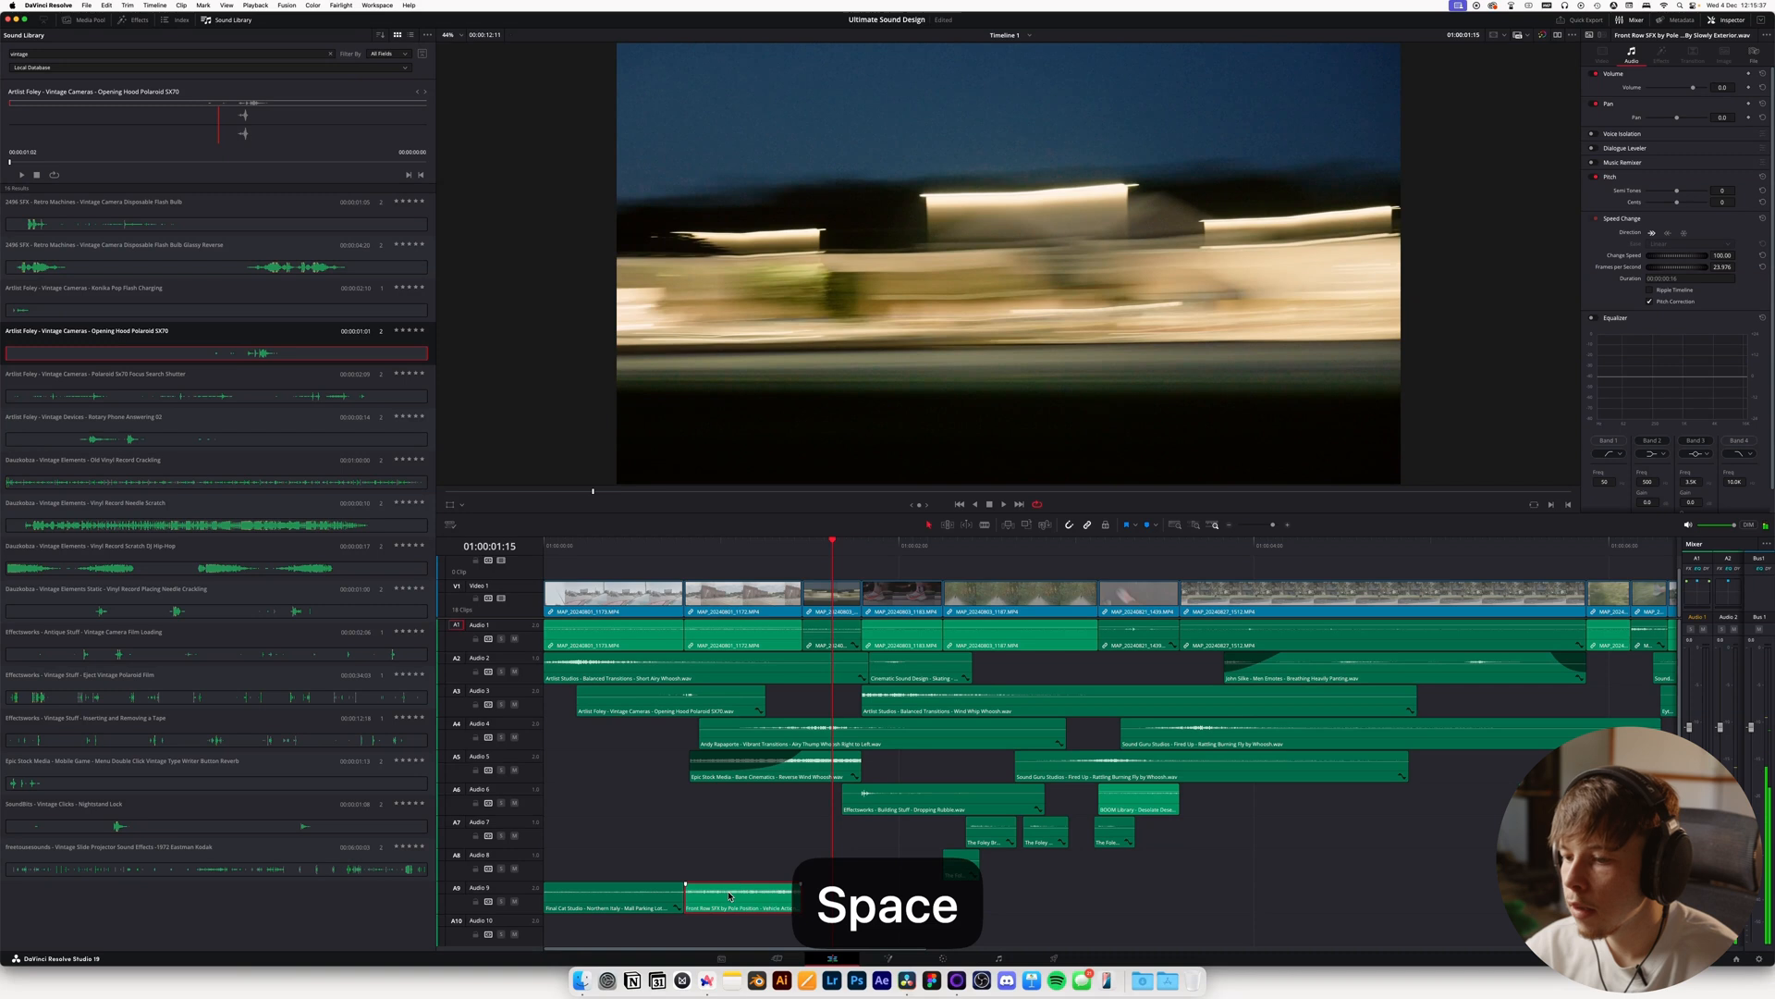
{"action": "left_click_drag", "start_coordinate": [725, 896], "coordinate": [729, 916]}
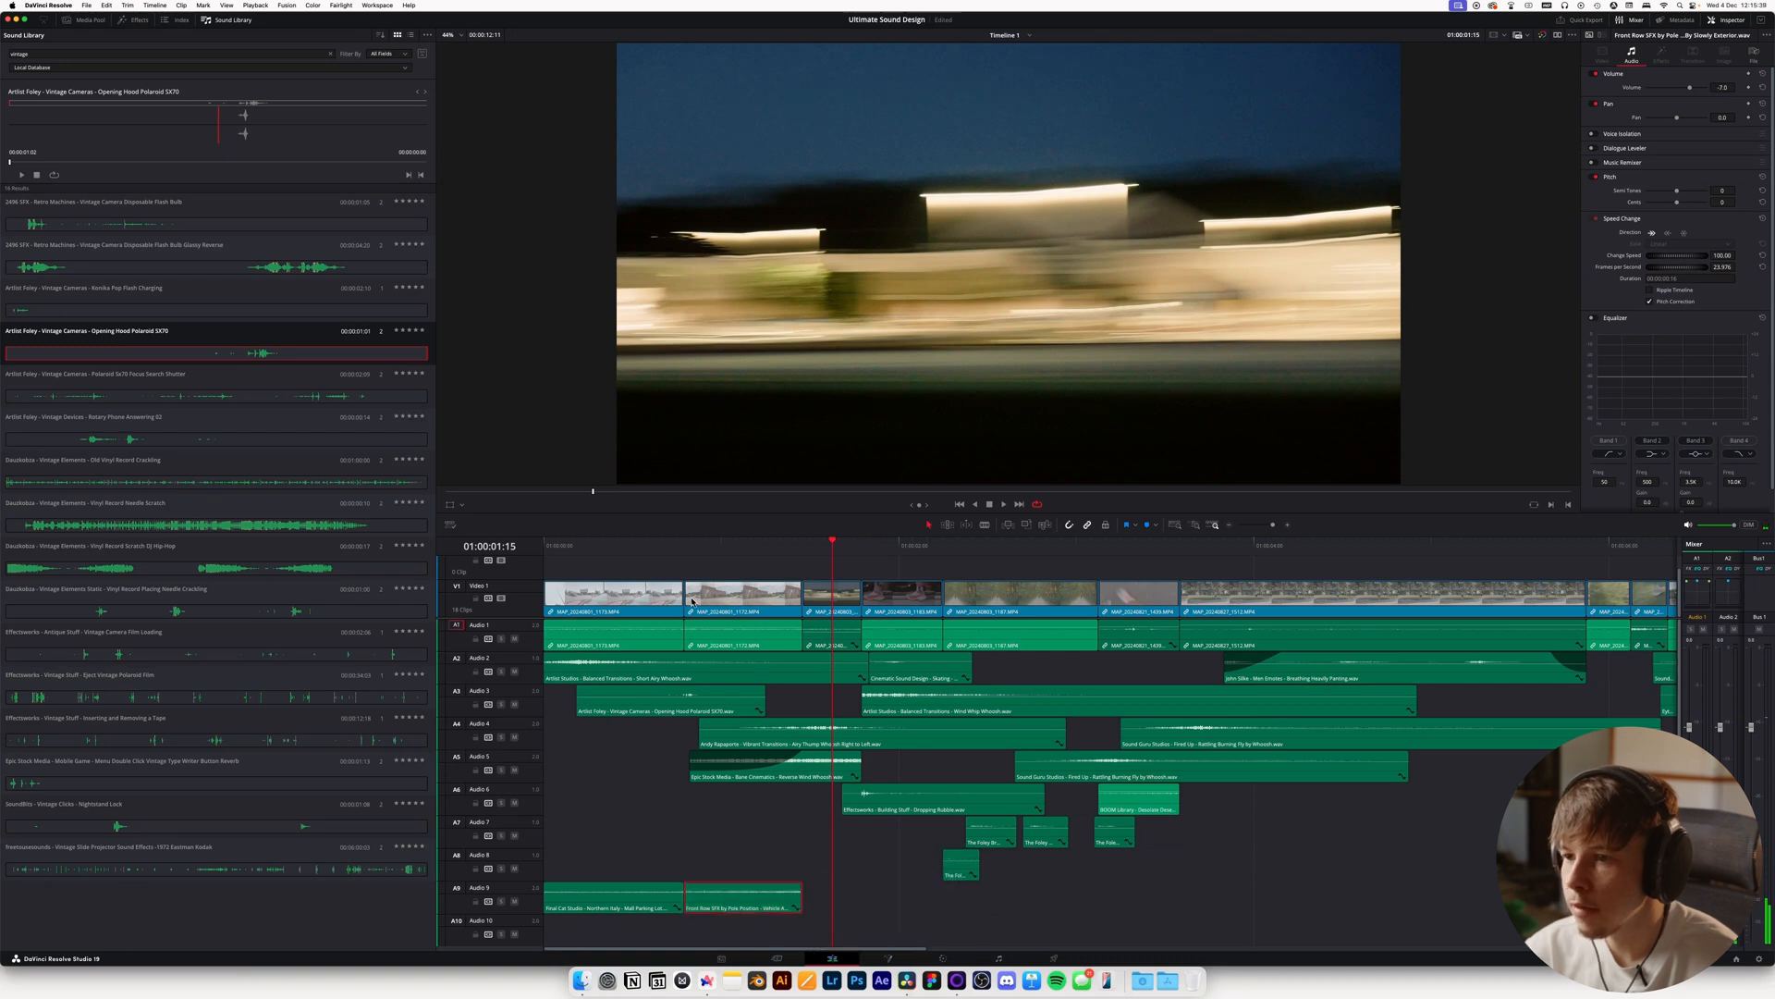
{"action": "key", "text": "space"}
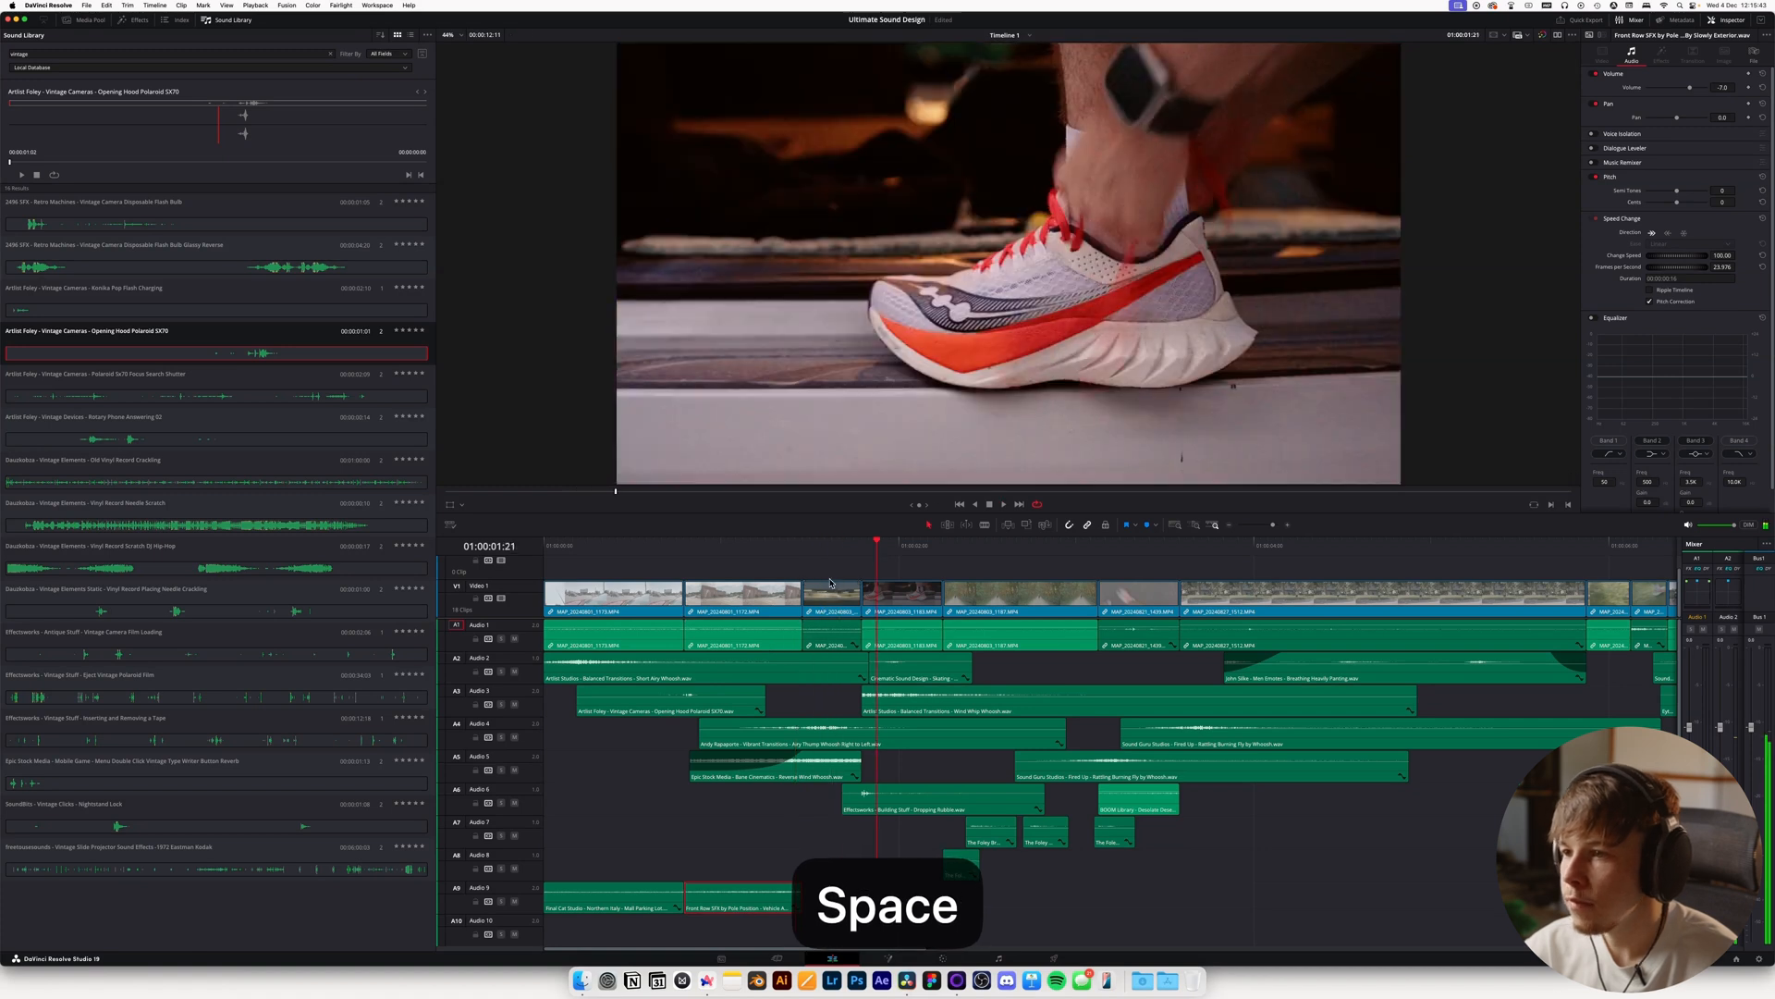
{"action": "key", "text": "space"}
{"action": "key", "text": "space"}
{"action": "mouse_move", "coordinate": [810, 554]}
{"action": "left_mouse_down"}
{"action": "mouse_move", "coordinate": [721, 556]}
{"action": "mouse_move", "coordinate": [802, 558]}
{"action": "left_mouse_up"}
{"action": "key", "text": "space"}
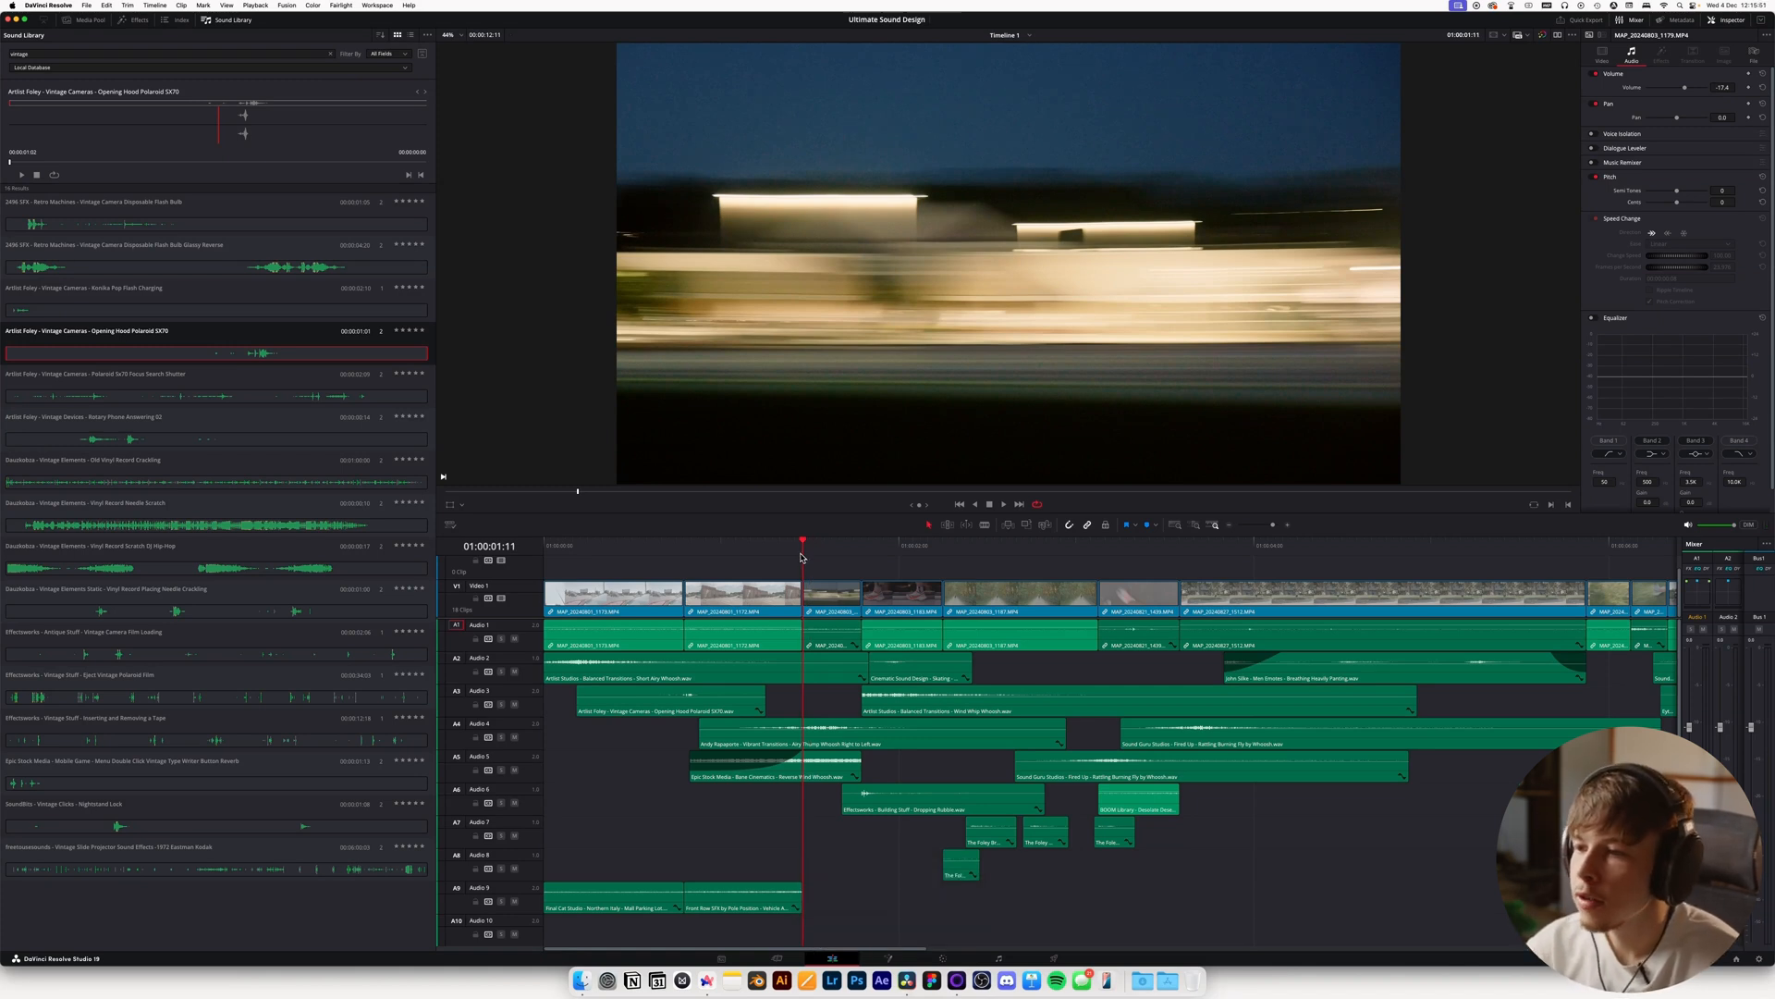
Switch to Artlist, clear the previous keyword, and search the sound effects for "driving"
{"action": "left_click", "coordinate": [787, 636]}
{"action": "key", "text": "super+Tab"}
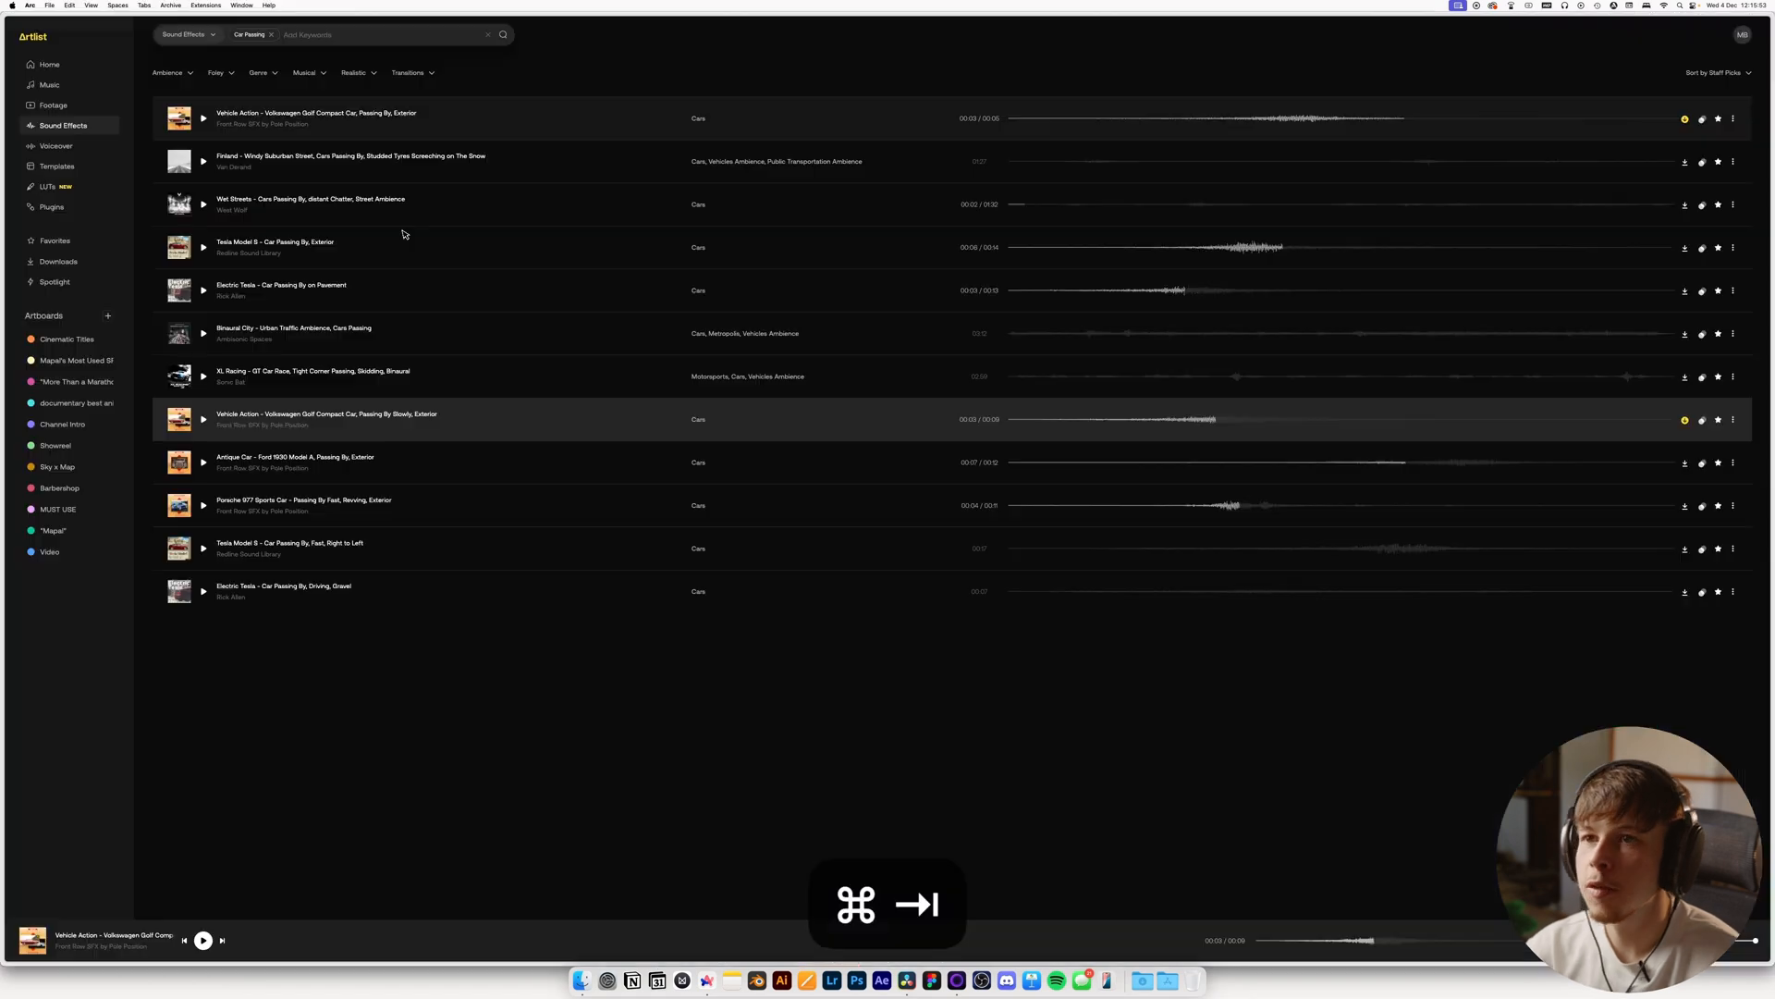
{"action": "key", "text": "BackSpace"}
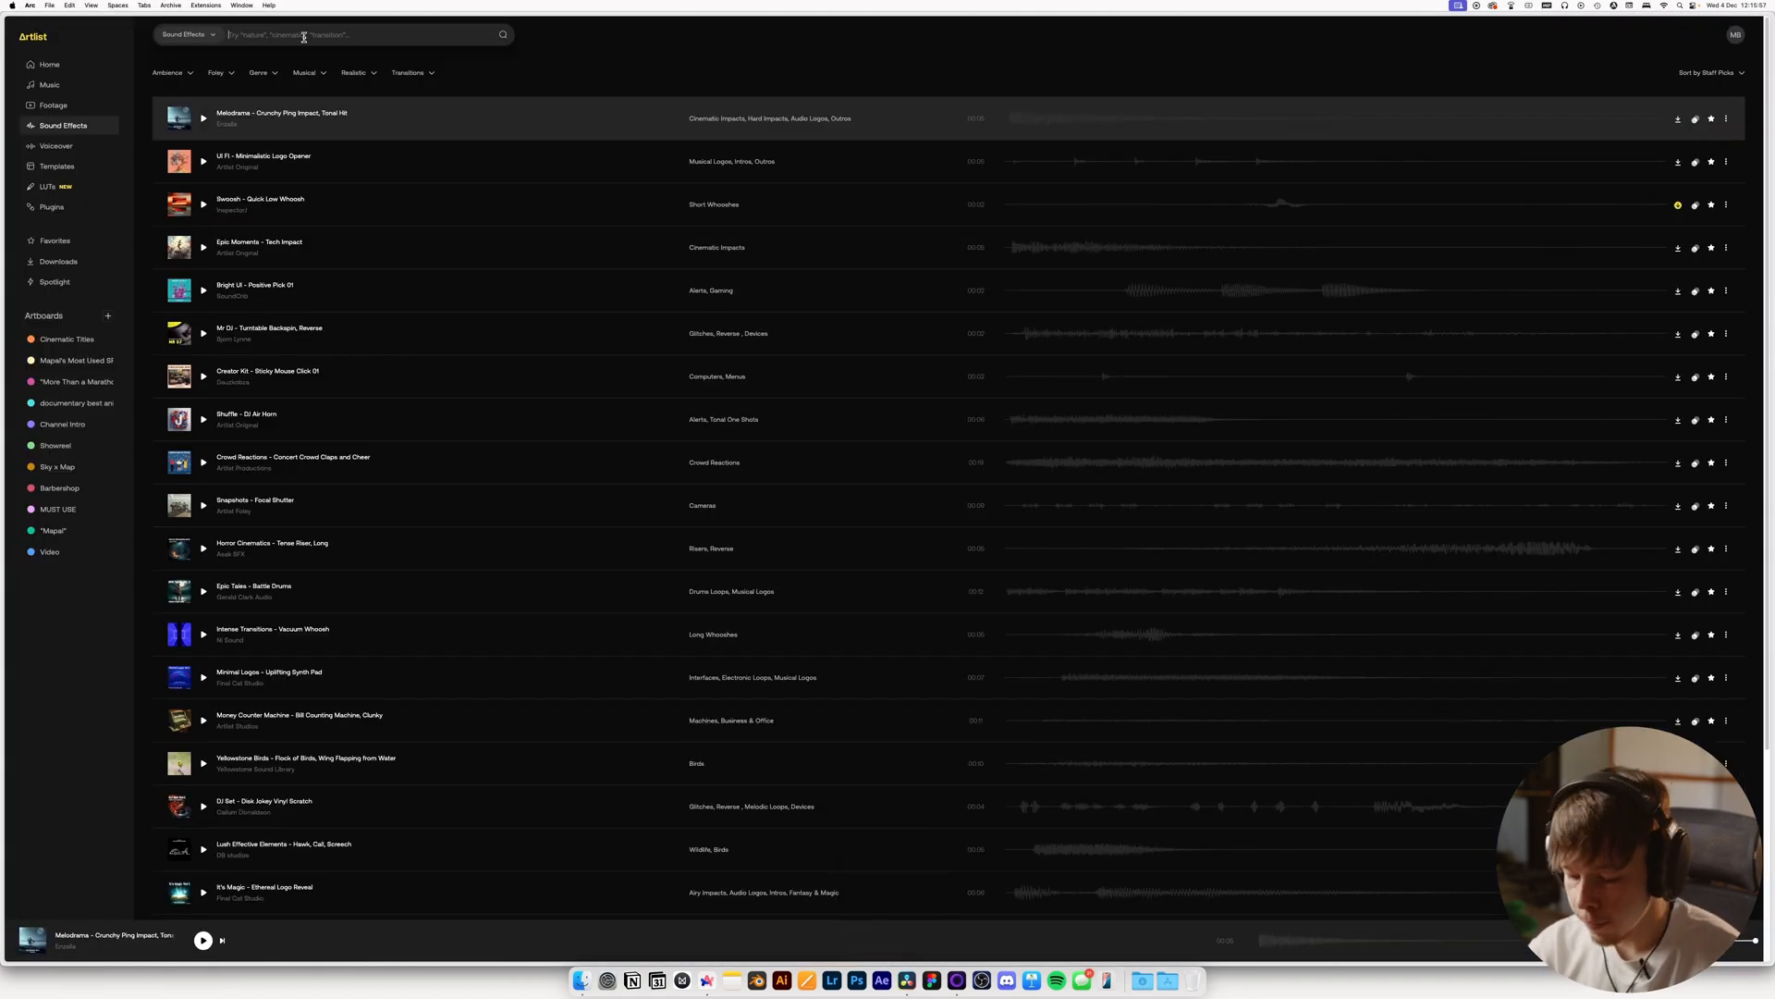
{"action": "type", "text": "road"}
{"action": "key", "text": "super+a"}
{"action": "type", "text": "driving"}
{"action": "key", "text": "Return"}
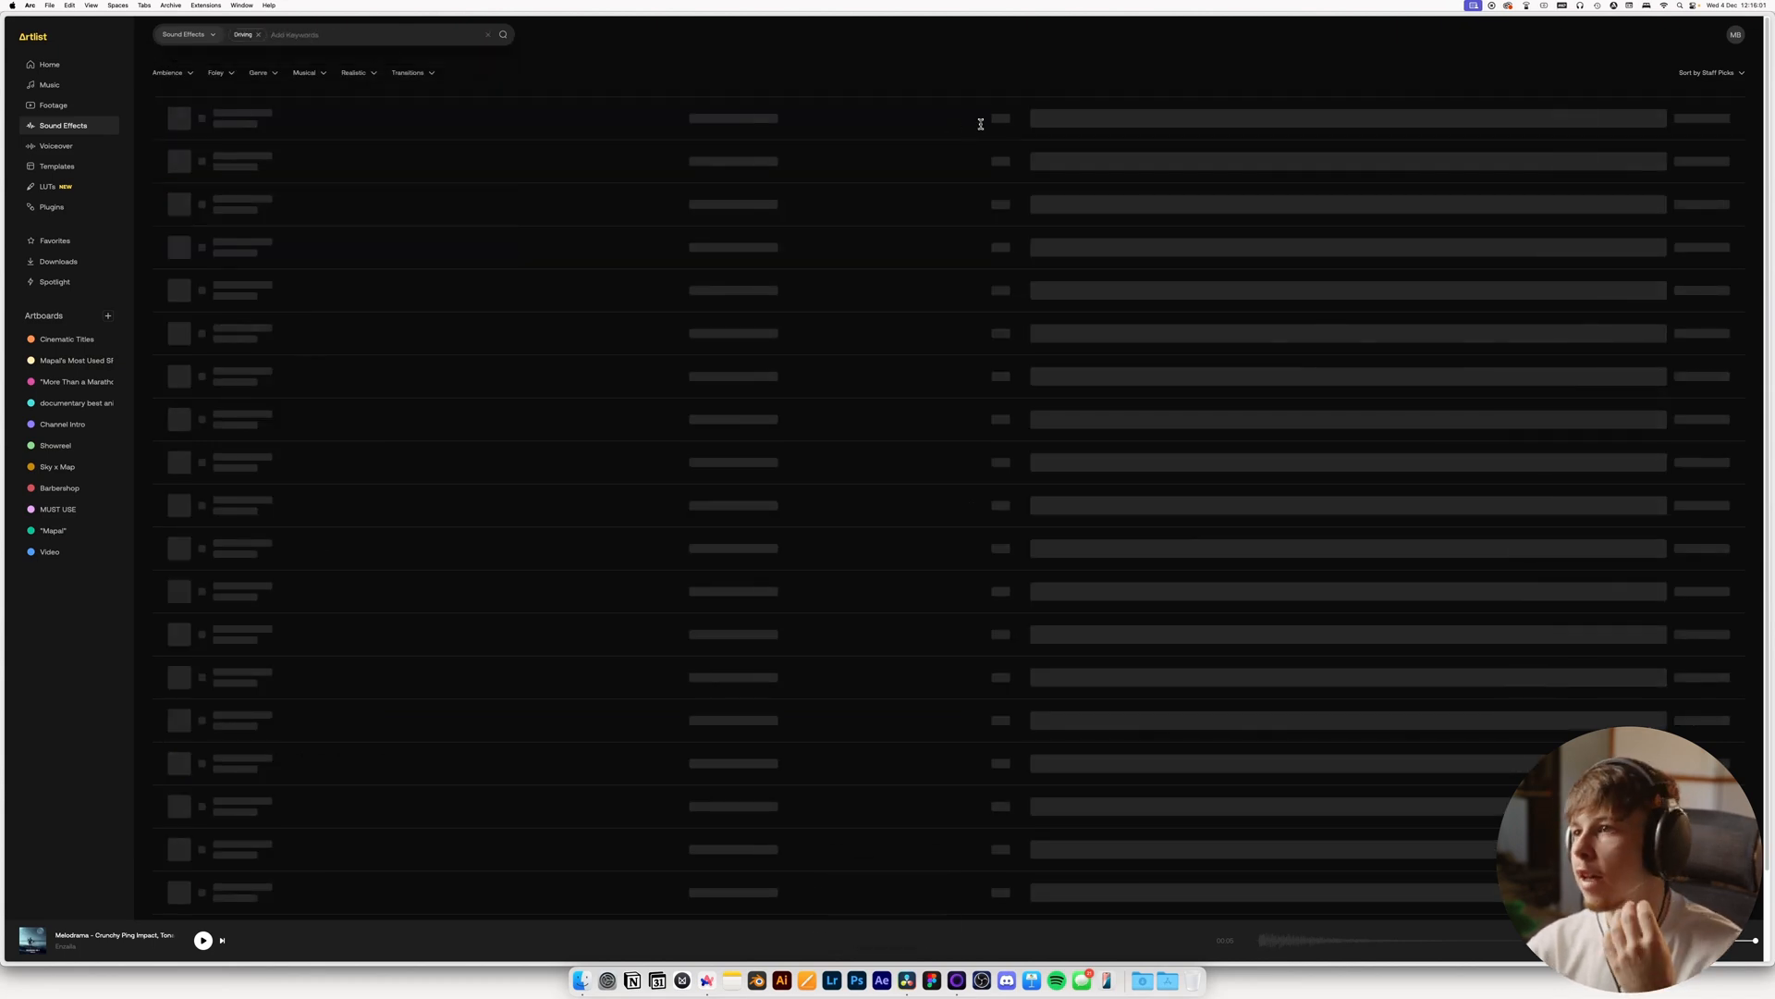
Audition the Tesla Model S, Ferrari 488, Electric Tesla exterior and Old Beetle Car driving sounds
{"action": "left_click", "coordinate": [1035, 126]}
{"action": "left_click", "coordinate": [1066, 164]}
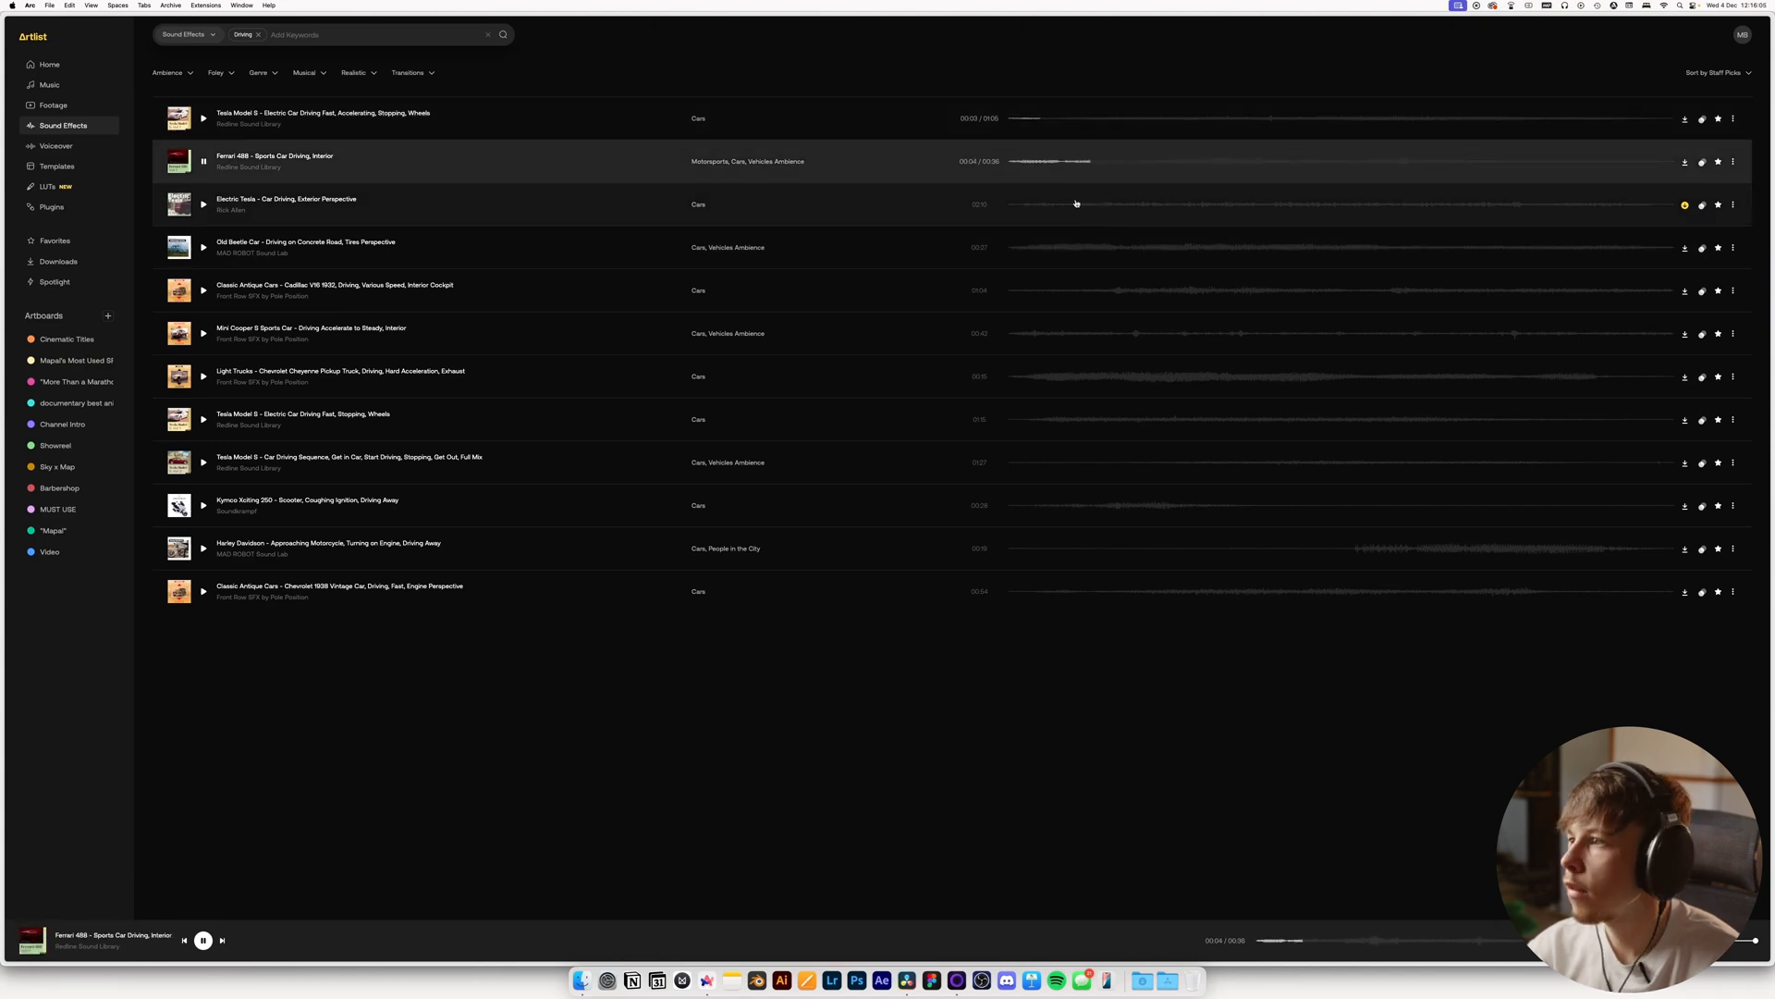
{"action": "left_click", "coordinate": [1077, 203]}
{"action": "left_click", "coordinate": [1050, 246]}
{"action": "left_click", "coordinate": [1114, 205]}
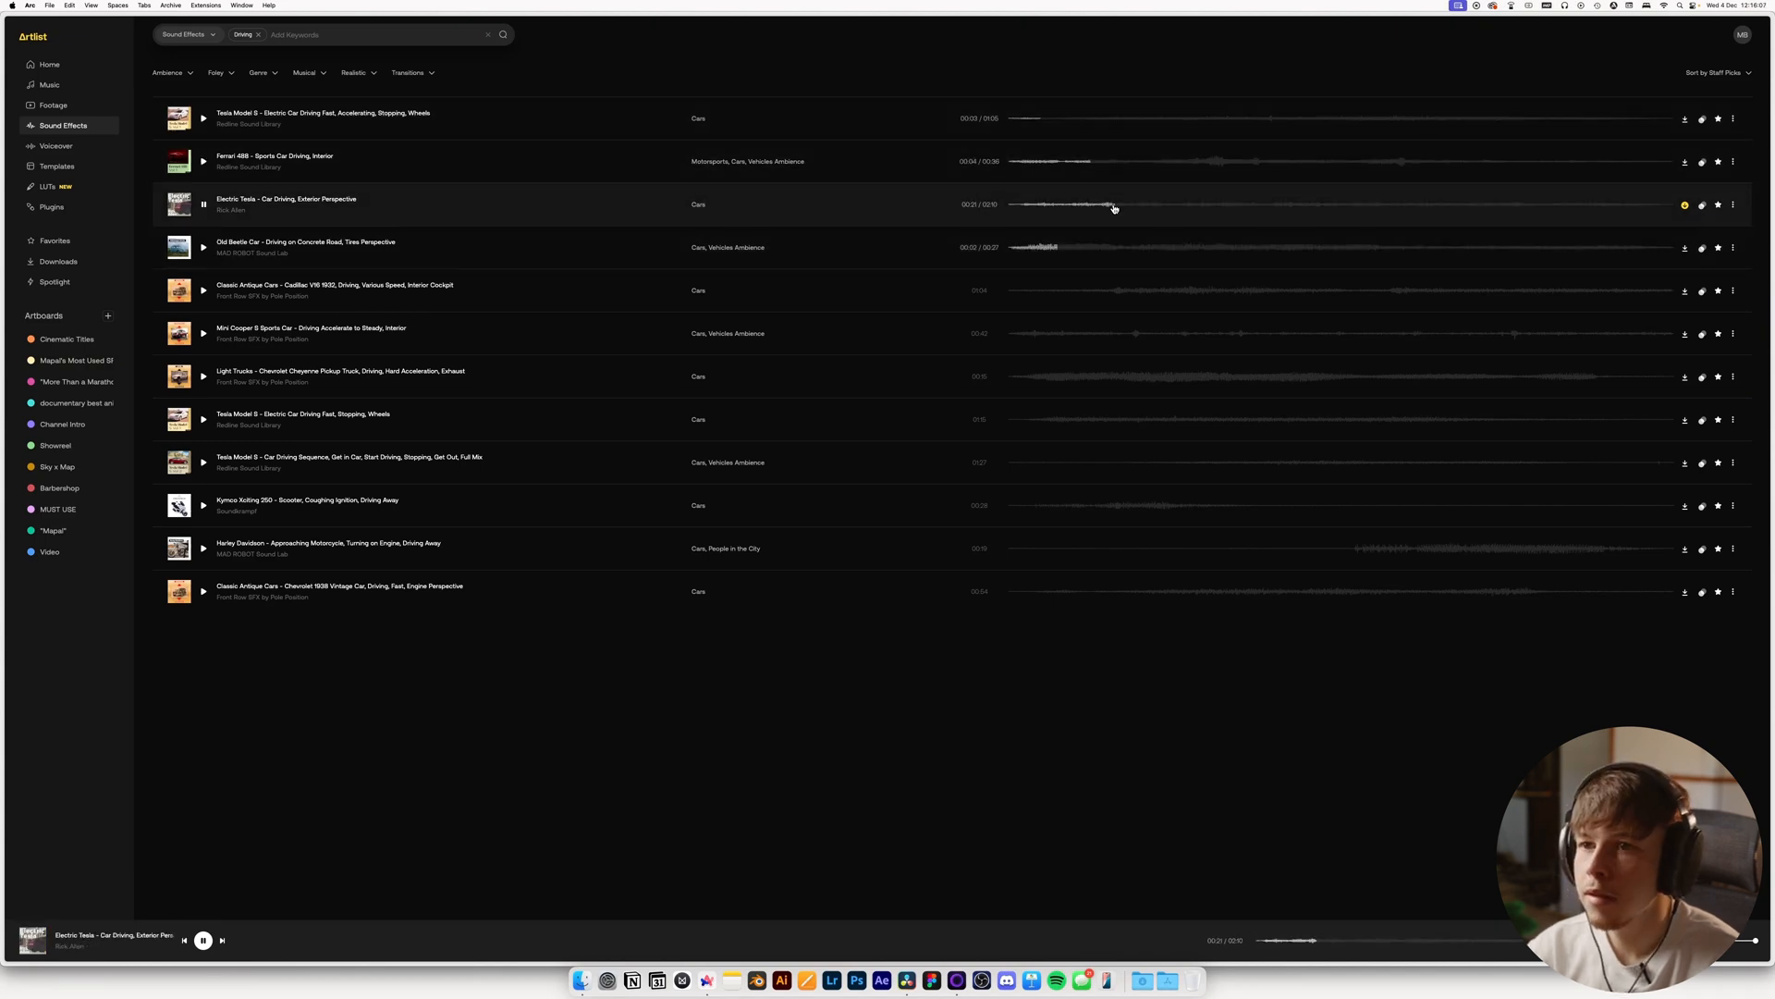
{"action": "key", "text": "space"}
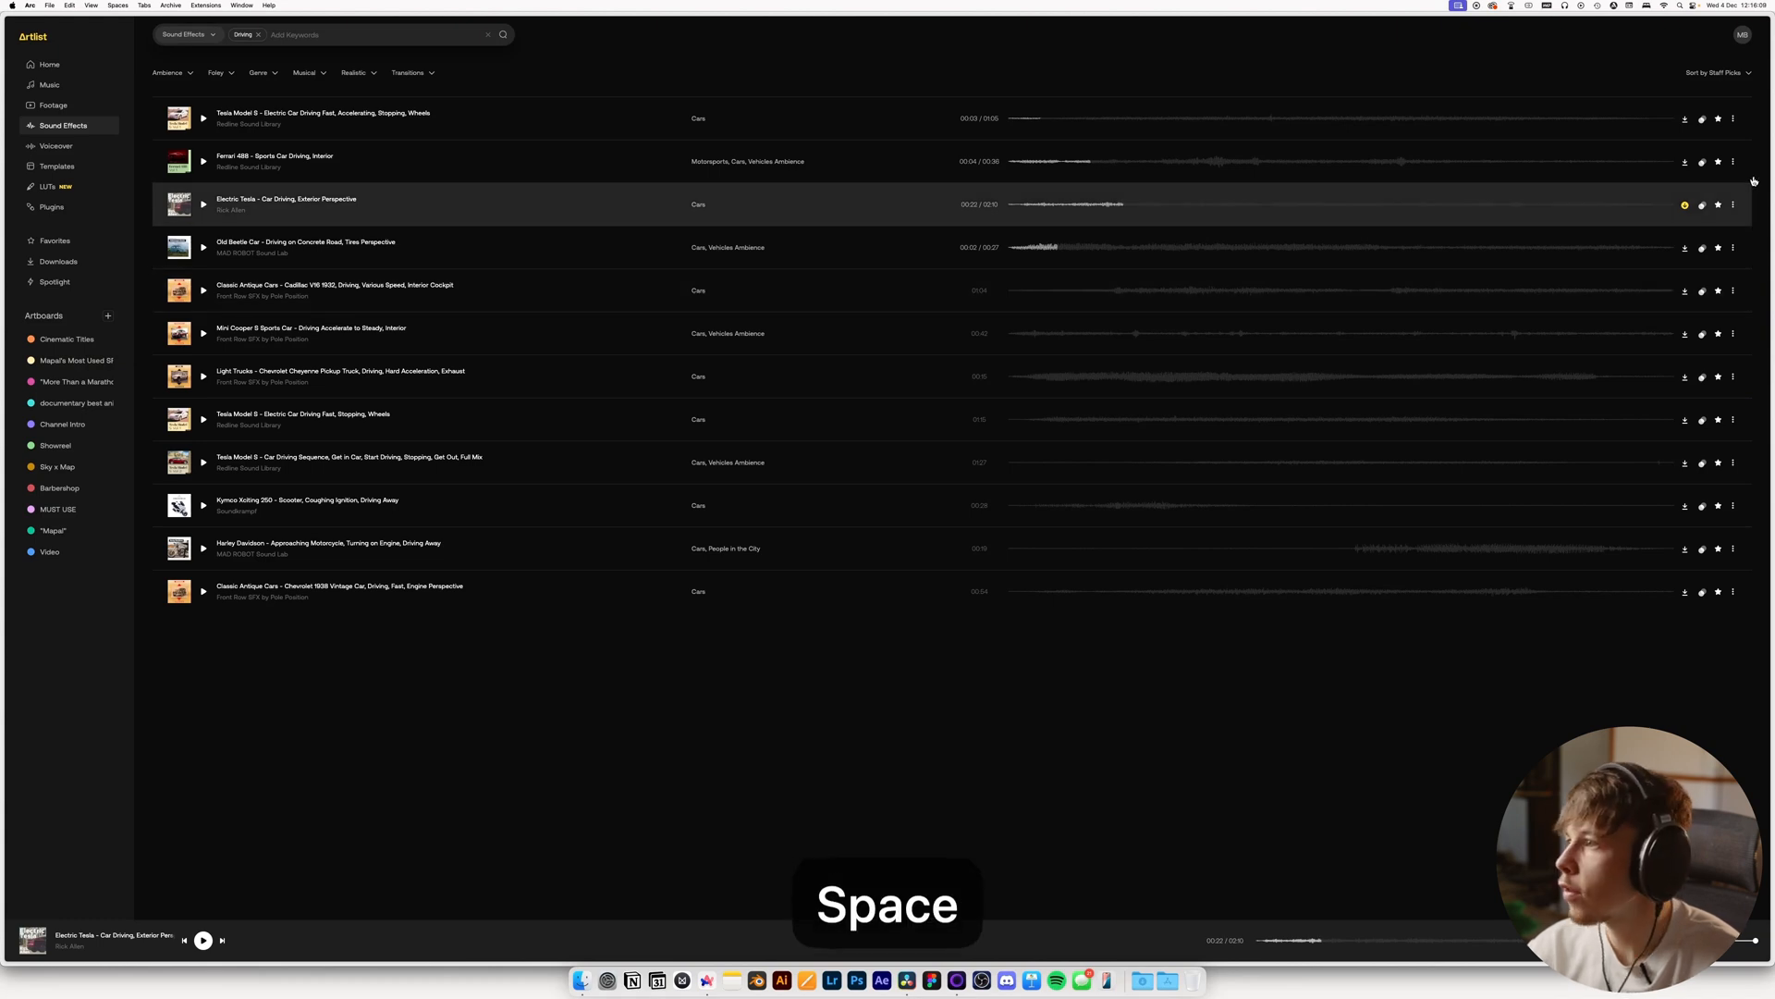
List sounds similar to Electric Tesla - Car Driving, Exterior Perspective and audition the Zambezi minibus and Ford Transit recordings
{"action": "left_click", "coordinate": [1702, 204]}
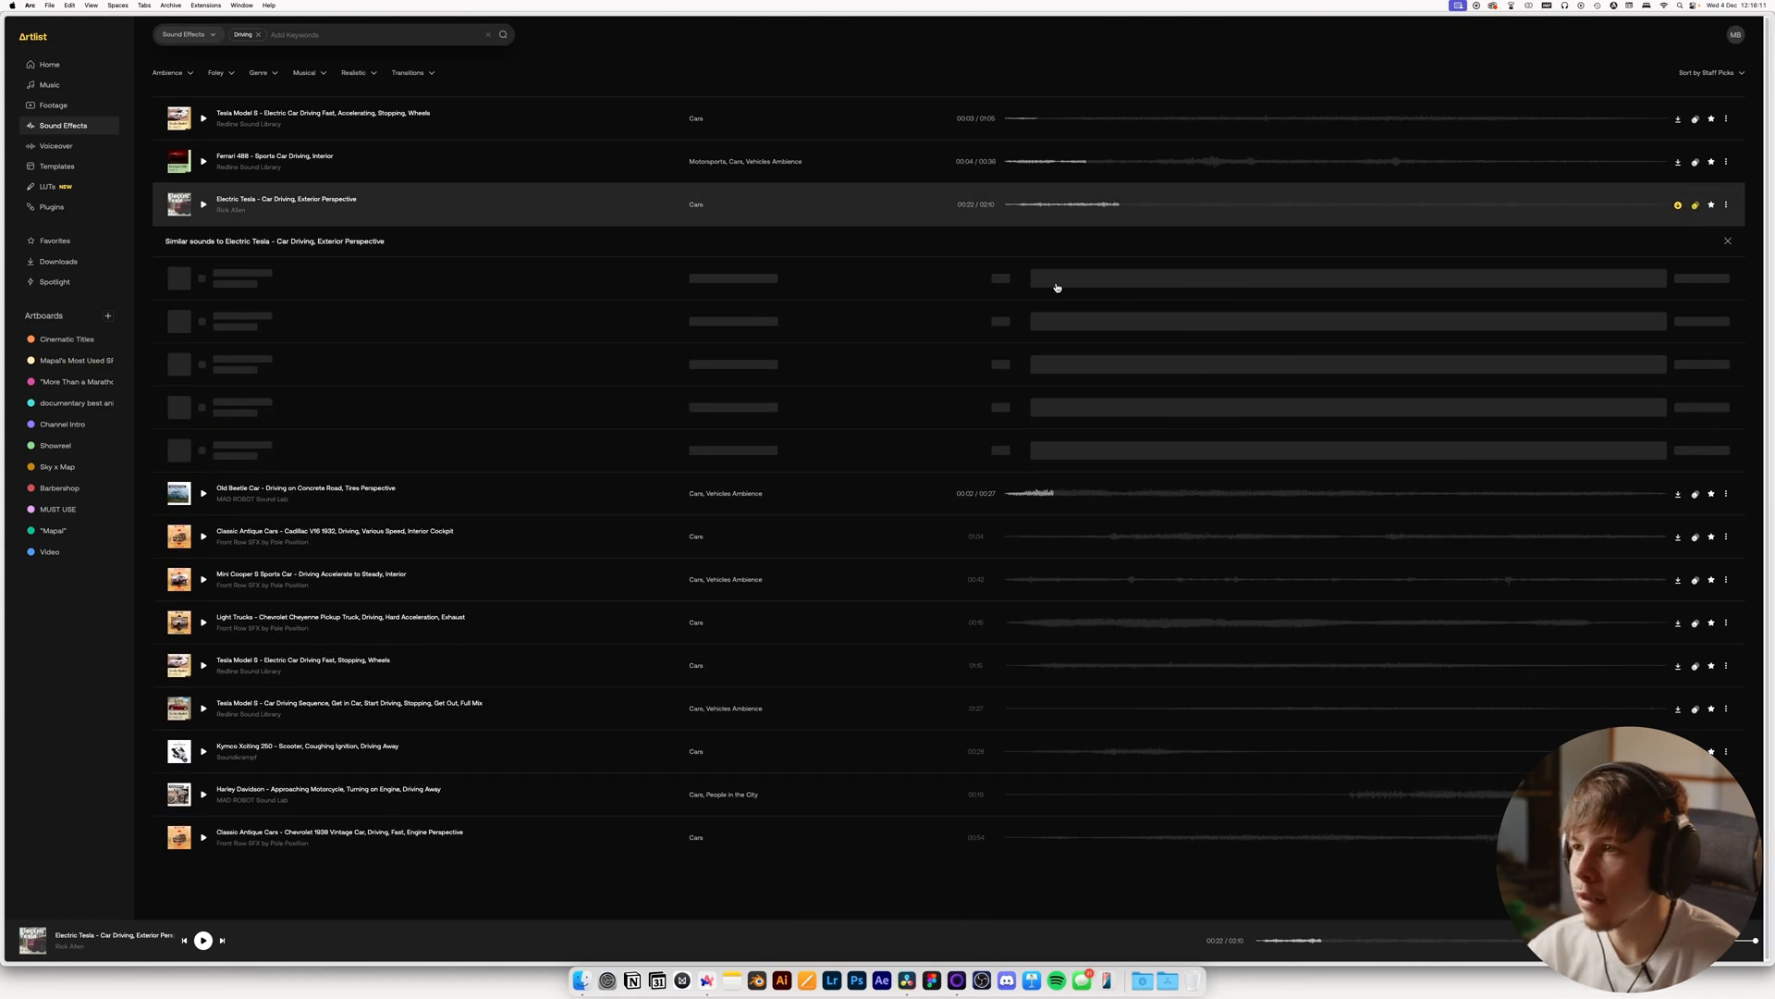
{"action": "left_click", "coordinate": [1059, 281]}
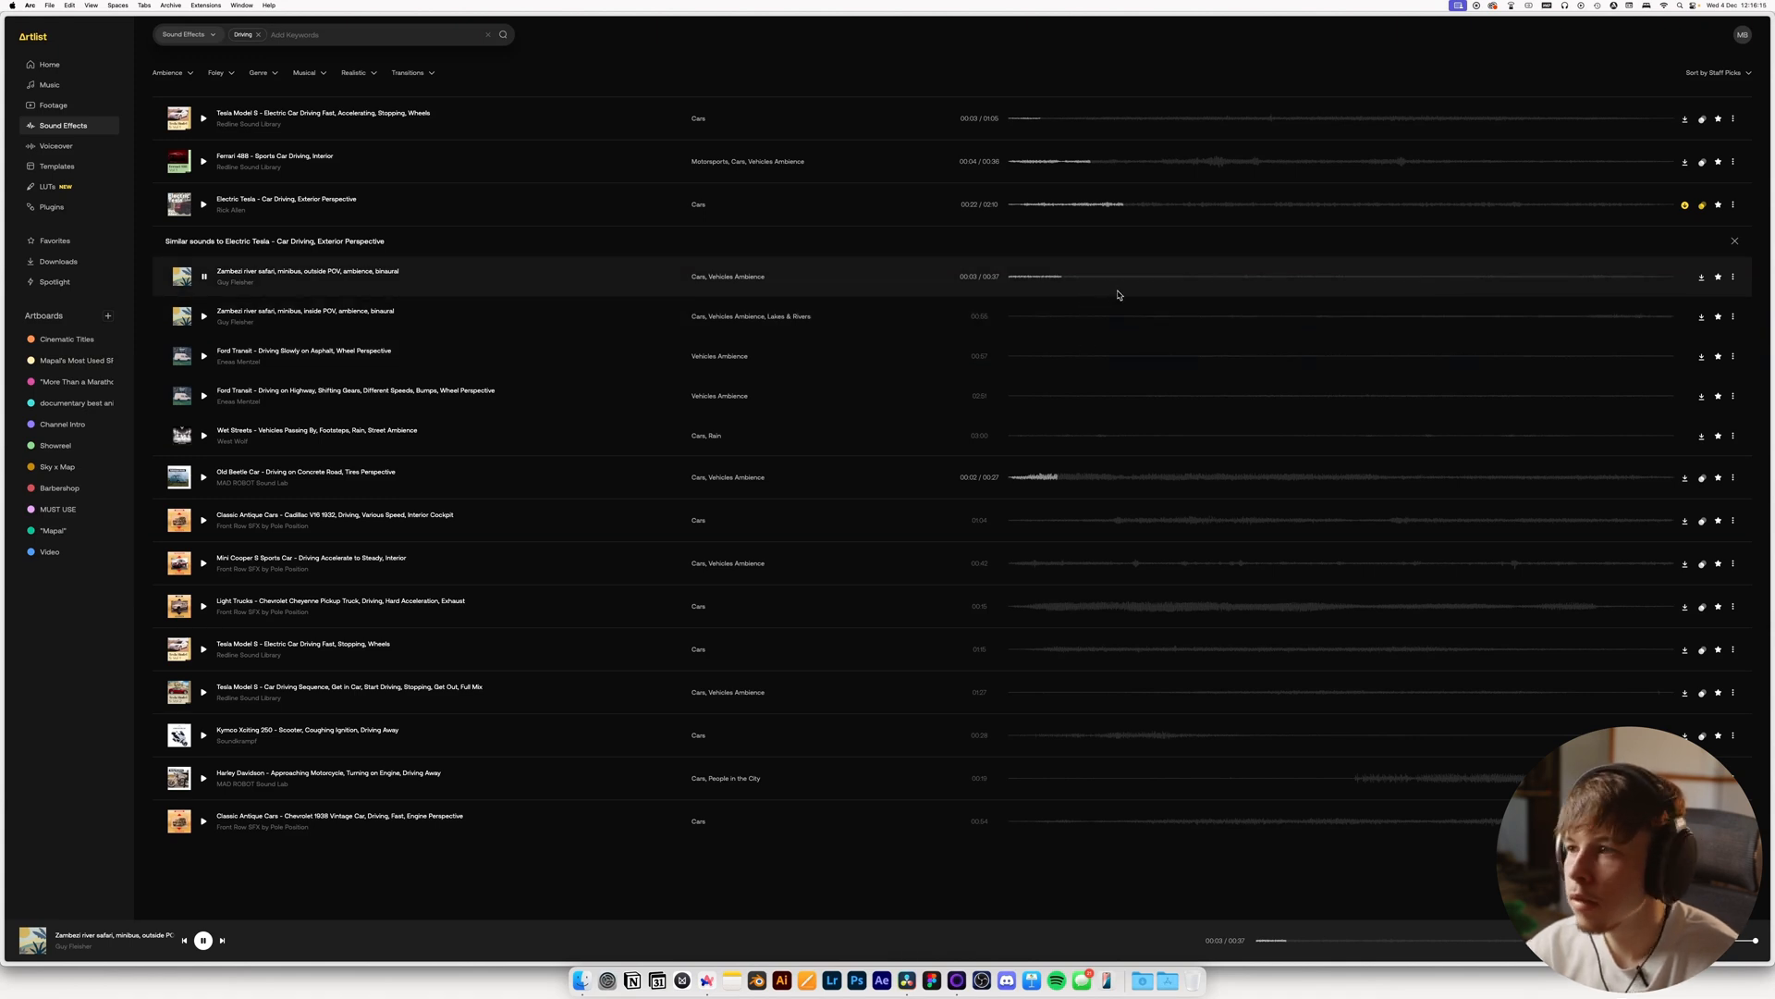
{"action": "left_click", "coordinate": [1085, 319]}
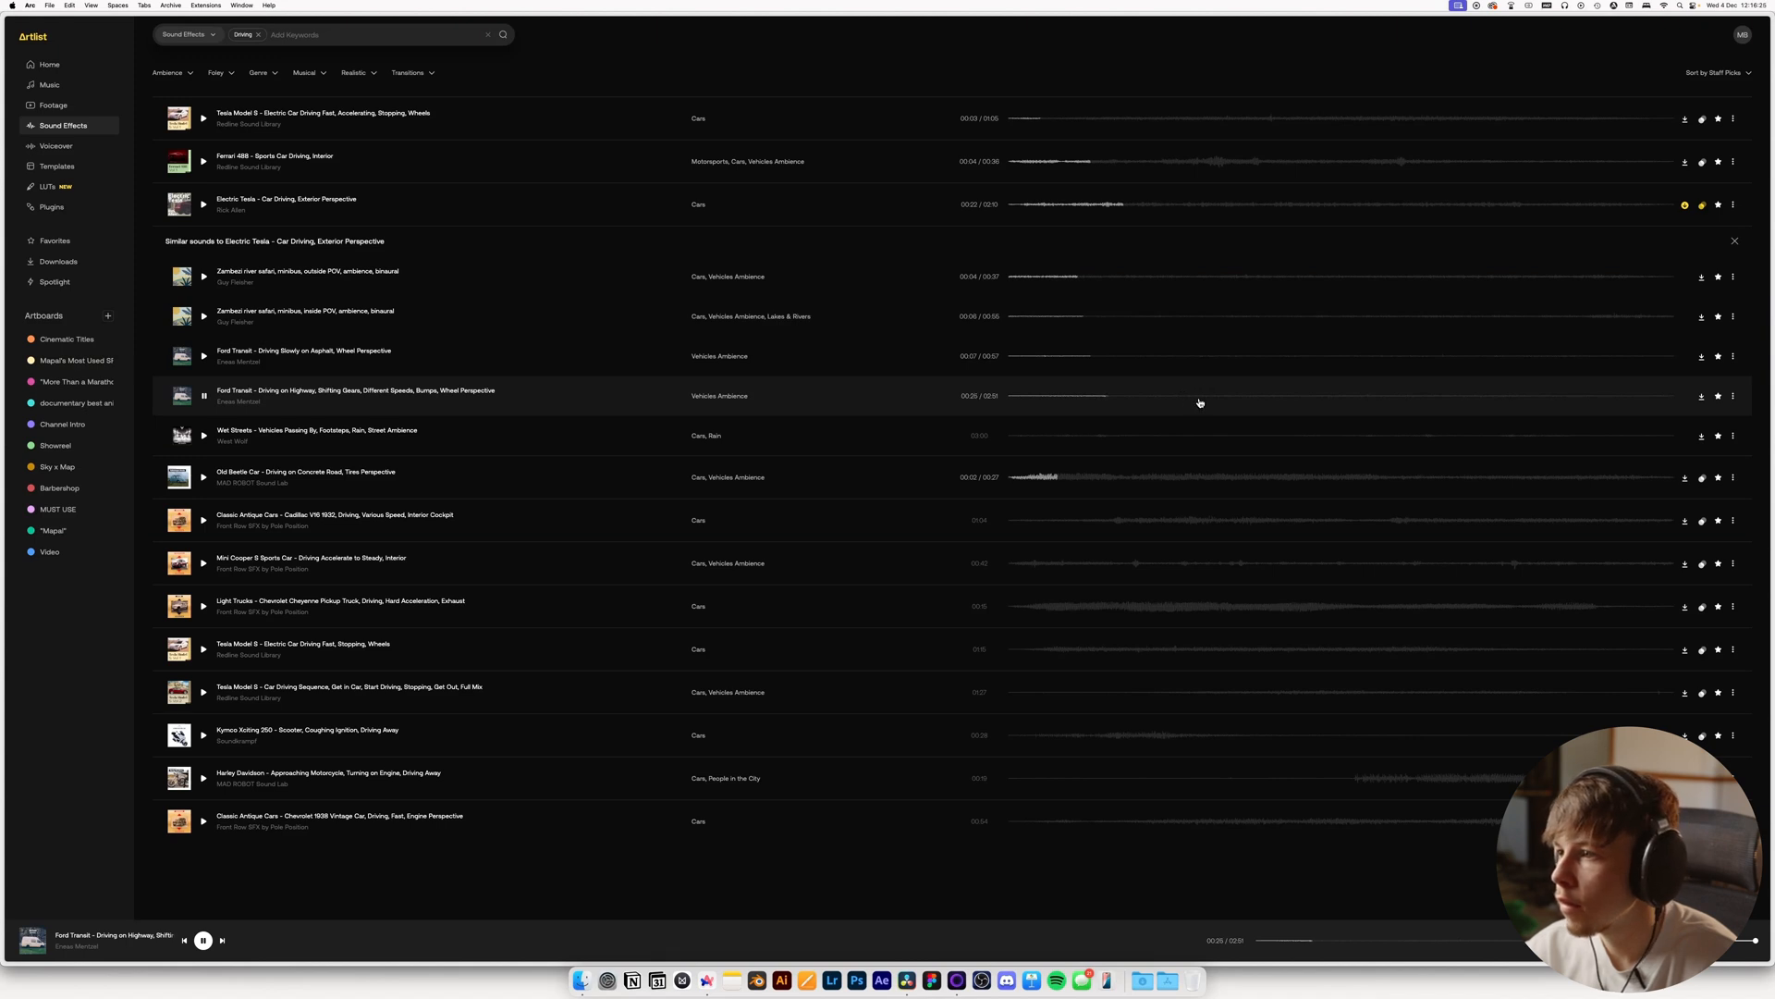
Download Ford Transit - Driving on Highway as WAV, switch to DaVinci Resolve, and place it on a new Audio 10 track at the third shot's start
{"action": "key", "text": "space"}
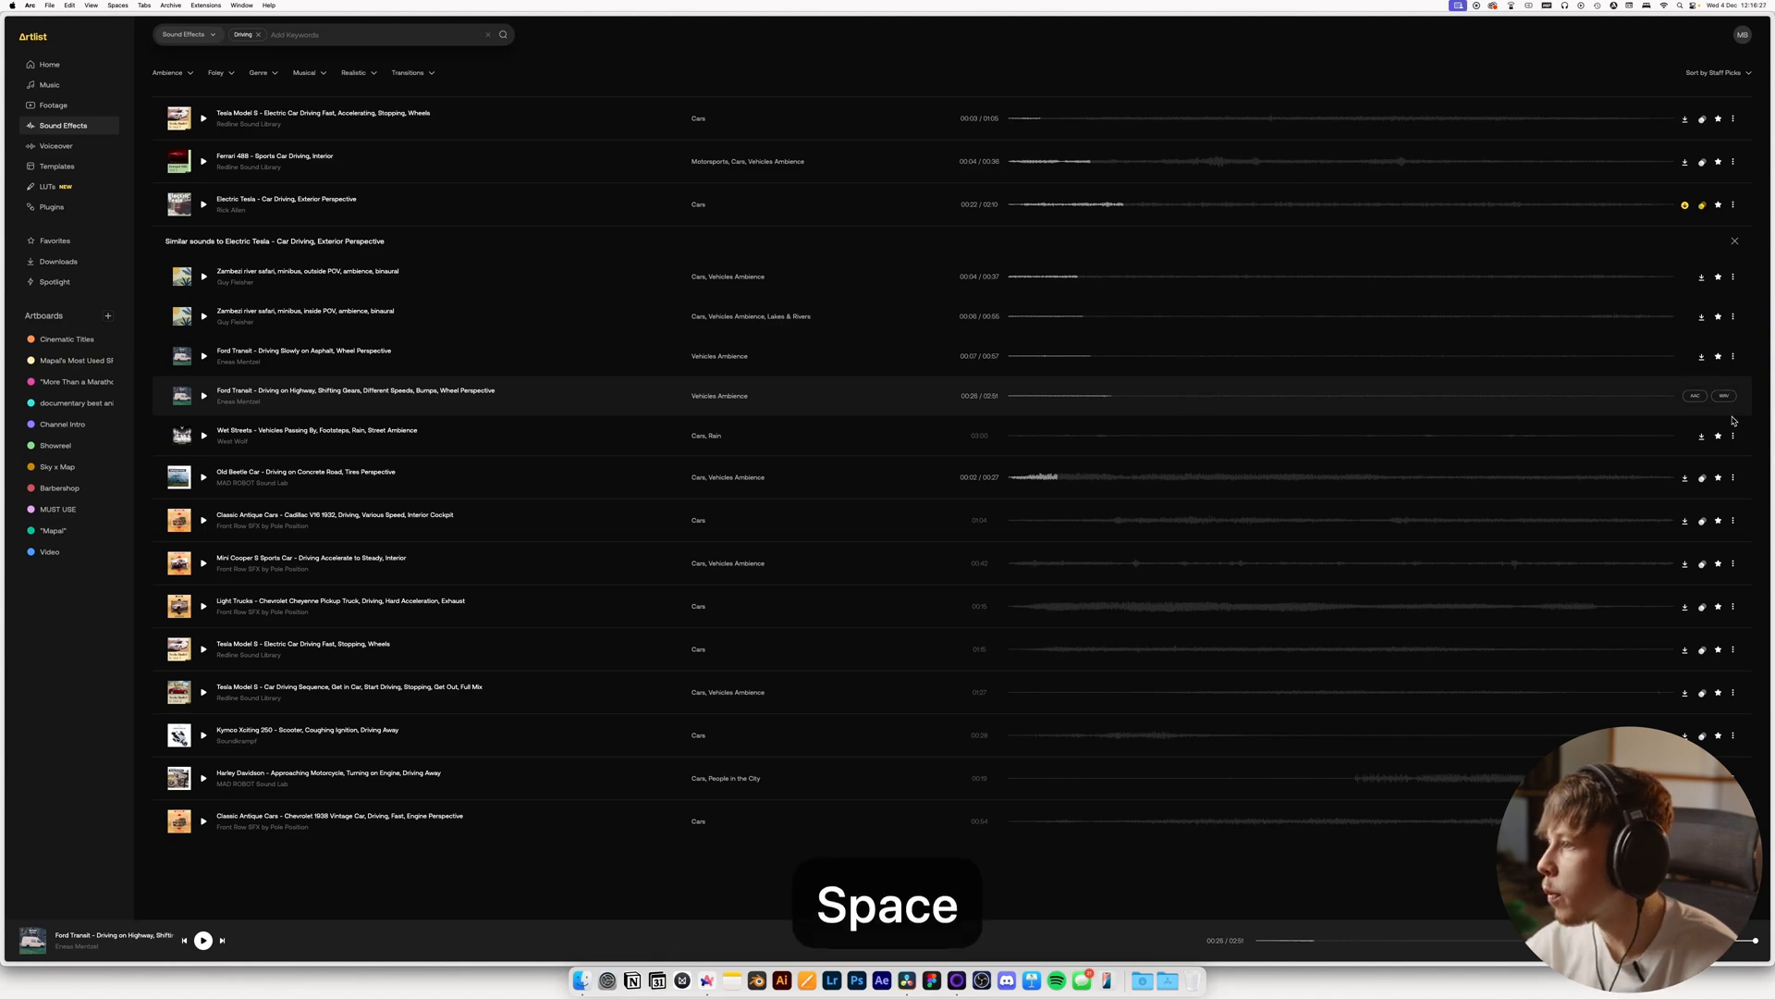
{"action": "key", "text": "super+Tab"}
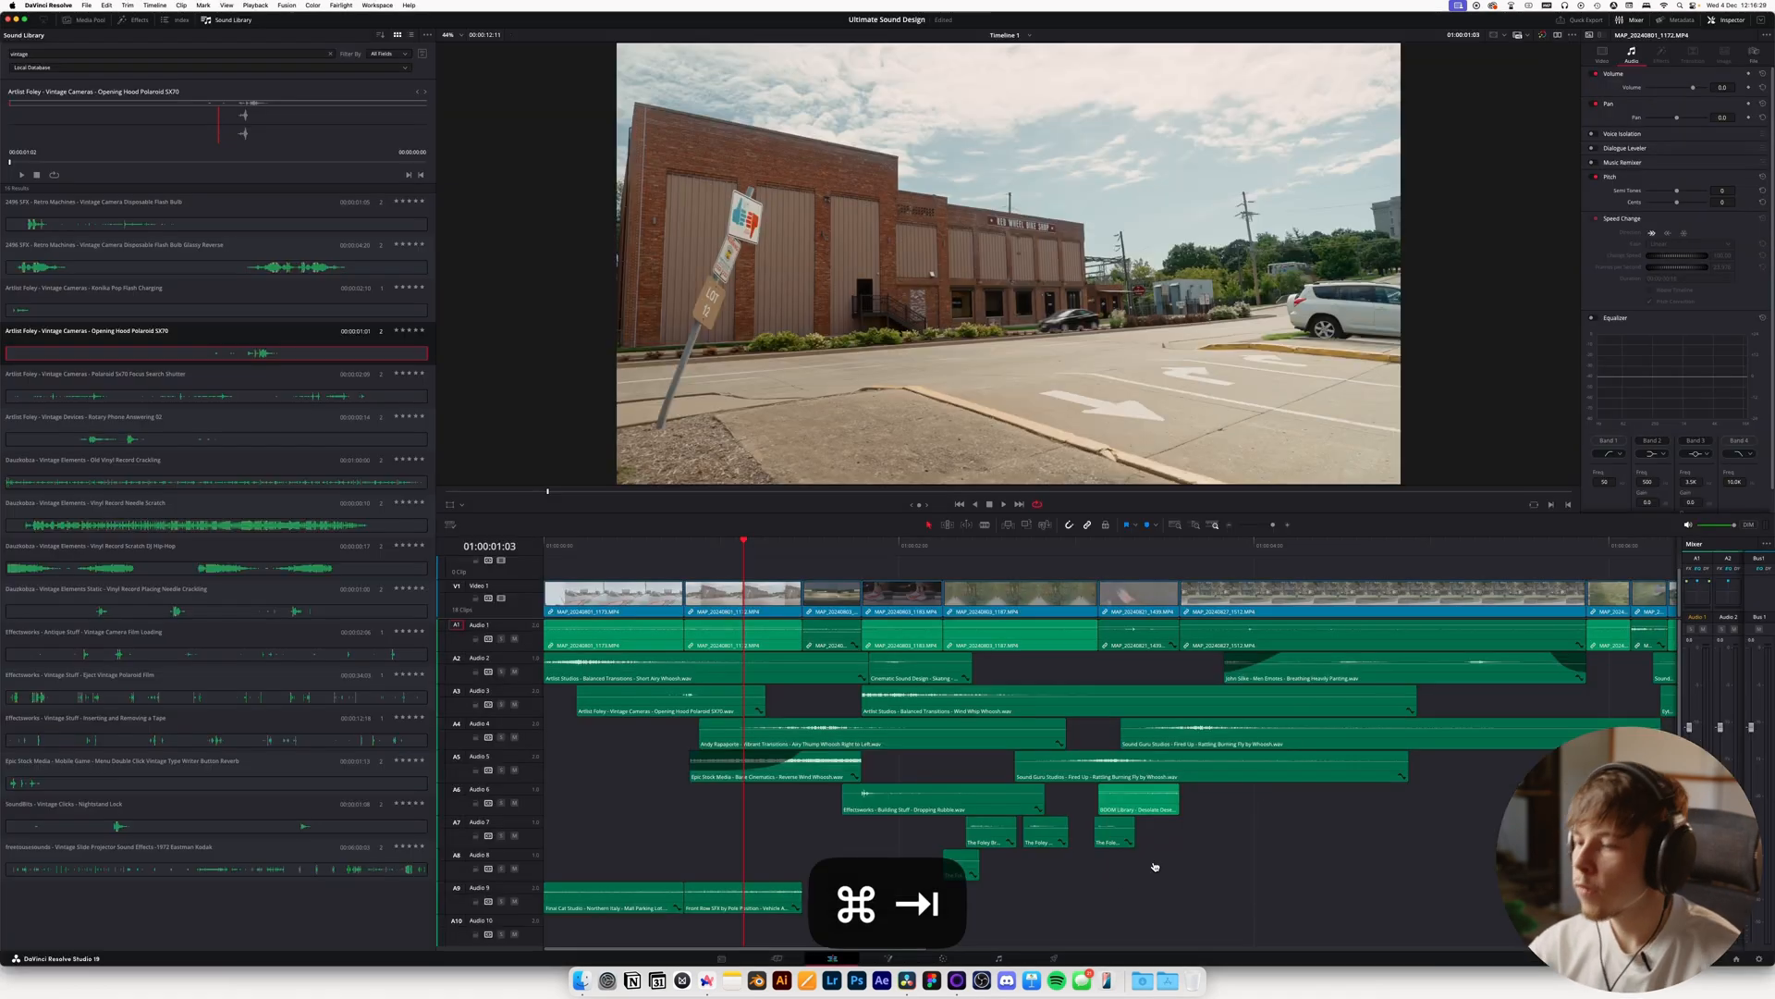
{"action": "left_click", "coordinate": [1139, 984]}
{"action": "left_click_drag", "start_coordinate": [753, 196], "coordinate": [813, 934]}
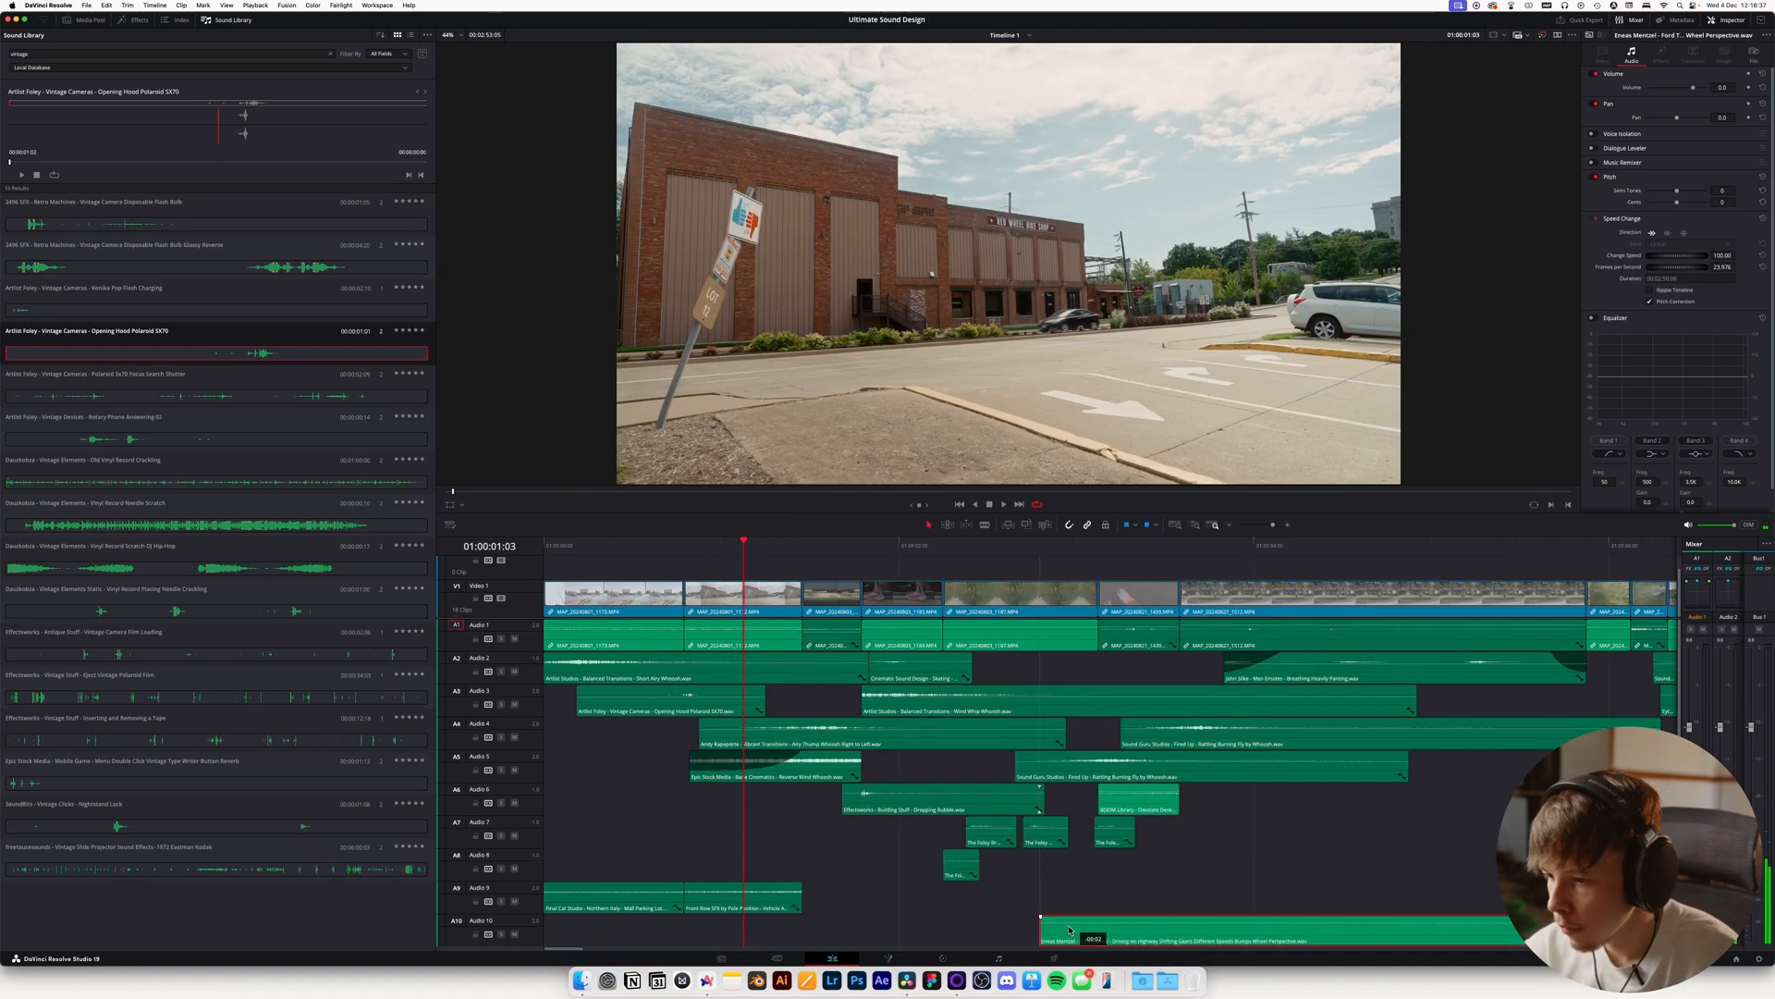
Solo Audio 10 and listen through the Ford Transit highway clip, skipping ahead past the edit to about 54 seconds
{"action": "key", "text": "space"}
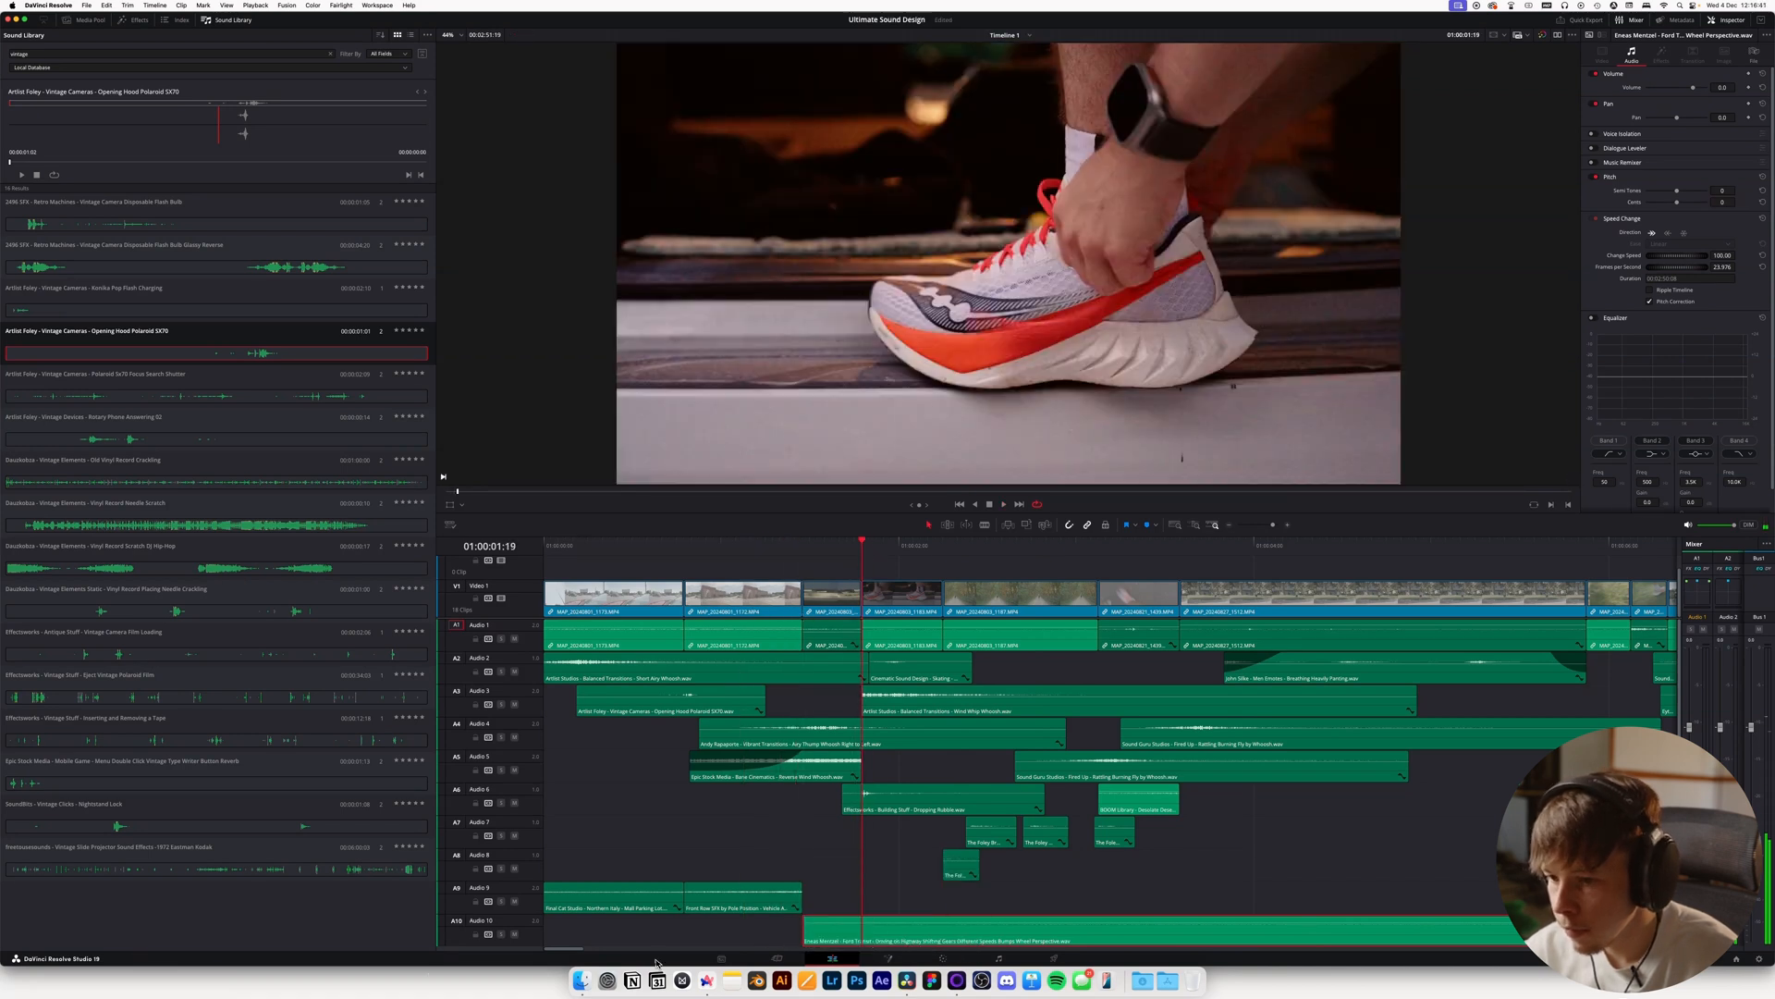
{"action": "key", "text": "space"}
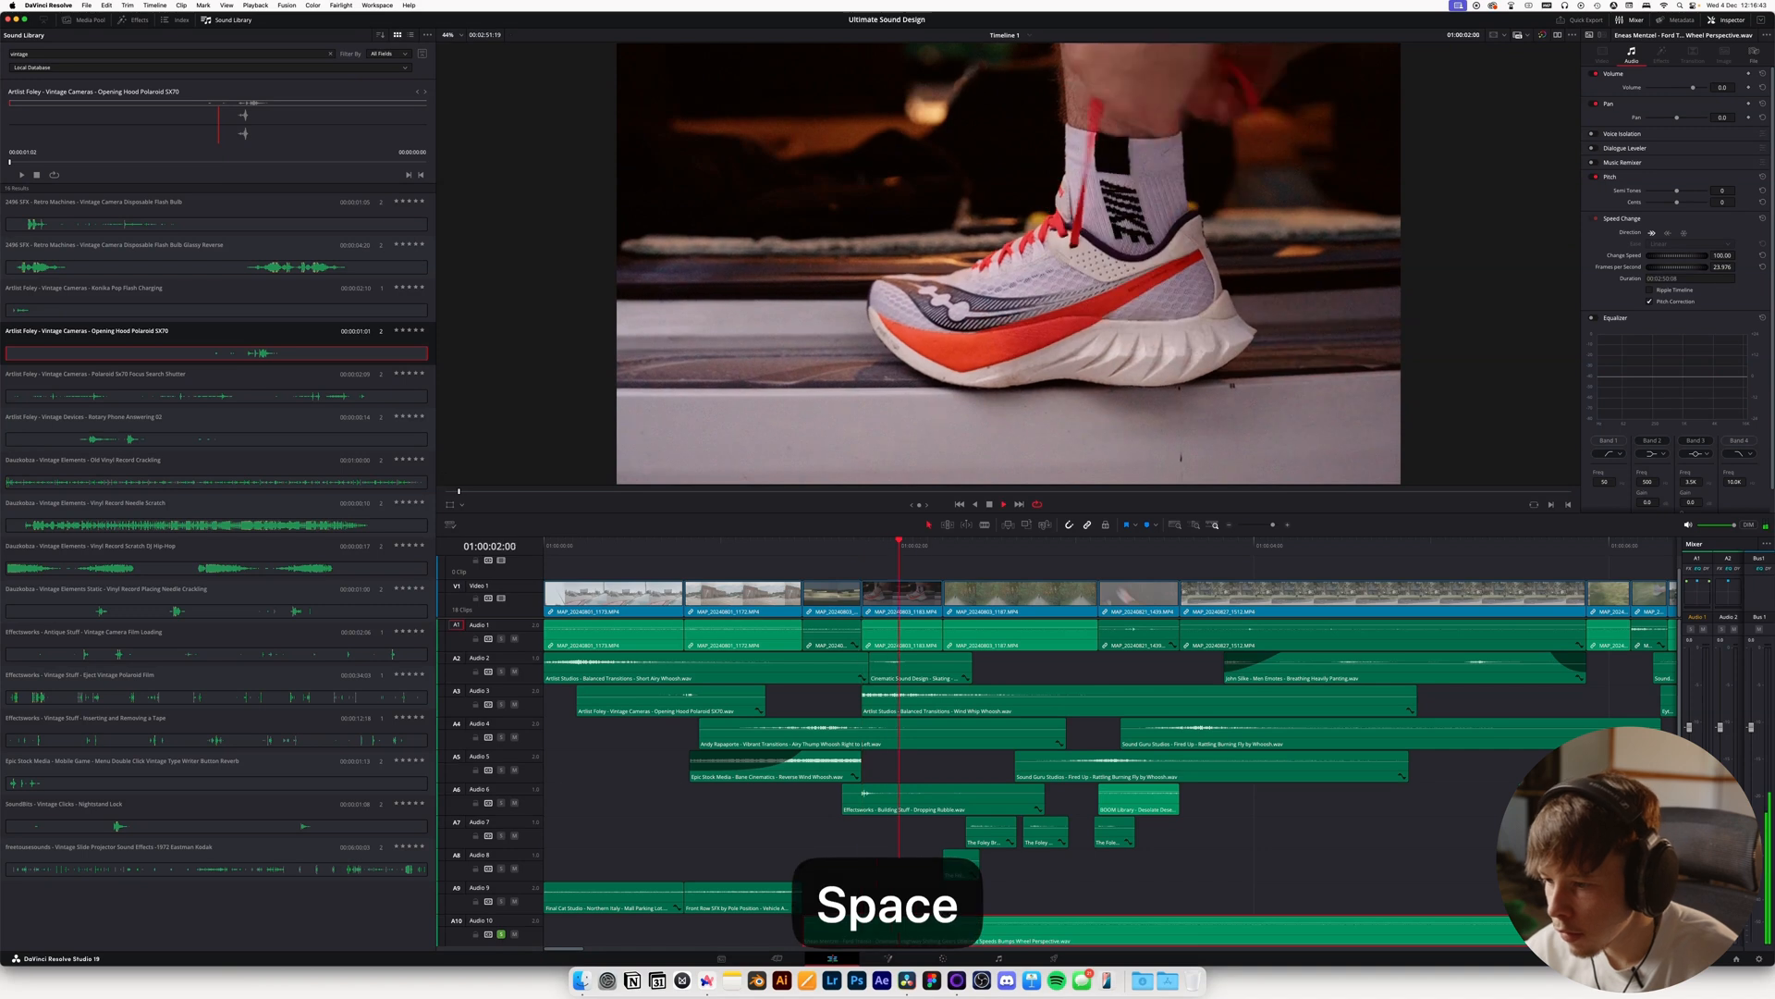
{"action": "left_click", "coordinate": [1228, 526]}
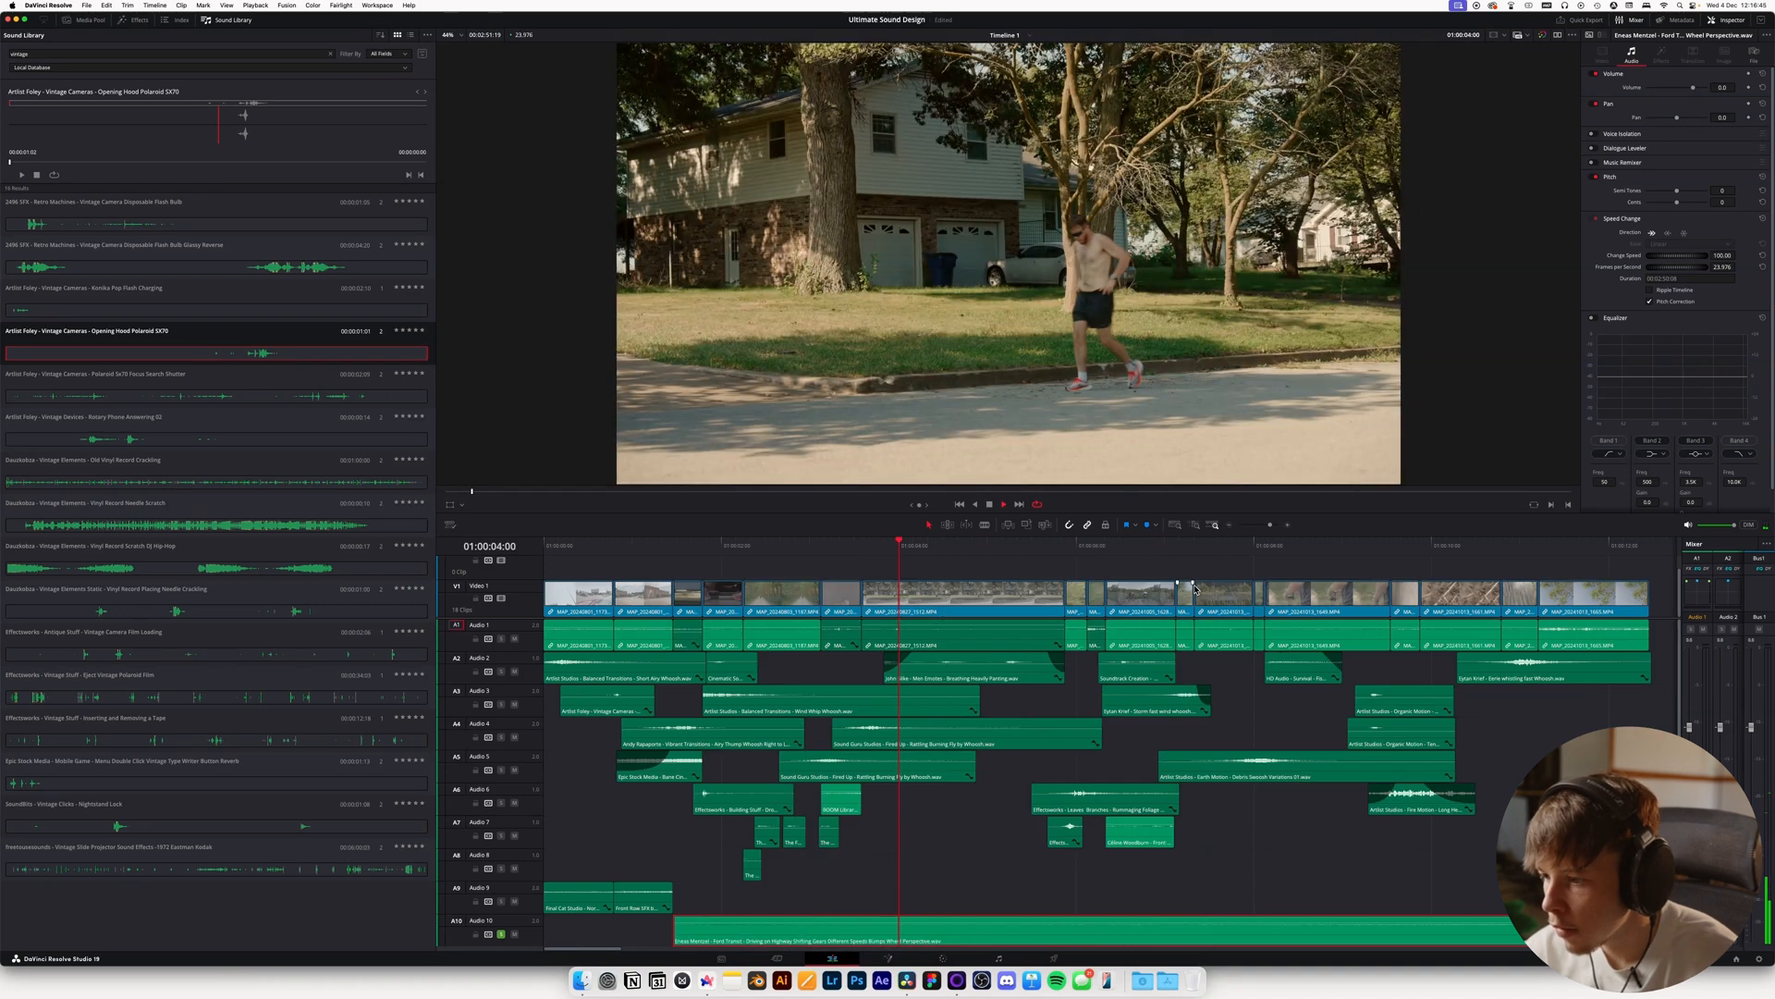
{"action": "scroll", "coordinate": [959, 879], "scroll_direction": "right", "scroll_amount": 3}
{"action": "scroll", "coordinate": [980, 881], "scroll_direction": "left", "scroll_amount": 3}
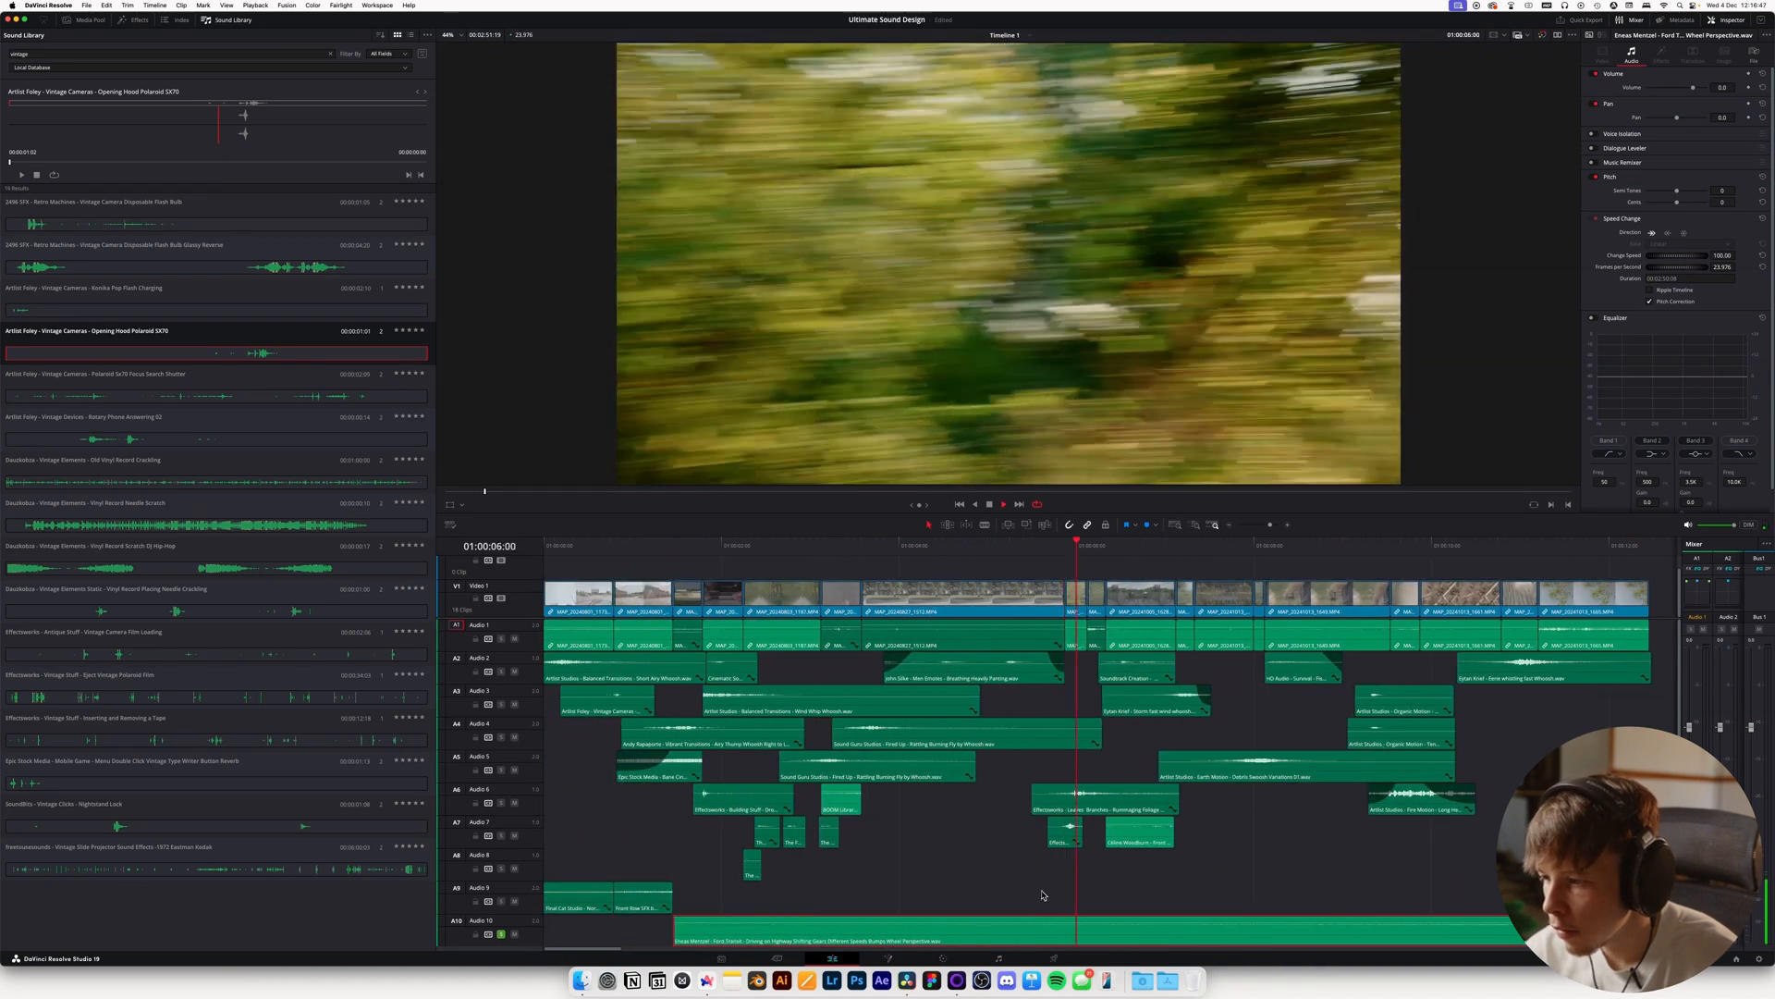
{"action": "scroll", "coordinate": [1073, 897], "scroll_direction": "right", "scroll_amount": 3}
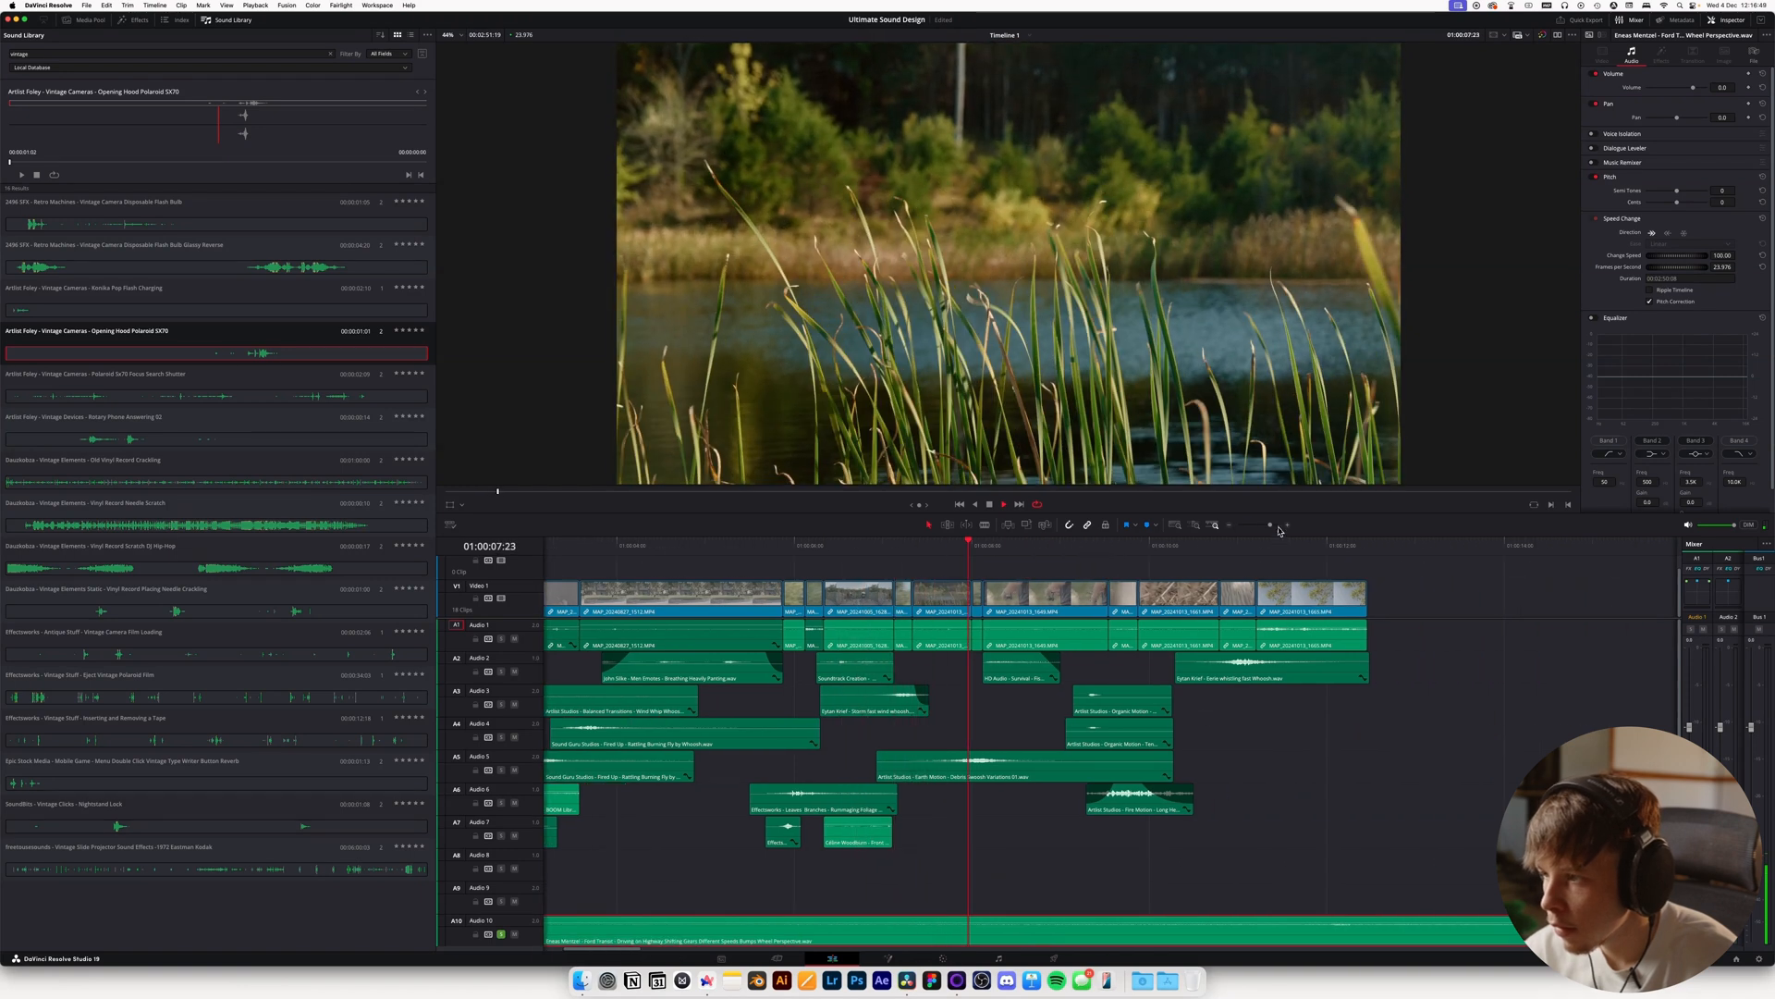
{"action": "key", "text": "super+minus"}
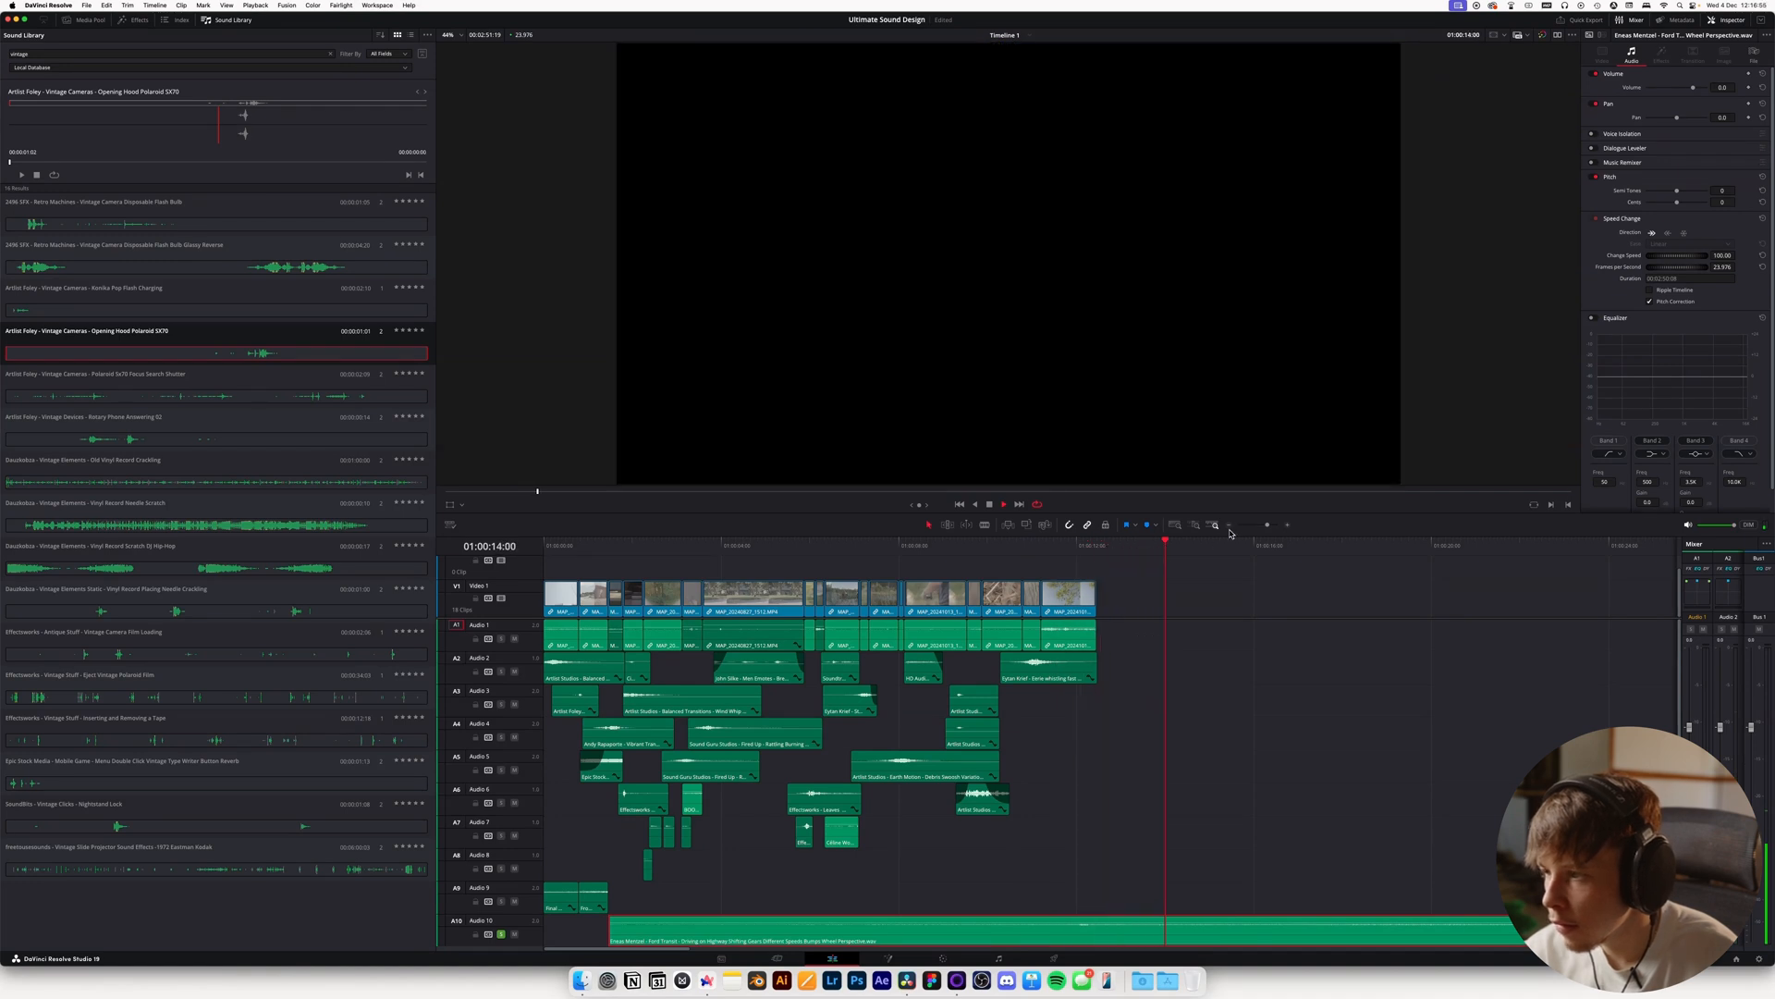
{"action": "key", "text": "super+minus"}
{"action": "key", "text": "super+minus"}
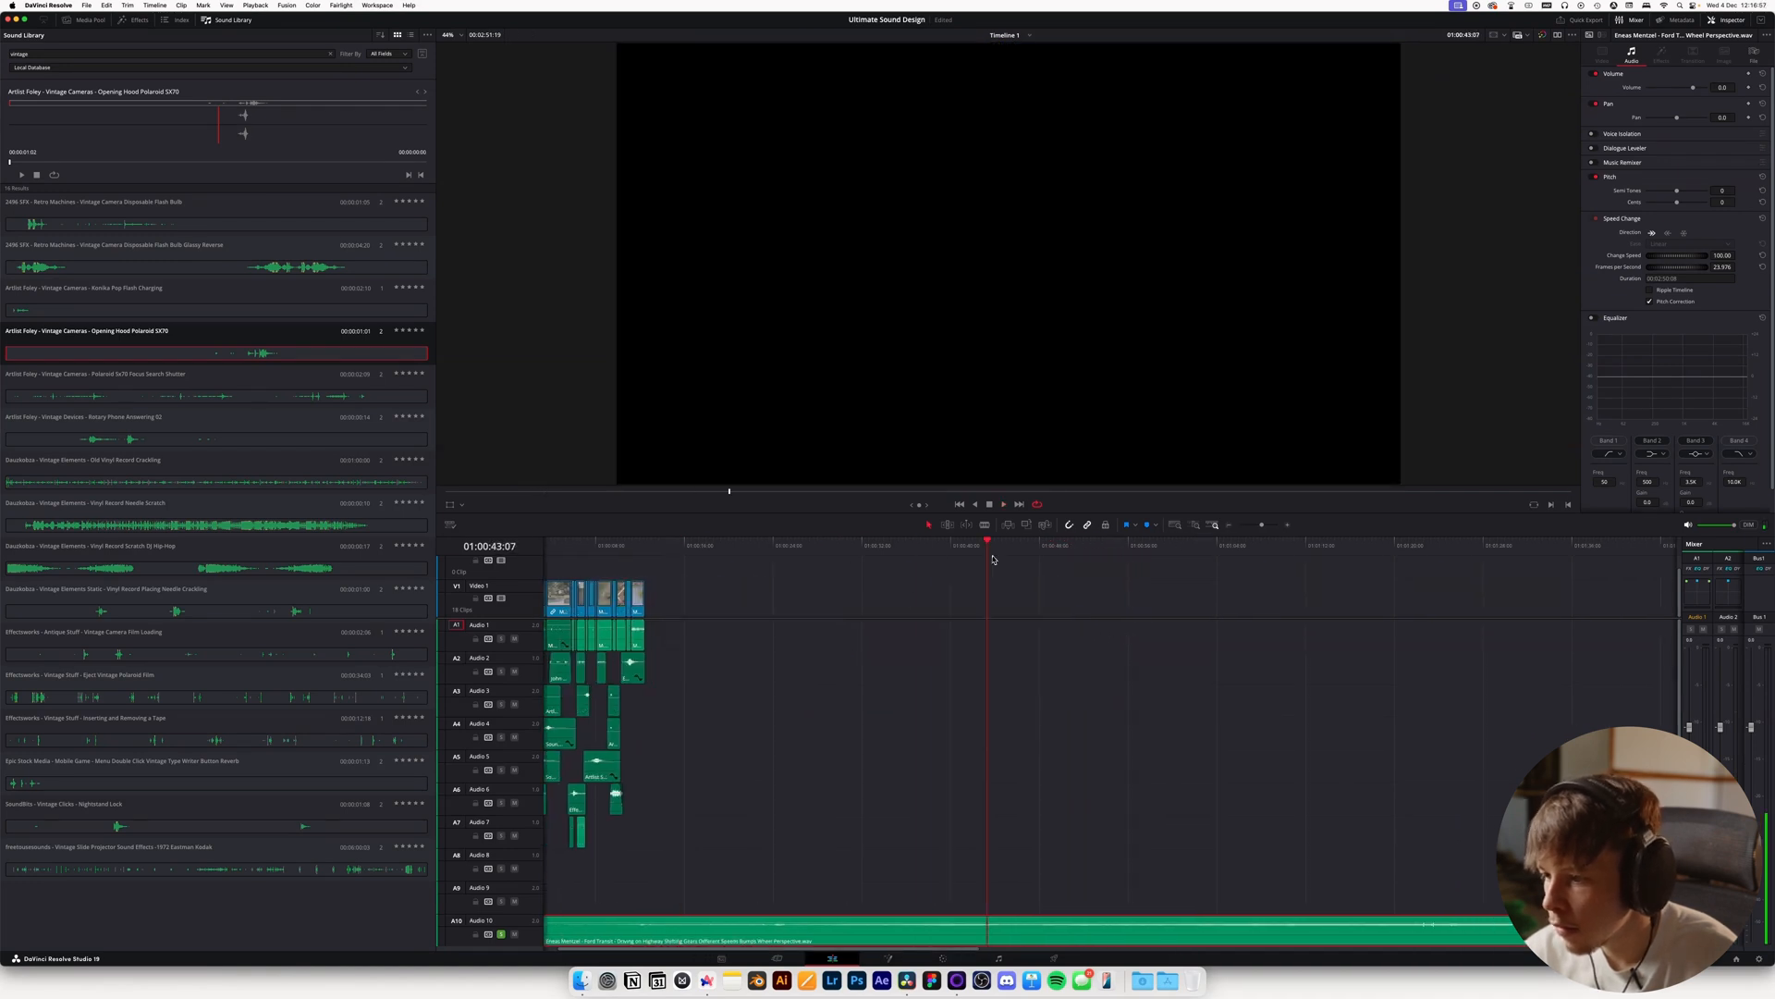
{"action": "left_click_drag", "start_coordinate": [1037, 563], "coordinate": [1105, 564]}
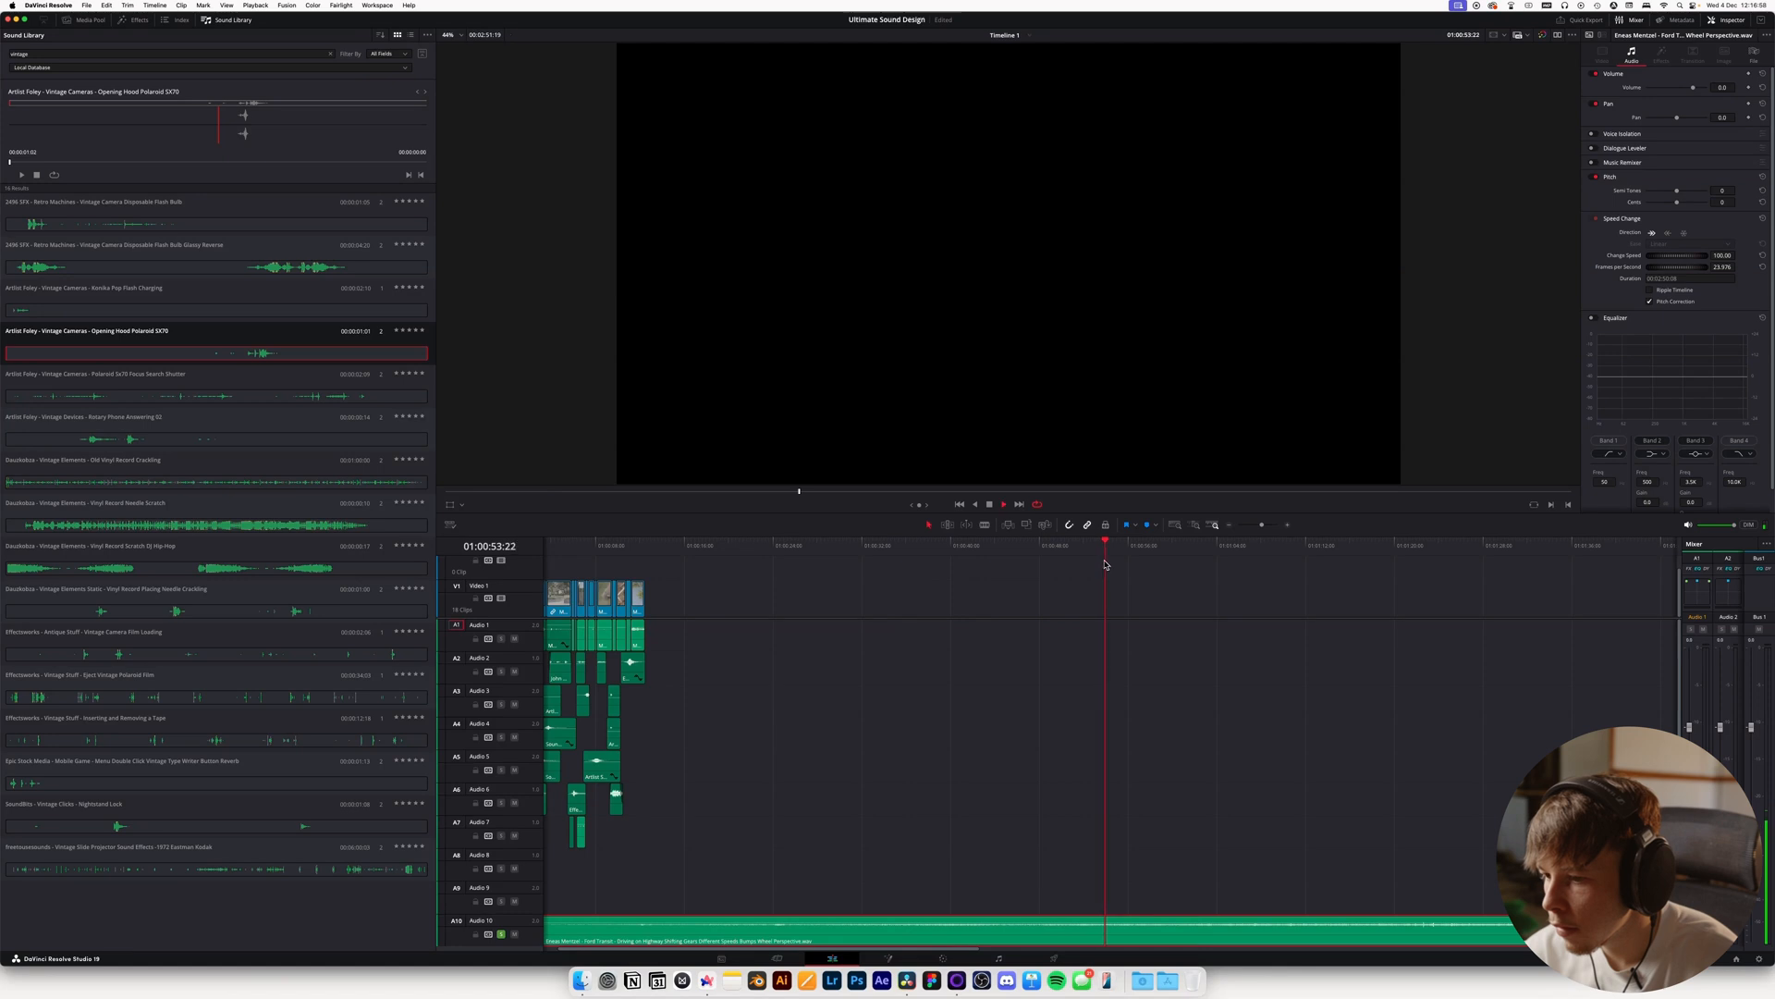
{"action": "key", "text": "space"}
Move the Ford Transit highway clip from Audio 10 up to Audio 9, right after the Volkswagen Golf passing sound
{"action": "right_click", "coordinate": [541, 890]}
{"action": "left_click", "coordinate": [646, 860]}
{"action": "scroll", "coordinate": [650, 886], "scroll_direction": "left", "scroll_amount": 2}
{"action": "left_click_drag", "start_coordinate": [622, 930], "coordinate": [622, 898]}
{"action": "key", "text": "space"}
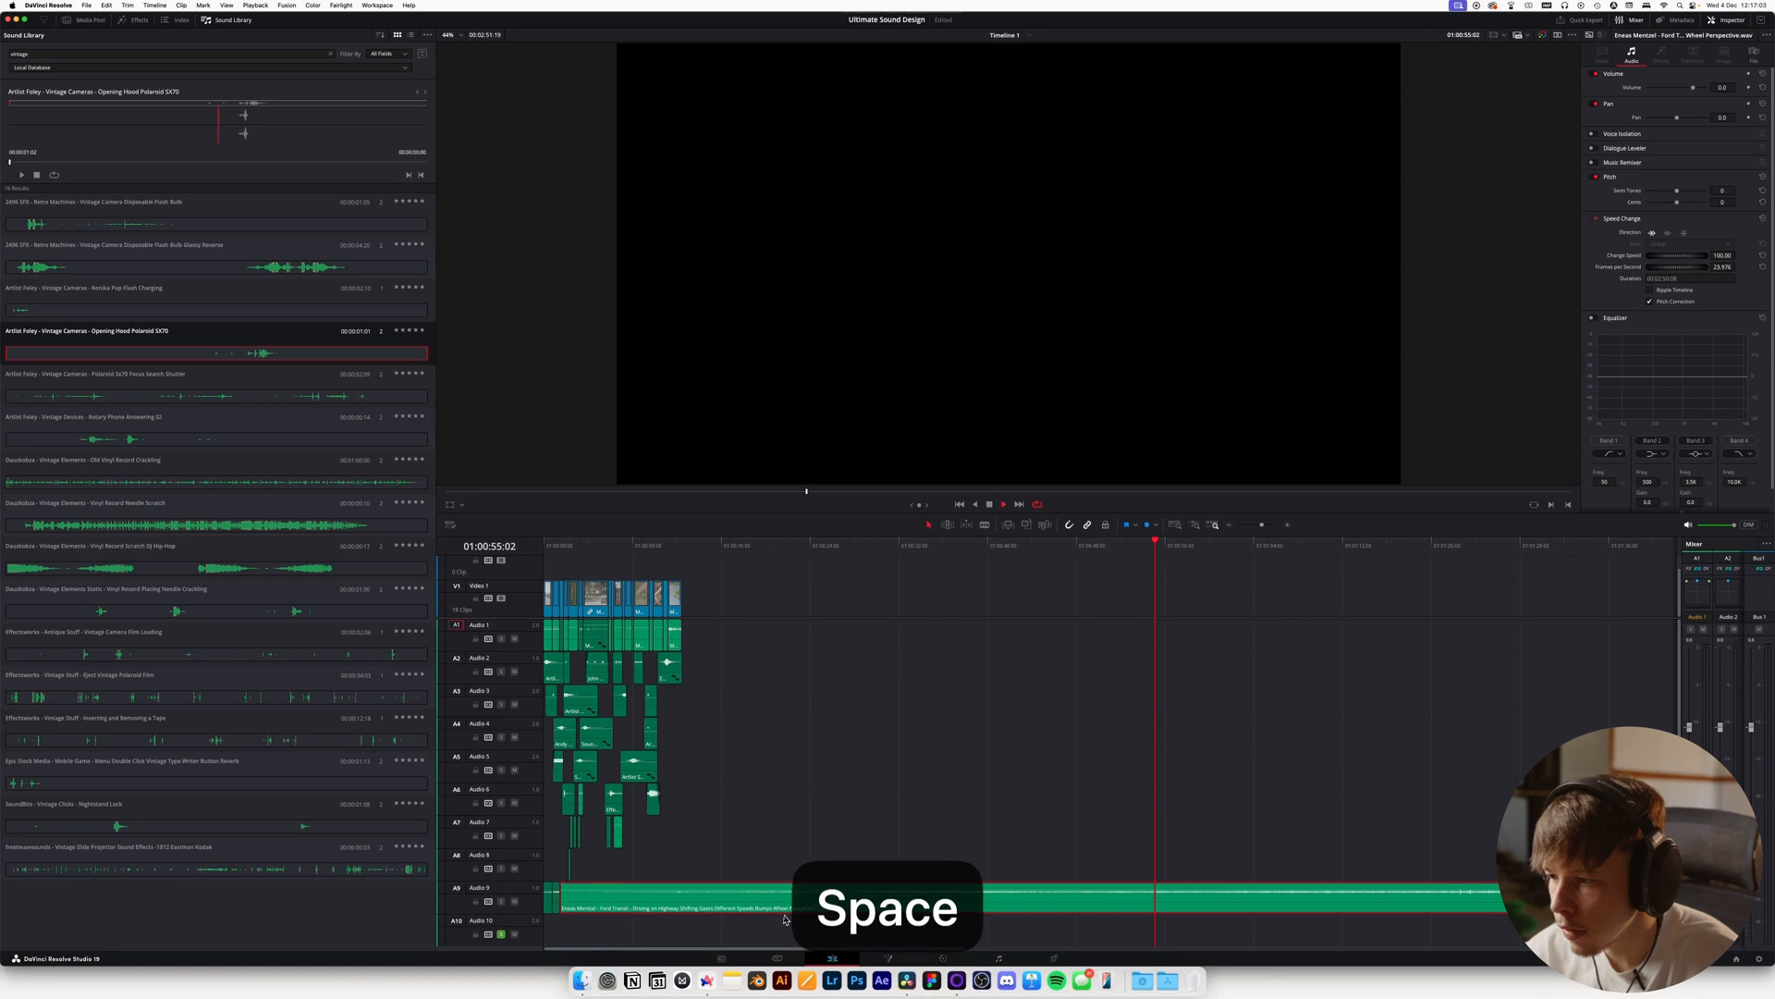
Solo Audio 9 instead of Audio 10, raise the Ford Transit highway clip's volume to 1.7 dB, and play it
{"action": "left_click_drag", "start_coordinate": [1025, 900], "coordinate": [1024, 888]}
{"action": "key", "text": "space"}
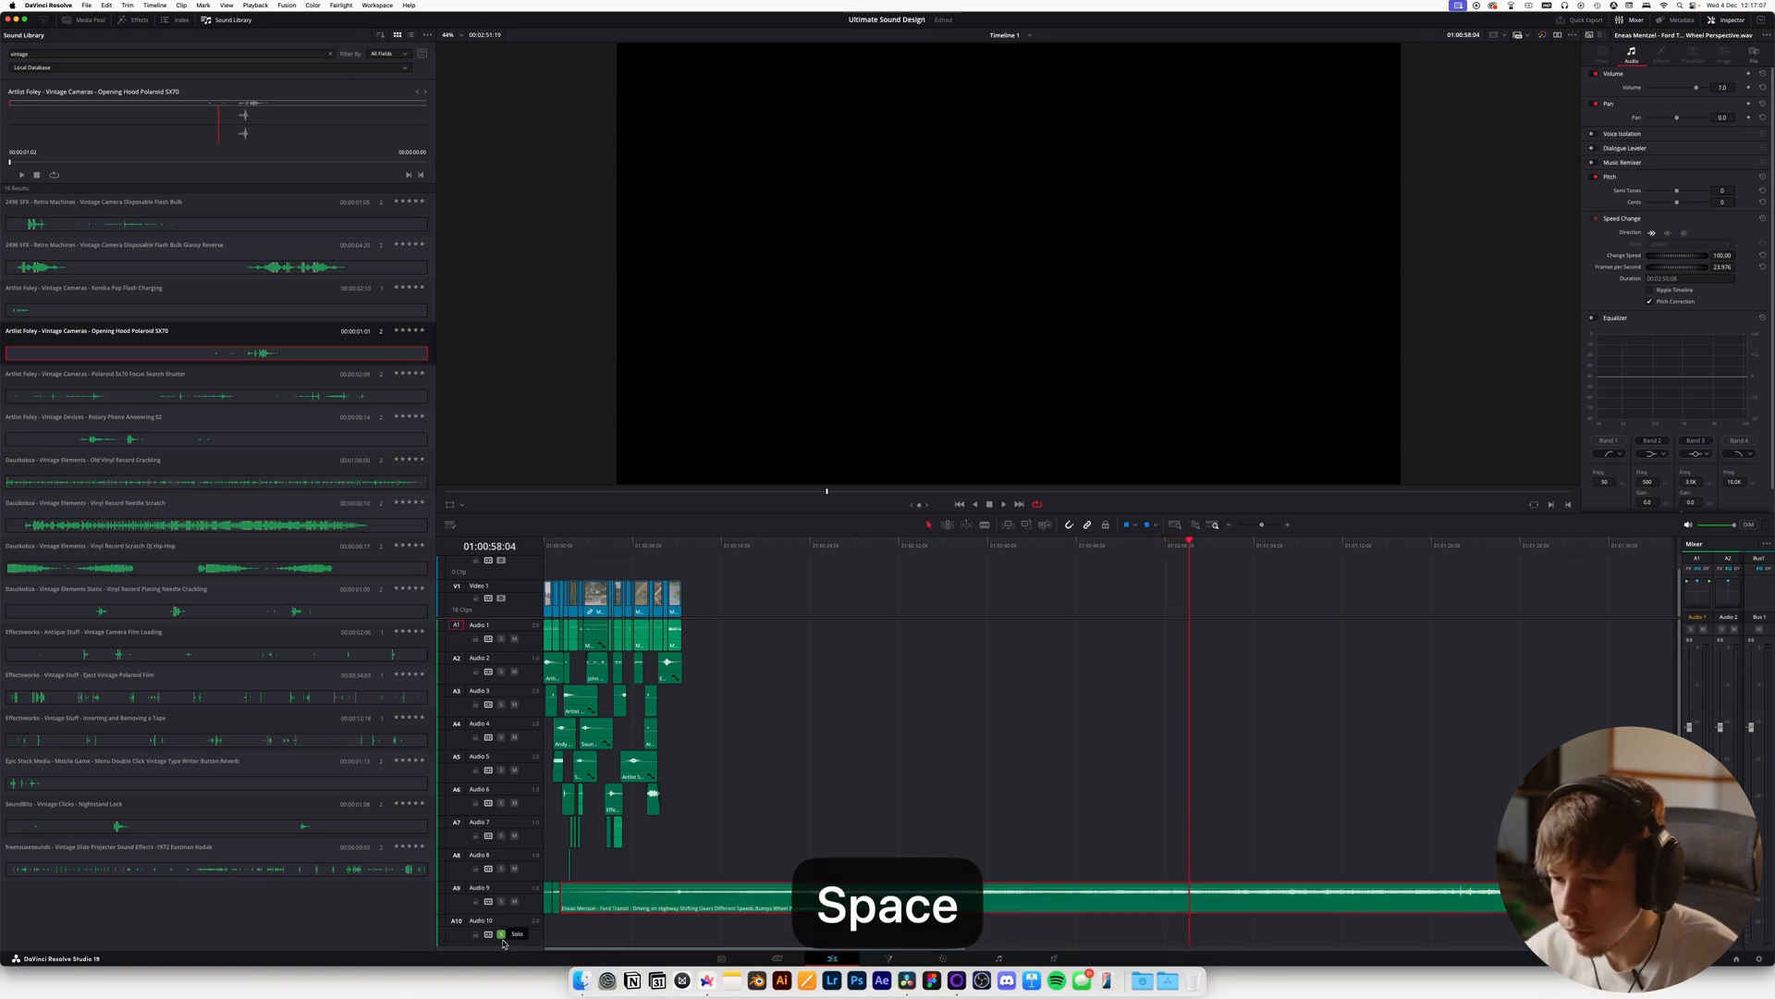
{"action": "left_click", "coordinate": [501, 900]}
{"action": "left_click_drag", "start_coordinate": [624, 894], "coordinate": [626, 890]}
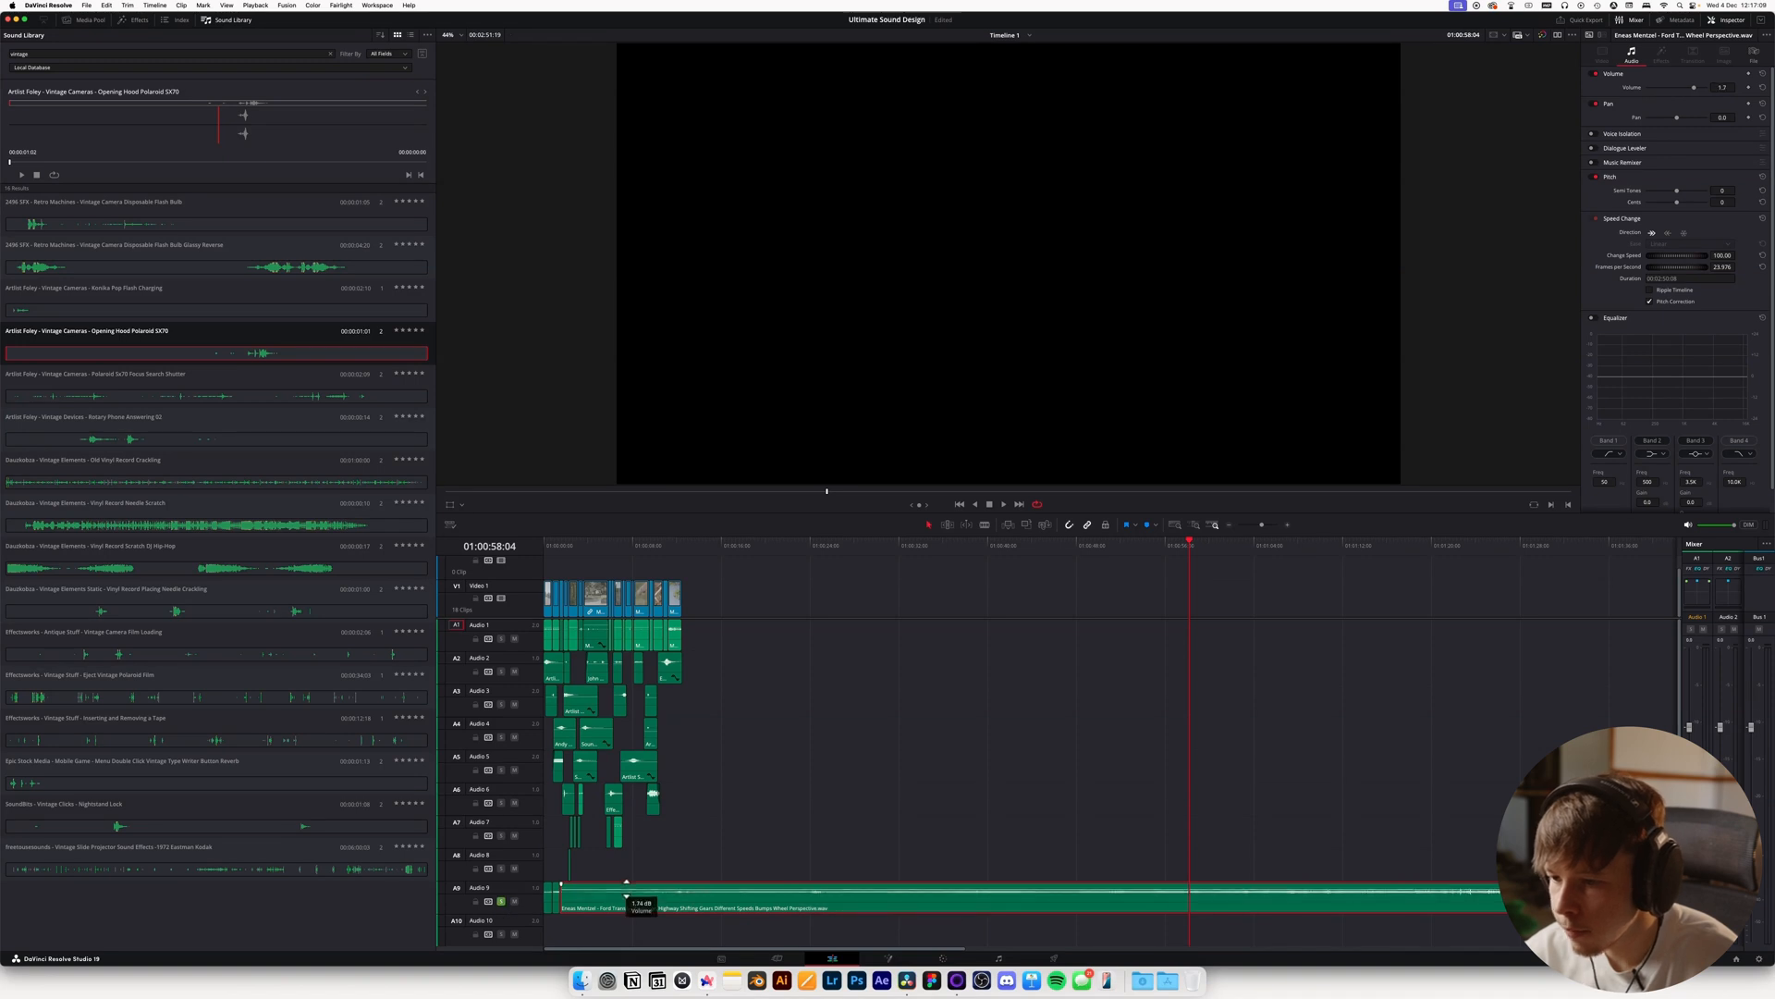
{"action": "key", "text": "space"}
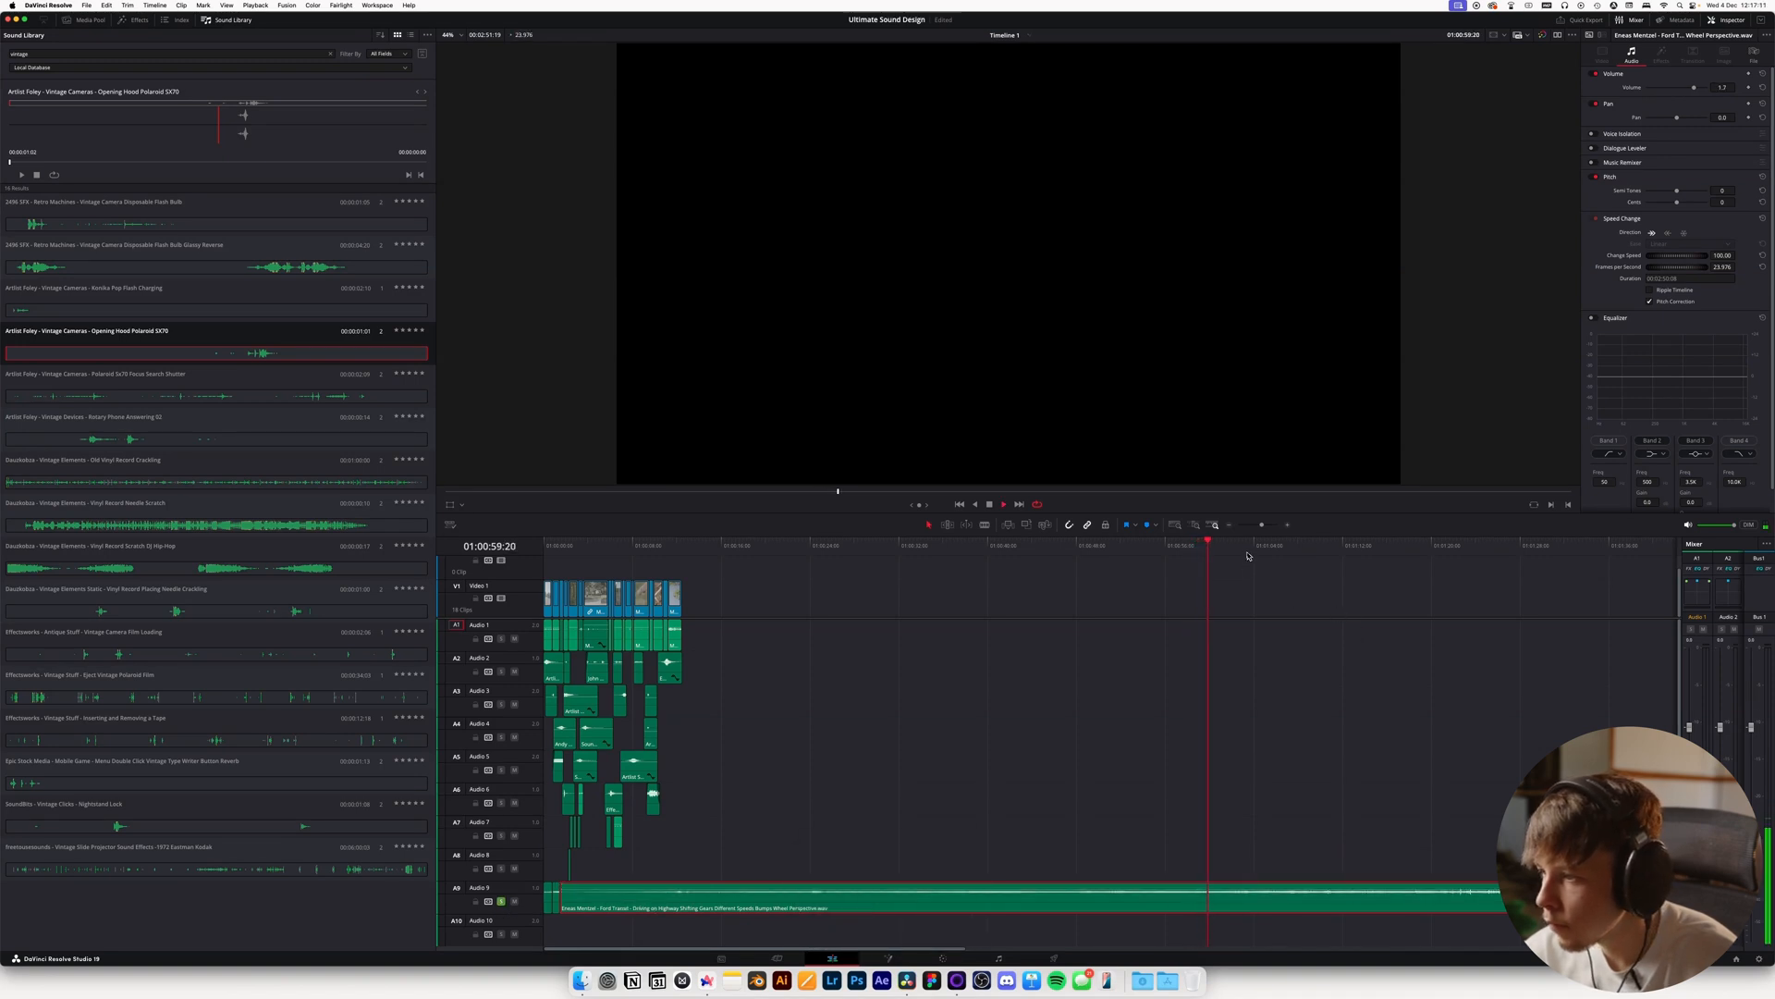
Trim the Ford Transit highway clip's start at about 01:01:21 and place the remainder on Audio 9 right after the Volkswagen Golf passing sound
{"action": "left_click_drag", "start_coordinate": [1285, 548], "coordinate": [1439, 549]}
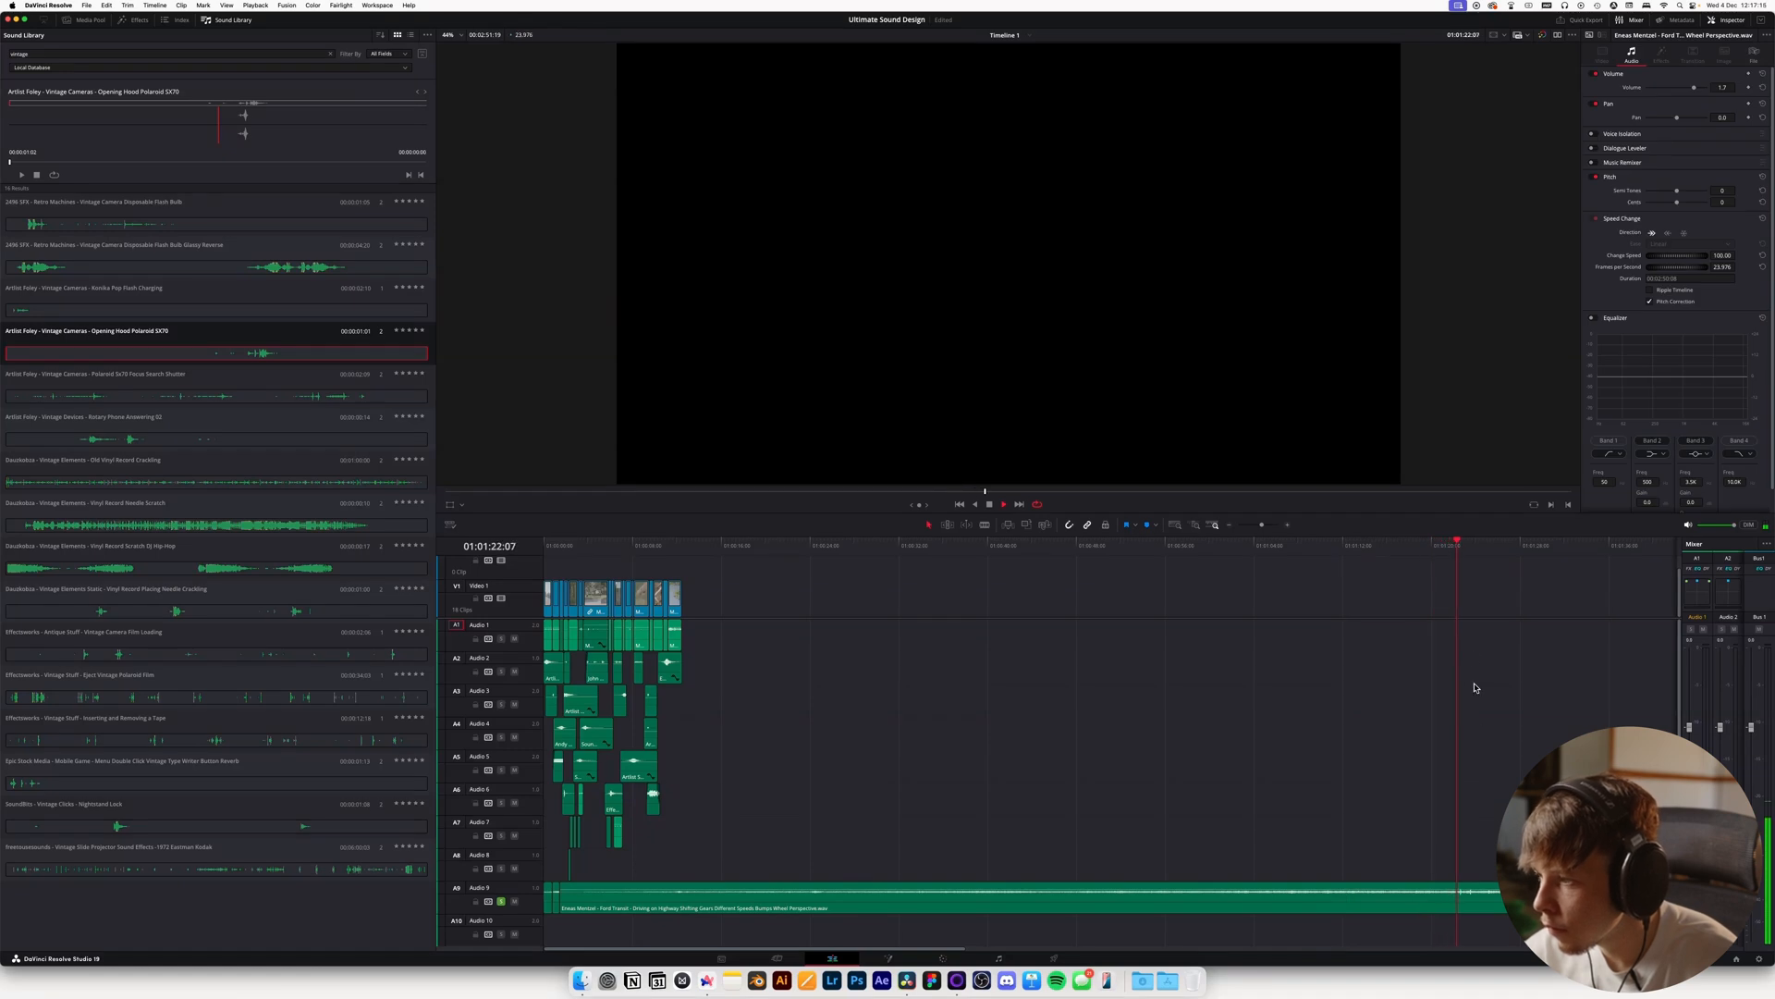
{"action": "key", "text": "space"}
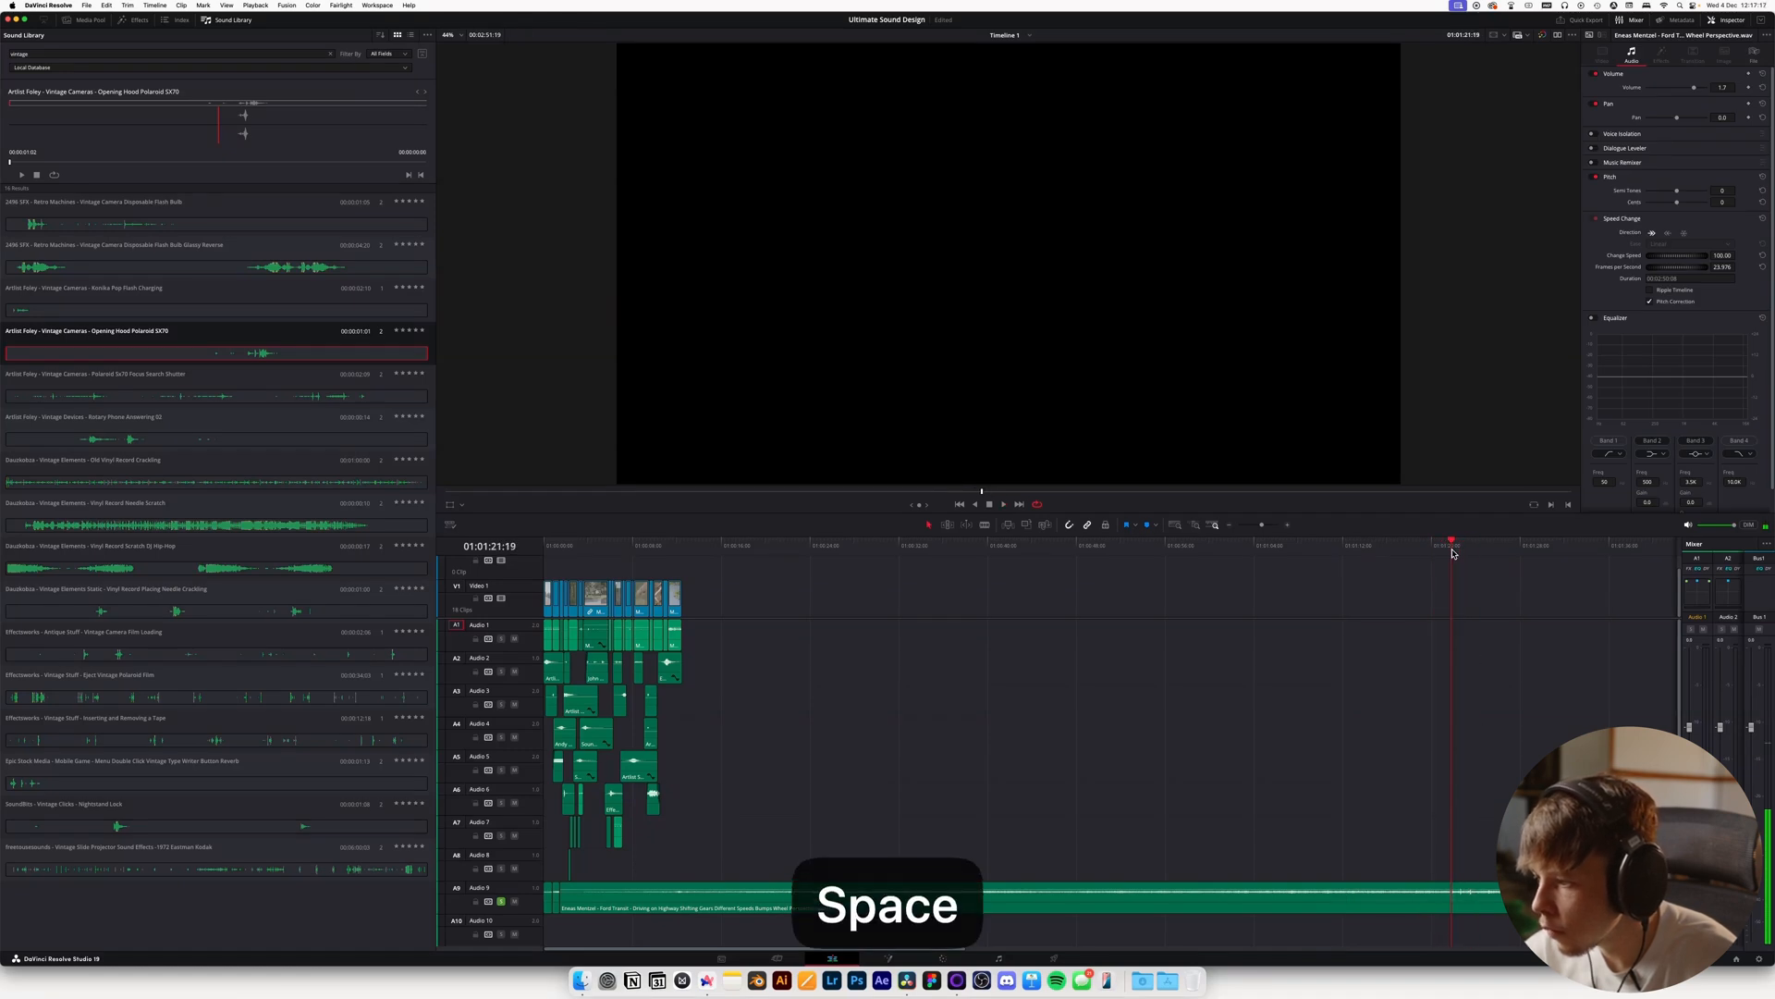
{"action": "key", "text": "q"}
{"action": "left_click_drag", "start_coordinate": [1494, 908], "coordinate": [608, 920]}
{"action": "key", "text": "Home"}
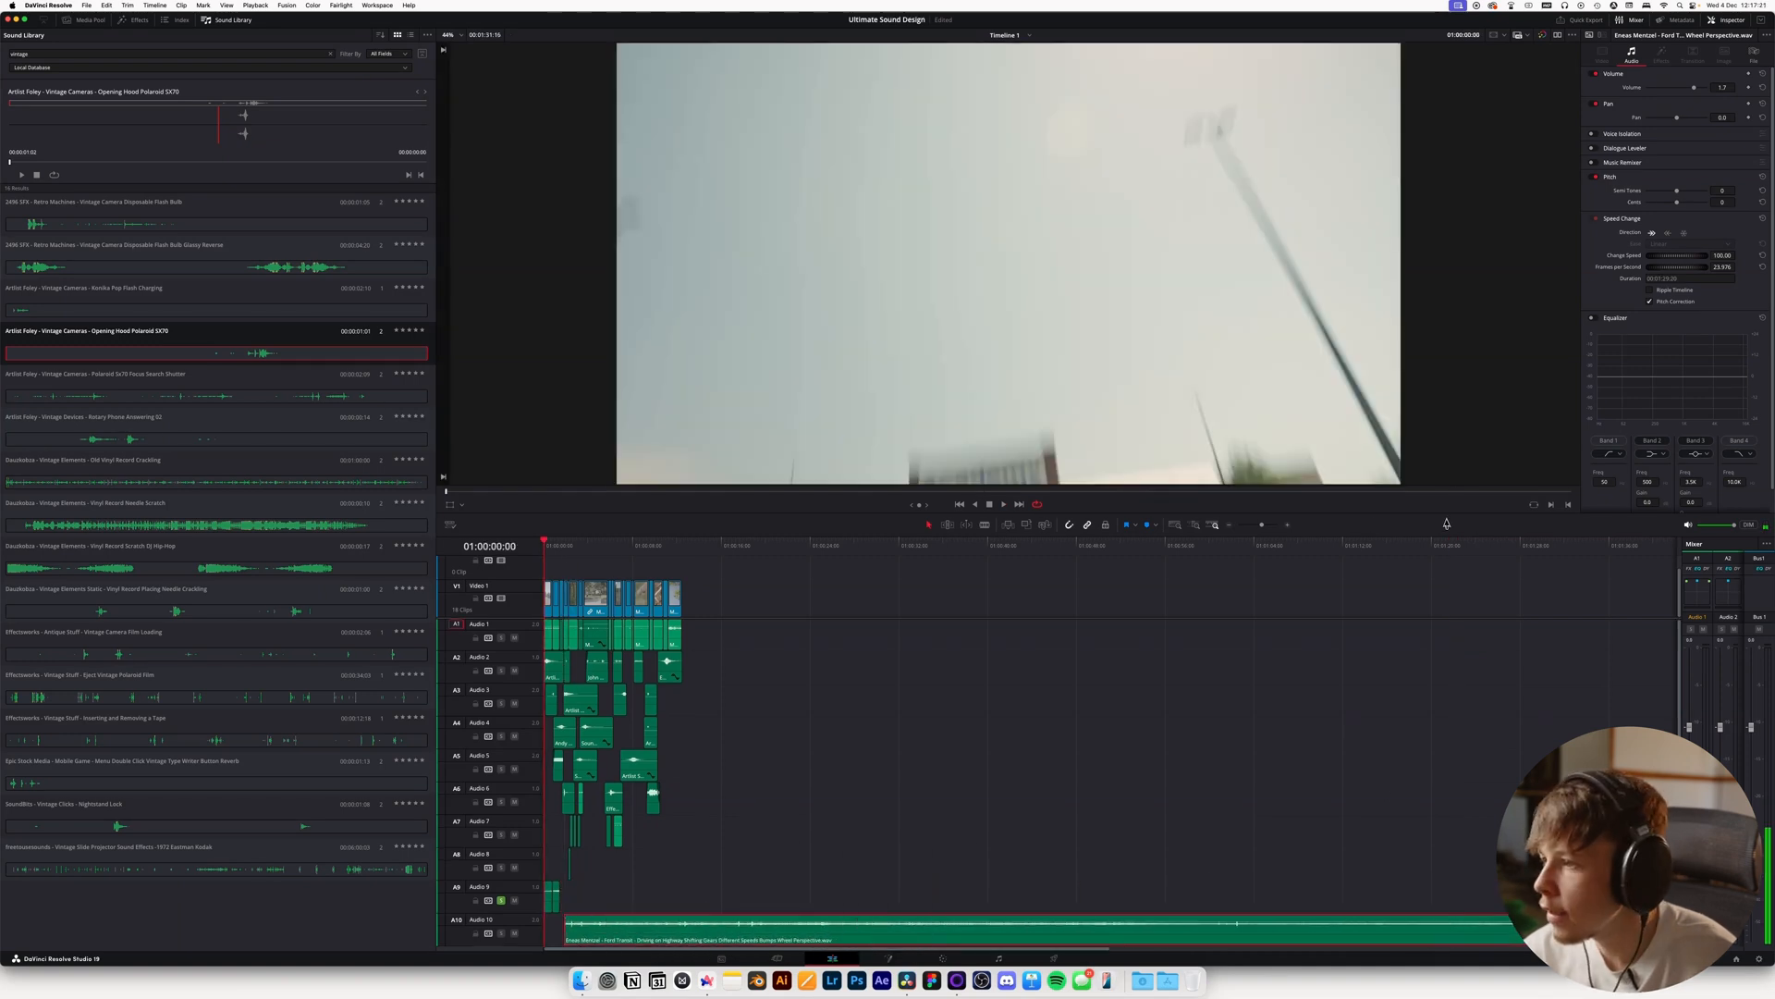
{"action": "left_click", "coordinate": [1287, 524]}
{"action": "left_click", "coordinate": [1287, 524]}
{"action": "left_click_drag", "start_coordinate": [880, 932], "coordinate": [818, 902]}
Play the repositioned Ford Transit clip and trim its end at the cut to the shoe shot, 01:00:01:19
{"action": "key", "text": "space"}
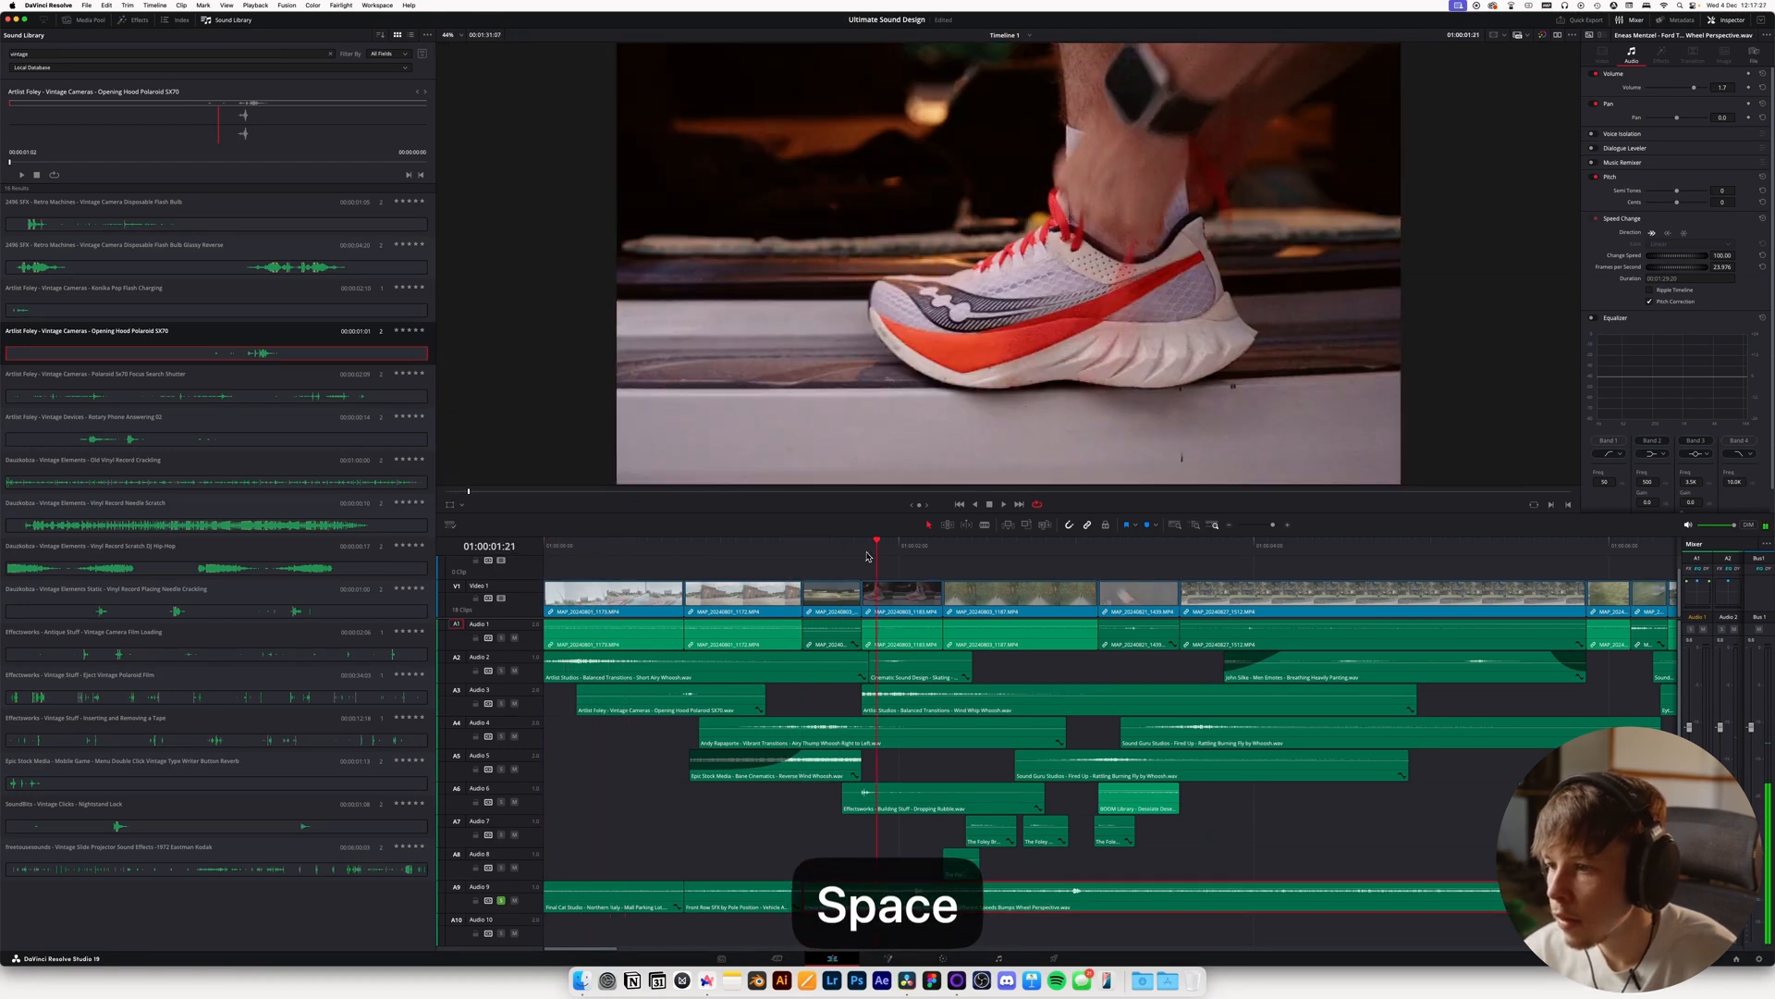
{"action": "left_click_drag", "start_coordinate": [806, 915], "coordinate": [851, 907]}
{"action": "key", "text": "space"}
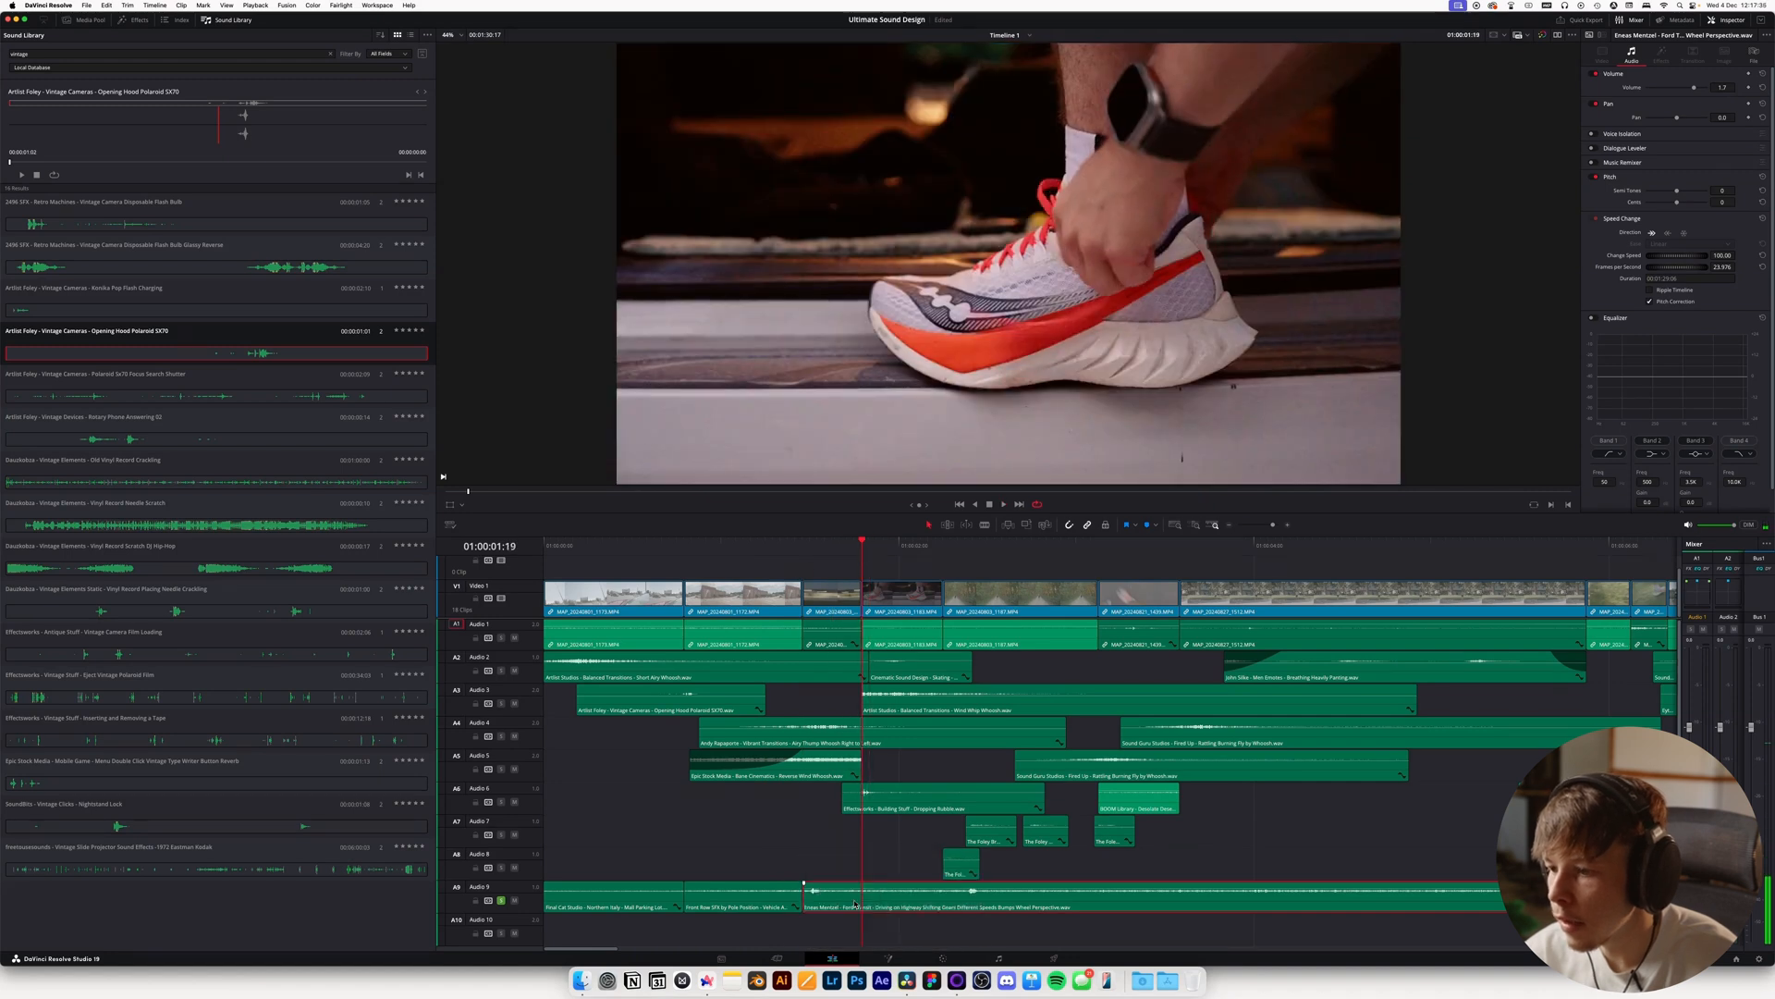
{"action": "key", "text": "w"}
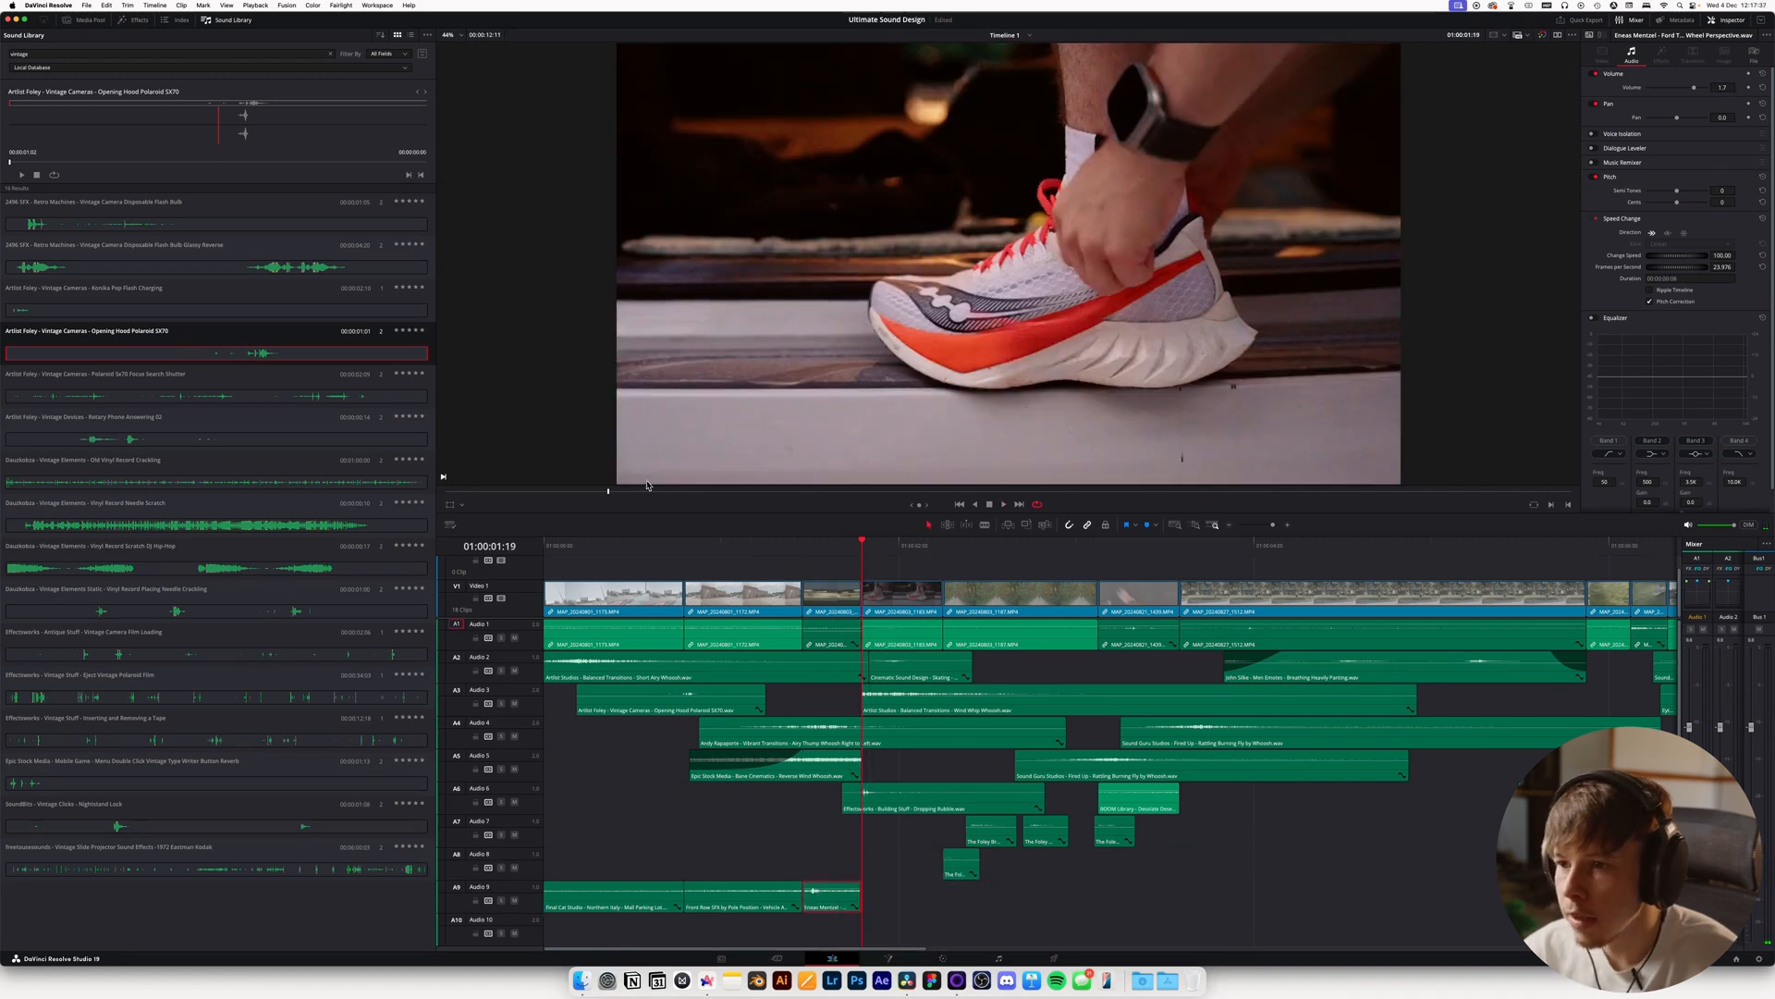
Play back the car shot into the shoe shot with all the layered sounds and save the project
{"action": "key", "text": "space"}
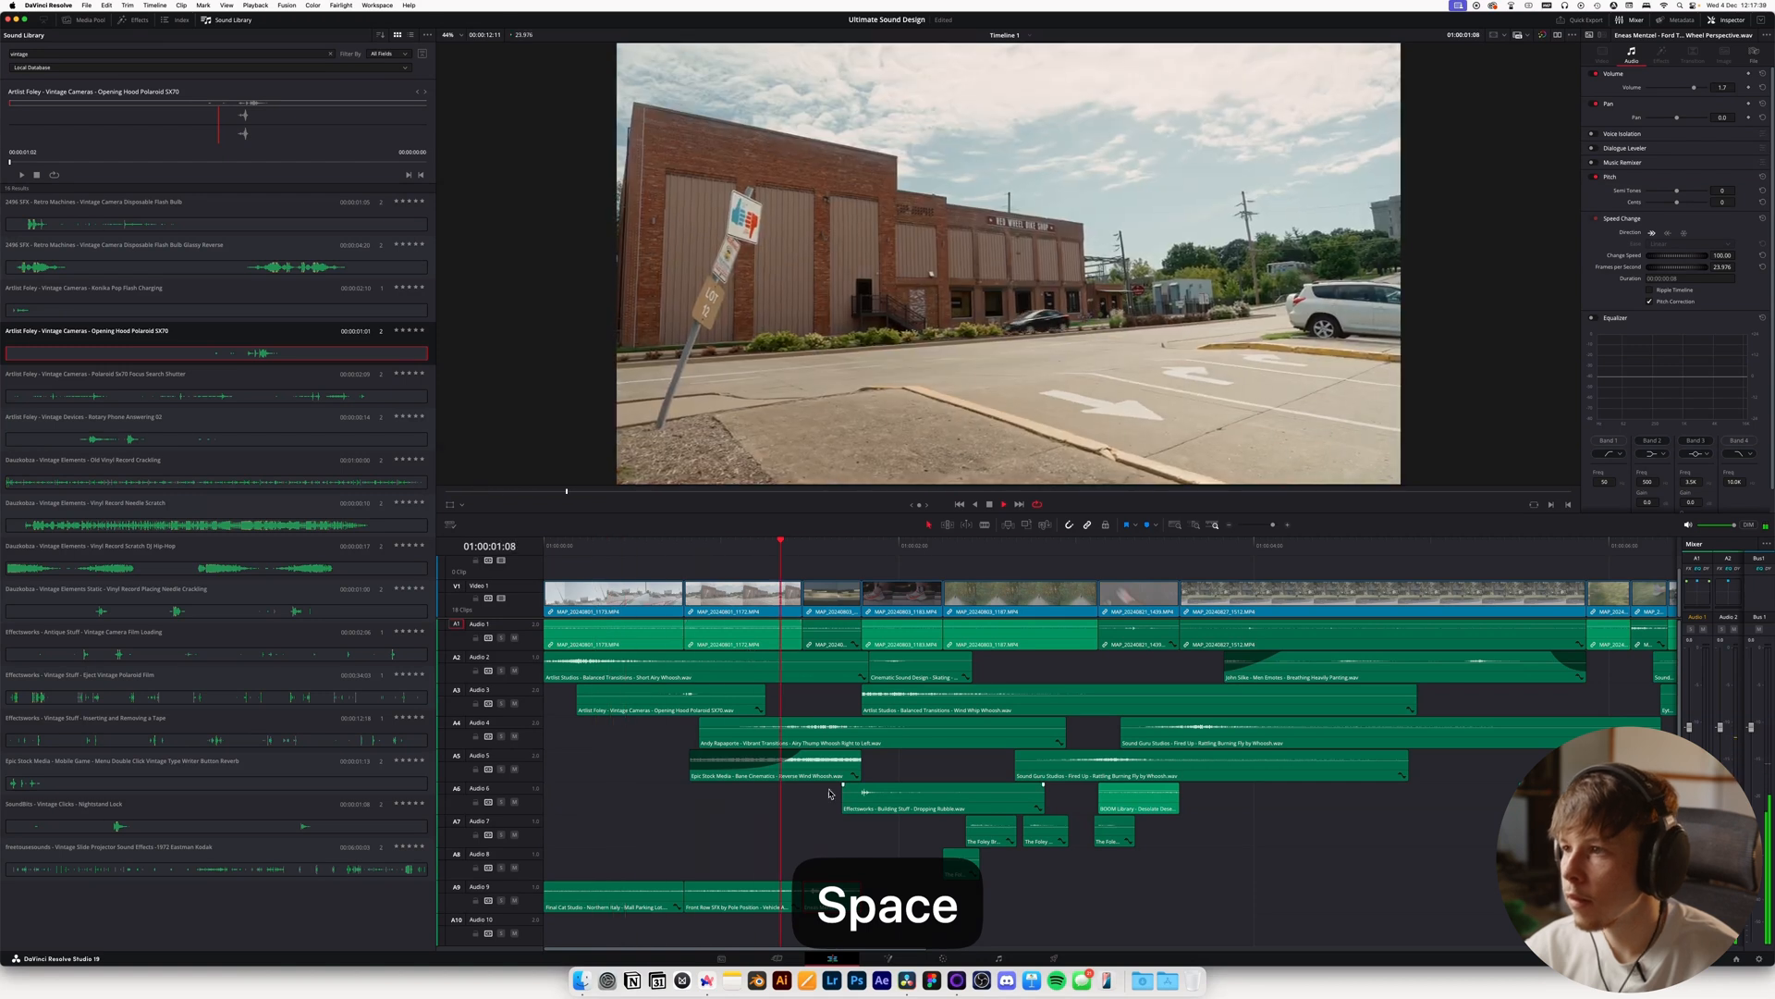
{"action": "key", "text": "space"}
{"action": "key", "text": "super+s"}
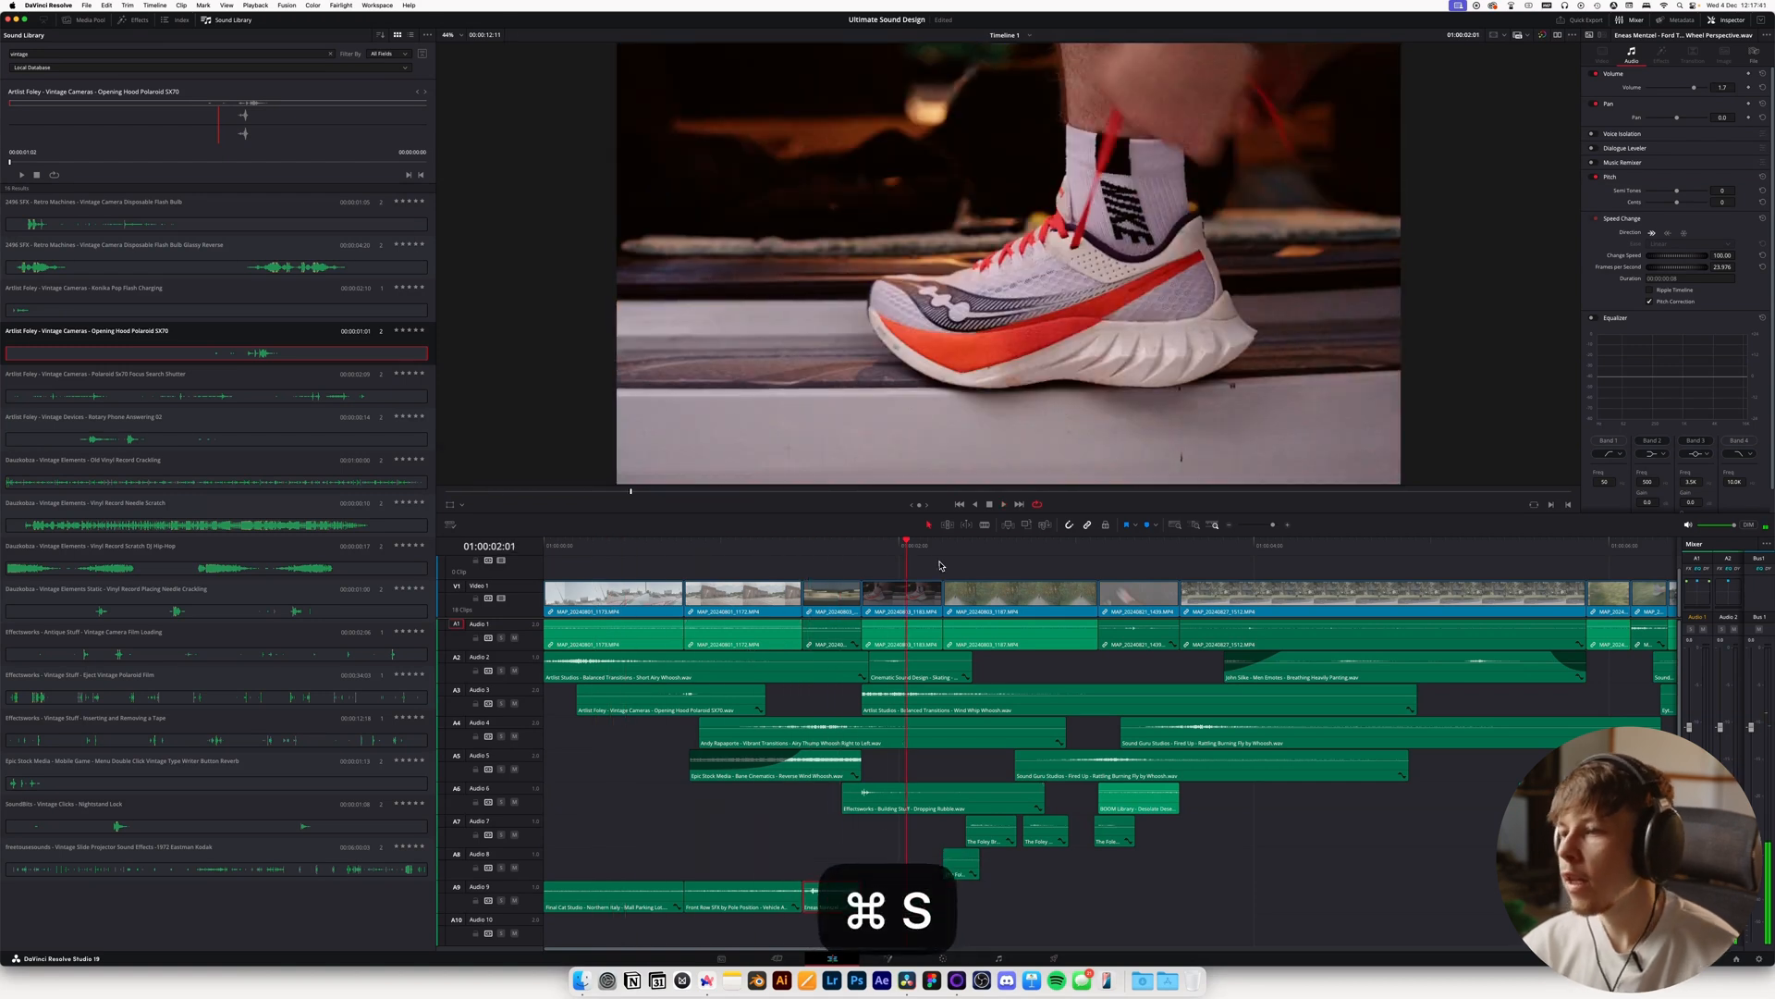
Switch to Artlist and replace the driving keyword with a sound effects search for nature and rural
{"action": "scroll", "coordinate": [1179, 564], "scroll_direction": "down", "scroll_amount": 3}
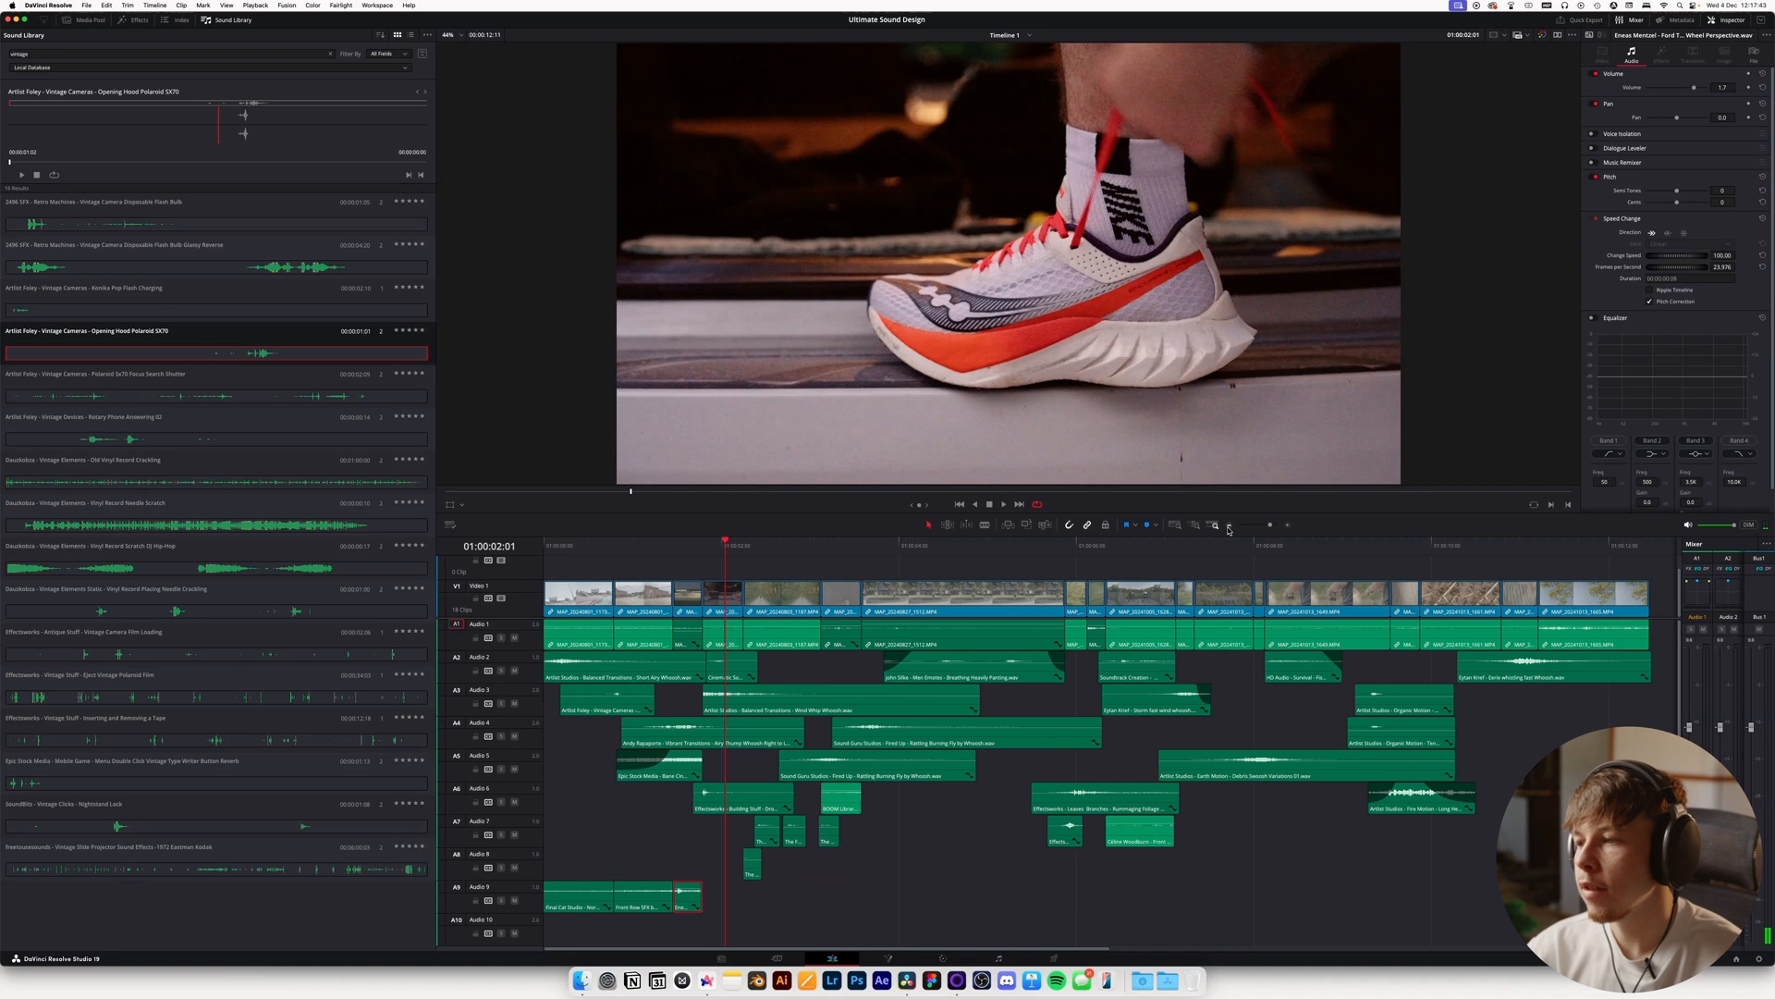
{"action": "key", "text": "super+Tab"}
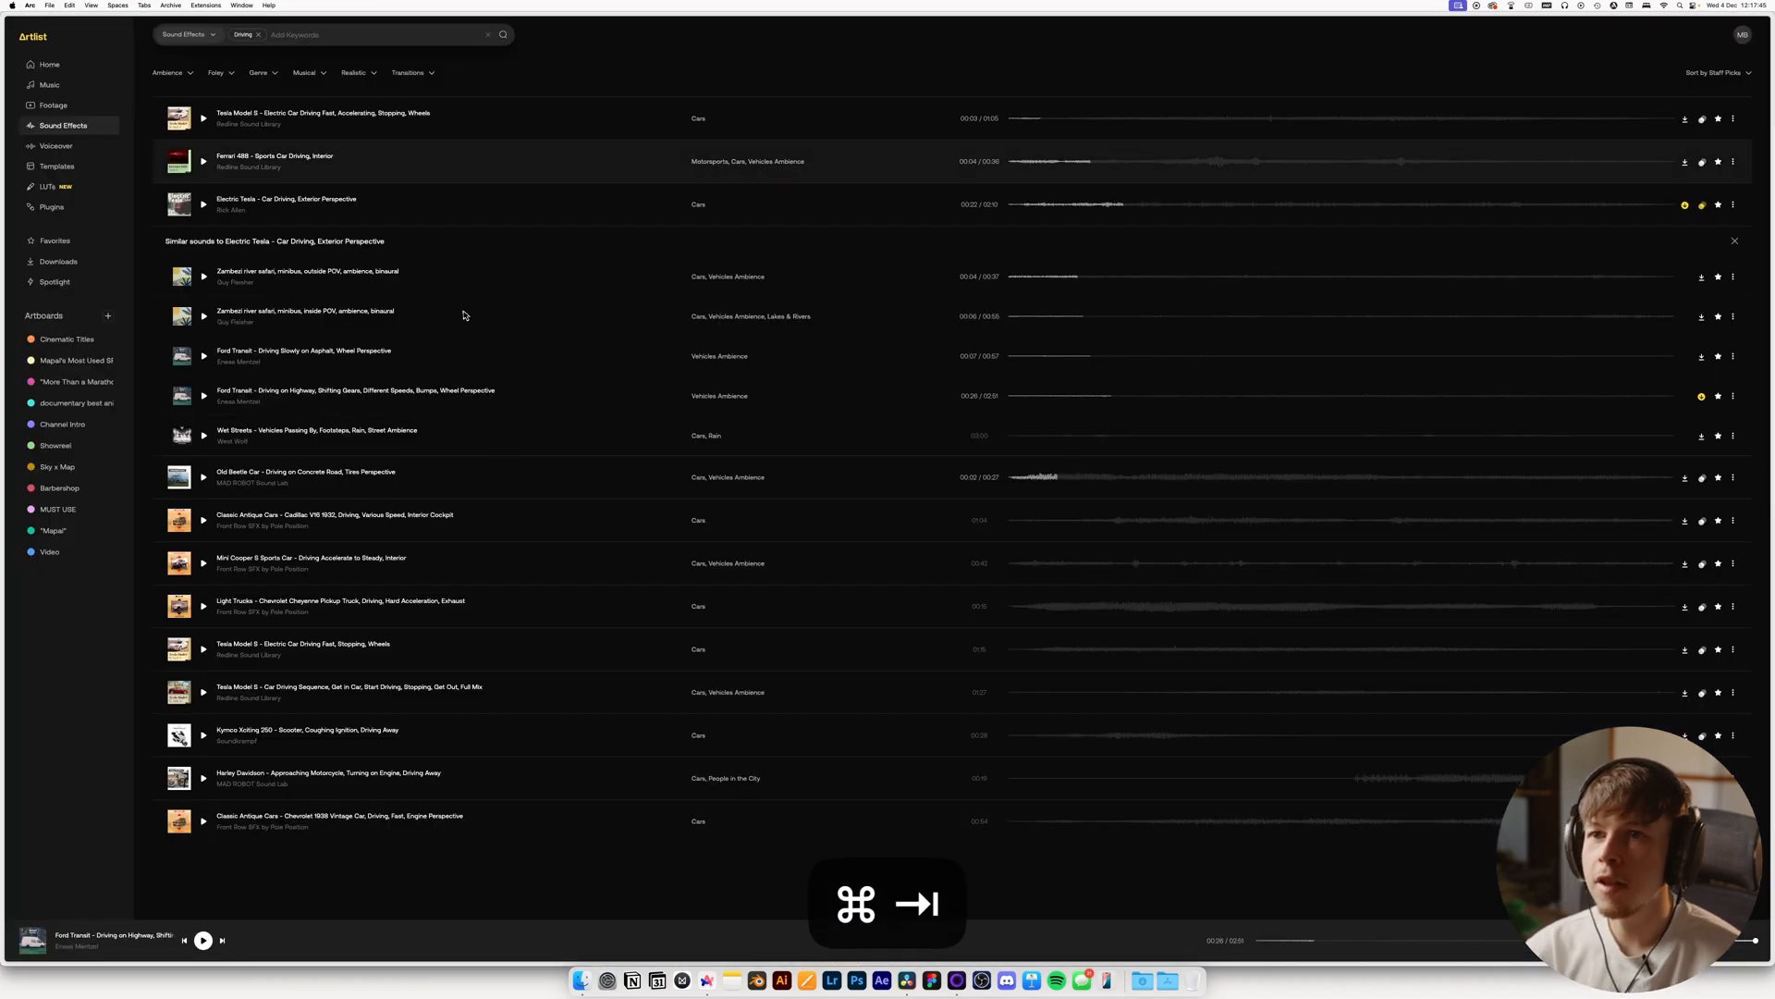
{"action": "key", "text": "BackSpace"}
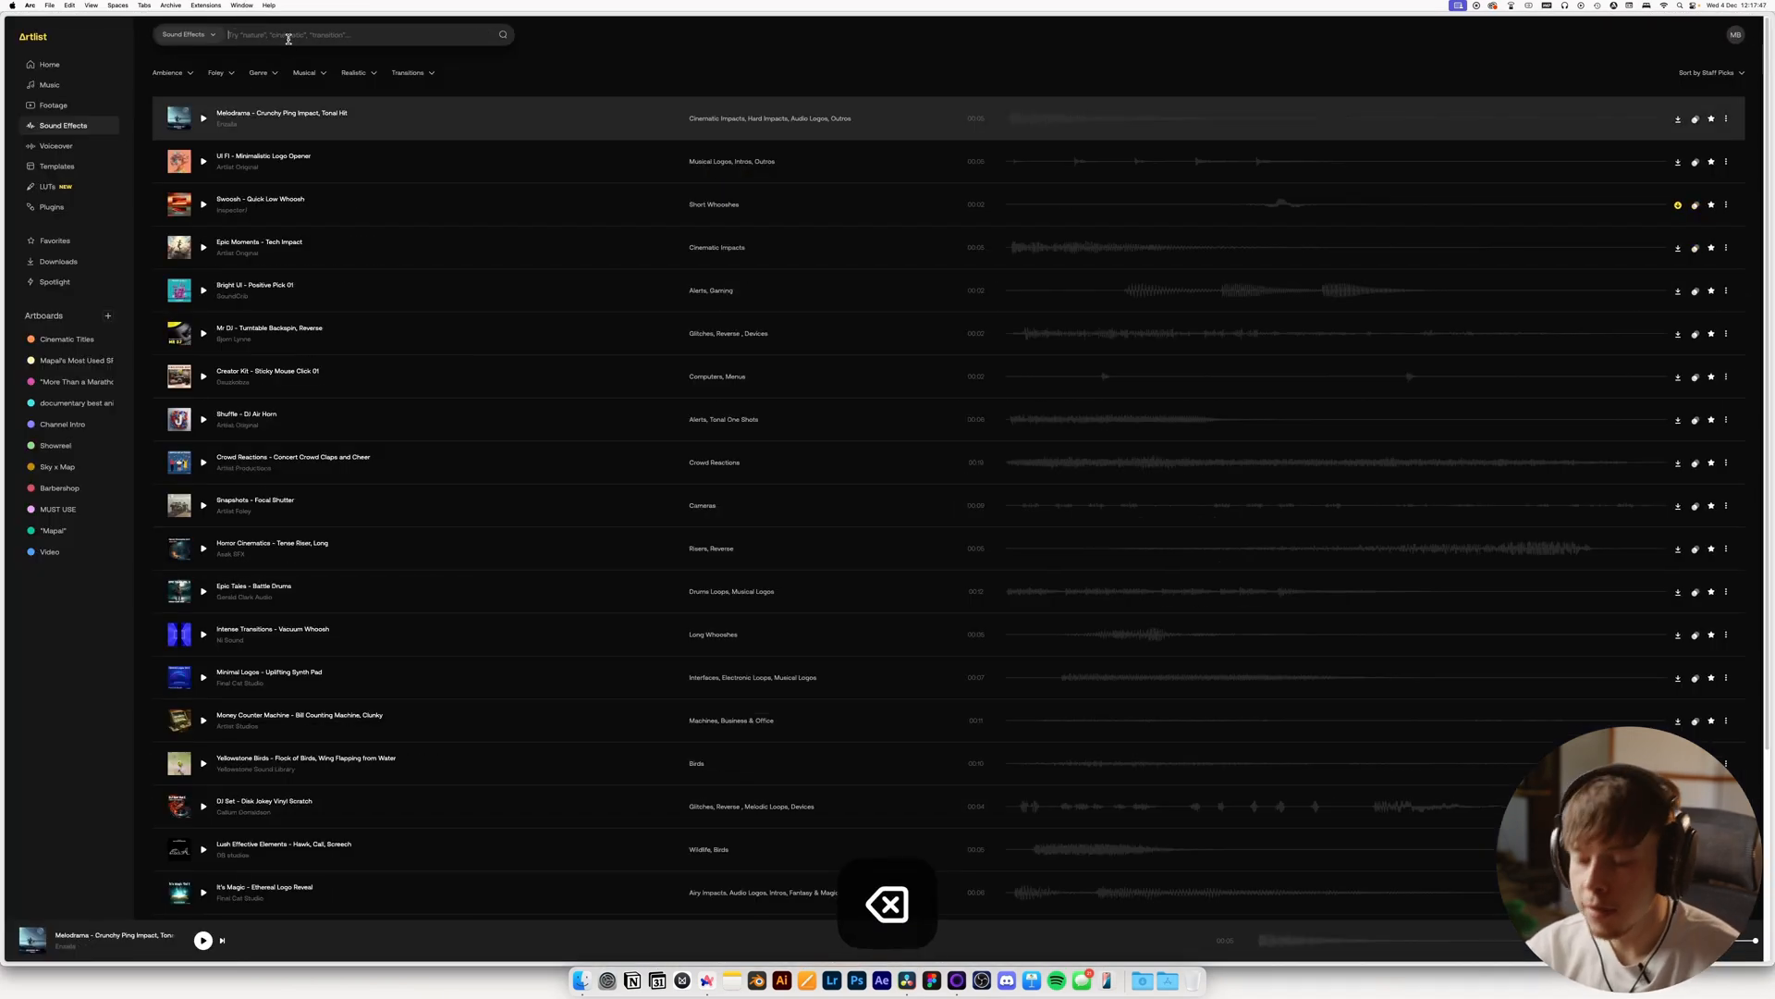
{"action": "type", "text": "nature"}
{"action": "key", "text": "Return"}
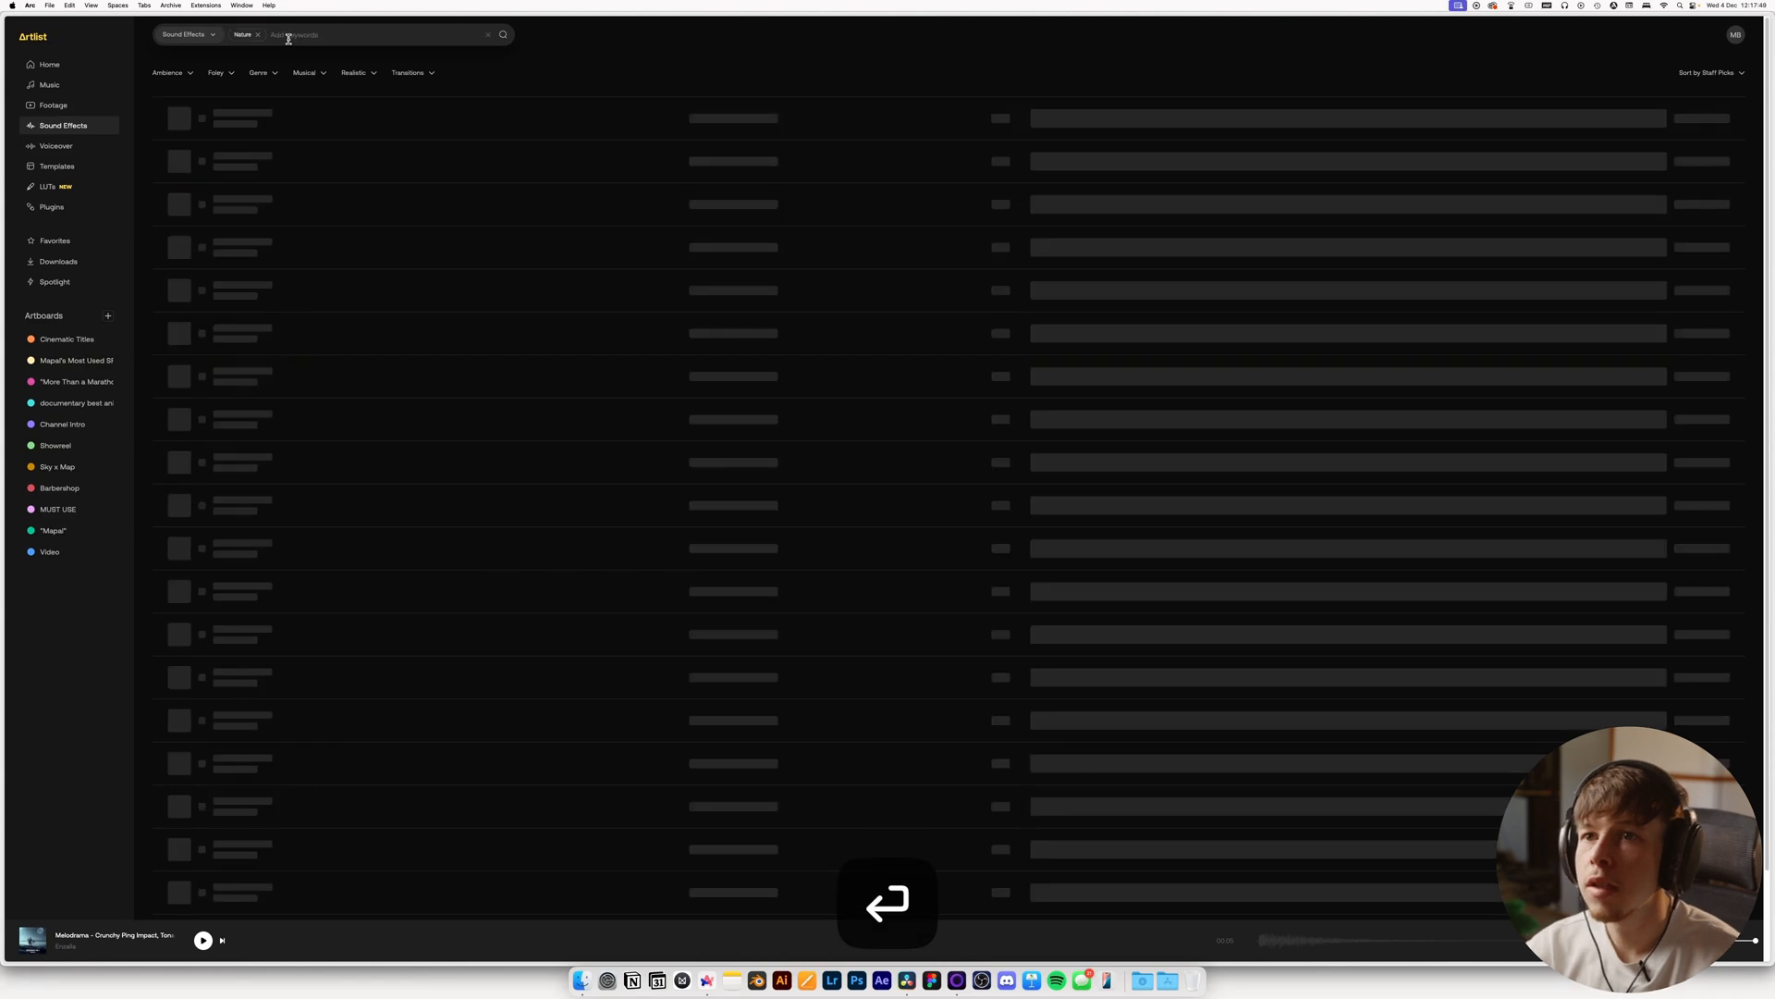
{"action": "type", "text": "rur"}
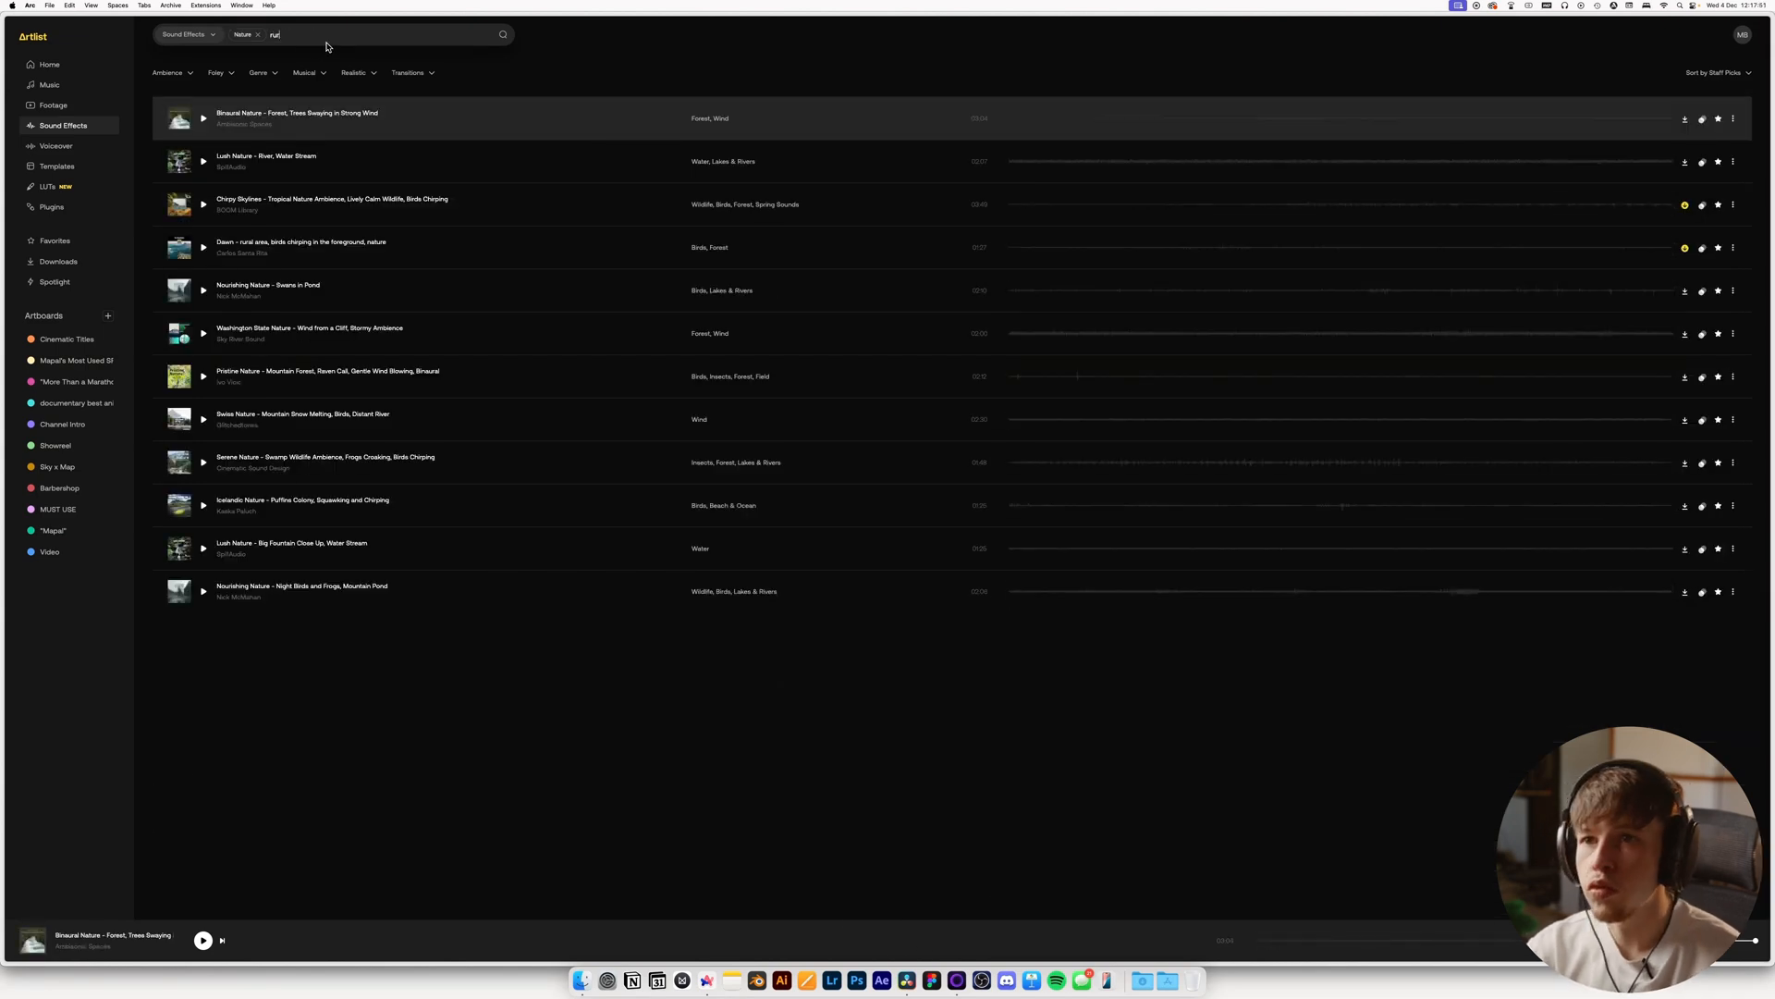
{"action": "type", "text": "al"}
{"action": "key", "text": "Return"}
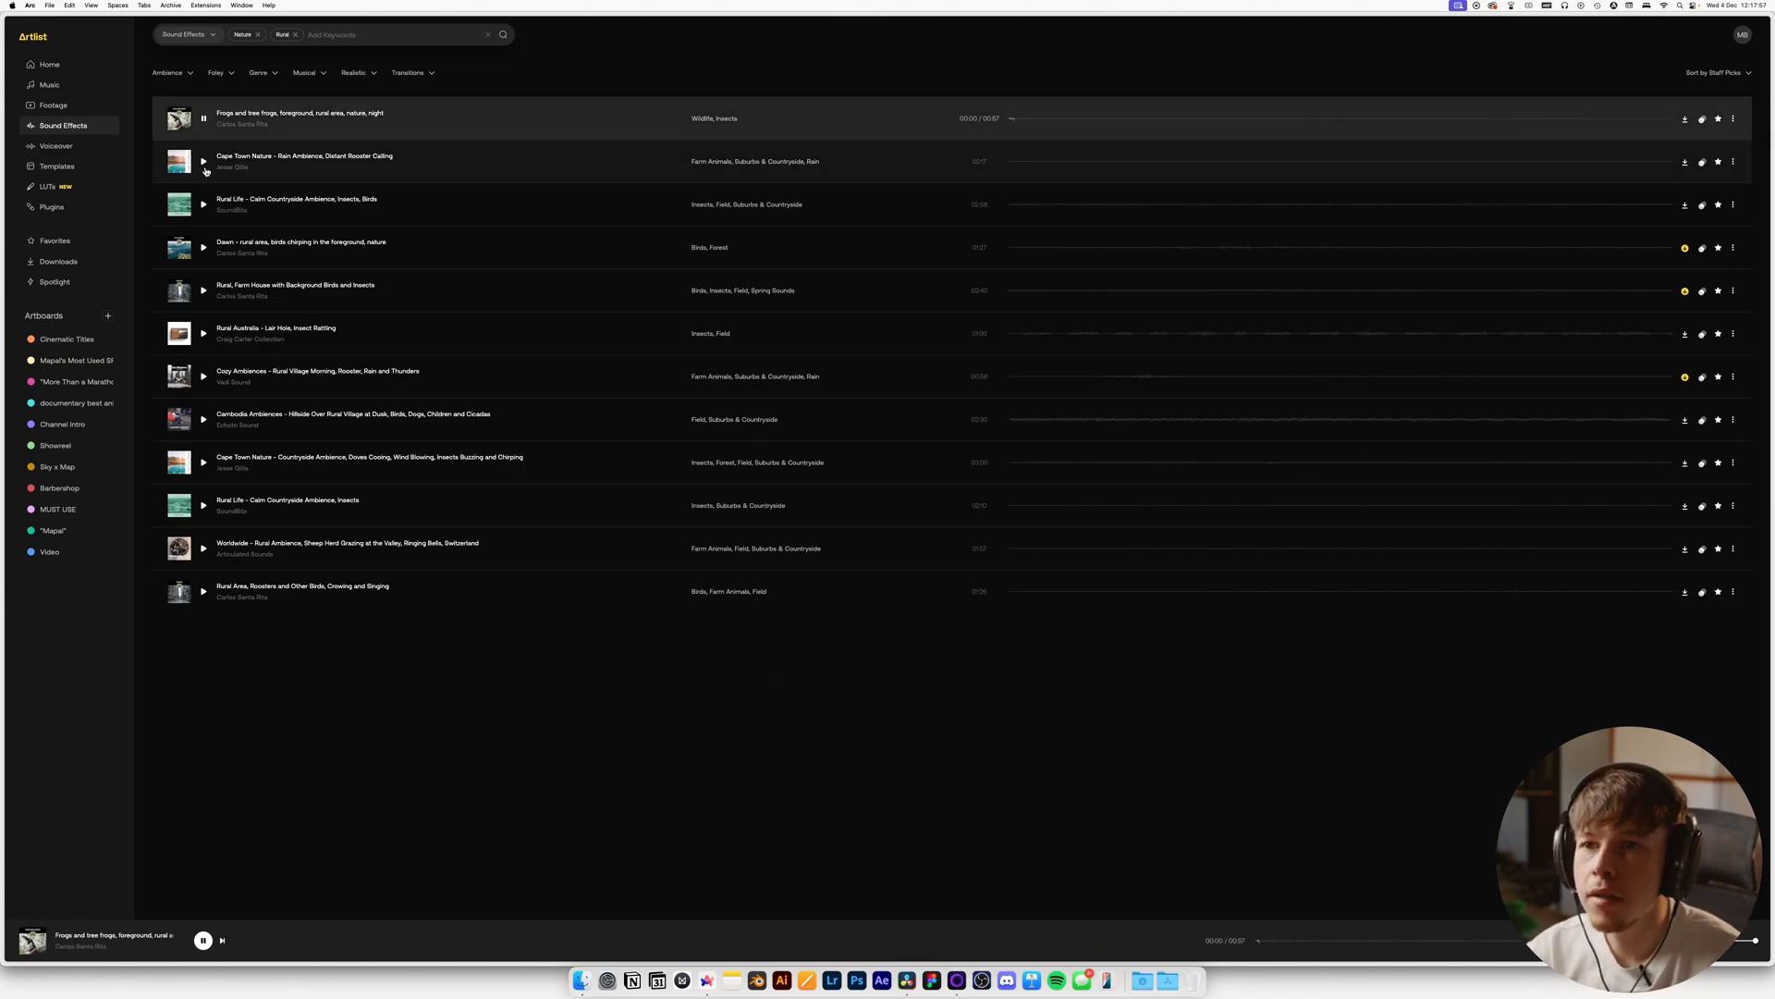
Audition Cape Town Nature - Rain Ambience and Rural Life - Calm Countryside Ambience, Insects, Birds, skipping ahead in the latter
{"action": "left_click", "coordinate": [203, 162]}
{"action": "left_click", "coordinate": [204, 205]}
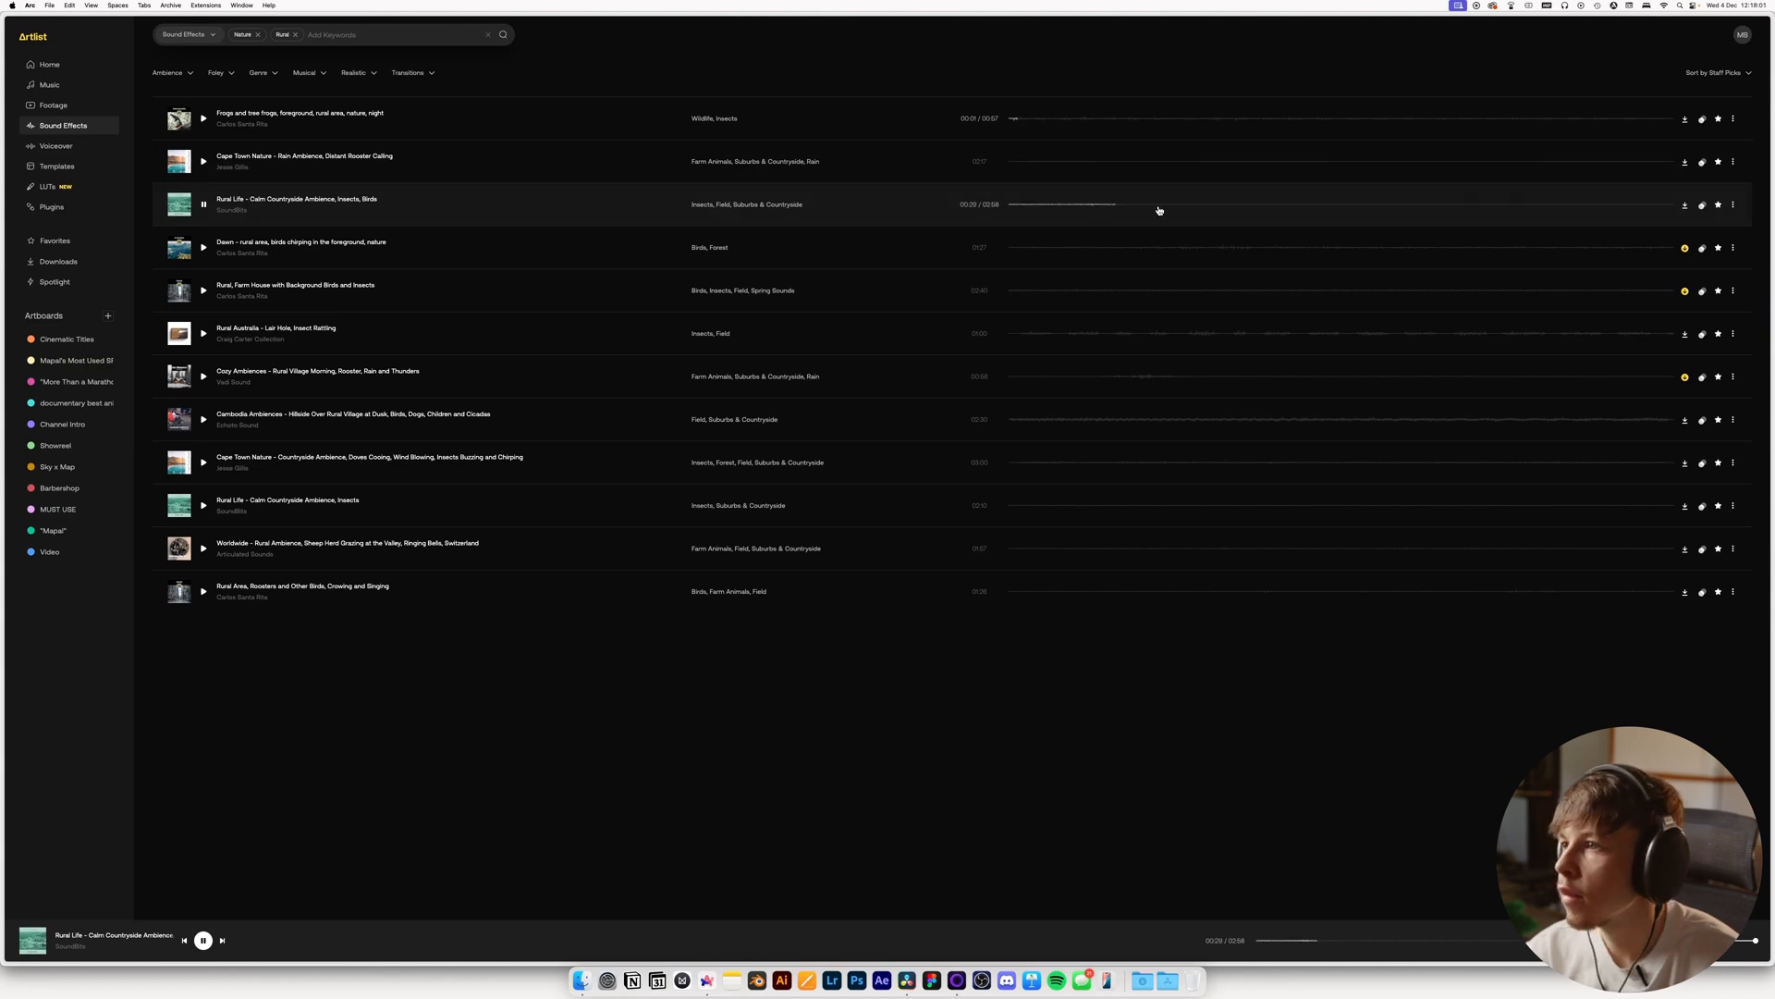
{"action": "left_click", "coordinate": [1328, 205]}
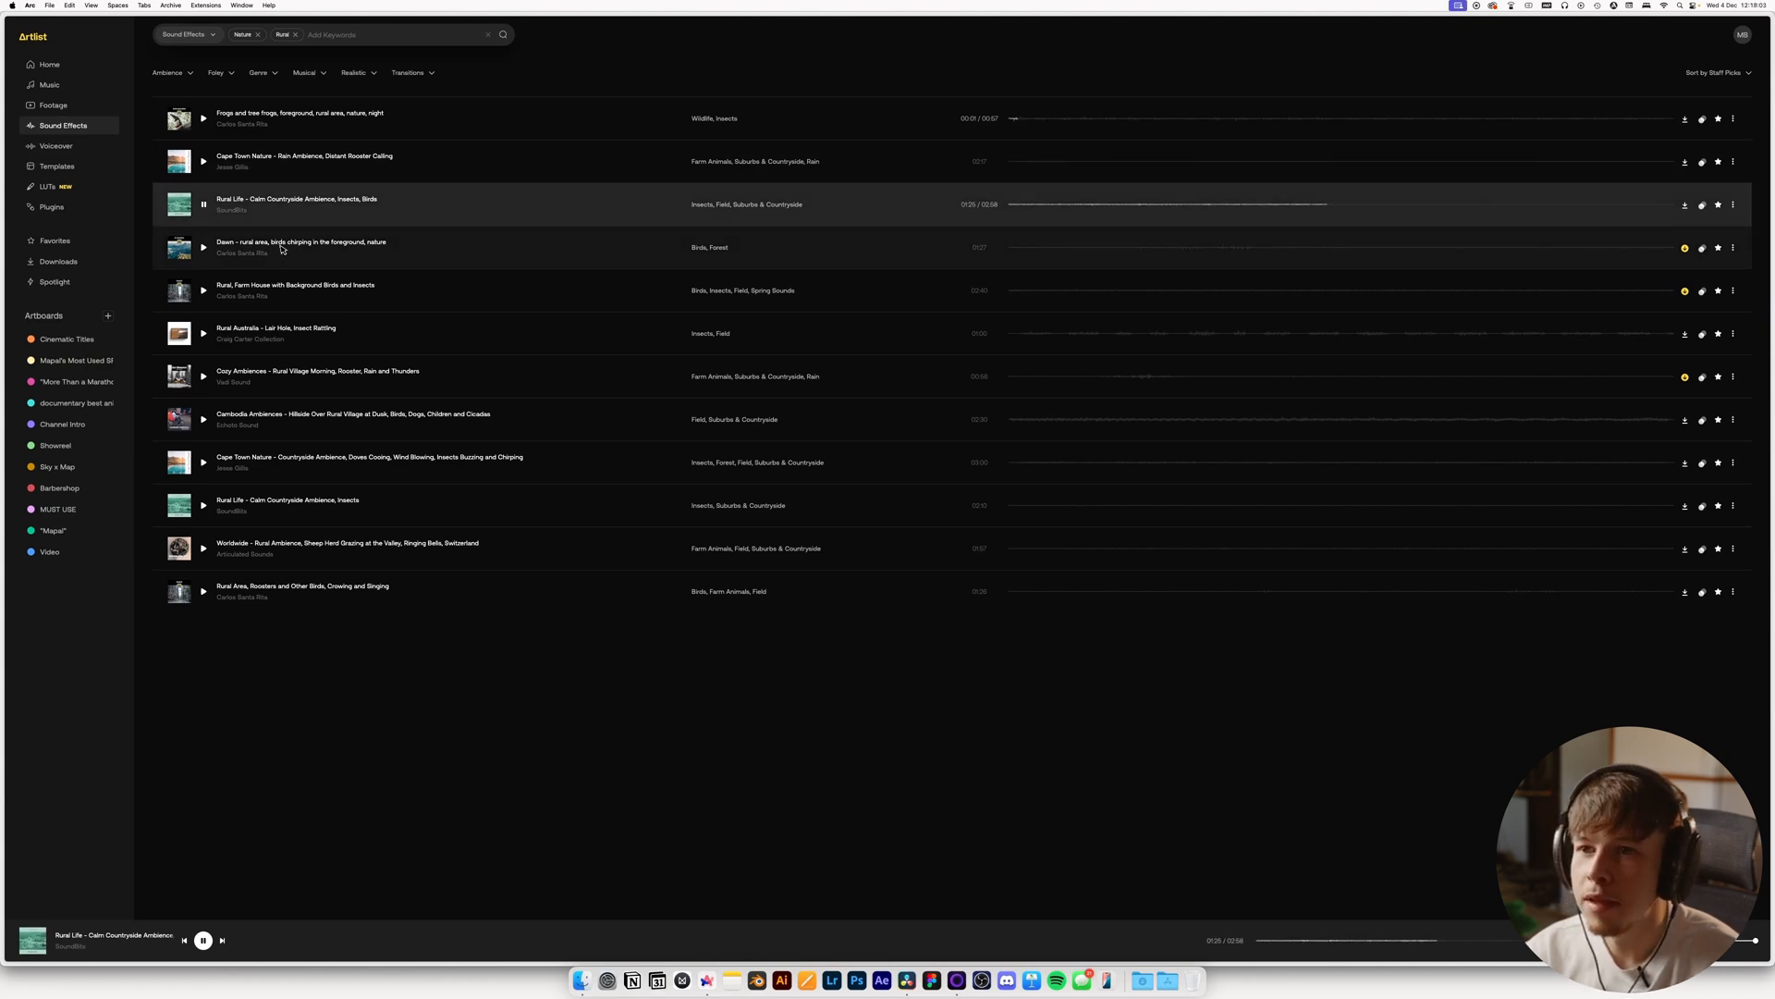
Show sounds similar to Rural Life - Calm Countryside Ambience, Insects, Birds and audition the forest, meadow and Zoo Visit suggestions
{"action": "left_click", "coordinate": [1703, 205]}
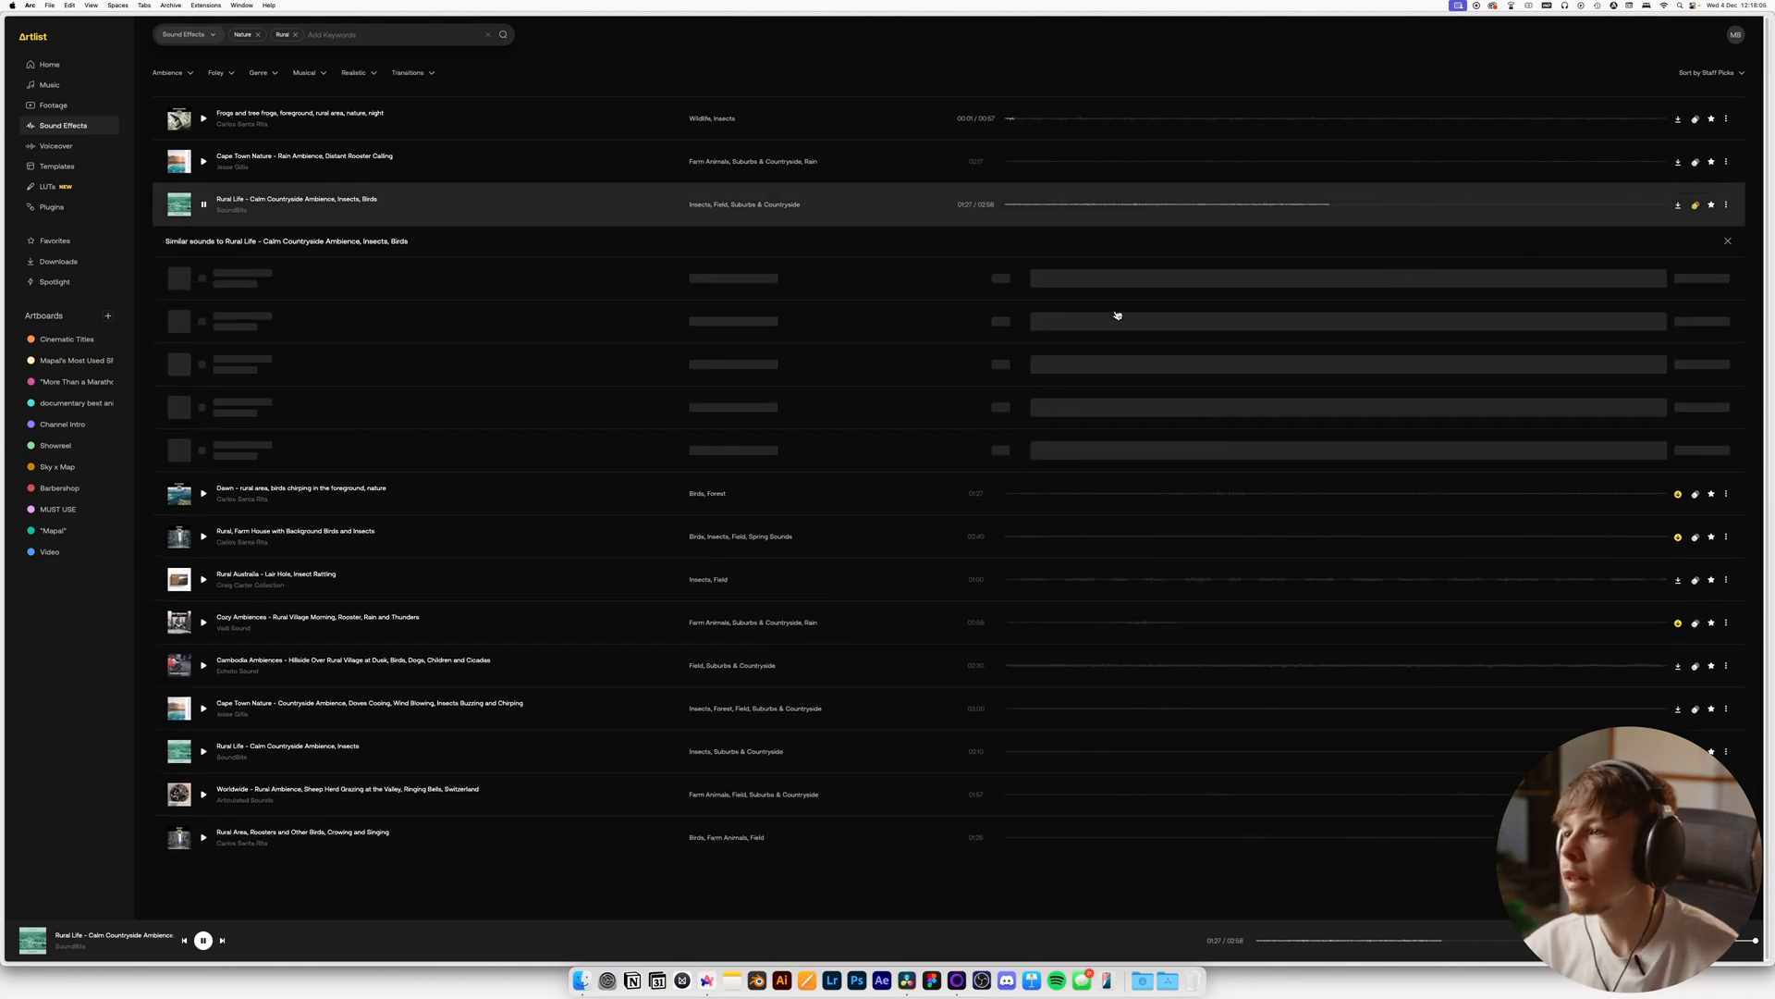
{"action": "left_click", "coordinate": [435, 289]}
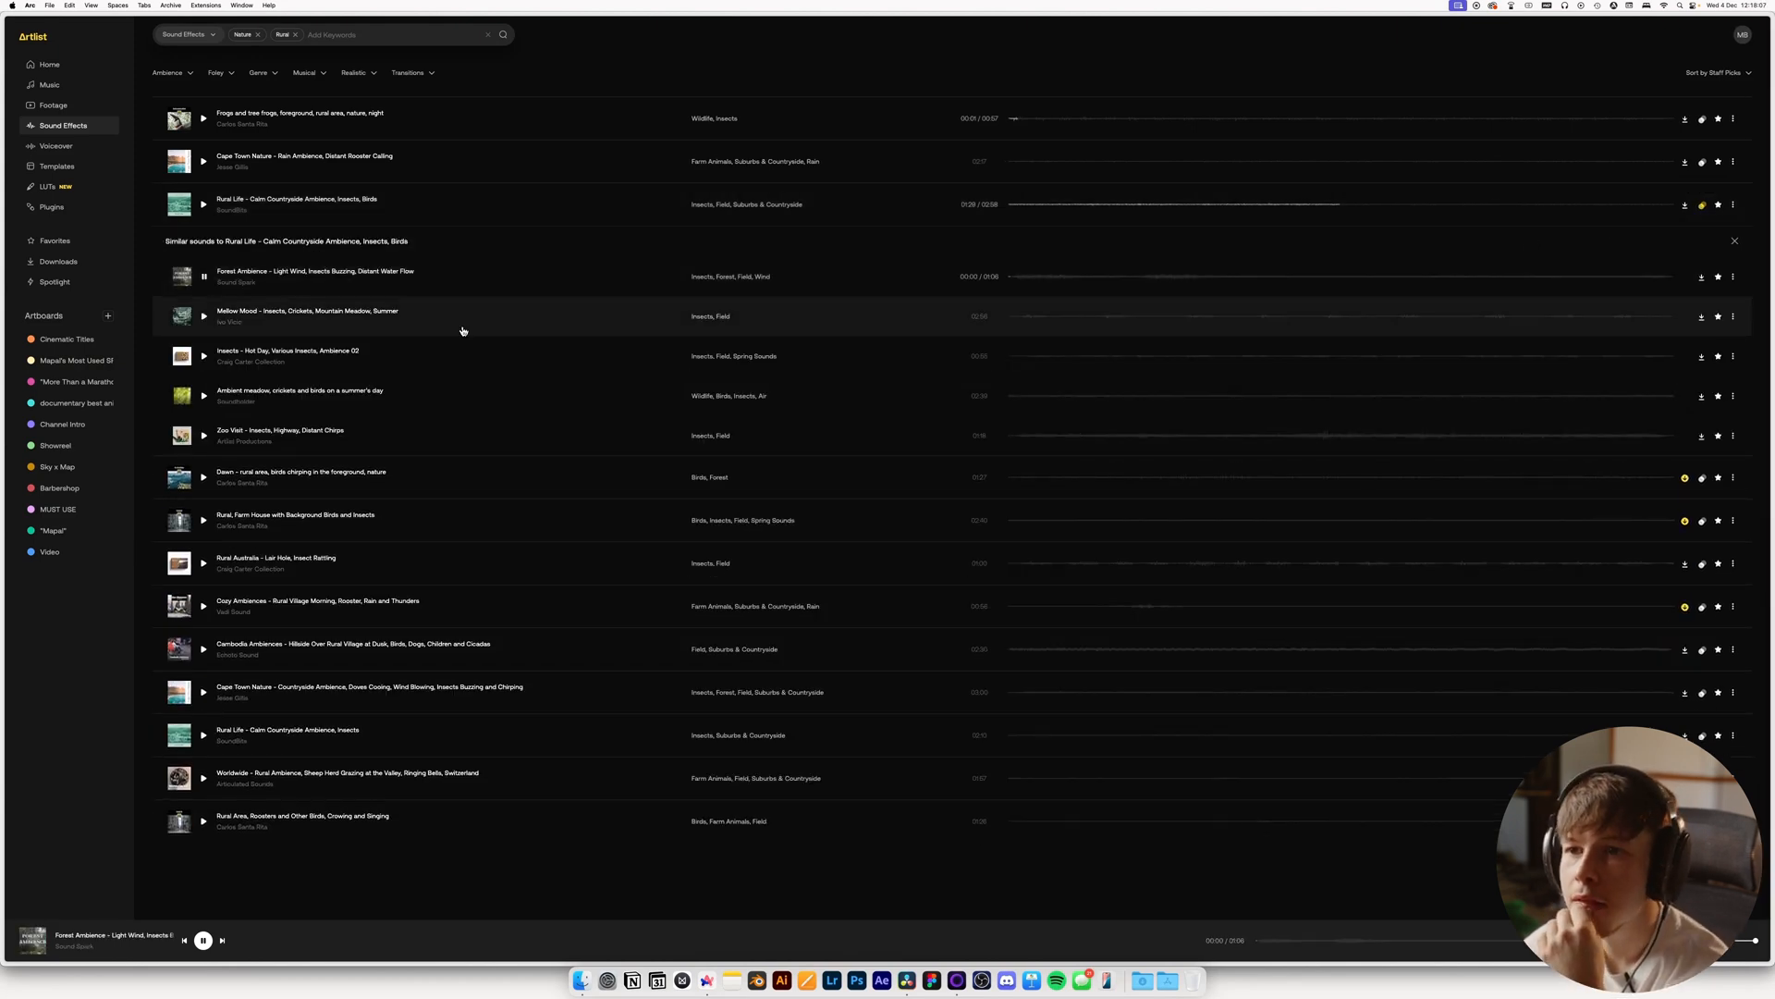
{"action": "left_click", "coordinate": [1084, 319]}
{"action": "left_click", "coordinate": [1093, 396]}
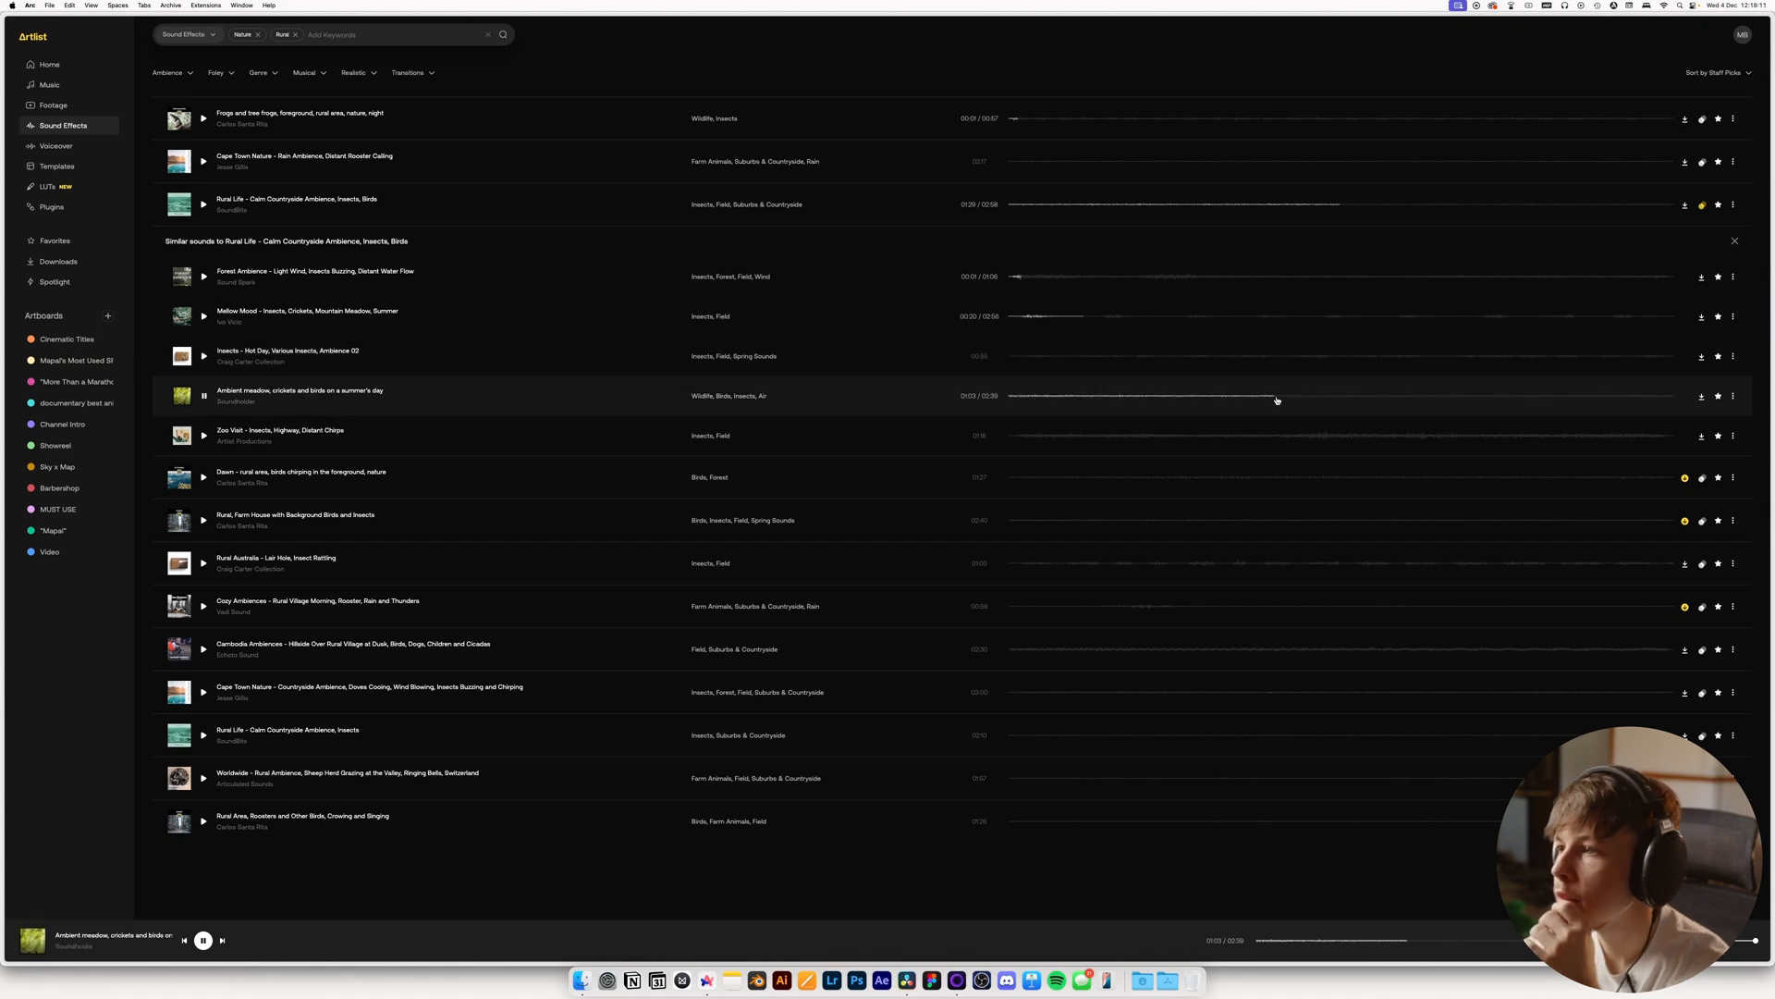
{"action": "left_click", "coordinate": [1271, 436]}
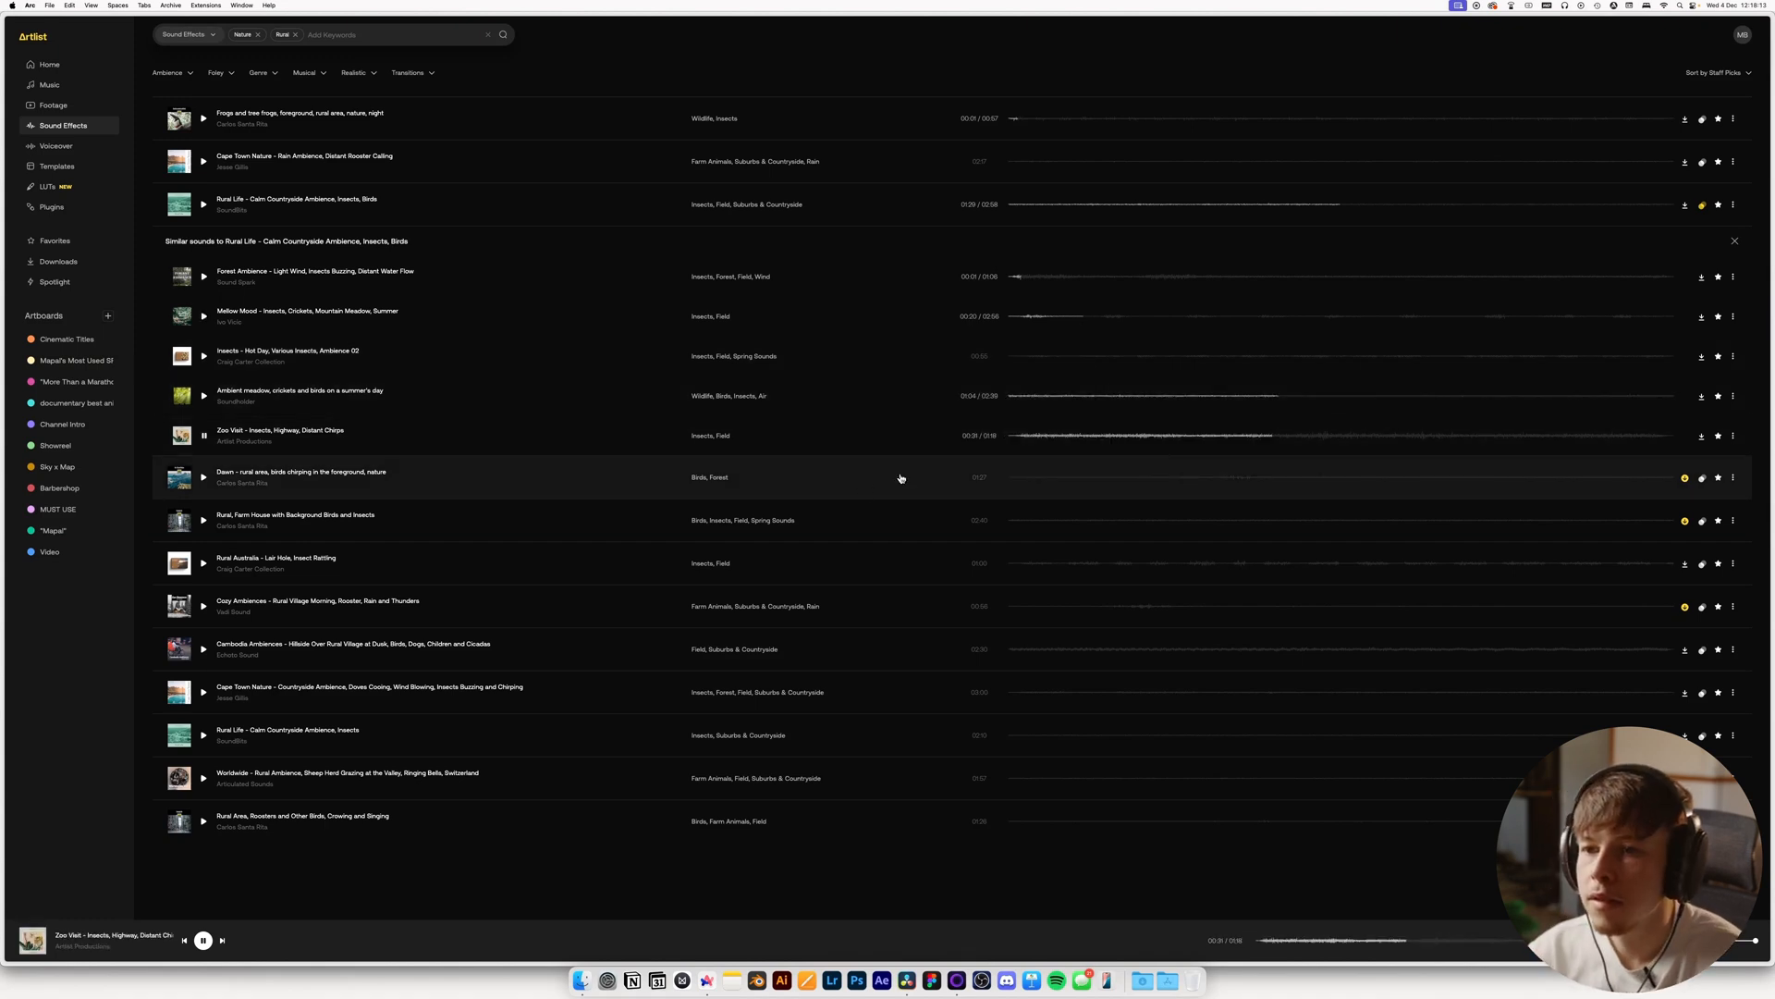
Audition the remaining rural results, working upward from Rural Area, Roosters and Other Birds to Rural, Farm House with Background Birds and Insects
{"action": "left_click", "coordinate": [203, 822]}
{"action": "left_click", "coordinate": [204, 778]}
{"action": "left_click", "coordinate": [203, 736]}
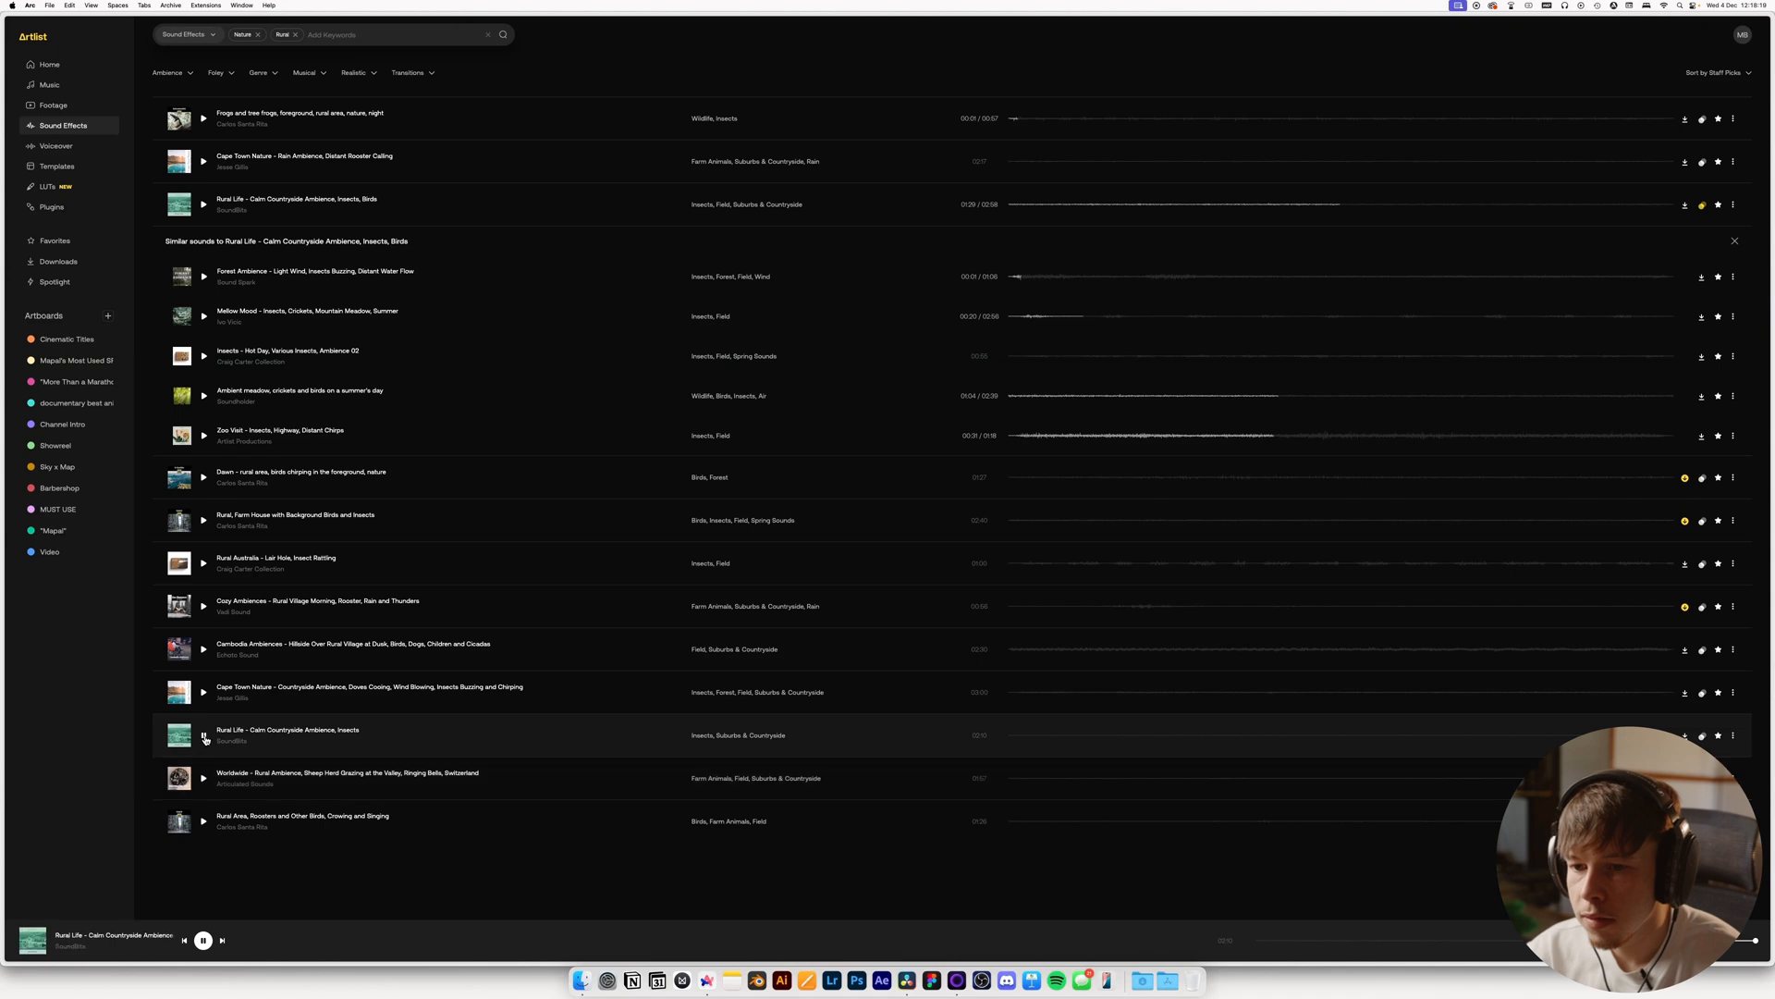
{"action": "left_click", "coordinate": [203, 693]}
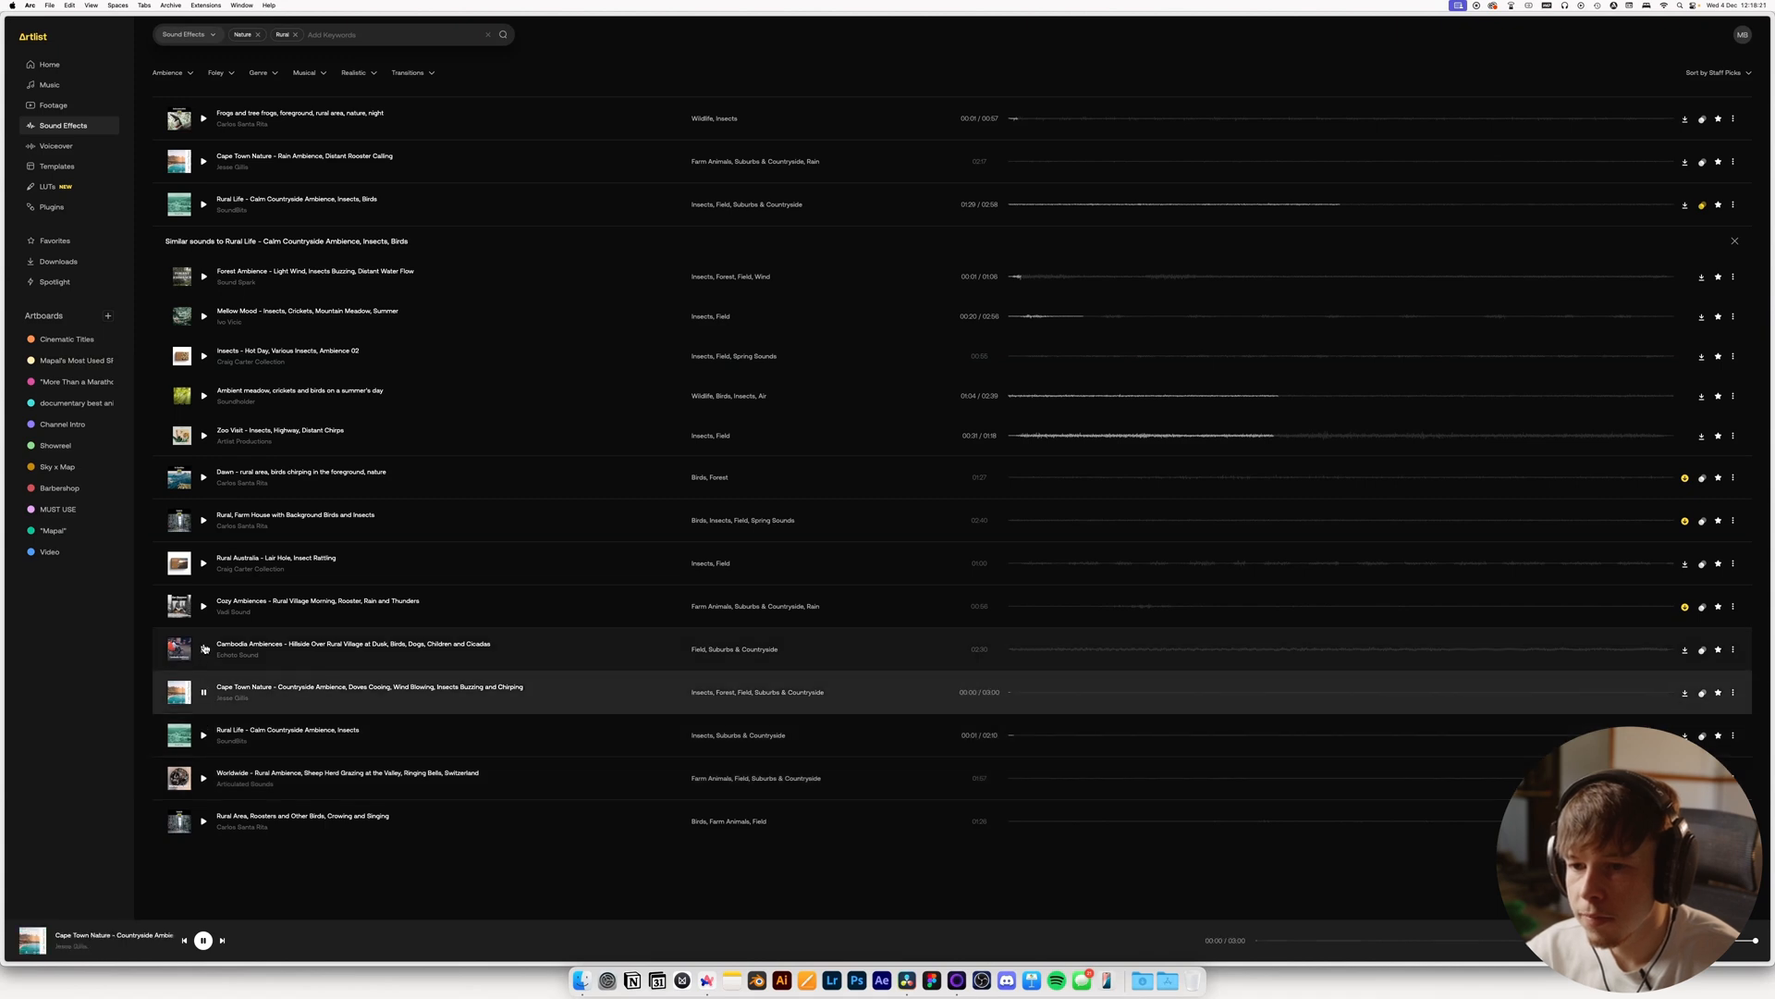
{"action": "left_click", "coordinate": [205, 605]}
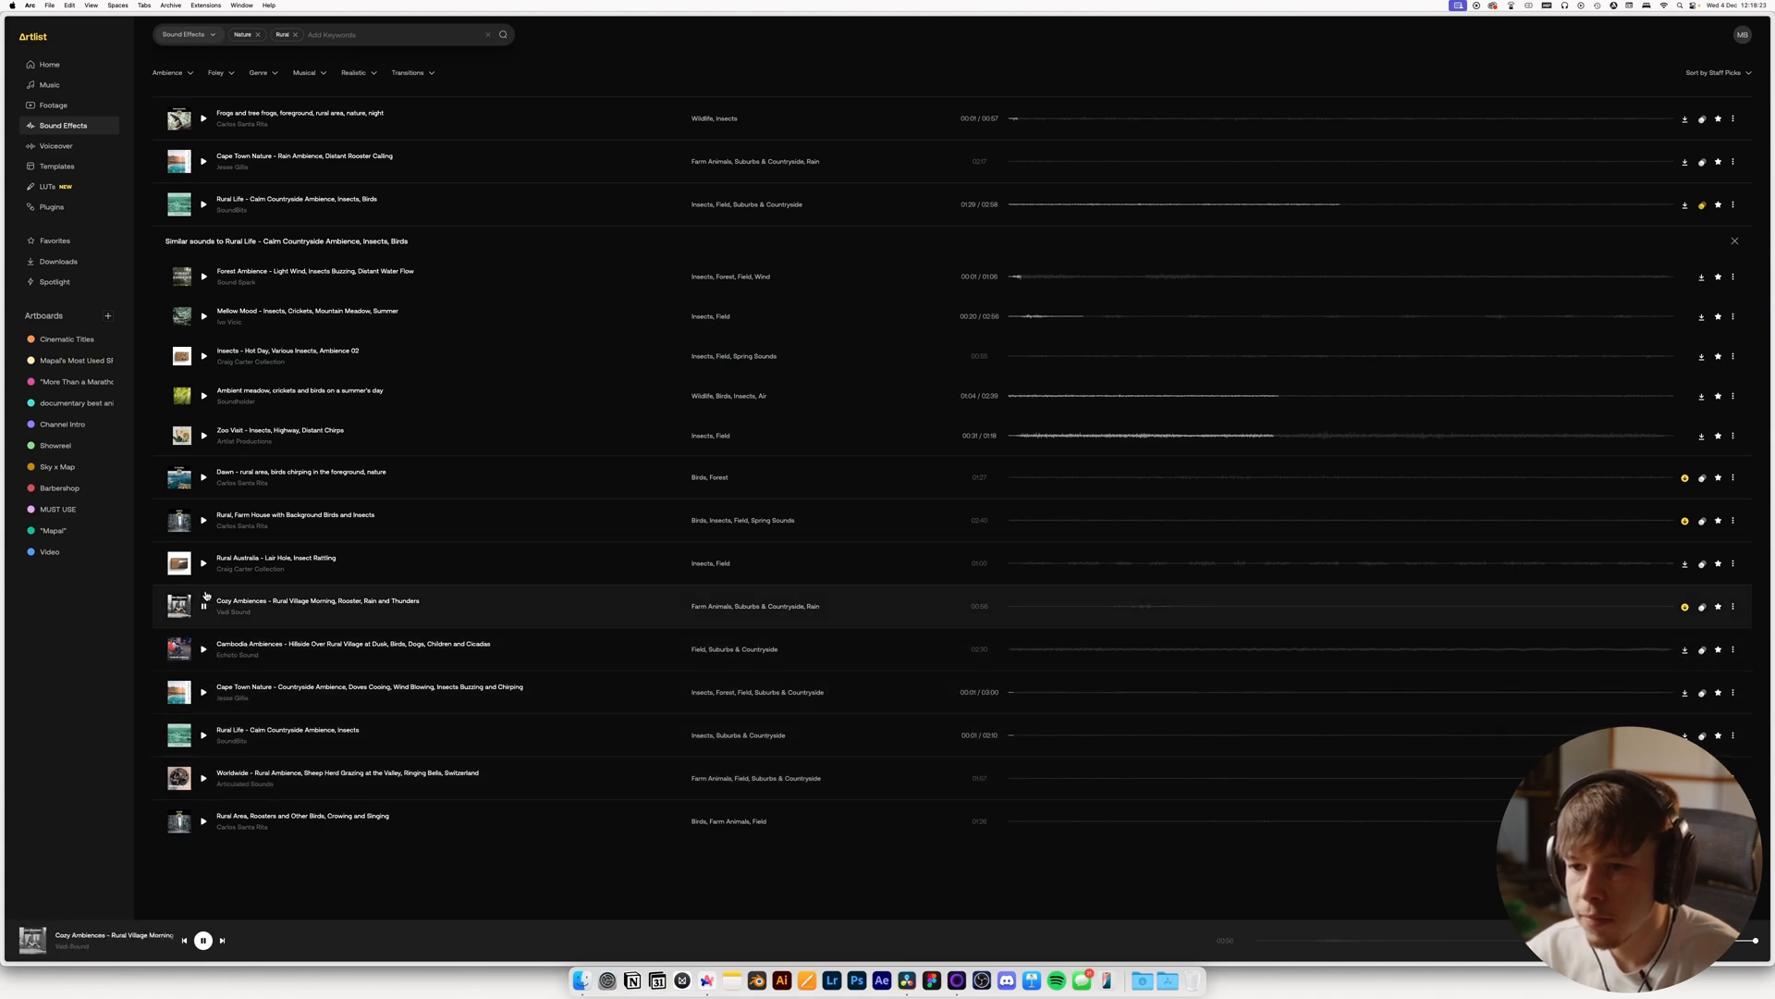
{"action": "left_click", "coordinate": [204, 563]}
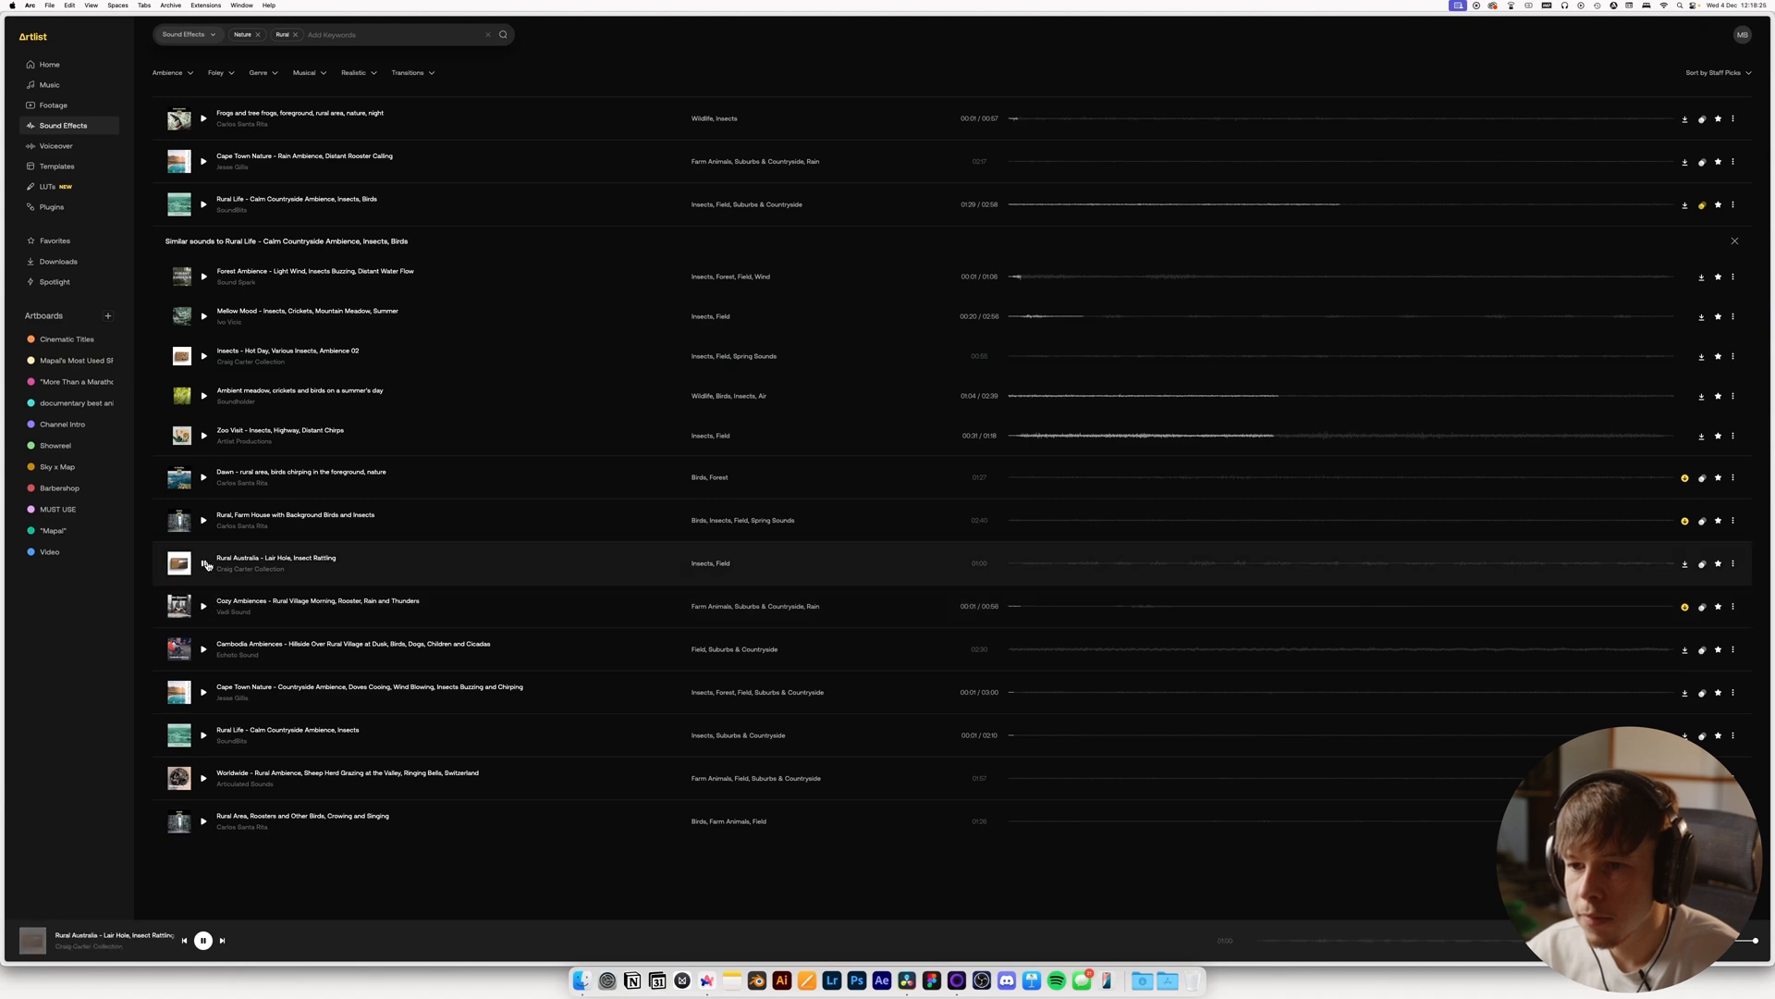
{"action": "left_click", "coordinate": [203, 520]}
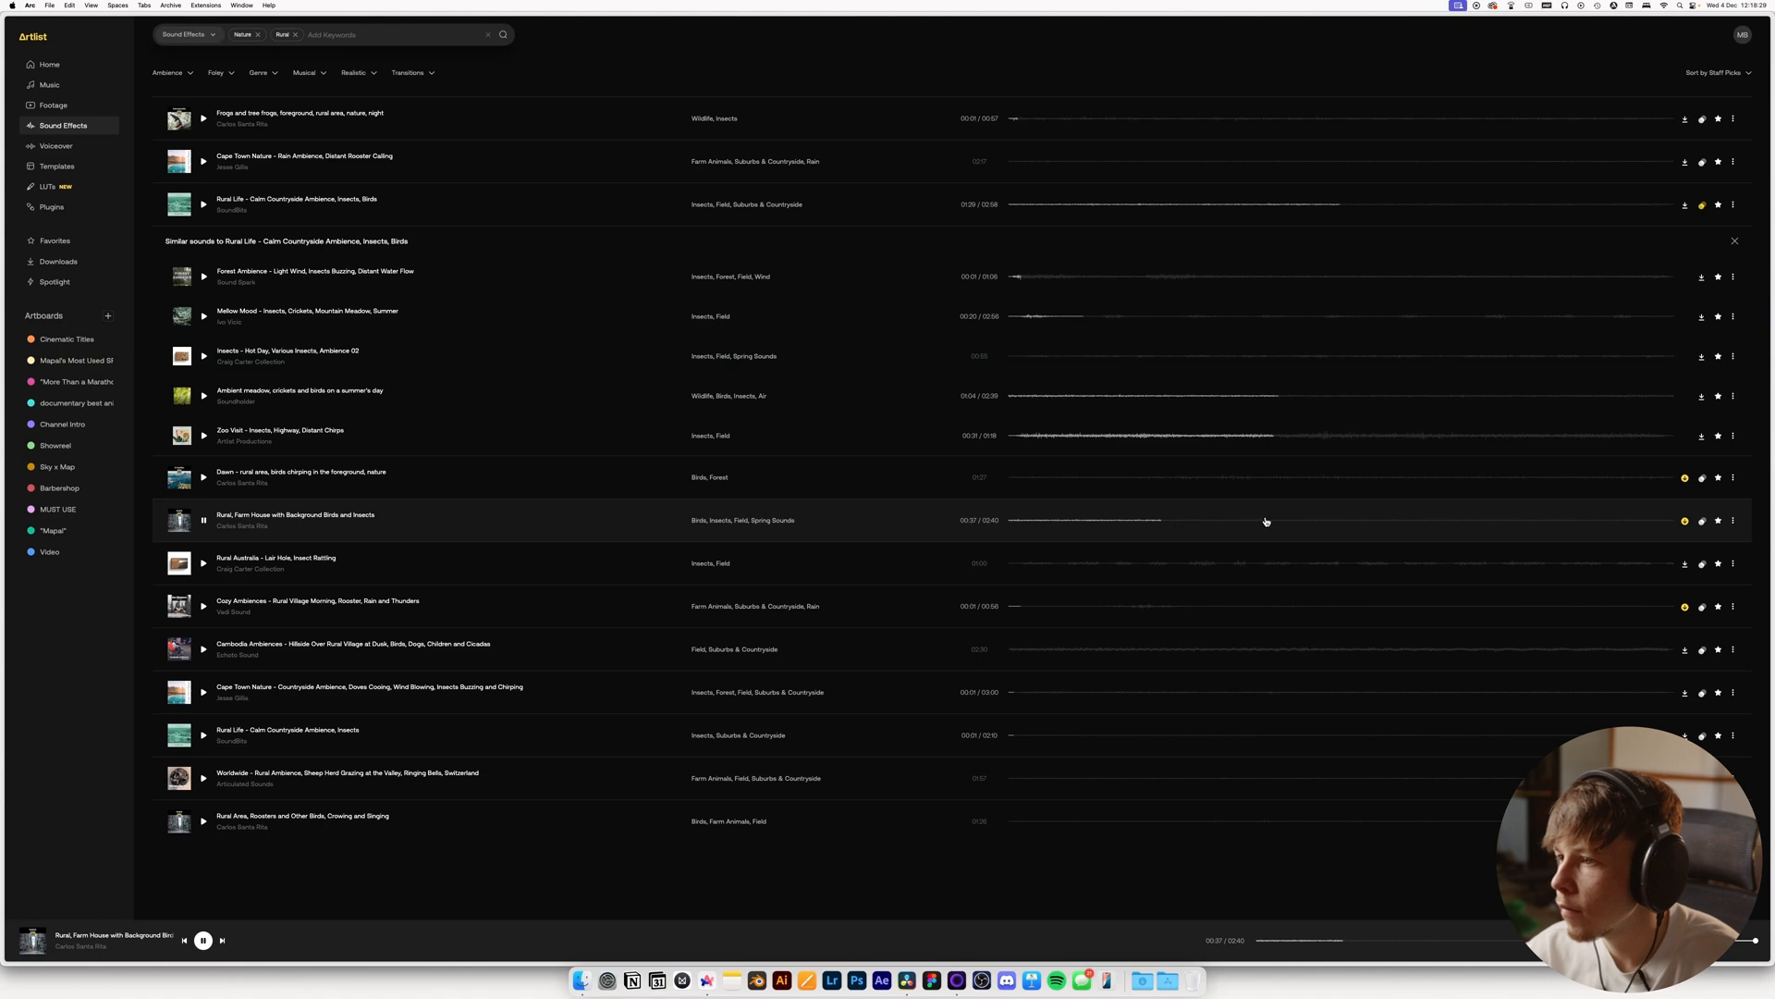
Audition sounds similar to Rural, Farm House with Background Birds and Insects and download Rural Australia - Billabong, Light Wind, Insects, Birds, Animals
{"action": "left_click", "coordinate": [1703, 521]}
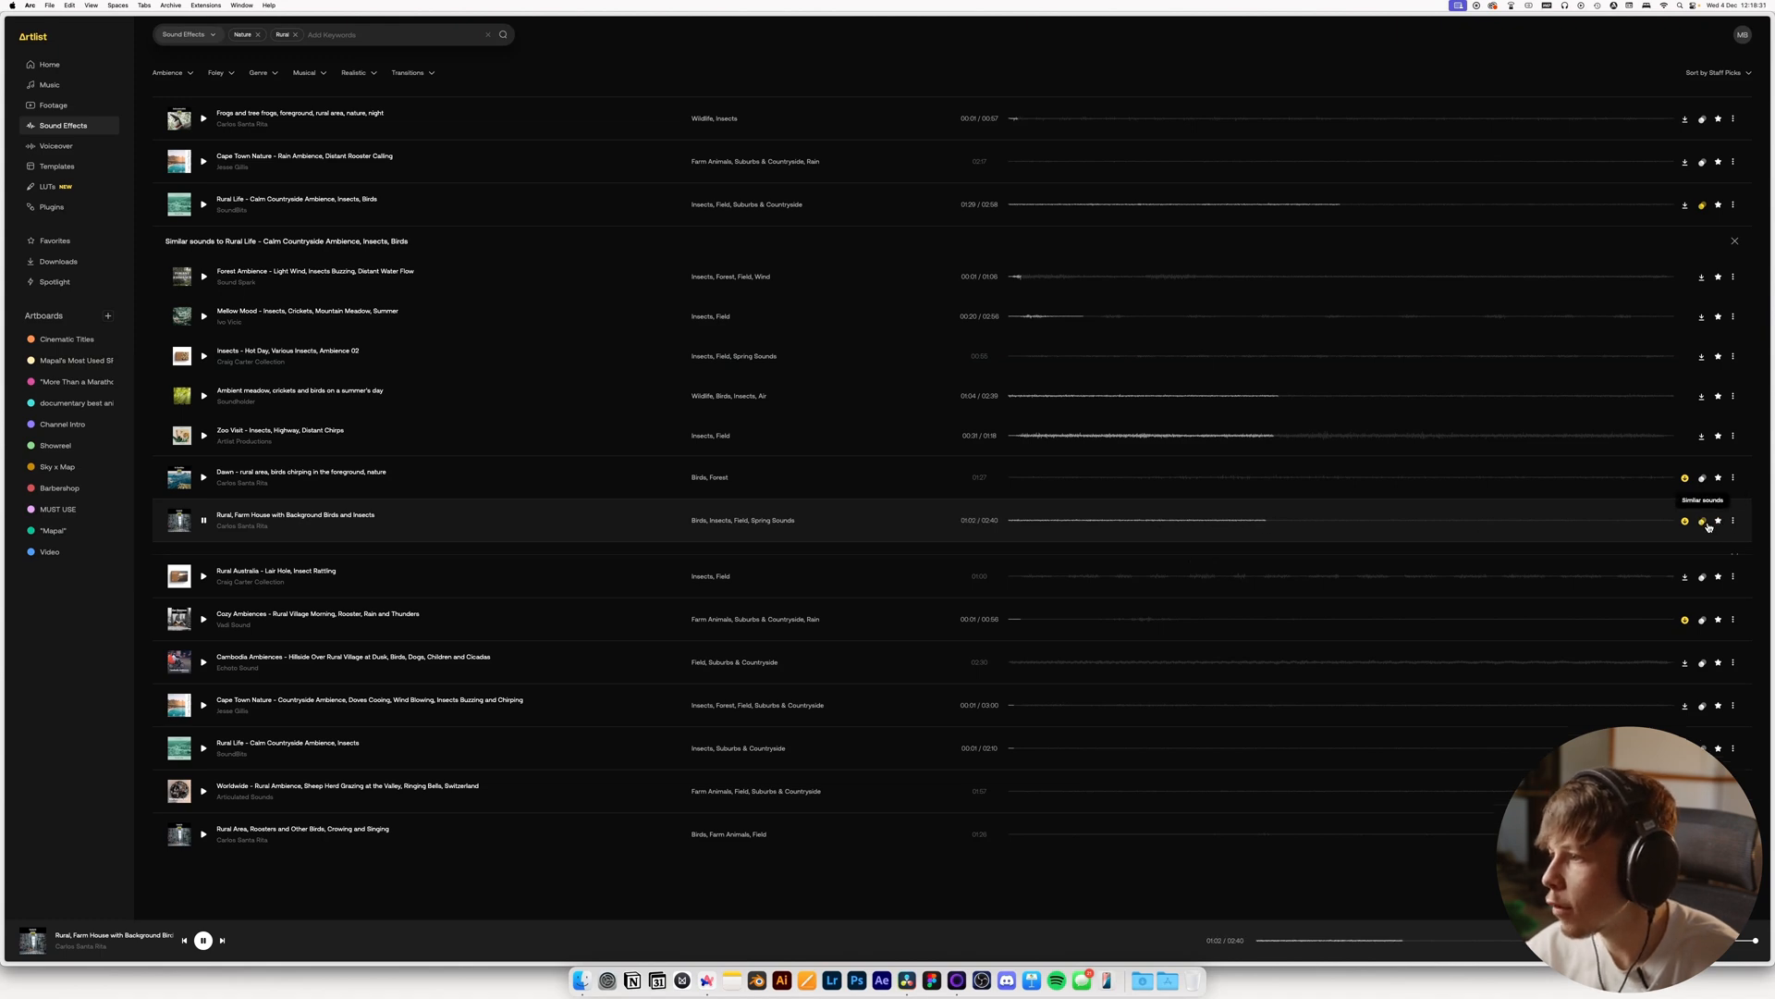
{"action": "left_click", "coordinate": [1131, 594]}
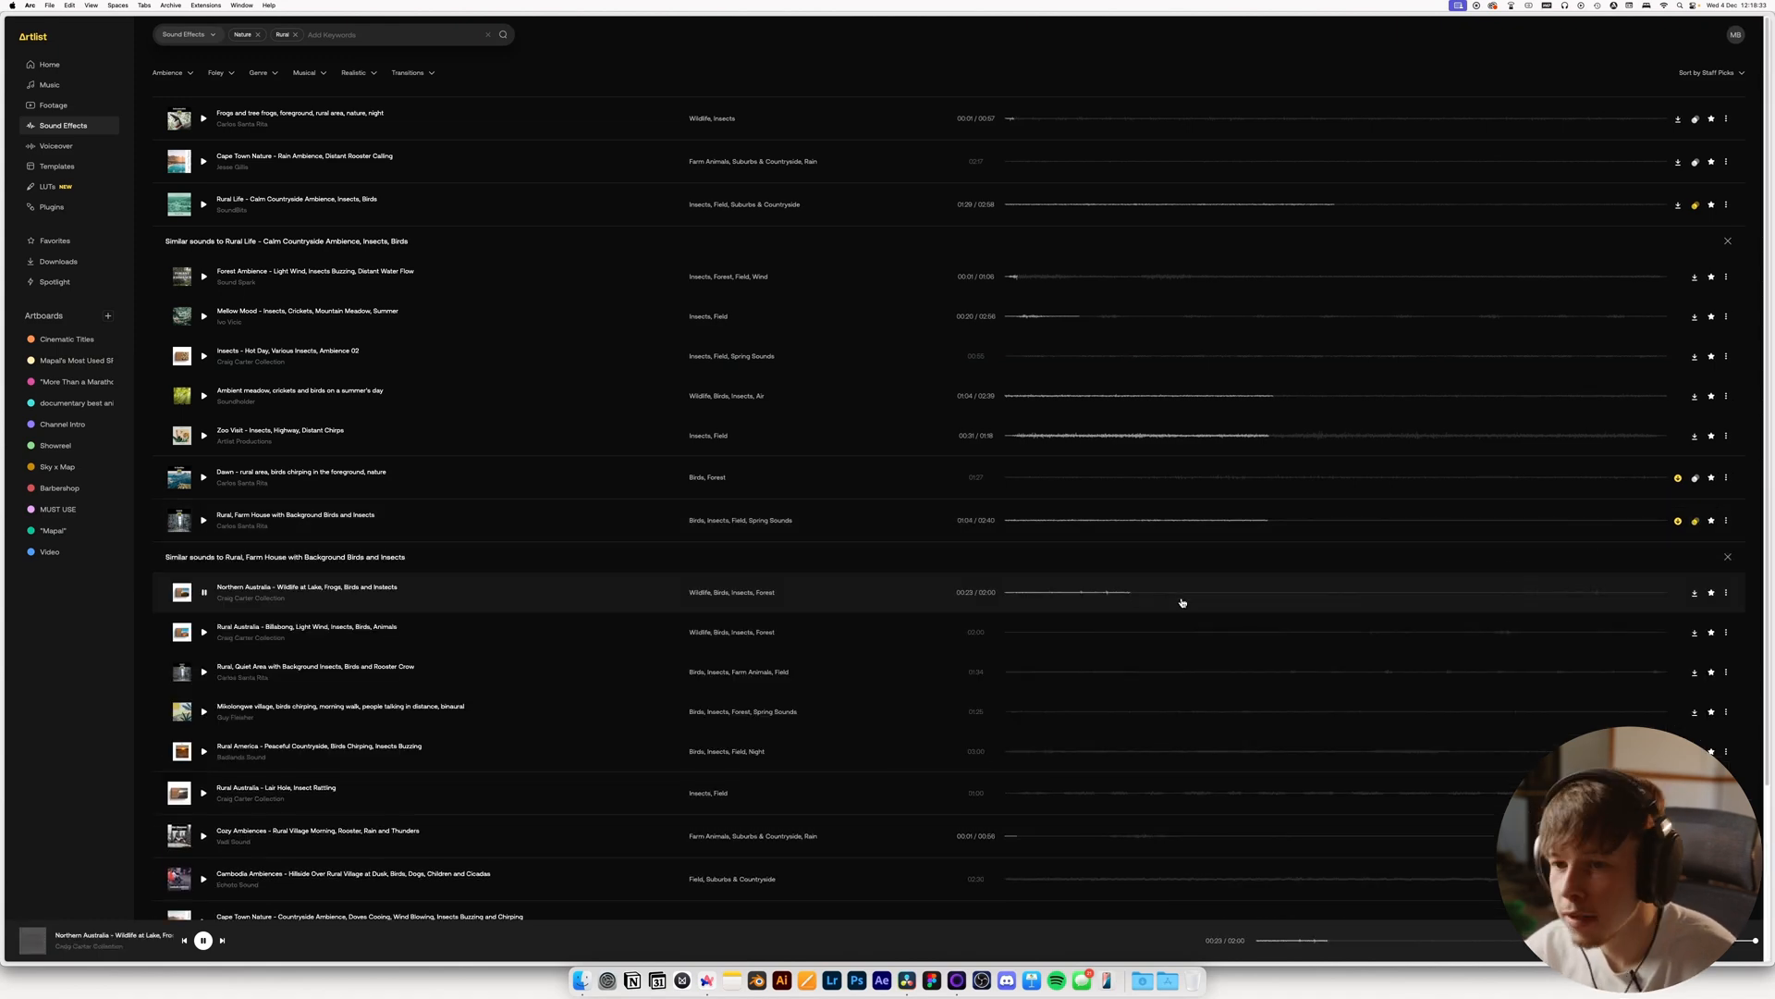
{"action": "left_click", "coordinate": [1176, 638]}
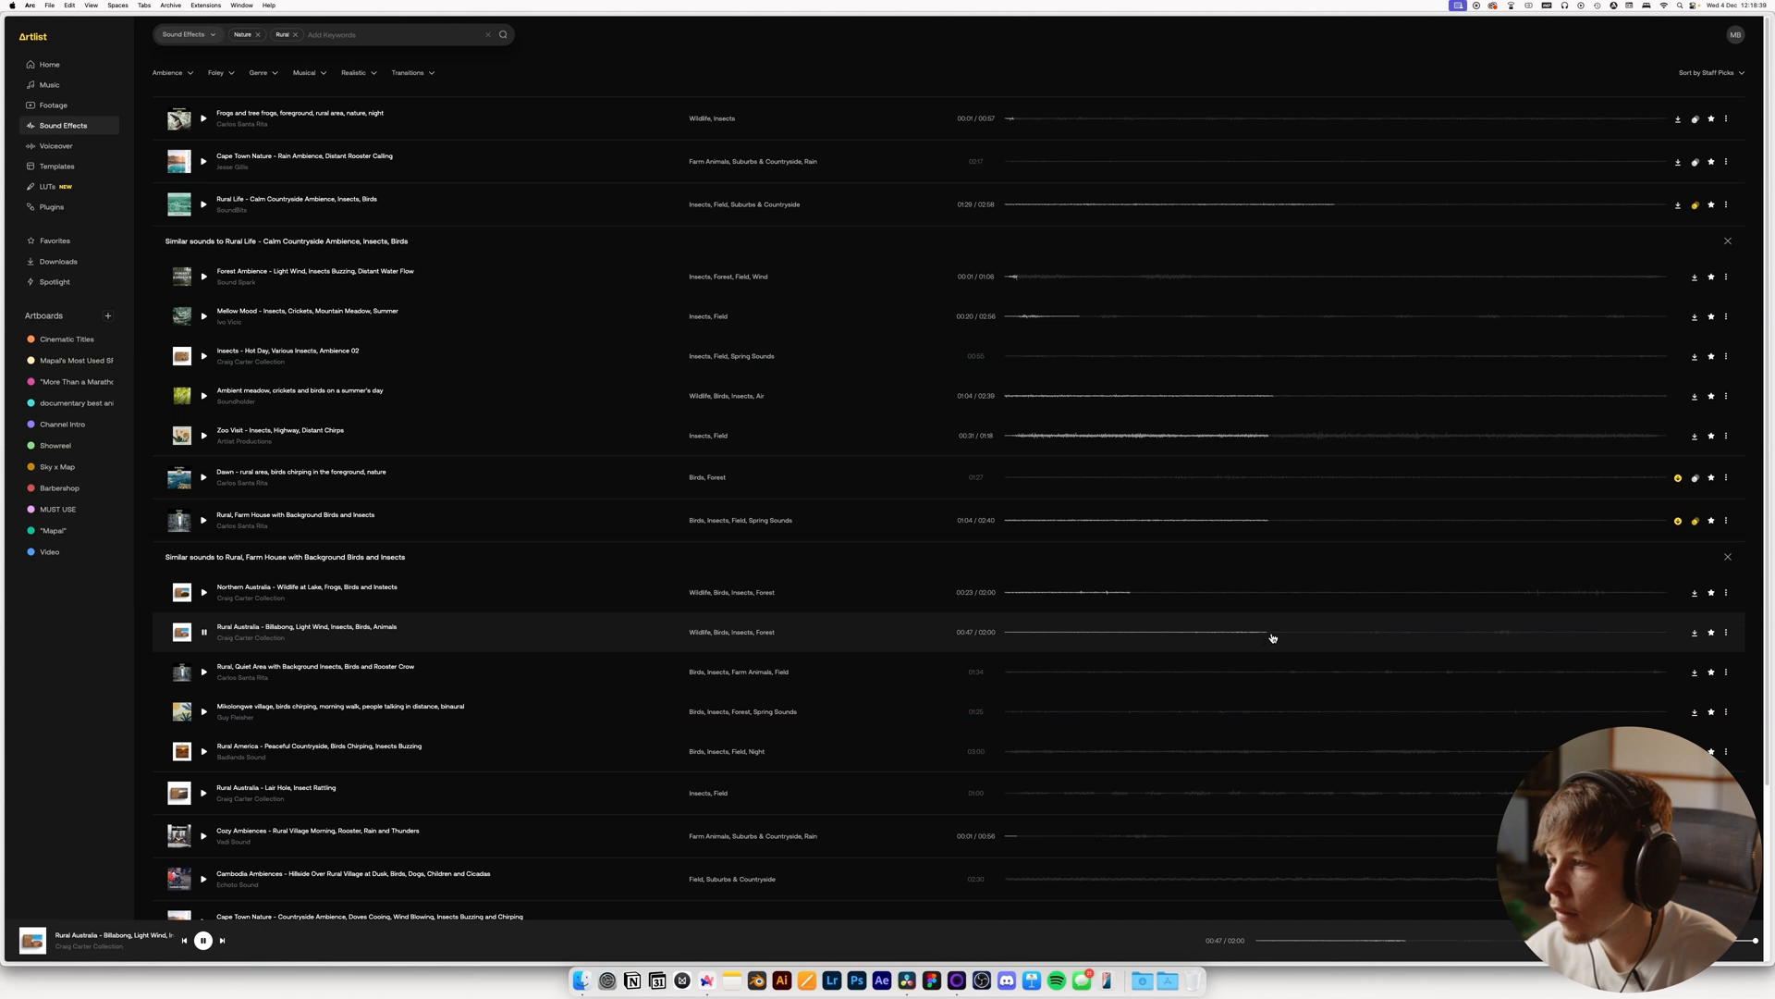
{"action": "key", "text": "space"}
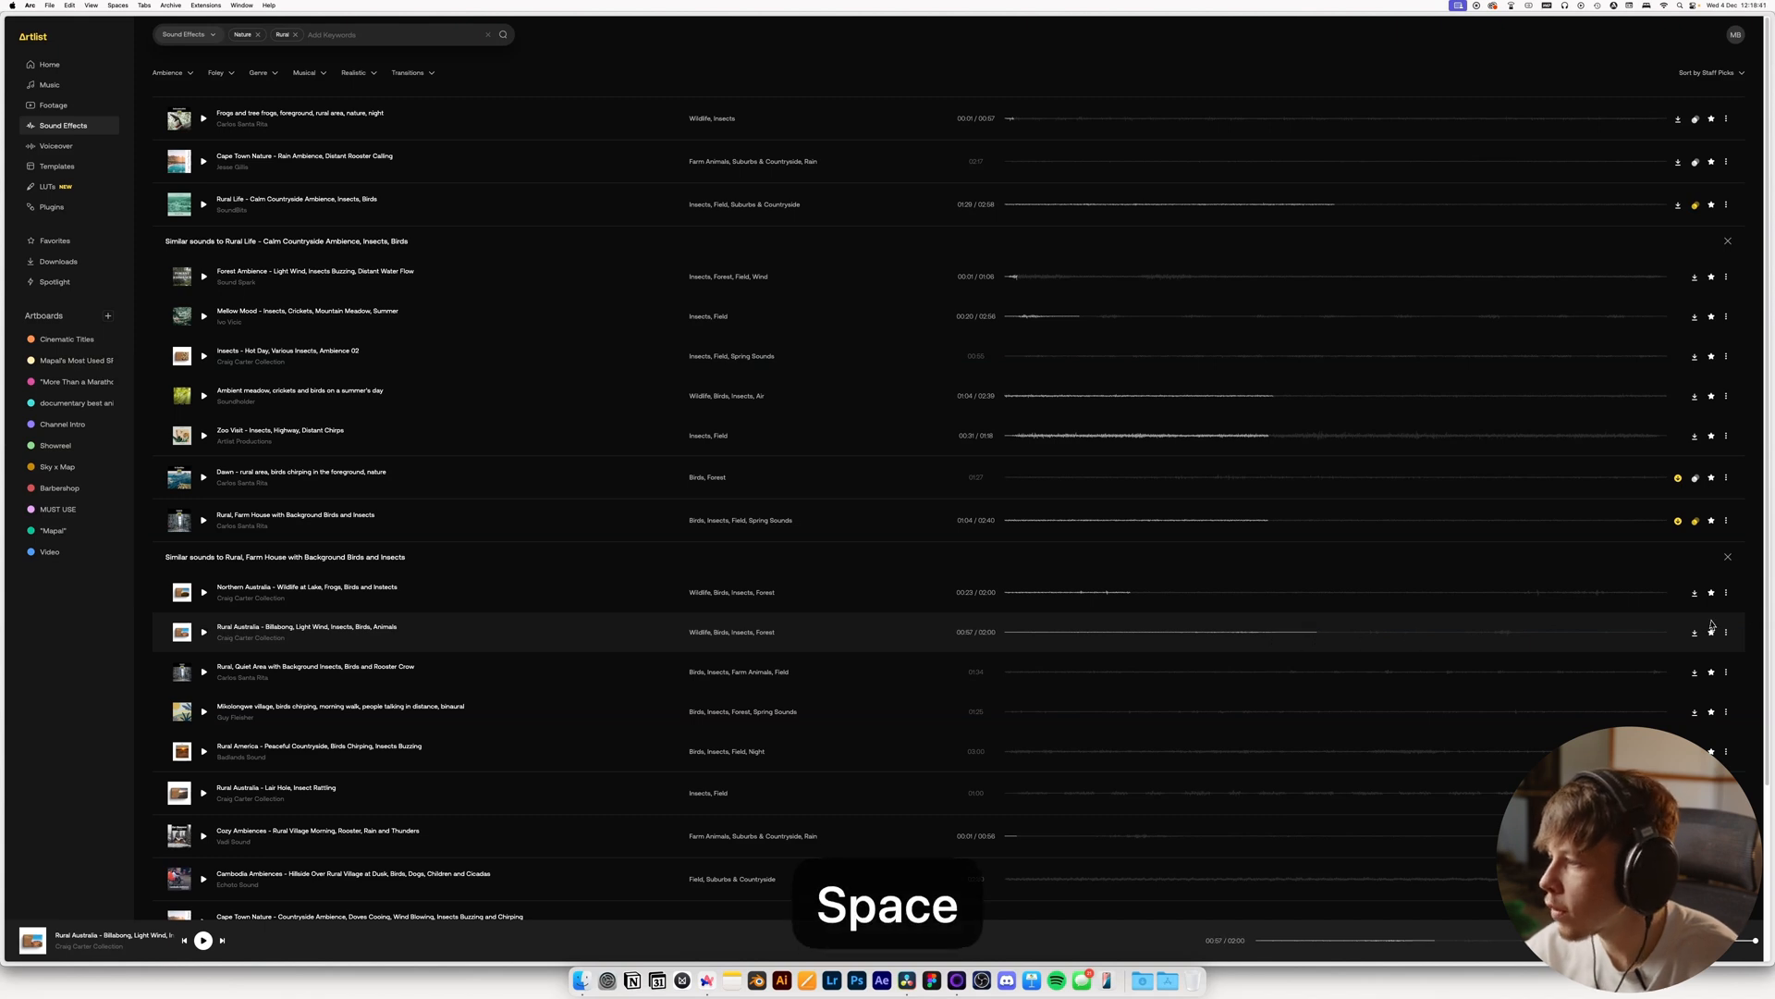
{"action": "left_click", "coordinate": [1718, 633]}
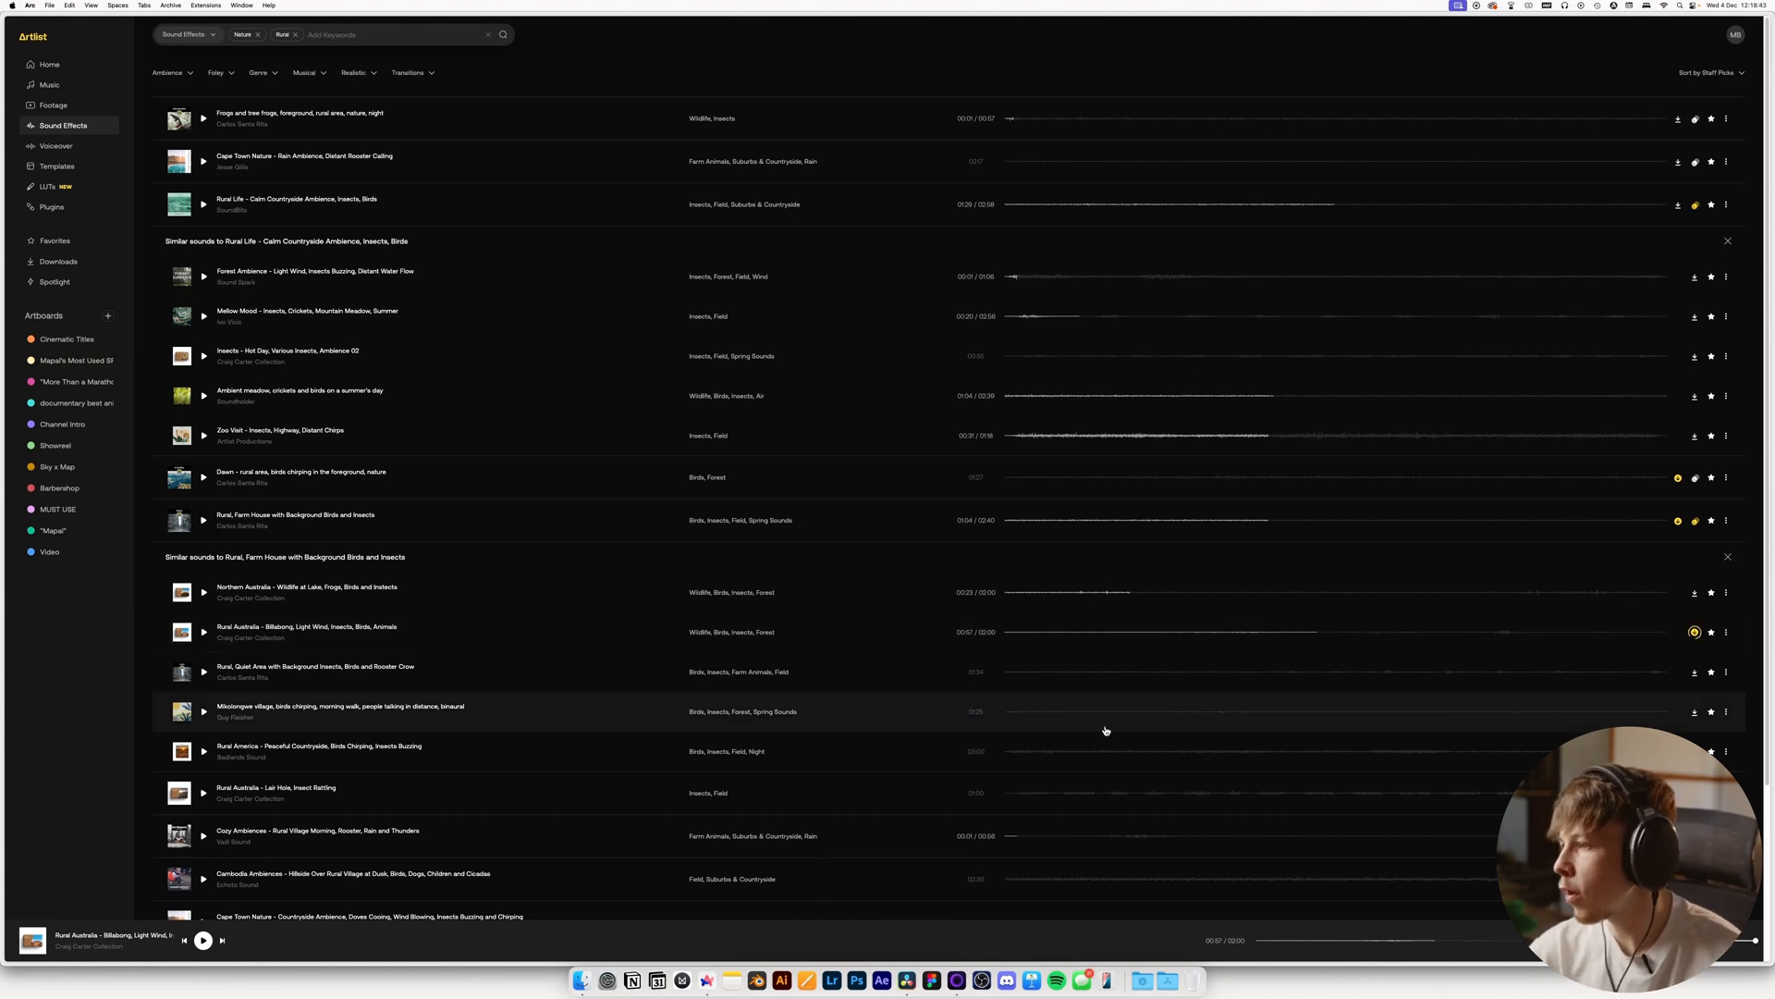
Switch to DaVinci Resolve and place the downloaded Rural Australia - Billabong ambience on Audio 9 right after the Ford Transit clip
{"action": "key", "text": "super+Tab"}
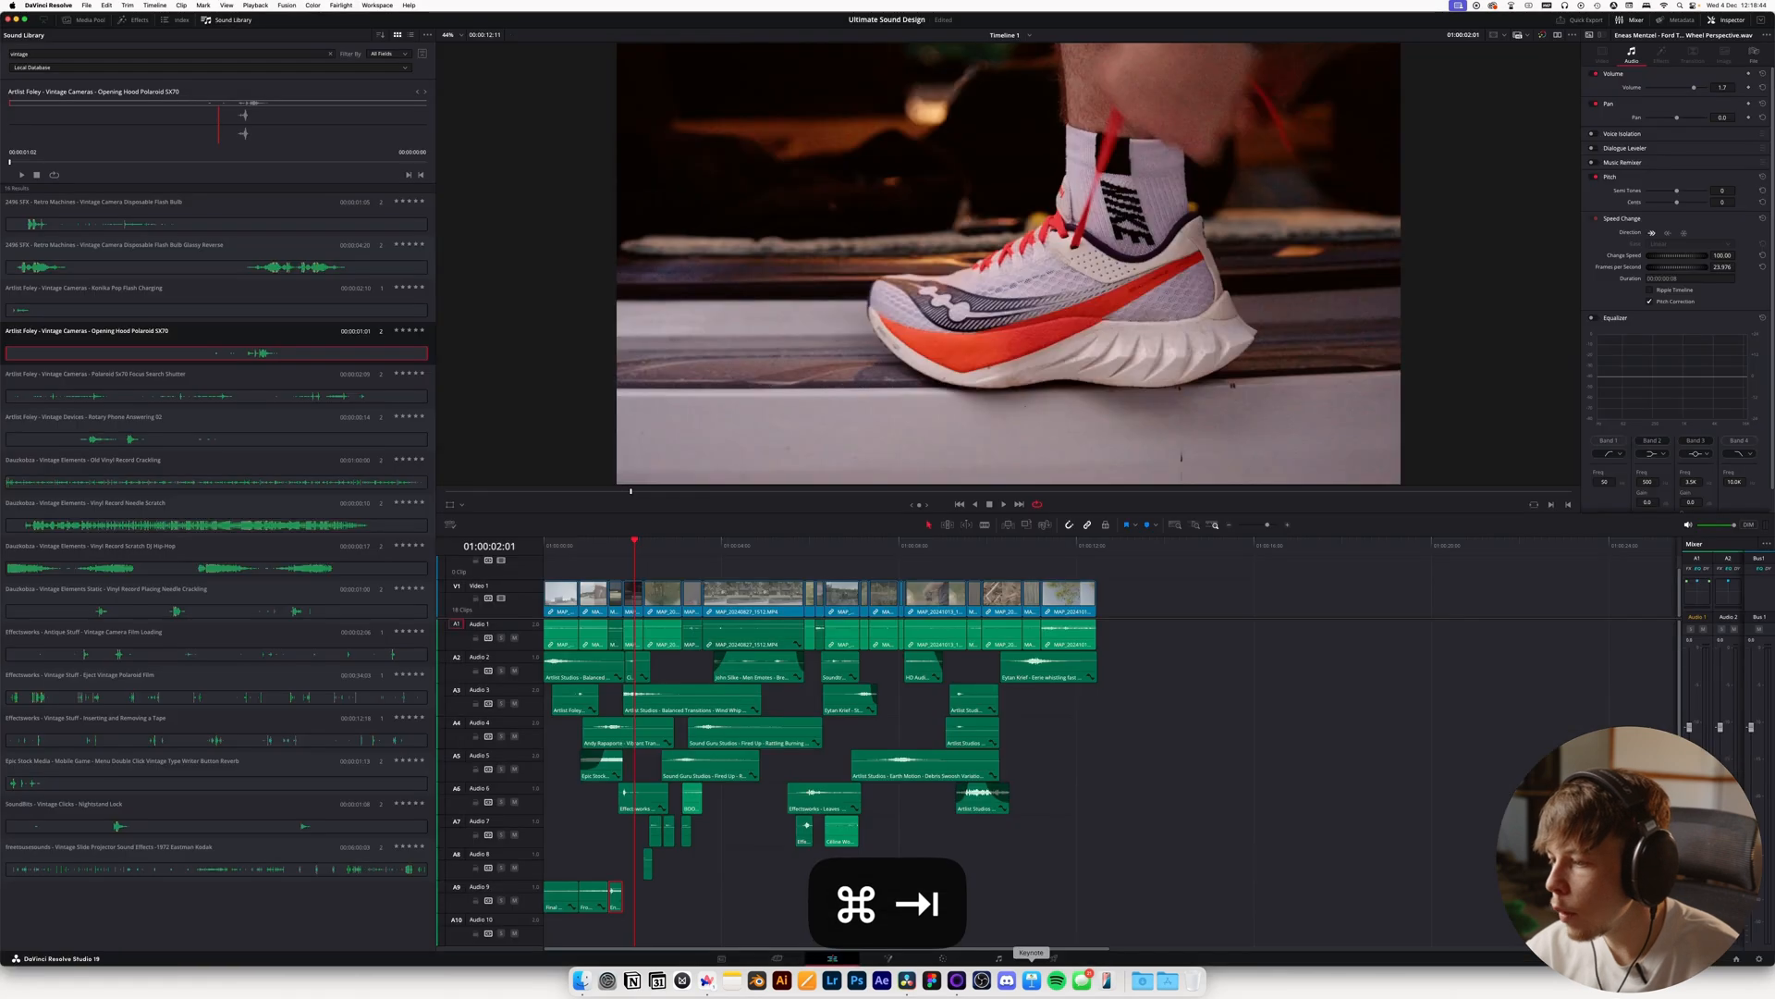
{"action": "left_click", "coordinate": [1140, 988]}
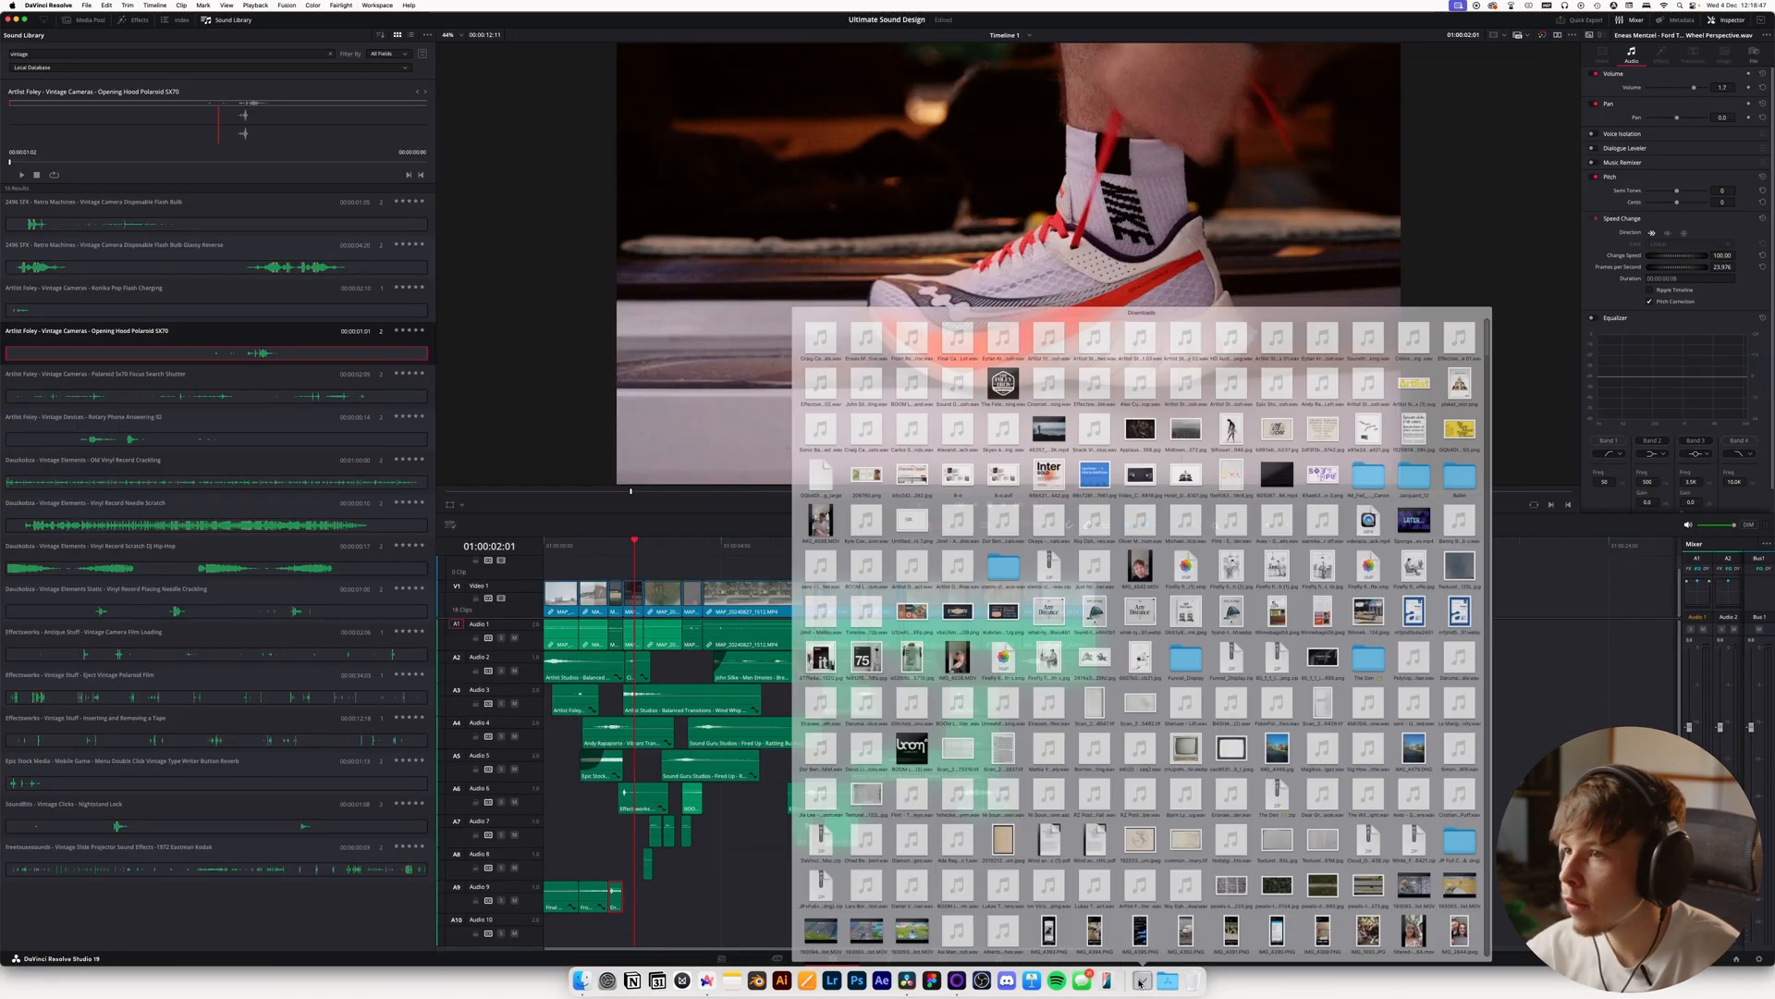
{"action": "left_click_drag", "start_coordinate": [775, 211], "coordinate": [642, 913]}
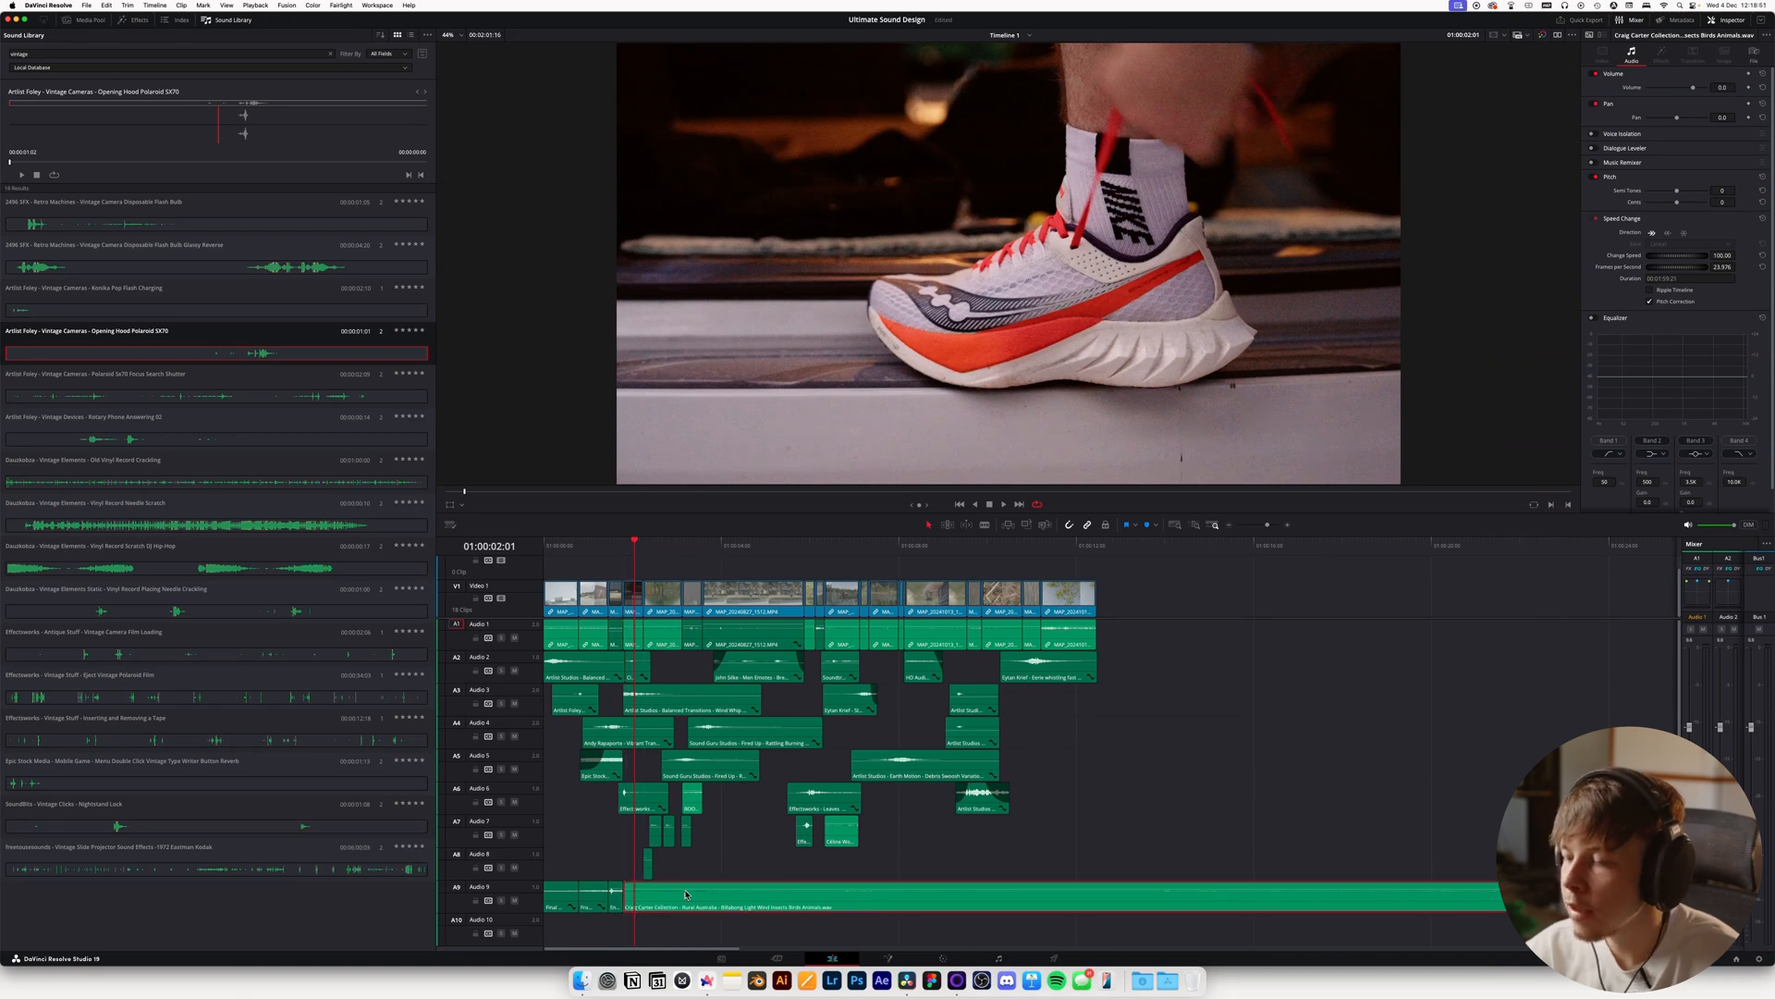
Split the Billabong ambience on Audio 9 at the start of the forest-path shot, 01:00:02:06, and pull a different section against the cut
{"action": "left_click", "coordinate": [1287, 525]}
{"action": "scroll", "coordinate": [1166, 561], "scroll_direction": "right", "scroll_amount": 5}
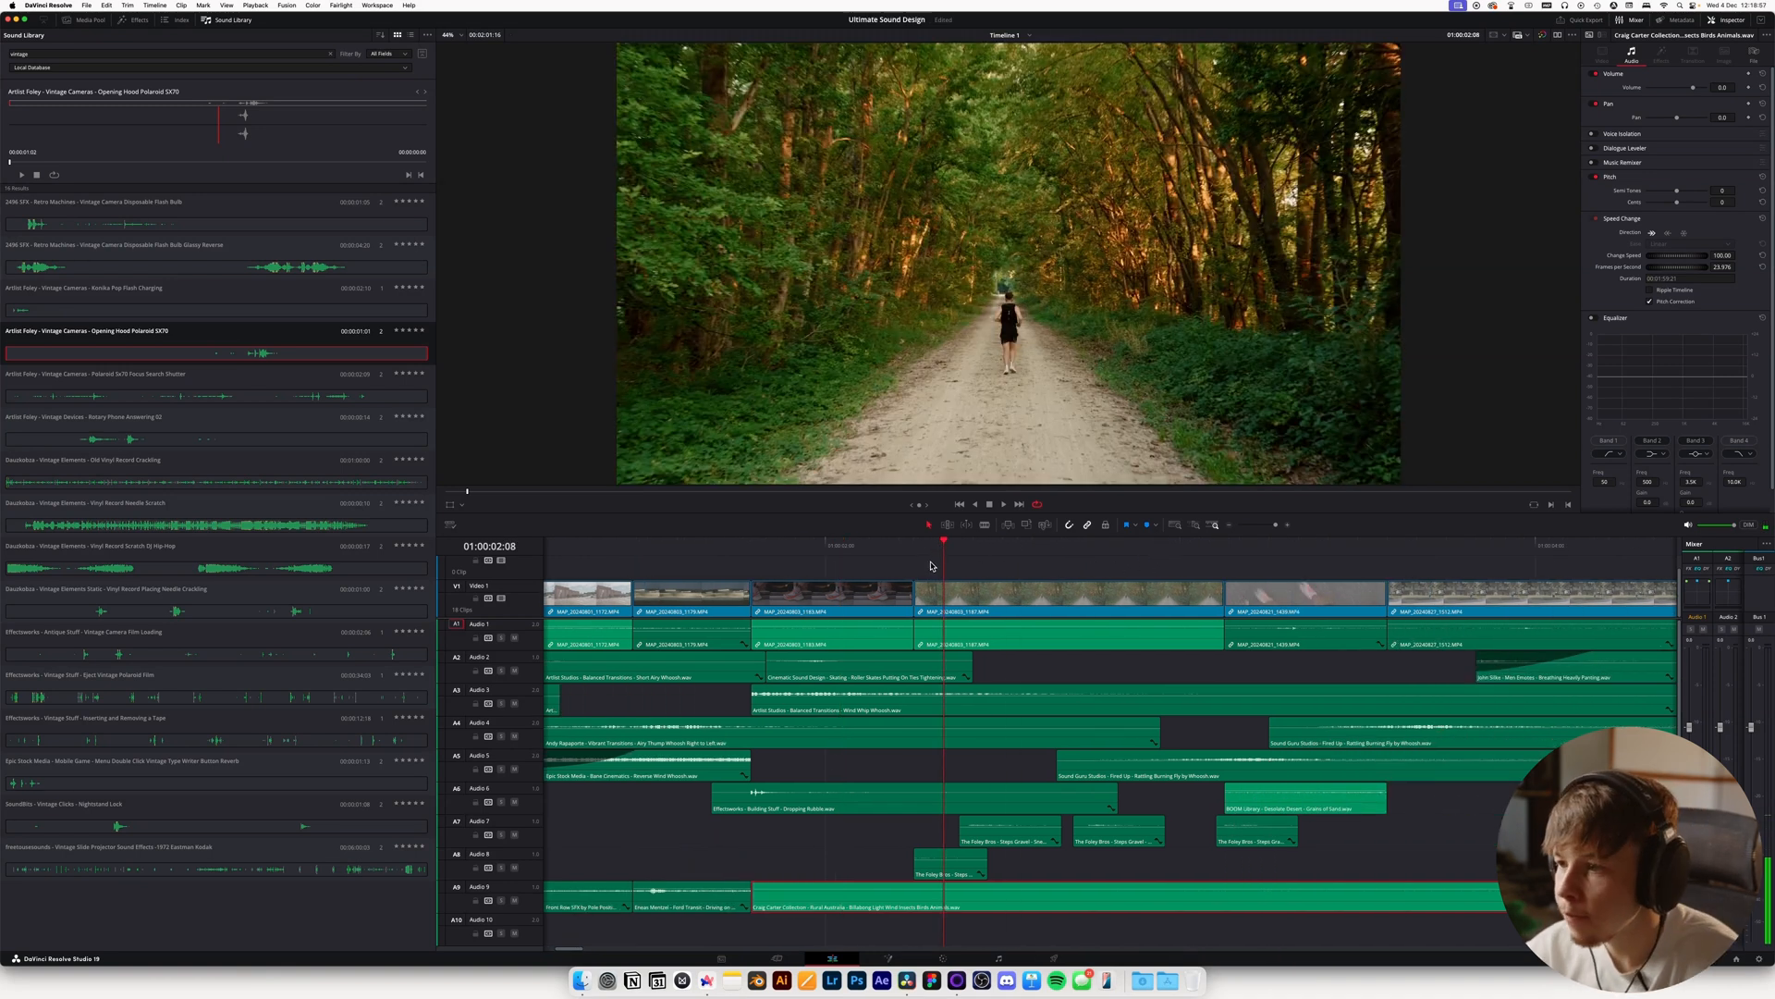
{"action": "left_click", "coordinate": [918, 563]}
{"action": "left_click", "coordinate": [941, 904]}
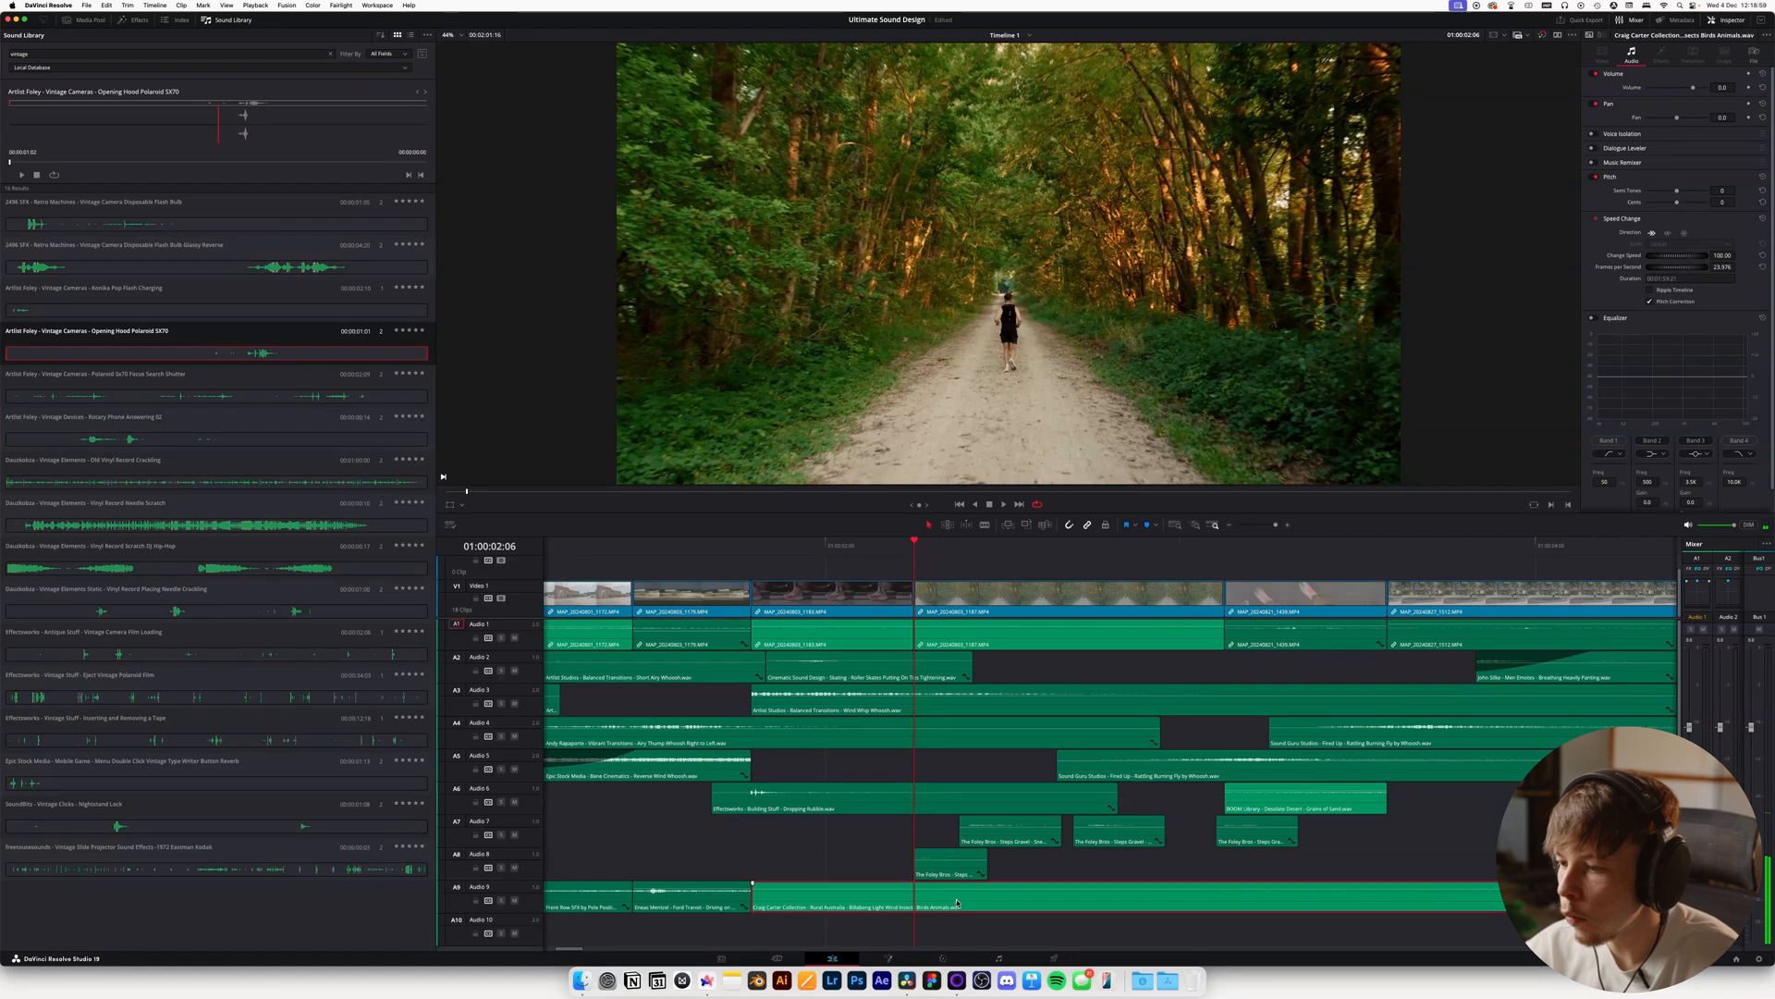
{"action": "key", "text": "n"}
{"action": "left_click_drag", "start_coordinate": [919, 908], "coordinate": [981, 907]}
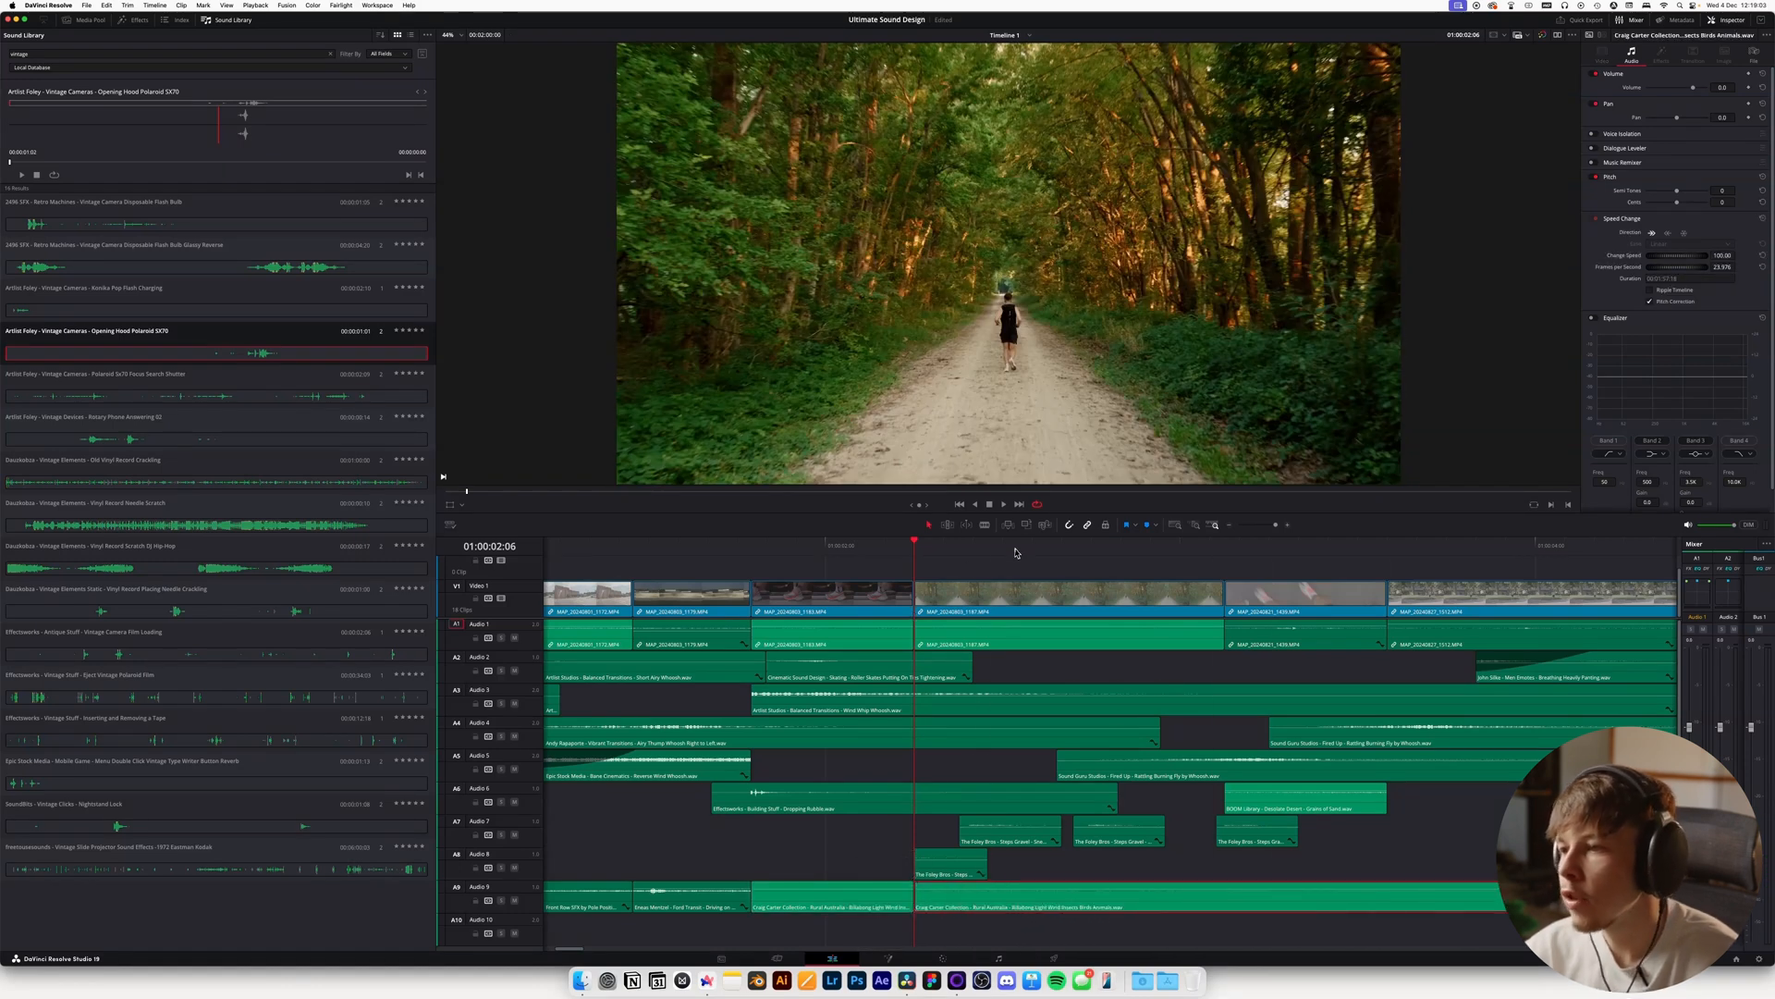
Solo Audio 9, raise the forest-path ambience section's volume to 5.2, and play the ambiences through to the shot change at 01:00:03:03
{"action": "left_click", "coordinate": [782, 566]}
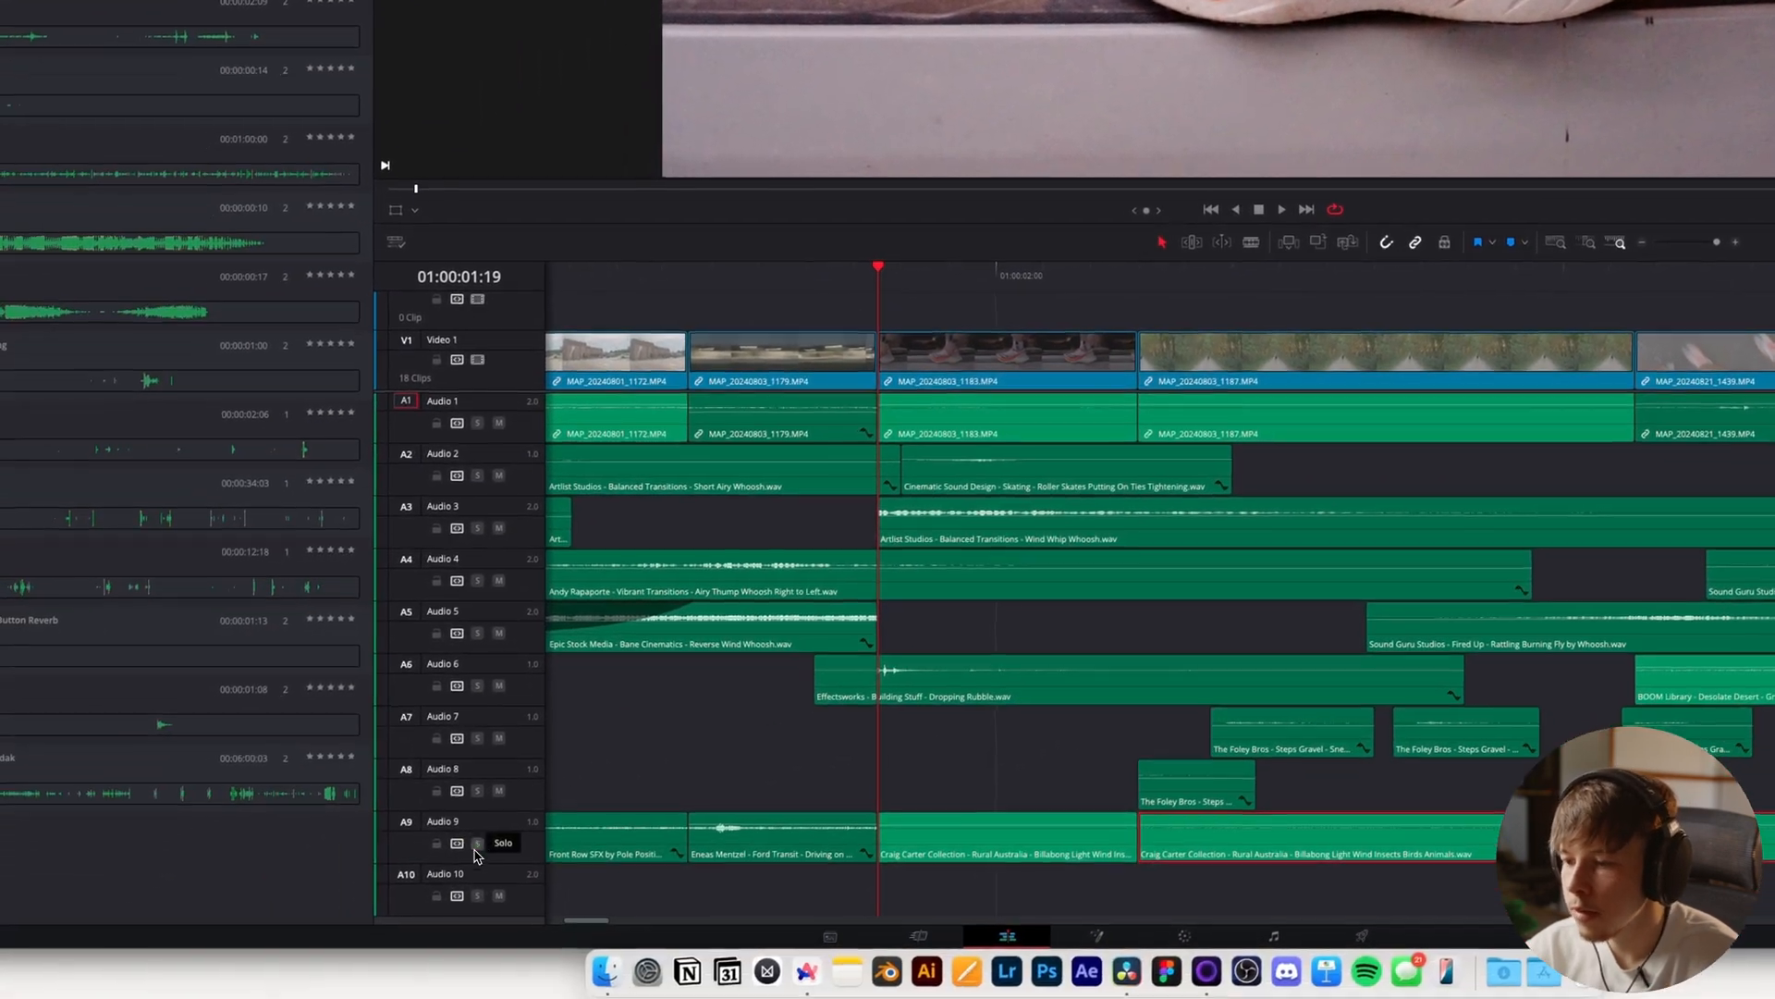
{"action": "key", "text": "space"}
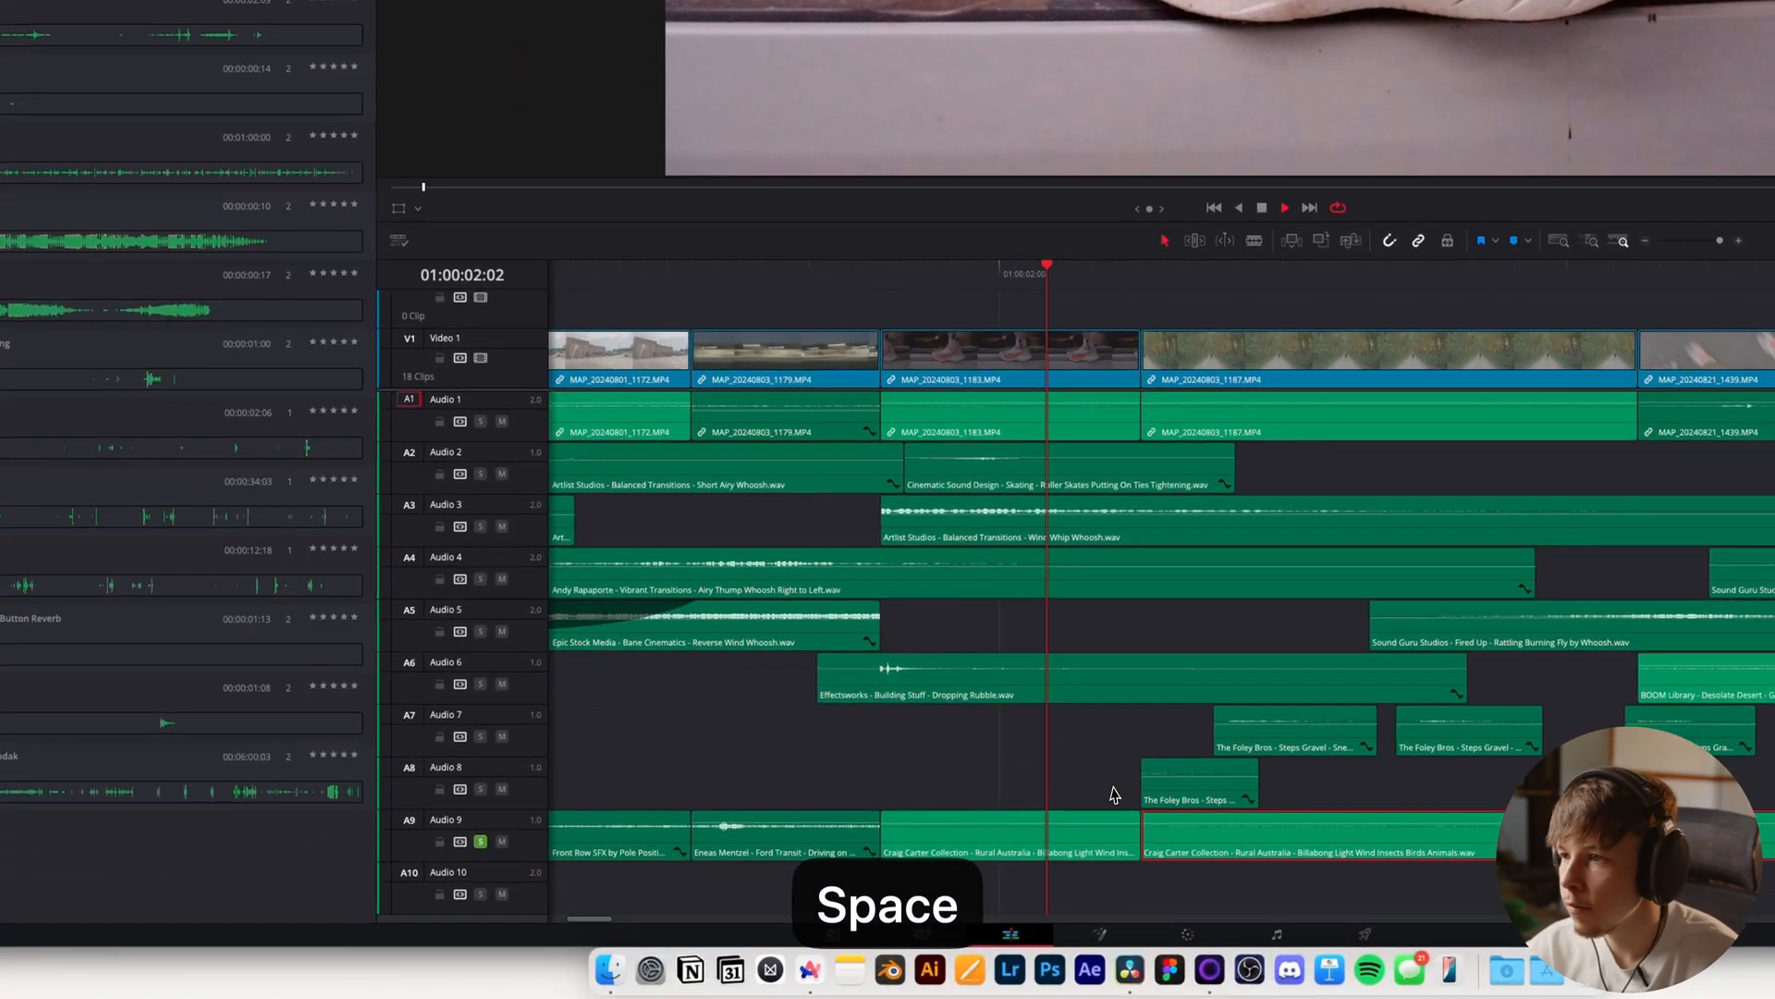
{"action": "key", "text": "space"}
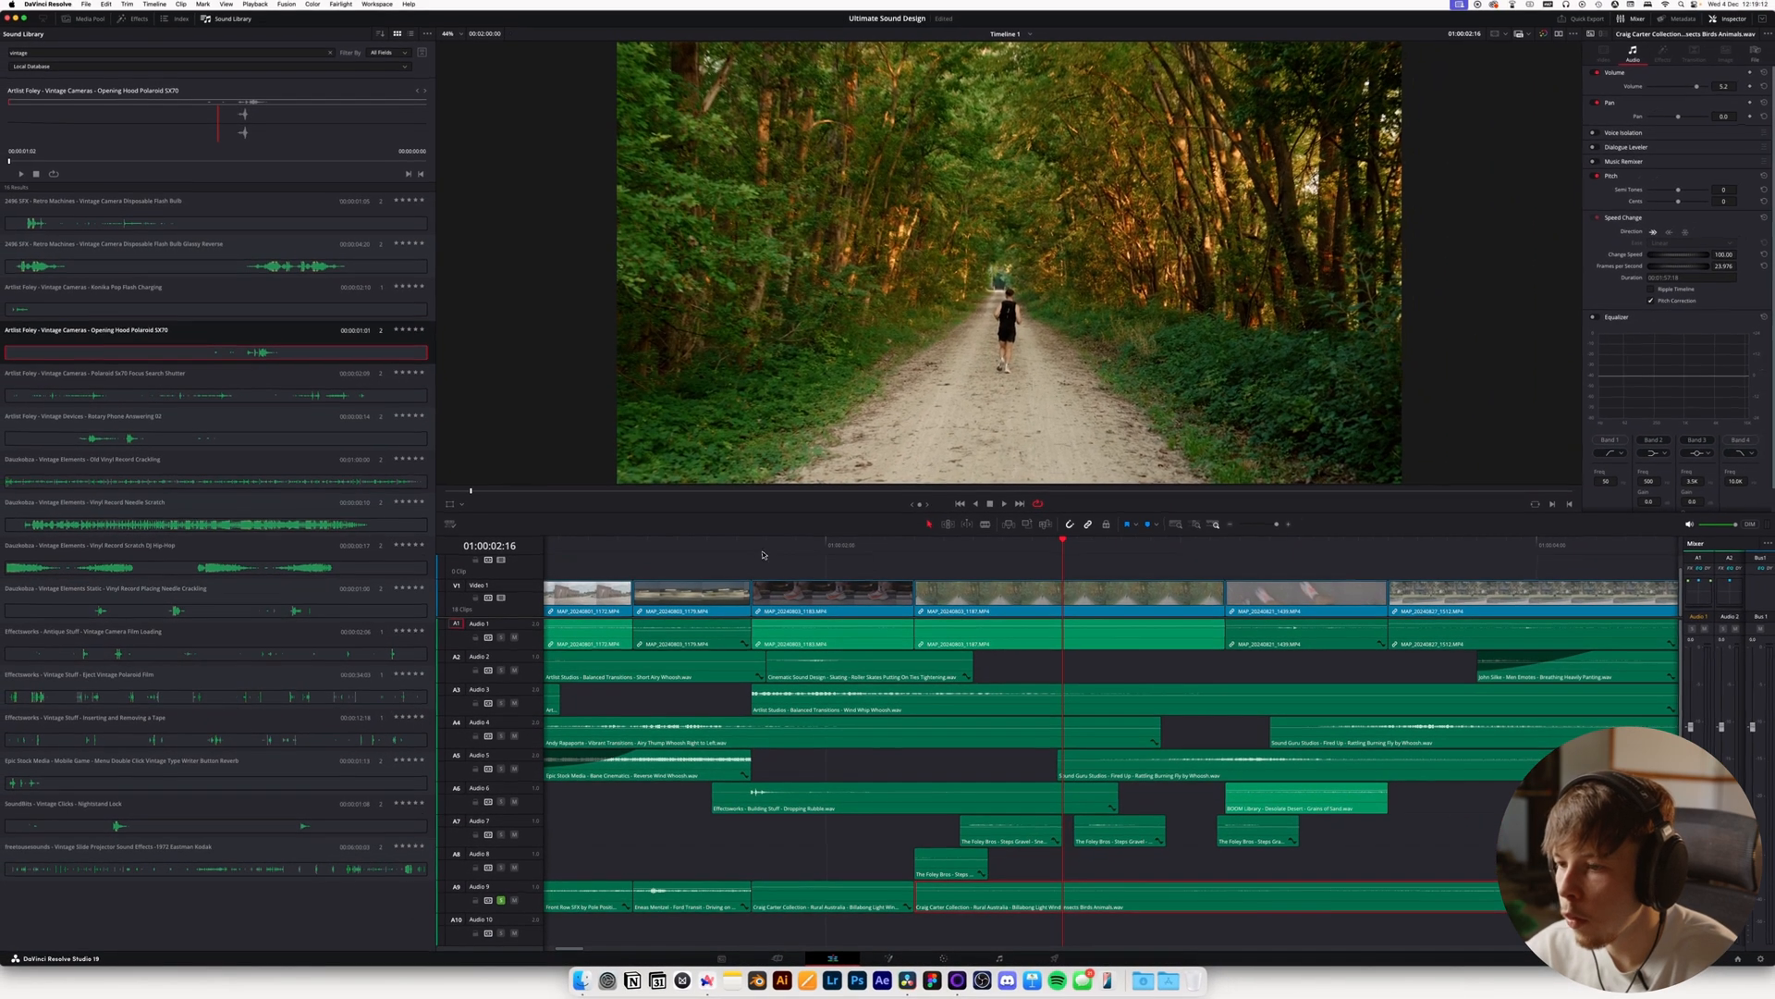
{"action": "left_click", "coordinate": [628, 274]}
{"action": "key", "text": "space"}
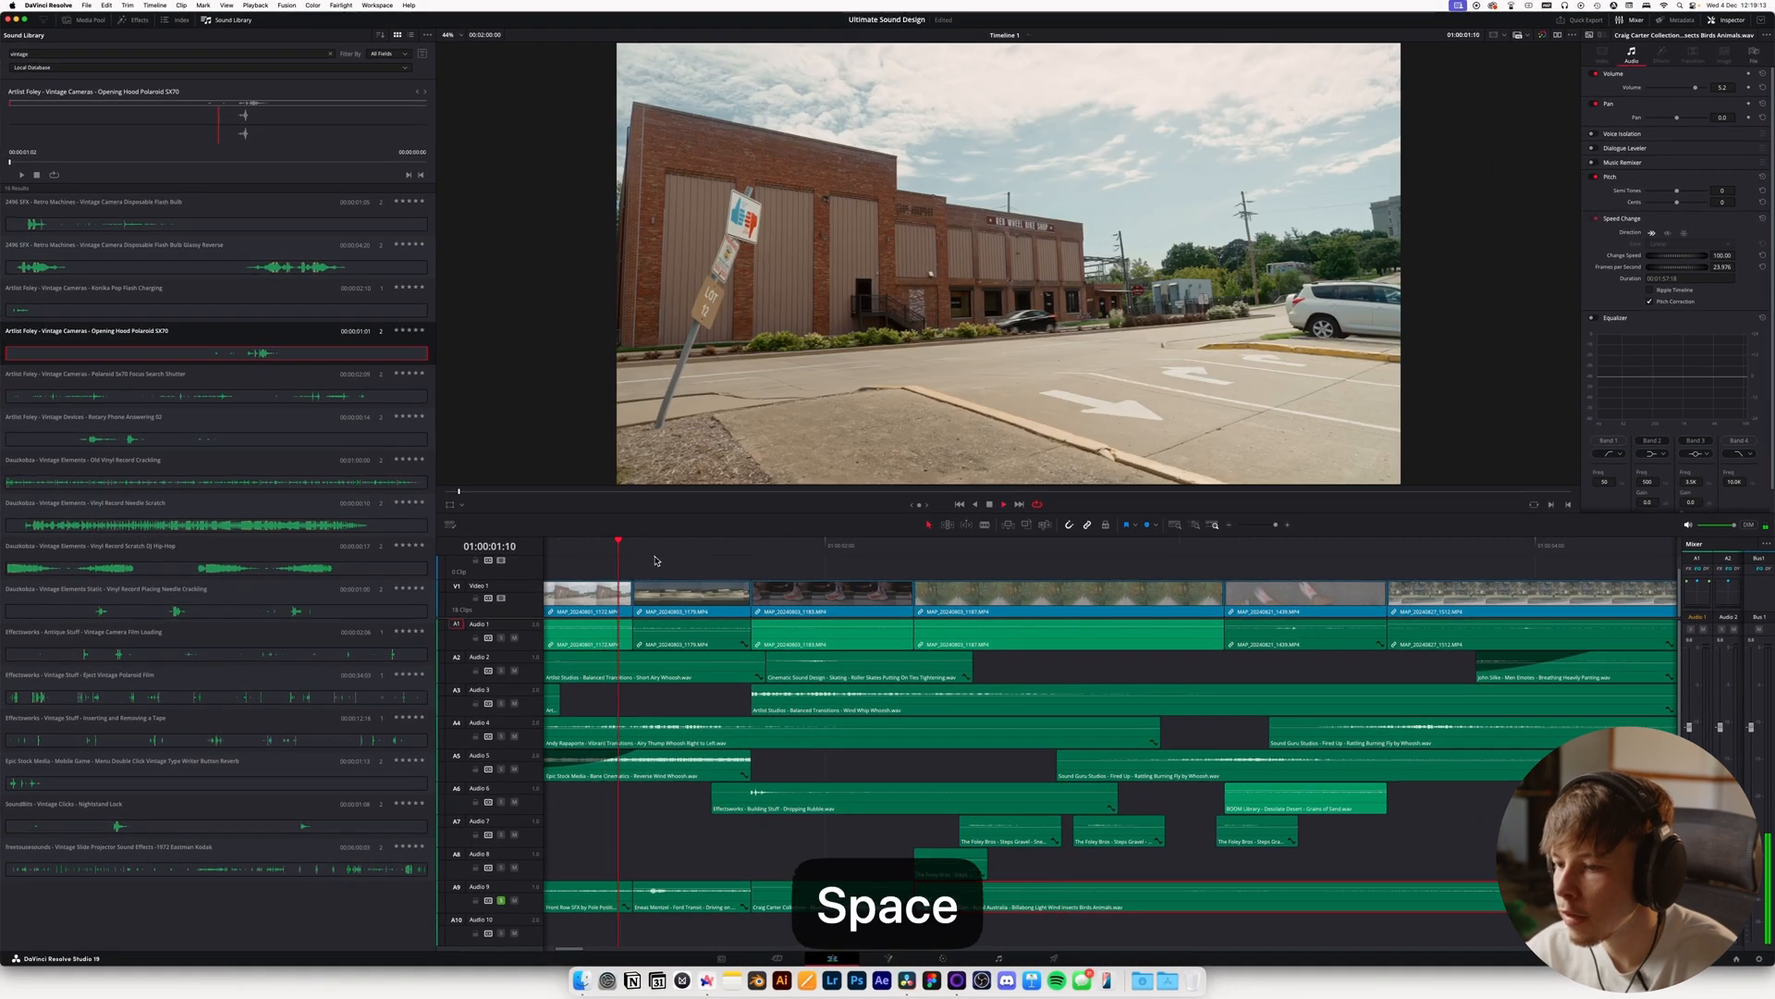
{"action": "key", "text": "space"}
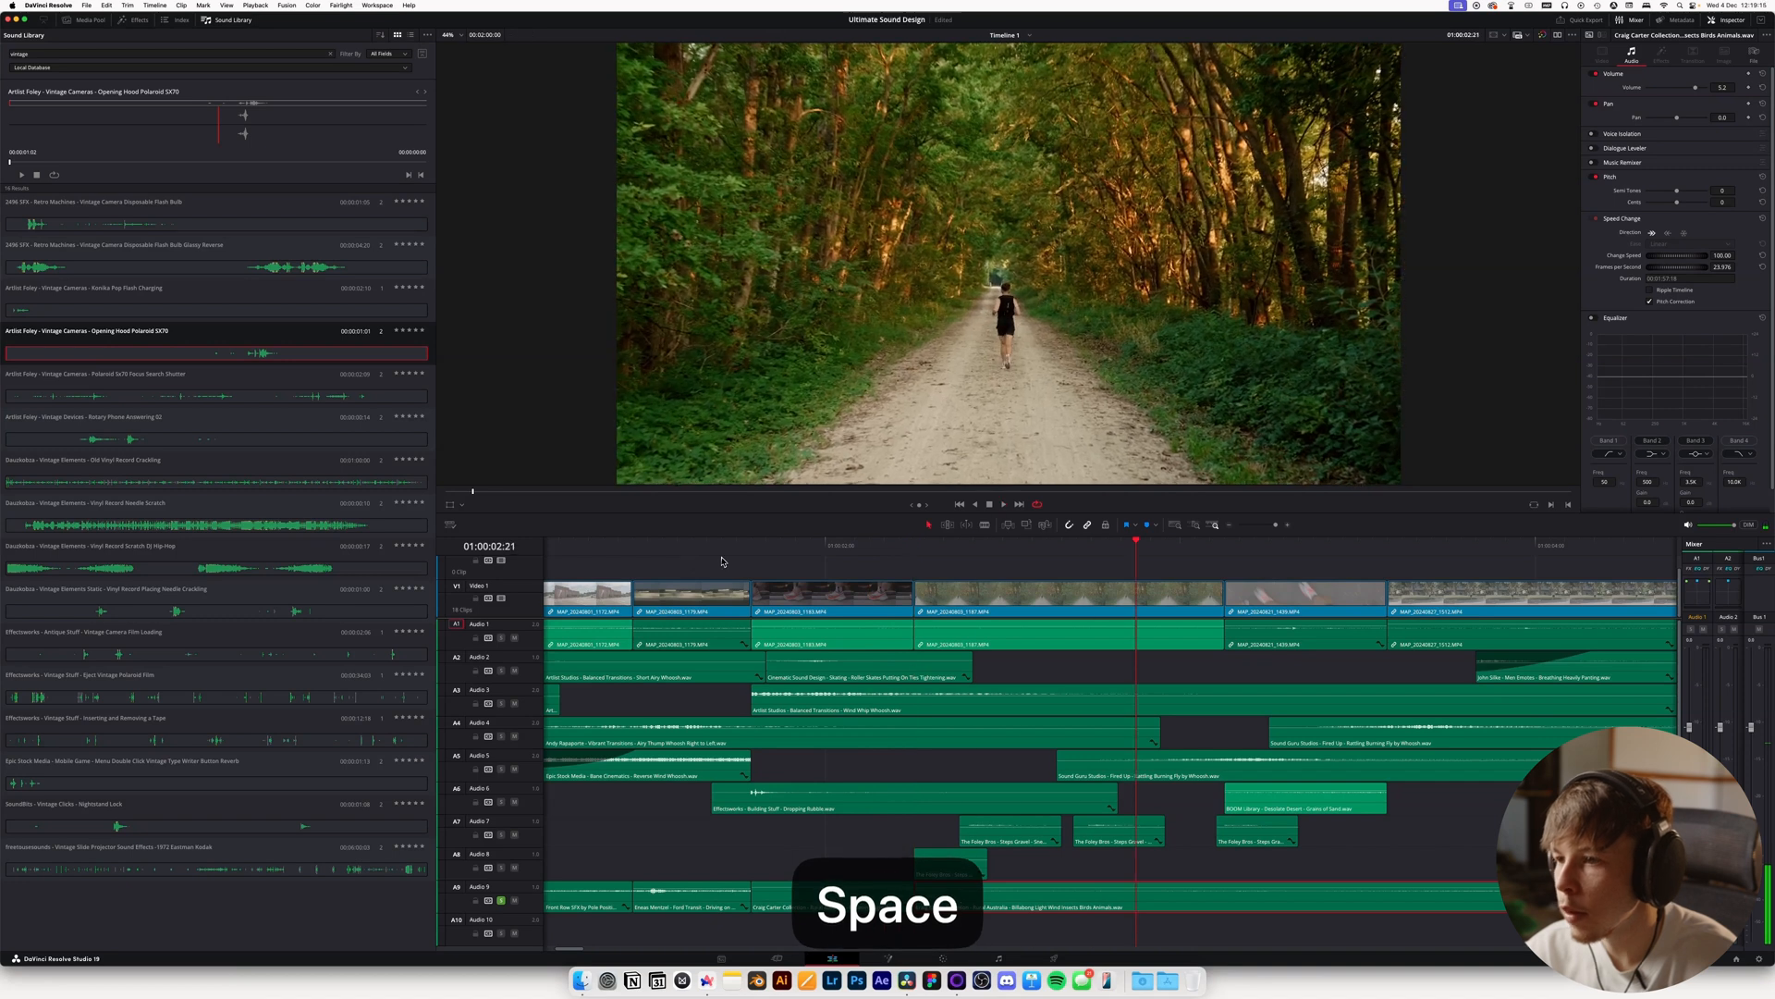
{"action": "key", "text": "space"}
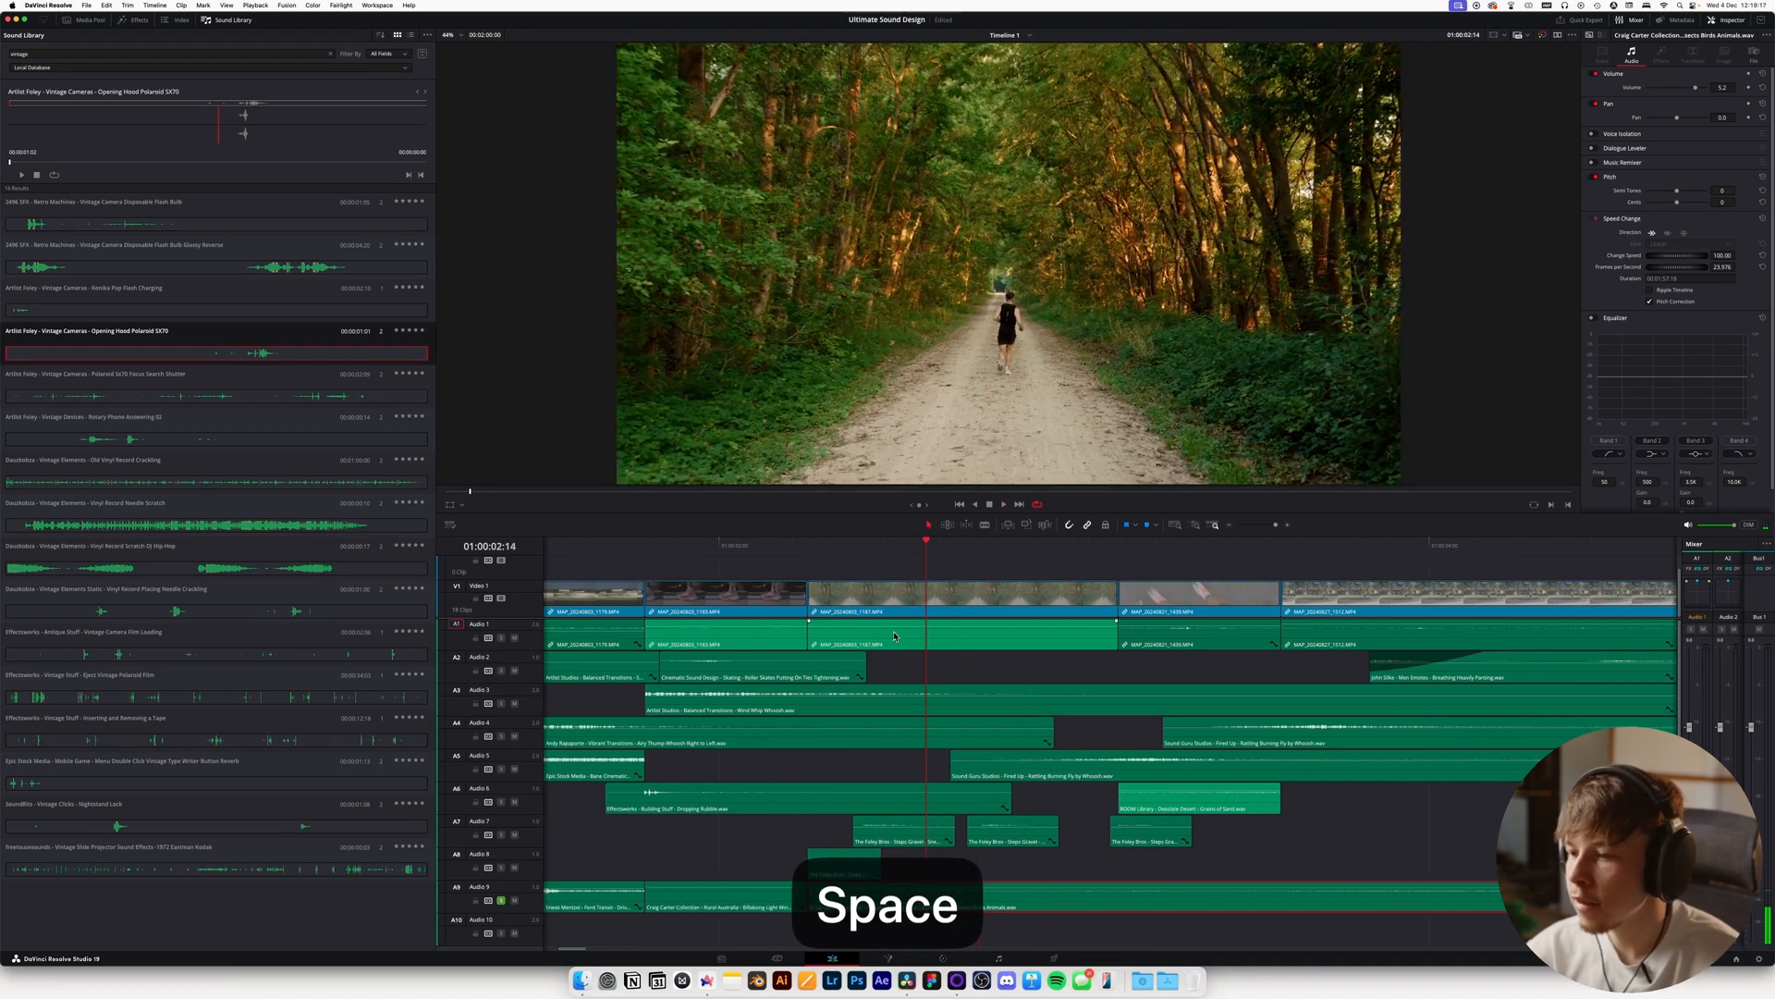
{"action": "key", "text": "space"}
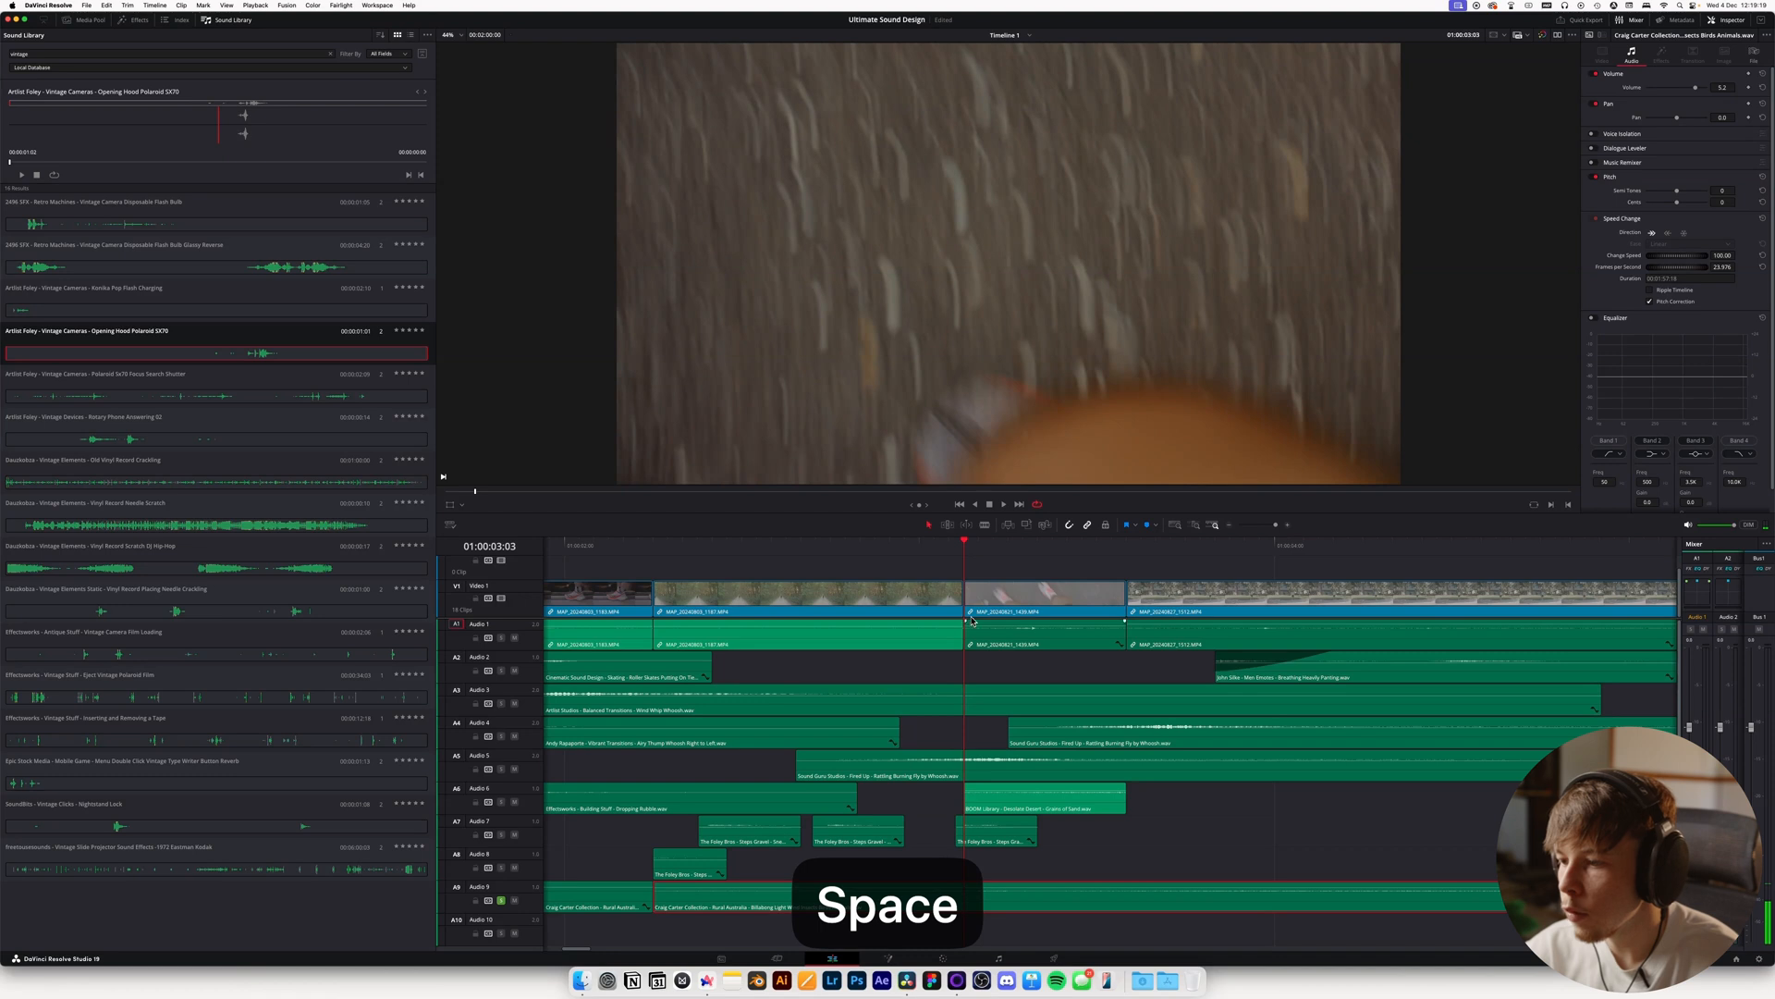
Split the Billabong ambience at the shot changes at 01:00:03:03 and 01:00:03:14, pulling a different section of the recording against each cut
{"action": "key", "text": "n"}
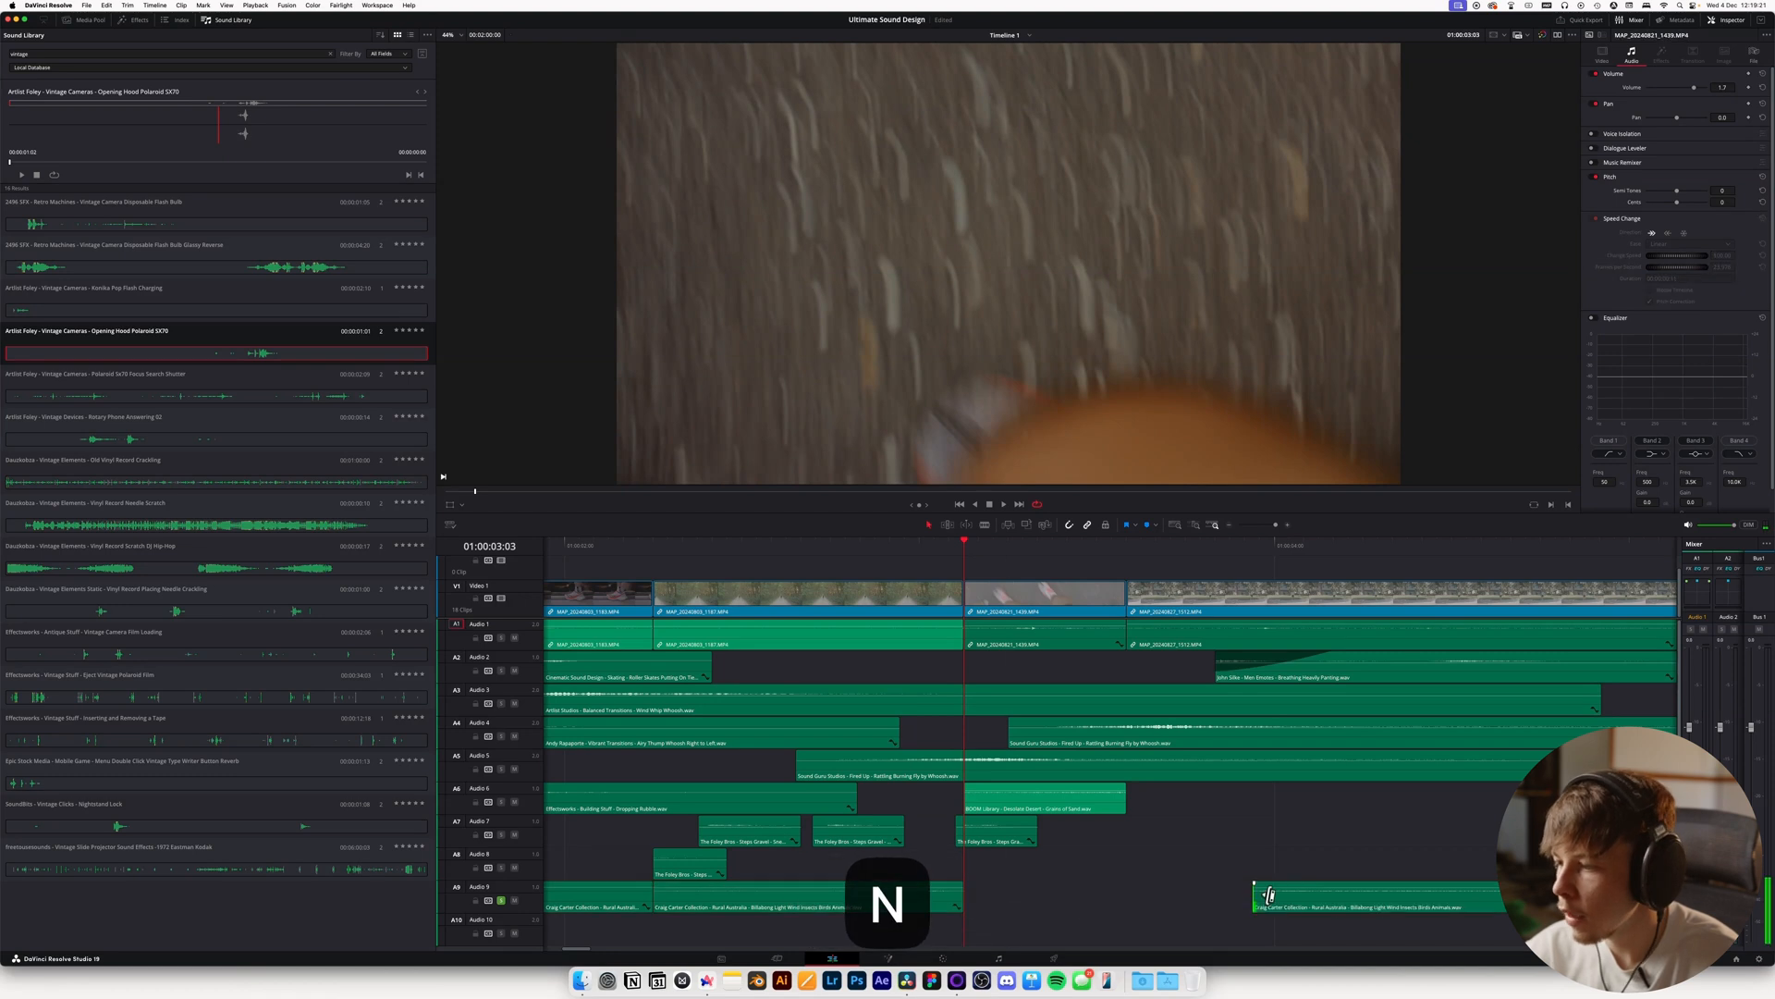
{"action": "left_click", "coordinate": [1027, 897]}
{"action": "key", "text": "space"}
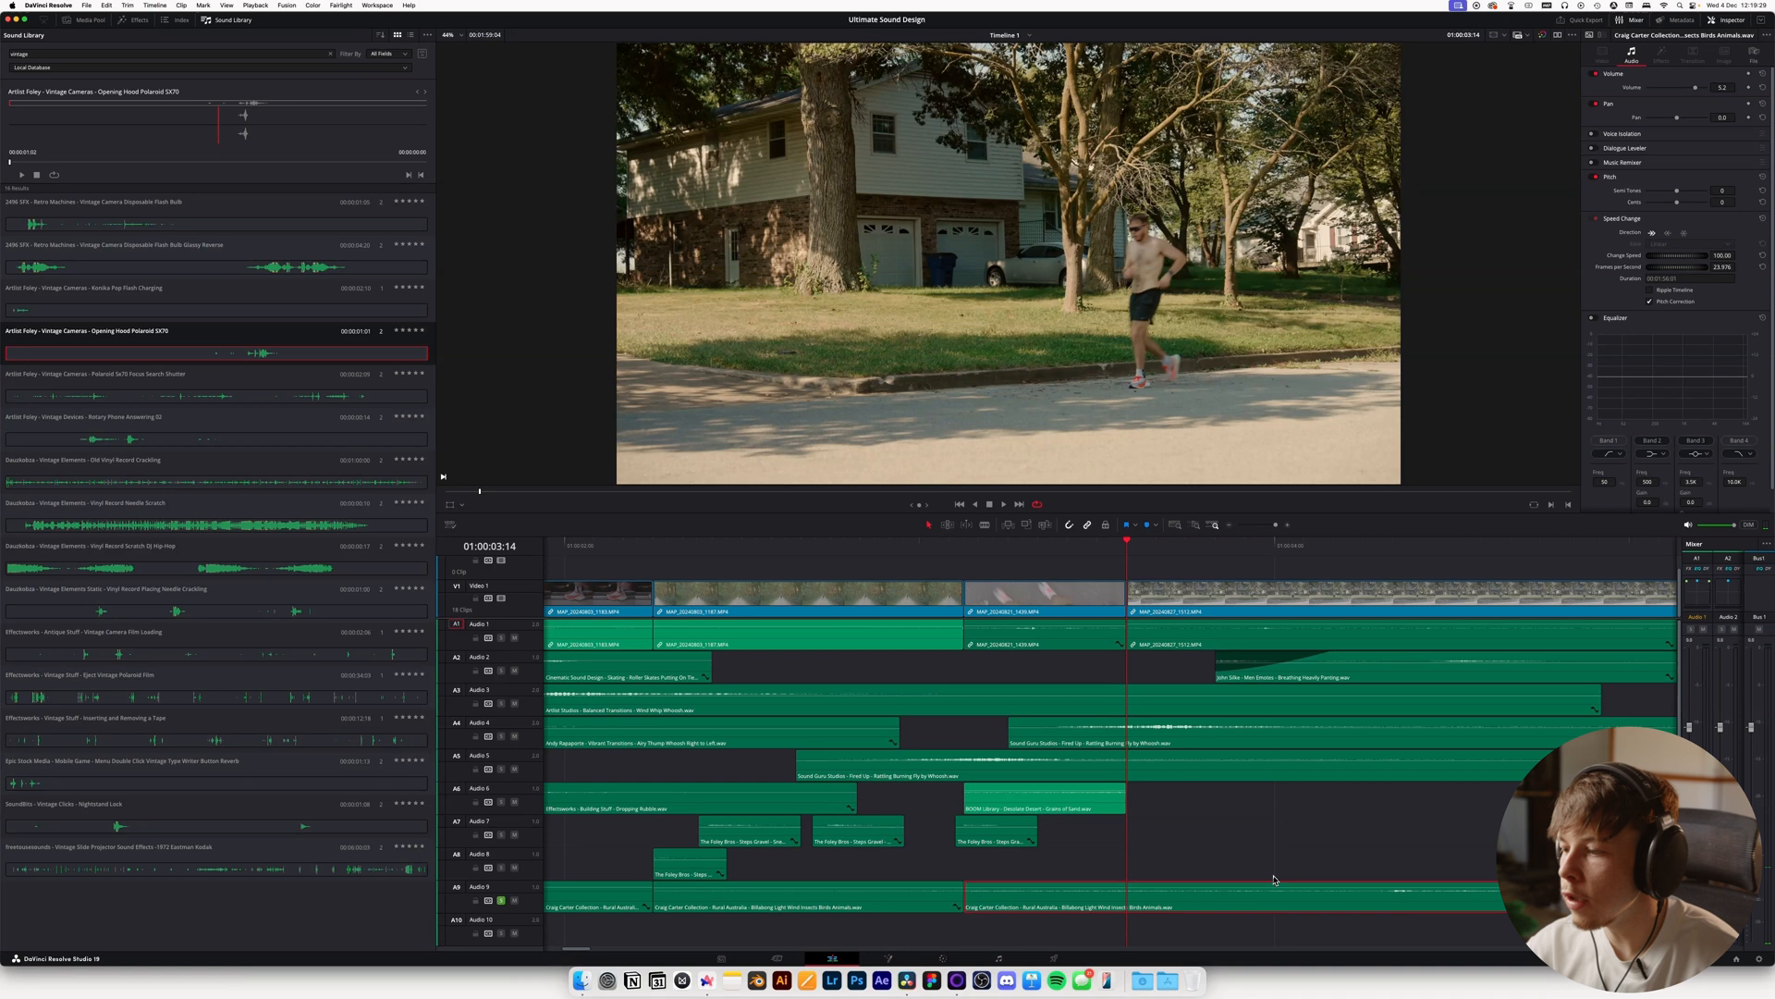
{"action": "key", "text": "n"}
{"action": "mouse_move", "coordinate": [1134, 908]}
{"action": "left_mouse_down"}
{"action": "mouse_move", "coordinate": [1313, 906]}
{"action": "mouse_move", "coordinate": [1152, 904]}
{"action": "left_mouse_up"}
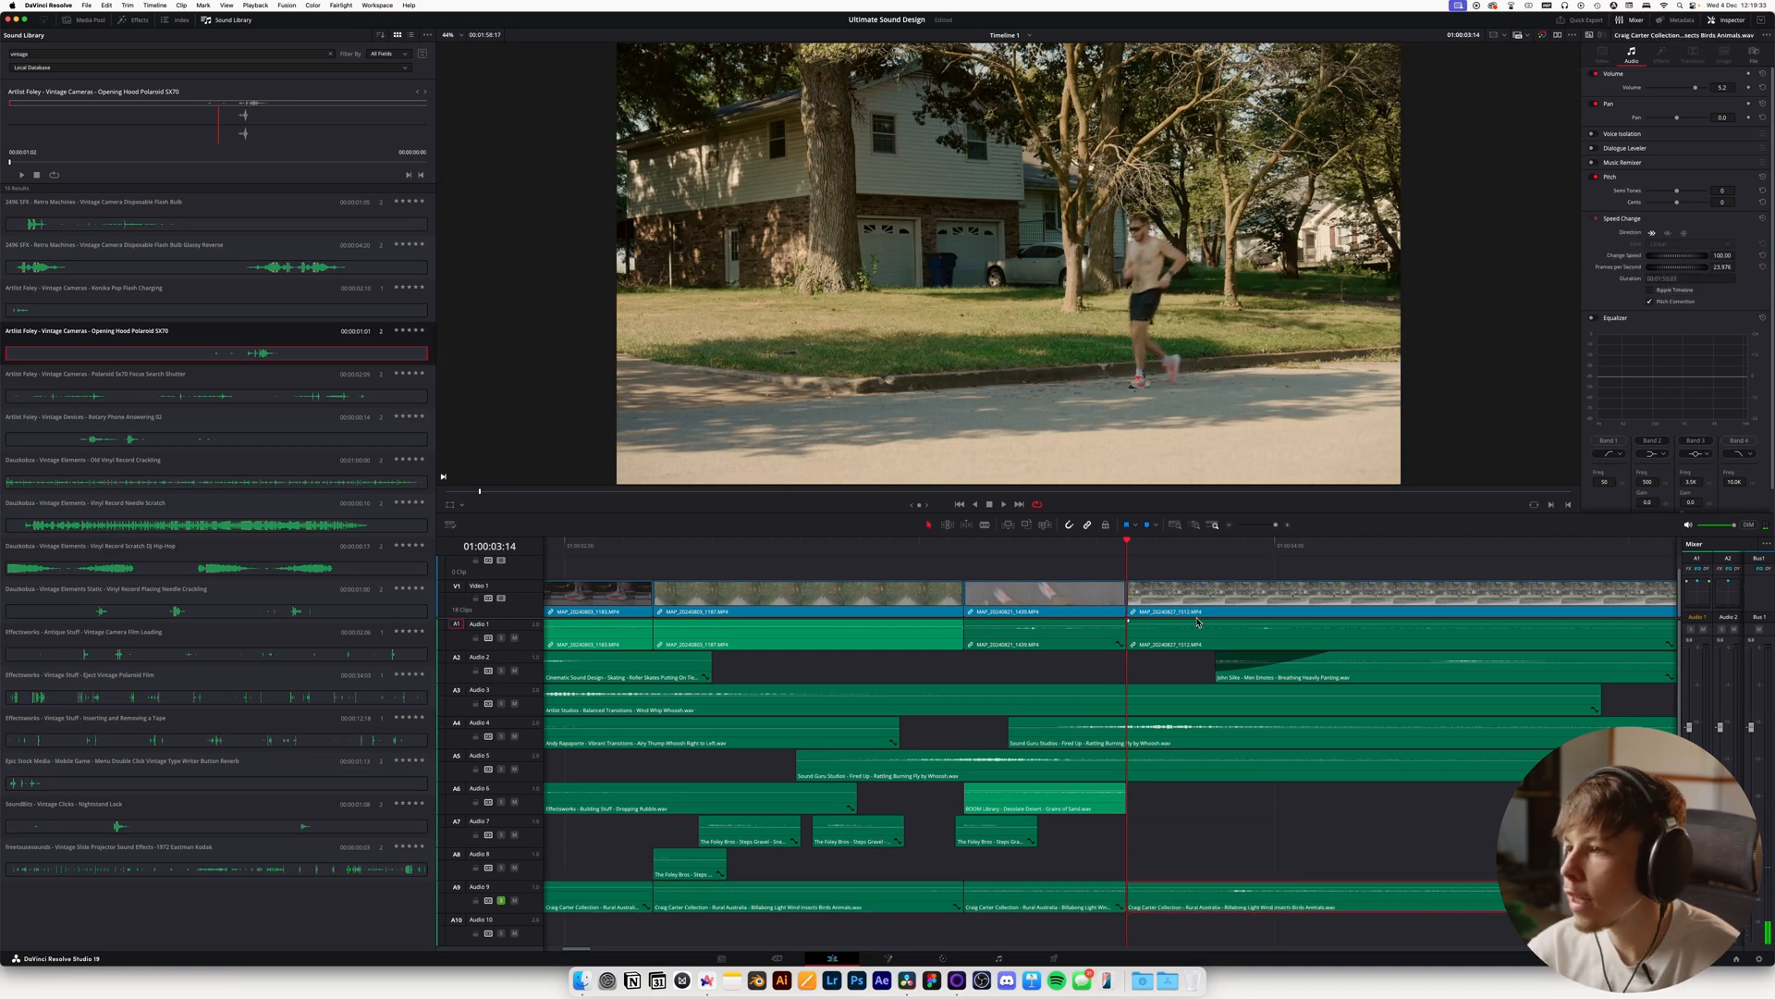
Split the ambience at the end of the suburban street shot, 01:00:05:21, pull a different section against the cut and save the project
{"action": "left_click", "coordinate": [1230, 525]}
{"action": "left_click", "coordinate": [1230, 525]}
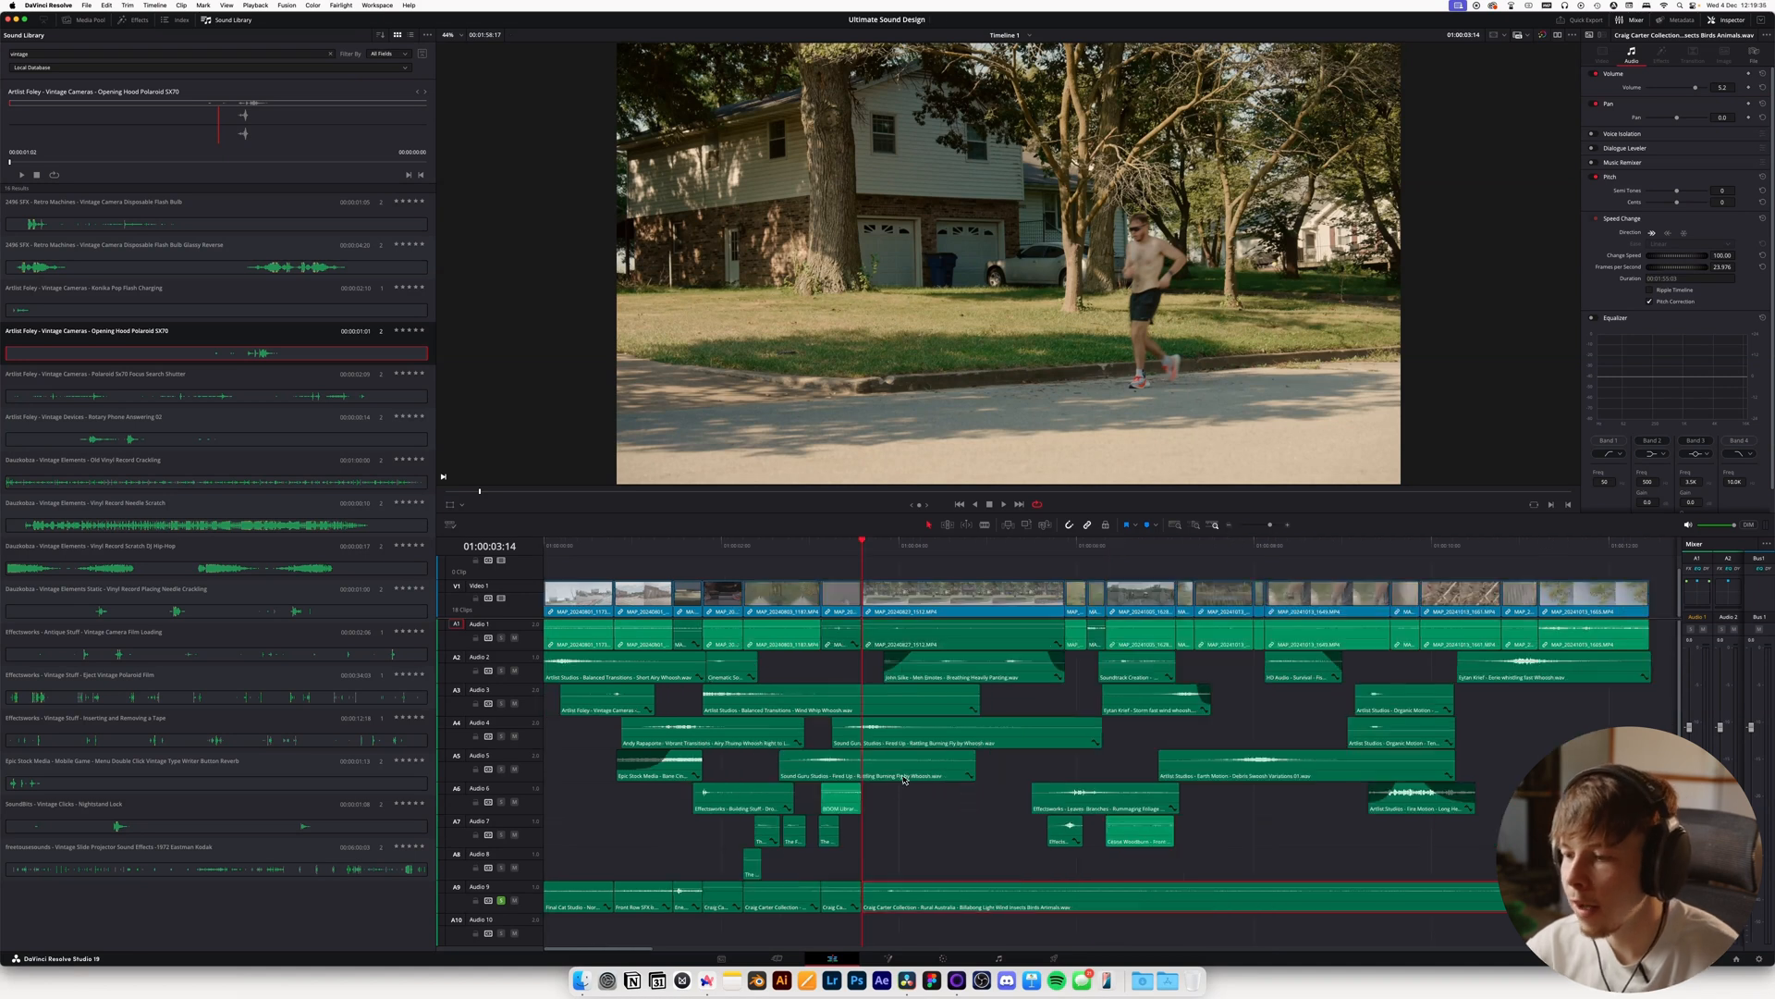
{"action": "key", "text": "space"}
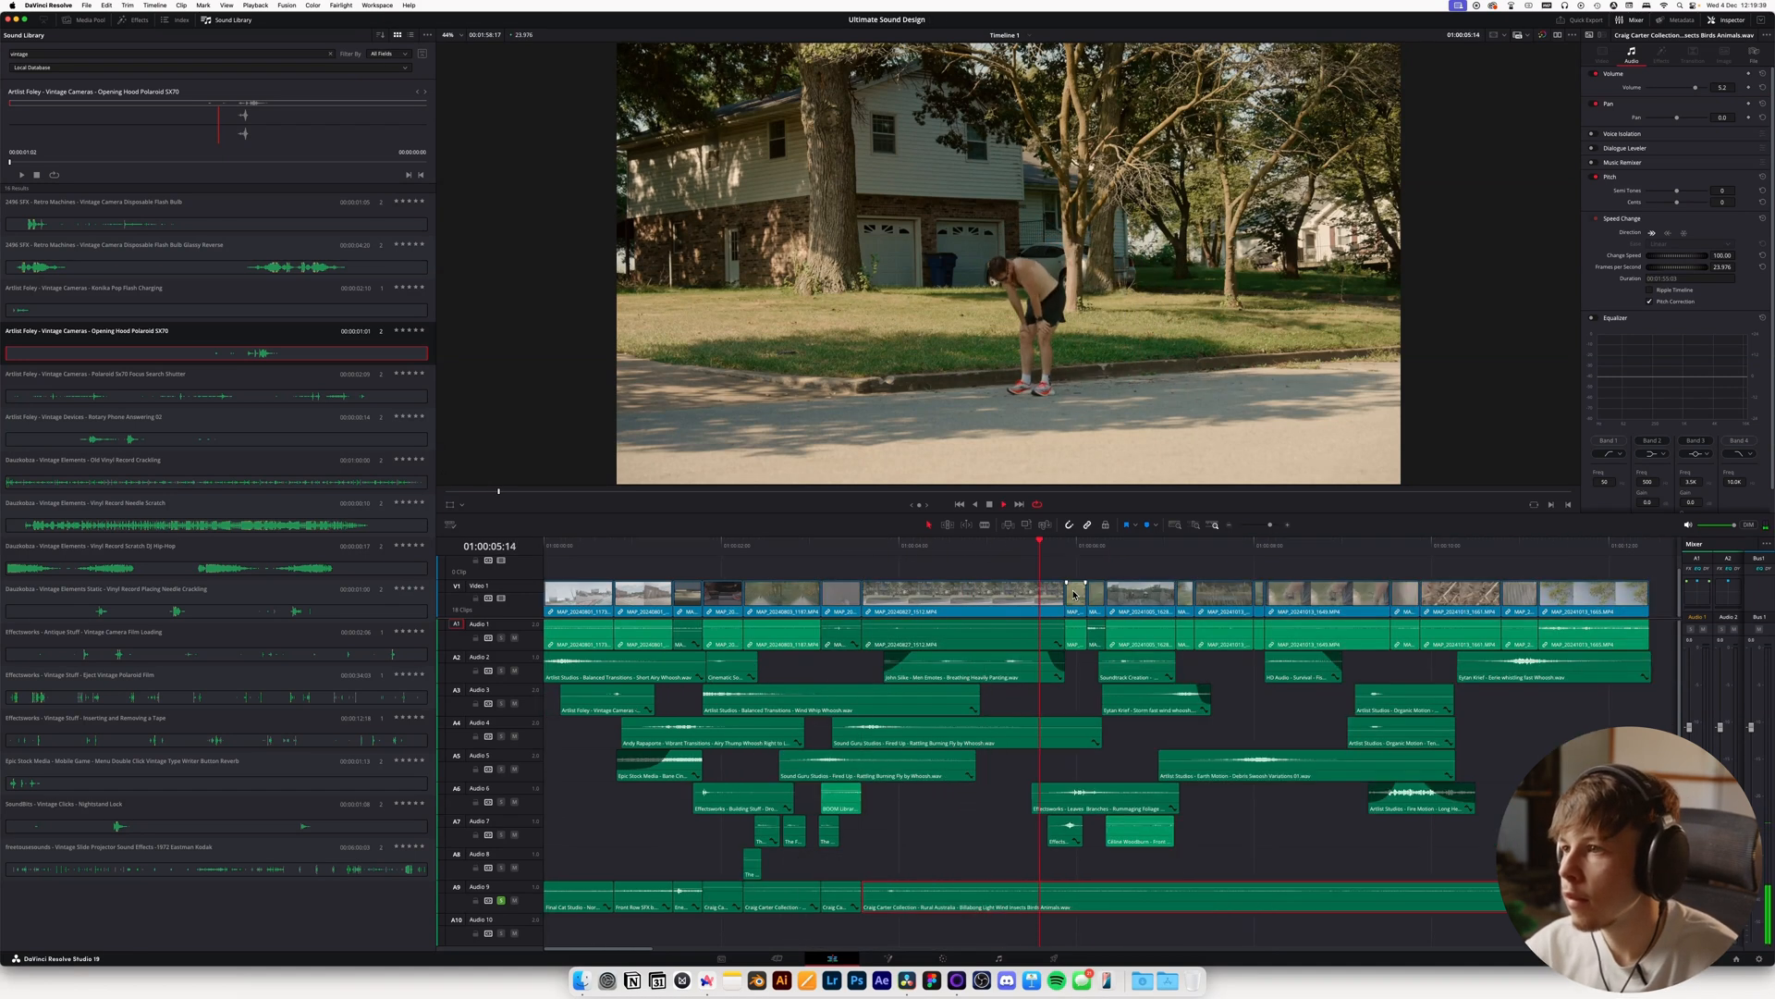
{"action": "key", "text": "space"}
{"action": "key", "text": "n"}
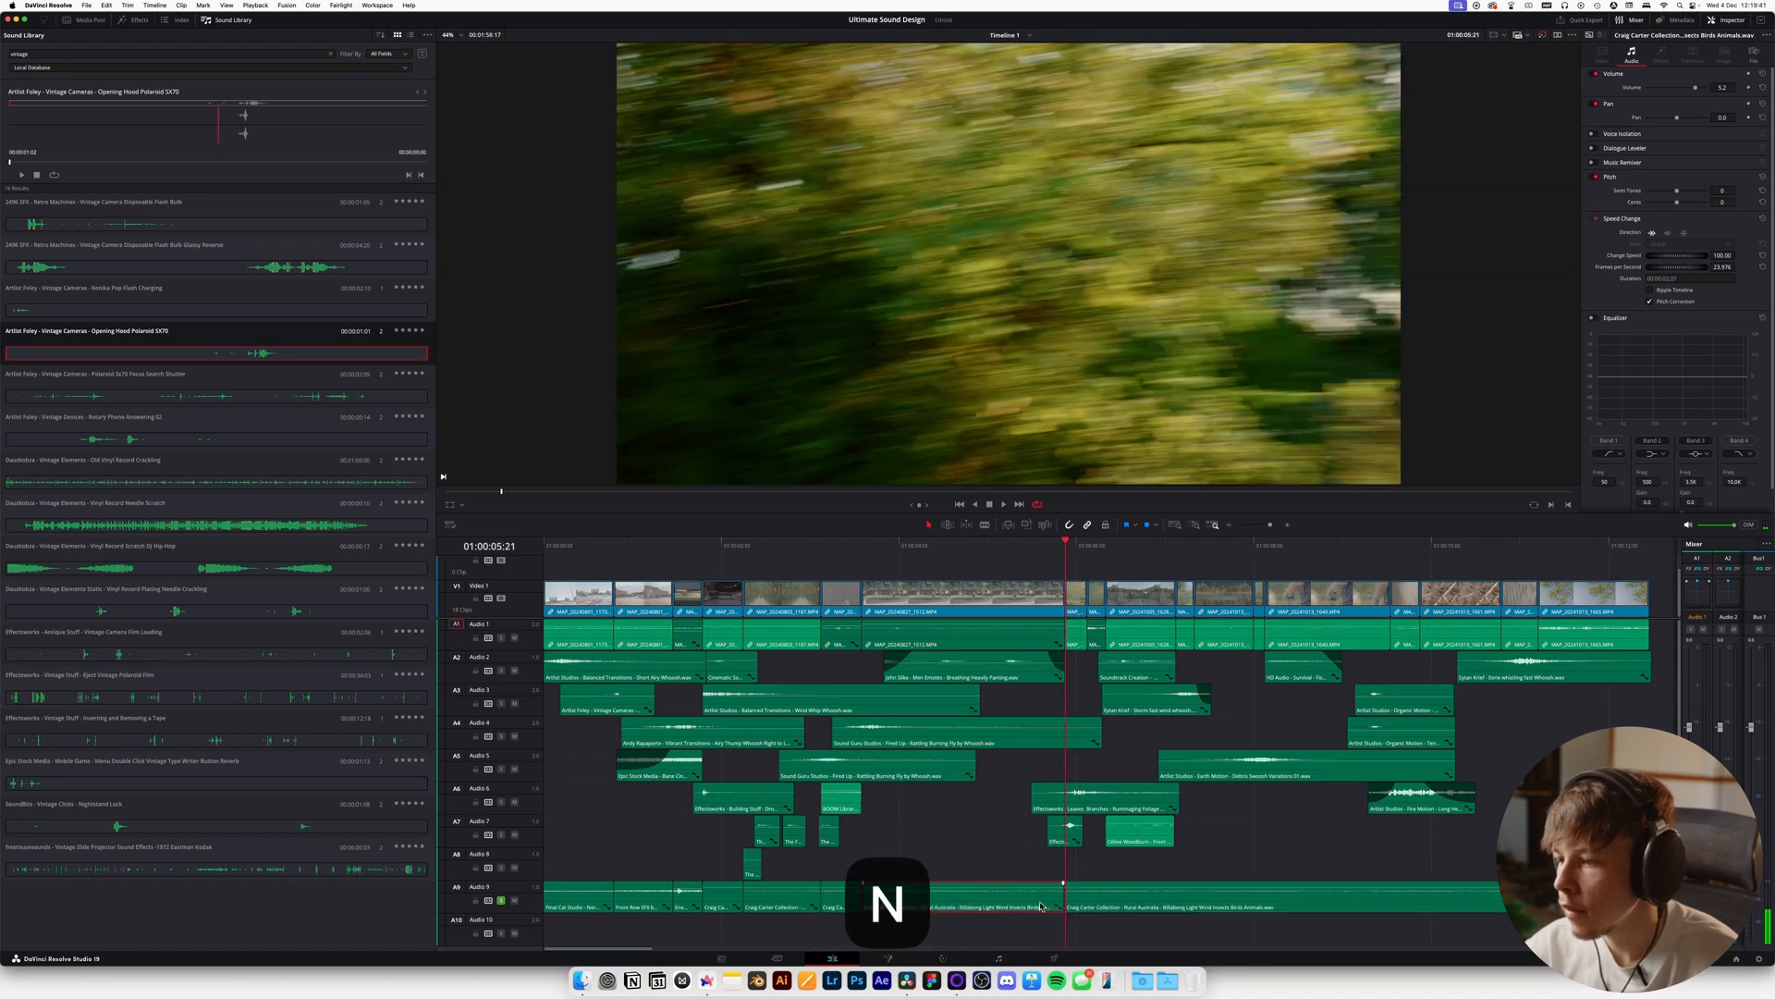
{"action": "key", "text": "Down"}
{"action": "left_click", "coordinate": [1097, 914]}
{"action": "key", "text": "q"}
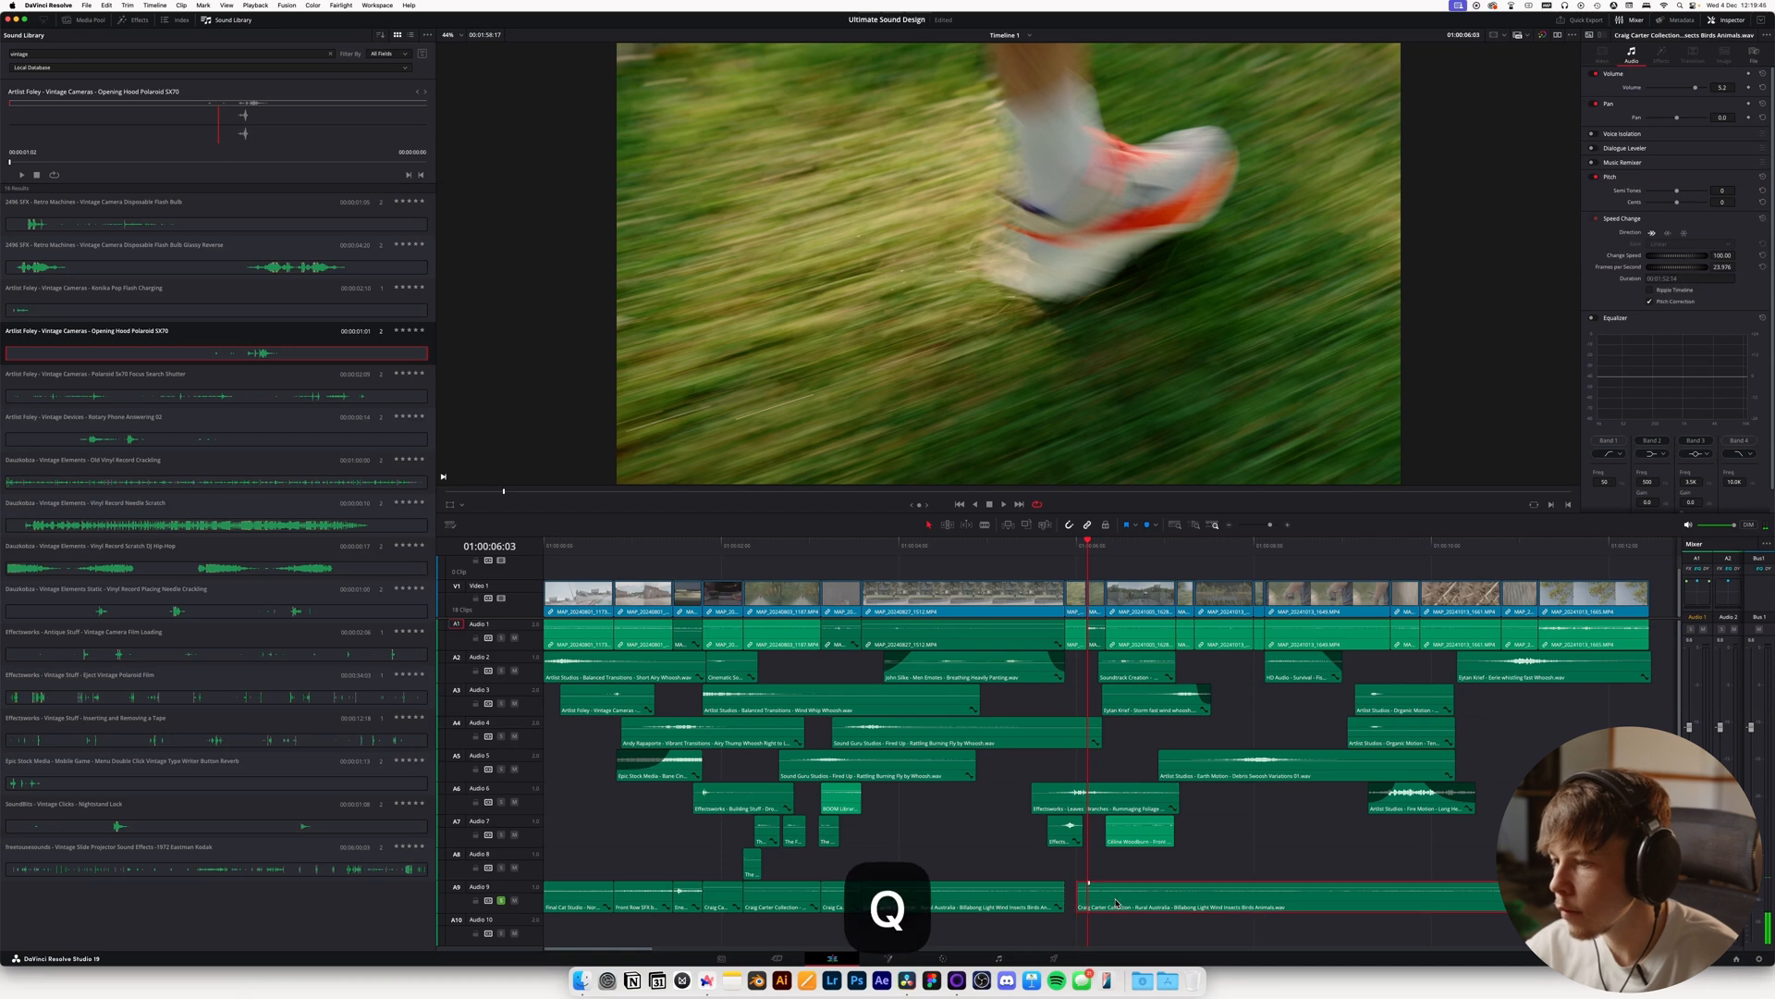
{"action": "key", "text": "super+s"}
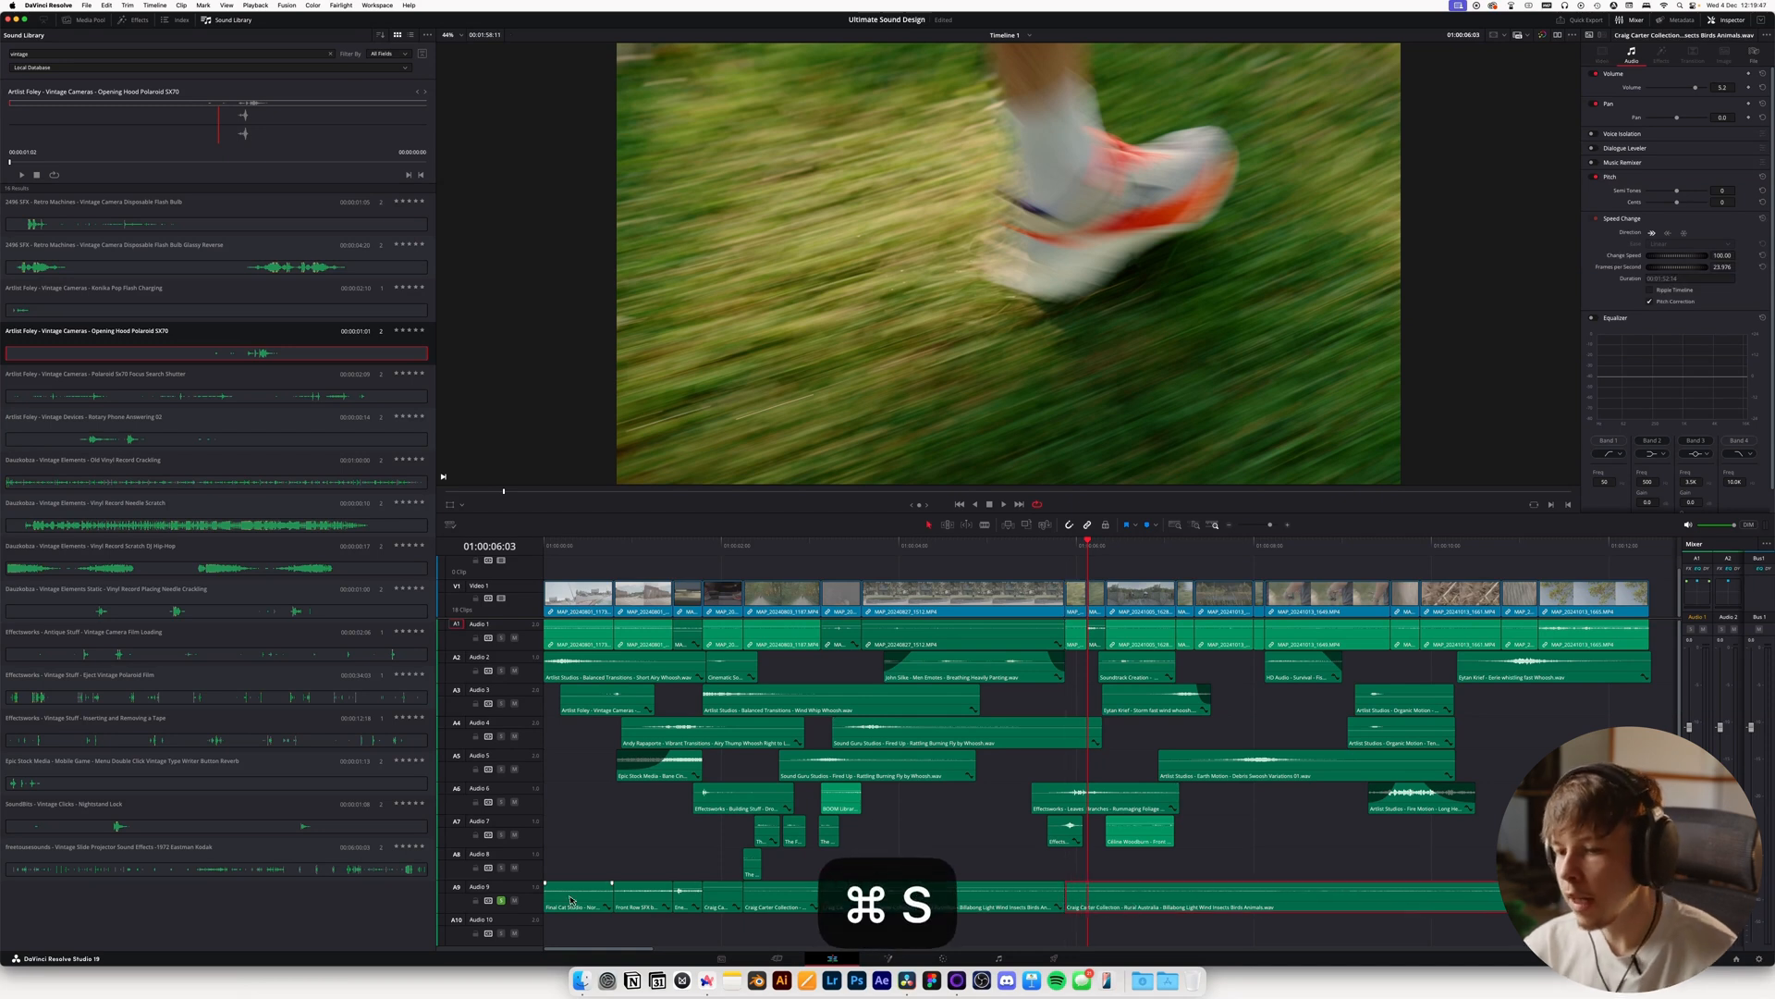
Turn off solo on Audio 9, switch to Artlist and search the sound effects for the keywords ambiance and wind
{"action": "left_click", "coordinate": [500, 902]}
{"action": "left_click_drag", "start_coordinate": [779, 554], "coordinate": [1168, 552]}
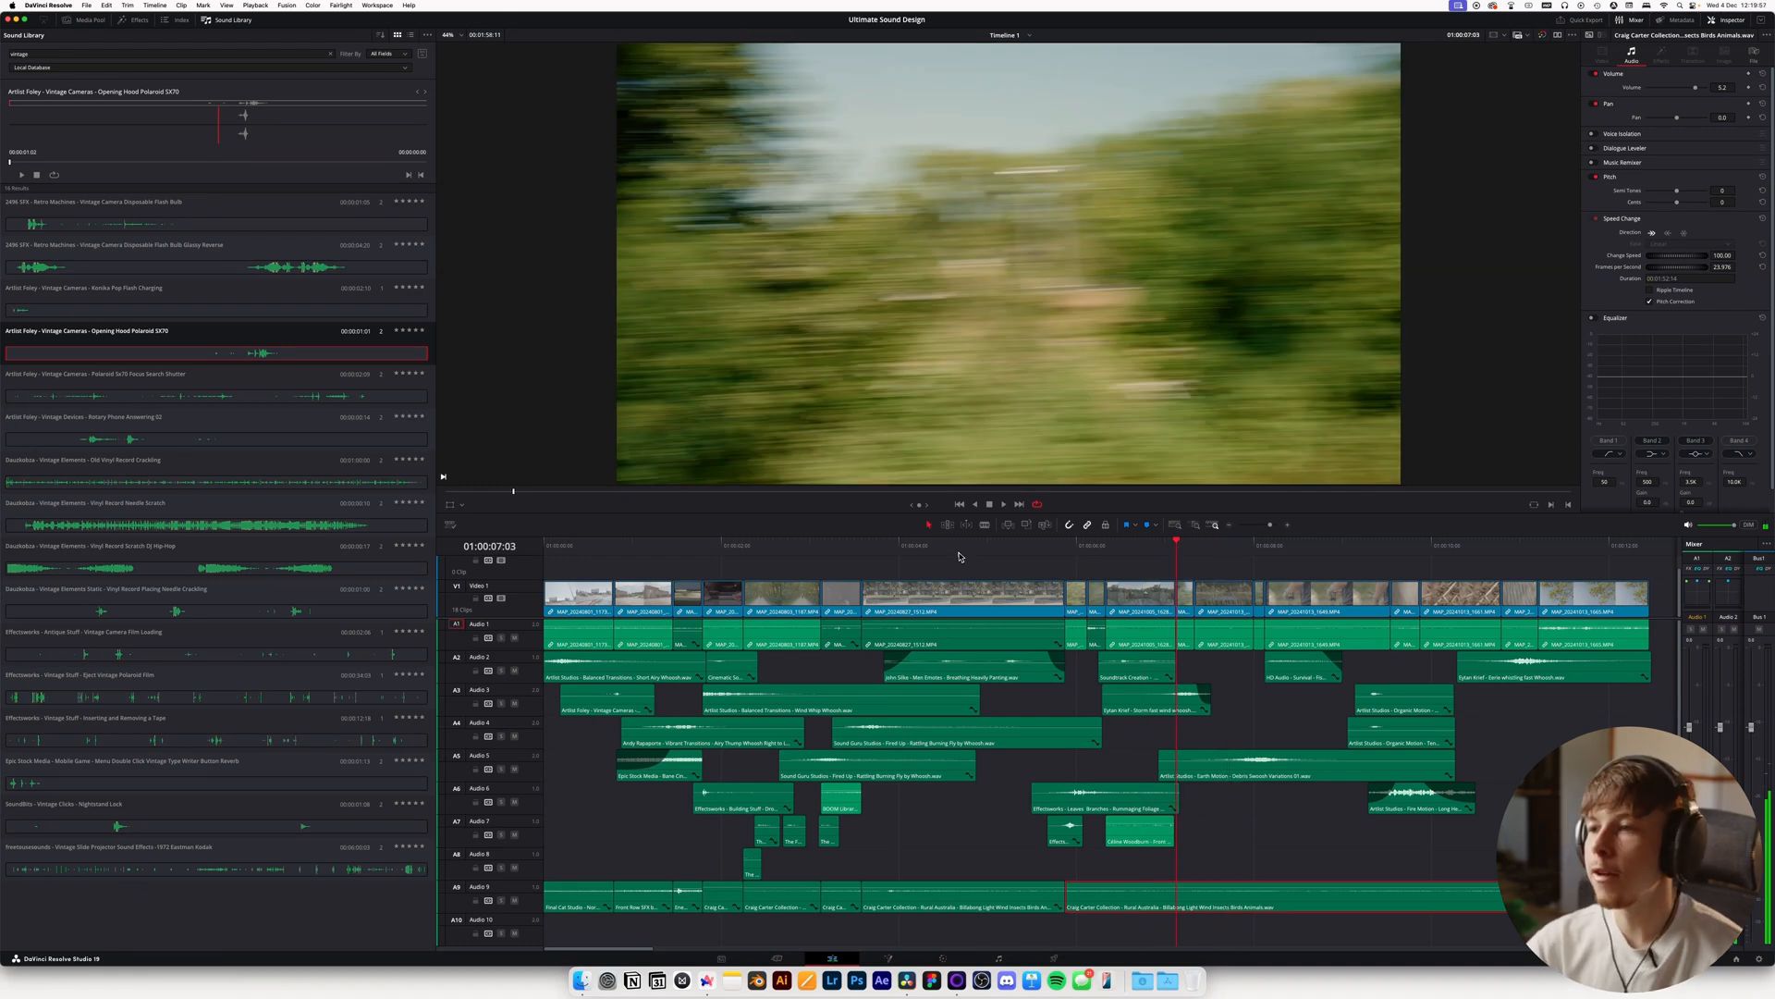
{"action": "key", "text": "super+Tab"}
{"action": "key", "text": "BackSpace"}
{"action": "key", "text": "BackSpace"}
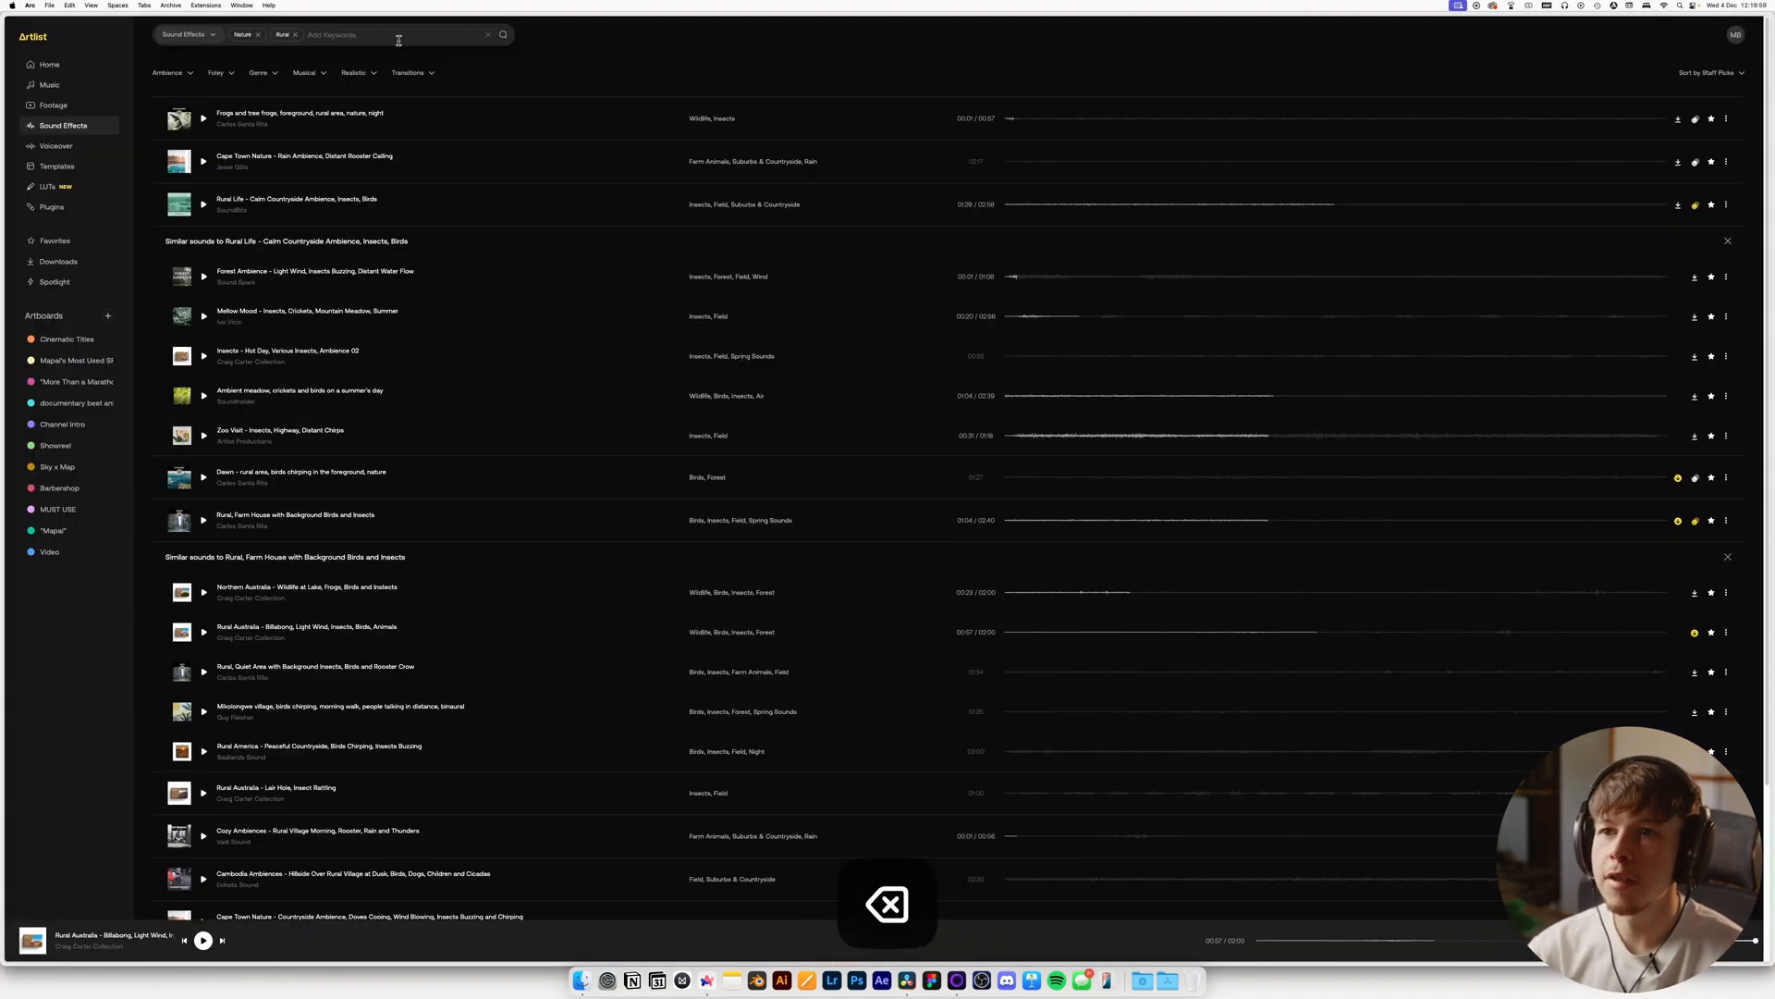
{"action": "type", "text": "ambiance"}
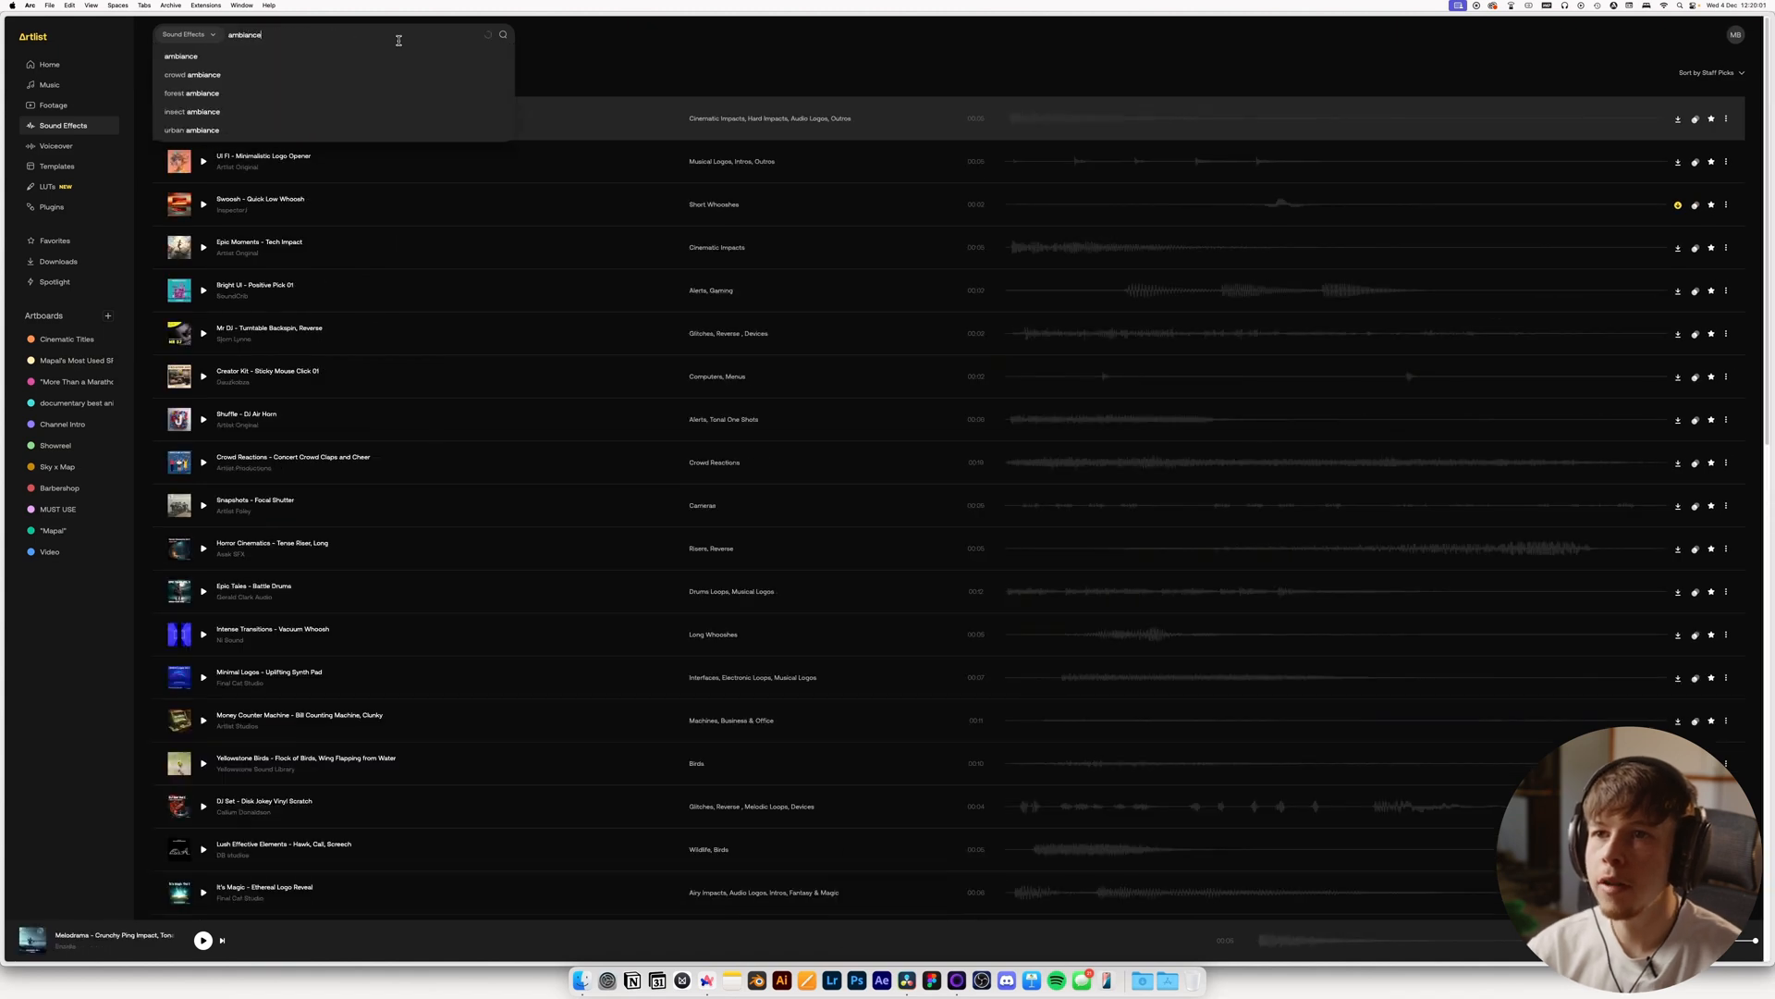
{"action": "key", "text": "Return"}
{"action": "type", "text": "wind"}
{"action": "key", "text": "Return"}
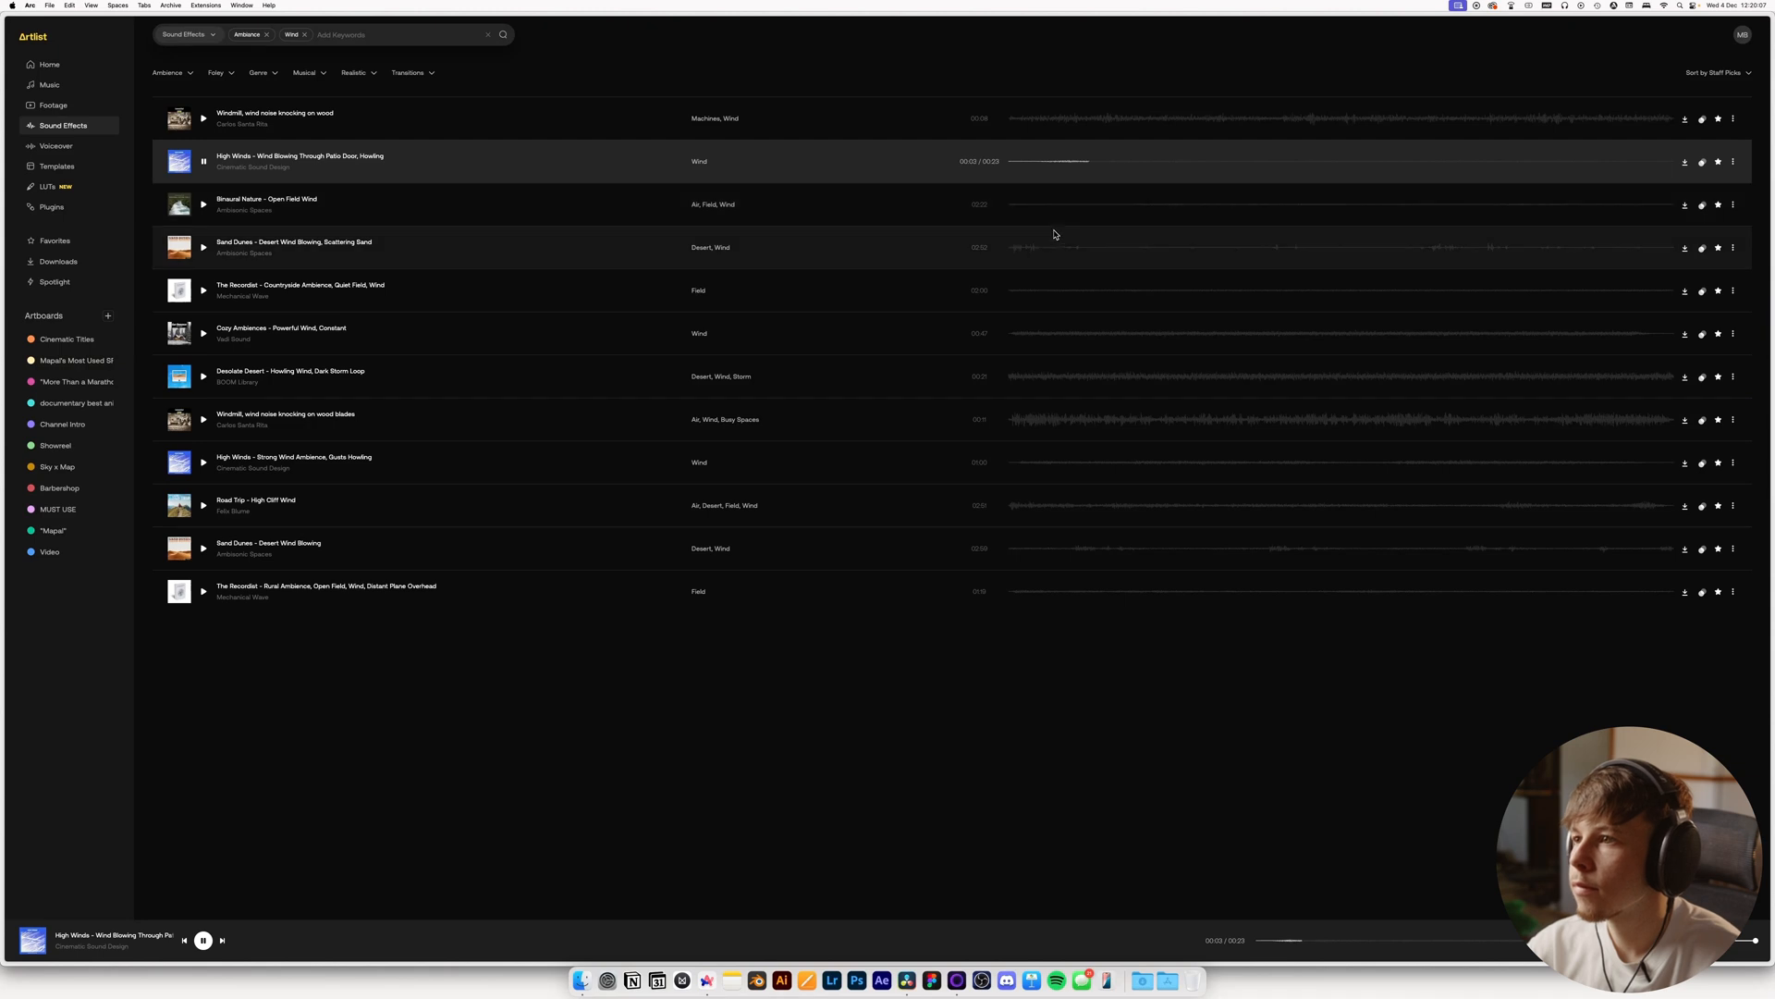
Audition the Sand Dunes, Windmill, High Winds and Road Trip wind ambiences and download Sand Dunes - Desert Wind Blowing
{"action": "left_click", "coordinate": [1103, 250]}
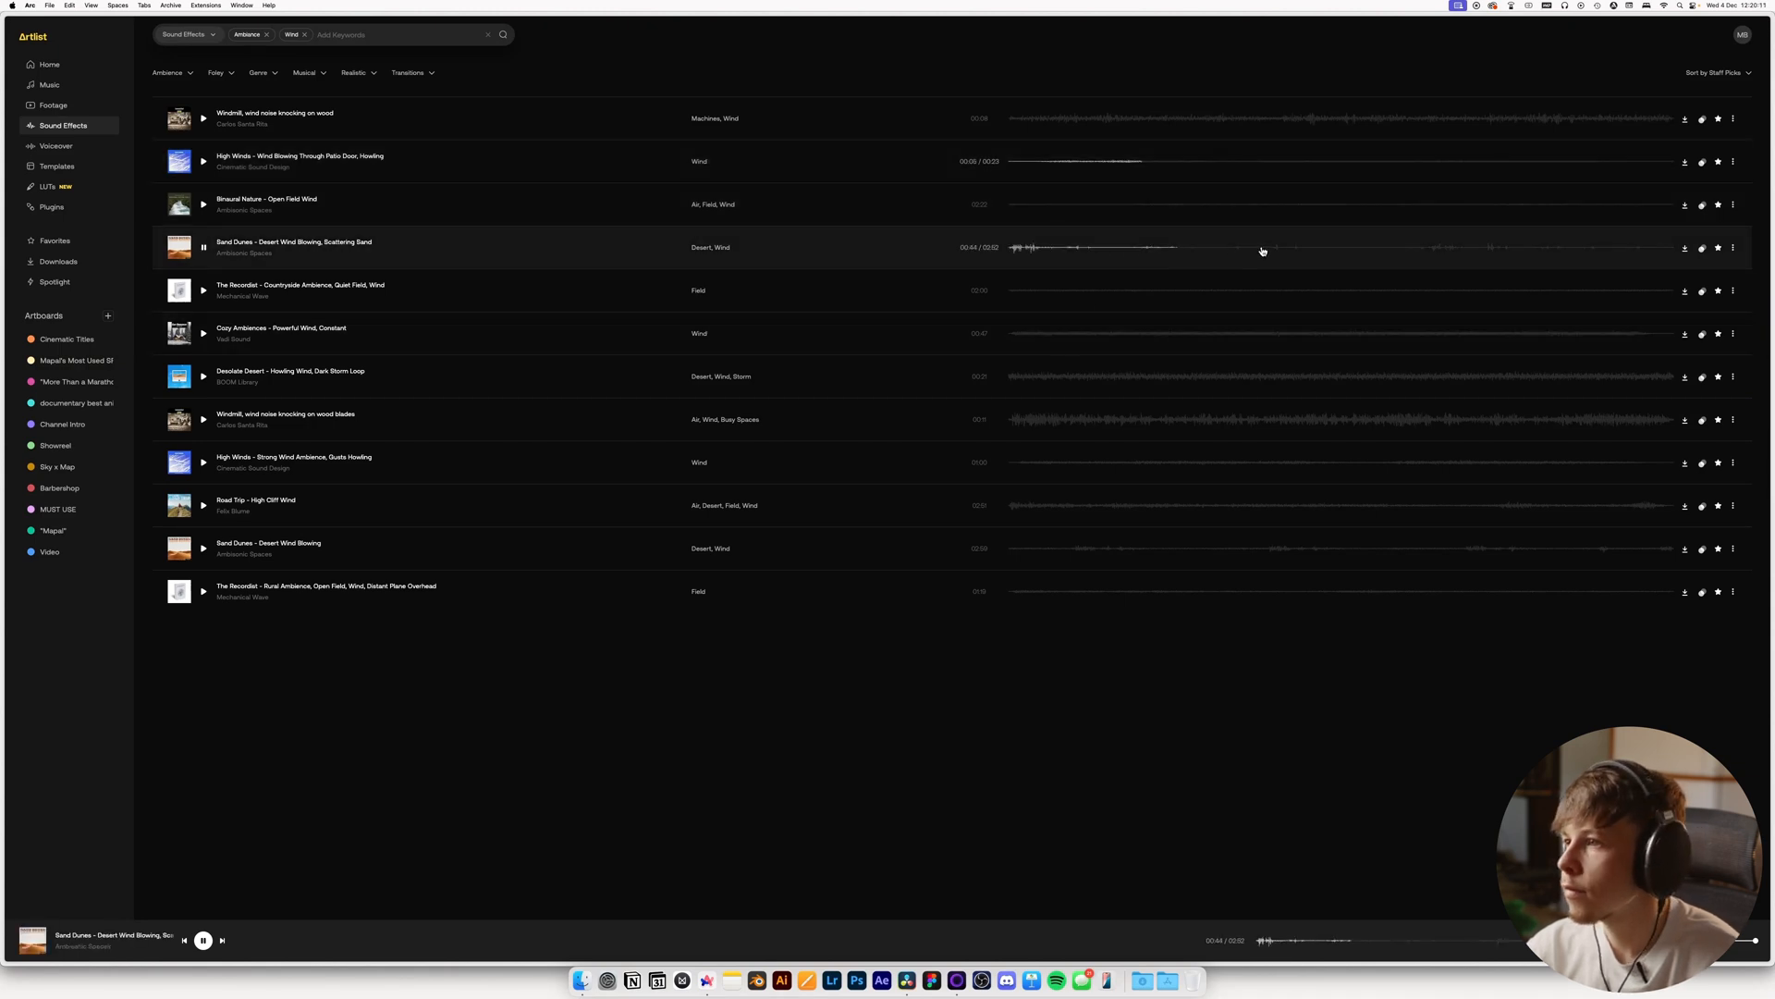
{"action": "left_click", "coordinate": [1121, 429]}
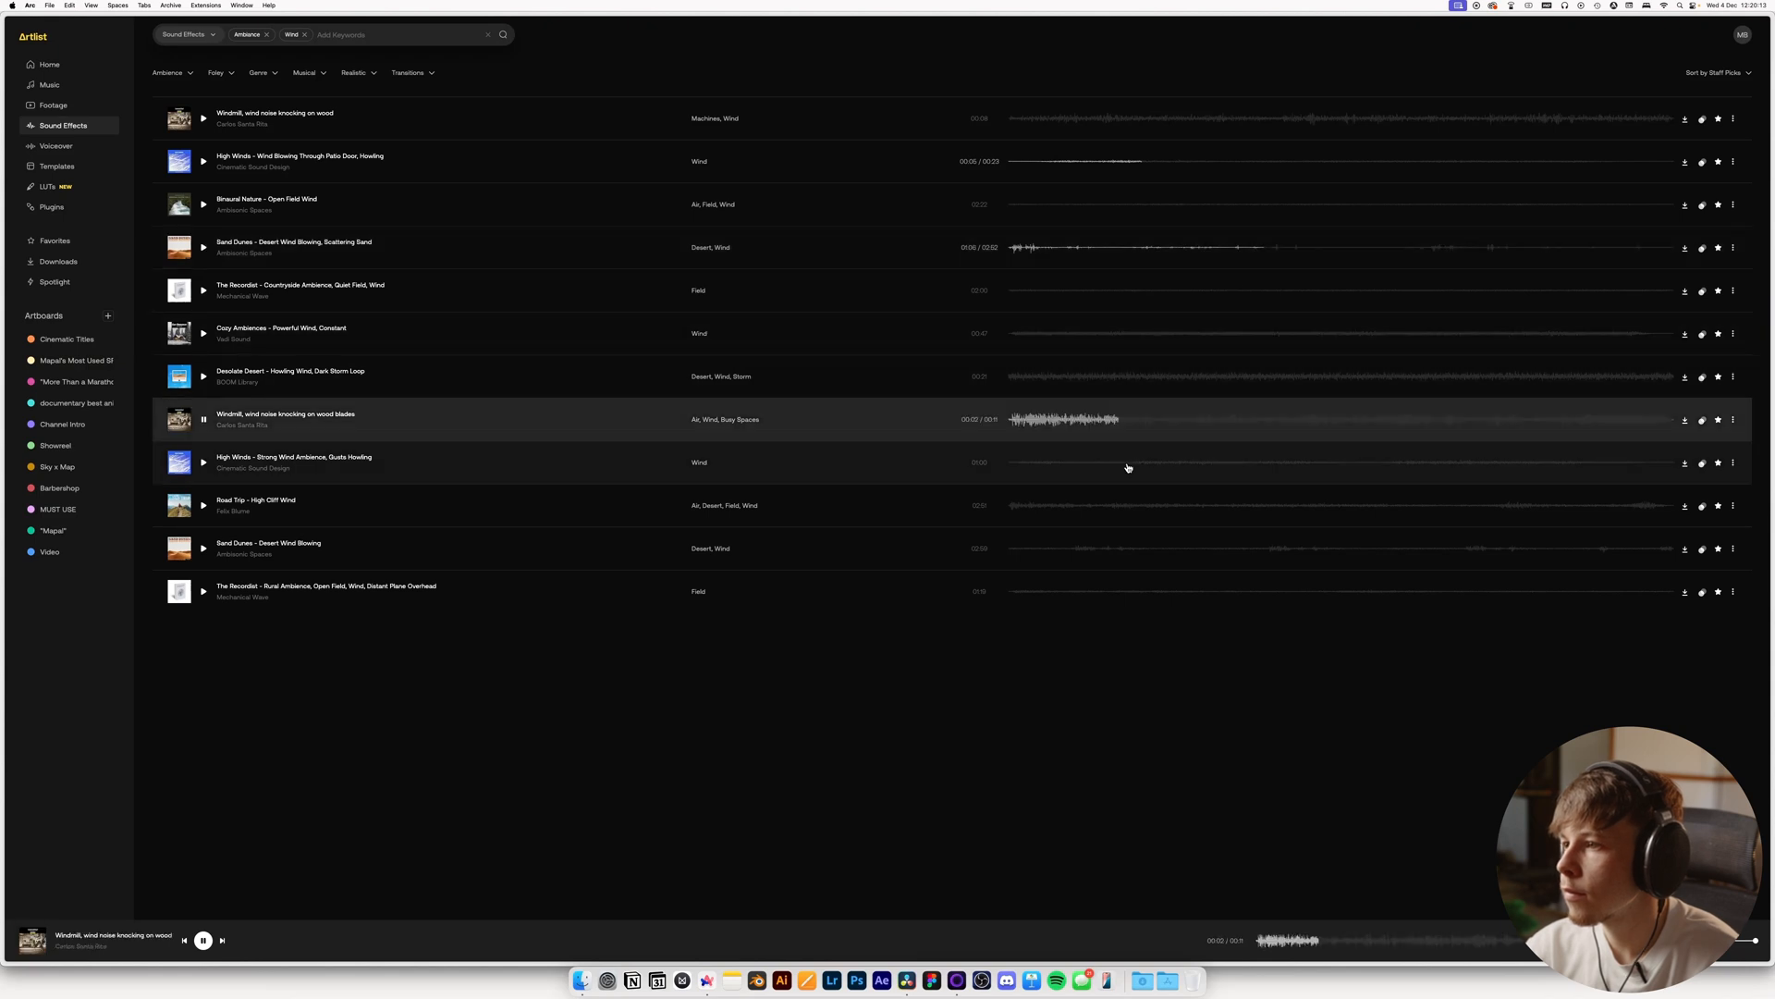
{"action": "left_click", "coordinate": [1119, 474]}
{"action": "left_click", "coordinate": [1130, 508]}
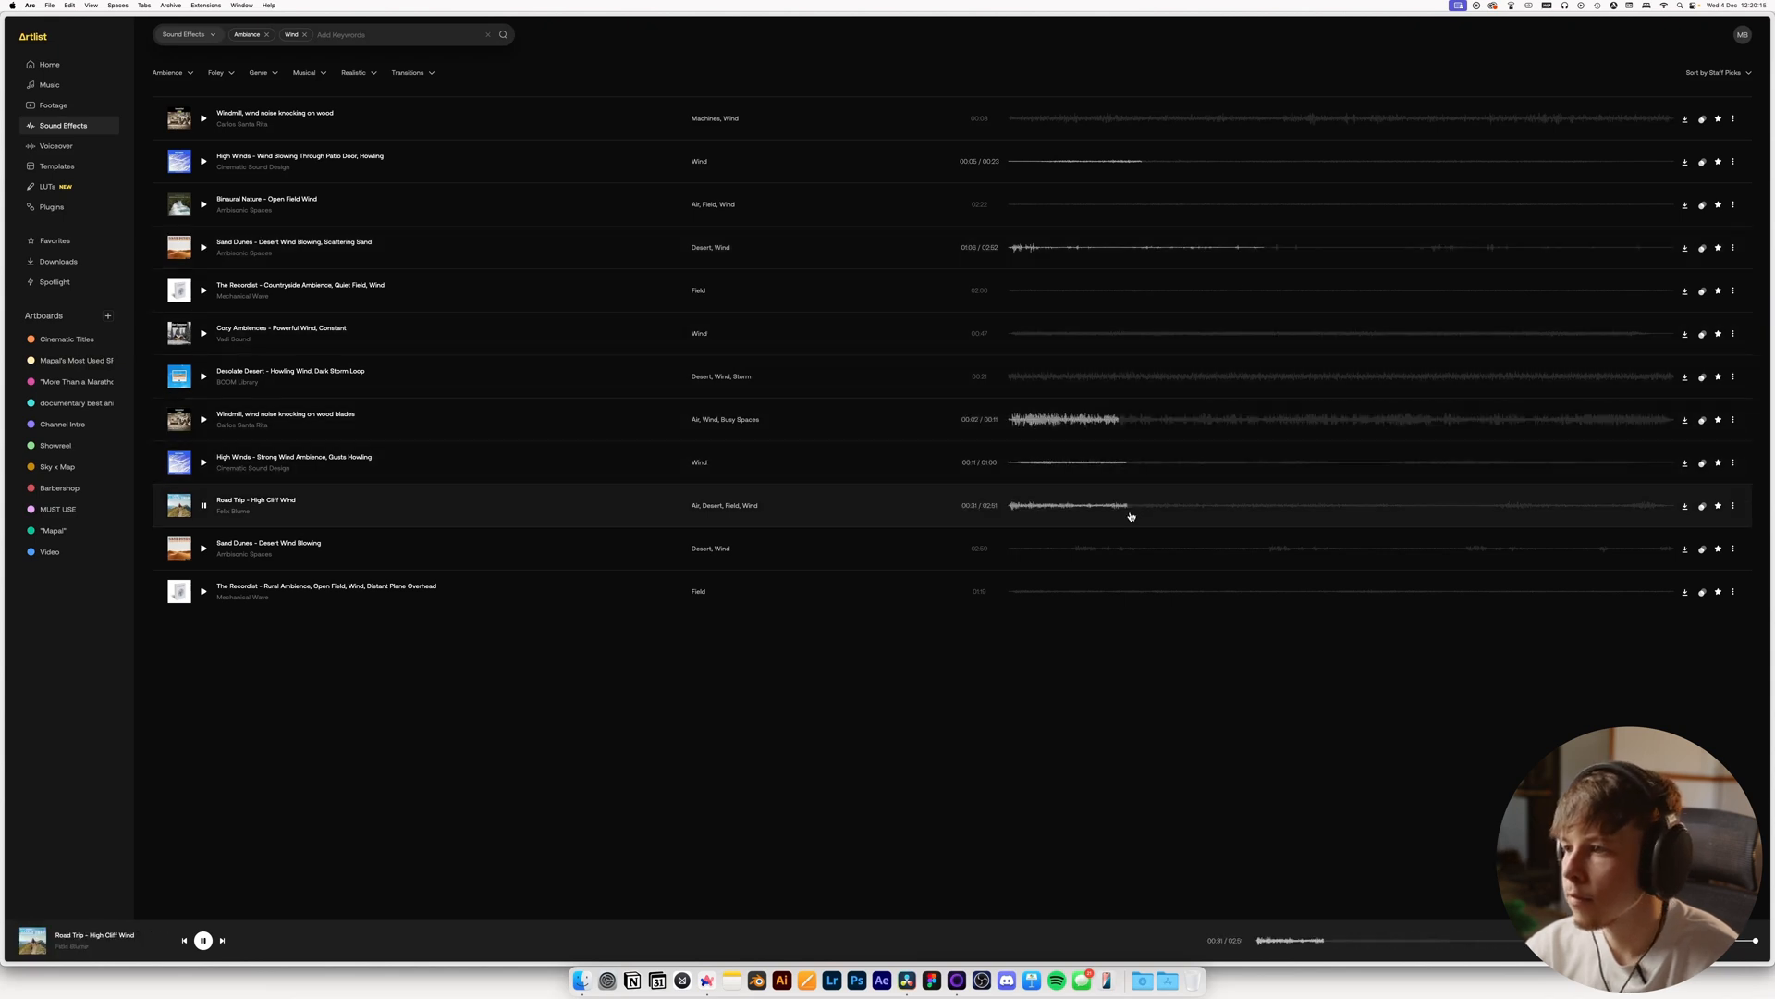
{"action": "left_click", "coordinate": [1060, 550]}
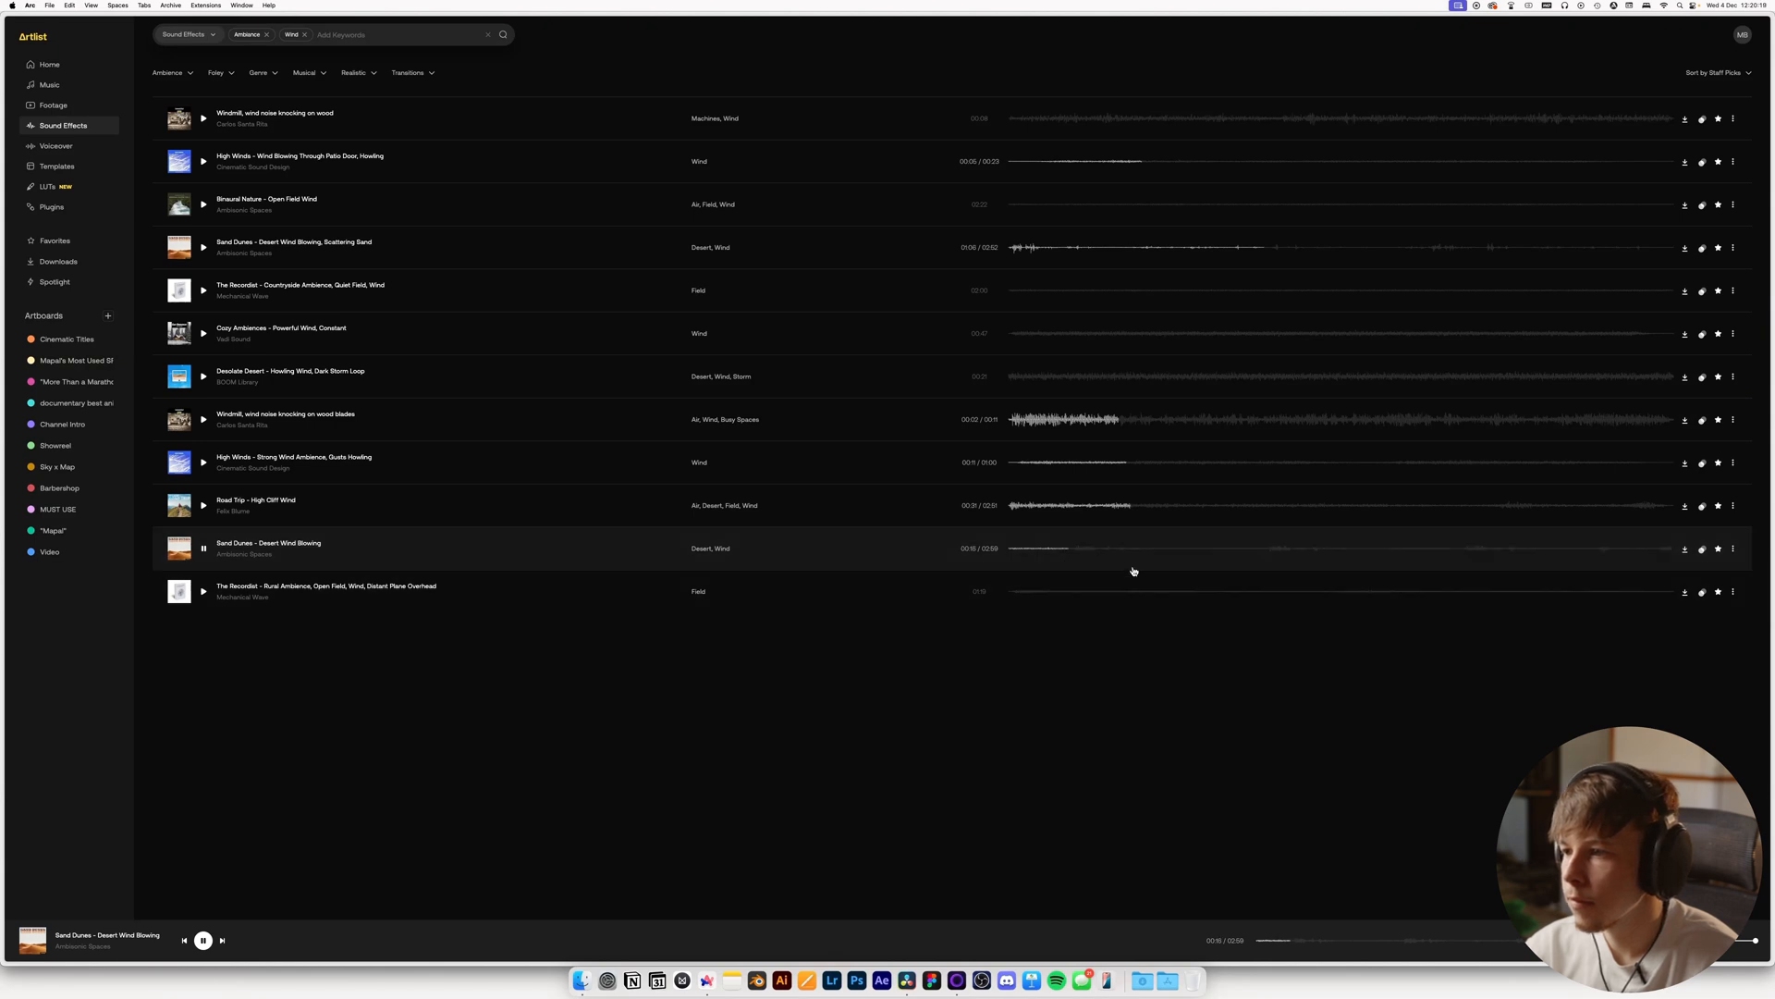
{"action": "key", "text": "space"}
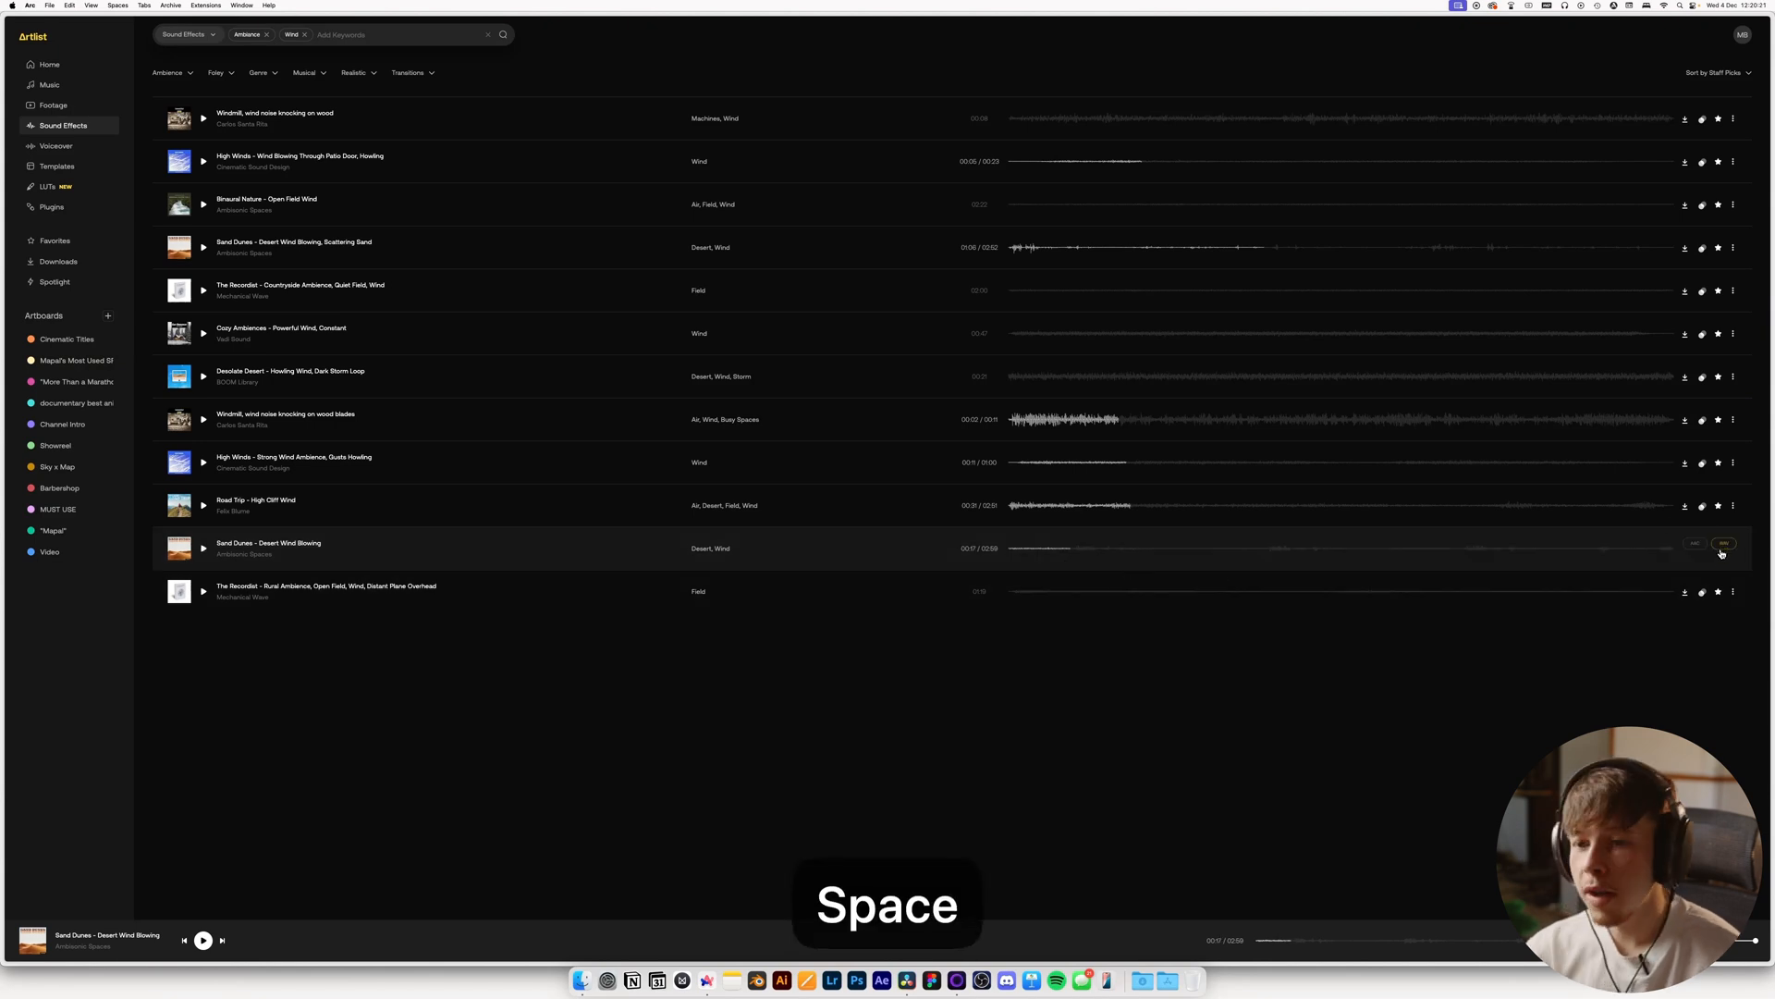
{"action": "left_click", "coordinate": [1722, 550]}
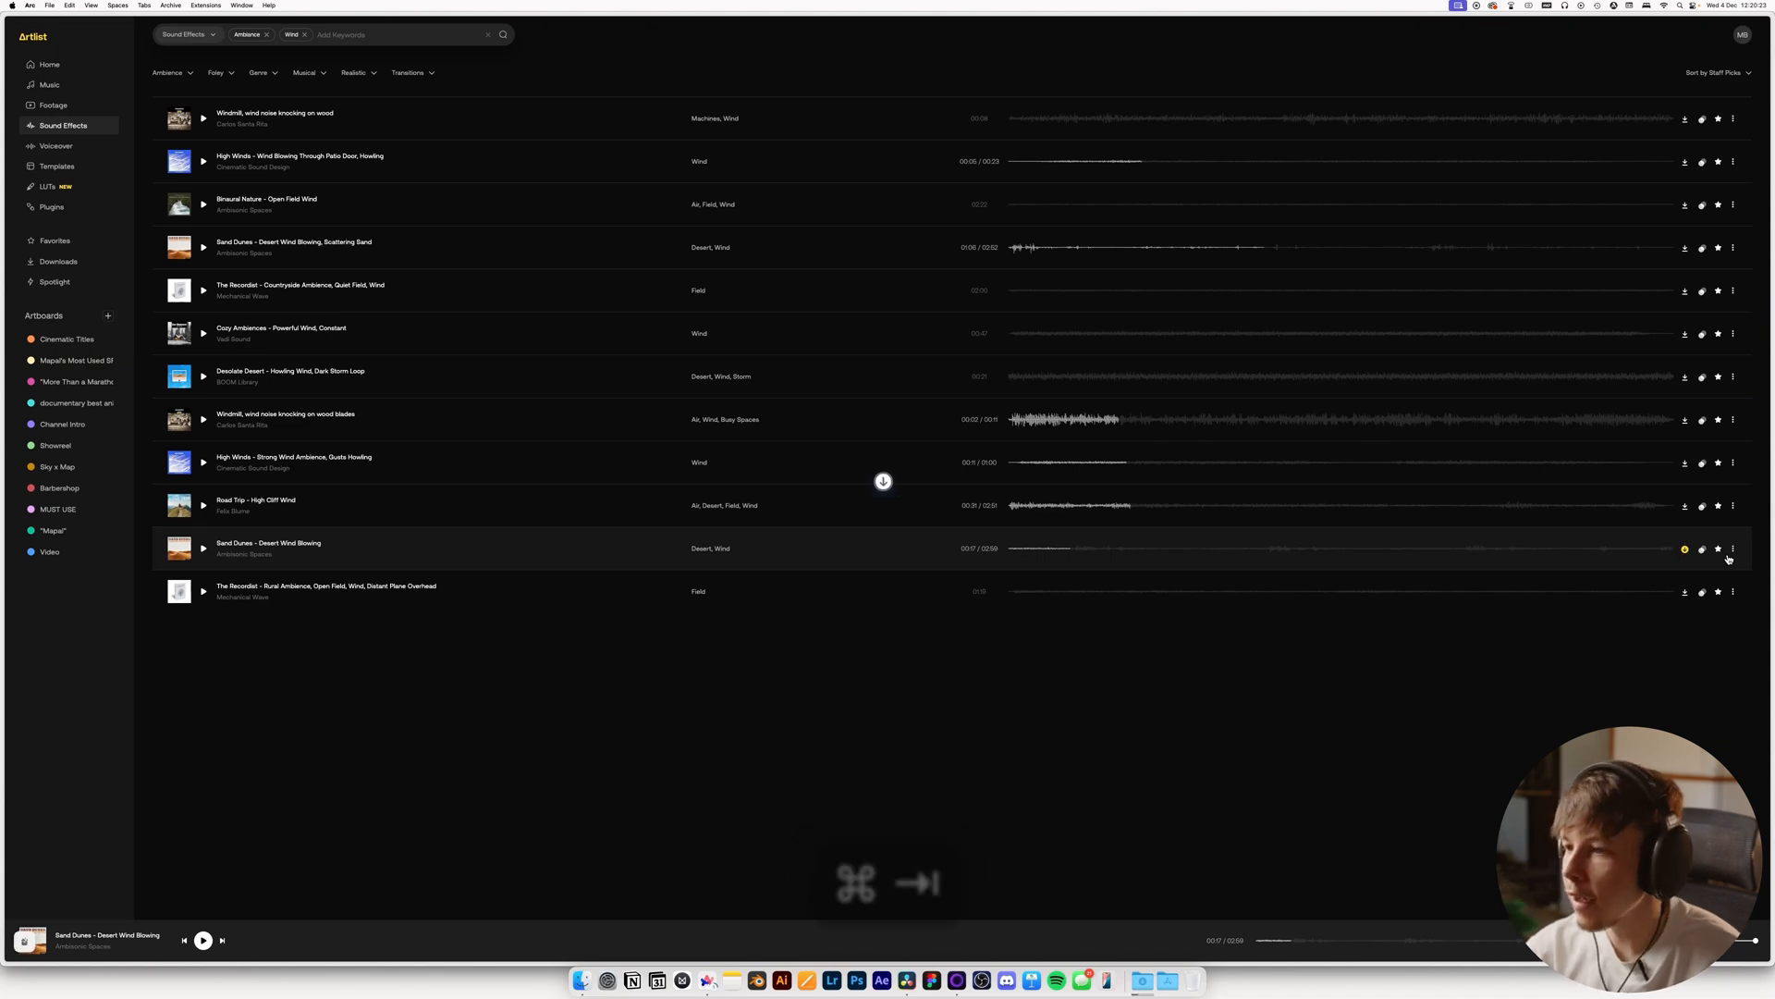
Switch to DaVinci Resolve and place the downloaded Sand Dunes - Desert Wind Blowing ambience on Audio 10 at the start of the dock shot
{"action": "key", "text": "super+Tab"}
{"action": "scroll", "coordinate": [1110, 934], "scroll_direction": "right", "scroll_amount": 2}
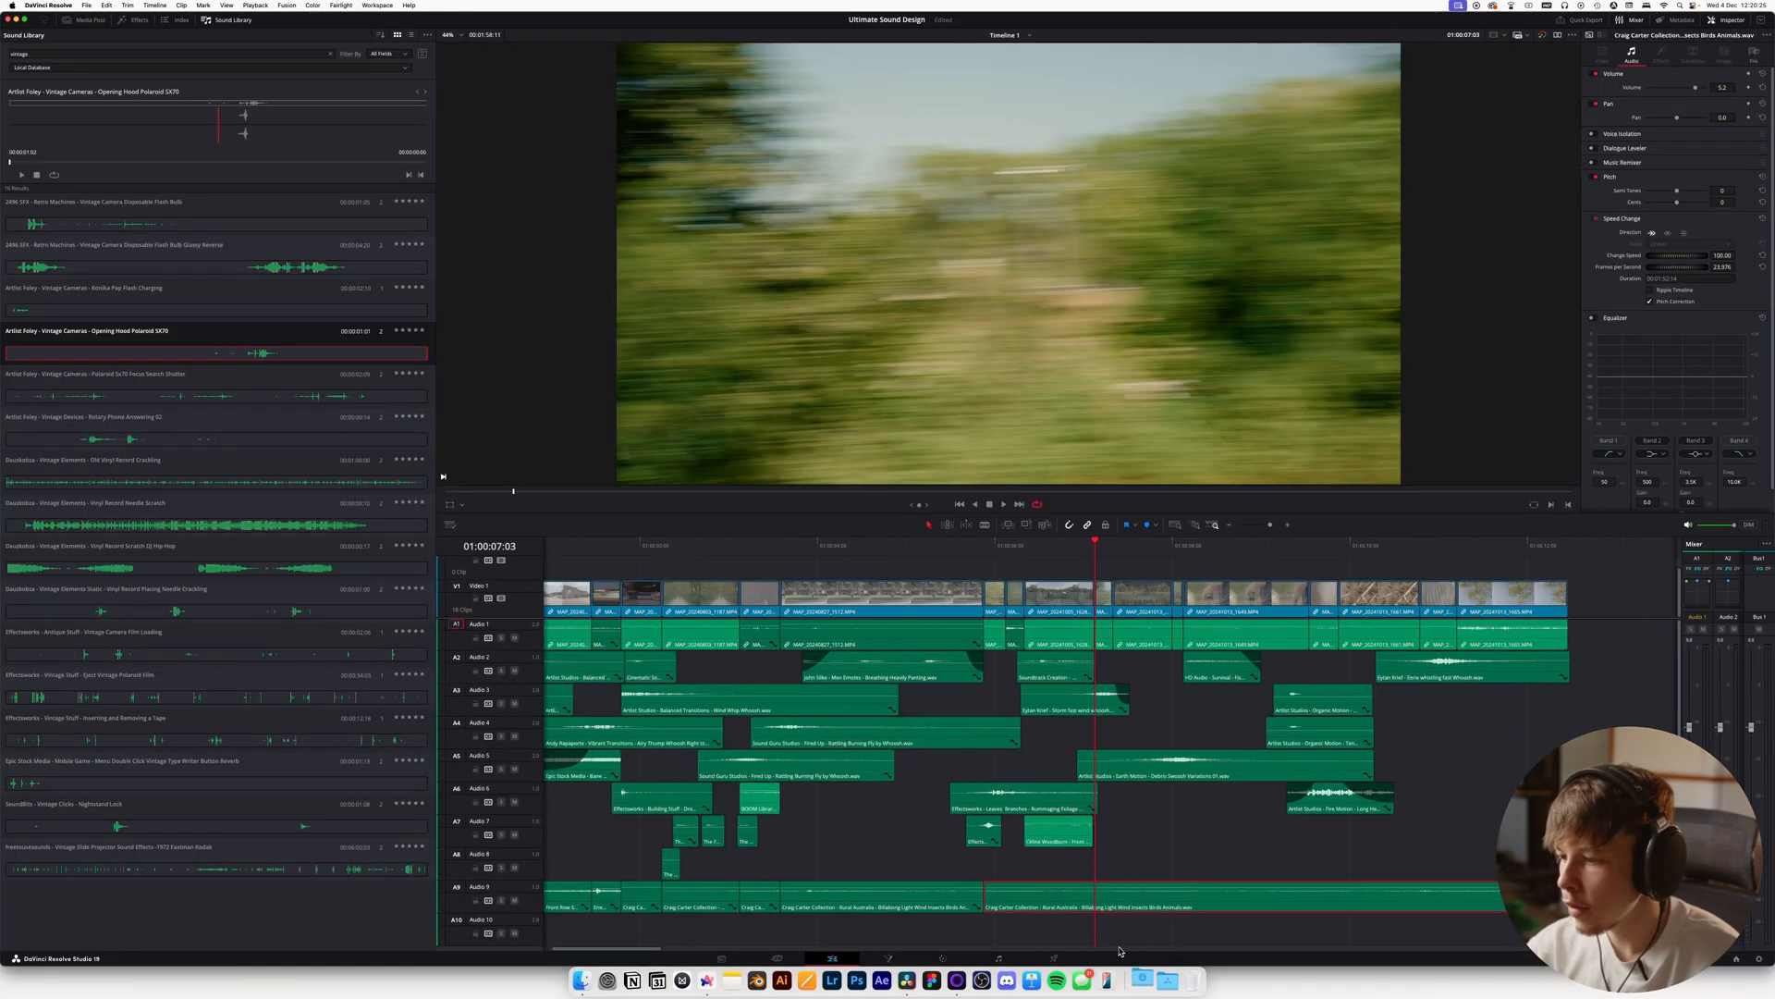
{"action": "left_click", "coordinate": [1144, 986]}
{"action": "left_click_drag", "start_coordinate": [765, 211], "coordinate": [1038, 936]}
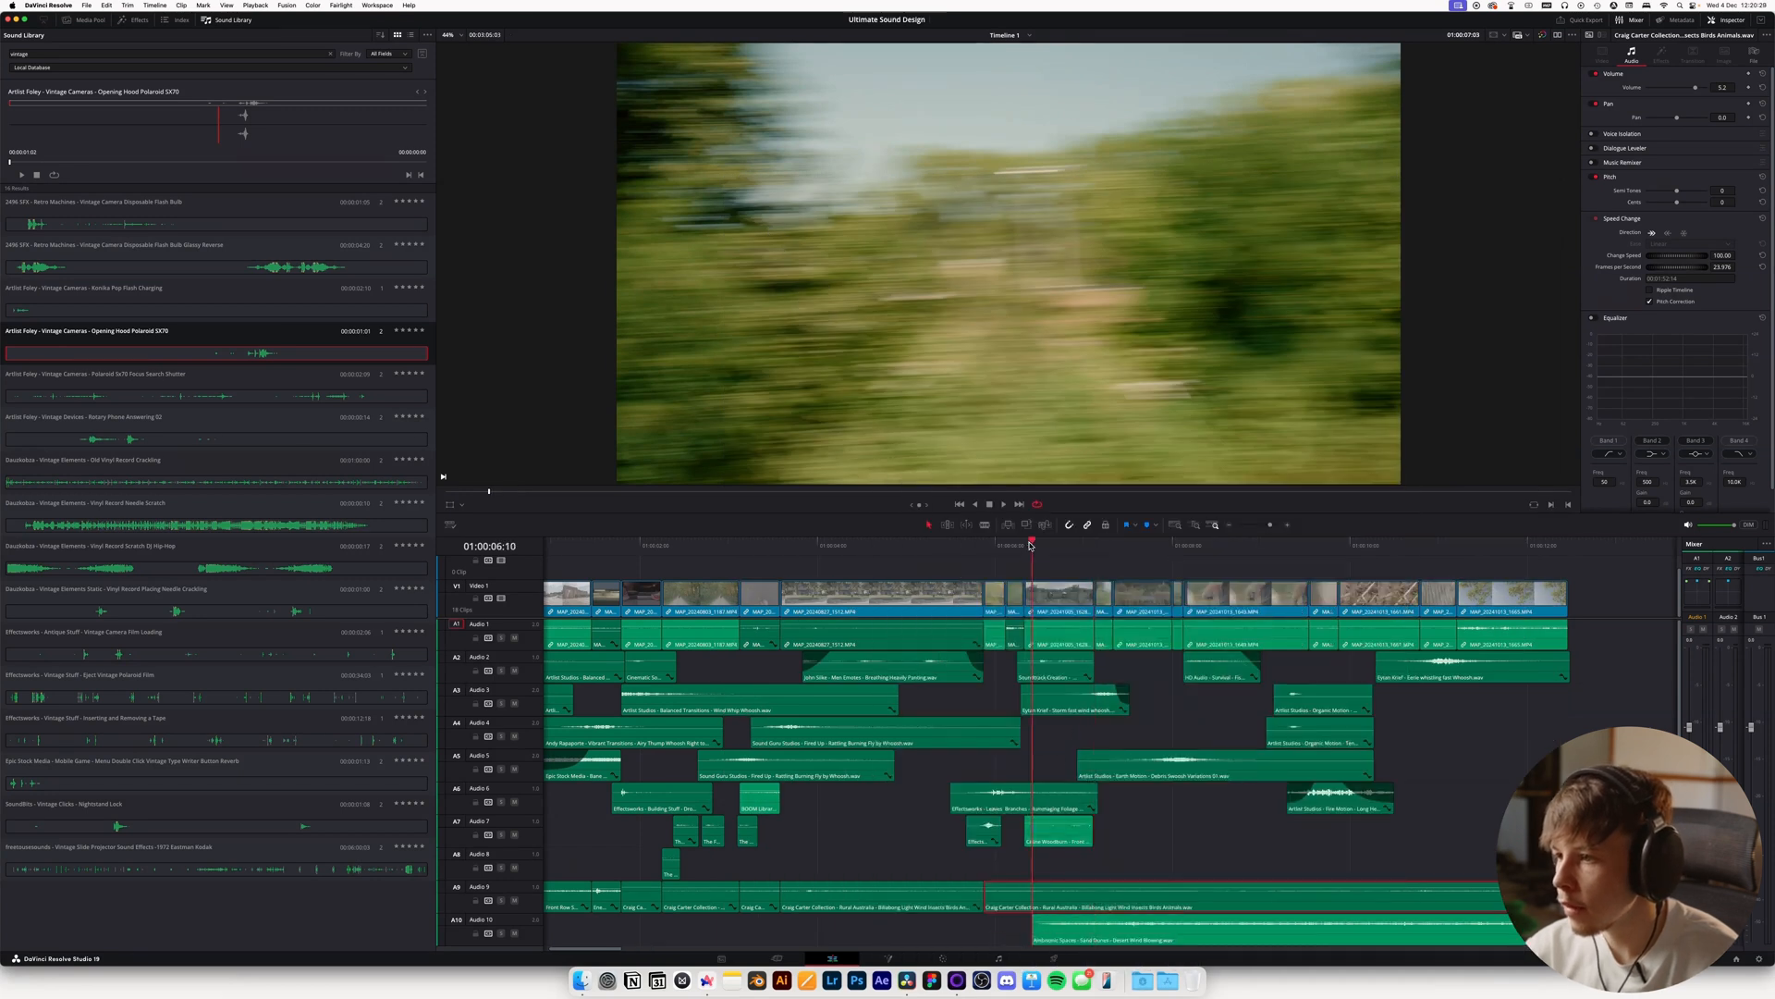
{"action": "key", "text": "Left"}
{"action": "key", "text": "Left"}
{"action": "left_click_drag", "start_coordinate": [1079, 928], "coordinate": [1039, 938]}
{"action": "key", "text": "q"}
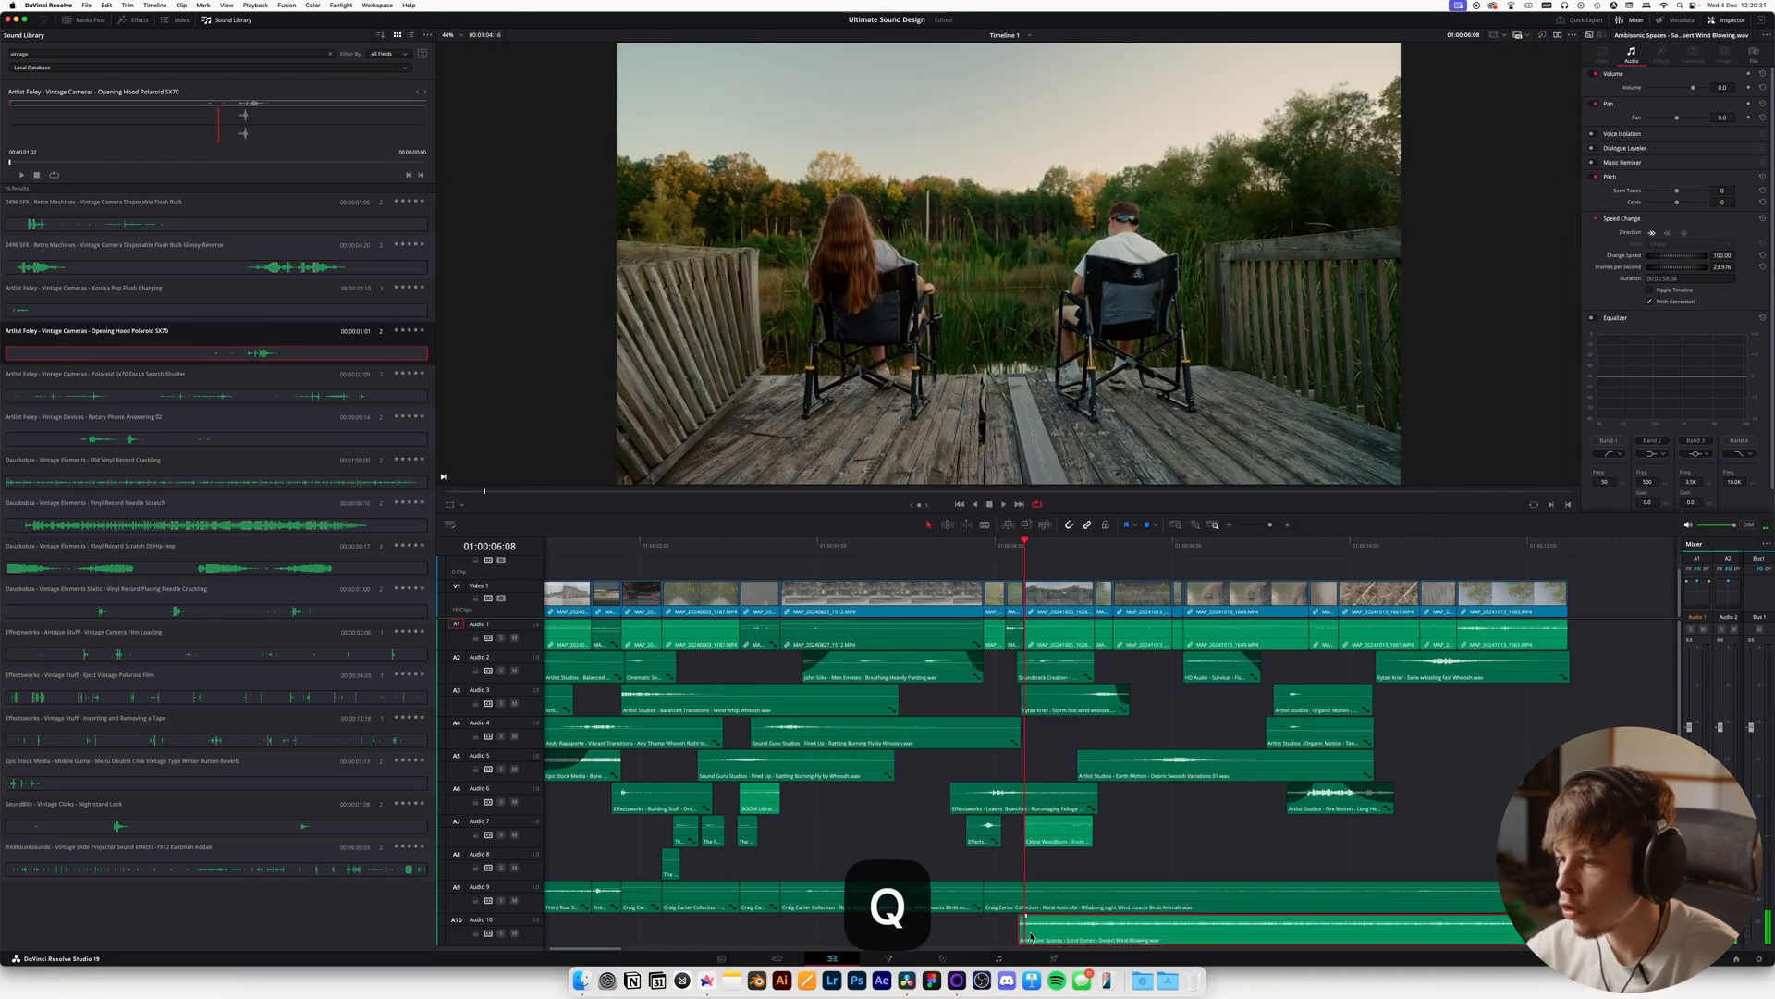
Play the wind ambience under the dock shot, split it at 01:00:07:08 and pull a different section against the cut
{"action": "left_click_drag", "start_coordinate": [1003, 547], "coordinate": [992, 546]}
{"action": "key", "text": "space"}
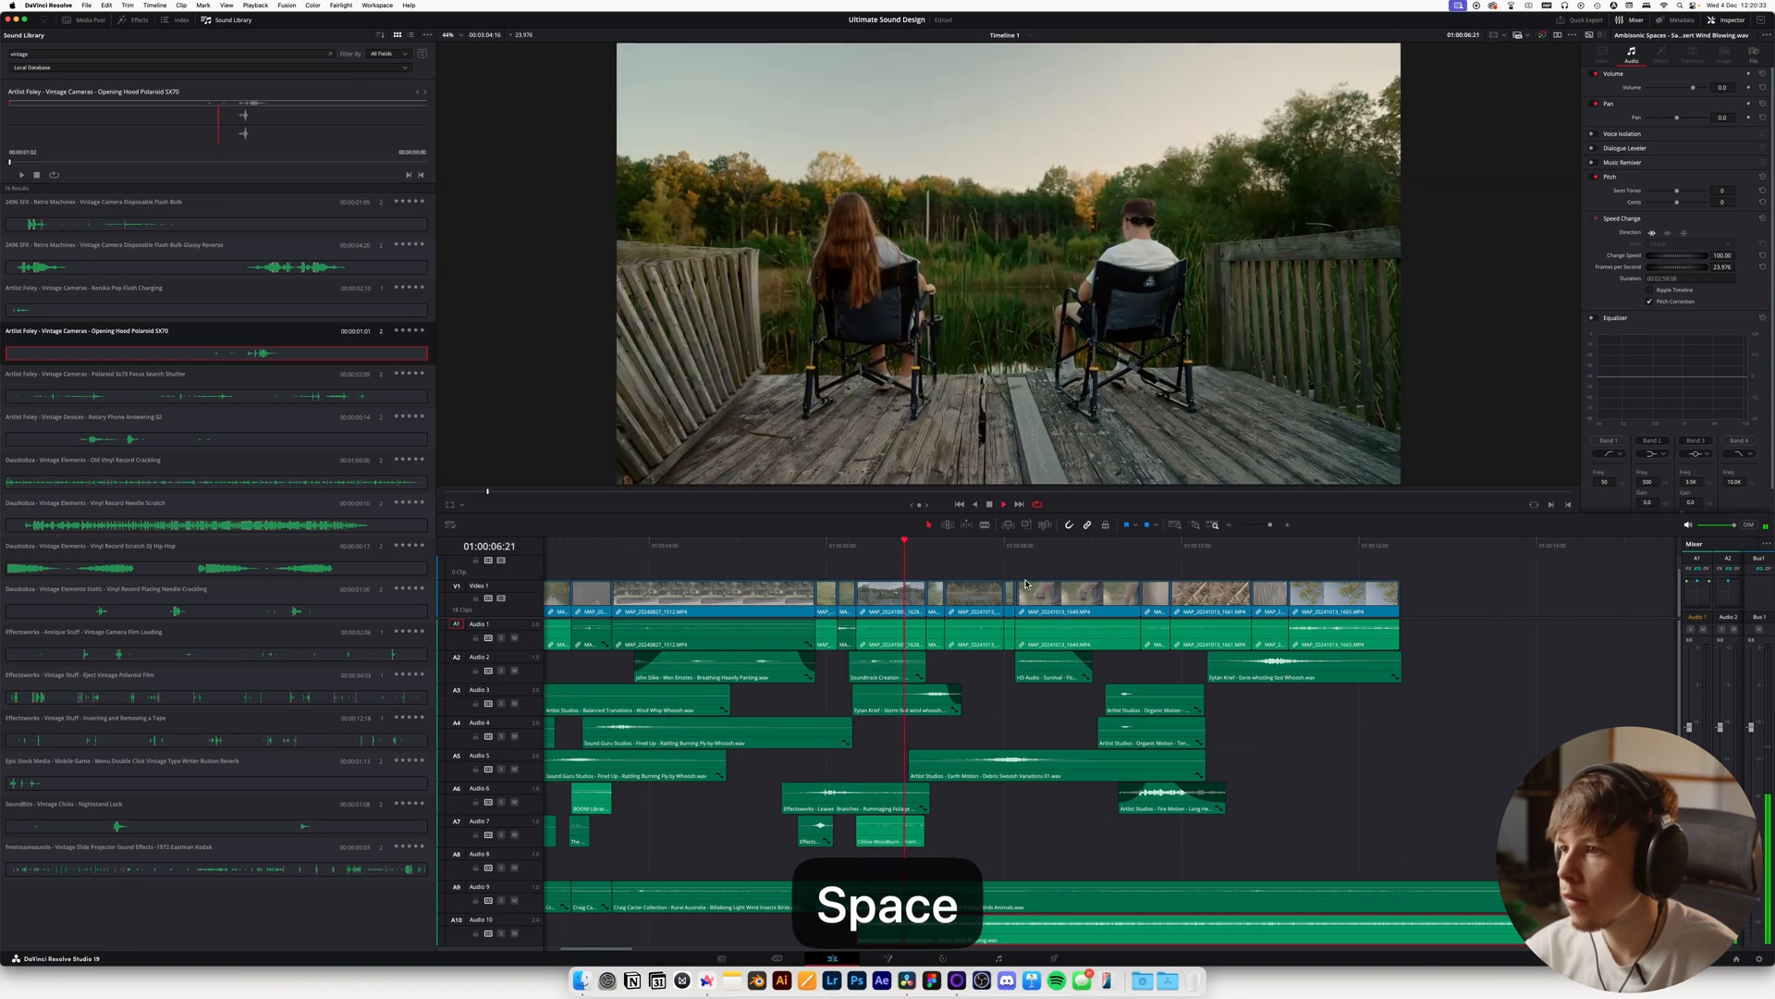
{"action": "key", "text": "space"}
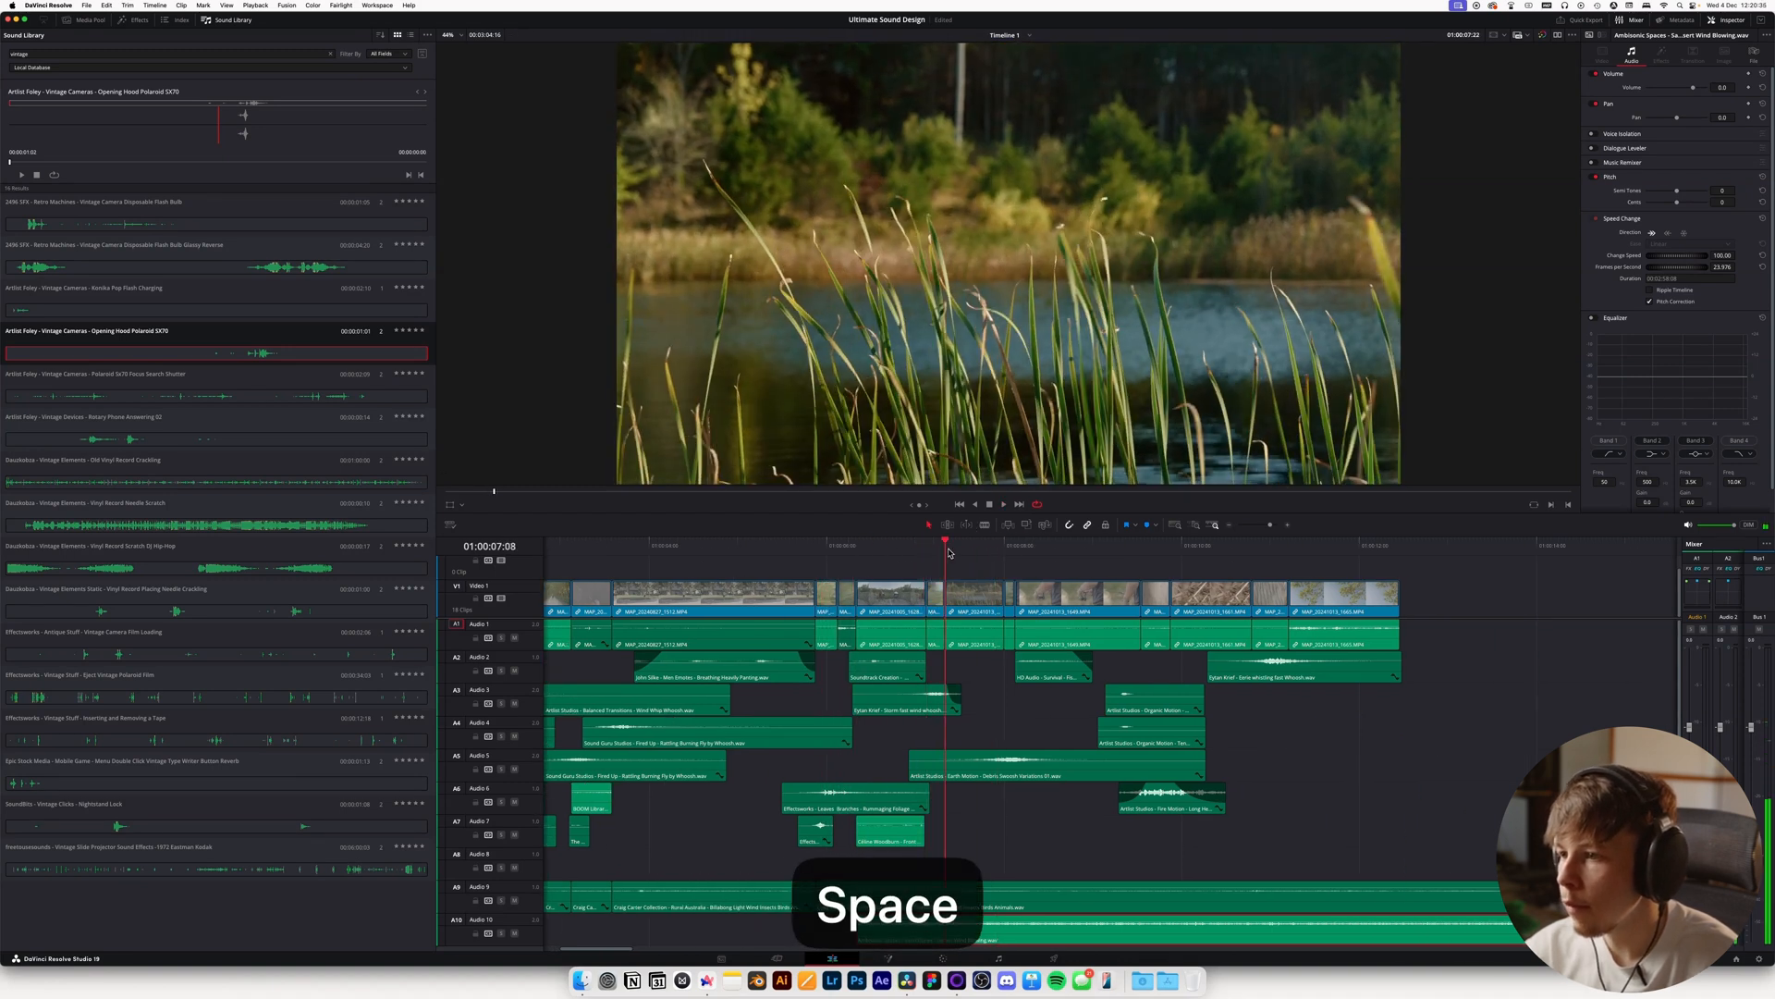
{"action": "key", "text": "n"}
{"action": "left_click_drag", "start_coordinate": [1048, 936], "coordinate": [1014, 939]}
Try trimming the wind ambience at the fishing-reel shot, undo the trim and split the clip at 01:00:08:03 instead
{"action": "key", "text": "space"}
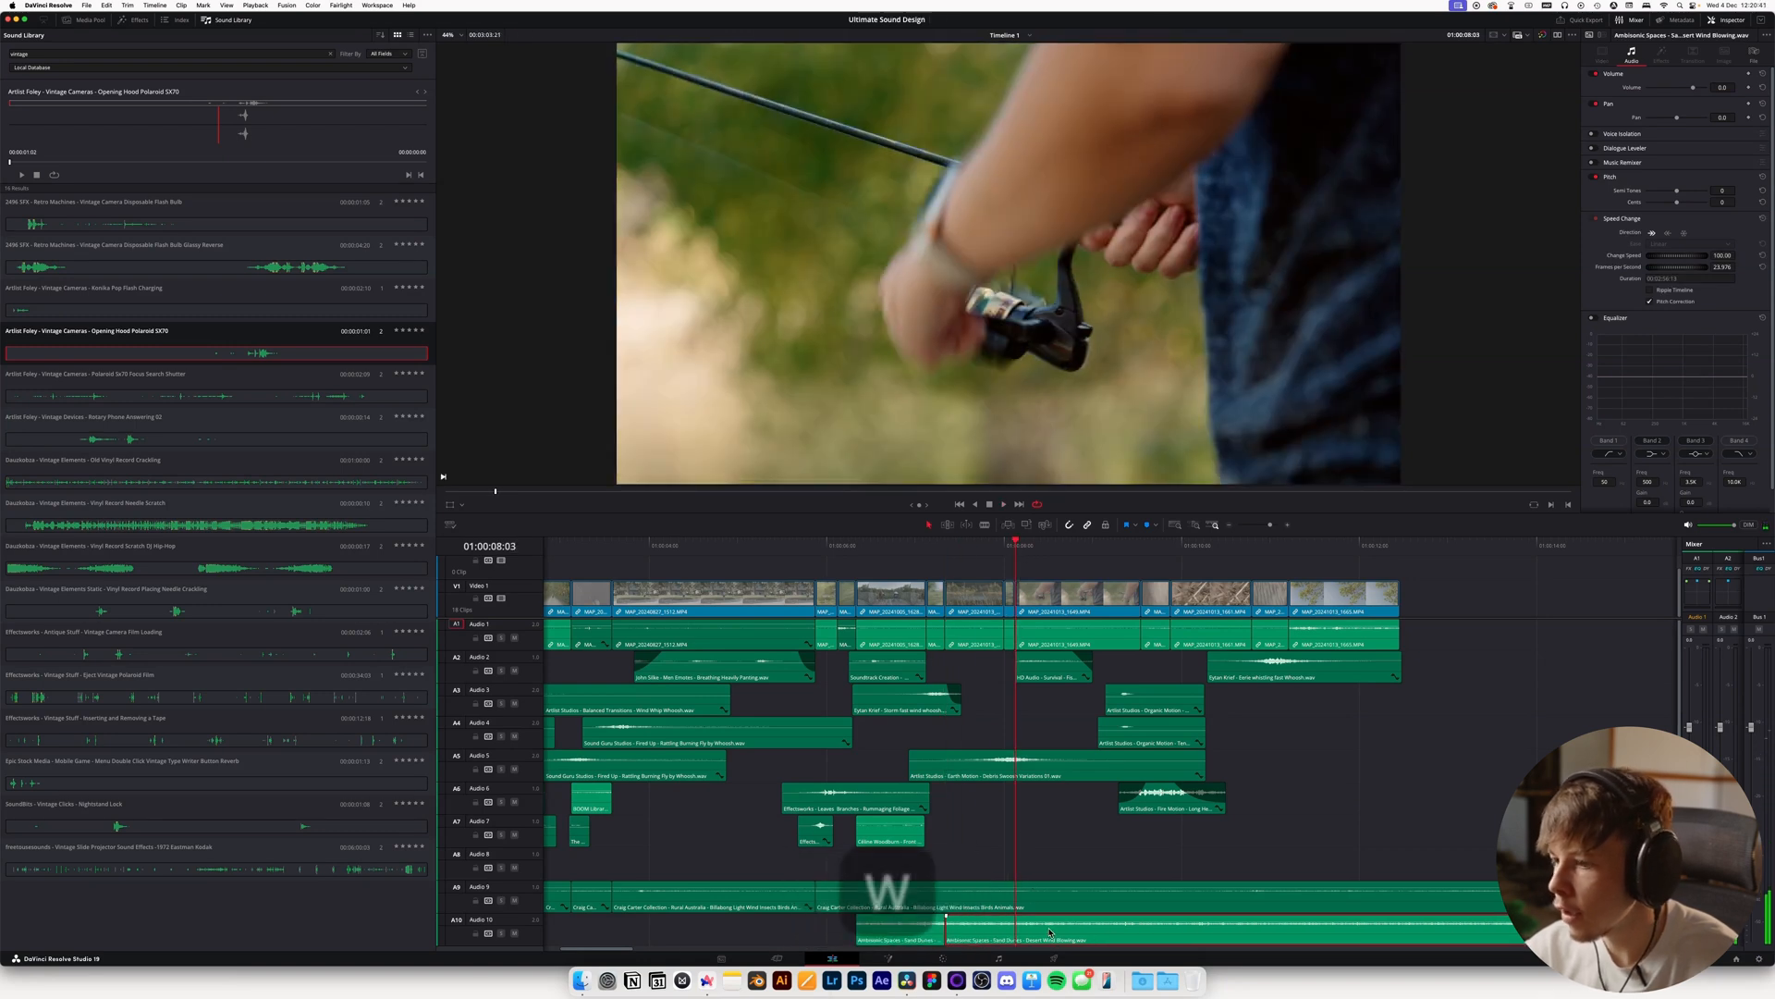
{"action": "key", "text": "w"}
{"action": "key", "text": "super+z"}
{"action": "key", "text": "n"}
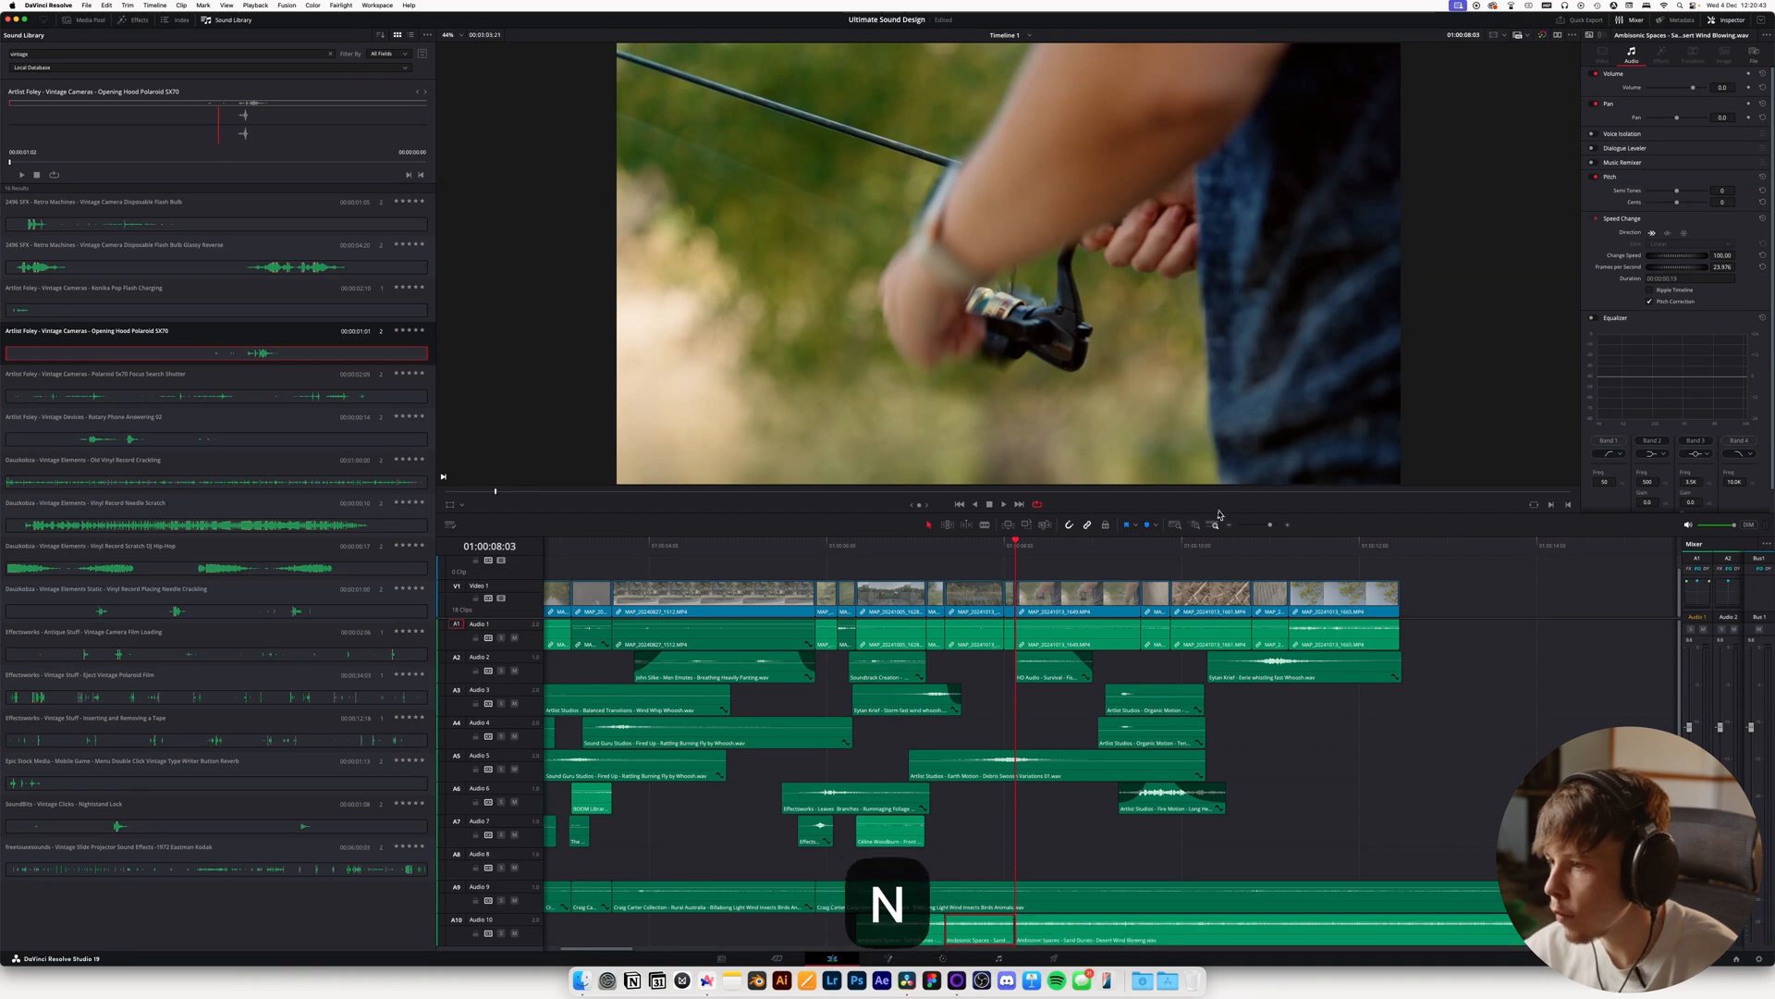
Trim the wind ambience's start to the treetop shot at 01:00:11:05 and cut the Audio 9 and Audio 10 ambiences off at 01:00:12:11
{"action": "mouse_move", "coordinate": [1277, 546]}
{"action": "left_mouse_down"}
{"action": "mouse_move", "coordinate": [1254, 547]}
{"action": "mouse_move", "coordinate": [1291, 545]}
{"action": "left_mouse_up"}
{"action": "key", "text": "q"}
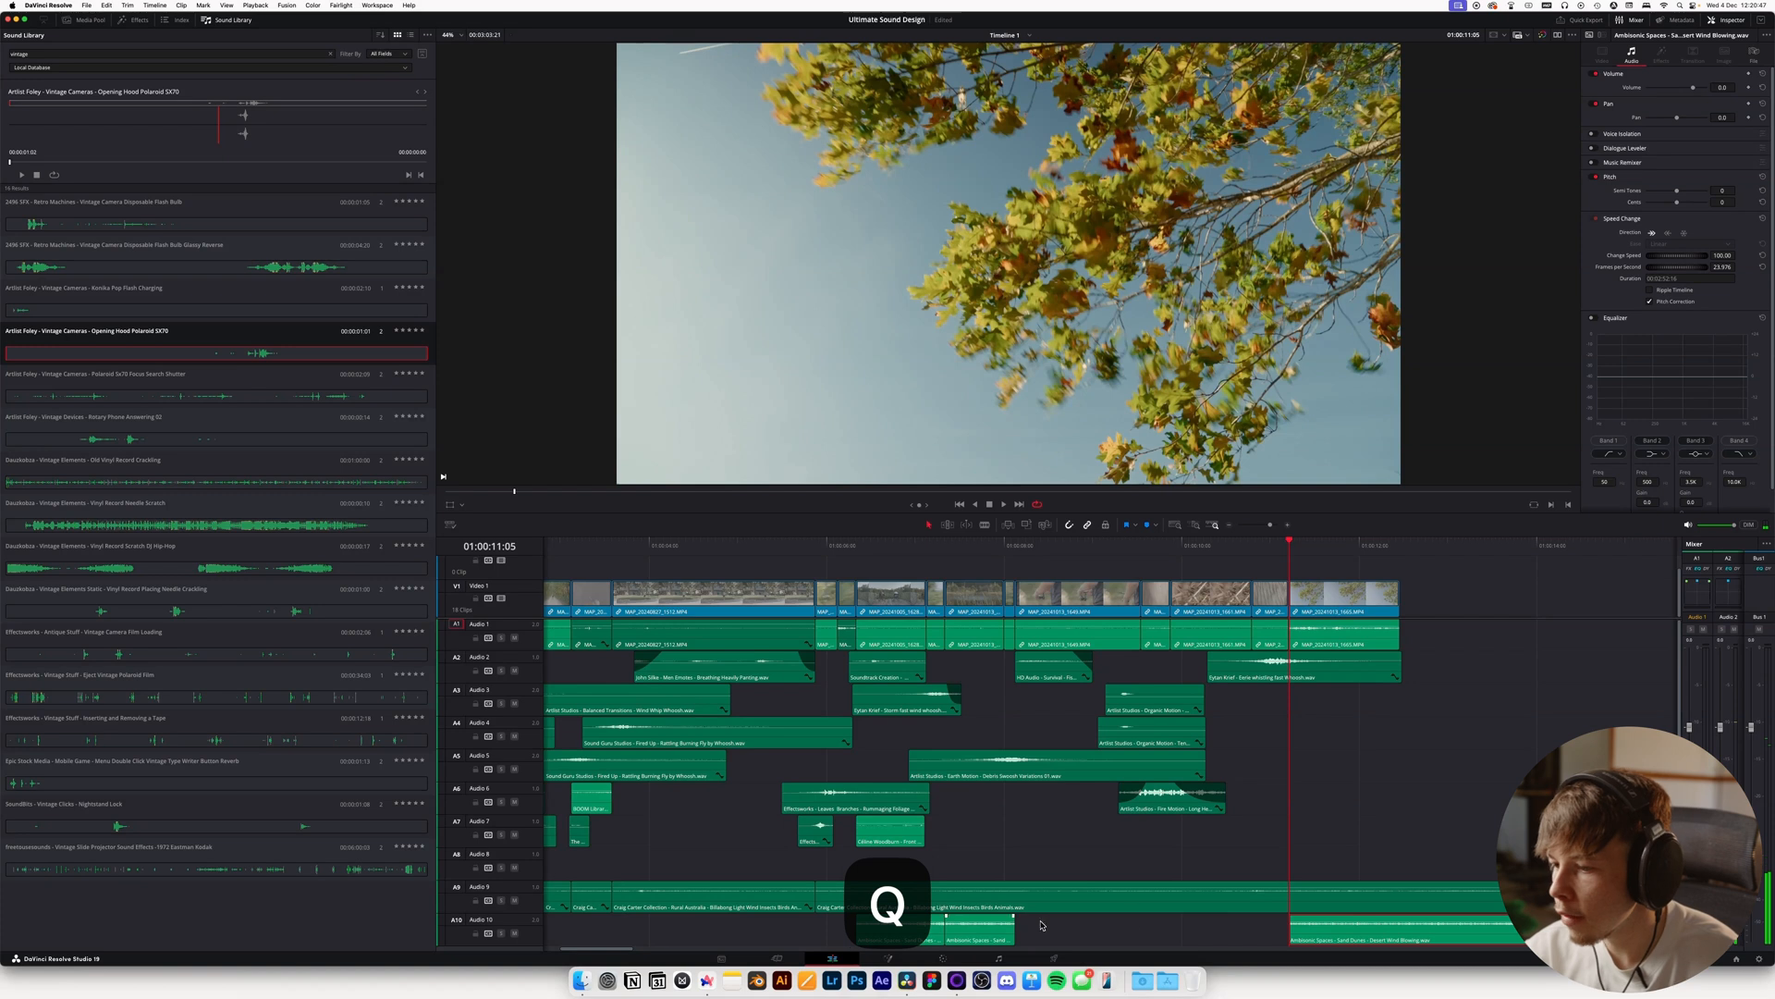
{"action": "left_click", "coordinate": [1396, 546]}
{"action": "left_click", "coordinate": [1372, 678]}
{"action": "key", "text": "w"}
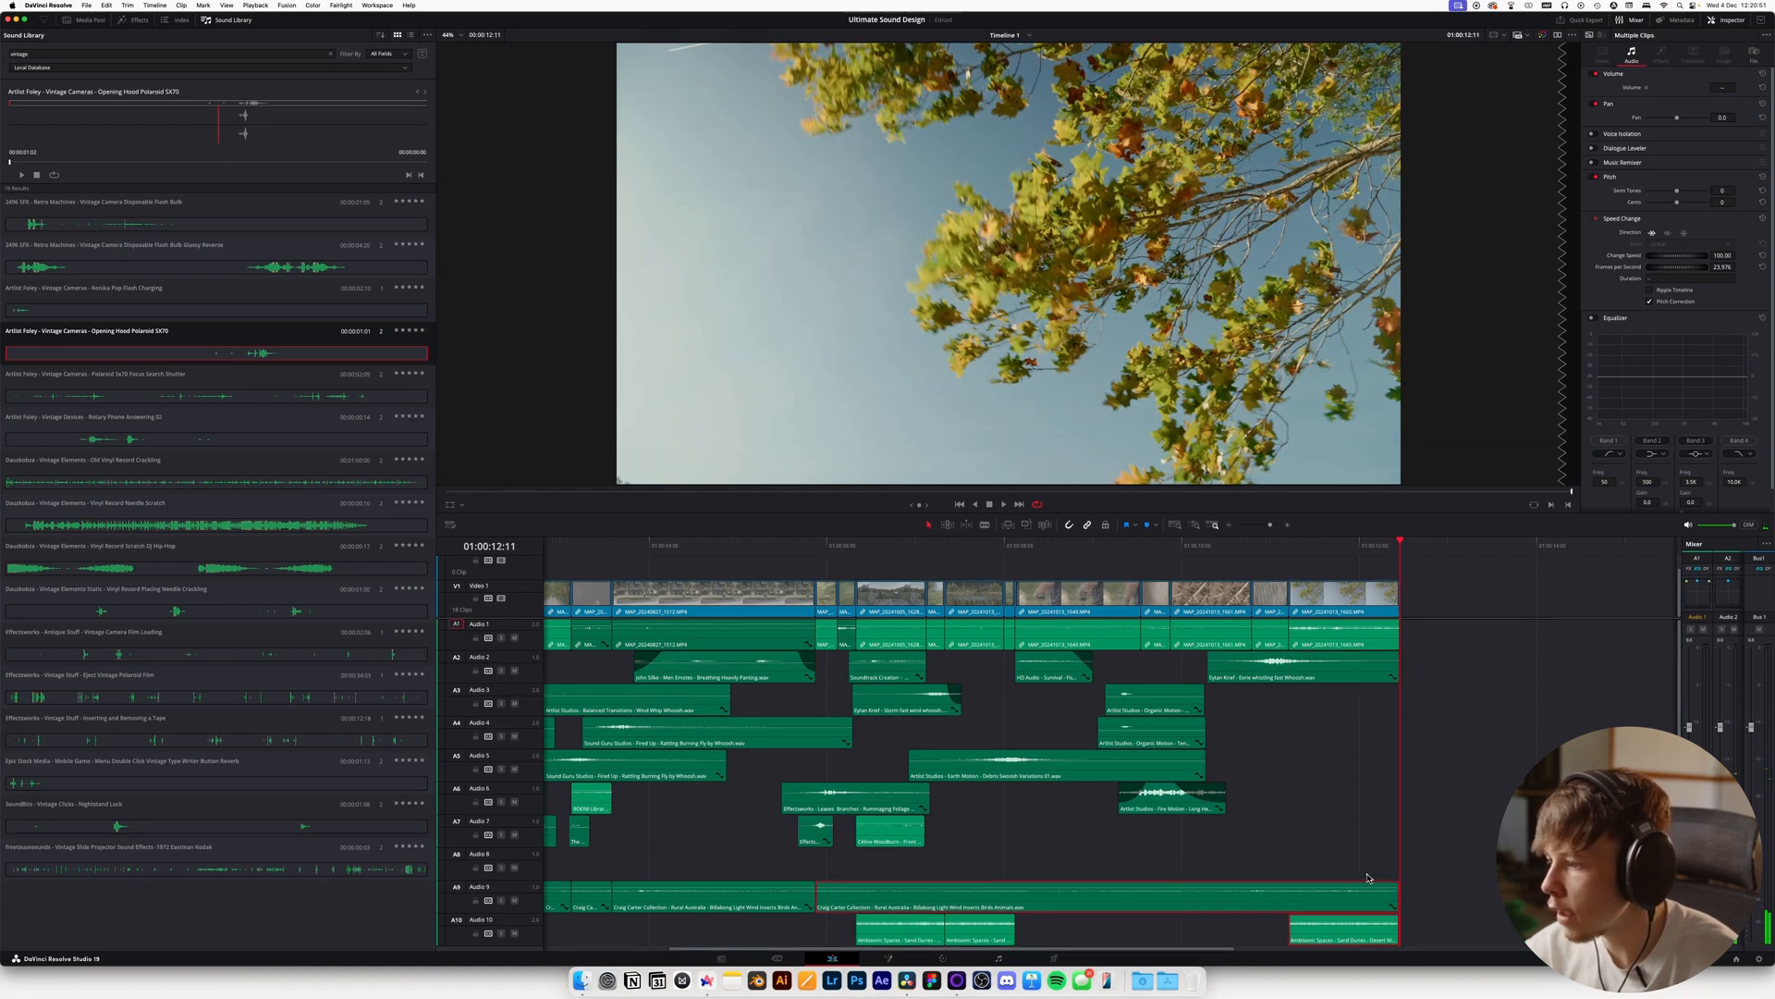
Set the volume of all the Sand Dunes wind ambience clips on Audio 10 to -7.0 and save the project
{"action": "key", "text": "Left"}
{"action": "left_click_drag", "start_coordinate": [823, 931], "coordinate": [1421, 929]}
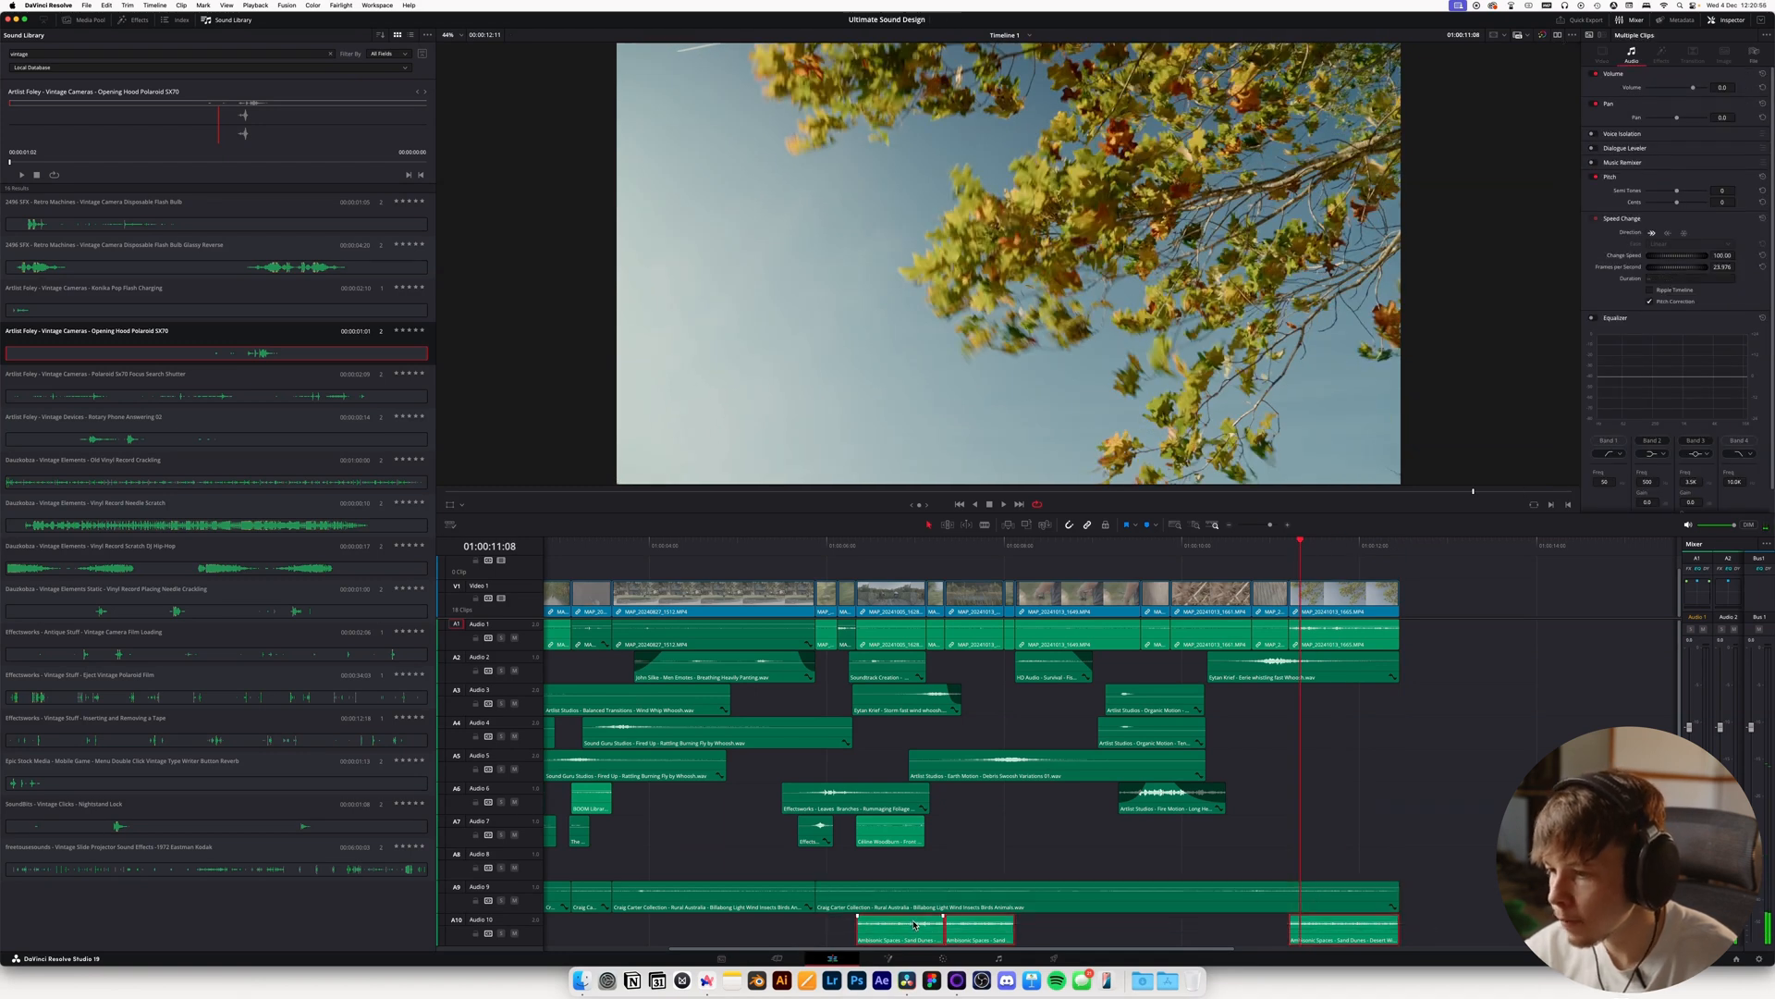
{"action": "key", "text": "super+z"}
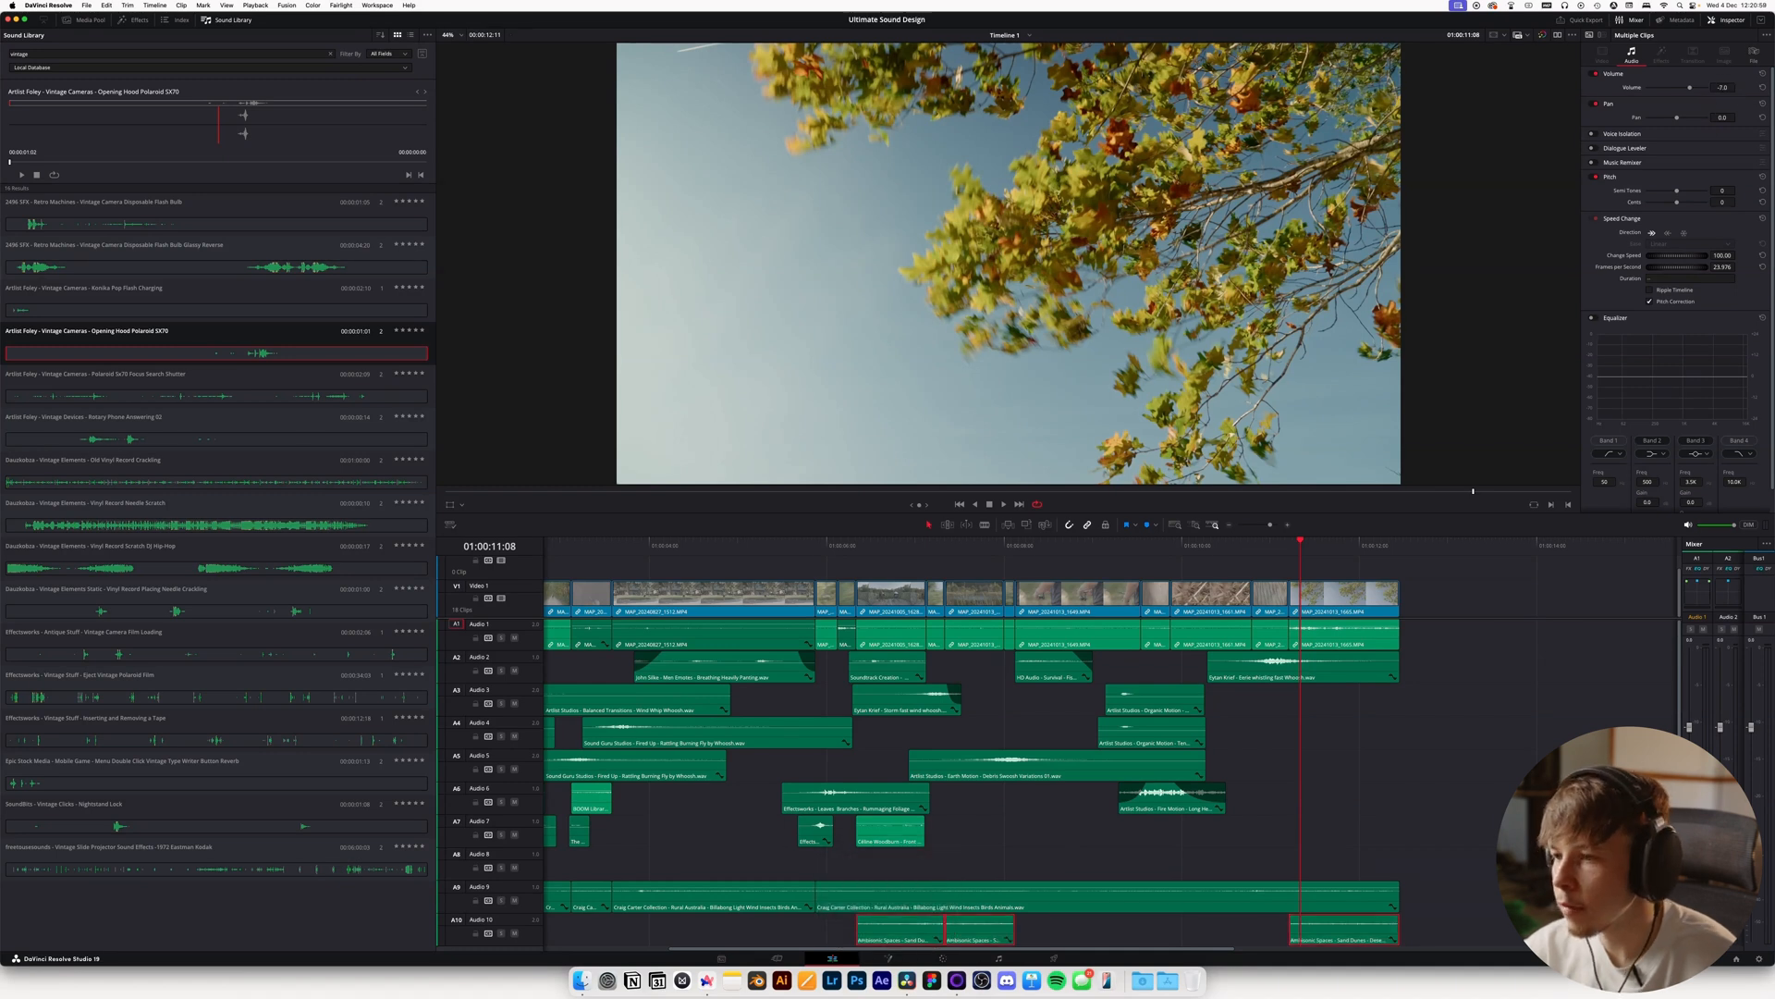
{"action": "key", "text": "super+s"}
Play back the sound mix from 01:00:06:06 at the running-foot shot through the lake and fishing shots
{"action": "left_click_drag", "start_coordinate": [876, 555], "coordinate": [849, 553]}
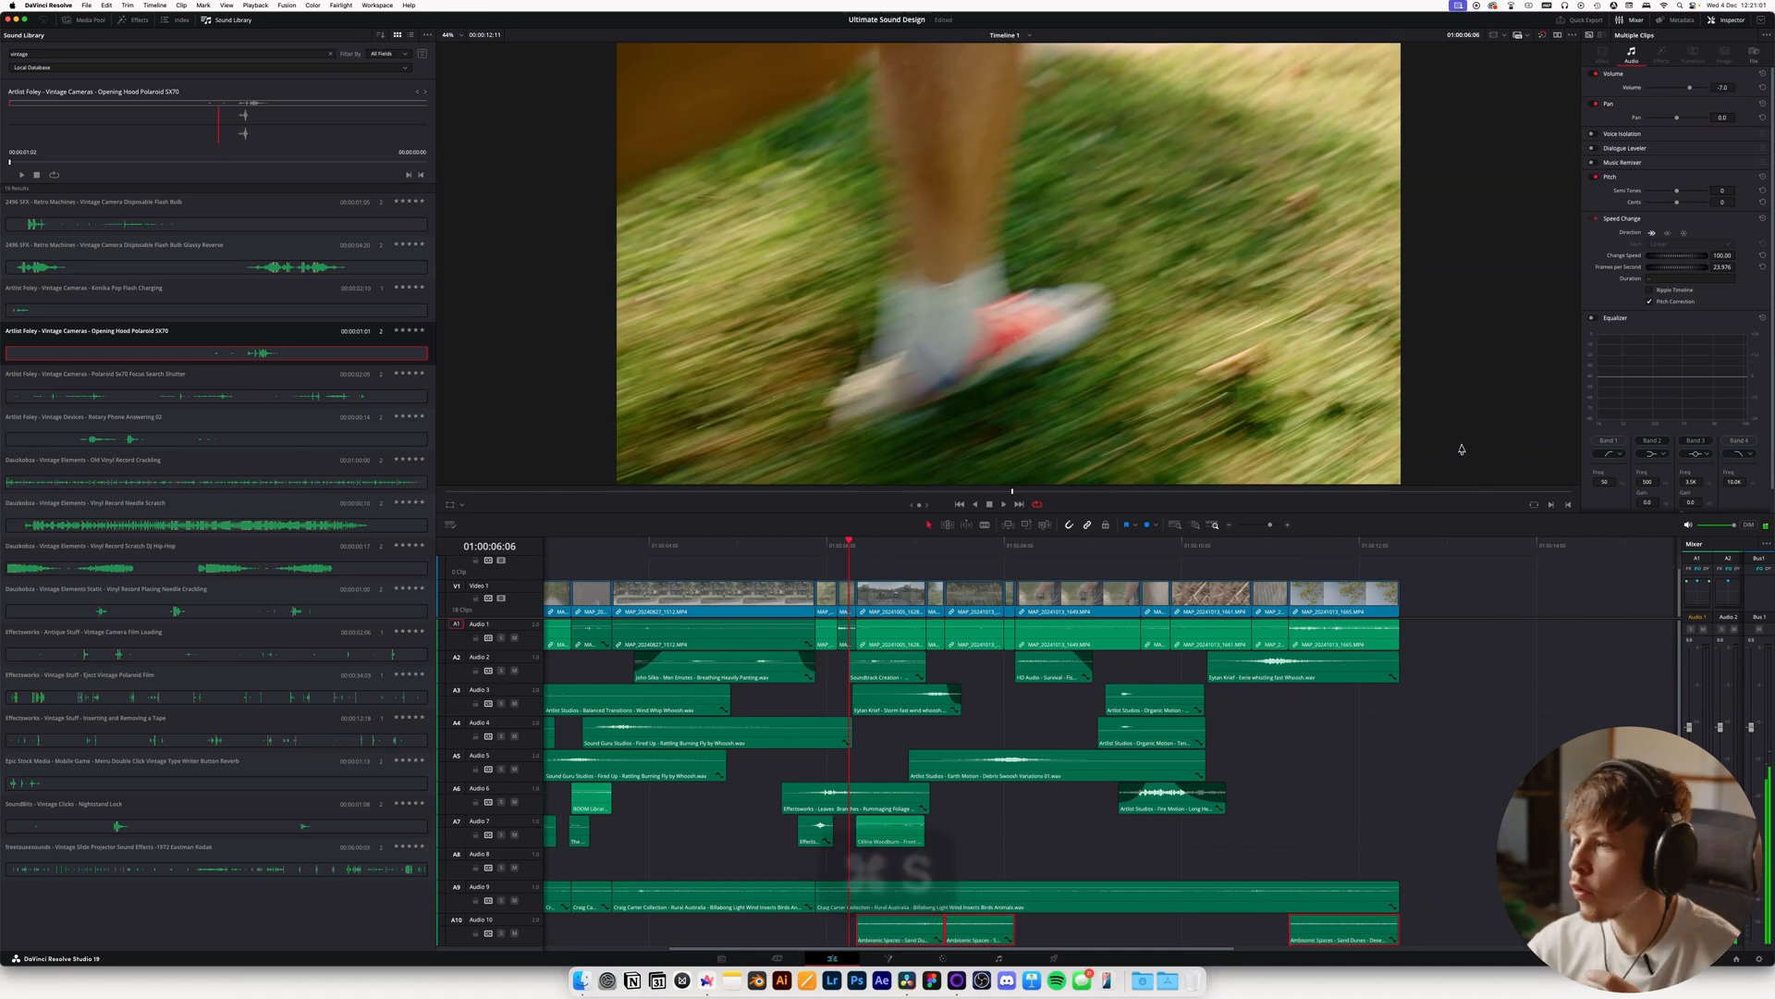
{"action": "left_click", "coordinate": [1288, 526]}
{"action": "left_click", "coordinate": [1288, 526]}
{"action": "scroll", "coordinate": [1147, 856], "scroll_direction": "right", "scroll_amount": 2}
{"action": "left_click", "coordinate": [1135, 862]}
{"action": "scroll", "coordinate": [1135, 861], "scroll_direction": "right", "scroll_amount": 1}
{"action": "scroll", "coordinate": [1134, 862], "scroll_direction": "right", "scroll_amount": 3}
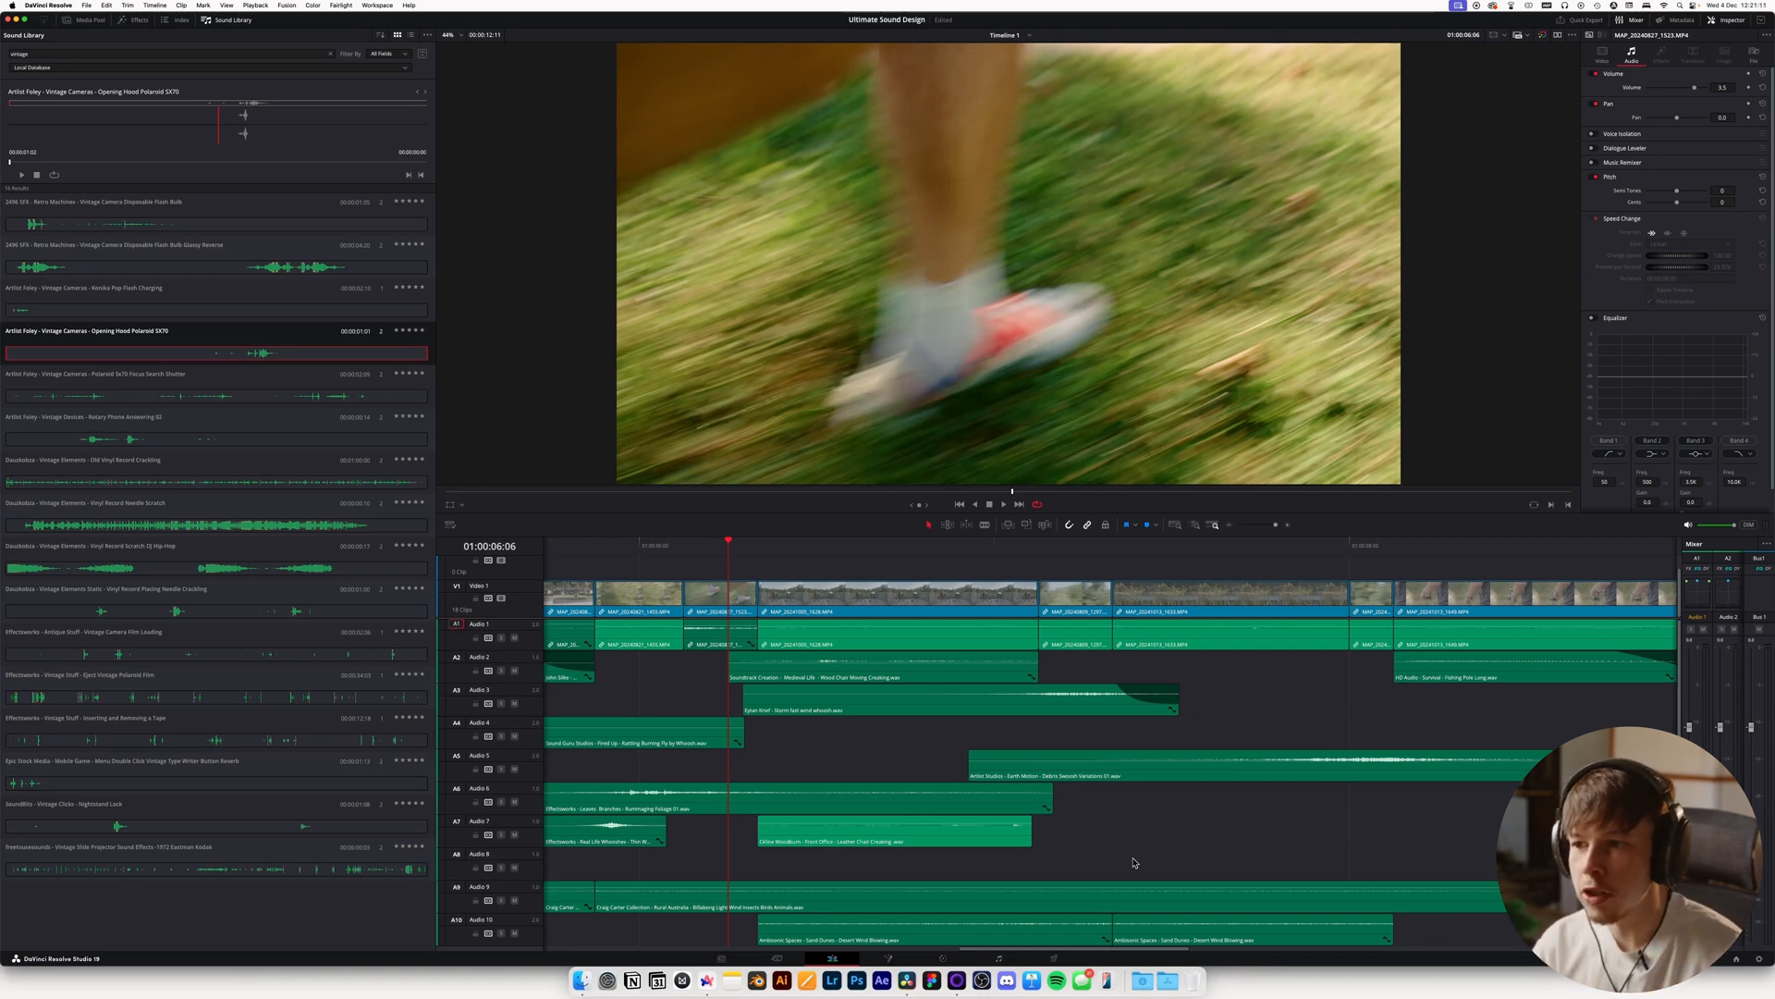
{"action": "key", "text": "space"}
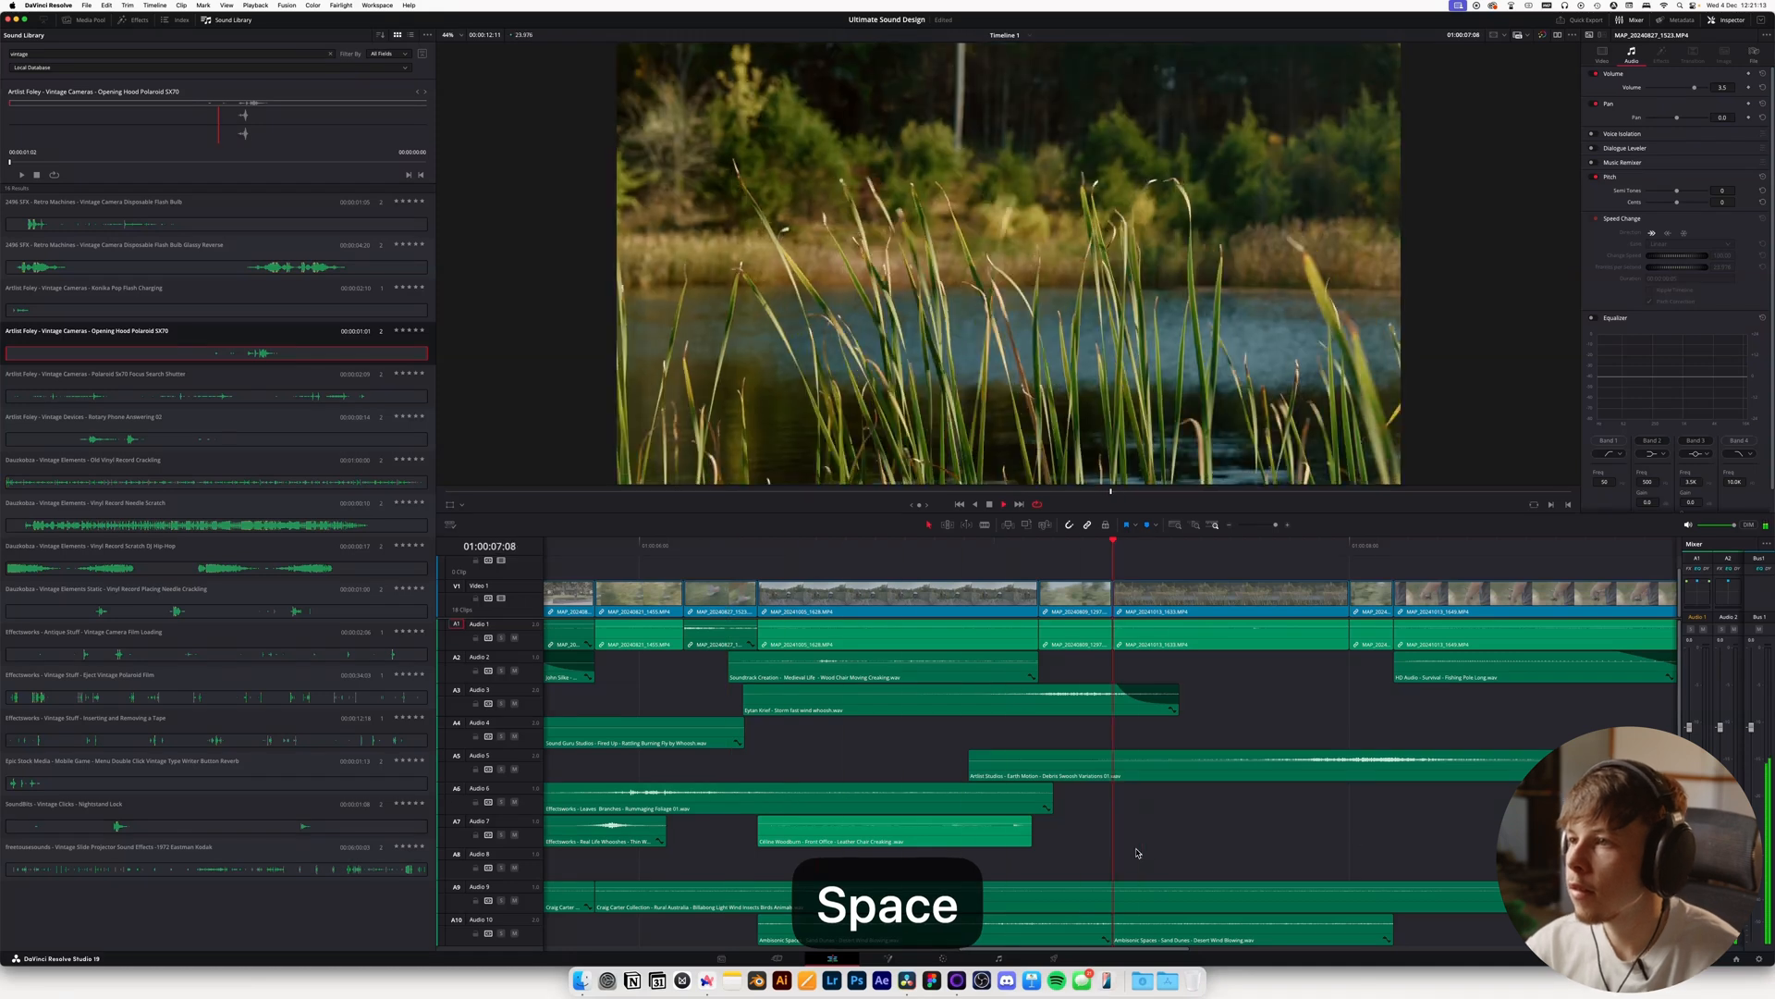
{"action": "left_click", "coordinate": [1228, 526]}
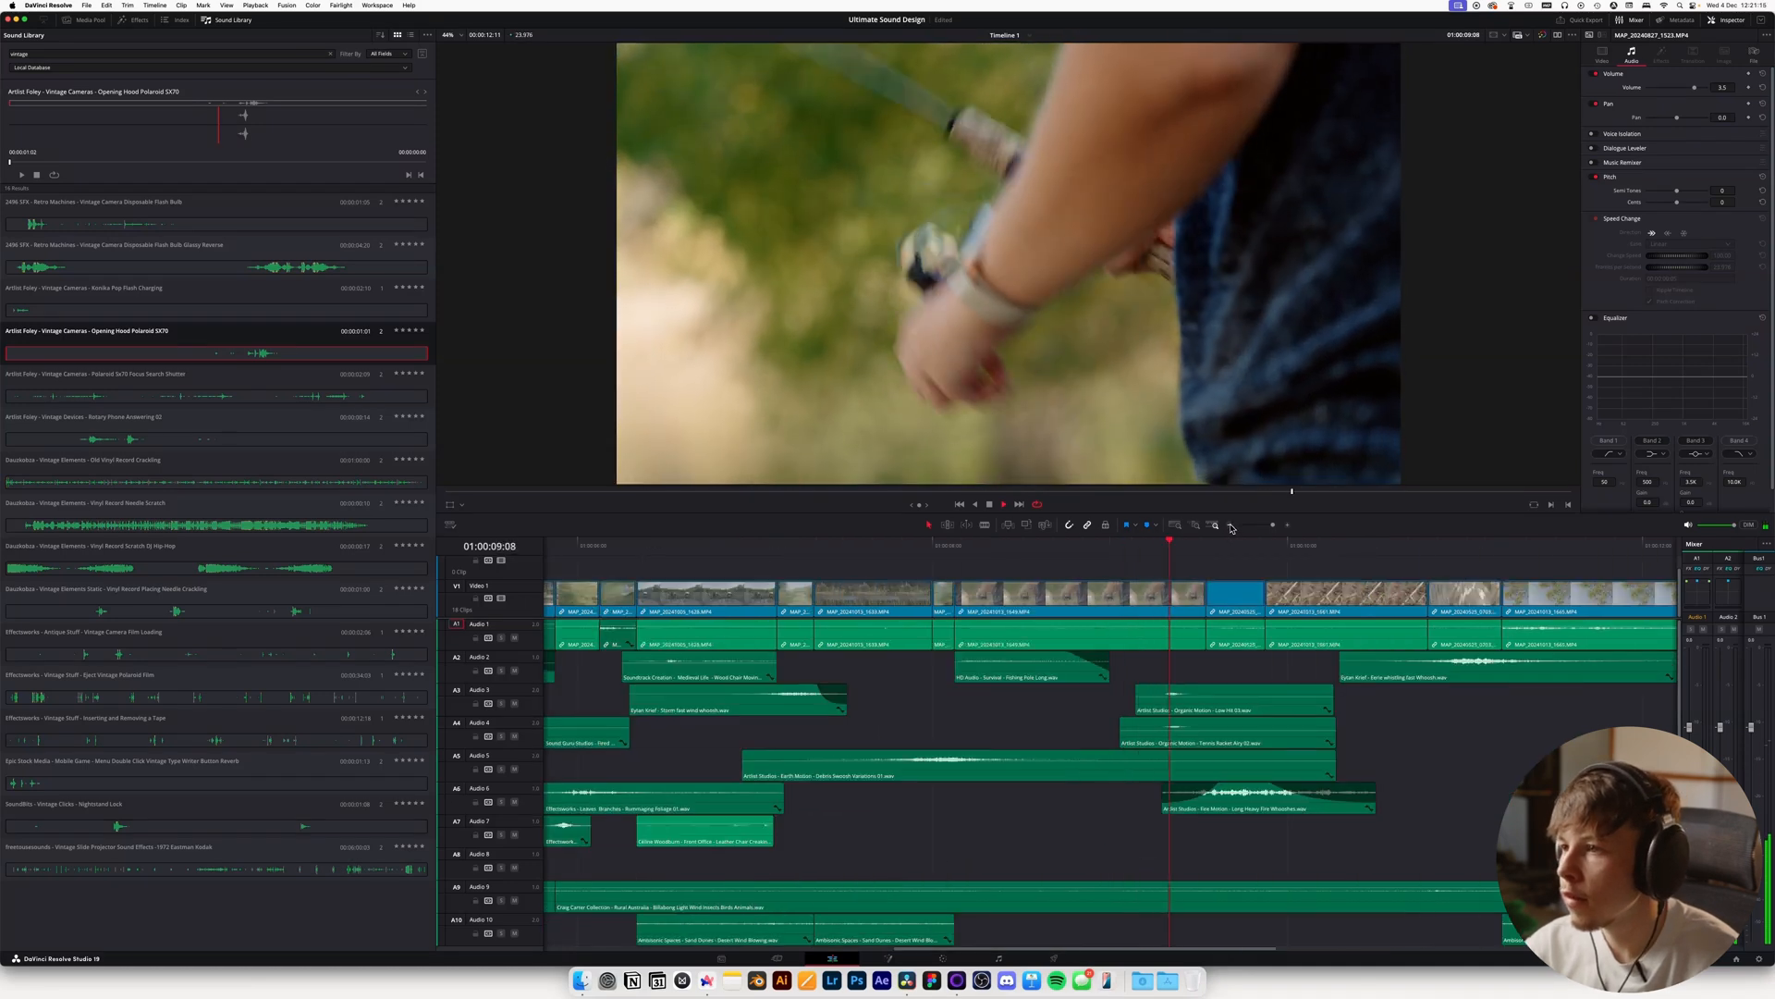
{"action": "key", "text": "space"}
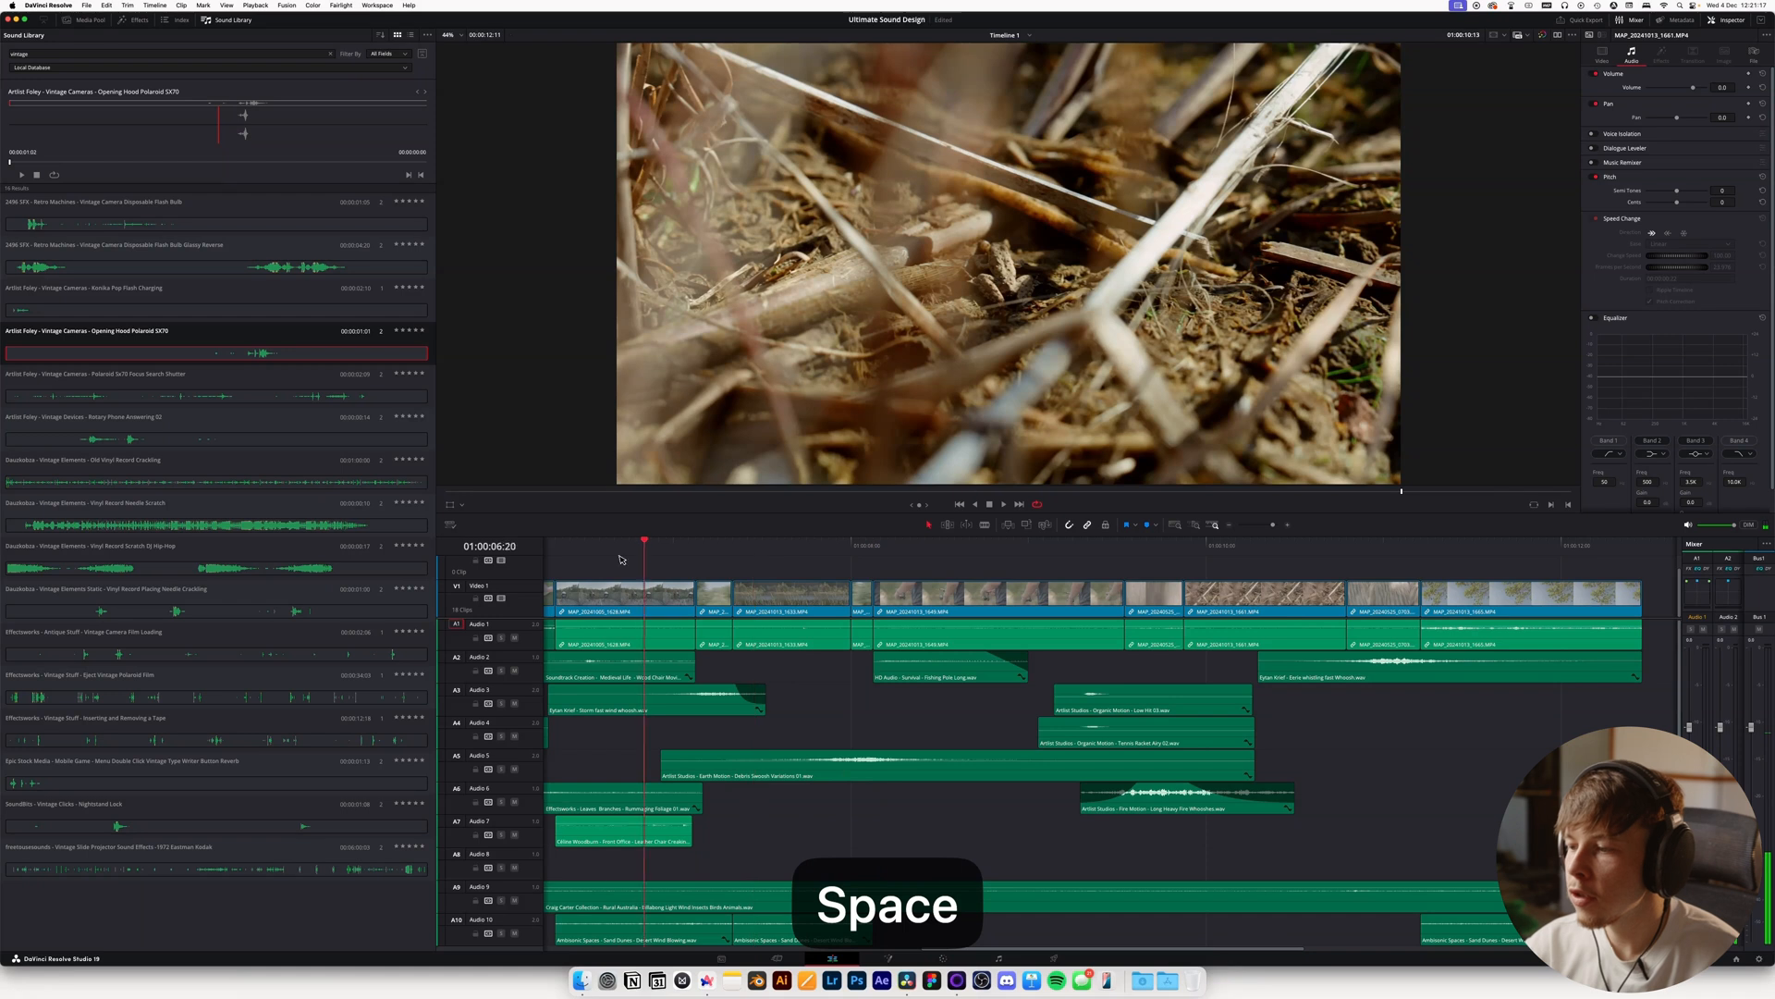
Replay the dock, lake and fishing section and listen through to the treetop shot at the end of the edit
{"action": "key", "text": "space"}
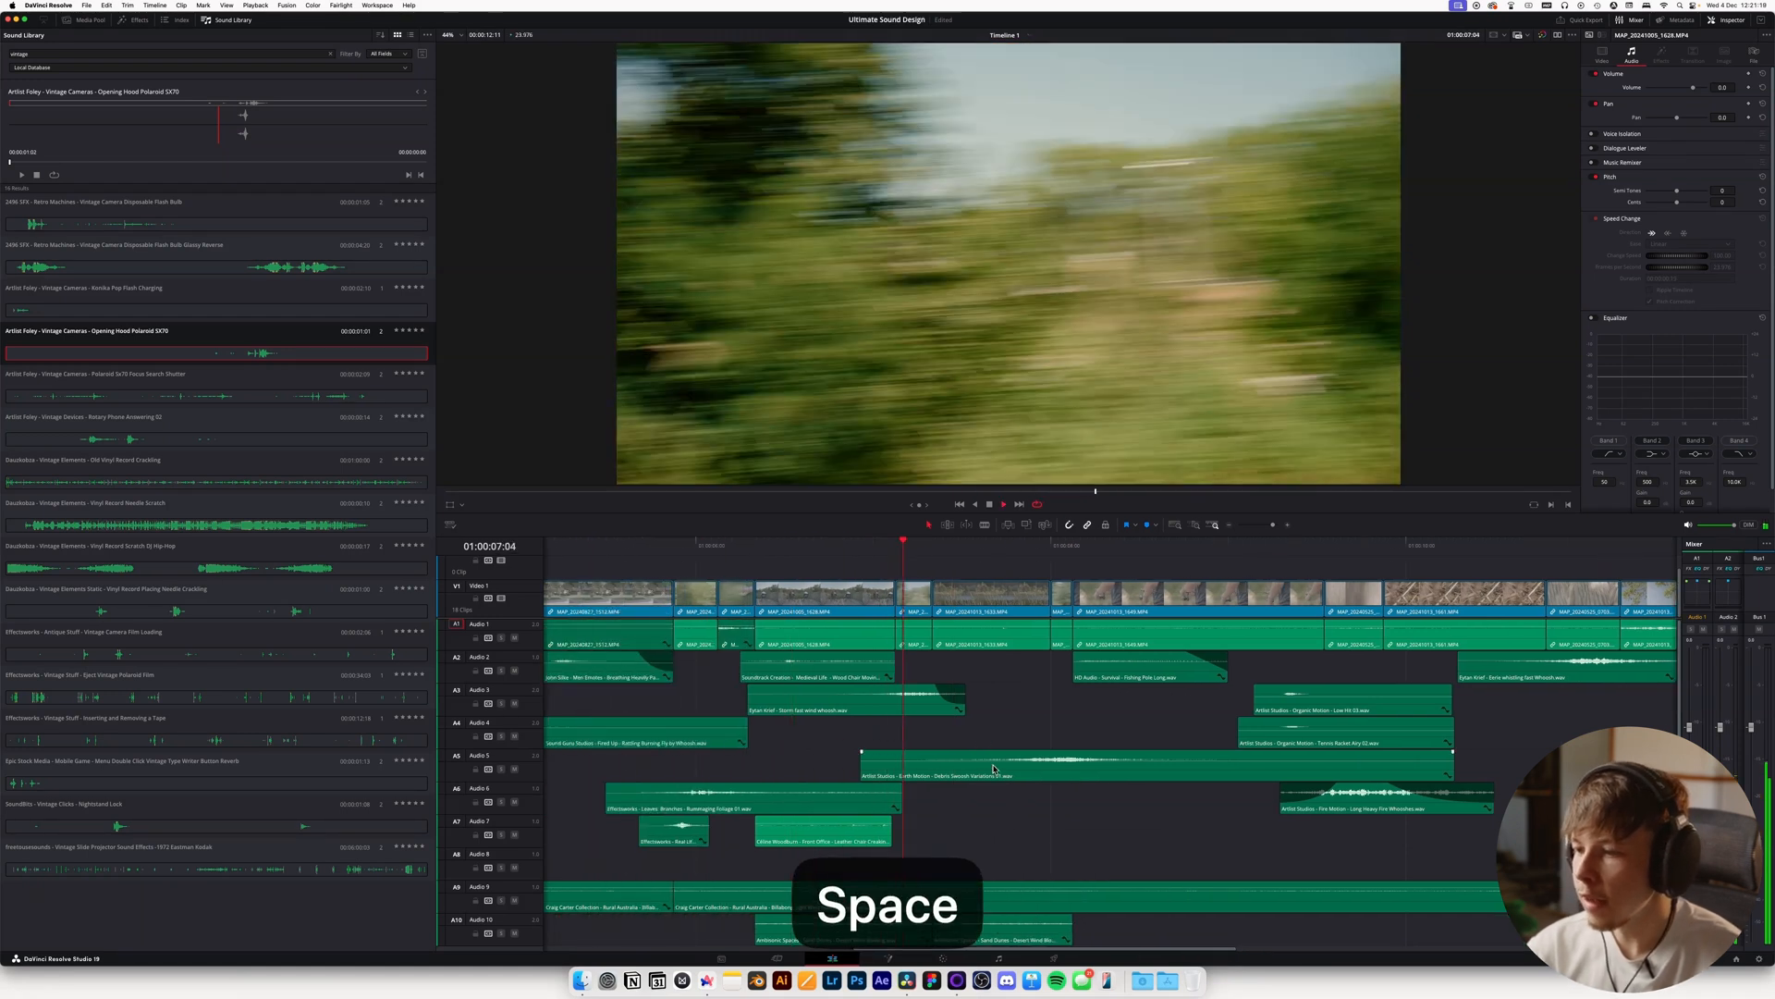
{"action": "key", "text": "space"}
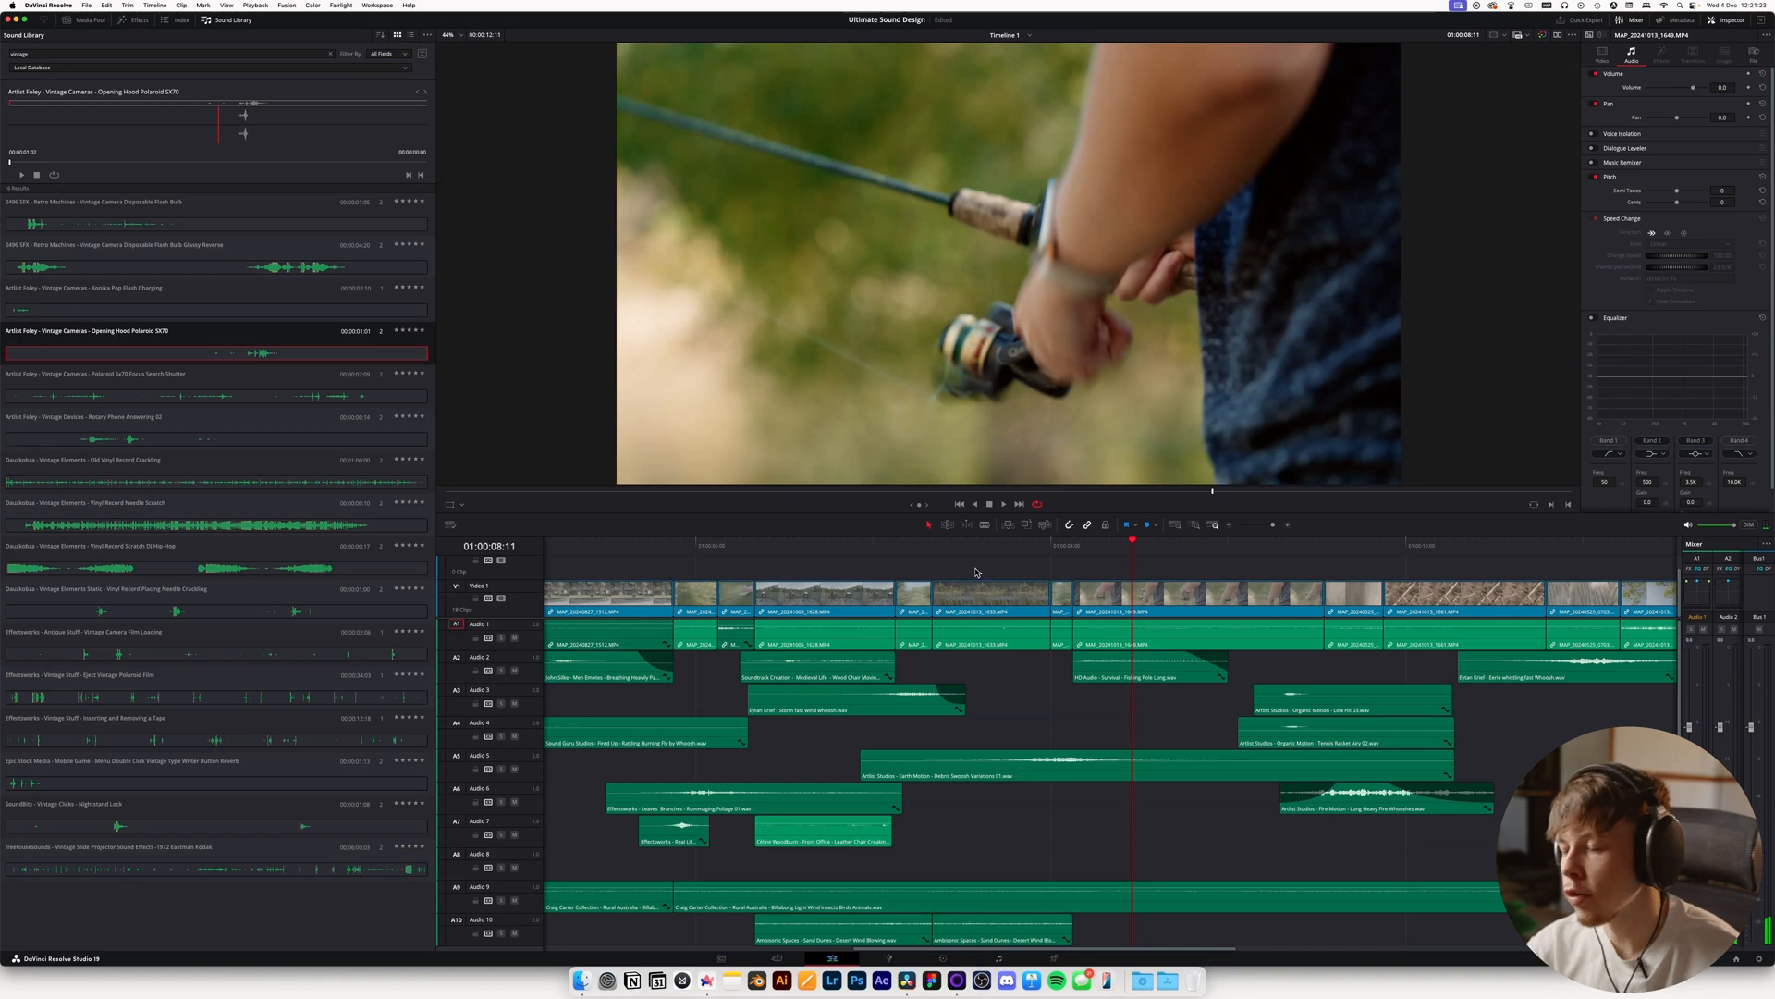
{"action": "left_click", "coordinate": [878, 546]}
{"action": "key", "text": "space"}
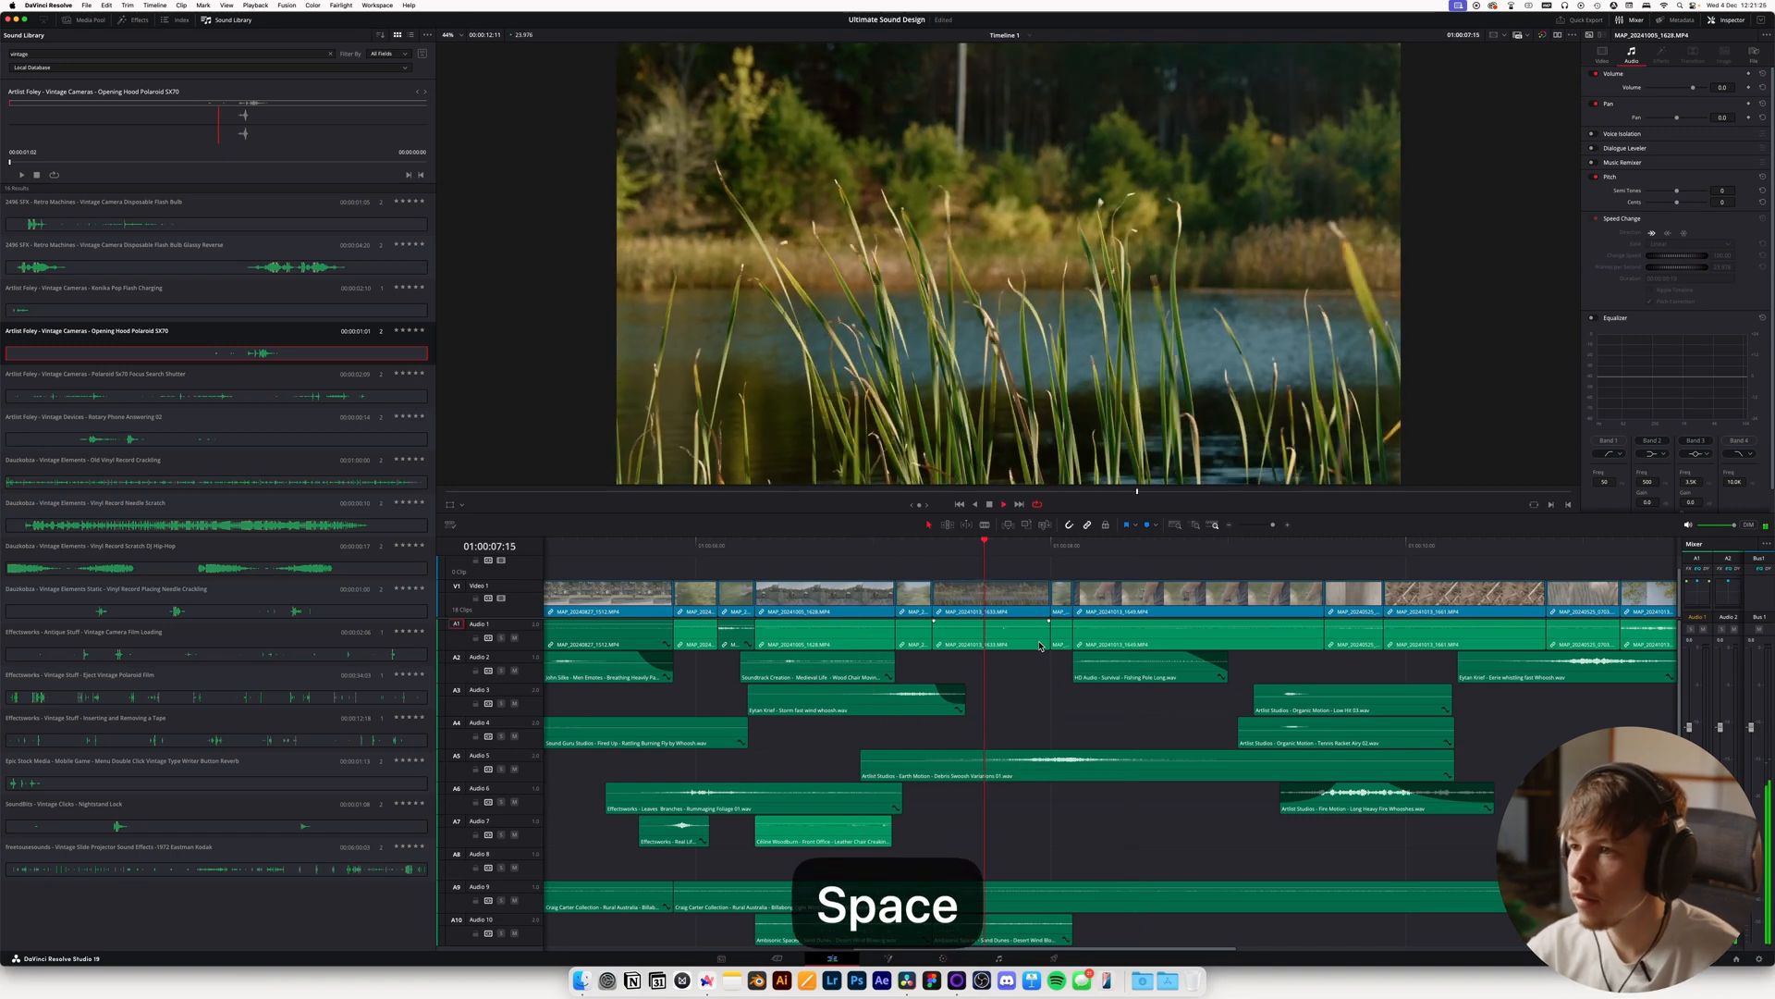
{"action": "left_click", "coordinate": [1231, 525]}
{"action": "left_click", "coordinate": [1231, 525]}
{"action": "key", "text": "space"}
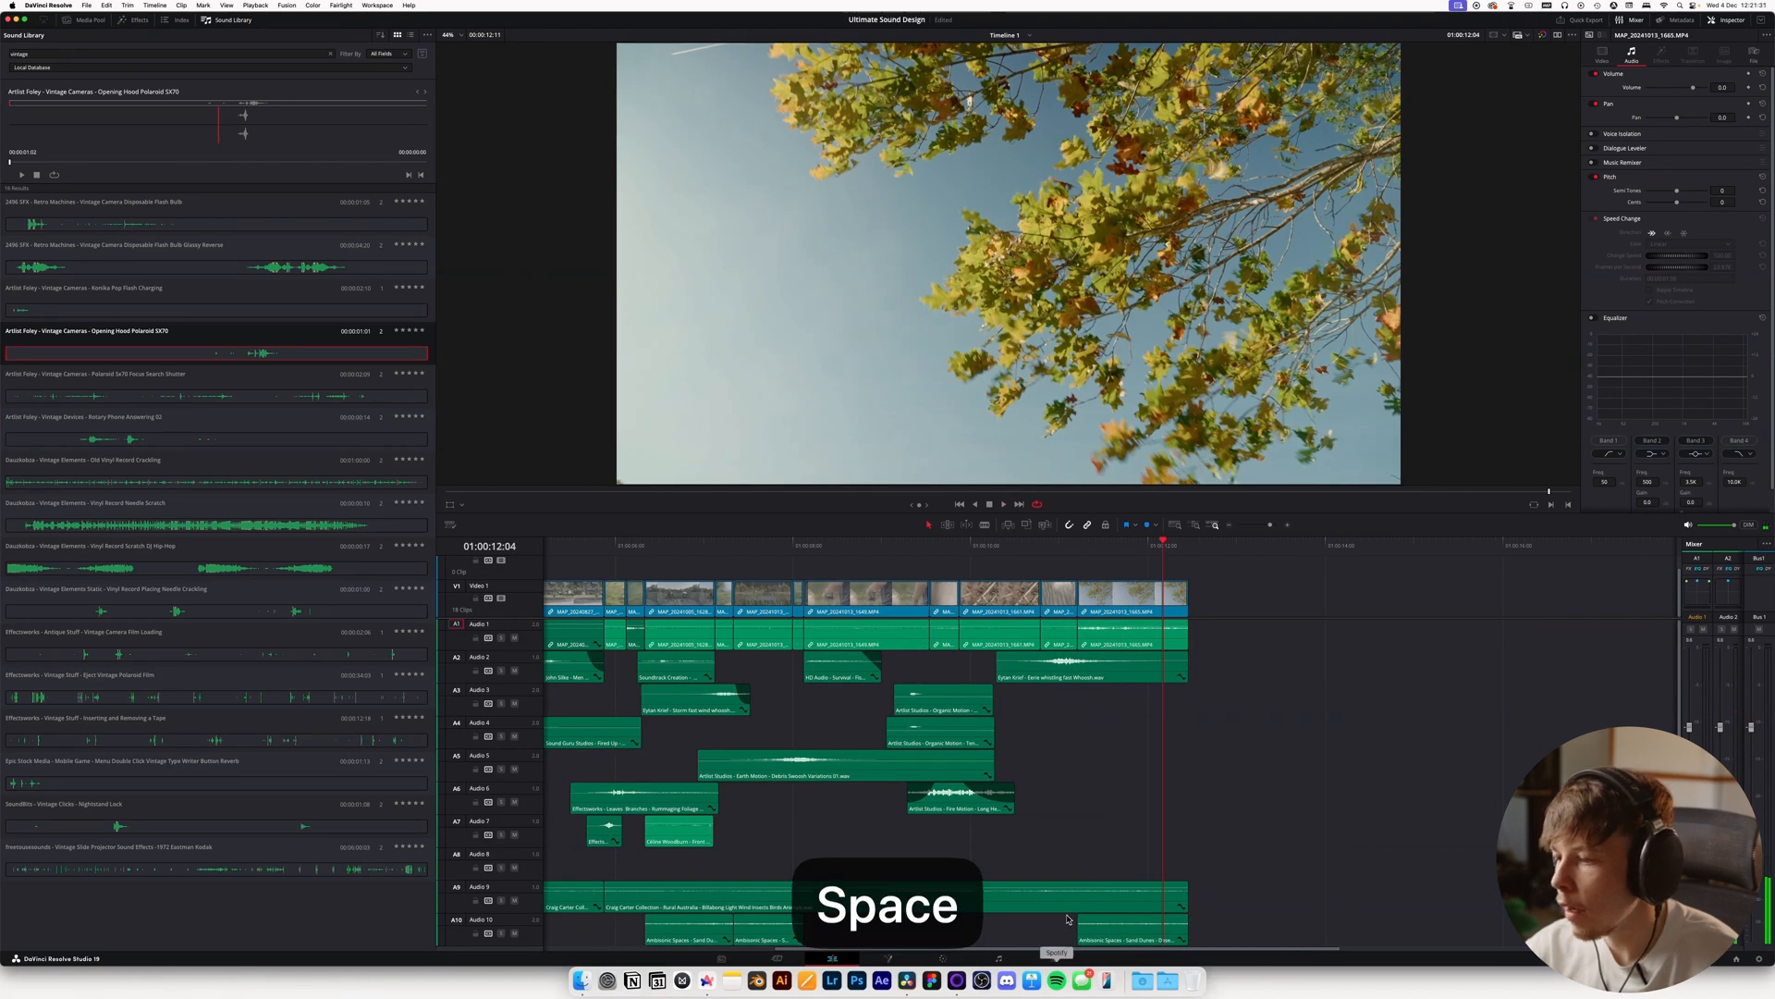
Extend the last wind ambience slightly ahead of the treetop cut with a fade-in, play it back and save the project
{"action": "left_click_drag", "start_coordinate": [1080, 928], "coordinate": [1071, 924]}
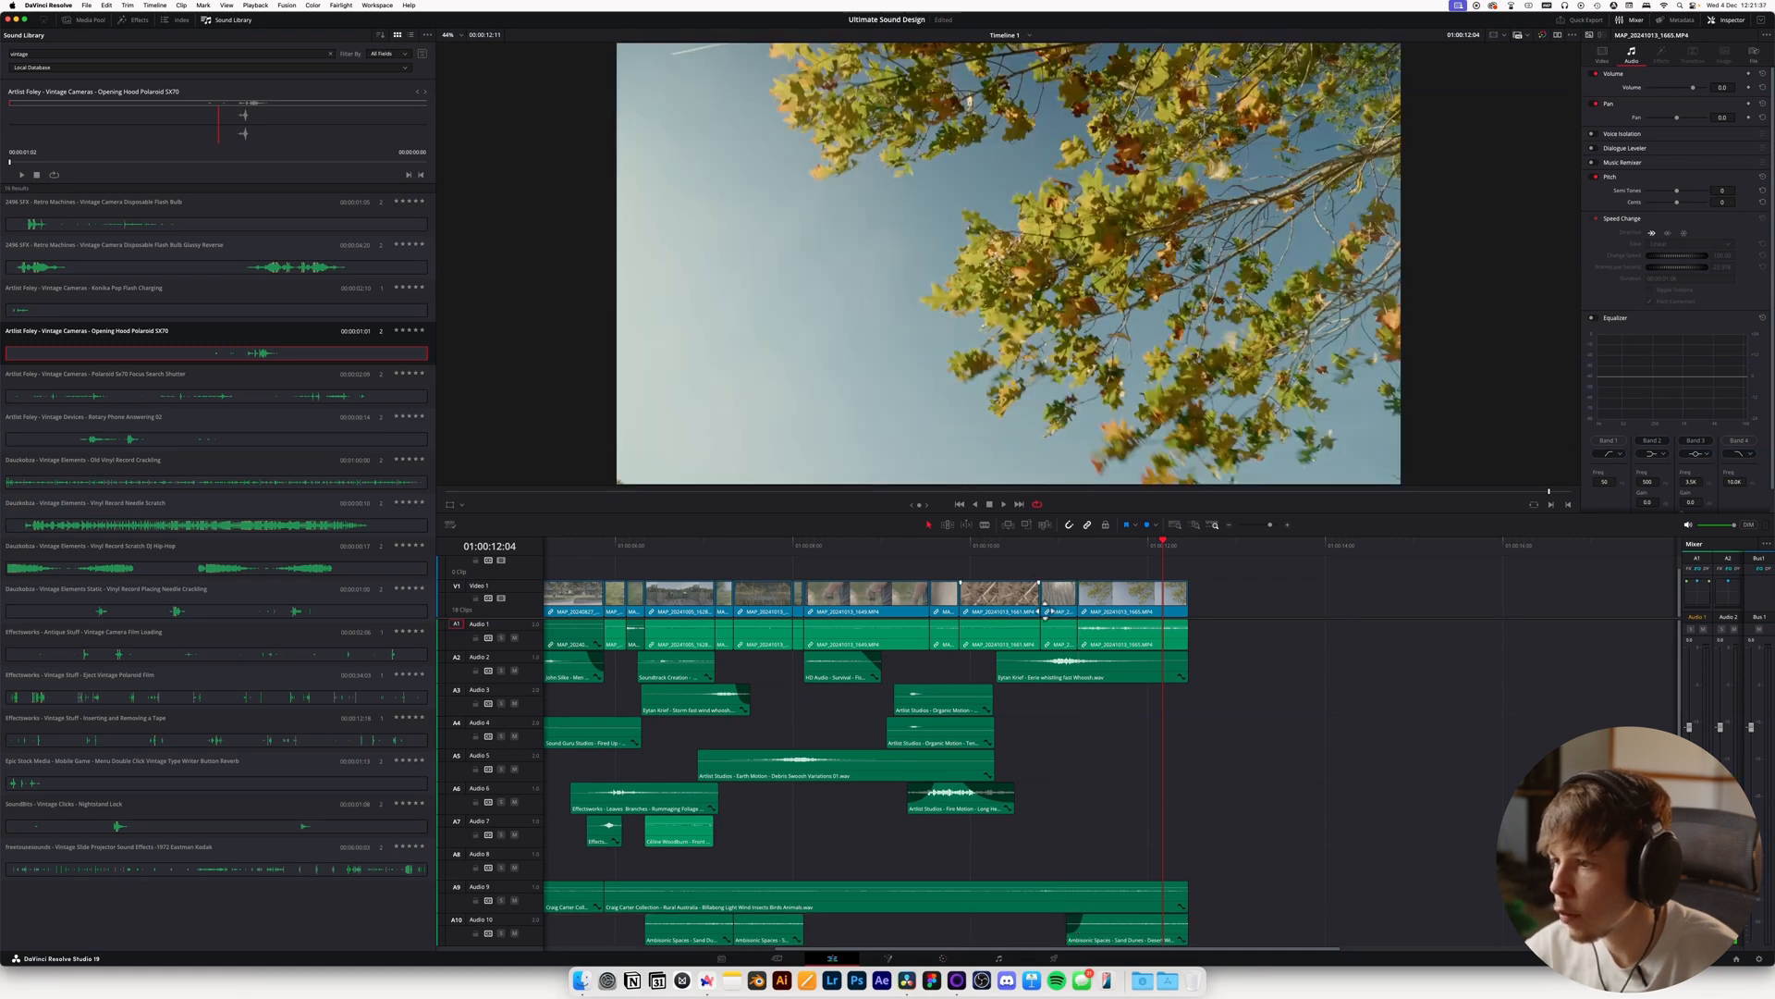
{"action": "key", "text": "space"}
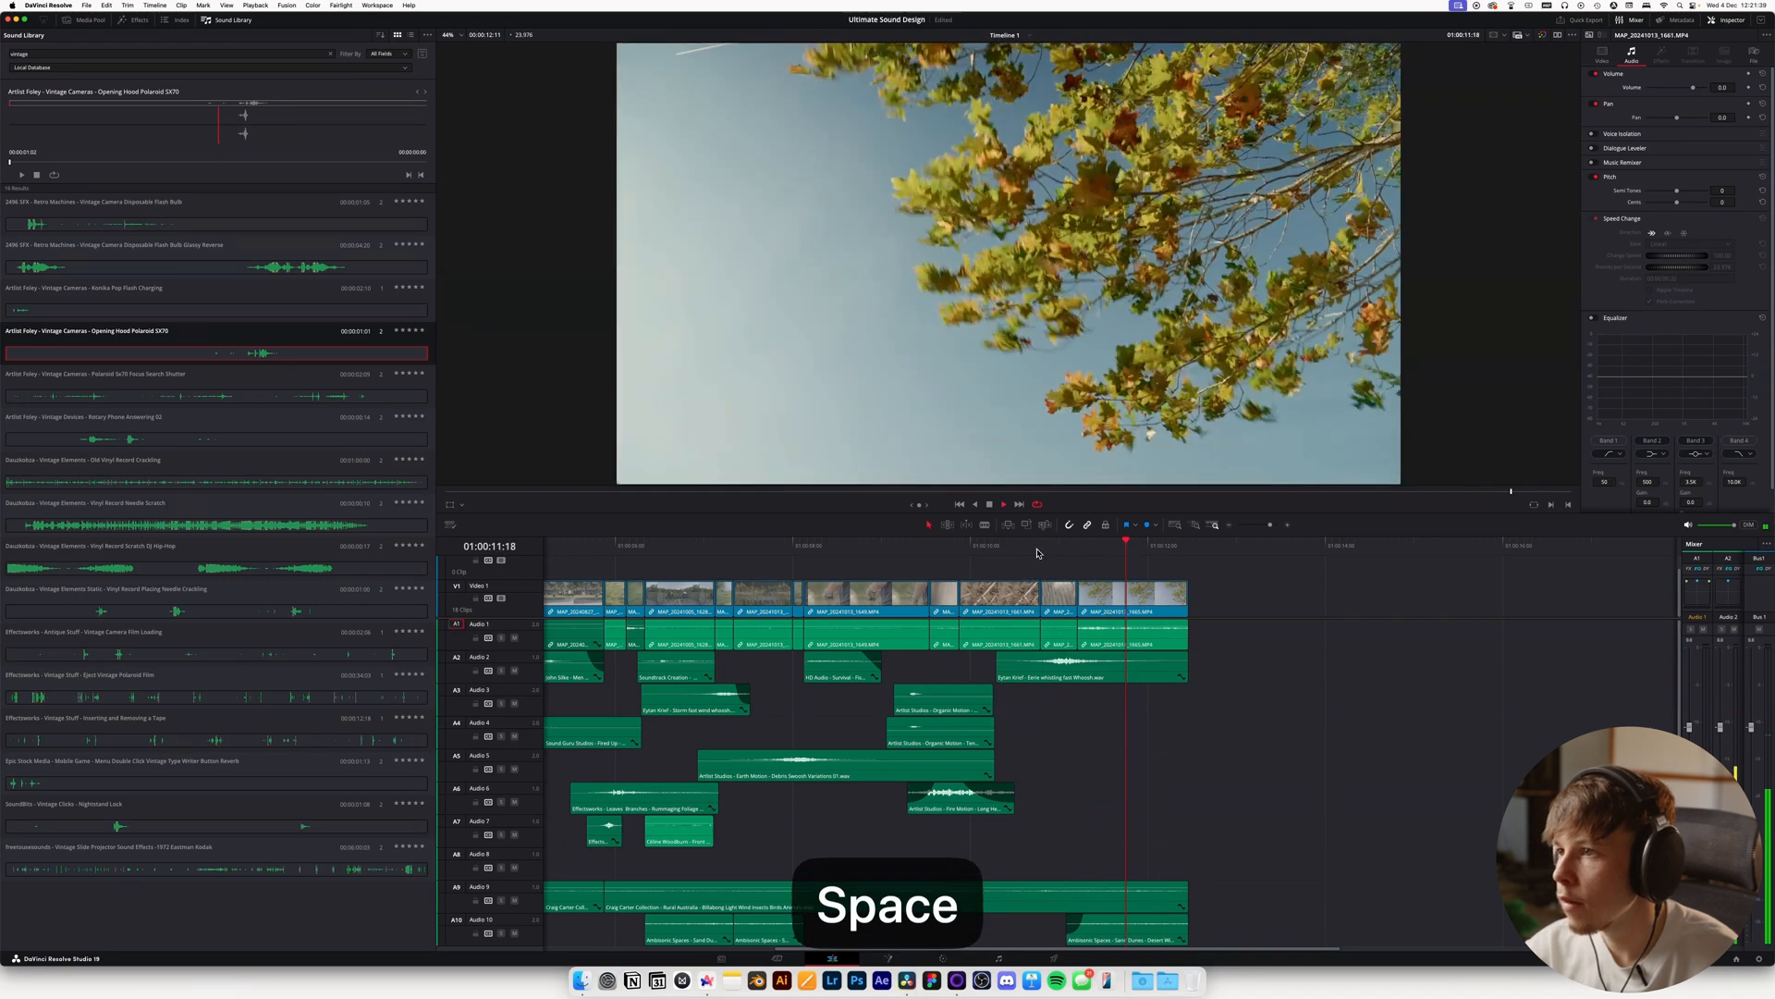
{"action": "key", "text": "space"}
{"action": "scroll", "coordinate": [619, 549], "scroll_direction": "down", "scroll_amount": 5}
{"action": "key", "text": "super+s"}
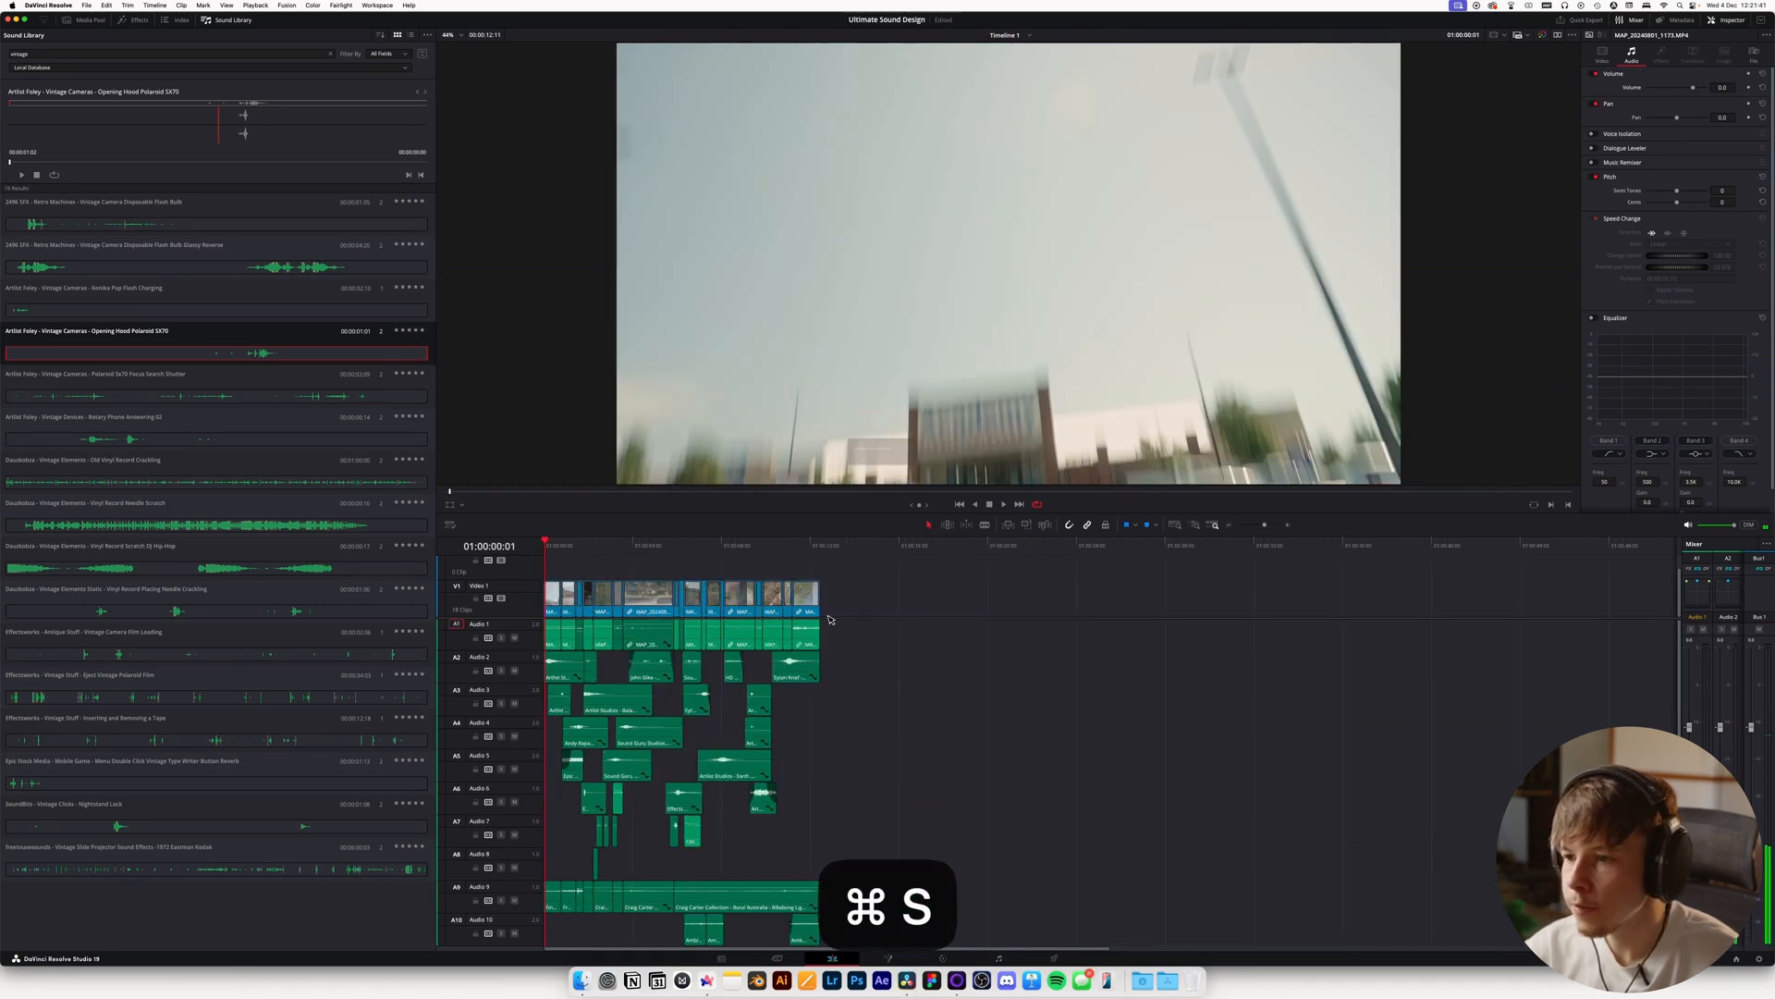
Play the edit, lower the volume of the two Organic Motion clips on Audio 3 and Audio 4, replay them and save
{"action": "key", "text": "space"}
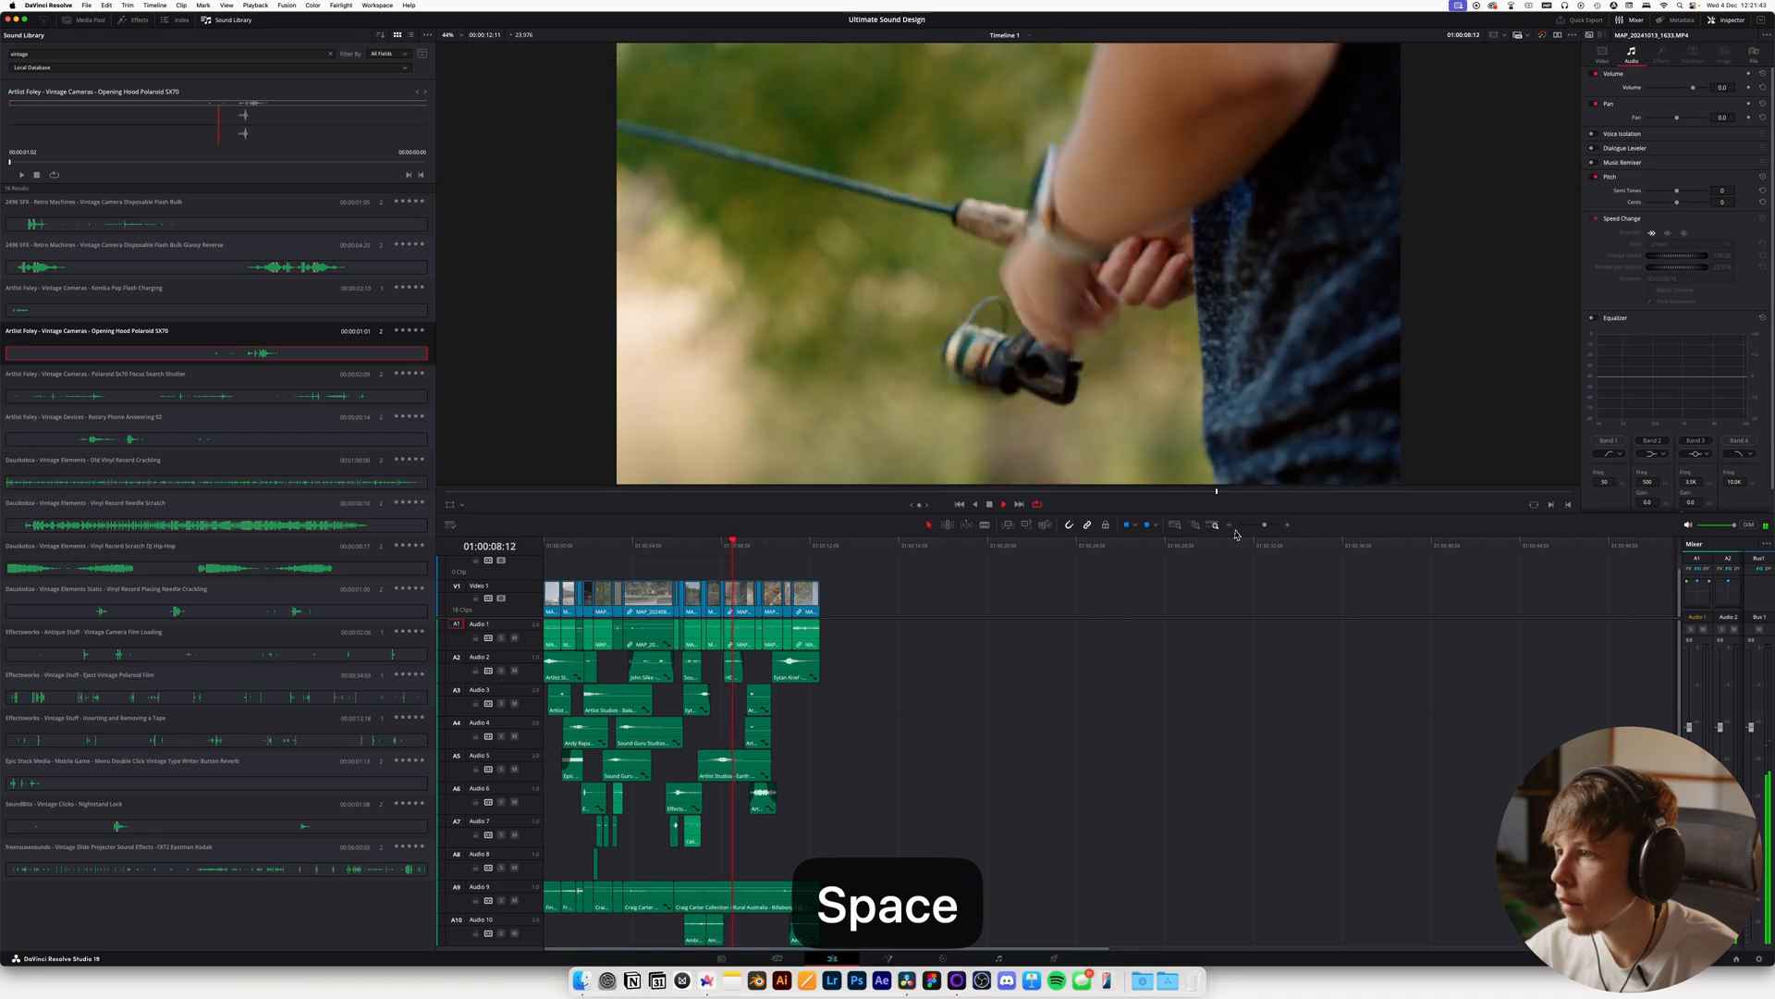
{"action": "left_click", "coordinate": [1287, 524]}
{"action": "key", "text": "space"}
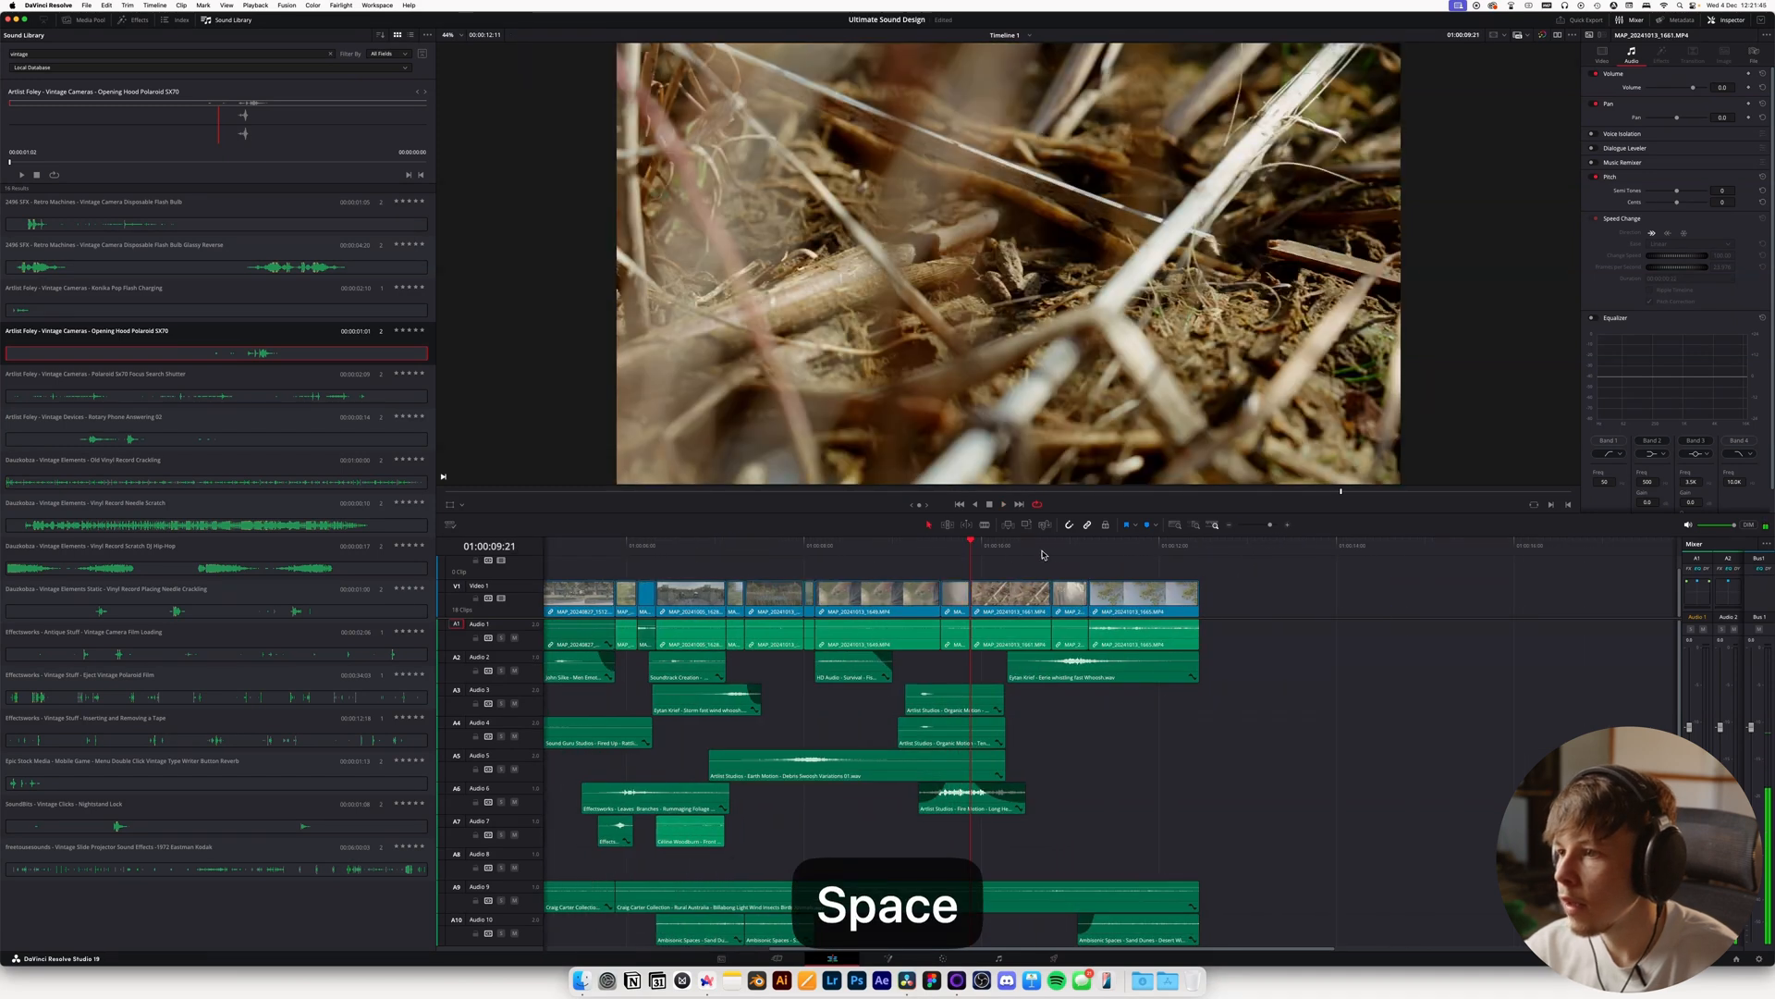
{"action": "left_click_drag", "start_coordinate": [971, 544], "coordinate": [944, 544]}
{"action": "left_click_drag", "start_coordinate": [960, 671], "coordinate": [918, 738]}
{"action": "left_click_drag", "start_coordinate": [1721, 87], "coordinate": [1710, 87]}
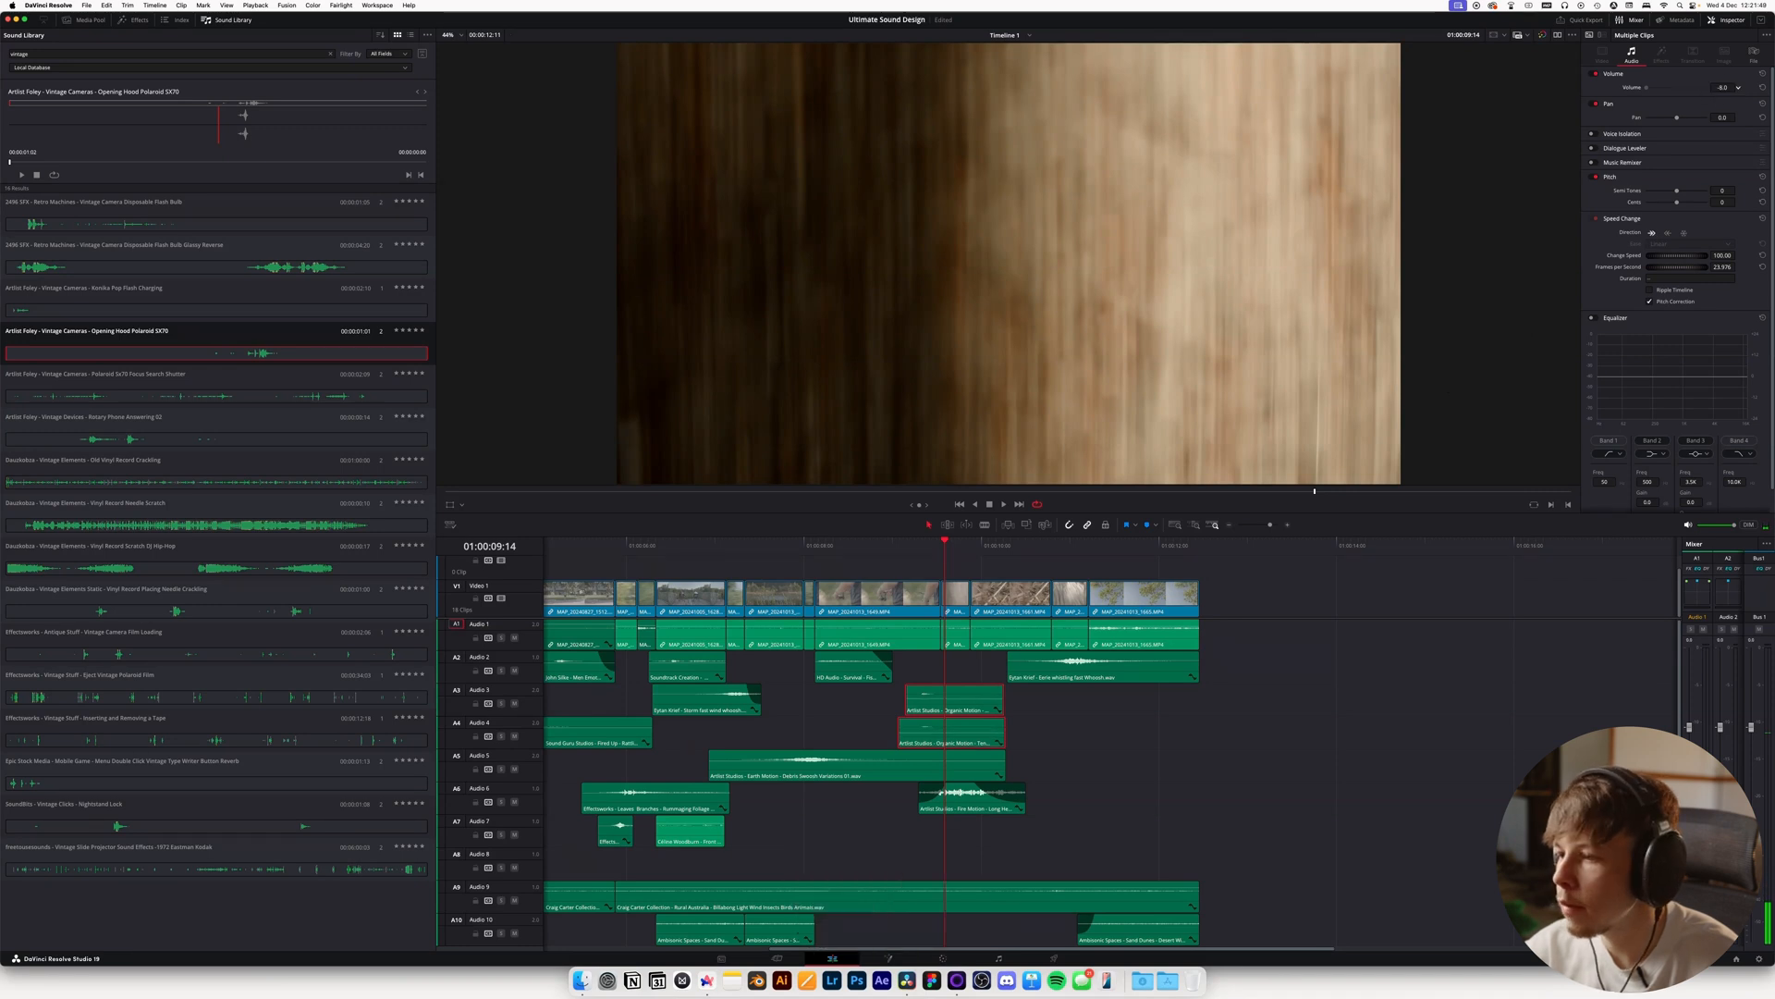
{"action": "key", "text": "space"}
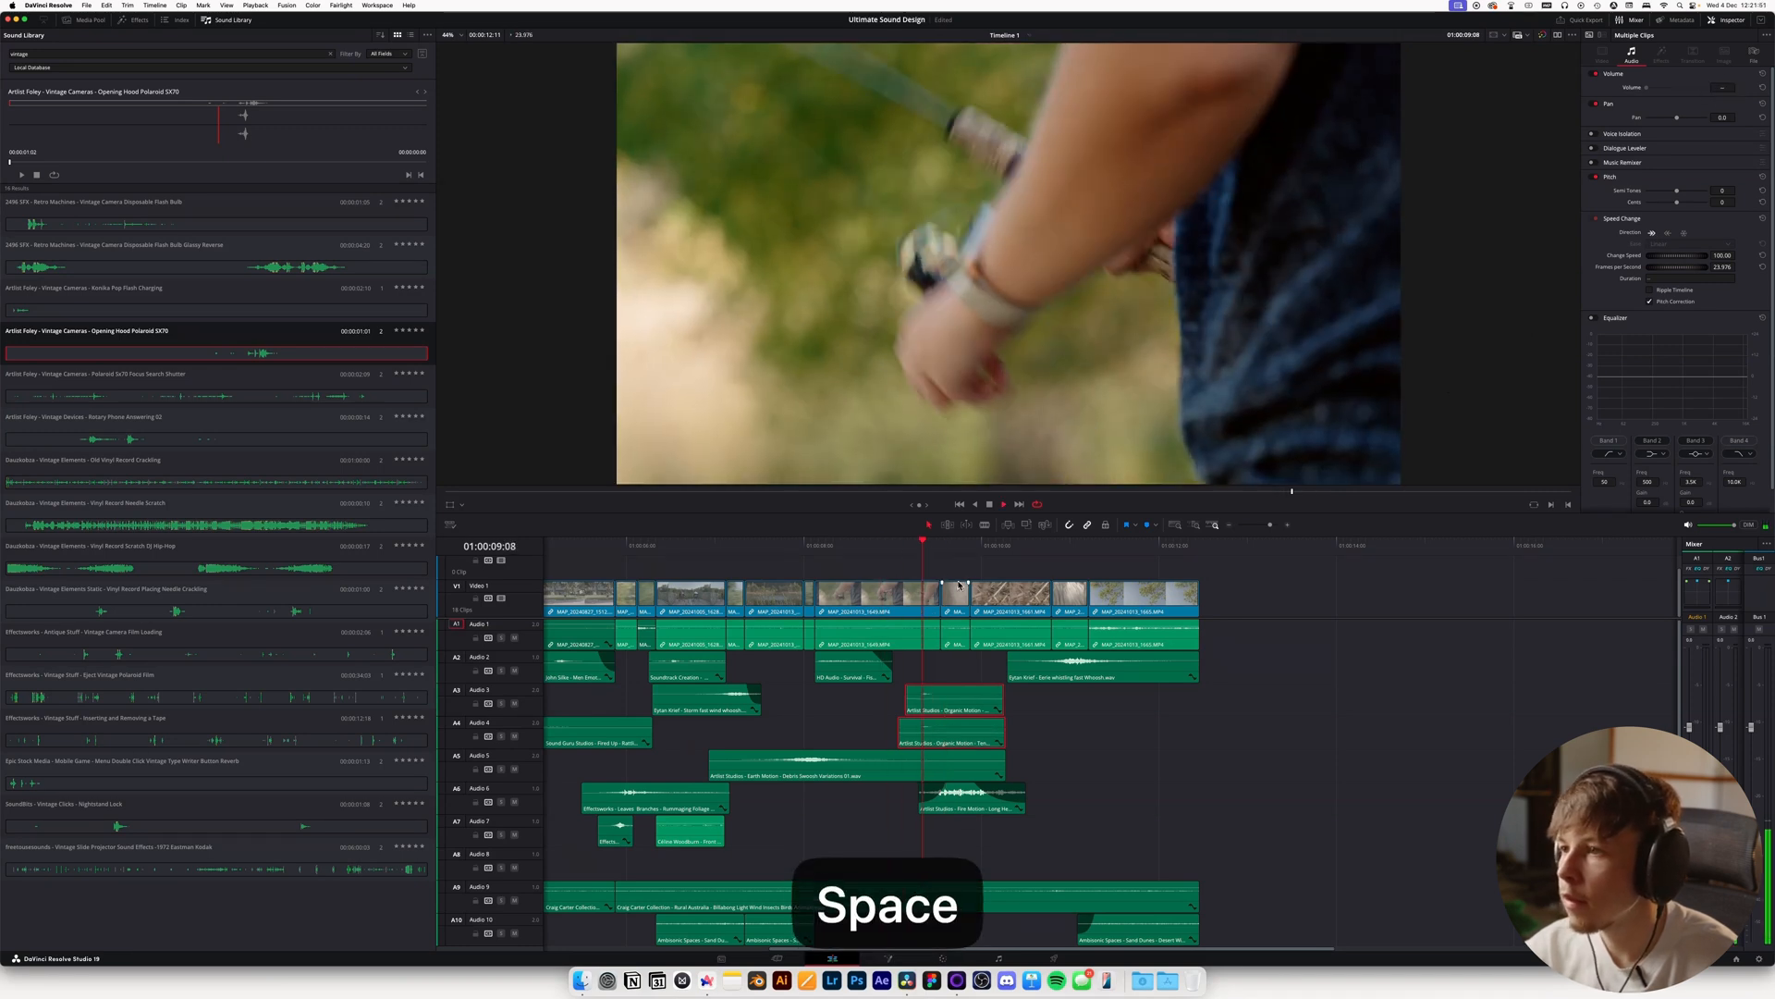
{"action": "key", "text": "space"}
{"action": "key", "text": "super+s"}
Switch to Artlist, replace the wind keyword with insect in the ambience search and preview the first two results
{"action": "key", "text": "super+Tab"}
{"action": "key", "text": "BackSpace"}
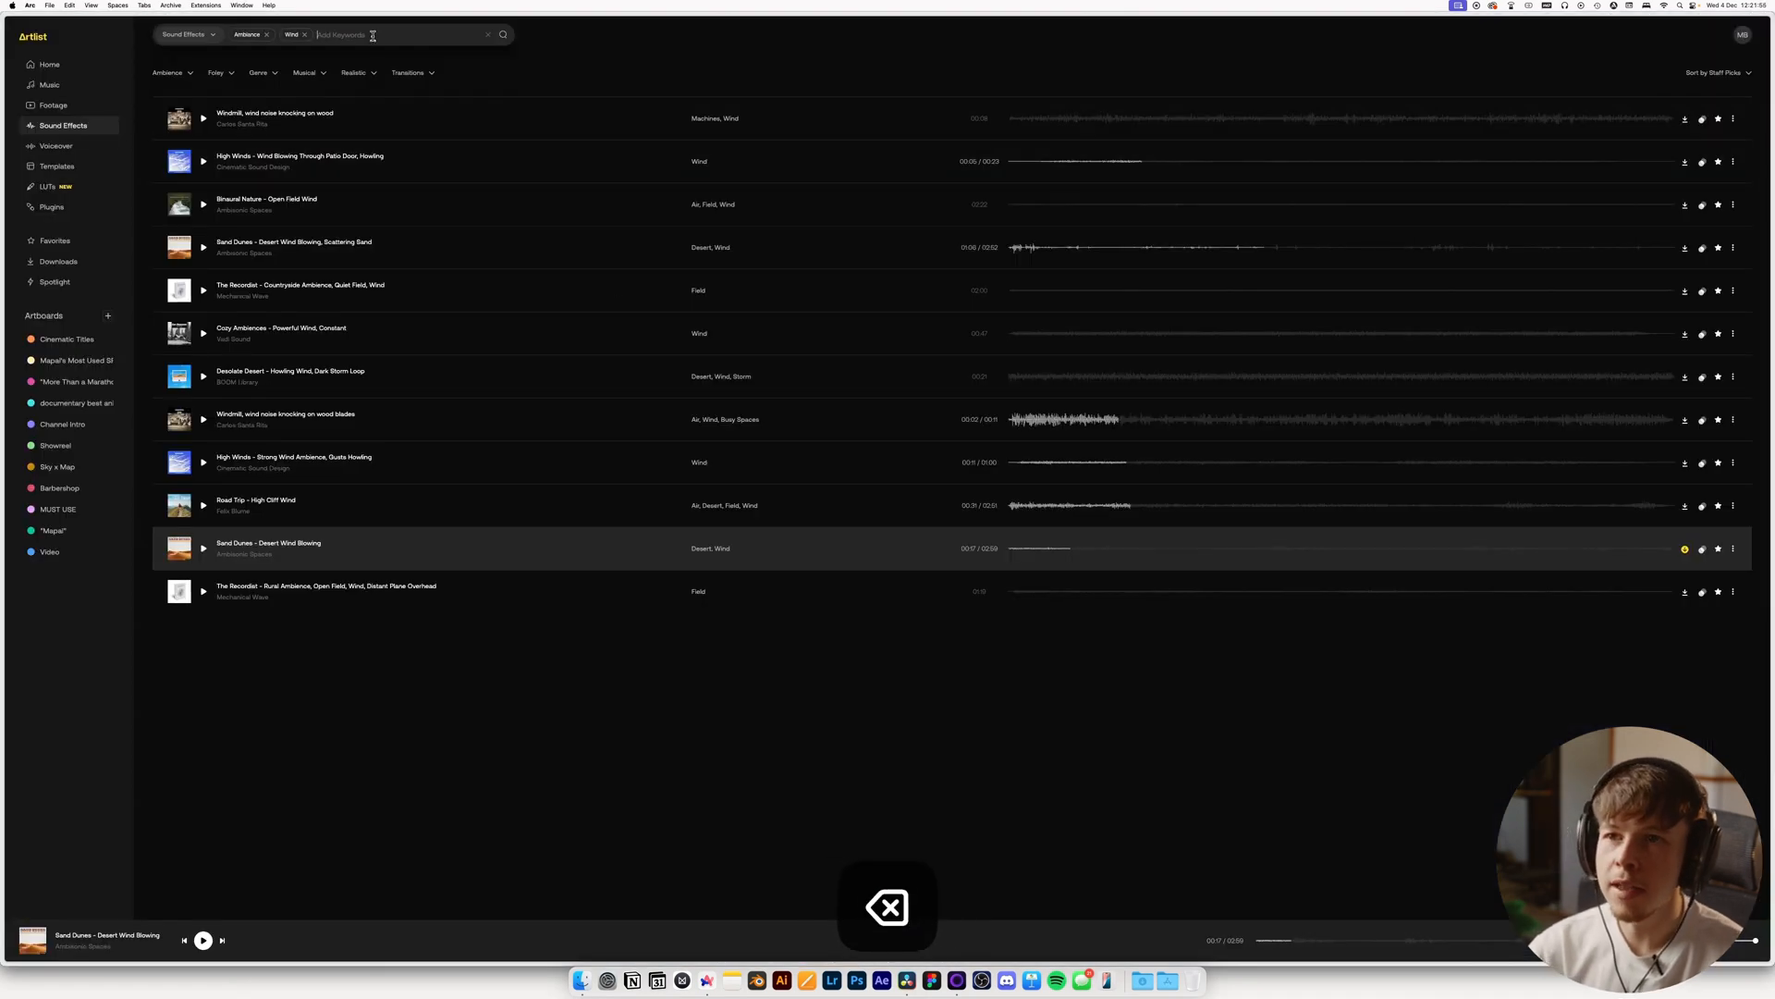
{"action": "type", "text": "inse"}
{"action": "key", "text": "Return"}
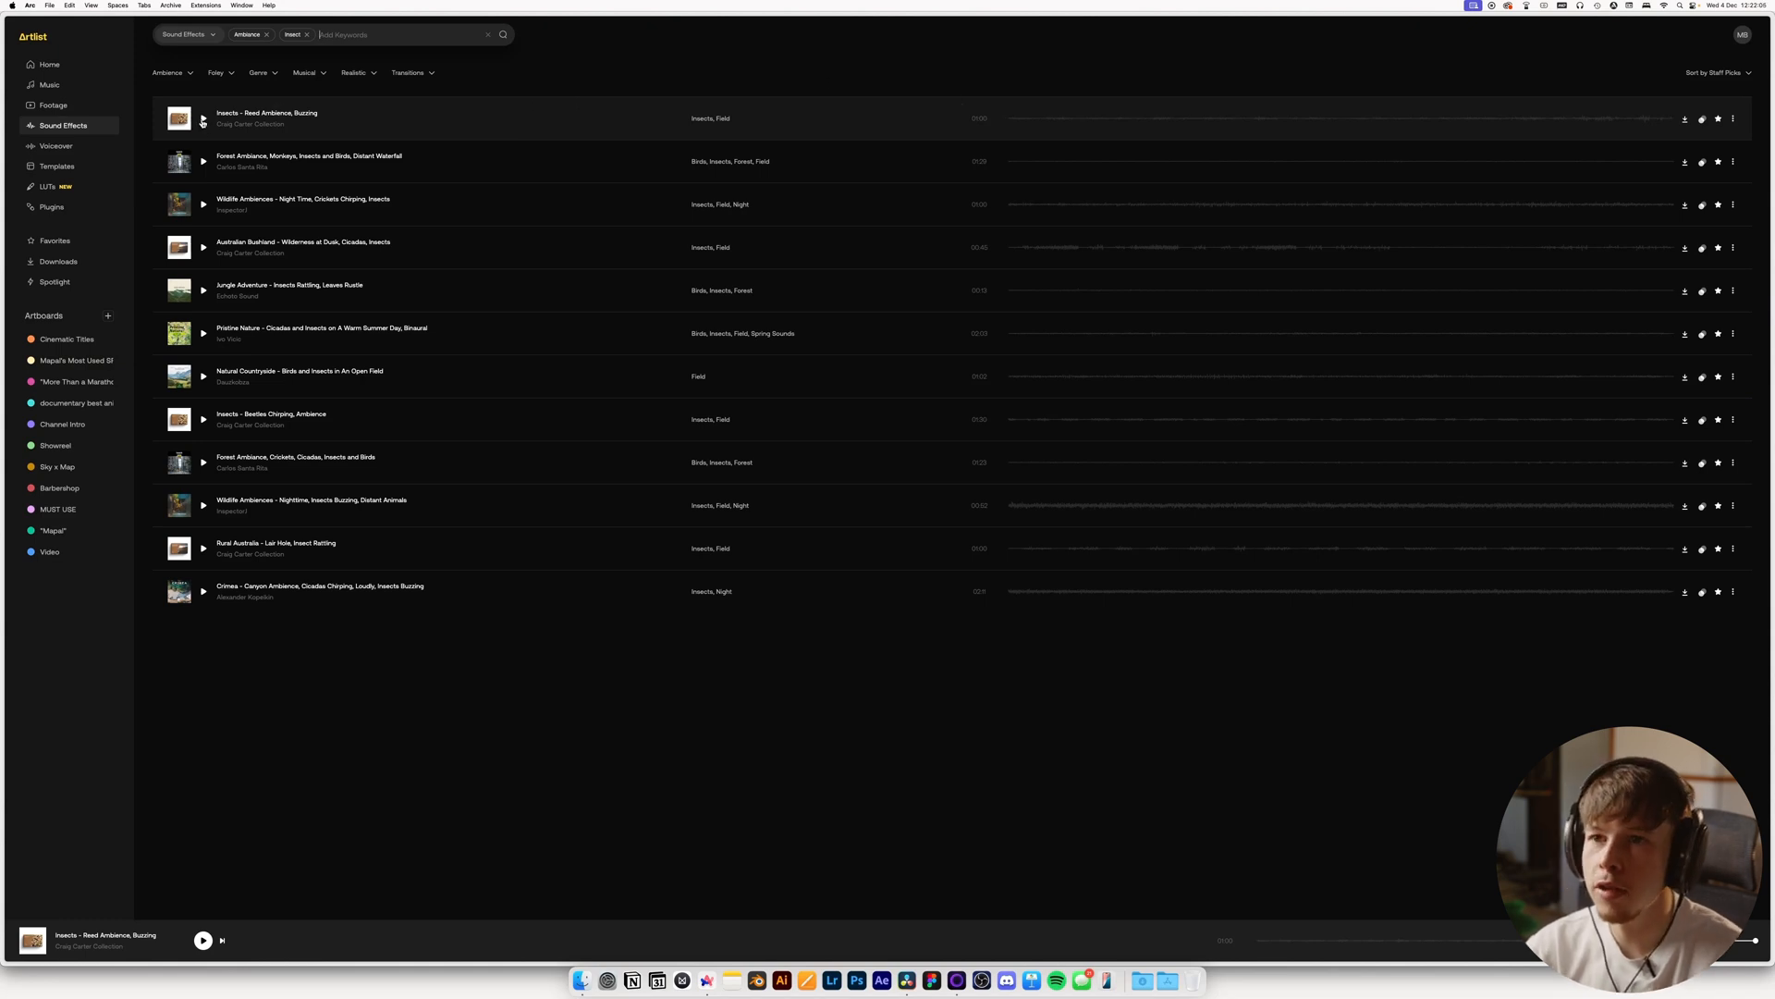
{"action": "left_click", "coordinate": [203, 119]}
{"action": "left_click", "coordinate": [204, 162]}
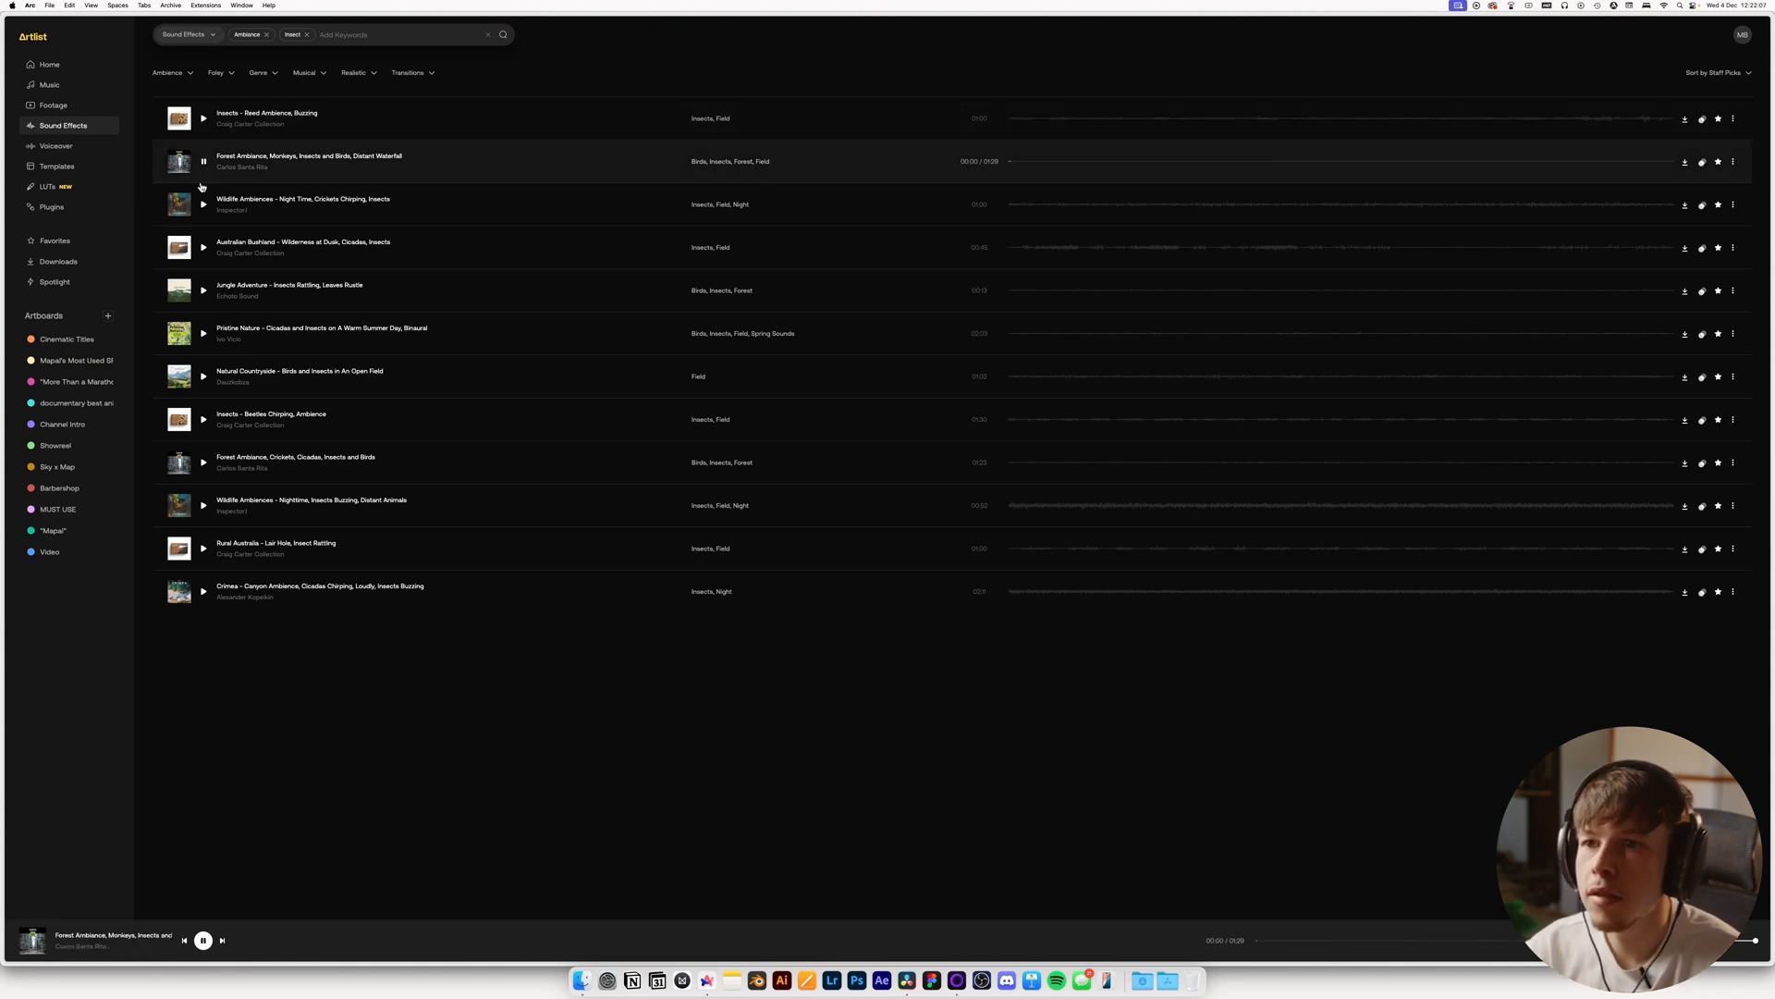
Narrow the insect search to ambiences with frogs and audition the swamp, cicada, wetland, Ecuador, savannah, forest and Botswana results
{"action": "key", "text": "space"}
{"action": "key", "text": "Return"}
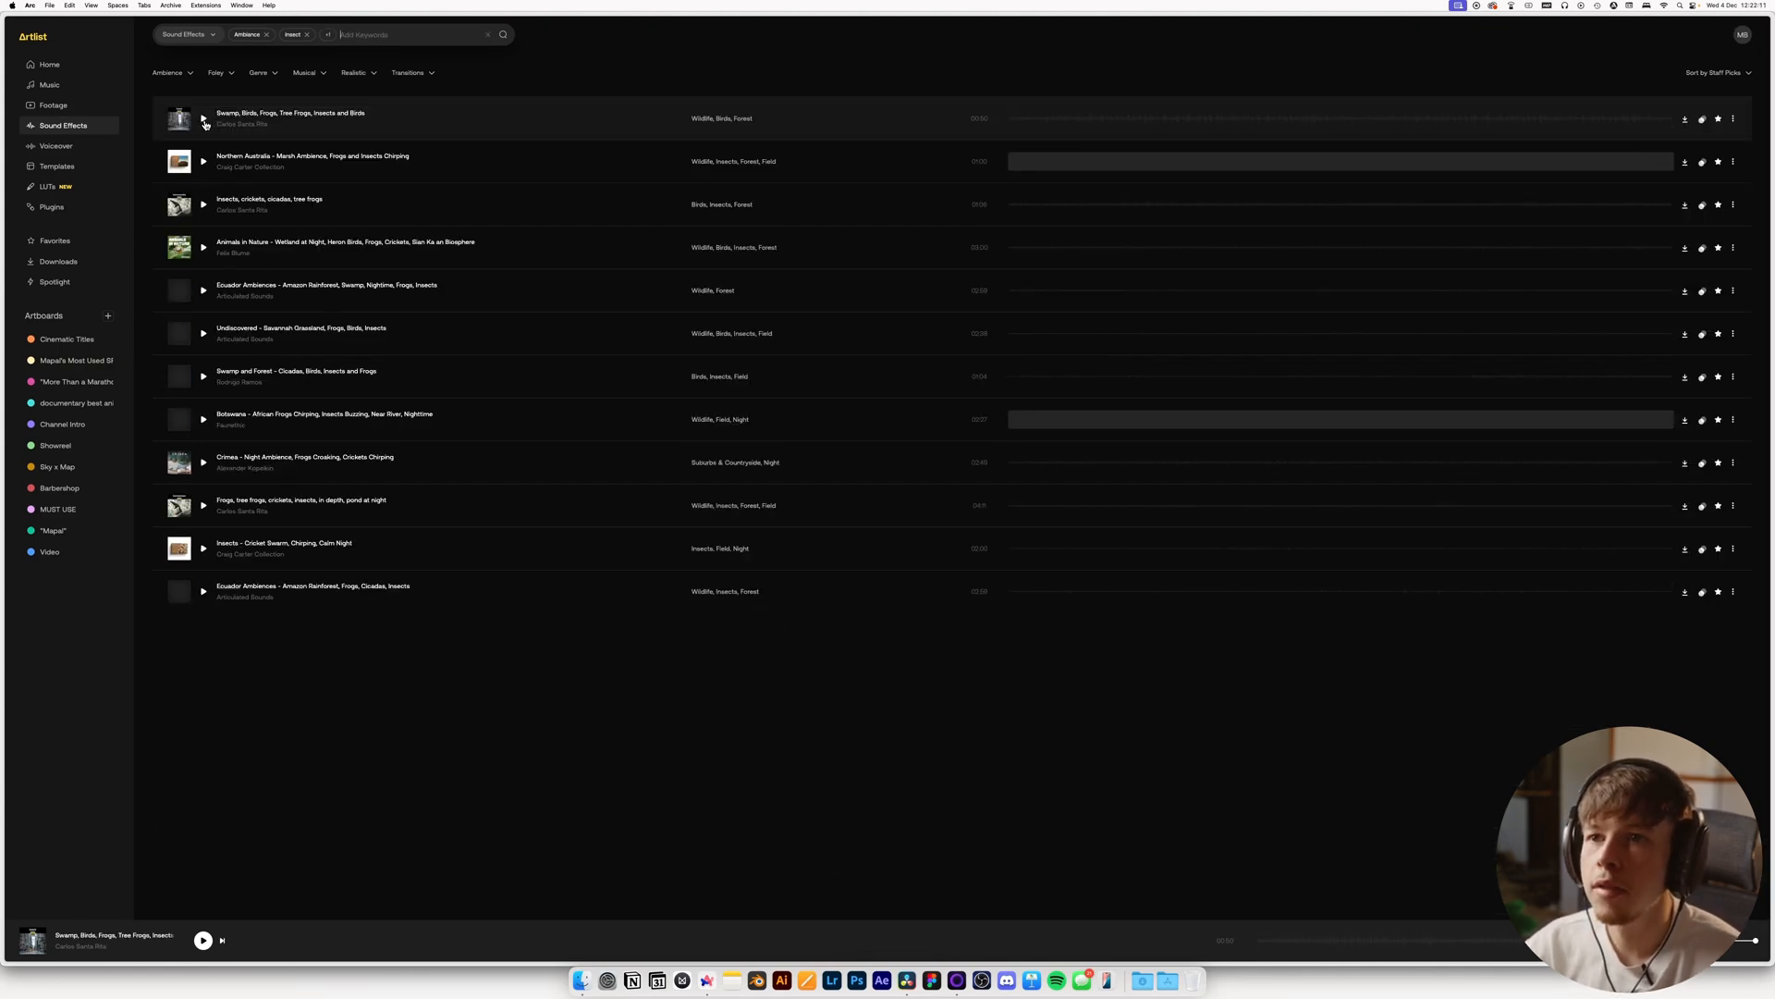
{"action": "left_click", "coordinate": [205, 122]}
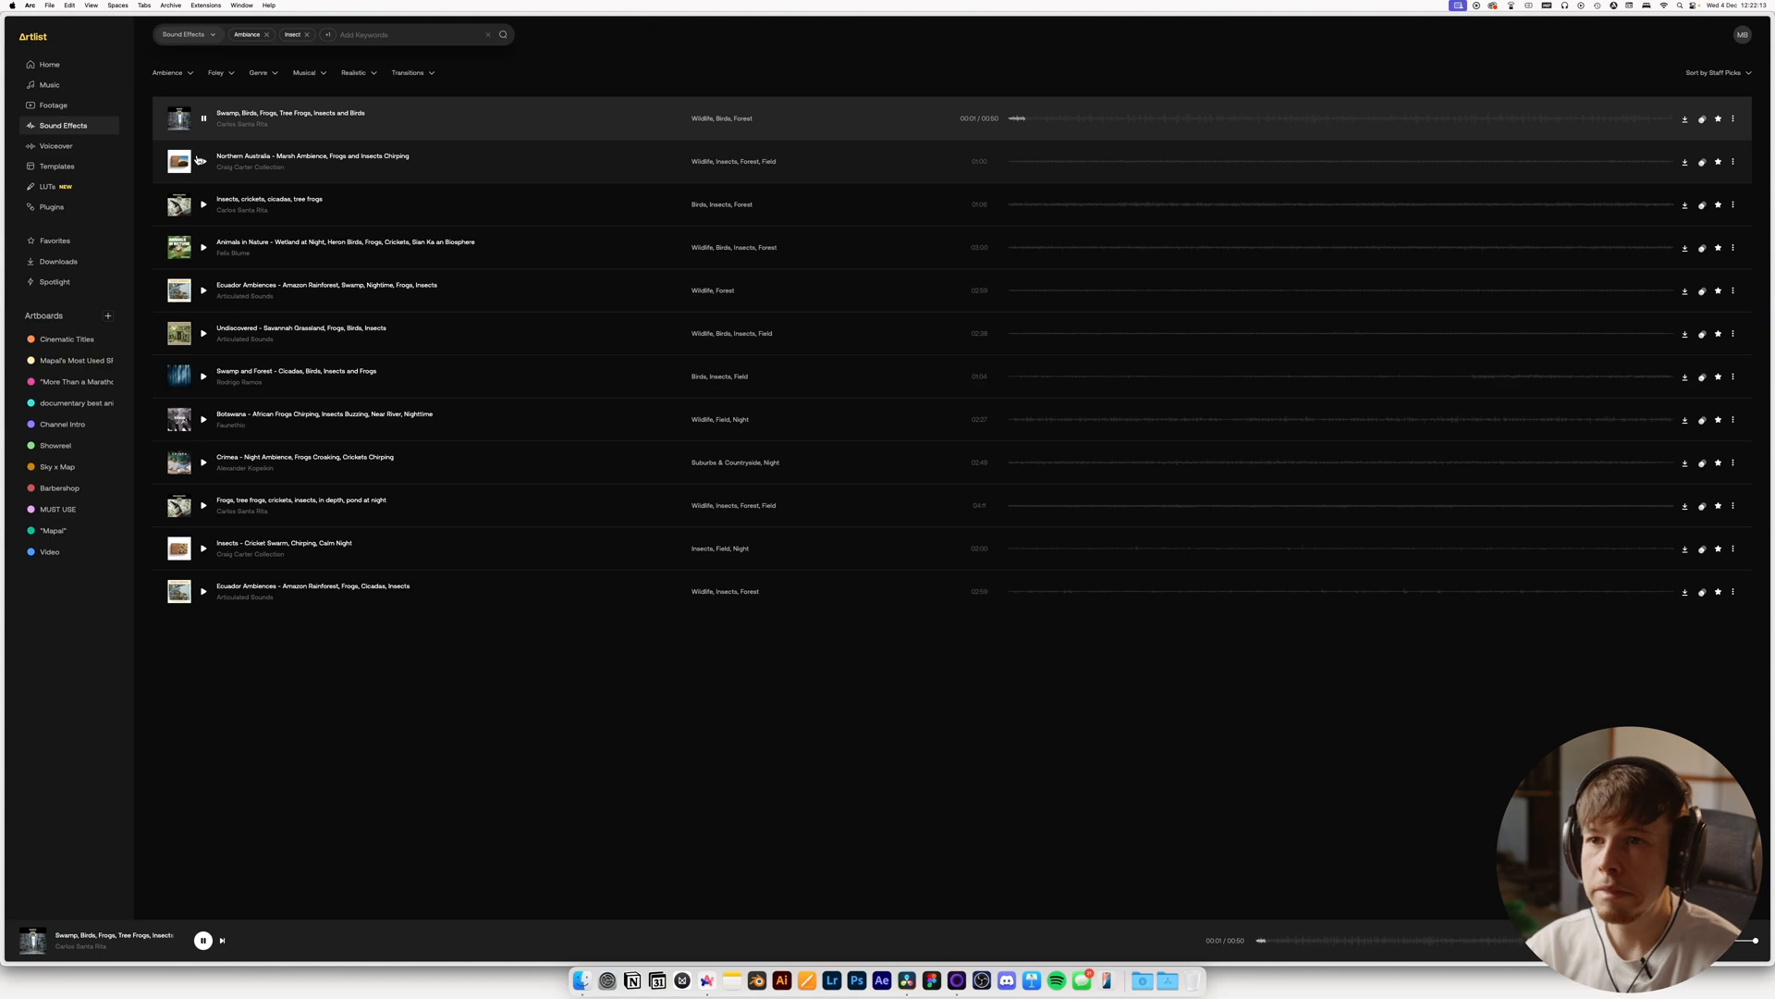
{"action": "left_click", "coordinate": [920, 214]}
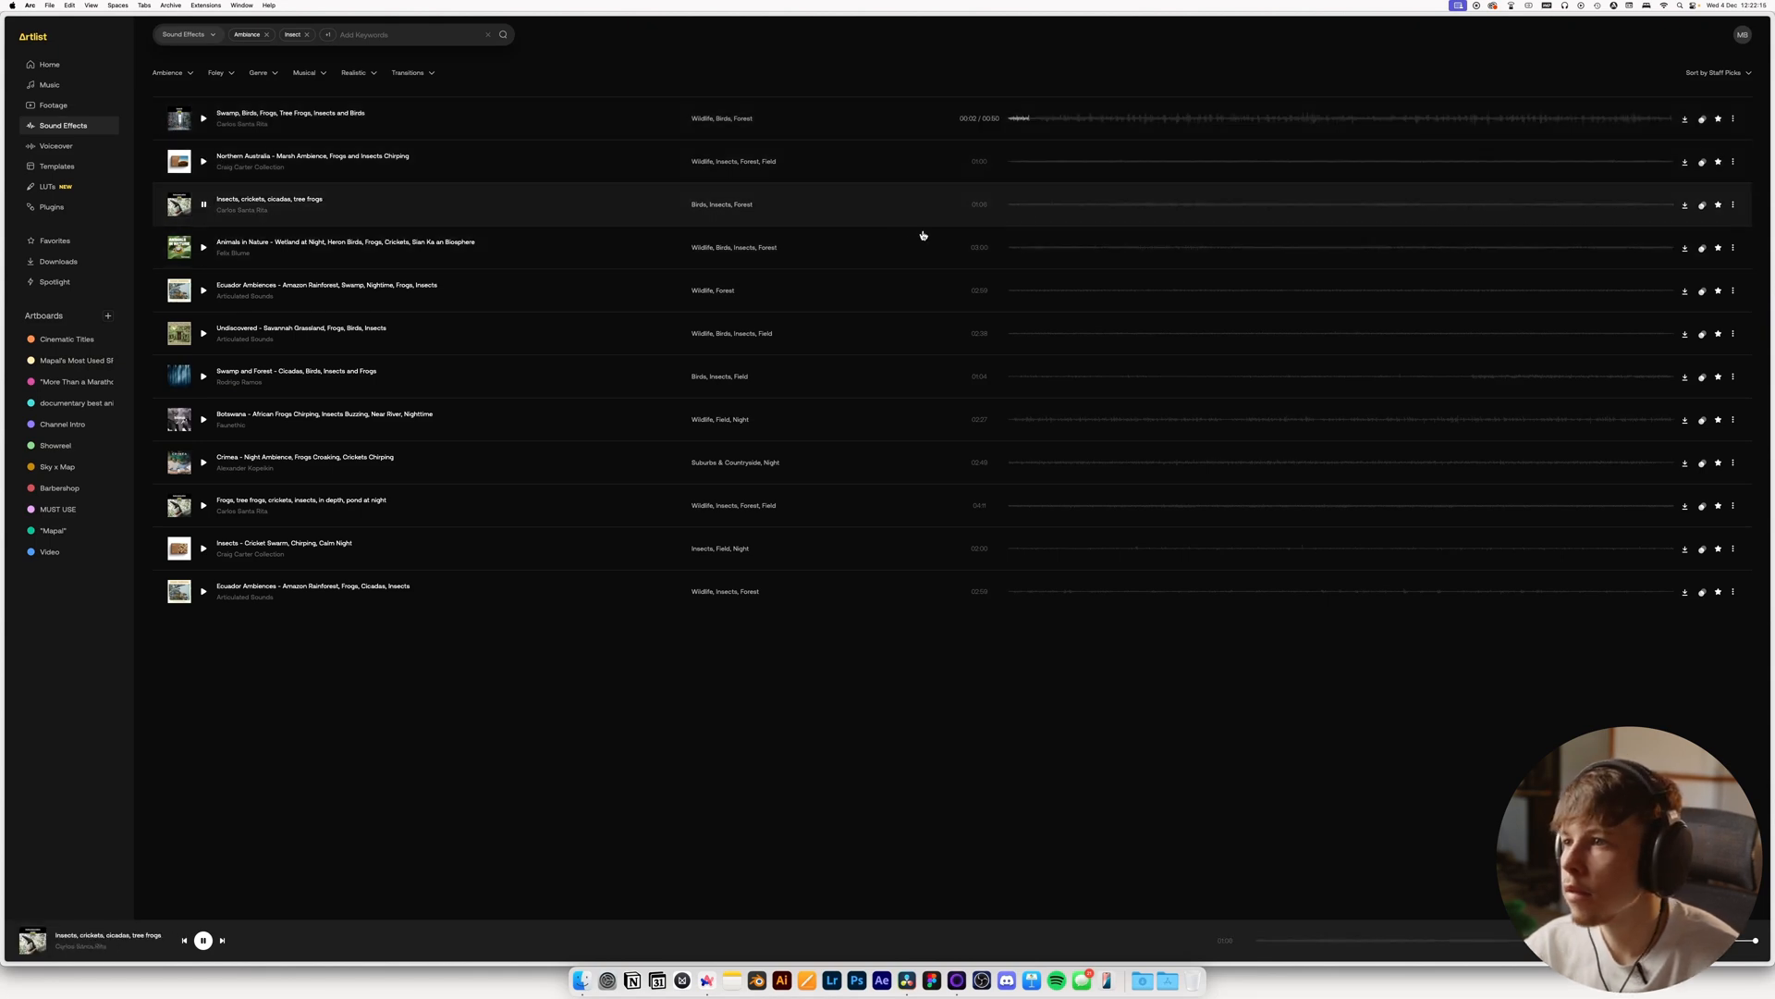
{"action": "left_click", "coordinate": [1067, 215]}
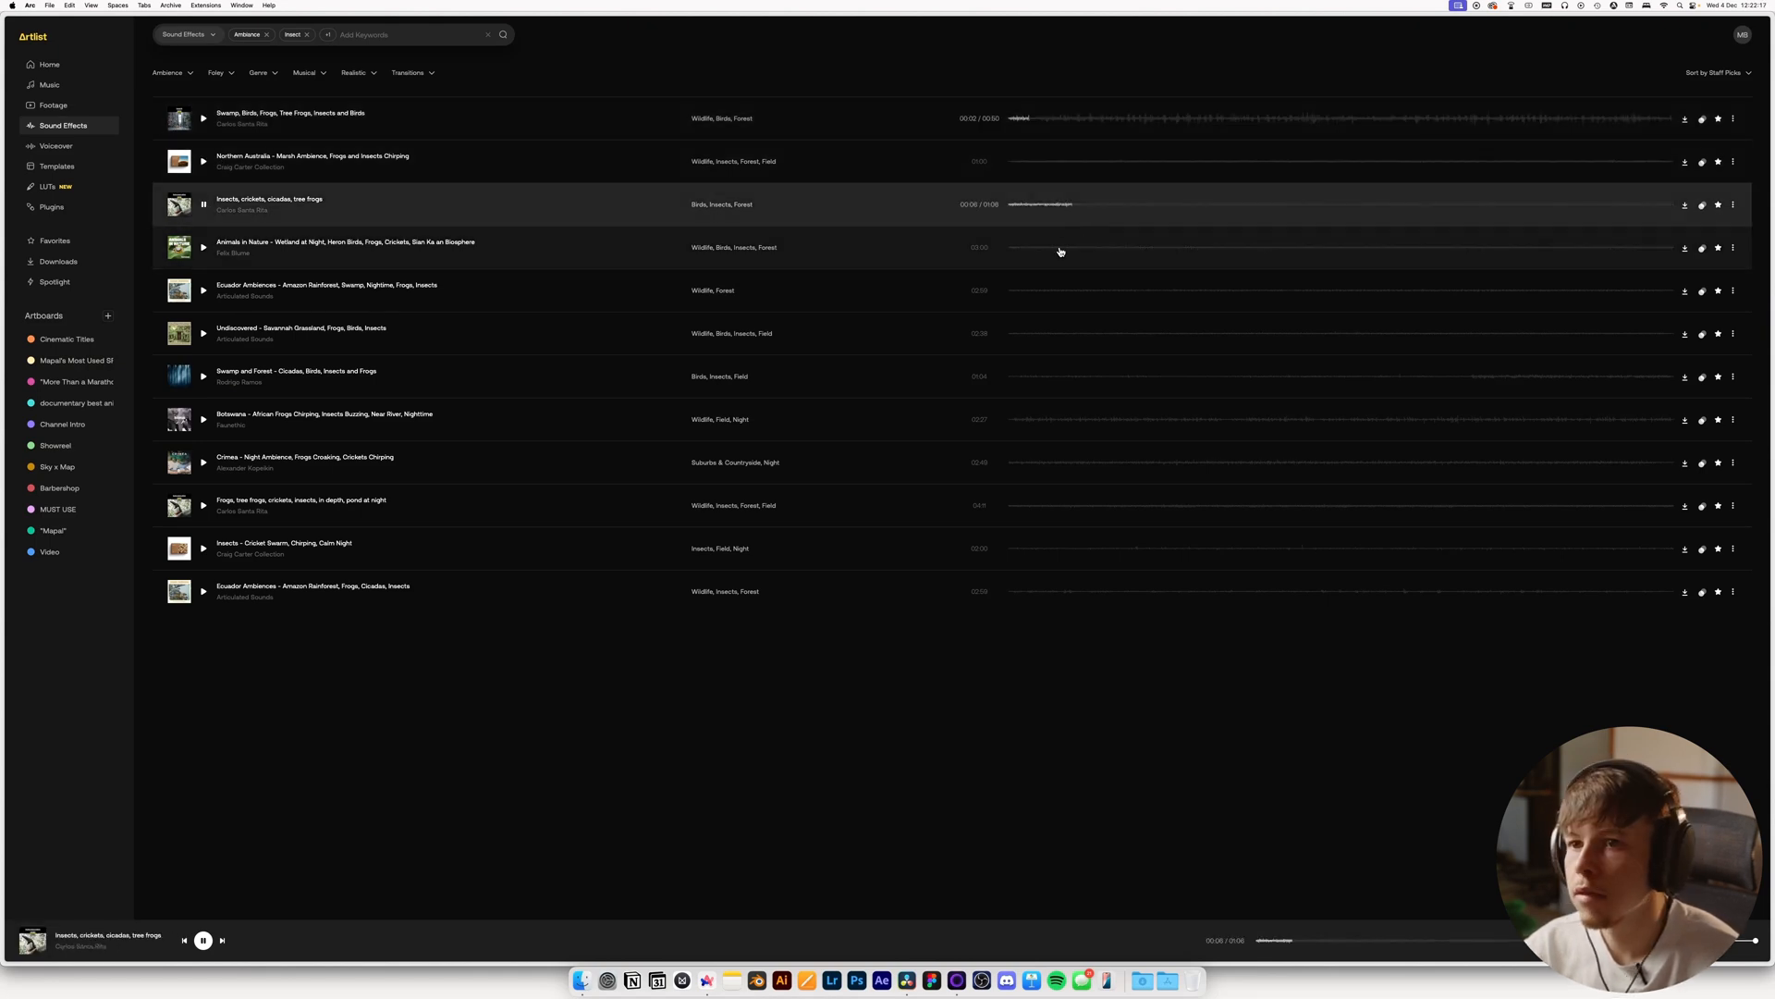
{"action": "left_click", "coordinate": [1060, 249]}
{"action": "left_click", "coordinate": [1059, 294]}
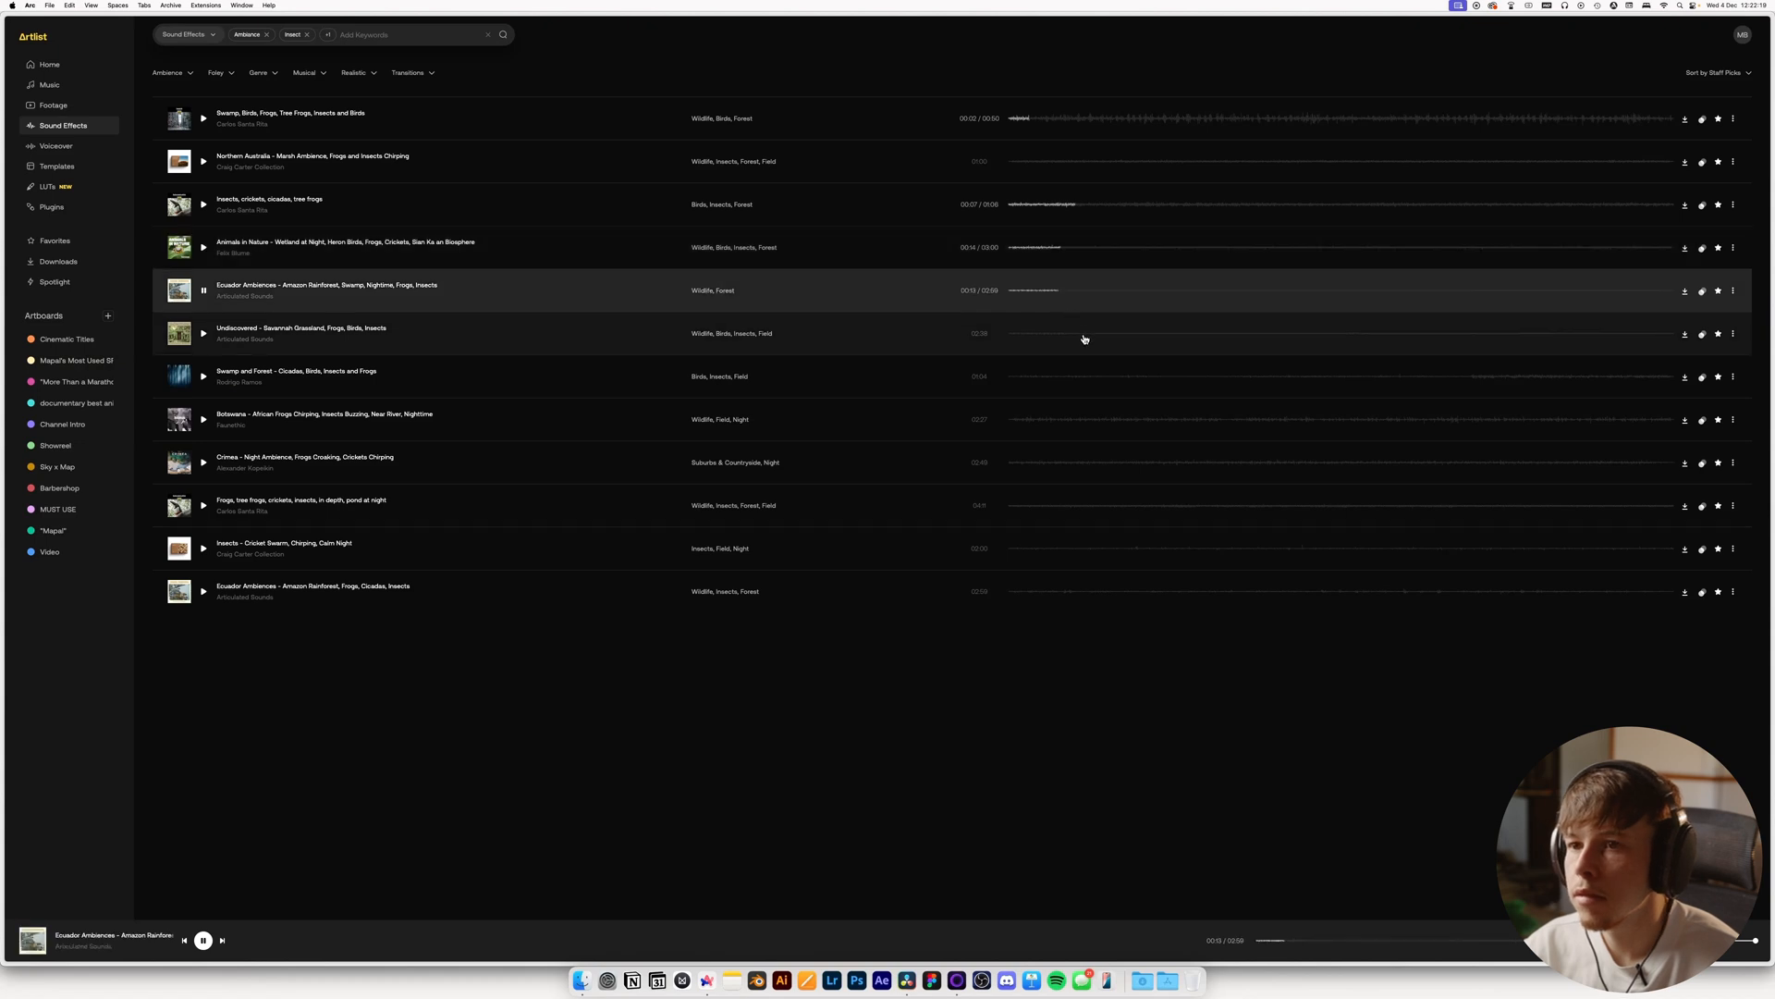
{"action": "left_click", "coordinate": [1084, 333]}
{"action": "left_click", "coordinate": [1088, 378]}
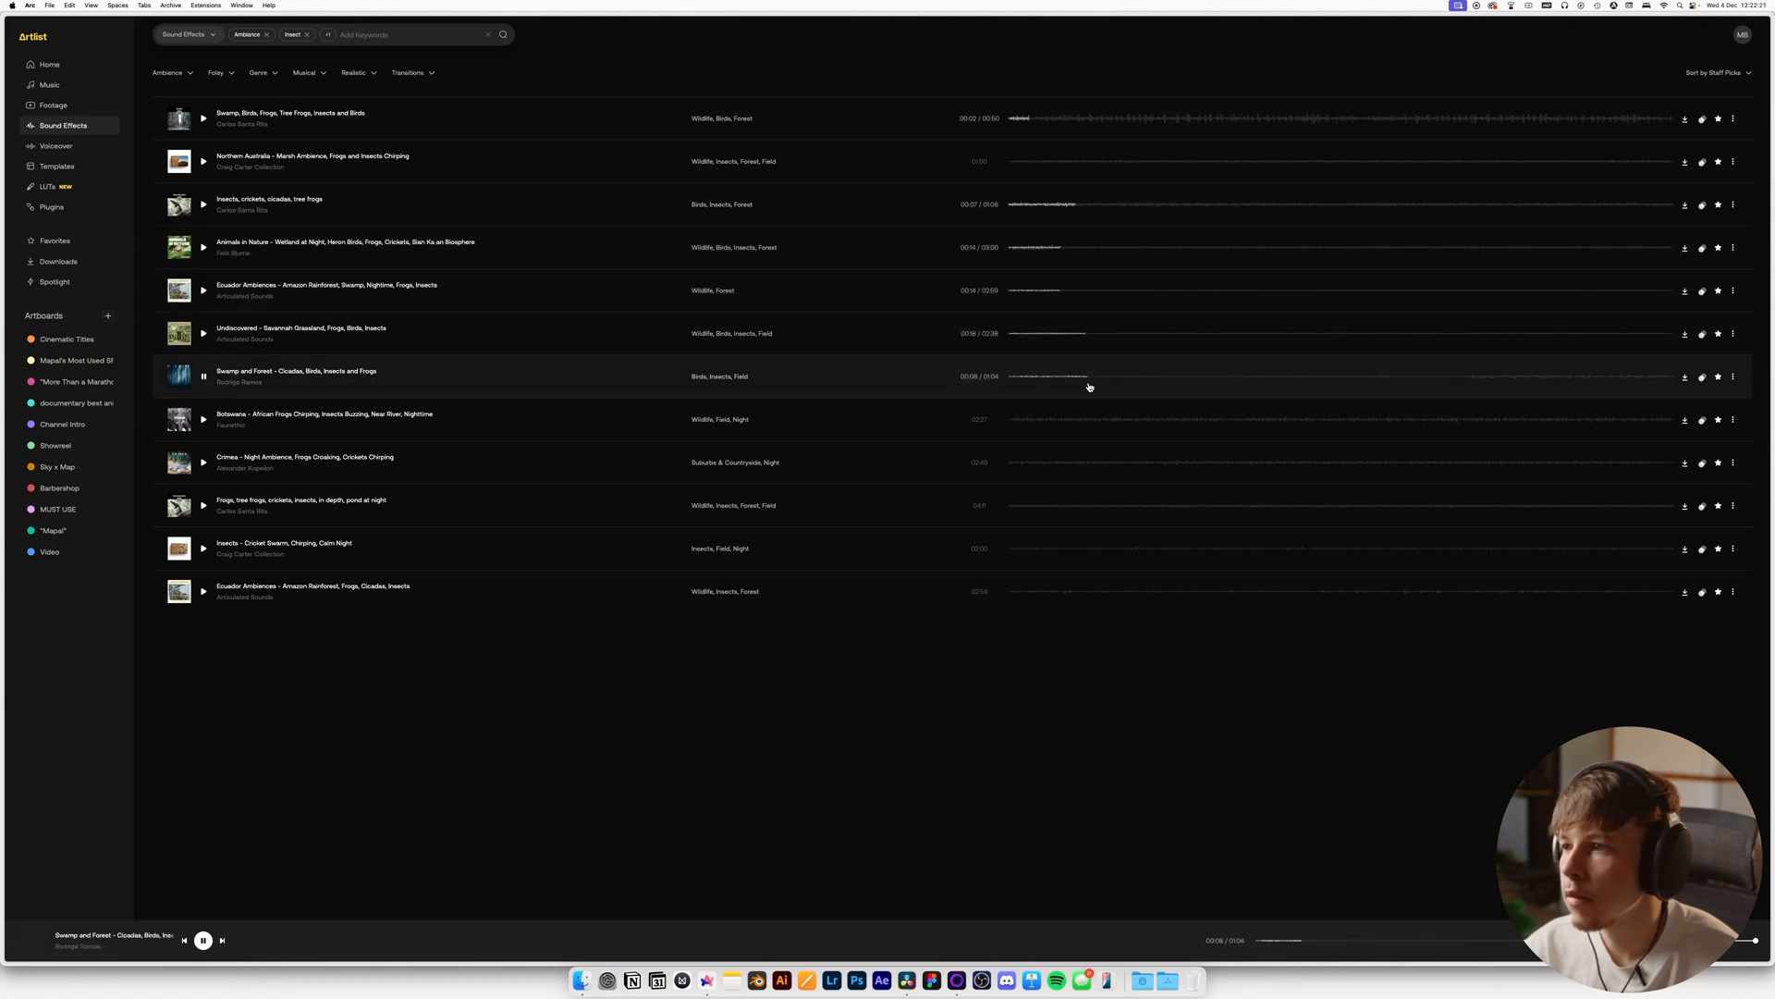
{"action": "left_click", "coordinate": [1094, 421]}
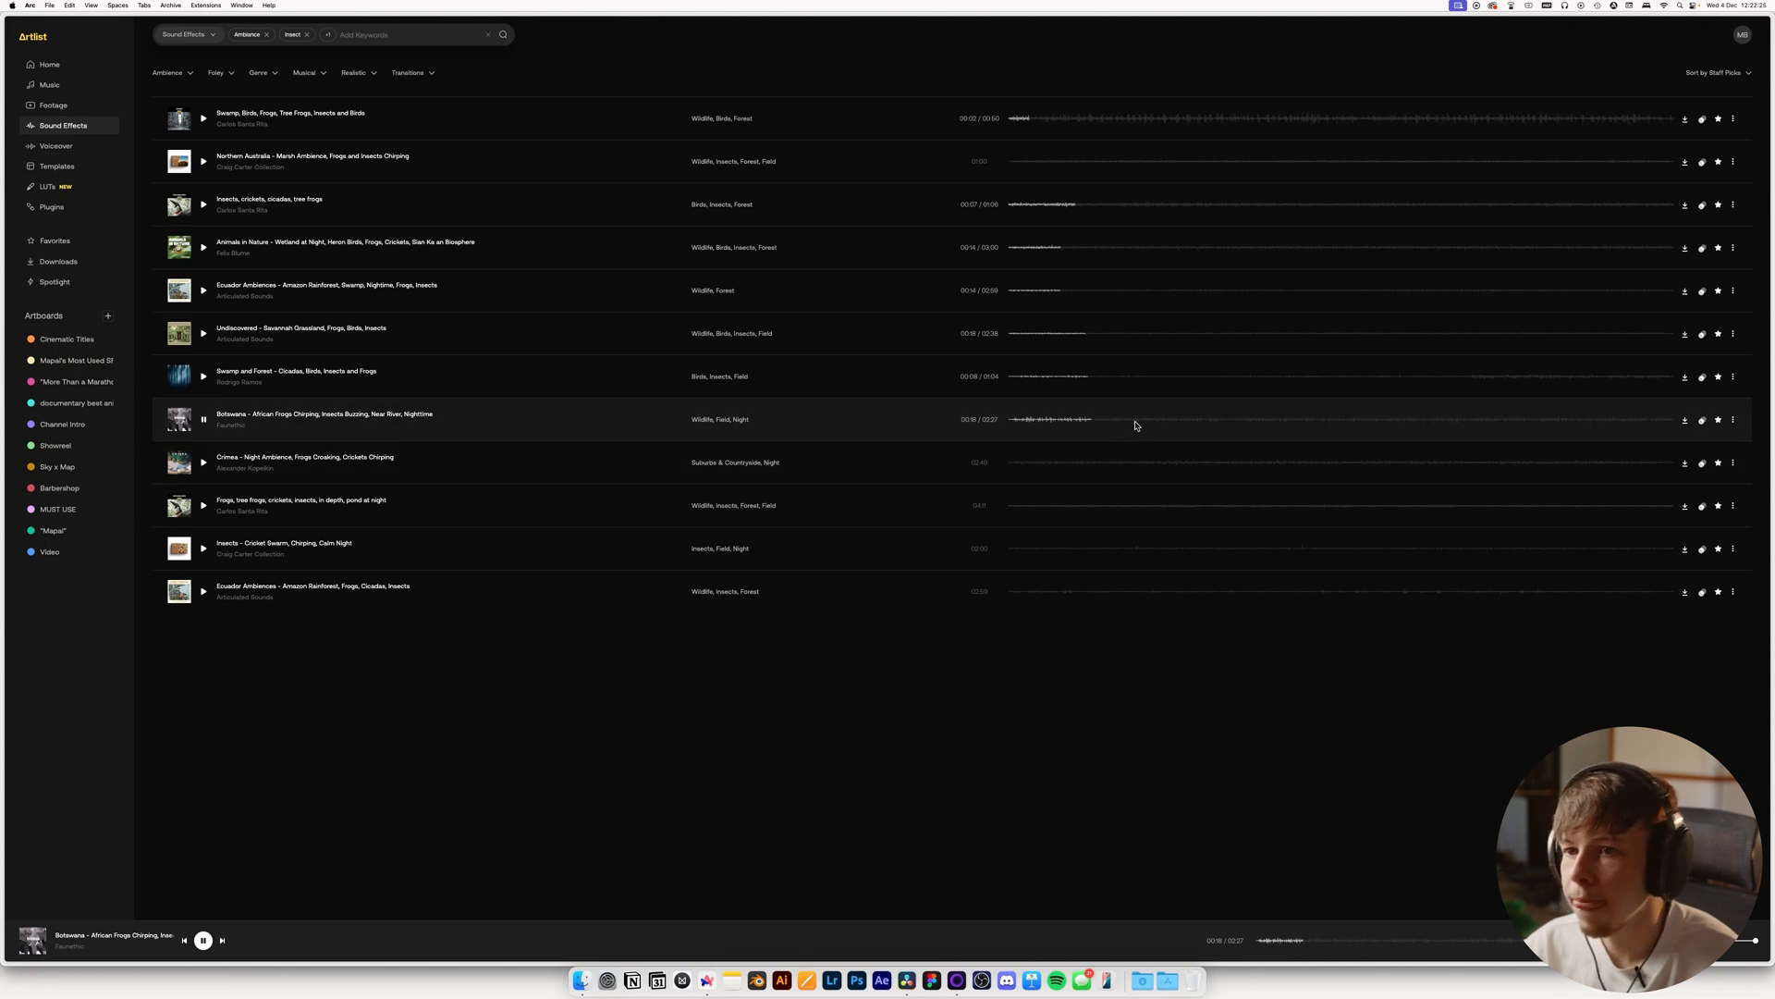
Audition several sections of Swamp and Forest - Cicadas, Birds, Insects and Frogs and download it
{"action": "left_click", "coordinate": [1112, 378]}
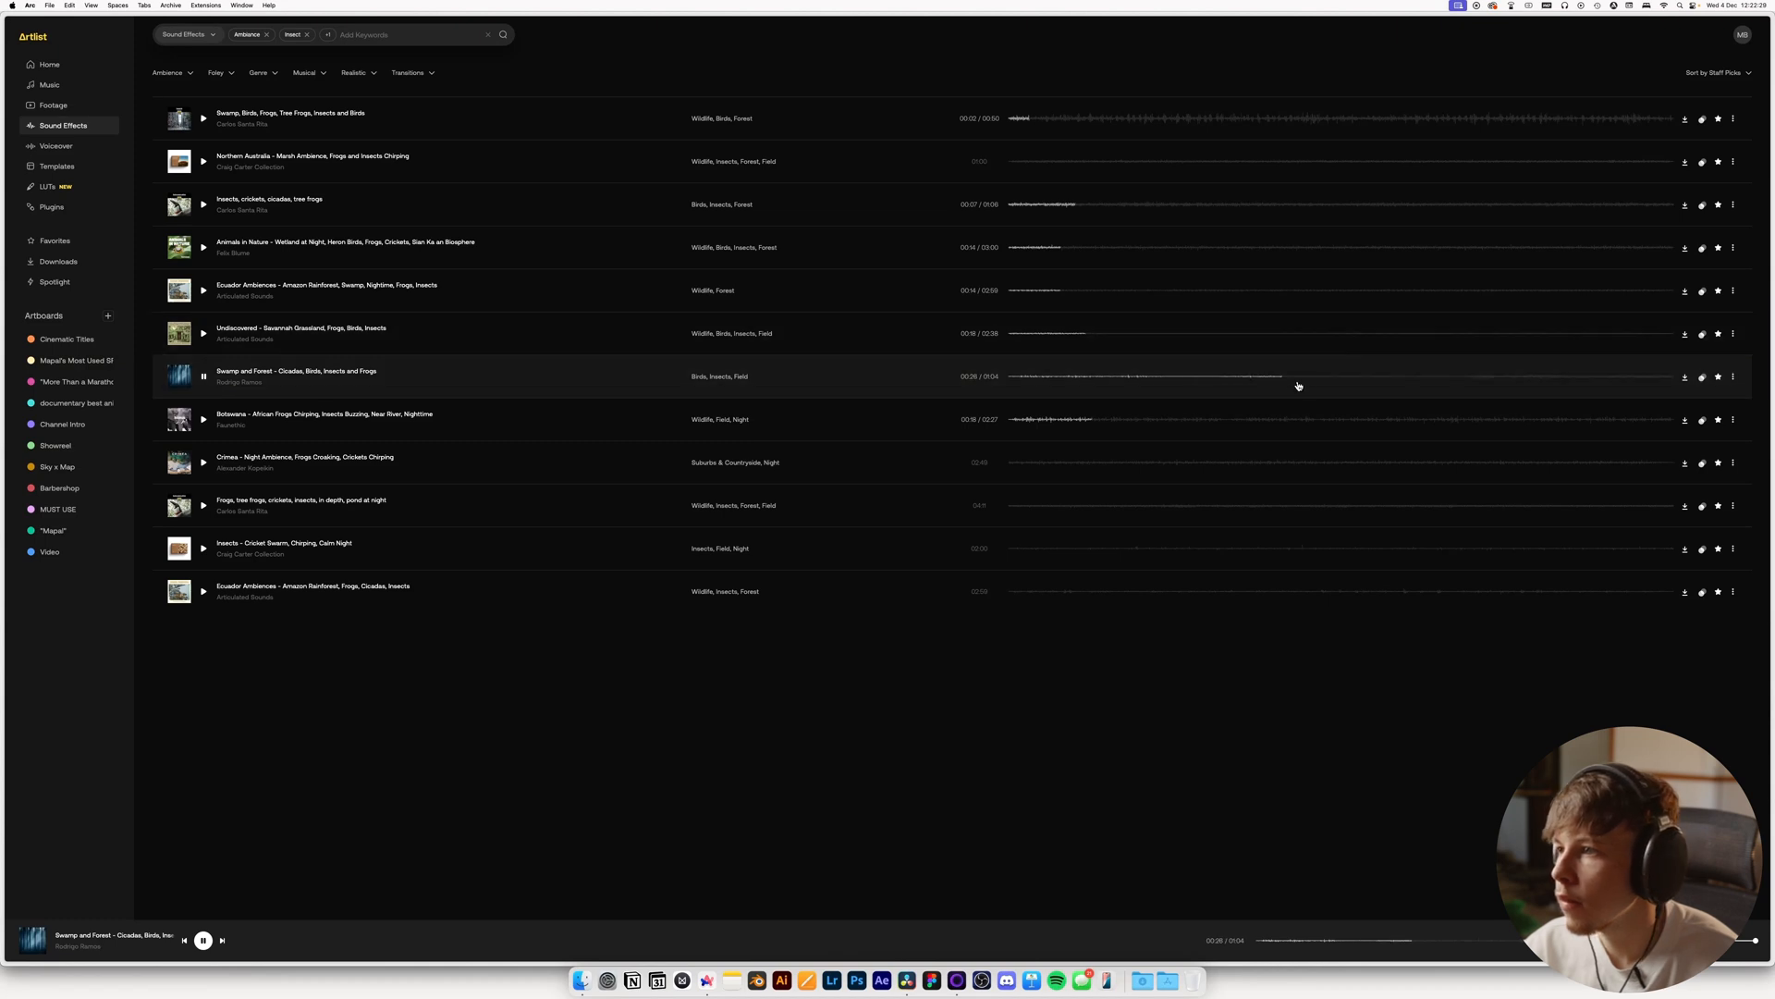
{"action": "left_click", "coordinate": [1465, 379]}
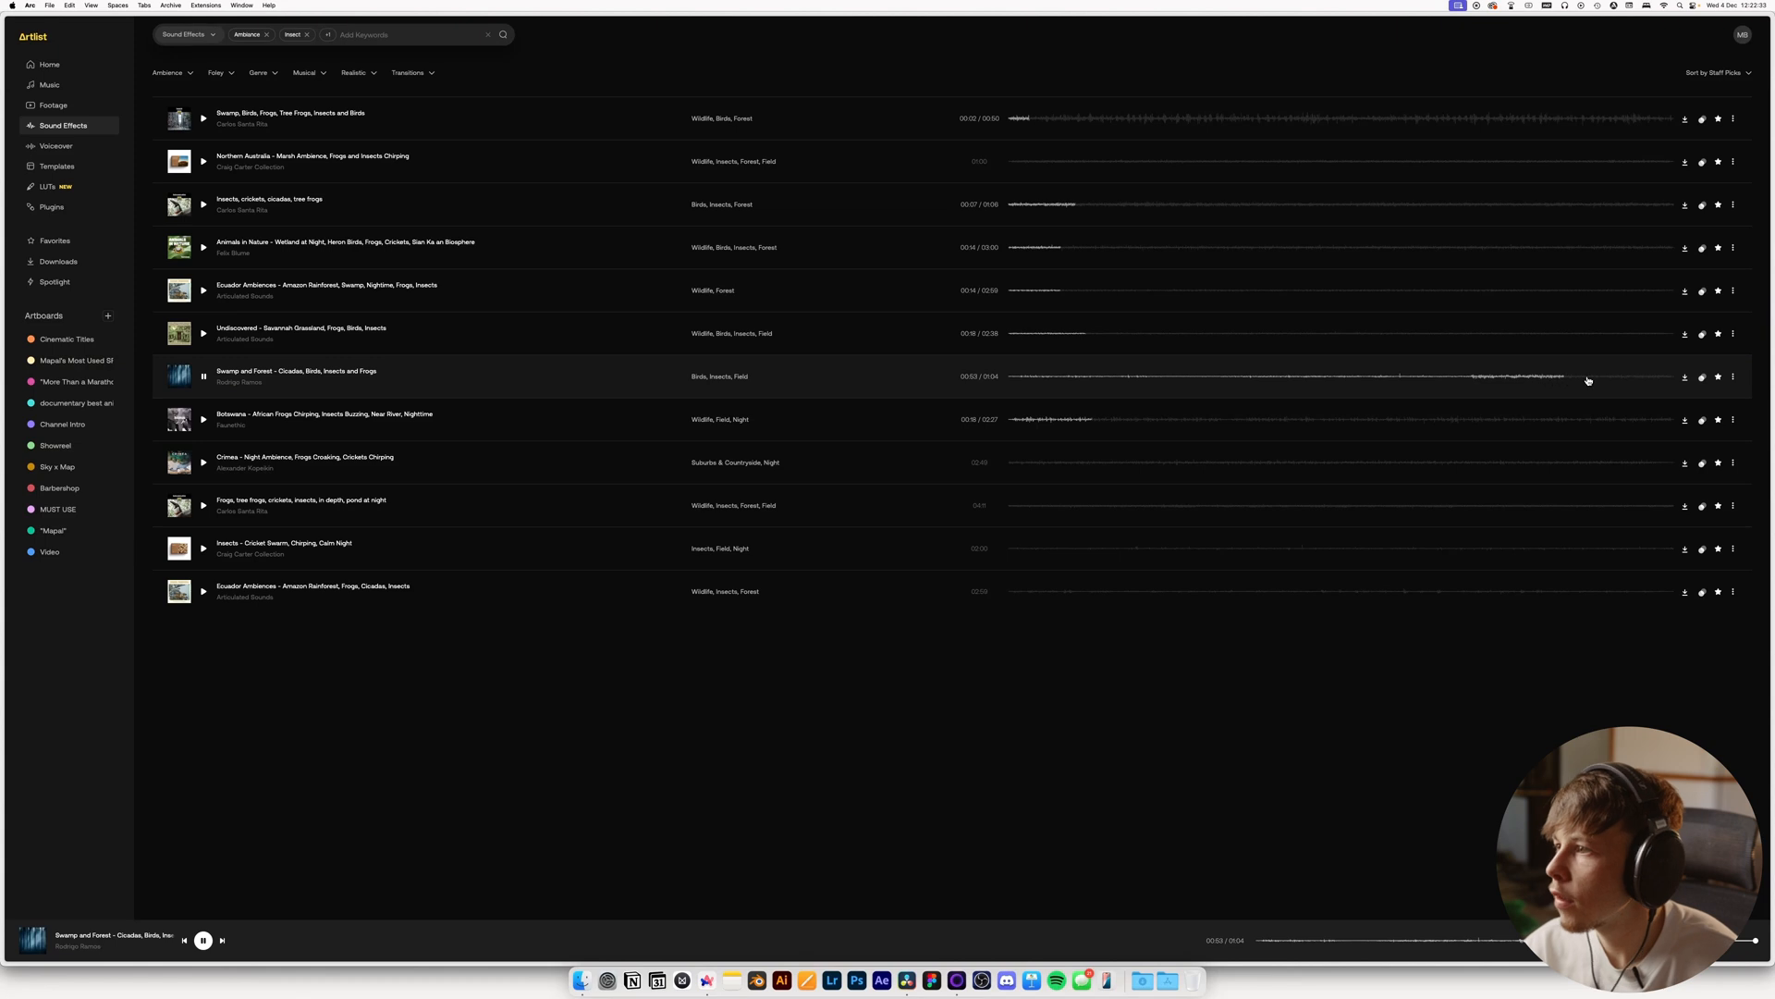
{"action": "left_click", "coordinate": [1053, 378]}
{"action": "key", "text": "space"}
{"action": "left_click", "coordinate": [1685, 378]}
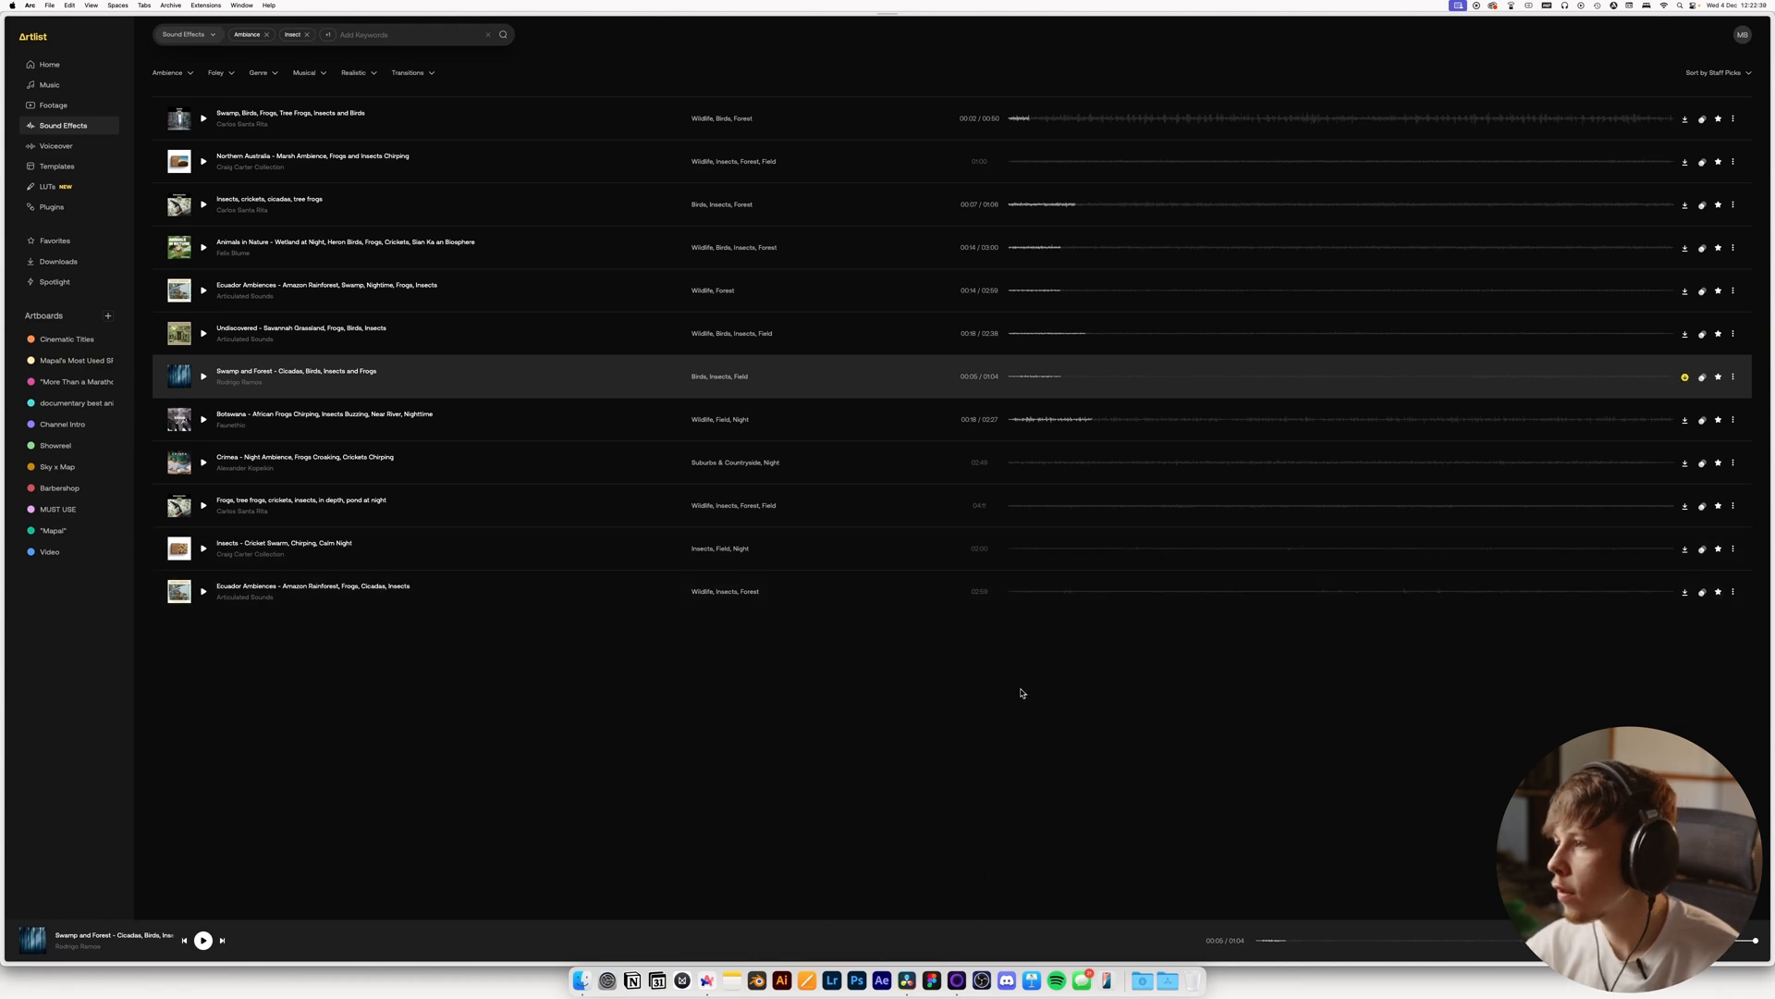
Switch to DaVinci Resolve, place the downloaded swamp and forest ambience on Audio 8 under clip MAP_20241013_1661 and trim it to that shot
{"action": "key", "text": "super+Tab"}
{"action": "left_click", "coordinate": [1139, 988]}
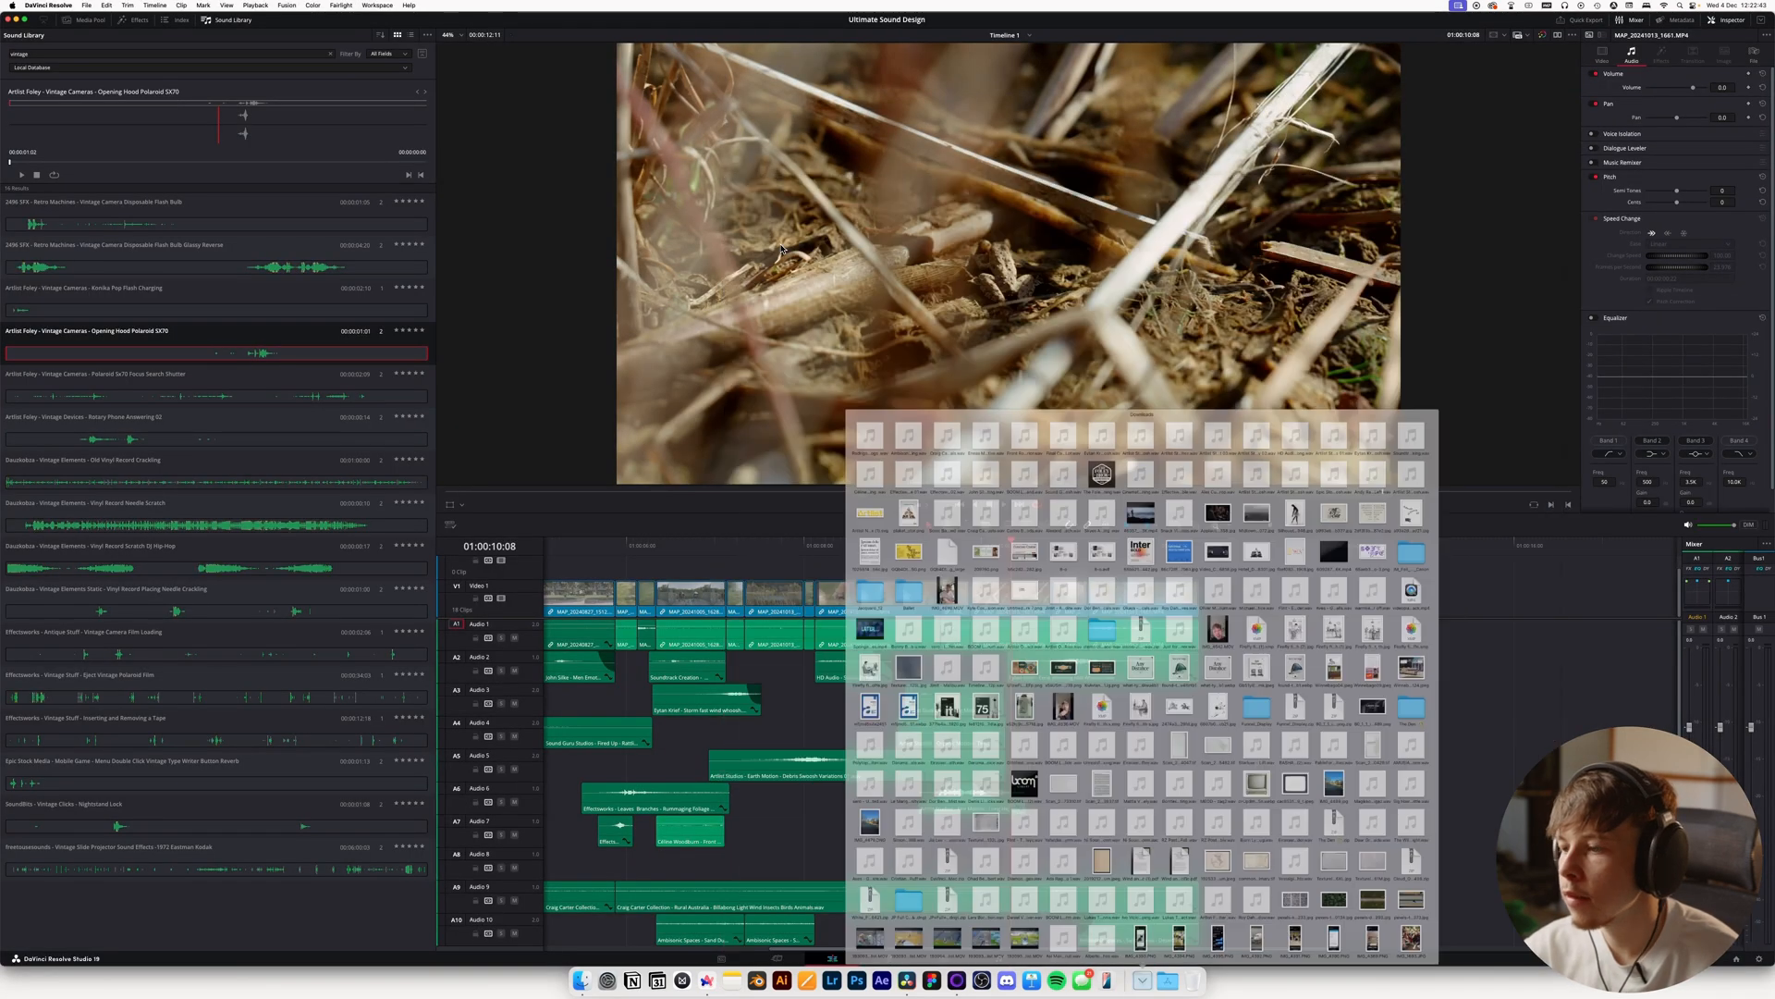
{"action": "left_click_drag", "start_coordinate": [781, 249], "coordinate": [973, 860]}
{"action": "left_click", "coordinate": [1061, 864]}
{"action": "key", "text": "q"}
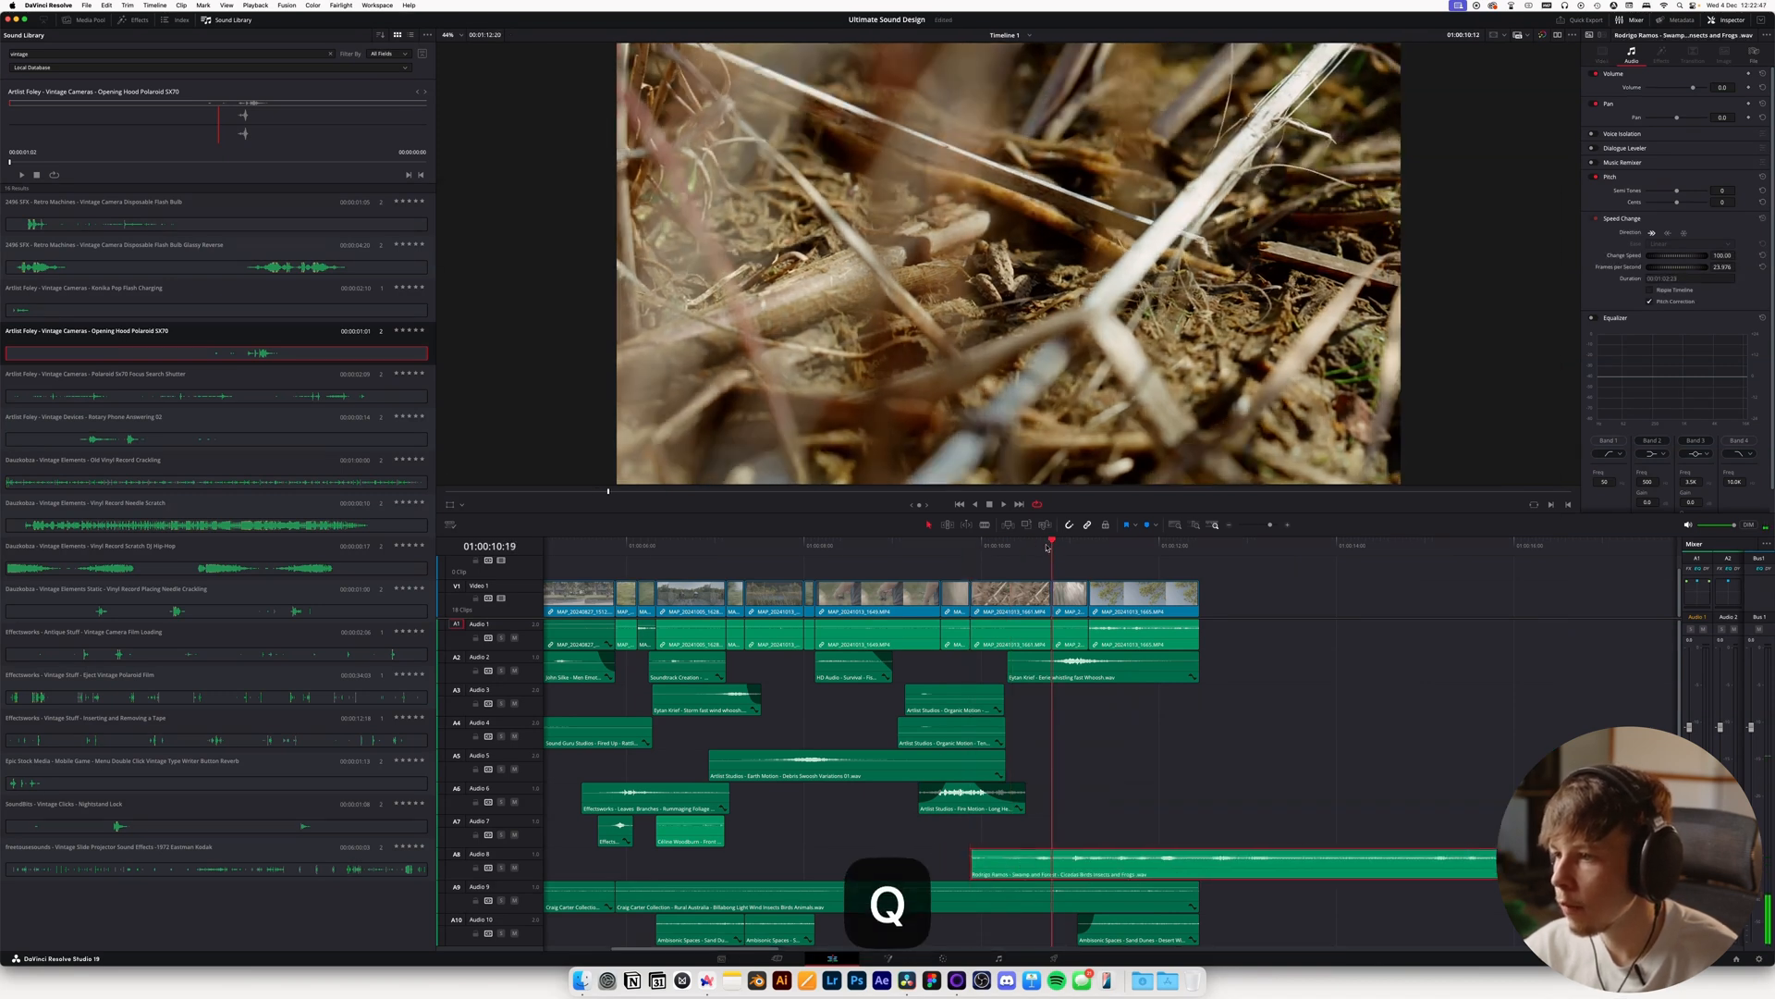
{"action": "key", "text": "w"}
Play the swamp ambience, lower its volume to about -7 dB and extend both ends slightly past the shot
{"action": "key", "text": "space"}
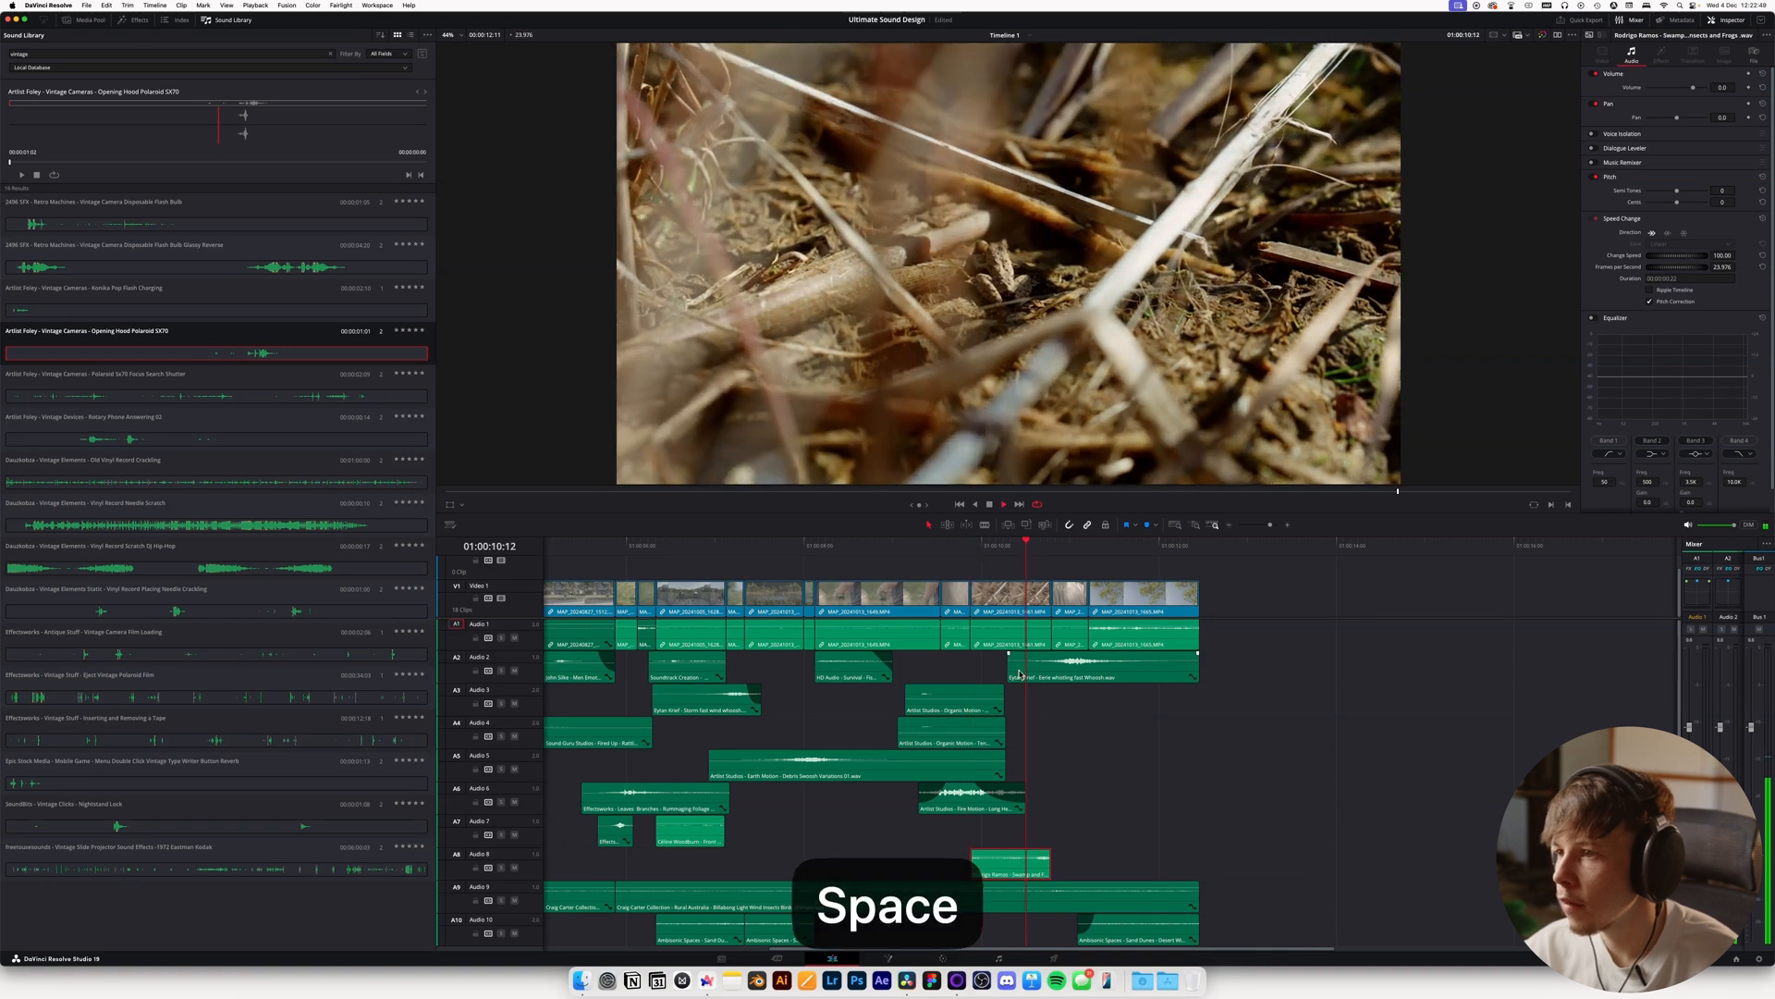
{"action": "left_click_drag", "start_coordinate": [1004, 863], "coordinate": [1003, 875]}
{"action": "left_click", "coordinate": [1289, 525]}
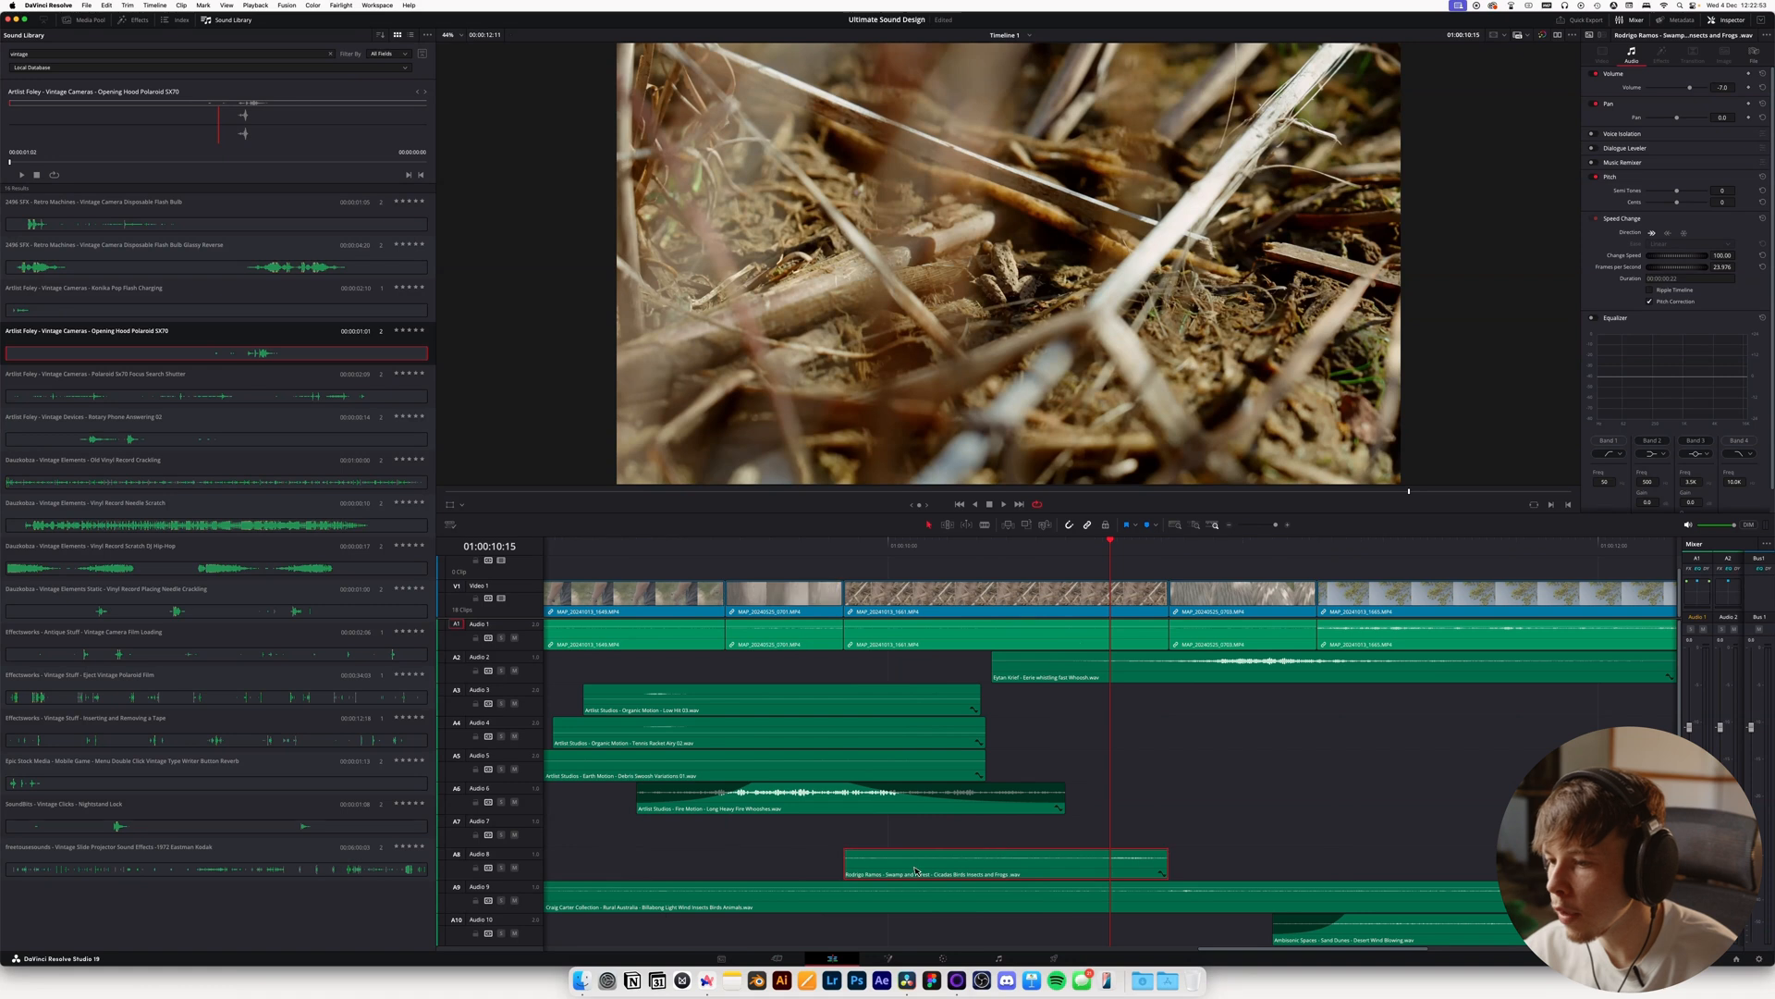
{"action": "left_click_drag", "start_coordinate": [843, 865], "coordinate": [800, 864]}
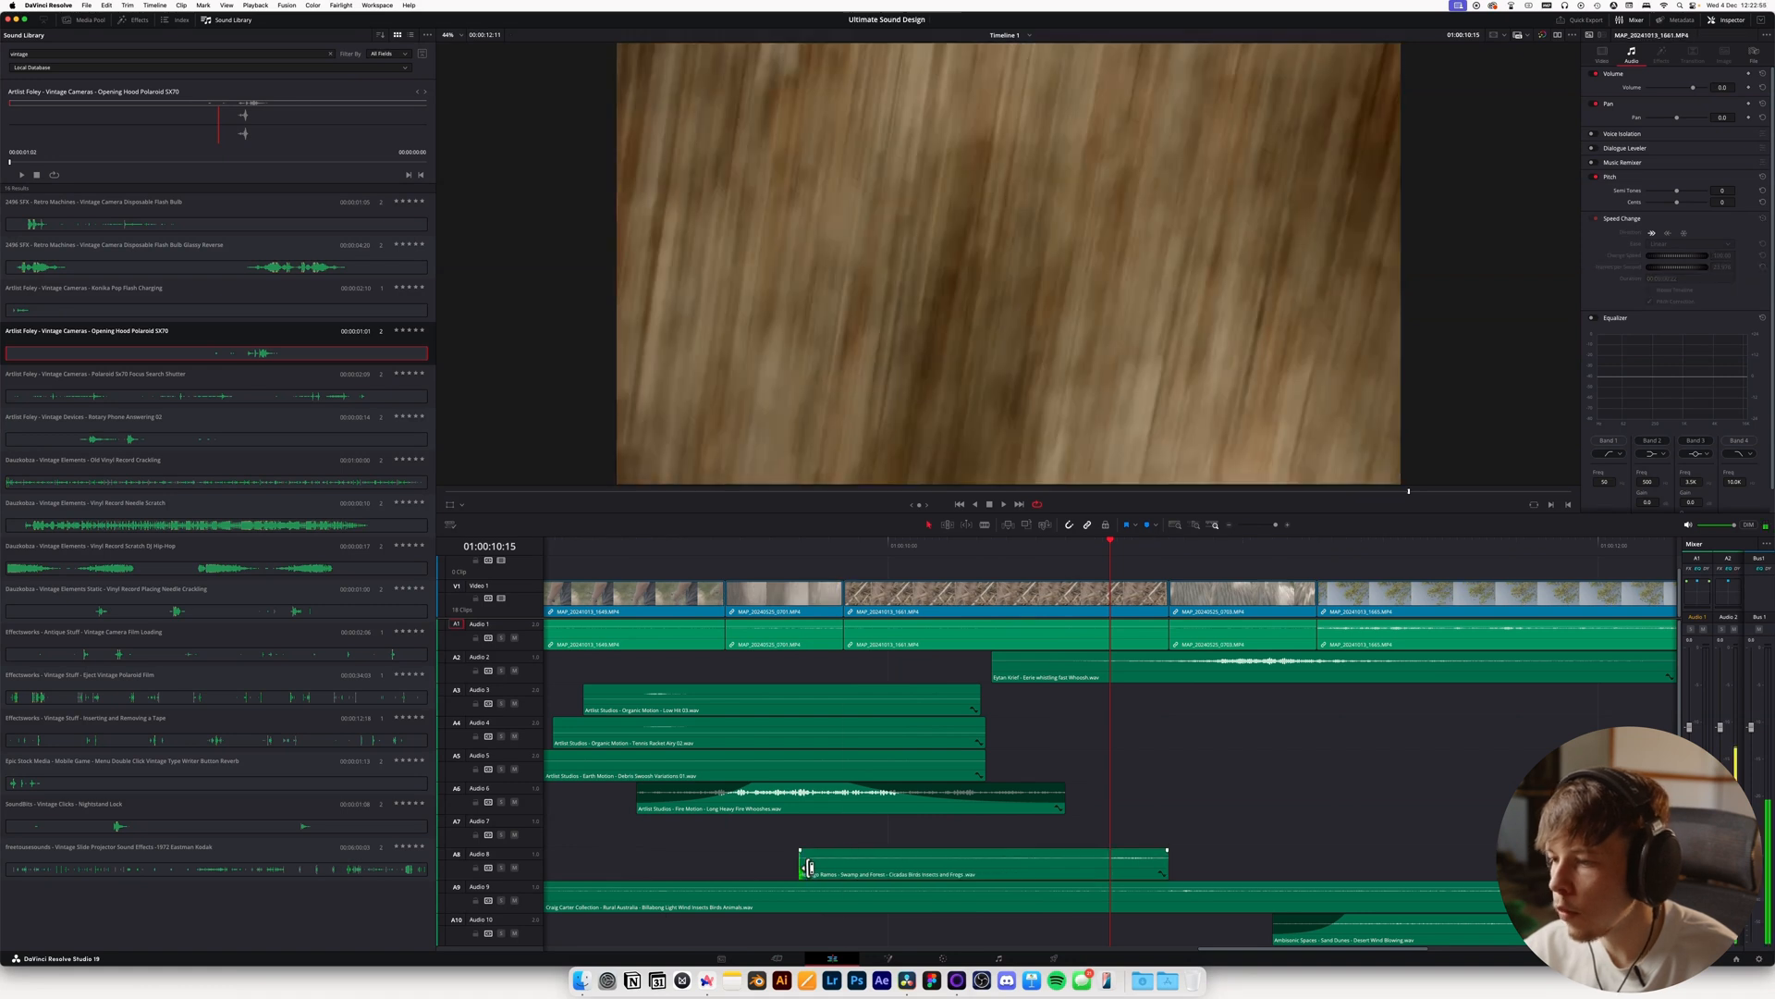
{"action": "left_click_drag", "start_coordinate": [1167, 864], "coordinate": [1217, 866]}
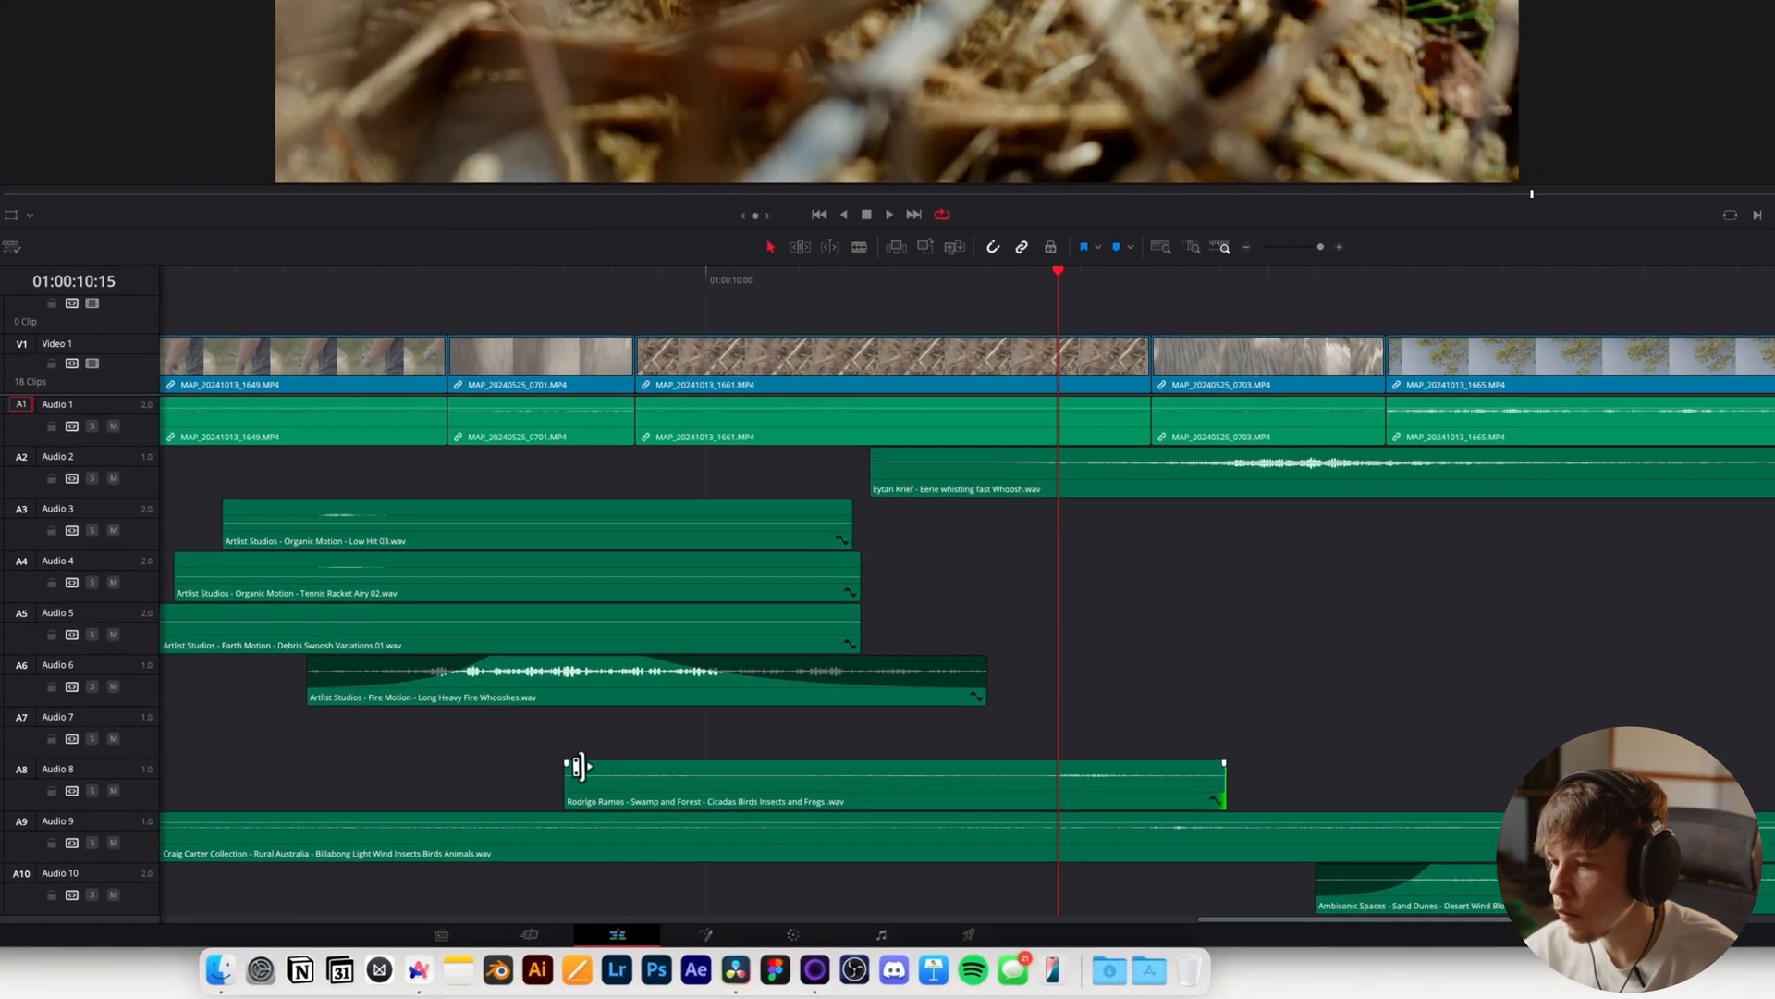
Fade the swamp ambience in and out across the overlaps with the neighbouring shots and play the section
{"action": "left_click_drag", "start_coordinate": [800, 852], "coordinate": [844, 856]}
{"action": "left_click_drag", "start_coordinate": [632, 767], "coordinate": [631, 768]}
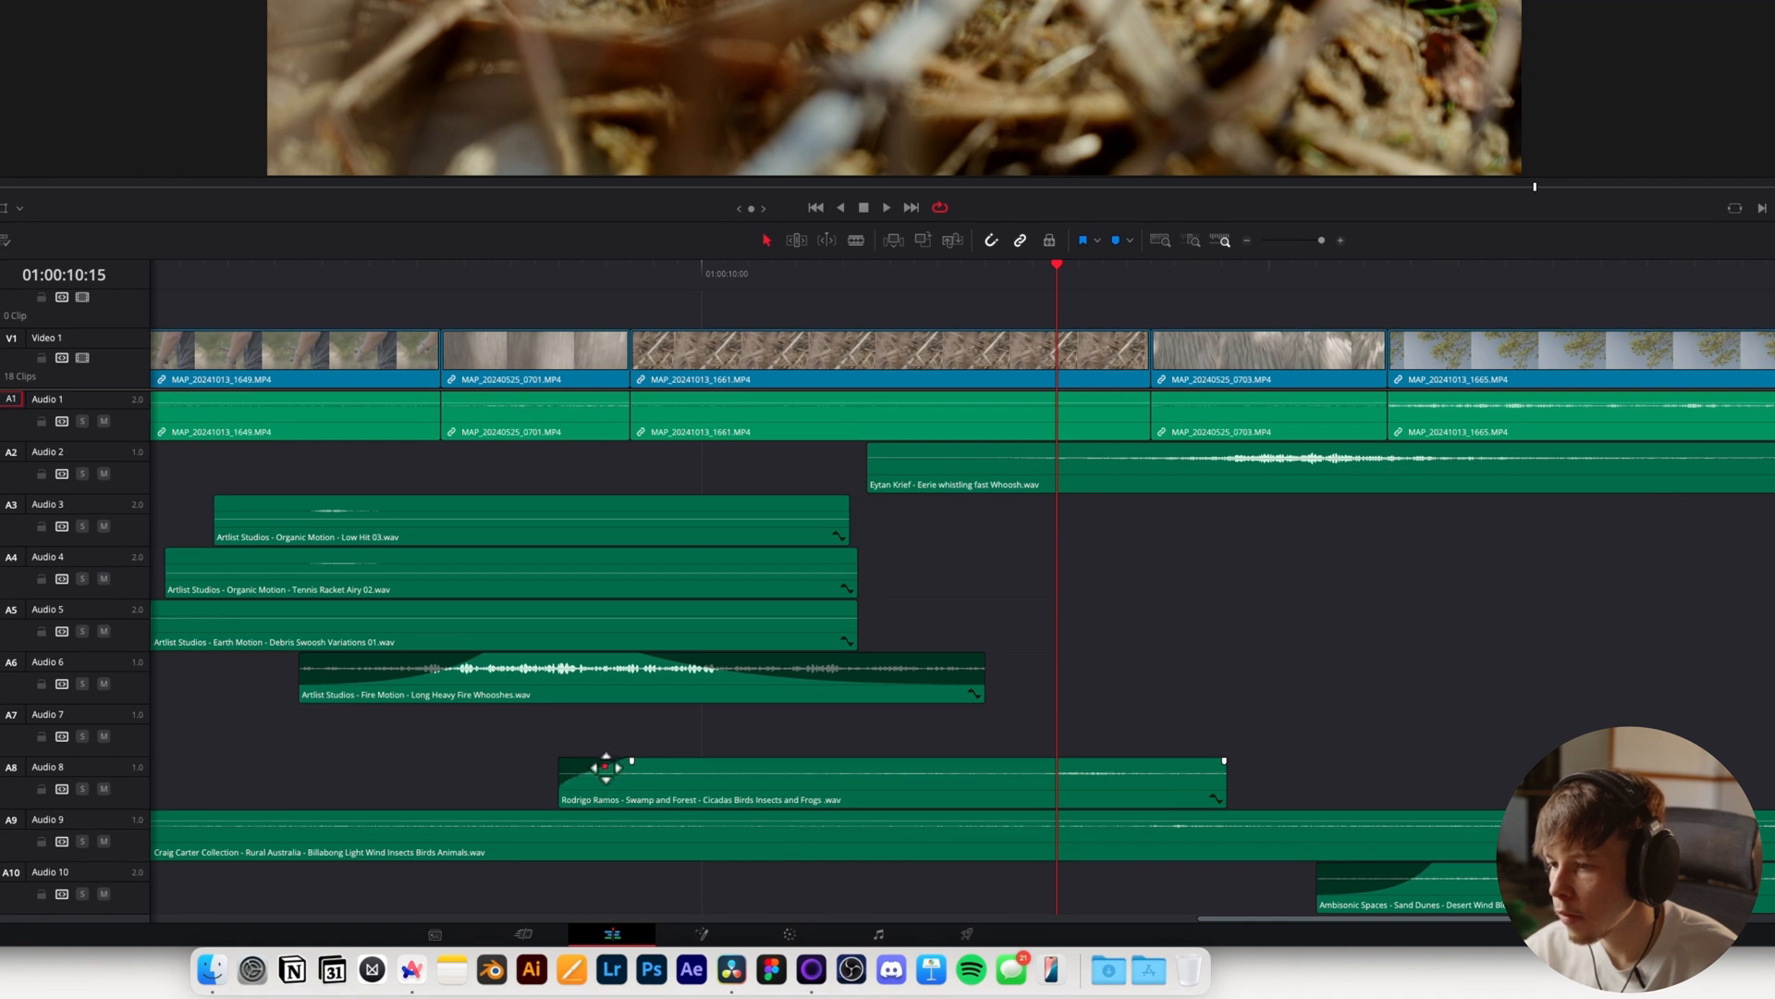
{"action": "left_click_drag", "start_coordinate": [1223, 763], "coordinate": [1139, 762]}
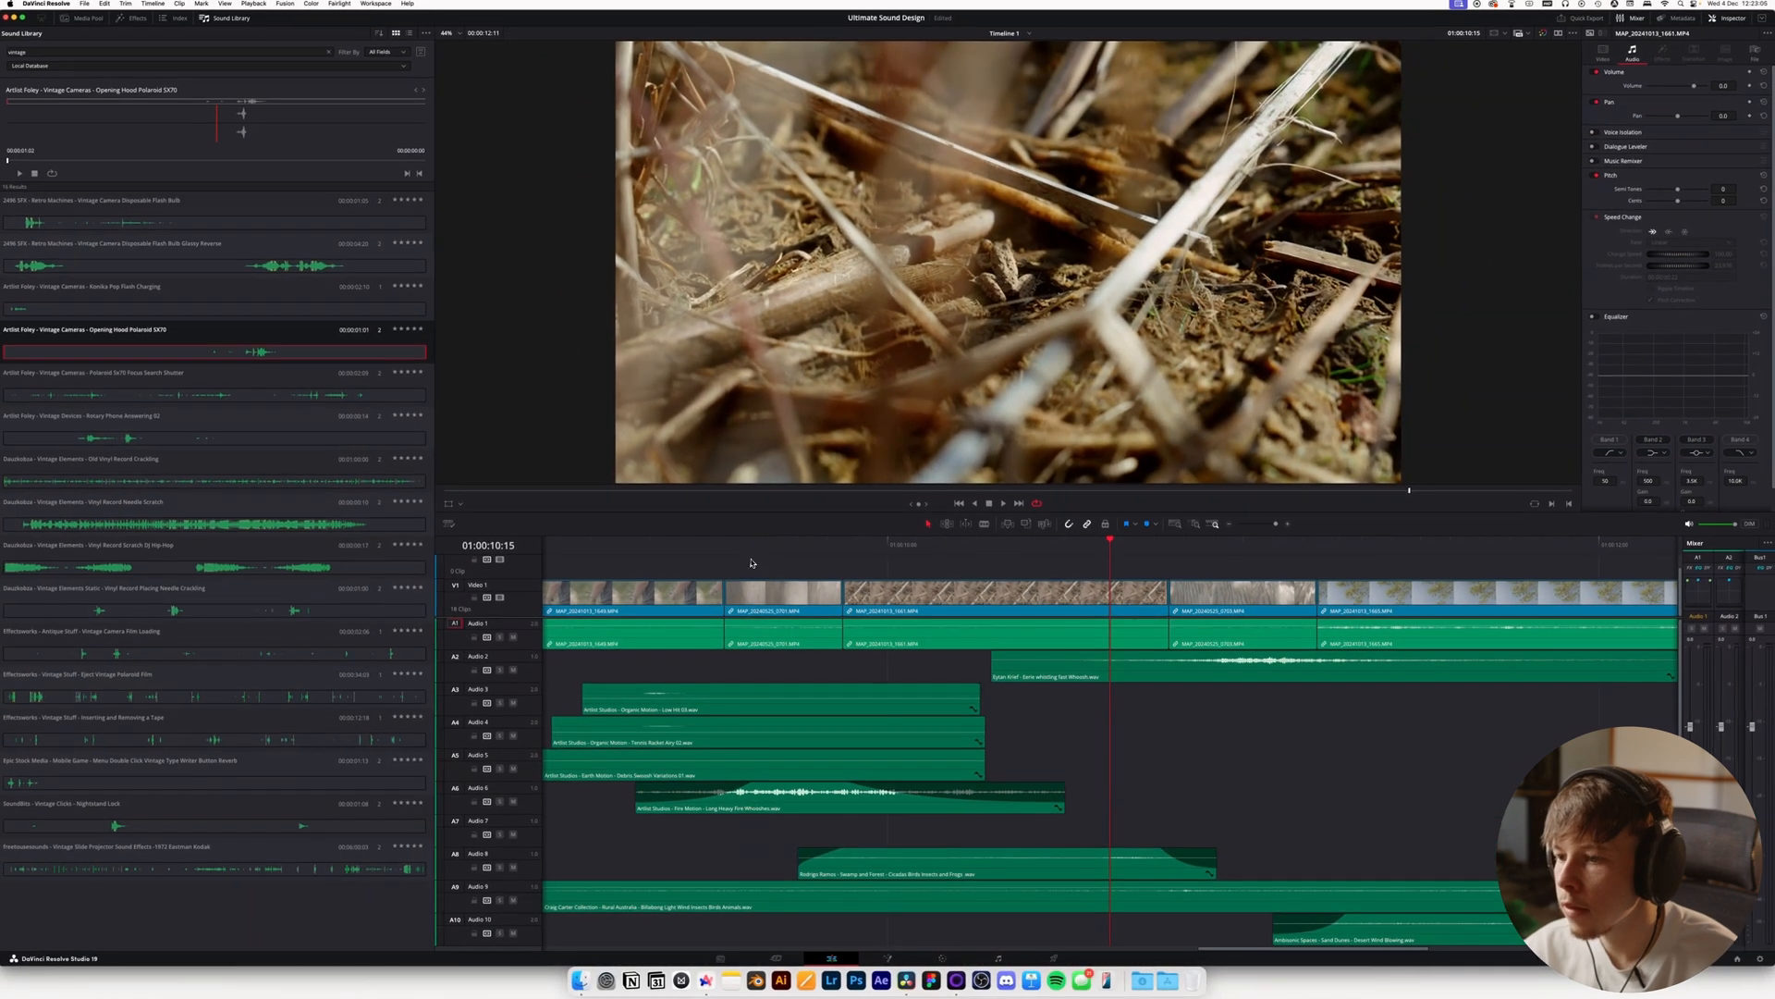
{"action": "key", "text": "space"}
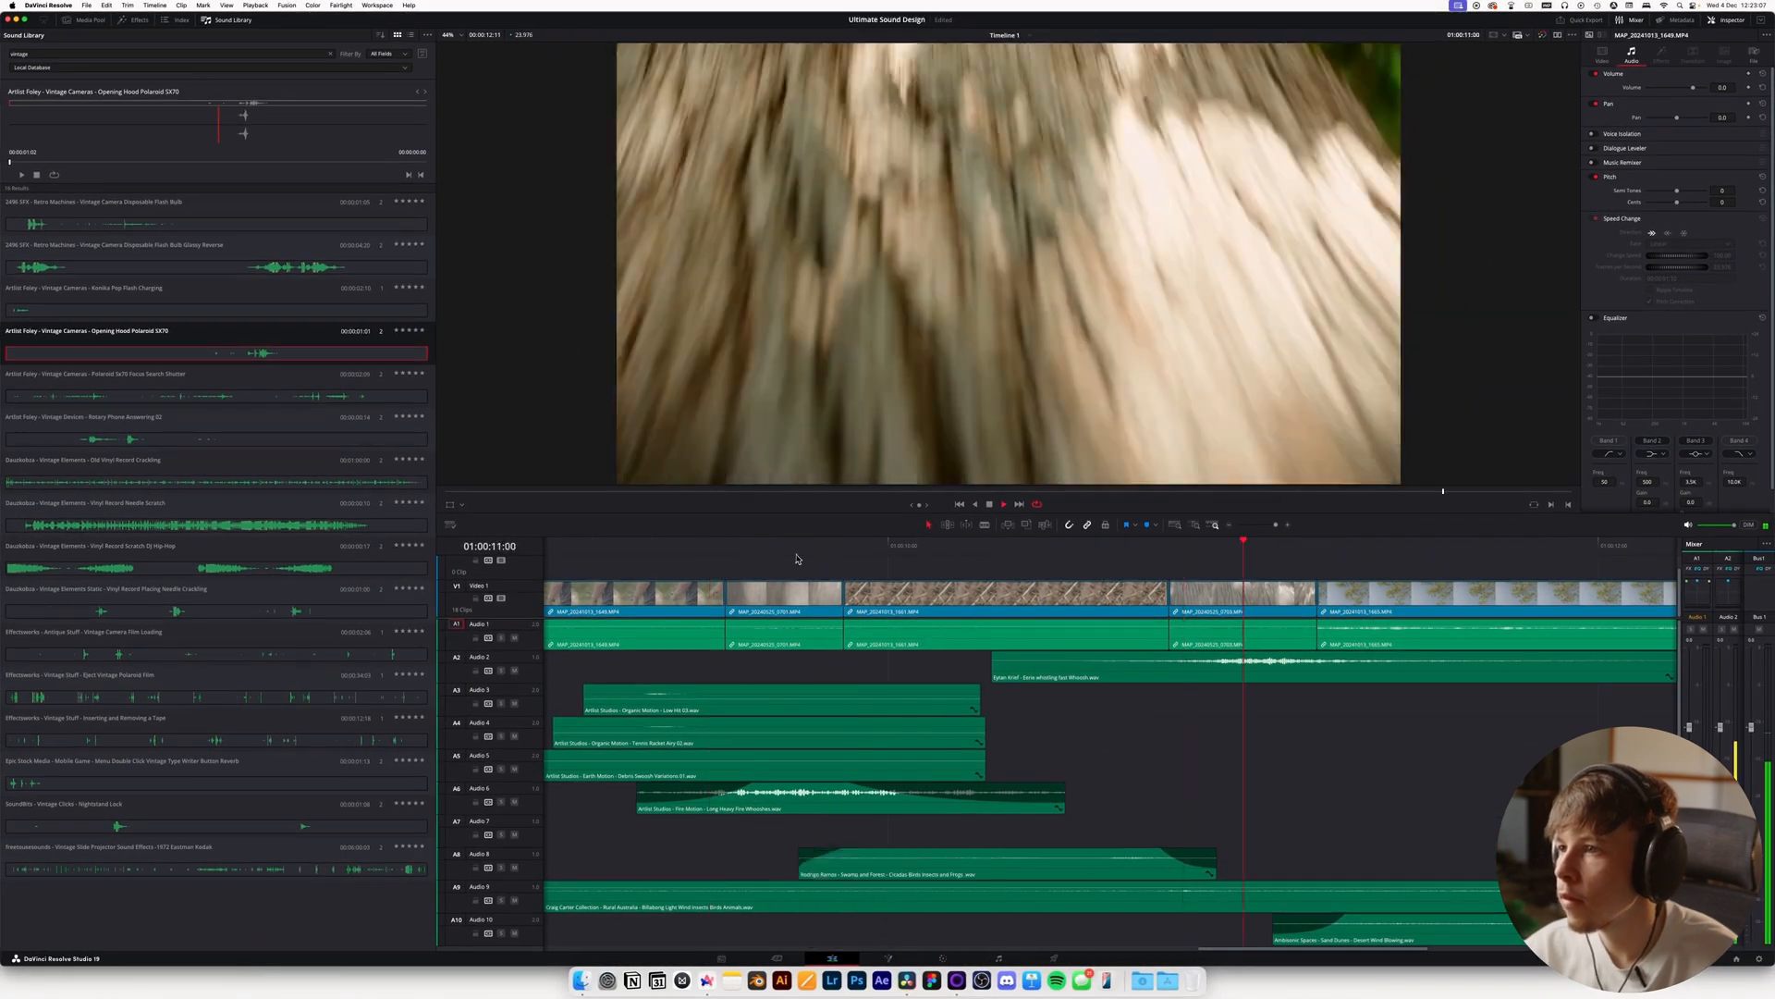
Save the project and play the full edit from the beginning of the timeline
{"action": "left_click", "coordinate": [1230, 527]}
{"action": "left_click", "coordinate": [1230, 527]}
{"action": "left_click", "coordinate": [1230, 527]}
{"action": "key", "text": "super+s"}
{"action": "left_click_drag", "start_coordinate": [601, 546], "coordinate": [518, 549]}
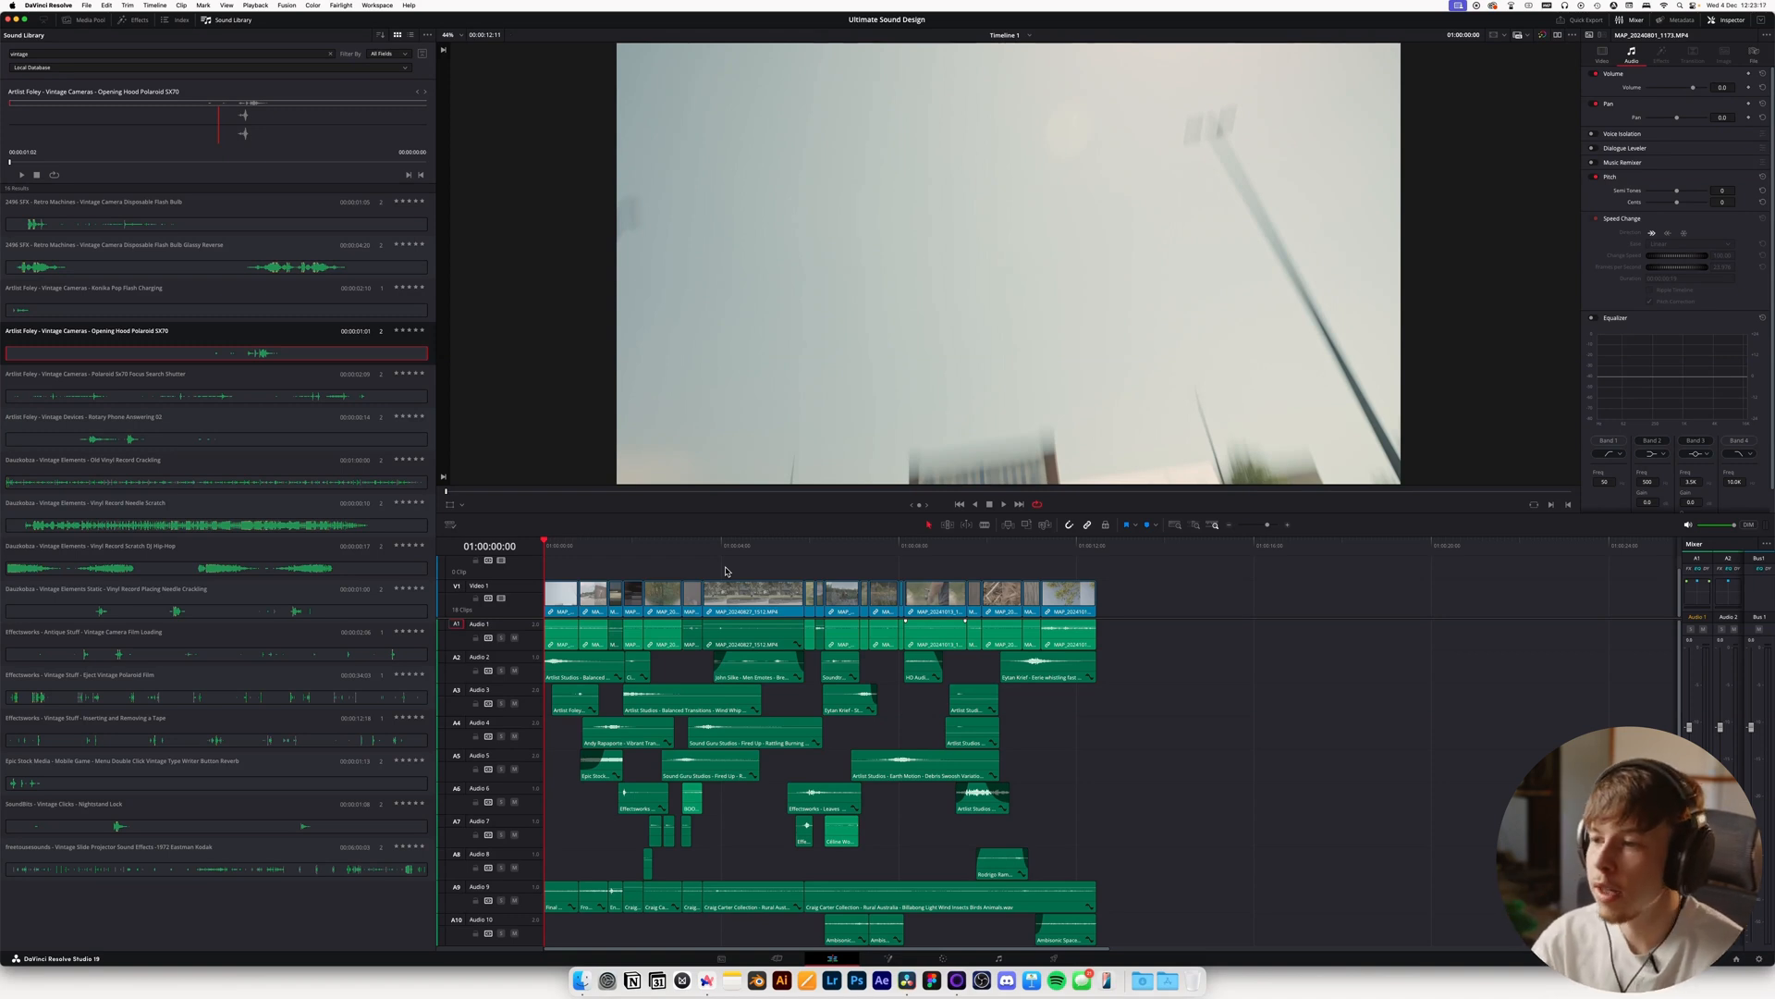
{"action": "key", "text": "space"}
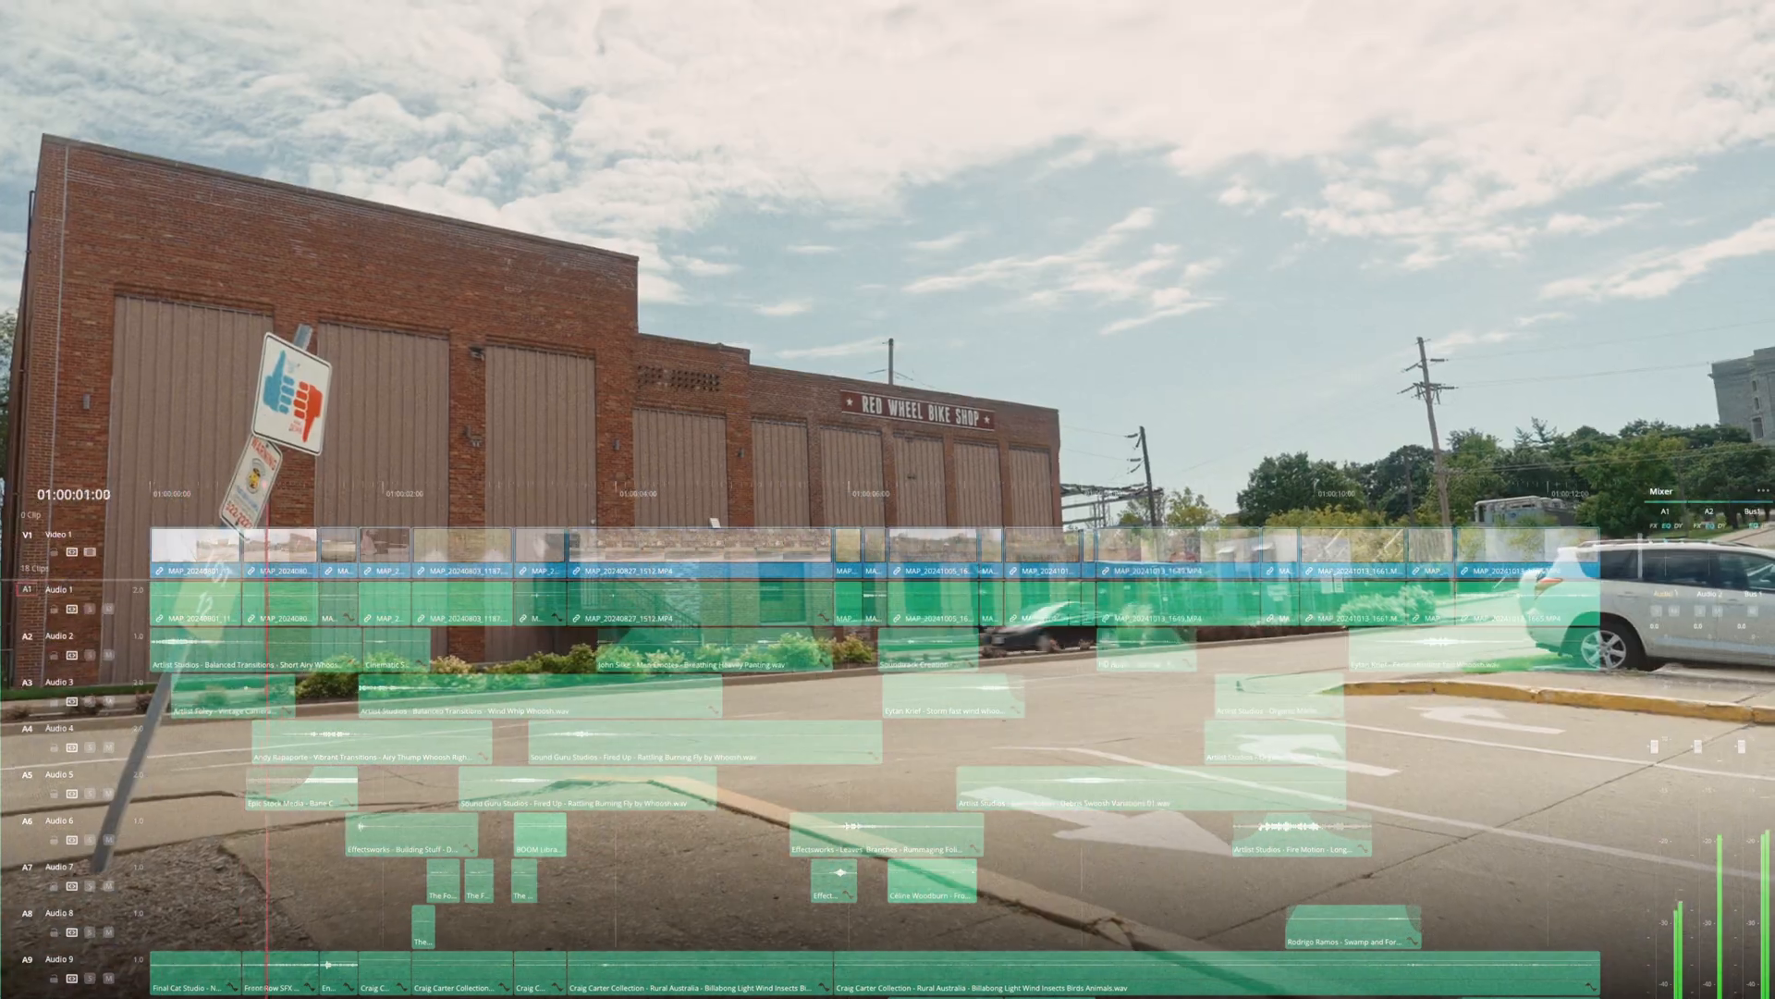